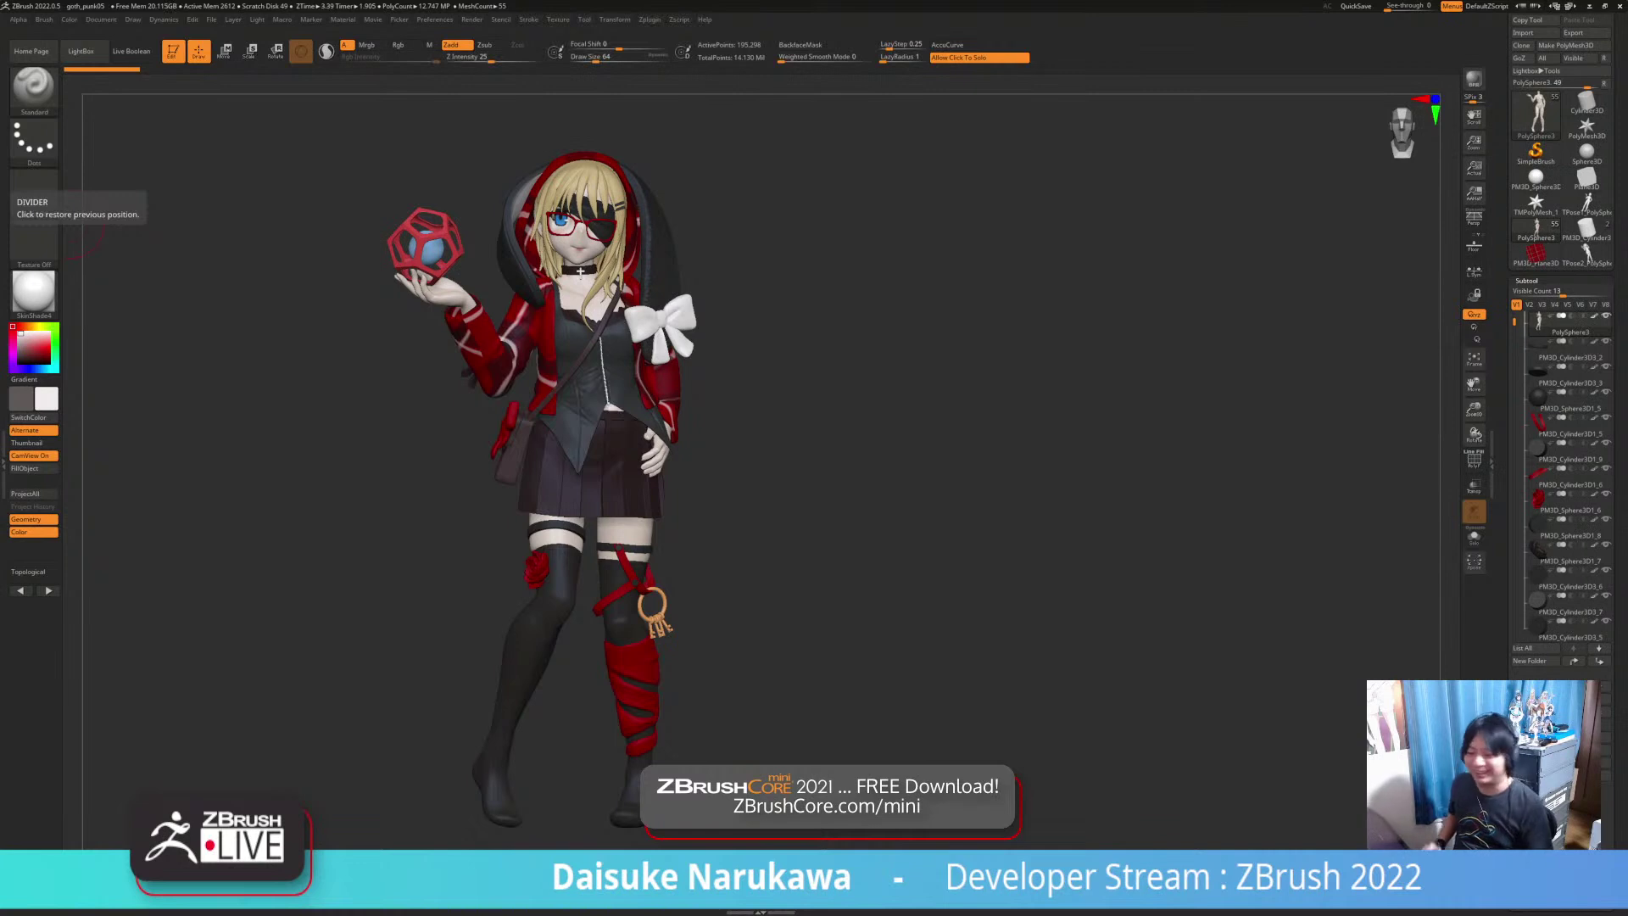
# Step: Examine the full character and her outfit from several sides
pyautogui.moveTo(220, 441); pyautogui.dragTo(840, 447)
pyautogui.moveTo(839, 446)
pyautogui.keyDown('ctrl'); pyautogui.mouseDown(button='right')
pyautogui.moveTo(852, 534)
pyautogui.moveTo(916, 442)
pyautogui.moveTo(975, 445)
pyautogui.moveTo(971, 390)
pyautogui.mouseUp(button='right'); pyautogui.keyUp('ctrl')
pyautogui.keyDown('alt'); pyautogui.moveTo(970, 390); pyautogui.dragTo(951, 360, button='right'); pyautogui.keyUp('alt')
pyautogui.moveTo(908, 709)
pyautogui.keyDown('alt'); pyautogui.mouseDown(button='right')
pyautogui.moveTo(865, 642)
pyautogui.moveTo(1102, 644)
pyautogui.moveTo(896, 642)
pyautogui.moveTo(866, 666)
pyautogui.mouseUp(button='right'); pyautogui.keyUp('alt')
pyautogui.moveTo(512, 232); pyautogui.dragTo(516, 230)
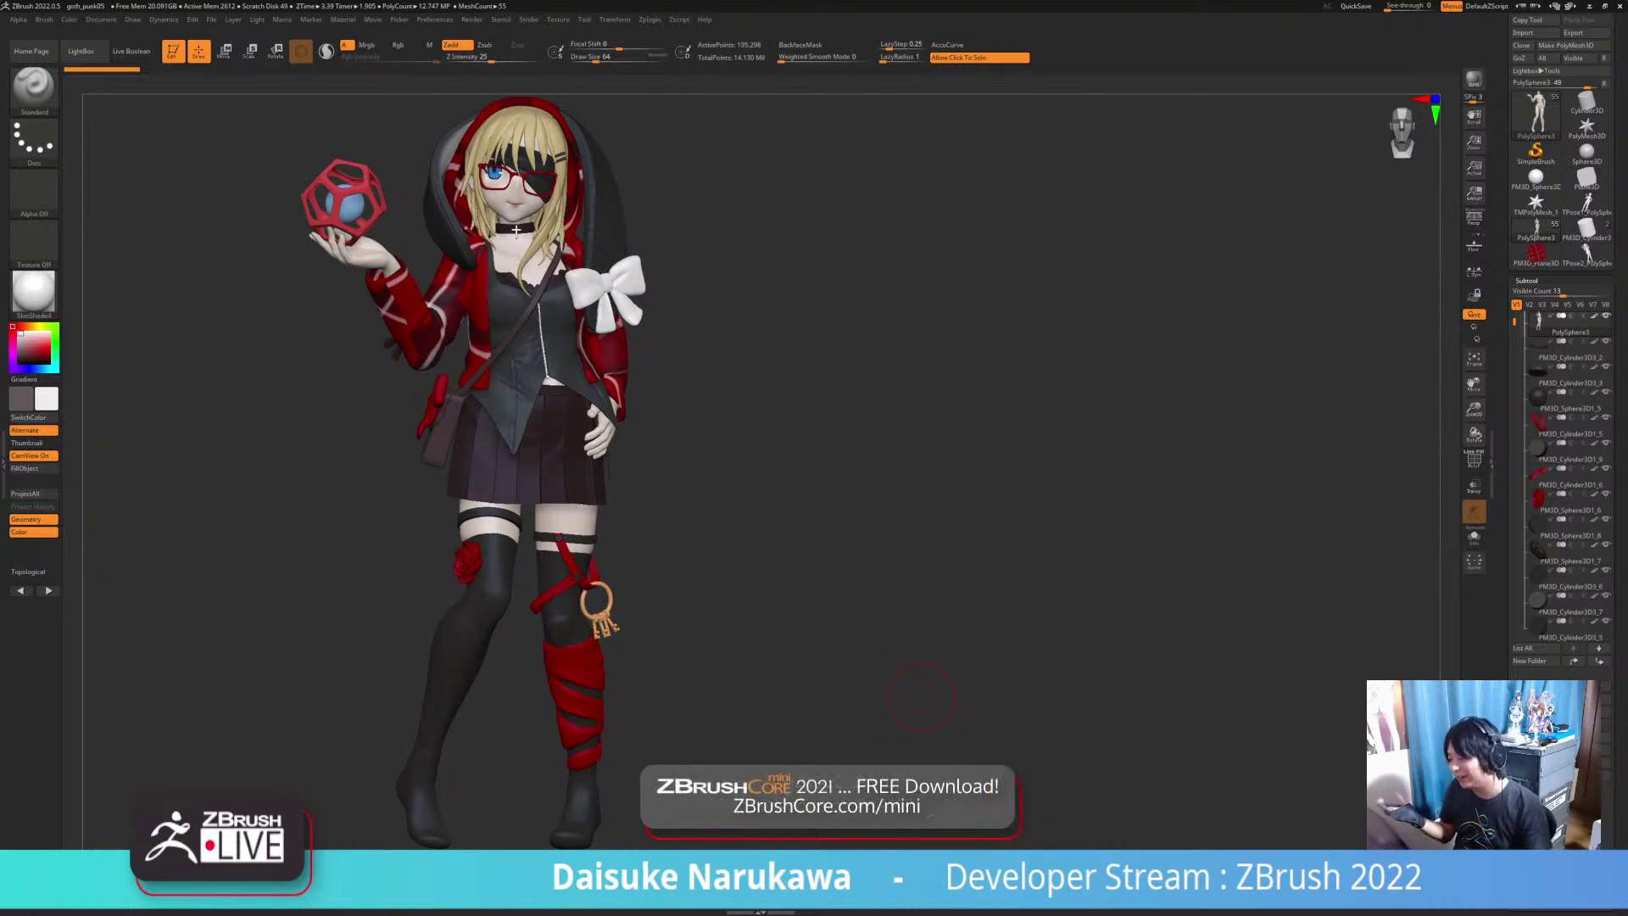
pyautogui.moveTo(811, 725); pyautogui.dragTo(1123, 724)
pyautogui.moveTo(754, 236); pyautogui.dragTo(920, 239)
pyautogui.moveTo(695, 703); pyautogui.dragTo(933, 703)
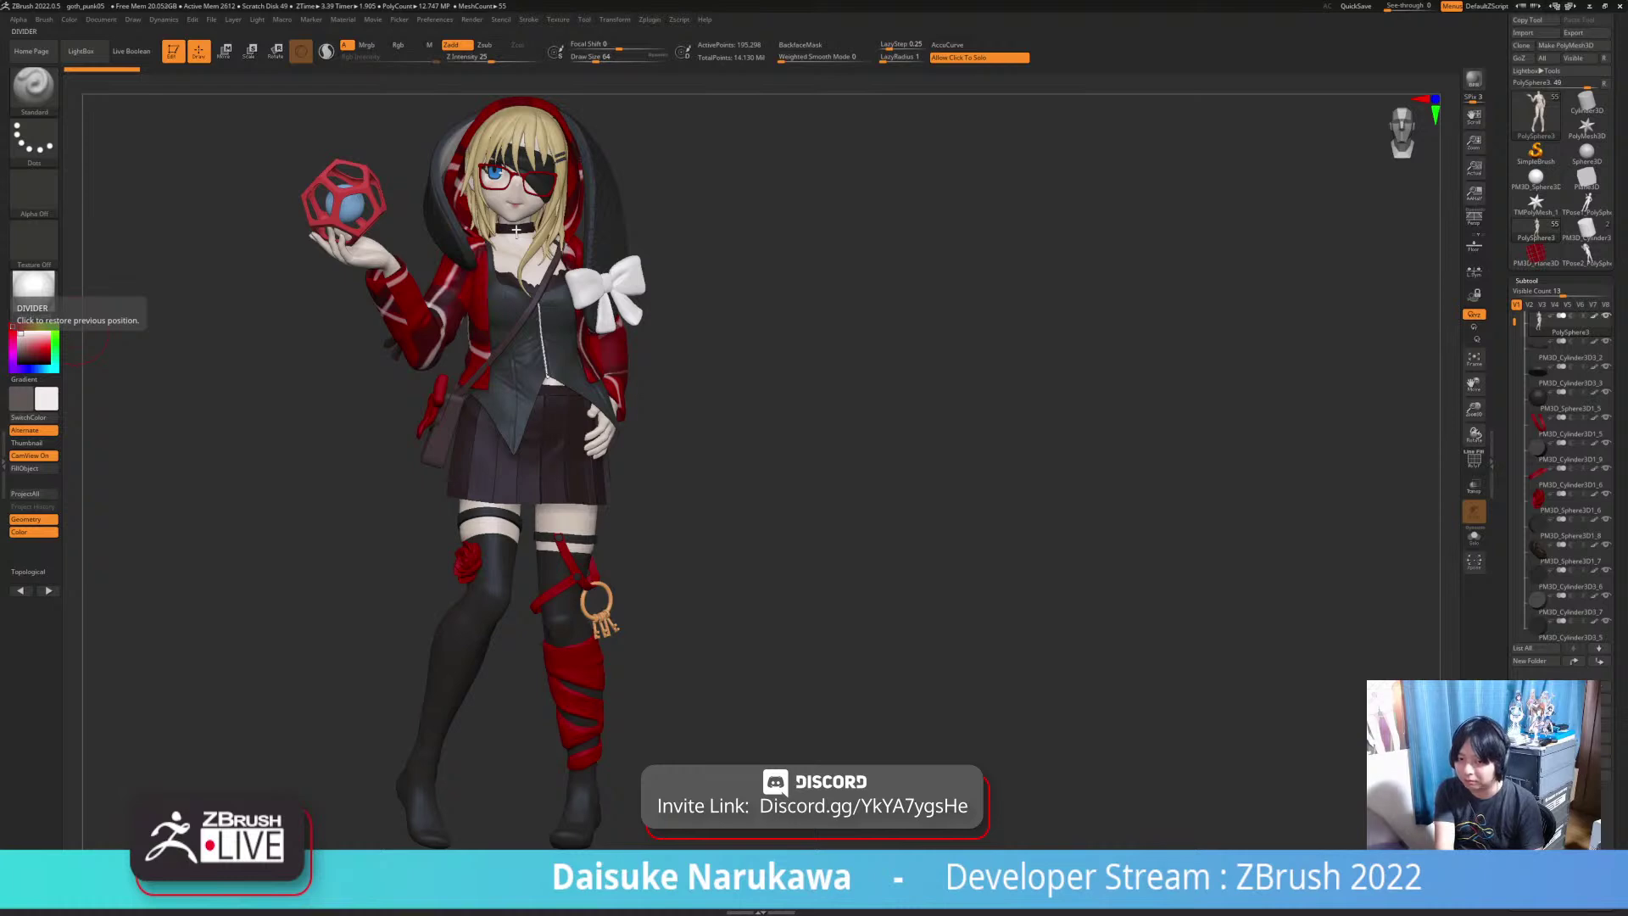
pyautogui.moveTo(857, 441)
pyautogui.mouseDown()
pyautogui.moveTo(695, 442)
pyautogui.moveTo(854, 432)
pyautogui.mouseUp()
pyautogui.moveTo(532, 220); pyautogui.dragTo(537, 238)
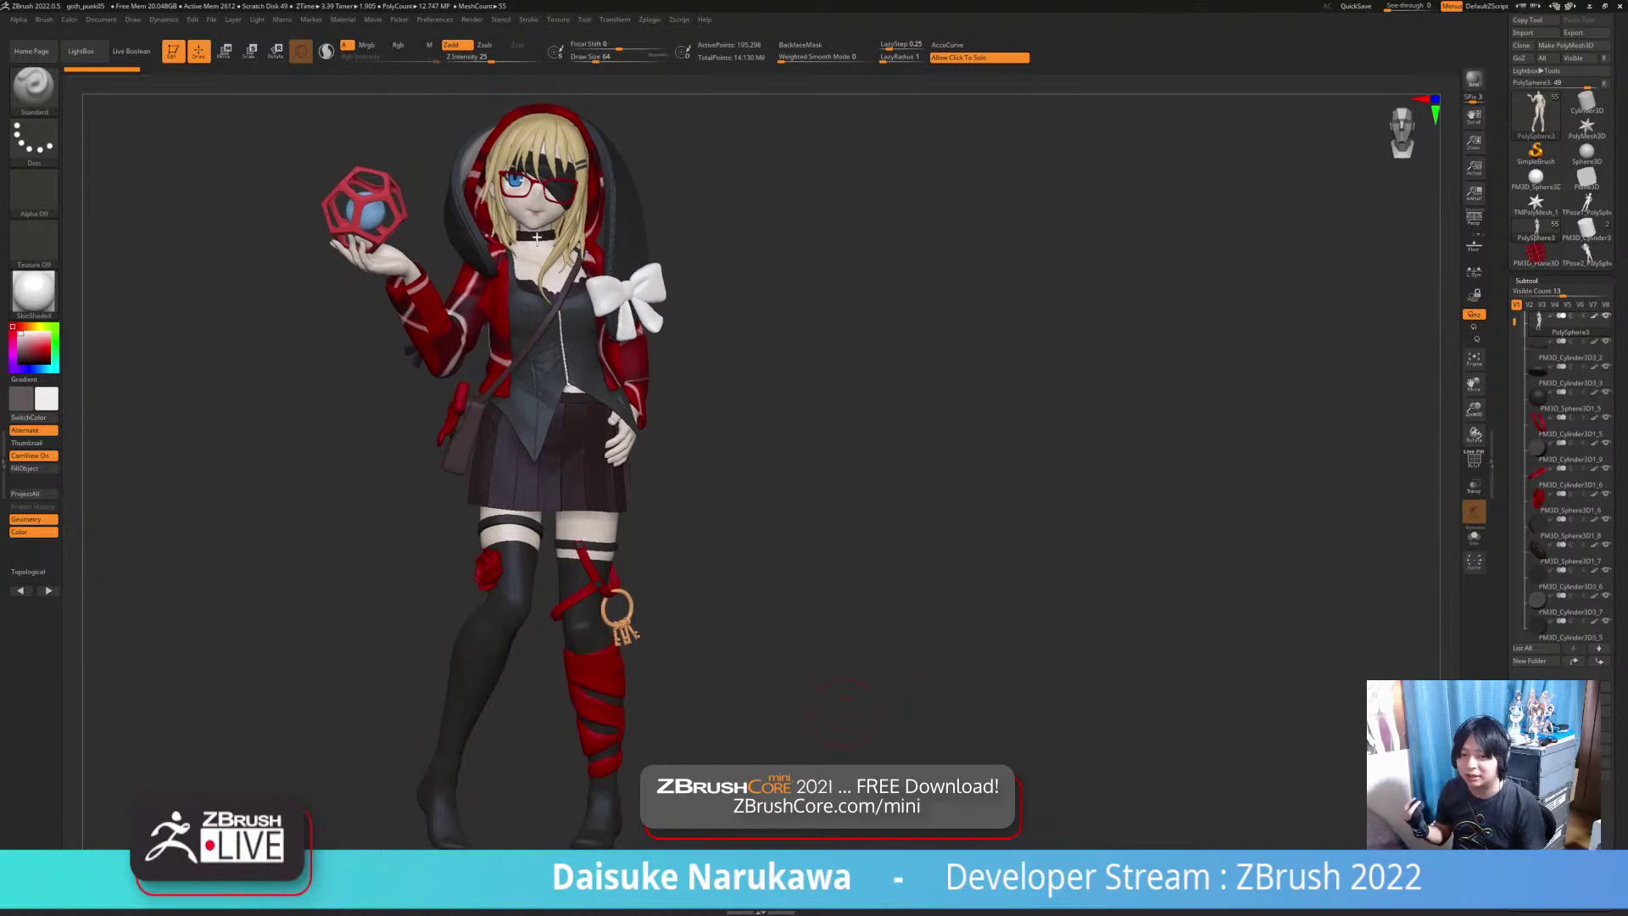
pyautogui.moveTo(536, 237); pyautogui.dragTo(503, 236)
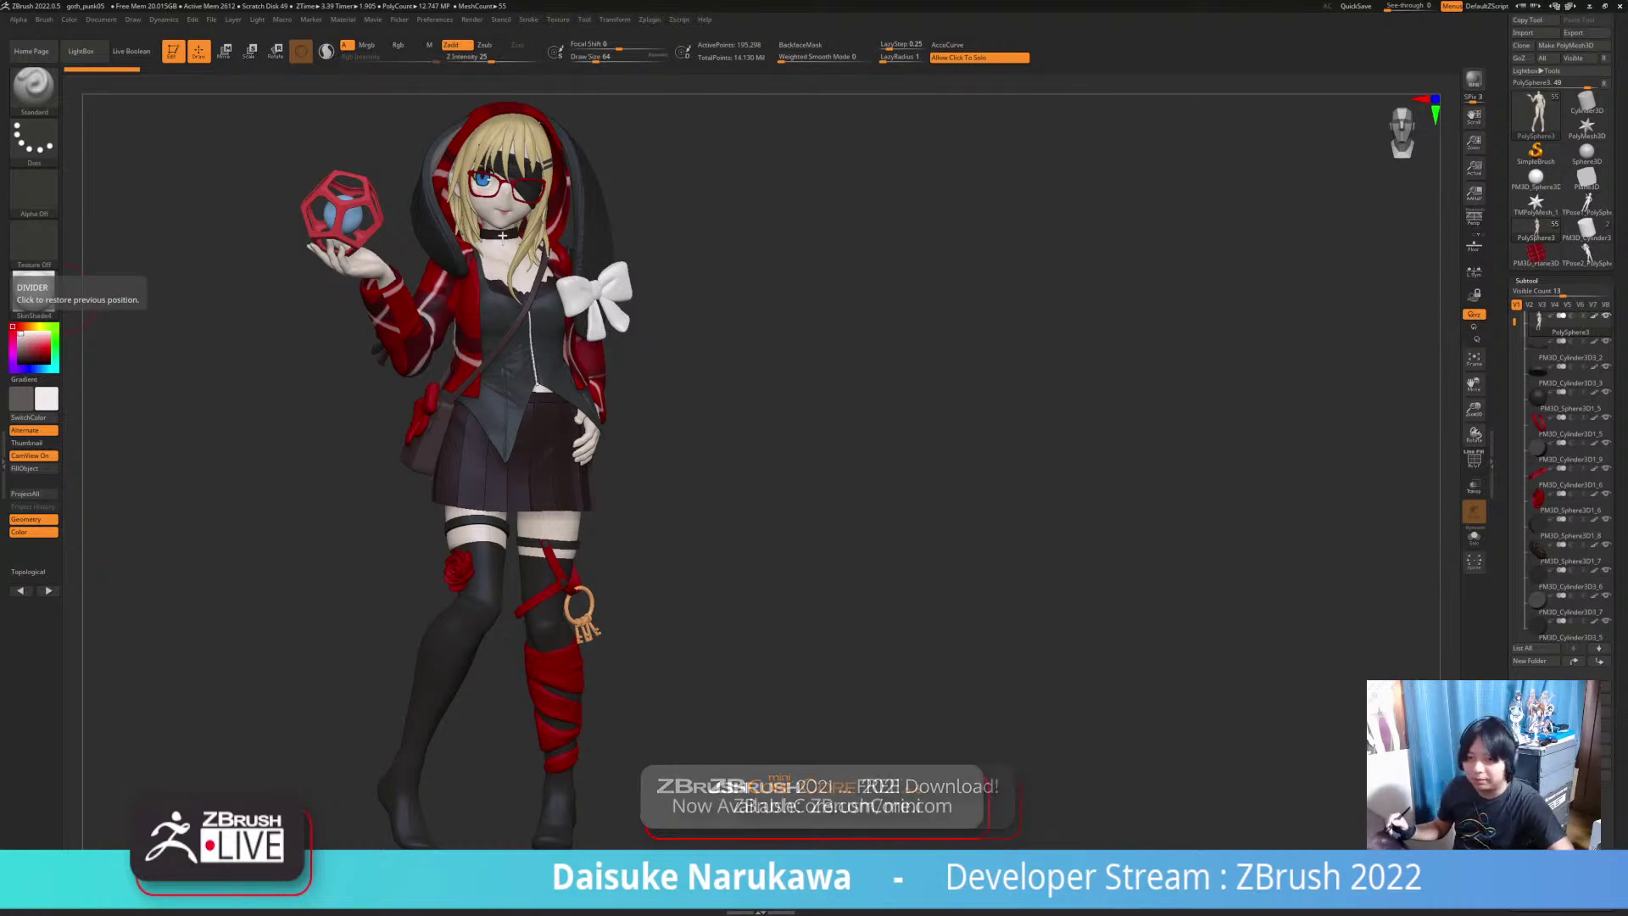
pyautogui.moveTo(615, 629); pyautogui.dragTo(787, 599)
pyautogui.moveTo(787, 598); pyautogui.dragTo(594, 600)
# Step: Select the body subtool and show it on its own to examine the legs
pyautogui.keyDown('alt'); pyautogui.click(557, 593); pyautogui.keyUp('alt')
pyautogui.keyDown('alt'); pyautogui.moveTo(714, 683); pyautogui.dragTo(818, 670); pyautogui.keyUp('alt')
pyautogui.click(789, 640)
pyautogui.click(826, 672)
pyautogui.keyDown('alt'); pyautogui.moveTo(599, 654); pyautogui.dragTo(566, 651); pyautogui.keyUp('alt')
pyautogui.click(736, 551)
pyautogui.moveTo(736, 551)
pyautogui.mouseDown()
pyautogui.moveTo(679, 546)
pyautogui.moveTo(707, 555)
pyautogui.moveTo(710, 577)
pyautogui.moveTo(705, 553)
pyautogui.mouseUp()
pyautogui.click(706, 555)
pyautogui.keyDown('alt'); pyautogui.click(525, 459); pyautogui.keyUp('alt')
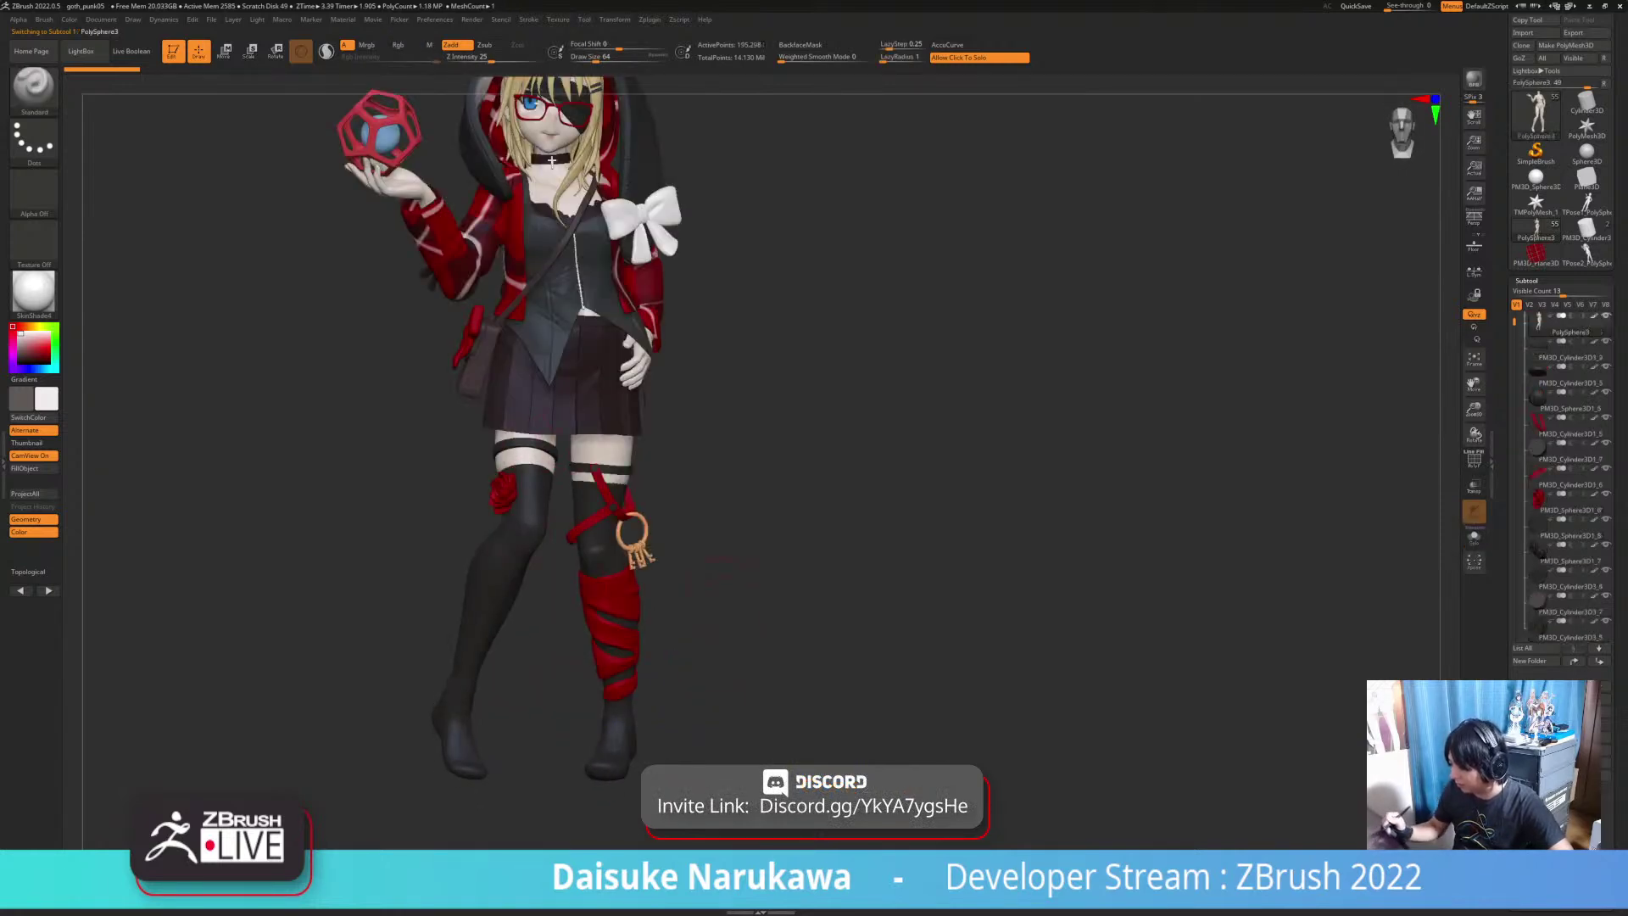
pyautogui.click(736, 662)
pyautogui.moveTo(736, 662)
pyautogui.mouseDown()
pyautogui.moveTo(767, 661)
pyautogui.moveTo(710, 654)
pyautogui.mouseUp()
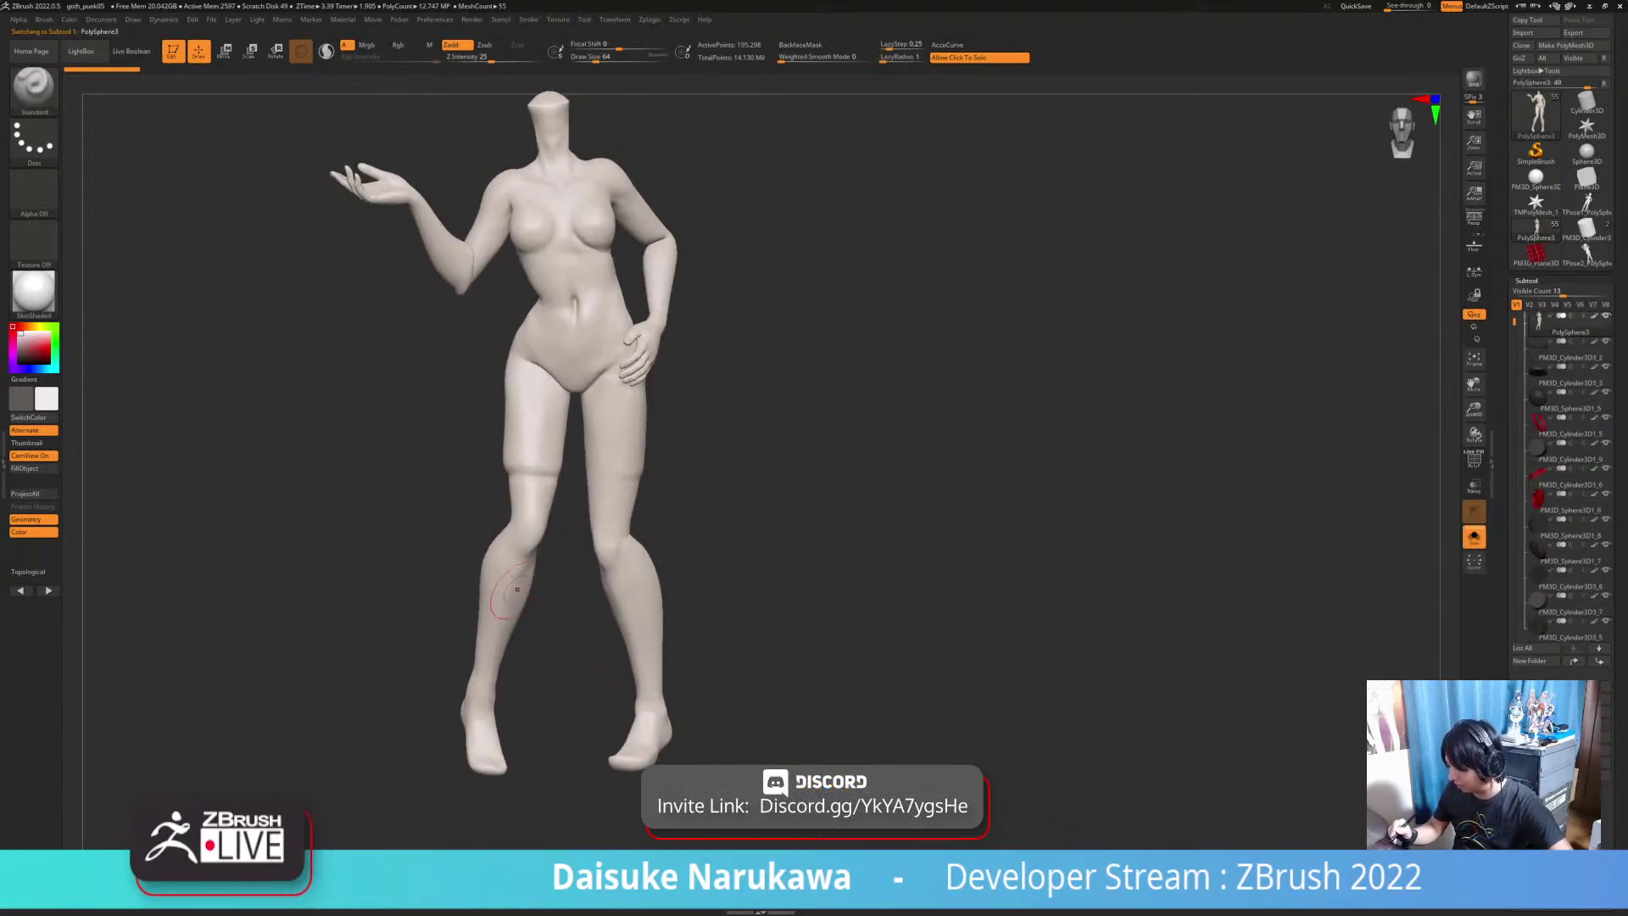
# Step: Select the stockings subtool, isolate it, and choose MaskLasso as the masking brush
pyautogui.click(703, 621)
pyautogui.moveTo(500, 585)
pyautogui.keyDown('ctrl'); pyautogui.mouseDown(button='right')
pyautogui.moveTo(496, 628)
pyautogui.moveTo(466, 564)
pyautogui.moveTo(462, 497)
pyautogui.mouseUp(button='right'); pyautogui.keyUp('ctrl')
pyautogui.click(708, 615)
pyautogui.keyDown('ctrl'); pyautogui.click(38, 92); pyautogui.keyUp('ctrl')
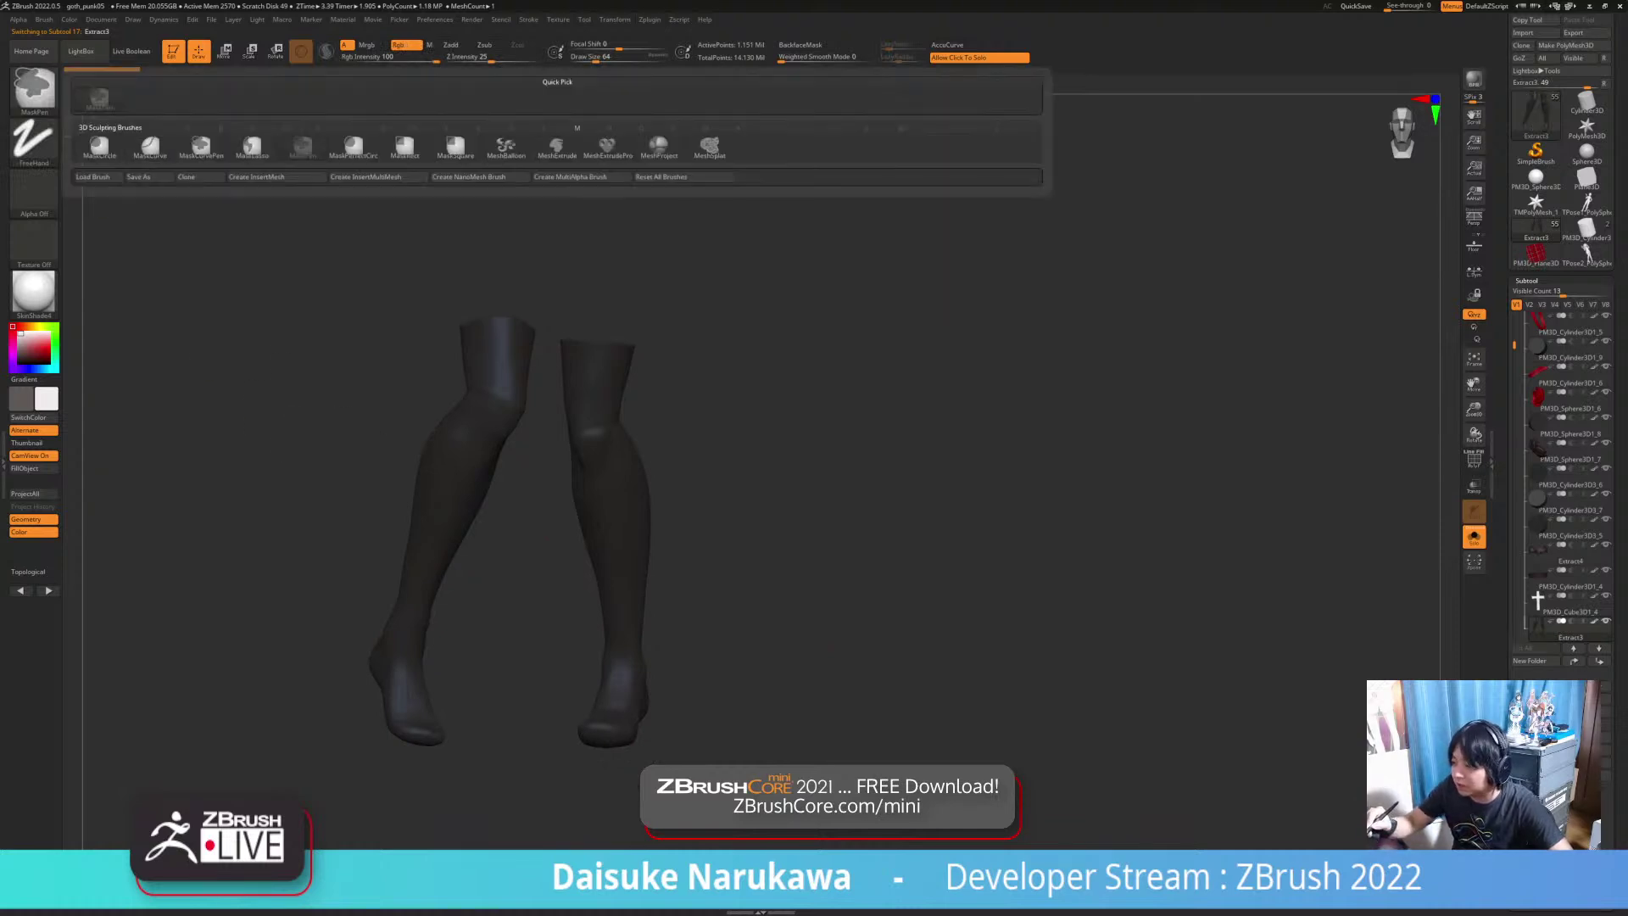
pyautogui.keyDown('ctrl'); pyautogui.click(253, 151); pyautogui.keyUp('ctrl')
# Step: Mask the stocking on the character's right leg from below the knee down to the foot, and show all subtools again
pyautogui.moveTo(381, 486)
pyautogui.keyDown('ctrl'); pyautogui.mouseDown()
pyautogui.moveTo(407, 802)
pyautogui.moveTo(264, 495)
pyautogui.mouseUp(); pyautogui.keyUp('ctrl')
pyautogui.moveTo(407, 610); pyautogui.dragTo(533, 585, button='right')
pyautogui.moveTo(530, 585)
pyautogui.mouseDown()
pyautogui.moveTo(542, 577)
pyautogui.moveTo(505, 530)
pyautogui.moveTo(572, 551)
pyautogui.mouseUp()
pyautogui.moveTo(356, 460)
pyautogui.keyDown('ctrl'); pyautogui.mouseDown()
pyautogui.moveTo(472, 523)
pyautogui.moveTo(379, 483)
pyautogui.moveTo(377, 454)
pyautogui.moveTo(364, 513)
pyautogui.mouseUp(); pyautogui.keyUp('ctrl')
pyautogui.moveTo(530, 546)
pyautogui.mouseDown()
pyautogui.moveTo(678, 517)
pyautogui.moveTo(525, 534)
pyautogui.mouseUp()
pyautogui.moveTo(394, 481)
pyautogui.keyDown('ctrl'); pyautogui.mouseDown()
pyautogui.moveTo(513, 513)
pyautogui.moveTo(505, 492)
pyautogui.moveTo(500, 509)
pyautogui.mouseUp(); pyautogui.keyUp('ctrl')
pyautogui.moveTo(530, 543); pyautogui.dragTo(640, 534)
pyautogui.moveTo(492, 481); pyautogui.dragTo(551, 517)
pyautogui.click(842, 595)
pyautogui.keyDown('alt'); pyautogui.moveTo(841, 595); pyautogui.dragTo(817, 628); pyautogui.keyUp('alt')
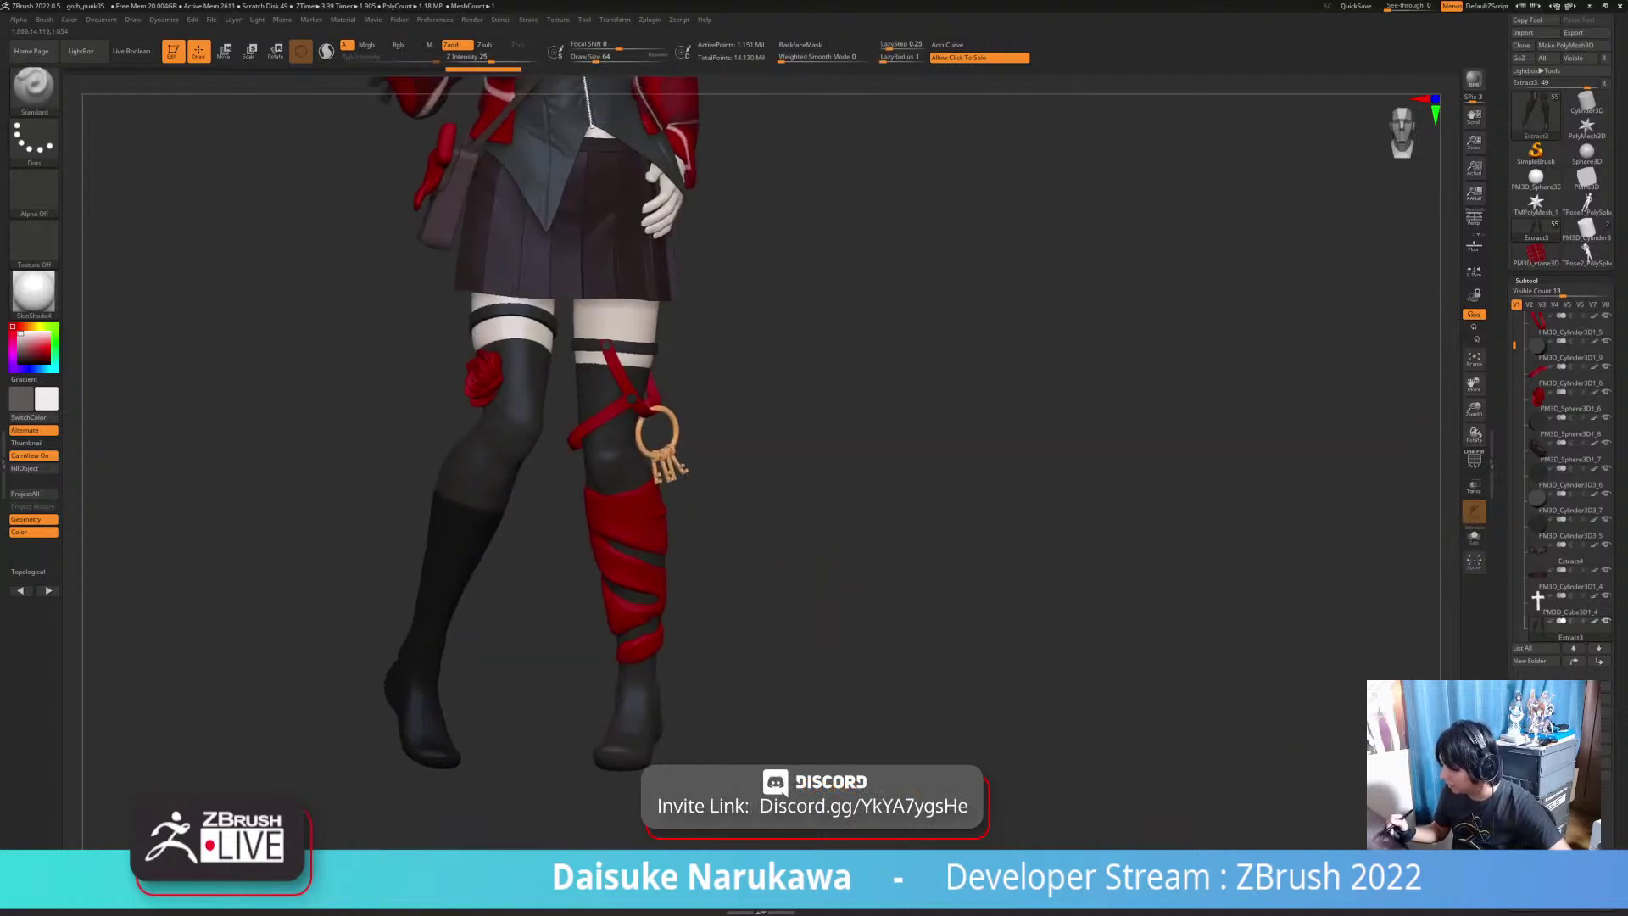
pyautogui.moveTo(737, 700); pyautogui.dragTo(657, 649)
pyautogui.keyDown('alt'); pyautogui.moveTo(657, 649); pyautogui.dragTo(645, 681); pyautogui.keyUp('alt')
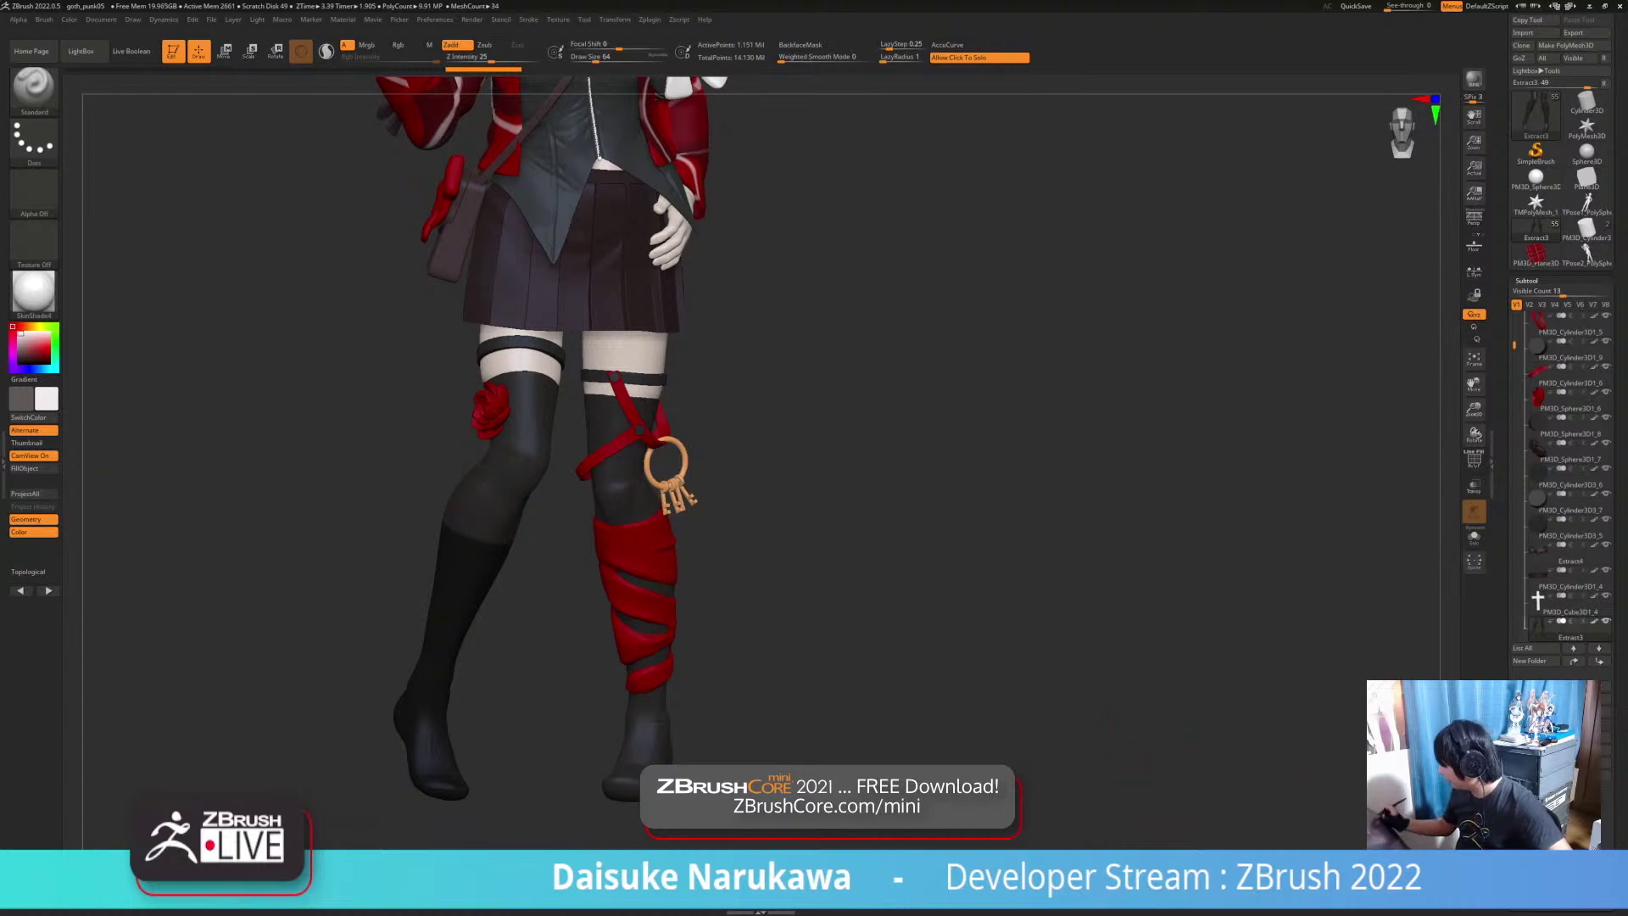
# Step: Extract the masked lower leg as a new subtool with Double off and thickness 0
pyautogui.moveTo(1537, 600); pyautogui.dragTo(1537, 282)
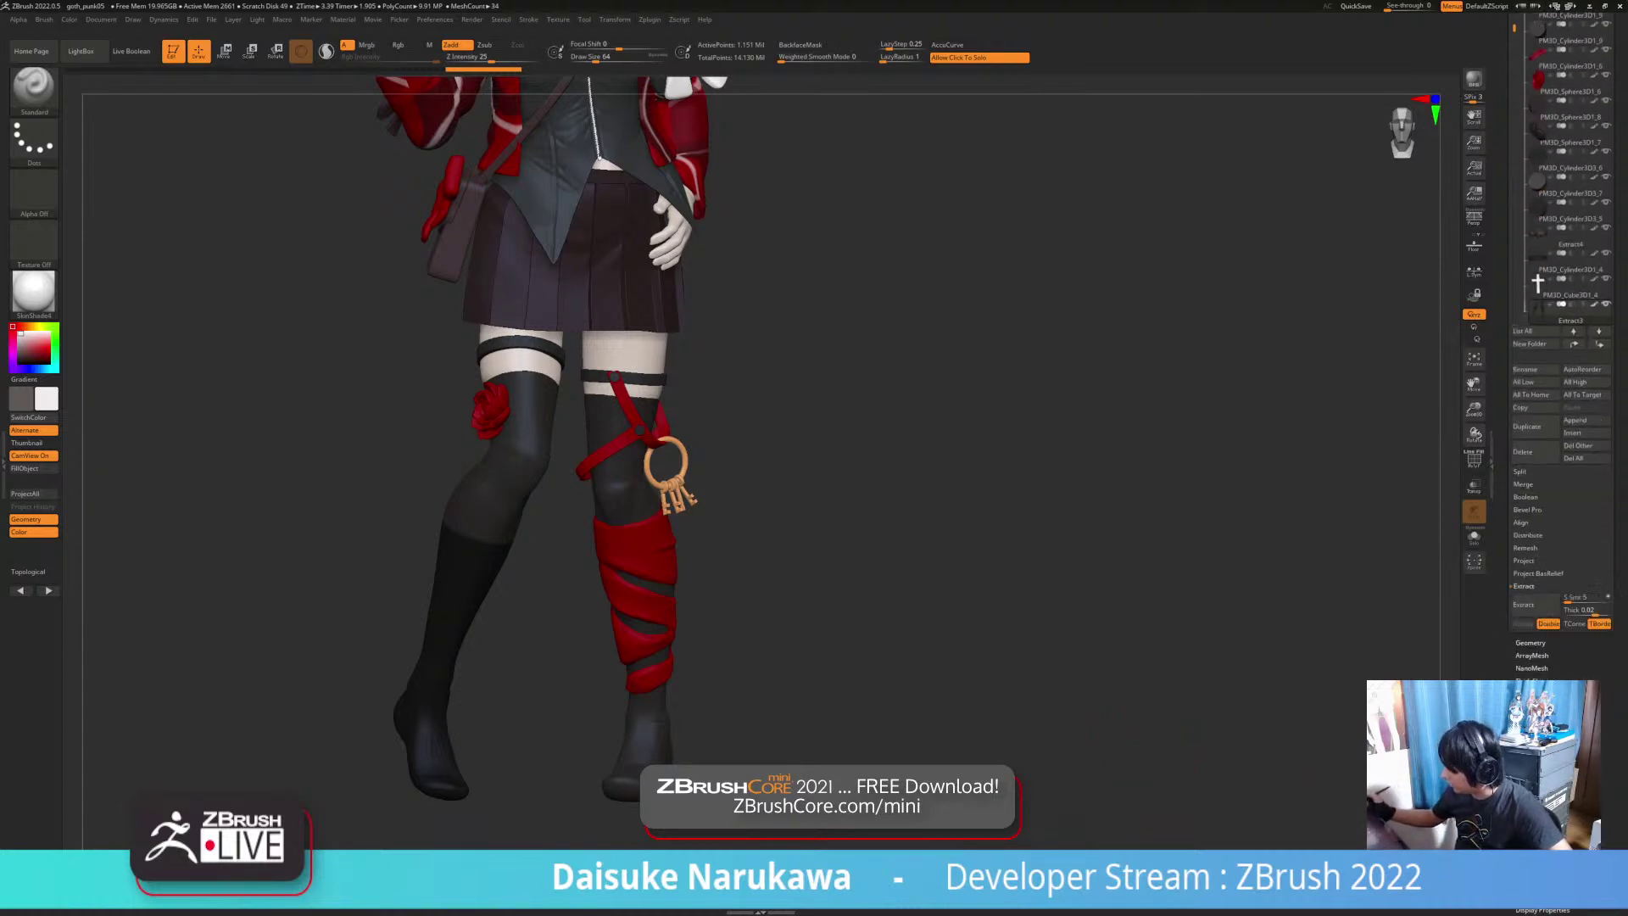
pyautogui.click(1548, 623)
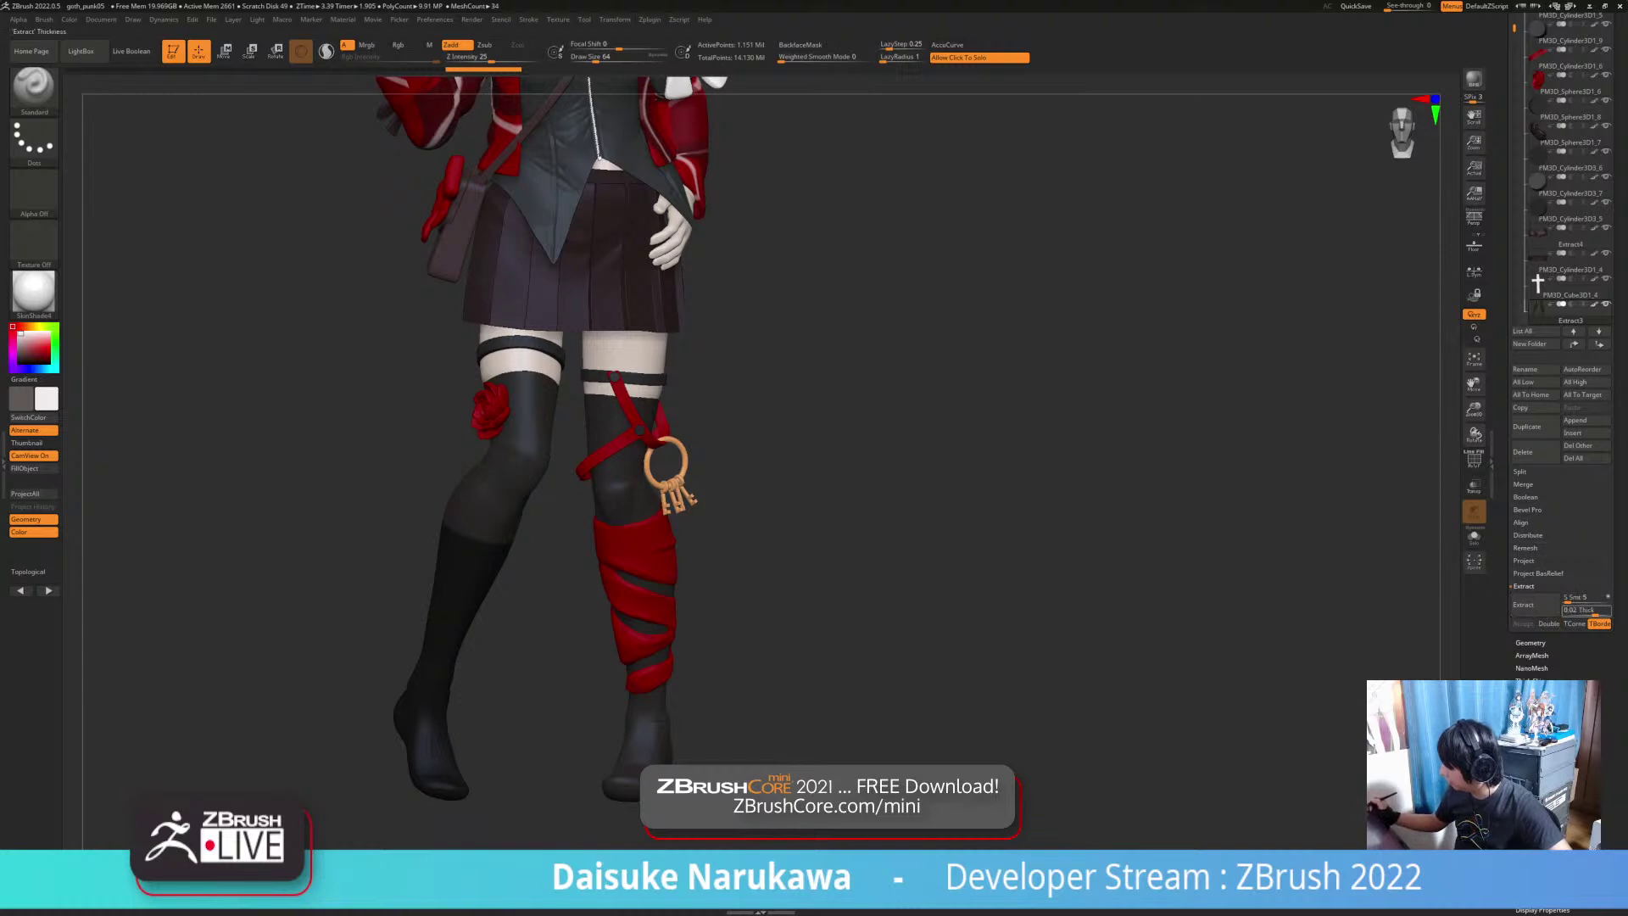
pyautogui.press('Return')
pyautogui.click(1524, 605)
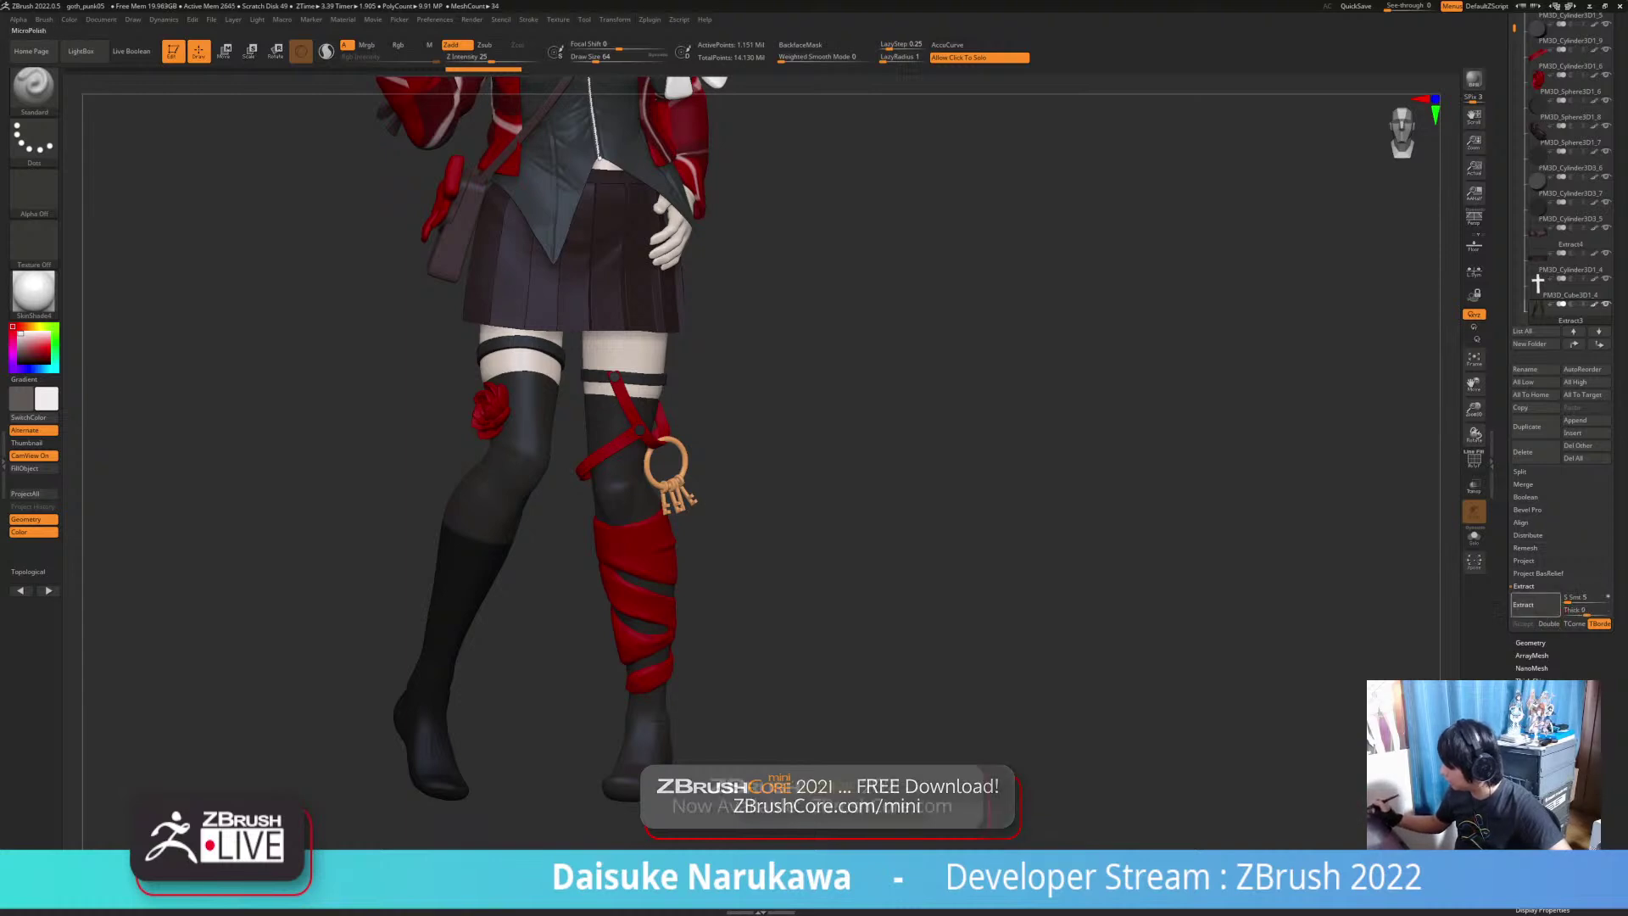
pyautogui.click(1523, 623)
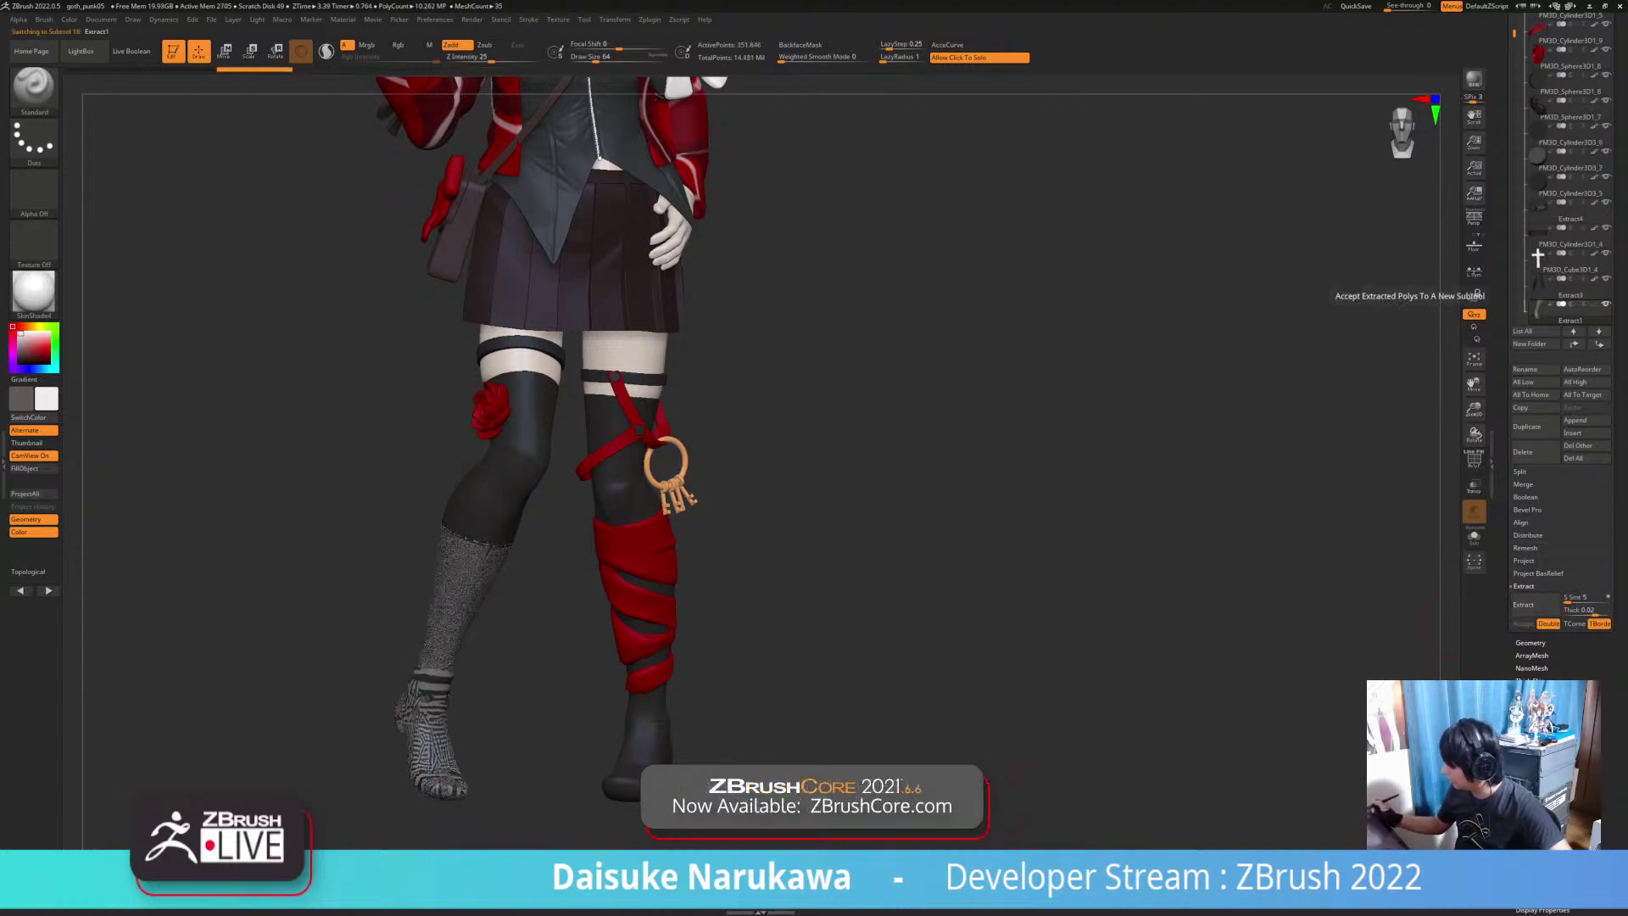
# Step: Clear the mask and inflate the extracted lower-leg shell so it sits outside the stocking
pyautogui.keyDown('ctrl'); pyautogui.moveTo(870, 647); pyautogui.dragTo(899, 678); pyautogui.keyUp('ctrl')
pyautogui.click(814, 653)
pyautogui.moveTo(788, 649); pyautogui.dragTo(776, 714)
pyautogui.click(760, 725)
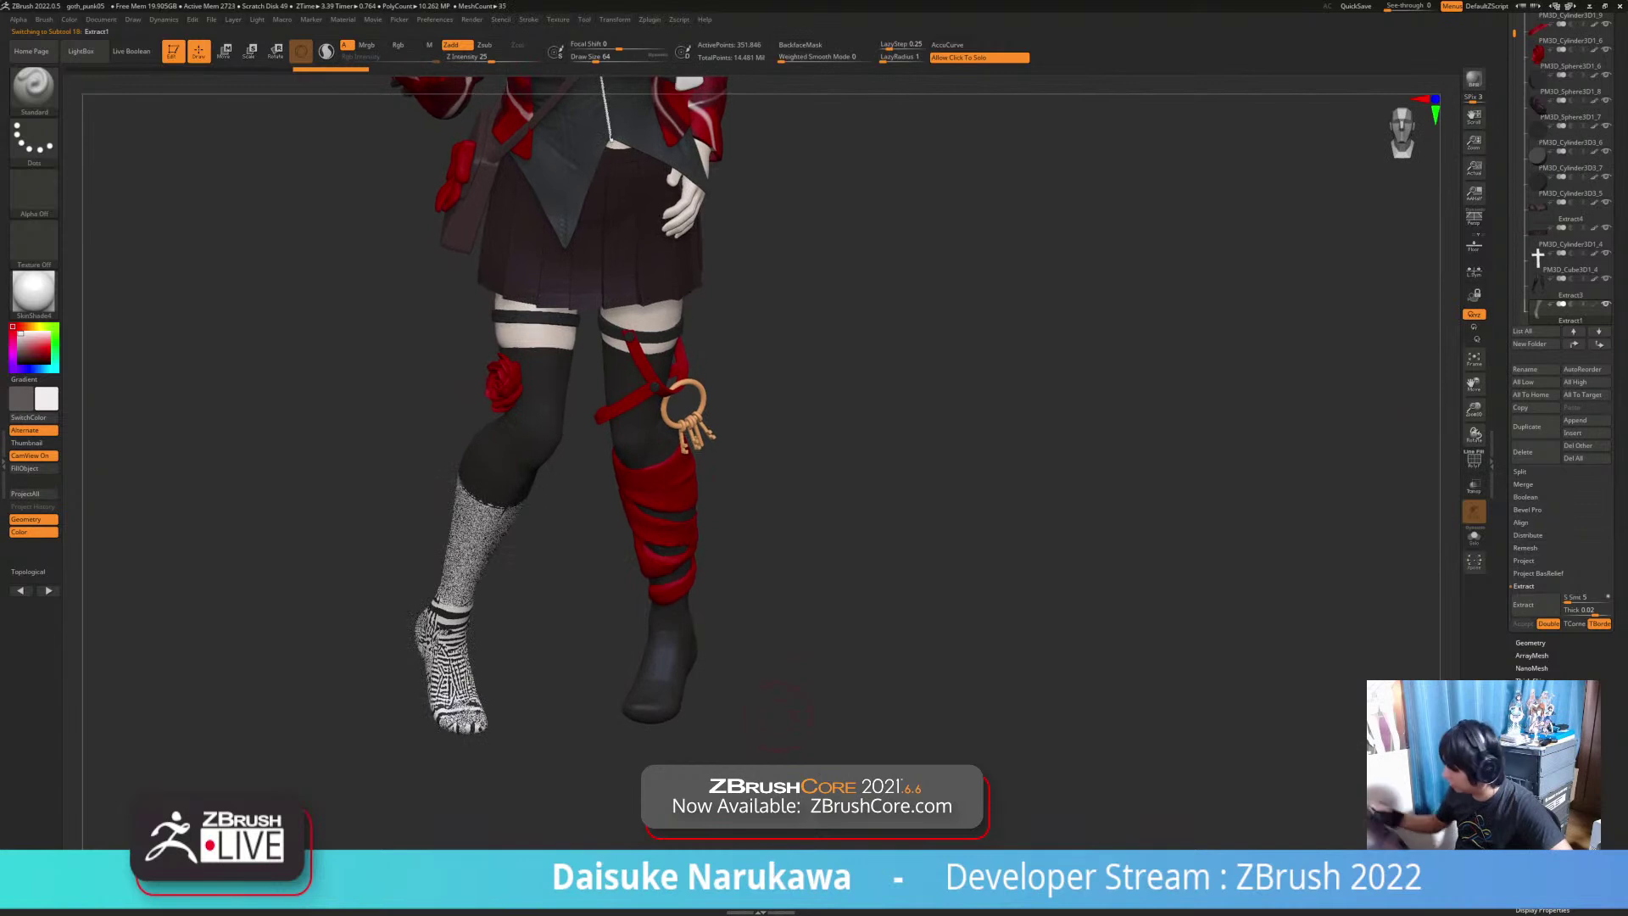
pyautogui.scroll(-10, 1537, 256)
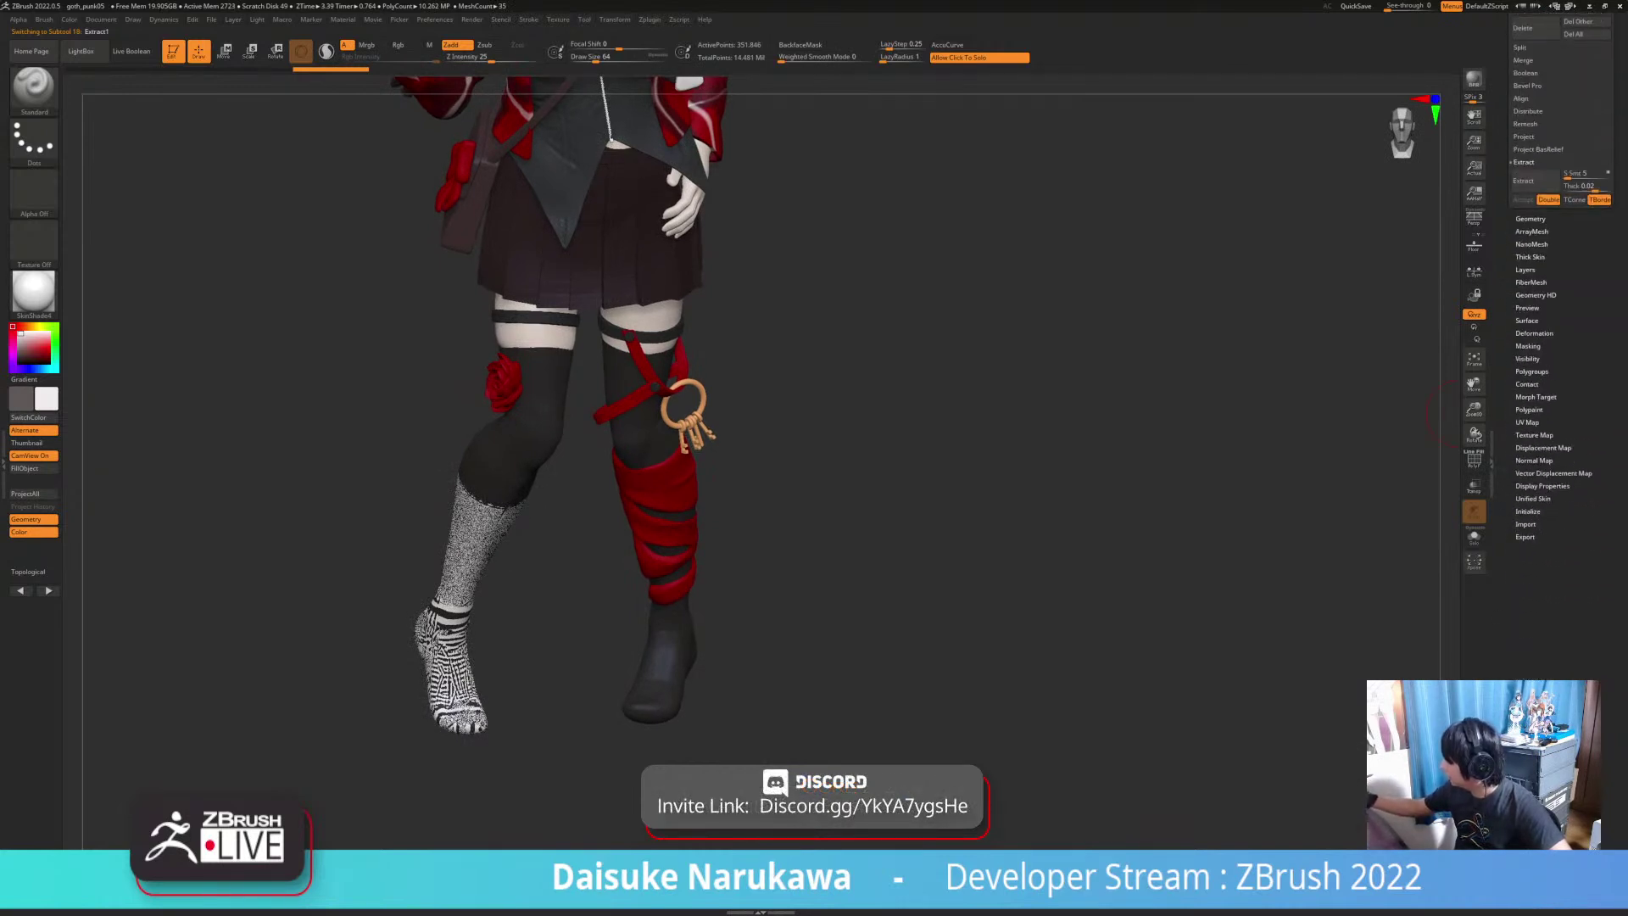
pyautogui.click(1533, 334)
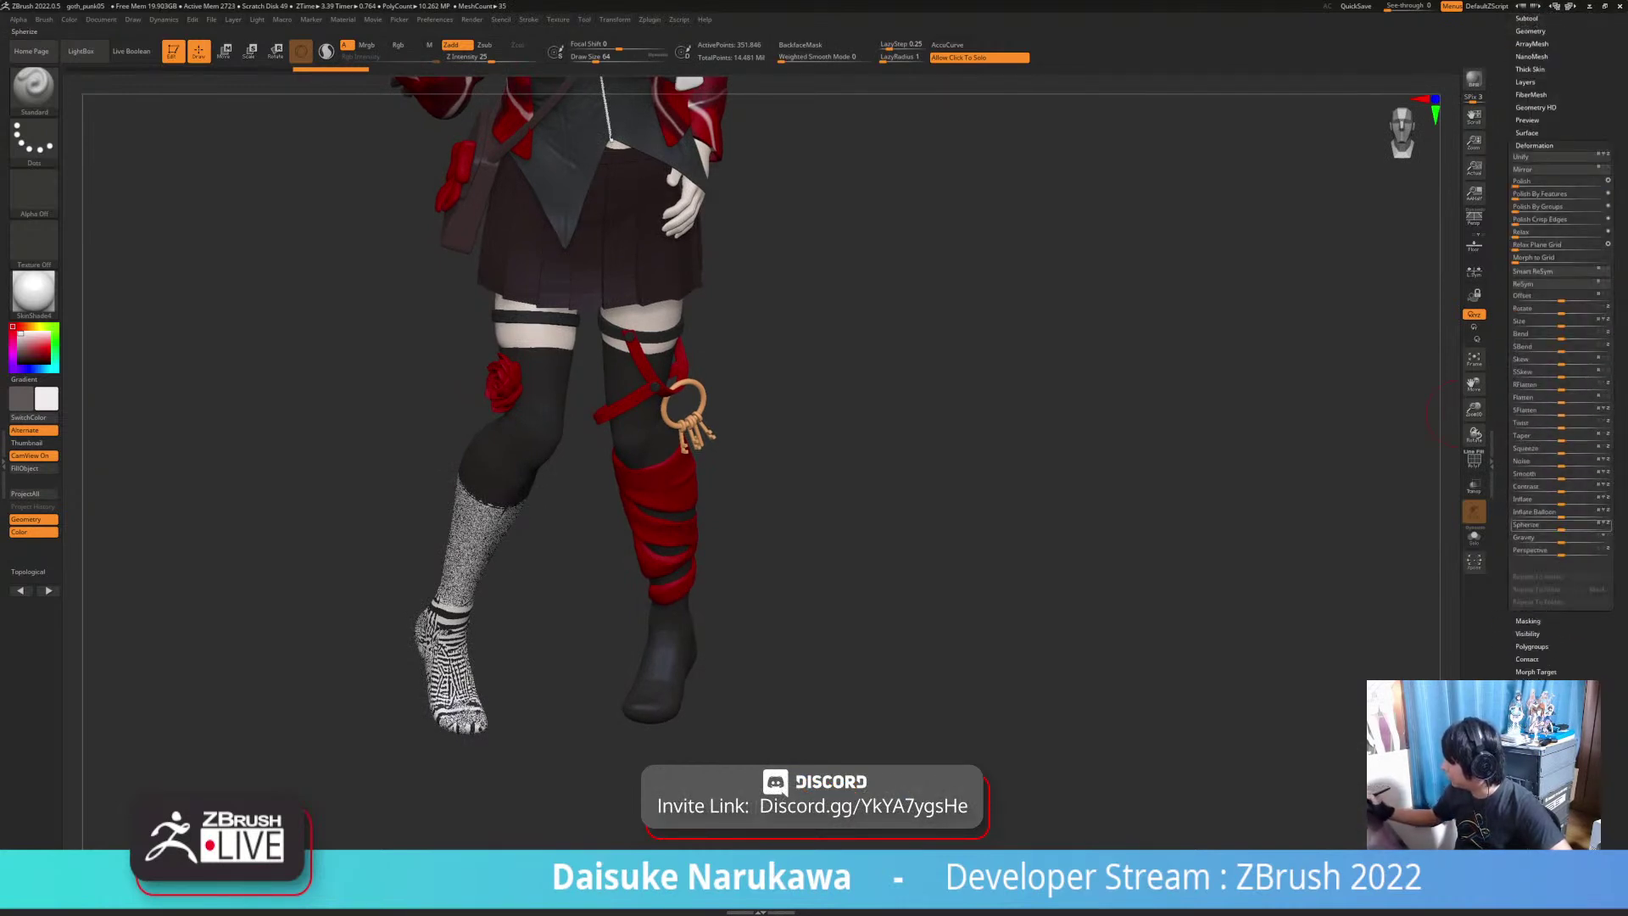
pyautogui.moveTo(1562, 498); pyautogui.dragTo(1574, 499)
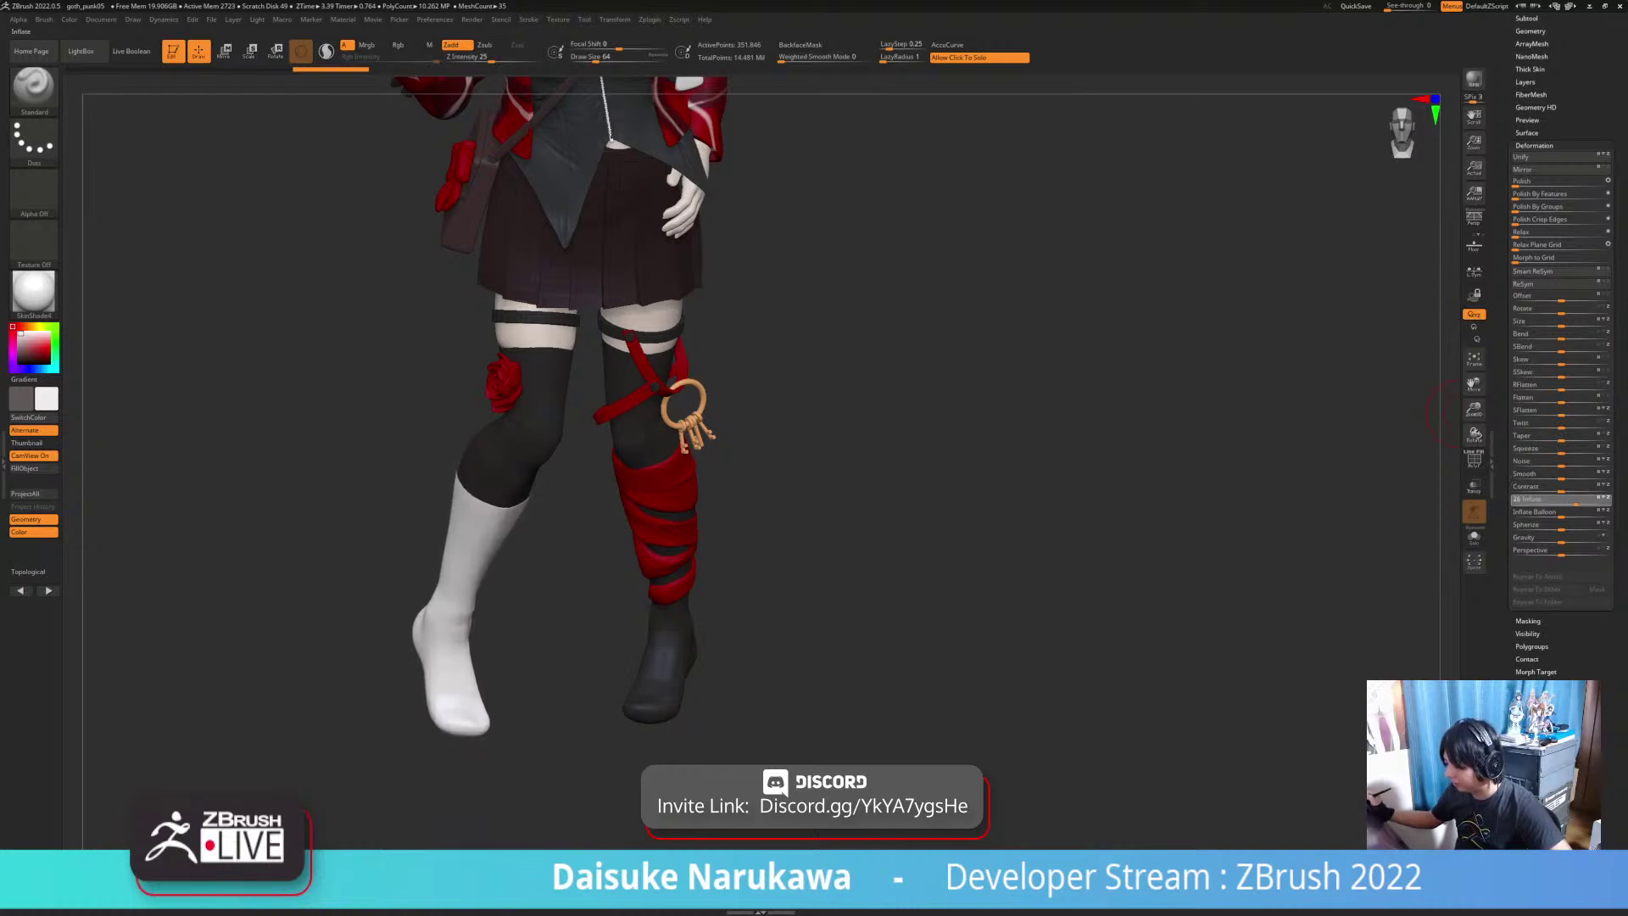
pyautogui.moveTo(717, 644)
pyautogui.mouseDown()
pyautogui.moveTo(714, 570)
pyautogui.moveTo(737, 648)
pyautogui.mouseUp()
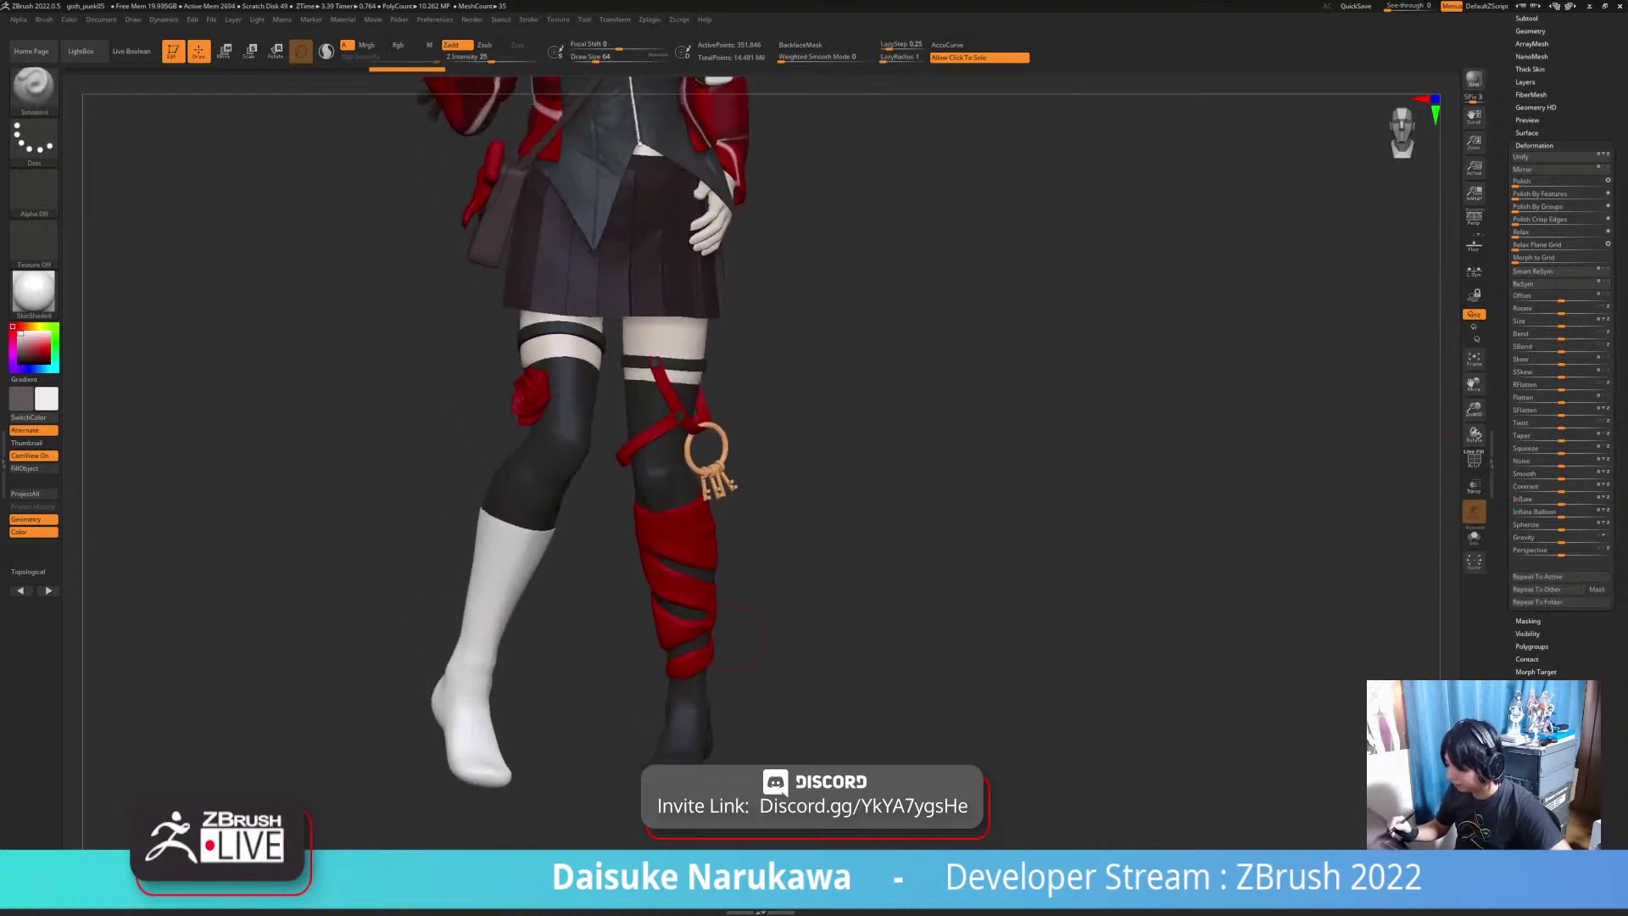
# Step: Try filling the new boot with the dark blue-grey sampled from the outfit, and undo the fill
pyautogui.moveTo(46, 399); pyautogui.dragTo(561, 424)
pyautogui.click(25, 468)
pyautogui.keyDown('alt'); pyautogui.moveTo(596, 184); pyautogui.dragTo(588, 86); pyautogui.keyUp('alt')
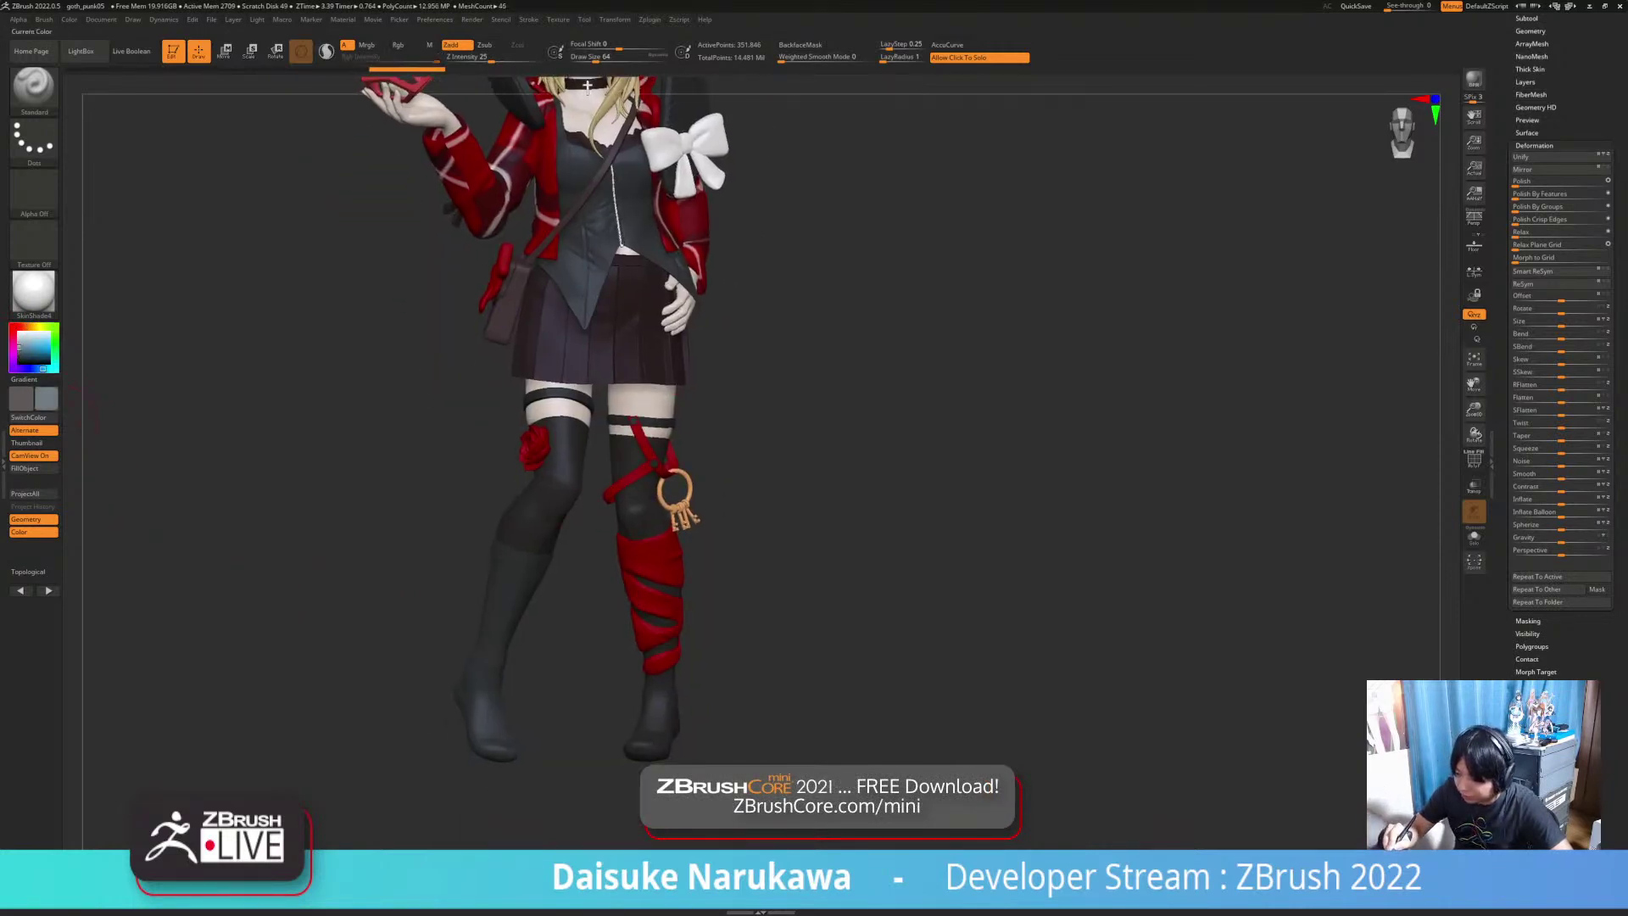
pyautogui.hotkey('ctrl', 'z')
pyautogui.keyDown('alt'); pyautogui.moveTo(587, 86); pyautogui.dragTo(562, 143); pyautogui.keyUp('alt')
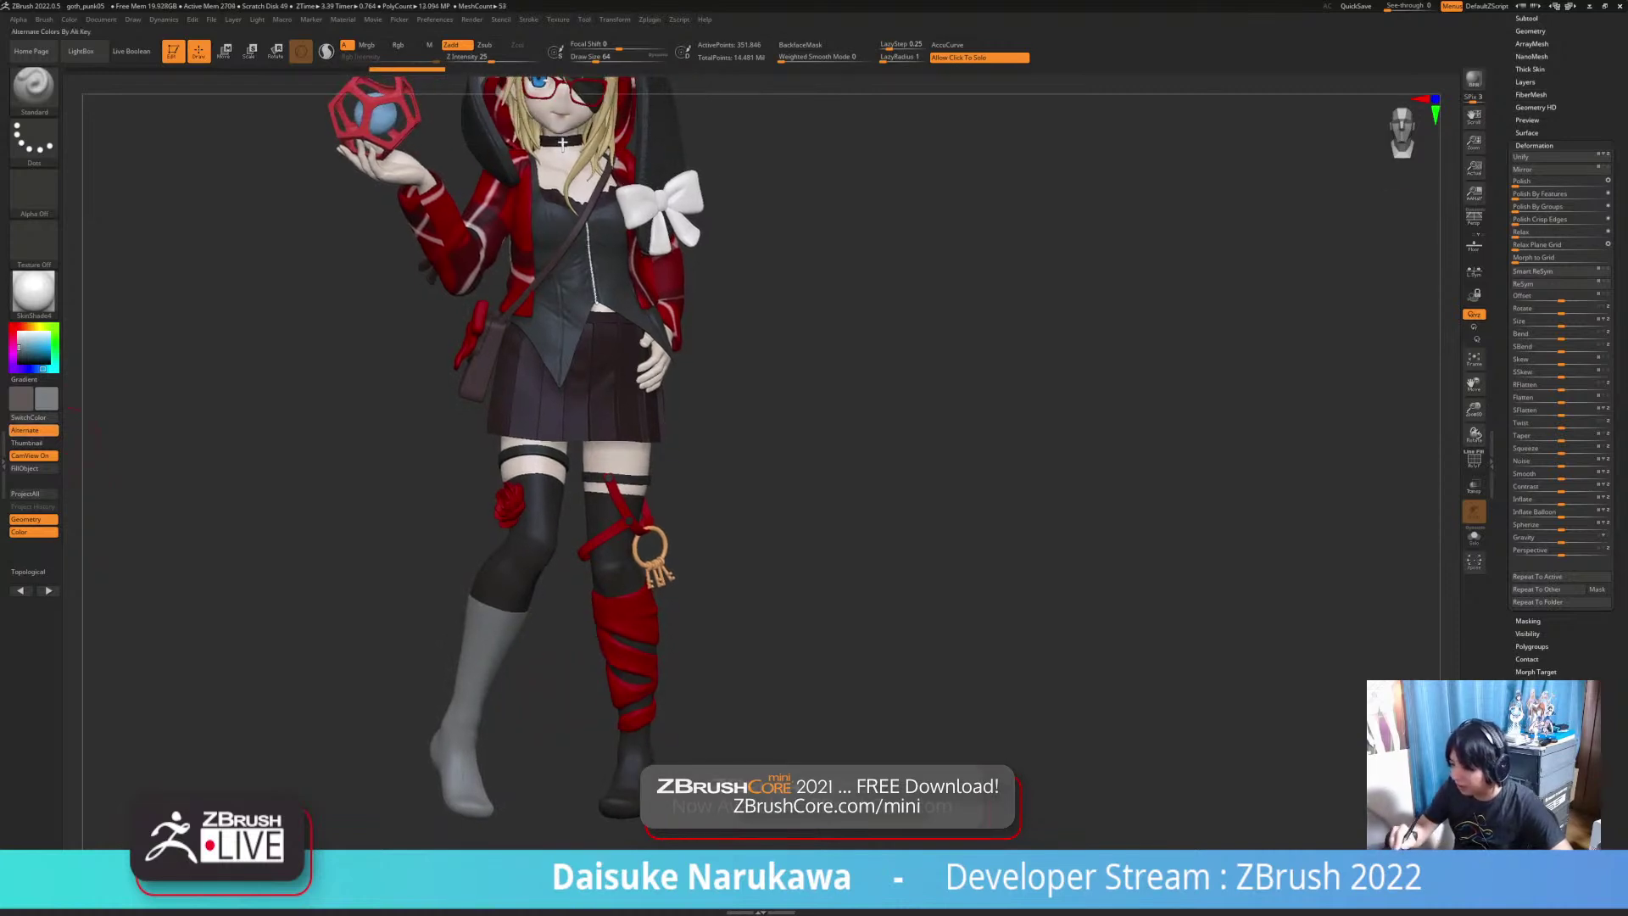
# Step: Try filling the boot with a dark reddish brown
pyautogui.click(21, 399)
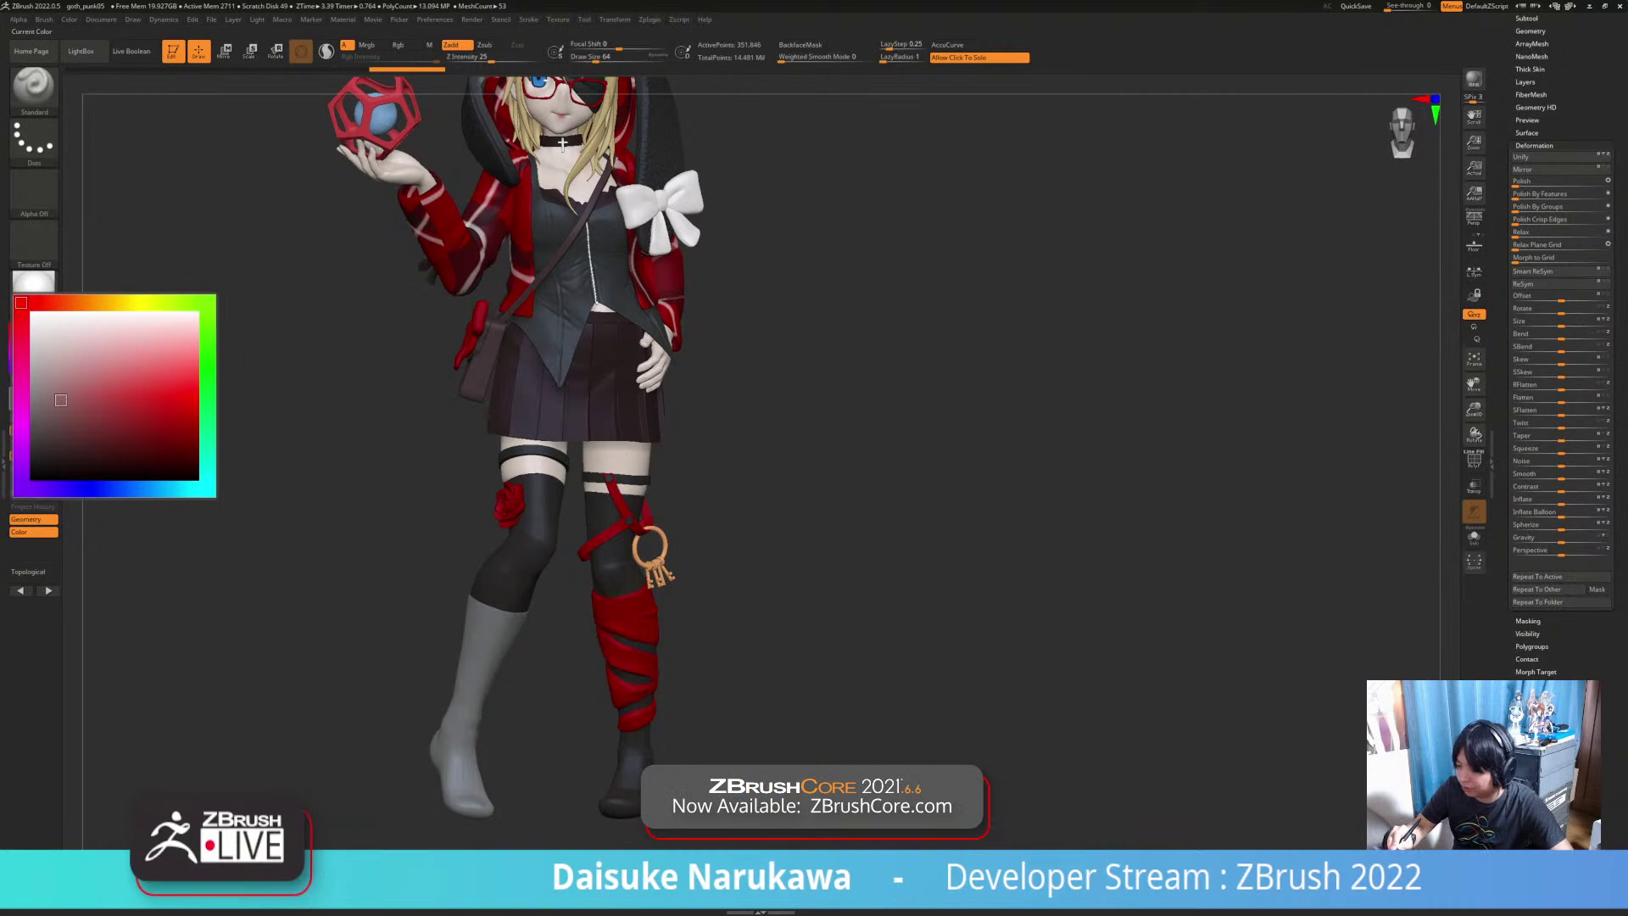
pyautogui.click(59, 399)
pyautogui.moveTo(47, 399)
pyautogui.mouseDown()
pyautogui.moveTo(68, 439)
pyautogui.moveTo(79, 398)
pyautogui.moveTo(51, 471)
pyautogui.moveTo(50, 432)
pyautogui.mouseUp()
pyautogui.click(26, 468)
pyautogui.keyDown('alt'); pyautogui.moveTo(449, 581); pyautogui.dragTo(445, 553); pyautogui.keyUp('alt')
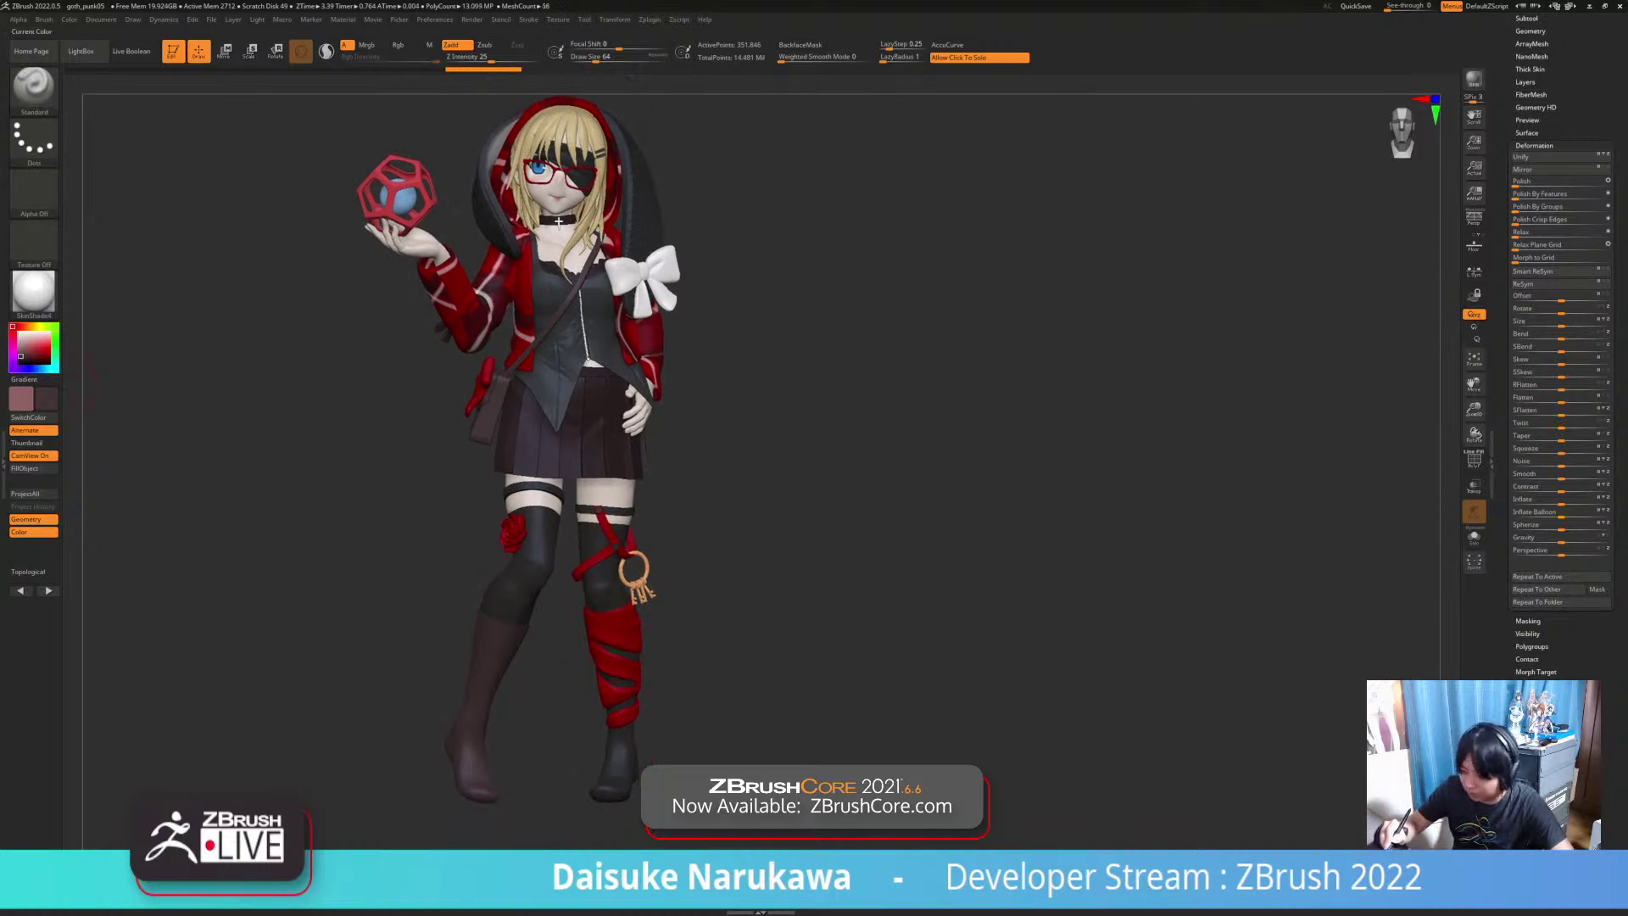
# Step: Fill the boot with a dark brown of red 70, green 47, blue 35
pyautogui.click(33, 352)
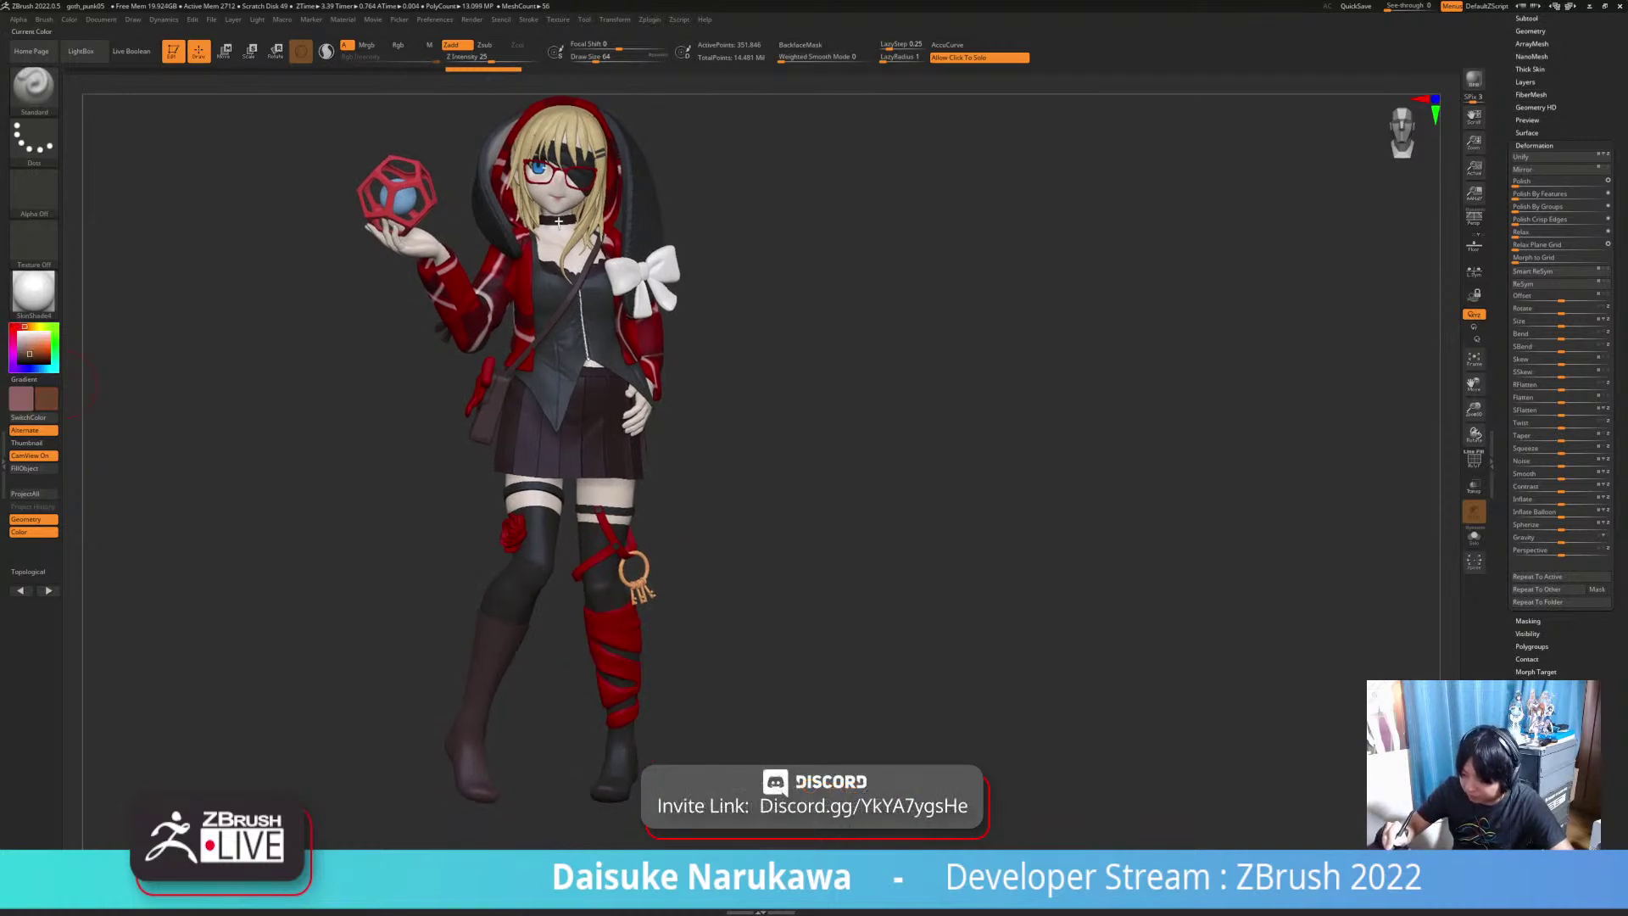
pyautogui.click(25, 468)
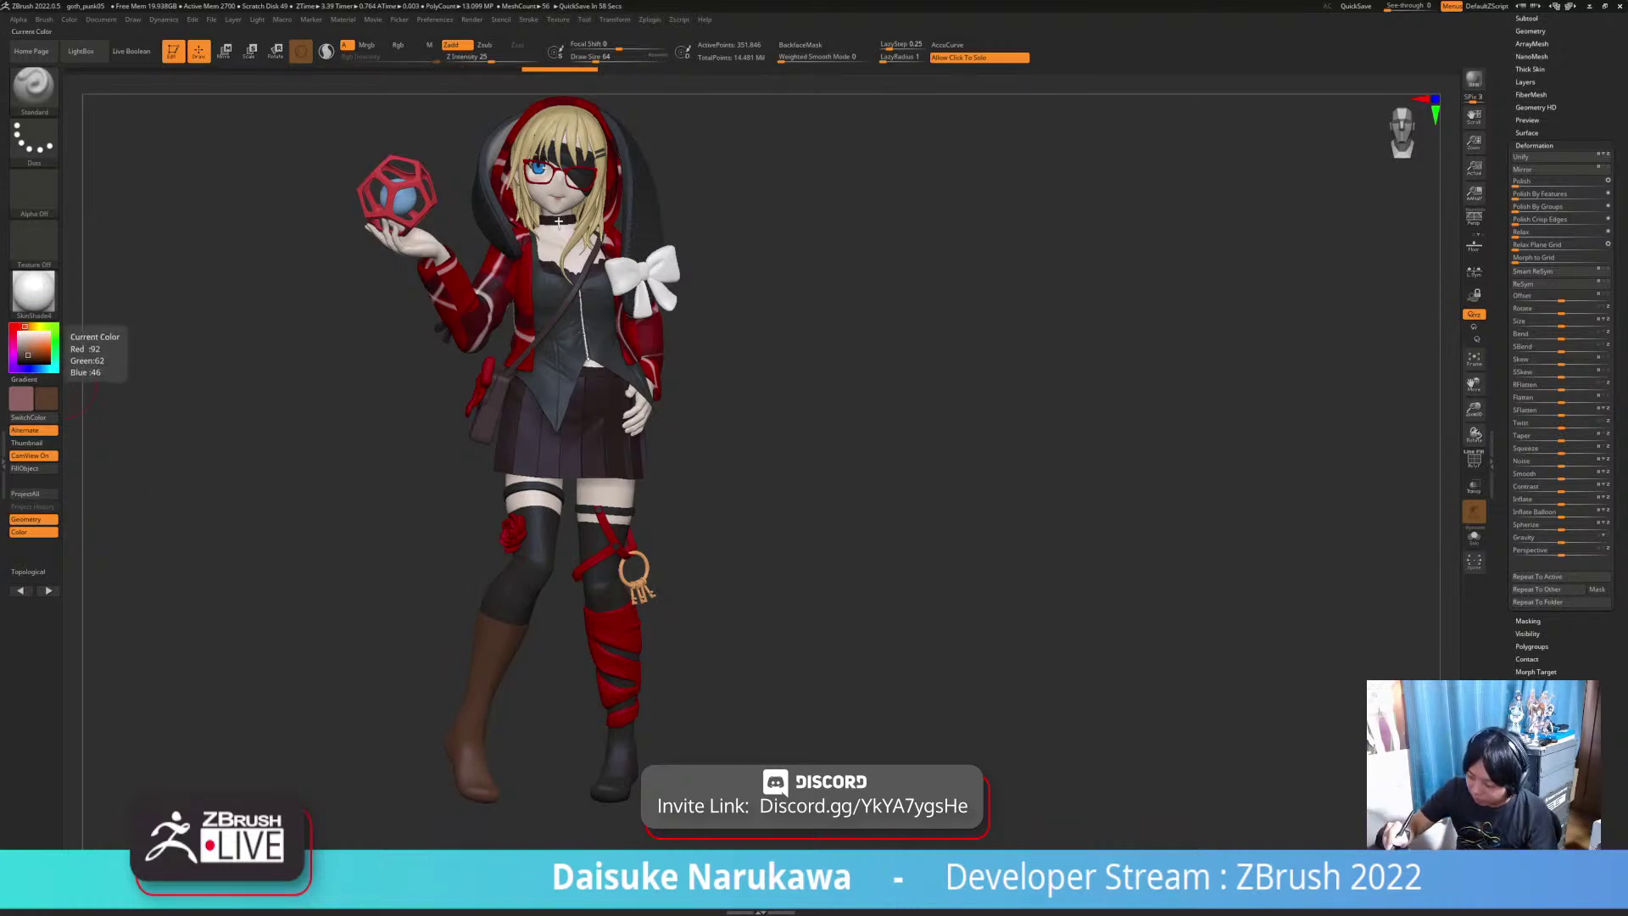
pyautogui.click(31, 359)
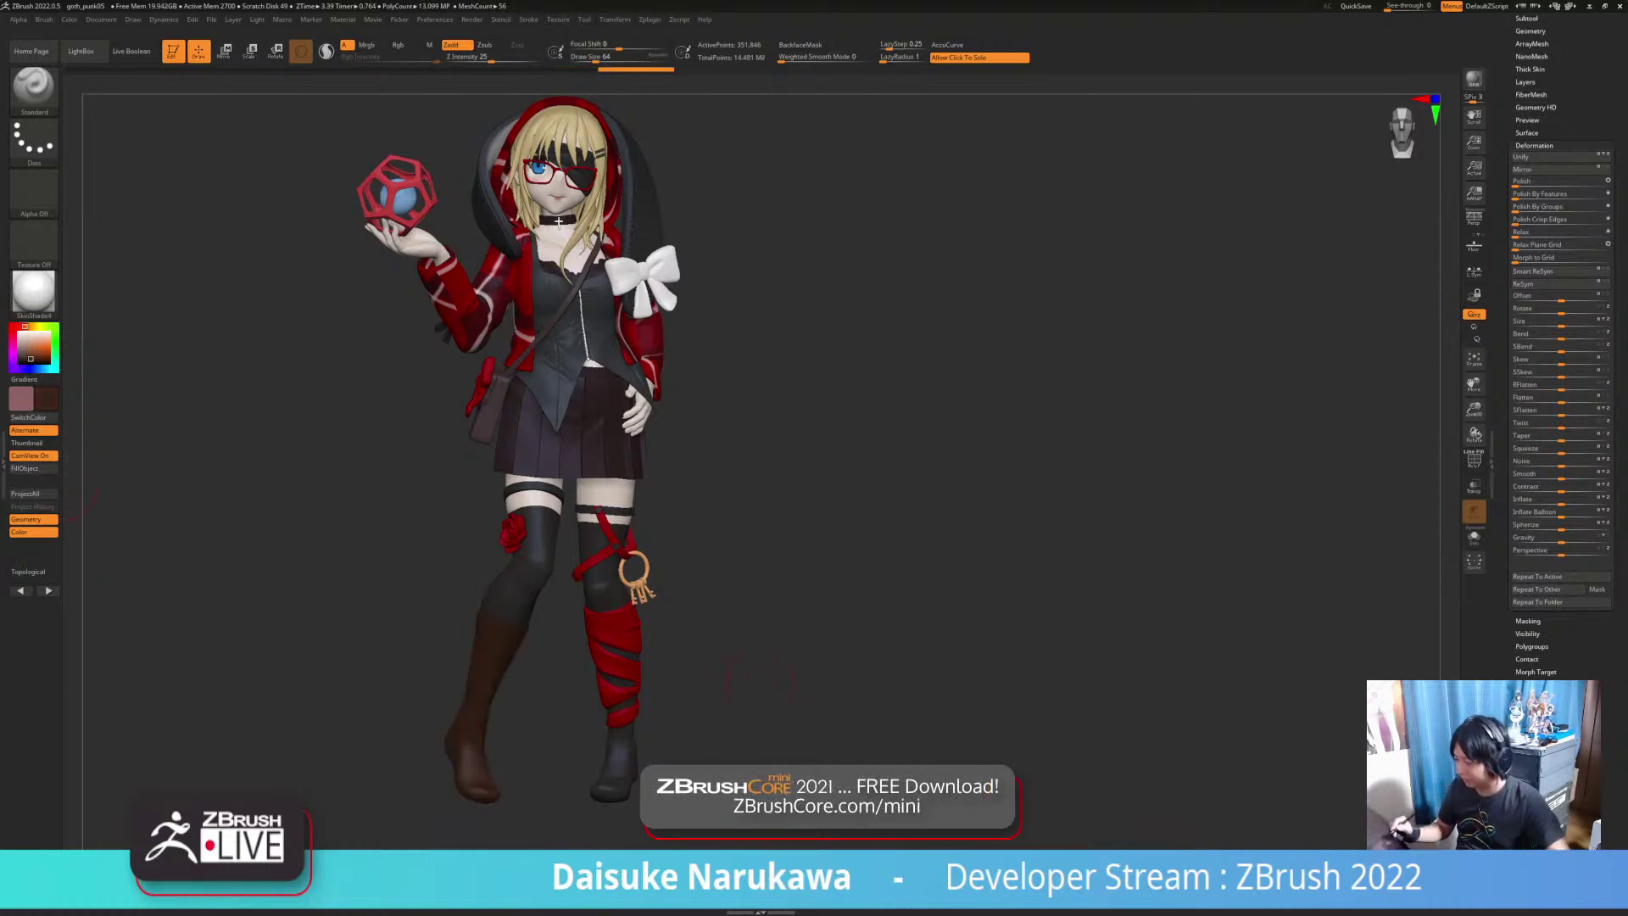
pyautogui.moveTo(665, 678); pyautogui.dragTo(713, 694)
pyautogui.click(28, 357)
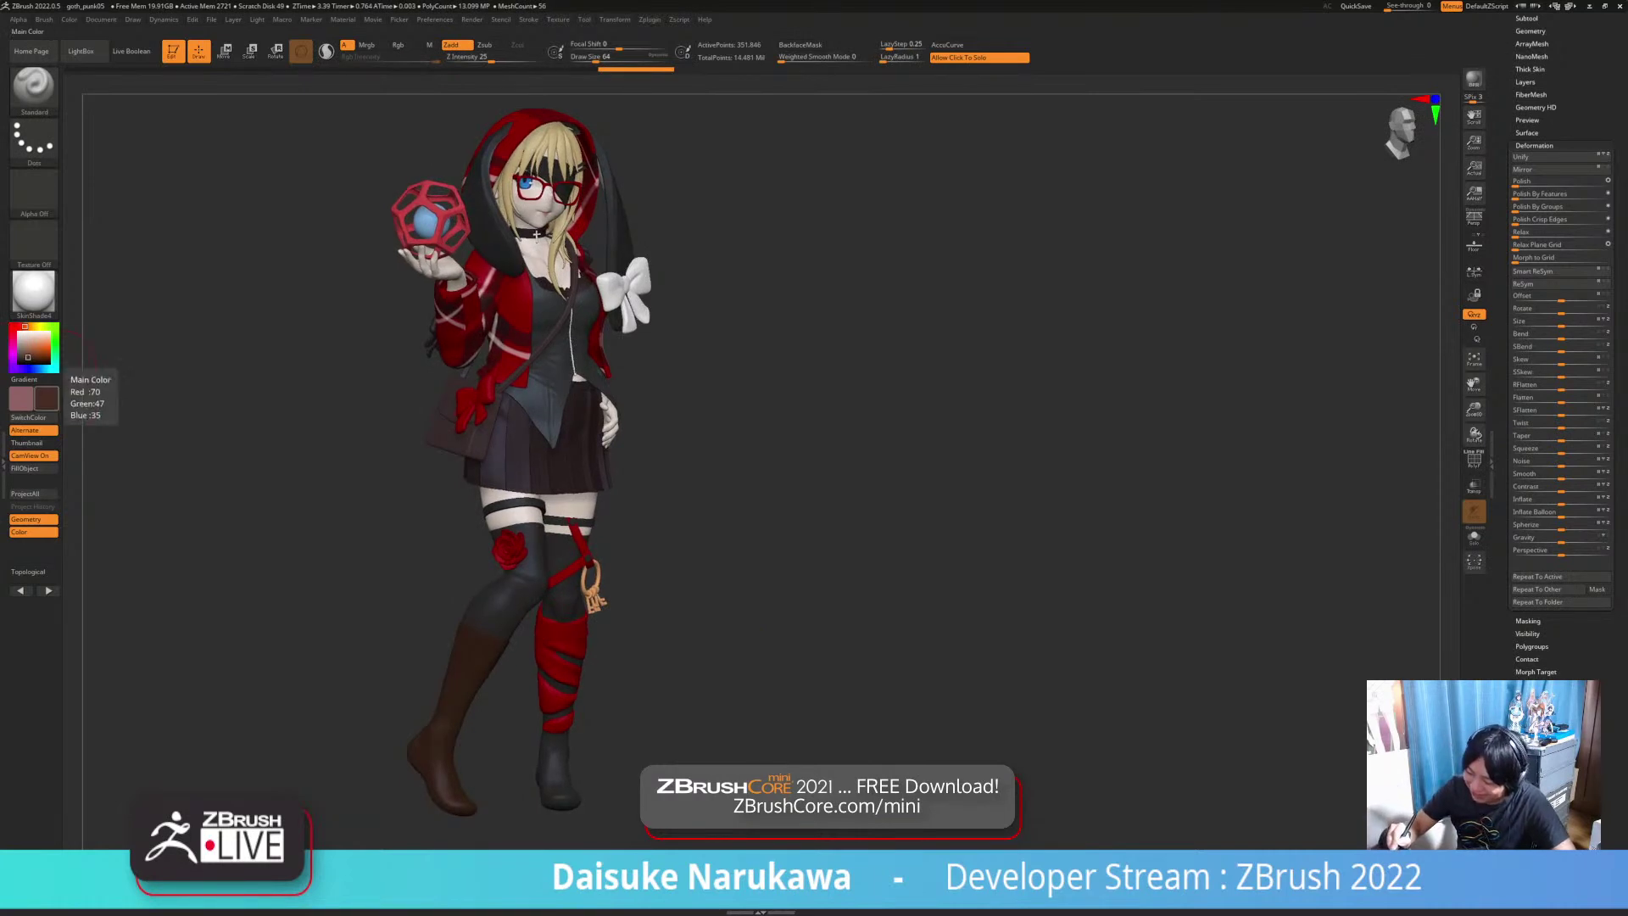
pyautogui.click(34, 468)
pyautogui.moveTo(292, 508); pyautogui.dragTo(199, 468)
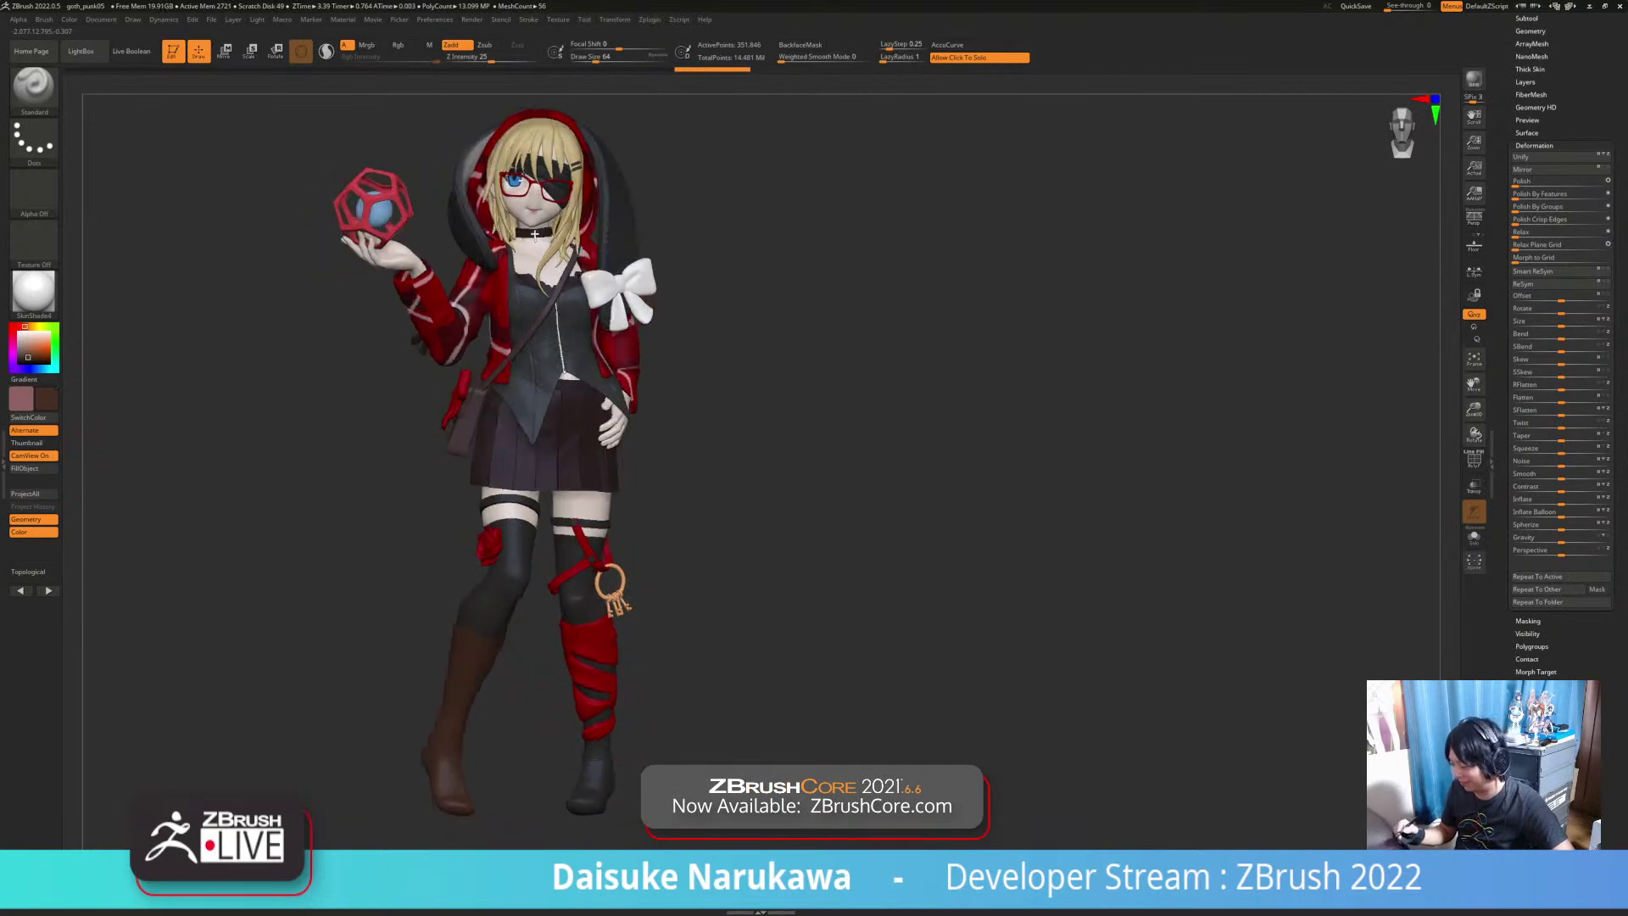
pyautogui.moveTo(697, 703); pyautogui.dragTo(676, 655)
# Step: Try a lighter tan on the boot with Adjust Colors by raising HSV Hue and Rgb Intensity, and cancel it
pyautogui.click(1533, 146)
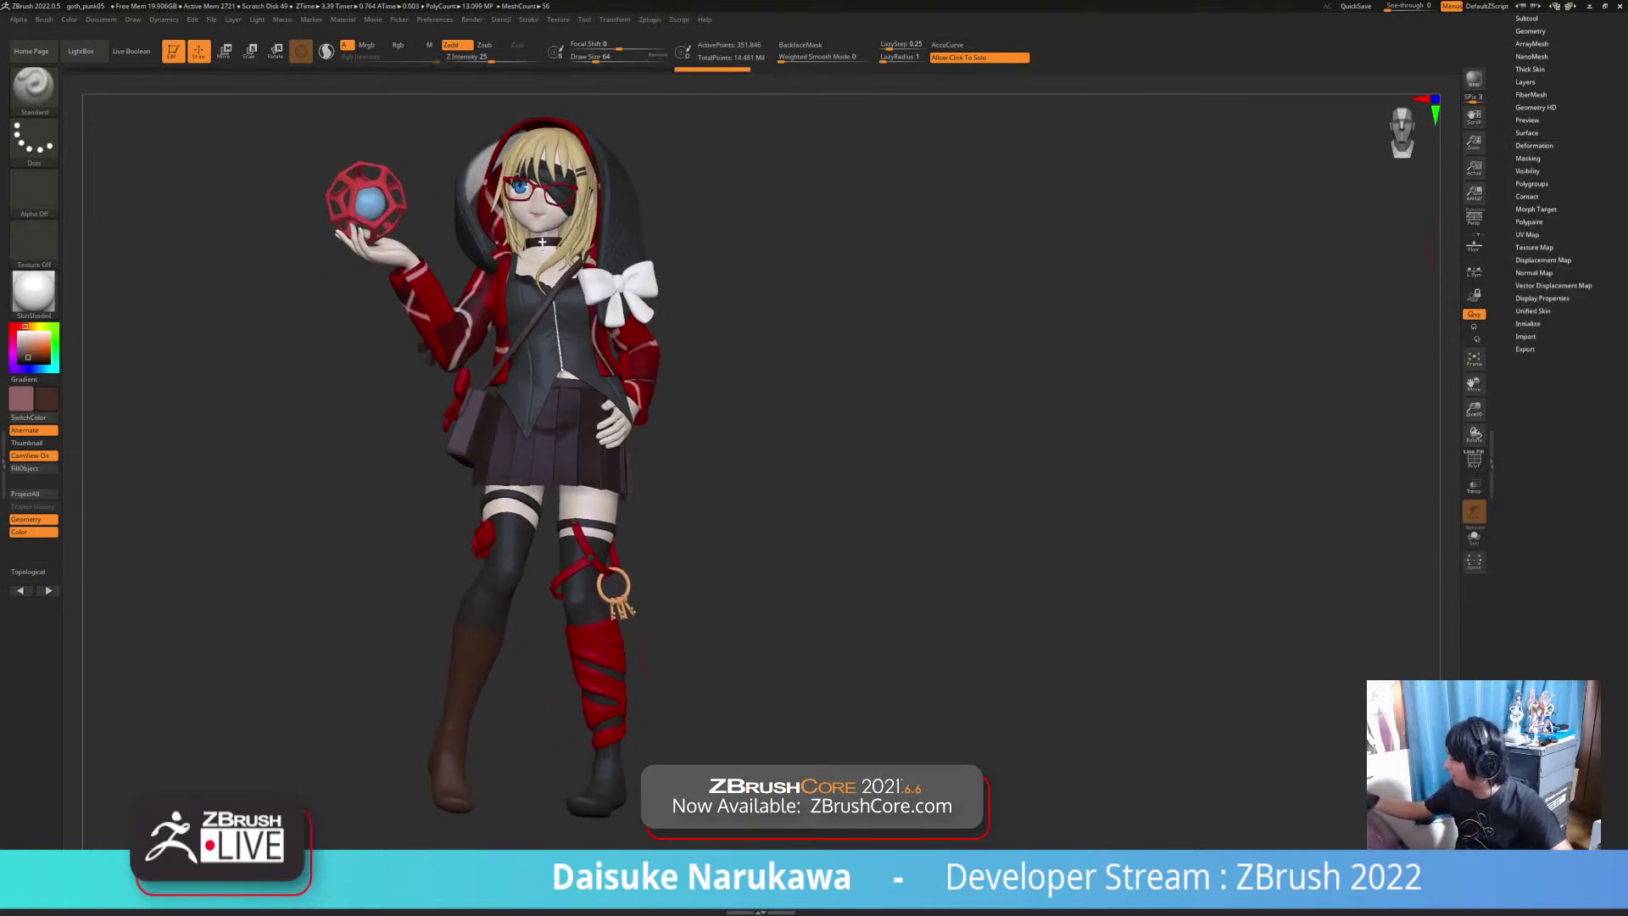
pyautogui.moveTo(1565, 265); pyautogui.dragTo(1570, 291)
pyautogui.click(1530, 247)
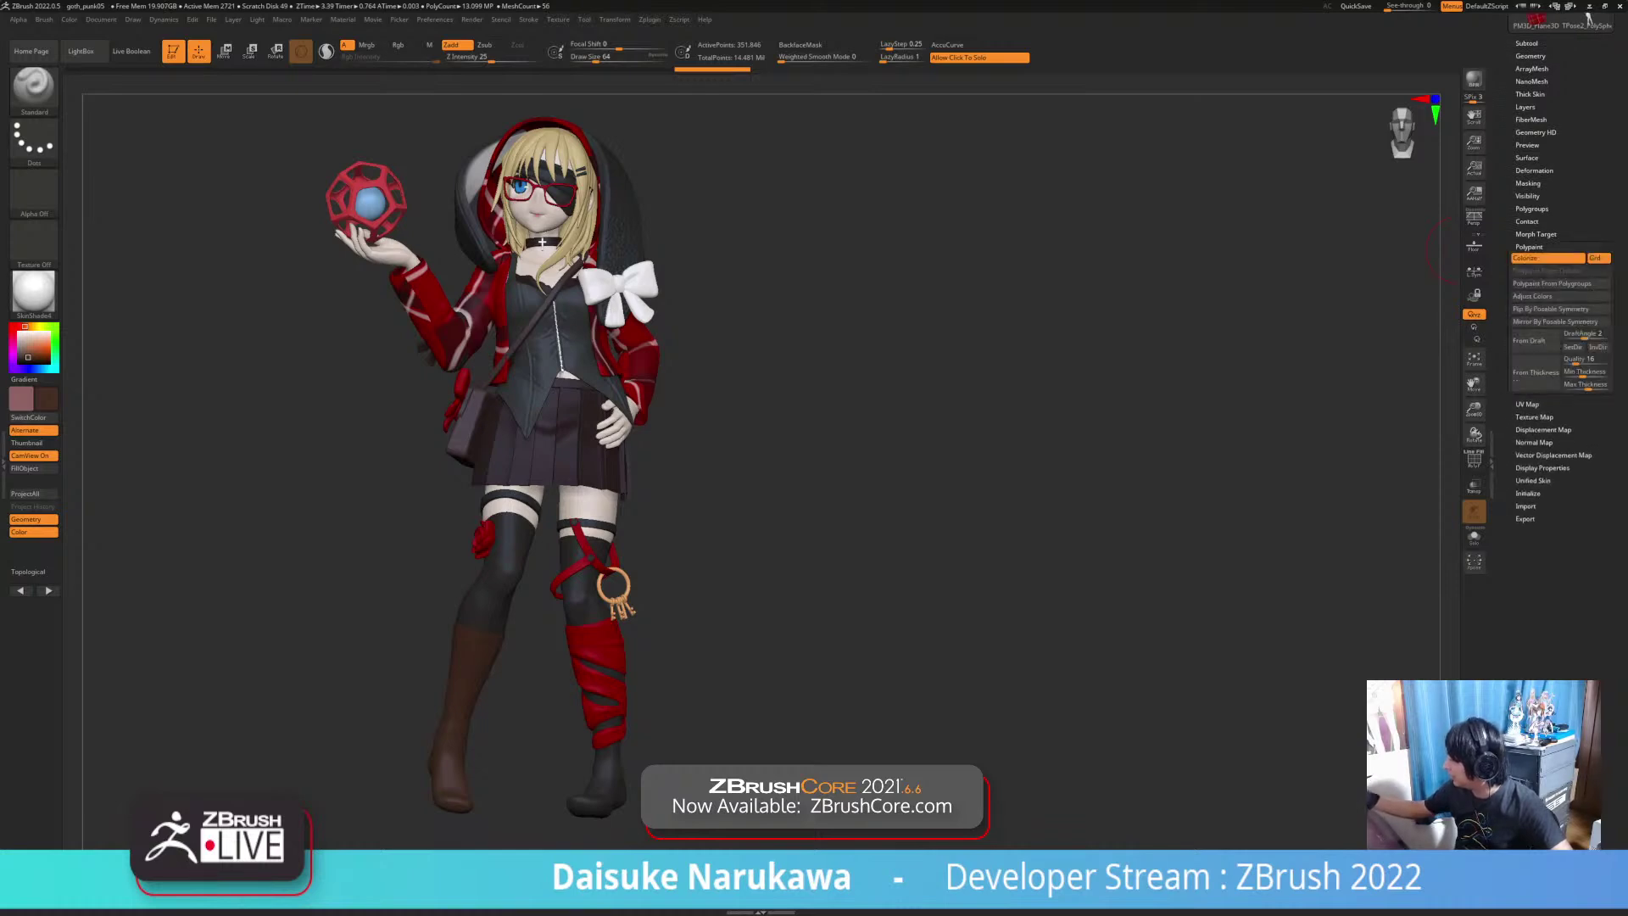
pyautogui.click(1548, 296)
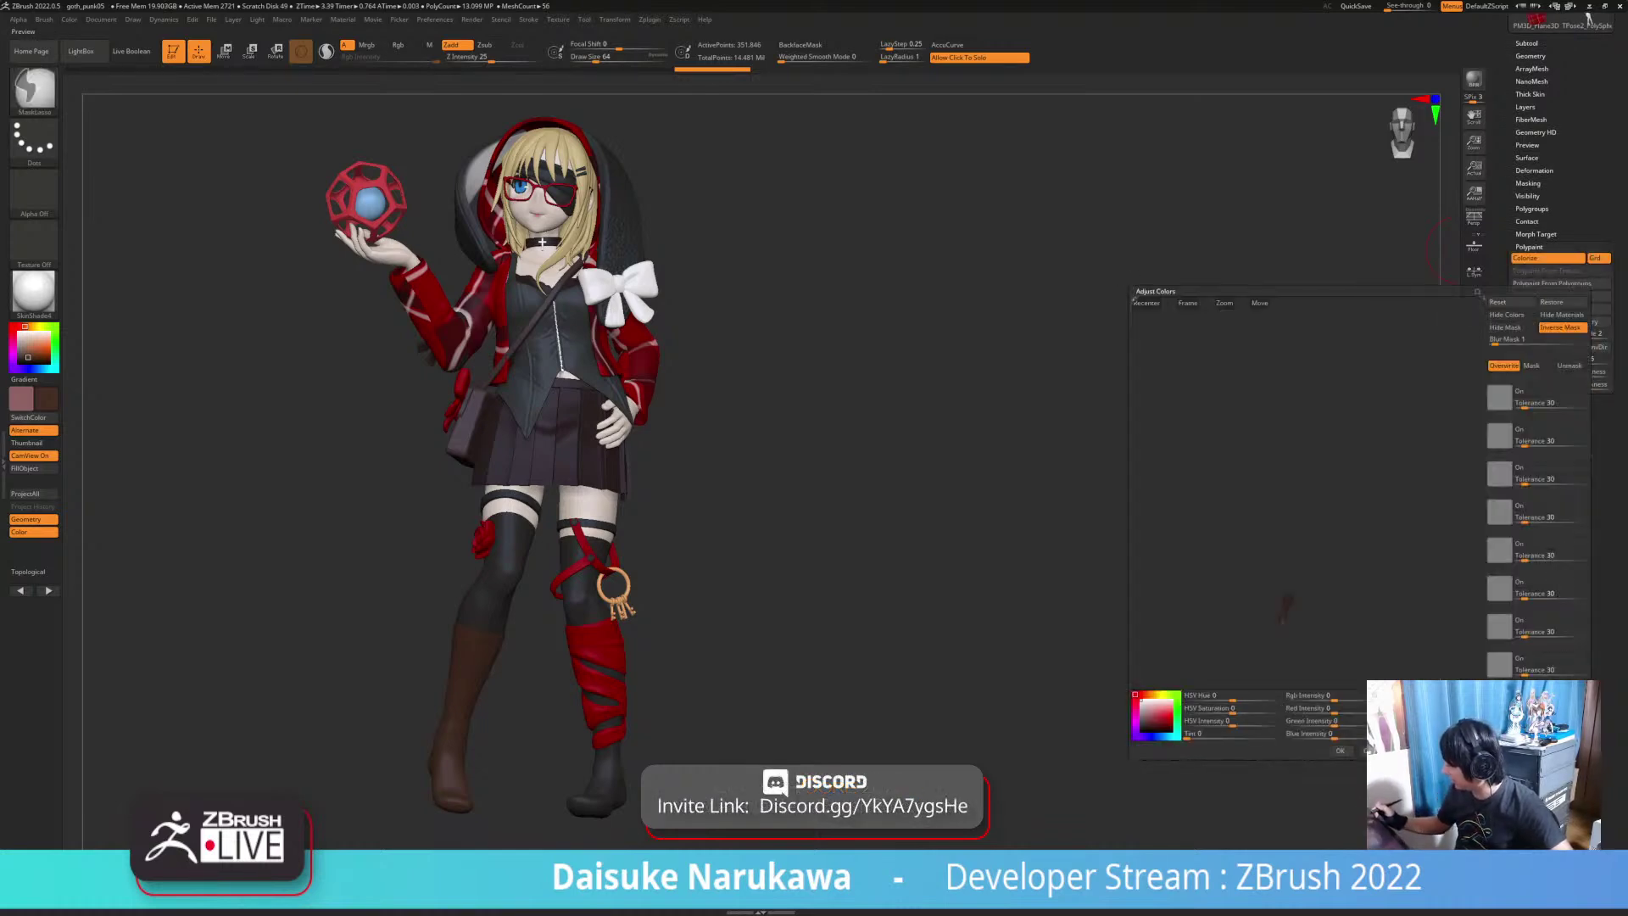
pyautogui.click(1186, 303)
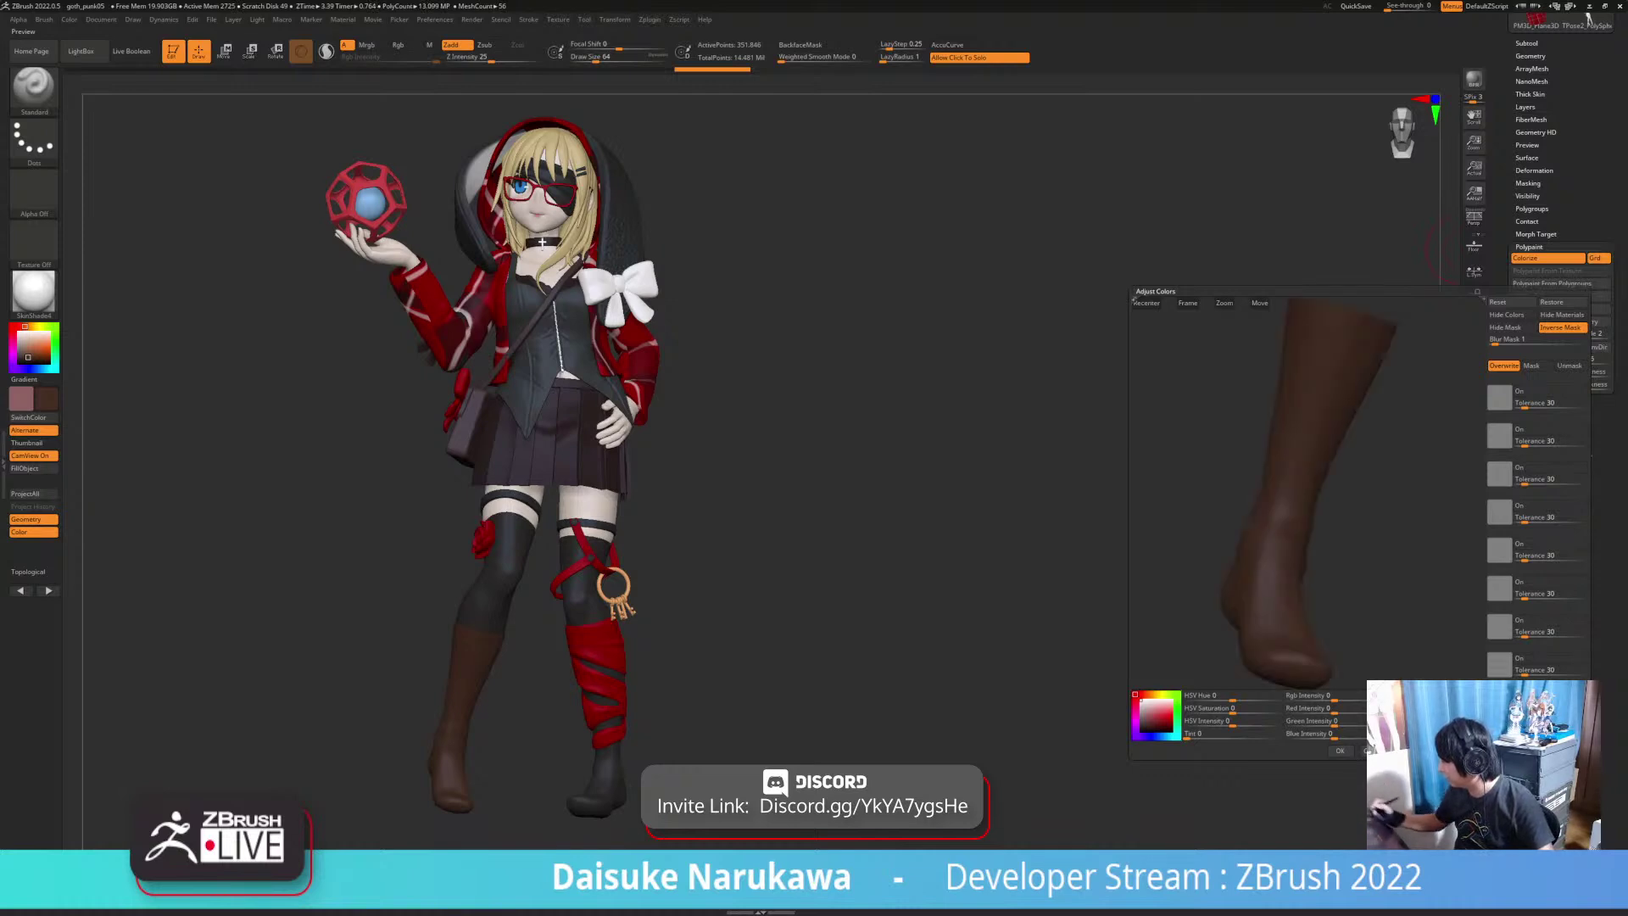
pyautogui.moveTo(1233, 698); pyautogui.dragTo(1352, 697)
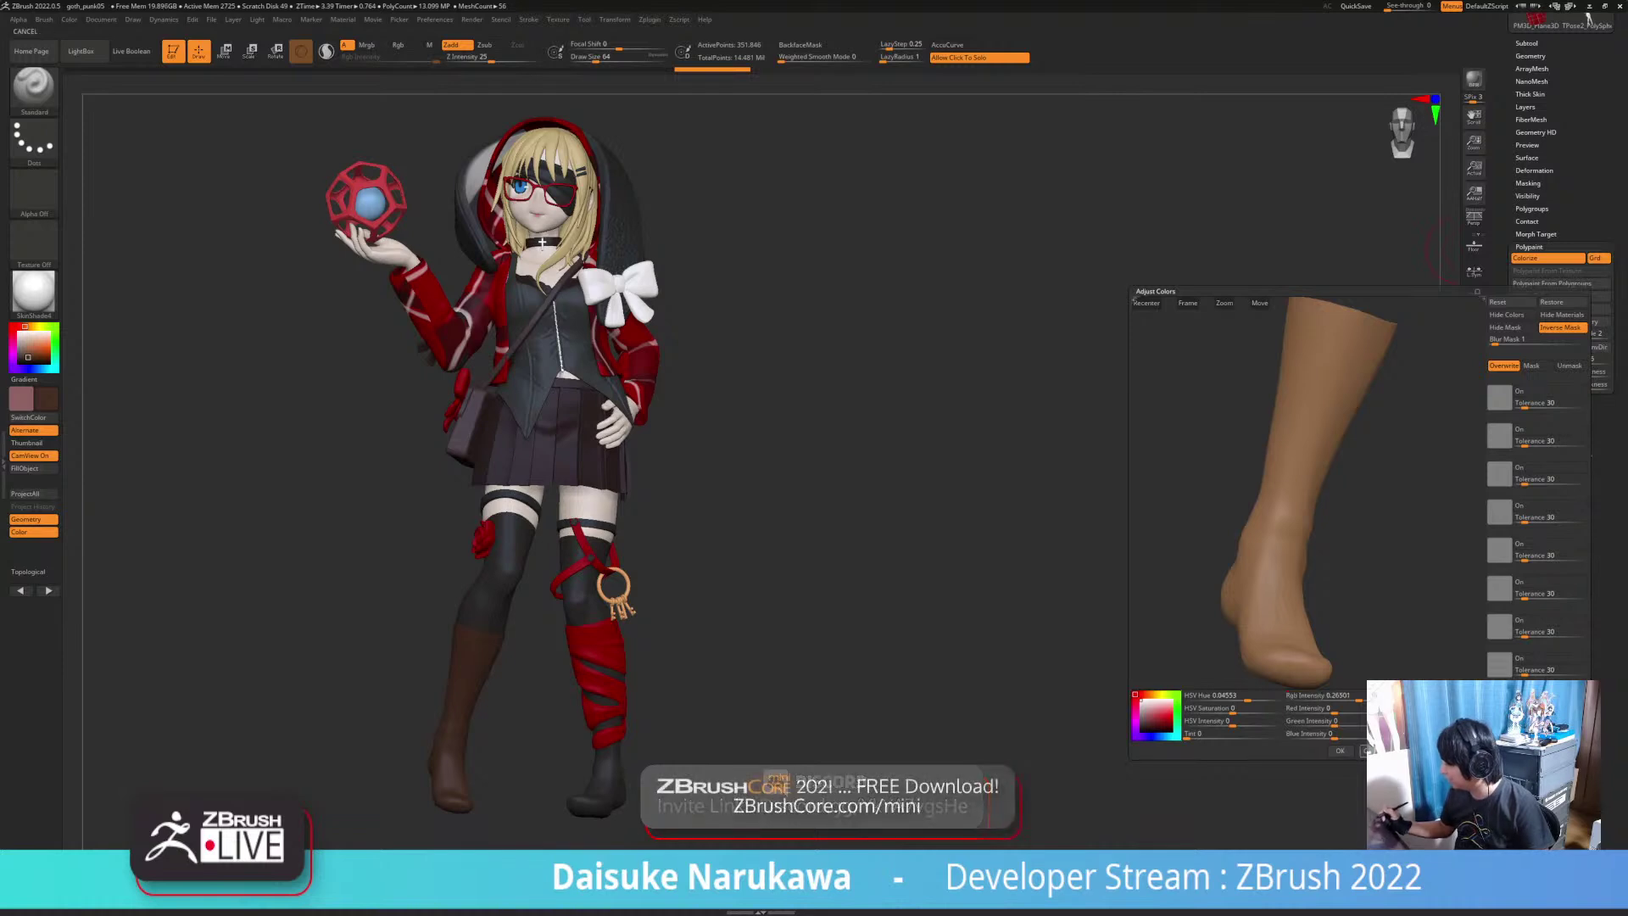
pyautogui.click(1369, 751)
# Step: Close the open holes in the boot mesh with the Close Holes topology command
pyautogui.moveTo(1060, 526)
pyautogui.mouseDown(button='right')
pyautogui.moveTo(1026, 543)
pyautogui.moveTo(1038, 555)
pyautogui.mouseUp(button='right')
pyautogui.keyDown('alt'); pyautogui.moveTo(712, 653); pyautogui.dragTo(805, 676); pyautogui.keyUp('alt')
pyautogui.click(765, 719)
pyautogui.click(826, 670)
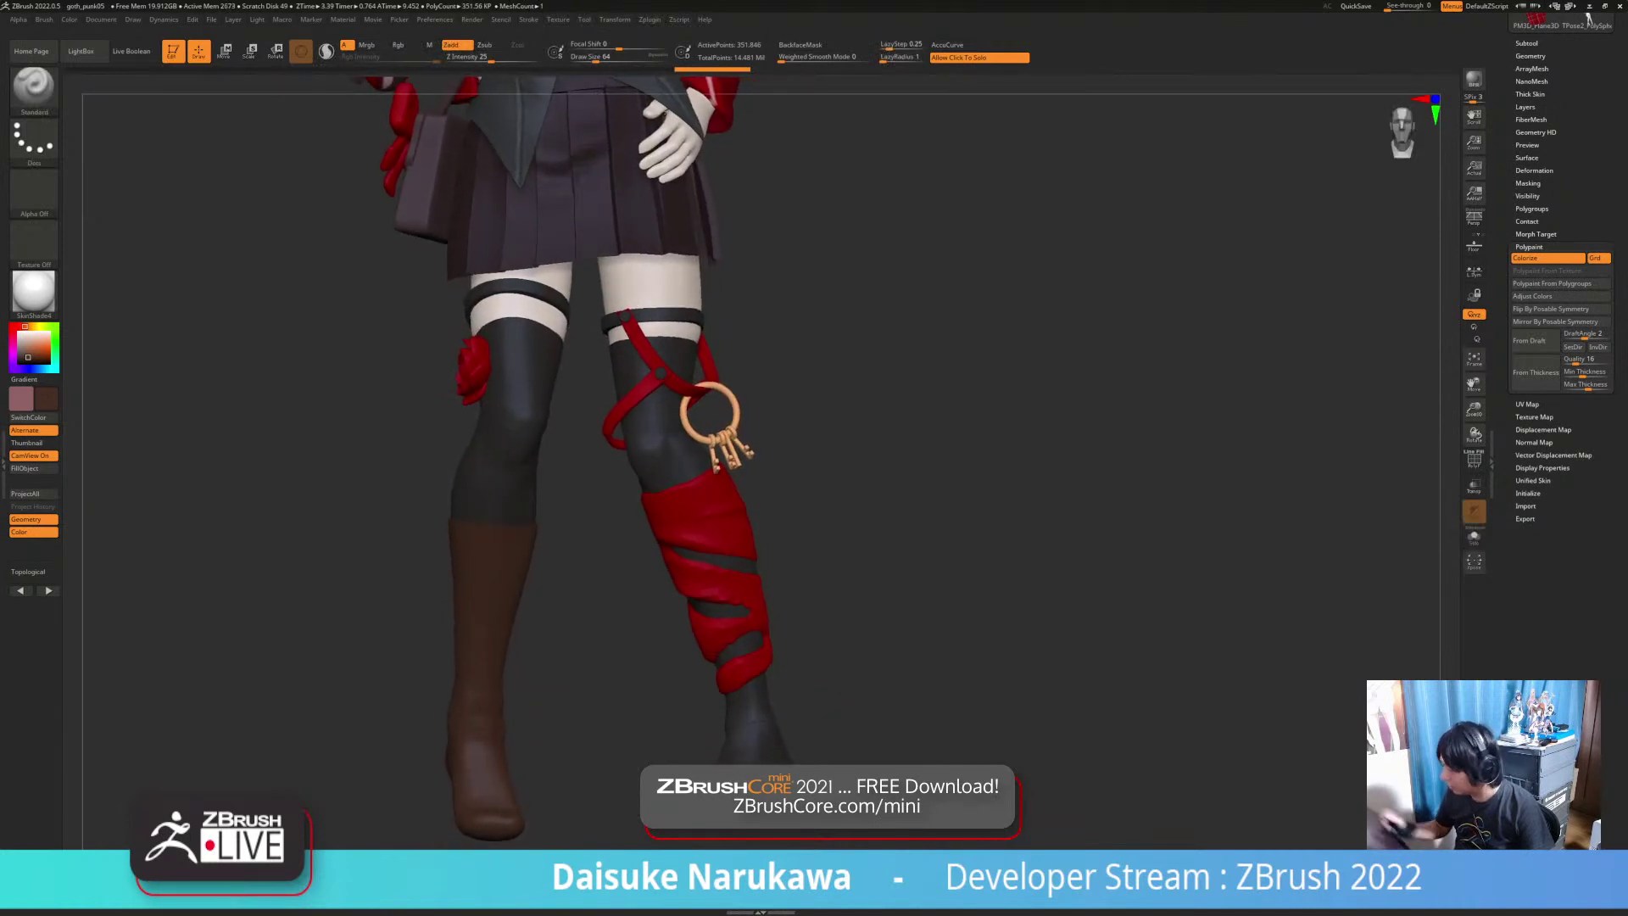
pyautogui.moveTo(1505, 270); pyautogui.dragTo(1505, 426)
pyautogui.click(1530, 212)
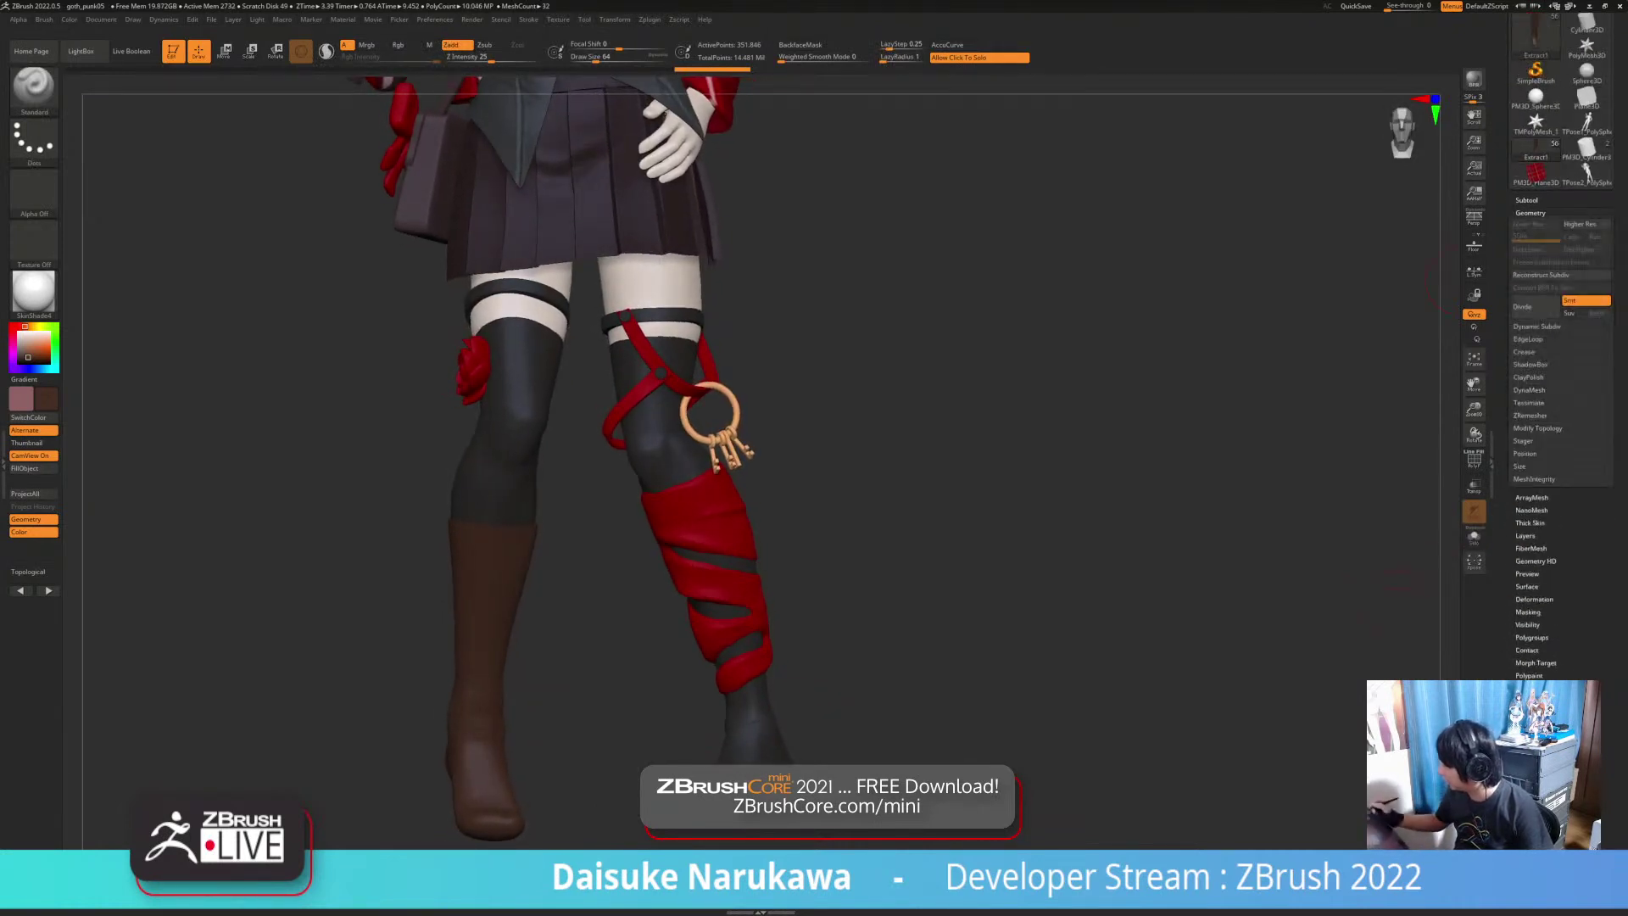
pyautogui.click(1537, 428)
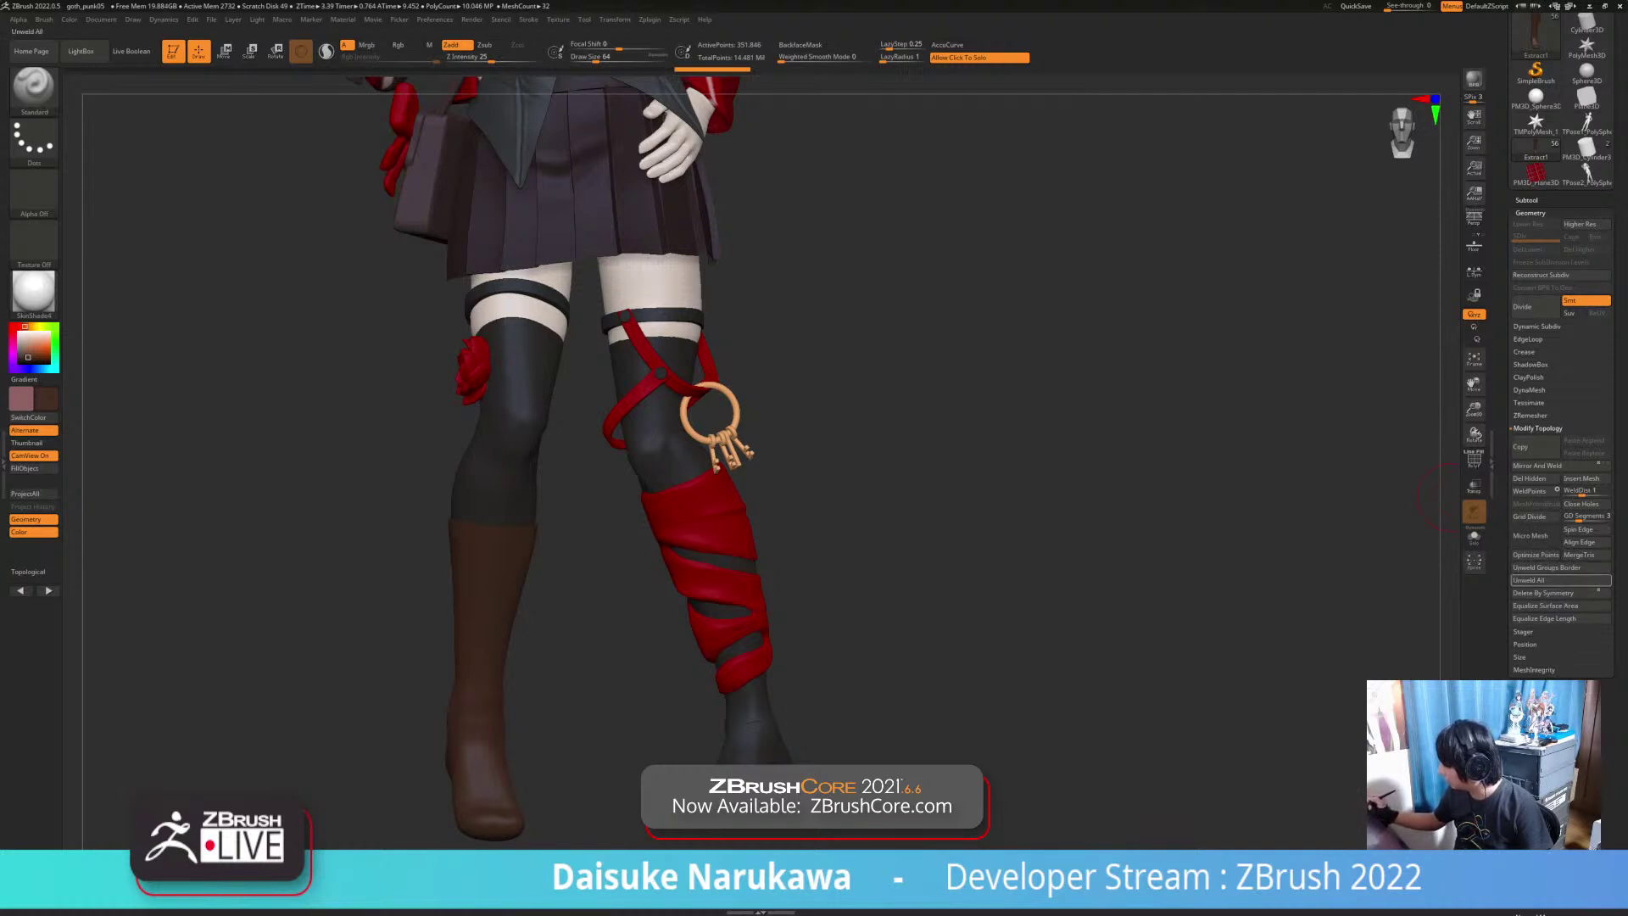
pyautogui.click(1581, 504)
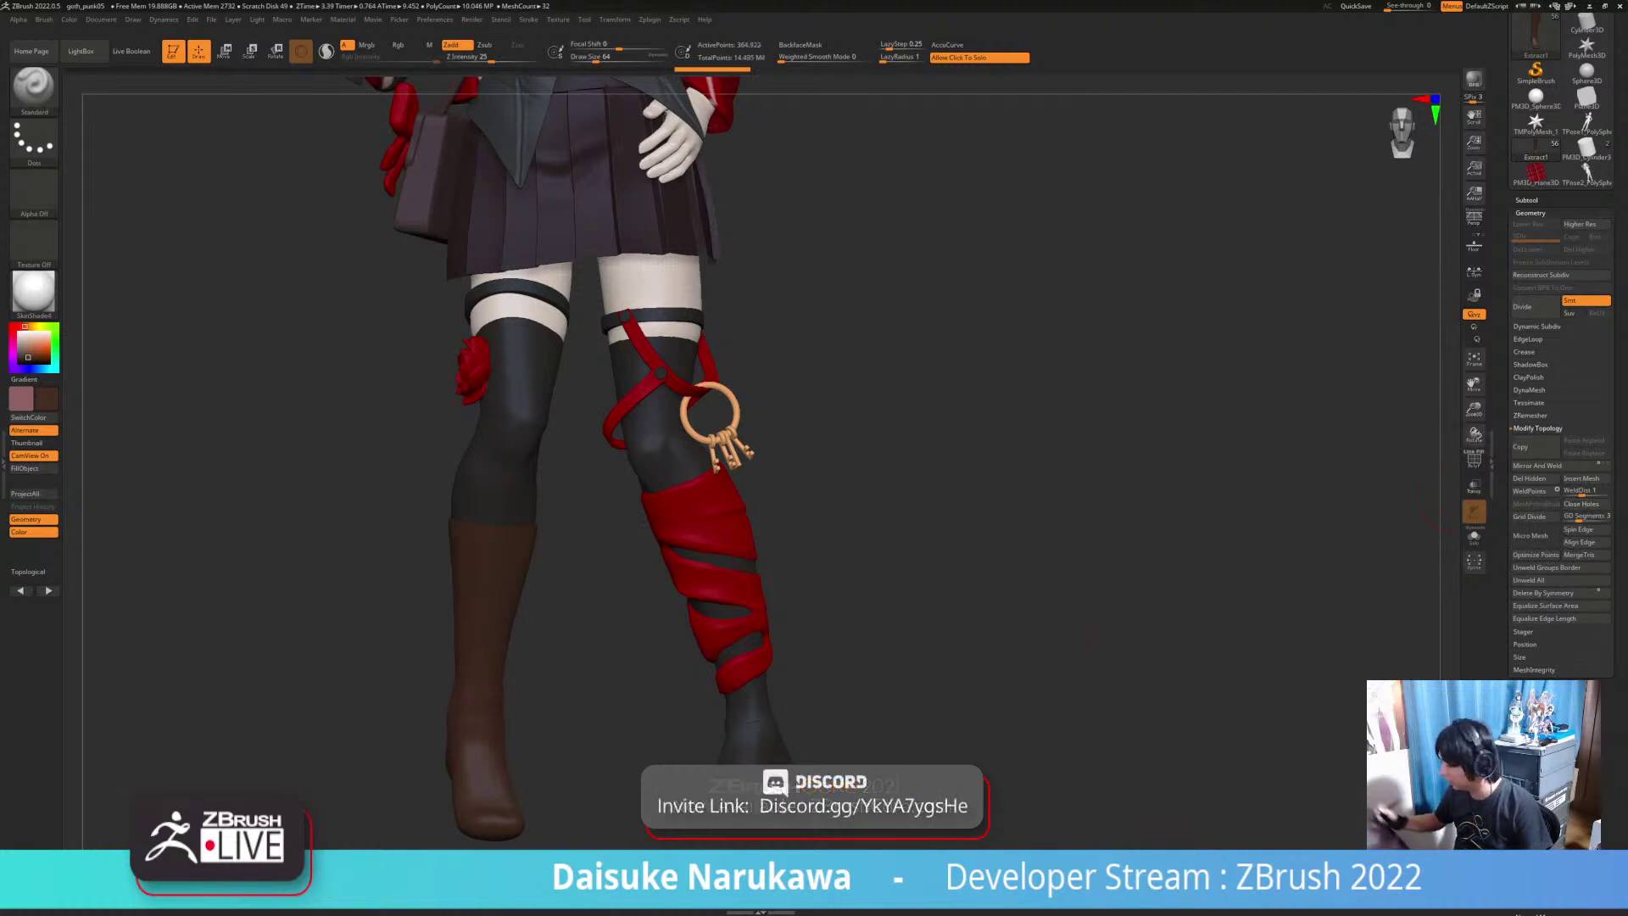
# Step: Choose the DamStandard brush, set its draw size to about 35, and undo the last operation
pyautogui.click(576, 672)
pyautogui.moveTo(575, 672); pyautogui.dragTo(574, 585)
pyautogui.click(577, 665)
pyautogui.press('b')
pyautogui.press('d')
pyautogui.press('s')
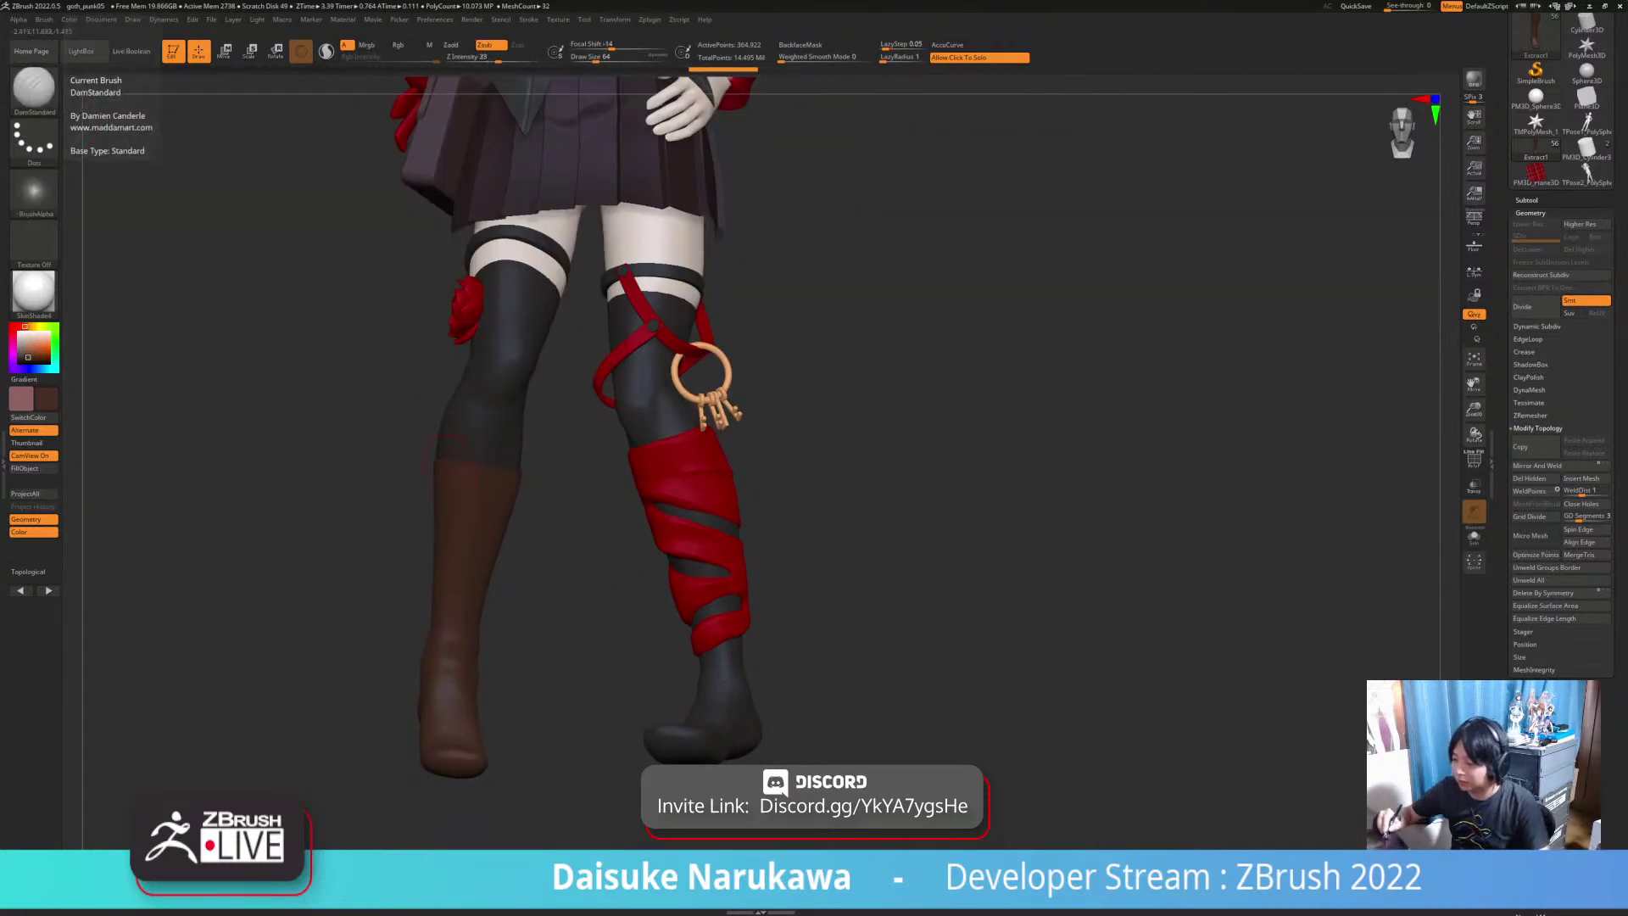
pyautogui.click(589, 58)
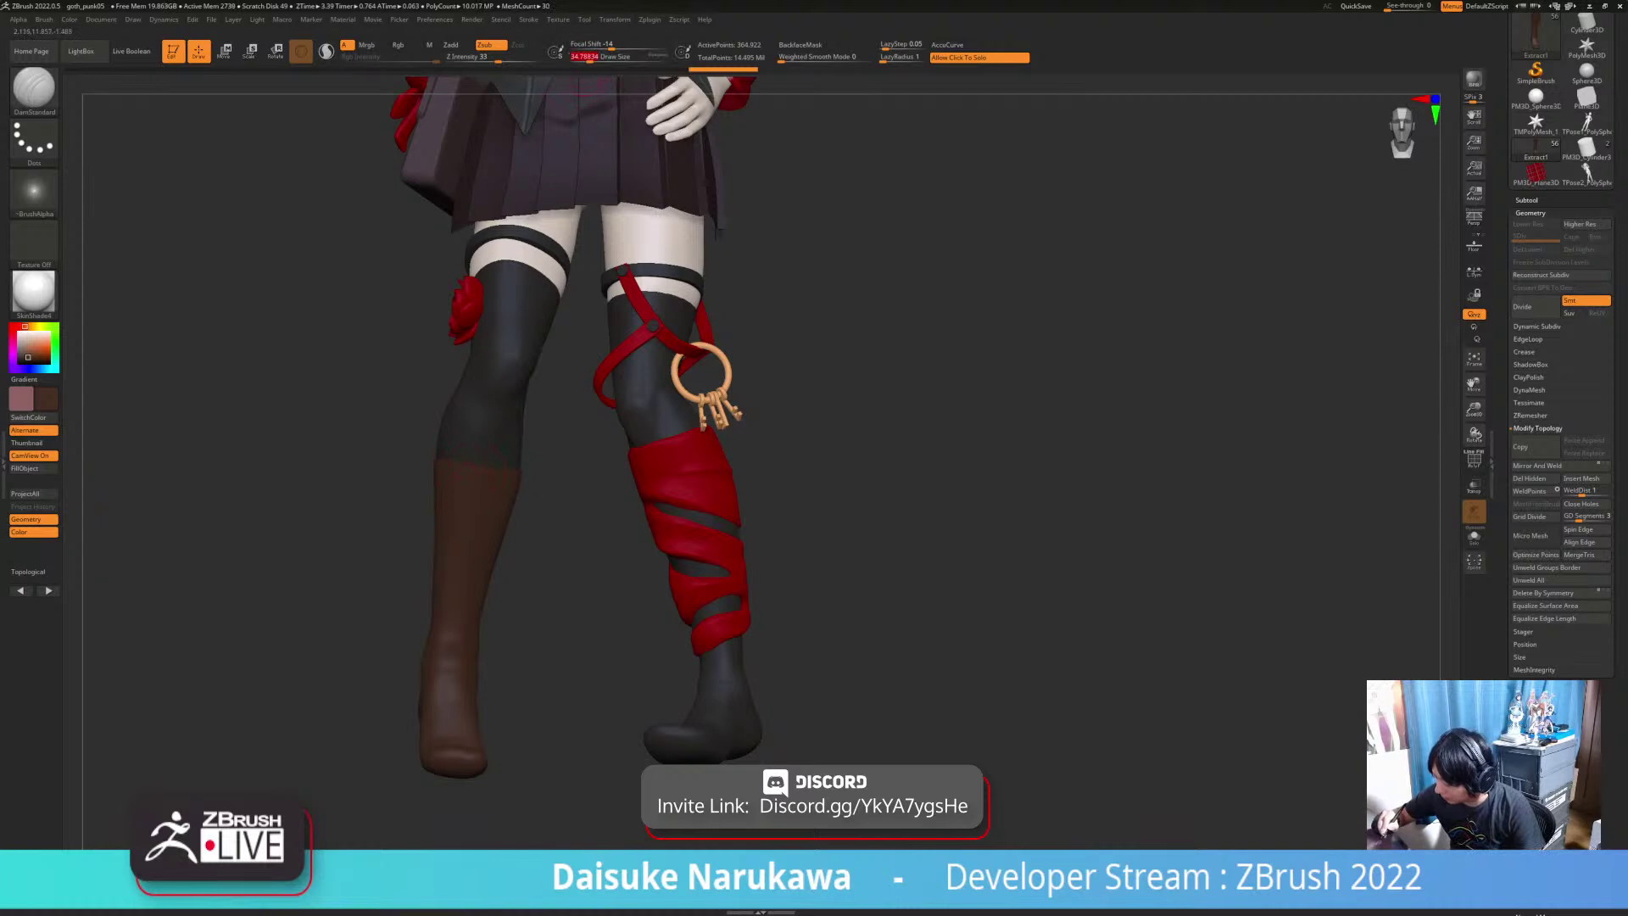
pyautogui.hotkey('ctrl', 'z')
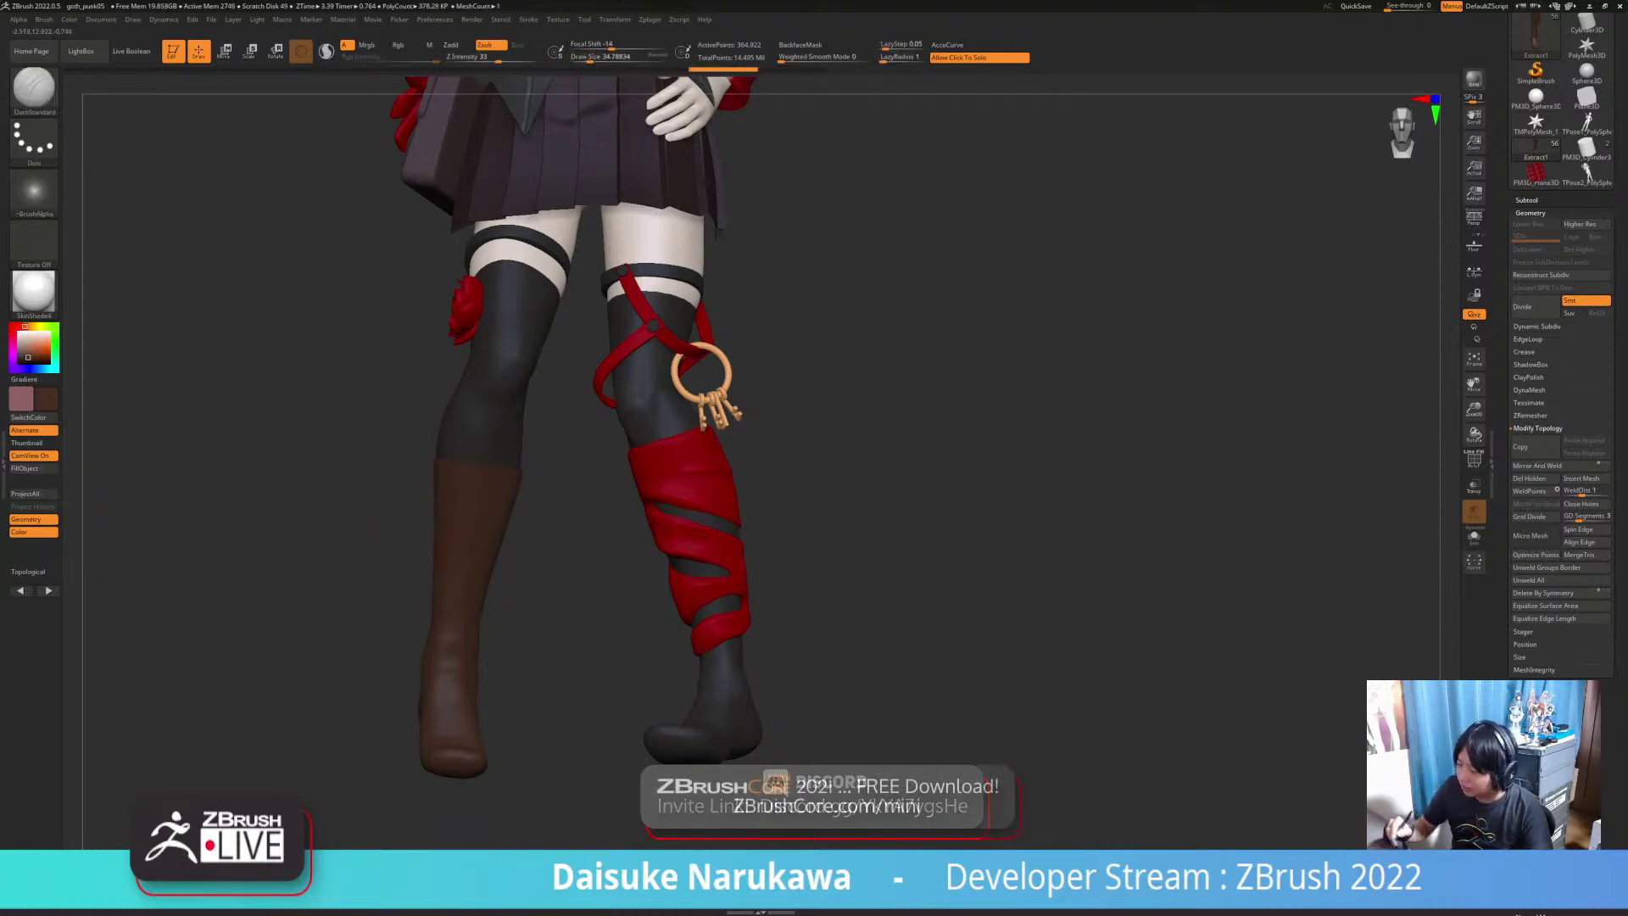
pyautogui.keyDown('alt'); pyautogui.moveTo(561, 567); pyautogui.dragTo(559, 525); pyautogui.keyUp('alt')
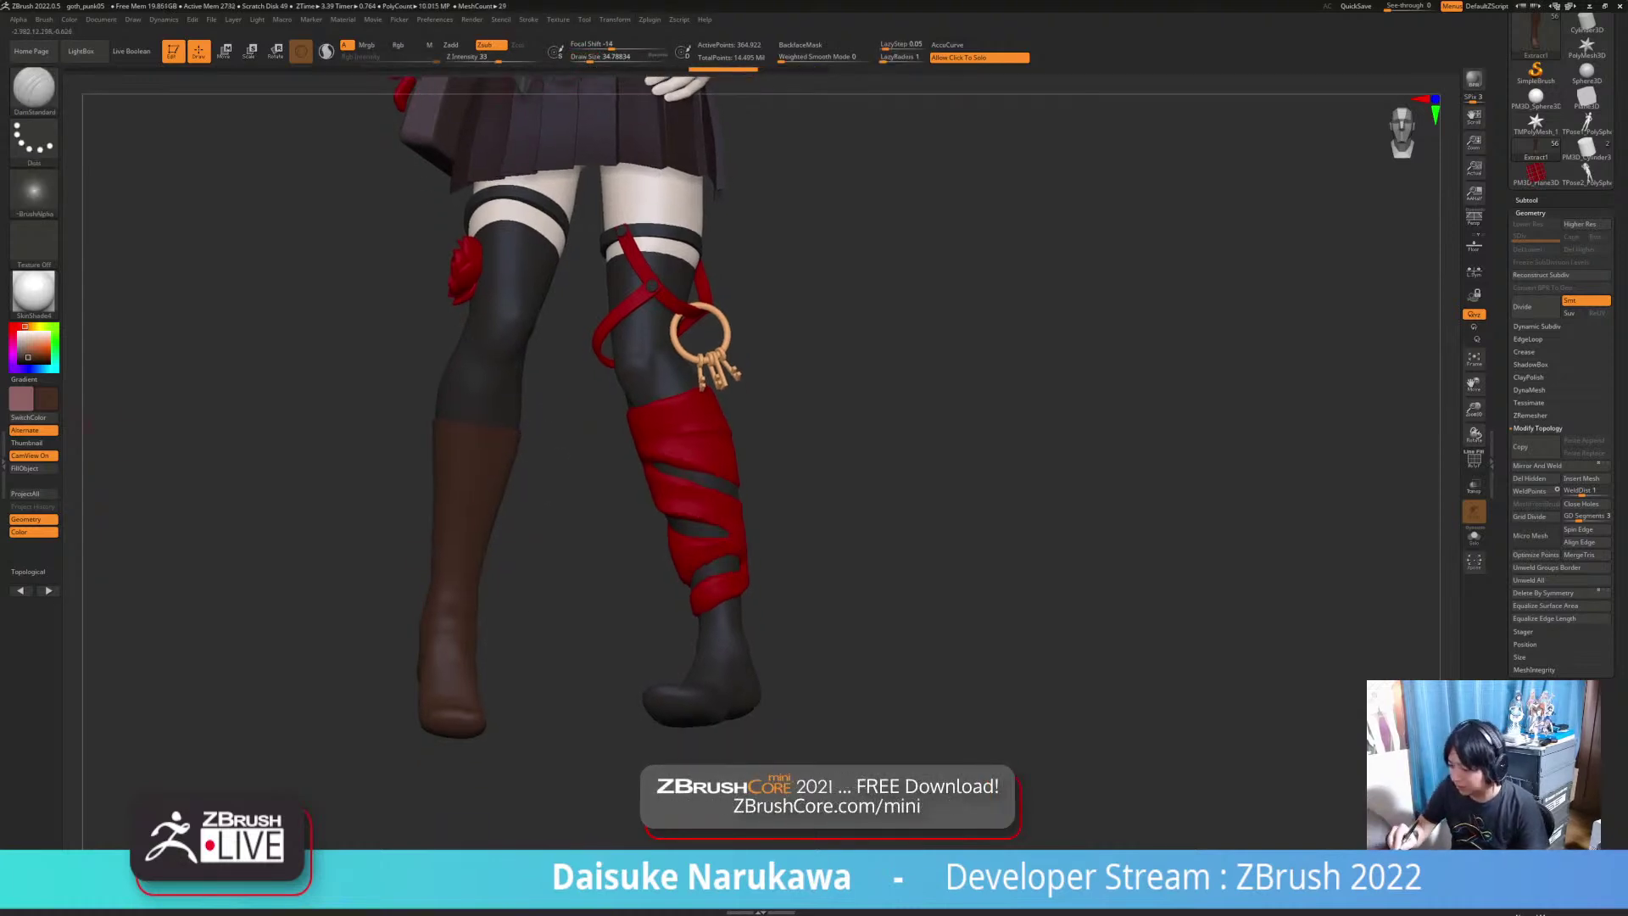
# Step: Turn off the boot's polypaint display and switch the material to BasicMaterial
pyautogui.click(1526, 200)
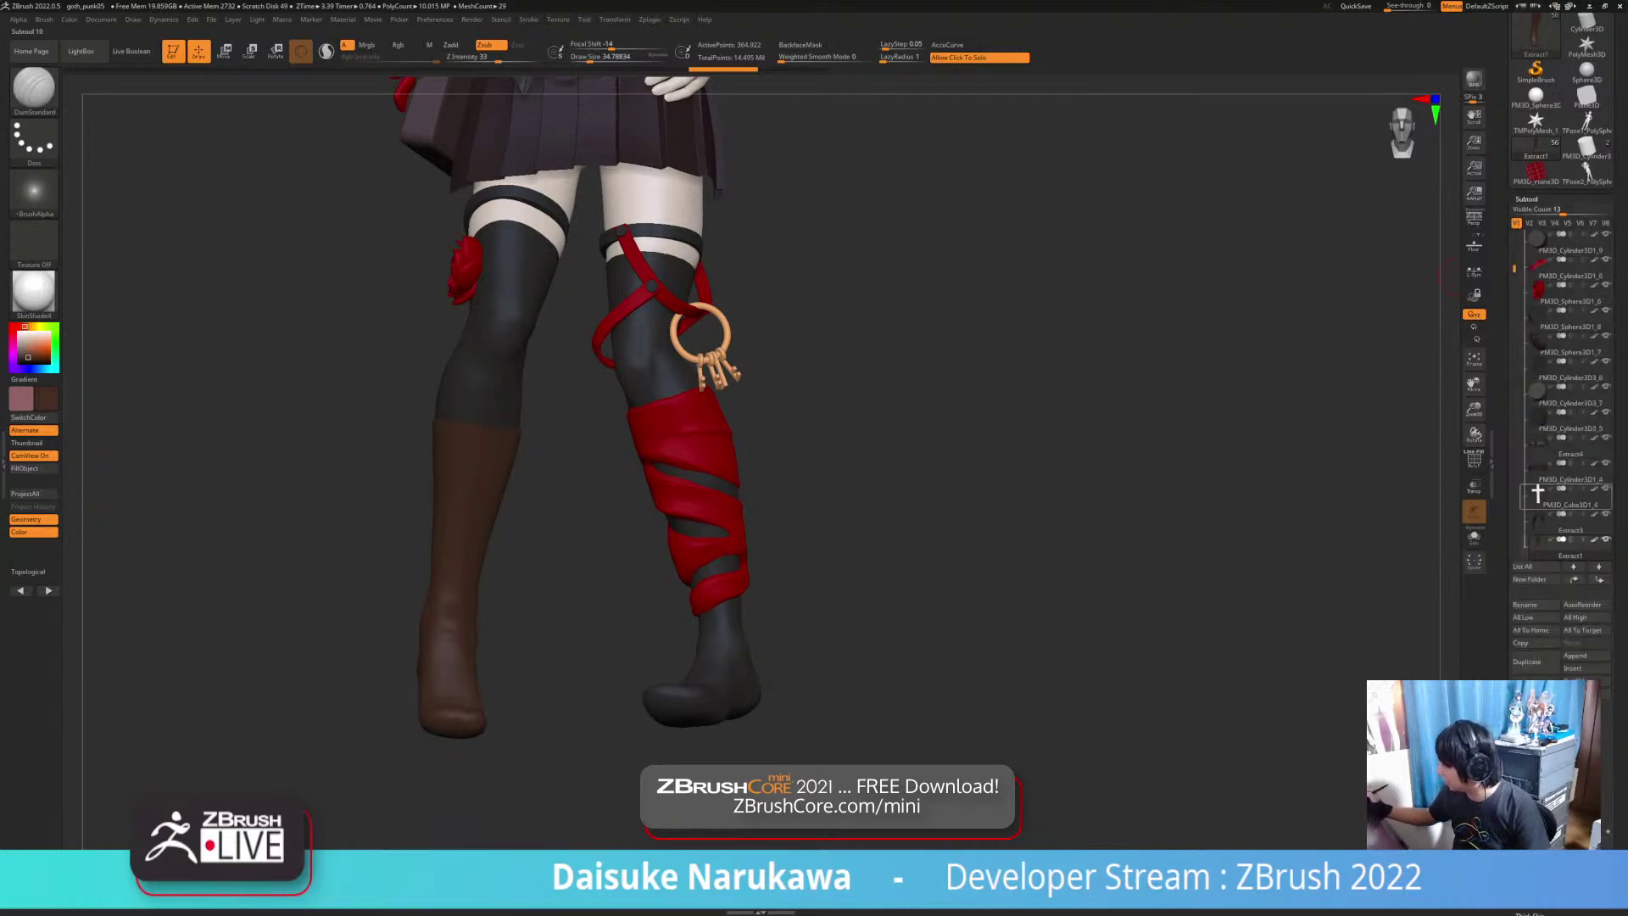
pyautogui.click(1594, 539)
pyautogui.keyDown('ctrl'); pyautogui.moveTo(552, 465); pyautogui.dragTo(496, 416, button='right'); pyautogui.keyUp('ctrl')
pyautogui.click(557, 455)
pyautogui.click(557, 455)
pyautogui.click(19, 333)
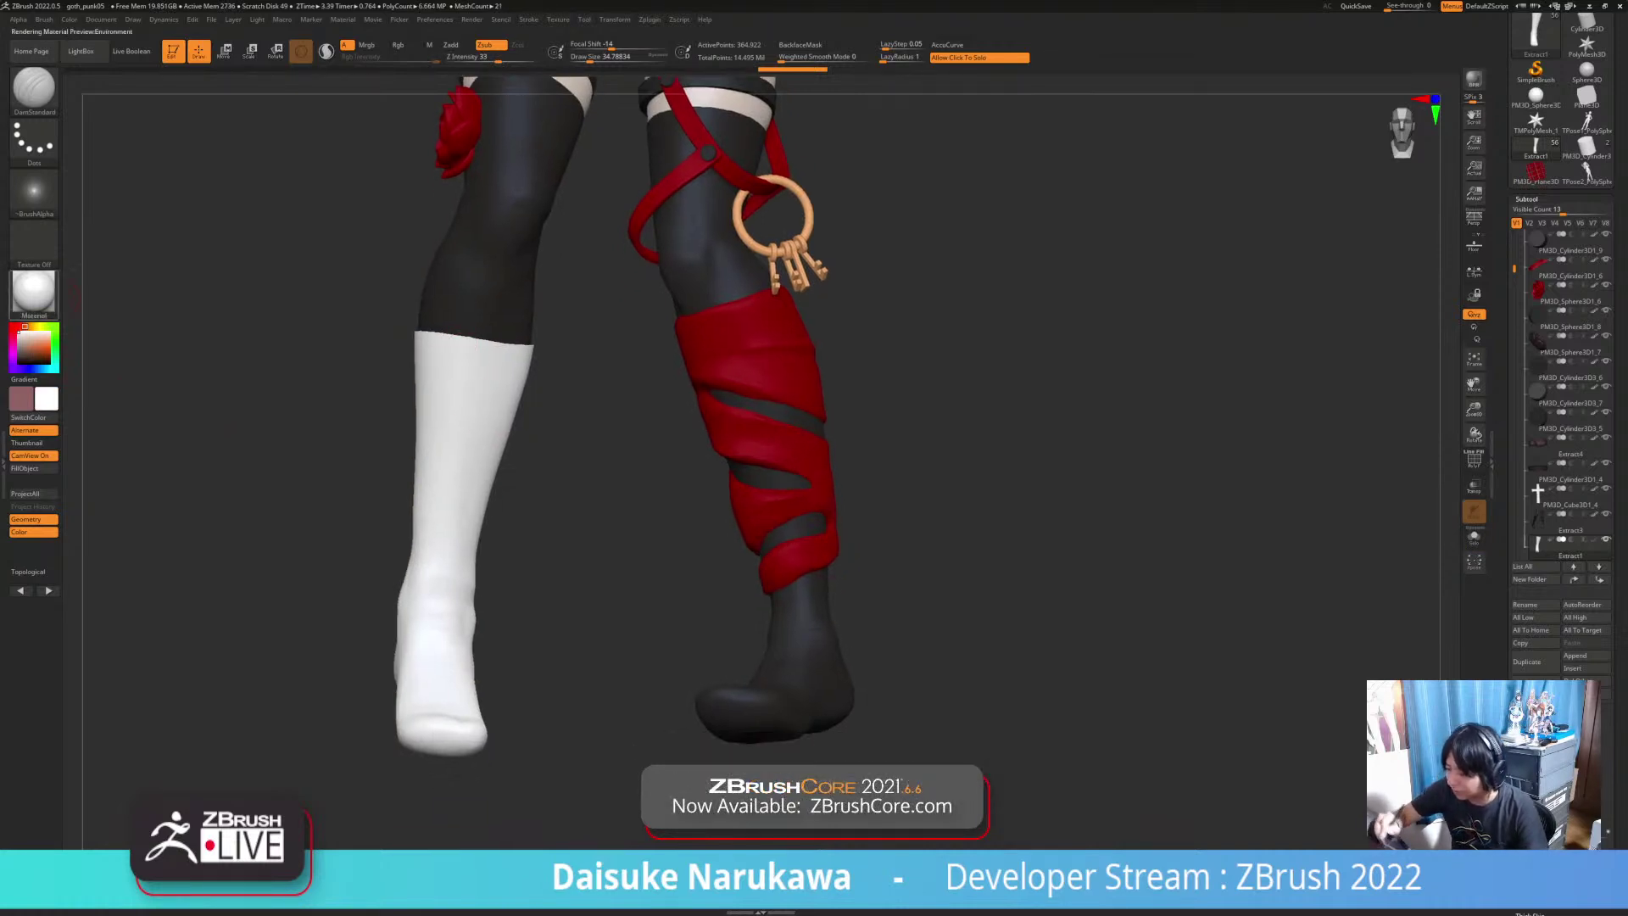
pyautogui.click(34, 293)
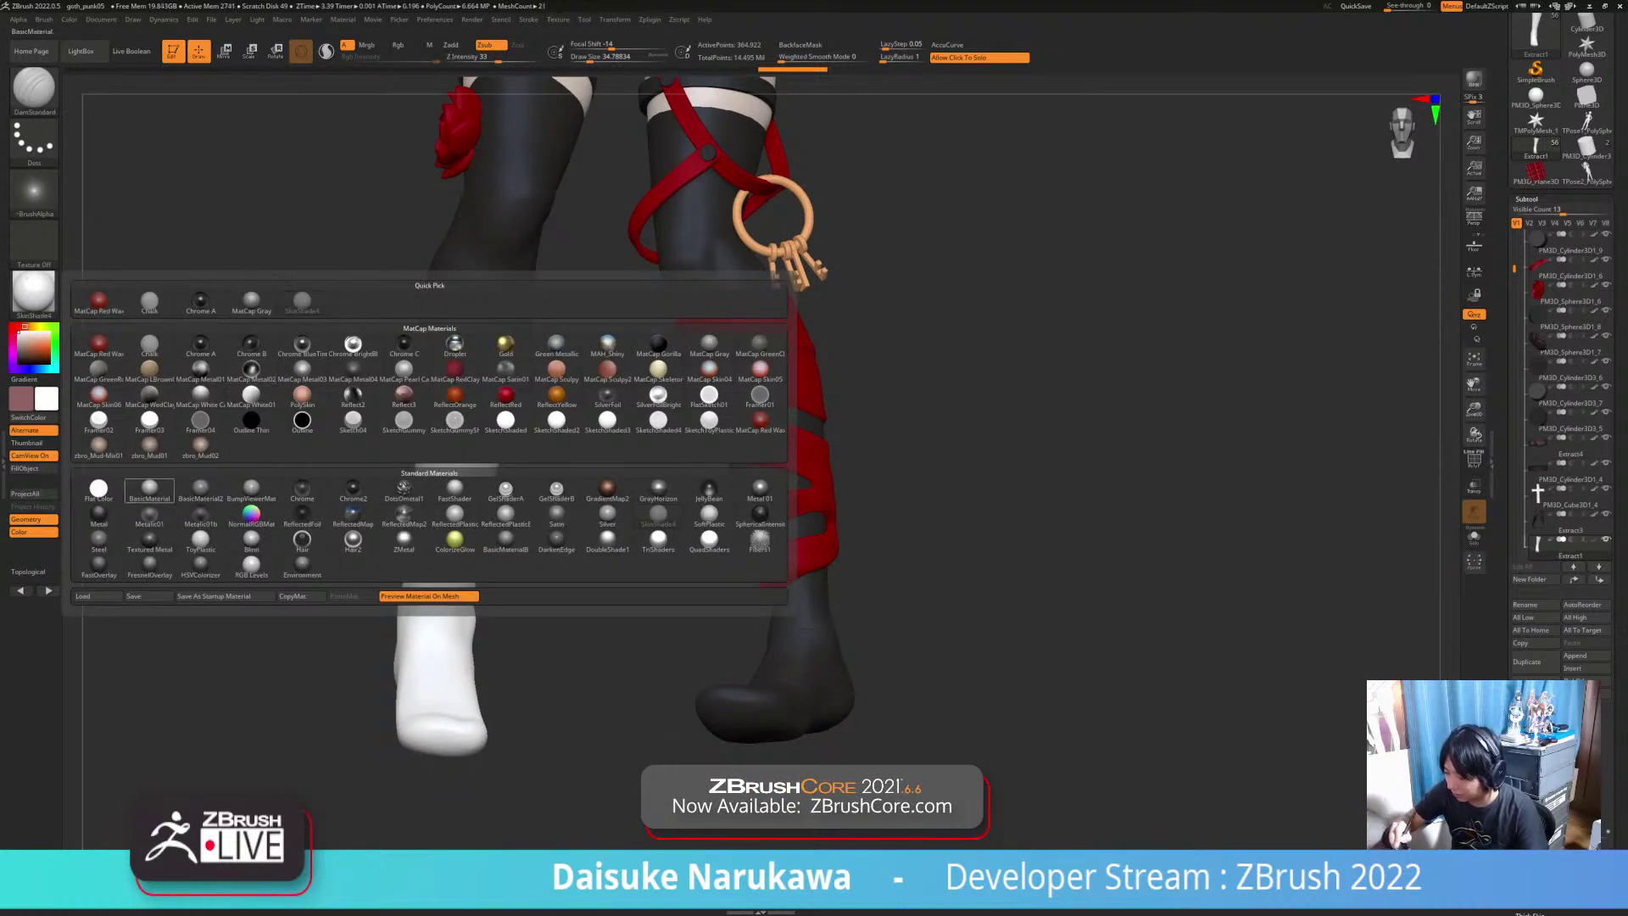
pyautogui.click(200, 489)
pyautogui.moveTo(449, 341); pyautogui.dragTo(454, 340, button='right')
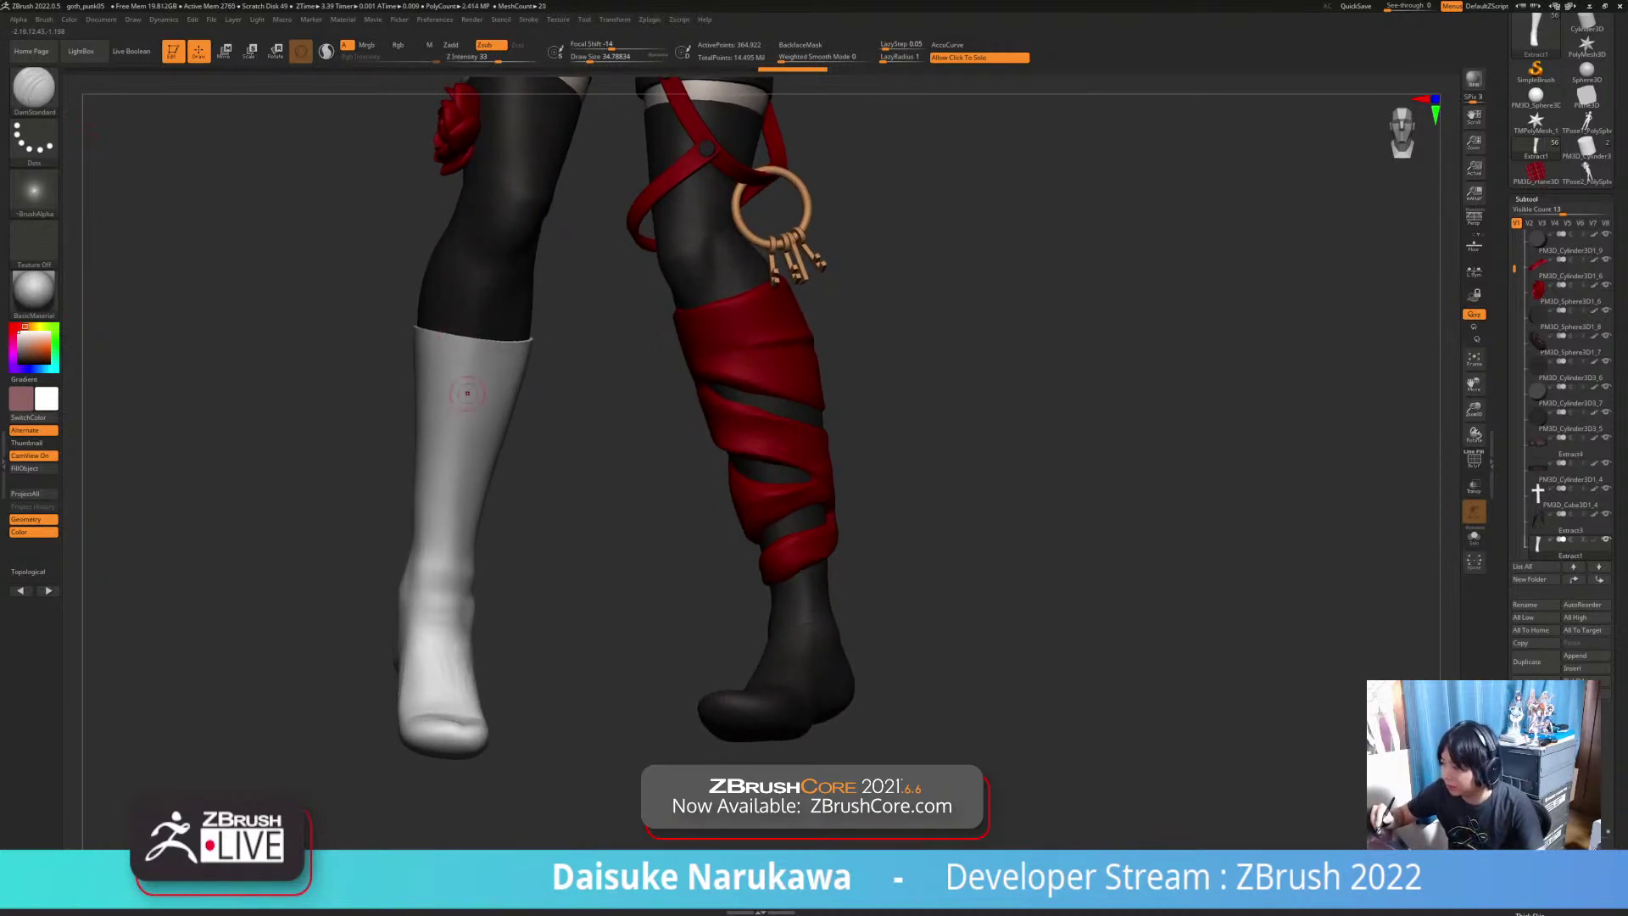
# Step: Carve two vertical seam lines down the front of the boot's shaft to the ankle with DamStandard
pyautogui.moveTo(424, 534); pyautogui.dragTo(437, 543, button='right')
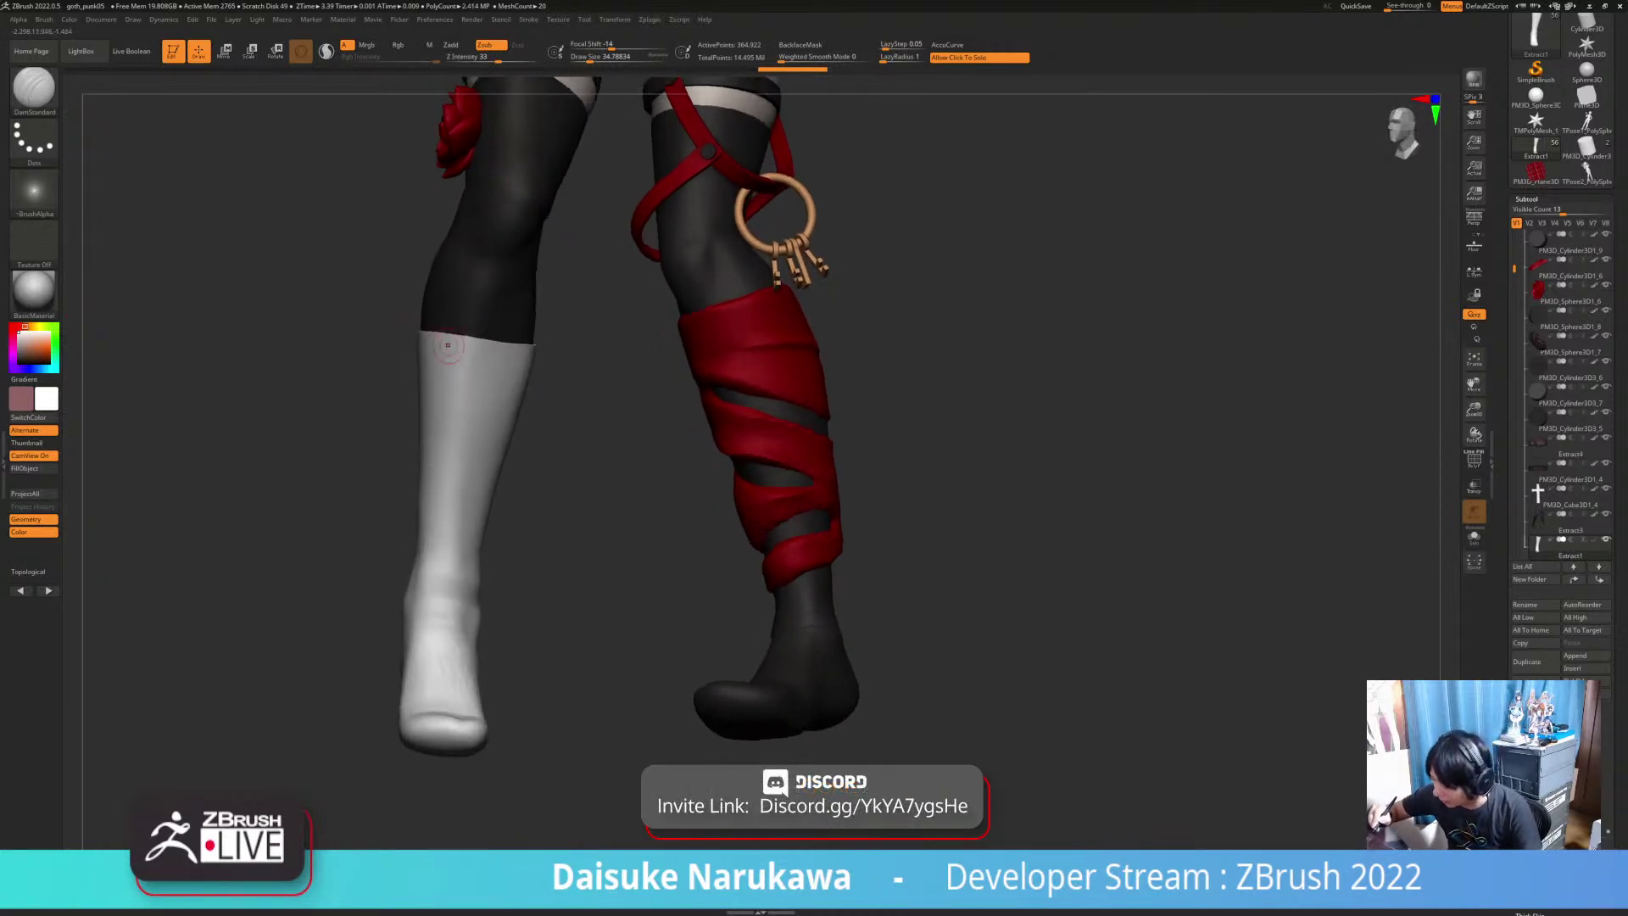
pyautogui.moveTo(441, 570); pyautogui.dragTo(441, 576)
pyautogui.moveTo(453, 587); pyautogui.dragTo(457, 571, button='right')
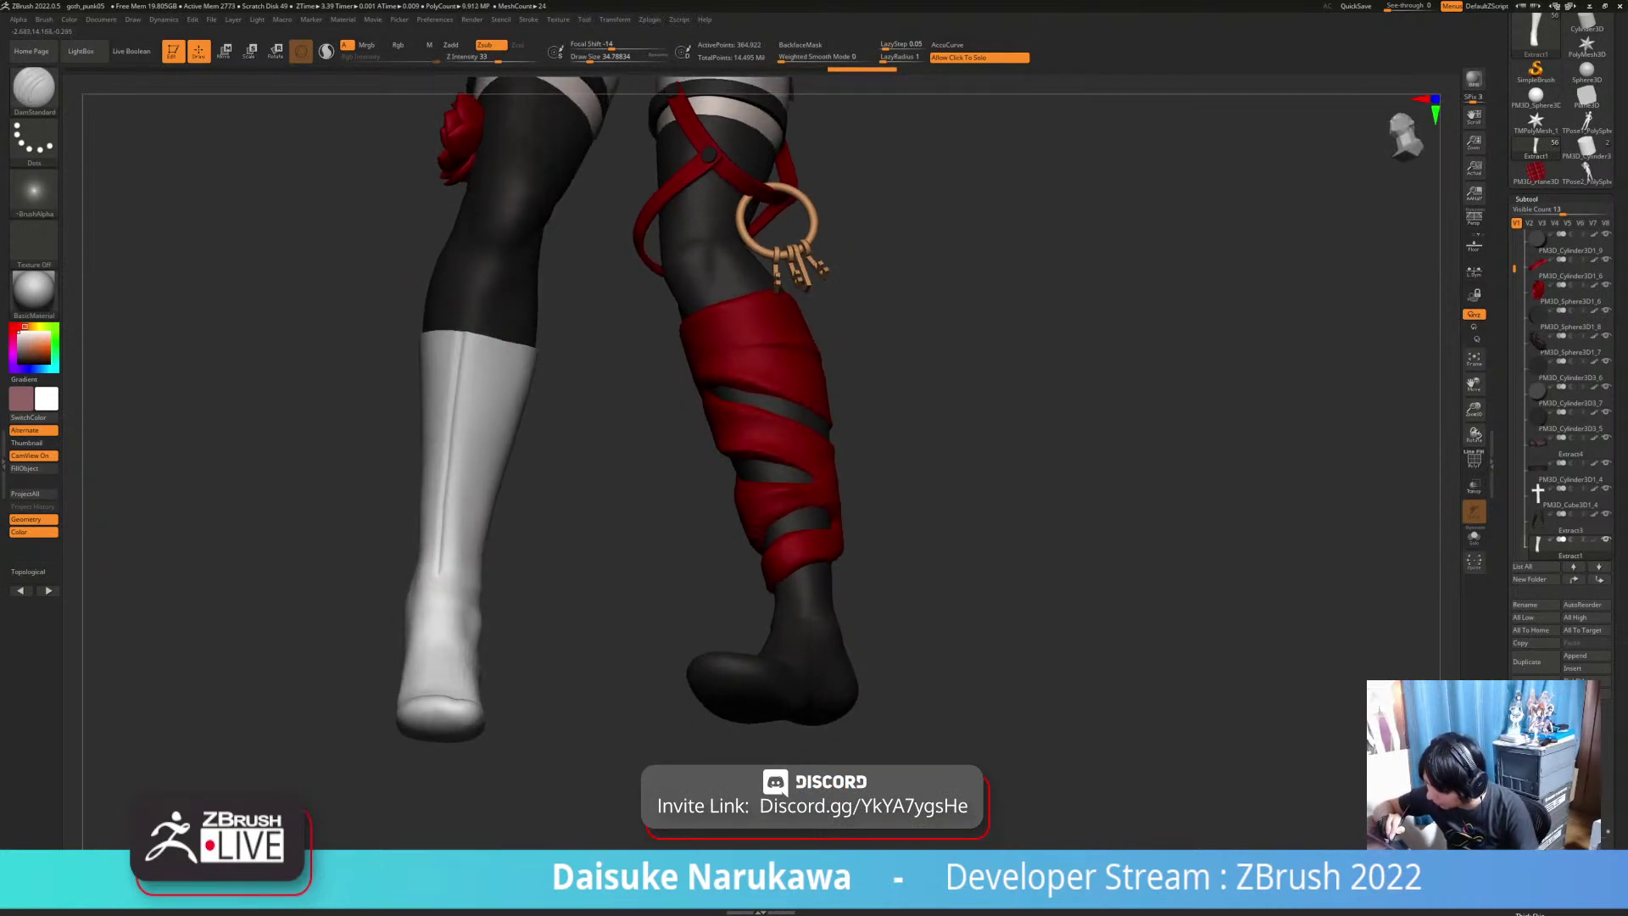
pyautogui.moveTo(482, 456); pyautogui.dragTo(456, 557)
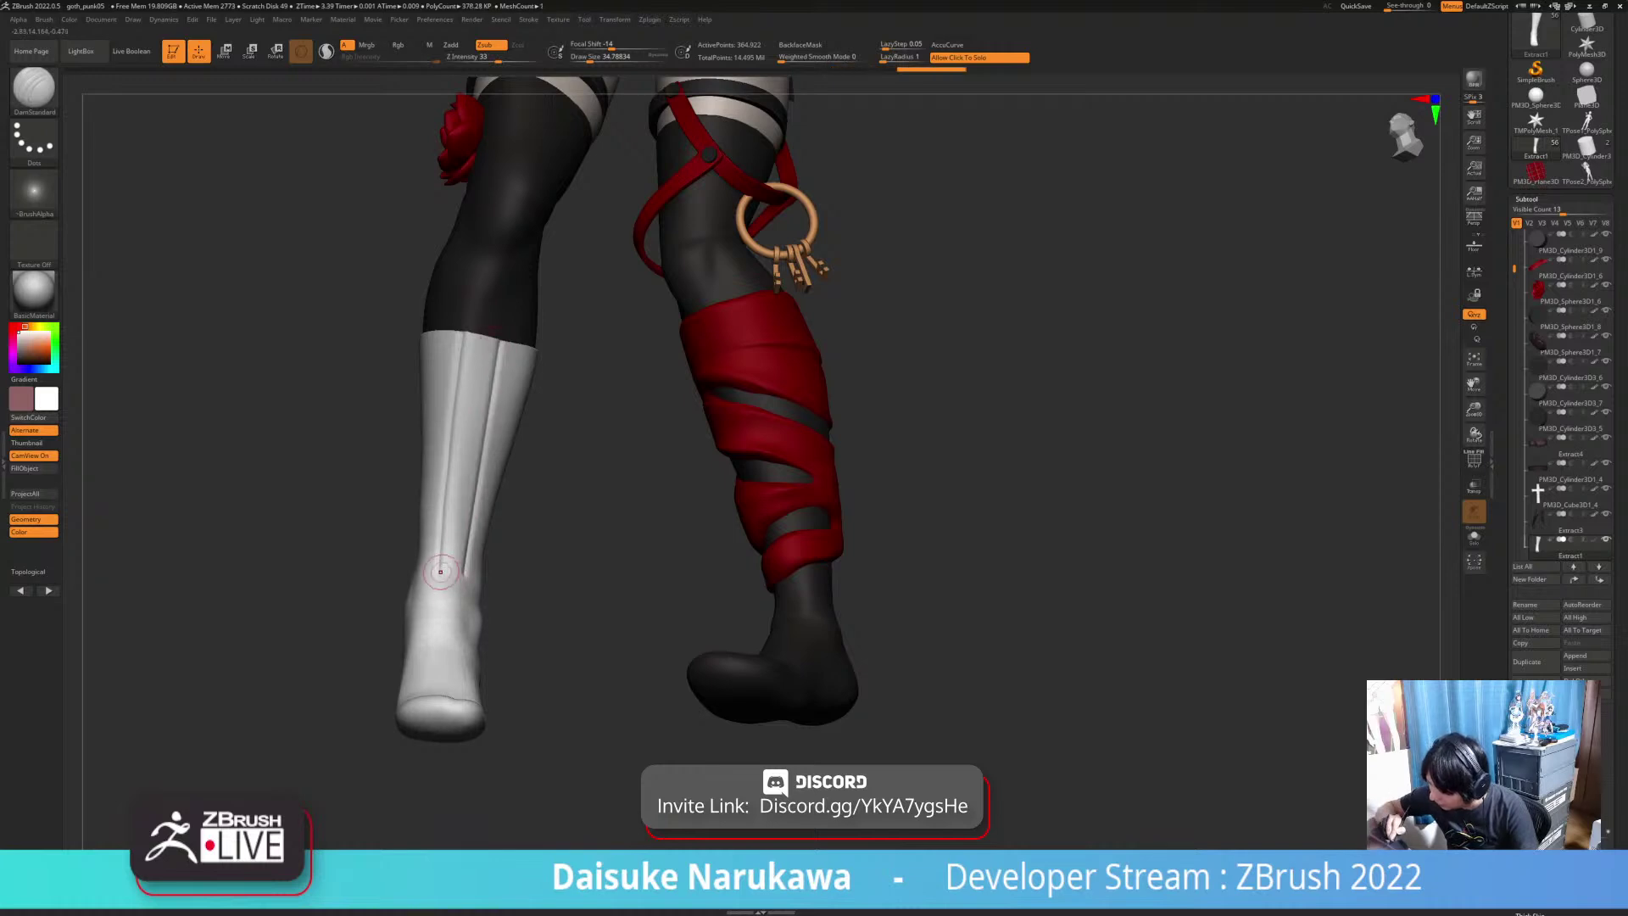
pyautogui.moveTo(436, 583); pyautogui.dragTo(434, 570, button='right')
pyautogui.keyDown('shift'); pyautogui.moveTo(438, 571); pyautogui.dragTo(451, 532); pyautogui.keyUp('shift')
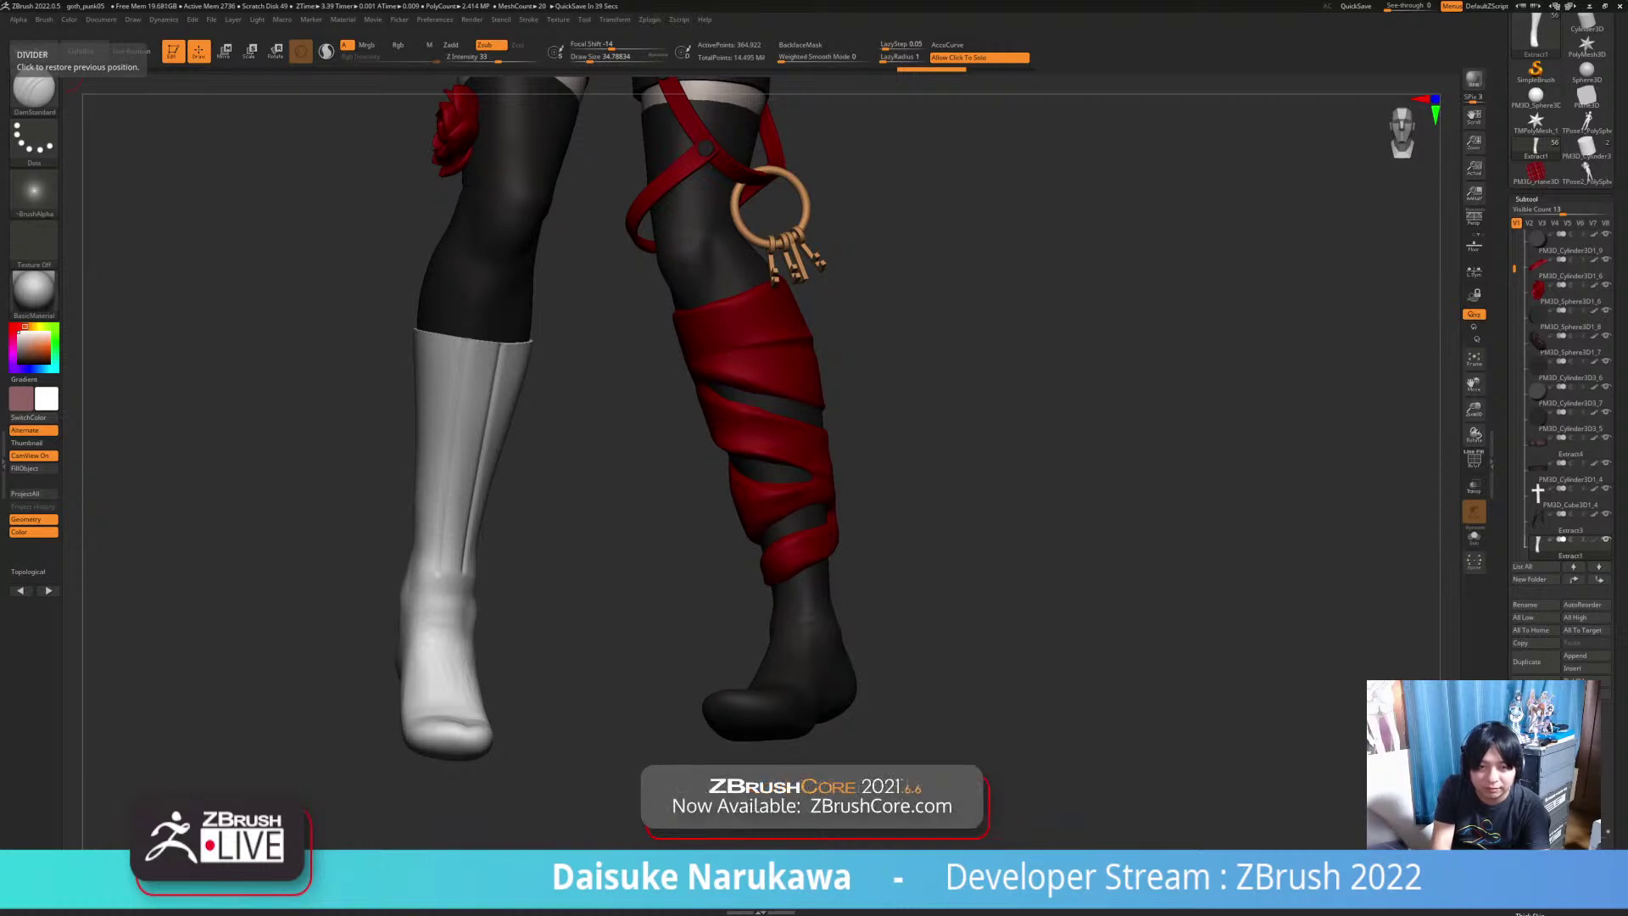
# Step: Build up a vertical clay edge along the outer front seam of the shaft using ClayBuildup at a draw size of about 44
pyautogui.moveTo(221, 356)
pyautogui.mouseDown()
pyautogui.moveTo(280, 331)
pyautogui.moveTo(225, 279)
pyautogui.mouseUp()
pyautogui.click(34, 90)
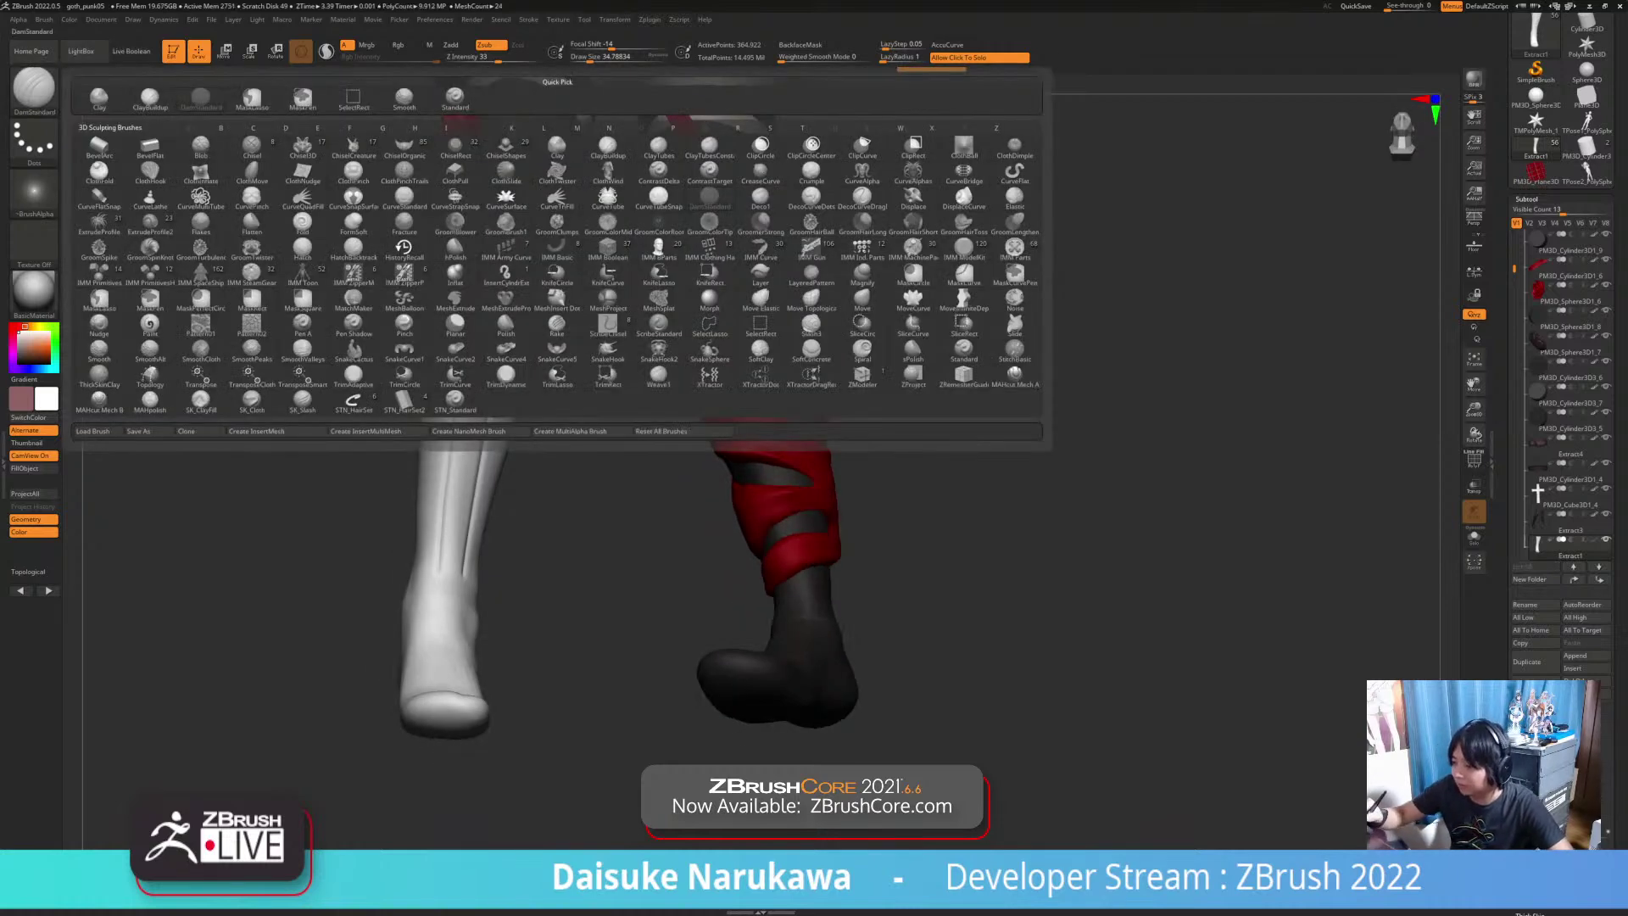
pyautogui.click(150, 98)
pyautogui.moveTo(254, 339)
pyautogui.keyDown('alt'); pyautogui.mouseDown()
pyautogui.moveTo(280, 424)
pyautogui.moveTo(313, 407)
pyautogui.mouseUp(); pyautogui.keyUp('alt')
pyautogui.click(593, 57)
pyautogui.moveTo(459, 318); pyautogui.dragTo(439, 496)
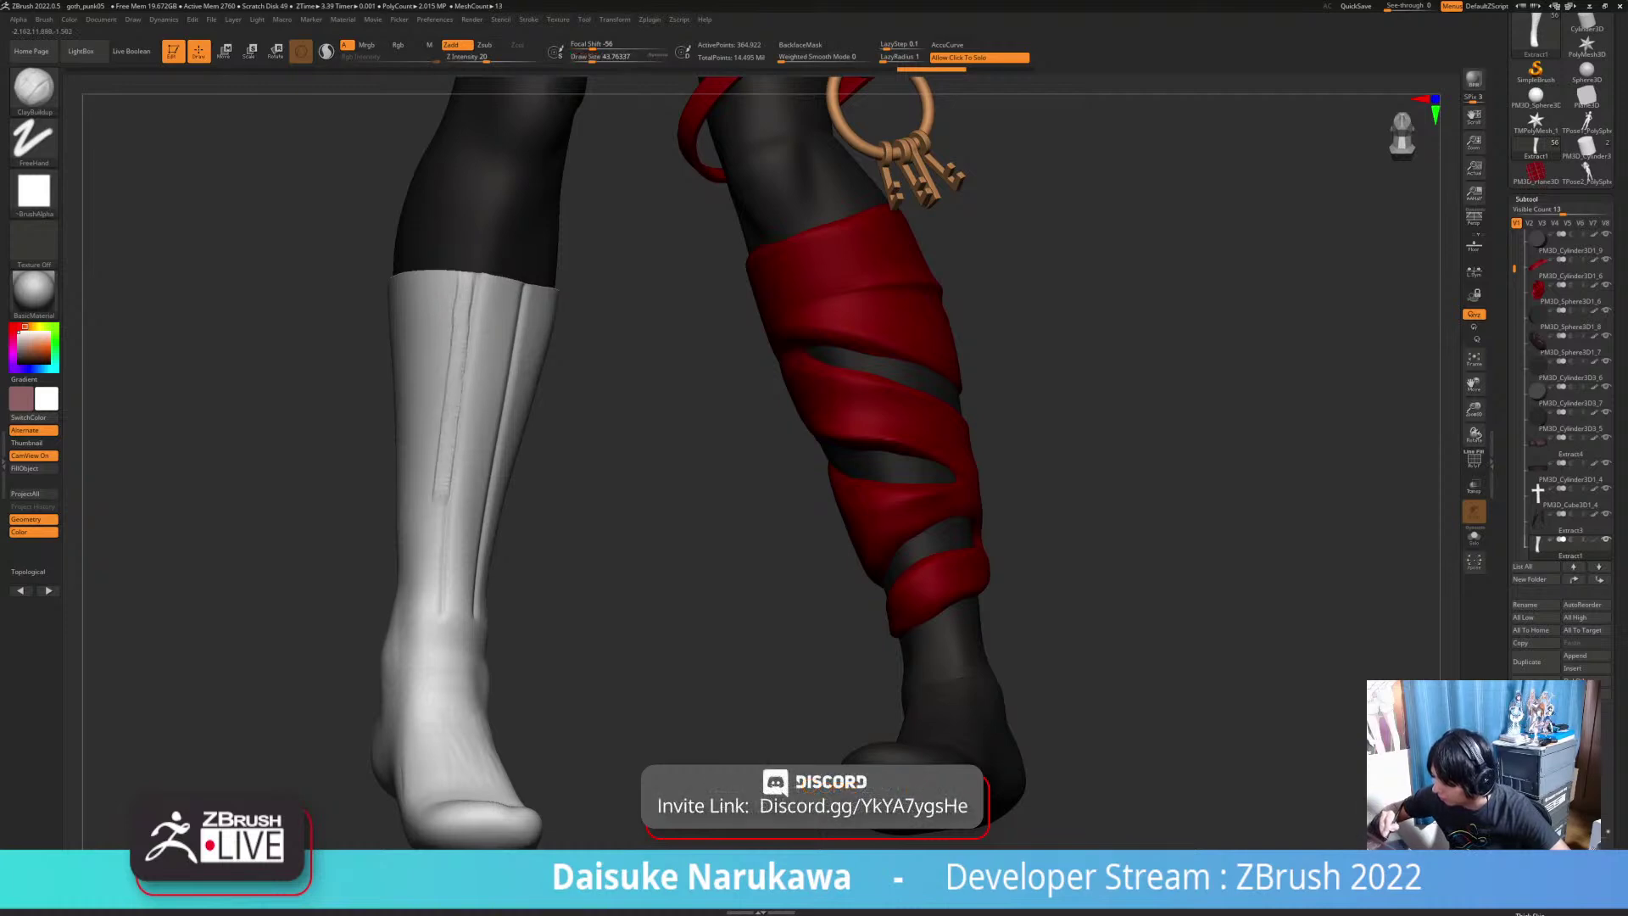
pyautogui.moveTo(454, 304); pyautogui.dragTo(455, 280)
pyautogui.moveTo(432, 484); pyautogui.dragTo(424, 634)
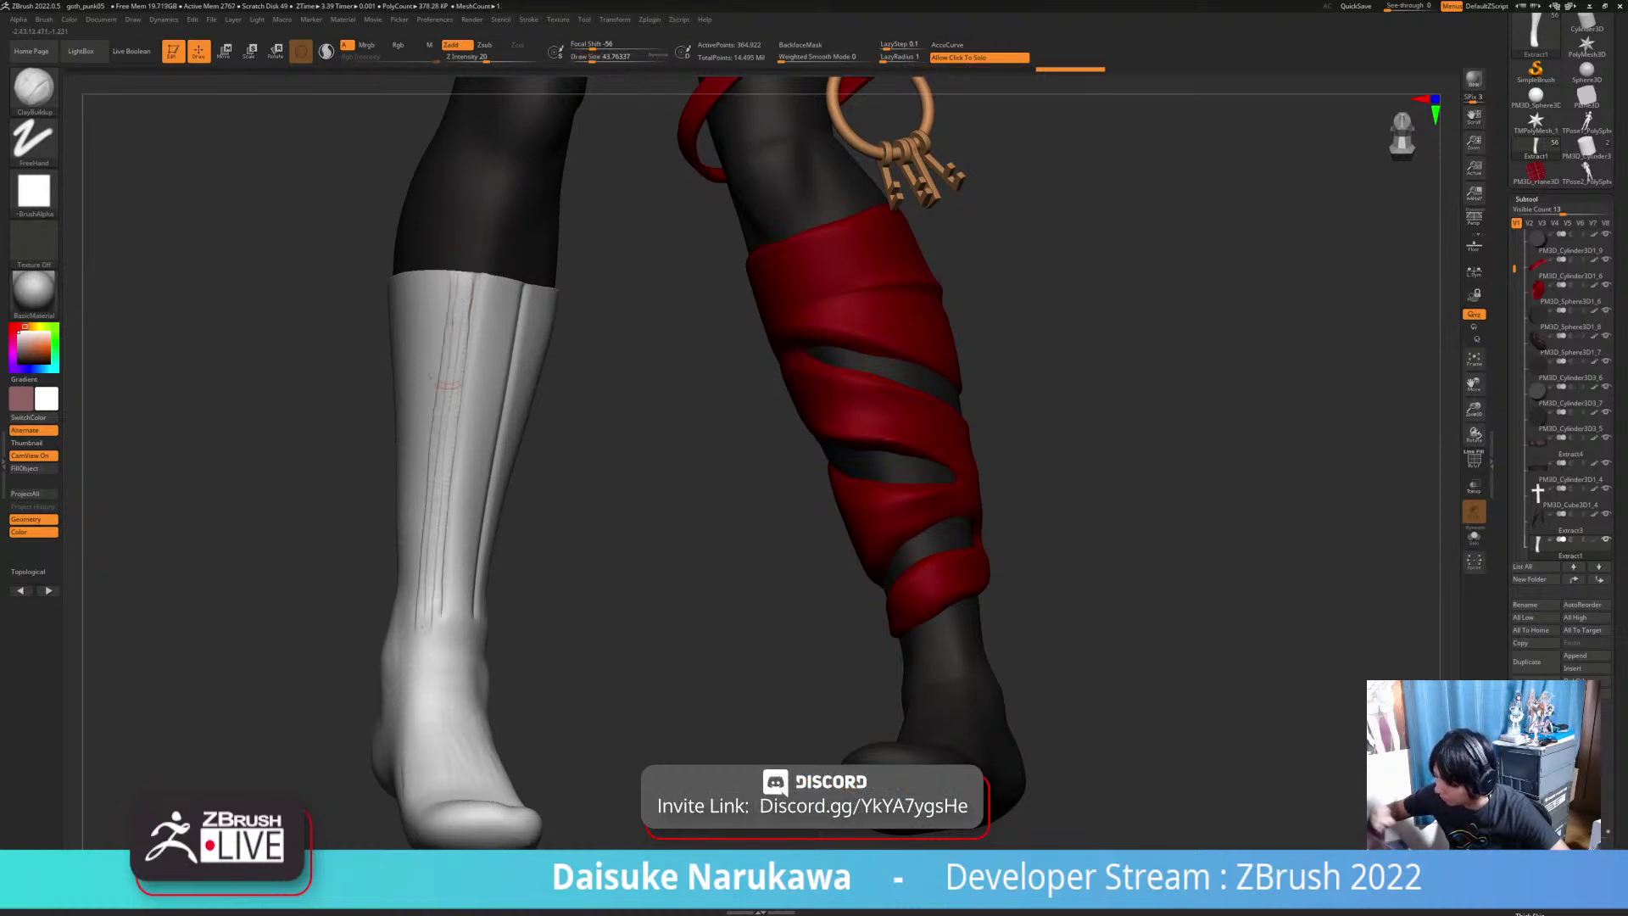
pyautogui.moveTo(427, 536); pyautogui.dragTo(422, 630)
# Step: Add clay along the inner front seam from the boot's rim past the ankle, and undo the last stroke
pyautogui.moveTo(619, 542); pyautogui.dragTo(529, 534)
pyautogui.moveTo(507, 304); pyautogui.dragTo(483, 691)
pyautogui.hotkey('ctrl', 'z')
pyautogui.moveTo(594, 627)
pyautogui.keyDown('alt'); pyautogui.mouseDown()
pyautogui.moveTo(594, 518)
pyautogui.moveTo(636, 528)
pyautogui.mouseUp(); pyautogui.keyUp('alt')
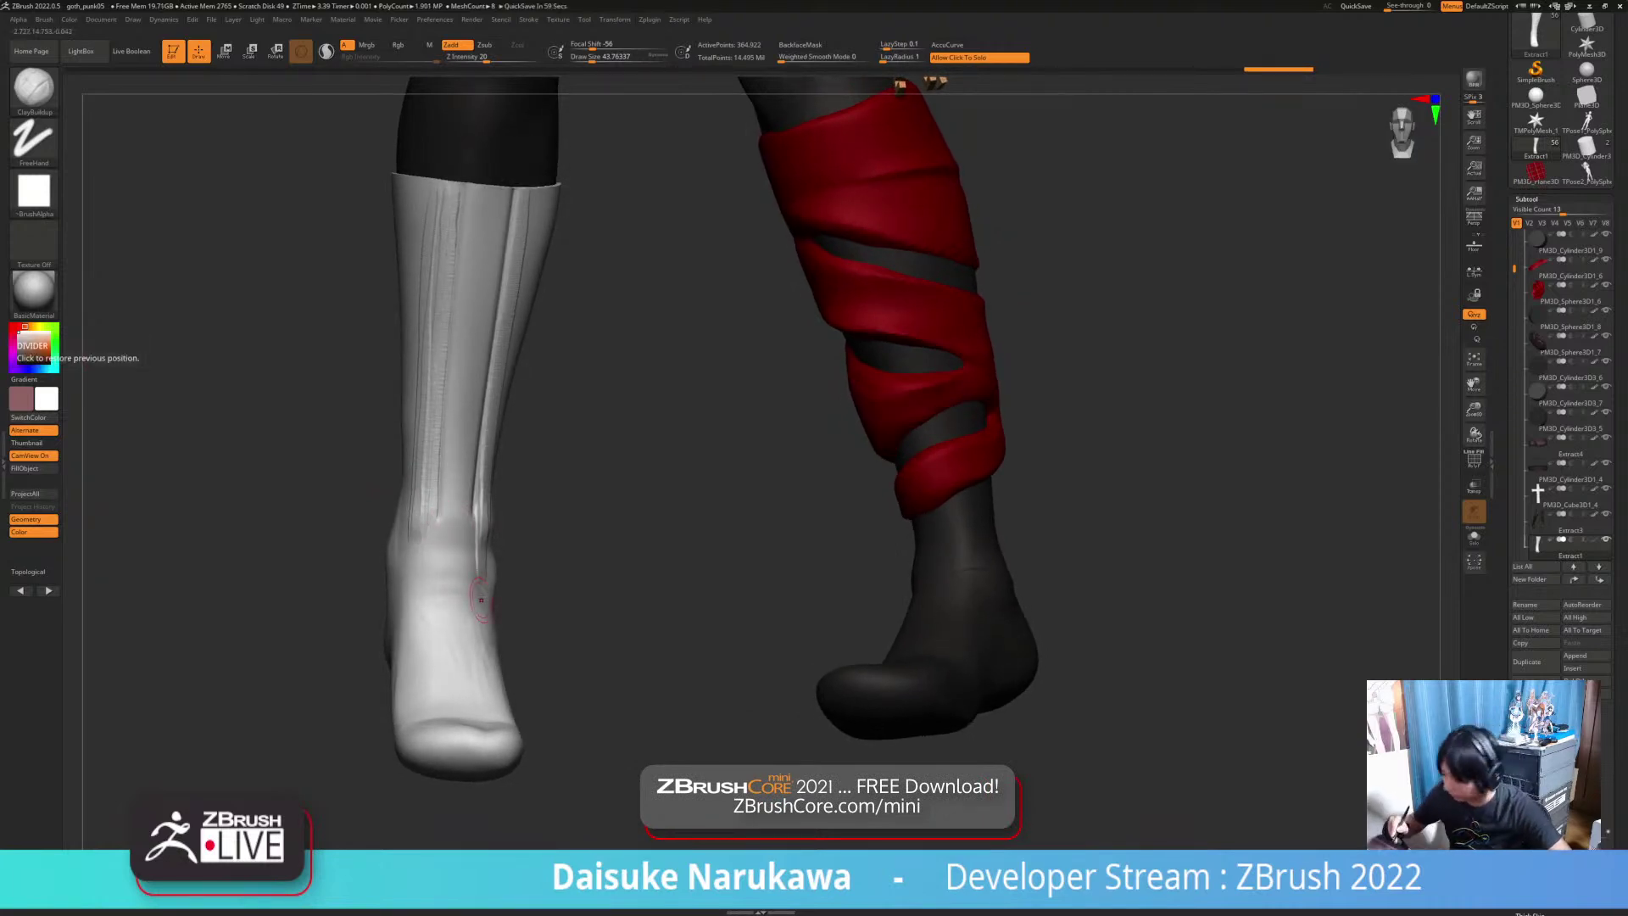
# Step: Extend the front panel edges from the ankle over the instep to the base of the toes
pyautogui.moveTo(551, 568); pyautogui.dragTo(614, 570)
pyautogui.moveTo(447, 621); pyautogui.dragTo(461, 700)
pyautogui.moveTo(577, 610); pyautogui.dragTo(569, 657)
pyautogui.moveTo(466, 687); pyautogui.dragTo(467, 731)
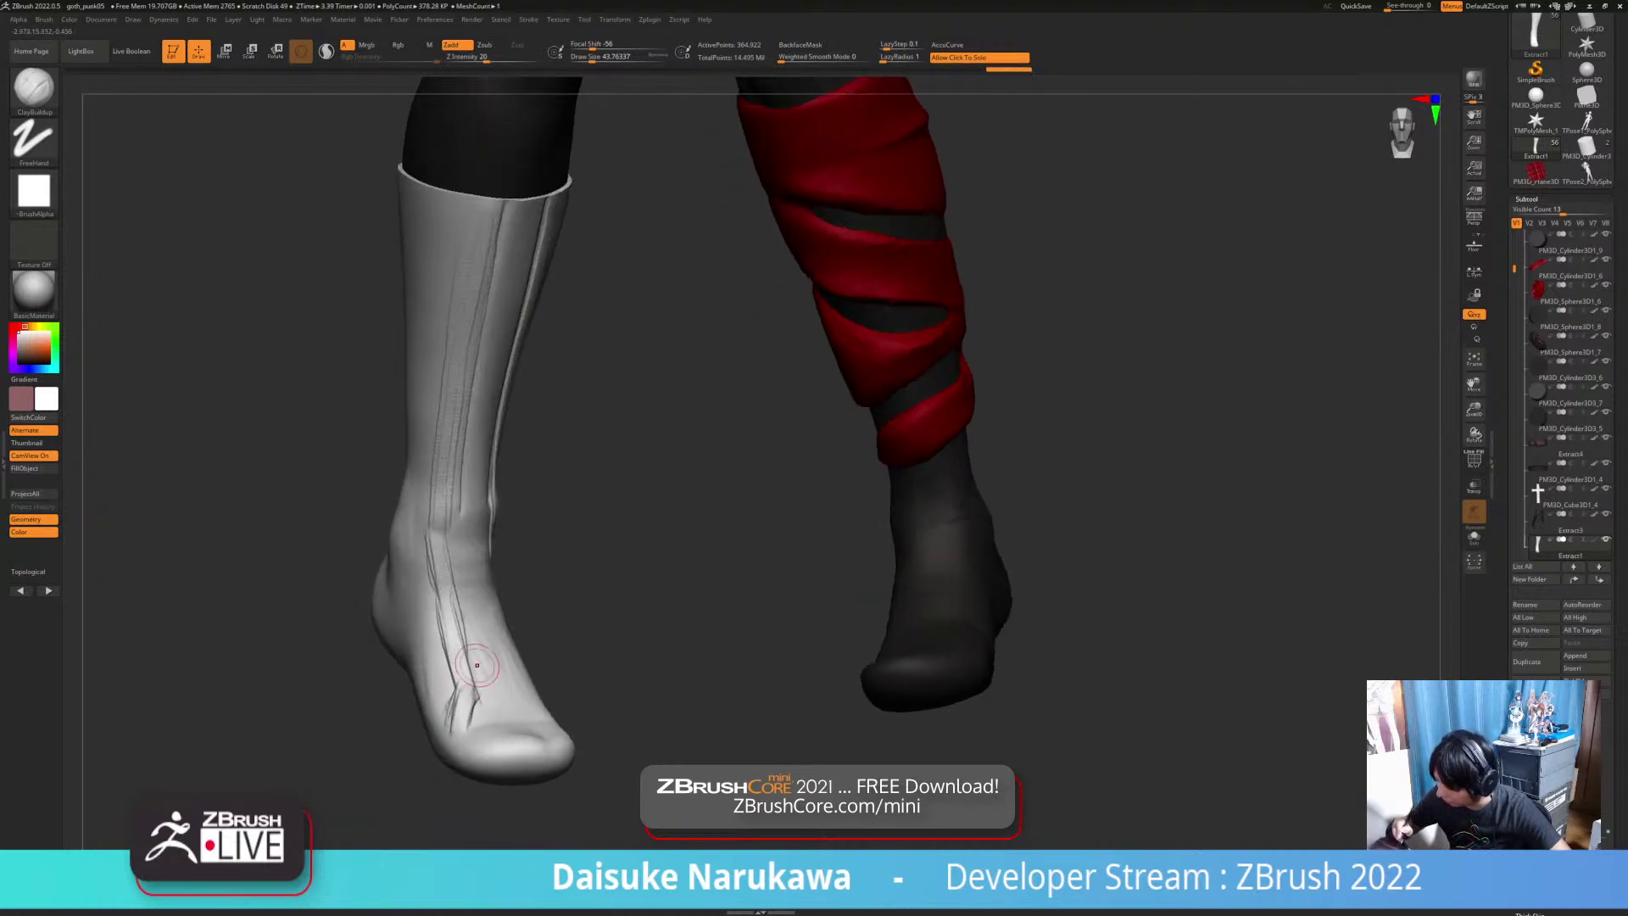
pyautogui.moveTo(585, 623); pyautogui.dragTo(583, 665)
pyautogui.moveTo(607, 538)
pyautogui.mouseDown()
pyautogui.moveTo(564, 555)
pyautogui.moveTo(518, 676)
pyautogui.mouseUp()
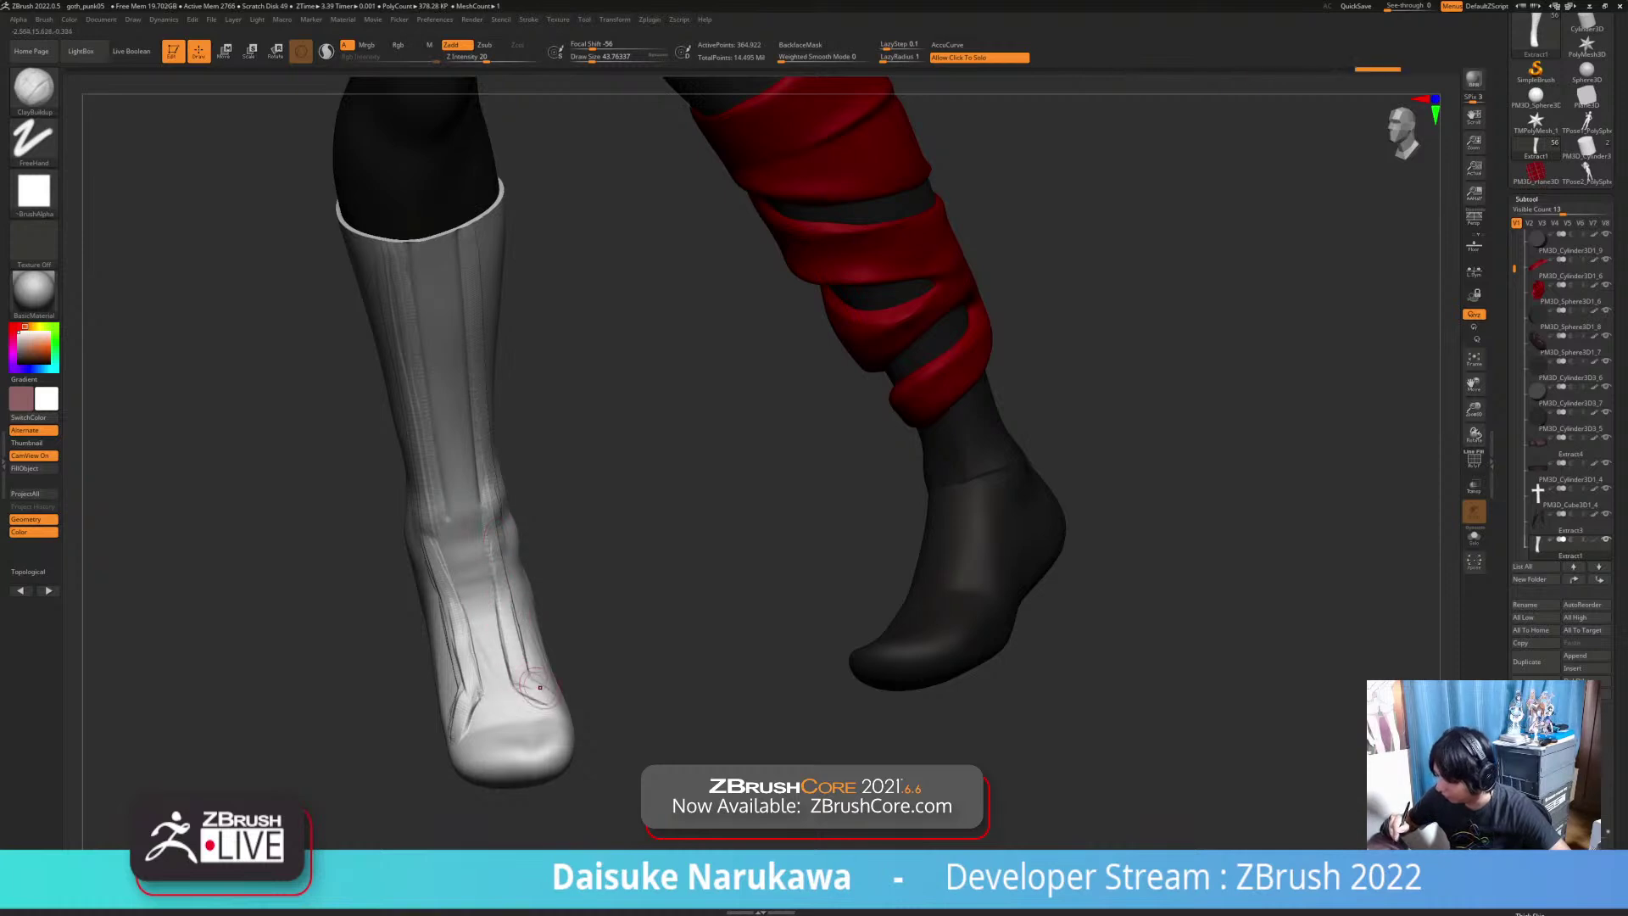
# Step: Isolate the boot and build up the inner side of its instep with ClayBuildup at a draw size of about 150
pyautogui.moveTo(607, 577)
pyautogui.mouseDown()
pyautogui.moveTo(565, 542)
pyautogui.moveTo(602, 564)
pyautogui.moveTo(593, 623)
pyautogui.moveTo(678, 407)
pyautogui.moveTo(796, 360)
pyautogui.mouseUp()
pyautogui.click(602, 58)
pyautogui.moveTo(509, 429)
pyautogui.keyDown('ctrl'); pyautogui.mouseDown(button='right')
pyautogui.moveTo(514, 606)
pyautogui.moveTo(543, 729)
pyautogui.mouseUp(button='right'); pyautogui.keyUp('ctrl')
pyautogui.click(594, 594)
pyautogui.moveTo(508, 627)
pyautogui.mouseDown()
pyautogui.moveTo(518, 678)
pyautogui.moveTo(500, 660)
pyautogui.mouseUp()
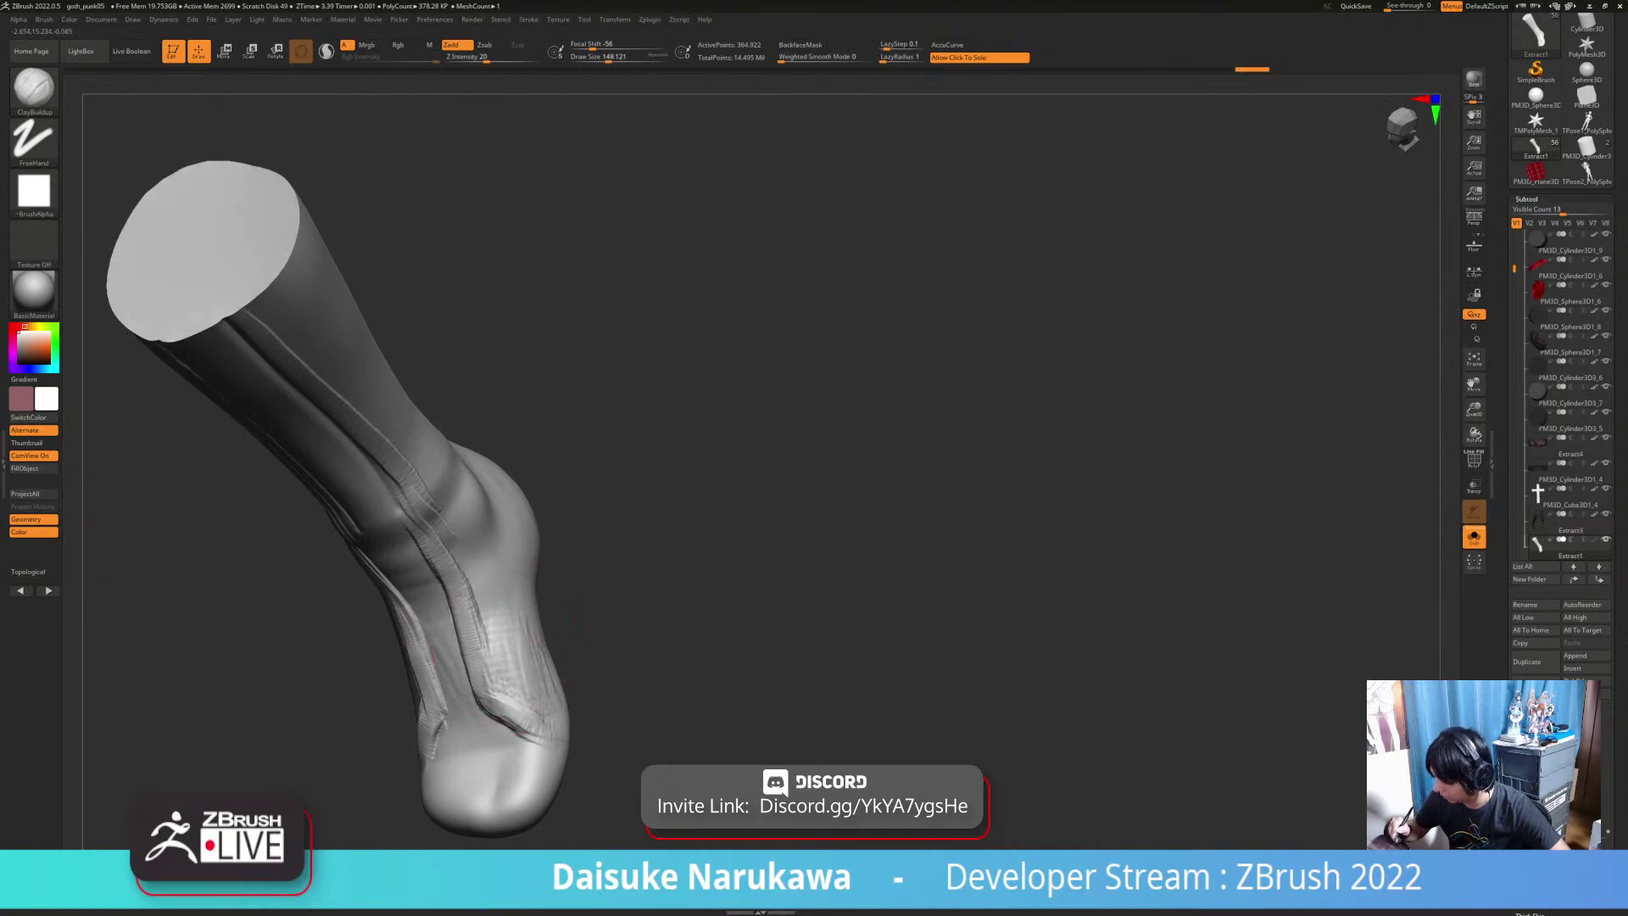
pyautogui.moveTo(509, 627); pyautogui.dragTo(527, 521, button='right')
pyautogui.moveTo(496, 551)
pyautogui.mouseDown()
pyautogui.moveTo(534, 670)
pyautogui.moveTo(513, 670)
pyautogui.mouseUp()
# Step: Build up clay along the outer side of the foot and around the ankle with overlapping strokes
pyautogui.moveTo(509, 631); pyautogui.dragTo(585, 610, button='right')
pyautogui.moveTo(394, 614); pyautogui.dragTo(454, 758)
pyautogui.moveTo(394, 559); pyautogui.dragTo(407, 636)
pyautogui.moveTo(361, 589); pyautogui.dragTo(411, 682)
pyautogui.moveTo(377, 521); pyautogui.dragTo(386, 581)
pyautogui.moveTo(386, 560)
pyautogui.keyDown('alt'); pyautogui.mouseDown(button='right')
pyautogui.moveTo(424, 678)
pyautogui.moveTo(381, 610)
pyautogui.mouseUp(button='right'); pyautogui.keyUp('alt')
pyautogui.moveTo(416, 657); pyautogui.dragTo(395, 708)
pyautogui.moveTo(388, 600)
pyautogui.keyDown('ctrl'); pyautogui.mouseDown(button='right')
pyautogui.moveTo(373, 508)
pyautogui.moveTo(381, 610)
pyautogui.mouseUp(button='right'); pyautogui.keyUp('ctrl')
# Step: Layer vertical clay strokes over the inner side of the boot's shaft, reducing the draw size to about 80
pyautogui.moveTo(490, 605)
pyautogui.mouseDown(button='right')
pyautogui.moveTo(462, 509)
pyautogui.moveTo(462, 529)
pyautogui.mouseUp(button='right')
pyautogui.moveTo(462, 513); pyautogui.dragTo(515, 284)
pyautogui.moveTo(631, 369)
pyautogui.mouseDown(button='right')
pyautogui.moveTo(523, 434)
pyautogui.moveTo(534, 356)
pyautogui.mouseUp(button='right')
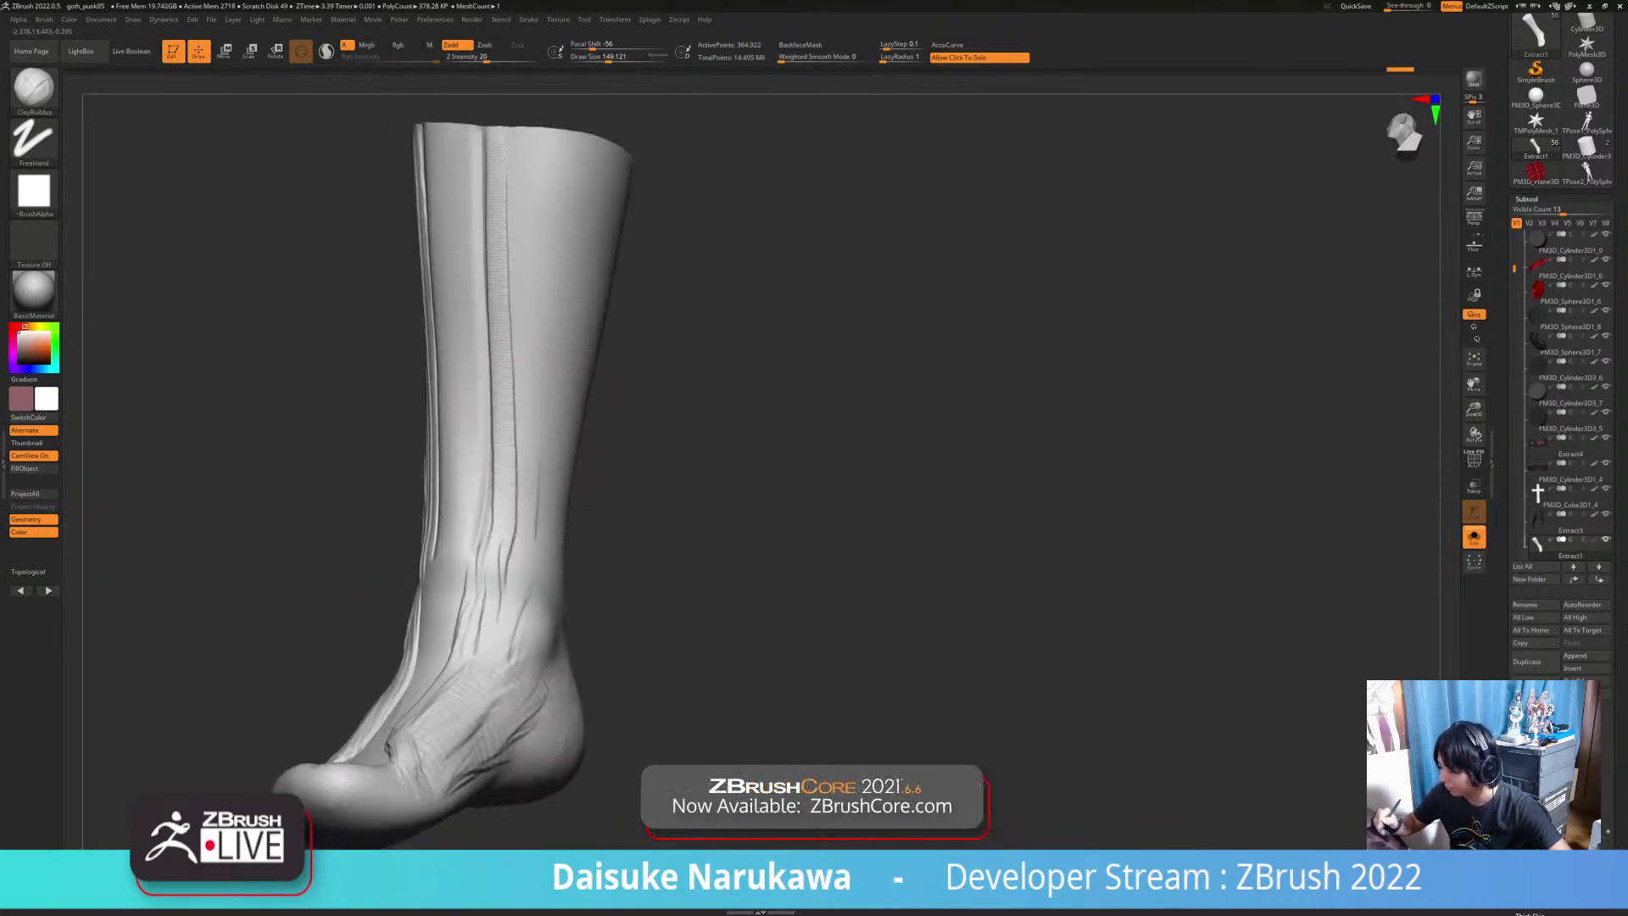
pyautogui.click(599, 58)
pyautogui.moveTo(527, 627)
pyautogui.keyDown('ctrl'); pyautogui.mouseDown(button='right')
pyautogui.moveTo(519, 542)
pyautogui.moveTo(505, 557)
pyautogui.moveTo(526, 597)
pyautogui.moveTo(561, 471)
pyautogui.moveTo(508, 509)
pyautogui.mouseUp(button='right'); pyautogui.keyUp('ctrl')
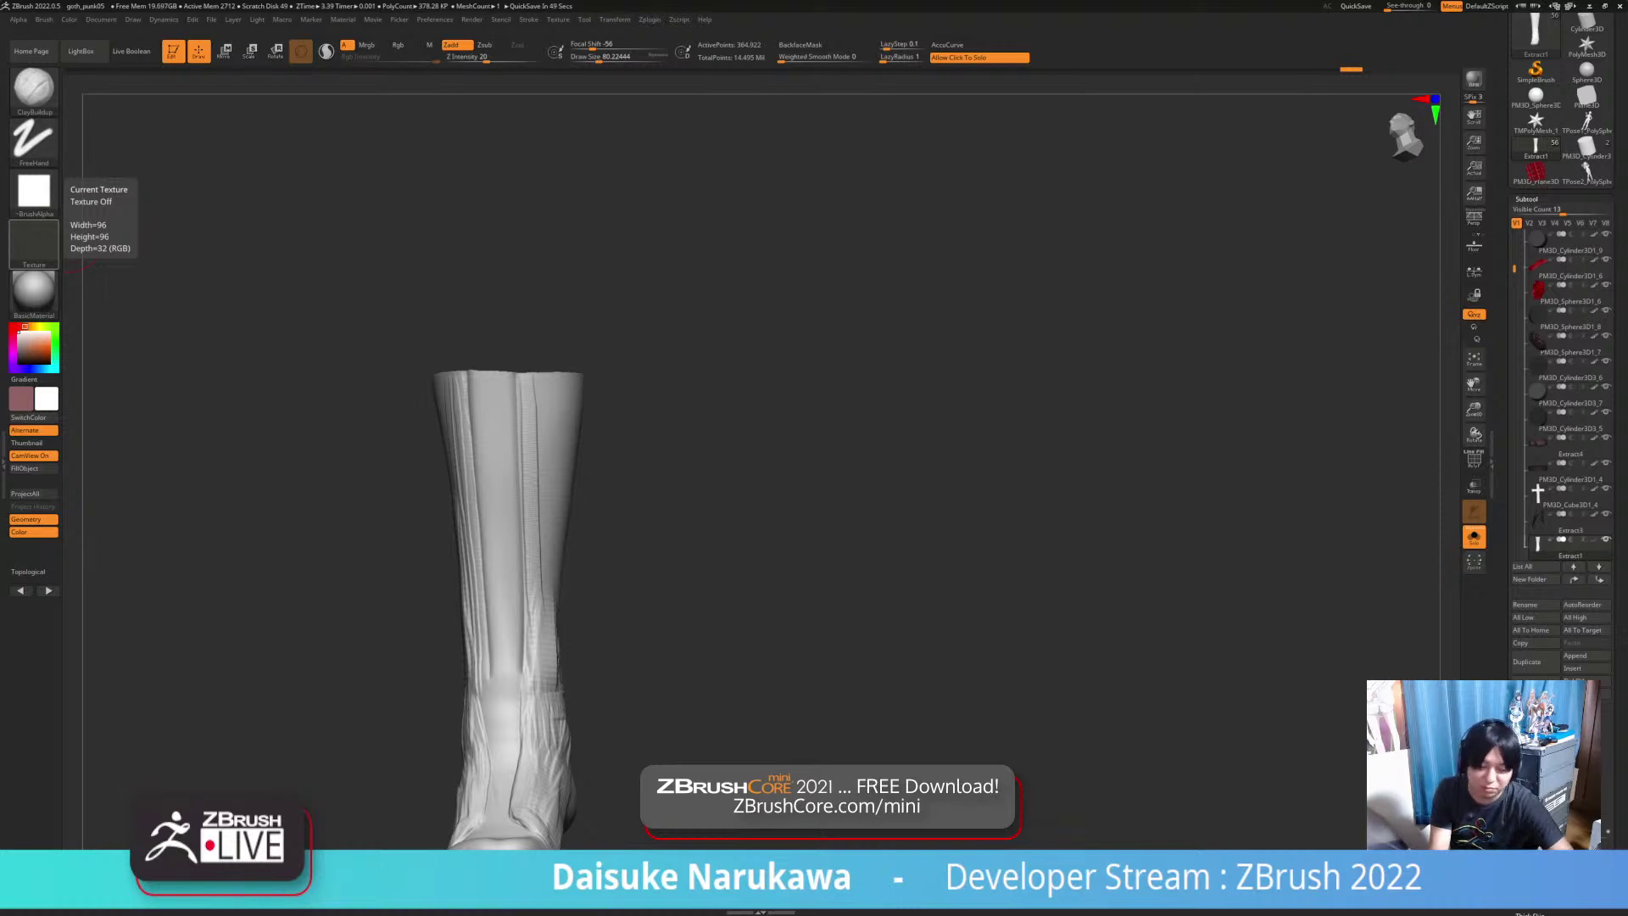
pyautogui.moveTo(669, 382); pyautogui.dragTo(585, 380)
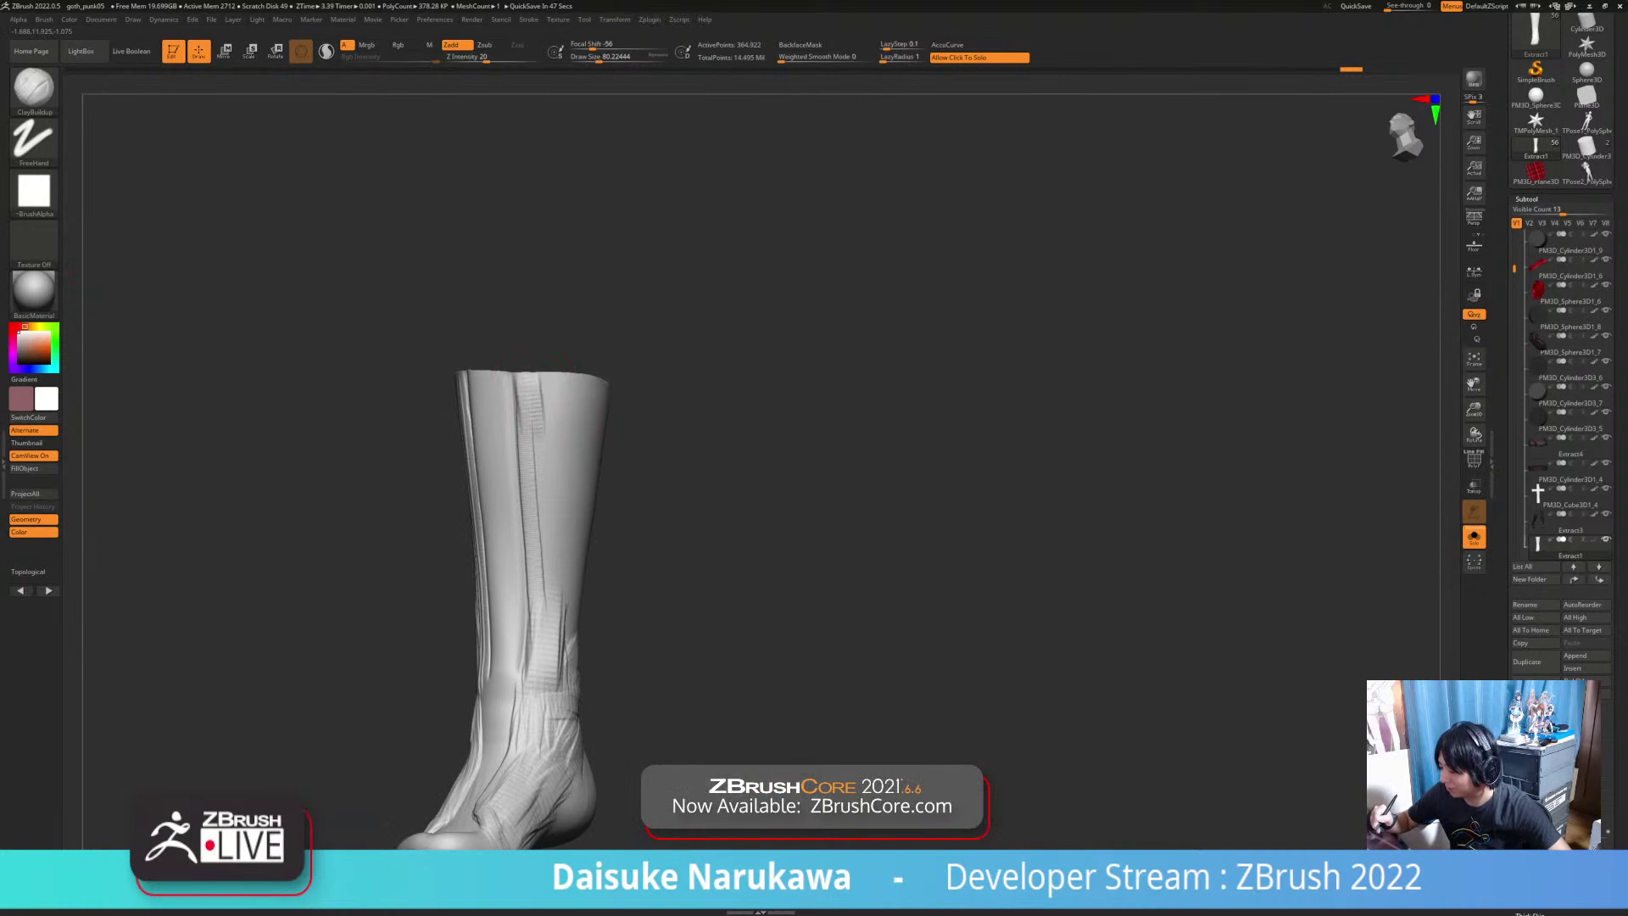
pyautogui.moveTo(533, 453); pyautogui.dragTo(538, 651)
pyautogui.moveTo(539, 386); pyautogui.dragTo(551, 509)
pyautogui.moveTo(555, 390)
pyautogui.mouseDown()
pyautogui.moveTo(551, 618)
pyautogui.moveTo(568, 456)
pyautogui.mouseUp()
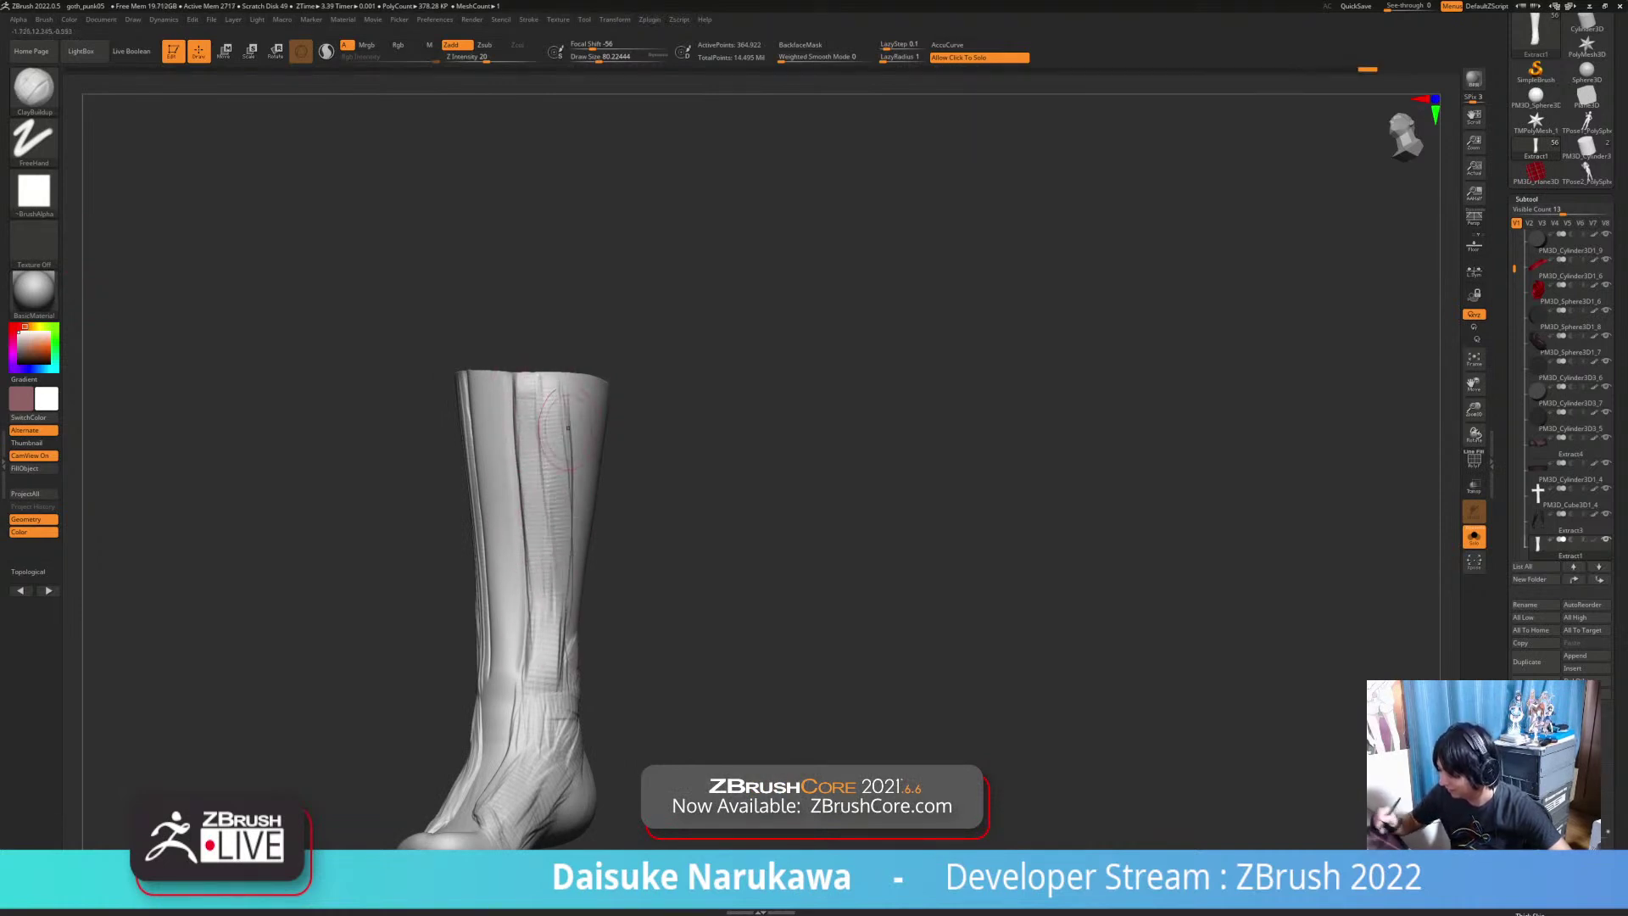
pyautogui.moveTo(573, 394); pyautogui.dragTo(574, 482)
# Step: Add a horizontal clay band below the boot's upper rim on the inner side, and undo the extra stroke beneath it
pyautogui.moveTo(628, 424); pyautogui.dragTo(578, 407, button='right')
pyautogui.moveTo(558, 390); pyautogui.dragTo(607, 395)
pyautogui.moveTo(580, 414); pyautogui.dragTo(573, 401, button='right')
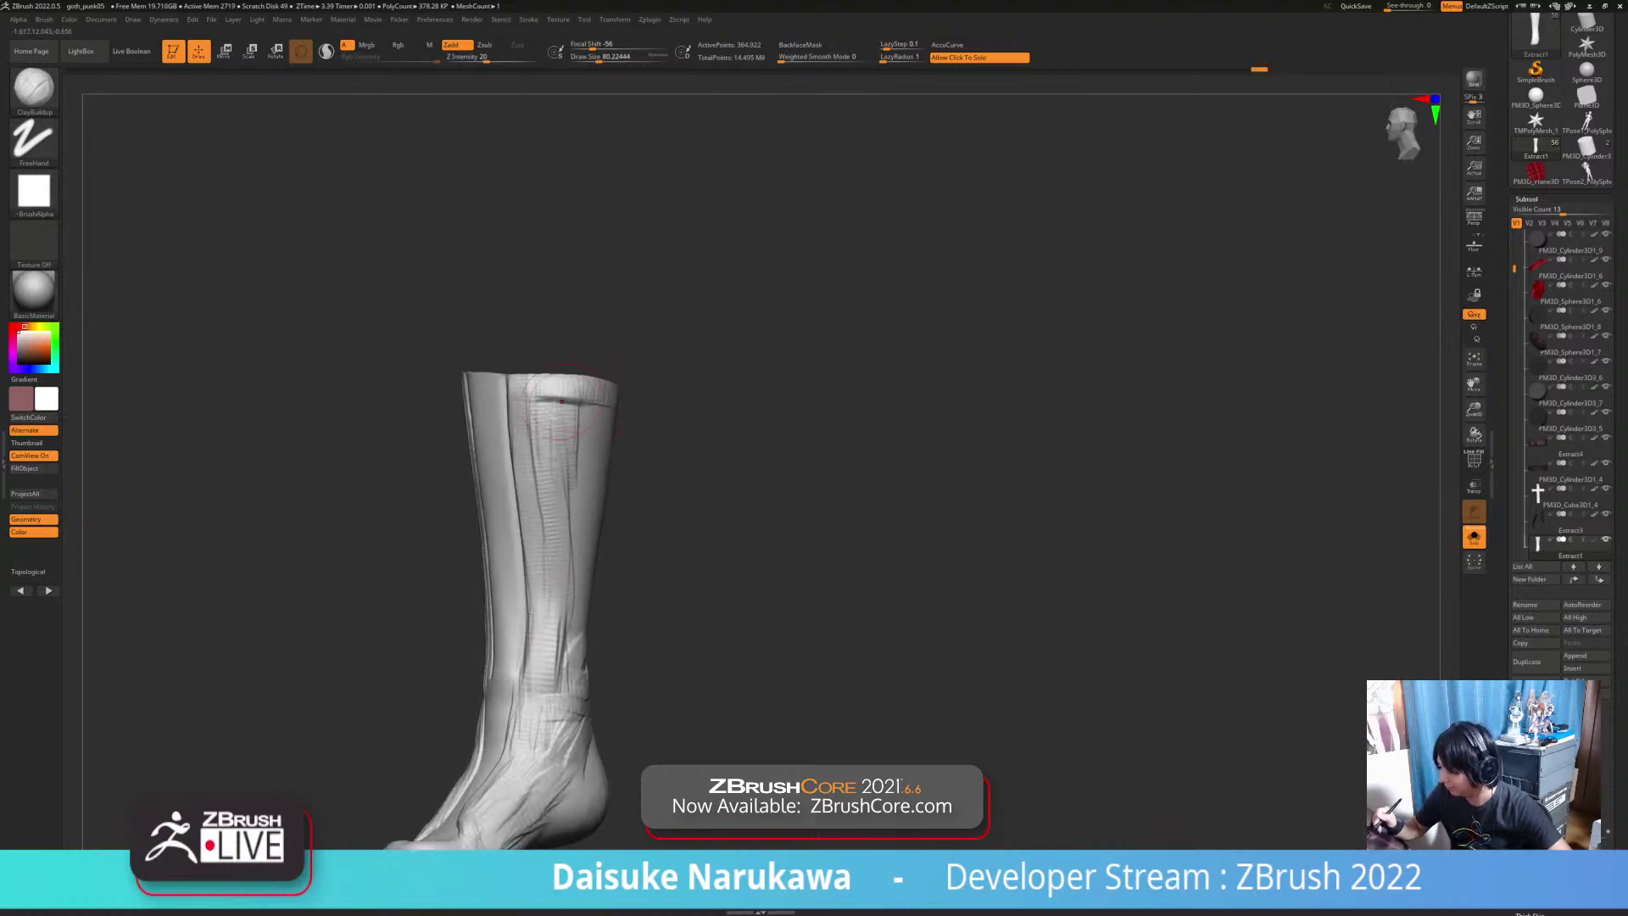
pyautogui.moveTo(575, 402); pyautogui.dragTo(608, 431)
pyautogui.moveTo(617, 429); pyautogui.dragTo(604, 441, button='right')
pyautogui.moveTo(576, 475); pyautogui.dragTo(602, 509)
pyautogui.moveTo(661, 526)
pyautogui.mouseDown(button='right')
pyautogui.moveTo(592, 535)
pyautogui.moveTo(661, 530)
pyautogui.mouseUp(button='right')
pyautogui.hotkey('ctrl', 'z')
# Step: Layer vertical clay strokes over the outer side of the boot's shaft from the rim down to the ankle
pyautogui.moveTo(584, 475); pyautogui.dragTo(657, 457, button='right')
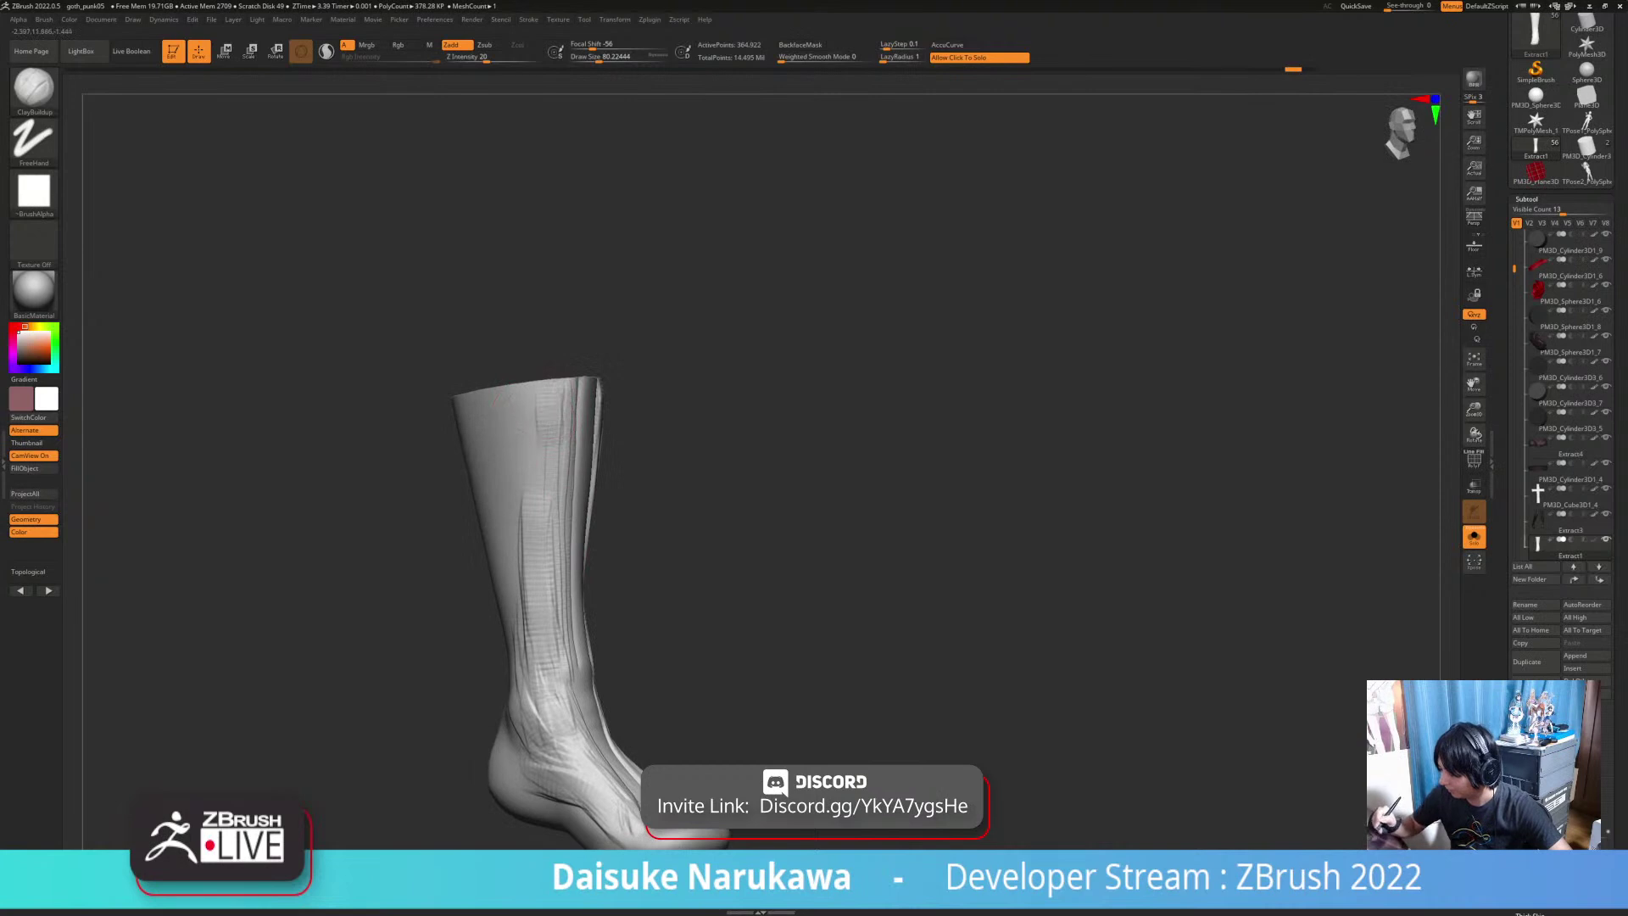
pyautogui.moveTo(523, 397); pyautogui.dragTo(528, 652)
pyautogui.moveTo(481, 433); pyautogui.dragTo(526, 644)
pyautogui.moveTo(644, 602)
pyautogui.keyDown('ctrl'); pyautogui.mouseDown(button='right')
pyautogui.moveTo(678, 563)
pyautogui.moveTo(574, 582)
pyautogui.moveTo(576, 627)
pyautogui.mouseUp(button='right'); pyautogui.keyUp('ctrl')
pyautogui.moveTo(487, 489); pyautogui.dragTo(522, 475, button='right')
pyautogui.moveTo(473, 390); pyautogui.dragTo(500, 691)
pyautogui.moveTo(500, 691)
pyautogui.keyDown('alt'); pyautogui.mouseDown(button='right')
pyautogui.moveTo(489, 581)
pyautogui.moveTo(471, 585)
pyautogui.moveTo(492, 553)
pyautogui.moveTo(593, 578)
pyautogui.mouseUp(button='right'); pyautogui.keyUp('alt')
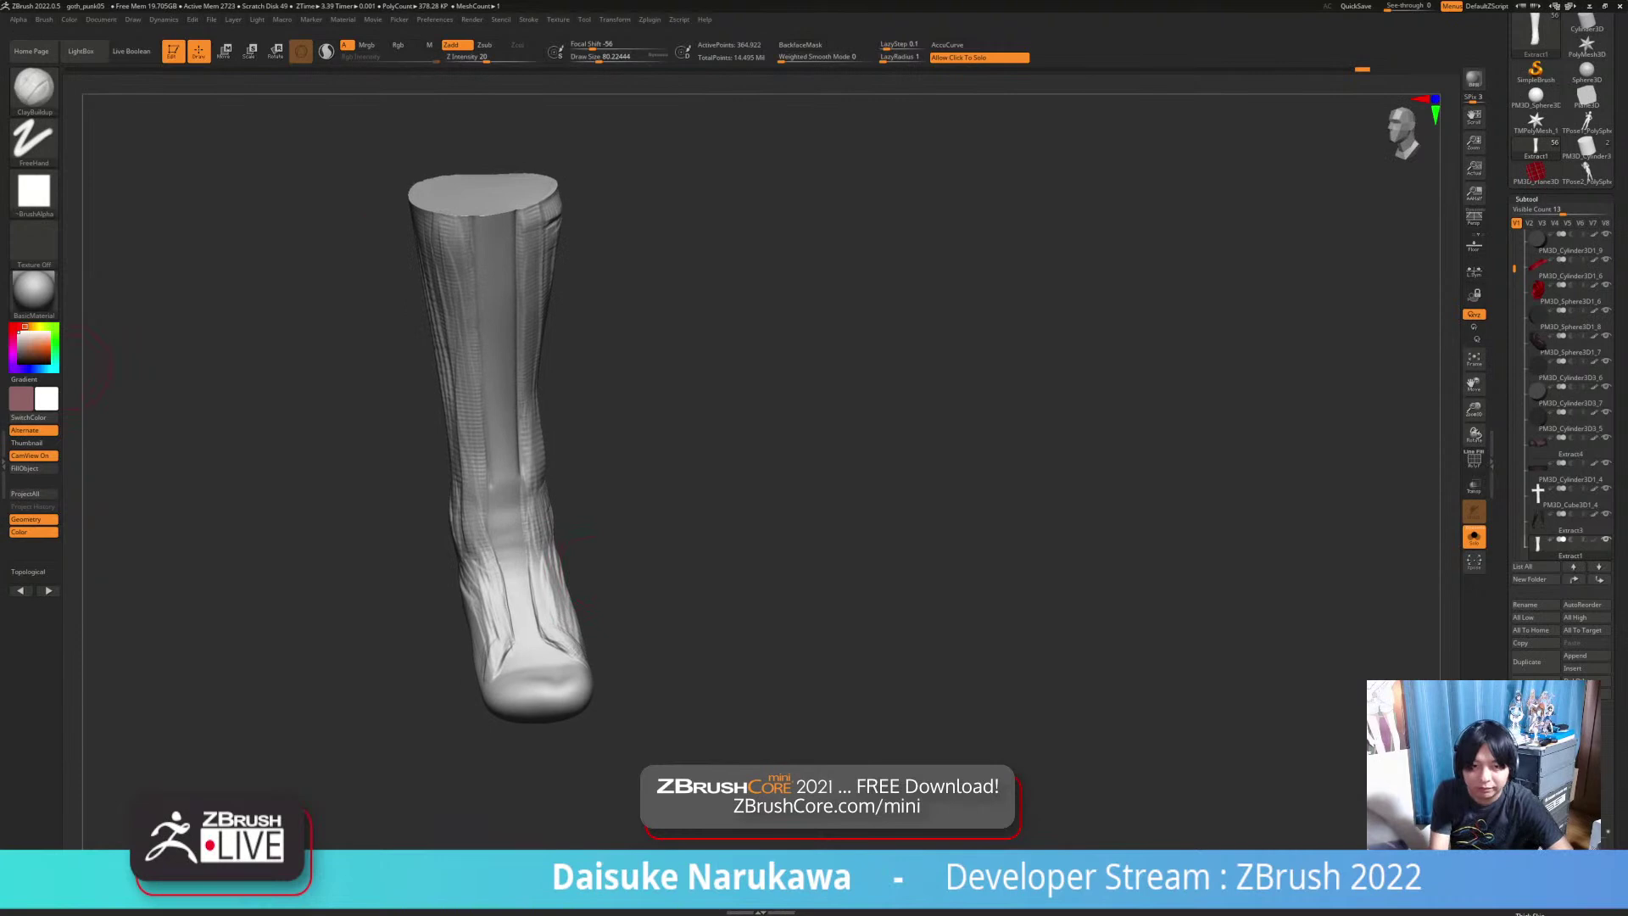
# Step: Build up raised edges where the instep's side panels end at the base of the toes
pyautogui.moveTo(579, 604)
pyautogui.keyDown('ctrl'); pyautogui.mouseDown(button='right')
pyautogui.moveTo(563, 678)
pyautogui.moveTo(560, 657)
pyautogui.mouseUp(button='right'); pyautogui.keyUp('ctrl')
pyautogui.moveTo(535, 631); pyautogui.dragTo(549, 657)
pyautogui.moveTo(550, 657); pyautogui.dragTo(525, 649, button='right')
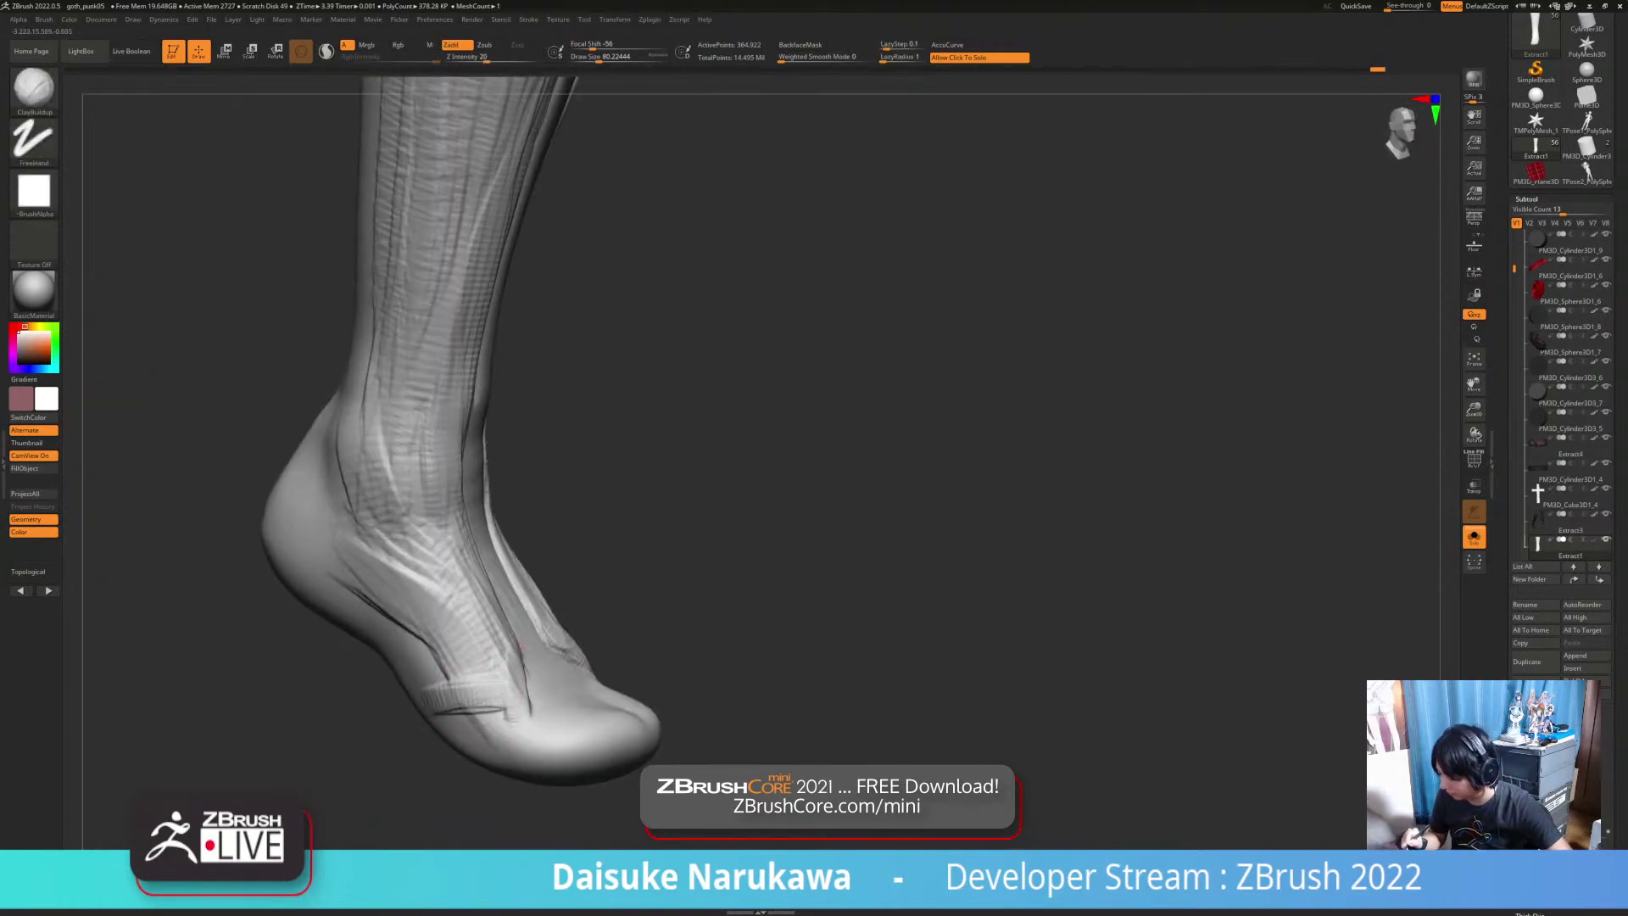
pyautogui.moveTo(515, 662); pyautogui.dragTo(504, 705)
pyautogui.moveTo(504, 678); pyautogui.dragTo(524, 666, button='right')
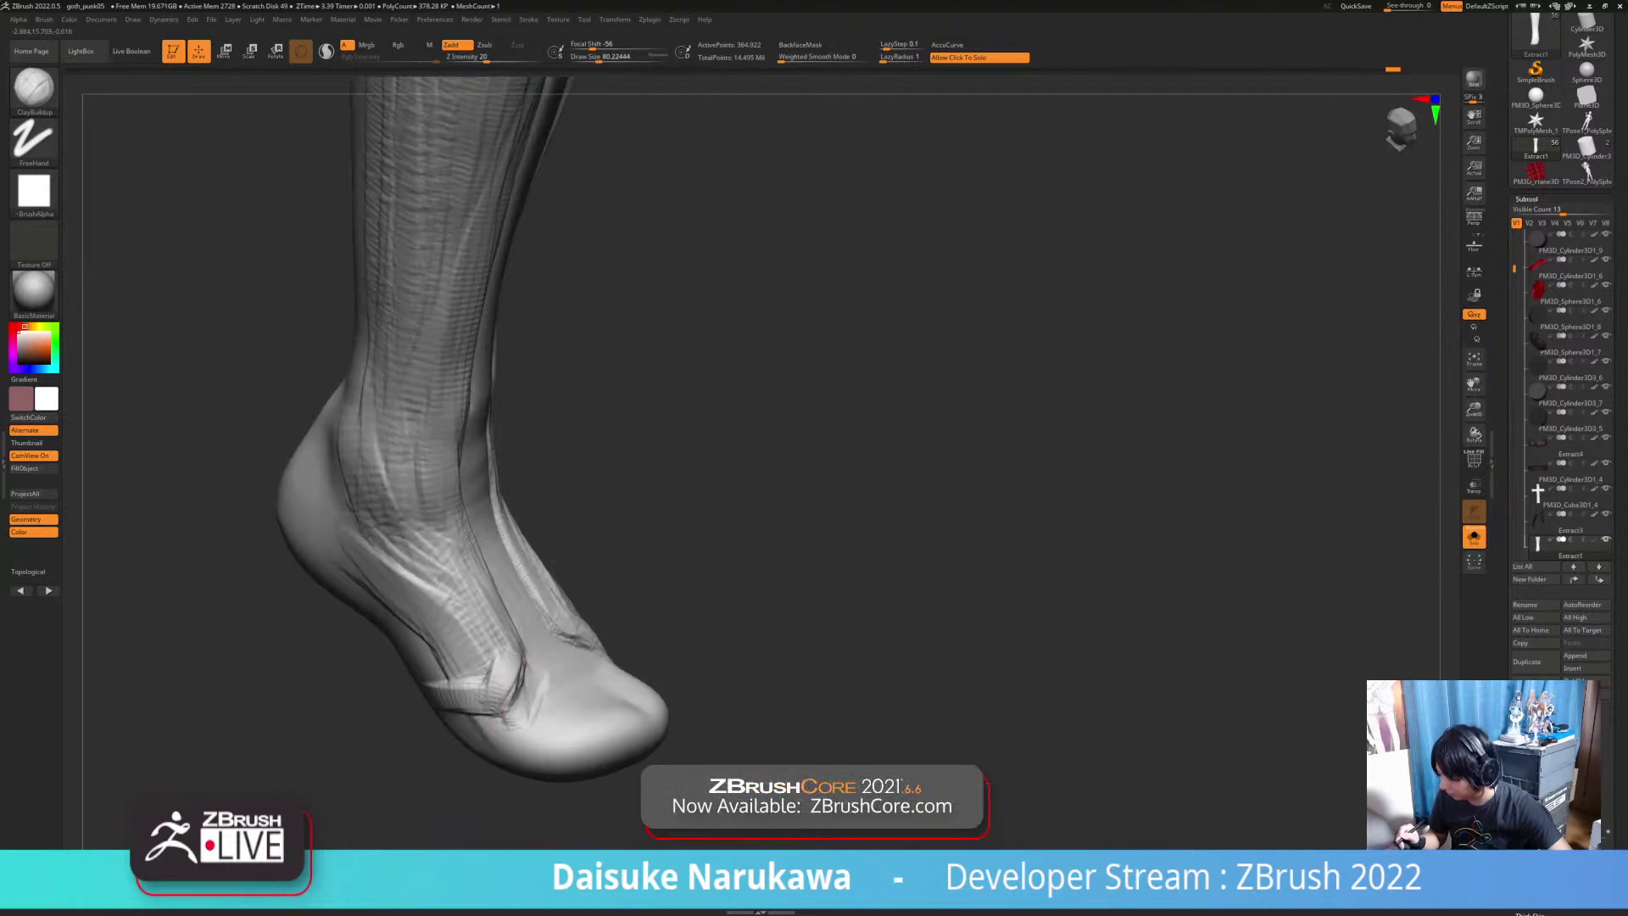
pyautogui.moveTo(504, 734); pyautogui.dragTo(471, 739)
pyautogui.moveTo(508, 703); pyautogui.dragTo(382, 695, button='right')
pyautogui.moveTo(623, 644)
pyautogui.mouseDown()
pyautogui.moveTo(589, 649)
pyautogui.moveTo(651, 653)
pyautogui.mouseUp()
pyautogui.moveTo(483, 661)
pyautogui.mouseDown(button='right')
pyautogui.moveTo(390, 645)
pyautogui.moveTo(510, 669)
pyautogui.mouseUp(button='right')
# Step: Build up the boot's toe cap with crossing clay strokes over its front and top
pyautogui.moveTo(604, 649); pyautogui.dragTo(611, 729, button='right')
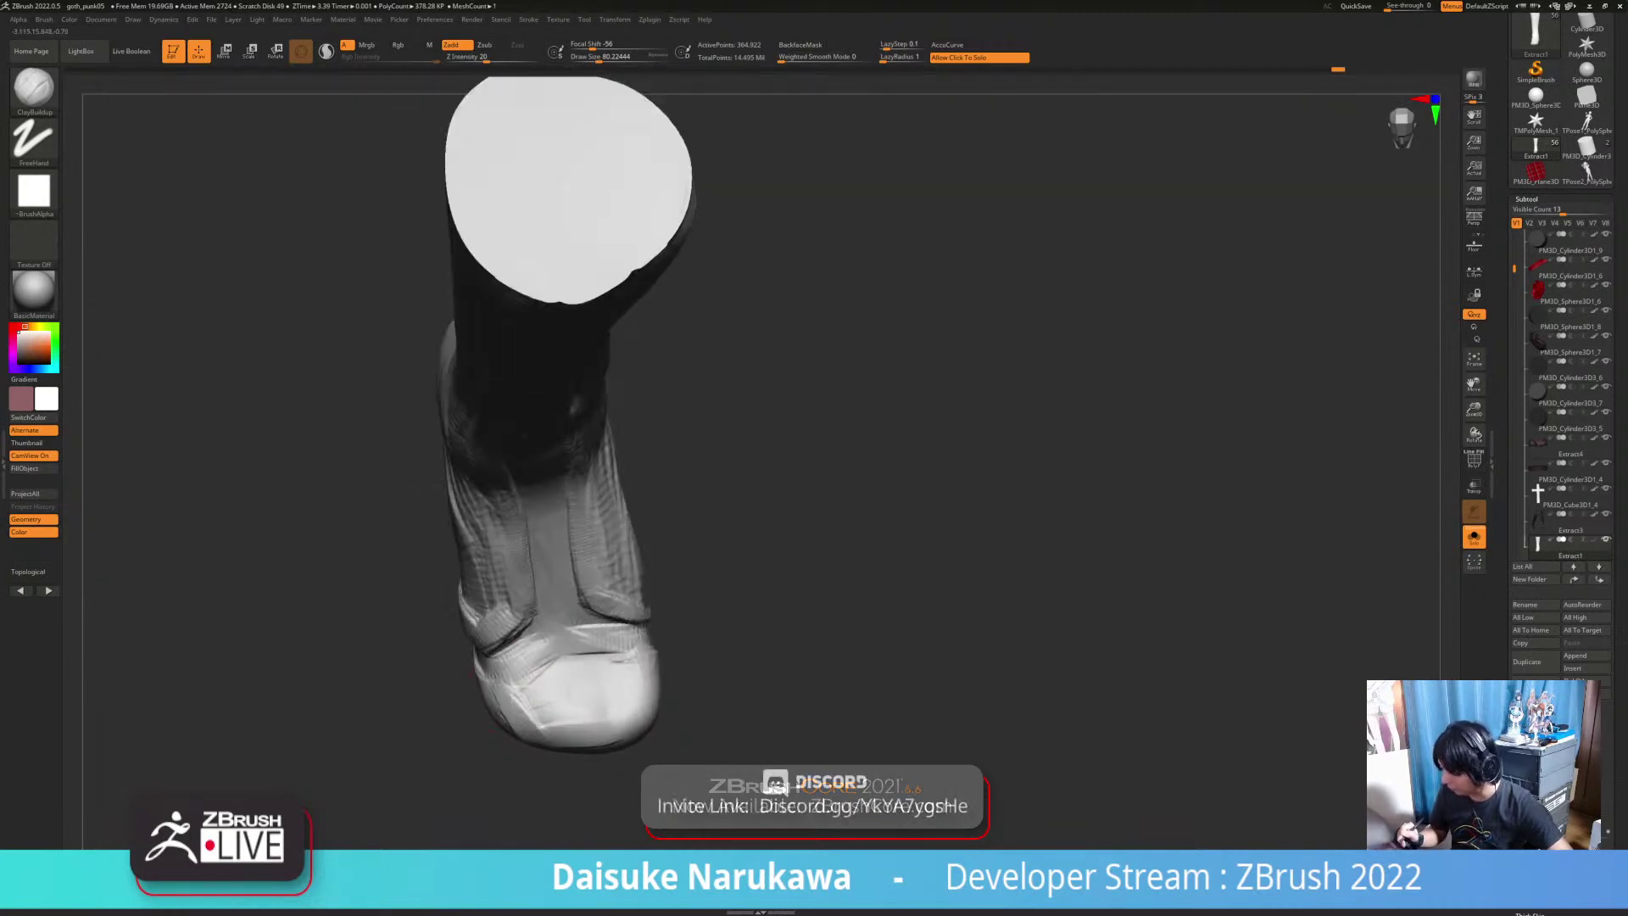
pyautogui.moveTo(539, 714); pyautogui.dragTo(636, 661)
pyautogui.moveTo(585, 725); pyautogui.dragTo(648, 664)
pyautogui.moveTo(631, 678)
pyautogui.mouseDown(button='right')
pyautogui.moveTo(648, 551)
pyautogui.moveTo(613, 662)
pyautogui.moveTo(640, 657)
pyautogui.mouseUp(button='right')
pyautogui.moveTo(523, 642); pyautogui.dragTo(496, 667)
pyautogui.moveTo(559, 649)
pyautogui.mouseDown(button='right')
pyautogui.moveTo(523, 681)
pyautogui.moveTo(585, 700)
pyautogui.mouseUp(button='right')
pyautogui.moveTo(583, 603)
pyautogui.mouseDown()
pyautogui.moveTo(555, 646)
pyautogui.moveTo(514, 609)
pyautogui.mouseUp()
pyautogui.moveTo(604, 658)
pyautogui.mouseDown()
pyautogui.moveTo(547, 626)
pyautogui.moveTo(507, 657)
pyautogui.mouseUp()
pyautogui.moveTo(575, 637)
pyautogui.mouseDown()
pyautogui.moveTo(529, 665)
pyautogui.moveTo(551, 668)
pyautogui.mouseUp()
pyautogui.moveTo(603, 588)
pyautogui.mouseDown()
pyautogui.moveTo(610, 631)
pyautogui.moveTo(584, 631)
pyautogui.mouseUp()
# Step: Add clay strokes to the inner side of the toe cap and its transition into the instep
pyautogui.moveTo(593, 631)
pyautogui.mouseDown(button='right')
pyautogui.moveTo(623, 593)
pyautogui.moveTo(500, 594)
pyautogui.moveTo(508, 603)
pyautogui.mouseUp(button='right')
pyautogui.moveTo(631, 634); pyautogui.dragTo(600, 646)
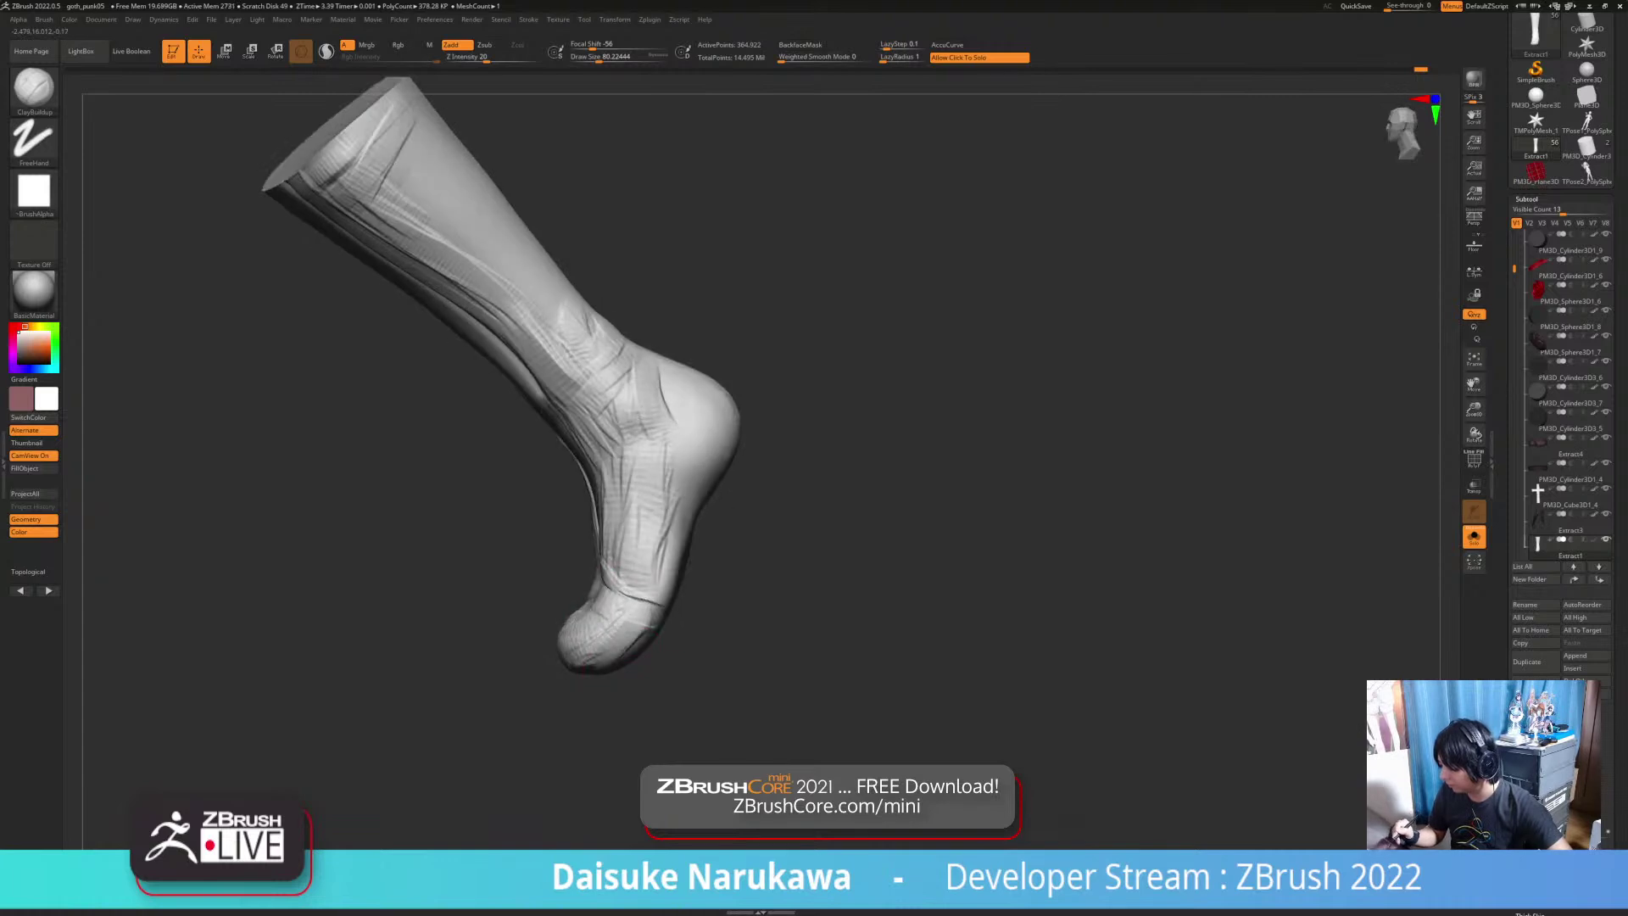
pyautogui.moveTo(602, 644); pyautogui.dragTo(661, 669, button='right')
pyautogui.moveTo(610, 632); pyautogui.dragTo(555, 663)
pyautogui.moveTo(559, 657)
pyautogui.mouseDown(button='right')
pyautogui.moveTo(627, 661)
pyautogui.moveTo(678, 623)
pyautogui.mouseUp(button='right')
pyautogui.moveTo(613, 564); pyautogui.dragTo(593, 598)
pyautogui.moveTo(670, 610)
pyautogui.mouseDown(button='right')
pyautogui.moveTo(534, 619)
pyautogui.moveTo(669, 623)
pyautogui.mouseUp(button='right')
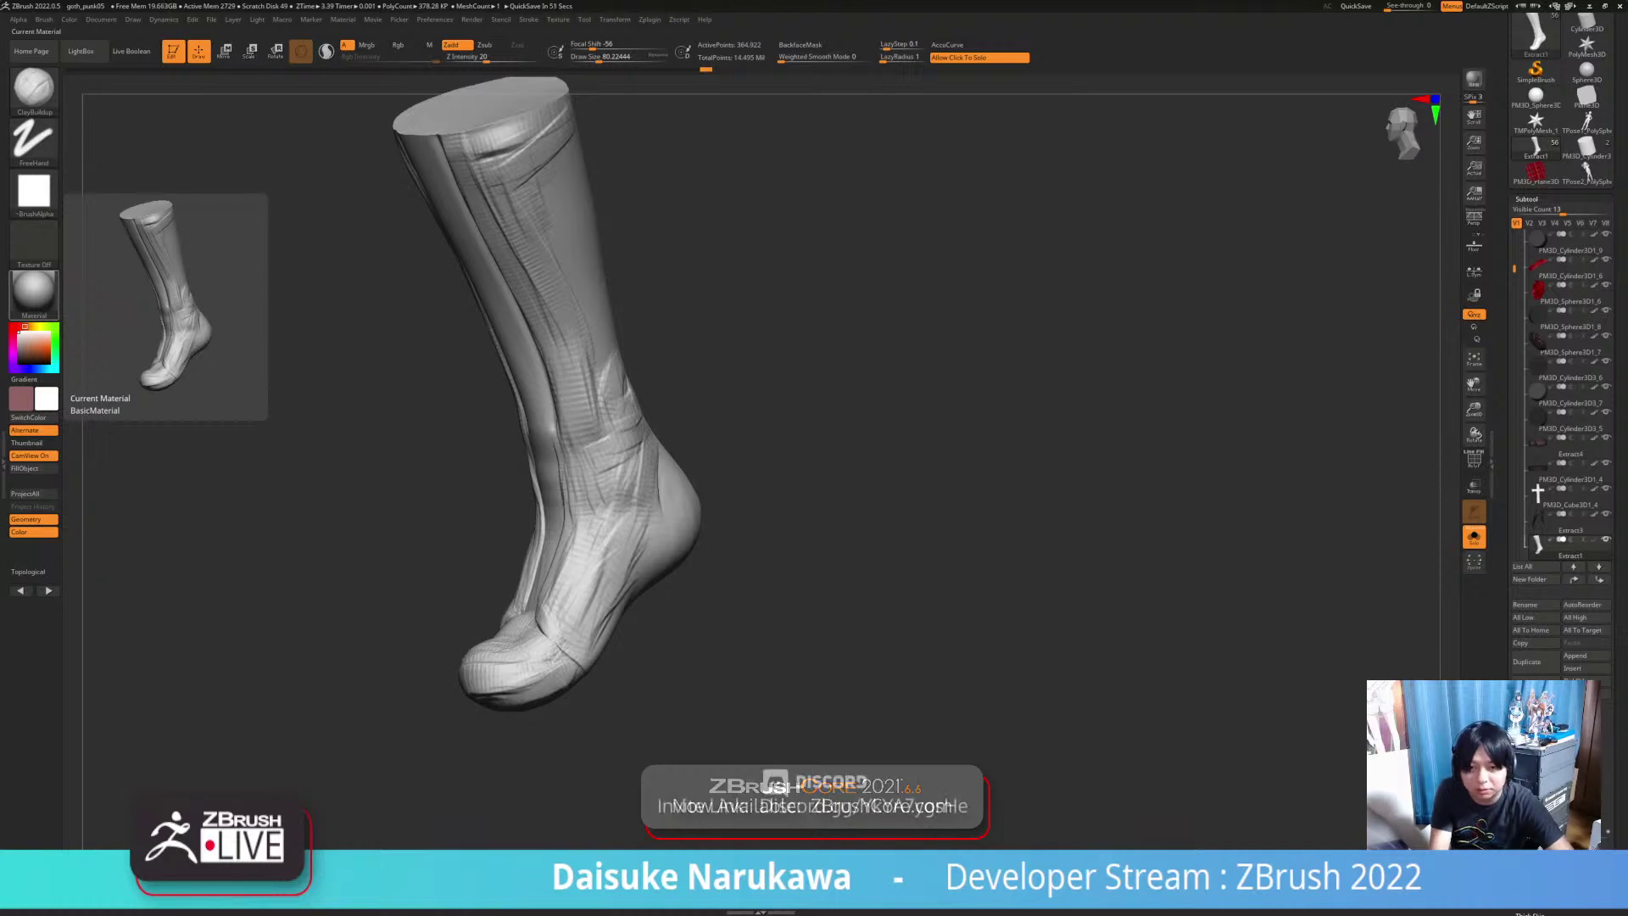
# Step: Mask the boot so that only the underside of its heel stays unmasked
pyautogui.moveTo(847, 475)
pyautogui.mouseDown()
pyautogui.moveTo(780, 466)
pyautogui.moveTo(738, 424)
pyautogui.moveTo(720, 464)
pyautogui.moveTo(751, 468)
pyautogui.mouseUp()
pyautogui.keyDown('ctrl'); pyautogui.click(34, 90); pyautogui.keyUp('ctrl')
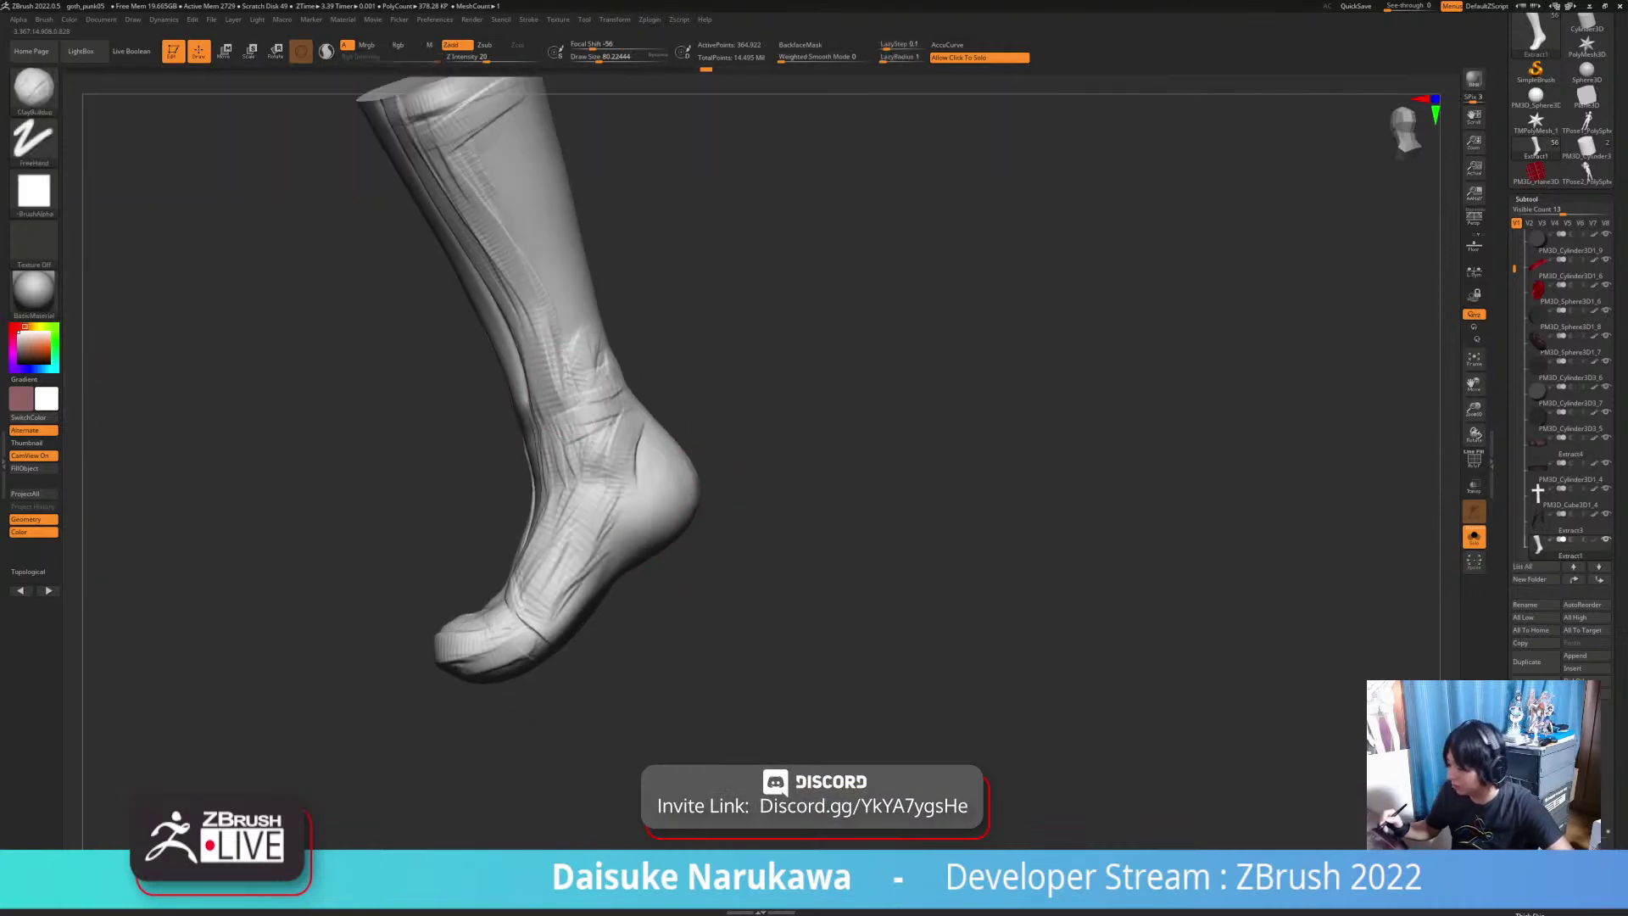
pyautogui.click(714, 479)
pyautogui.moveTo(695, 487)
pyautogui.keyDown('ctrl'); pyautogui.mouseDown()
pyautogui.moveTo(627, 592)
pyautogui.moveTo(731, 488)
pyautogui.moveTo(665, 584)
pyautogui.moveTo(746, 471)
pyautogui.moveTo(727, 580)
pyautogui.moveTo(646, 576)
pyautogui.mouseUp(); pyautogui.keyUp('ctrl')
pyautogui.hotkey('ctrl', 'z')
pyautogui.keyDown('ctrl'); pyautogui.click(728, 547); pyautogui.keyUp('ctrl')
# Step: Pull the unmasked underside of the heel down into a high block heel and scale its end
pyautogui.press('w')
pyautogui.moveTo(717, 535); pyautogui.dragTo(784, 561, button='right')
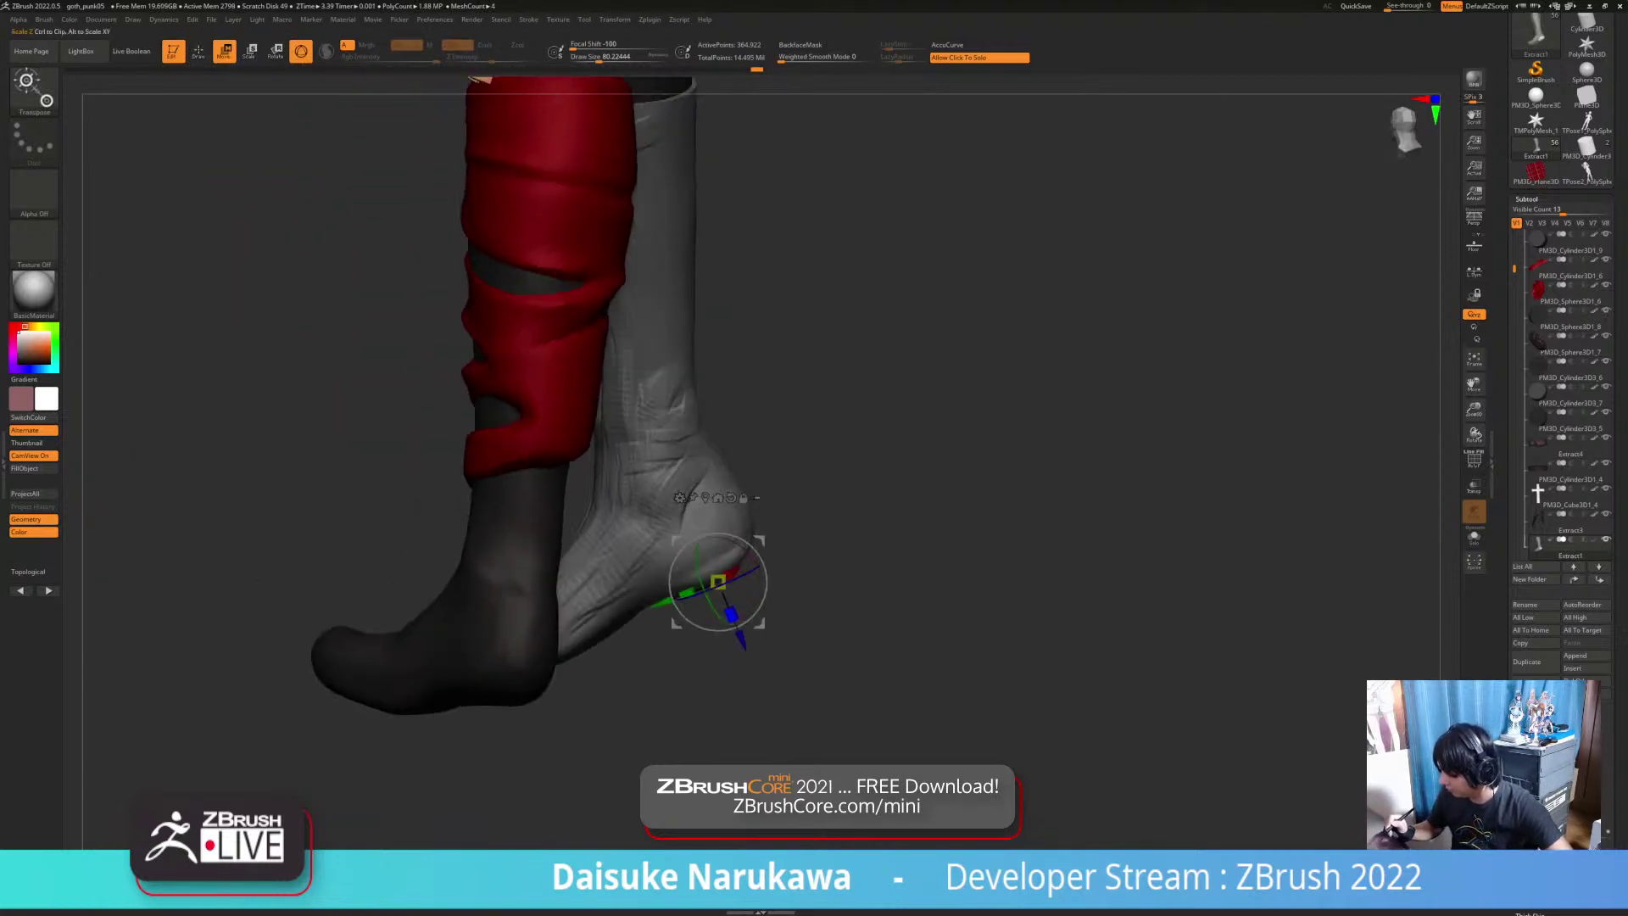
pyautogui.moveTo(748, 618)
pyautogui.keyDown('alt'); pyautogui.mouseDown()
pyautogui.moveTo(726, 667)
pyautogui.moveTo(740, 652)
pyautogui.mouseUp(); pyautogui.keyUp('alt')
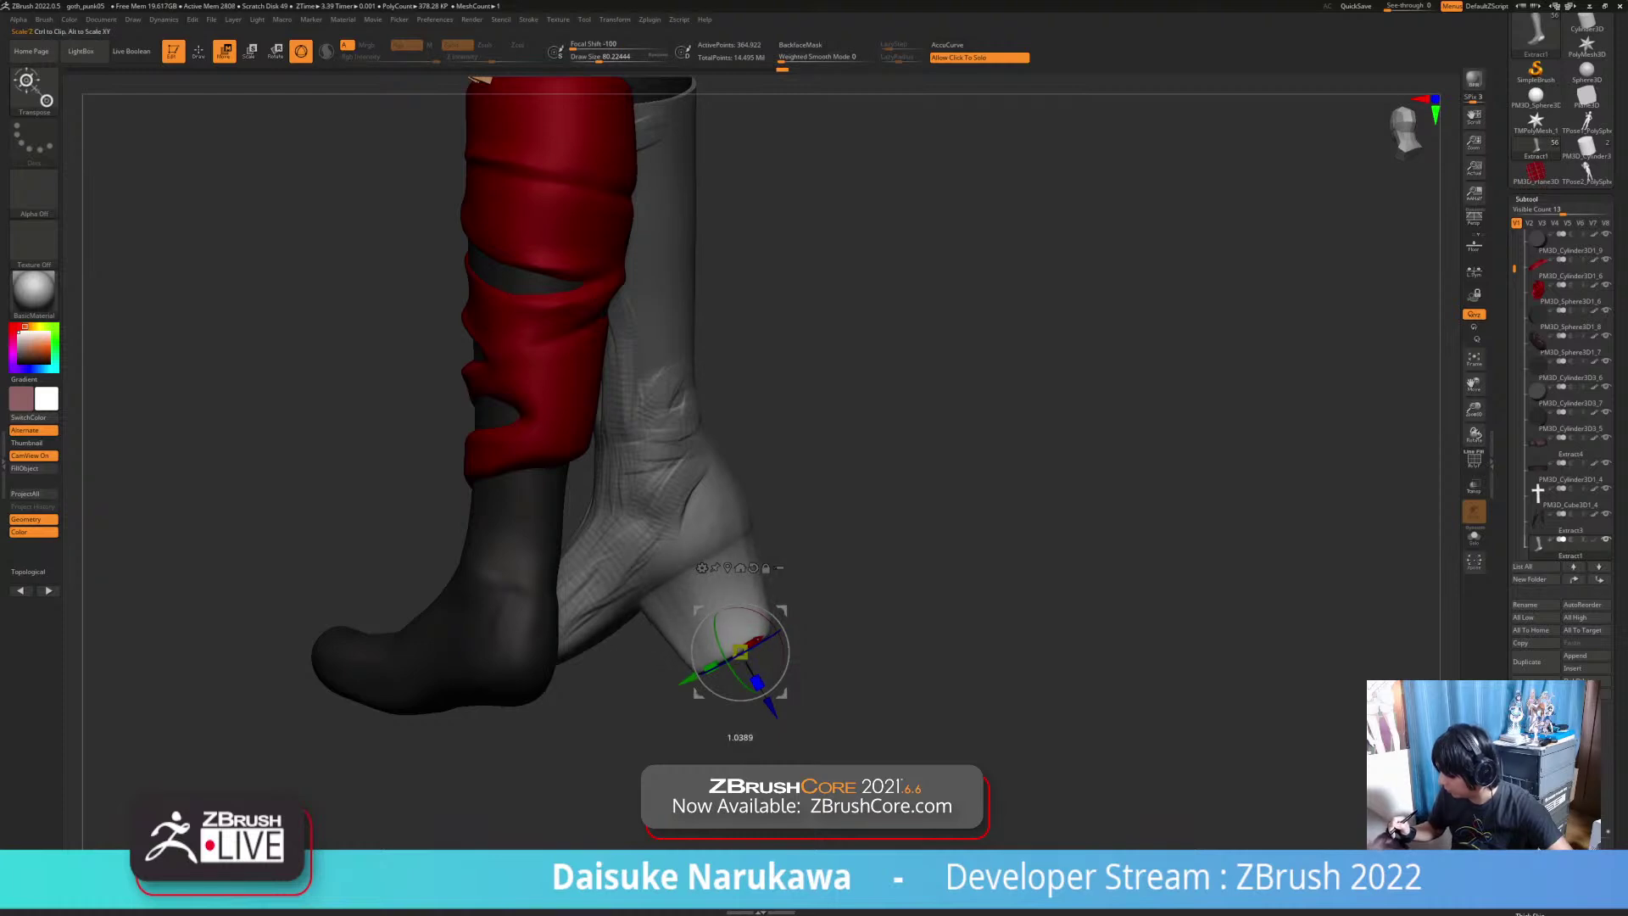
pyautogui.keyDown('alt'); pyautogui.moveTo(1017, 508); pyautogui.dragTo(704, 570); pyautogui.keyUp('alt')
pyautogui.moveTo(704, 570)
pyautogui.keyDown('alt'); pyautogui.mouseDown()
pyautogui.moveTo(800, 613)
pyautogui.moveTo(721, 551)
pyautogui.moveTo(848, 551)
pyautogui.moveTo(687, 564)
pyautogui.mouseUp(); pyautogui.keyUp('alt')
pyautogui.moveTo(635, 640); pyautogui.dragTo(654, 604)
pyautogui.press('q')
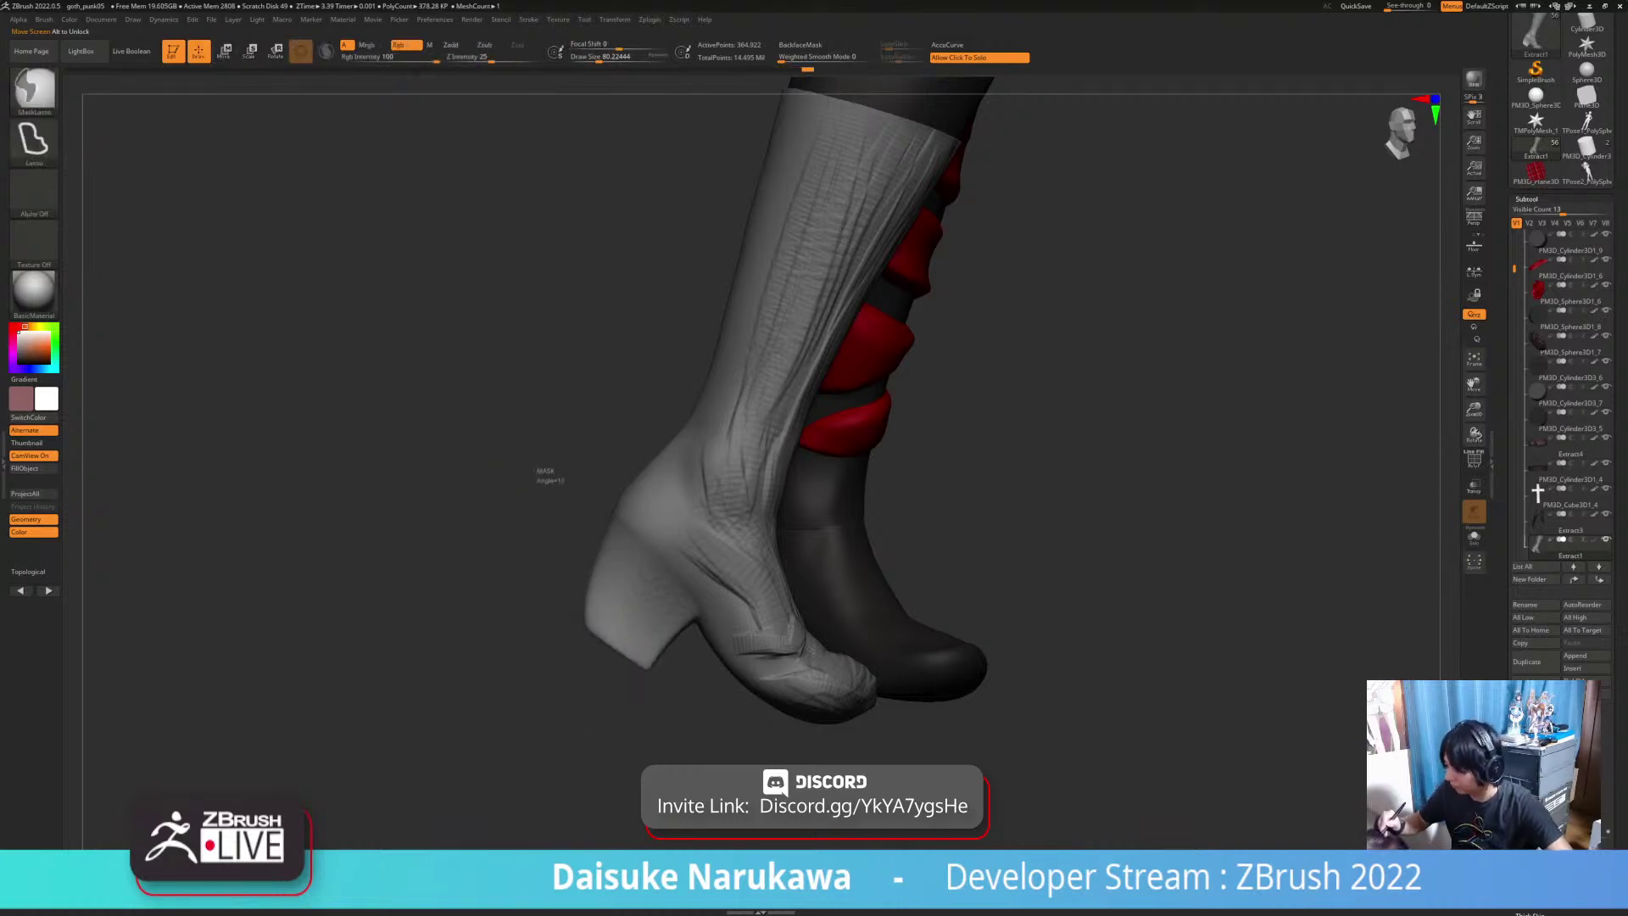
# Step: Shape the block heel and the back of the boot with the SnakeHook brush
pyautogui.press('b')
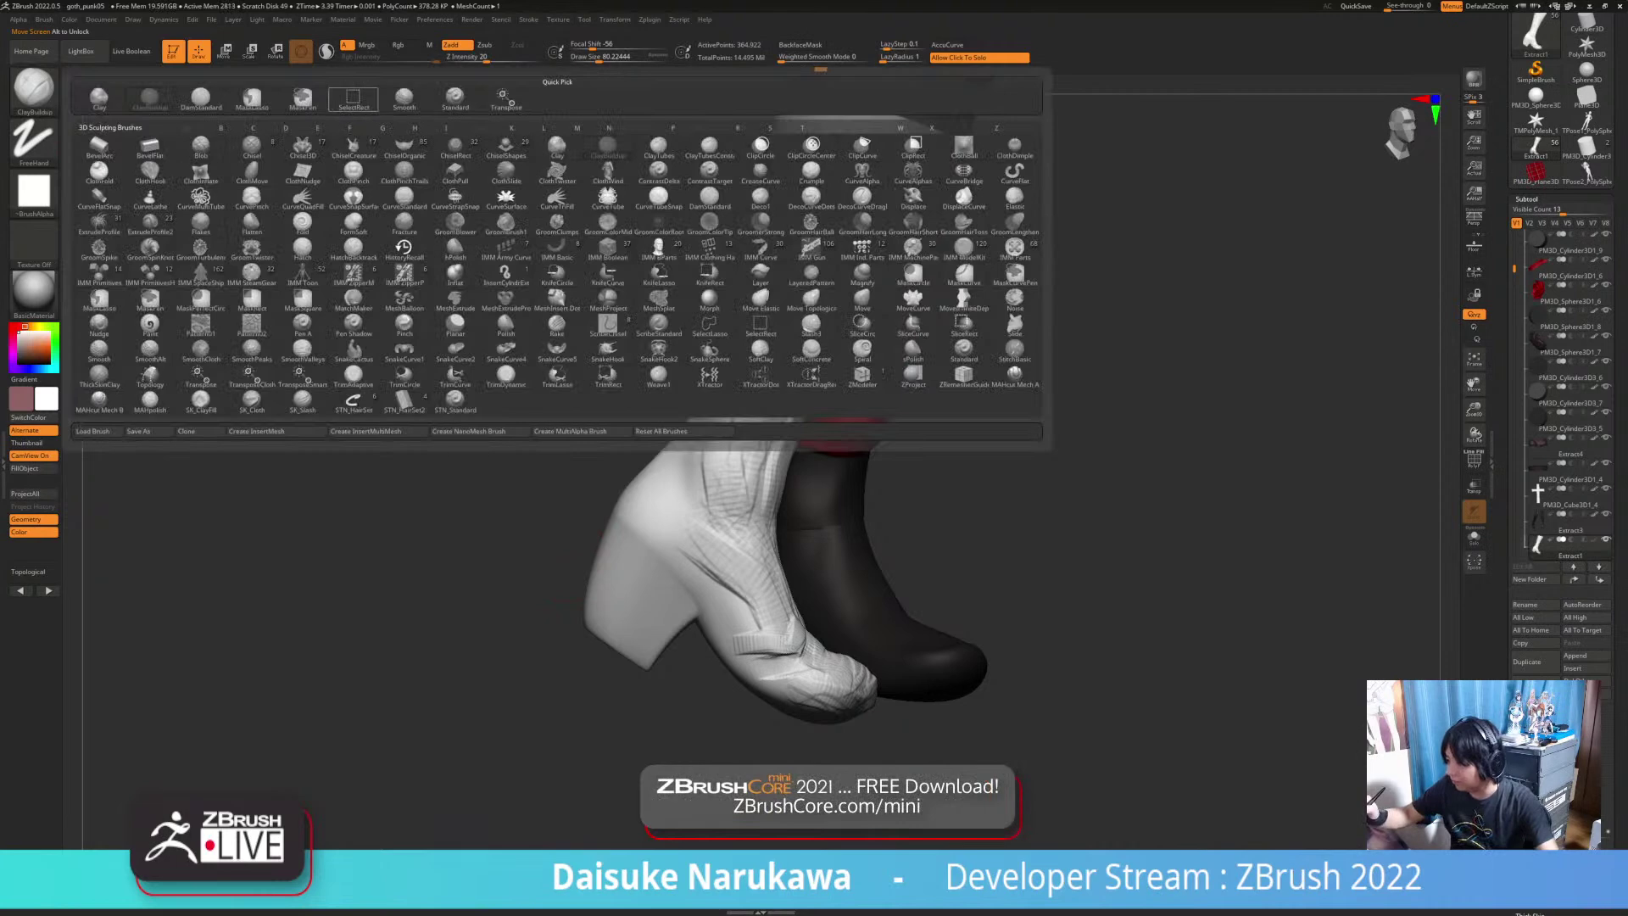
pyautogui.press('s')
pyautogui.press('h')
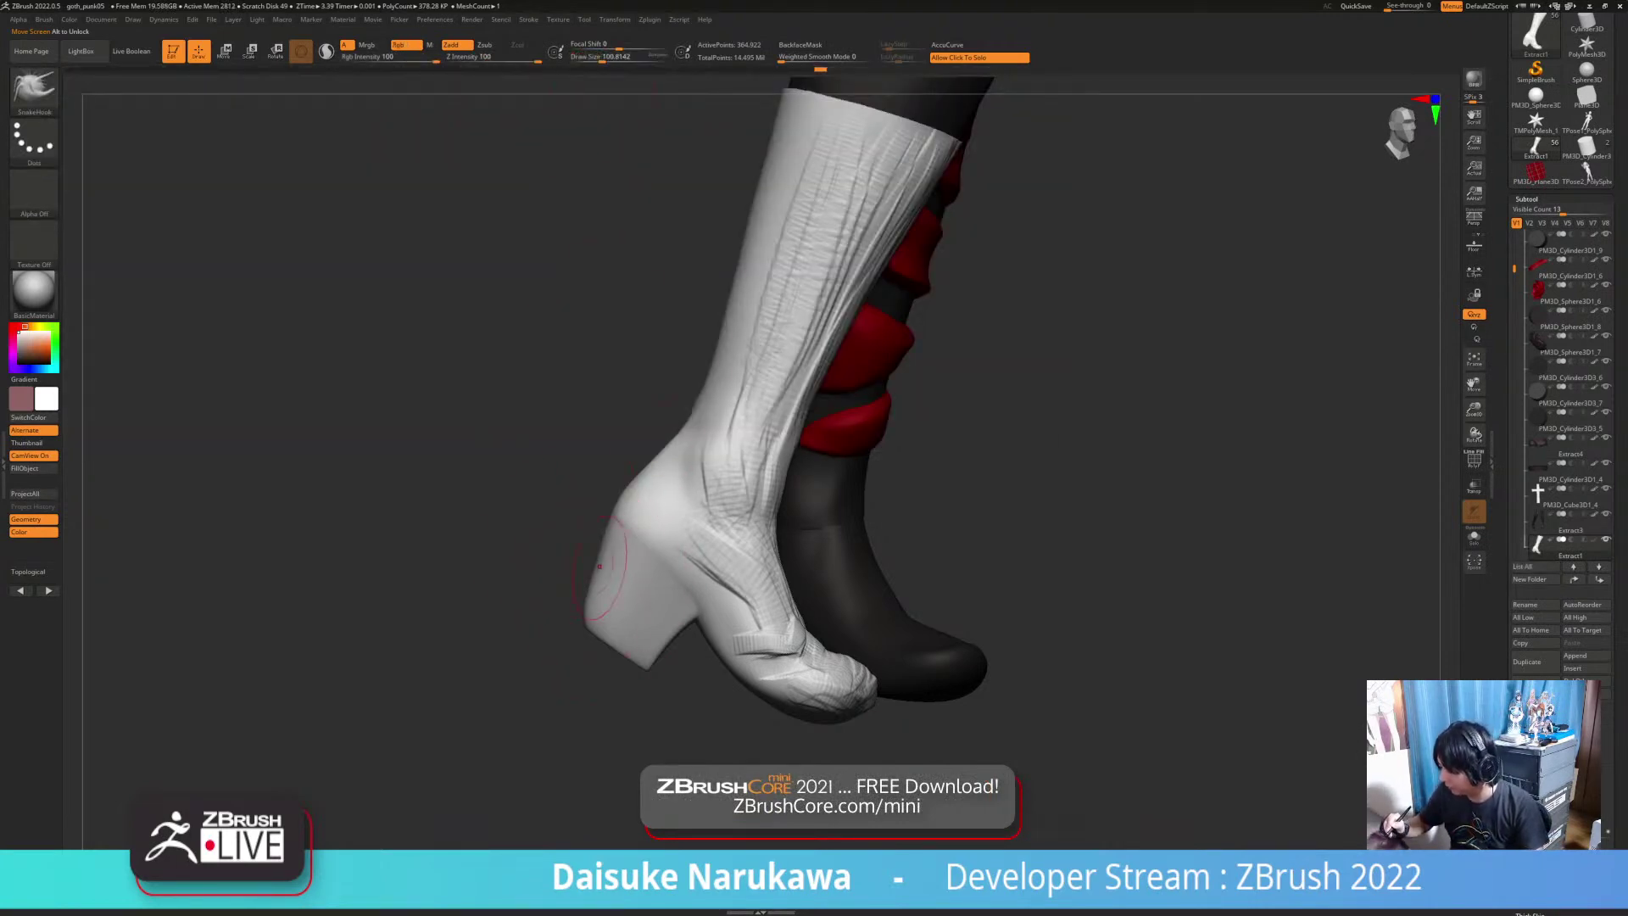
pyautogui.moveTo(542, 542); pyautogui.dragTo(789, 543)
pyautogui.moveTo(678, 543); pyautogui.dragTo(868, 491)
pyautogui.moveTo(547, 602)
pyautogui.mouseDown()
pyautogui.moveTo(500, 560)
pyautogui.moveTo(585, 617)
pyautogui.moveTo(484, 580)
pyautogui.moveTo(712, 585)
pyautogui.moveTo(873, 547)
pyautogui.moveTo(835, 546)
pyautogui.mouseUp()
pyautogui.moveTo(536, 598)
pyautogui.mouseDown(button='right')
pyautogui.moveTo(441, 636)
pyautogui.moveTo(517, 647)
pyautogui.moveTo(564, 585)
pyautogui.moveTo(484, 564)
pyautogui.moveTo(470, 600)
pyautogui.mouseUp(button='right')
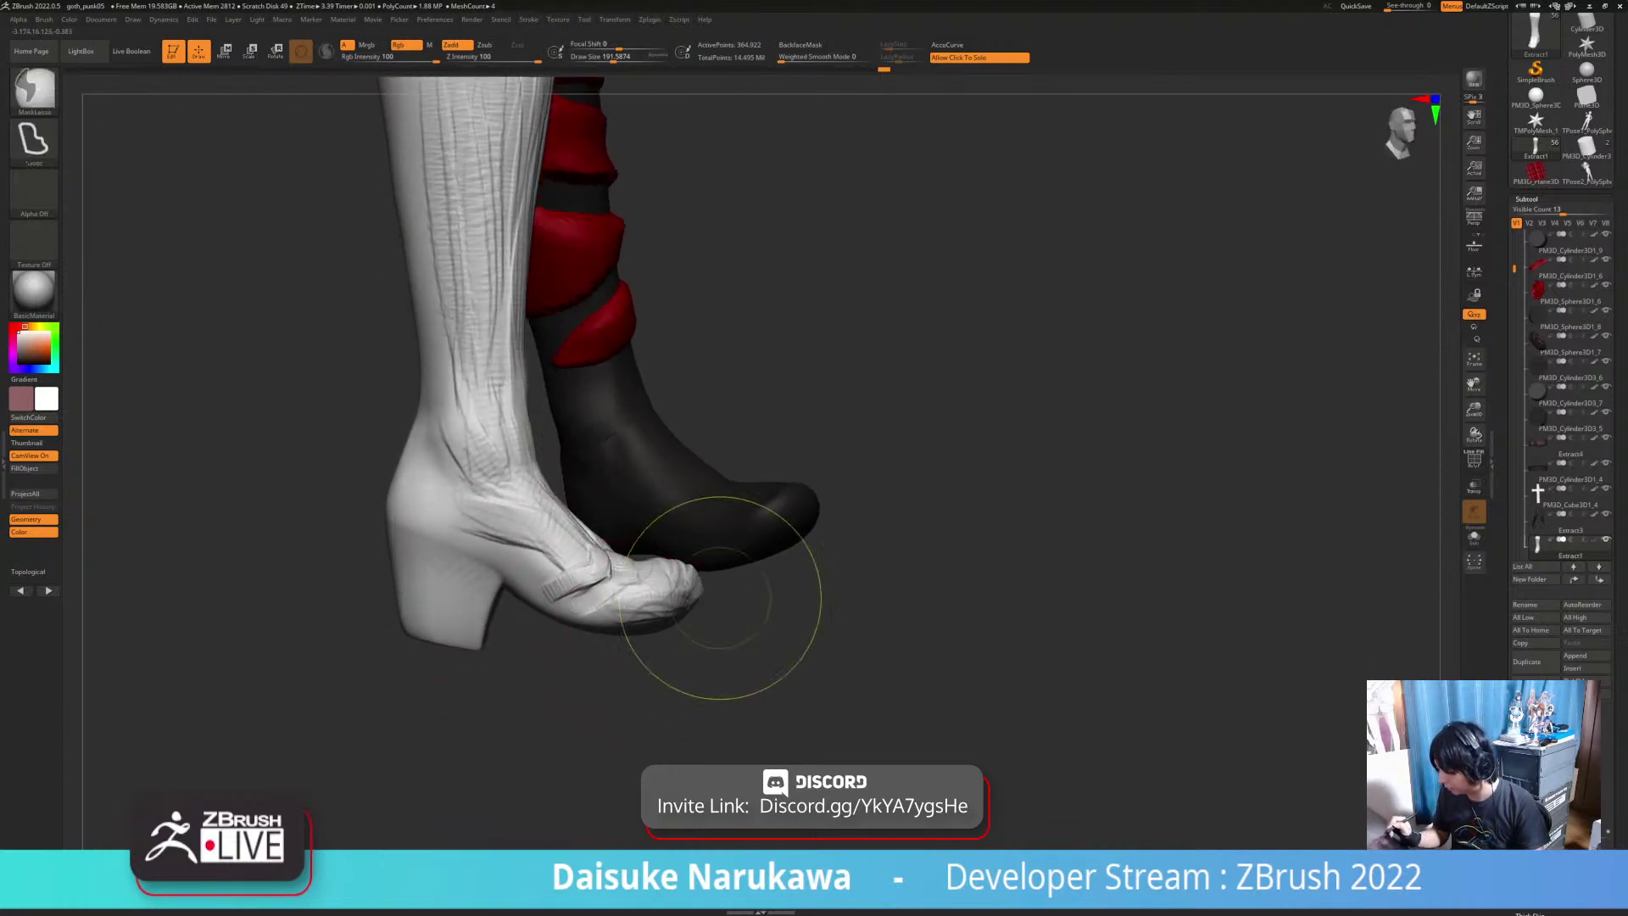
# Step: Mask the front part of the boot's sole with a lasso
pyautogui.moveTo(714, 604)
pyautogui.keyDown('ctrl'); pyautogui.mouseDown()
pyautogui.moveTo(597, 676)
pyautogui.moveTo(710, 622)
pyautogui.mouseUp(); pyautogui.keyUp('ctrl')
pyautogui.moveTo(661, 629)
pyautogui.mouseDown(button='right')
pyautogui.moveTo(676, 577)
pyautogui.moveTo(660, 642)
pyautogui.moveTo(759, 598)
pyautogui.mouseUp(button='right')
pyautogui.moveTo(594, 679)
pyautogui.mouseDown()
pyautogui.moveTo(739, 593)
pyautogui.moveTo(487, 343)
pyautogui.mouseUp()
# Step: Refine the mask on the front sole with the MaskPen brush and invert it
pyautogui.press('ctrl')
pyautogui.keyDown('ctrl'); pyautogui.click(33, 90); pyautogui.keyUp('ctrl')
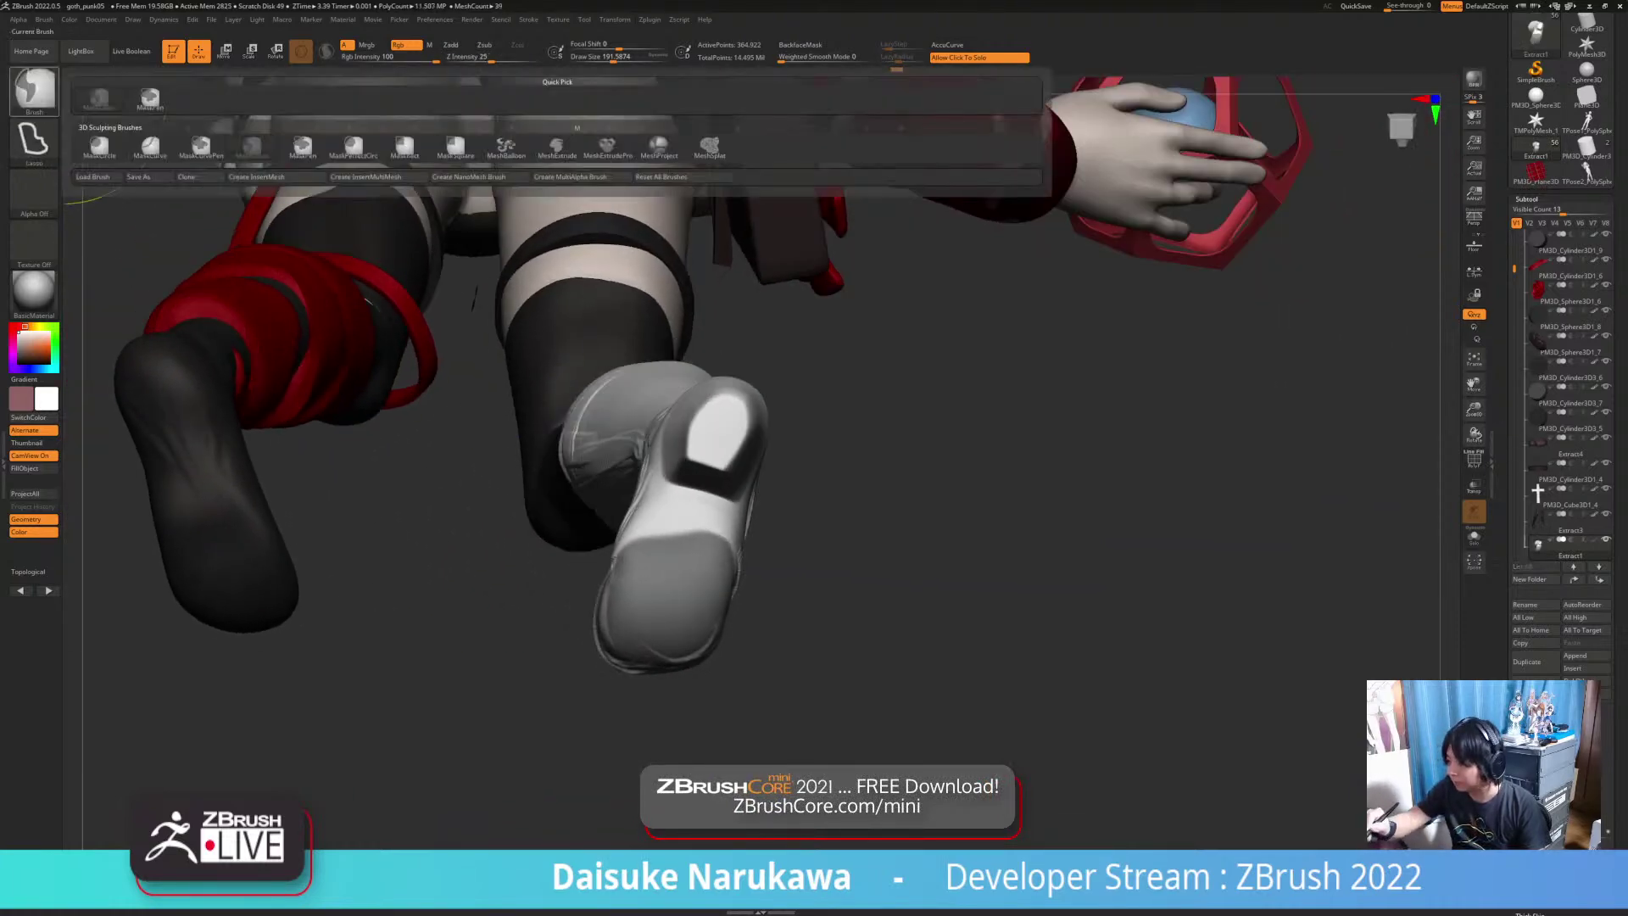
pyautogui.keyDown('ctrl'); pyautogui.click(149, 98); pyautogui.keyUp('ctrl')
pyautogui.moveTo(407, 525)
pyautogui.mouseDown()
pyautogui.moveTo(602, 483)
pyautogui.moveTo(729, 424)
pyautogui.moveTo(666, 501)
pyautogui.mouseUp()
pyautogui.keyDown('ctrl'); pyautogui.click(34, 90); pyautogui.keyUp('ctrl')
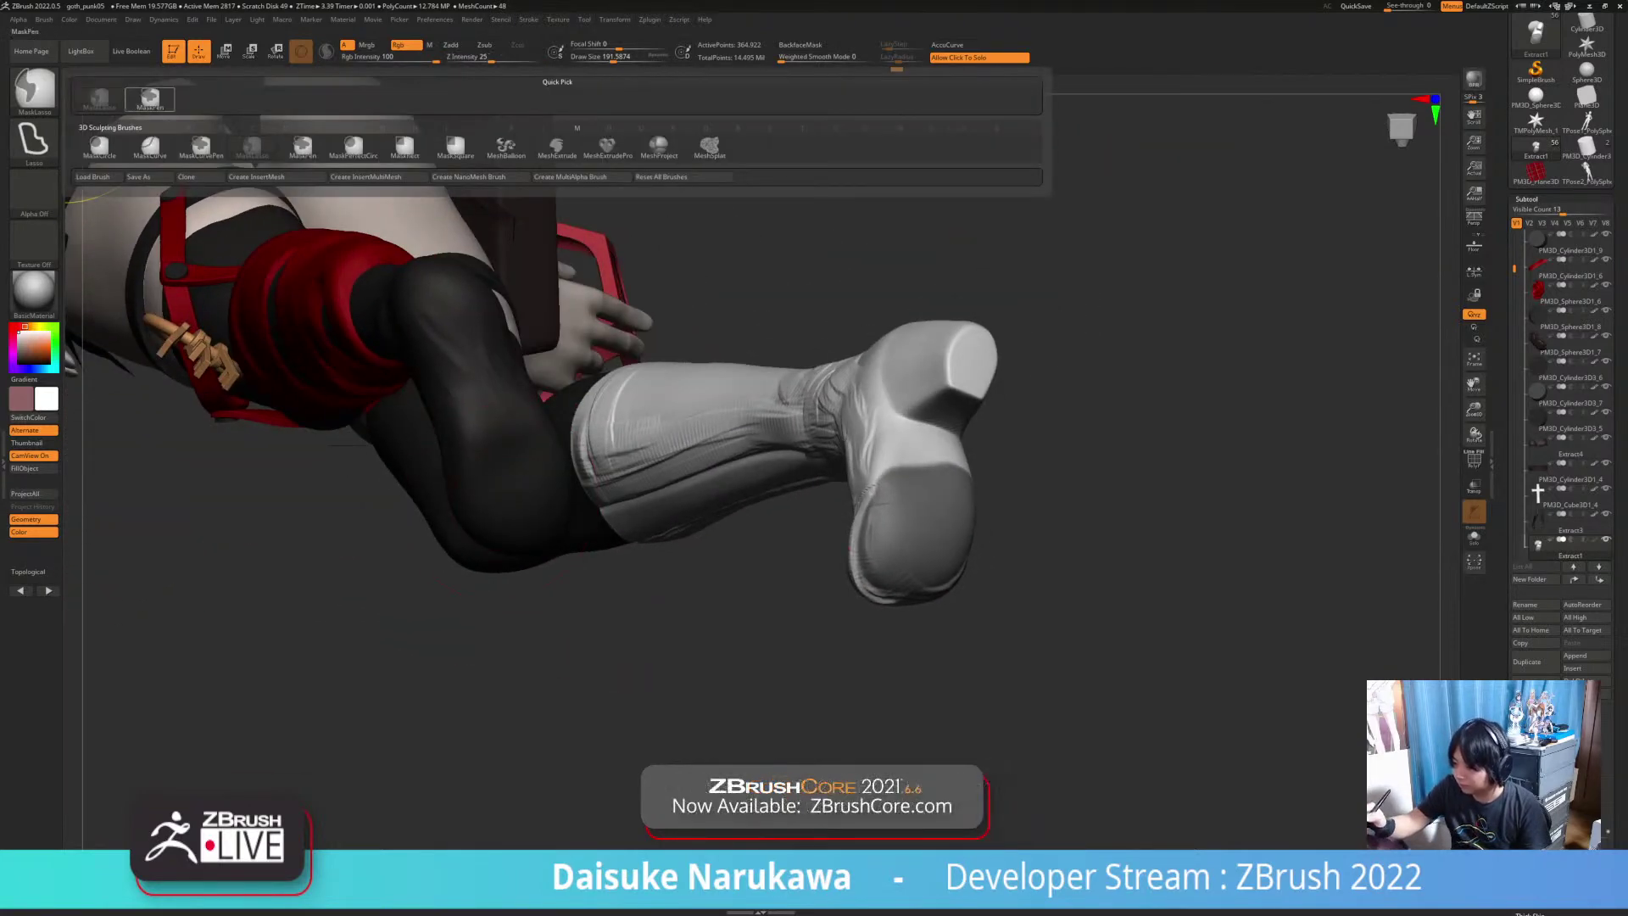
pyautogui.keyDown('ctrl'); pyautogui.click(150, 99); pyautogui.keyUp('ctrl')
pyautogui.moveTo(929, 475); pyautogui.dragTo(902, 477, button='right')
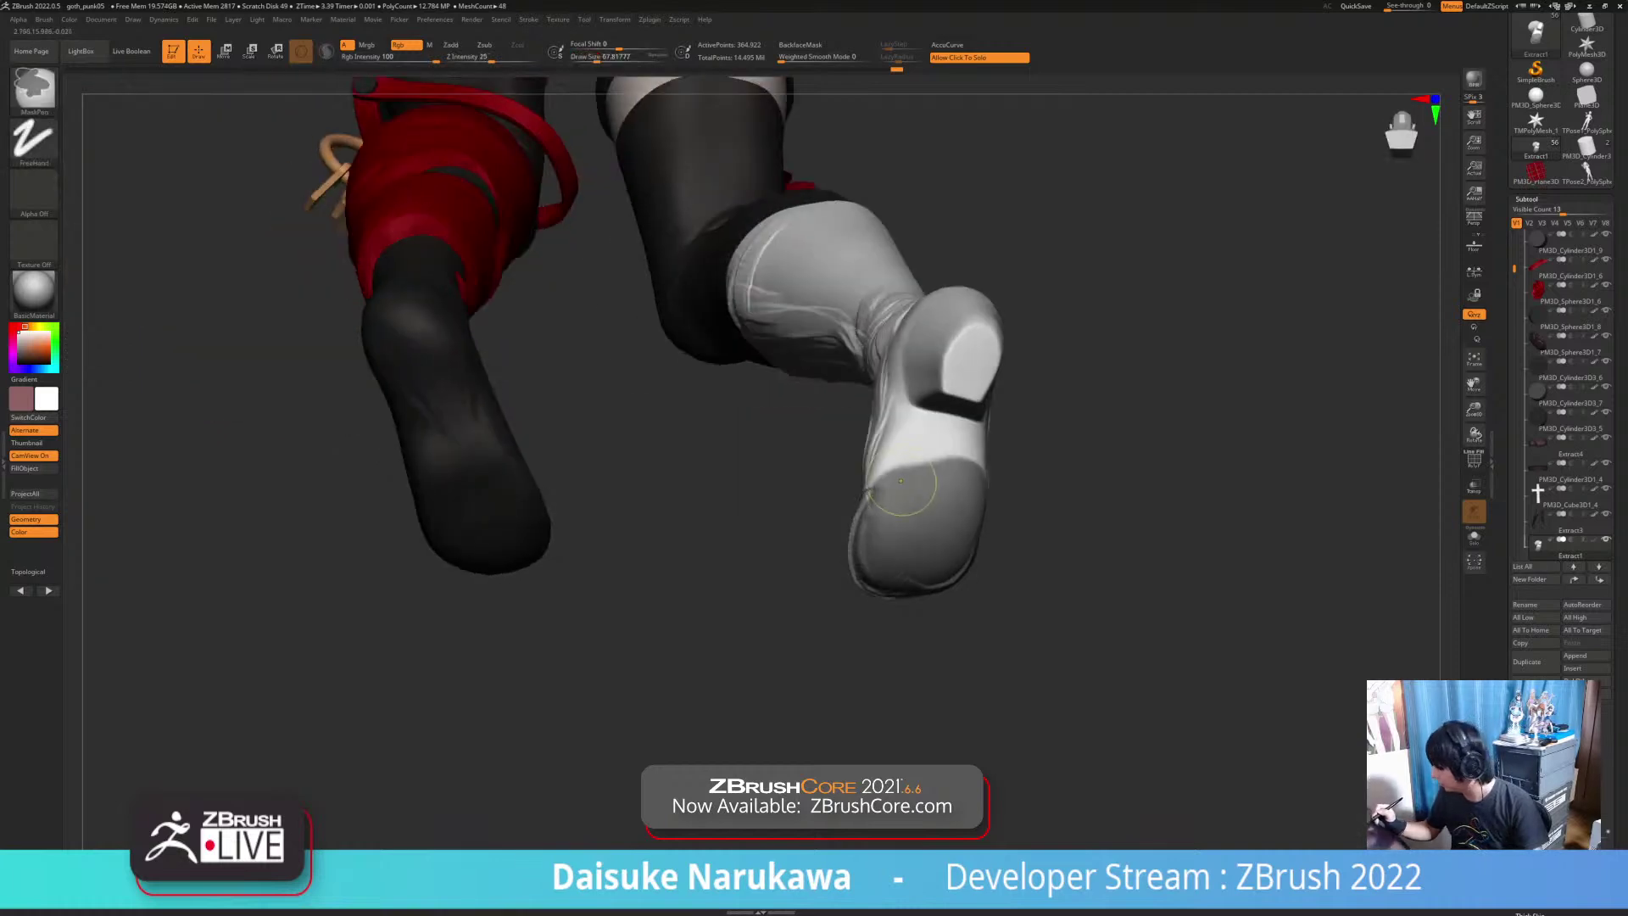
pyautogui.moveTo(1187, 483); pyautogui.dragTo(887, 580)
pyautogui.moveTo(886, 580); pyautogui.dragTo(632, 581, button='right')
pyautogui.moveTo(630, 641); pyautogui.dragTo(864, 606, button='right')
pyautogui.keyDown('ctrl'); pyautogui.click(721, 635); pyautogui.keyUp('ctrl')
# Step: Move the front sole down to thicken it into a platform and clear the mask
pyautogui.press('w')
pyautogui.keyDown('alt'); pyautogui.click(478, 568); pyautogui.keyUp('alt')
pyautogui.moveTo(483, 568); pyautogui.dragTo(593, 585, button='right')
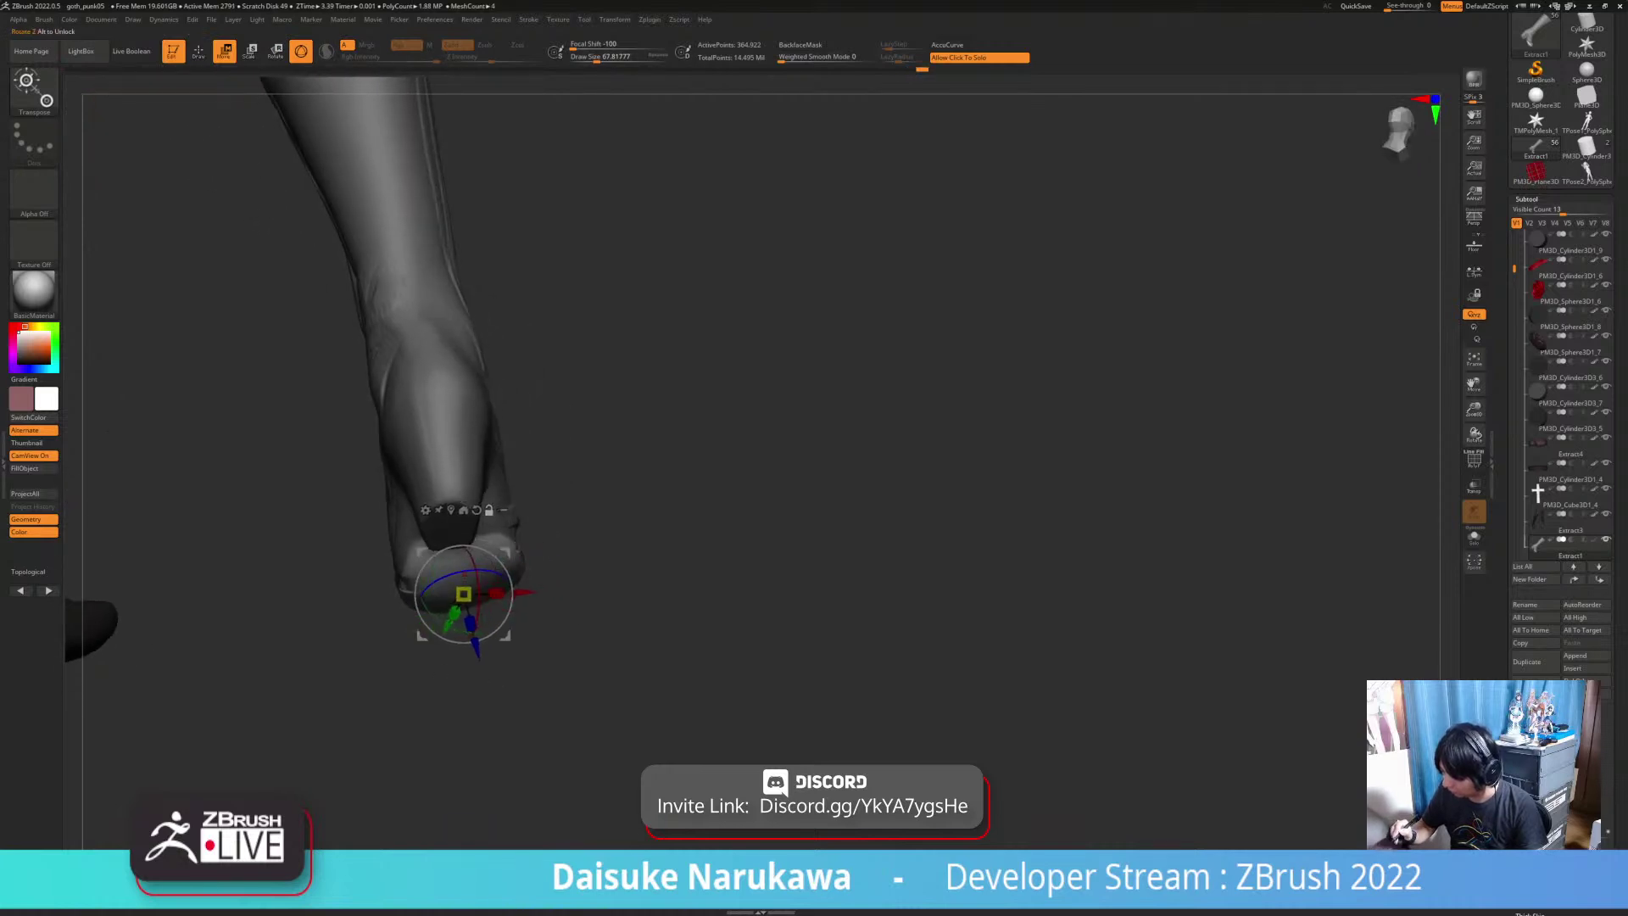
pyautogui.moveTo(471, 625); pyautogui.dragTo(525, 629, button='right')
pyautogui.moveTo(490, 630); pyautogui.dragTo(484, 614)
pyautogui.moveTo(483, 614); pyautogui.dragTo(857, 445, button='right')
pyautogui.keyDown('ctrl'); pyautogui.moveTo(856, 445); pyautogui.dragTo(856, 508, button='right'); pyautogui.keyUp('ctrl')
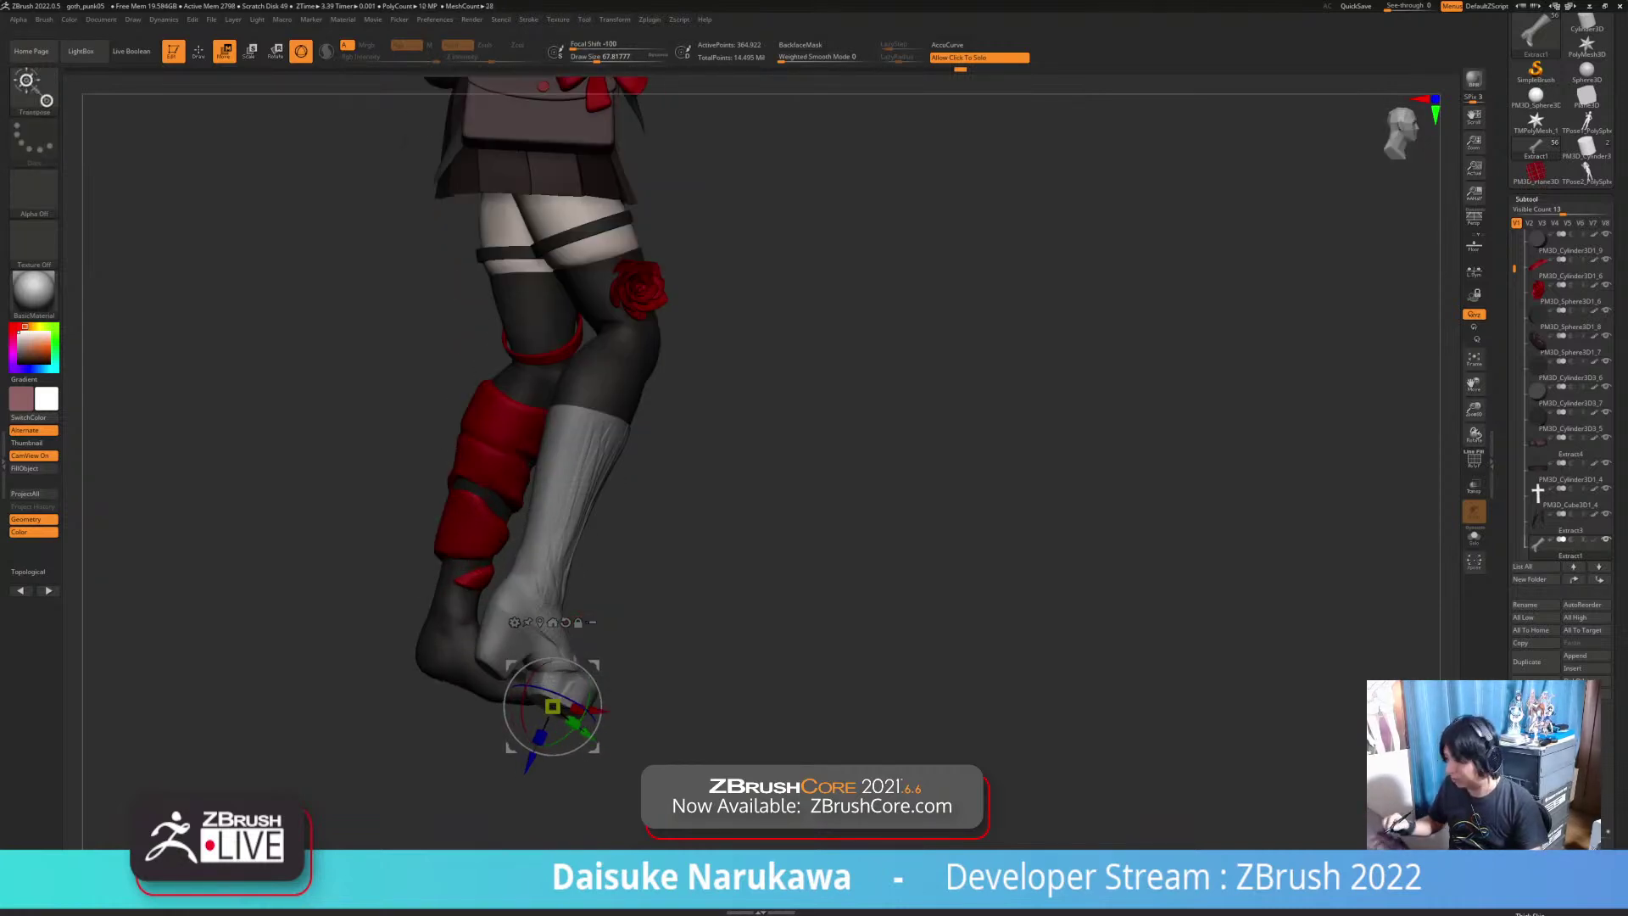
pyautogui.press('q')
pyautogui.keyDown('ctrl'); pyautogui.moveTo(809, 678); pyautogui.dragTo(810, 628, button='right'); pyautogui.keyUp('ctrl')
pyautogui.keyDown('ctrl'); pyautogui.moveTo(809, 628); pyautogui.dragTo(822, 708); pyautogui.keyUp('ctrl')
# Step: Insert a Cylinder3D subtool and move it beneath the character's feet
pyautogui.moveTo(822, 708); pyautogui.dragTo(695, 704, button='right')
pyautogui.keyDown('ctrl'); pyautogui.moveTo(695, 703); pyautogui.dragTo(695, 661, button='right'); pyautogui.keyUp('ctrl')
pyautogui.moveTo(856, 739); pyautogui.dragTo(807, 741, button='right')
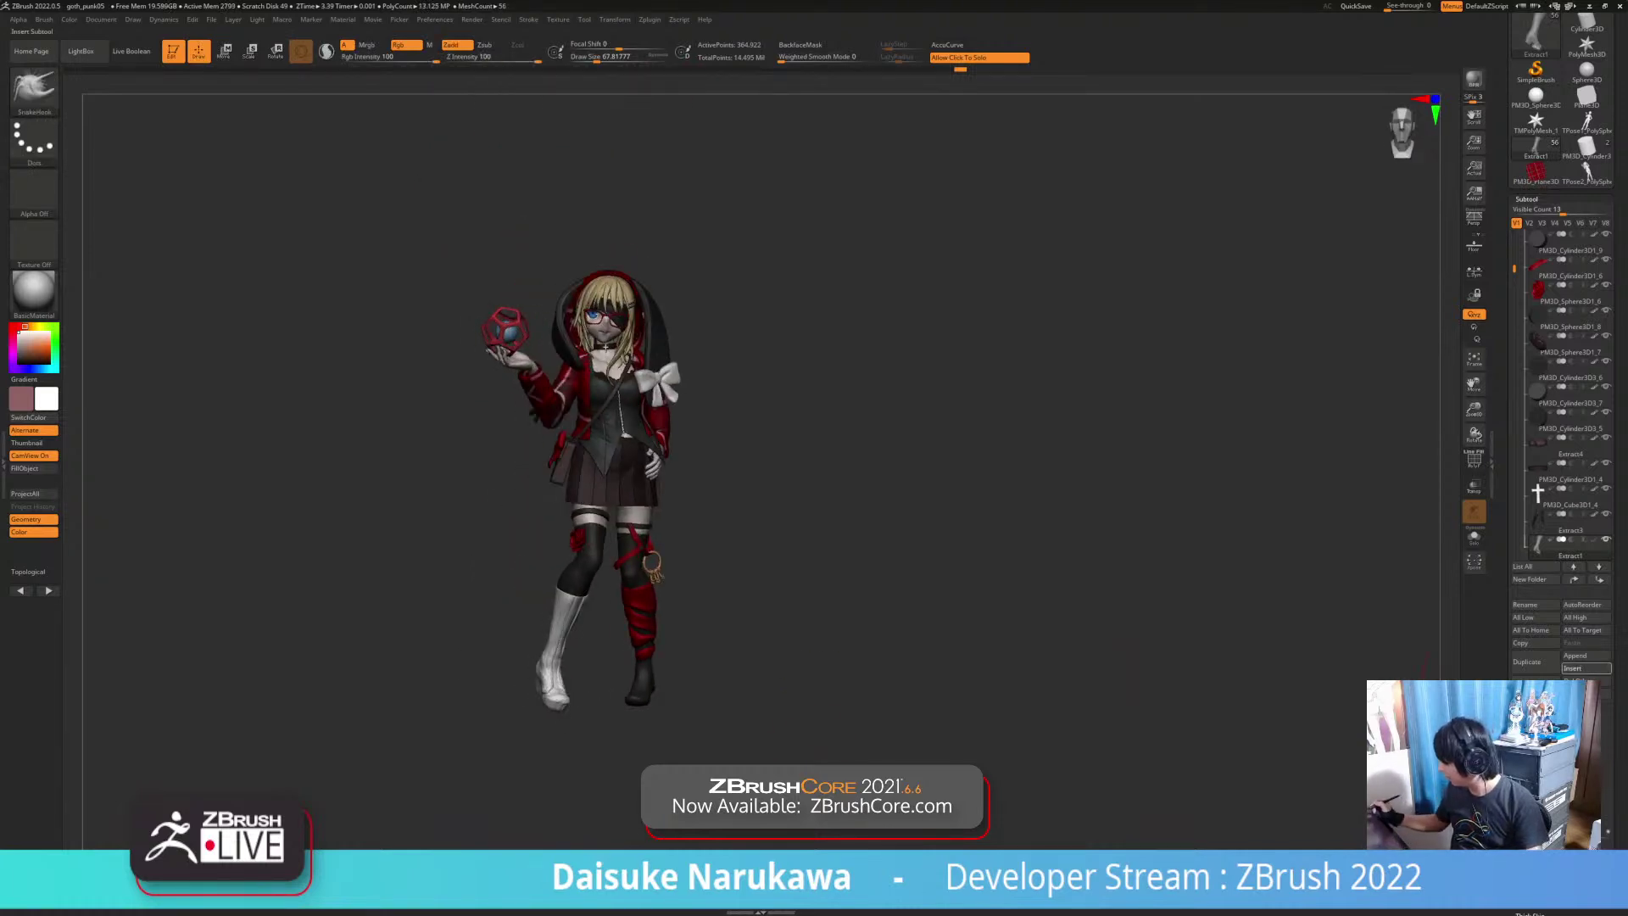
pyautogui.click(1585, 668)
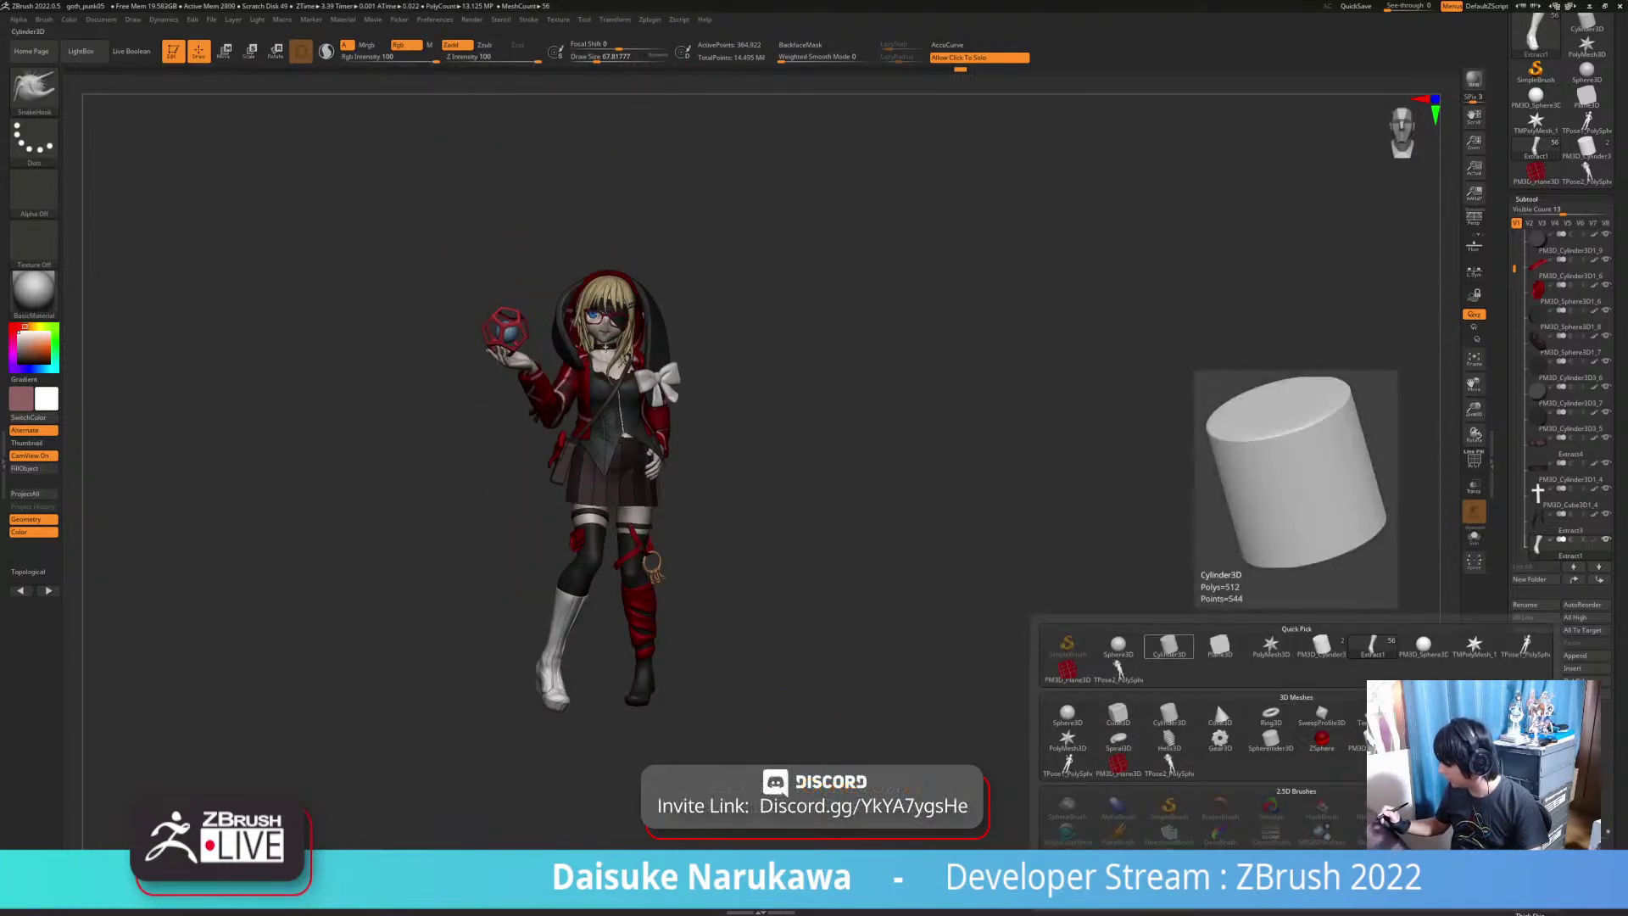
pyautogui.click(1162, 646)
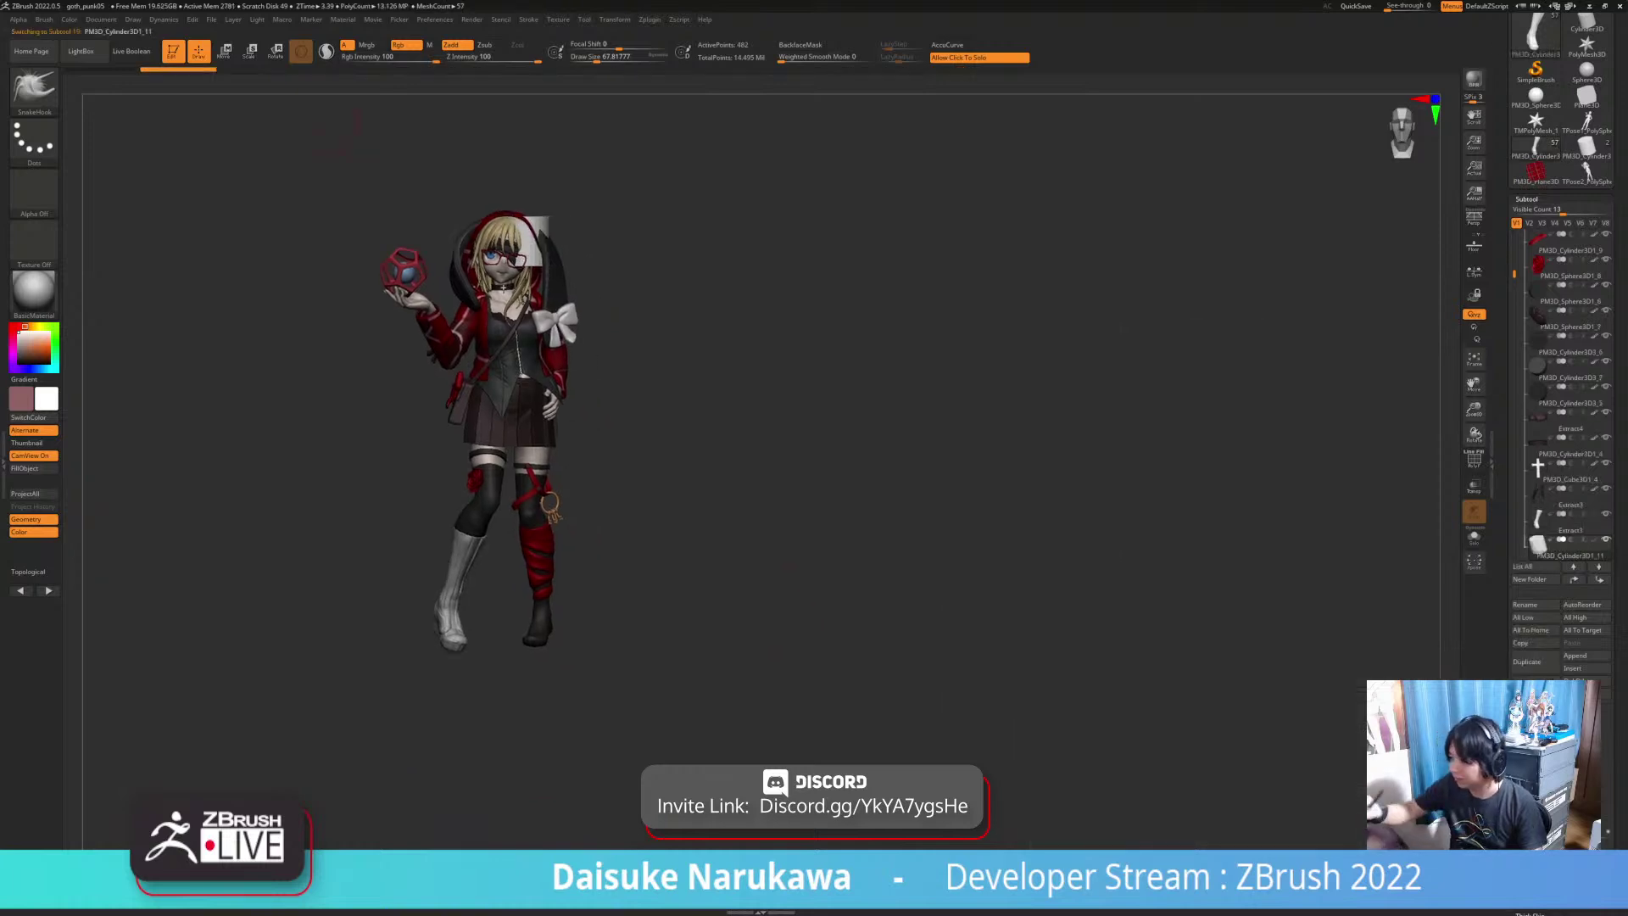
pyautogui.press('w')
pyautogui.moveTo(524, 240); pyautogui.dragTo(492, 672)
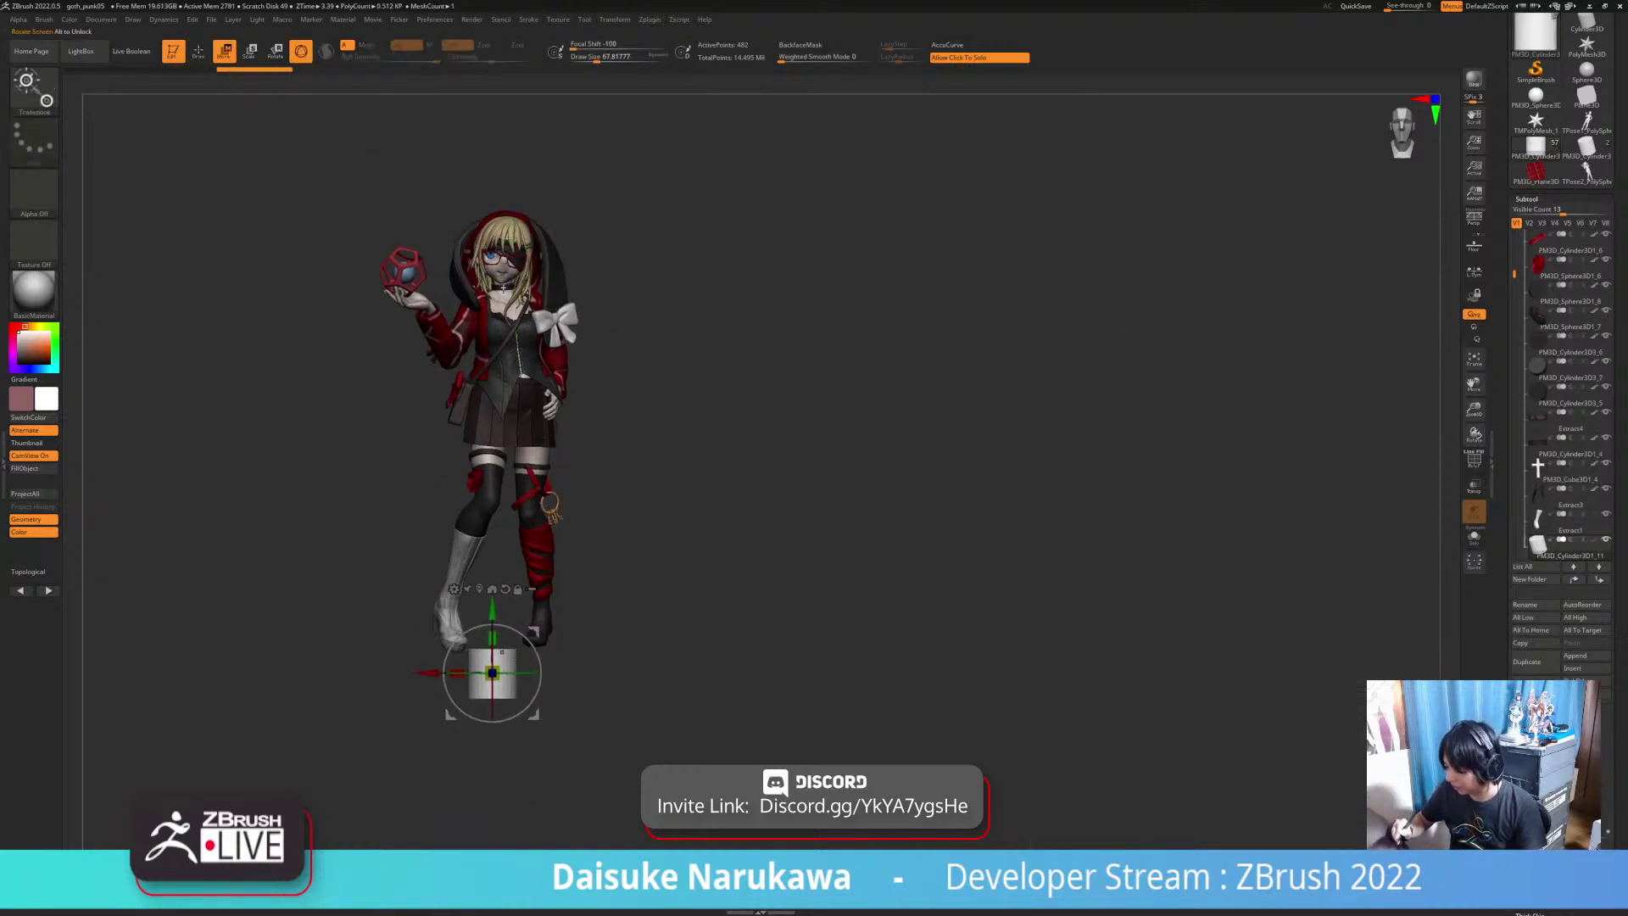
# Step: Flatten the cylinder, widen it into a round base disc and adjust its height under the feet
pyautogui.moveTo(422, 746); pyautogui.dragTo(494, 759)
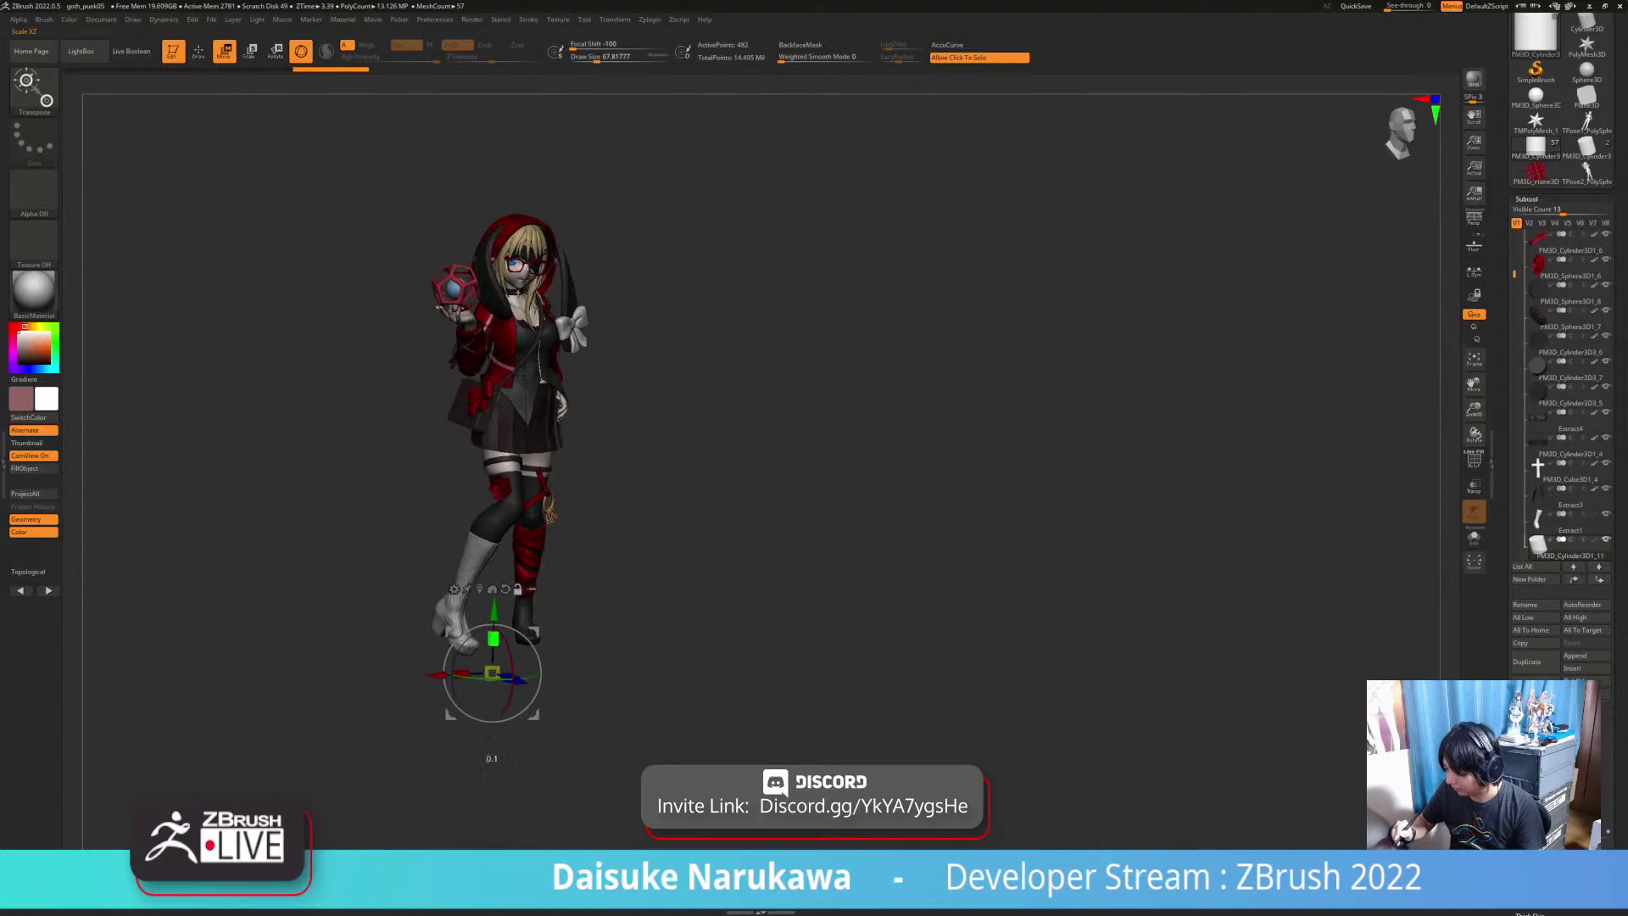
pyautogui.keyDown('alt'); pyautogui.moveTo(493, 638); pyautogui.dragTo(494, 509); pyautogui.keyUp('alt')
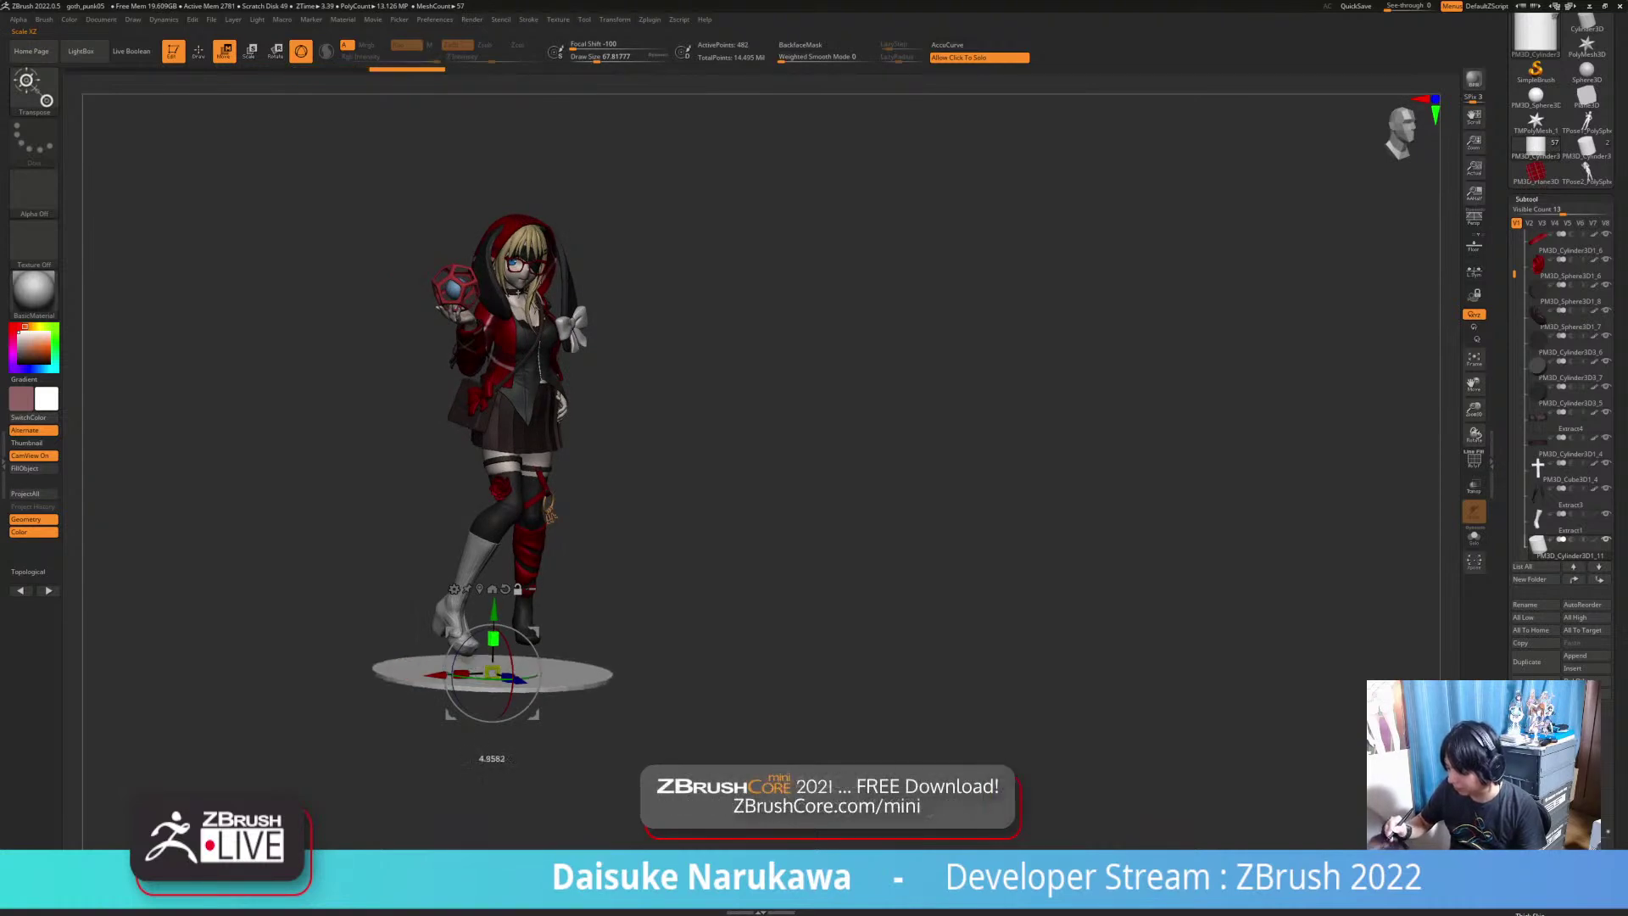
pyautogui.moveTo(493, 609); pyautogui.dragTo(494, 584)
pyautogui.keyDown('ctrl'); pyautogui.moveTo(508, 543); pyautogui.dragTo(596, 628, button='right'); pyautogui.keyUp('ctrl')
pyautogui.moveTo(562, 630); pyautogui.dragTo(562, 639)
pyautogui.moveTo(509, 669); pyautogui.dragTo(610, 695, button='right')
pyautogui.moveTo(670, 644); pyautogui.dragTo(551, 668, button='right')
# Step: Make the boot the active subtool and show it alone
pyautogui.press('q')
pyautogui.keyDown('alt'); pyautogui.click(449, 381); pyautogui.keyUp('alt')
pyautogui.moveTo(450, 382)
pyautogui.mouseDown(button='right')
pyautogui.moveTo(339, 356)
pyautogui.moveTo(433, 243)
pyautogui.mouseUp(button='right')
pyautogui.press('w')
pyautogui.moveTo(542, 627); pyautogui.dragTo(436, 674, button='right')
pyautogui.click(542, 474)
pyautogui.press('q')
pyautogui.moveTo(508, 551)
pyautogui.keyDown('ctrl'); pyautogui.mouseDown(button='right')
pyautogui.moveTo(465, 636)
pyautogui.moveTo(367, 669)
pyautogui.moveTo(407, 687)
pyautogui.mouseUp(button='right'); pyautogui.keyUp('ctrl')
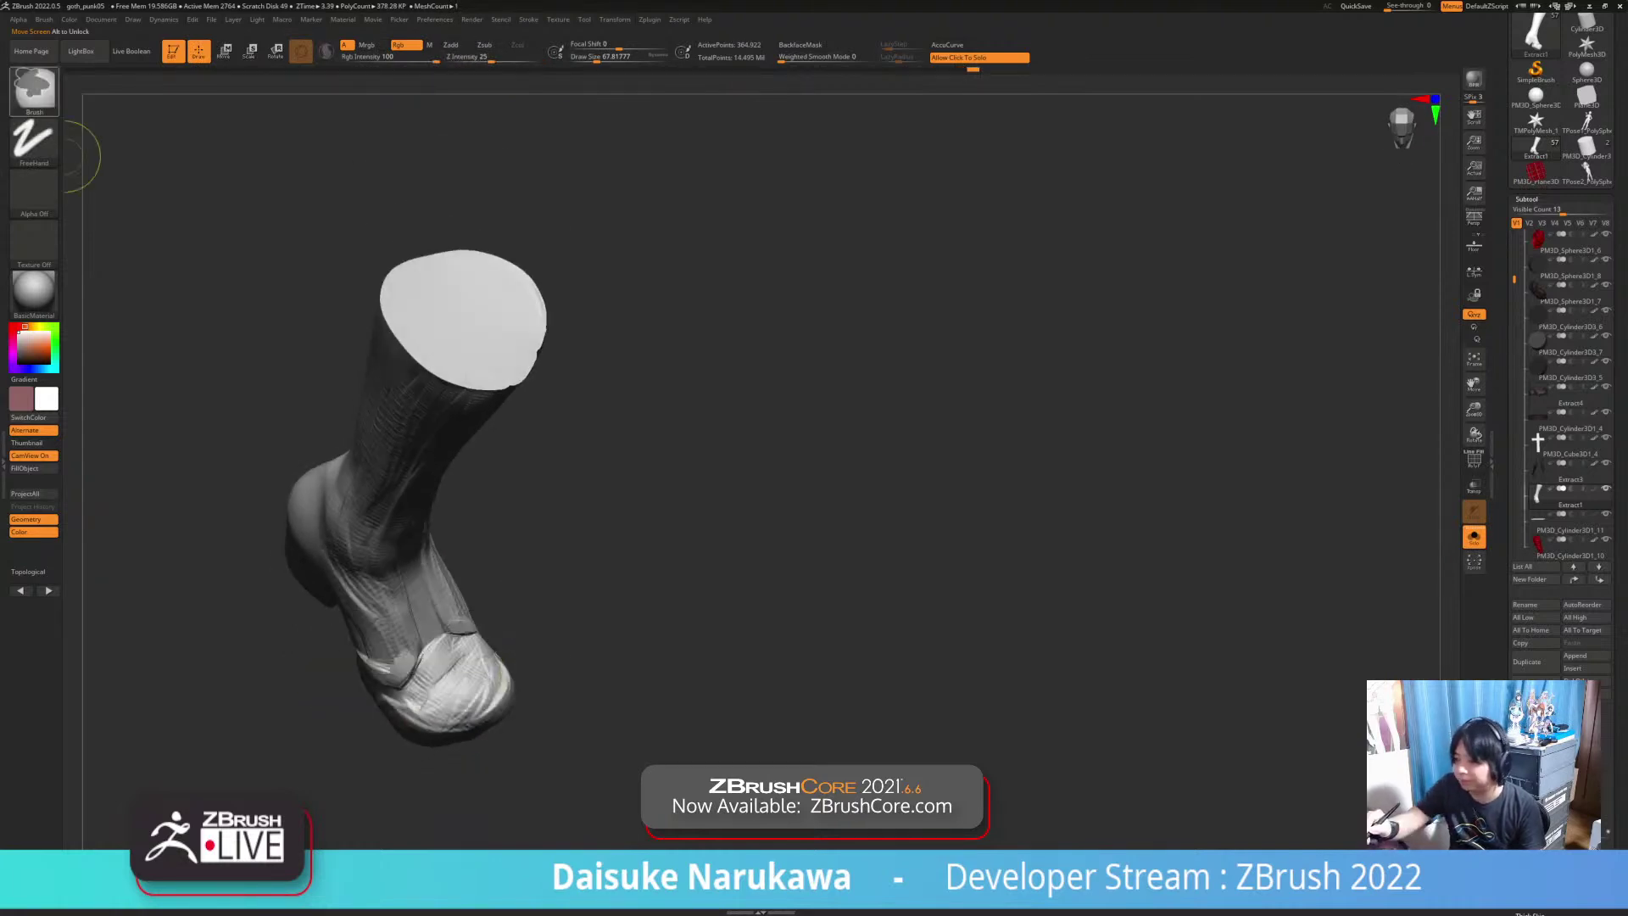
# Step: Mask the boot with the MaskLasso brush, leaving the front of the foot unmasked
pyautogui.hotkey('ctrl', 'b')
pyautogui.click(252, 147)
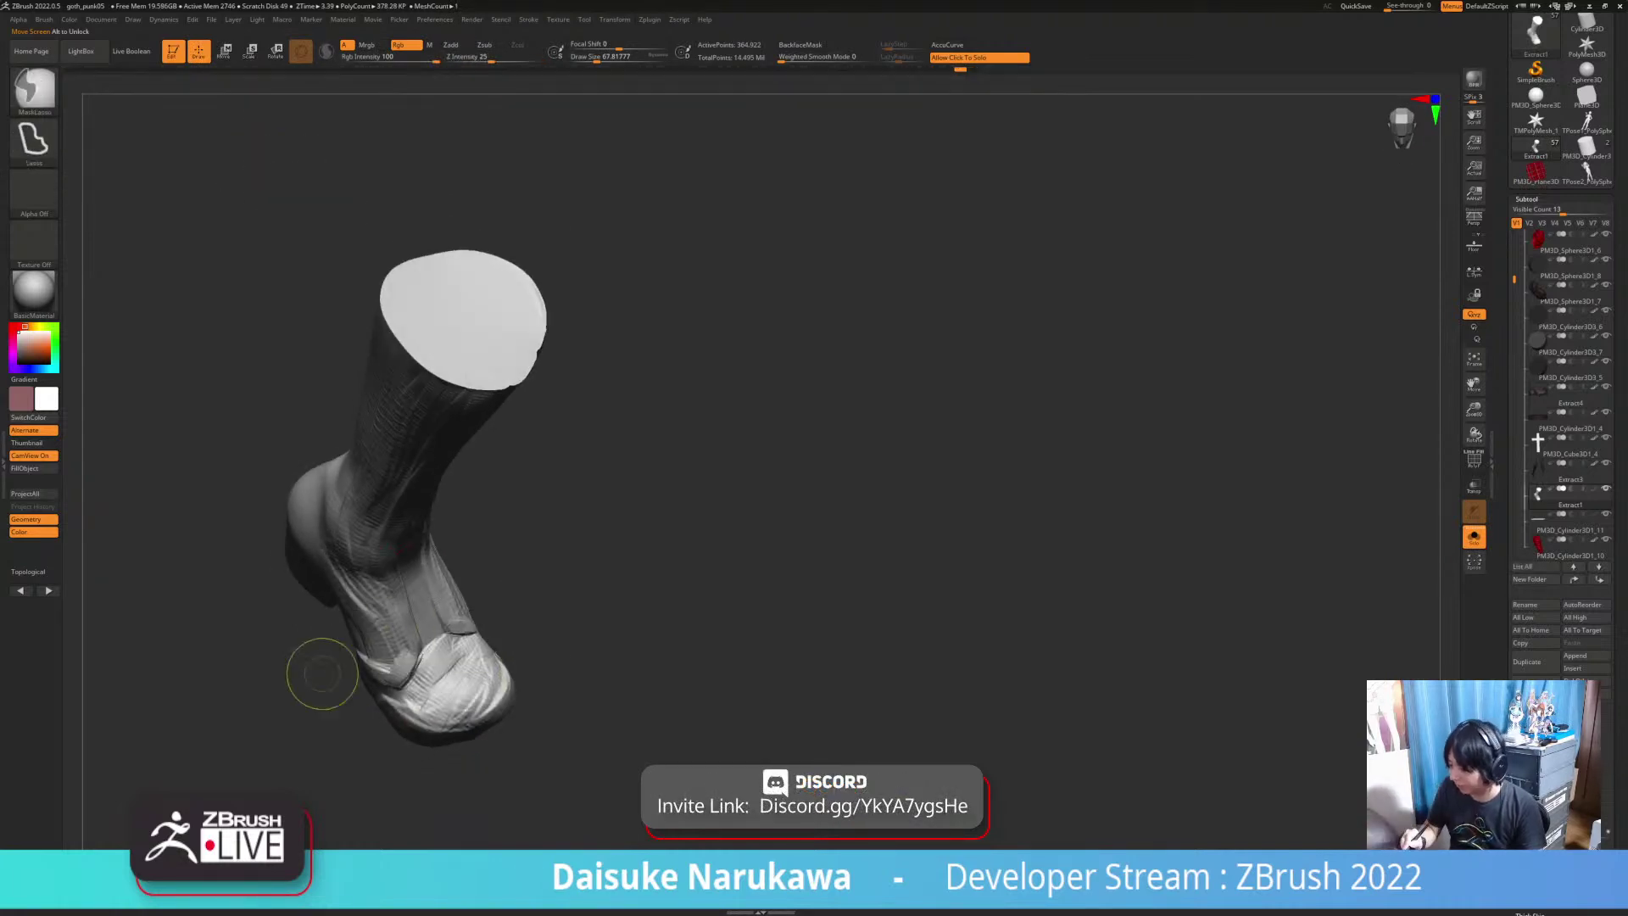
pyautogui.keyDown('ctrl'); pyautogui.click(623, 618); pyautogui.keyUp('ctrl')
pyautogui.moveTo(625, 618); pyautogui.dragTo(424, 661, button='right')
pyautogui.click(593, 614)
# Step: Rotate the front of the boot to lie level with the base disc, resize it and move it forward
pyautogui.press('w')
pyautogui.moveTo(522, 543); pyautogui.dragTo(528, 595, button='right')
pyautogui.moveTo(442, 714); pyautogui.dragTo(408, 722)
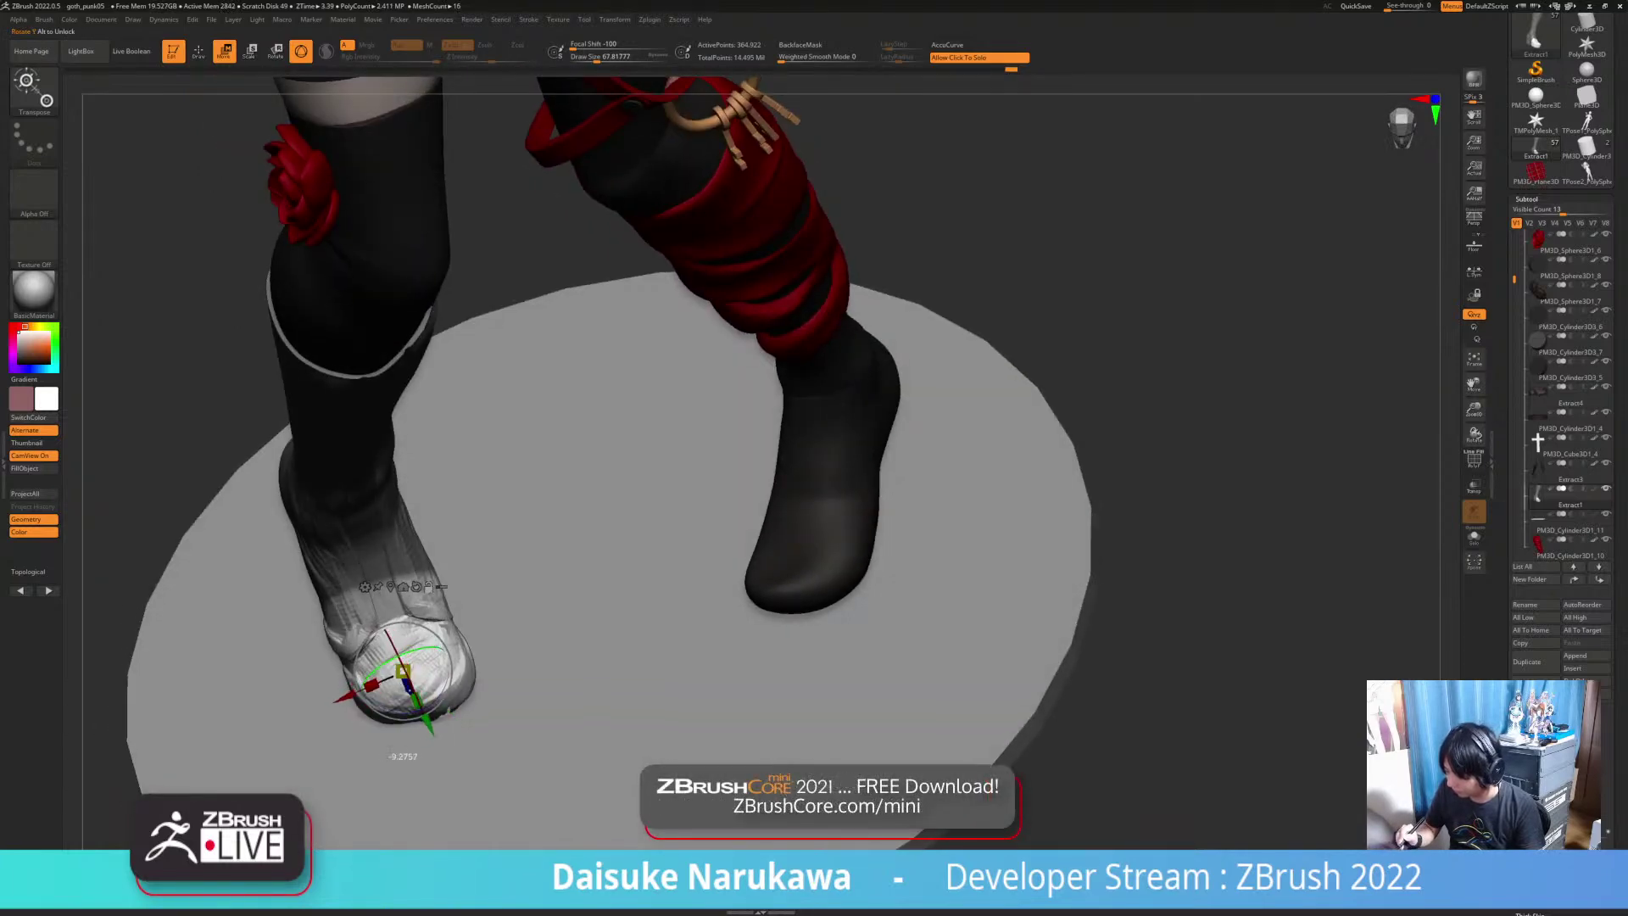
pyautogui.moveTo(527, 595); pyautogui.dragTo(704, 411, button='right')
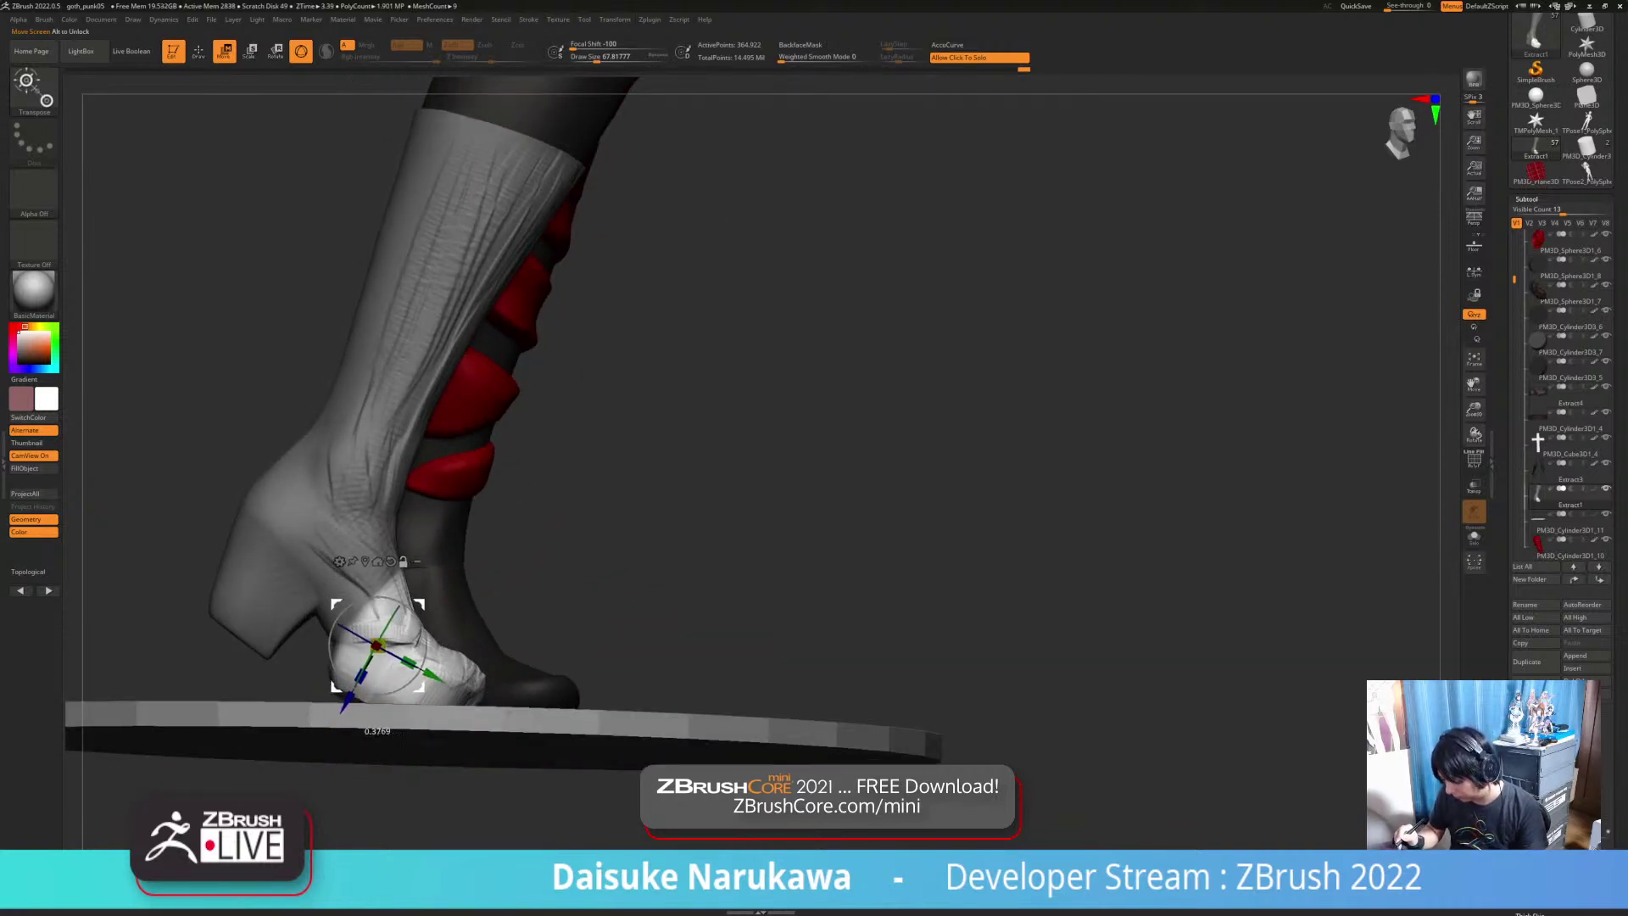
pyautogui.moveTo(442, 654); pyautogui.dragTo(463, 654)
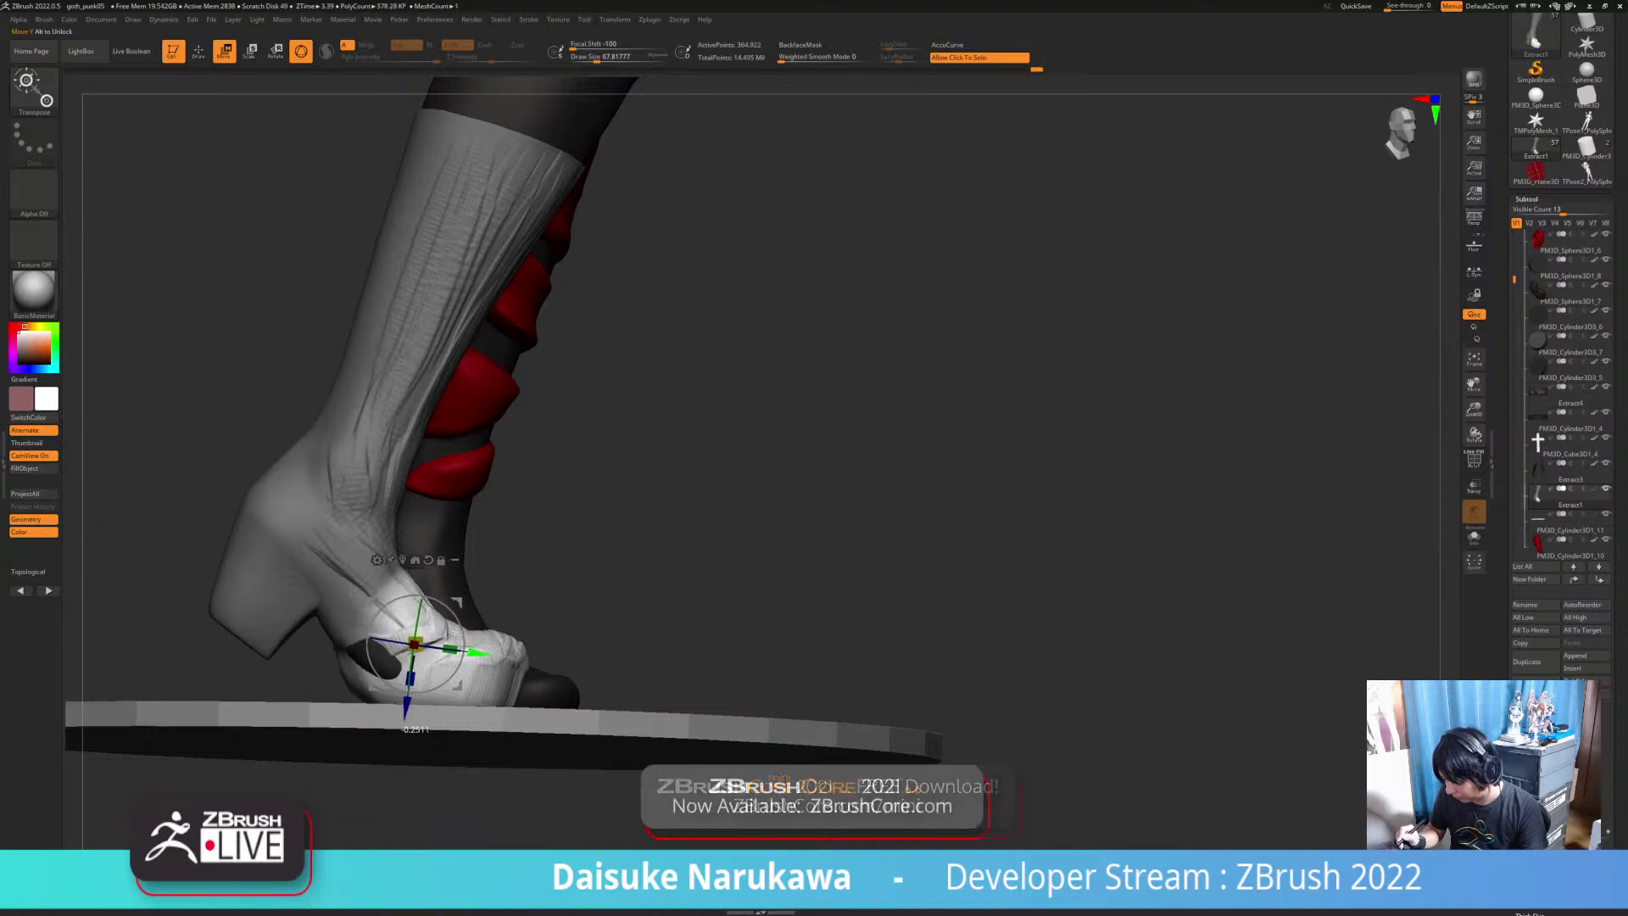
pyautogui.moveTo(543, 585); pyautogui.dragTo(407, 623, button='right')
# Step: Clear the mask and reshape the boot's front foot and toe cap by pulling the surface
pyautogui.press('q')
pyautogui.keyDown('ctrl'); pyautogui.moveTo(356, 678); pyautogui.dragTo(339, 577, button='right'); pyautogui.keyUp('ctrl')
pyautogui.keyDown('ctrl'); pyautogui.moveTo(339, 576); pyautogui.dragTo(314, 606); pyautogui.keyUp('ctrl')
pyautogui.moveTo(326, 686)
pyautogui.mouseDown(button='right')
pyautogui.moveTo(451, 666)
pyautogui.moveTo(453, 691)
pyautogui.mouseUp(button='right')
pyautogui.moveTo(577, 640); pyautogui.dragTo(590, 639, button='right')
pyautogui.moveTo(444, 651); pyautogui.dragTo(461, 664)
pyautogui.moveTo(474, 678)
pyautogui.mouseDown(button='right')
pyautogui.moveTo(433, 685)
pyautogui.moveTo(492, 679)
pyautogui.moveTo(509, 610)
pyautogui.mouseUp(button='right')
pyautogui.keyDown('ctrl'); pyautogui.moveTo(526, 551); pyautogui.dragTo(542, 441, button='right'); pyautogui.keyUp('ctrl')
pyautogui.moveTo(559, 246)
pyautogui.keyDown('alt'); pyautogui.mouseDown(button='right')
pyautogui.moveTo(544, 299)
pyautogui.moveTo(685, 318)
pyautogui.moveTo(542, 509)
pyautogui.mouseUp(button='right'); pyautogui.keyUp('alt')
pyautogui.moveTo(468, 657)
pyautogui.keyDown('ctrl'); pyautogui.mouseDown(button='right')
pyautogui.moveTo(487, 663)
pyautogui.moveTo(476, 720)
pyautogui.mouseUp(button='right'); pyautogui.keyUp('ctrl')
pyautogui.moveTo(480, 678); pyautogui.dragTo(480, 666)
pyautogui.moveTo(500, 585); pyautogui.dragTo(509, 614, button='right')
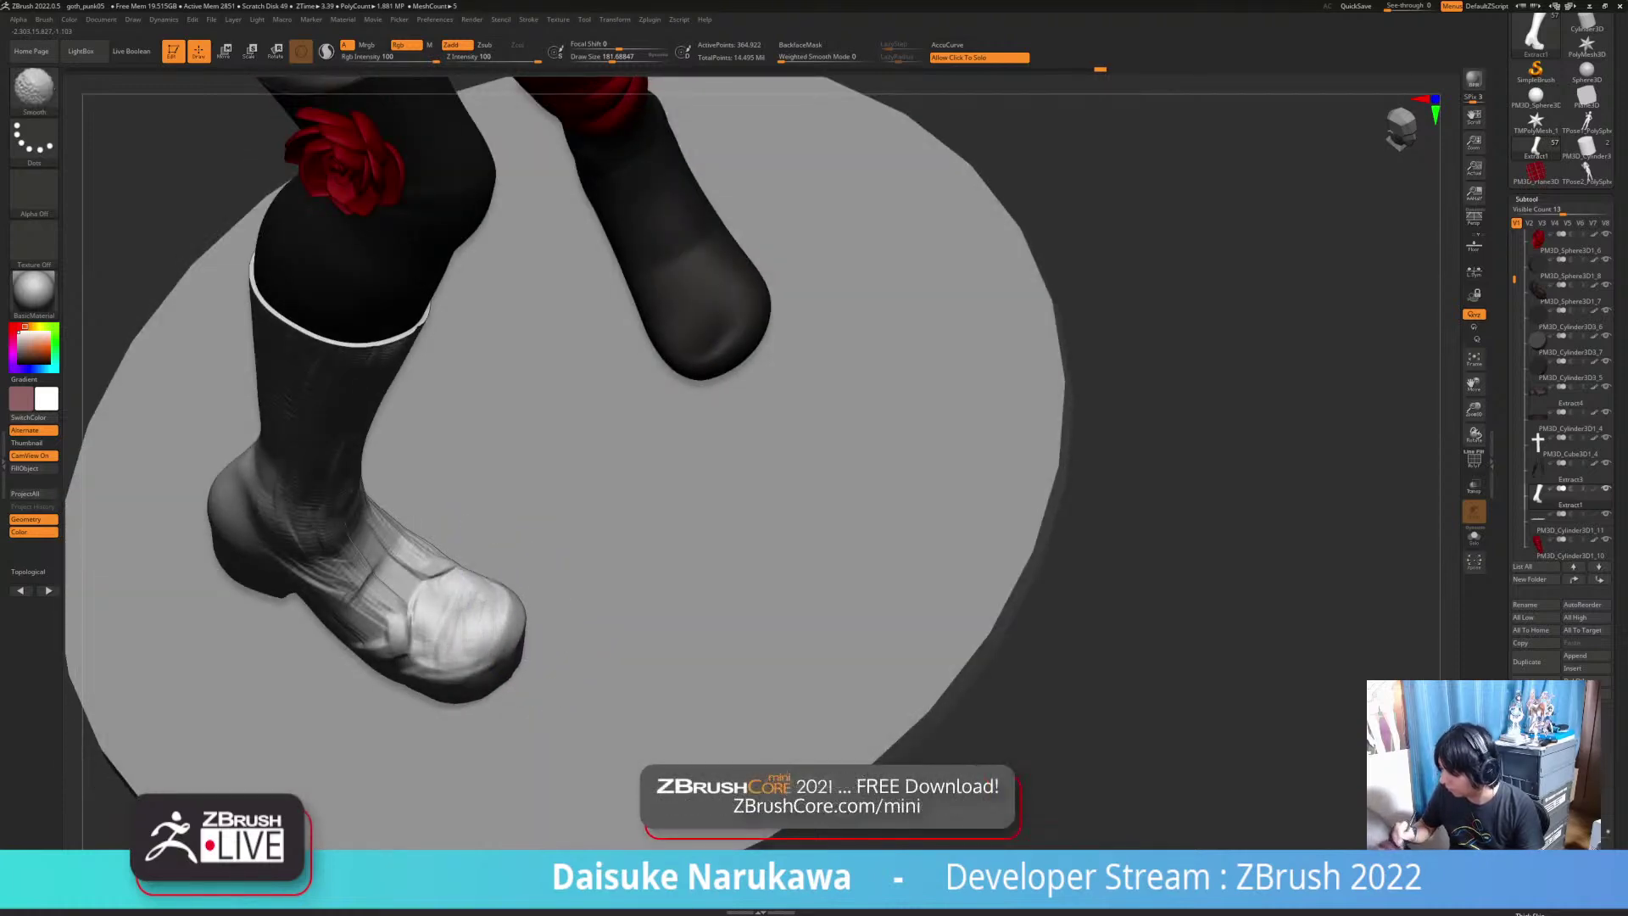
# Step: Set Weighted Smooth Mode to 1 and smooth out the clay strokes on the boot's toe, foot and shaft
pyautogui.keyDown('shift'); pyautogui.click(840, 57); pyautogui.keyUp('shift')
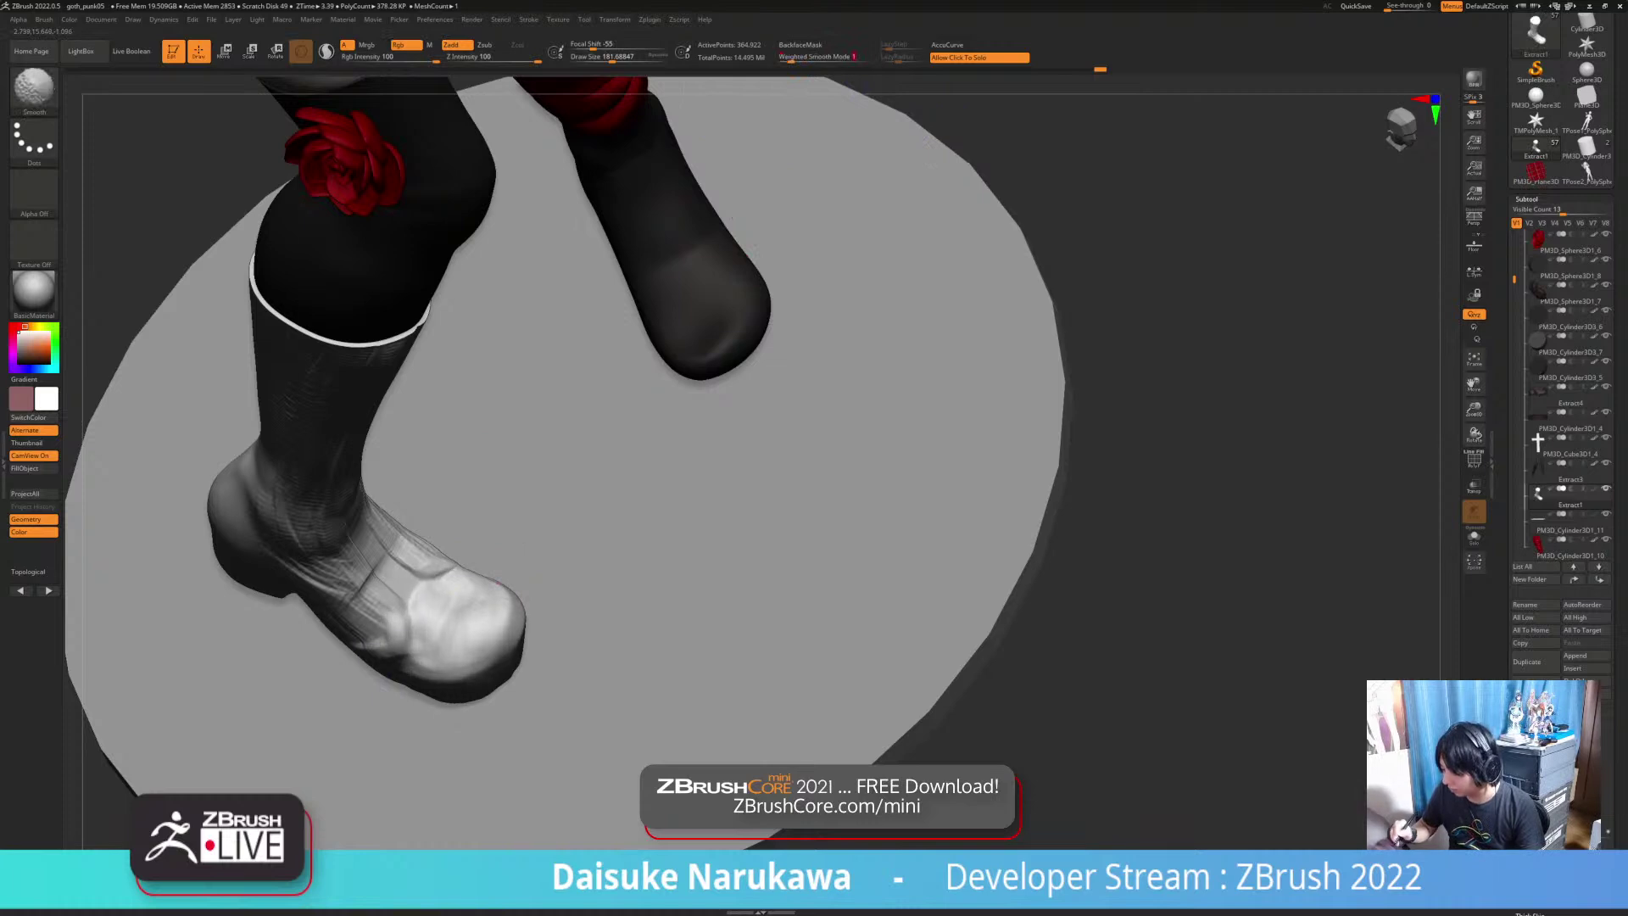
pyautogui.moveTo(732, 218); pyautogui.dragTo(721, 110)
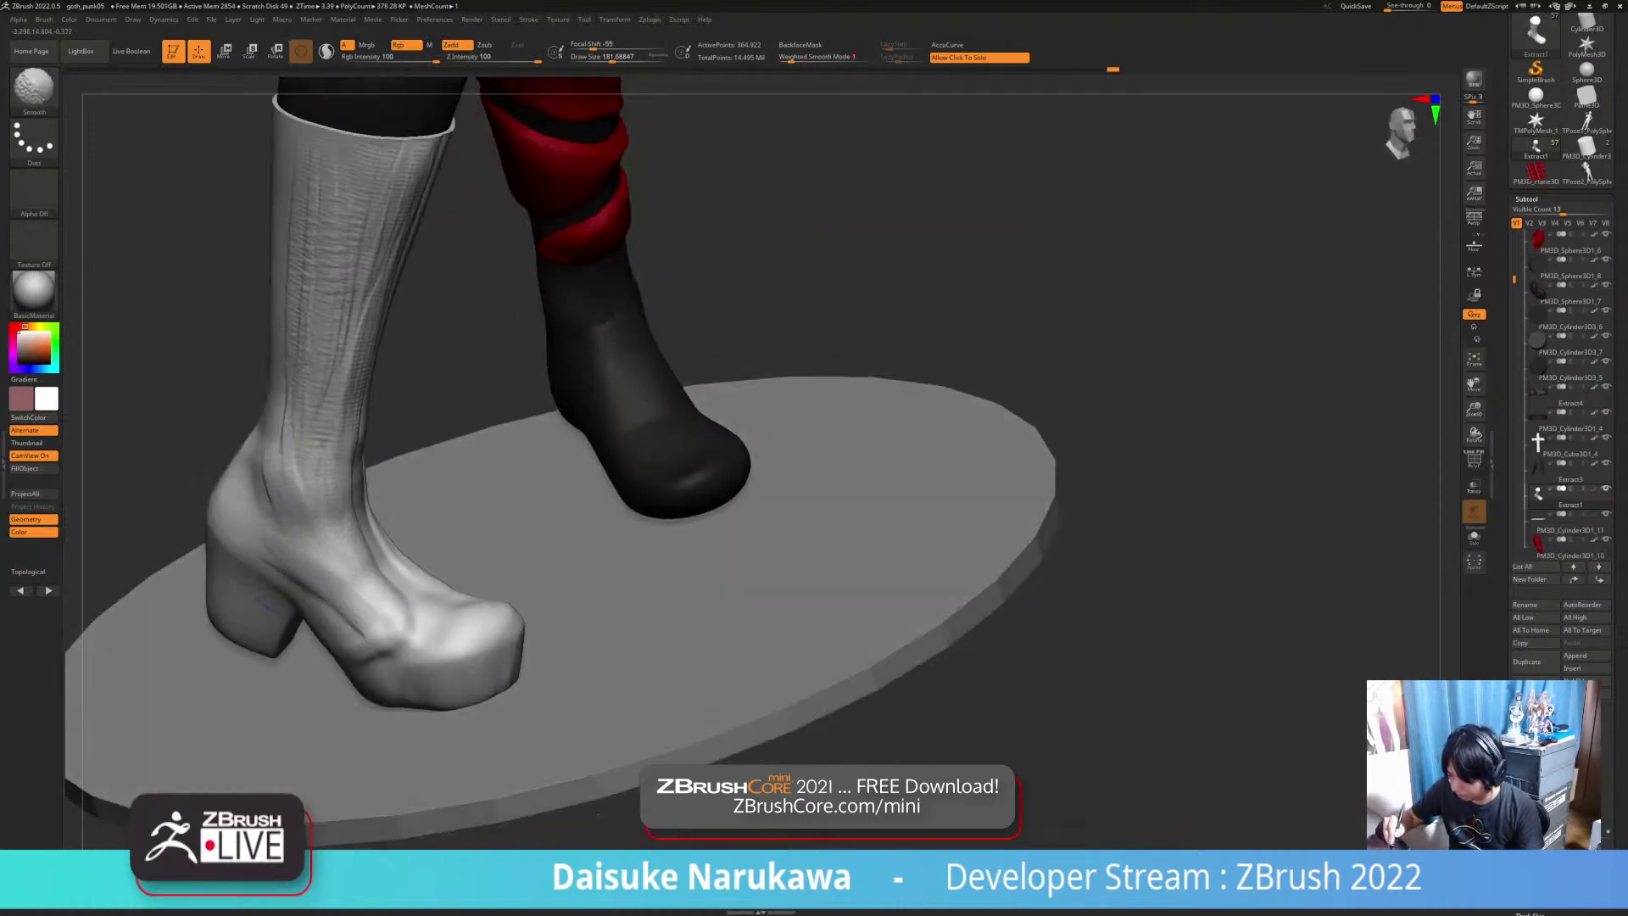
pyautogui.moveTo(848, 423); pyautogui.dragTo(886, 331)
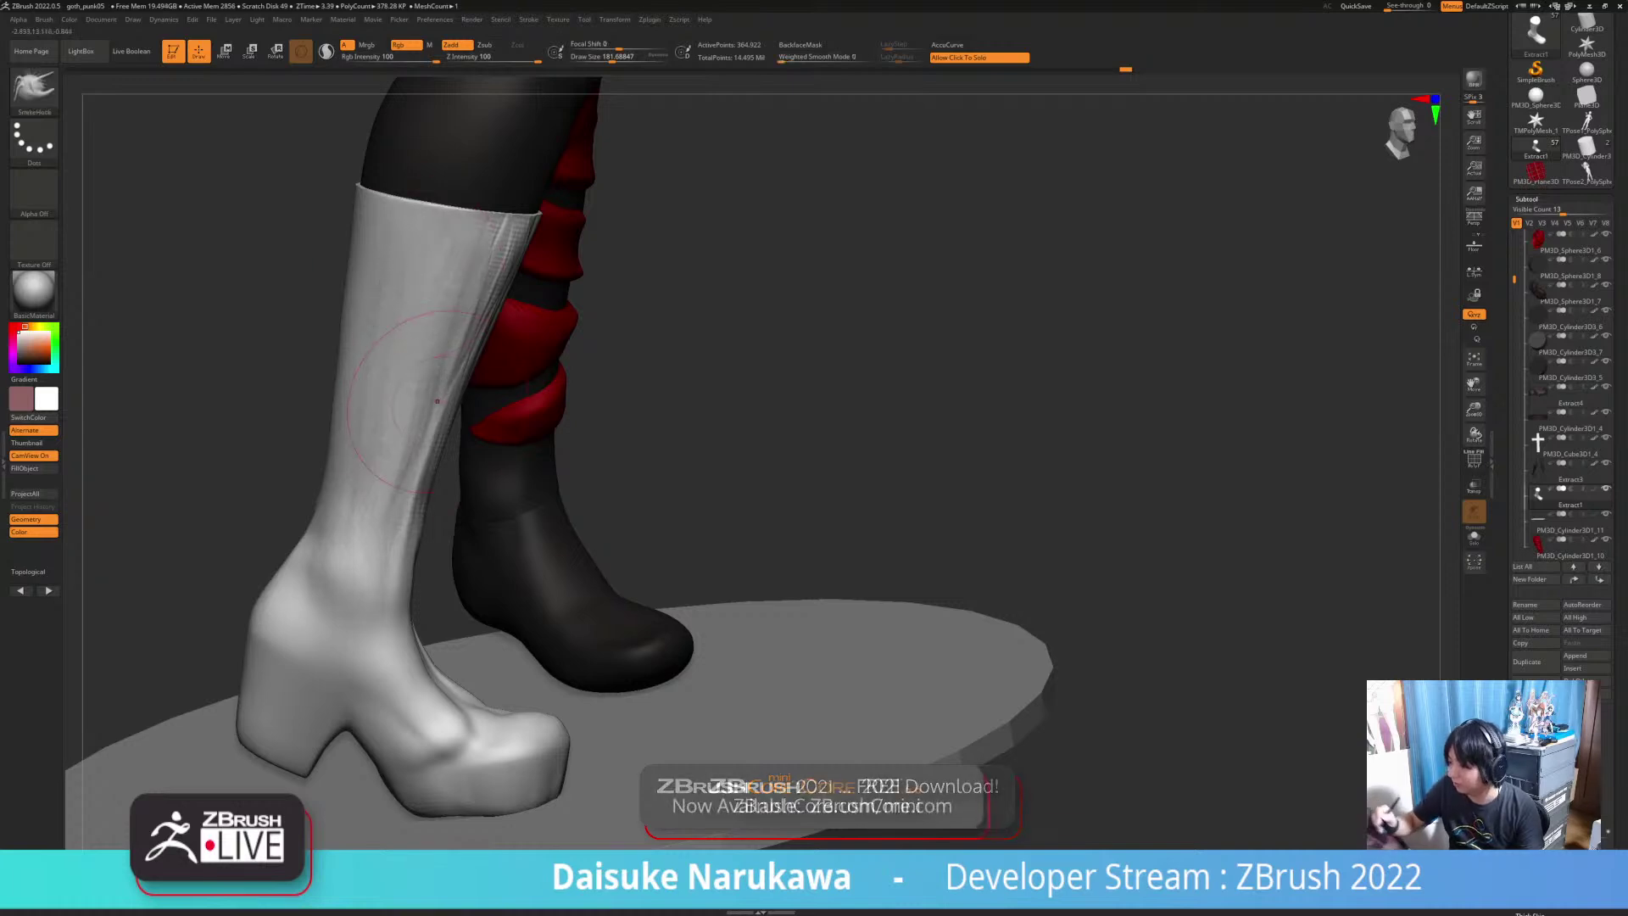
pyautogui.keyDown('alt'); pyautogui.moveTo(401, 417); pyautogui.dragTo(432, 552); pyautogui.keyUp('alt')
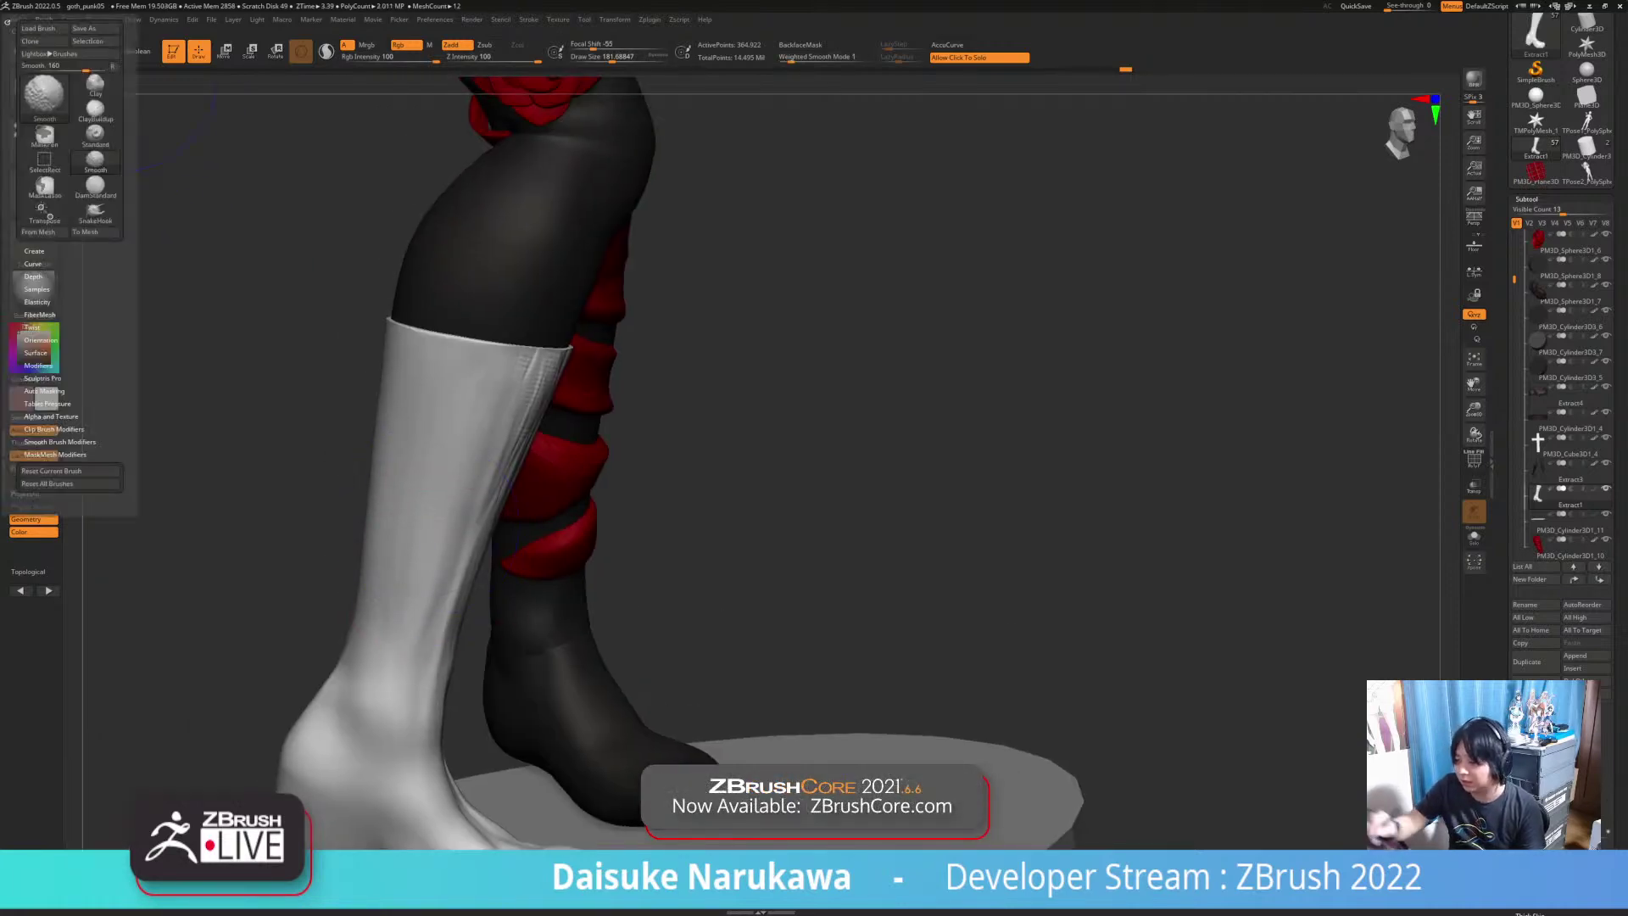
# Step: Open the smooth brush modifiers and smooth the remaining strokes on the front of the shaft near the rim
pyautogui.moveTo(44, 20)
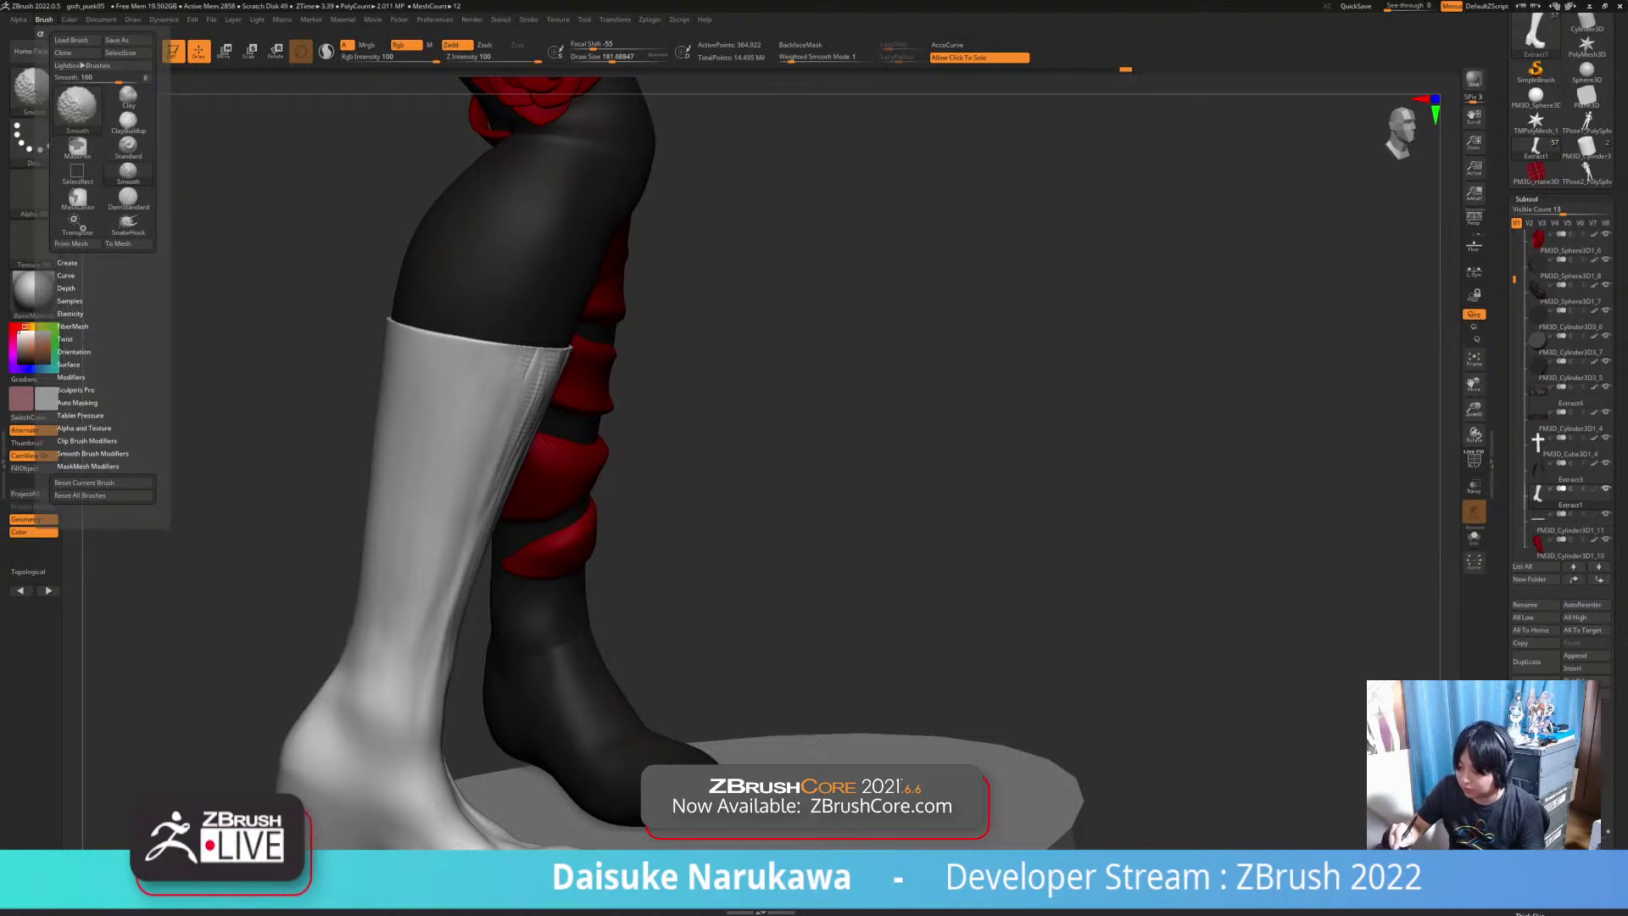
pyautogui.click(93, 455)
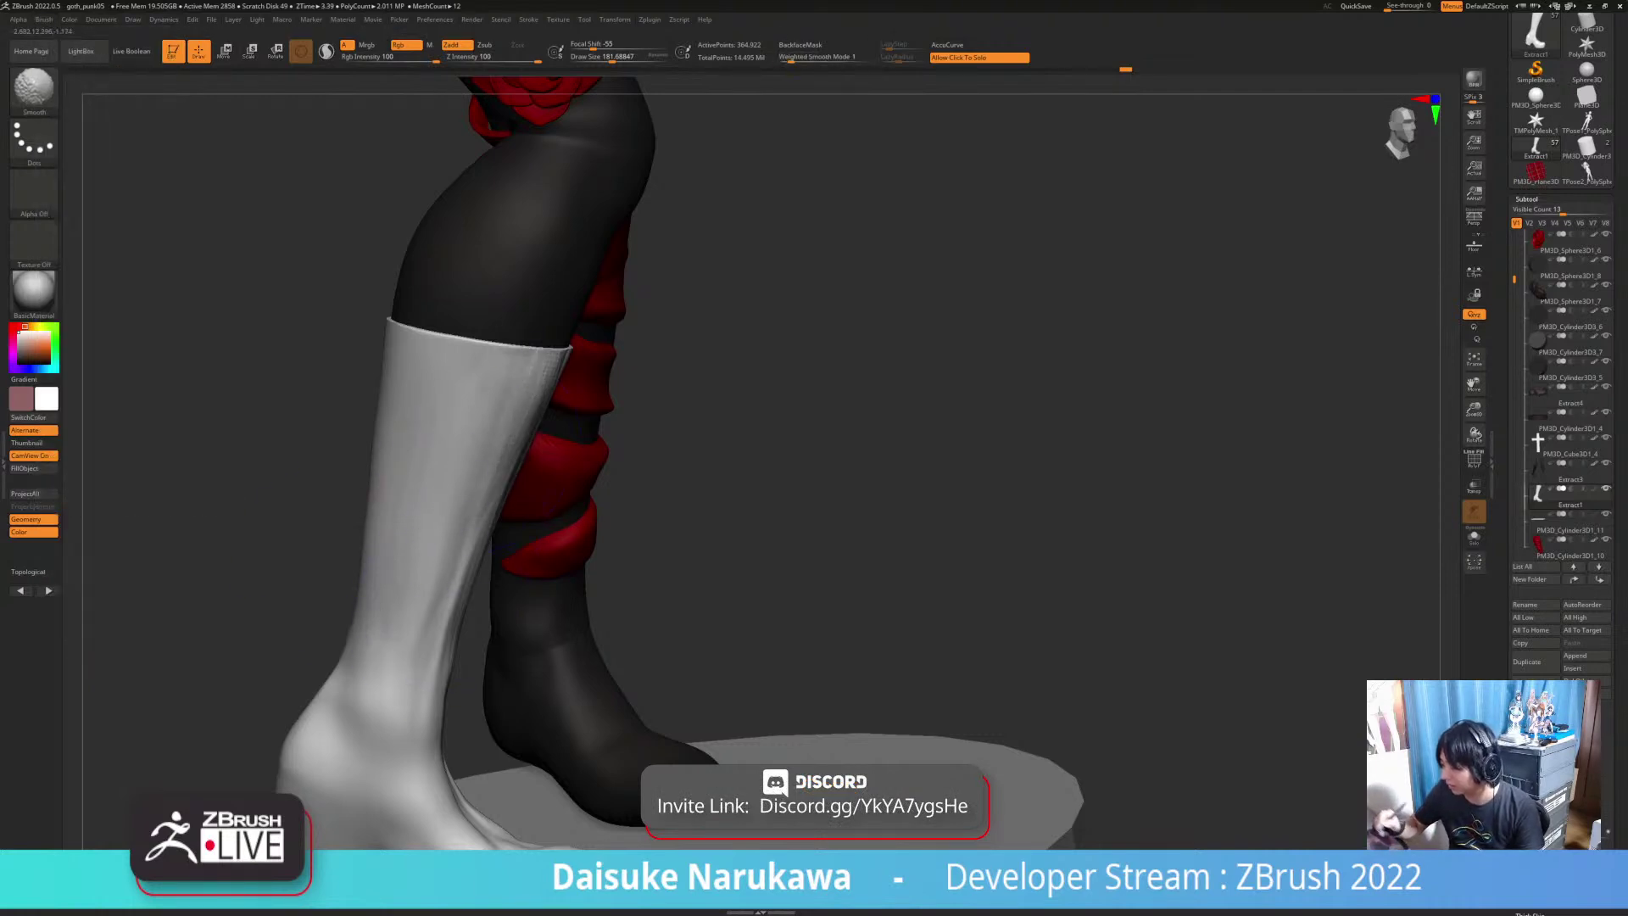
# Step: Examine the boot's silhouette against the other leg and the outfit from several sides
pyautogui.moveTo(367, 613)
pyautogui.mouseDown(button='right')
pyautogui.moveTo(462, 656)
pyautogui.moveTo(354, 627)
pyautogui.moveTo(388, 551)
pyautogui.moveTo(335, 572)
pyautogui.moveTo(316, 538)
pyautogui.moveTo(416, 551)
pyautogui.moveTo(395, 704)
pyautogui.moveTo(349, 714)
pyautogui.moveTo(360, 775)
pyautogui.mouseUp(button='right')
pyautogui.moveTo(360, 704)
pyautogui.keyDown('ctrl'); pyautogui.mouseDown(button='right')
pyautogui.moveTo(381, 759)
pyautogui.moveTo(355, 789)
pyautogui.moveTo(356, 585)
pyautogui.moveTo(381, 577)
pyautogui.moveTo(339, 551)
pyautogui.moveTo(508, 556)
pyautogui.mouseUp(button='right'); pyautogui.keyUp('ctrl')
pyautogui.moveTo(492, 730); pyautogui.dragTo(534, 636, button='right')
pyautogui.keyDown('alt'); pyautogui.moveTo(534, 636); pyautogui.dragTo(595, 709, button='right'); pyautogui.keyUp('alt')
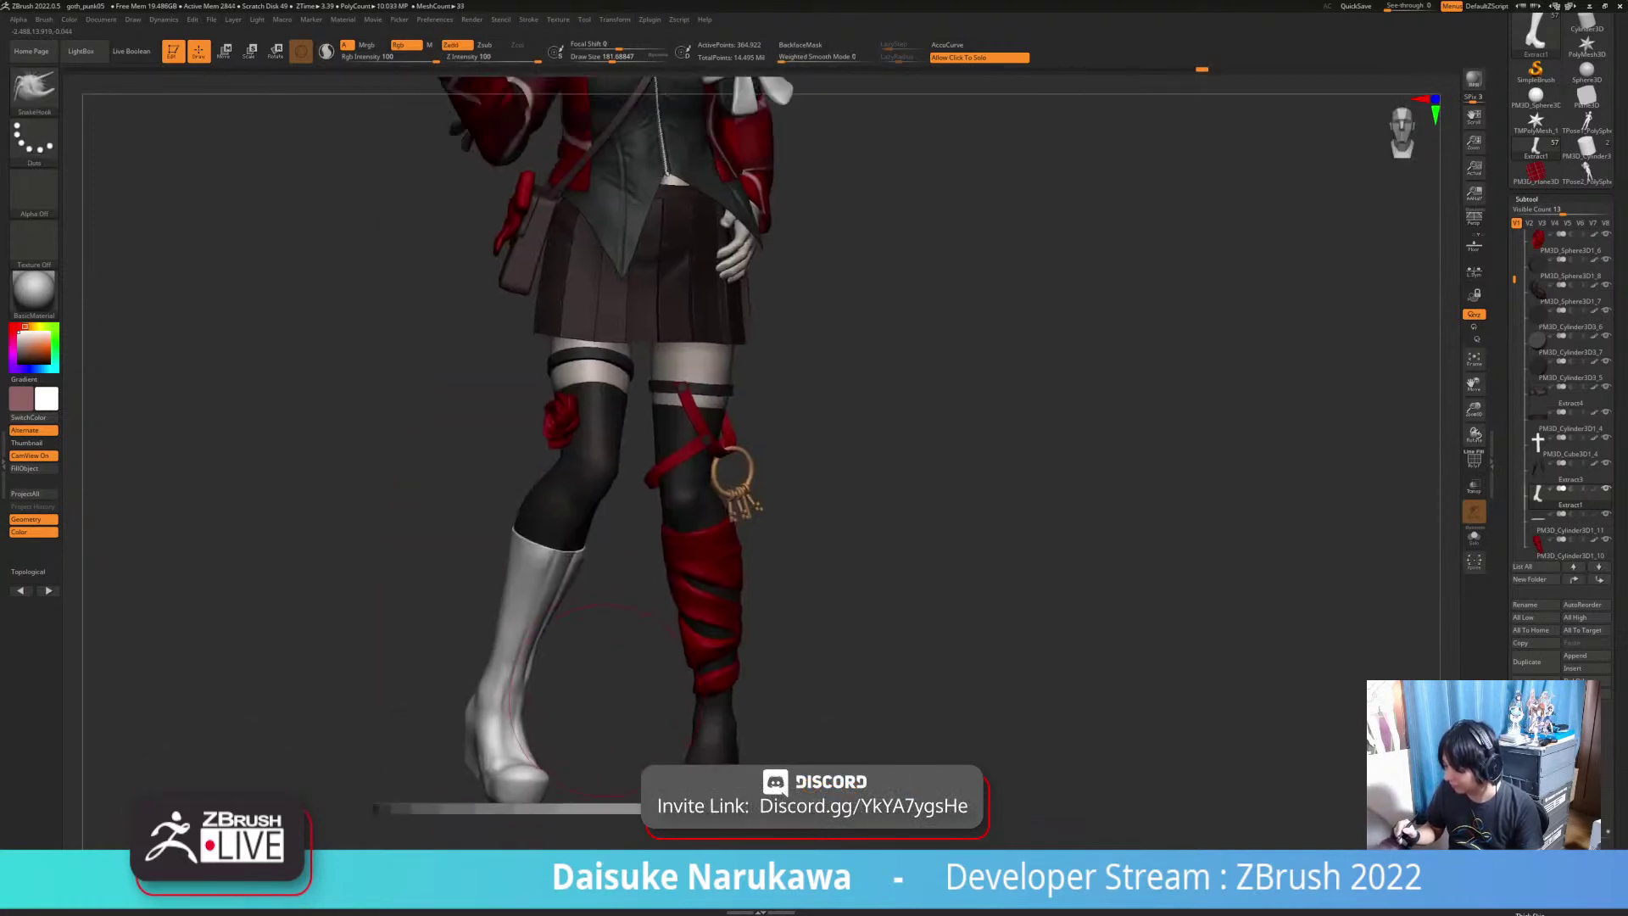
pyautogui.keyDown('alt'); pyautogui.moveTo(861, 561); pyautogui.dragTo(816, 605, button='right'); pyautogui.keyUp('alt')
pyautogui.moveTo(399, 551)
pyautogui.mouseDown(button='right')
pyautogui.moveTo(551, 553)
pyautogui.moveTo(424, 560)
pyautogui.moveTo(492, 566)
pyautogui.moveTo(499, 542)
pyautogui.moveTo(594, 542)
pyautogui.mouseUp(button='right')
pyautogui.moveTo(474, 543)
pyautogui.mouseDown(button='right')
pyautogui.moveTo(551, 509)
pyautogui.moveTo(585, 585)
pyautogui.moveTo(616, 461)
pyautogui.moveTo(623, 534)
pyautogui.mouseUp(button='right')
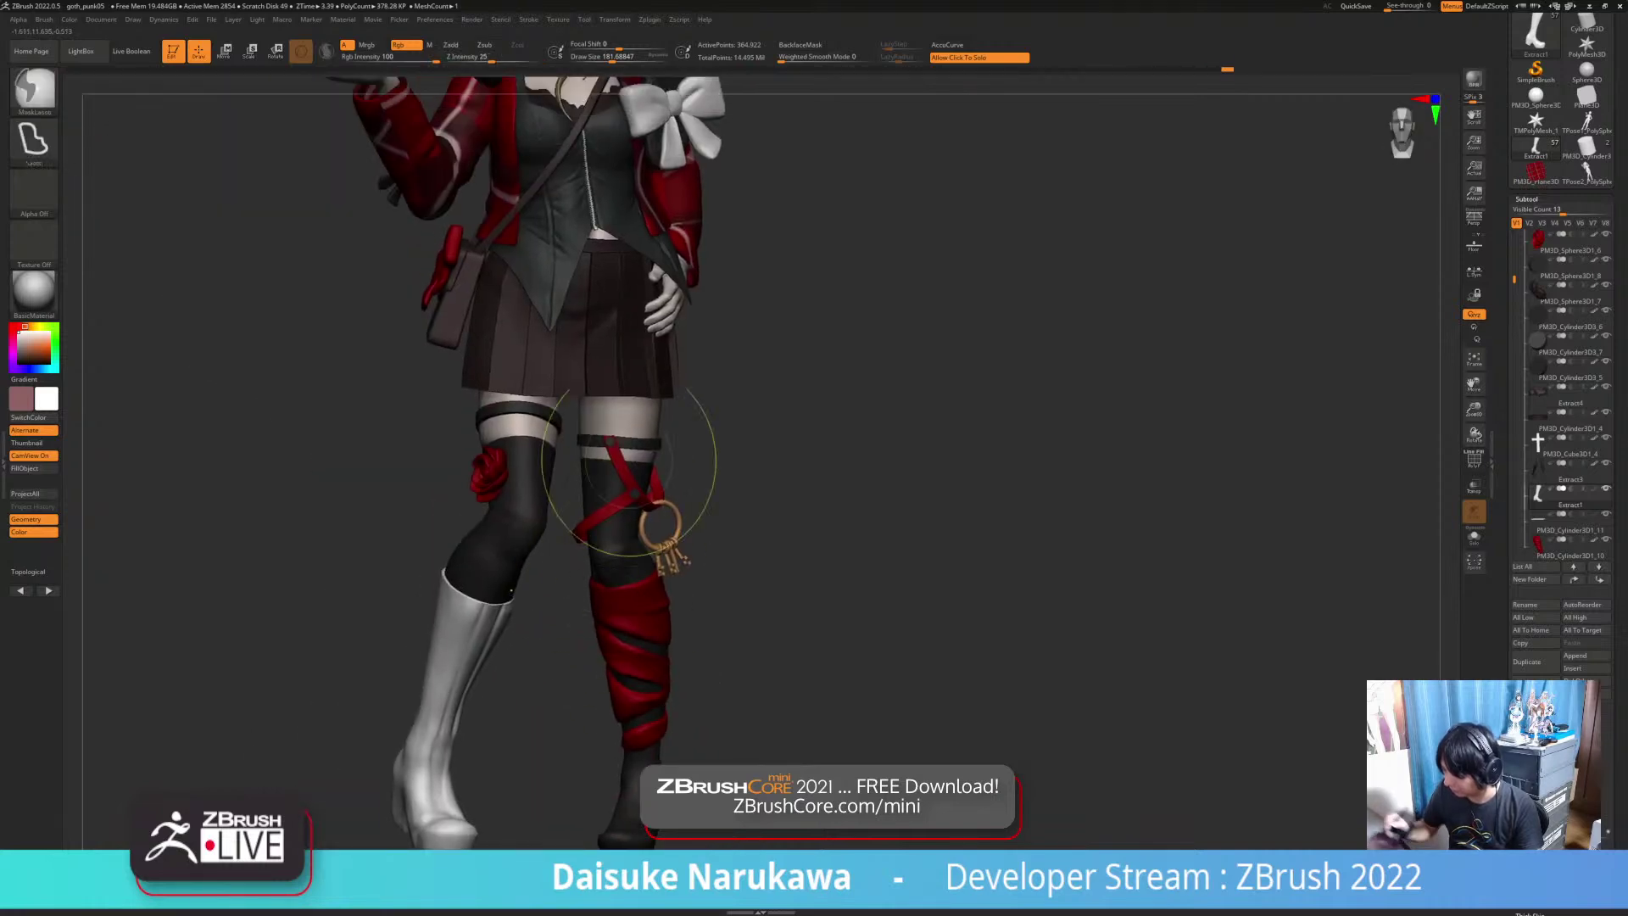
# Step: Pull the back of the boot's lower shaft slightly outward with the SnakeHook brush
pyautogui.moveTo(483, 604); pyautogui.dragTo(517, 589, button='right')
pyautogui.moveTo(373, 720); pyautogui.dragTo(363, 726)
pyautogui.moveTo(363, 726); pyautogui.dragTo(428, 719, button='right')
pyautogui.moveTo(377, 720); pyautogui.dragTo(366, 725)
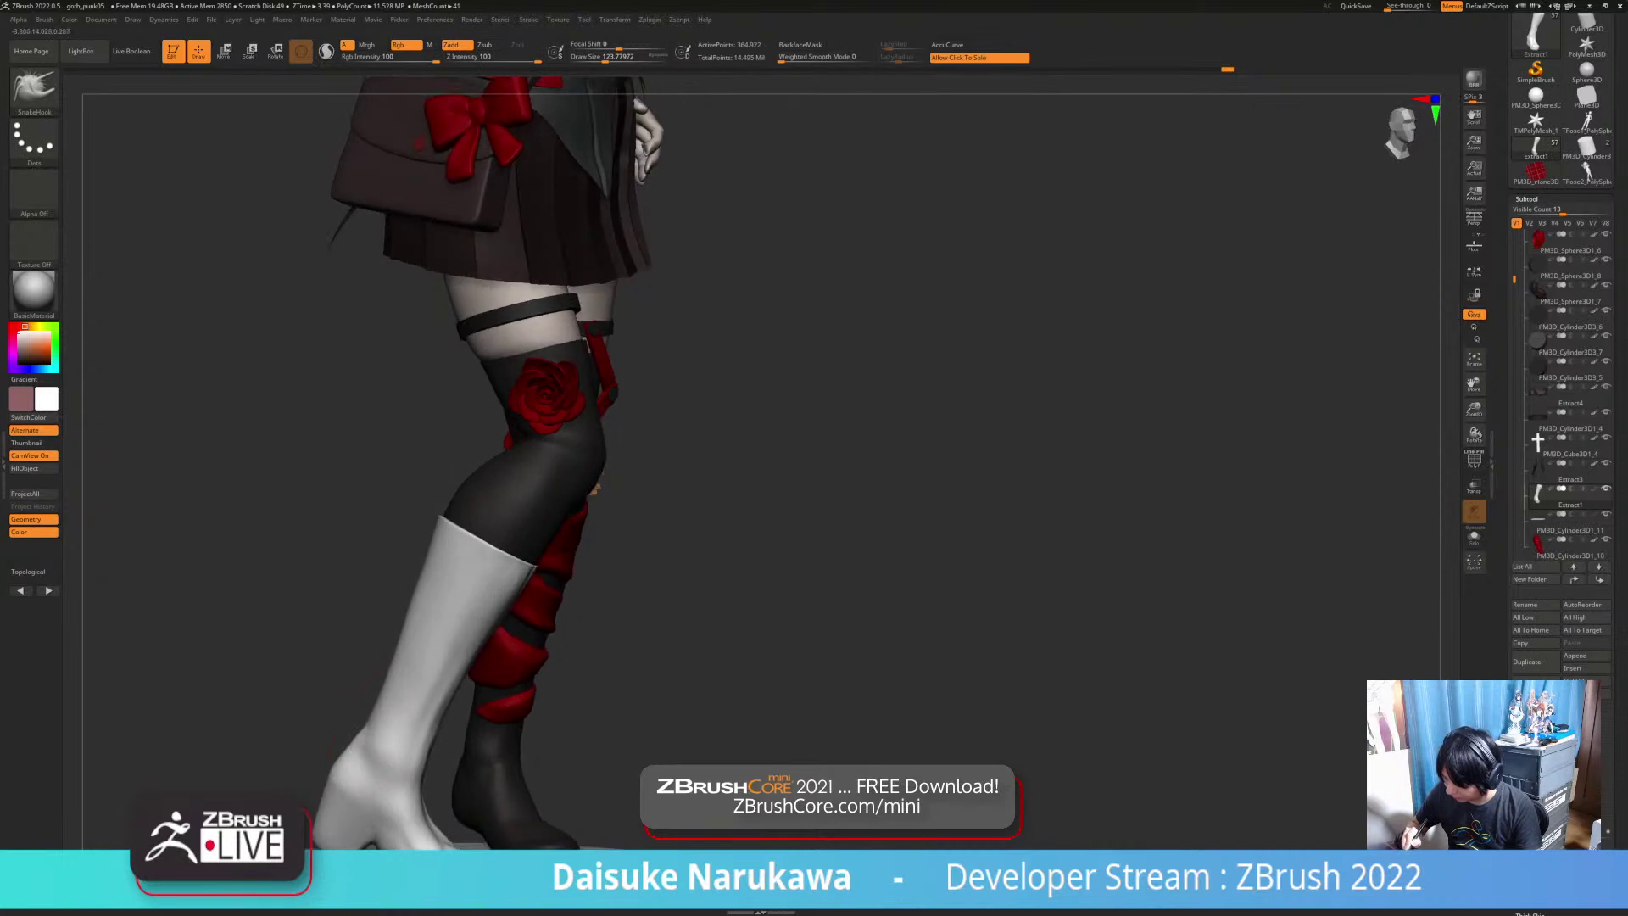
pyautogui.keyDown('ctrl'); pyautogui.moveTo(397, 684); pyautogui.dragTo(424, 628, button='right'); pyautogui.keyUp('ctrl')
pyautogui.moveTo(678, 640); pyautogui.dragTo(591, 657, button='right')
pyautogui.moveTo(533, 201); pyautogui.dragTo(475, 201, button='right')
pyautogui.moveTo(436, 390)
pyautogui.mouseDown(button='right')
pyautogui.moveTo(468, 671)
pyautogui.moveTo(422, 525)
pyautogui.moveTo(405, 653)
pyautogui.moveTo(424, 670)
pyautogui.moveTo(437, 614)
pyautogui.moveTo(525, 605)
pyautogui.mouseUp(button='right')
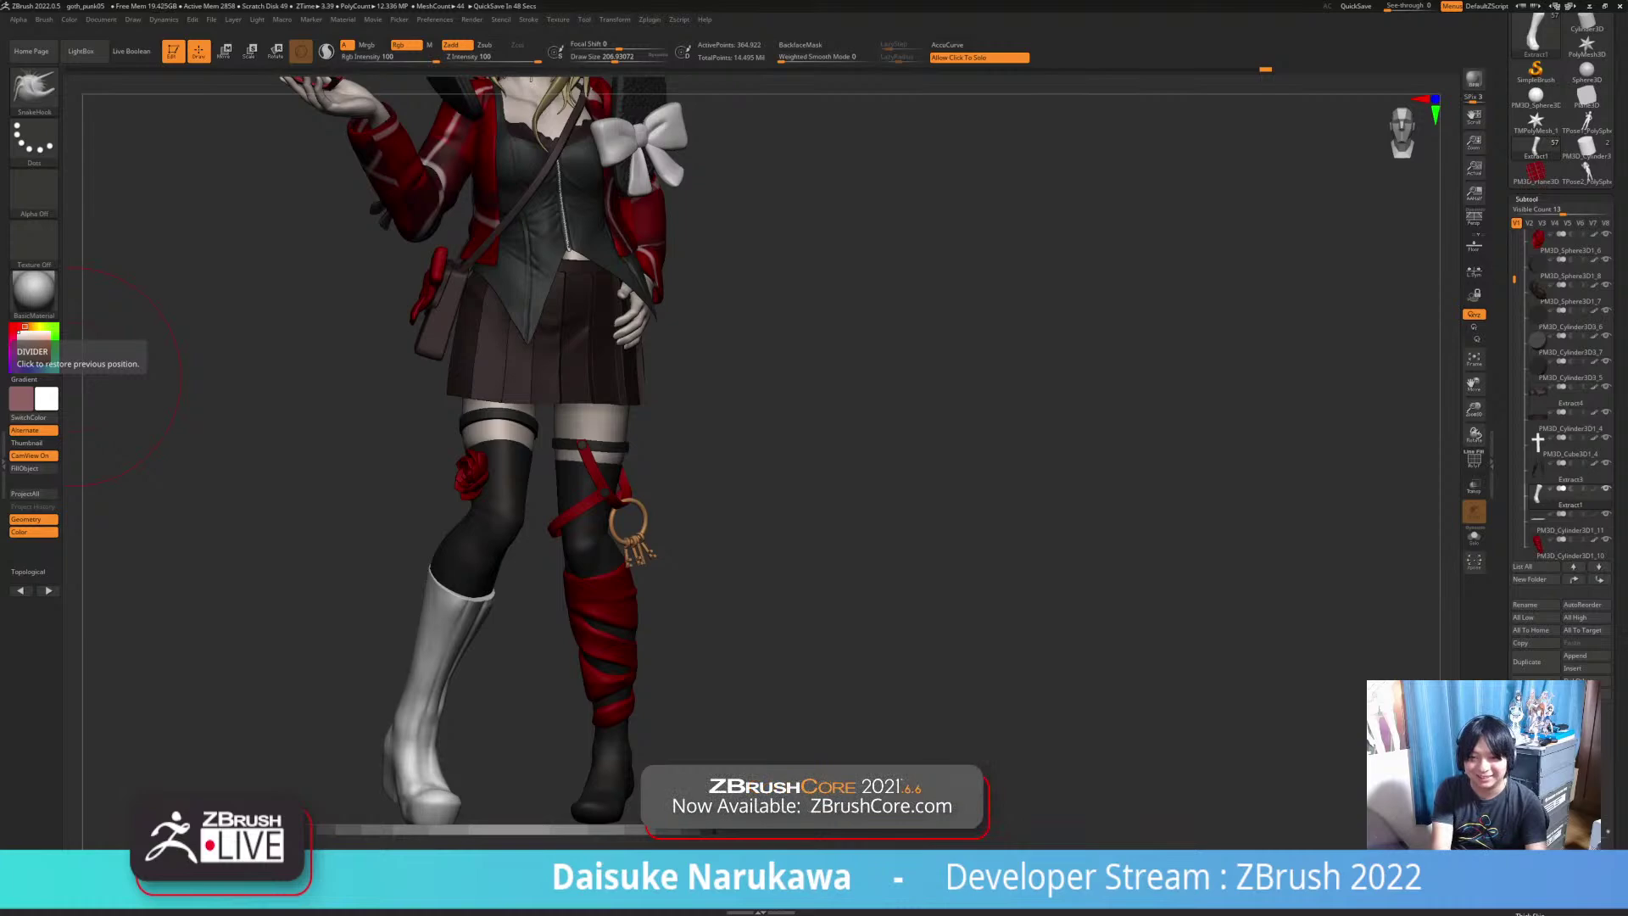
# Step: Choose the DamStandard brush, adjust its draw size and undo the latest changes to the boot
pyautogui.moveTo(85, 374); pyautogui.dragTo(186, 396)
pyautogui.press('b')
pyautogui.press('d')
pyautogui.press('s')
pyautogui.click(608, 58)
pyautogui.hotkey('ctrl', 'z')
pyautogui.hotkey('ctrl', 'z')
pyautogui.hotkey('ctrl', 'z')
pyautogui.hotkey('ctrl', 'z')
pyautogui.hotkey('ctrl', 'z')
pyautogui.hotkey('ctrl', 'z')
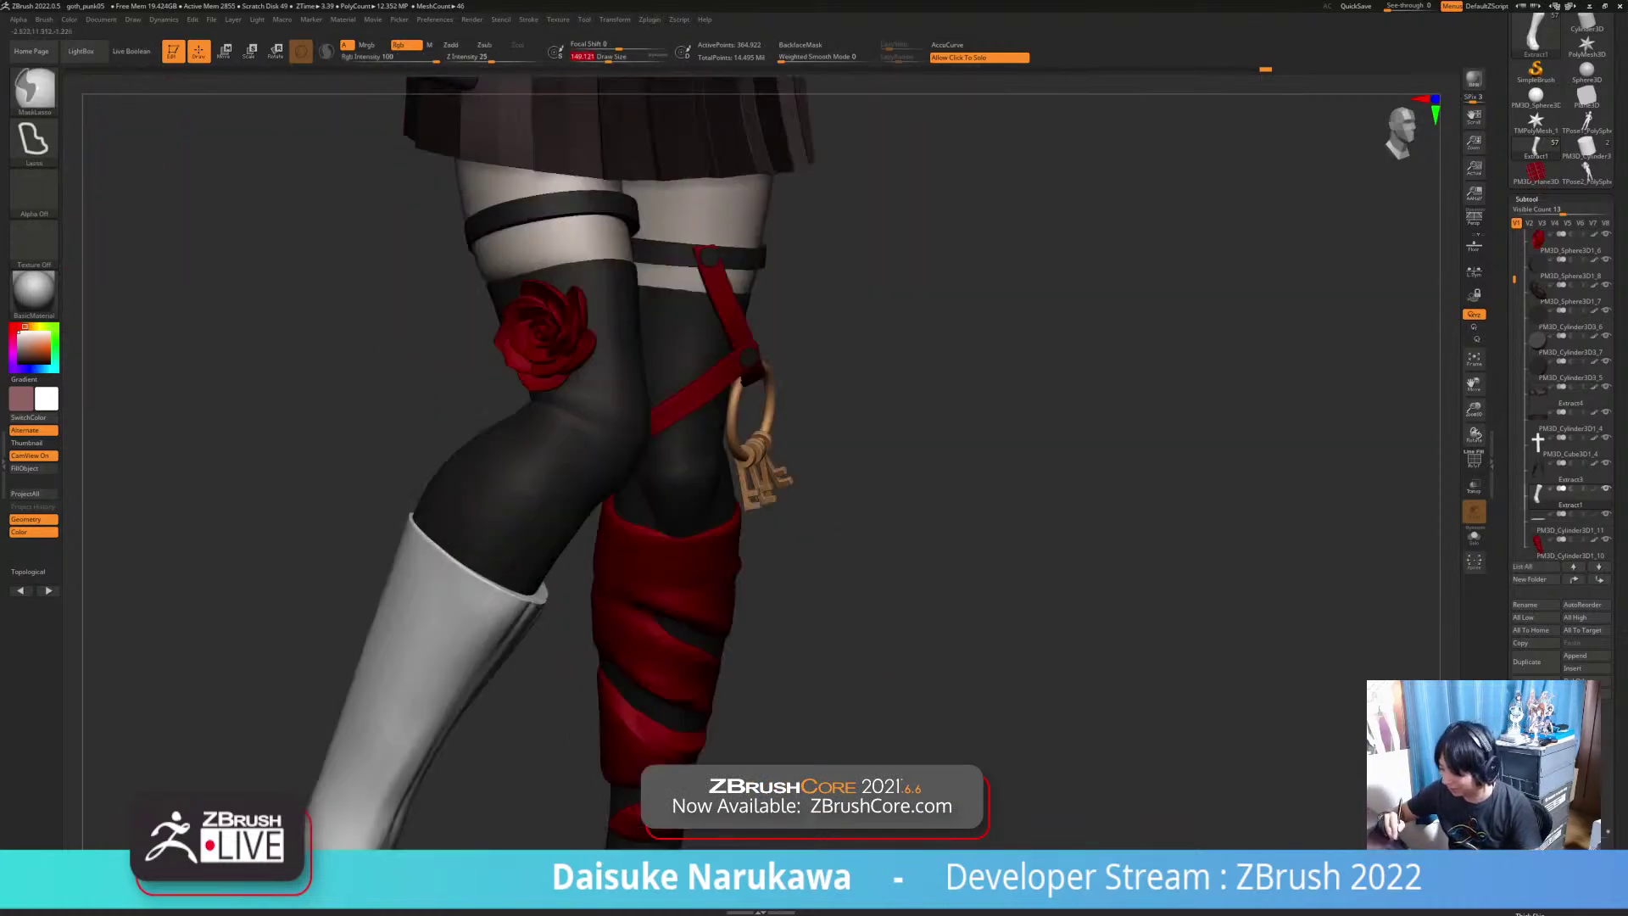
# Step: Undo the last changes and carve a horizontal groove around the front of the shaft just below the rim with DamStandard
pyautogui.hotkey('ctrl', 'z')
pyautogui.hotkey('ctrl', 'z')
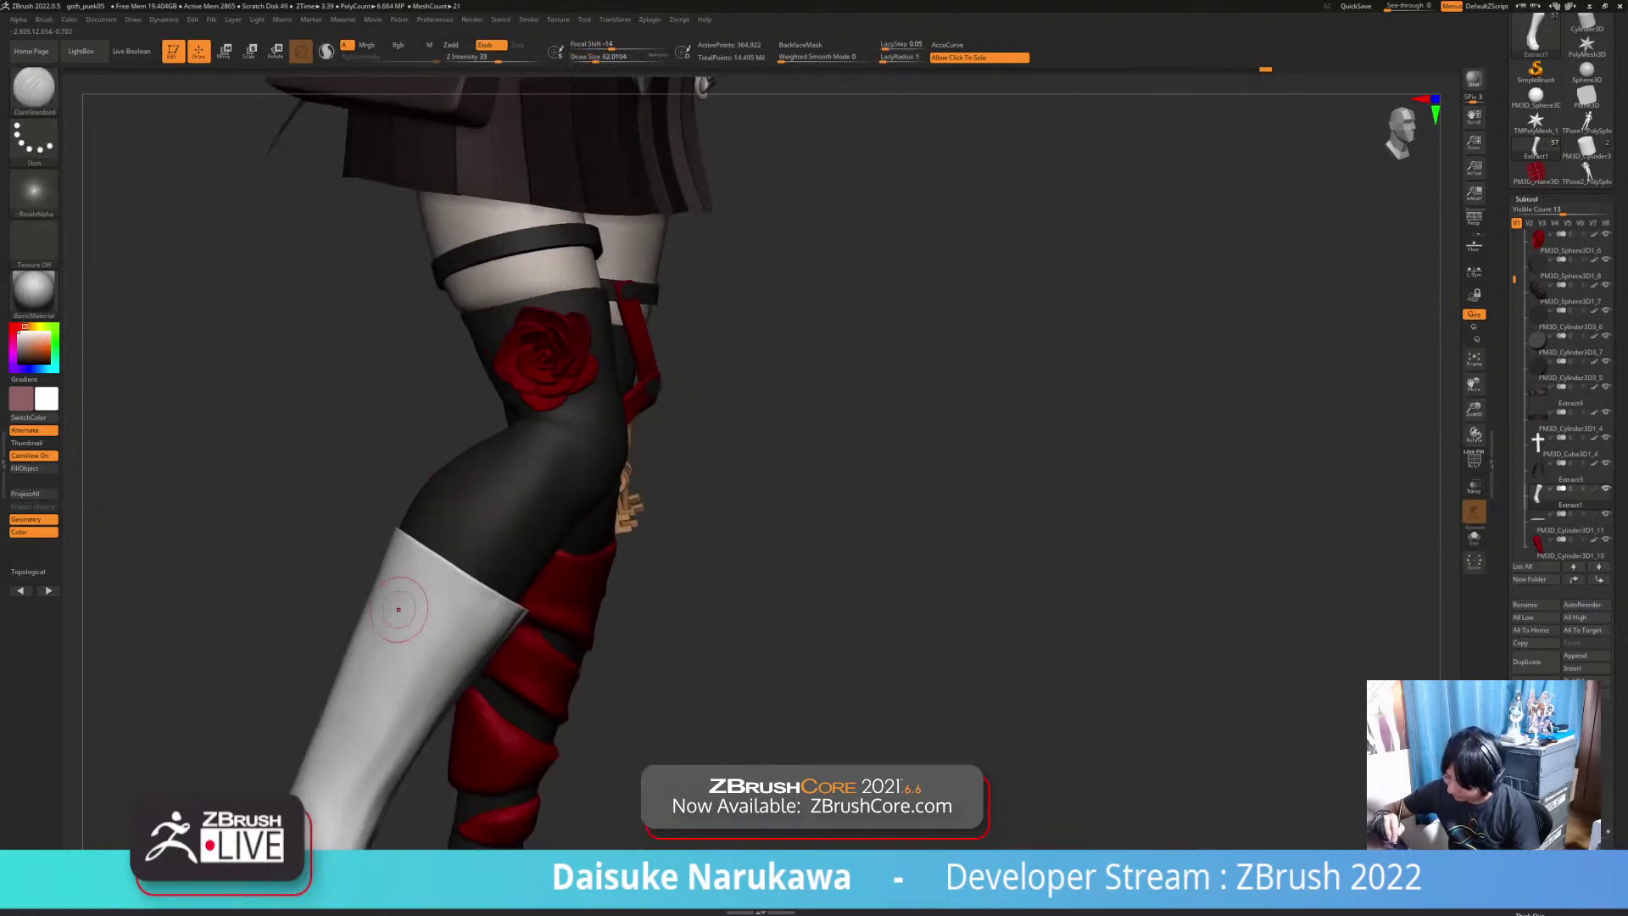
pyautogui.hotkey('ctrl', 'z')
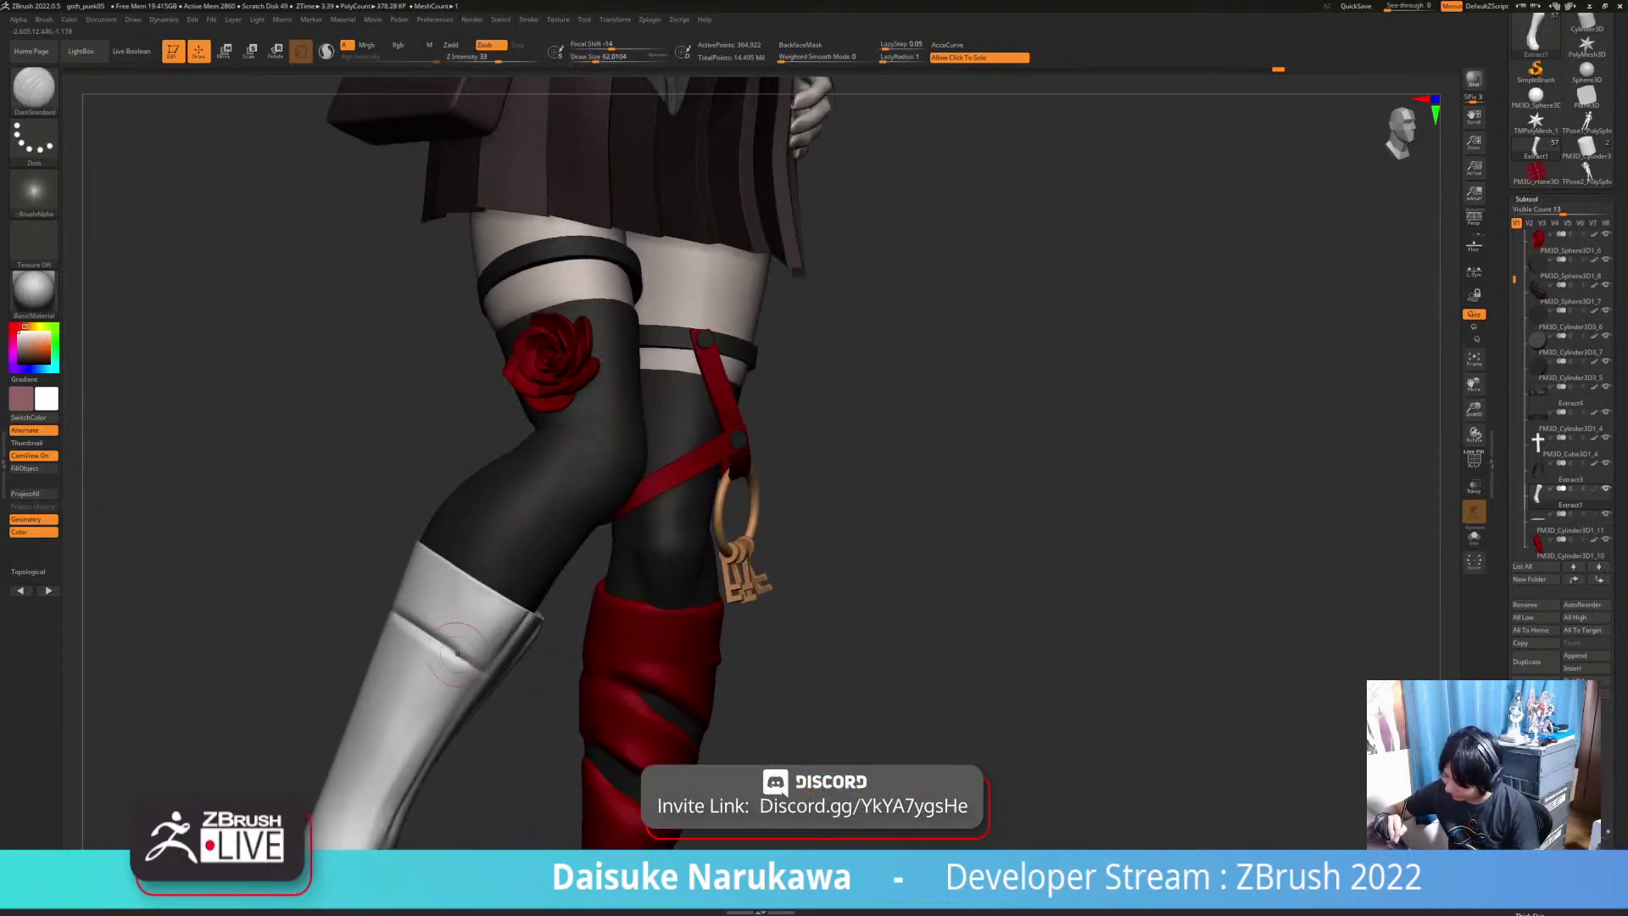
pyautogui.moveTo(507, 666); pyautogui.dragTo(644, 661, button='right')
pyautogui.moveTo(454, 649); pyautogui.dragTo(486, 668)
# Step: Carve vertical cuts from the rim down to the horizontal groove on both sides of the shaft's front strip
pyautogui.moveTo(517, 657); pyautogui.dragTo(519, 598, button='right')
pyautogui.moveTo(521, 618); pyautogui.dragTo(495, 669)
pyautogui.moveTo(505, 586); pyautogui.dragTo(501, 638, button='right')
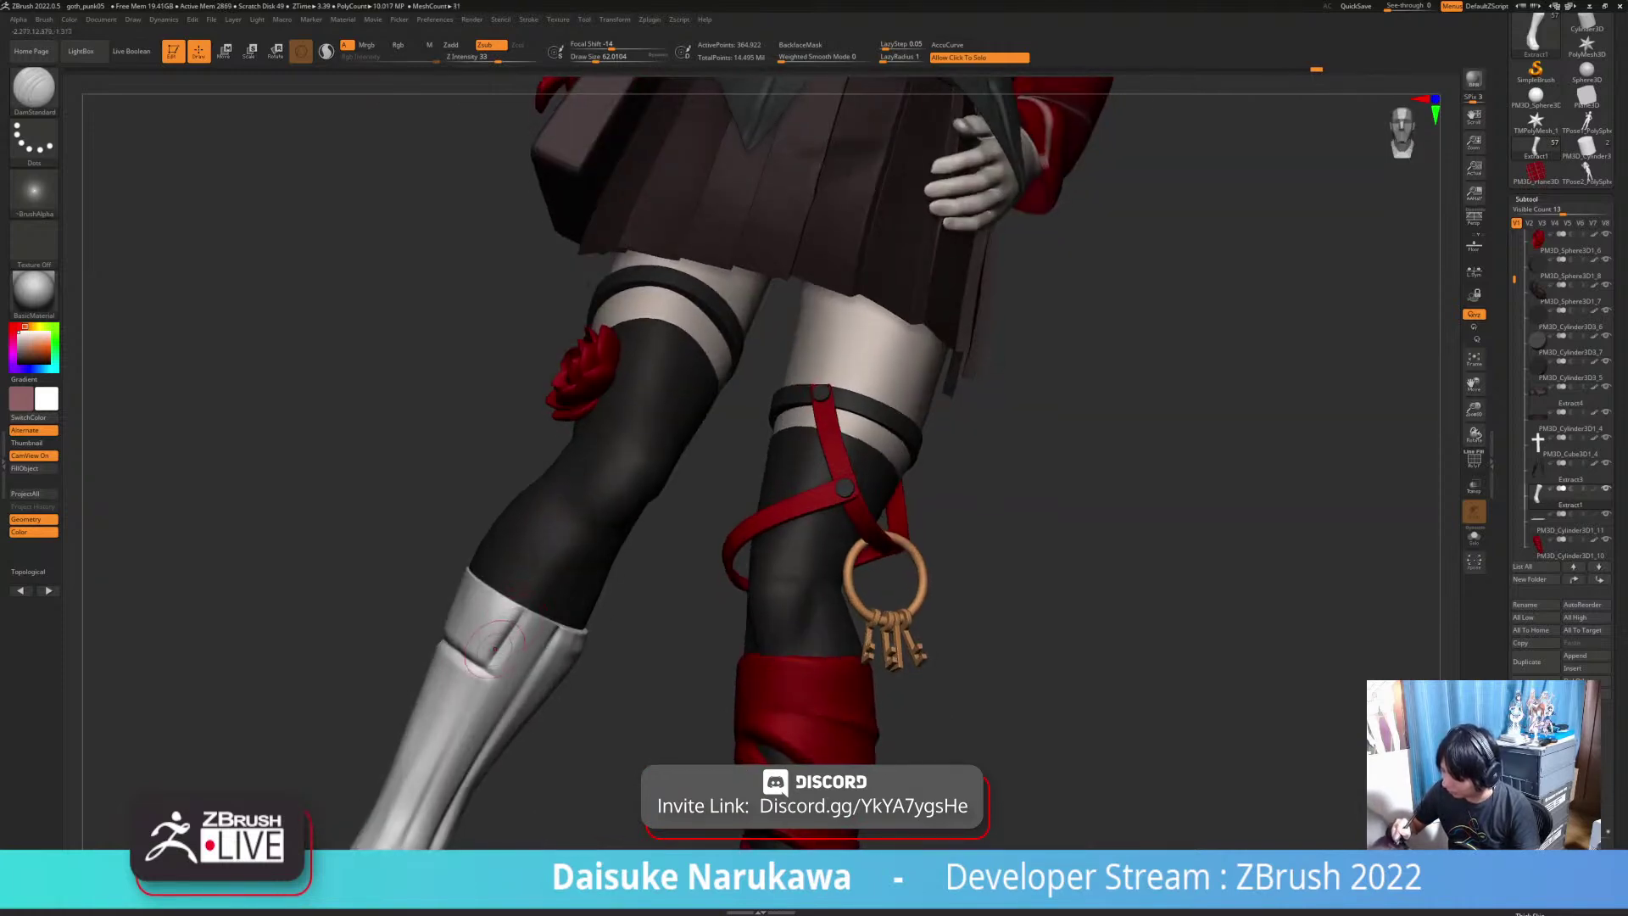
pyautogui.hotkey('ctrl', 'shift', 'z')
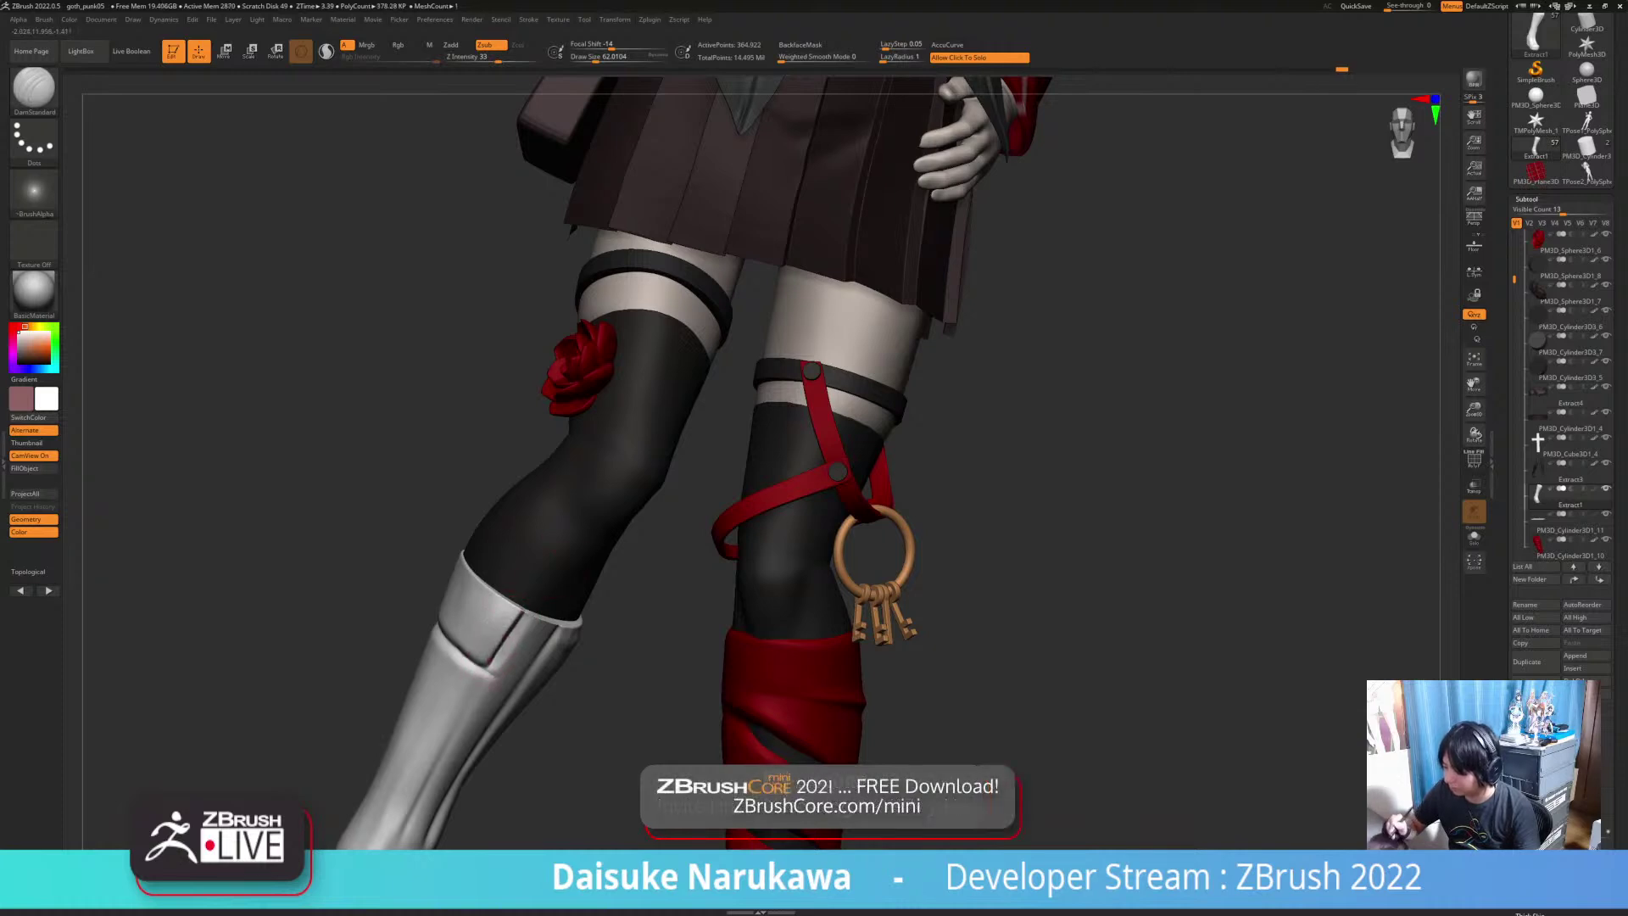
pyautogui.hotkey('ctrl', 'shift', 'z')
pyautogui.moveTo(555, 665); pyautogui.dragTo(602, 642, button='right')
pyautogui.moveTo(560, 629); pyautogui.dragTo(540, 660)
# Step: Isolate the boot and continue the cuff groove around the side and back of the shaft
pyautogui.moveTo(520, 716); pyautogui.dragTo(499, 721, button='right')
pyautogui.moveTo(531, 687); pyautogui.dragTo(587, 682)
pyautogui.click(649, 706)
pyautogui.moveTo(585, 704)
pyautogui.mouseDown(button='right')
pyautogui.moveTo(612, 683)
pyautogui.moveTo(598, 697)
pyautogui.mouseUp(button='right')
pyautogui.moveTo(546, 690); pyautogui.dragTo(609, 697)
pyautogui.moveTo(609, 698); pyautogui.dragTo(547, 701, button='right')
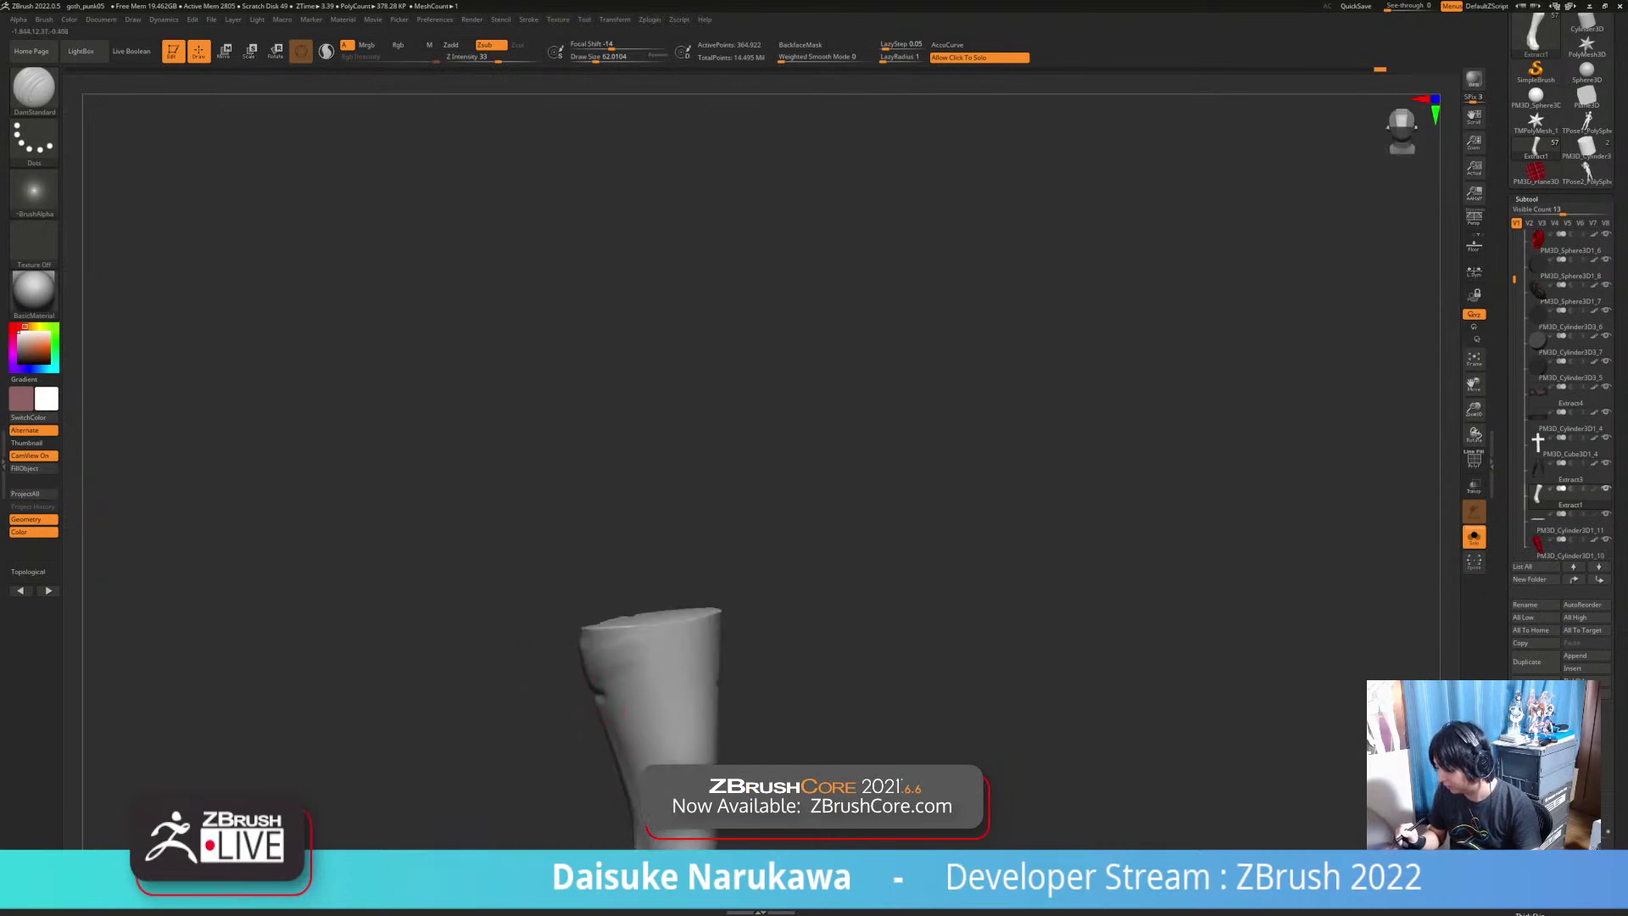
pyautogui.hotkey('ctrl', 'shift', 'z')
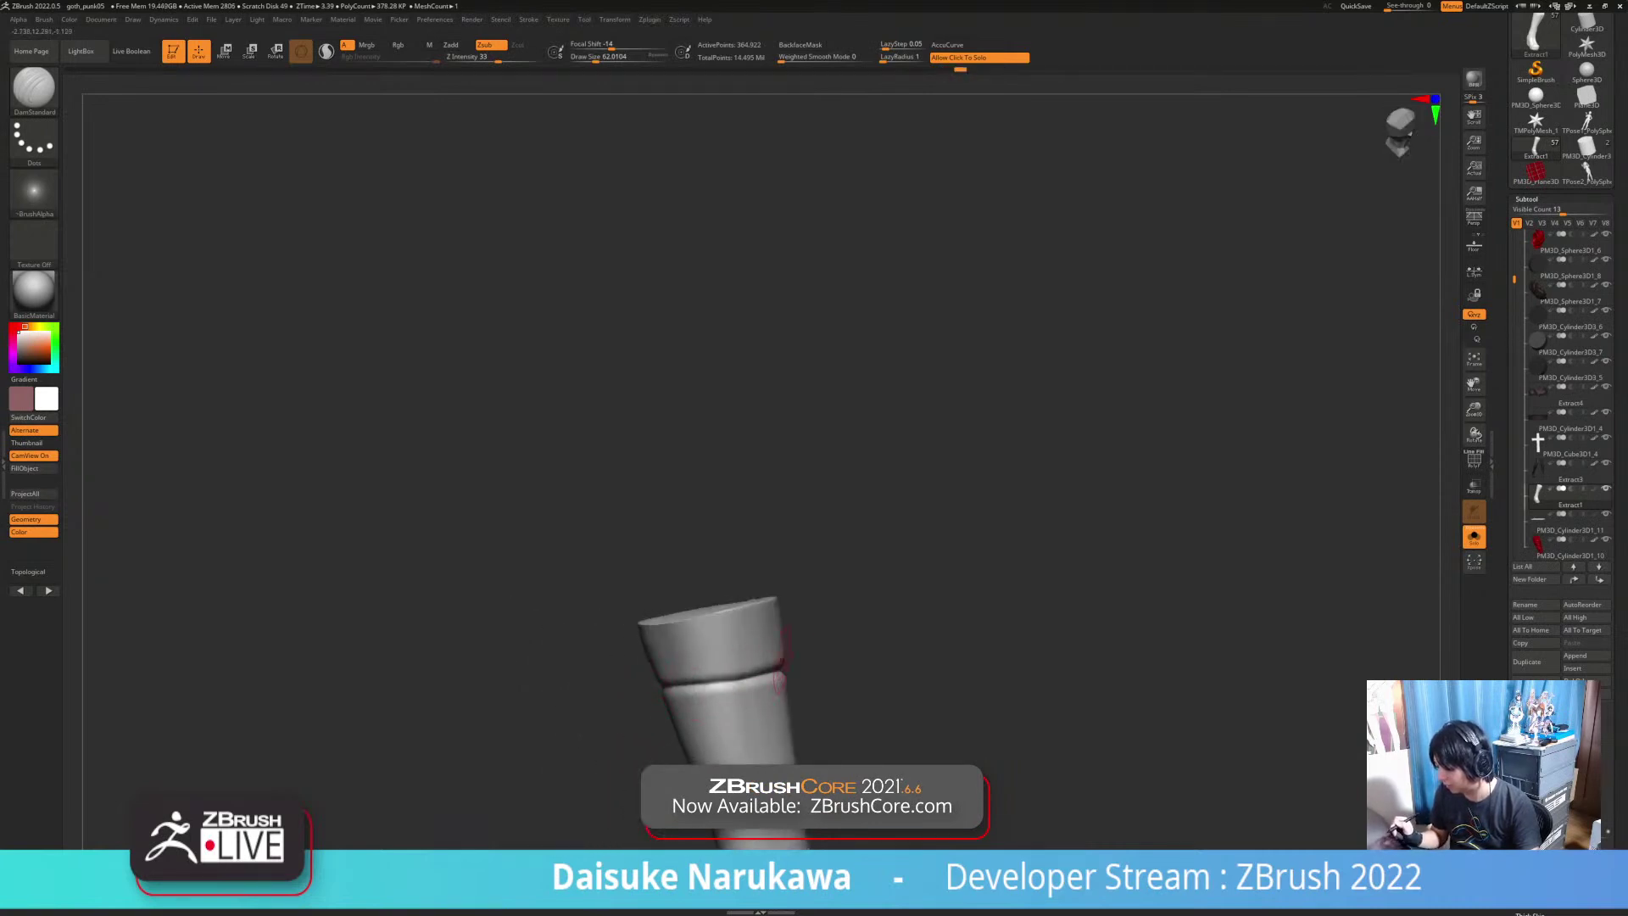
pyautogui.hotkey('ctrl', 'shift', 'z')
# Step: Deepen the cuff groove around the inner side and back of the shaft, smoothing the uneven spots
pyautogui.moveTo(517, 699); pyautogui.dragTo(570, 710, button='right')
pyautogui.moveTo(542, 705); pyautogui.dragTo(600, 698)
pyautogui.moveTo(600, 698); pyautogui.dragTo(559, 709, button='right')
pyautogui.keyDown('shift'); pyautogui.moveTo(534, 678); pyautogui.dragTo(551, 731); pyautogui.keyUp('shift')
pyautogui.hotkey('ctrl', 'shift', 'z')
pyautogui.hotkey('ctrl', 'shift', 'z')
pyautogui.hotkey('ctrl', 'shift', 'z')
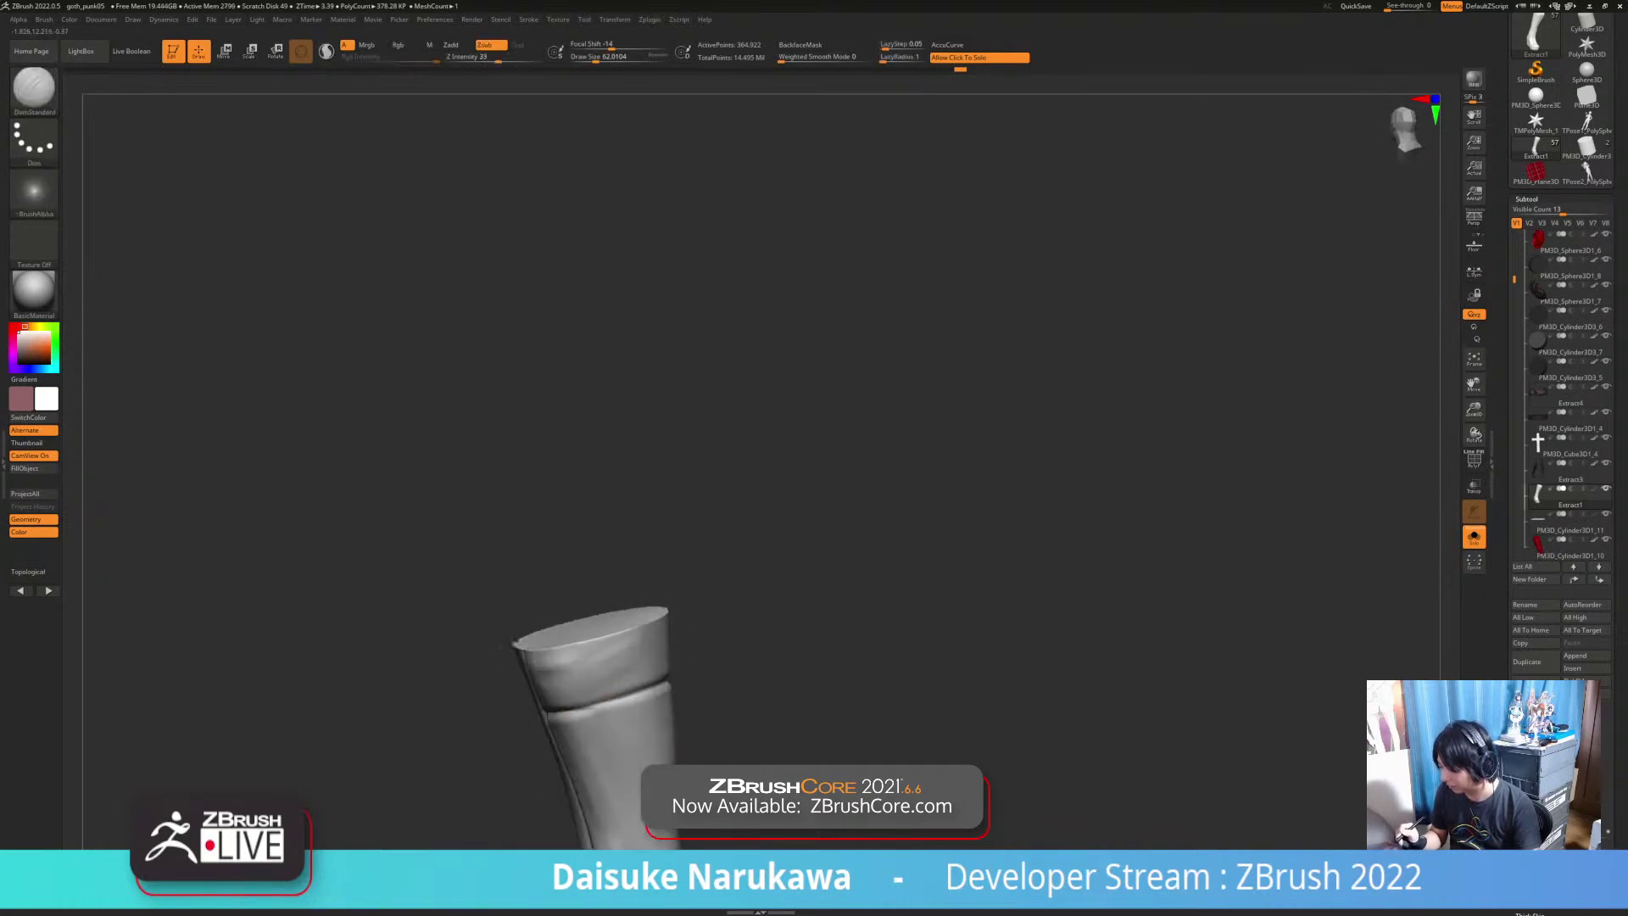
pyautogui.hotkey('ctrl', 'shift', 'z')
pyautogui.hotkey('ctrl', 'shift', 'z')
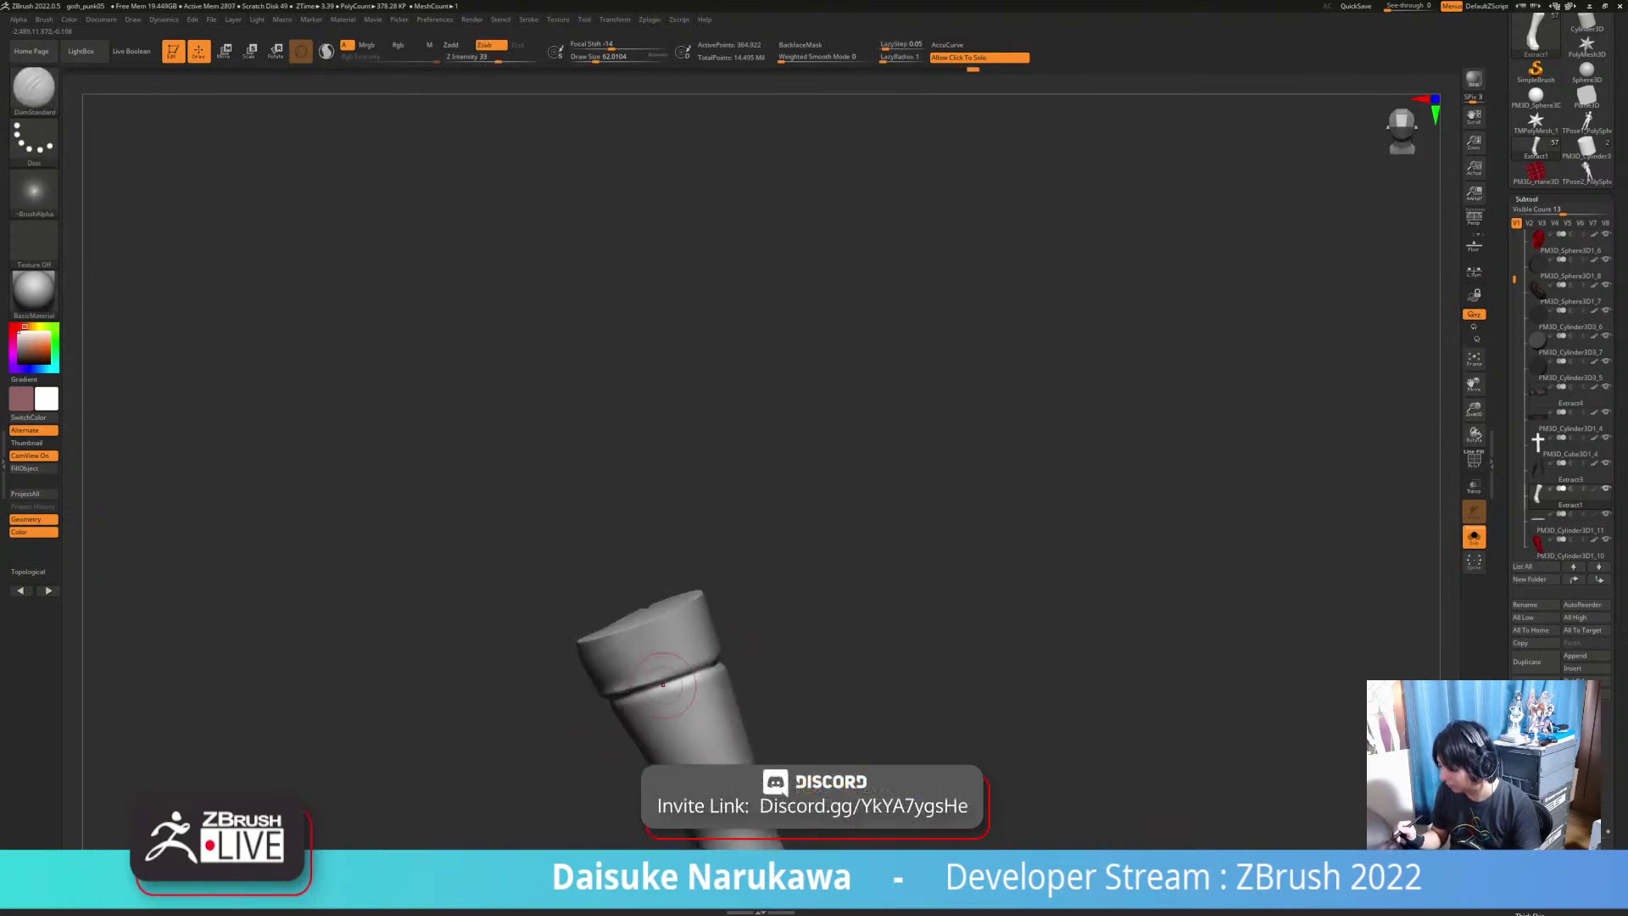
# Step: Sharpen the cuff groove on the outer side up to the vertical cut at the front
pyautogui.hotkey('ctrl', 'shift', 'z')
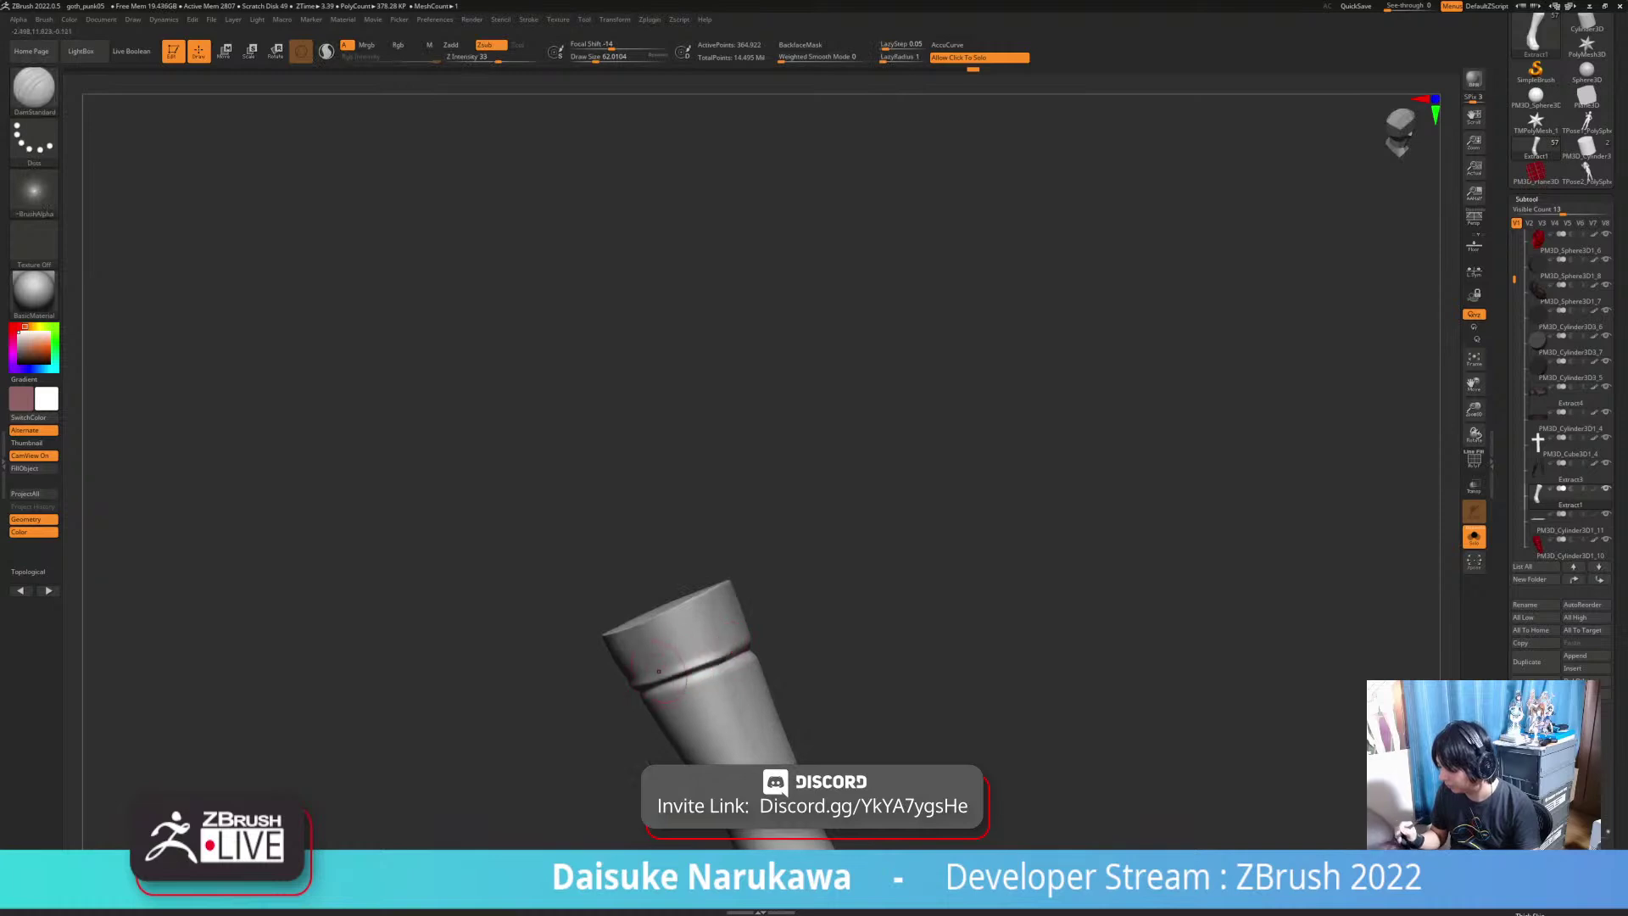
pyautogui.hotkey('ctrl', 'shift', 'z')
pyautogui.hotkey('ctrl', 'shift', 'z')
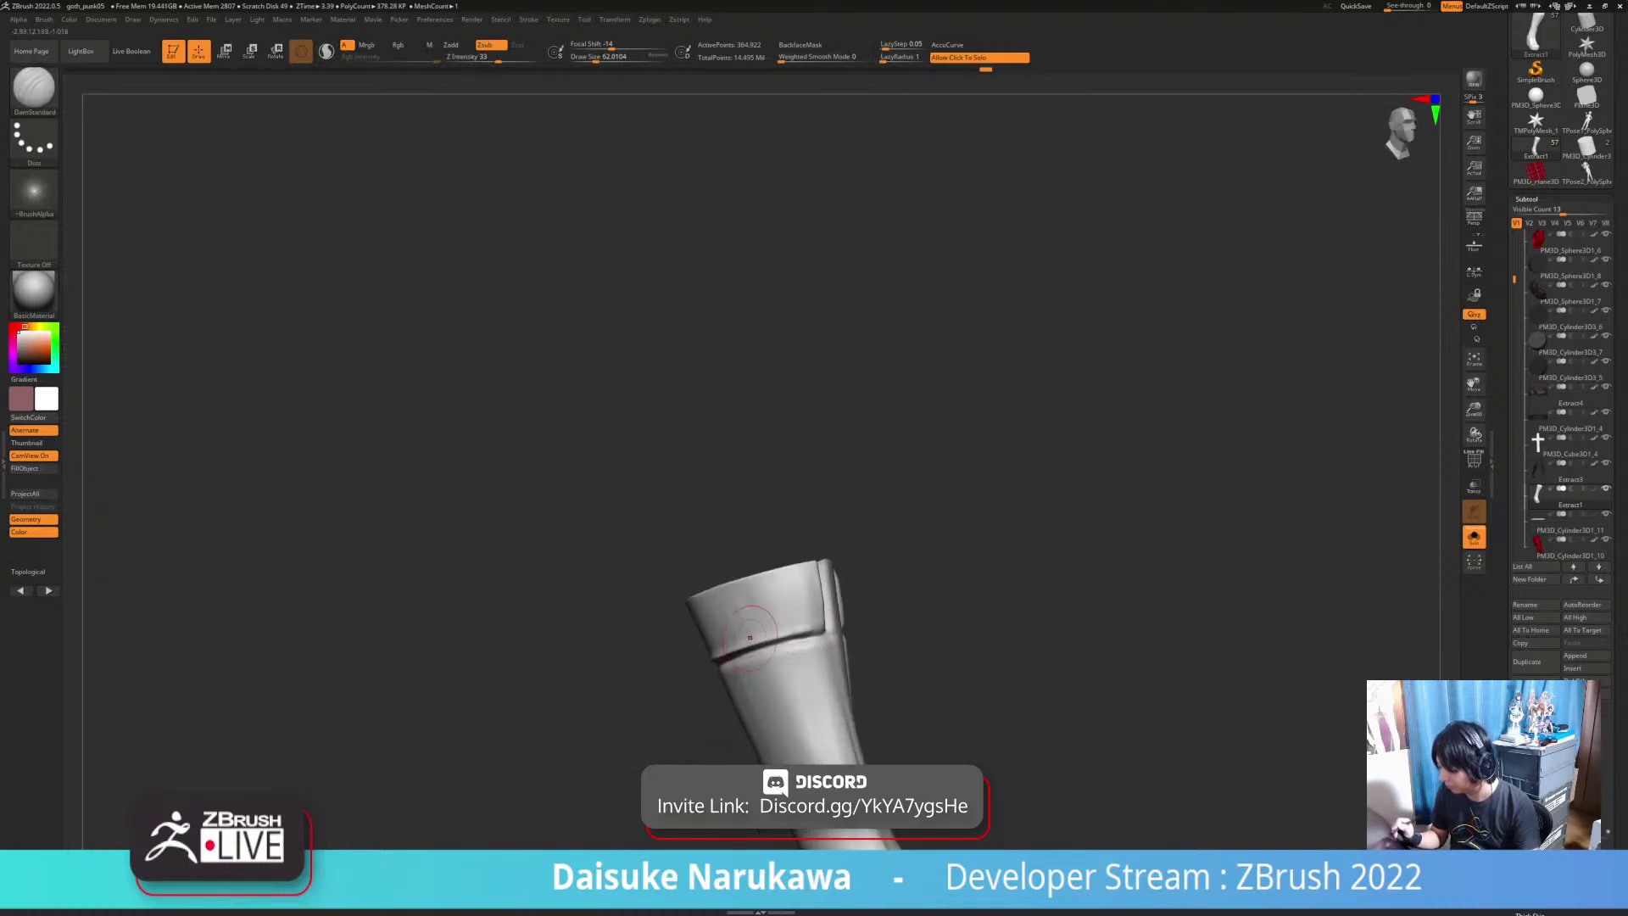
pyautogui.hotkey('ctrl', 'shift', 'z')
pyautogui.hotkey('ctrl', 'shift', 'z')
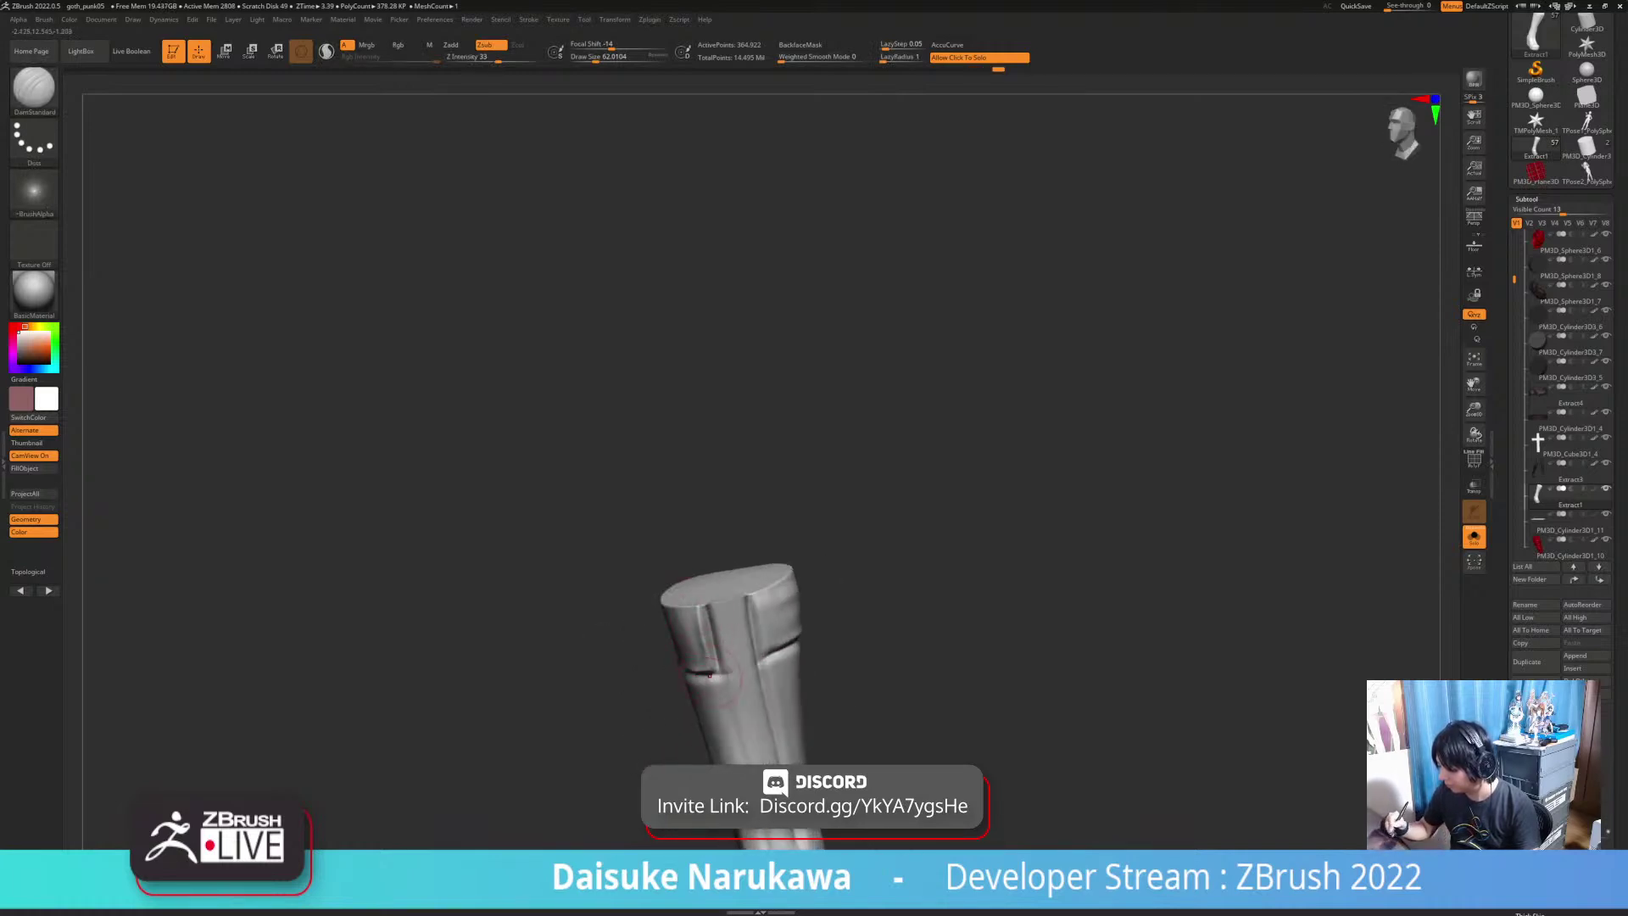
# Step: Carve the seams of the front strip from the cuff down the shaft to the ankle
pyautogui.hotkey('ctrl', 'shift', 'z')
pyautogui.hotkey('ctrl', 'shift', 'z')
pyautogui.hotkey('ctrl', 'shift', 'z')
pyautogui.hotkey('ctrl', 'shift', 'z')
pyautogui.keyDown('alt'); pyautogui.moveTo(720, 559); pyautogui.dragTo(688, 449); pyautogui.keyUp('alt')
pyautogui.moveTo(688, 449)
pyautogui.mouseDown()
pyautogui.moveTo(685, 492)
pyautogui.moveTo(688, 453)
pyautogui.mouseUp()
pyautogui.hotkey('ctrl', 'shift', 'z')
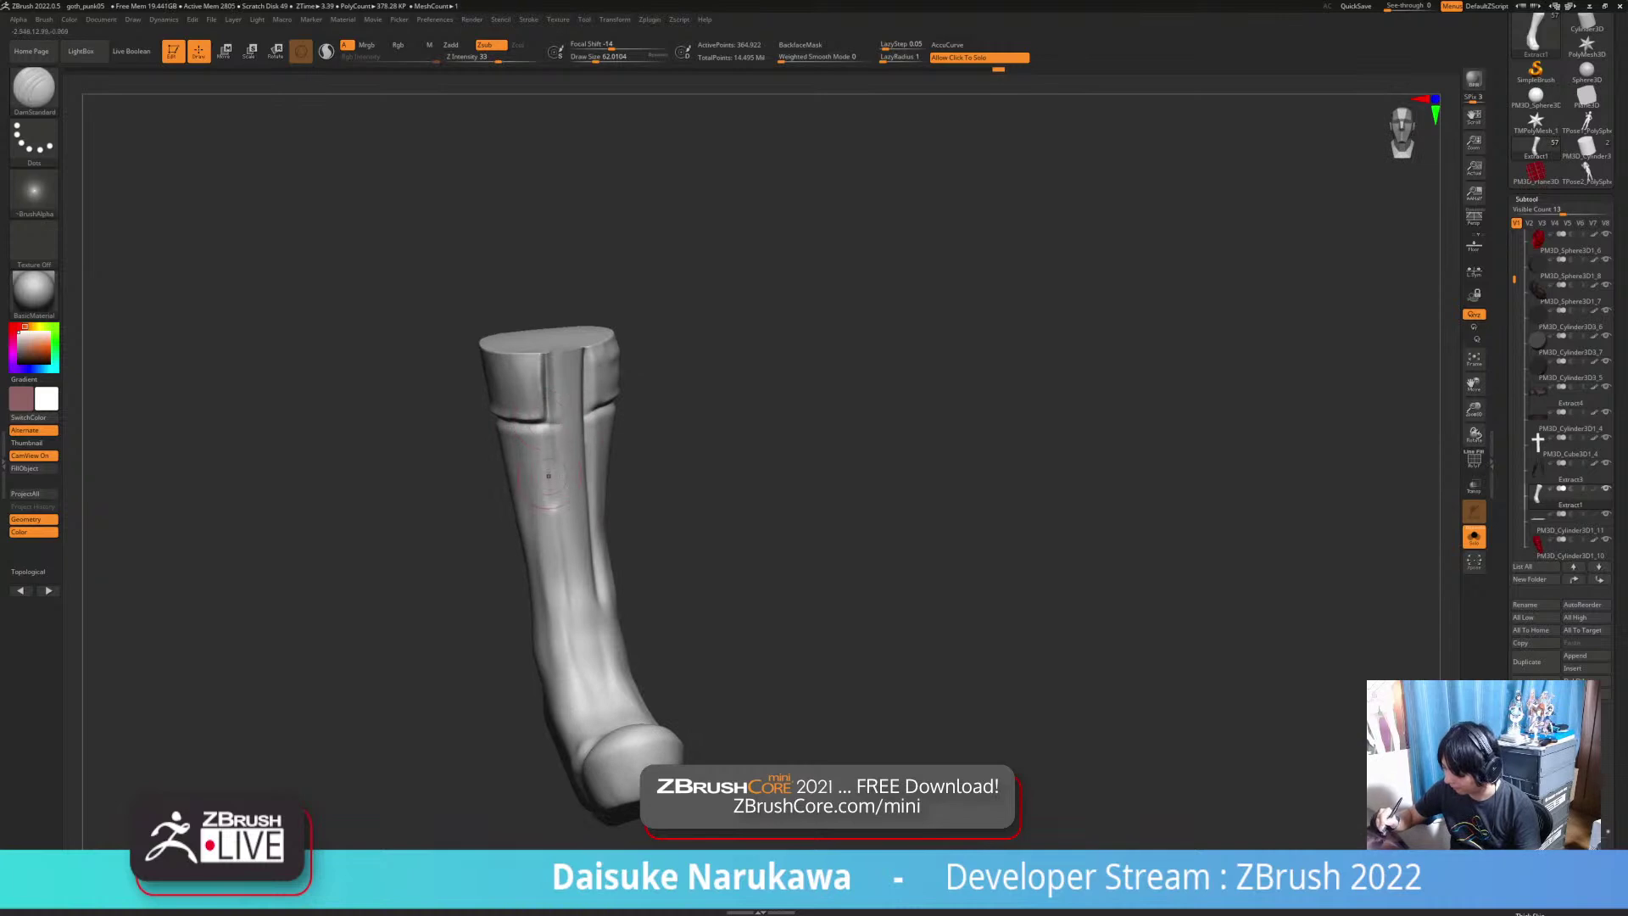
pyautogui.moveTo(564, 642); pyautogui.dragTo(568, 672)
pyautogui.moveTo(678, 602); pyautogui.dragTo(675, 644)
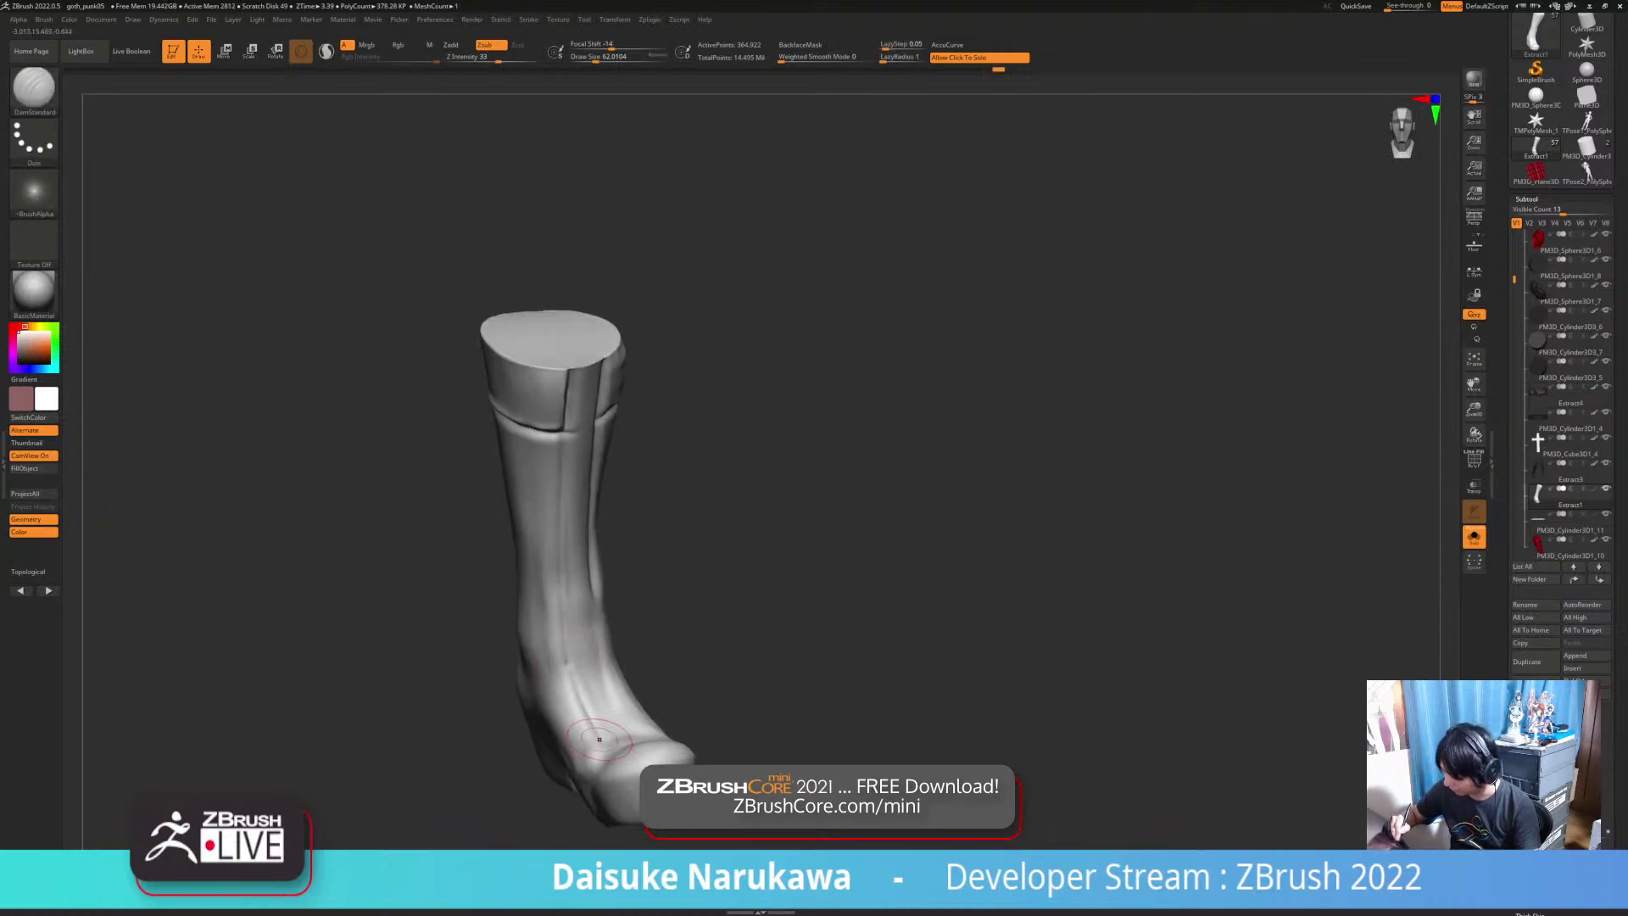
# Step: Extend the outer front seam over the instep and end it at the platform toe
pyautogui.hotkey('ctrl', 'shift', 'z')
pyautogui.hotkey('ctrl', 'shift', 'z')
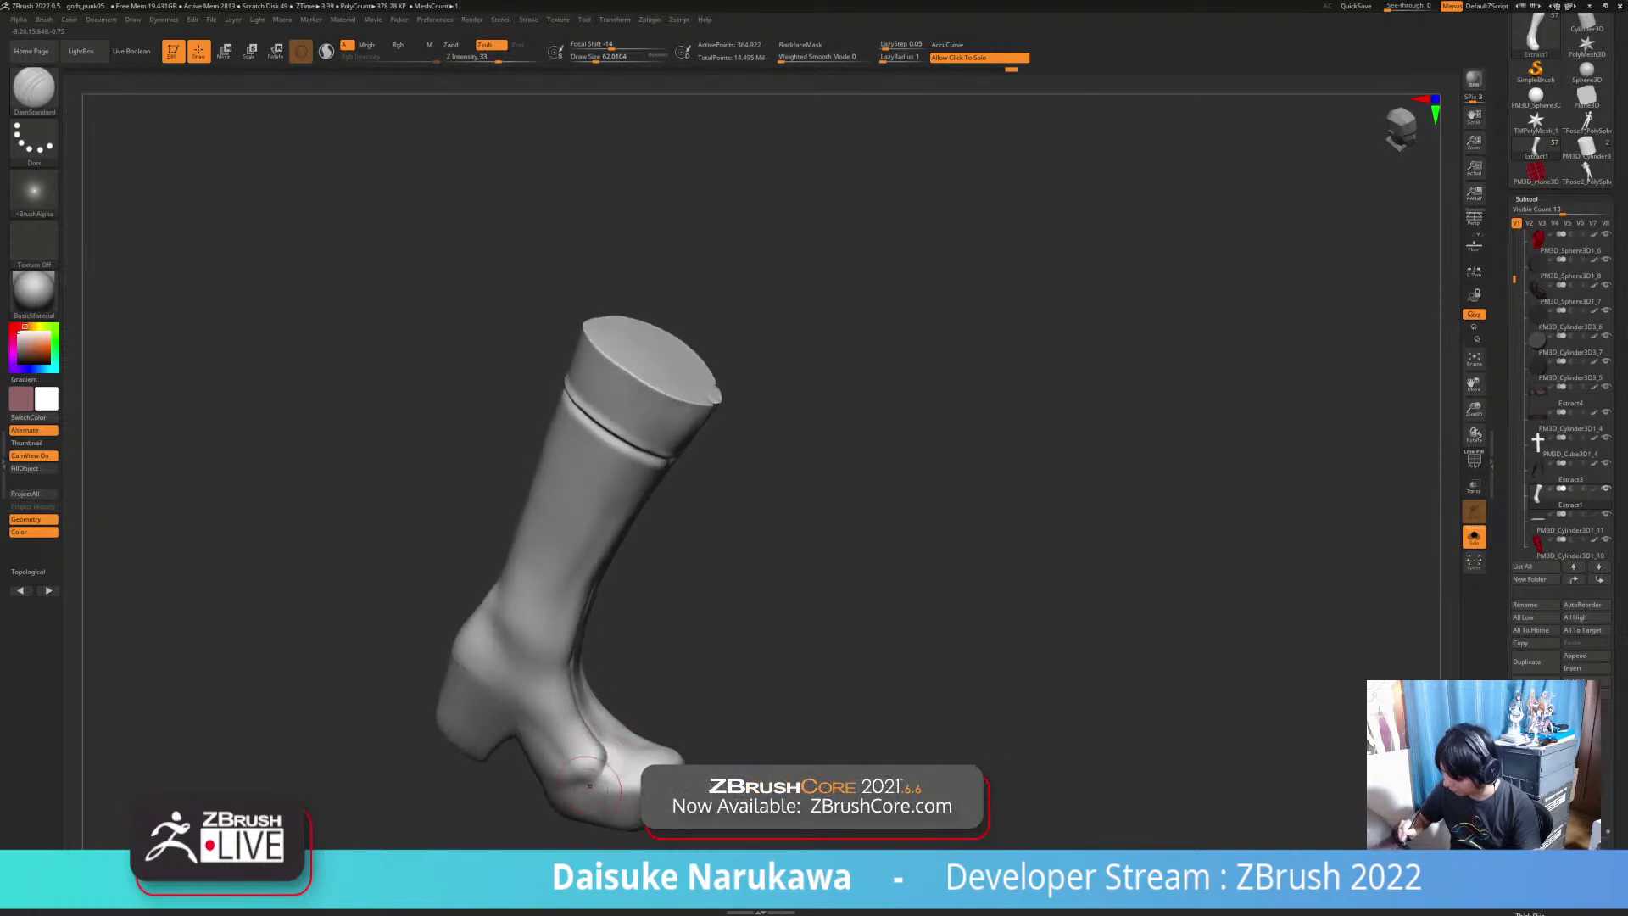
pyautogui.hotkey('ctrl', 'shift', 'z')
pyautogui.hotkey('ctrl', 'shift', 'z')
pyautogui.hotkey('ctrl', 'shift', 'z')
pyautogui.hotkey('ctrl', 'shift', 'z')
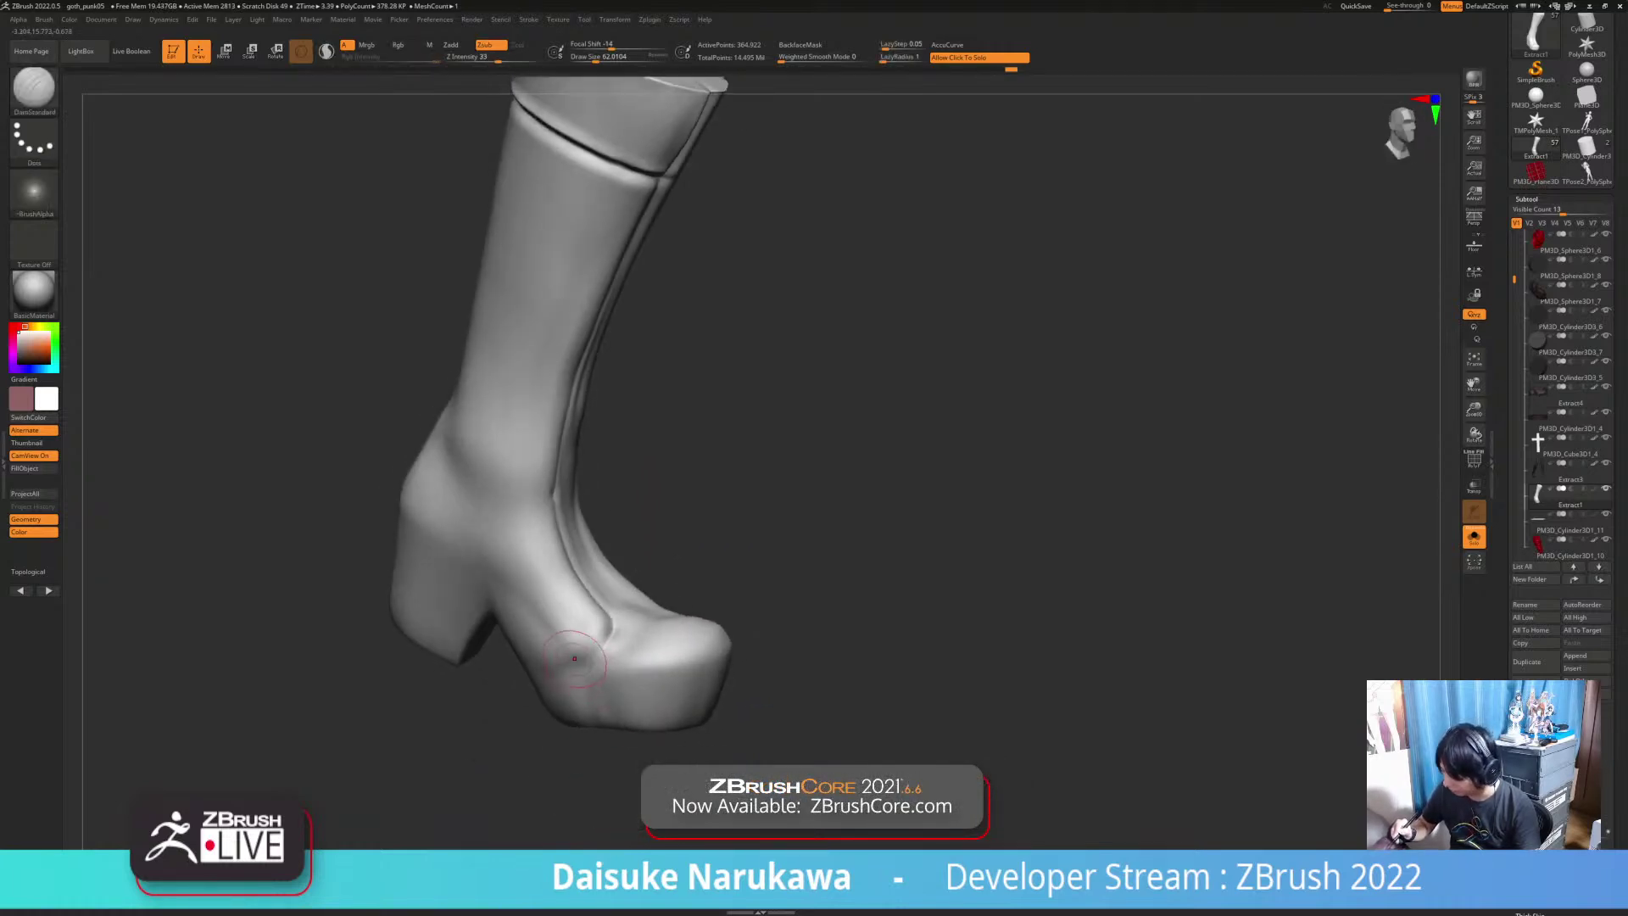
pyautogui.hotkey('ctrl', 'shift', 'z')
pyautogui.hotkey('ctrl', 'shift', 'z')
pyautogui.hotkey('ctrl', 'shift', 'z')
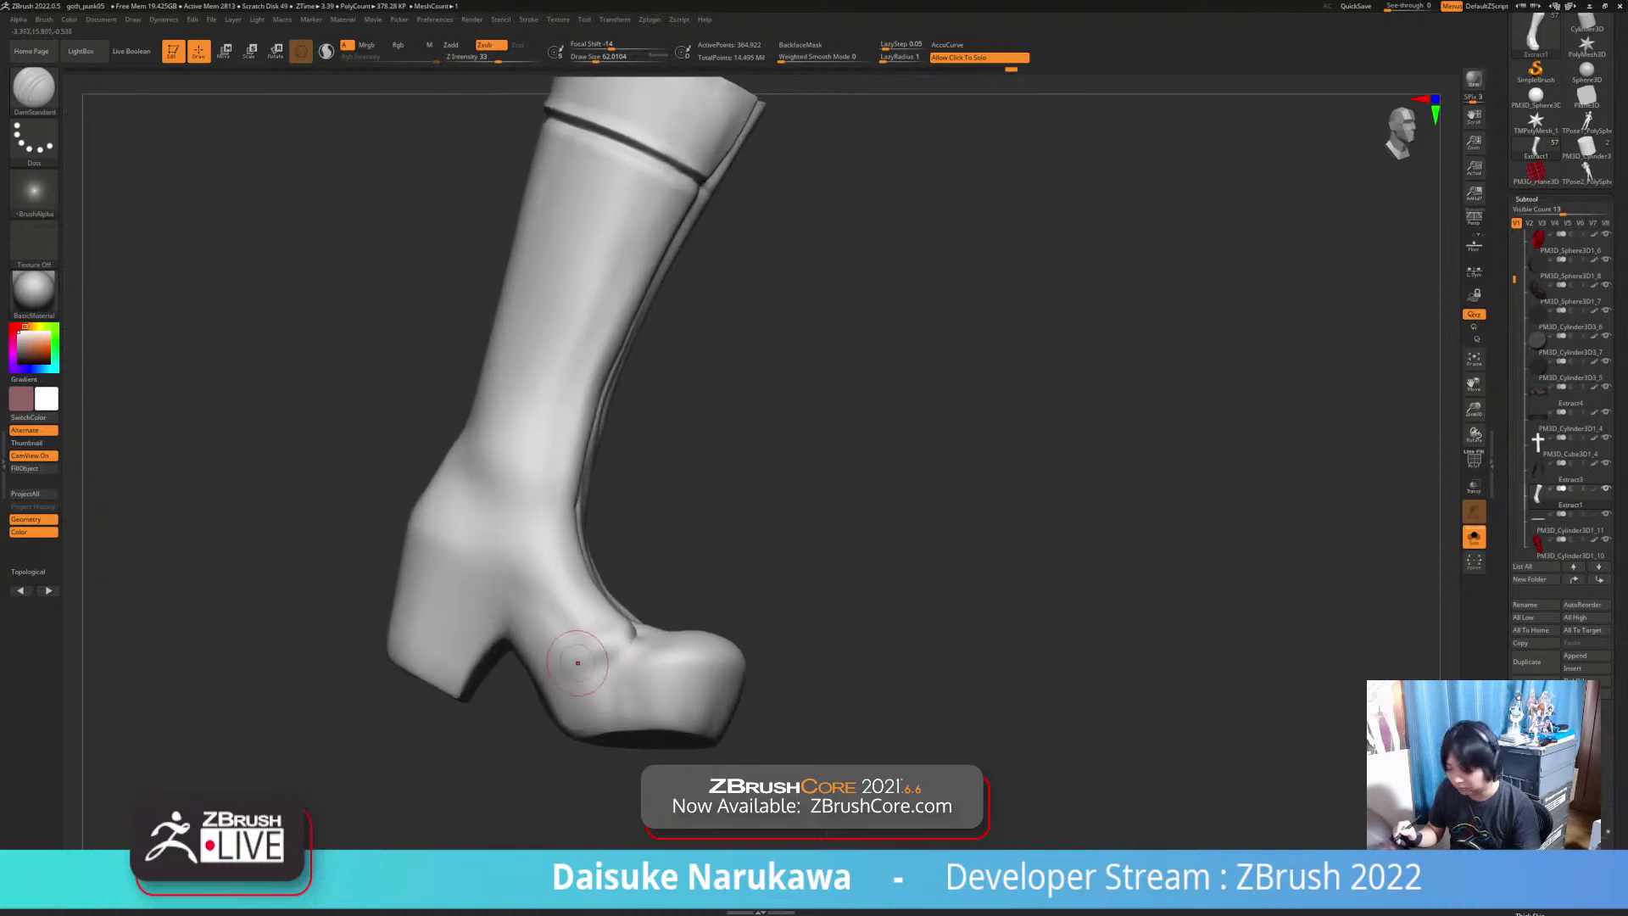
# Step: Cut a short seam from the end of the outer front seam back toward the sole
pyautogui.hotkey('ctrl', 'shift', 'z')
pyautogui.hotkey('ctrl', 'shift', 'z')
pyautogui.hotkey('ctrl', 'shift', 'z')
pyautogui.hotkey('ctrl', 'shift', 'z')
pyautogui.hotkey('ctrl', 'shift', 'z')
pyautogui.hotkey('ctrl', 'shift', 'z')
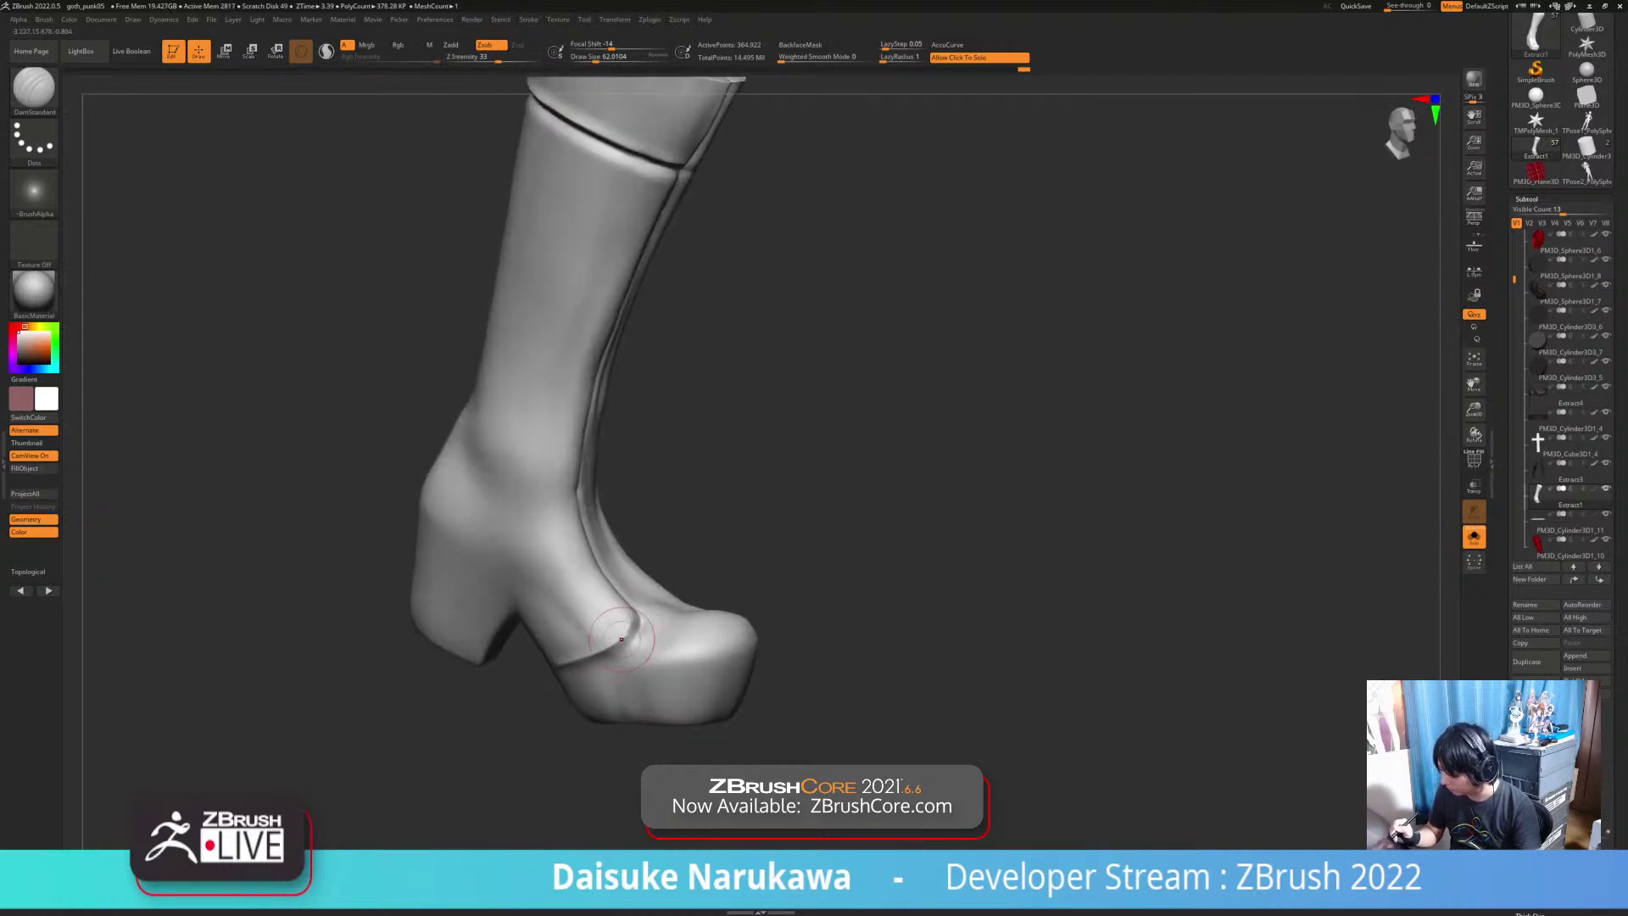
# Step: Carve the matching seam along the inner instep and turn it across the foot toward the sole
pyautogui.hotkey('ctrl', 'shift', 'z')
pyautogui.hotkey('ctrl', 'shift', 'z')
pyautogui.hotkey('ctrl', 'shift', 'z')
pyautogui.hotkey('ctrl', 'shift', 'z')
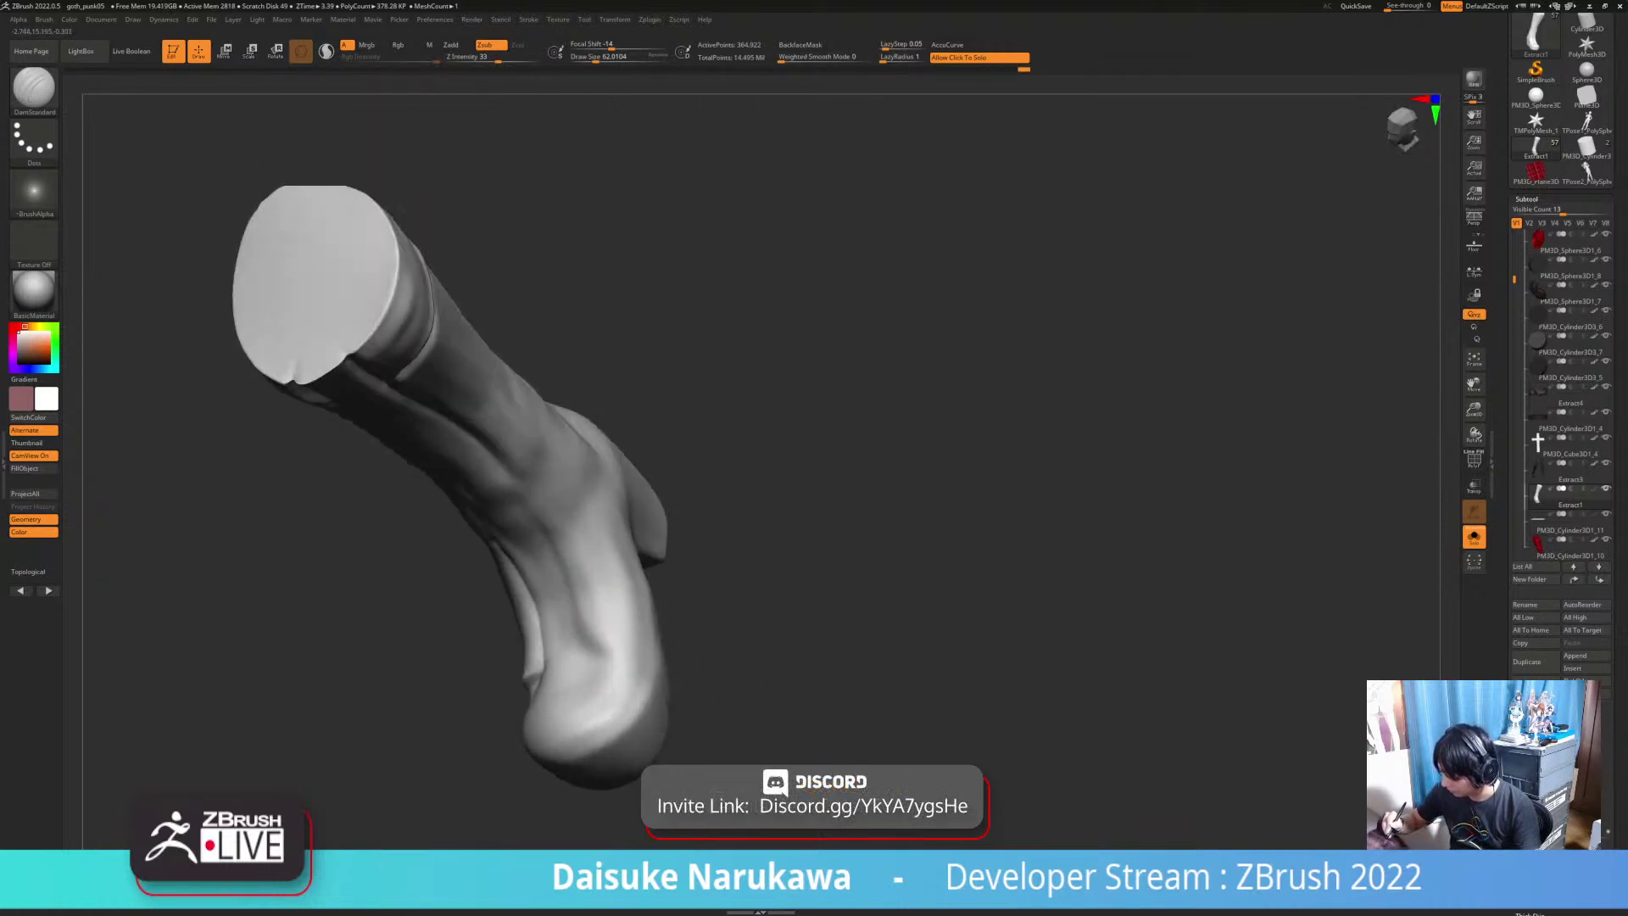
pyautogui.hotkey('ctrl', 'shift', 'z')
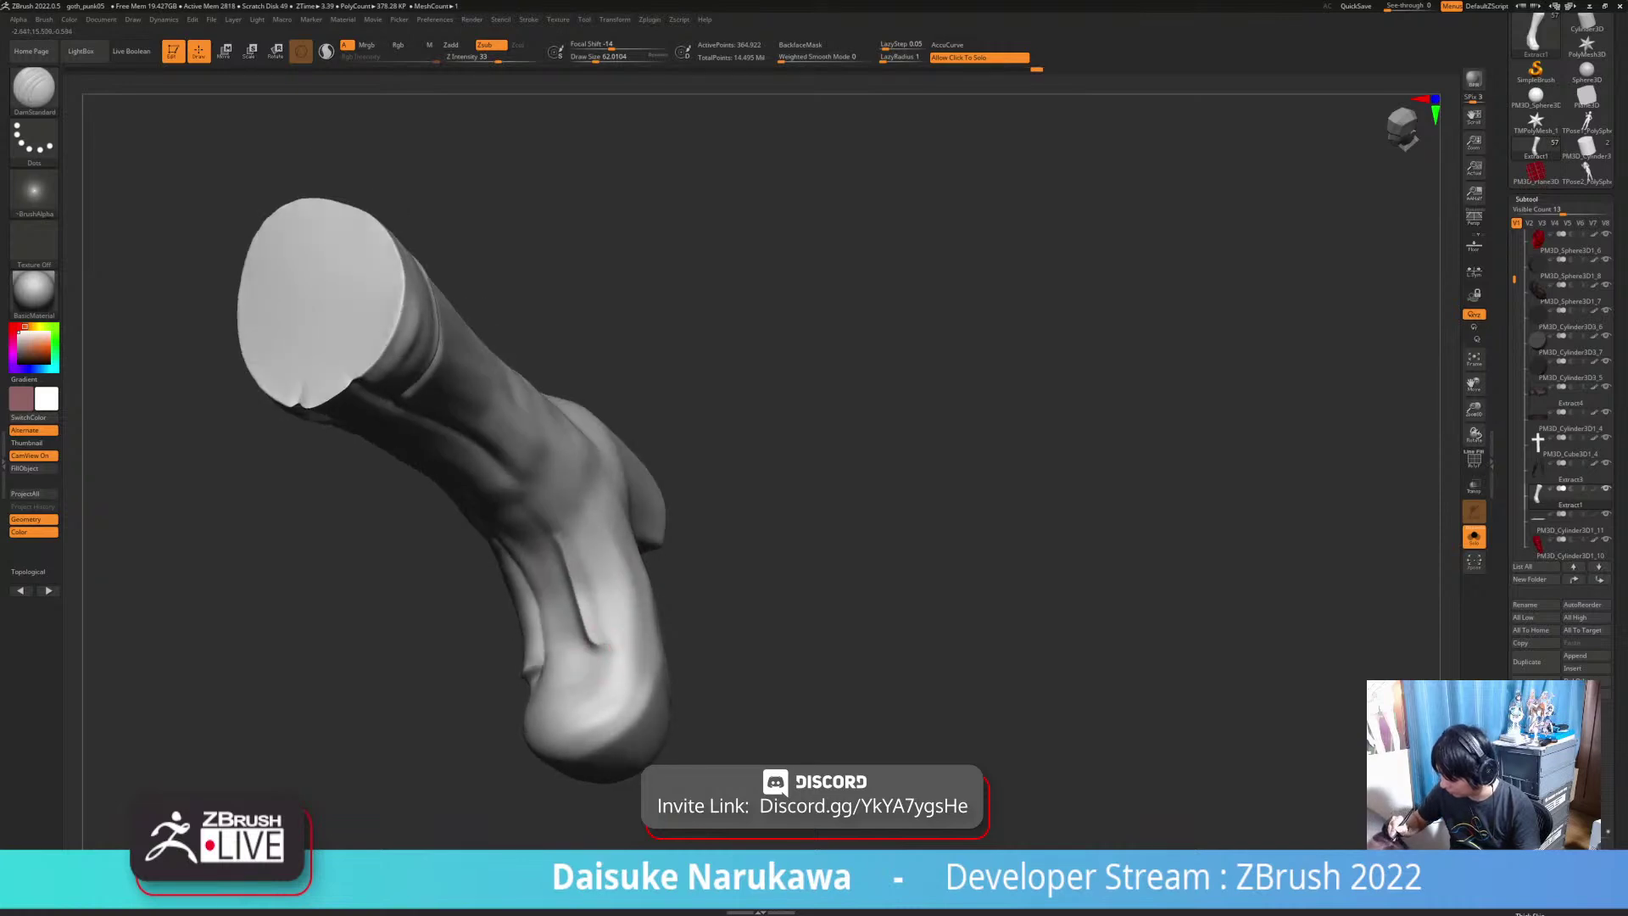
pyautogui.hotkey('ctrl', 'shift', 'z')
pyautogui.hotkey('ctrl', 'shift', 'z')
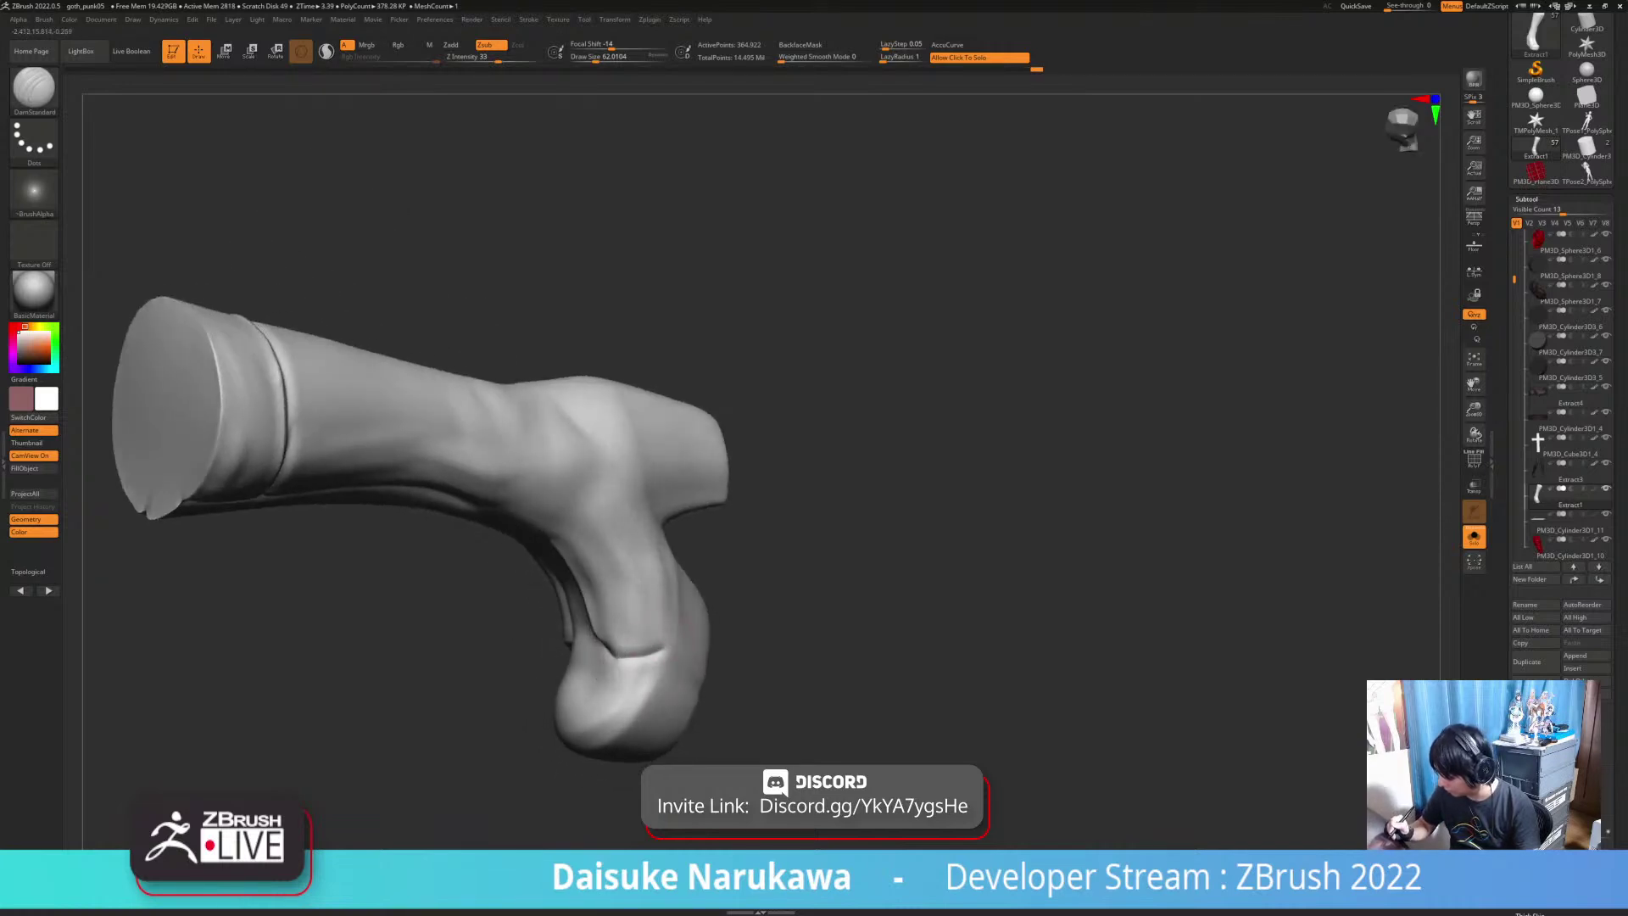
pyautogui.hotkey('ctrl', 'shift', 'z')
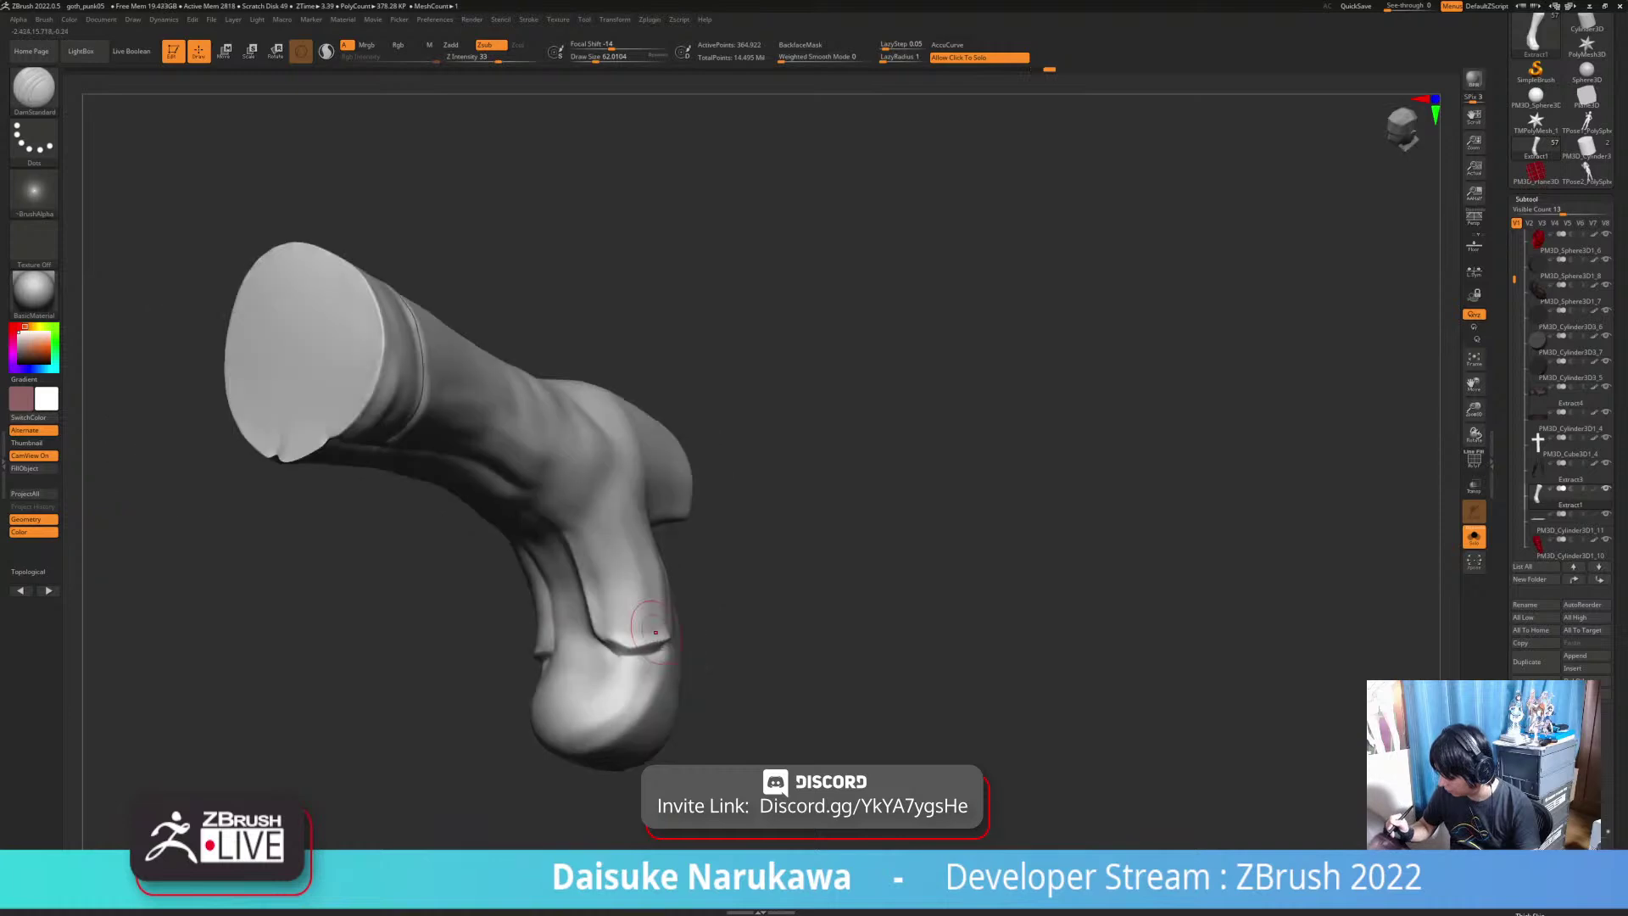
# Step: Deepen the inner front seam along the ankle and up the shaft toward the cuff
pyautogui.moveTo(636, 620); pyautogui.dragTo(568, 522, button='right')
pyautogui.moveTo(559, 510); pyautogui.dragTo(573, 629)
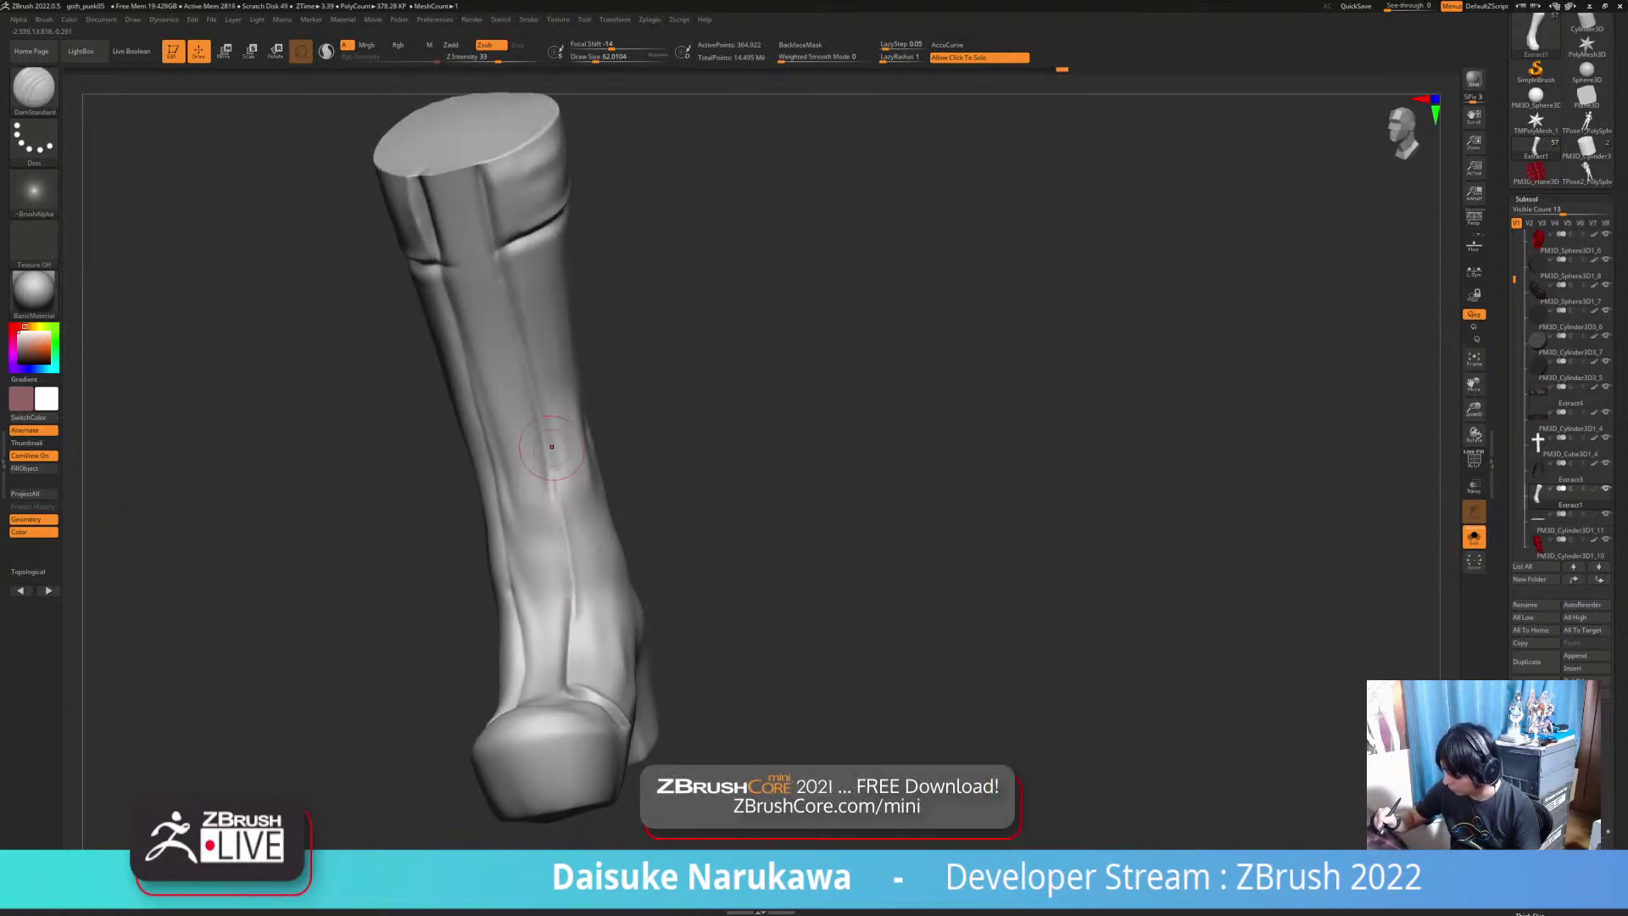
pyautogui.moveTo(551, 456); pyautogui.dragTo(525, 313, button='right')
pyautogui.moveTo(514, 259); pyautogui.dragTo(547, 398)
pyautogui.moveTo(564, 521); pyautogui.dragTo(593, 547, button='right')
pyautogui.moveTo(721, 576); pyautogui.dragTo(657, 564, button='right')
pyautogui.moveTo(605, 670)
pyautogui.keyDown('alt'); pyautogui.mouseDown(button='right')
pyautogui.moveTo(576, 688)
pyautogui.moveTo(584, 767)
pyautogui.moveTo(572, 673)
pyautogui.moveTo(539, 669)
pyautogui.mouseUp(button='right'); pyautogui.keyUp('alt')
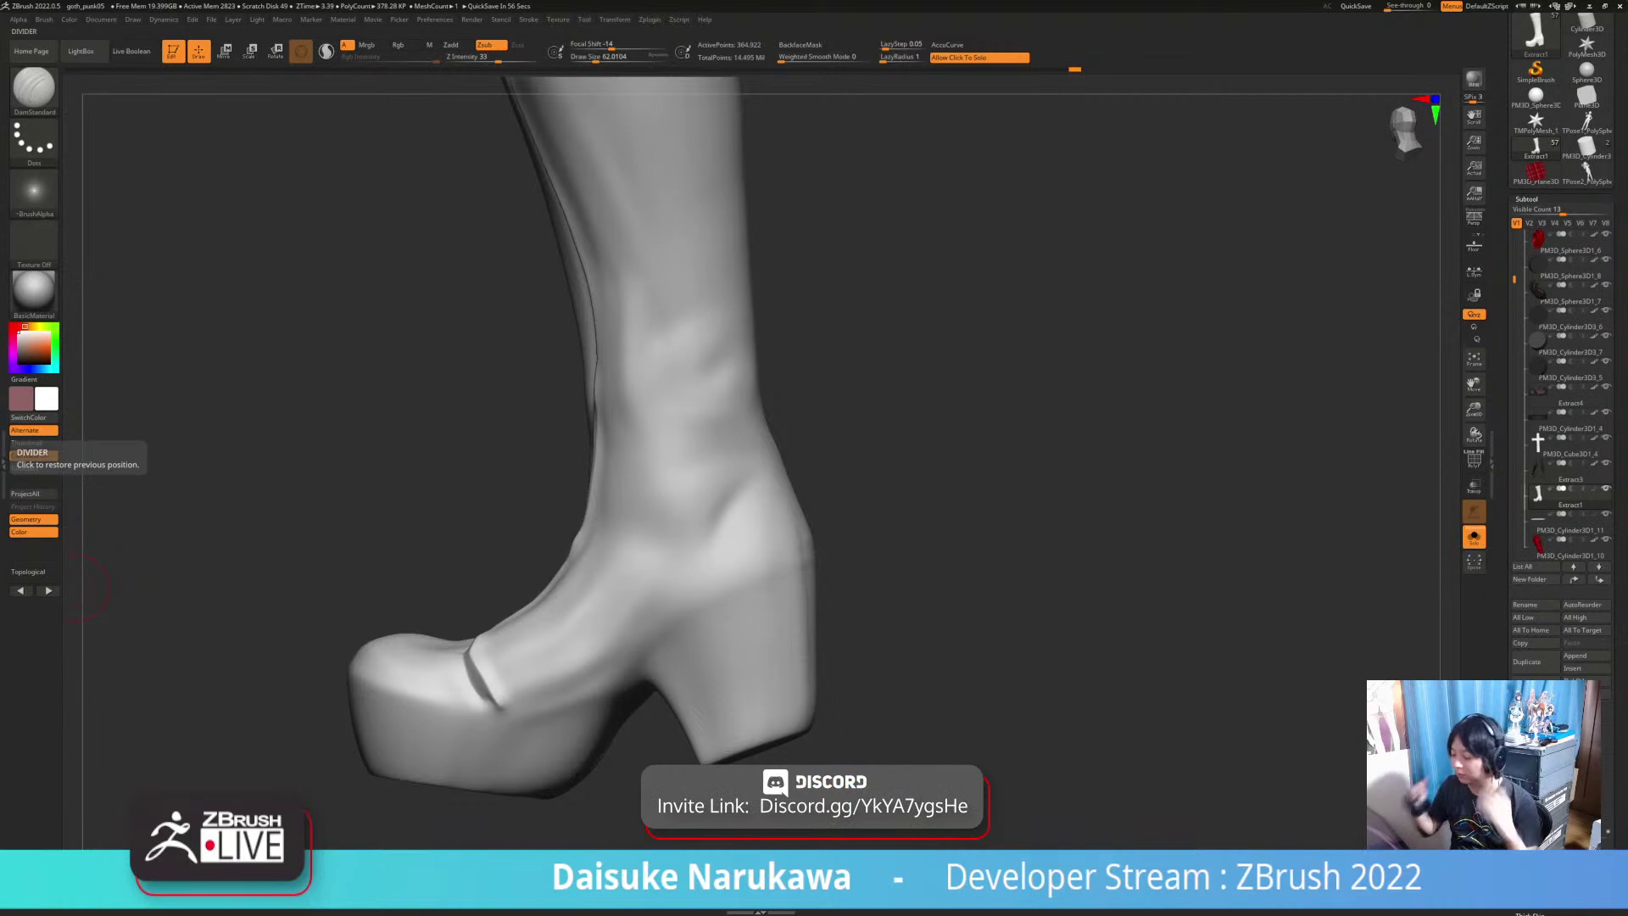
# Step: Carve the seam between the upper and the platform sole along the inner side, from the toe cut to the arch
pyautogui.moveTo(529, 706)
pyautogui.mouseDown(button='right')
pyautogui.moveTo(558, 705)
pyautogui.moveTo(514, 706)
pyautogui.mouseUp(button='right')
pyautogui.moveTo(497, 702); pyautogui.dragTo(516, 714)
pyautogui.hotkey('ctrl', 'z')
pyautogui.moveTo(583, 676); pyautogui.dragTo(543, 677, button='right')
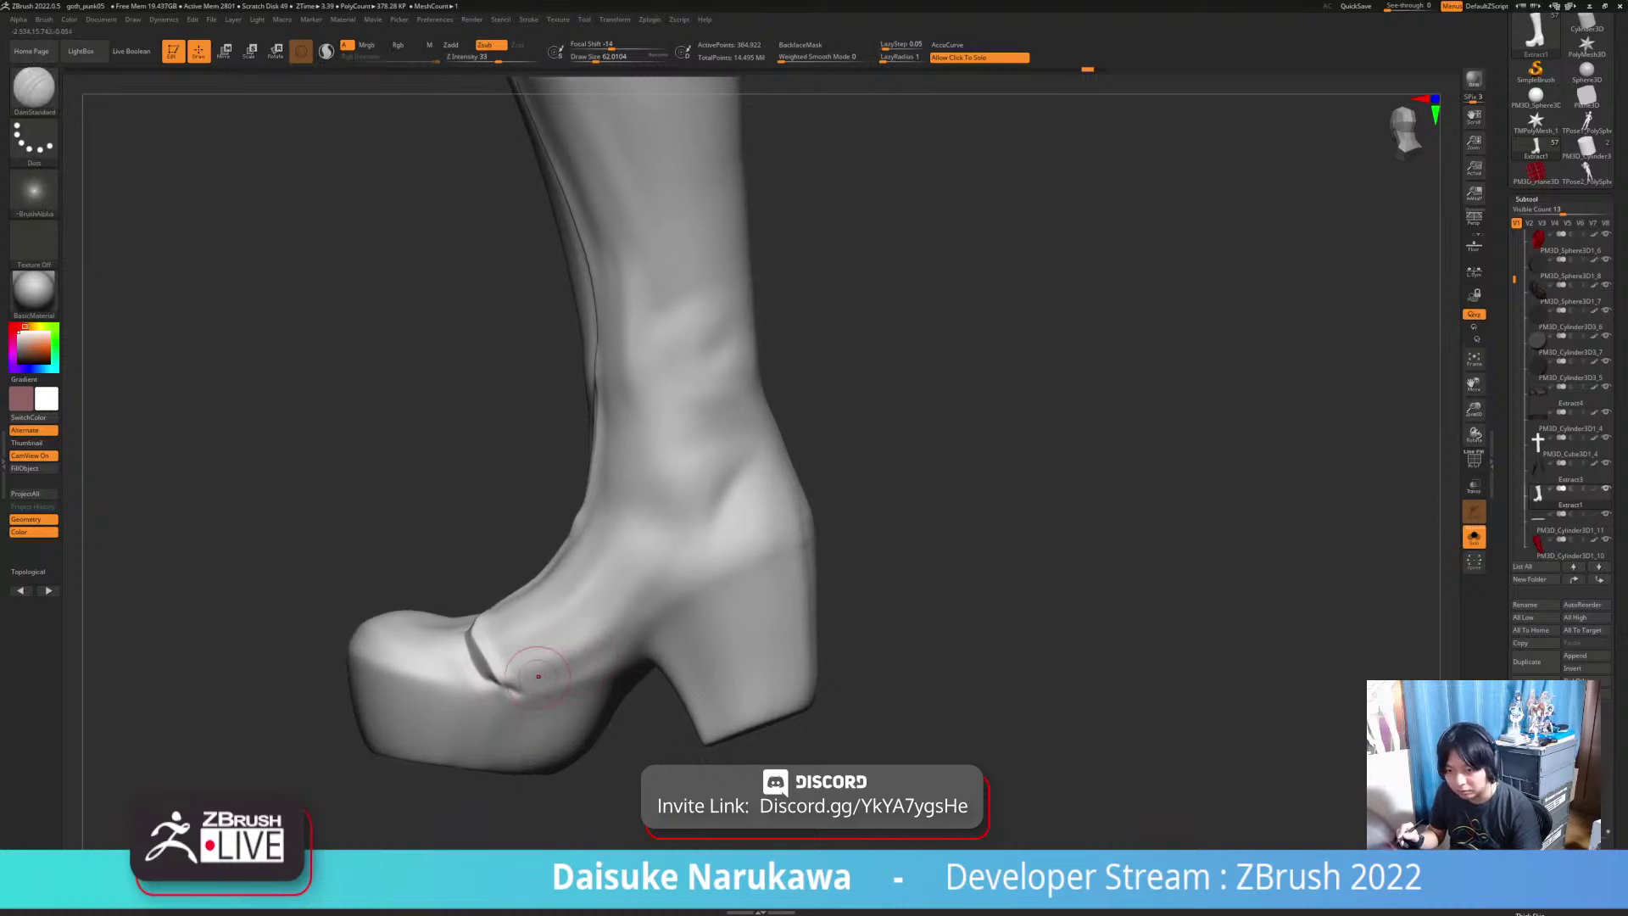
pyautogui.moveTo(515, 691); pyautogui.dragTo(636, 642)
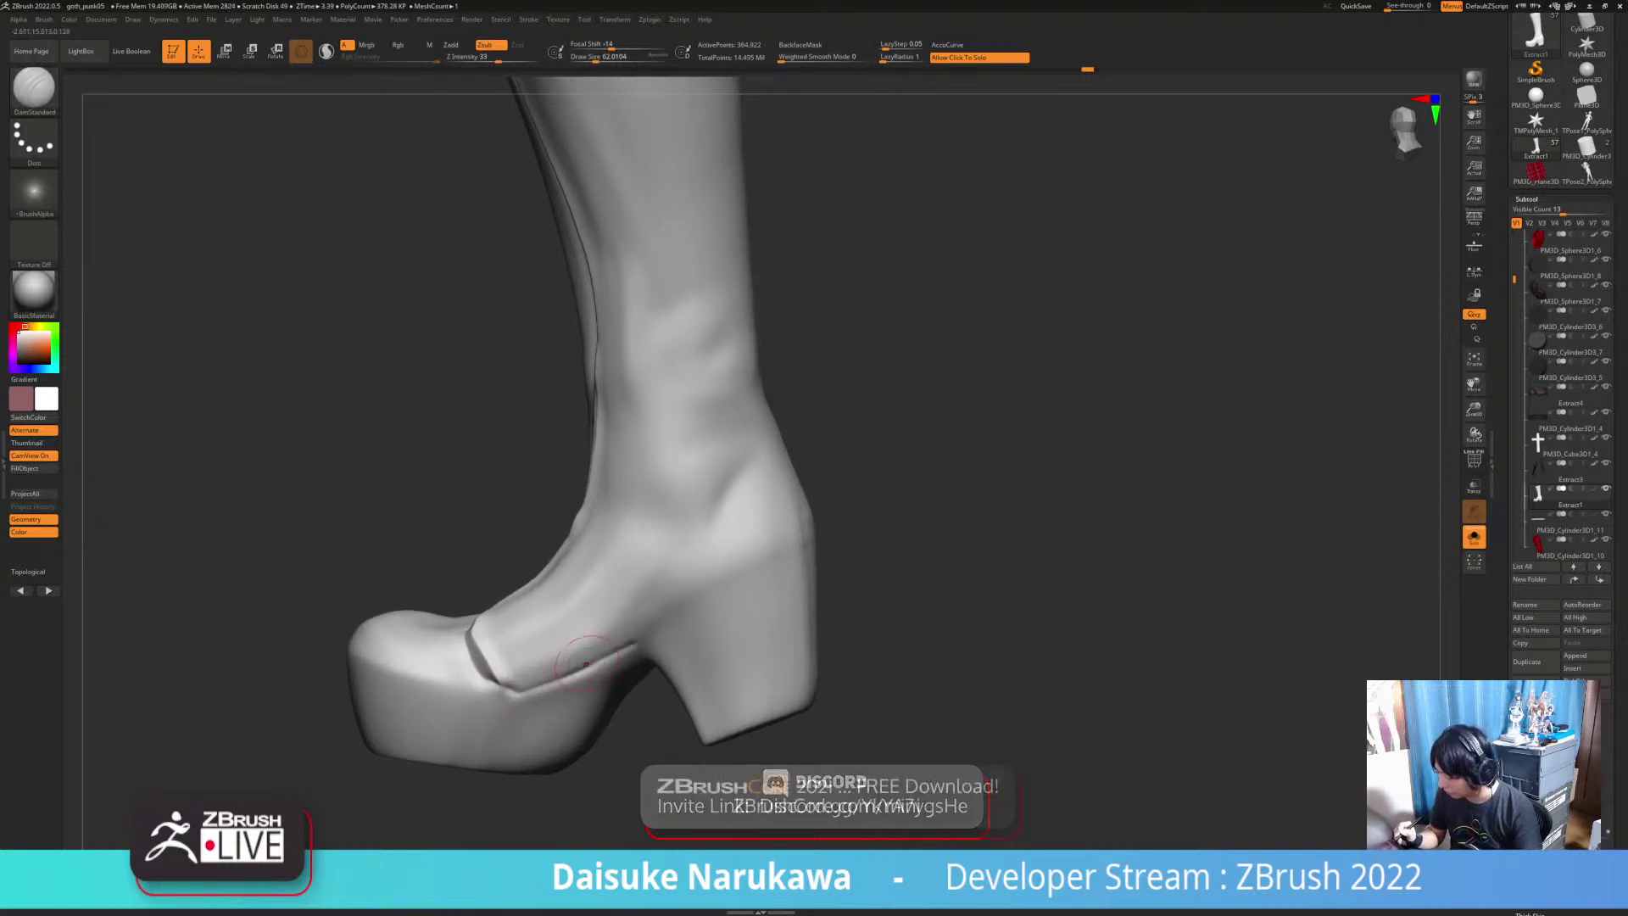
# Step: Carve a curved seam above the heel from the arch around the back, joining it to the inner sole seam
pyautogui.moveTo(603, 631); pyautogui.dragTo(642, 630, button='right')
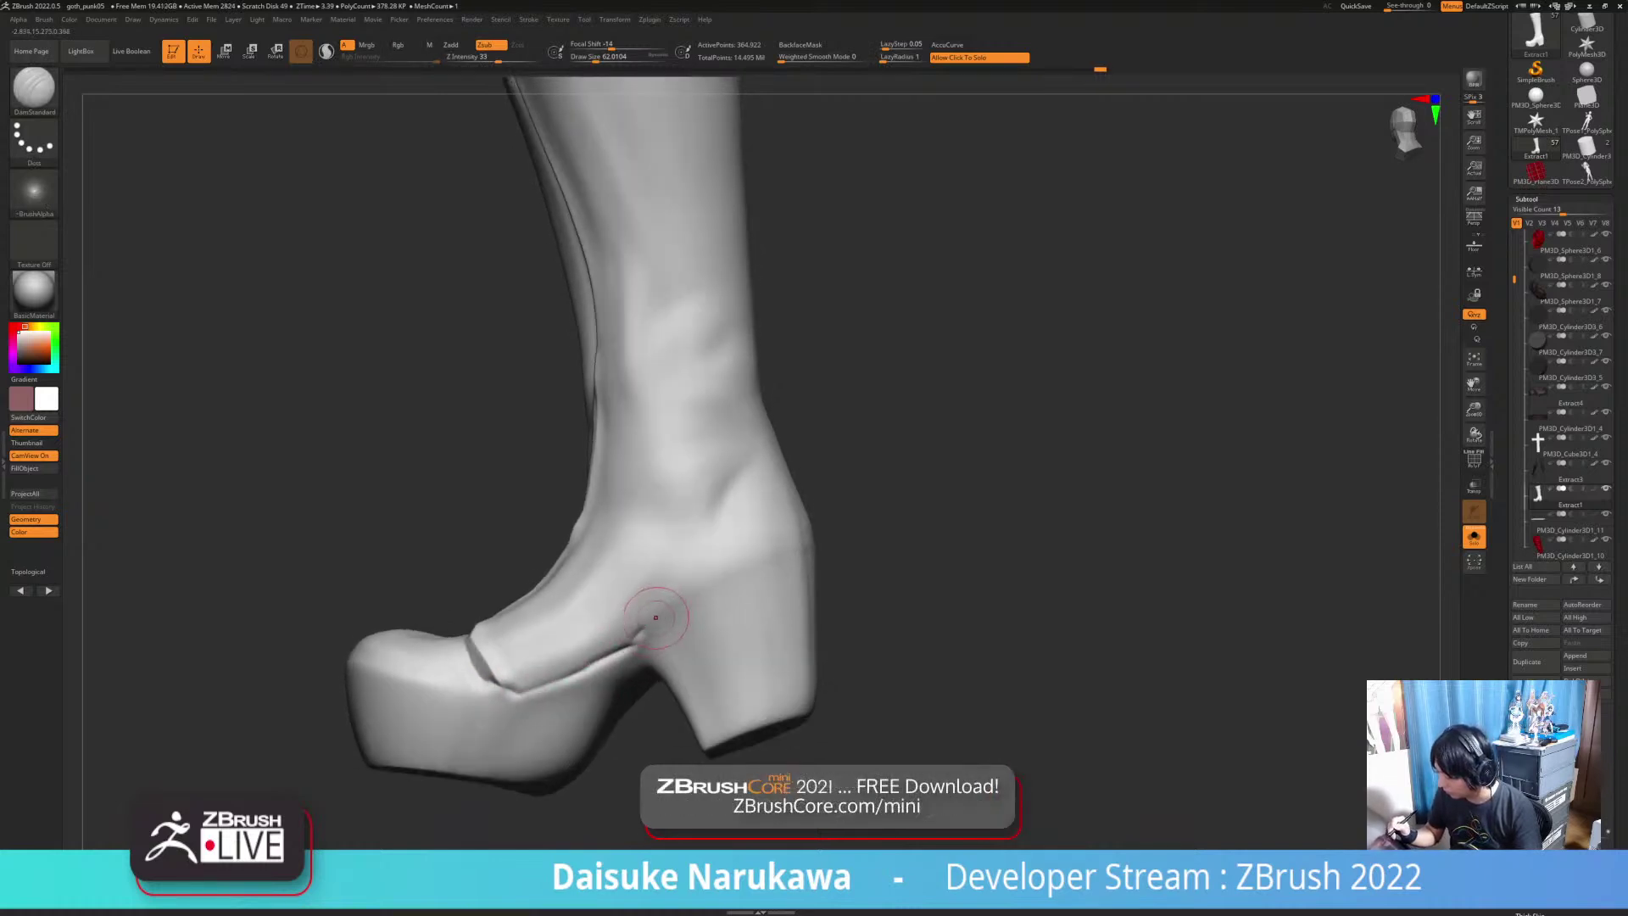
pyautogui.moveTo(657, 615); pyautogui.dragTo(805, 547)
pyautogui.moveTo(612, 640)
pyautogui.mouseDown(button='right')
pyautogui.moveTo(678, 666)
pyautogui.moveTo(644, 640)
pyautogui.mouseUp(button='right')
pyautogui.moveTo(642, 638); pyautogui.dragTo(649, 659)
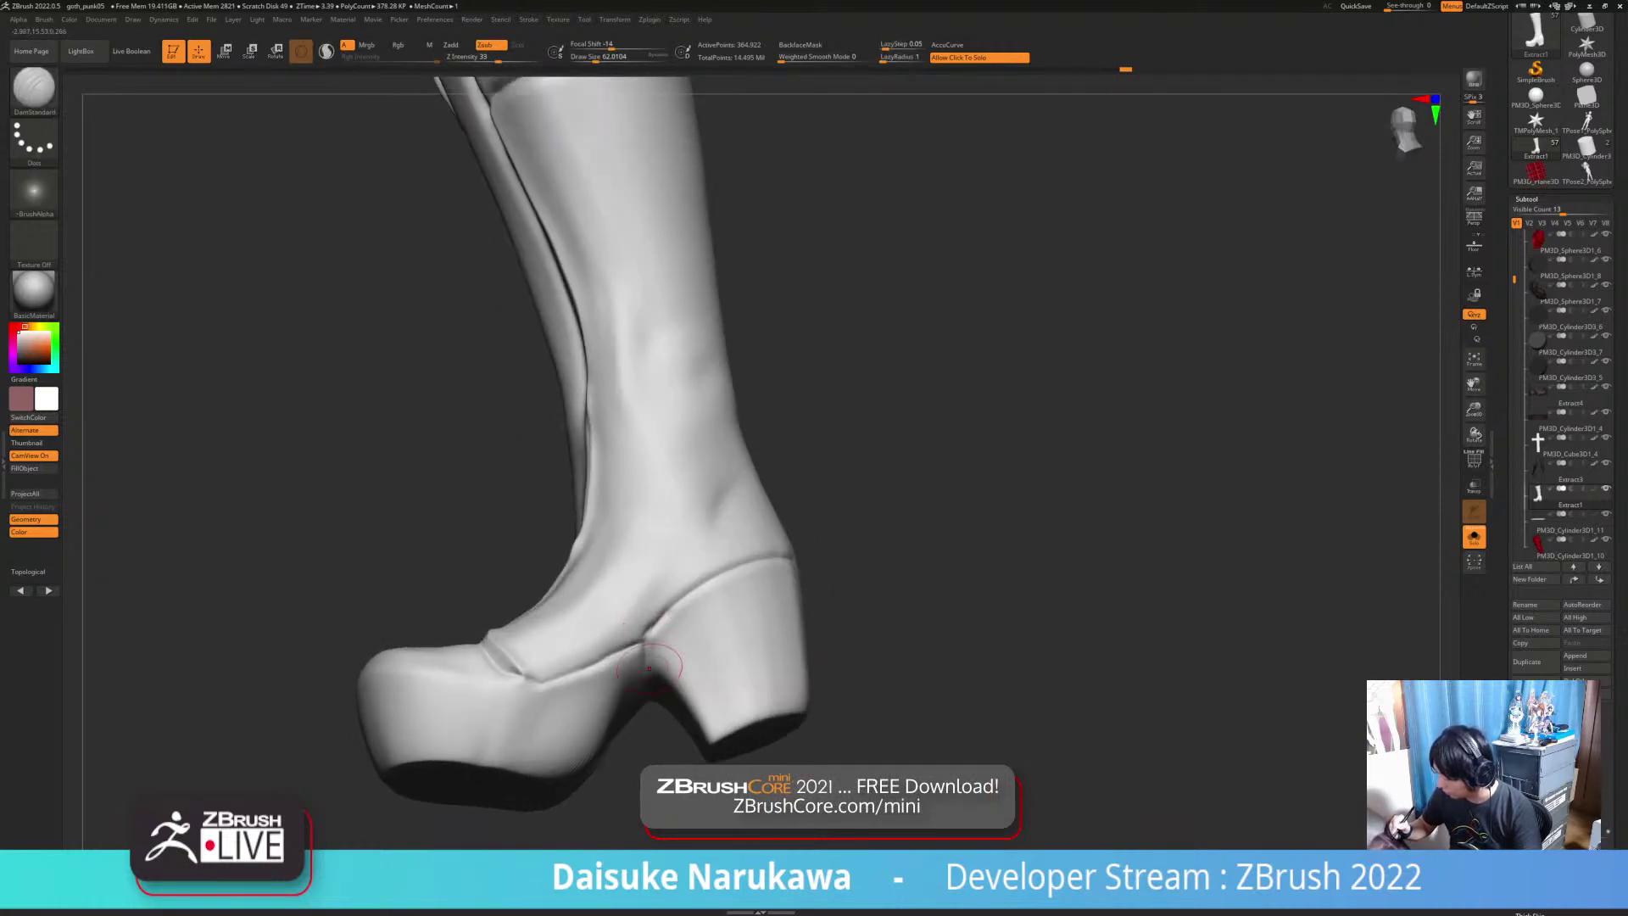
pyautogui.moveTo(649, 652); pyautogui.dragTo(636, 635, button='right')
pyautogui.moveTo(847, 559); pyautogui.dragTo(763, 543, button='right')
pyautogui.moveTo(763, 534); pyautogui.dragTo(865, 498)
# Step: Carve the sole seam along the outer side of the boot toward the toe, redoing the stroke until it runs cleanly
pyautogui.moveTo(958, 509); pyautogui.dragTo(792, 609, button='right')
pyautogui.moveTo(658, 572); pyautogui.dragTo(837, 589)
pyautogui.hotkey('ctrl', 'z')
pyautogui.moveTo(659, 571); pyautogui.dragTo(861, 599)
pyautogui.hotkey('ctrl', 'z')
pyautogui.moveTo(664, 571); pyautogui.dragTo(852, 607)
pyautogui.moveTo(856, 603)
pyautogui.mouseDown(button='right')
pyautogui.moveTo(839, 696)
pyautogui.moveTo(834, 608)
pyautogui.moveTo(814, 627)
pyautogui.moveTo(856, 614)
pyautogui.mouseUp(button='right')
pyautogui.moveTo(922, 573); pyautogui.dragTo(885, 630)
pyautogui.moveTo(885, 630)
pyautogui.mouseDown(button='right')
pyautogui.moveTo(856, 648)
pyautogui.moveTo(890, 649)
pyautogui.mouseUp(button='right')
# Step: Smooth the top of the platform toe and the area around the ends of the toe seams
pyautogui.press('shift')
pyautogui.keyDown('shift'); pyautogui.moveTo(902, 625); pyautogui.dragTo(941, 563); pyautogui.keyUp('shift')
pyautogui.moveTo(936, 585)
pyautogui.mouseDown(button='right')
pyautogui.moveTo(845, 653)
pyautogui.moveTo(873, 679)
pyautogui.mouseUp(button='right')
pyautogui.keyDown('shift'); pyautogui.moveTo(878, 559); pyautogui.dragTo(902, 537); pyautogui.keyUp('shift')
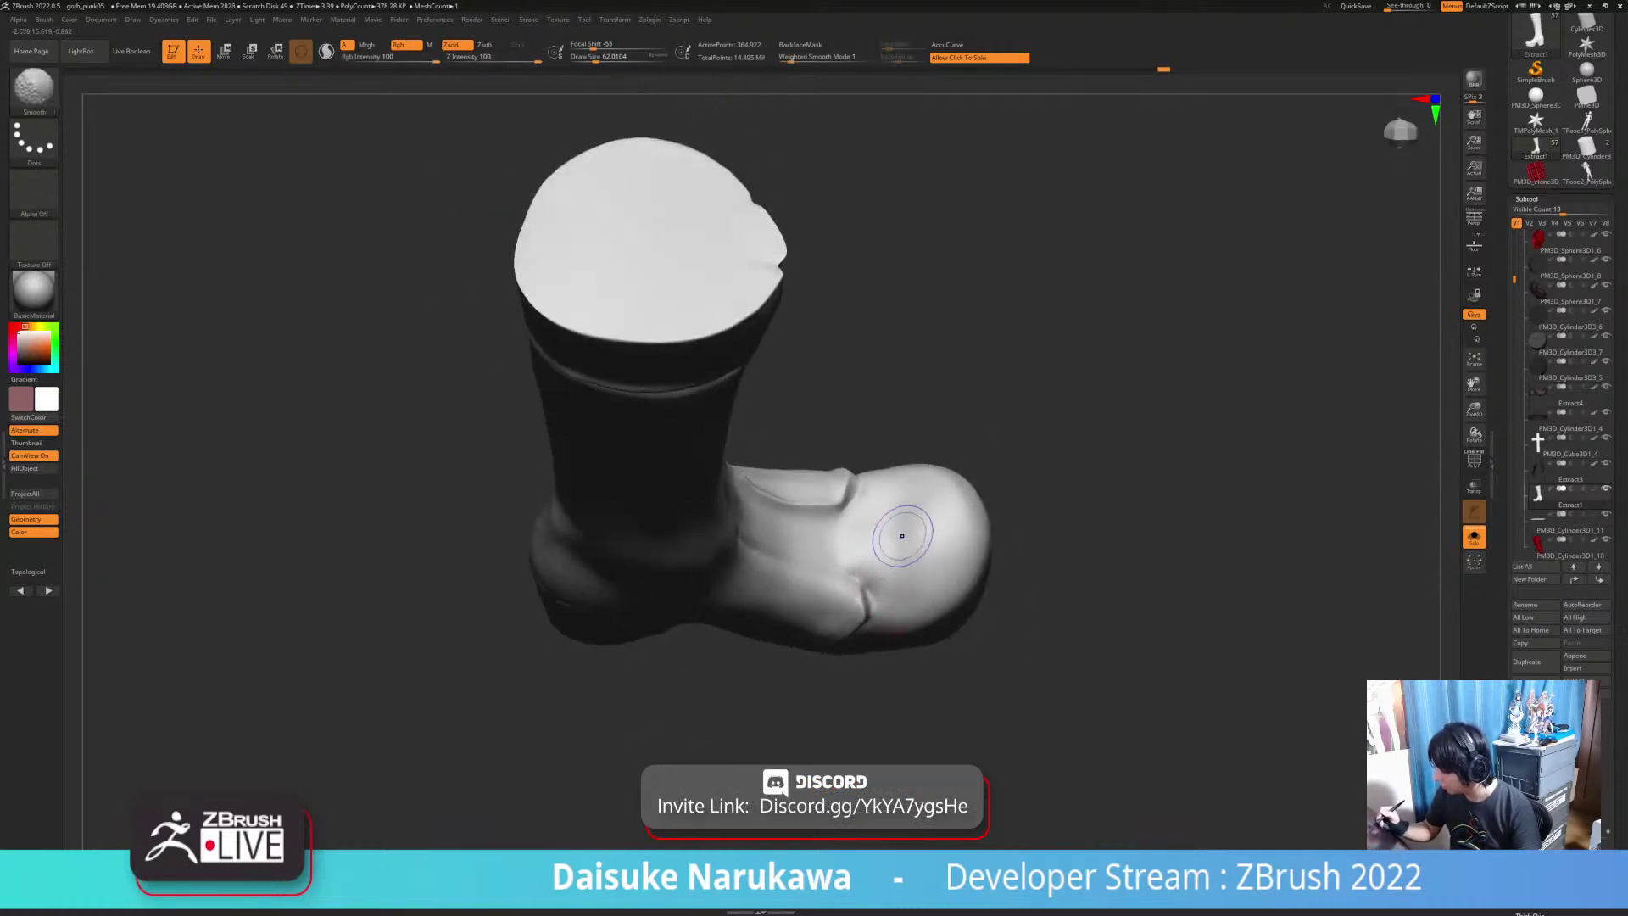
pyautogui.moveTo(899, 644); pyautogui.dragTo(869, 598, button='right')
pyautogui.keyDown('shift'); pyautogui.moveTo(865, 599); pyautogui.dragTo(881, 581); pyautogui.keyUp('shift')
# Step: Join the outer heel seam to the sole seam at the arch and smooth the surface above the heel
pyautogui.moveTo(882, 627)
pyautogui.mouseDown(button='right')
pyautogui.moveTo(873, 589)
pyautogui.moveTo(738, 563)
pyautogui.mouseUp(button='right')
pyautogui.moveTo(647, 532); pyautogui.dragTo(608, 495, button='right')
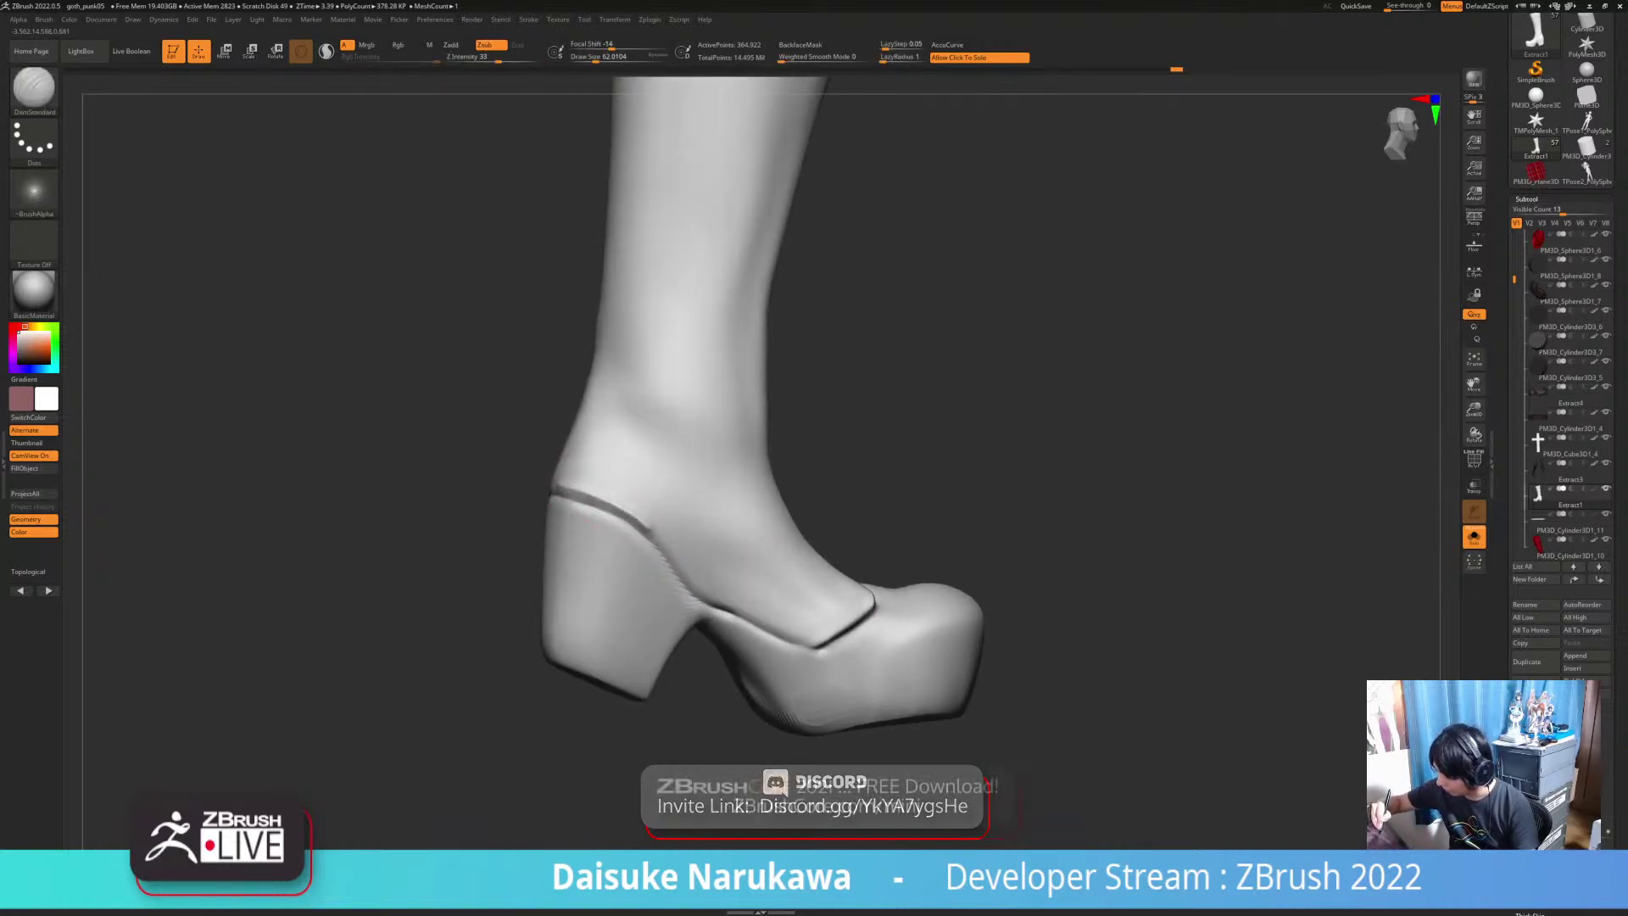
pyautogui.moveTo(699, 587); pyautogui.dragTo(736, 609)
pyautogui.keyDown('shift'); pyautogui.moveTo(591, 477); pyautogui.dragTo(610, 469); pyautogui.keyUp('shift')
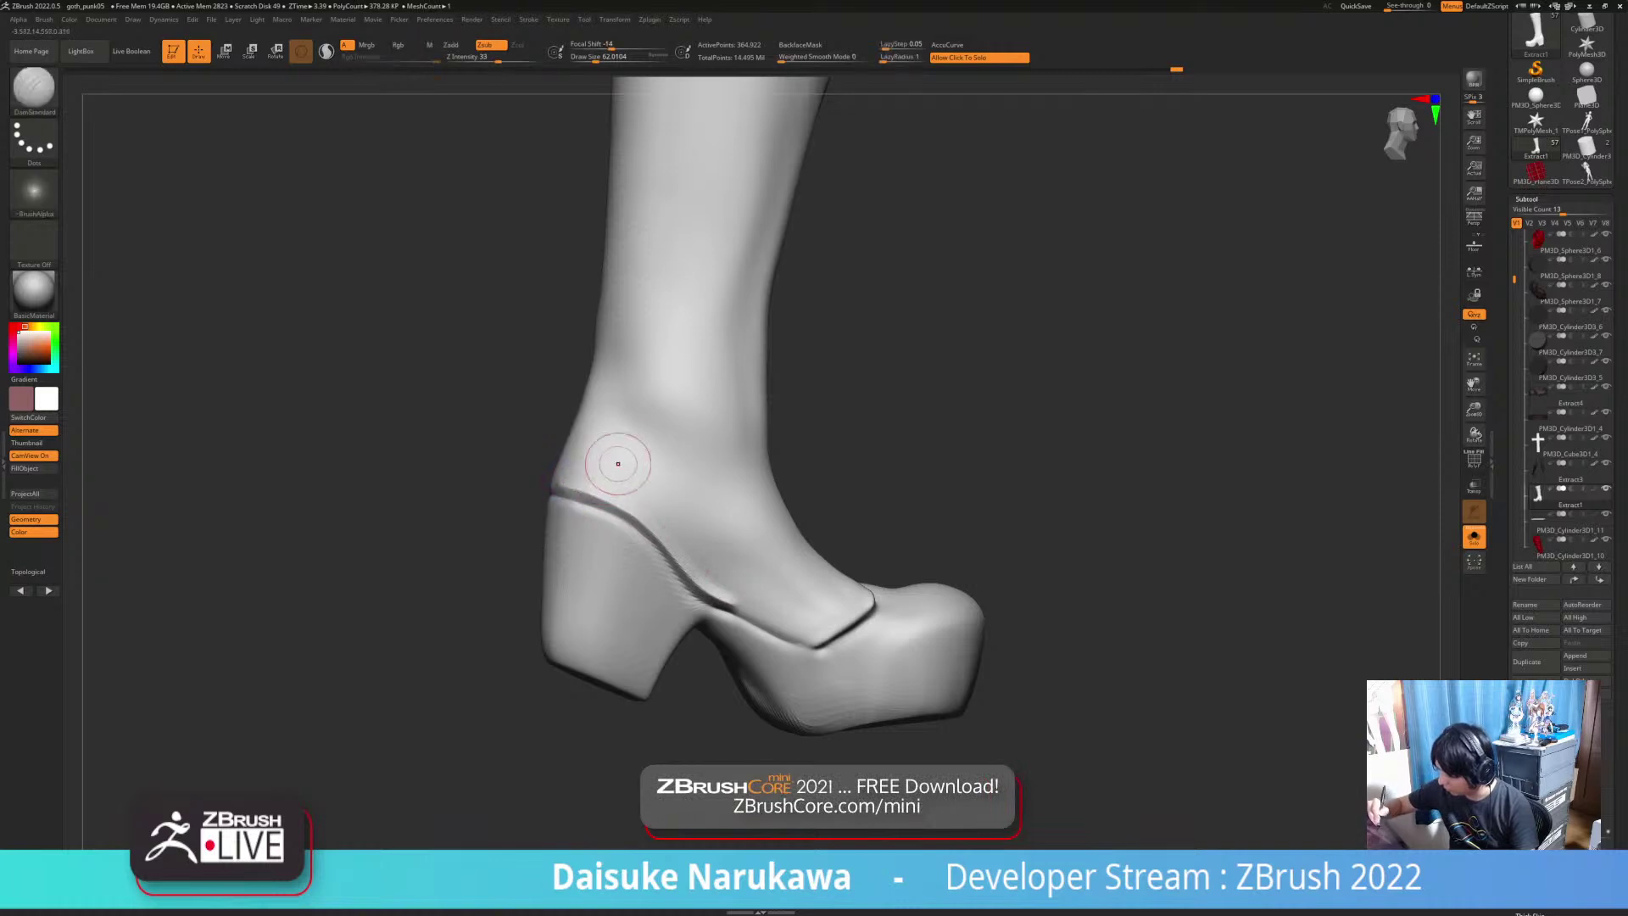
# Step: Carve the heel seam across the back of the boot so the outer and inner sides connect
pyautogui.moveTo(616, 475); pyautogui.dragTo(662, 501, button='right')
pyautogui.moveTo(726, 582); pyautogui.dragTo(624, 479, button='right')
pyautogui.moveTo(626, 480); pyautogui.dragTo(694, 461)
pyautogui.moveTo(670, 492)
pyautogui.keyDown('alt'); pyautogui.mouseDown(button='right')
pyautogui.moveTo(690, 585)
pyautogui.moveTo(813, 576)
pyautogui.moveTo(775, 597)
pyautogui.mouseUp(button='right'); pyautogui.keyUp('alt')
pyautogui.moveTo(585, 603); pyautogui.dragTo(592, 586, button='right')
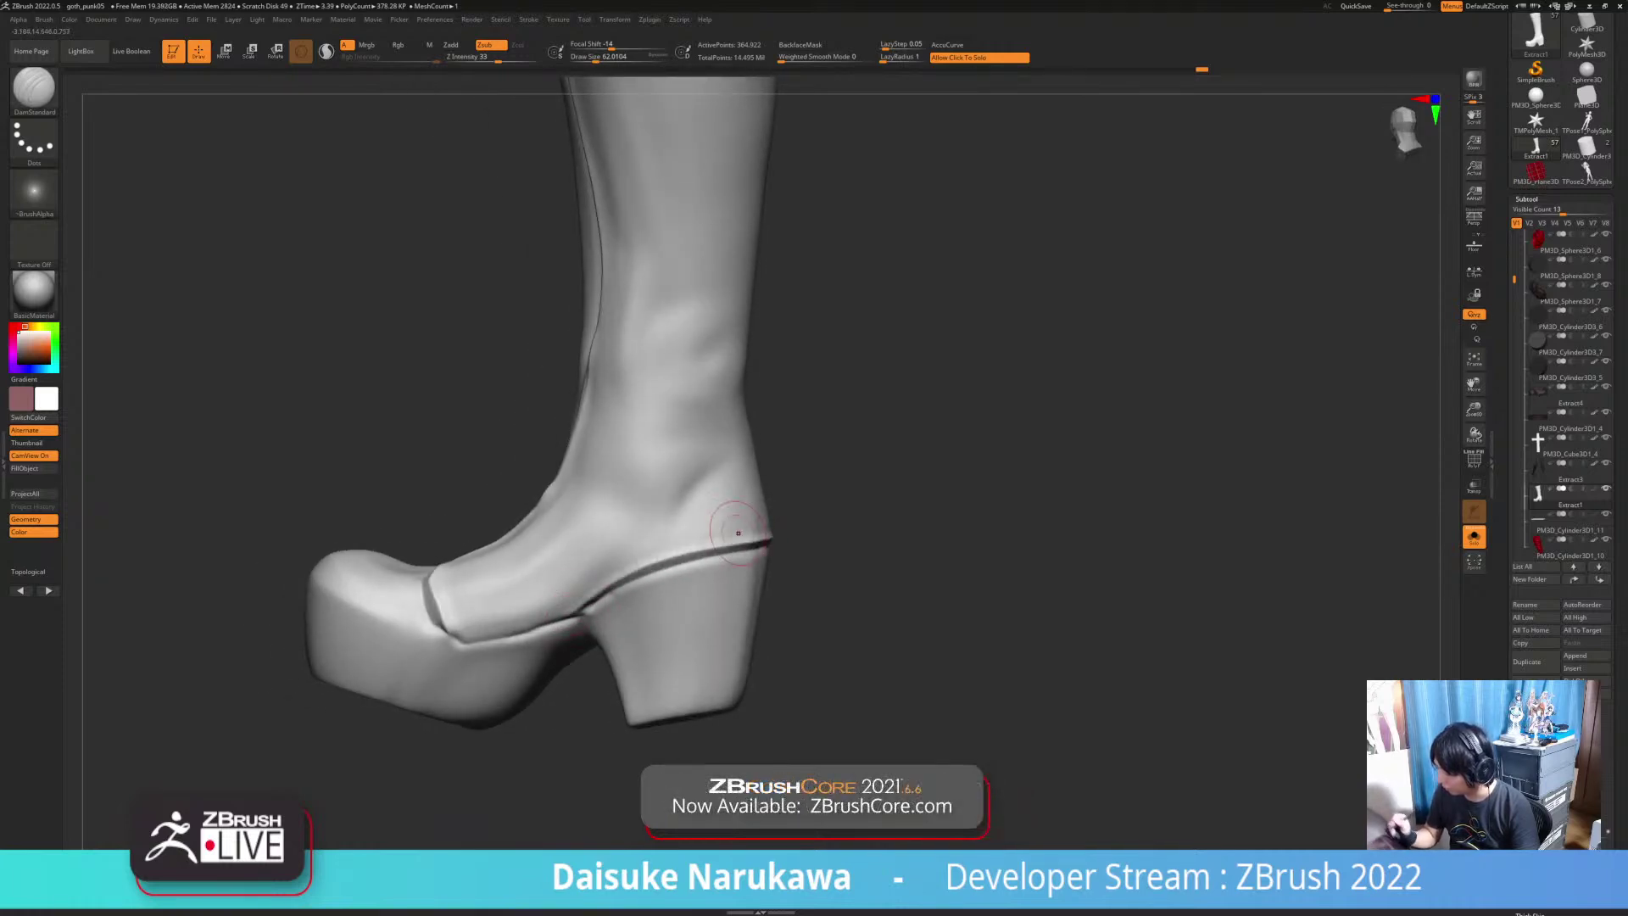
# Step: Undo the last stroke, redraw the inner sole seam from the toe cut to the arch and smooth along it
pyautogui.hotkey('ctrl', 'z')
pyautogui.moveTo(449, 629)
pyautogui.mouseDown()
pyautogui.moveTo(466, 640)
pyautogui.moveTo(590, 605)
pyautogui.mouseUp()
pyautogui.keyDown('ctrl'); pyautogui.moveTo(626, 574); pyautogui.dragTo(626, 543, button='right'); pyautogui.keyUp('ctrl')
pyautogui.moveTo(625, 543)
pyautogui.mouseDown(button='right')
pyautogui.moveTo(669, 551)
pyautogui.moveTo(615, 598)
pyautogui.moveTo(589, 567)
pyautogui.moveTo(544, 598)
pyautogui.mouseUp(button='right')
pyautogui.keyDown('shift'); pyautogui.moveTo(550, 625); pyautogui.dragTo(606, 581); pyautogui.keyUp('shift')
pyautogui.keyDown('ctrl'); pyautogui.moveTo(653, 541); pyautogui.dragTo(551, 602, button='right'); pyautogui.keyUp('ctrl')
# Step: Choose the SnakeHook brush with a draw size of about 180 and reshape the cuff's front edge near the rim
pyautogui.moveTo(614, 424)
pyautogui.keyDown('ctrl'); pyautogui.mouseDown(button='right')
pyautogui.moveTo(618, 447)
pyautogui.moveTo(623, 399)
pyautogui.mouseUp(button='right'); pyautogui.keyUp('ctrl')
pyautogui.moveTo(623, 399)
pyautogui.mouseDown(button='right')
pyautogui.moveTo(678, 373)
pyautogui.moveTo(604, 354)
pyautogui.moveTo(623, 431)
pyautogui.moveTo(691, 424)
pyautogui.moveTo(618, 465)
pyautogui.moveTo(708, 467)
pyautogui.moveTo(658, 467)
pyautogui.moveTo(698, 468)
pyautogui.moveTo(705, 421)
pyautogui.moveTo(784, 426)
pyautogui.moveTo(735, 427)
pyautogui.moveTo(778, 426)
pyautogui.moveTo(756, 426)
pyautogui.mouseUp(button='right')
pyautogui.click(35, 92)
pyautogui.click(455, 99)
pyautogui.click(612, 59)
pyautogui.moveTo(856, 481); pyautogui.dragTo(749, 426, button='right')
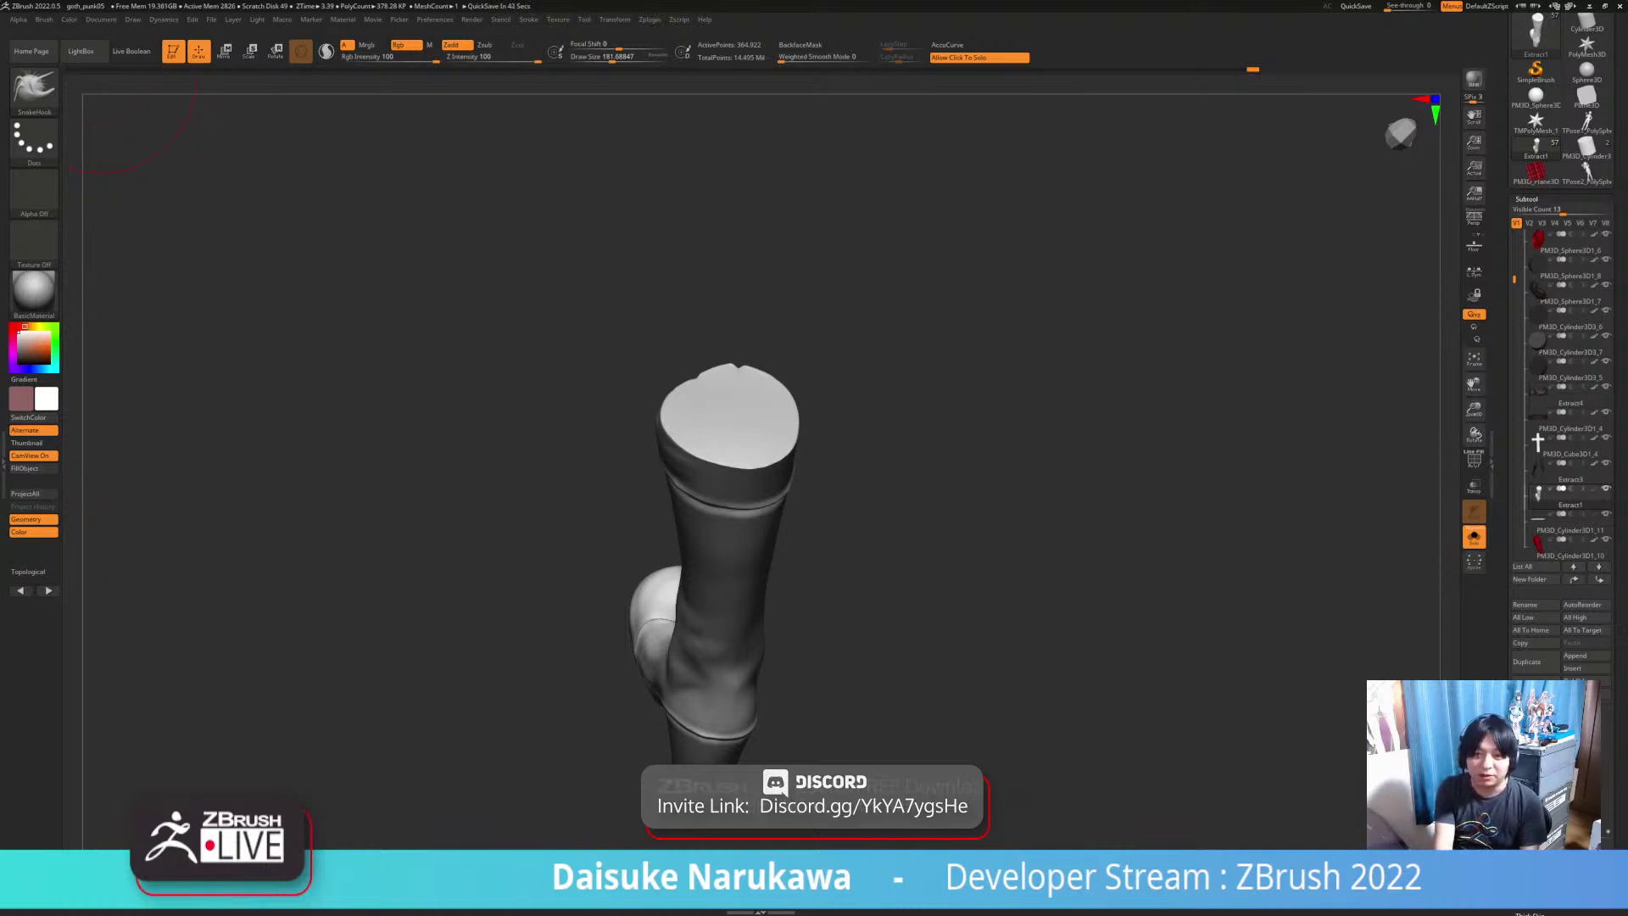
pyautogui.moveTo(1170, 627); pyautogui.dragTo(871, 515)
pyautogui.moveTo(871, 515)
pyautogui.keyDown('alt'); pyautogui.mouseDown(button='right')
pyautogui.moveTo(520, 480)
pyautogui.moveTo(483, 451)
pyautogui.moveTo(497, 408)
pyautogui.moveTo(537, 399)
pyautogui.moveTo(487, 381)
pyautogui.moveTo(517, 441)
pyautogui.mouseUp(button='right'); pyautogui.keyUp('alt')
pyautogui.moveTo(558, 381); pyautogui.dragTo(551, 360)
pyautogui.keyDown('ctrl'); pyautogui.moveTo(551, 360); pyautogui.dragTo(534, 314, button='right'); pyautogui.keyUp('ctrl')
pyautogui.moveTo(534, 313); pyautogui.dragTo(577, 330, button='right')
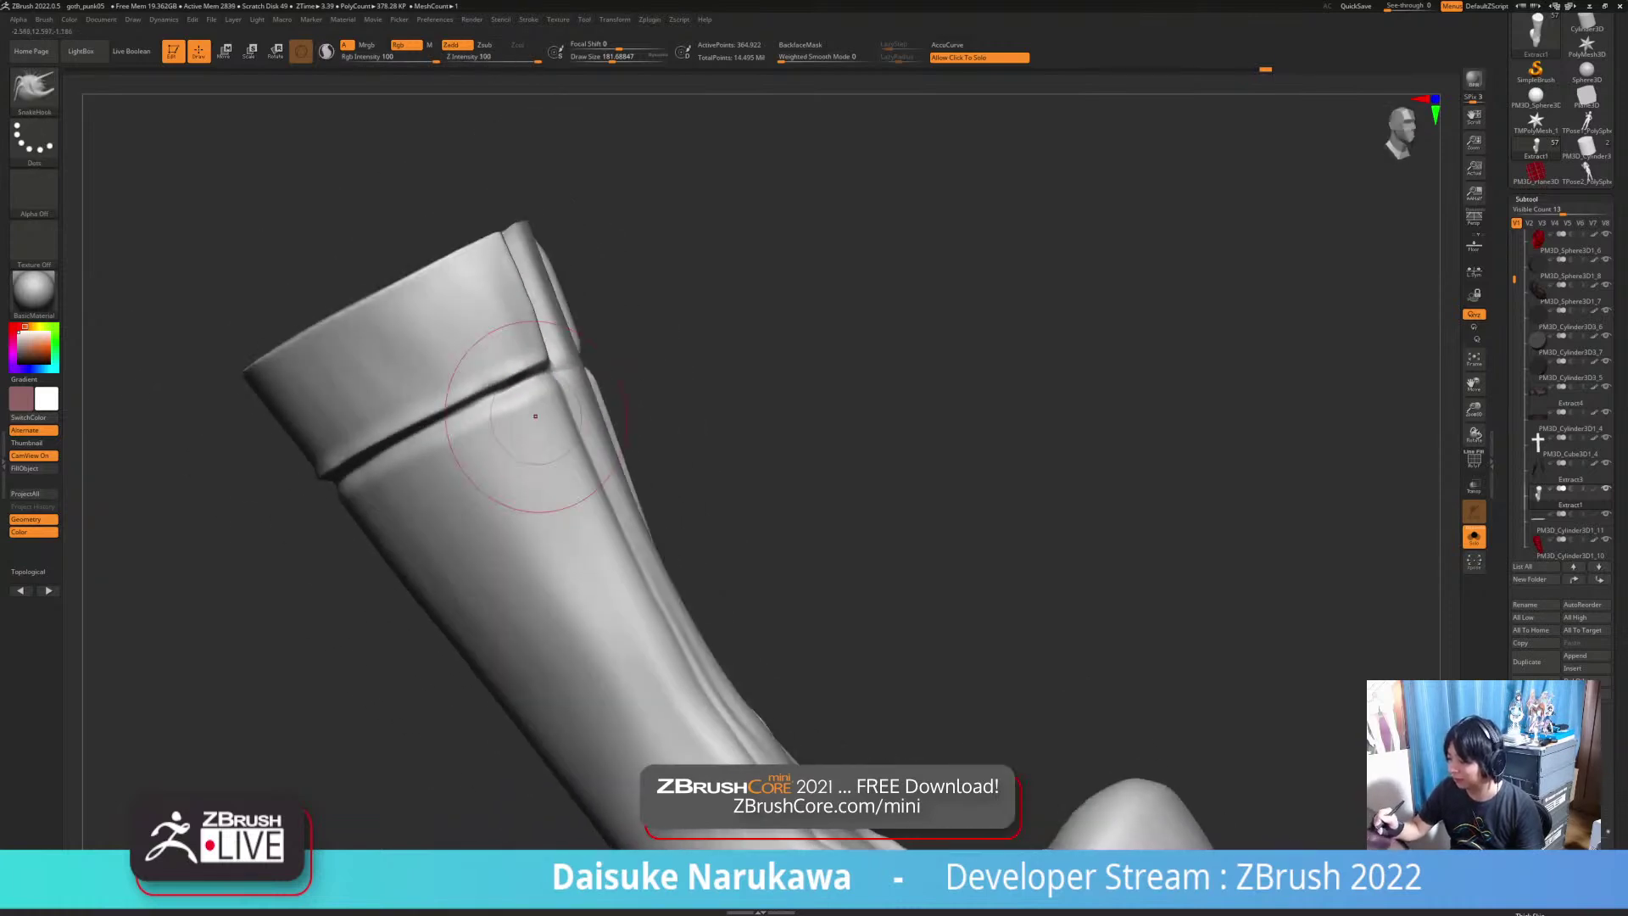
pyautogui.moveTo(526, 436)
pyautogui.mouseDown(button='right')
pyautogui.moveTo(665, 437)
pyautogui.moveTo(649, 453)
pyautogui.moveTo(623, 381)
pyautogui.moveTo(492, 416)
pyautogui.moveTo(536, 412)
pyautogui.mouseUp(button='right')
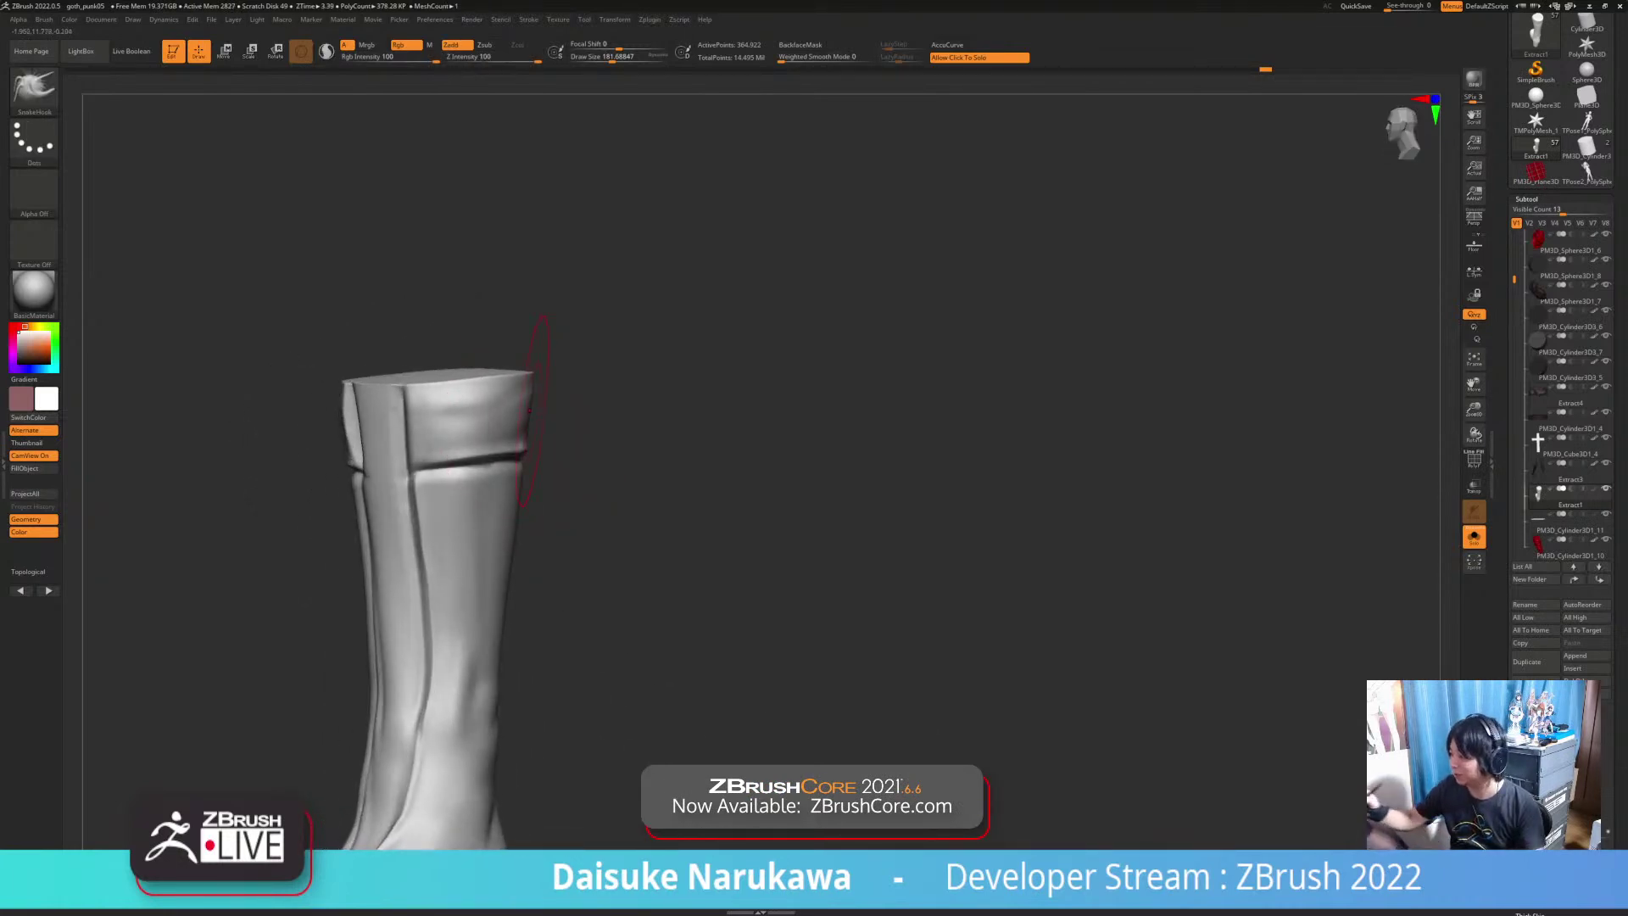
# Step: Smooth the edge of the cuff and adjust its outline around the shaft with the SnakeHook brush
pyautogui.moveTo(545, 140)
pyautogui.keyDown('ctrl'); pyautogui.mouseDown(button='right')
pyautogui.moveTo(555, 280)
pyautogui.moveTo(526, 356)
pyautogui.mouseUp(button='right'); pyautogui.keyUp('ctrl')
pyautogui.keyDown('shift'); pyautogui.moveTo(547, 451); pyautogui.dragTo(543, 461); pyautogui.keyUp('shift')
pyautogui.moveTo(627, 424)
pyautogui.mouseDown(button='right')
pyautogui.moveTo(591, 400)
pyautogui.moveTo(558, 431)
pyautogui.moveTo(597, 397)
pyautogui.mouseUp(button='right')
pyautogui.moveTo(457, 411)
pyautogui.mouseDown(button='right')
pyautogui.moveTo(542, 431)
pyautogui.moveTo(579, 502)
pyautogui.moveTo(509, 429)
pyautogui.moveTo(483, 458)
pyautogui.mouseUp(button='right')
pyautogui.moveTo(398, 529); pyautogui.dragTo(386, 522)
pyautogui.moveTo(386, 521)
pyautogui.mouseDown(button='right')
pyautogui.moveTo(348, 543)
pyautogui.moveTo(360, 551)
pyautogui.mouseUp(button='right')
pyautogui.moveTo(399, 436)
pyautogui.mouseDown()
pyautogui.moveTo(348, 440)
pyautogui.moveTo(473, 493)
pyautogui.mouseUp()
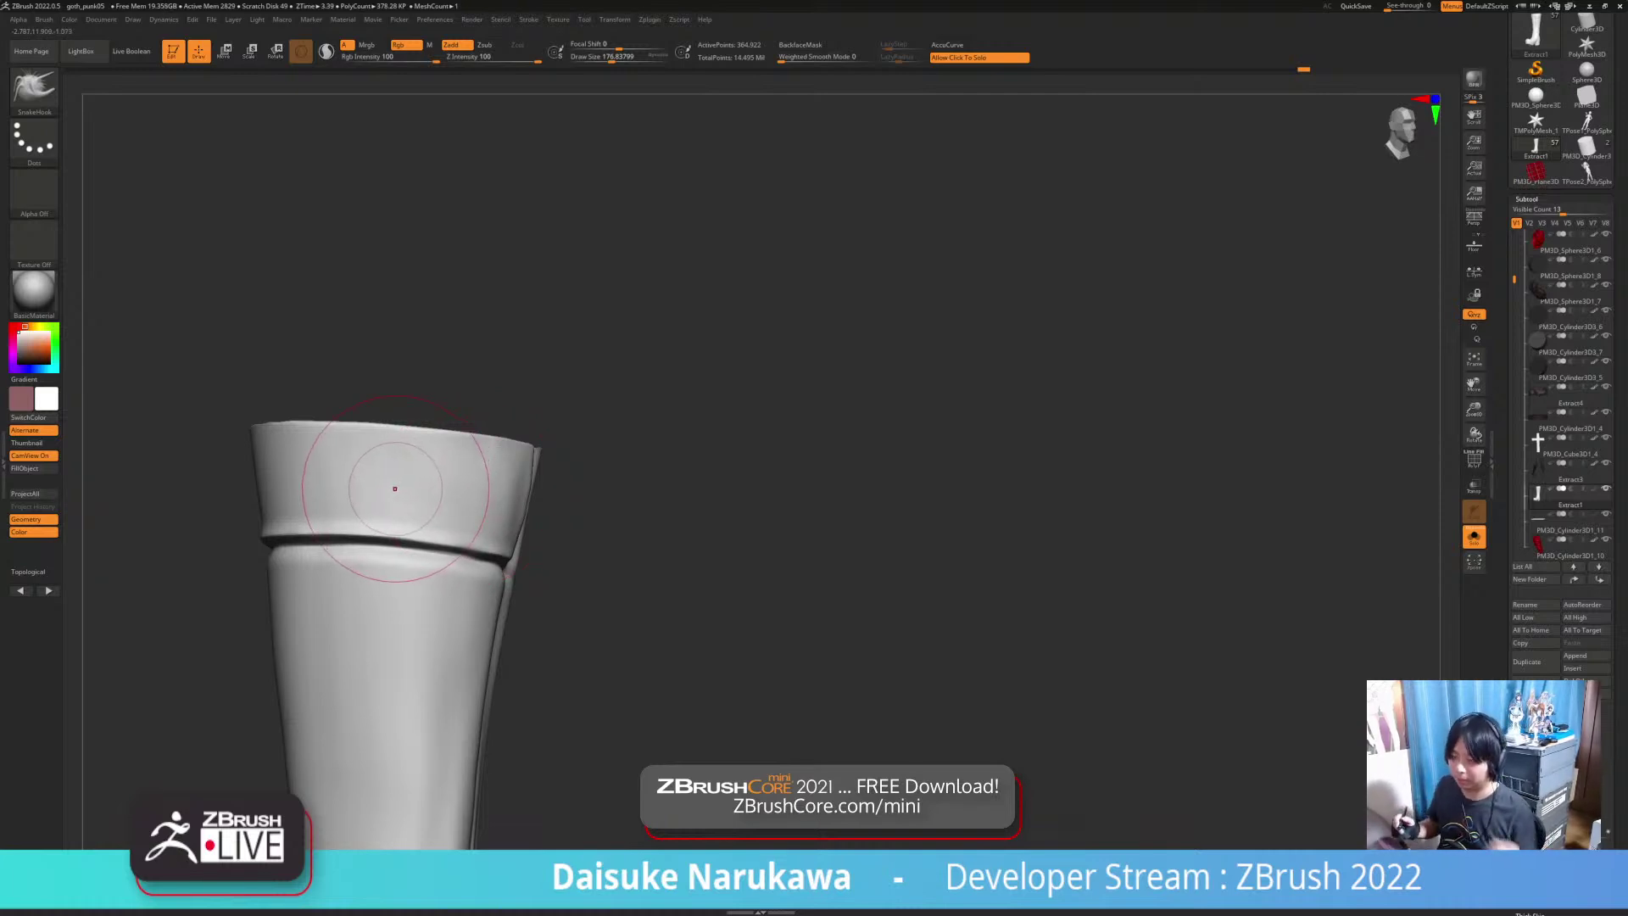
# Step: Set the SnakeHook draw size to about 83, adjust the shaft just below the cuff and smooth the lower shaft
pyautogui.moveTo(449, 454); pyautogui.dragTo(463, 484, button='right')
pyautogui.moveTo(527, 529)
pyautogui.mouseDown(button='right')
pyautogui.moveTo(670, 585)
pyautogui.moveTo(628, 553)
pyautogui.moveTo(708, 606)
pyautogui.moveTo(625, 629)
pyautogui.moveTo(581, 615)
pyautogui.moveTo(563, 554)
pyautogui.moveTo(593, 553)
pyautogui.moveTo(543, 585)
pyautogui.moveTo(423, 610)
pyautogui.mouseUp(button='right')
pyautogui.click(716, 609)
pyautogui.click(600, 59)
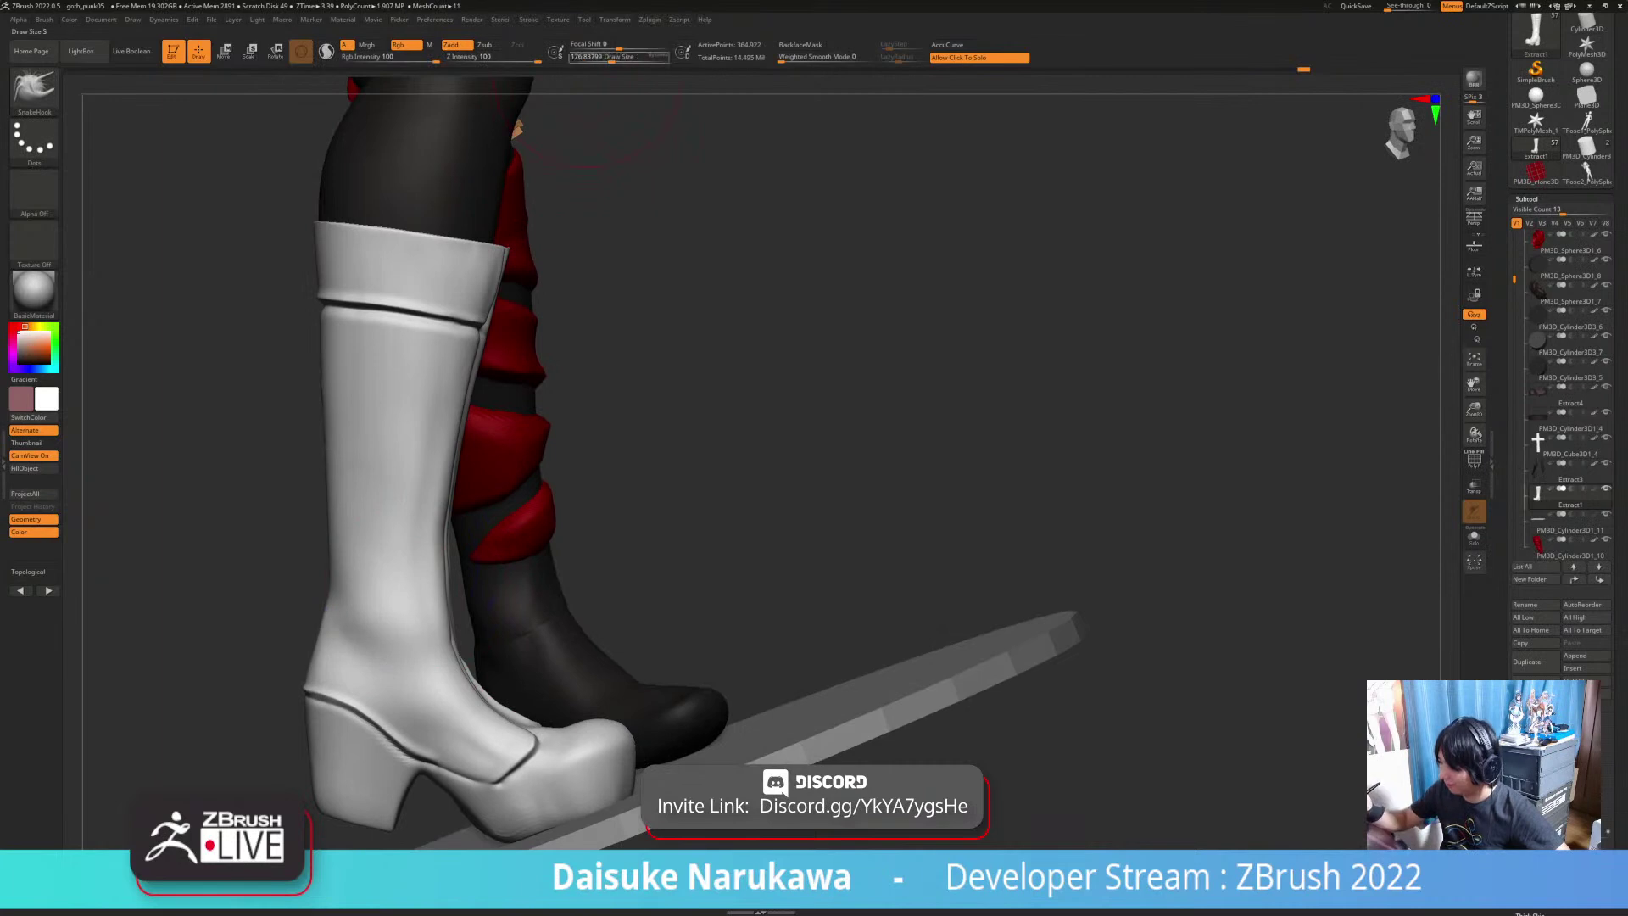
pyautogui.moveTo(408, 570); pyautogui.dragTo(517, 569, button='right')
pyautogui.moveTo(362, 352); pyautogui.dragTo(394, 344)
pyautogui.keyDown('ctrl'); pyautogui.moveTo(395, 343); pyautogui.dragTo(399, 407, button='right'); pyautogui.keyUp('ctrl')
pyautogui.moveTo(420, 624); pyautogui.dragTo(377, 599, button='right')
pyautogui.keyDown('shift'); pyautogui.moveTo(417, 587); pyautogui.dragTo(431, 551); pyautogui.keyUp('shift')
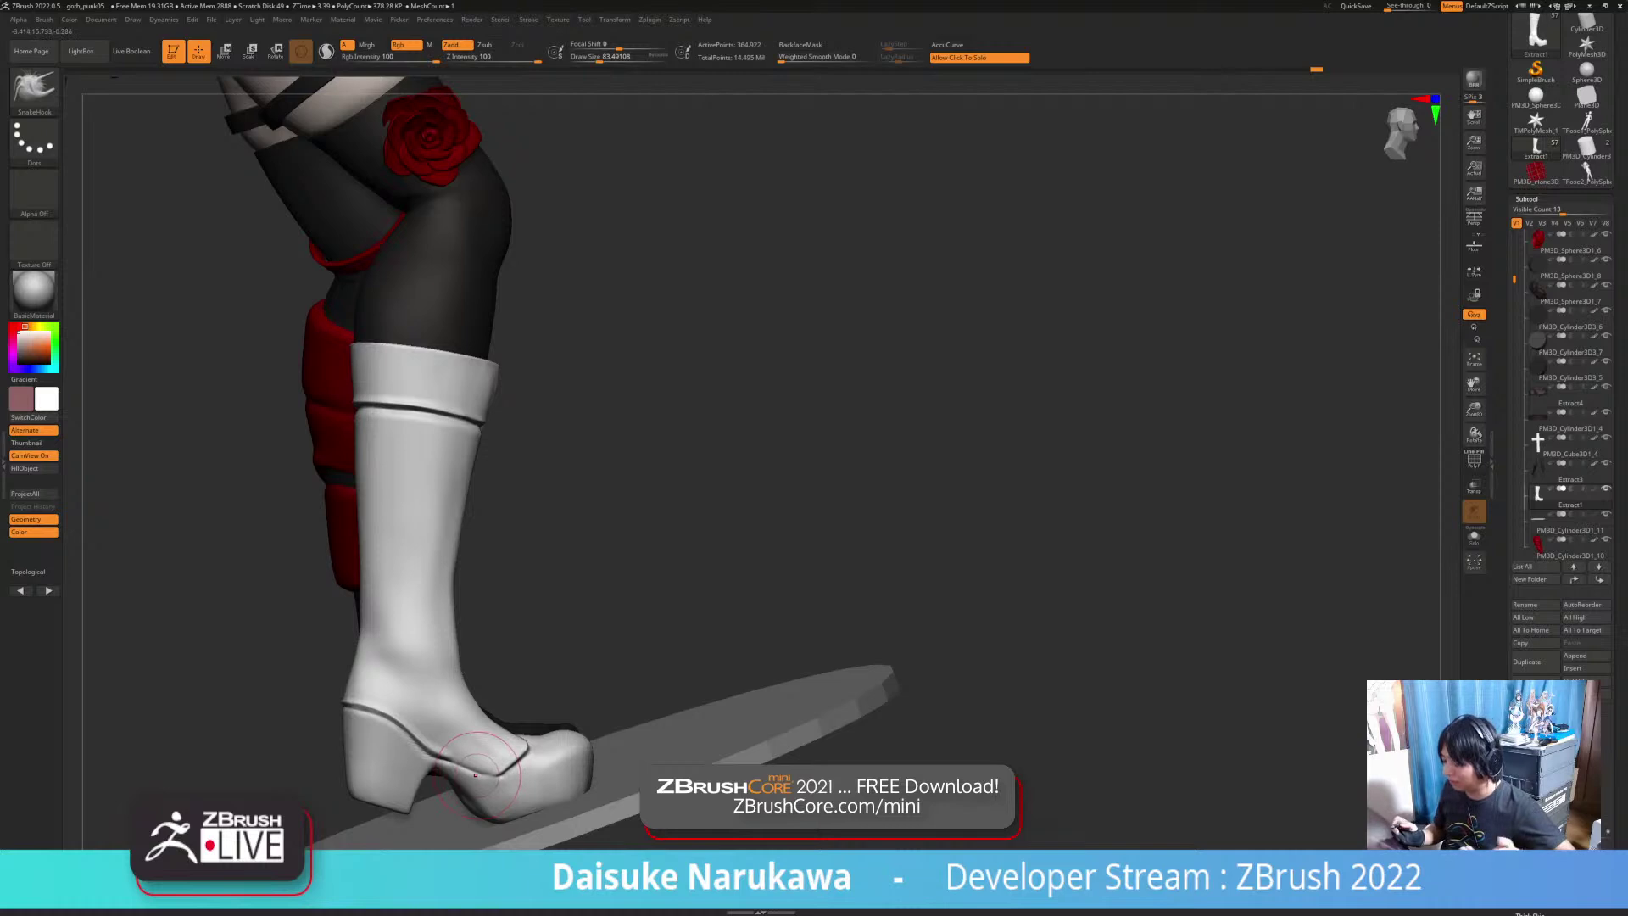
# Step: Try a small SnakeHook adjustment where the cuff meets the front strip, and undo it
pyautogui.moveTo(754, 661); pyautogui.dragTo(624, 664, button='right')
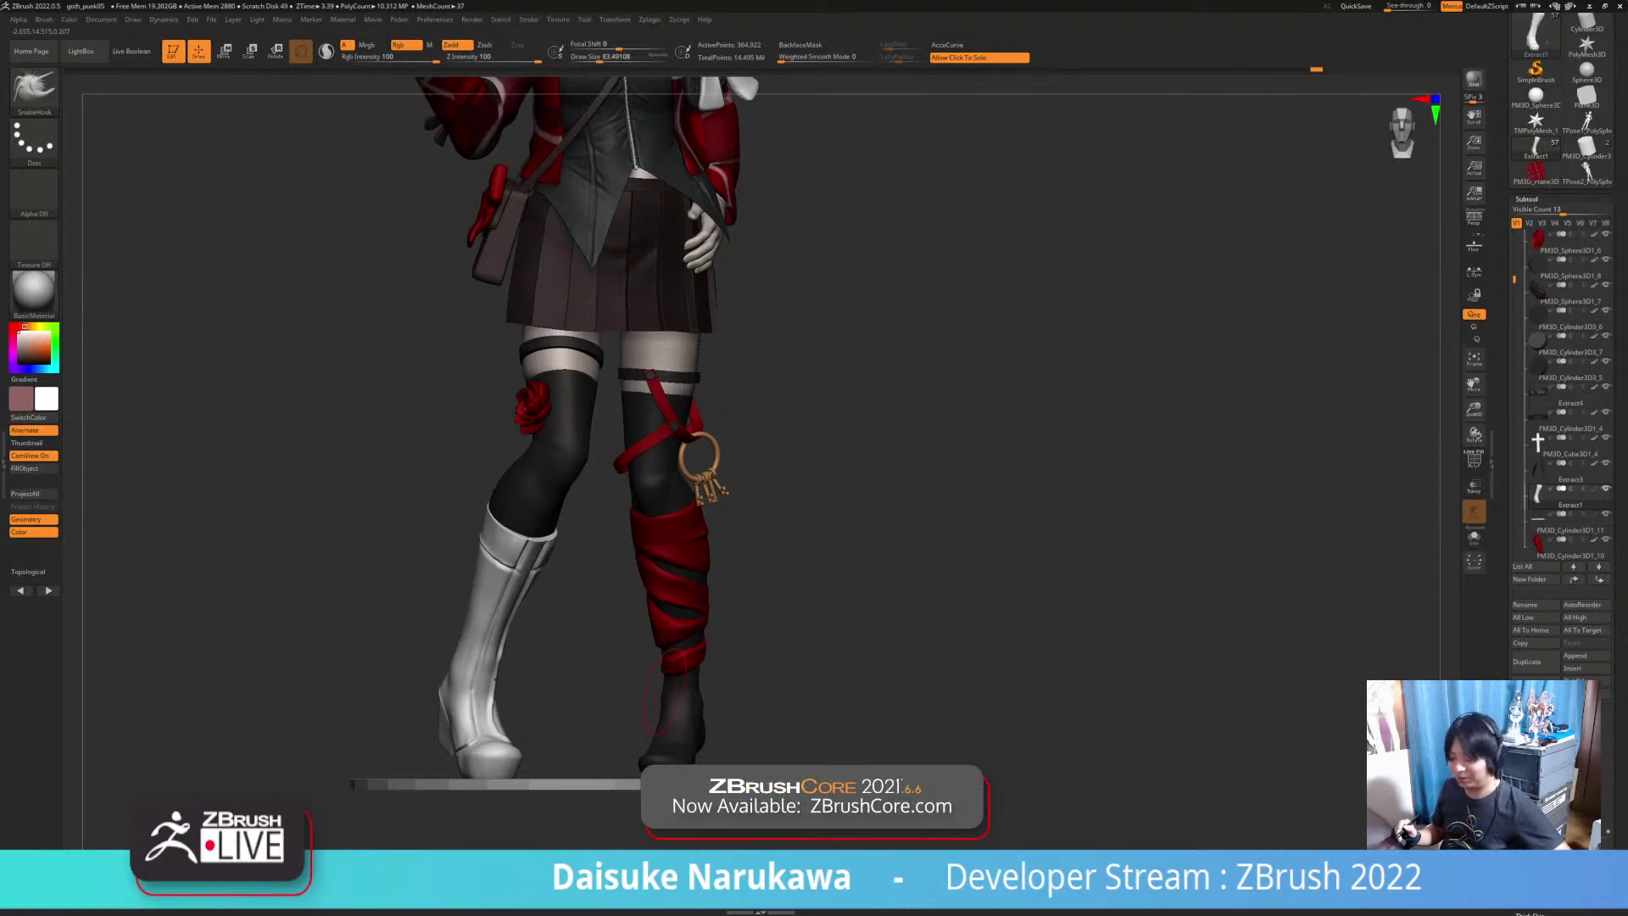
pyautogui.moveTo(509, 672)
pyautogui.keyDown('ctrl'); pyautogui.mouseDown(button='right')
pyautogui.moveTo(514, 746)
pyautogui.moveTo(502, 678)
pyautogui.mouseUp(button='right'); pyautogui.keyUp('ctrl')
pyautogui.moveTo(510, 424); pyautogui.dragTo(559, 424, button='right')
pyautogui.moveTo(524, 369); pyautogui.dragTo(510, 392)
pyautogui.hotkey('ctrl', 'z')
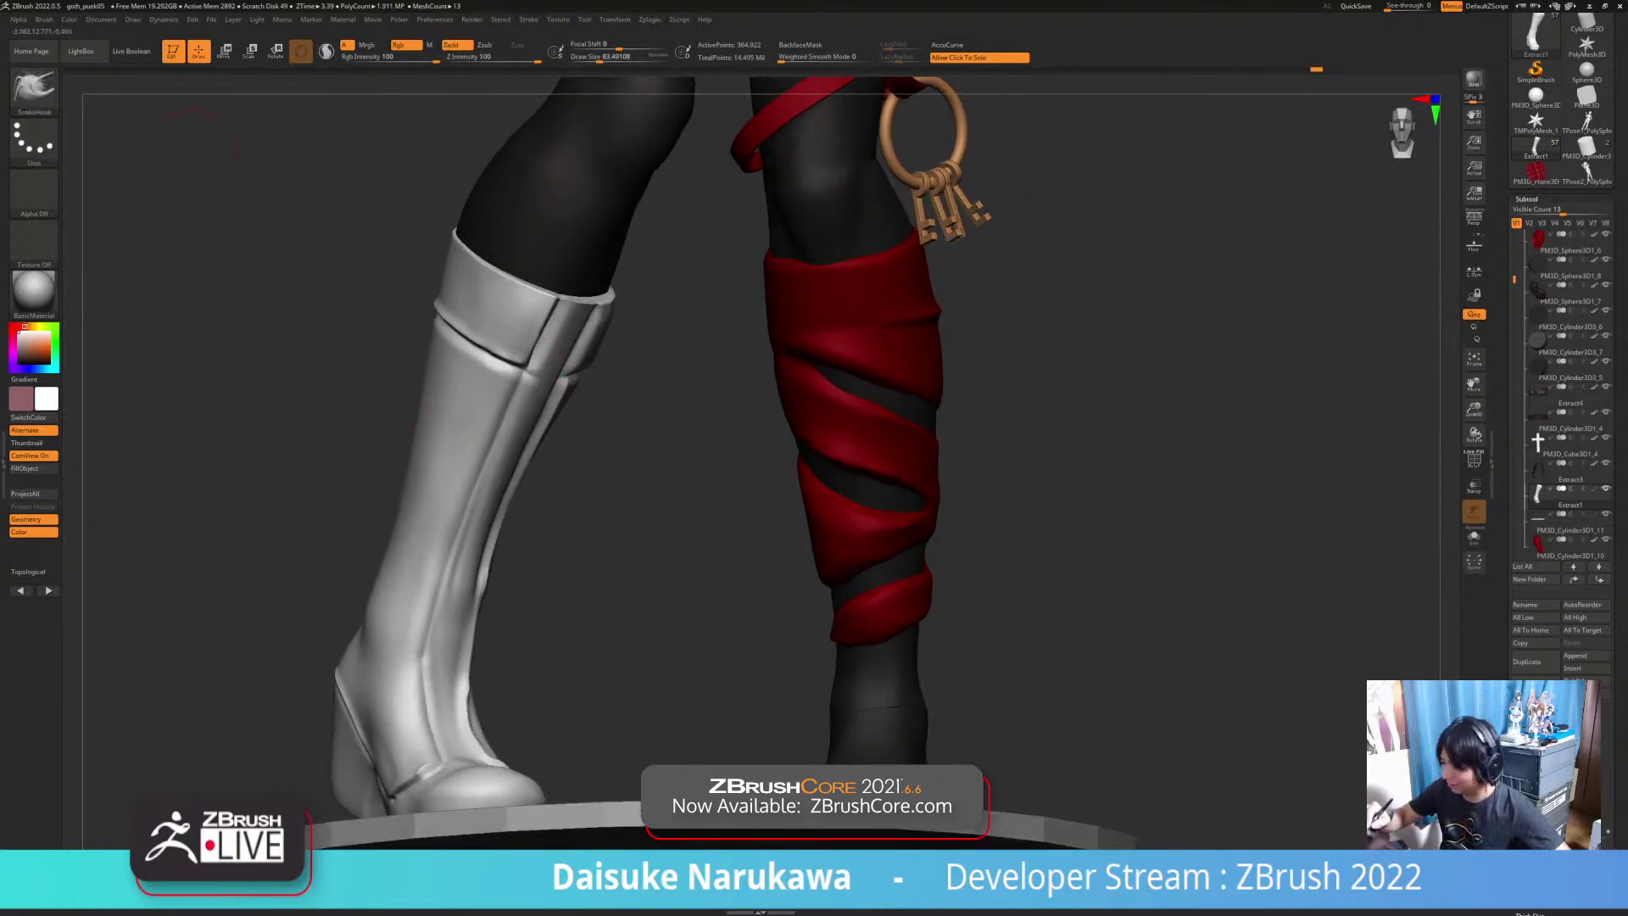
# Step: Choose the Standard brush with a draw size of about 58 and build up the instep beside the front strip toward the toe
pyautogui.click(33, 85)
pyautogui.click(506, 99)
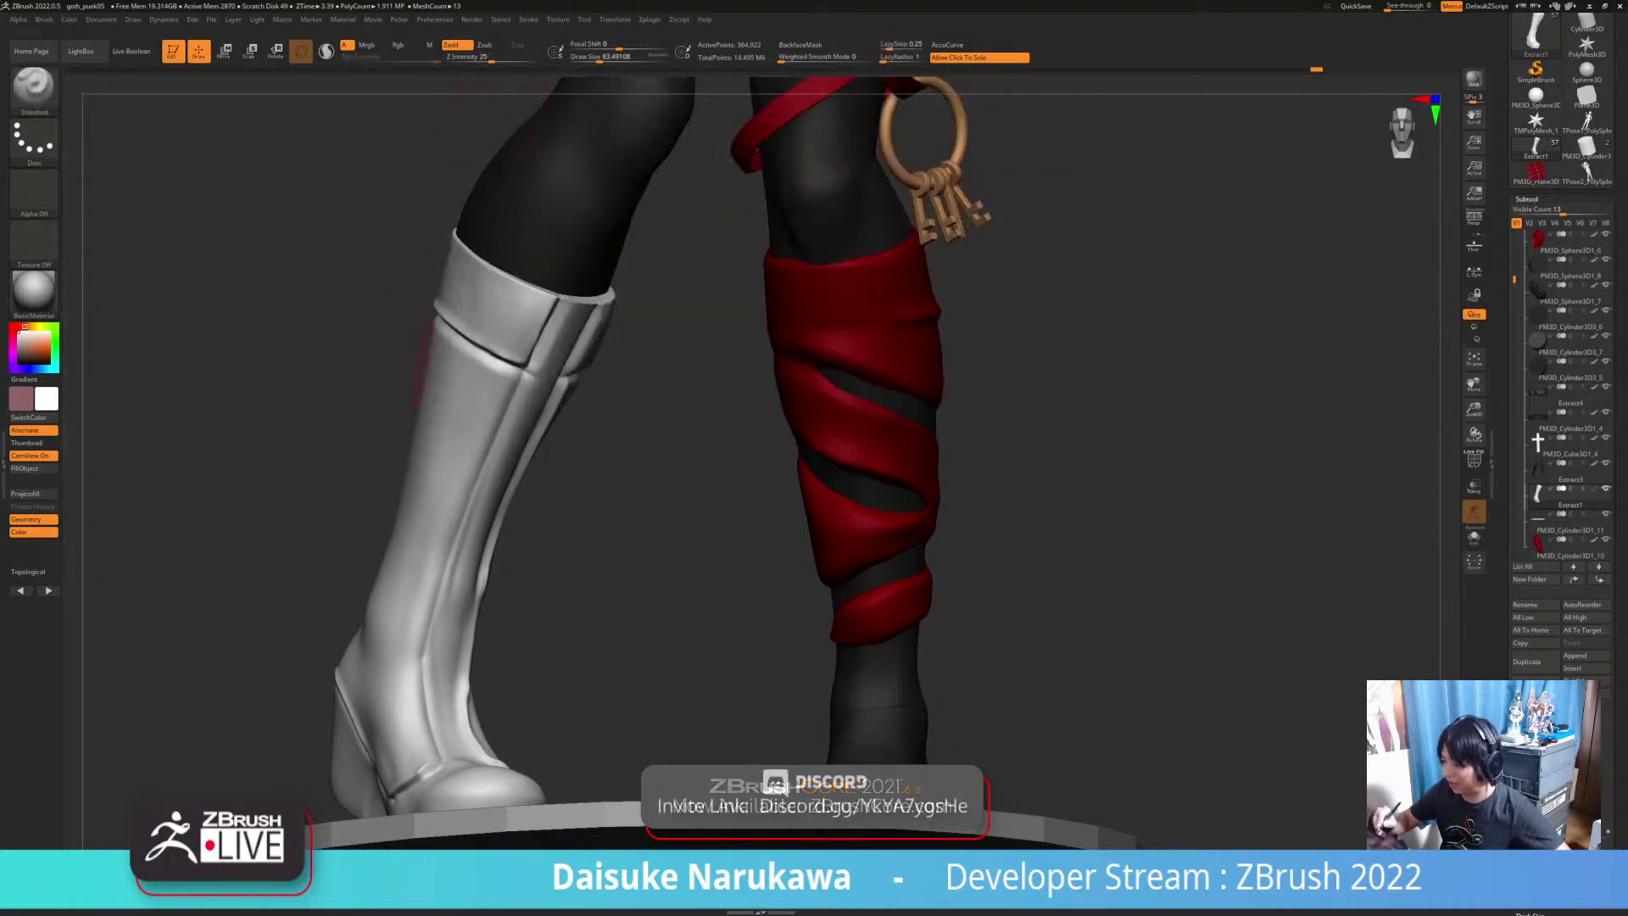
pyautogui.moveTo(598, 58); pyautogui.dragTo(593, 58)
pyautogui.moveTo(512, 364); pyautogui.dragTo(536, 373, button='right')
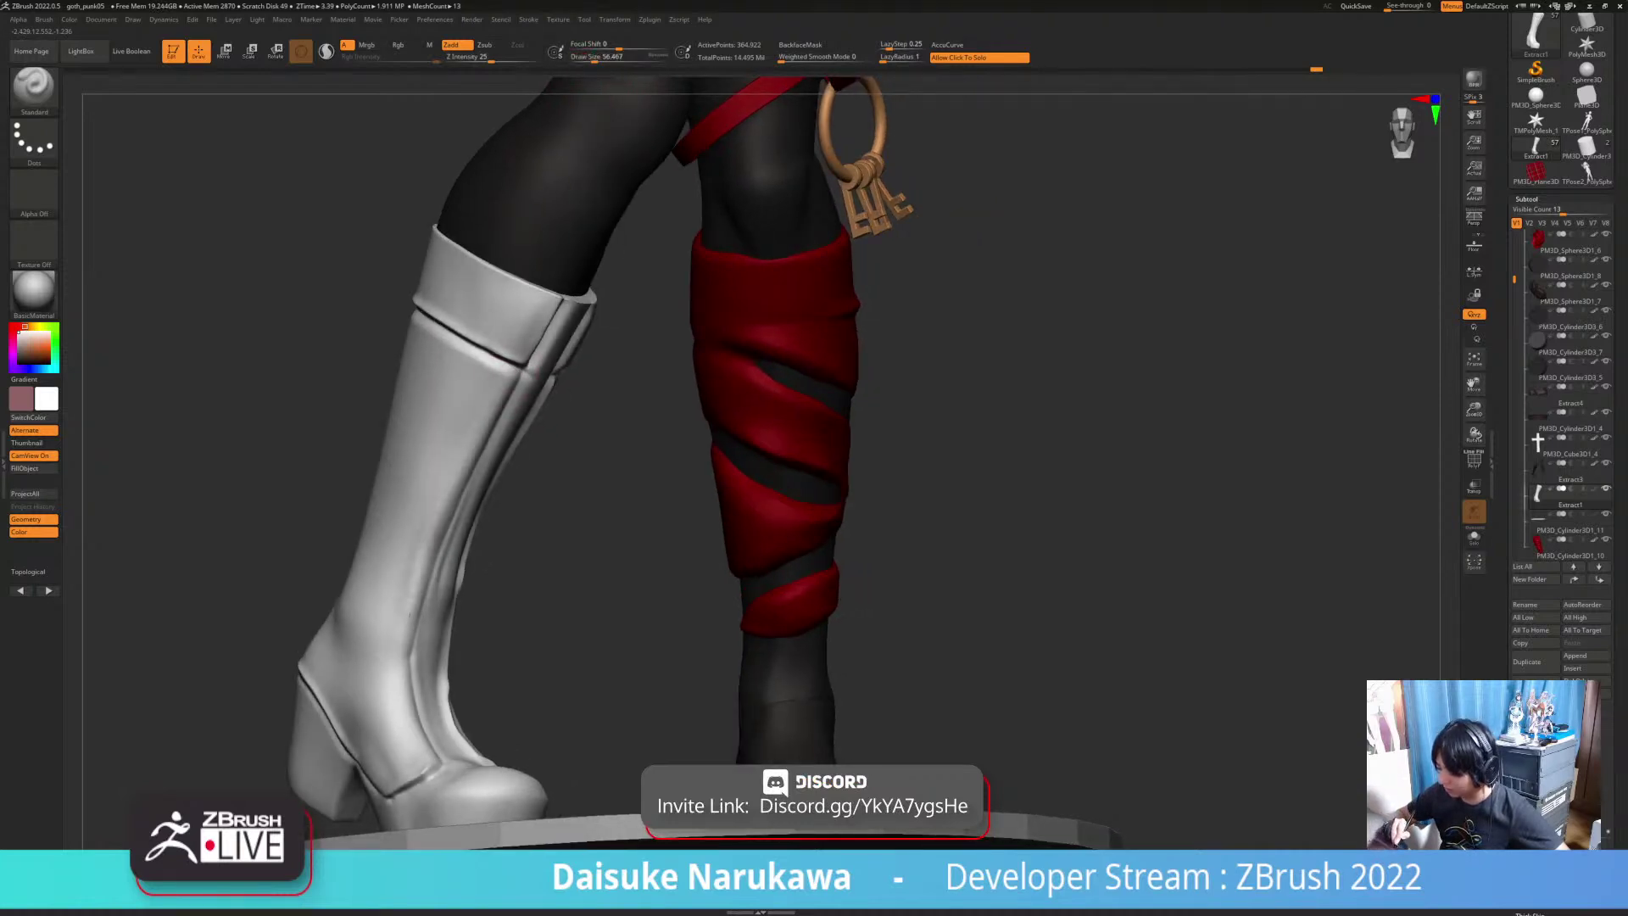
pyautogui.keyDown('alt'); pyautogui.moveTo(402, 661); pyautogui.dragTo(407, 618, button='right'); pyautogui.keyUp('alt')
pyautogui.moveTo(397, 500); pyautogui.dragTo(420, 528, button='right')
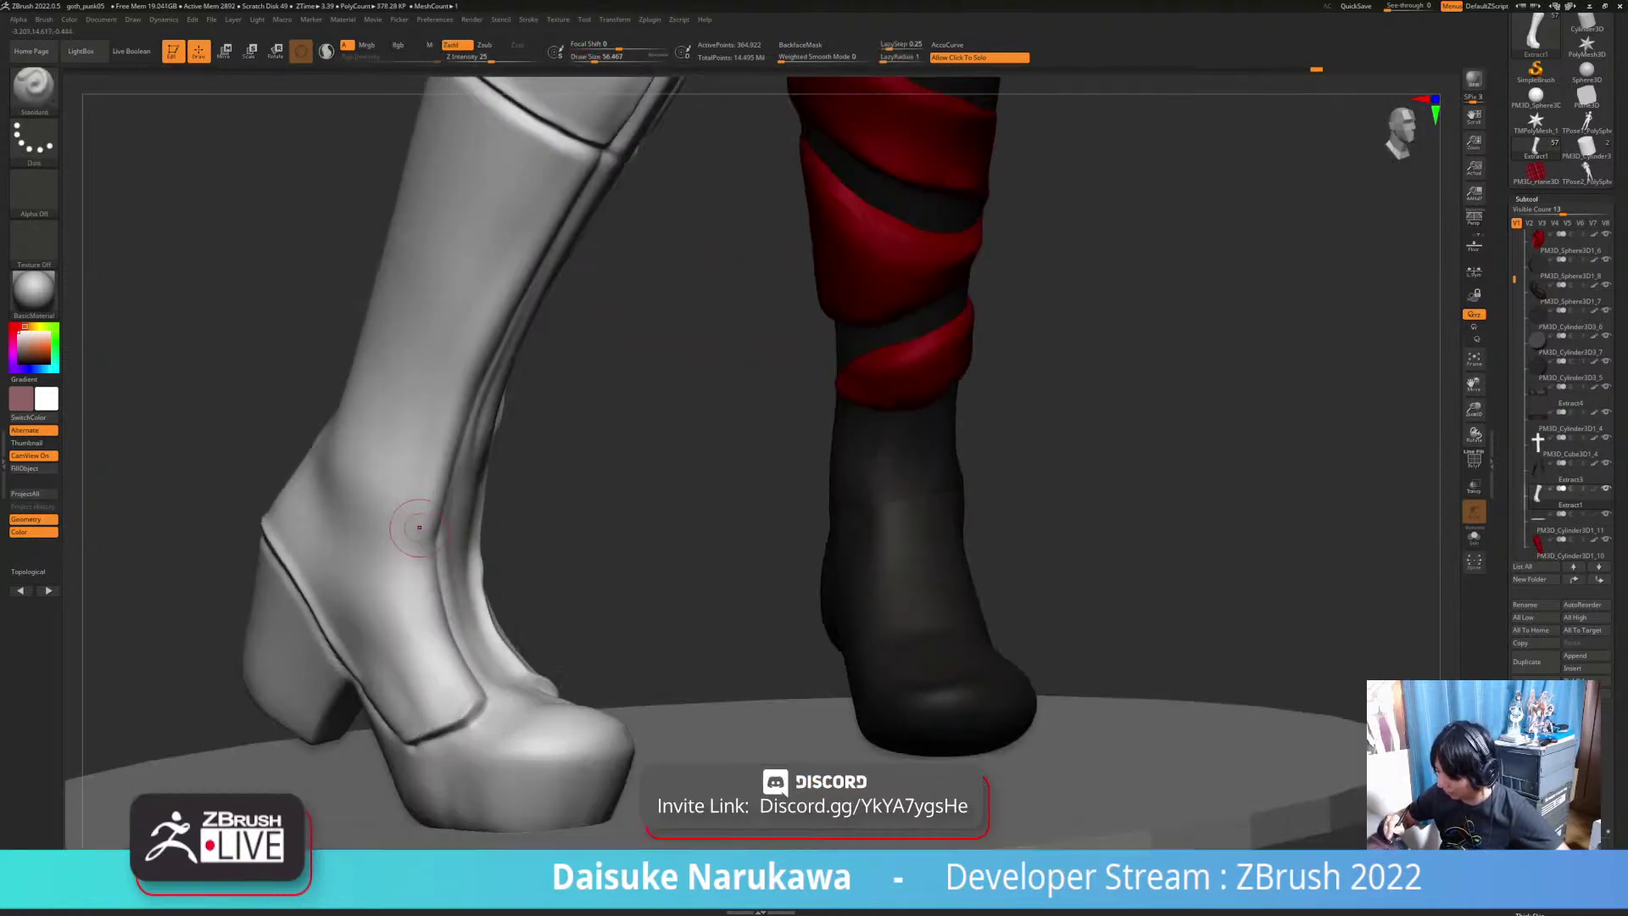
pyautogui.moveTo(445, 646); pyautogui.dragTo(477, 715)
pyautogui.moveTo(454, 685); pyautogui.dragTo(477, 727, button='right')
pyautogui.moveTo(445, 647); pyautogui.dragTo(471, 702)
# Step: Extend the raised form beside the front strip up to the ankle and smooth the ankle surface
pyautogui.moveTo(472, 700); pyautogui.dragTo(417, 679, button='right')
pyautogui.moveTo(430, 608); pyautogui.dragTo(435, 623)
pyautogui.moveTo(435, 638); pyautogui.dragTo(426, 546, button='right')
pyautogui.moveTo(424, 528)
pyautogui.mouseDown()
pyautogui.moveTo(450, 676)
pyautogui.moveTo(473, 678)
pyautogui.mouseUp()
pyautogui.moveTo(473, 678); pyautogui.dragTo(504, 736, button='right')
pyautogui.keyDown('shift'); pyautogui.moveTo(408, 498); pyautogui.dragTo(404, 516); pyautogui.keyUp('shift')
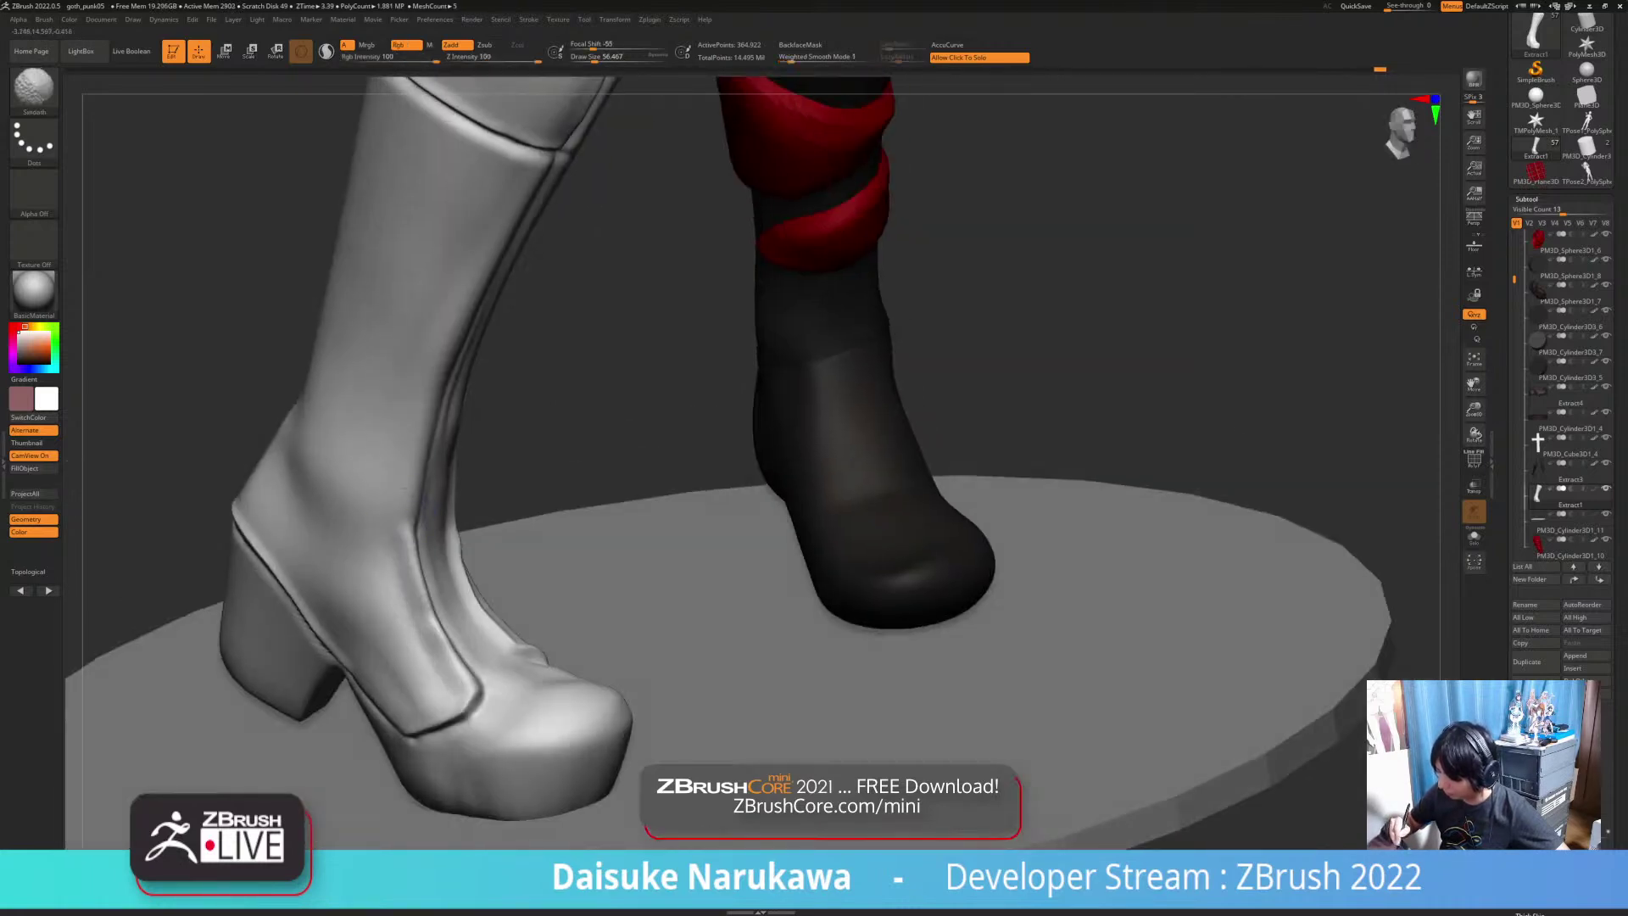
pyautogui.keyDown('ctrl'); pyautogui.moveTo(405, 498); pyautogui.dragTo(409, 422, button='right'); pyautogui.keyUp('ctrl')
pyautogui.moveTo(433, 591)
pyautogui.keyDown('alt'); pyautogui.mouseDown(button='right')
pyautogui.moveTo(439, 669)
pyautogui.moveTo(425, 602)
pyautogui.mouseUp(button='right'); pyautogui.keyUp('alt')
pyautogui.keyDown('shift'); pyautogui.moveTo(438, 509); pyautogui.dragTo(430, 549); pyautogui.keyUp('shift')
pyautogui.moveTo(437, 551); pyautogui.dragTo(462, 475, button='right')
# Step: Set the draw size to about 35, add a stroke down the front of the shaft and smooth around the ankle
pyautogui.click(589, 57)
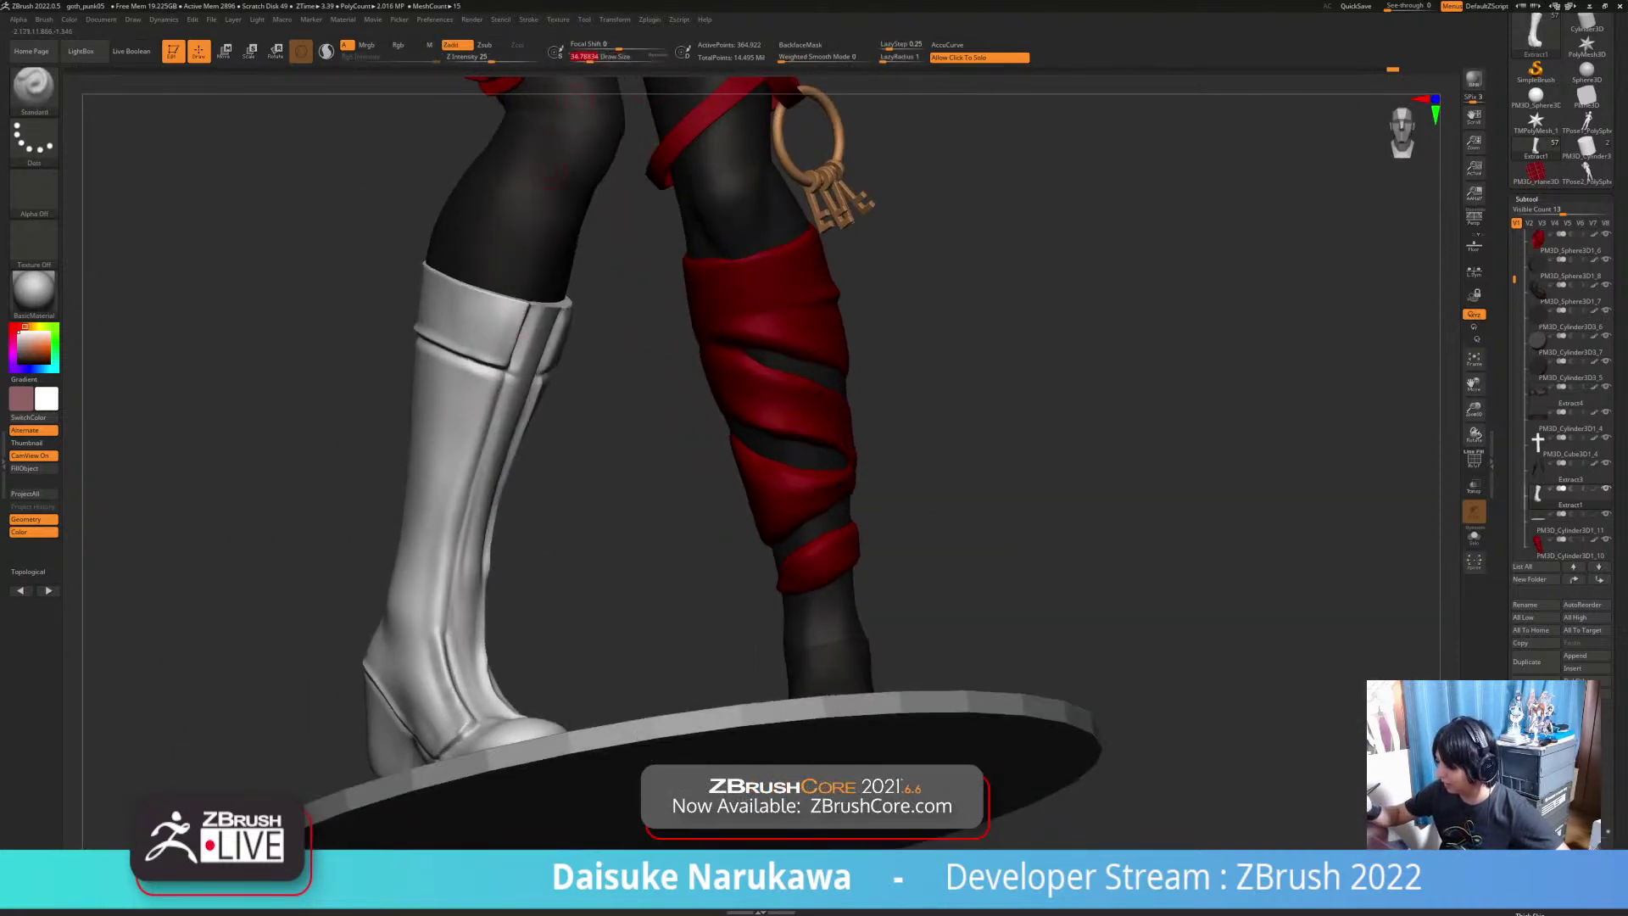
pyautogui.moveTo(476, 438); pyautogui.dragTo(456, 515)
pyautogui.moveTo(475, 593)
pyautogui.mouseDown(button='right')
pyautogui.moveTo(508, 487)
pyautogui.moveTo(483, 559)
pyautogui.moveTo(408, 497)
pyautogui.mouseUp(button='right')
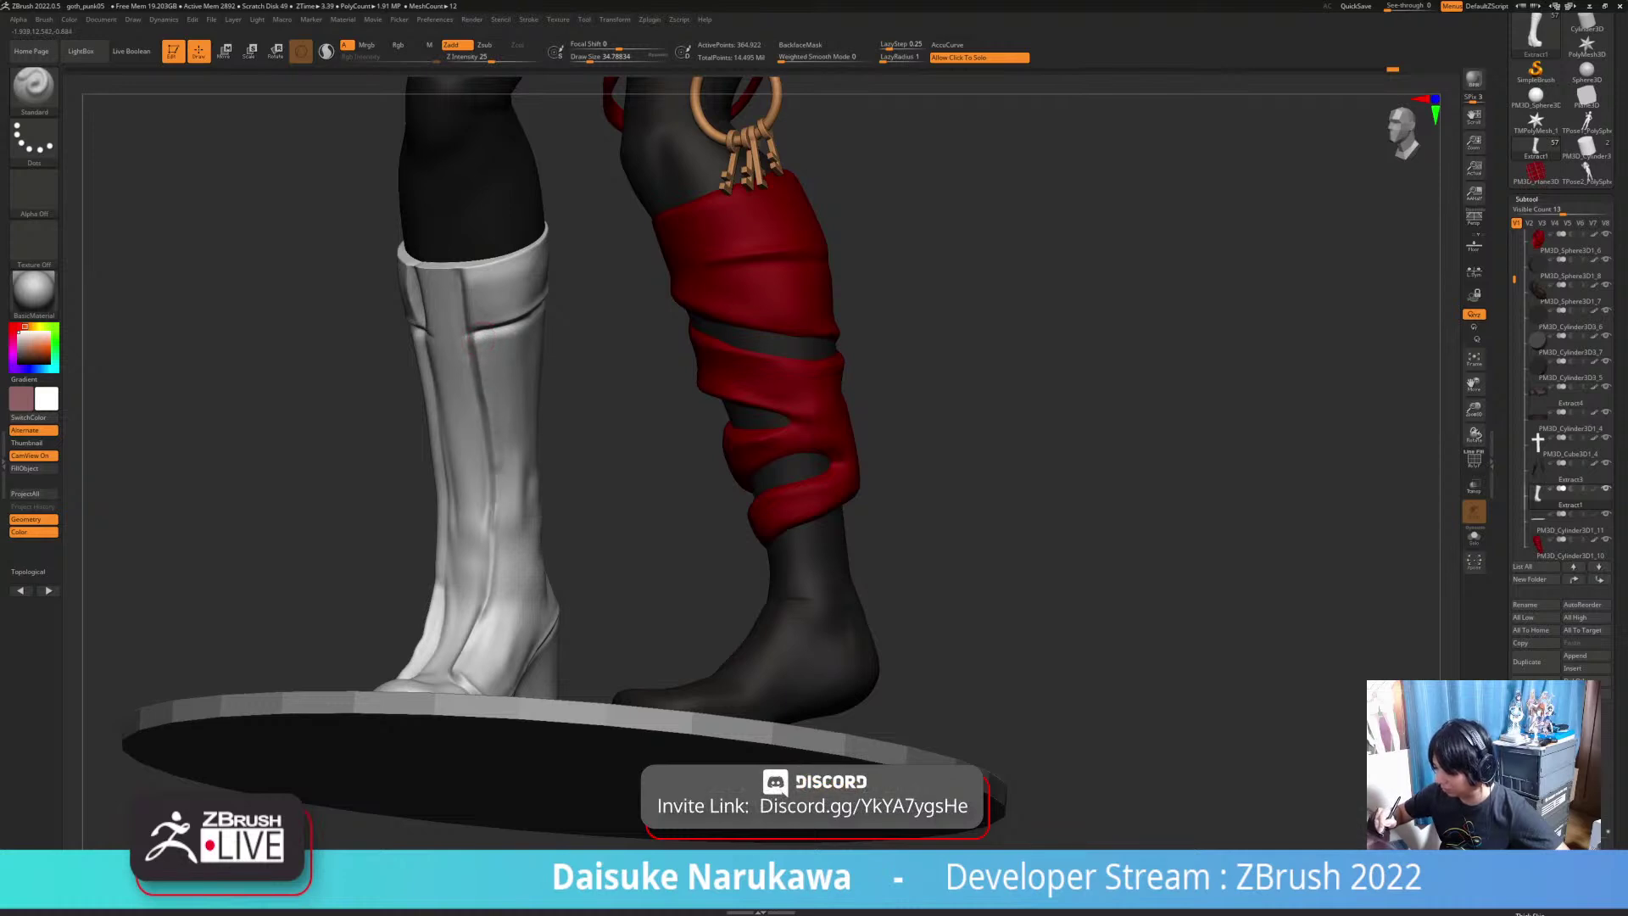
pyautogui.moveTo(509, 670); pyautogui.dragTo(488, 612, button='right')
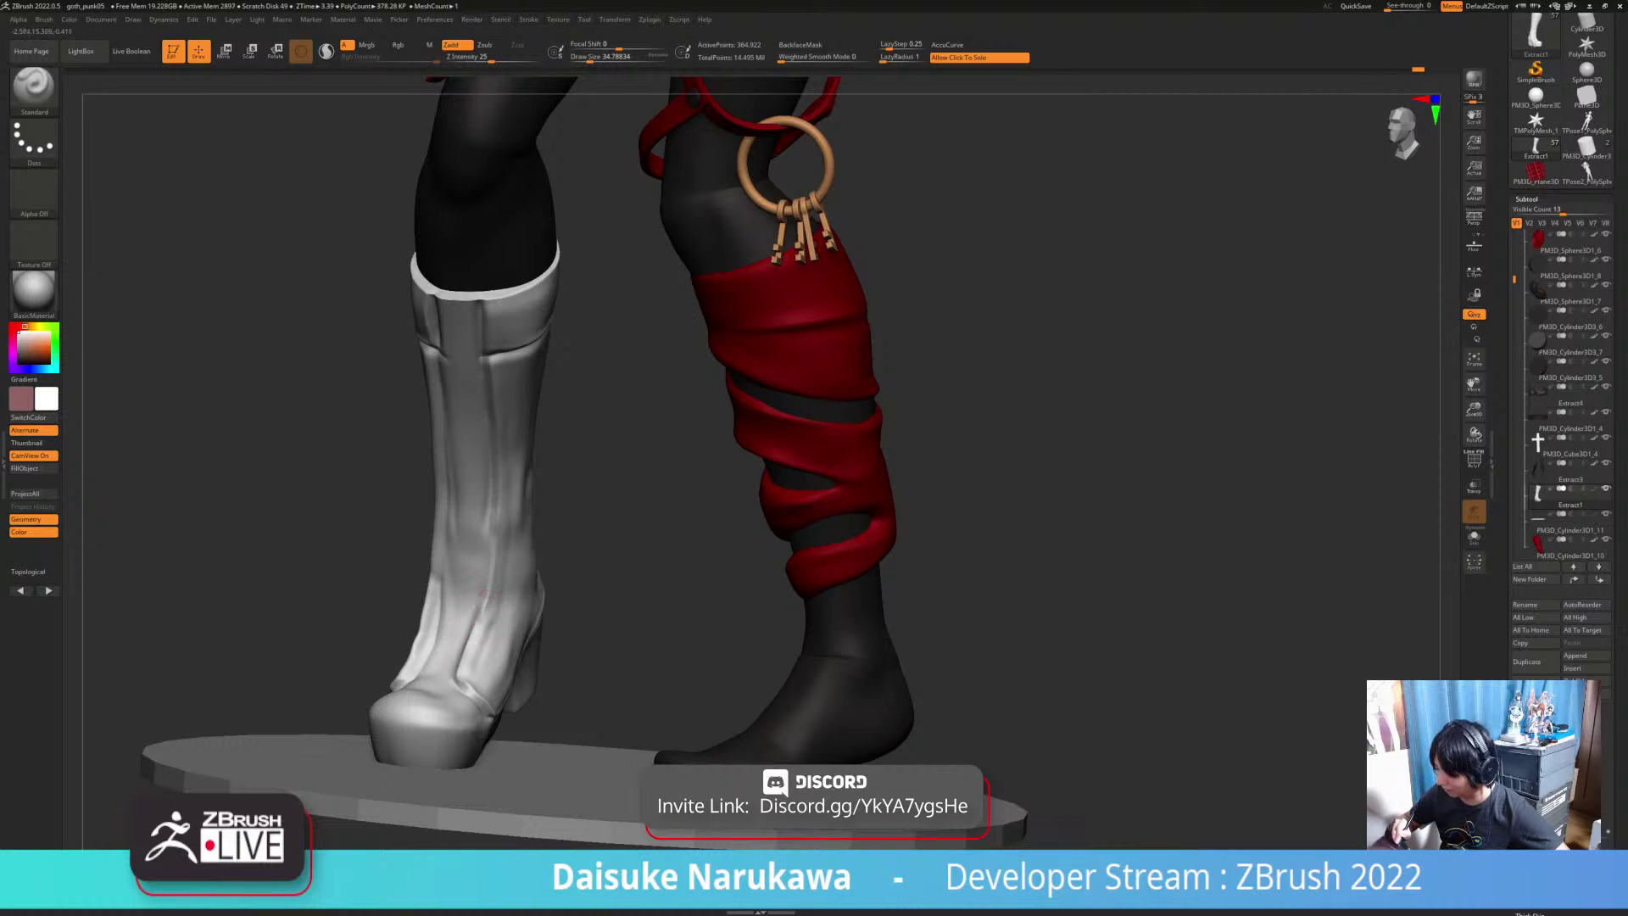
pyautogui.moveTo(497, 585); pyautogui.dragTo(495, 617, button='right')
pyautogui.keyDown('shift'); pyautogui.moveTo(495, 618); pyautogui.dragTo(509, 572); pyautogui.keyUp('shift')
pyautogui.moveTo(509, 640); pyautogui.dragTo(532, 542, button='right')
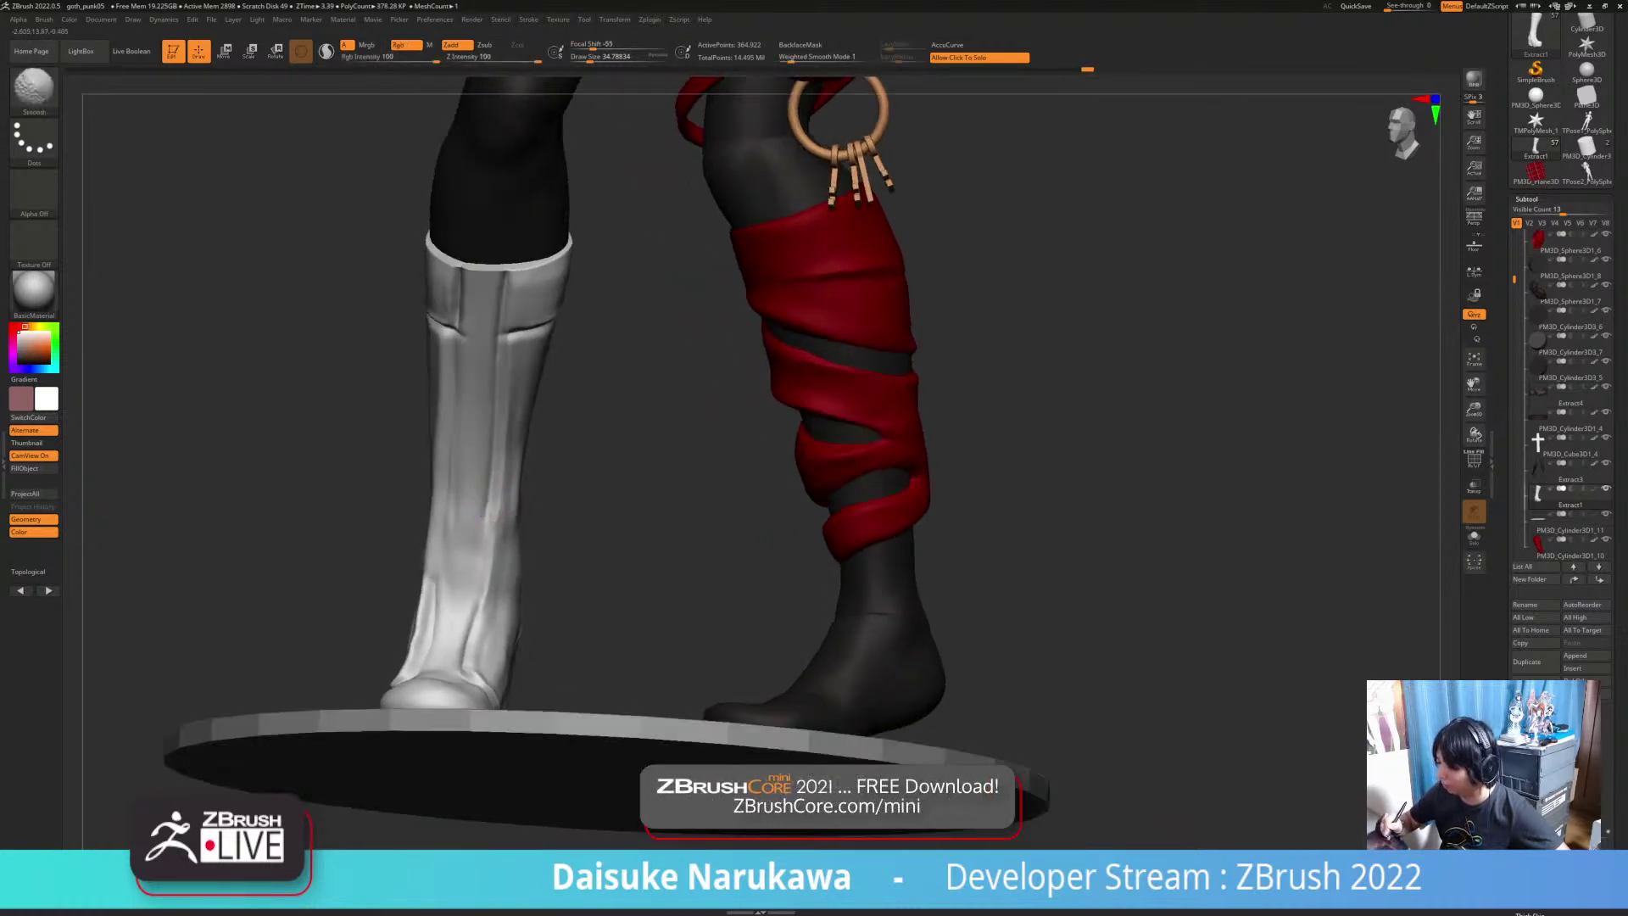
# Step: Examine the boot's cuff, shaft, heel and toe from the front, the outer side and above
pyautogui.moveTo(479, 420); pyautogui.dragTo(533, 372, button='right')
pyautogui.keyDown('alt'); pyautogui.moveTo(577, 449); pyautogui.dragTo(678, 547, button='right'); pyautogui.keyUp('alt')
pyautogui.keyDown('ctrl'); pyautogui.moveTo(581, 551); pyautogui.dragTo(578, 643, button='right'); pyautogui.keyUp('ctrl')
pyautogui.moveTo(695, 407); pyautogui.dragTo(653, 449, button='right')
pyautogui.moveTo(592, 58); pyautogui.dragTo(588, 58)
pyautogui.moveTo(678, 424); pyautogui.dragTo(669, 364, button='right')
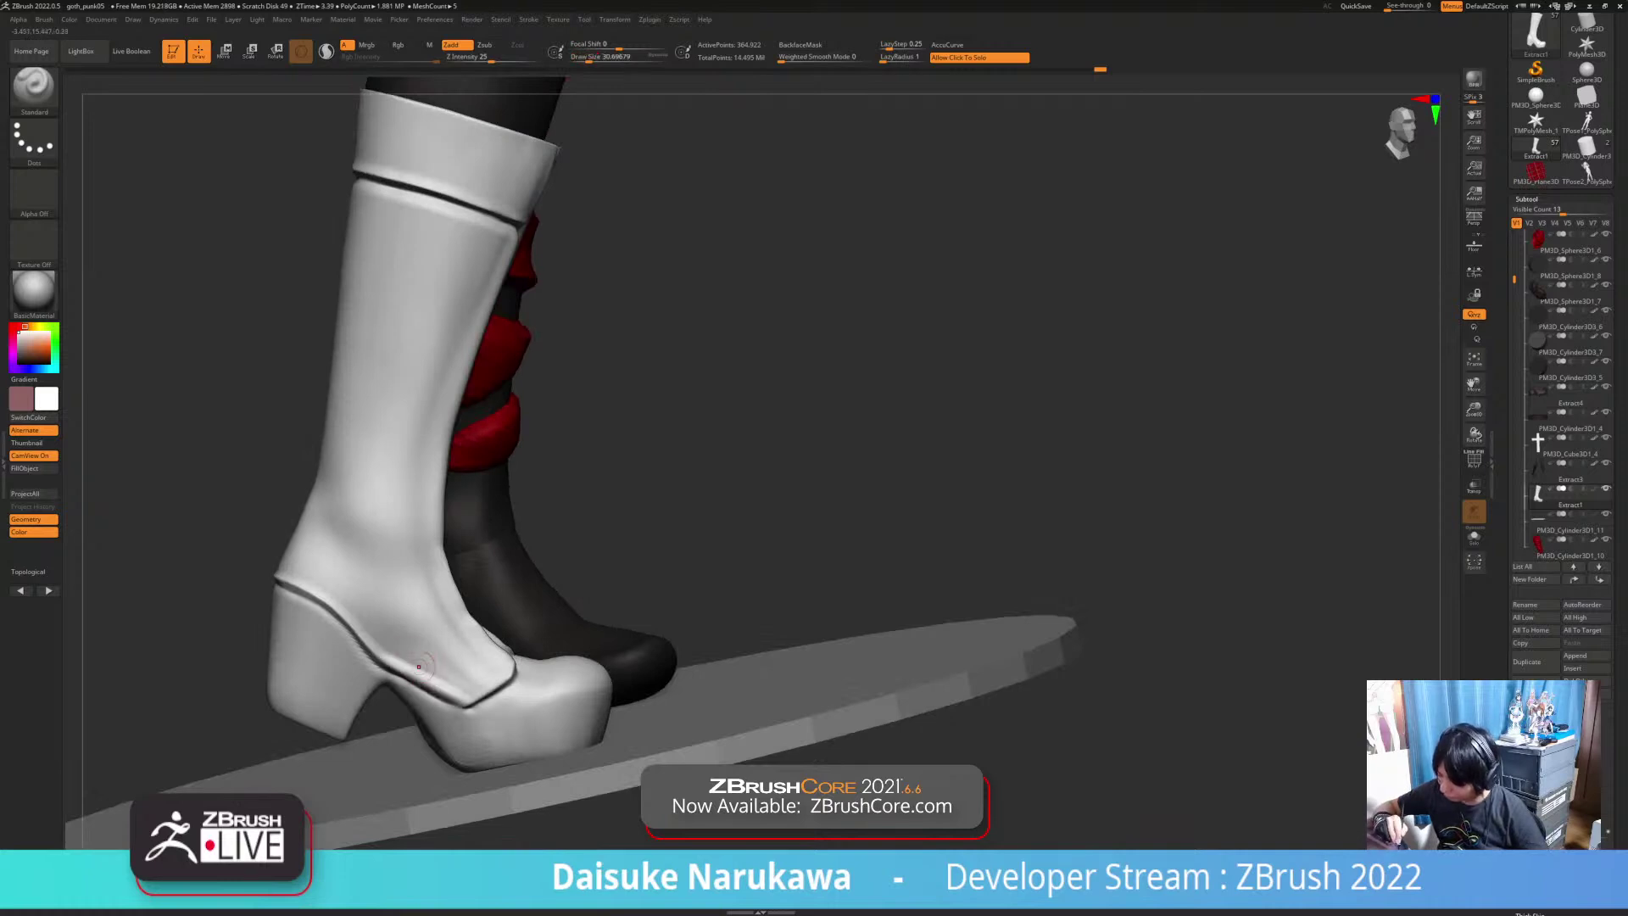
pyautogui.moveTo(585, 611)
pyautogui.mouseDown(button='right')
pyautogui.moveTo(517, 651)
pyautogui.moveTo(589, 667)
pyautogui.moveTo(704, 657)
pyautogui.moveTo(675, 678)
pyautogui.moveTo(587, 686)
pyautogui.mouseUp(button='right')
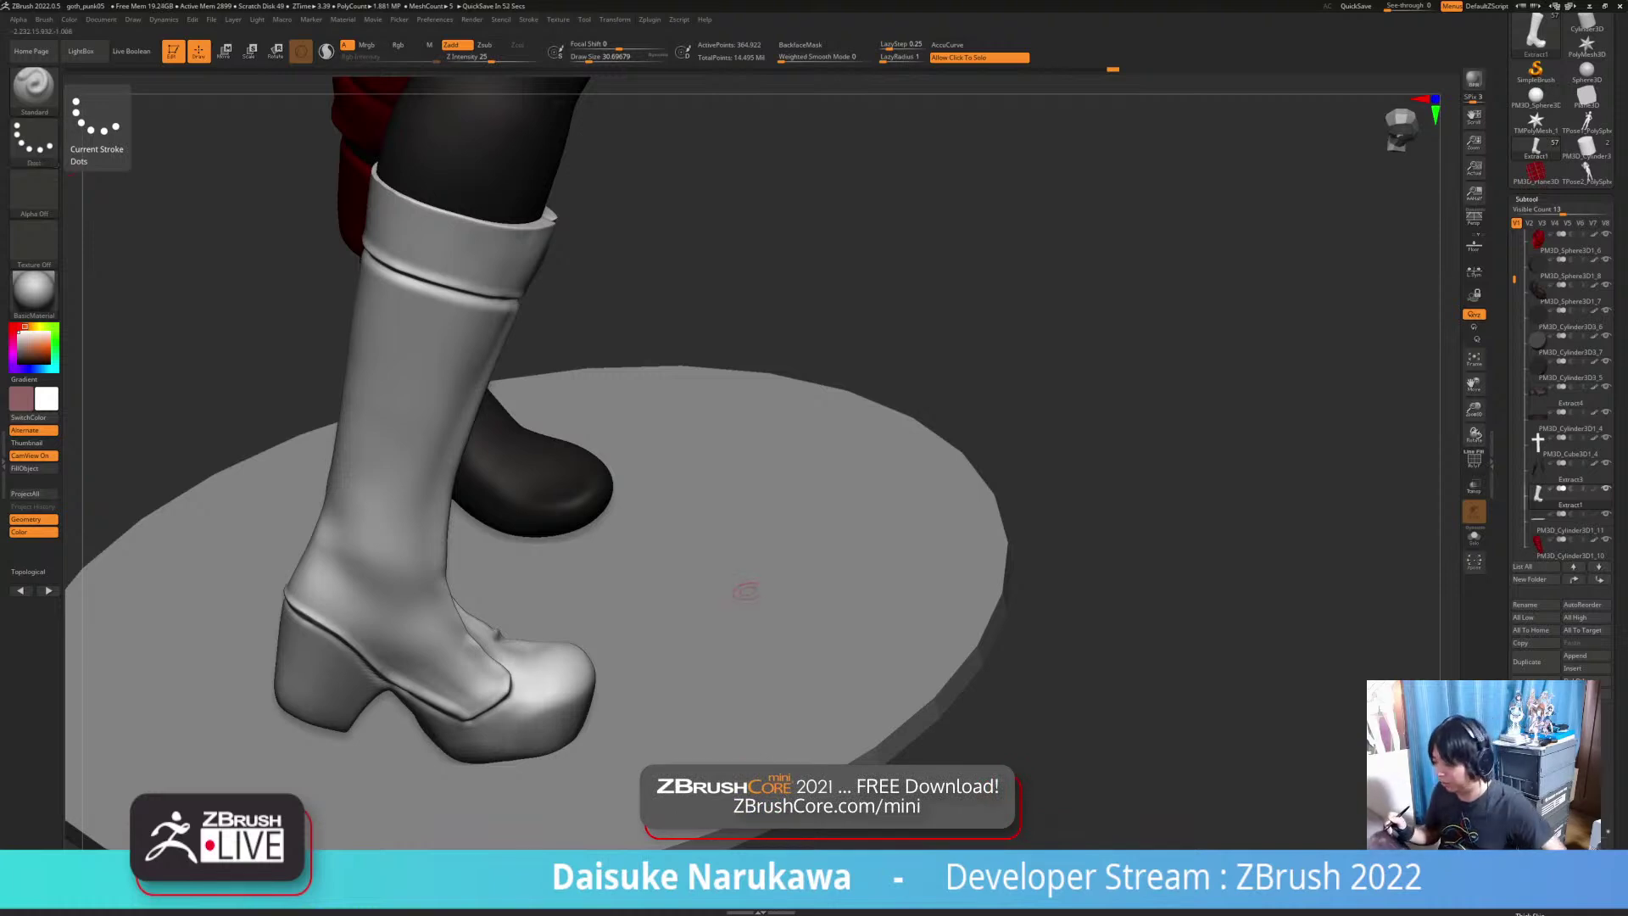
pyautogui.moveTo(720, 563); pyautogui.dragTo(653, 454, button='right')
pyautogui.moveTo(652, 454)
pyautogui.keyDown('ctrl'); pyautogui.mouseDown(button='right')
pyautogui.moveTo(697, 535)
pyautogui.moveTo(784, 556)
pyautogui.moveTo(835, 539)
pyautogui.moveTo(695, 551)
pyautogui.mouseUp(button='right'); pyautogui.keyUp('ctrl')
# Step: Choose the DamStandard brush with a draw size of about 51 and carve a curved seam above the heel on the outer side
pyautogui.click(34, 90)
pyautogui.moveTo(545, 495)
pyautogui.mouseDown(button='right')
pyautogui.moveTo(685, 582)
pyautogui.moveTo(682, 517)
pyautogui.moveTo(699, 594)
pyautogui.moveTo(734, 441)
pyautogui.mouseUp(button='right')
pyautogui.click(685, 585)
pyautogui.click(594, 57)
pyautogui.moveTo(521, 465)
pyautogui.mouseDown(button='right')
pyautogui.moveTo(512, 501)
pyautogui.moveTo(537, 421)
pyautogui.moveTo(509, 419)
pyautogui.mouseUp(button='right')
pyautogui.hotkey('ctrl', 'z')
pyautogui.moveTo(504, 419); pyautogui.dragTo(586, 504)
pyautogui.moveTo(586, 504)
pyautogui.keyDown('ctrl'); pyautogui.mouseDown(button='right')
pyautogui.moveTo(583, 430)
pyautogui.moveTo(548, 436)
pyautogui.moveTo(475, 397)
pyautogui.mouseUp(button='right'); pyautogui.keyUp('ctrl')
pyautogui.moveTo(542, 440)
pyautogui.mouseDown(button='right')
pyautogui.moveTo(573, 443)
pyautogui.moveTo(590, 492)
pyautogui.mouseUp(button='right')
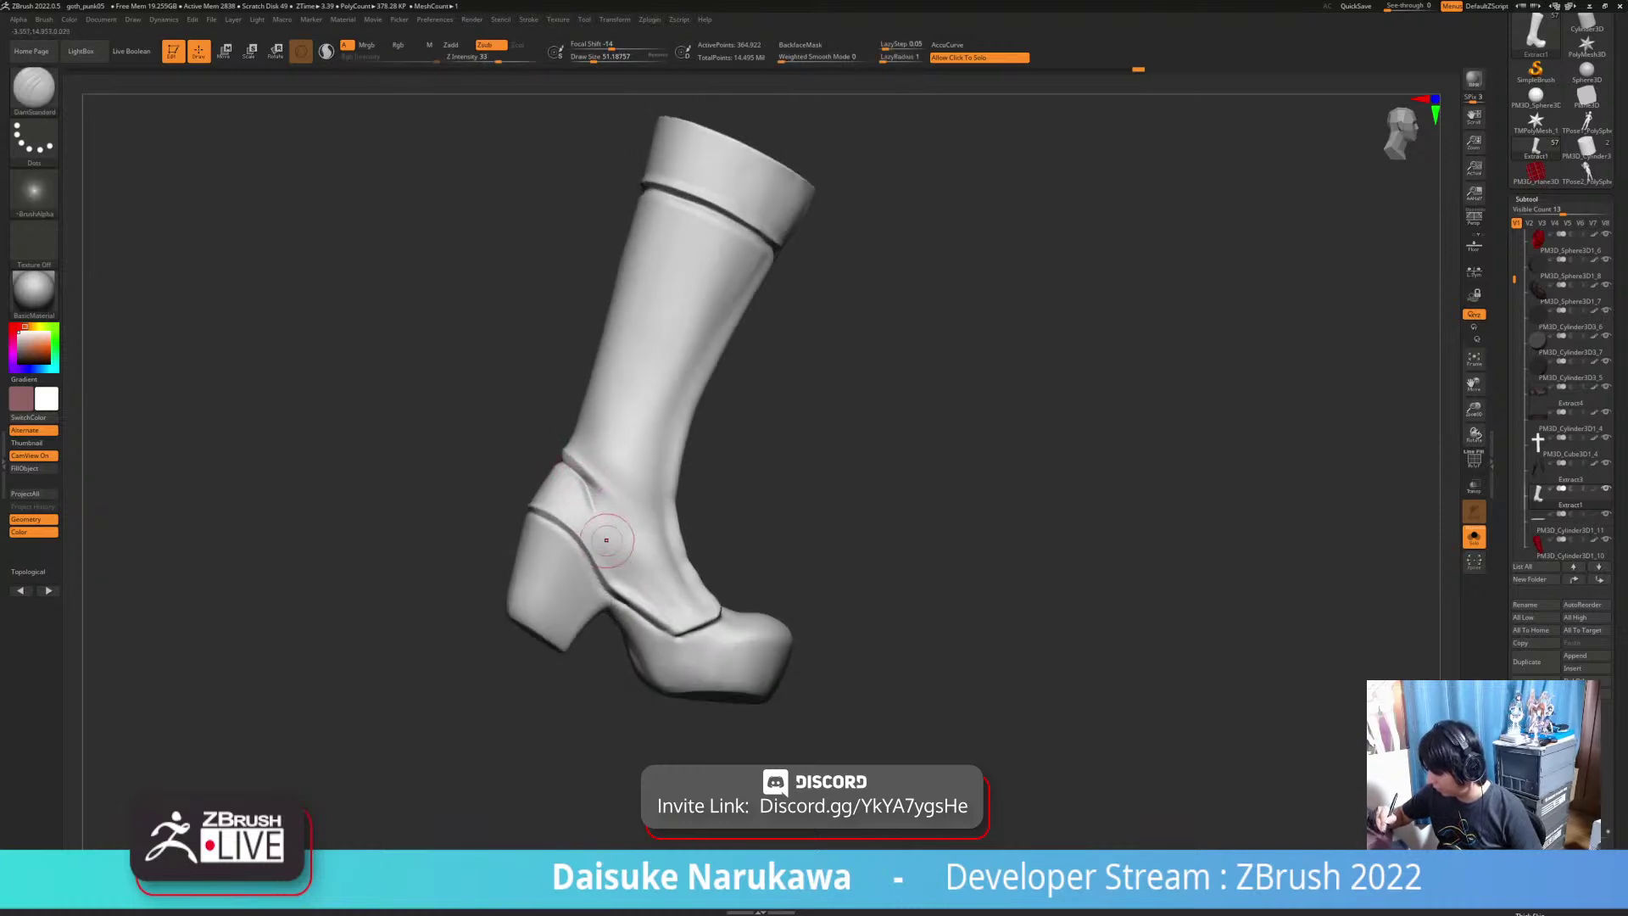
# Step: Carve the seam above the heel on the boot's inner side and smooth around its end
pyautogui.moveTo(607, 546); pyautogui.dragTo(657, 483, button='right')
pyautogui.moveTo(657, 484); pyautogui.dragTo(647, 511)
pyautogui.moveTo(647, 510); pyautogui.dragTo(646, 511, button='right')
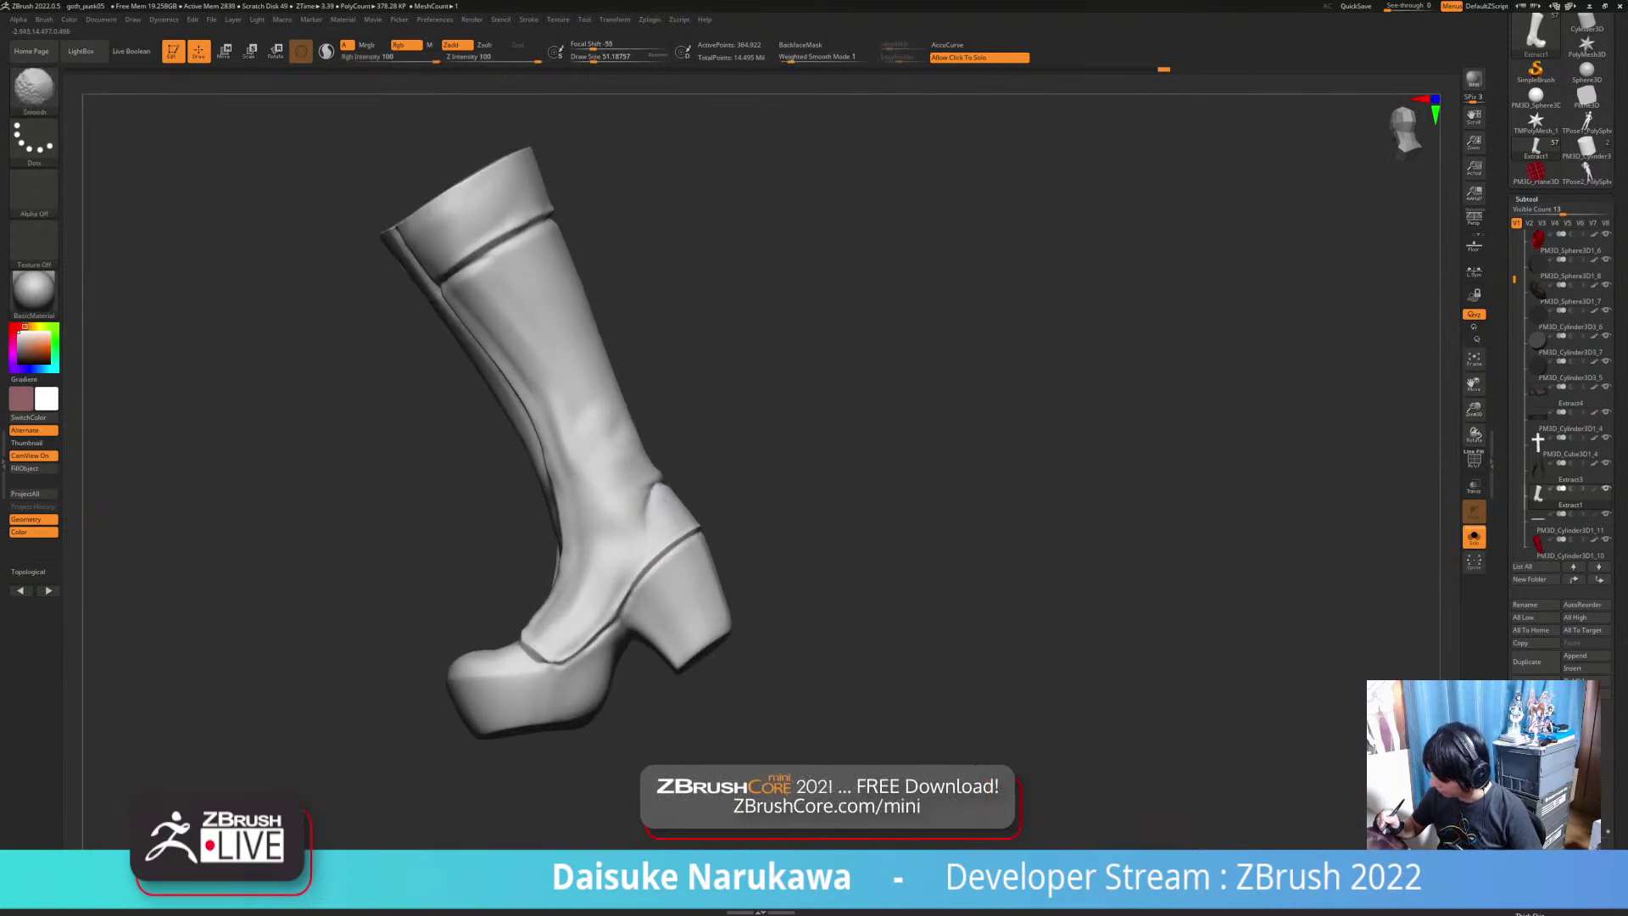
pyautogui.keyDown('shift'); pyautogui.moveTo(665, 500); pyautogui.dragTo(646, 507); pyautogui.keyUp('shift')
pyautogui.press('shift')
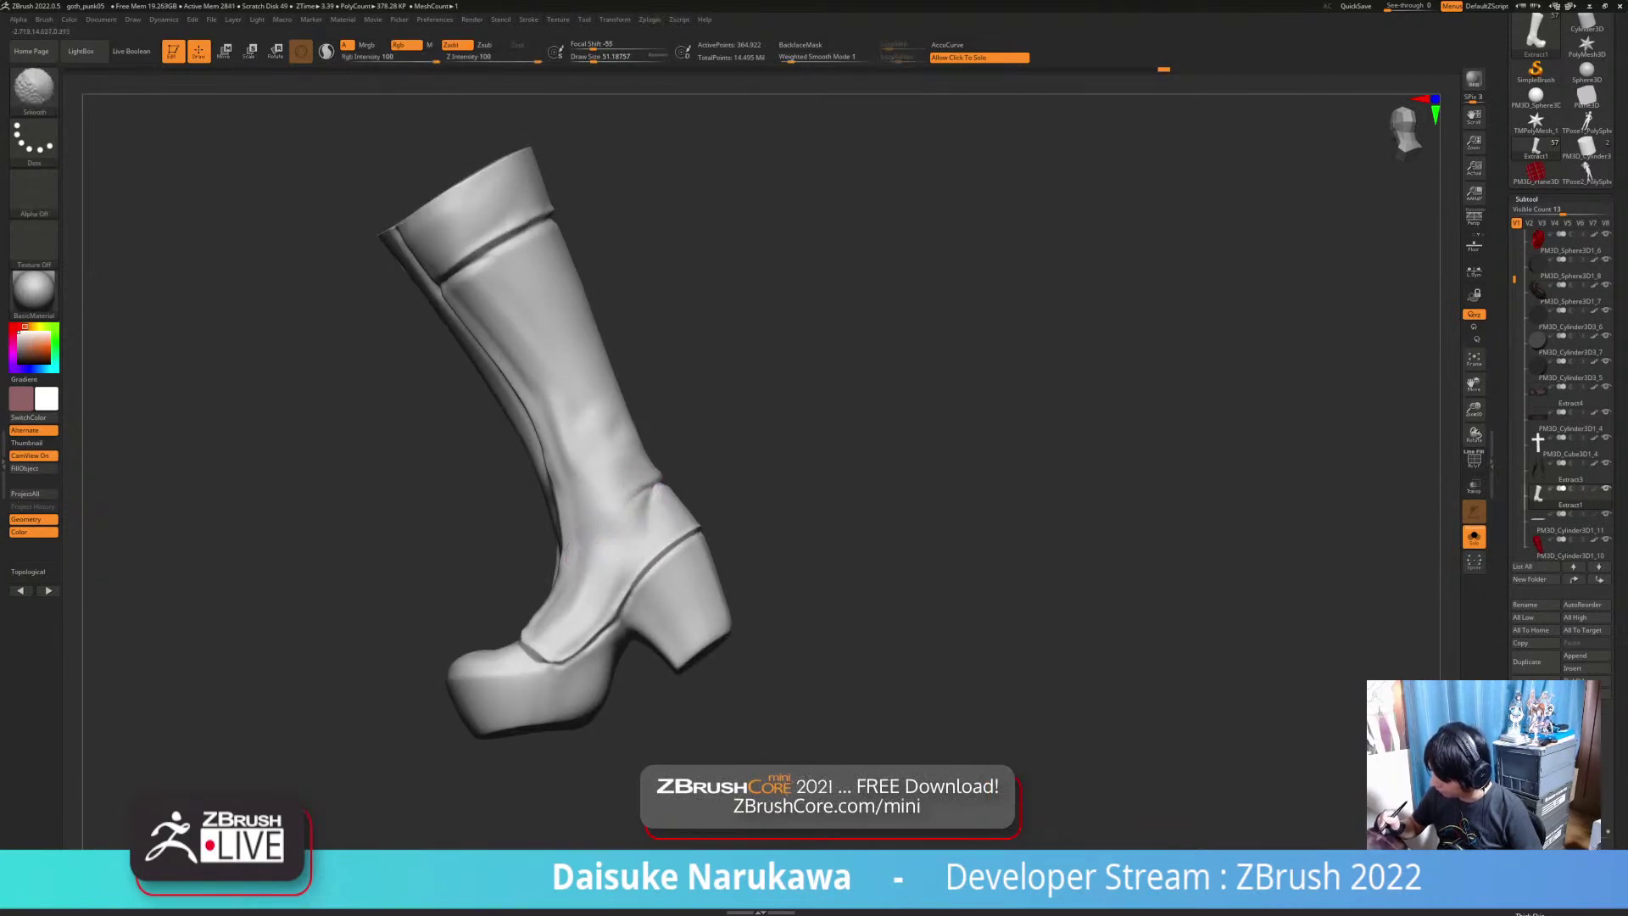
pyautogui.moveTo(690, 452)
pyautogui.mouseDown(button='right')
pyautogui.moveTo(857, 500)
pyautogui.moveTo(818, 528)
pyautogui.moveTo(801, 513)
pyautogui.mouseUp(button='right')
pyautogui.press('shift')
# Step: Carve the front strip's edge line down the shaft with the DamStandard brush and smooth along it
pyautogui.moveTo(673, 494)
pyautogui.mouseDown(button='right')
pyautogui.moveTo(608, 552)
pyautogui.moveTo(720, 547)
pyautogui.moveTo(695, 566)
pyautogui.moveTo(628, 570)
pyautogui.moveTo(607, 514)
pyautogui.moveTo(557, 576)
pyautogui.moveTo(549, 460)
pyautogui.moveTo(580, 458)
pyautogui.moveTo(548, 341)
pyautogui.mouseUp(button='right')
pyautogui.press('shift')
pyautogui.press('shift')
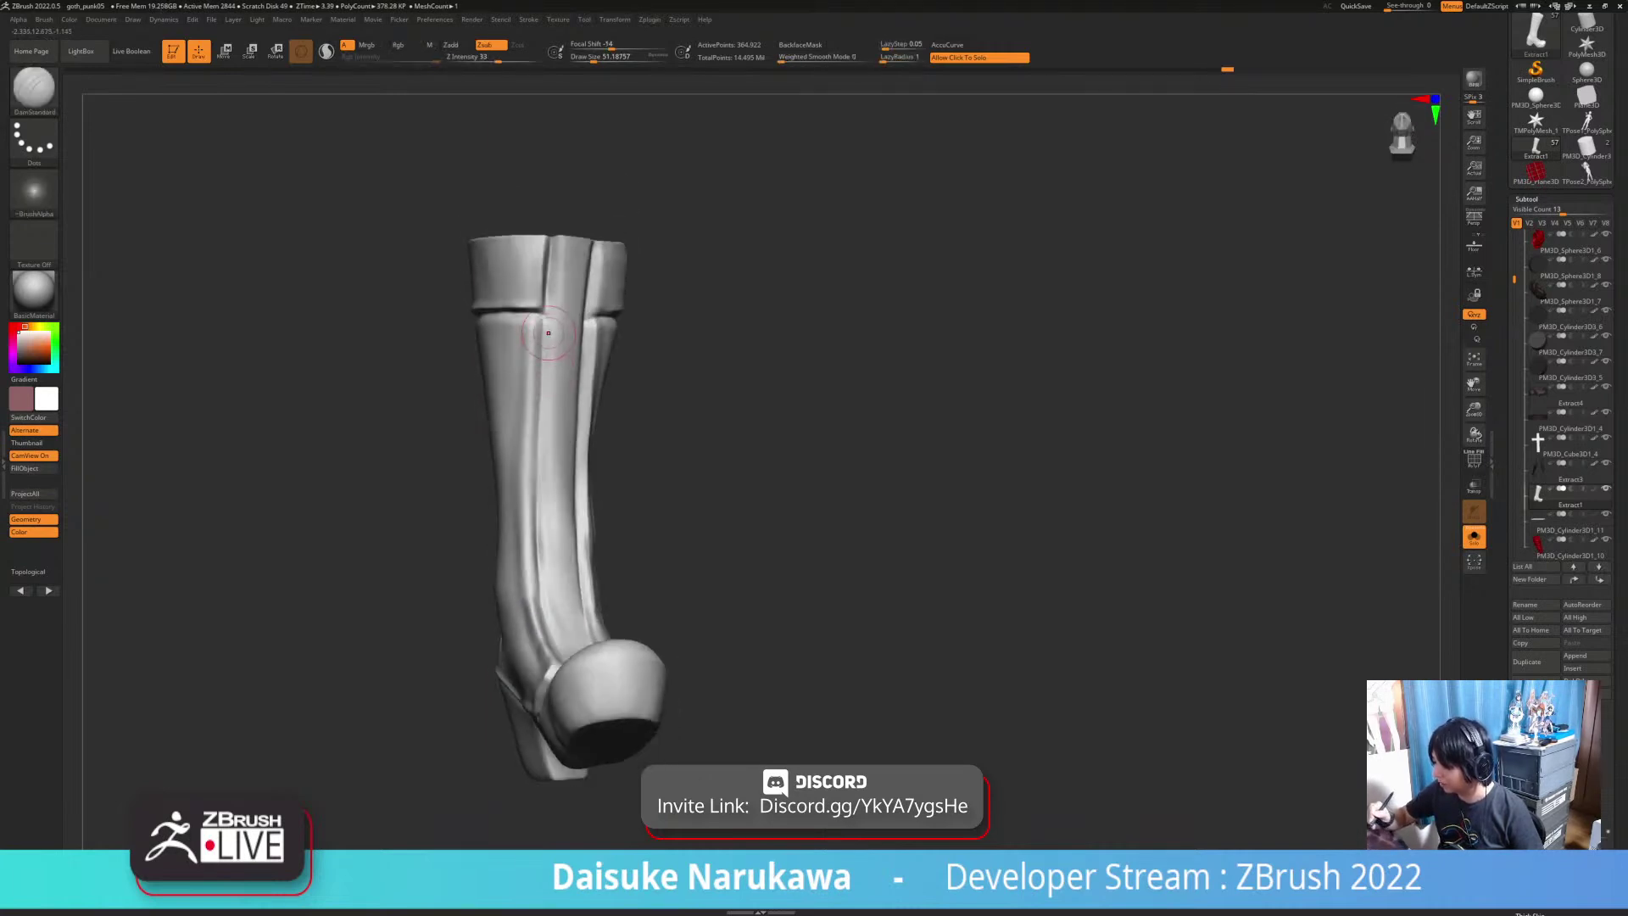
pyautogui.moveTo(539, 451); pyautogui.dragTo(541, 571)
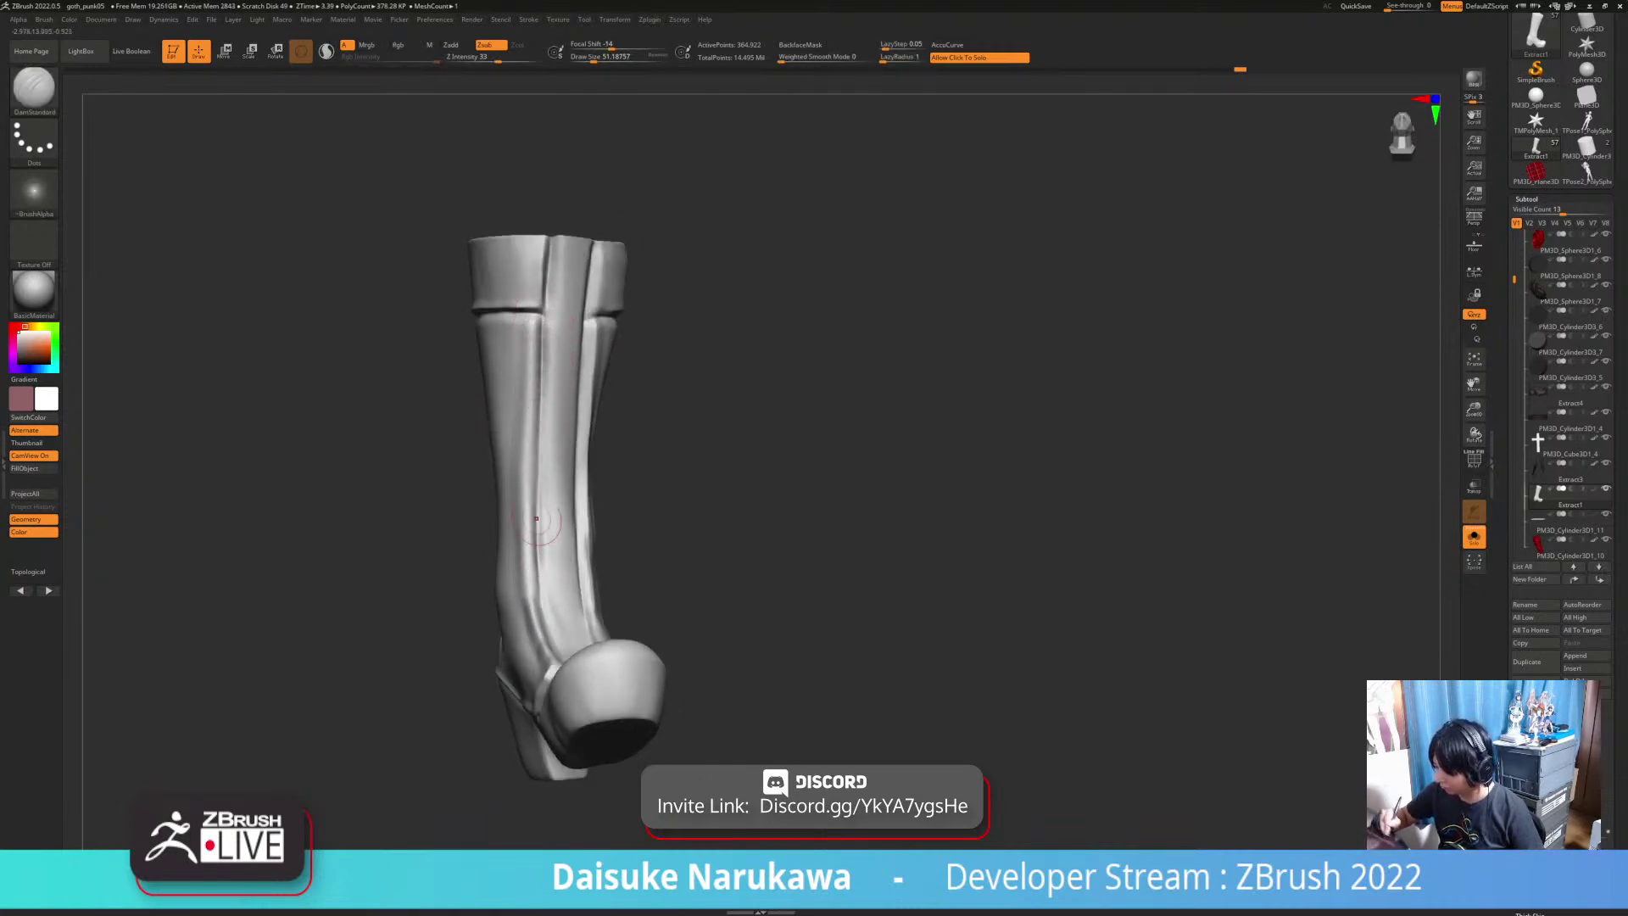
pyautogui.moveTo(543, 390); pyautogui.dragTo(545, 450, button='right')
pyautogui.keyDown('shift'); pyautogui.moveTo(545, 450); pyautogui.dragTo(547, 356); pyautogui.keyUp('shift')
pyautogui.moveTo(545, 353); pyautogui.dragTo(557, 327, button='right')
# Step: Smooth the front strip and its edges from the shaft up toward the cuff's rim
pyautogui.press('shift')
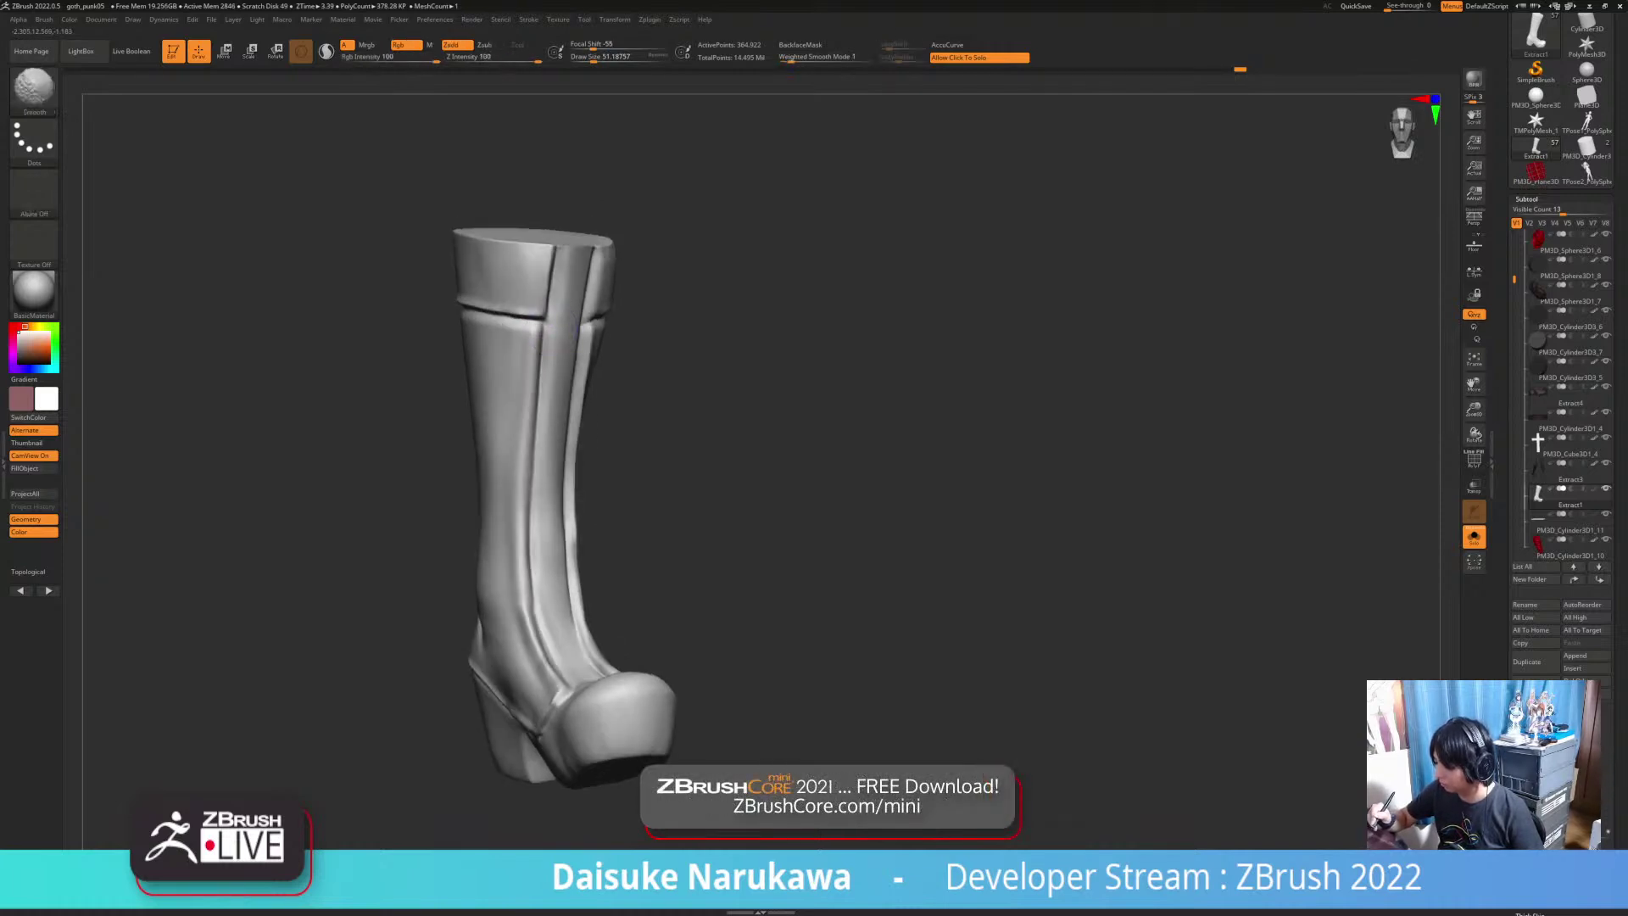
pyautogui.moveTo(549, 467)
pyautogui.mouseDown(button='right')
pyautogui.moveTo(500, 453)
pyautogui.moveTo(543, 474)
pyautogui.moveTo(560, 415)
pyautogui.mouseUp(button='right')
pyautogui.moveTo(560, 415); pyautogui.dragTo(589, 338, button='right')
pyautogui.press('shift')
pyautogui.moveTo(600, 236)
pyautogui.mouseDown(button='right')
pyautogui.moveTo(589, 333)
pyautogui.moveTo(576, 301)
pyautogui.mouseUp(button='right')
pyautogui.moveTo(563, 364)
pyautogui.mouseDown(button='right')
pyautogui.moveTo(576, 331)
pyautogui.moveTo(563, 454)
pyautogui.moveTo(559, 407)
pyautogui.mouseUp(button='right')
pyautogui.moveTo(559, 407)
pyautogui.mouseDown(button='right')
pyautogui.moveTo(547, 373)
pyautogui.moveTo(555, 398)
pyautogui.mouseUp(button='right')
# Step: Choose the TrimDynamic brush with a draw size of about 90 and flatten the front strip across the cuff
pyautogui.moveTo(662, 433)
pyautogui.keyDown('ctrl'); pyautogui.mouseDown(button='right')
pyautogui.moveTo(663, 485)
pyautogui.moveTo(649, 458)
pyautogui.moveTo(606, 450)
pyautogui.moveTo(636, 453)
pyautogui.moveTo(653, 432)
pyautogui.mouseUp(button='right'); pyautogui.keyUp('ctrl')
pyautogui.click(600, 57)
pyautogui.moveTo(653, 433)
pyautogui.keyDown('ctrl'); pyautogui.mouseDown(button='right')
pyautogui.moveTo(653, 386)
pyautogui.moveTo(585, 348)
pyautogui.moveTo(522, 390)
pyautogui.mouseUp(button='right'); pyautogui.keyUp('ctrl')
pyautogui.click(34, 91)
pyautogui.press('t')
pyautogui.press('d')
pyautogui.moveTo(525, 237); pyautogui.dragTo(535, 260, button='right')
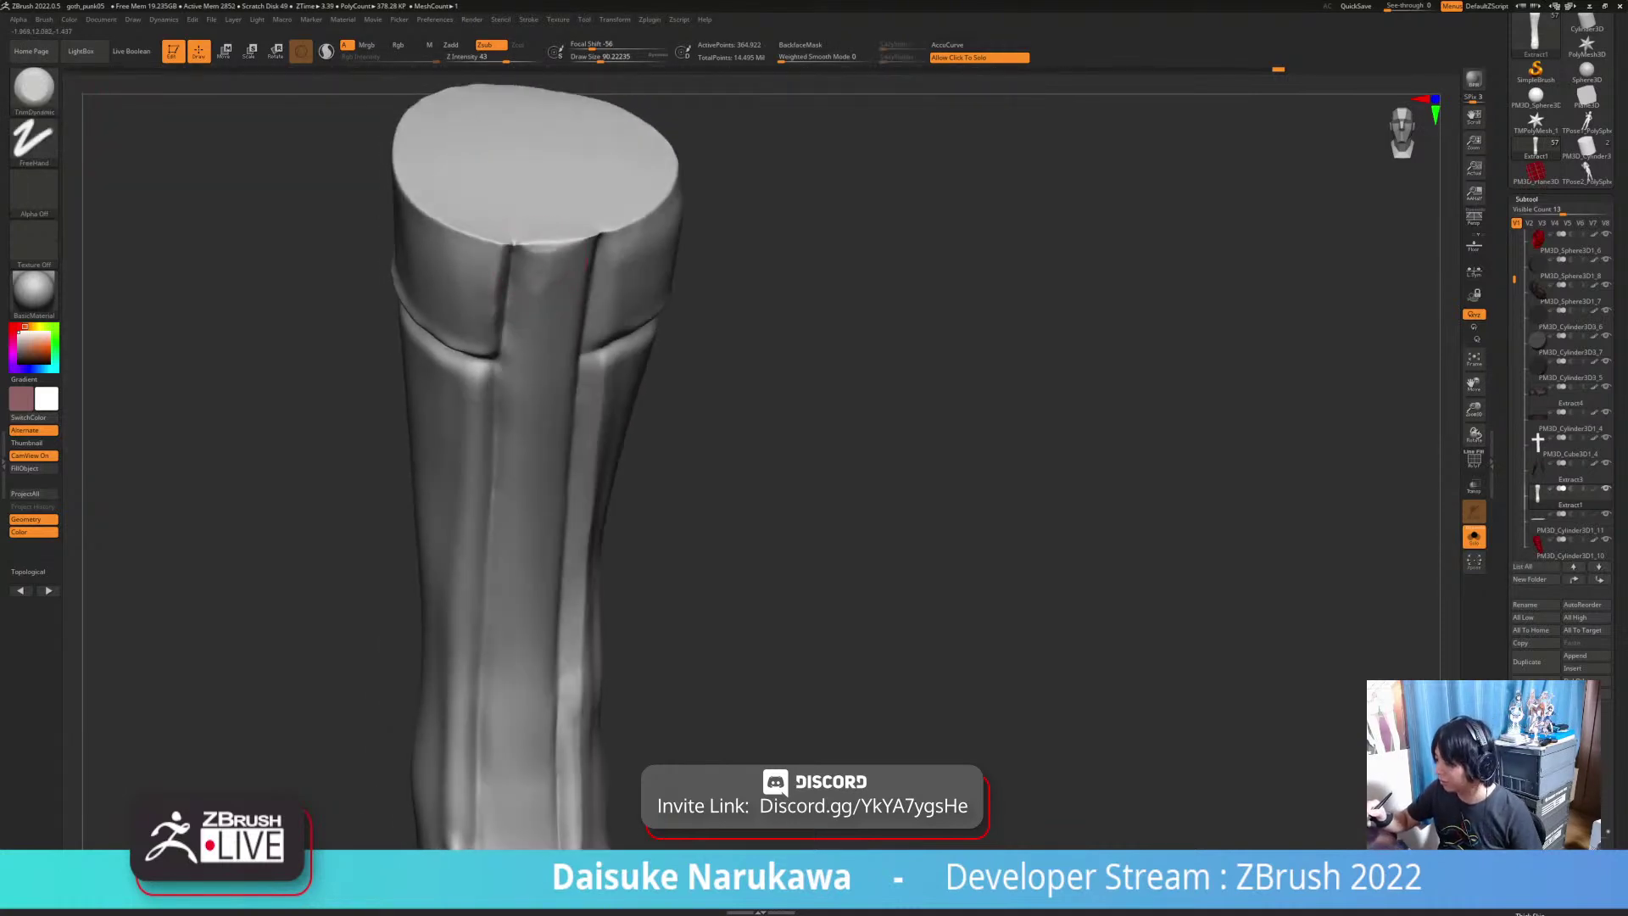
pyautogui.moveTo(597, 246)
pyautogui.mouseDown()
pyautogui.moveTo(583, 264)
pyautogui.moveTo(543, 254)
pyautogui.mouseUp()
pyautogui.moveTo(547, 292); pyautogui.dragTo(553, 254, button='right')
pyautogui.keyDown('ctrl'); pyautogui.moveTo(553, 254); pyautogui.dragTo(553, 281, button='right'); pyautogui.keyUp('ctrl')
# Step: Smooth the front strip where it crosses the cuff seam and along both of its edges
pyautogui.keyDown('shift'); pyautogui.moveTo(519, 310); pyautogui.dragTo(517, 343); pyautogui.keyUp('shift')
pyautogui.moveTo(543, 322); pyautogui.dragTo(542, 276, button='right')
pyautogui.keyDown('shift'); pyautogui.moveTo(521, 326); pyautogui.dragTo(572, 356); pyautogui.keyUp('shift')
pyautogui.moveTo(559, 313); pyautogui.dragTo(570, 332, button='right')
pyautogui.keyDown('shift'); pyautogui.moveTo(583, 297); pyautogui.dragTo(578, 333); pyautogui.keyUp('shift')
pyautogui.moveTo(579, 333); pyautogui.dragTo(512, 364, button='right')
pyautogui.press('shift')
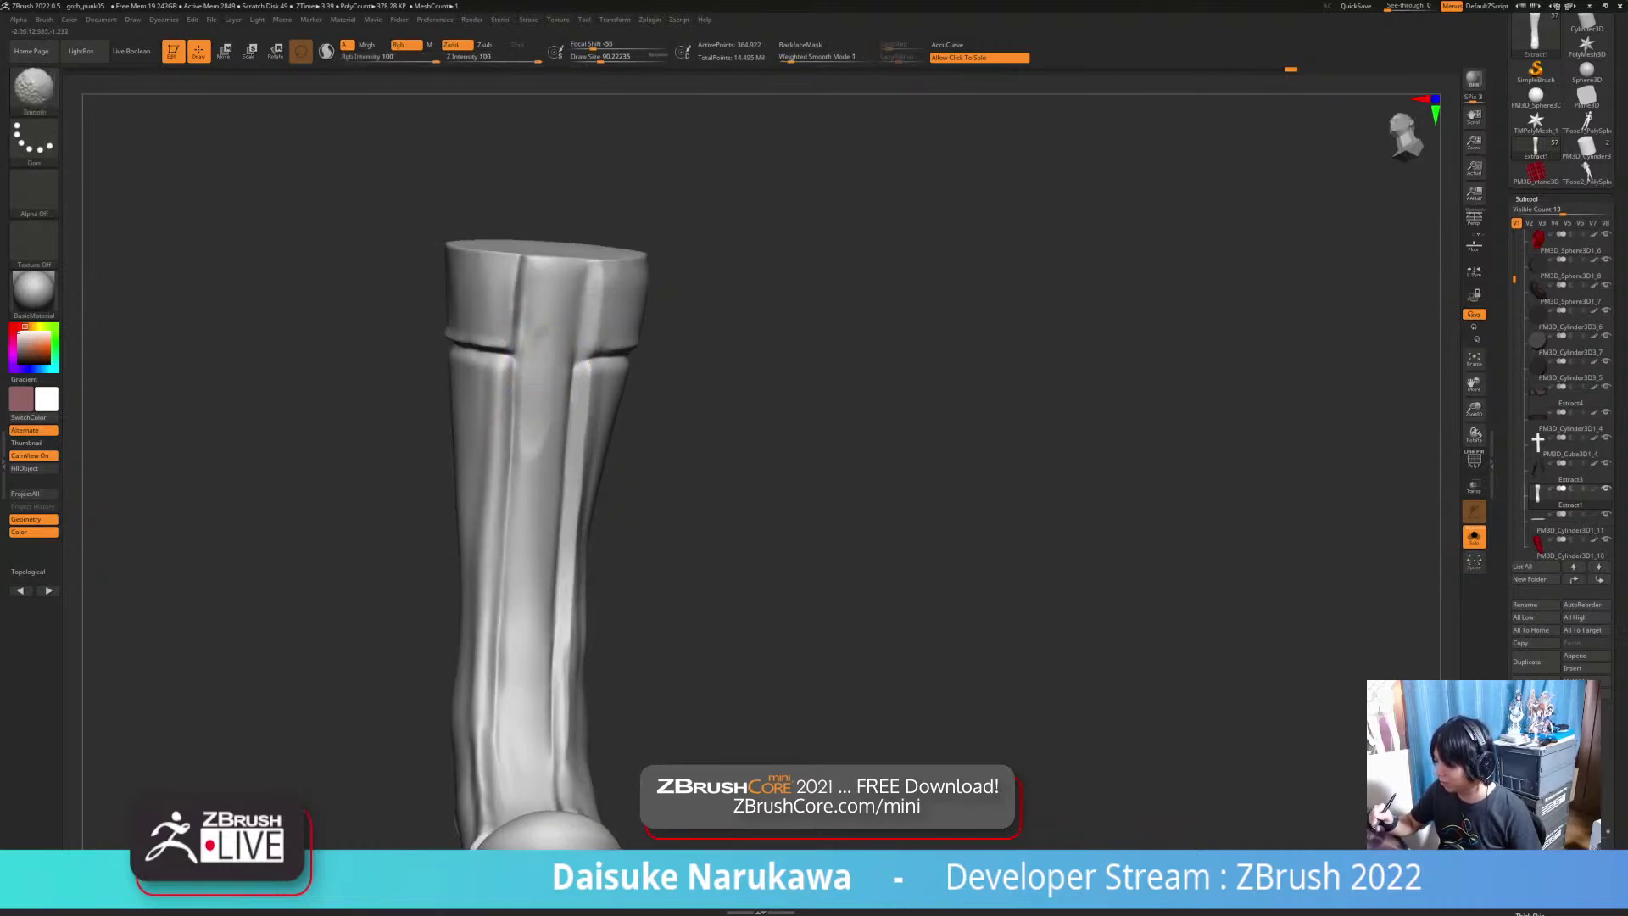
# Step: Smooth the front strip down the shaft and the instep near the toe
pyautogui.keyDown('shift'); pyautogui.moveTo(532, 398); pyautogui.dragTo(537, 461); pyautogui.keyUp('shift')
pyautogui.moveTo(543, 347); pyautogui.dragTo(538, 385, button='right')
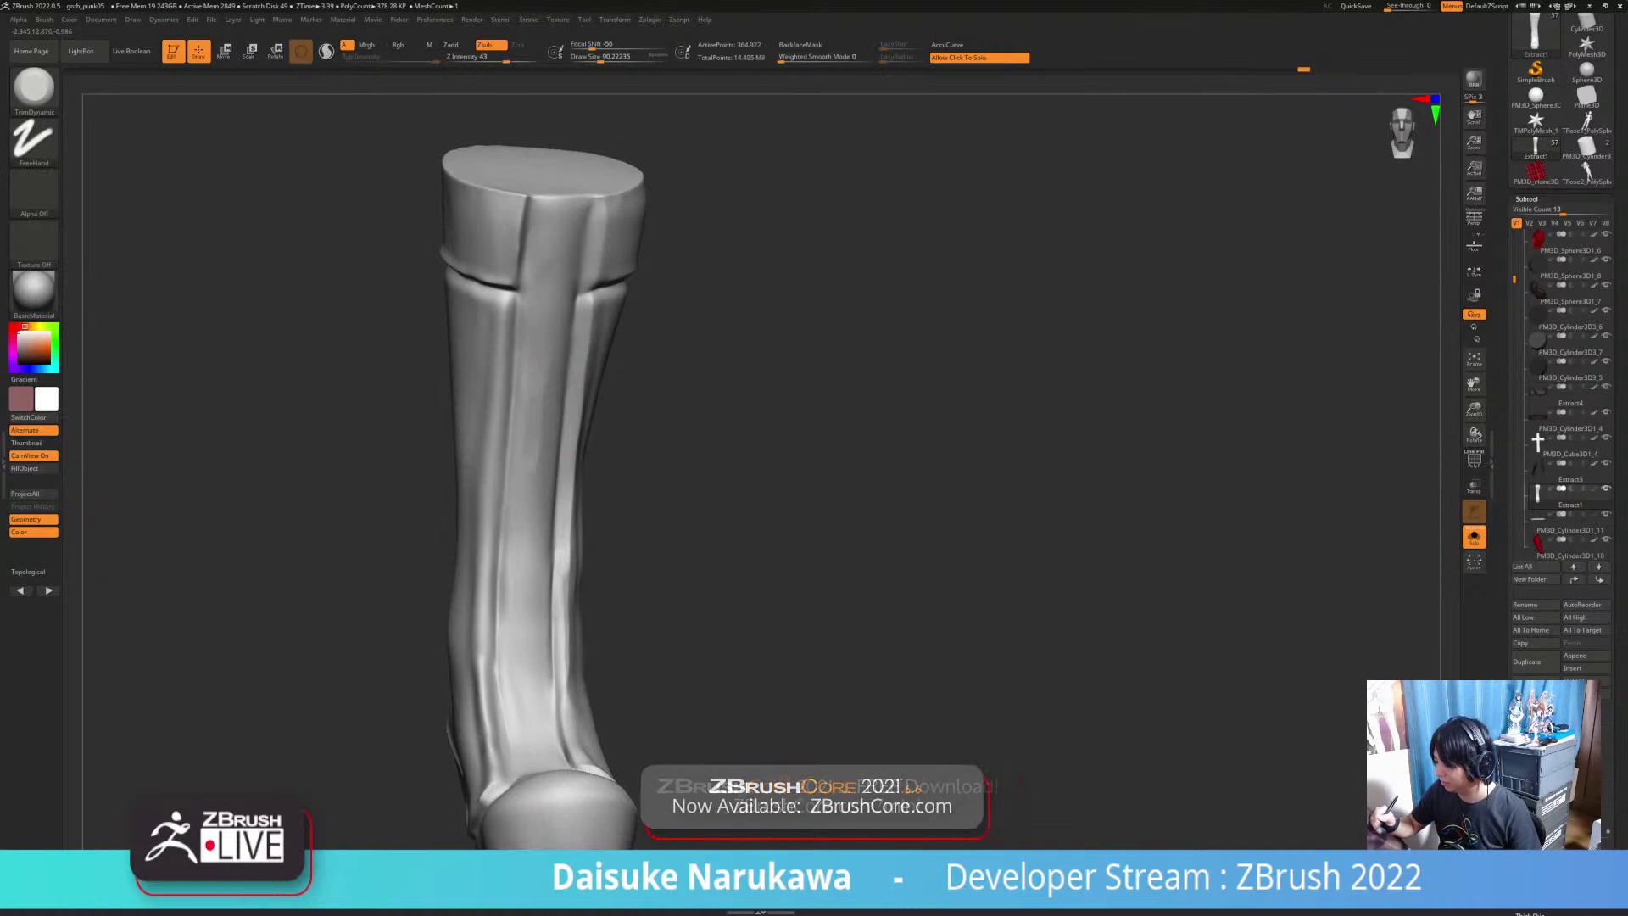
pyautogui.press('shift')
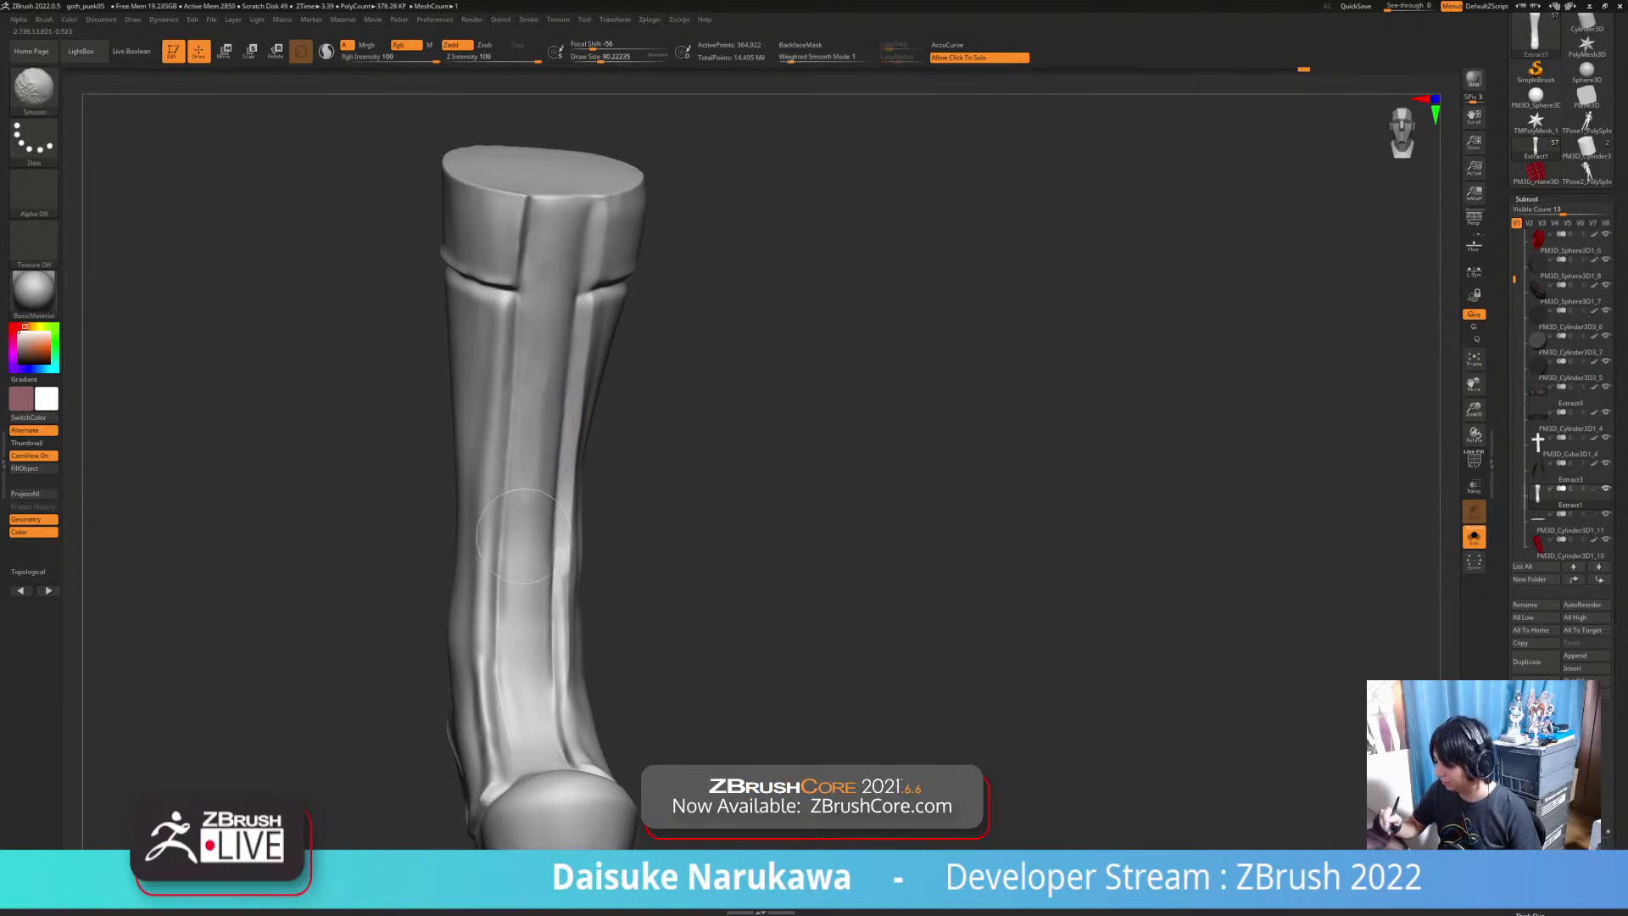
pyautogui.moveTo(524, 535); pyautogui.dragTo(645, 530, button='right')
pyautogui.click(729, 508)
pyautogui.moveTo(729, 509); pyautogui.dragTo(763, 510)
pyautogui.moveTo(627, 687)
pyautogui.mouseDown(button='right')
pyautogui.moveTo(593, 689)
pyautogui.moveTo(704, 686)
pyautogui.mouseUp(button='right')
pyautogui.keyDown('shift'); pyautogui.moveTo(594, 678); pyautogui.dragTo(584, 716); pyautogui.keyUp('shift')
pyautogui.keyDown('ctrl'); pyautogui.moveTo(593, 678); pyautogui.dragTo(600, 755, button='right'); pyautogui.keyUp('ctrl')
# Step: Inspect the boot's mesh density by temporarily displaying its polyframe
pyautogui.keyDown('ctrl'); pyautogui.moveTo(856, 704); pyautogui.dragTo(849, 649, button='right'); pyautogui.keyUp('ctrl')
pyautogui.click(908, 563)
pyautogui.moveTo(849, 649)
pyautogui.keyDown('ctrl'); pyautogui.mouseDown(button='right')
pyautogui.moveTo(848, 718)
pyautogui.moveTo(864, 670)
pyautogui.mouseUp(button='right'); pyautogui.keyUp('ctrl')
pyautogui.click(1475, 460)
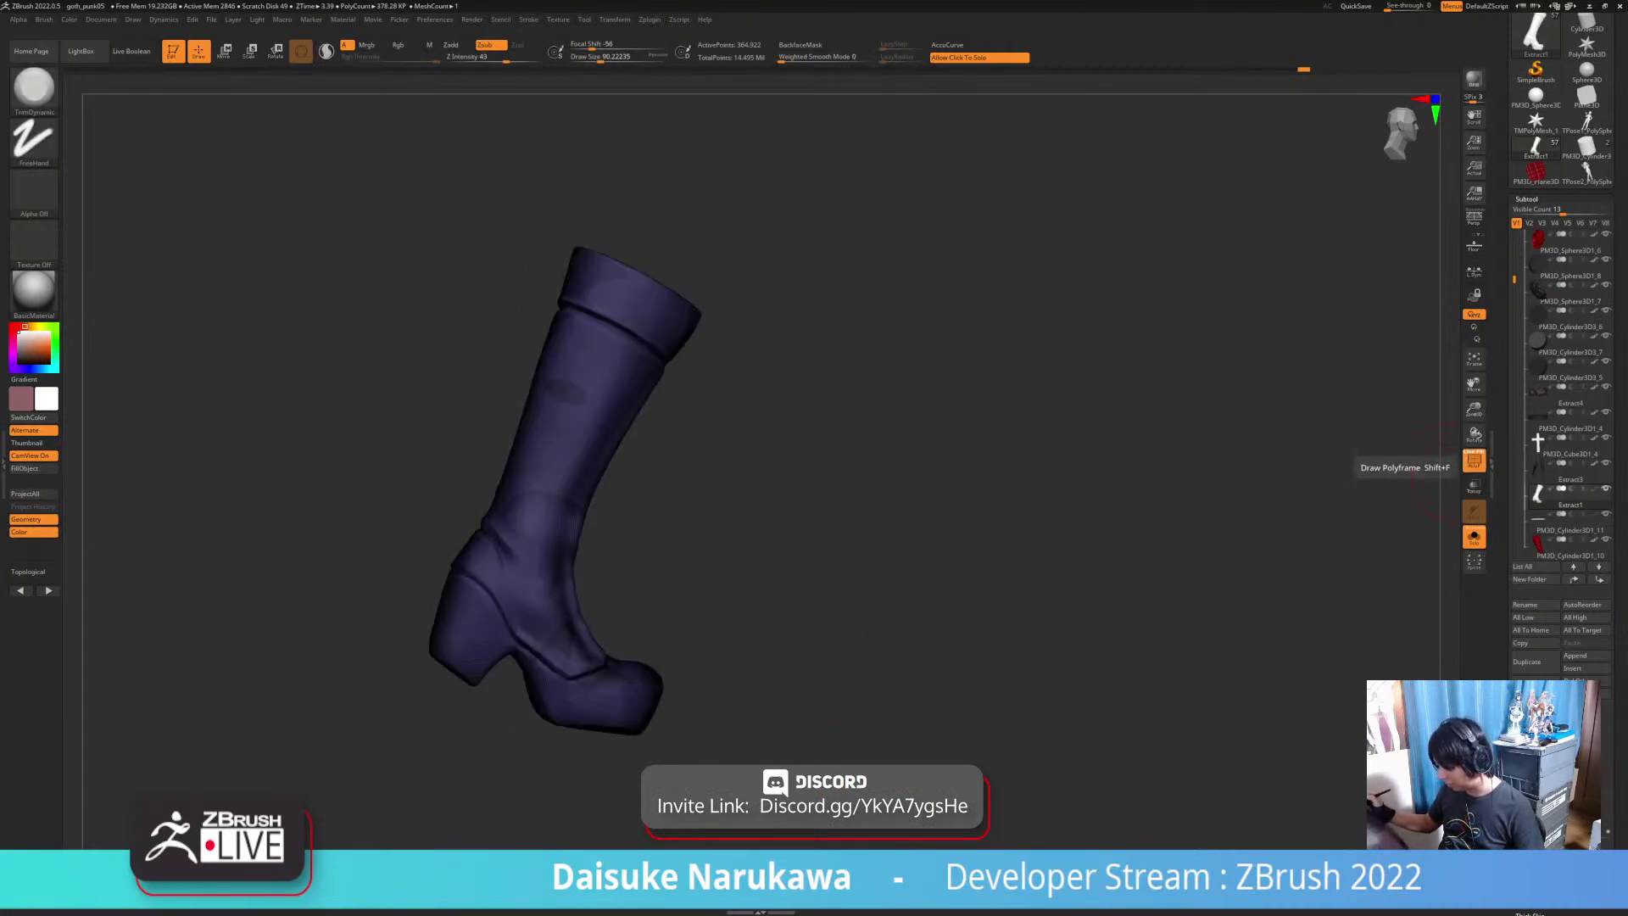
pyautogui.click(1474, 462)
pyautogui.keyDown('alt'); pyautogui.moveTo(932, 653); pyautogui.dragTo(910, 587, button='right'); pyautogui.keyUp('alt')
pyautogui.keyDown('ctrl'); pyautogui.moveTo(909, 587); pyautogui.dragTo(918, 636, button='right'); pyautogui.keyUp('ctrl')
pyautogui.keyDown('alt'); pyautogui.moveTo(919, 636); pyautogui.dragTo(918, 696, button='right'); pyautogui.keyUp('alt')
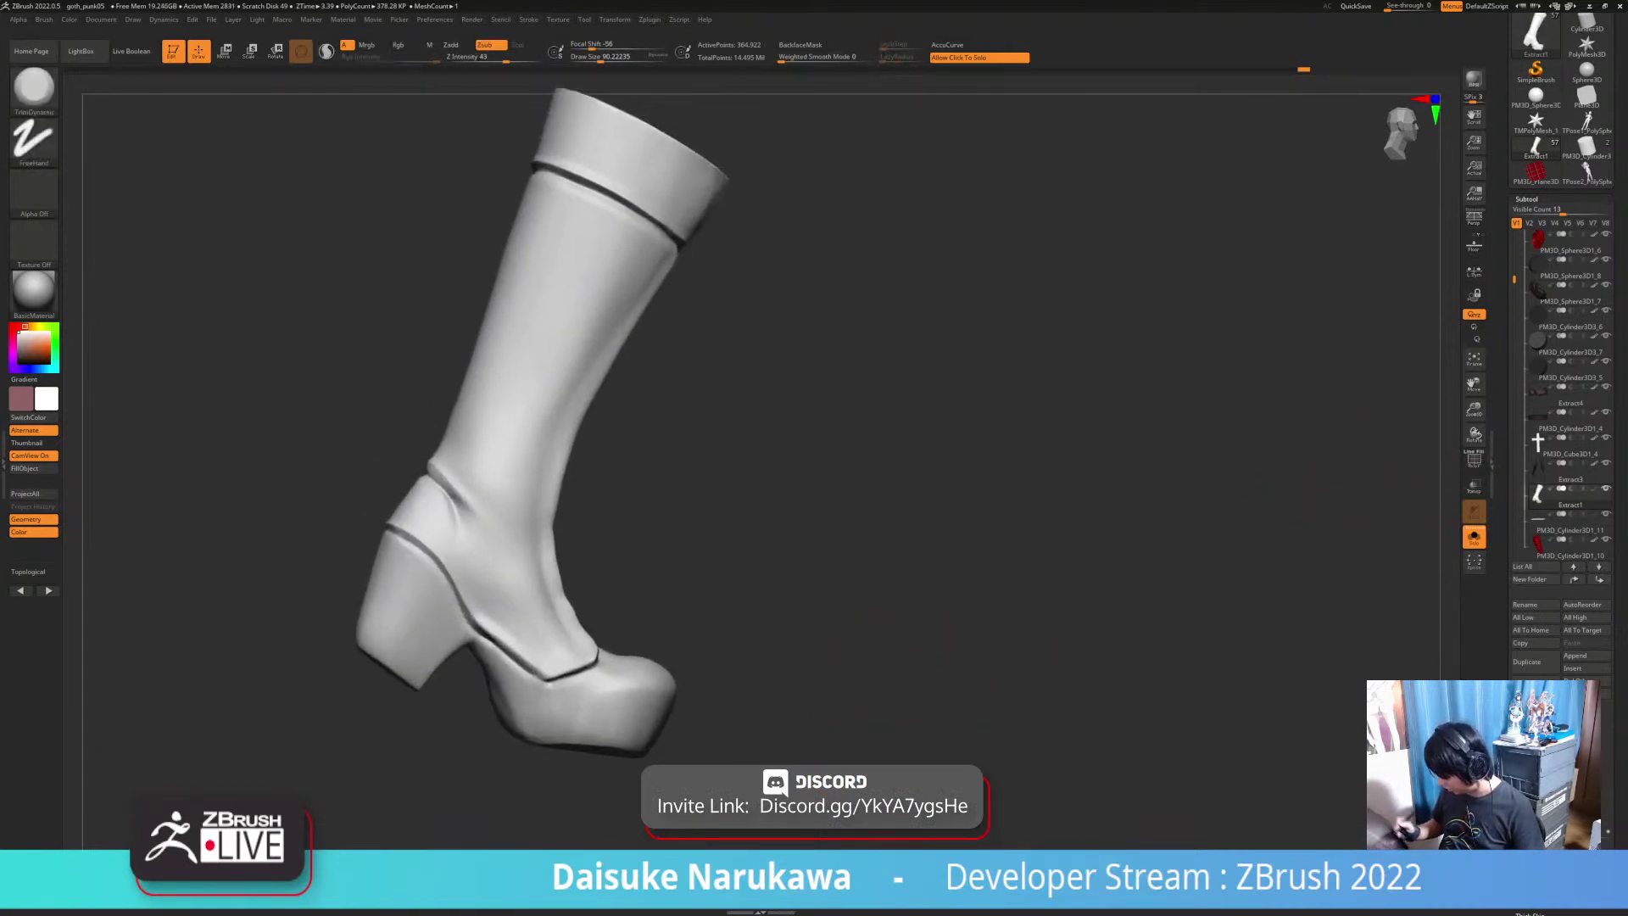
# Step: Remesh the boot with DynaMesh at resolution 512 and check the polyframe
pyautogui.click(1527, 199)
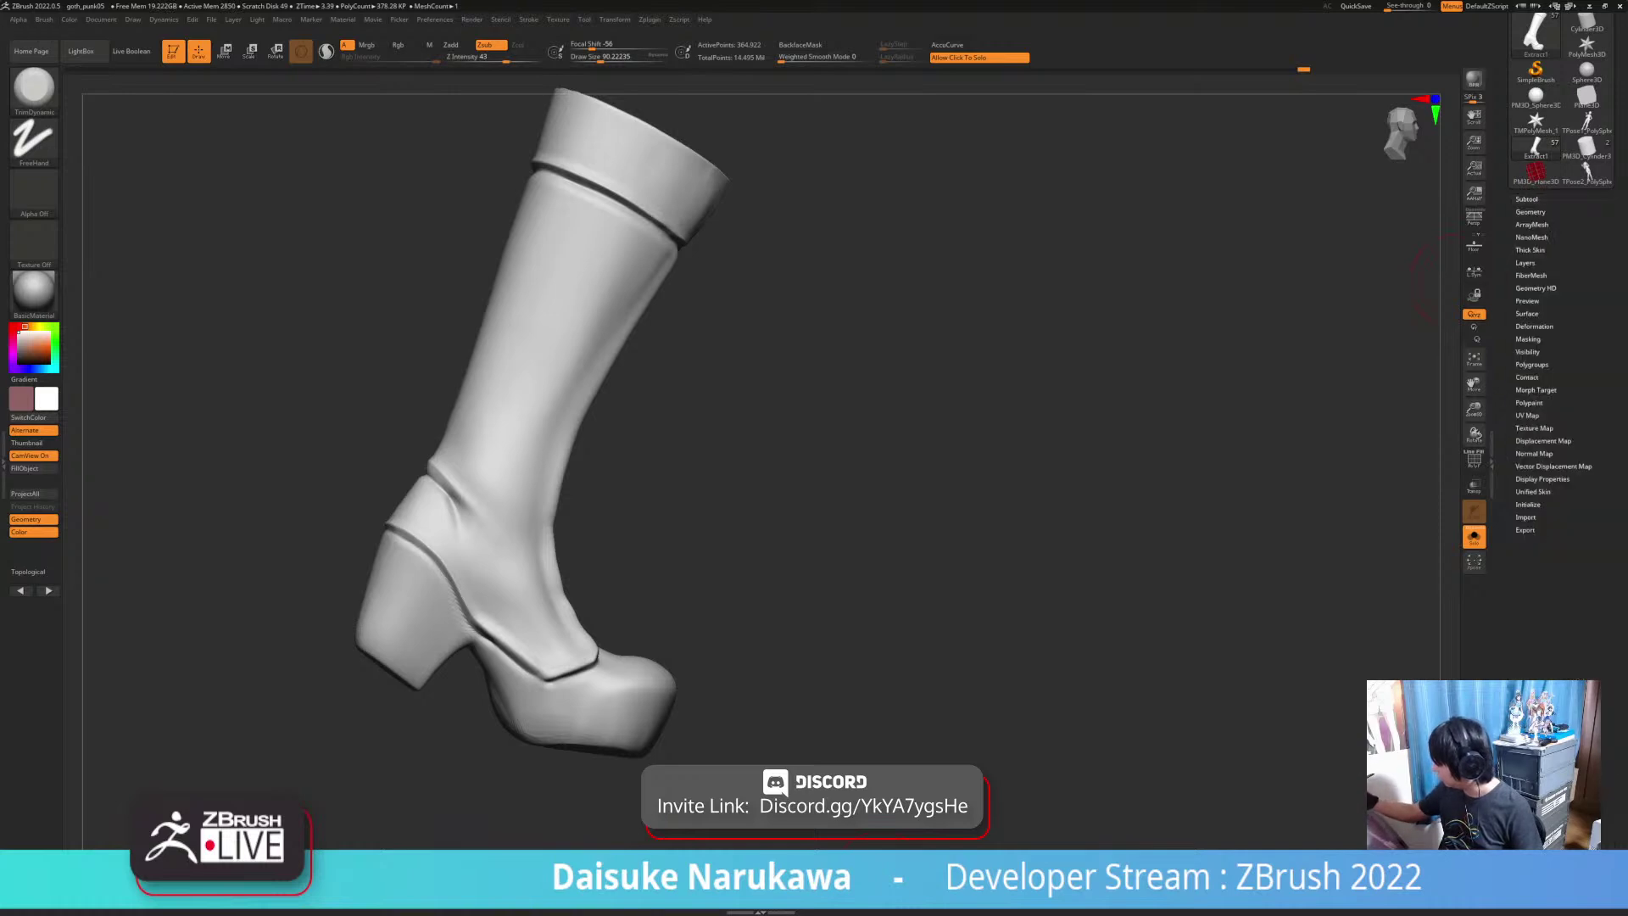
pyautogui.click(1530, 212)
pyautogui.keyDown('alt'); pyautogui.moveTo(1062, 523); pyautogui.dragTo(1068, 604, button='right'); pyautogui.keyUp('alt')
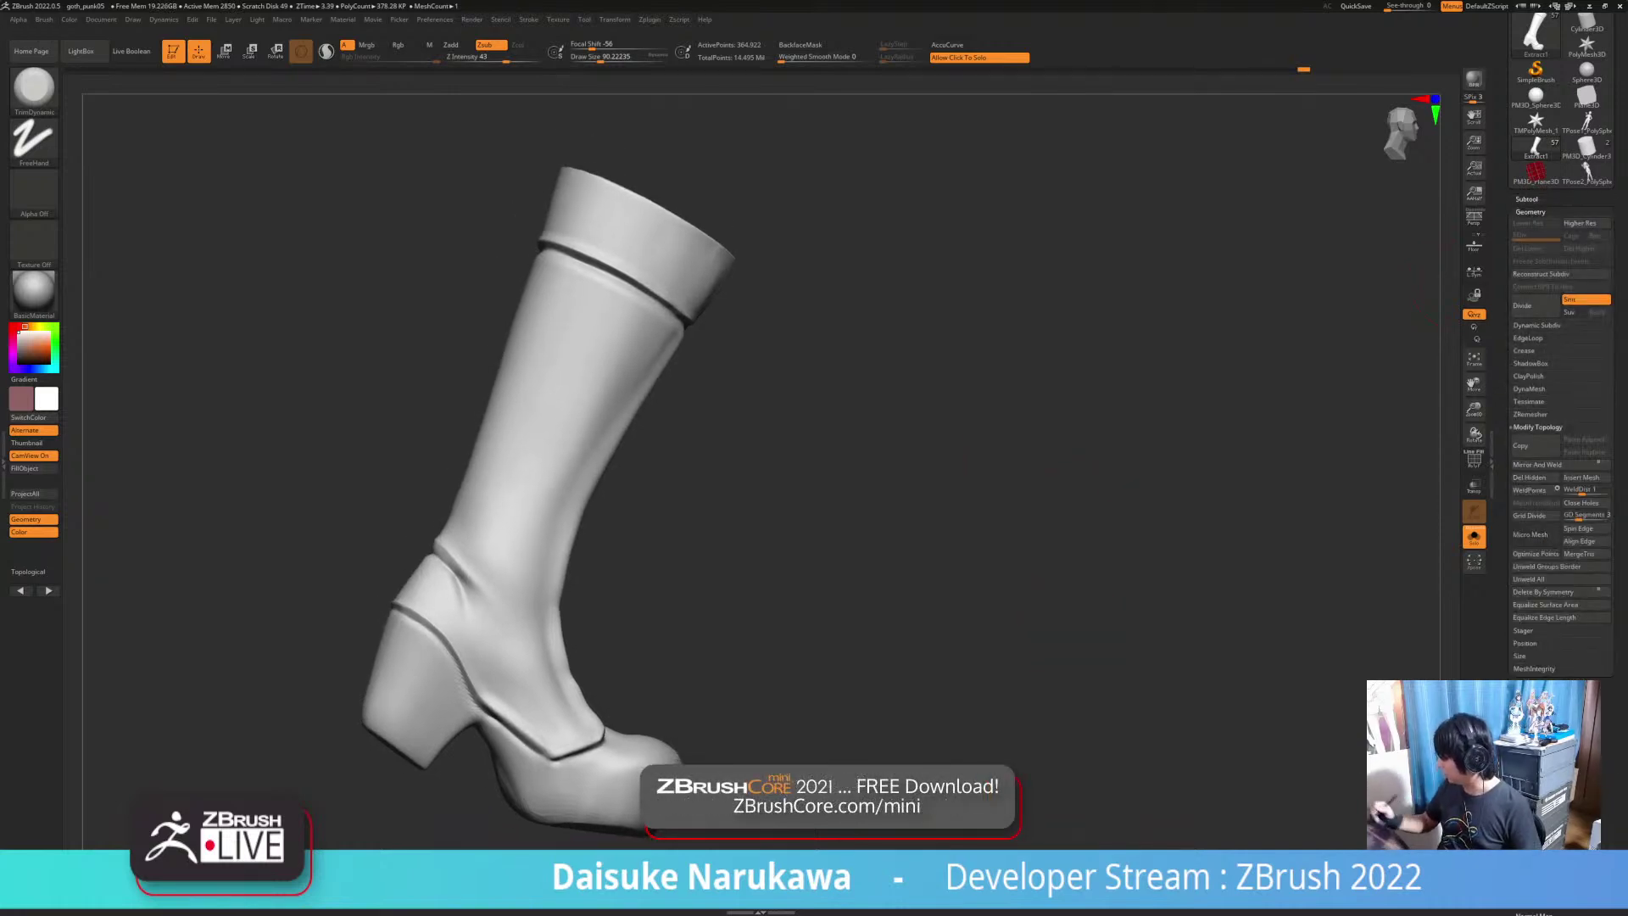
pyautogui.click(1529, 339)
pyautogui.click(1535, 327)
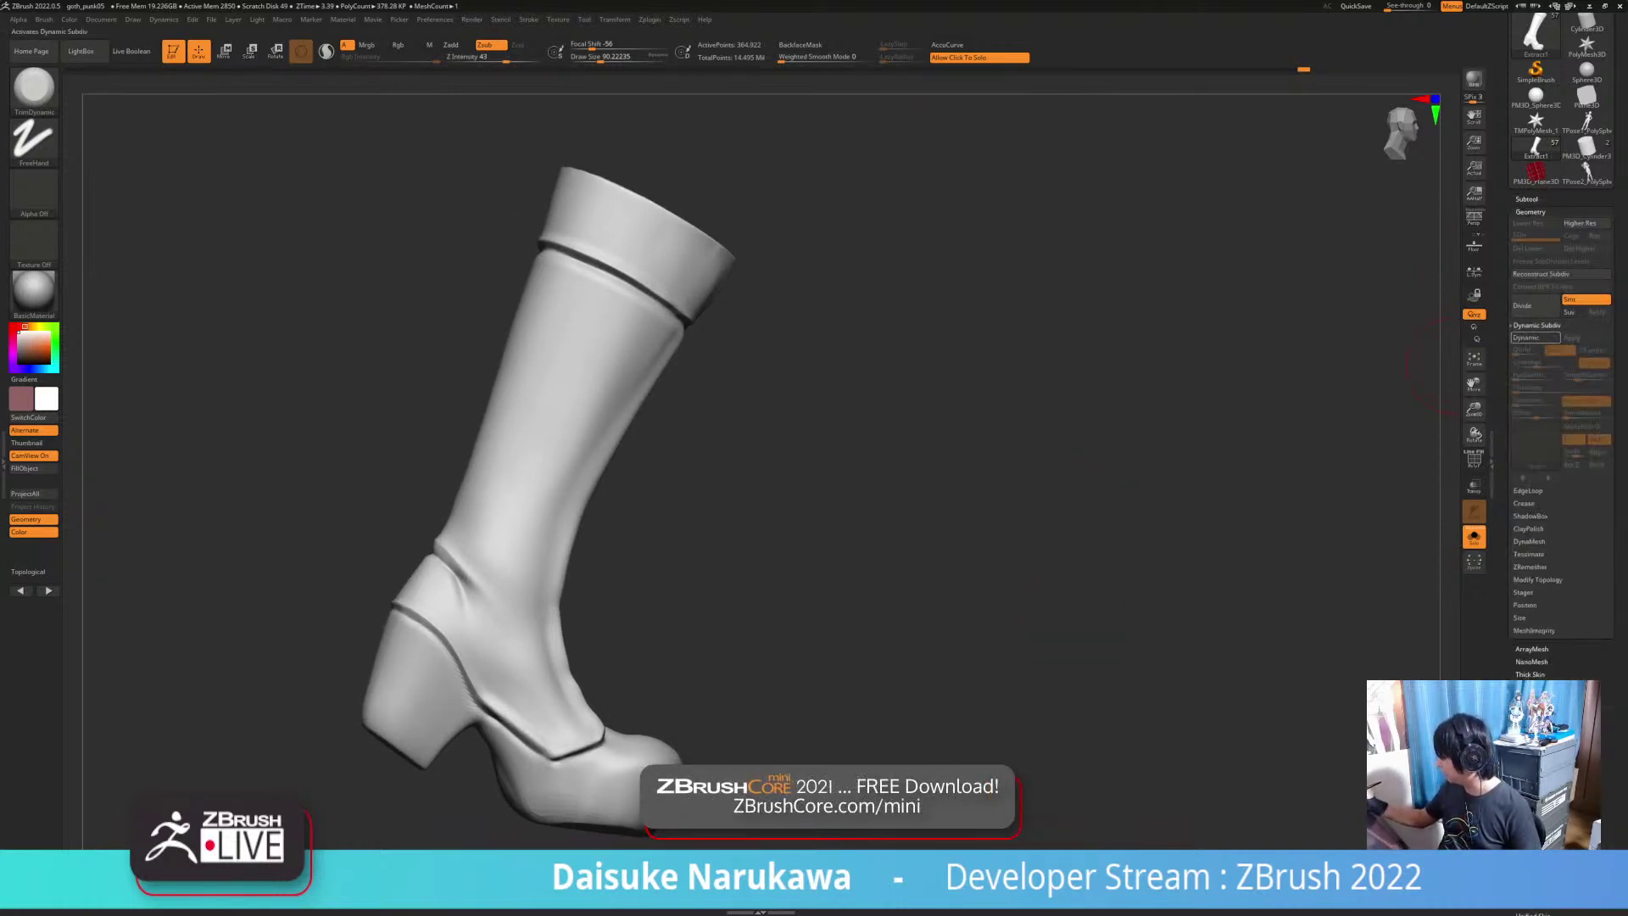
pyautogui.click(1535, 325)
pyautogui.click(1536, 338)
pyautogui.click(1529, 389)
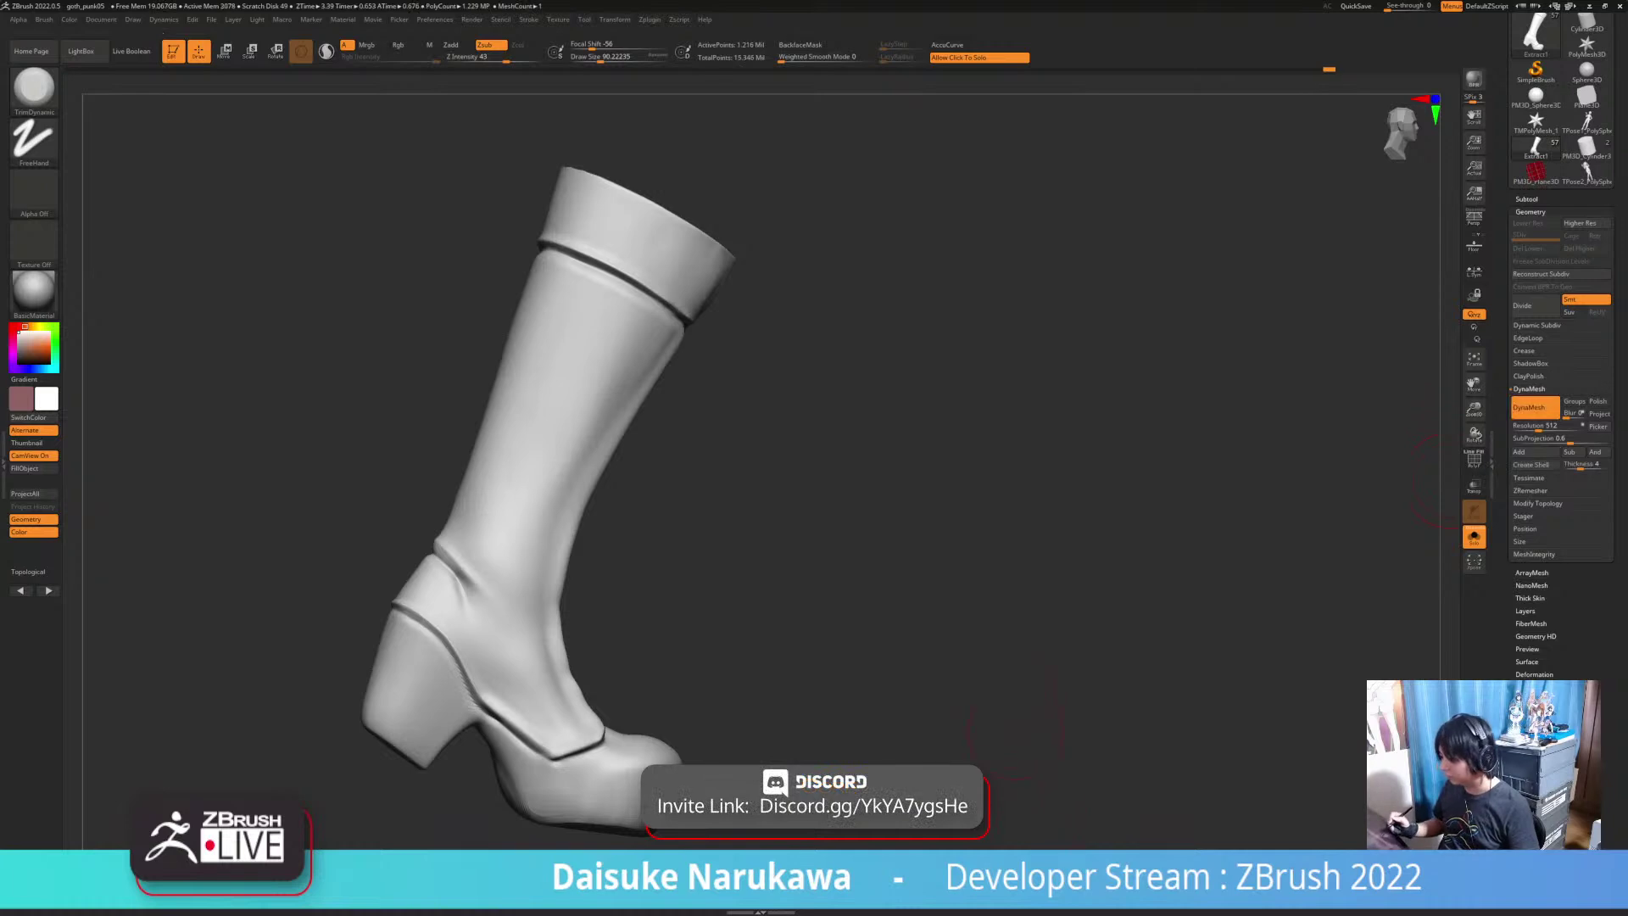
pyautogui.click(1441, 493)
pyautogui.moveTo(1390, 509); pyautogui.dragTo(1255, 564)
pyautogui.click(1246, 570)
pyautogui.click(1473, 460)
pyautogui.click(1473, 460)
# Step: Smooth the lower edges of the heel and platform sole
pyautogui.moveTo(774, 674)
pyautogui.keyDown('ctrl'); pyautogui.mouseDown(button='right')
pyautogui.moveTo(775, 755)
pyautogui.moveTo(827, 746)
pyautogui.mouseUp(button='right'); pyautogui.keyUp('ctrl')
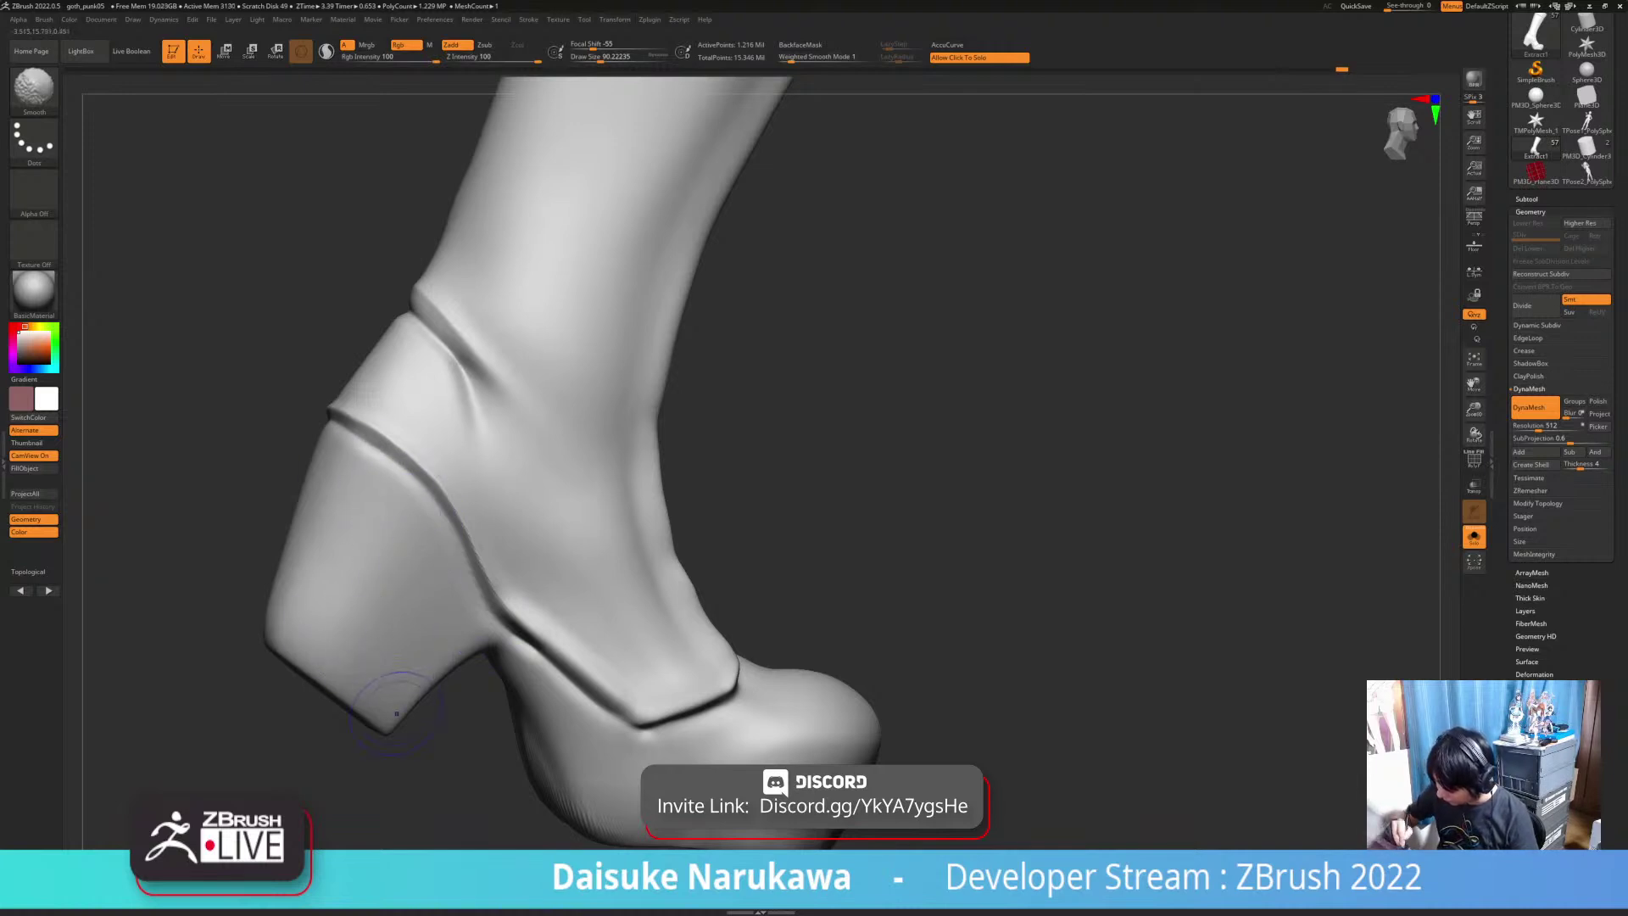
pyautogui.keyDown('ctrl'); pyautogui.moveTo(512, 588); pyautogui.dragTo(519, 543, button='right'); pyautogui.keyUp('ctrl')
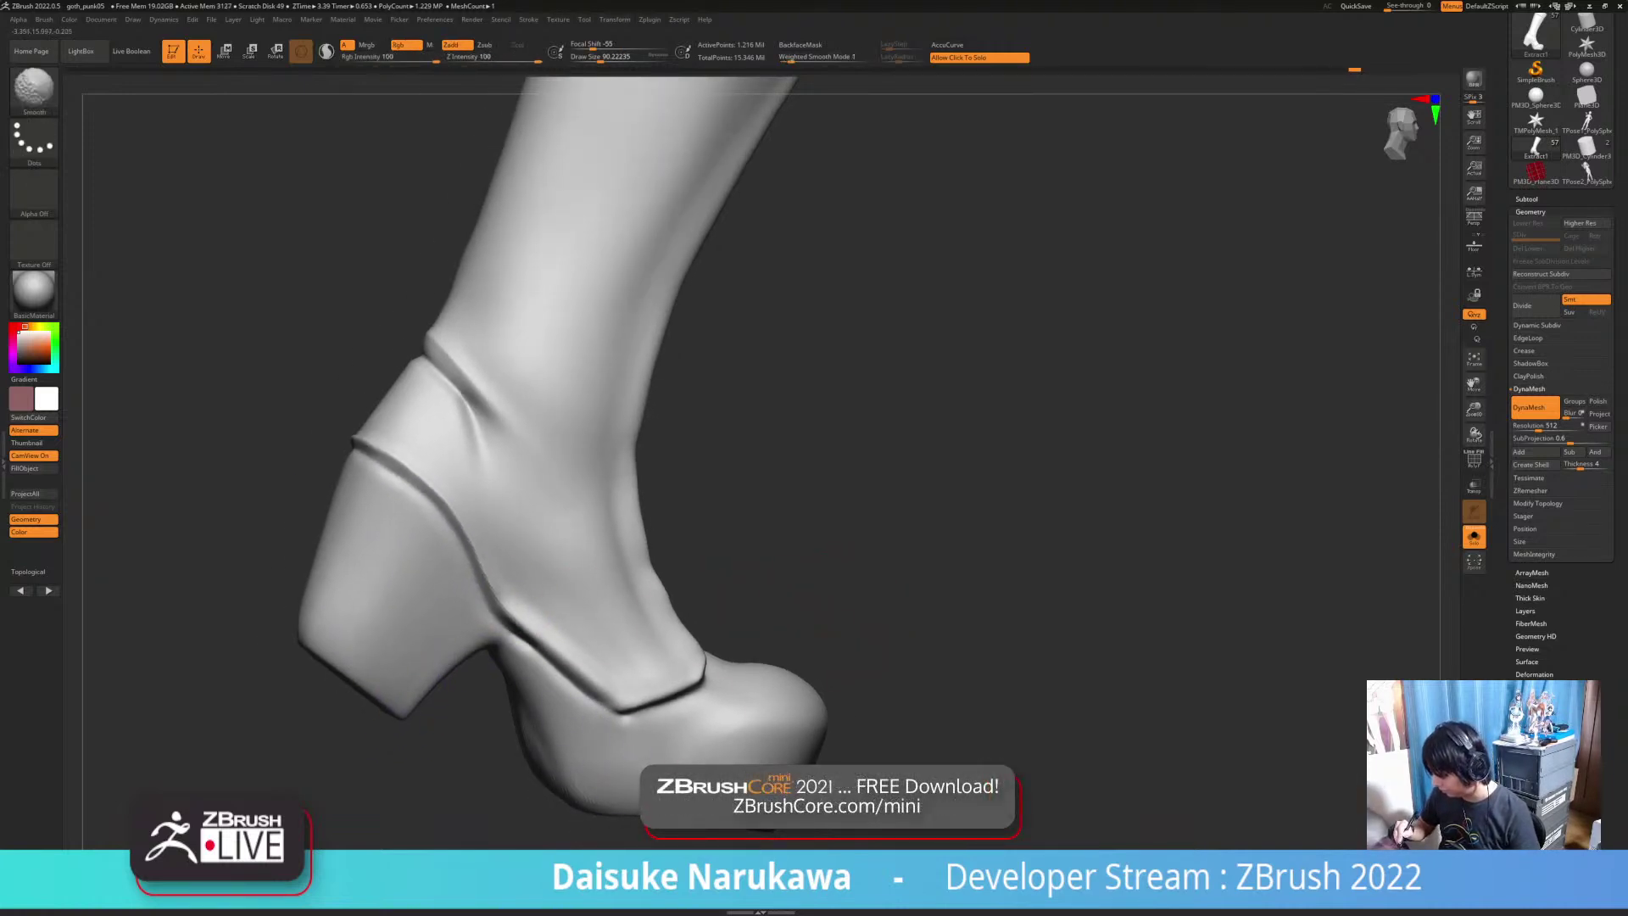
pyautogui.moveTo(729, 632); pyautogui.dragTo(813, 559, button='right')
pyautogui.keyDown('ctrl'); pyautogui.moveTo(704, 721); pyautogui.dragTo(702, 665, button='right'); pyautogui.keyUp('ctrl')
pyautogui.moveTo(702, 665); pyautogui.dragTo(627, 704, button='right')
pyautogui.keyDown('alt'); pyautogui.moveTo(652, 636); pyautogui.dragTo(581, 674, button='right'); pyautogui.keyUp('alt')
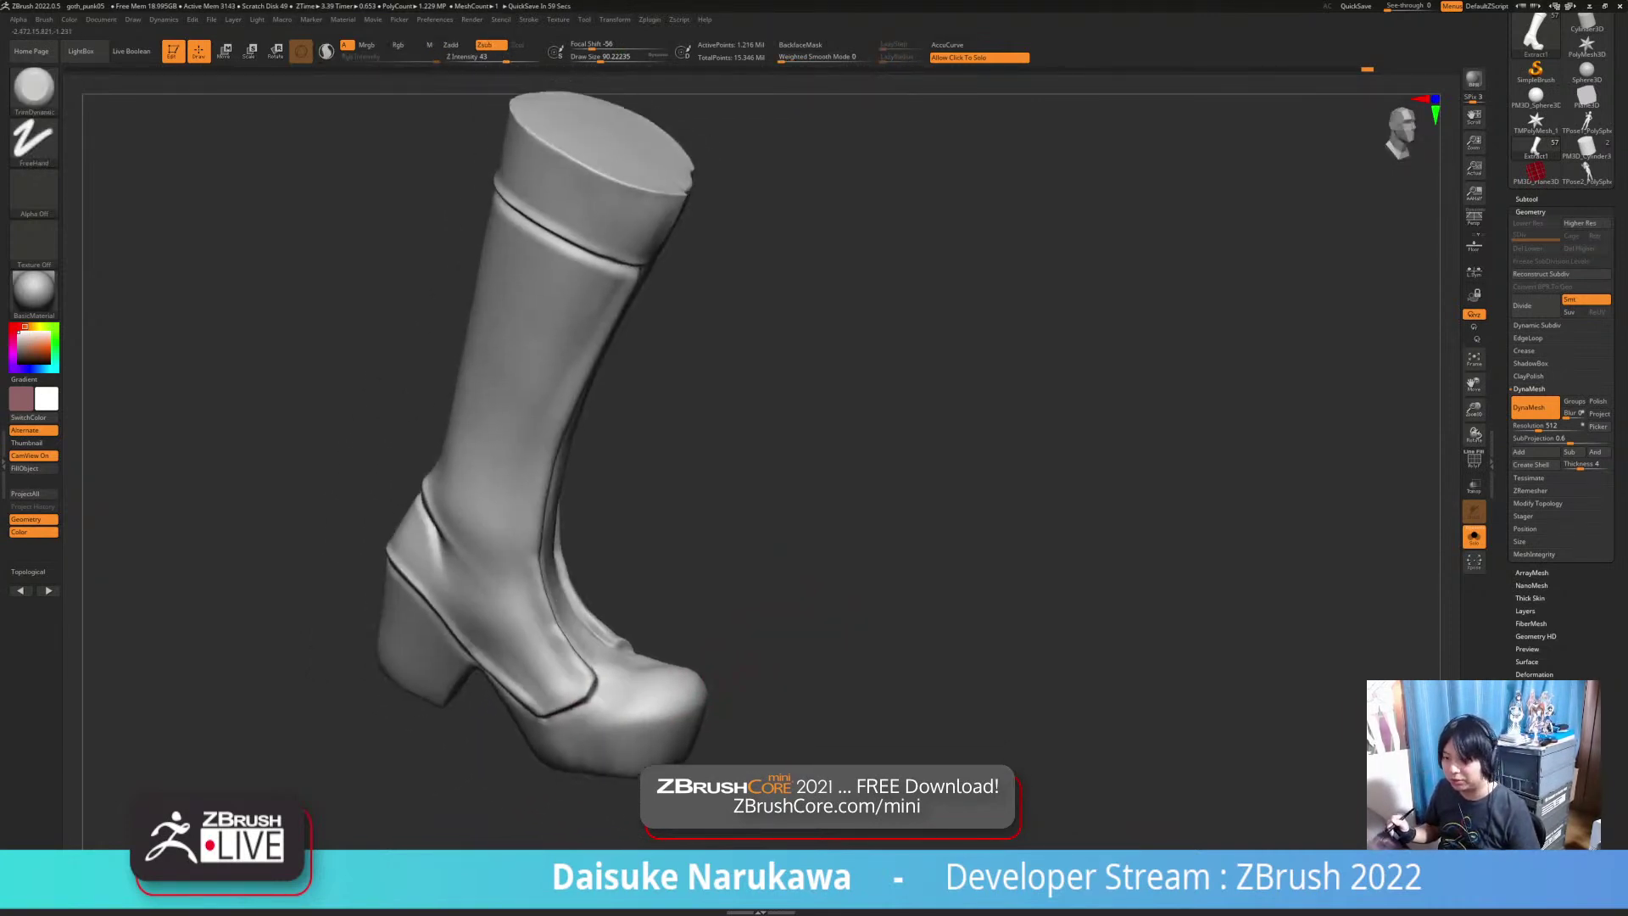
# Step: Examine the boot isolated and together with the other leg, from the side and from below
pyautogui.moveTo(762, 673); pyautogui.dragTo(813, 661, button='right')
pyautogui.click(815, 660)
pyautogui.moveTo(637, 720); pyautogui.dragTo(663, 624, button='right')
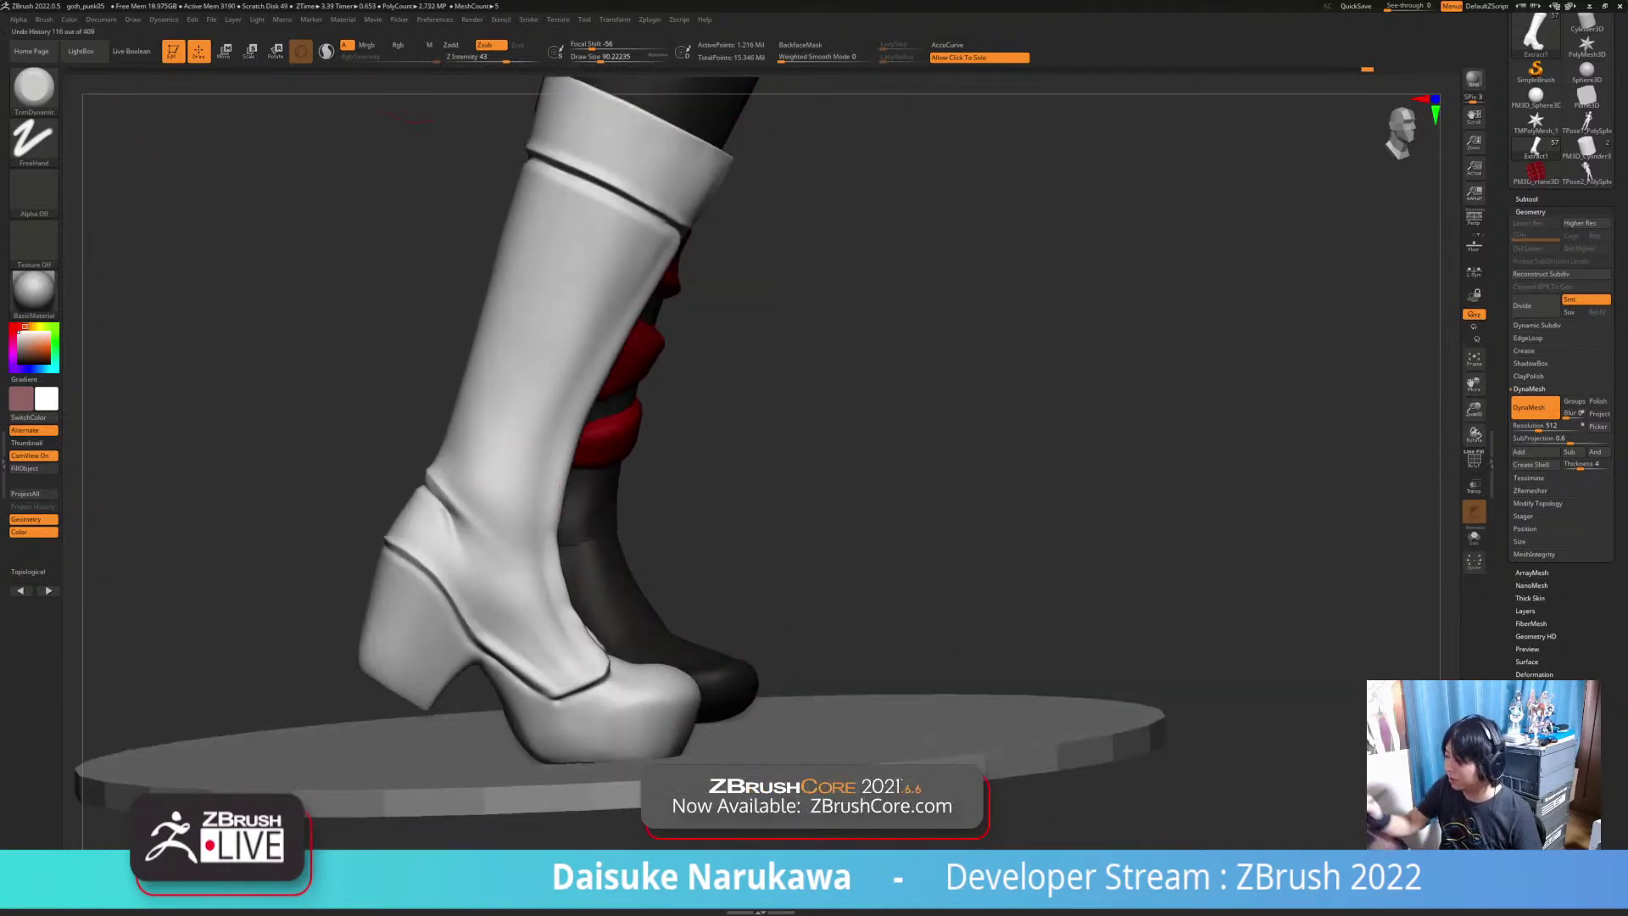
pyautogui.moveTo(636, 703); pyautogui.dragTo(585, 534, button='right')
pyautogui.moveTo(551, 780); pyautogui.dragTo(565, 673, button='right')
pyautogui.moveTo(588, 729)
pyautogui.mouseDown(button='right')
pyautogui.moveTo(592, 767)
pyautogui.moveTo(603, 642)
pyautogui.moveTo(544, 641)
pyautogui.moveTo(500, 701)
pyautogui.mouseUp(button='right')
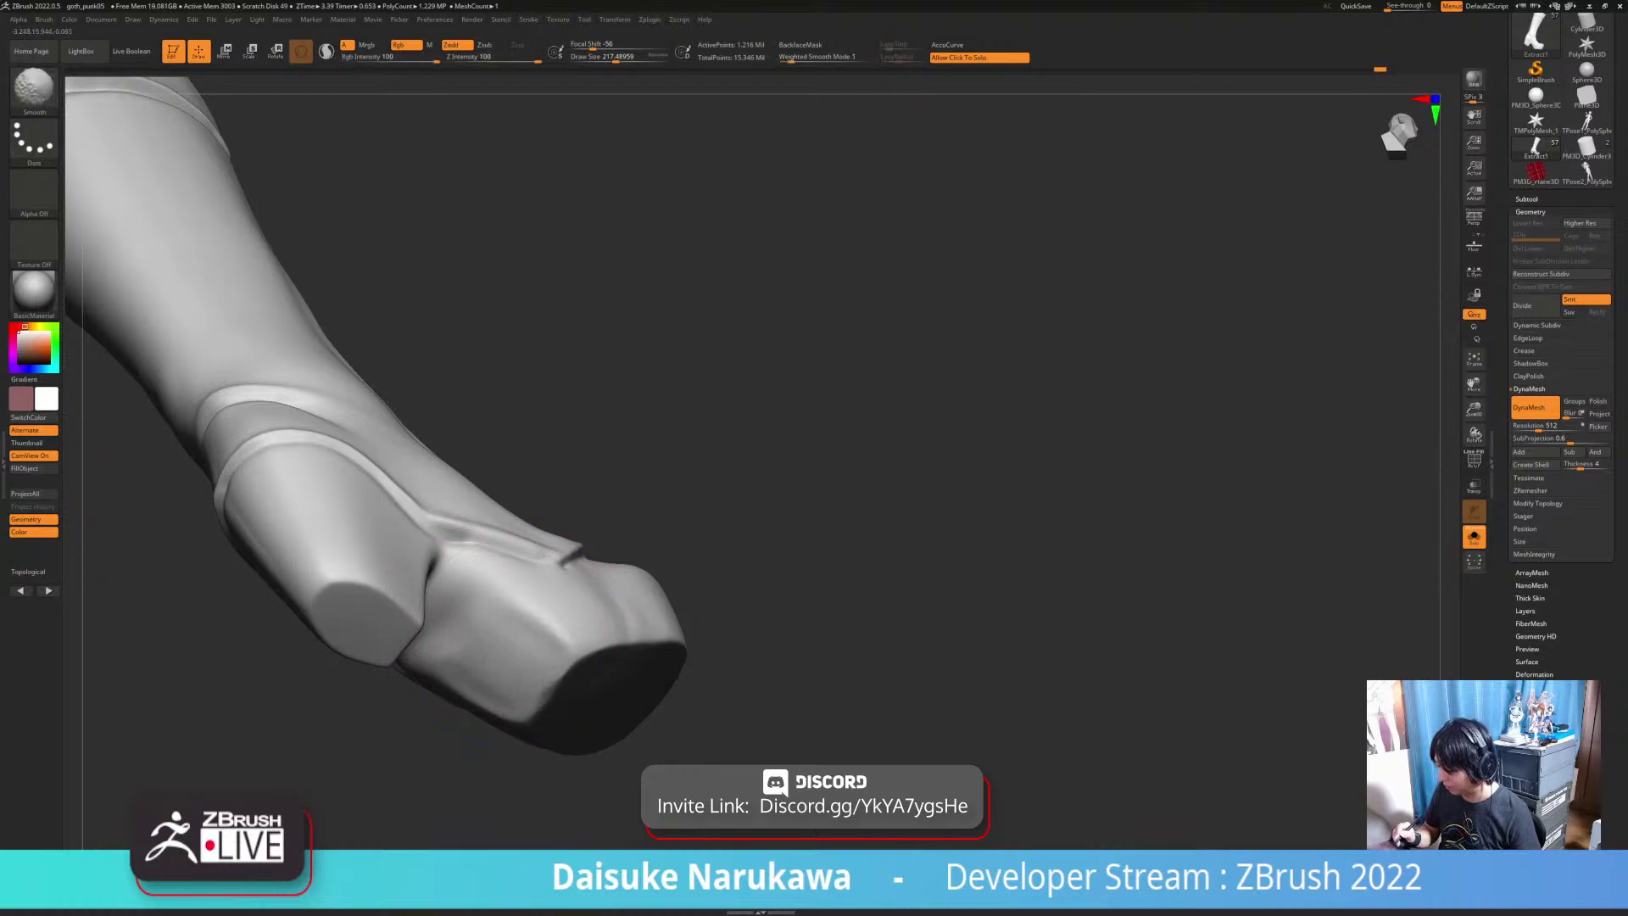
pyautogui.moveTo(555, 636)
pyautogui.mouseDown(button='right')
pyautogui.moveTo(574, 697)
pyautogui.moveTo(611, 716)
pyautogui.moveTo(616, 695)
pyautogui.mouseUp(button='right')
pyautogui.moveTo(604, 618); pyautogui.dragTo(616, 693, button='right')
# Step: Reshape the rounded toe of the boot with the SnakeHook brush, working from above and from the front
pyautogui.click(34, 89)
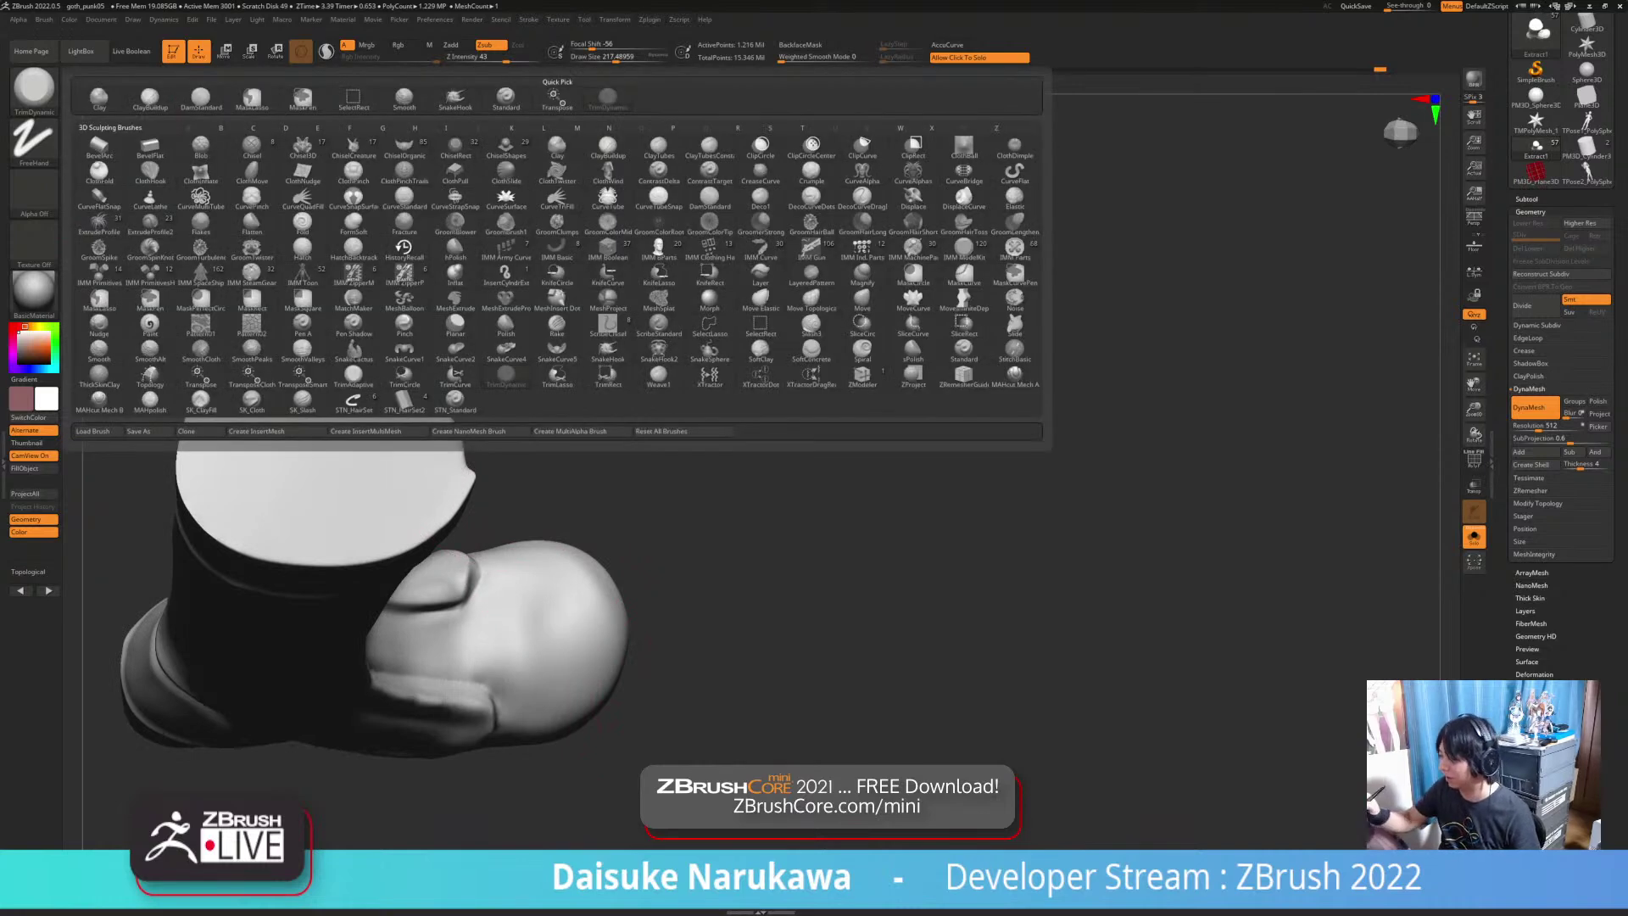
pyautogui.click(456, 95)
pyautogui.moveTo(576, 627); pyautogui.dragTo(608, 673, button='right')
pyautogui.moveTo(546, 592); pyautogui.dragTo(533, 600)
pyautogui.moveTo(585, 628)
pyautogui.mouseDown(button='right')
pyautogui.moveTo(573, 699)
pyautogui.moveTo(585, 635)
pyautogui.mouseUp(button='right')
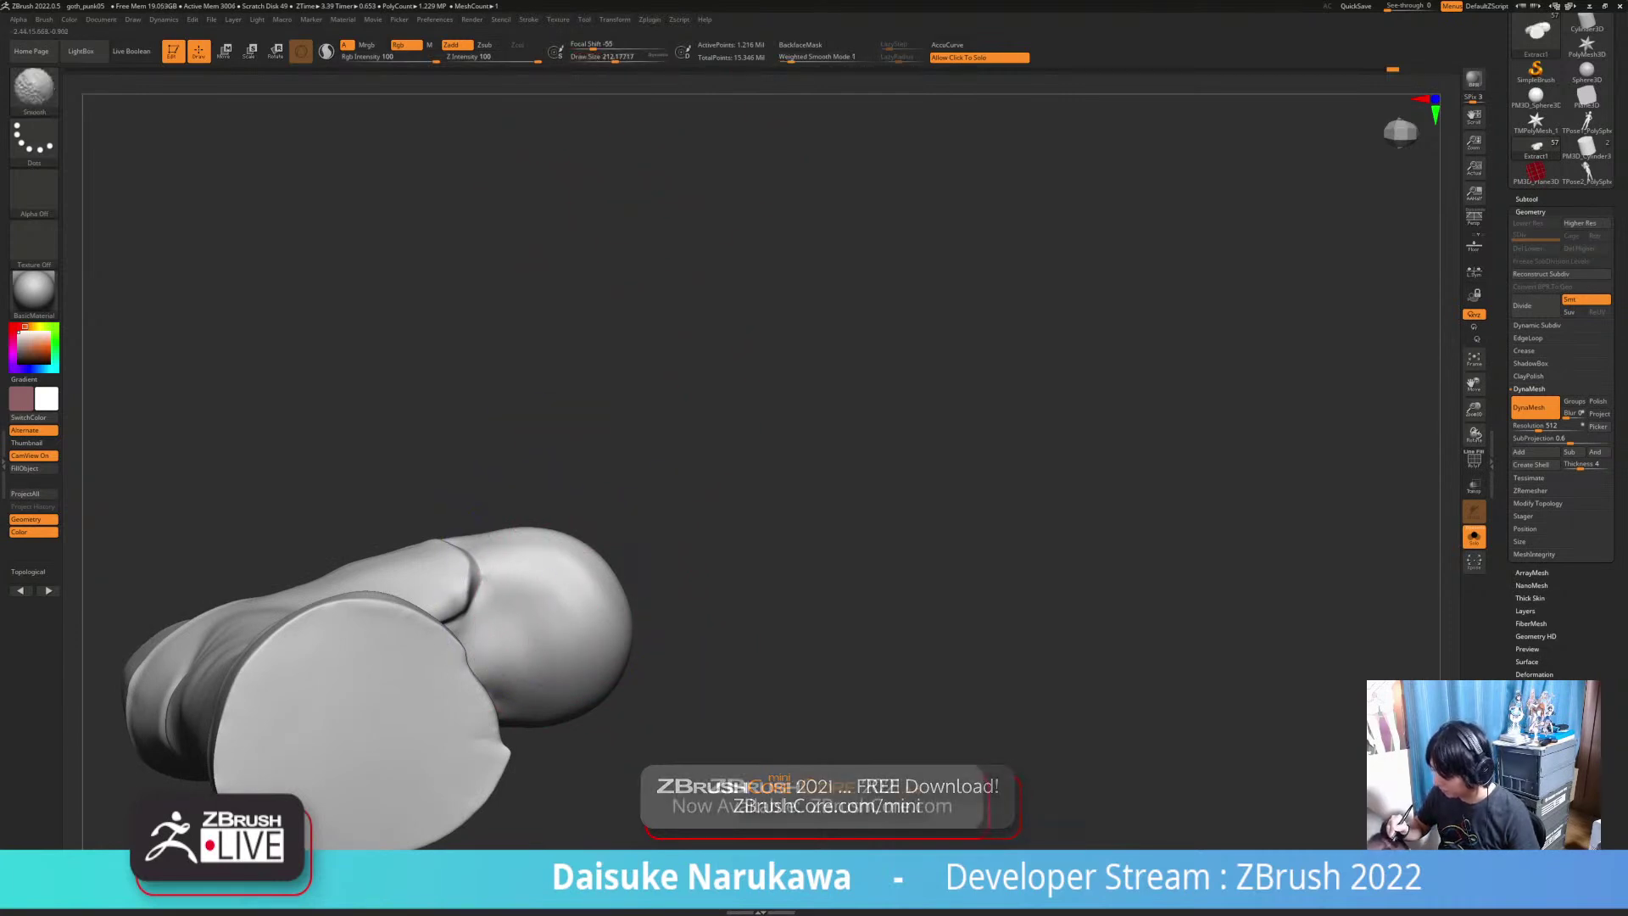
pyautogui.moveTo(585, 635); pyautogui.dragTo(561, 551, button='right')
pyautogui.moveTo(576, 703)
pyautogui.mouseDown(button='right')
pyautogui.moveTo(585, 610)
pyautogui.moveTo(525, 606)
pyautogui.moveTo(572, 606)
pyautogui.moveTo(574, 657)
pyautogui.moveTo(535, 634)
pyautogui.moveTo(561, 660)
pyautogui.moveTo(502, 707)
pyautogui.moveTo(519, 746)
pyautogui.mouseUp(button='right')
pyautogui.moveTo(518, 661); pyautogui.dragTo(540, 719, button='right')
pyautogui.moveTo(534, 462)
pyautogui.mouseDown(button='right')
pyautogui.moveTo(560, 556)
pyautogui.moveTo(547, 549)
pyautogui.mouseUp(button='right')
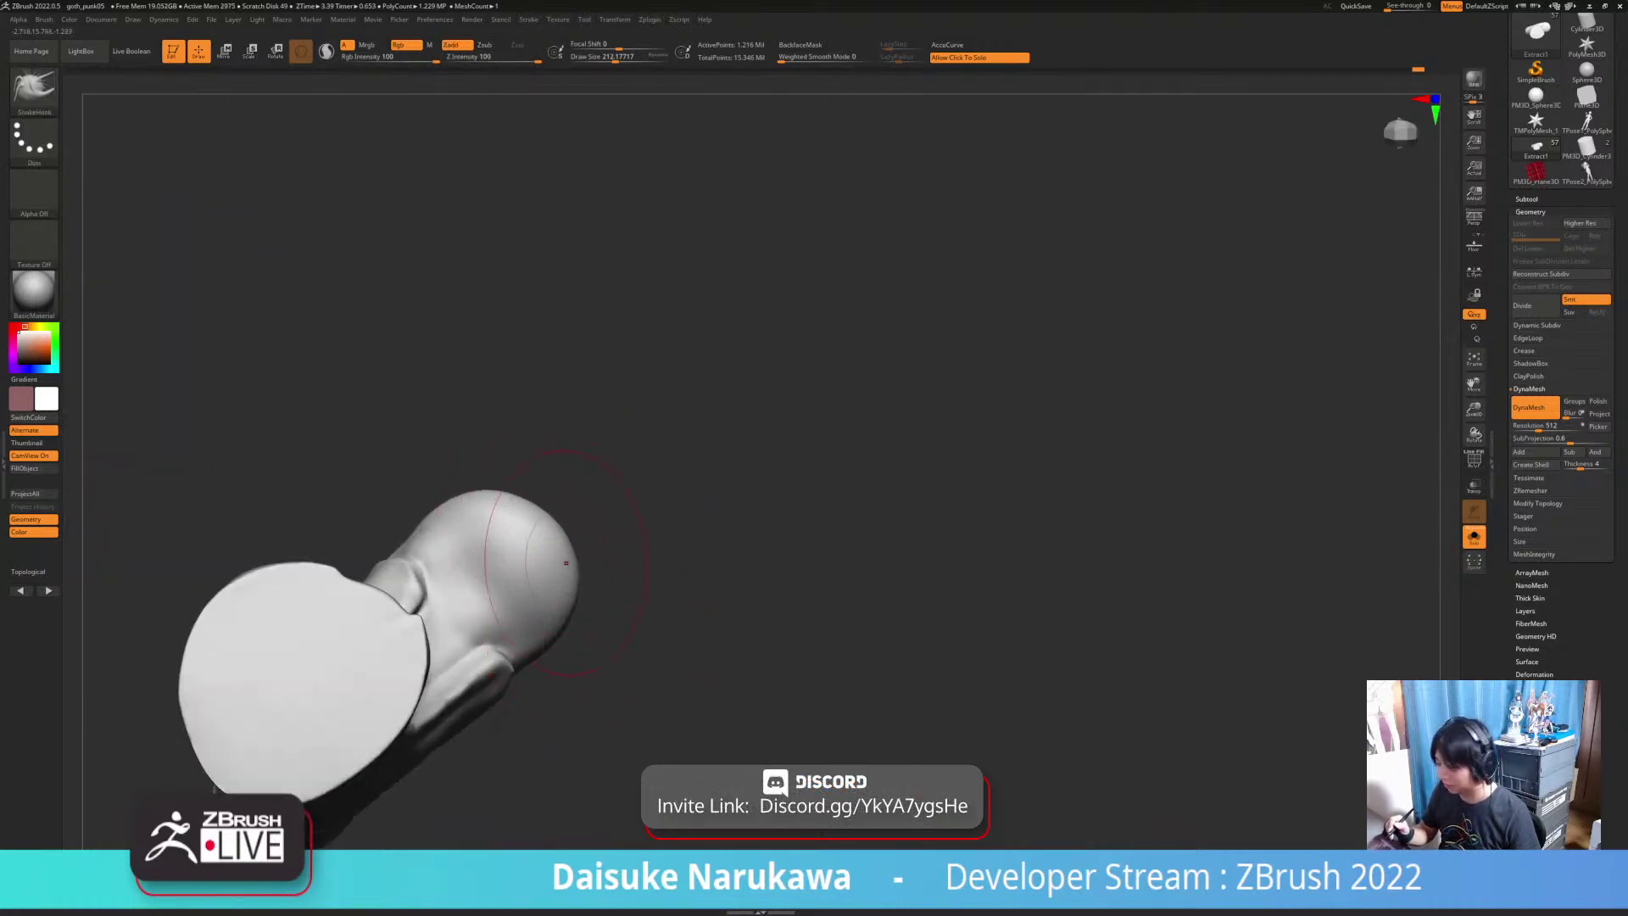
pyautogui.keyDown('alt'); pyautogui.moveTo(663, 639); pyautogui.dragTo(697, 572, button='right'); pyautogui.keyUp('alt')
pyautogui.moveTo(651, 663); pyautogui.dragTo(669, 572, button='right')
pyautogui.moveTo(670, 742)
pyautogui.keyDown('ctrl'); pyautogui.mouseDown(button='right')
pyautogui.moveTo(667, 709)
pyautogui.moveTo(665, 746)
pyautogui.mouseUp(button='right'); pyautogui.keyUp('ctrl')
pyautogui.moveTo(688, 632)
pyautogui.mouseDown(button='right')
pyautogui.moveTo(657, 665)
pyautogui.moveTo(656, 700)
pyautogui.moveTo(708, 683)
pyautogui.moveTo(714, 703)
pyautogui.moveTo(704, 680)
pyautogui.mouseUp(button='right')
# Step: Refine the seam around the top of the heel with the DamStandard brush at draw size about 80, smoothing its borders
pyautogui.click(33, 85)
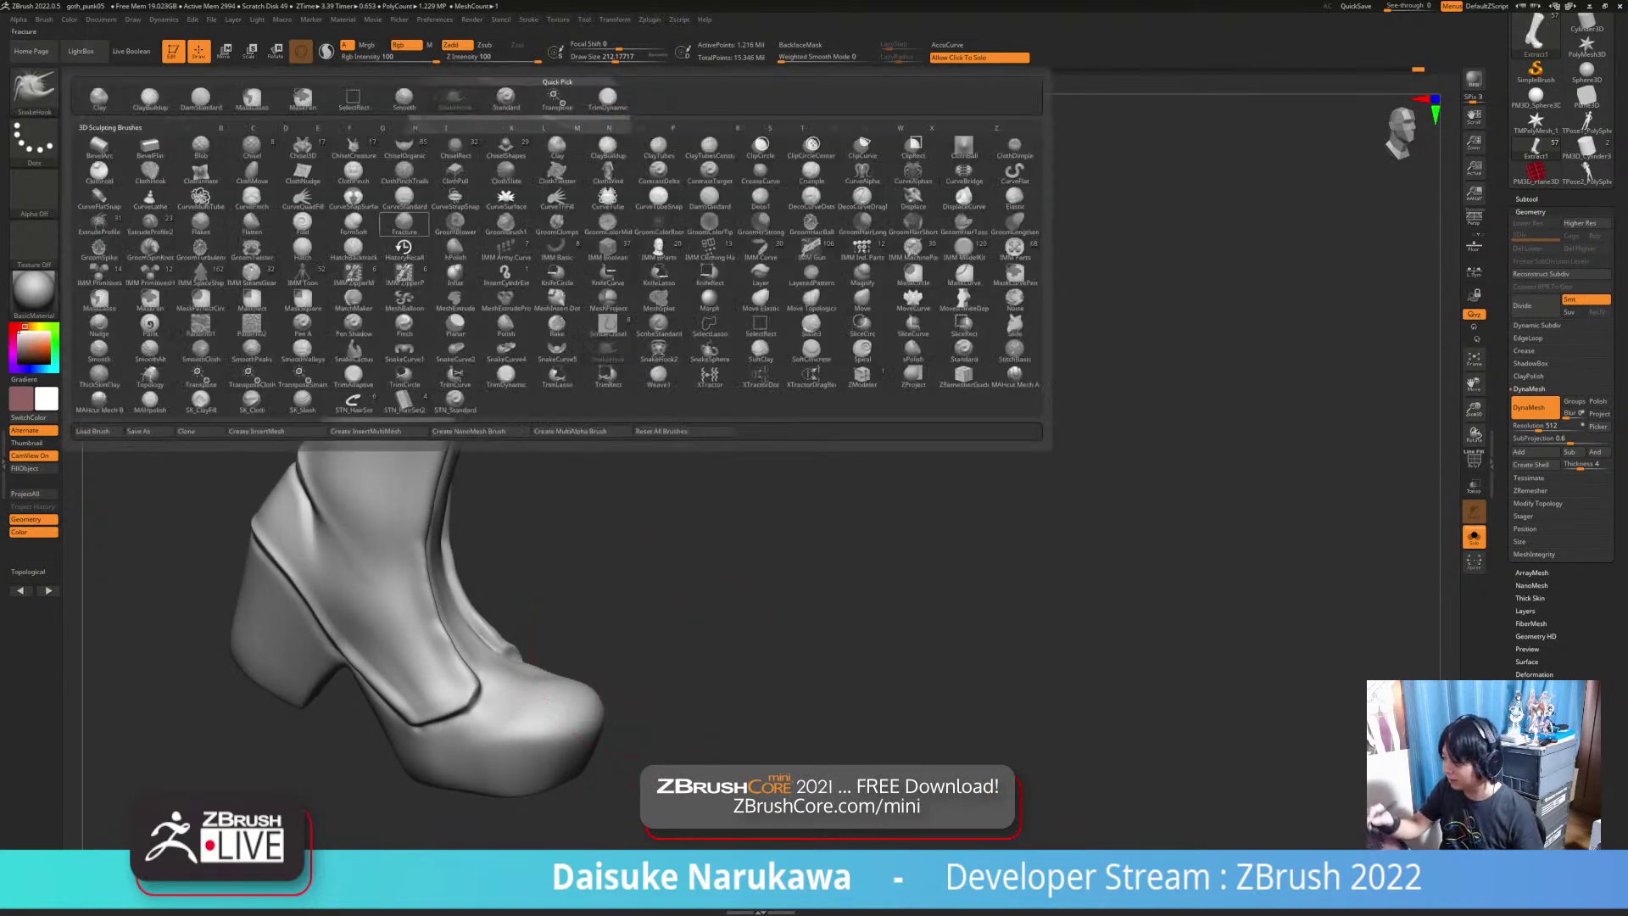
pyautogui.press('d')
pyautogui.press('s')
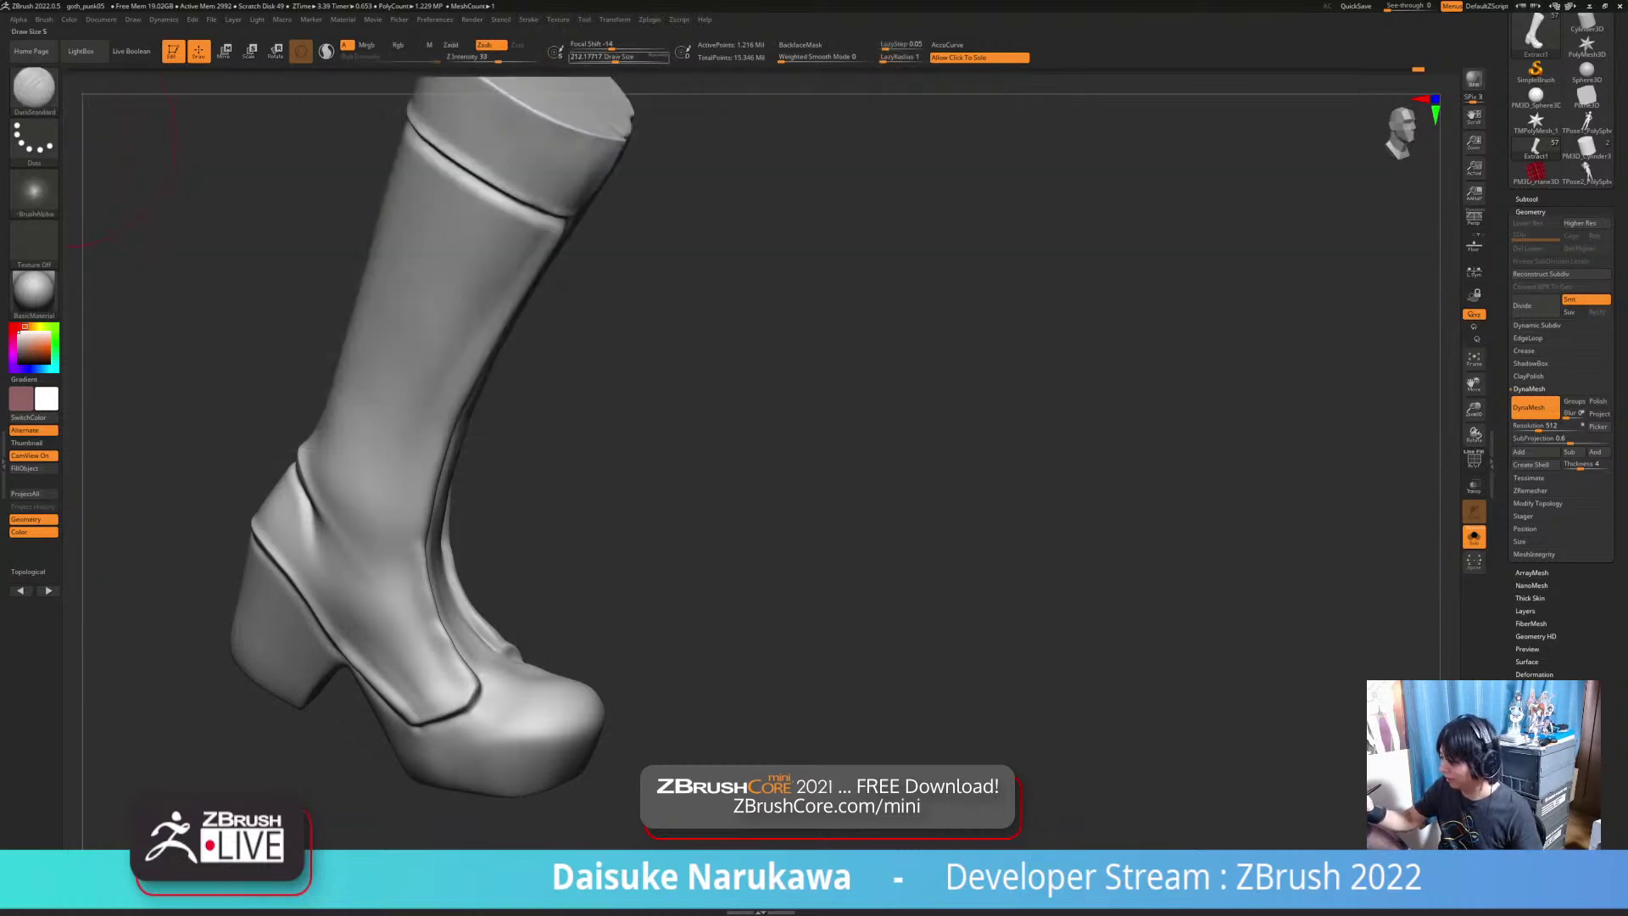
pyautogui.moveTo(530, 634)
pyautogui.mouseDown(button='right')
pyautogui.moveTo(573, 640)
pyautogui.moveTo(551, 695)
pyautogui.moveTo(521, 683)
pyautogui.mouseUp(button='right')
pyautogui.moveTo(425, 518)
pyautogui.mouseDown(button='right')
pyautogui.moveTo(409, 591)
pyautogui.moveTo(388, 547)
pyautogui.mouseUp(button='right')
pyautogui.hotkey('ctrl', 'z')
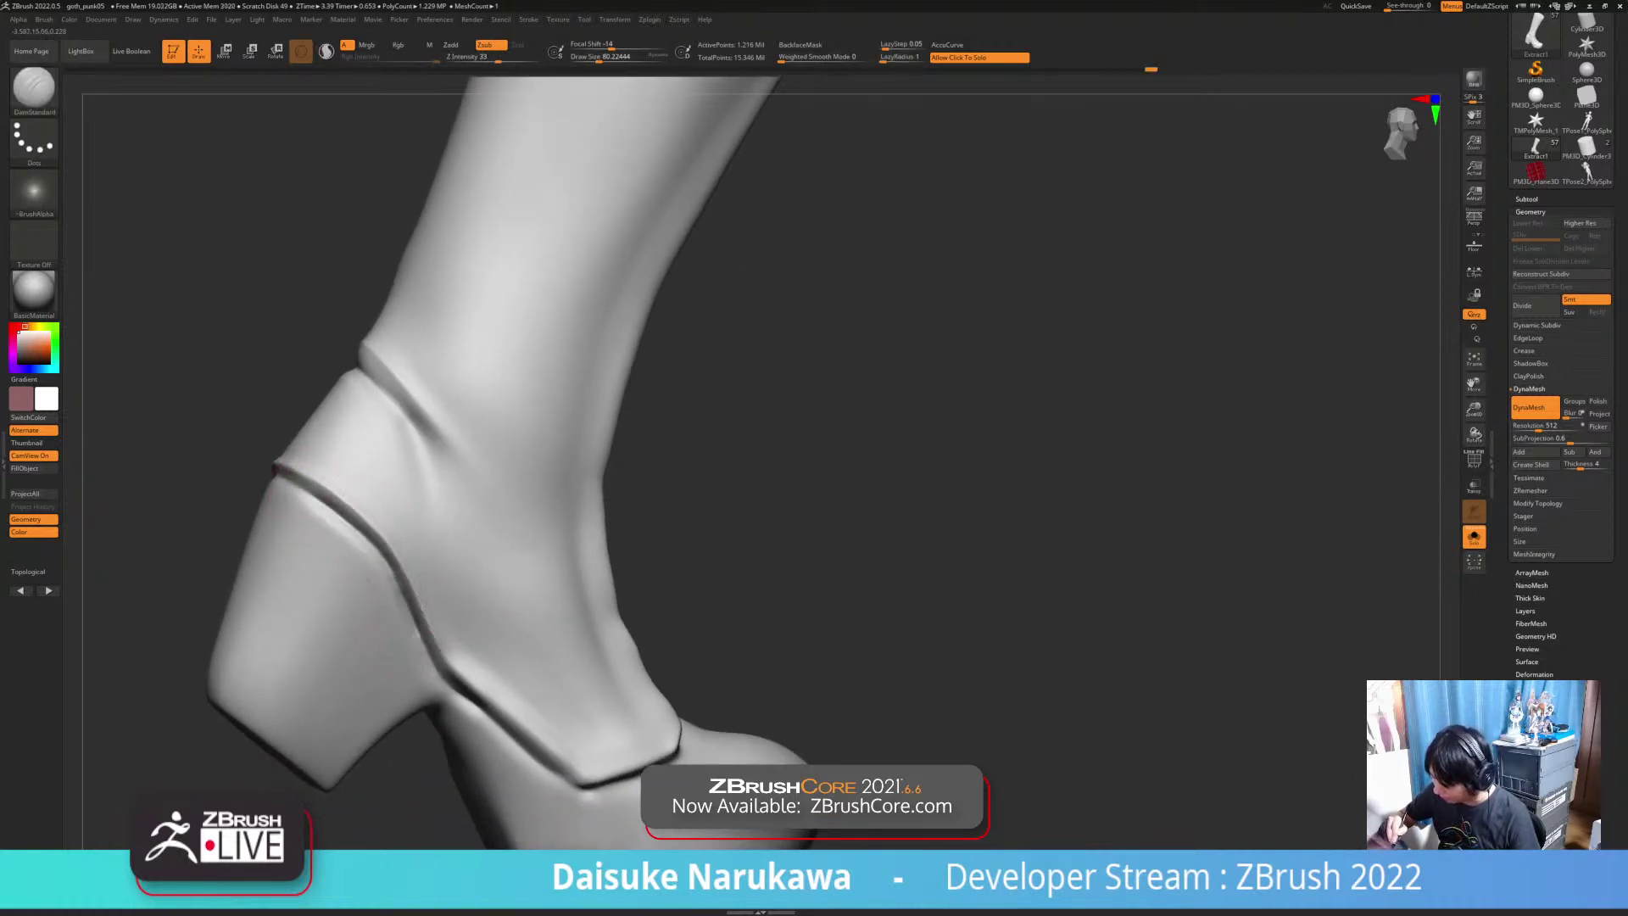
pyautogui.keyDown('shift'); pyautogui.moveTo(390, 566); pyautogui.dragTo(414, 647); pyautogui.keyUp('shift')
pyautogui.moveTo(345, 534); pyautogui.dragTo(299, 510, button='right')
pyautogui.keyDown('shift'); pyautogui.moveTo(298, 510); pyautogui.dragTo(316, 523); pyautogui.keyUp('shift')
pyautogui.moveTo(250, 462)
pyautogui.mouseDown()
pyautogui.moveTo(314, 490)
pyautogui.moveTo(407, 646)
pyautogui.mouseUp()
# Step: Smooth the heel's side and back surfaces below the seam
pyautogui.moveTo(398, 585)
pyautogui.keyDown('ctrl'); pyautogui.mouseDown(button='right')
pyautogui.moveTo(339, 530)
pyautogui.moveTo(395, 587)
pyautogui.mouseUp(button='right'); pyautogui.keyUp('ctrl')
pyautogui.keyDown('shift'); pyautogui.moveTo(379, 592); pyautogui.dragTo(382, 598); pyautogui.keyUp('shift')
pyautogui.moveTo(383, 598); pyautogui.dragTo(555, 632, button='right')
pyautogui.moveTo(347, 628)
pyautogui.mouseDown(button='right')
pyautogui.moveTo(531, 662)
pyautogui.moveTo(479, 576)
pyautogui.mouseUp(button='right')
pyautogui.keyDown('shift'); pyautogui.moveTo(479, 594); pyautogui.dragTo(487, 630); pyautogui.keyUp('shift')
pyautogui.moveTo(423, 593); pyautogui.dragTo(476, 585, button='right')
pyautogui.keyDown('shift'); pyautogui.moveTo(475, 585); pyautogui.dragTo(467, 623); pyautogui.keyUp('shift')
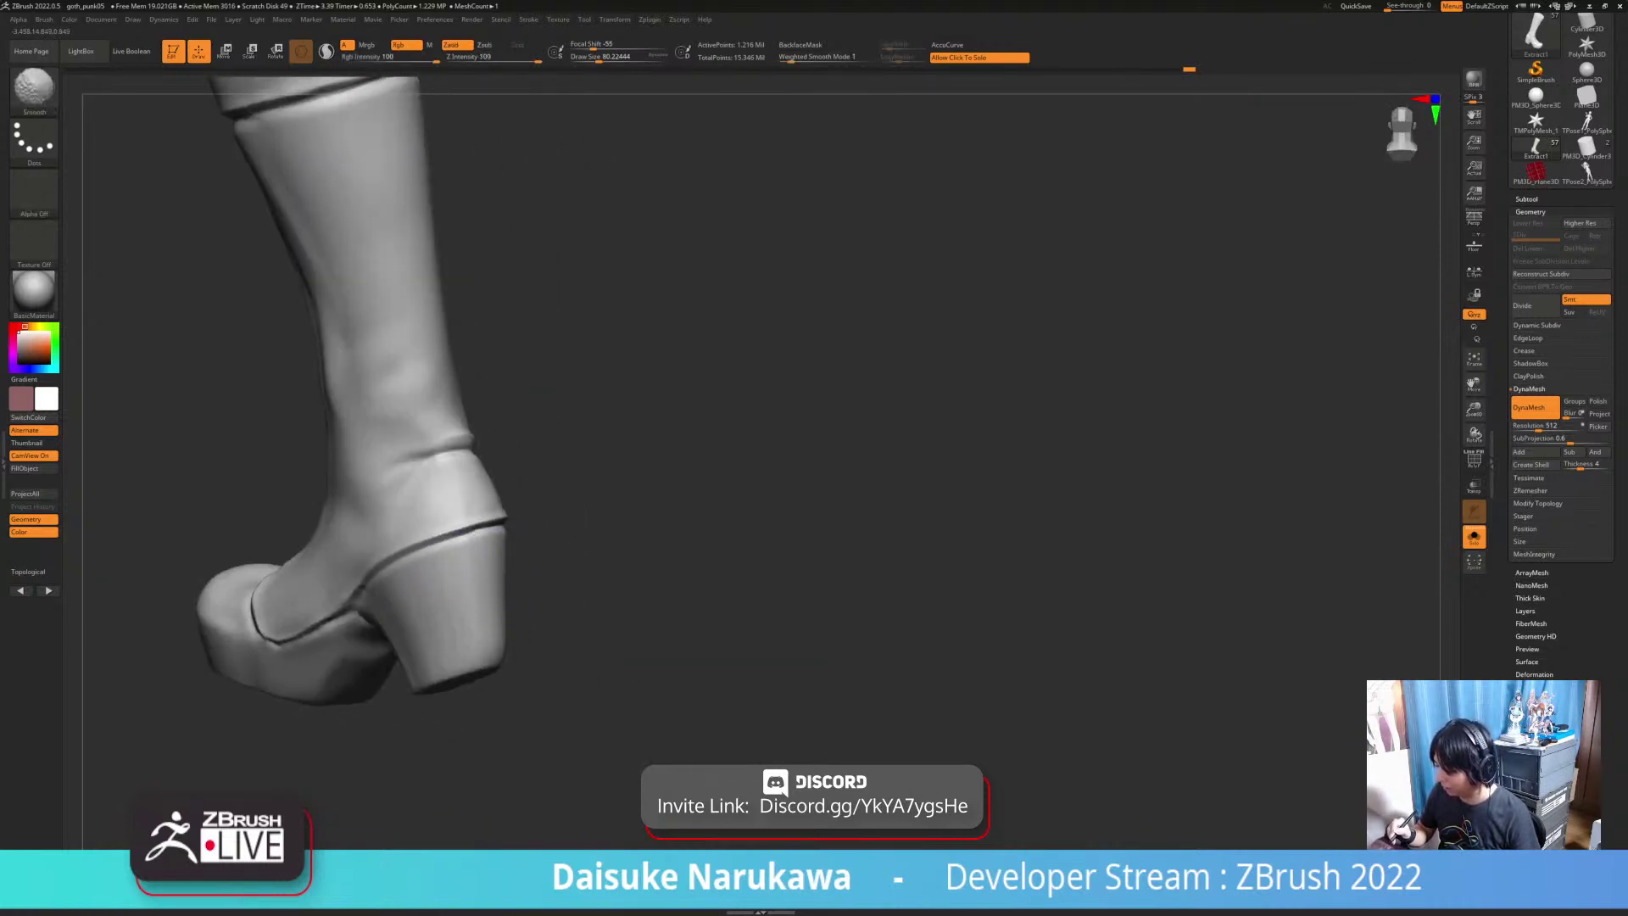
# Step: Smooth the transition between the heel and the platform sole, undoing one unwanted stroke
pyautogui.moveTo(464, 604)
pyautogui.mouseDown(button='right')
pyautogui.moveTo(507, 593)
pyautogui.moveTo(517, 551)
pyautogui.mouseUp(button='right')
pyautogui.moveTo(453, 634)
pyautogui.mouseDown(button='right')
pyautogui.moveTo(514, 597)
pyautogui.moveTo(517, 573)
pyautogui.moveTo(511, 632)
pyautogui.moveTo(465, 652)
pyautogui.moveTo(437, 629)
pyautogui.mouseUp(button='right')
pyautogui.keyDown('shift'); pyautogui.moveTo(505, 573); pyautogui.dragTo(419, 628); pyautogui.keyUp('shift')
pyautogui.hotkey('ctrl', 'z')
pyautogui.moveTo(547, 576); pyautogui.dragTo(606, 538, button='right')
pyautogui.moveTo(538, 559); pyautogui.dragTo(555, 597)
pyautogui.moveTo(555, 598)
pyautogui.mouseDown(button='right')
pyautogui.moveTo(551, 538)
pyautogui.moveTo(576, 551)
pyautogui.moveTo(585, 530)
pyautogui.moveTo(517, 542)
pyautogui.mouseUp(button='right')
pyautogui.moveTo(483, 640); pyautogui.dragTo(453, 670, button='right')
pyautogui.keyDown('shift'); pyautogui.moveTo(530, 564); pyautogui.dragTo(500, 590); pyautogui.keyUp('shift')
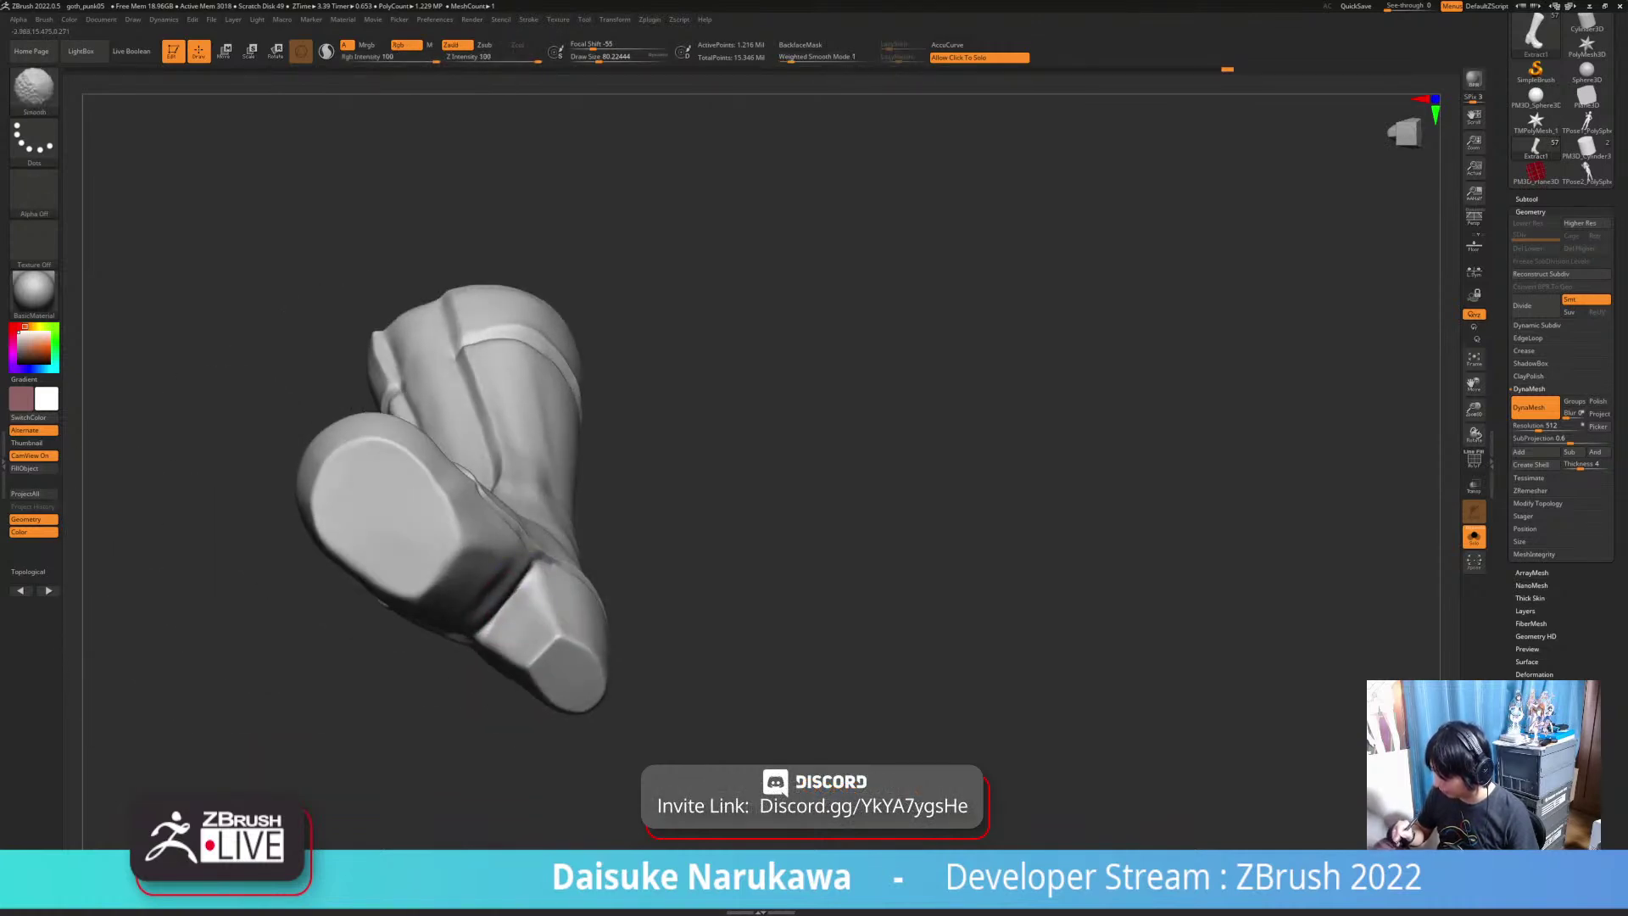
# Step: Flatten uneven surfaces of the platform sole, heel and toe with the TrimDynamic brush, enlarging the draw size to about 128
pyautogui.moveTo(519, 566)
pyautogui.mouseDown(button='right')
pyautogui.moveTo(475, 543)
pyautogui.moveTo(507, 550)
pyautogui.moveTo(521, 513)
pyautogui.mouseUp(button='right')
pyautogui.press('b')
pyautogui.press('t')
pyautogui.press('d')
pyautogui.moveTo(275, 198); pyautogui.dragTo(577, 195)
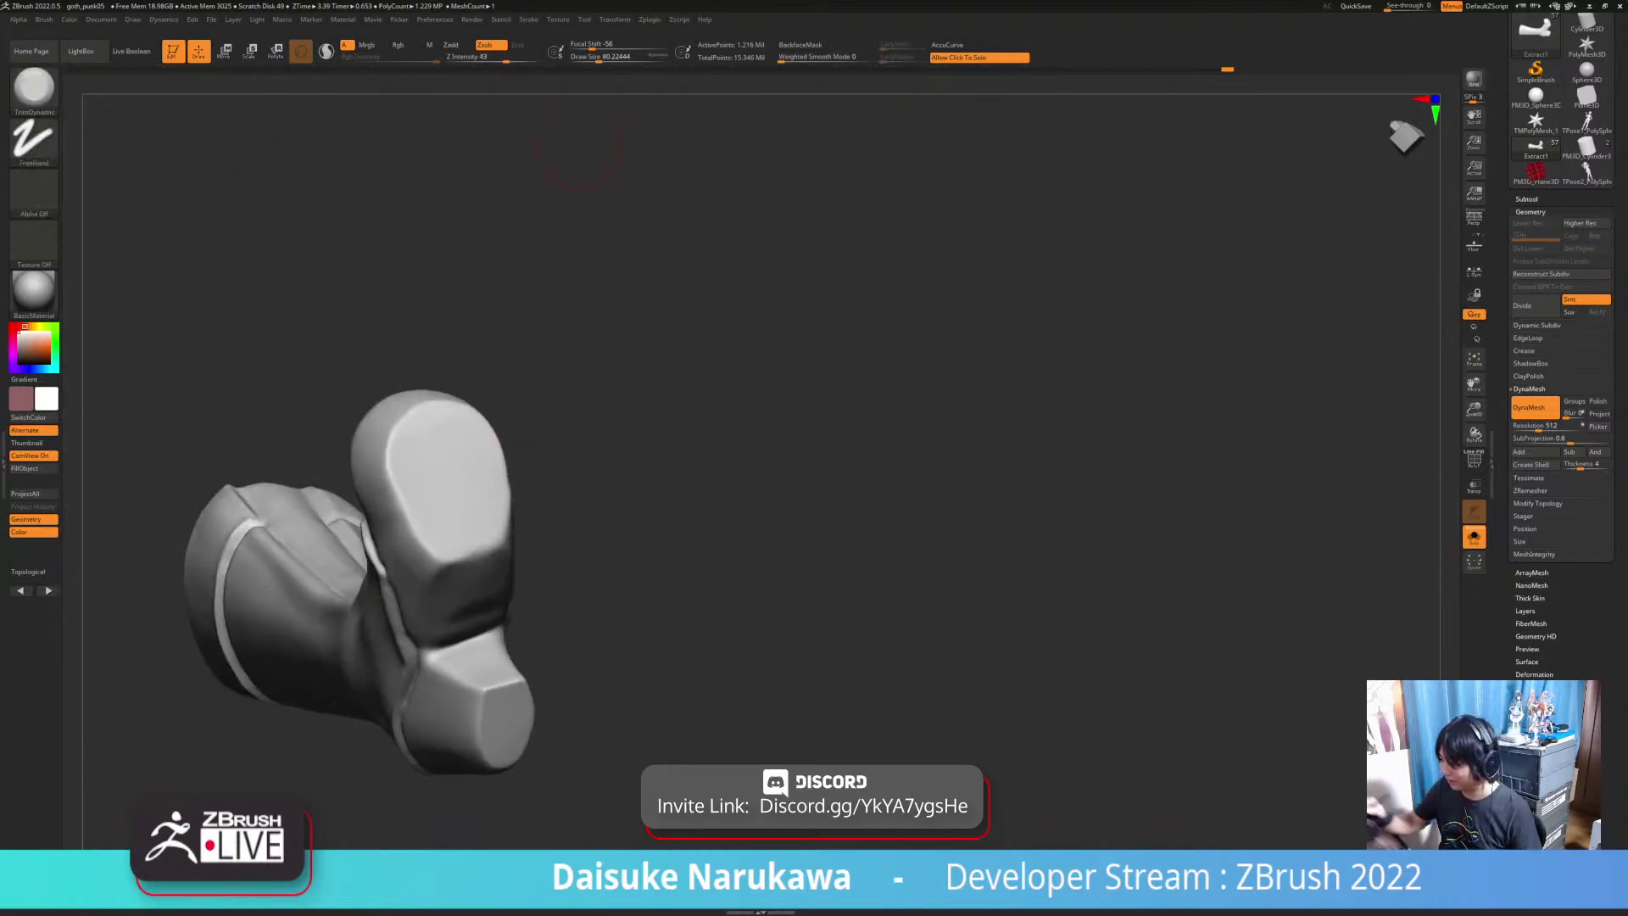
pyautogui.moveTo(602, 148)
pyautogui.mouseDown(button='right')
pyautogui.moveTo(454, 563)
pyautogui.moveTo(462, 542)
pyautogui.moveTo(436, 492)
pyautogui.moveTo(421, 515)
pyautogui.moveTo(506, 532)
pyautogui.moveTo(476, 502)
pyautogui.moveTo(436, 517)
pyautogui.moveTo(498, 524)
pyautogui.moveTo(539, 558)
pyautogui.mouseUp(button='right')
pyautogui.press('shift')
pyautogui.press('ctrl')
pyautogui.press('ctrl')
pyautogui.press('alt')
pyautogui.press('ctrl')
pyautogui.press('shift')
pyautogui.press('shift')
pyautogui.click(508, 517)
pyautogui.moveTo(539, 558)
pyautogui.keyDown('ctrl'); pyautogui.mouseDown(button='right')
pyautogui.moveTo(524, 474)
pyautogui.moveTo(551, 530)
pyautogui.moveTo(620, 569)
pyautogui.moveTo(637, 649)
pyautogui.moveTo(566, 610)
pyautogui.mouseUp(button='right'); pyautogui.keyUp('ctrl')
pyautogui.click(641, 623)
pyautogui.moveTo(566, 610)
pyautogui.keyDown('ctrl'); pyautogui.mouseDown(button='right')
pyautogui.moveTo(563, 632)
pyautogui.moveTo(553, 621)
pyautogui.moveTo(606, 634)
pyautogui.moveTo(573, 624)
pyautogui.mouseUp(button='right'); pyautogui.keyUp('ctrl')
pyautogui.moveTo(573, 543)
pyautogui.mouseDown(button='right')
pyautogui.moveTo(612, 599)
pyautogui.moveTo(504, 437)
pyautogui.mouseUp(button='right')
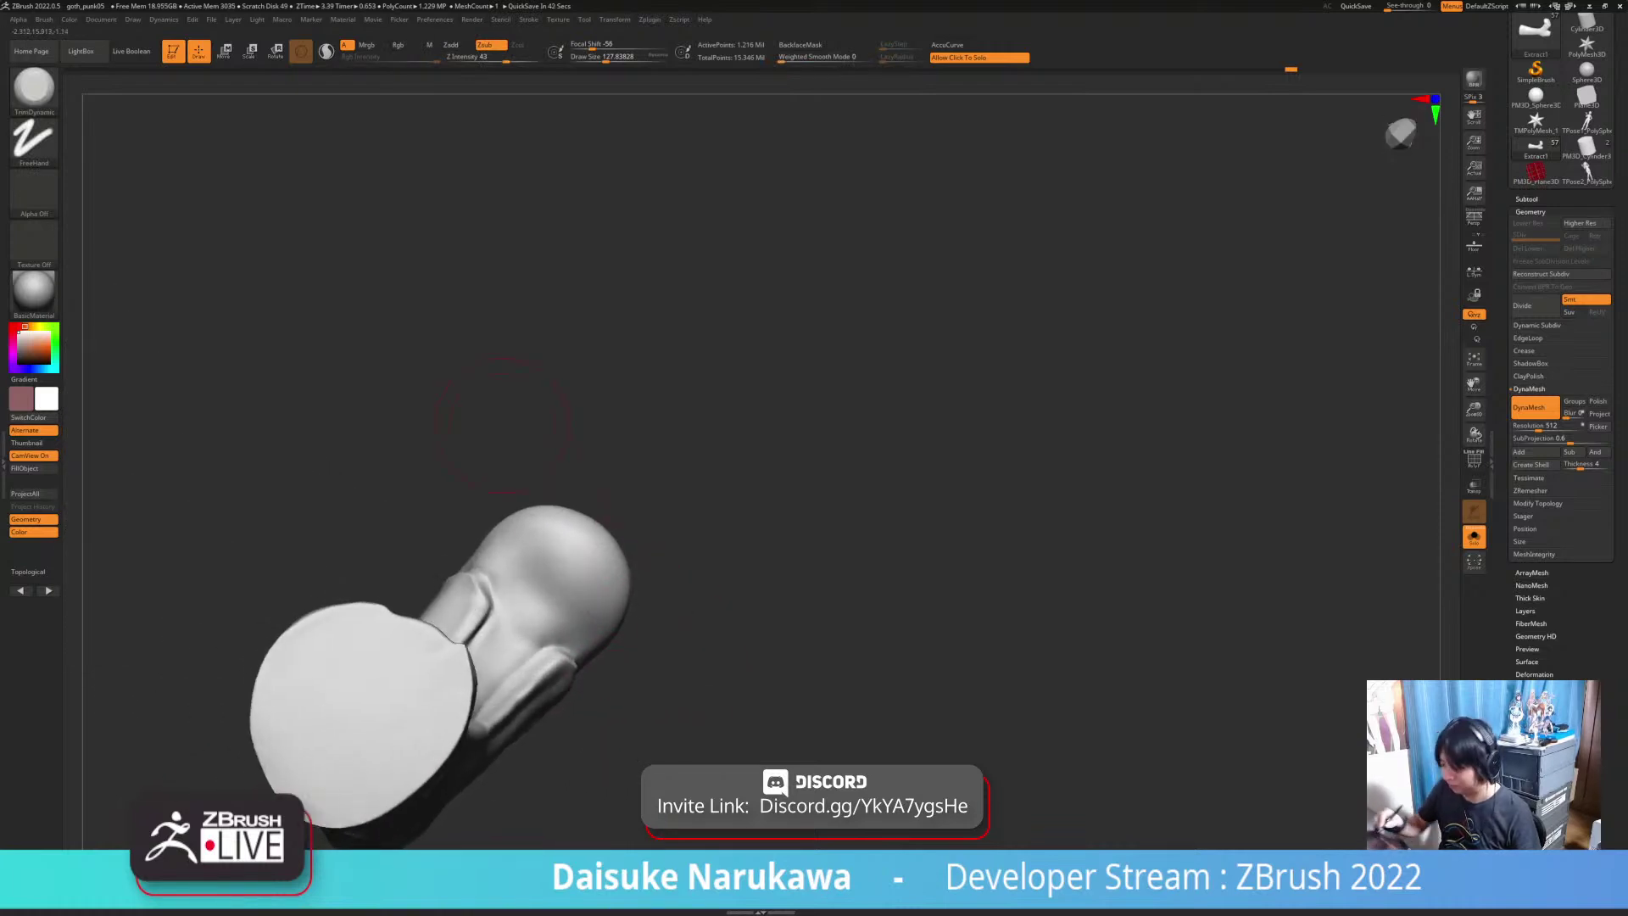
# Step: Adjust the toe cap and the ends of the side panels next to it with the SnakeHook brush
pyautogui.press('b')
pyautogui.click(455, 99)
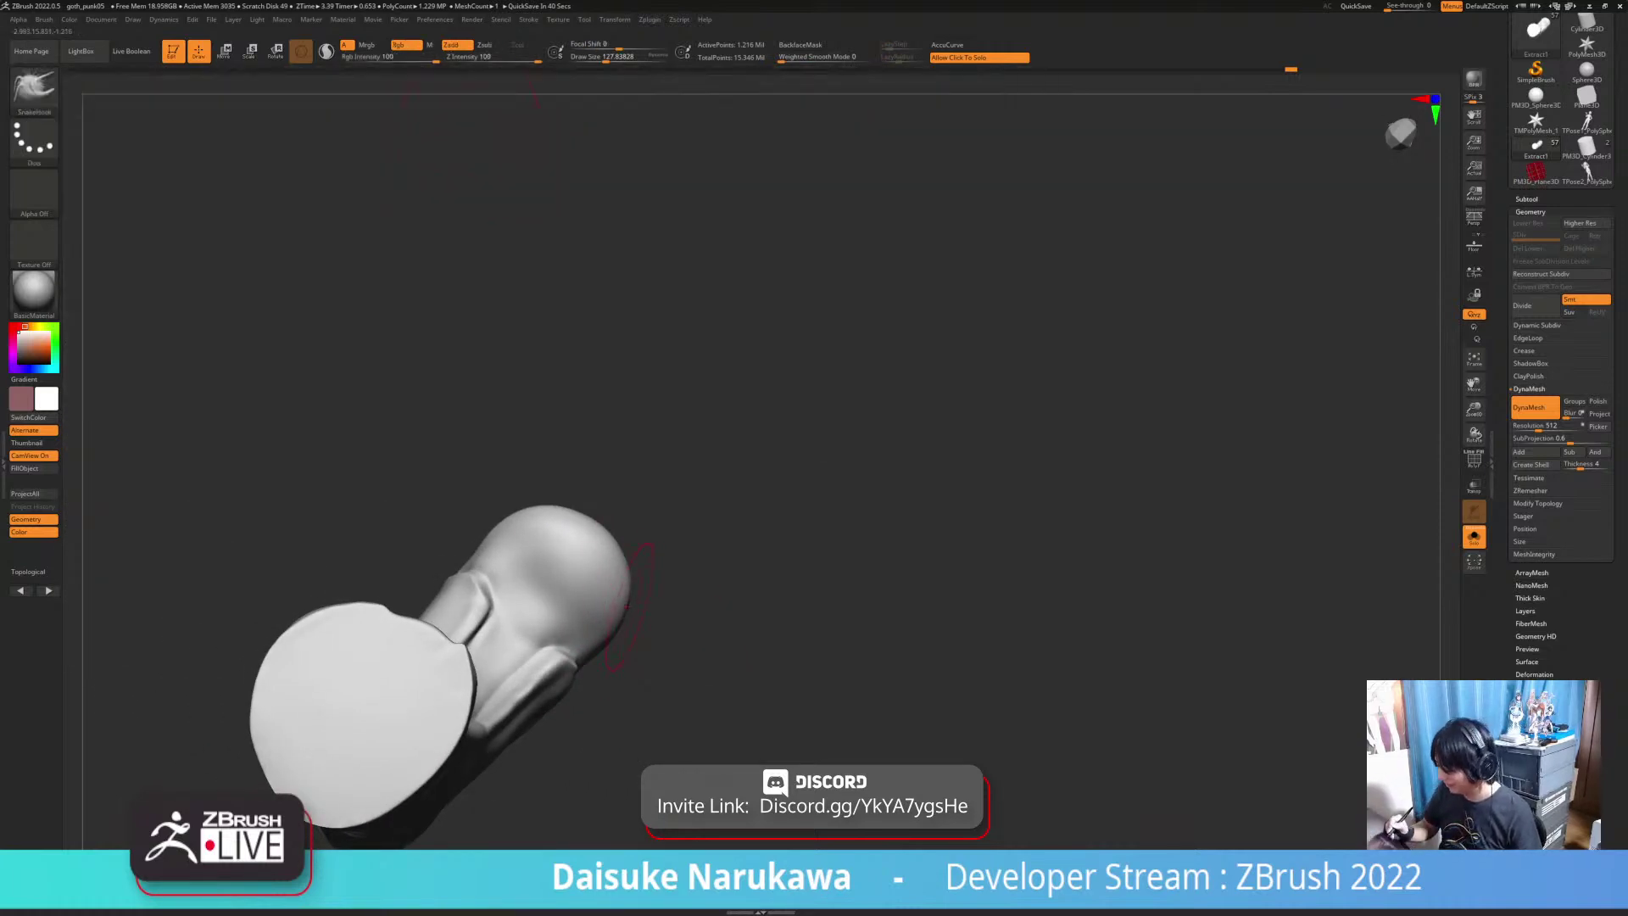
pyautogui.moveTo(605, 531)
pyautogui.mouseDown(button='right')
pyautogui.moveTo(671, 536)
pyautogui.moveTo(621, 542)
pyautogui.moveTo(638, 530)
pyautogui.moveTo(629, 487)
pyautogui.moveTo(572, 529)
pyautogui.moveTo(594, 560)
pyautogui.moveTo(620, 557)
pyautogui.moveTo(612, 491)
pyautogui.moveTo(648, 433)
pyautogui.moveTo(656, 373)
pyautogui.moveTo(584, 593)
pyautogui.moveTo(556, 610)
pyautogui.moveTo(440, 530)
pyautogui.moveTo(491, 492)
pyautogui.moveTo(485, 657)
pyautogui.mouseUp(button='right')
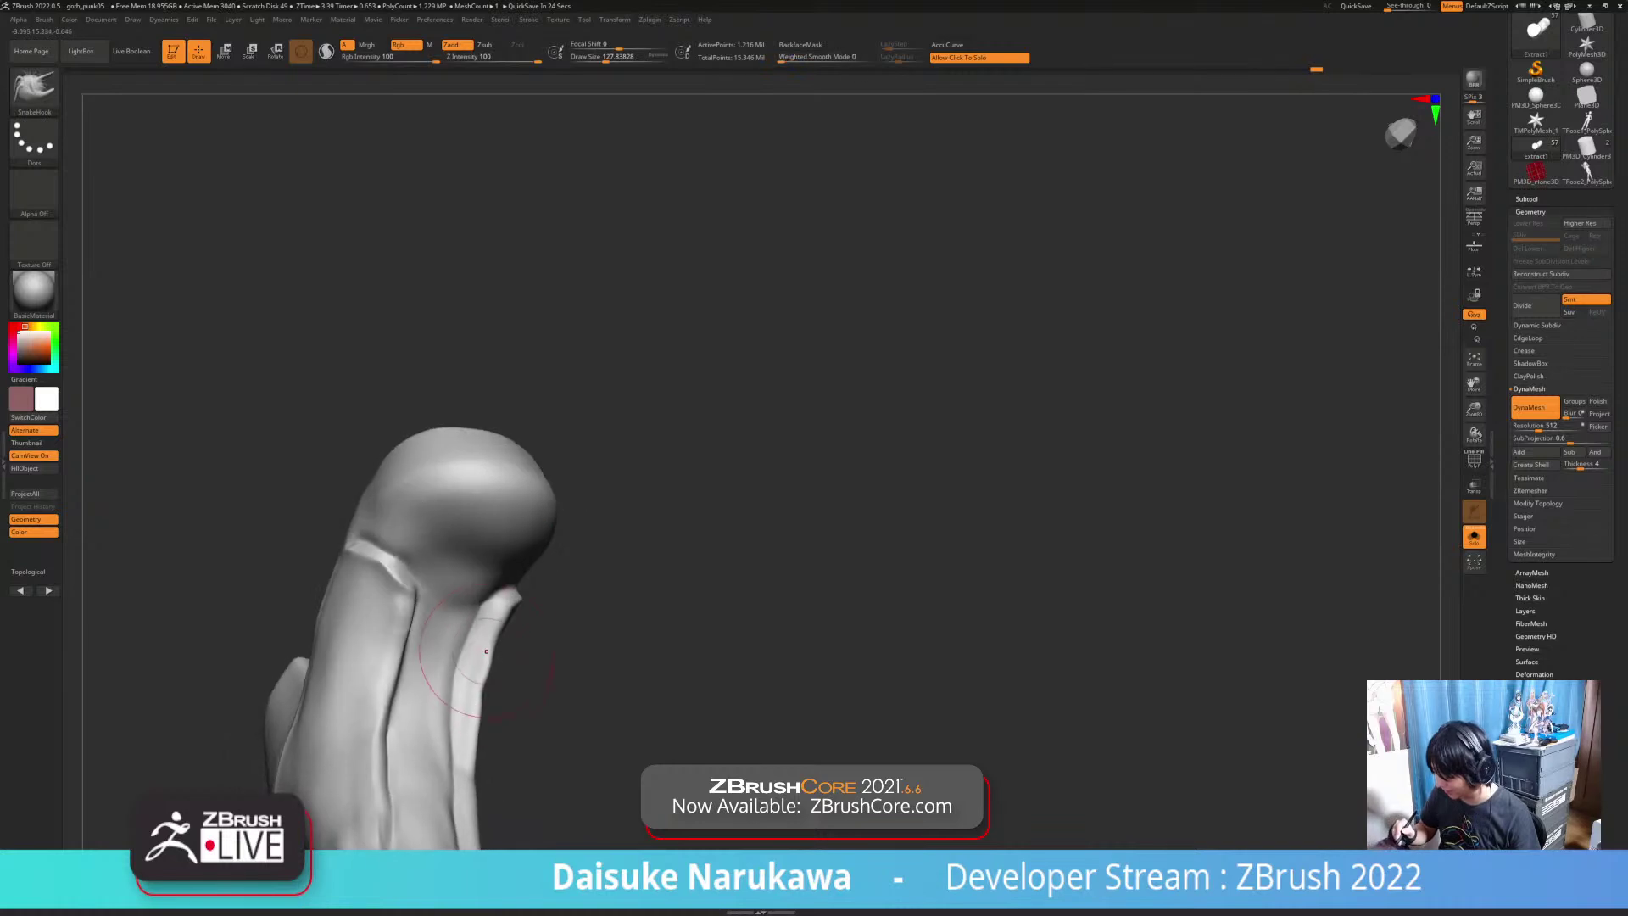
pyautogui.moveTo(424, 571)
pyautogui.mouseDown(button='right')
pyautogui.moveTo(398, 593)
pyautogui.moveTo(387, 557)
pyautogui.mouseUp(button='right')
# Step: Recut the seam at the side panel's end near the toe with the DamStandard brush and smooth it
pyautogui.press('b')
pyautogui.press('d')
pyautogui.press('s')
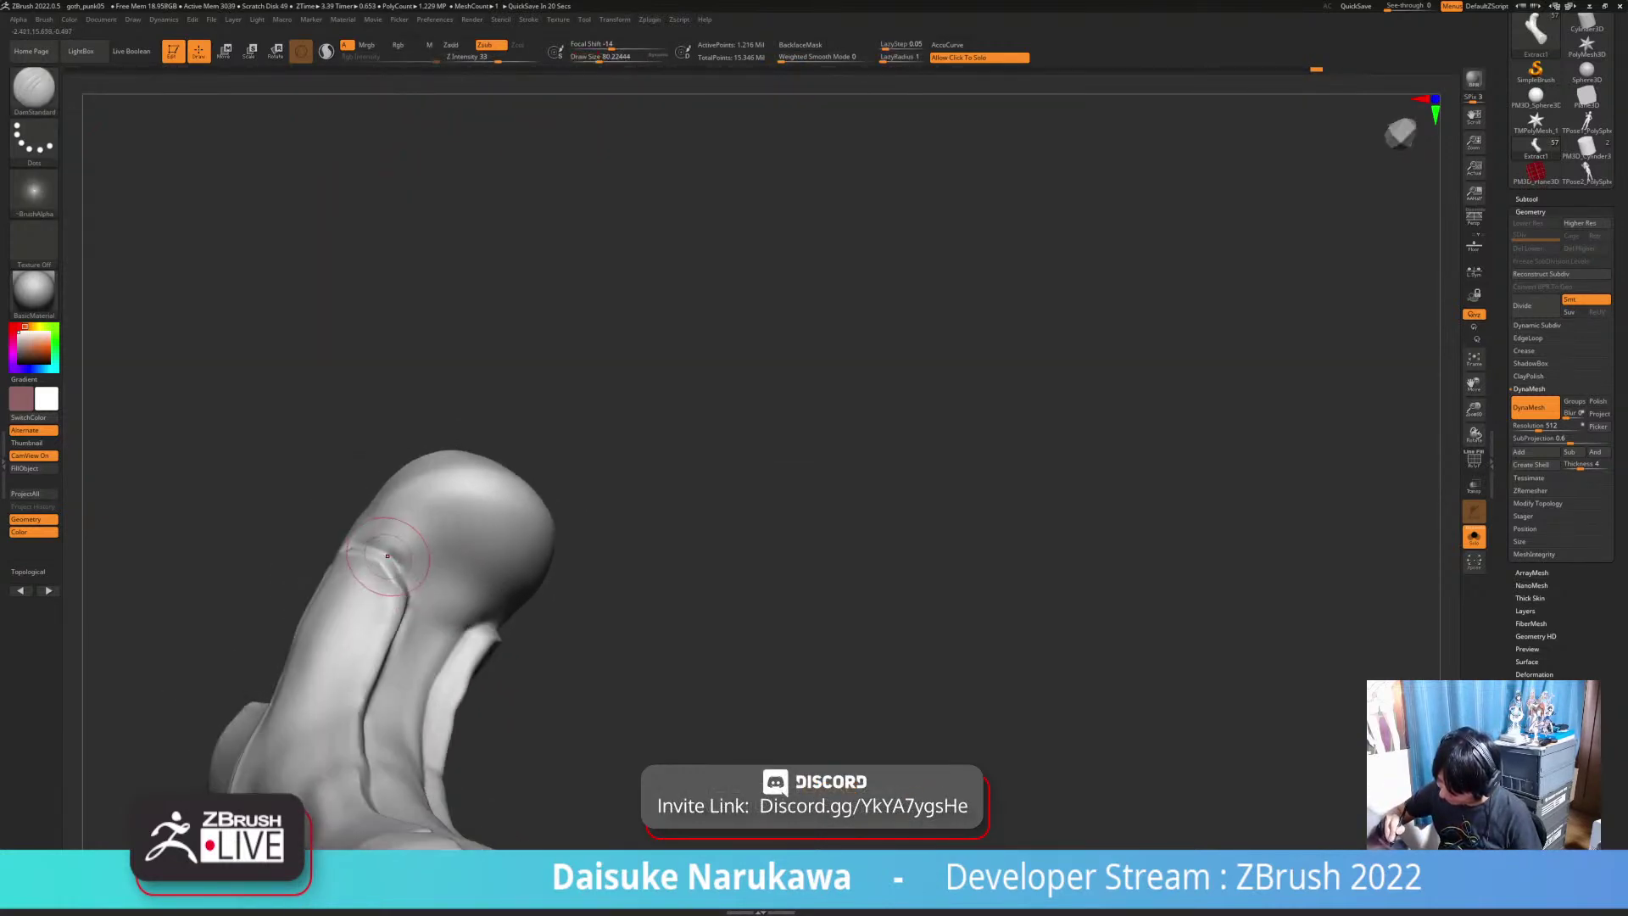
pyautogui.moveTo(417, 609); pyautogui.dragTo(454, 600, button='right')
pyautogui.press('shift')
pyautogui.moveTo(401, 534)
pyautogui.mouseDown(button='right')
pyautogui.moveTo(340, 536)
pyautogui.moveTo(382, 480)
pyautogui.mouseUp(button='right')
# Step: Show the whole figure again and examine the boot's proportions against both legs from the front and side
pyautogui.moveTo(500, 561); pyautogui.dragTo(647, 551, button='right')
pyautogui.click(604, 560)
pyautogui.moveTo(813, 542); pyautogui.dragTo(678, 407, button='right')
pyautogui.moveTo(848, 424); pyautogui.dragTo(898, 475)
pyautogui.keyDown('alt'); pyautogui.moveTo(848, 381); pyautogui.dragTo(847, 530); pyautogui.keyUp('alt')
pyautogui.moveTo(636, 623); pyautogui.dragTo(665, 678)
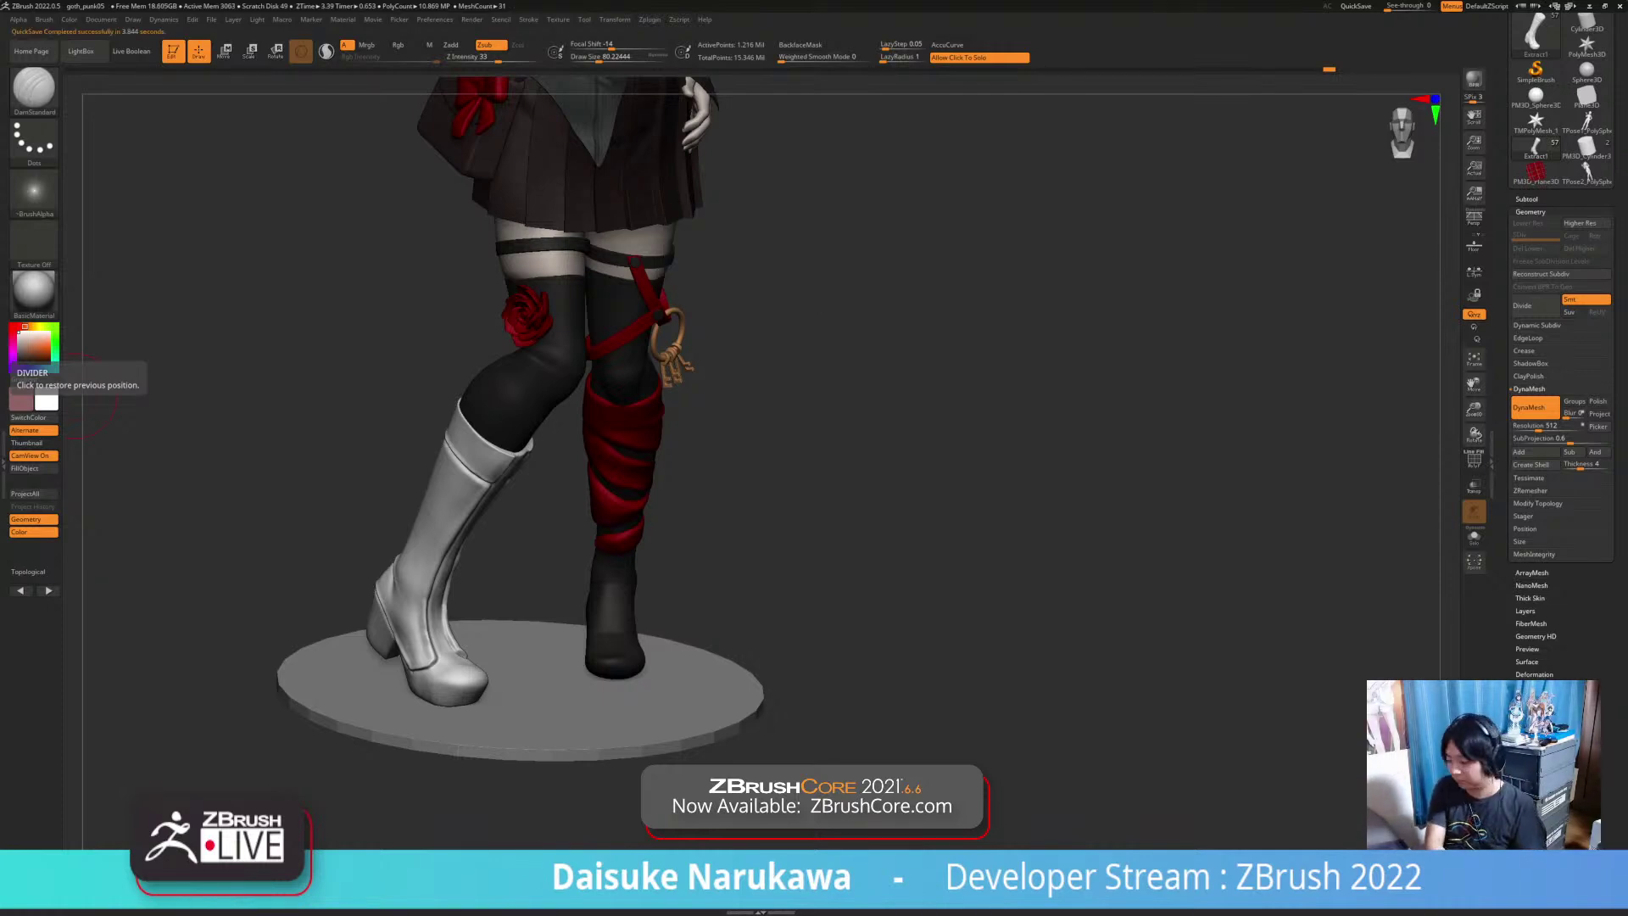
pyautogui.moveTo(679, 555); pyautogui.dragTo(788, 562)
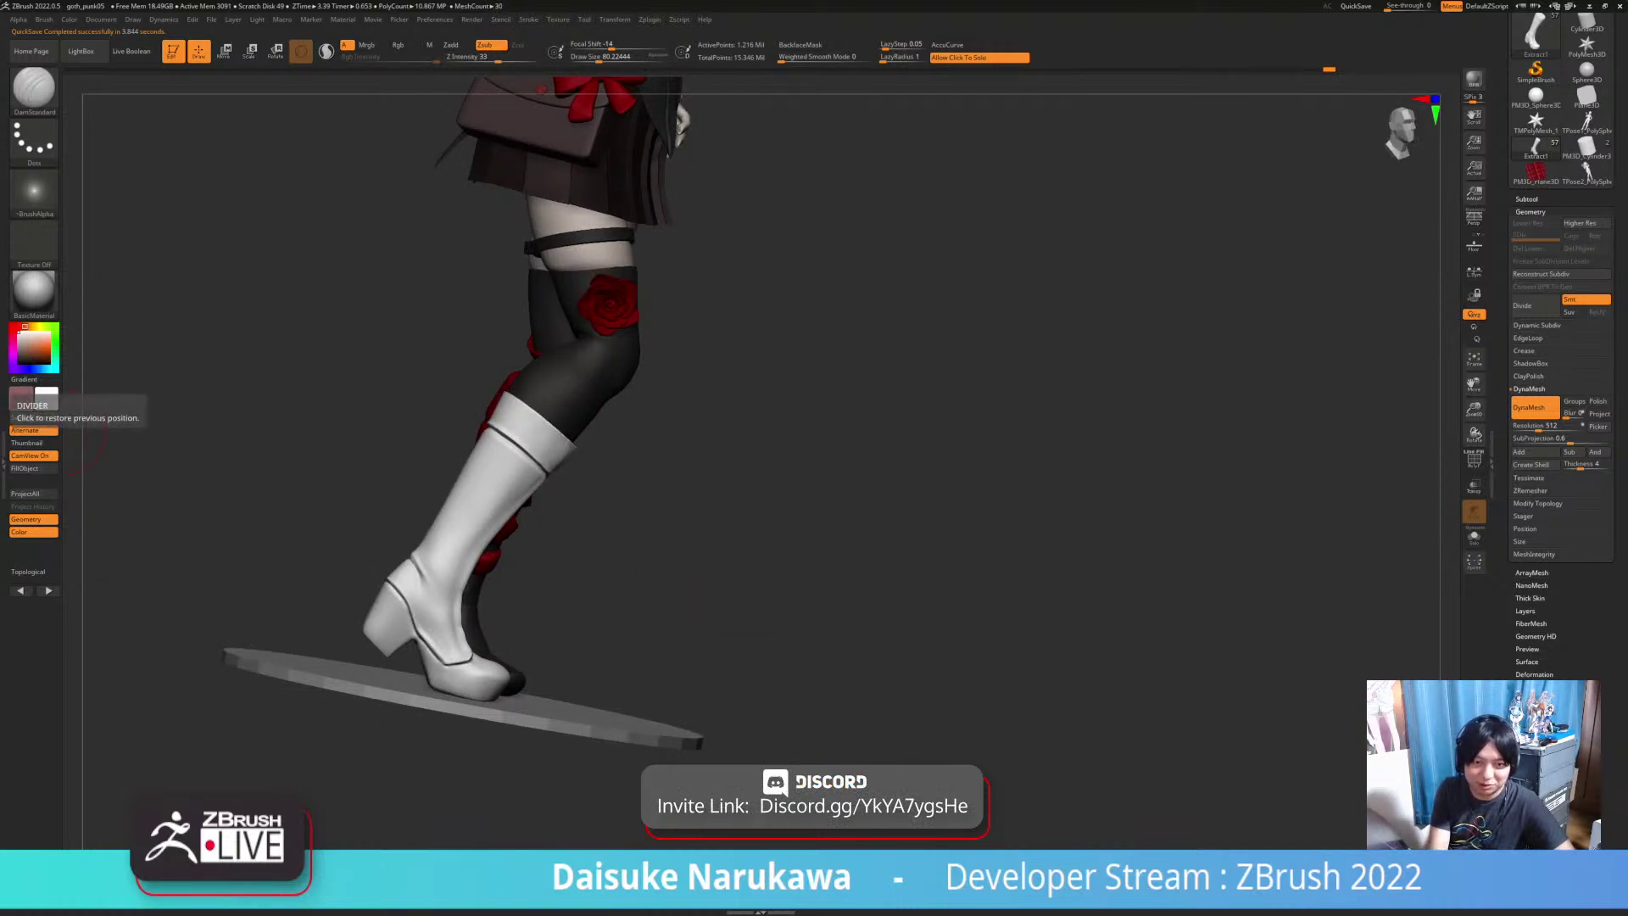
pyautogui.moveTo(735, 514)
pyautogui.mouseDown()
pyautogui.moveTo(710, 531)
pyautogui.moveTo(701, 508)
pyautogui.moveTo(726, 517)
pyautogui.mouseUp()
# Step: Carve a vertical seam down the boot shaft's side and through the cuff with DamStandard at draw size about 51
pyautogui.click(604, 57)
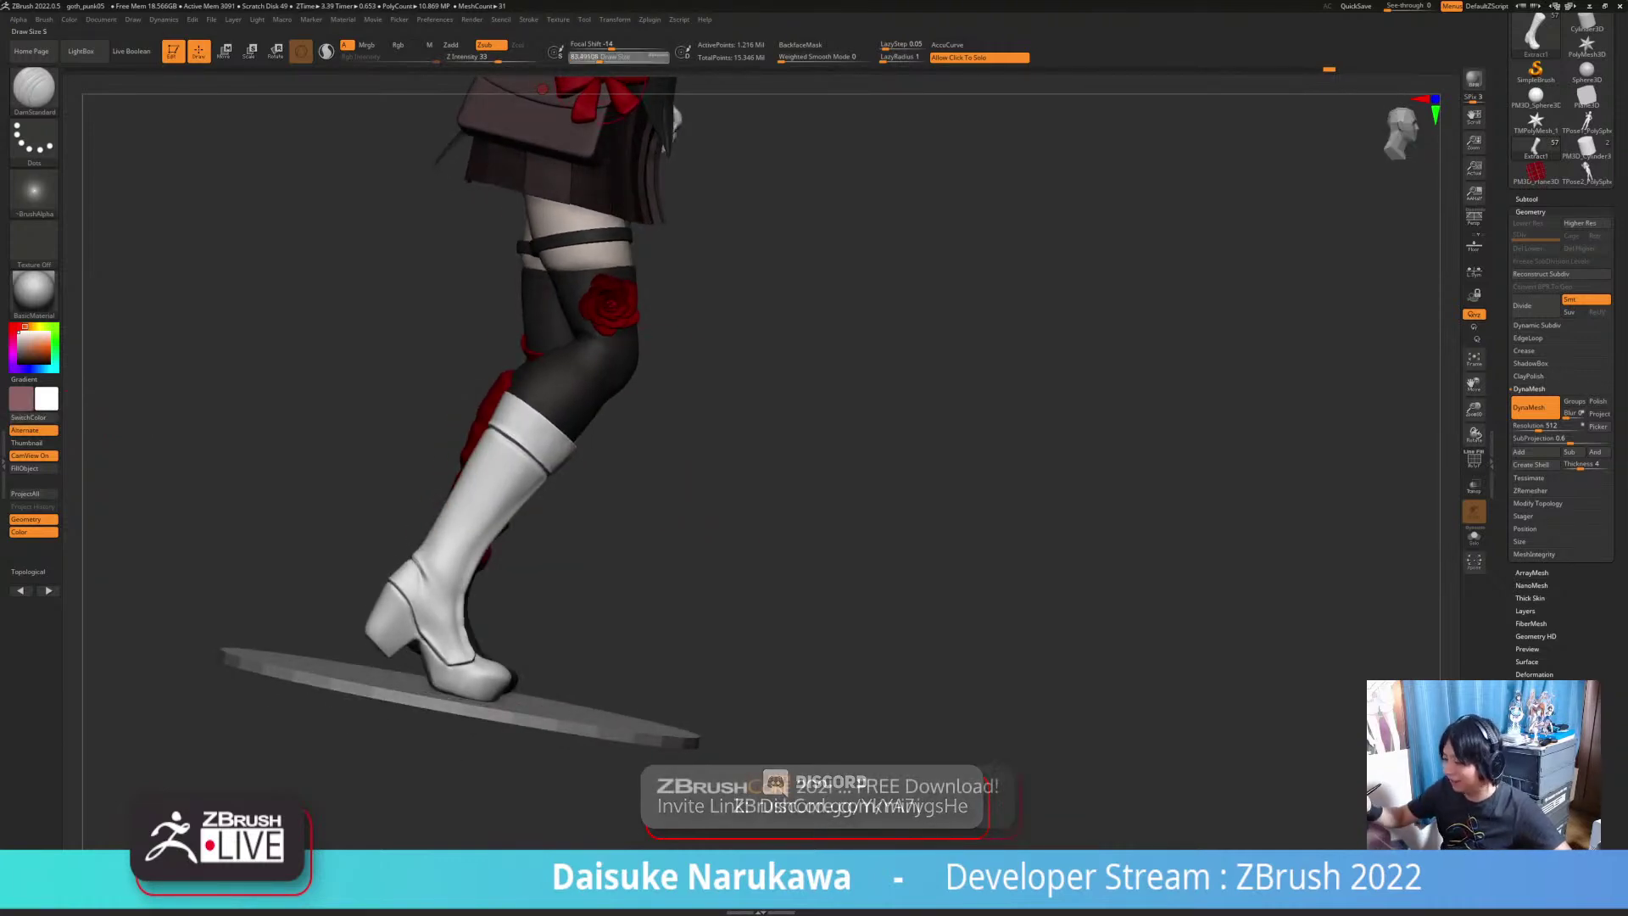
pyautogui.moveTo(465, 555)
pyautogui.keyDown('ctrl'); pyautogui.mouseDown(button='right')
pyautogui.moveTo(453, 617)
pyautogui.moveTo(407, 626)
pyautogui.moveTo(402, 694)
pyautogui.mouseUp(button='right'); pyautogui.keyUp('ctrl')
pyautogui.click(593, 58)
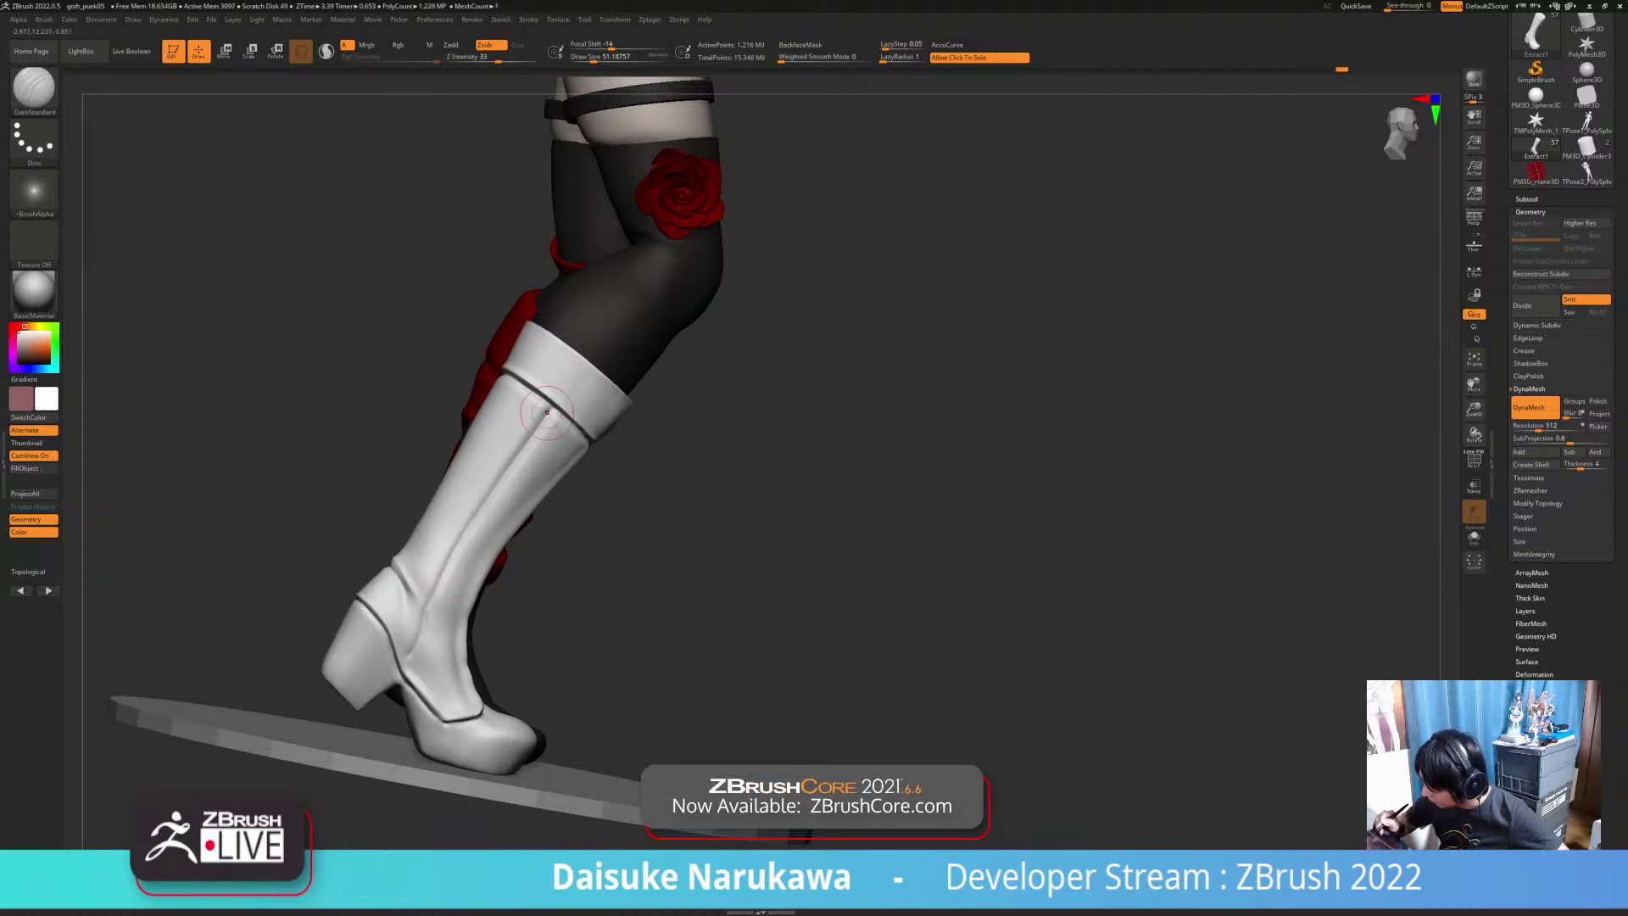
pyautogui.keyDown('alt'); pyautogui.moveTo(580, 380); pyautogui.dragTo(487, 561, button='right'); pyautogui.keyUp('alt')
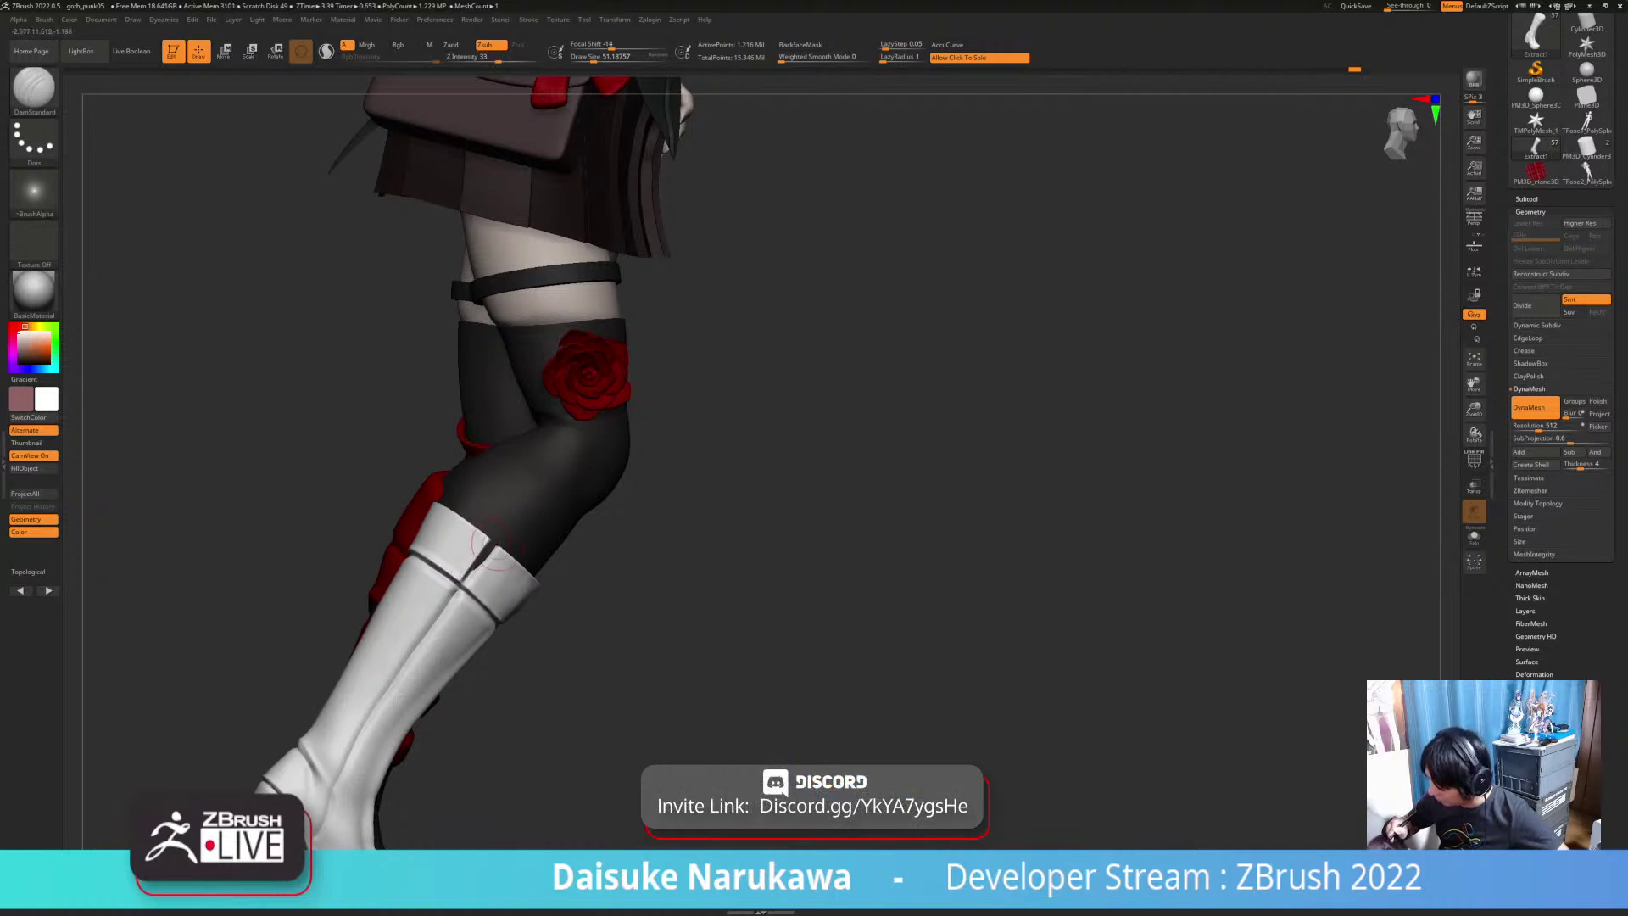
# Step: Deepen the shaft's vertical seam from the cuff down to the ankle, undoing a stray stroke and smoothing the lower end
pyautogui.moveTo(542, 551)
pyautogui.keyDown('ctrl'); pyautogui.mouseDown(button='right')
pyautogui.moveTo(543, 441)
pyautogui.moveTo(543, 587)
pyautogui.mouseUp(button='right'); pyautogui.keyUp('ctrl')
pyautogui.moveTo(518, 487); pyautogui.dragTo(449, 585)
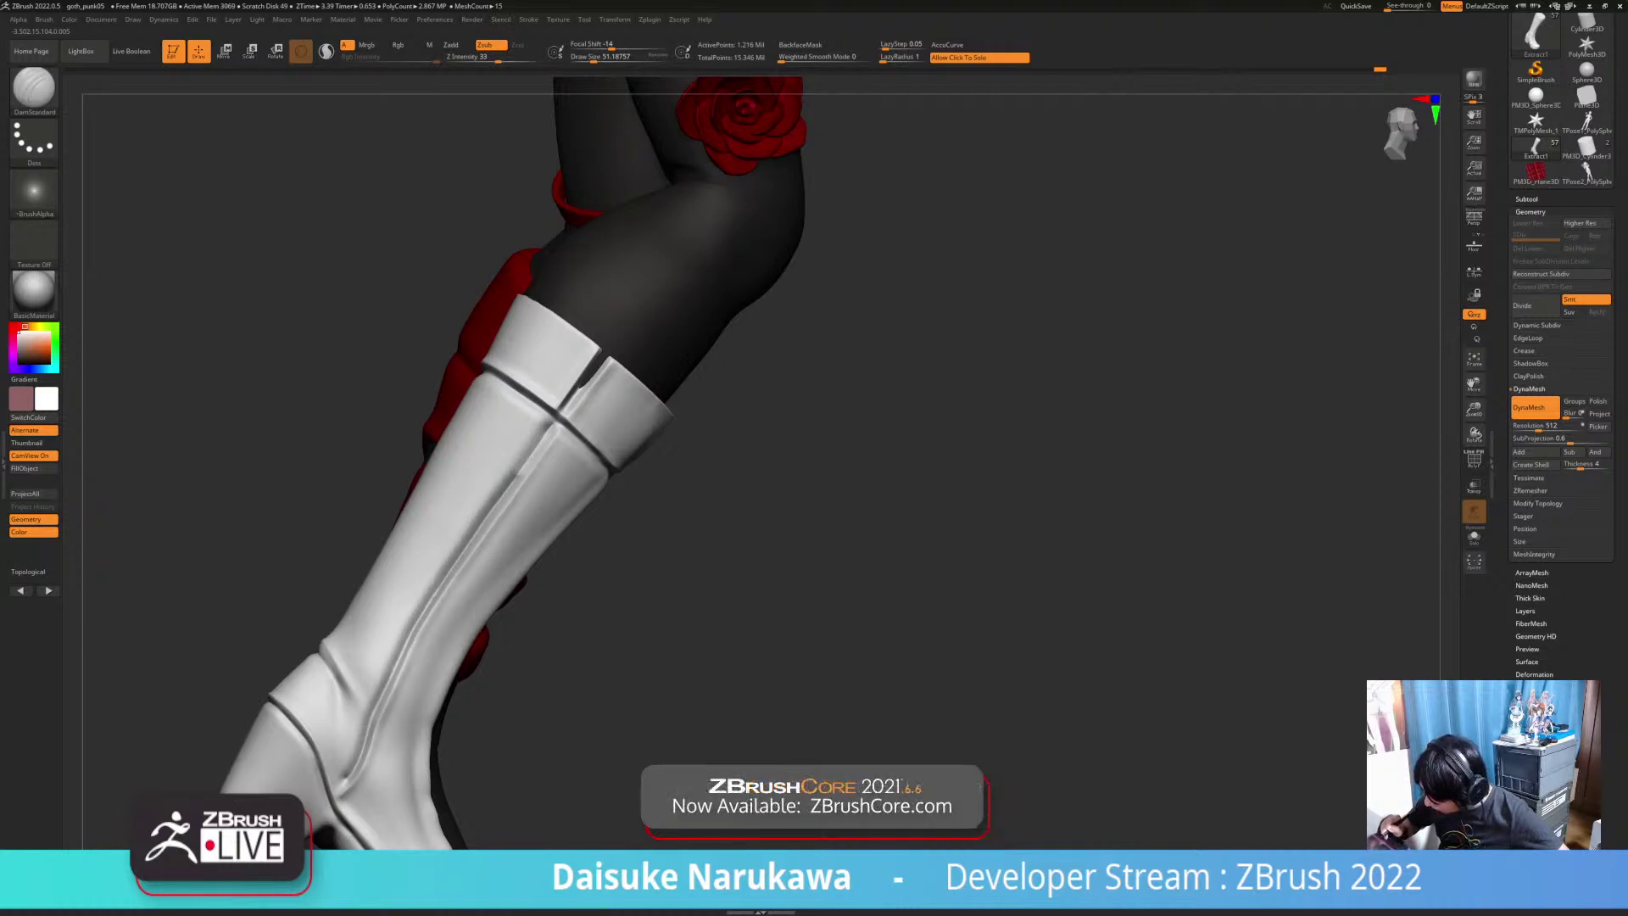
pyautogui.moveTo(495, 489); pyautogui.dragTo(489, 507)
pyautogui.hotkey('ctrl', 'z')
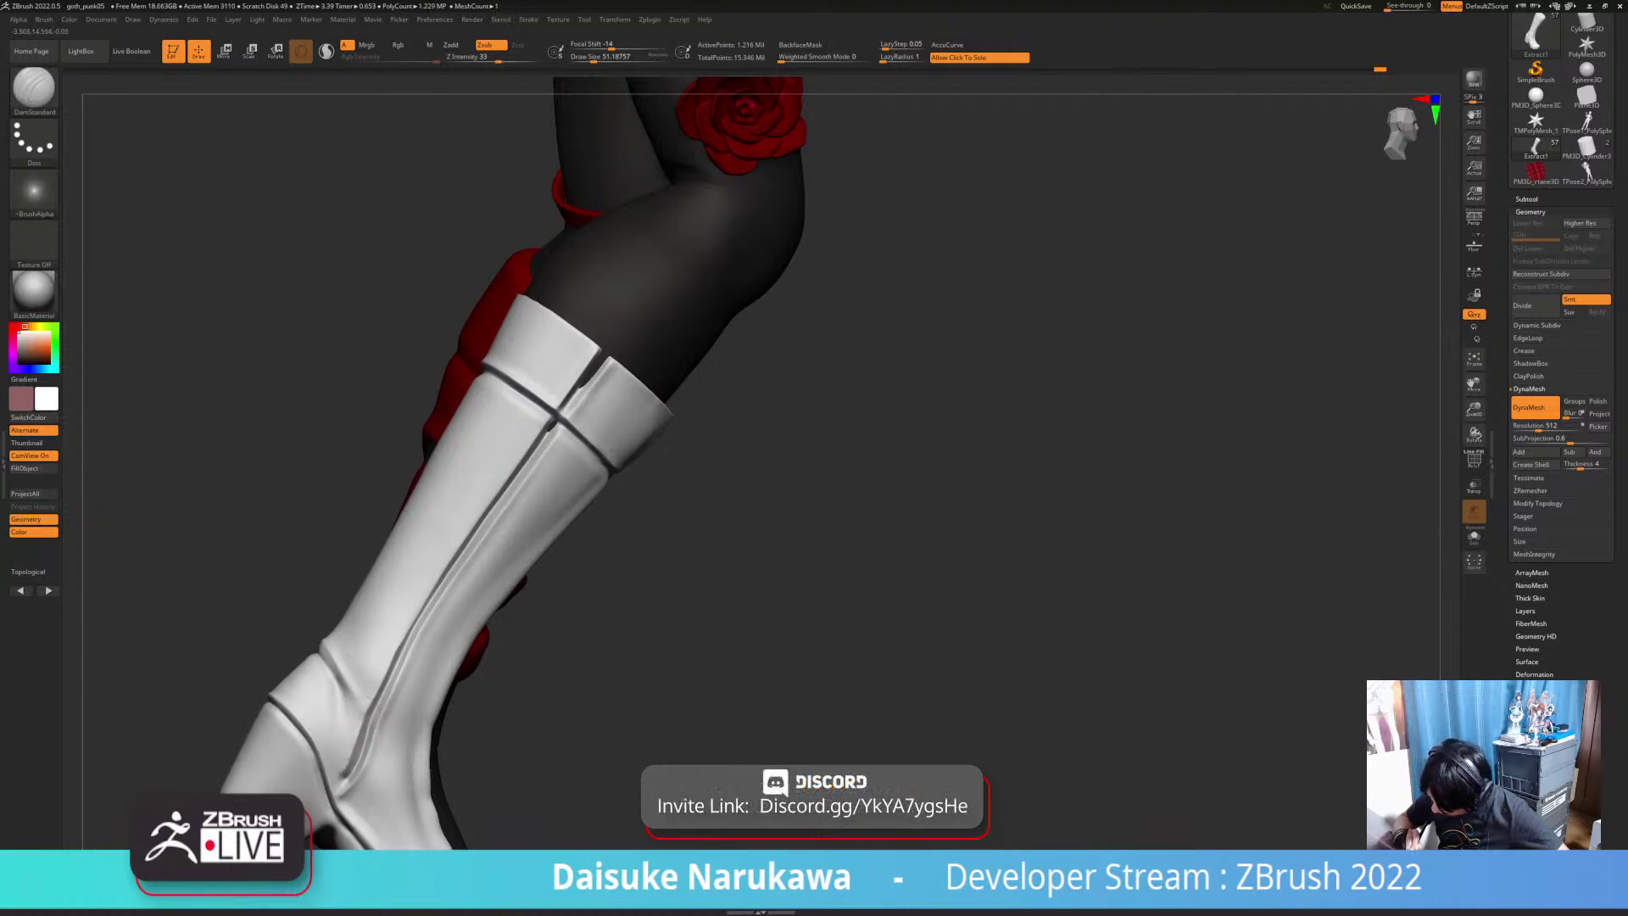
pyautogui.press('shift')
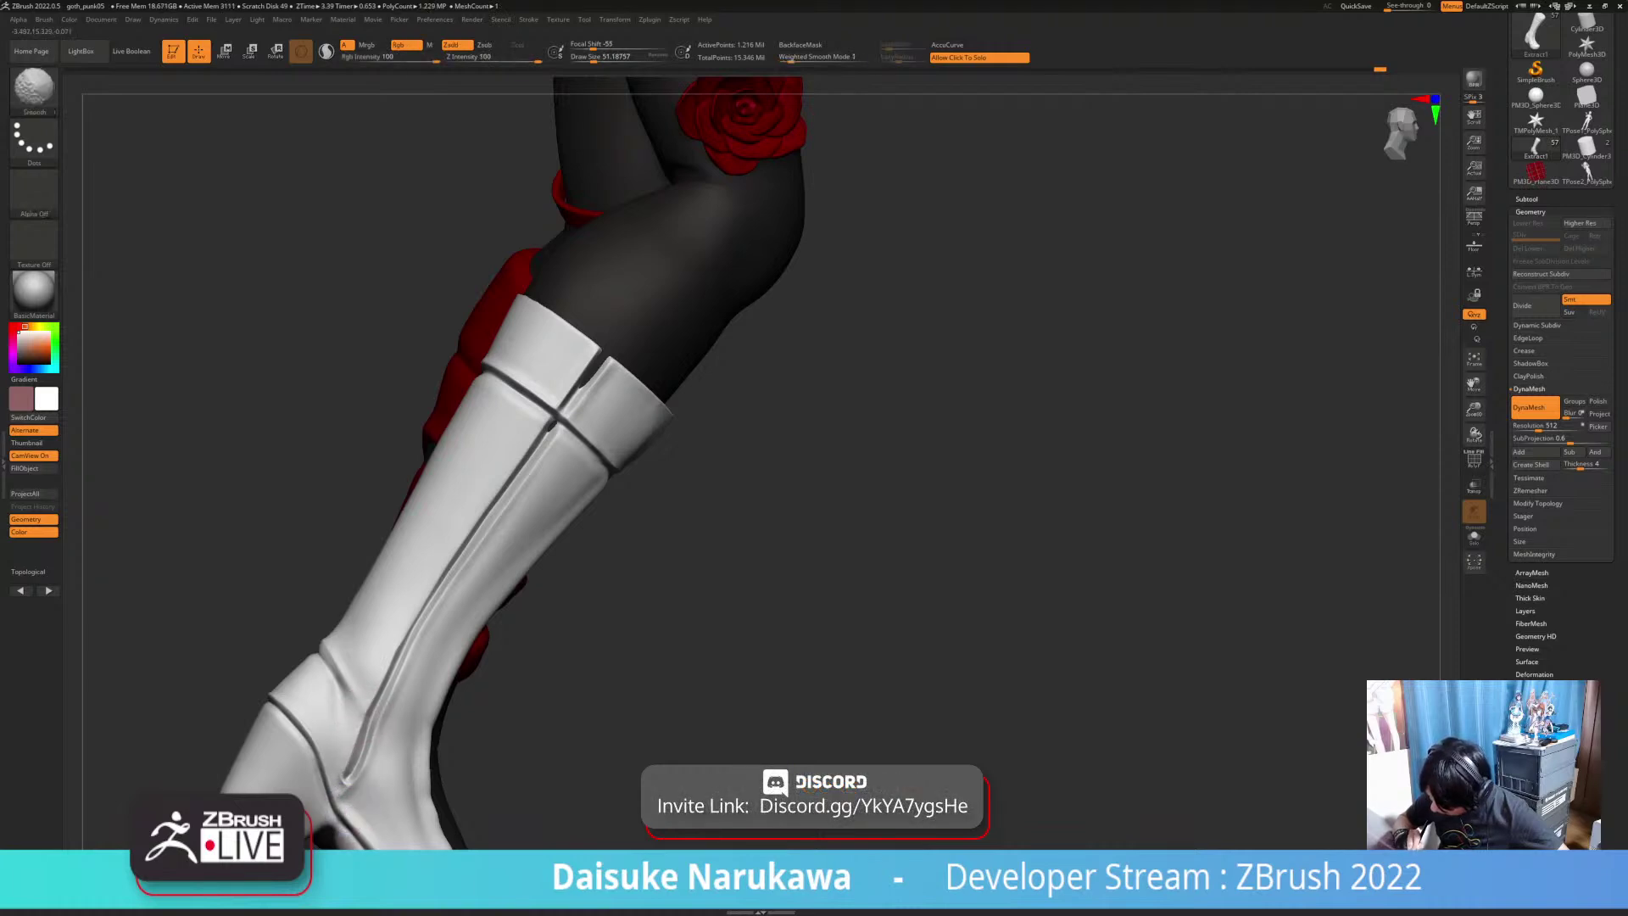
pyautogui.moveTo(339, 801)
pyautogui.keyDown('ctrl'); pyautogui.mouseDown(button='right')
pyautogui.moveTo(340, 602)
pyautogui.moveTo(271, 598)
pyautogui.moveTo(318, 596)
pyautogui.mouseUp(button='right'); pyautogui.keyUp('ctrl')
# Step: Build up the notch in the cuff and the edges of the vertical seam with the Standard brush
pyautogui.press('b')
pyautogui.press('s')
pyautogui.press('t')
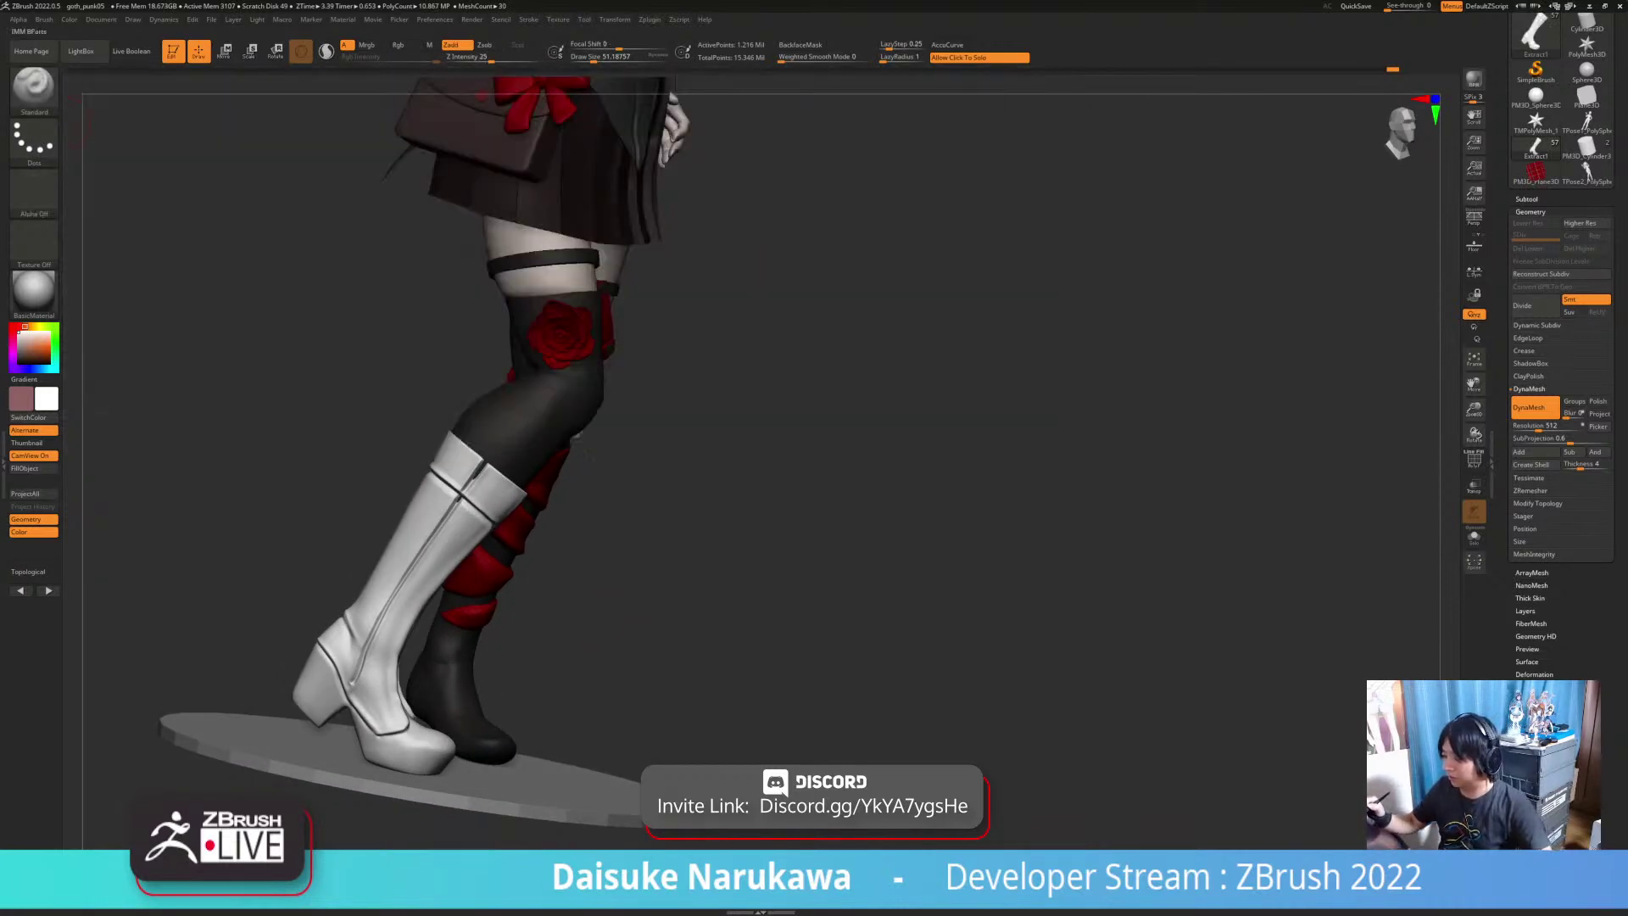
pyautogui.keyDown('ctrl'); pyautogui.moveTo(488, 454); pyautogui.dragTo(479, 509, button='right'); pyautogui.keyUp('ctrl')
pyautogui.moveTo(463, 516); pyautogui.dragTo(489, 469)
pyautogui.moveTo(410, 591); pyautogui.dragTo(422, 572)
pyautogui.keyDown('ctrl'); pyautogui.moveTo(453, 549); pyautogui.dragTo(443, 479, button='right'); pyautogui.keyUp('ctrl')
pyautogui.moveTo(372, 572); pyautogui.dragTo(424, 575, button='right')
pyautogui.moveTo(401, 635)
pyautogui.keyDown('ctrl'); pyautogui.mouseDown(button='right')
pyautogui.moveTo(396, 586)
pyautogui.moveTo(310, 585)
pyautogui.moveTo(366, 588)
pyautogui.moveTo(297, 604)
pyautogui.moveTo(364, 605)
pyautogui.mouseUp(button='right'); pyautogui.keyUp('ctrl')
# Step: Switch back to the DamStandard brush and isolate the boot from the rest of the figure
pyautogui.click(34, 90)
pyautogui.press('d')
pyautogui.press('s')
pyautogui.moveTo(835, 657)
pyautogui.keyDown('shift'); pyautogui.mouseDown(button='right')
pyautogui.moveTo(824, 638)
pyautogui.moveTo(824, 678)
pyautogui.moveTo(803, 625)
pyautogui.moveTo(857, 619)
pyautogui.moveTo(767, 651)
pyautogui.moveTo(686, 637)
pyautogui.moveTo(733, 651)
pyautogui.moveTo(734, 575)
pyautogui.mouseUp(button='right'); pyautogui.keyUp('shift')
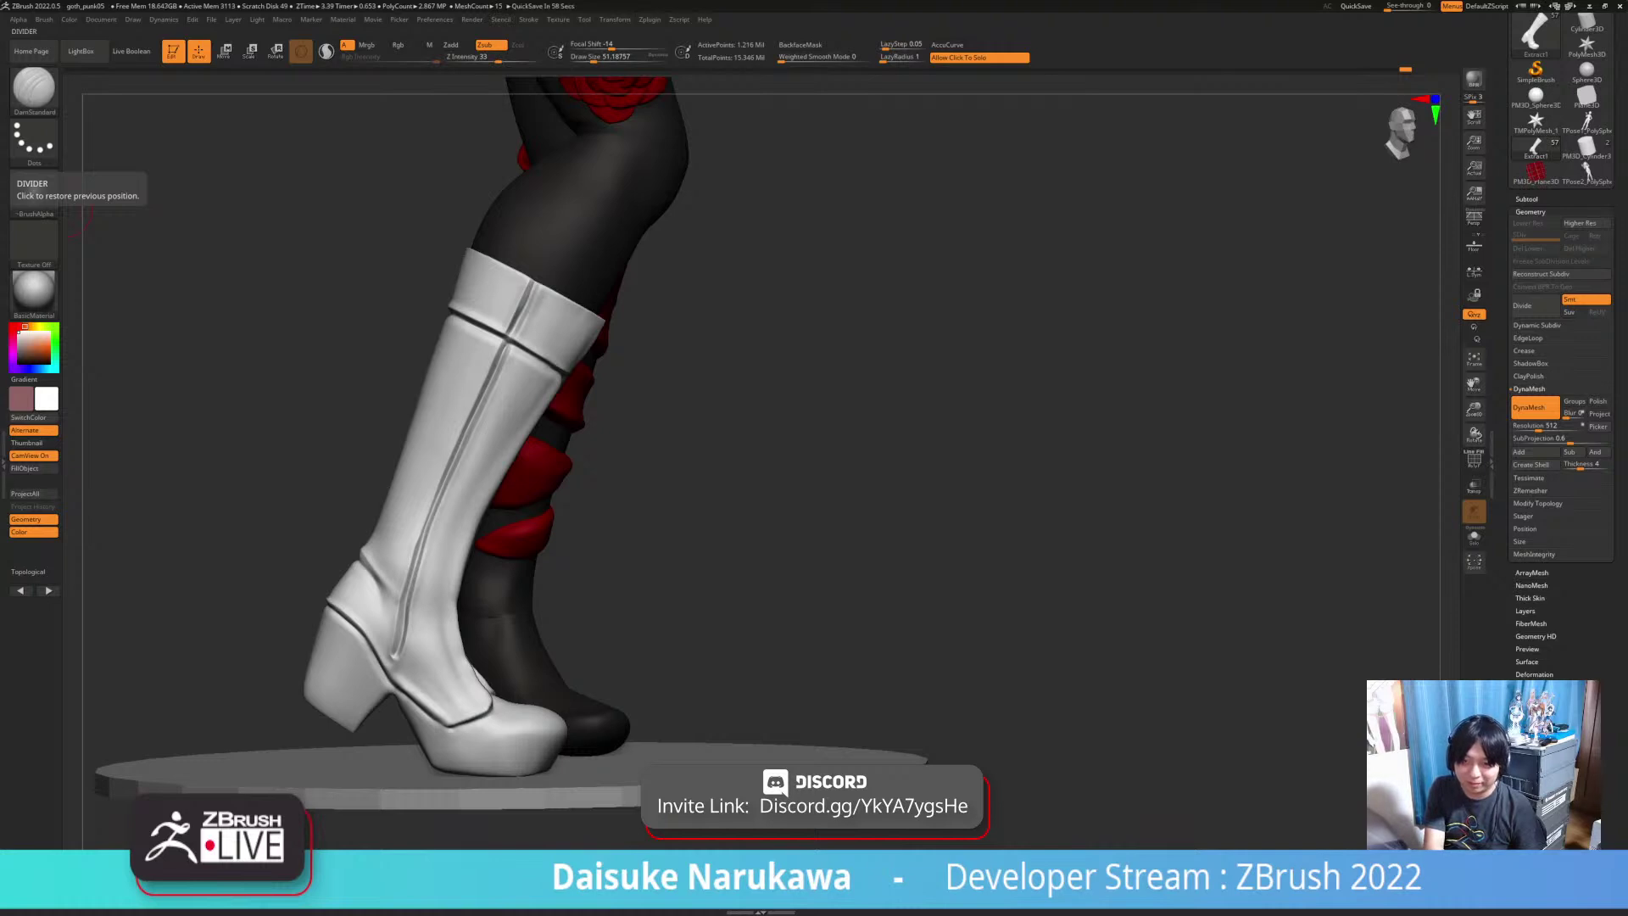
pyautogui.moveTo(623, 674)
pyautogui.keyDown('alt'); pyautogui.mouseDown(button='right')
pyautogui.moveTo(660, 621)
pyautogui.moveTo(671, 648)
pyautogui.moveTo(637, 672)
pyautogui.mouseUp(button='right'); pyautogui.keyUp('alt')
pyautogui.click(669, 653)
pyautogui.hotkey('alt', 's')
pyautogui.hotkey('alt', 's')
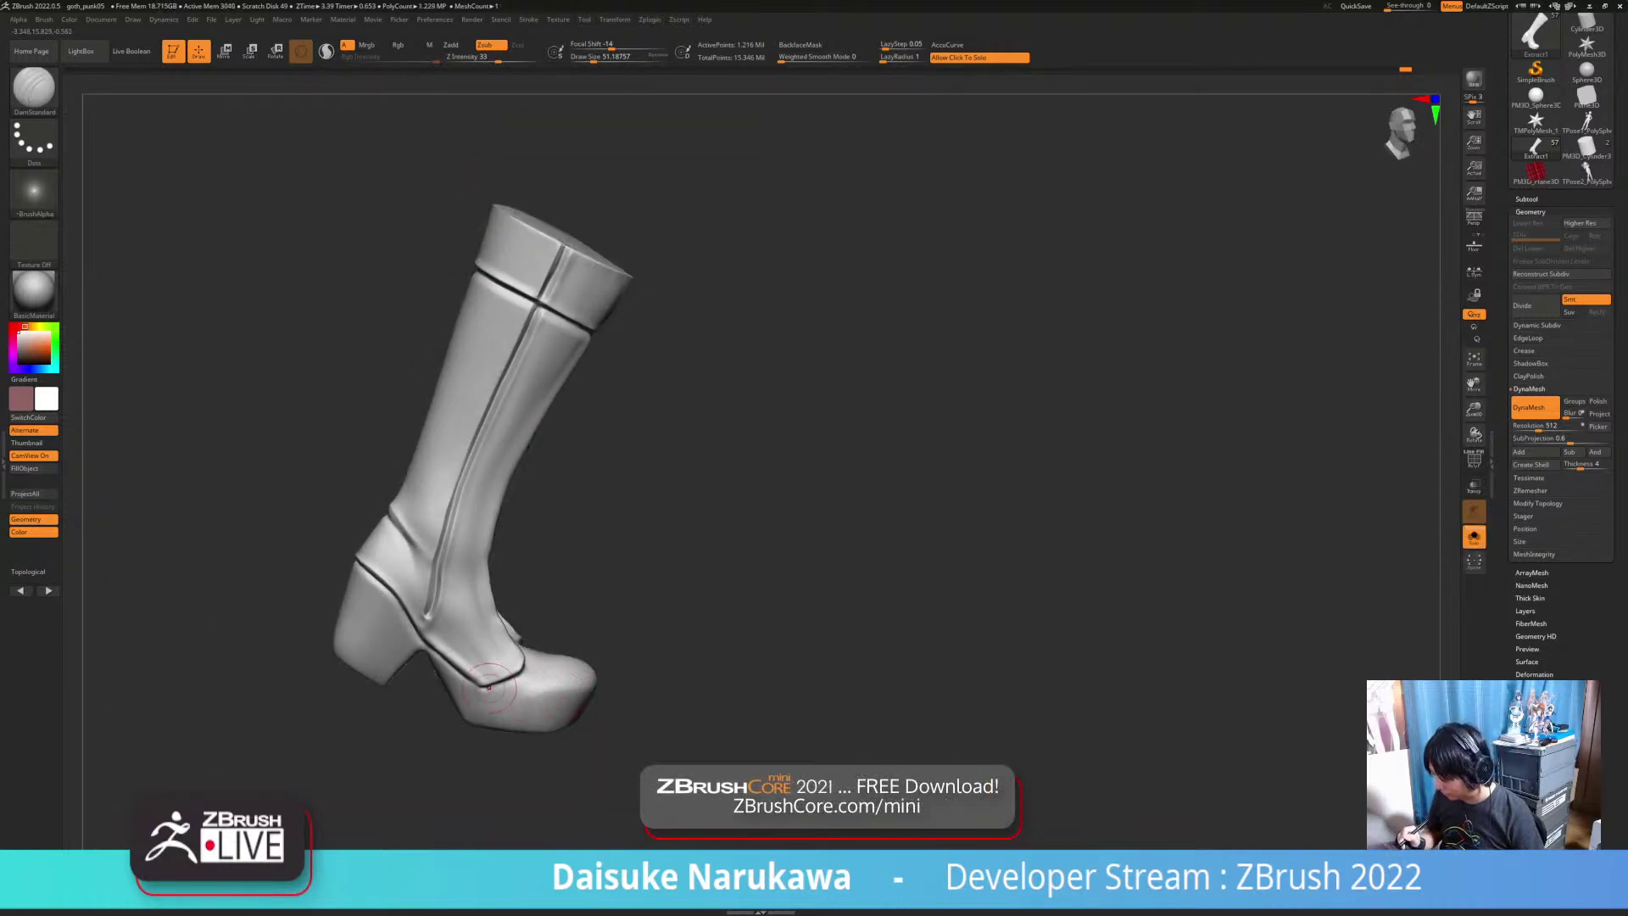
# Step: Build up a raised ledge between the upper and the platform sole along the toe's side with the ClayBuildup brush
pyautogui.click(34, 87)
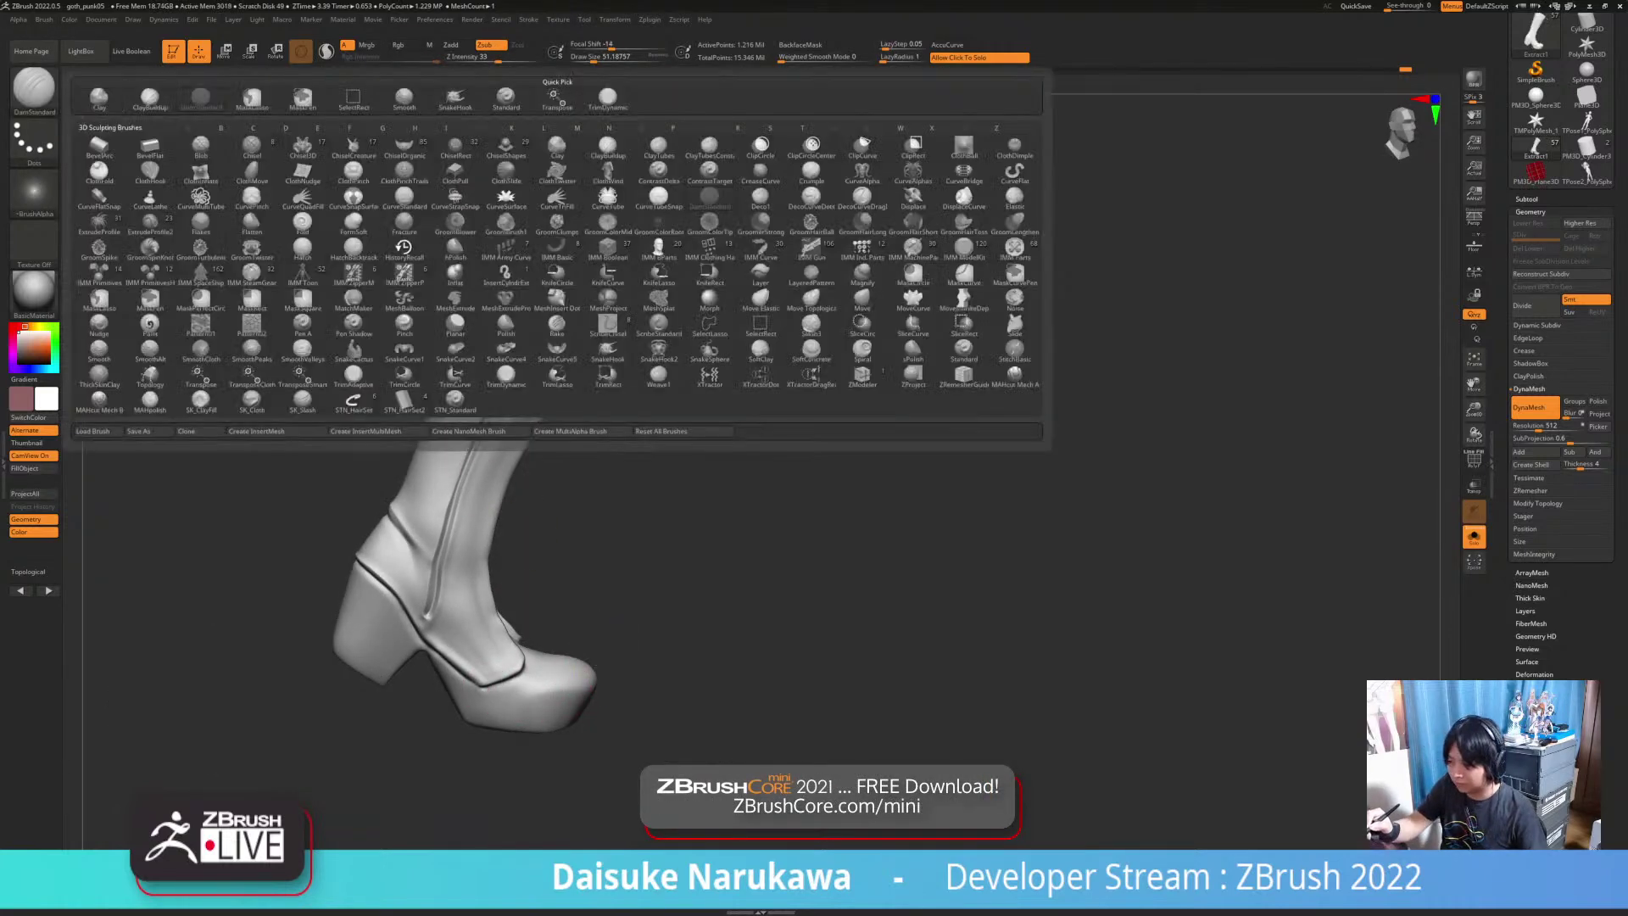
pyautogui.click(150, 99)
pyautogui.keyDown('ctrl'); pyautogui.moveTo(509, 542); pyautogui.dragTo(511, 598, button='right'); pyautogui.keyUp('ctrl')
pyautogui.keyDown('alt'); pyautogui.moveTo(511, 597); pyautogui.dragTo(478, 492, button='right'); pyautogui.keyUp('alt')
pyautogui.moveTo(541, 623); pyautogui.dragTo(490, 621)
pyautogui.moveTo(626, 601)
pyautogui.mouseDown(button='right')
pyautogui.moveTo(580, 621)
pyautogui.moveTo(594, 625)
pyautogui.mouseUp(button='right')
pyautogui.moveTo(582, 617); pyautogui.dragTo(673, 605)
pyautogui.moveTo(673, 605); pyautogui.dragTo(623, 623, button='right')
pyautogui.moveTo(702, 544)
pyautogui.mouseDown()
pyautogui.moveTo(691, 583)
pyautogui.moveTo(627, 618)
pyautogui.mouseUp()
# Step: Continue the ClayBuildup ledge around the front of the toe, redoing one unsatisfactory stroke
pyautogui.moveTo(623, 619); pyautogui.dragTo(485, 547, button='right')
pyautogui.moveTo(678, 524)
pyautogui.mouseDown()
pyautogui.moveTo(700, 502)
pyautogui.moveTo(648, 588)
pyautogui.mouseUp()
pyautogui.hotkey('ctrl', 'z')
pyautogui.moveTo(709, 501); pyautogui.dragTo(641, 589)
pyautogui.moveTo(619, 617); pyautogui.dragTo(672, 542, button='right')
pyautogui.moveTo(672, 543); pyautogui.dragTo(664, 556)
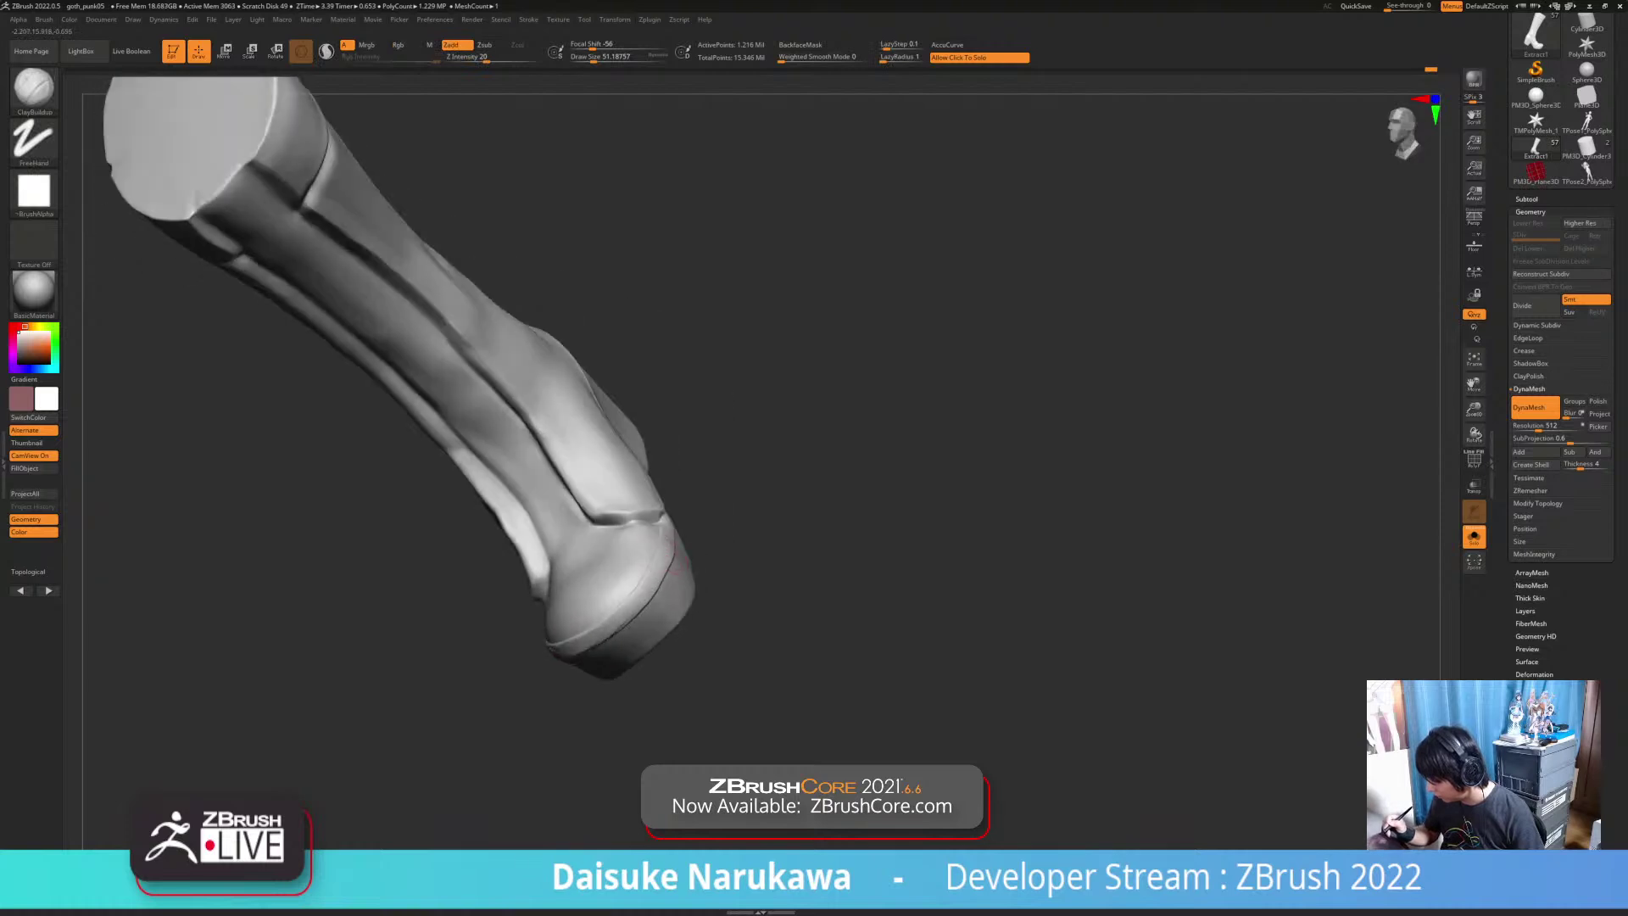
pyautogui.moveTo(665, 556); pyautogui.dragTo(632, 593, button='right')
pyautogui.moveTo(702, 511); pyautogui.dragTo(664, 535)
pyautogui.moveTo(664, 536)
pyautogui.mouseDown(button='right')
pyautogui.moveTo(623, 604)
pyautogui.moveTo(674, 615)
pyautogui.moveTo(666, 636)
pyautogui.moveTo(644, 578)
pyautogui.moveTo(661, 631)
pyautogui.mouseUp(button='right')
# Step: Pull the platform's front edge at the toe into shape with the SnakeHook brush
pyautogui.press('b')
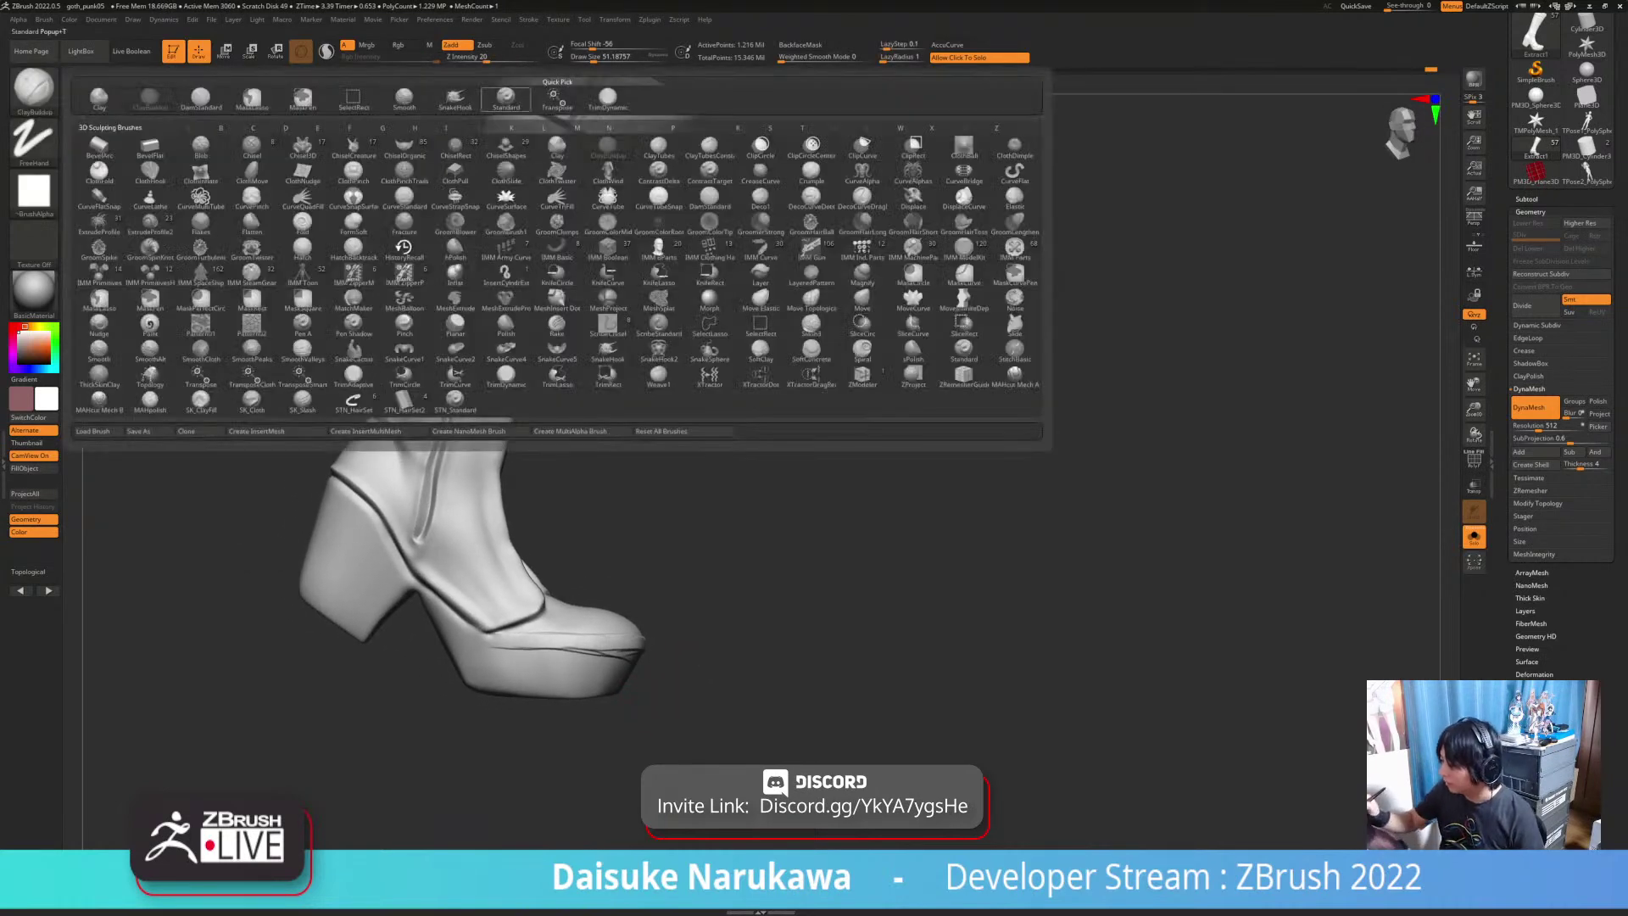
pyautogui.press('s')
pyautogui.press('h')
pyautogui.keyDown('ctrl'); pyautogui.moveTo(624, 683); pyautogui.dragTo(630, 720, button='right'); pyautogui.keyUp('ctrl')
pyautogui.moveTo(619, 679); pyautogui.dragTo(638, 690)
pyautogui.moveTo(637, 690); pyautogui.dragTo(629, 685, button='right')
pyautogui.moveTo(629, 683); pyautogui.dragTo(639, 687)
pyautogui.keyDown('ctrl'); pyautogui.moveTo(638, 683); pyautogui.dragTo(644, 707, button='right'); pyautogui.keyUp('ctrl')
# Step: Adjust the platform's side contour with SnakeHook and smooth the rough ledge running around the toe
pyautogui.moveTo(647, 641); pyautogui.dragTo(692, 651, button='right')
pyautogui.moveTo(604, 663); pyautogui.dragTo(601, 643)
pyautogui.moveTo(601, 643); pyautogui.dragTo(621, 648, button='right')
pyautogui.moveTo(585, 707); pyautogui.dragTo(583, 693)
pyautogui.moveTo(637, 655)
pyautogui.mouseDown(button='right')
pyautogui.moveTo(612, 678)
pyautogui.moveTo(623, 665)
pyautogui.mouseUp(button='right')
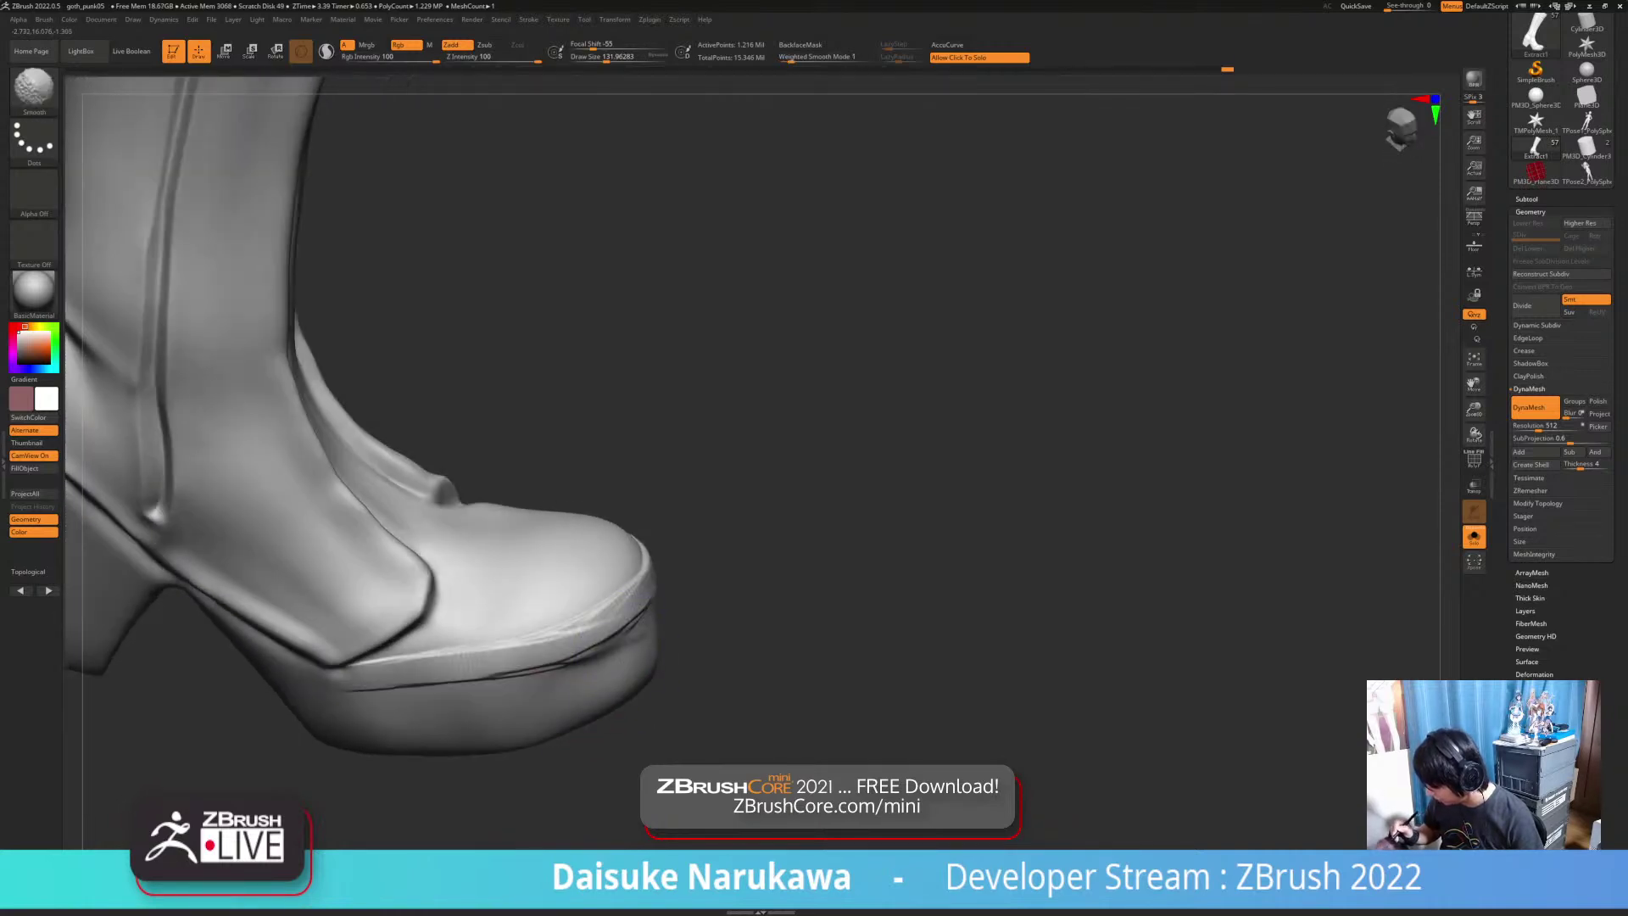
pyautogui.keyDown('shift'); pyautogui.moveTo(629, 631); pyautogui.dragTo(509, 672); pyautogui.keyUp('shift')
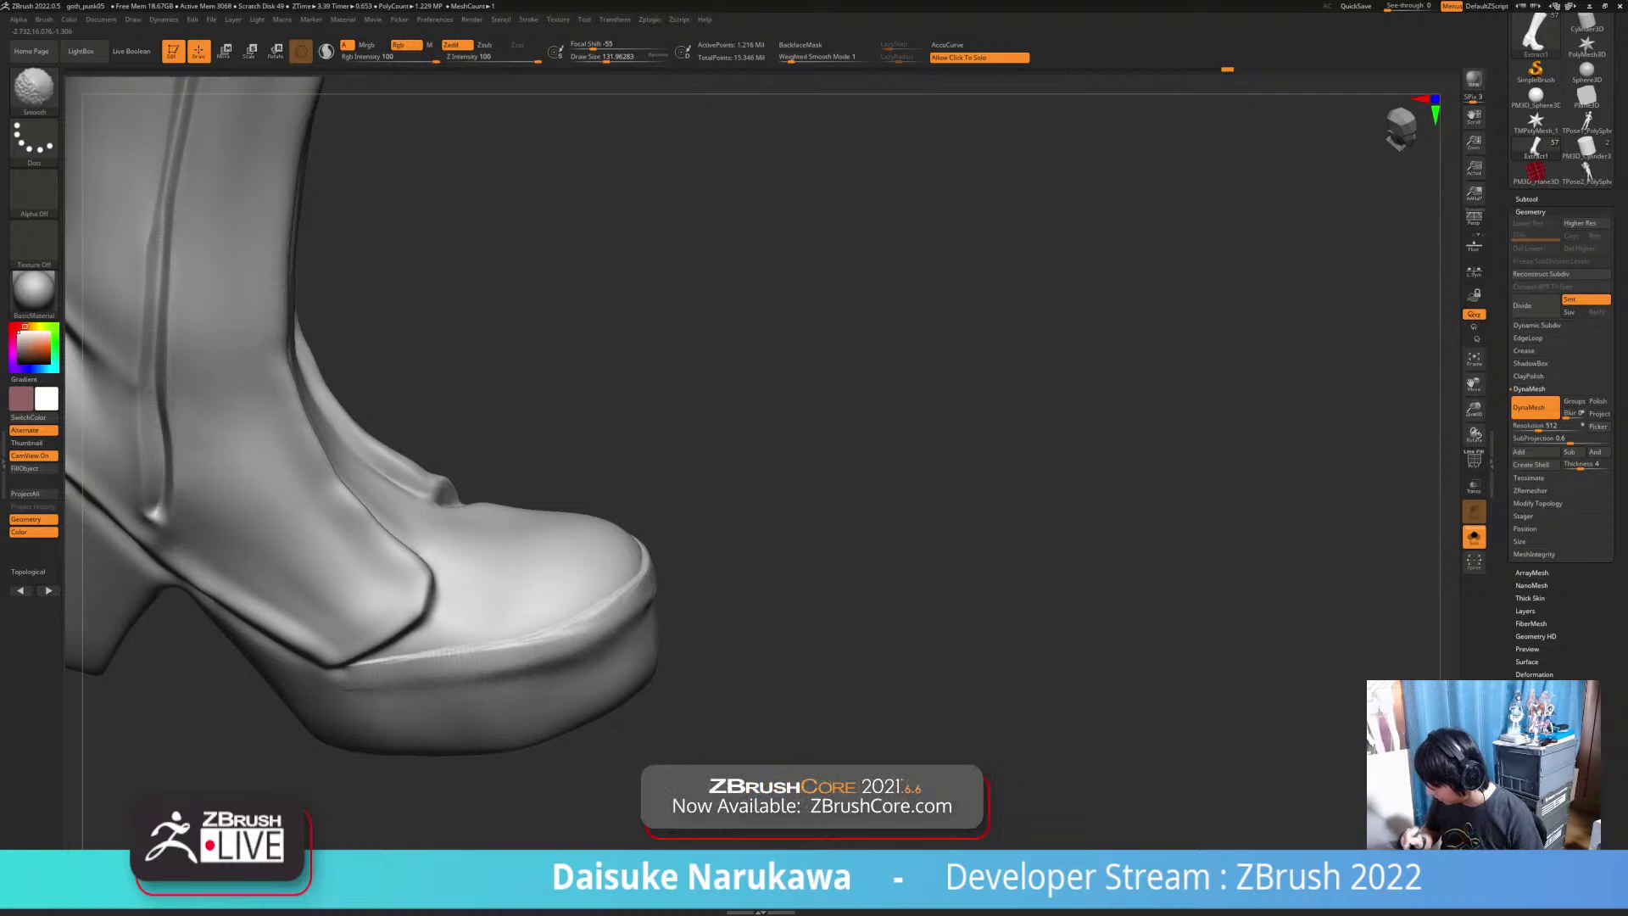
# Step: Refine and smooth the platform's lower edge and toe rim, checking the shape against the other foot
pyautogui.moveTo(648, 639)
pyautogui.mouseDown(button='right')
pyautogui.moveTo(690, 605)
pyautogui.moveTo(697, 542)
pyautogui.mouseUp(button='right')
pyautogui.click(664, 632)
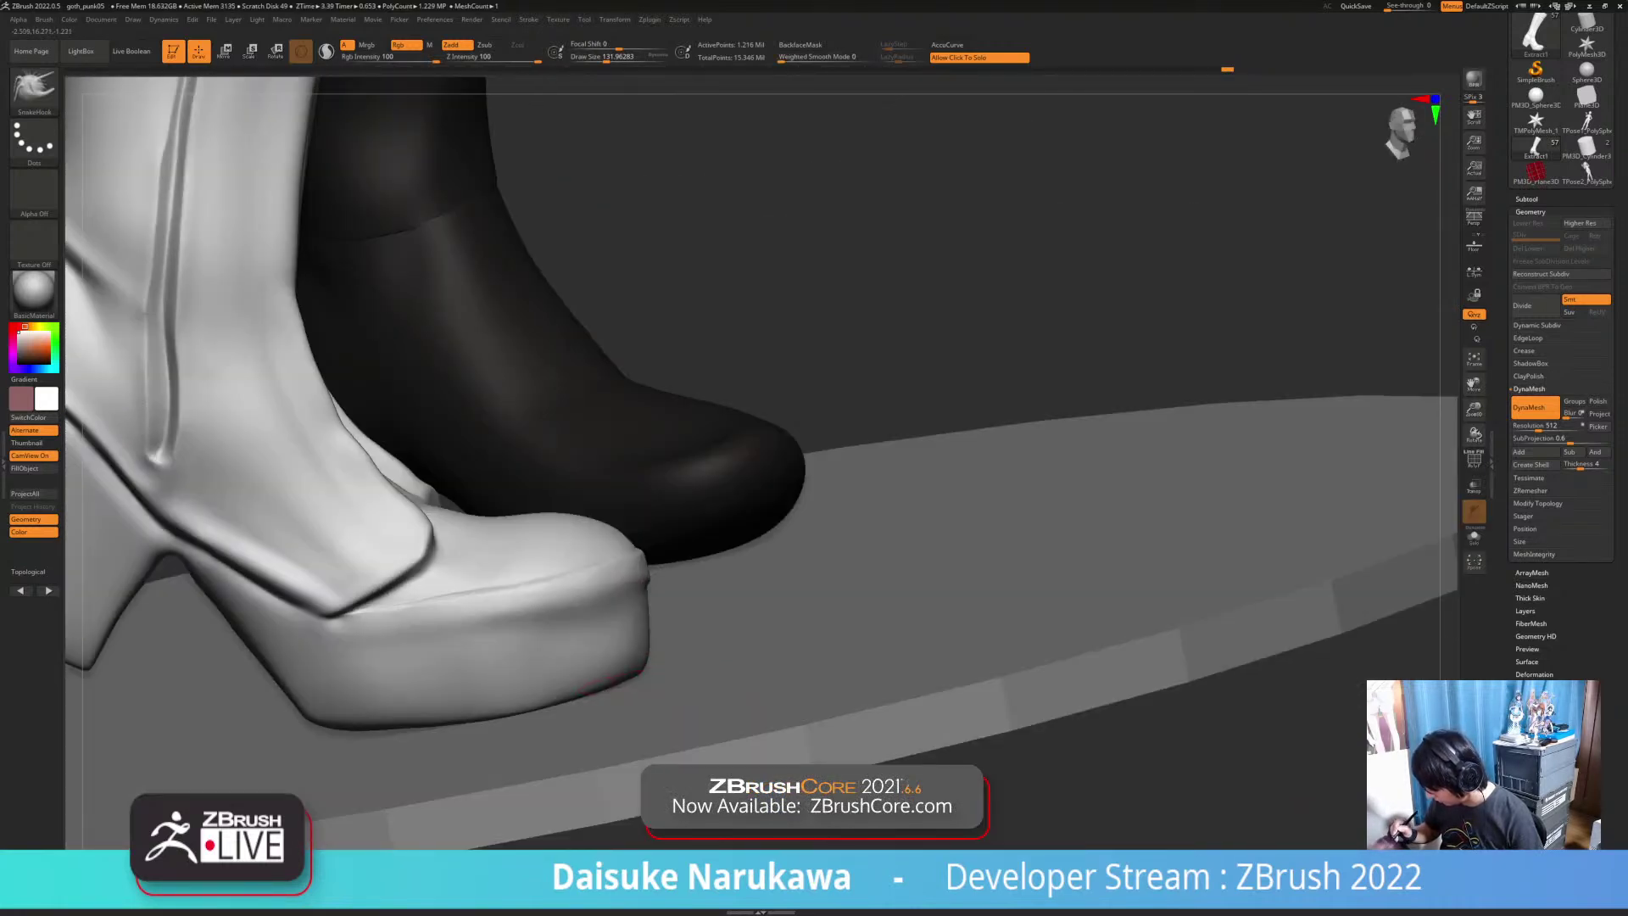
pyautogui.keyDown('shift'); pyautogui.moveTo(610, 680); pyautogui.dragTo(576, 688); pyautogui.keyUp('shift')
pyautogui.keyDown('ctrl'); pyautogui.moveTo(649, 704); pyautogui.dragTo(593, 657, button='right'); pyautogui.keyUp('ctrl')
pyautogui.click(678, 657)
pyautogui.moveTo(720, 619); pyautogui.dragTo(659, 669, button='right')
pyautogui.keyDown('ctrl'); pyautogui.moveTo(660, 670); pyautogui.dragTo(676, 669, button='right'); pyautogui.keyUp('ctrl')
pyautogui.moveTo(678, 610); pyautogui.dragTo(593, 606, button='right')
pyautogui.keyDown('shift'); pyautogui.moveTo(699, 559); pyautogui.dragTo(722, 519); pyautogui.keyUp('shift')
pyautogui.moveTo(713, 577)
pyautogui.mouseDown(button='right')
pyautogui.moveTo(710, 621)
pyautogui.moveTo(750, 551)
pyautogui.moveTo(835, 535)
pyautogui.moveTo(907, 551)
pyautogui.moveTo(848, 606)
pyautogui.mouseUp(button='right')
# Step: Flatten the platform's side below its upper rim near the toe with the TrimDynamic brush, redoing one unsatisfactory stroke
pyautogui.click(35, 90)
pyautogui.press('t')
pyautogui.press('d')
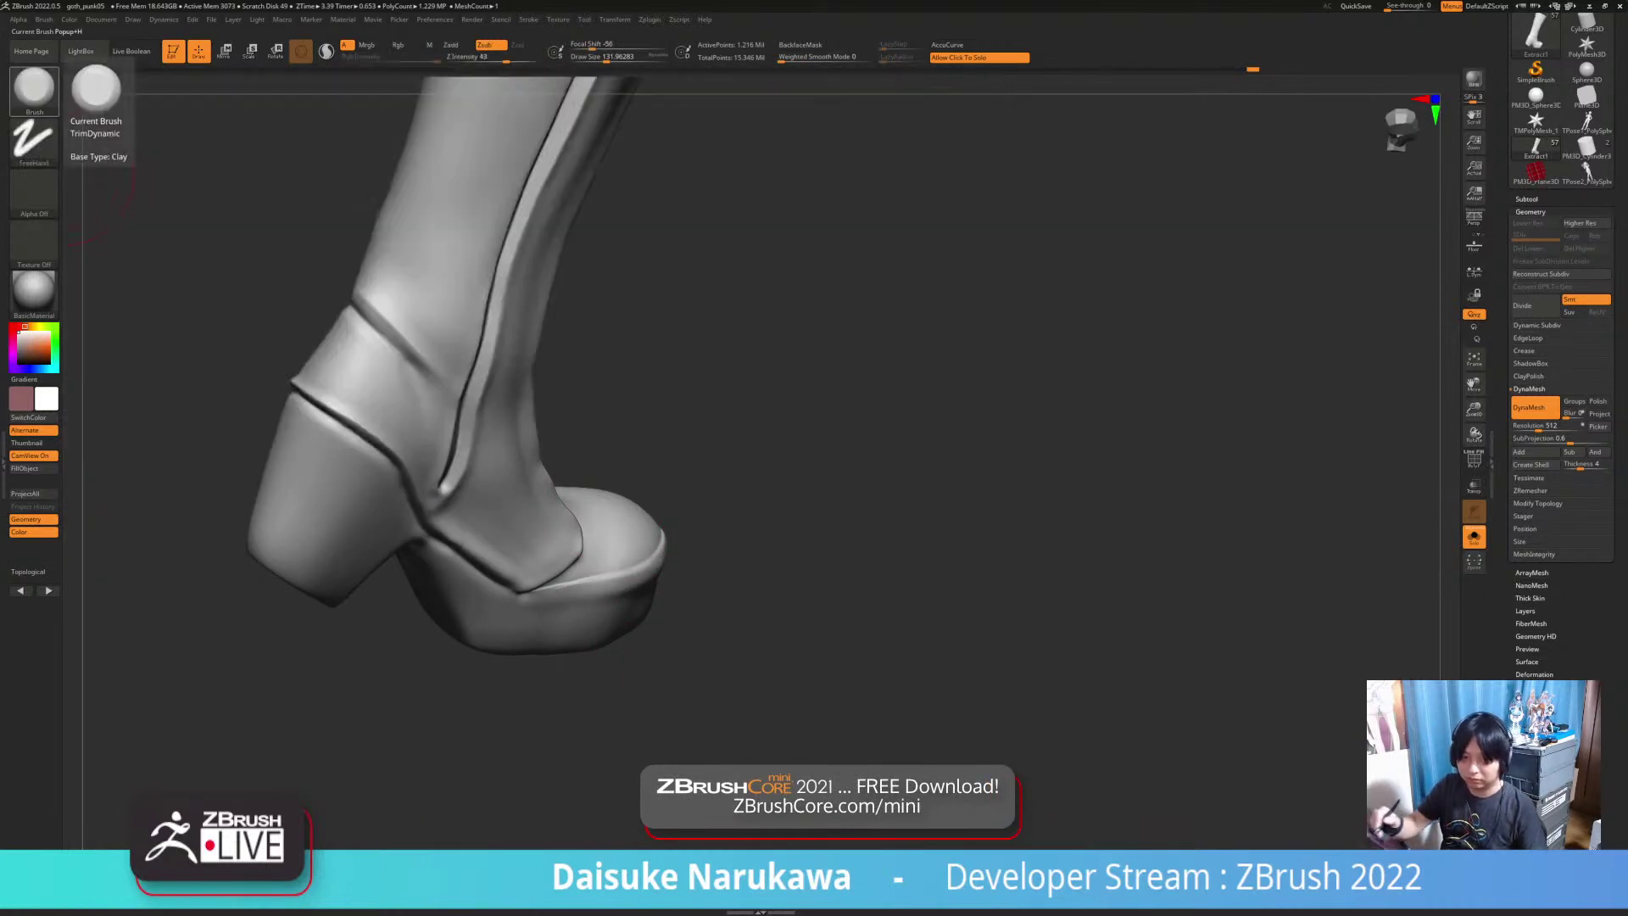
pyautogui.keyDown('ctrl'); pyautogui.moveTo(720, 509); pyautogui.dragTo(738, 585, button='right'); pyautogui.keyUp('ctrl')
pyautogui.moveTo(737, 585); pyautogui.dragTo(703, 585, button='right')
pyautogui.moveTo(610, 598); pyautogui.dragTo(682, 584)
pyautogui.moveTo(649, 597); pyautogui.dragTo(595, 603, button='right')
pyautogui.moveTo(595, 605)
pyautogui.mouseDown()
pyautogui.moveTo(707, 564)
pyautogui.moveTo(676, 600)
pyautogui.mouseUp()
pyautogui.hotkey('ctrl', 'z')
pyautogui.moveTo(567, 590)
pyautogui.mouseDown()
pyautogui.moveTo(657, 585)
pyautogui.moveTo(720, 536)
pyautogui.mouseUp()
# Step: Continue trimming along the platform's rim toward the front of the toe and smooth its edge
pyautogui.moveTo(691, 564); pyautogui.dragTo(625, 596, button='right')
pyautogui.moveTo(676, 563); pyautogui.dragTo(745, 519)
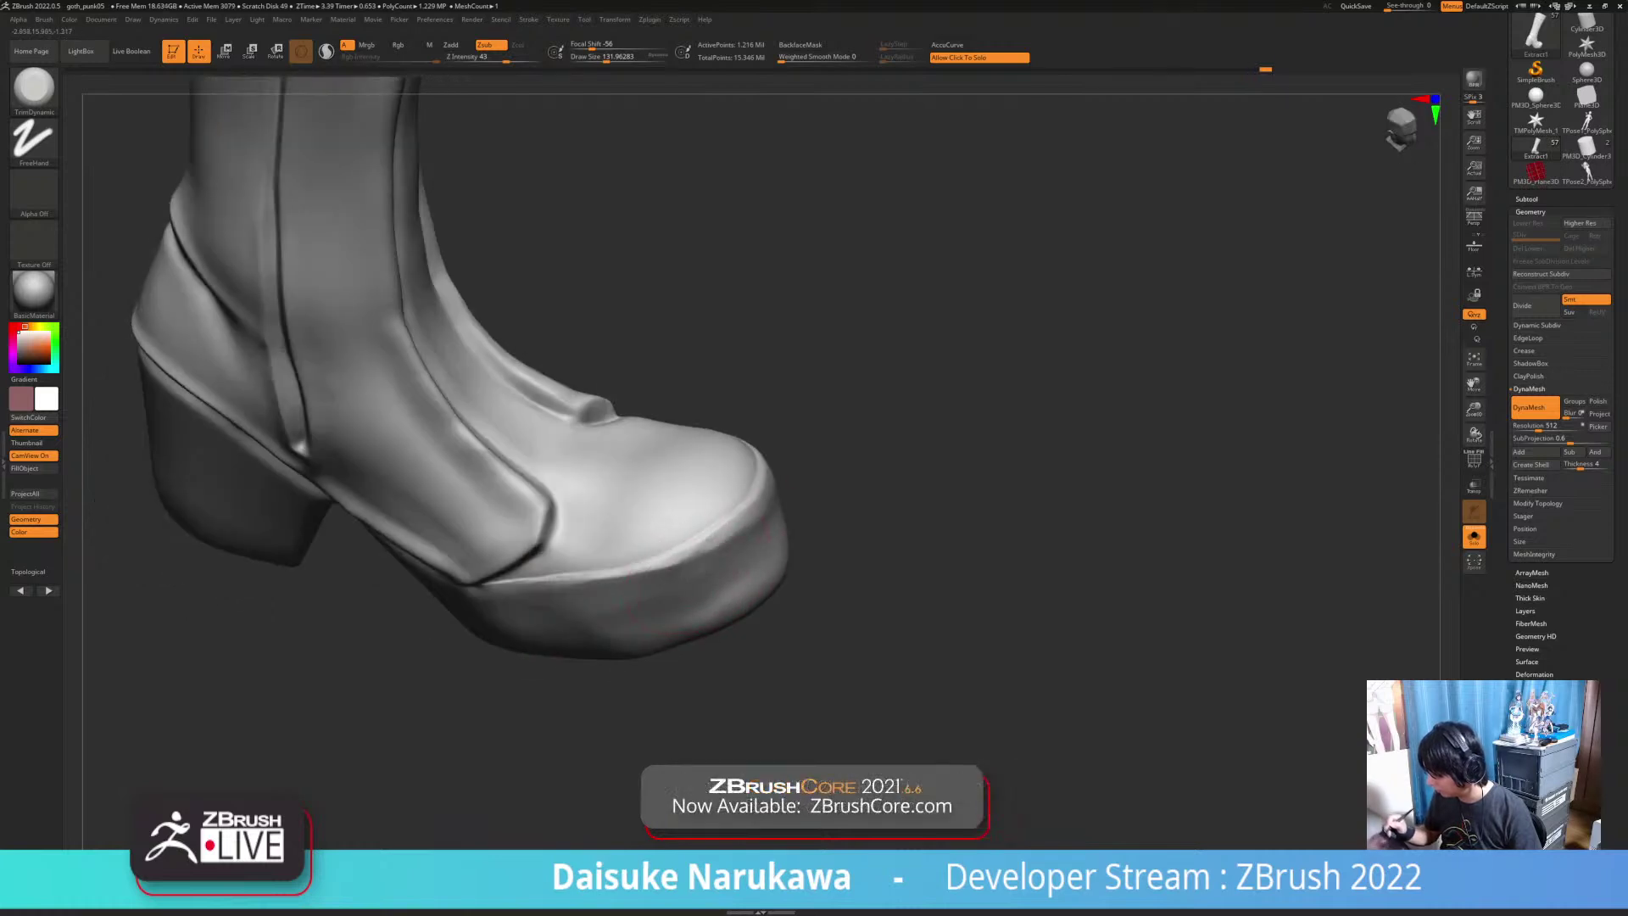
pyautogui.moveTo(614, 576); pyautogui.dragTo(729, 538)
pyautogui.moveTo(729, 561)
pyautogui.mouseDown(button='right')
pyautogui.moveTo(729, 515)
pyautogui.moveTo(704, 539)
pyautogui.mouseUp(button='right')
pyautogui.press('shift')
pyautogui.moveTo(839, 500)
pyautogui.mouseDown(button='right')
pyautogui.moveTo(759, 534)
pyautogui.moveTo(750, 594)
pyautogui.mouseUp(button='right')
pyautogui.moveTo(824, 524); pyautogui.dragTo(771, 467, button='right')
pyautogui.moveTo(774, 455)
pyautogui.keyDown('shift'); pyautogui.mouseDown()
pyautogui.moveTo(759, 500)
pyautogui.moveTo(769, 445)
pyautogui.mouseUp(); pyautogui.keyUp('shift')
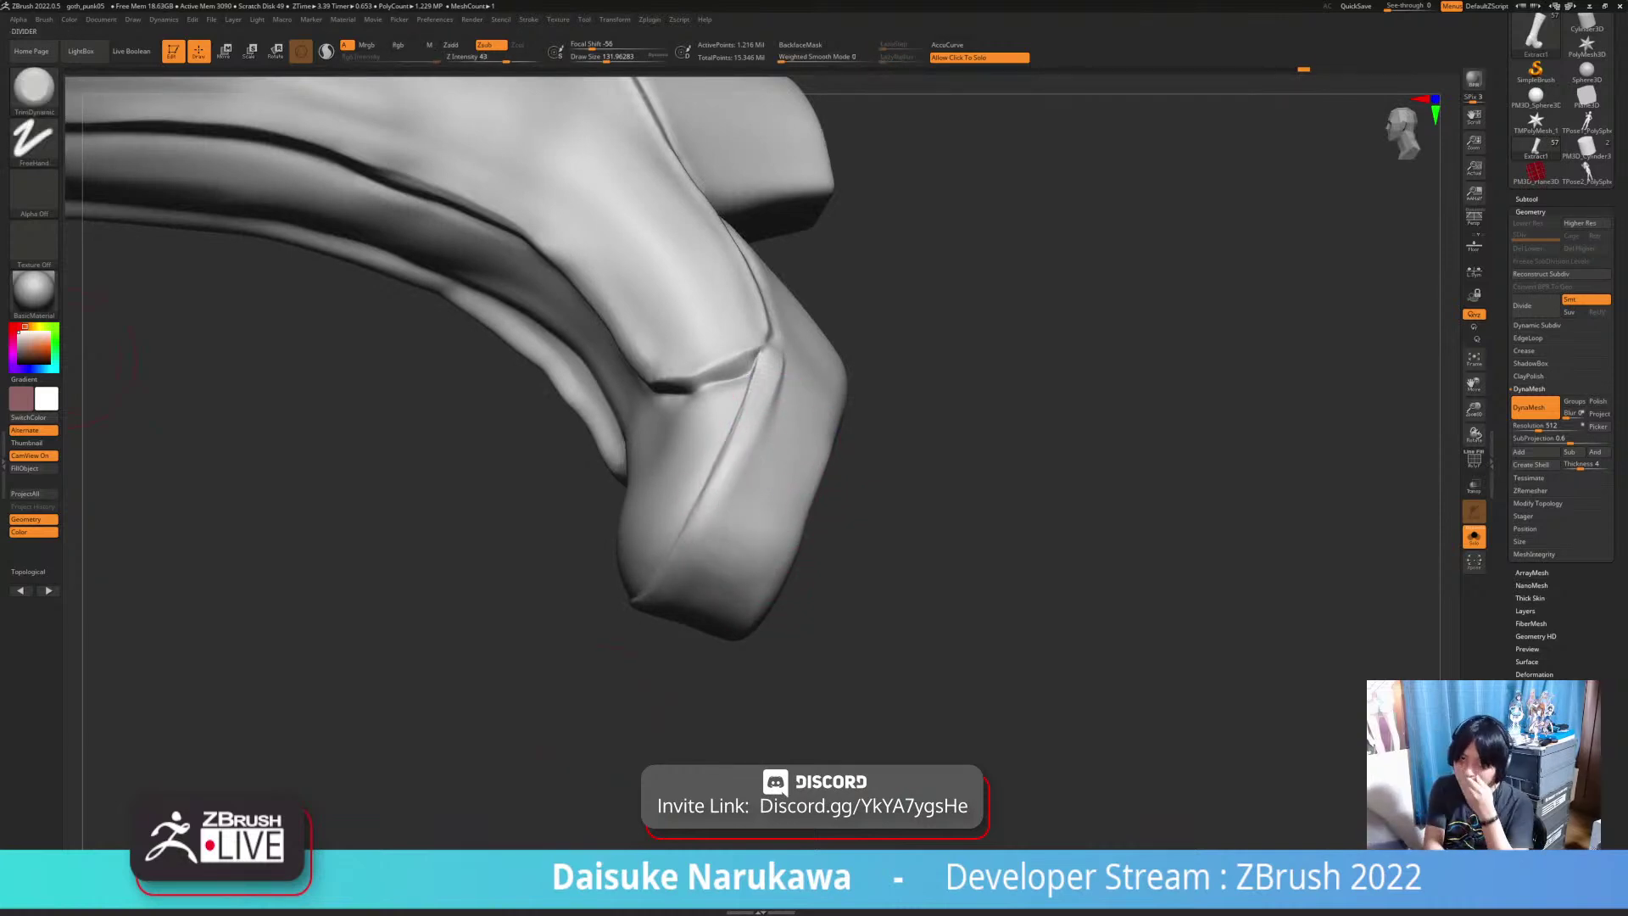
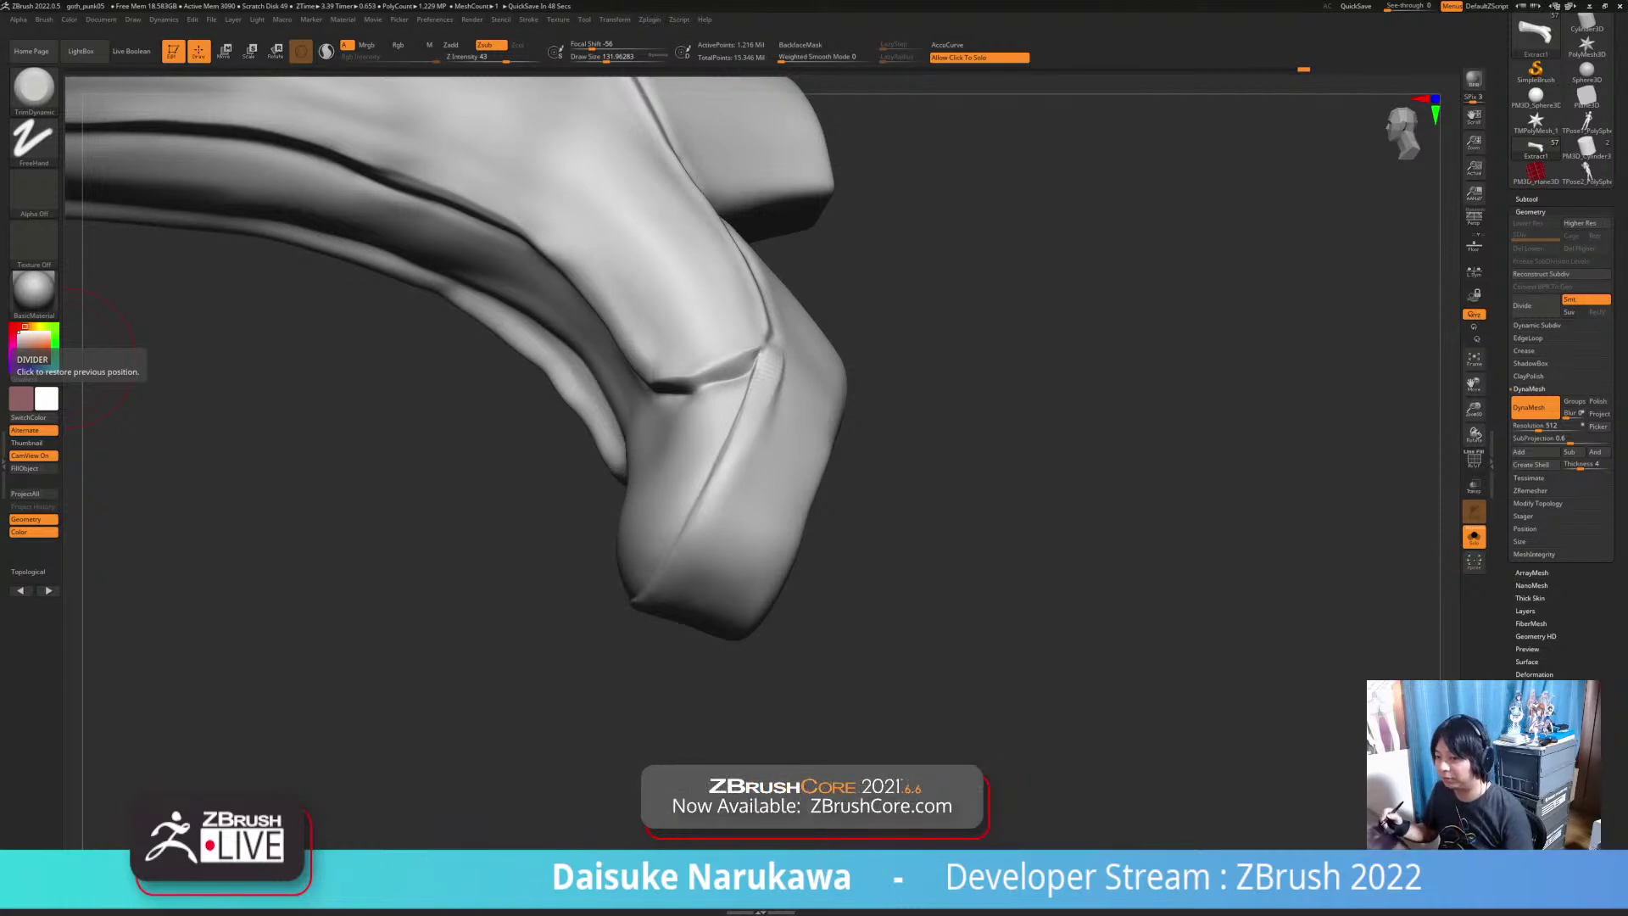
# Step: Flatten the inner side of the platform beside the upper's edge with TrimDynamic strokes
pyautogui.moveTo(789, 406)
pyautogui.mouseDown(button='right')
pyautogui.moveTo(777, 543)
pyautogui.moveTo(767, 436)
pyautogui.mouseUp(button='right')
pyautogui.moveTo(751, 438); pyautogui.dragTo(733, 515)
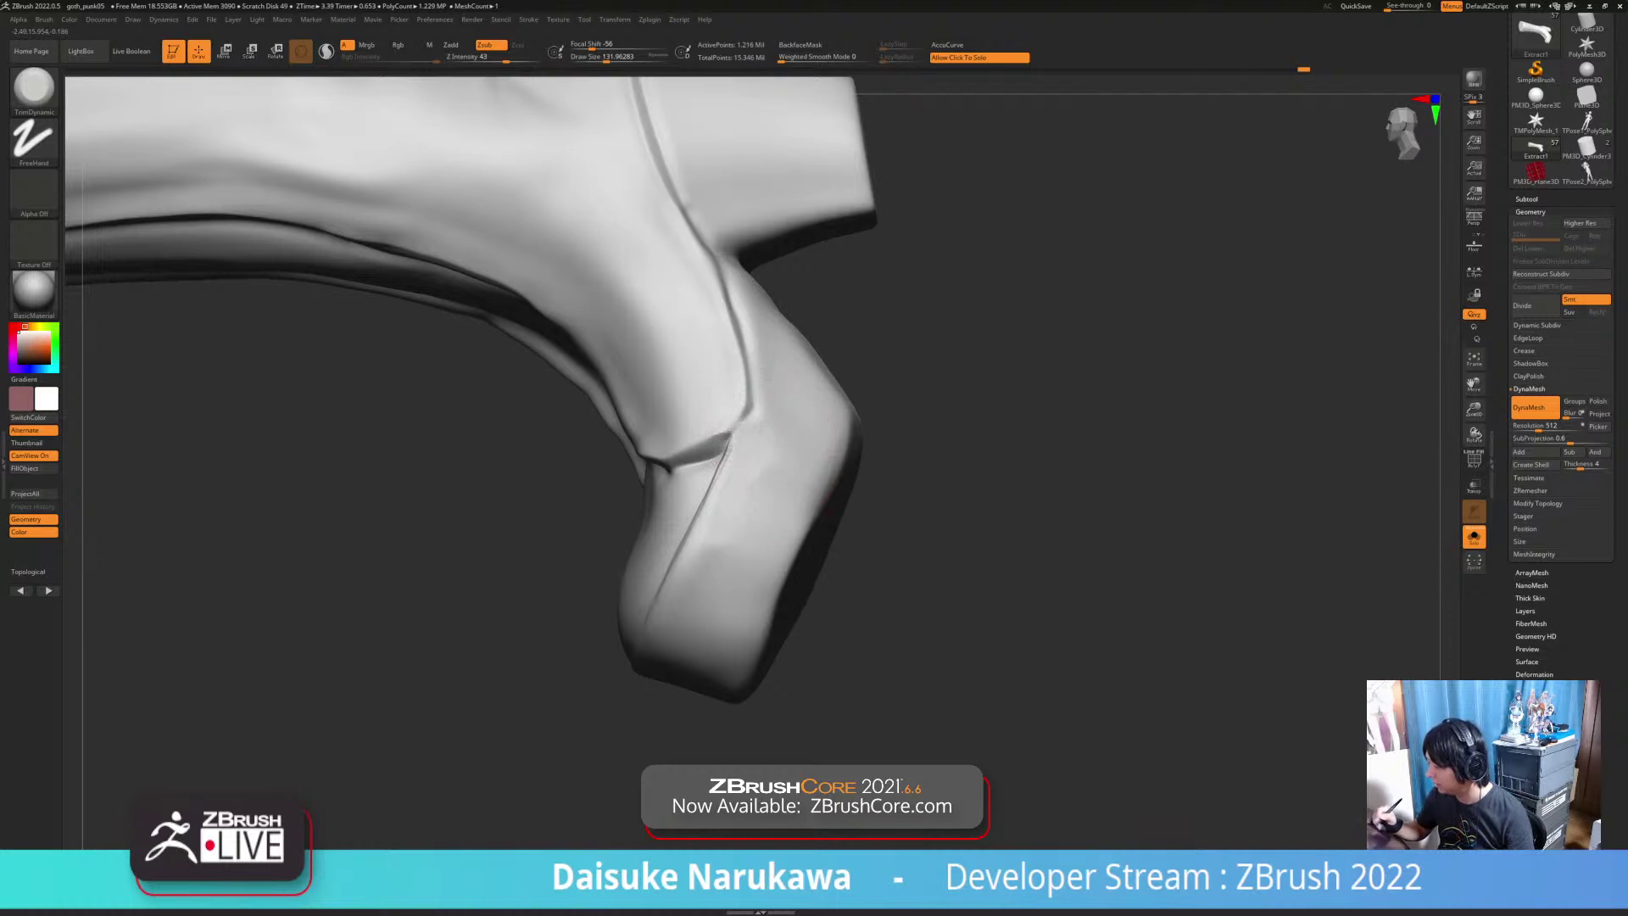
pyautogui.moveTo(742, 445); pyautogui.dragTo(763, 472, button='right')
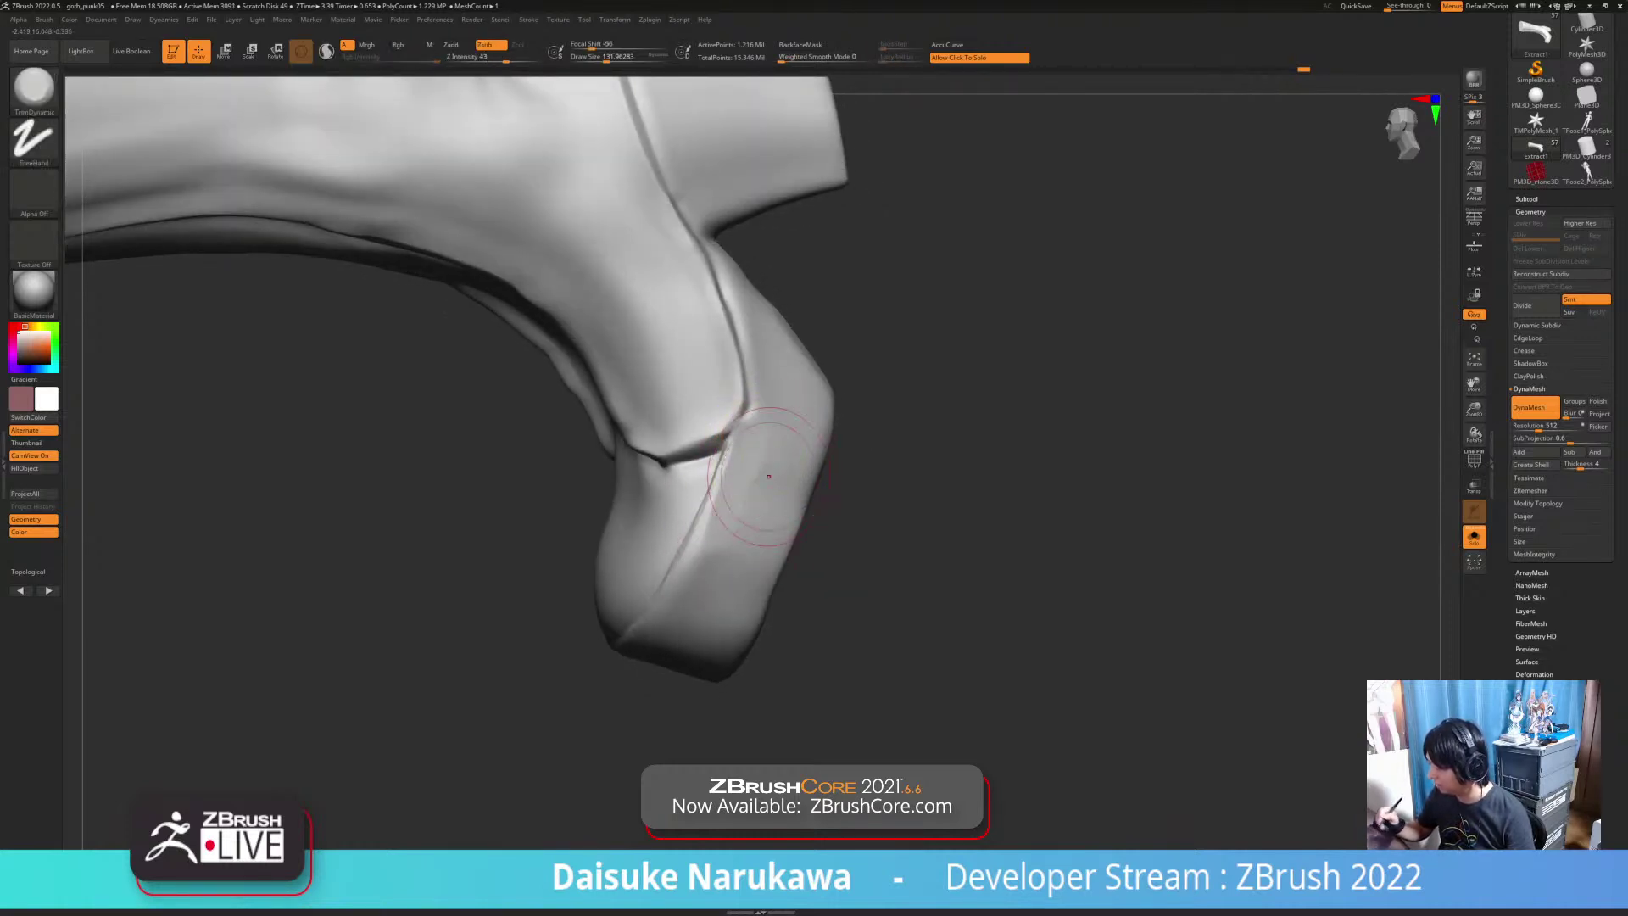
pyautogui.moveTo(771, 456); pyautogui.dragTo(746, 507)
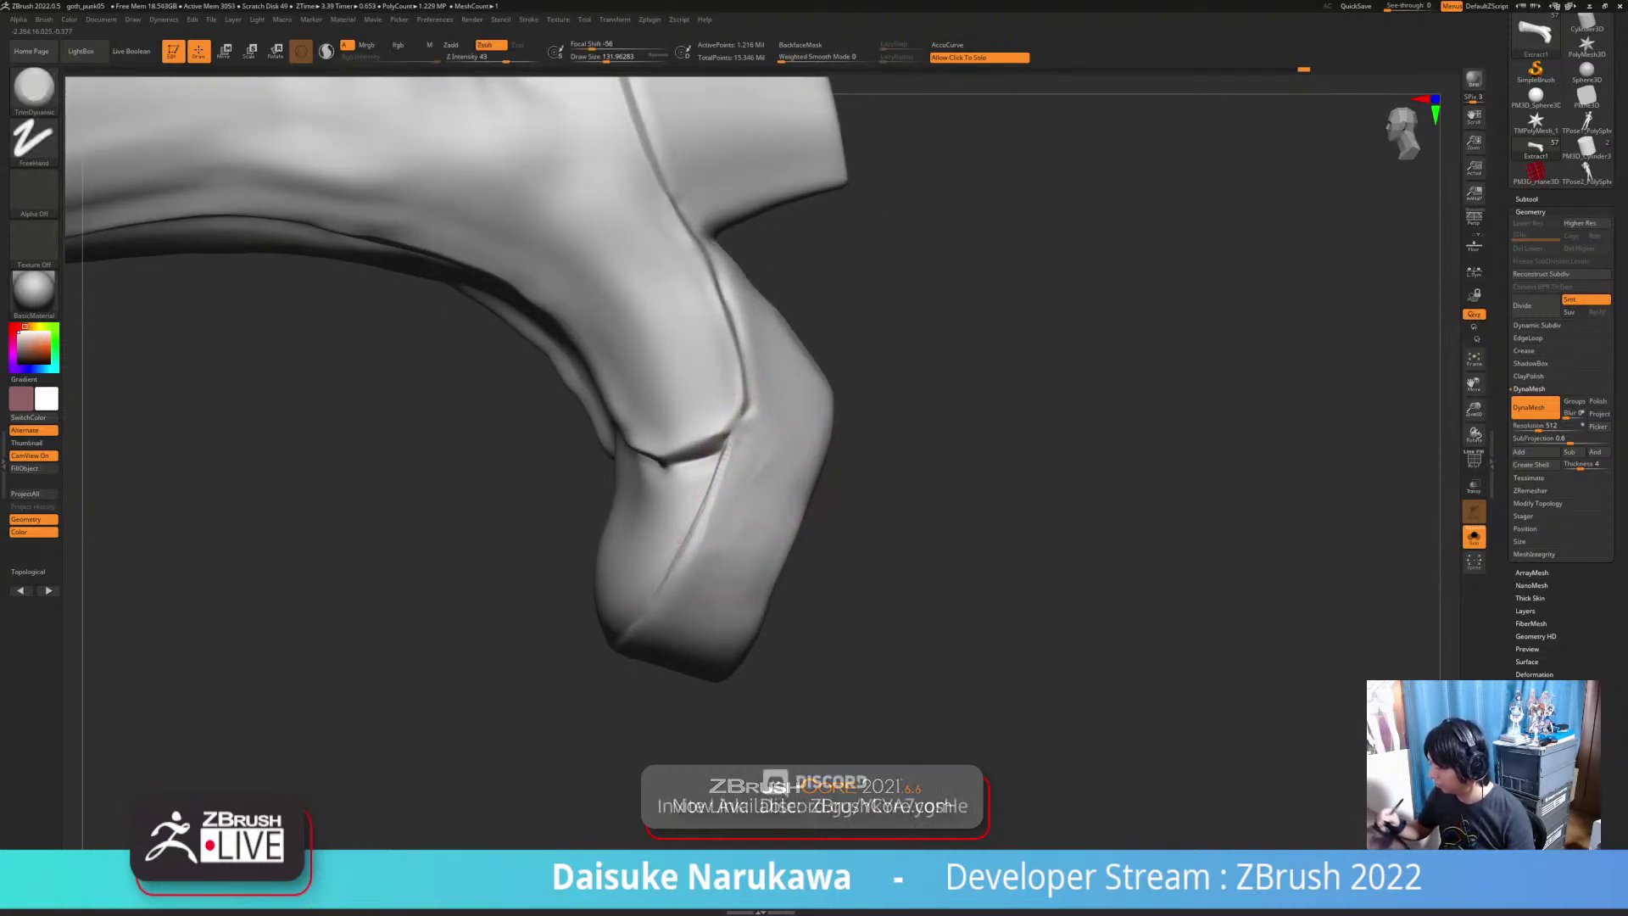
pyautogui.moveTo(761, 500); pyautogui.dragTo(757, 473, button='right')
# Step: Examine the boot's overall shape and platform outline from above and from the side
pyautogui.moveTo(916, 406)
pyautogui.mouseDown(button='right')
pyautogui.moveTo(898, 543)
pyautogui.moveTo(890, 441)
pyautogui.moveTo(1026, 445)
pyautogui.mouseUp(button='right')
pyautogui.keyDown('ctrl'); pyautogui.moveTo(719, 526); pyautogui.dragTo(726, 649, button='right'); pyautogui.keyUp('ctrl')
pyautogui.moveTo(767, 399); pyautogui.dragTo(712, 457, button='right')
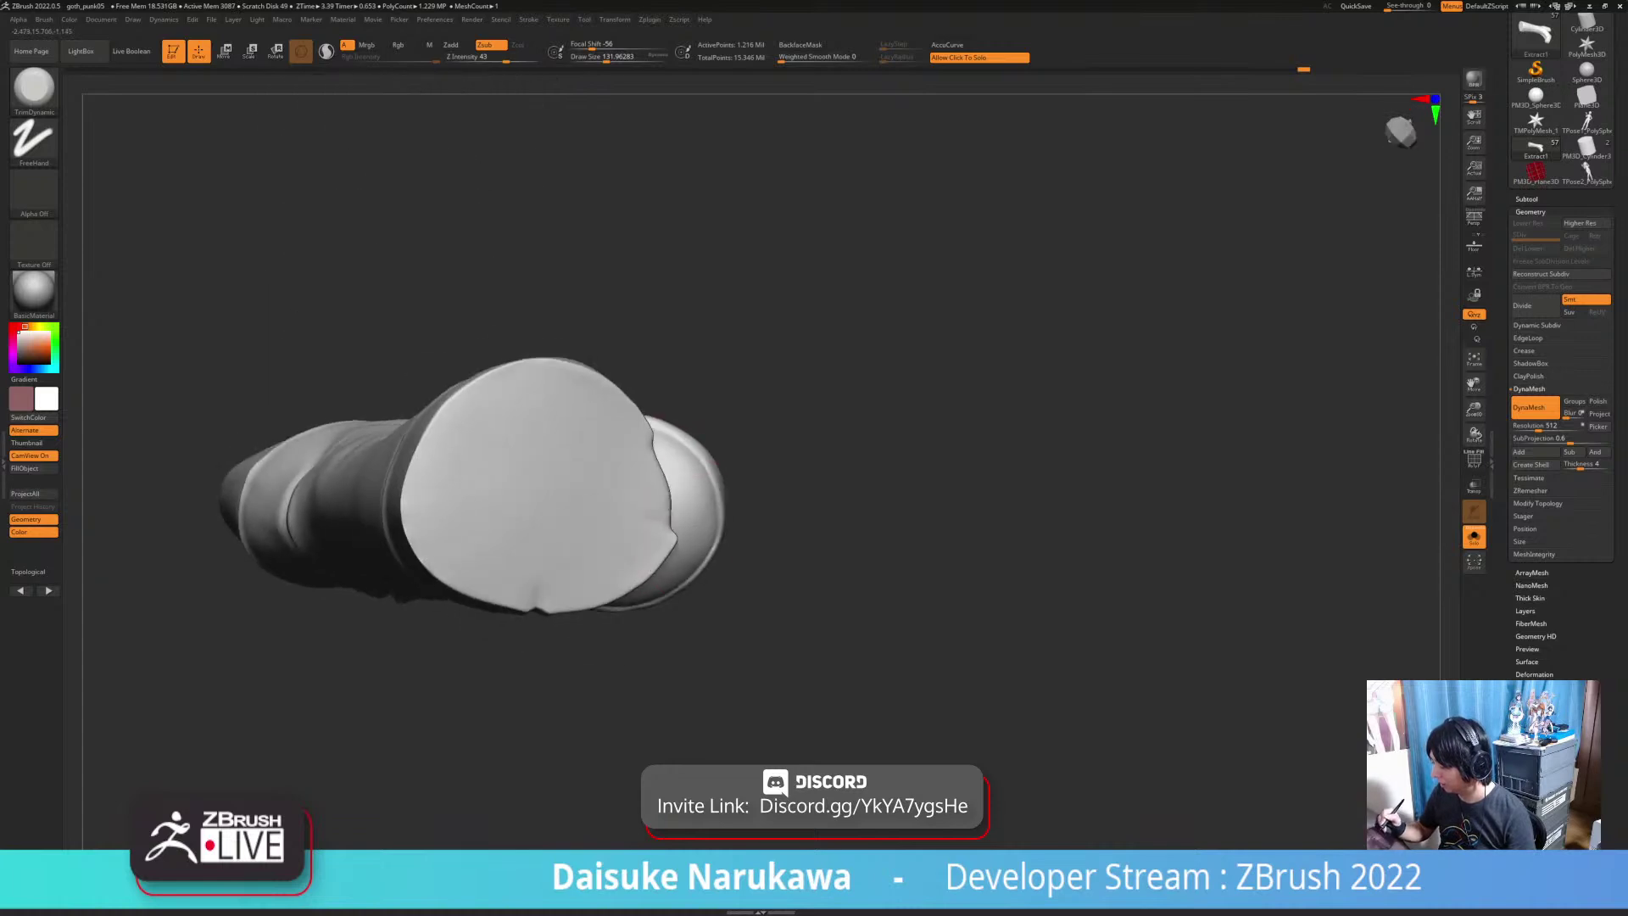
pyautogui.click(34, 89)
pyautogui.click(455, 98)
pyautogui.moveTo(678, 542)
pyautogui.mouseDown(button='right')
pyautogui.moveTo(651, 597)
pyautogui.moveTo(703, 558)
pyautogui.moveTo(722, 513)
pyautogui.moveTo(673, 452)
pyautogui.moveTo(629, 431)
pyautogui.moveTo(617, 397)
pyautogui.moveTo(632, 431)
pyautogui.moveTo(612, 458)
pyautogui.mouseUp(button='right')
pyautogui.moveTo(638, 394)
pyautogui.mouseDown(button='right')
pyautogui.moveTo(588, 385)
pyautogui.moveTo(581, 440)
pyautogui.moveTo(593, 365)
pyautogui.moveTo(525, 473)
pyautogui.moveTo(523, 390)
pyautogui.moveTo(472, 400)
pyautogui.moveTo(502, 456)
pyautogui.moveTo(457, 474)
pyautogui.mouseUp(button='right')
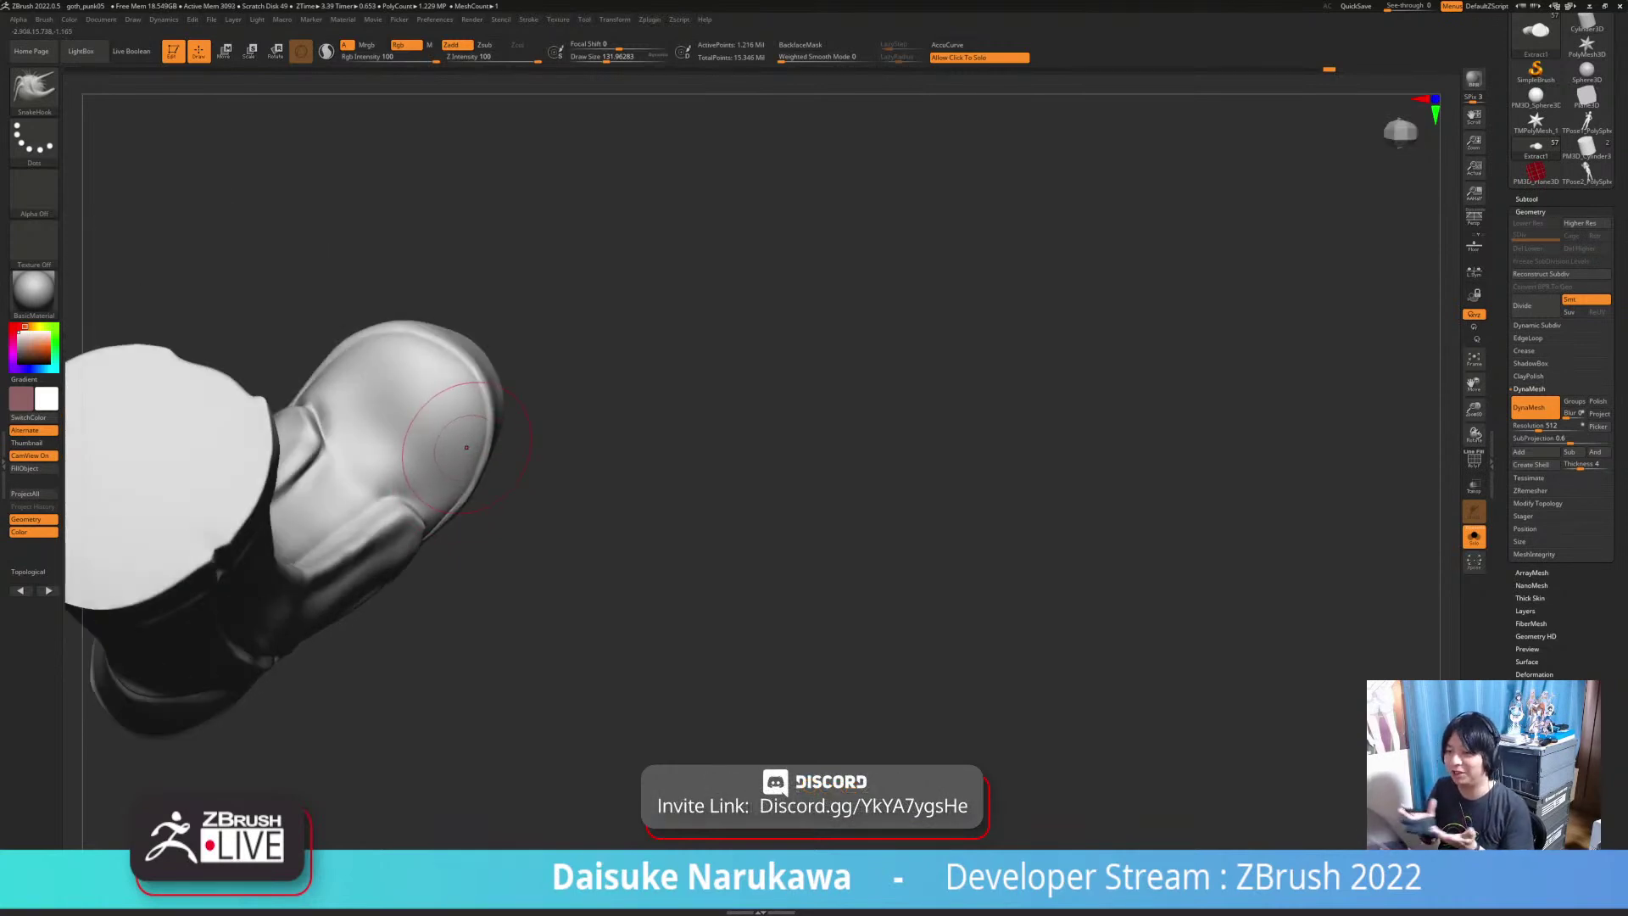
pyautogui.moveTo(465, 447); pyautogui.dragTo(763, 623, button='right')
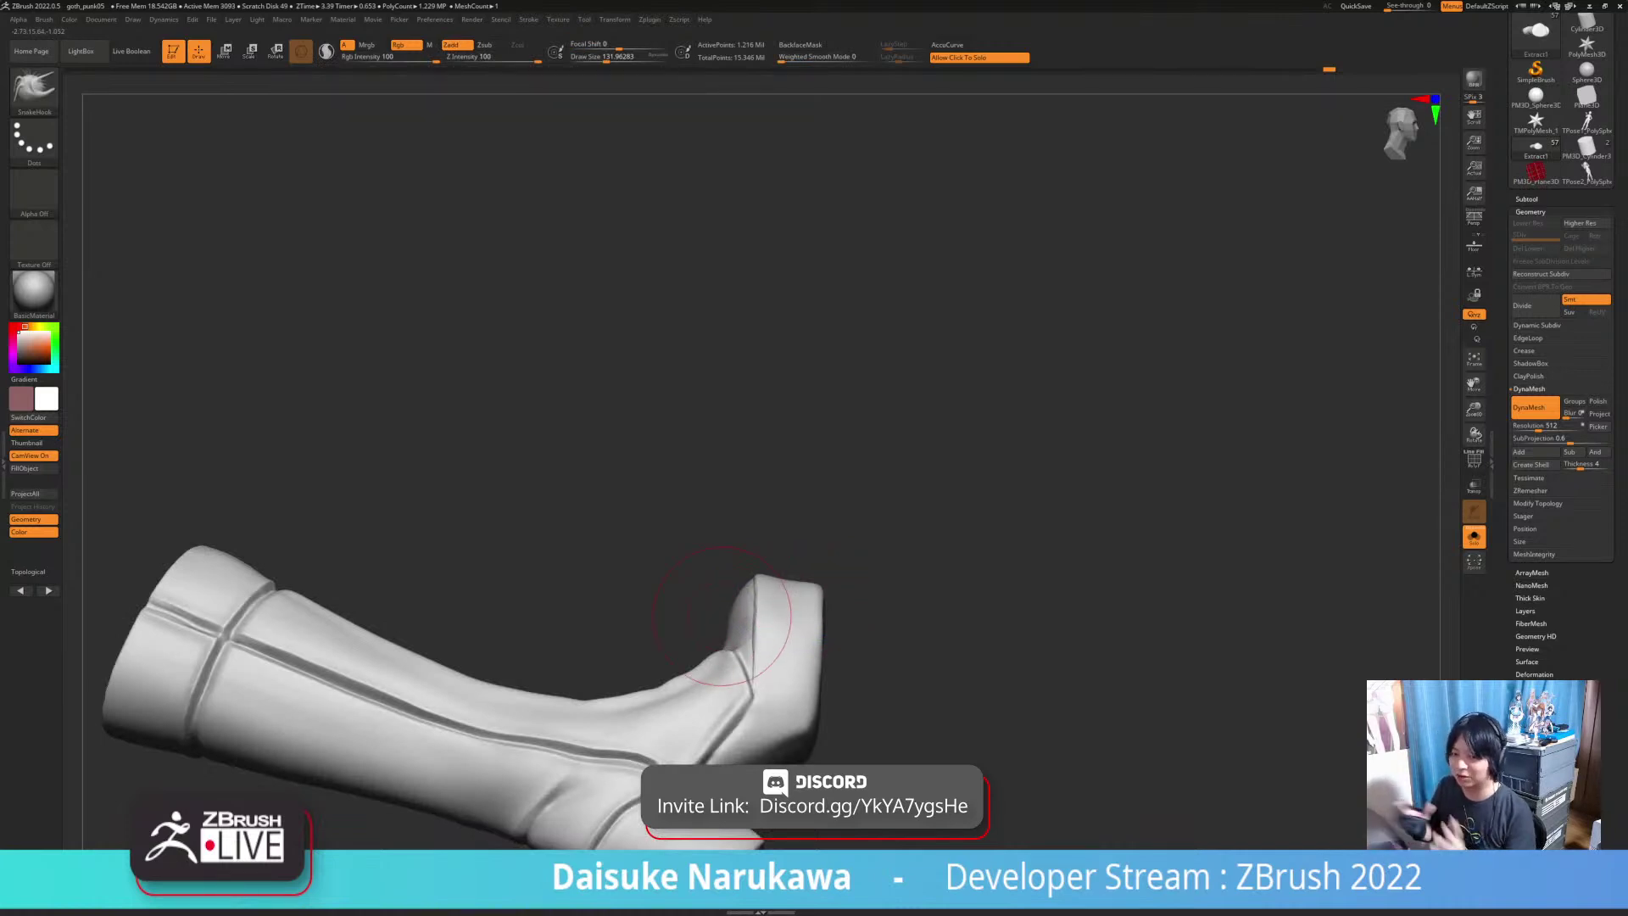
pyautogui.moveTo(722, 616); pyautogui.dragTo(784, 542, button='right')
pyautogui.press('b')
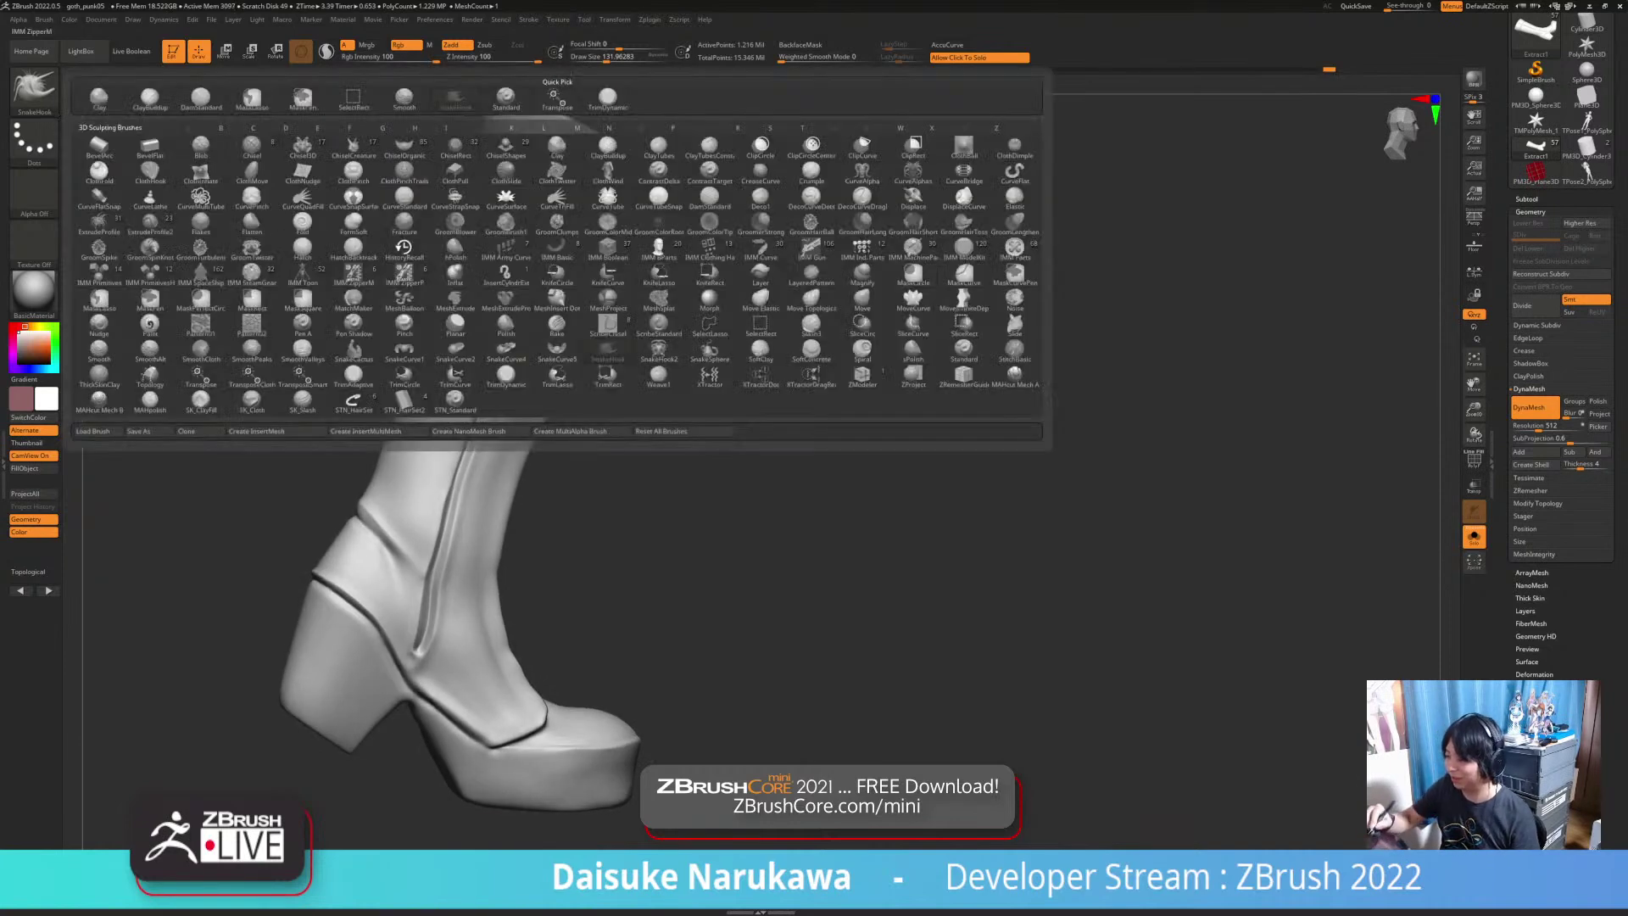
pyautogui.press('d')
pyautogui.press('s')
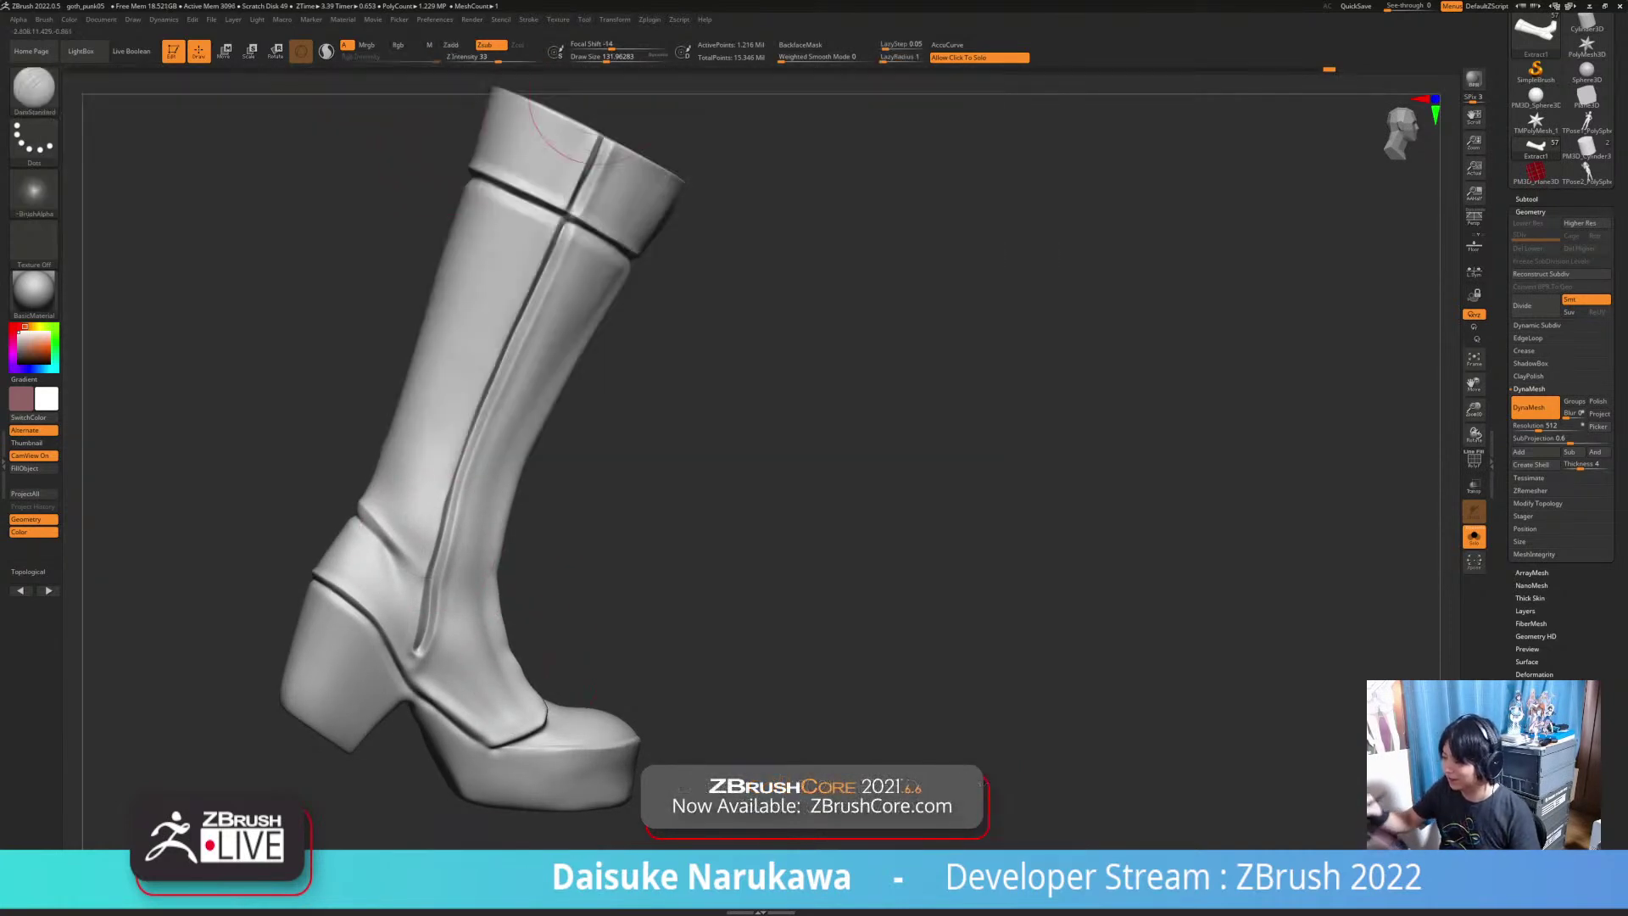
pyautogui.keyDown('alt'); pyautogui.moveTo(729, 585); pyautogui.dragTo(763, 479, button='right'); pyautogui.keyUp('alt')
pyautogui.moveTo(437, 519); pyautogui.dragTo(481, 703, button='right')
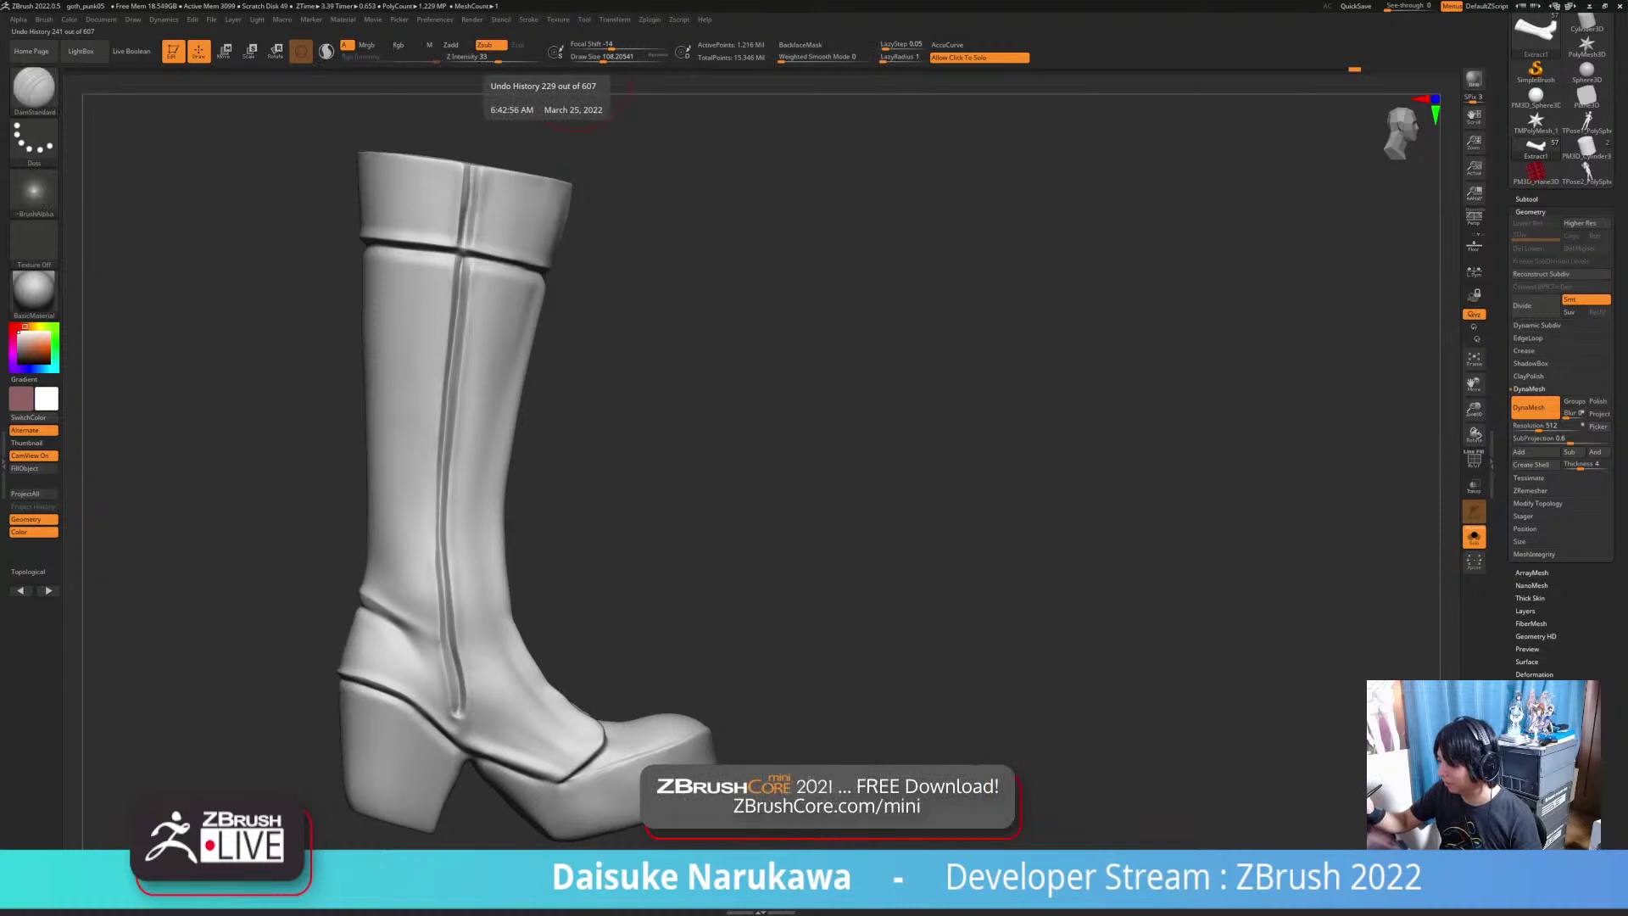
# Step: Try to erase the side seam from the cuff down to the ankle with the HistoryRecall brush, using an earlier undo-history state
pyautogui.click(553, 69)
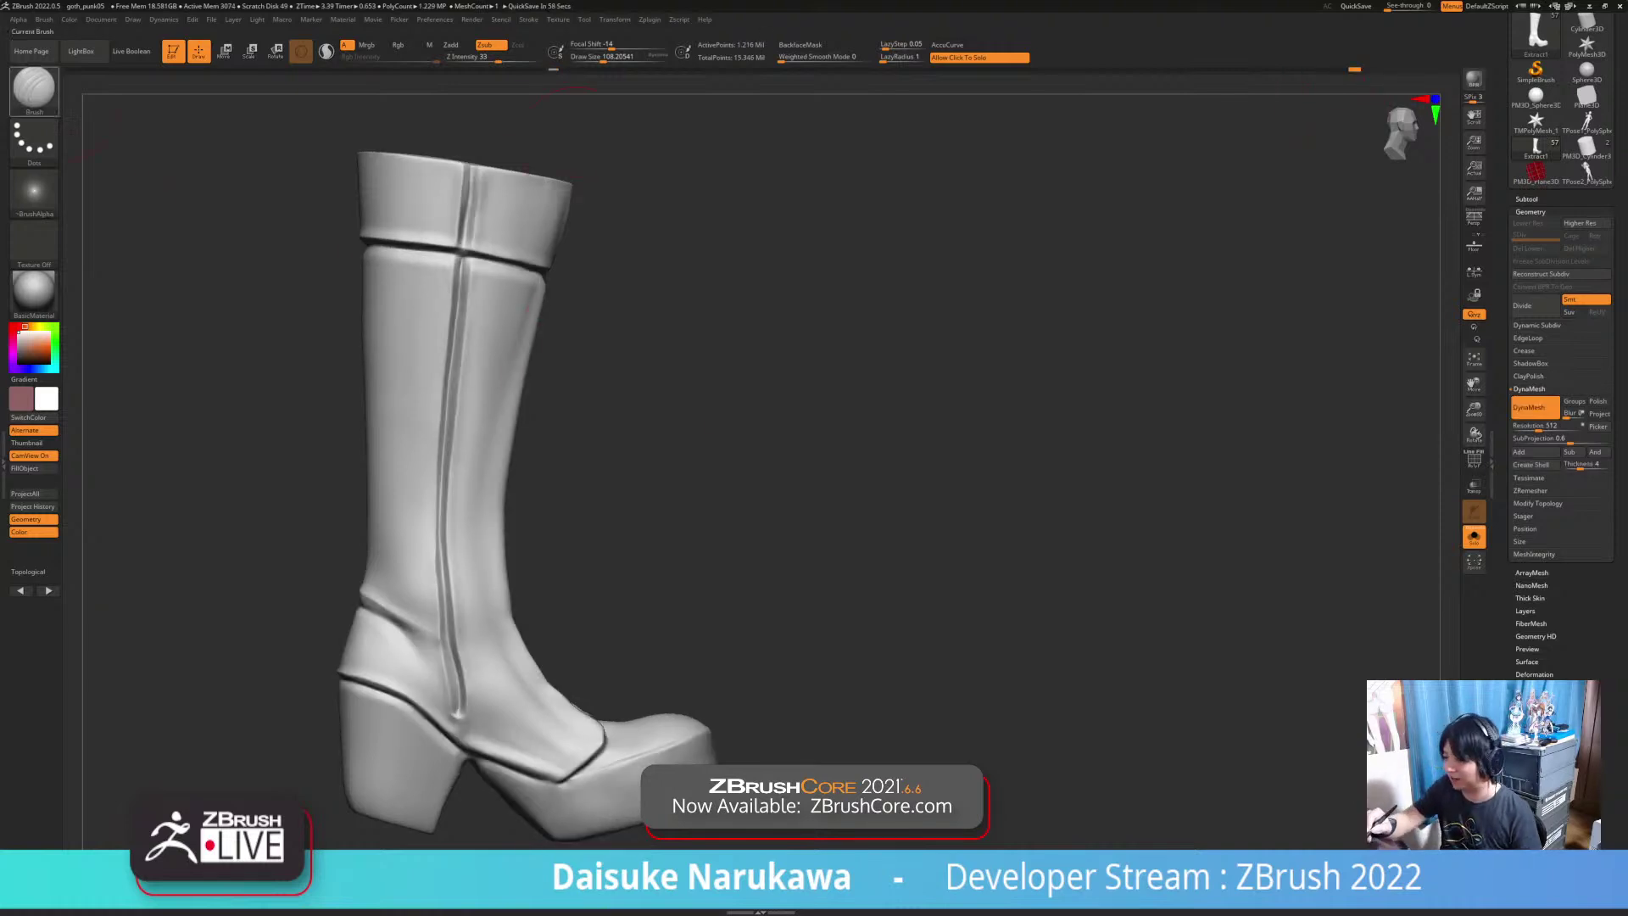
pyautogui.press('b')
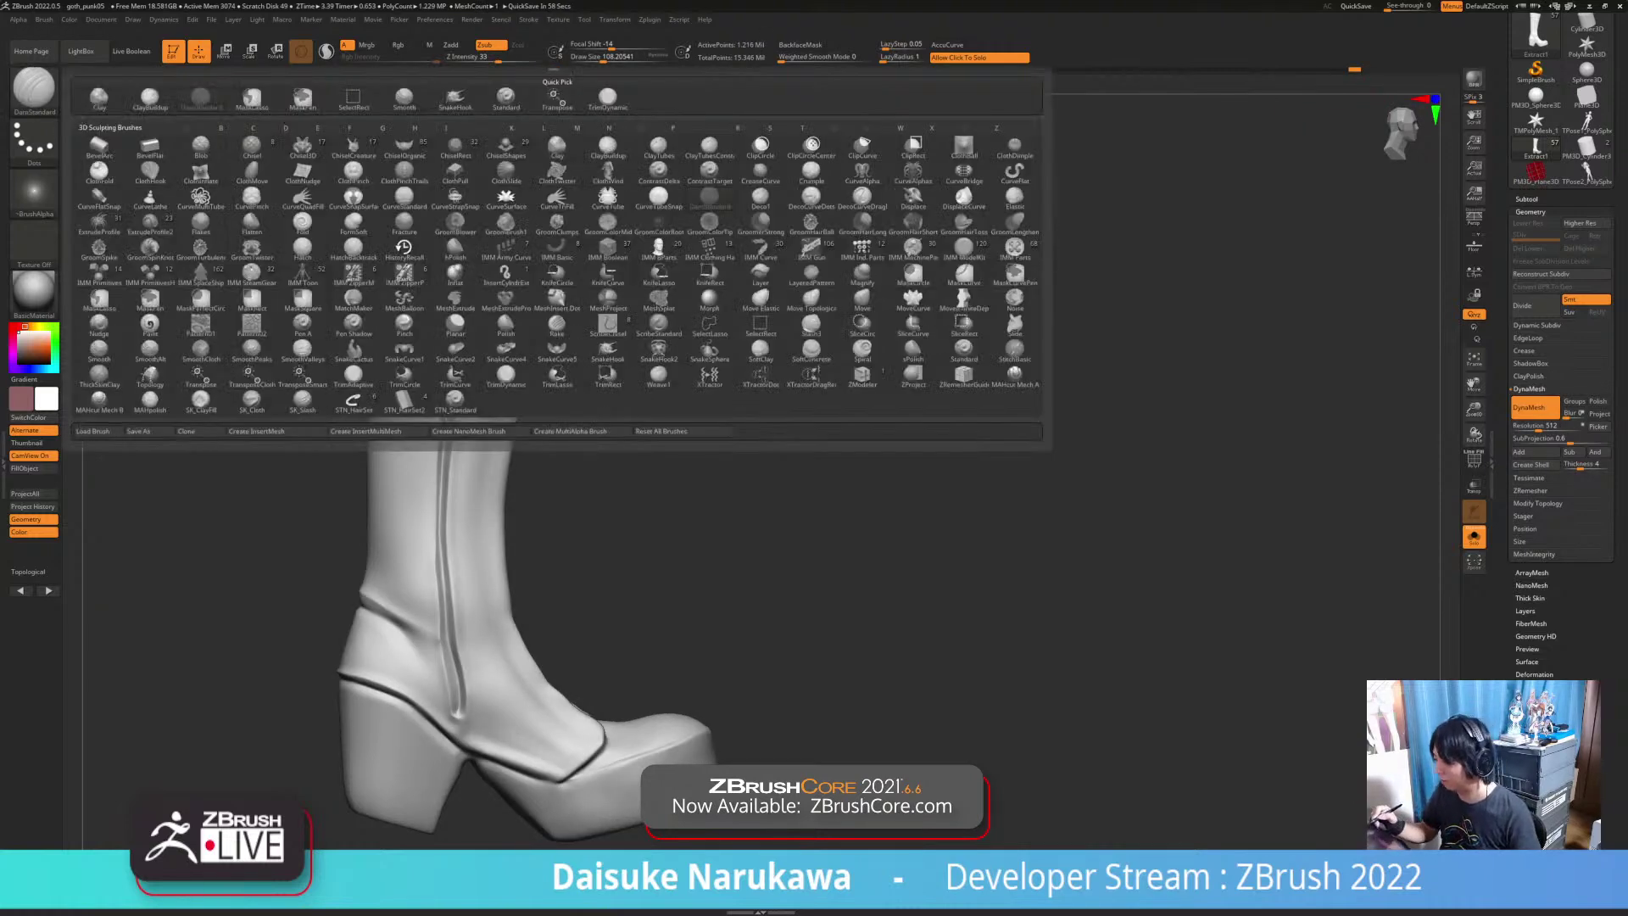
pyautogui.click(403, 248)
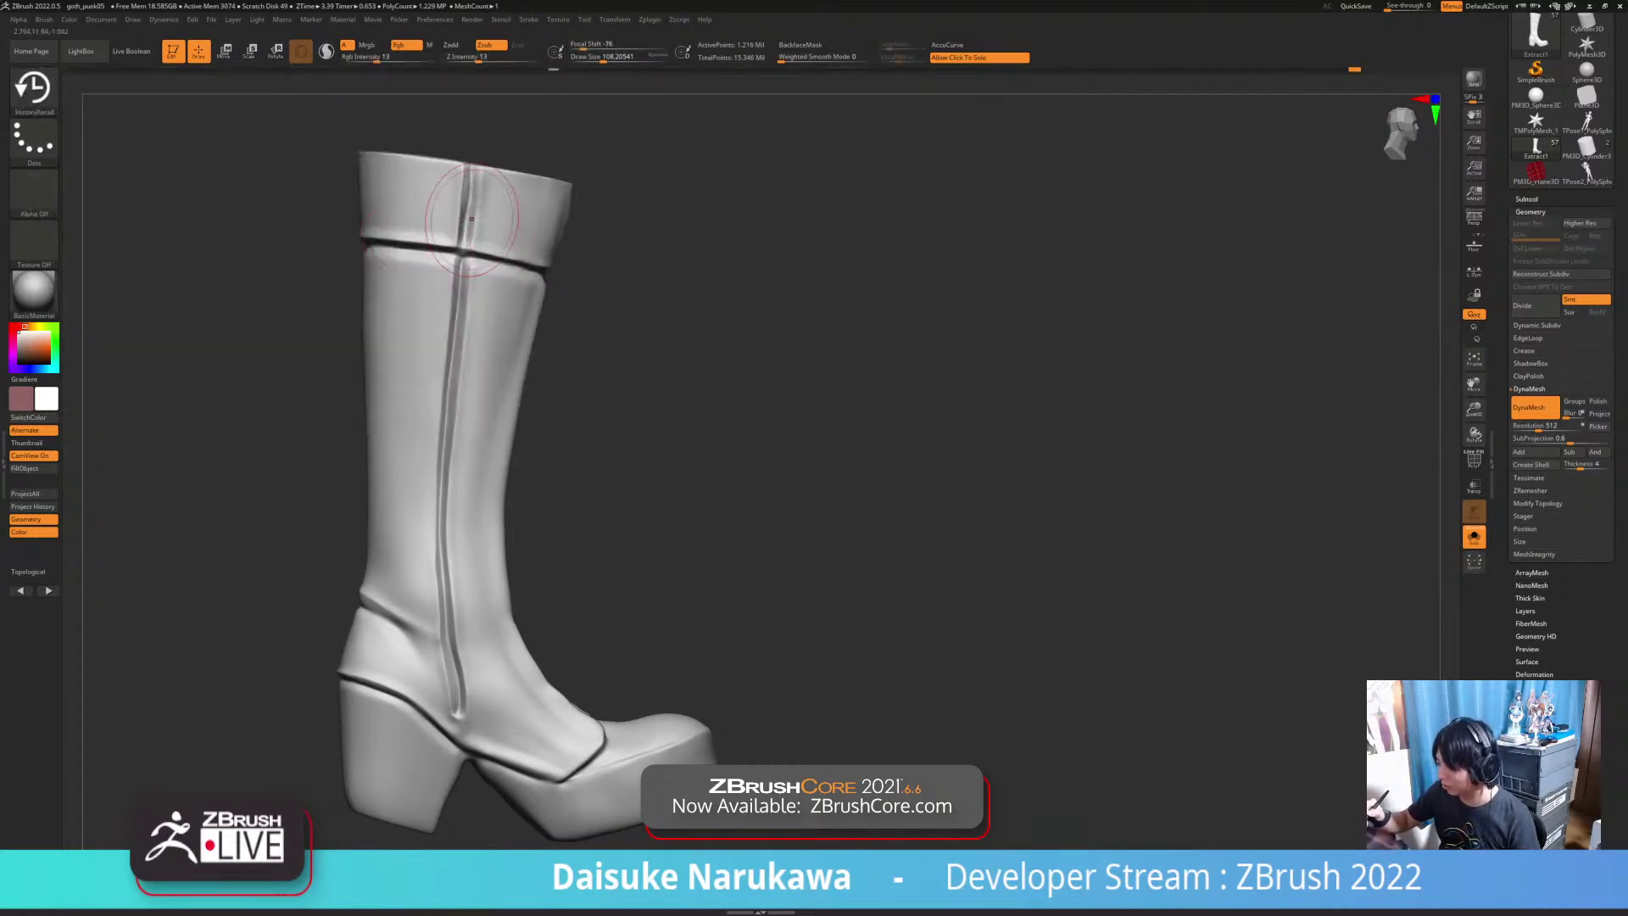
pyautogui.moveTo(602, 58); pyautogui.dragTo(597, 58)
pyautogui.moveTo(472, 176)
pyautogui.mouseDown()
pyautogui.moveTo(464, 233)
pyautogui.moveTo(471, 174)
pyautogui.mouseUp()
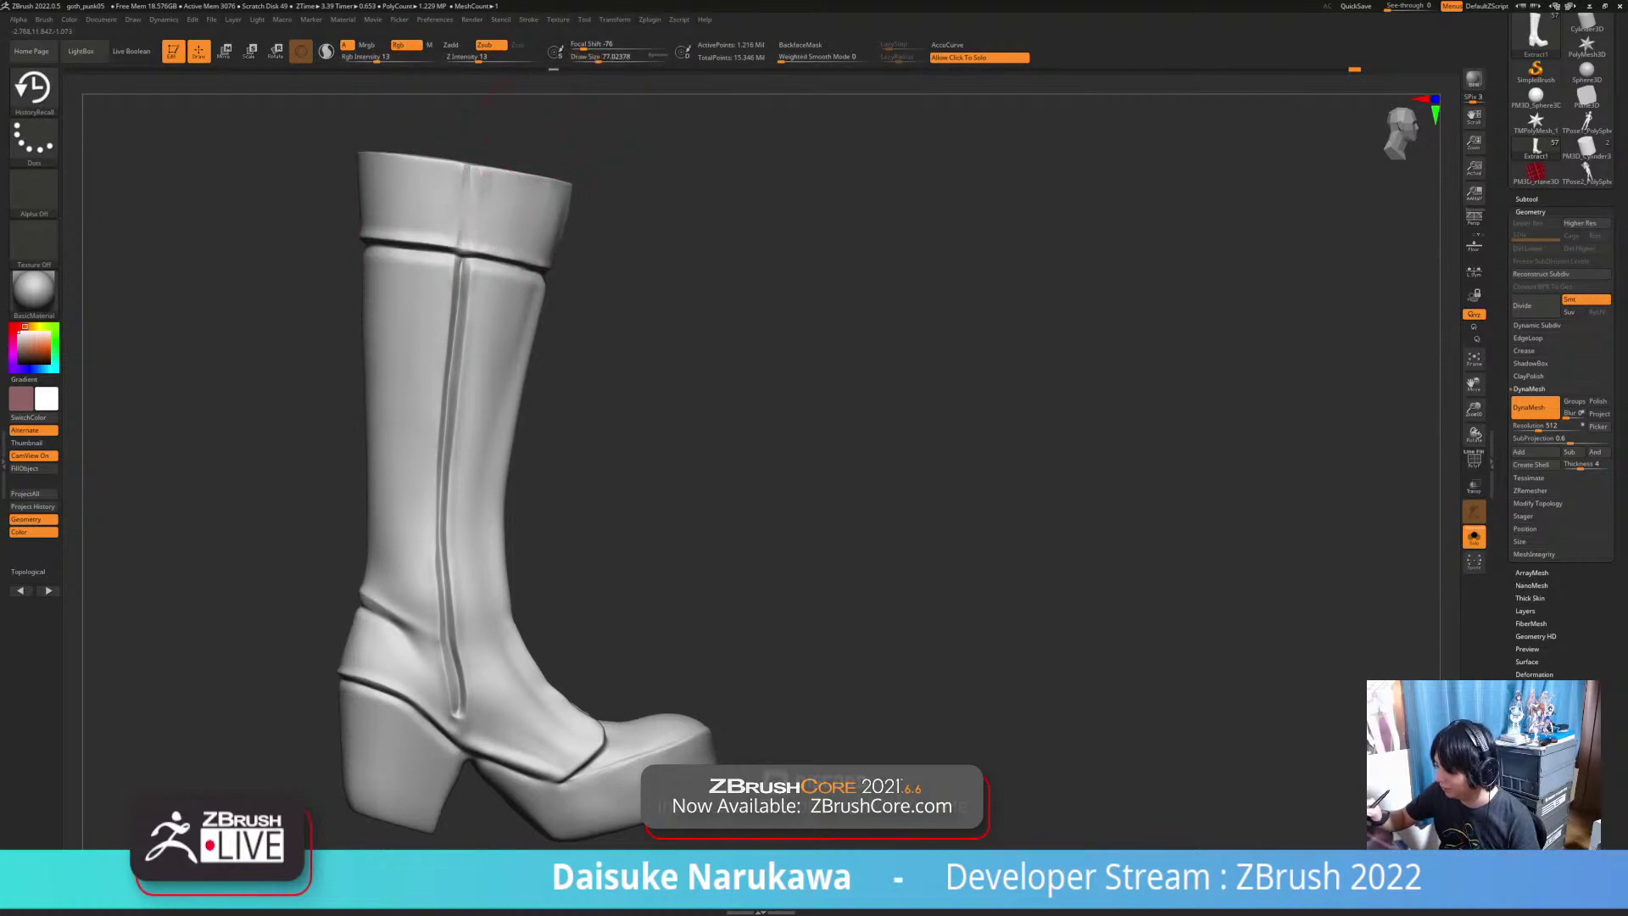
pyautogui.moveTo(467, 246)
pyautogui.mouseDown()
pyautogui.moveTo(442, 508)
pyautogui.moveTo(457, 696)
pyautogui.mouseUp()
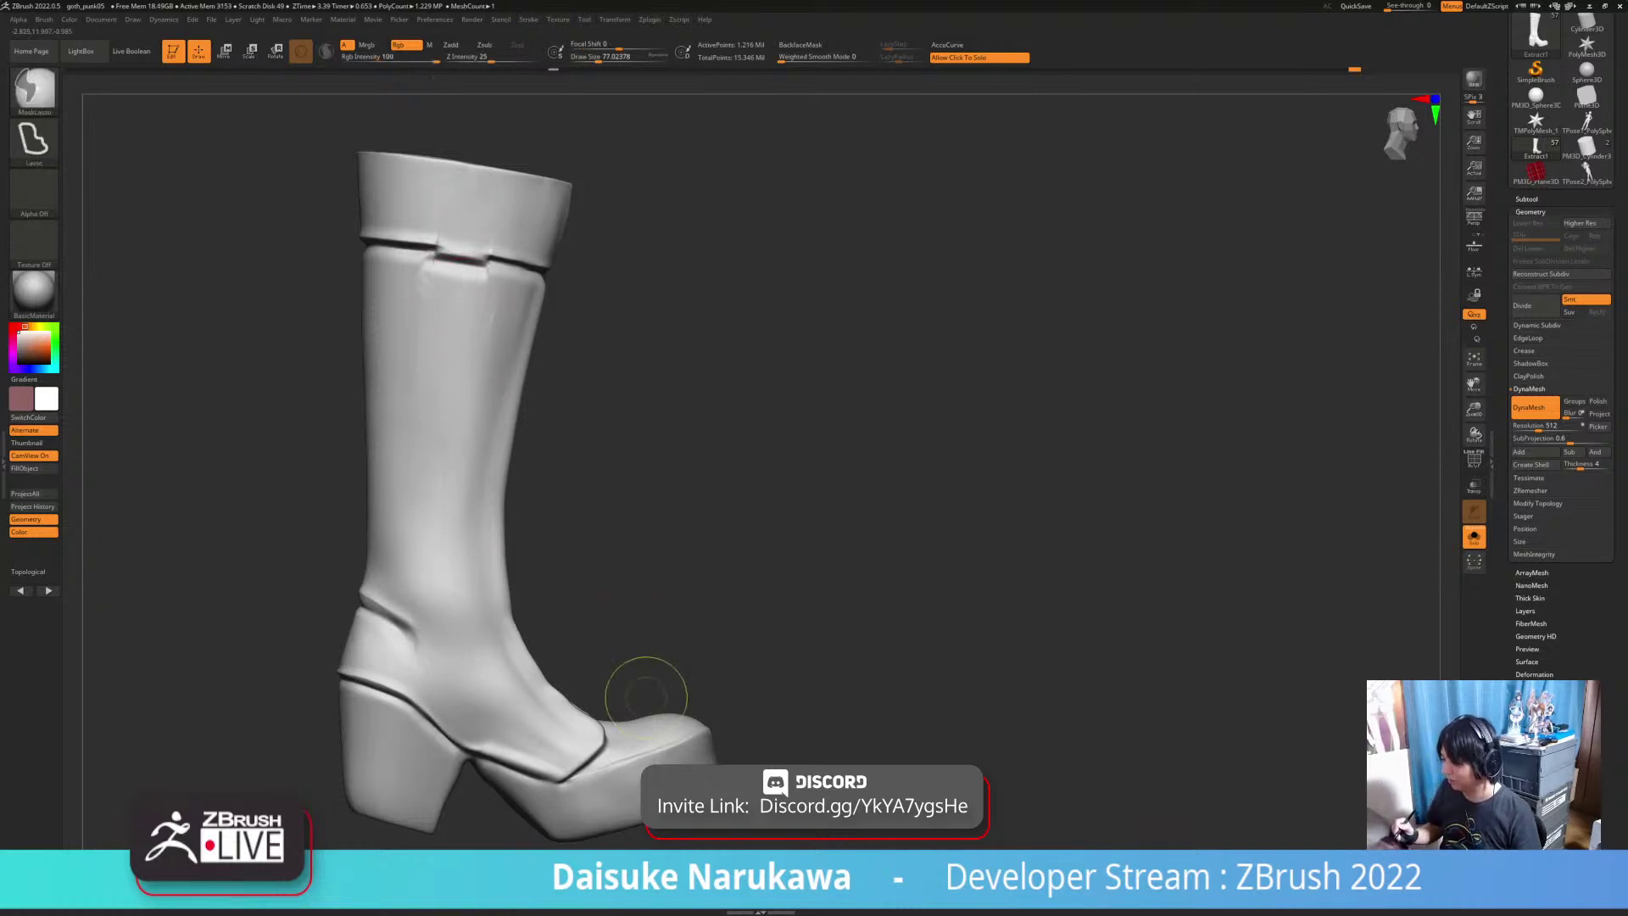
# Step: Undo the seam removal, try recalling the plain shaft surface over the seam again, and undo that too
pyautogui.hotkey('ctrl', 'z')
pyautogui.hotkey('ctrl', 'z')
pyautogui.hotkey('ctrl', 'z')
pyautogui.hotkey('ctrl', 'z')
pyautogui.hotkey('ctrl', 'z')
pyautogui.moveTo(474, 298); pyautogui.dragTo(464, 259)
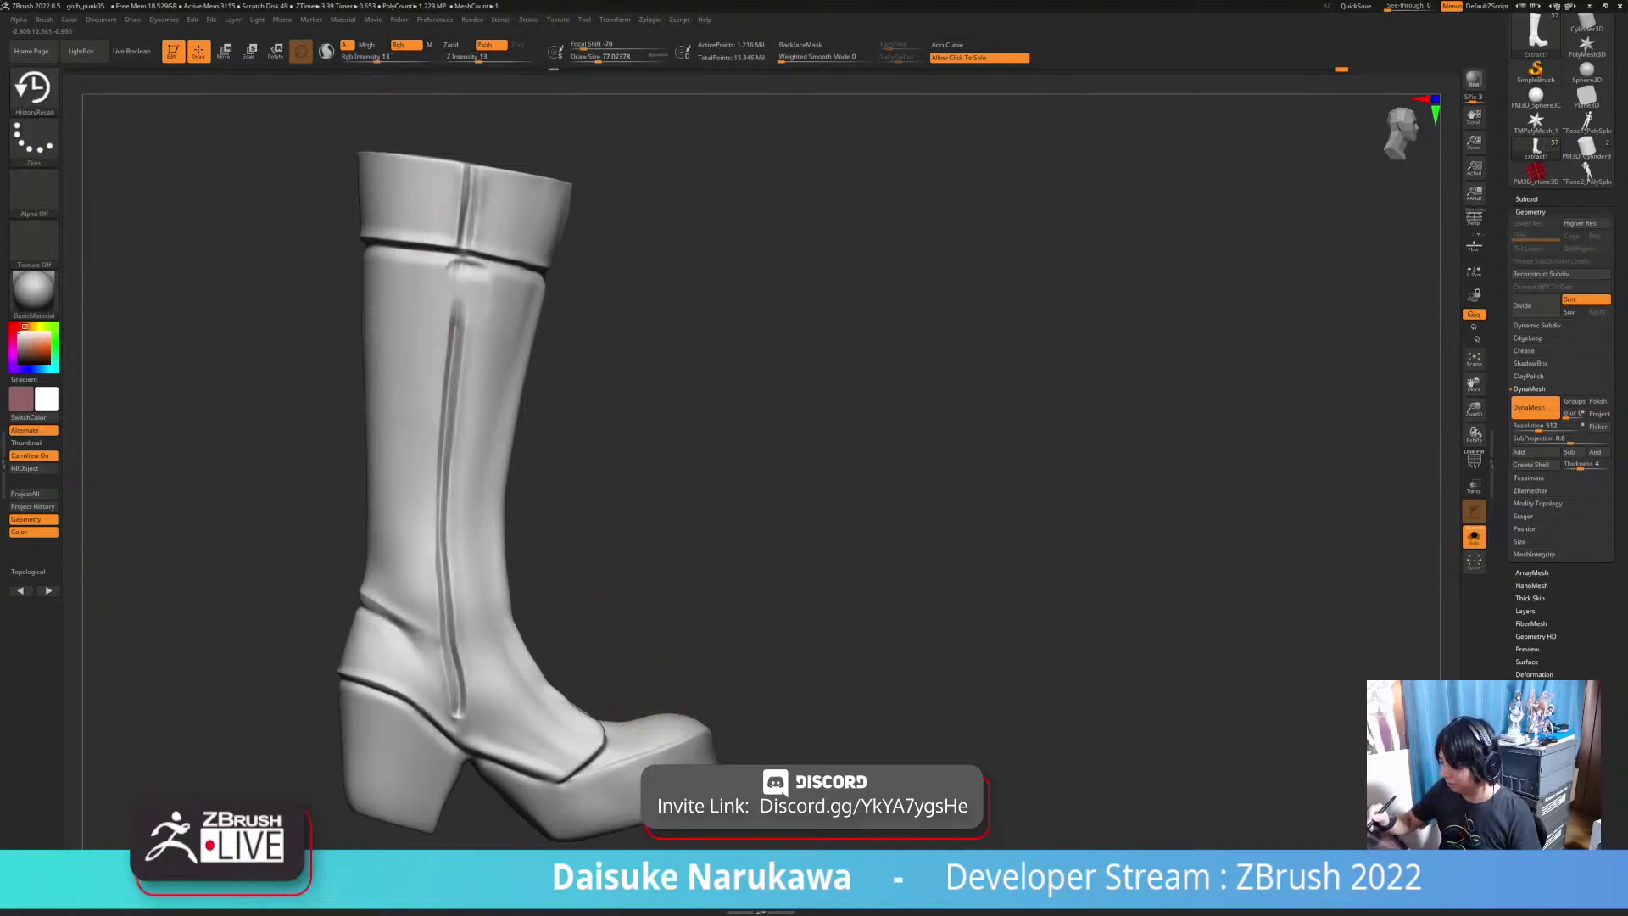
pyautogui.moveTo(455, 318); pyautogui.dragTo(458, 722)
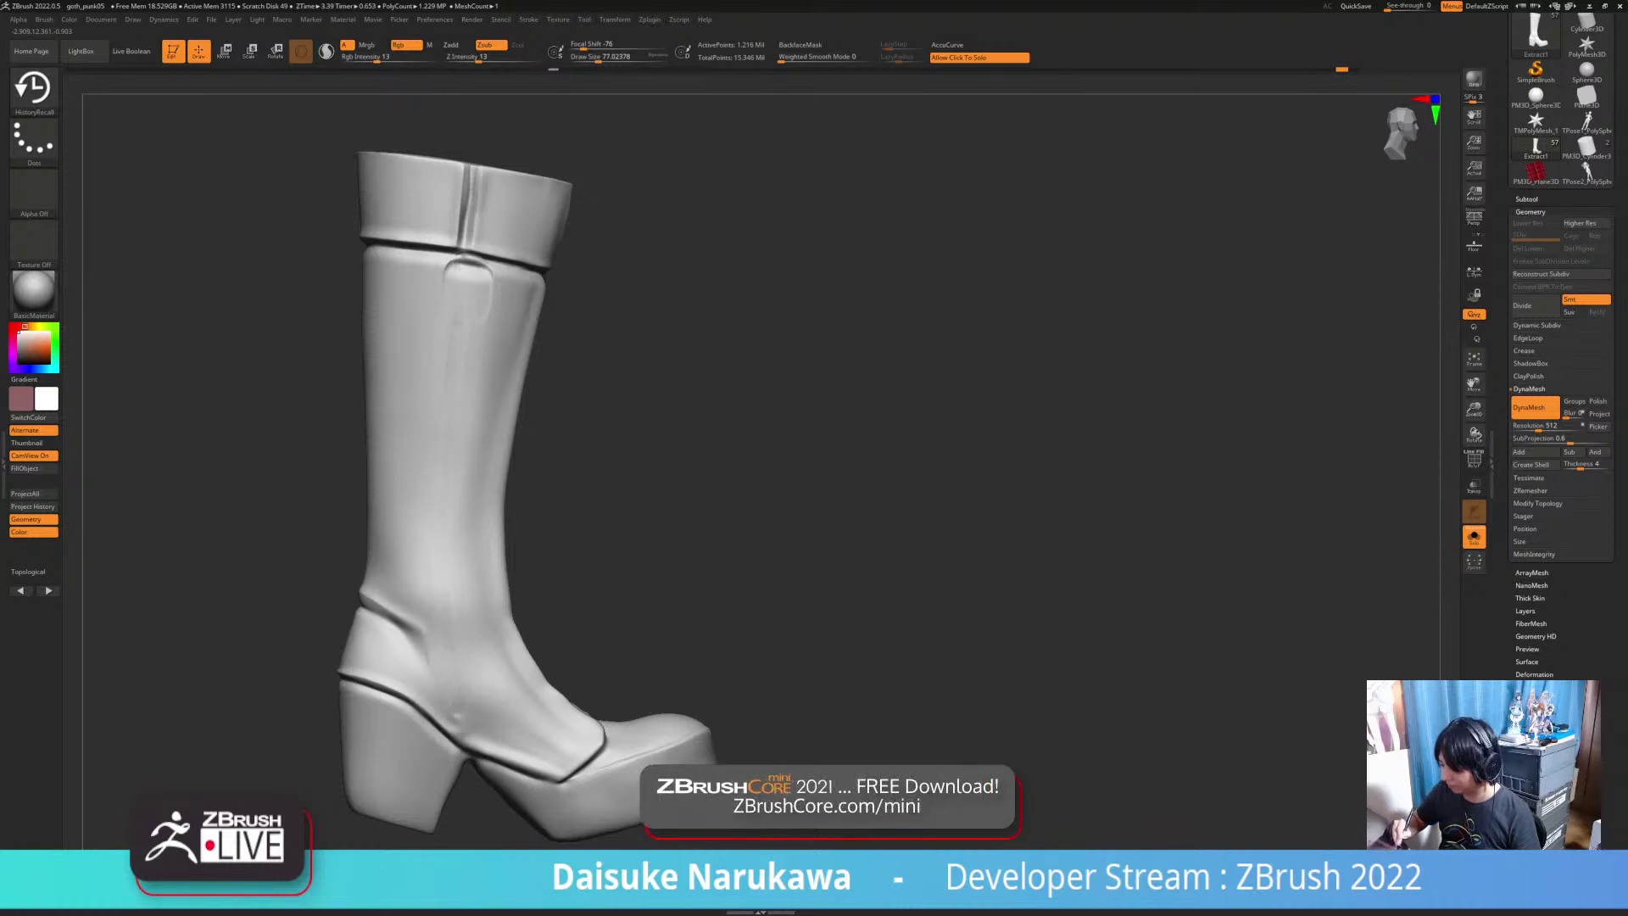
pyautogui.moveTo(468, 698)
pyautogui.mouseDown(button='right')
pyautogui.moveTo(326, 695)
pyautogui.moveTo(459, 697)
pyautogui.mouseUp(button='right')
pyautogui.hotkey('ctrl', 'z')
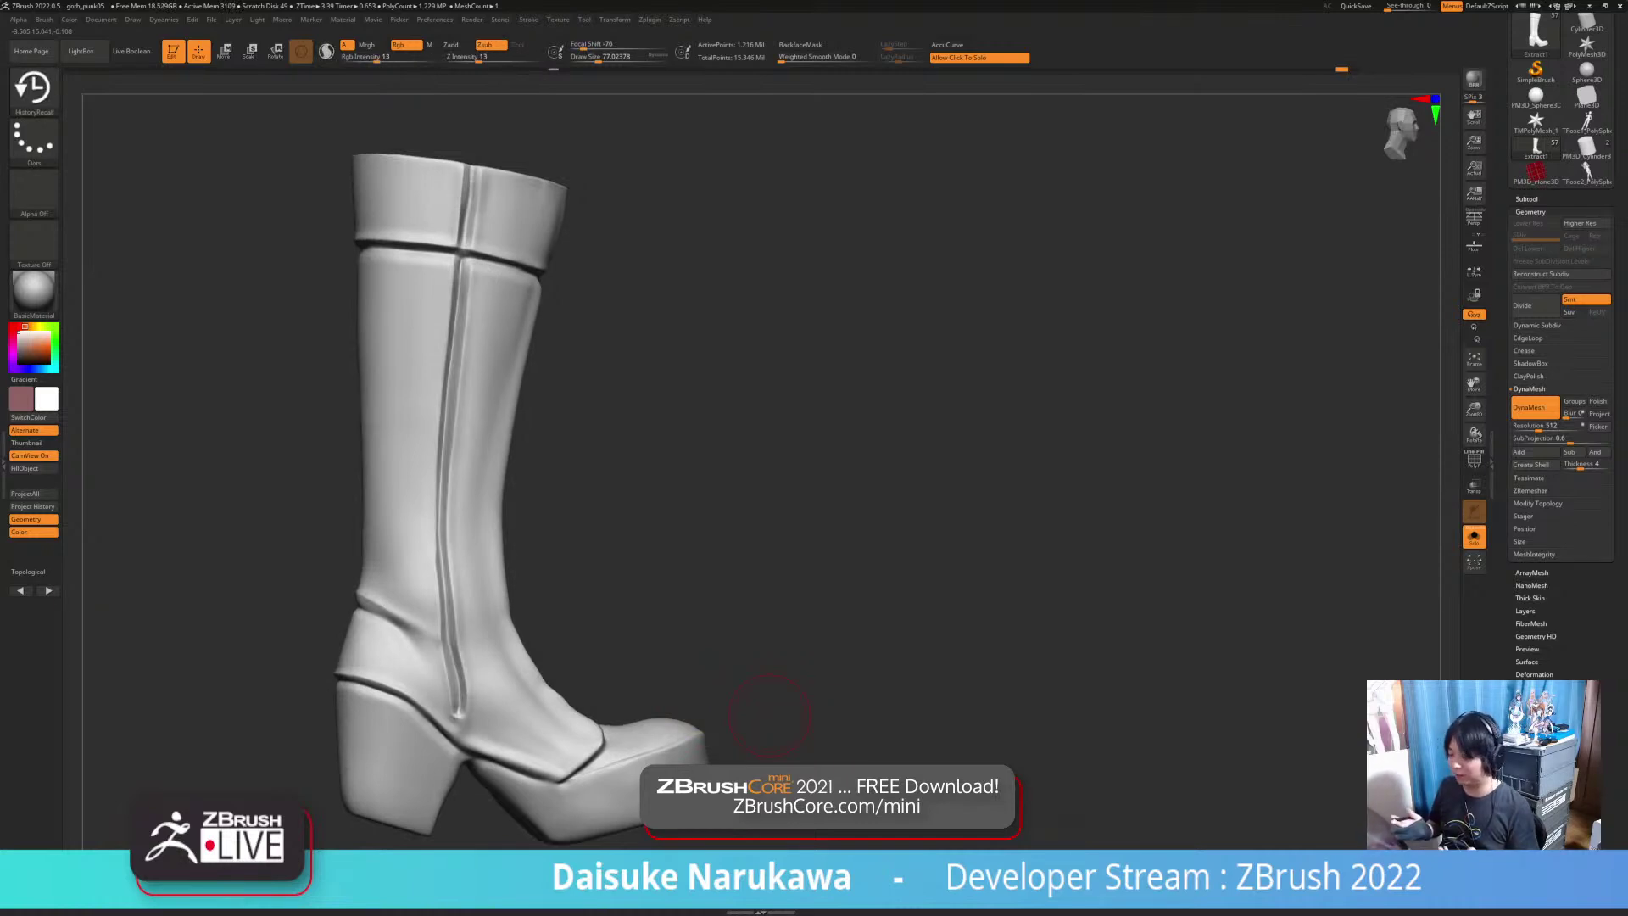
# Step: Carve a short crease near the boot's ankle with the DamStandard brush, redoing the first stroke
pyautogui.moveTo(882, 709); pyautogui.dragTo(763, 726)
pyautogui.moveTo(773, 682); pyautogui.dragTo(852, 689, button='right')
pyautogui.keyDown('alt'); pyautogui.moveTo(693, 674); pyautogui.dragTo(811, 674, button='right'); pyautogui.keyUp('alt')
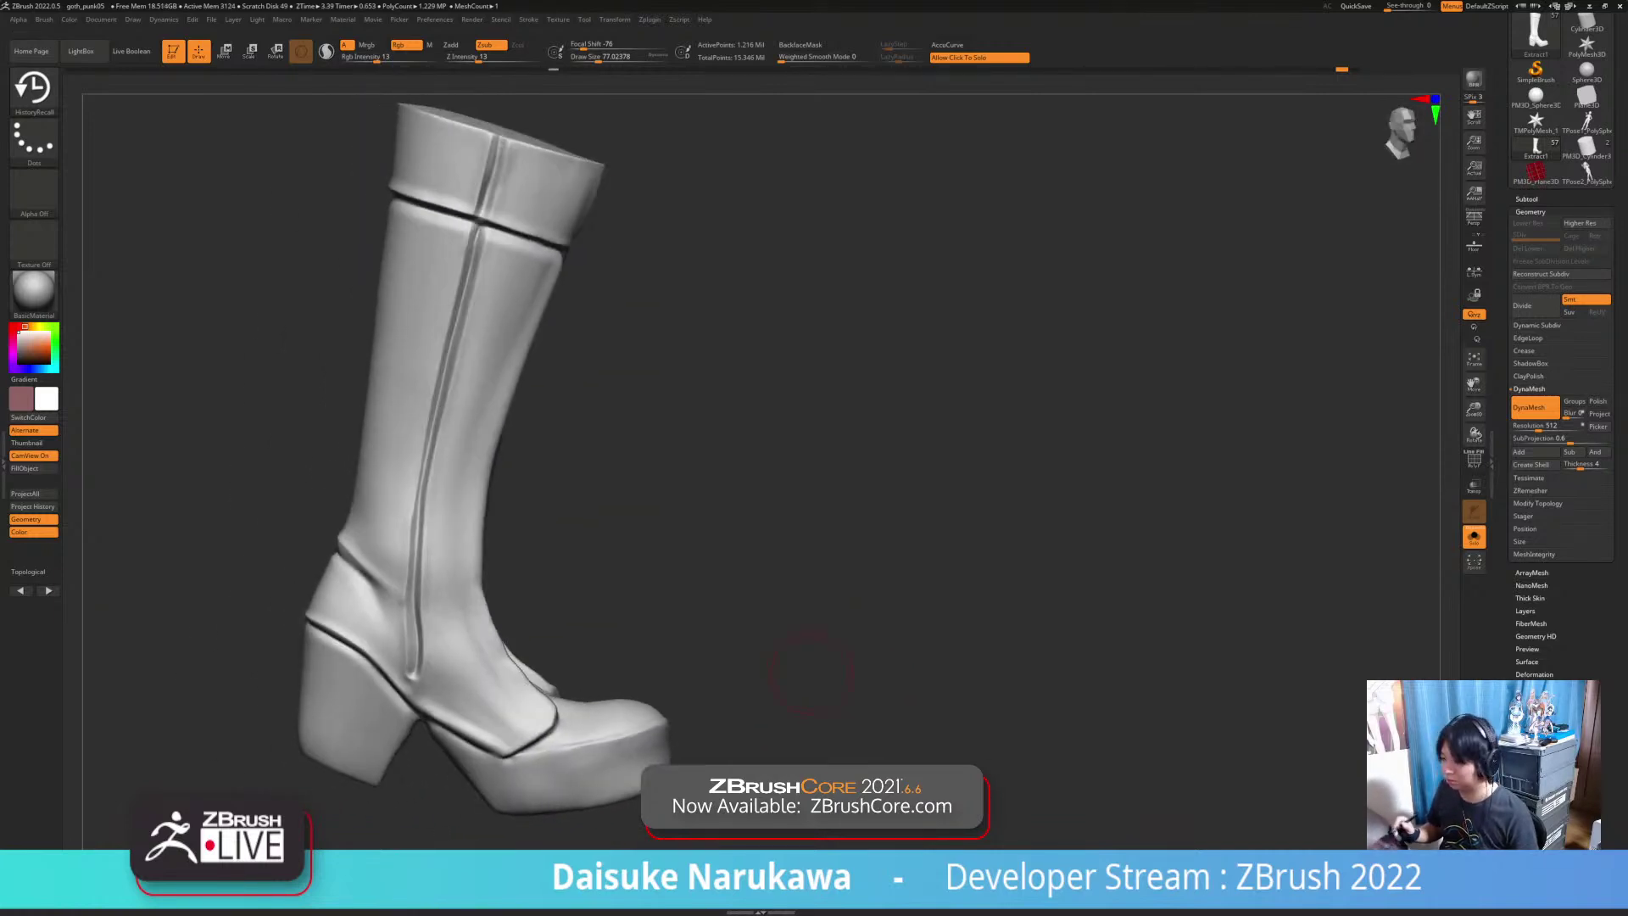
pyautogui.press('b')
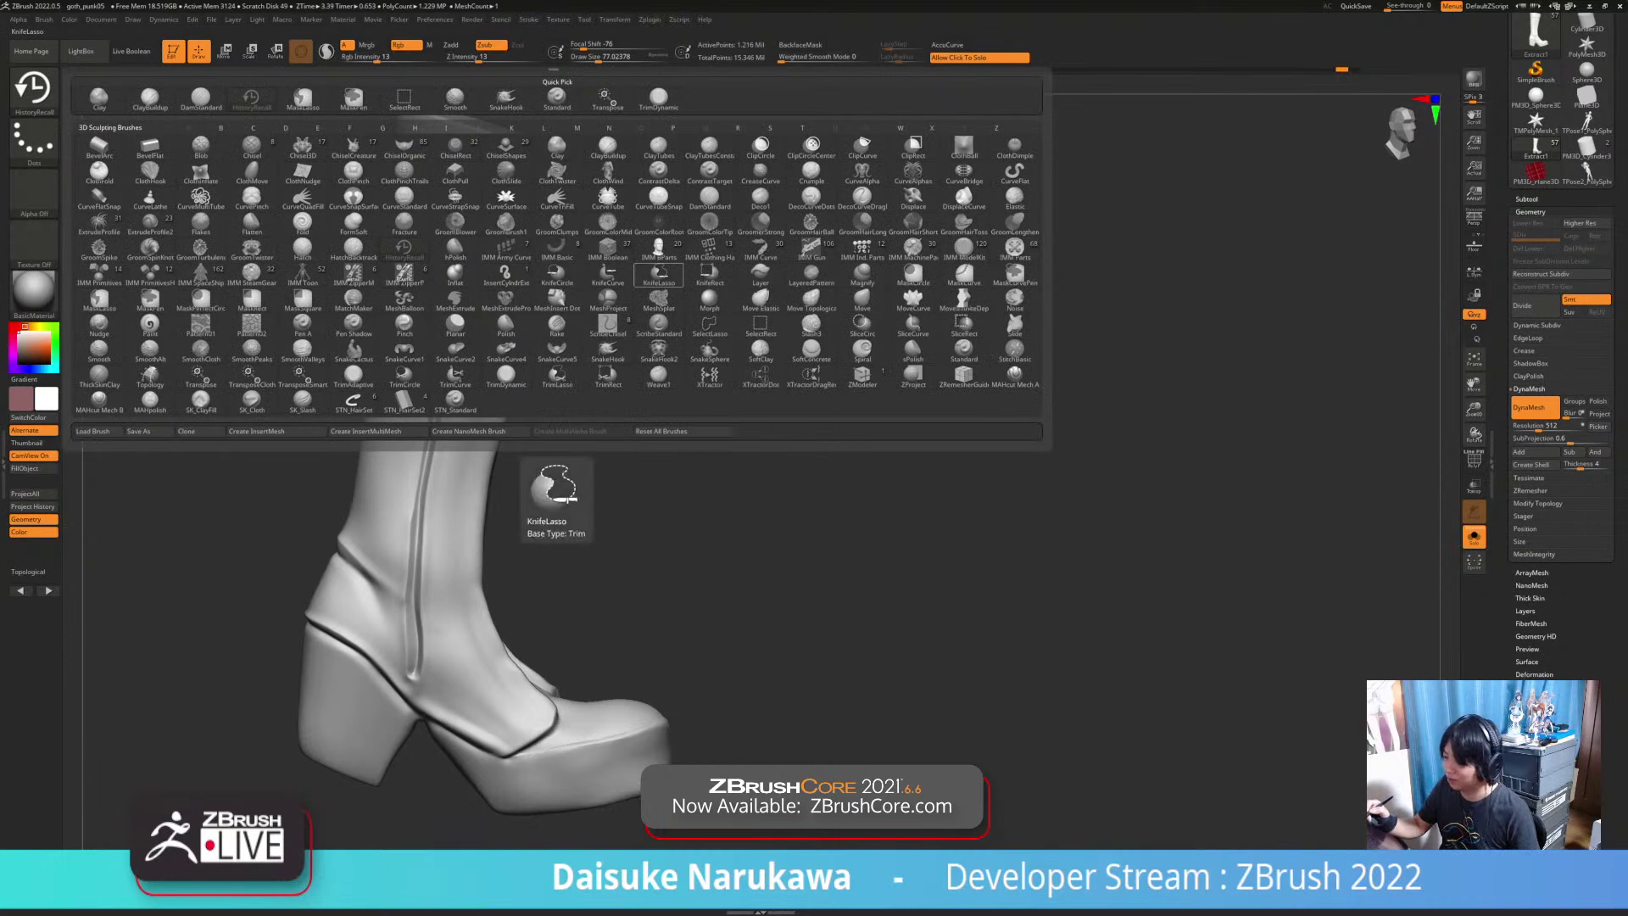
pyautogui.click(710, 199)
pyautogui.moveTo(720, 542)
pyautogui.keyDown('alt'); pyautogui.mouseDown(button='right')
pyautogui.moveTo(741, 443)
pyautogui.moveTo(663, 584)
pyautogui.moveTo(679, 567)
pyautogui.moveTo(682, 614)
pyautogui.mouseUp(button='right'); pyautogui.keyUp('alt')
pyautogui.keyDown('ctrl'); pyautogui.moveTo(744, 678); pyautogui.dragTo(735, 652, button='right'); pyautogui.keyUp('ctrl')
pyautogui.moveTo(736, 652)
pyautogui.mouseDown(button='right')
pyautogui.moveTo(708, 615)
pyautogui.moveTo(699, 636)
pyautogui.moveTo(628, 623)
pyautogui.moveTo(631, 656)
pyautogui.mouseUp(button='right')
pyautogui.moveTo(632, 657); pyautogui.dragTo(584, 631, button='right')
pyautogui.moveTo(482, 592); pyautogui.dragTo(543, 588)
pyautogui.hotkey('ctrl', 'z')
pyautogui.moveTo(560, 584); pyautogui.dragTo(590, 608, button='right')
pyautogui.moveTo(541, 587); pyautogui.dragTo(583, 541)
pyautogui.moveTo(583, 541)
pyautogui.mouseDown(button='right')
pyautogui.moveTo(636, 568)
pyautogui.moveTo(585, 551)
pyautogui.moveTo(606, 555)
pyautogui.moveTo(599, 597)
pyautogui.moveTo(593, 551)
pyautogui.mouseUp(button='right')
# Step: Examine the boot from the back and from its outer side
pyautogui.click(814, 542)
pyautogui.click(814, 543)
pyautogui.moveTo(678, 678); pyautogui.dragTo(712, 595, button='right')
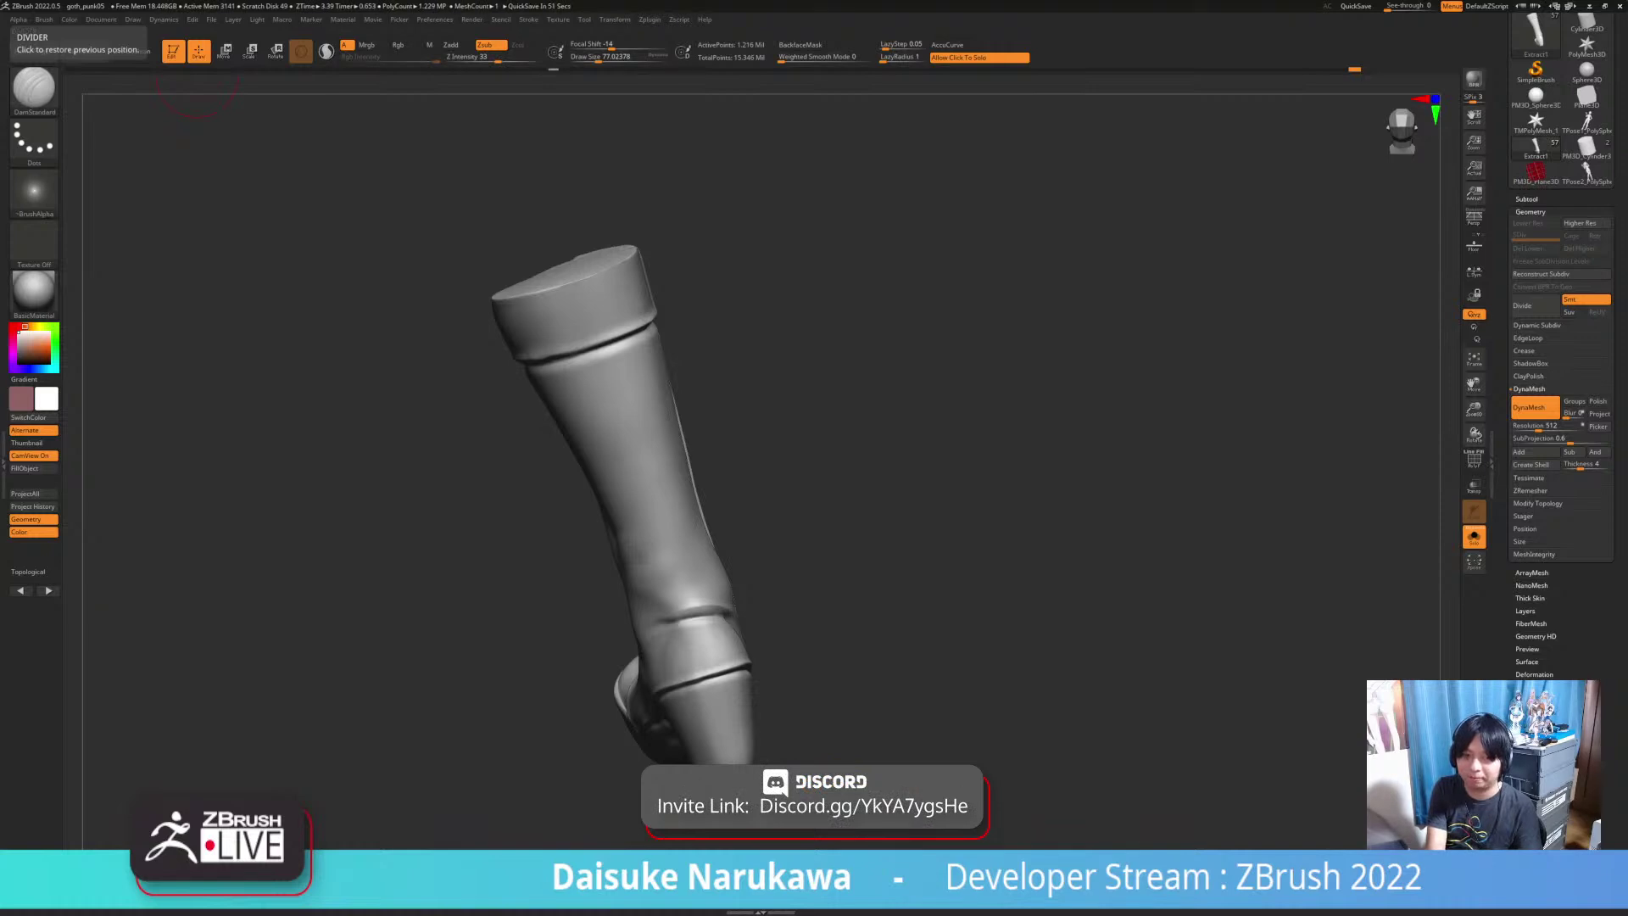
pyautogui.moveTo(949, 542); pyautogui.dragTo(657, 678, button='right')
pyautogui.moveTo(657, 678); pyautogui.dragTo(712, 661, button='right')
pyautogui.keyDown('alt'); pyautogui.moveTo(542, 621); pyautogui.dragTo(670, 629, button='right'); pyautogui.keyUp('alt')
pyautogui.moveTo(569, 624)
pyautogui.mouseDown(button='right')
pyautogui.moveTo(541, 616)
pyautogui.moveTo(544, 598)
pyautogui.mouseUp(button='right')
pyautogui.moveTo(499, 679); pyautogui.dragTo(436, 672, button='right')
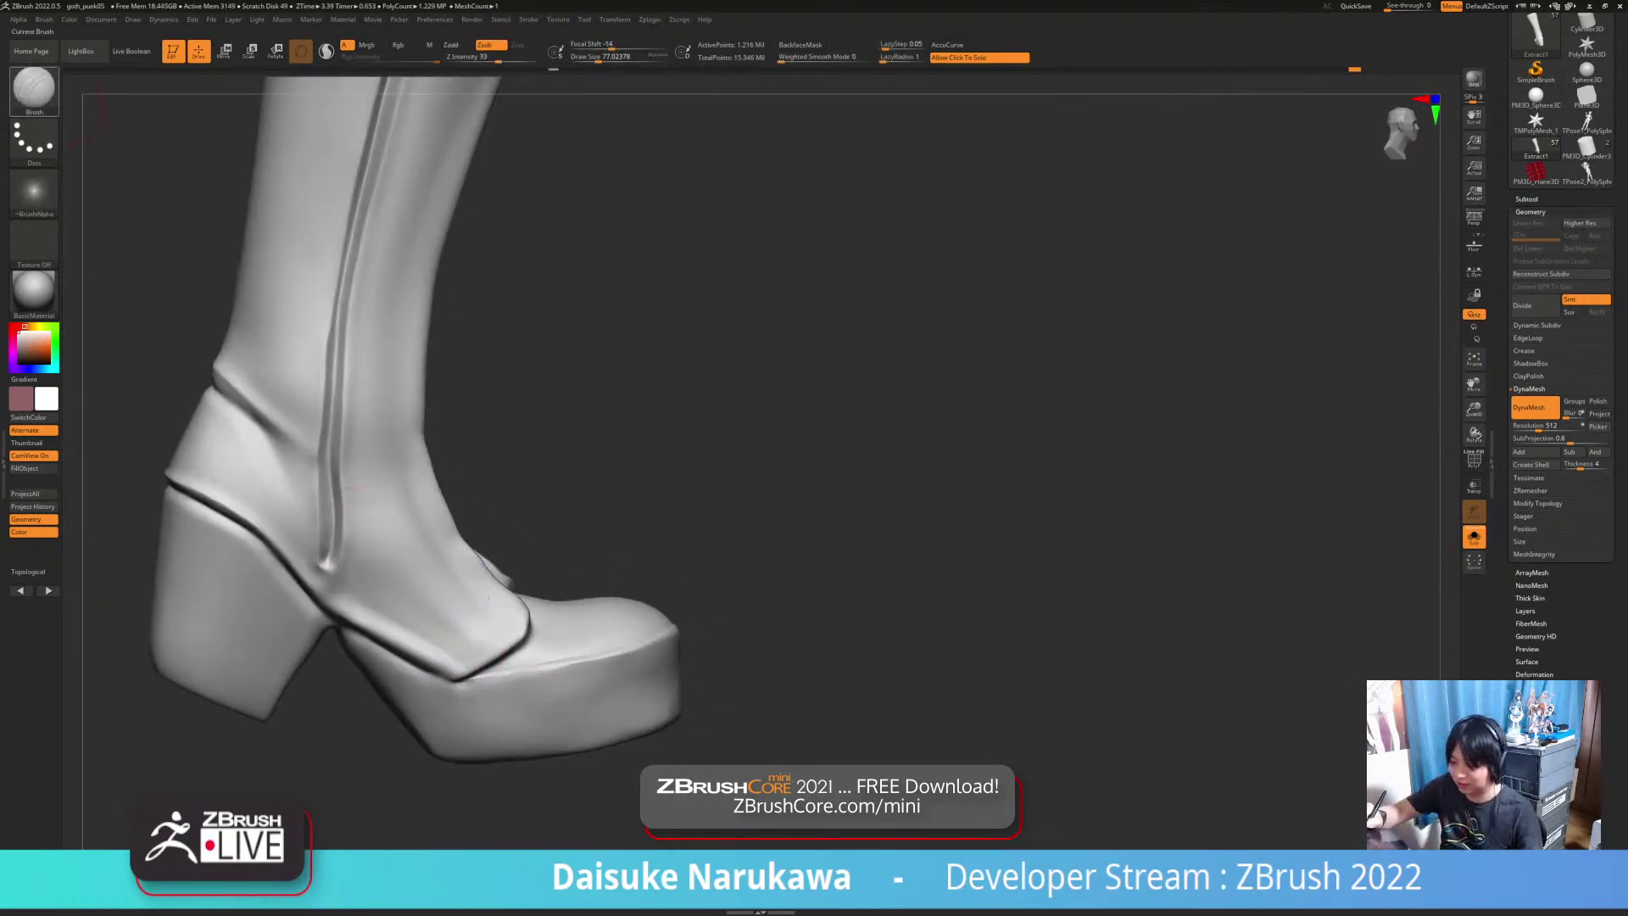
# Step: Soften the outer lower edge of the upper above the platform arch, using TrimDynamic and smoothing
pyautogui.press('b')
pyautogui.press('t')
pyautogui.press('d')
pyautogui.moveTo(360, 596); pyautogui.dragTo(346, 568, button='right')
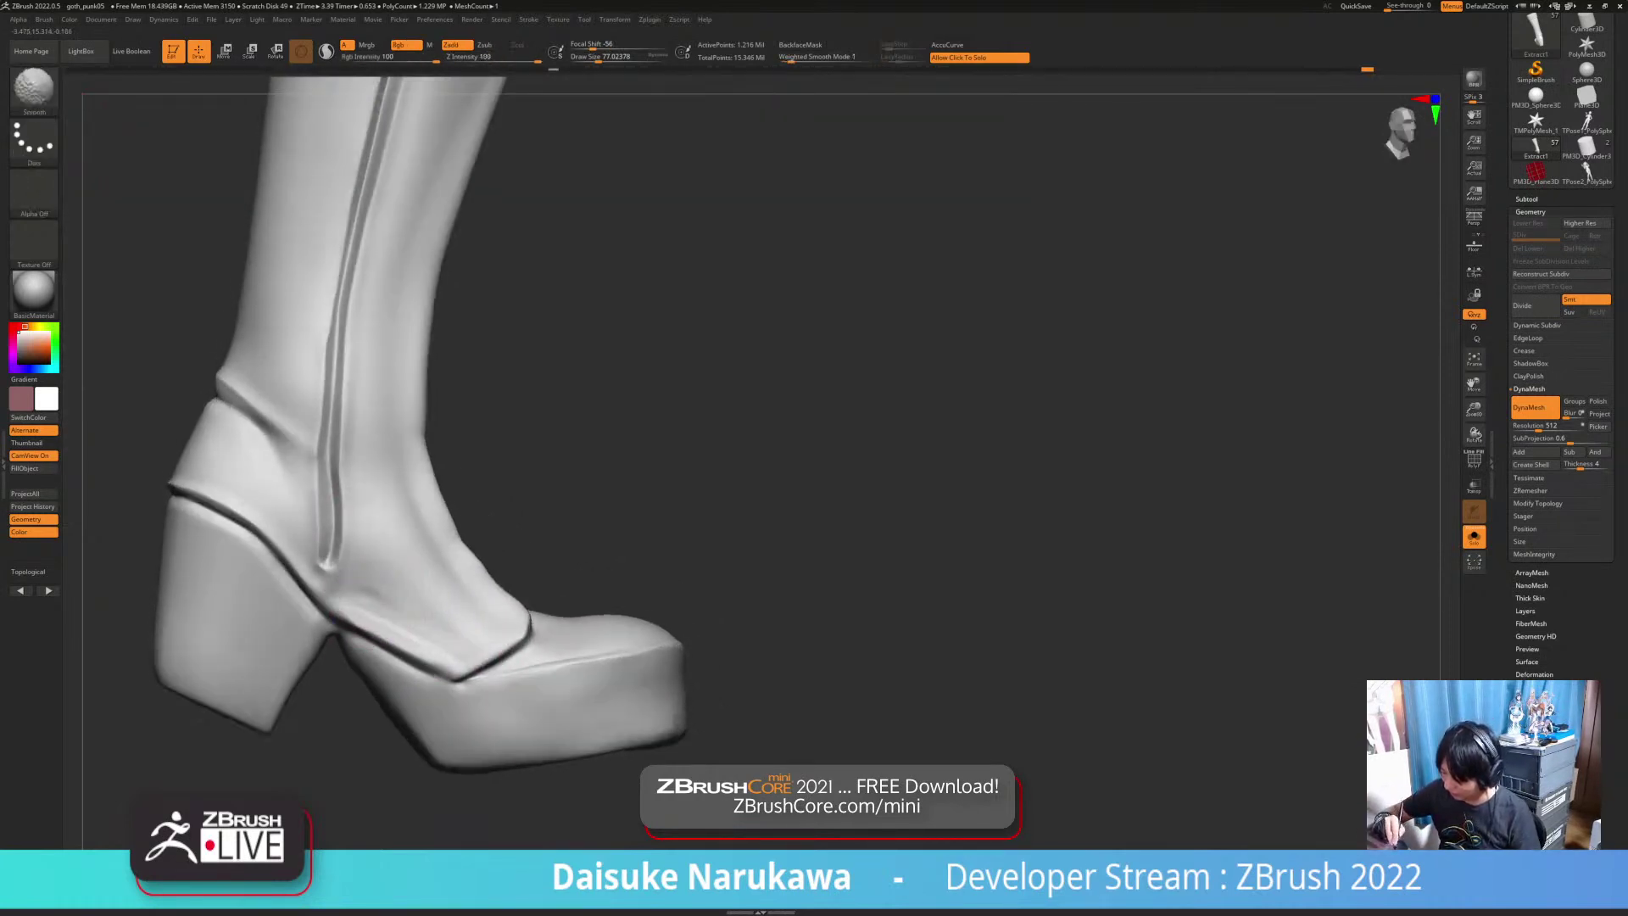
pyautogui.moveTo(380, 649); pyautogui.dragTo(395, 634, button='right')
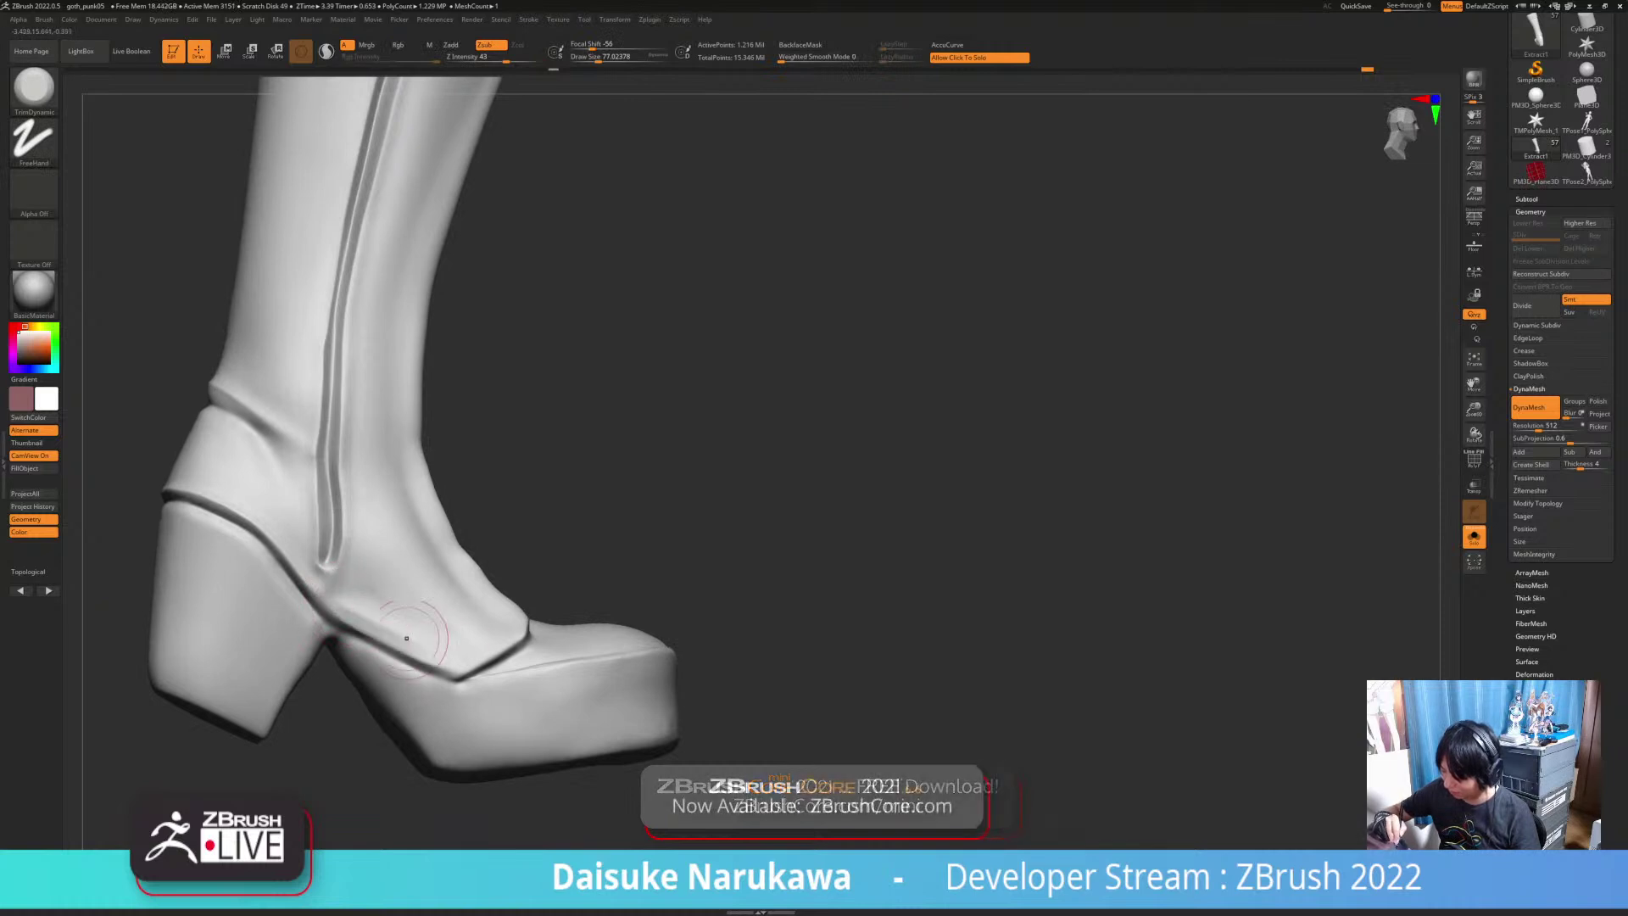
pyautogui.press('shift')
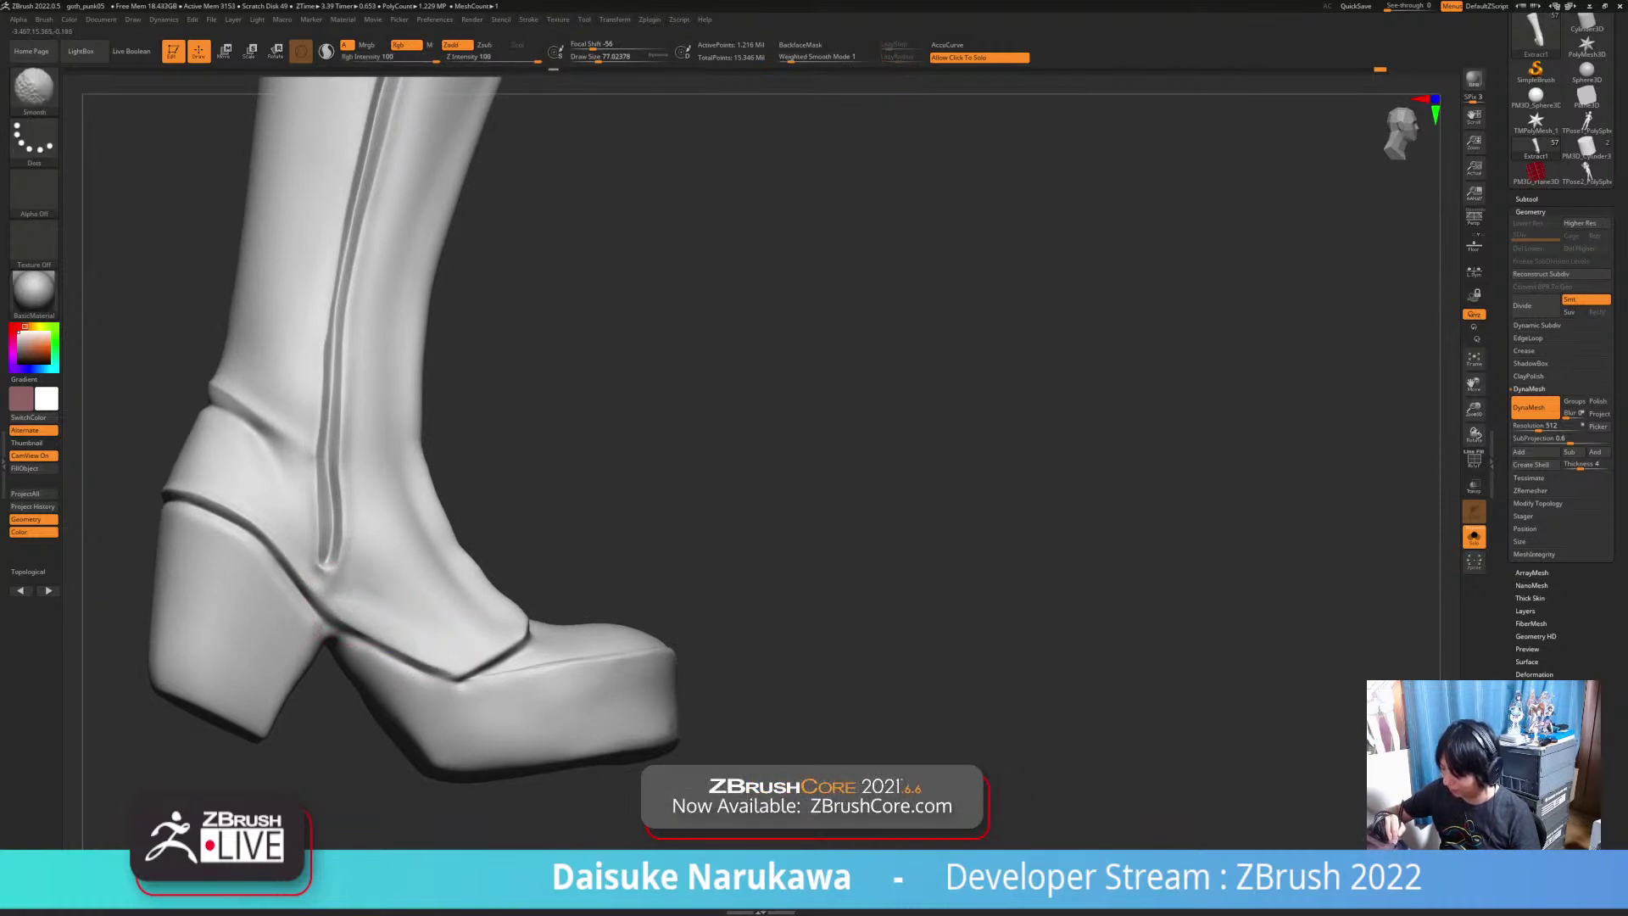
pyautogui.keyDown('shift'); pyautogui.moveTo(392, 645); pyautogui.dragTo(430, 663); pyautogui.keyUp('shift')
pyautogui.moveTo(428, 612)
pyautogui.mouseDown(button='right')
pyautogui.moveTo(453, 631)
pyautogui.moveTo(445, 650)
pyautogui.mouseUp(button='right')
# Step: Trim and smooth the inner side of the boot along the sole line between heel and toe
pyautogui.moveTo(670, 636); pyautogui.dragTo(322, 687, button='right')
pyautogui.moveTo(542, 474); pyautogui.dragTo(508, 526, button='right')
pyautogui.moveTo(784, 508); pyautogui.dragTo(773, 576)
pyautogui.moveTo(508, 543); pyautogui.dragTo(445, 487, button='right')
pyautogui.keyDown('shift'); pyautogui.moveTo(710, 542); pyautogui.dragTo(710, 604); pyautogui.keyUp('shift')
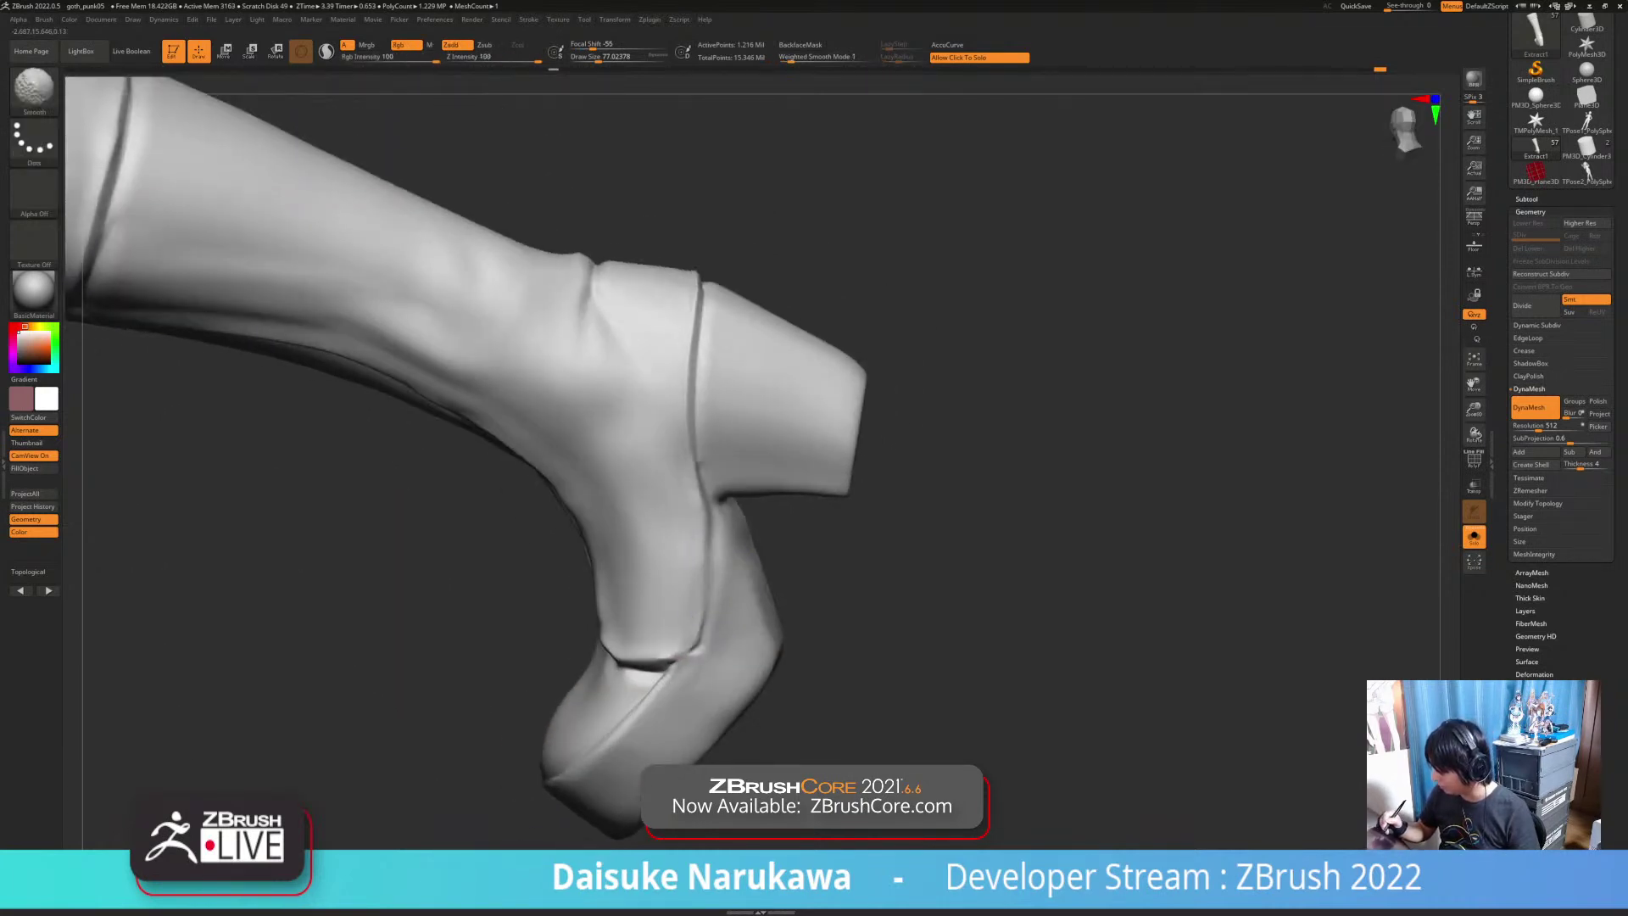
pyautogui.moveTo(576, 564); pyautogui.dragTo(716, 606, button='right')
pyautogui.keyDown('shift'); pyautogui.moveTo(717, 606); pyautogui.dragTo(739, 644); pyautogui.keyUp('shift')
pyautogui.moveTo(694, 633); pyautogui.dragTo(714, 615, button='right')
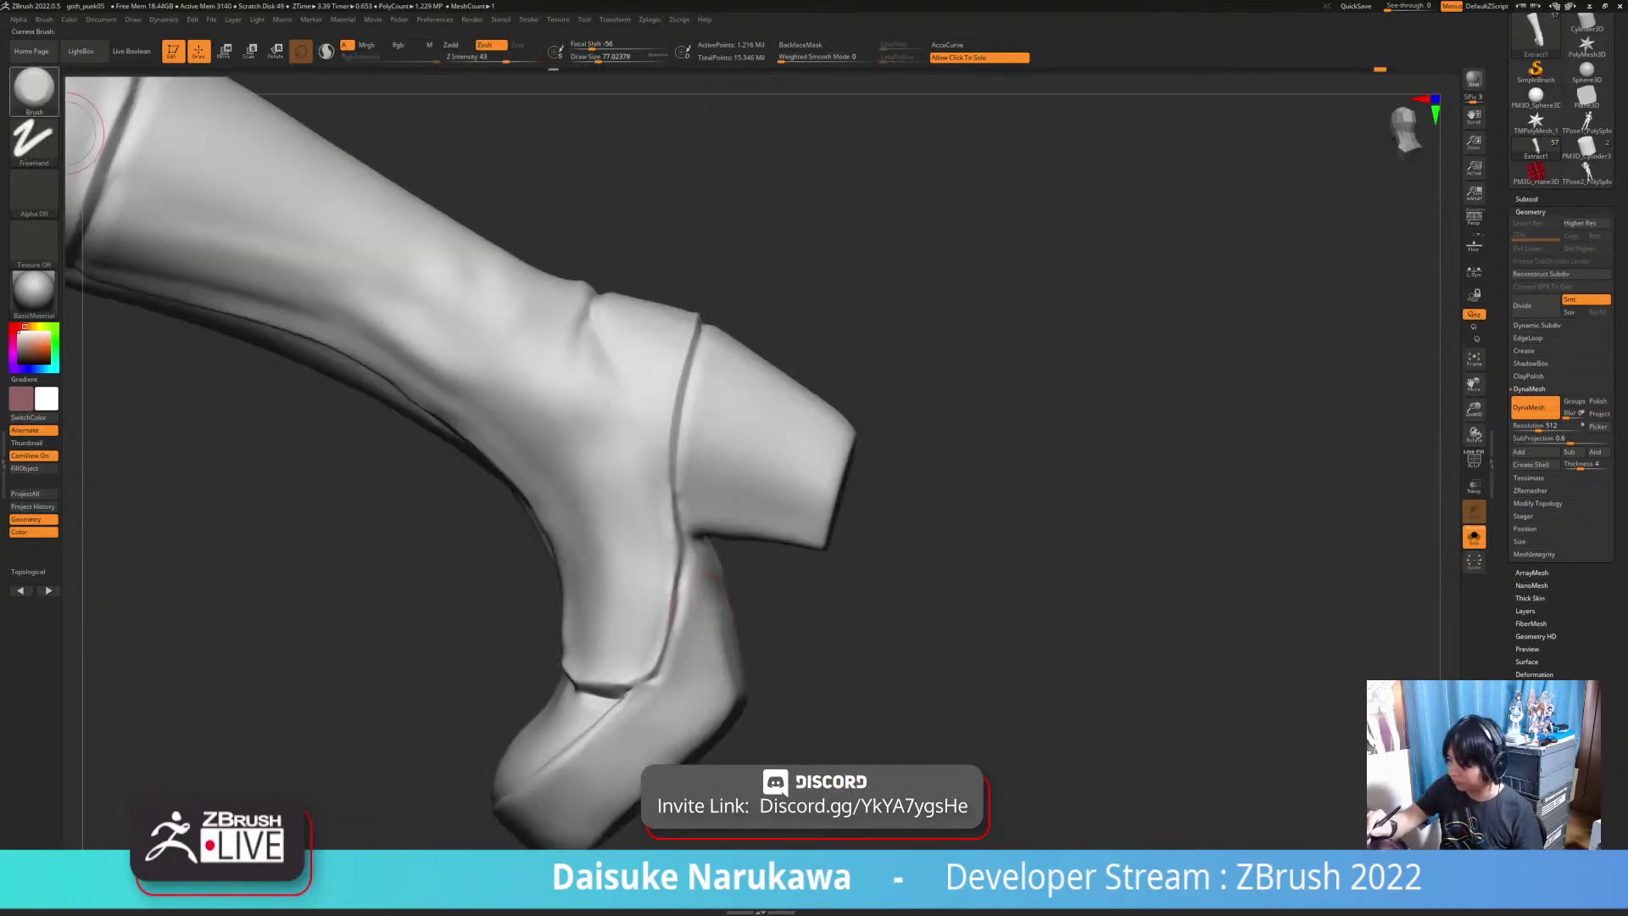
# Step: Build up a thin ClayBuildup ridge along the inner sole line from the arch to the toe with a smaller brush
pyautogui.click(33, 87)
pyautogui.click(150, 99)
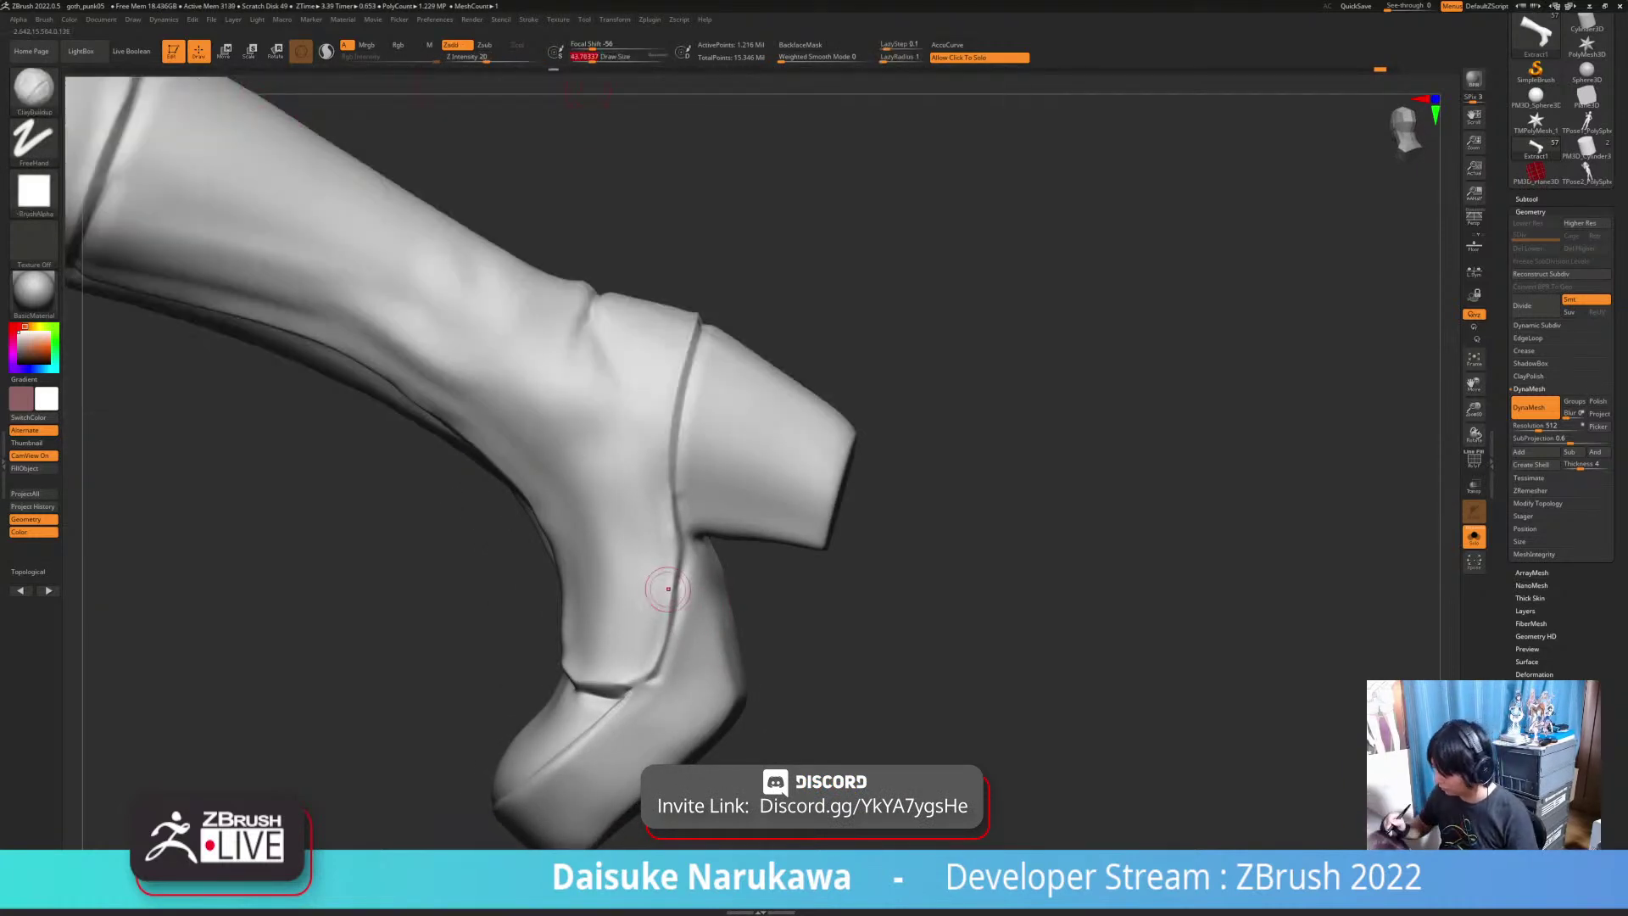
pyautogui.moveTo(661, 588); pyautogui.dragTo(677, 539, button='right')
pyautogui.moveTo(652, 652); pyautogui.dragTo(679, 648, button='right')
pyautogui.moveTo(660, 645); pyautogui.dragTo(608, 710)
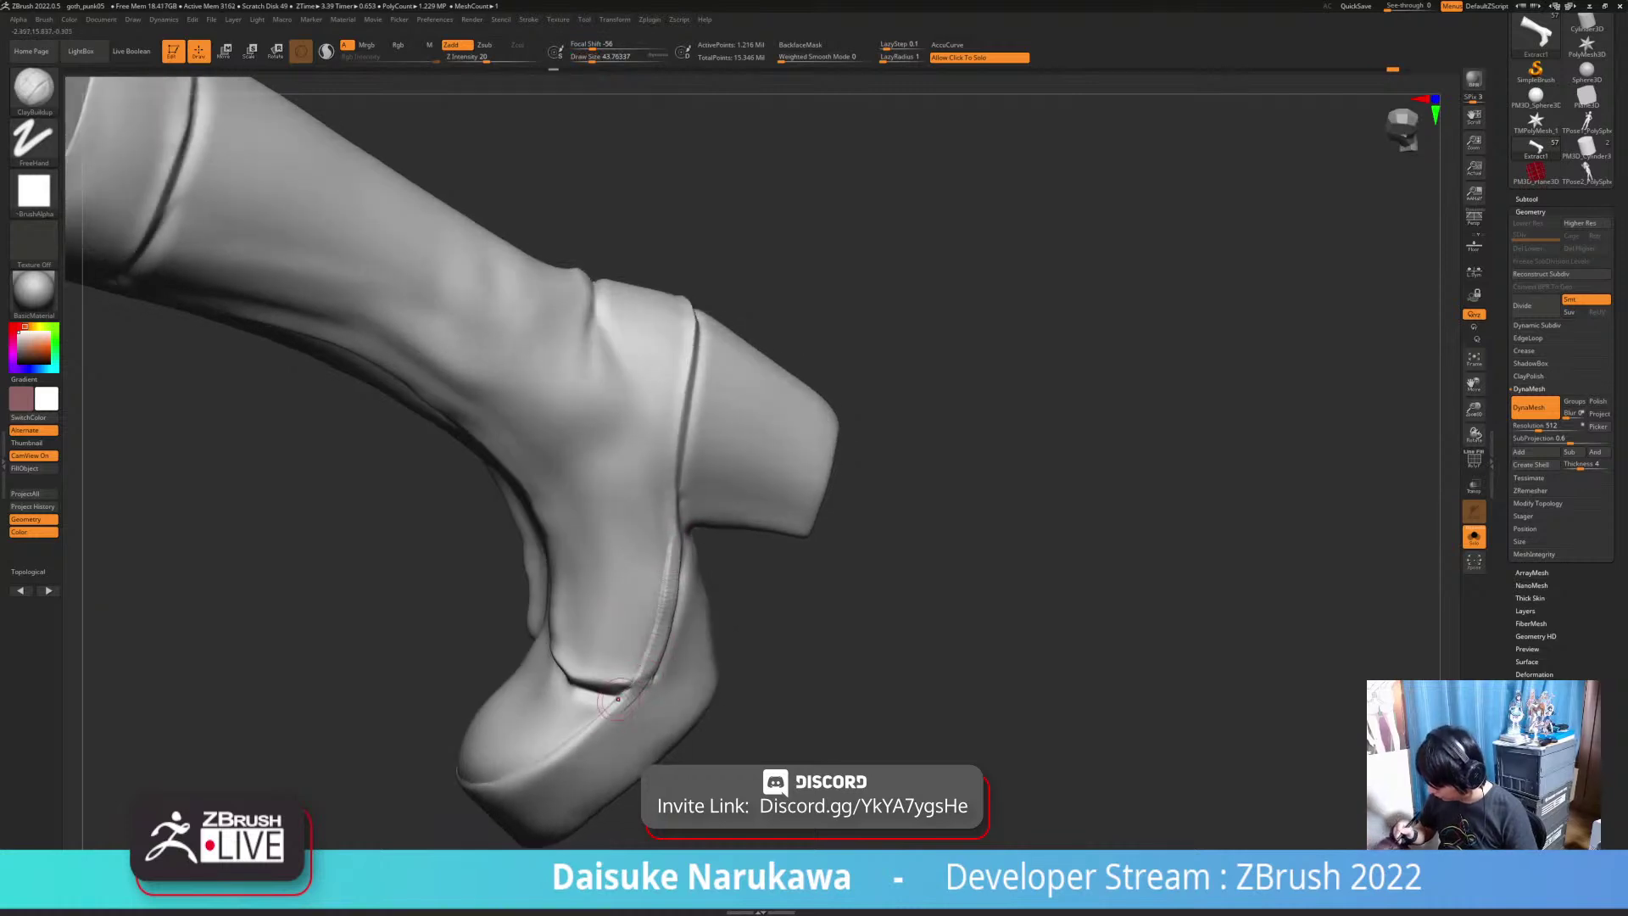
pyautogui.moveTo(646, 675); pyautogui.dragTo(643, 357, button='right')
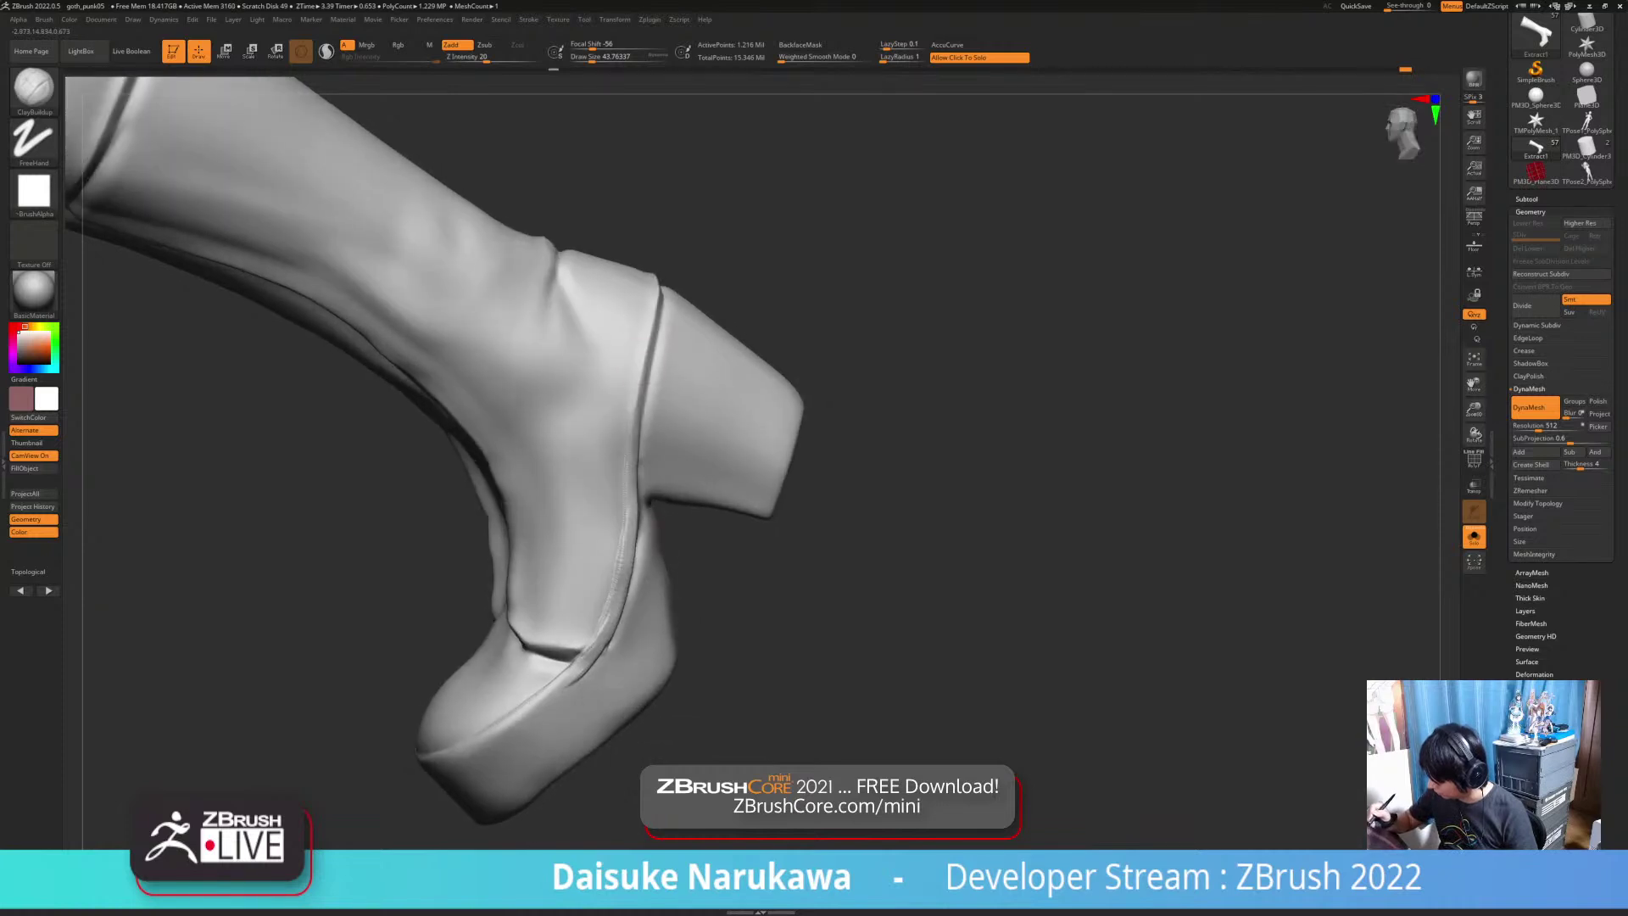
# Step: Build up a thin ClayBuildup ridge along the outer sole line from above the heel to the arch
pyautogui.moveTo(635, 428); pyautogui.dragTo(473, 352, button='right')
pyautogui.moveTo(602, 329); pyautogui.dragTo(575, 337, button='right')
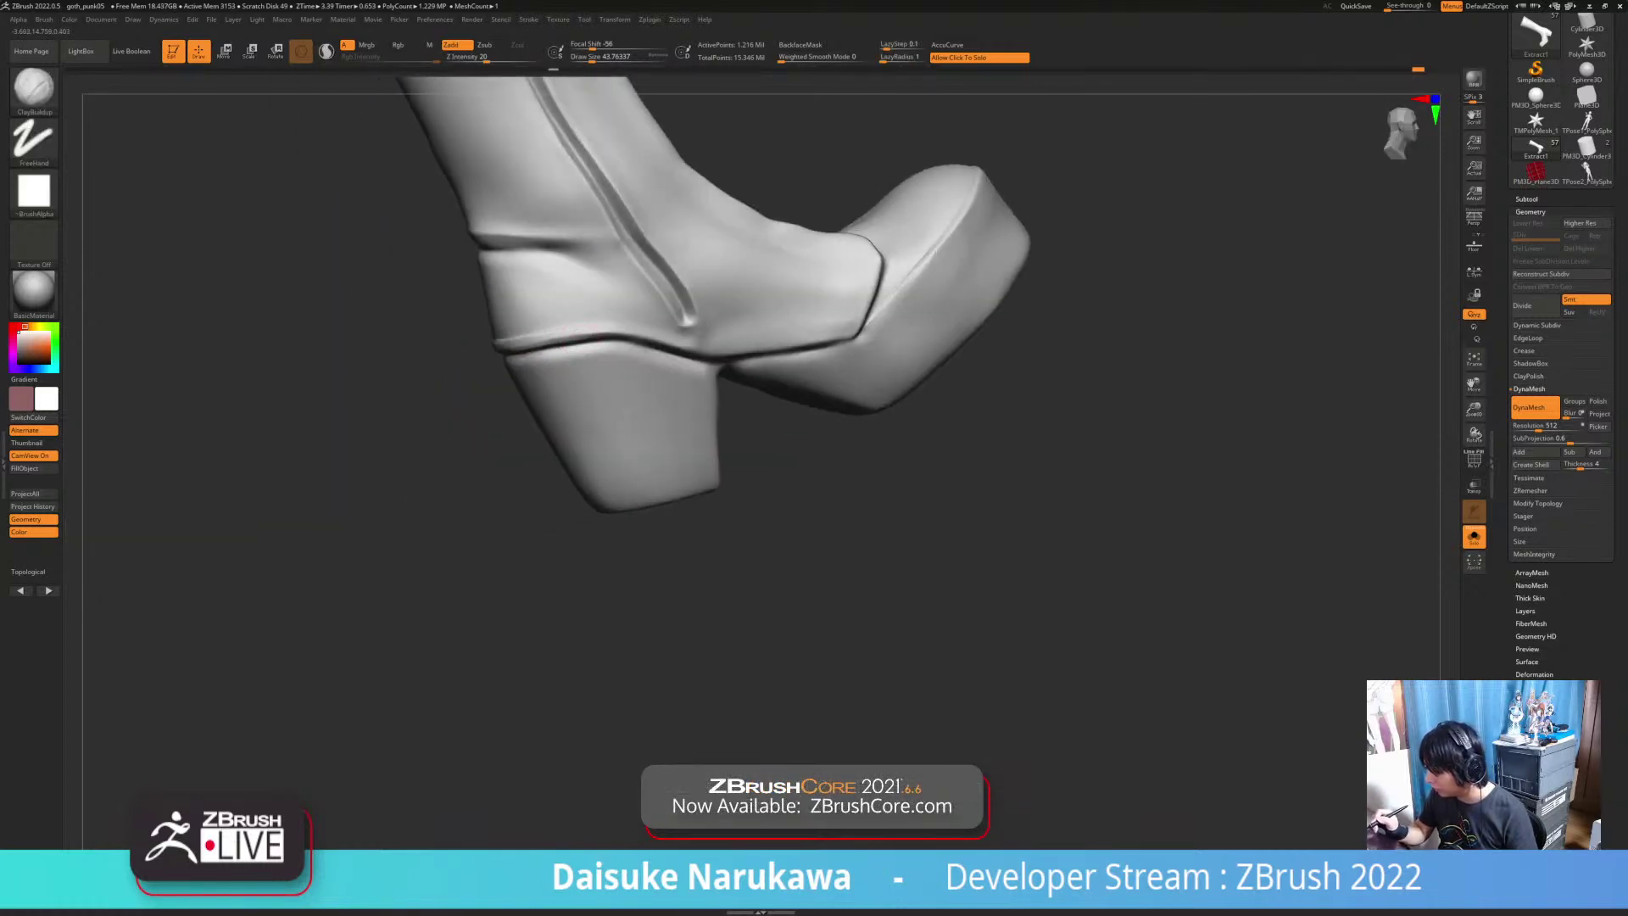
pyautogui.moveTo(609, 336); pyautogui.dragTo(694, 352)
pyautogui.moveTo(694, 353); pyautogui.dragTo(668, 346, button='right')
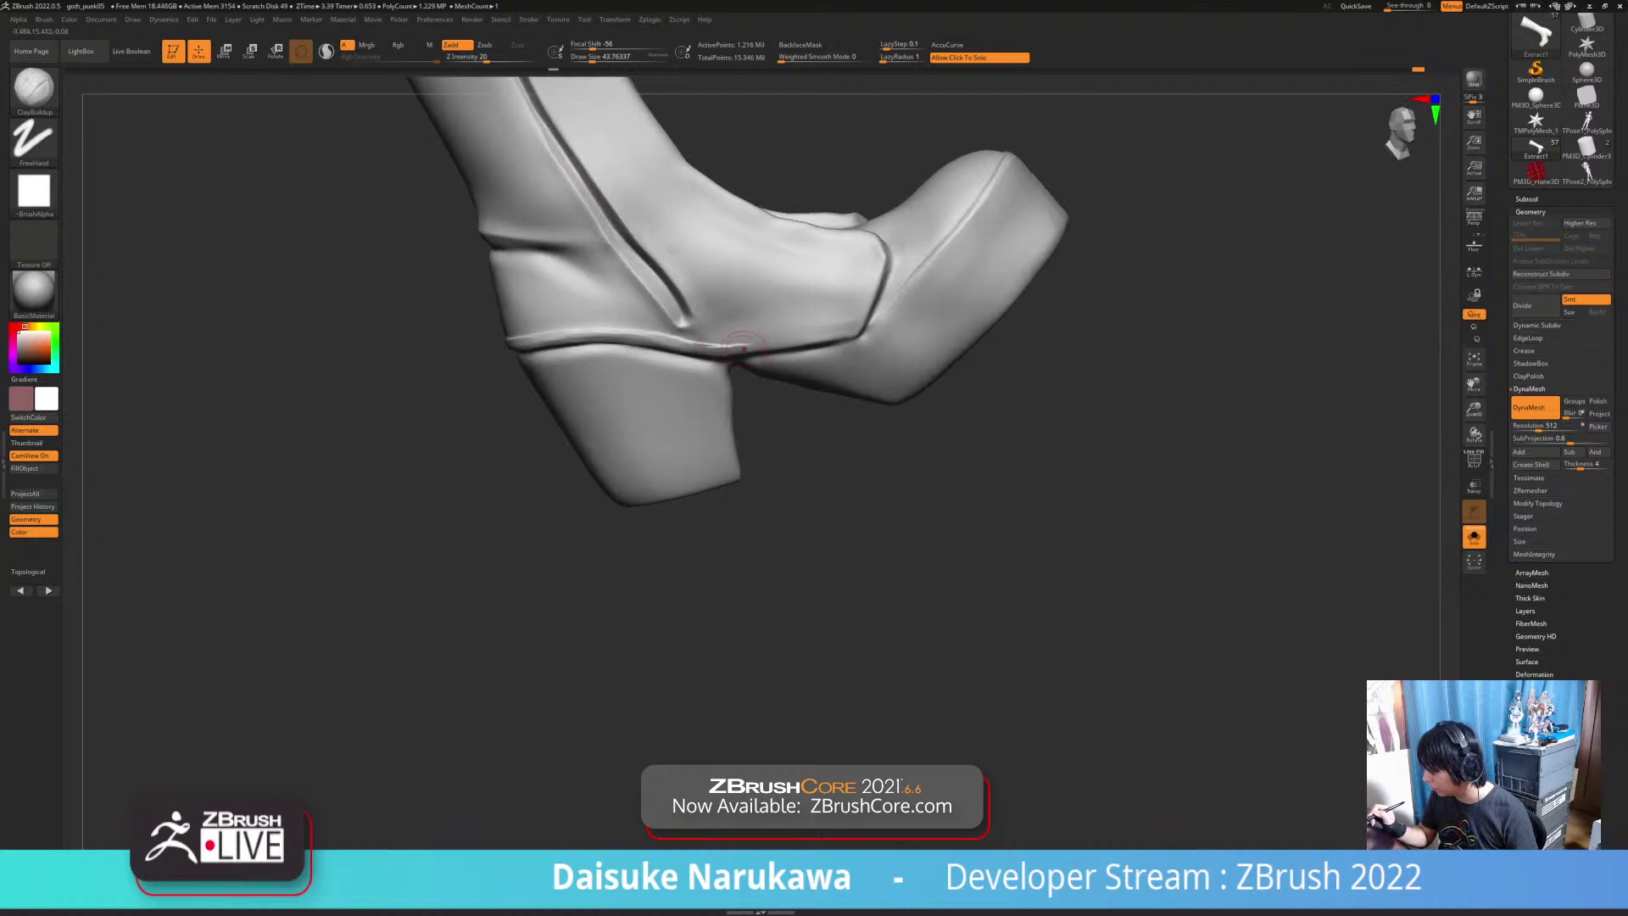
pyautogui.moveTo(865, 321); pyautogui.dragTo(544, 427, button='right')
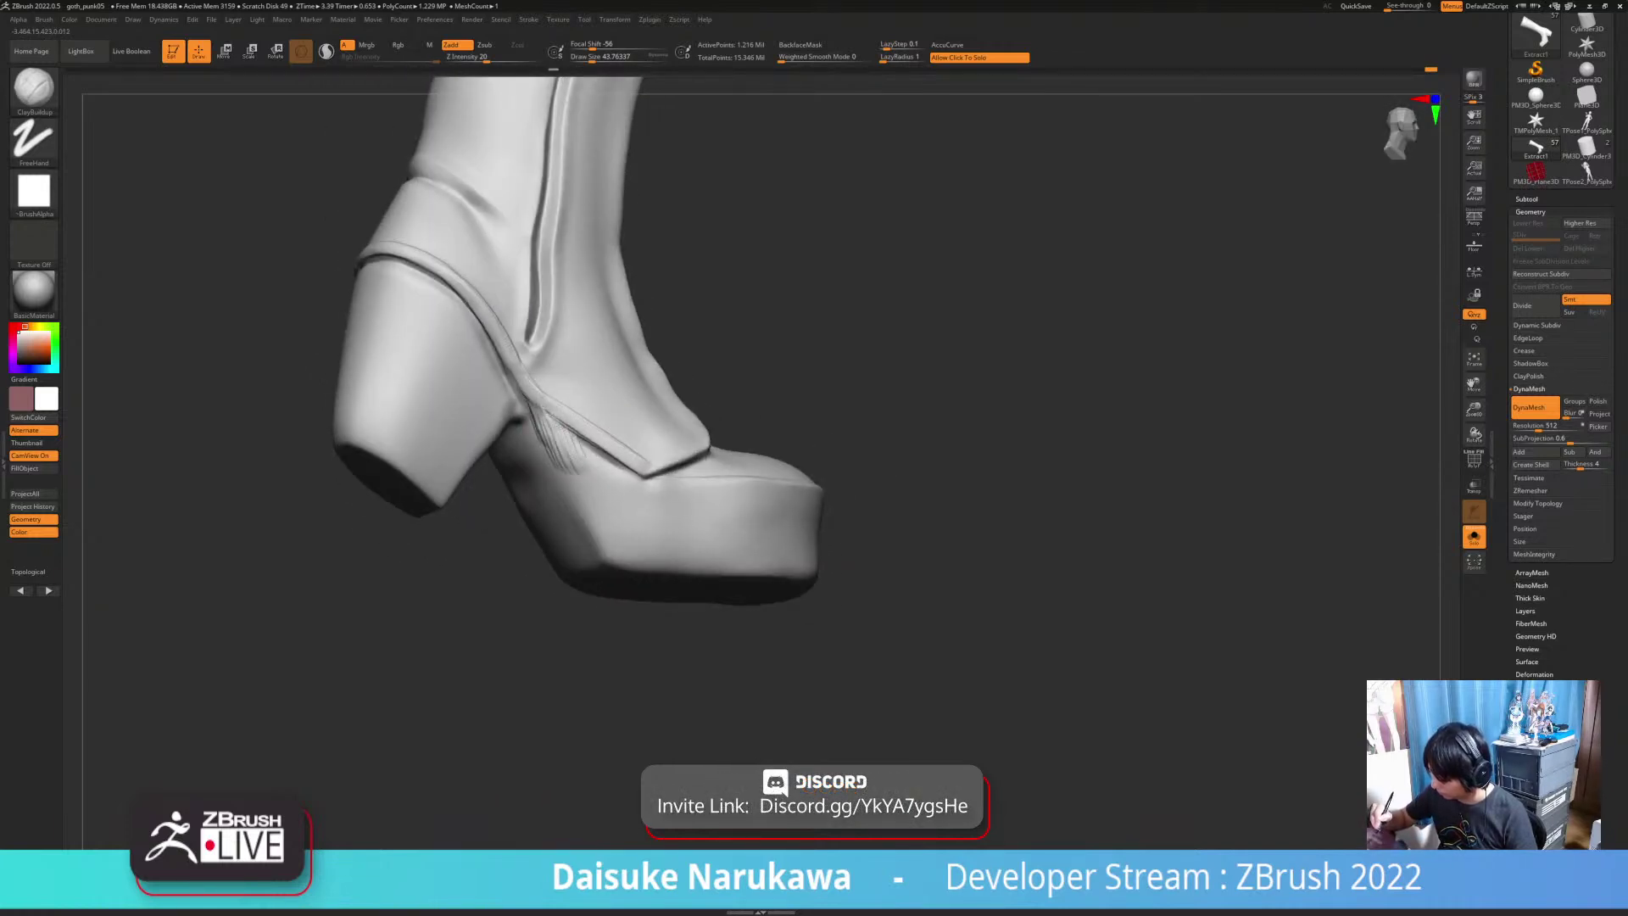
# Step: Fill the outer platform side below the sole line at the arch with ClayBuildup at draw size about 116, smoothing the strokes
pyautogui.click(604, 58)
pyautogui.moveTo(566, 443); pyautogui.dragTo(610, 515)
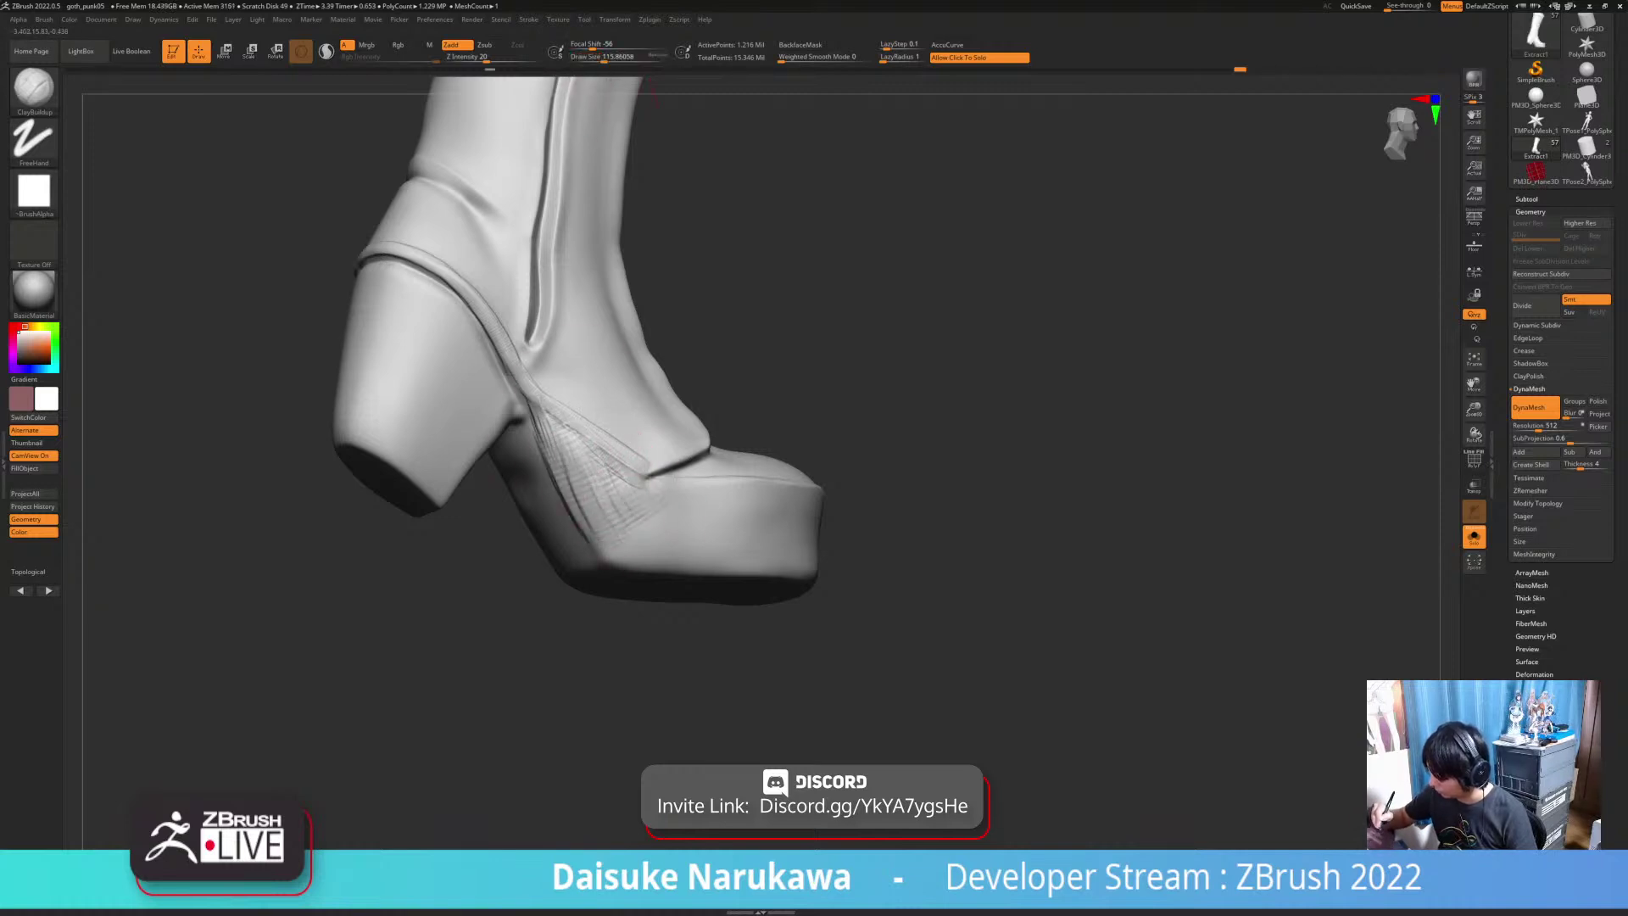
pyautogui.press('shift')
pyautogui.moveTo(556, 419)
pyautogui.keyDown('shift'); pyautogui.mouseDown()
pyautogui.moveTo(593, 500)
pyautogui.moveTo(564, 432)
pyautogui.mouseUp(); pyautogui.keyUp('shift')
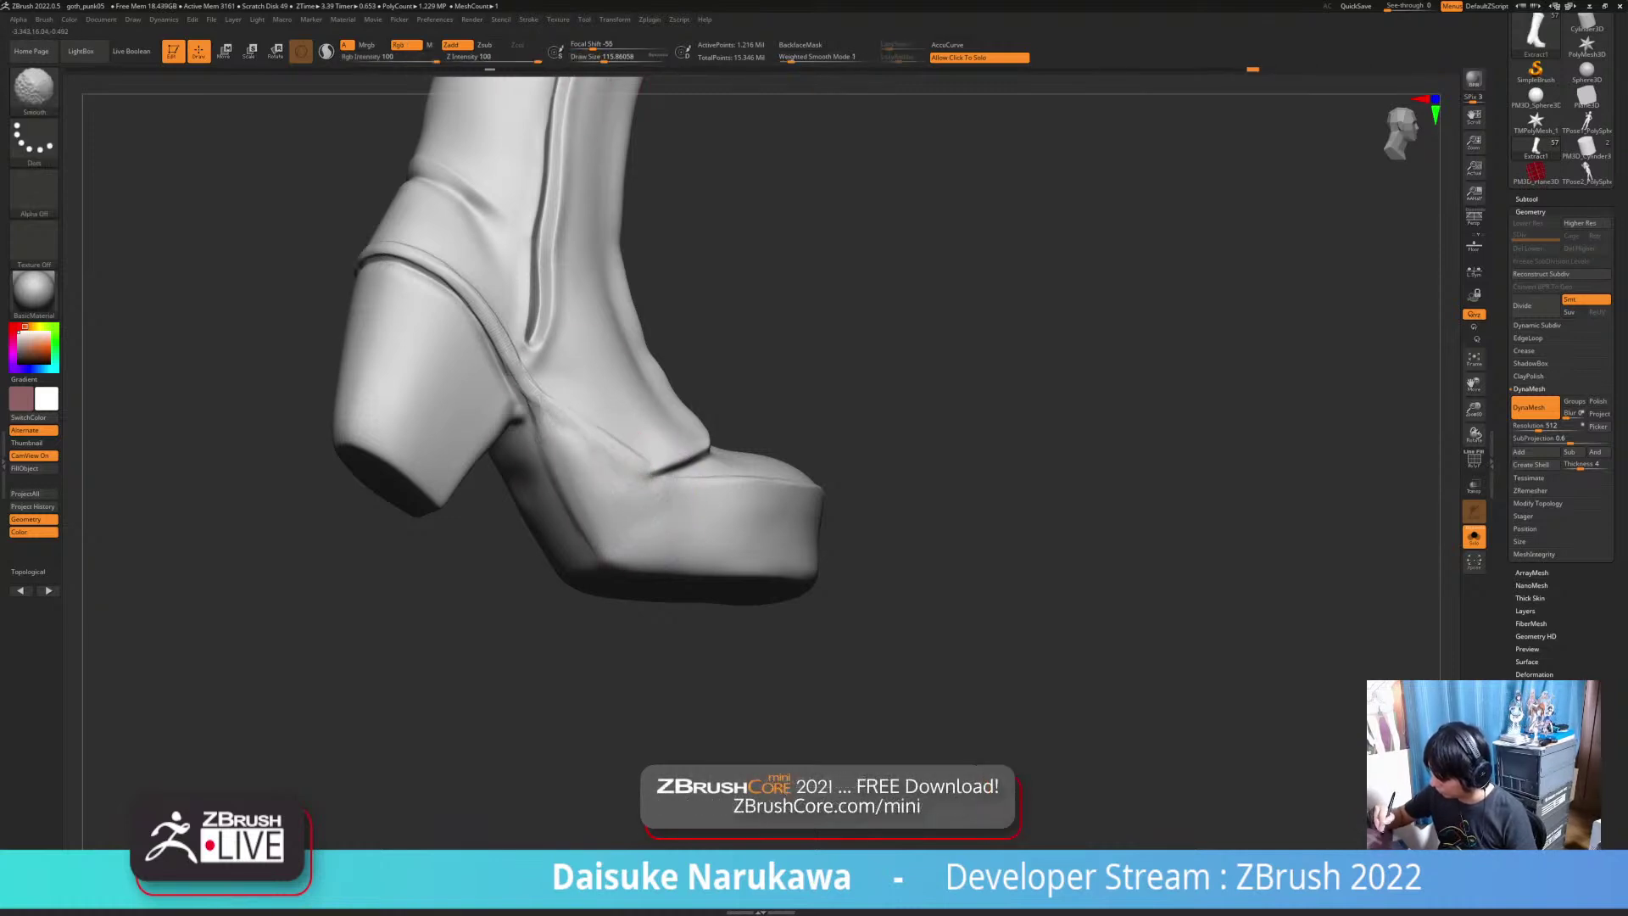
# Step: Blend the outer side of the heel into the ridge directly above it
pyautogui.moveTo(525, 374)
pyautogui.mouseDown(button='right')
pyautogui.moveTo(542, 408)
pyautogui.moveTo(458, 326)
pyautogui.mouseUp(button='right')
pyautogui.moveTo(429, 311); pyautogui.dragTo(495, 360)
pyautogui.moveTo(500, 362); pyautogui.dragTo(516, 373, button='right')
pyautogui.moveTo(492, 360)
pyautogui.mouseDown()
pyautogui.moveTo(547, 445)
pyautogui.moveTo(489, 324)
pyautogui.mouseUp()
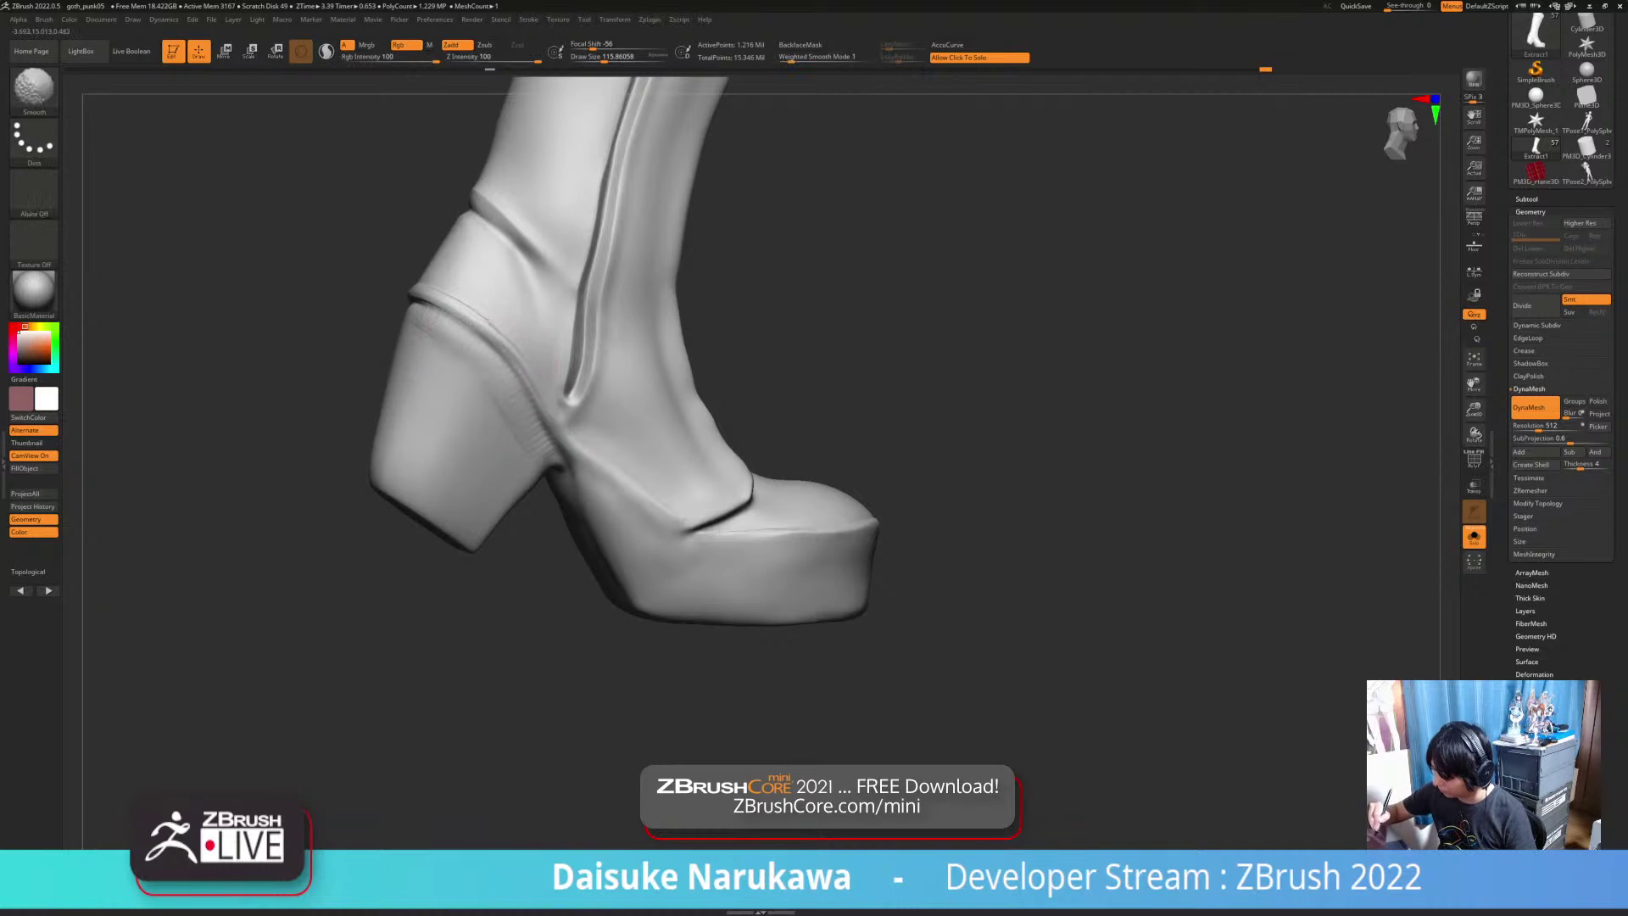
# Step: Smooth the raised ridge on the boot's inner side from the back of the heel down to the arch
pyautogui.moveTo(456, 343); pyautogui.dragTo(634, 356, button='right')
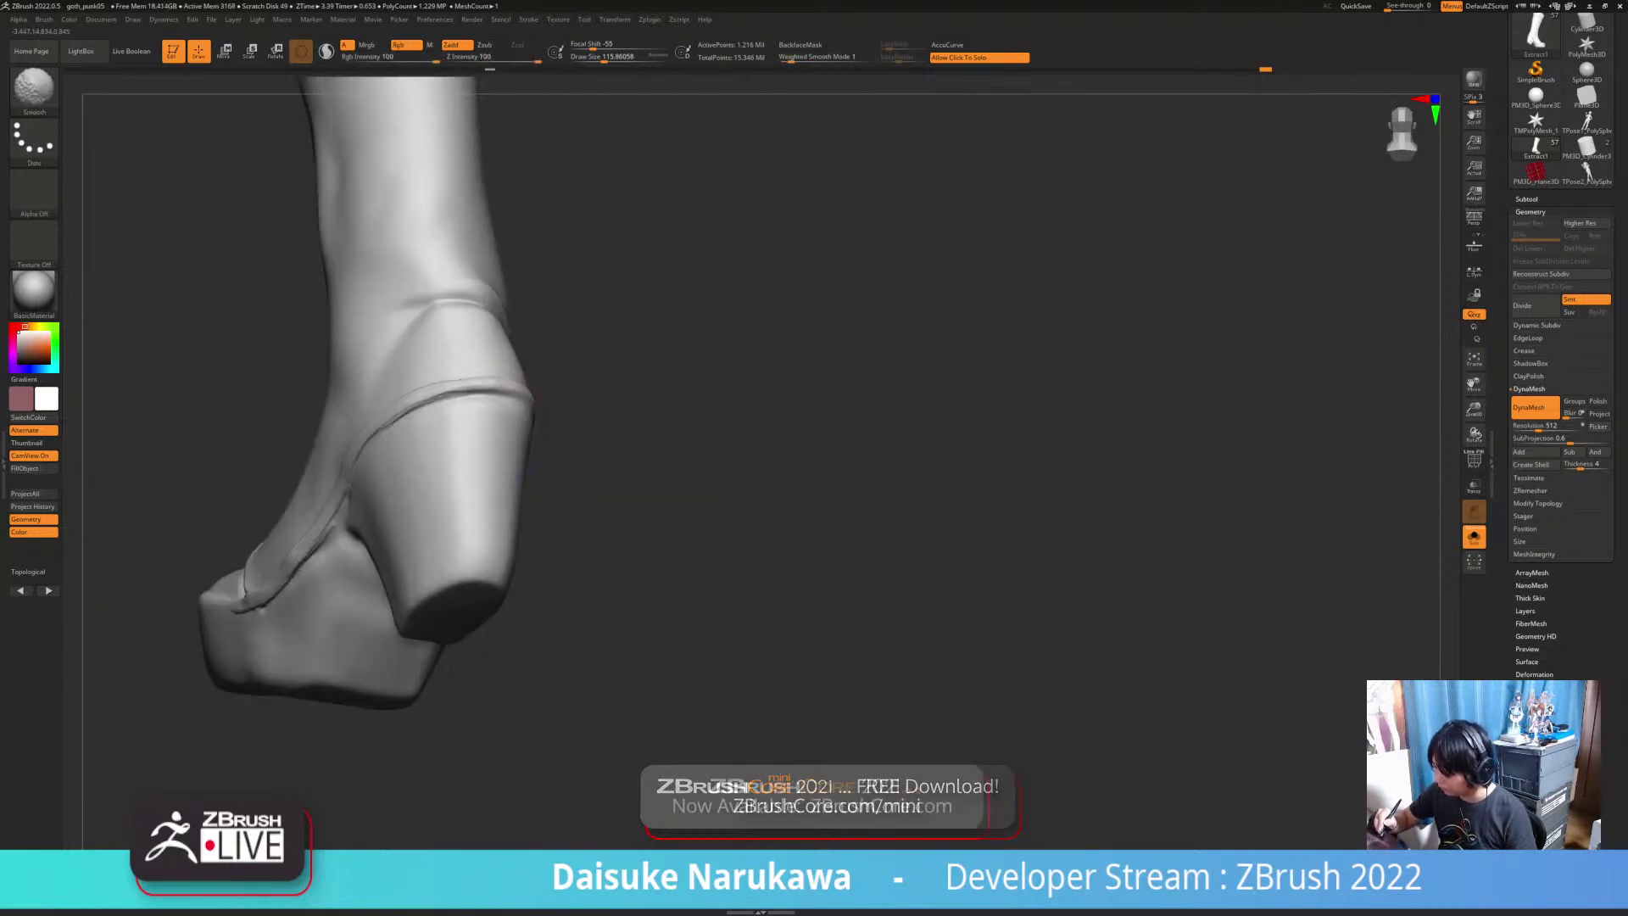
pyautogui.moveTo(475, 403); pyautogui.dragTo(524, 424, button='right')
pyautogui.moveTo(519, 410); pyautogui.dragTo(543, 397, button='right')
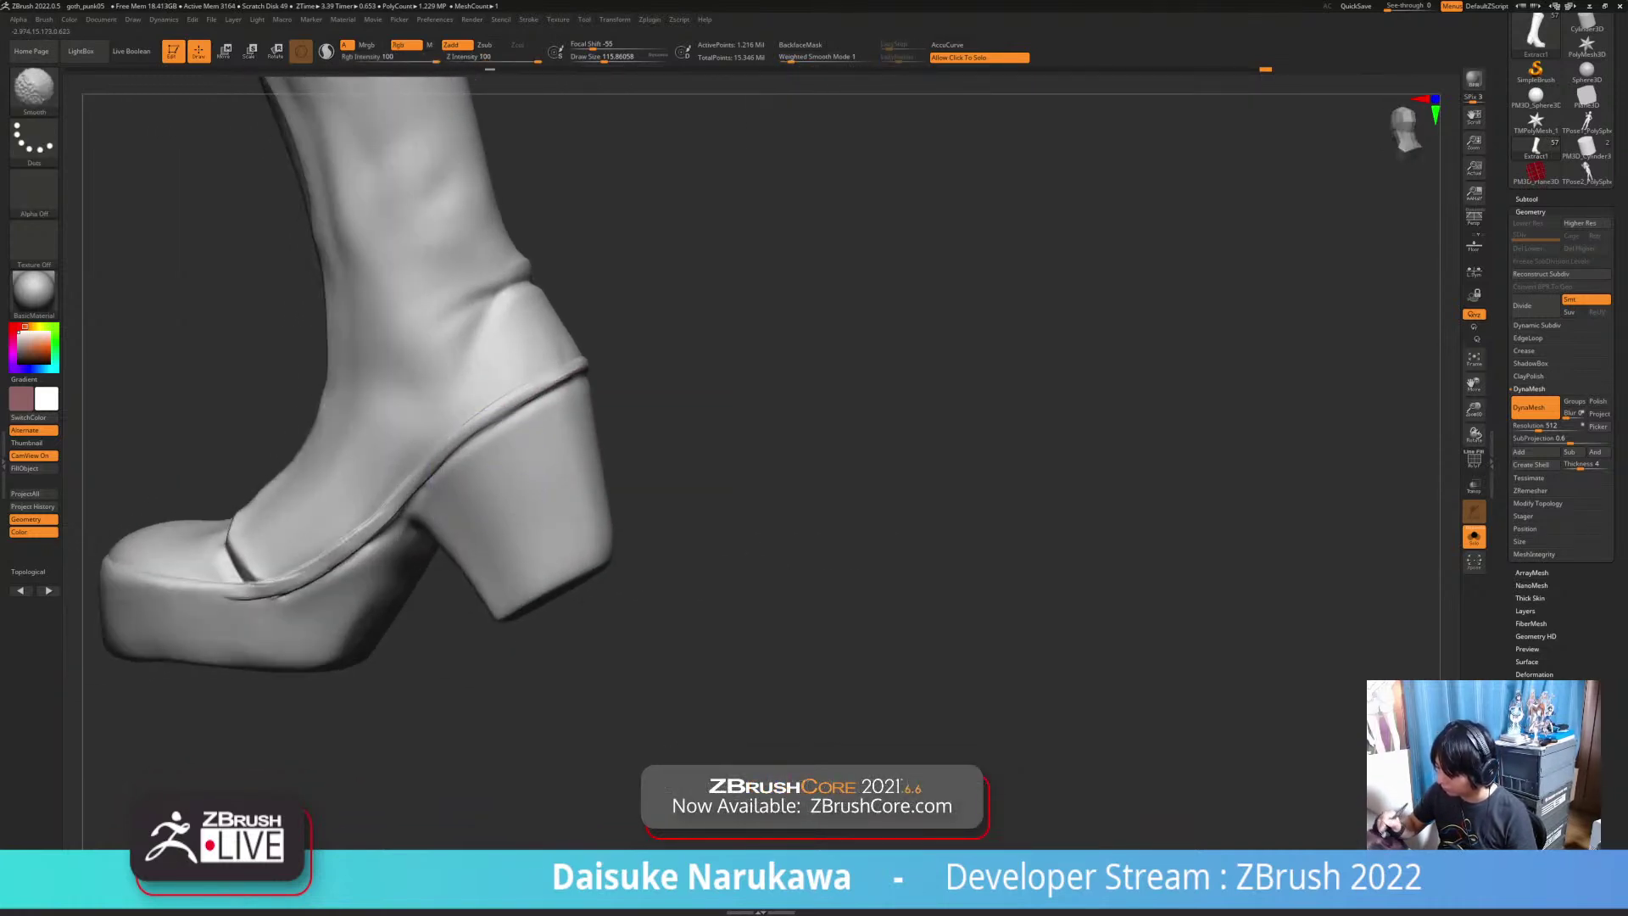
pyautogui.keyDown('shift'); pyautogui.moveTo(555, 381); pyautogui.dragTo(496, 402); pyautogui.keyUp('shift')
pyautogui.moveTo(496, 402); pyautogui.dragTo(530, 407, button='right')
pyautogui.keyDown('shift'); pyautogui.moveTo(456, 456); pyautogui.dragTo(382, 516); pyautogui.keyUp('shift')
pyautogui.moveTo(440, 475)
pyautogui.mouseDown(button='right')
pyautogui.moveTo(475, 462)
pyautogui.moveTo(495, 420)
pyautogui.moveTo(457, 475)
pyautogui.mouseUp(button='right')
pyautogui.moveTo(458, 475)
pyautogui.keyDown('ctrl'); pyautogui.mouseDown(button='right')
pyautogui.moveTo(457, 424)
pyautogui.moveTo(526, 440)
pyautogui.moveTo(542, 487)
pyautogui.moveTo(483, 462)
pyautogui.moveTo(509, 517)
pyautogui.moveTo(522, 507)
pyautogui.mouseUp(button='right'); pyautogui.keyUp('ctrl')
pyautogui.moveTo(552, 530)
pyautogui.keyDown('shift'); pyautogui.mouseDown()
pyautogui.moveTo(527, 555)
pyautogui.moveTo(657, 429)
pyautogui.mouseUp(); pyautogui.keyUp('shift')
pyautogui.keyDown('ctrl'); pyautogui.moveTo(555, 640); pyautogui.dragTo(550, 560, button='right'); pyautogui.keyUp('ctrl')
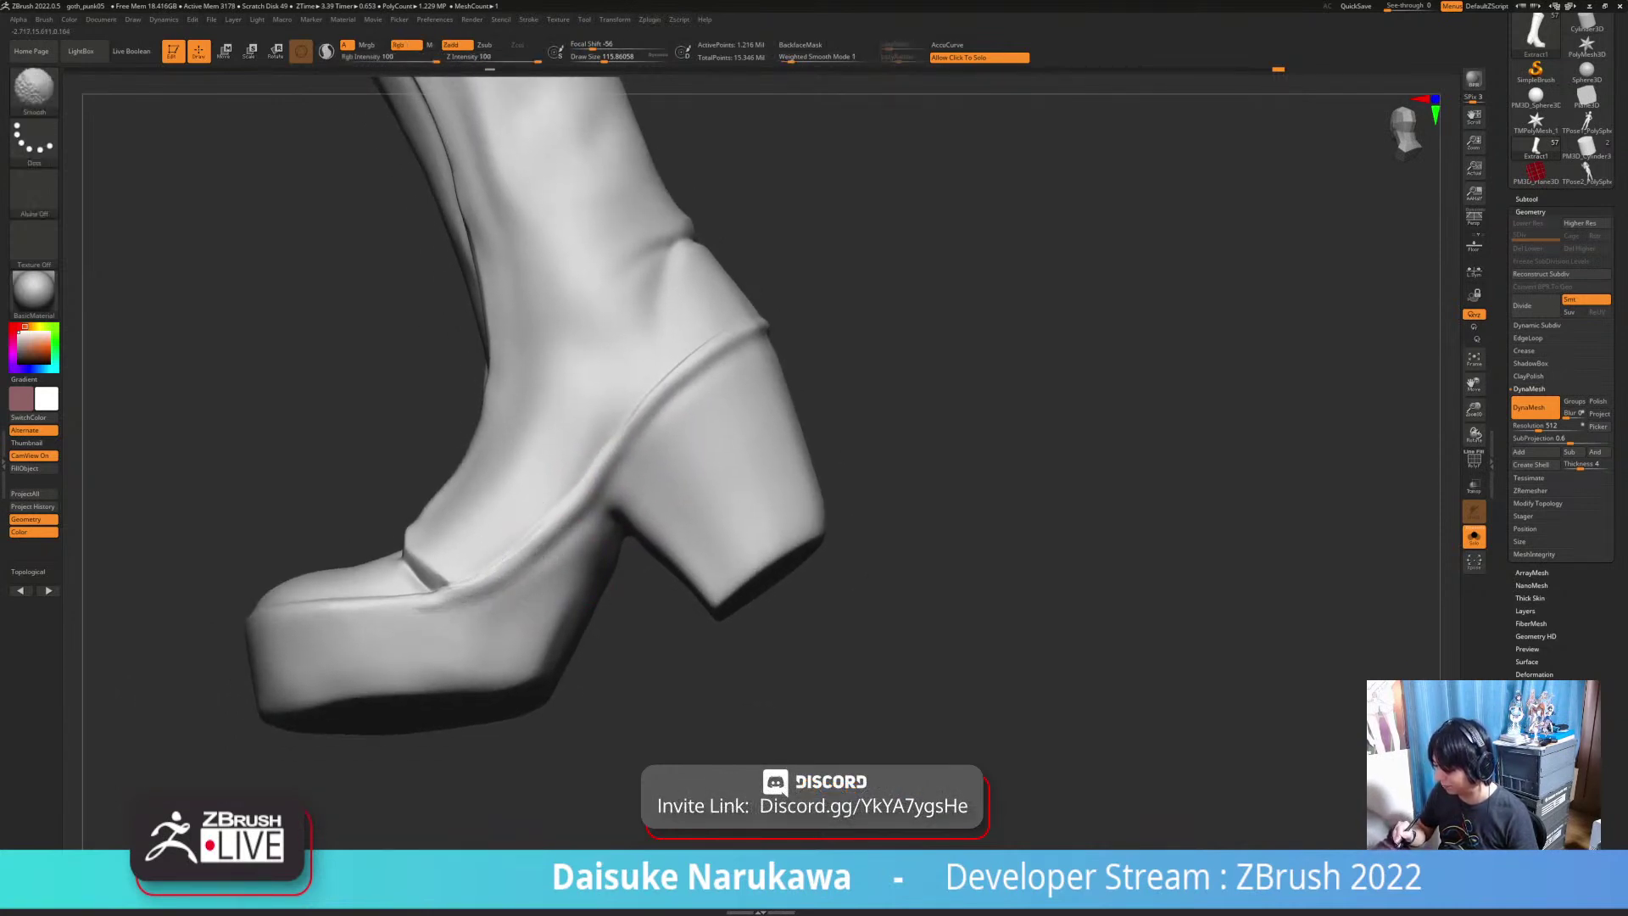
# Step: Refine the inner platform side below the sole line and build up its lower toe edge, smoothing the result
pyautogui.moveTo(440, 629); pyautogui.dragTo(462, 629, button='right')
pyautogui.moveTo(479, 612)
pyautogui.mouseDown()
pyautogui.moveTo(570, 534)
pyautogui.moveTo(550, 541)
pyautogui.mouseUp()
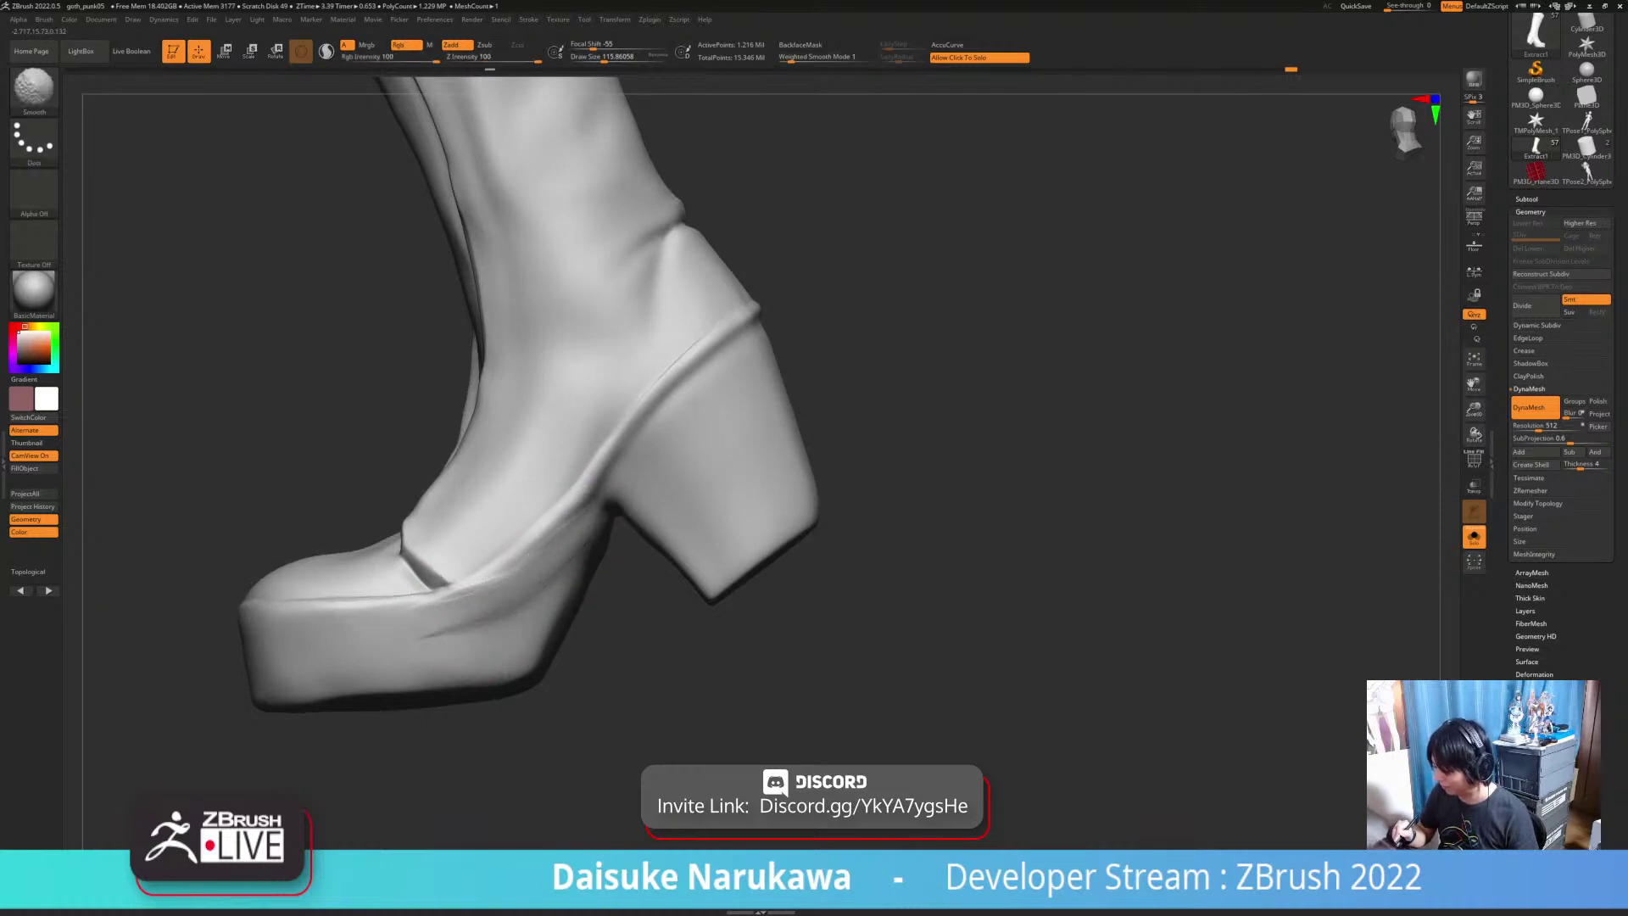
pyautogui.moveTo(527, 594); pyautogui.dragTo(553, 608, button='right')
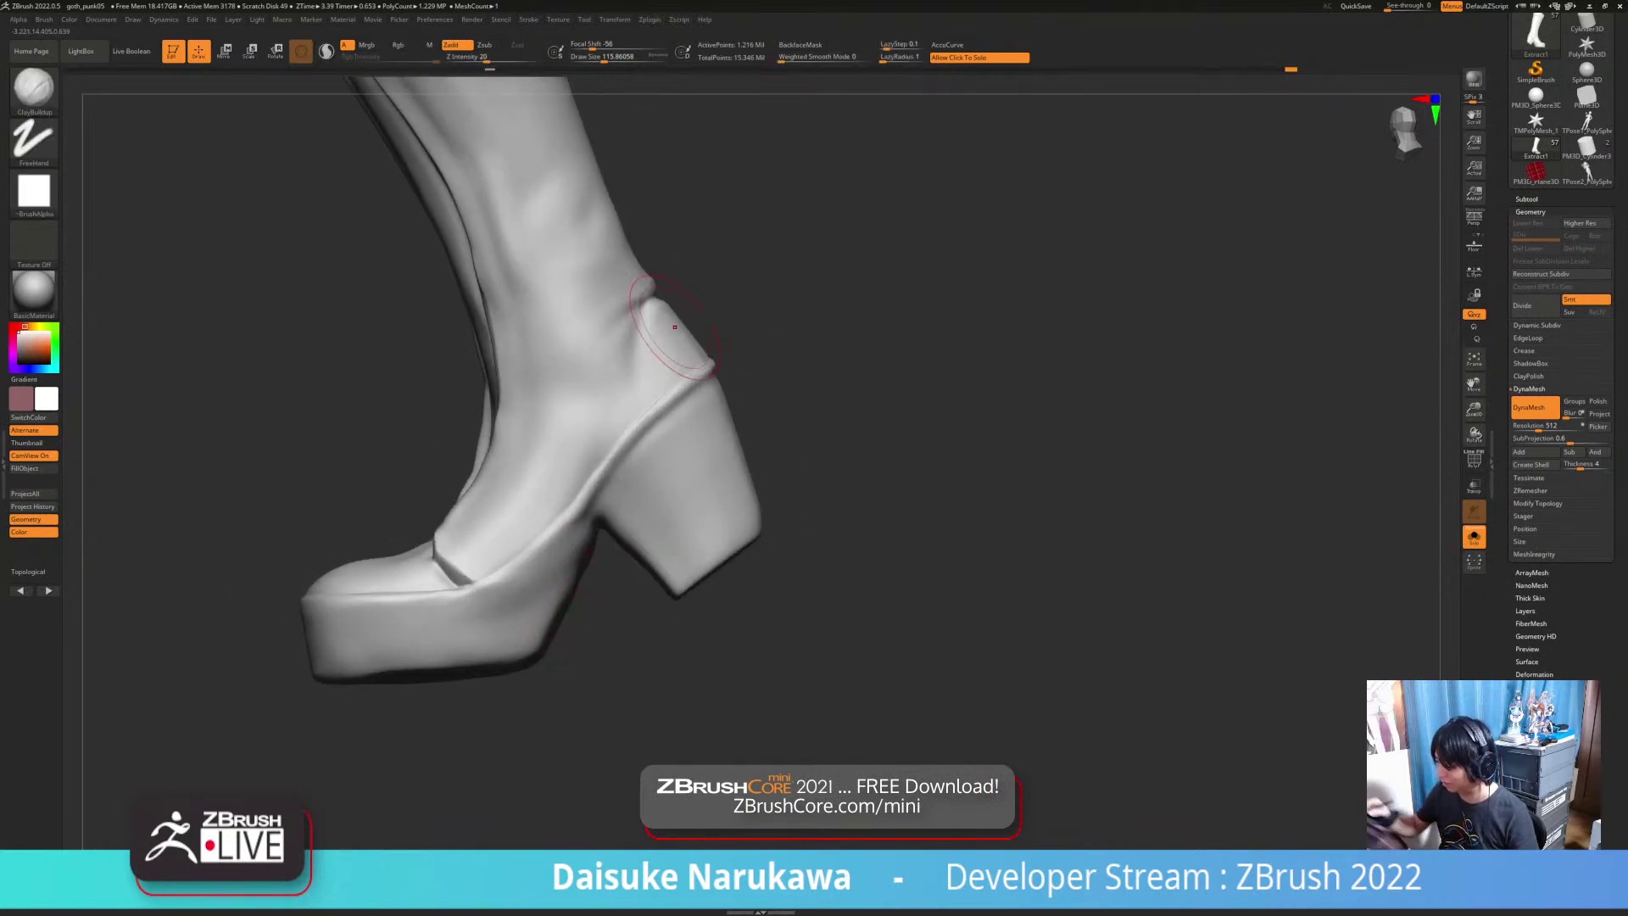
pyautogui.click(597, 58)
pyautogui.moveTo(324, 629); pyautogui.dragTo(343, 640, button='right')
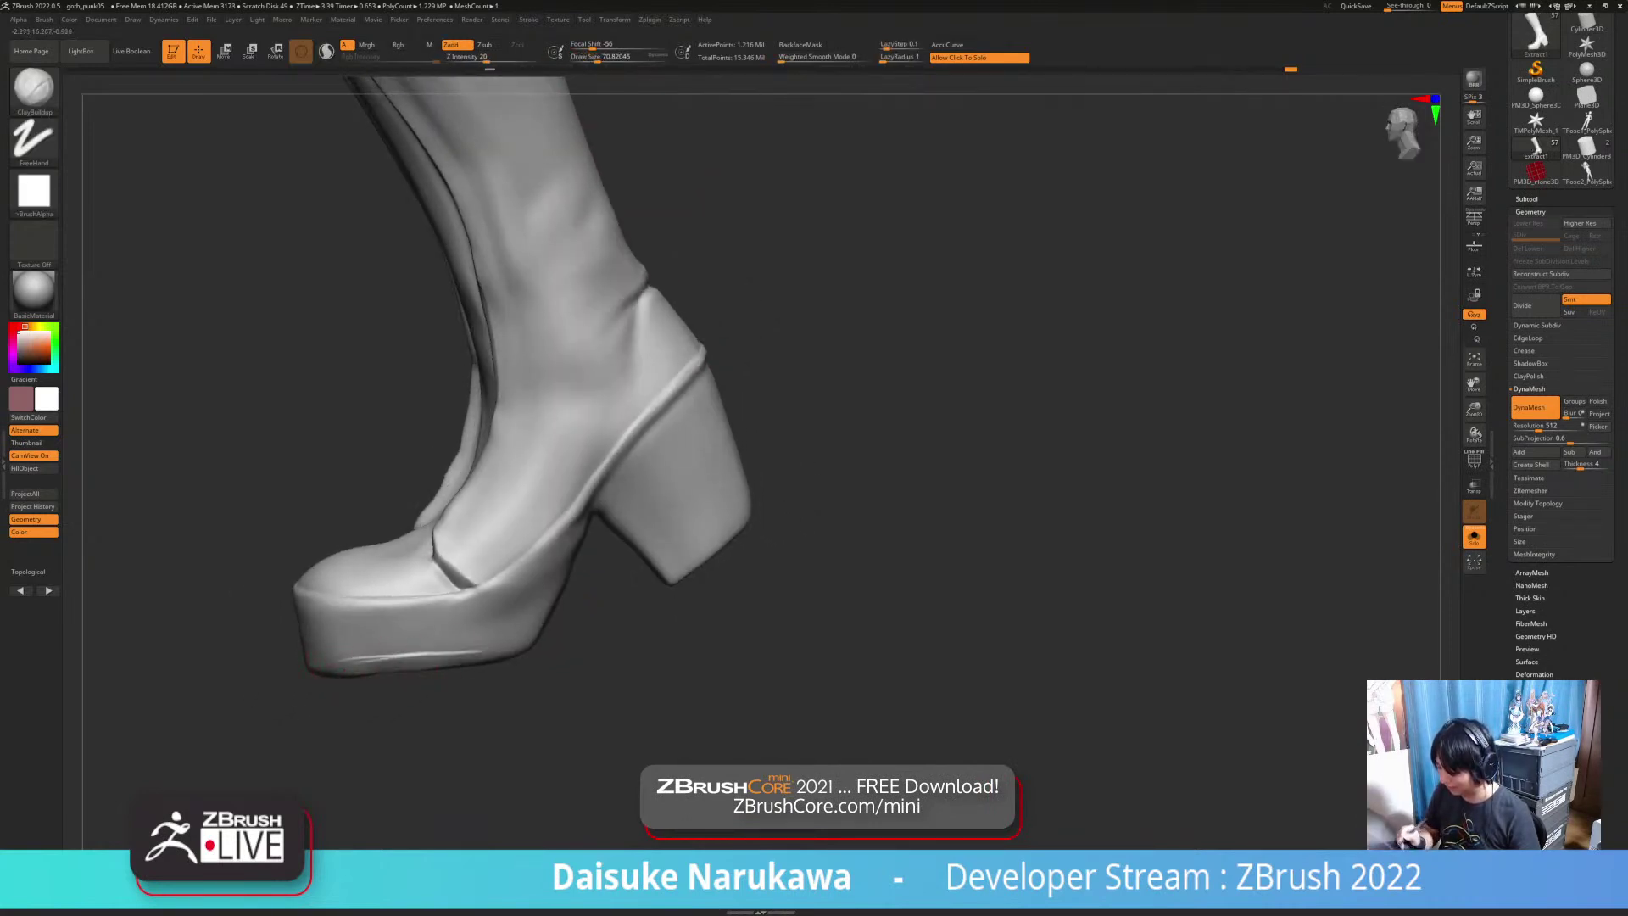
pyautogui.press('shift')
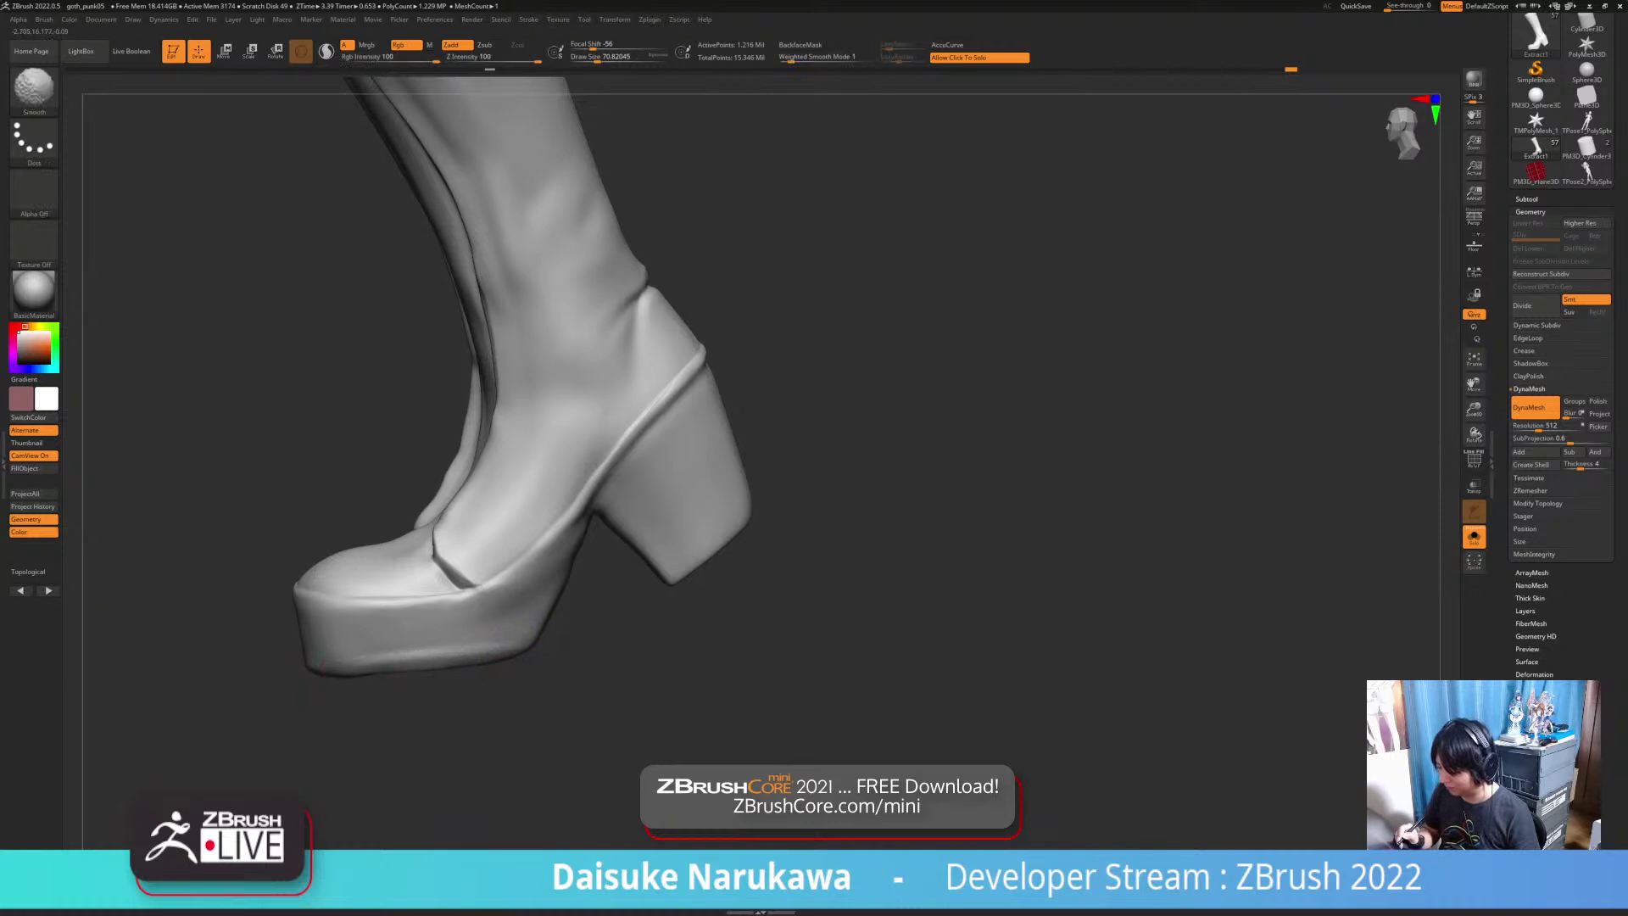
# Step: Reshape the platform's rear edge under the arch using the SnakeHook brush at draw size about 145
pyautogui.moveTo(386, 645)
pyautogui.mouseDown(button='right')
pyautogui.moveTo(559, 661)
pyautogui.moveTo(551, 593)
pyautogui.mouseUp(button='right')
pyautogui.moveTo(551, 593)
pyautogui.mouseDown(button='right')
pyautogui.moveTo(542, 670)
pyautogui.moveTo(468, 665)
pyautogui.moveTo(462, 646)
pyautogui.moveTo(421, 679)
pyautogui.moveTo(436, 712)
pyautogui.moveTo(386, 716)
pyautogui.moveTo(462, 670)
pyautogui.moveTo(493, 618)
pyautogui.mouseUp(button='right')
pyautogui.press('b')
pyautogui.press('s')
pyautogui.press('h')
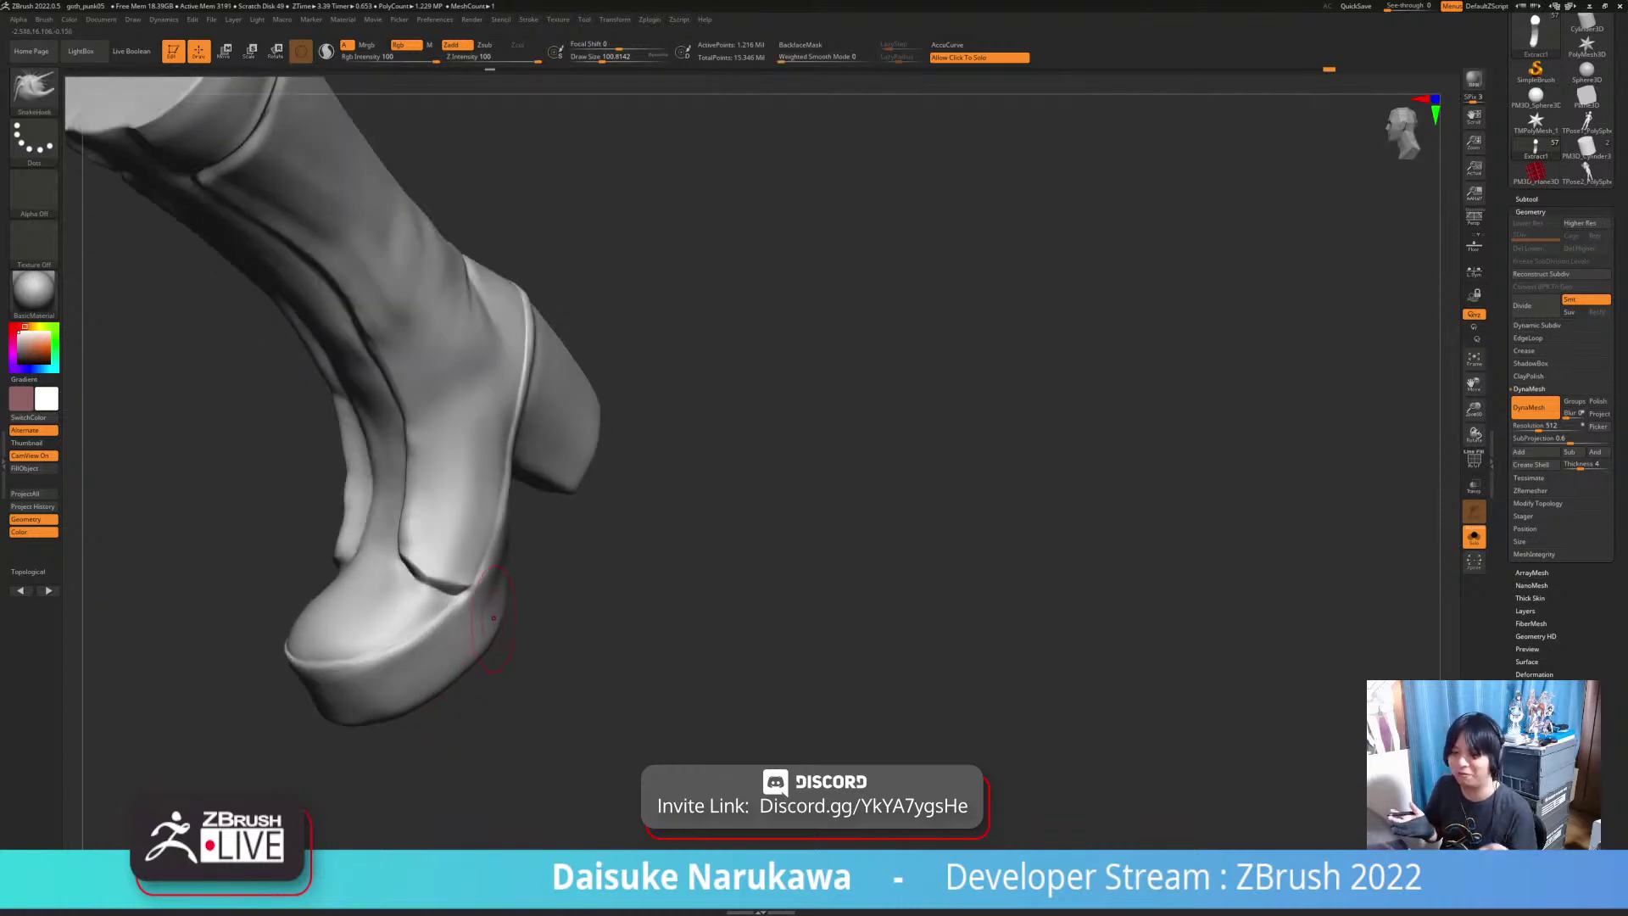
pyautogui.moveTo(493, 617)
pyautogui.mouseDown(button='right')
pyautogui.moveTo(526, 600)
pyautogui.moveTo(524, 520)
pyautogui.moveTo(556, 515)
pyautogui.moveTo(571, 541)
pyautogui.moveTo(586, 486)
pyautogui.moveTo(584, 579)
pyautogui.moveTo(591, 530)
pyautogui.moveTo(535, 520)
pyautogui.moveTo(619, 496)
pyautogui.mouseUp(button='right')
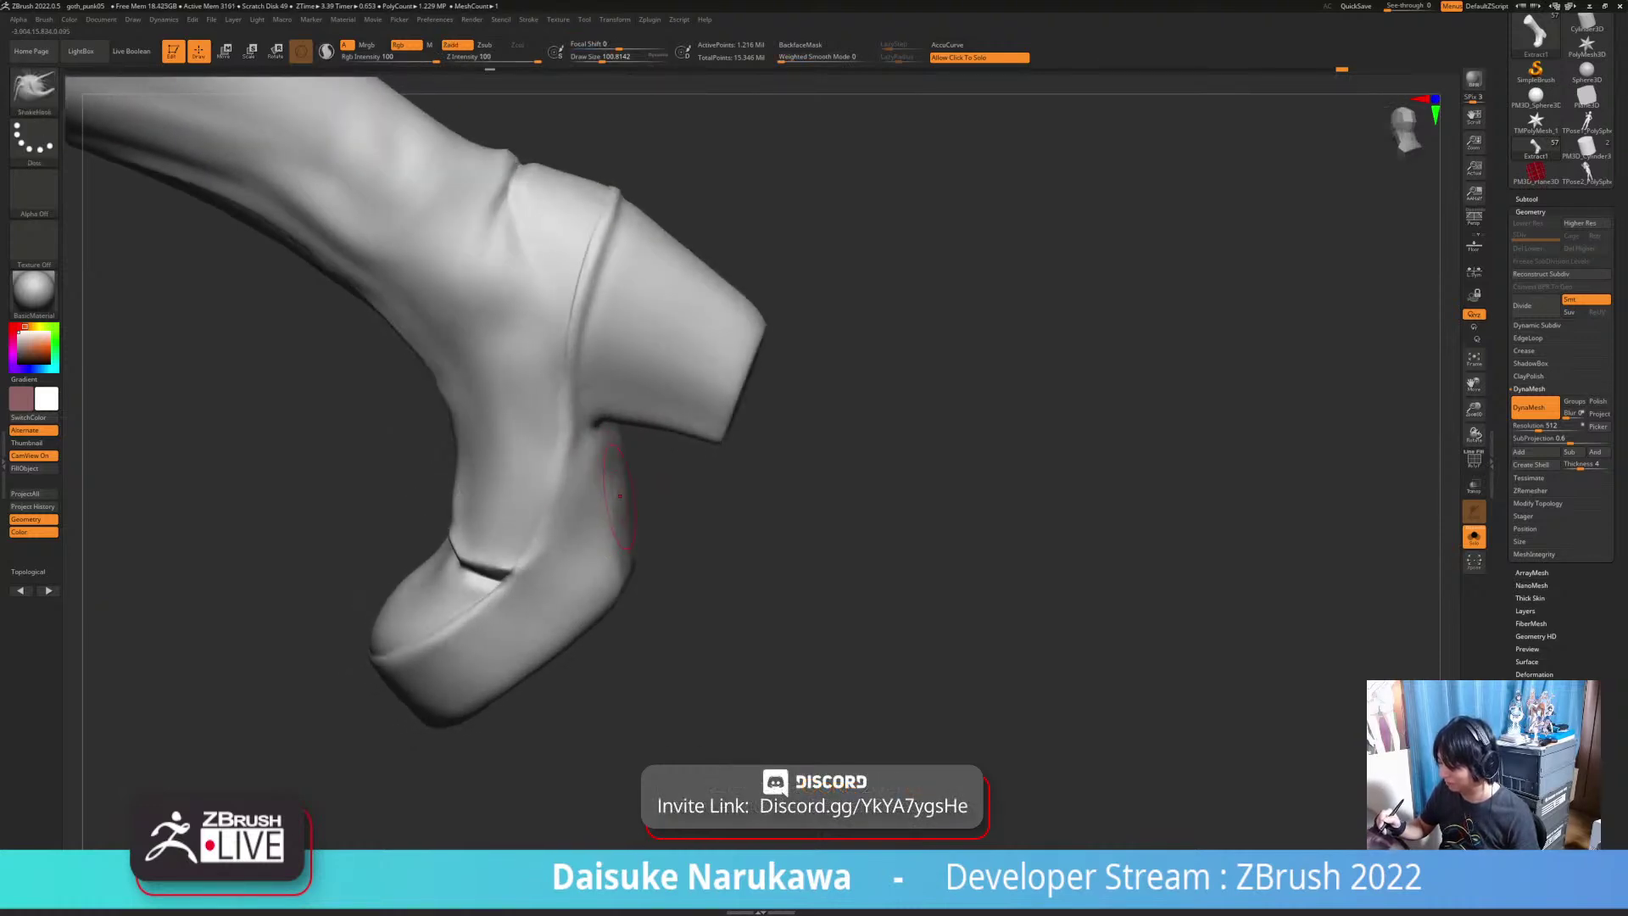
pyautogui.click(605, 59)
pyautogui.keyDown('ctrl'); pyautogui.moveTo(688, 292); pyautogui.dragTo(702, 346, button='right'); pyautogui.keyUp('ctrl')
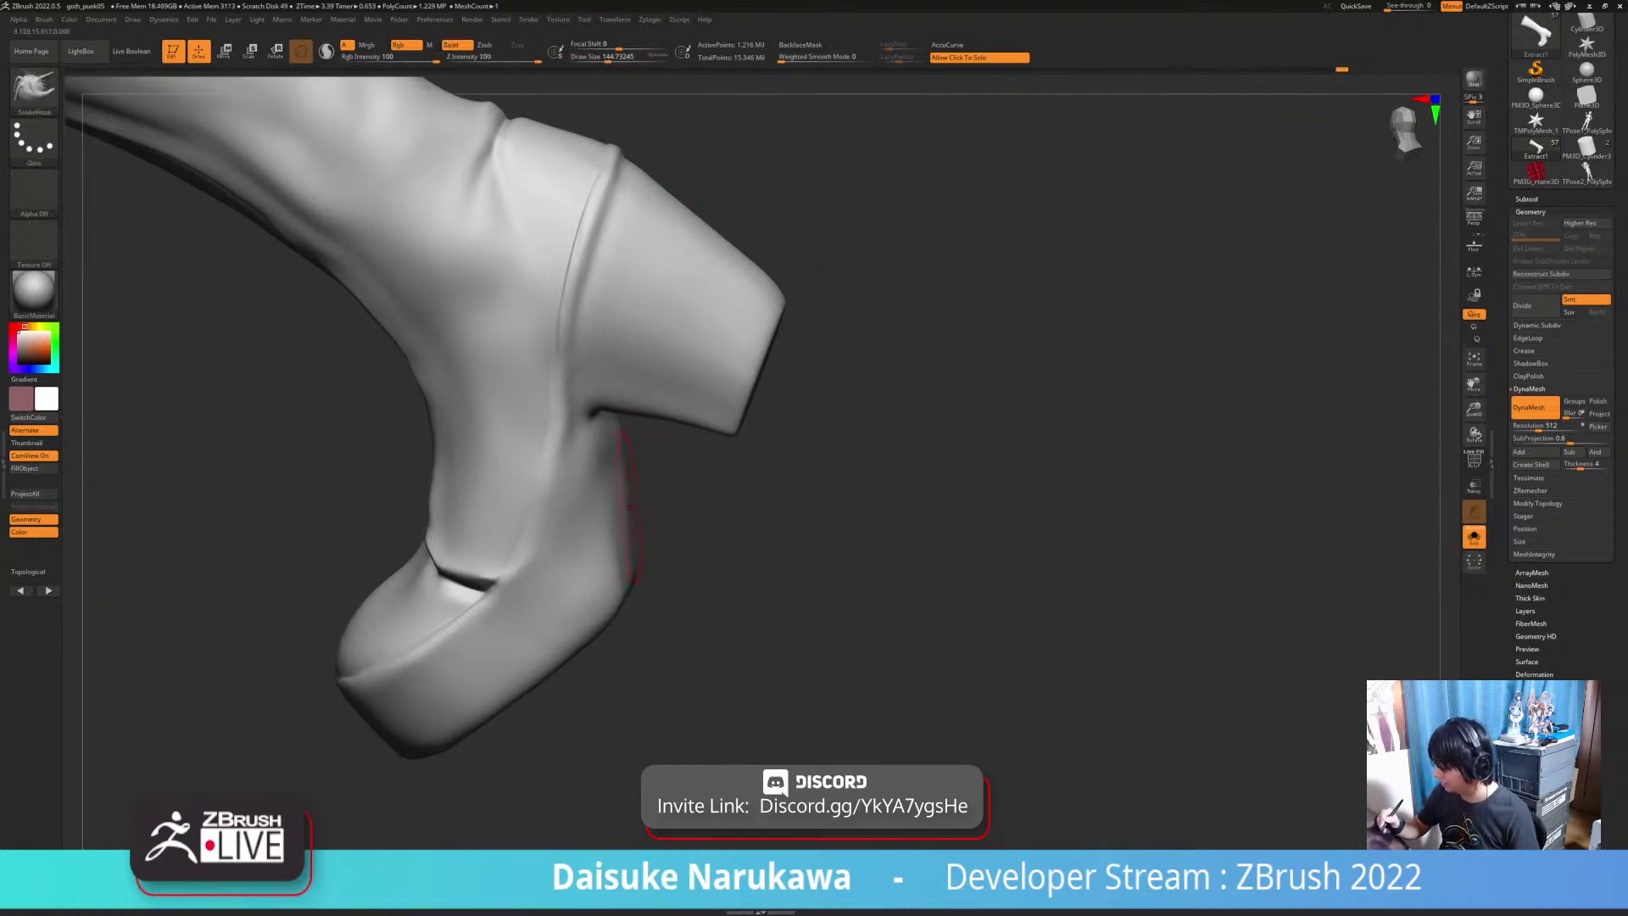
pyautogui.press('shift')
pyautogui.moveTo(526, 407); pyautogui.dragTo(551, 474, button='right')
pyautogui.moveTo(657, 509)
pyautogui.mouseDown()
pyautogui.moveTo(683, 515)
pyautogui.moveTo(607, 511)
pyautogui.mouseUp()
pyautogui.moveTo(669, 560); pyautogui.dragTo(640, 530)
# Step: Adjust the platform outline near the toe with SnakeHook and light smoothing, working from several sides
pyautogui.moveTo(532, 551); pyautogui.dragTo(544, 543)
pyautogui.moveTo(544, 542); pyautogui.dragTo(589, 513, button='right')
pyautogui.keyDown('shift'); pyautogui.moveTo(538, 542); pyautogui.dragTo(530, 551); pyautogui.keyUp('shift')
pyautogui.moveTo(525, 543)
pyautogui.keyDown('ctrl'); pyautogui.mouseDown(button='right')
pyautogui.moveTo(519, 529)
pyautogui.moveTo(530, 585)
pyautogui.moveTo(711, 556)
pyautogui.moveTo(657, 556)
pyautogui.mouseUp(button='right'); pyautogui.keyUp('ctrl')
pyautogui.moveTo(643, 571); pyautogui.dragTo(625, 573)
pyautogui.moveTo(632, 551)
pyautogui.mouseDown(button='right')
pyautogui.moveTo(595, 536)
pyautogui.moveTo(632, 514)
pyautogui.moveTo(638, 559)
pyautogui.moveTo(690, 519)
pyautogui.moveTo(695, 560)
pyautogui.moveTo(646, 559)
pyautogui.moveTo(670, 575)
pyautogui.mouseUp(button='right')
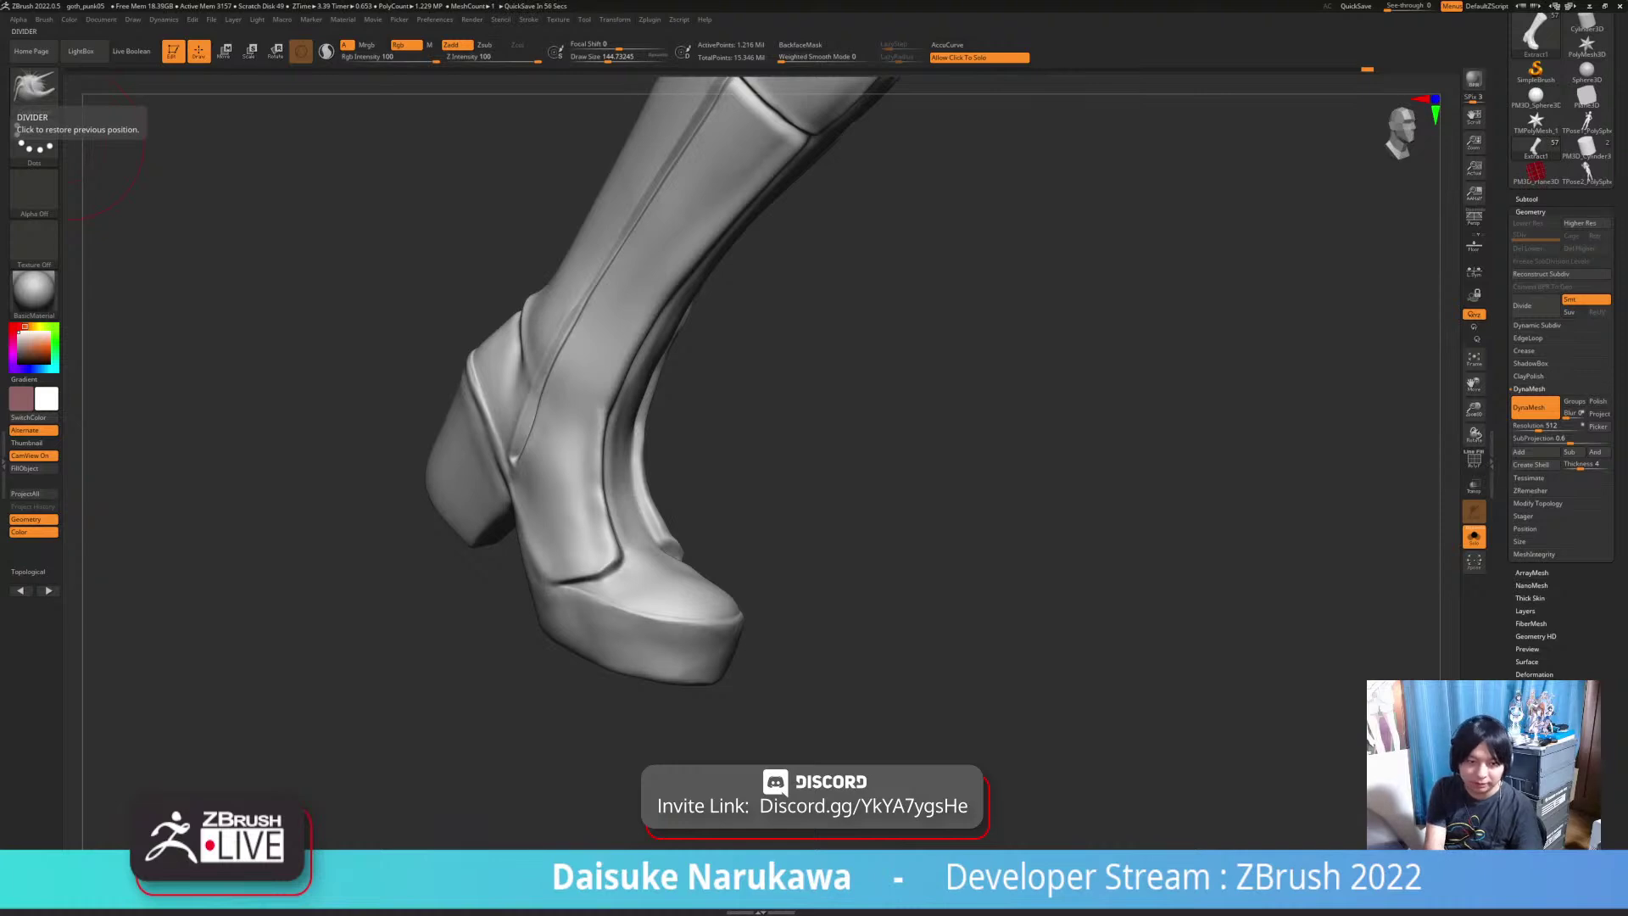
pyautogui.moveTo(950, 509)
pyautogui.mouseDown()
pyautogui.moveTo(847, 512)
pyautogui.moveTo(967, 517)
pyautogui.moveTo(958, 552)
pyautogui.mouseUp()
# Step: Switch to ClayBuildup and add volume to the heel counter above the heel
pyautogui.click(34, 88)
pyautogui.click(147, 98)
pyautogui.click(607, 60)
pyautogui.moveTo(865, 406)
pyautogui.keyDown('ctrl'); pyautogui.mouseDown(button='right')
pyautogui.moveTo(865, 508)
pyautogui.moveTo(902, 517)
pyautogui.mouseUp(button='right'); pyautogui.keyUp('ctrl')
pyautogui.click(591, 60)
pyautogui.moveTo(471, 364); pyautogui.dragTo(542, 420, button='right')
pyautogui.moveTo(543, 474)
pyautogui.mouseDown(button='right')
pyautogui.moveTo(483, 445)
pyautogui.moveTo(513, 453)
pyautogui.mouseUp(button='right')
pyautogui.click(605, 59)
pyautogui.moveTo(462, 428); pyautogui.dragTo(531, 531)
pyautogui.moveTo(490, 476)
pyautogui.mouseDown(button='right')
pyautogui.moveTo(551, 530)
pyautogui.moveTo(509, 487)
pyautogui.mouseUp(button='right')
pyautogui.moveTo(496, 426); pyautogui.dragTo(534, 521)
pyautogui.moveTo(515, 461)
pyautogui.mouseDown(button='right')
pyautogui.moveTo(532, 510)
pyautogui.moveTo(652, 500)
pyautogui.moveTo(585, 441)
pyautogui.mouseUp(button='right')
pyautogui.moveTo(564, 403); pyautogui.dragTo(513, 488)
pyautogui.moveTo(534, 487); pyautogui.dragTo(572, 475, button='right')
# Step: Layer ClayBuildup strokes at draw size about 74 from the inner heel counter along the sole line to the toe seam
pyautogui.moveTo(470, 445)
pyautogui.mouseDown(button='right')
pyautogui.moveTo(603, 427)
pyautogui.moveTo(635, 401)
pyautogui.mouseUp(button='right')
pyautogui.click(597, 58)
pyautogui.moveTo(617, 418); pyautogui.dragTo(625, 438, button='right')
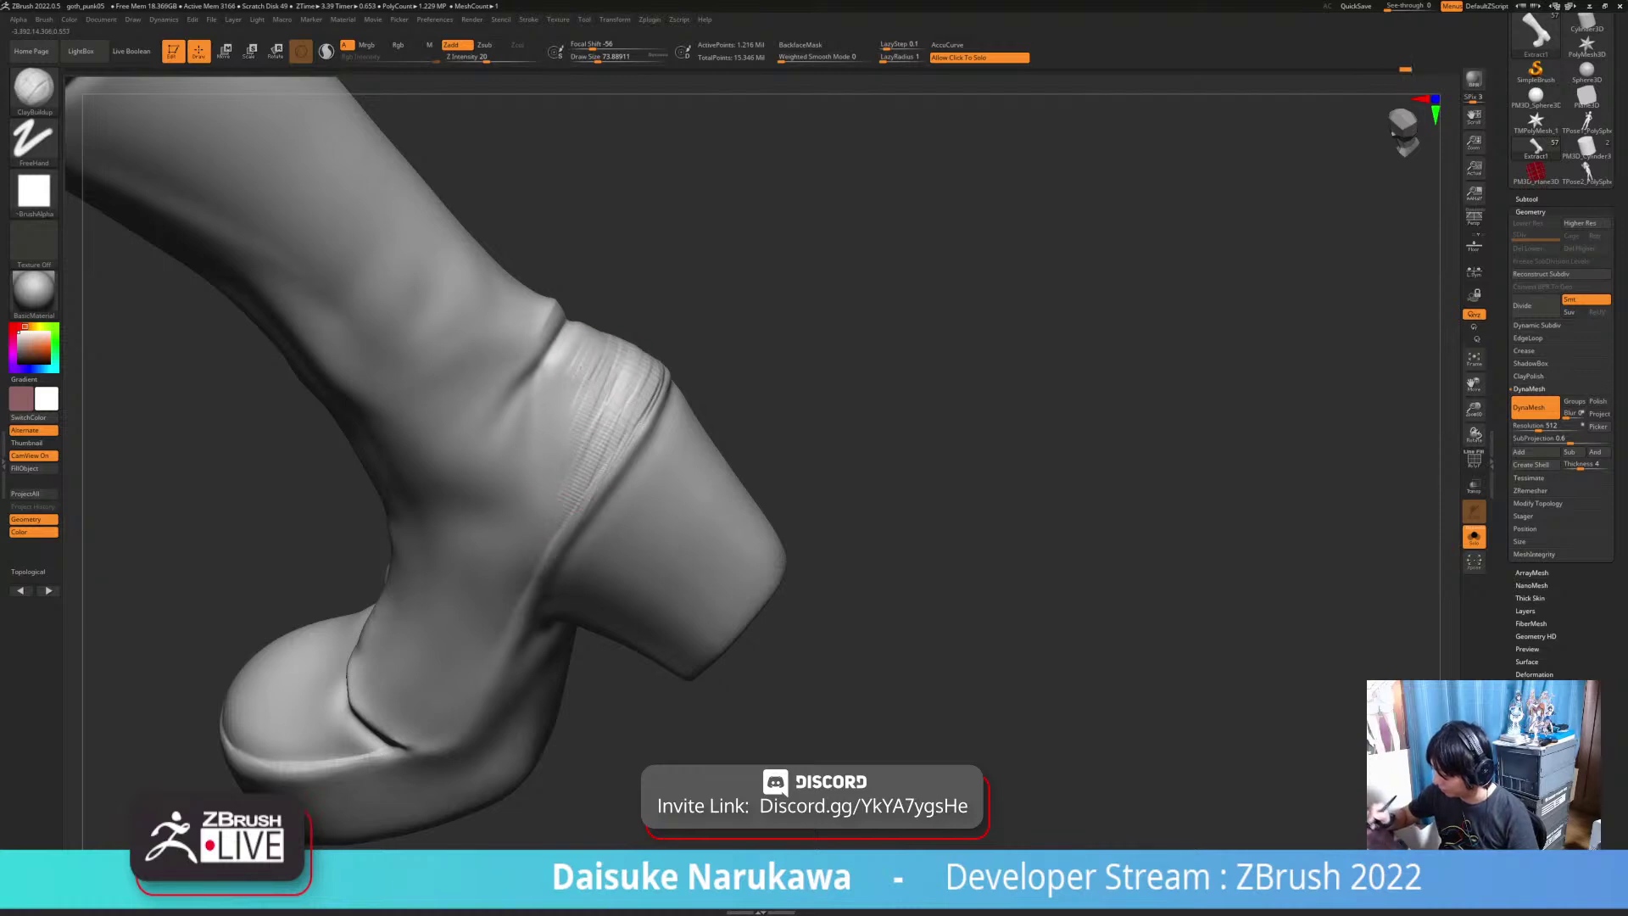
pyautogui.keyDown('ctrl'); pyautogui.moveTo(618, 439); pyautogui.dragTo(620, 373, button='right'); pyautogui.keyUp('ctrl')
pyautogui.keyDown('alt'); pyautogui.moveTo(555, 508); pyautogui.dragTo(607, 478, button='right'); pyautogui.keyUp('alt')
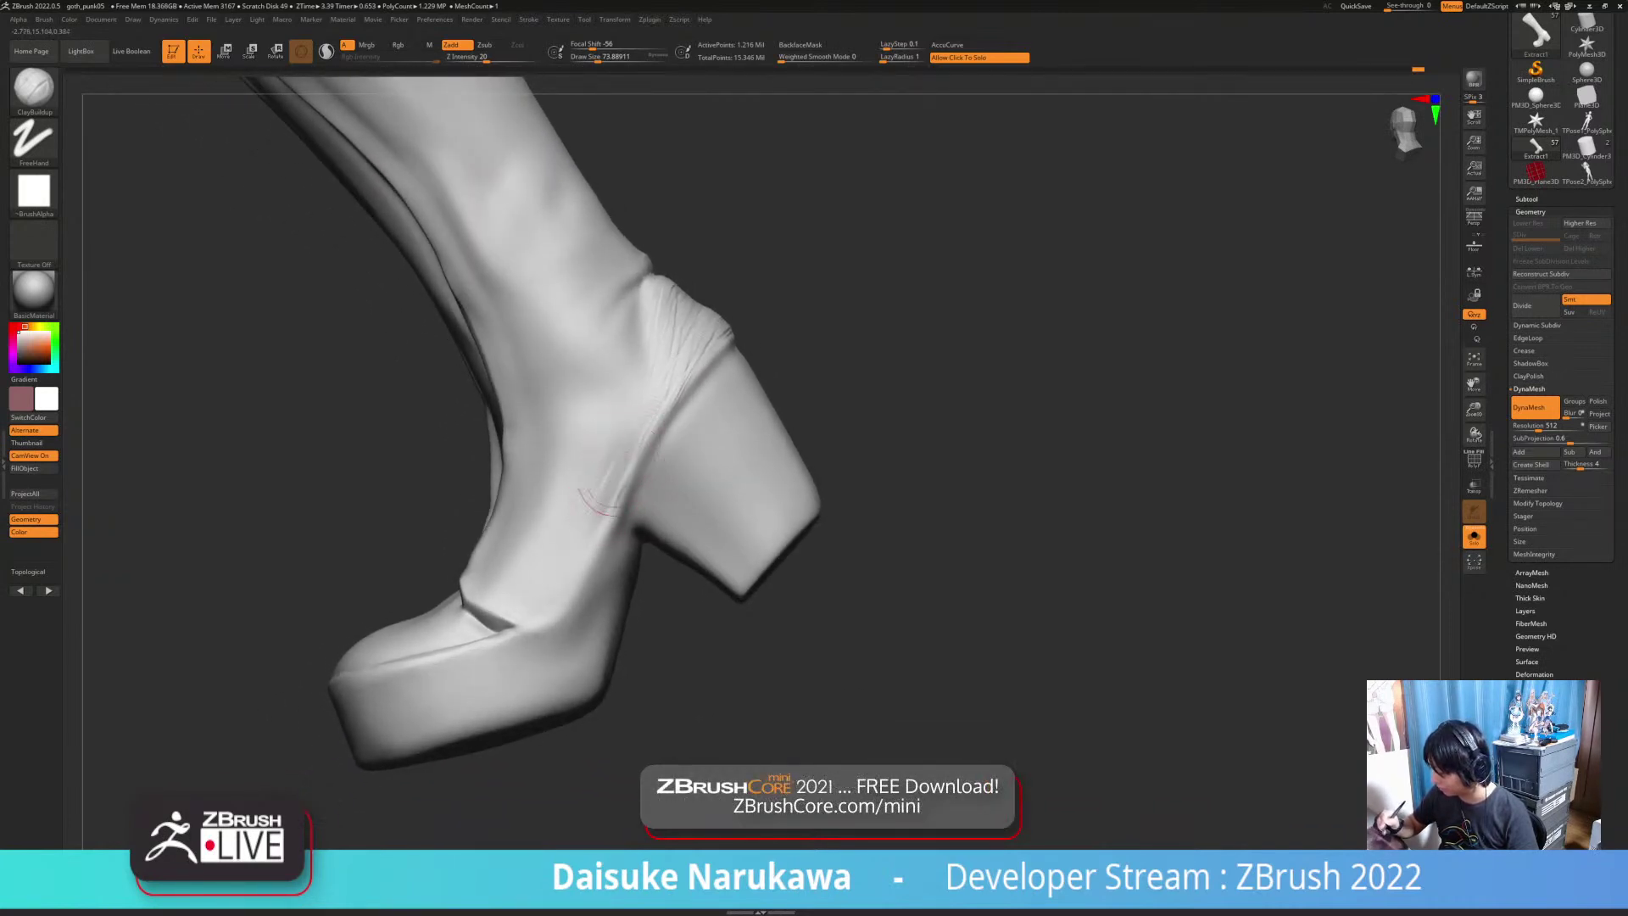
pyautogui.moveTo(598, 534)
pyautogui.mouseDown(button='right')
pyautogui.moveTo(584, 523)
pyautogui.moveTo(605, 471)
pyautogui.moveTo(612, 488)
pyautogui.moveTo(597, 479)
pyautogui.mouseUp(button='right')
pyautogui.rightClick(605, 468)
pyautogui.rightClick(605, 488)
pyautogui.moveTo(612, 466)
pyautogui.mouseDown()
pyautogui.moveTo(522, 607)
pyautogui.moveTo(595, 502)
pyautogui.mouseUp()
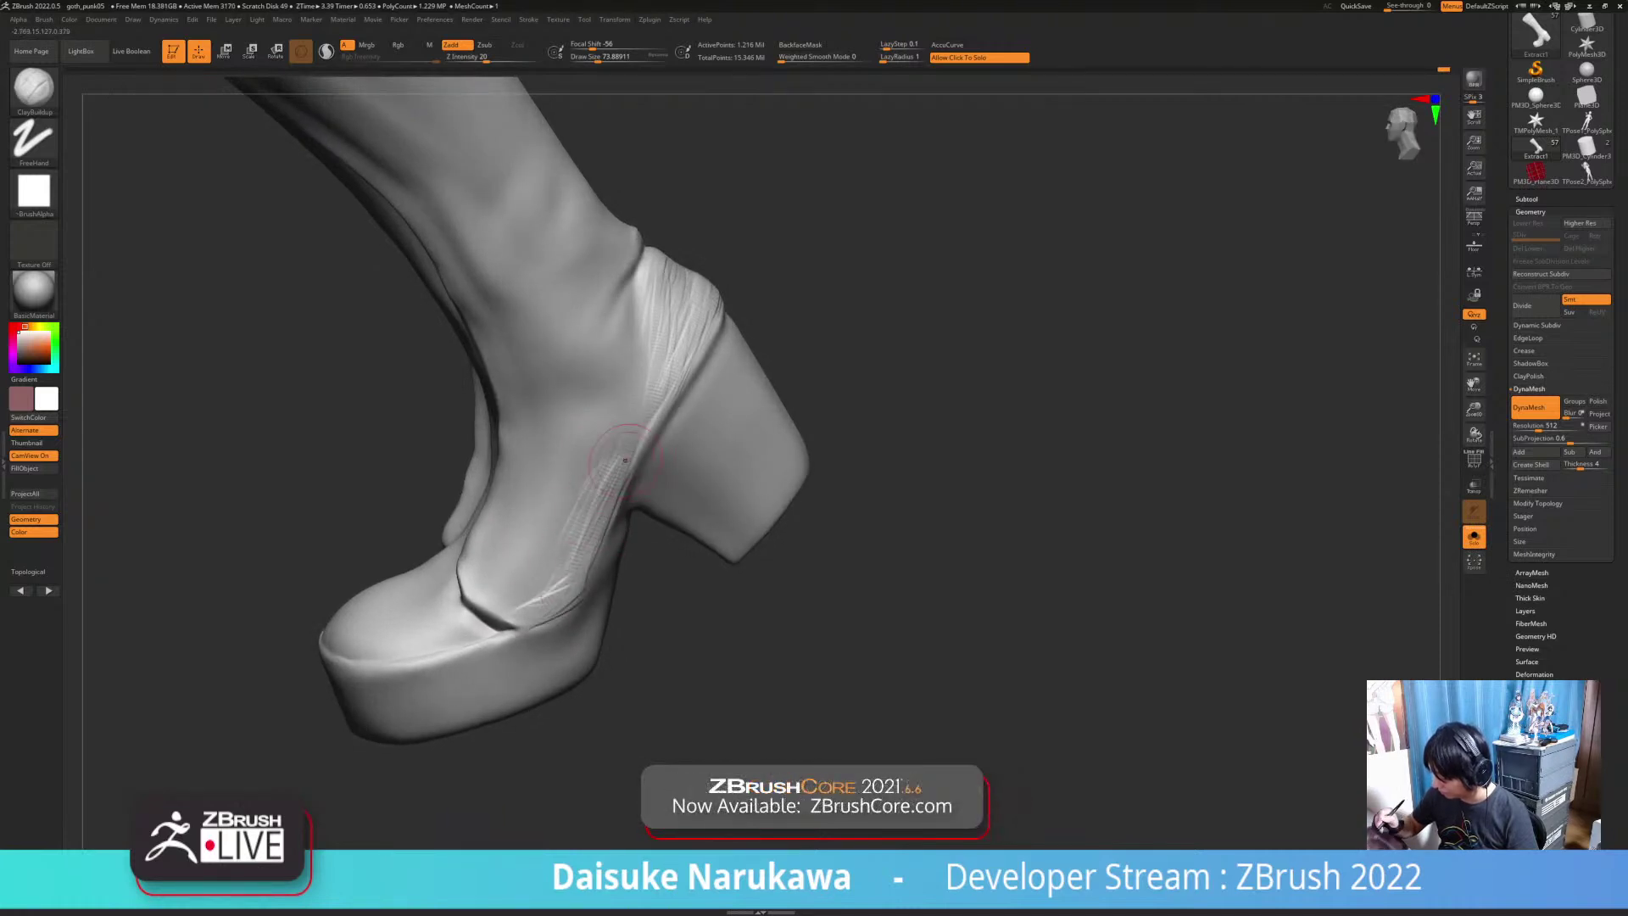
# Step: Undo the last stroke and layer lengthwise ClayBuildup strokes along the outer side of the platform toe
pyautogui.moveTo(580, 603)
pyautogui.keyDown('ctrl'); pyautogui.mouseDown(button='right')
pyautogui.moveTo(600, 542)
pyautogui.moveTo(577, 619)
pyautogui.moveTo(638, 585)
pyautogui.moveTo(542, 629)
pyautogui.moveTo(567, 585)
pyautogui.moveTo(632, 576)
pyautogui.moveTo(610, 657)
pyautogui.moveTo(645, 631)
pyautogui.moveTo(636, 695)
pyautogui.moveTo(623, 661)
pyautogui.moveTo(614, 712)
pyautogui.mouseUp(button='right'); pyautogui.keyUp('ctrl')
pyautogui.keyDown('shift'); pyautogui.moveTo(500, 651); pyautogui.dragTo(479, 630); pyautogui.keyUp('shift')
pyautogui.moveTo(493, 646)
pyautogui.mouseDown(button='right')
pyautogui.moveTo(525, 712)
pyautogui.moveTo(585, 559)
pyautogui.moveTo(822, 270)
pyautogui.moveTo(823, 348)
pyautogui.moveTo(699, 326)
pyautogui.mouseUp(button='right')
pyautogui.moveTo(546, 607)
pyautogui.mouseDown(button='right')
pyautogui.moveTo(592, 699)
pyautogui.moveTo(593, 793)
pyautogui.moveTo(631, 810)
pyautogui.moveTo(602, 690)
pyautogui.moveTo(462, 612)
pyautogui.mouseUp(button='right')
pyautogui.hotkey('ctrl', 'z')
pyautogui.moveTo(449, 576); pyautogui.dragTo(462, 629)
pyautogui.keyDown('ctrl'); pyautogui.moveTo(462, 617); pyautogui.dragTo(465, 628, button='right'); pyautogui.keyUp('ctrl')
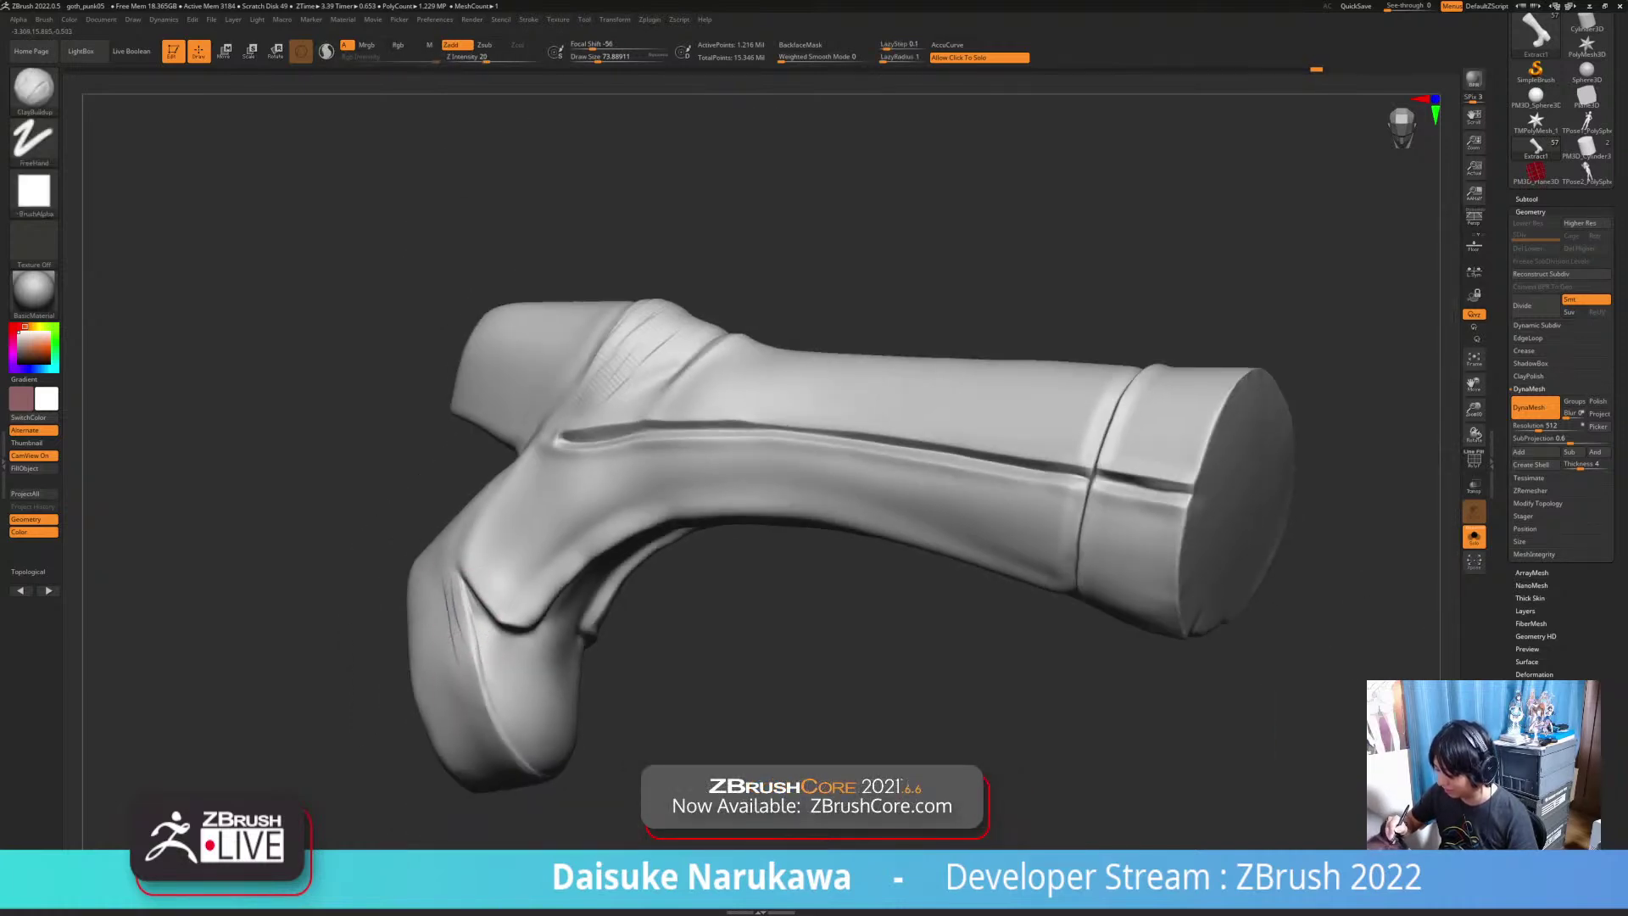
pyautogui.moveTo(413, 580); pyautogui.dragTo(431, 661)
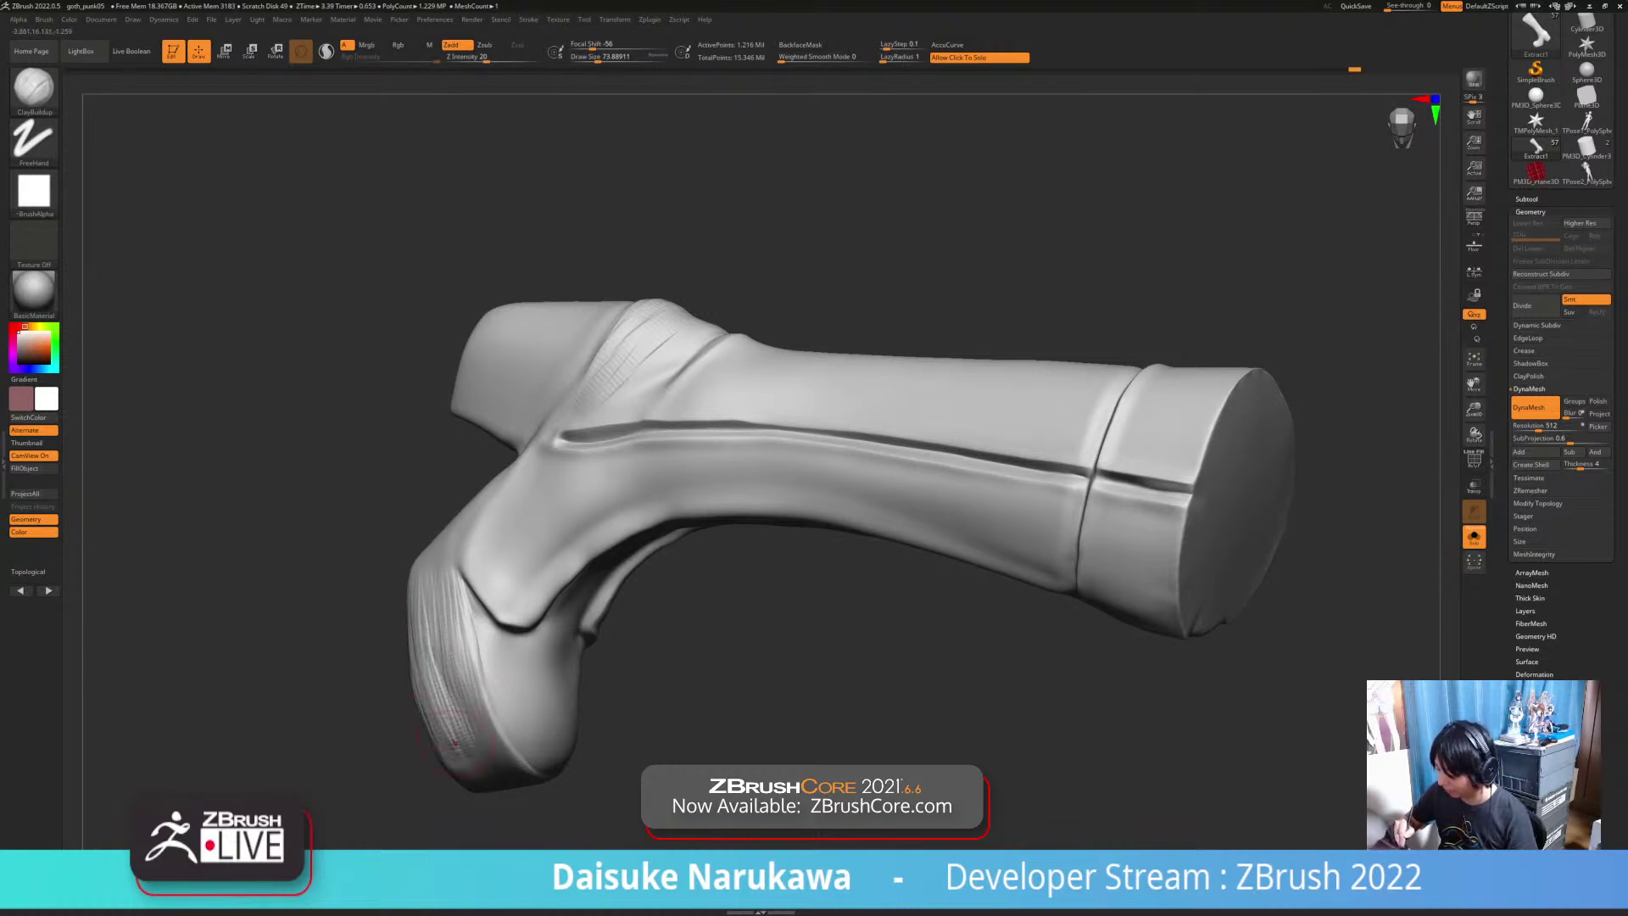
pyautogui.moveTo(416, 603); pyautogui.dragTo(427, 664)
# Step: Extend the ClayBuildup layer on the outer platform side forward around the toe
pyautogui.moveTo(458, 627)
pyautogui.mouseDown(button='right')
pyautogui.moveTo(487, 626)
pyautogui.moveTo(463, 631)
pyautogui.mouseUp(button='right')
pyautogui.moveTo(464, 632)
pyautogui.keyDown('alt'); pyautogui.mouseDown(button='right')
pyautogui.moveTo(451, 588)
pyautogui.moveTo(339, 598)
pyautogui.moveTo(296, 577)
pyautogui.moveTo(474, 619)
pyautogui.mouseUp(button='right'); pyautogui.keyUp('alt')
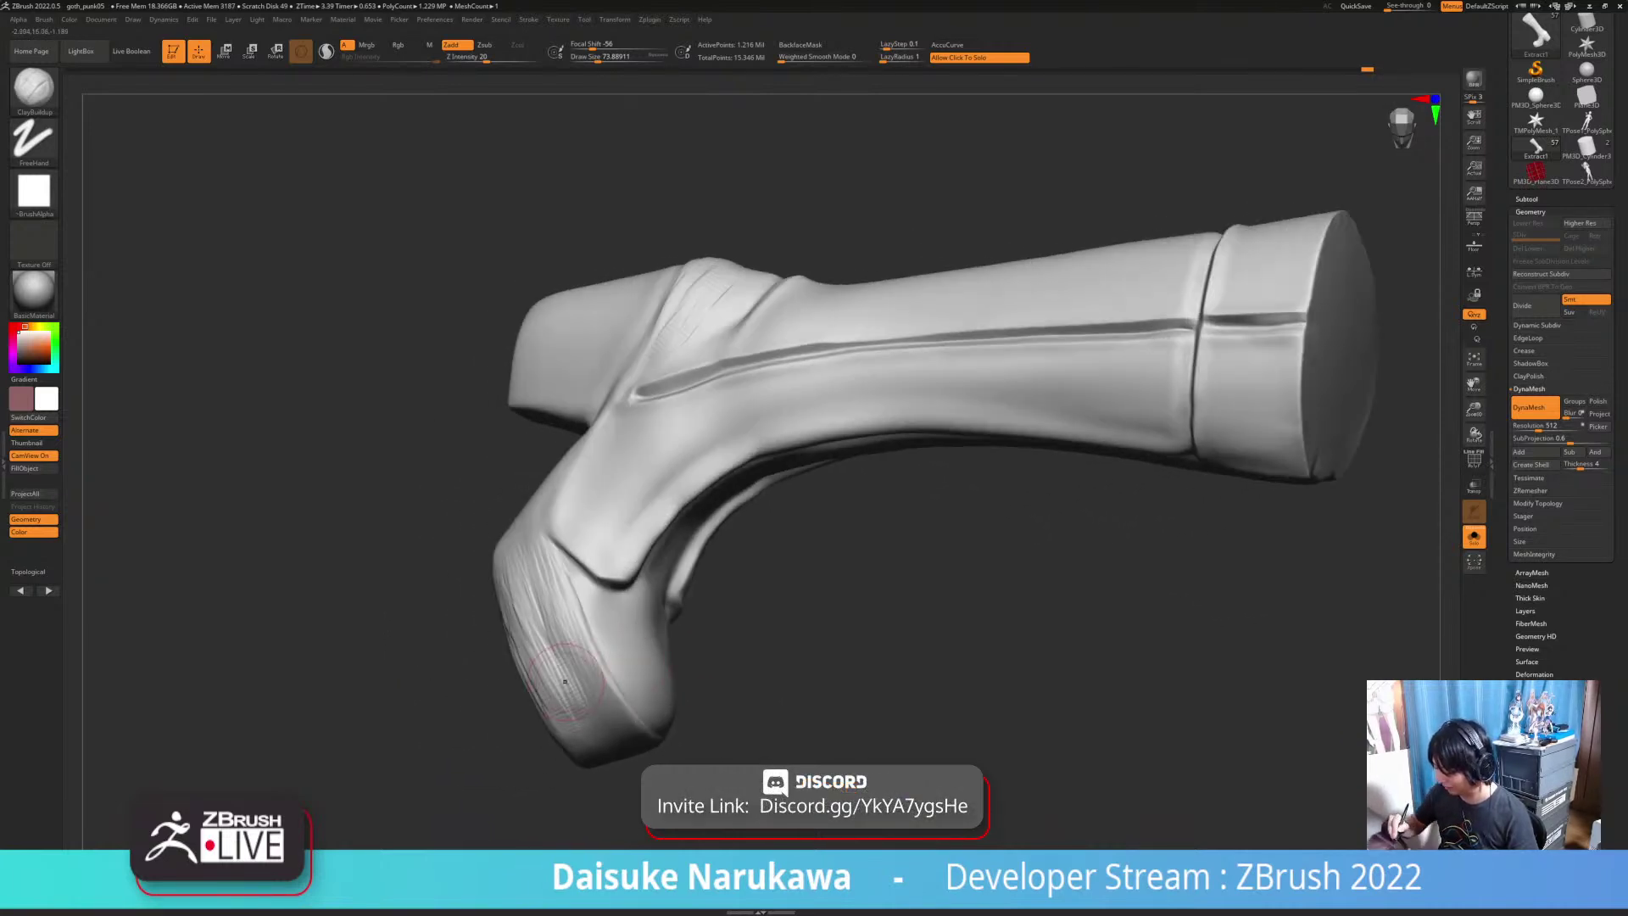
pyautogui.moveTo(566, 697); pyautogui.dragTo(580, 725)
pyautogui.keyDown('alt'); pyautogui.moveTo(546, 619); pyautogui.dragTo(485, 567, button='right'); pyautogui.keyUp('alt')
pyautogui.moveTo(462, 623)
pyautogui.mouseDown(button='right')
pyautogui.moveTo(600, 653)
pyautogui.moveTo(669, 598)
pyautogui.moveTo(768, 594)
pyautogui.moveTo(509, 661)
pyautogui.moveTo(485, 658)
pyautogui.moveTo(493, 619)
pyautogui.moveTo(547, 654)
pyautogui.mouseUp(button='right')
pyautogui.moveTo(510, 668); pyautogui.dragTo(551, 655)
# Step: Add ClayBuildup strokes to the inner side of the platform toe
pyautogui.moveTo(543, 657)
pyautogui.mouseDown(button='right')
pyautogui.moveTo(518, 708)
pyautogui.moveTo(544, 560)
pyautogui.mouseUp(button='right')
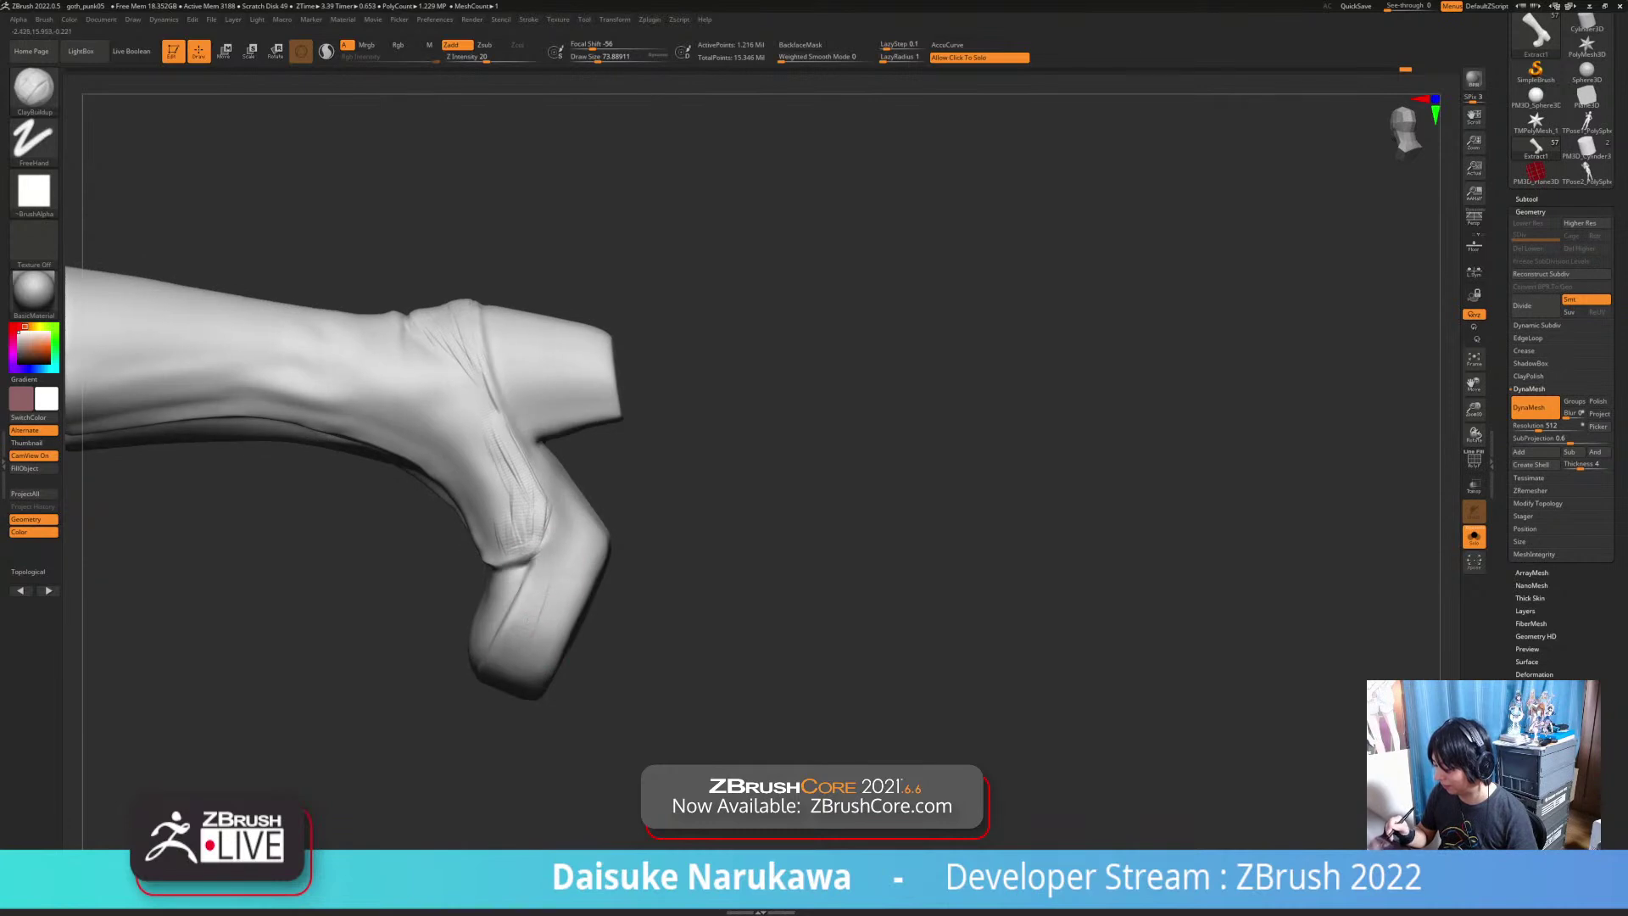
pyautogui.moveTo(536, 629); pyautogui.dragTo(547, 606, button='right')
pyautogui.moveTo(547, 593); pyautogui.dragTo(527, 661)
pyautogui.moveTo(527, 662)
pyautogui.mouseDown(button='right')
pyautogui.moveTo(471, 685)
pyautogui.moveTo(526, 670)
pyautogui.mouseUp(button='right')
pyautogui.rightClick(490, 676)
pyautogui.rightClick(543, 585)
# Step: Continue the ClayBuildup strokes along the inner platform side from the toe back to the arch
pyautogui.moveTo(551, 526); pyautogui.dragTo(767, 542, button='right')
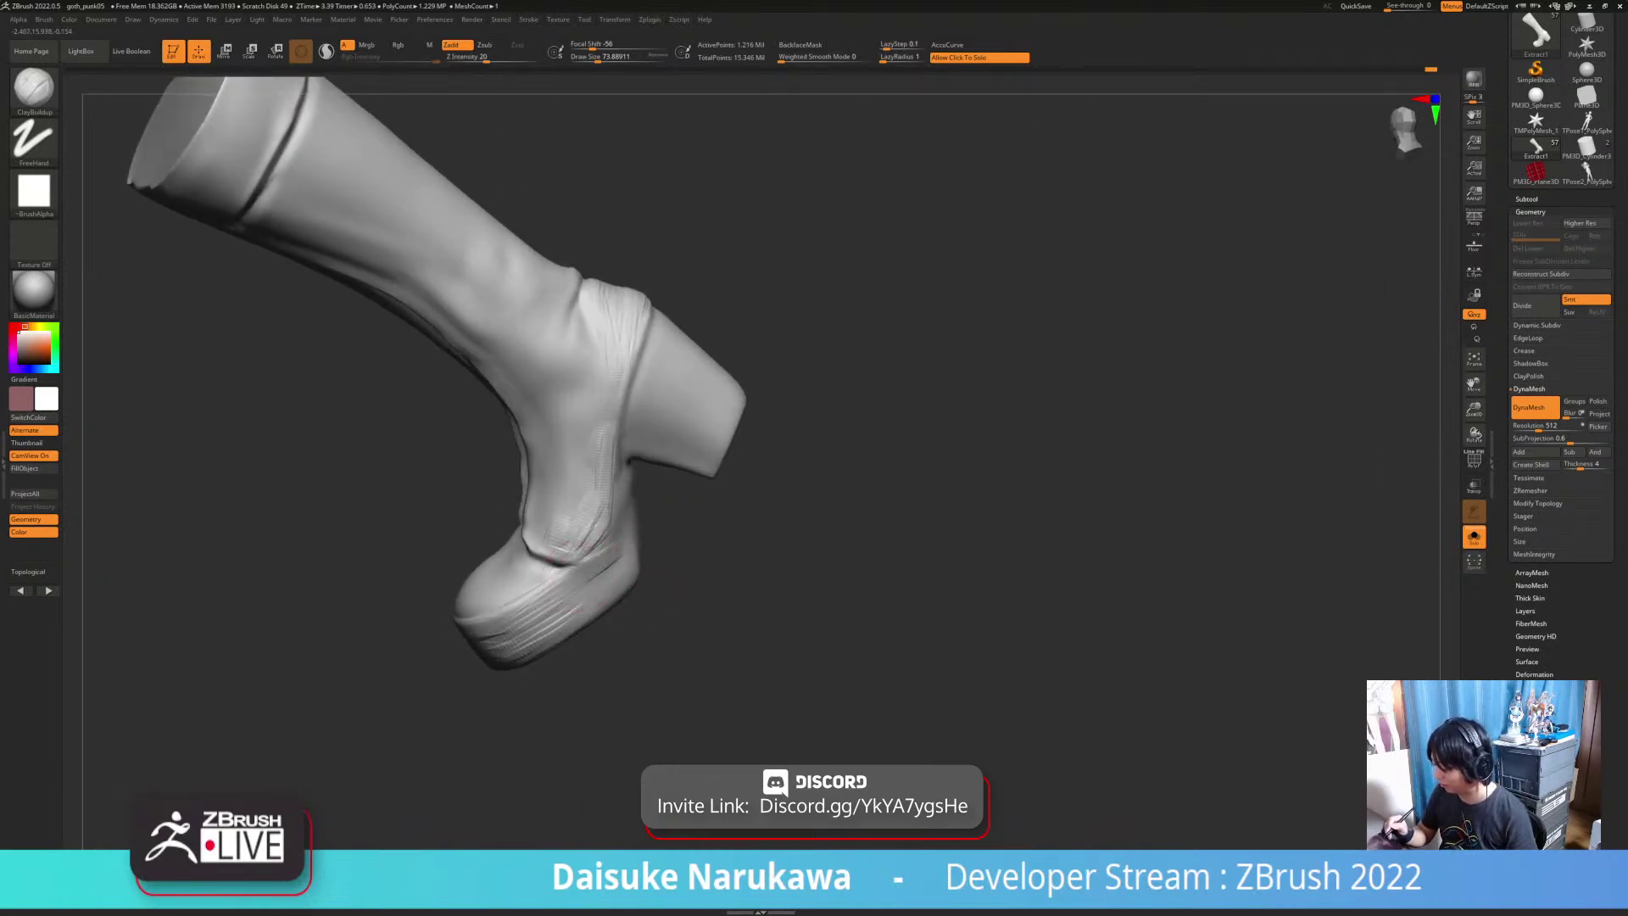
pyautogui.moveTo(594, 578); pyautogui.dragTo(621, 576, button='right')
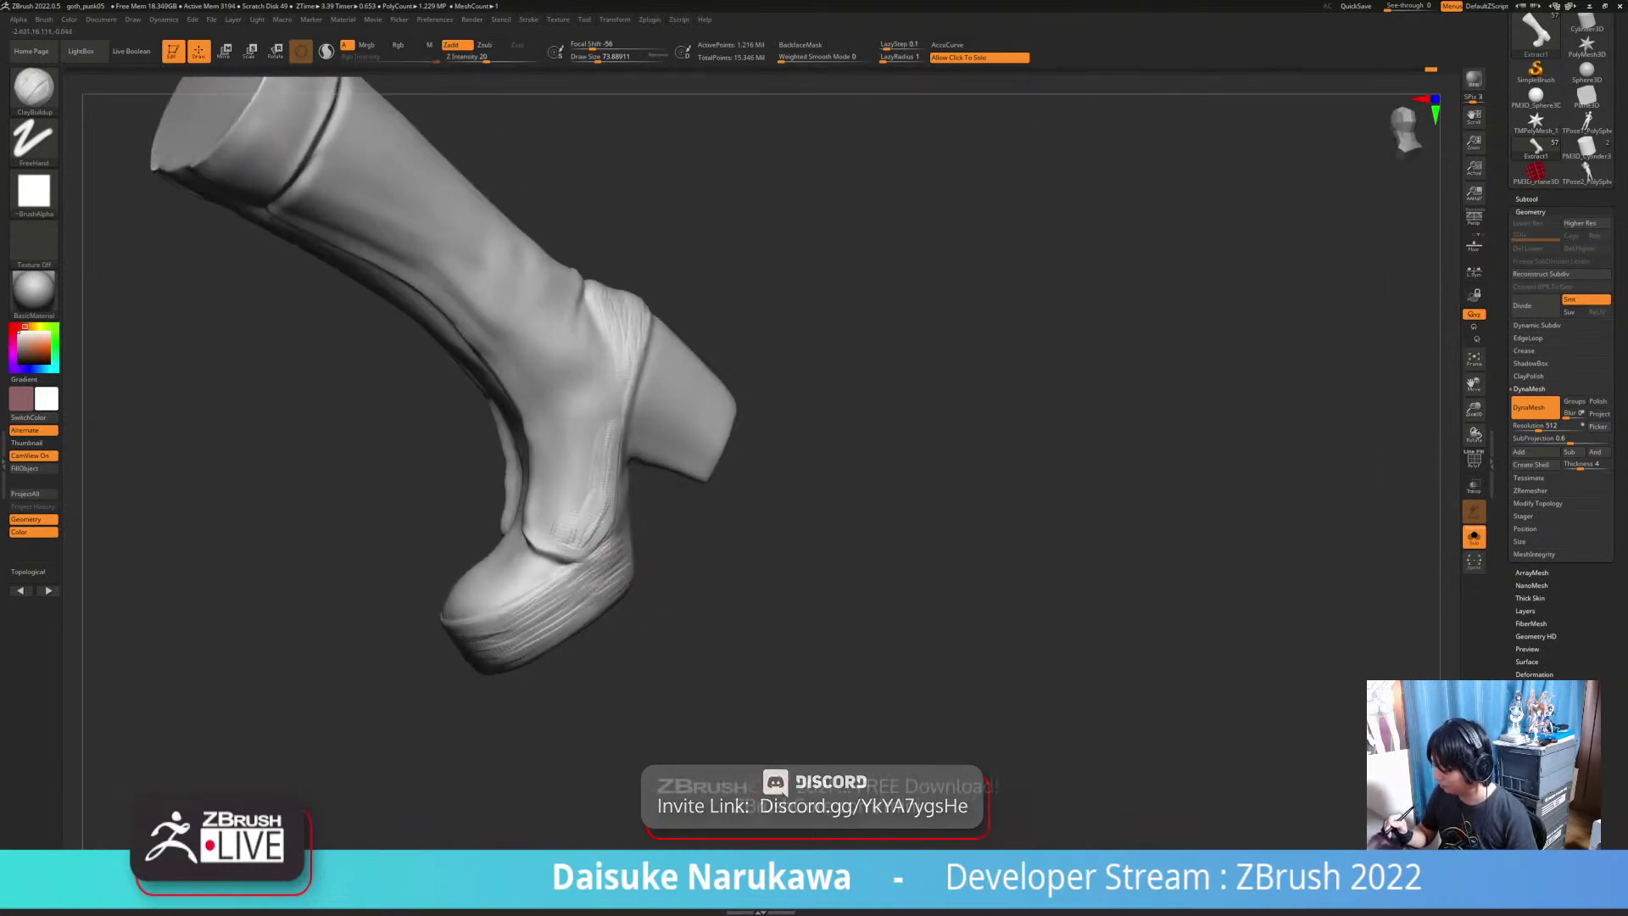
pyautogui.moveTo(551, 612); pyautogui.dragTo(617, 574)
pyautogui.moveTo(649, 585); pyautogui.dragTo(612, 585, button='right')
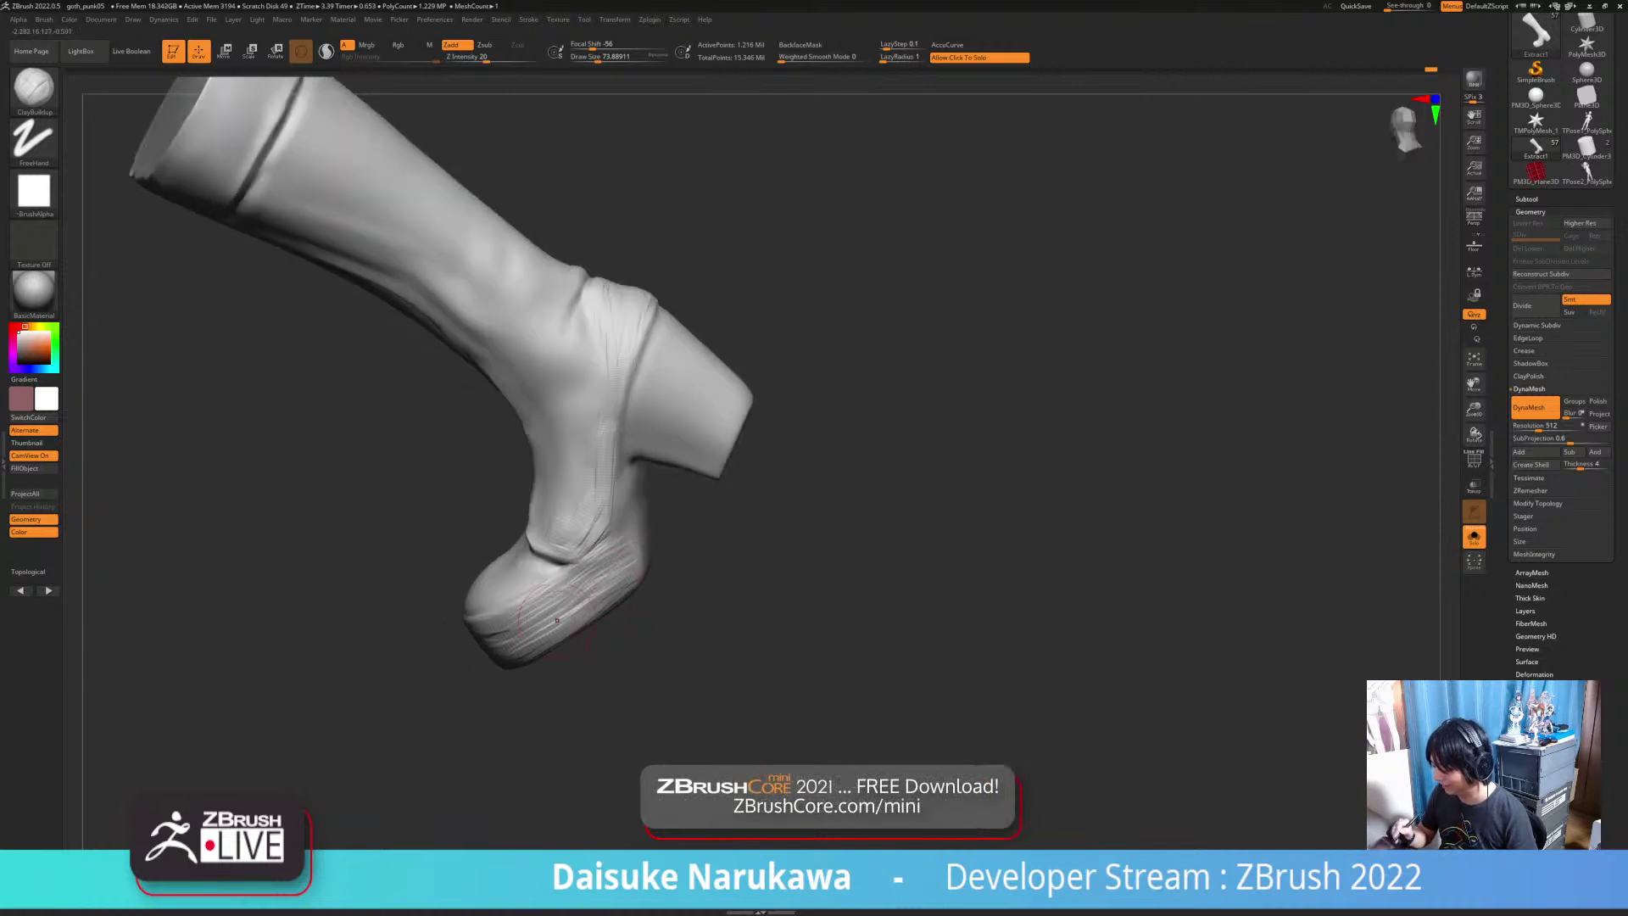
pyautogui.moveTo(666, 551); pyautogui.dragTo(640, 593)
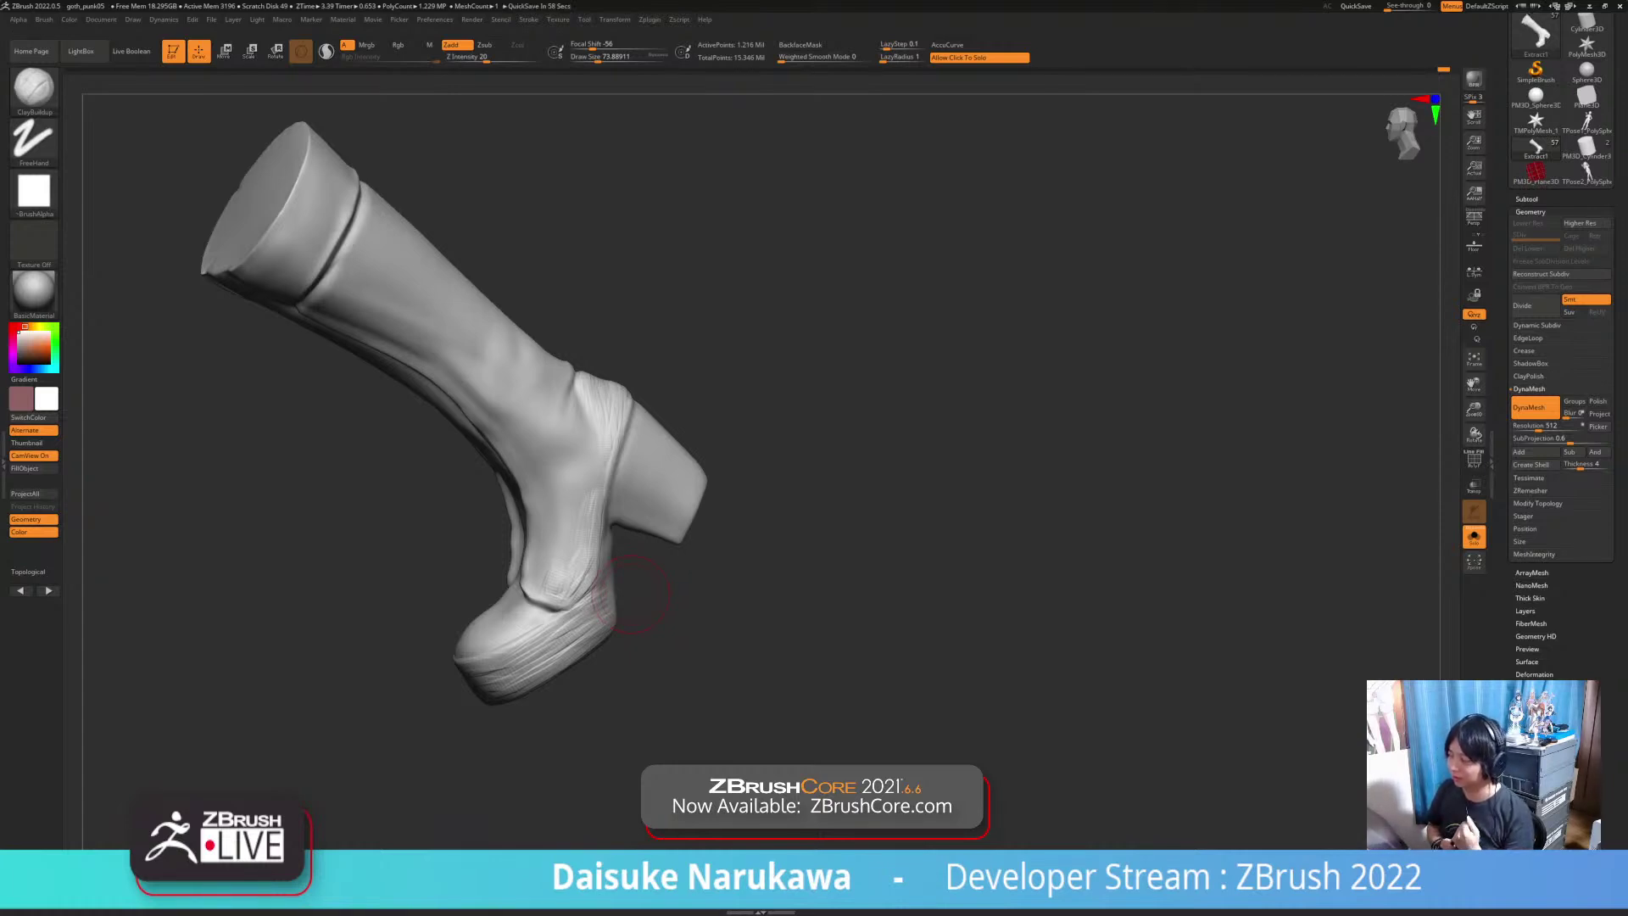
# Step: Build up the outer side of the heel counter just above the sole ridge with ClayBuildup
pyautogui.moveTo(630, 594)
pyautogui.mouseDown()
pyautogui.moveTo(763, 653)
pyautogui.moveTo(919, 585)
pyautogui.moveTo(954, 597)
pyautogui.moveTo(924, 606)
pyautogui.mouseUp()
pyautogui.keyDown('ctrl'); pyautogui.moveTo(788, 610); pyautogui.dragTo(818, 669, button='right'); pyautogui.keyUp('ctrl')
pyautogui.moveTo(458, 509)
pyautogui.mouseDown()
pyautogui.moveTo(405, 433)
pyautogui.moveTo(445, 491)
pyautogui.mouseUp()
pyautogui.moveTo(339, 364); pyautogui.dragTo(352, 380)
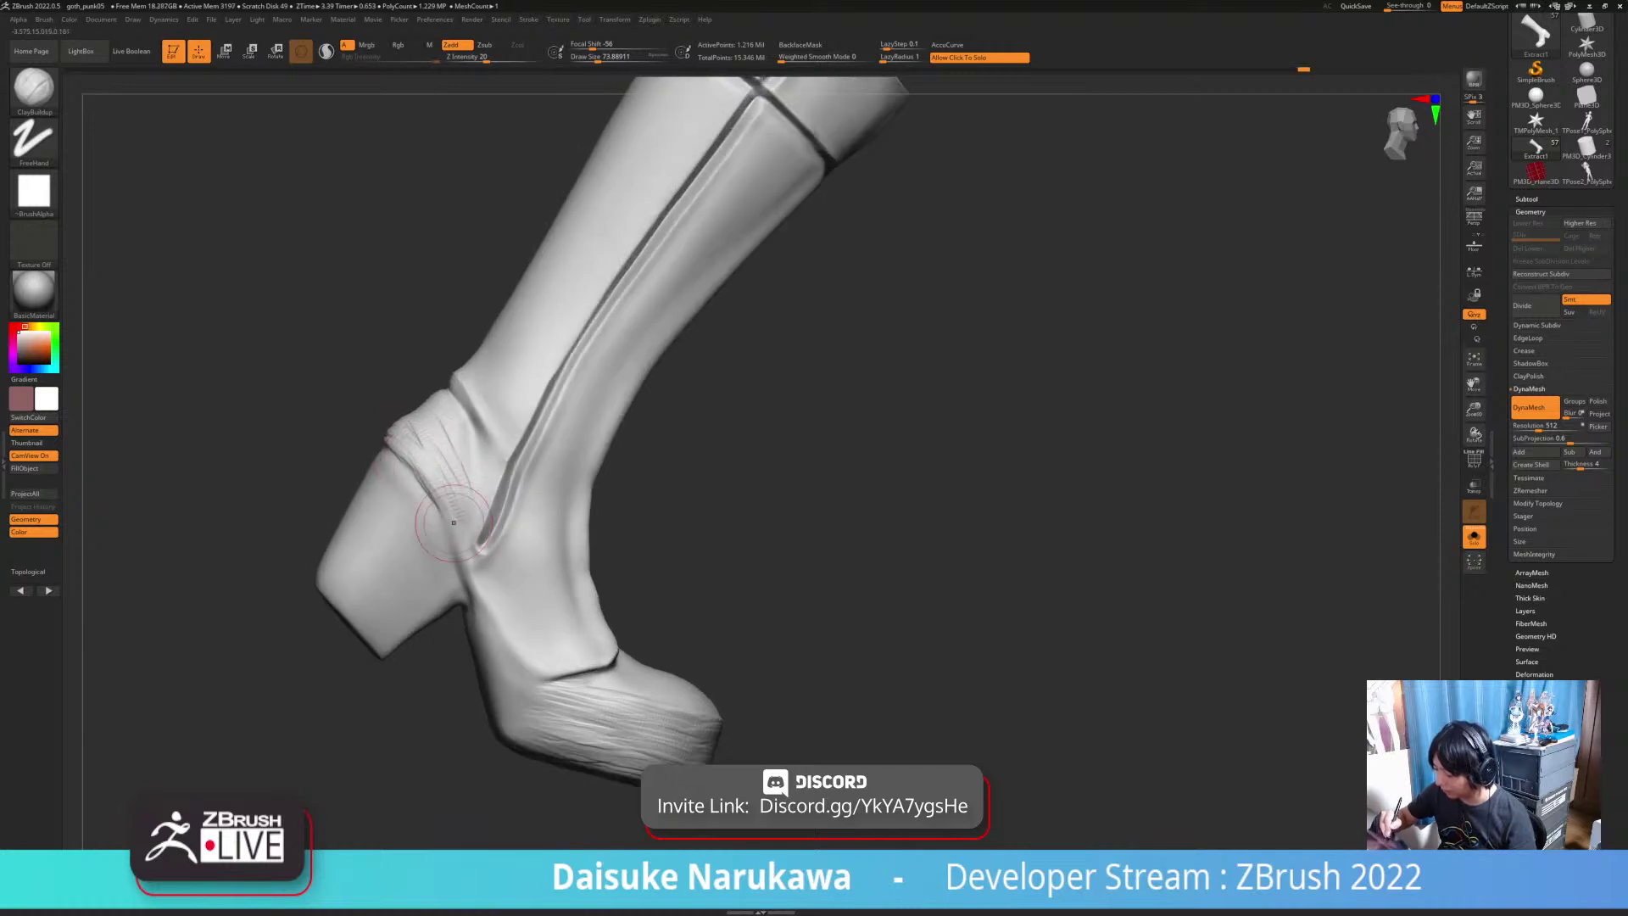
pyautogui.moveTo(449, 522); pyautogui.dragTo(467, 525, button='right')
pyautogui.moveTo(466, 524); pyautogui.dragTo(490, 384)
# Step: Fill the outer heel counter between the sole ridge and the long side seam with a smaller ClayBuildup brush
pyautogui.click(594, 57)
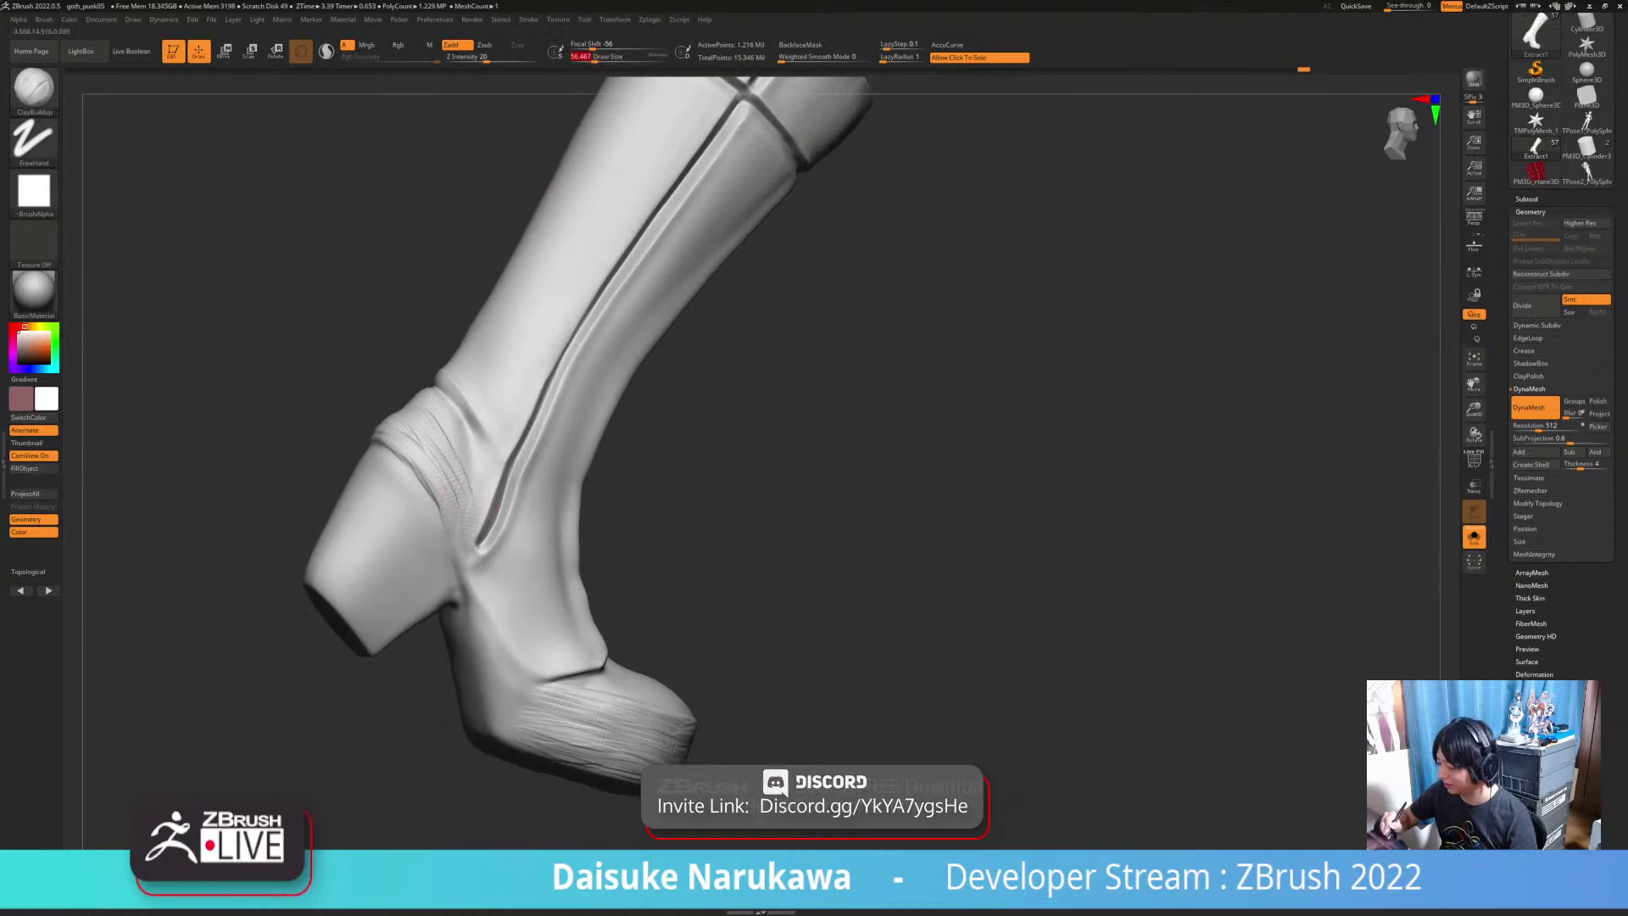
pyautogui.moveTo(399, 254); pyautogui.dragTo(412, 246)
pyautogui.moveTo(461, 500); pyautogui.dragTo(484, 508, button='right')
pyautogui.moveTo(463, 498); pyautogui.dragTo(458, 525)
pyautogui.moveTo(479, 517); pyautogui.dragTo(474, 496, button='right')
pyautogui.moveTo(465, 472); pyautogui.dragTo(463, 502)
pyautogui.moveTo(471, 501); pyautogui.dragTo(483, 462, button='right')
pyautogui.moveTo(472, 448); pyautogui.dragTo(492, 516)
pyautogui.moveTo(493, 516); pyautogui.dragTo(485, 491, button='right')
pyautogui.moveTo(484, 475); pyautogui.dragTo(495, 510)
pyautogui.moveTo(483, 508)
pyautogui.mouseDown(button='right')
pyautogui.moveTo(472, 491)
pyautogui.moveTo(480, 508)
pyautogui.mouseUp(button='right')
pyautogui.moveTo(490, 500); pyautogui.dragTo(501, 535)
pyautogui.moveTo(492, 519); pyautogui.dragTo(468, 481, button='right')
pyautogui.moveTo(466, 476); pyautogui.dragTo(475, 507)
pyautogui.moveTo(475, 501); pyautogui.dragTo(484, 509, button='right')
pyautogui.moveTo(481, 492)
pyautogui.mouseDown()
pyautogui.moveTo(555, 583)
pyautogui.moveTo(527, 544)
pyautogui.mouseUp()
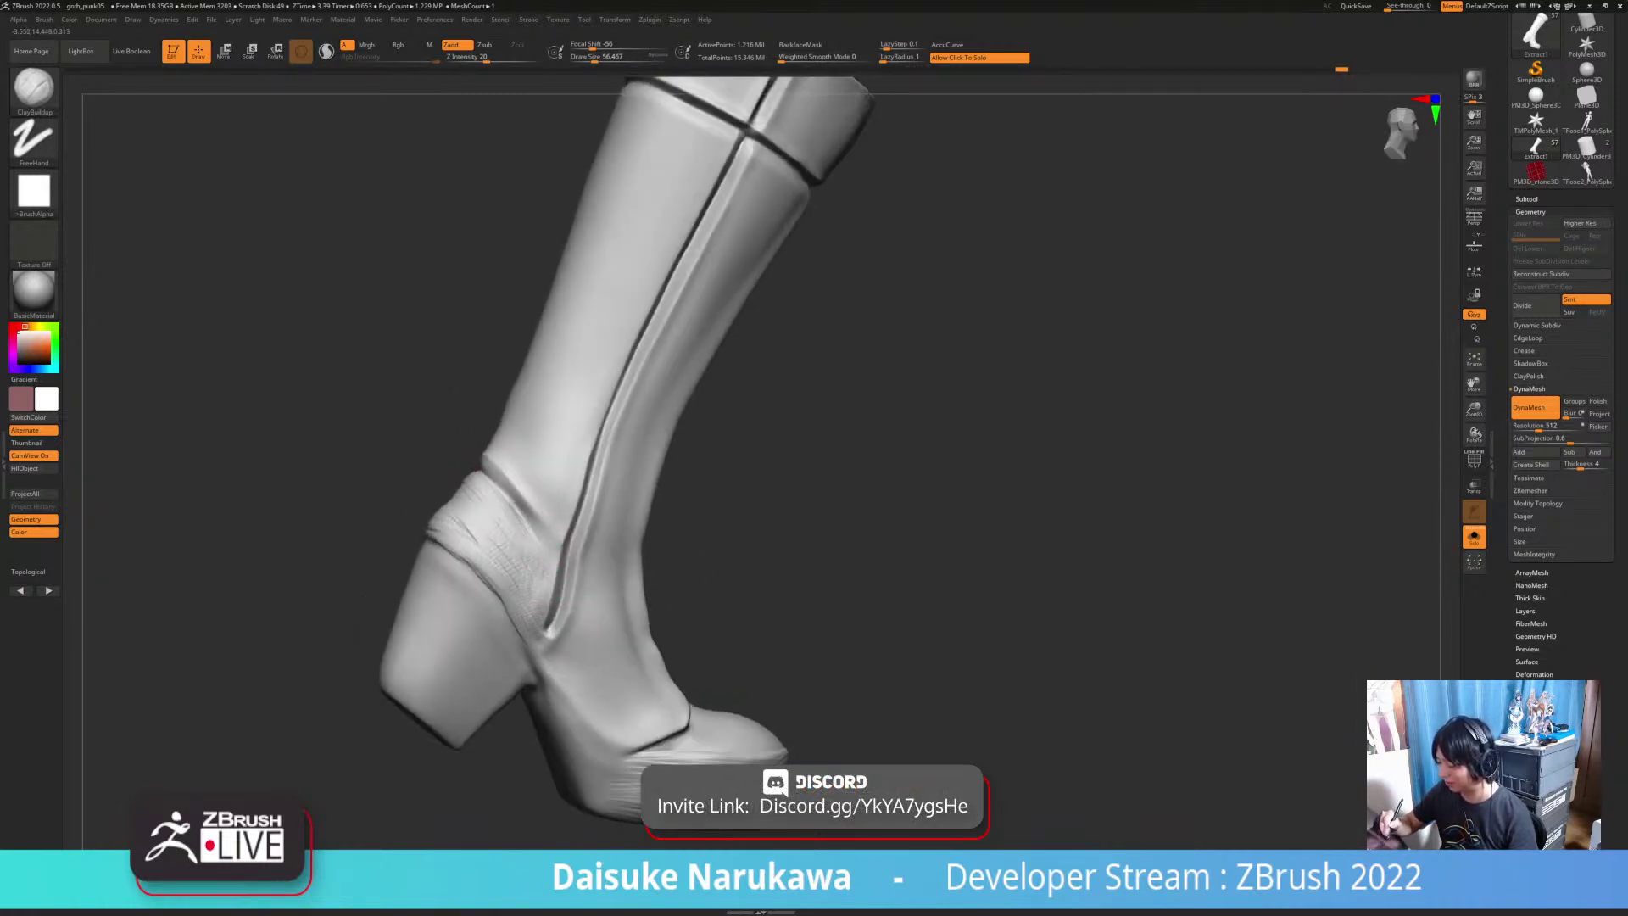
# Step: Add ClayBuildup volume around the back of the heel counter and along the outer upper near the side seam's lower end
pyautogui.moveTo(525, 536); pyautogui.dragTo(822, 538, button='right')
pyautogui.moveTo(464, 559); pyautogui.dragTo(551, 495)
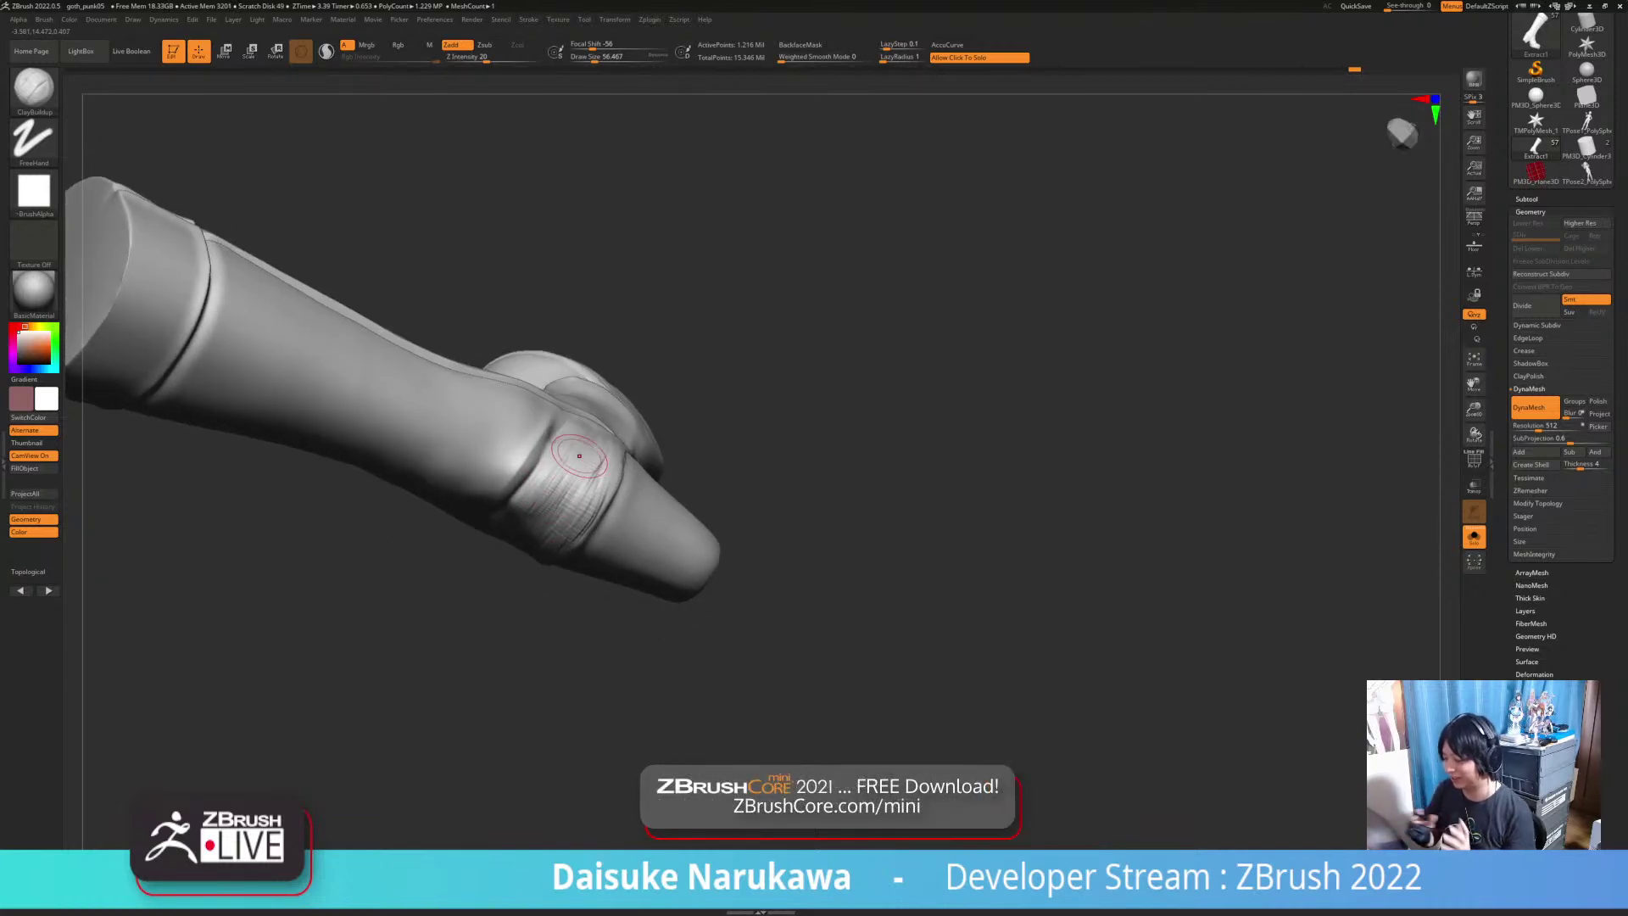
pyautogui.moveTo(579, 455); pyautogui.dragTo(577, 414)
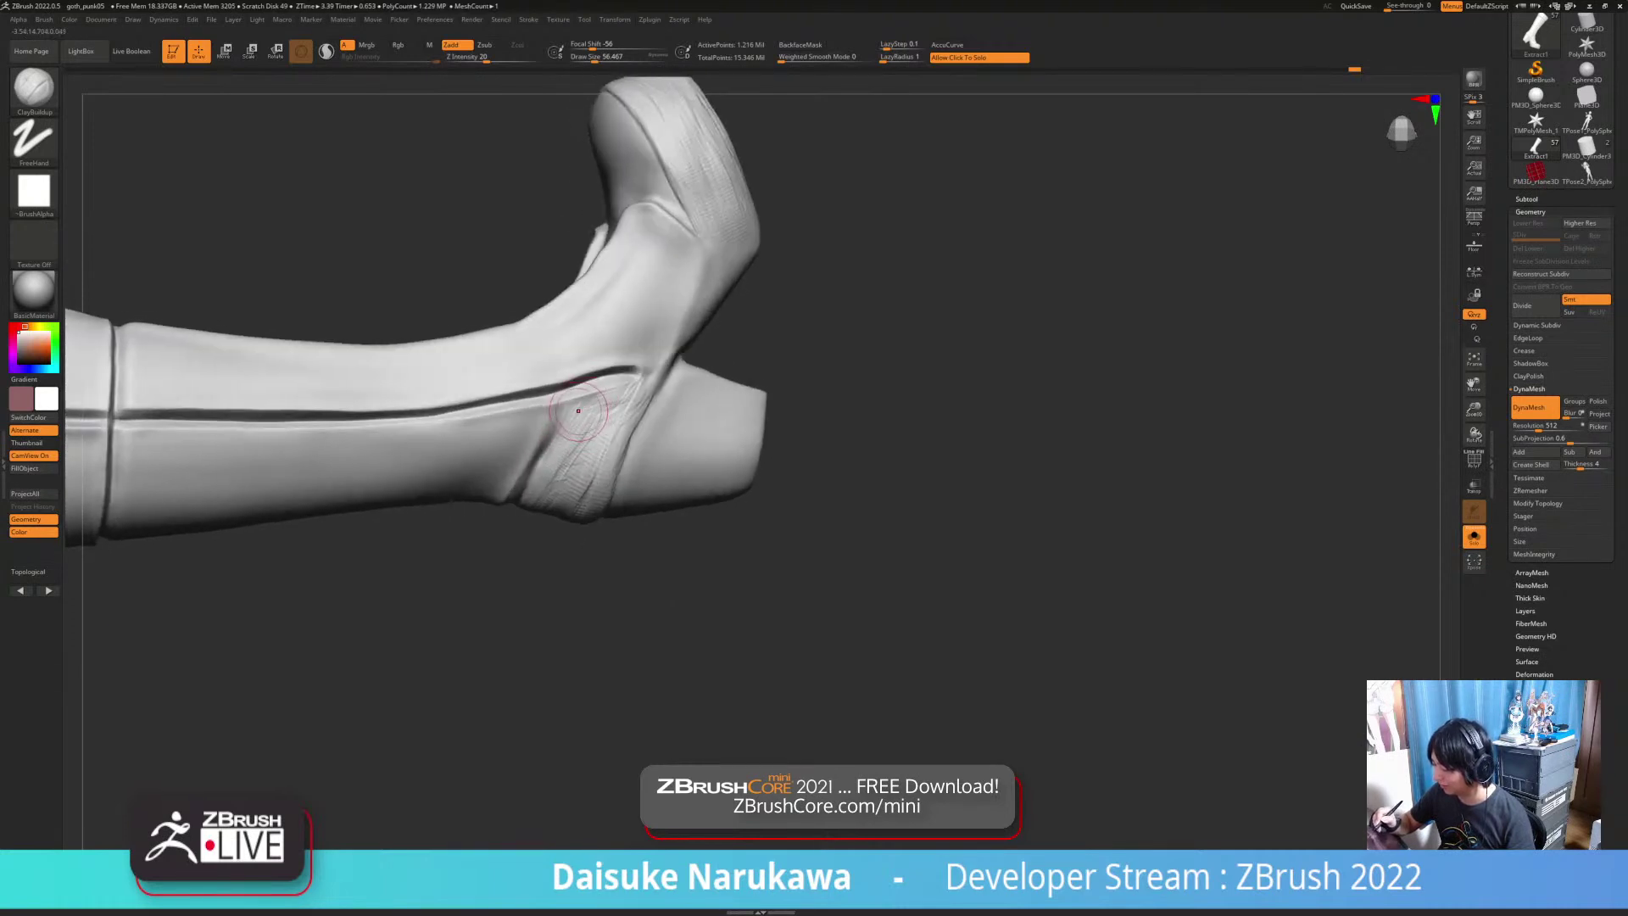
pyautogui.moveTo(628, 391); pyautogui.dragTo(629, 407)
pyautogui.moveTo(640, 389)
pyautogui.mouseDown(button='right')
pyautogui.moveTo(612, 392)
pyautogui.moveTo(623, 365)
pyautogui.moveTo(704, 373)
pyautogui.moveTo(678, 322)
pyautogui.moveTo(598, 439)
pyautogui.moveTo(530, 475)
pyautogui.moveTo(553, 420)
pyautogui.mouseUp(button='right')
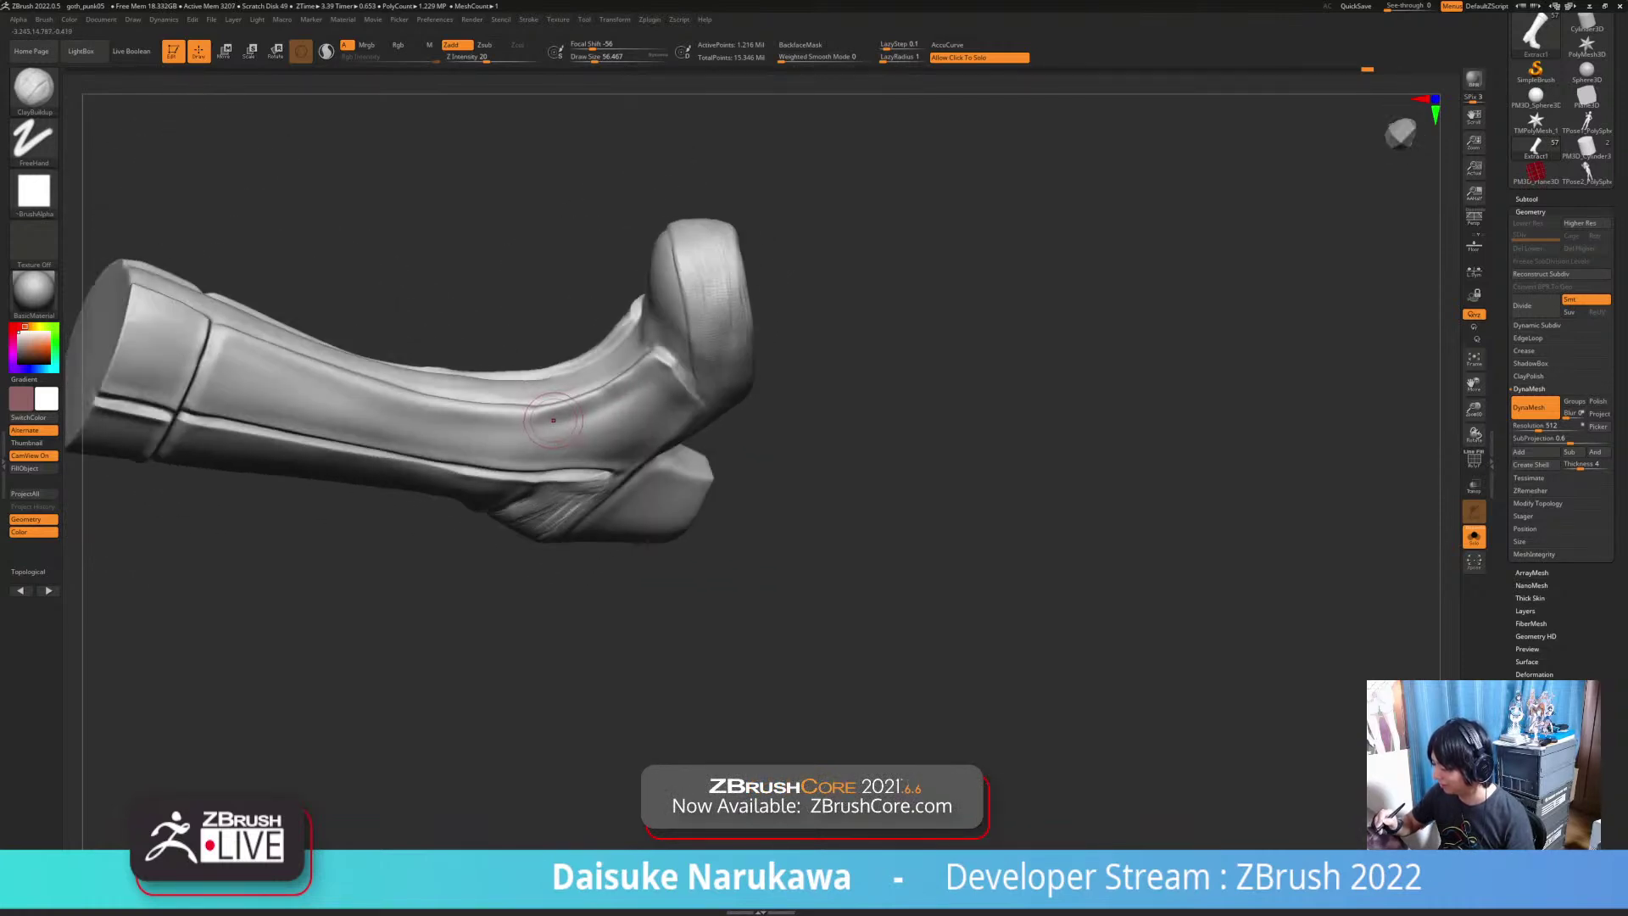
pyautogui.moveTo(581, 417)
pyautogui.mouseDown()
pyautogui.moveTo(653, 370)
pyautogui.moveTo(636, 388)
pyautogui.mouseUp()
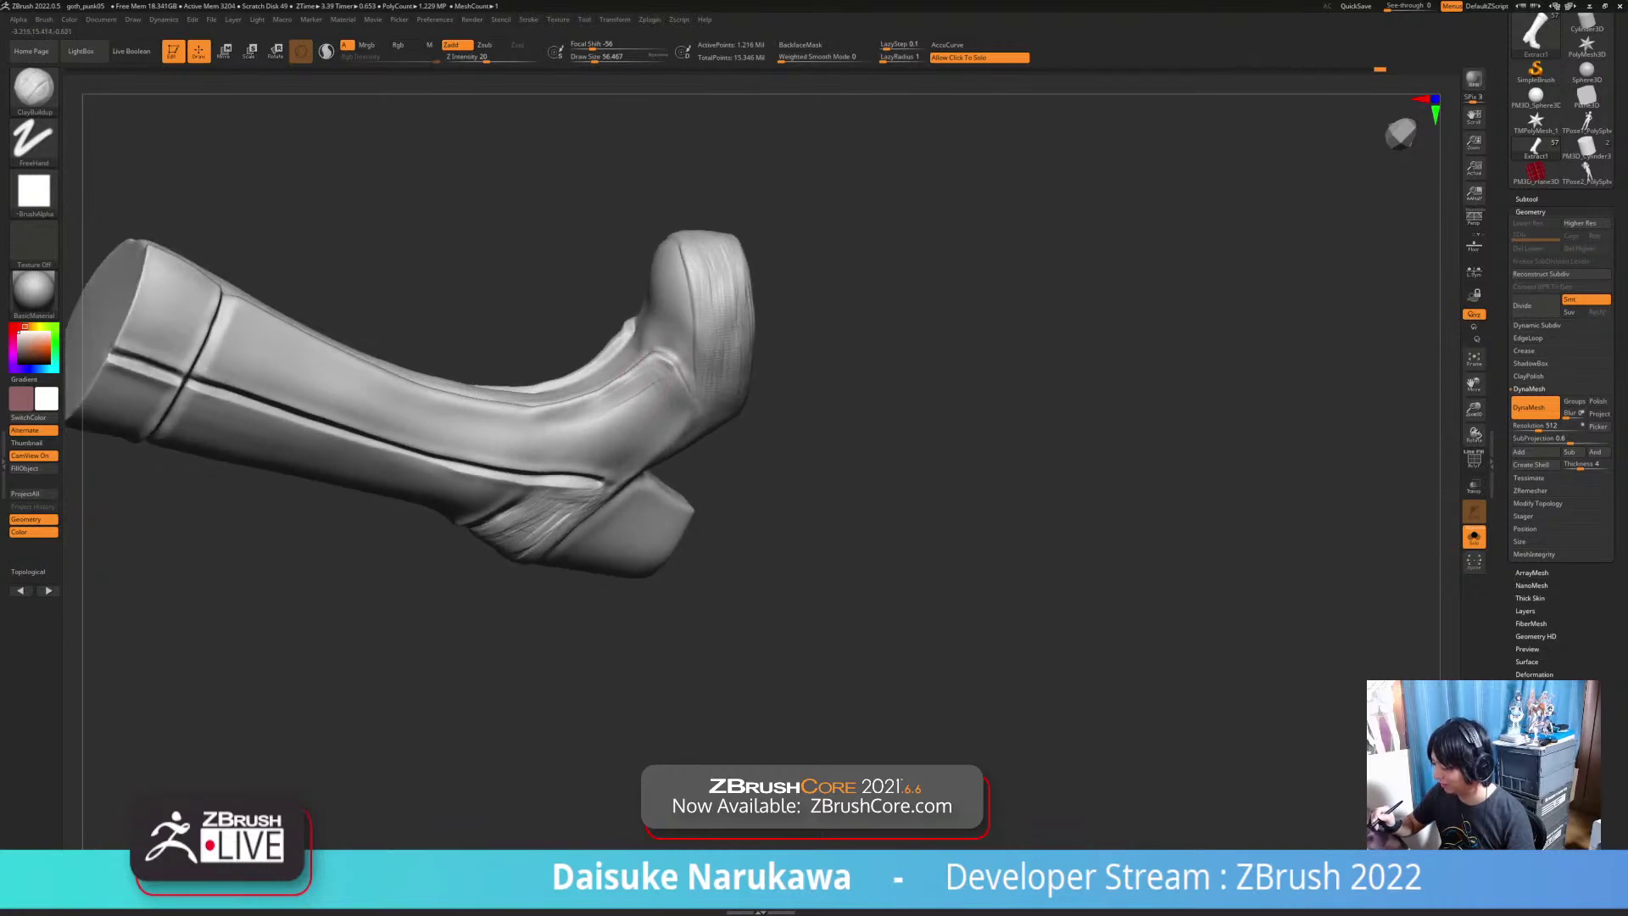
# Step: Smooth the rough ClayBuildup strokes on the heel counter above the sole ridge, on the outer side and around the back
pyautogui.moveTo(662, 389); pyautogui.dragTo(683, 391, button='right')
pyautogui.moveTo(657, 383)
pyautogui.keyDown('shift'); pyautogui.mouseDown()
pyautogui.moveTo(632, 395)
pyautogui.moveTo(648, 406)
pyautogui.mouseUp(); pyautogui.keyUp('shift')
pyautogui.moveTo(649, 405)
pyautogui.mouseDown(button='right')
pyautogui.moveTo(612, 335)
pyautogui.moveTo(619, 381)
pyautogui.moveTo(593, 441)
pyautogui.moveTo(593, 356)
pyautogui.moveTo(678, 474)
pyautogui.moveTo(661, 526)
pyautogui.mouseUp(button='right')
pyautogui.keyDown('shift'); pyautogui.moveTo(542, 653); pyautogui.dragTo(509, 678); pyautogui.keyUp('shift')
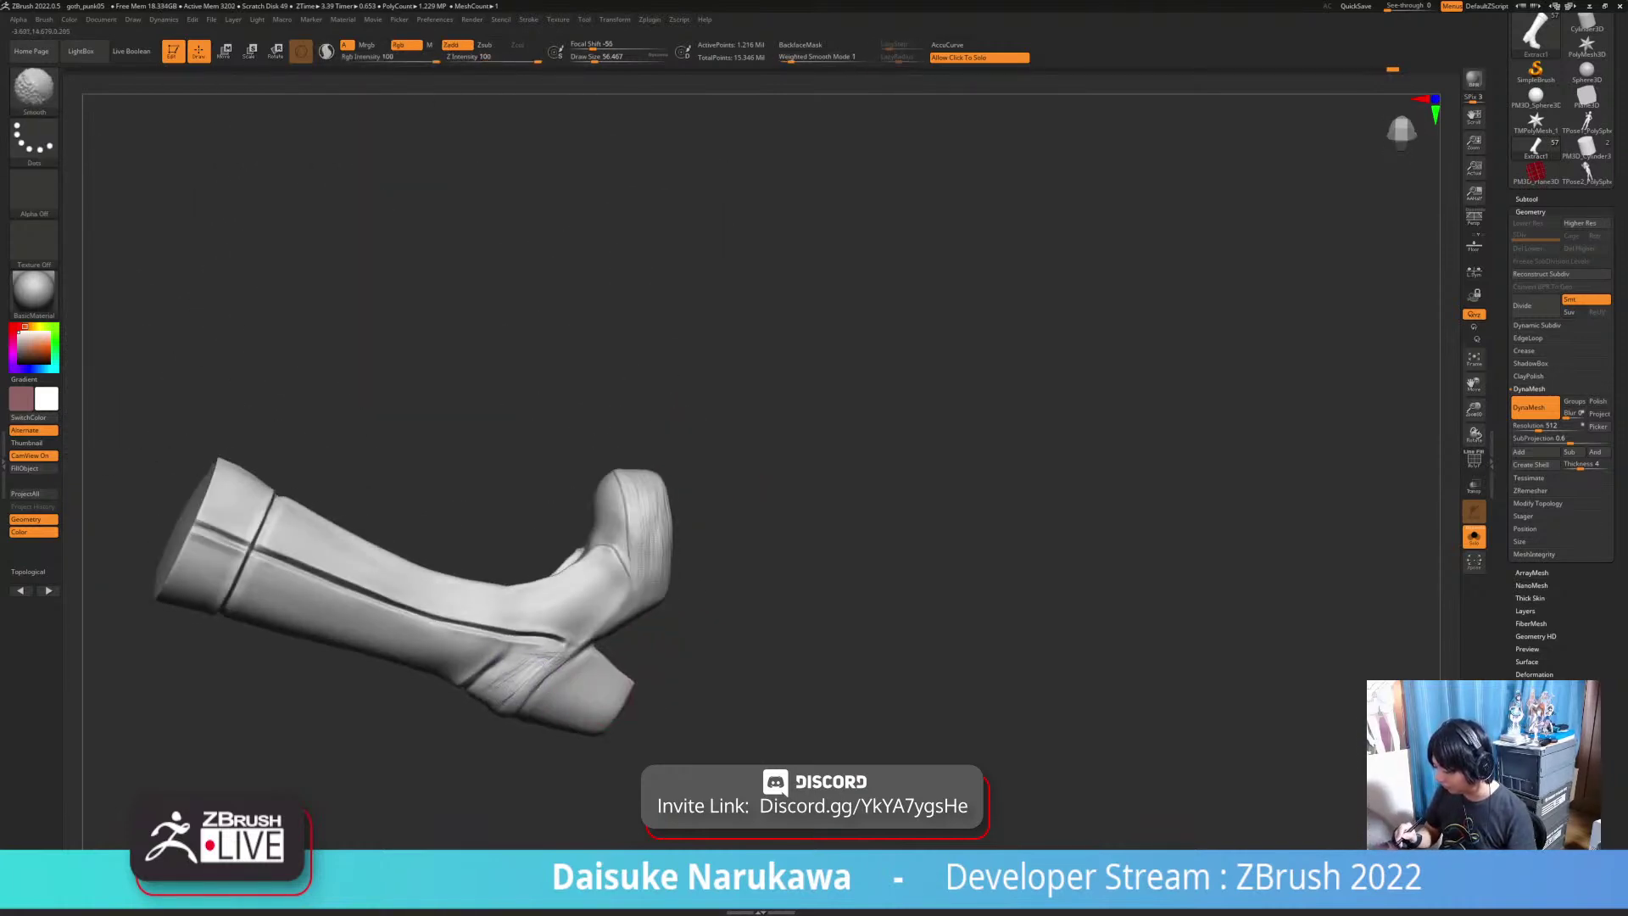
pyautogui.moveTo(517, 678)
pyautogui.mouseDown(button='right')
pyautogui.moveTo(576, 687)
pyautogui.moveTo(628, 644)
pyautogui.mouseUp(button='right')
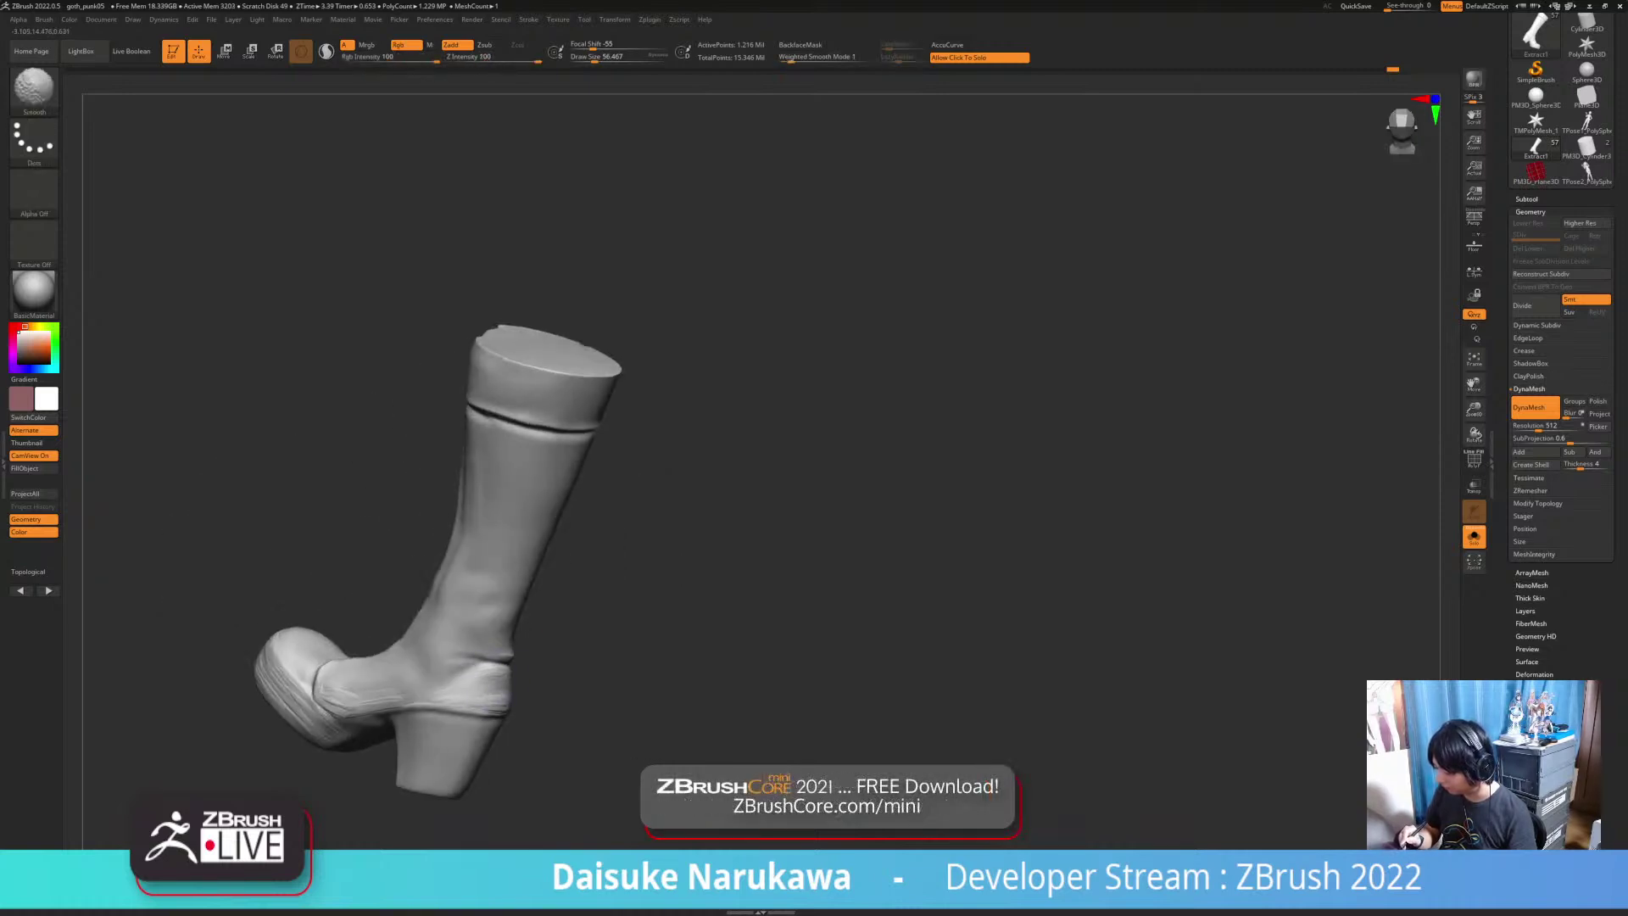
pyautogui.moveTo(525, 661); pyautogui.dragTo(593, 652, button='right')
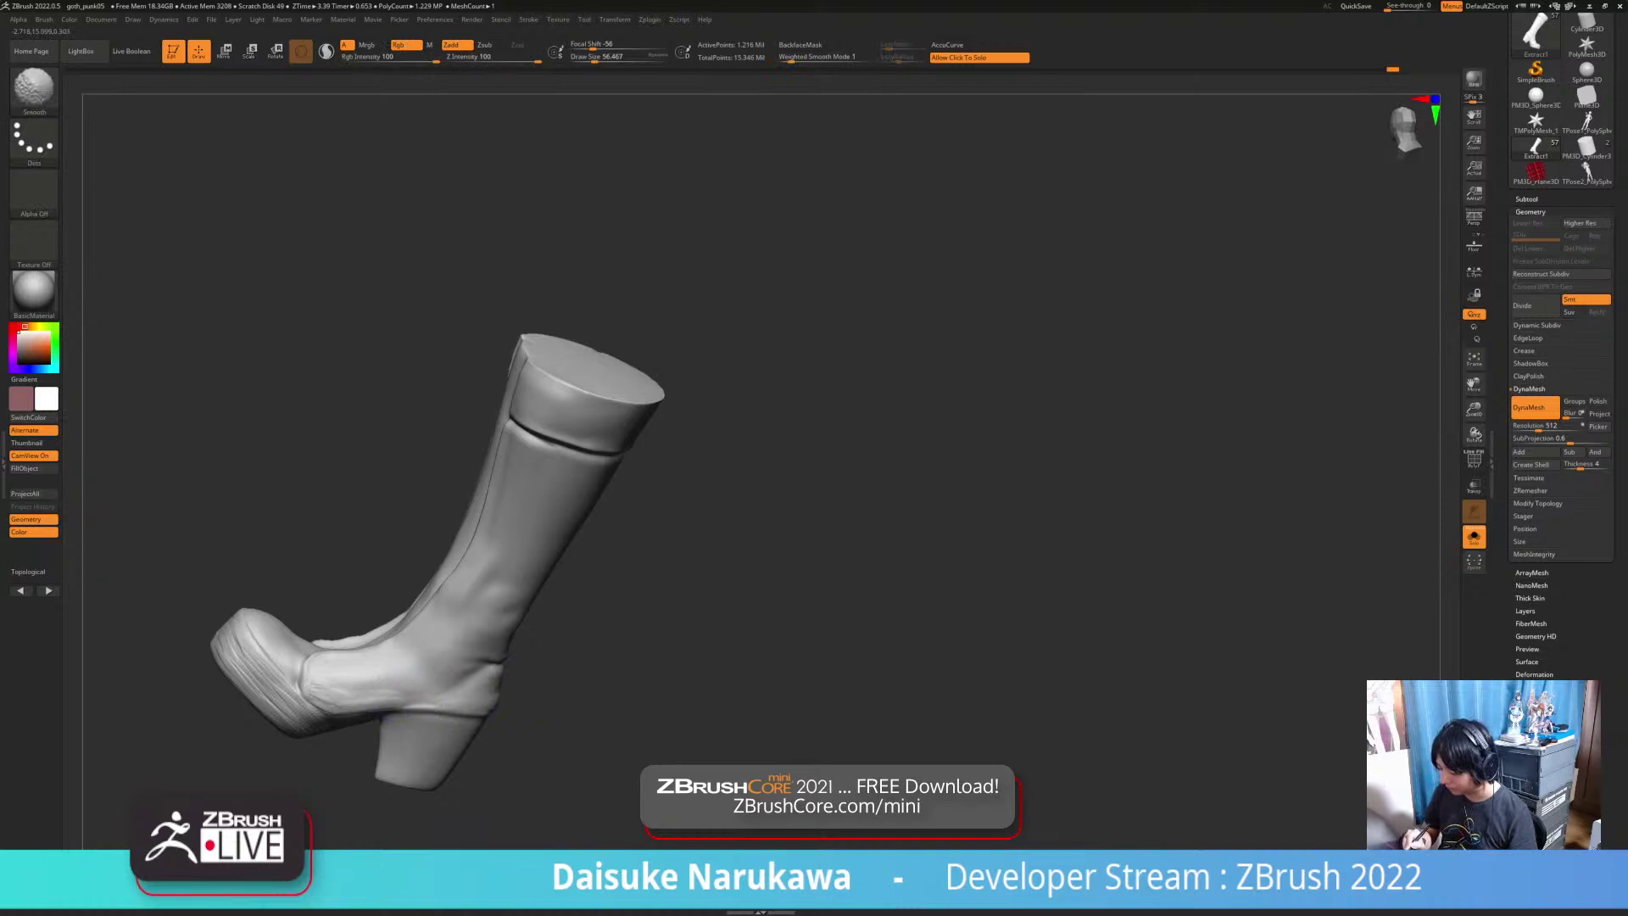
pyautogui.moveTo(444, 654)
pyautogui.mouseDown(button='right')
pyautogui.moveTo(627, 661)
pyautogui.moveTo(545, 672)
pyautogui.moveTo(441, 636)
pyautogui.moveTo(458, 615)
pyautogui.moveTo(678, 665)
pyautogui.mouseUp(button='right')
pyautogui.moveTo(526, 644); pyautogui.dragTo(585, 623, button='right')
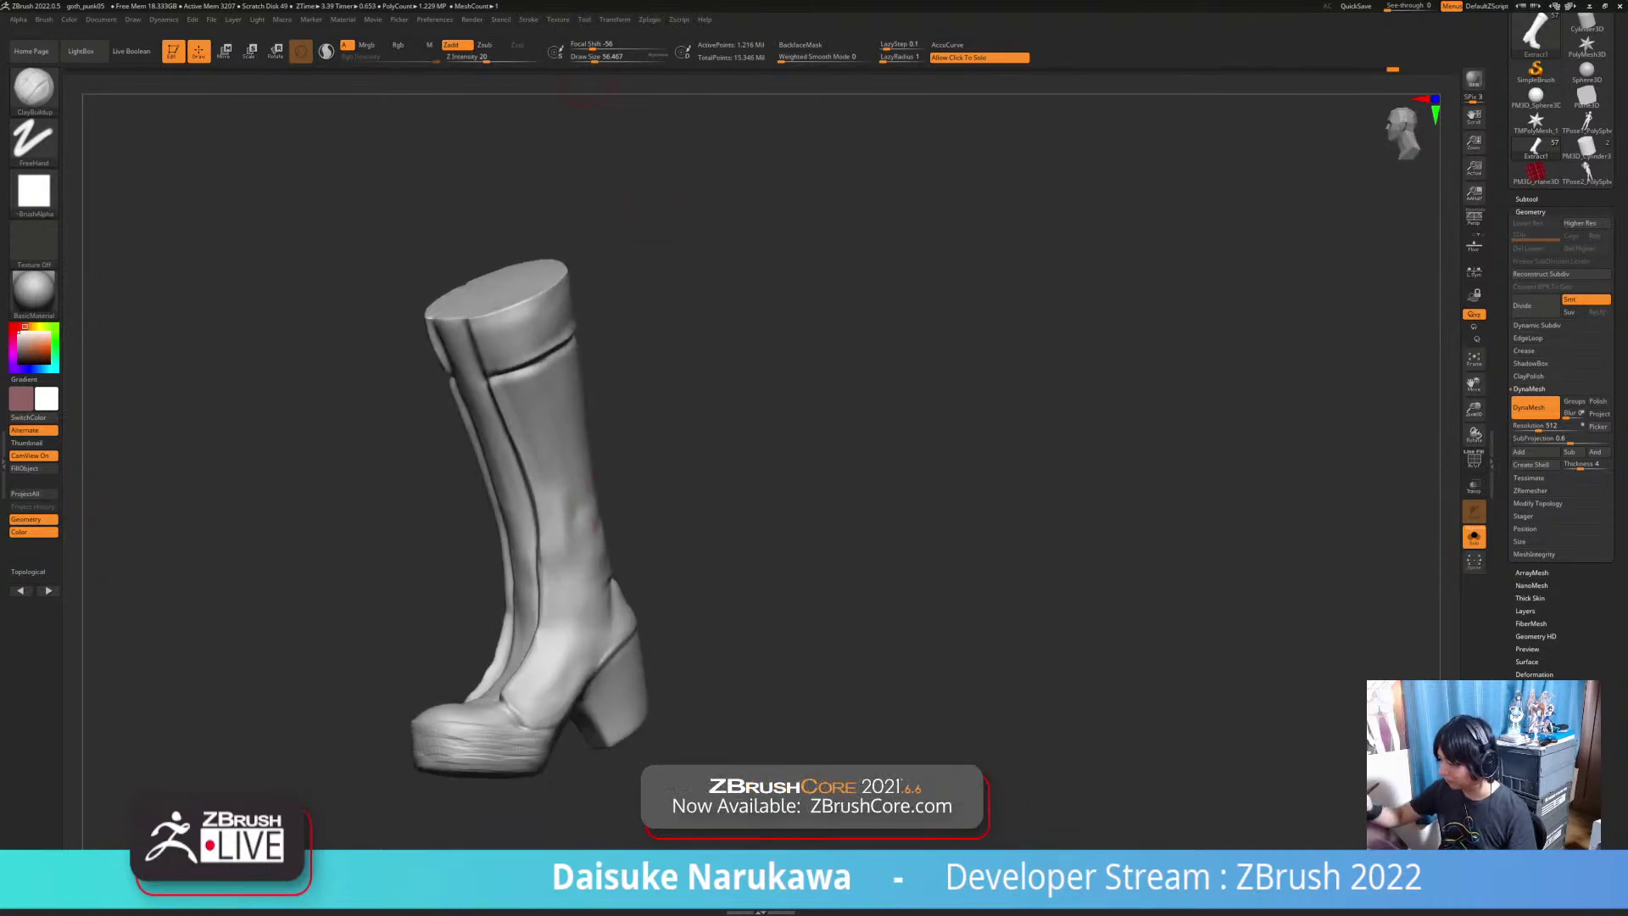
# Step: Add ClayBuildup volume on the inner ankle above the heel counter and smooth it into the shaft
pyautogui.moveTo(593, 524); pyautogui.dragTo(591, 585, button='right')
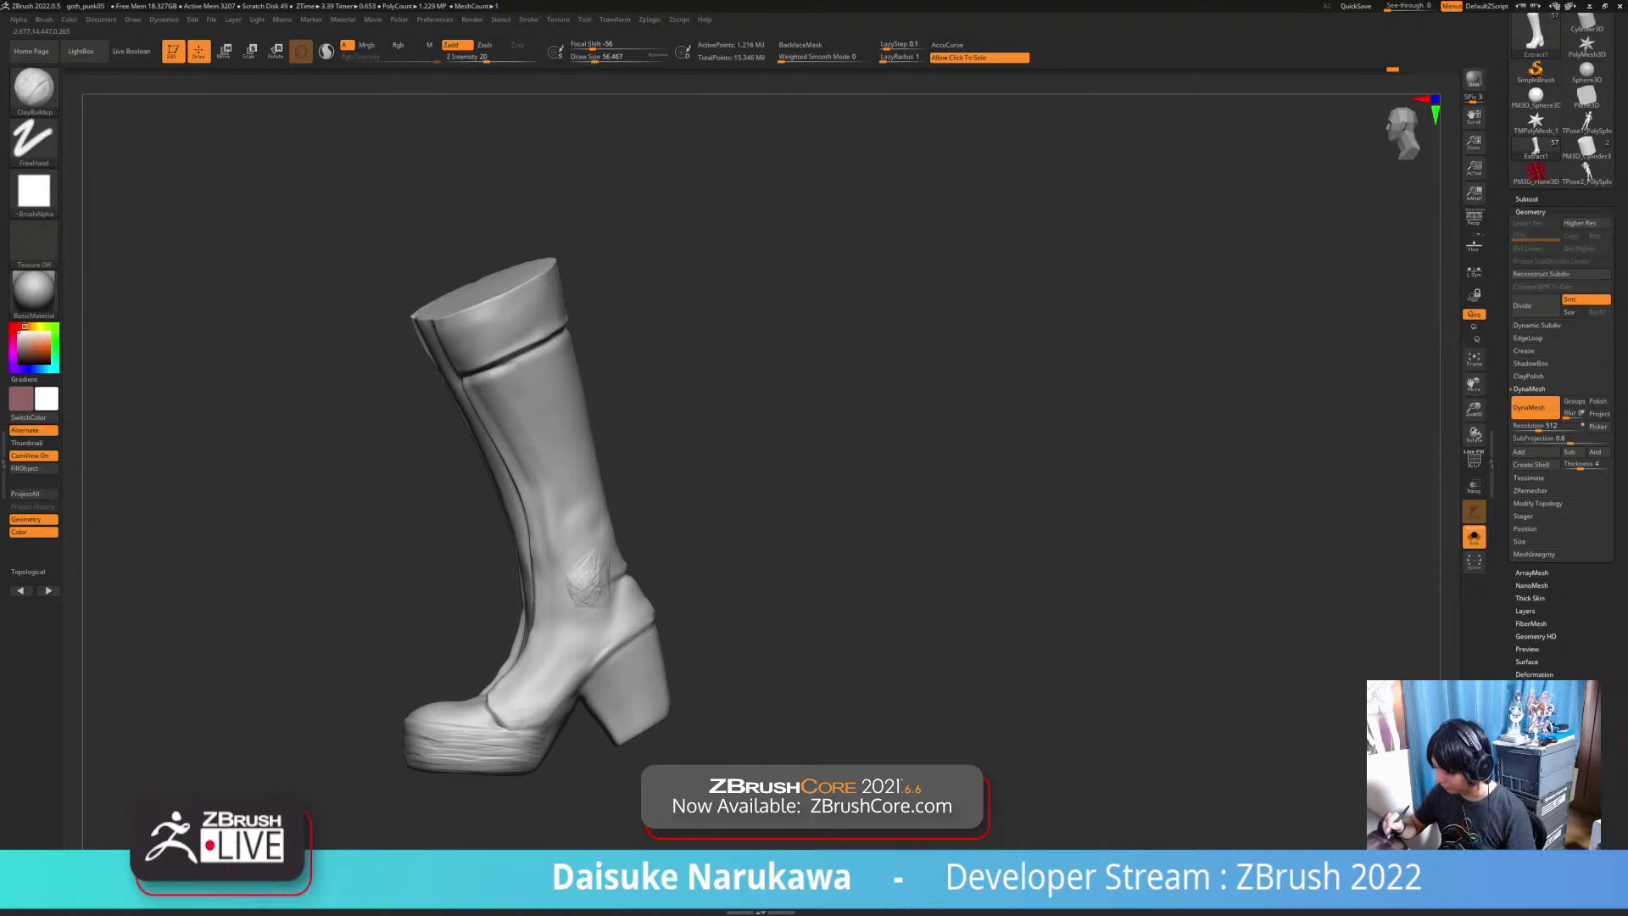
pyautogui.press('shift')
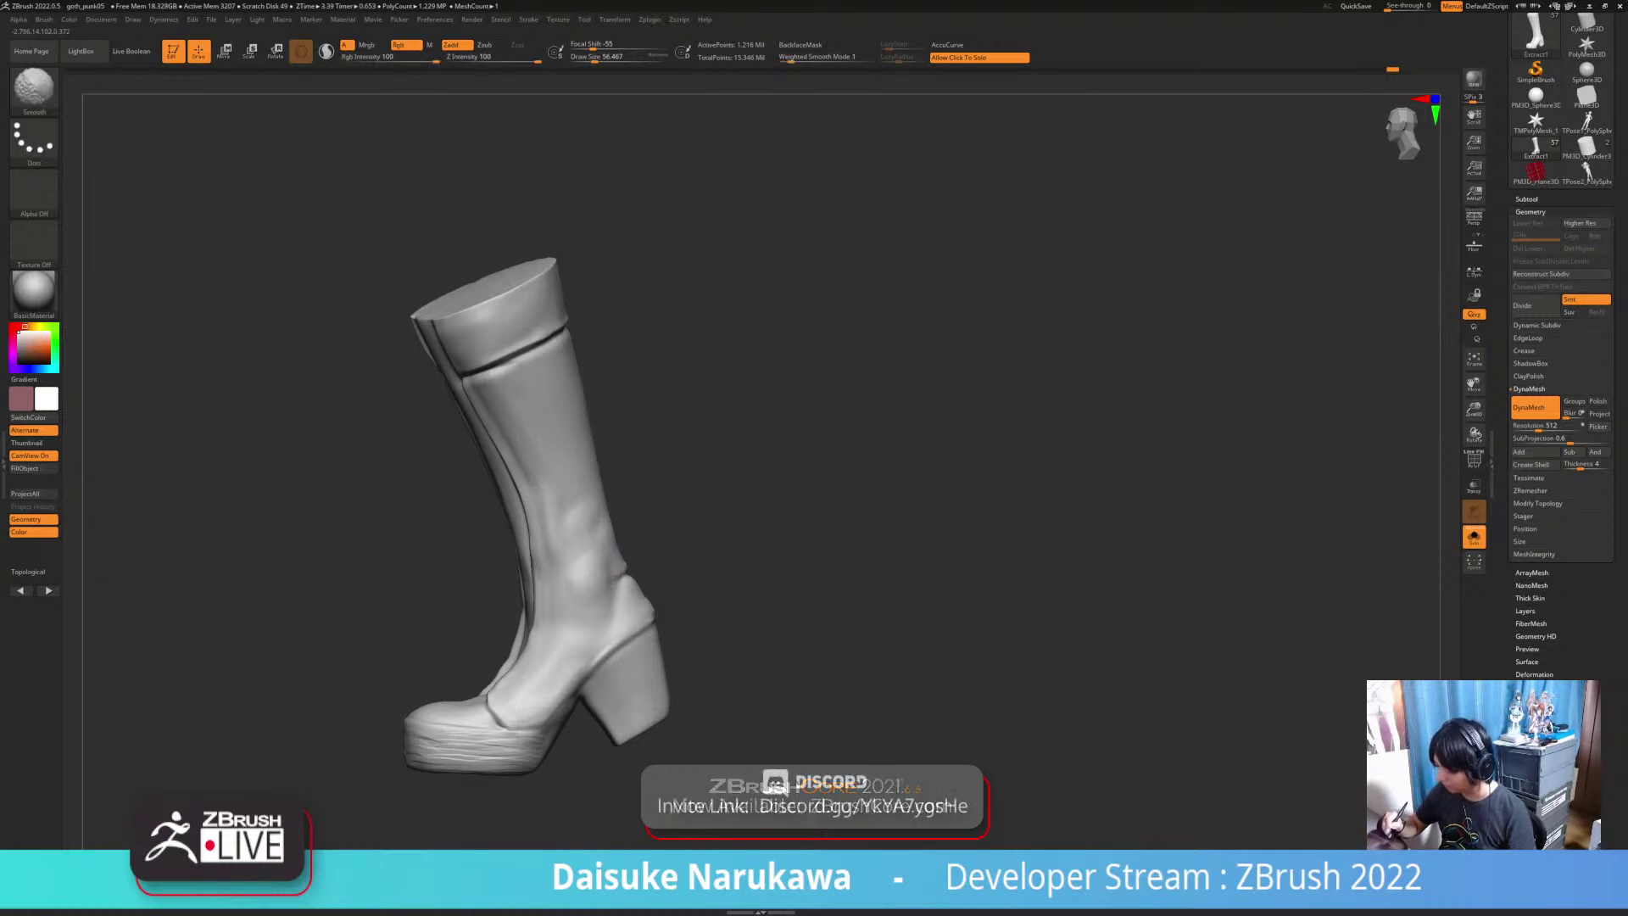
pyautogui.moveTo(573, 573); pyautogui.dragTo(585, 548, button='right')
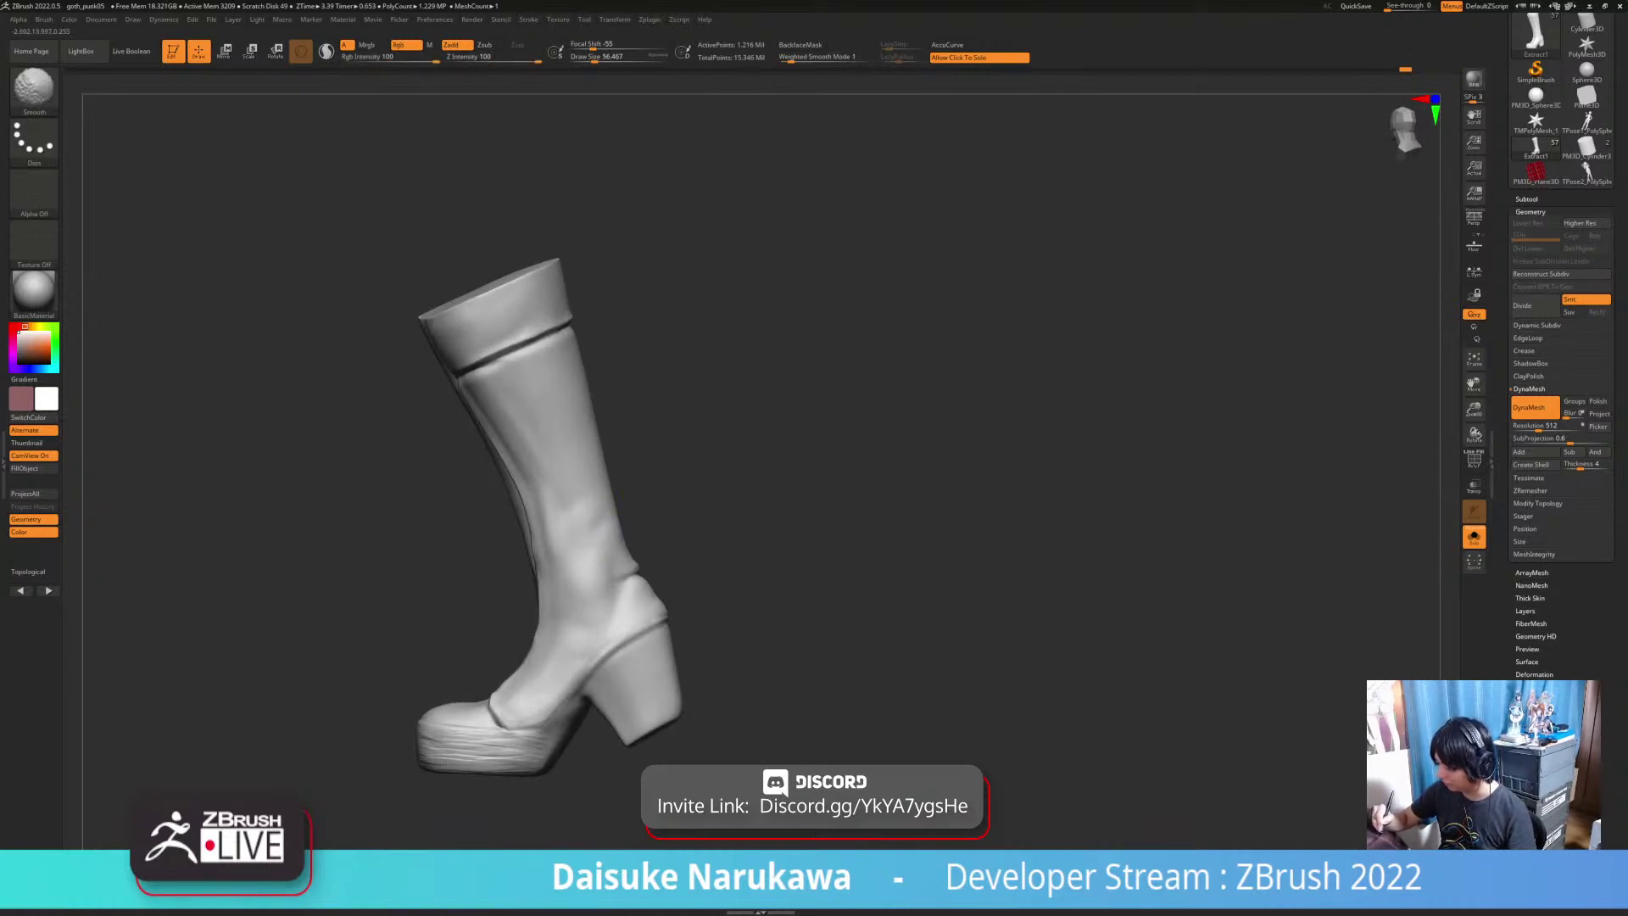
pyautogui.moveTo(601, 586); pyautogui.dragTo(610, 575, button='right')
pyautogui.keyDown('shift'); pyautogui.moveTo(620, 570); pyautogui.dragTo(626, 563); pyautogui.keyUp('shift')
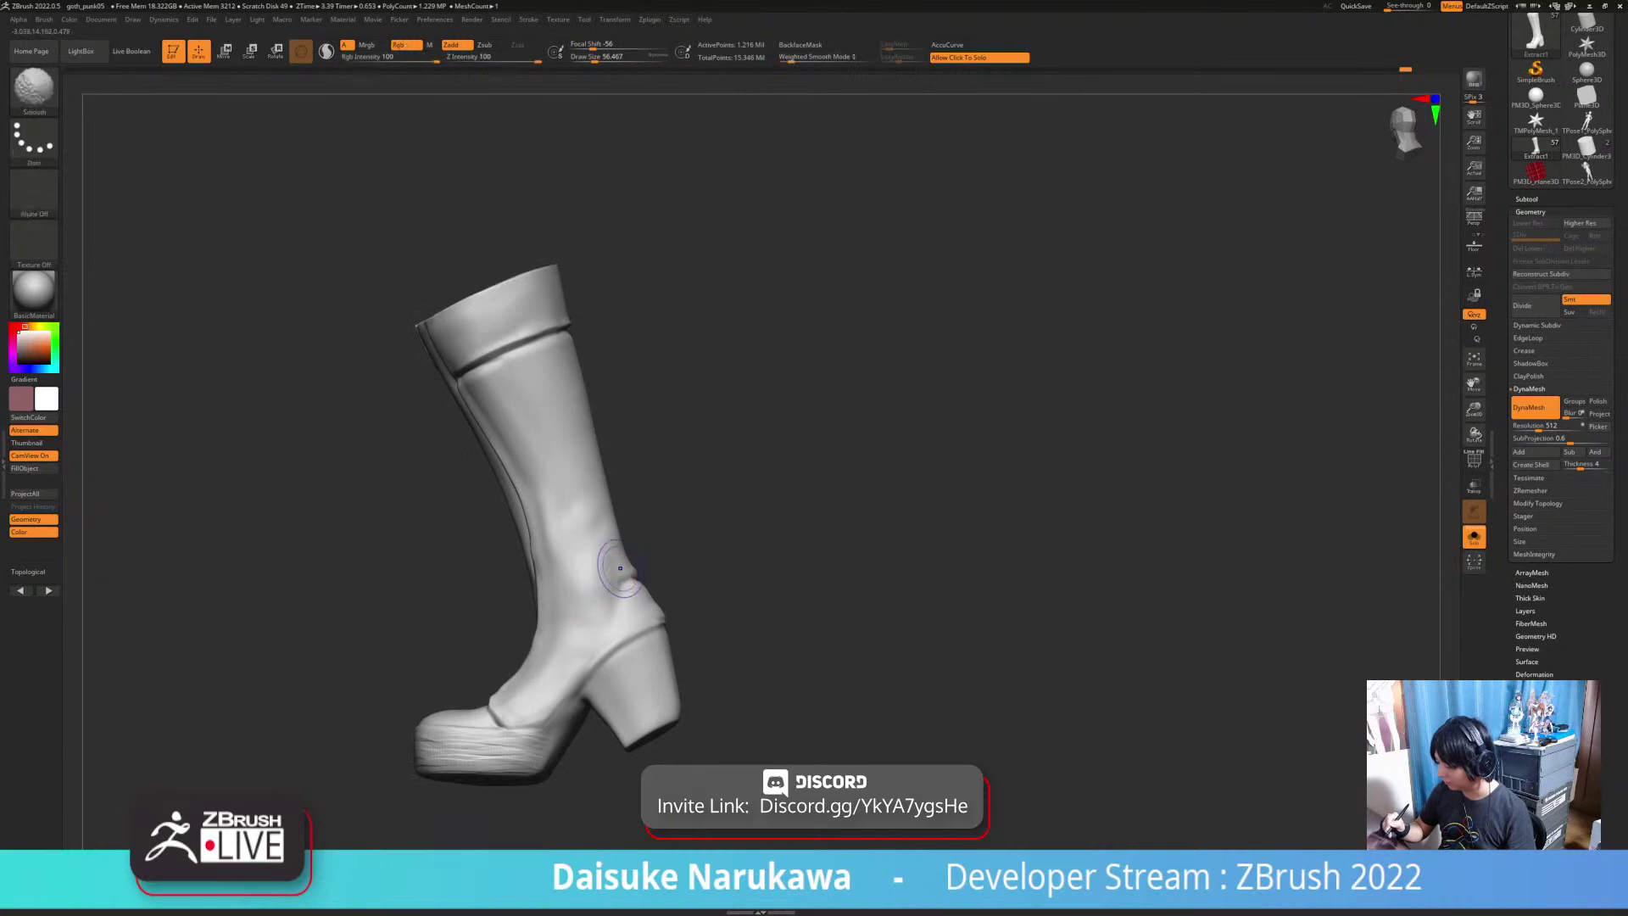
# Step: Check the boot's shape against the whole character from the side and isolate the boot again
pyautogui.keyDown('ctrl'); pyautogui.moveTo(729, 594); pyautogui.dragTo(736, 563, button='right'); pyautogui.keyUp('ctrl')
pyautogui.click(746, 577)
pyautogui.moveTo(778, 736); pyautogui.dragTo(865, 729, button='right')
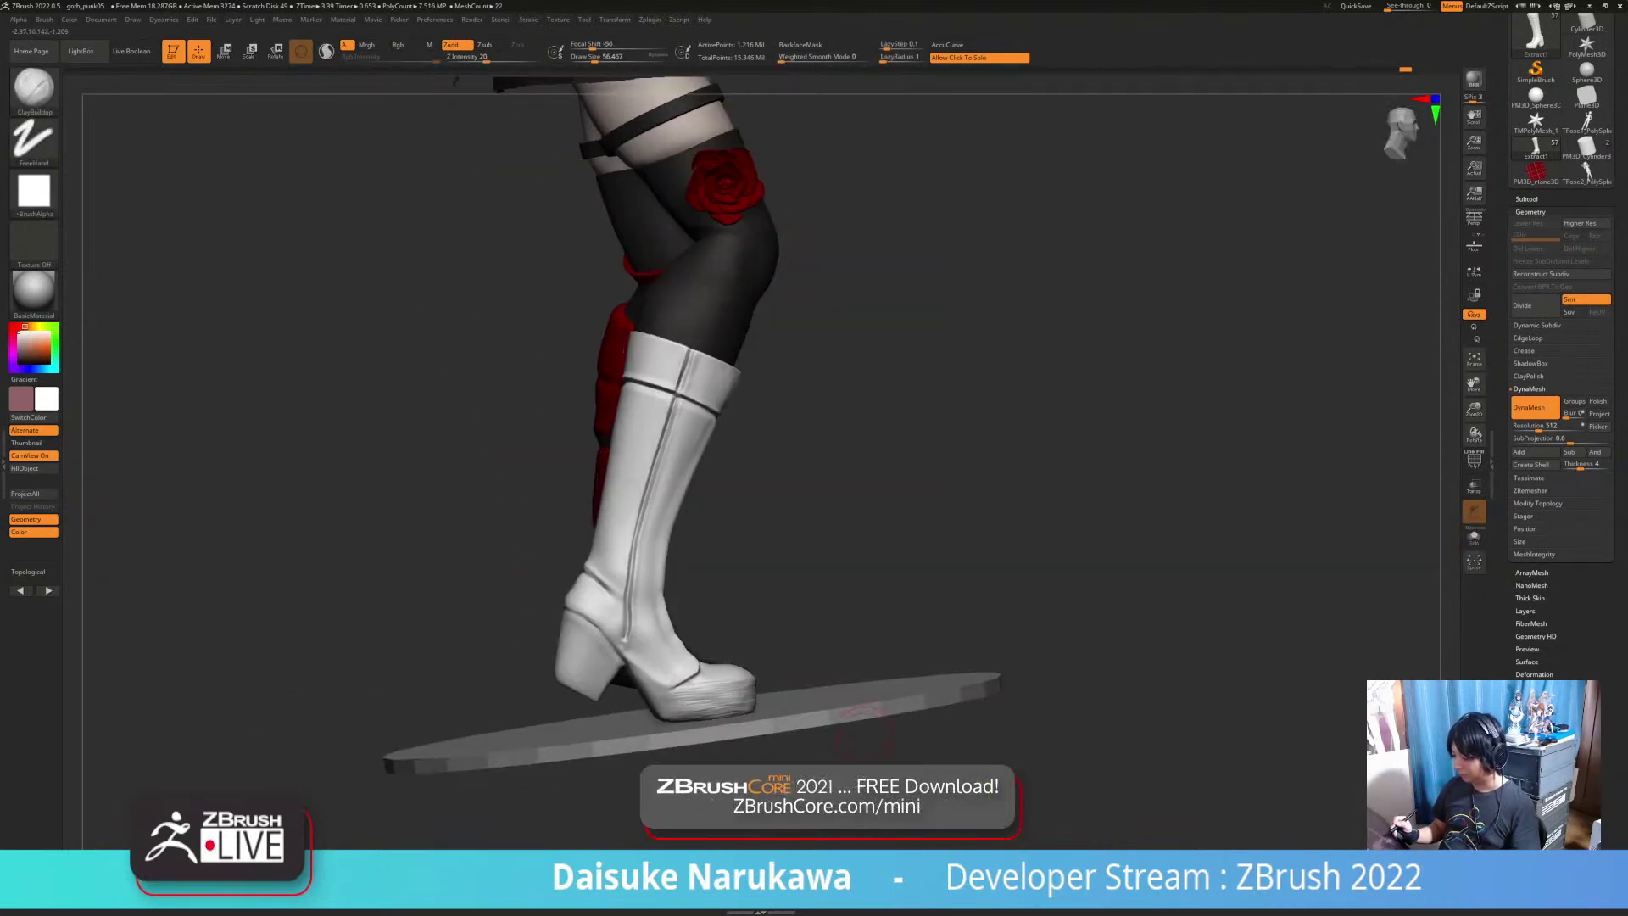
pyautogui.click(1473, 536)
pyautogui.keyDown('ctrl'); pyautogui.moveTo(674, 517); pyautogui.dragTo(594, 584, button='right'); pyautogui.keyUp('ctrl')
# Step: Switch to the Standard brush and assign Alpha 39 to it
pyautogui.press('b')
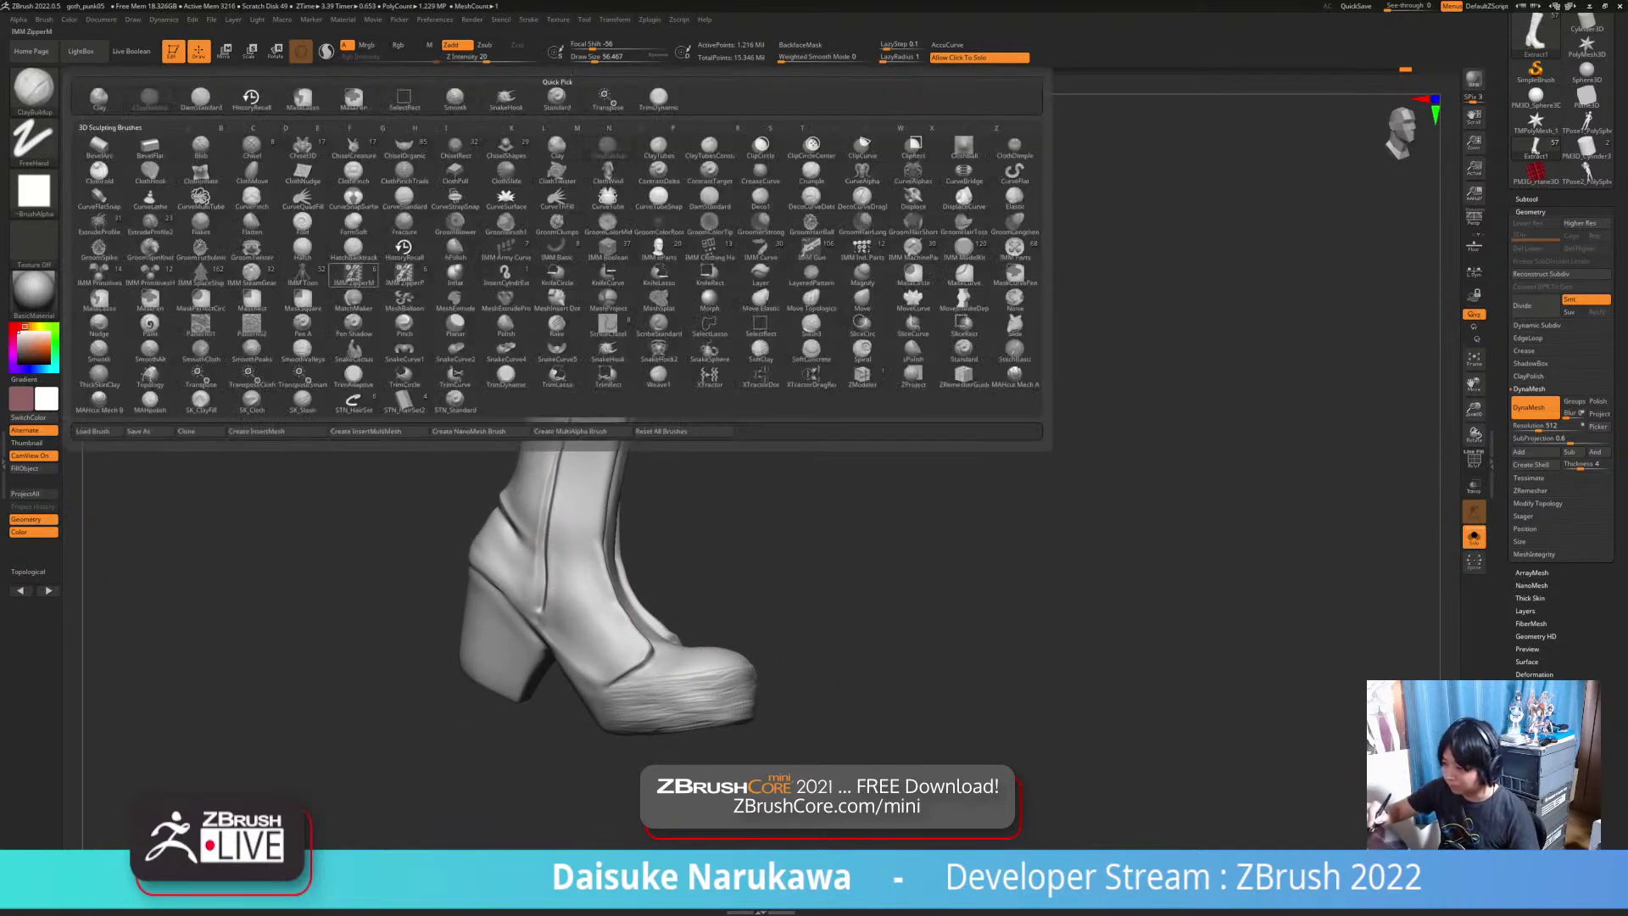
pyautogui.press('s')
pyautogui.press('t')
pyautogui.click(34, 139)
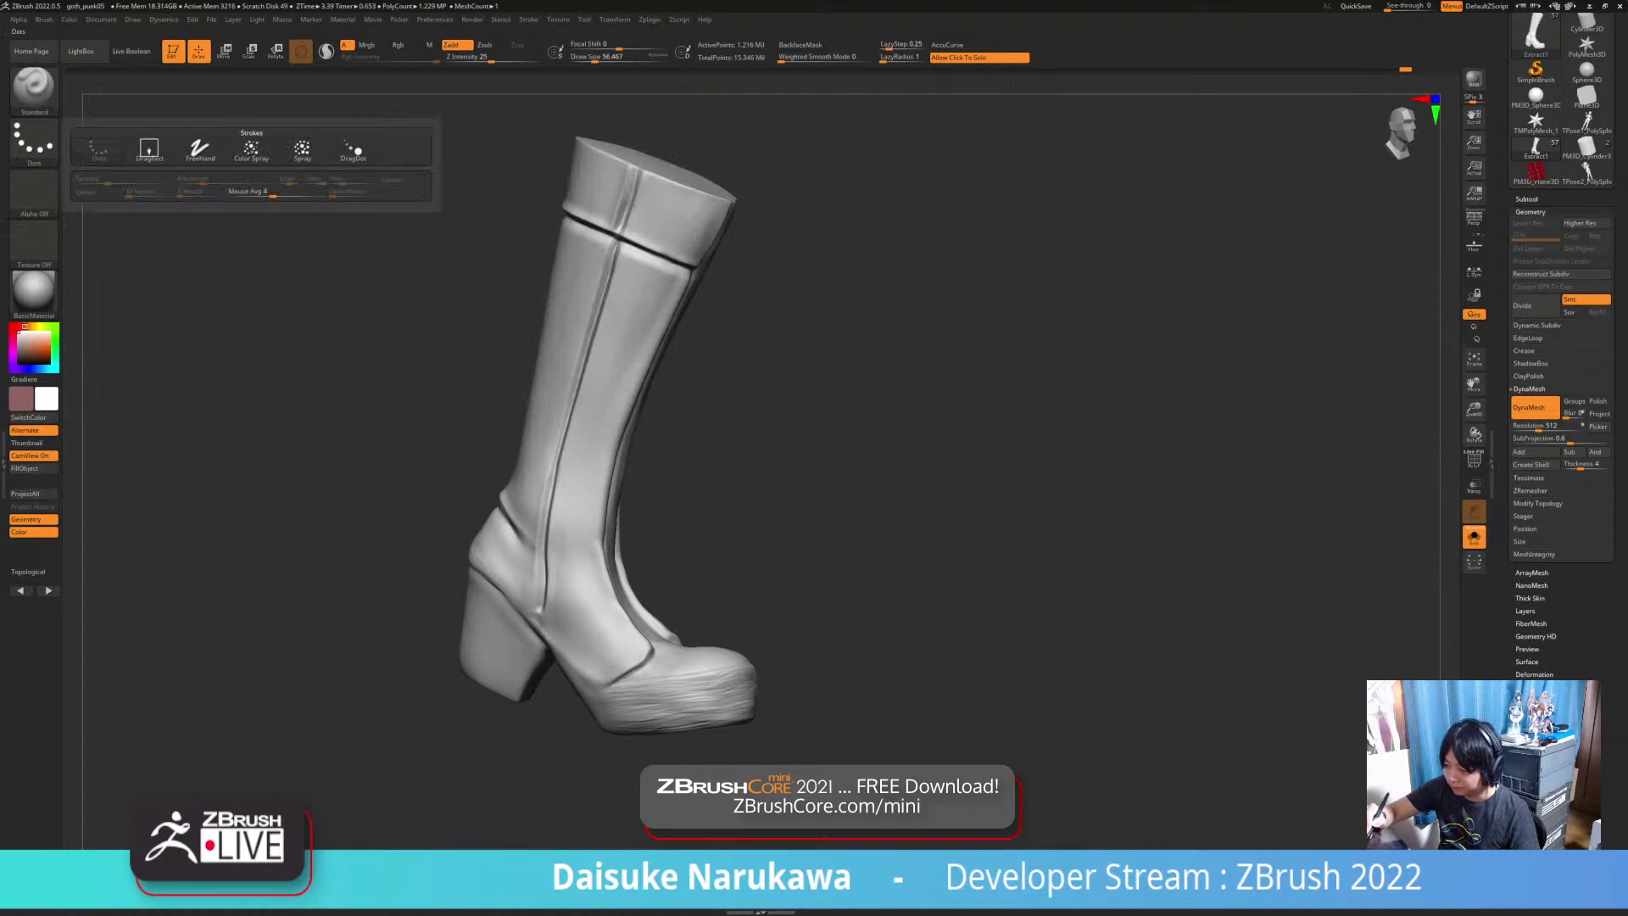
pyautogui.click(34, 192)
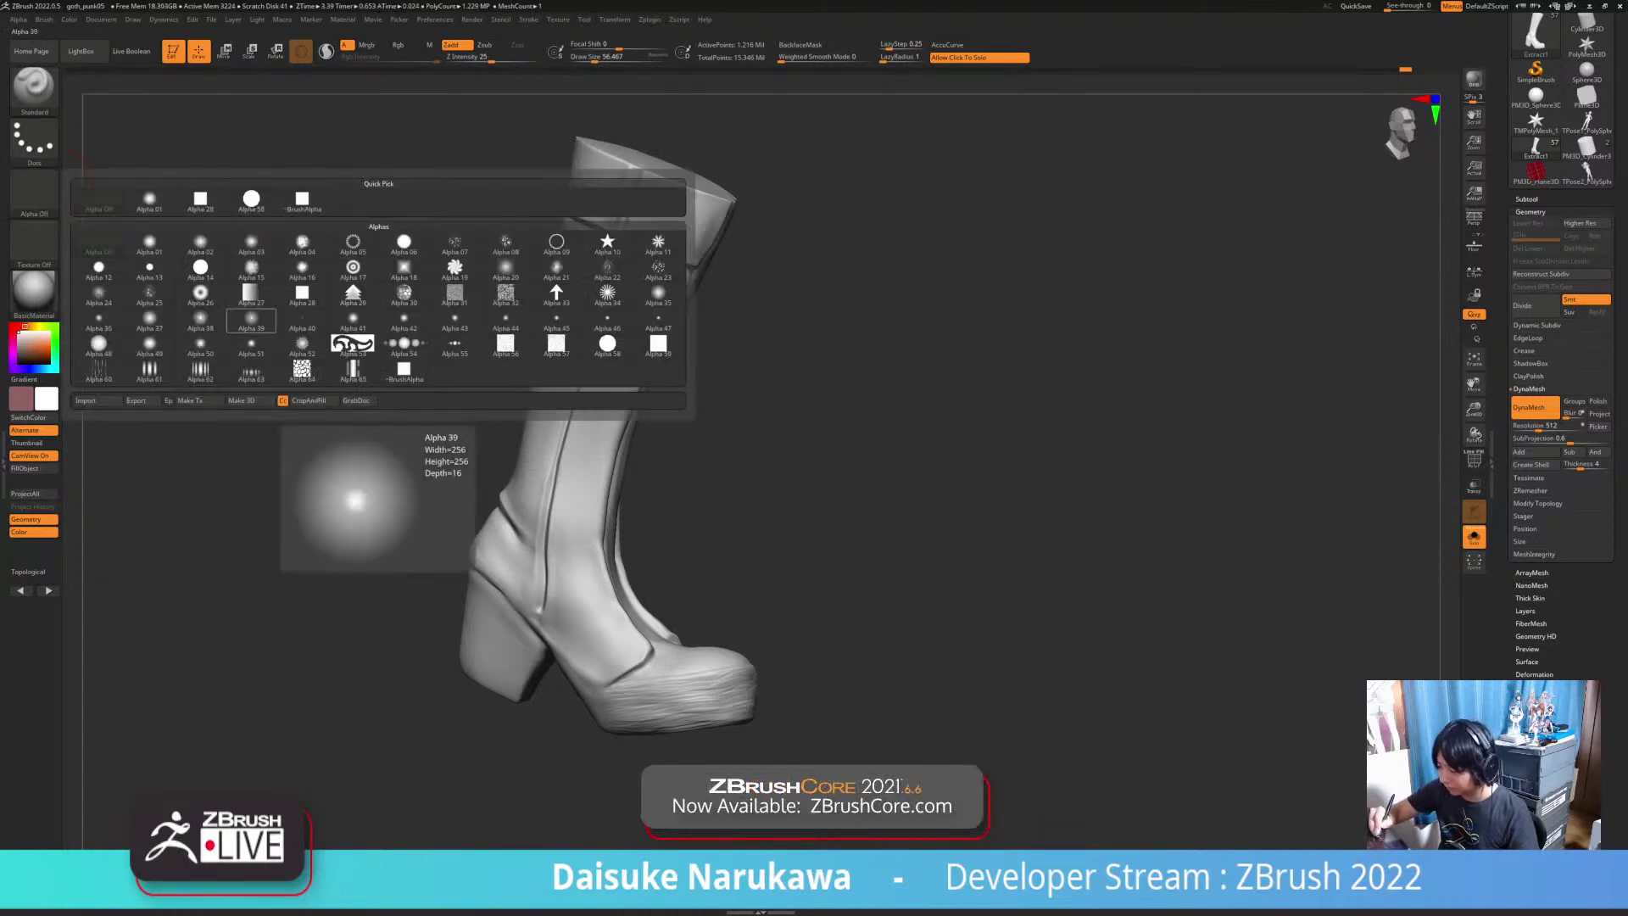
pyautogui.click(251, 321)
pyautogui.moveTo(611, 543)
pyautogui.mouseDown(button='right')
pyautogui.moveTo(545, 556)
pyautogui.moveTo(520, 440)
pyautogui.moveTo(500, 487)
pyautogui.moveTo(526, 490)
pyautogui.mouseUp(button='right')
pyautogui.press('ctrl')
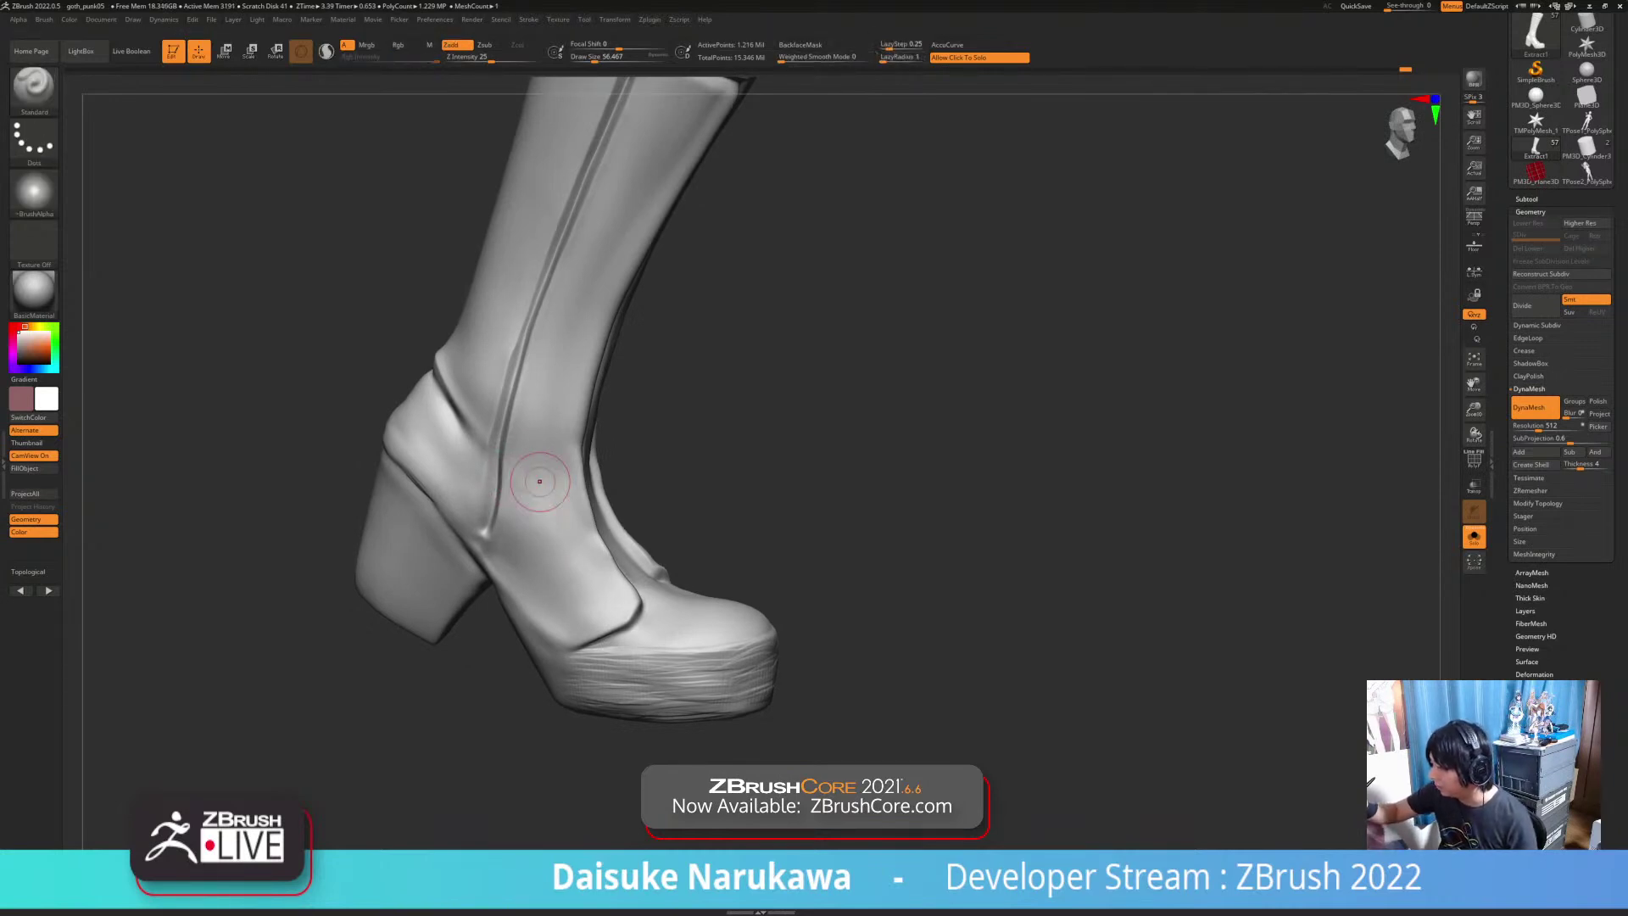
pyautogui.click(34, 191)
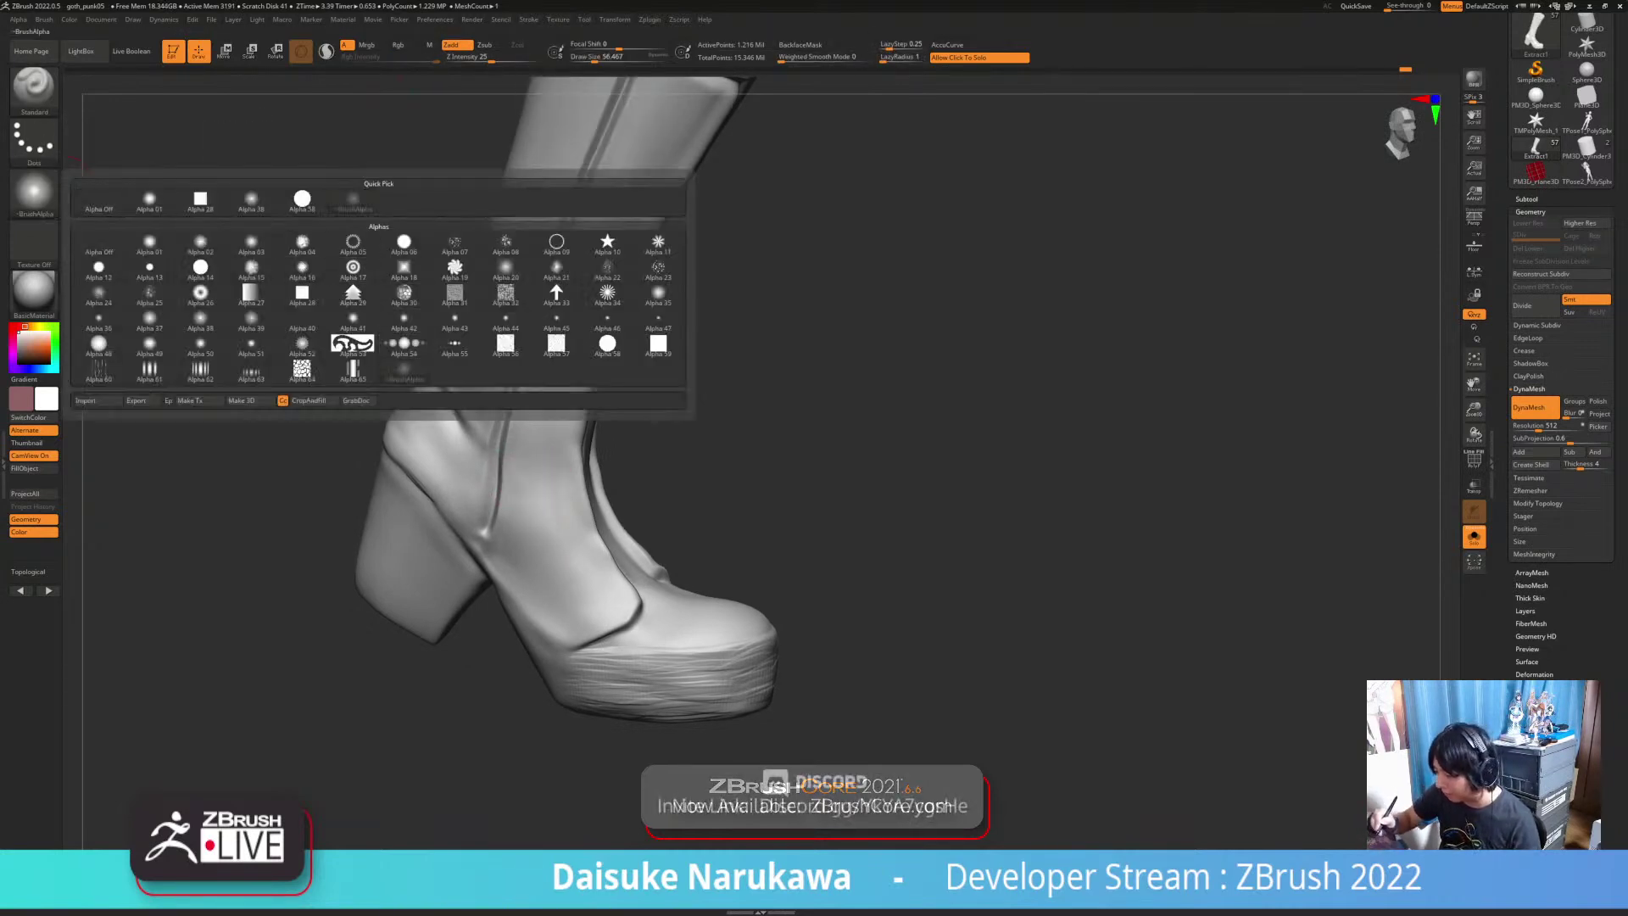
pyautogui.click(34, 191)
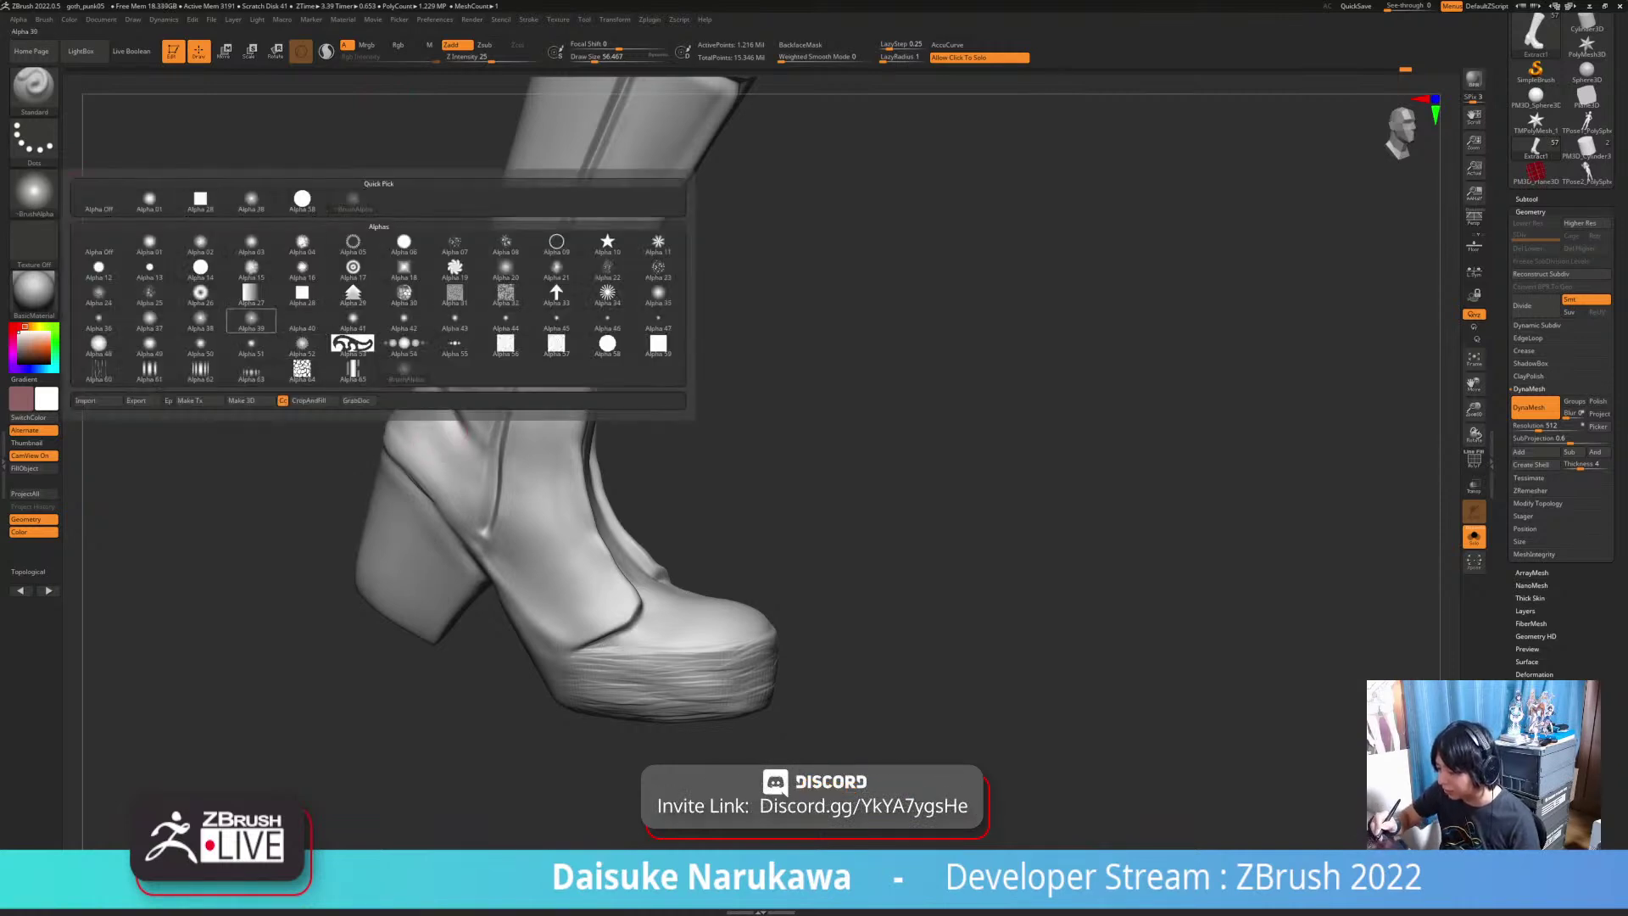
pyautogui.click(251, 321)
# Step: Lower the brush's Lazy Mouse LazyStep to about 0.014
pyautogui.moveTo(528, 19)
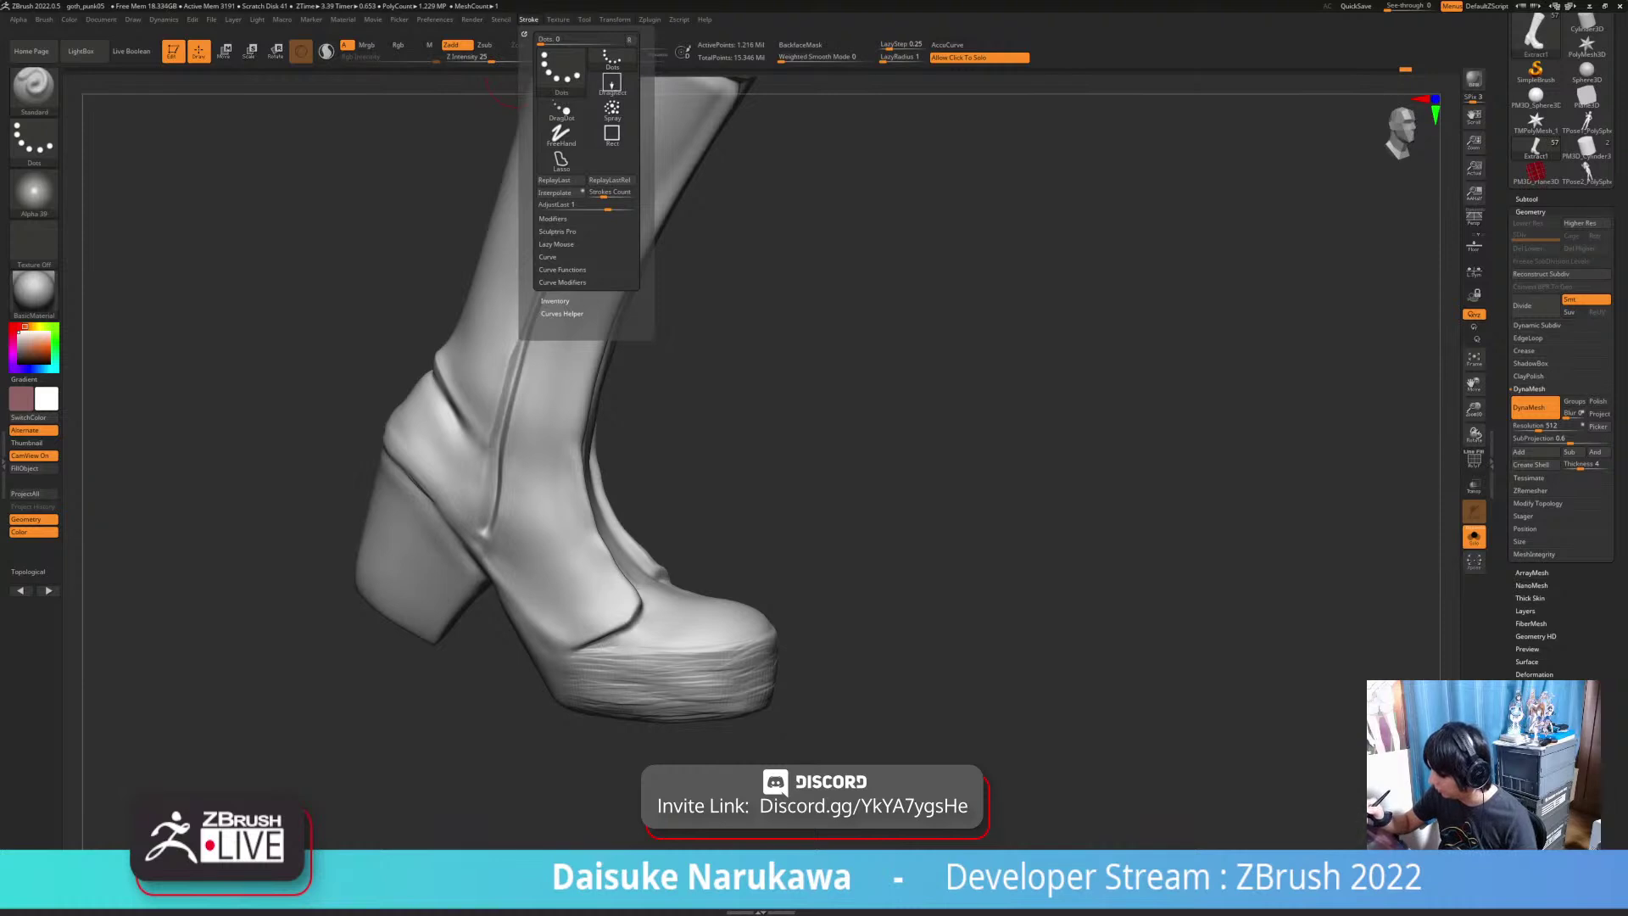
pyautogui.click(548, 257)
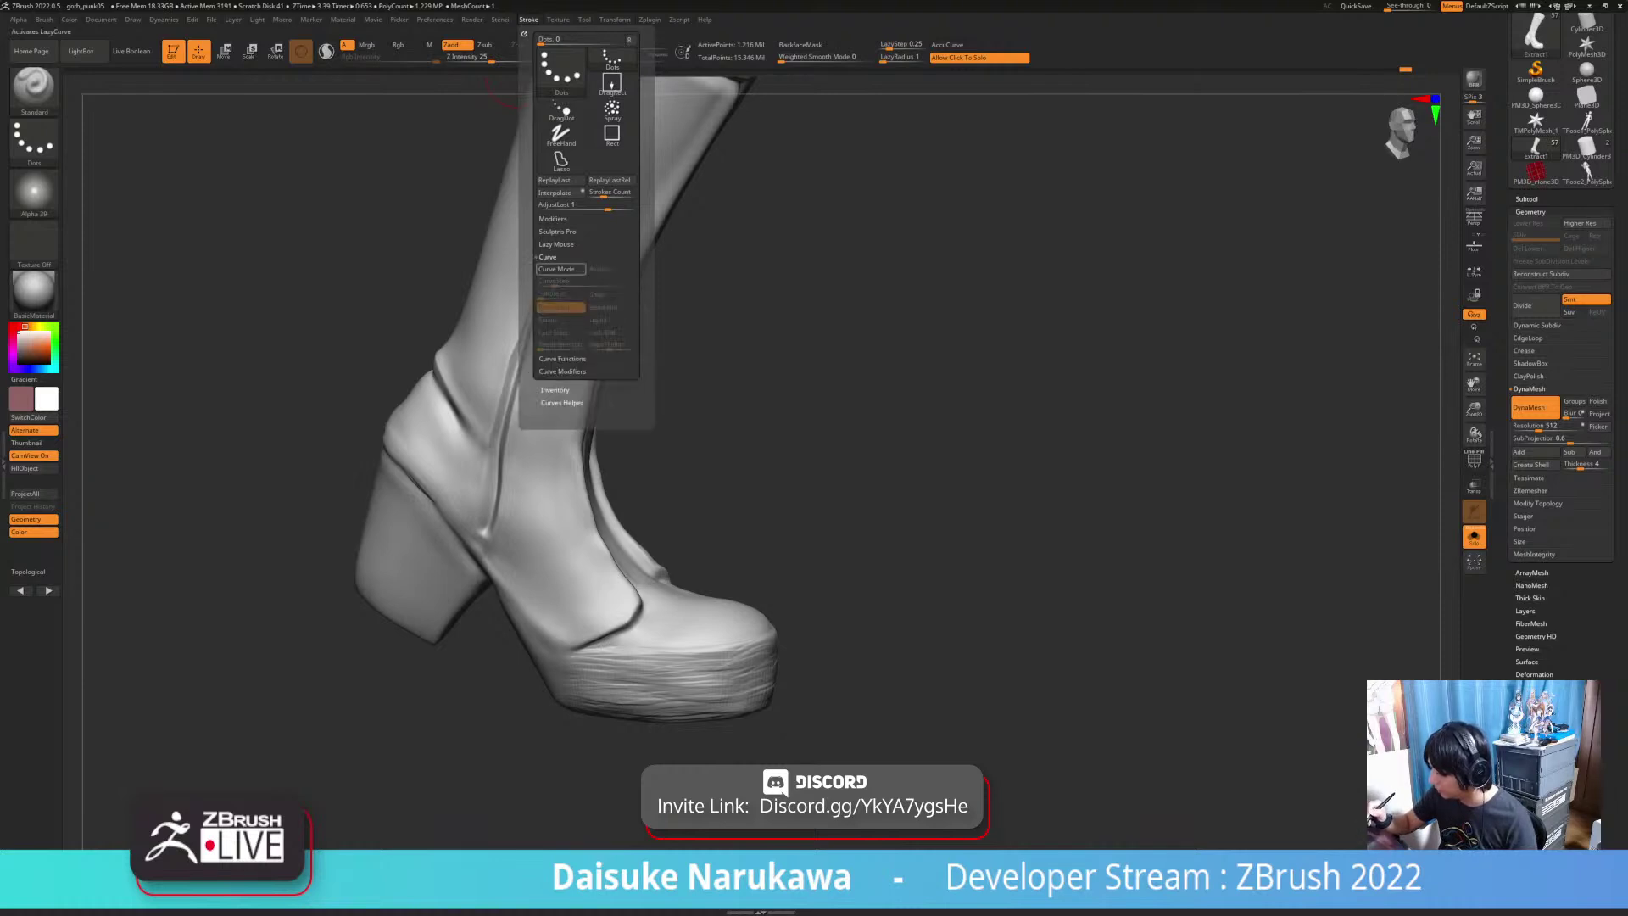
pyautogui.click(547, 257)
pyautogui.click(556, 244)
pyautogui.moveTo(545, 268); pyautogui.dragTo(543, 268)
# Step: Try a diagonal fold stroke across the outer ankle with the Alpha 39 Standard brush and undo it
pyautogui.moveTo(508, 454)
pyautogui.mouseDown()
pyautogui.moveTo(547, 513)
pyautogui.moveTo(589, 528)
pyautogui.mouseUp()
pyautogui.hotkey('ctrl', 'z')
pyautogui.moveTo(712, 500); pyautogui.dragTo(644, 502)
pyautogui.hotkey('ctrl', 'z')
# Step: Change the Standard brush's alpha to Alpha 38 and try a fold stroke across the outer ankle
pyautogui.click(34, 191)
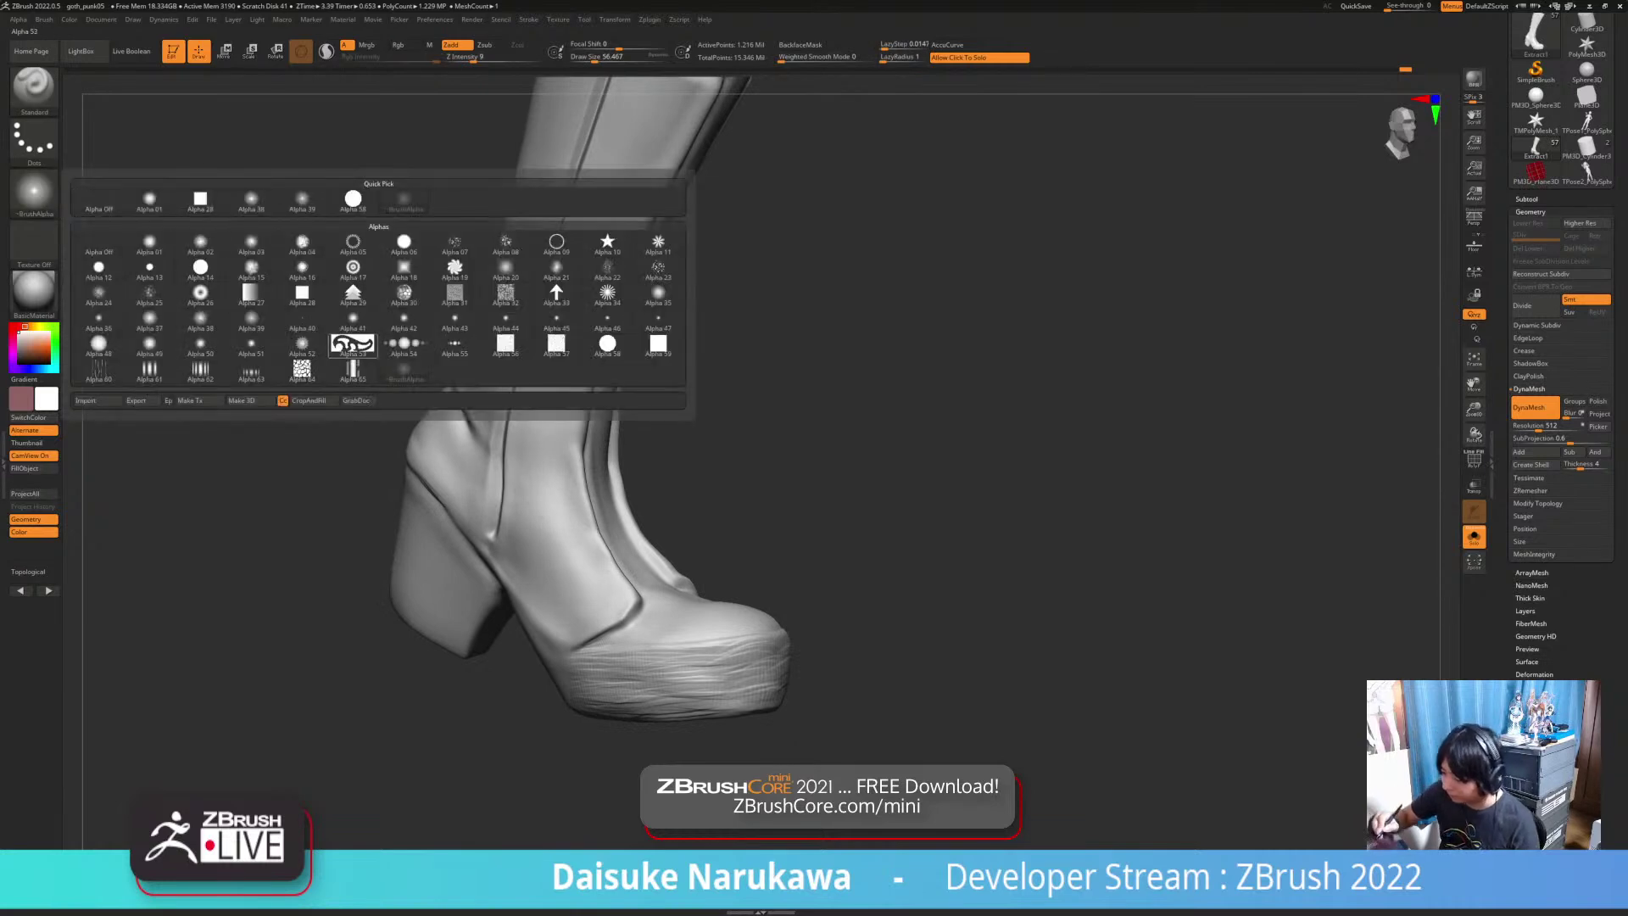
pyautogui.click(200, 320)
pyautogui.moveTo(508, 462); pyautogui.dragTo(592, 541)
pyautogui.moveTo(721, 500); pyautogui.dragTo(644, 501)
pyautogui.hotkey('ctrl', 'z')
# Step: Try a fold stroke on the outer ankle with a lower Focal Shift and undo it
pyautogui.moveTo(617, 44); pyautogui.dragTo(597, 45)
pyautogui.moveTo(570, 516); pyautogui.dragTo(583, 529)
pyautogui.moveTo(703, 517); pyautogui.dragTo(720, 505)
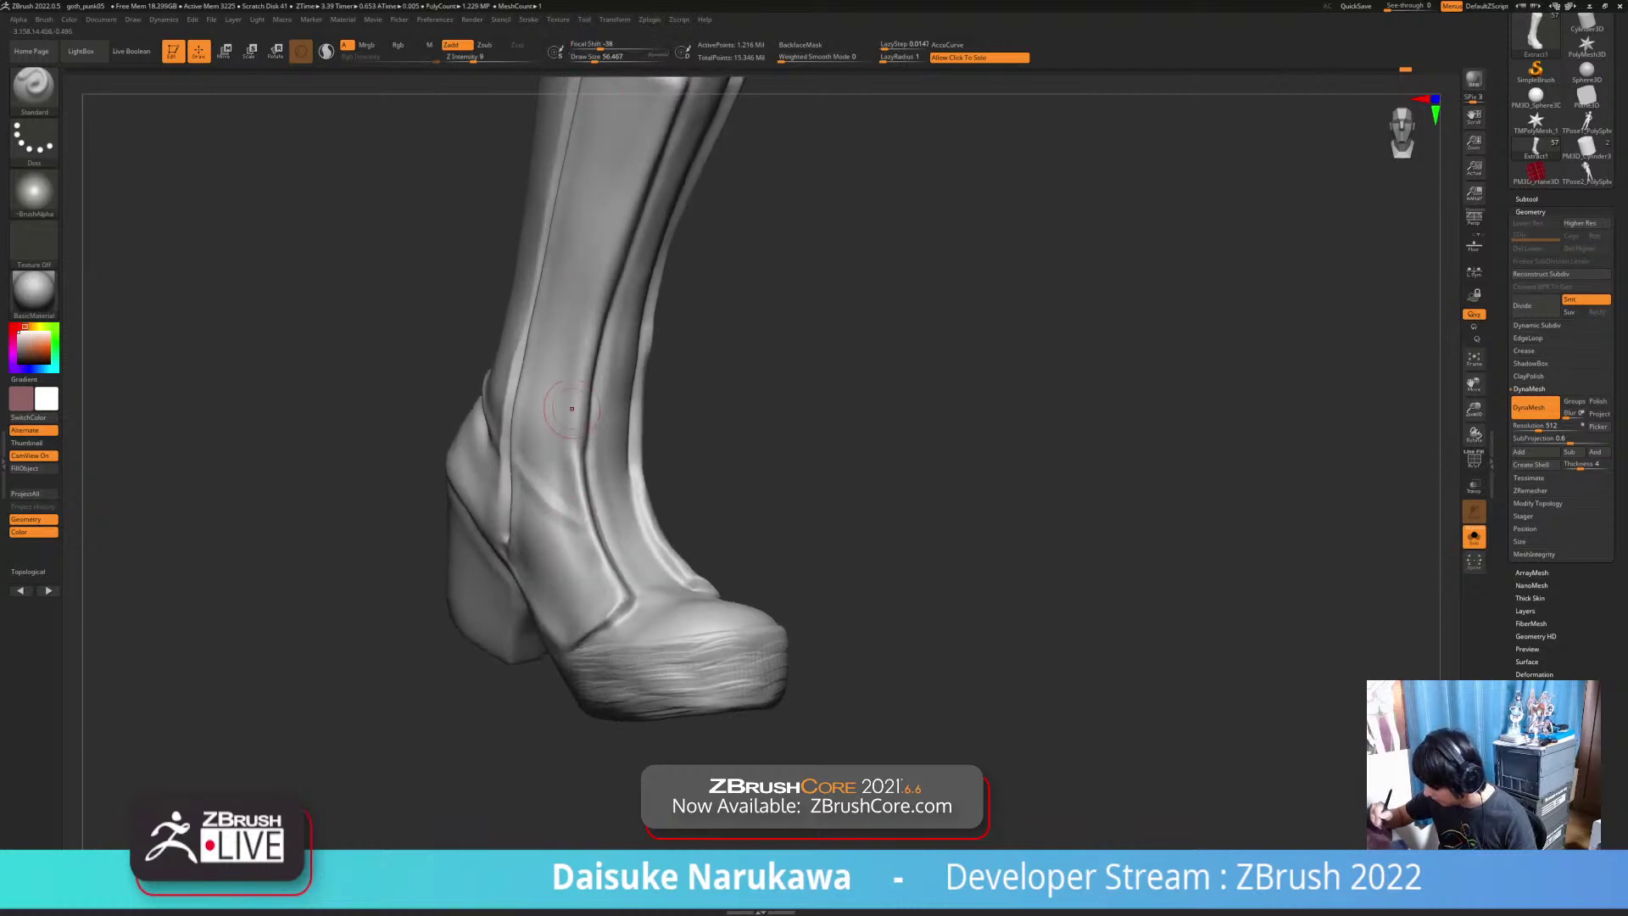
pyautogui.hotkey('ctrl', 'z')
# Step: Sculpt a diagonal fold across the outer ankle with a higher Focal Shift, and set Weighted Smooth Mode to 4
pyautogui.moveTo(616, 45); pyautogui.dragTo(631, 44)
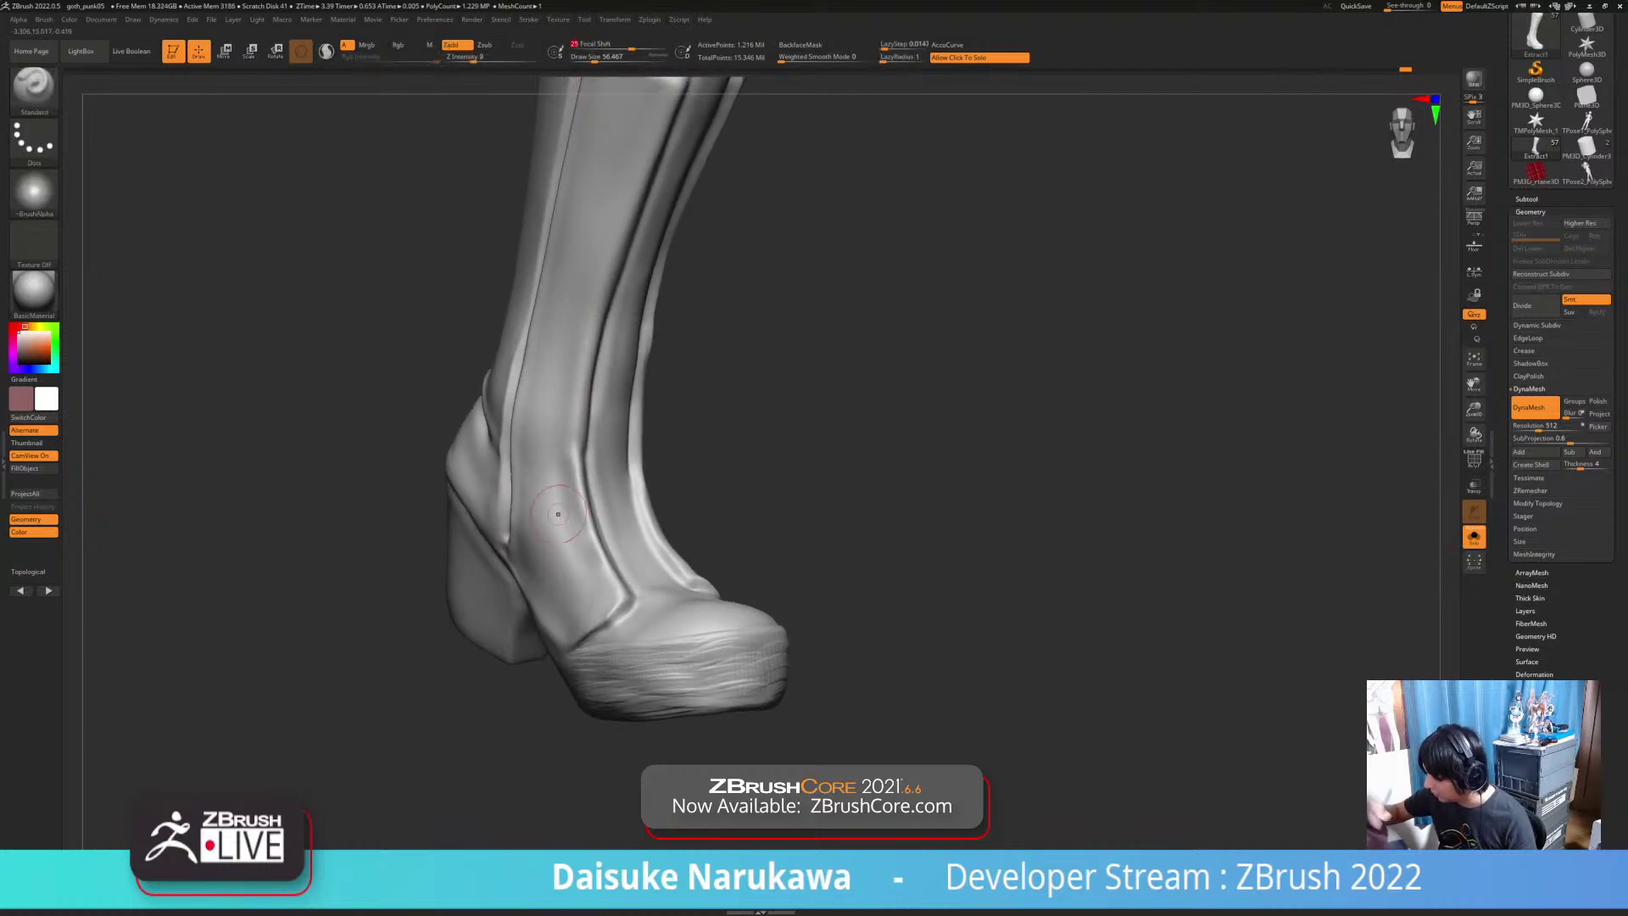
pyautogui.moveTo(712, 513); pyautogui.dragTo(770, 510)
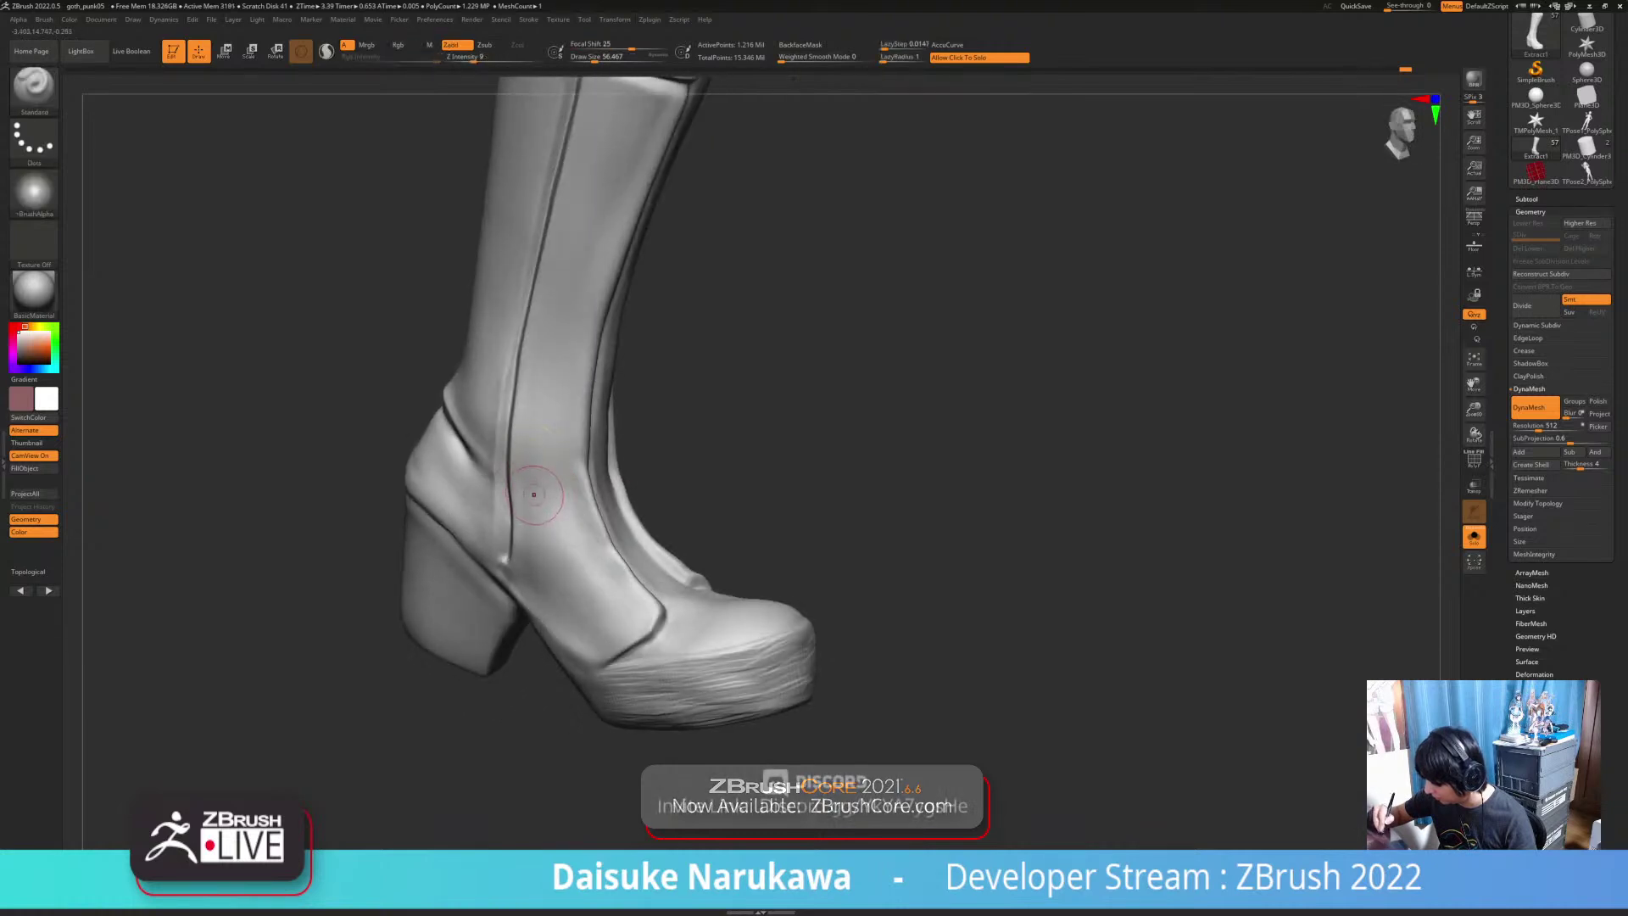
pyautogui.moveTo(614, 544); pyautogui.dragTo(616, 585, button='right')
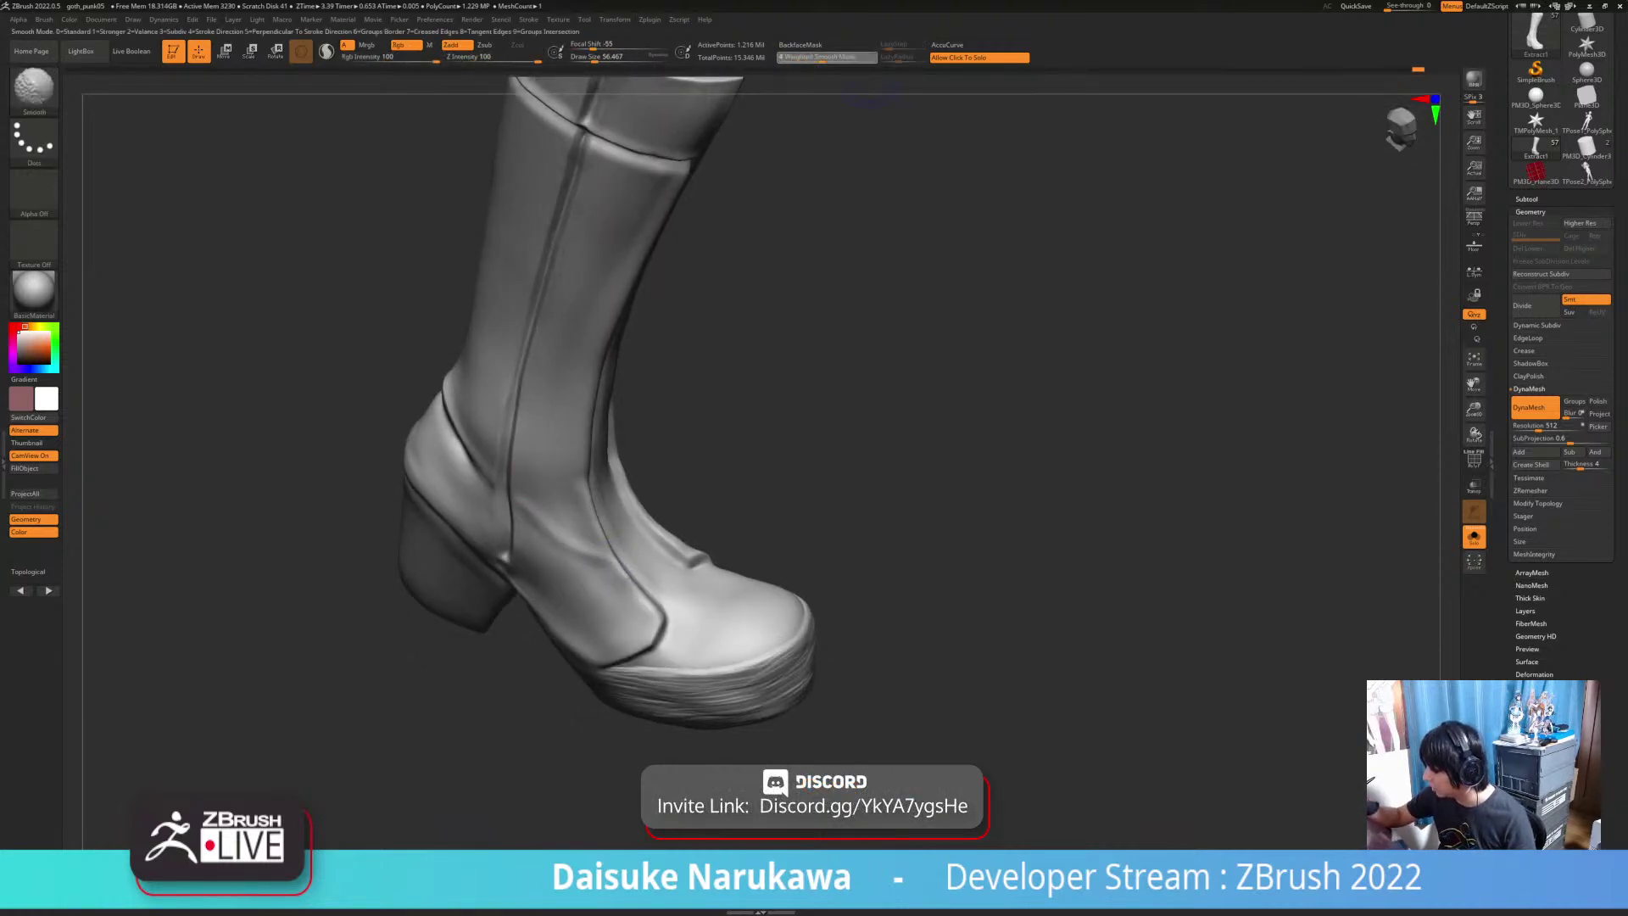
pyautogui.moveTo(637, 475)
pyautogui.mouseDown(button='right')
pyautogui.moveTo(547, 475)
pyautogui.moveTo(585, 471)
pyautogui.mouseUp(button='right')
pyautogui.moveTo(637, 377); pyautogui.dragTo(562, 490, button='right')
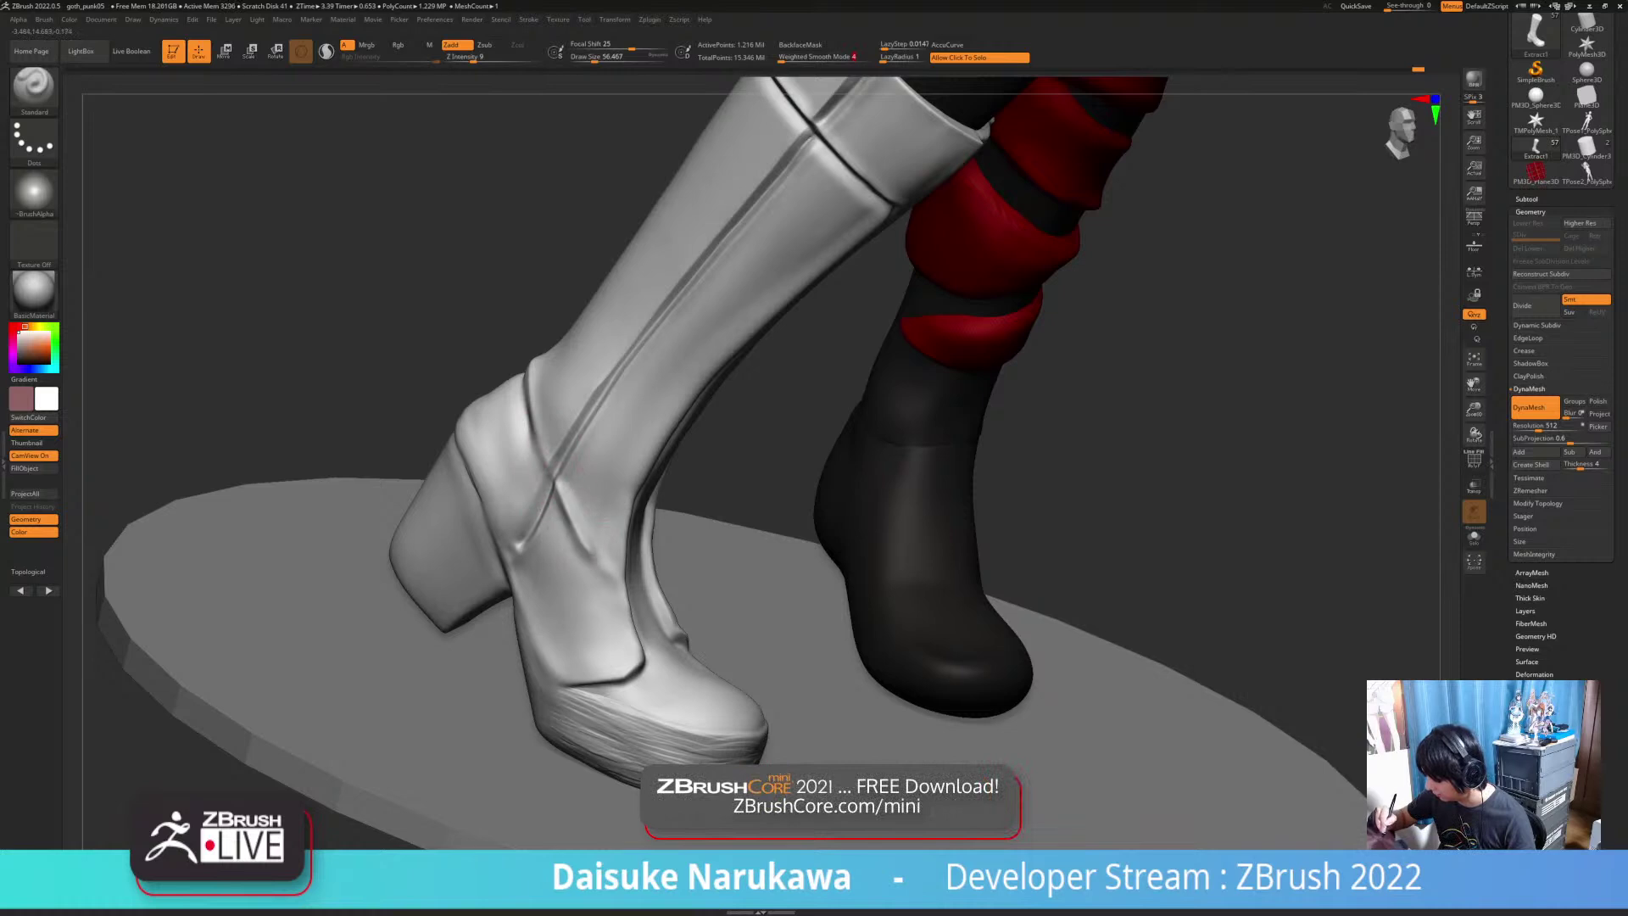
# Step: Sculpt a row of short folds along the front edge of the outer side seam at the ankle
pyautogui.moveTo(598, 542); pyautogui.dragTo(629, 585, button='right')
pyautogui.moveTo(556, 481); pyautogui.dragTo(579, 500)
pyautogui.moveTo(580, 502); pyautogui.dragTo(563, 448, button='right')
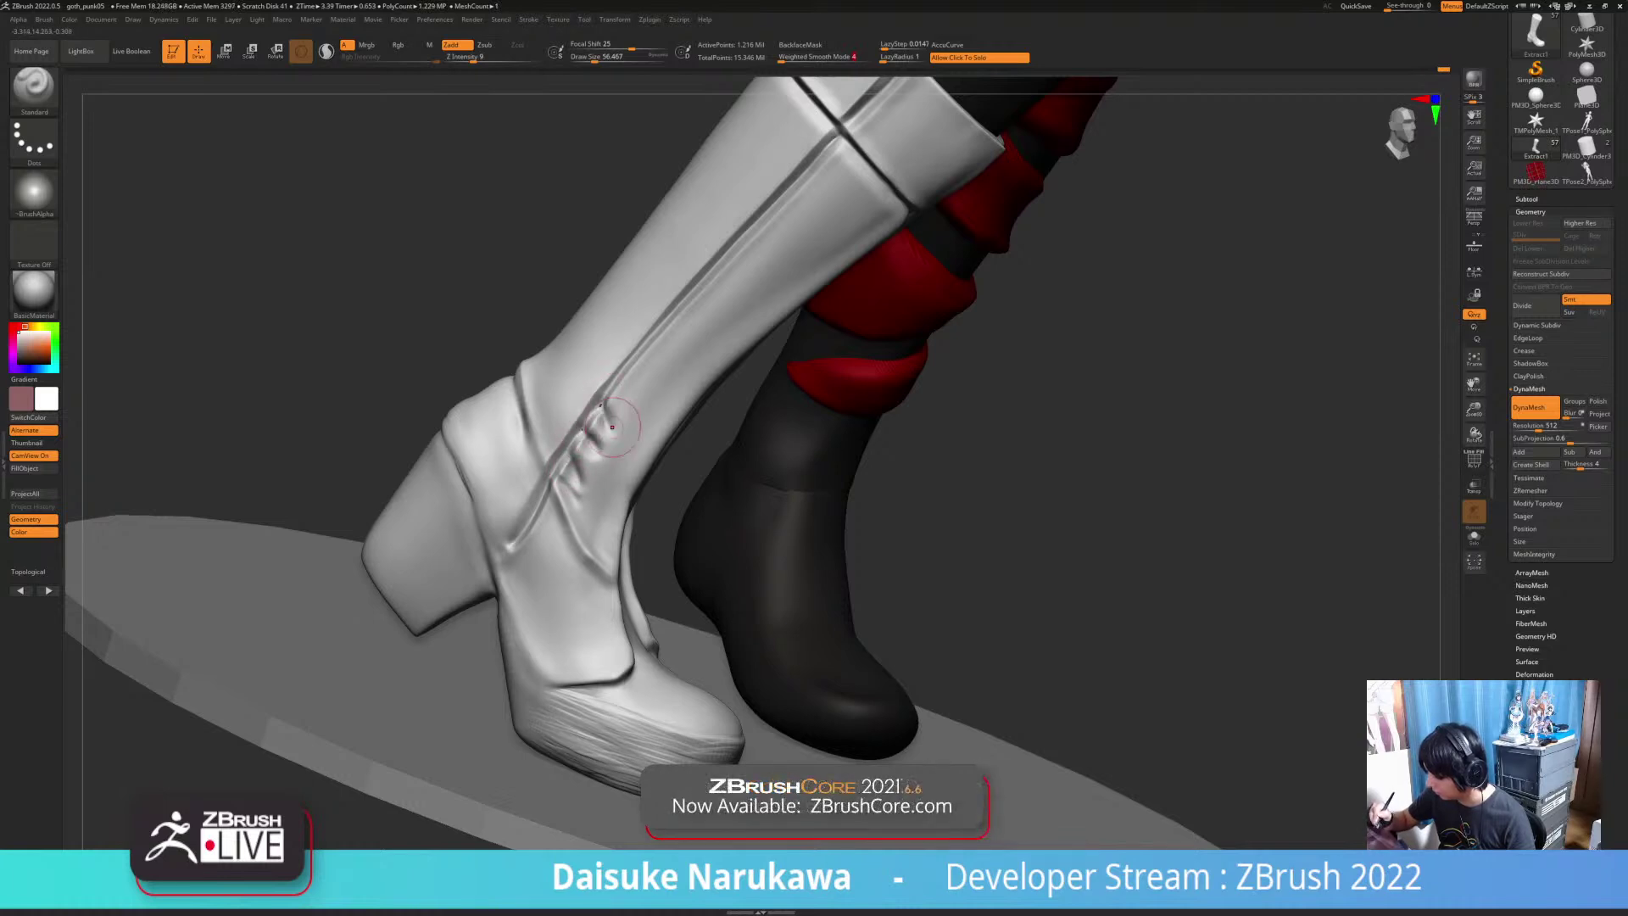
pyautogui.press('shift')
pyautogui.moveTo(591, 426)
pyautogui.mouseDown()
pyautogui.moveTo(612, 439)
pyautogui.moveTo(604, 422)
pyautogui.mouseUp()
pyautogui.moveTo(604, 423); pyautogui.dragTo(568, 386, button='right')
pyautogui.moveTo(603, 412); pyautogui.dragTo(617, 433)
pyautogui.moveTo(593, 424); pyautogui.dragTo(640, 449, button='right')
pyautogui.moveTo(595, 423); pyautogui.dragTo(613, 441)
# Step: Sculpt diagonal folds between the top of the heel counter and the side seam, softening them with Smooth
pyautogui.moveTo(602, 458)
pyautogui.keyDown('alt'); pyautogui.mouseDown(button='right')
pyautogui.moveTo(623, 560)
pyautogui.moveTo(487, 543)
pyautogui.moveTo(558, 507)
pyautogui.mouseUp(button='right'); pyautogui.keyUp('alt')
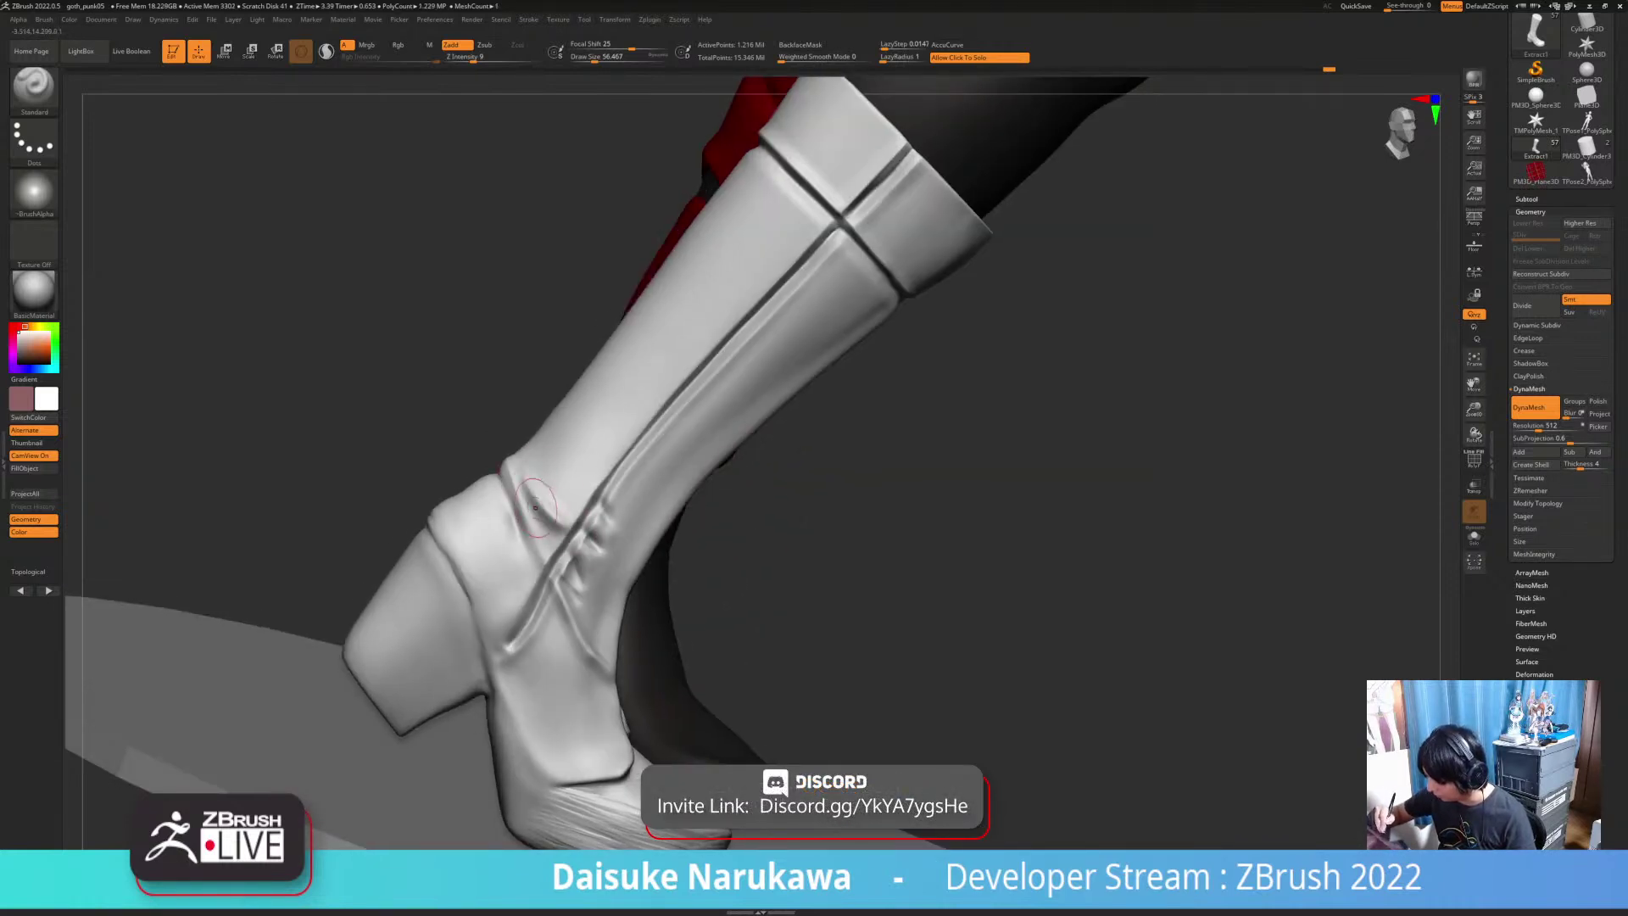
pyautogui.moveTo(530, 506); pyautogui.dragTo(564, 530)
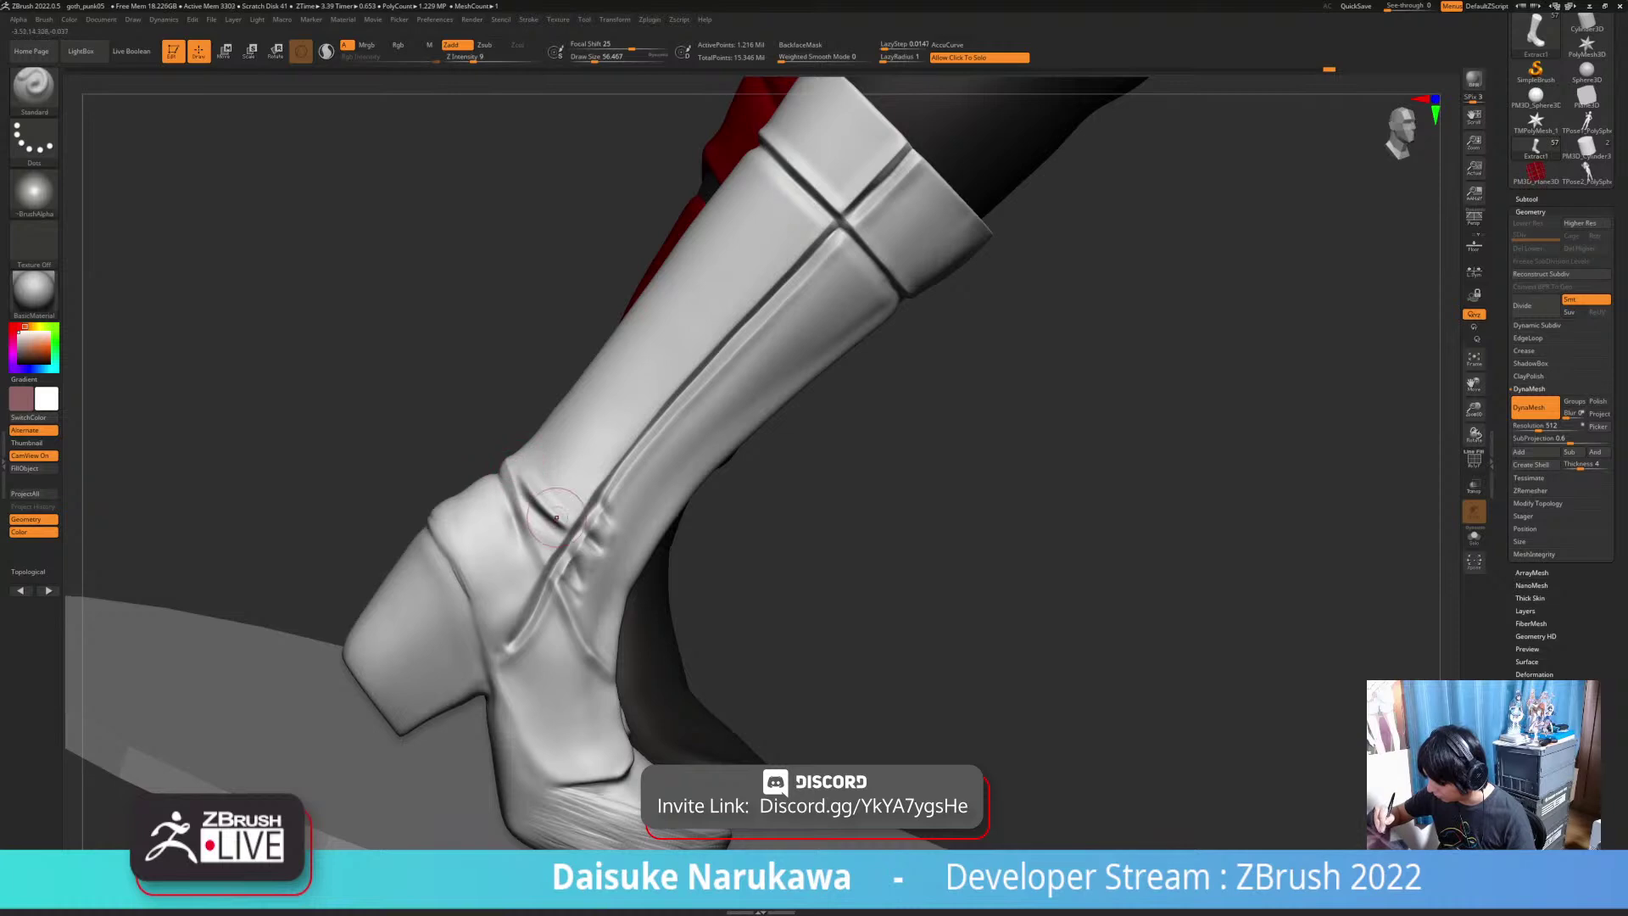
pyautogui.press('shift')
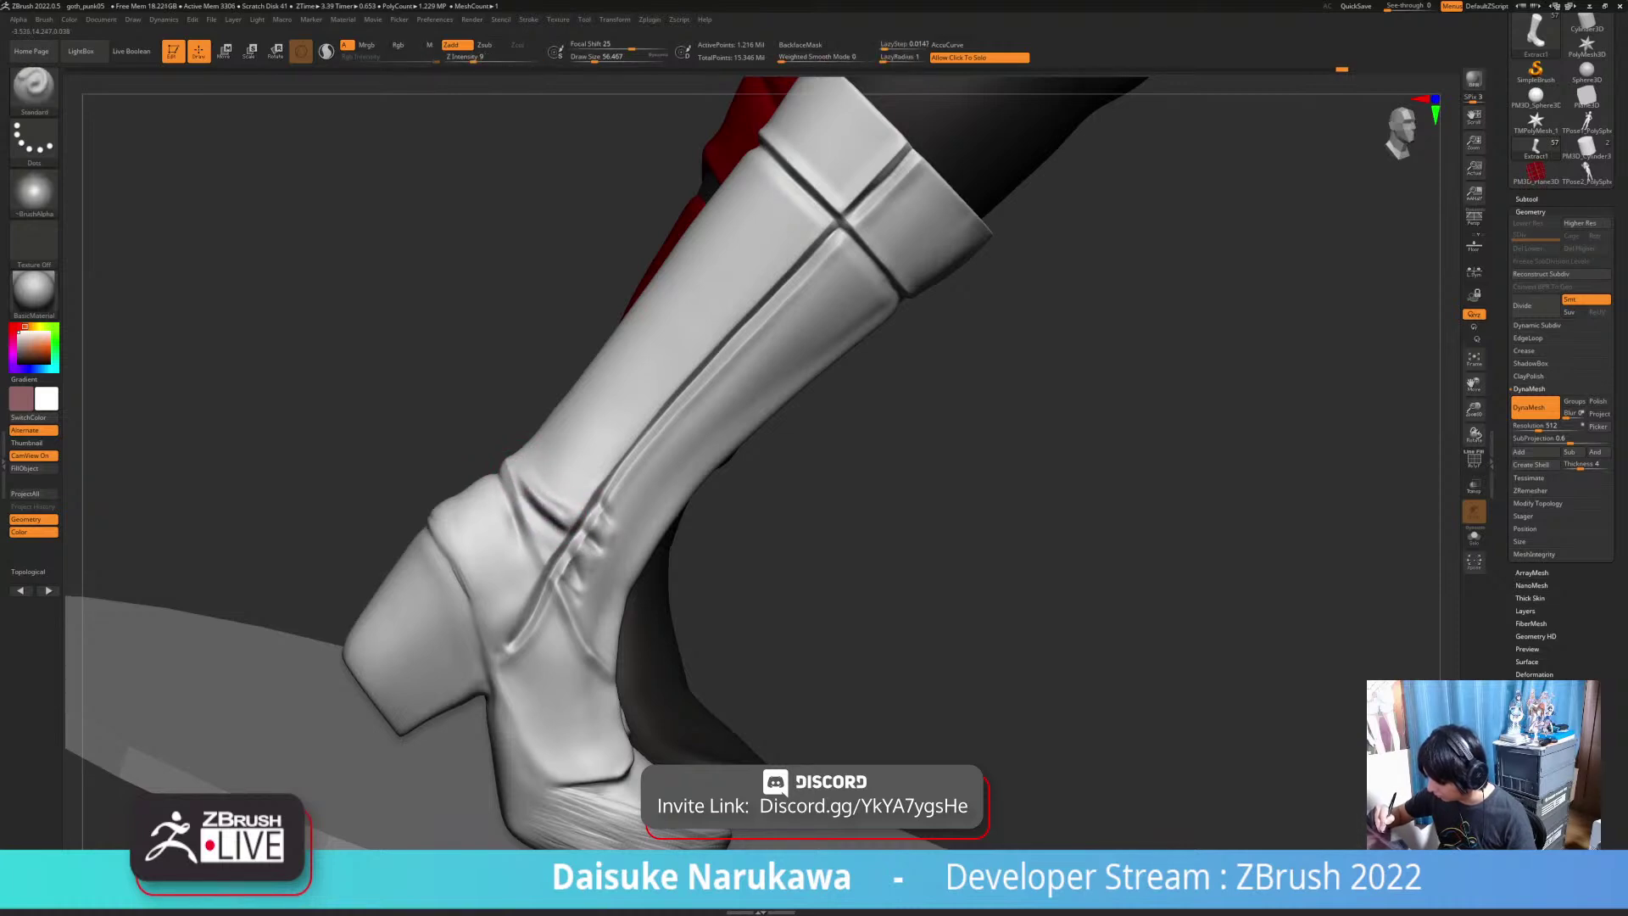
pyautogui.keyDown('shift'); pyautogui.moveTo(578, 538); pyautogui.dragTo(556, 515); pyautogui.keyUp('shift')
pyautogui.moveTo(545, 465)
pyautogui.mouseDown(button='right')
pyautogui.moveTo(604, 500)
pyautogui.moveTo(475, 526)
pyautogui.mouseUp(button='right')
pyautogui.moveTo(608, 458)
pyautogui.mouseDown(button='right')
pyautogui.moveTo(635, 513)
pyautogui.moveTo(582, 501)
pyautogui.moveTo(632, 462)
pyautogui.moveTo(613, 511)
pyautogui.moveTo(575, 471)
pyautogui.moveTo(589, 462)
pyautogui.moveTo(618, 533)
pyautogui.moveTo(608, 588)
pyautogui.moveTo(585, 558)
pyautogui.moveTo(536, 576)
pyautogui.moveTo(573, 551)
pyautogui.mouseUp(button='right')
# Step: Add smaller creases on both sides of the side seam at the upper ankle and smooth their ends
pyautogui.press('shift')
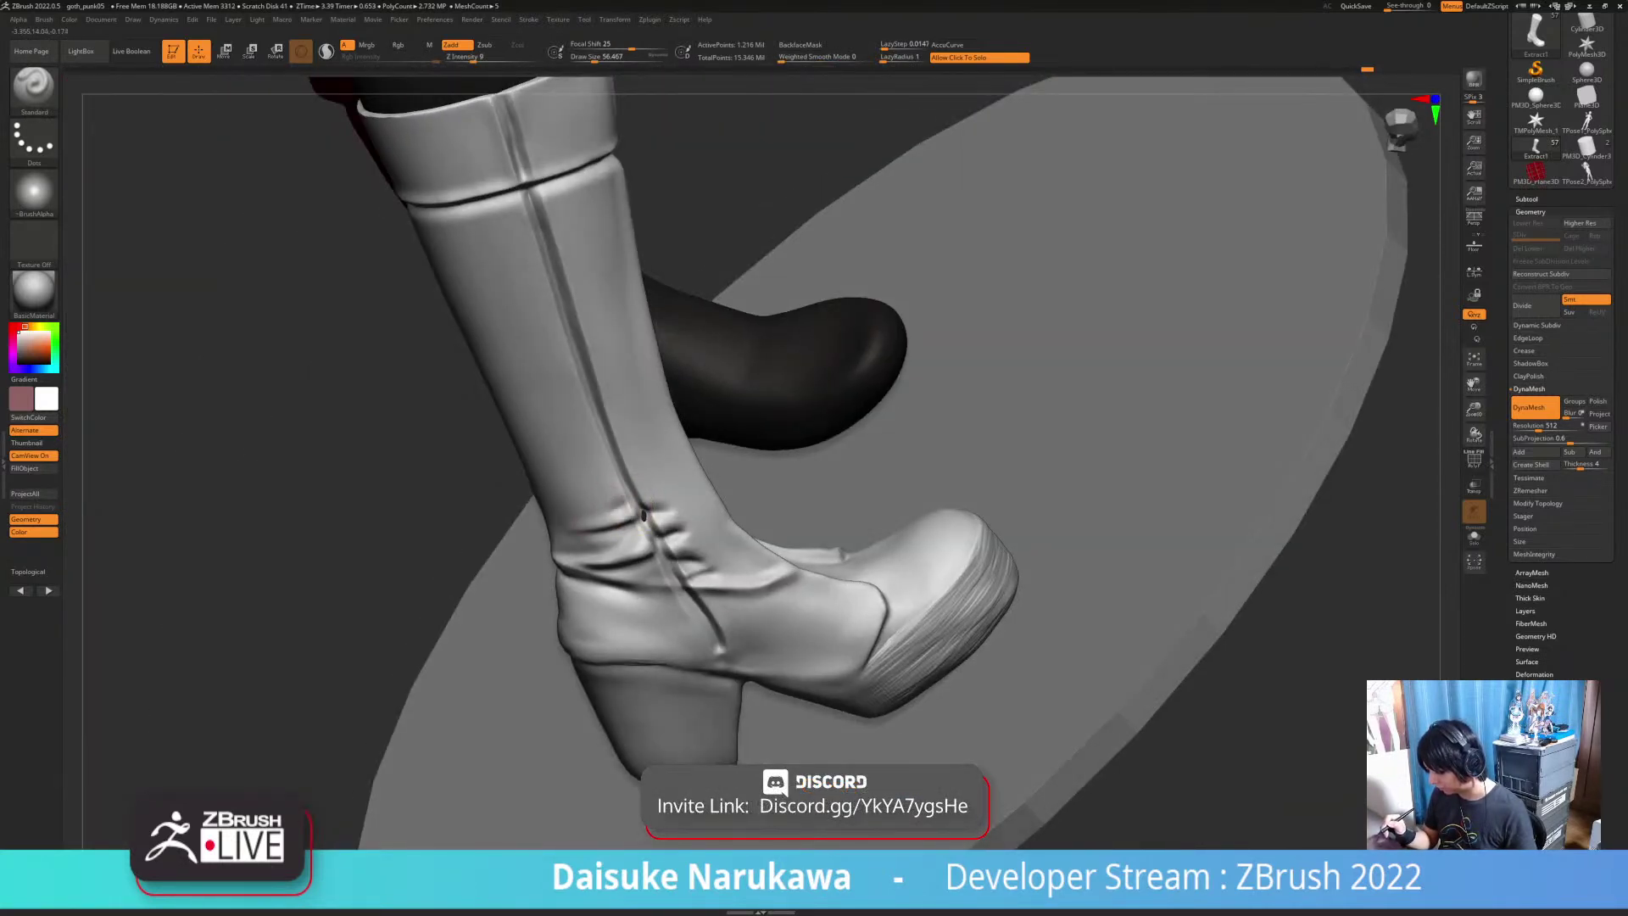
pyautogui.moveTo(668, 490)
pyautogui.keyDown('shift'); pyautogui.mouseDown()
pyautogui.moveTo(658, 508)
pyautogui.moveTo(661, 477)
pyautogui.mouseUp(); pyautogui.keyUp('shift')
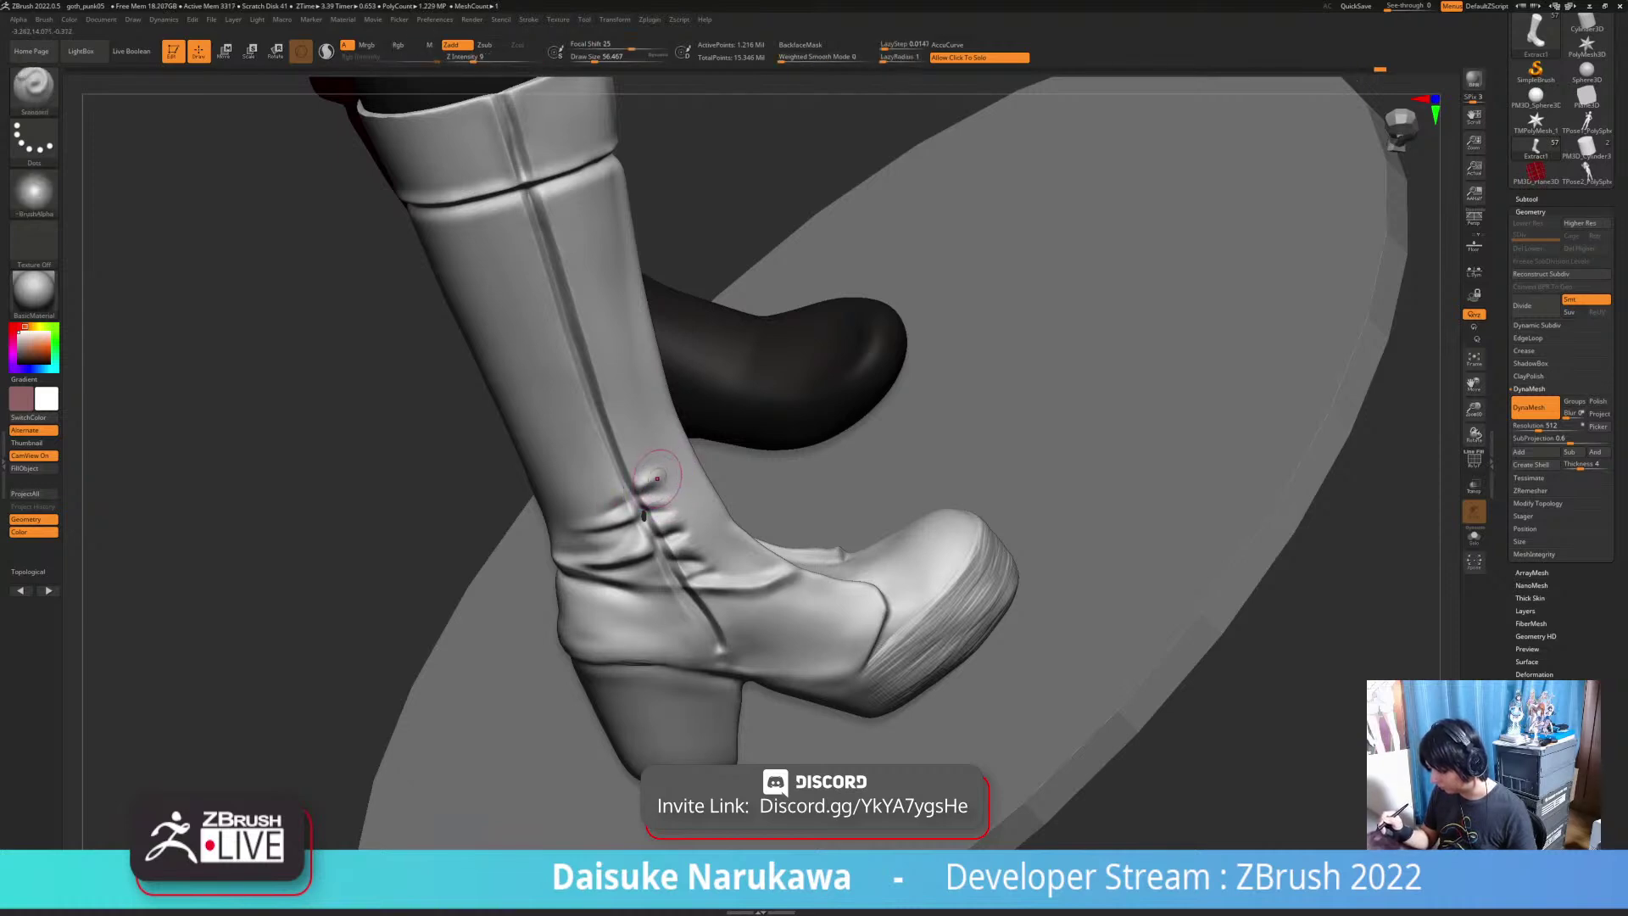
pyautogui.press('shift')
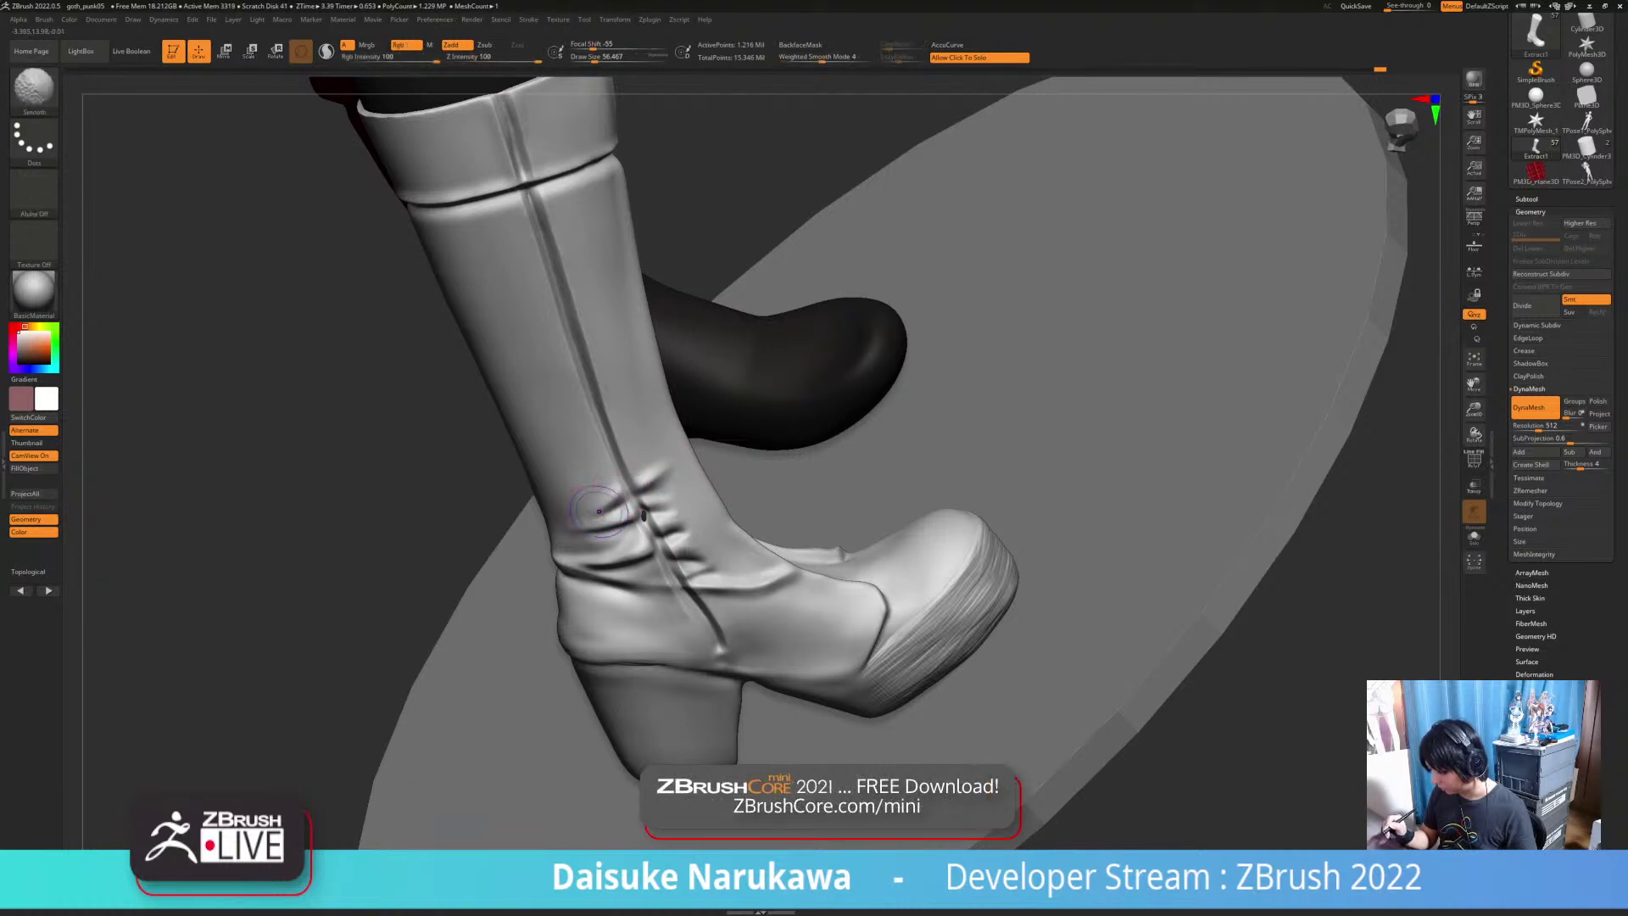
pyautogui.moveTo(597, 500); pyautogui.dragTo(588, 502)
pyautogui.press('shift')
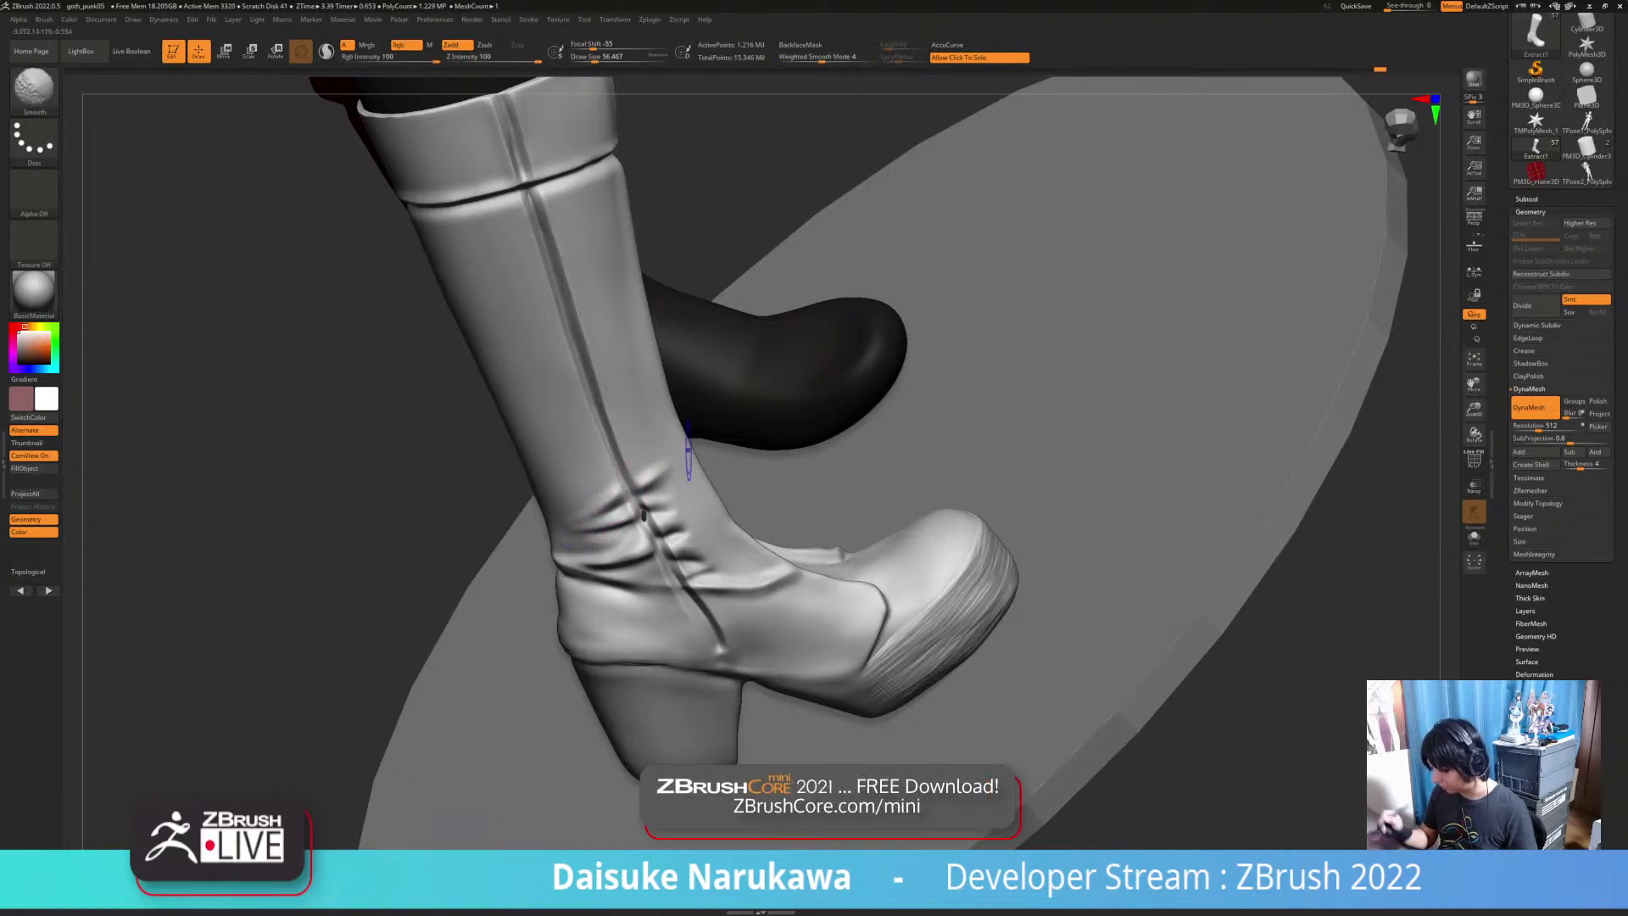
# Step: Refine and soften the ankle folds where they meet the side seam with Standard and Smooth strokes
pyautogui.moveTo(643, 514)
pyautogui.mouseDown(button='right')
pyautogui.moveTo(712, 415)
pyautogui.moveTo(594, 407)
pyautogui.moveTo(598, 462)
pyautogui.moveTo(662, 492)
pyautogui.moveTo(789, 509)
pyautogui.moveTo(763, 559)
pyautogui.moveTo(627, 509)
pyautogui.moveTo(678, 492)
pyautogui.mouseUp(button='right')
pyautogui.press('shift')
pyautogui.moveTo(629, 502)
pyautogui.keyDown('shift'); pyautogui.mouseDown()
pyautogui.moveTo(590, 490)
pyautogui.moveTo(620, 494)
pyautogui.mouseUp(); pyautogui.keyUp('shift')
pyautogui.press('shift')
pyautogui.keyDown('alt'); pyautogui.moveTo(650, 436); pyautogui.dragTo(637, 476, button='right'); pyautogui.keyUp('alt')
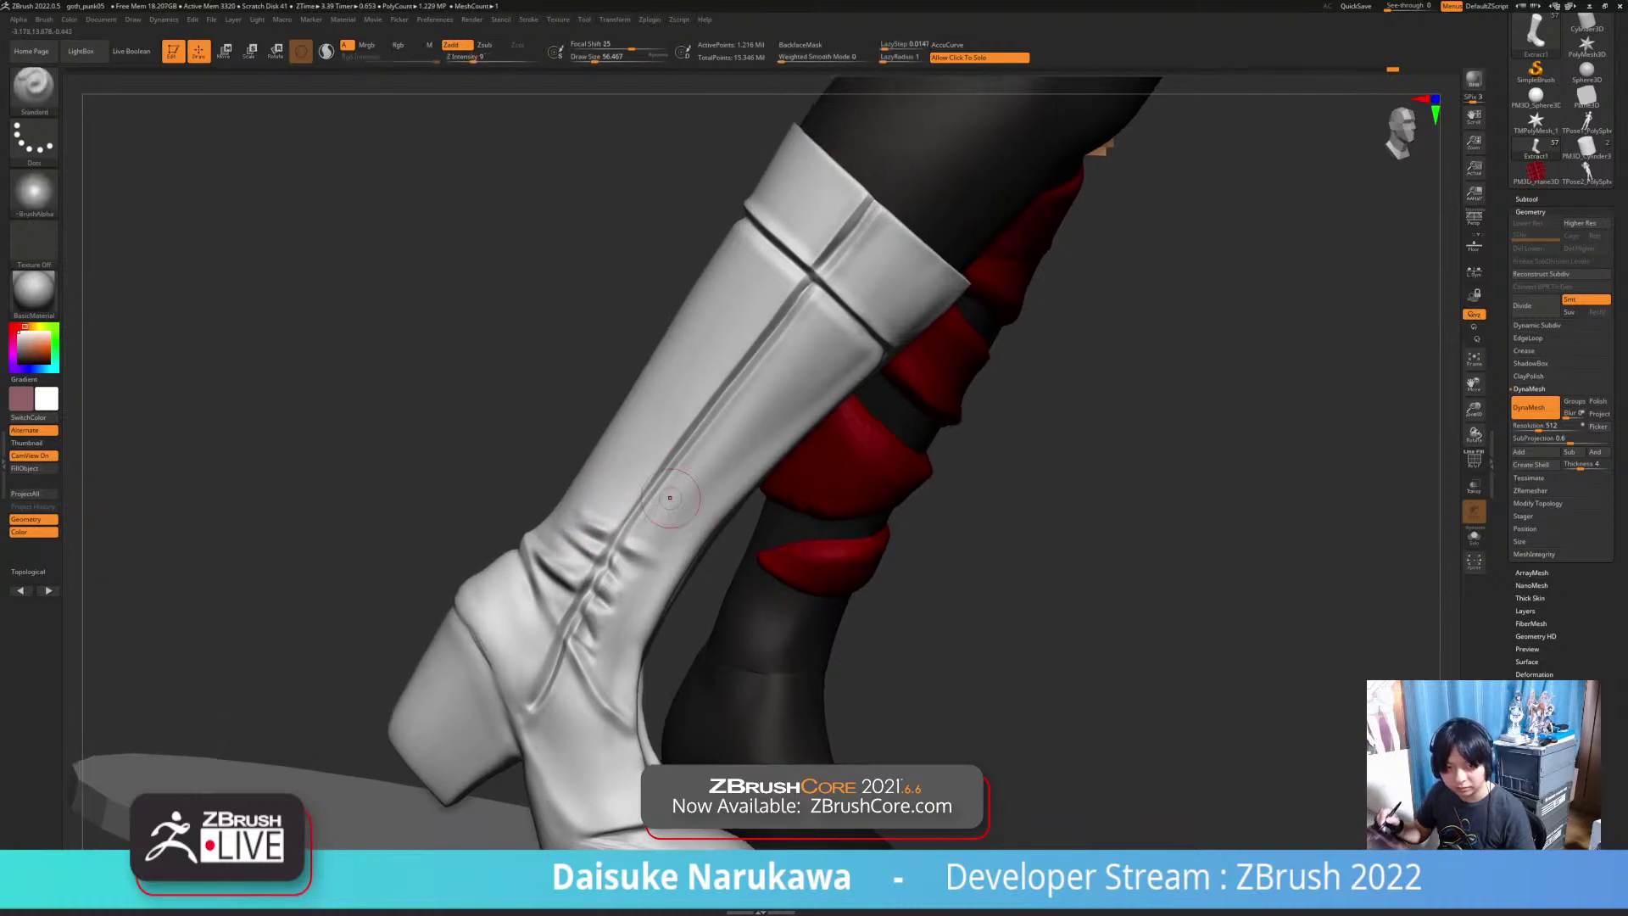
pyautogui.moveTo(647, 540)
pyautogui.mouseDown(button='right')
pyautogui.moveTo(600, 536)
pyautogui.moveTo(665, 524)
pyautogui.mouseUp(button='right')
pyautogui.press('shift')
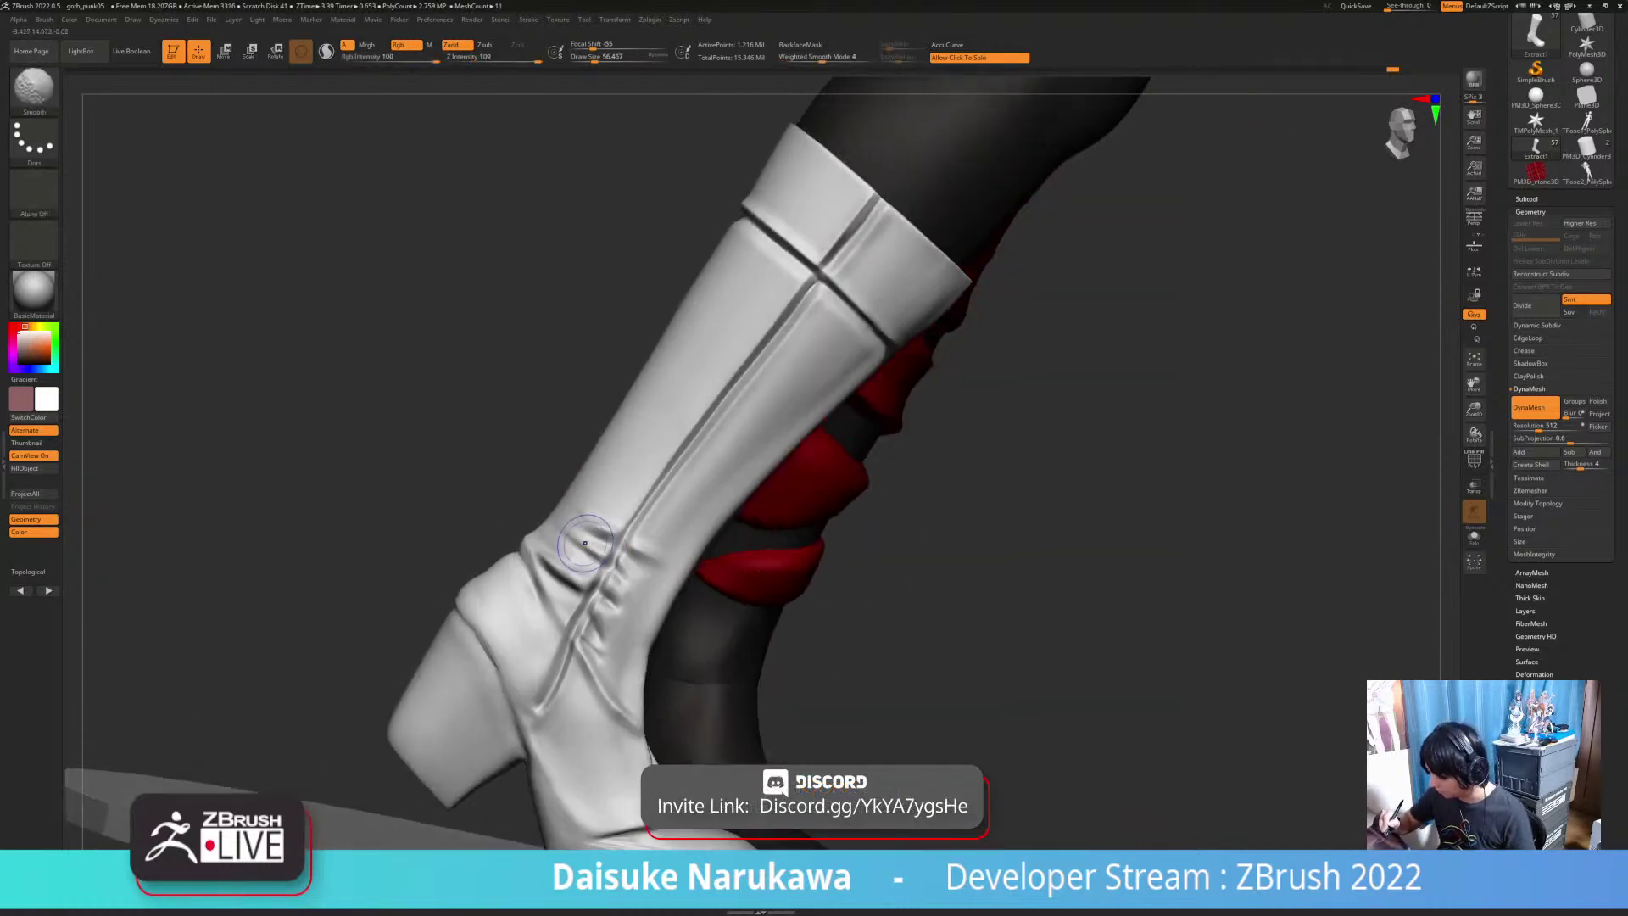
# Step: Isolate the boot and switch to the SK_ClayFill brush
pyautogui.hotkey('ctrl', 'shift', 's')
pyautogui.press('b')
pyautogui.press('s')
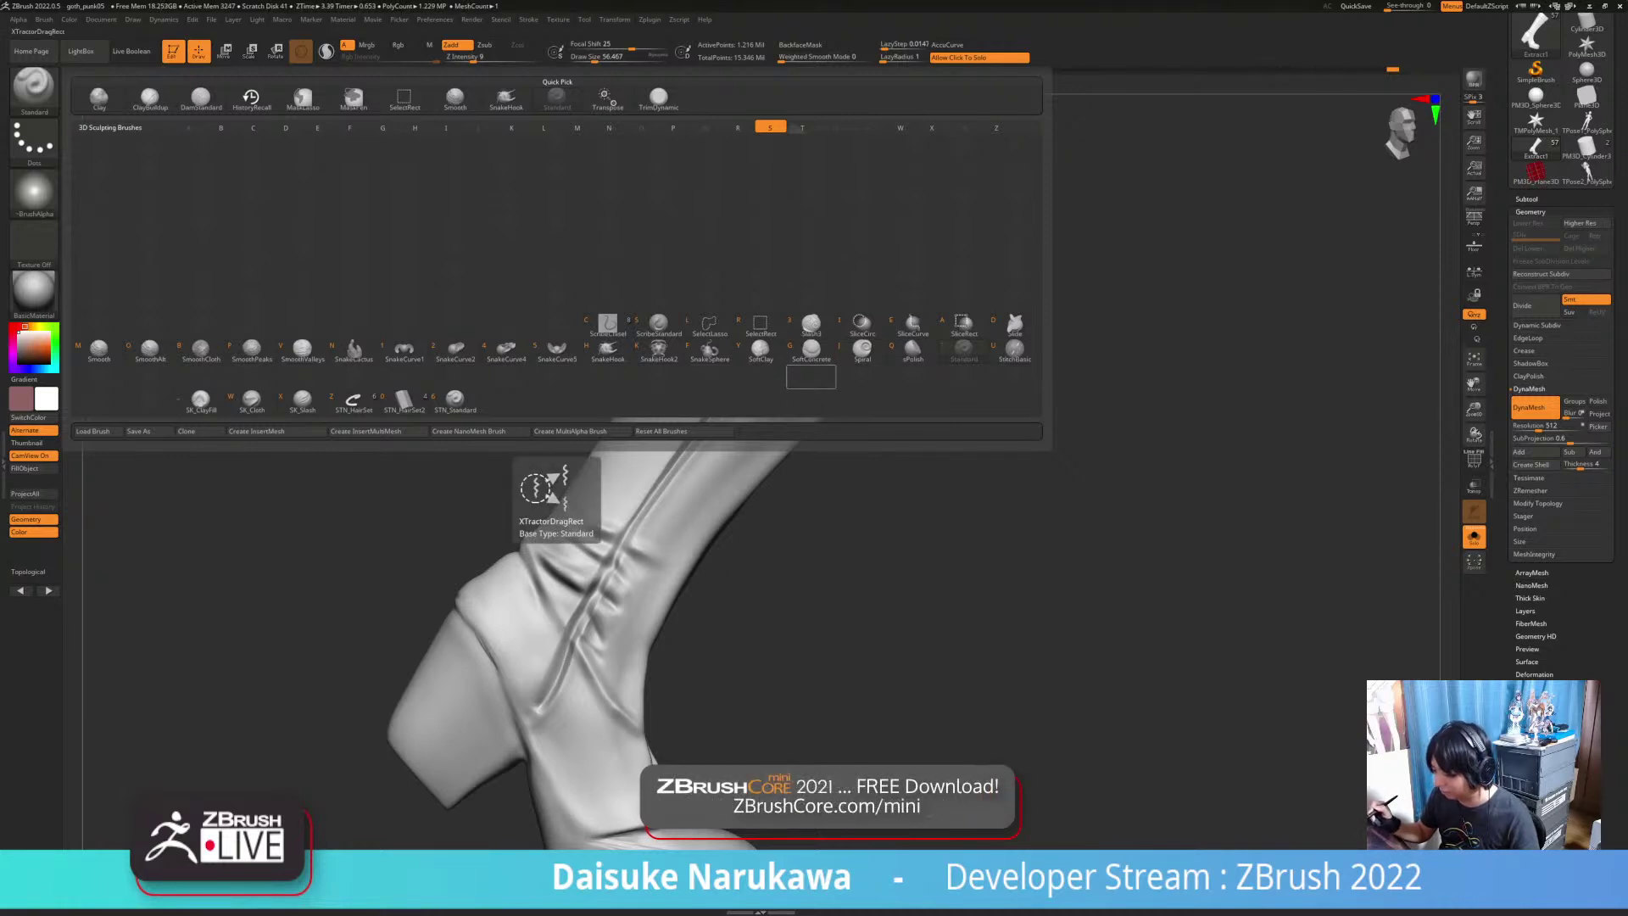
pyautogui.click(204, 398)
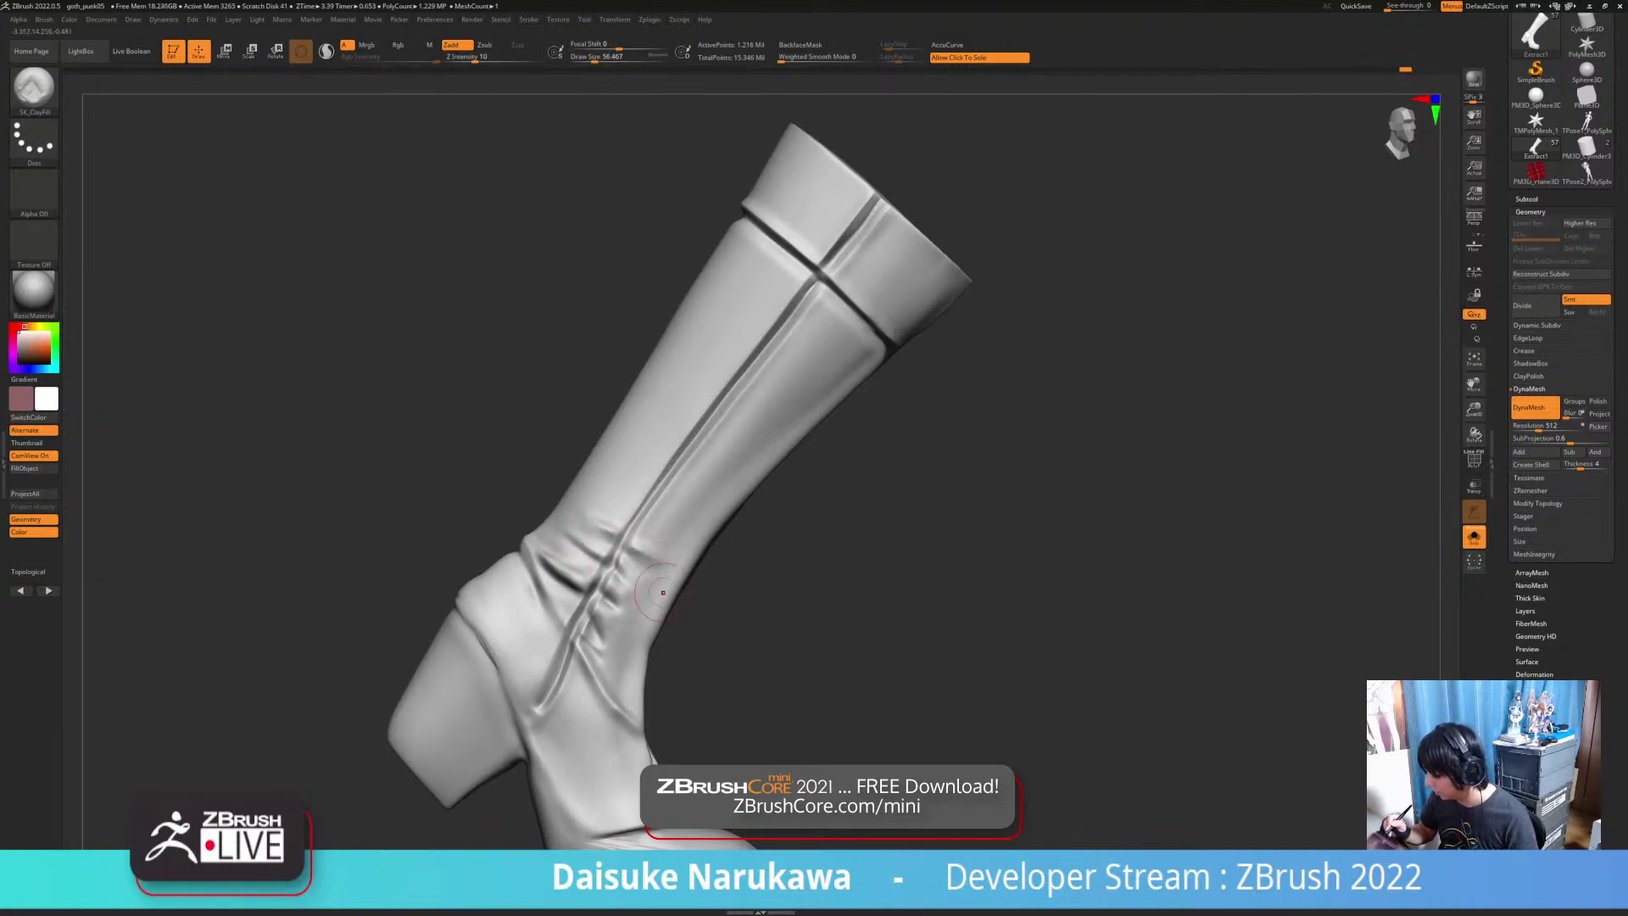
# Step: Build up the diagonal fold running forward from the side seam at the ankle with SK_ClayFill
pyautogui.moveTo(629, 555)
pyautogui.mouseDown(button='right')
pyautogui.moveTo(612, 564)
pyautogui.moveTo(631, 559)
pyautogui.mouseUp(button='right')
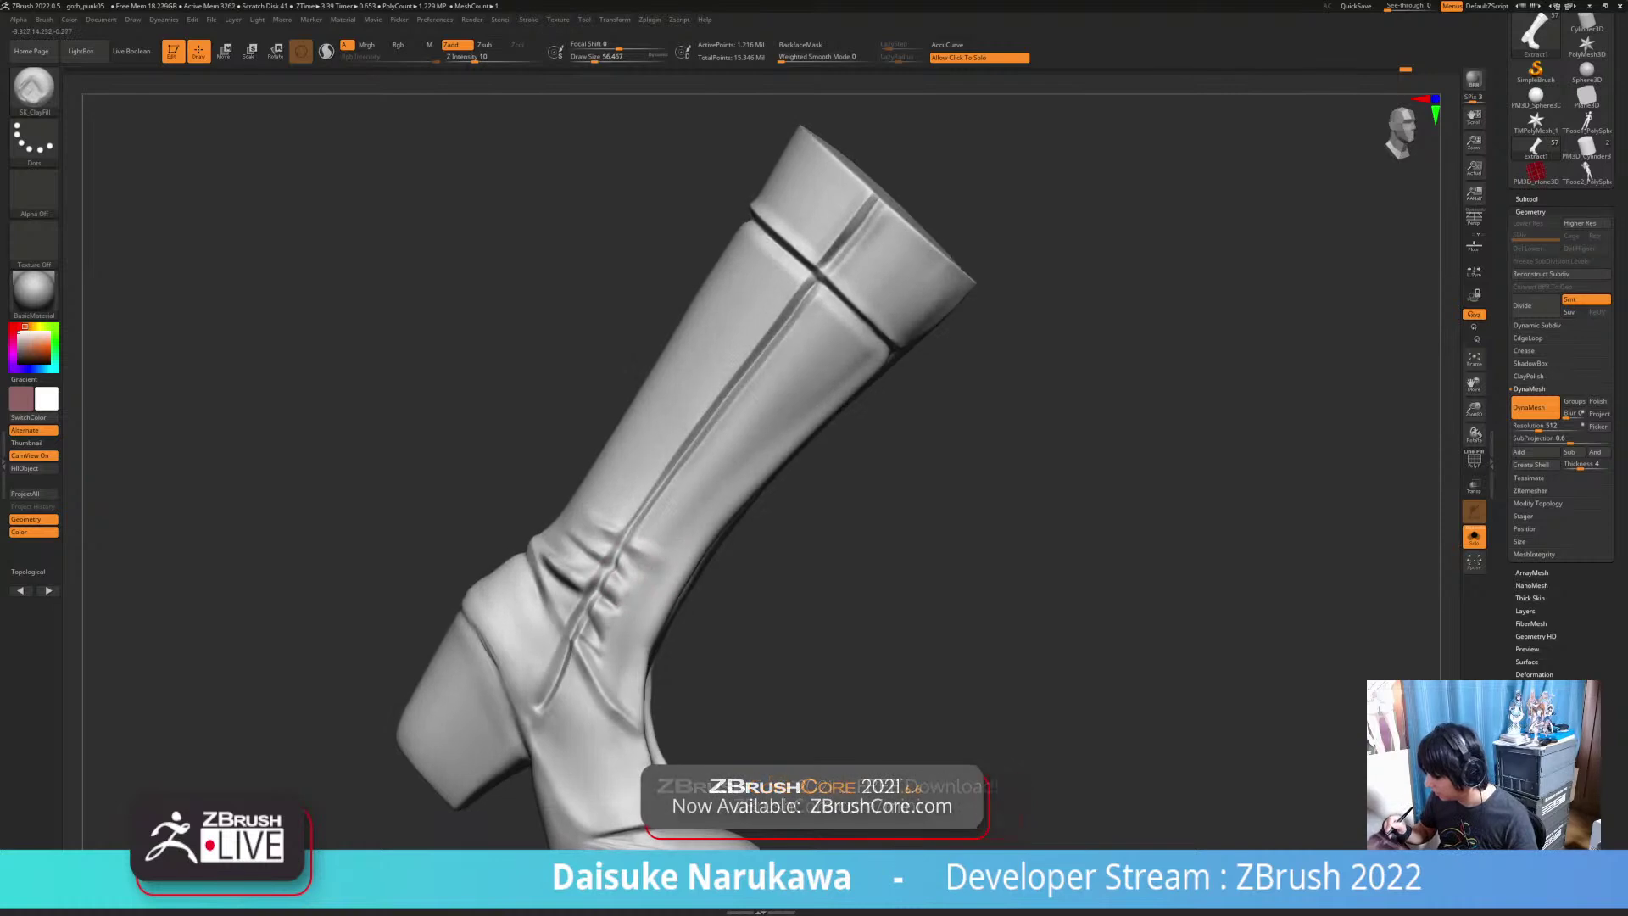
pyautogui.moveTo(643, 628)
pyautogui.mouseDown(button='right')
pyautogui.moveTo(614, 603)
pyautogui.moveTo(618, 646)
pyautogui.mouseUp(button='right')
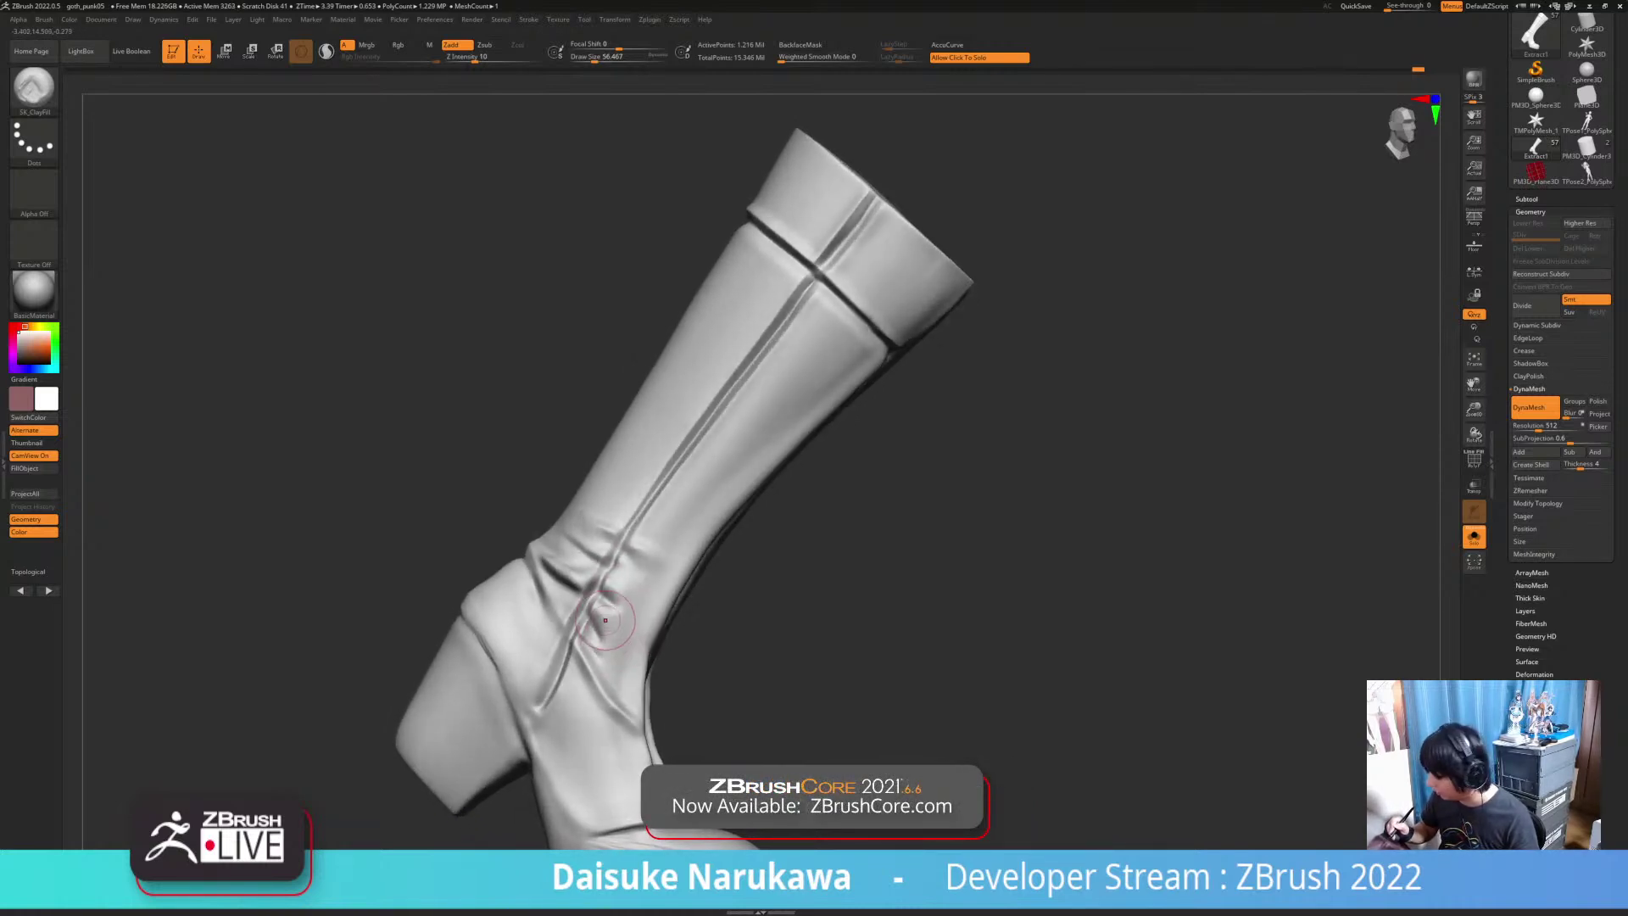
pyautogui.moveTo(580, 657); pyautogui.dragTo(627, 719)
pyautogui.moveTo(628, 719)
pyautogui.mouseDown(button='right')
pyautogui.moveTo(594, 690)
pyautogui.moveTo(628, 623)
pyautogui.moveTo(544, 612)
pyautogui.moveTo(528, 553)
pyautogui.moveTo(503, 695)
pyautogui.mouseUp(button='right')
# Step: Re-cut the side seam through the ankle folds with DamStandard and smooth the neighbouring creases
pyautogui.press('b')
pyautogui.press('d')
pyautogui.press('s')
pyautogui.moveTo(503, 593)
pyautogui.mouseDown(button='right')
pyautogui.moveTo(533, 490)
pyautogui.moveTo(498, 530)
pyautogui.mouseUp(button='right')
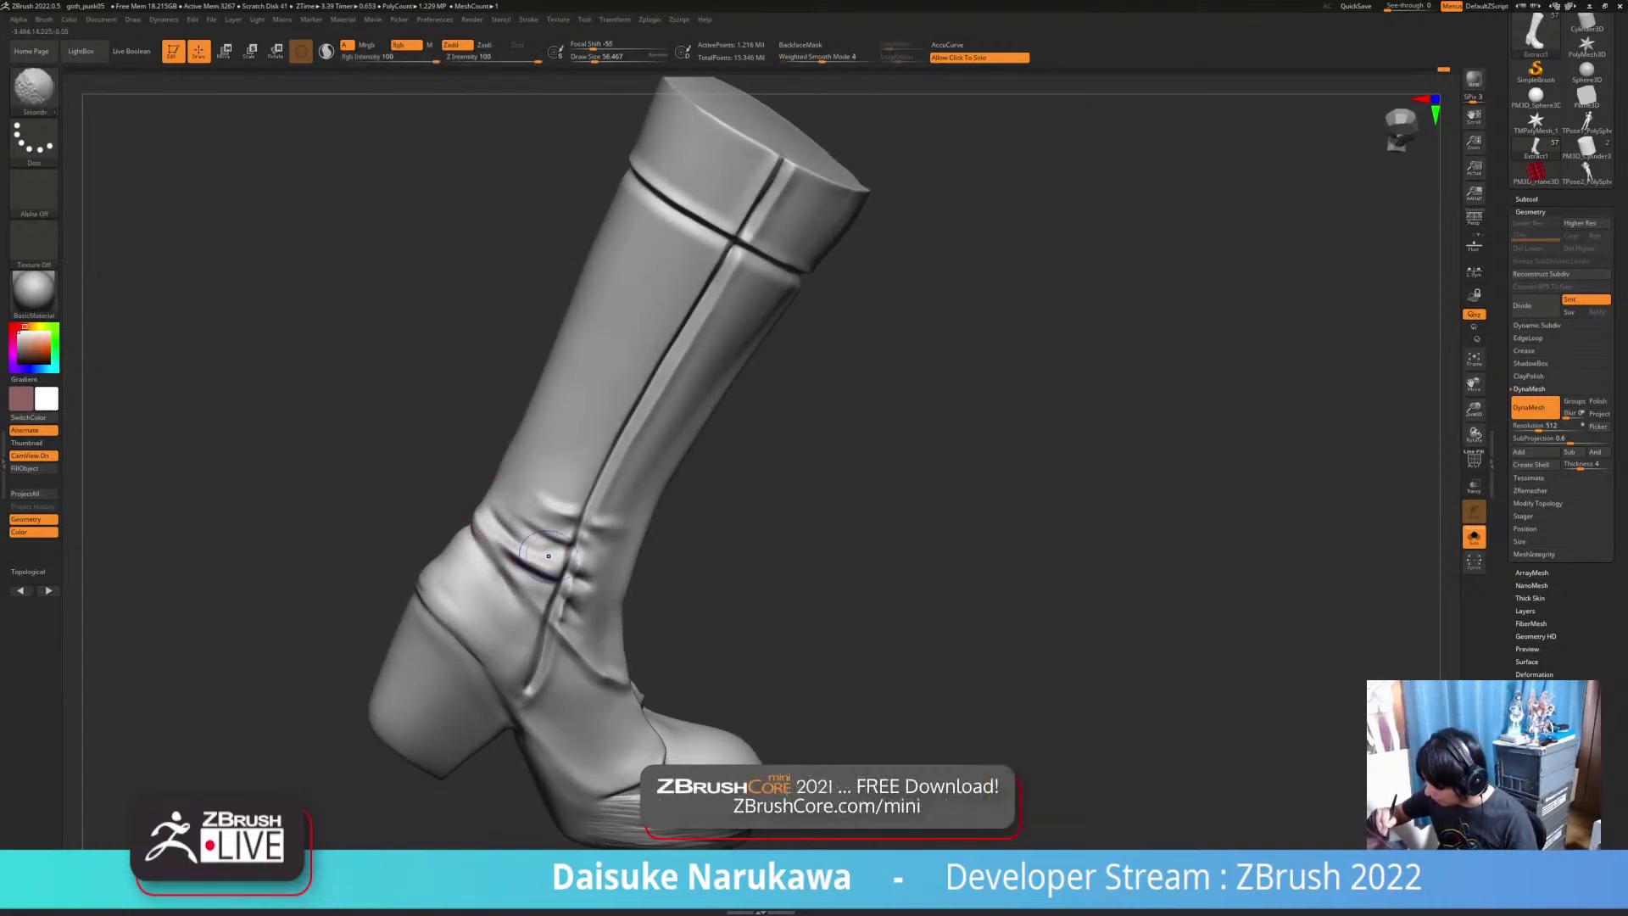
pyautogui.moveTo(534, 543); pyautogui.dragTo(496, 547, button='right')
pyautogui.moveTo(644, 525); pyautogui.dragTo(627, 475, button='right')
pyautogui.moveTo(644, 593); pyautogui.dragTo(523, 549, button='right')
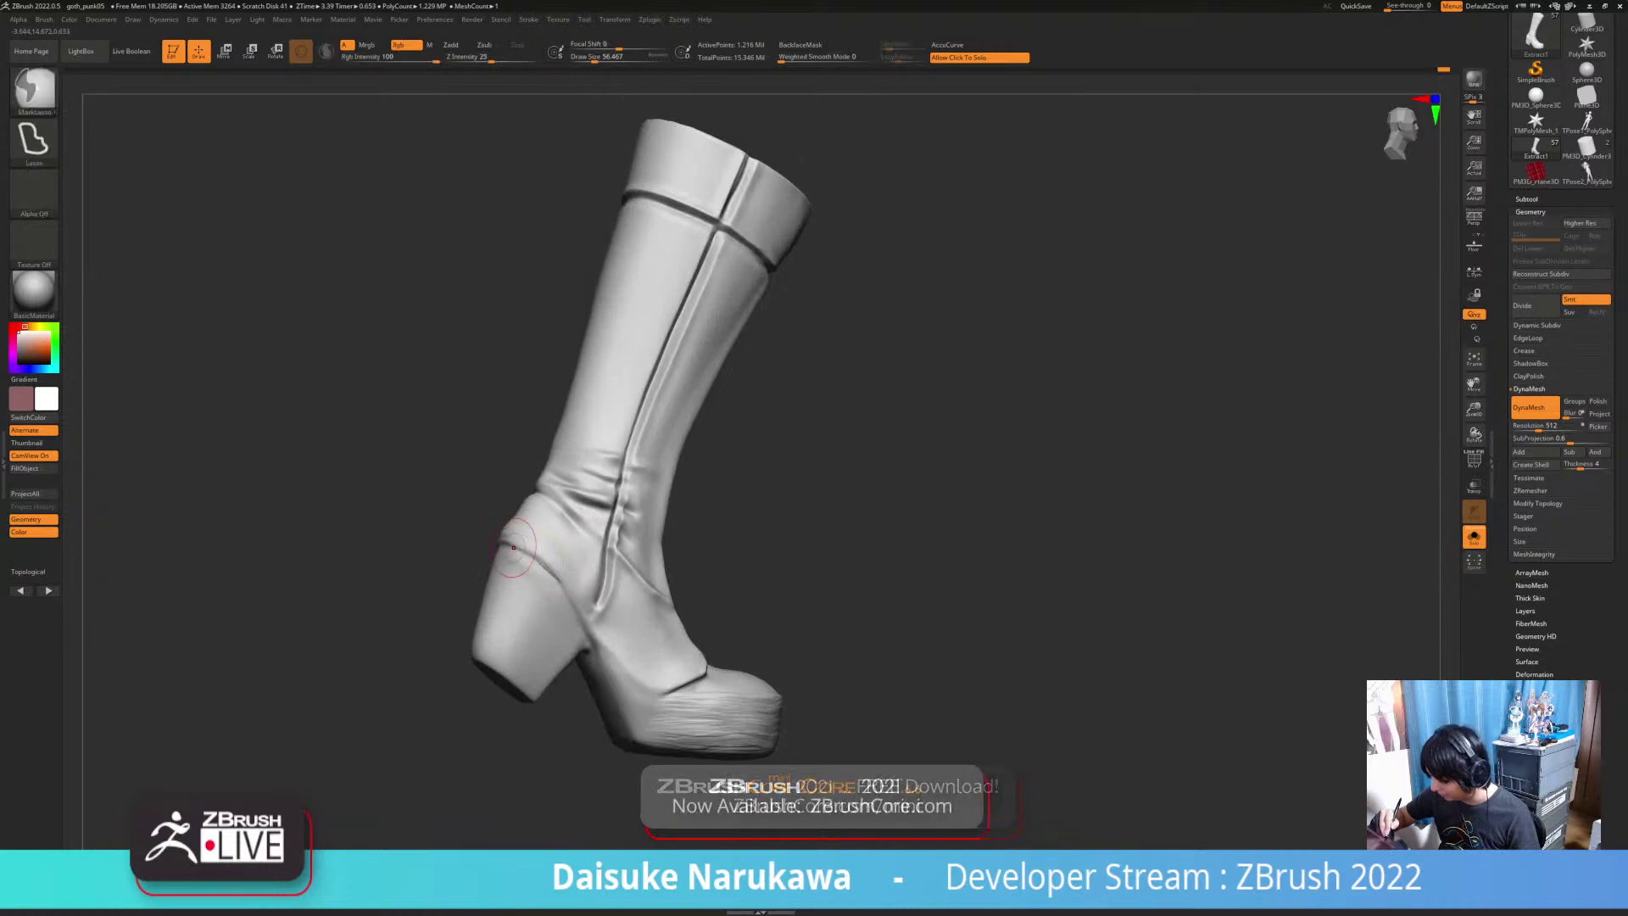
pyautogui.moveTo(606, 585); pyautogui.dragTo(556, 581, button='right')
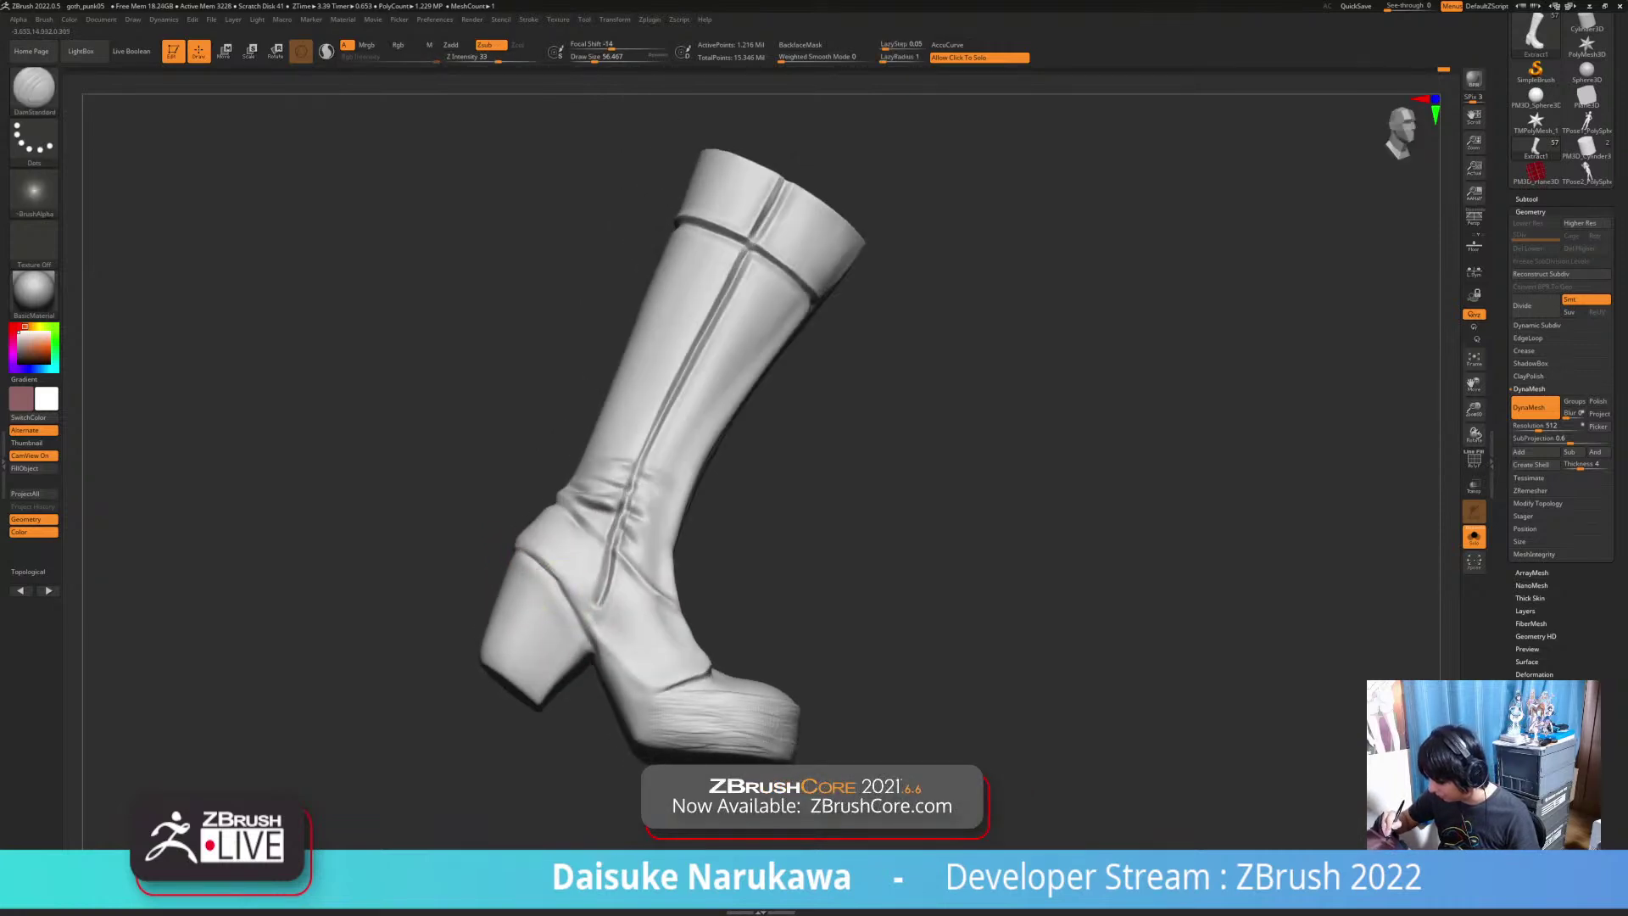
# Step: Carve a vertical center seam down the back of the heel counter with DamStandard
pyautogui.moveTo(607, 675)
pyautogui.mouseDown(button='right')
pyautogui.moveTo(736, 648)
pyautogui.moveTo(727, 665)
pyautogui.moveTo(637, 670)
pyautogui.moveTo(759, 663)
pyautogui.mouseUp(button='right')
pyautogui.keyDown('alt'); pyautogui.moveTo(676, 551); pyautogui.dragTo(689, 574, button='right'); pyautogui.keyUp('alt')
pyautogui.moveTo(678, 660); pyautogui.dragTo(647, 647, button='right')
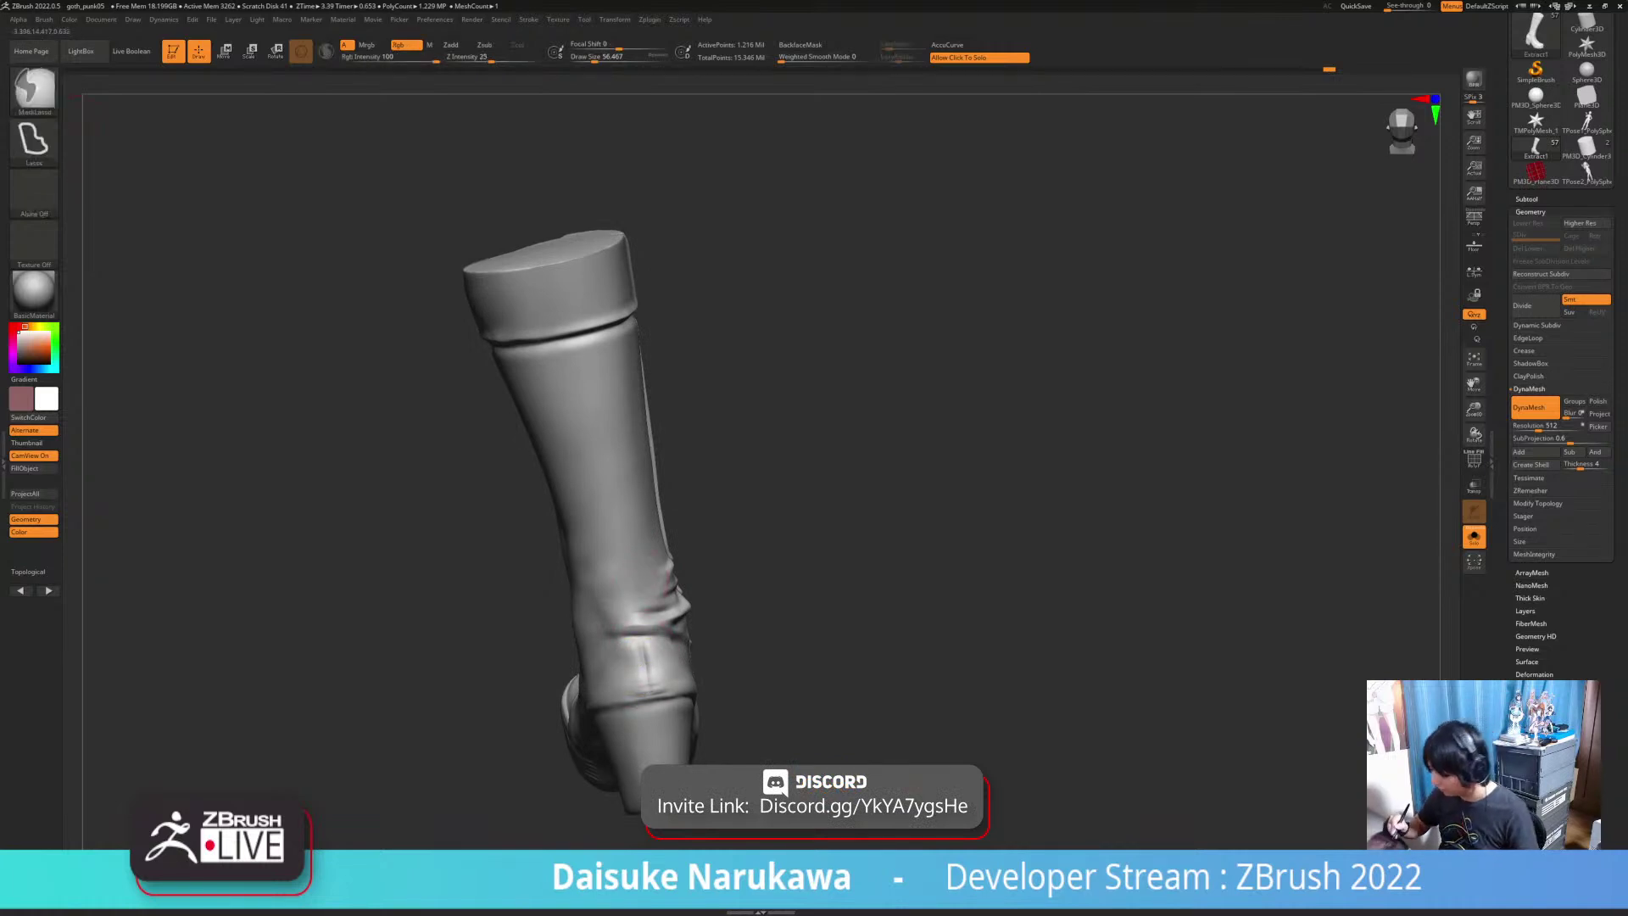
pyautogui.keyDown('ctrl'); pyautogui.moveTo(640, 556); pyautogui.dragTo(633, 620, button='right'); pyautogui.keyUp('ctrl')
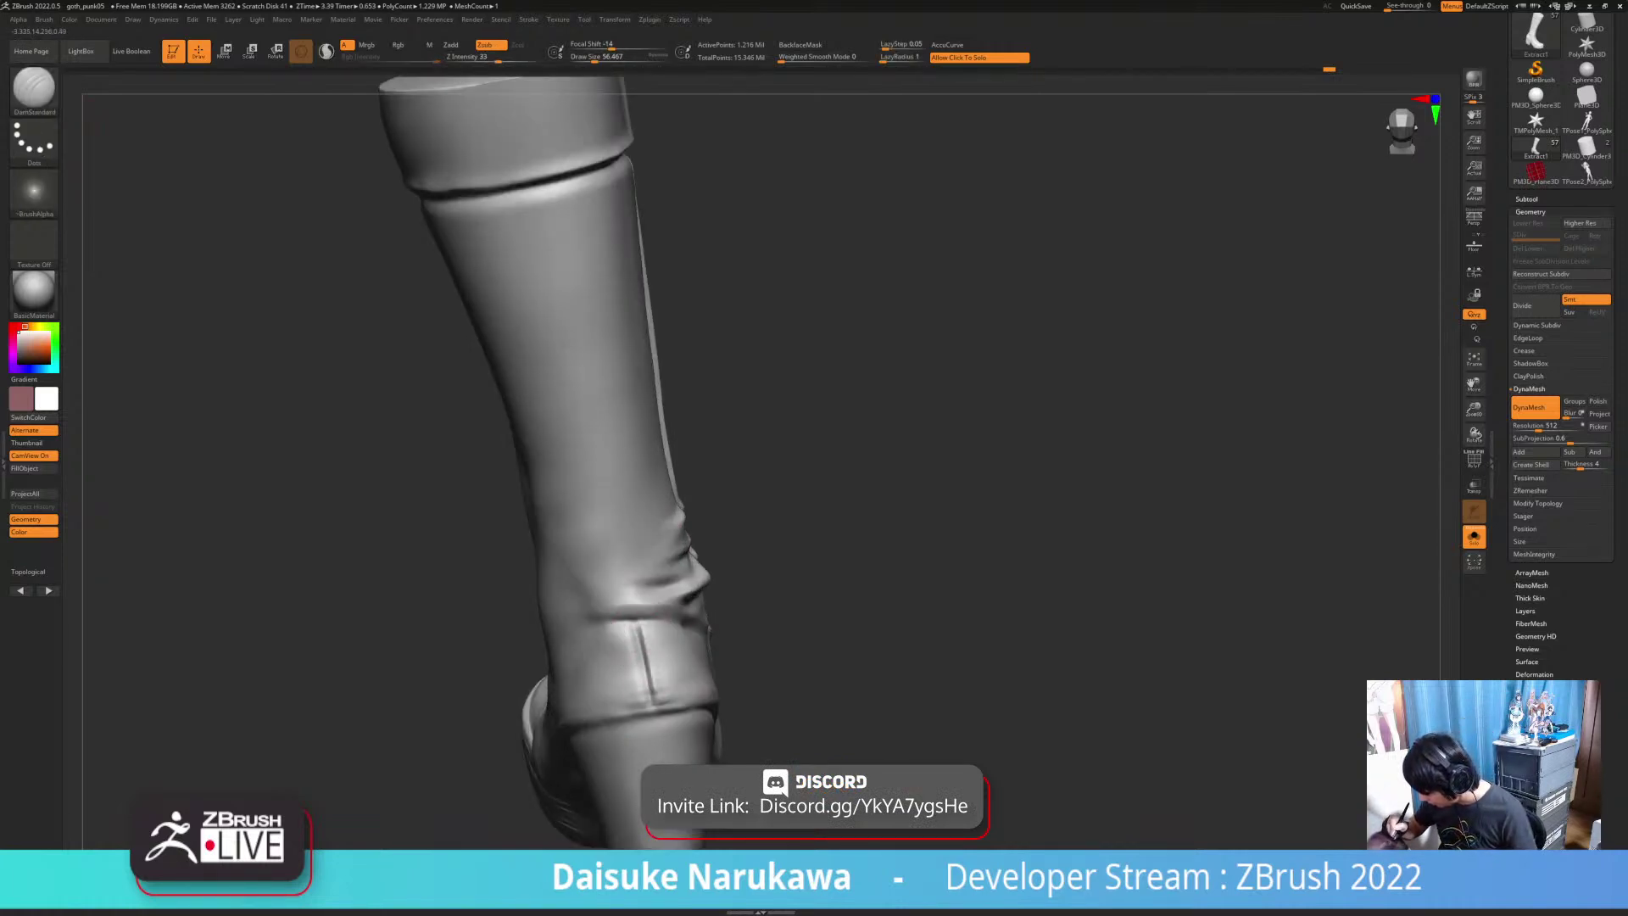
pyautogui.moveTo(643, 691)
pyautogui.mouseDown(button='right')
pyautogui.moveTo(669, 693)
pyautogui.moveTo(639, 649)
pyautogui.moveTo(634, 593)
pyautogui.mouseUp(button='right')
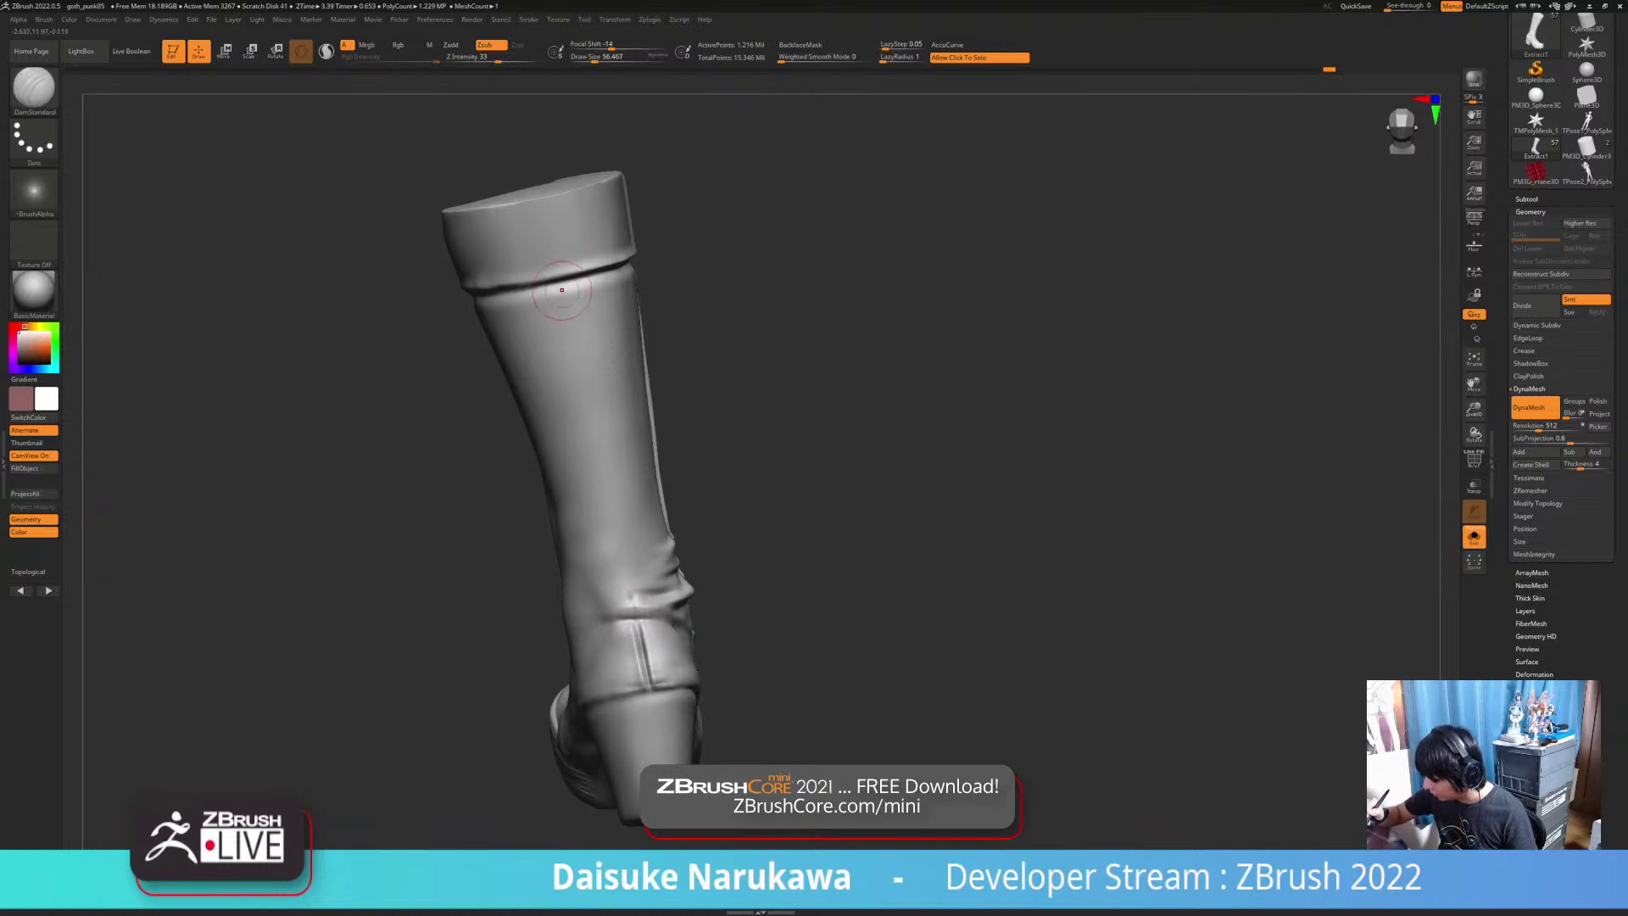
# Step: Carve a straight seam down the back of the shaft from cuff to heel counter, deepening it at a draw size of about 33
pyautogui.press('shift')
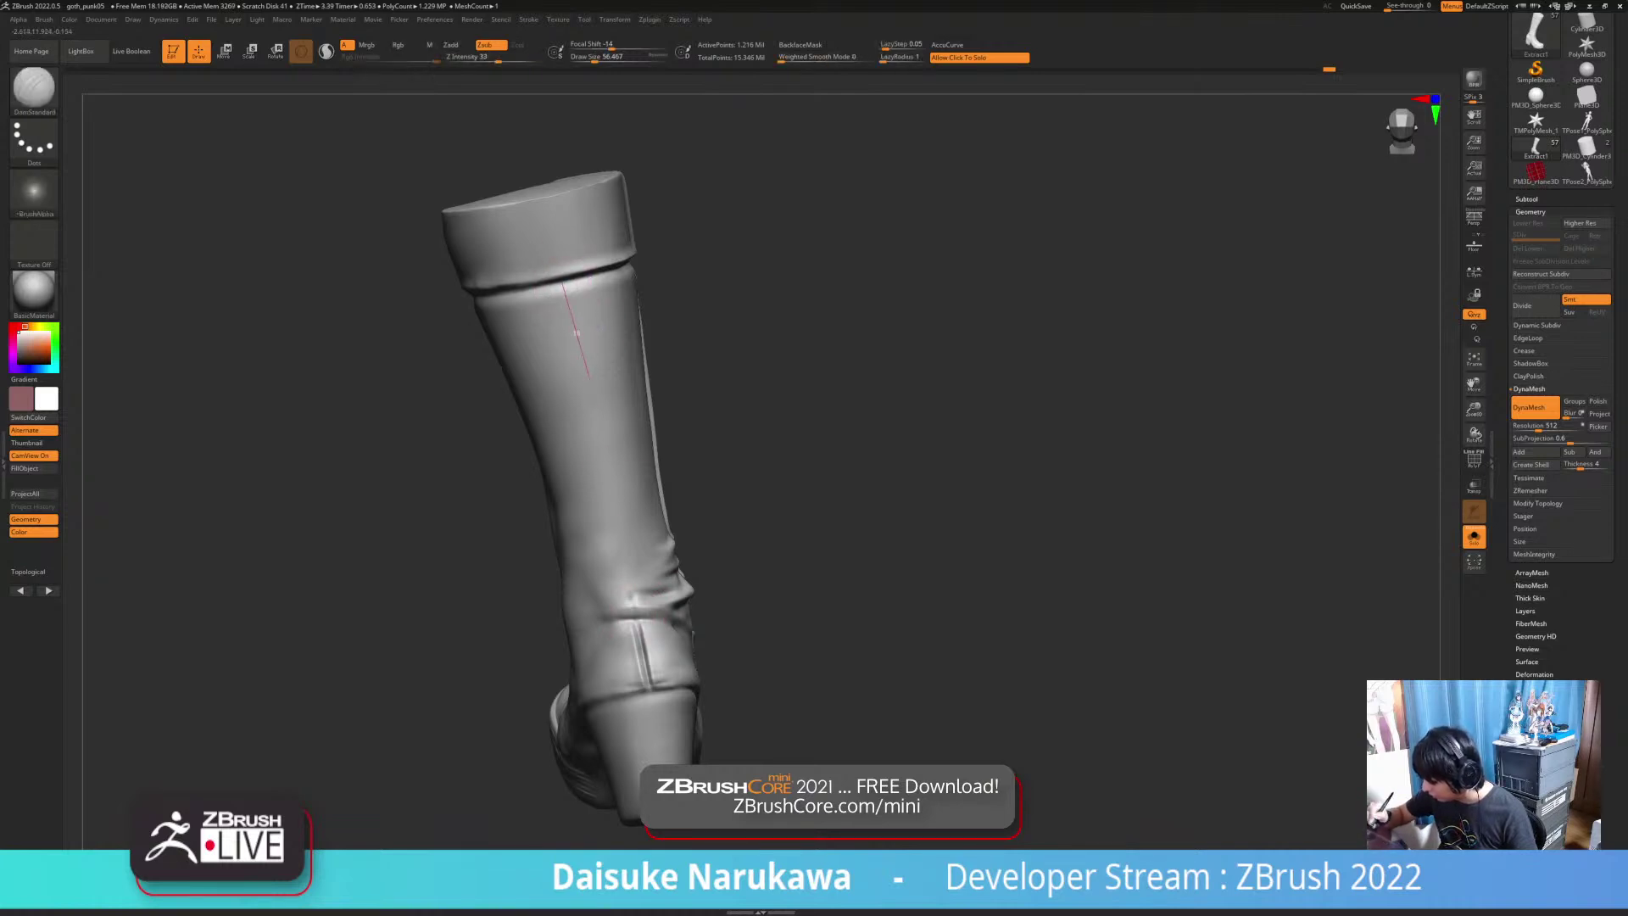
pyautogui.keyDown('shift'); pyautogui.moveTo(562, 284); pyautogui.dragTo(632, 608); pyautogui.keyUp('shift')
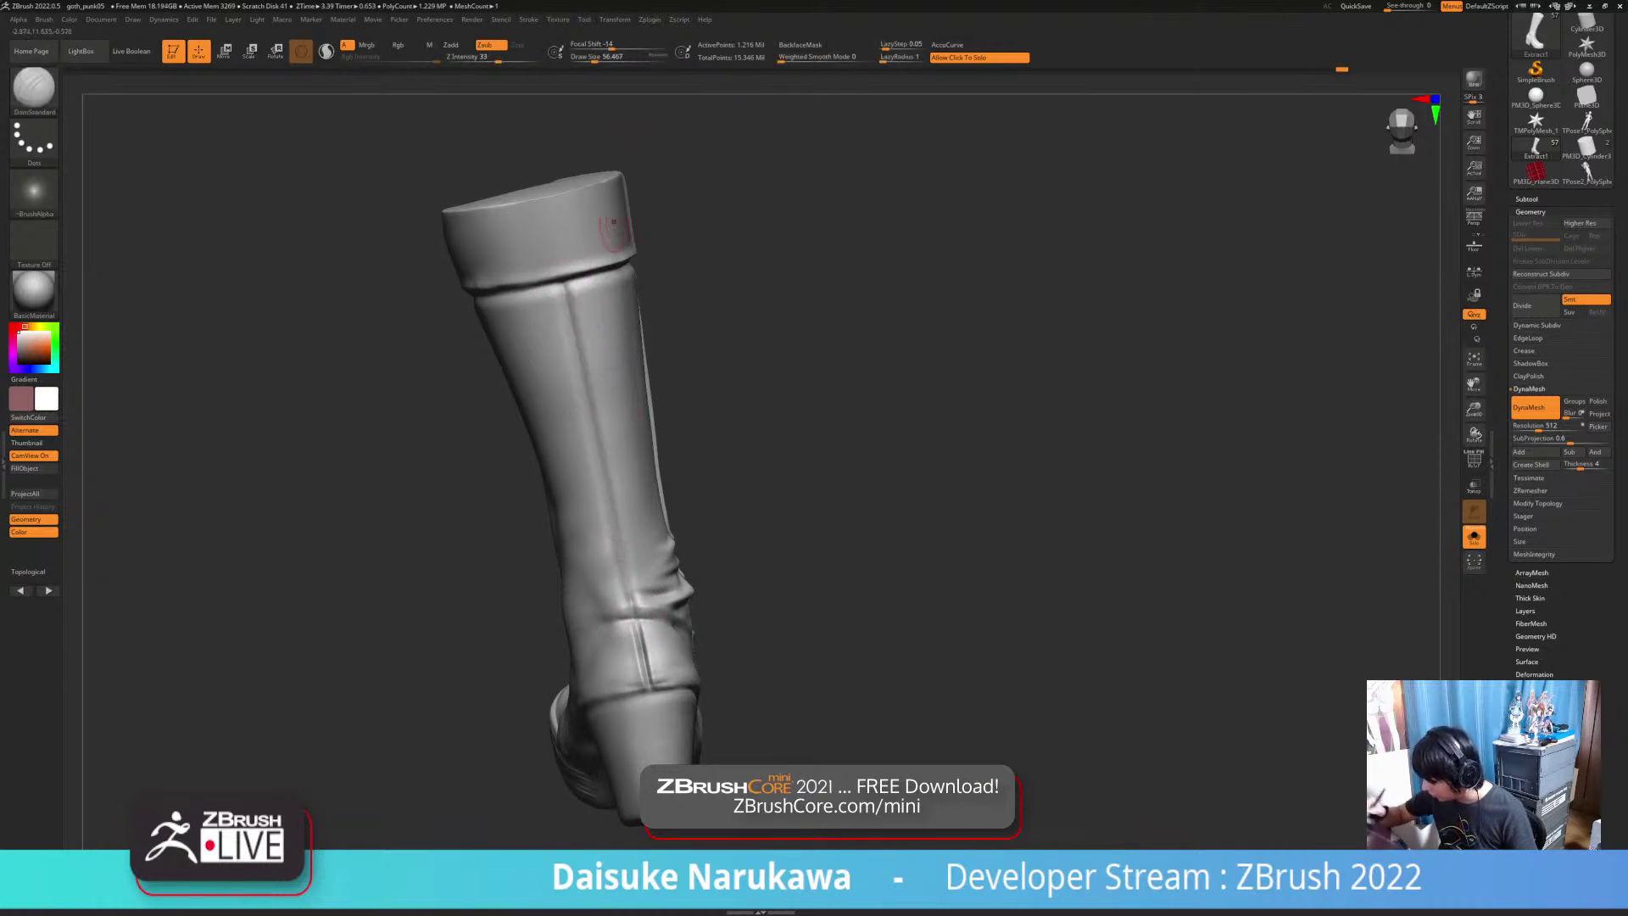
pyautogui.click(589, 57)
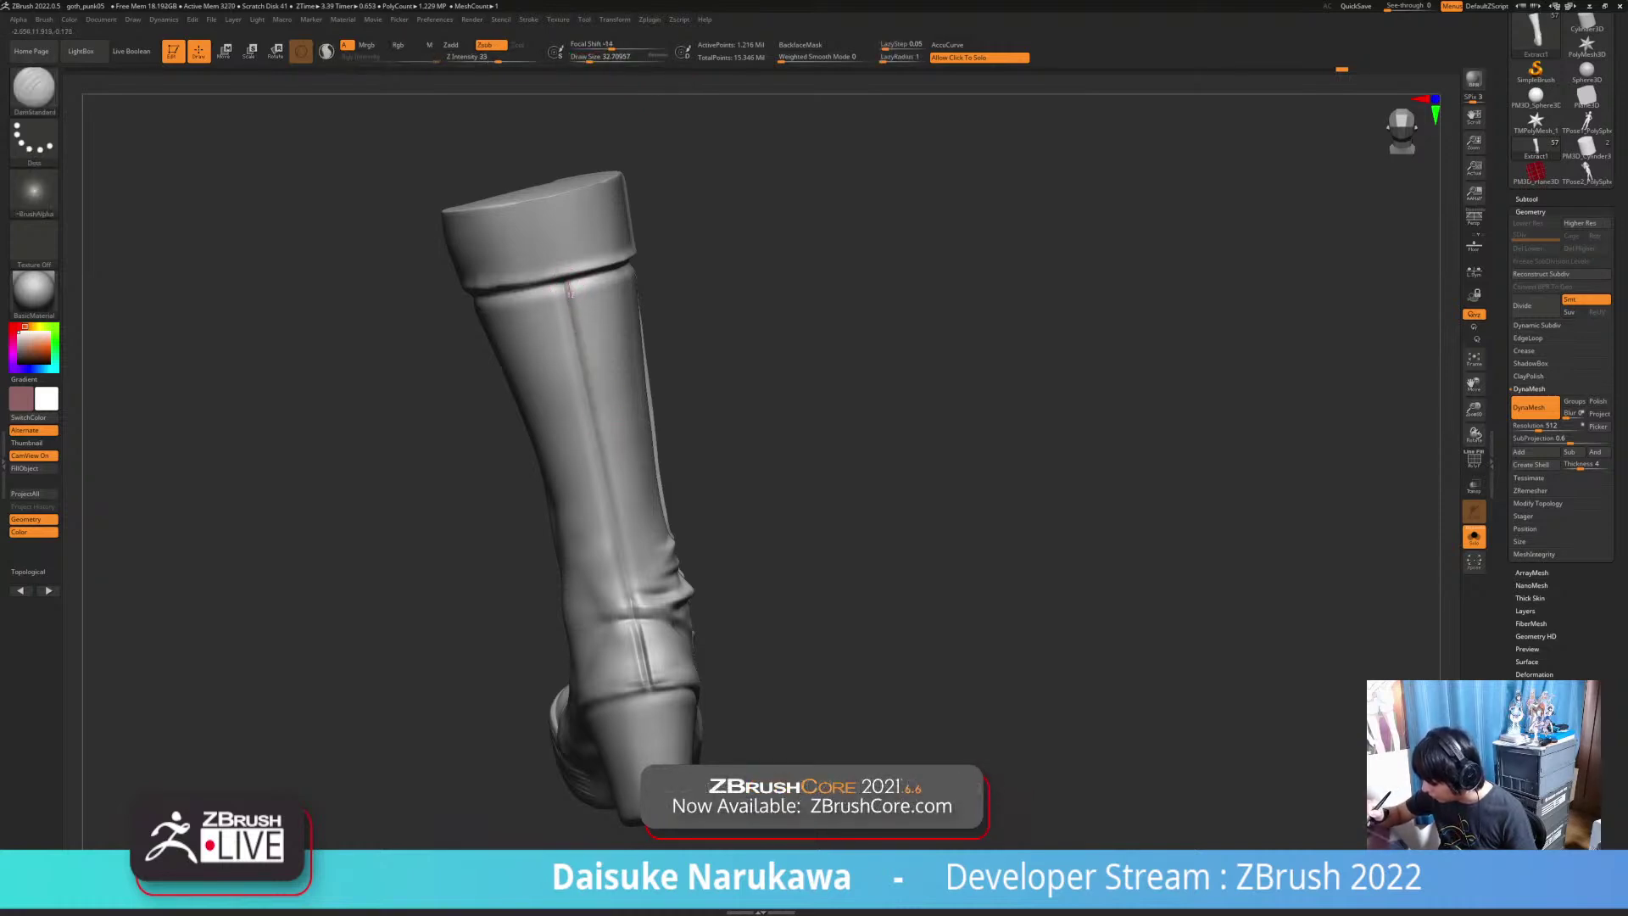
pyautogui.moveTo(603, 447); pyautogui.dragTo(602, 441)
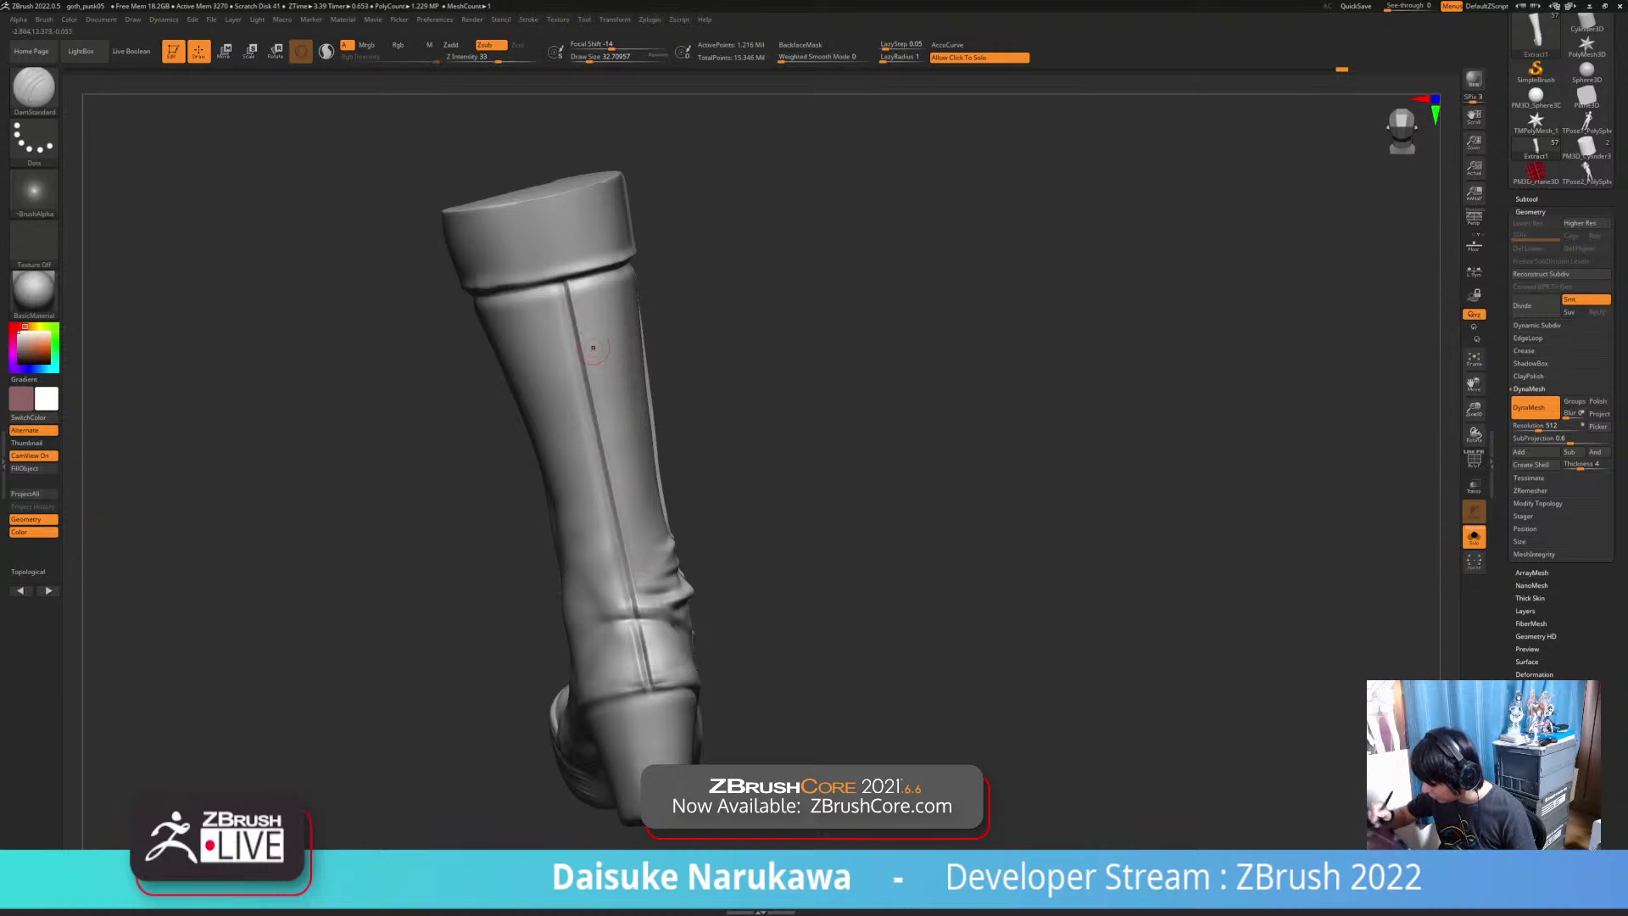
pyautogui.moveTo(592, 447); pyautogui.dragTo(629, 609)
# Step: Check the boot on the full figure and touch up the upper-ankle creases with DamStandard and Smooth, undoing the last stroke
pyautogui.moveTo(642, 652); pyautogui.dragTo(634, 508, button='right')
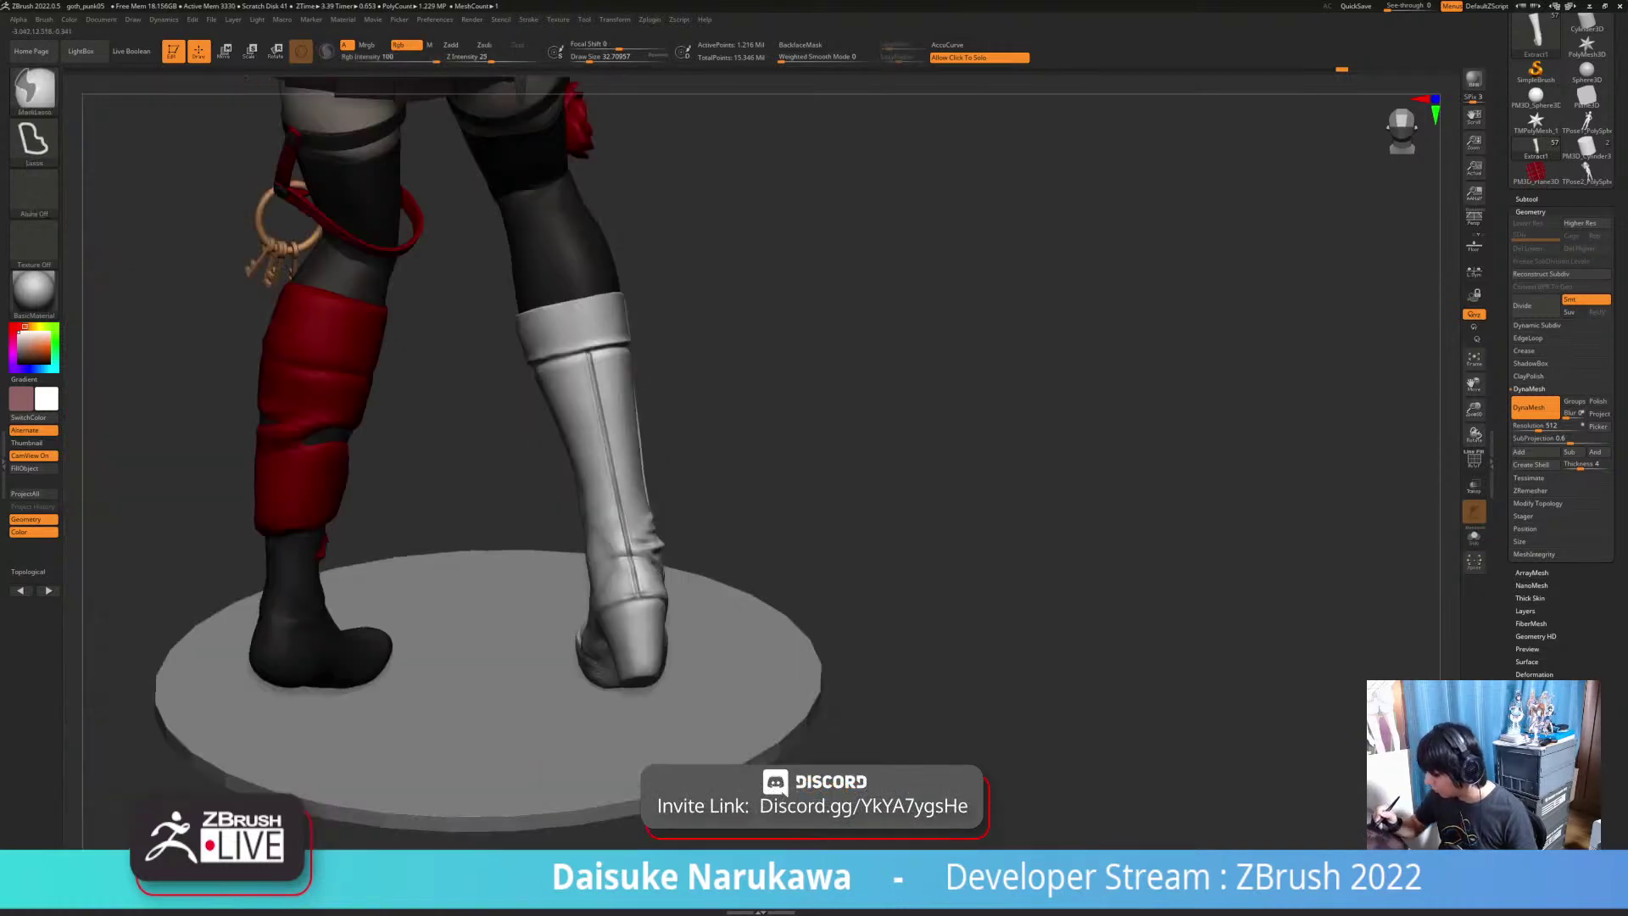
pyautogui.click(763, 563)
pyautogui.moveTo(763, 563); pyautogui.dragTo(670, 551, button='right')
pyautogui.moveTo(644, 475)
pyautogui.keyDown('ctrl'); pyautogui.mouseDown(button='right')
pyautogui.moveTo(623, 542)
pyautogui.moveTo(706, 517)
pyautogui.moveTo(635, 555)
pyautogui.mouseUp(button='right'); pyautogui.keyUp('ctrl')
pyautogui.moveTo(705, 536); pyautogui.dragTo(669, 547)
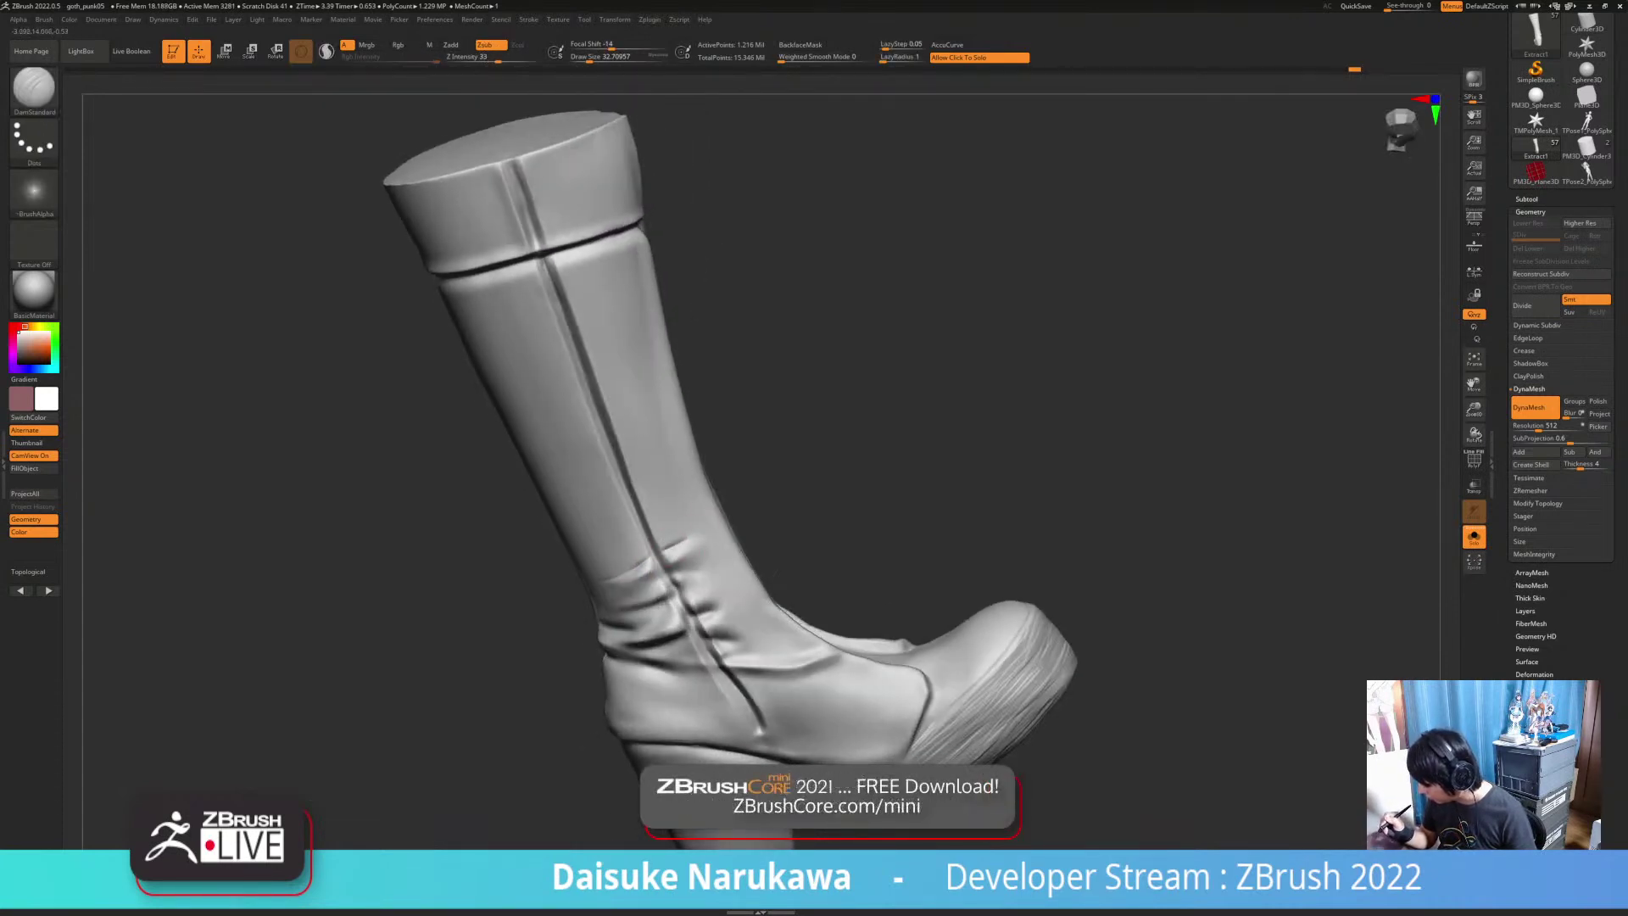
pyautogui.moveTo(678, 542); pyautogui.dragTo(654, 515, button='right')
pyautogui.keyDown('shift'); pyautogui.moveTo(705, 522); pyautogui.dragTo(696, 544); pyautogui.keyUp('shift')
pyautogui.moveTo(651, 550)
pyautogui.mouseDown(button='right')
pyautogui.moveTo(672, 538)
pyautogui.moveTo(675, 487)
pyautogui.mouseUp(button='right')
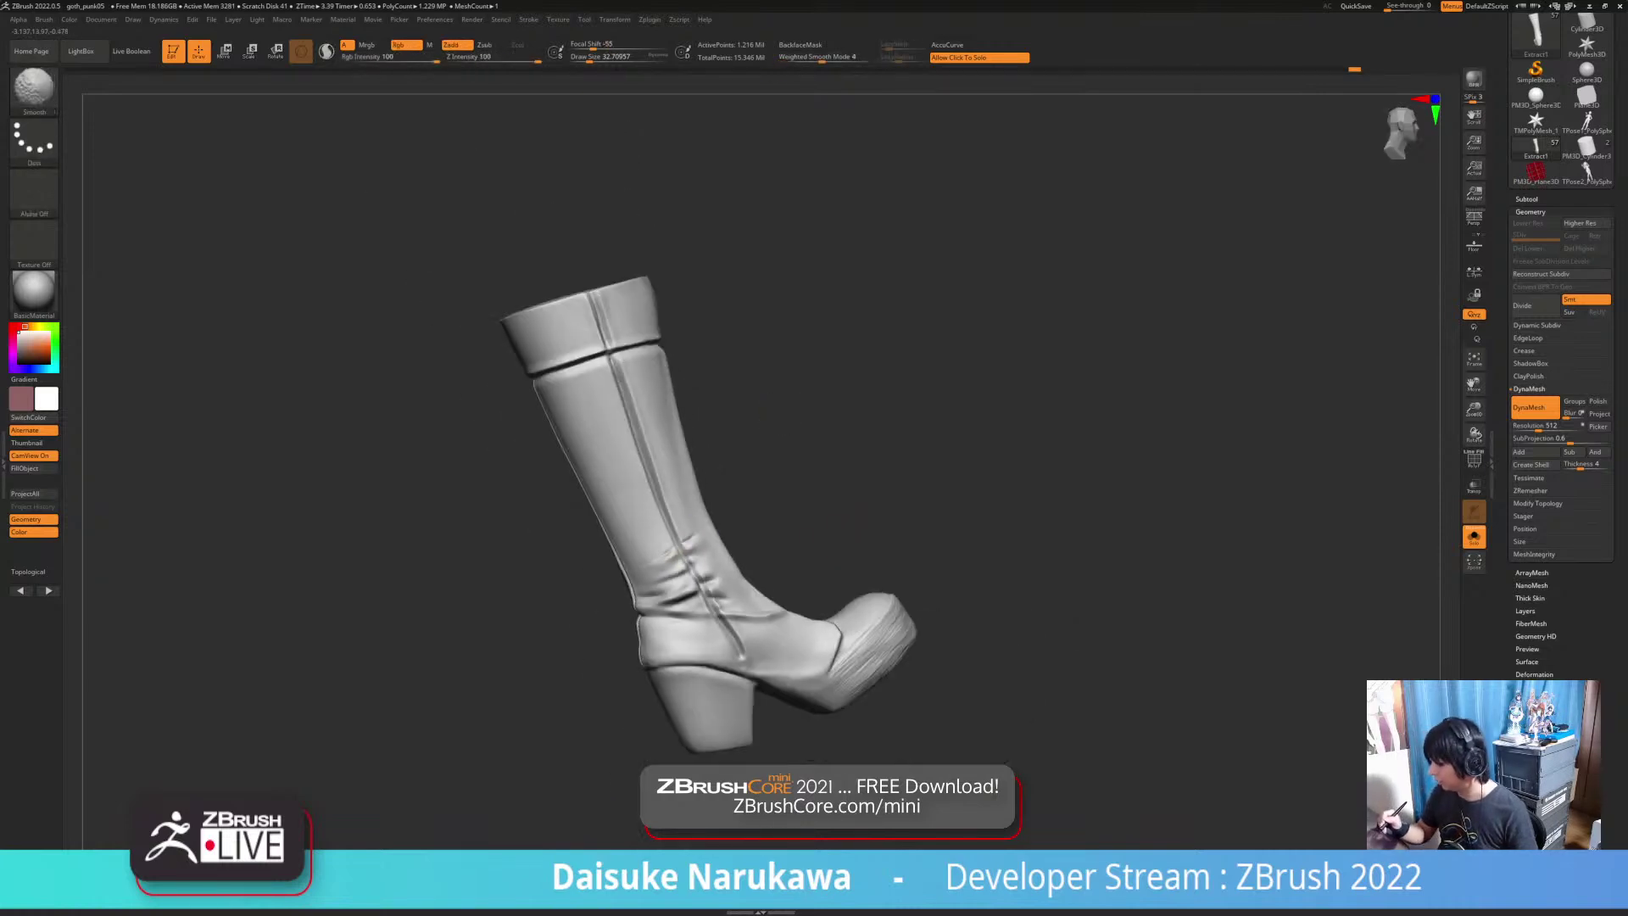
pyautogui.moveTo(677, 544)
pyautogui.mouseDown(button='right')
pyautogui.moveTo(831, 492)
pyautogui.moveTo(698, 593)
pyautogui.moveTo(531, 575)
pyautogui.mouseUp(button='right')
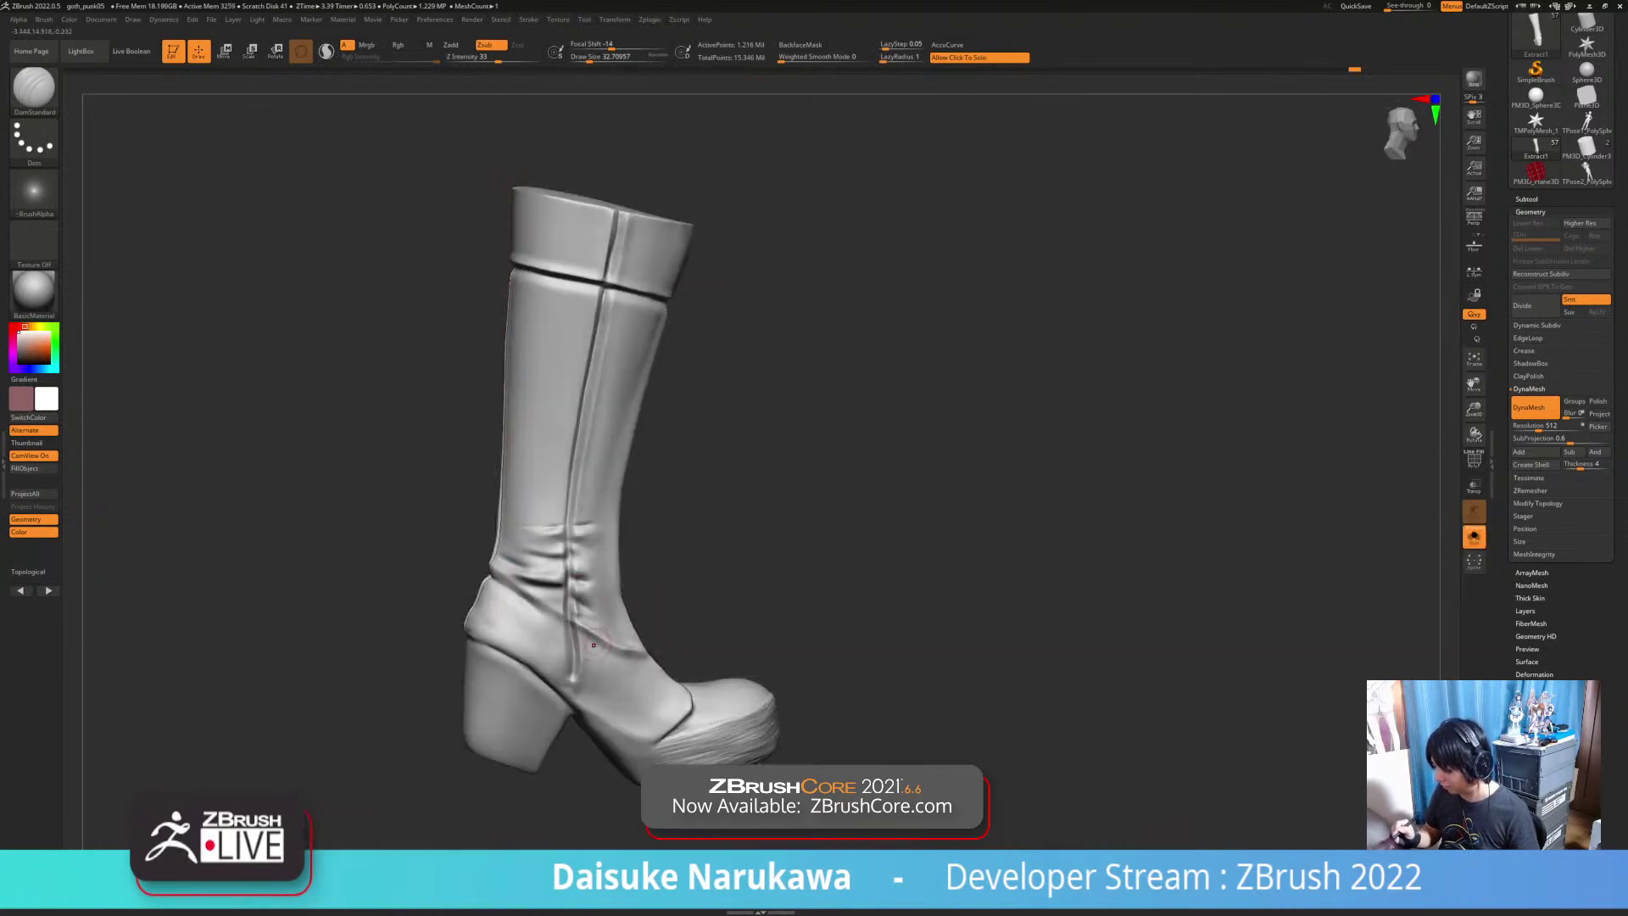
pyautogui.moveTo(603, 626)
pyautogui.keyDown('alt'); pyautogui.mouseDown(button='right')
pyautogui.moveTo(625, 649)
pyautogui.moveTo(574, 678)
pyautogui.moveTo(600, 623)
pyautogui.mouseUp(button='right'); pyautogui.keyUp('alt')
pyautogui.keyDown('ctrl'); pyautogui.moveTo(601, 543); pyautogui.dragTo(600, 596, button='right'); pyautogui.keyUp('ctrl')
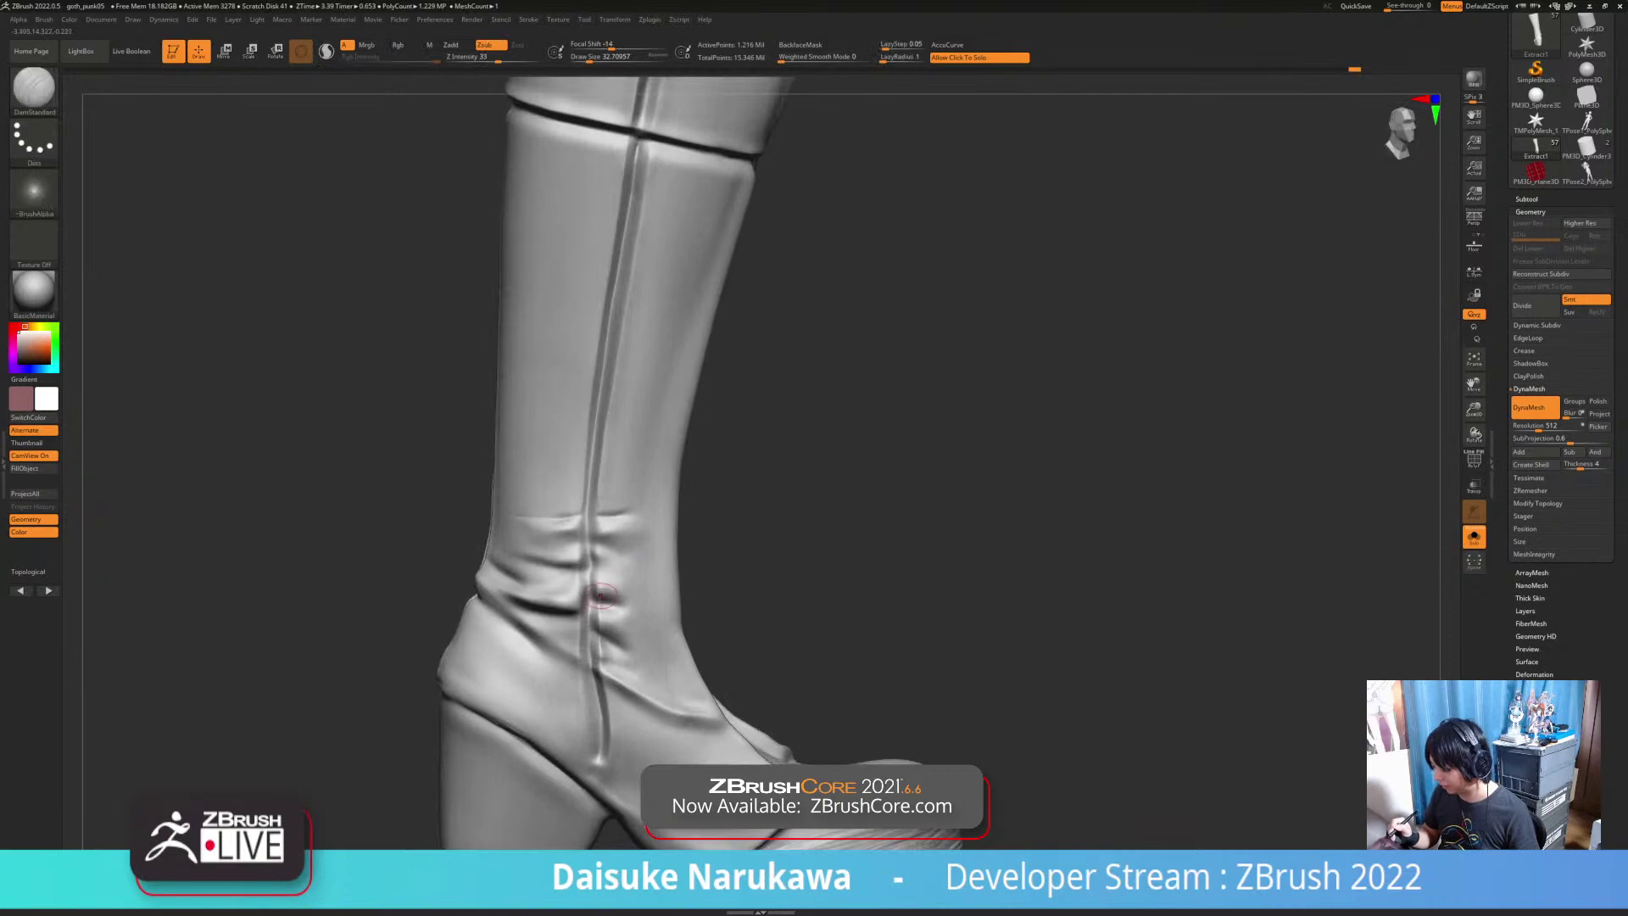
pyautogui.hotkey('ctrl', 'z')
# Step: Sculpt a raised fold from the side seam to the front edge of the outer ankle with the Standard brush
pyautogui.click(36, 92)
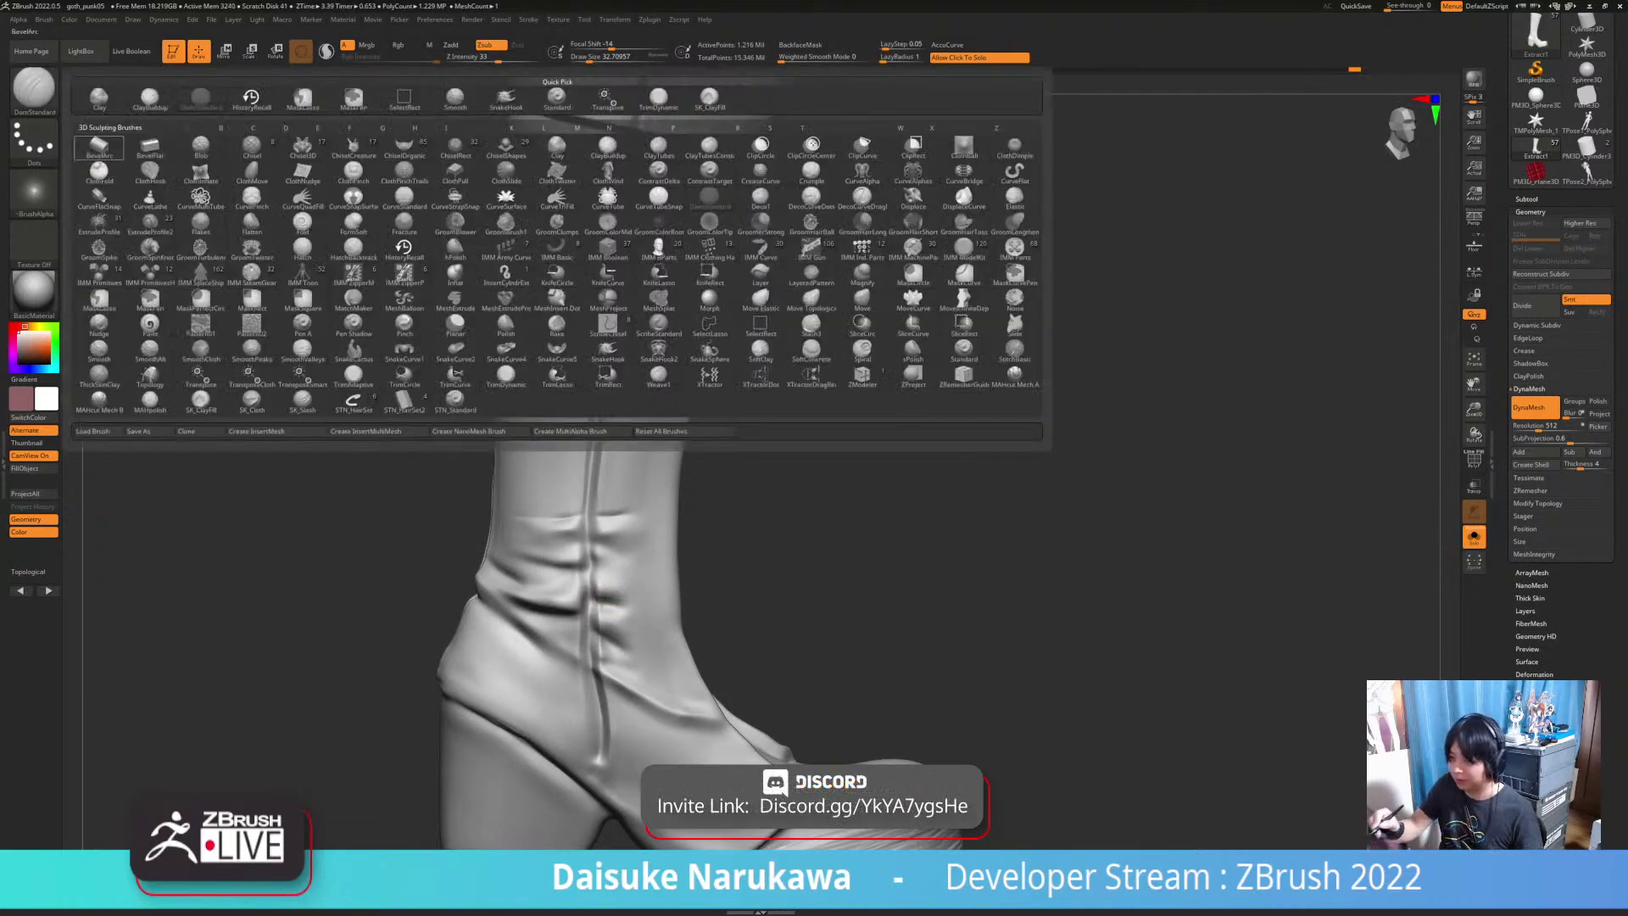
pyautogui.press('s')
pyautogui.press('t')
pyautogui.moveTo(600, 563)
pyautogui.mouseDown(button='right')
pyautogui.moveTo(592, 608)
pyautogui.moveTo(607, 548)
pyautogui.mouseUp(button='right')
pyautogui.press('f')
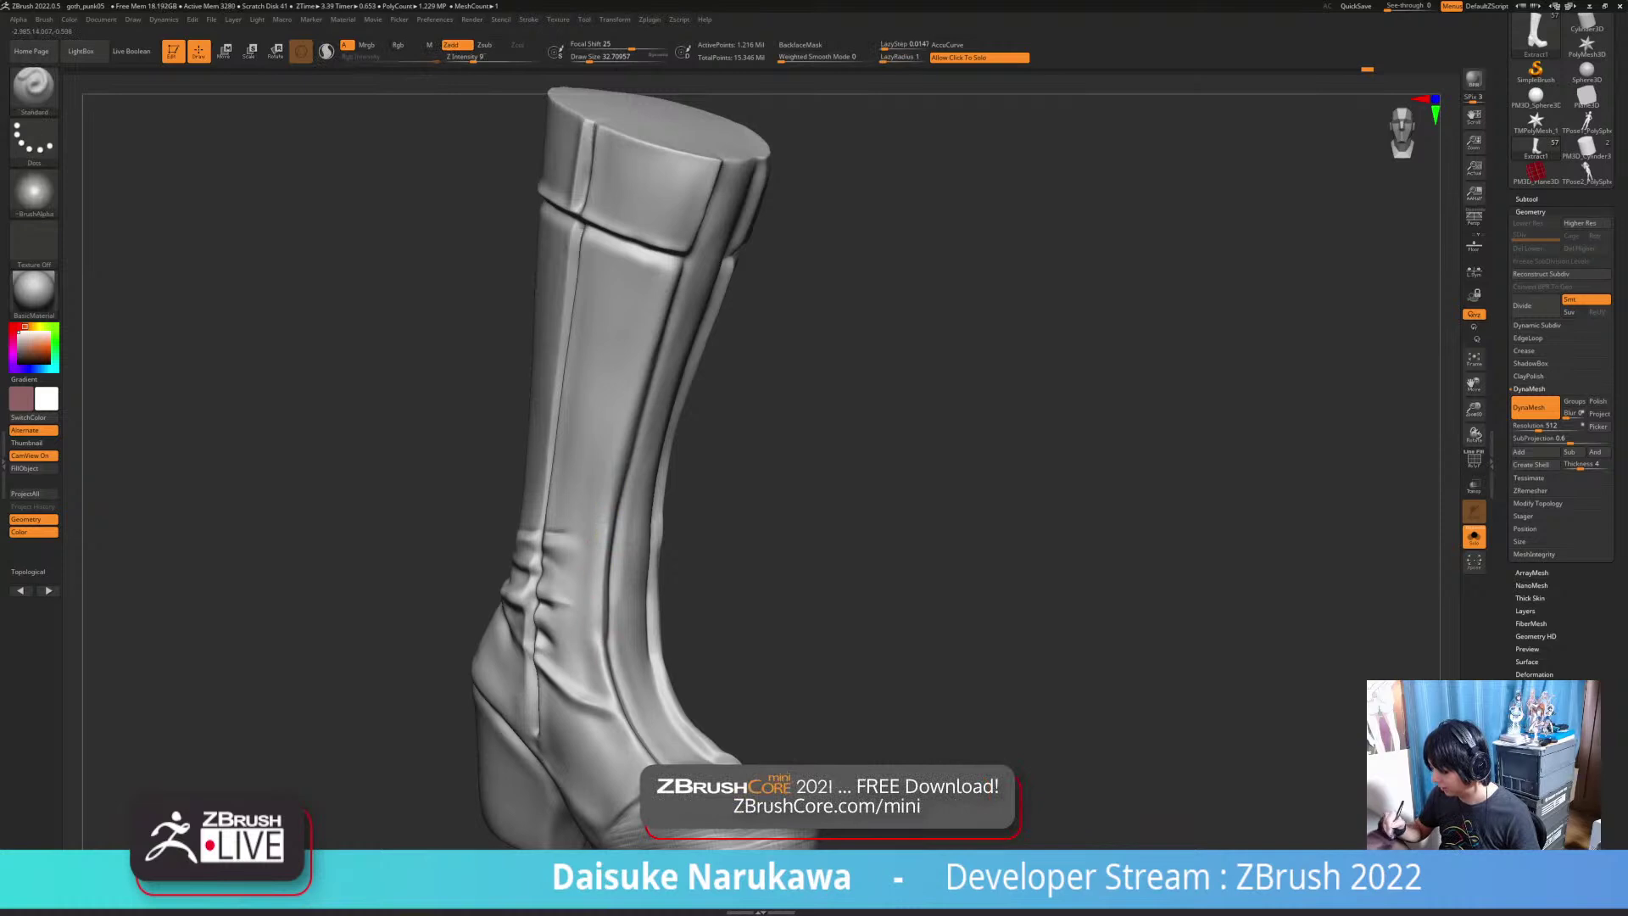
pyautogui.keyDown('ctrl'); pyautogui.moveTo(619, 692); pyautogui.dragTo(672, 627, button='right'); pyautogui.keyUp('ctrl')
pyautogui.keyDown('ctrl'); pyautogui.moveTo(671, 627); pyautogui.dragTo(655, 563, button='right'); pyautogui.keyUp('ctrl')
pyautogui.moveTo(628, 141); pyautogui.dragTo(602, 647, button='right')
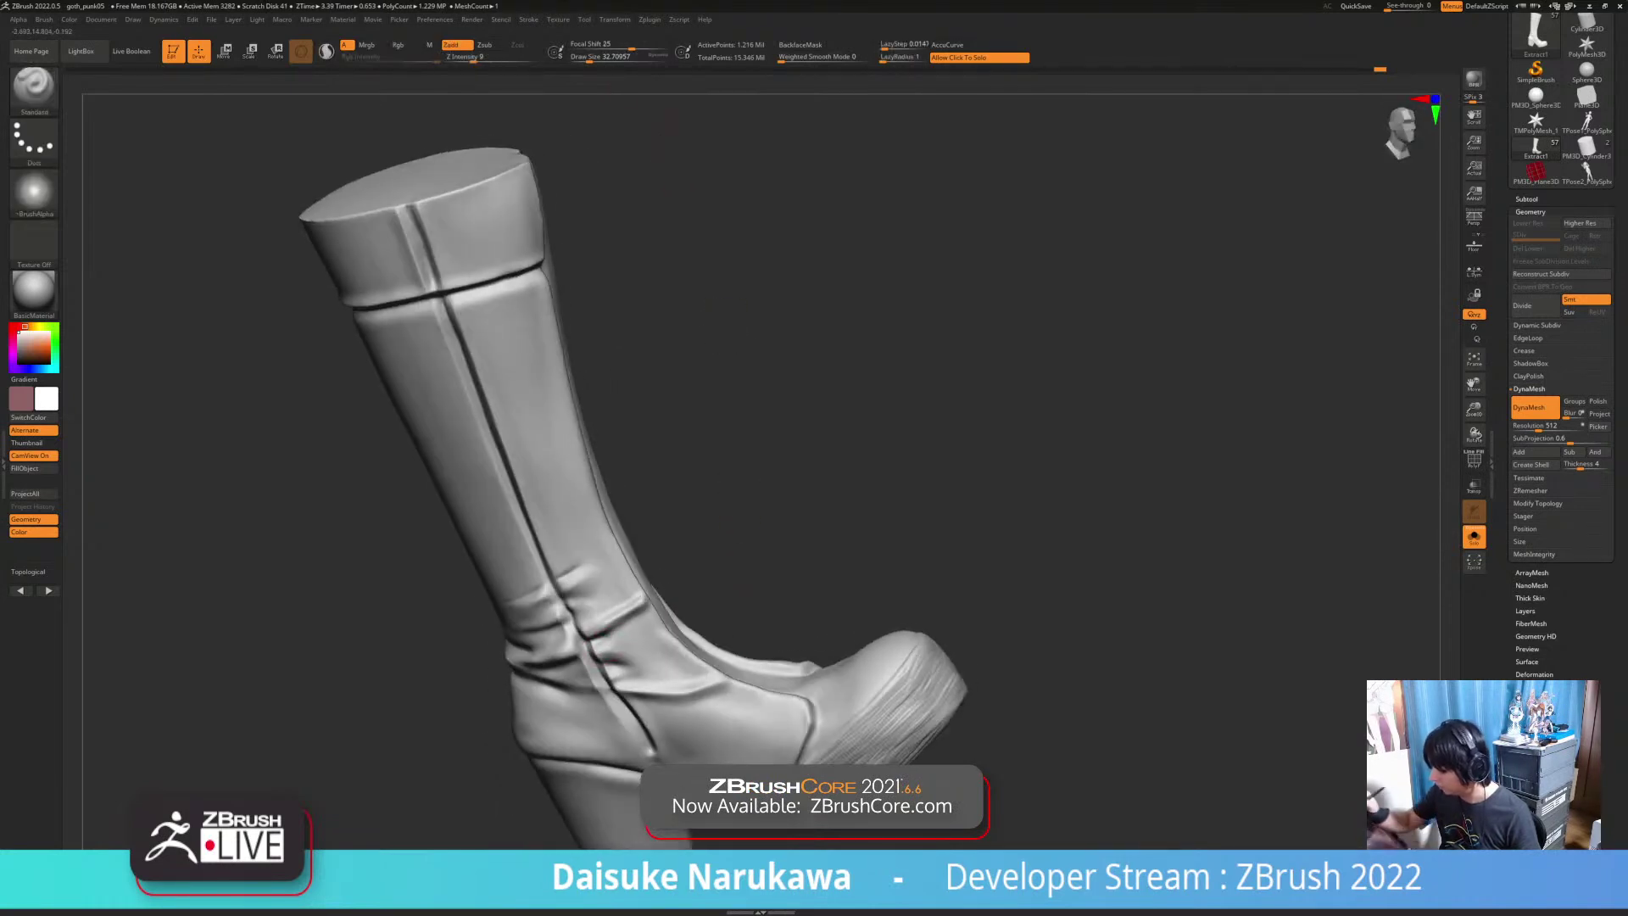
# Step: Sculpt a large curved fold across the inner ankle from the heel counter to the front seam with Standard at draw size about 71
pyautogui.moveTo(627, 654)
pyautogui.mouseDown(button='right')
pyautogui.moveTo(685, 704)
pyautogui.moveTo(649, 660)
pyautogui.moveTo(773, 638)
pyautogui.moveTo(708, 669)
pyautogui.moveTo(628, 597)
pyautogui.moveTo(657, 617)
pyautogui.moveTo(619, 629)
pyautogui.moveTo(613, 597)
pyautogui.moveTo(630, 613)
pyautogui.moveTo(625, 589)
pyautogui.moveTo(726, 486)
pyautogui.moveTo(634, 586)
pyautogui.moveTo(589, 604)
pyautogui.moveTo(612, 594)
pyautogui.mouseUp(button='right')
pyautogui.moveTo(736, 585)
pyautogui.mouseDown(button='right')
pyautogui.moveTo(661, 625)
pyautogui.moveTo(755, 526)
pyautogui.mouseUp(button='right')
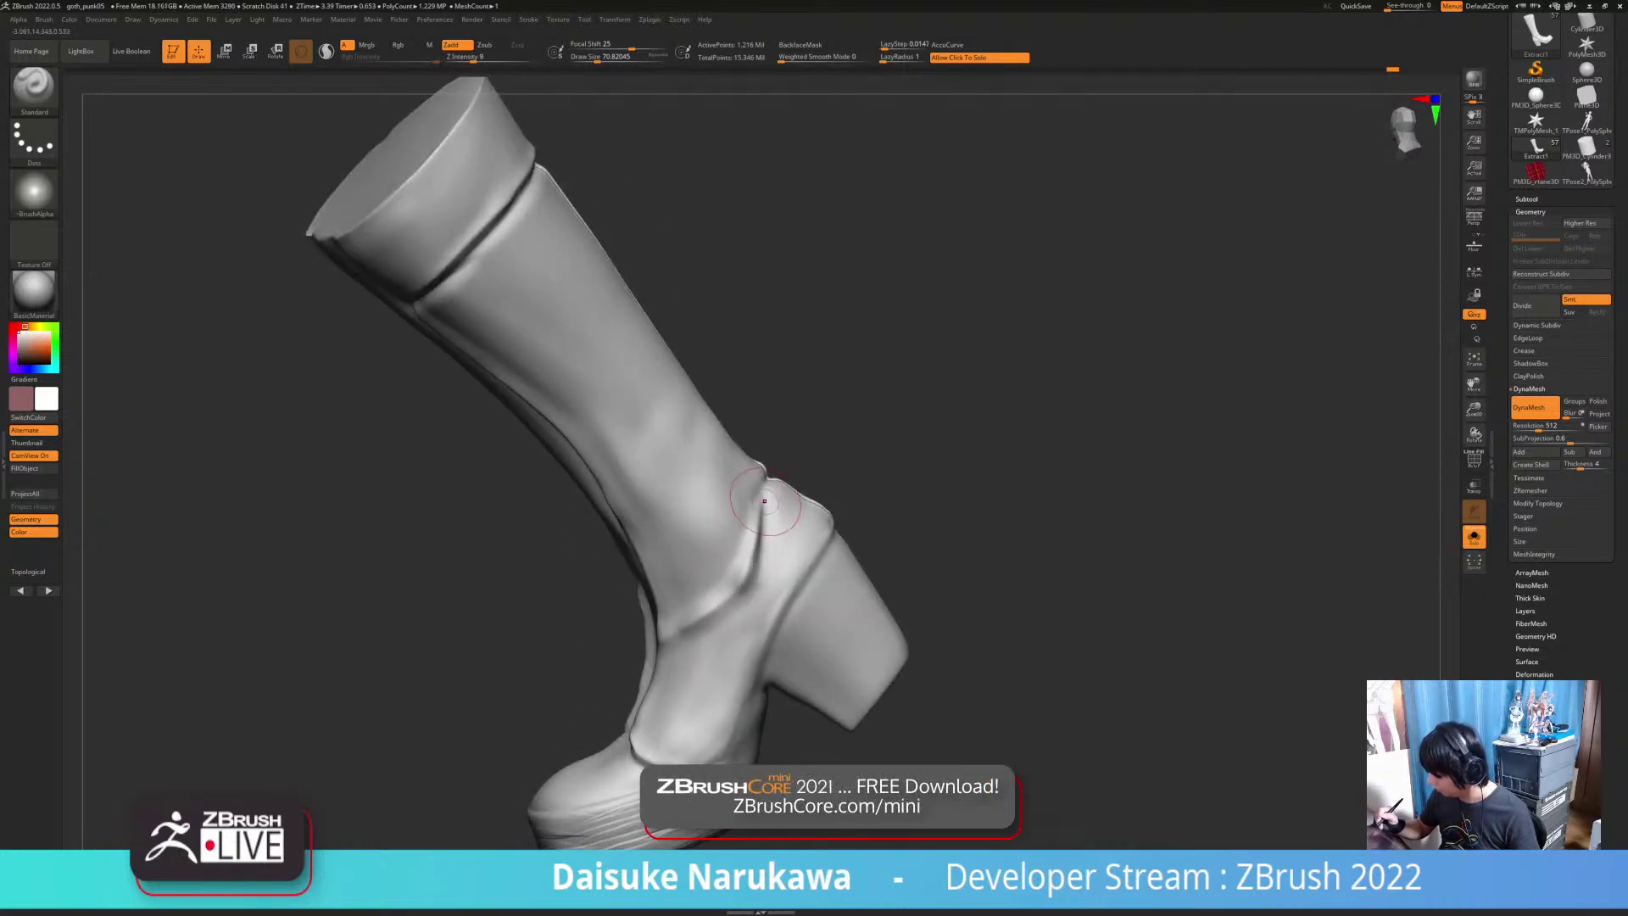
pyautogui.moveTo(712, 615)
pyautogui.mouseDown(button='right')
pyautogui.moveTo(727, 611)
pyautogui.moveTo(667, 668)
pyautogui.mouseUp(button='right')
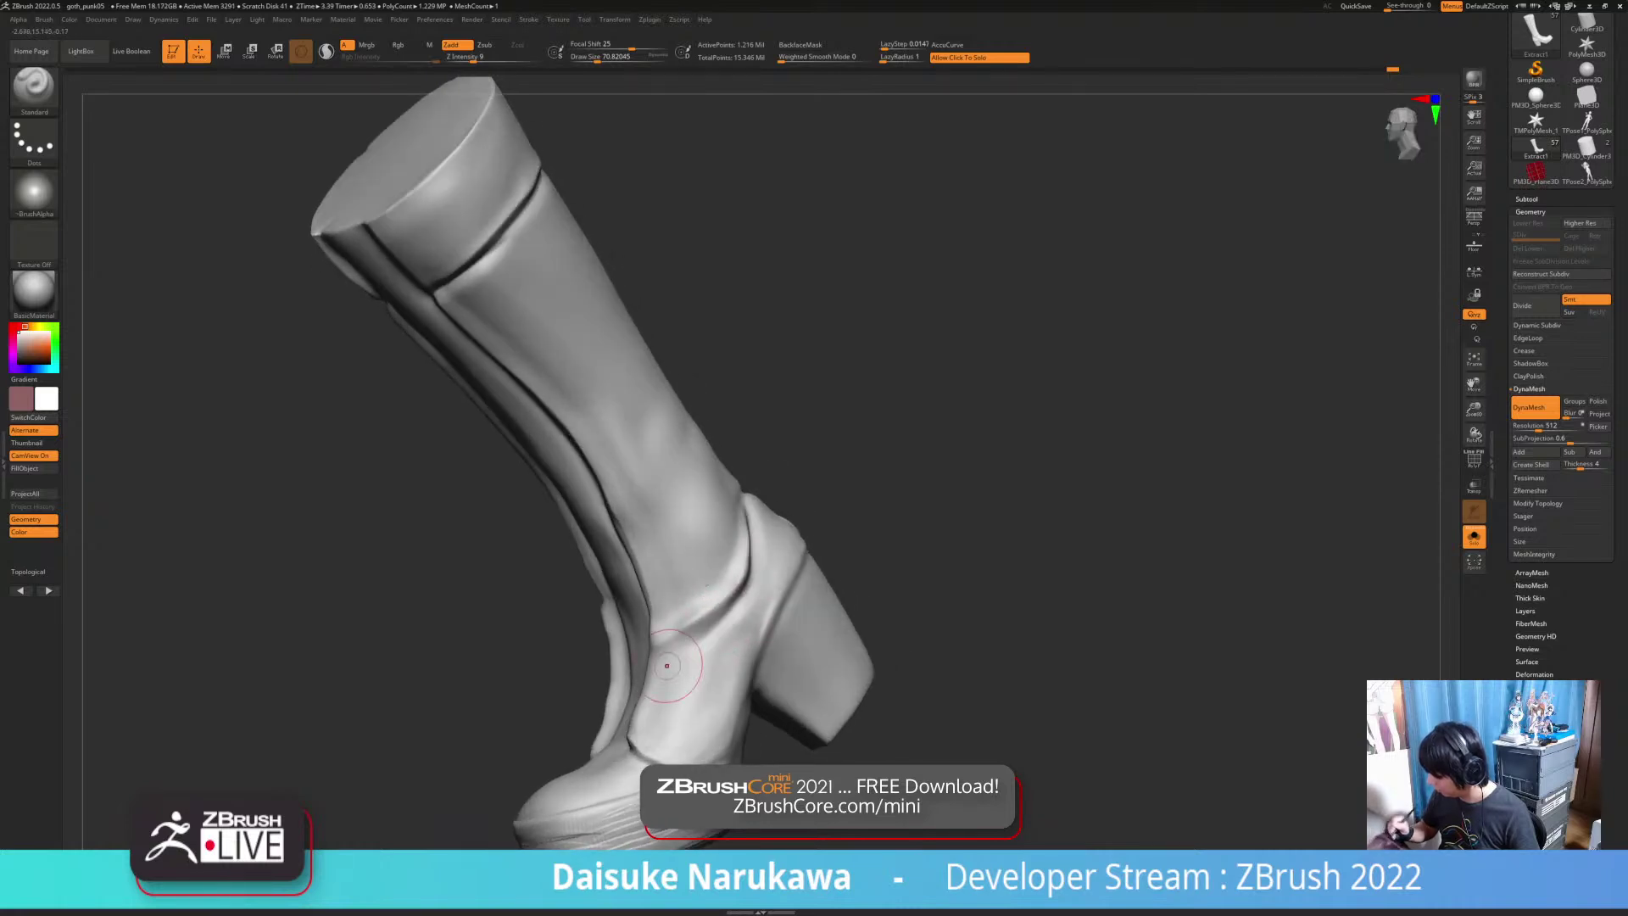
pyautogui.press('shift')
pyautogui.moveTo(729, 586)
pyautogui.mouseDown(button='right')
pyautogui.moveTo(679, 623)
pyautogui.moveTo(660, 555)
pyautogui.moveTo(707, 585)
pyautogui.moveTo(727, 557)
pyautogui.mouseUp(button='right')
# Step: Fill and soften the surface around the large inner-ankle fold with SK_ClayFill
pyautogui.click(34, 90)
pyautogui.click(34, 90)
pyautogui.click(201, 401)
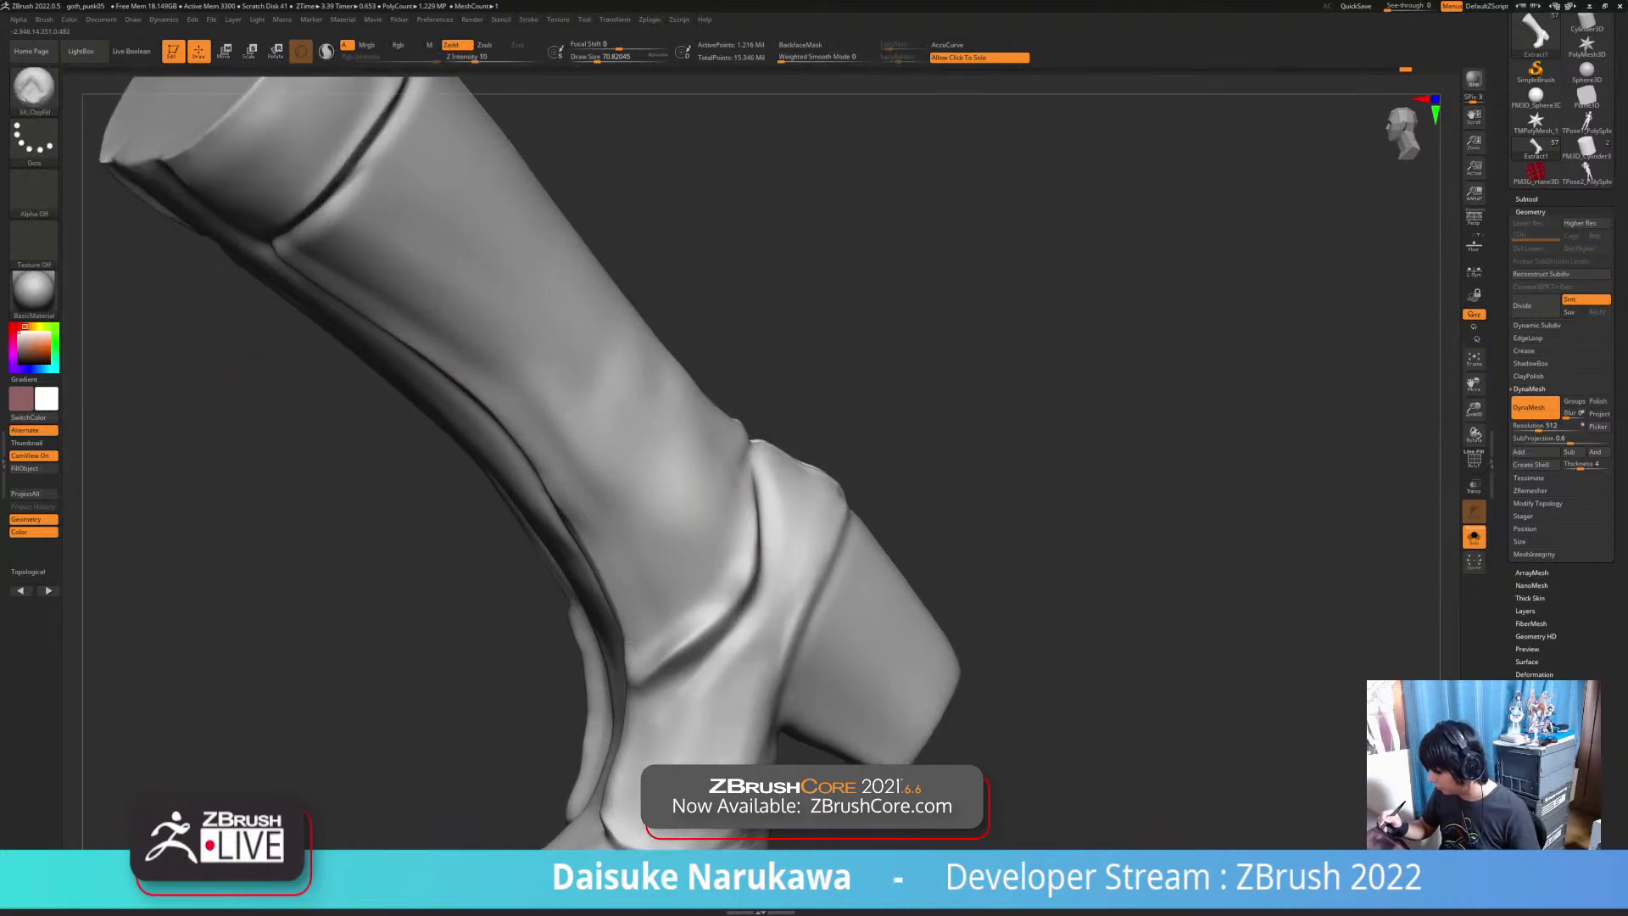
pyautogui.moveTo(735, 484)
pyautogui.mouseDown(button='right')
pyautogui.moveTo(685, 571)
pyautogui.moveTo(639, 595)
pyautogui.mouseUp(button='right')
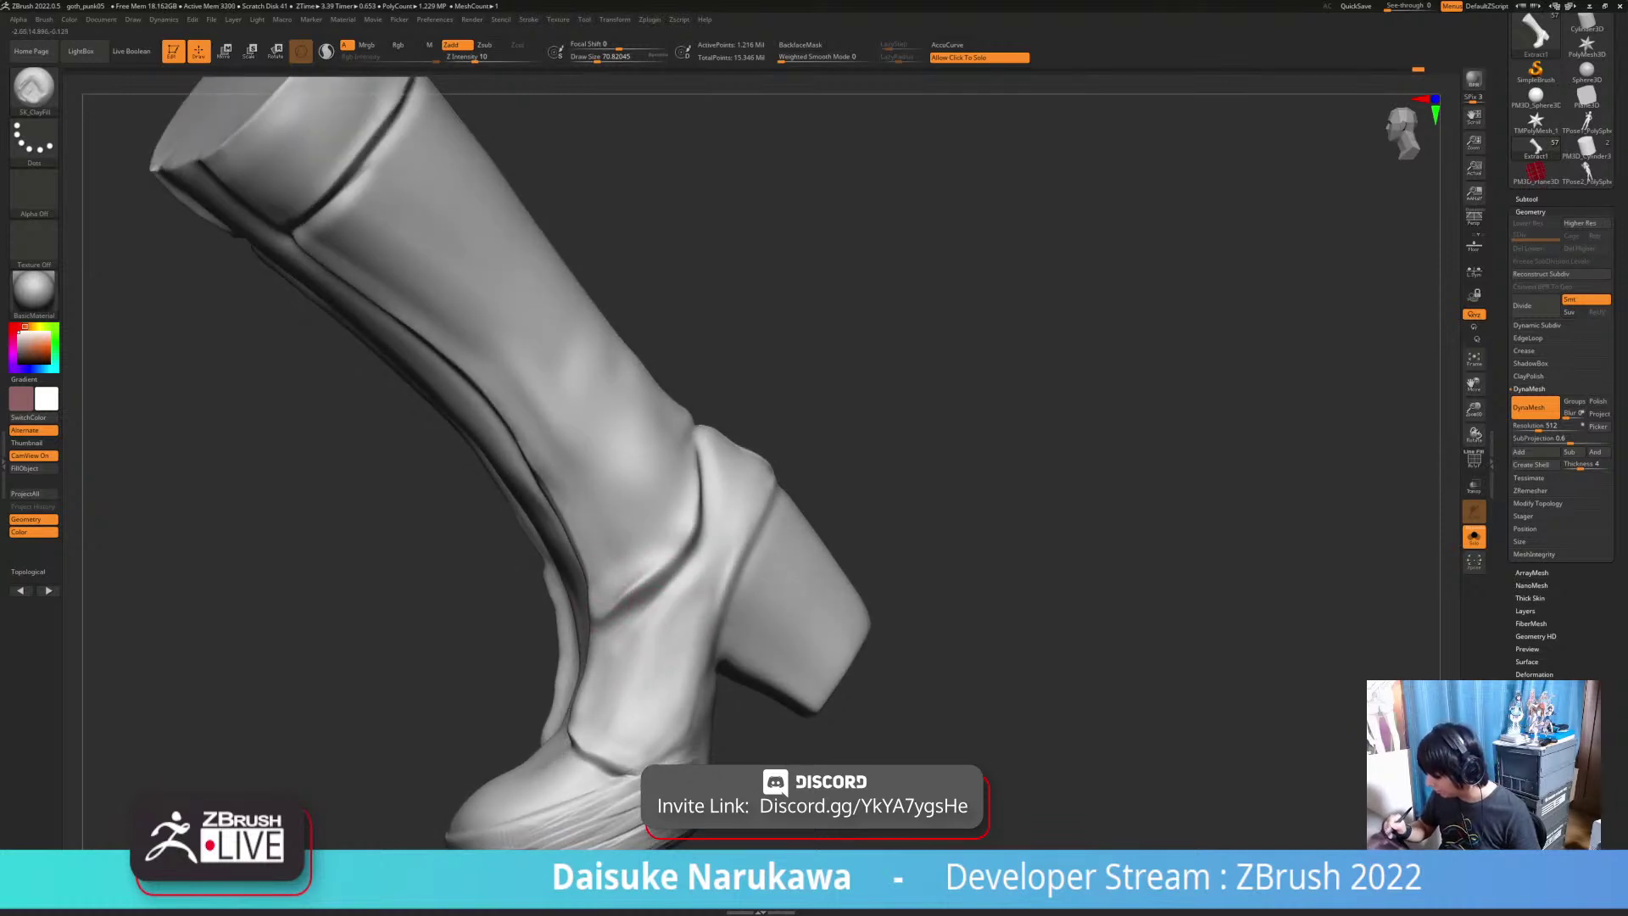
pyautogui.moveTo(669, 551)
pyautogui.mouseDown(button='right')
pyautogui.moveTo(700, 498)
pyautogui.moveTo(678, 611)
pyautogui.mouseUp(button='right')
pyautogui.moveTo(712, 527)
pyautogui.mouseDown(button='right')
pyautogui.moveTo(814, 543)
pyautogui.moveTo(797, 475)
pyautogui.moveTo(949, 475)
pyautogui.moveTo(577, 555)
pyautogui.moveTo(653, 538)
pyautogui.moveTo(882, 542)
pyautogui.moveTo(890, 559)
pyautogui.moveTo(729, 632)
pyautogui.mouseUp(button='right')
# Step: Fill the outer-ankle creases where they cross the side seam with SK_ClayFill
pyautogui.click(736, 530)
pyautogui.click(735, 530)
pyautogui.moveTo(574, 463); pyautogui.dragTo(592, 475)
pyautogui.moveTo(585, 468); pyautogui.dragTo(605, 466, button='right')
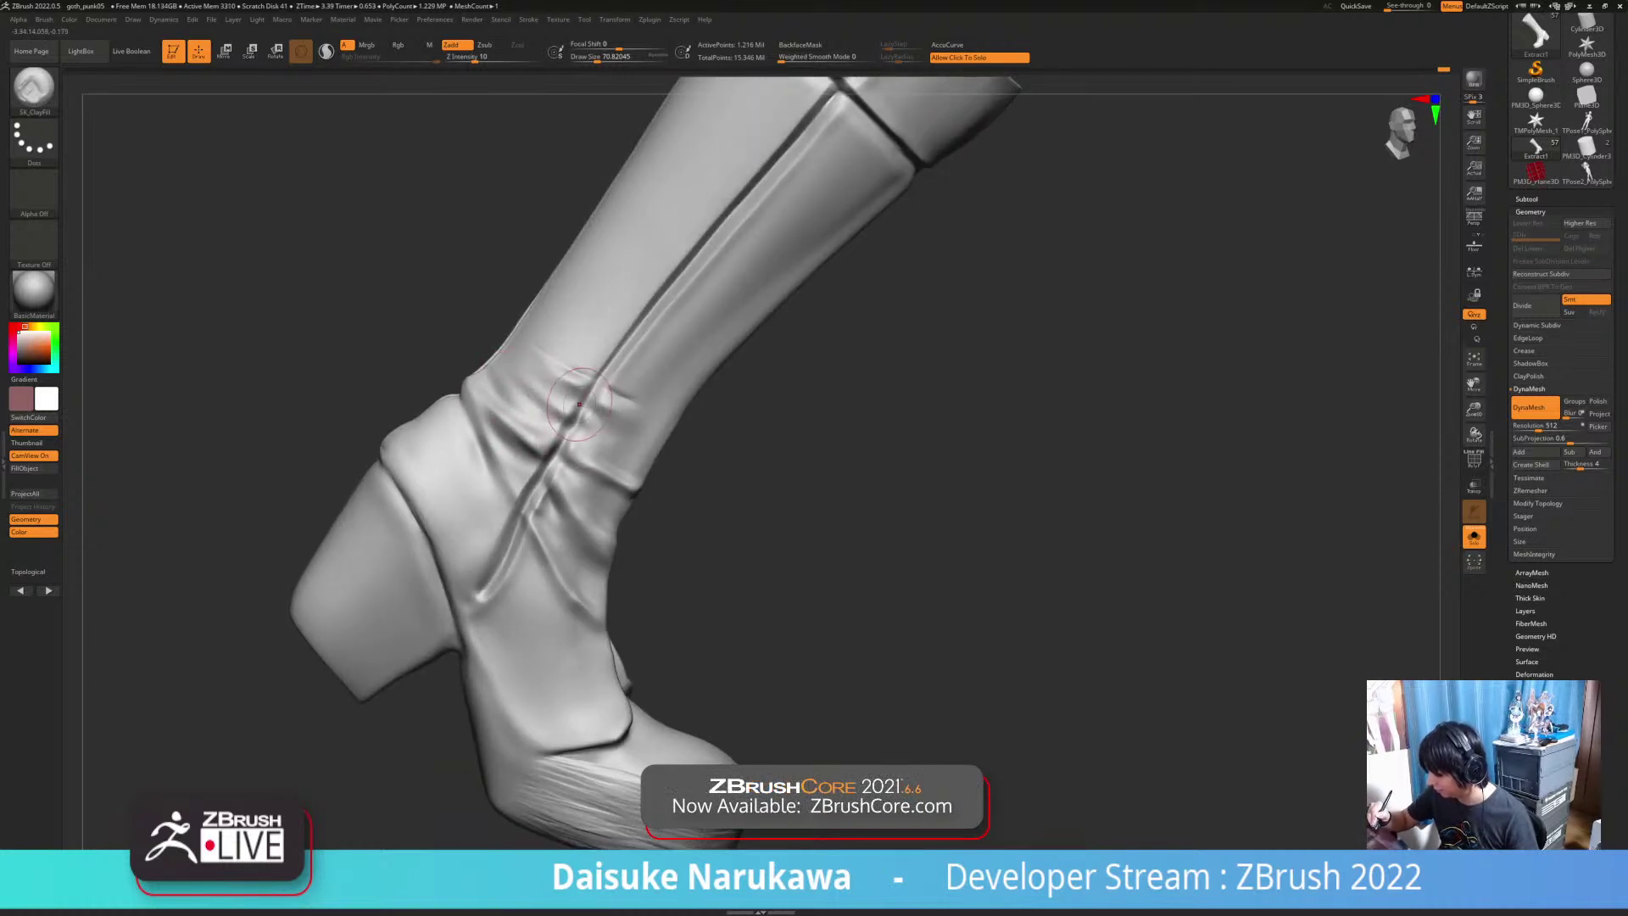
pyautogui.moveTo(720, 416)
pyautogui.mouseDown(button='right')
pyautogui.moveTo(644, 448)
pyautogui.moveTo(631, 373)
pyautogui.moveTo(780, 368)
pyautogui.moveTo(696, 563)
pyautogui.moveTo(638, 579)
pyautogui.moveTo(648, 650)
pyautogui.mouseUp(button='right')
pyautogui.moveTo(570, 593)
pyautogui.keyDown('ctrl'); pyautogui.mouseDown(button='right')
pyautogui.moveTo(581, 665)
pyautogui.moveTo(566, 590)
pyautogui.mouseUp(button='right'); pyautogui.keyUp('ctrl')
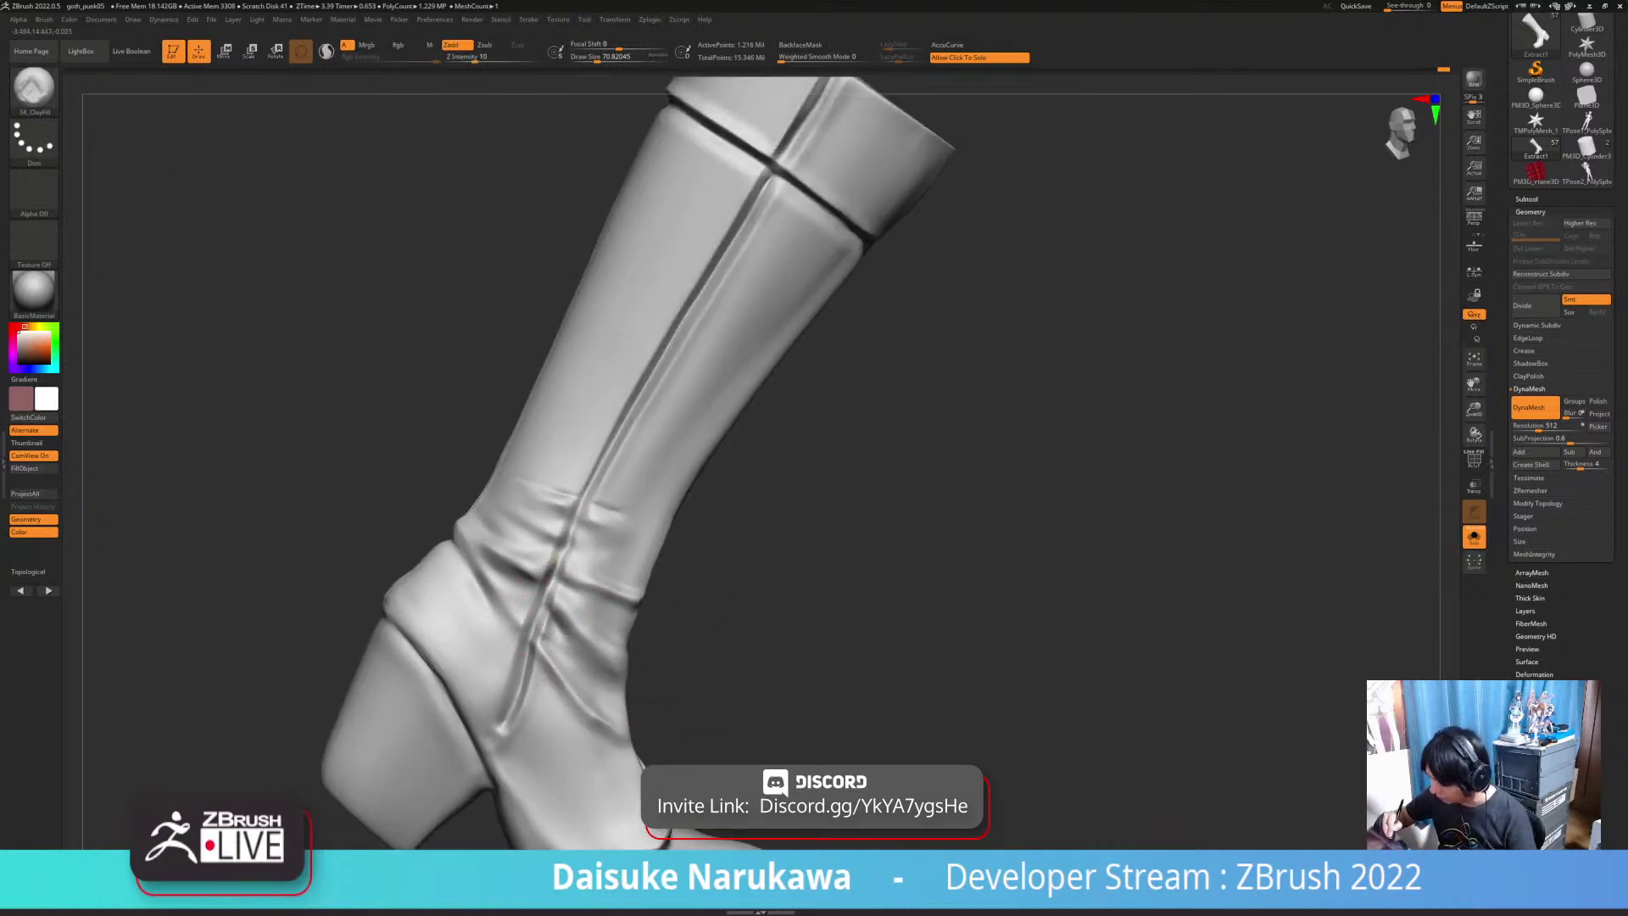
pyautogui.moveTo(548, 585); pyautogui.dragTo(533, 626)
pyautogui.keyDown('alt'); pyautogui.moveTo(534, 618); pyautogui.dragTo(526, 580, button='right'); pyautogui.keyUp('alt')
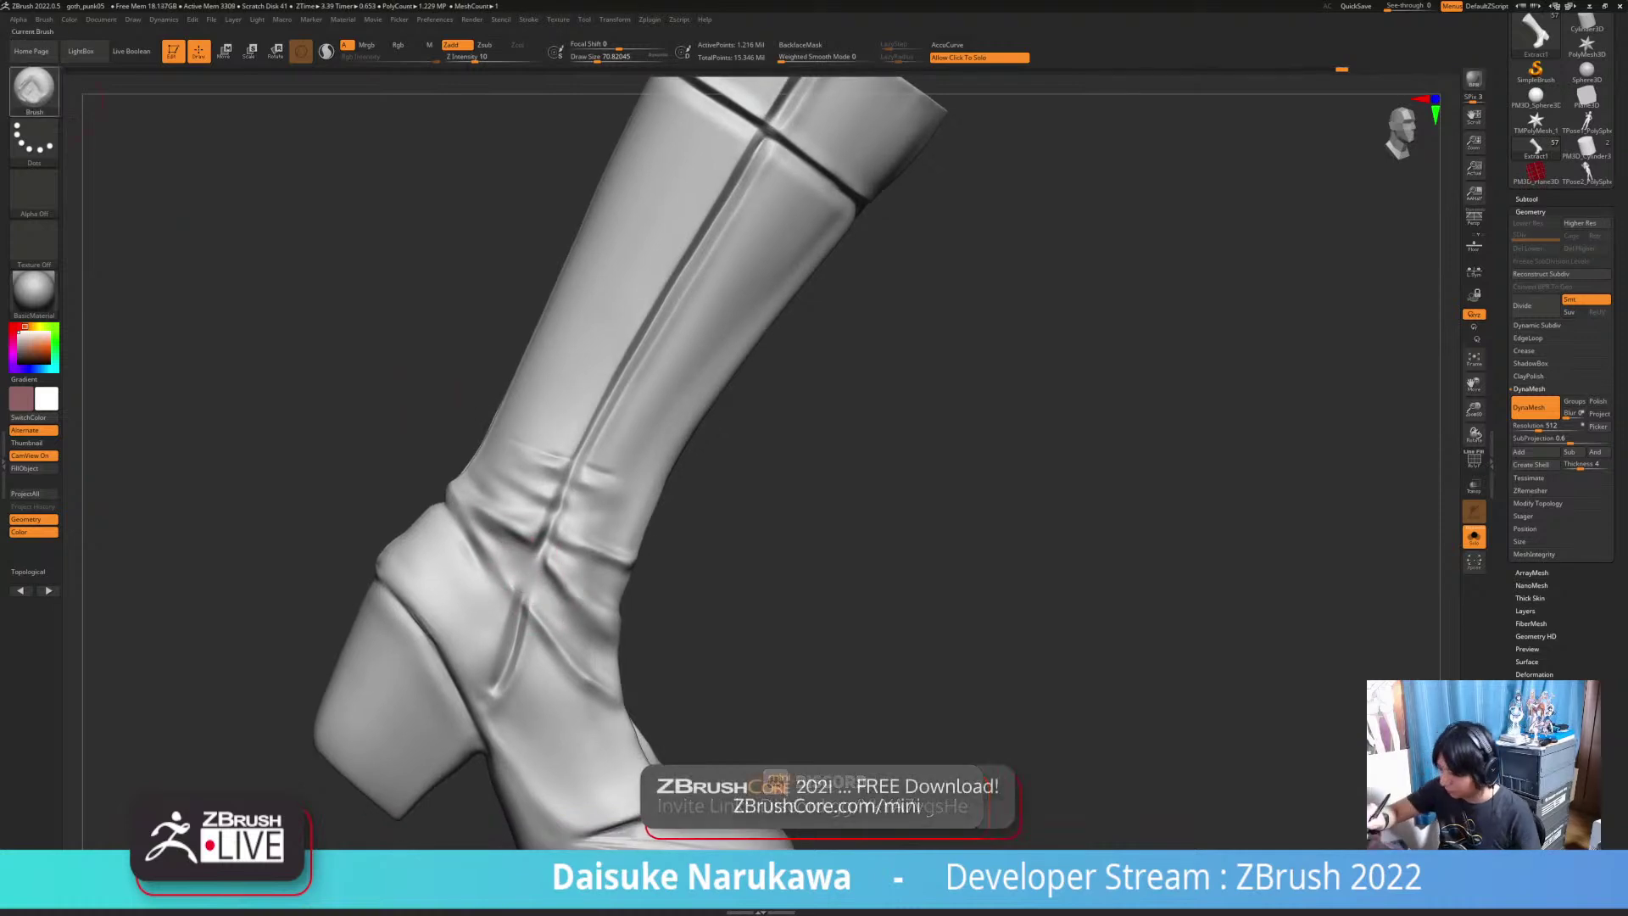
# Step: Carve the covered stretch of side seam back through the ankle folds with DamStandard
pyautogui.press('b')
pyautogui.press('d')
pyautogui.press('s')
pyautogui.moveTo(522, 601); pyautogui.dragTo(555, 526)
pyautogui.moveTo(555, 526)
pyautogui.keyDown('ctrl'); pyautogui.mouseDown(button='right')
pyautogui.moveTo(561, 462)
pyautogui.moveTo(624, 481)
pyautogui.mouseUp(button='right'); pyautogui.keyUp('ctrl')
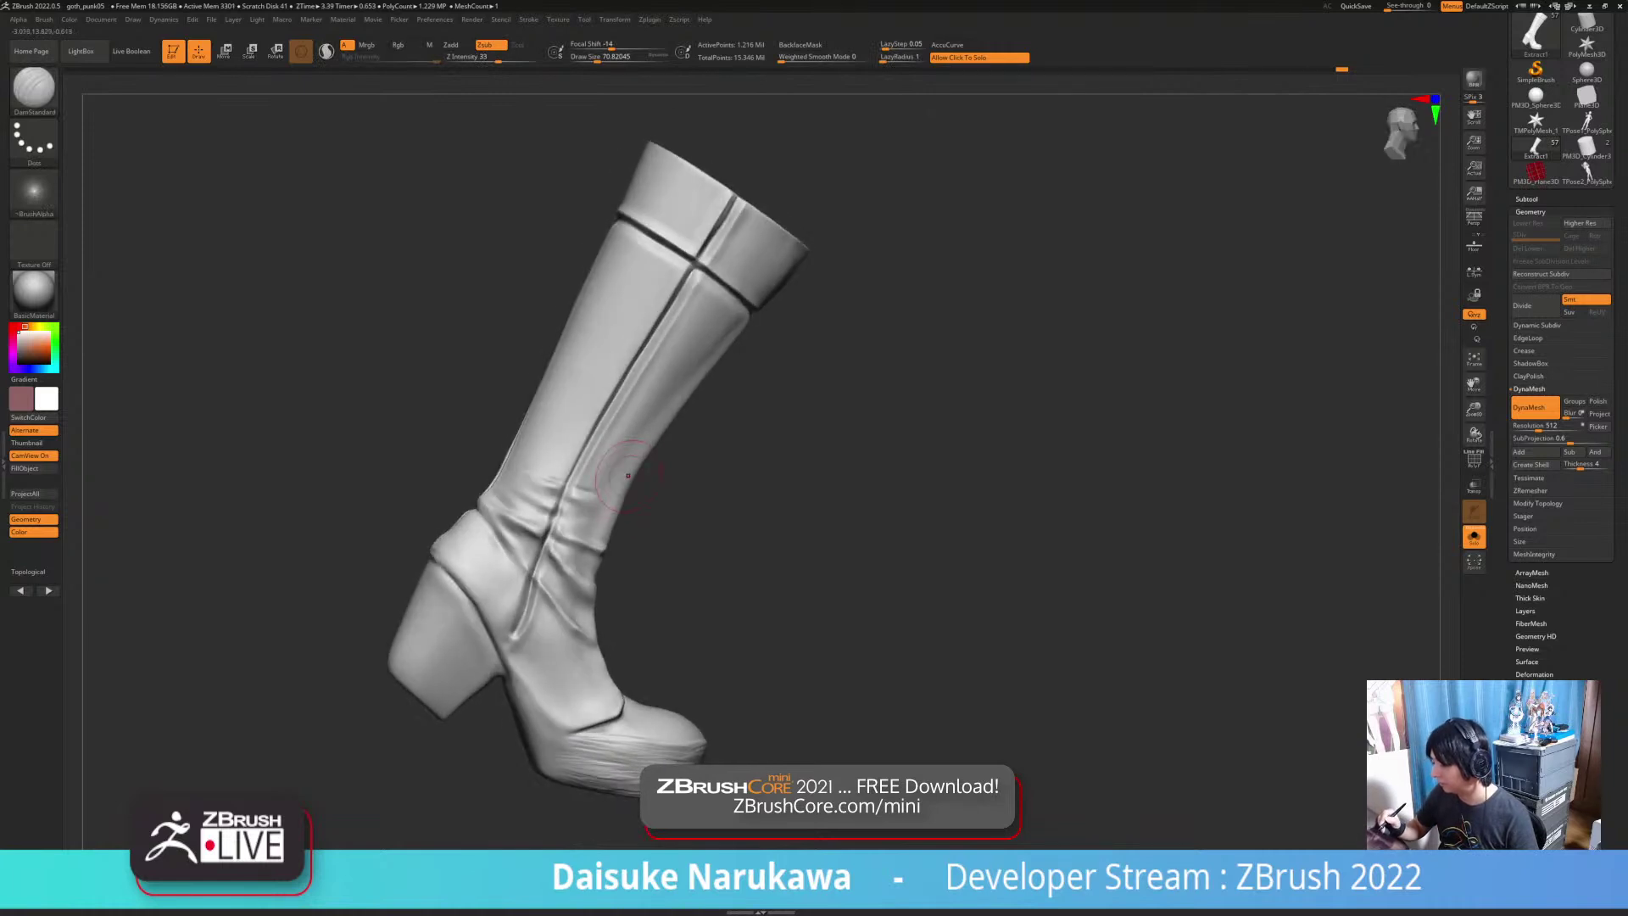
# Step: Sculpt a crease above the large inner-ankle fold with Standard at a draw size of about 54, undoing the last stroke
pyautogui.press('b')
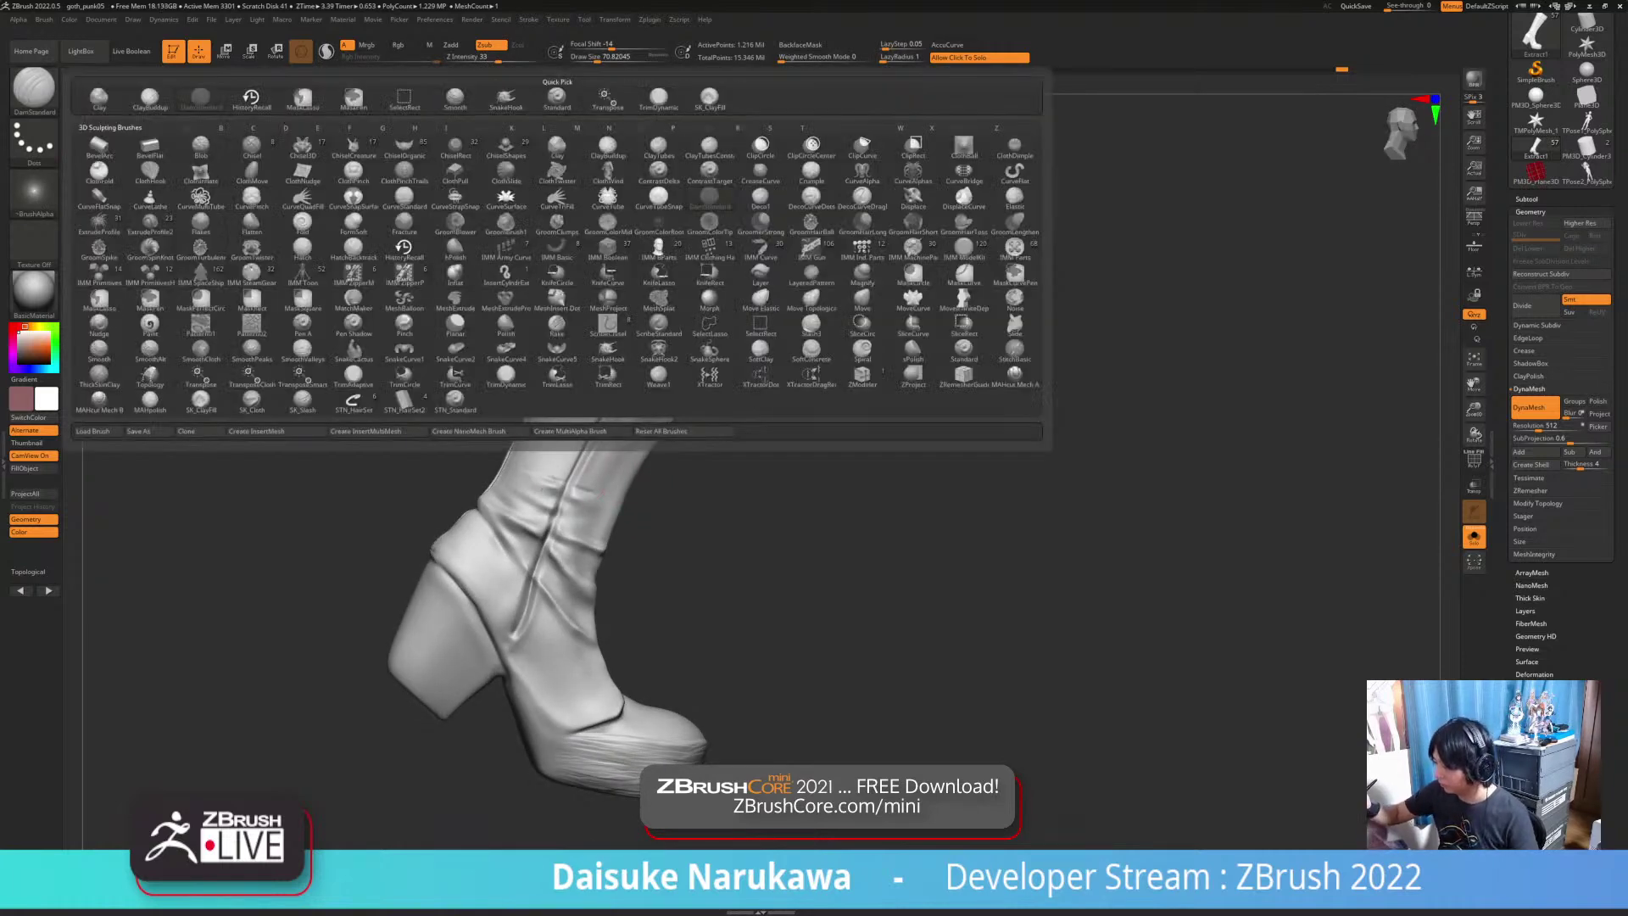
pyautogui.click(594, 57)
pyautogui.press('b')
pyautogui.press('s')
pyautogui.press('t')
pyautogui.moveTo(805, 509)
pyautogui.mouseDown(button='right')
pyautogui.moveTo(691, 530)
pyautogui.moveTo(625, 492)
pyautogui.moveTo(640, 568)
pyautogui.moveTo(594, 598)
pyautogui.mouseUp(button='right')
pyautogui.keyDown('ctrl'); pyautogui.moveTo(593, 598); pyautogui.dragTo(619, 560, button='right'); pyautogui.keyUp('ctrl')
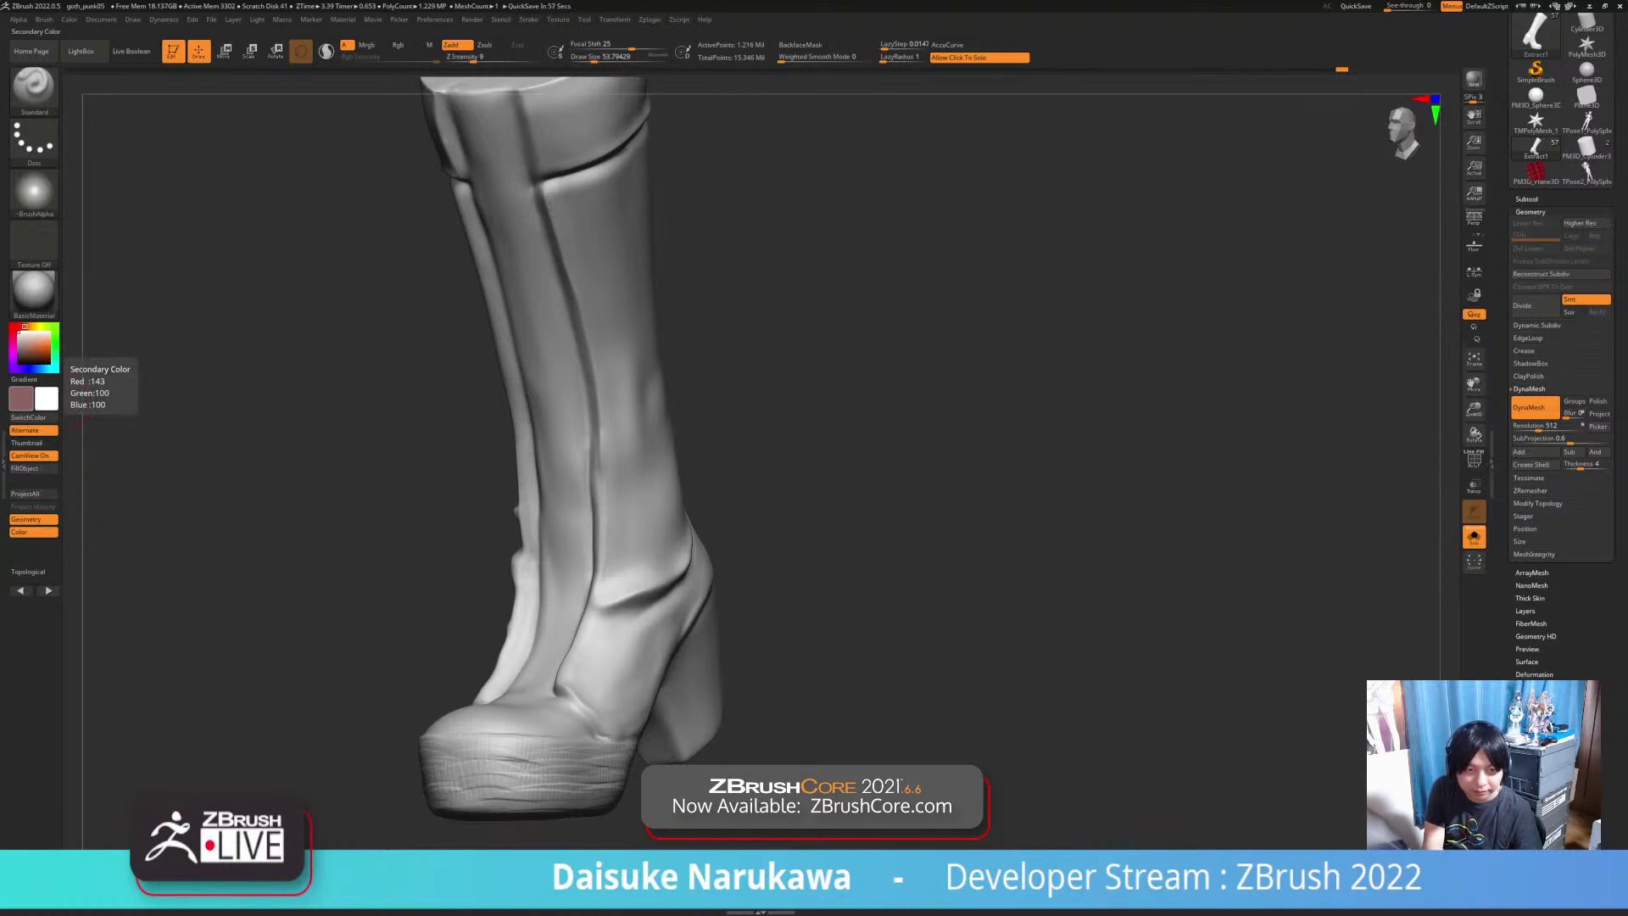
pyautogui.keyDown('alt'); pyautogui.moveTo(664, 517); pyautogui.dragTo(585, 555, button='right'); pyautogui.keyUp('alt')
pyautogui.moveTo(573, 561); pyautogui.dragTo(658, 531)
pyautogui.hotkey('ctrl', 'z')
# Step: Sharpen the upper inner-ankle crease at a draw size of about 27 and soften it with Smooth
pyautogui.click(588, 58)
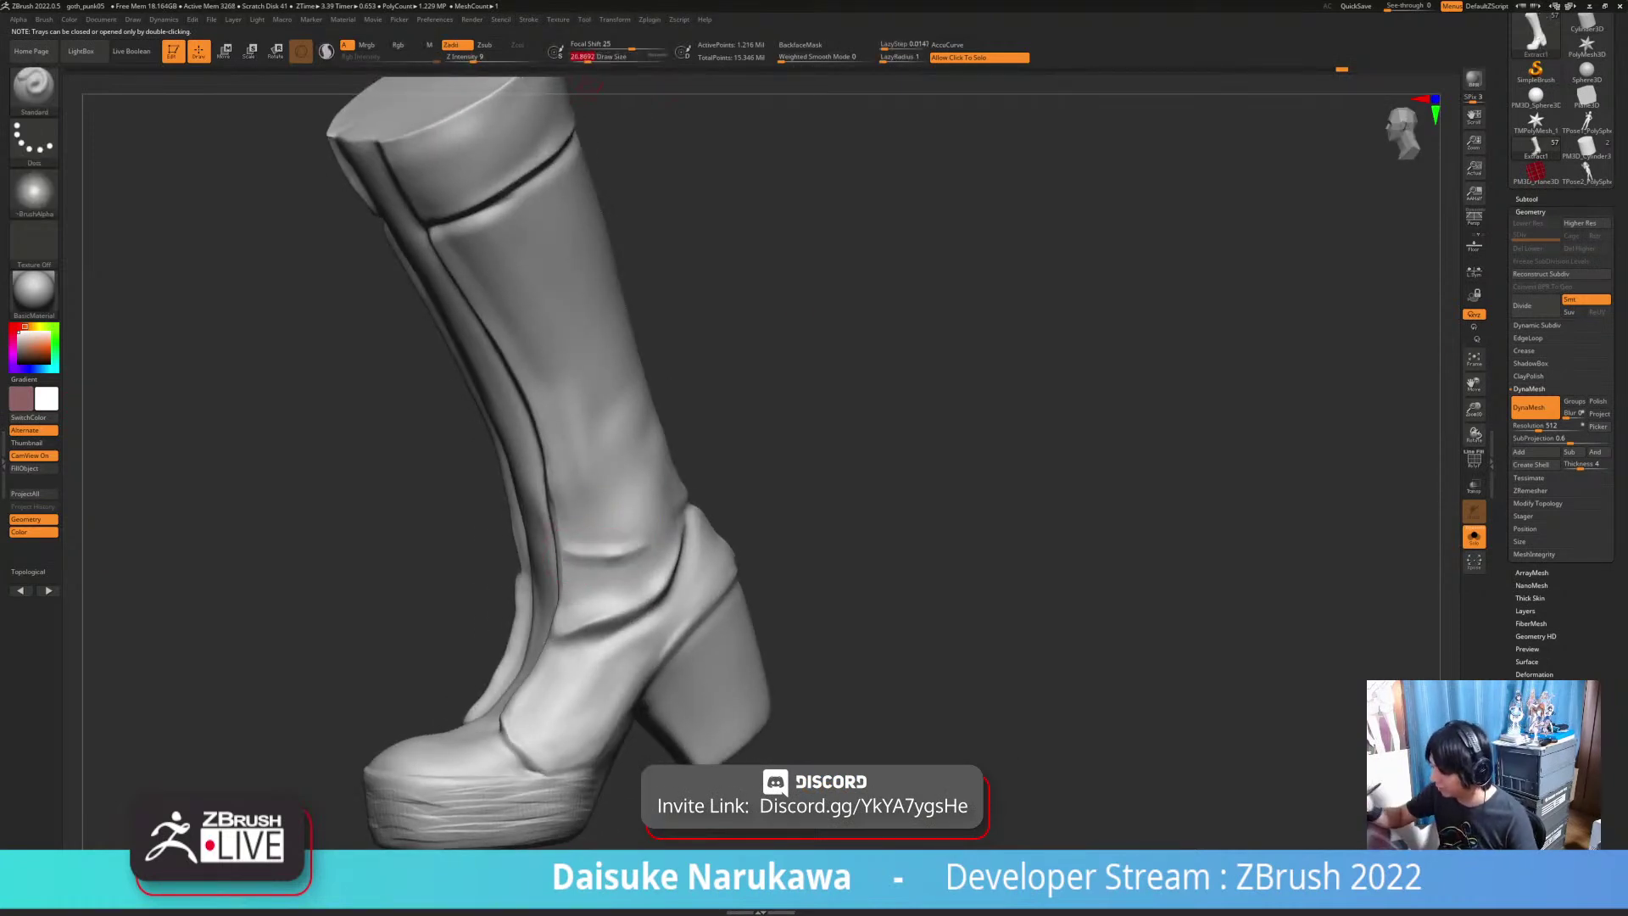
pyautogui.moveTo(644, 538); pyautogui.dragTo(656, 539, button='right')
pyautogui.click(773, 649)
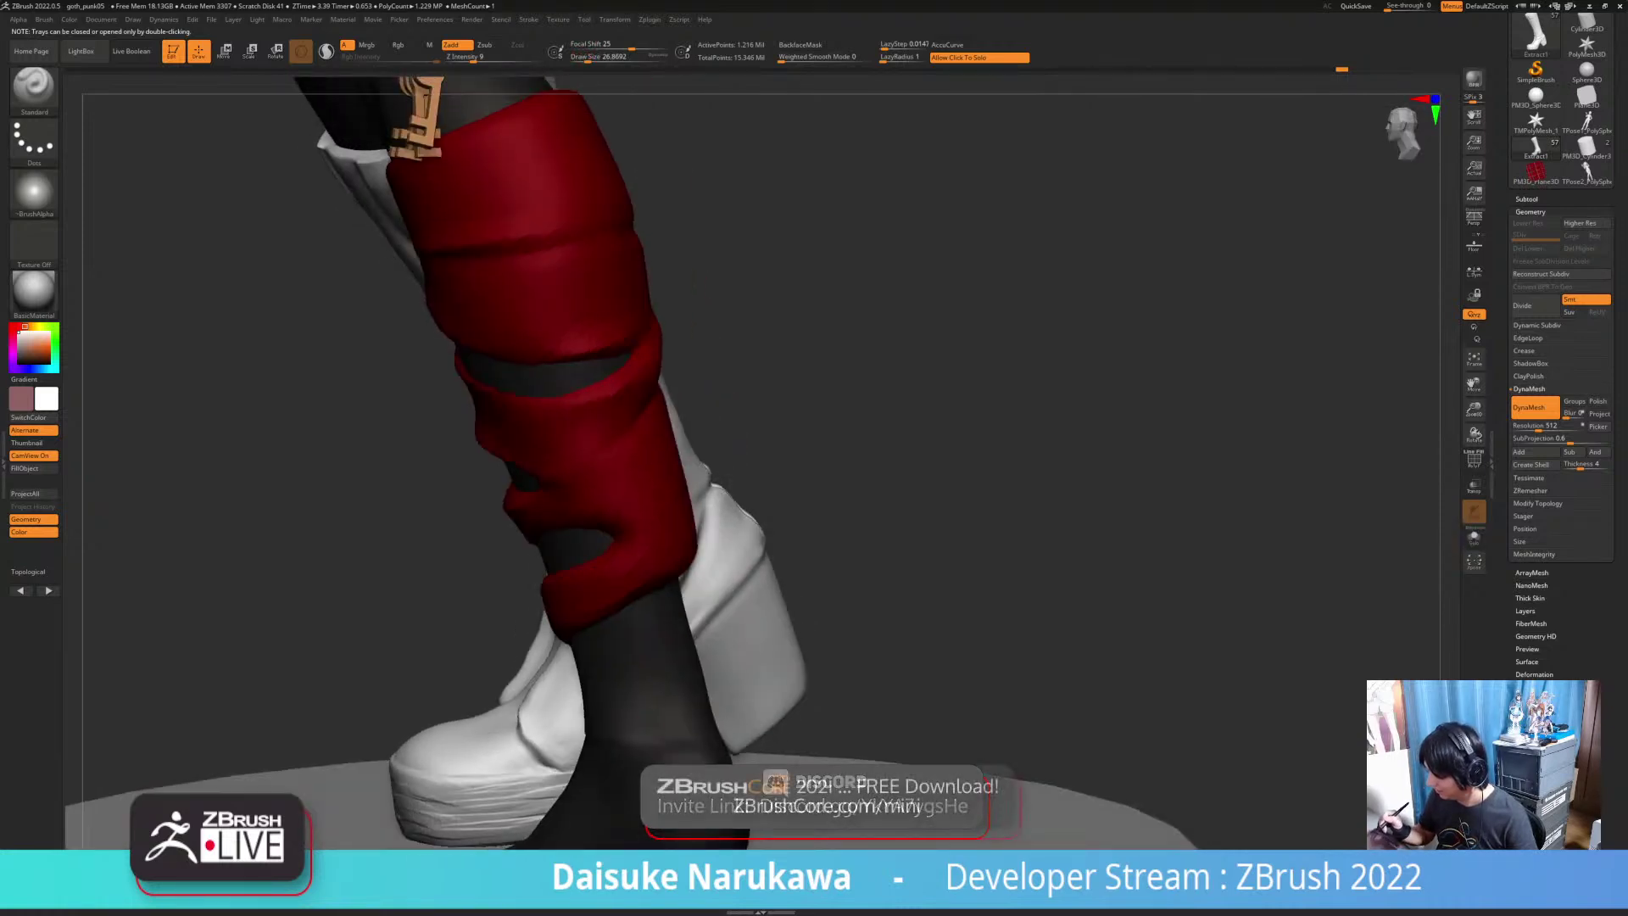
pyautogui.hotkey('shift', 's')
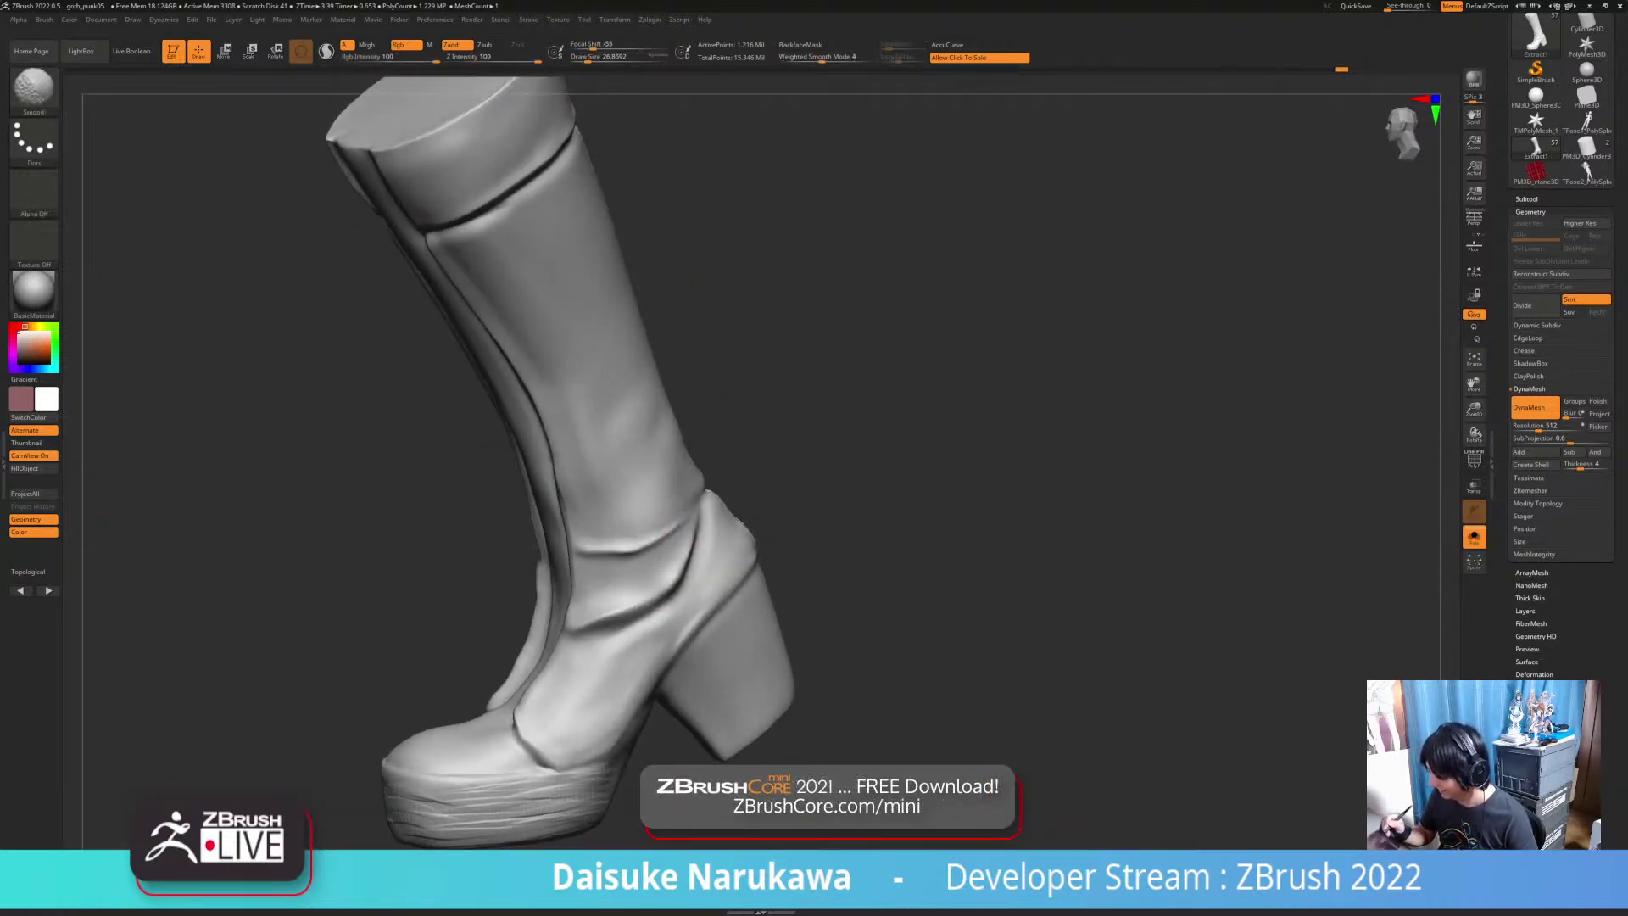
pyautogui.moveTo(555, 559)
pyautogui.mouseDown(button='right')
pyautogui.moveTo(597, 565)
pyautogui.moveTo(598, 540)
pyautogui.mouseUp(button='right')
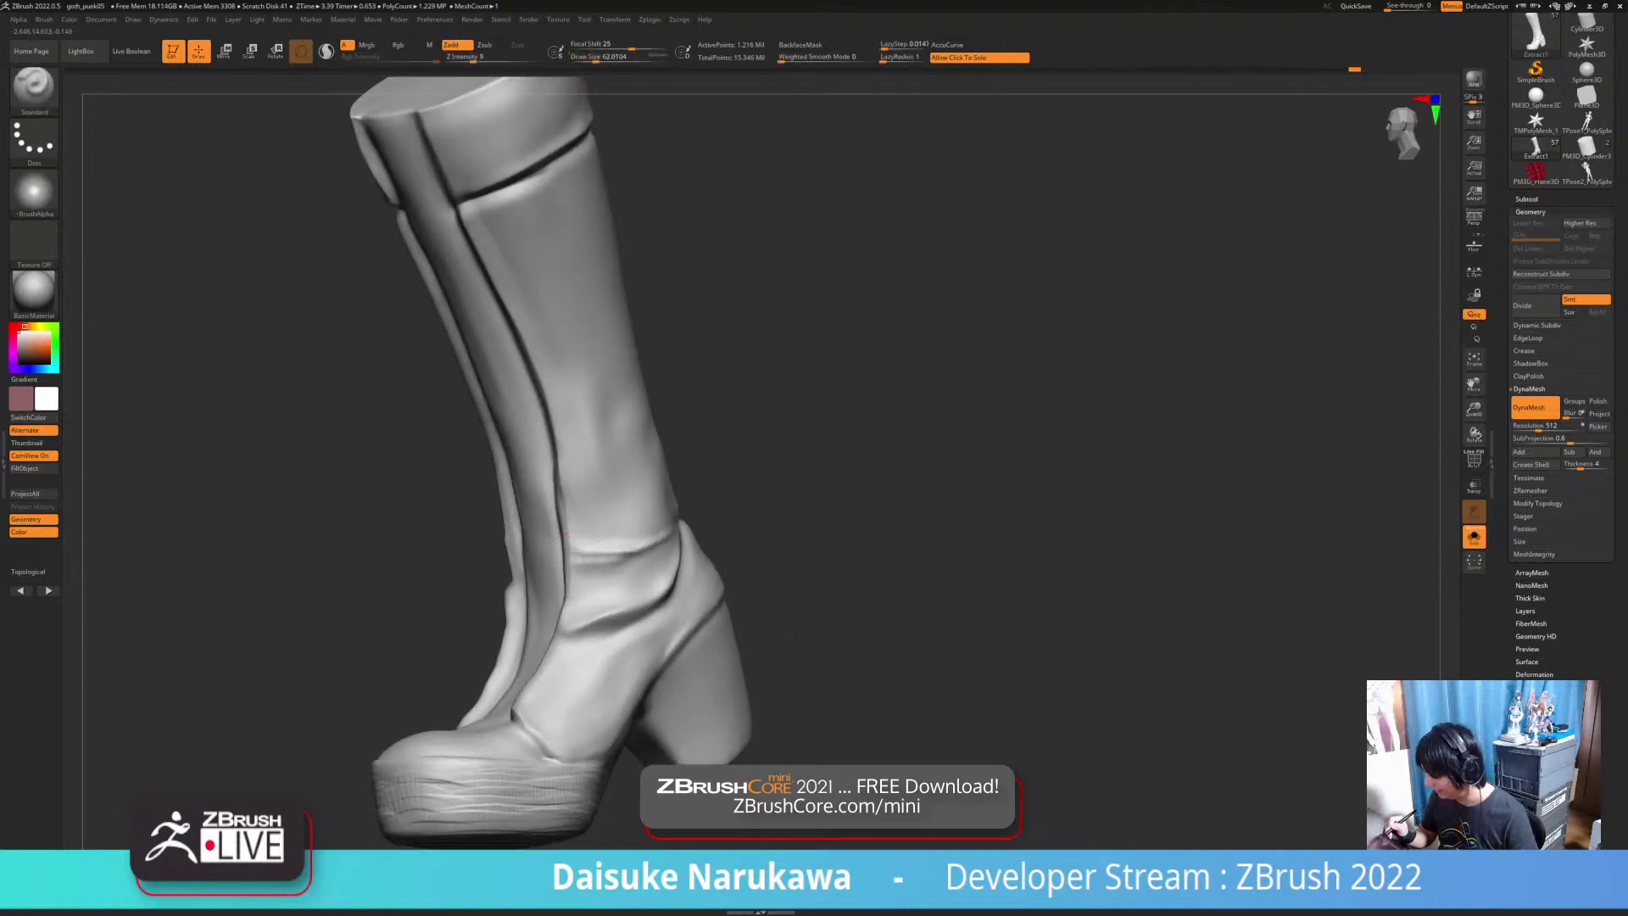
pyautogui.press('shift')
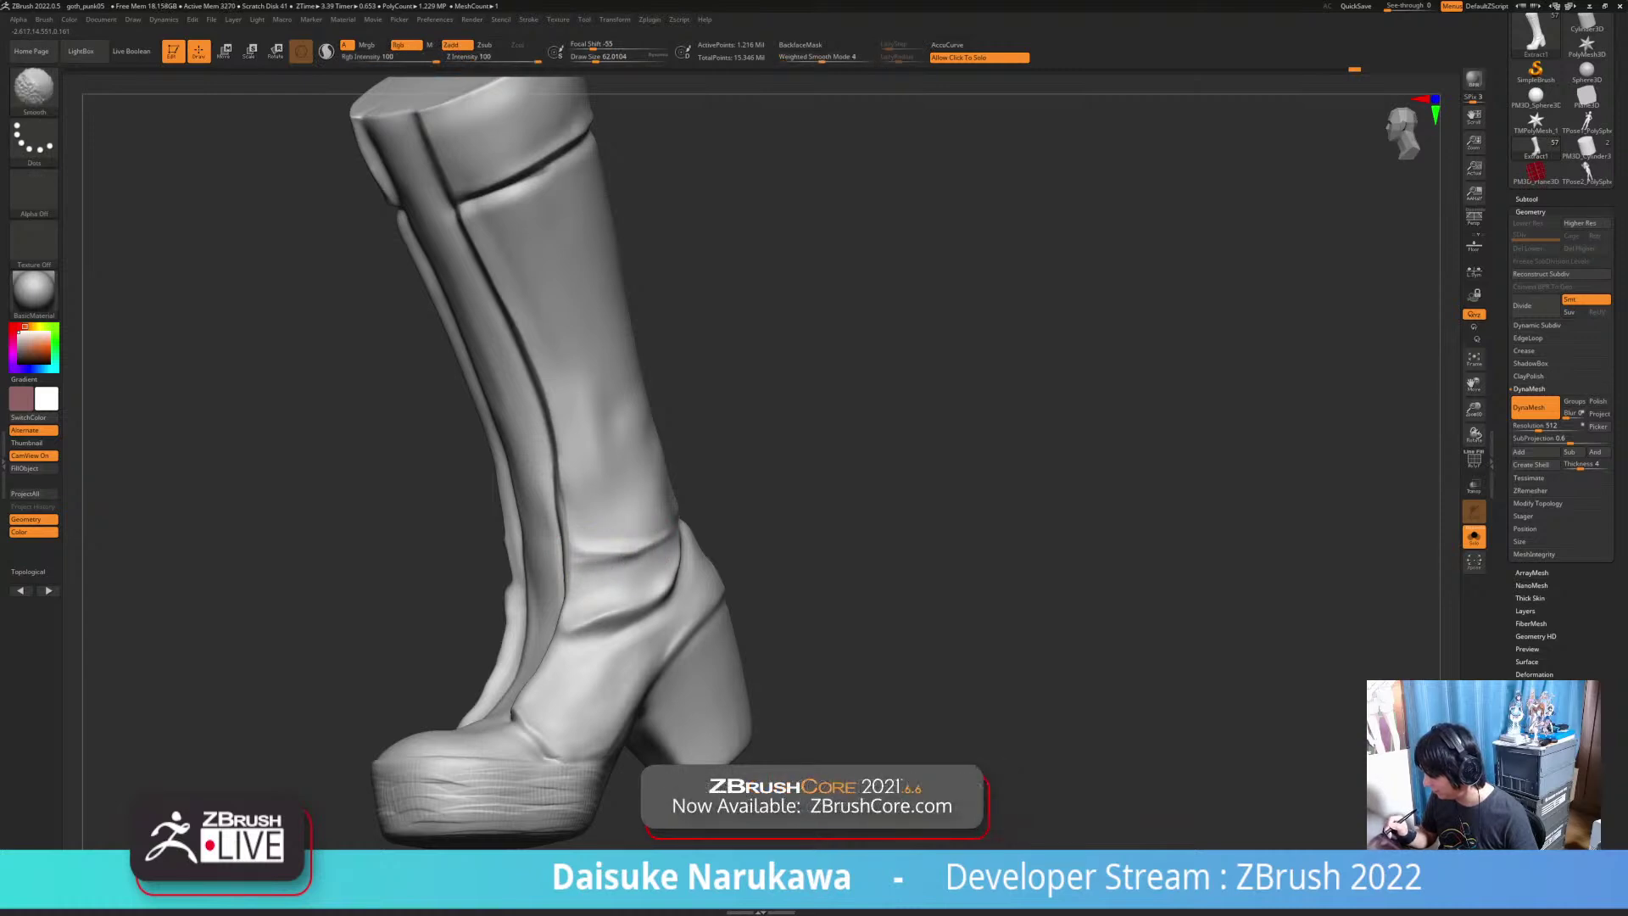
# Step: Deepen the upper inner-ankle crease with Standard at a draw size of about 62 and soften it with Smooth
pyautogui.moveTo(709, 505)
pyautogui.mouseDown(button='right')
pyautogui.moveTo(663, 538)
pyautogui.moveTo(696, 500)
pyautogui.moveTo(599, 465)
pyautogui.moveTo(627, 529)
pyautogui.moveTo(558, 501)
pyautogui.mouseUp(button='right')
pyautogui.press('ctrl')
pyautogui.moveTo(544, 495)
pyautogui.mouseDown()
pyautogui.moveTo(592, 527)
pyautogui.moveTo(585, 508)
pyautogui.mouseUp()
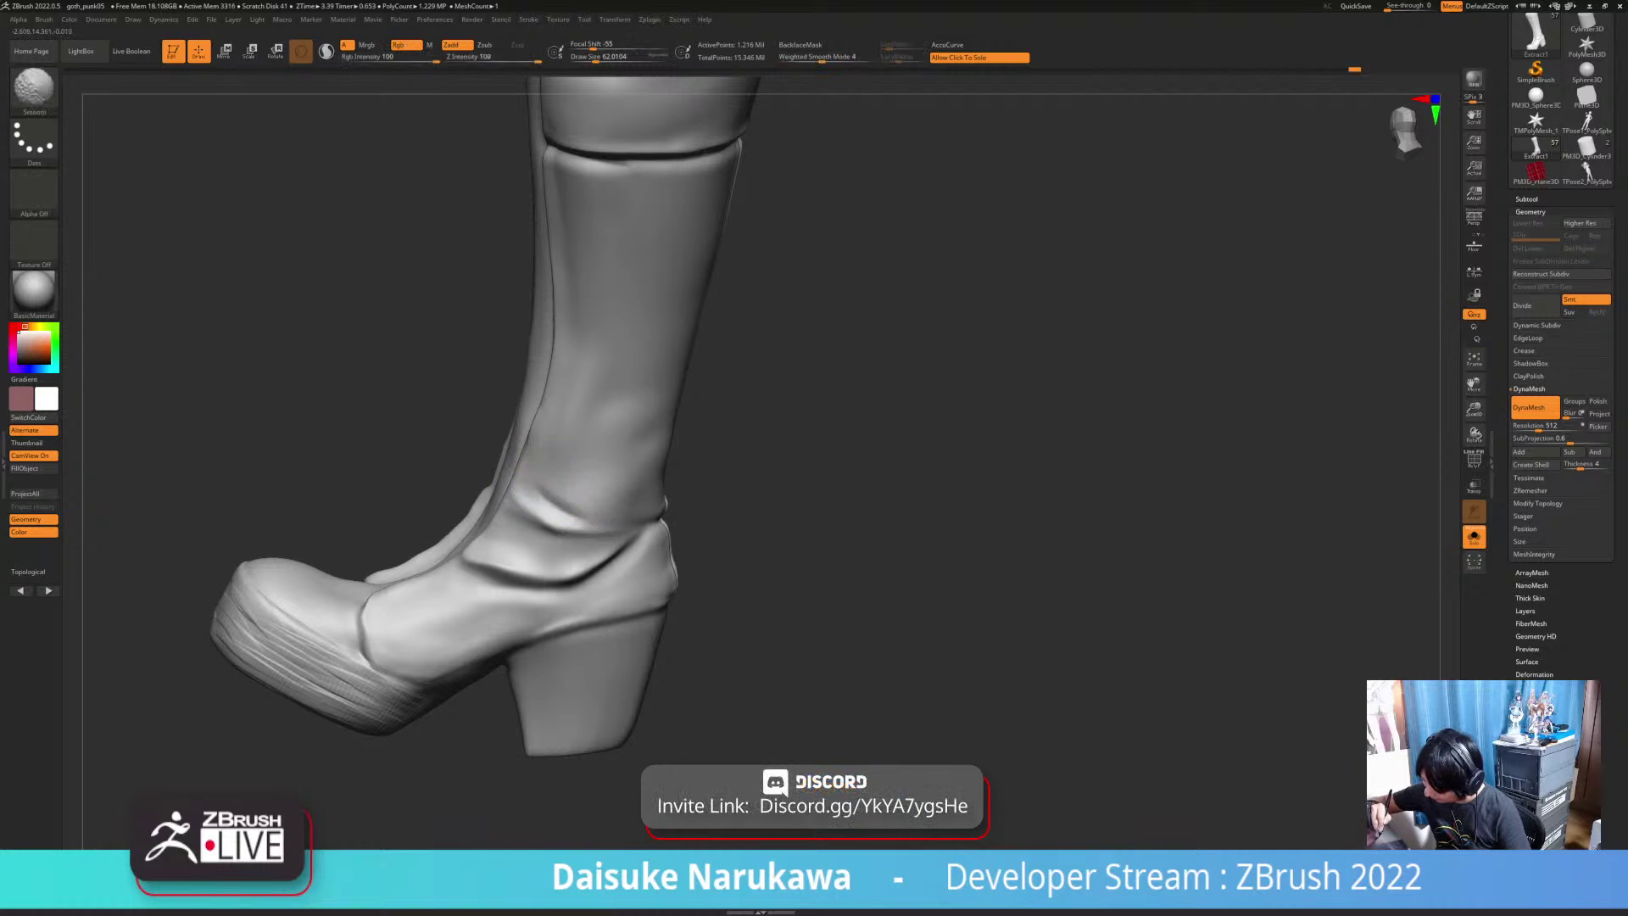
pyautogui.moveTo(585, 508); pyautogui.dragTo(556, 502, button='right')
pyautogui.keyDown('alt'); pyautogui.moveTo(536, 475); pyautogui.dragTo(551, 489); pyautogui.keyUp('alt')
pyautogui.press('shift')
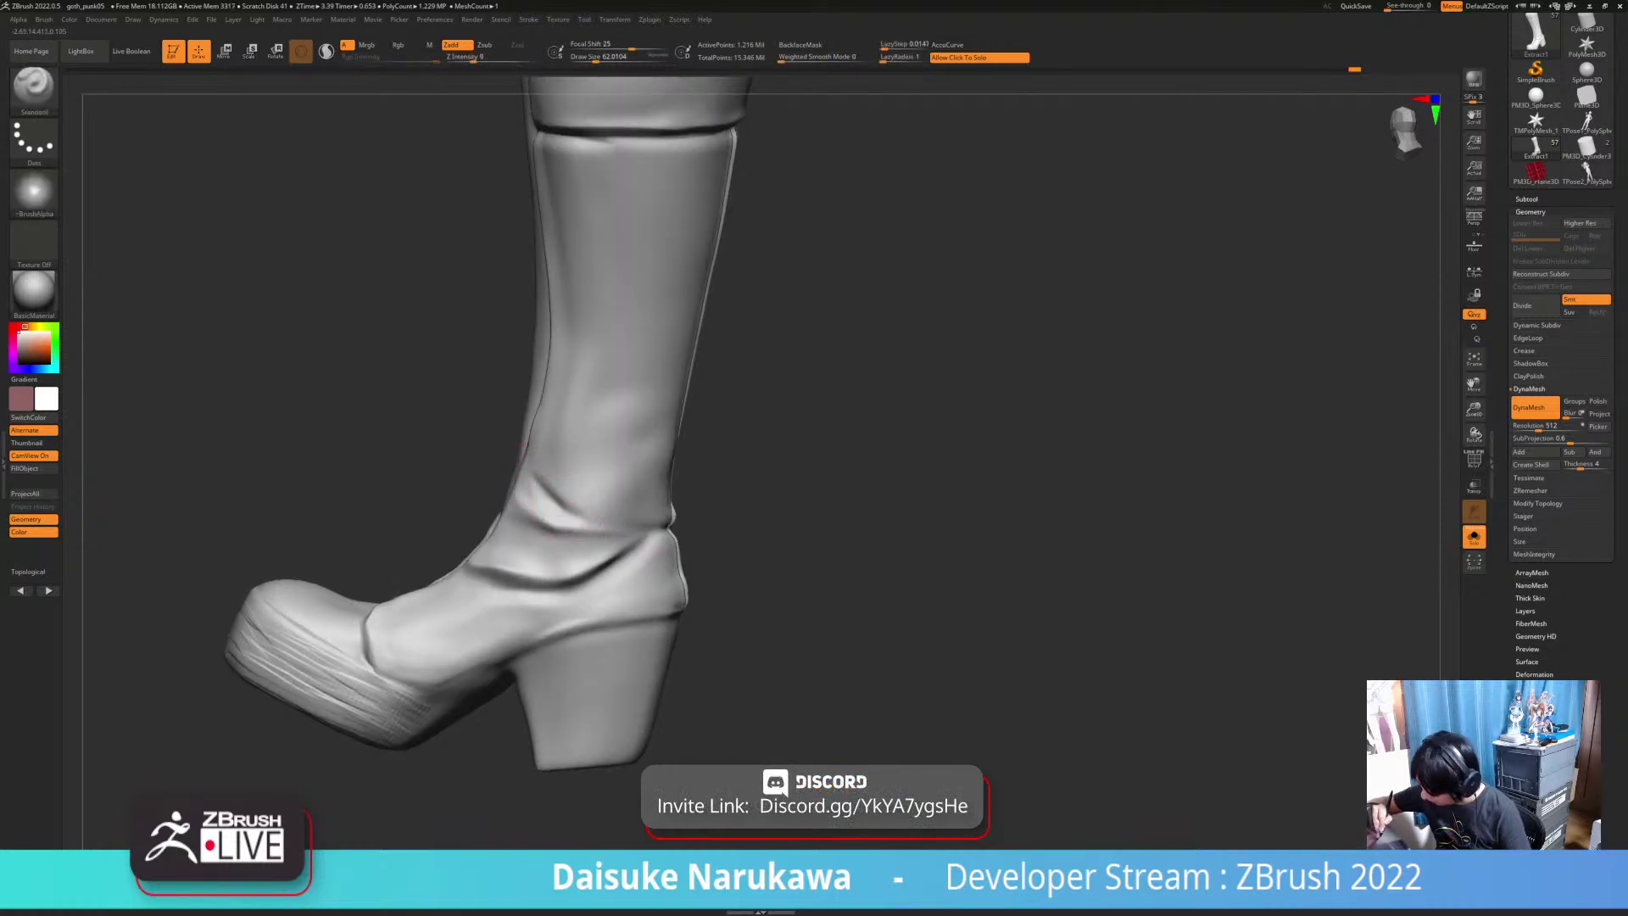
pyautogui.moveTo(647, 537); pyautogui.dragTo(628, 622, button='right')
pyautogui.press('shift')
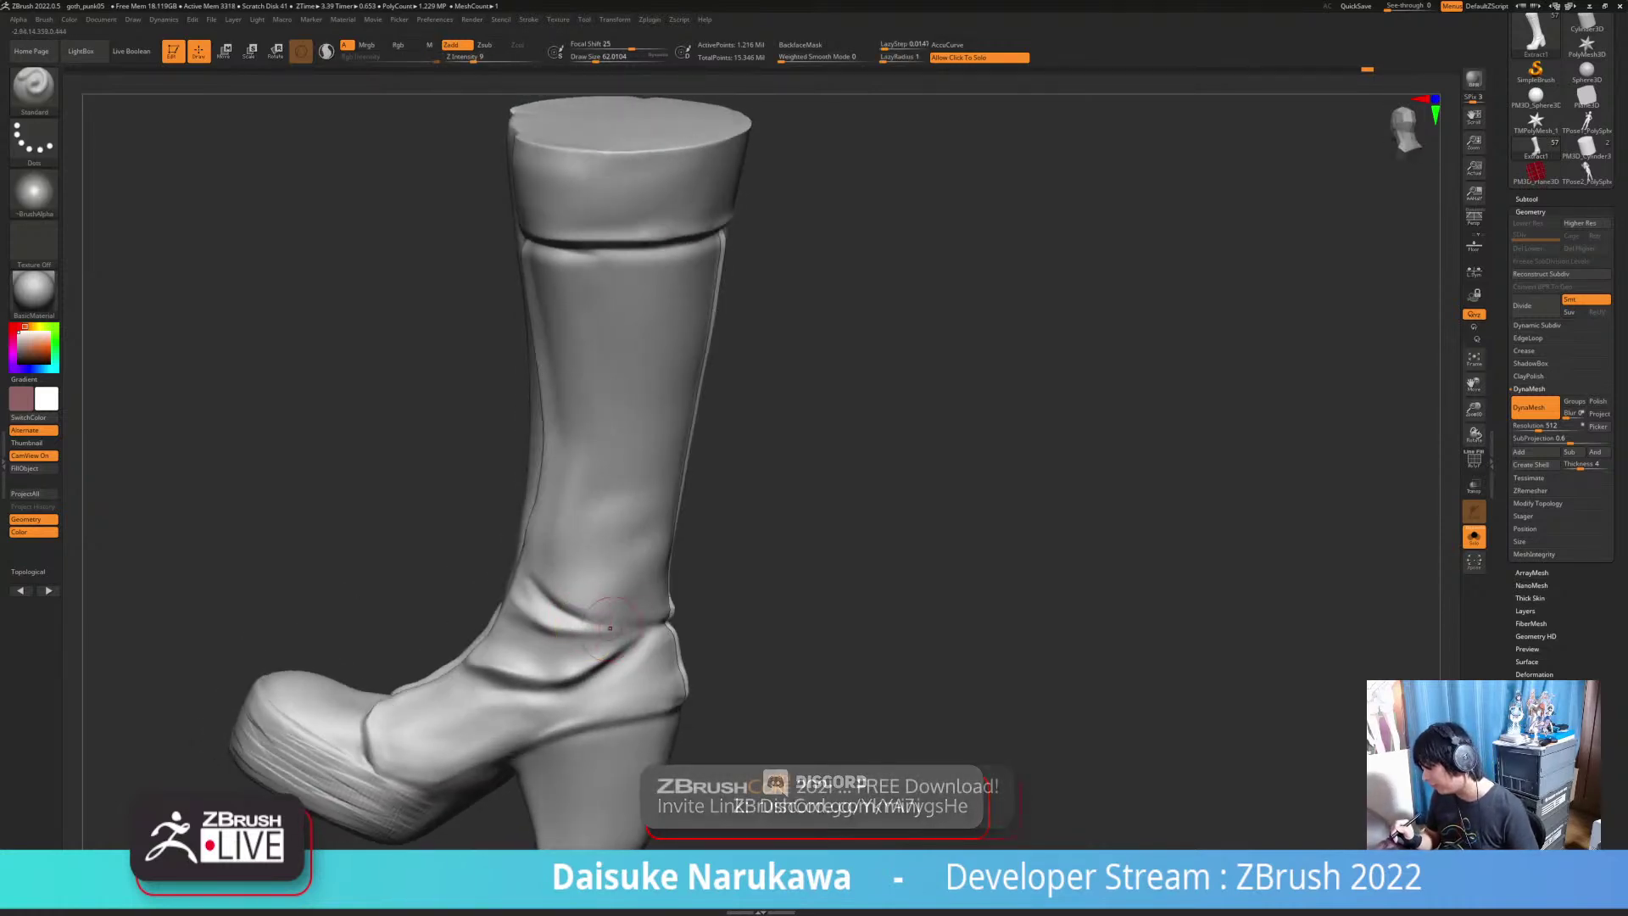
pyautogui.press('shift')
pyautogui.moveTo(647, 629)
pyautogui.keyDown('ctrl'); pyautogui.mouseDown(button='right')
pyautogui.moveTo(661, 435)
pyautogui.moveTo(814, 500)
pyautogui.moveTo(599, 623)
pyautogui.moveTo(520, 637)
pyautogui.moveTo(441, 623)
pyautogui.moveTo(411, 585)
pyautogui.moveTo(420, 670)
pyautogui.moveTo(509, 632)
pyautogui.moveTo(485, 428)
pyautogui.moveTo(560, 542)
pyautogui.moveTo(594, 529)
pyautogui.mouseUp(button='right'); pyautogui.keyUp('ctrl')
# Step: Turn off the Standard brush's alpha and extend the upper inner-ankle crease toward the back of the boot, undoing the last stroke
pyautogui.click(34, 193)
pyautogui.click(98, 202)
pyautogui.moveTo(657, 533); pyautogui.dragTo(767, 524)
pyautogui.moveTo(784, 507); pyautogui.dragTo(835, 507, button='right')
pyautogui.moveTo(651, 532)
pyautogui.mouseDown()
pyautogui.moveTo(748, 536)
pyautogui.moveTo(805, 516)
pyautogui.mouseUp()
pyautogui.keyDown('alt'); pyautogui.moveTo(810, 508); pyautogui.dragTo(733, 509, button='right'); pyautogui.keyUp('alt')
pyautogui.moveTo(626, 536); pyautogui.dragTo(757, 504)
pyautogui.hotkey('ctrl', 'z')
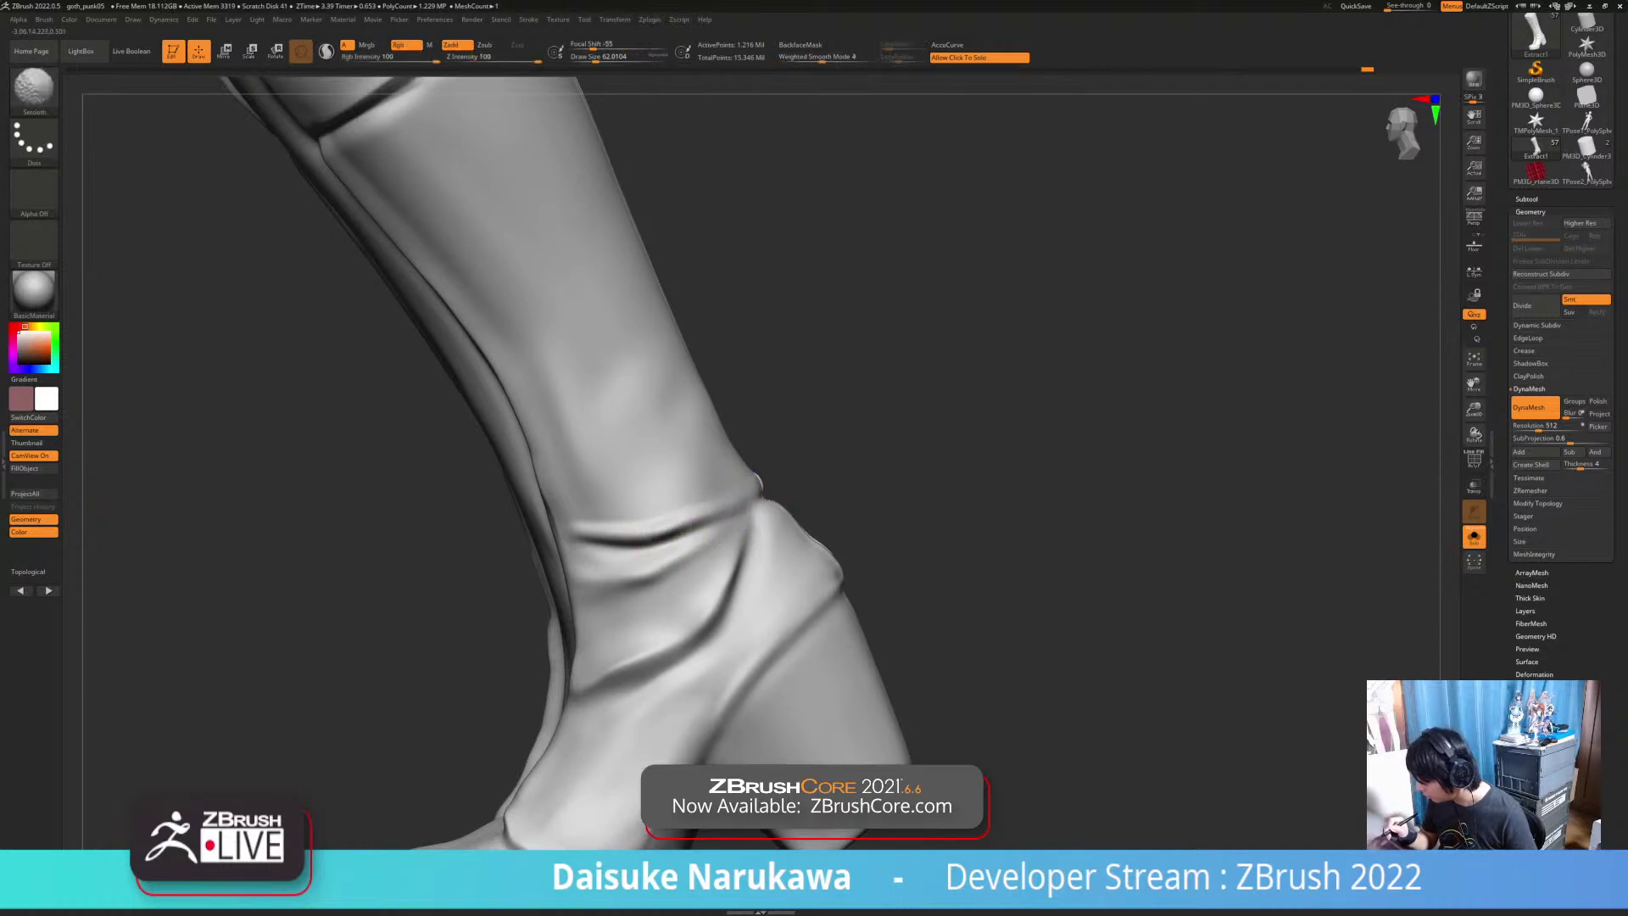
# Step: Set Weighted Smooth Mode to 1 and smooth the inner-ankle surface between and around the two main folds
pyautogui.keyDown('shift'); pyautogui.click(791, 57); pyautogui.keyUp('shift')
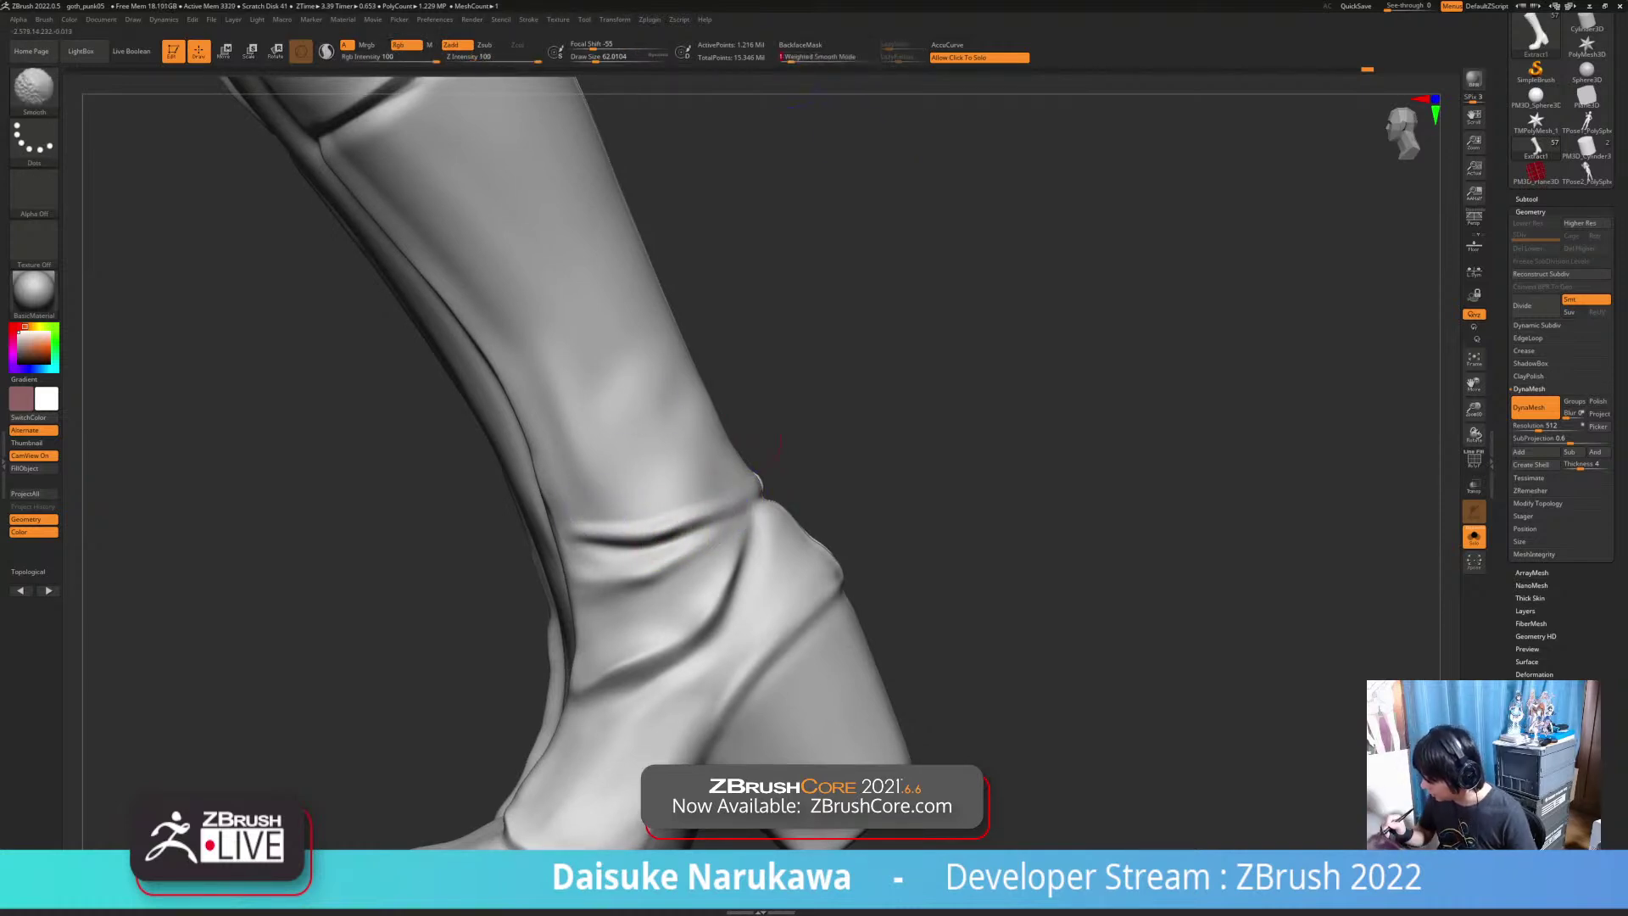
pyautogui.moveTo(593, 569); pyautogui.dragTo(649, 564, button='right')
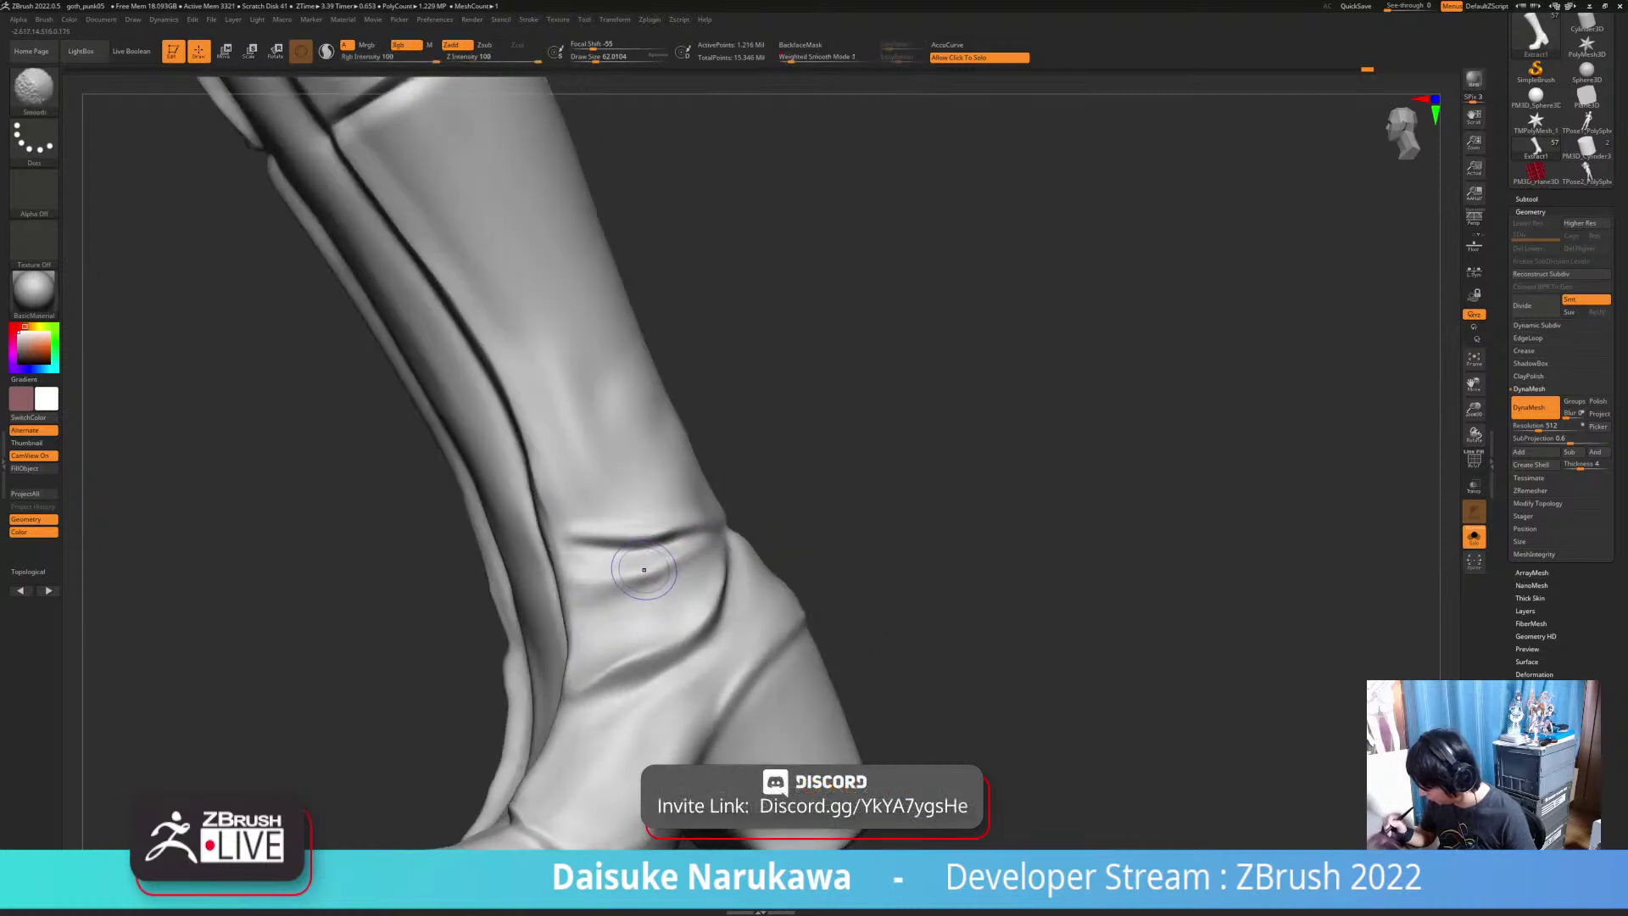
pyautogui.keyDown('shift'); pyautogui.moveTo(631, 584); pyautogui.dragTo(665, 573); pyautogui.keyUp('shift')
pyautogui.keyDown('alt'); pyautogui.moveTo(653, 577); pyautogui.dragTo(649, 496, button='right'); pyautogui.keyUp('alt')
pyautogui.moveTo(649, 496)
pyautogui.mouseDown(button='right')
pyautogui.moveTo(600, 496)
pyautogui.moveTo(657, 508)
pyautogui.moveTo(623, 500)
pyautogui.mouseUp(button='right')
pyautogui.keyDown('shift'); pyautogui.moveTo(549, 574); pyautogui.dragTo(585, 533); pyautogui.keyUp('shift')
pyautogui.moveTo(585, 532); pyautogui.dragTo(548, 555, button='right')
pyautogui.keyDown('shift'); pyautogui.moveTo(603, 520); pyautogui.dragTo(531, 572); pyautogui.keyUp('shift')
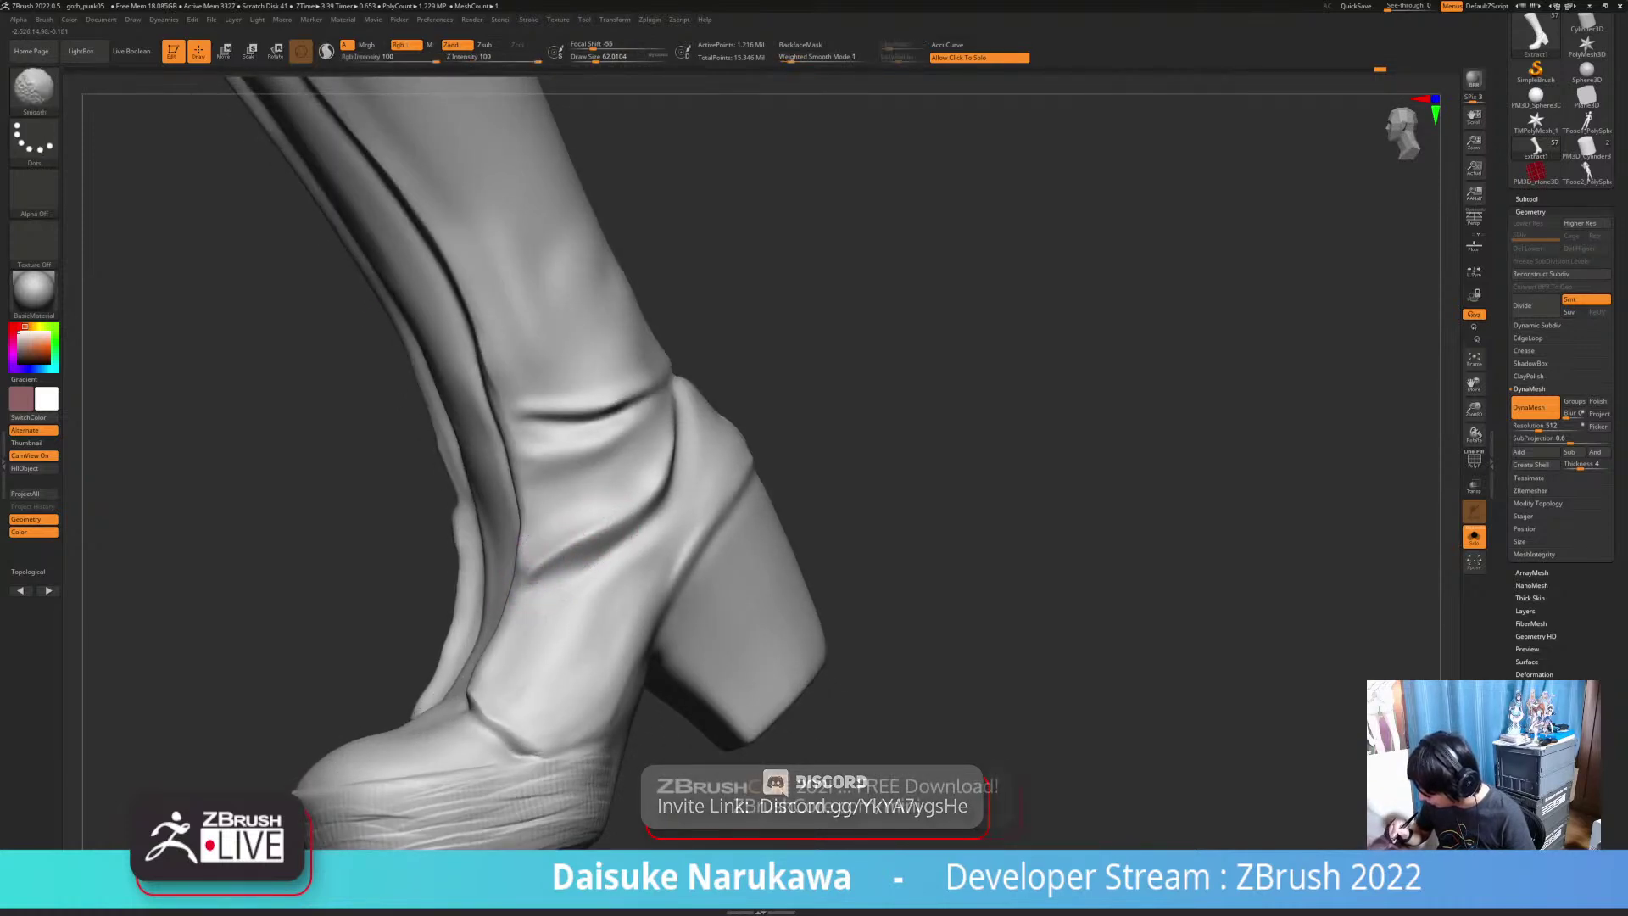
pyautogui.moveTo(536, 570)
pyautogui.keyDown('shift'); pyautogui.mouseDown()
pyautogui.moveTo(519, 589)
pyautogui.moveTo(561, 502)
pyautogui.mouseUp(); pyautogui.keyUp('shift')
# Step: Sculpt a small diagonal crease below the large inner-ankle fold with Standard, undoing a stray stroke, and soften it with Smooth
pyautogui.moveTo(577, 491)
pyautogui.mouseDown(button='right')
pyautogui.moveTo(593, 494)
pyautogui.moveTo(518, 478)
pyautogui.mouseUp(button='right')
pyautogui.moveTo(488, 366)
pyautogui.mouseDown()
pyautogui.moveTo(646, 490)
pyautogui.moveTo(588, 591)
pyautogui.moveTo(534, 619)
pyautogui.moveTo(512, 658)
pyautogui.mouseUp()
pyautogui.hotkey('ctrl', 'z')
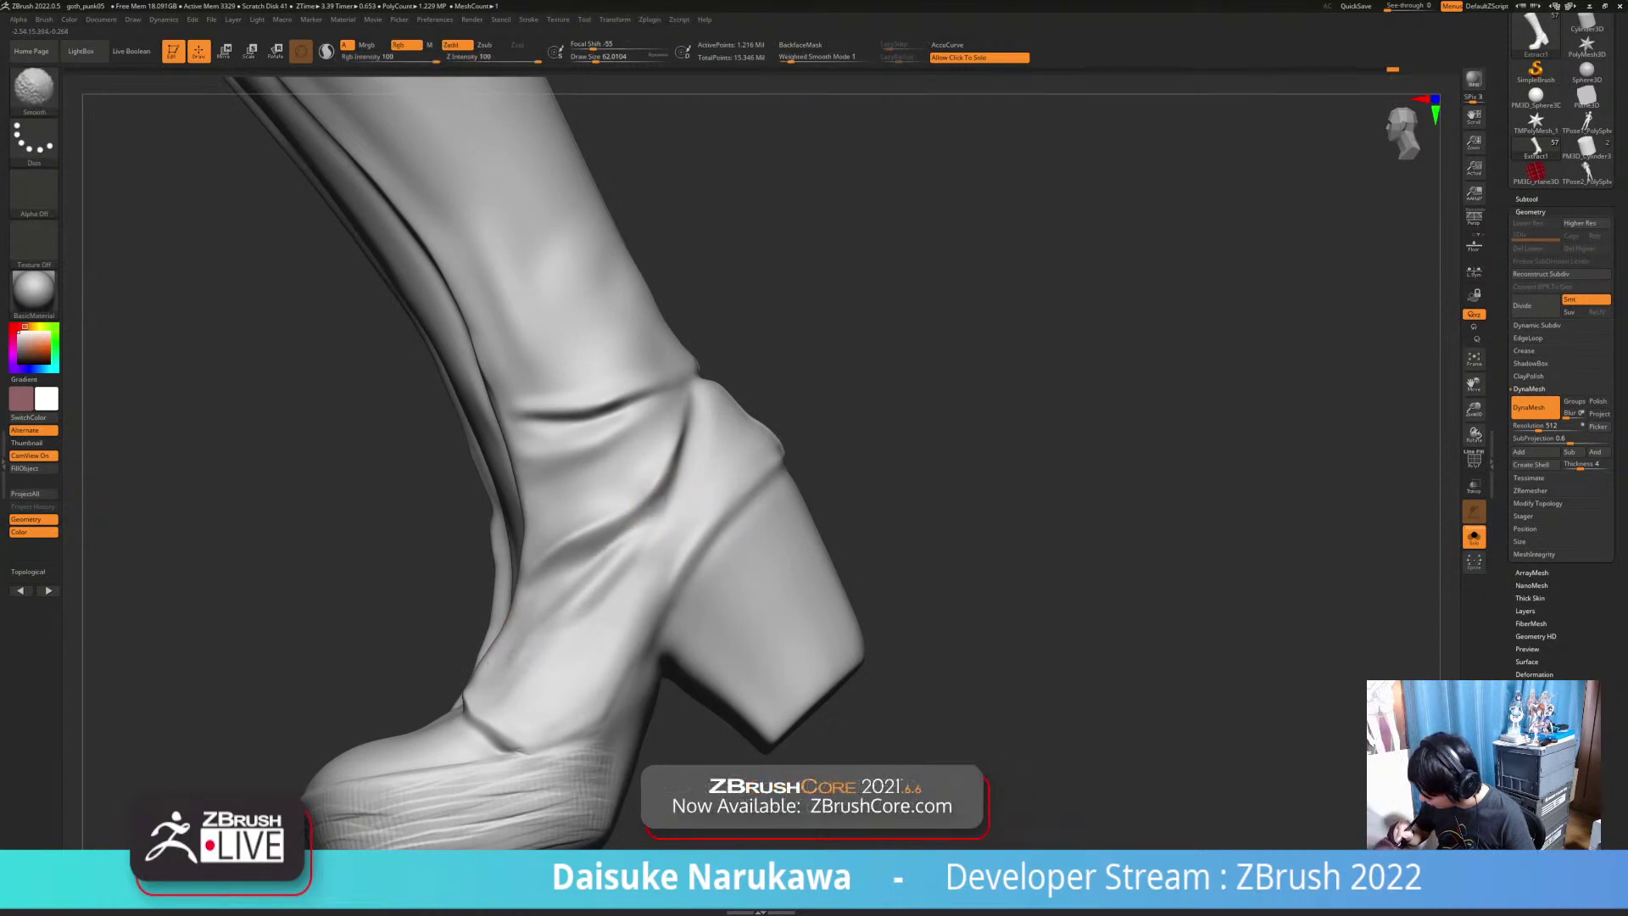
pyautogui.moveTo(640, 547); pyautogui.dragTo(573, 614)
pyautogui.press('shift')
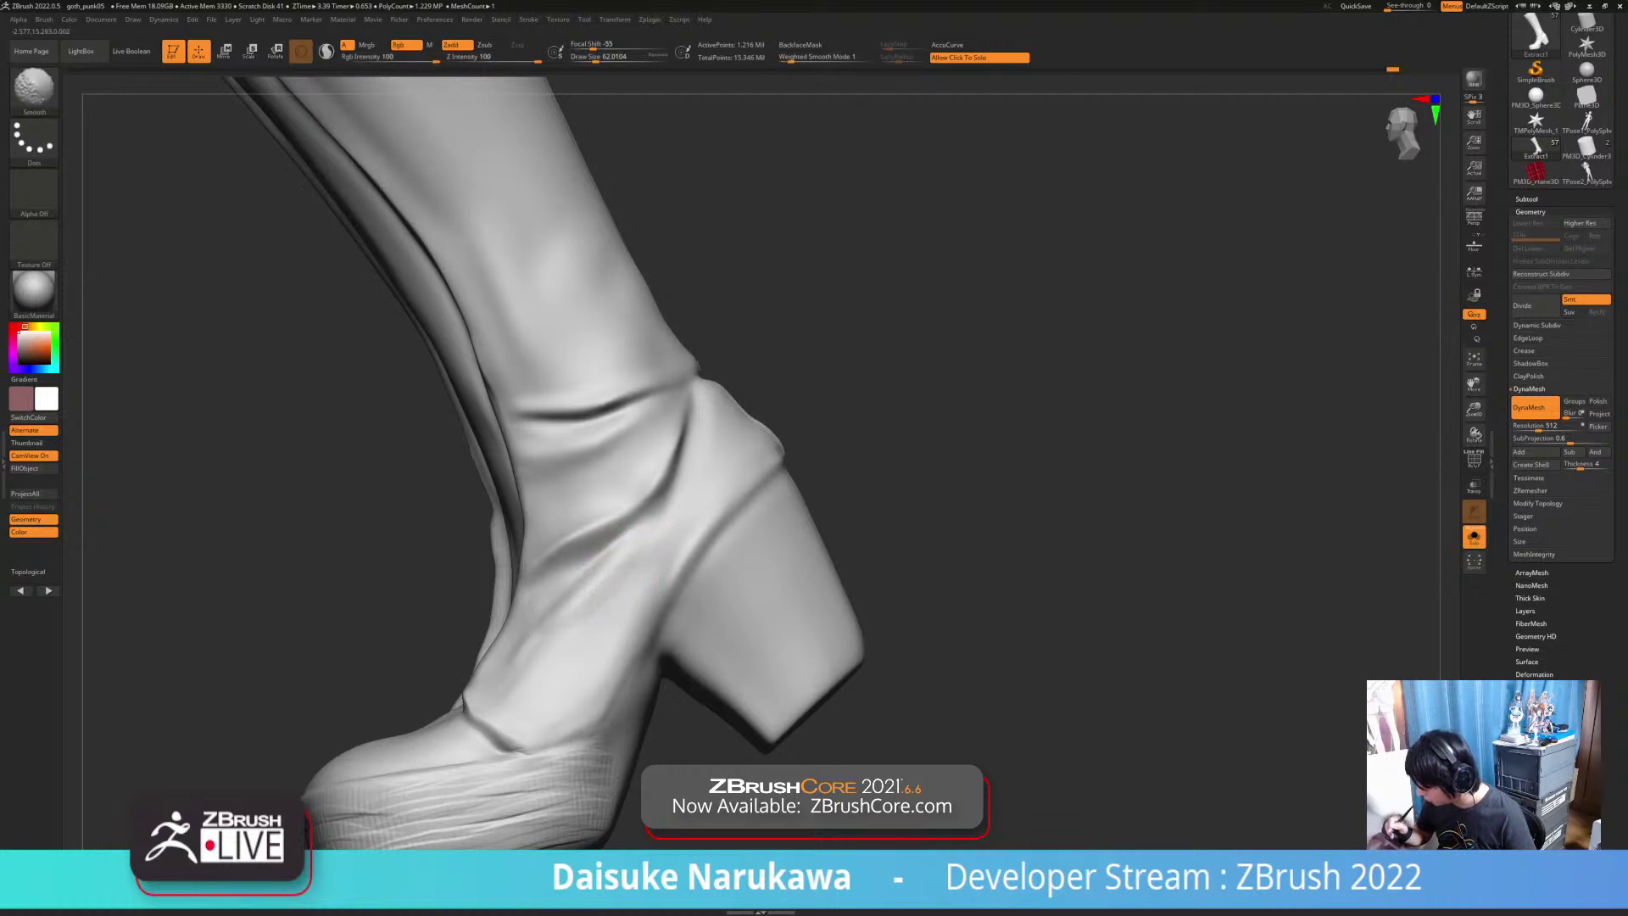
pyautogui.keyDown('ctrl'); pyautogui.moveTo(661, 543); pyautogui.dragTo(653, 475, button='right'); pyautogui.keyUp('ctrl')
pyautogui.moveTo(653, 475)
pyautogui.mouseDown(button='right')
pyautogui.moveTo(763, 517)
pyautogui.moveTo(873, 509)
pyautogui.moveTo(704, 547)
pyautogui.mouseUp(button='right')
pyautogui.moveTo(704, 547)
pyautogui.keyDown('ctrl'); pyautogui.mouseDown(button='right')
pyautogui.moveTo(691, 636)
pyautogui.moveTo(636, 614)
pyautogui.mouseUp(button='right'); pyautogui.keyUp('ctrl')
pyautogui.press('shift')
# Step: Smooth the front ends of the outer-ankle folds between the side seam and the front seam
pyautogui.moveTo(560, 525); pyautogui.dragTo(720, 526, button='right')
pyautogui.moveTo(583, 500)
pyautogui.mouseDown(button='right')
pyautogui.moveTo(678, 509)
pyautogui.moveTo(674, 593)
pyautogui.mouseUp(button='right')
pyautogui.press('shift')
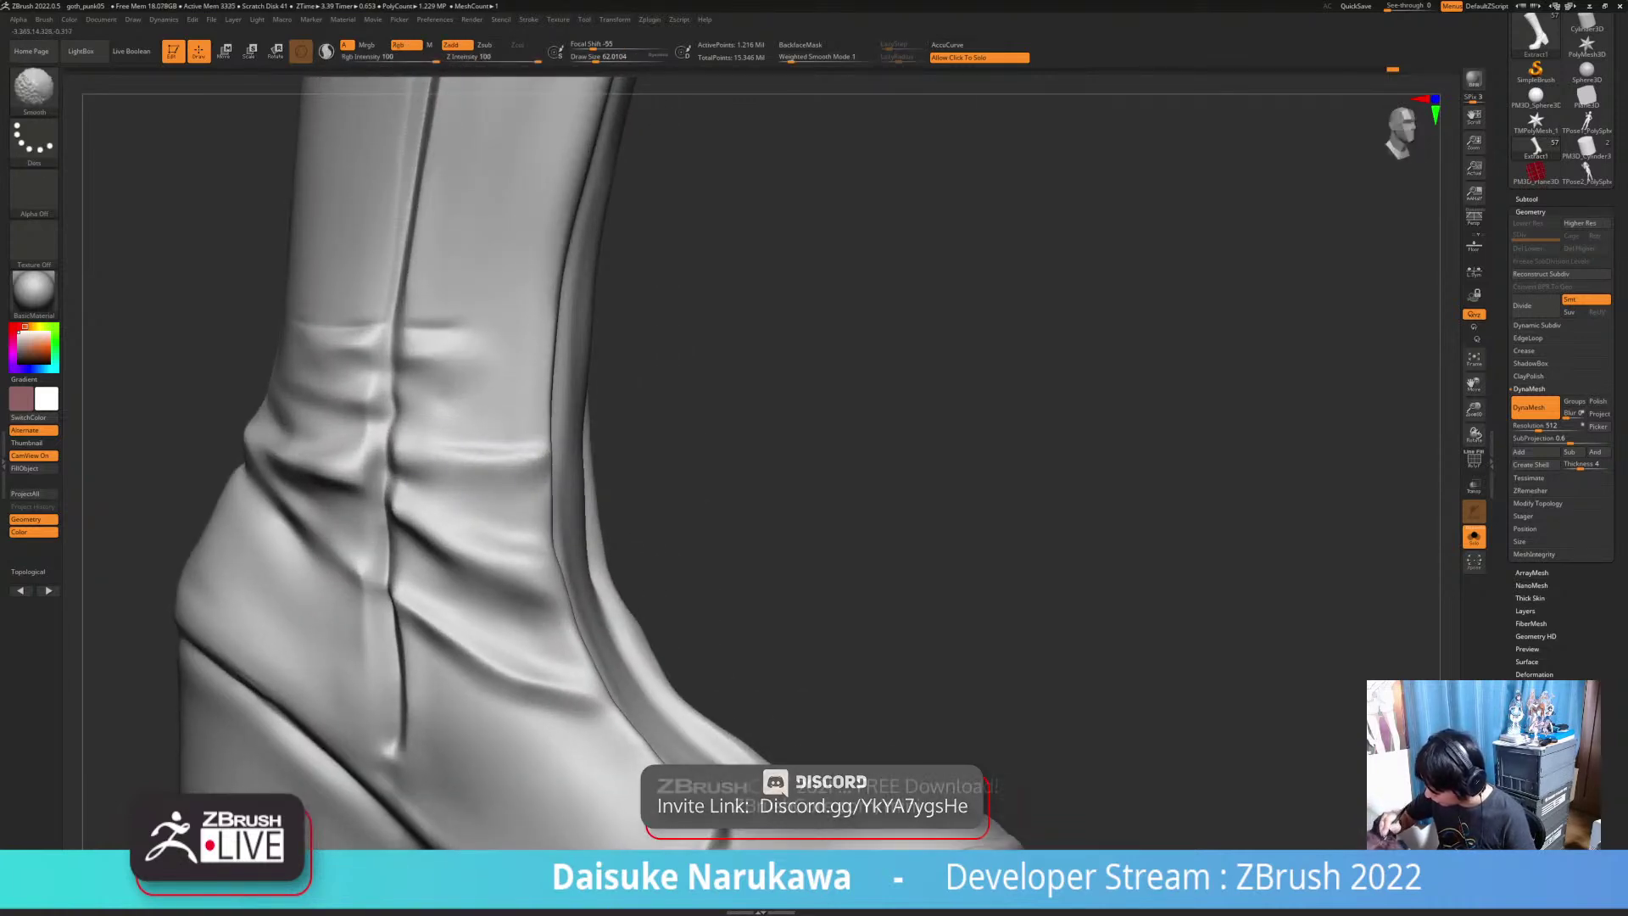
pyautogui.keyDown('shift'); pyautogui.moveTo(508, 455); pyautogui.dragTo(524, 471); pyautogui.keyUp('shift')
pyautogui.keyDown('ctrl'); pyautogui.moveTo(522, 464); pyautogui.dragTo(517, 398, button='right'); pyautogui.keyUp('ctrl')
pyautogui.keyDown('shift'); pyautogui.moveTo(475, 520); pyautogui.dragTo(507, 545); pyautogui.keyUp('shift')
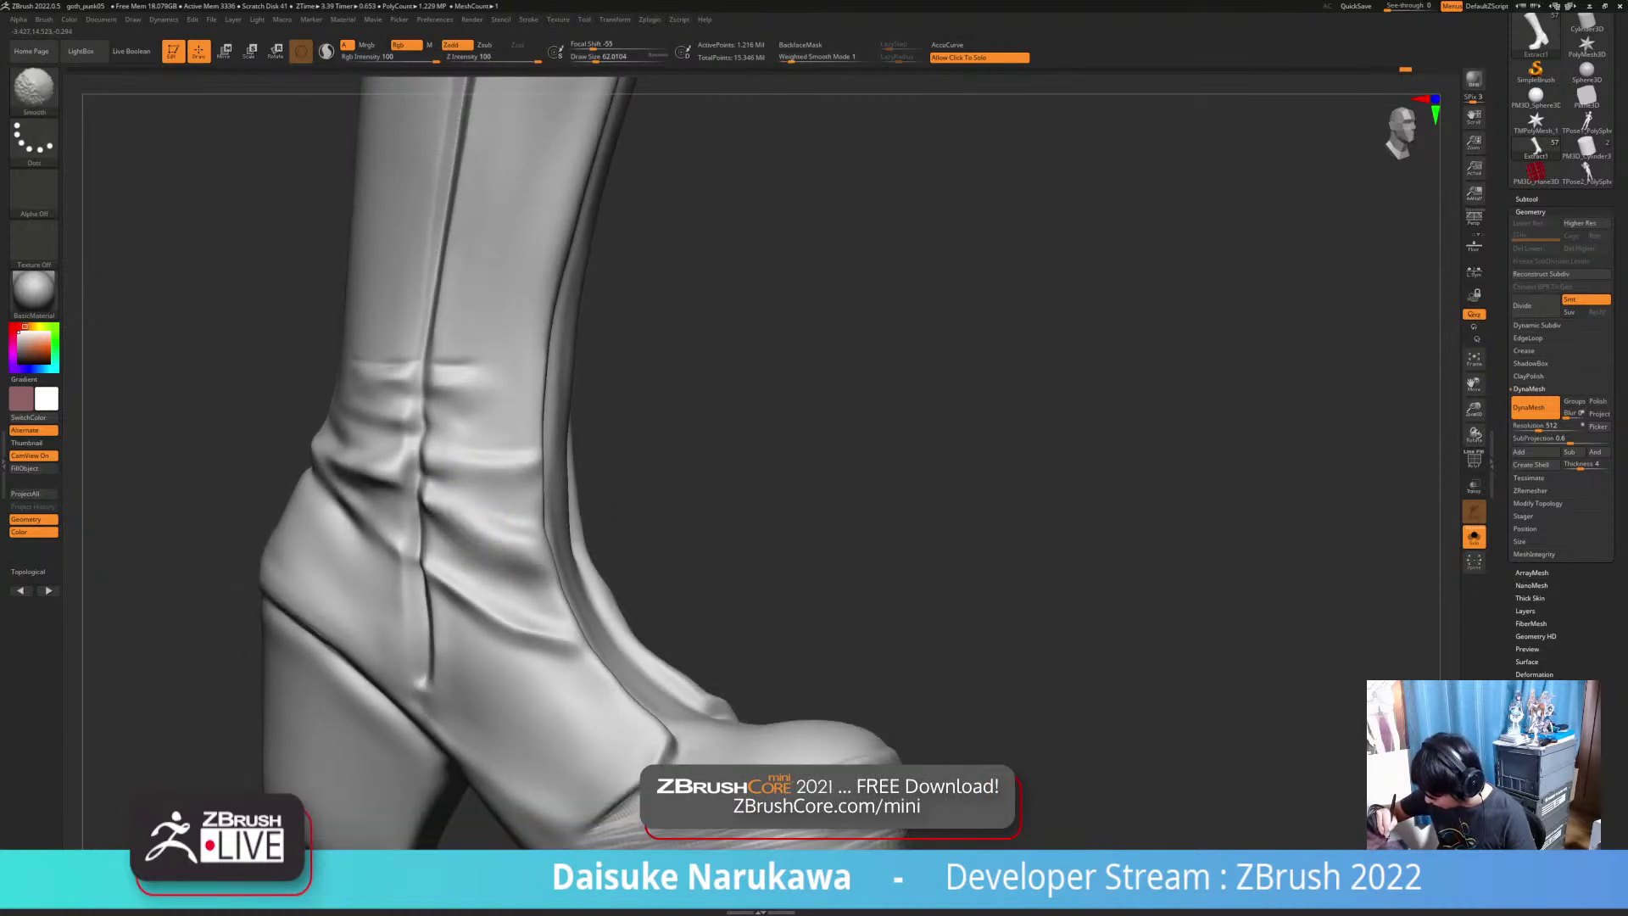
pyautogui.moveTo(507, 600)
pyautogui.keyDown('shift'); pyautogui.mouseDown()
pyautogui.moveTo(452, 588)
pyautogui.moveTo(524, 633)
pyautogui.mouseUp(); pyautogui.keyUp('shift')
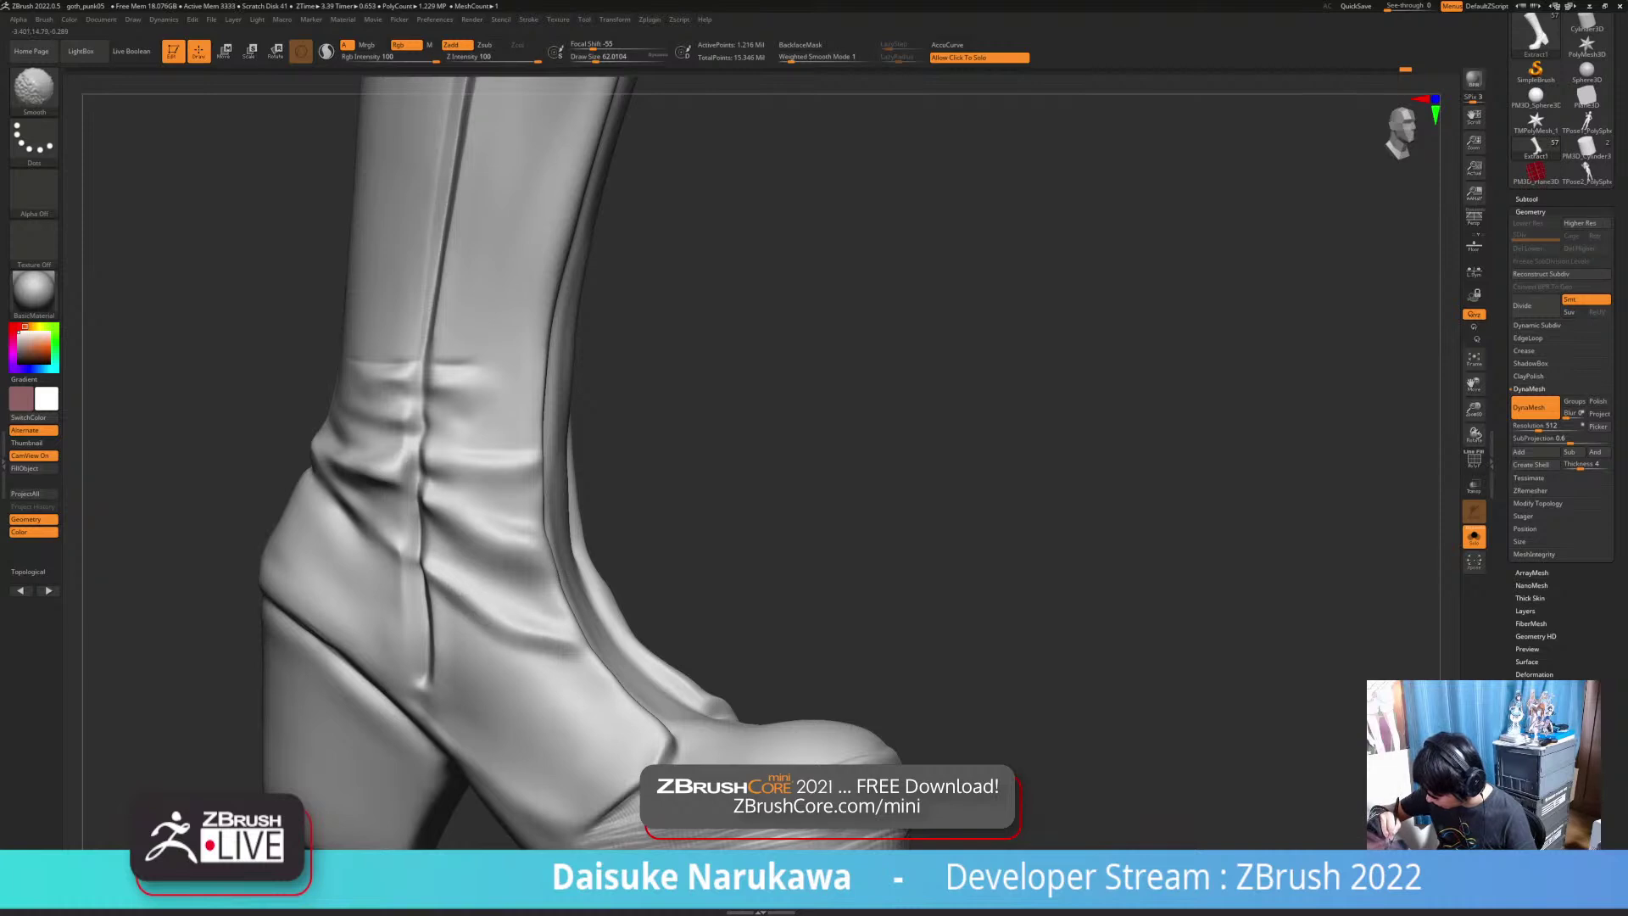
# Step: Extend the uppermost outer-ankle fold toward the front seam with Standard and blend it with Smooth at a draw size of about 77
pyautogui.moveTo(378, 573)
pyautogui.mouseDown(button='right')
pyautogui.moveTo(444, 579)
pyautogui.moveTo(412, 566)
pyautogui.mouseUp(button='right')
pyautogui.moveTo(458, 623)
pyautogui.keyDown('ctrl'); pyautogui.mouseDown(button='right')
pyautogui.moveTo(460, 555)
pyautogui.moveTo(381, 552)
pyautogui.moveTo(339, 595)
pyautogui.mouseUp(button='right'); pyautogui.keyUp('ctrl')
pyautogui.moveTo(542, 665)
pyautogui.keyDown('alt'); pyautogui.mouseDown(button='right')
pyautogui.moveTo(561, 686)
pyautogui.moveTo(556, 616)
pyautogui.moveTo(601, 580)
pyautogui.moveTo(682, 585)
pyautogui.moveTo(591, 585)
pyautogui.moveTo(632, 583)
pyautogui.moveTo(632, 625)
pyautogui.moveTo(665, 650)
pyautogui.moveTo(669, 593)
pyautogui.moveTo(712, 589)
pyautogui.mouseUp(button='right'); pyautogui.keyUp('alt')
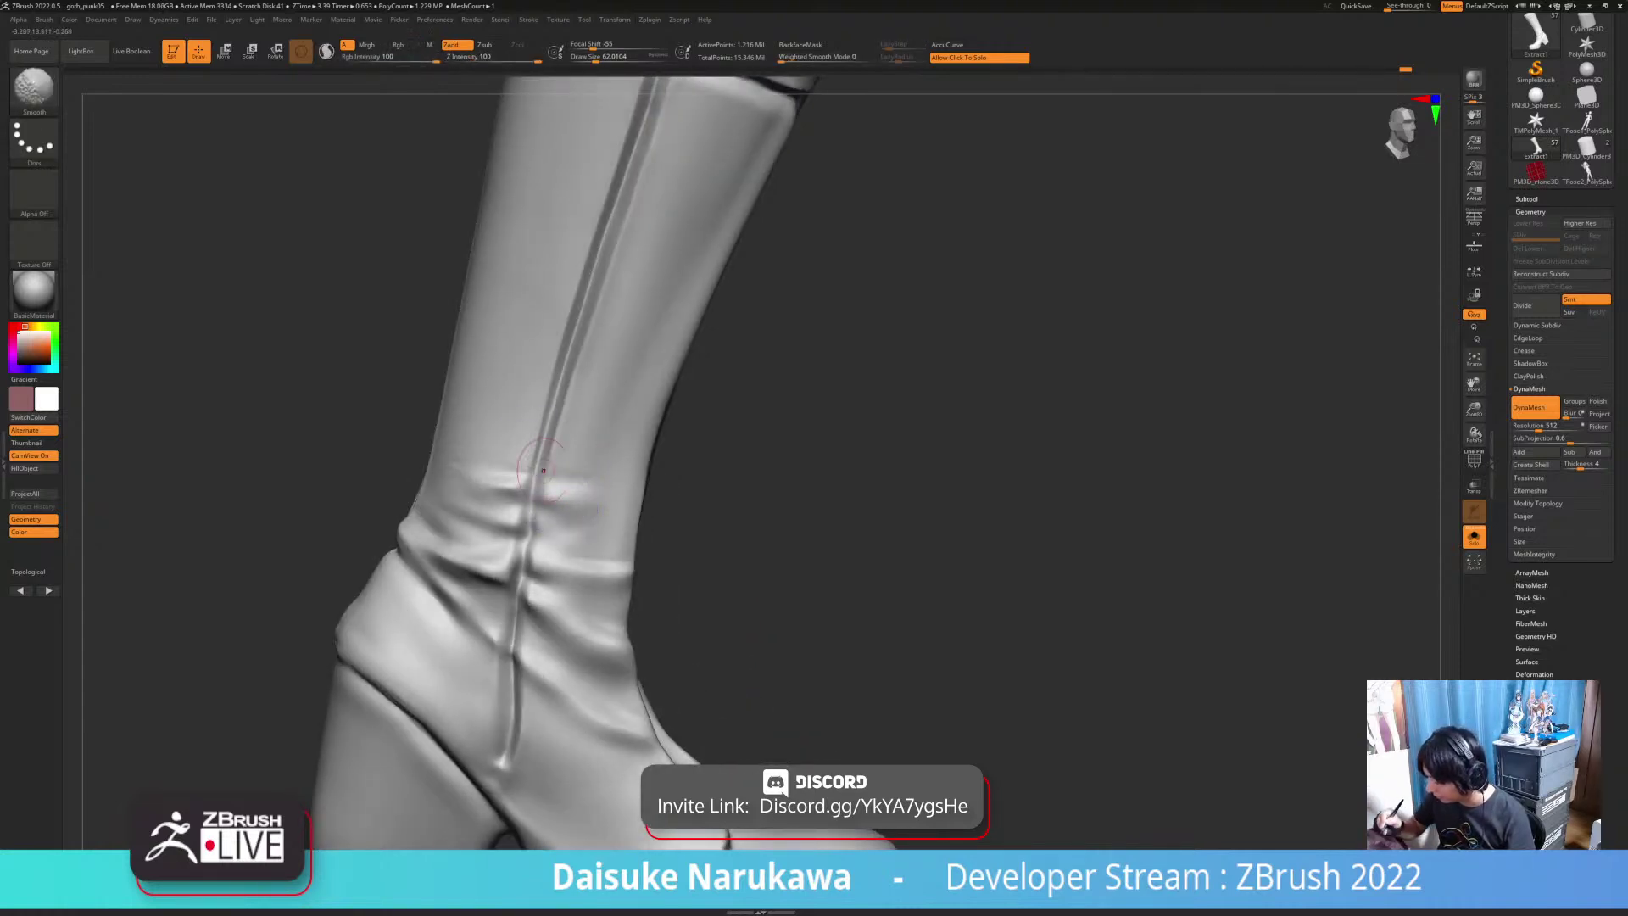
pyautogui.moveTo(513, 461); pyautogui.dragTo(564, 498, button='right')
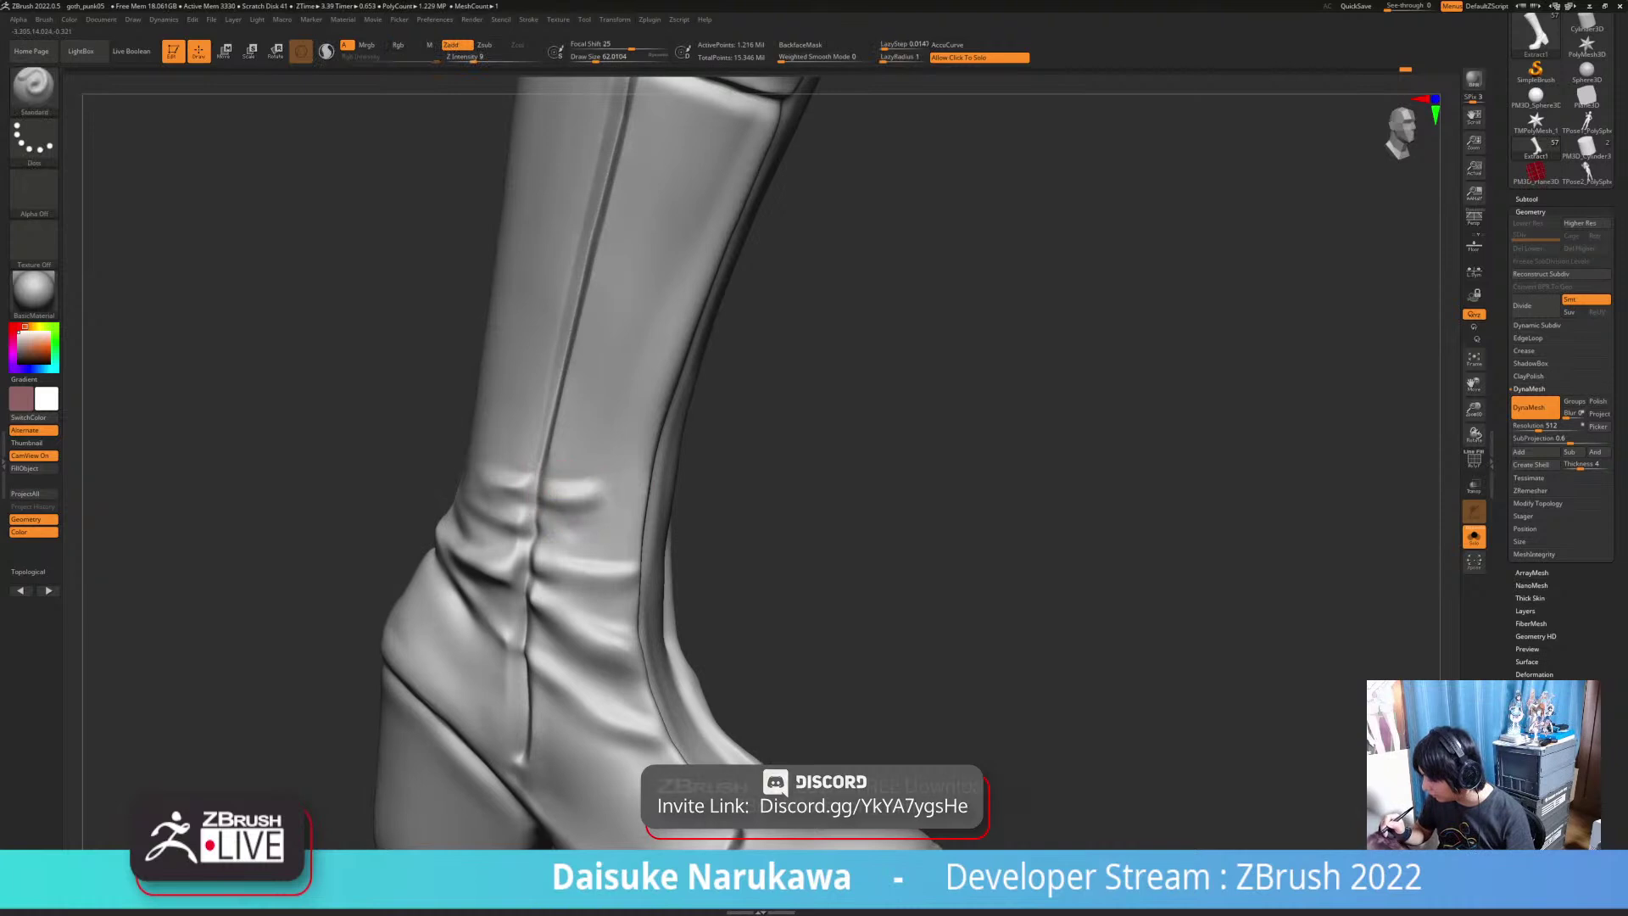
pyautogui.moveTo(652, 507)
pyautogui.mouseDown(button='right')
pyautogui.moveTo(626, 509)
pyautogui.moveTo(666, 512)
pyautogui.moveTo(598, 513)
pyautogui.mouseUp(button='right')
pyautogui.press(']')
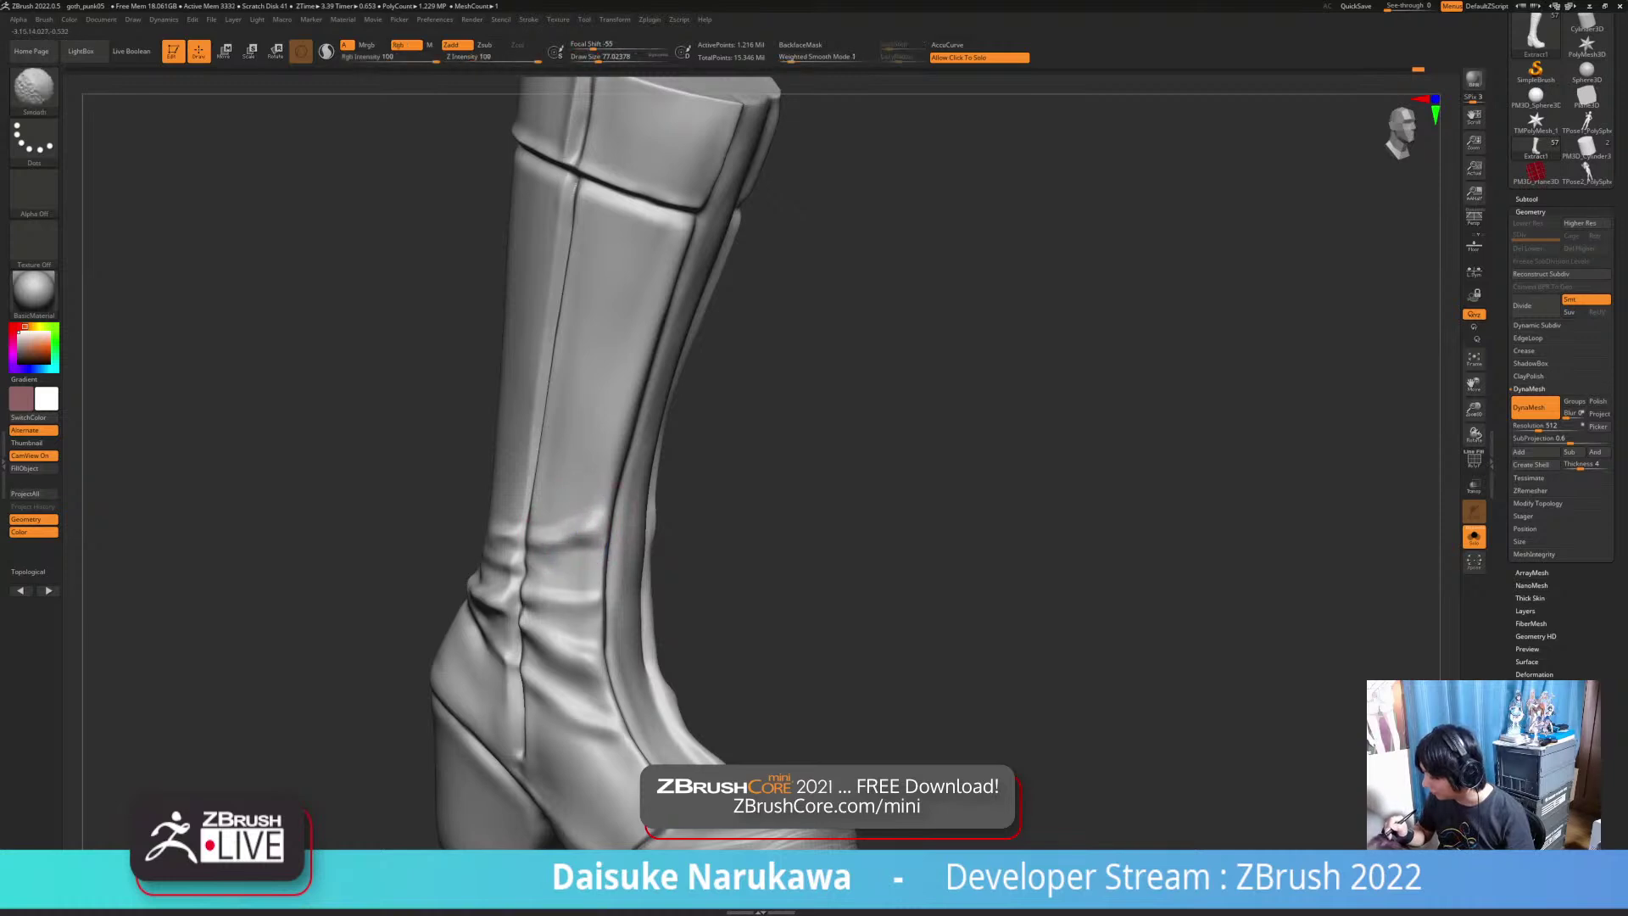
pyautogui.moveTo(586, 526)
pyautogui.mouseDown(button='right')
pyautogui.moveTo(562, 545)
pyautogui.moveTo(672, 545)
pyautogui.moveTo(661, 526)
pyautogui.moveTo(705, 487)
pyautogui.moveTo(621, 461)
pyautogui.moveTo(581, 504)
pyautogui.mouseUp(button='right')
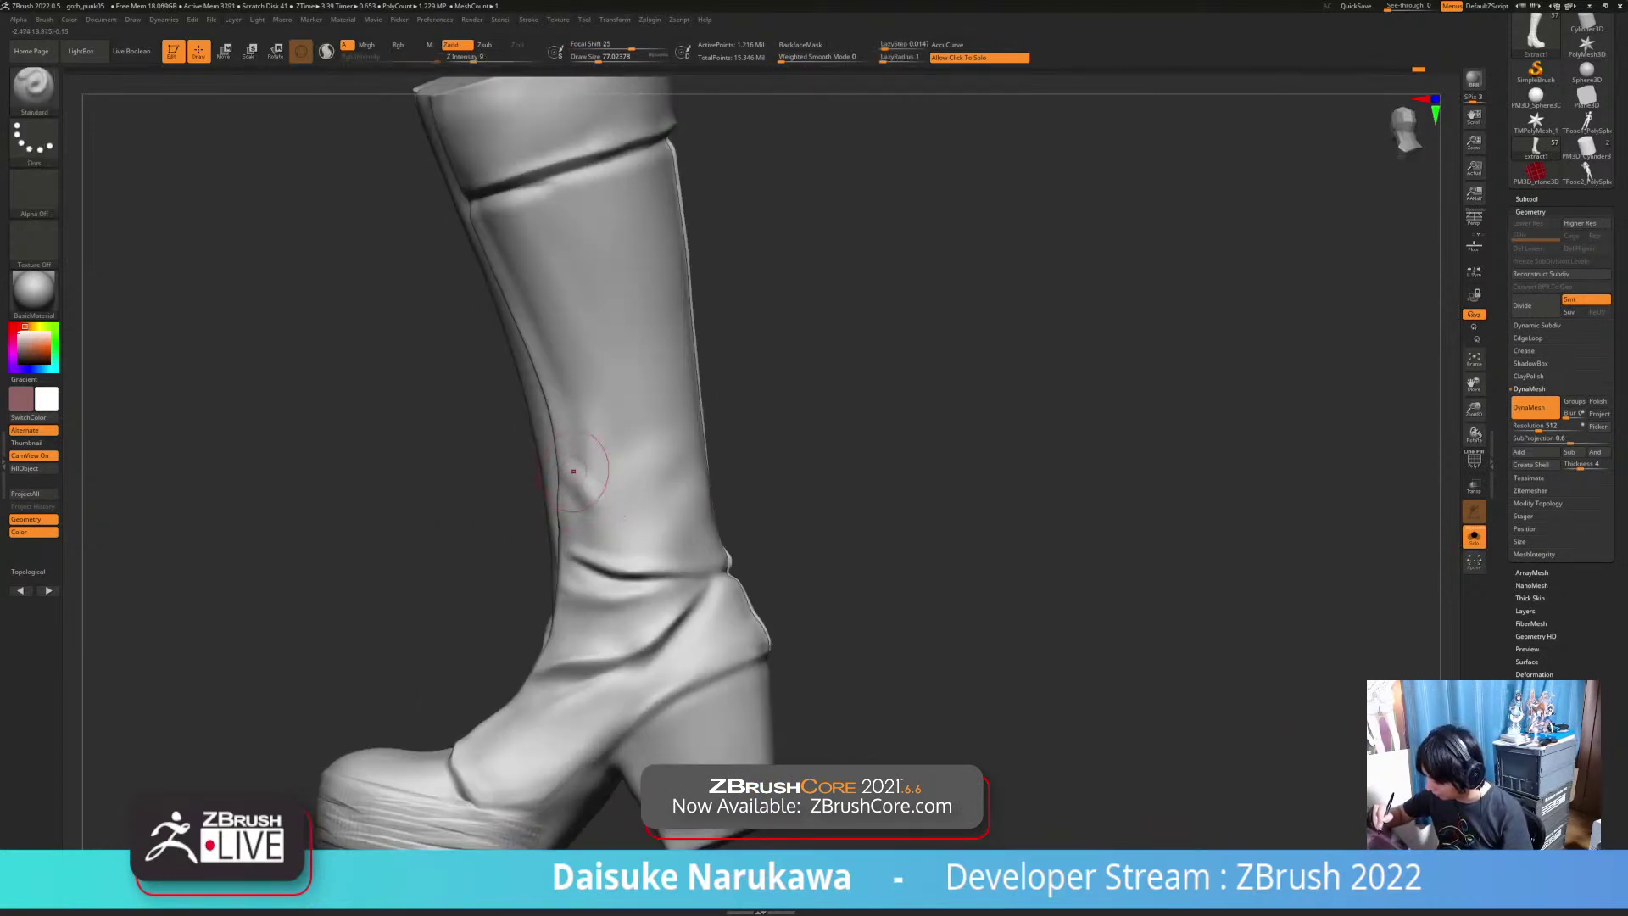
# Step: Sculpt a diagonal leather fold at the front of the boot's ankle with the Standard brush and smooth it
pyautogui.moveTo(595, 500); pyautogui.dragTo(632, 536)
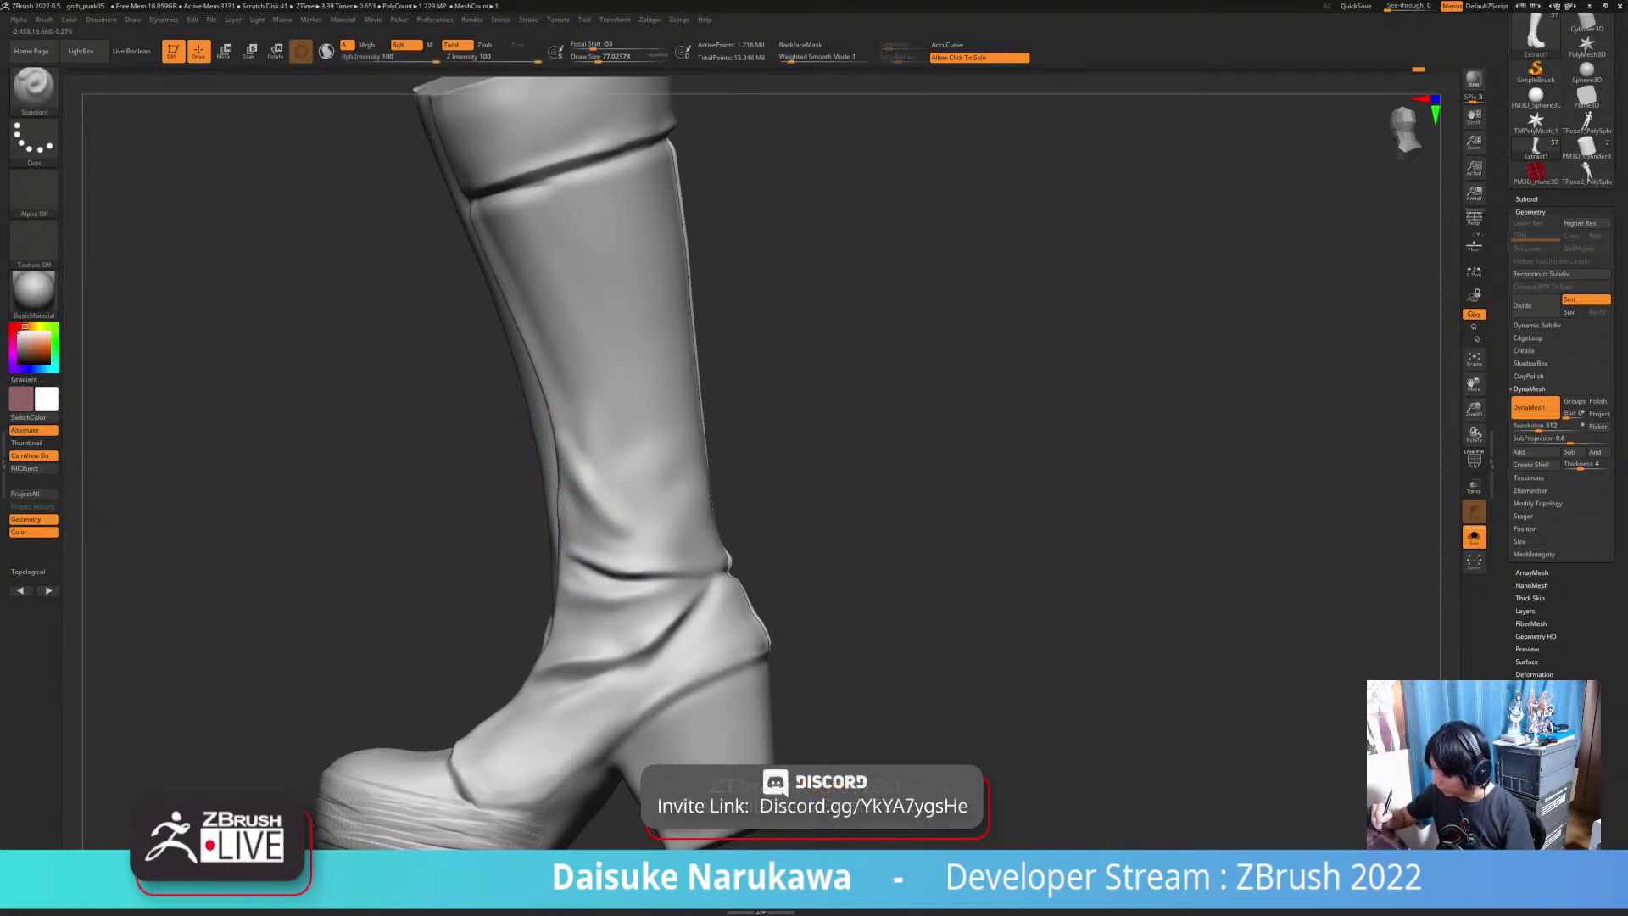
pyautogui.moveTo(649, 542)
pyautogui.keyDown('ctrl'); pyautogui.mouseDown(button='right')
pyautogui.moveTo(642, 415)
pyautogui.moveTo(729, 424)
pyautogui.moveTo(649, 407)
pyautogui.mouseUp(button='right'); pyautogui.keyUp('ctrl')
pyautogui.keyDown('ctrl'); pyautogui.moveTo(649, 407); pyautogui.dragTo(642, 502, button='right'); pyautogui.keyUp('ctrl')
pyautogui.press('shift')
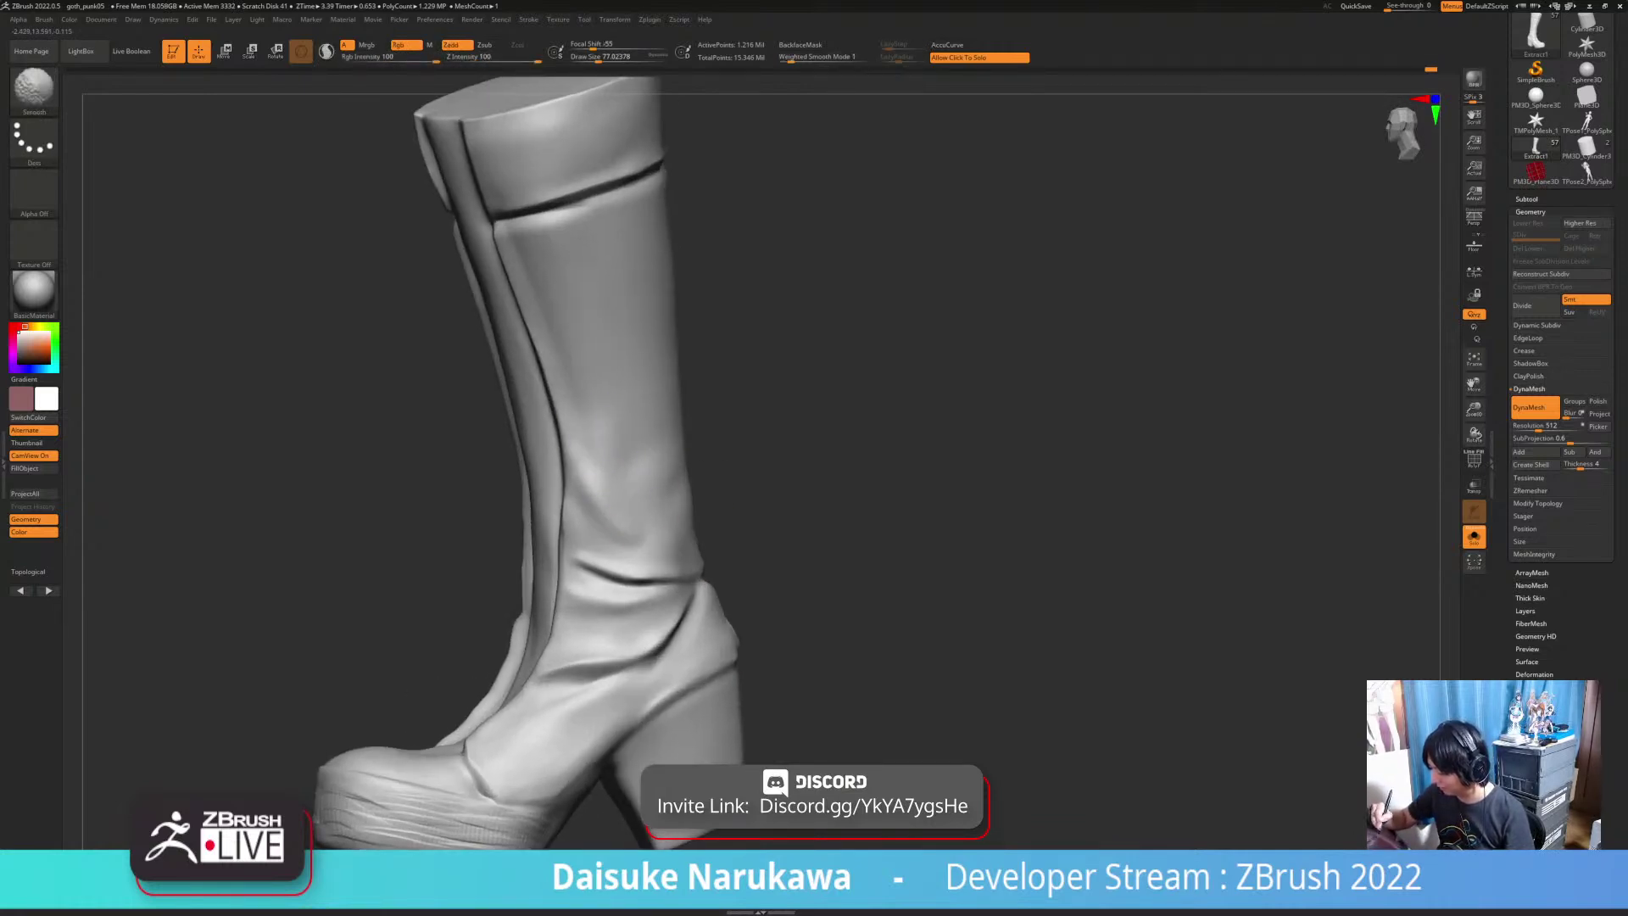
pyautogui.moveTo(642, 503)
pyautogui.keyDown('ctrl'); pyautogui.mouseDown(button='right')
pyautogui.moveTo(641, 407)
pyautogui.moveTo(594, 394)
pyautogui.moveTo(729, 432)
pyautogui.moveTo(628, 428)
pyautogui.moveTo(648, 424)
pyautogui.moveTo(616, 444)
pyautogui.moveTo(630, 474)
pyautogui.mouseUp(button='right'); pyautogui.keyUp('ctrl')
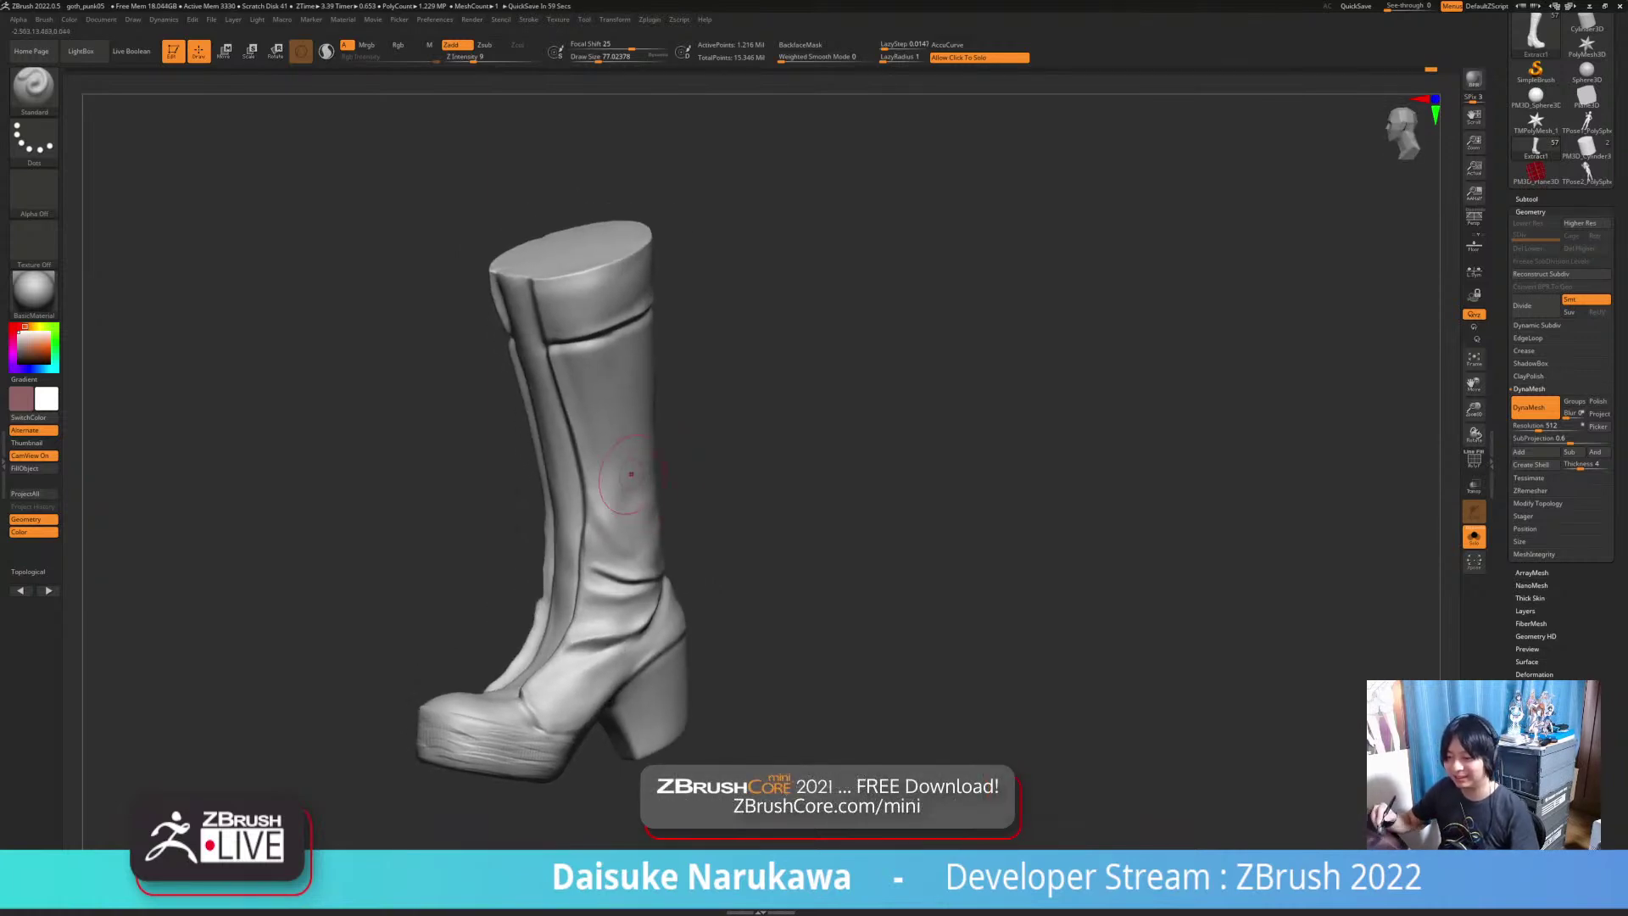
# Step: Carve a diagonal crease at the front of the ankle with the DamStandard brush and soften its edges
pyautogui.press('b')
pyautogui.press('d')
pyautogui.press('s')
pyautogui.moveTo(661, 365)
pyautogui.mouseDown(button='right')
pyautogui.moveTo(597, 403)
pyautogui.moveTo(611, 526)
pyautogui.mouseUp(button='right')
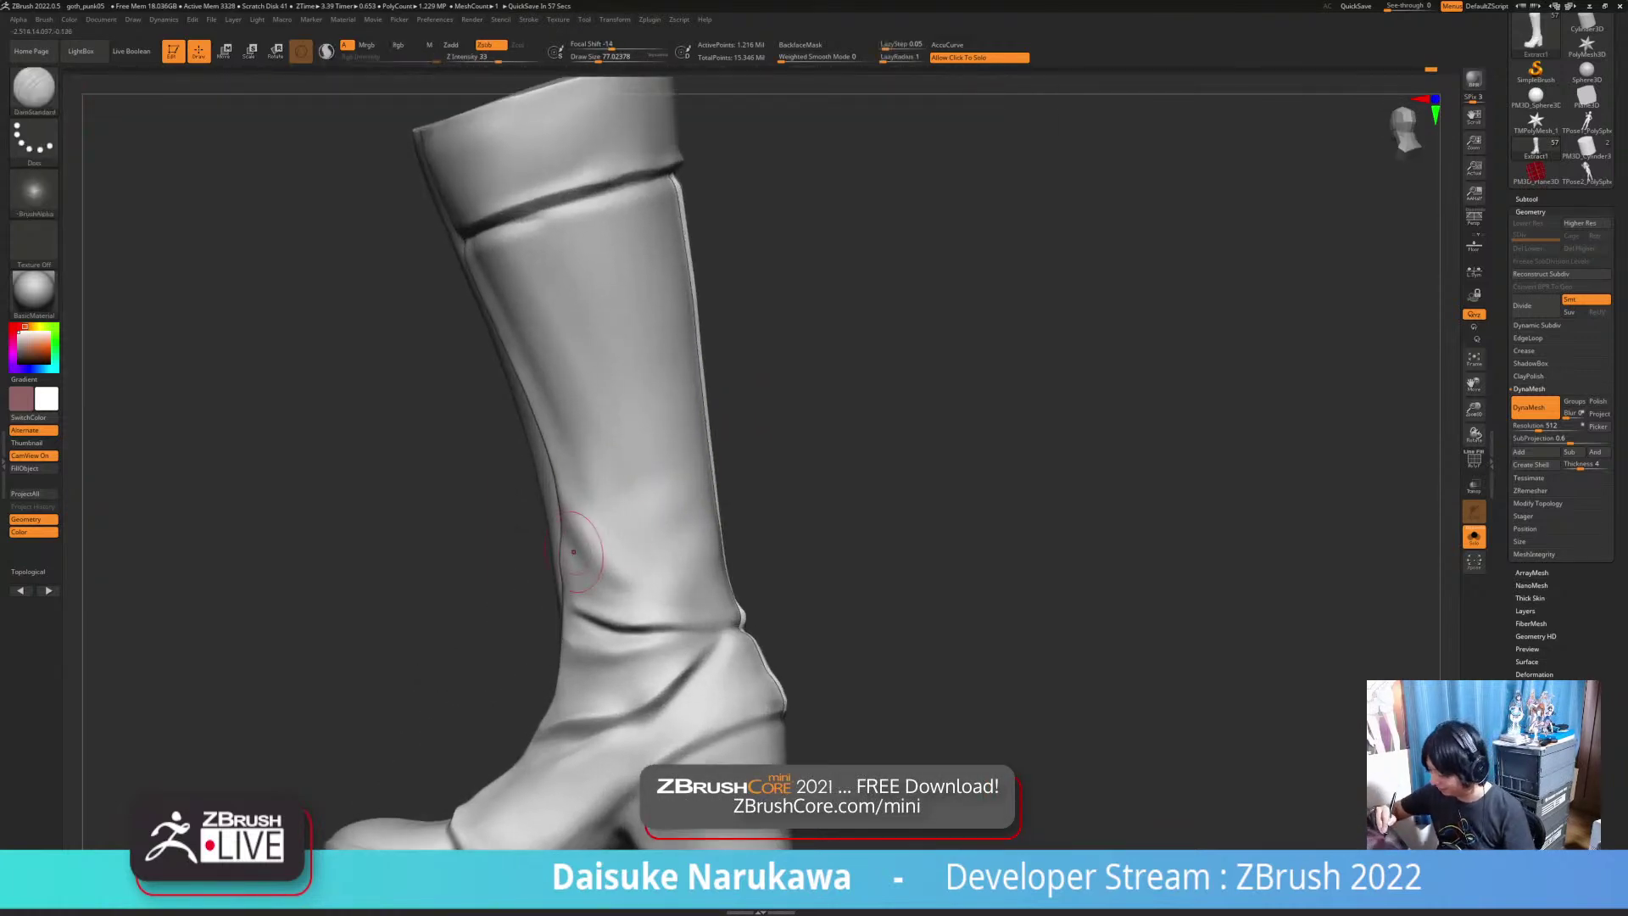
pyautogui.press('shift')
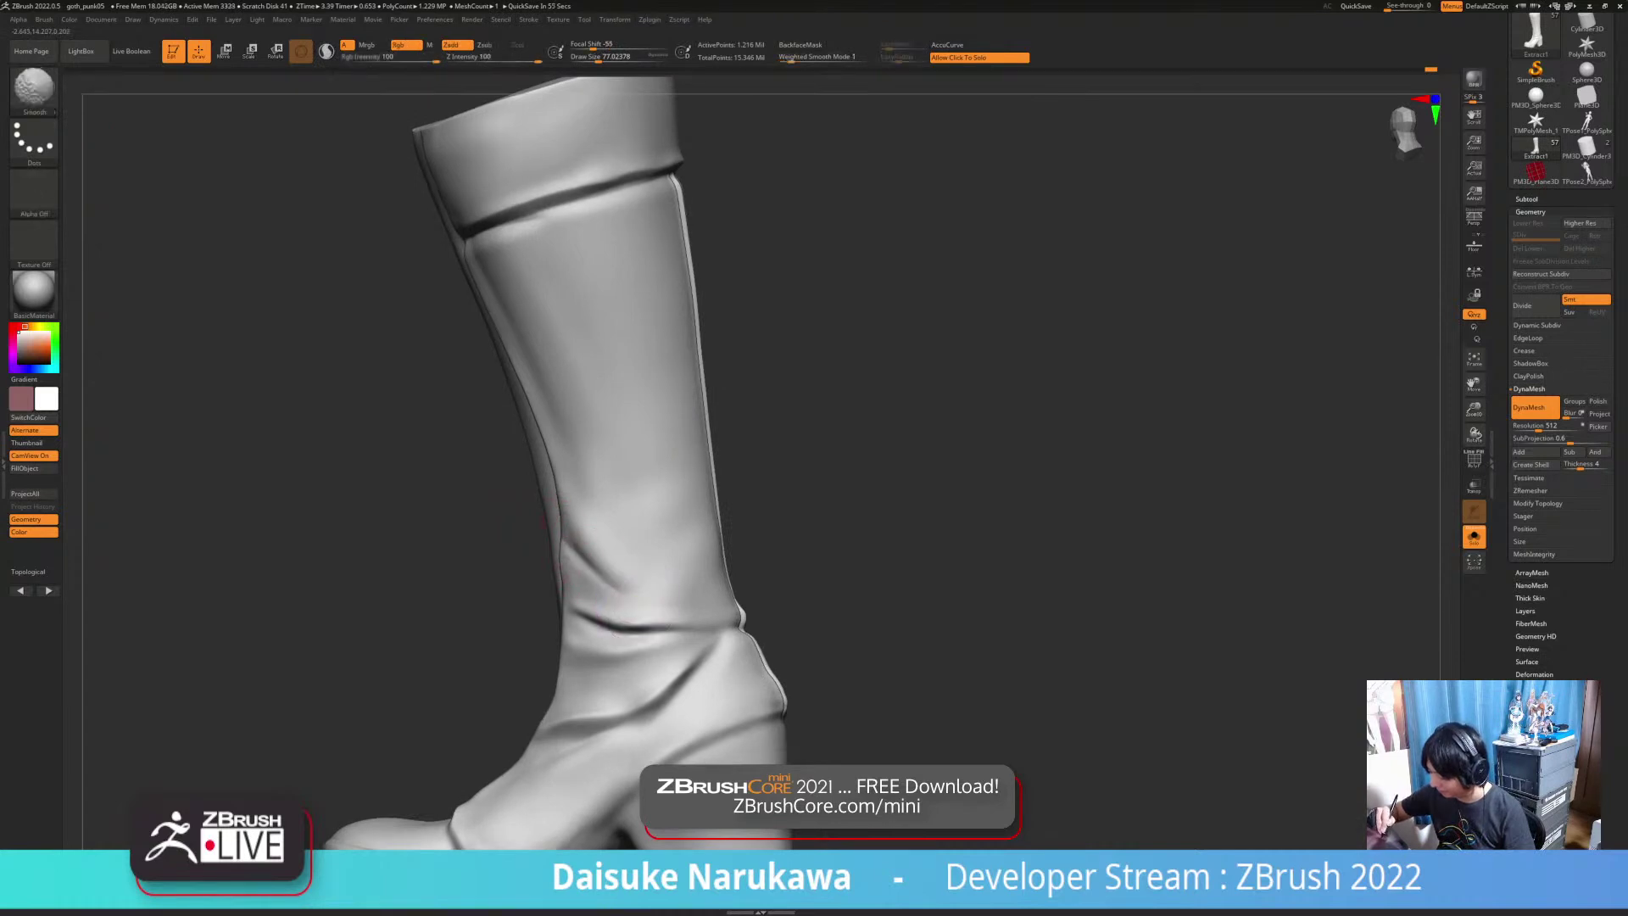
pyautogui.moveTo(557, 540)
pyautogui.keyDown('ctrl'); pyautogui.mouseDown(button='right')
pyautogui.moveTo(594, 474)
pyautogui.moveTo(646, 493)
pyautogui.moveTo(704, 580)
pyautogui.moveTo(716, 574)
pyautogui.mouseUp(button='right'); pyautogui.keyUp('ctrl')
# Step: Build up a fold on the rear of the ankle above the heel with the Standard brush at draw size about 56, then smooth it
pyautogui.press('b')
pyautogui.press('s')
pyautogui.press('t')
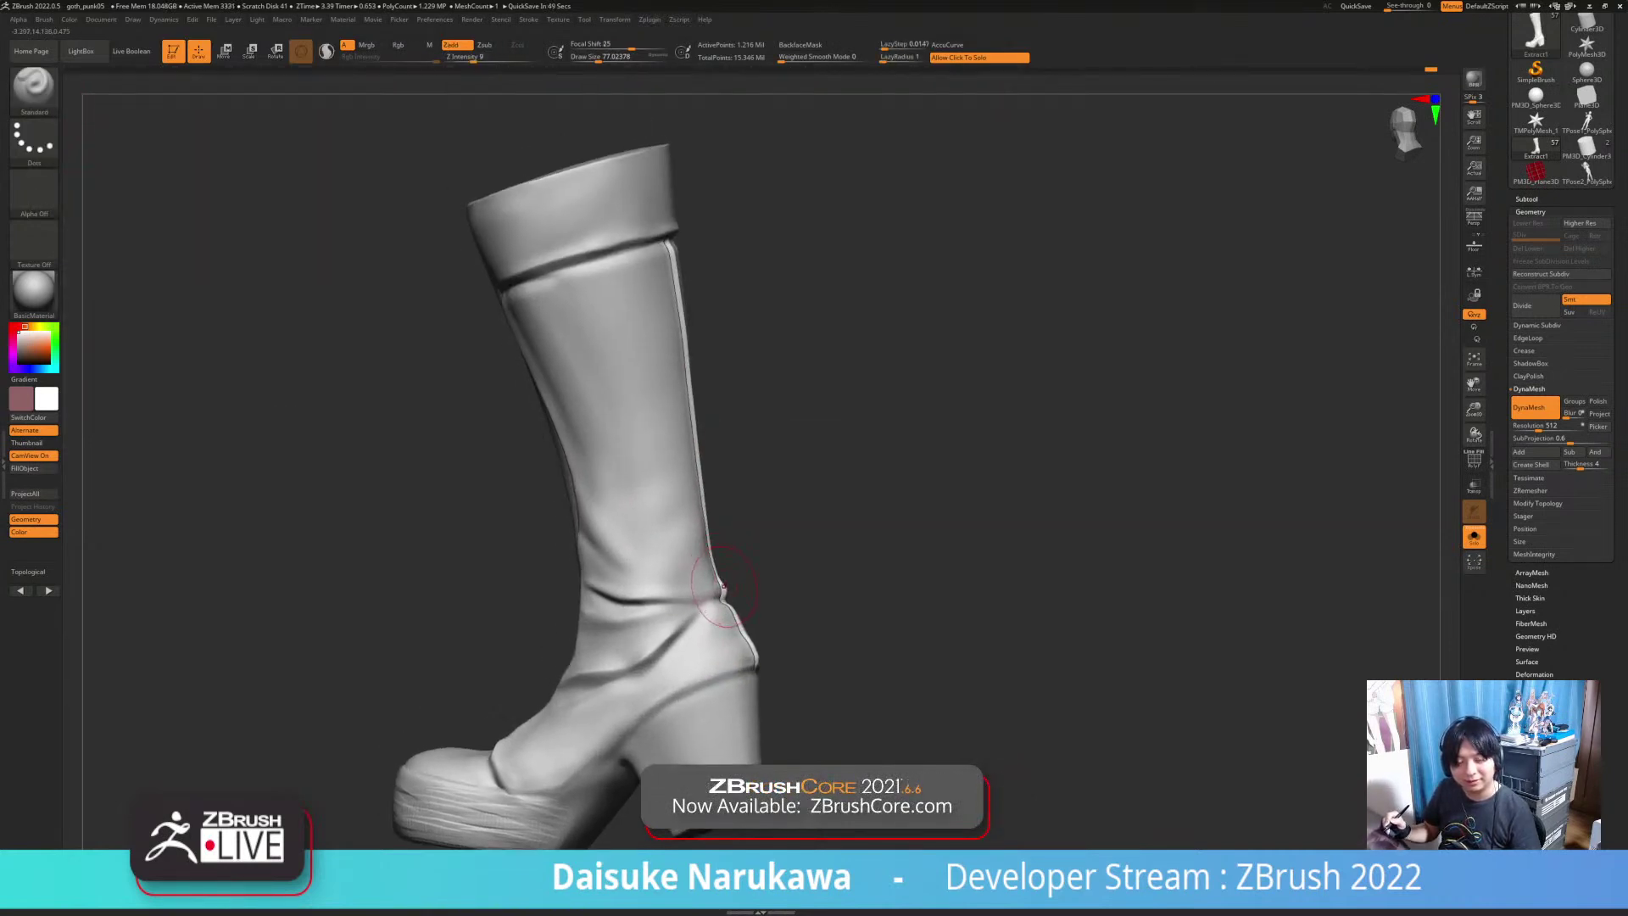
pyautogui.click(597, 57)
pyautogui.moveTo(693, 539); pyautogui.dragTo(674, 554, button='right')
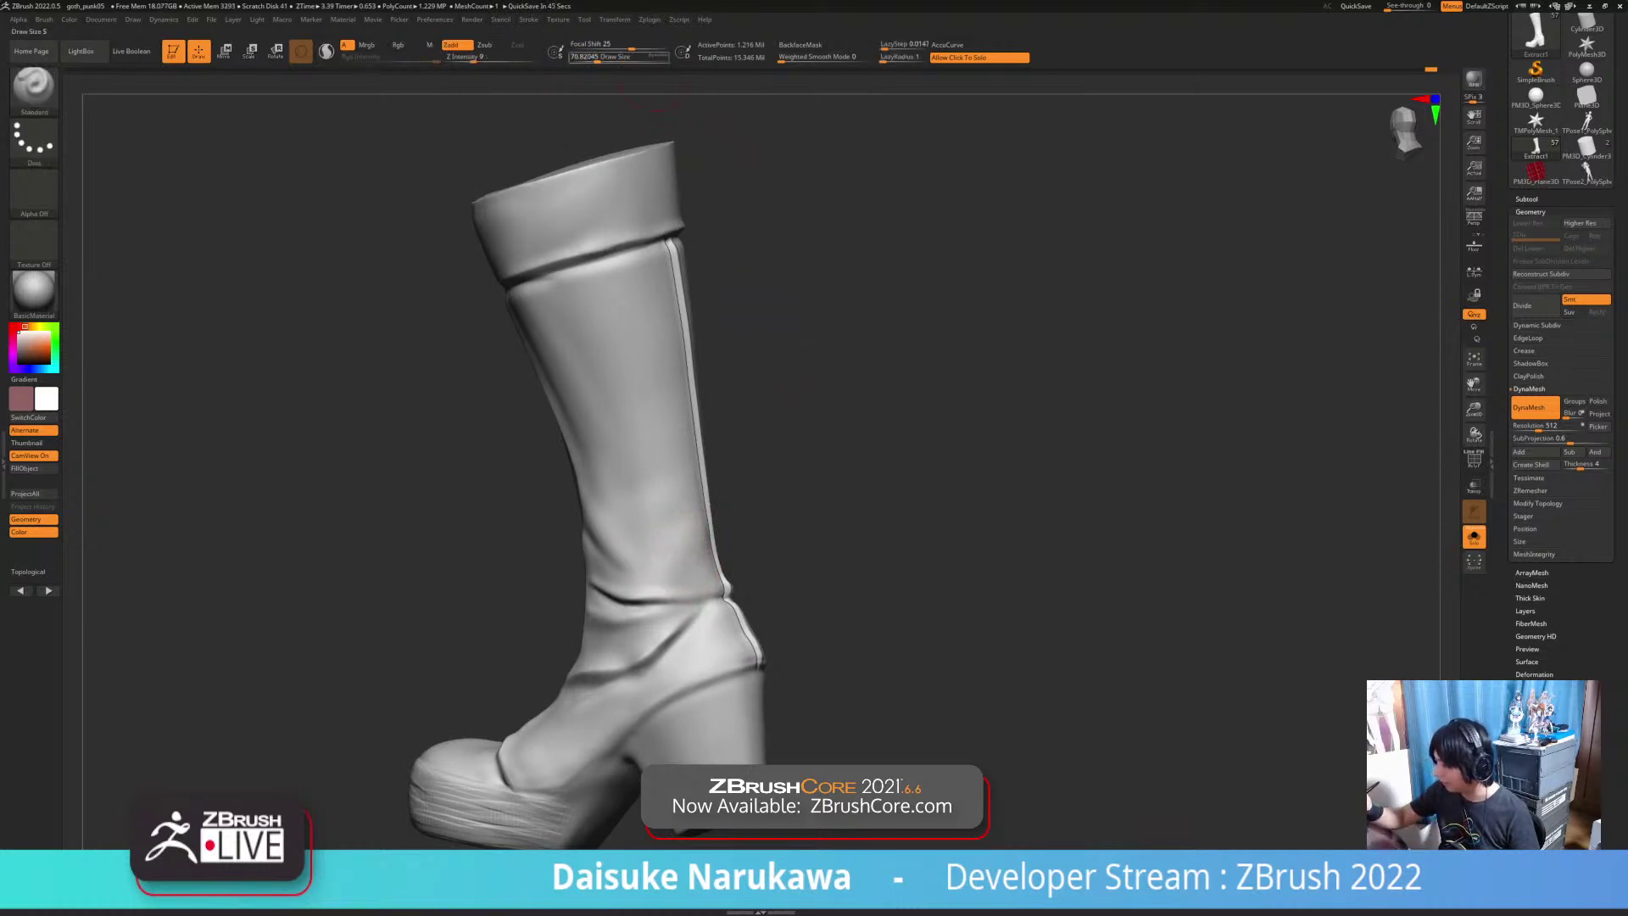
pyautogui.moveTo(705, 547)
pyautogui.mouseDown(button='right')
pyautogui.moveTo(648, 556)
pyautogui.moveTo(657, 581)
pyautogui.mouseUp(button='right')
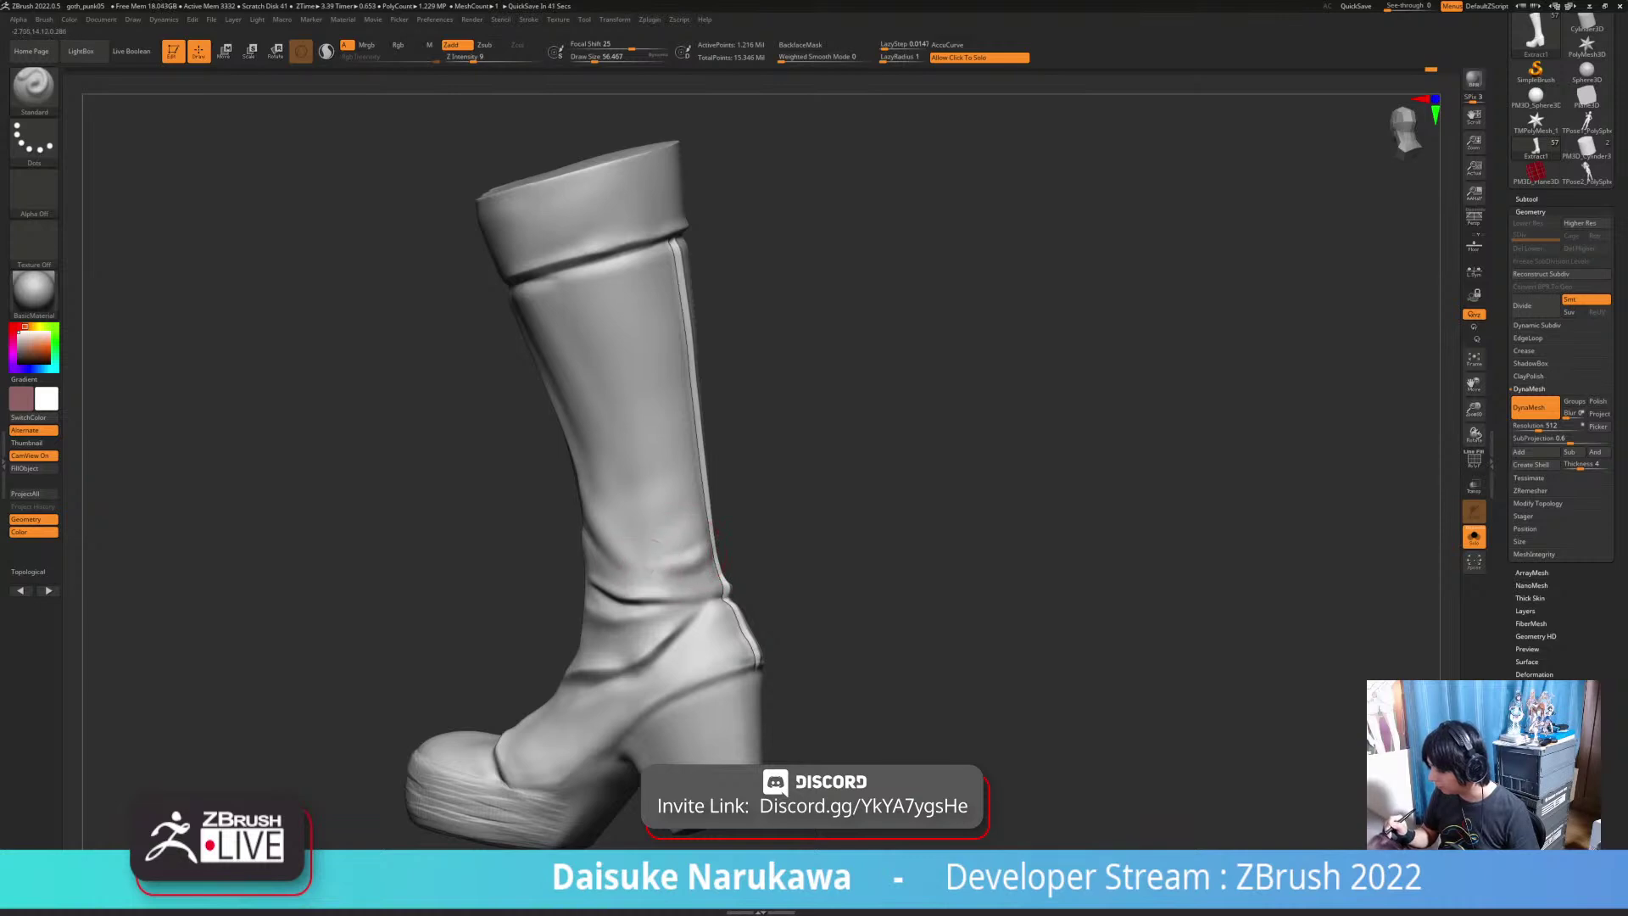
pyautogui.press('shift')
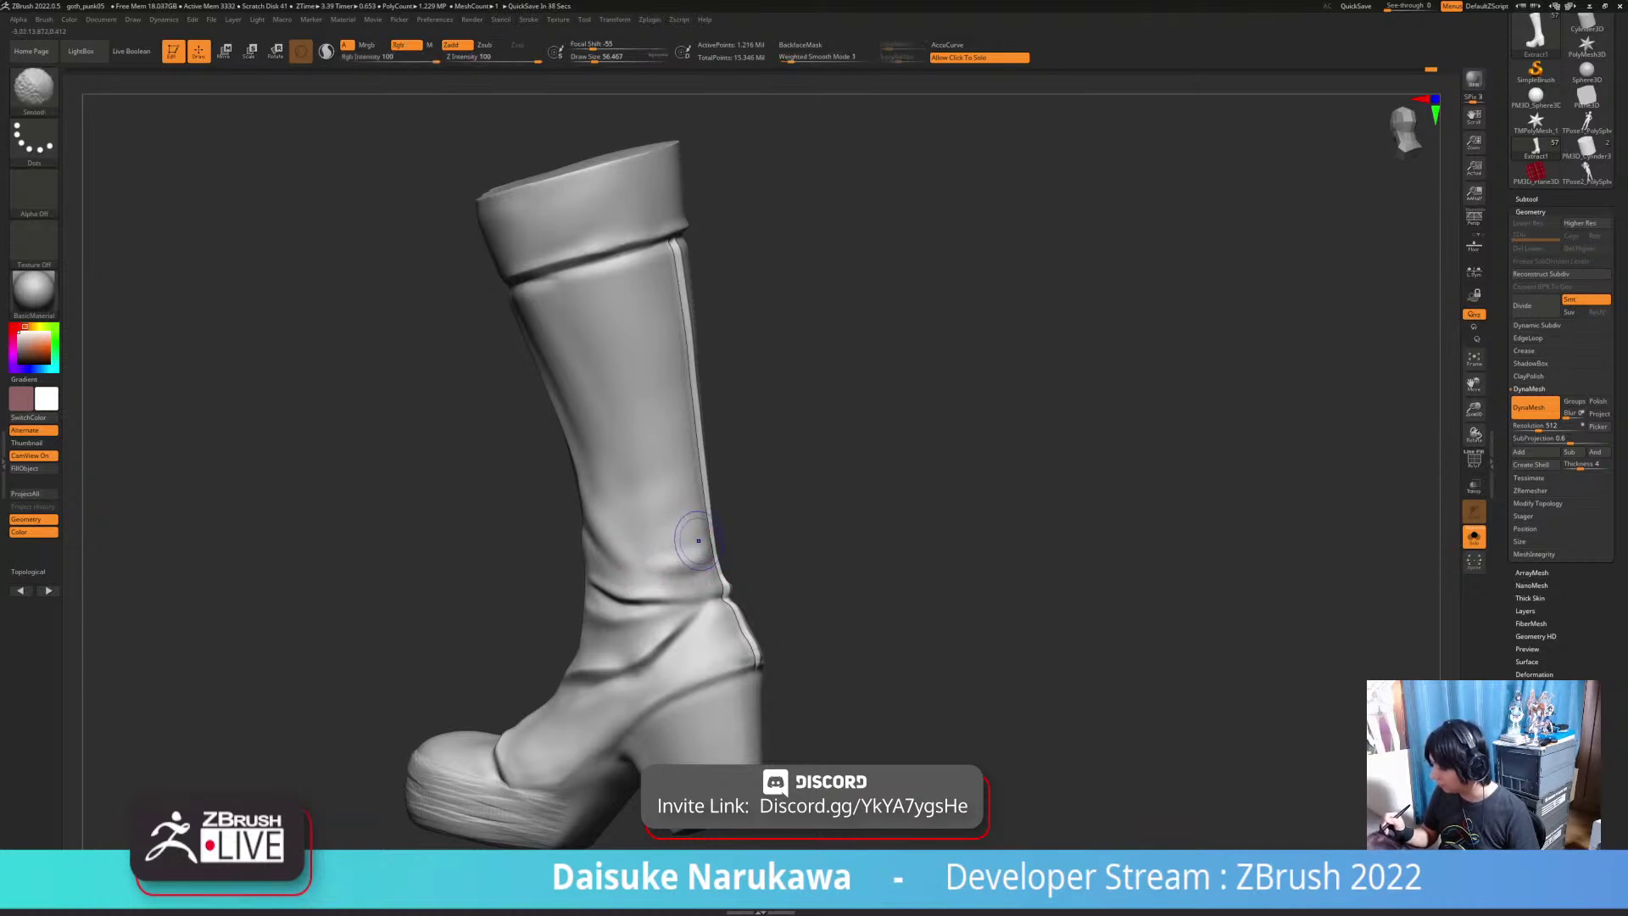
pyautogui.moveTo(711, 560); pyautogui.dragTo(670, 542, button='right')
pyautogui.keyDown('shift'); pyautogui.moveTo(715, 520); pyautogui.dragTo(701, 508); pyautogui.keyUp('shift')
pyautogui.moveTo(701, 509); pyautogui.dragTo(648, 466, button='right')
# Step: Cut a crease with DamStandard from mid-ankle to the back seam above the heel and soften its inner end
pyautogui.press('b')
pyautogui.press('d')
pyautogui.press('s')
pyautogui.moveTo(670, 526)
pyautogui.mouseDown(button='right')
pyautogui.moveTo(704, 515)
pyautogui.moveTo(627, 508)
pyautogui.mouseUp(button='right')
pyautogui.keyDown('ctrl'); pyautogui.moveTo(618, 535); pyautogui.dragTo(617, 585, button='right'); pyautogui.keyUp('ctrl')
pyautogui.moveTo(612, 545); pyautogui.dragTo(691, 541)
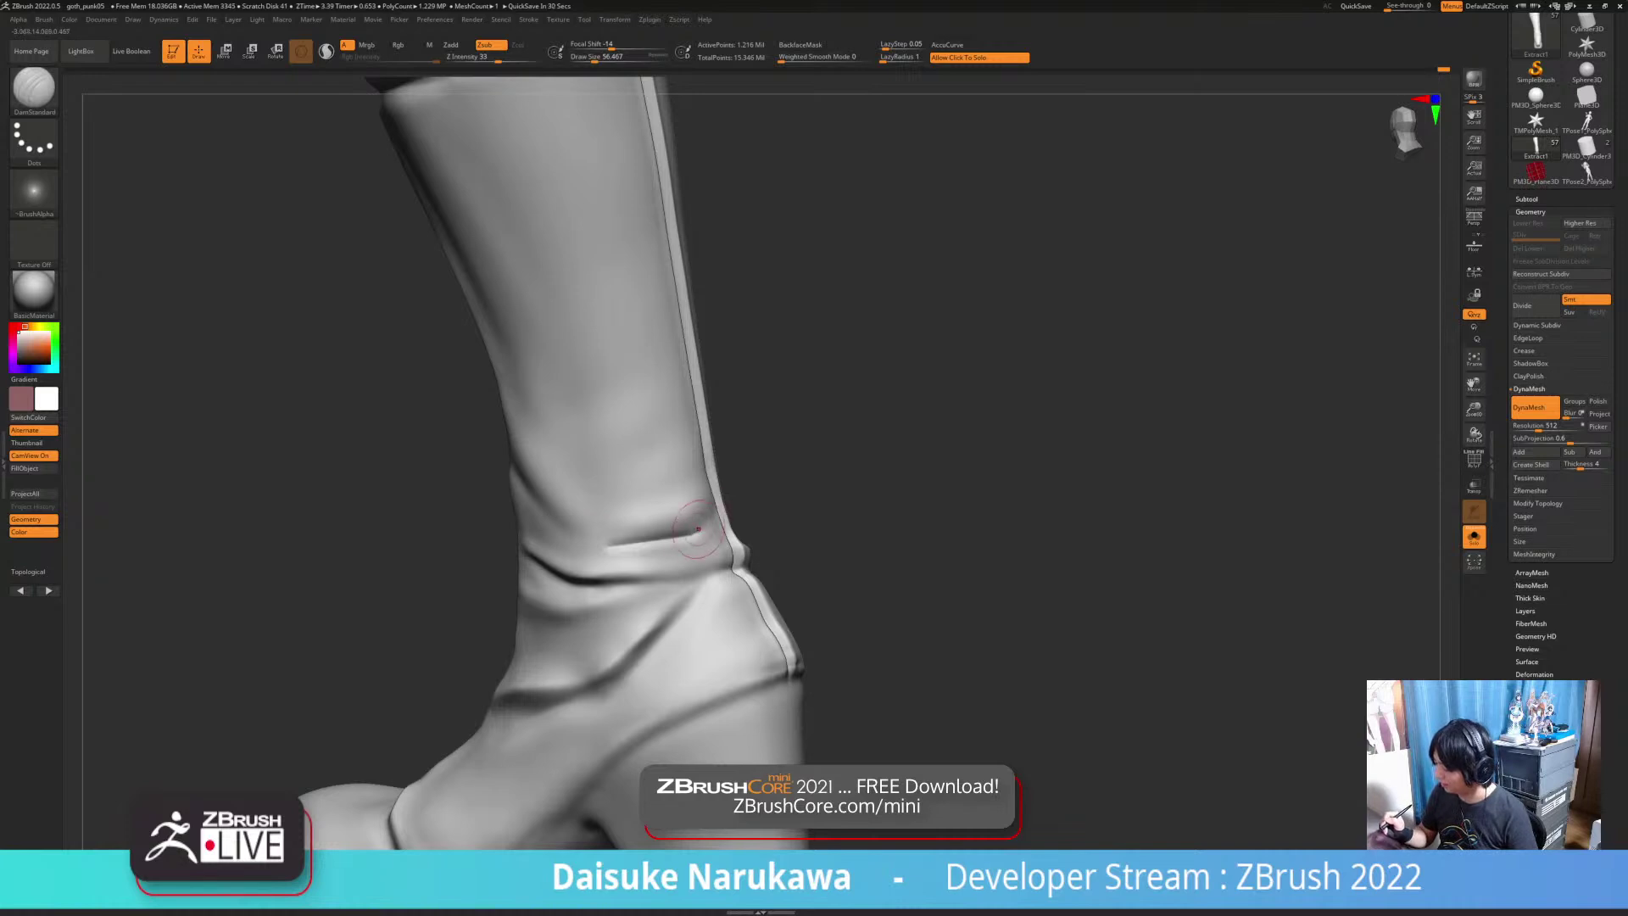
pyautogui.moveTo(712, 521); pyautogui.dragTo(691, 540, button='right')
pyautogui.keyDown('shift'); pyautogui.moveTo(617, 546); pyautogui.dragTo(651, 539); pyautogui.keyUp('shift')
pyautogui.moveTo(700, 559)
pyautogui.keyDown('ctrl'); pyautogui.mouseDown(button='right')
pyautogui.moveTo(677, 541)
pyautogui.moveTo(604, 573)
pyautogui.moveTo(651, 604)
pyautogui.mouseUp(button='right'); pyautogui.keyUp('ctrl')
pyautogui.moveTo(720, 594); pyautogui.dragTo(596, 549, button='right')
pyautogui.moveTo(646, 497)
pyautogui.mouseDown(button='right')
pyautogui.moveTo(566, 561)
pyautogui.moveTo(581, 487)
pyautogui.moveTo(835, 465)
pyautogui.mouseUp(button='right')
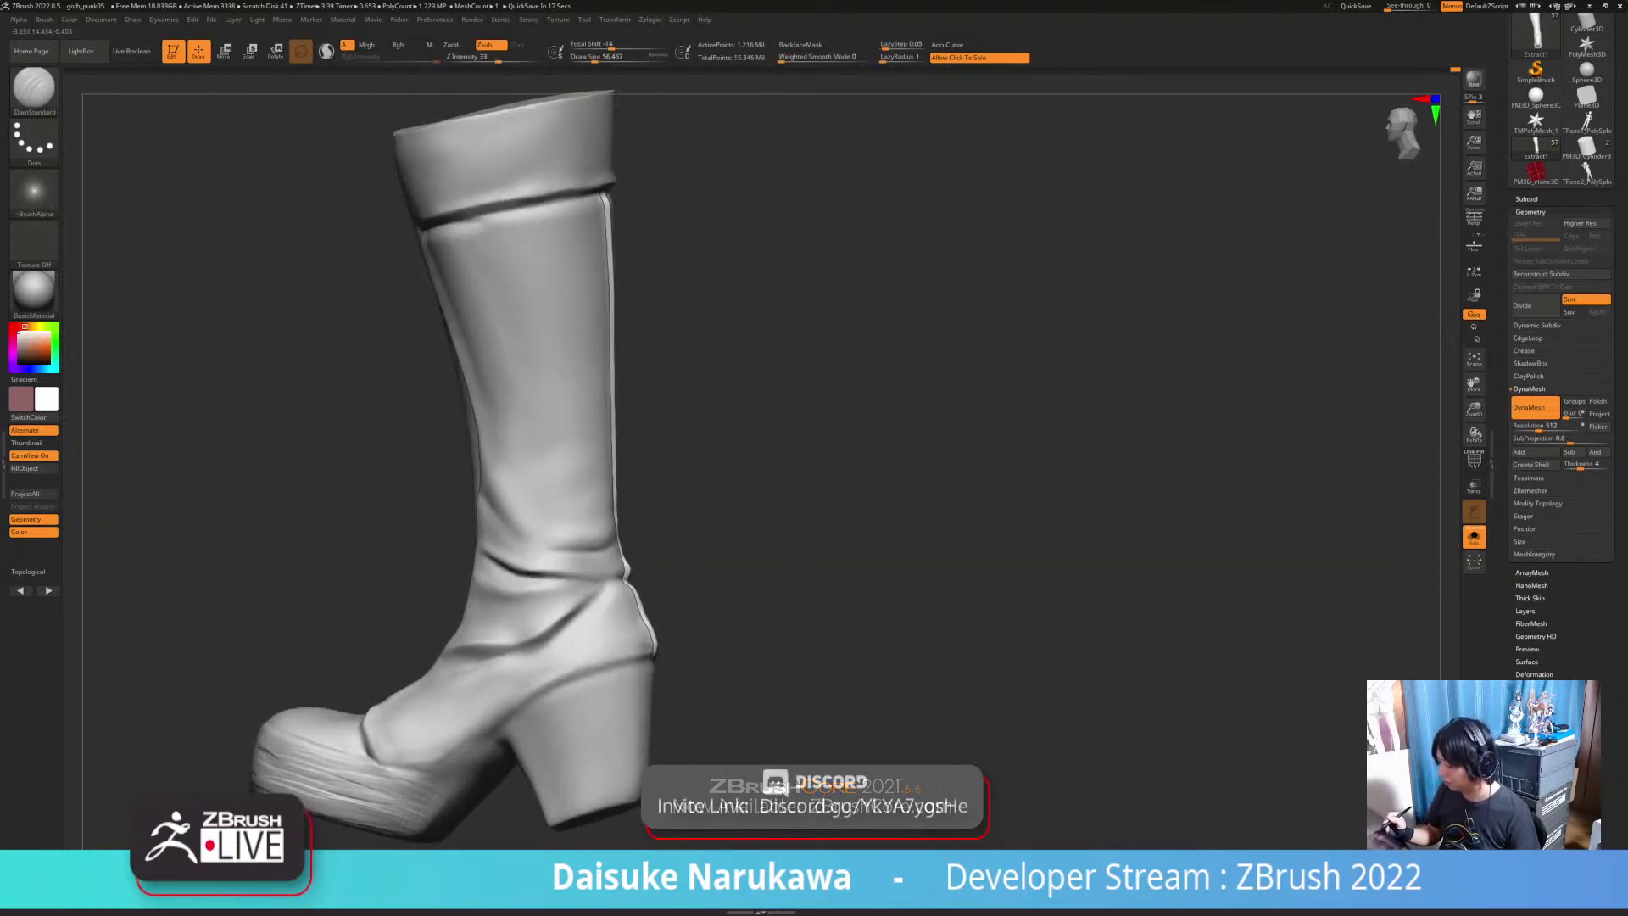
# Step: Adjust the silhouette of the ankle folds with the SnakeHook brush
pyautogui.press('b')
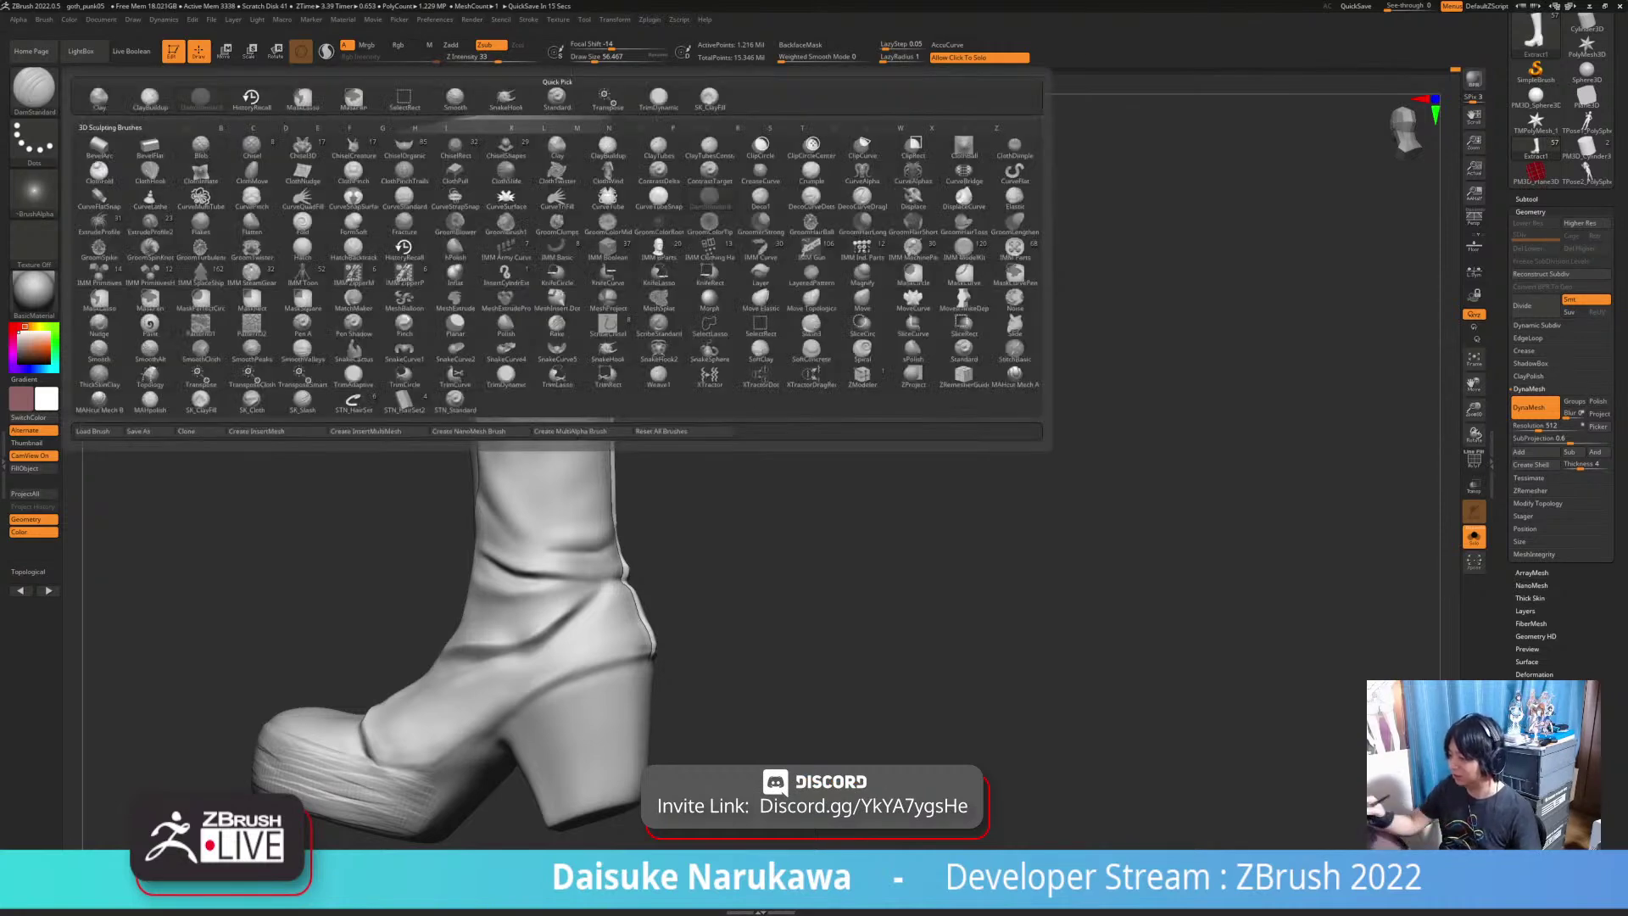
pyautogui.click(506, 99)
pyautogui.moveTo(593, 339)
pyautogui.mouseDown(button='right')
pyautogui.moveTo(577, 399)
pyautogui.moveTo(488, 449)
pyautogui.moveTo(318, 437)
pyautogui.mouseUp(button='right')
pyautogui.keyDown('ctrl'); pyautogui.moveTo(593, 509); pyautogui.dragTo(551, 508, button='right'); pyautogui.keyUp('ctrl')
pyautogui.moveTo(695, 543); pyautogui.dragTo(691, 576, button='right')
# Step: Return to the Standard brush and shape the wrinkles around the ankle's side and back seams
pyautogui.click(34, 90)
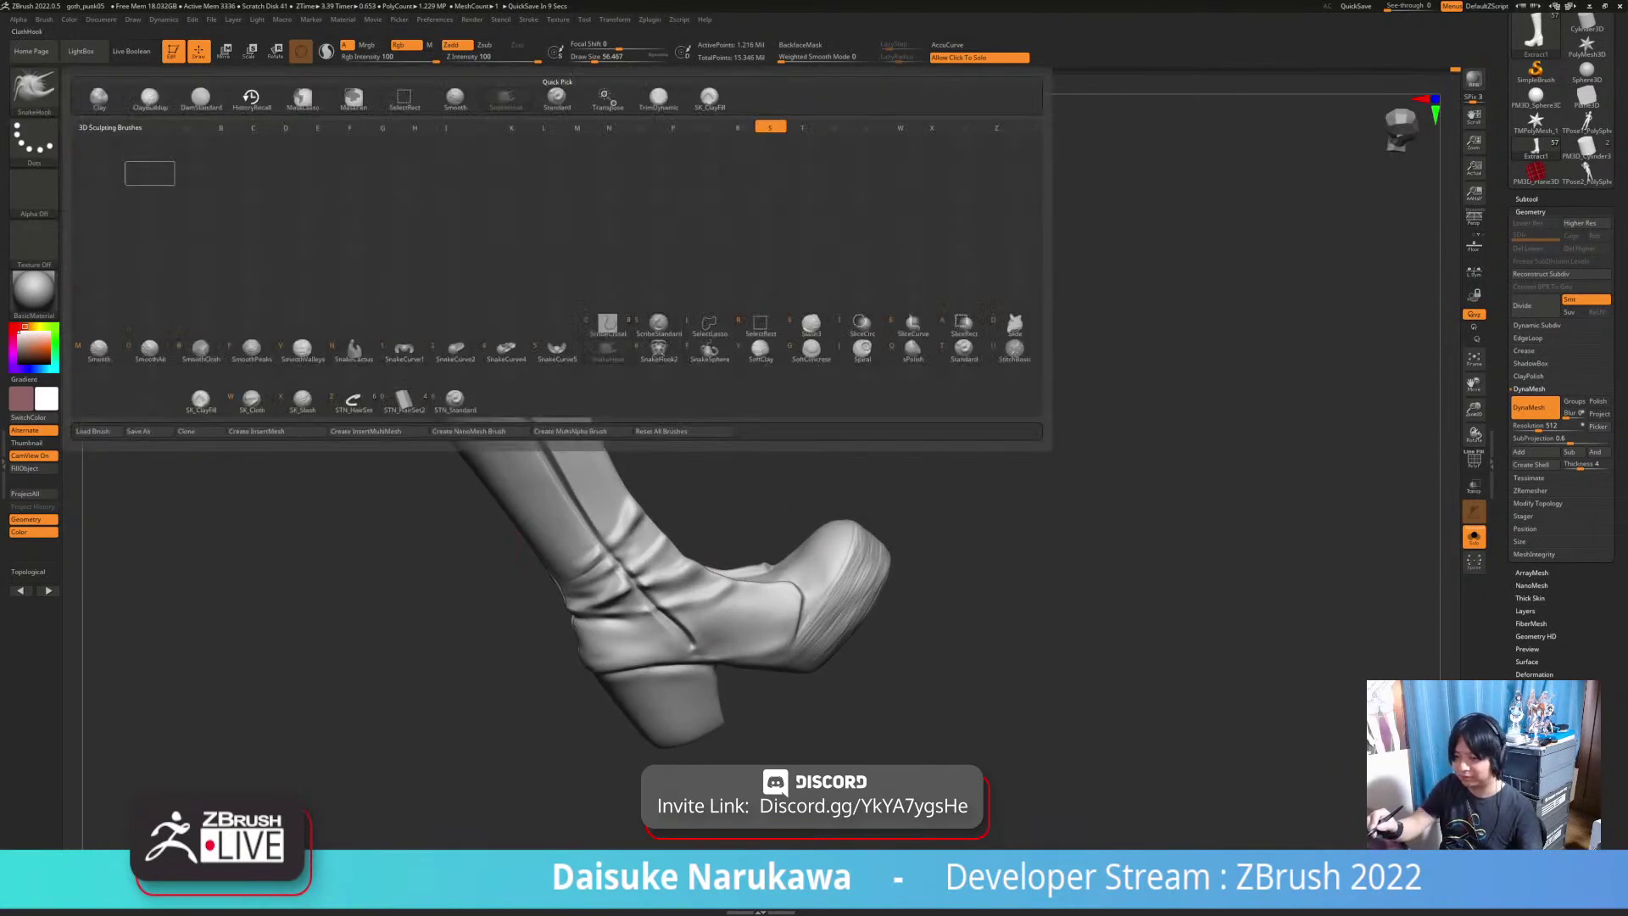
pyautogui.click(98, 99)
pyautogui.moveTo(594, 474)
pyautogui.keyDown('ctrl'); pyautogui.mouseDown(button='right')
pyautogui.moveTo(615, 551)
pyautogui.moveTo(652, 597)
pyautogui.moveTo(640, 564)
pyautogui.mouseUp(button='right'); pyautogui.keyUp('ctrl')
pyautogui.moveTo(593, 508)
pyautogui.keyDown('ctrl'); pyautogui.mouseDown(button='right')
pyautogui.moveTo(589, 594)
pyautogui.moveTo(522, 646)
pyautogui.moveTo(577, 598)
pyautogui.mouseUp(button='right'); pyautogui.keyUp('ctrl')
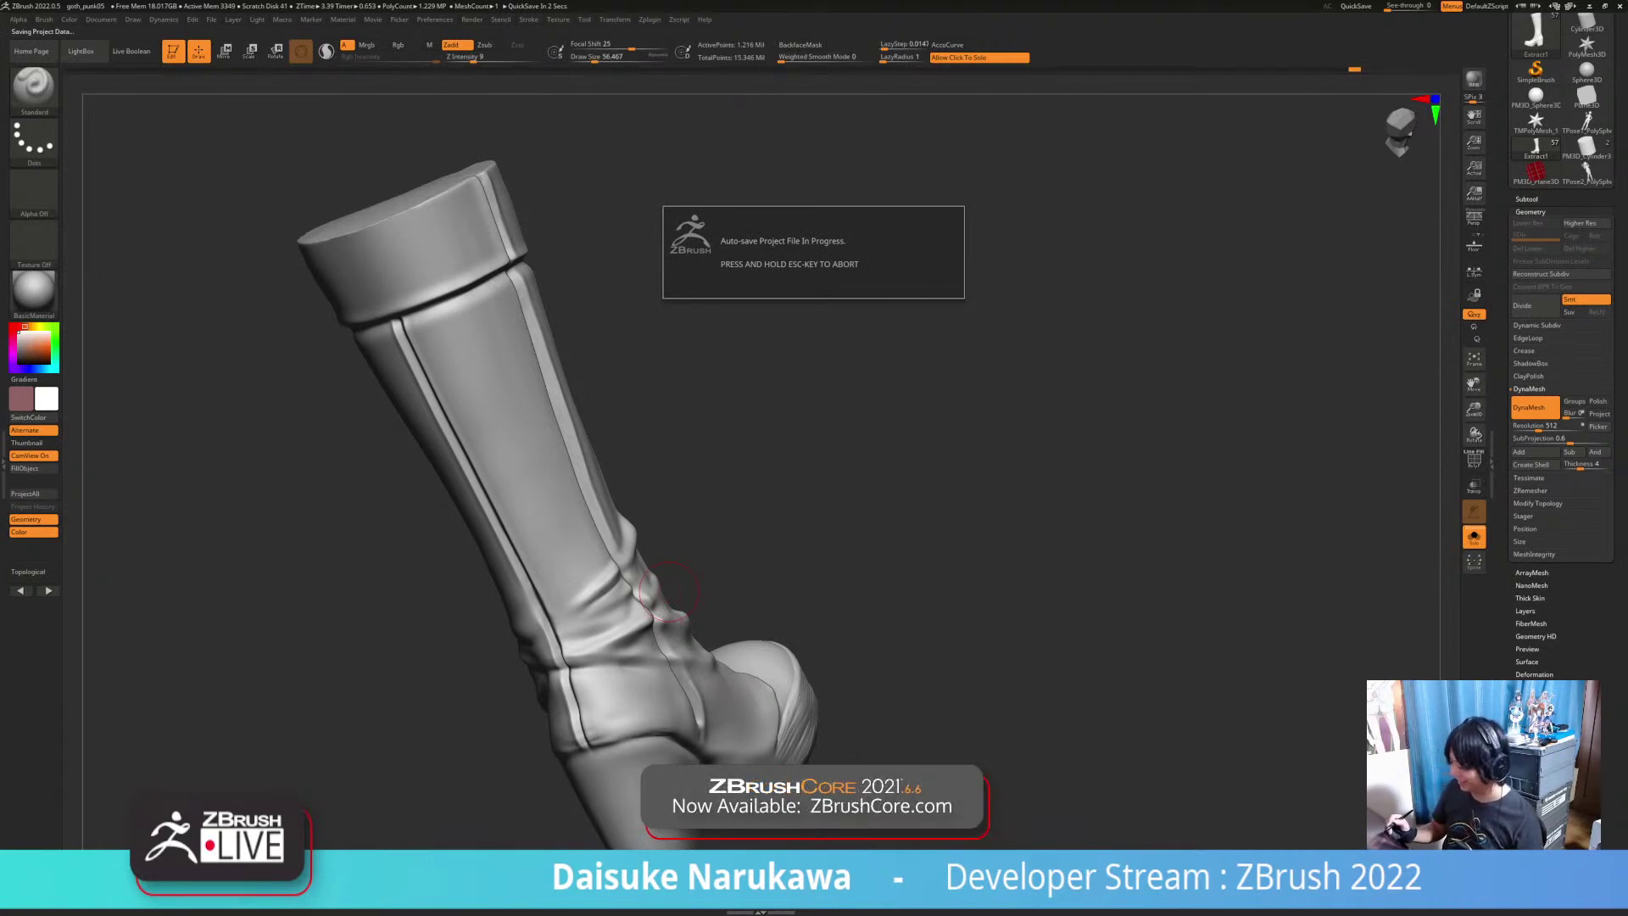
pyautogui.moveTo(670, 592); pyautogui.dragTo(729, 619, button='right')
pyautogui.moveTo(653, 551)
pyautogui.keyDown('ctrl'); pyautogui.mouseDown(button='right')
pyautogui.moveTo(670, 627)
pyautogui.moveTo(626, 509)
pyautogui.moveTo(632, 416)
pyautogui.moveTo(483, 424)
pyautogui.moveTo(415, 407)
pyautogui.moveTo(670, 454)
pyautogui.moveTo(683, 551)
pyautogui.moveTo(649, 568)
pyautogui.moveTo(719, 536)
pyautogui.mouseUp(button='right'); pyautogui.keyUp('ctrl')
pyautogui.moveTo(719, 536)
pyautogui.mouseDown(button='right')
pyautogui.moveTo(628, 553)
pyautogui.moveTo(664, 537)
pyautogui.moveTo(623, 527)
pyautogui.moveTo(651, 535)
pyautogui.moveTo(698, 475)
pyautogui.moveTo(559, 480)
pyautogui.moveTo(638, 502)
pyautogui.mouseUp(button='right')
pyautogui.moveTo(723, 421); pyautogui.dragTo(691, 551, button='right')
# Step: Reduce the Standard brush's draw size to about 27, sculpt a sharper diagonal fold at the front of the ankle and smooth its end
pyautogui.press('b')
pyautogui.press('s')
pyautogui.press('t')
pyautogui.press('b')
pyautogui.press('s')
pyautogui.press('t')
pyautogui.press('b')
pyautogui.press('s')
pyautogui.press('t')
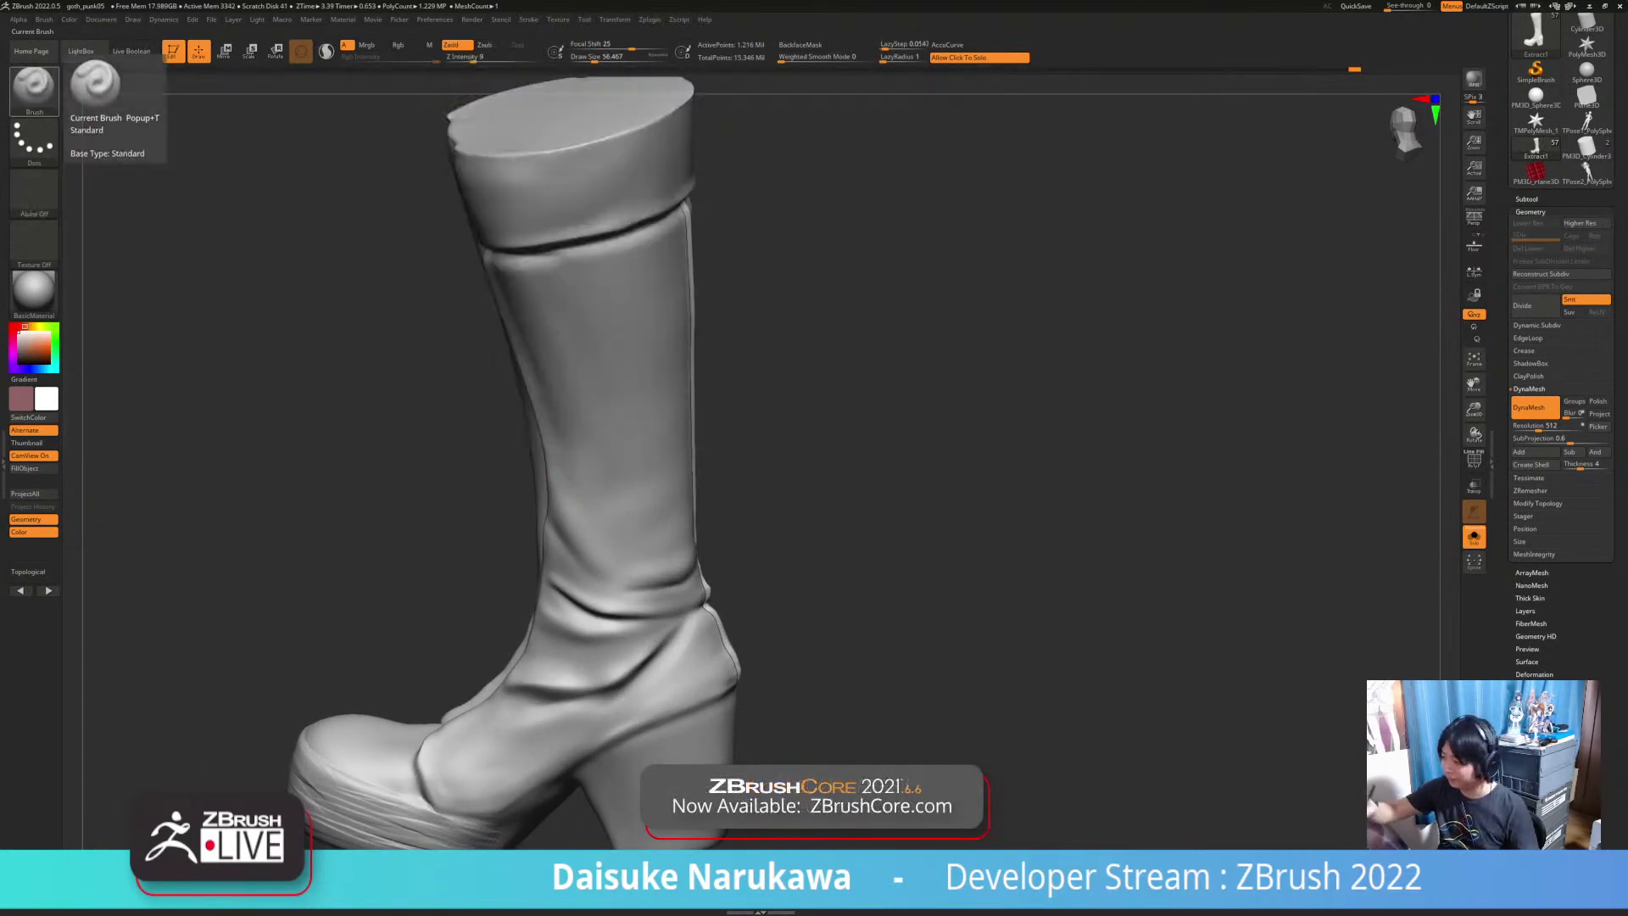
pyautogui.click(586, 57)
pyautogui.moveTo(551, 555); pyautogui.dragTo(547, 521, button='right')
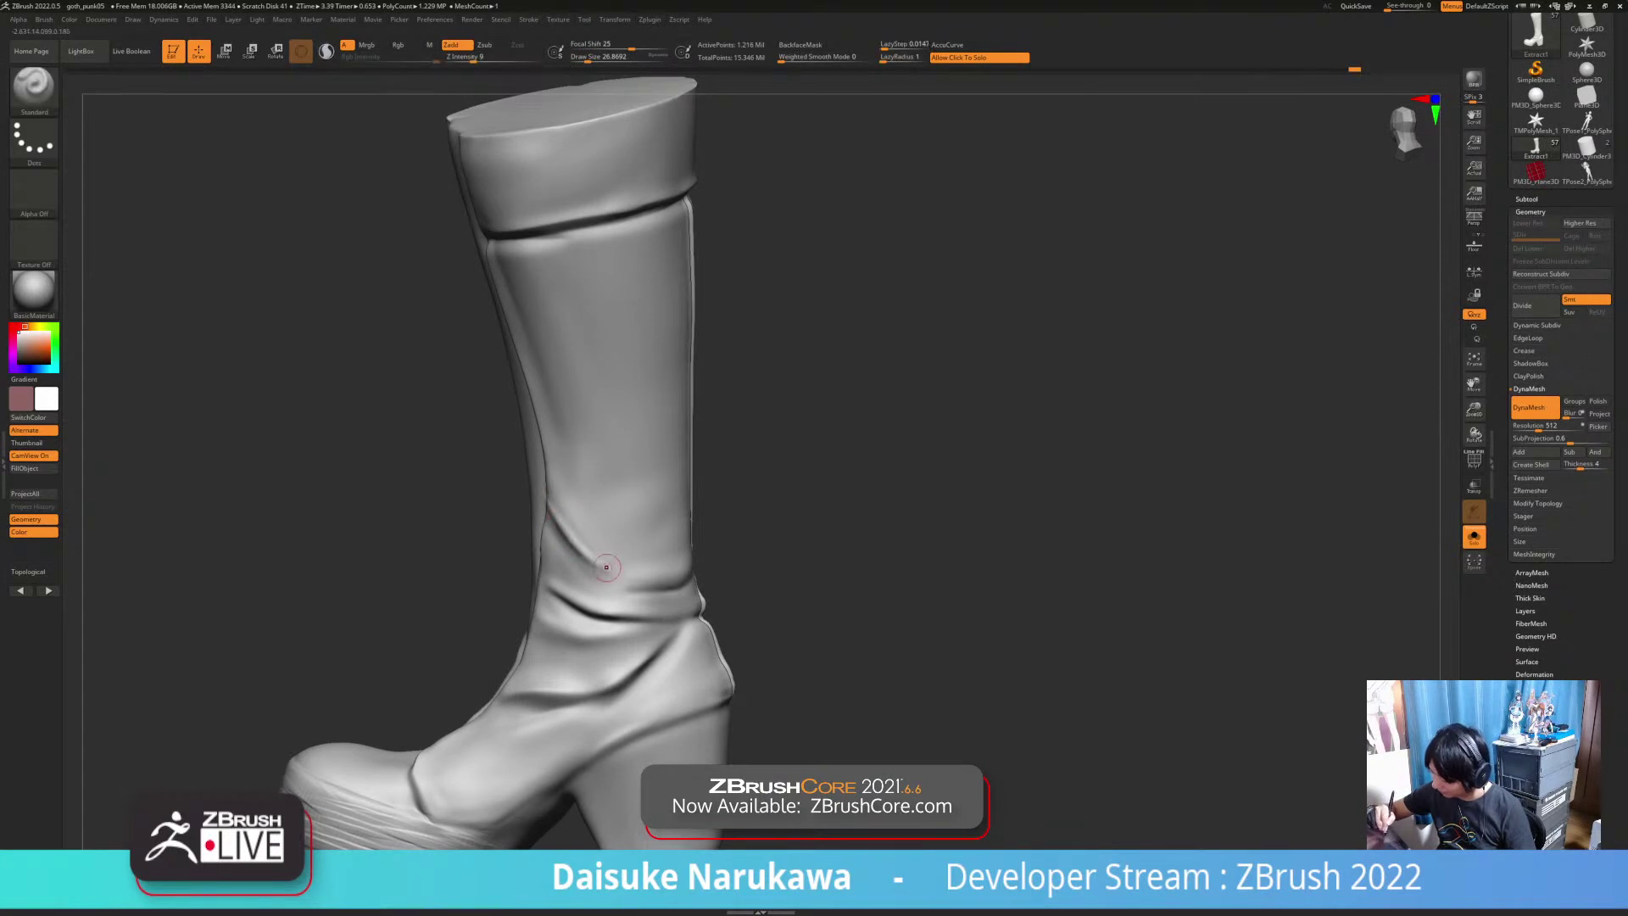
pyautogui.moveTo(547, 521)
pyautogui.keyDown('shift'); pyautogui.mouseDown(button='right')
pyautogui.moveTo(576, 530)
pyautogui.moveTo(544, 515)
pyautogui.mouseUp(button='right'); pyautogui.keyUp('shift')
pyautogui.keyDown('shift'); pyautogui.moveTo(584, 557); pyautogui.dragTo(614, 581); pyautogui.keyUp('shift')
# Step: Refine the diagonal fold where it meets the boot's front seam, checking it from several angles
pyautogui.keyDown('ctrl'); pyautogui.moveTo(613, 582); pyautogui.dragTo(597, 479, button='right'); pyautogui.keyUp('ctrl')
pyautogui.moveTo(598, 479)
pyautogui.mouseDown(button='right')
pyautogui.moveTo(679, 472)
pyautogui.moveTo(587, 489)
pyautogui.mouseUp(button='right')
pyautogui.moveTo(588, 488)
pyautogui.keyDown('alt'); pyautogui.mouseDown(button='right')
pyautogui.moveTo(598, 430)
pyautogui.moveTo(607, 485)
pyautogui.moveTo(563, 475)
pyautogui.mouseUp(button='right'); pyautogui.keyUp('alt')
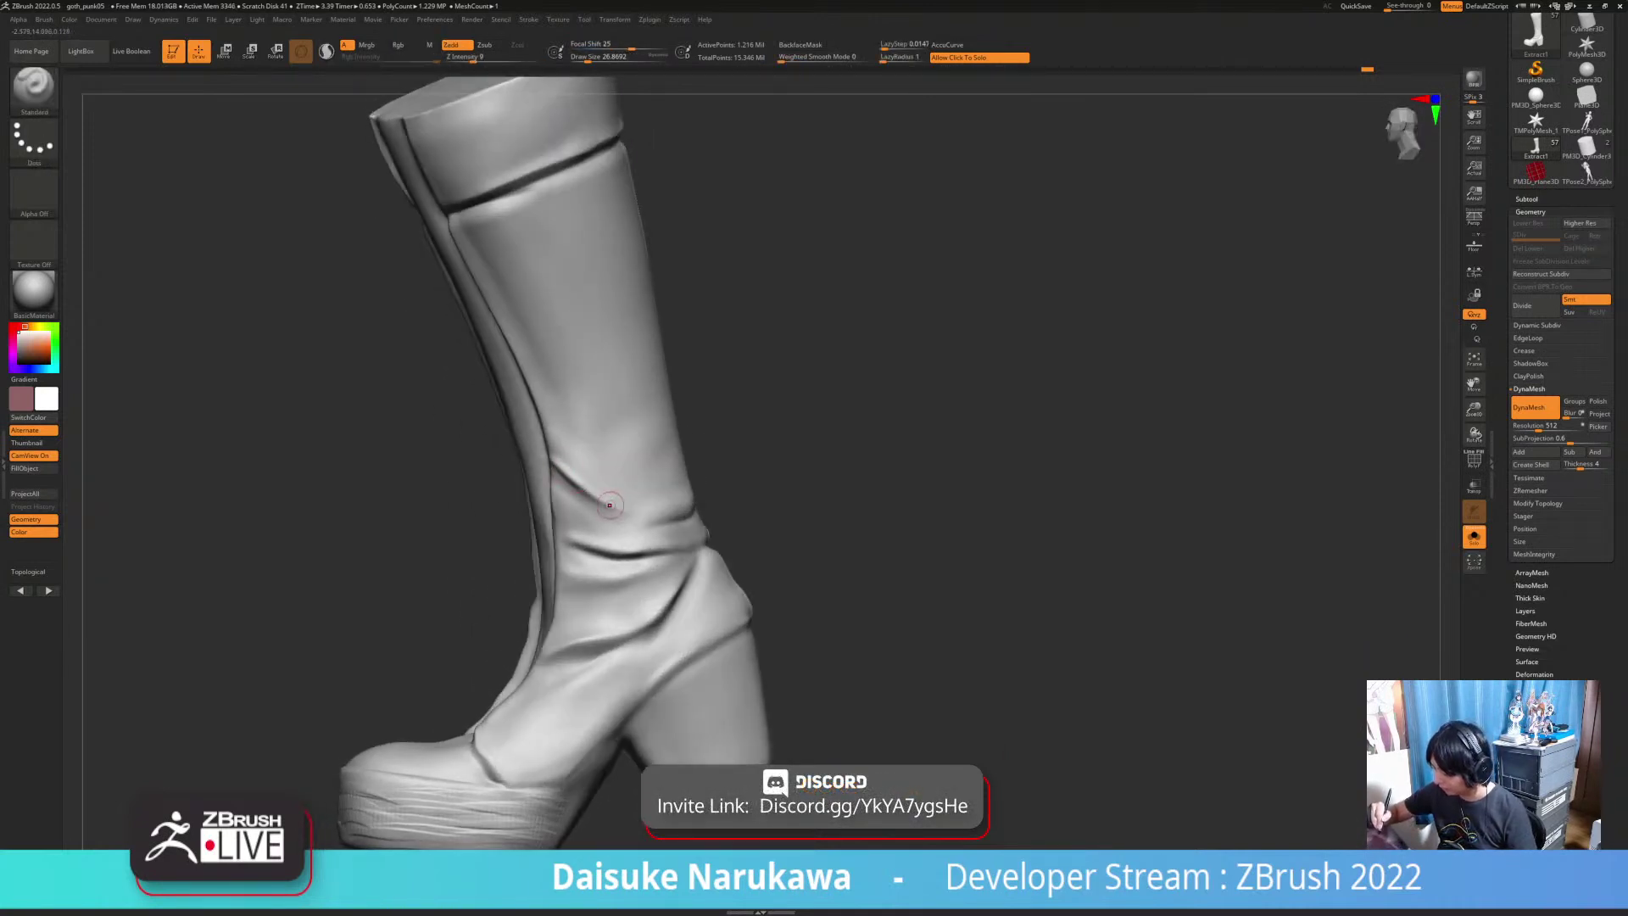
pyautogui.moveTo(552, 427)
pyautogui.keyDown('alt'); pyautogui.mouseDown(button='right')
pyautogui.moveTo(528, 327)
pyautogui.moveTo(608, 329)
pyautogui.moveTo(534, 337)
pyautogui.mouseUp(button='right'); pyautogui.keyUp('alt')
pyautogui.moveTo(577, 487); pyautogui.dragTo(516, 448, button='right')
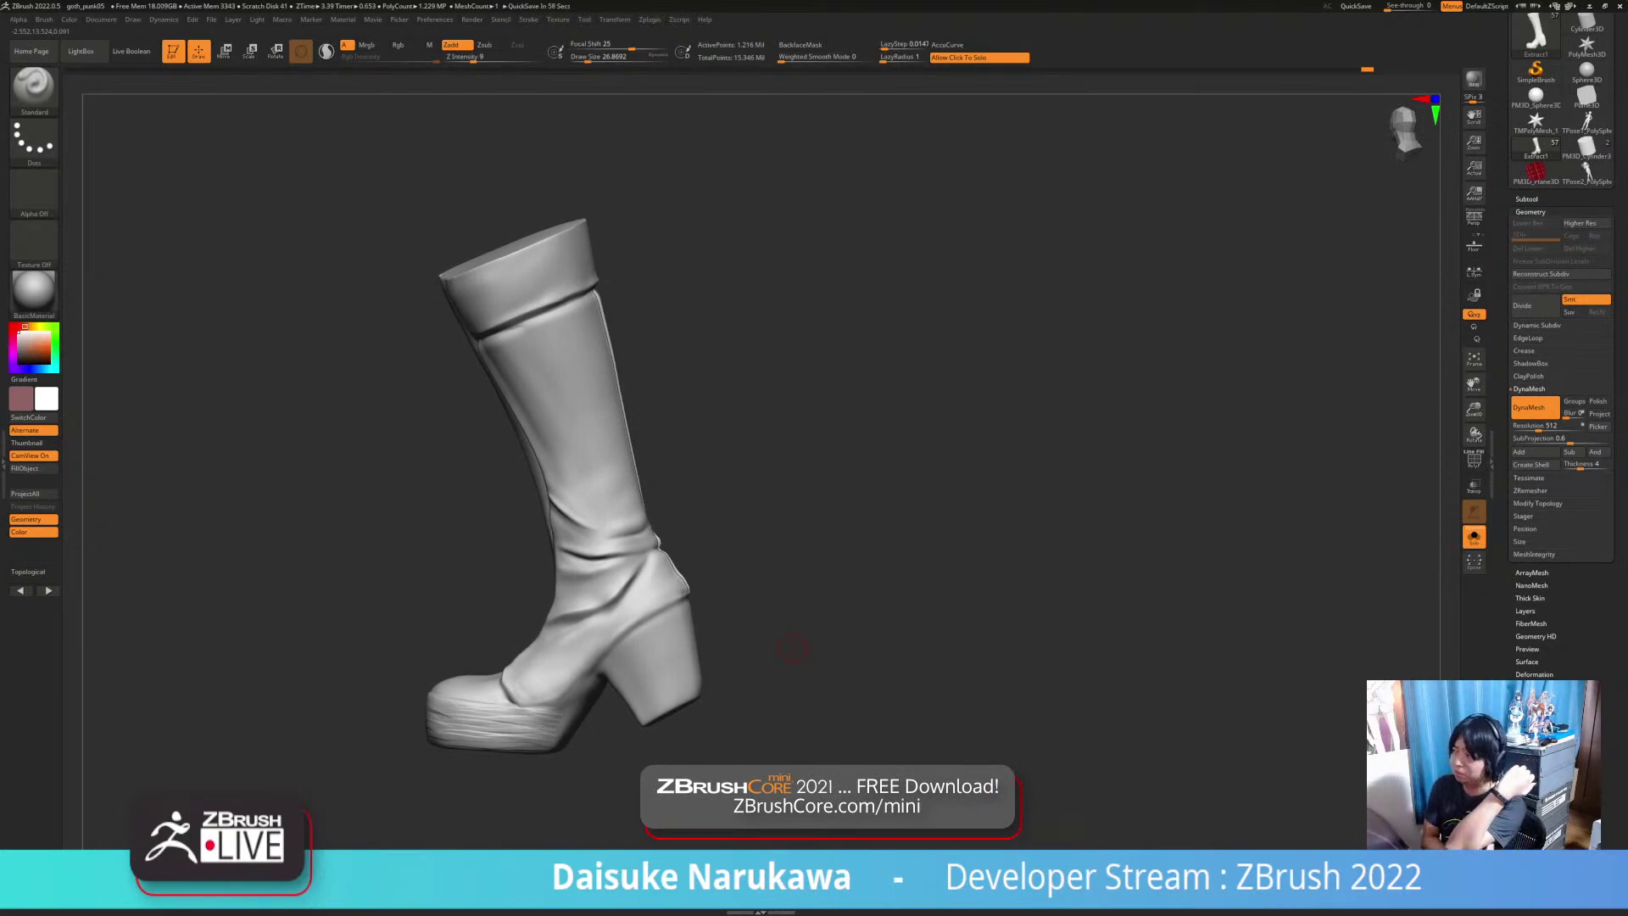
pyautogui.moveTo(793, 648); pyautogui.dragTo(835, 653)
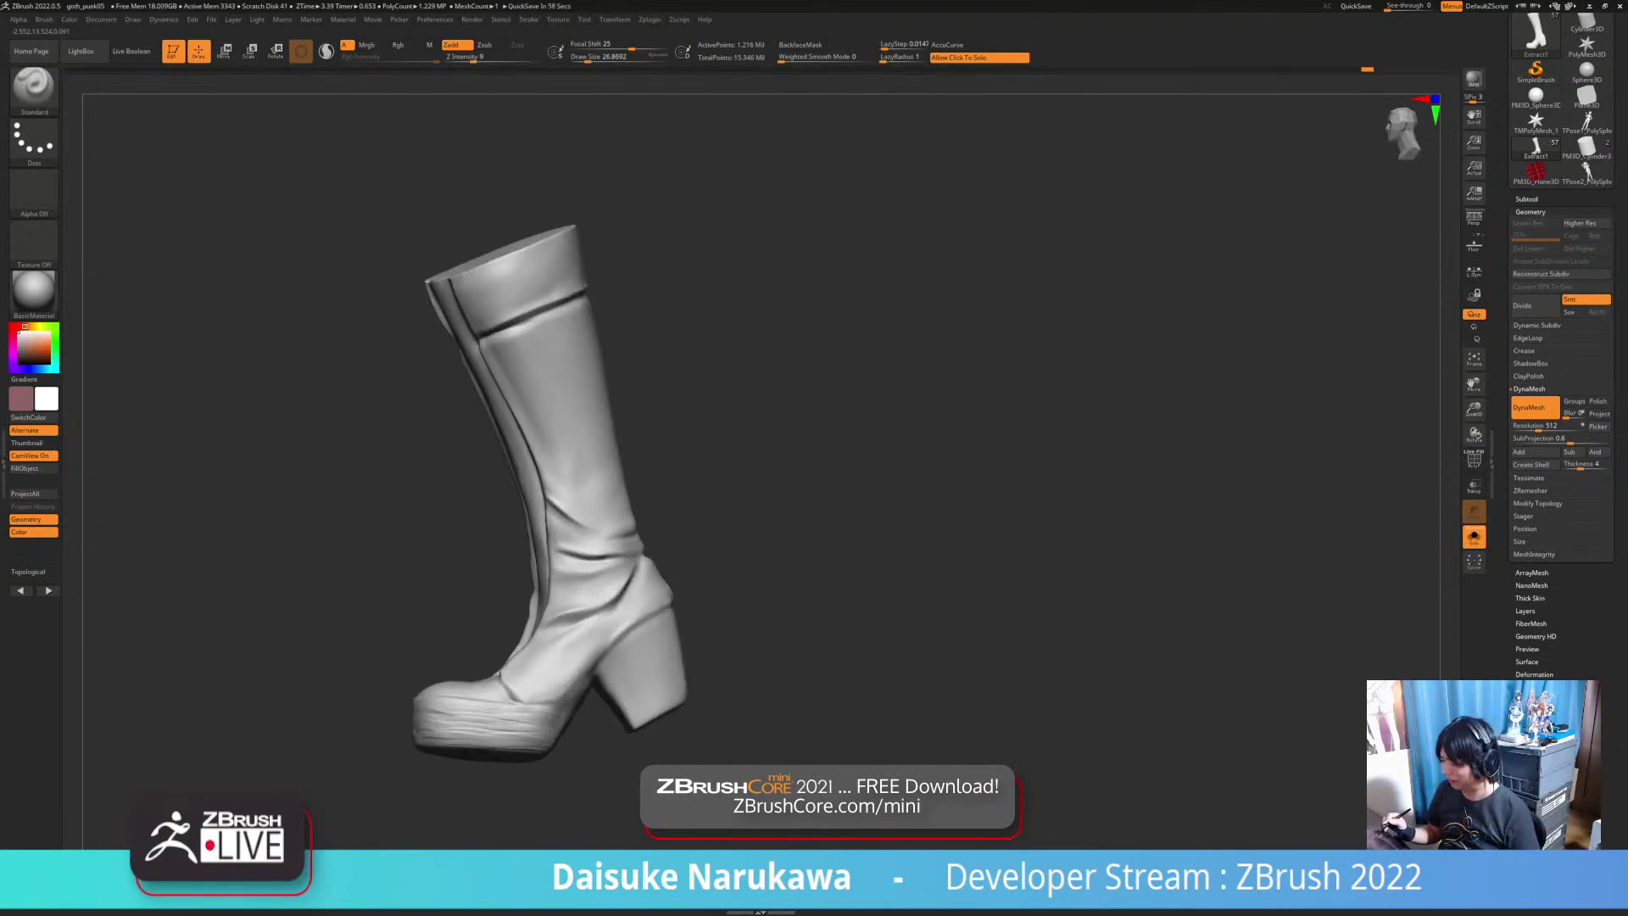
pyautogui.moveTo(591, 474)
pyautogui.keyDown('ctrl'); pyautogui.mouseDown(button='right')
pyautogui.moveTo(593, 534)
pyautogui.moveTo(530, 508)
pyautogui.moveTo(510, 471)
pyautogui.moveTo(564, 487)
pyautogui.mouseUp(button='right'); pyautogui.keyUp('ctrl')
pyautogui.moveTo(515, 568)
pyautogui.mouseDown(button='right')
pyautogui.moveTo(527, 512)
pyautogui.moveTo(577, 462)
pyautogui.moveTo(560, 456)
pyautogui.moveTo(595, 407)
pyautogui.mouseUp(button='right')
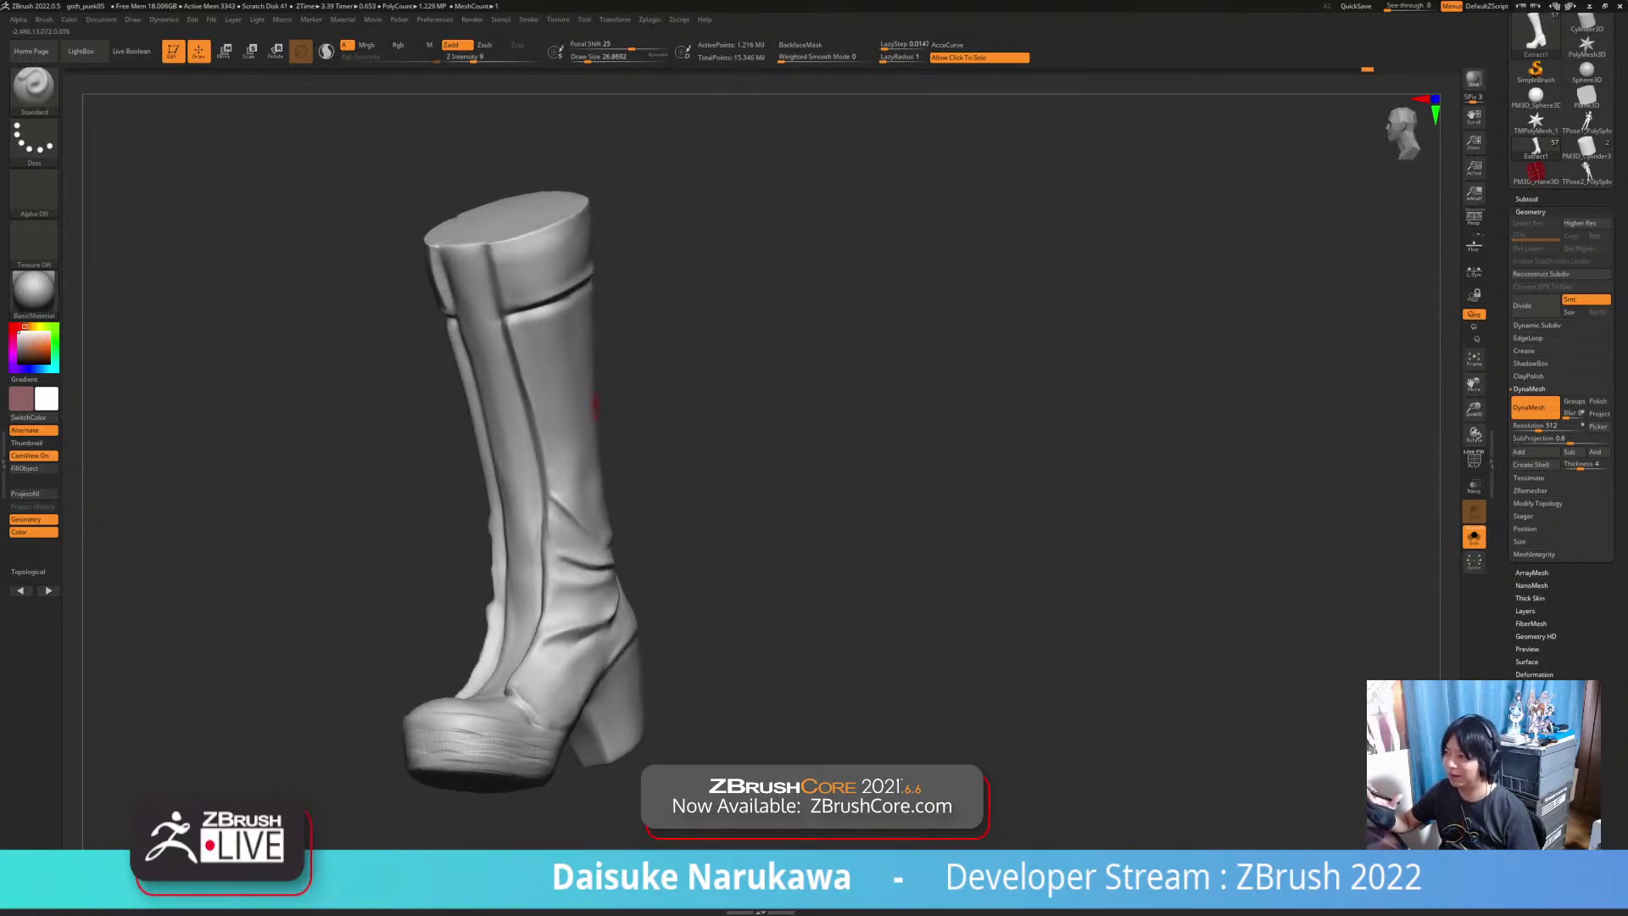
pyautogui.moveTo(593, 407)
pyautogui.mouseDown(button='right')
pyautogui.moveTo(607, 396)
pyautogui.moveTo(613, 424)
pyautogui.moveTo(612, 409)
pyautogui.mouseUp(button='right')
pyautogui.keyDown('ctrl'); pyautogui.moveTo(594, 521); pyautogui.dragTo(691, 574, button='right'); pyautogui.keyUp('ctrl')
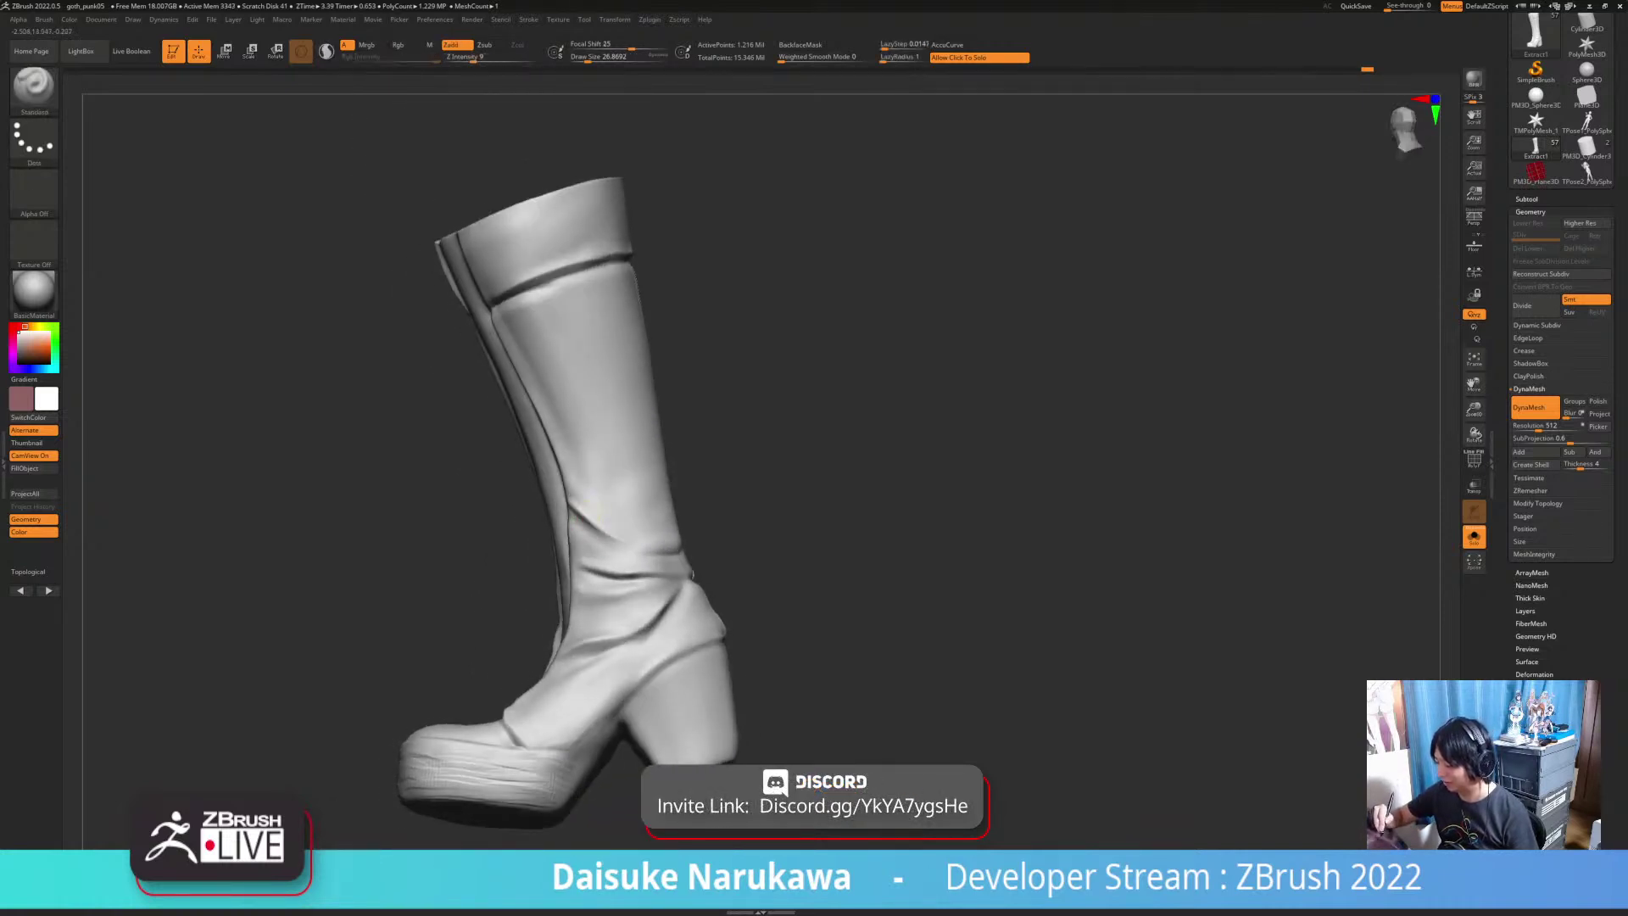
# Step: Enlarge the brush and broadly reshape and smooth the lower shaft around the ankle folds
pyautogui.moveTo(576, 516)
pyautogui.mouseDown(button='right')
pyautogui.moveTo(585, 560)
pyautogui.moveTo(585, 498)
pyautogui.moveTo(668, 354)
pyautogui.mouseUp(button='right')
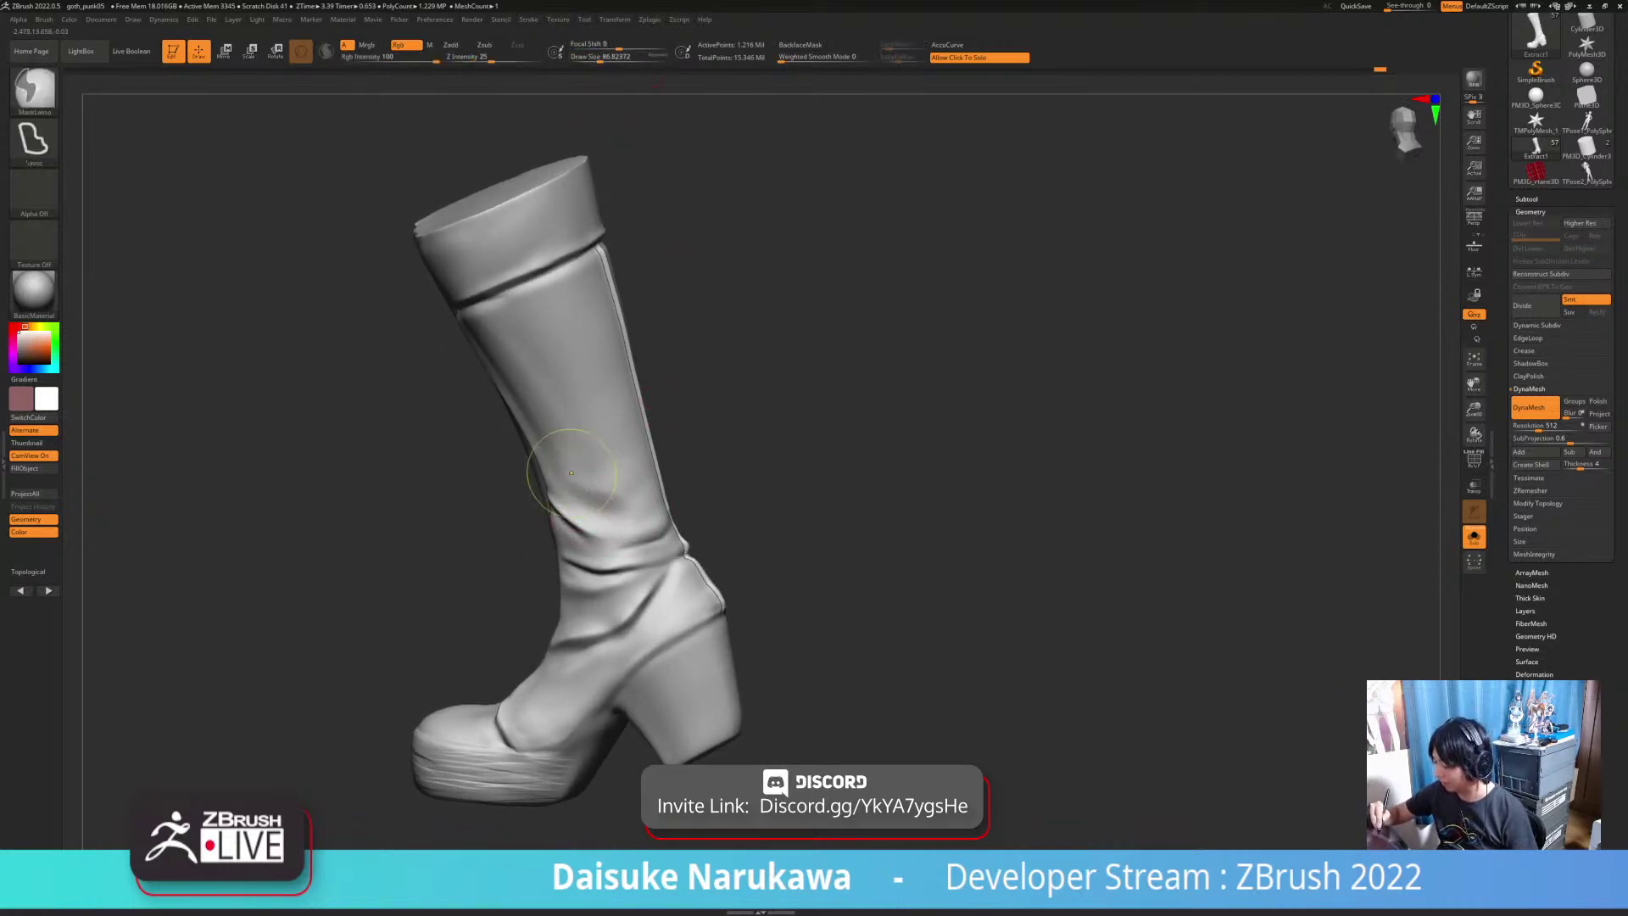
pyautogui.moveTo(643, 495); pyautogui.dragTo(619, 483, button='right')
pyautogui.press('shift')
pyautogui.moveTo(723, 572); pyautogui.dragTo(821, 555, button='right')
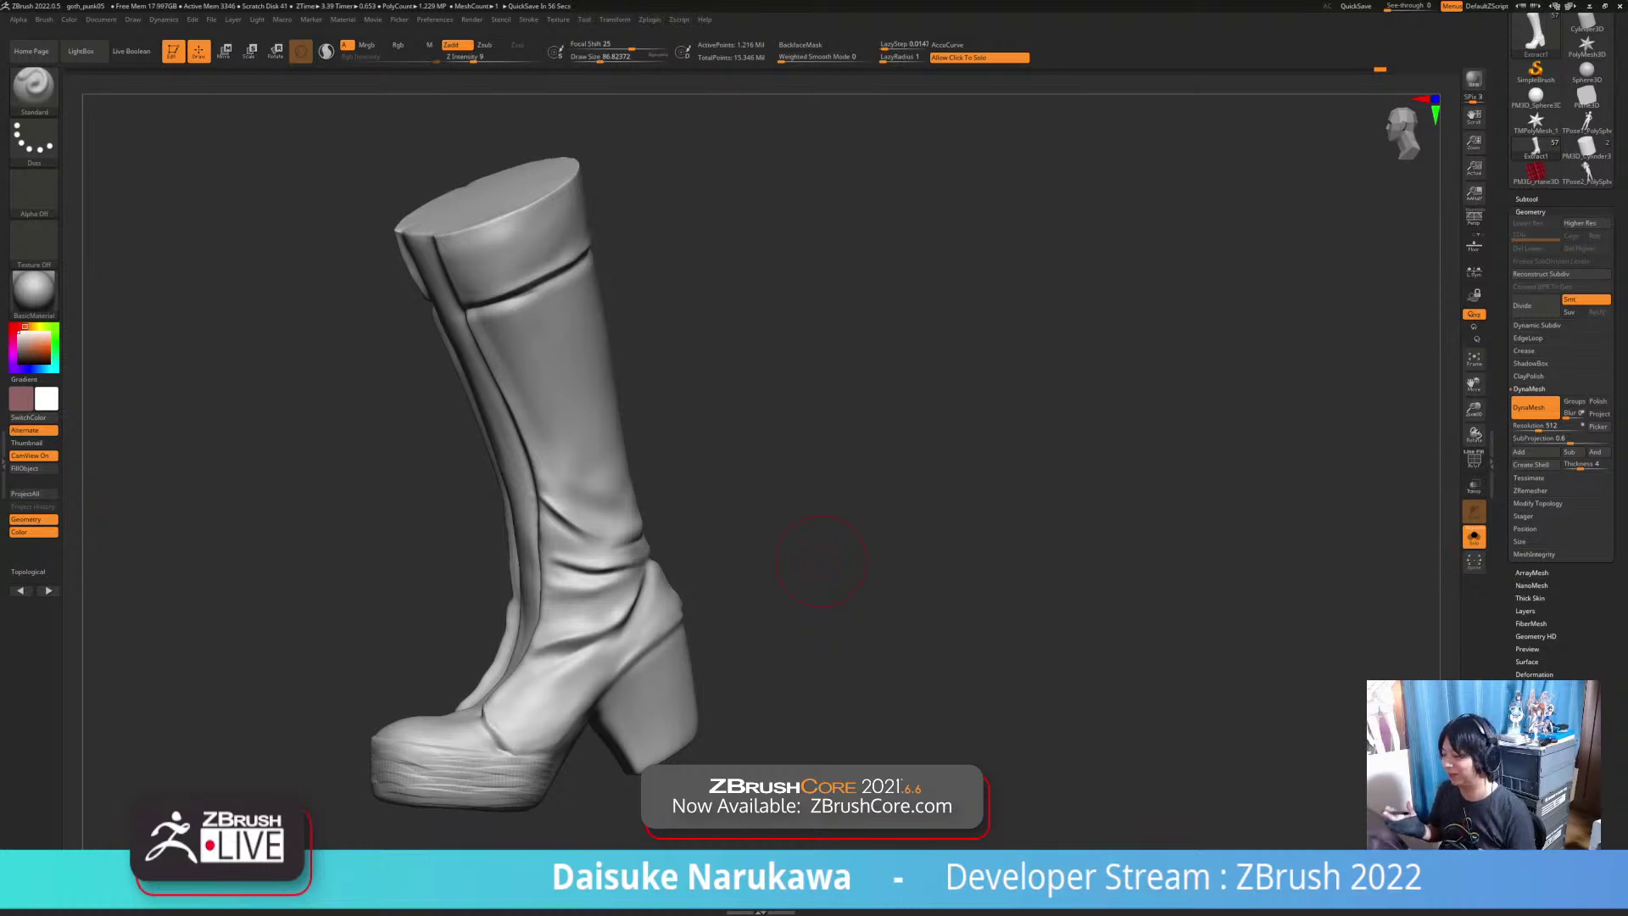
pyautogui.moveTo(596, 58); pyautogui.dragTo(594, 58)
pyautogui.moveTo(814, 551); pyautogui.dragTo(754, 552, button='right')
pyautogui.moveTo(640, 525)
pyautogui.keyDown('ctrl'); pyautogui.mouseDown(button='right')
pyautogui.moveTo(640, 563)
pyautogui.moveTo(611, 563)
pyautogui.mouseUp(button='right'); pyautogui.keyUp('ctrl')
pyautogui.moveTo(788, 544); pyautogui.dragTo(868, 555, button='right')
pyautogui.moveTo(678, 578); pyautogui.dragTo(763, 566, button='right')
# Step: Set the draw size back to about 27 and smooth the wrinkles around the ankle's side seam
pyautogui.click(586, 58)
pyautogui.keyDown('shift'); pyautogui.moveTo(507, 451); pyautogui.dragTo(492, 473); pyautogui.keyUp('shift')
pyautogui.keyDown('ctrl'); pyautogui.moveTo(648, 568); pyautogui.dragTo(644, 475, button='right'); pyautogui.keyUp('ctrl')
pyautogui.moveTo(644, 474)
pyautogui.mouseDown(button='right')
pyautogui.moveTo(580, 464)
pyautogui.moveTo(678, 509)
pyautogui.moveTo(648, 543)
pyautogui.moveTo(721, 542)
pyautogui.moveTo(724, 628)
pyautogui.moveTo(771, 619)
pyautogui.mouseUp(button='right')
pyautogui.moveTo(476, 570)
pyautogui.keyDown('ctrl'); pyautogui.mouseDown(button='right')
pyautogui.moveTo(487, 508)
pyautogui.moveTo(546, 500)
pyautogui.mouseUp(button='right'); pyautogui.keyUp('ctrl')
pyautogui.press('b')
pyautogui.press('t')
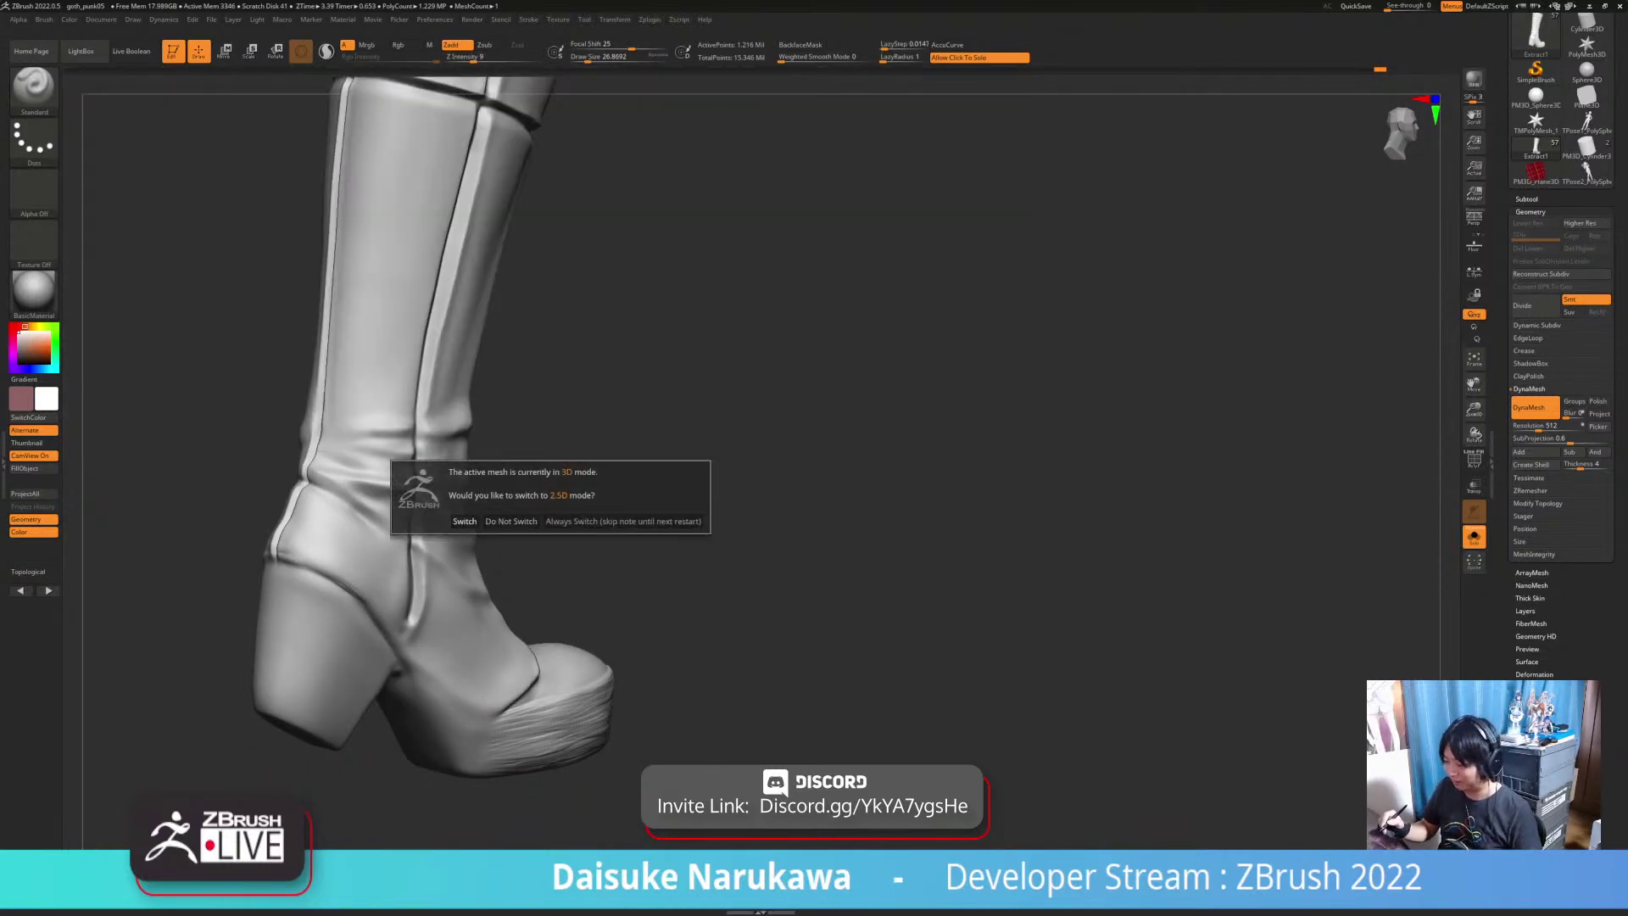
pyautogui.click(511, 521)
# Step: Fill and soften the ankle creases with the SK_ClayFill brush at draw size about 71, smoothing the fold transitions
pyautogui.press('b')
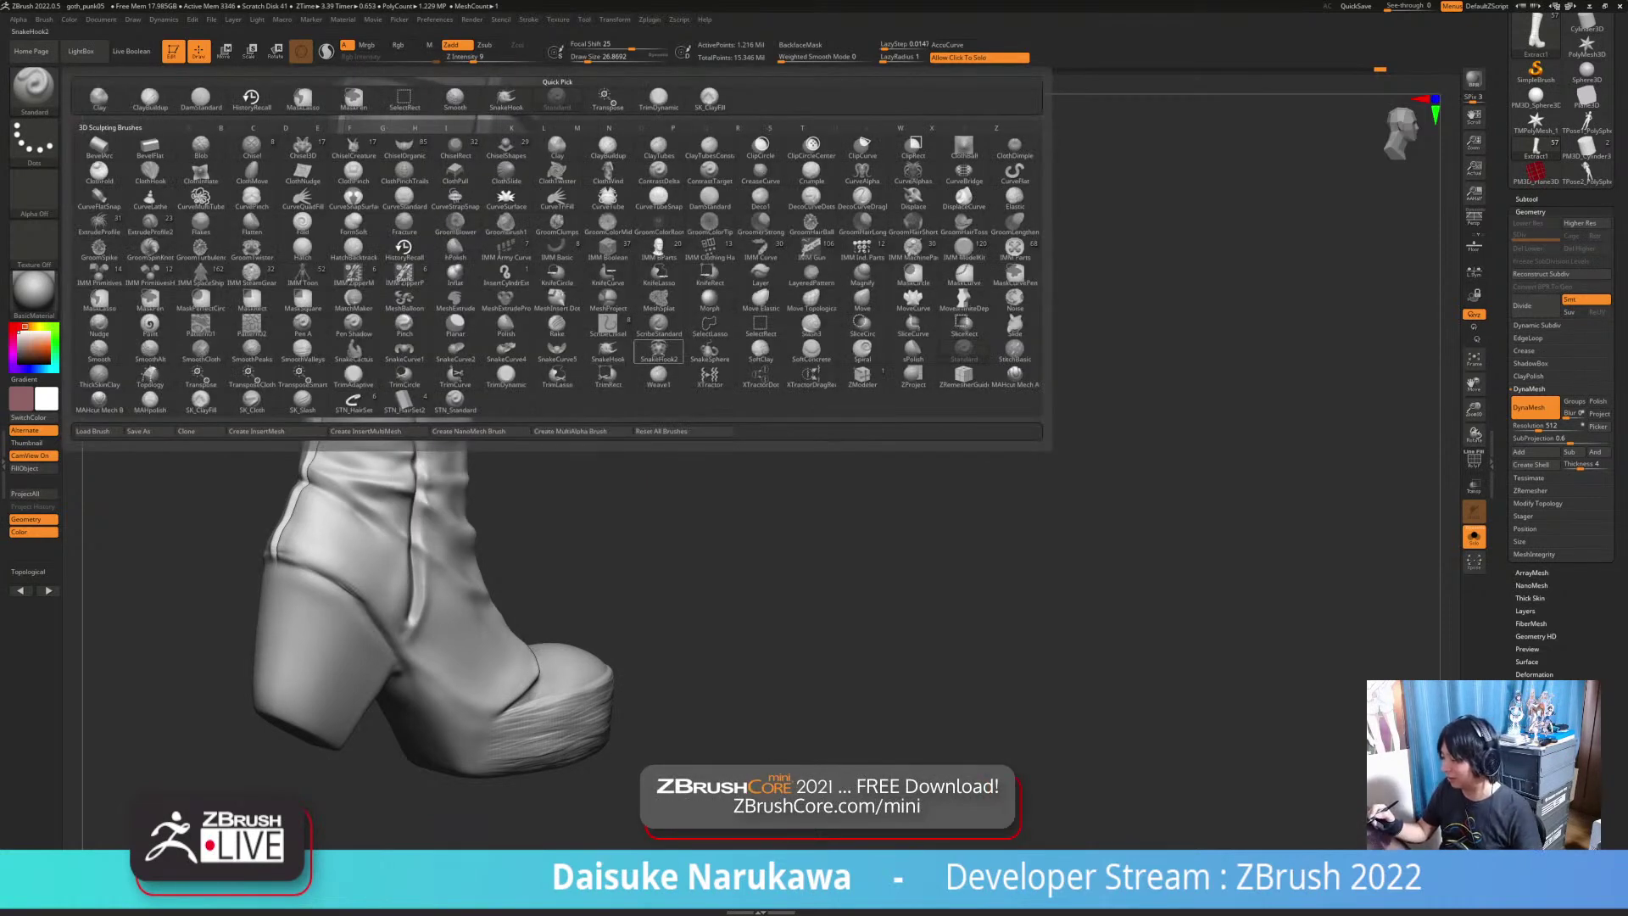
pyautogui.click(708, 100)
pyautogui.moveTo(517, 449)
pyautogui.mouseDown(button='right')
pyautogui.moveTo(466, 453)
pyautogui.moveTo(407, 529)
pyautogui.moveTo(430, 494)
pyautogui.moveTo(530, 513)
pyautogui.moveTo(583, 481)
pyautogui.moveTo(589, 506)
pyautogui.moveTo(585, 459)
pyautogui.moveTo(577, 534)
pyautogui.moveTo(612, 518)
pyautogui.moveTo(510, 507)
pyautogui.moveTo(514, 458)
pyautogui.moveTo(628, 462)
pyautogui.moveTo(568, 475)
pyautogui.mouseUp(button='right')
pyautogui.moveTo(763, 474)
pyautogui.mouseDown(button='right')
pyautogui.moveTo(615, 485)
pyautogui.moveTo(653, 560)
pyautogui.moveTo(697, 514)
pyautogui.moveTo(690, 484)
pyautogui.moveTo(666, 542)
pyautogui.moveTo(604, 495)
pyautogui.moveTo(626, 492)
pyautogui.mouseUp(button='right')
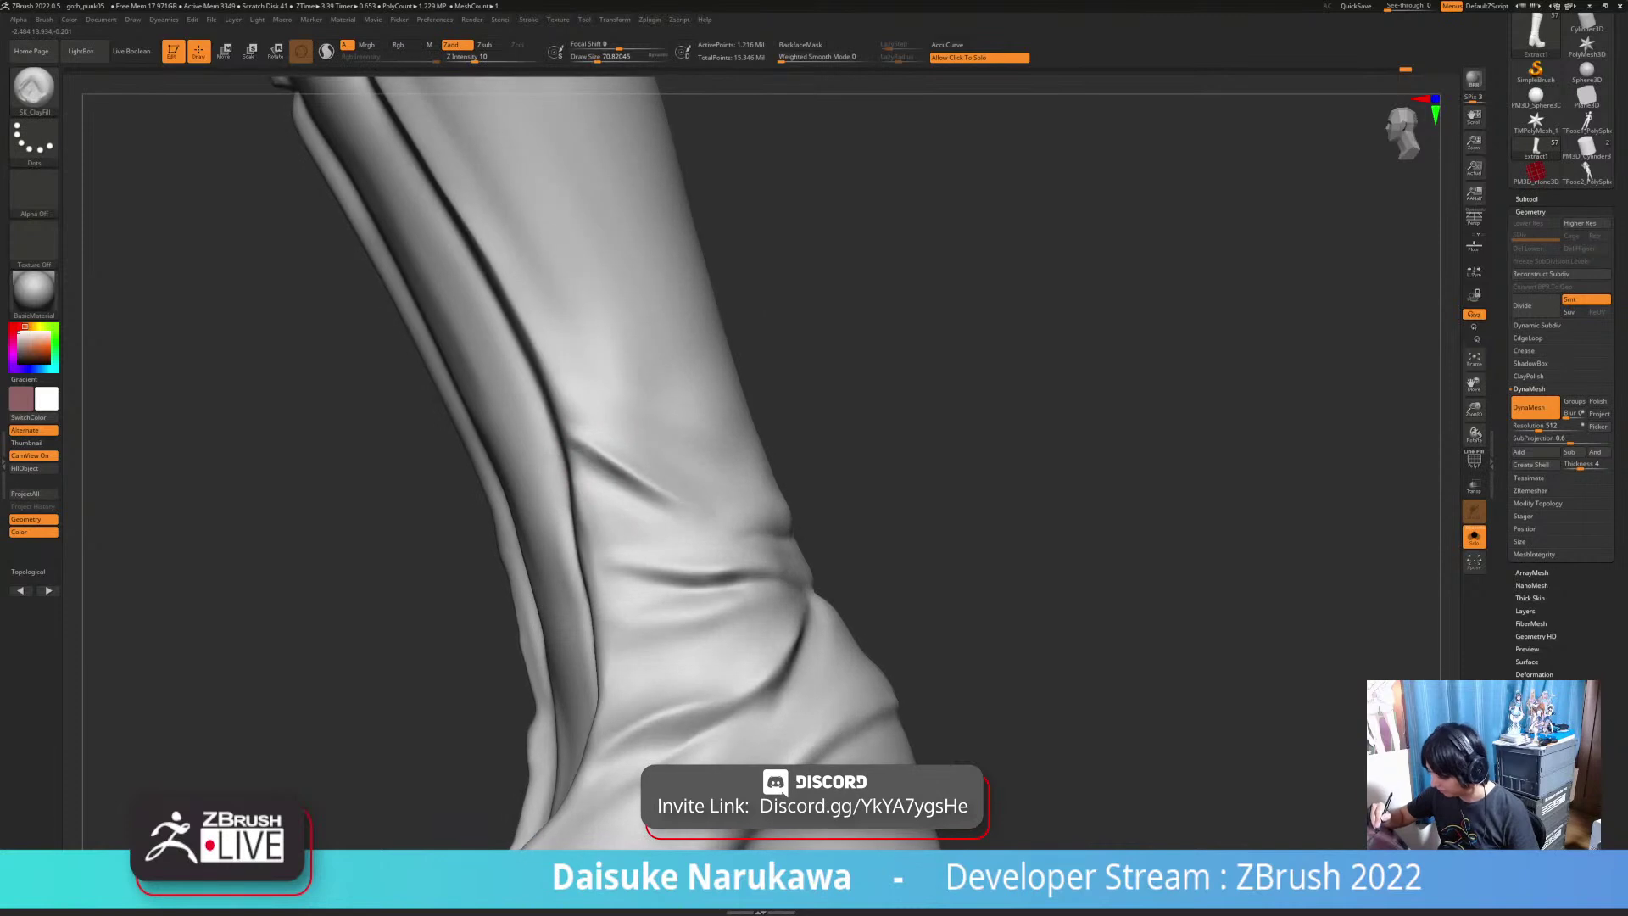
pyautogui.moveTo(584, 450)
pyautogui.mouseDown()
pyautogui.moveTo(678, 507)
pyautogui.moveTo(680, 525)
pyautogui.mouseUp()
pyautogui.moveTo(680, 526)
pyautogui.keyDown('ctrl'); pyautogui.mouseDown(button='right')
pyautogui.moveTo(680, 462)
pyautogui.moveTo(606, 462)
pyautogui.moveTo(648, 517)
pyautogui.moveTo(607, 501)
pyautogui.moveTo(690, 472)
pyautogui.moveTo(632, 474)
pyautogui.mouseUp(button='right'); pyautogui.keyUp('ctrl')
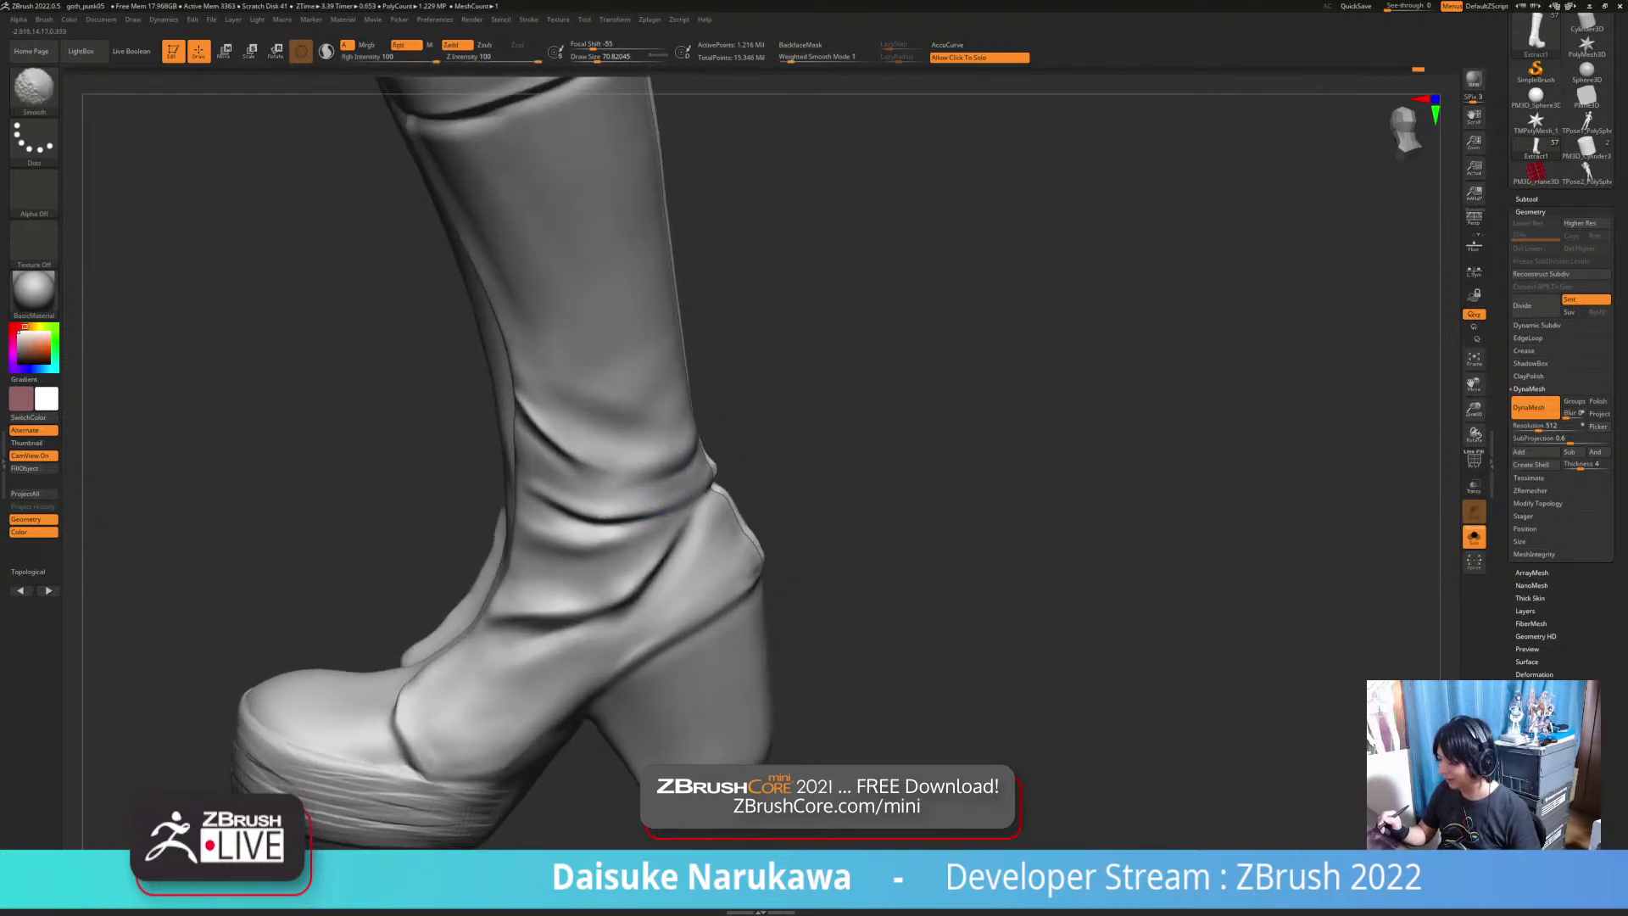
pyautogui.moveTo(712, 526)
pyautogui.mouseDown(button='right')
pyautogui.moveTo(657, 527)
pyautogui.moveTo(721, 556)
pyautogui.mouseUp(button='right')
pyautogui.moveTo(720, 555)
pyautogui.keyDown('ctrl'); pyautogui.mouseDown(button='right')
pyautogui.moveTo(734, 527)
pyautogui.moveTo(684, 512)
pyautogui.moveTo(710, 516)
pyautogui.moveTo(678, 551)
pyautogui.moveTo(629, 521)
pyautogui.moveTo(676, 486)
pyautogui.moveTo(668, 532)
pyautogui.moveTo(697, 514)
pyautogui.moveTo(626, 490)
pyautogui.moveTo(682, 471)
pyautogui.mouseUp(button='right'); pyautogui.keyUp('ctrl')
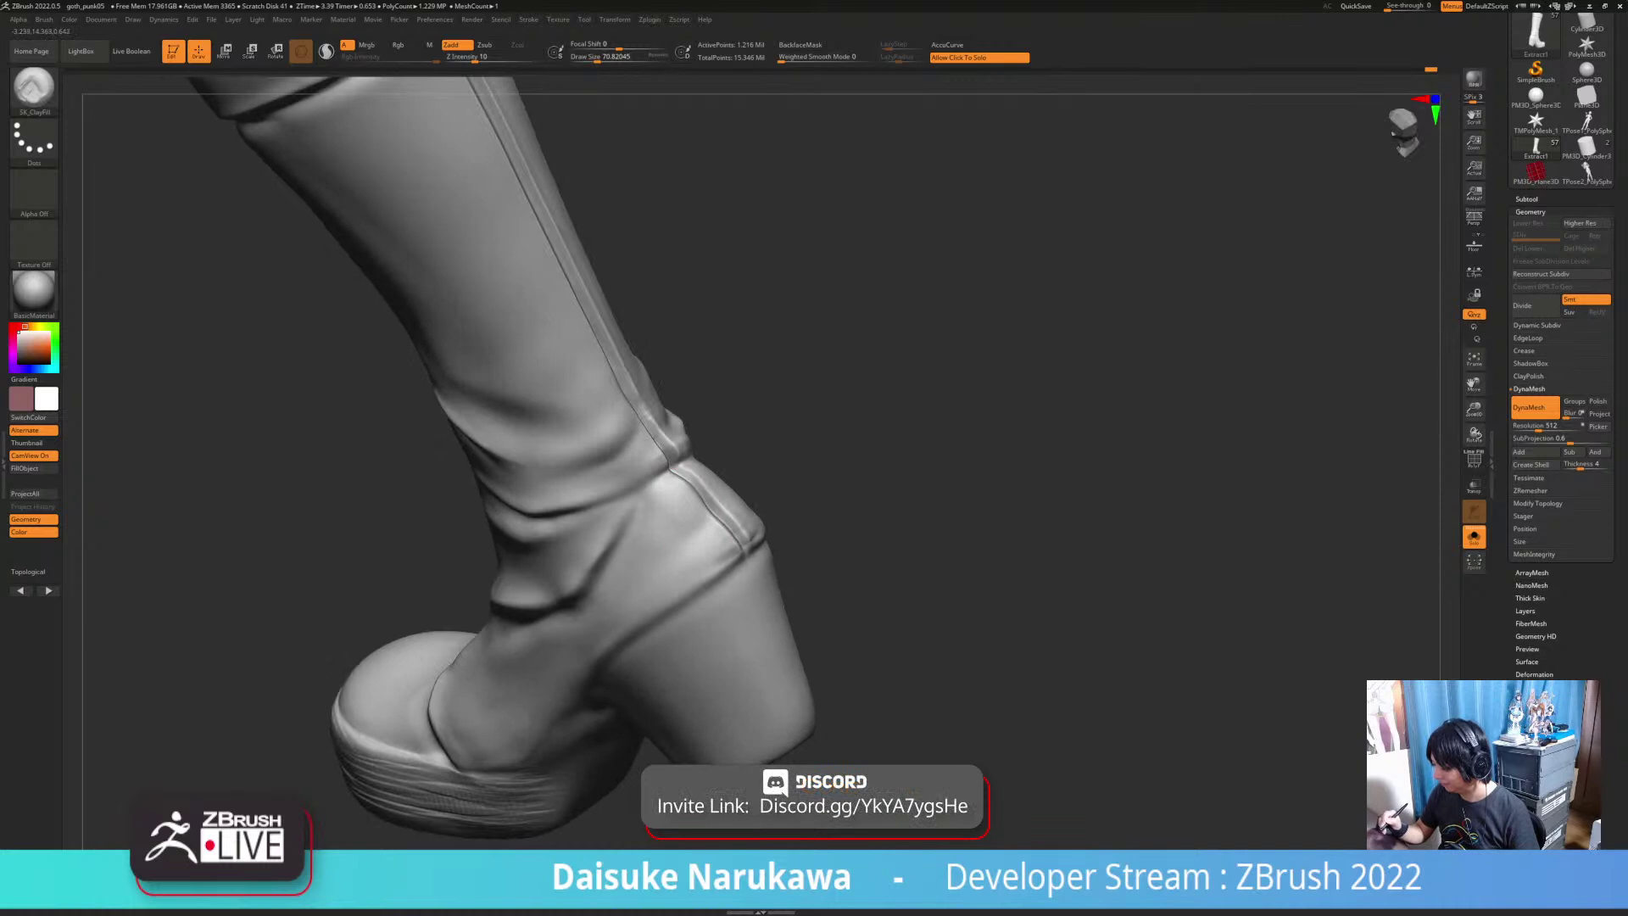
# Step: Smooth away the rough ridges along the side of the boot's platform sole near the toe
pyautogui.moveTo(687, 552)
pyautogui.mouseDown(button='right')
pyautogui.moveTo(701, 555)
pyautogui.moveTo(596, 551)
pyautogui.moveTo(678, 500)
pyautogui.moveTo(721, 526)
pyautogui.moveTo(682, 542)
pyautogui.moveTo(679, 573)
pyautogui.moveTo(762, 576)
pyautogui.moveTo(738, 525)
pyautogui.moveTo(861, 588)
pyautogui.mouseUp(button='right')
pyautogui.click(1019, 673)
pyautogui.click(1028, 735)
pyautogui.keyDown('alt'); pyautogui.moveTo(1028, 734); pyautogui.dragTo(856, 678, button='right'); pyautogui.keyUp('alt')
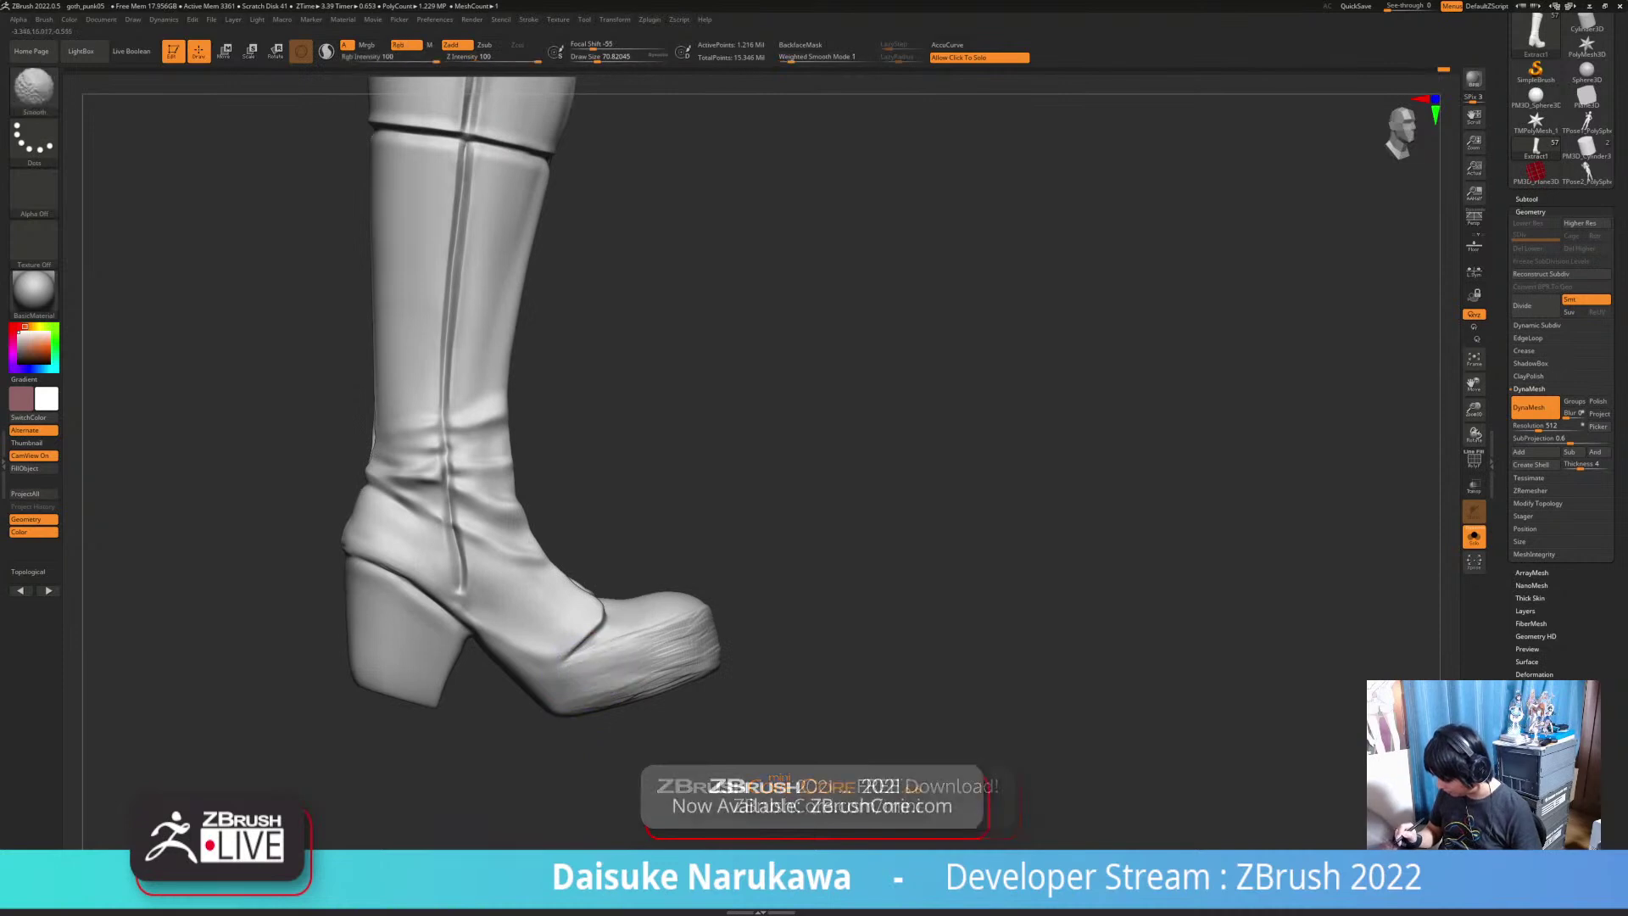
pyautogui.moveTo(679, 653); pyautogui.dragTo(657, 674, button='right')
pyautogui.keyDown('shift'); pyautogui.moveTo(593, 674); pyautogui.dragTo(658, 657); pyautogui.keyUp('shift')
pyautogui.moveTo(714, 616); pyautogui.dragTo(686, 665, button='right')
pyautogui.keyDown('shift'); pyautogui.moveTo(708, 631); pyautogui.dragTo(725, 601); pyautogui.keyUp('shift')
# Step: Smooth the remaining ridges around the front of the platform sole and clean up its upper edge
pyautogui.moveTo(695, 653)
pyautogui.mouseDown(button='right')
pyautogui.moveTo(723, 598)
pyautogui.moveTo(691, 649)
pyautogui.moveTo(712, 631)
pyautogui.moveTo(632, 661)
pyautogui.moveTo(611, 648)
pyautogui.mouseUp(button='right')
pyautogui.moveTo(720, 627); pyautogui.dragTo(665, 649, button='right')
pyautogui.moveTo(814, 593); pyautogui.dragTo(682, 652, button='right')
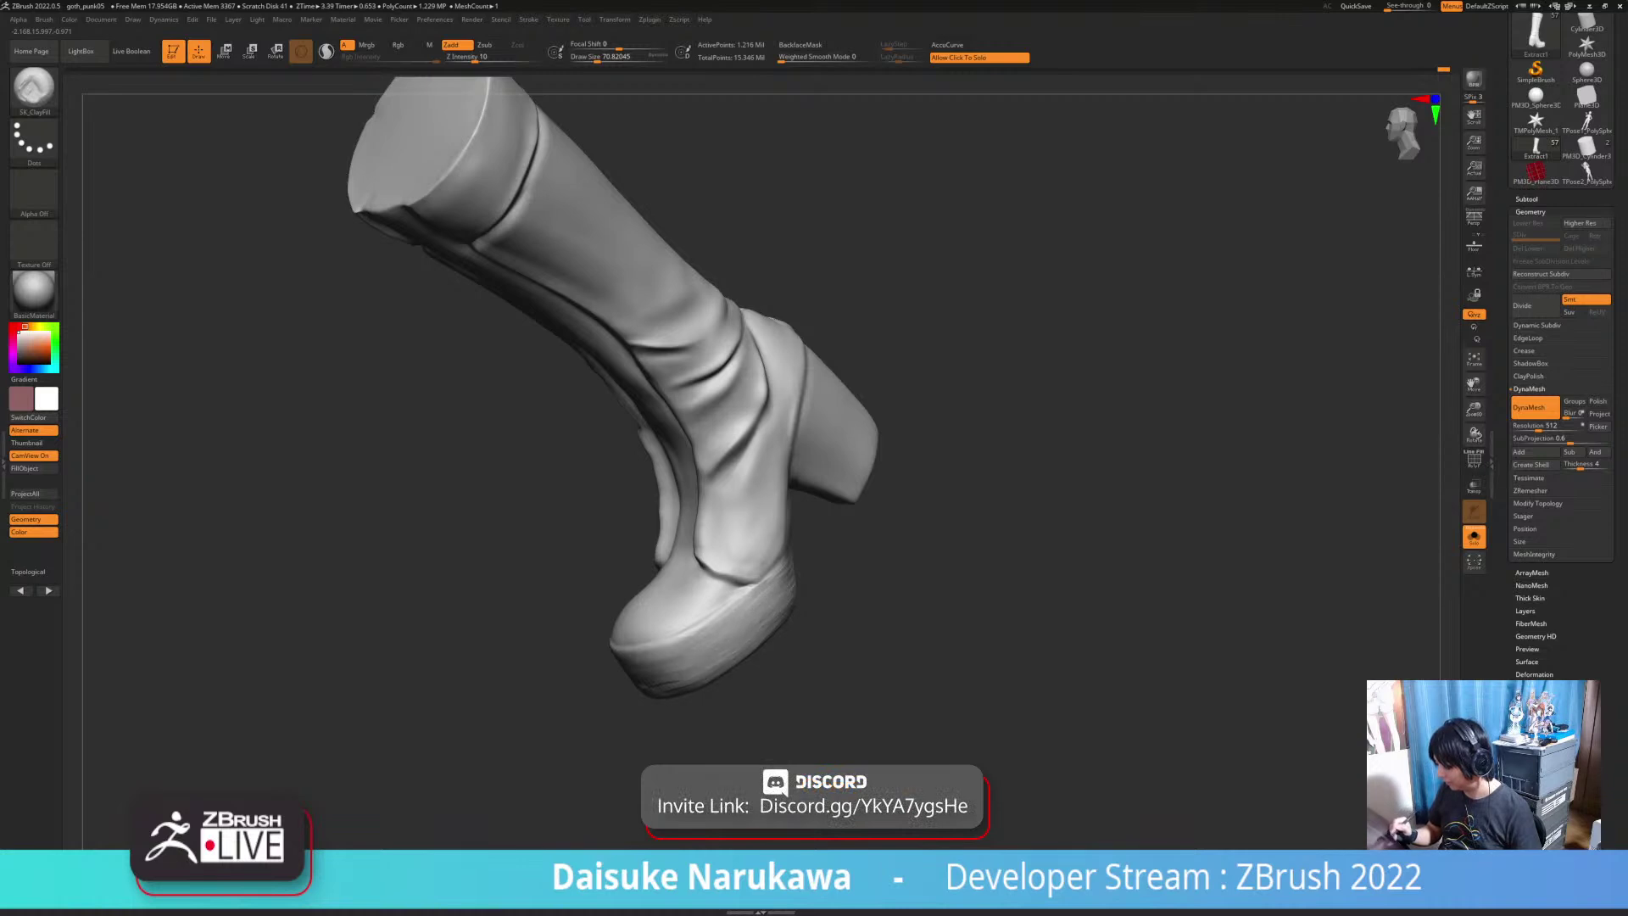
pyautogui.moveTo(683, 655)
pyautogui.mouseDown(button='right')
pyautogui.moveTo(788, 661)
pyautogui.moveTo(818, 632)
pyautogui.moveTo(704, 670)
pyautogui.mouseUp(button='right')
pyautogui.keyDown('shift'); pyautogui.moveTo(712, 604); pyautogui.dragTo(736, 617); pyautogui.keyUp('shift')
pyautogui.moveTo(735, 617)
pyautogui.mouseDown(button='right')
pyautogui.moveTo(721, 626)
pyautogui.moveTo(736, 606)
pyautogui.mouseUp(button='right')
pyautogui.moveTo(735, 599); pyautogui.dragTo(726, 545)
pyautogui.moveTo(848, 606)
pyautogui.mouseDown(button='right')
pyautogui.moveTo(762, 585)
pyautogui.moveTo(734, 609)
pyautogui.mouseUp(button='right')
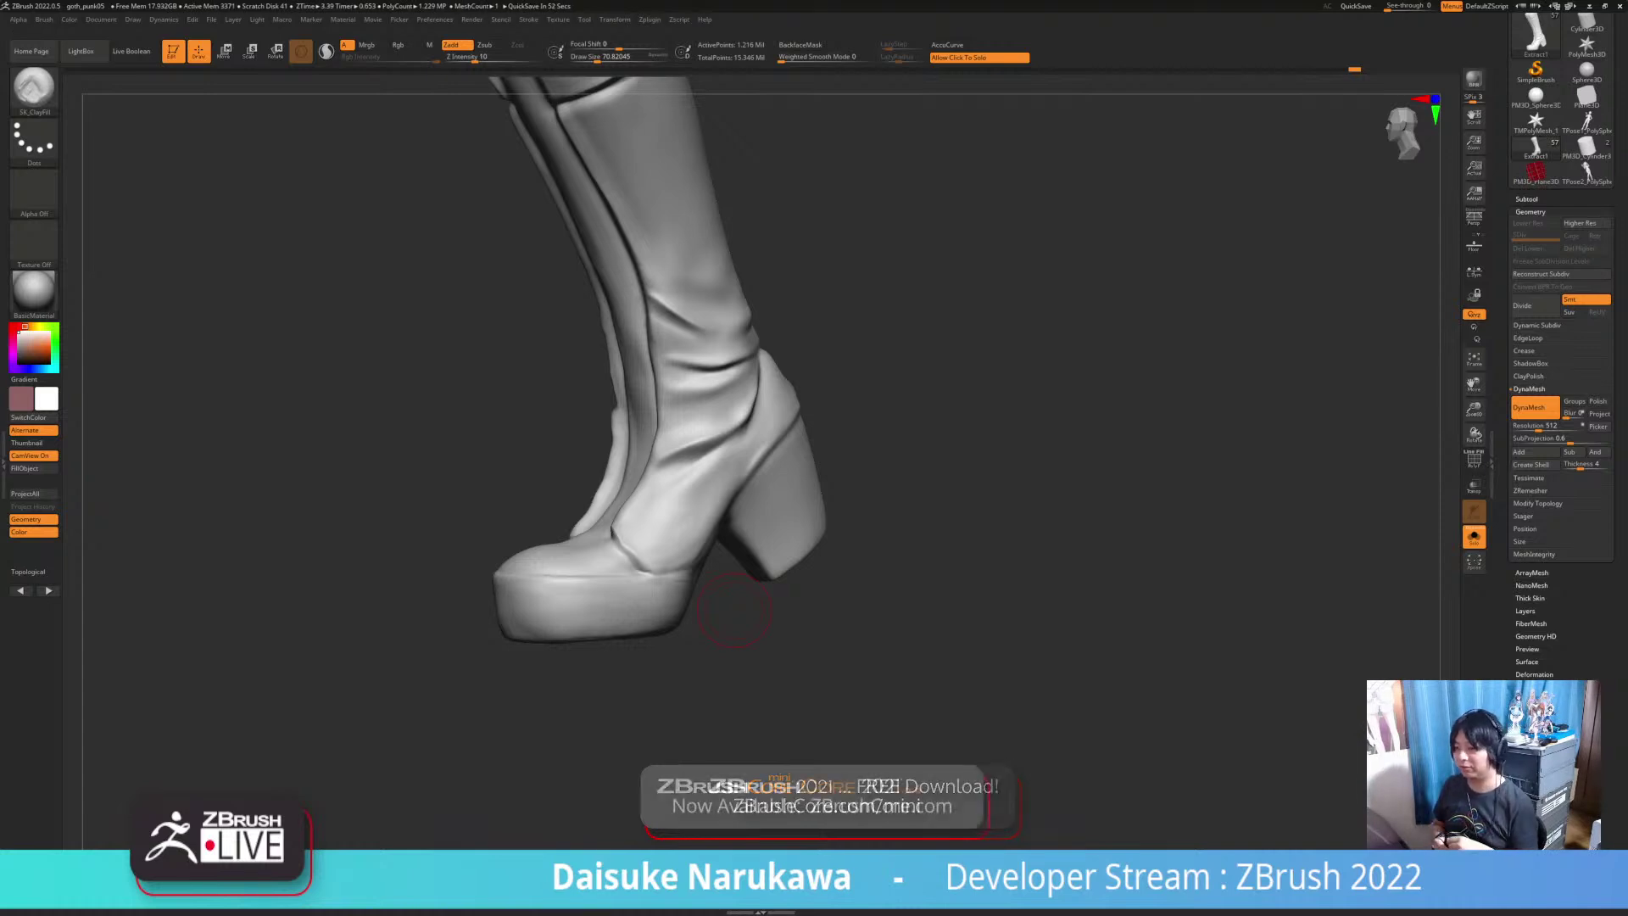
# Step: Show the whole character again and insert a sphere as a new subtool
pyautogui.moveTo(836, 684); pyautogui.dragTo(869, 693, button='right')
pyautogui.click(831, 606)
pyautogui.click(920, 600)
pyautogui.click(1526, 199)
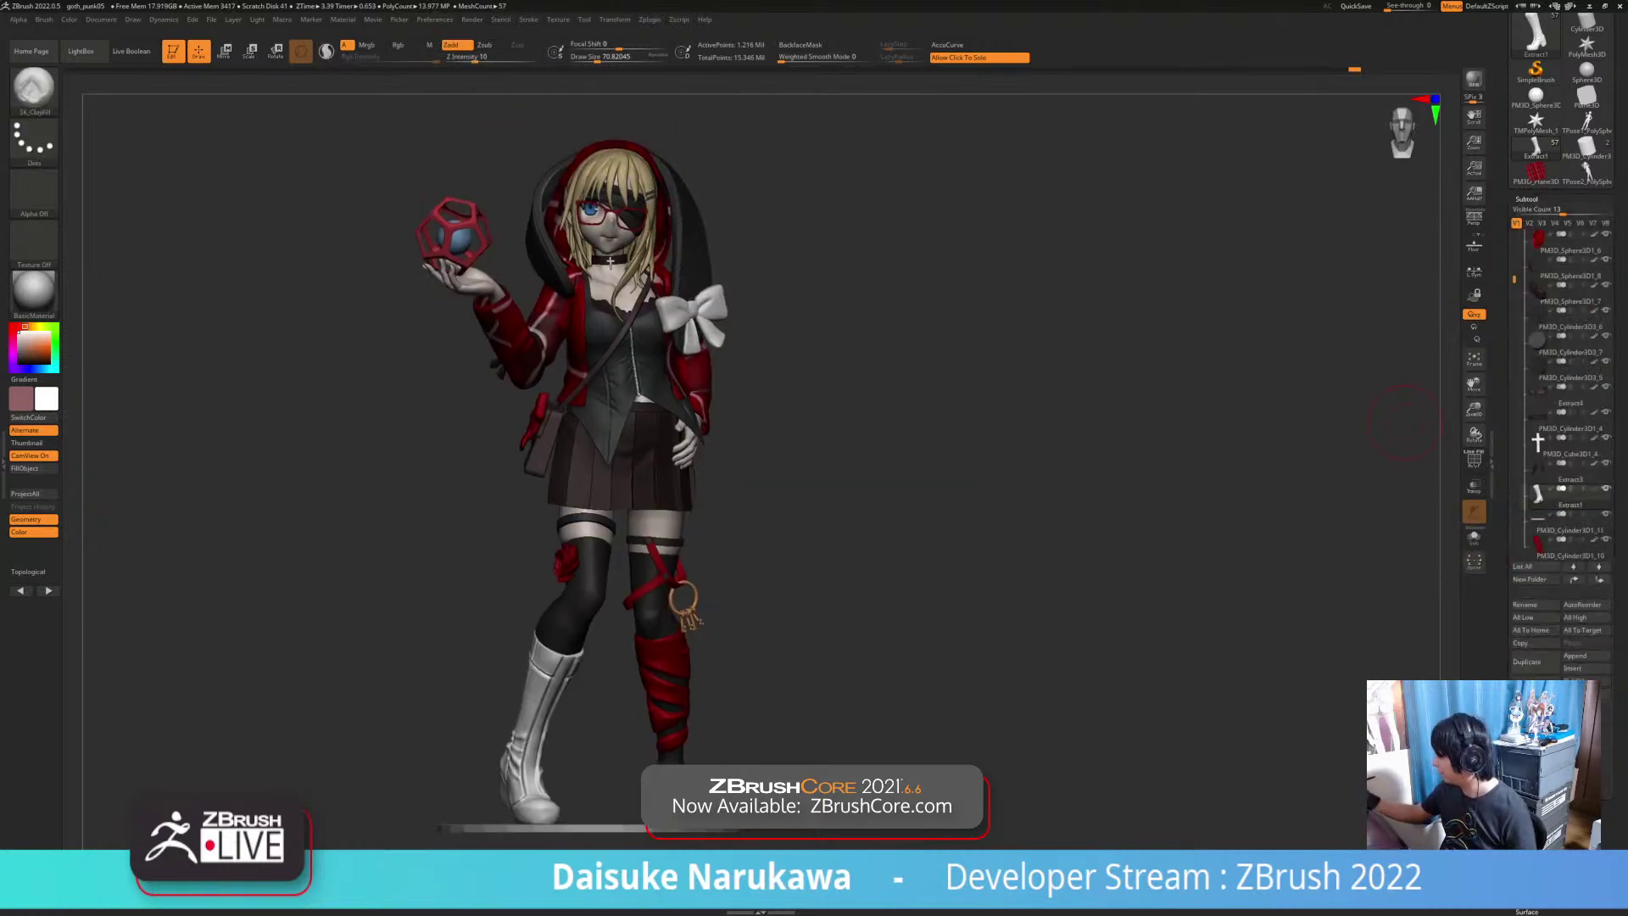
pyautogui.click(1585, 668)
pyautogui.click(1118, 646)
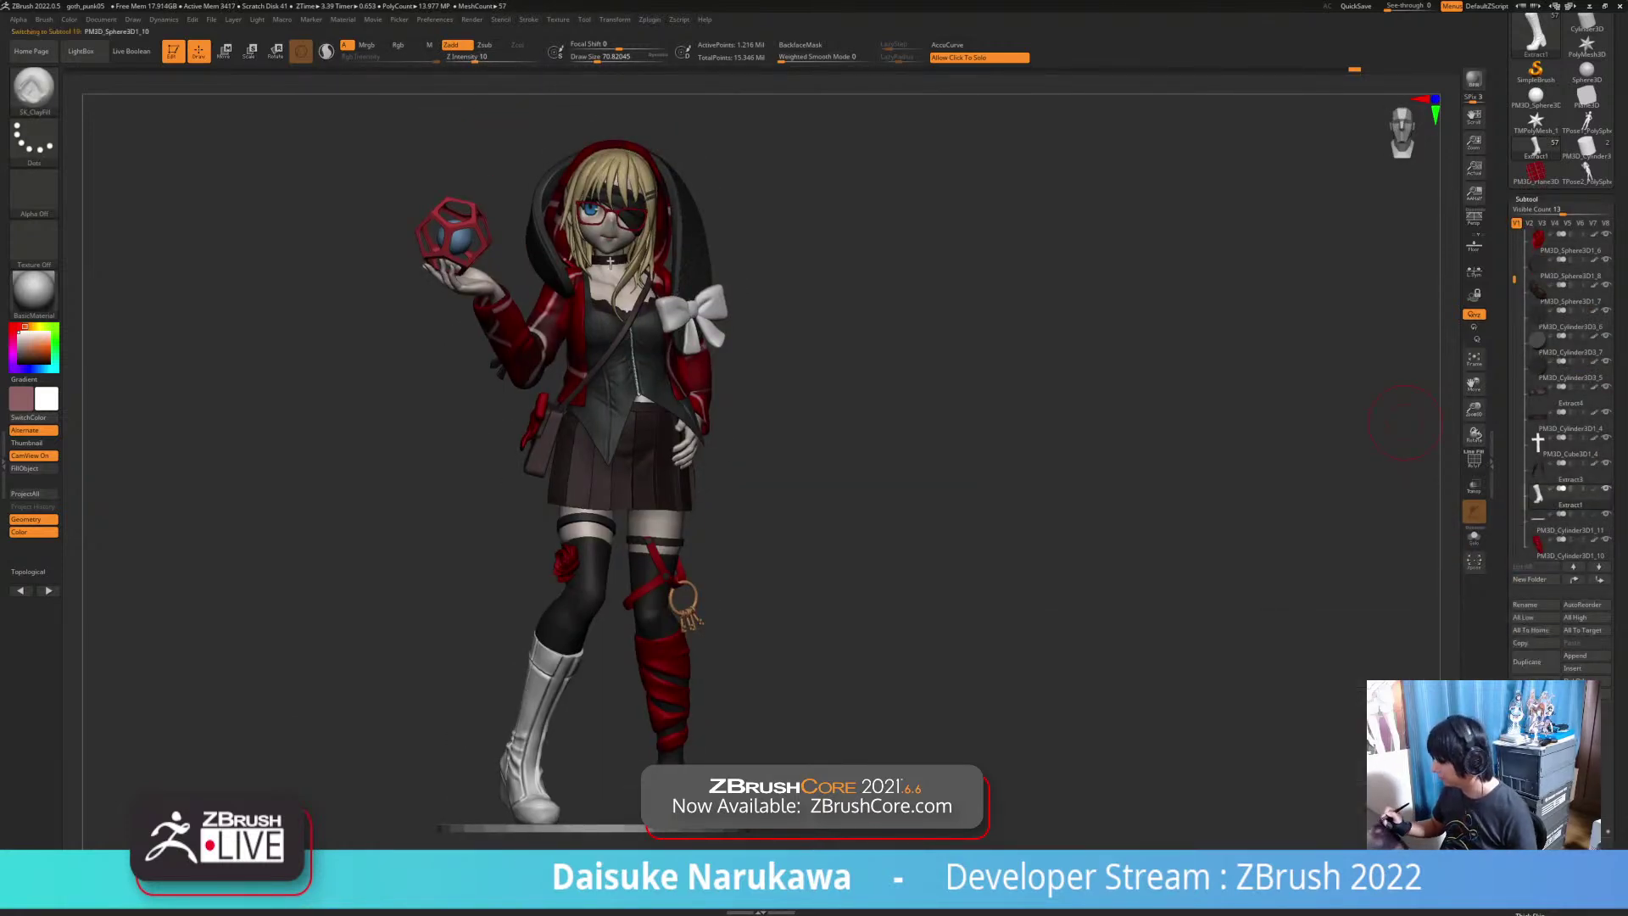
# Step: Adjust the new sphere's size and position near the character's head with the Gizmo
pyautogui.press('w')
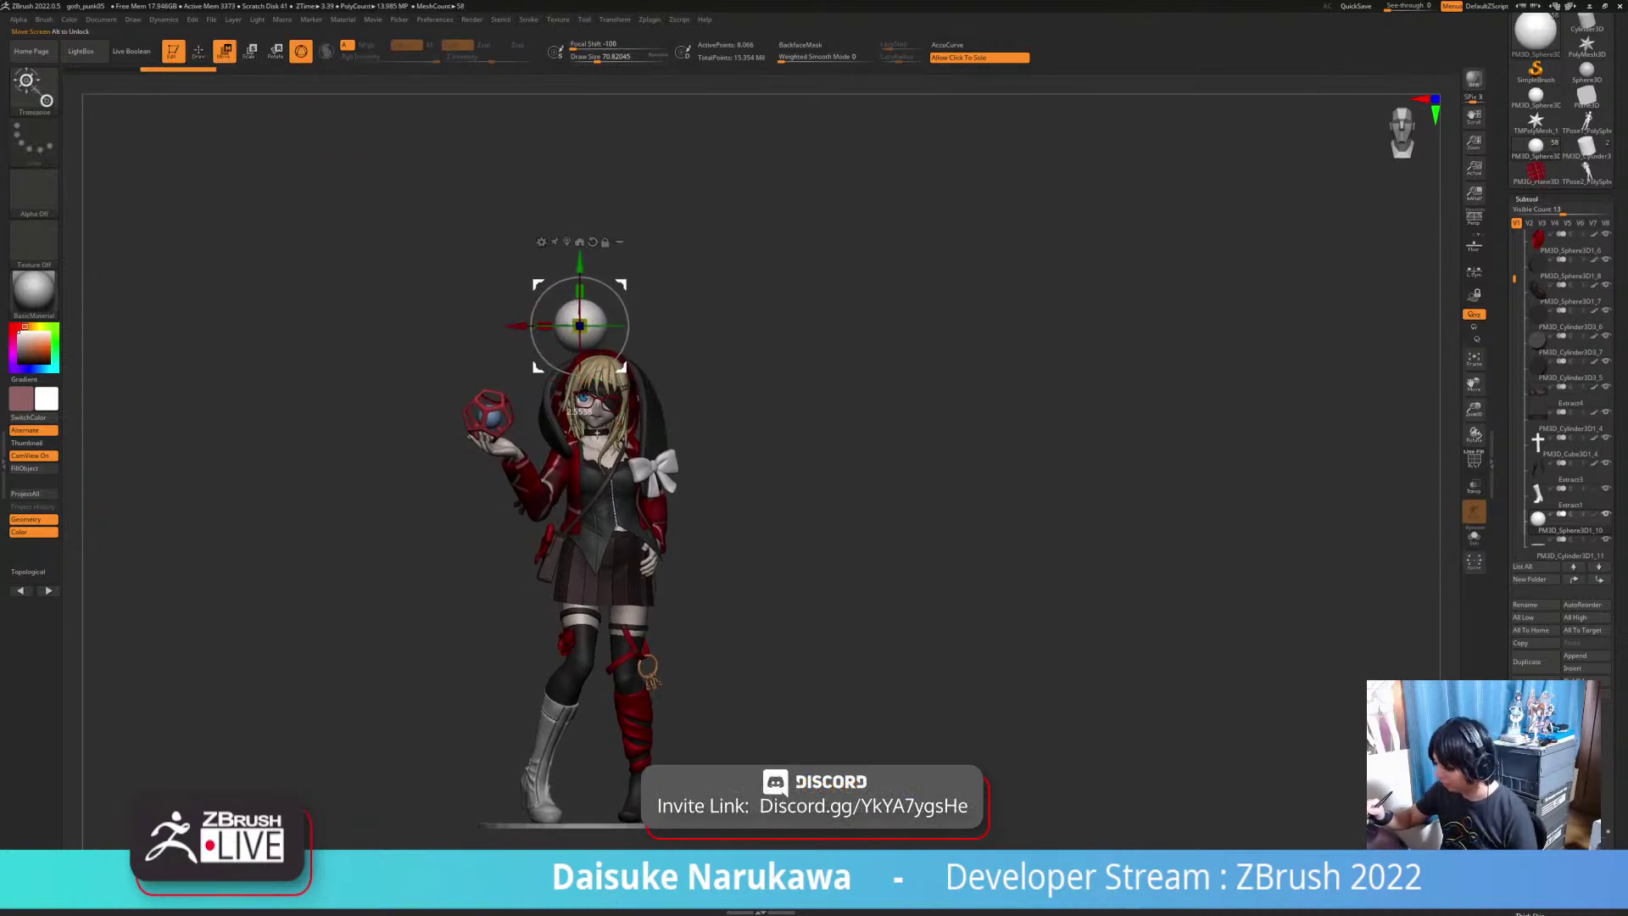
pyautogui.moveTo(585, 331); pyautogui.dragTo(577, 341)
pyautogui.moveTo(627, 290); pyautogui.dragTo(657, 301)
# Step: Pull the sphere above the character's head into a long curved, wavy strand with the SnakeHook brush
pyautogui.press('q')
pyautogui.press('b')
pyautogui.press('s')
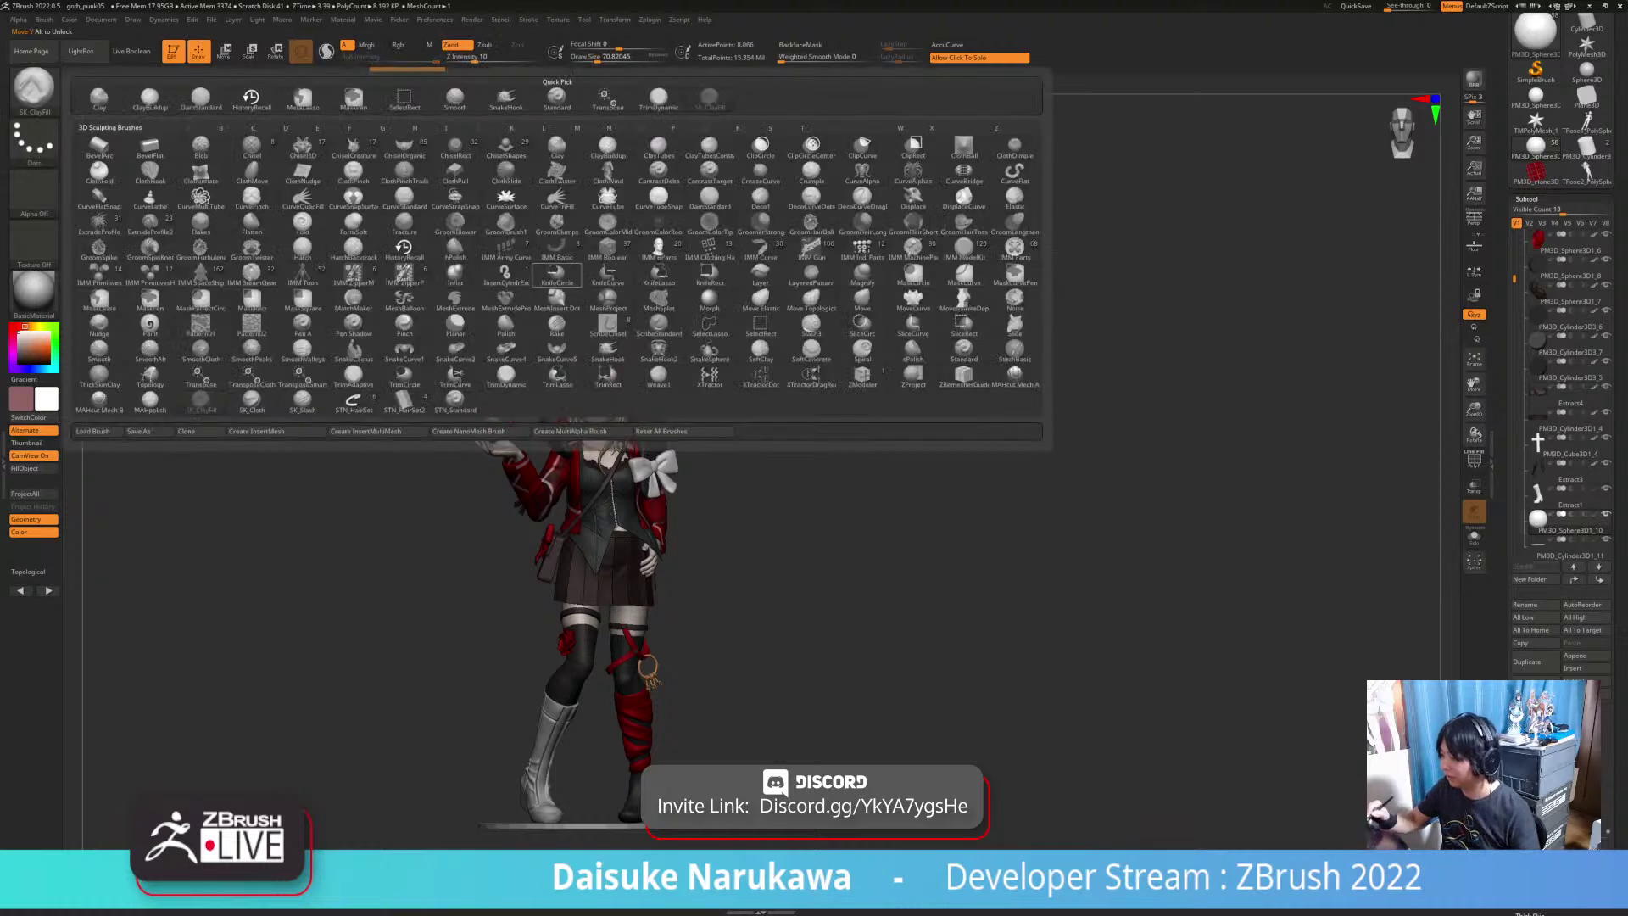
pyautogui.press('h')
pyautogui.keyDown('ctrl'); pyautogui.moveTo(623, 212); pyautogui.dragTo(623, 280, button='right'); pyautogui.keyUp('ctrl')
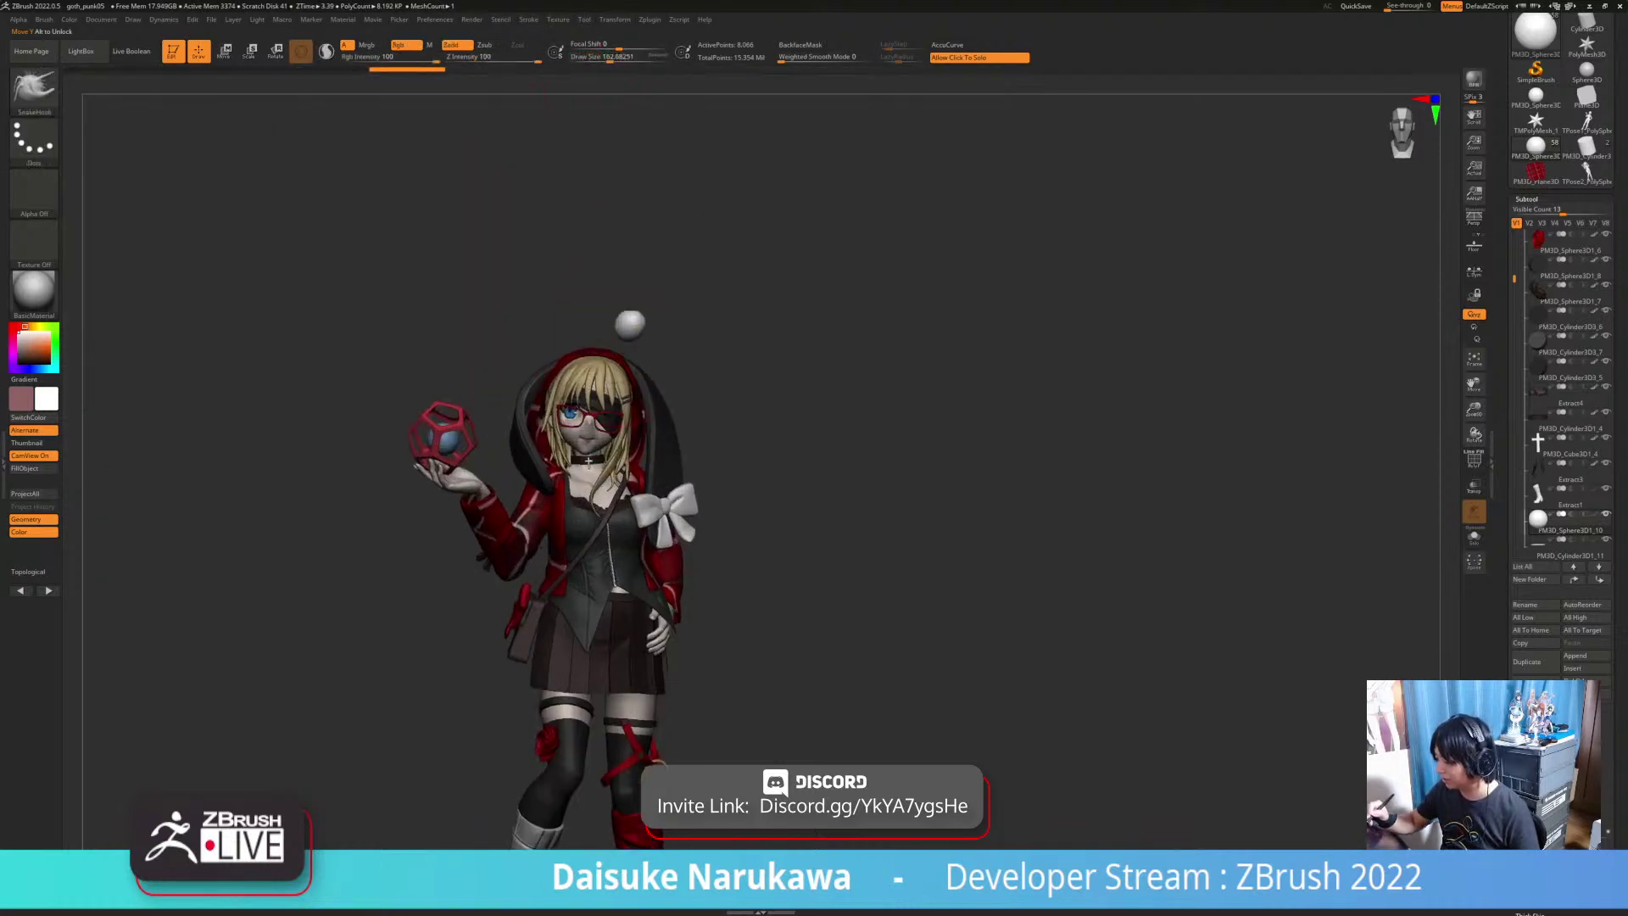
pyautogui.moveTo(641, 242); pyautogui.dragTo(751, 130)
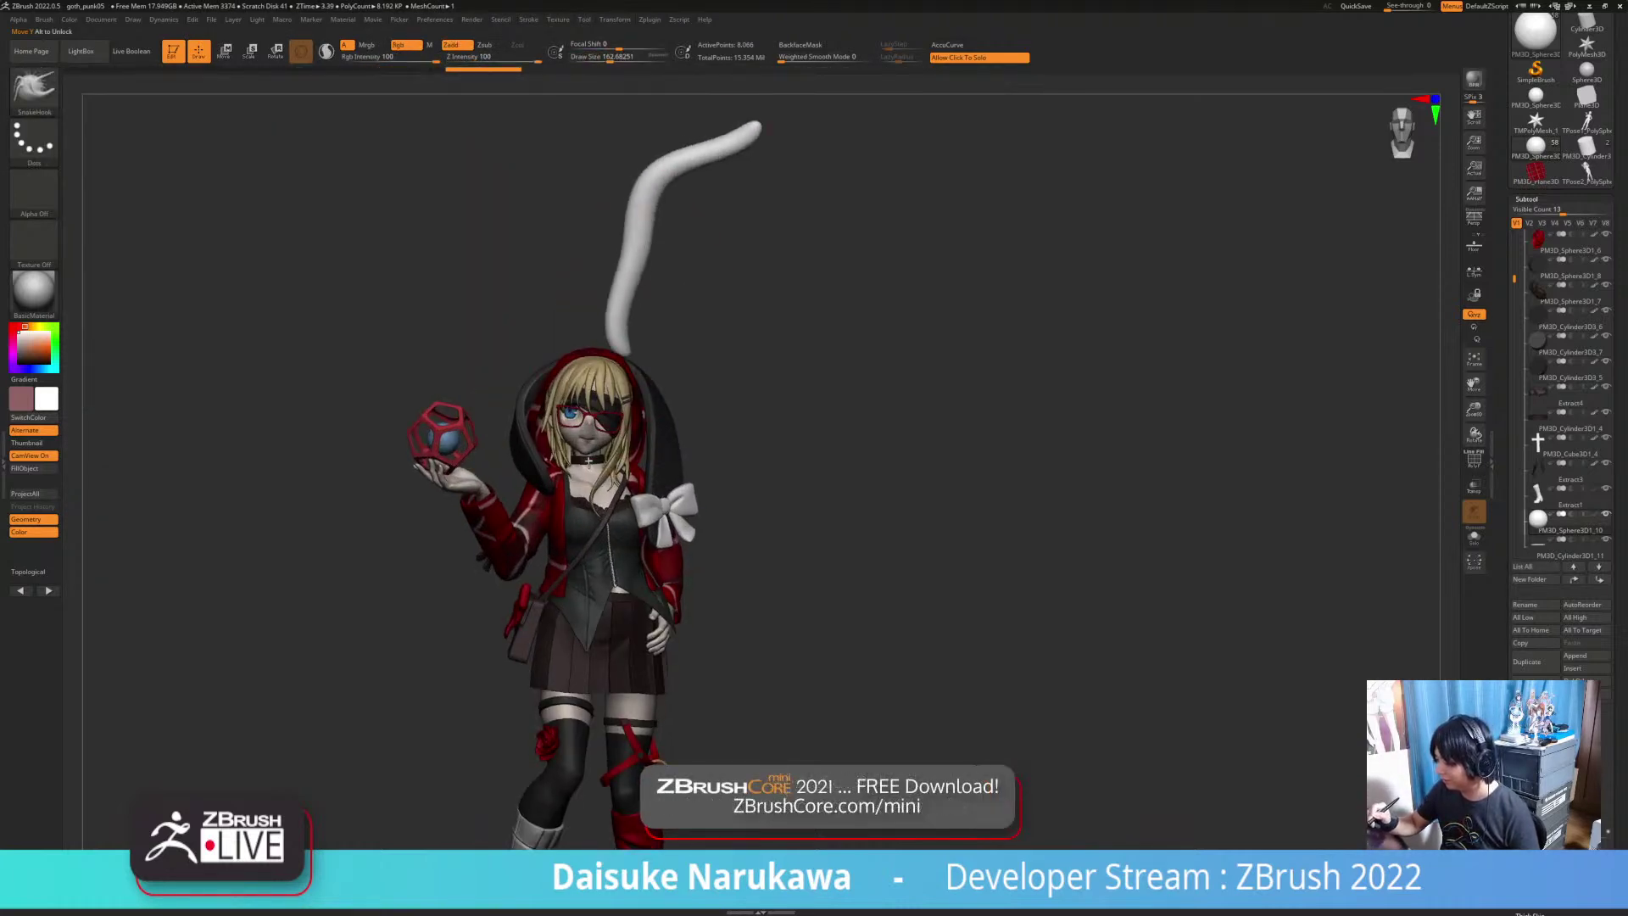
pyautogui.moveTo(656, 339)
pyautogui.mouseDown()
pyautogui.moveTo(603, 348)
pyautogui.moveTo(641, 254)
pyautogui.moveTo(652, 264)
pyautogui.mouseUp()
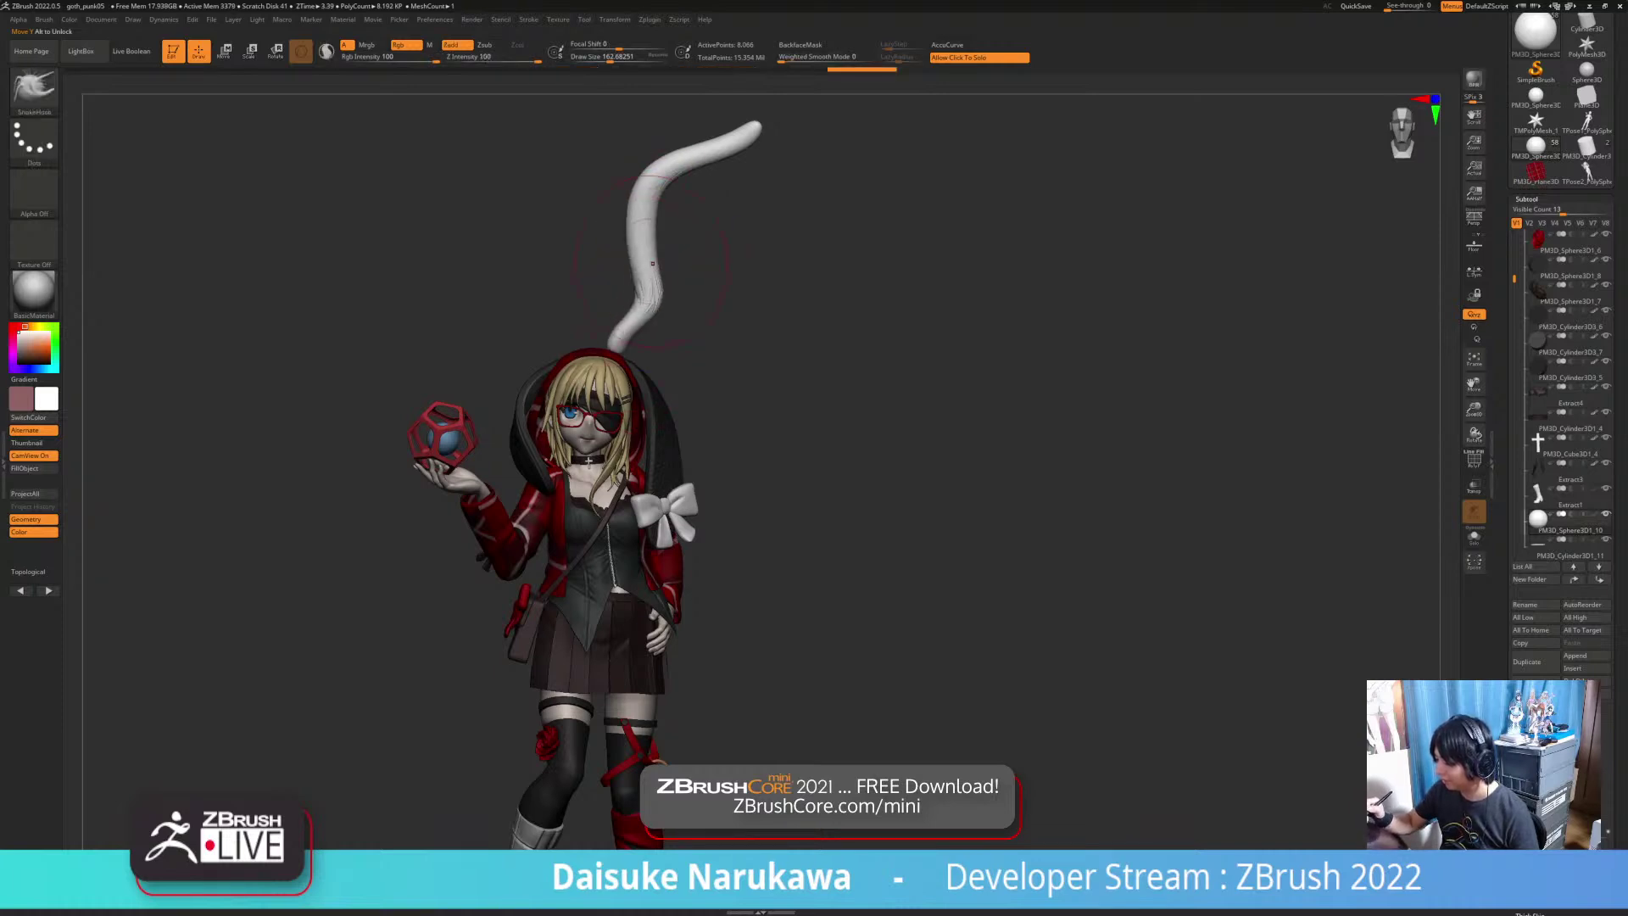
pyautogui.keyDown('alt'); pyautogui.moveTo(645, 207); pyautogui.dragTo(574, 360, button='right'); pyautogui.keyUp('alt')
pyautogui.moveTo(577, 321); pyautogui.dragTo(588, 333)
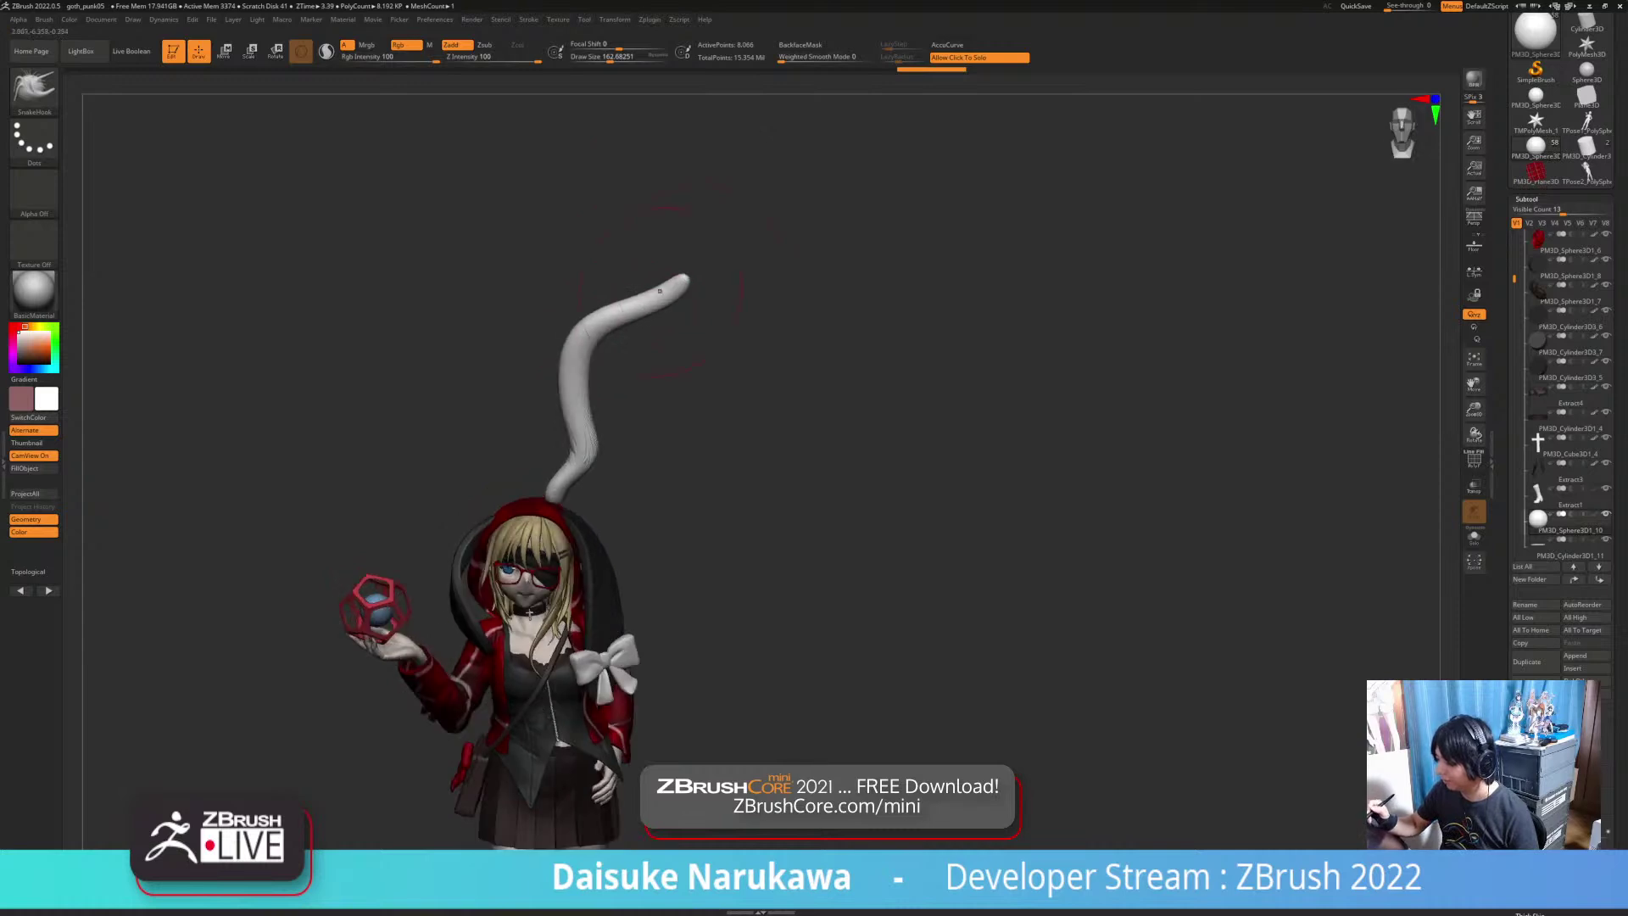
# Step: Swell the strand's upper end with the Inflat brush, remesh it with DynaMesh and smooth the surface
pyautogui.press('b')
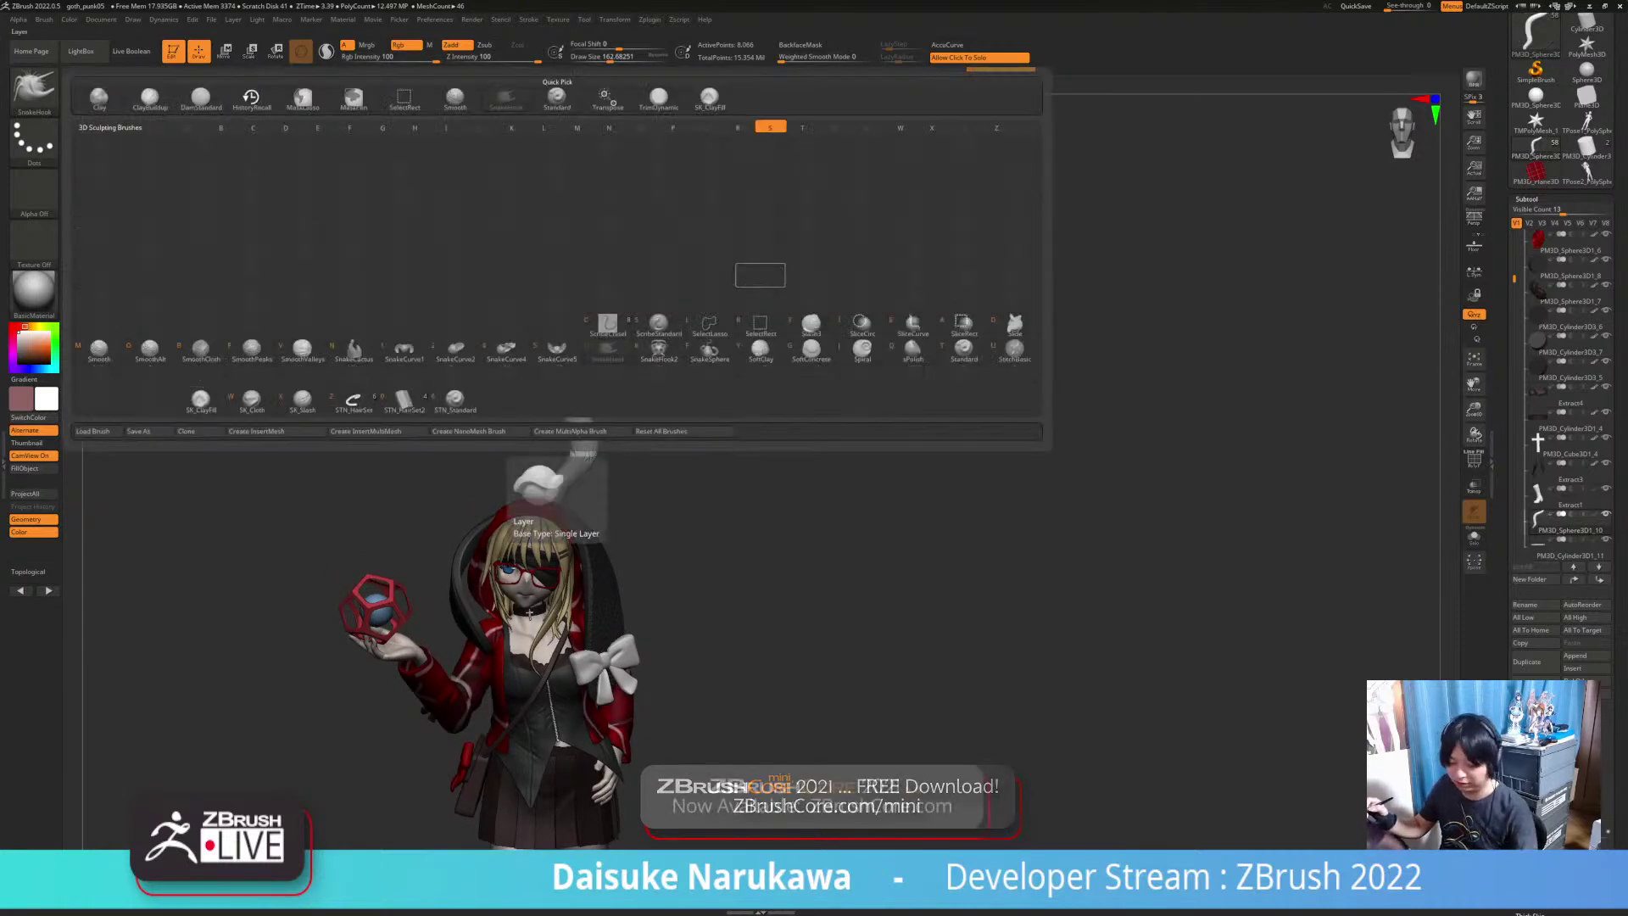
pyautogui.press('i')
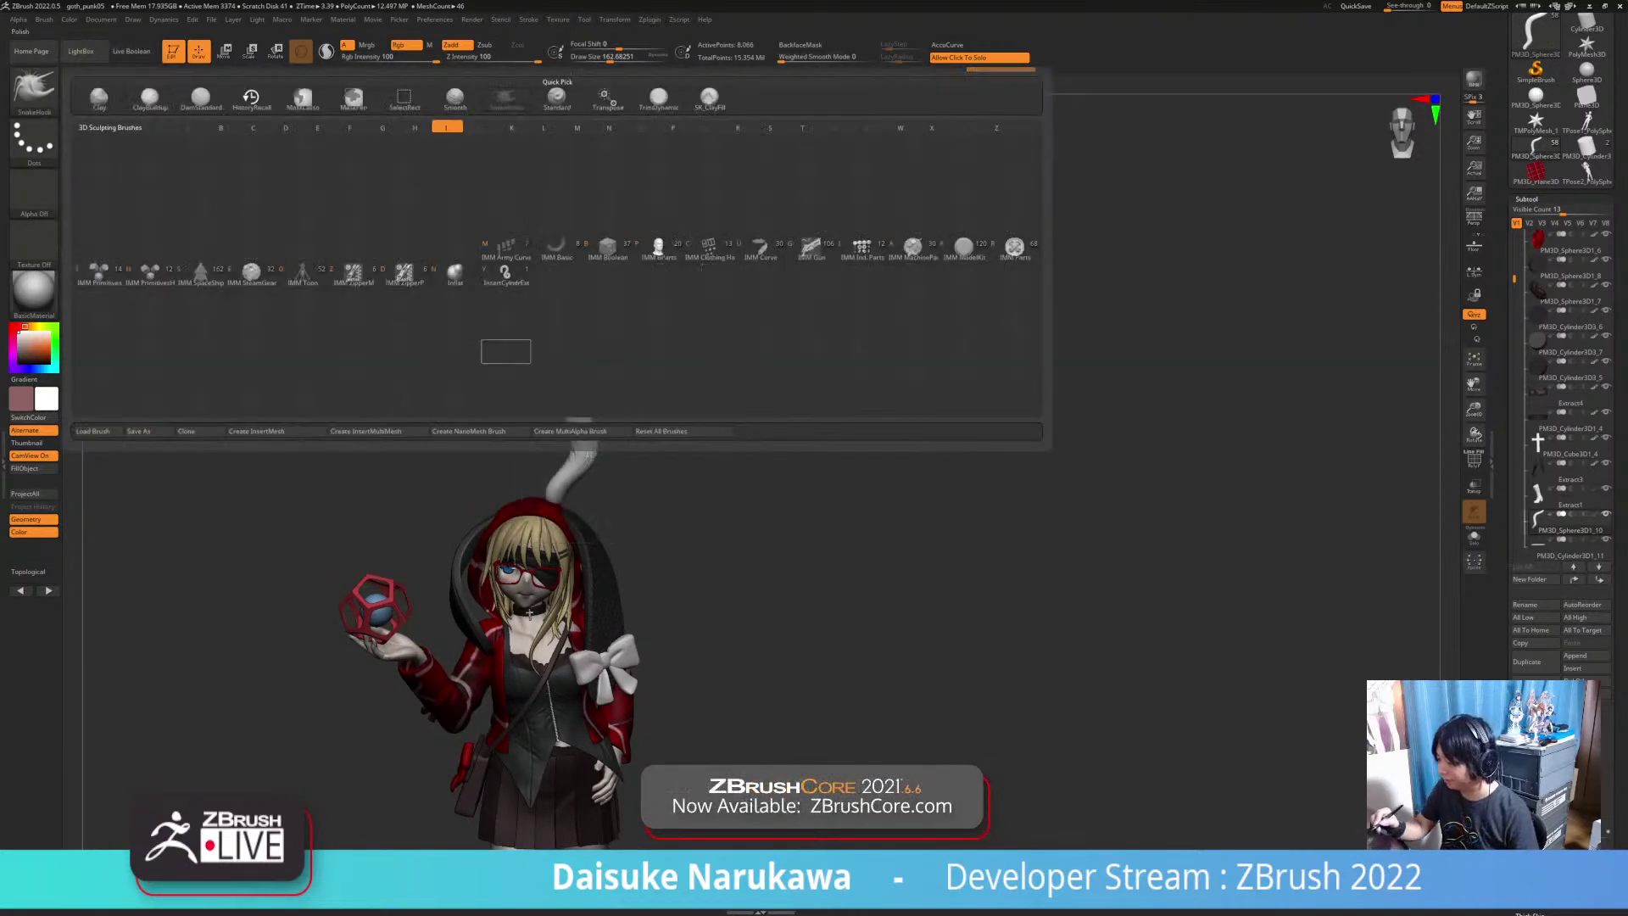
pyautogui.press('n')
pyautogui.moveTo(668, 295); pyautogui.dragTo(621, 329)
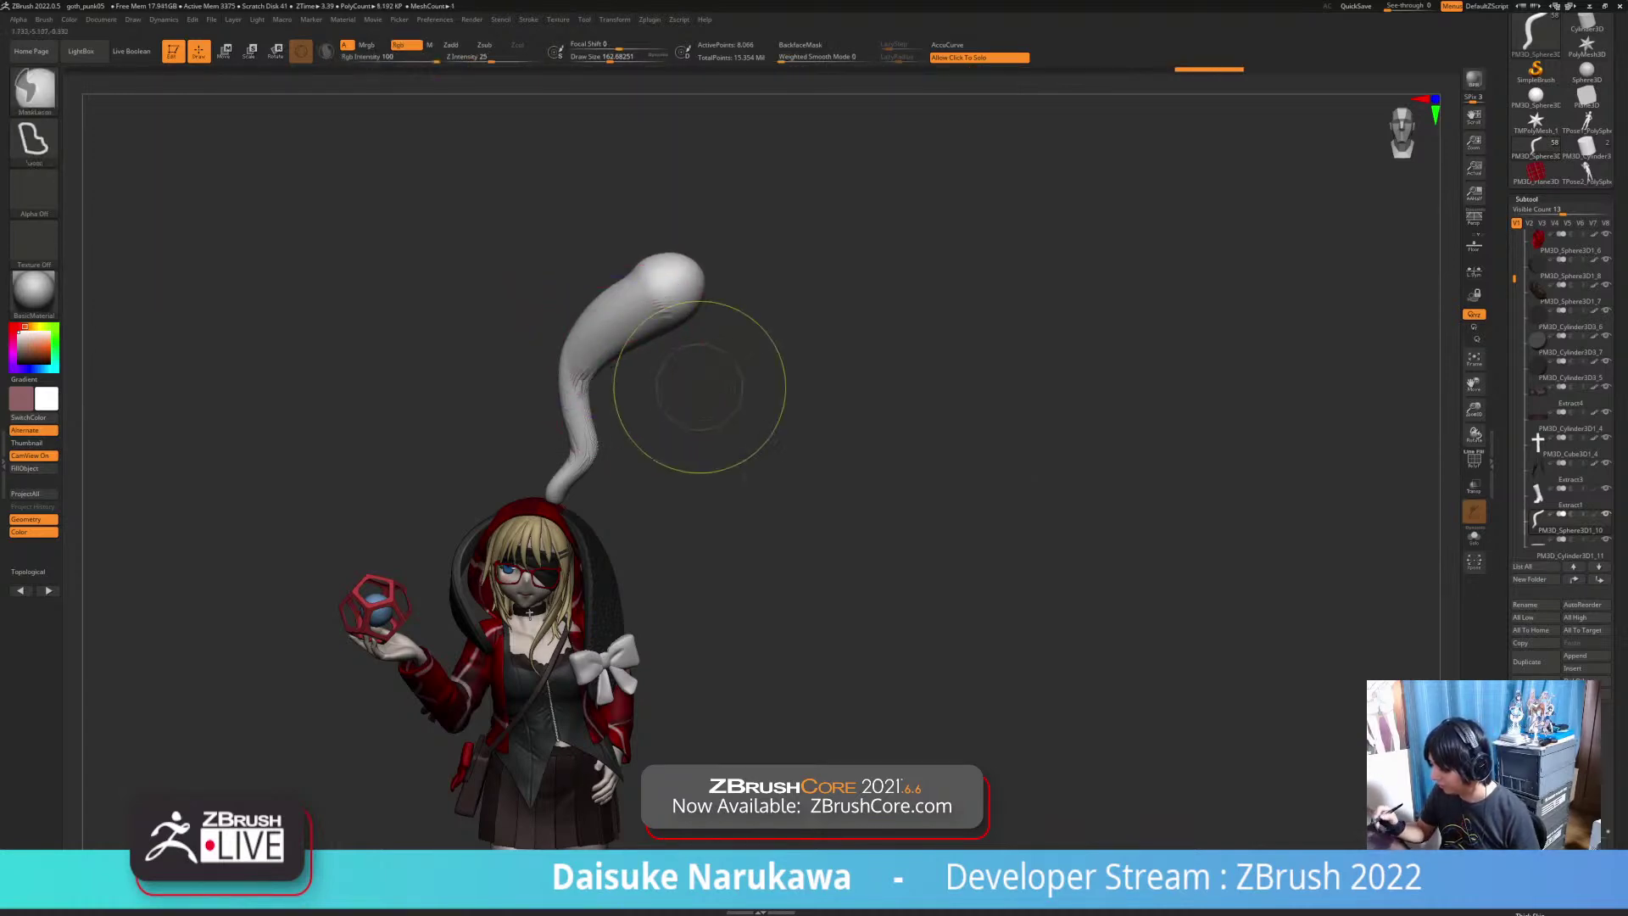
pyautogui.keyDown('ctrl'); pyautogui.moveTo(742, 390); pyautogui.dragTo(746, 415); pyautogui.keyUp('ctrl')
pyautogui.keyDown('shift'); pyautogui.moveTo(646, 314); pyautogui.dragTo(623, 339); pyautogui.keyUp('shift')
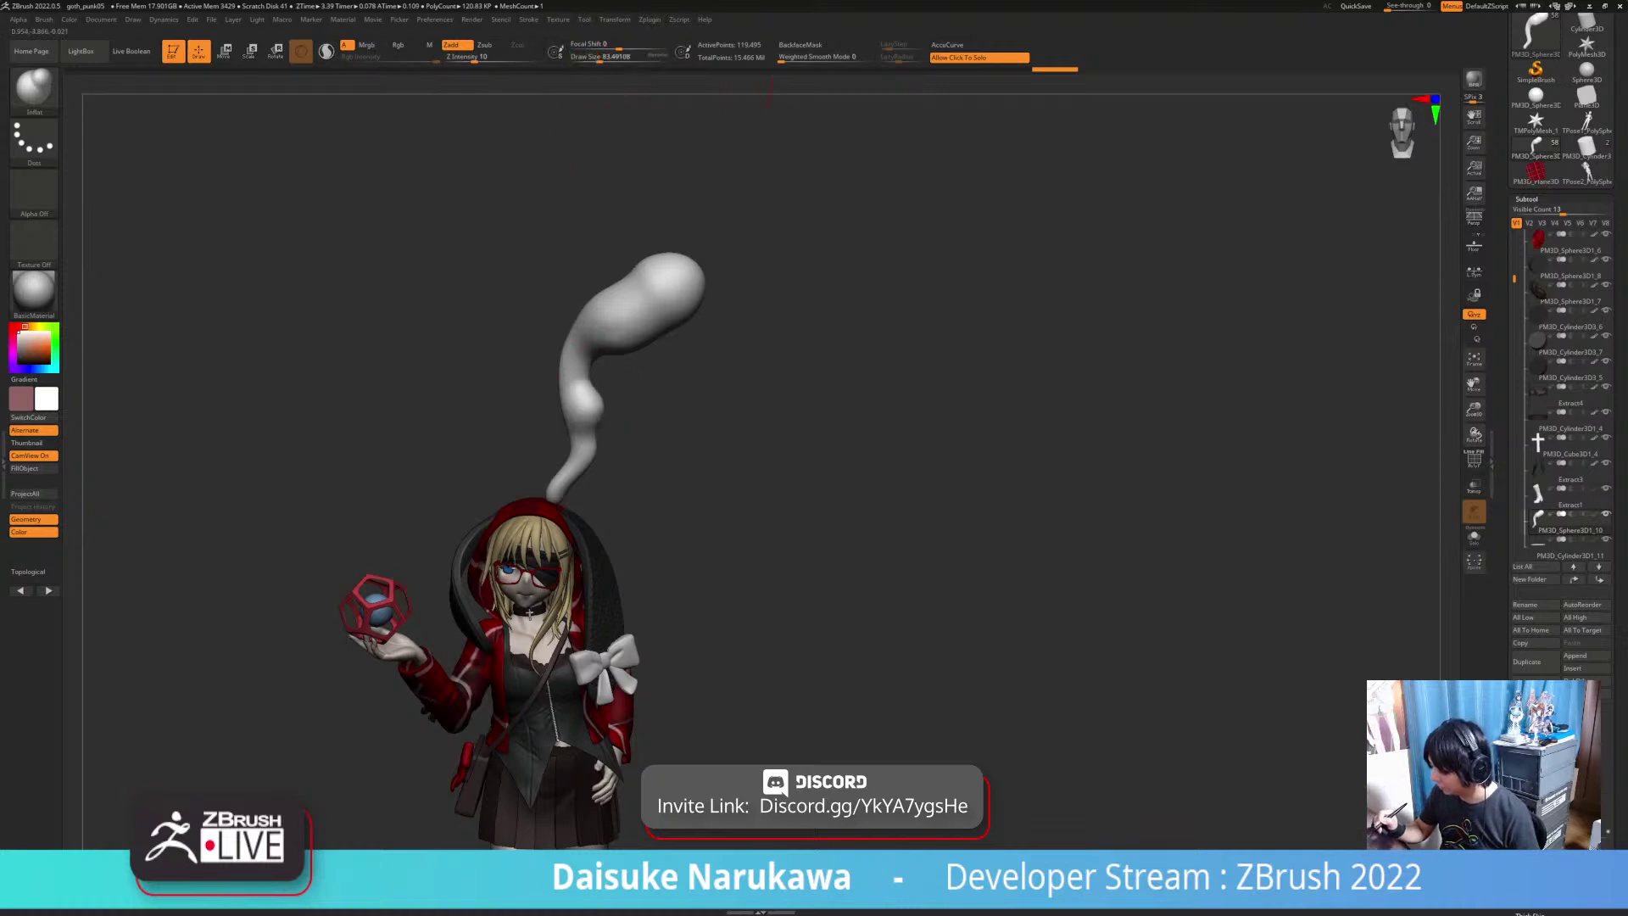
# Step: Inflate puffy bulges along the strand's lower part and at its tip, and remesh it with DynaMesh
pyautogui.moveTo(595, 439); pyautogui.dragTo(578, 453)
pyautogui.moveTo(652, 449)
pyautogui.mouseDown()
pyautogui.moveTo(729, 450)
pyautogui.moveTo(712, 450)
pyautogui.mouseUp()
pyautogui.moveTo(589, 448); pyautogui.dragTo(560, 475)
pyautogui.moveTo(670, 462); pyautogui.dragTo(615, 462)
pyautogui.moveTo(574, 464); pyautogui.dragTo(555, 486)
pyautogui.click(597, 58)
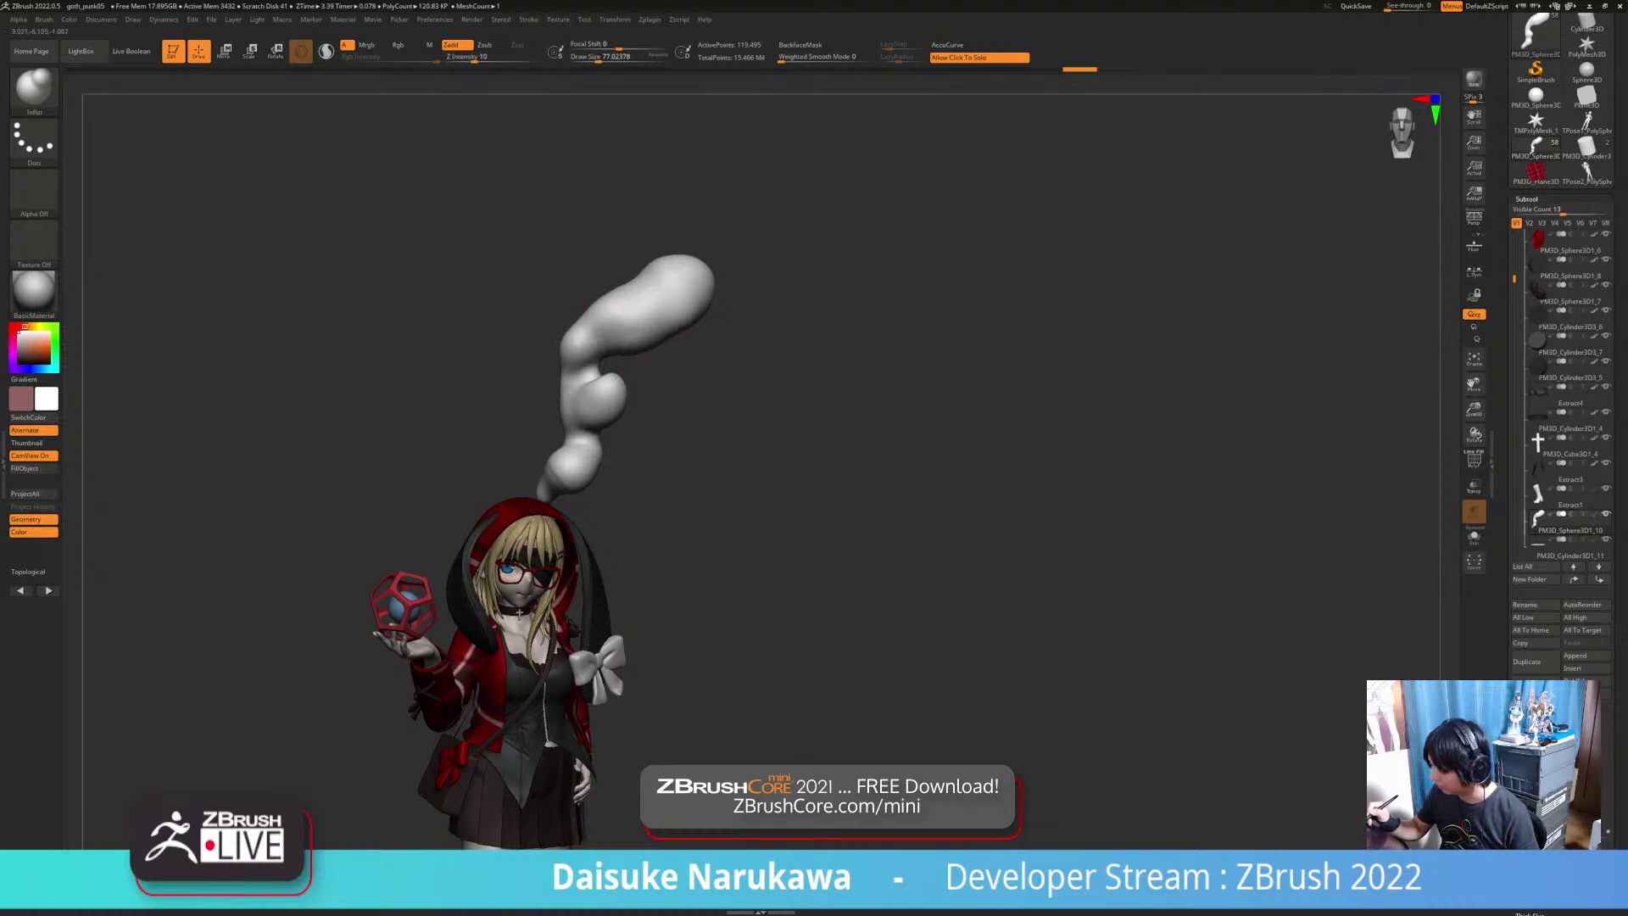
pyautogui.moveTo(697, 276); pyautogui.dragTo(693, 259)
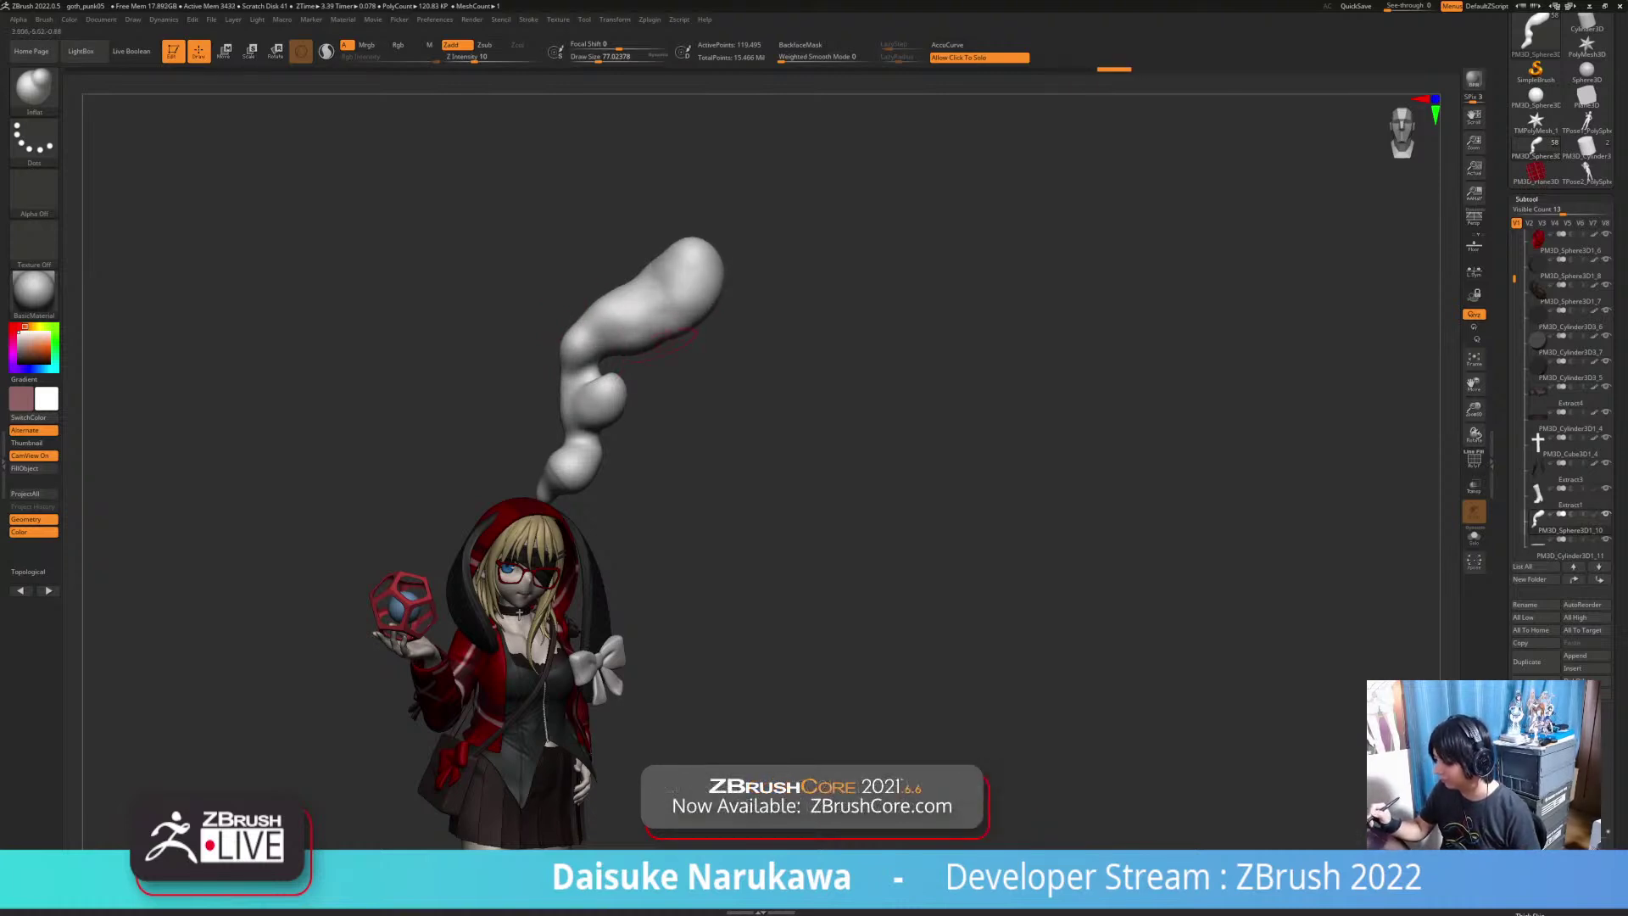
pyautogui.keyDown('ctrl'); pyautogui.moveTo(842, 428); pyautogui.dragTo(790, 398); pyautogui.keyUp('ctrl')
# Step: Build up volume at the strand's bend and tip using ClayBuildup with BackfaceMask on, and smooth the strokes
pyautogui.press('b')
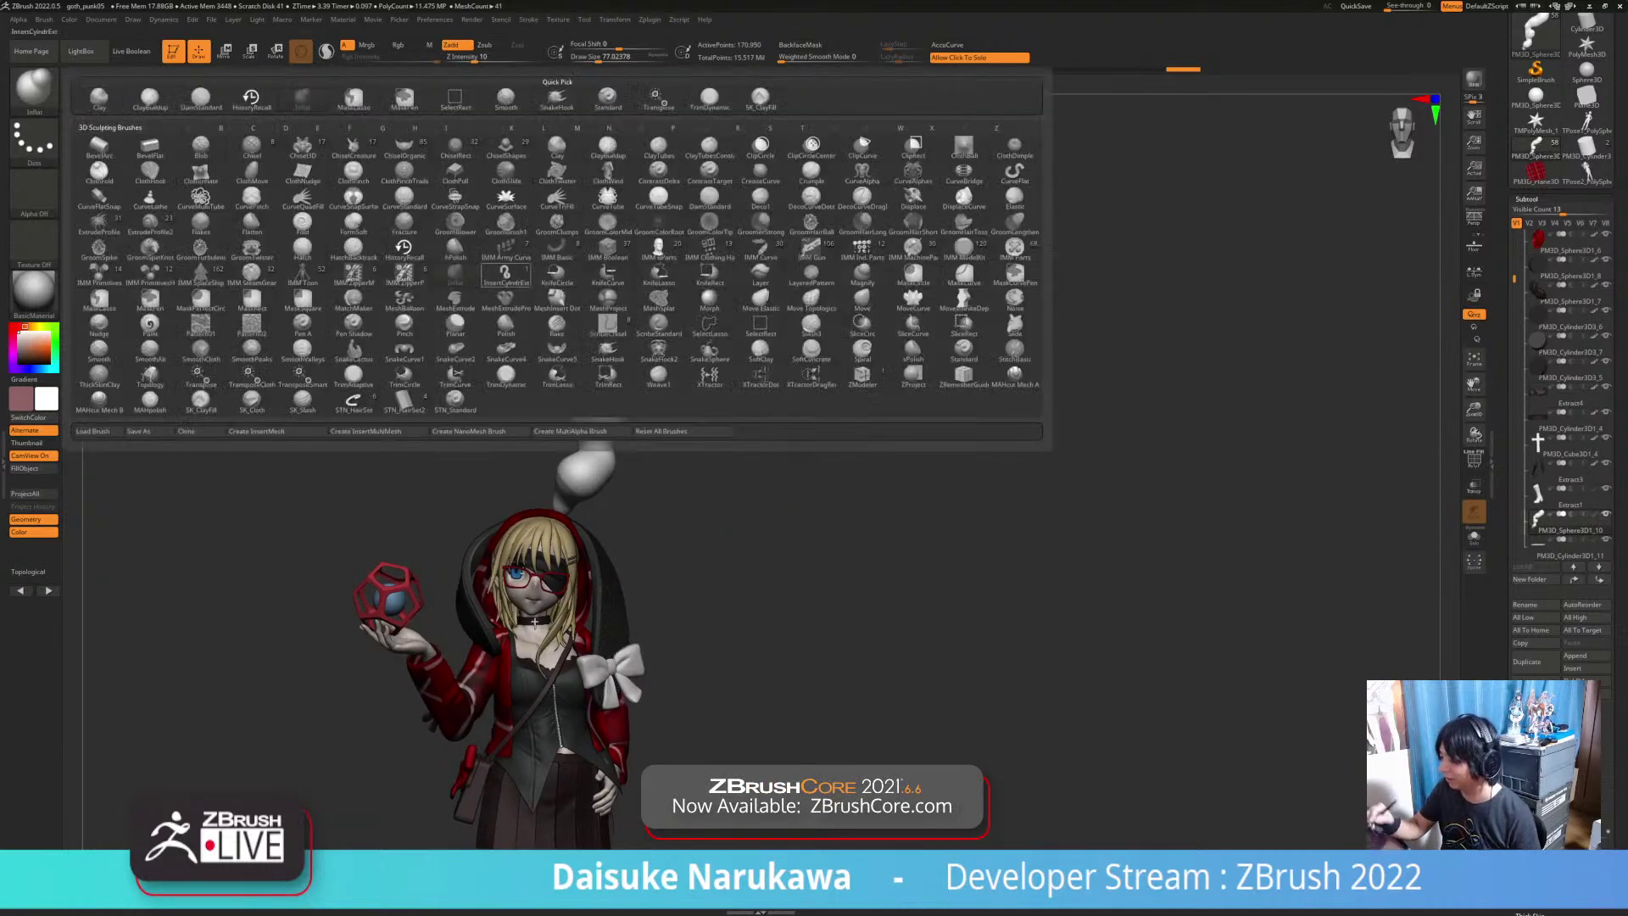
pyautogui.click(149, 98)
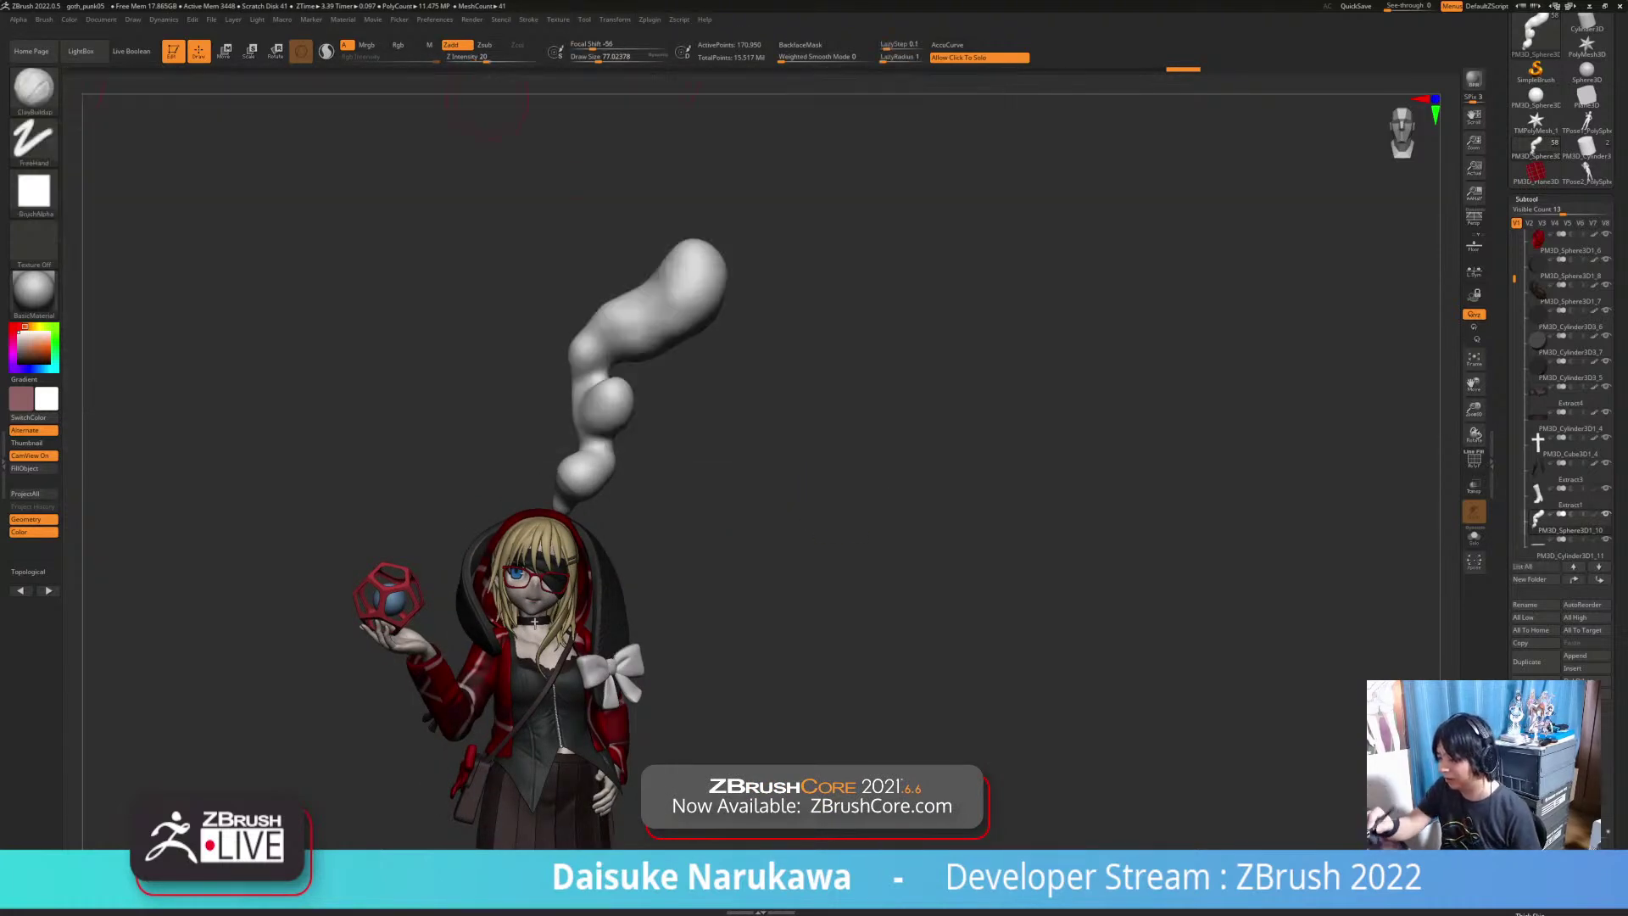
pyautogui.click(800, 44)
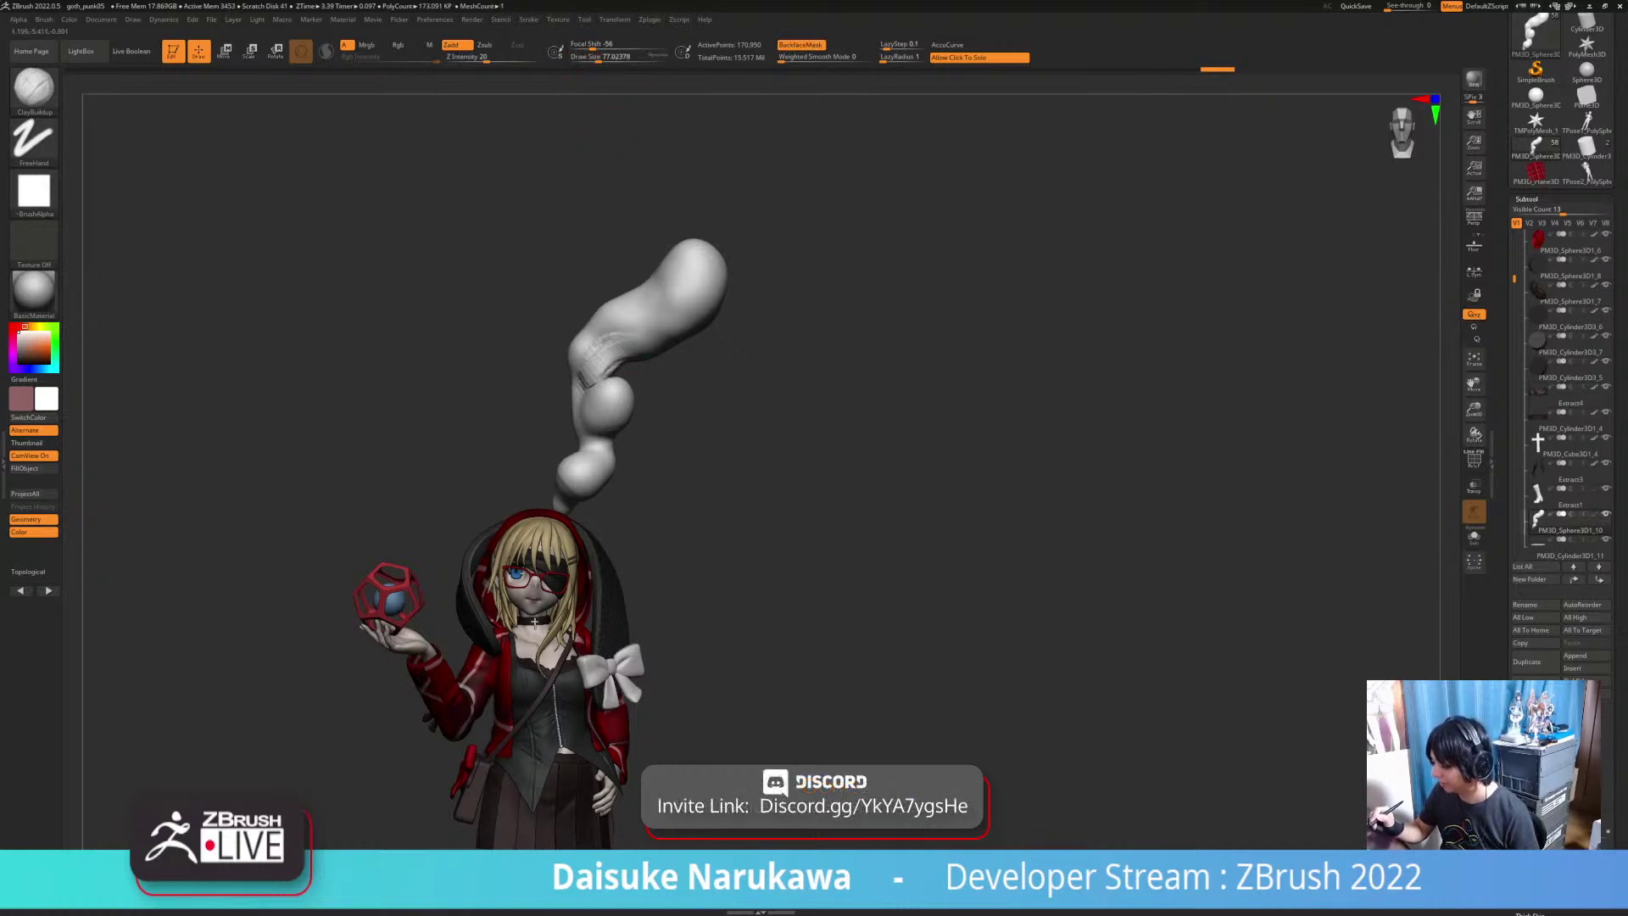
pyautogui.moveTo(600, 358)
pyautogui.keyDown('shift'); pyautogui.mouseDown()
pyautogui.moveTo(612, 349)
pyautogui.moveTo(593, 370)
pyautogui.mouseUp(); pyautogui.keyUp('shift')
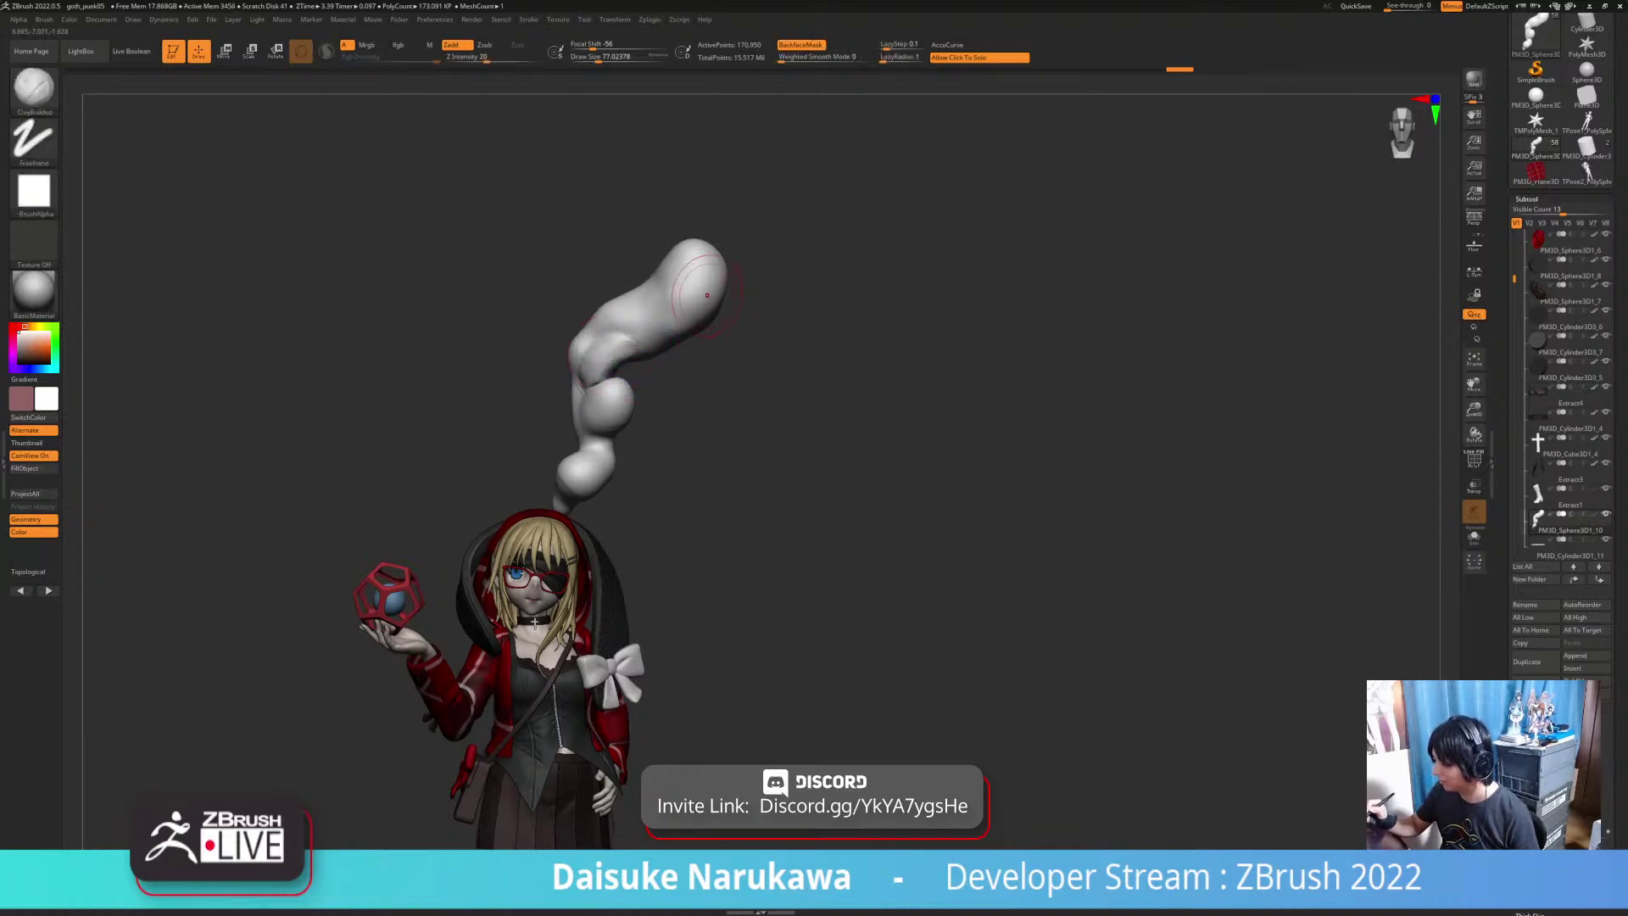
pyautogui.press('shift')
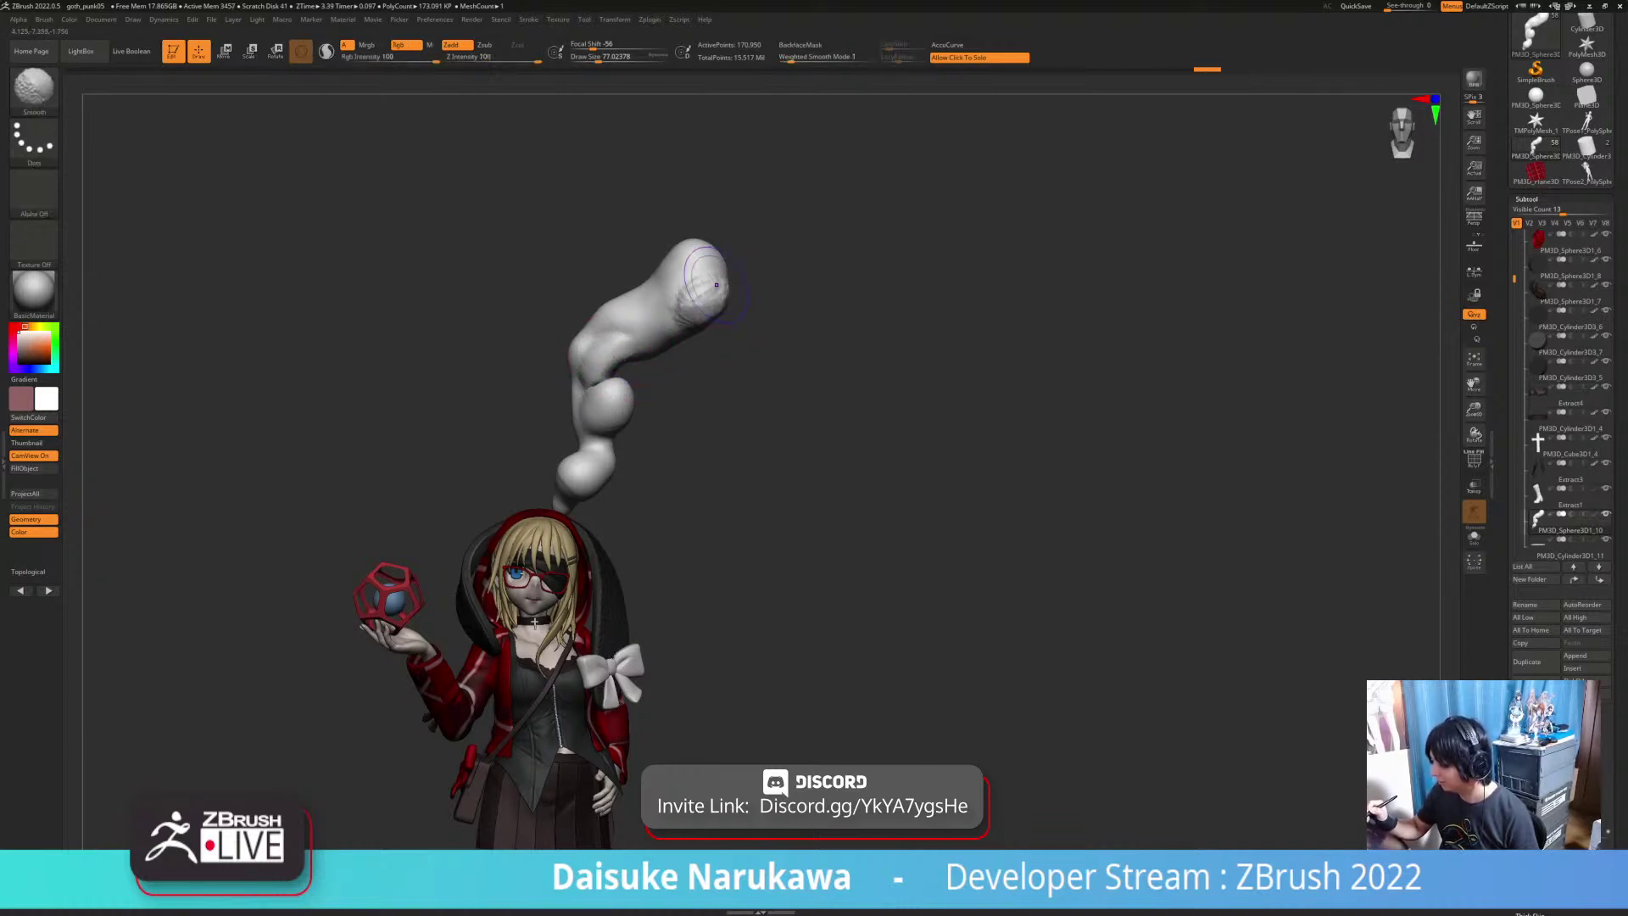
pyautogui.moveTo(814, 364); pyautogui.dragTo(712, 363)
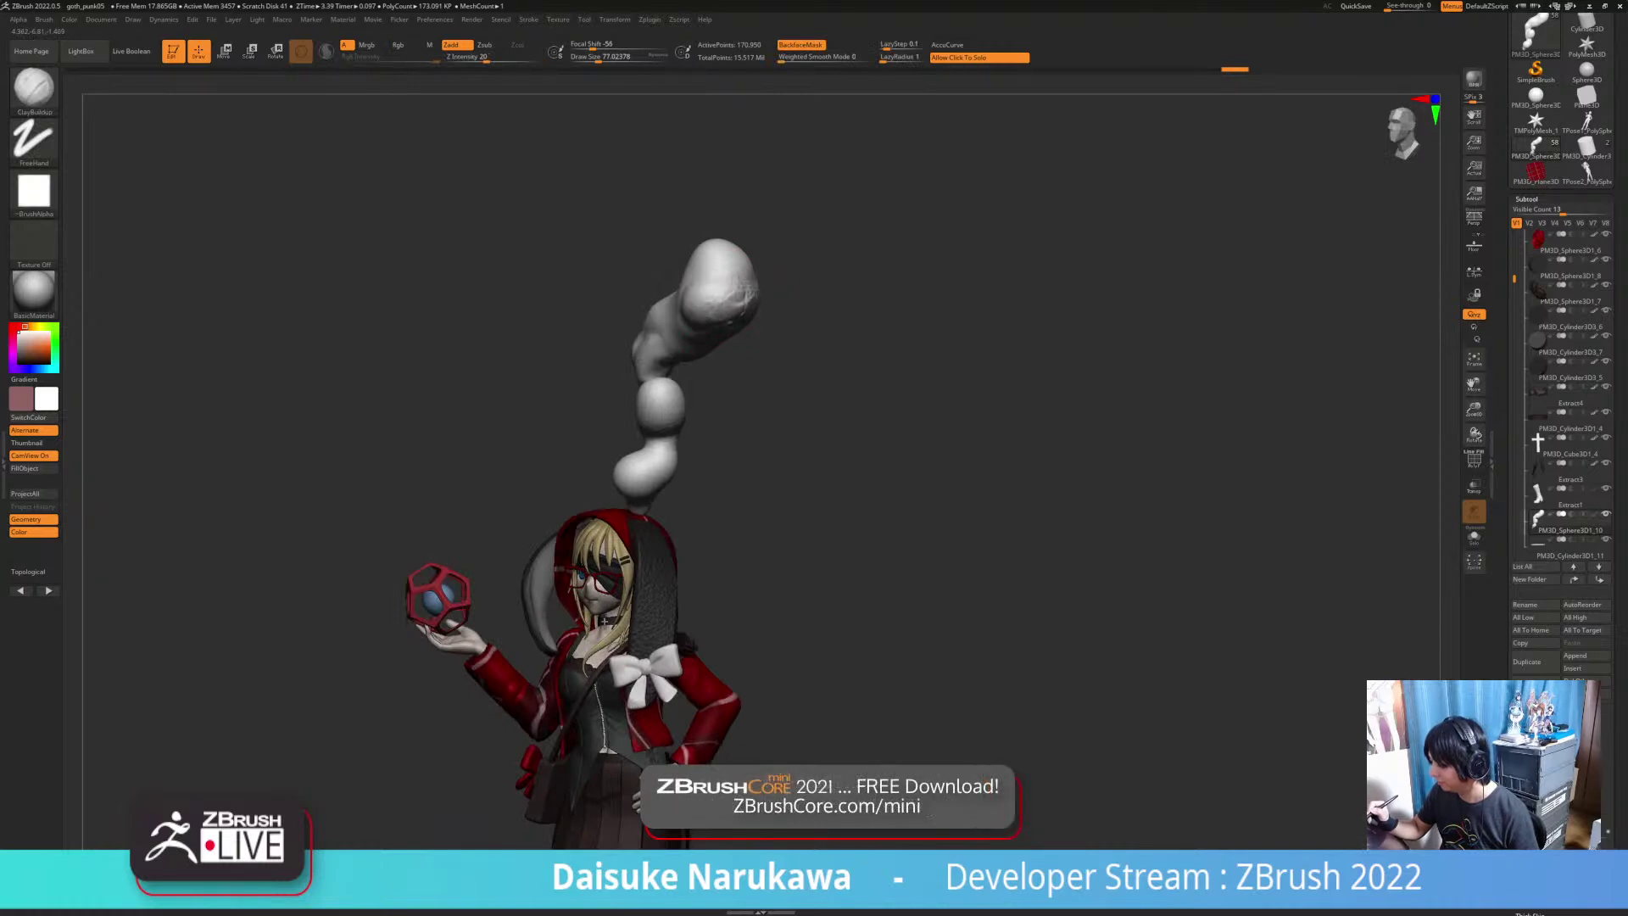
pyautogui.moveTo(788, 318); pyautogui.dragTo(834, 317)
pyautogui.moveTo(714, 286)
pyautogui.keyDown('shift'); pyautogui.mouseDown()
pyautogui.moveTo(714, 312)
pyautogui.moveTo(795, 344)
pyautogui.mouseUp(); pyautogui.keyUp('shift')
pyautogui.moveTo(797, 344); pyautogui.dragTo(818, 343)
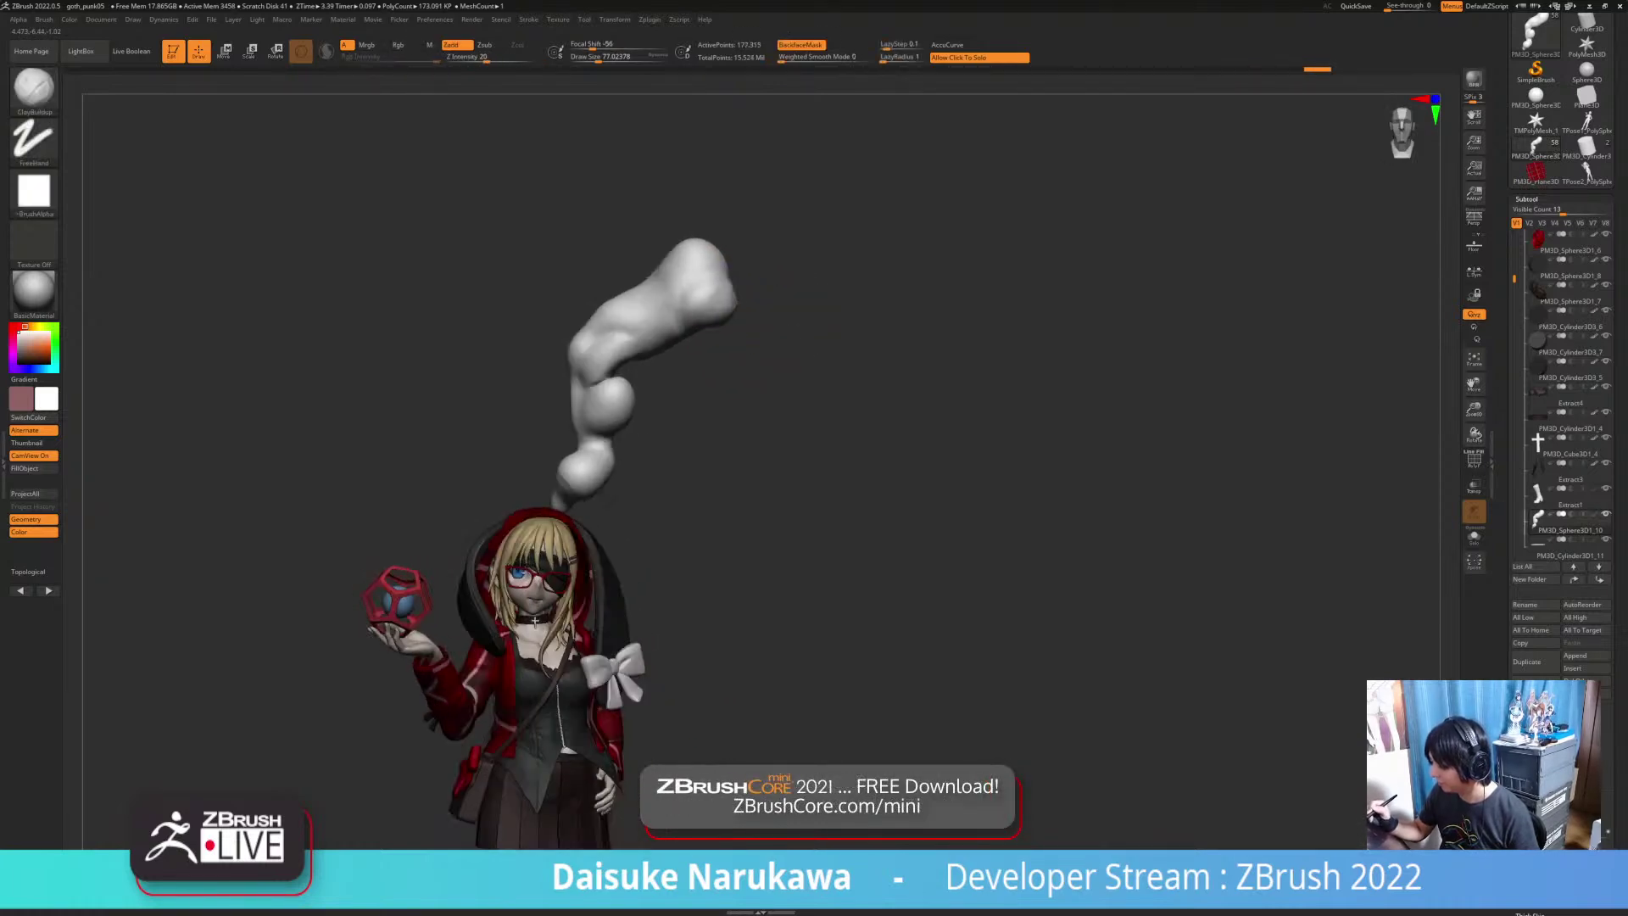
# Step: Insert a sphere on the upper section of the strand with the IMM Primitives brush
pyautogui.press('b')
pyautogui.press('Escape')
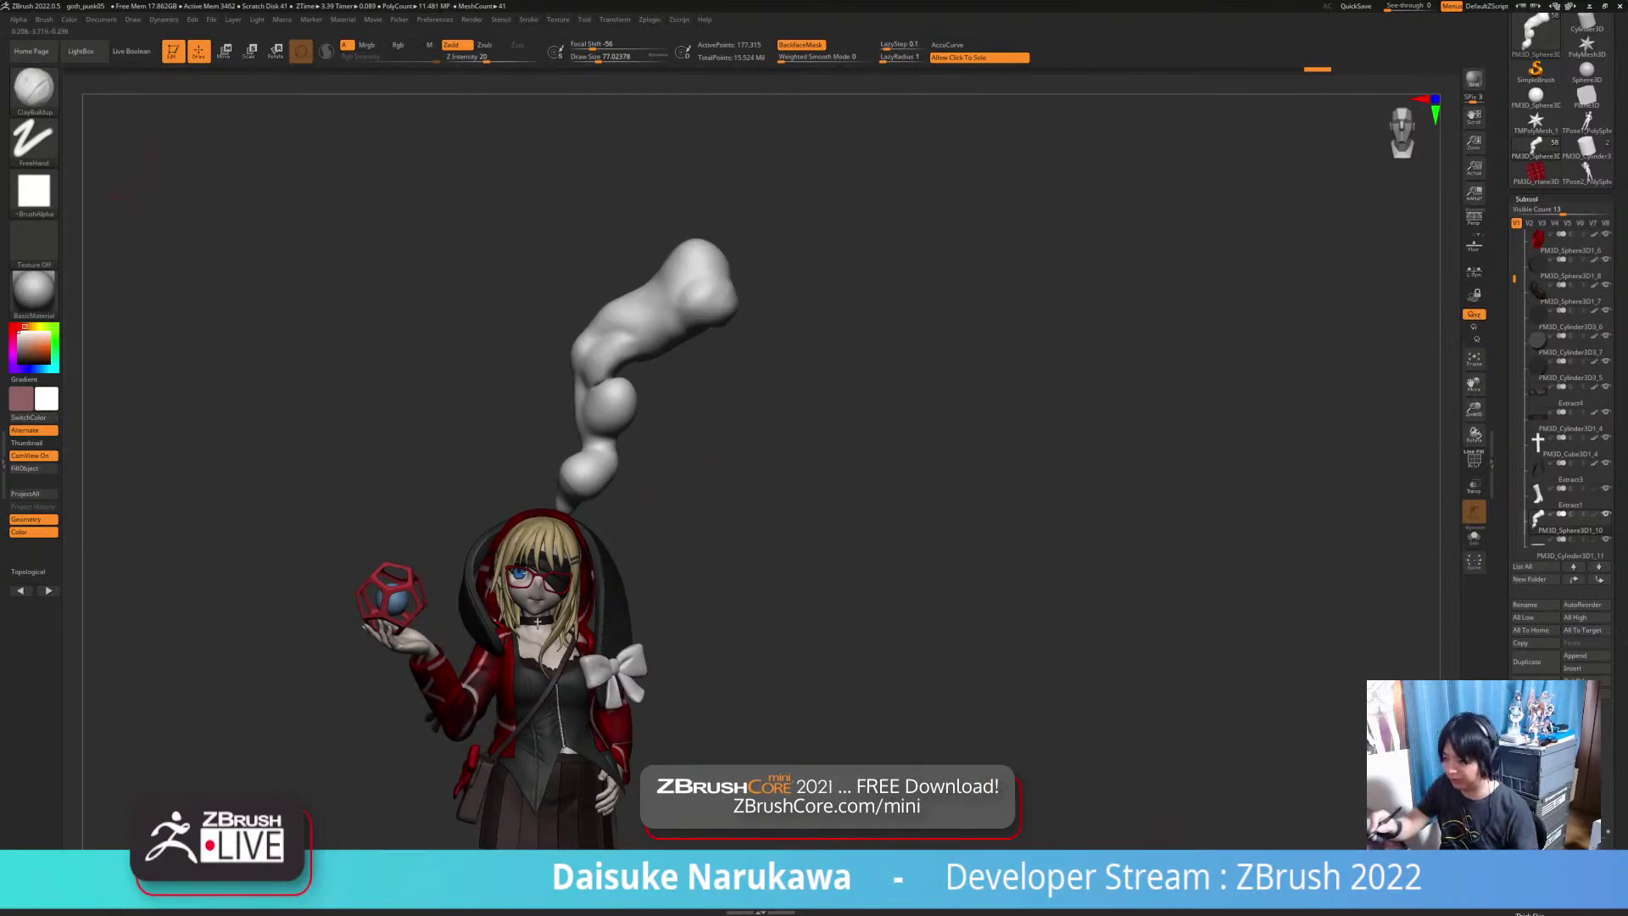
pyautogui.press('b')
pyautogui.press('i')
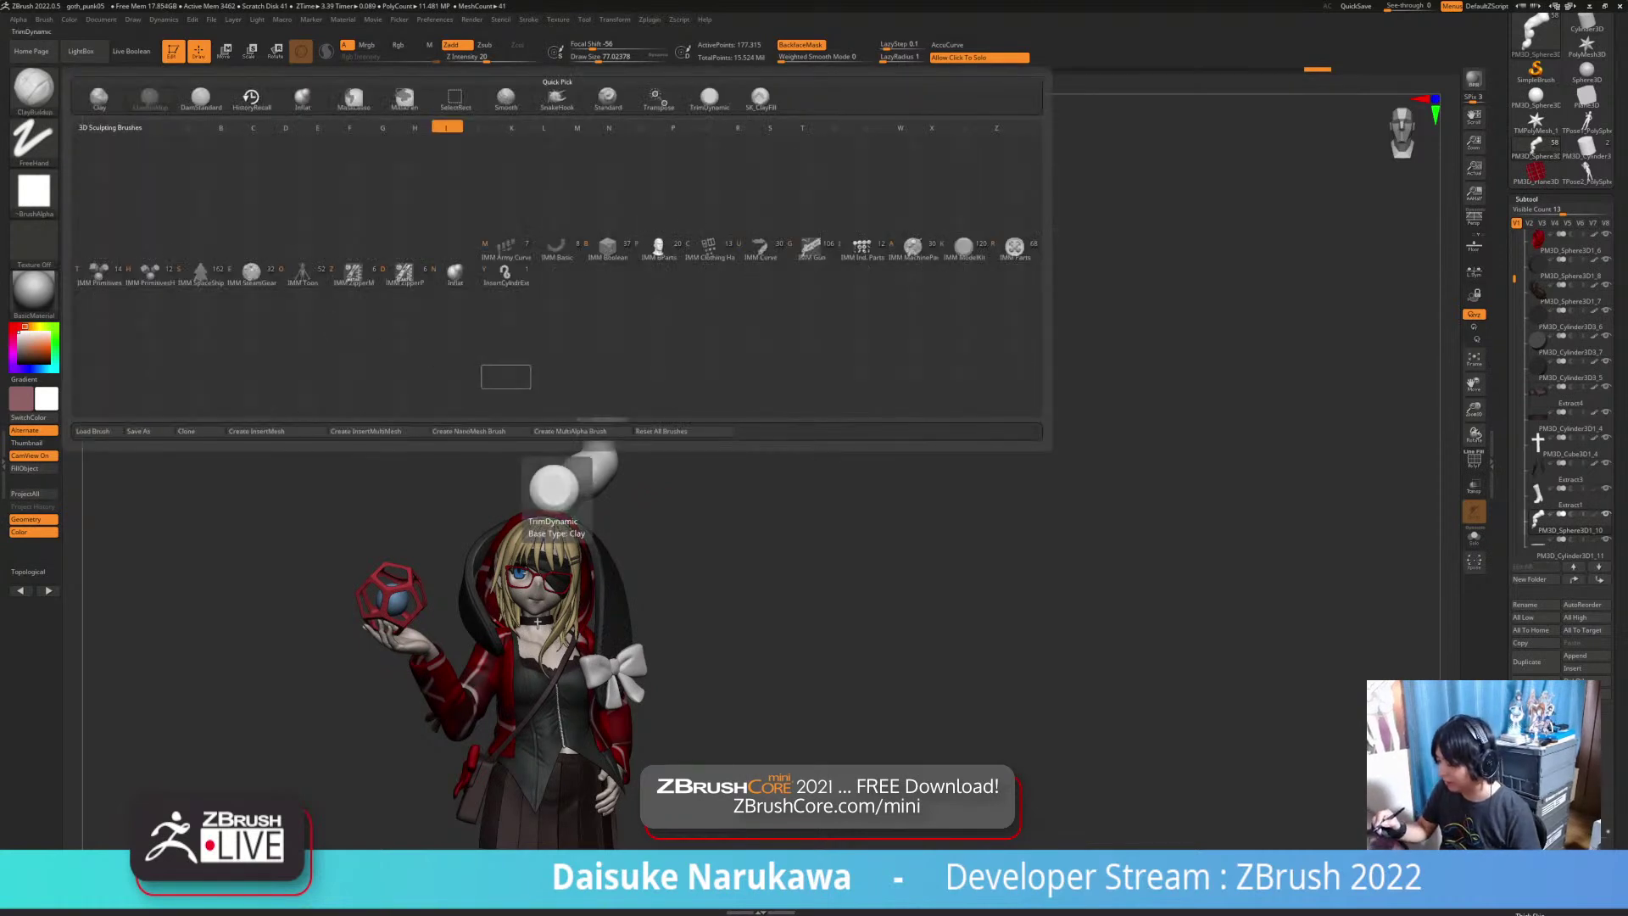
pyautogui.press('h')
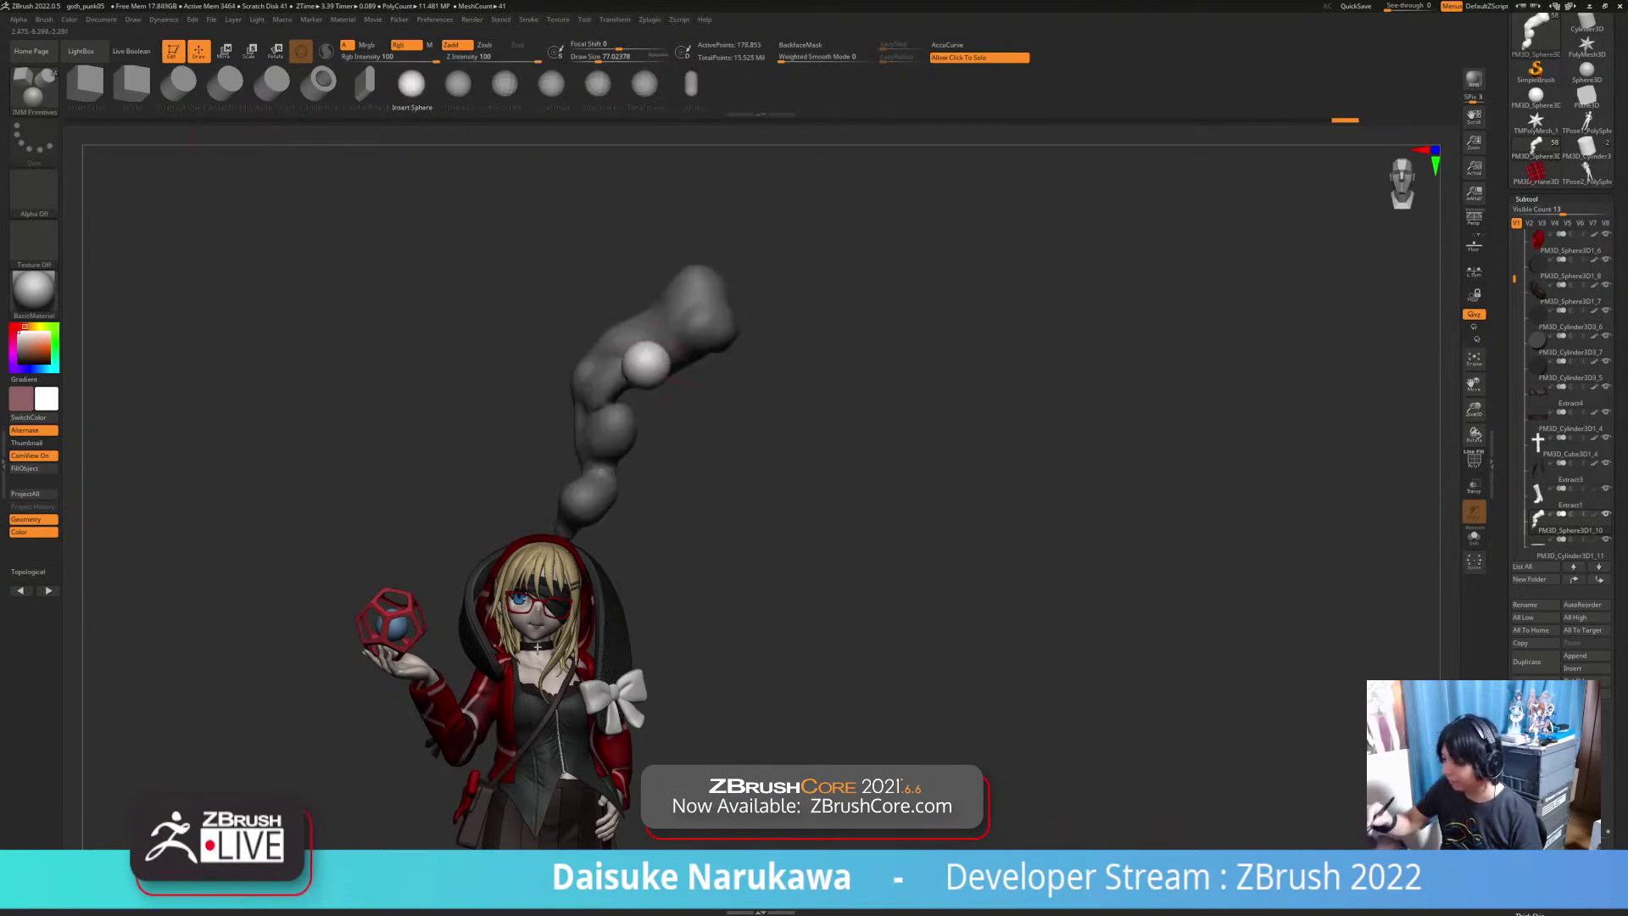
# Step: Stretch the inserted sphere into an oval puff along the strand with SnakeHook and clear the mask
pyautogui.press('b')
pyautogui.click(607, 99)
pyautogui.click(615, 59)
pyautogui.moveTo(746, 356); pyautogui.dragTo(822, 358)
pyautogui.moveTo(646, 332); pyautogui.dragTo(670, 321)
pyautogui.moveTo(657, 326); pyautogui.dragTo(629, 335)
pyautogui.moveTo(932, 508); pyautogui.dragTo(805, 513)
pyautogui.moveTo(655, 341); pyautogui.dragTo(666, 341)
pyautogui.moveTo(805, 508); pyautogui.dragTo(1060, 509)
pyautogui.moveTo(933, 474); pyautogui.dragTo(898, 508)
pyautogui.moveTo(661, 330); pyautogui.dragTo(646, 333)
pyautogui.moveTo(932, 475); pyautogui.dragTo(840, 500)
pyautogui.moveTo(661, 329); pyautogui.dragTo(650, 333)
pyautogui.keyDown('ctrl'); pyautogui.moveTo(789, 415); pyautogui.dragTo(746, 517); pyautogui.keyUp('ctrl')
# Step: Insert another small sphere near the middle of the strand with IMM Primitives and adjust it with the Gizmo
pyautogui.moveTo(814, 475)
pyautogui.mouseDown()
pyautogui.moveTo(891, 509)
pyautogui.moveTo(797, 466)
pyautogui.mouseUp()
pyautogui.moveTo(537, 623); pyautogui.dragTo(458, 618)
pyautogui.moveTo(373, 449); pyautogui.dragTo(566, 434)
pyautogui.moveTo(381, 339); pyautogui.dragTo(347, 335)
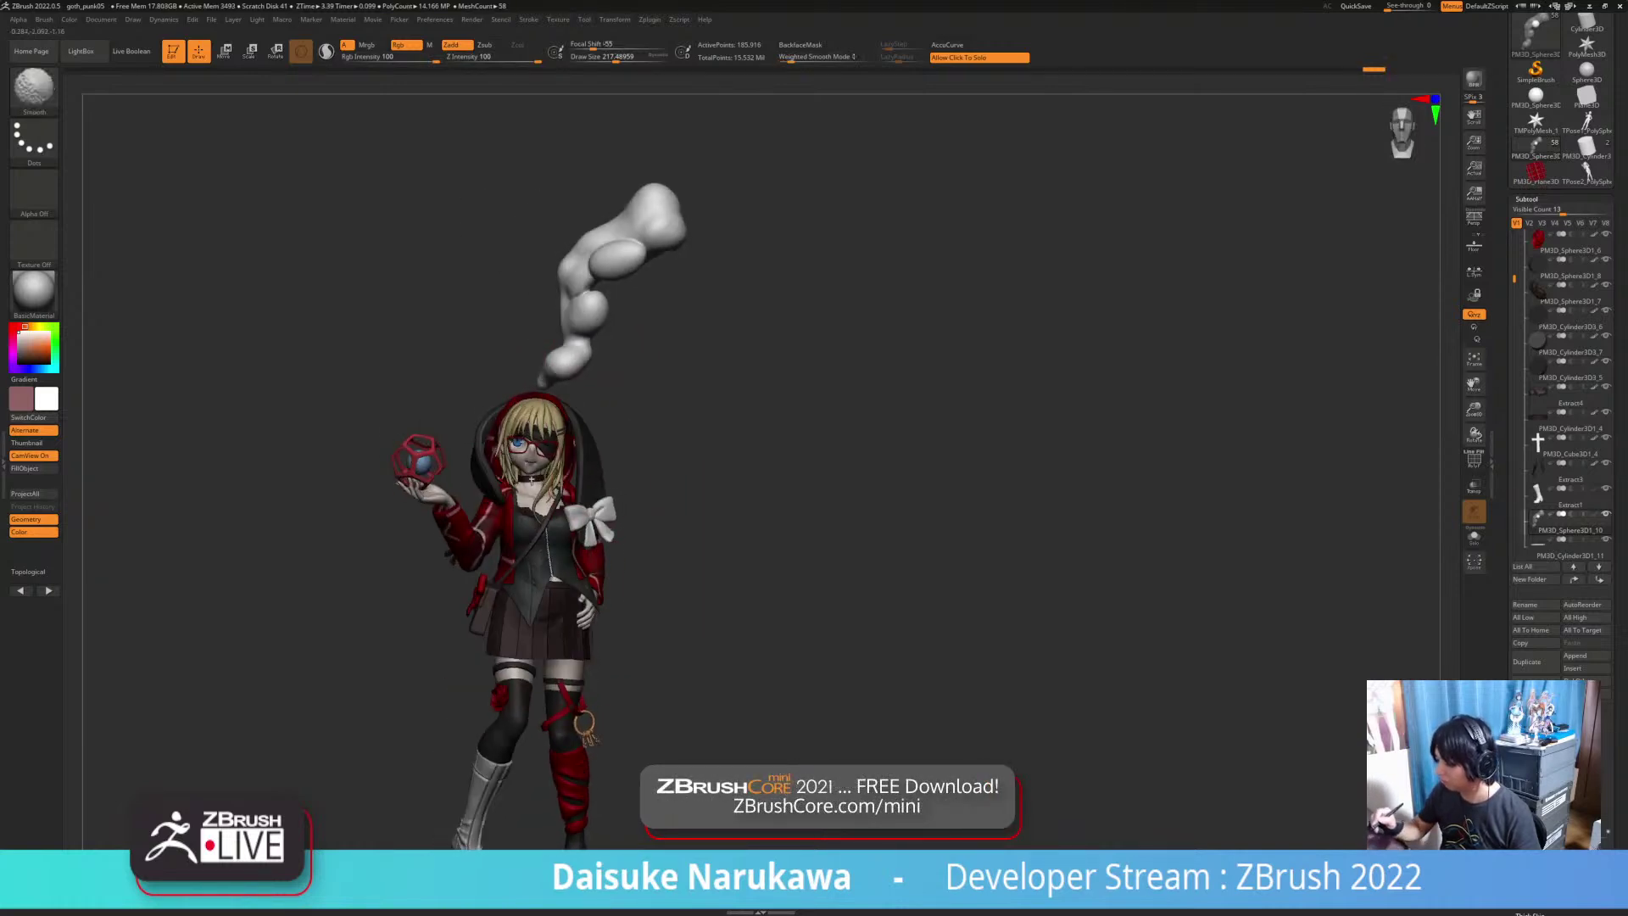
pyautogui.moveTo(339, 203); pyautogui.dragTo(263, 200)
pyautogui.click(34, 89)
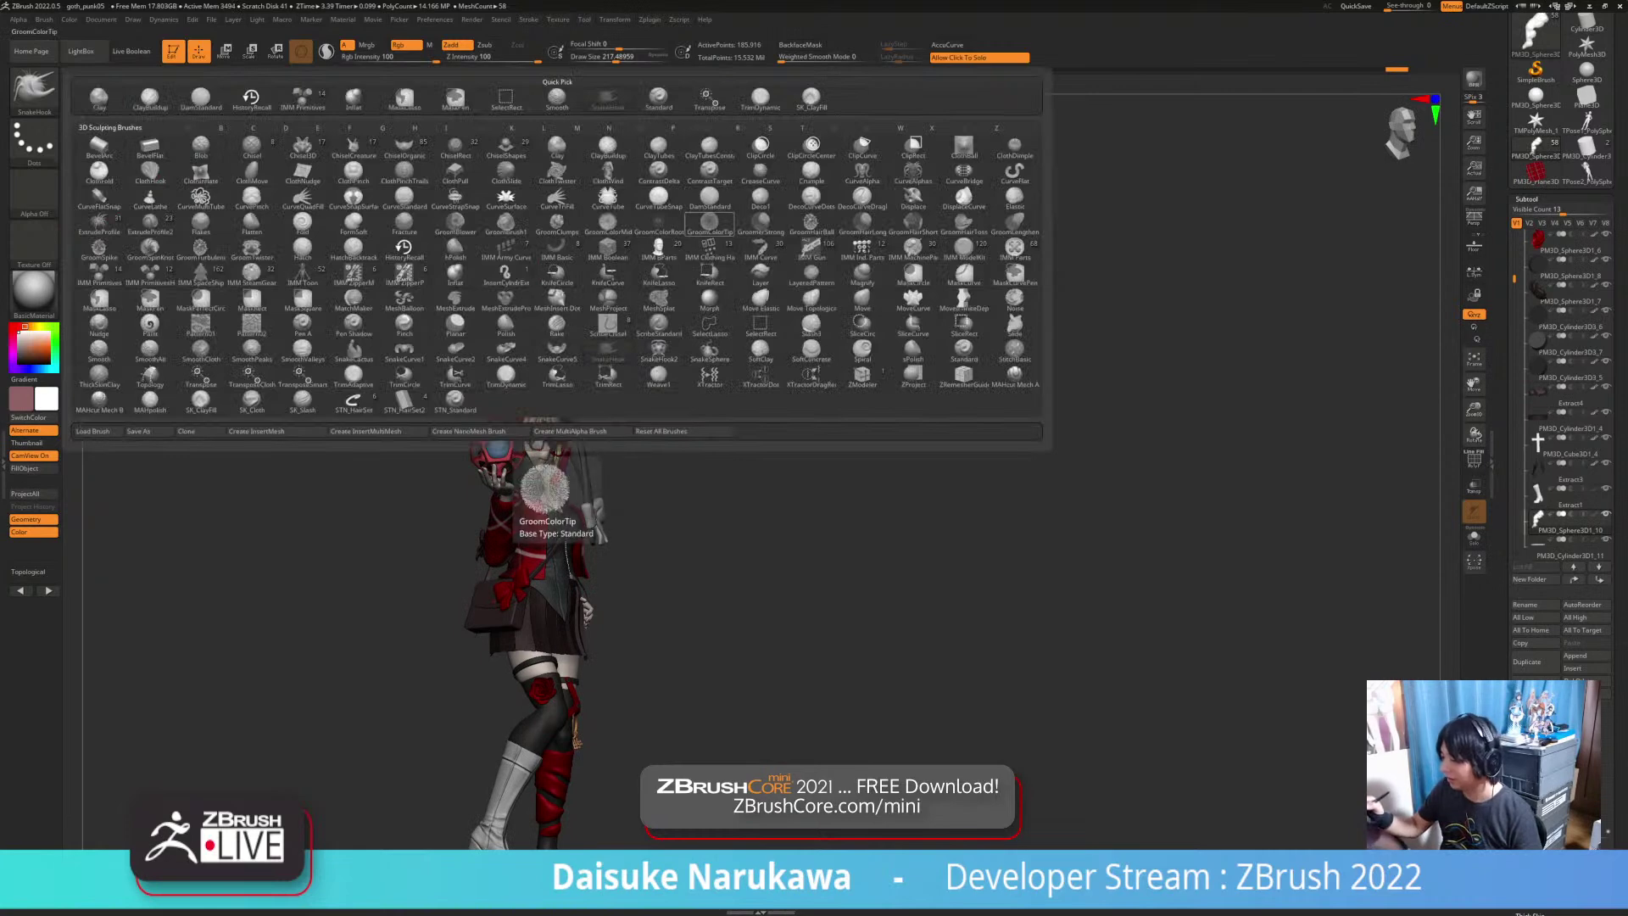
pyautogui.click(303, 96)
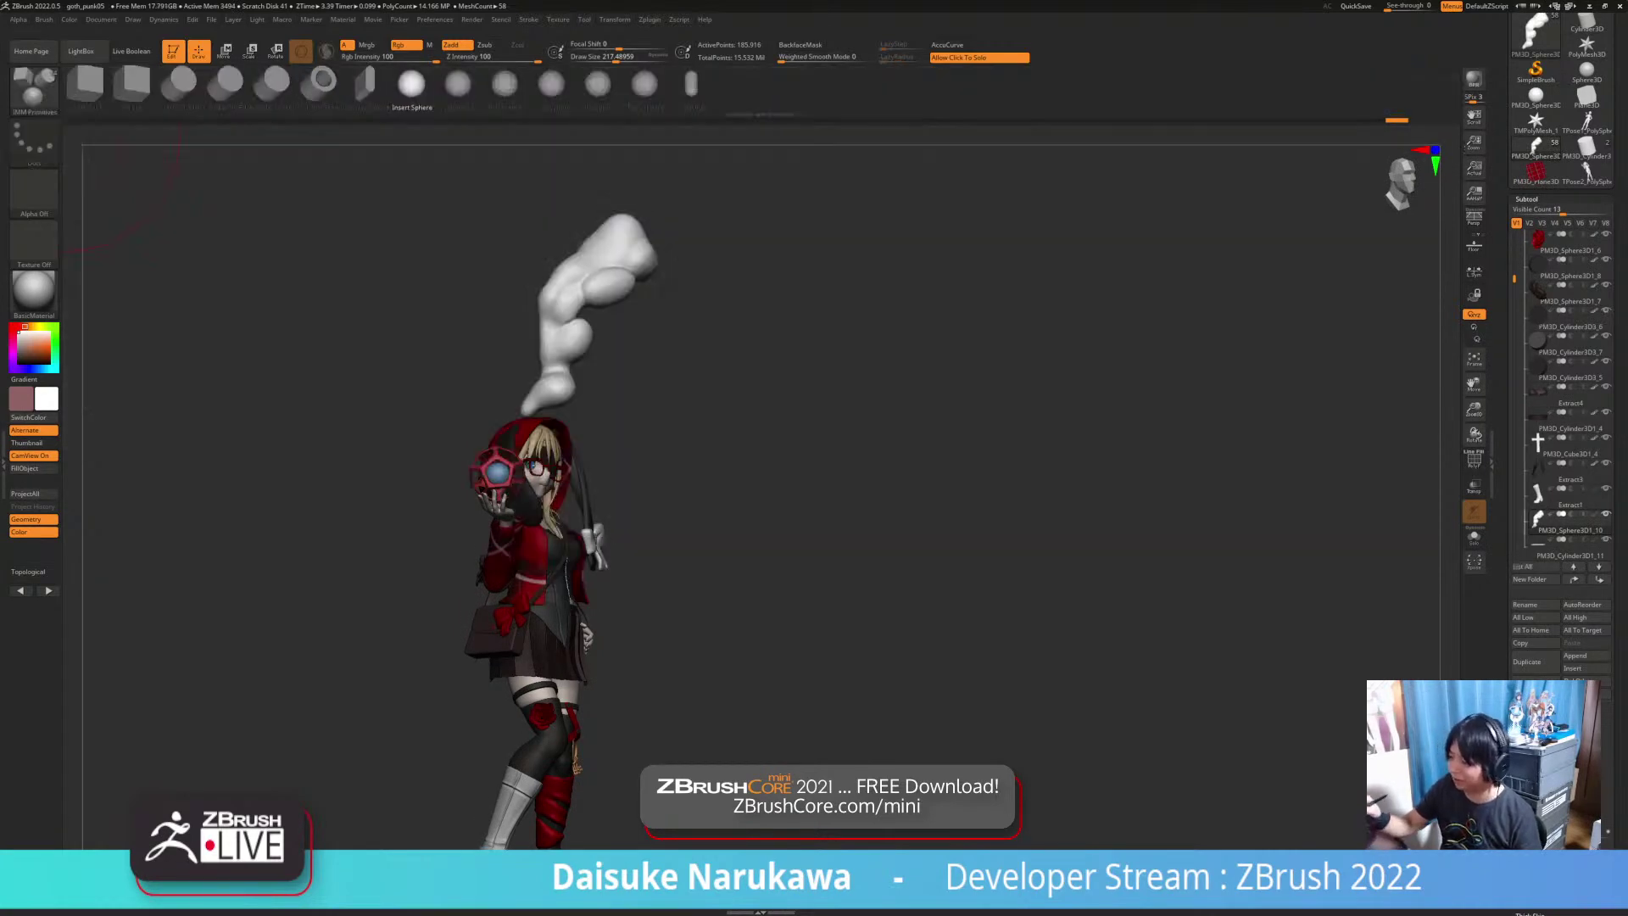
pyautogui.moveTo(364, 280)
pyautogui.mouseDown()
pyautogui.moveTo(526, 284)
pyautogui.moveTo(542, 365)
pyautogui.moveTo(517, 360)
pyautogui.moveTo(558, 302)
pyautogui.mouseUp()
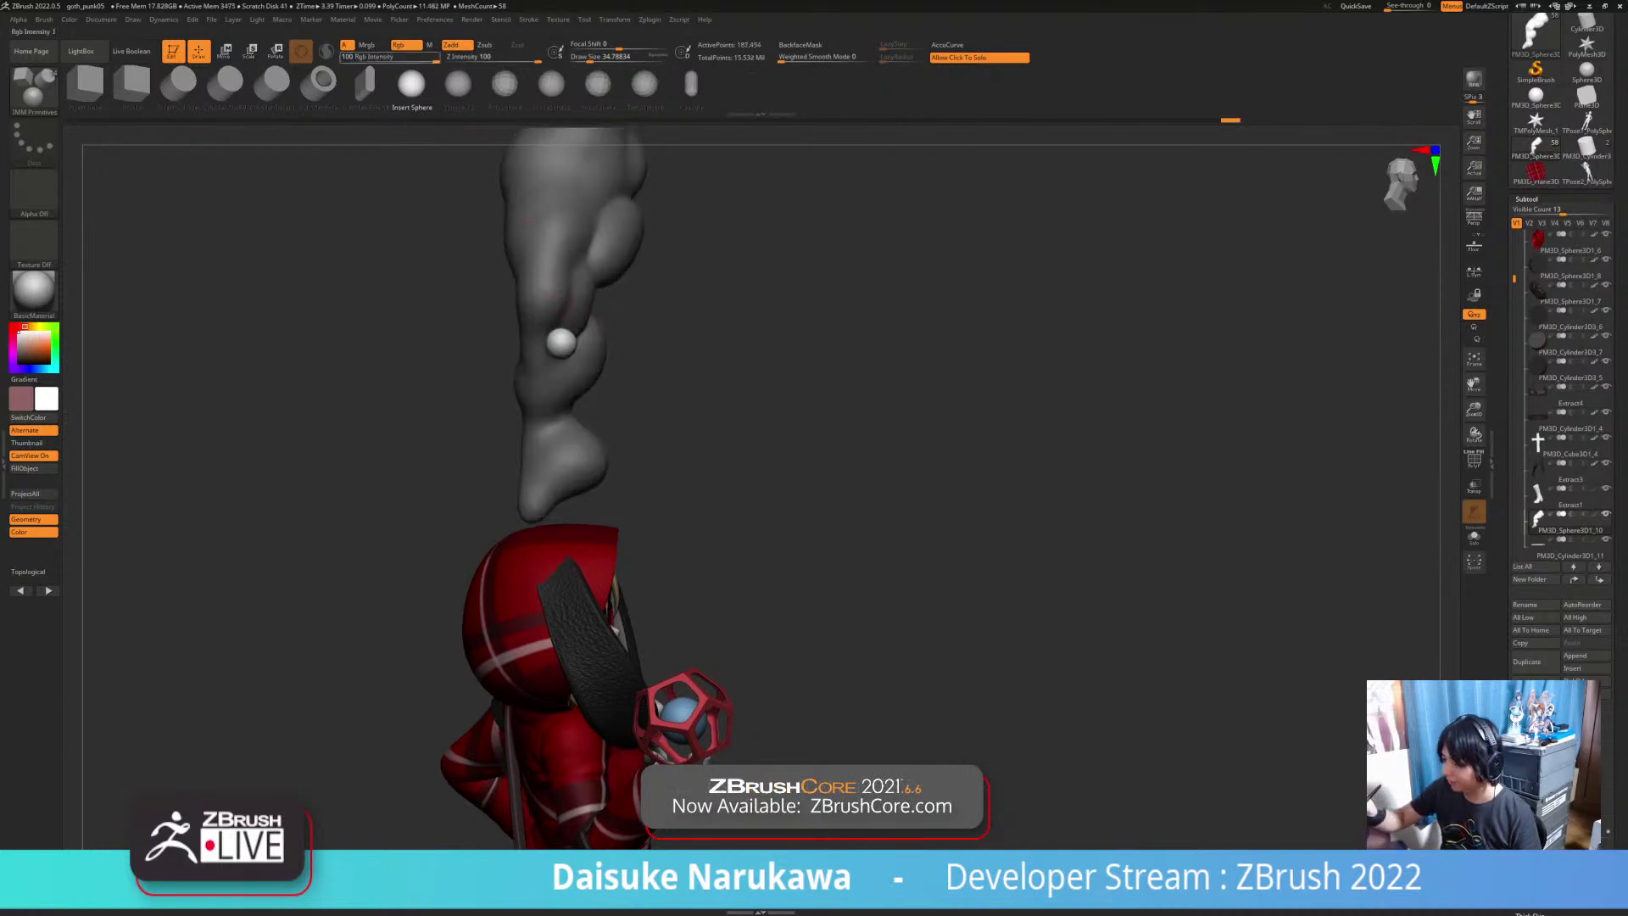
pyautogui.click(224, 51)
pyautogui.moveTo(364, 284); pyautogui.dragTo(440, 292)
pyautogui.moveTo(598, 293); pyautogui.dragTo(589, 287)
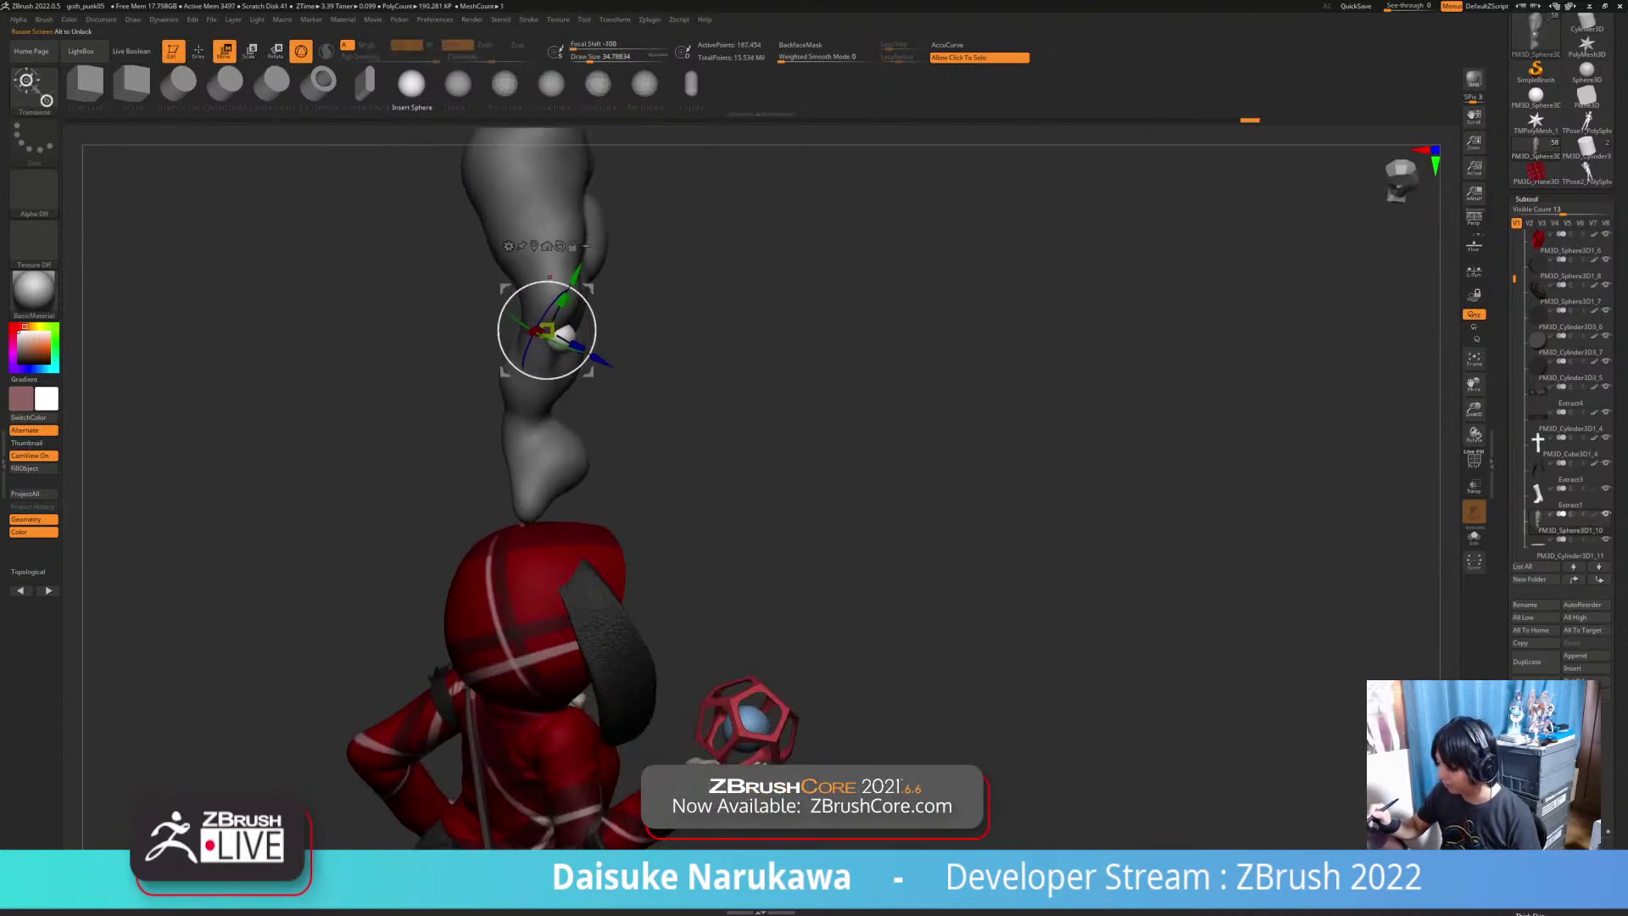
# Step: Reshape the small sphere against the strand with SnakeHook, clear the mask and remesh the strand with DynaMesh
pyautogui.press('b')
pyautogui.press('s')
pyautogui.press('h')
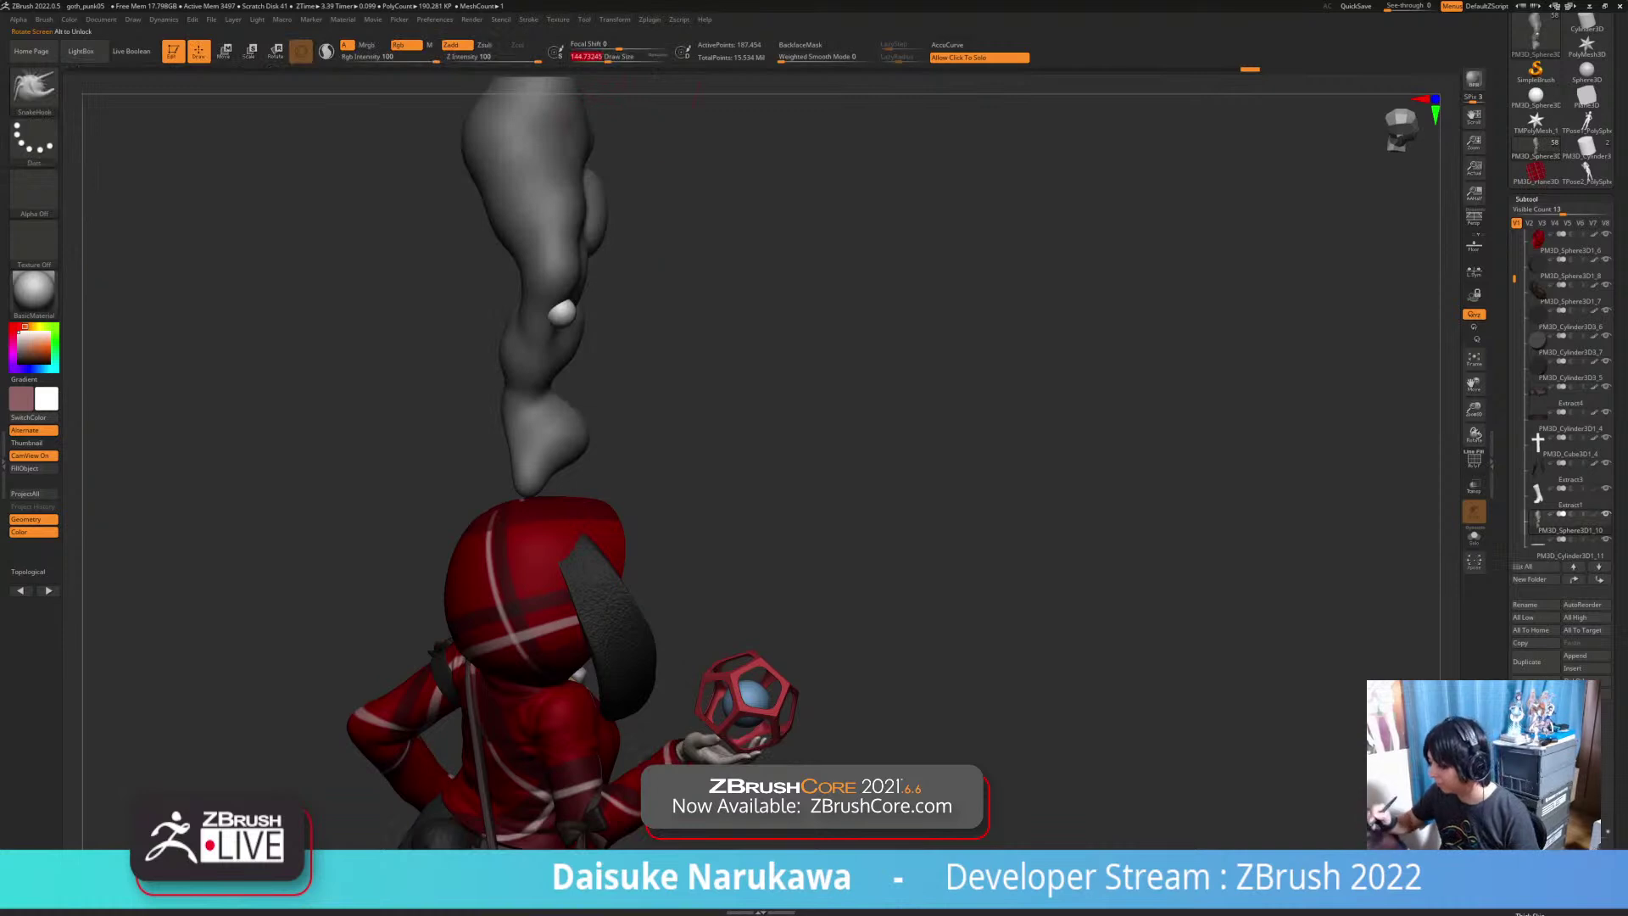
pyautogui.moveTo(712, 365); pyautogui.dragTo(611, 341)
pyautogui.moveTo(500, 339); pyautogui.dragTo(377, 340)
pyautogui.moveTo(542, 324); pyautogui.dragTo(555, 327)
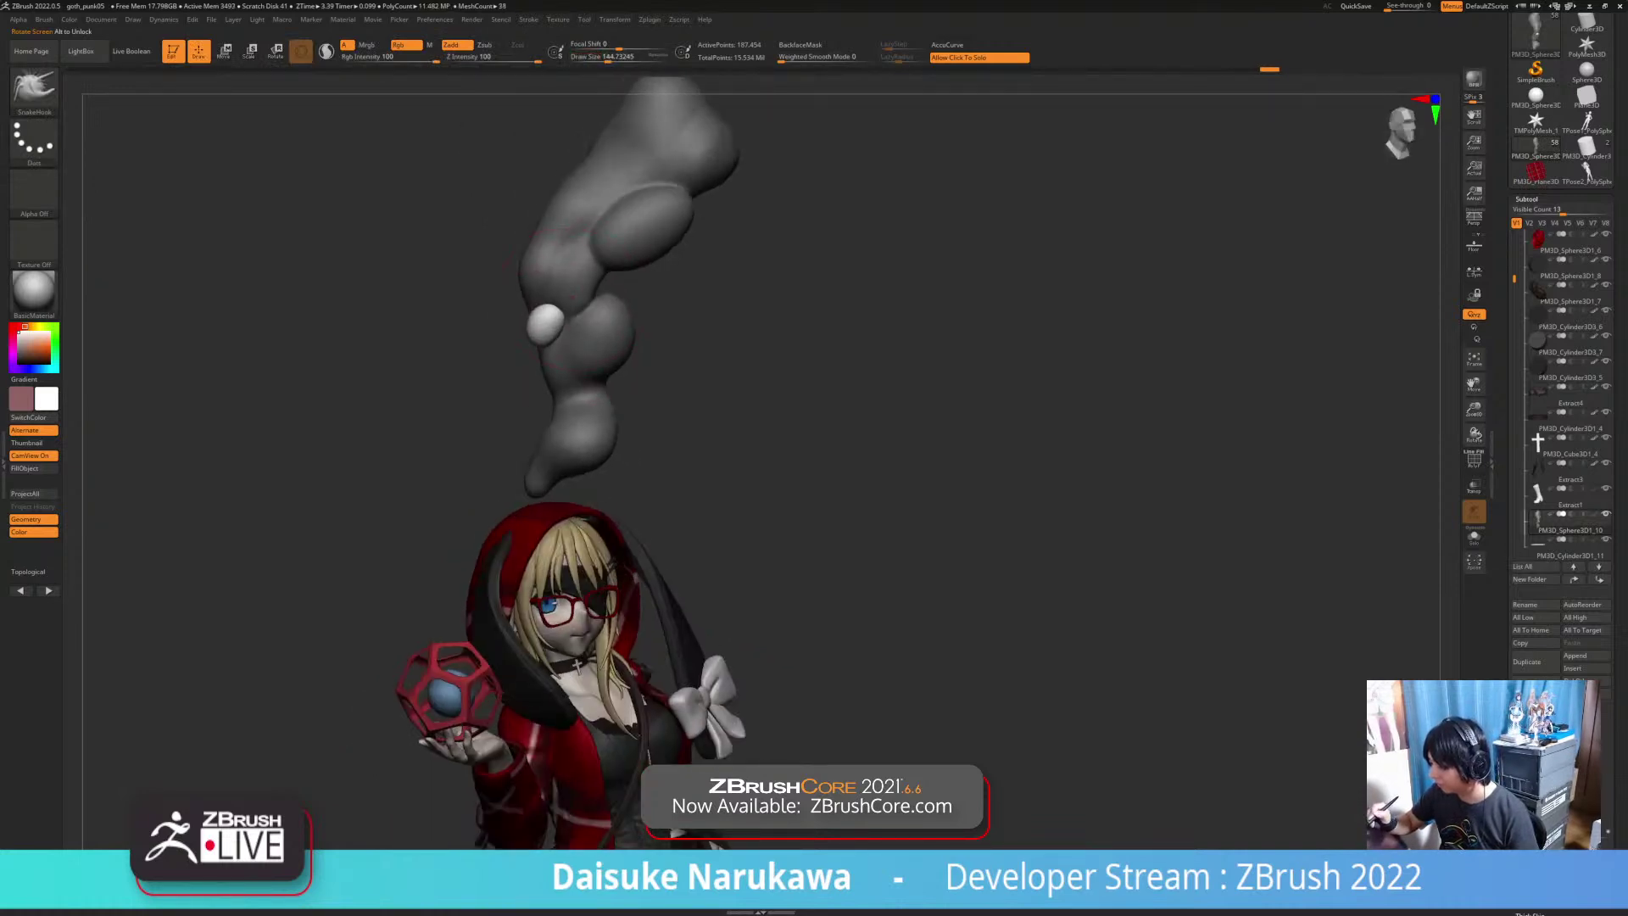
pyautogui.moveTo(415, 360); pyautogui.dragTo(483, 363)
pyautogui.moveTo(550, 329); pyautogui.dragTo(545, 341)
pyautogui.keyDown('ctrl'); pyautogui.moveTo(781, 341); pyautogui.dragTo(799, 381); pyautogui.keyUp('ctrl')
pyautogui.keyDown('ctrl'); pyautogui.moveTo(801, 384); pyautogui.dragTo(792, 543); pyautogui.keyUp('ctrl')
# Step: Delete the puffy strand subtool above the character's head
pyautogui.keyDown('ctrl'); pyautogui.moveTo(790, 551); pyautogui.dragTo(807, 434, button='right'); pyautogui.keyUp('ctrl')
pyautogui.moveTo(941, 593); pyautogui.dragTo(822, 613)
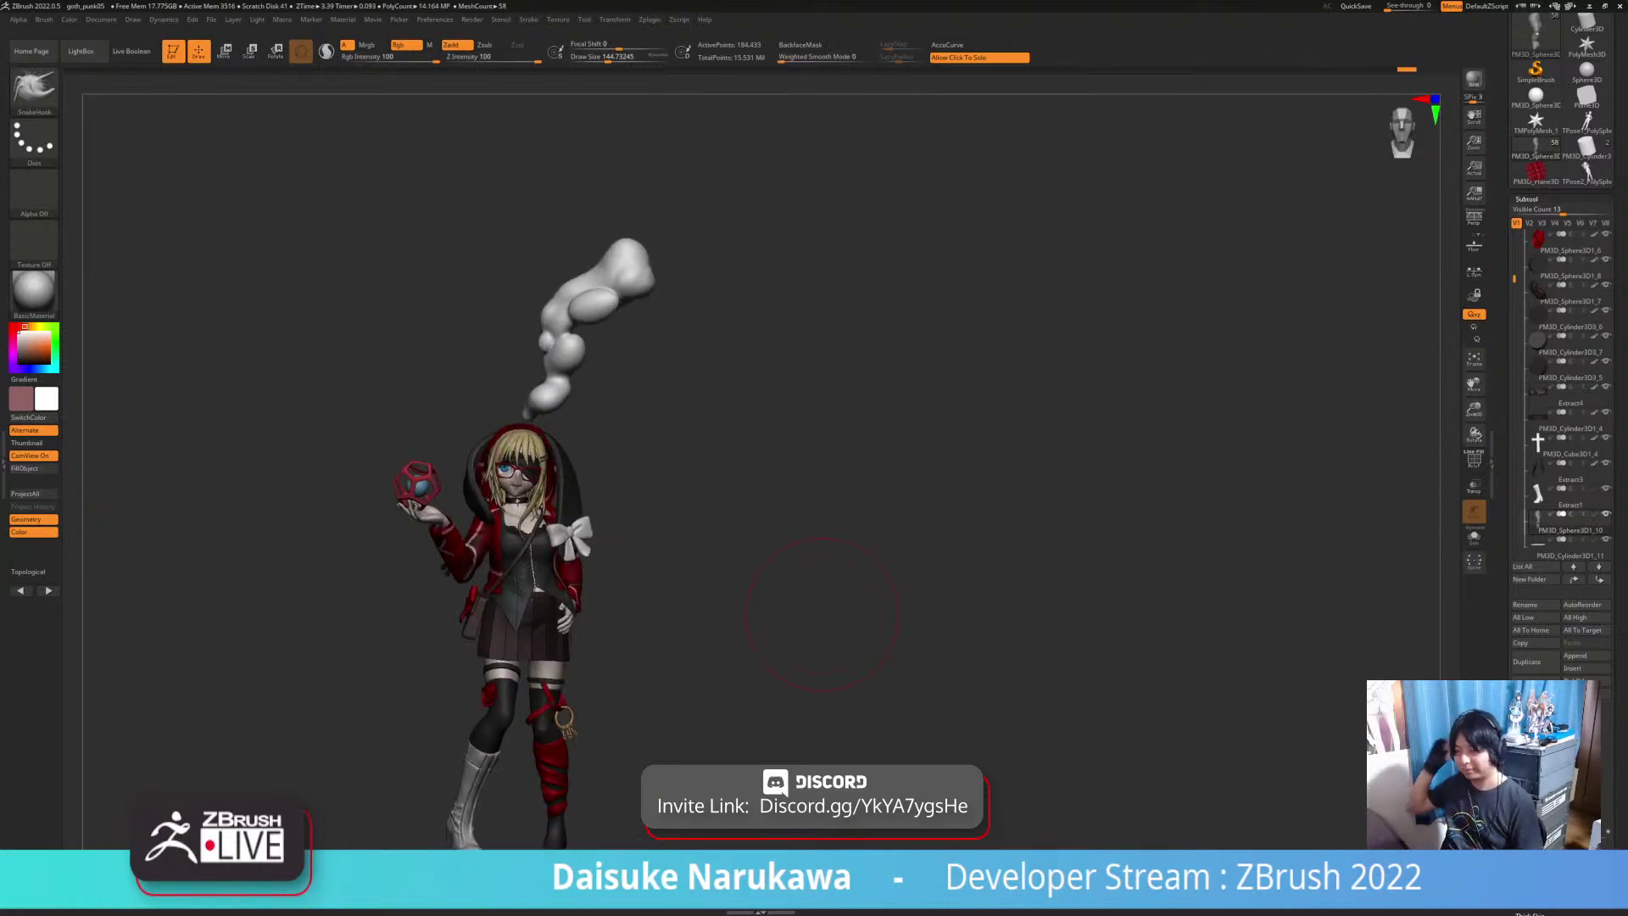
pyautogui.moveTo(934, 625); pyautogui.dragTo(1444, 691)
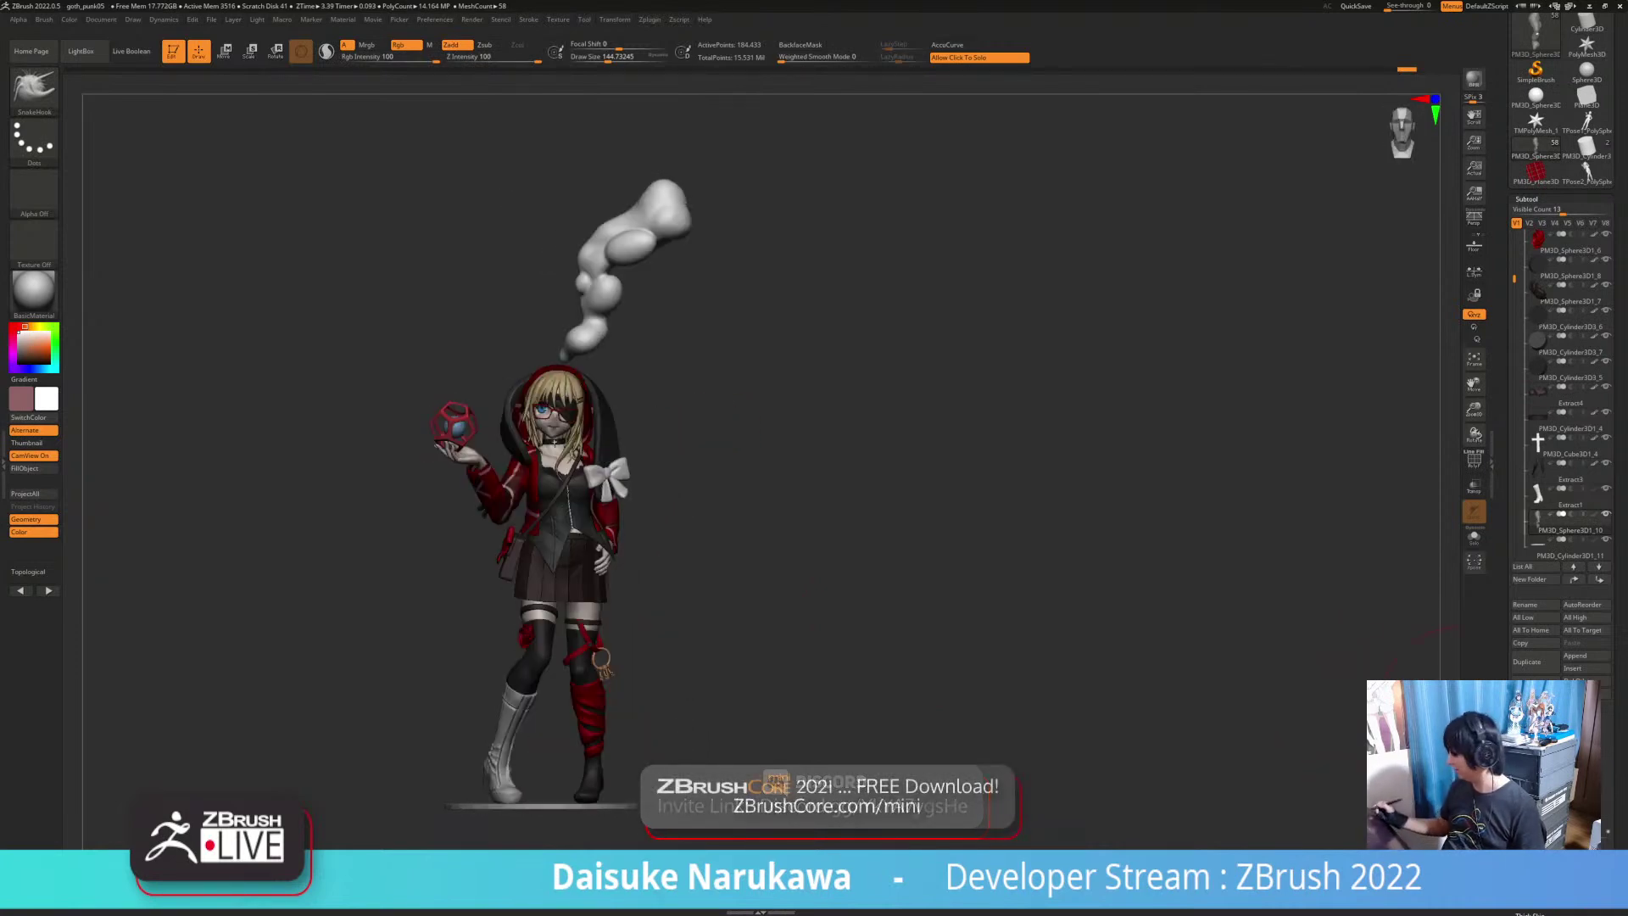
pyautogui.click(1526, 688)
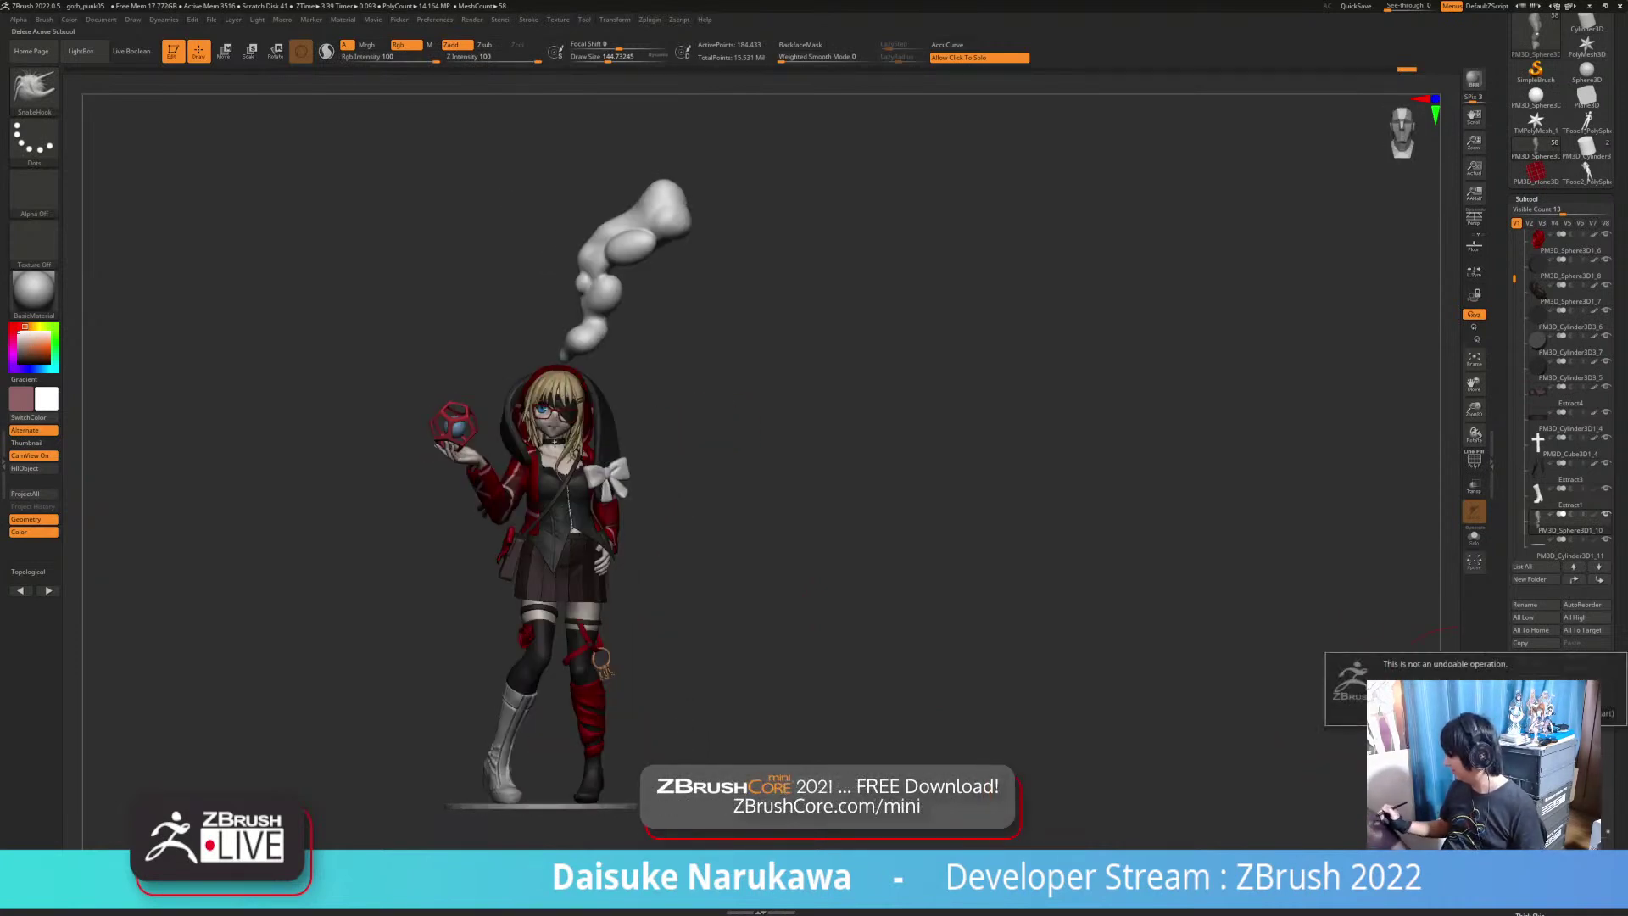
# Step: Make the character's boot the active subtool and isolate it in a close side view
pyautogui.keyDown('alt'); pyautogui.click(505, 739); pyautogui.keyUp('alt')
pyautogui.keyDown('ctrl'); pyautogui.moveTo(847, 526); pyautogui.dragTo(848, 653, button='right'); pyautogui.keyUp('ctrl')
pyautogui.keyDown('alt'); pyautogui.moveTo(848, 653); pyautogui.dragTo(870, 551, button='right'); pyautogui.keyUp('alt')
pyautogui.click(871, 551)
pyautogui.moveTo(870, 551); pyautogui.dragTo(1093, 577)
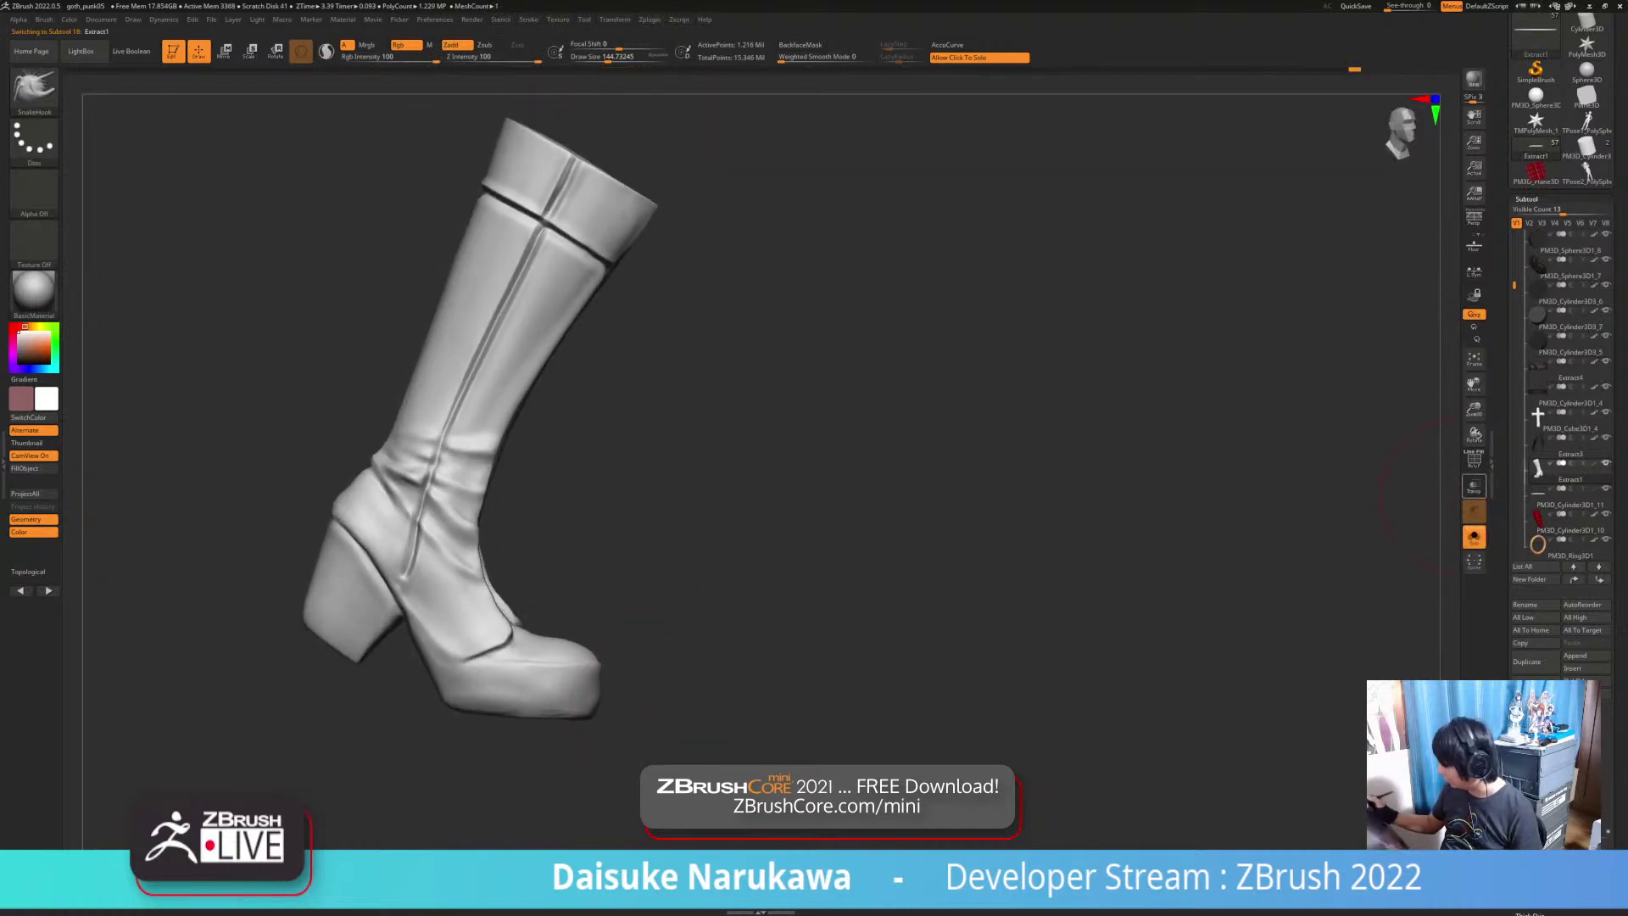
# Step: Check the boot's wireframe and polygroups, and assign the whole boot to a single polygroup
pyautogui.click(1473, 459)
pyautogui.keyDown('alt'); pyautogui.moveTo(797, 689); pyautogui.dragTo(863, 600, button='right'); pyautogui.keyUp('alt')
pyautogui.click(1474, 459)
pyautogui.moveTo(881, 585)
pyautogui.mouseDown()
pyautogui.moveTo(949, 585)
pyautogui.moveTo(881, 589)
pyautogui.moveTo(911, 589)
pyautogui.mouseUp()
pyautogui.moveTo(792, 623); pyautogui.dragTo(770, 625)
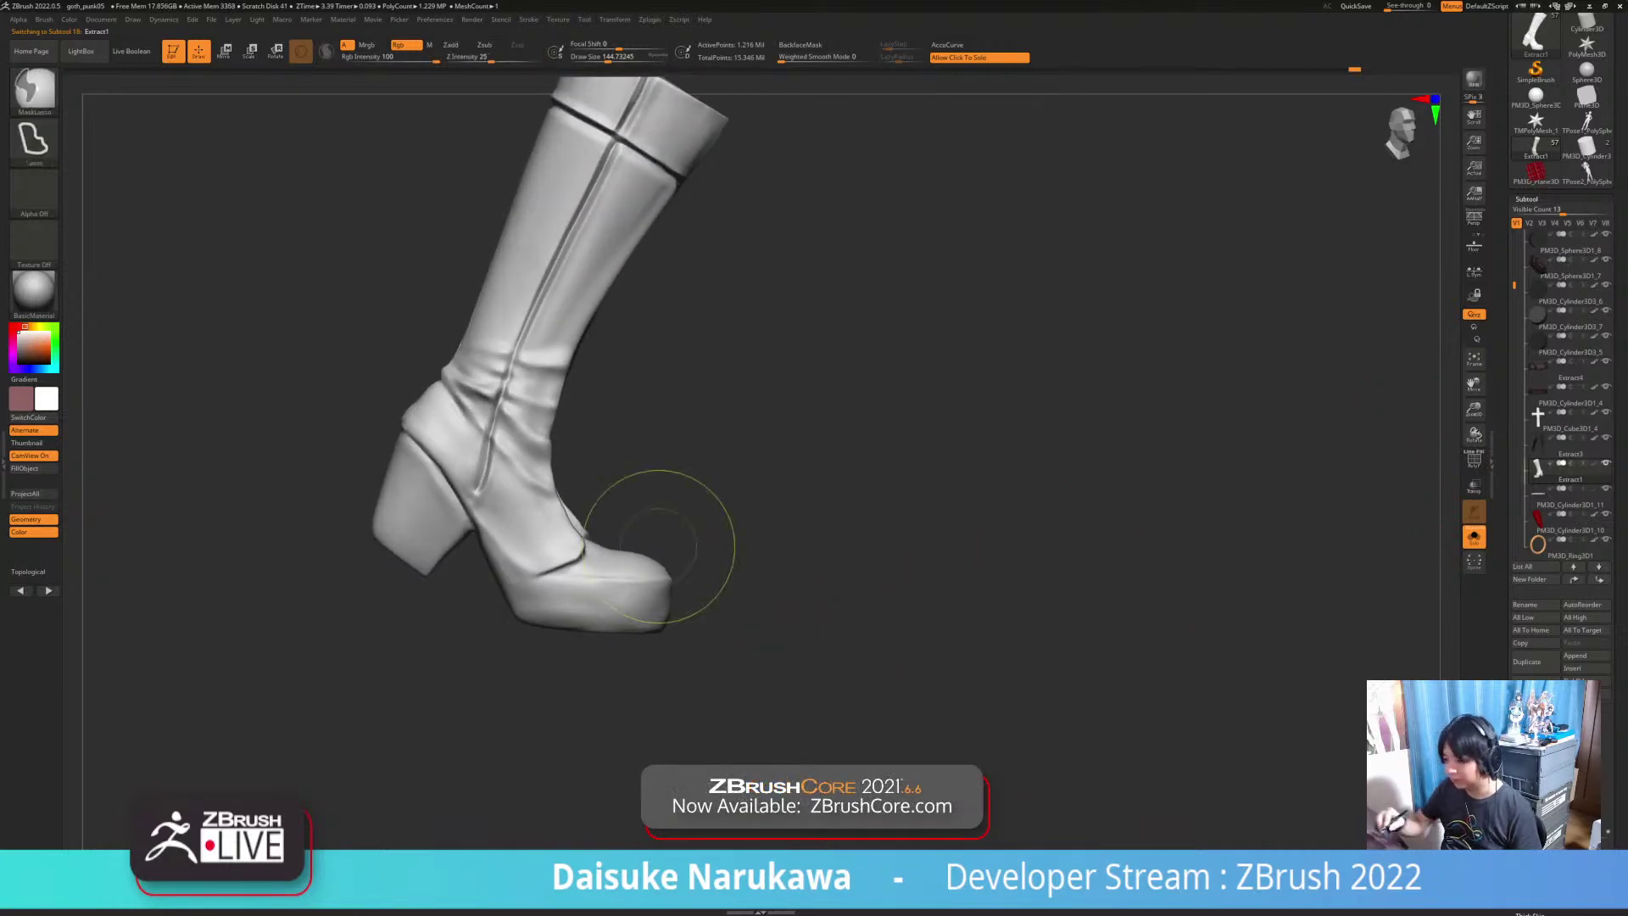
pyautogui.keyDown('ctrl'); pyautogui.click(35, 91); pyautogui.keyUp('ctrl')
pyautogui.click(1473, 459)
pyautogui.moveTo(841, 564)
pyautogui.keyDown('alt'); pyautogui.mouseDown()
pyautogui.moveTo(842, 658)
pyautogui.moveTo(881, 668)
pyautogui.moveTo(853, 668)
pyautogui.mouseUp(); pyautogui.keyUp('alt')
pyautogui.hotkey('ctrl', 'w')
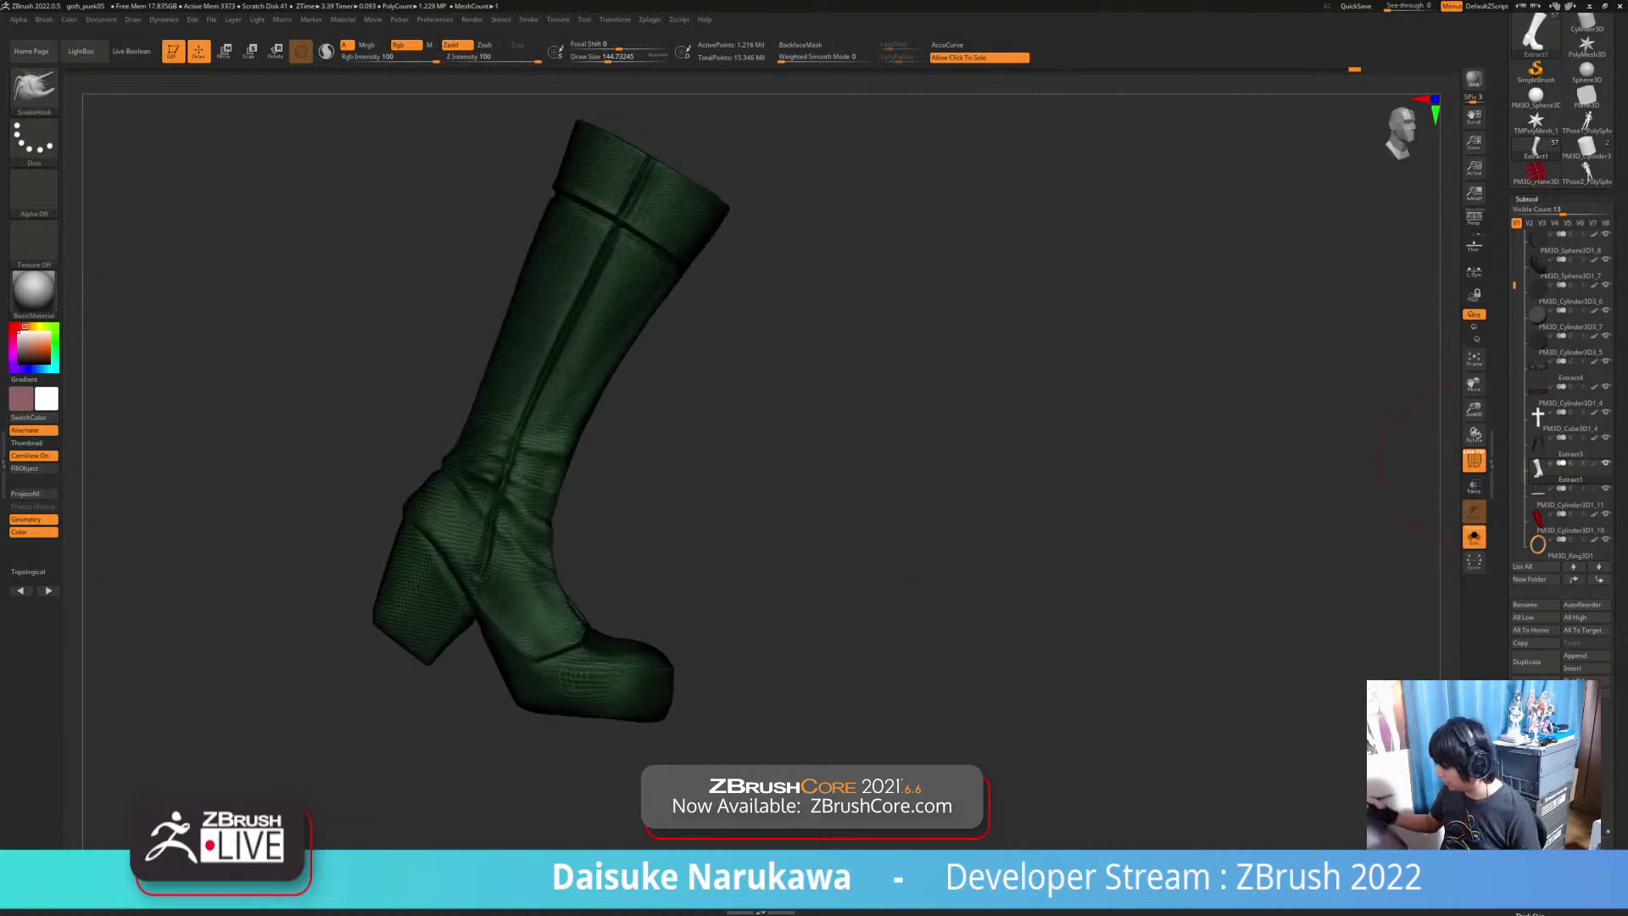
pyautogui.click(1473, 459)
# Step: Mask the boot's heel block with MaskLasso and clean up the mask where the heel meets the sole
pyautogui.keyDown('alt'); pyautogui.moveTo(848, 585); pyautogui.dragTo(875, 411); pyautogui.keyUp('alt')
pyautogui.keyDown('ctrl'); pyautogui.moveTo(543, 123); pyautogui.dragTo(414, 342, button='right'); pyautogui.keyUp('ctrl')
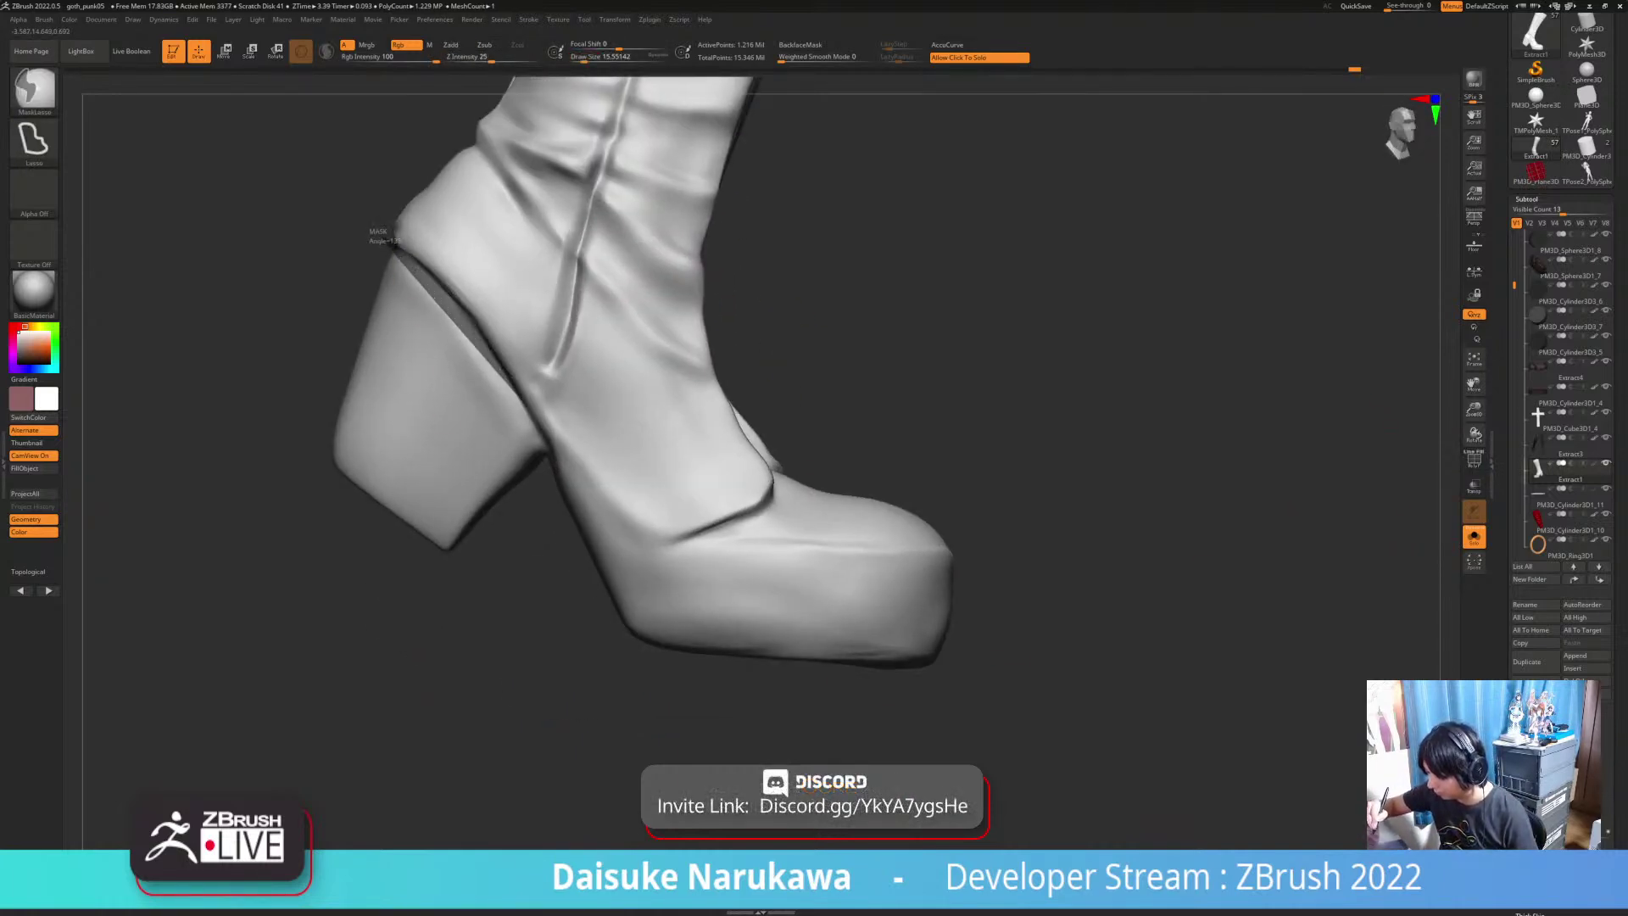
pyautogui.moveTo(543, 445)
pyautogui.keyDown('ctrl'); pyautogui.mouseDown()
pyautogui.moveTo(499, 565)
pyautogui.moveTo(206, 612)
pyautogui.moveTo(263, 254)
pyautogui.mouseUp(); pyautogui.keyUp('ctrl')
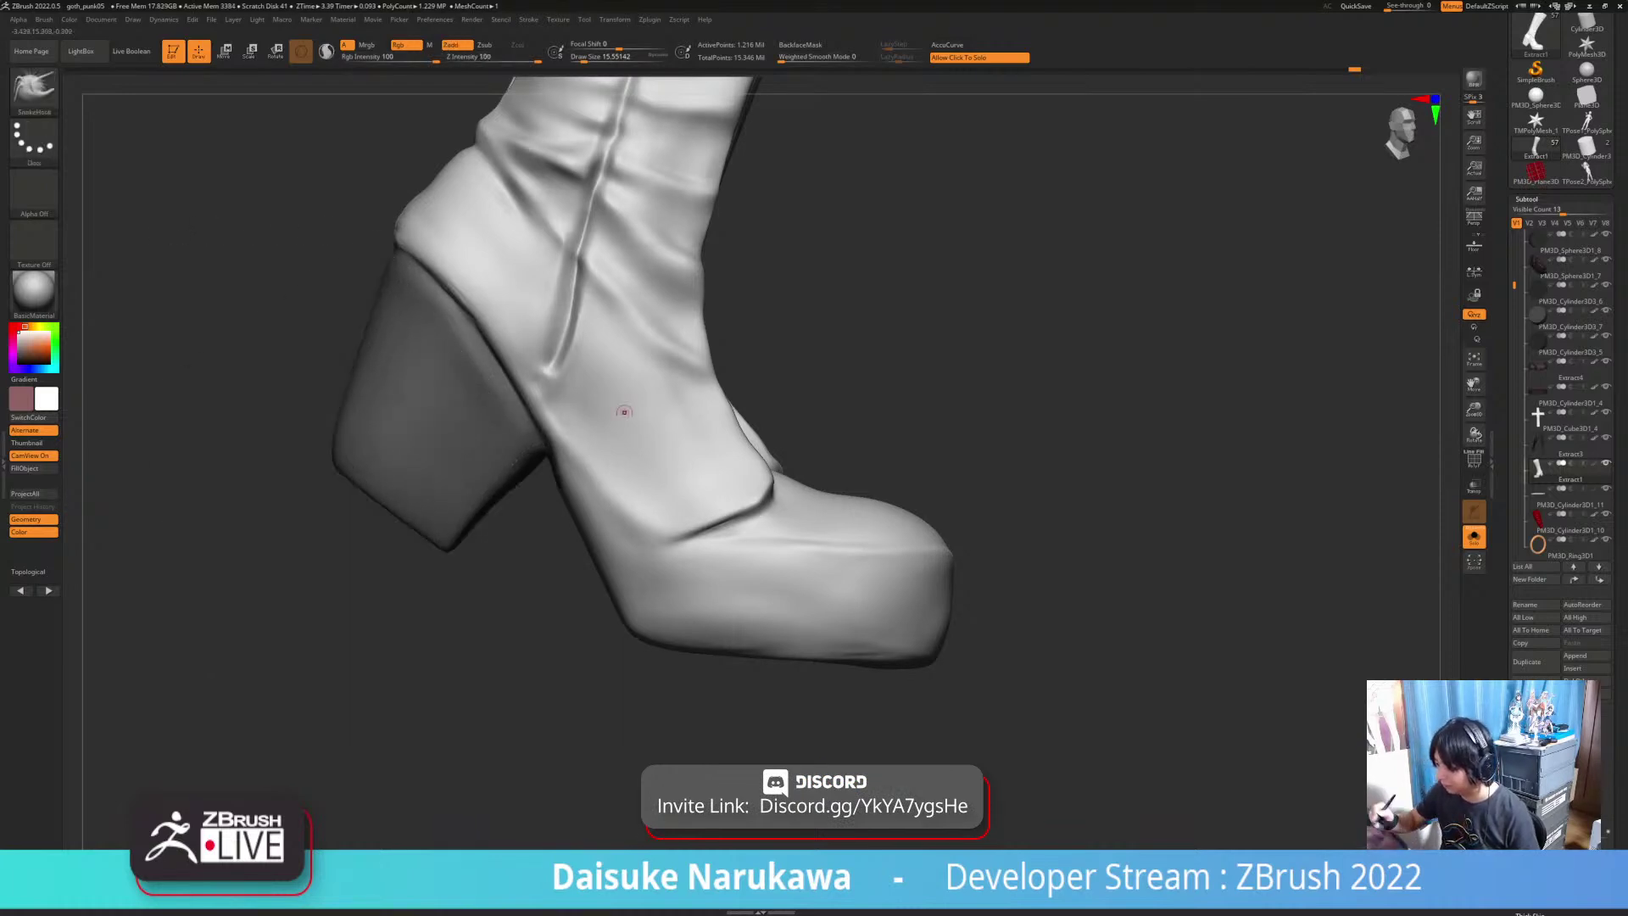
pyautogui.keyDown('ctrl'); pyautogui.moveTo(597, 392); pyautogui.dragTo(598, 440, button='right'); pyautogui.keyUp('ctrl')
pyautogui.moveTo(597, 440); pyautogui.dragTo(543, 470)
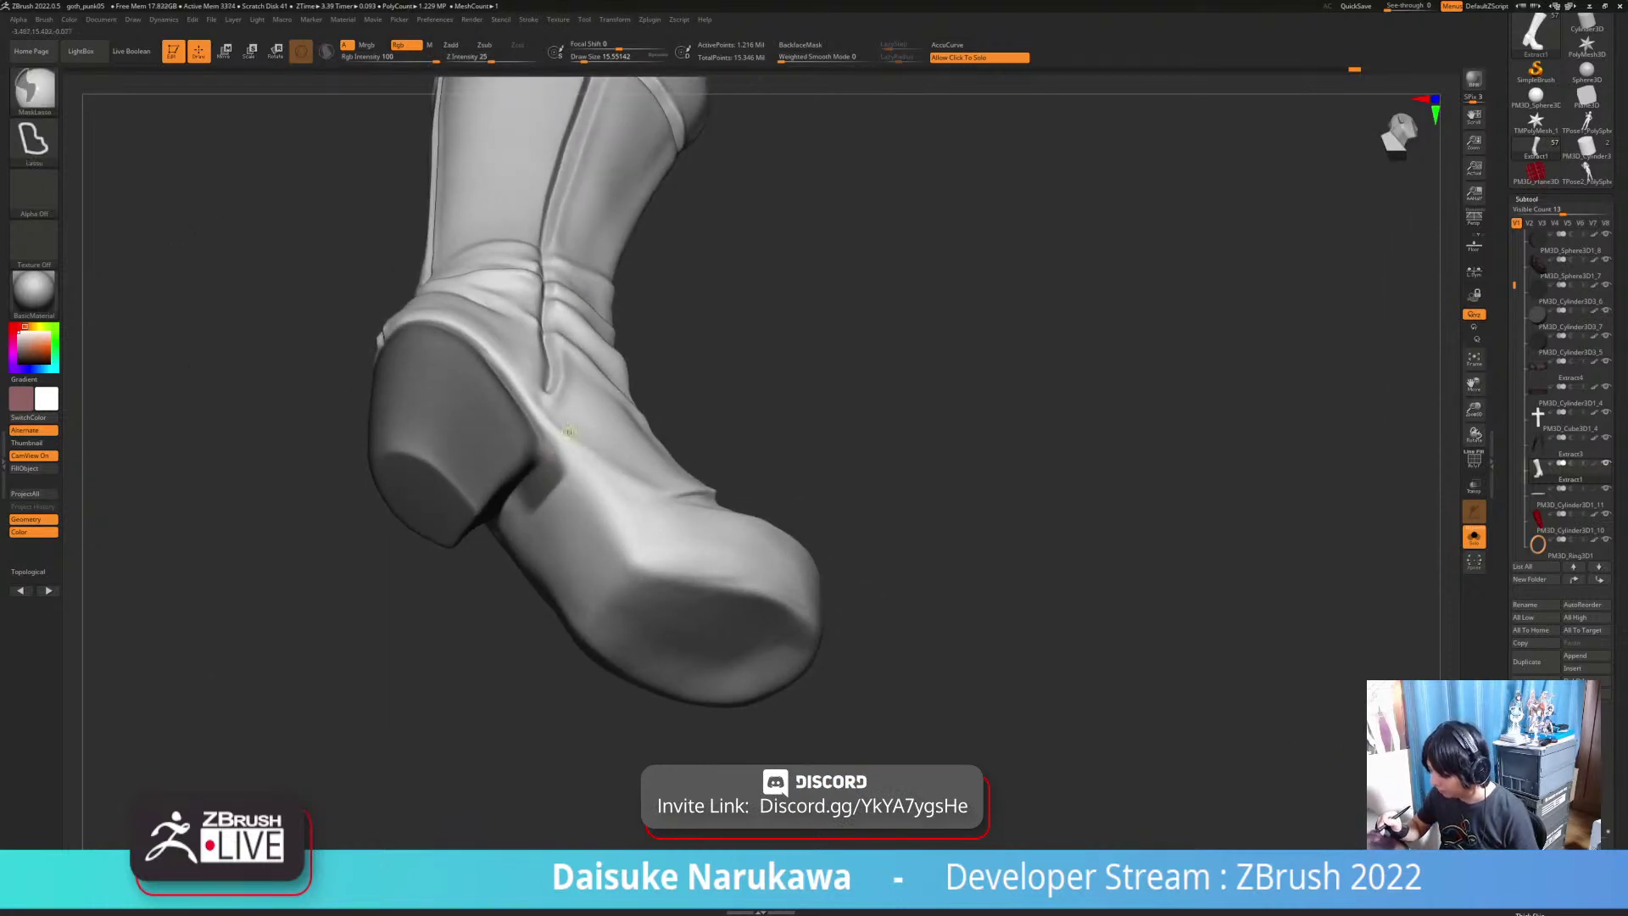
pyautogui.keyDown('ctrl'); pyautogui.keyDown('alt'); pyautogui.moveTo(466, 566); pyautogui.dragTo(580, 430); pyautogui.keyUp('alt'); pyautogui.keyUp('ctrl')
pyautogui.moveTo(573, 439)
pyautogui.keyDown('ctrl'); pyautogui.mouseDown(button='right')
pyautogui.moveTo(573, 492)
pyautogui.moveTo(566, 423)
pyautogui.moveTo(610, 415)
pyautogui.moveTo(593, 433)
pyautogui.mouseUp(button='right'); pyautogui.keyUp('ctrl')
pyautogui.moveTo(585, 456)
pyautogui.mouseDown()
pyautogui.moveTo(602, 407)
pyautogui.moveTo(494, 383)
pyautogui.mouseUp()
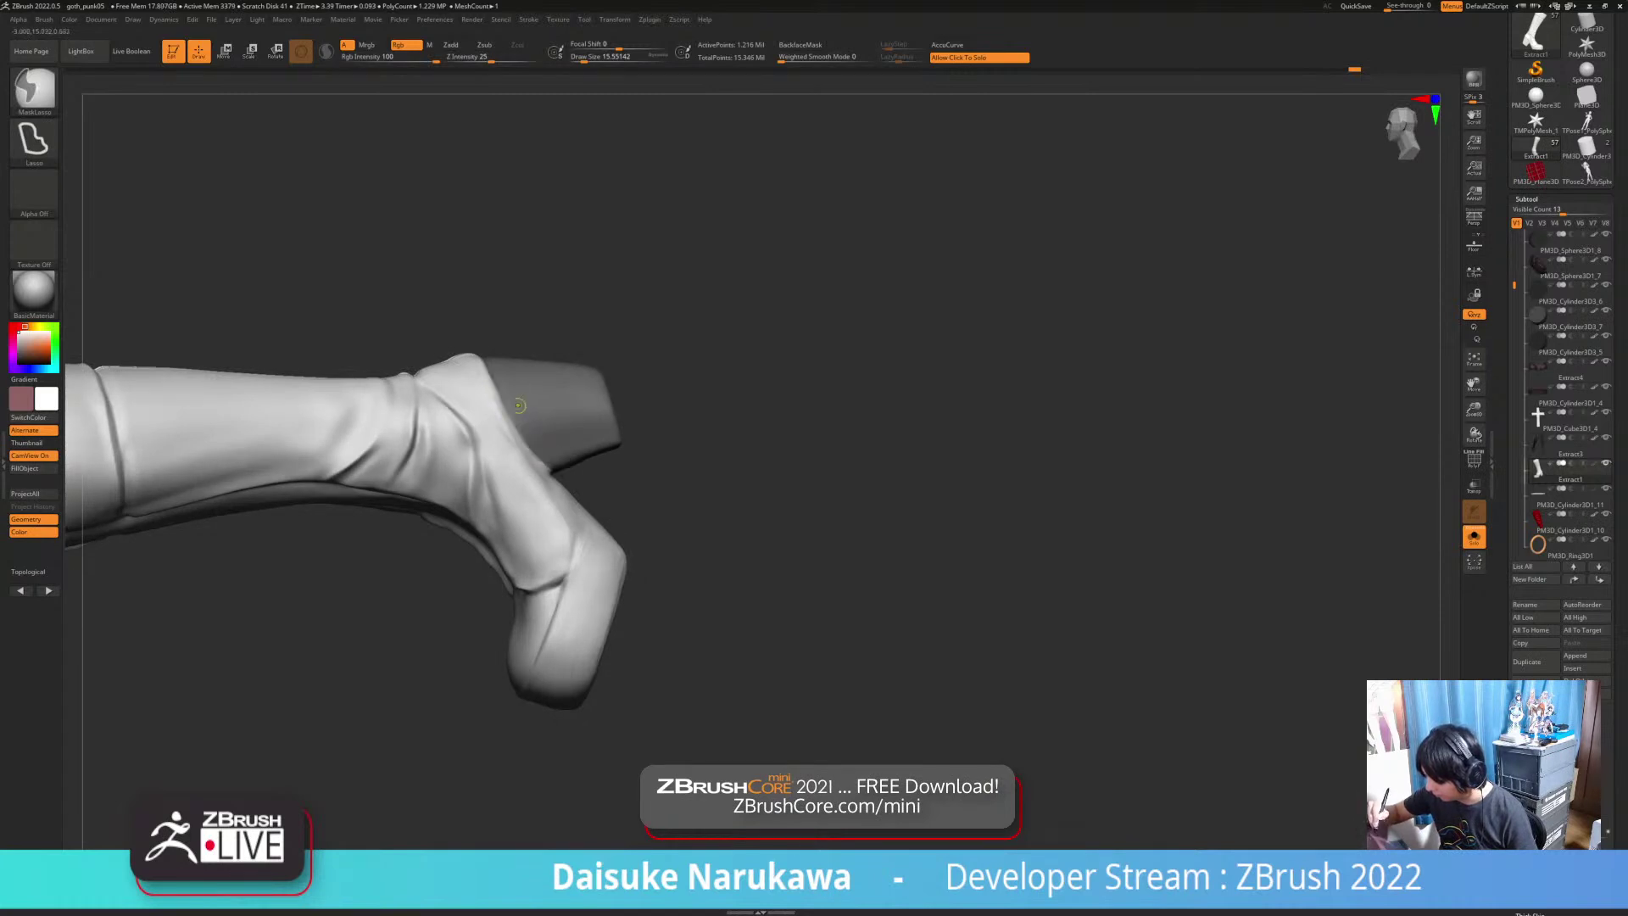
pyautogui.keyDown('ctrl'); pyautogui.moveTo(517, 410); pyautogui.dragTo(610, 475, button='right'); pyautogui.keyUp('ctrl')
pyautogui.moveTo(611, 475); pyautogui.dragTo(503, 458, button='right')
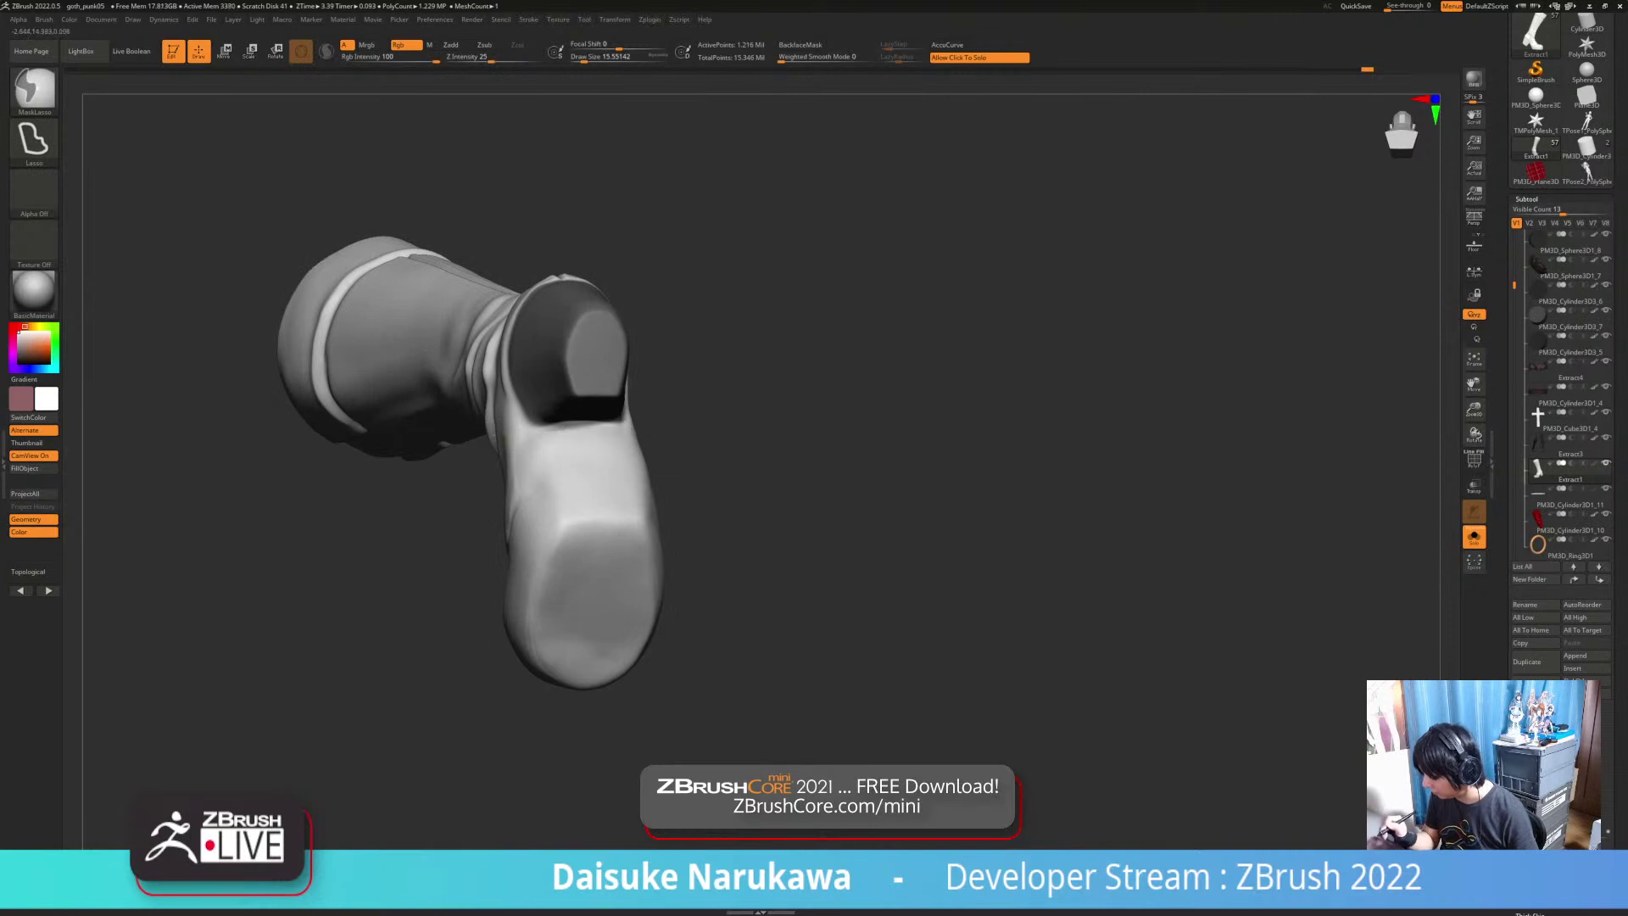
# Step: Assign the masked heel to its own polygroup and hide it, with PolyFrame switched on
pyautogui.moveTo(712, 508)
pyautogui.mouseDown(button='right')
pyautogui.moveTo(648, 545)
pyautogui.moveTo(742, 547)
pyautogui.mouseUp(button='right')
pyautogui.keyDown('ctrl'); pyautogui.moveTo(861, 629); pyautogui.dragTo(923, 668); pyautogui.keyUp('ctrl')
pyautogui.hotkey('shift', 'f')
pyautogui.moveTo(862, 624); pyautogui.dragTo(1039, 615)
pyautogui.keyDown('ctrl'); pyautogui.keyDown('shift'); pyautogui.click(675, 385); pyautogui.keyUp('shift'); pyautogui.keyUp('ctrl')
# Step: Lasso-mask the boot's platform sole along its side, and turn off the wireframe lines while keeping the polygroup colours displayed
pyautogui.moveTo(746, 534)
pyautogui.mouseDown()
pyautogui.moveTo(770, 567)
pyautogui.moveTo(784, 534)
pyautogui.moveTo(678, 525)
pyautogui.moveTo(657, 500)
pyautogui.mouseUp()
pyautogui.keyDown('ctrl'); pyautogui.moveTo(654, 396); pyautogui.dragTo(598, 379); pyautogui.keyUp('ctrl')
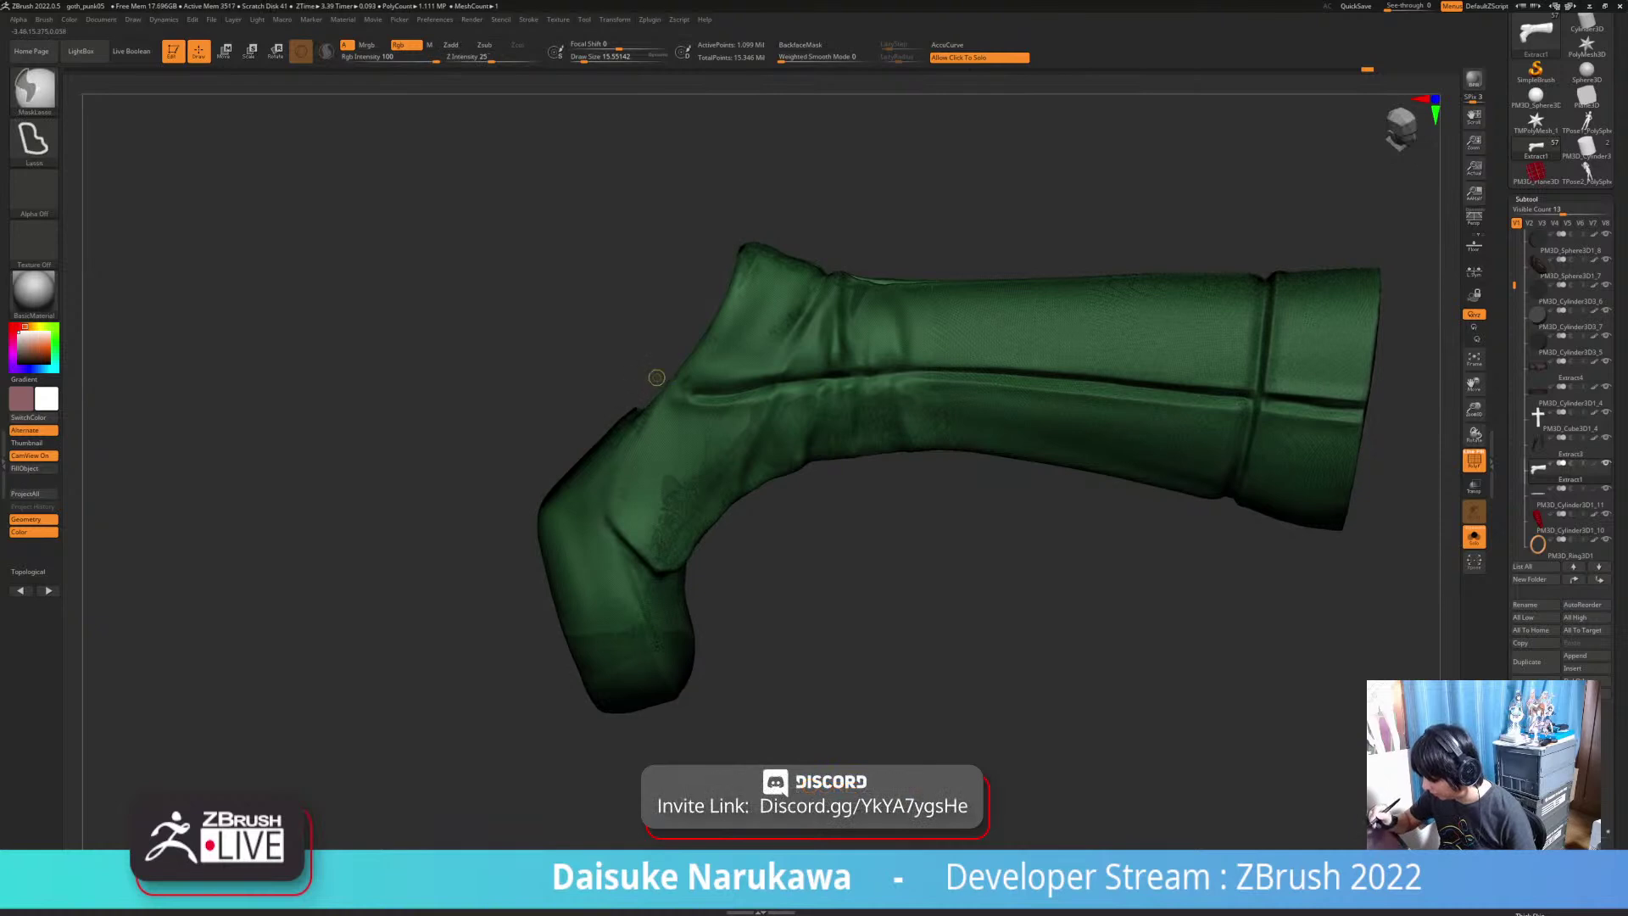
pyautogui.moveTo(616, 547)
pyautogui.keyDown('ctrl'); pyautogui.mouseDown()
pyautogui.moveTo(686, 750)
pyautogui.moveTo(666, 313)
pyautogui.mouseUp(); pyautogui.keyUp('ctrl')
pyautogui.moveTo(474, 296)
pyautogui.mouseDown()
pyautogui.moveTo(788, 271)
pyautogui.moveTo(746, 348)
pyautogui.moveTo(848, 433)
pyautogui.mouseUp()
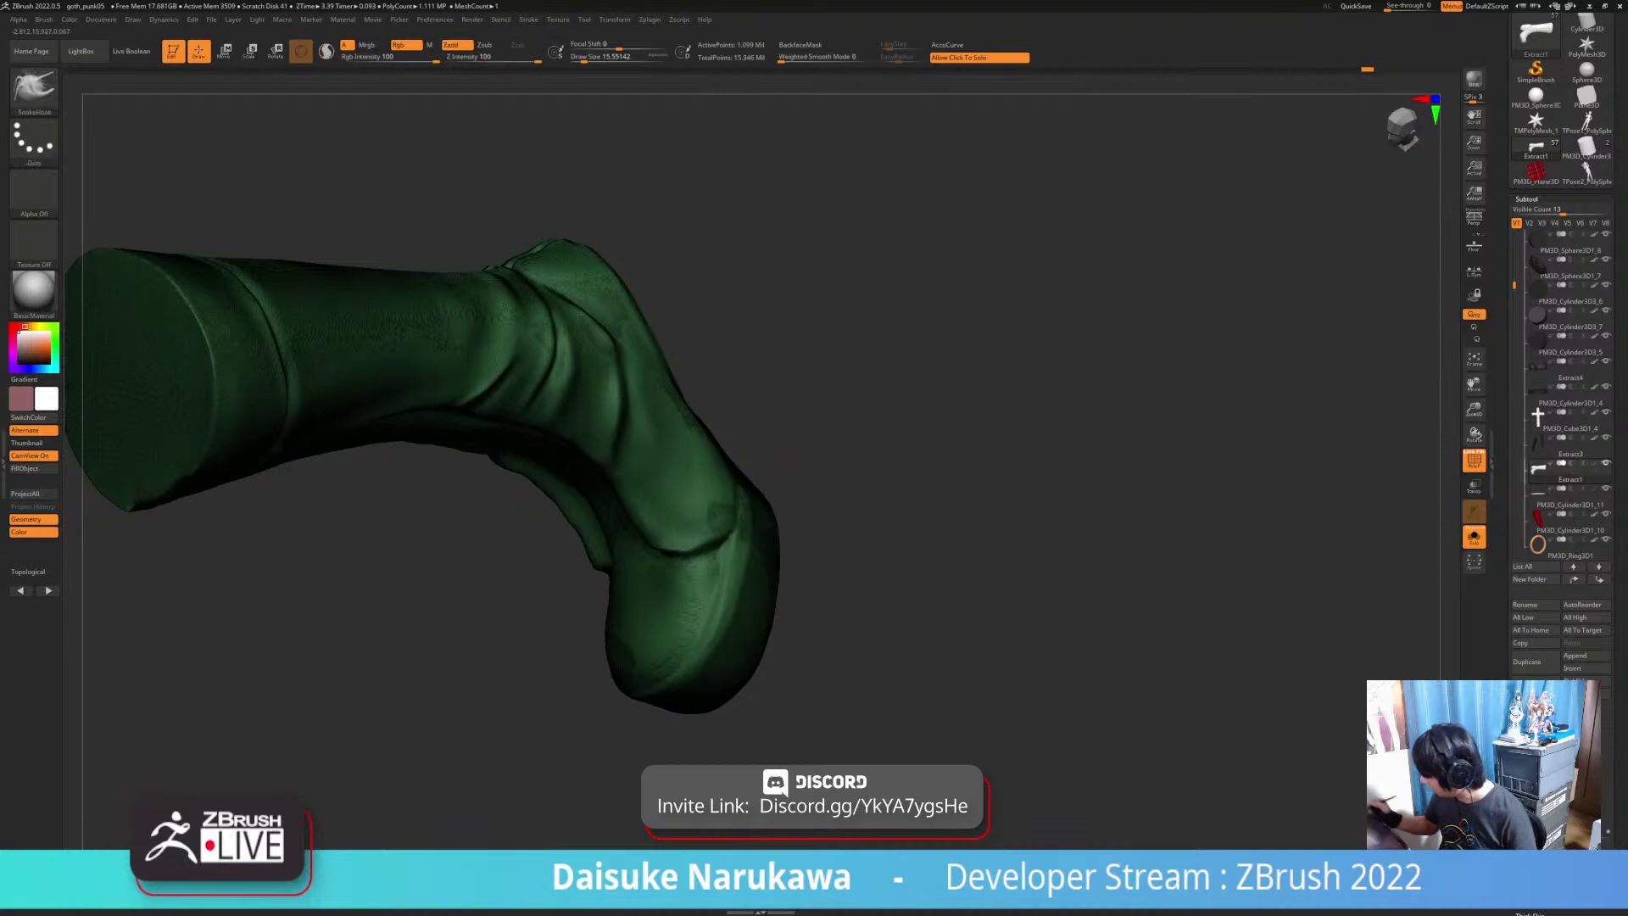
pyautogui.click(1480, 452)
pyautogui.click(1467, 452)
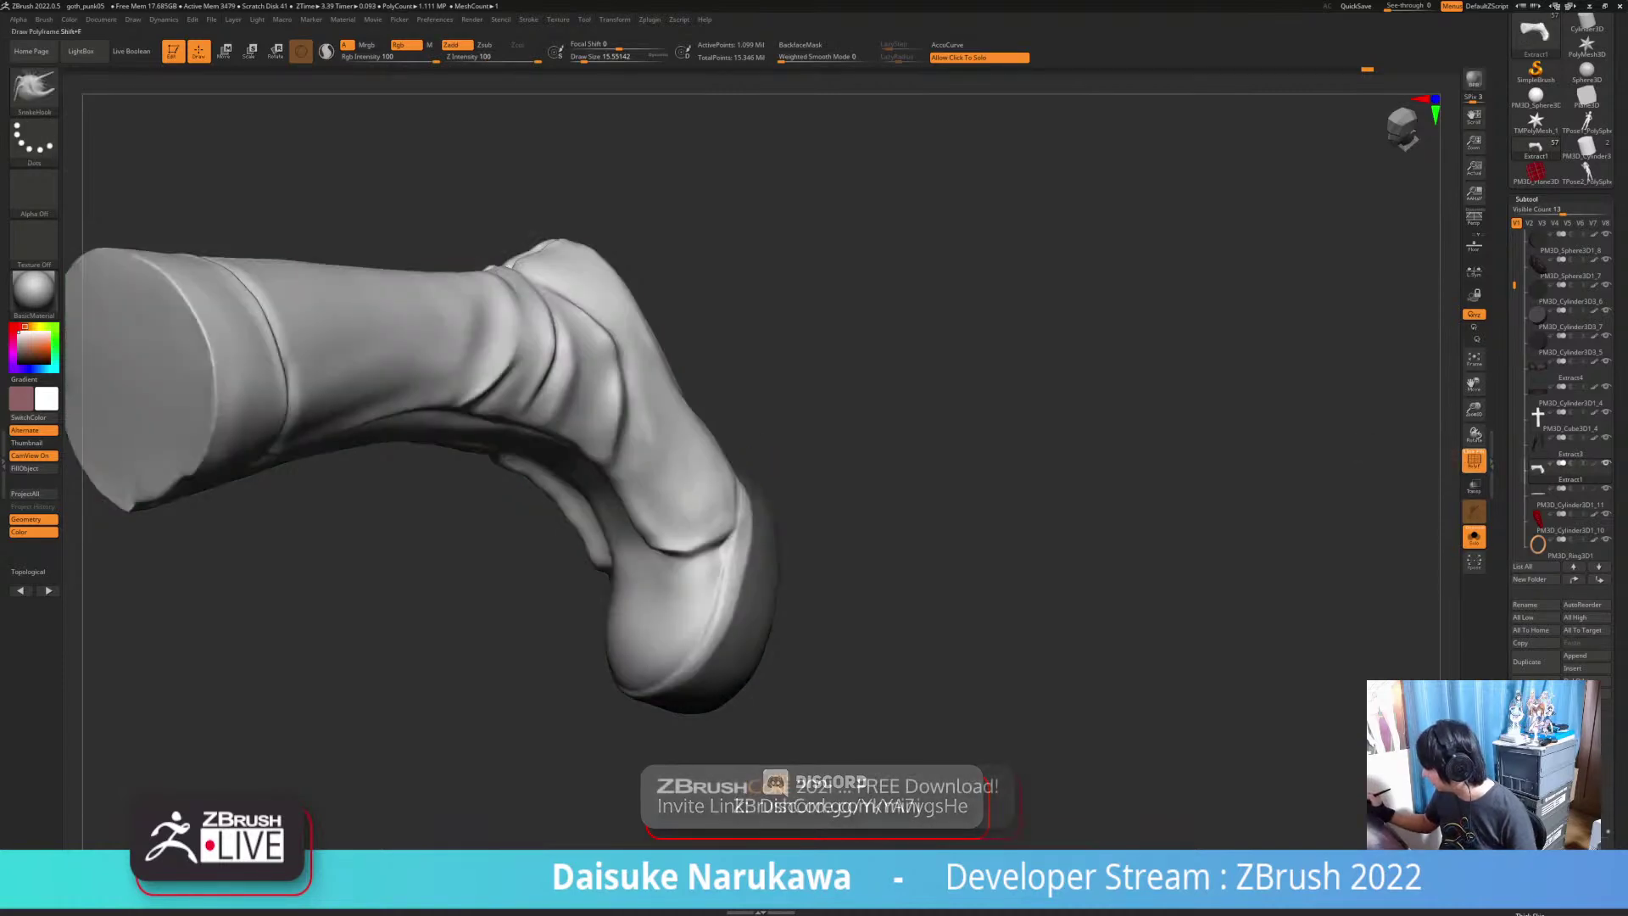
pyautogui.click(1480, 451)
pyautogui.keyDown('alt'); pyautogui.moveTo(933, 424); pyautogui.dragTo(925, 373); pyautogui.keyUp('alt')
# Step: Refine the lasso mask on the platform sole around the toe and up along the instep edge
pyautogui.press('ctrl')
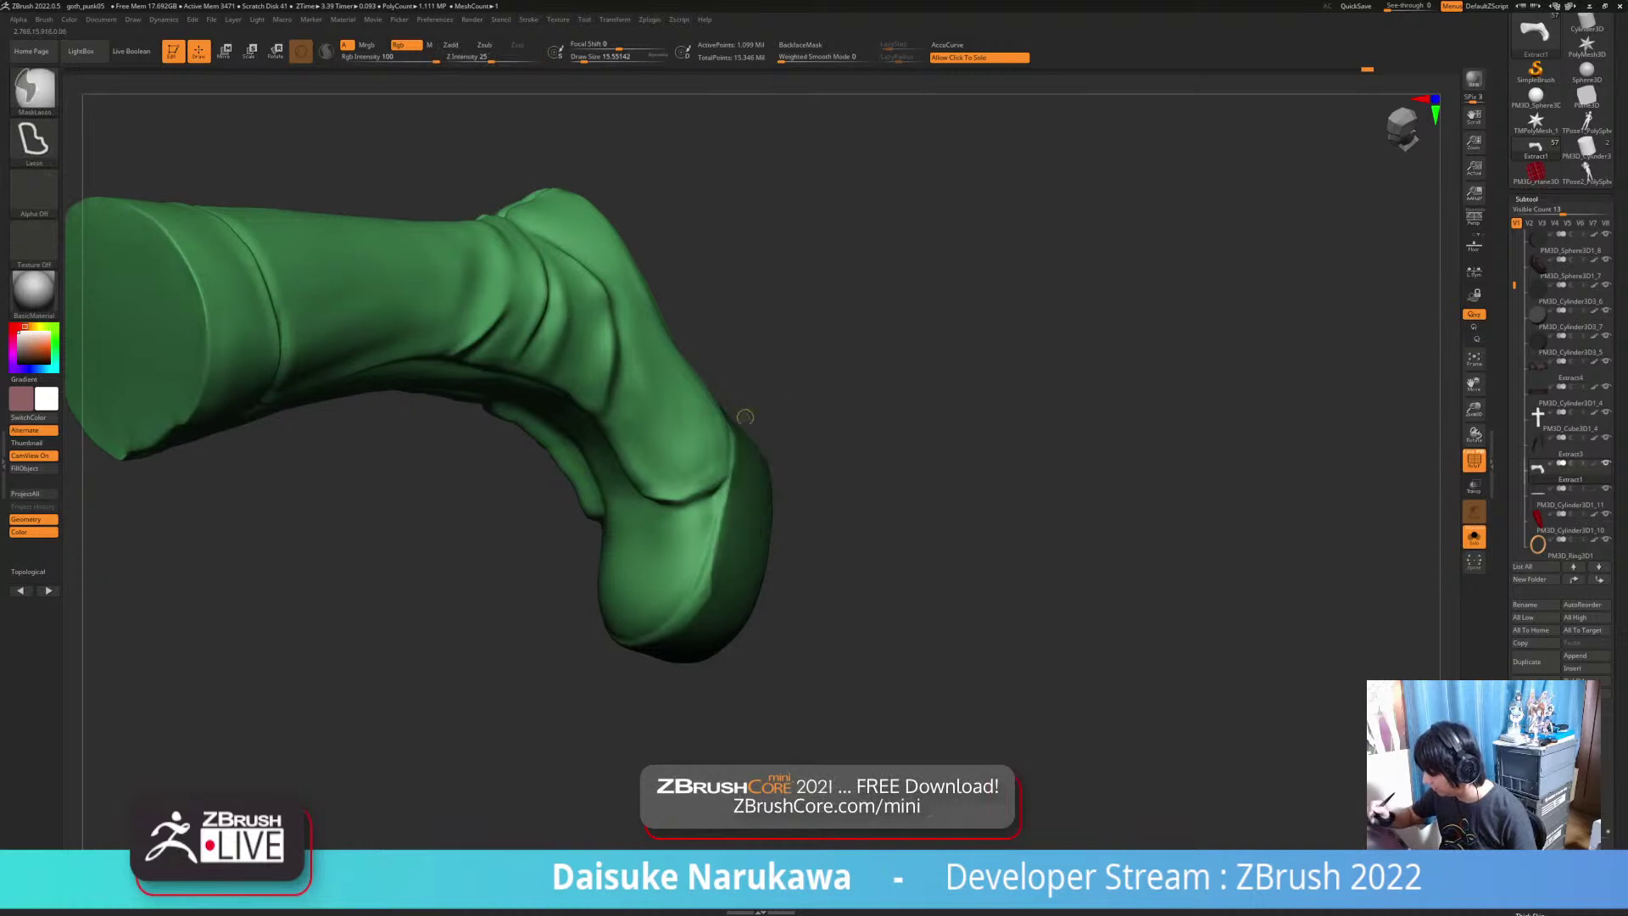
pyautogui.moveTo(715, 394); pyautogui.dragTo(657, 466)
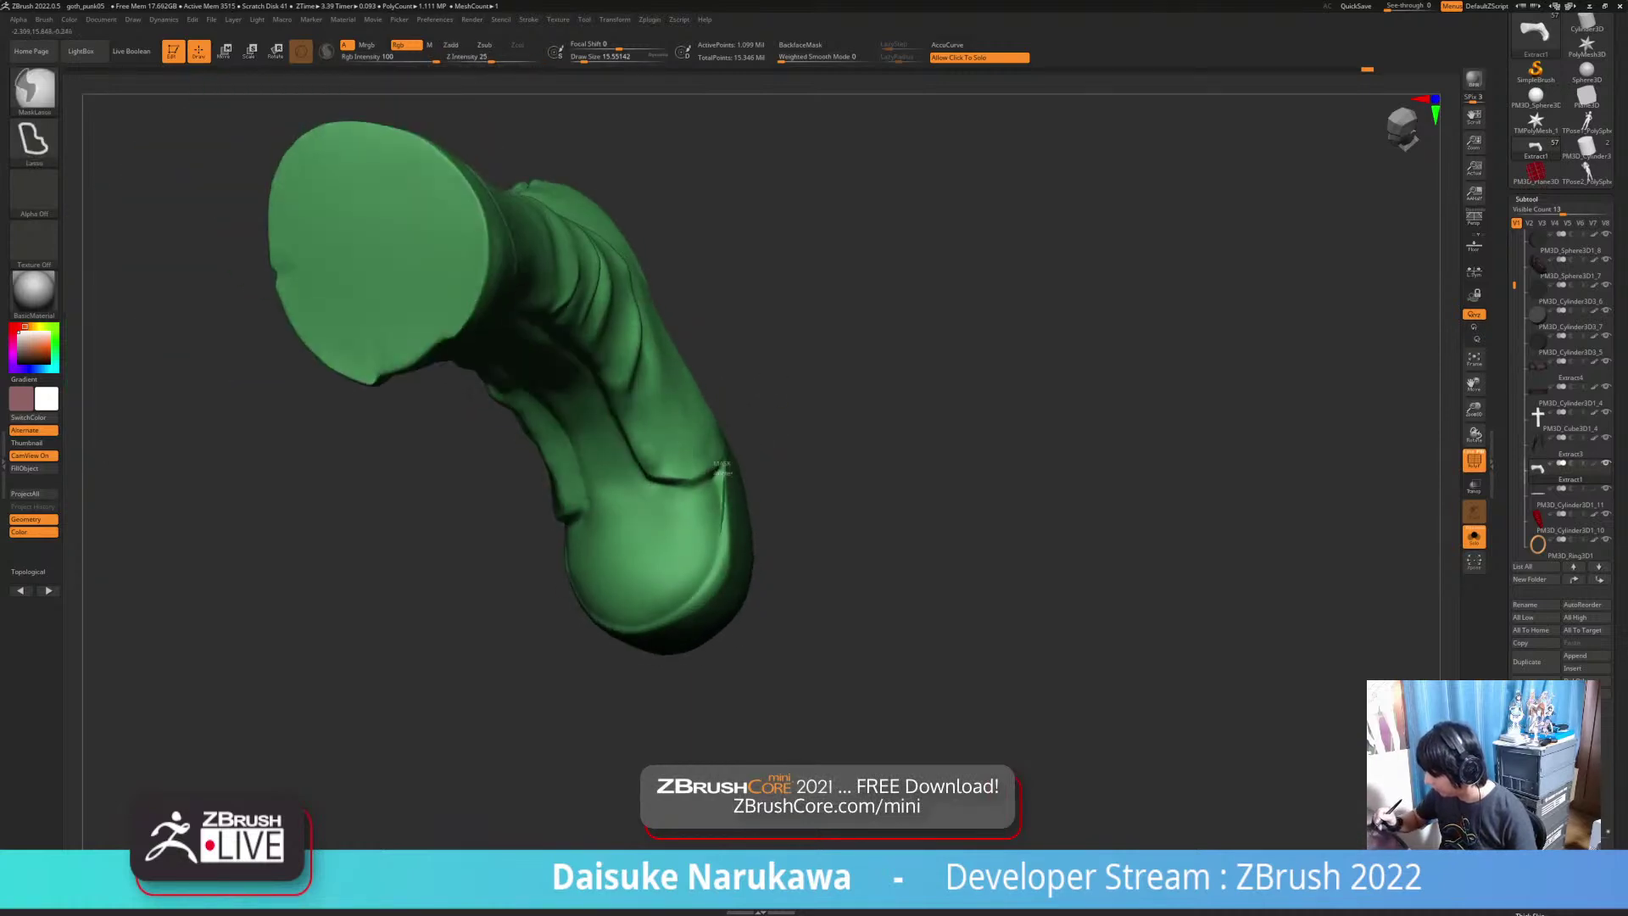
pyautogui.moveTo(651, 461)
pyautogui.mouseDown(button='right')
pyautogui.moveTo(720, 402)
pyautogui.moveTo(727, 483)
pyautogui.mouseUp(button='right')
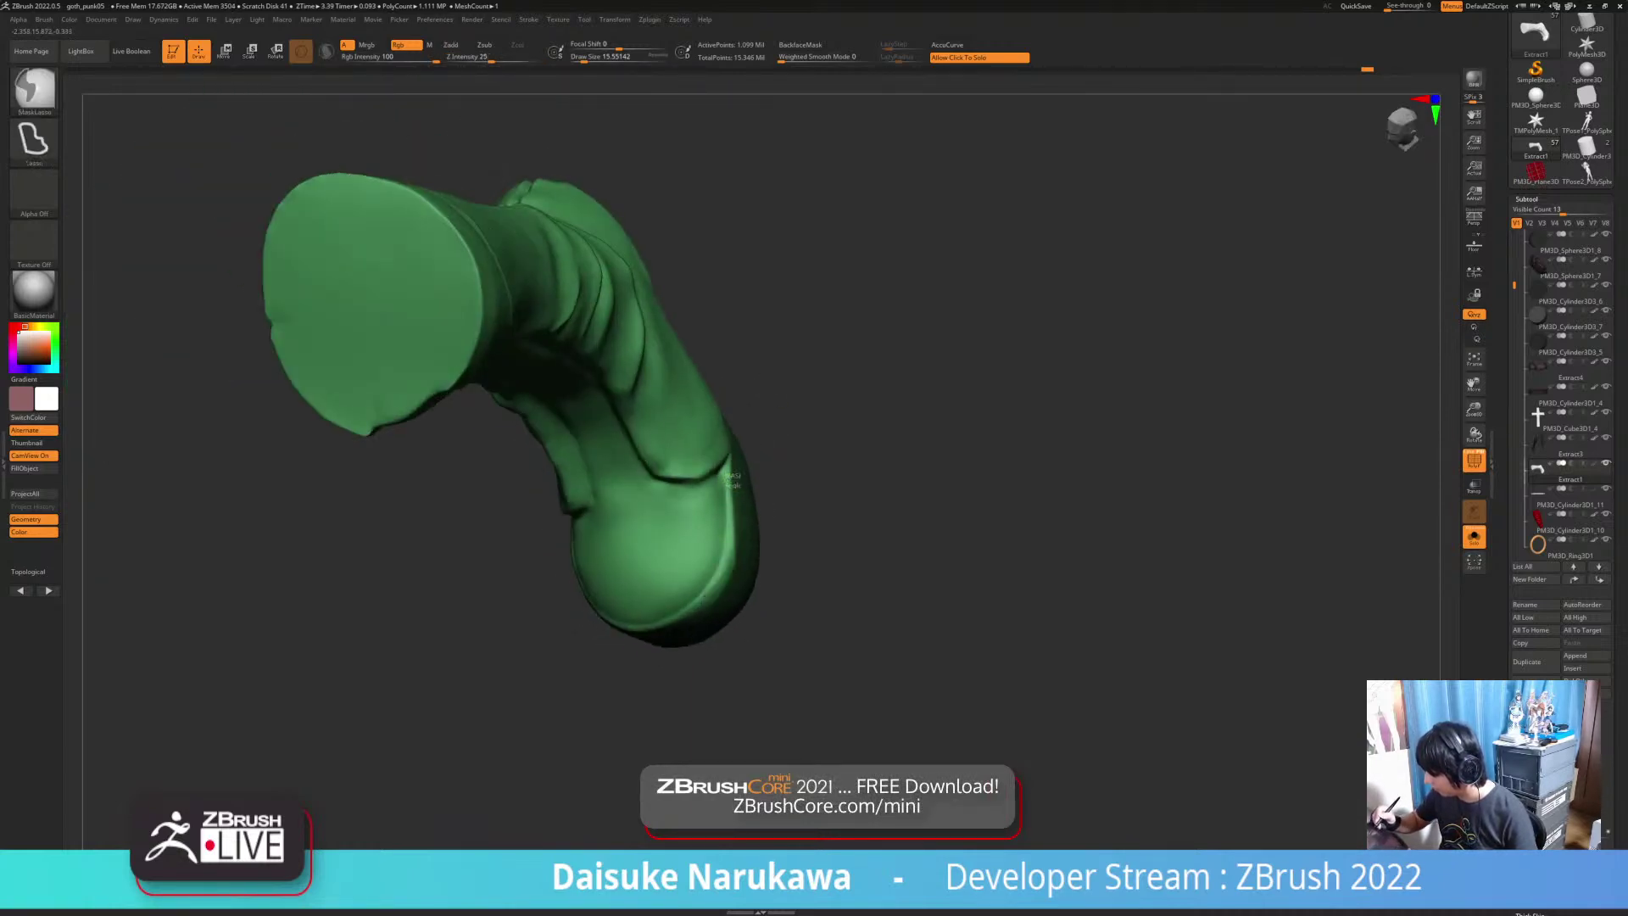
pyautogui.moveTo(716, 477); pyautogui.dragTo(735, 591)
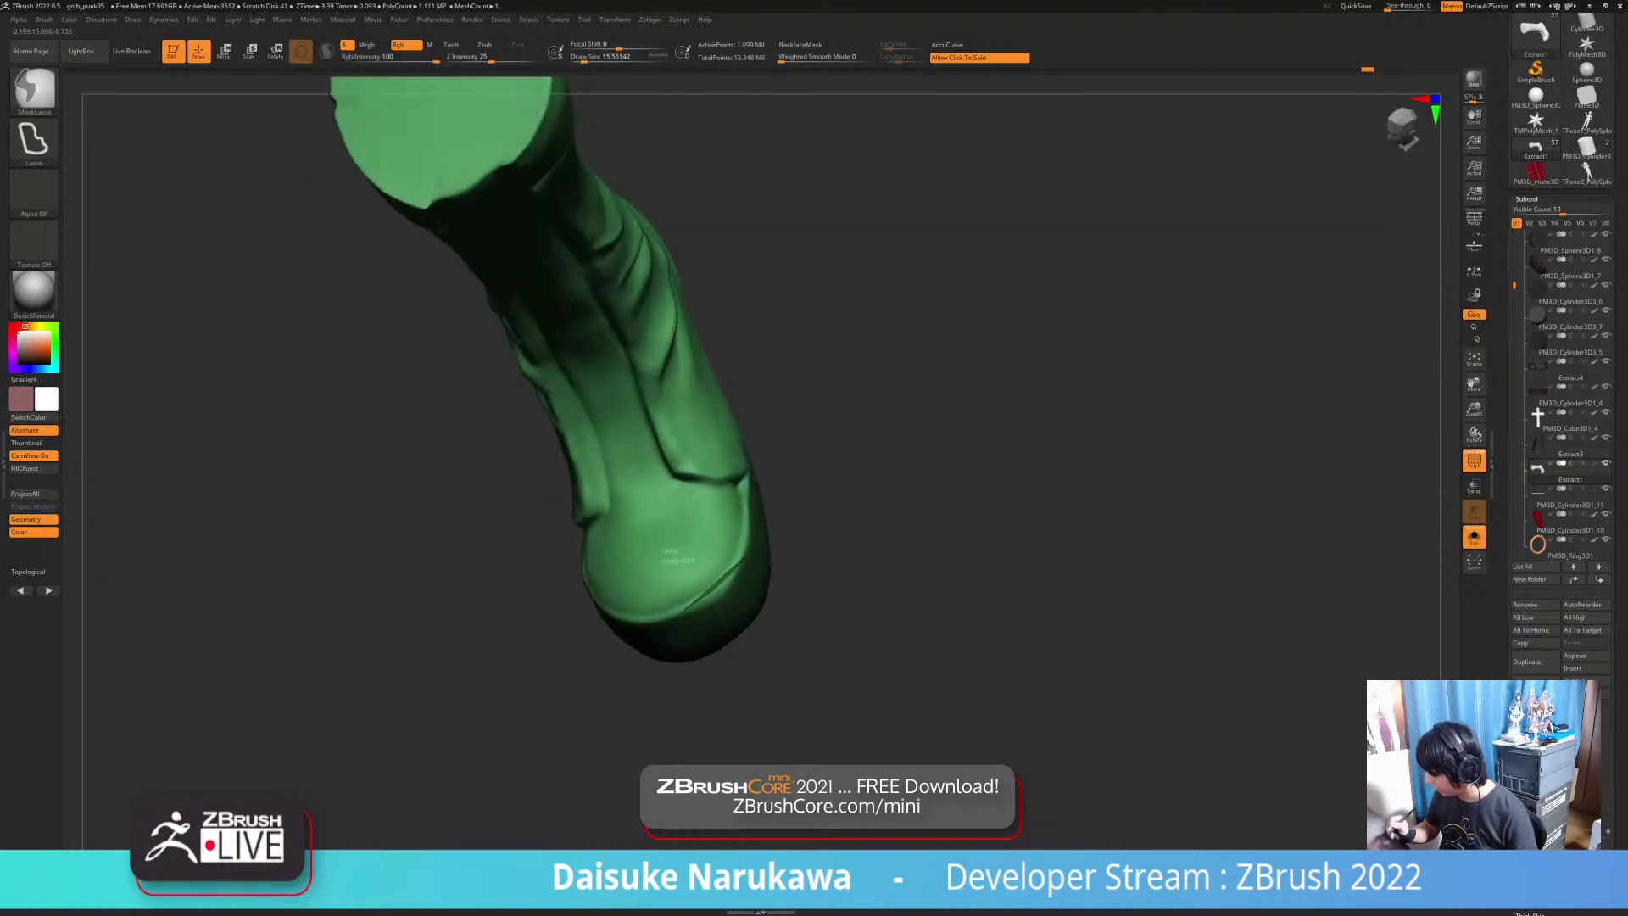
pyautogui.moveTo(735, 591); pyautogui.dragTo(703, 553, button='right')
pyautogui.moveTo(788, 407); pyautogui.dragTo(1136, 406)
pyautogui.press('ctrl')
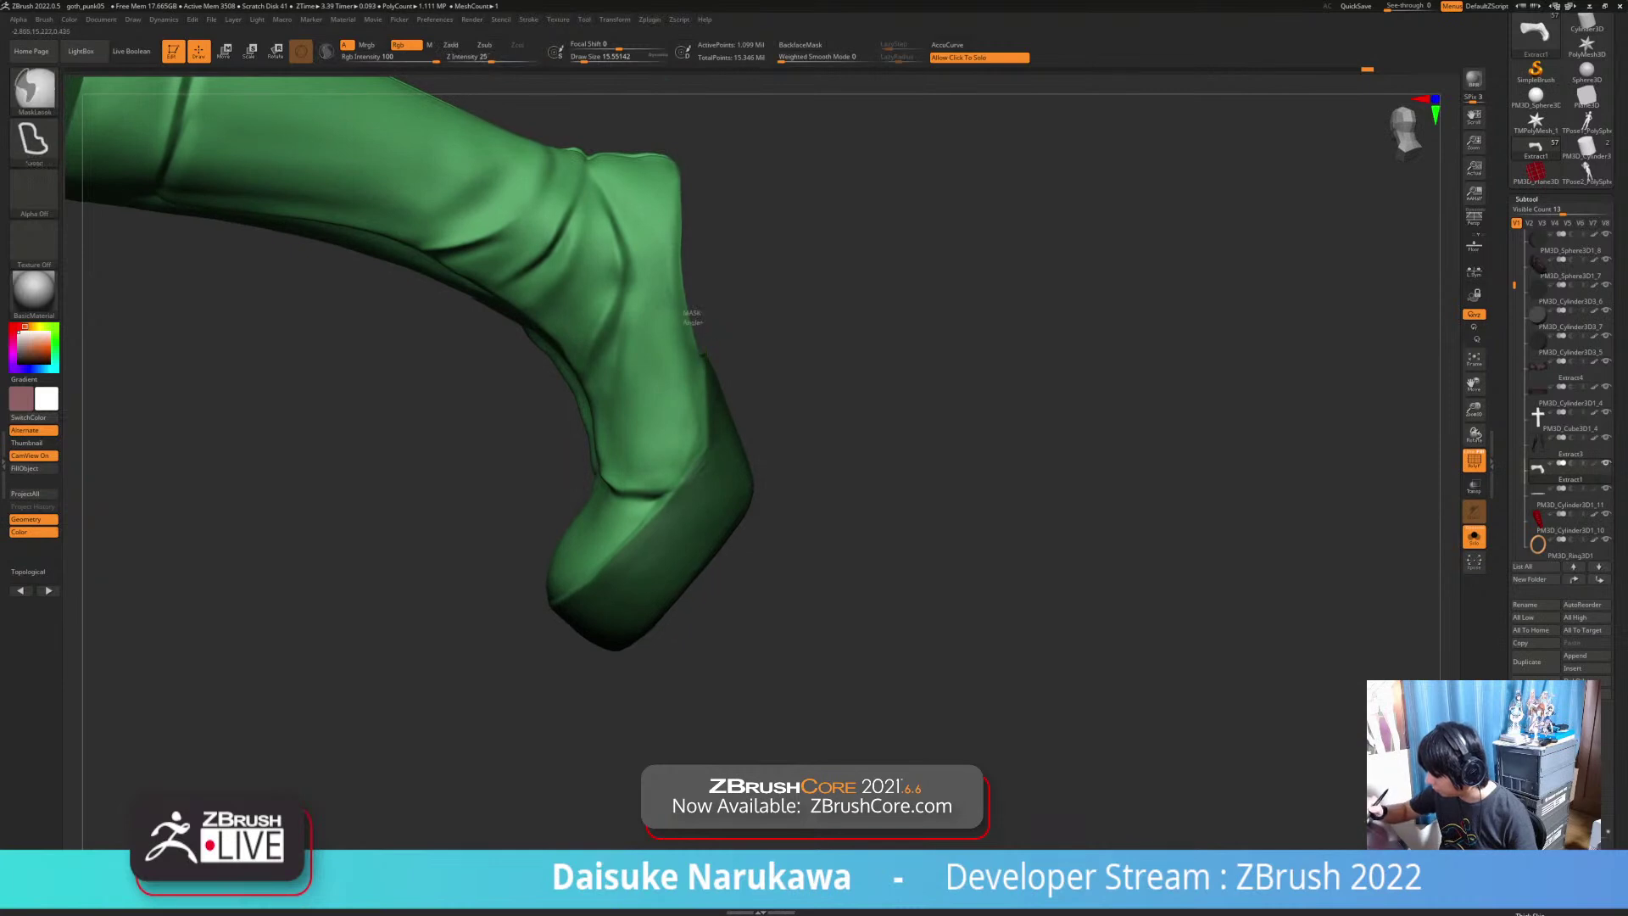
pyautogui.keyDown('ctrl'); pyautogui.moveTo(691, 319); pyautogui.dragTo(695, 329); pyautogui.keyUp('ctrl')
# Step: Convert the masked platform sole into its own polygroup
pyautogui.moveTo(789, 407)
pyautogui.keyDown('alt'); pyautogui.mouseDown(button='right')
pyautogui.moveTo(773, 463)
pyautogui.moveTo(773, 398)
pyautogui.mouseUp(button='right'); pyautogui.keyUp('alt')
pyautogui.moveTo(773, 399)
pyautogui.mouseDown(button='right')
pyautogui.moveTo(611, 381)
pyautogui.moveTo(763, 394)
pyautogui.mouseUp(button='right')
pyautogui.moveTo(763, 394)
pyautogui.mouseDown()
pyautogui.moveTo(705, 388)
pyautogui.moveTo(957, 415)
pyautogui.mouseUp()
pyautogui.moveTo(763, 441); pyautogui.dragTo(801, 445)
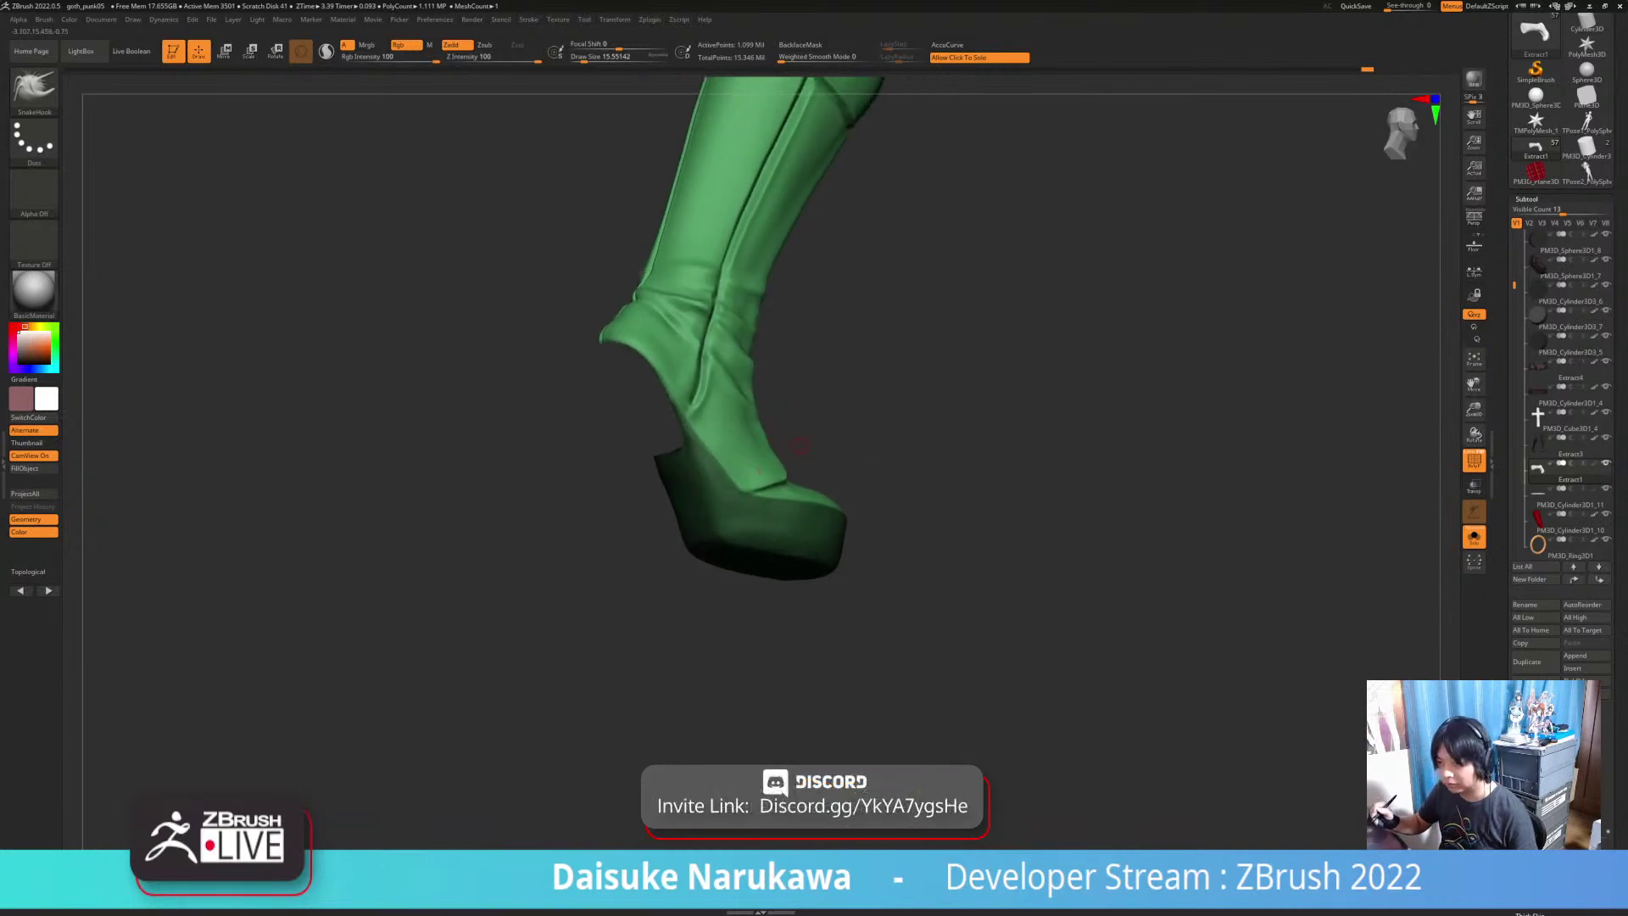
pyautogui.hotkey('ctrl', 'w')
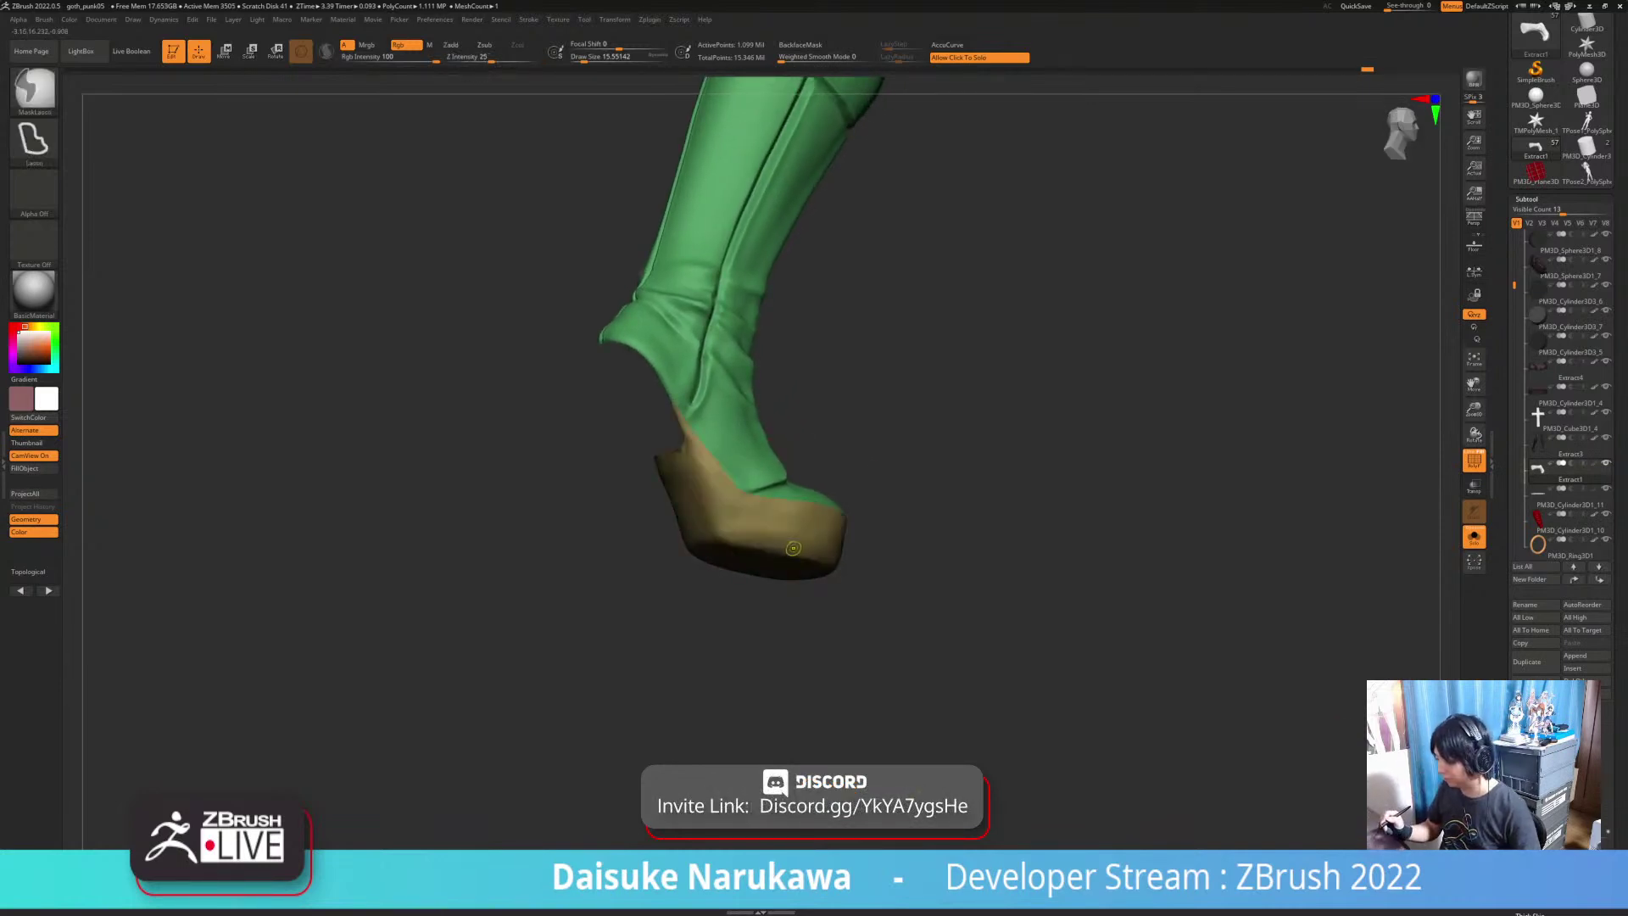
# Step: Hide the sole's polygroup and examine the lower edge of the boot's upper
pyautogui.keyDown('ctrl'); pyautogui.keyDown('shift'); pyautogui.click(763, 530); pyautogui.keyUp('shift'); pyautogui.keyUp('ctrl')
pyautogui.moveTo(931, 546)
pyautogui.keyDown('ctrl'); pyautogui.keyDown('shift'); pyautogui.mouseDown()
pyautogui.moveTo(887, 504)
pyautogui.moveTo(912, 543)
pyautogui.mouseUp(); pyautogui.keyUp('shift'); pyautogui.keyUp('ctrl')
pyautogui.keyDown('ctrl'); pyautogui.moveTo(912, 543); pyautogui.dragTo(921, 559, button='right'); pyautogui.keyUp('ctrl')
pyautogui.moveTo(921, 560); pyautogui.dragTo(907, 552)
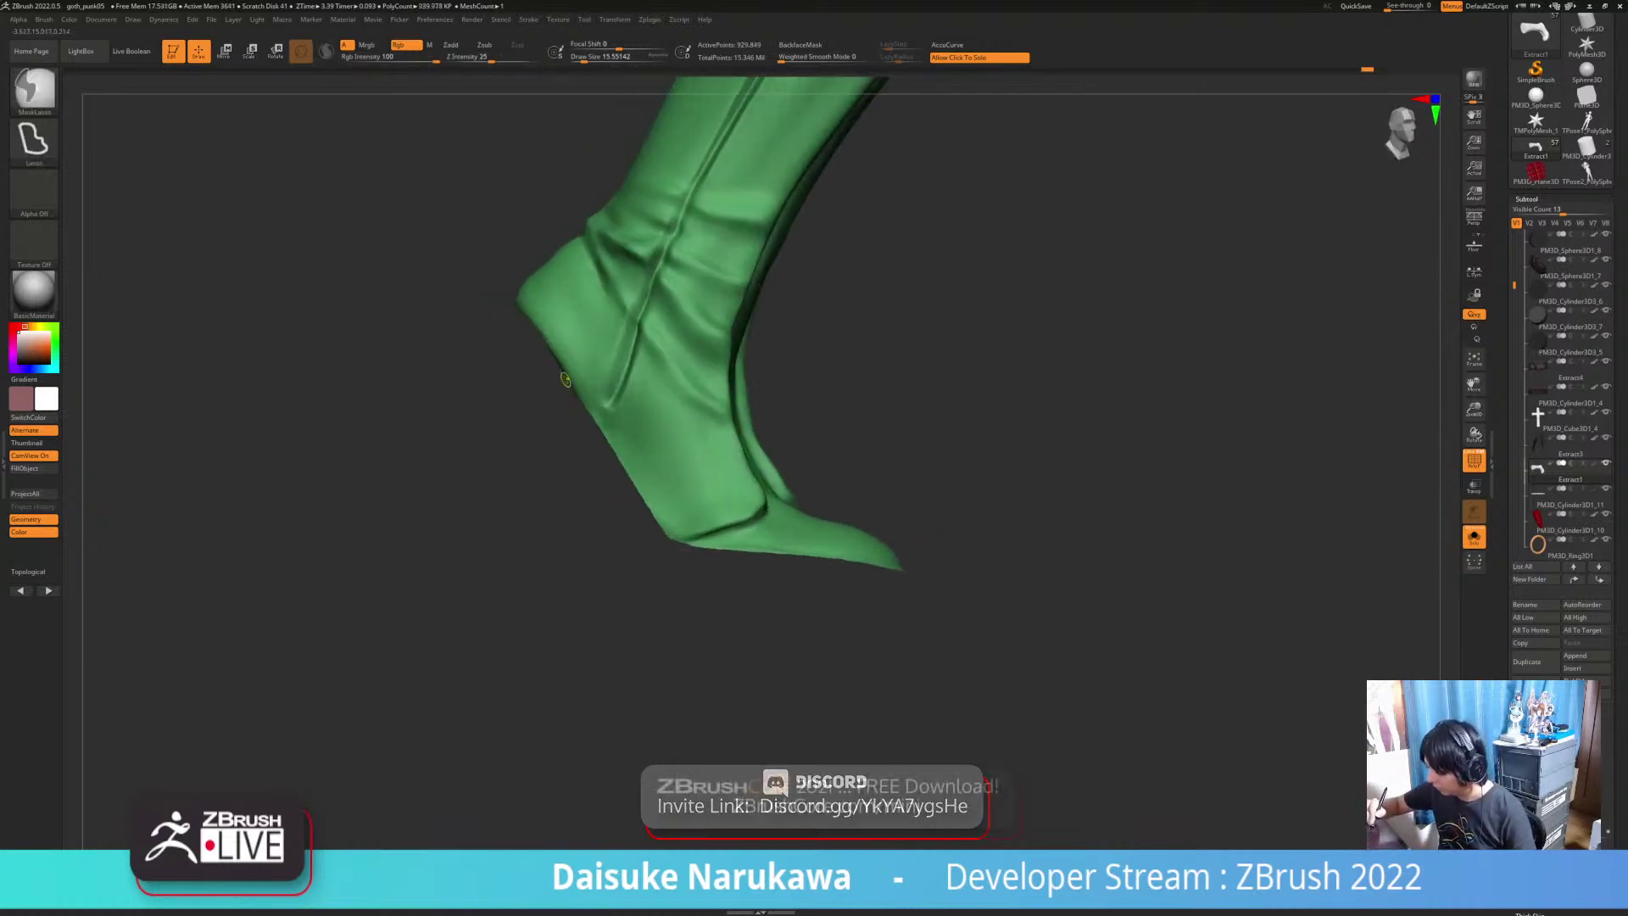
pyautogui.keyDown('ctrl'); pyautogui.keyDown('shift'); pyautogui.moveTo(550, 356); pyautogui.dragTo(593, 381); pyautogui.keyUp('shift'); pyautogui.keyUp('ctrl')
pyautogui.moveTo(509, 441)
pyautogui.mouseDown()
pyautogui.moveTo(881, 432)
pyautogui.moveTo(402, 451)
pyautogui.mouseUp()
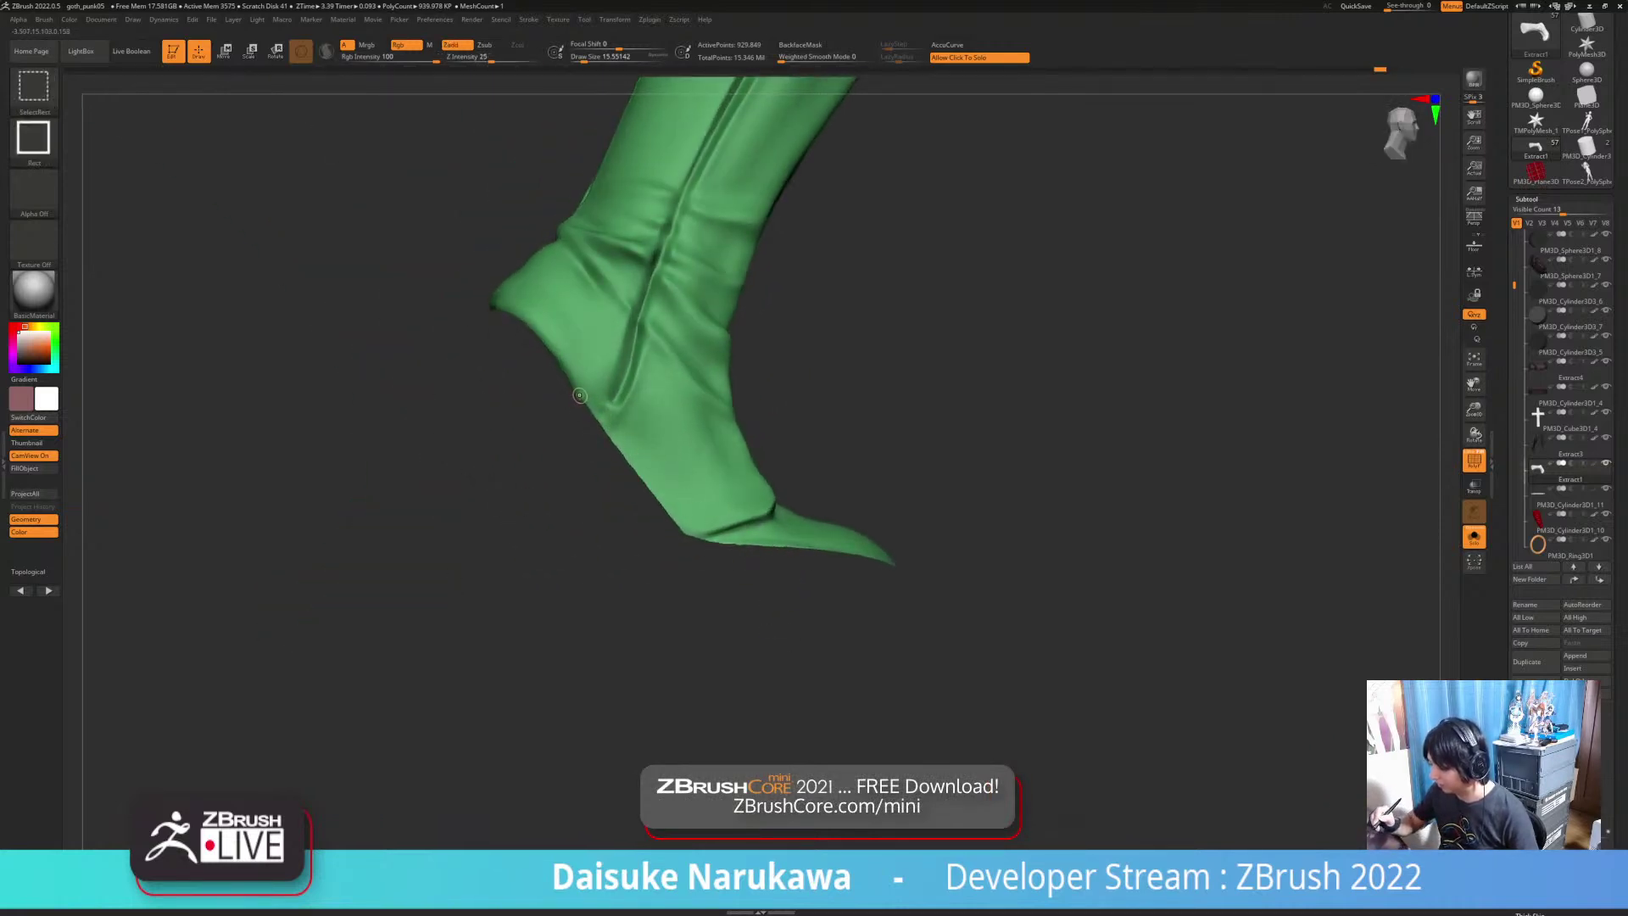
# Step: Show only the heel and the platform sole and merge them into one polygroup
pyautogui.keyDown('ctrl'); pyautogui.keyDown('shift'); pyautogui.moveTo(842, 437); pyautogui.dragTo(864, 458); pyautogui.keyUp('shift'); pyautogui.keyUp('ctrl')
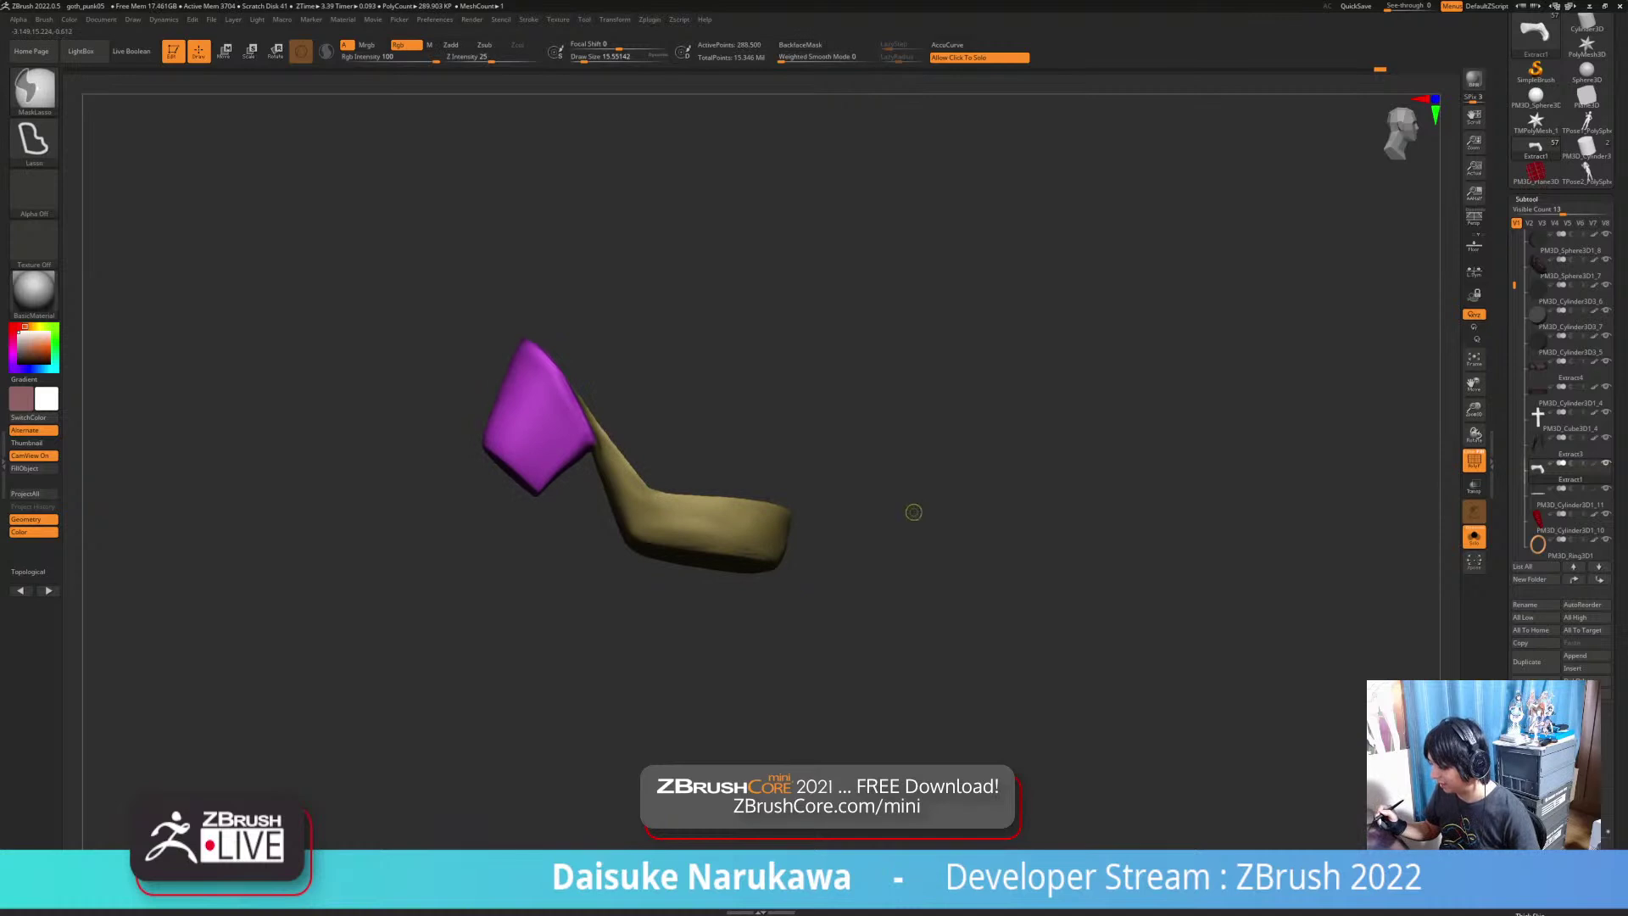
pyautogui.keyDown('ctrl'); pyautogui.keyDown('shift'); pyautogui.click(899, 530); pyautogui.keyUp('shift'); pyautogui.keyUp('ctrl')
pyautogui.moveTo(900, 530); pyautogui.dragTo(1128, 483)
pyautogui.moveTo(780, 483); pyautogui.dragTo(856, 517, button='right')
pyautogui.moveTo(576, 407)
pyautogui.mouseDown(button='right')
pyautogui.moveTo(652, 449)
pyautogui.moveTo(721, 446)
pyautogui.moveTo(649, 454)
pyautogui.moveTo(736, 392)
pyautogui.moveTo(606, 407)
pyautogui.mouseUp(button='right')
pyautogui.moveTo(821, 613)
pyautogui.keyDown('ctrl'); pyautogui.mouseDown(button='right')
pyautogui.moveTo(835, 678)
pyautogui.moveTo(785, 670)
pyautogui.mouseUp(button='right'); pyautogui.keyUp('ctrl')
# Step: Isolate the boot's upper and mask the flat cap at the top of the shaft with the TransposeSmartMask brush
pyautogui.keyDown('ctrl'); pyautogui.keyDown('shift'); pyautogui.click(551, 424); pyautogui.keyUp('shift'); pyautogui.keyUp('ctrl')
pyautogui.moveTo(551, 424); pyautogui.dragTo(703, 496, button='right')
pyautogui.moveTo(669, 619); pyautogui.dragTo(496, 585, button='right')
pyautogui.moveTo(891, 635); pyautogui.dragTo(915, 619, button='right')
pyautogui.press('b')
pyautogui.press('b')
pyautogui.press('t')
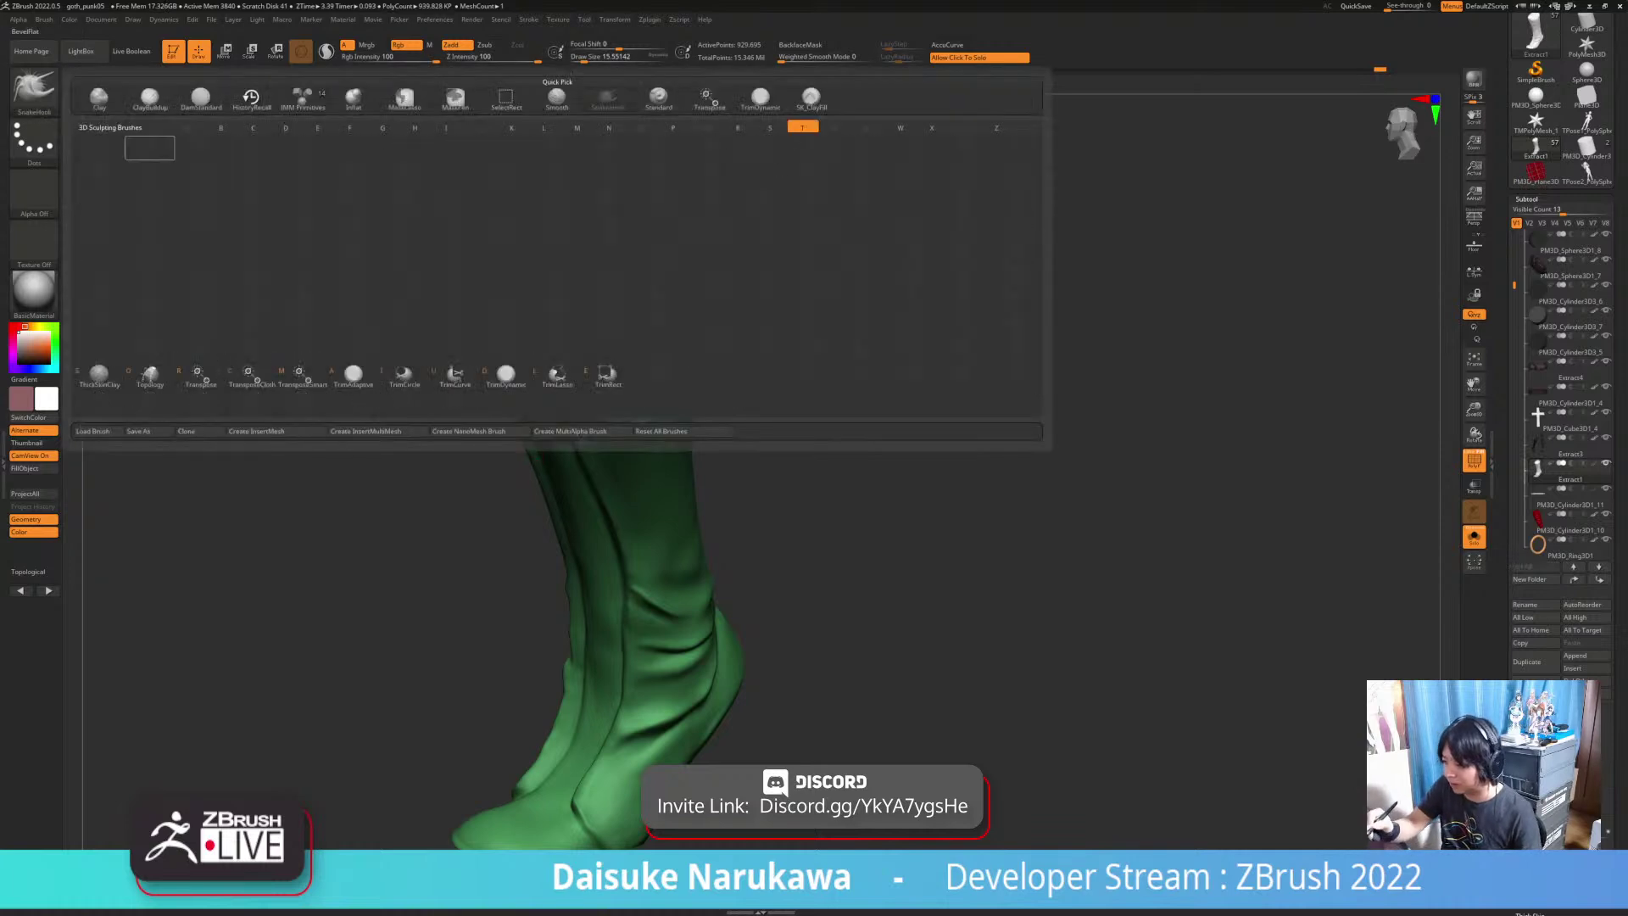
pyautogui.press('m')
pyautogui.moveTo(623, 318); pyautogui.dragTo(565, 395, button='right')
pyautogui.keyDown('ctrl'); pyautogui.moveTo(567, 343); pyautogui.dragTo(607, 263); pyautogui.keyUp('ctrl')
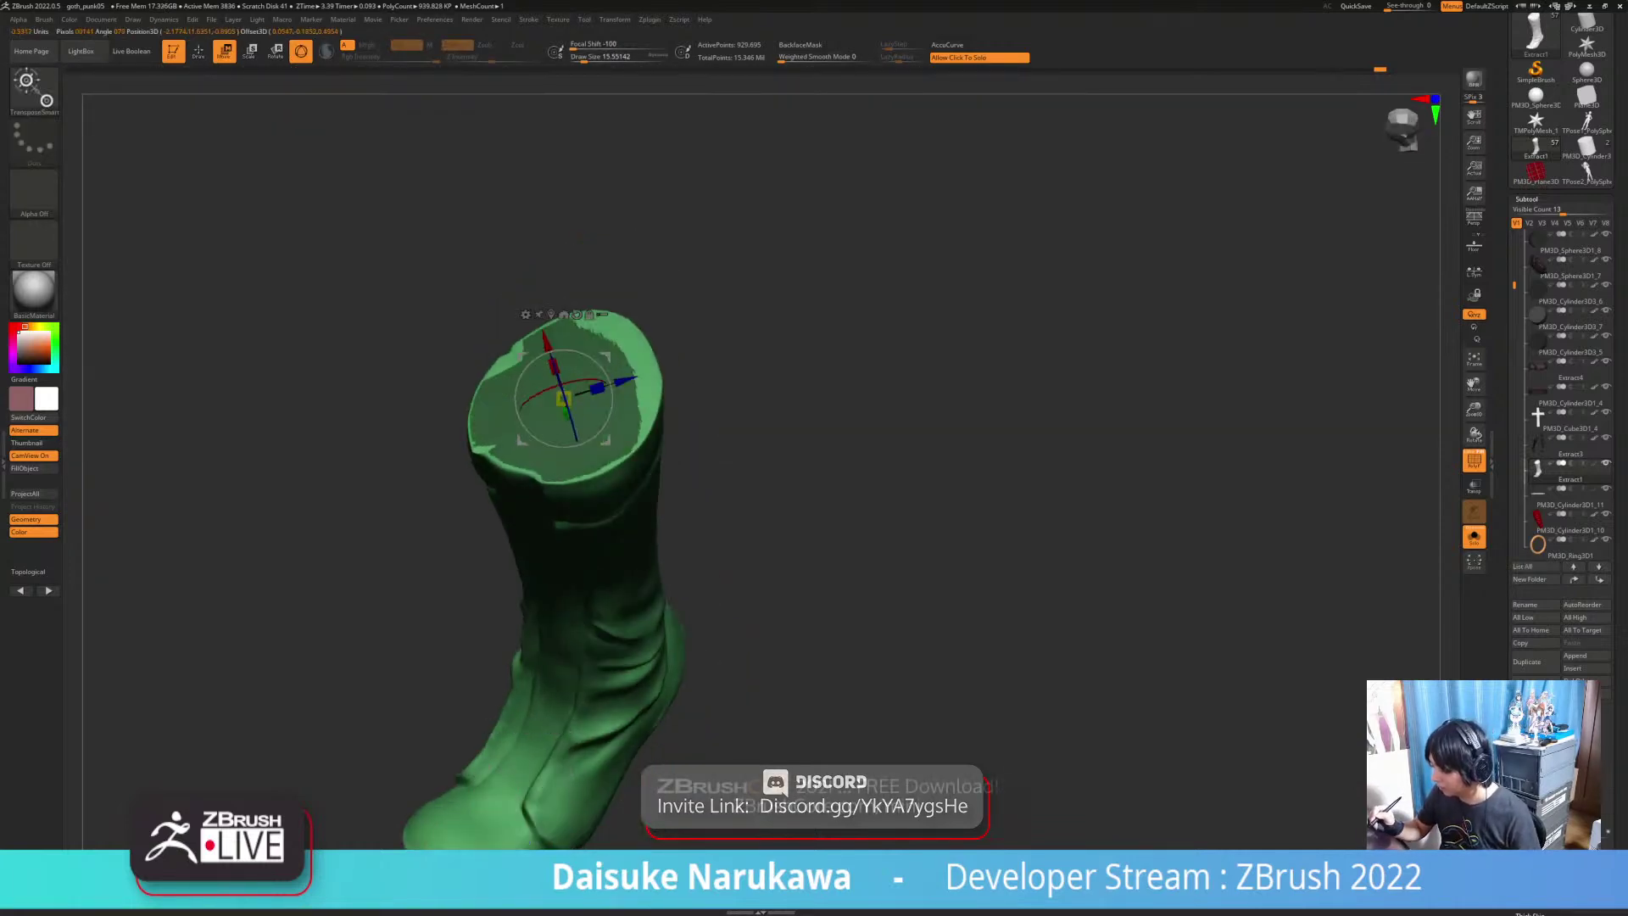
# Step: Return to Draw mode, put the masked top cap into its own polygroup and hide it
pyautogui.moveTo(566, 475); pyautogui.dragTo(542, 398, button='right')
pyautogui.click(199, 52)
pyautogui.hotkey('ctrl', 'w')
pyautogui.keyDown('ctrl'); pyautogui.keyDown('shift'); pyautogui.click(576, 432); pyautogui.keyUp('shift'); pyautogui.keyUp('ctrl')
# Step: Bring the heel and sole back into view with the upper, keeping only the shaft's top cap hidden
pyautogui.keyDown('ctrl'); pyautogui.keyDown('shift'); pyautogui.moveTo(687, 450); pyautogui.dragTo(737, 386); pyautogui.keyUp('shift'); pyautogui.keyUp('ctrl')
pyautogui.keyDown('alt'); pyautogui.moveTo(749, 544); pyautogui.dragTo(783, 488, button='right'); pyautogui.keyUp('alt')
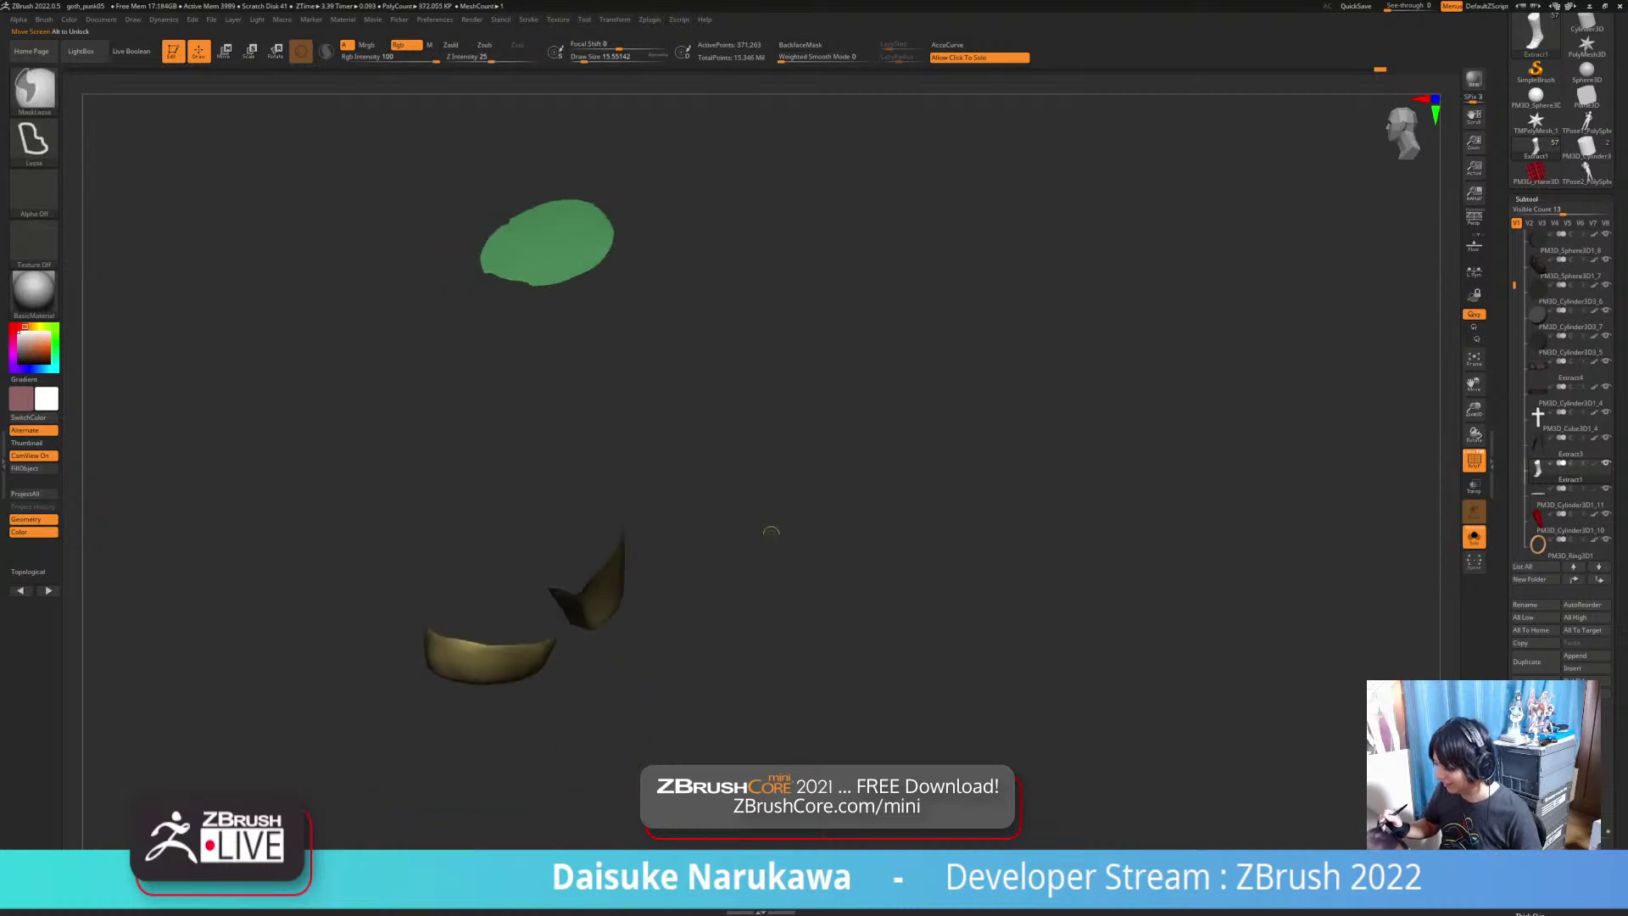
pyautogui.moveTo(769, 562); pyautogui.dragTo(784, 479, button='right')
pyautogui.keyDown('ctrl'); pyautogui.keyDown('shift'); pyautogui.click(750, 530); pyautogui.keyUp('shift'); pyautogui.keyUp('ctrl')
pyautogui.keyDown('ctrl'); pyautogui.keyDown('shift'); pyautogui.click(566, 256); pyautogui.keyUp('shift'); pyautogui.keyUp('ctrl')
pyautogui.keyDown('ctrl'); pyautogui.keyDown('shift'); pyautogui.moveTo(719, 393); pyautogui.dragTo(750, 428); pyautogui.keyUp('shift'); pyautogui.keyUp('ctrl')
pyautogui.moveTo(746, 441)
pyautogui.mouseDown(button='right')
pyautogui.moveTo(776, 420)
pyautogui.moveTo(746, 441)
pyautogui.mouseUp(button='right')
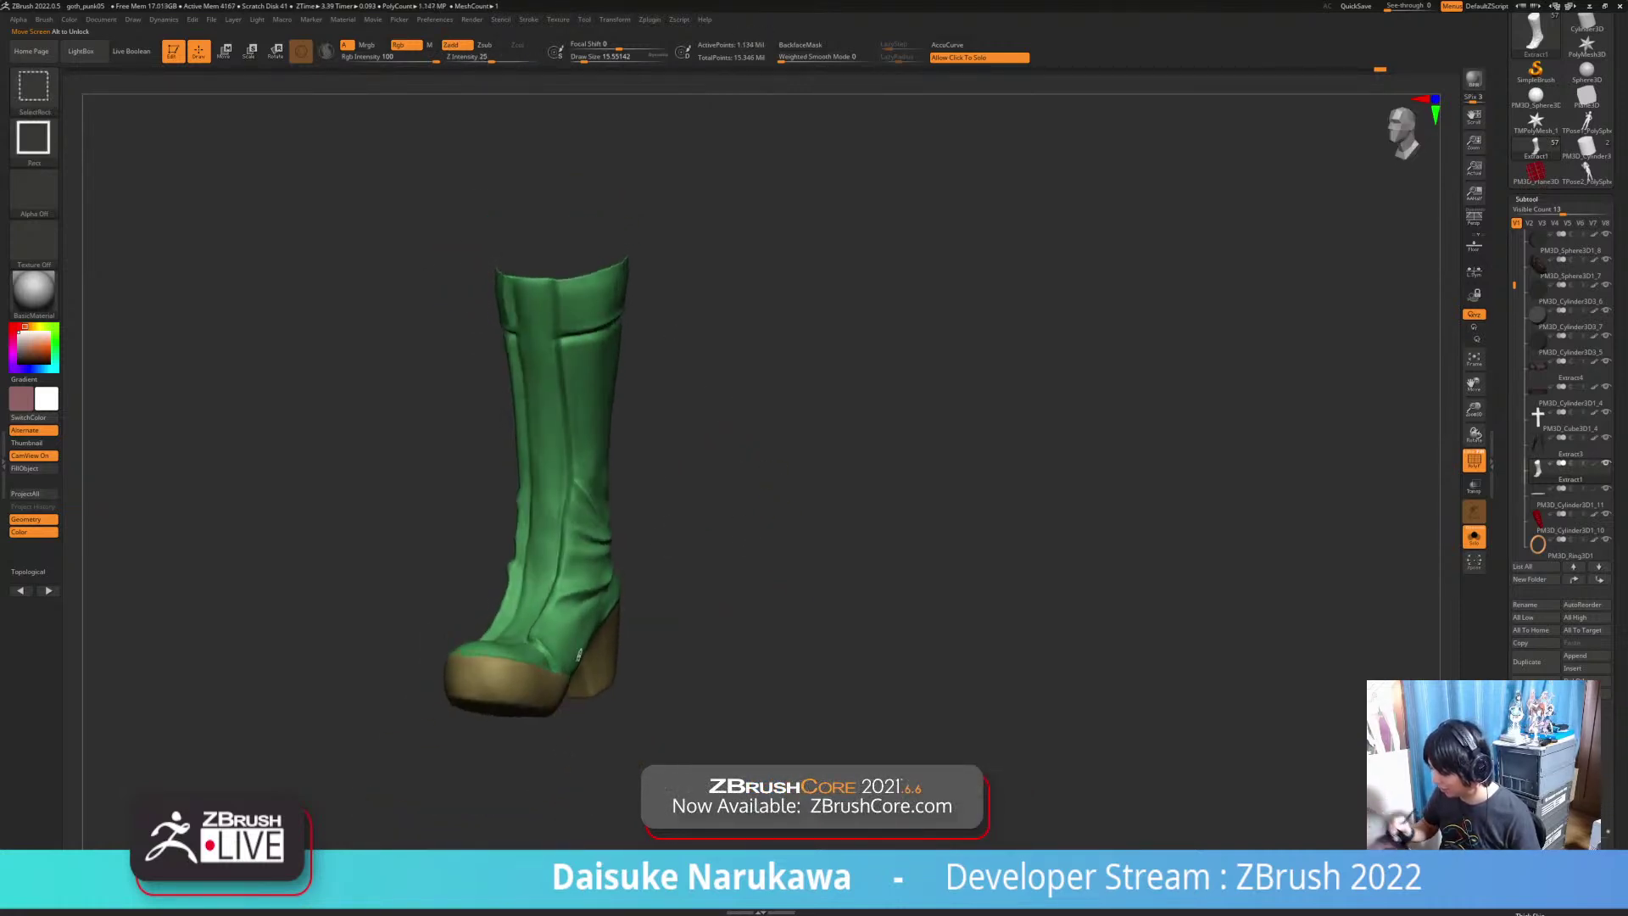
# Step: Hide the heel and sole polygroup to leave only the boot's open-topped upper visible
pyautogui.keyDown('ctrl'); pyautogui.keyDown('shift'); pyautogui.click(556, 705); pyautogui.keyUp('shift'); pyautogui.keyUp('ctrl')
pyautogui.moveTo(558, 696)
pyautogui.keyDown('ctrl'); pyautogui.mouseDown(button='right')
pyautogui.moveTo(568, 756)
pyautogui.moveTo(606, 792)
pyautogui.moveTo(670, 805)
pyautogui.moveTo(721, 653)
pyautogui.moveTo(507, 543)
pyautogui.mouseUp(button='right'); pyautogui.keyUp('ctrl')
pyautogui.moveTo(661, 483); pyautogui.dragTo(746, 424, button='right')
pyautogui.moveTo(471, 699); pyautogui.dragTo(659, 426, button='right')
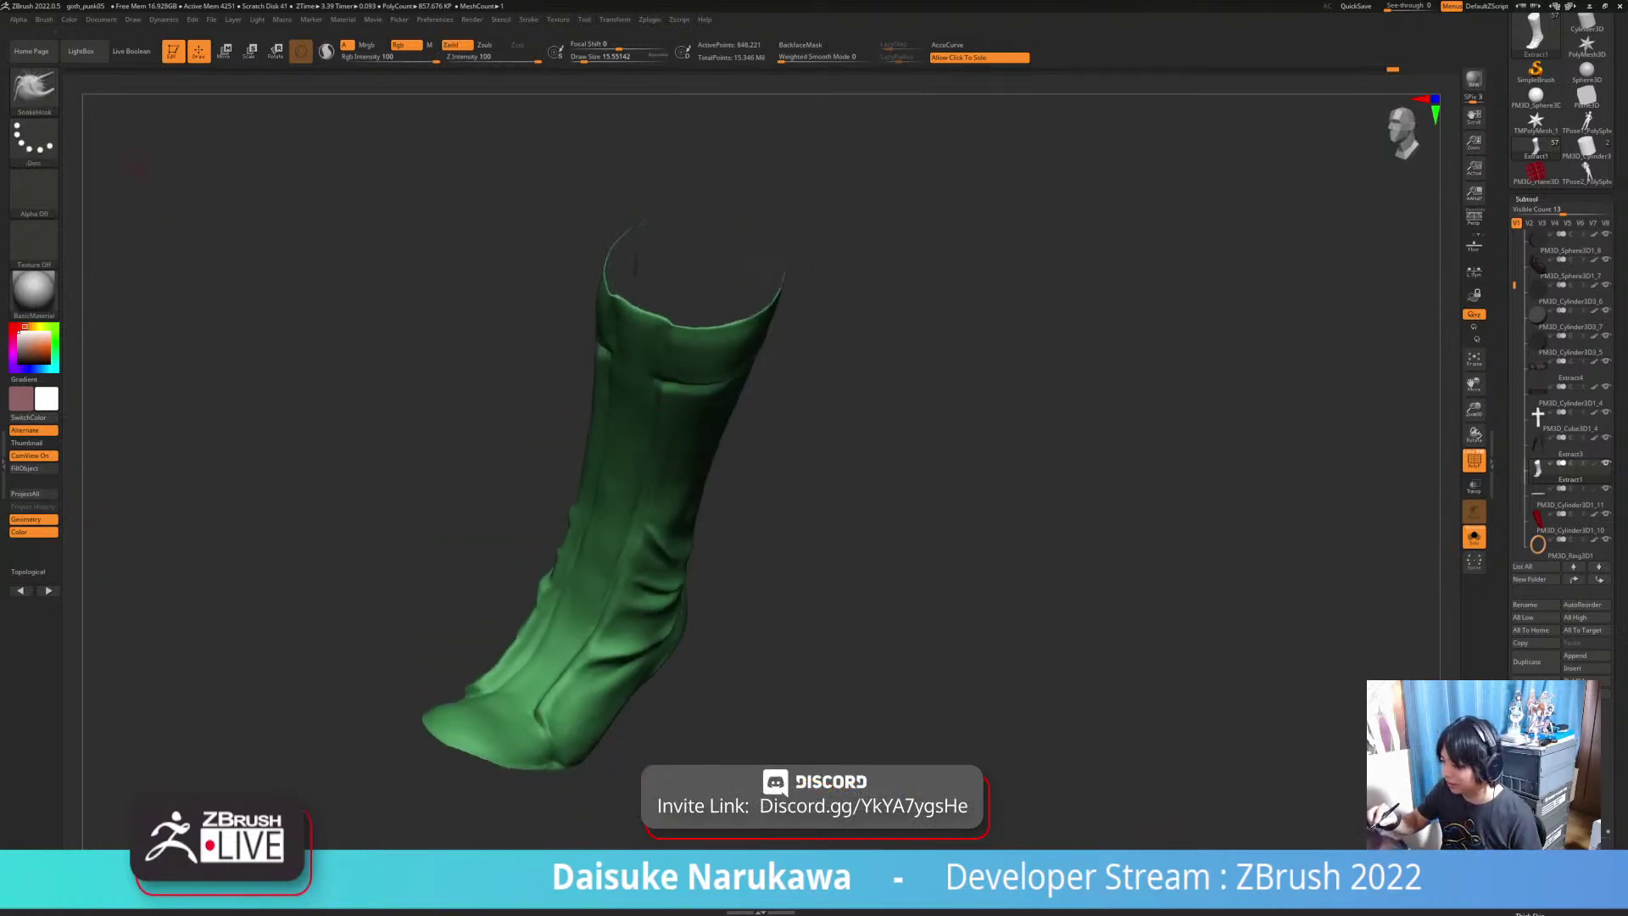
# Step: Mask the toe of the boot's upper with MaskLasso, up to the edge of the front flap
pyautogui.keyDown('ctrl'); pyautogui.click(34, 90); pyautogui.keyUp('ctrl')
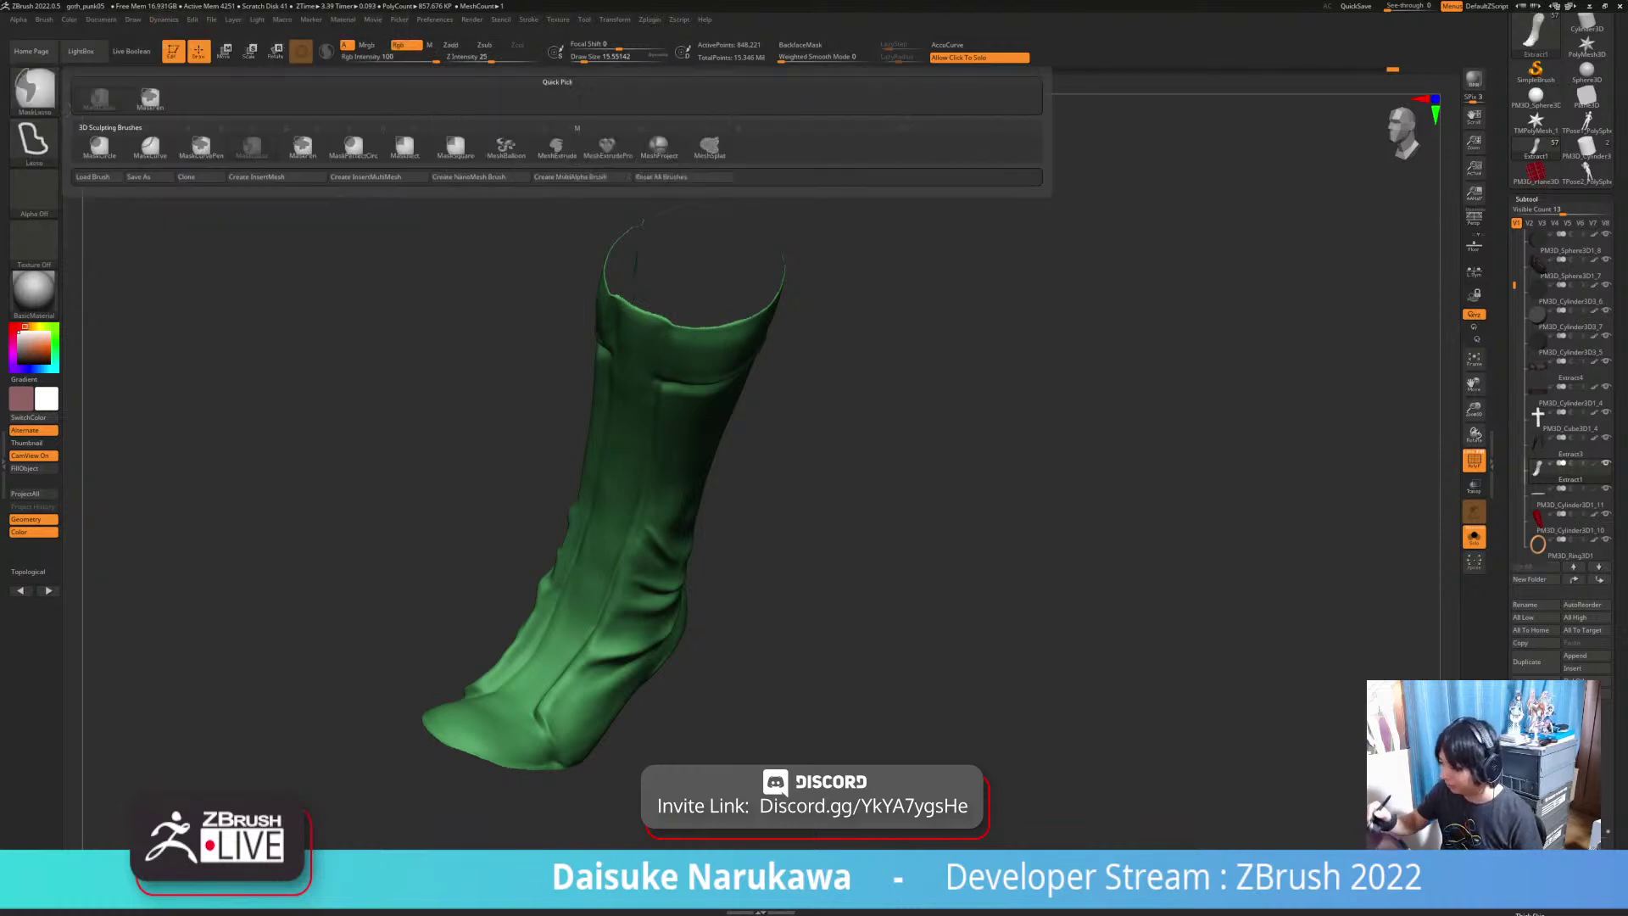
pyautogui.keyDown('ctrl'); pyautogui.click(33, 90); pyautogui.keyUp('ctrl')
pyautogui.keyDown('ctrl'); pyautogui.click(151, 100); pyautogui.keyUp('ctrl')
pyautogui.moveTo(424, 508)
pyautogui.mouseDown(button='right')
pyautogui.moveTo(493, 682)
pyautogui.moveTo(407, 627)
pyautogui.moveTo(496, 517)
pyautogui.moveTo(500, 593)
pyautogui.mouseUp(button='right')
pyautogui.keyDown('ctrl'); pyautogui.click(35, 90); pyautogui.keyUp('ctrl')
pyautogui.keyDown('ctrl'); pyautogui.click(98, 101); pyautogui.keyUp('ctrl')
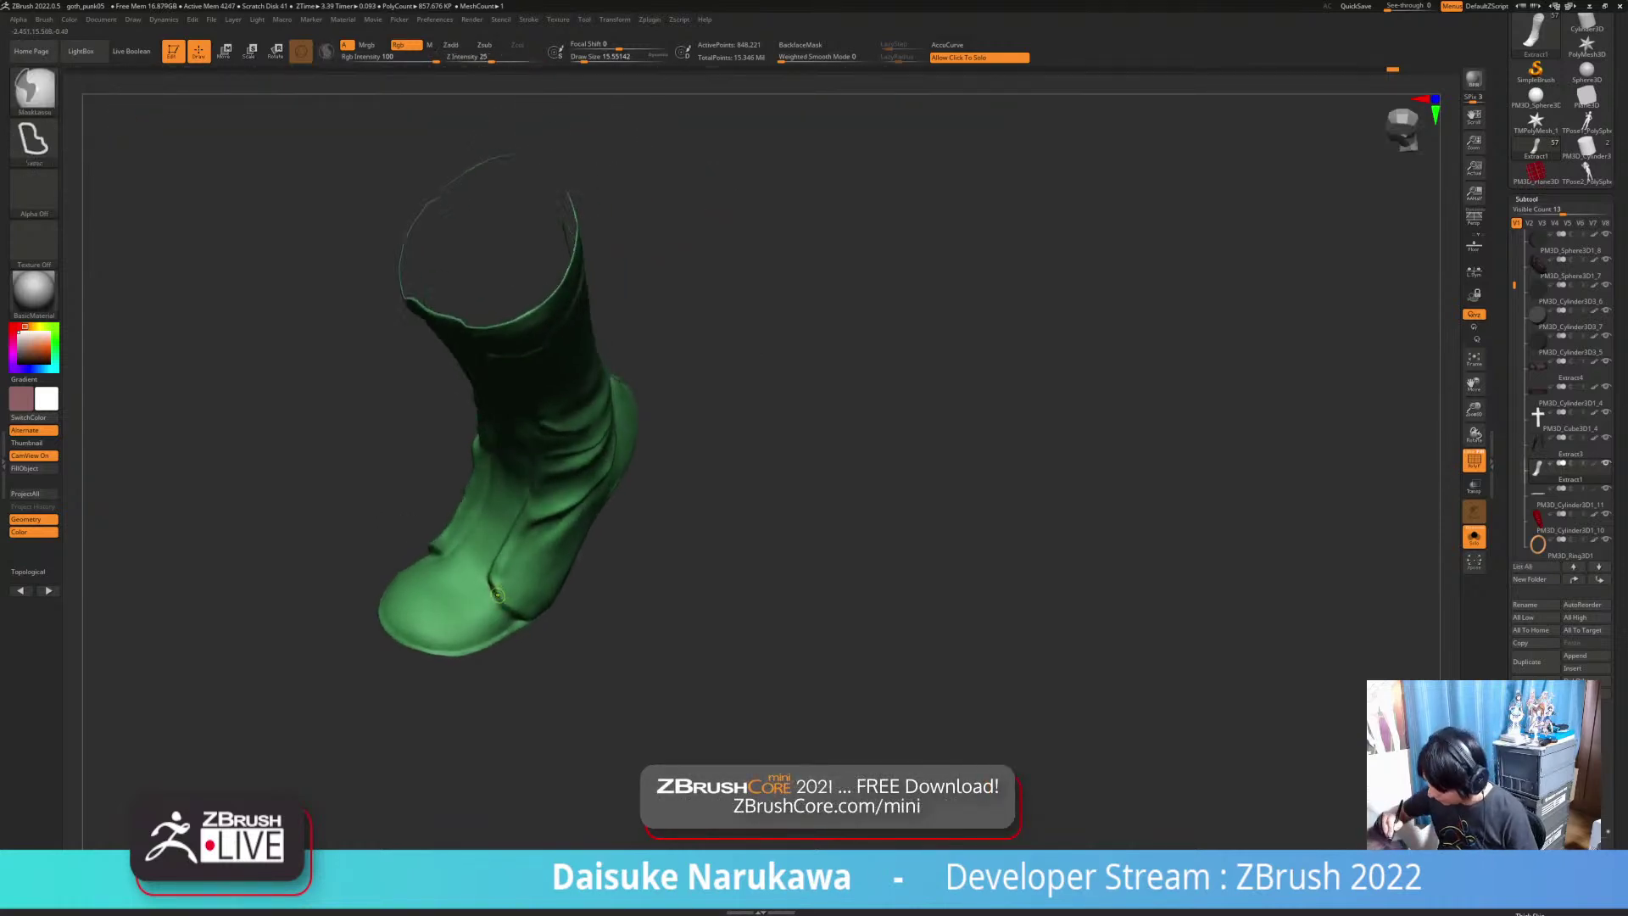
pyautogui.keyDown('ctrl'); pyautogui.moveTo(489, 578); pyautogui.dragTo(498, 656); pyautogui.keyUp('ctrl')
pyautogui.keyDown('ctrl'); pyautogui.moveTo(501, 577); pyautogui.dragTo(488, 648, button='right'); pyautogui.keyUp('ctrl')
pyautogui.keyDown('ctrl'); pyautogui.moveTo(463, 597); pyautogui.dragTo(460, 595); pyautogui.keyUp('ctrl')
pyautogui.moveTo(508, 657); pyautogui.dragTo(495, 604, button='right')
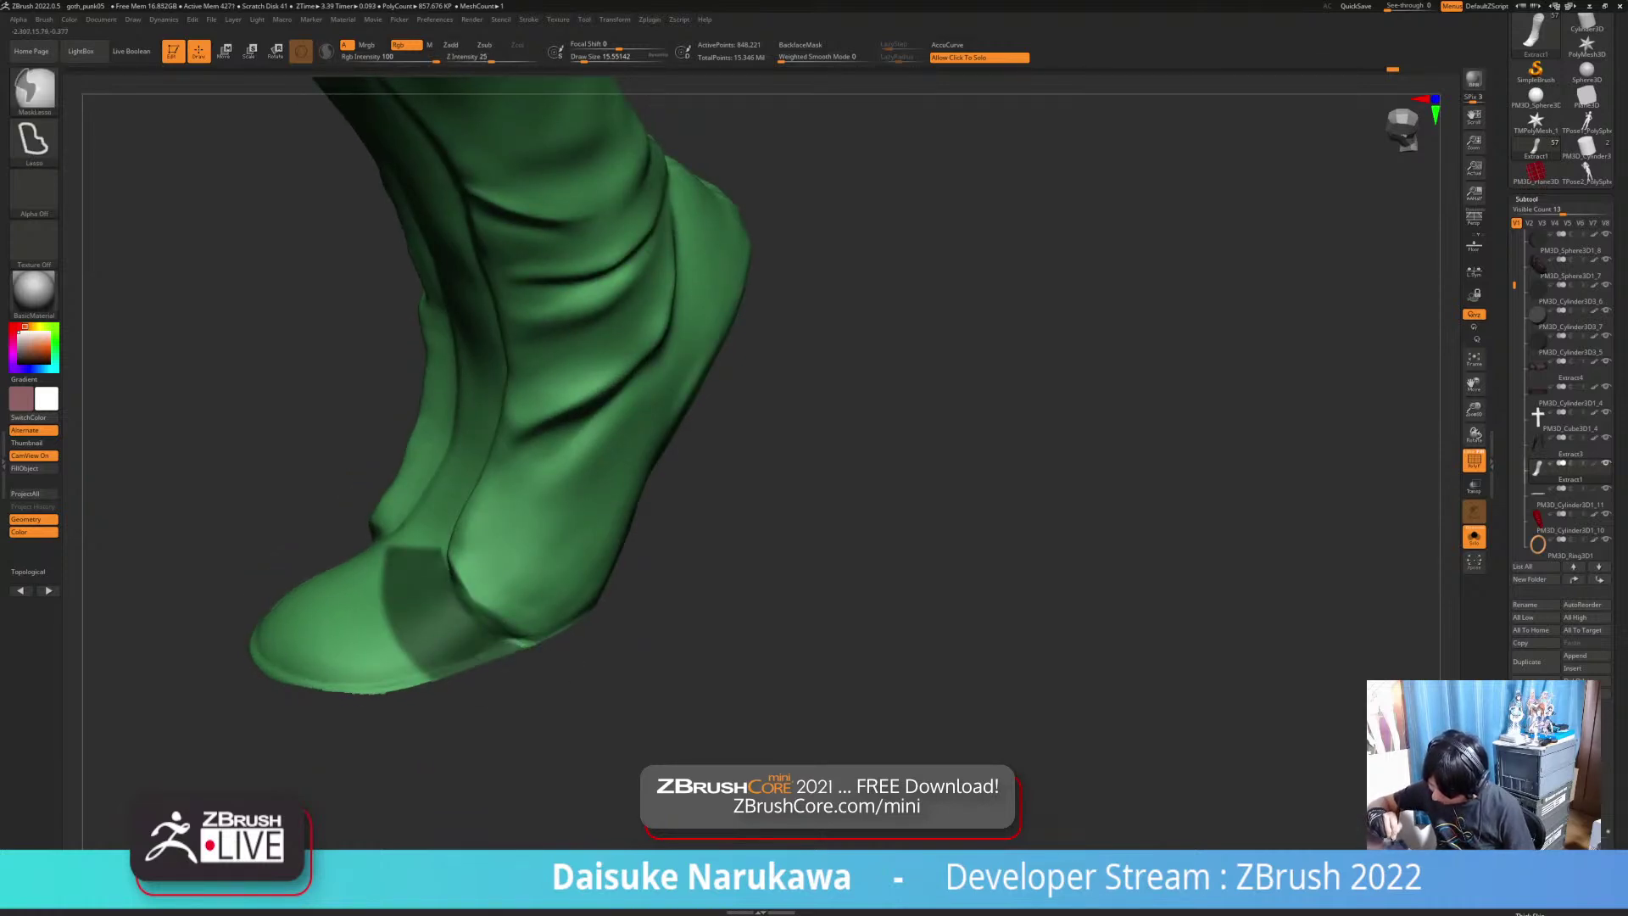
pyautogui.moveTo(471, 680); pyautogui.dragTo(357, 507, button='right')
pyautogui.keyDown('ctrl'); pyautogui.moveTo(570, 572); pyautogui.dragTo(369, 695); pyautogui.keyUp('ctrl')
# Step: Switch to the MaskPen brush and paint a mask along one seam of the shaft's front panel down towards the ankle
pyautogui.moveTo(475, 610)
pyautogui.mouseDown(button='right')
pyautogui.moveTo(526, 520)
pyautogui.moveTo(508, 560)
pyautogui.moveTo(514, 500)
pyautogui.moveTo(555, 507)
pyautogui.mouseUp(button='right')
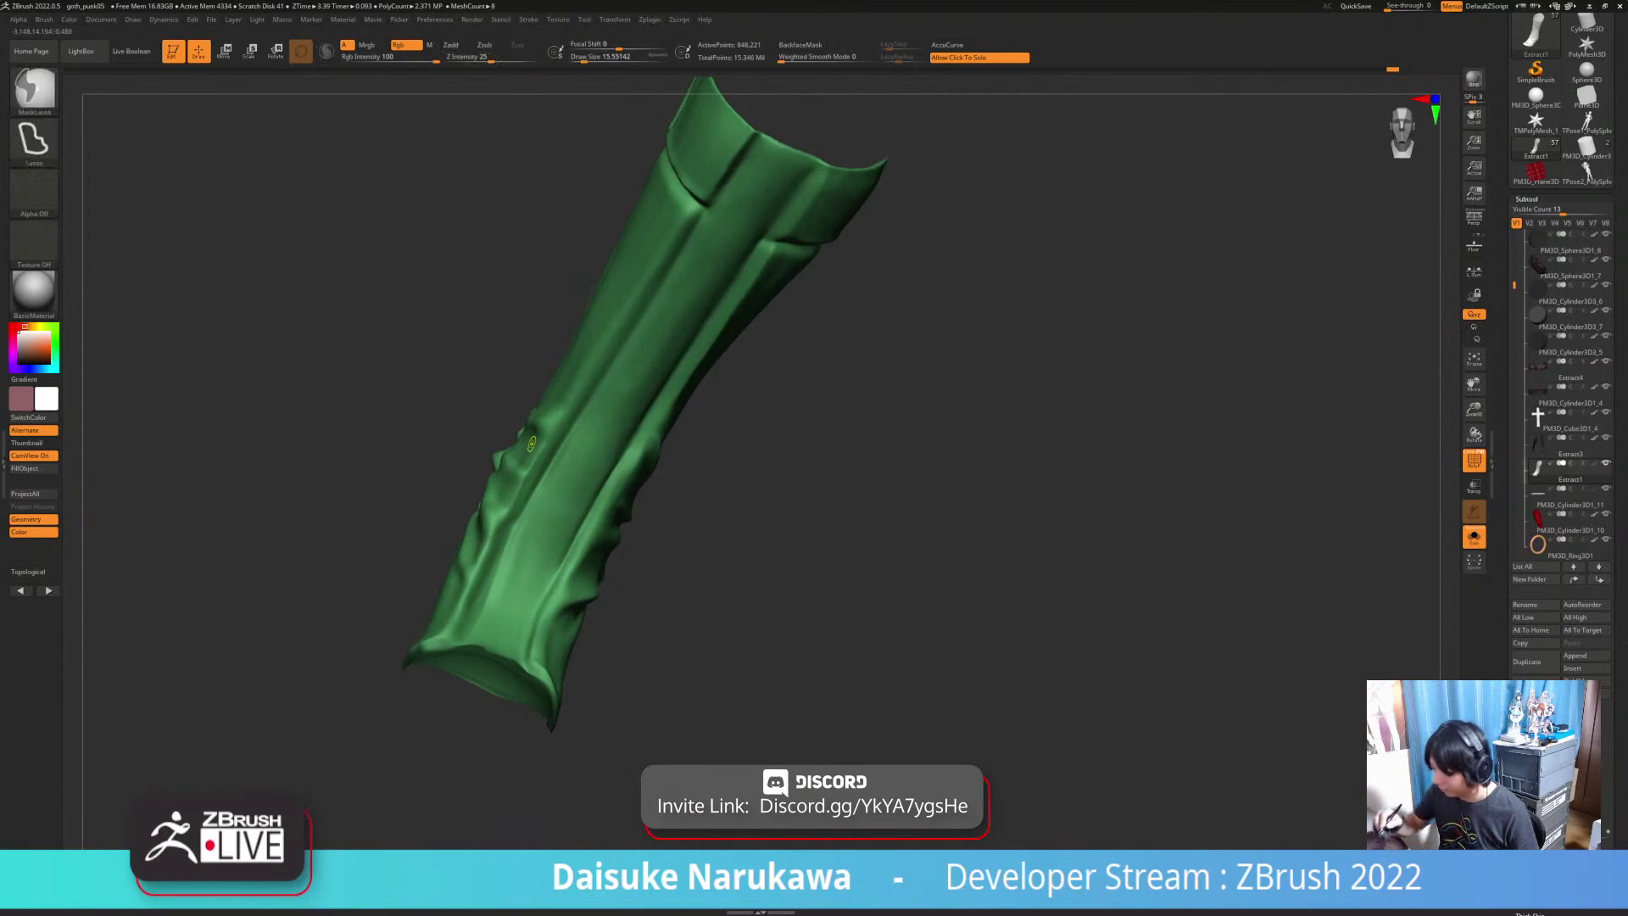
pyautogui.keyDown('ctrl'); pyautogui.click(34, 89); pyautogui.keyUp('ctrl')
pyautogui.keyDown('ctrl'); pyautogui.click(150, 100); pyautogui.keyUp('ctrl')
pyautogui.moveTo(551, 407)
pyautogui.keyDown('alt'); pyautogui.mouseDown(button='right')
pyautogui.moveTo(504, 547)
pyautogui.moveTo(513, 424)
pyautogui.mouseUp(button='right'); pyautogui.keyUp('alt')
pyautogui.moveTo(712, 246); pyautogui.dragTo(723, 219, button='right')
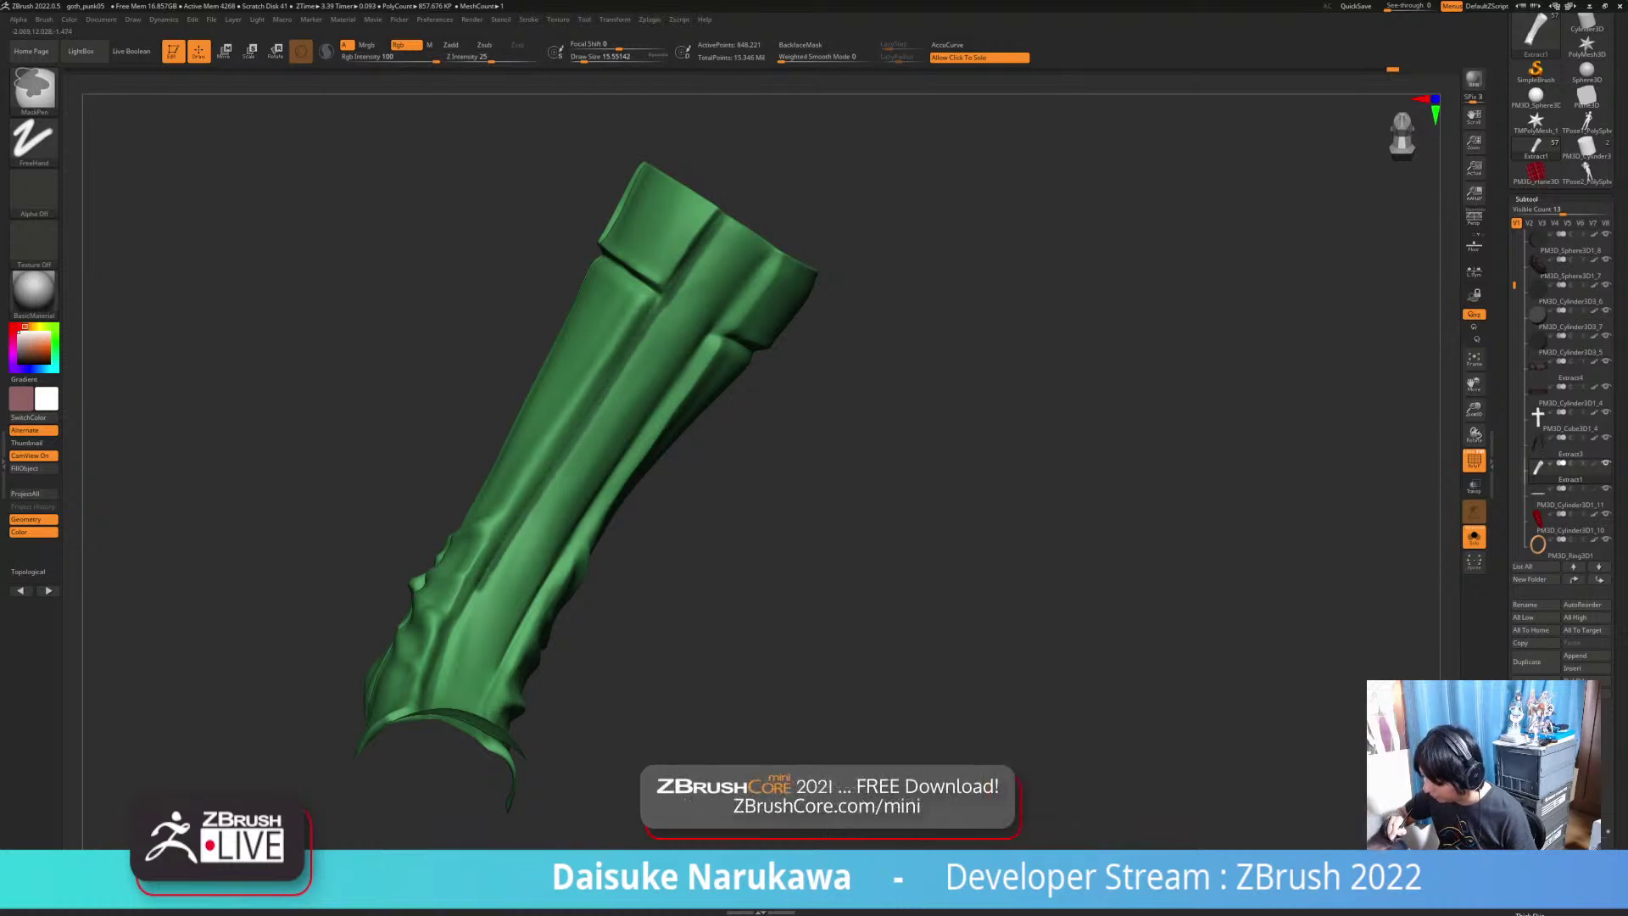
pyautogui.keyDown('alt'); pyautogui.moveTo(450, 646); pyautogui.dragTo(494, 553, button='right'); pyautogui.keyUp('alt')
pyautogui.moveTo(494, 553); pyautogui.dragTo(499, 589, button='right')
pyautogui.keyDown('ctrl'); pyautogui.moveTo(500, 538); pyautogui.dragTo(493, 555); pyautogui.keyUp('ctrl')
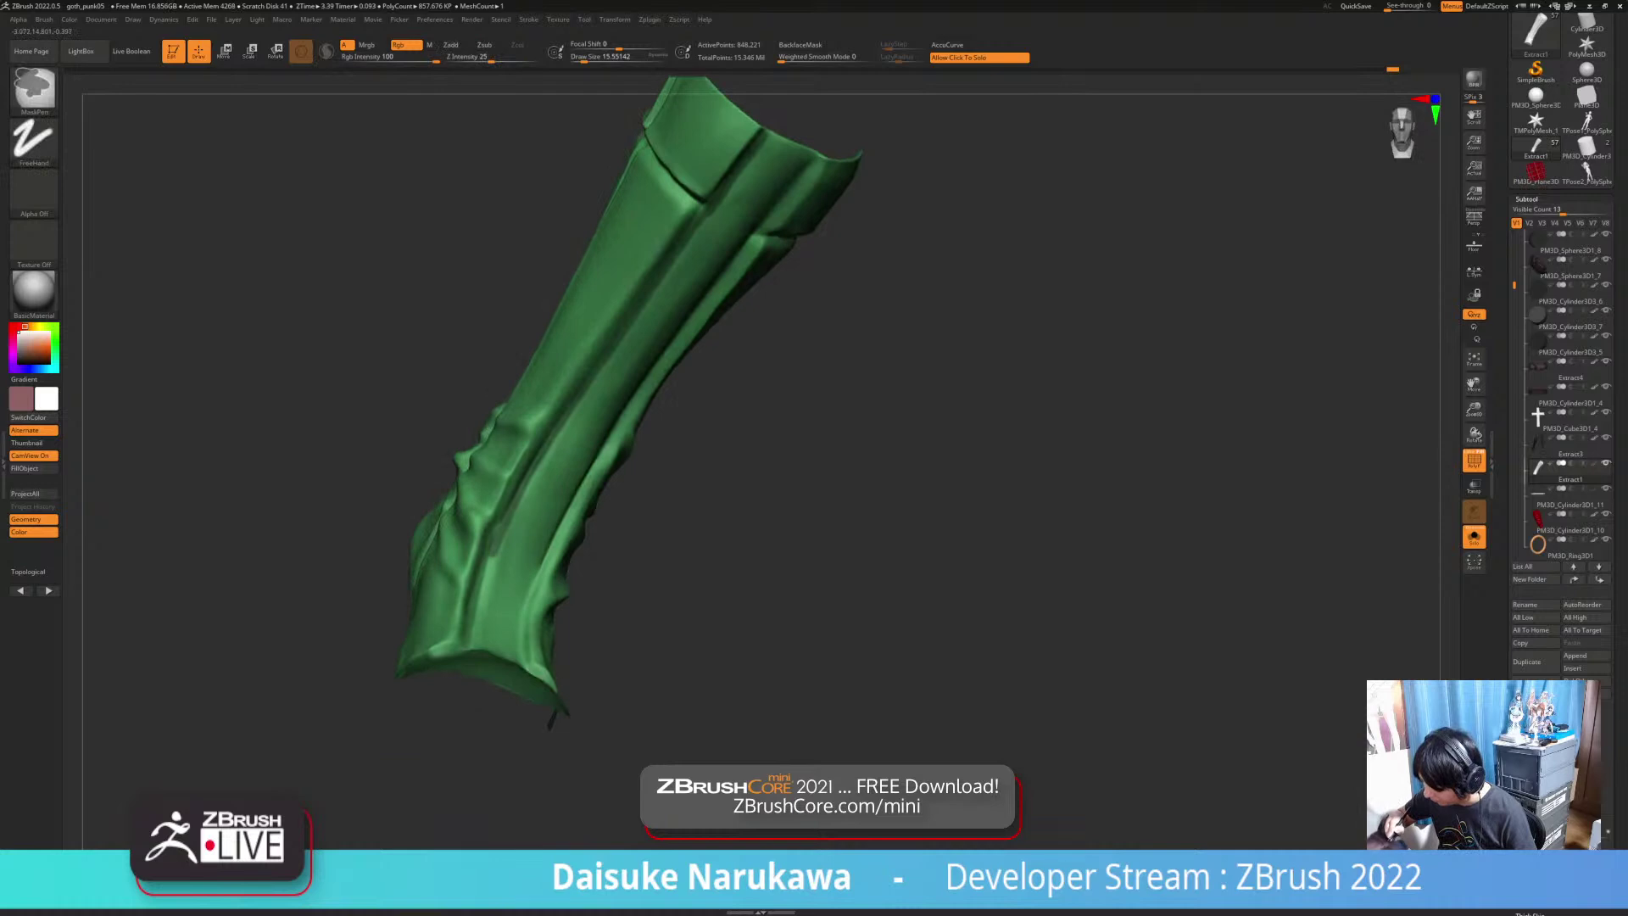
pyautogui.moveTo(502, 527)
pyautogui.mouseDown(button='right')
pyautogui.moveTo(508, 471)
pyautogui.moveTo(481, 562)
pyautogui.mouseUp(button='right')
# Step: Paint the mask along the opposite seam of the front panel, from the cuff down to the toe
pyautogui.moveTo(617, 288)
pyautogui.keyDown('ctrl'); pyautogui.mouseDown(button='right')
pyautogui.moveTo(597, 185)
pyautogui.moveTo(647, 185)
pyautogui.moveTo(625, 265)
pyautogui.mouseUp(button='right'); pyautogui.keyUp('ctrl')
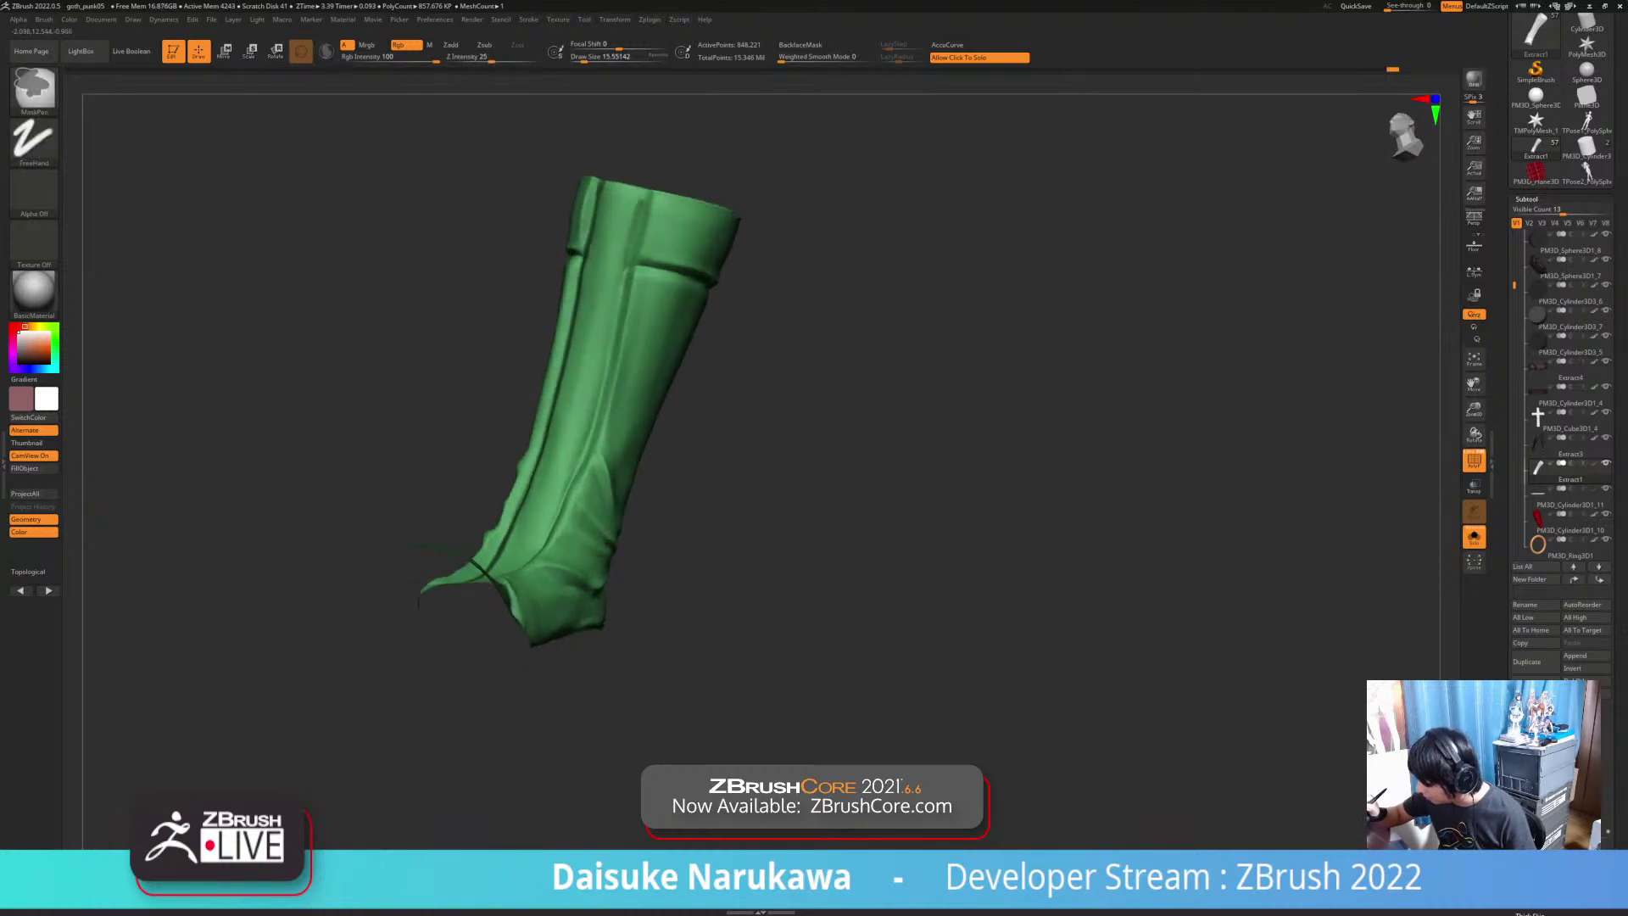
pyautogui.keyDown('alt'); pyautogui.moveTo(607, 346); pyautogui.dragTo(624, 271, button='right'); pyautogui.keyUp('alt')
pyautogui.keyDown('ctrl'); pyautogui.moveTo(622, 206); pyautogui.dragTo(616, 229); pyautogui.keyUp('ctrl')
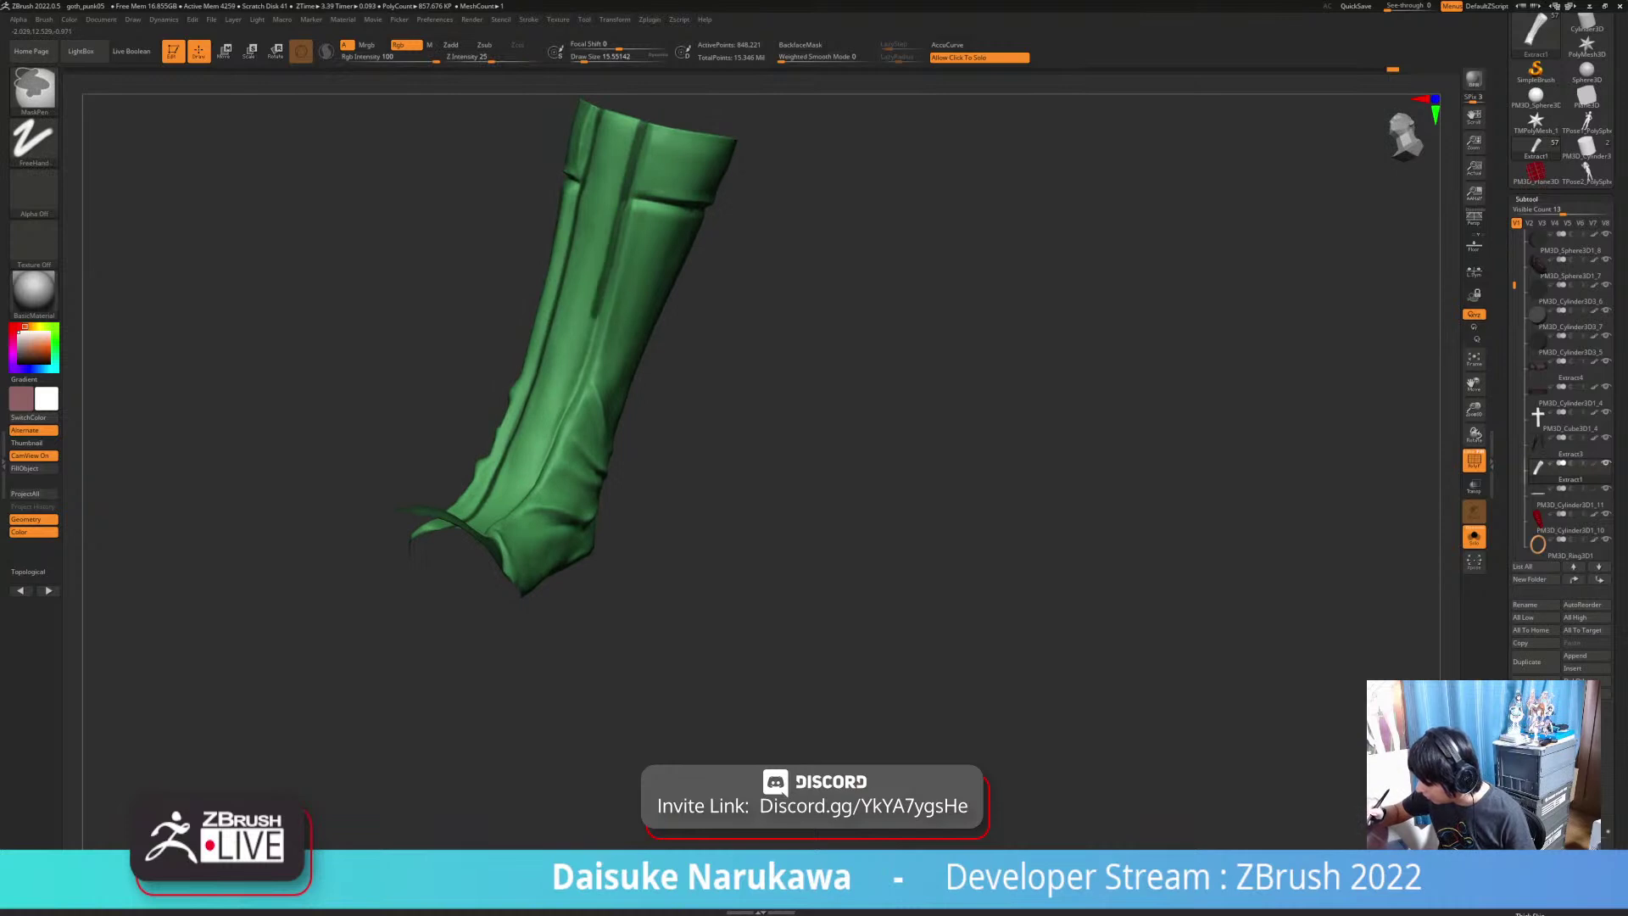
pyautogui.keyDown('ctrl'); pyautogui.moveTo(567, 409); pyautogui.dragTo(556, 434); pyautogui.keyUp('ctrl')
pyautogui.moveTo(559, 365); pyautogui.dragTo(556, 431, button='right')
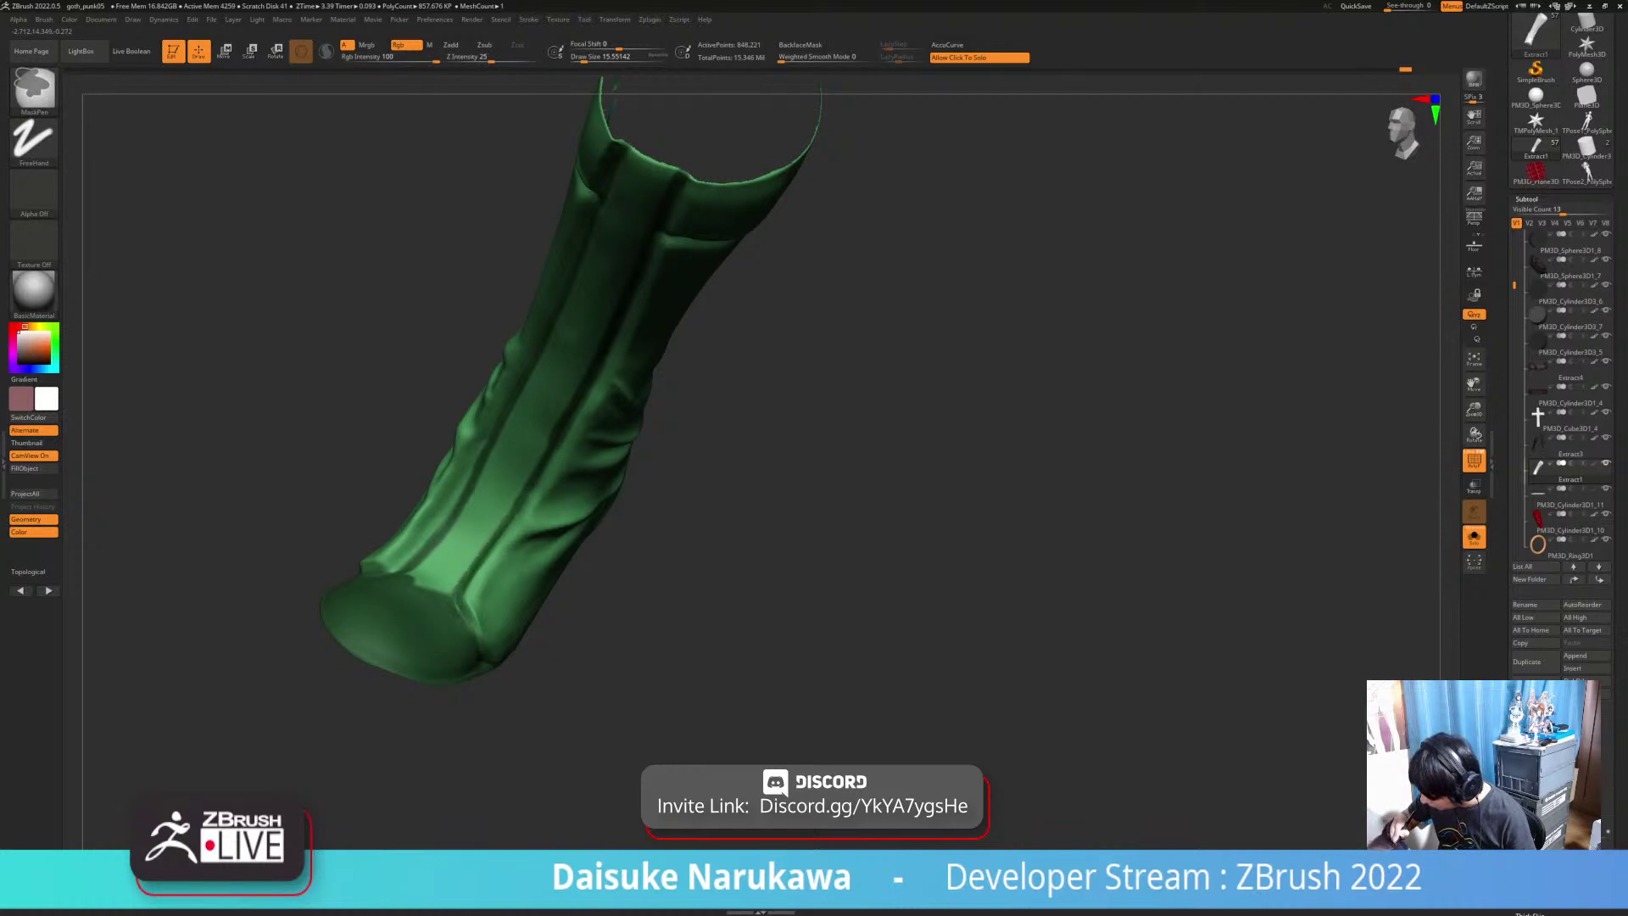
# Step: Enlarge the MaskPen brush to a draw size of about 37 and fill the mask between the seams down to the ankle
pyautogui.keyDown('ctrl'); pyautogui.moveTo(560, 423); pyautogui.dragTo(623, 360, button='right'); pyautogui.keyUp('ctrl')
pyautogui.moveTo(584, 58); pyautogui.dragTo(590, 58)
pyautogui.moveTo(626, 223); pyautogui.dragTo(633, 295, button='right')
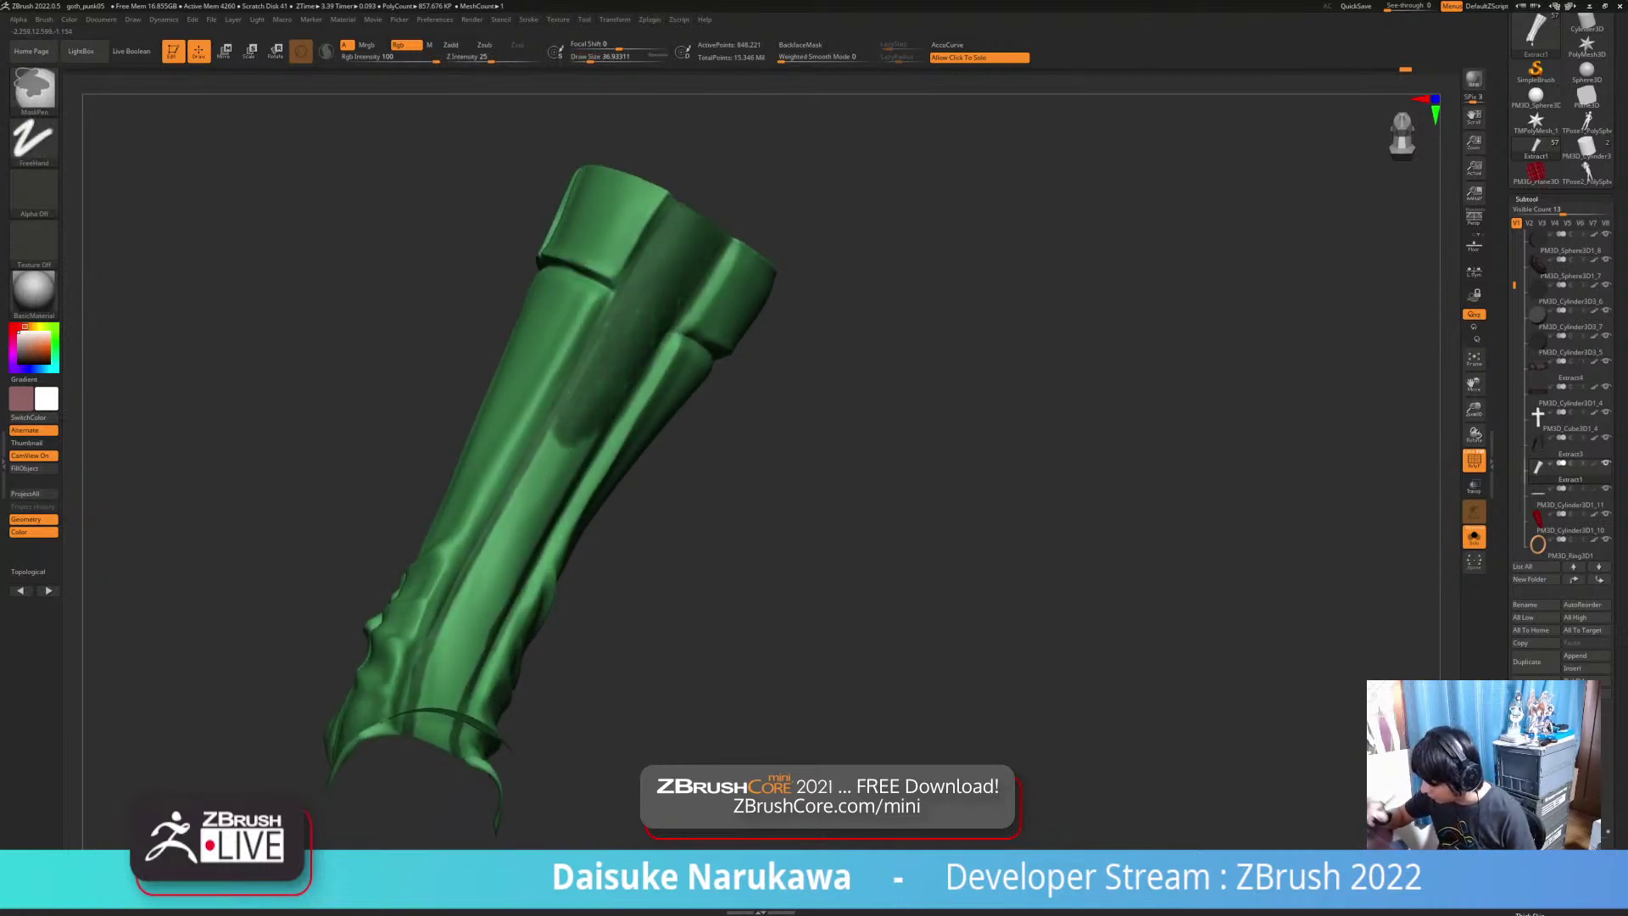
pyautogui.keyDown('ctrl'); pyautogui.moveTo(586, 443); pyautogui.dragTo(543, 521); pyautogui.keyUp('ctrl')
pyautogui.moveTo(576, 475); pyautogui.dragTo(500, 466, button='right')
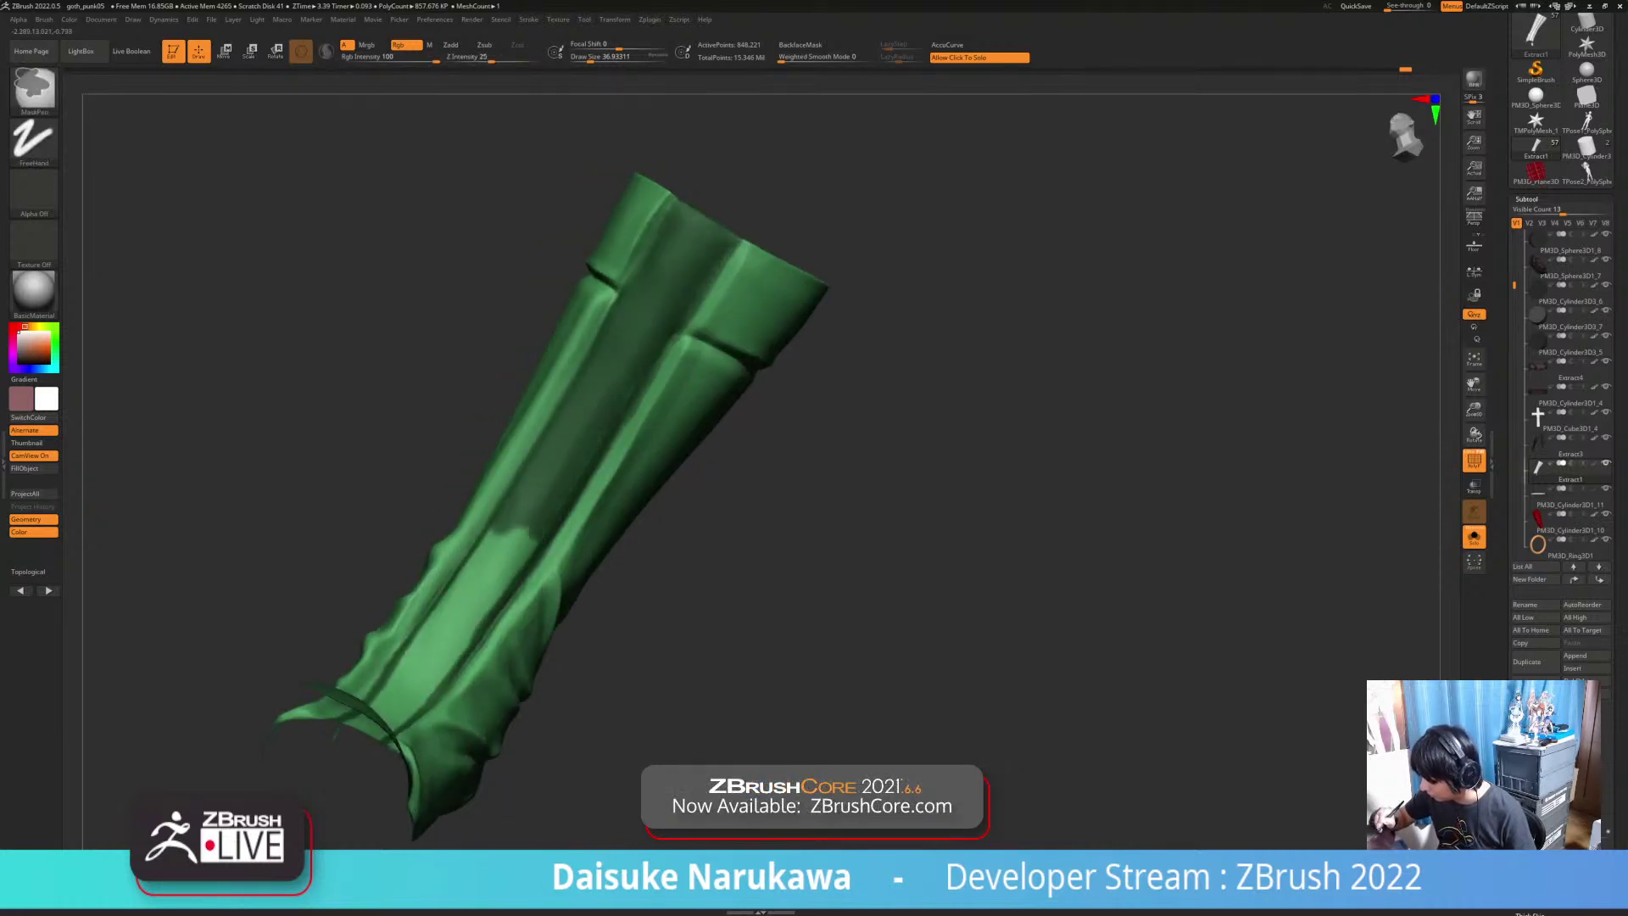
pyautogui.keyDown('alt'); pyautogui.moveTo(534, 542); pyautogui.dragTo(596, 433, button='right'); pyautogui.keyUp('alt')
pyautogui.moveTo(543, 474); pyautogui.dragTo(610, 466, button='right')
pyautogui.keyDown('ctrl'); pyautogui.moveTo(584, 424); pyautogui.dragTo(567, 472); pyautogui.keyUp('ctrl')
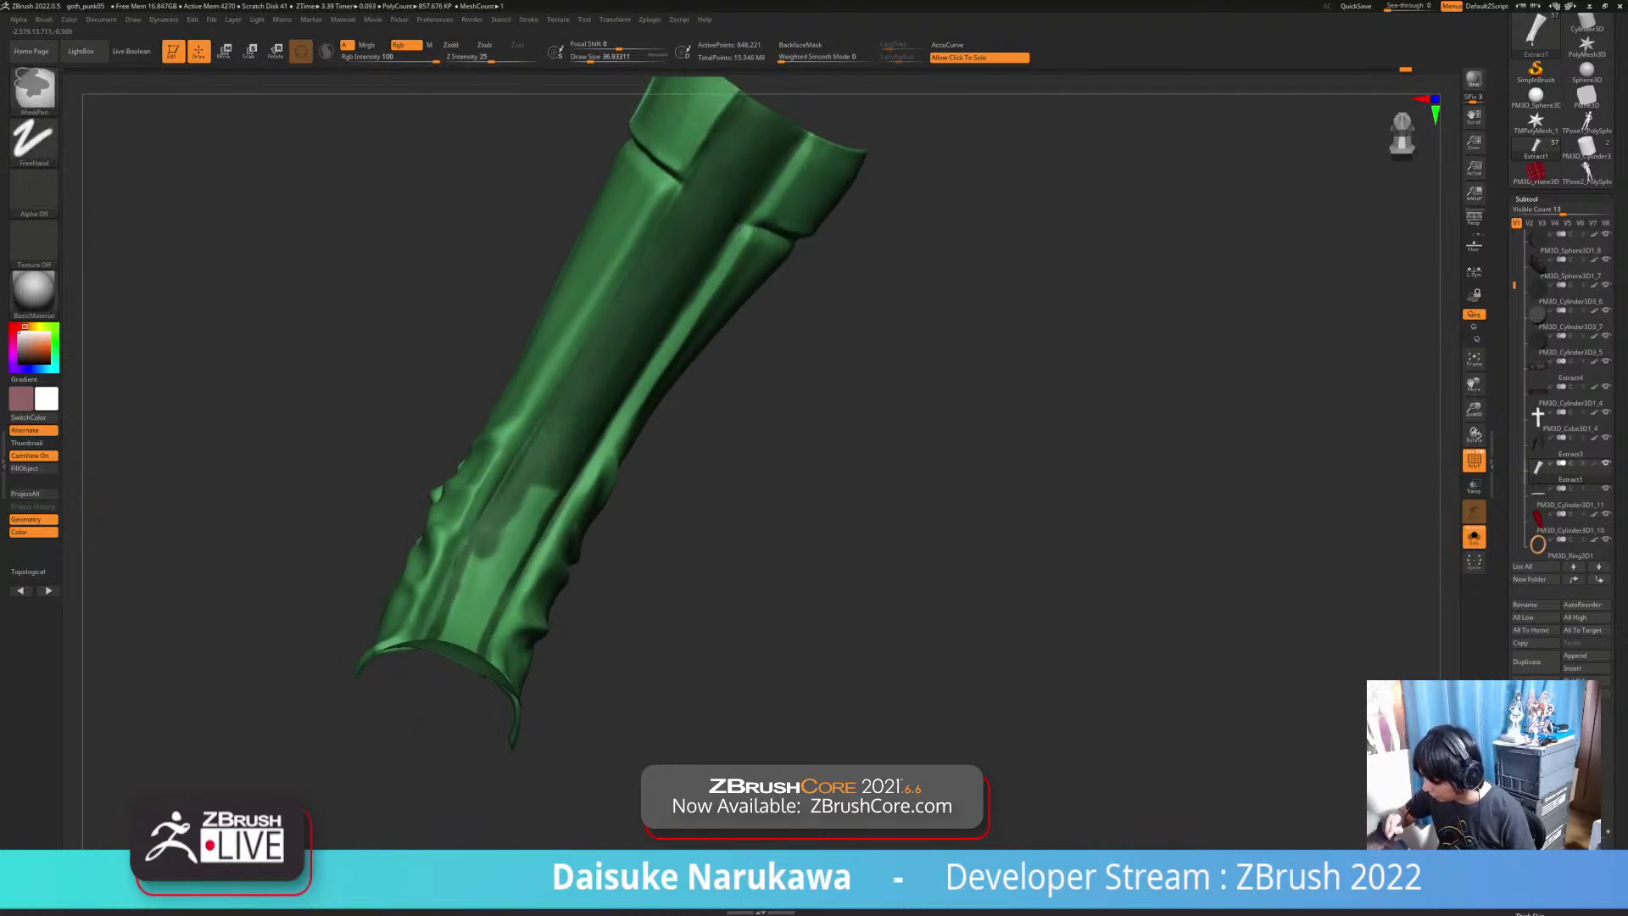
pyautogui.moveTo(532, 497); pyautogui.dragTo(501, 505, button='right')
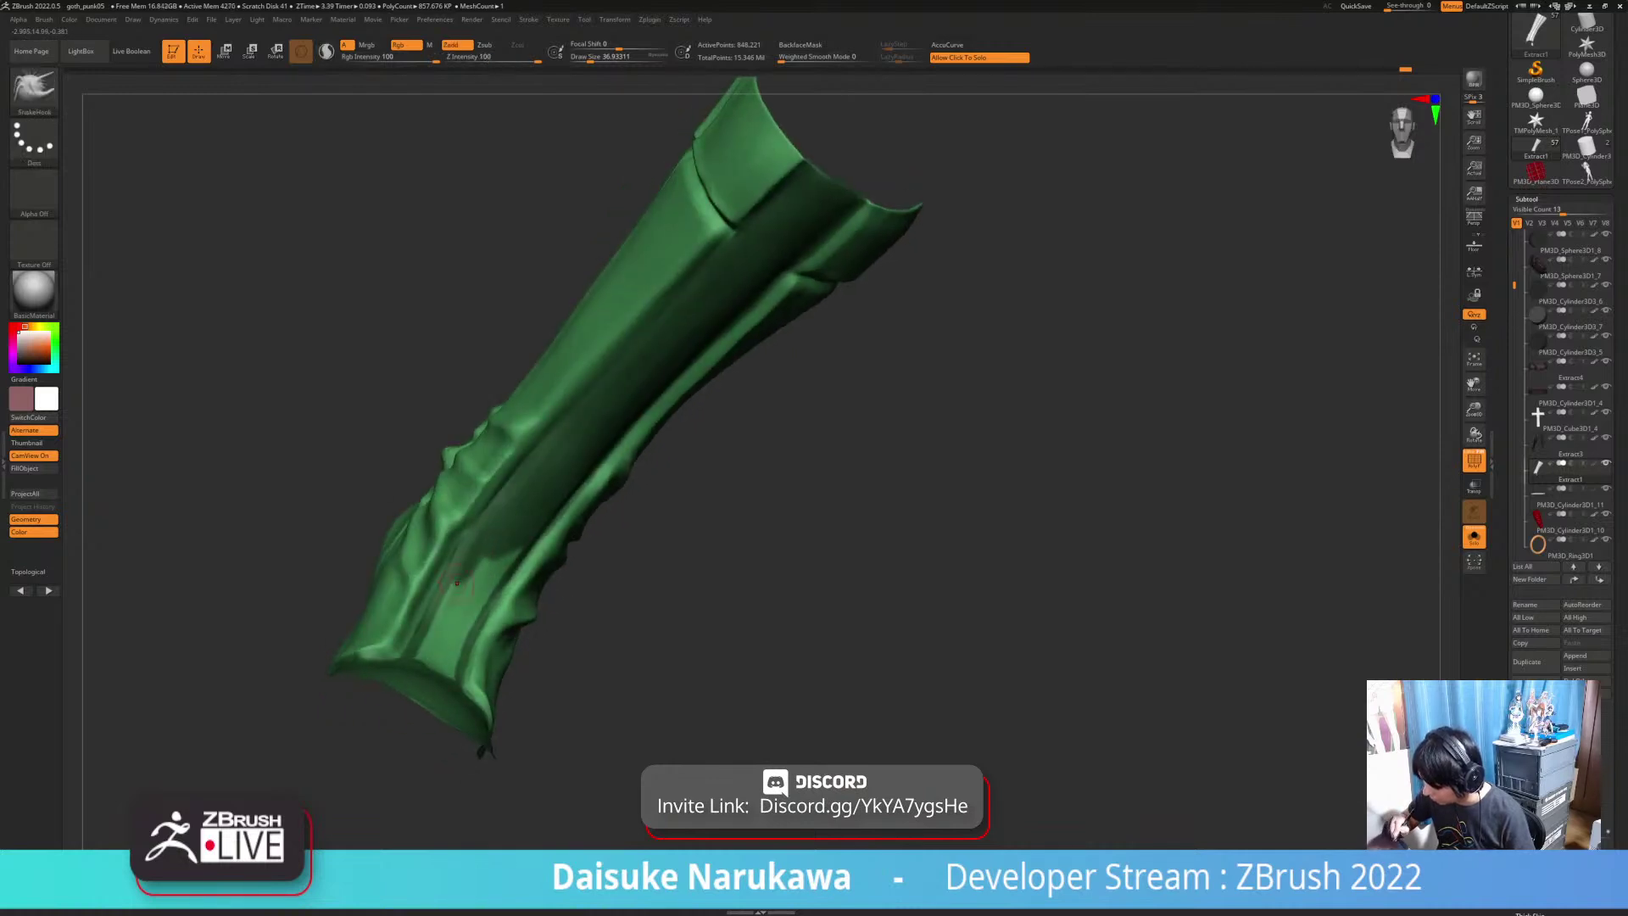
# Step: Fill the remaining gap in the mask between the ankle and the toe so the front panel is fully masked
pyautogui.moveTo(456, 585); pyautogui.dragTo(452, 622, button='right')
pyautogui.moveTo(532, 505)
pyautogui.mouseDown(button='right')
pyautogui.moveTo(494, 518)
pyautogui.moveTo(527, 539)
pyautogui.mouseUp(button='right')
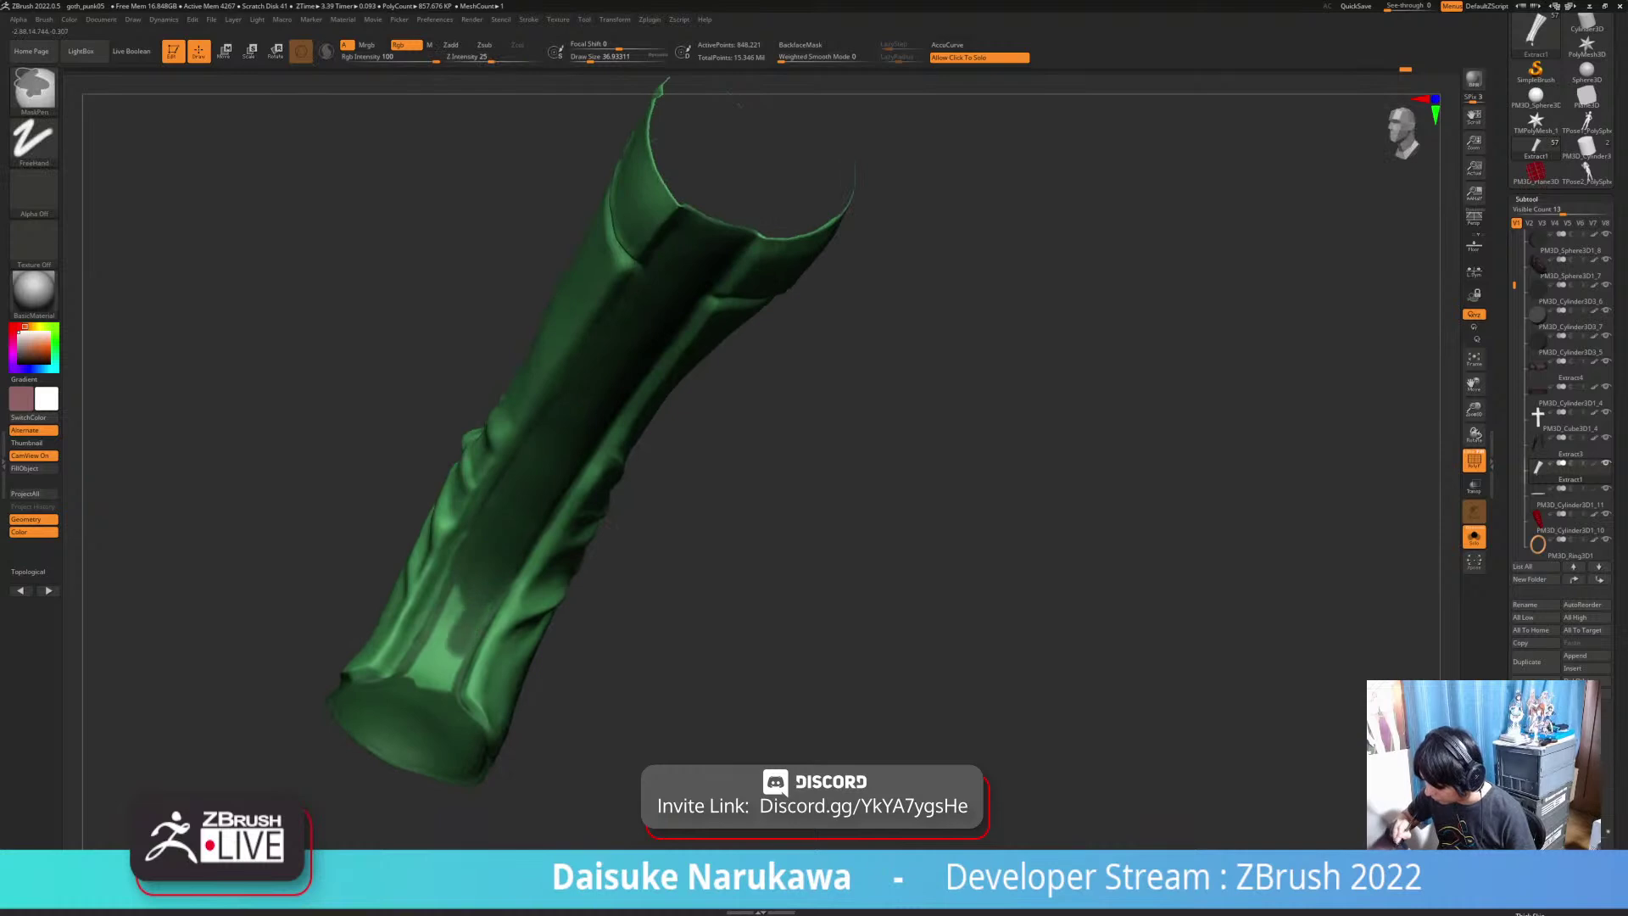
pyautogui.keyDown('ctrl'); pyautogui.moveTo(413, 679); pyautogui.dragTo(430, 666); pyautogui.keyUp('ctrl')
pyautogui.moveTo(432, 670); pyautogui.dragTo(434, 750, button='right')
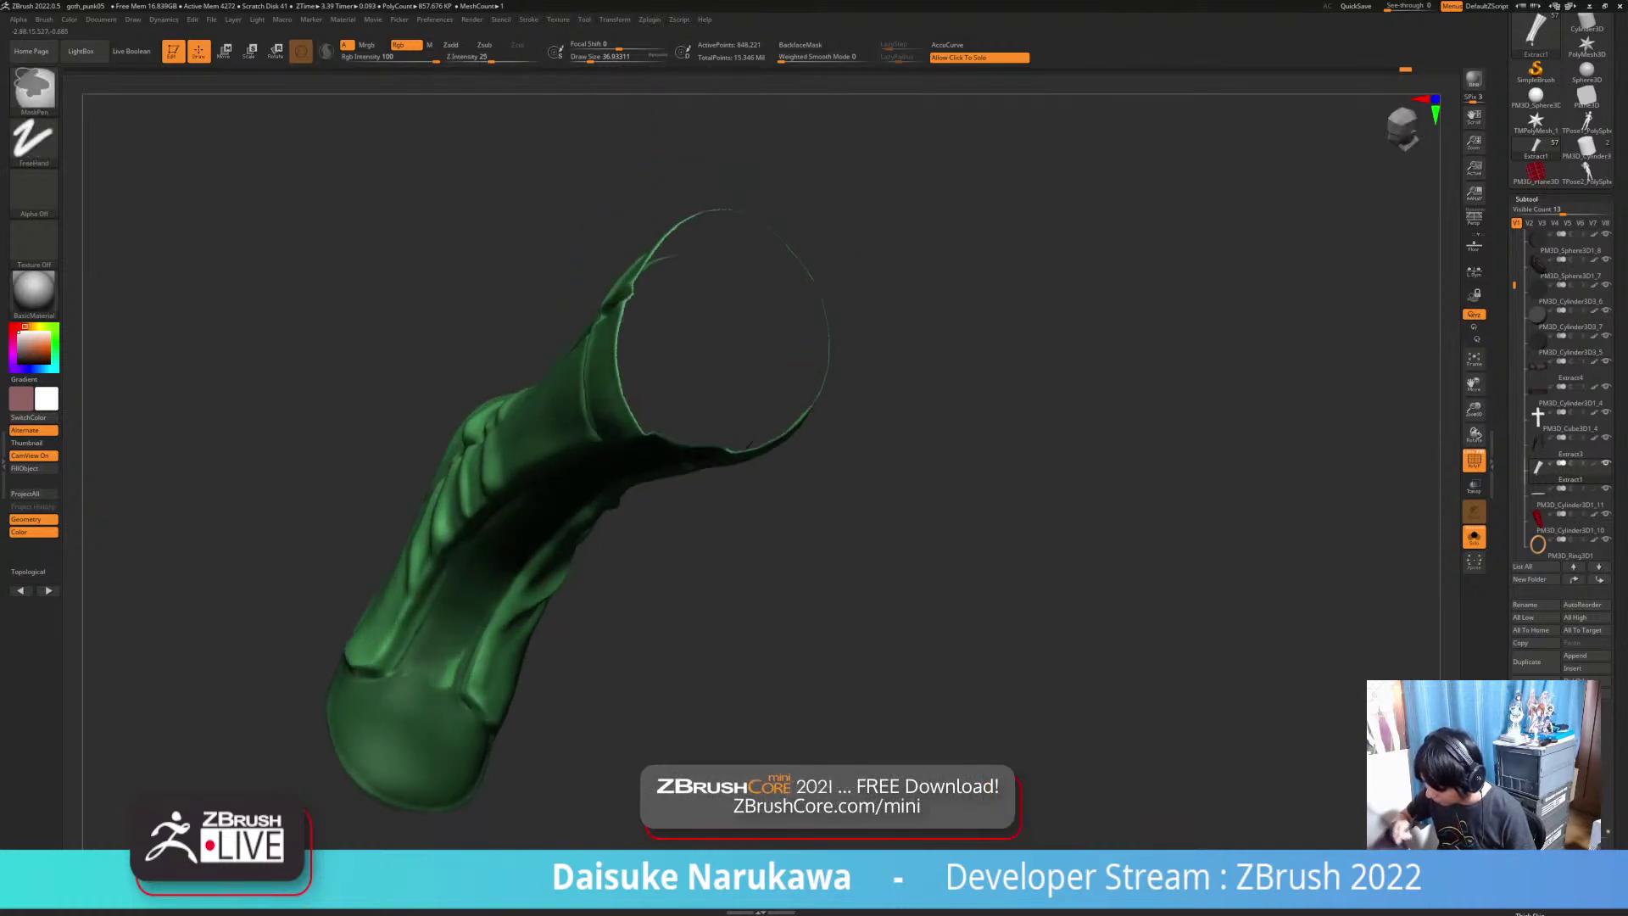
pyautogui.moveTo(468, 587); pyautogui.dragTo(502, 559, button='right')
pyautogui.moveTo(502, 559); pyautogui.dragTo(469, 653, button='right')
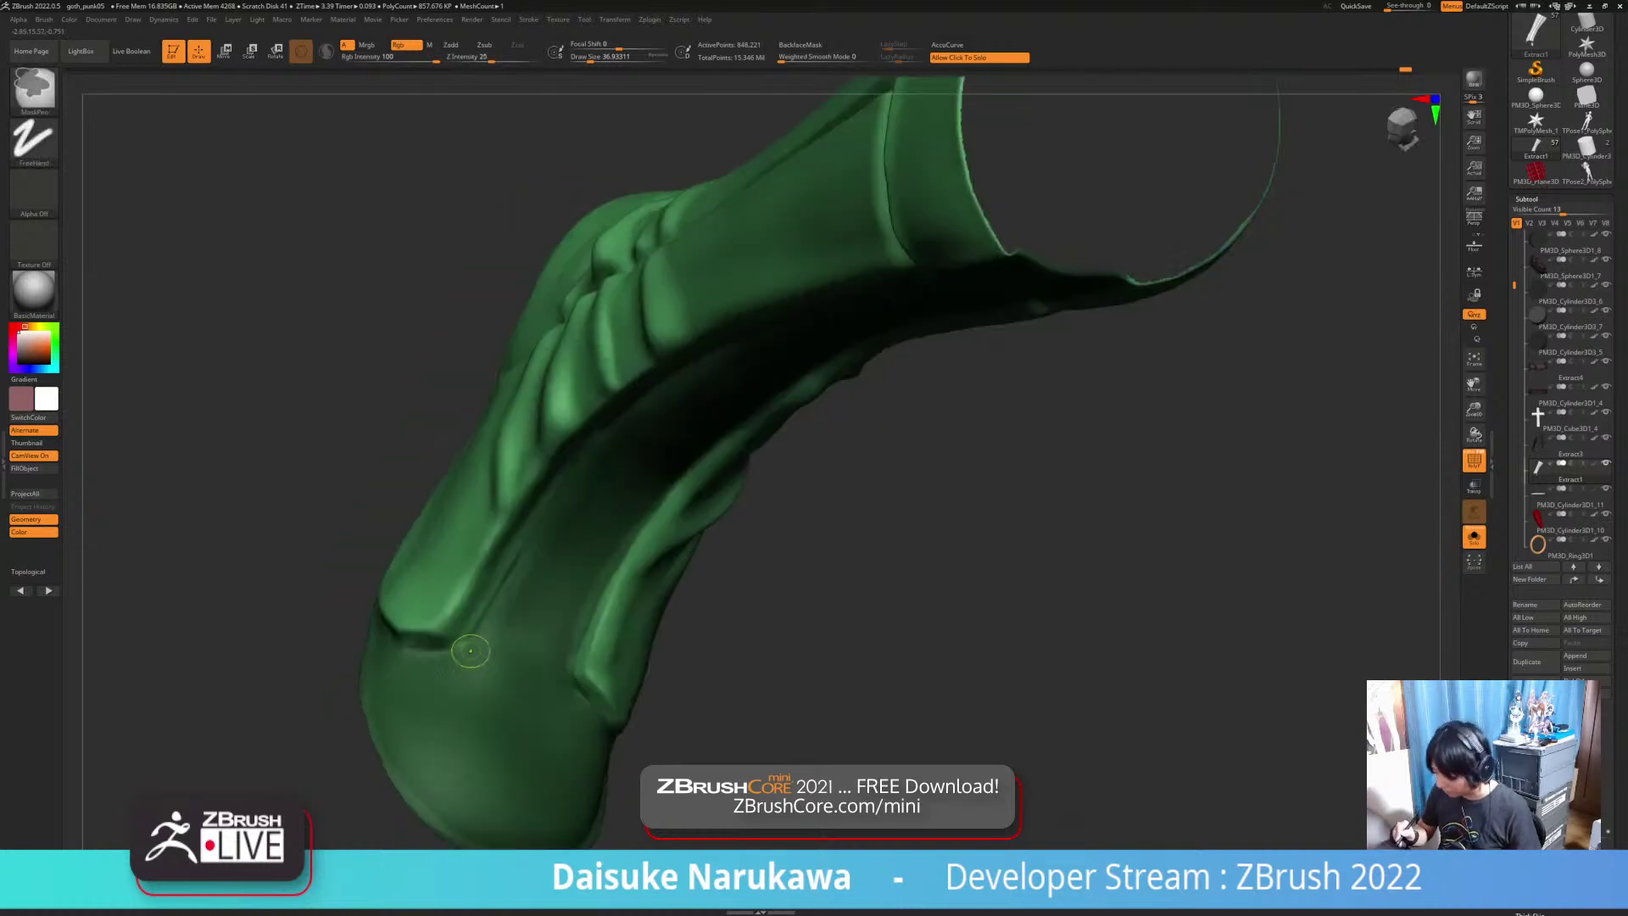
# Step: Turn the masked front panel and toe top into a polygroup of their own, separate from the rest of the upper
pyautogui.moveTo(549, 566)
pyautogui.keyDown('ctrl'); pyautogui.mouseDown(button='right')
pyautogui.moveTo(512, 620)
pyautogui.moveTo(502, 679)
pyautogui.moveTo(555, 644)
pyautogui.moveTo(535, 687)
pyautogui.moveTo(548, 592)
pyautogui.mouseUp(button='right'); pyautogui.keyUp('ctrl')
pyautogui.hotkey('ctrl', 'w')
pyautogui.keyDown('ctrl'); pyautogui.keyDown('shift'); pyautogui.doubleClick(547, 591); pyautogui.keyUp('shift'); pyautogui.keyUp('ctrl')
pyautogui.keyDown('ctrl'); pyautogui.moveTo(814, 661); pyautogui.dragTo(653, 665, button='right'); pyautogui.keyUp('ctrl')
pyautogui.hotkey('ctrl', 'w')
pyautogui.hotkey('ctrl', 'w')
pyautogui.keyDown('ctrl'); pyautogui.keyDown('shift'); pyautogui.click(800, 664); pyautogui.keyUp('shift'); pyautogui.keyUp('ctrl')
# Step: Bring the heel and sole back into view so every polygroup of the boot is shown
pyautogui.keyDown('ctrl'); pyautogui.keyDown('shift'); pyautogui.click(553, 255); pyautogui.keyUp('shift'); pyautogui.keyUp('ctrl')
pyautogui.keyDown('alt'); pyautogui.moveTo(751, 462); pyautogui.dragTo(760, 535, button='right'); pyautogui.keyUp('alt')
pyautogui.keyDown('ctrl'); pyautogui.keyDown('shift'); pyautogui.moveTo(765, 527); pyautogui.dragTo(769, 553); pyautogui.keyUp('shift'); pyautogui.keyUp('ctrl')
pyautogui.moveTo(760, 596); pyautogui.dragTo(894, 568, button='right')
pyautogui.moveTo(602, 637); pyautogui.dragTo(492, 716, button='right')
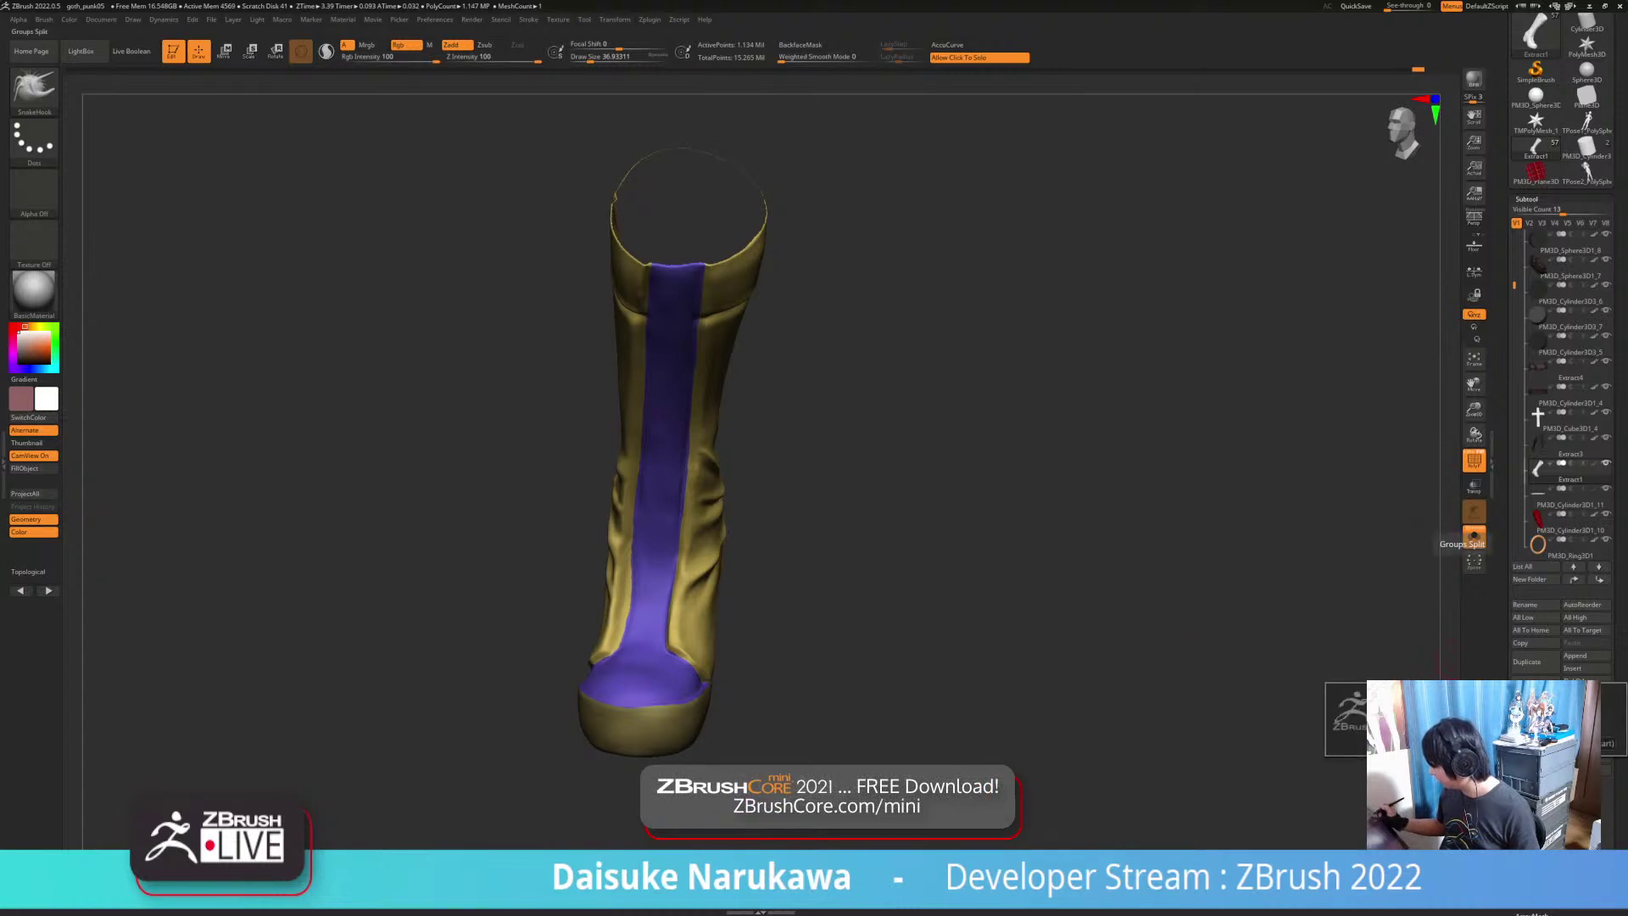
# Step: Confirm splitting the boot into subtools by polygroup, select the shaft part and show it together with the full character
pyautogui.click(1399, 743)
pyautogui.moveTo(1000, 644); pyautogui.dragTo(1072, 610, button='right')
pyautogui.click(1093, 612)
pyautogui.moveTo(661, 543); pyautogui.dragTo(538, 534, button='right')
pyautogui.click(856, 577)
pyautogui.moveTo(856, 577); pyautogui.dragTo(849, 659, button='right')
pyautogui.click(848, 659)
pyautogui.moveTo(814, 593); pyautogui.dragTo(1009, 589, button='right')
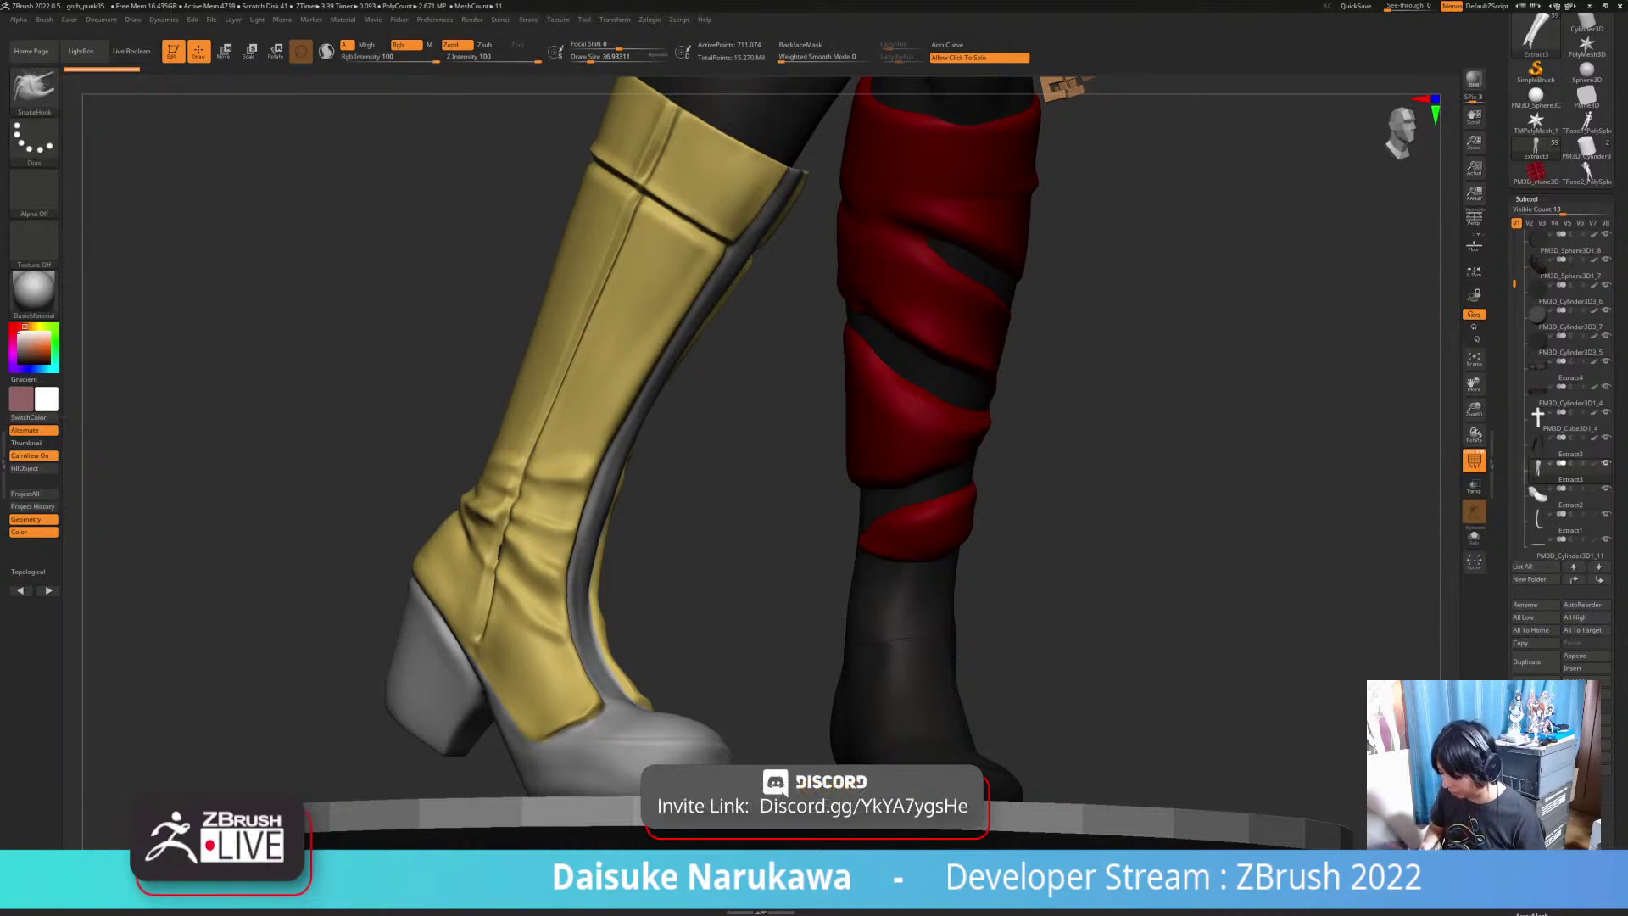
pyautogui.moveTo(510, 707)
pyautogui.keyDown('ctrl'); pyautogui.mouseDown(button='right')
pyautogui.moveTo(517, 634)
pyautogui.moveTo(588, 629)
pyautogui.mouseUp(button='right'); pyautogui.keyUp('ctrl')
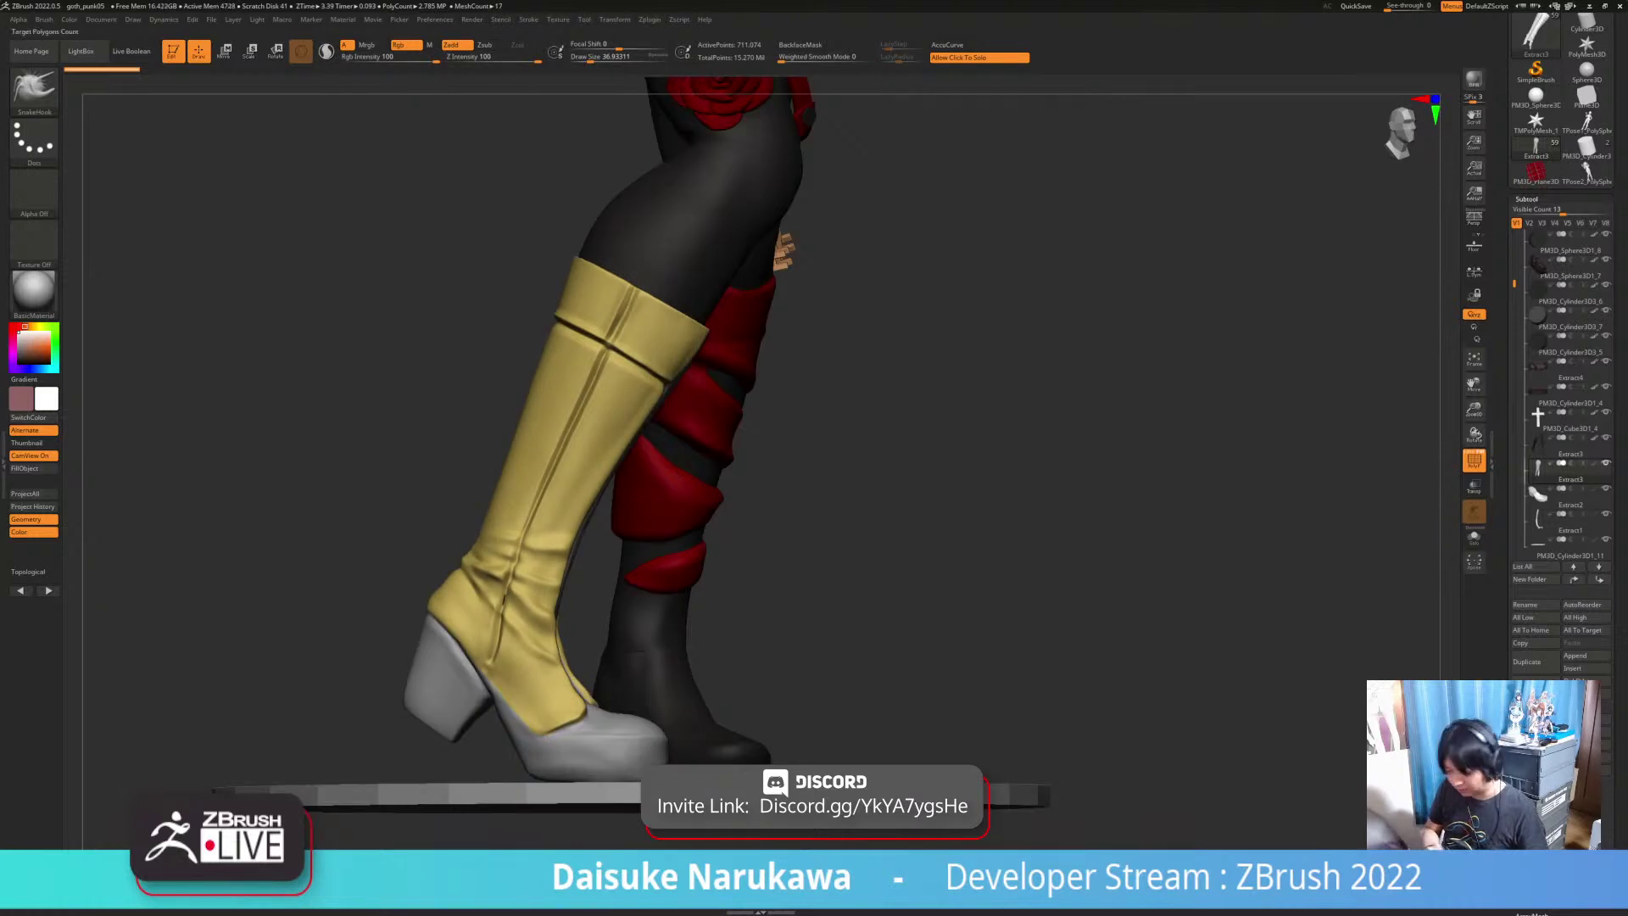
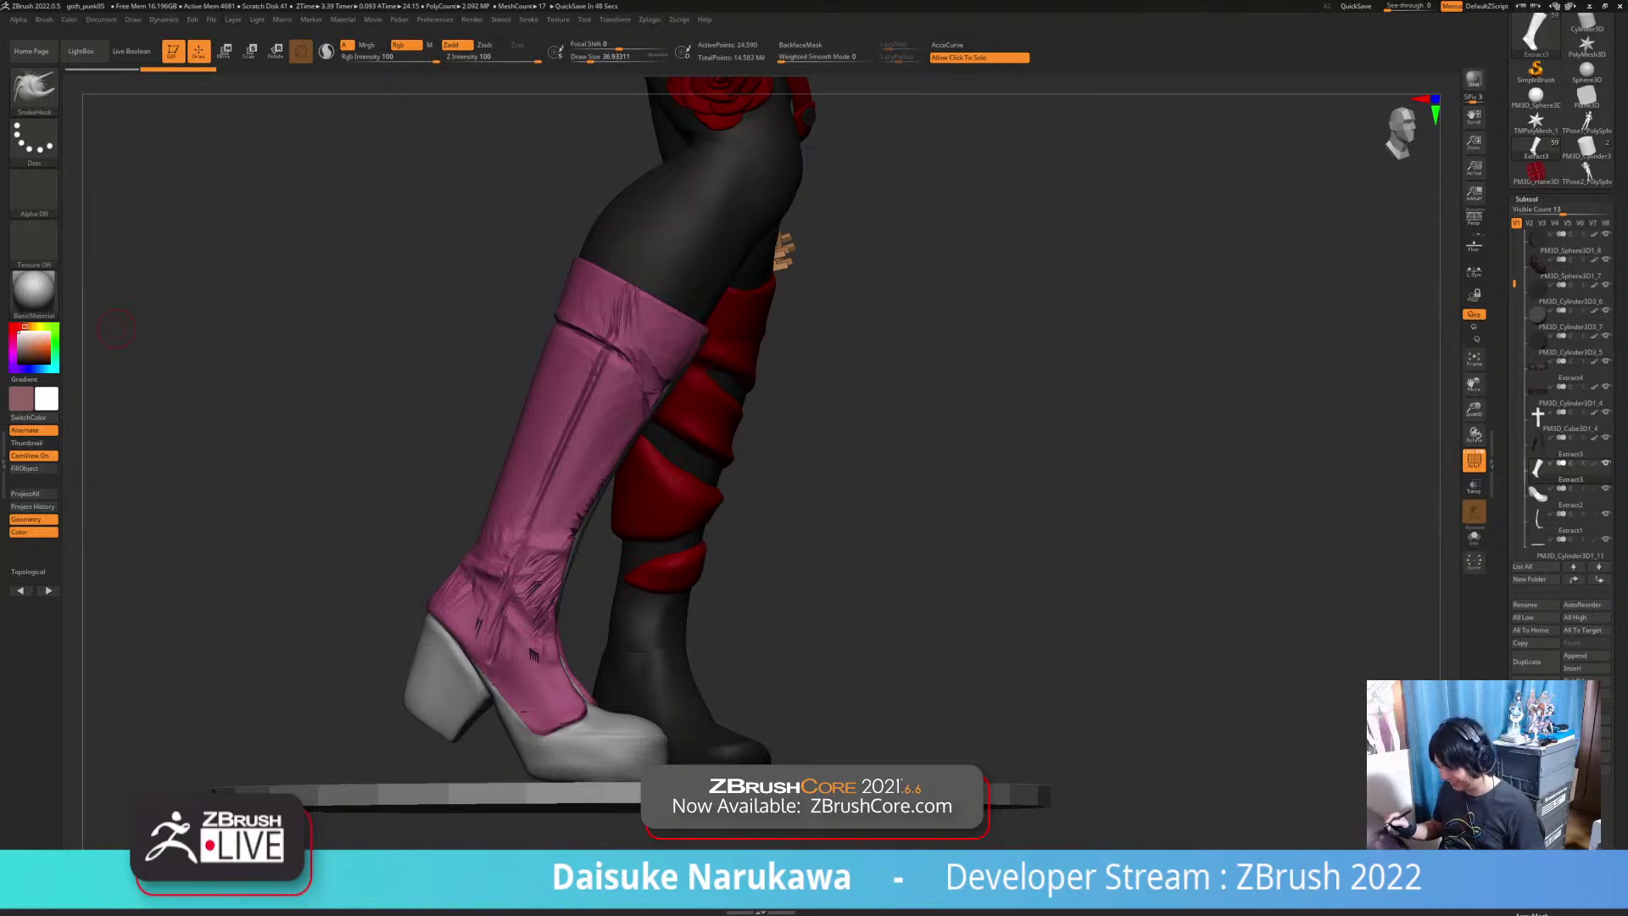
# Step: Inspect the remeshed shaft's wireframe up close and undo the remeshing
pyautogui.click(1473, 460)
pyautogui.keyDown('ctrl'); pyautogui.moveTo(585, 483); pyautogui.dragTo(596, 595, button='right'); pyautogui.keyUp('ctrl')
pyautogui.hotkey('shift', 'f')
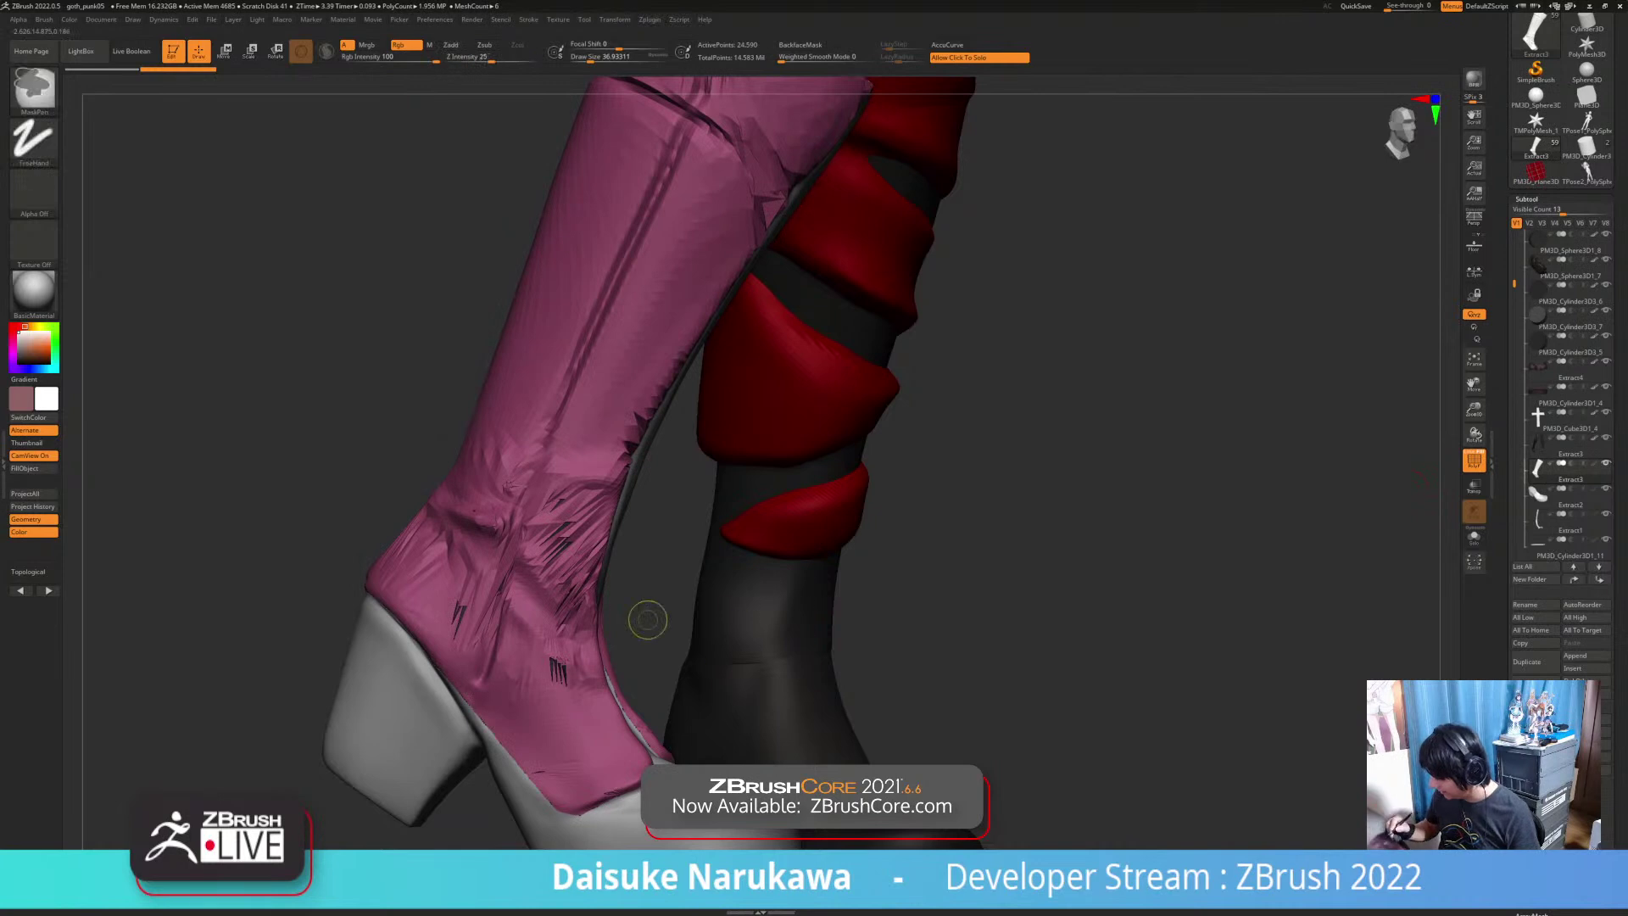
pyautogui.hotkey('ctrl', 'z')
pyautogui.click(1474, 459)
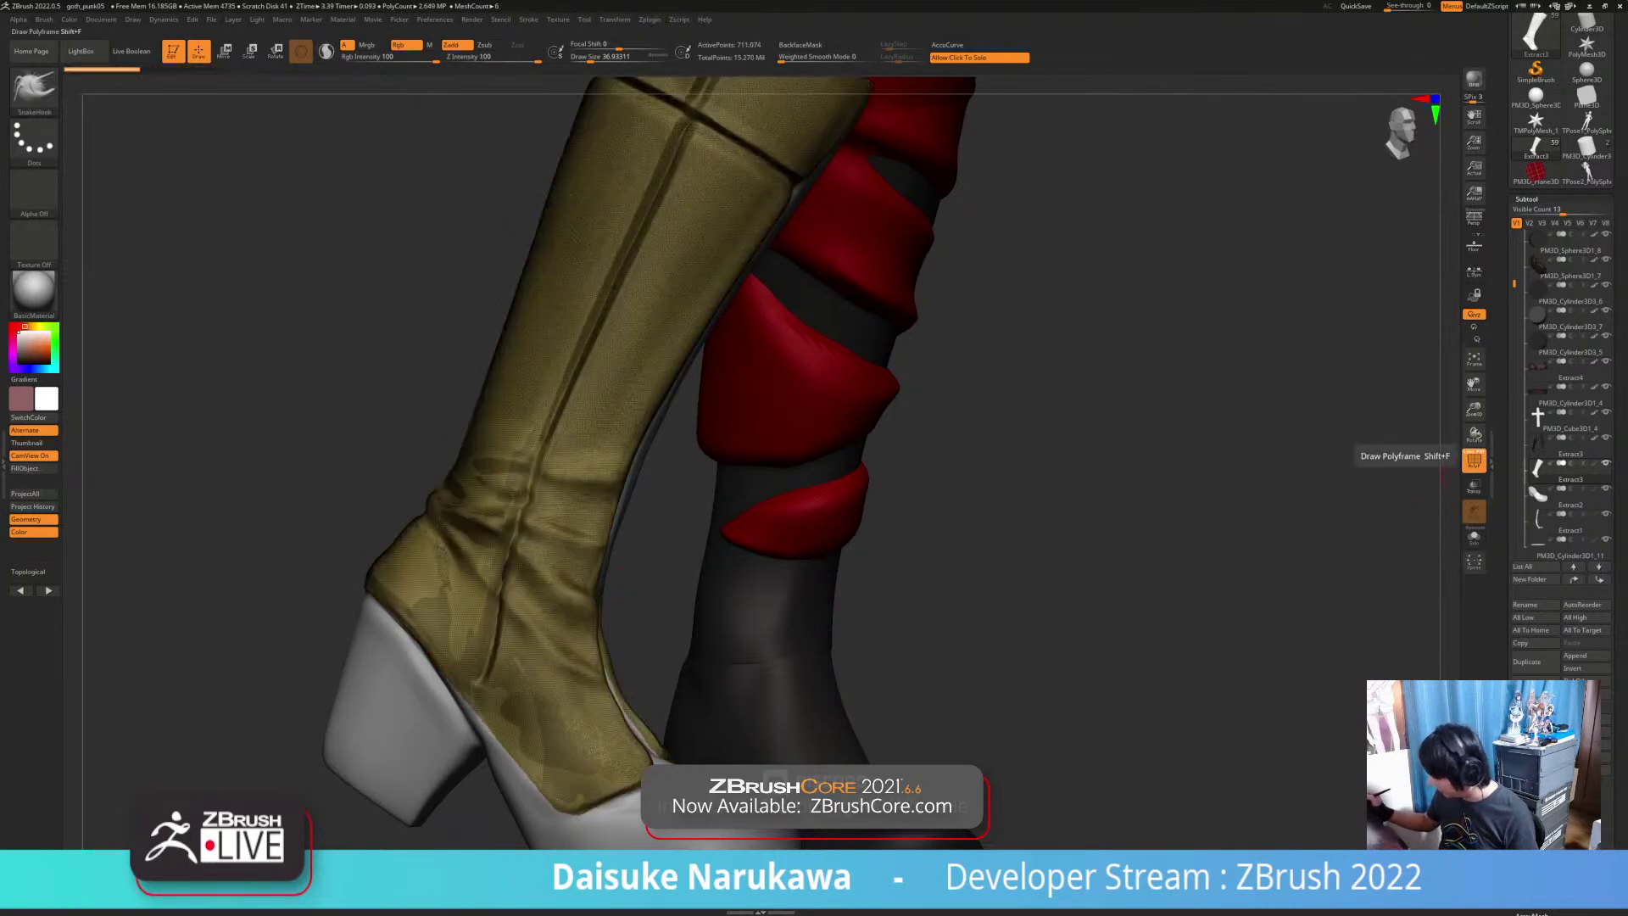
# Step: Flatten the raised seam along the shaft's side with the TrimDynamic brush at a draw size of about 62
pyautogui.keyDown('ctrl'); pyautogui.moveTo(726, 710); pyautogui.dragTo(721, 634, button='right'); pyautogui.keyUp('ctrl')
pyautogui.click(33, 89)
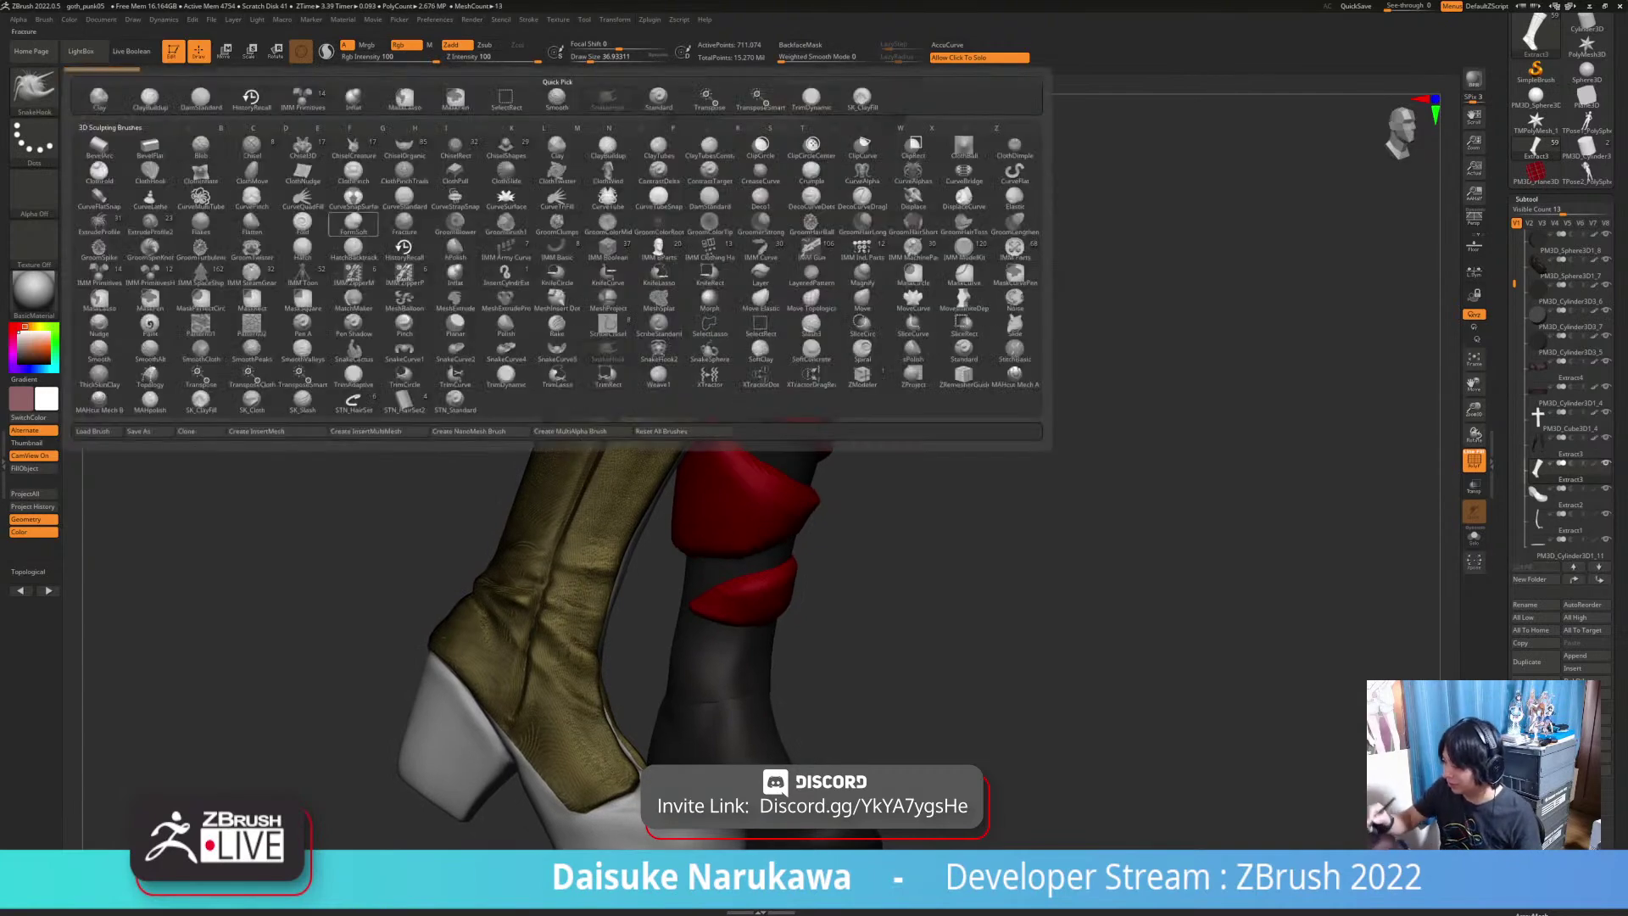
pyautogui.click(811, 96)
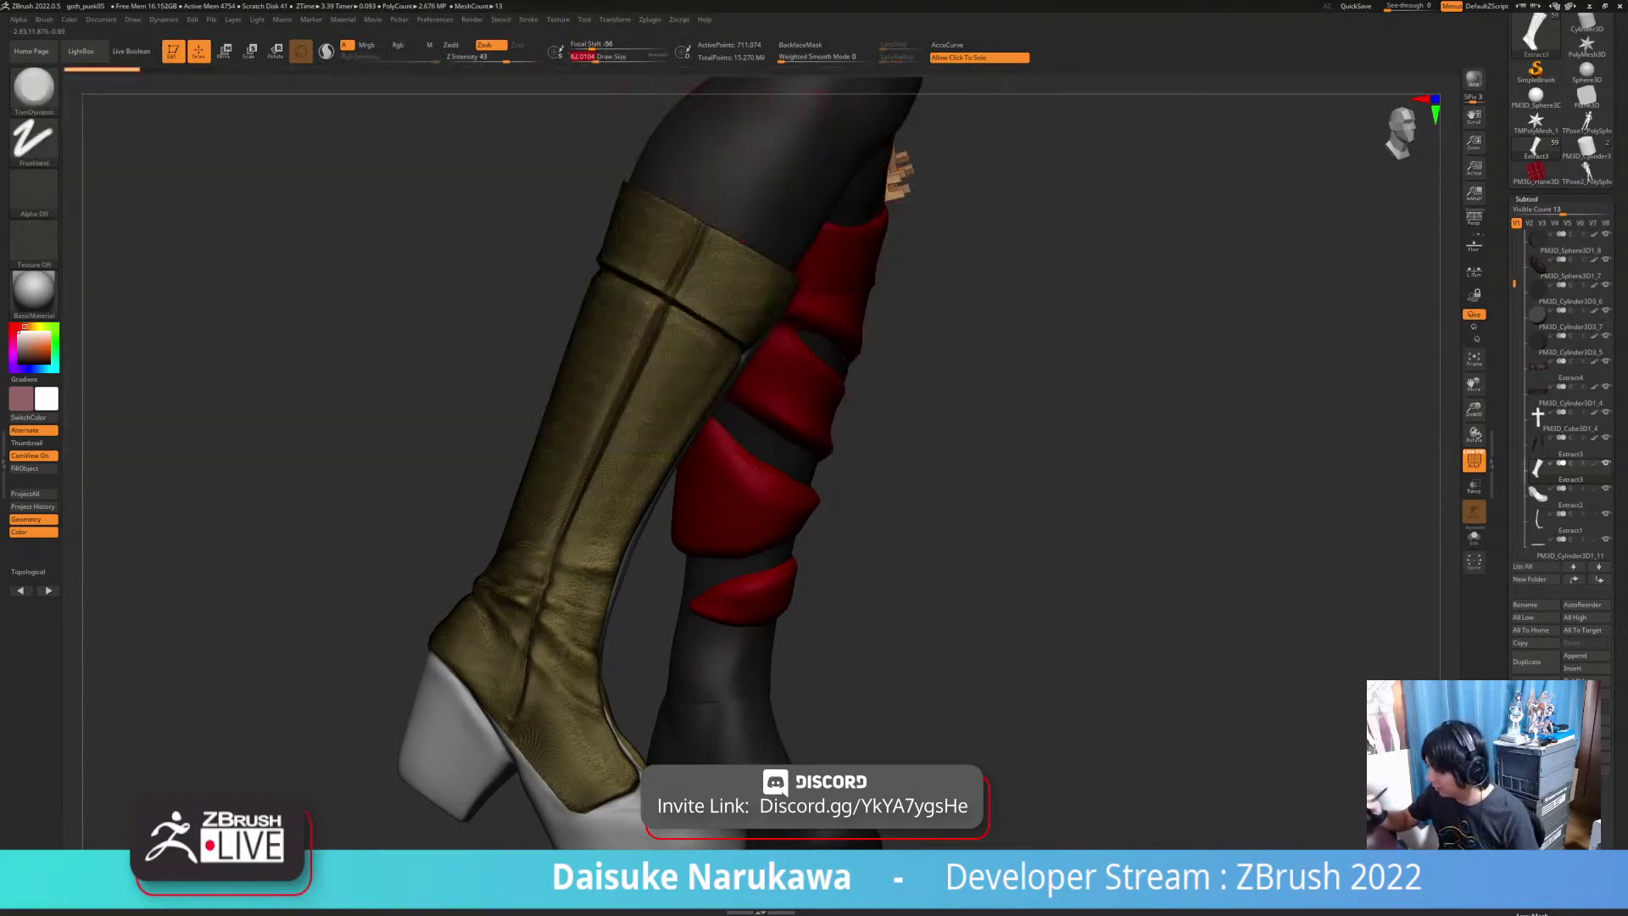
pyautogui.moveTo(678, 282)
pyautogui.mouseDown()
pyautogui.moveTo(698, 239)
pyautogui.moveTo(685, 262)
pyautogui.mouseUp()
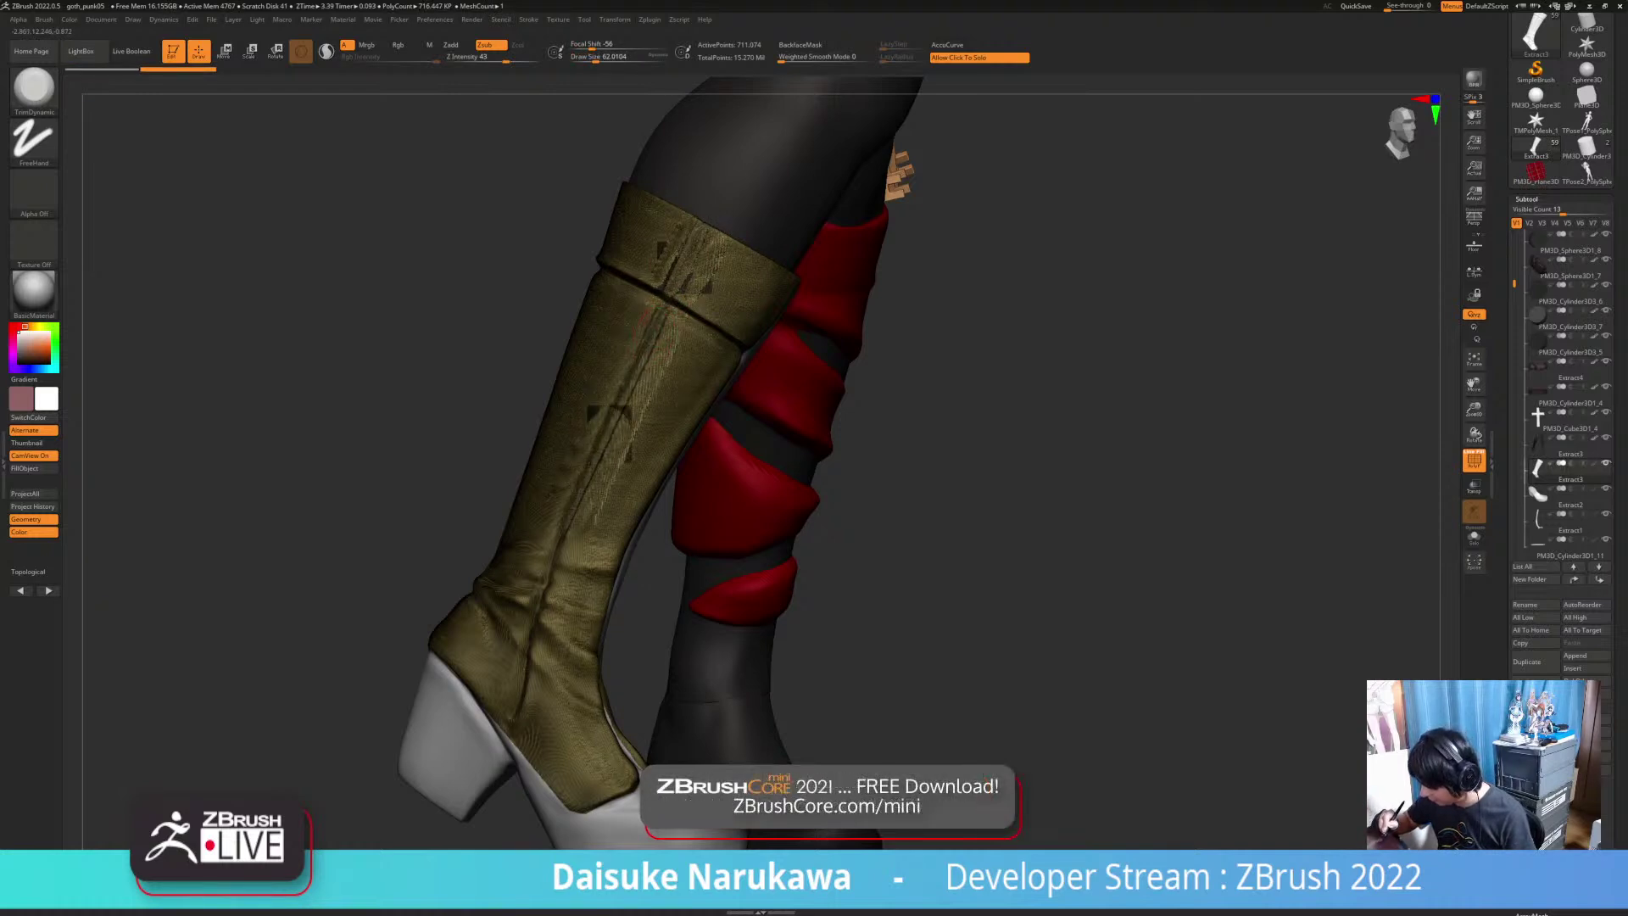
pyautogui.moveTo(544, 583)
pyautogui.mouseDown()
pyautogui.moveTo(539, 684)
pyautogui.moveTo(532, 648)
pyautogui.moveTo(568, 527)
pyautogui.mouseUp()
# Step: Isolate the shaft, smooth its side from cuff to foot, and return to the full character without the wireframe
pyautogui.click(1473, 536)
pyautogui.press('shift')
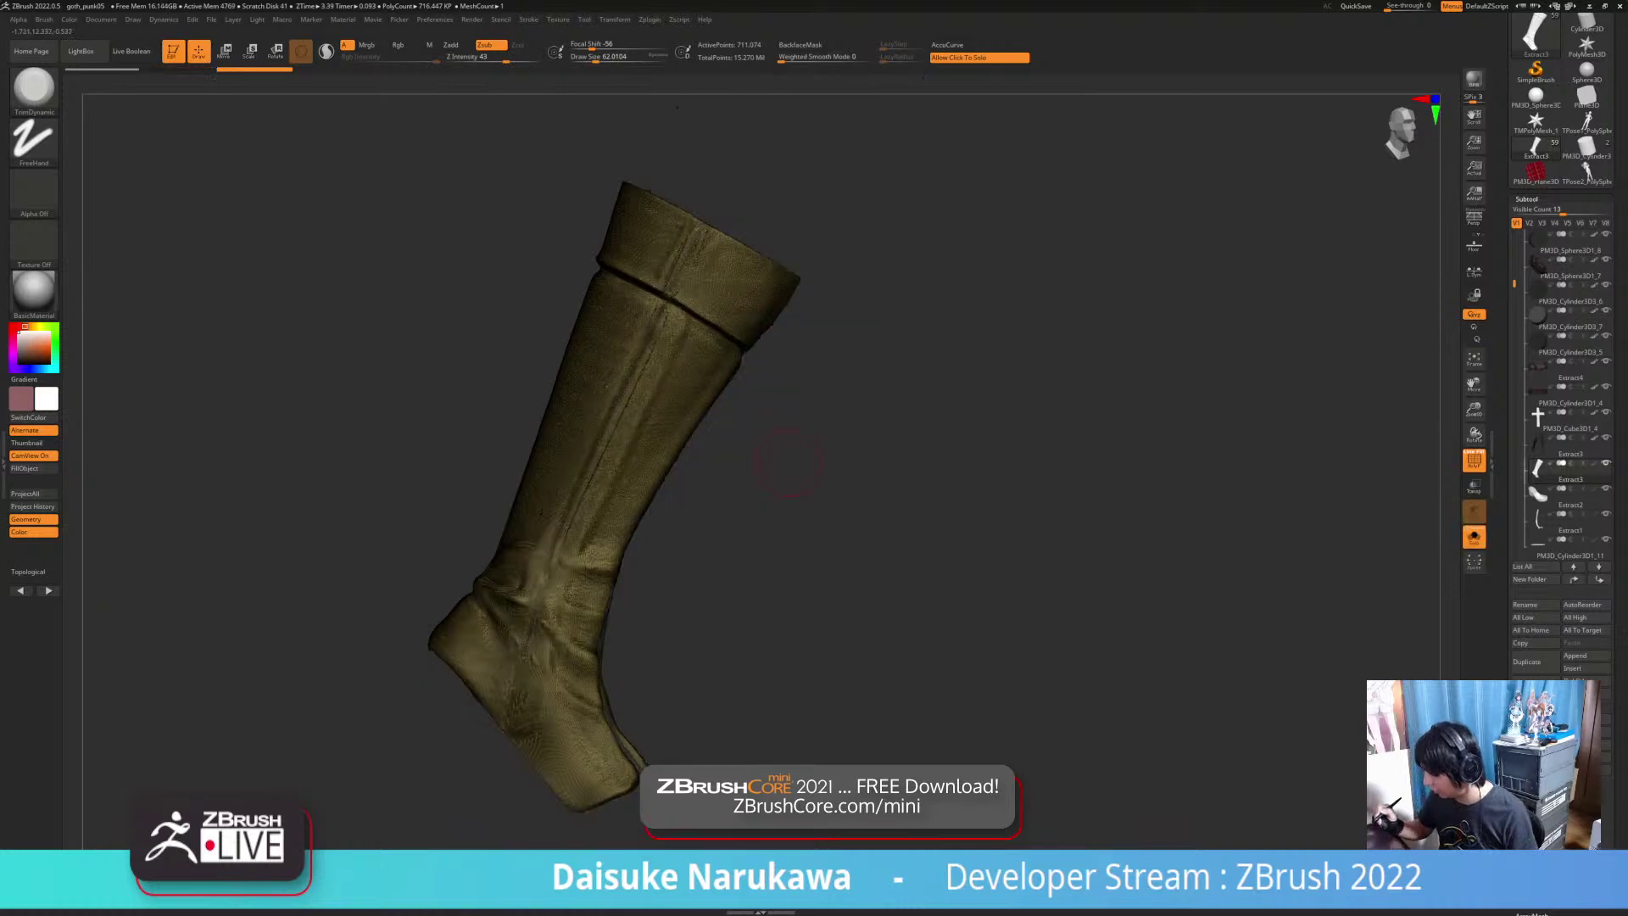
pyautogui.moveTo(594, 500)
pyautogui.keyDown('shift'); pyautogui.mouseDown()
pyautogui.moveTo(532, 653)
pyautogui.moveTo(543, 695)
pyautogui.mouseUp(); pyautogui.keyUp('shift')
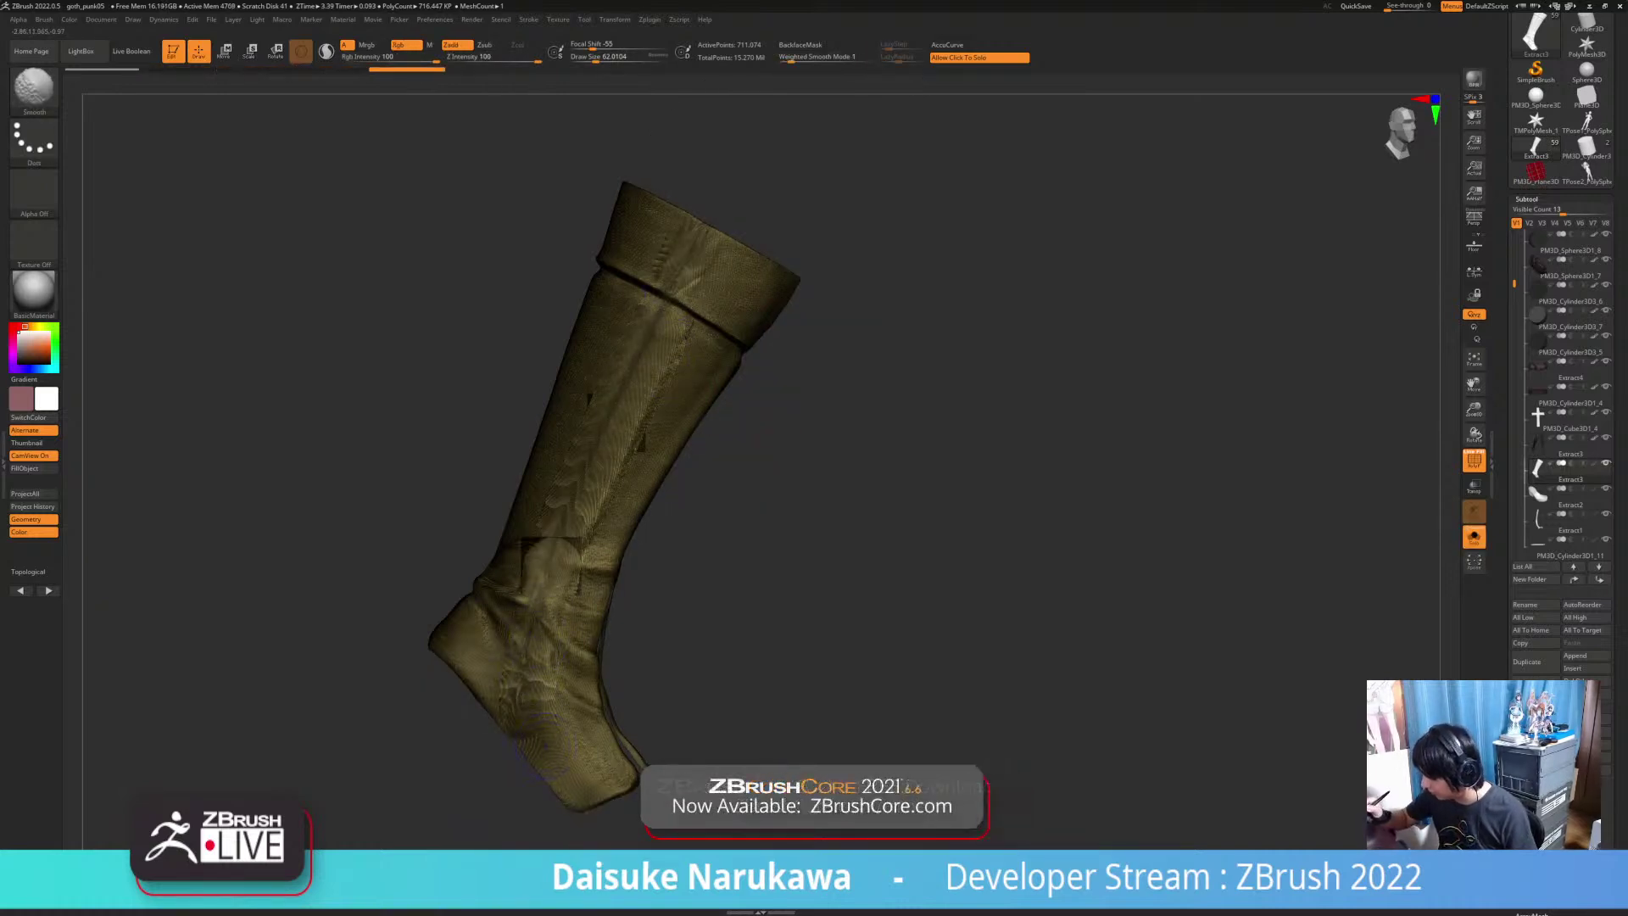
pyautogui.keyDown('shift'); pyautogui.moveTo(676, 248); pyautogui.dragTo(698, 267); pyautogui.keyUp('shift')
pyautogui.click(812, 661)
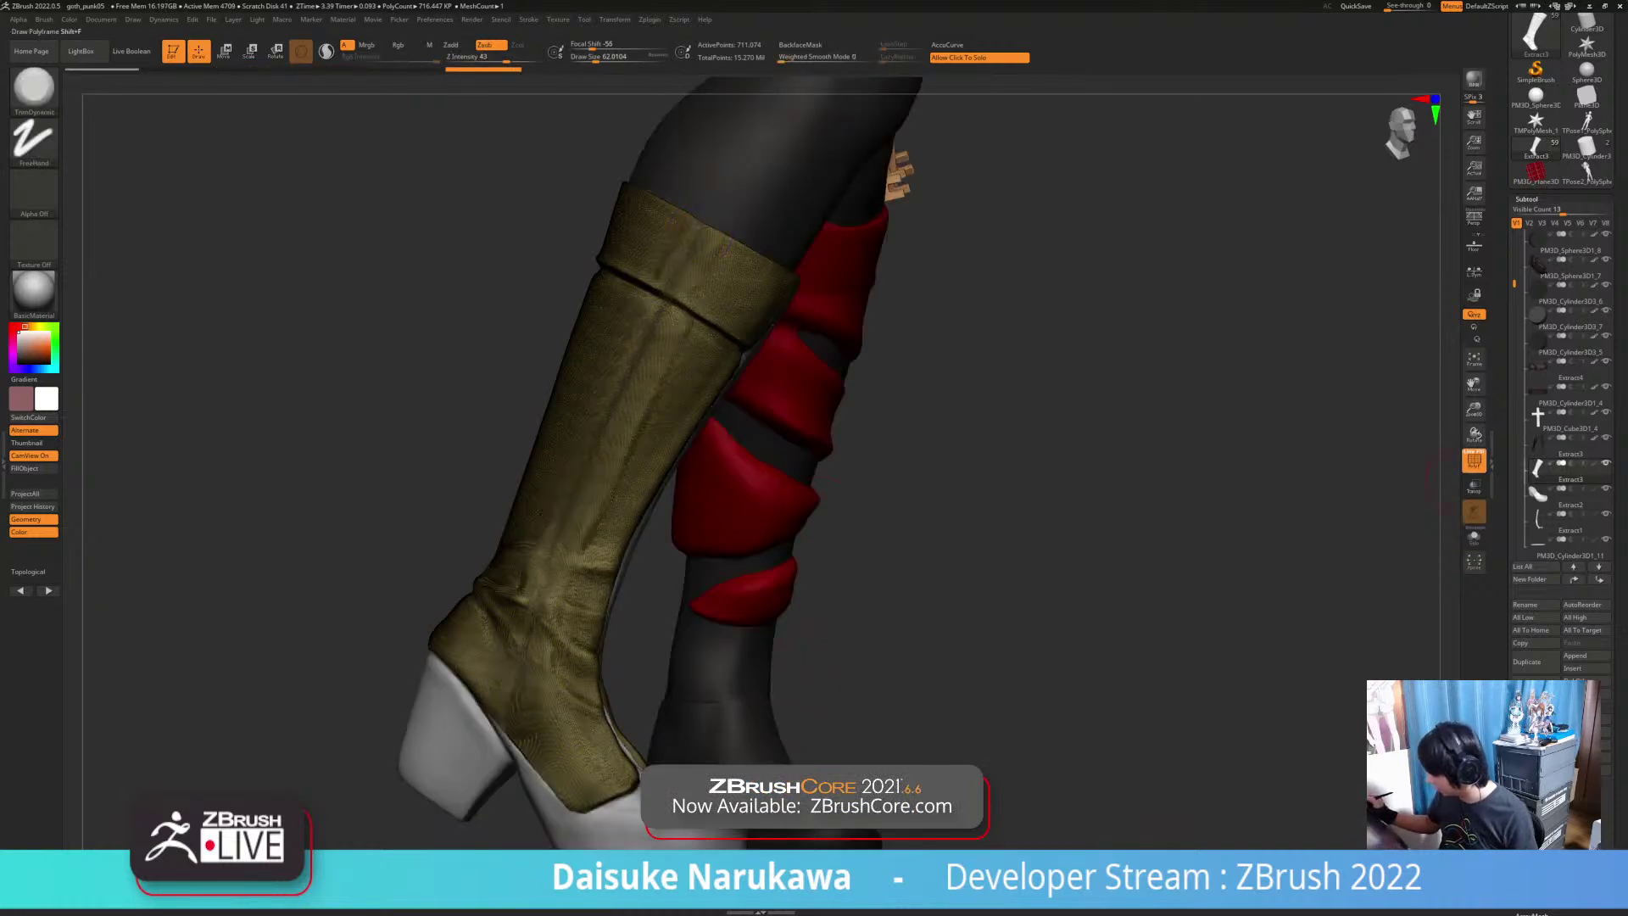
pyautogui.hotkey('shift', 'f')
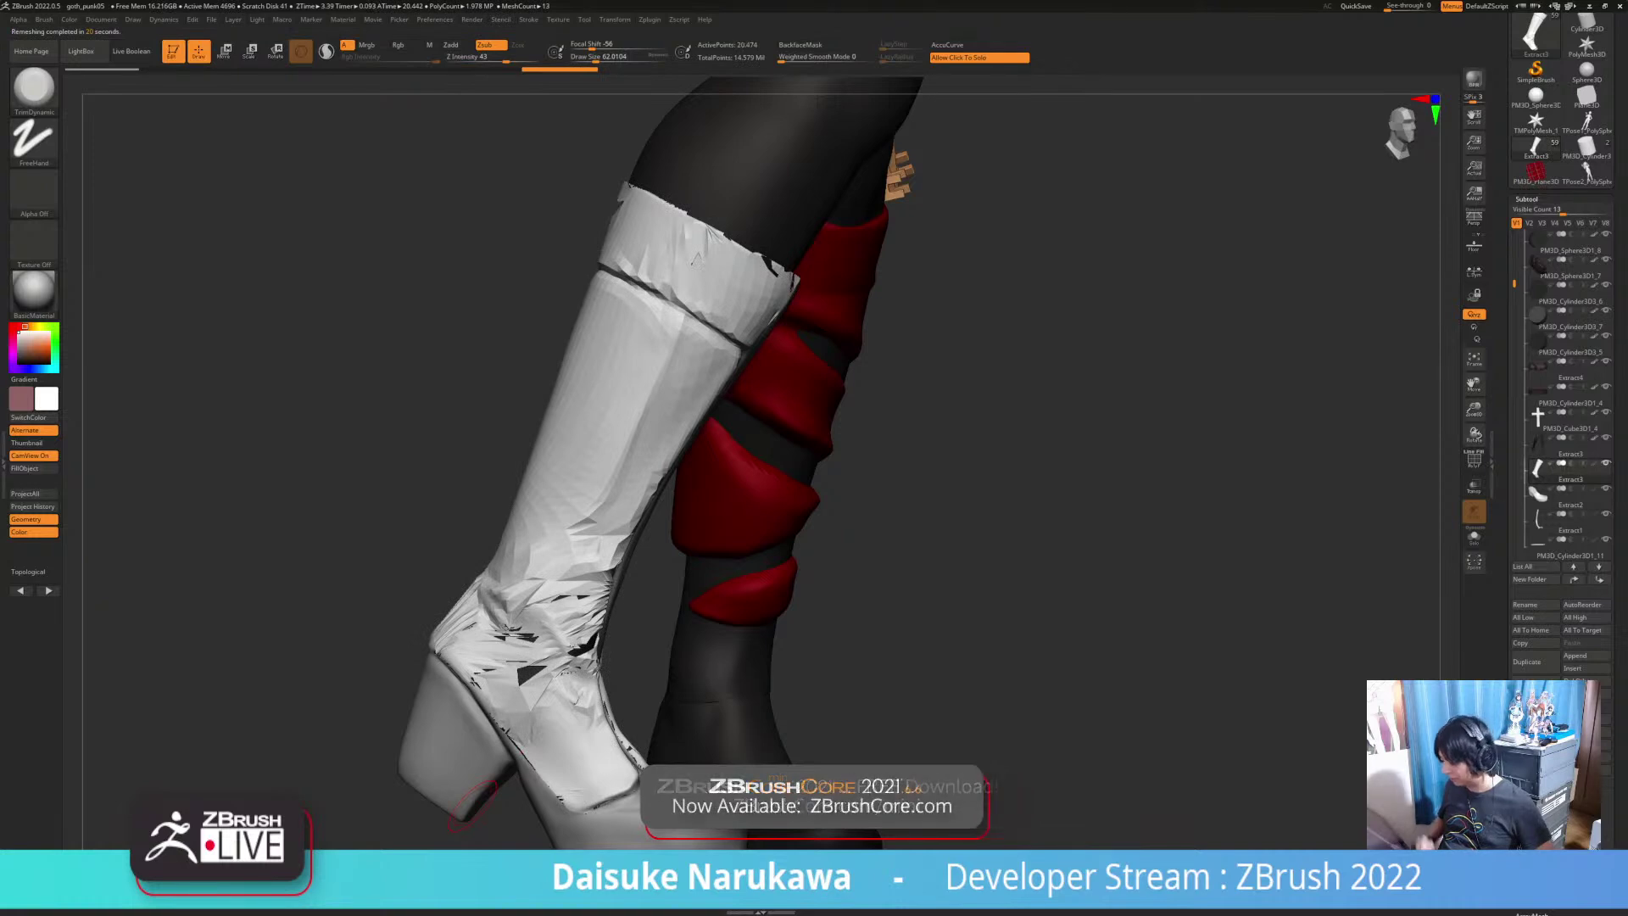
# Step: Check the wireframe of the remeshed shaft around the ankle and undo the remeshing
pyautogui.click(1473, 460)
pyautogui.moveTo(1102, 526); pyautogui.dragTo(1238, 462)
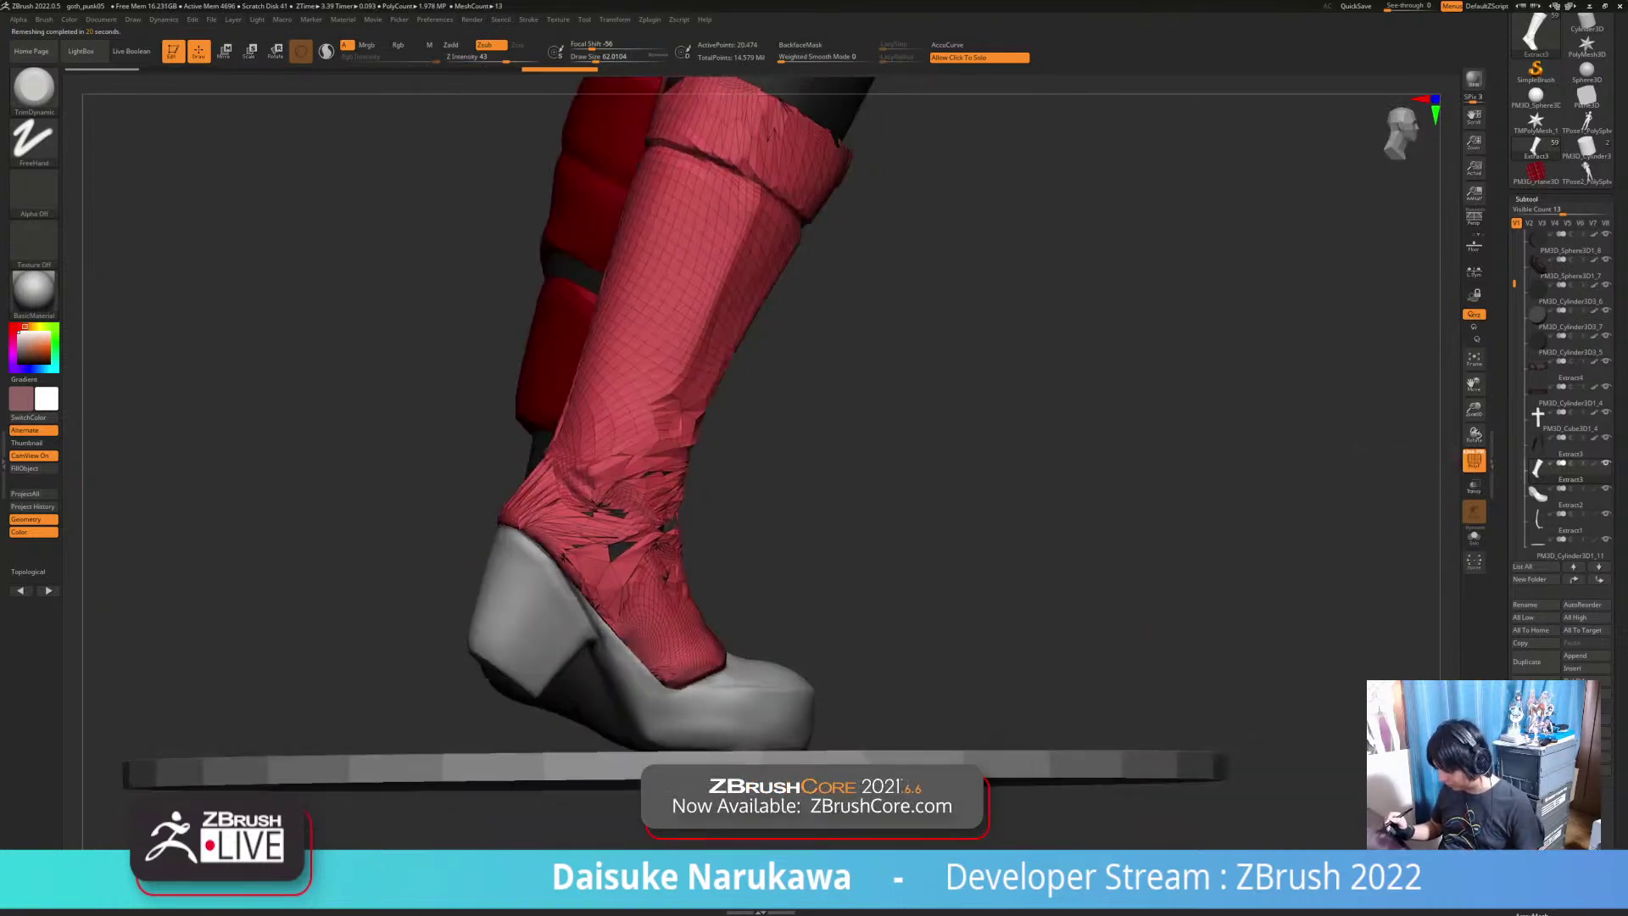
pyautogui.hotkey('ctrl', 'z')
# Step: Isolate the shaft and even out its lower front edge and ankle folds with the TrimDynamic brush
pyautogui.click(884, 649)
pyautogui.keyDown('alt'); pyautogui.moveTo(885, 649); pyautogui.dragTo(1264, 738); pyautogui.keyUp('alt')
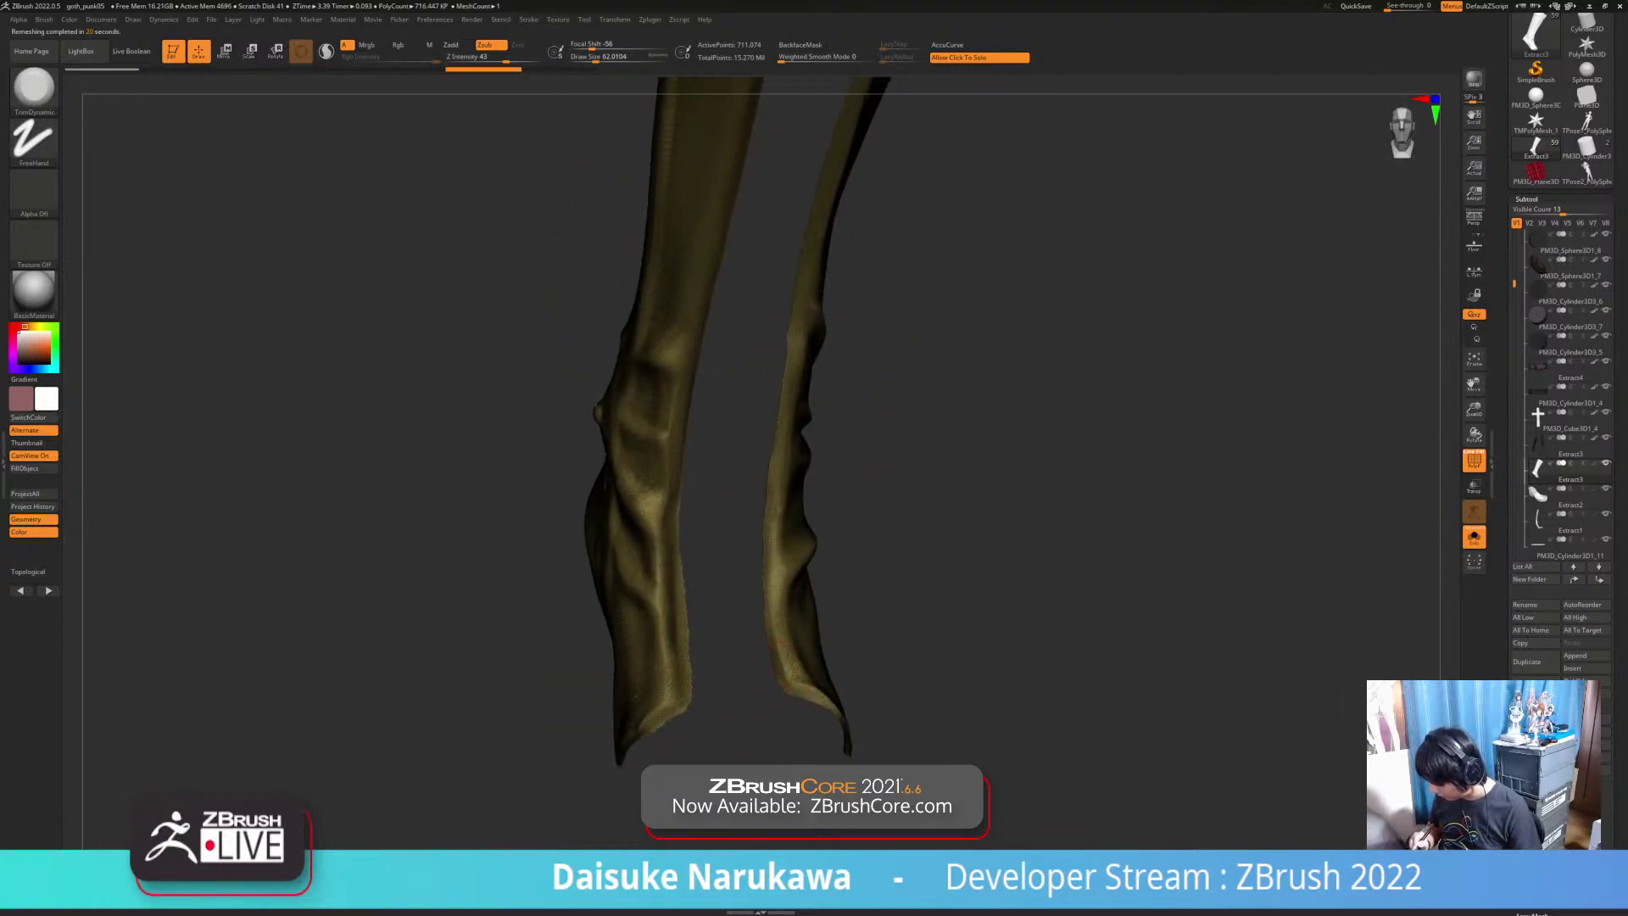
pyautogui.moveTo(784, 667); pyautogui.dragTo(792, 685)
pyautogui.hotkey('ctrl', 'z')
pyautogui.moveTo(815, 691); pyautogui.dragTo(838, 712)
pyautogui.moveTo(1017, 662); pyautogui.dragTo(1166, 655)
pyautogui.moveTo(1017, 491); pyautogui.dragTo(937, 491)
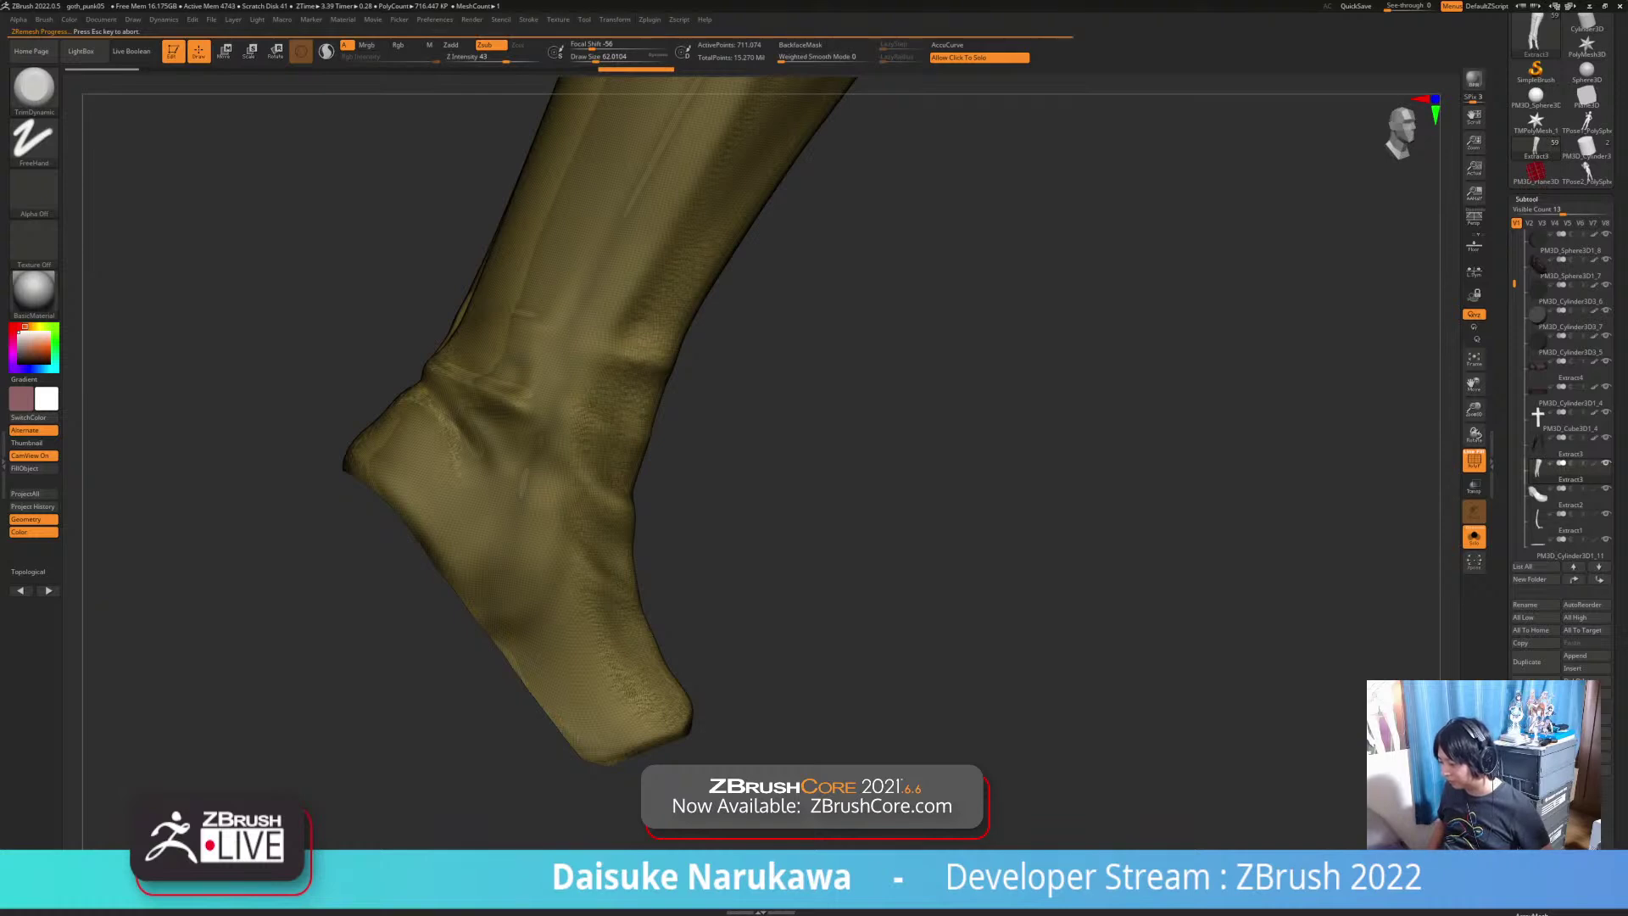
pyautogui.moveTo(975, 678)
pyautogui.mouseDown()
pyautogui.moveTo(822, 763)
pyautogui.moveTo(800, 684)
pyautogui.moveTo(858, 676)
pyautogui.moveTo(848, 657)
pyautogui.moveTo(784, 649)
pyautogui.moveTo(873, 657)
pyautogui.moveTo(821, 695)
pyautogui.moveTo(833, 661)
pyautogui.mouseUp()
pyautogui.click(1526, 199)
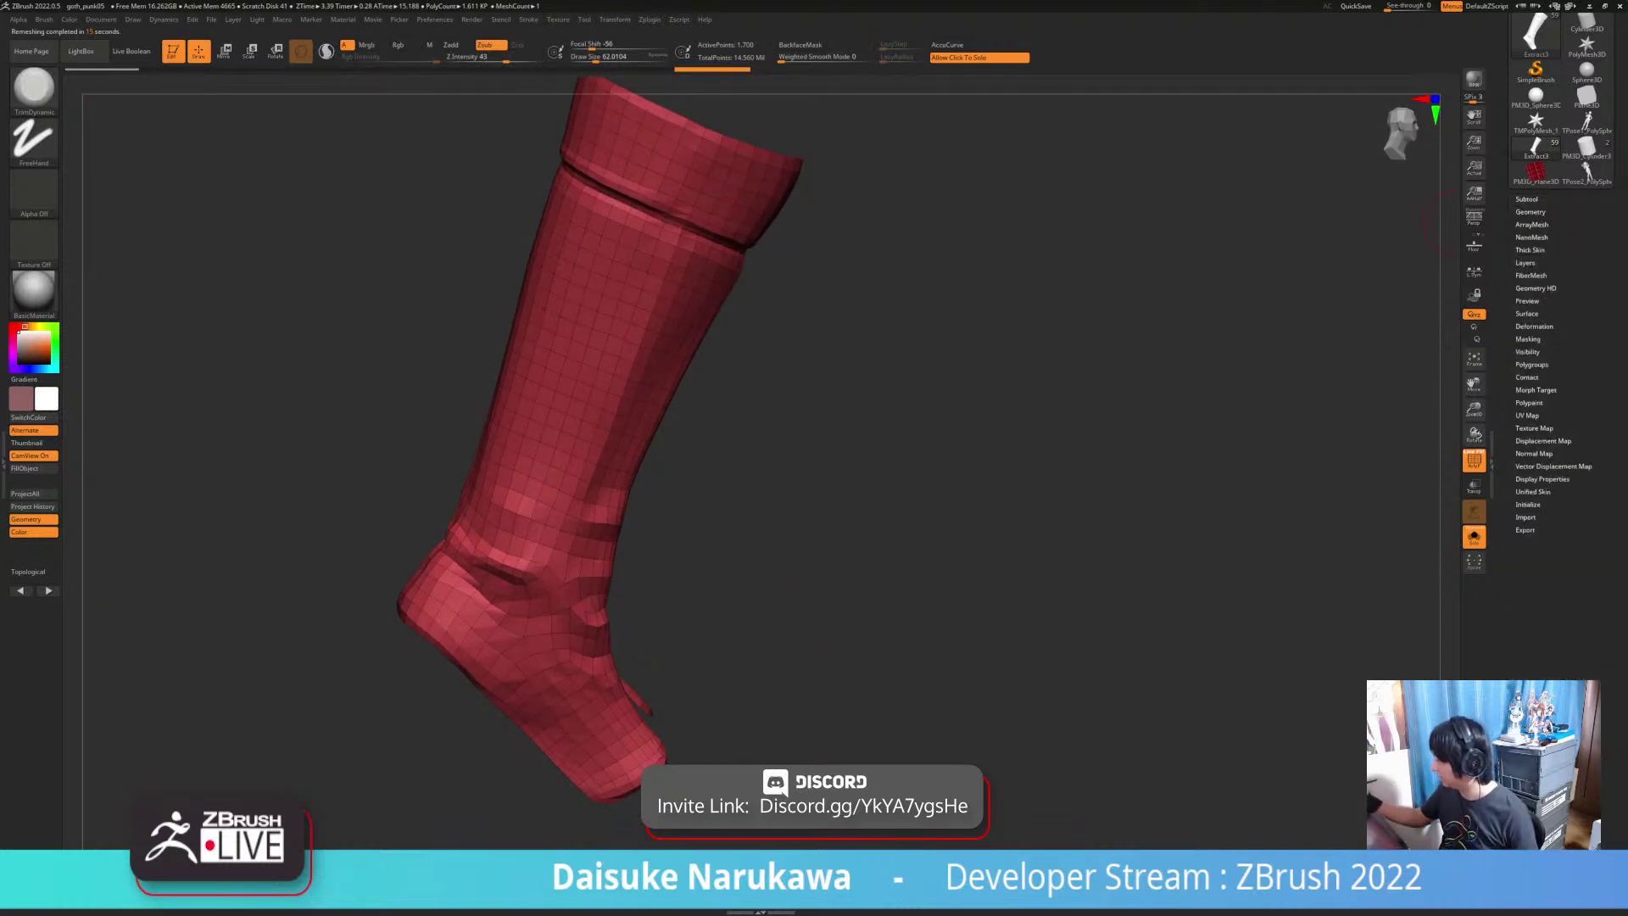
pyautogui.click(1530, 212)
pyautogui.keyDown('alt'); pyautogui.moveTo(1059, 653); pyautogui.dragTo(1089, 663); pyautogui.keyUp('alt')
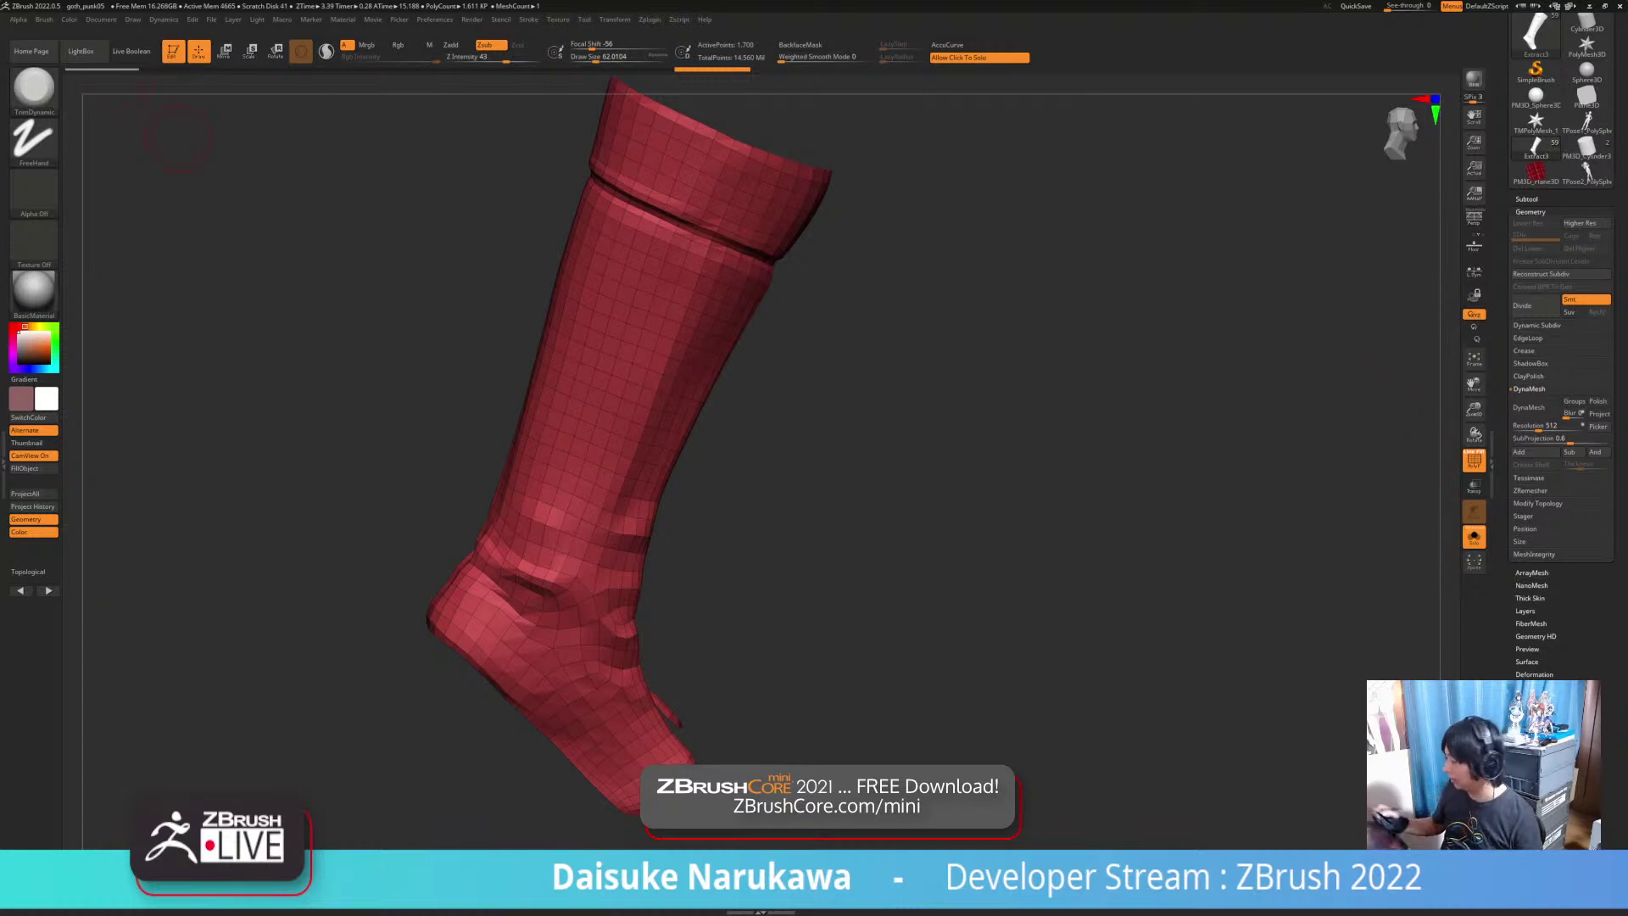
pyautogui.click(1537, 503)
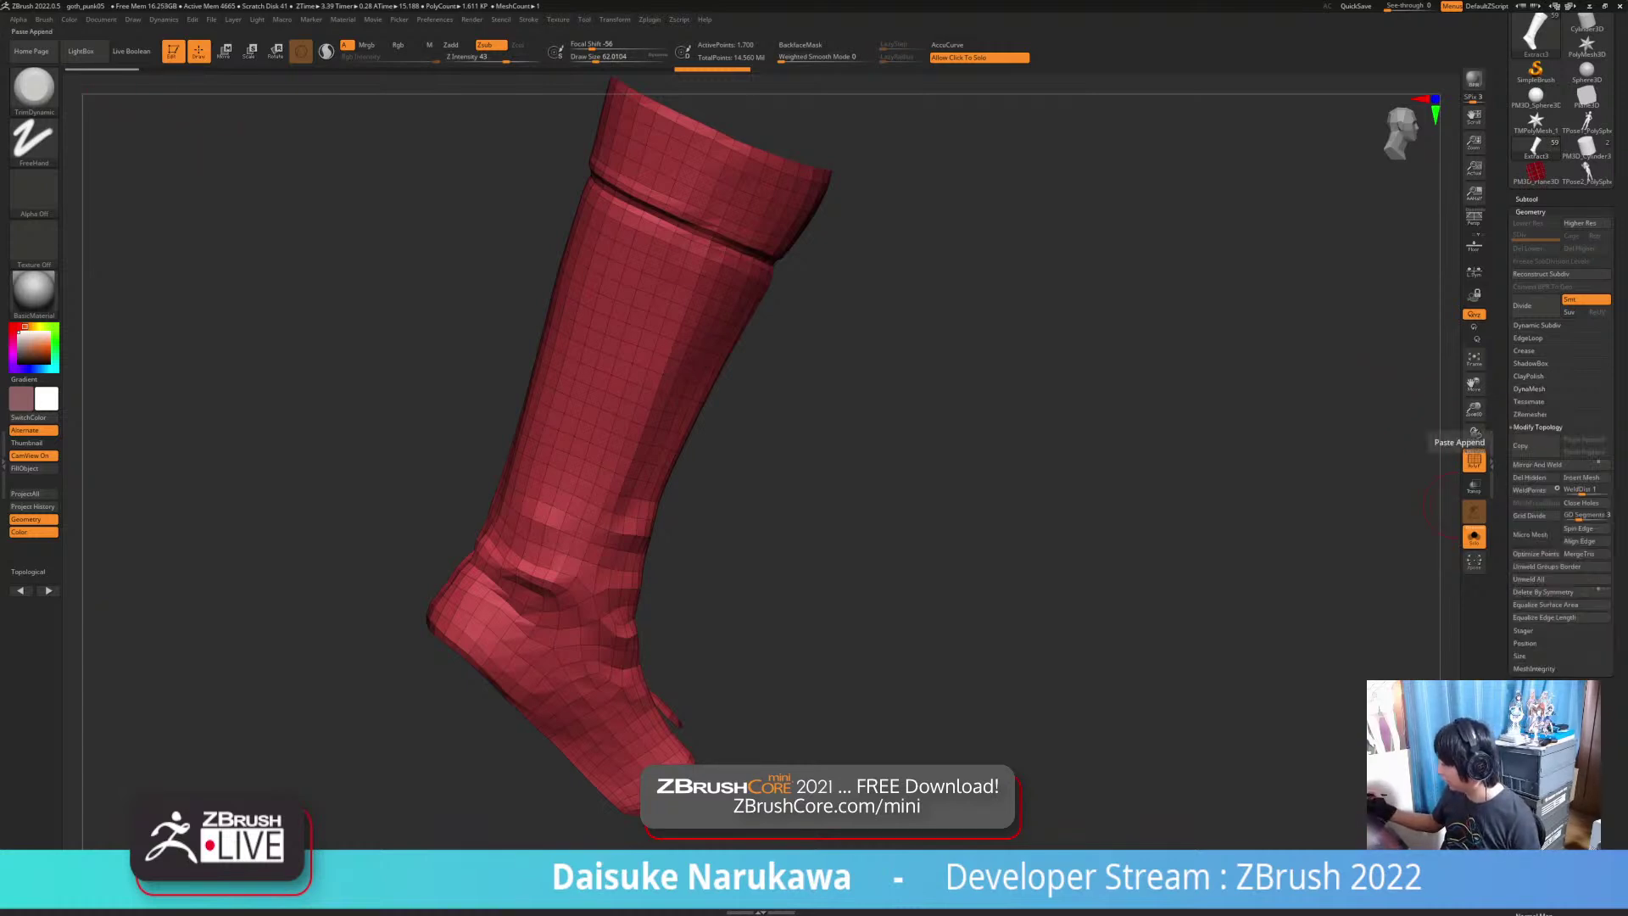
pyautogui.click(1537, 426)
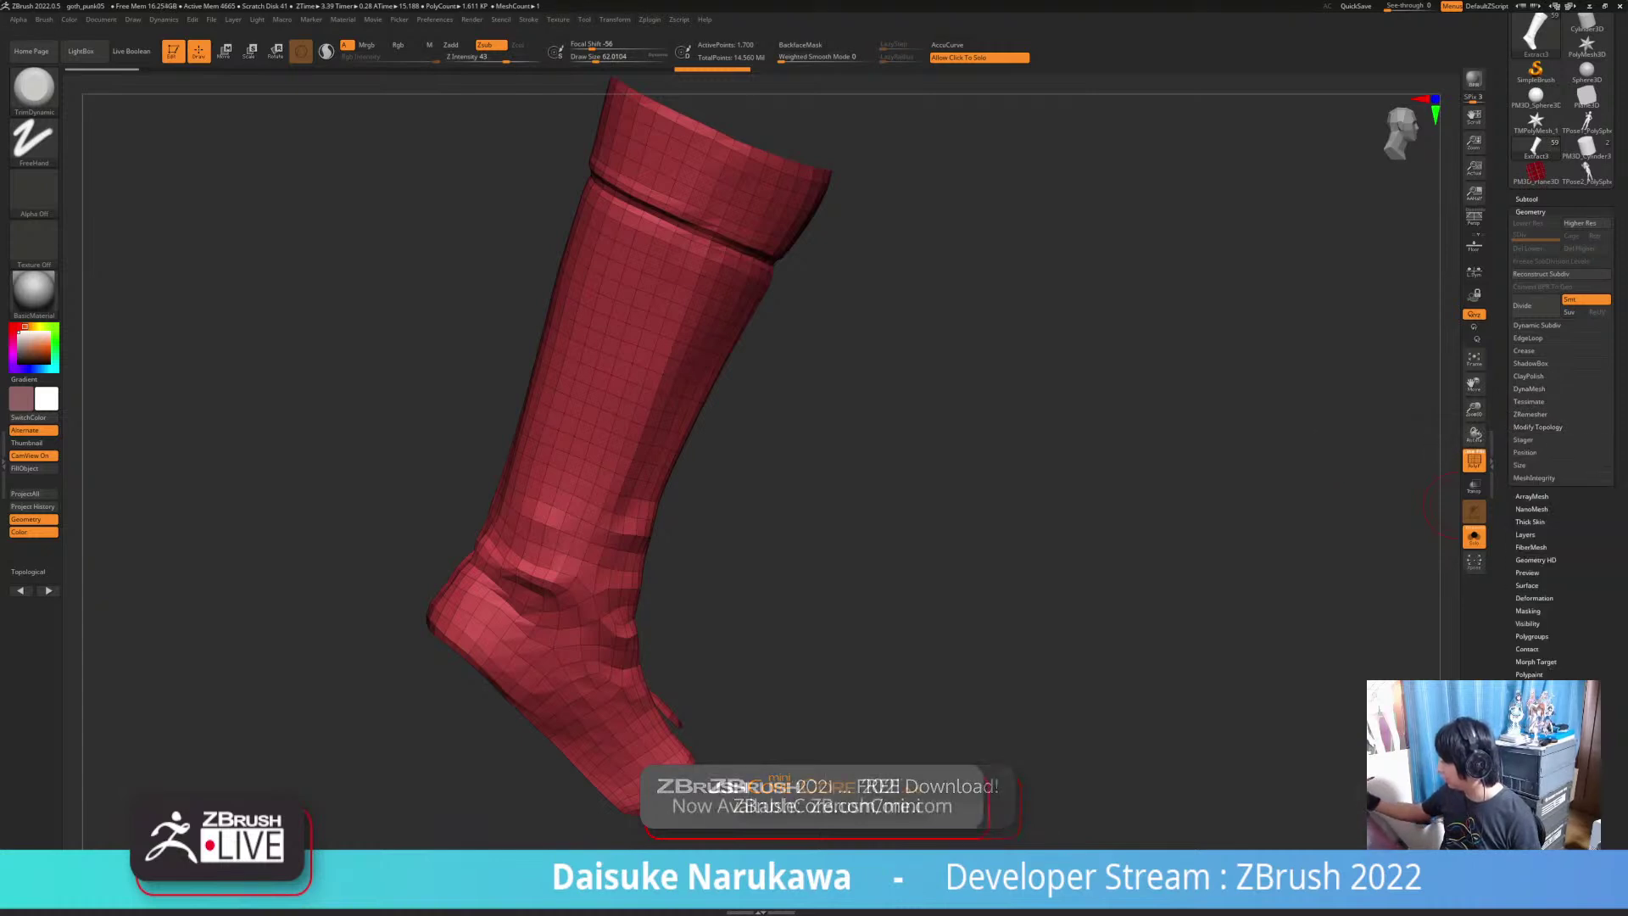
# Step: Subdivide the remeshed shaft and project its original seam and fold detail back onto it with Project History
pyautogui.click(1526, 200)
pyautogui.moveTo(1616, 669); pyautogui.dragTo(1616, 51)
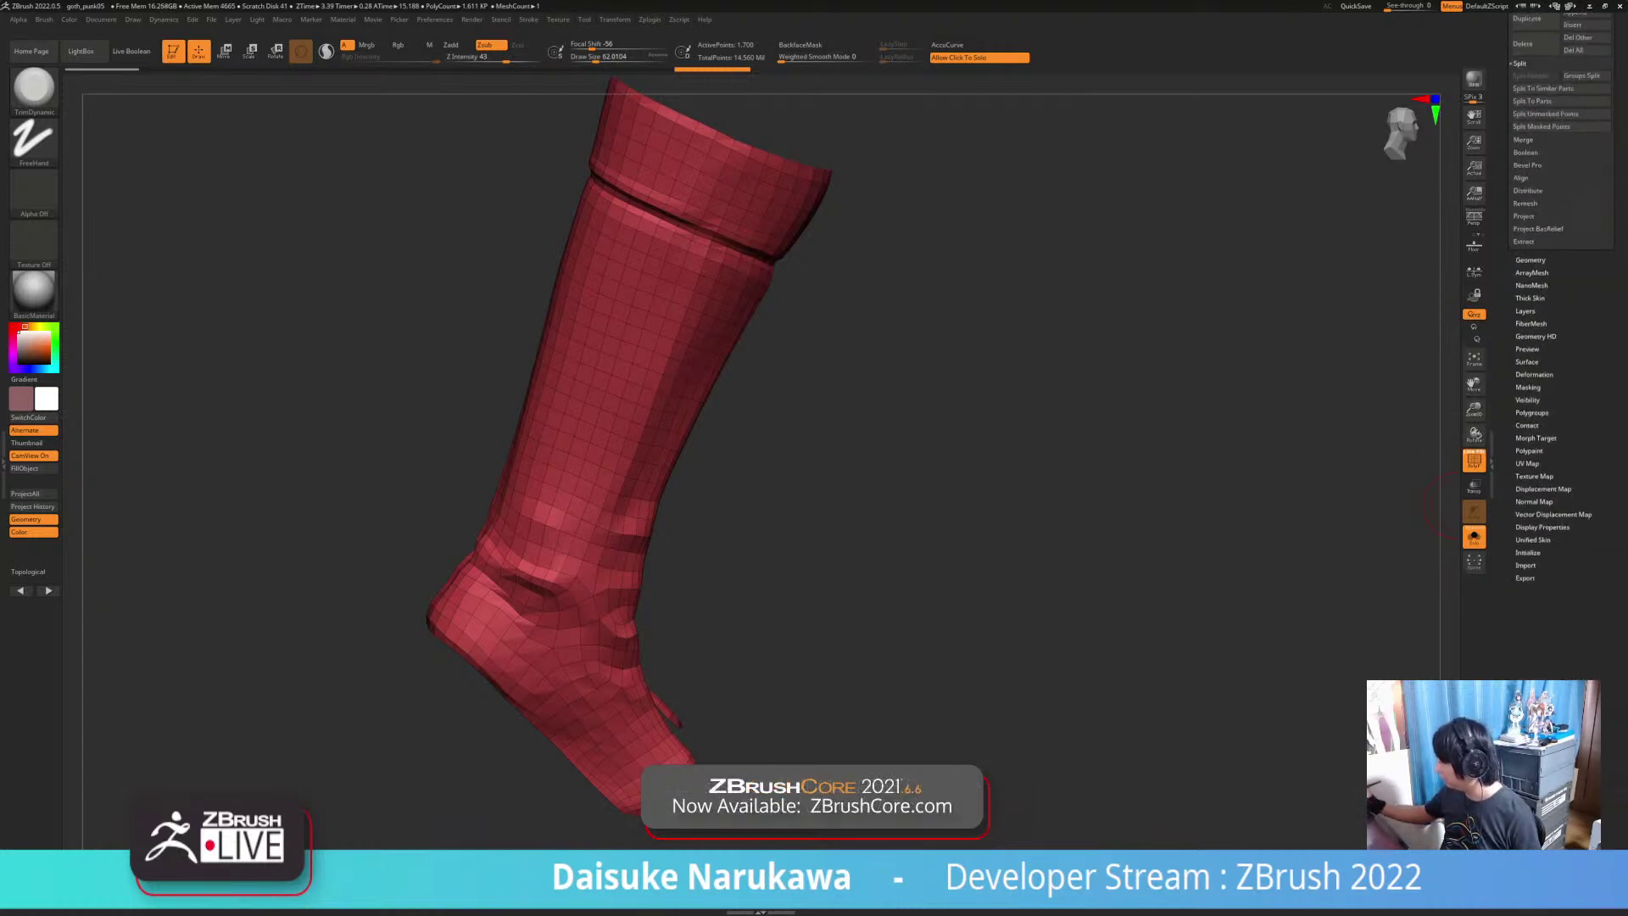
pyautogui.click(1539, 229)
pyautogui.click(1526, 153)
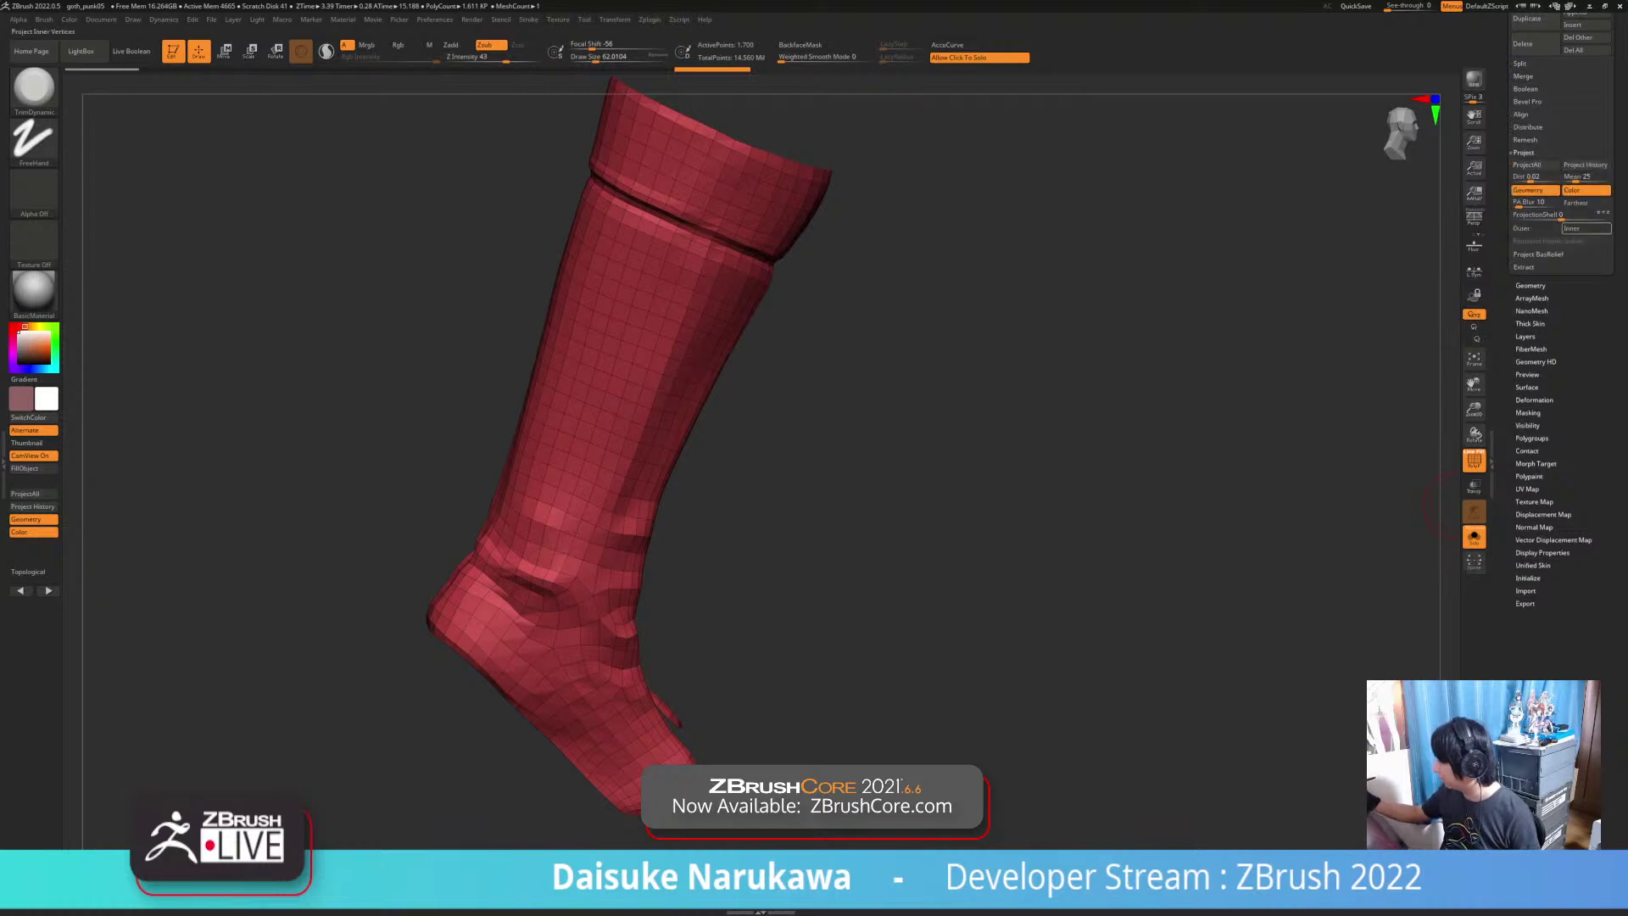
pyautogui.click(1585, 165)
pyautogui.hotkey('ctrl', 'd')
pyautogui.click(1584, 166)
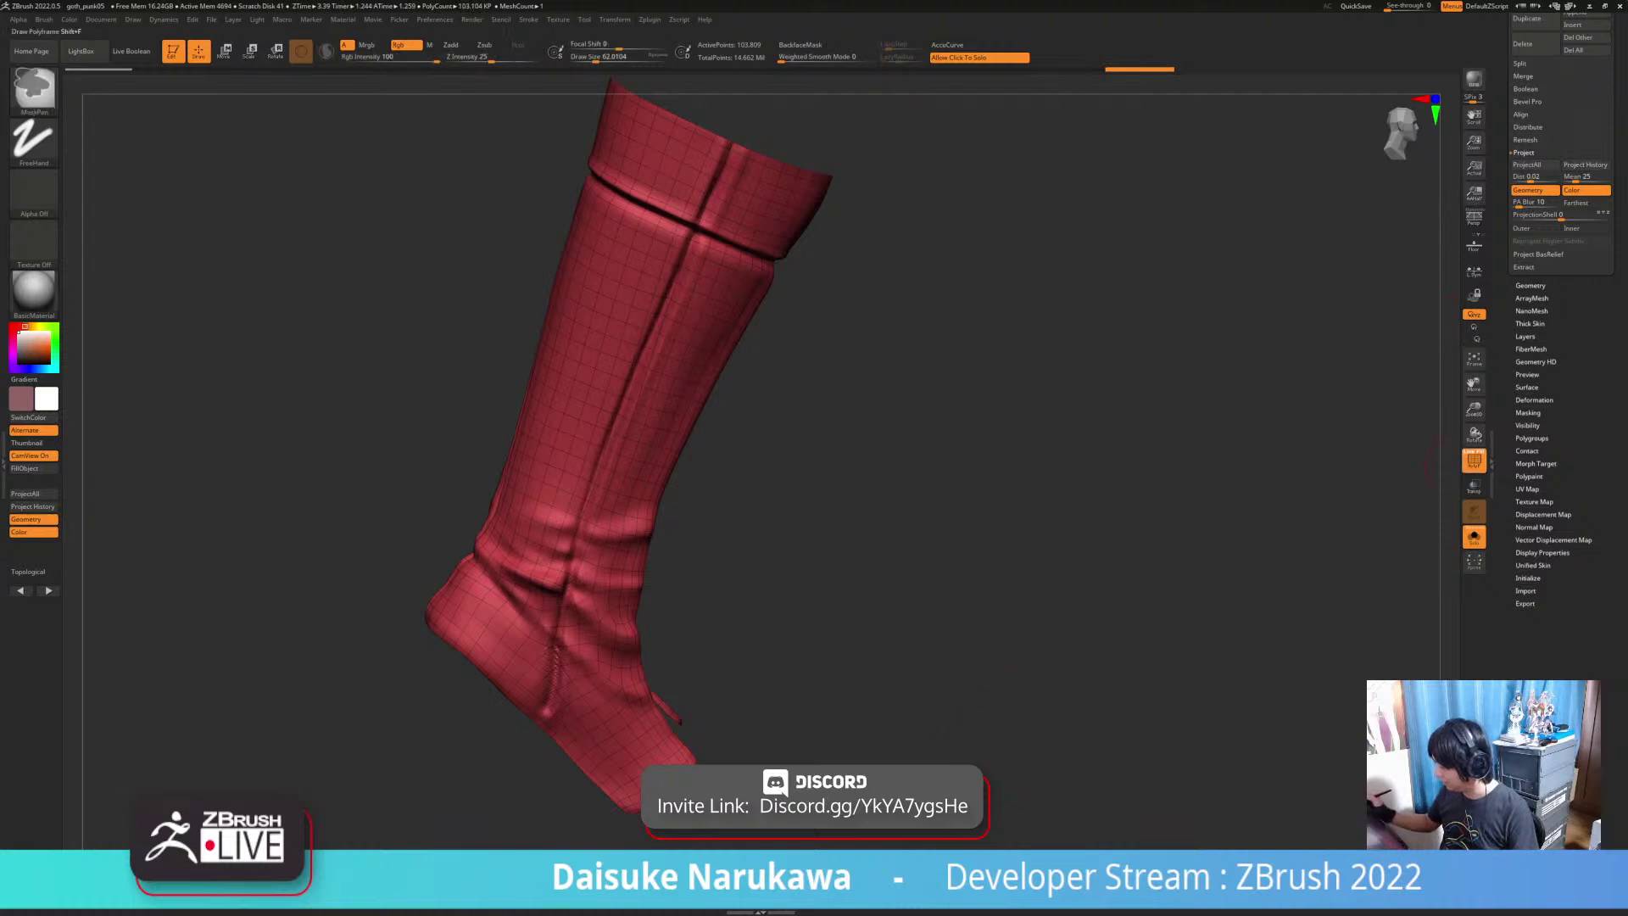
# Step: Hide the wireframe, add another subdivision level to the shaft and check its front edges
pyautogui.click(1473, 461)
pyautogui.moveTo(1000, 729)
pyautogui.keyDown('alt'); pyautogui.mouseDown()
pyautogui.moveTo(895, 689)
pyautogui.moveTo(619, 674)
pyautogui.moveTo(805, 678)
pyautogui.moveTo(712, 653)
pyautogui.moveTo(819, 734)
pyautogui.moveTo(890, 708)
pyautogui.moveTo(856, 691)
pyautogui.mouseUp(); pyautogui.keyUp('alt')
pyautogui.hotkey('ctrl', 'd')
pyautogui.click(663, 691)
pyautogui.click(822, 724)
pyautogui.moveTo(856, 691)
pyautogui.keyDown('alt'); pyautogui.mouseDown()
pyautogui.moveTo(881, 717)
pyautogui.moveTo(849, 660)
pyautogui.mouseUp(); pyautogui.keyUp('alt')
pyautogui.moveTo(746, 703); pyautogui.dragTo(594, 710)
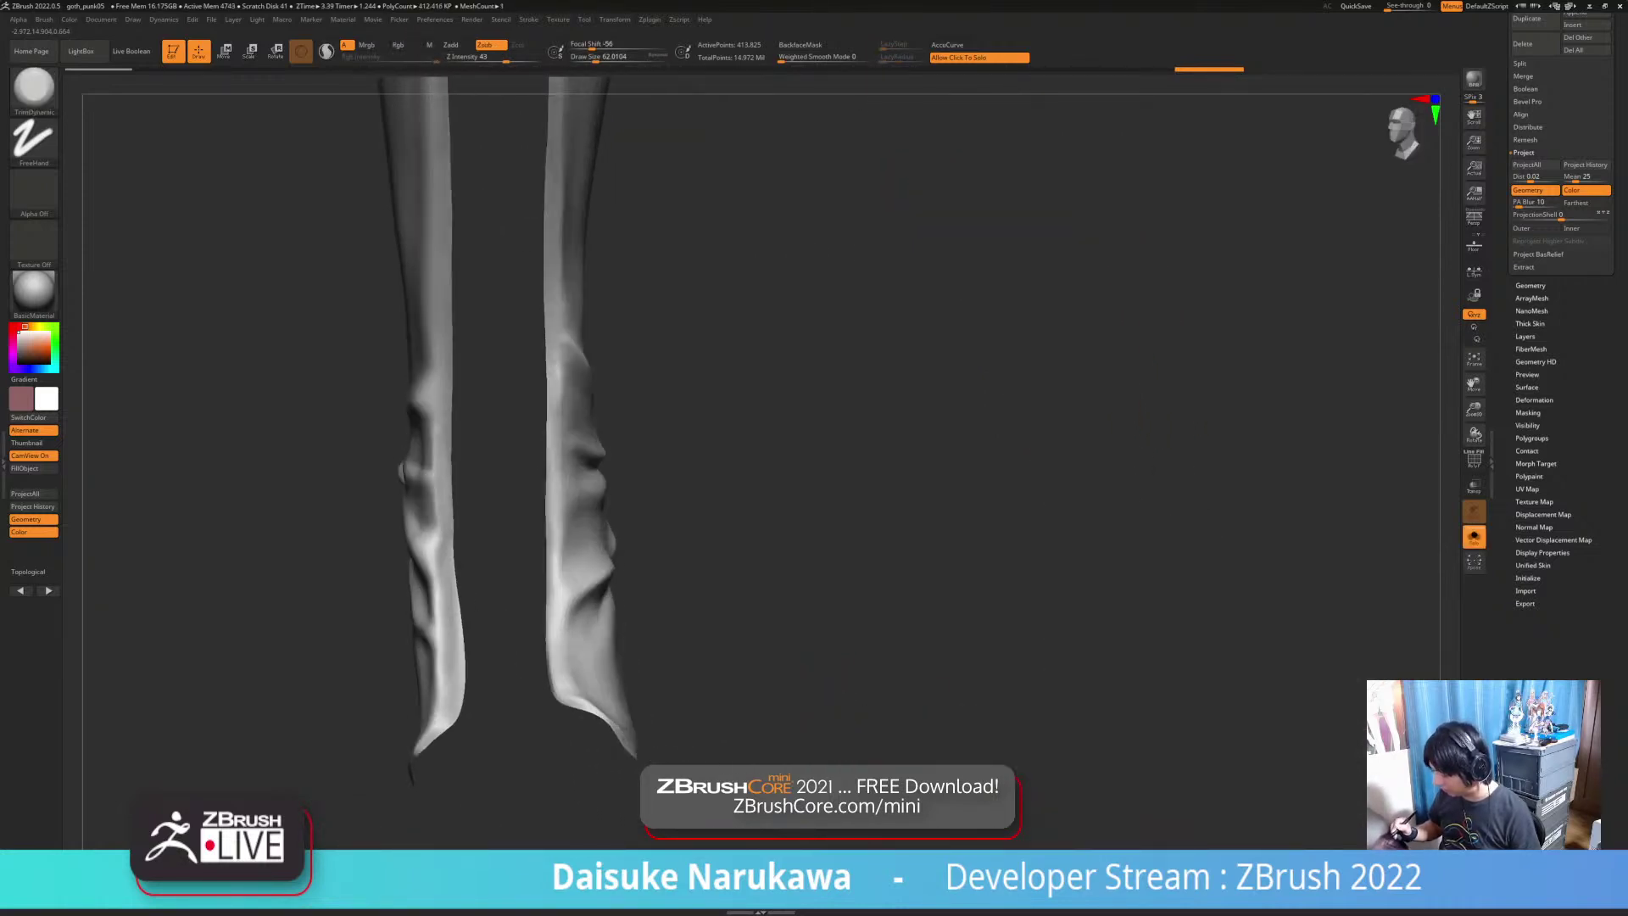
# Step: Select the front panel and toe top subtool and isolate it in view
pyautogui.click(547, 711)
pyautogui.keyDown('alt'); pyautogui.click(535, 706); pyautogui.keyUp('alt')
pyautogui.moveTo(542, 707); pyautogui.dragTo(645, 721, button='right')
pyautogui.moveTo(644, 720)
pyautogui.keyDown('ctrl'); pyautogui.mouseDown(button='right')
pyautogui.moveTo(644, 661)
pyautogui.moveTo(640, 731)
pyautogui.mouseUp(button='right'); pyautogui.keyUp('ctrl')
pyautogui.moveTo(763, 721); pyautogui.dragTo(674, 755, button='right')
pyautogui.click(674, 755)
pyautogui.moveTo(673, 755); pyautogui.dragTo(674, 721)
pyautogui.click(678, 746)
pyautogui.click(721, 747)
# Step: Delete the front panel and toe top subtool, confirm the deletion, and show the full character again
pyautogui.click(1523, 76)
pyautogui.moveTo(1601, 93); pyautogui.dragTo(1601, 610)
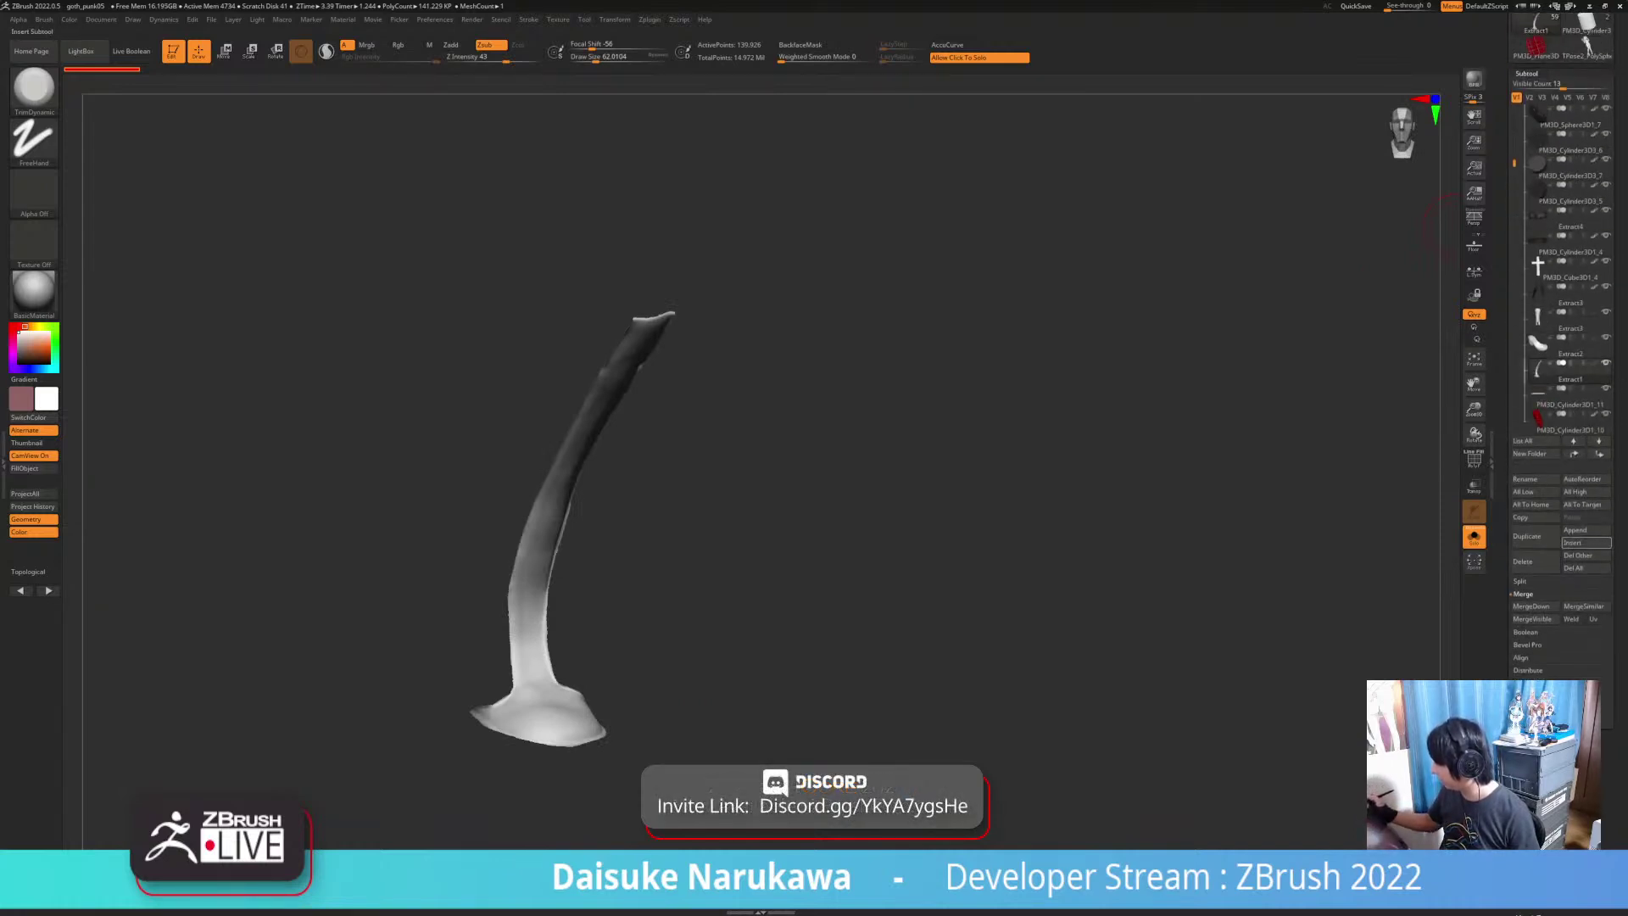
pyautogui.click(1522, 562)
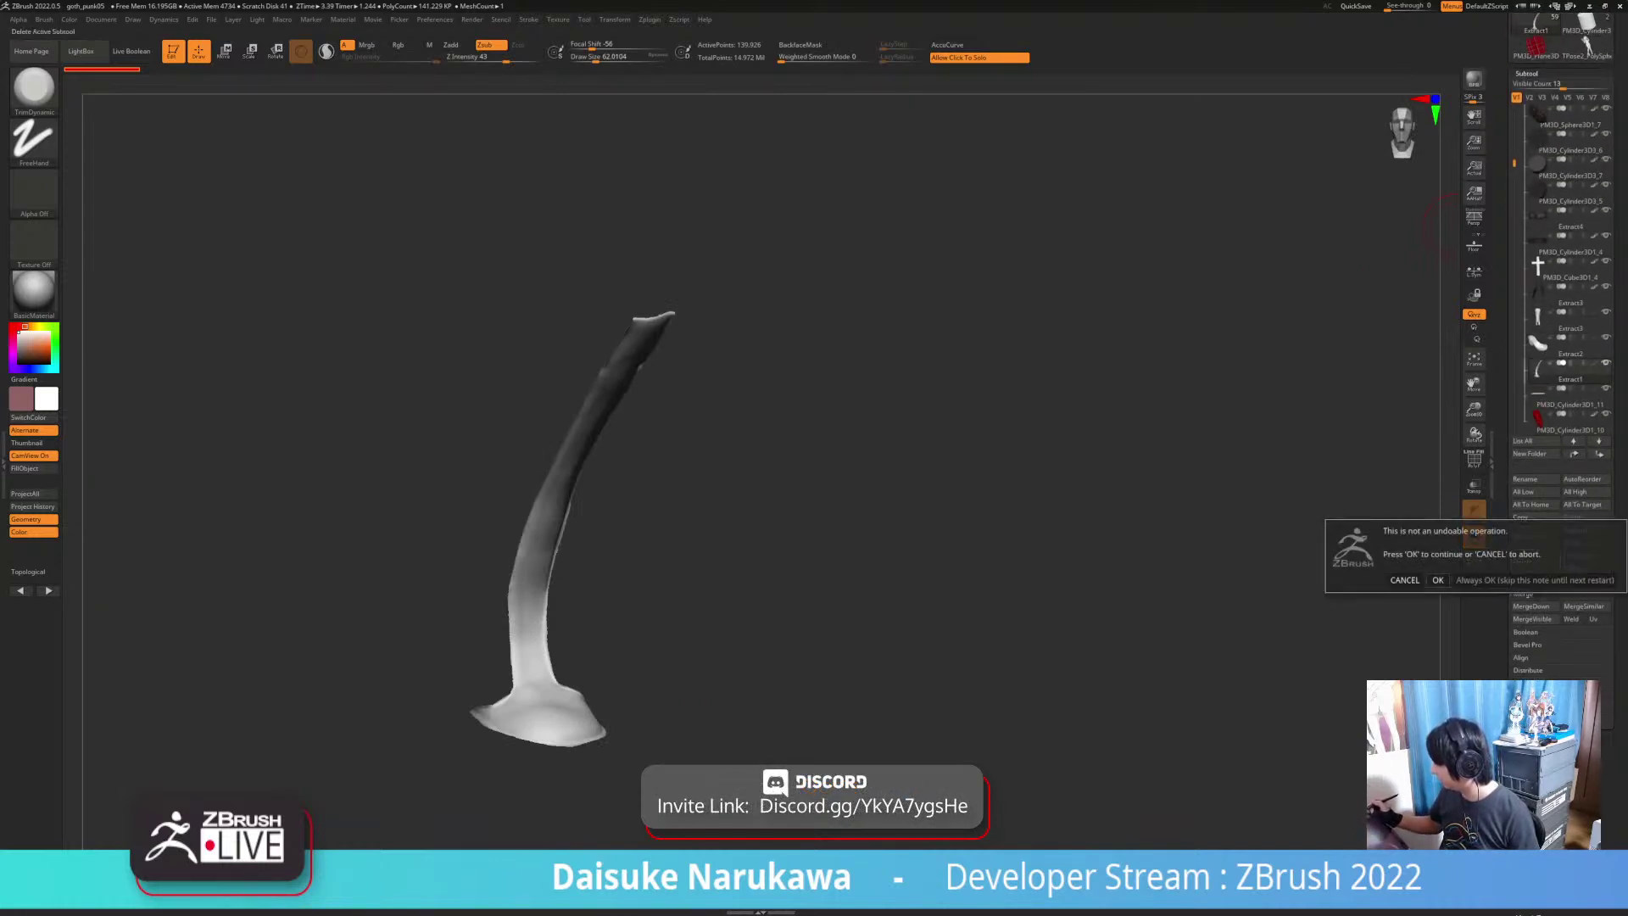
pyautogui.click(1437, 580)
pyautogui.click(1574, 543)
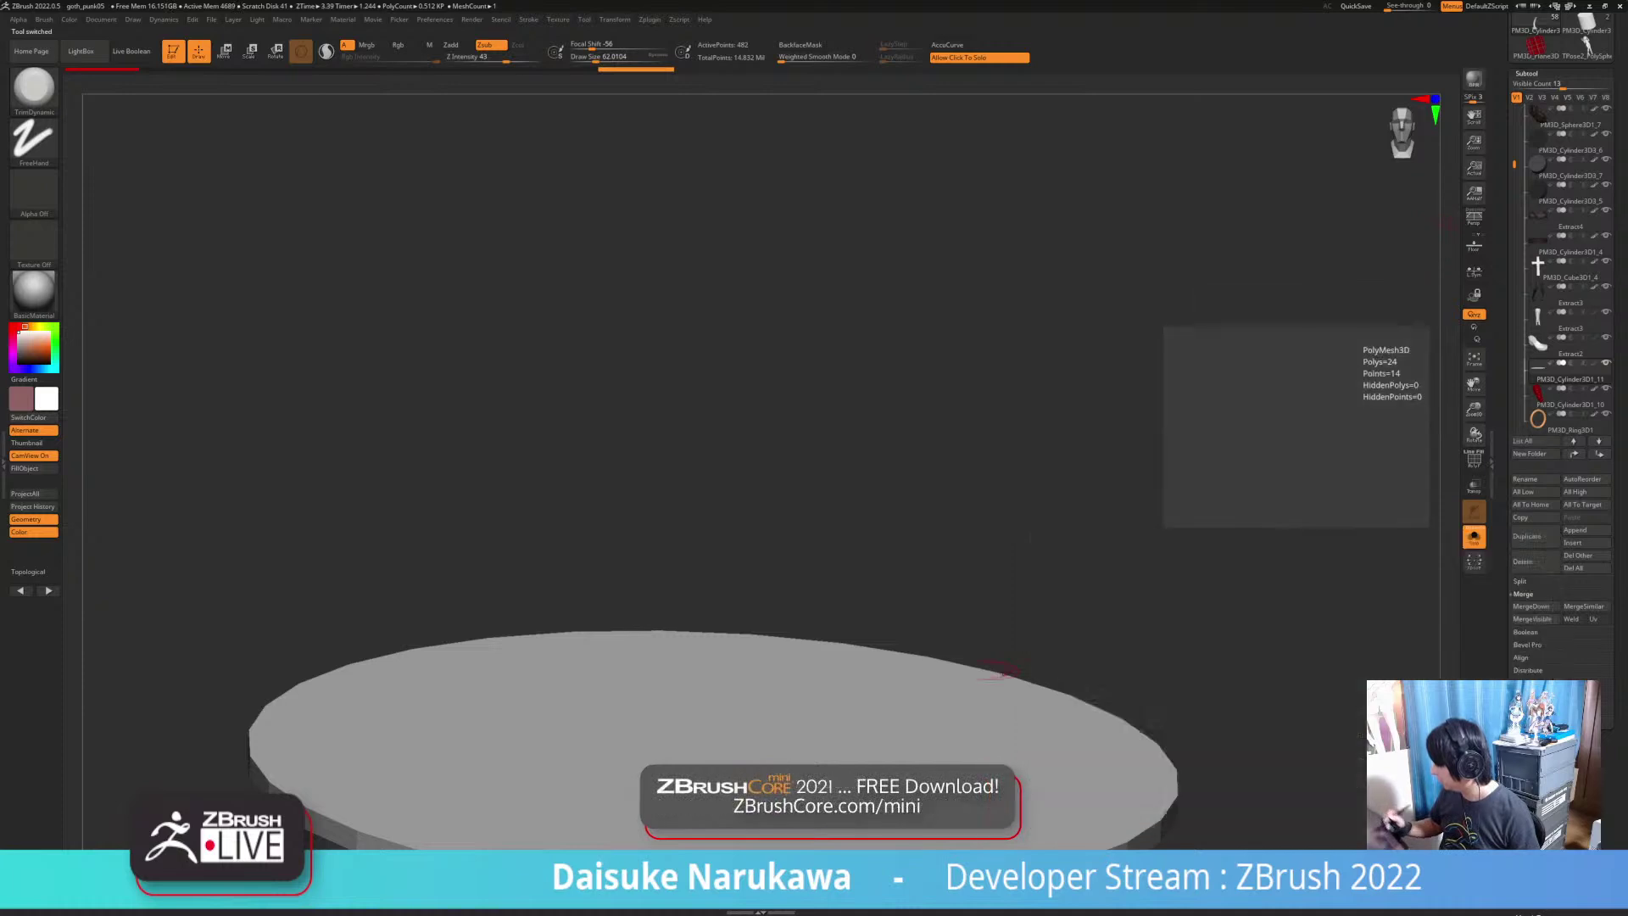
pyautogui.click(1187, 441)
pyautogui.keyDown('alt'); pyautogui.moveTo(1187, 441); pyautogui.dragTo(1136, 398); pyautogui.keyUp('alt')
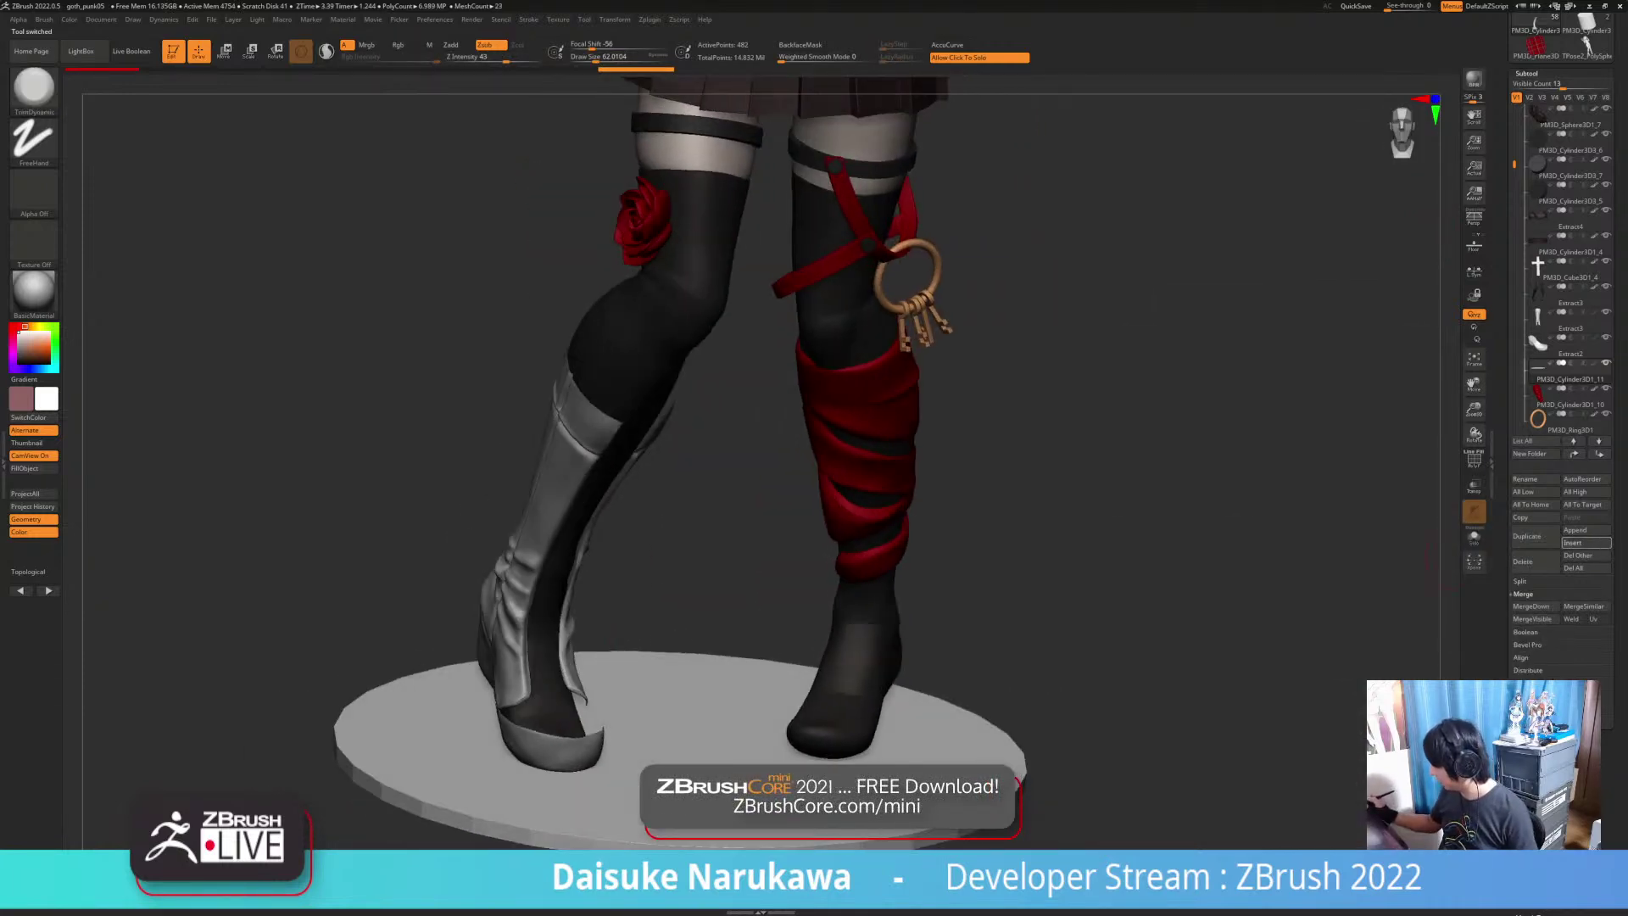
# Step: Insert a sphere as a new subtool into the character, ready to be transformed
pyautogui.click(1586, 543)
pyautogui.click(1117, 565)
pyautogui.moveTo(691, 628); pyautogui.dragTo(691, 577)
pyautogui.click(225, 51)
pyautogui.press('f')
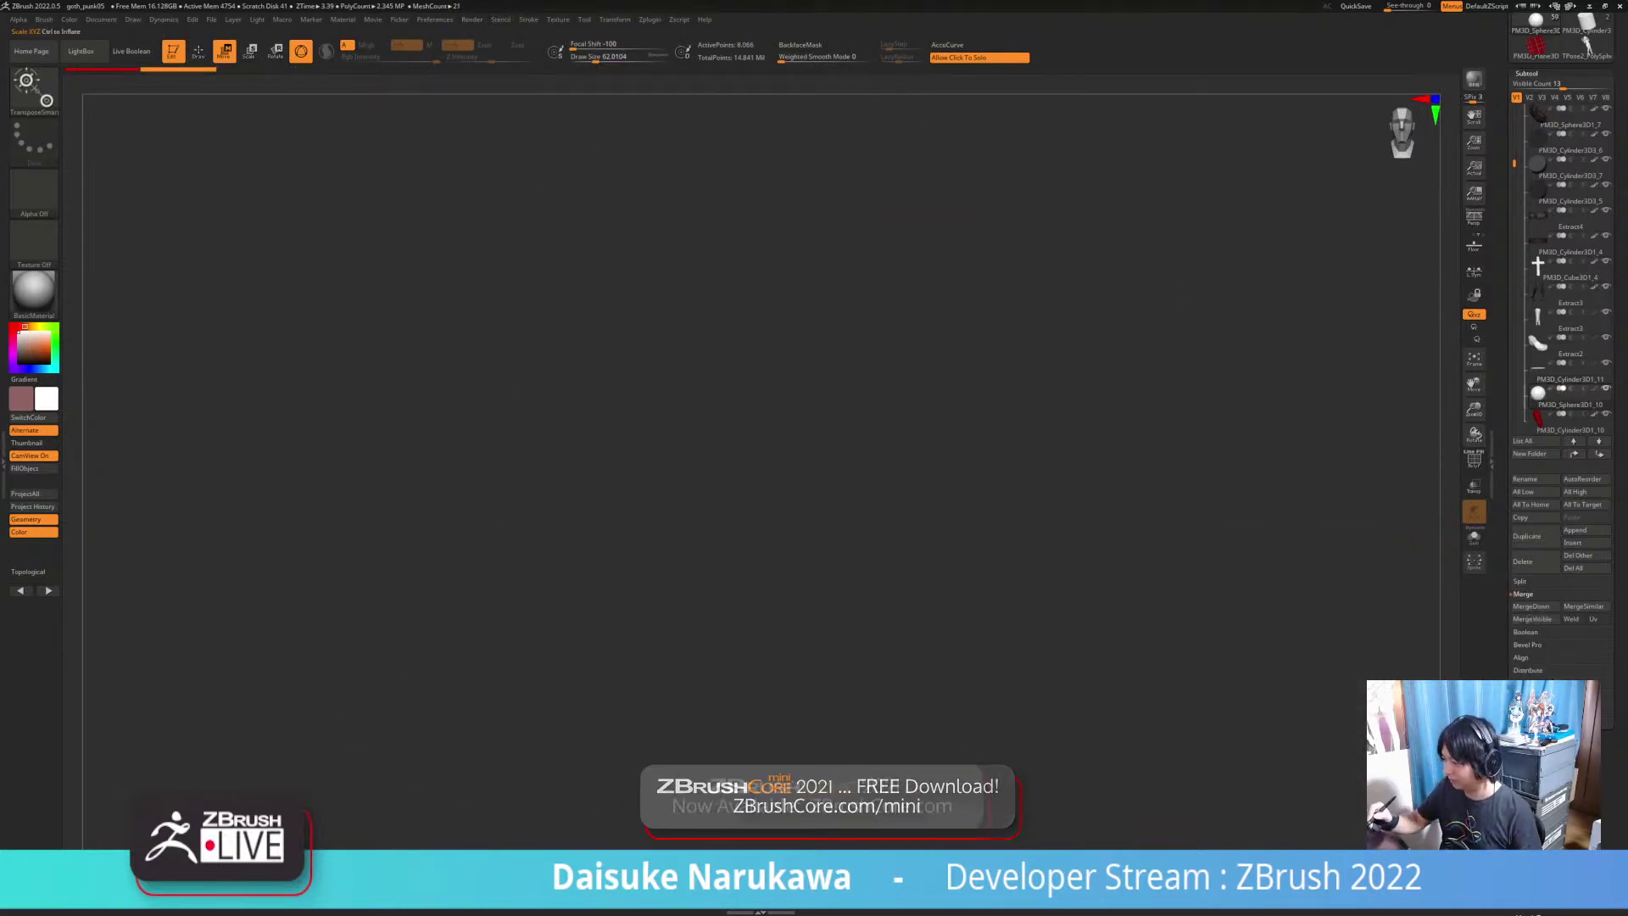
pyautogui.keyDown('ctrl'); pyautogui.moveTo(691, 577); pyautogui.dragTo(691, 526, button='right'); pyautogui.keyUp('ctrl')
pyautogui.click(691, 576)
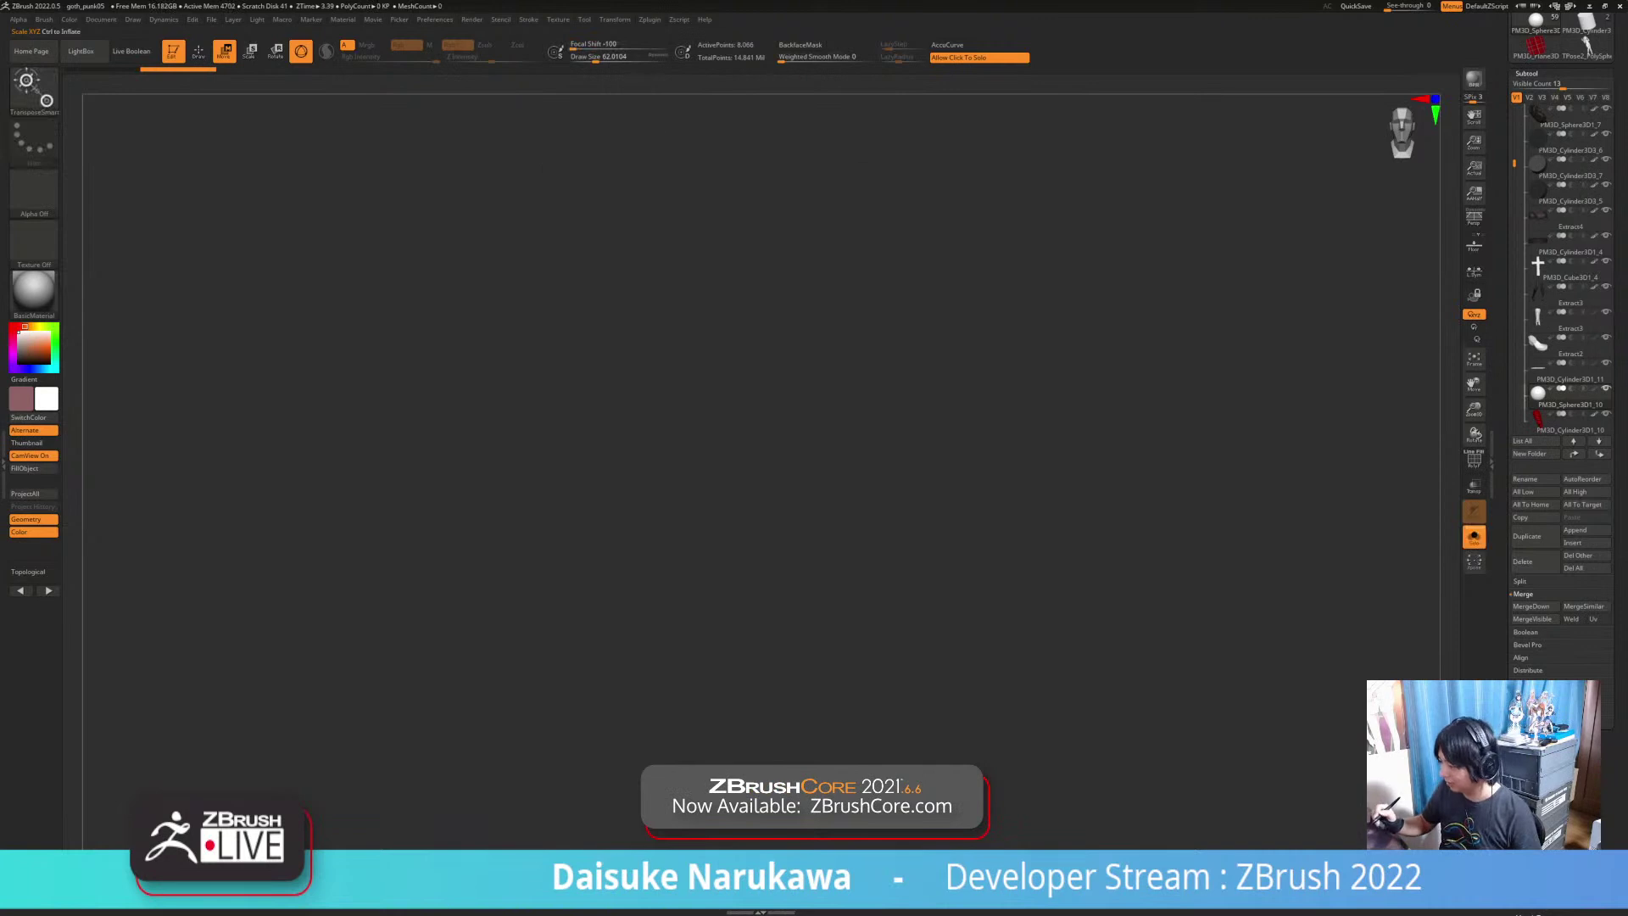
pyautogui.click(691, 577)
pyautogui.keyDown('alt'); pyautogui.moveTo(690, 577); pyautogui.dragTo(683, 697); pyautogui.keyUp('alt')
pyautogui.moveTo(683, 697); pyautogui.dragTo(848, 696)
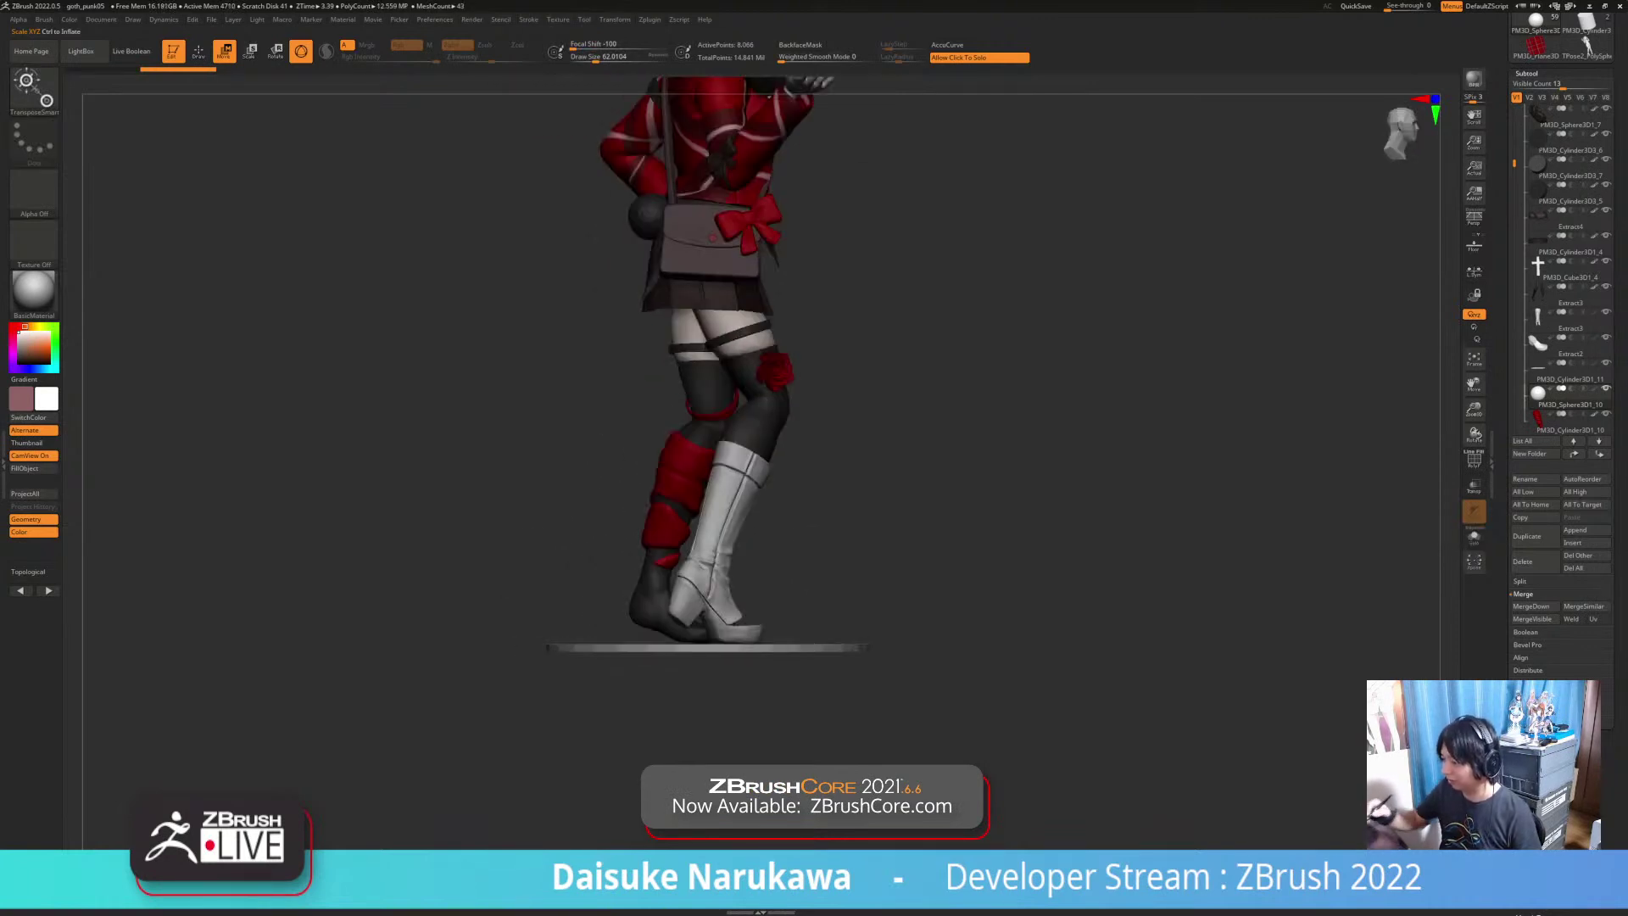
# Step: Move the inserted sphere to the top of the boot shaft below the knee and scale it to the leg's size
pyautogui.click(198, 52)
pyautogui.moveTo(848, 339)
pyautogui.keyDown('alt'); pyautogui.mouseDown()
pyautogui.moveTo(721, 528)
pyautogui.moveTo(761, 482)
pyautogui.mouseUp(); pyautogui.keyUp('alt')
pyautogui.click(225, 52)
pyautogui.moveTo(622, 168); pyautogui.dragTo(659, 661)
pyautogui.keyDown('ctrl'); pyautogui.moveTo(779, 594); pyautogui.dragTo(779, 669, button='right'); pyautogui.keyUp('ctrl')
pyautogui.moveTo(848, 627); pyautogui.dragTo(654, 595)
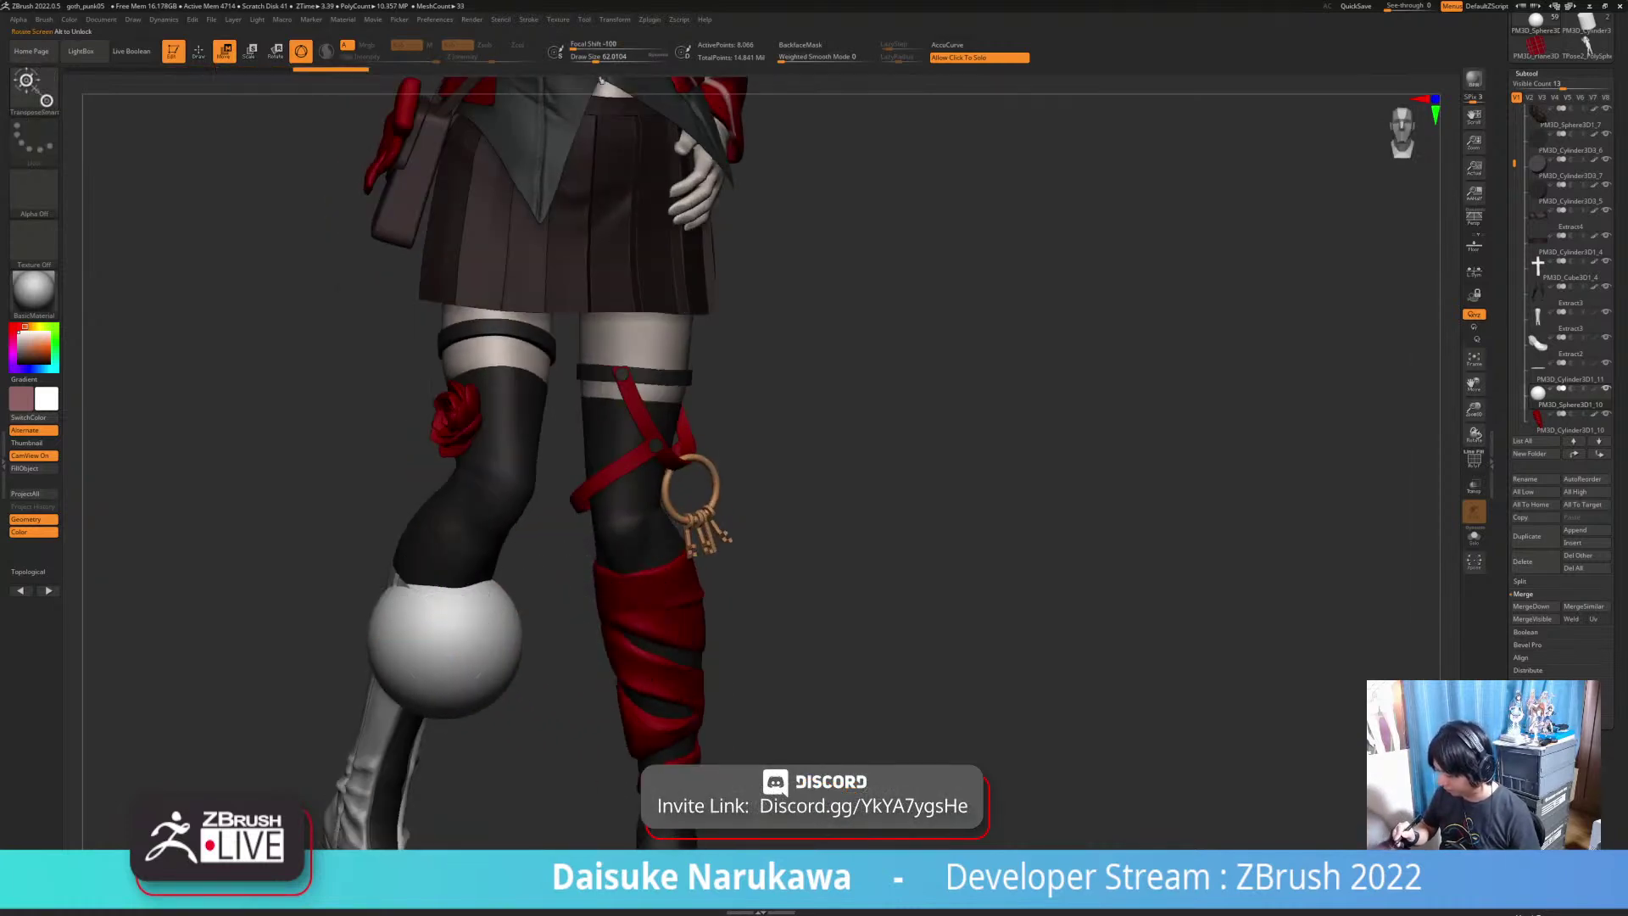
# Step: Tilt and stretch the sphere into a long ellipsoid that runs along the boot shaft from knee to ankle
pyautogui.moveTo(601, 81); pyautogui.dragTo(813, 110)
pyautogui.moveTo(814, 424); pyautogui.dragTo(898, 407)
pyautogui.keyDown('alt'); pyautogui.moveTo(814, 475); pyautogui.dragTo(893, 408); pyautogui.keyUp('alt')
pyautogui.moveTo(572, 416); pyautogui.dragTo(612, 423)
pyautogui.moveTo(619, 411); pyautogui.dragTo(574, 458)
pyautogui.moveTo(720, 462); pyautogui.dragTo(899, 483)
pyautogui.moveTo(541, 454); pyautogui.dragTo(784, 450, button='right')
pyautogui.moveTo(574, 449); pyautogui.dragTo(535, 451)
pyautogui.moveTo(536, 451); pyautogui.dragTo(502, 455, button='right')
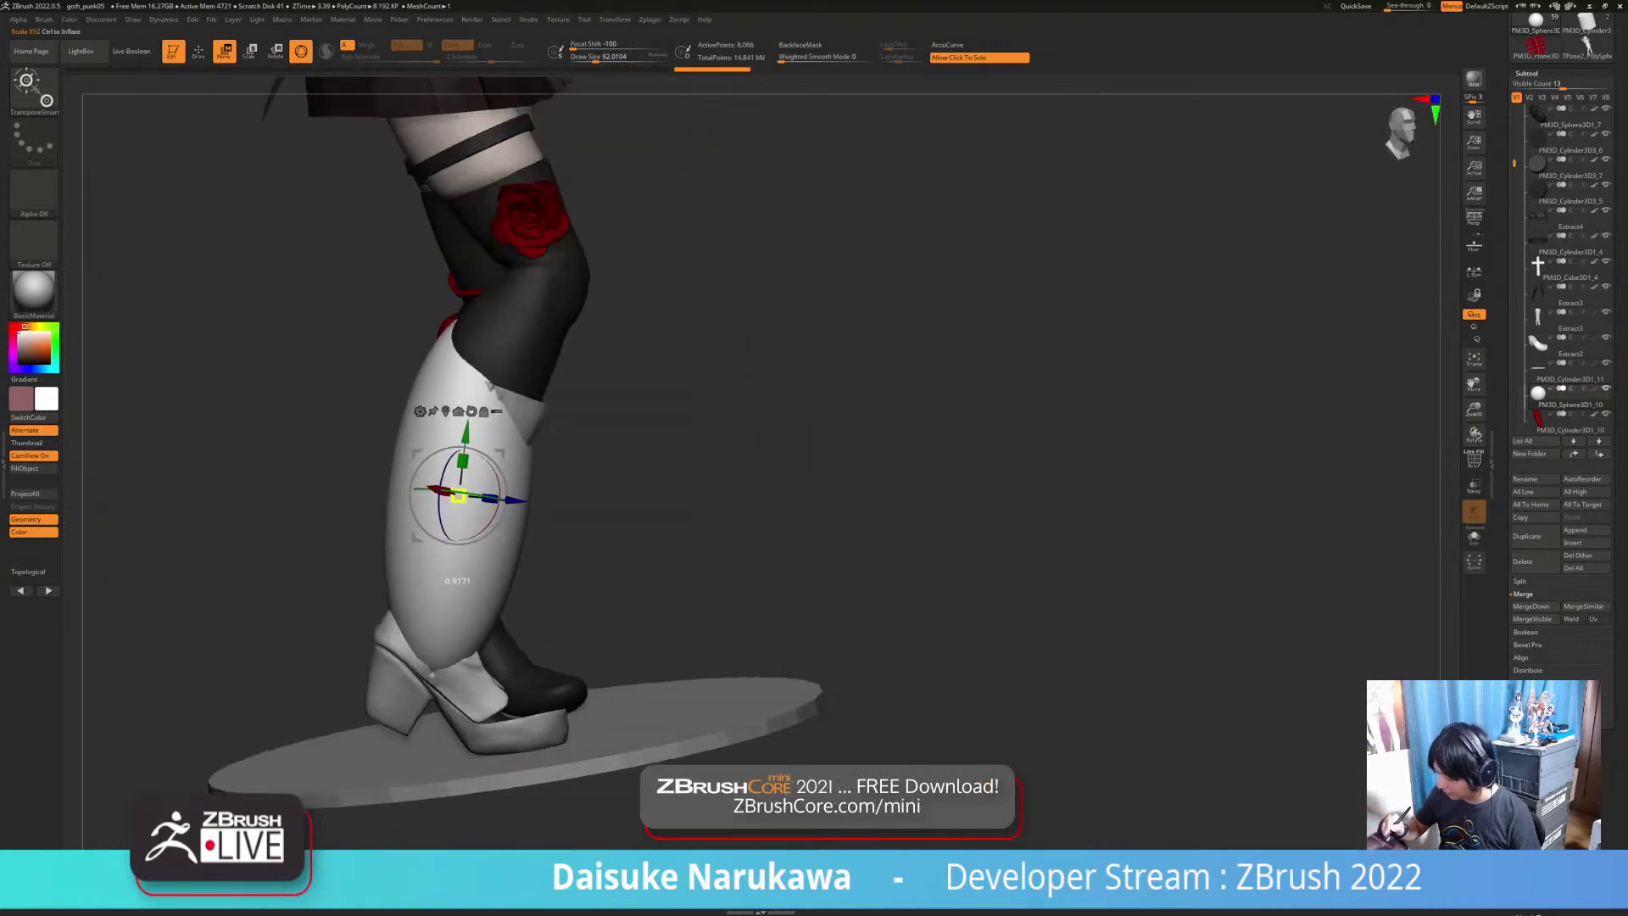
pyautogui.moveTo(661, 509)
pyautogui.mouseDown(button='right')
pyautogui.moveTo(576, 475)
pyautogui.moveTo(582, 539)
pyautogui.mouseUp(button='right')
# Step: Pull the lower end of the ellipsoid toward the foot using the SnakeHook brush at a draw size of about 393
pyautogui.press('q')
pyautogui.click(34, 89)
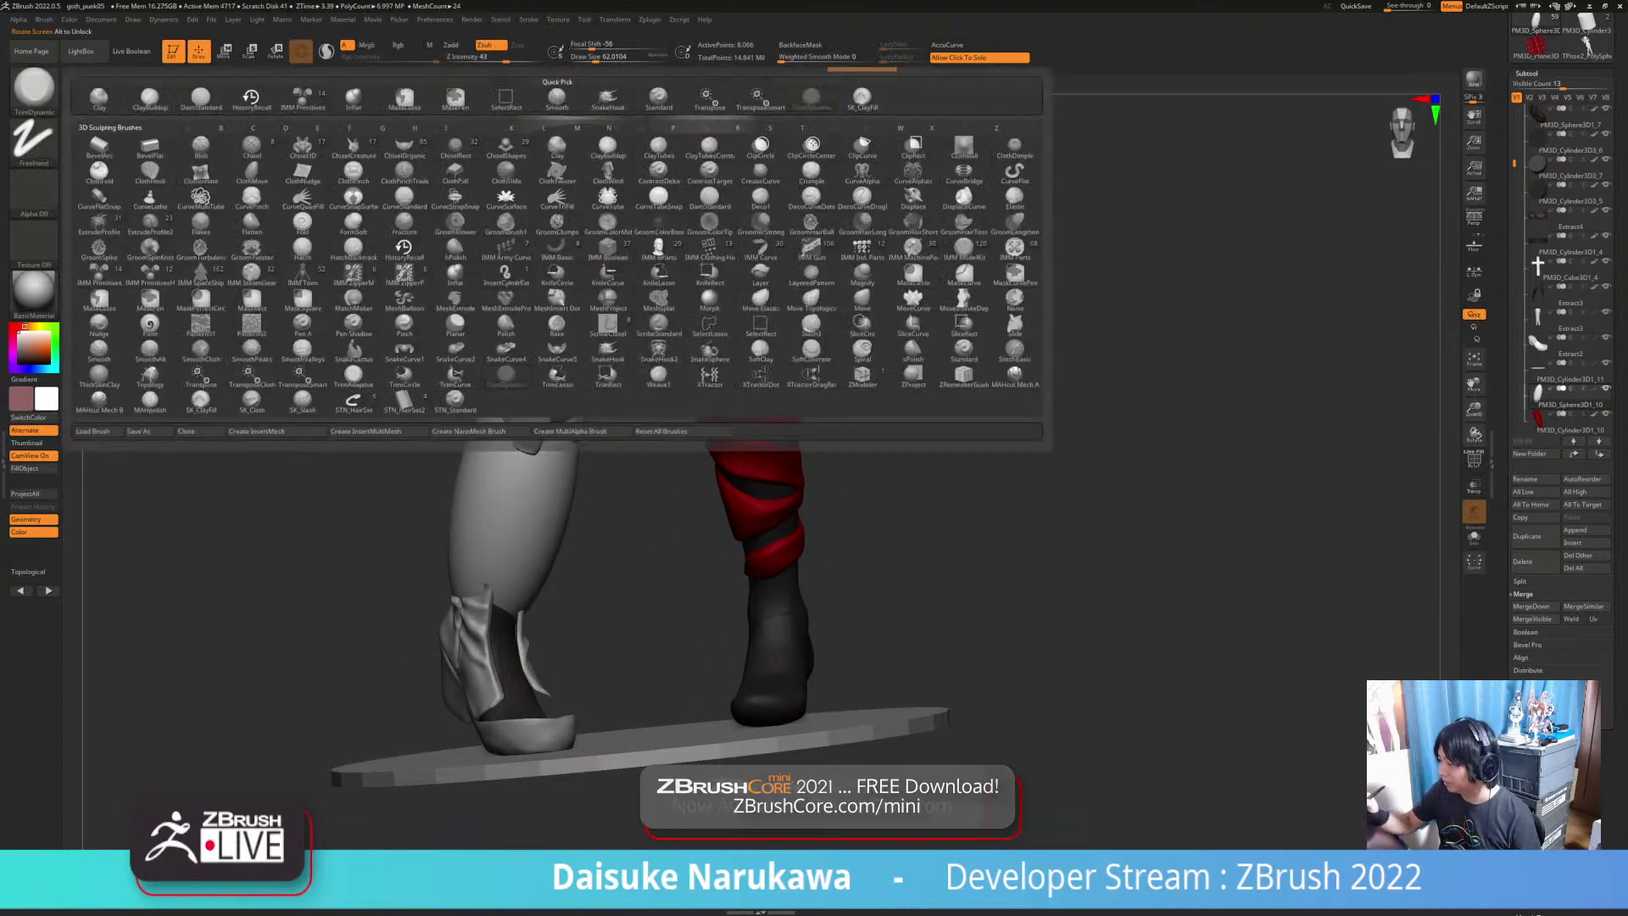
pyautogui.click(608, 102)
pyautogui.click(611, 57)
pyautogui.moveTo(627, 203)
pyautogui.mouseDown(button='right')
pyautogui.moveTo(632, 222)
pyautogui.moveTo(721, 233)
pyautogui.mouseUp(button='right')
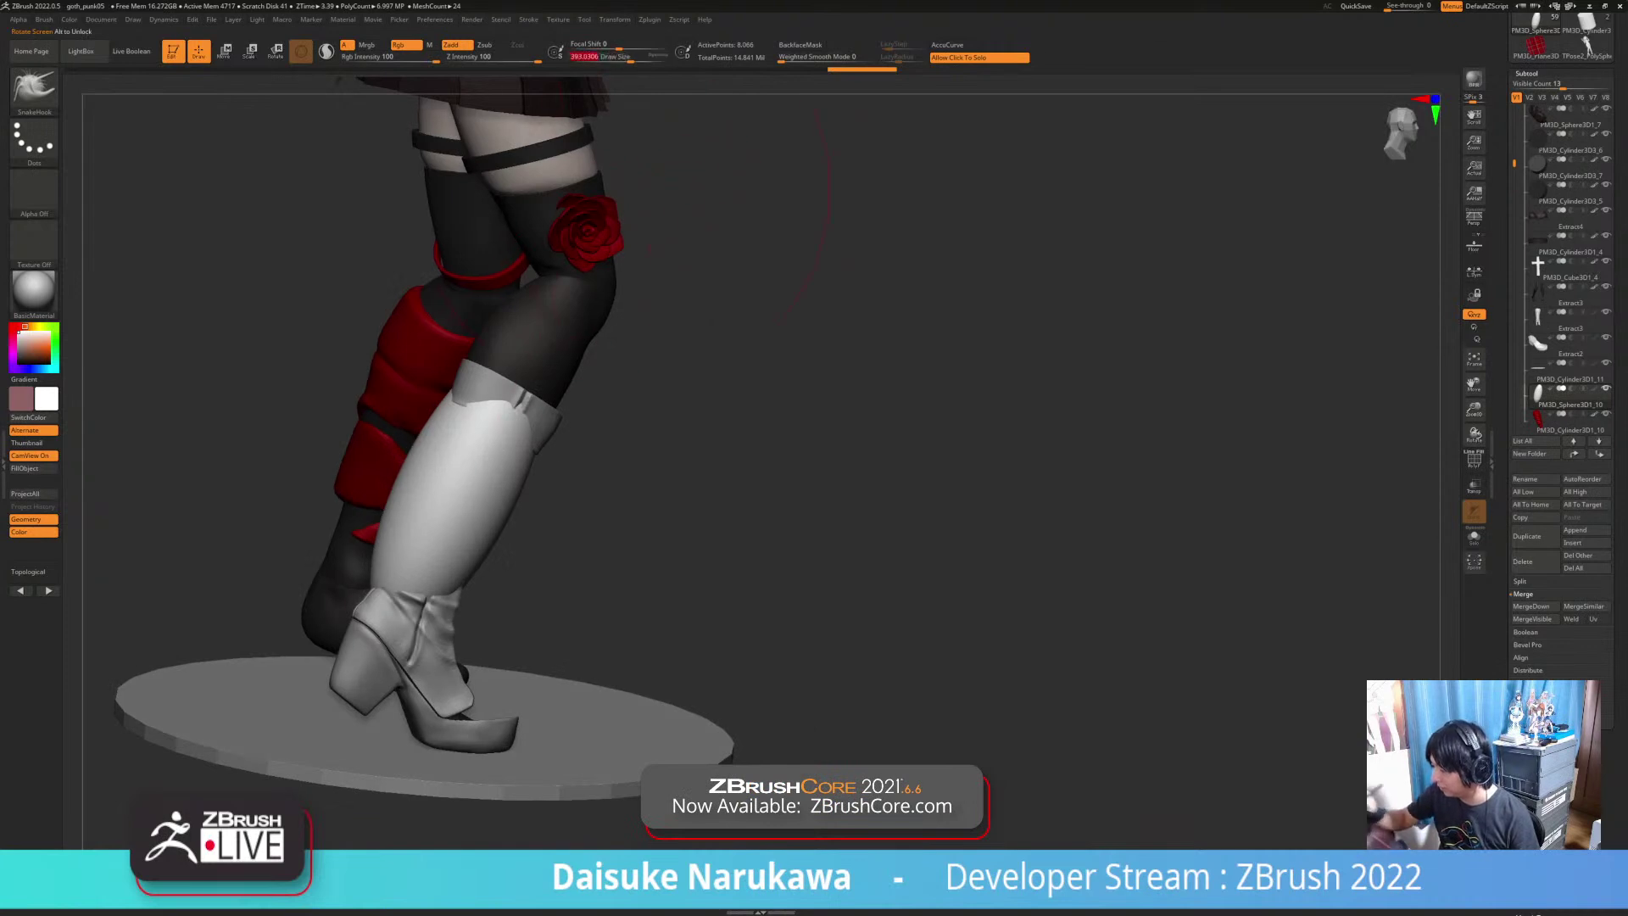
pyautogui.moveTo(550, 428); pyautogui.dragTo(530, 585, button='right')
pyautogui.moveTo(511, 662)
pyautogui.mouseDown(button='right')
pyautogui.moveTo(538, 611)
pyautogui.moveTo(512, 657)
pyautogui.moveTo(632, 623)
pyautogui.moveTo(648, 661)
pyautogui.mouseUp(button='right')
pyautogui.moveTo(672, 568); pyautogui.dragTo(653, 571)
pyautogui.moveTo(653, 571)
pyautogui.mouseDown(button='right')
pyautogui.moveTo(659, 519)
pyautogui.moveTo(729, 509)
pyautogui.mouseUp(button='right')
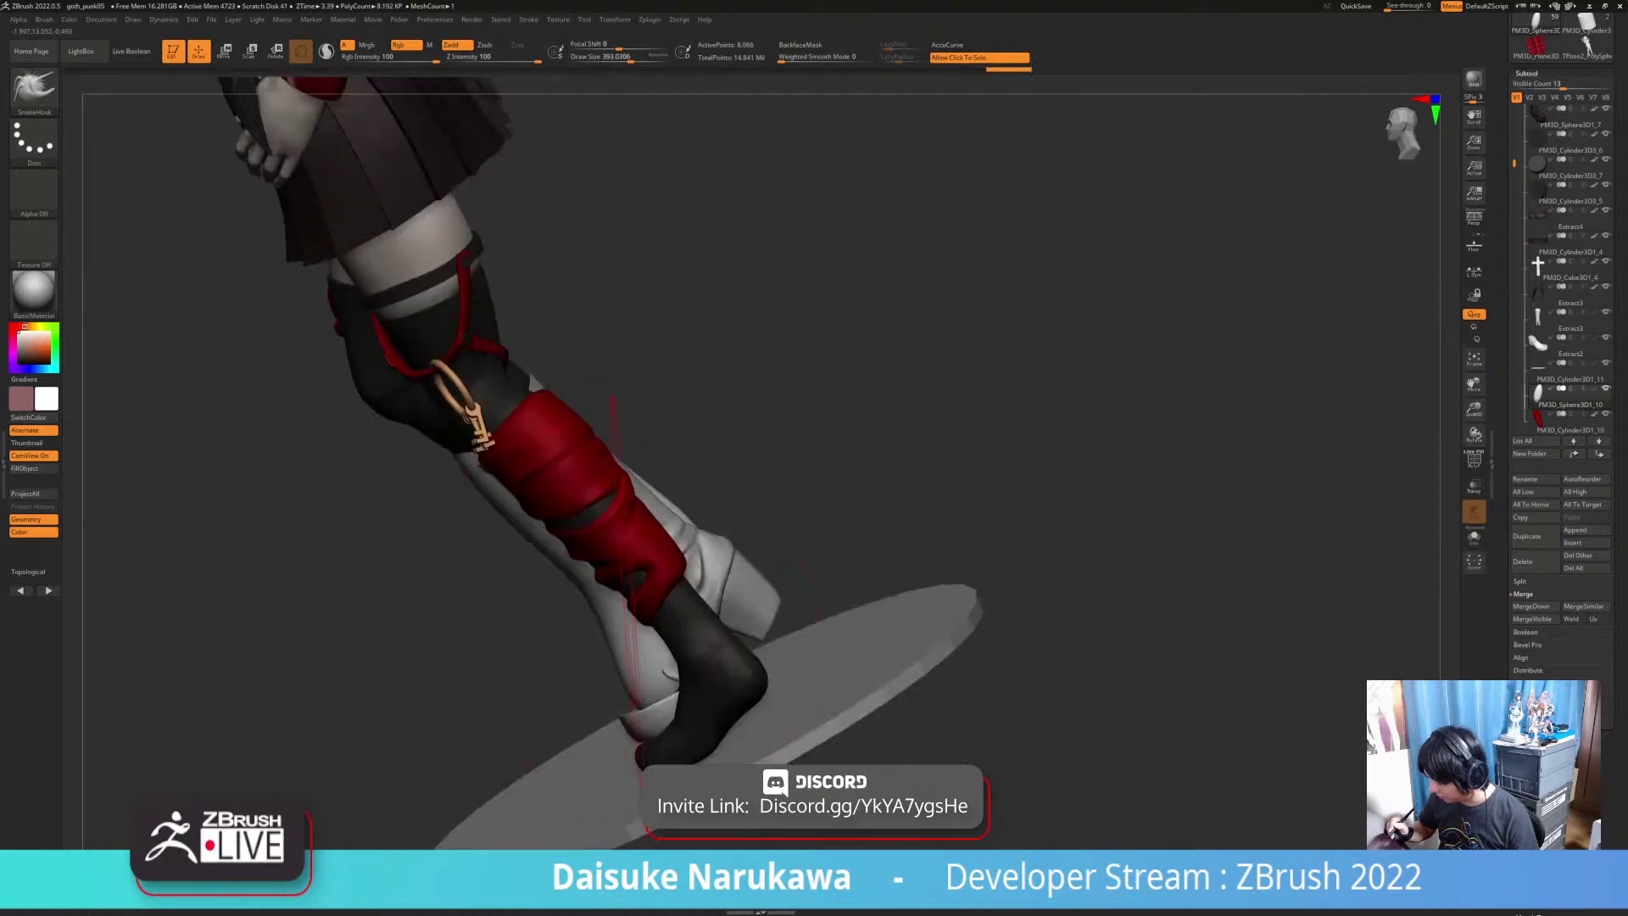
pyautogui.moveTo(594, 623)
pyautogui.mouseDown(button='right')
pyautogui.moveTo(708, 632)
pyautogui.moveTo(602, 654)
pyautogui.moveTo(600, 717)
pyautogui.mouseUp(button='right')
pyautogui.moveTo(578, 640); pyautogui.dragTo(458, 733, button='right')
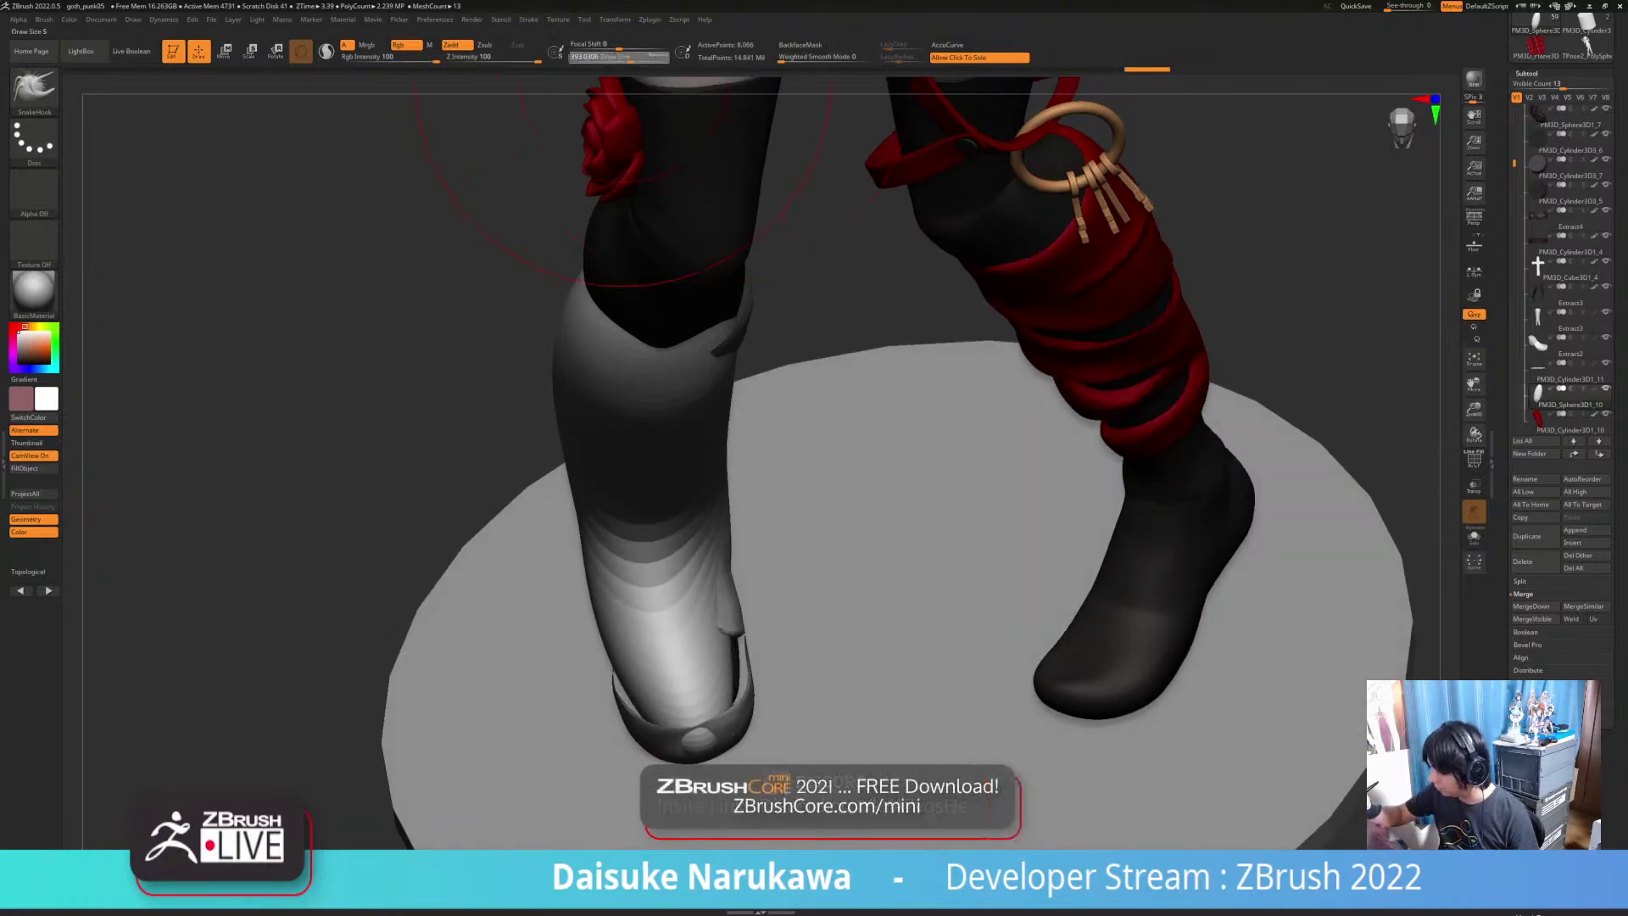
# Step: Bend the lower part of the form forward over the instep and adjust its sides to the boot opening
pyautogui.moveTo(657, 593); pyautogui.dragTo(723, 479, button='right')
pyautogui.moveTo(833, 423); pyautogui.dragTo(824, 441, button='right')
pyautogui.moveTo(827, 402); pyautogui.dragTo(854, 381)
pyautogui.moveTo(853, 382)
pyautogui.mouseDown(button='right')
pyautogui.moveTo(627, 552)
pyautogui.moveTo(585, 509)
pyautogui.mouseUp(button='right')
pyautogui.moveTo(792, 525)
pyautogui.keyDown('shift'); pyautogui.mouseDown()
pyautogui.moveTo(784, 568)
pyautogui.moveTo(788, 543)
pyautogui.mouseUp(); pyautogui.keyUp('shift')
pyautogui.moveTo(611, 619)
pyautogui.mouseDown(button='right')
pyautogui.moveTo(767, 559)
pyautogui.moveTo(857, 577)
pyautogui.mouseUp(button='right')
pyautogui.moveTo(866, 555); pyautogui.dragTo(830, 558)
pyautogui.keyDown('alt'); pyautogui.moveTo(770, 100); pyautogui.dragTo(614, 93, button='right'); pyautogui.keyUp('alt')
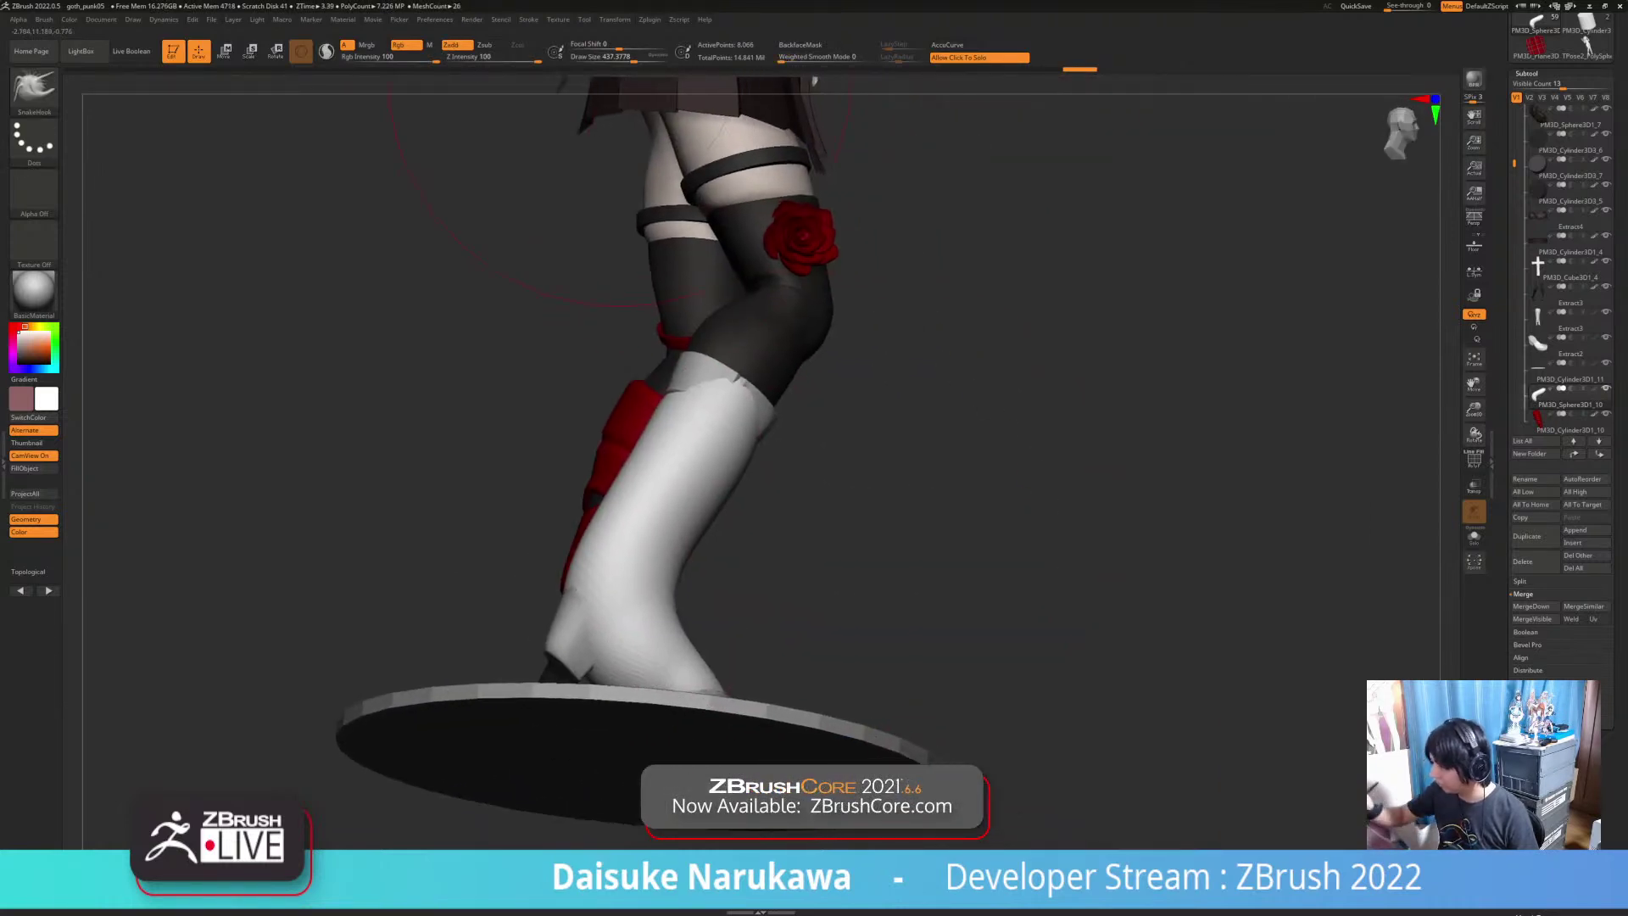
# Step: Smooth the bend at the ankle of the pulled form and remesh it evenly
pyautogui.moveTo(725, 371); pyautogui.dragTo(721, 441, button='right')
pyautogui.moveTo(717, 471); pyautogui.dragTo(682, 458)
pyautogui.moveTo(839, 475)
pyautogui.mouseDown(button='right')
pyautogui.moveTo(713, 498)
pyautogui.moveTo(796, 474)
pyautogui.mouseUp(button='right')
pyautogui.keyDown('shift'); pyautogui.moveTo(696, 493); pyautogui.dragTo(752, 606); pyautogui.keyUp('shift')
pyautogui.moveTo(758, 610); pyautogui.dragTo(856, 649, button='right')
pyautogui.hotkey('ctrl', 'd')
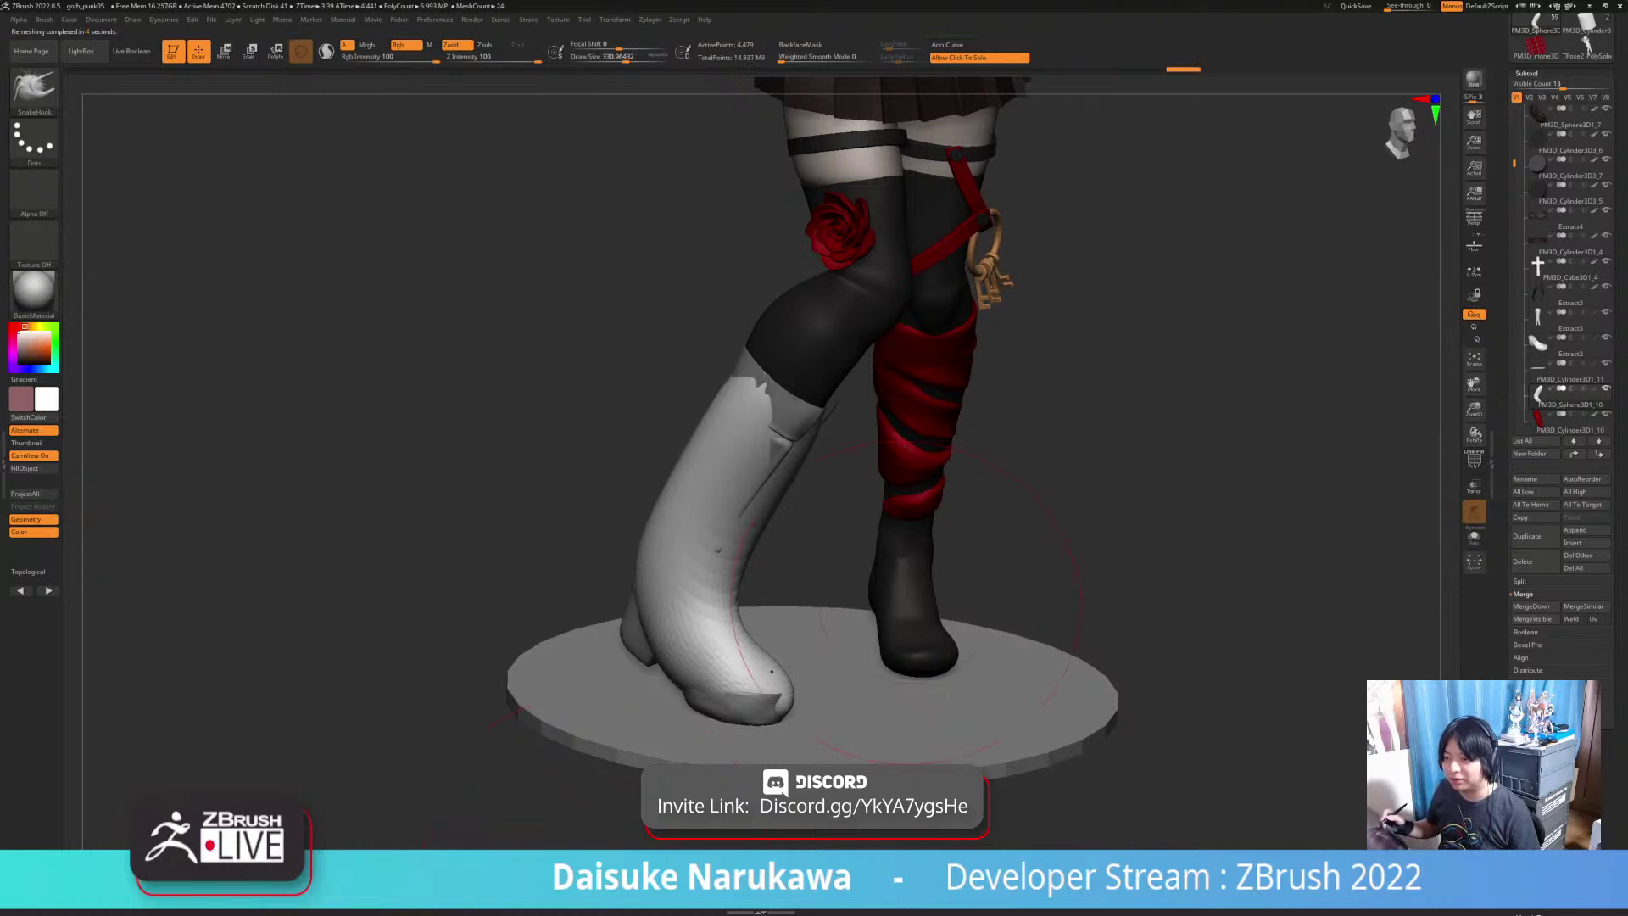
# Step: Reduce the brush size to about 230 and narrow the remeshed form's shin and toe to sit inside the boot
pyautogui.keyDown('alt'); pyautogui.moveTo(772, 671); pyautogui.dragTo(678, 667, button='right'); pyautogui.keyUp('alt')
pyautogui.moveTo(628, 619); pyautogui.dragTo(617, 583, button='right')
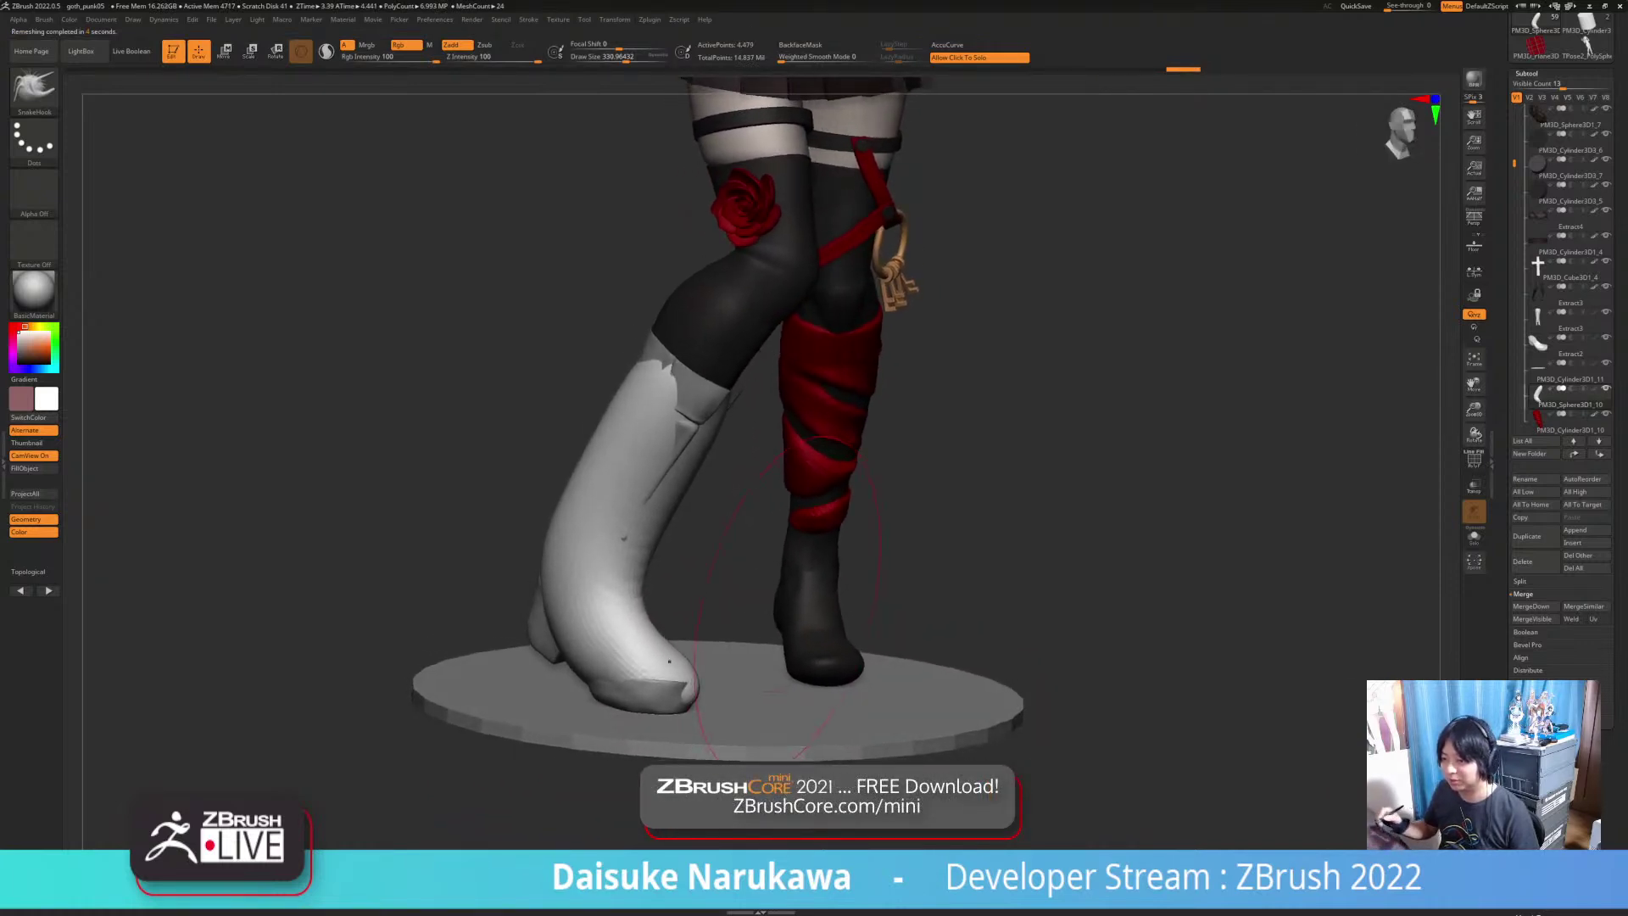
pyautogui.moveTo(594, 475); pyautogui.dragTo(736, 492, button='right')
pyautogui.moveTo(649, 581); pyautogui.dragTo(606, 591)
pyautogui.moveTo(729, 543); pyautogui.dragTo(559, 508, button='right')
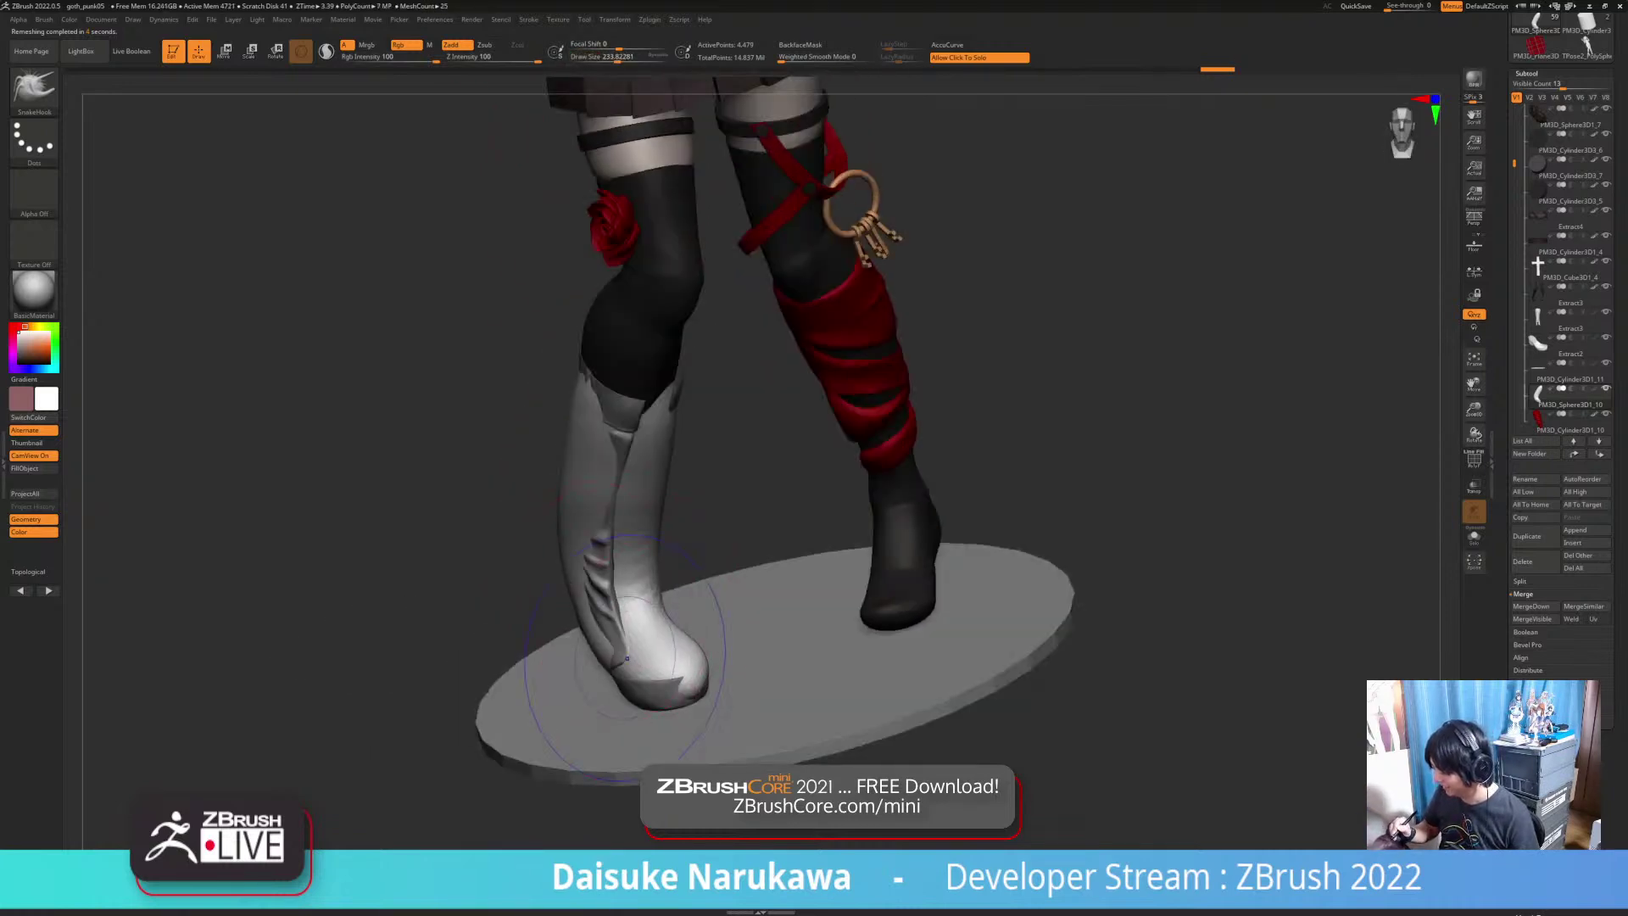
pyautogui.keyDown('ctrl'); pyautogui.moveTo(656, 683); pyautogui.dragTo(739, 761, button='right'); pyautogui.keyUp('ctrl')
pyautogui.moveTo(737, 685); pyautogui.dragTo(717, 701)
pyautogui.moveTo(729, 661); pyautogui.dragTo(648, 699, button='right')
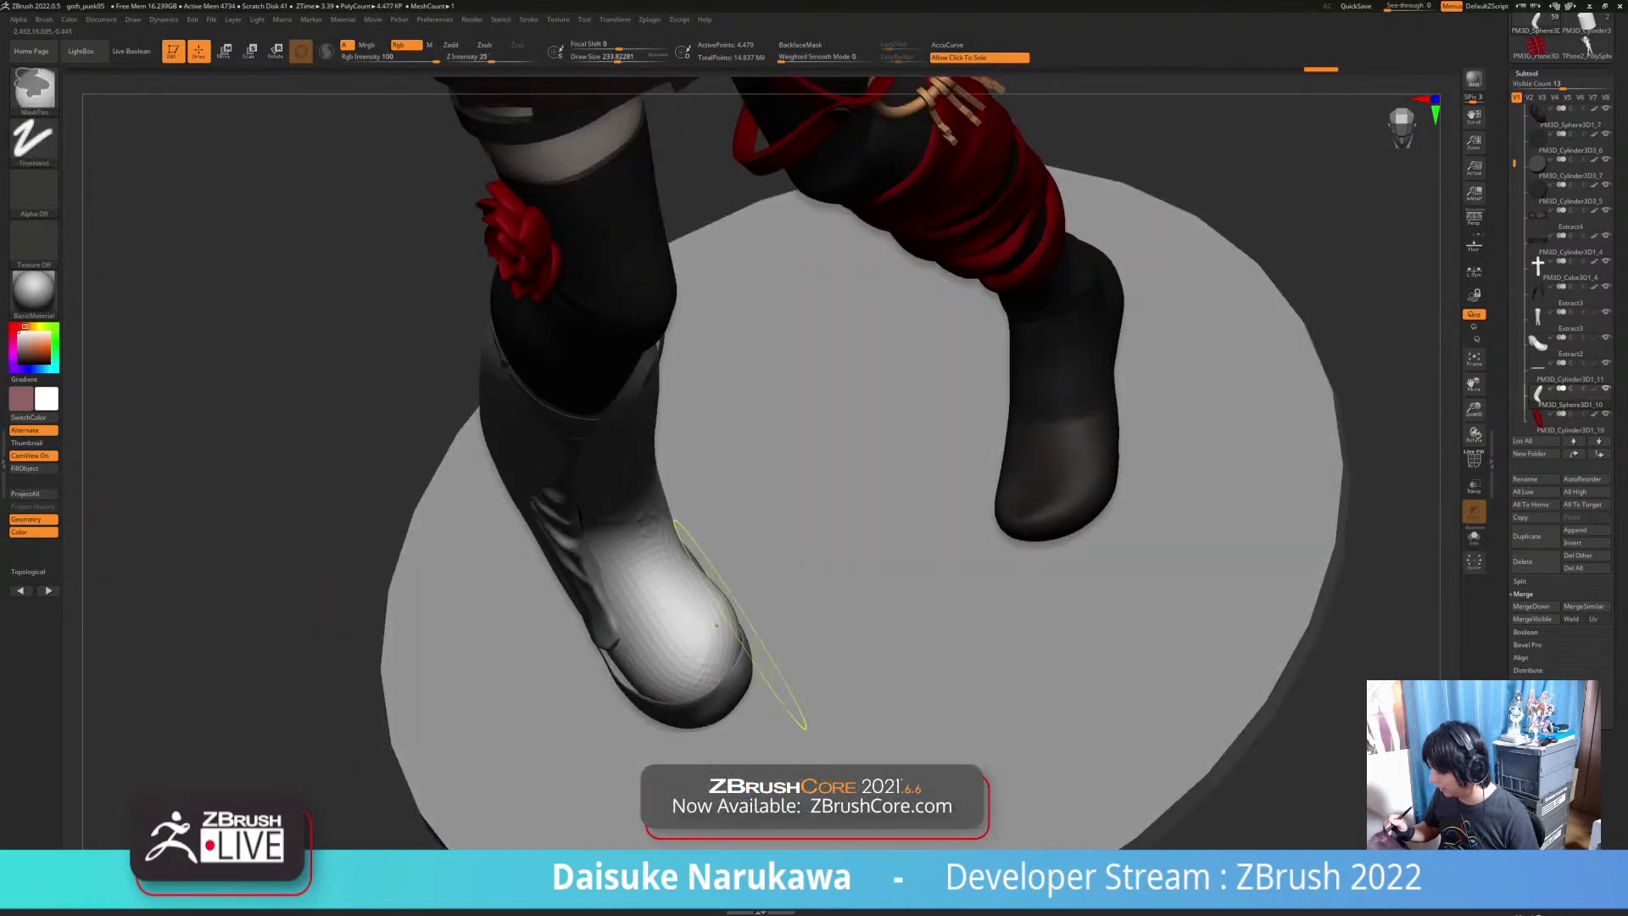
# Step: Pull the toe area of the form into place so its sides follow the sole and side panels
pyautogui.keyDown('ctrl'); pyautogui.moveTo(717, 625); pyautogui.dragTo(736, 638, button='right'); pyautogui.keyUp('ctrl')
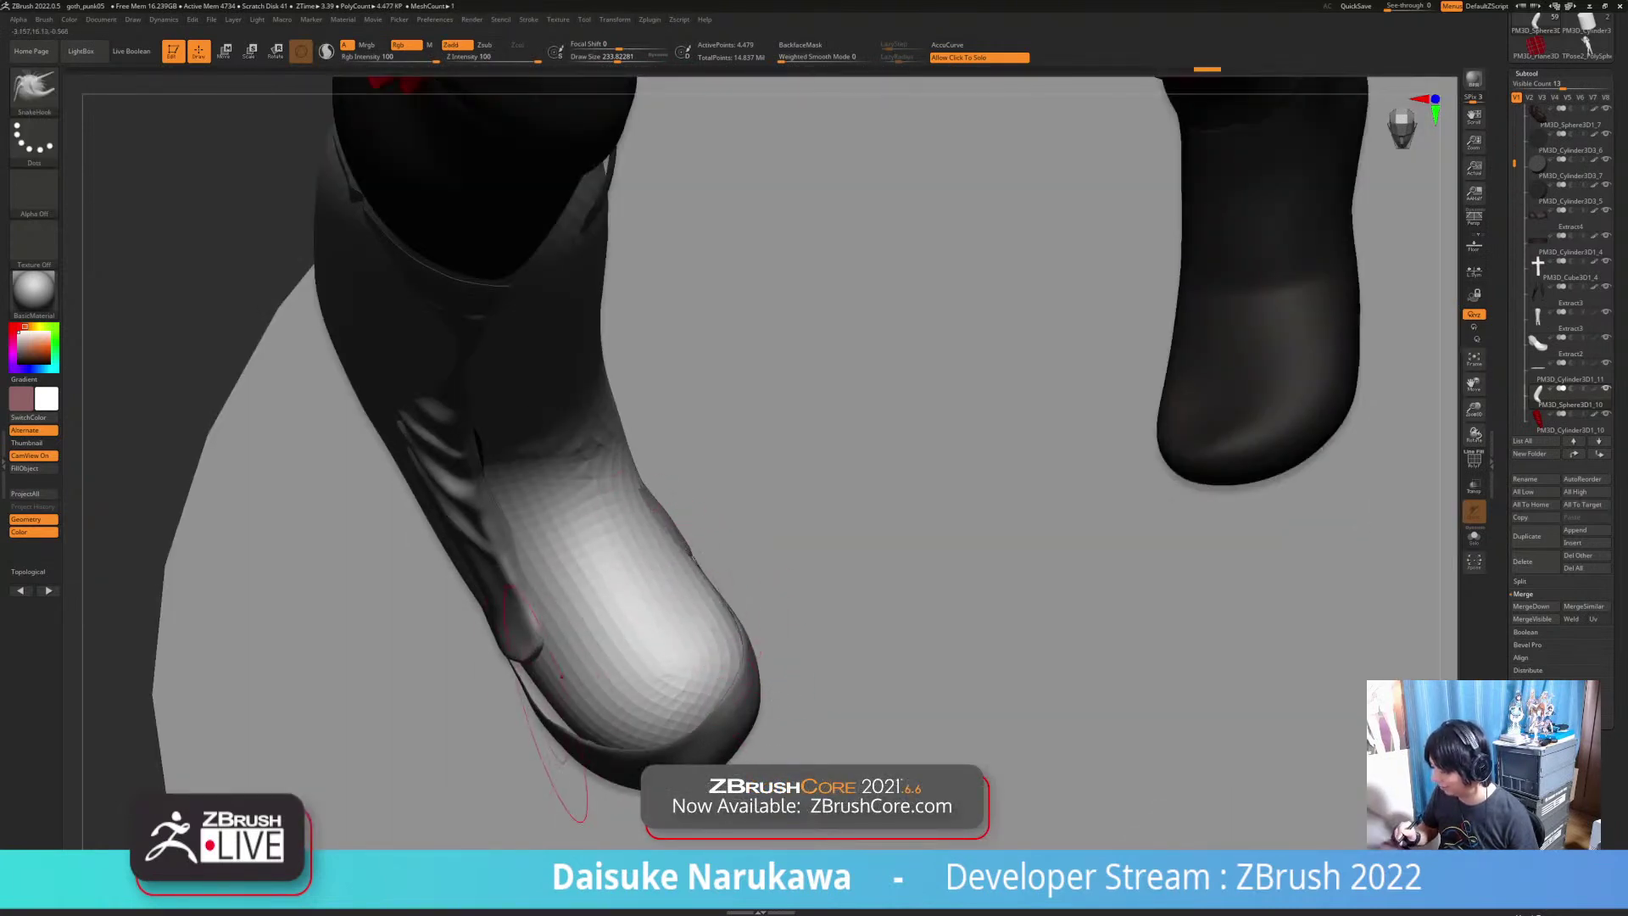
pyautogui.moveTo(678, 603); pyautogui.dragTo(587, 616, button='right')
pyautogui.moveTo(593, 678); pyautogui.dragTo(570, 695)
pyautogui.moveTo(570, 697); pyautogui.dragTo(608, 697, button='right')
pyautogui.moveTo(683, 583); pyautogui.dragTo(673, 586)
pyautogui.moveTo(670, 593)
pyautogui.mouseDown(button='right')
pyautogui.moveTo(636, 593)
pyautogui.moveTo(626, 572)
pyautogui.mouseUp(button='right')
pyautogui.moveTo(626, 572)
pyautogui.mouseDown(button='right')
pyautogui.moveTo(625, 553)
pyautogui.moveTo(576, 551)
pyautogui.moveTo(369, 572)
pyautogui.mouseUp(button='right')
pyautogui.moveTo(549, 687); pyautogui.dragTo(601, 564, button='right')
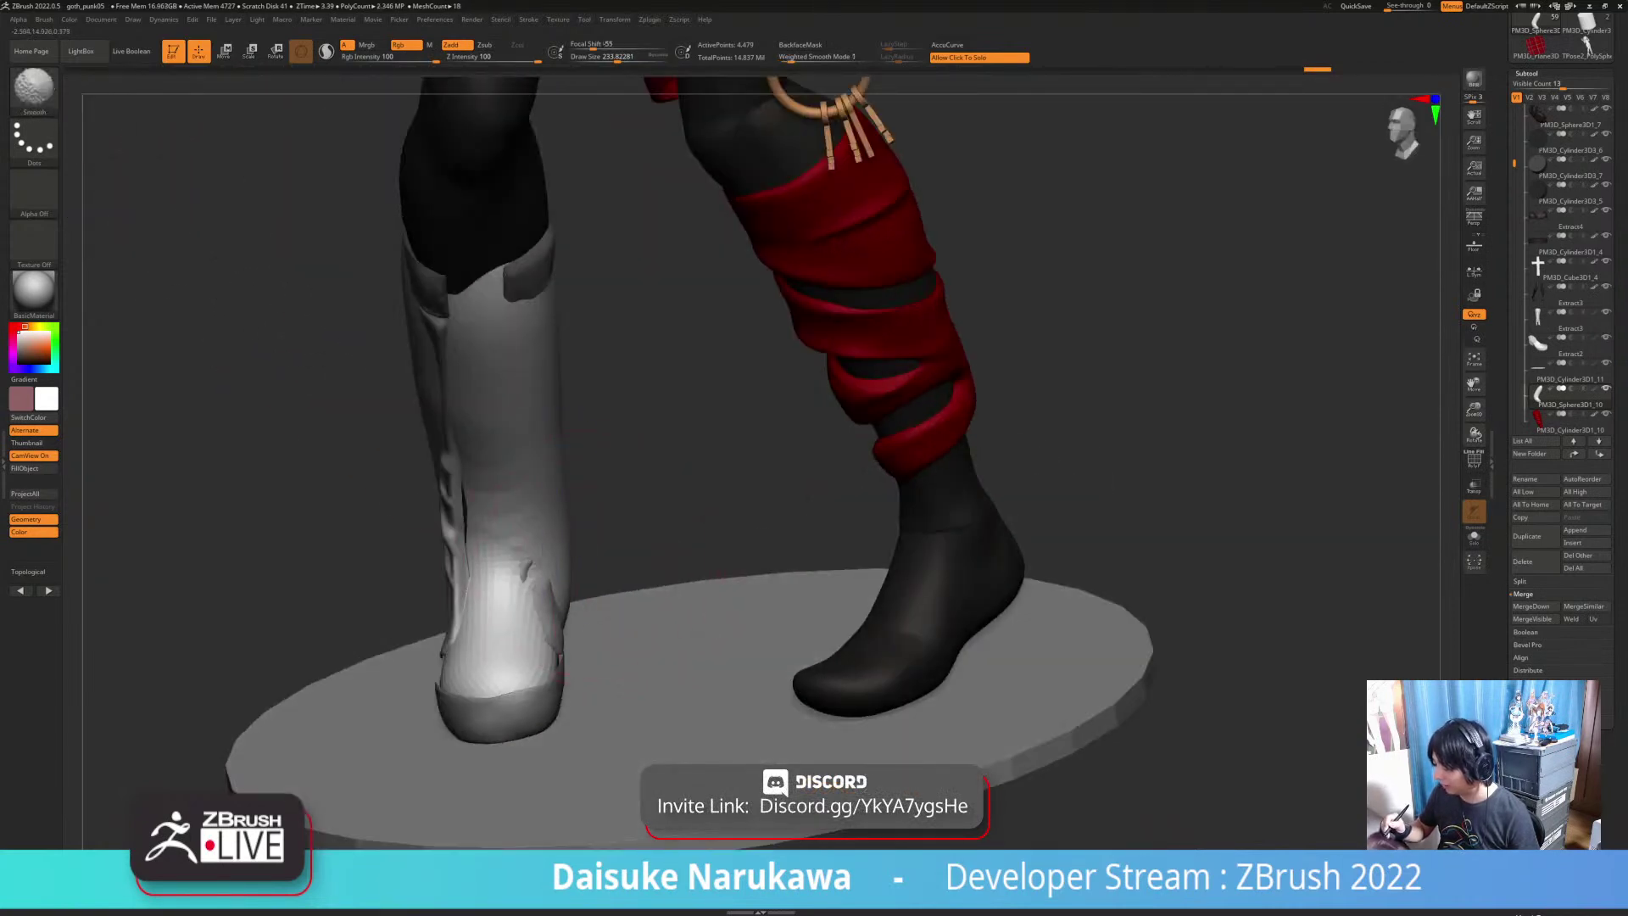
# Step: Smooth the front of the form along the shin from the shaft opening down to the instep
pyautogui.keyDown('shift'); pyautogui.moveTo(551, 390); pyautogui.dragTo(538, 373, button='right'); pyautogui.keyUp('shift')
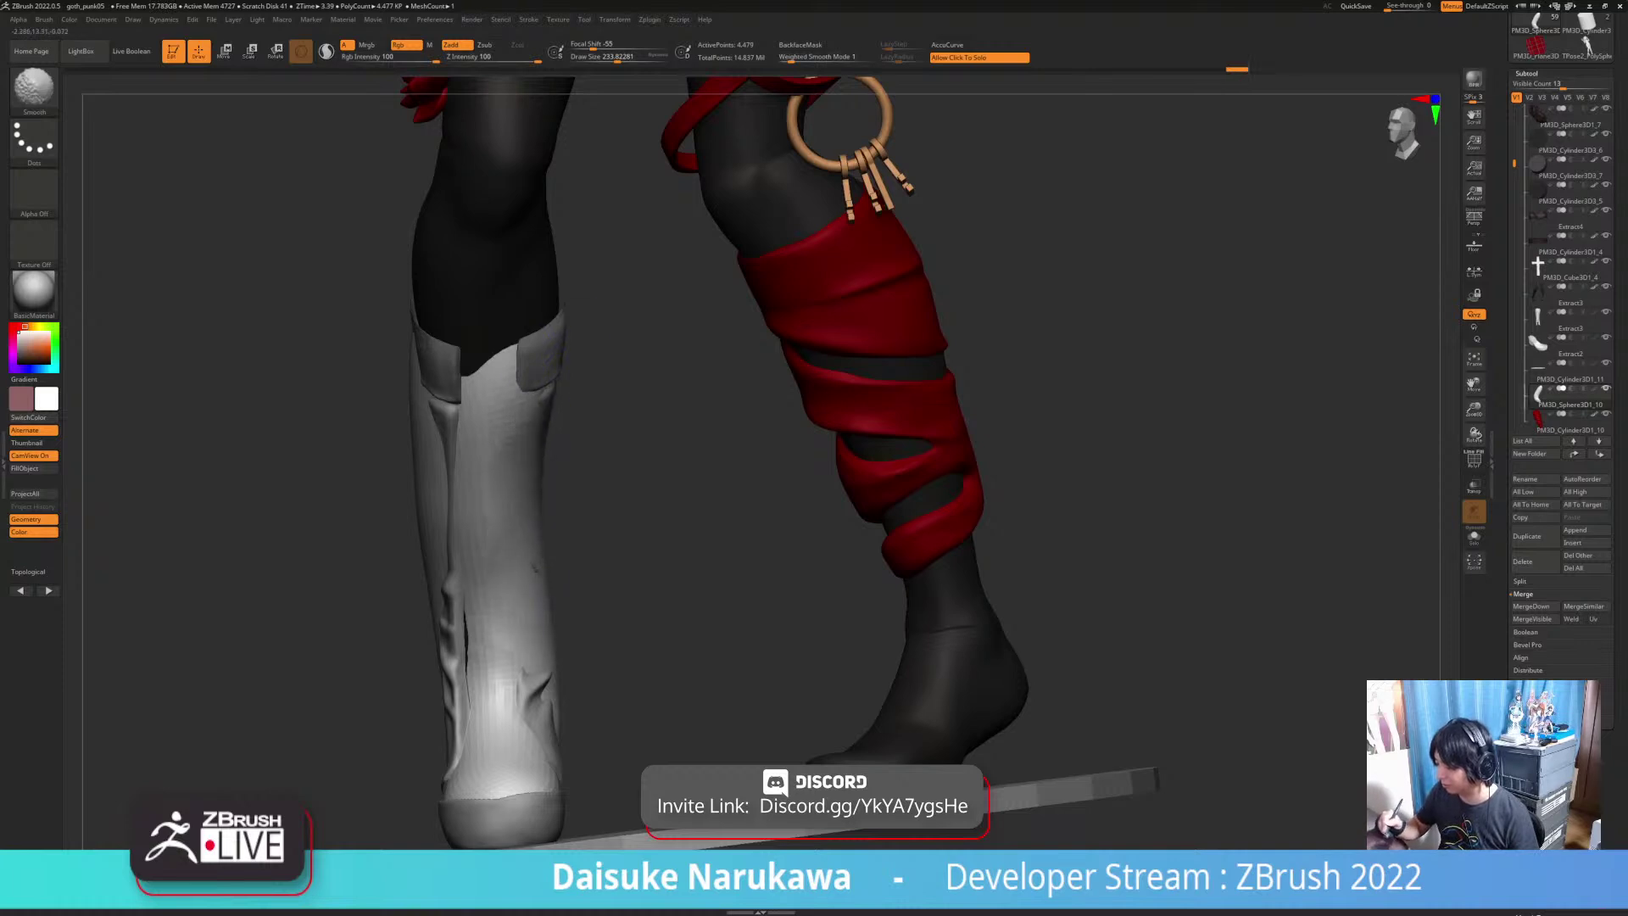
pyautogui.keyDown('shift'); pyautogui.moveTo(530, 508); pyautogui.dragTo(531, 529); pyautogui.keyUp('shift')
pyautogui.moveTo(526, 525); pyautogui.dragTo(493, 442, button='right')
pyautogui.keyDown('shift'); pyautogui.moveTo(487, 434); pyautogui.dragTo(483, 445); pyautogui.keyUp('shift')
pyautogui.moveTo(487, 445); pyautogui.dragTo(511, 539, button='right')
pyautogui.keyDown('shift'); pyautogui.moveTo(514, 513); pyautogui.dragTo(515, 560); pyautogui.keyUp('shift')
pyautogui.moveTo(513, 547)
pyautogui.mouseDown(button='right')
pyautogui.moveTo(553, 622)
pyautogui.moveTo(493, 617)
pyautogui.moveTo(515, 634)
pyautogui.mouseUp(button='right')
pyautogui.keyDown('shift'); pyautogui.moveTo(512, 615); pyautogui.dragTo(520, 643); pyautogui.keyUp('shift')
pyautogui.moveTo(534, 644); pyautogui.dragTo(500, 645, button='right')
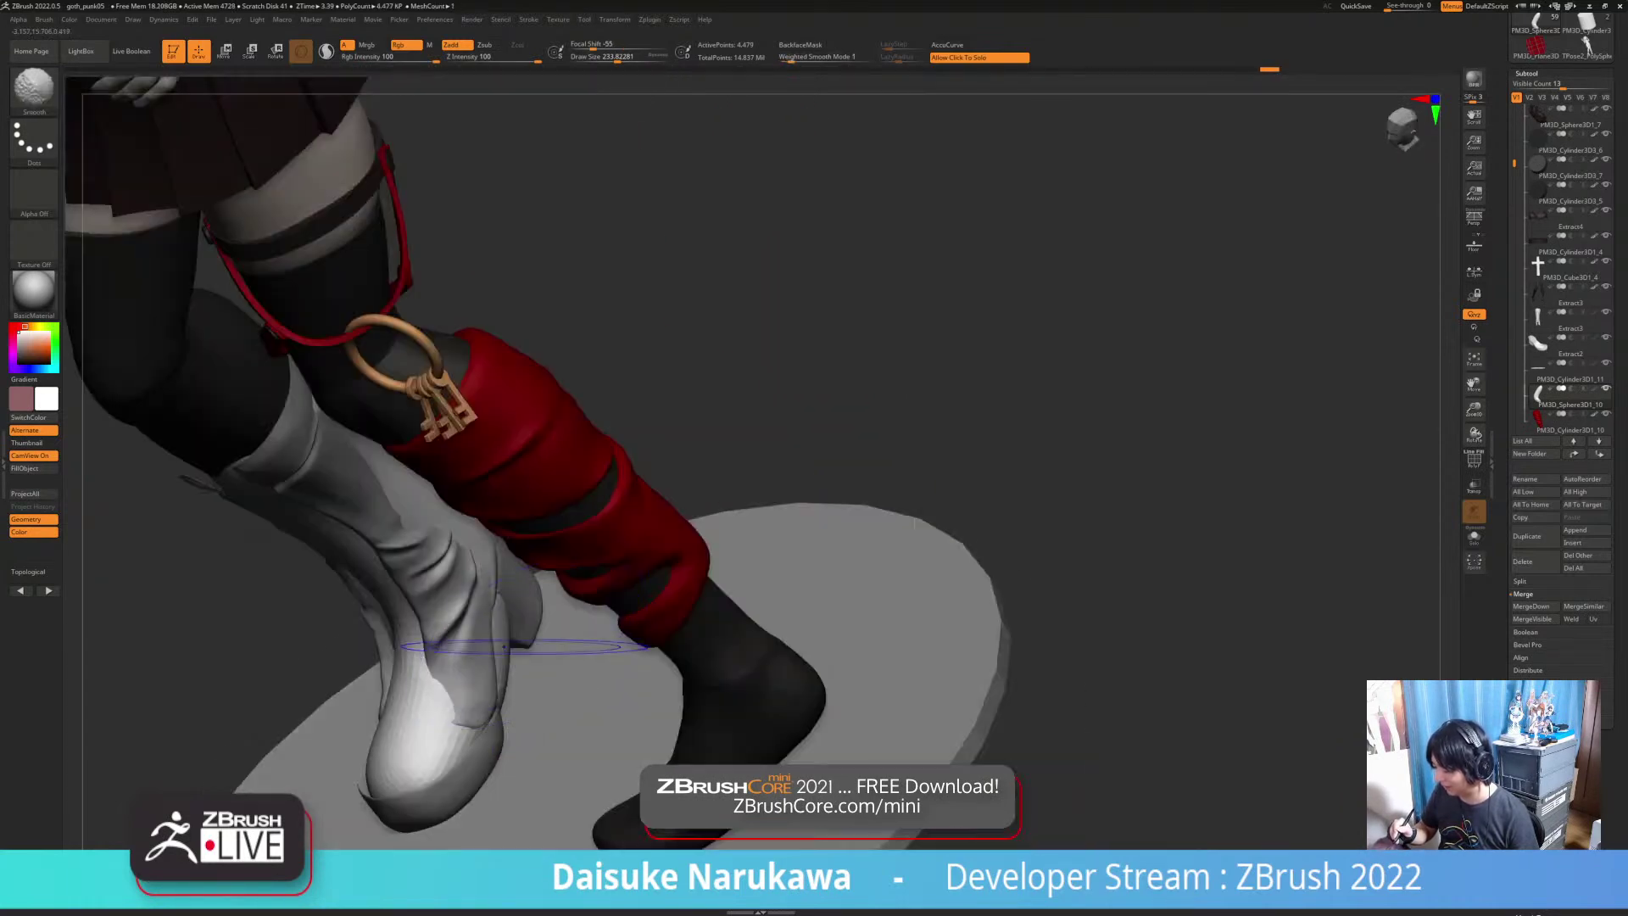
# Step: Refine the instep and toe of the form from several angles so it fills the gap between the side panels
pyautogui.moveTo(494, 647); pyautogui.dragTo(490, 663)
pyautogui.moveTo(490, 663)
pyautogui.mouseDown(button='right')
pyautogui.moveTo(480, 720)
pyautogui.moveTo(450, 695)
pyautogui.moveTo(447, 666)
pyautogui.moveTo(450, 691)
pyautogui.moveTo(476, 680)
pyautogui.moveTo(431, 688)
pyautogui.mouseUp(button='right')
pyautogui.moveTo(431, 696); pyautogui.dragTo(427, 706)
pyautogui.moveTo(472, 739); pyautogui.dragTo(542, 691, button='right')
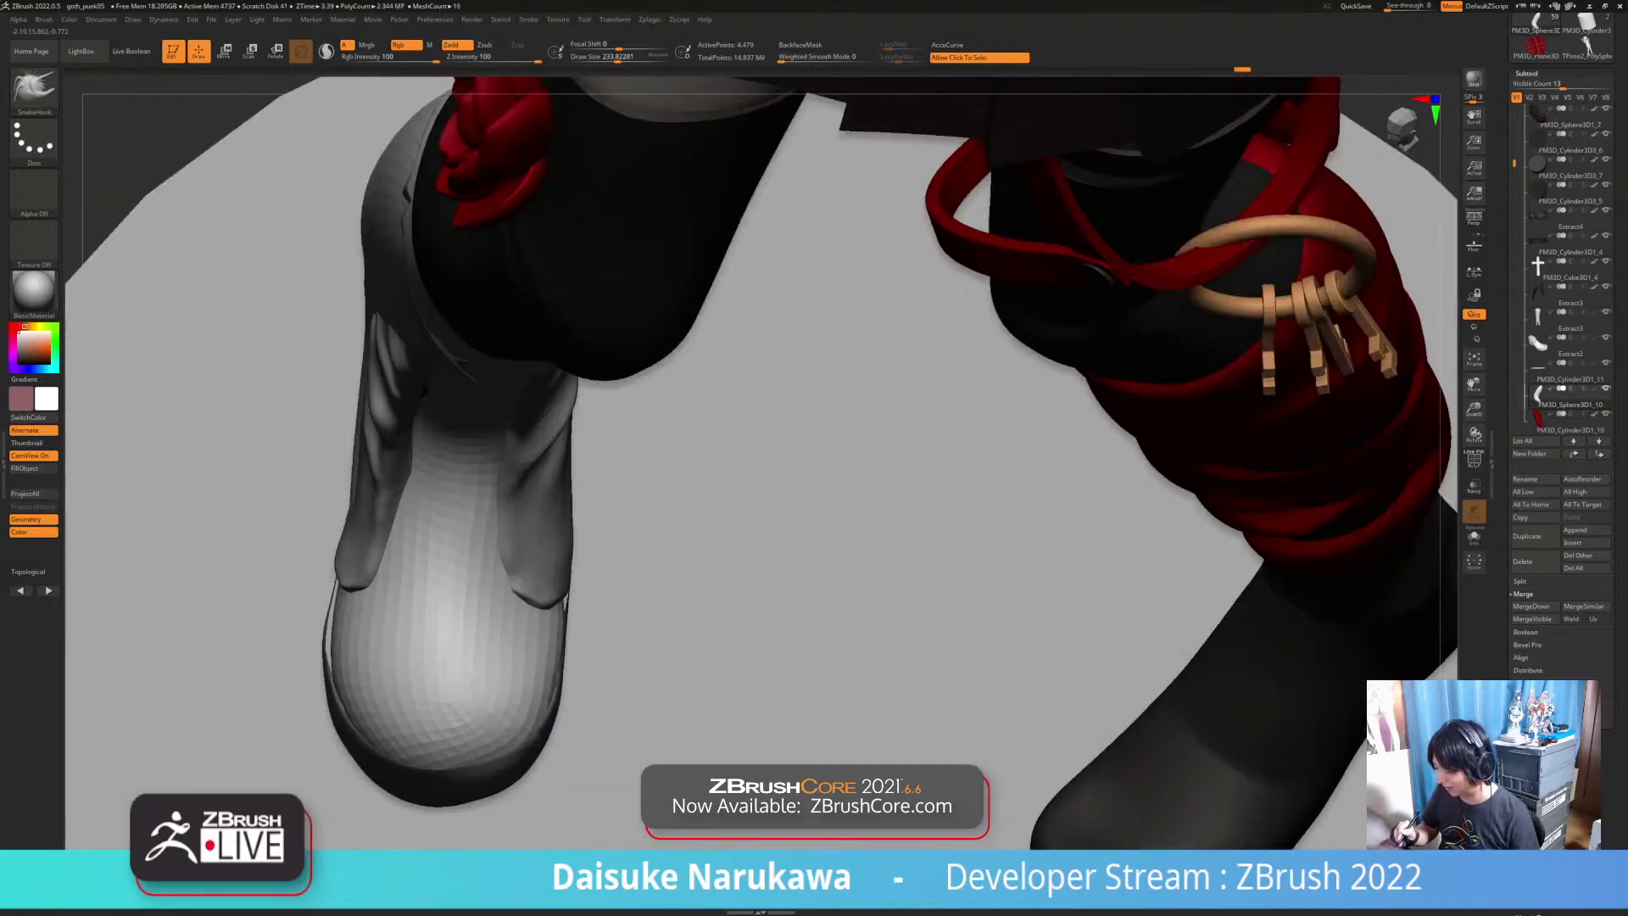
pyautogui.moveTo(449, 657); pyautogui.dragTo(526, 678, button='right')
pyautogui.moveTo(334, 621)
pyautogui.mouseDown(button='right')
pyautogui.moveTo(326, 564)
pyautogui.moveTo(356, 593)
pyautogui.mouseUp(button='right')
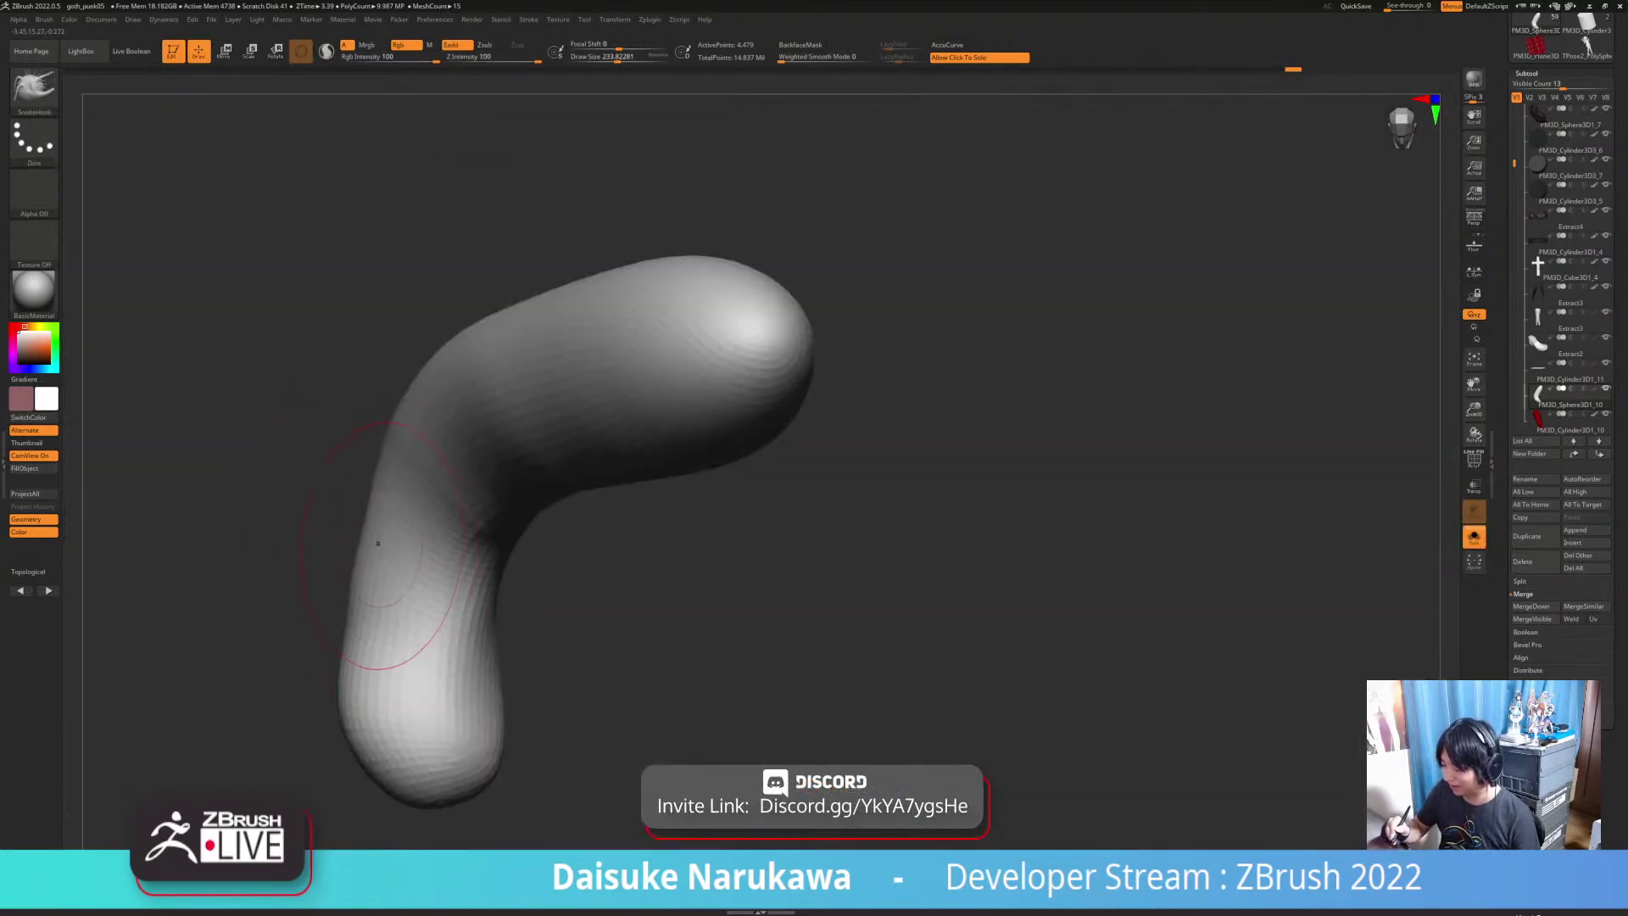
pyautogui.moveTo(399, 581); pyautogui.dragTo(424, 560, button='right')
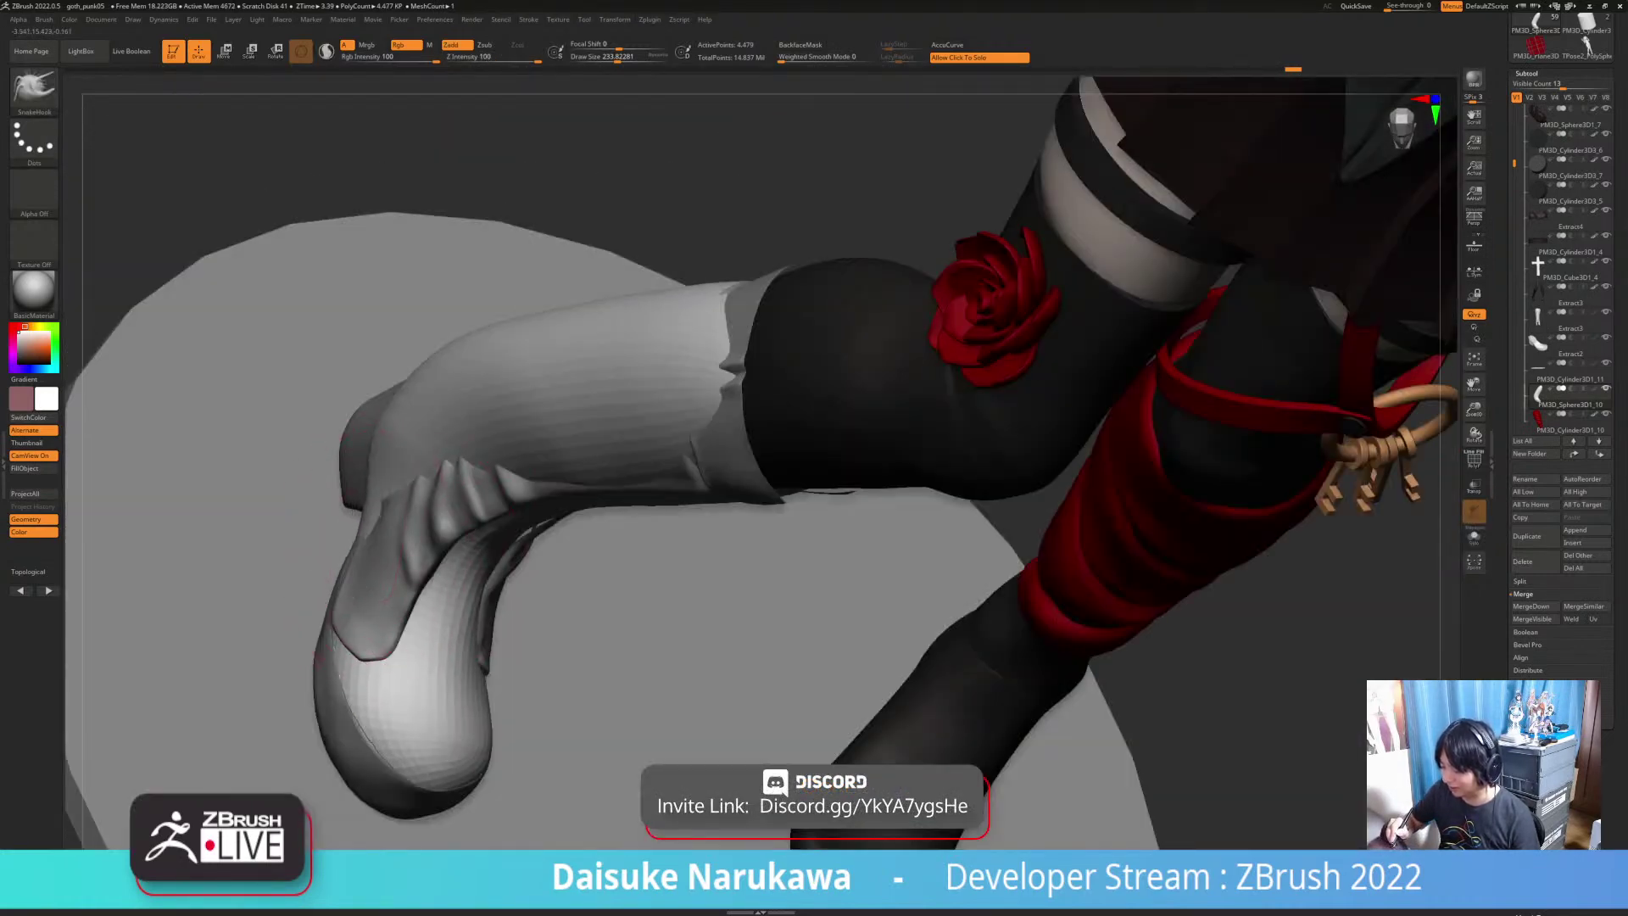
pyautogui.moveTo(373, 492)
pyautogui.mouseDown(button='right')
pyautogui.moveTo(433, 436)
pyautogui.moveTo(458, 542)
pyautogui.moveTo(373, 542)
pyautogui.moveTo(362, 577)
pyautogui.moveTo(316, 613)
pyautogui.moveTo(235, 631)
pyautogui.mouseUp(button='right')
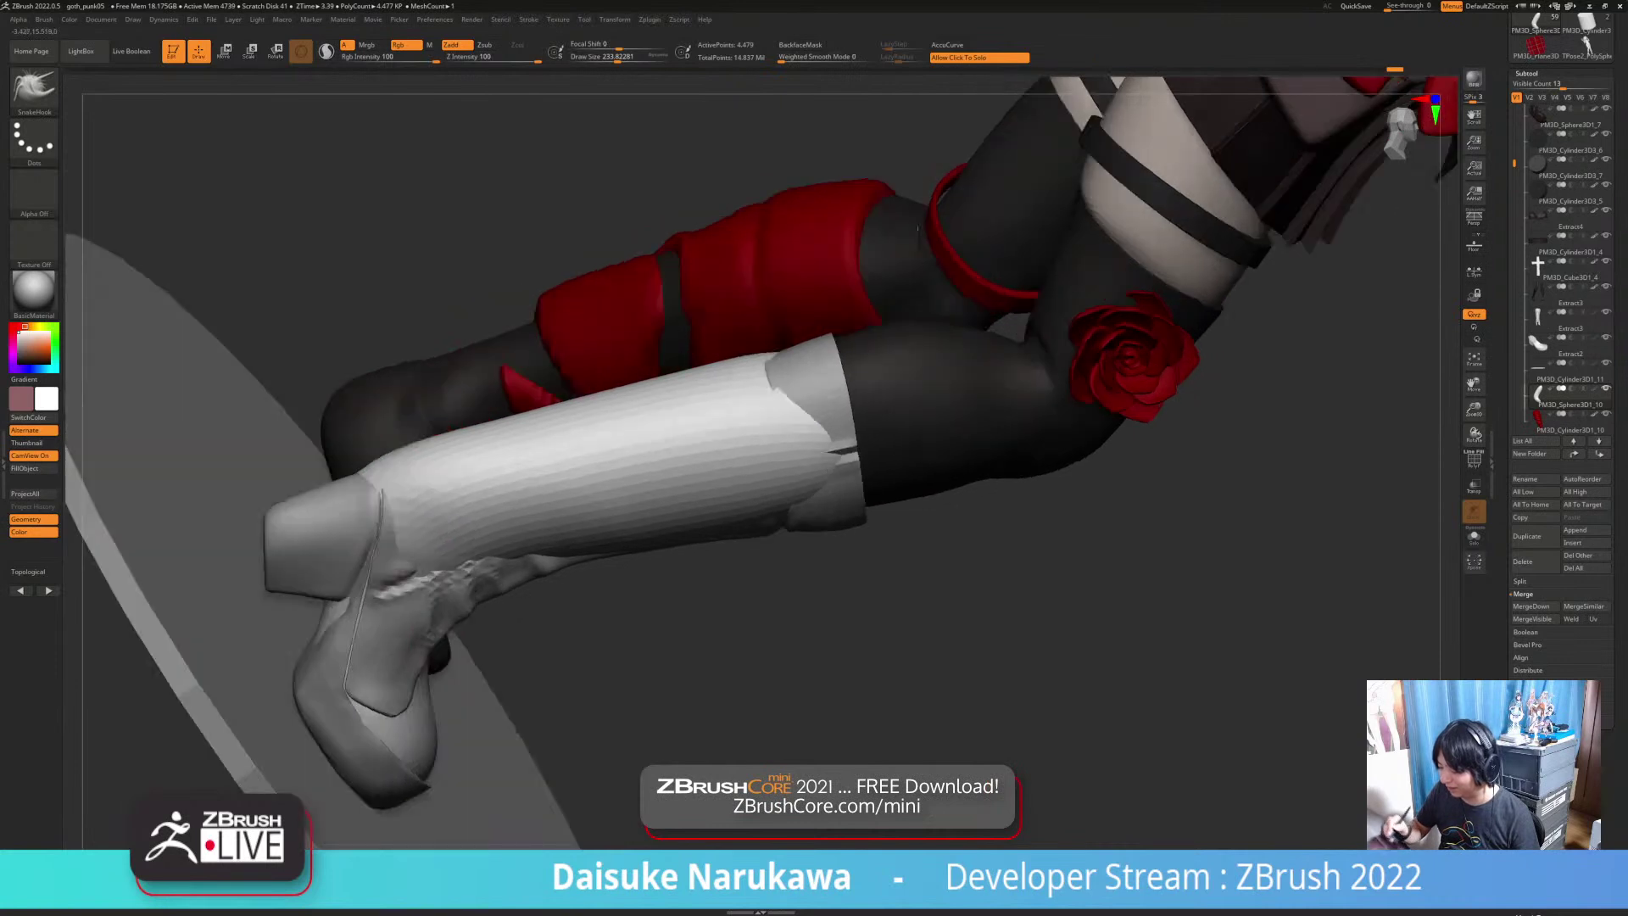
# Step: Smooth the calf and ankle of the form beneath the boot shaft, then isolate the form in view
pyautogui.keyDown('shift'); pyautogui.moveTo(406, 470); pyautogui.dragTo(474, 449); pyautogui.keyUp('shift')
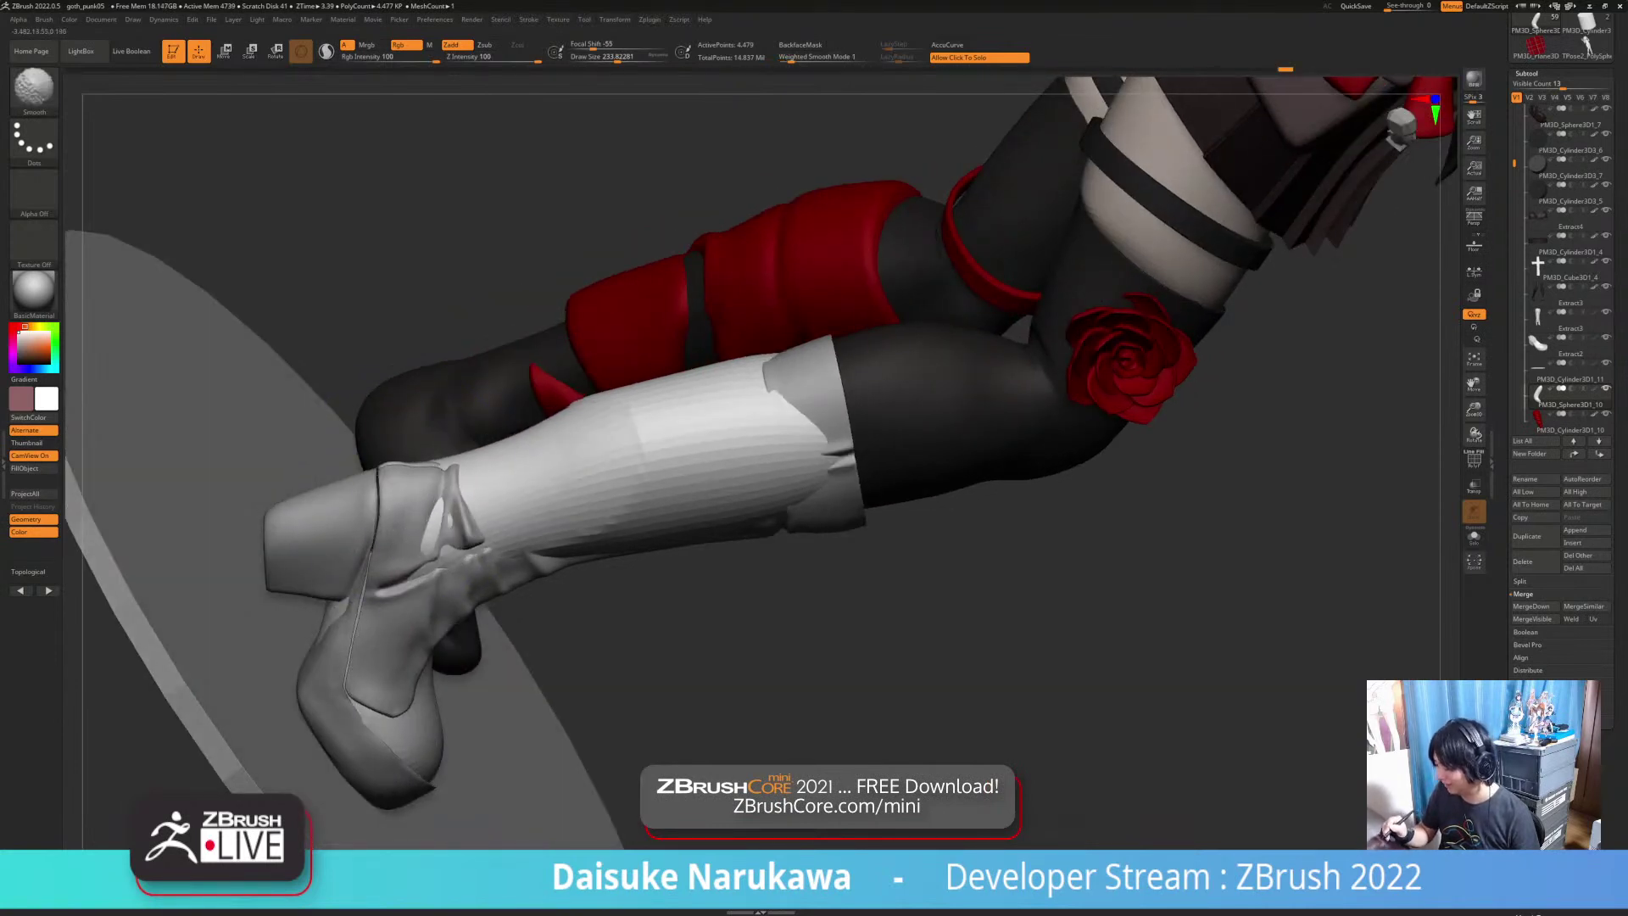
pyautogui.moveTo(661, 484)
pyautogui.keyDown('shift'); pyautogui.mouseDown()
pyautogui.moveTo(721, 441)
pyautogui.moveTo(755, 449)
pyautogui.mouseUp(); pyautogui.keyUp('shift')
pyautogui.moveTo(746, 458)
pyautogui.mouseDown(button='right')
pyautogui.moveTo(767, 500)
pyautogui.moveTo(729, 488)
pyautogui.moveTo(839, 424)
pyautogui.moveTo(763, 415)
pyautogui.mouseUp(button='right')
pyautogui.keyDown('shift'); pyautogui.moveTo(687, 348); pyautogui.dragTo(693, 403); pyautogui.keyUp('shift')
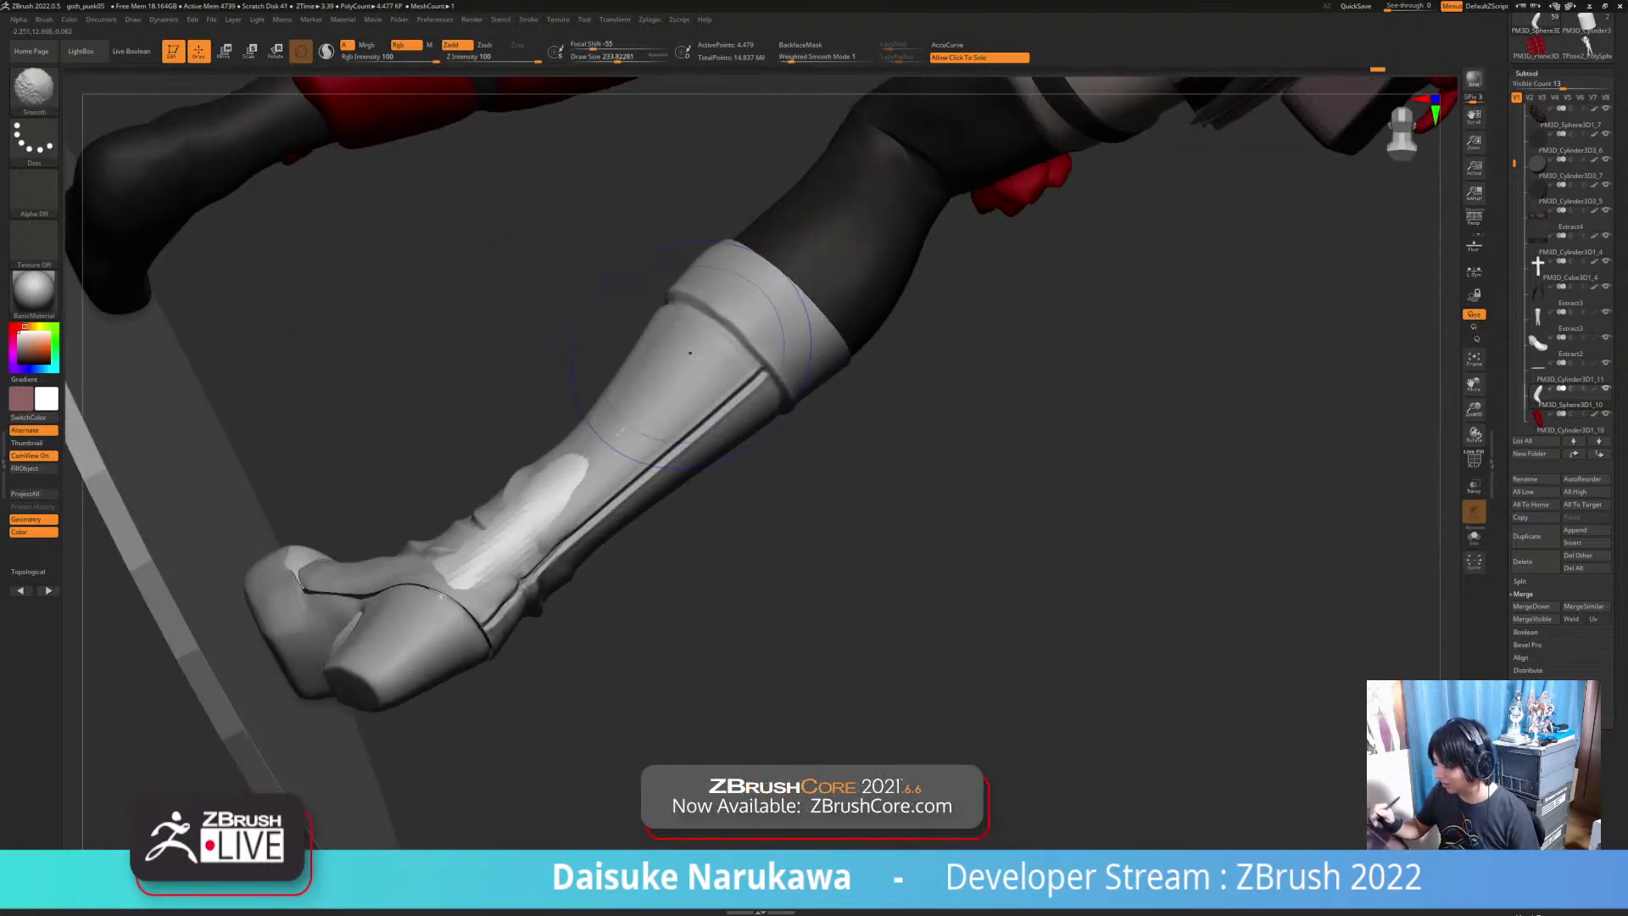
pyautogui.moveTo(478, 556); pyautogui.dragTo(524, 500, button='right')
pyautogui.moveTo(468, 581)
pyautogui.mouseDown(button='right')
pyautogui.moveTo(393, 610)
pyautogui.moveTo(390, 636)
pyautogui.moveTo(424, 670)
pyautogui.moveTo(480, 719)
pyautogui.moveTo(585, 720)
pyautogui.moveTo(687, 776)
pyautogui.mouseUp(button='right')
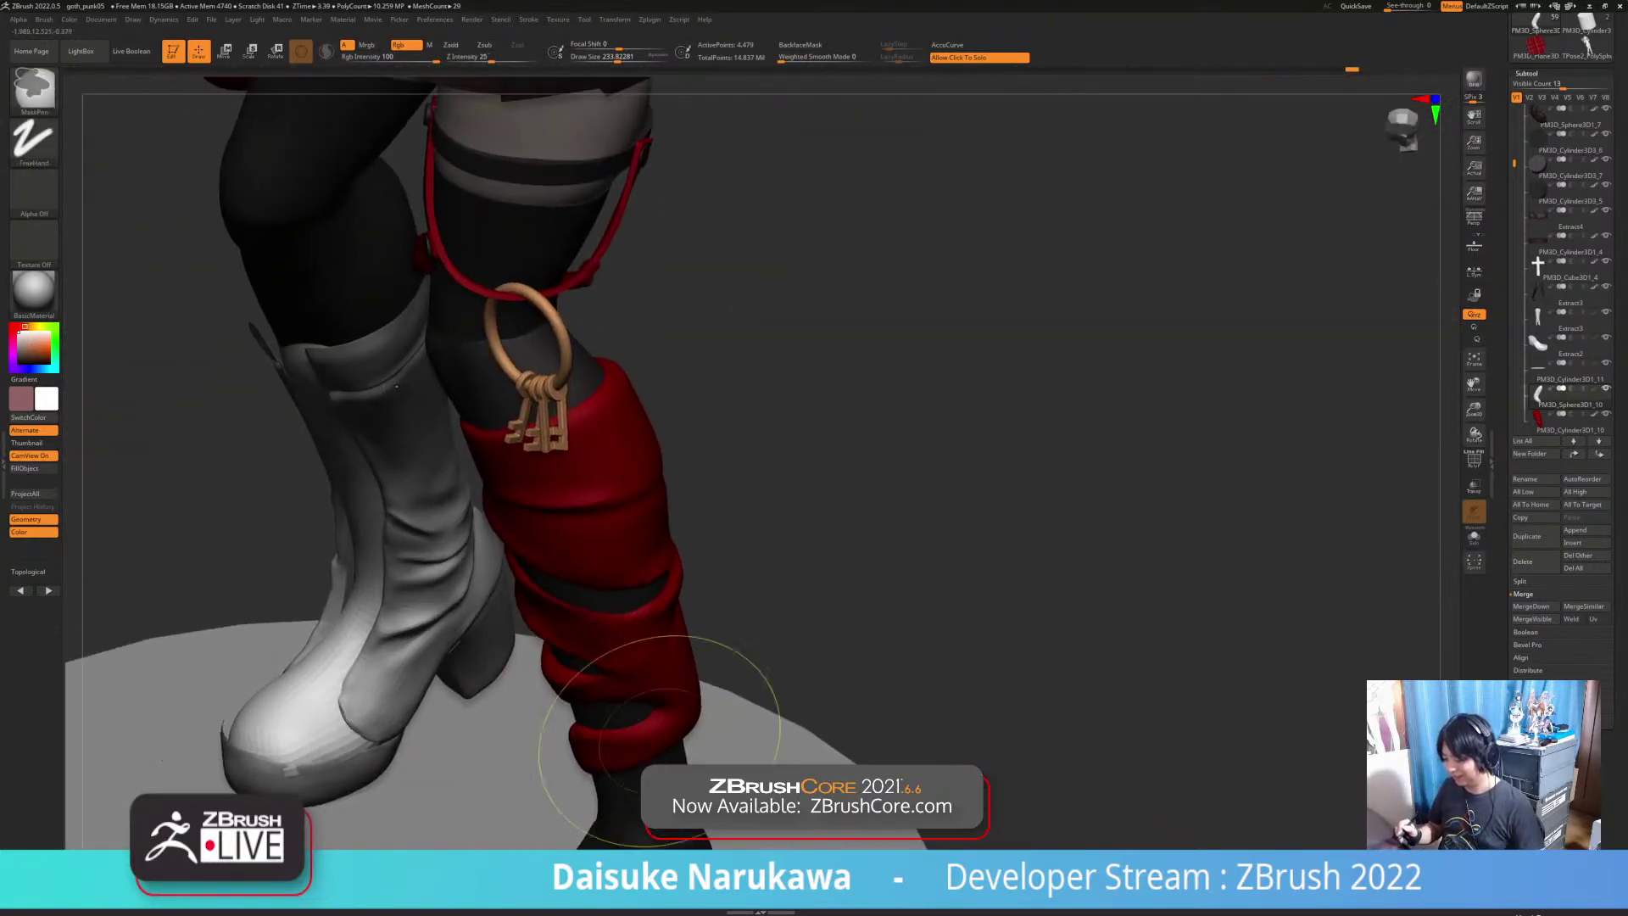
pyautogui.moveTo(525, 704); pyautogui.dragTo(475, 678, button='right')
pyautogui.click(653, 627)
pyautogui.moveTo(653, 628); pyautogui.dragTo(710, 702, button='right')
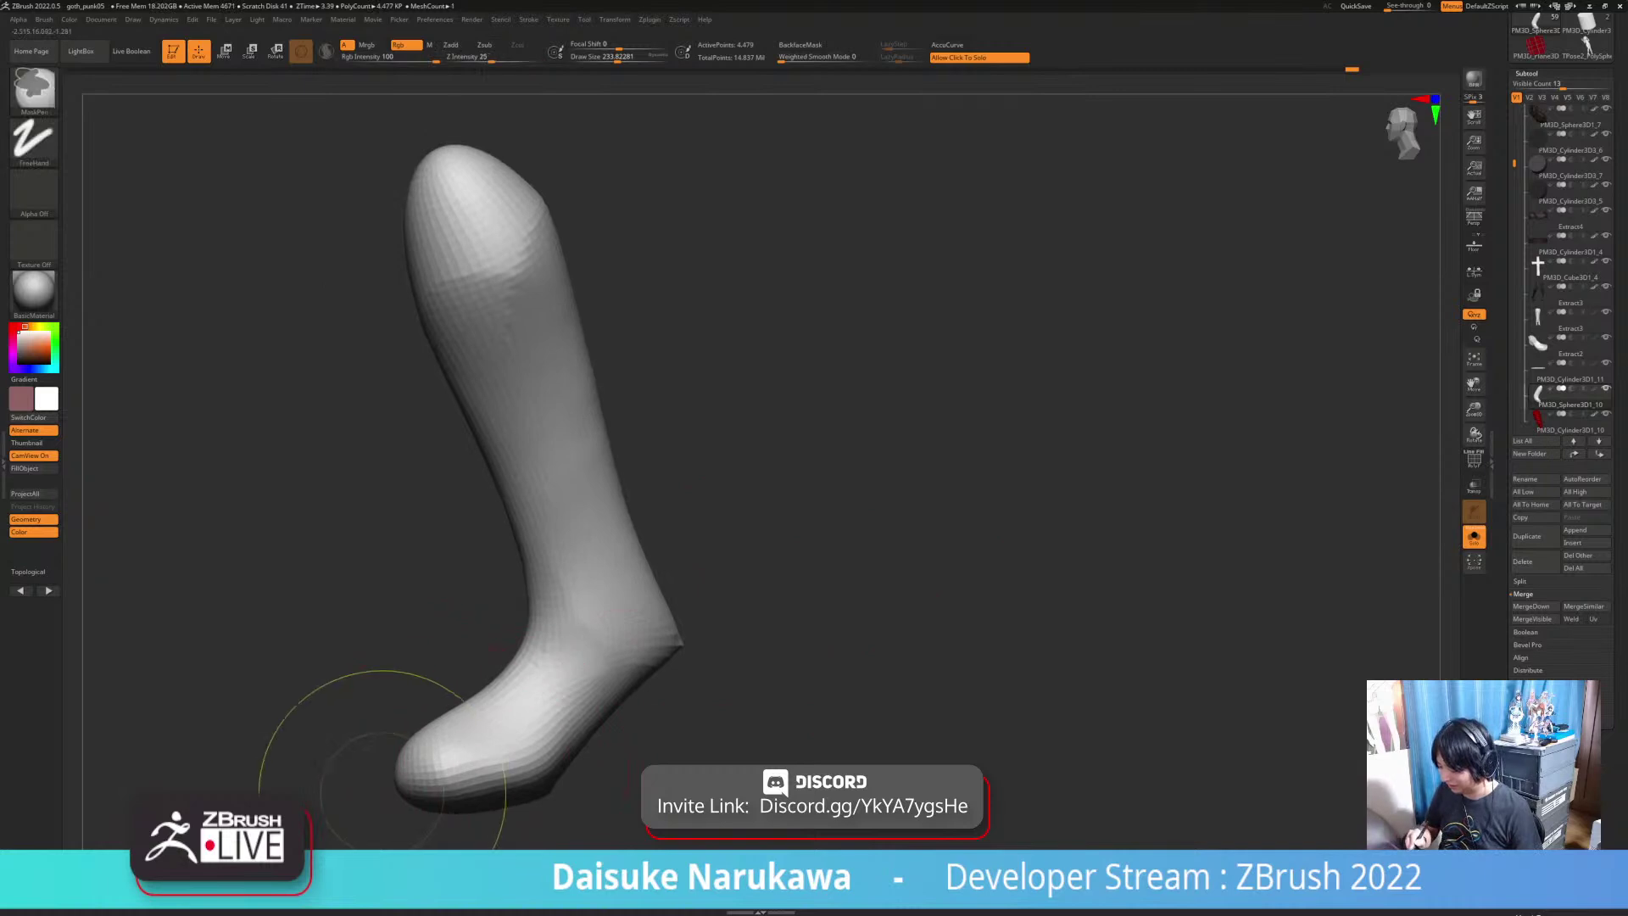
# Step: Lasso-mask the front strip of the isolated form, give it its own polygroup and show only that strip
pyautogui.keyDown('ctrl'); pyautogui.click(35, 91); pyautogui.keyUp('ctrl')
pyautogui.keyDown('ctrl'); pyautogui.click(99, 99); pyautogui.keyUp('ctrl')
pyautogui.moveTo(715, 641)
pyautogui.keyDown('alt'); pyautogui.mouseDown(button='right')
pyautogui.moveTo(730, 616)
pyautogui.moveTo(802, 644)
pyautogui.mouseUp(button='right'); pyautogui.keyUp('alt')
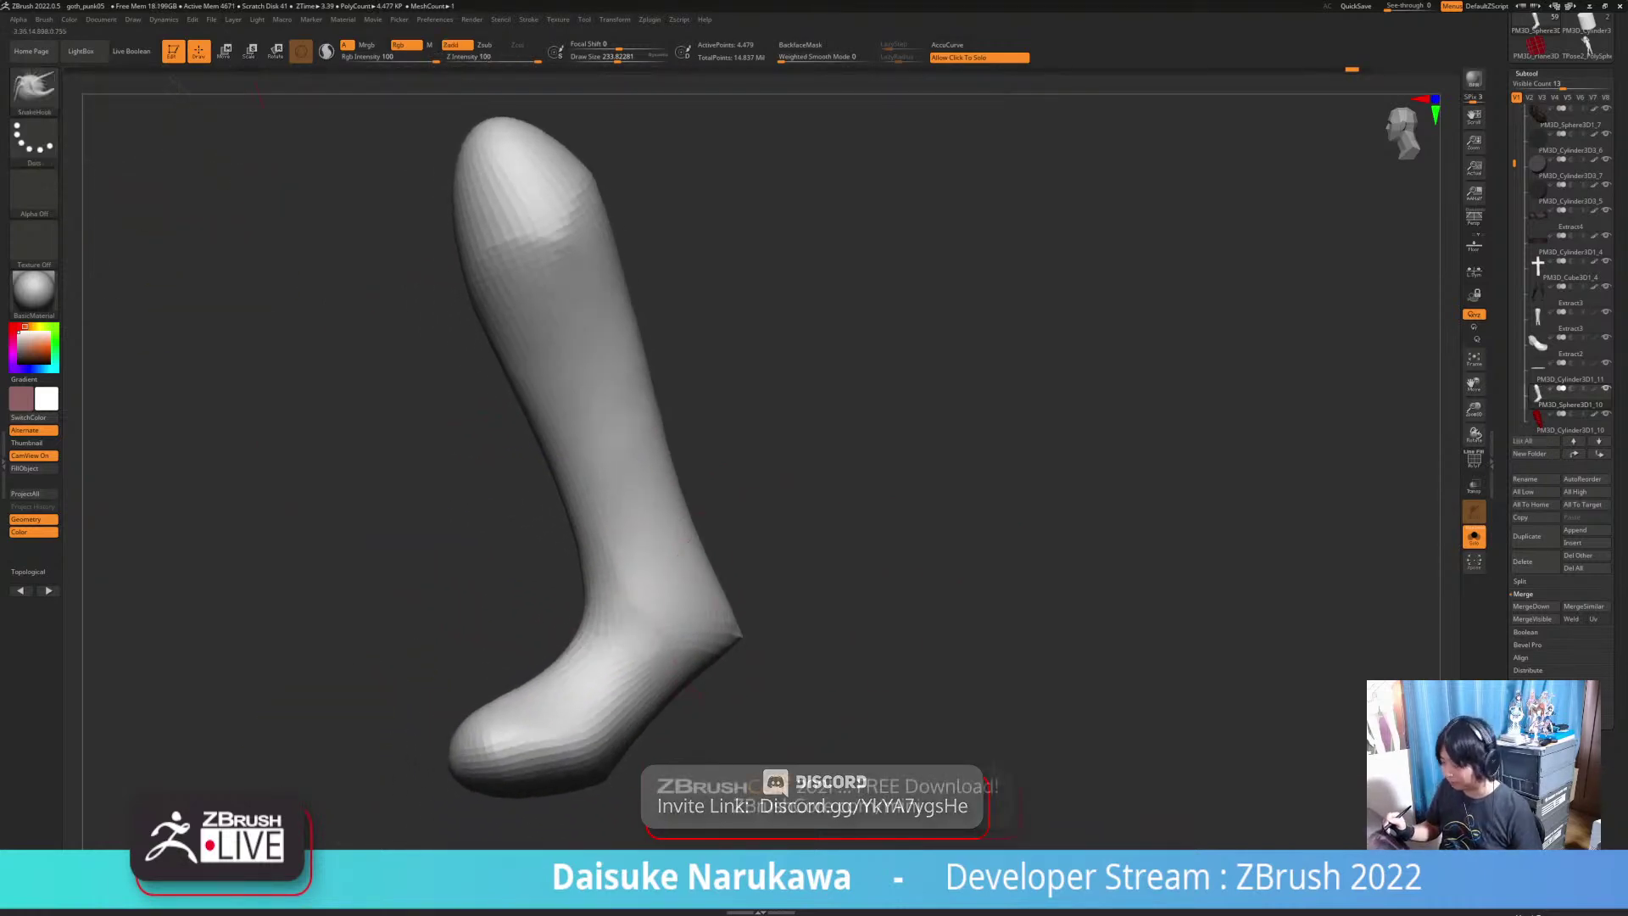
pyautogui.click(801, 644)
pyautogui.hotkey('alt', 'shift', 's')
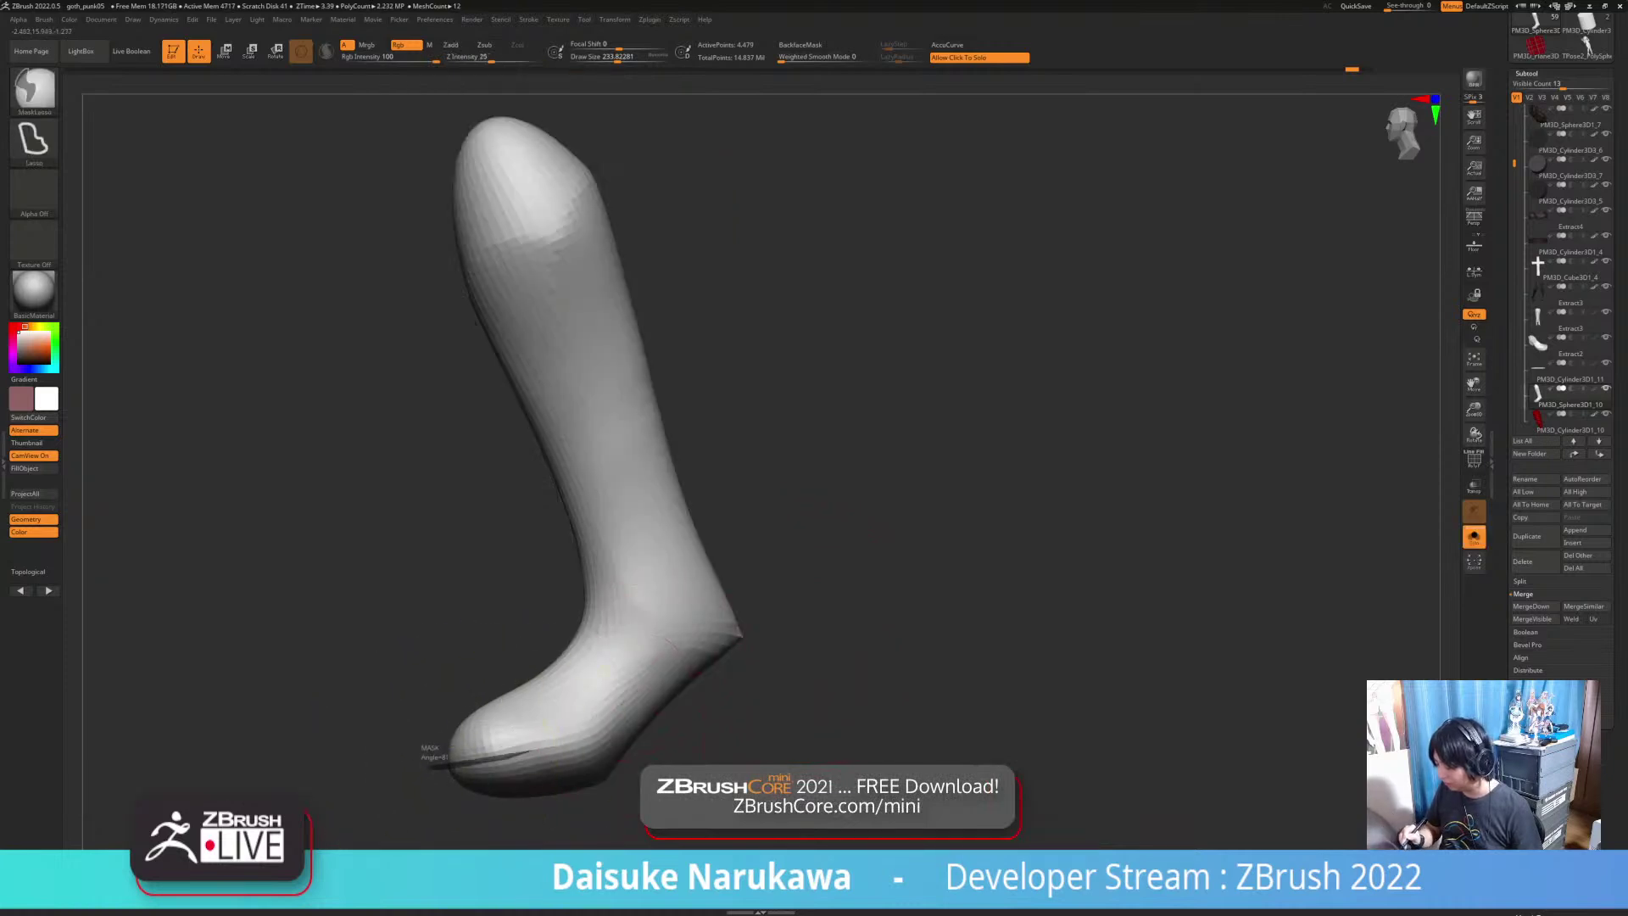
pyautogui.moveTo(635, 657)
pyautogui.keyDown('ctrl'); pyautogui.mouseDown()
pyautogui.moveTo(631, 564)
pyautogui.moveTo(551, 322)
pyautogui.moveTo(415, 152)
pyautogui.mouseUp(); pyautogui.keyUp('ctrl')
pyautogui.hotkey('ctrl', 'w')
pyautogui.keyDown('ctrl'); pyautogui.keyDown('shift'); pyautogui.click(617, 594); pyautogui.keyUp('shift'); pyautogui.keyUp('ctrl')
pyautogui.moveTo(708, 606); pyautogui.dragTo(767, 610, button='right')
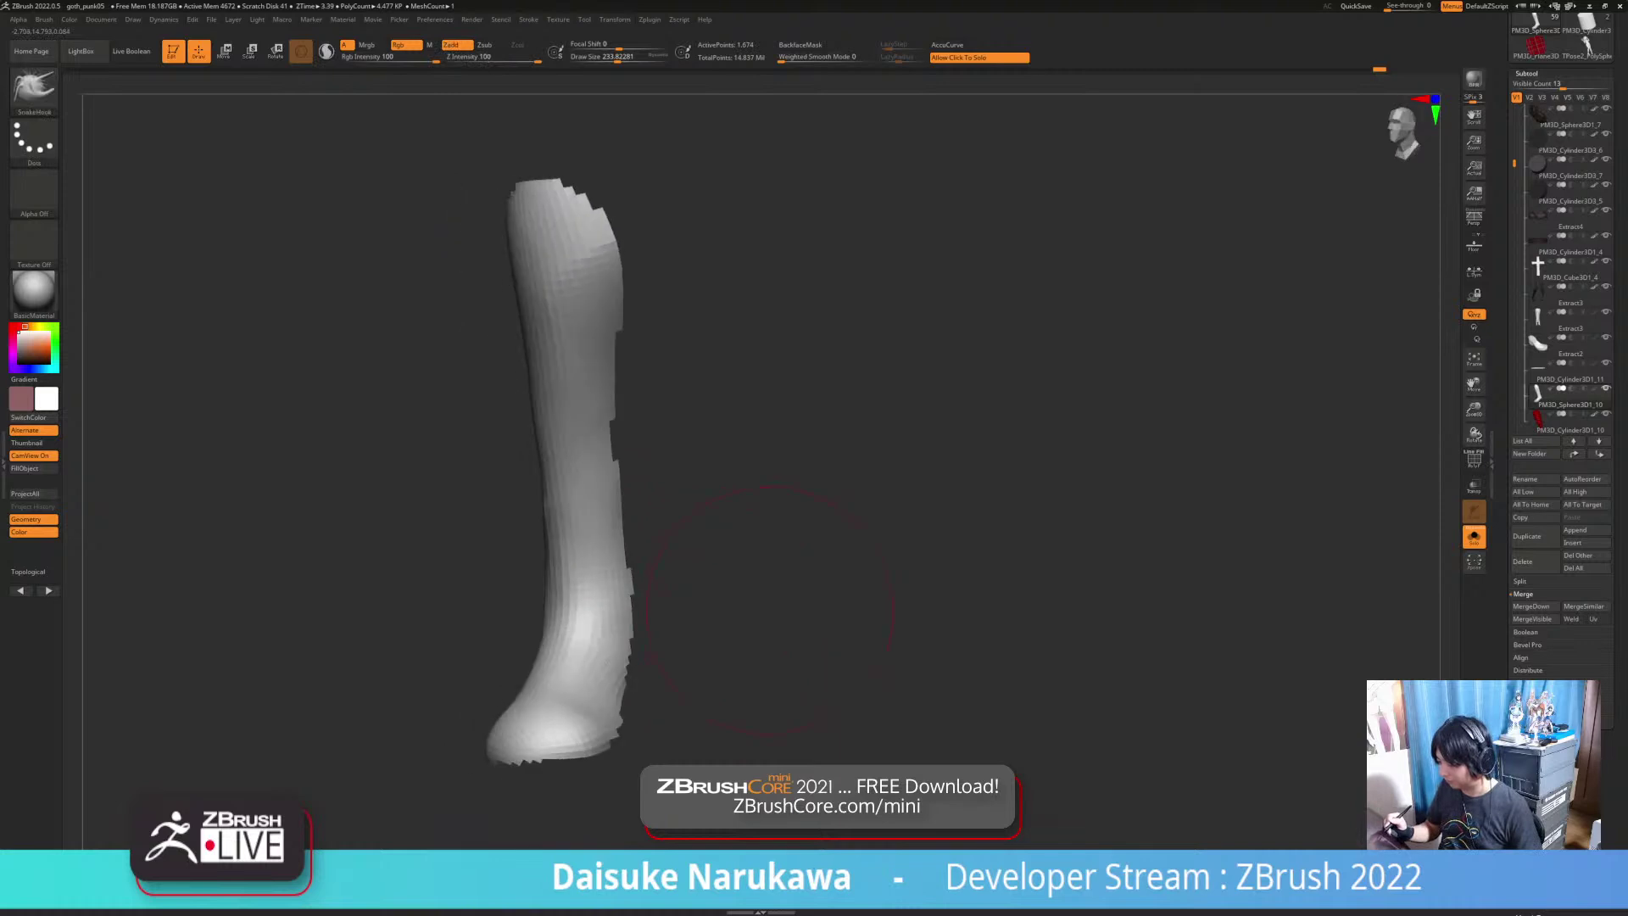
# Step: Compare the front strip with the surrounding boot panels in the full character view
pyautogui.click(767, 613)
pyautogui.moveTo(699, 594); pyautogui.dragTo(780, 640)
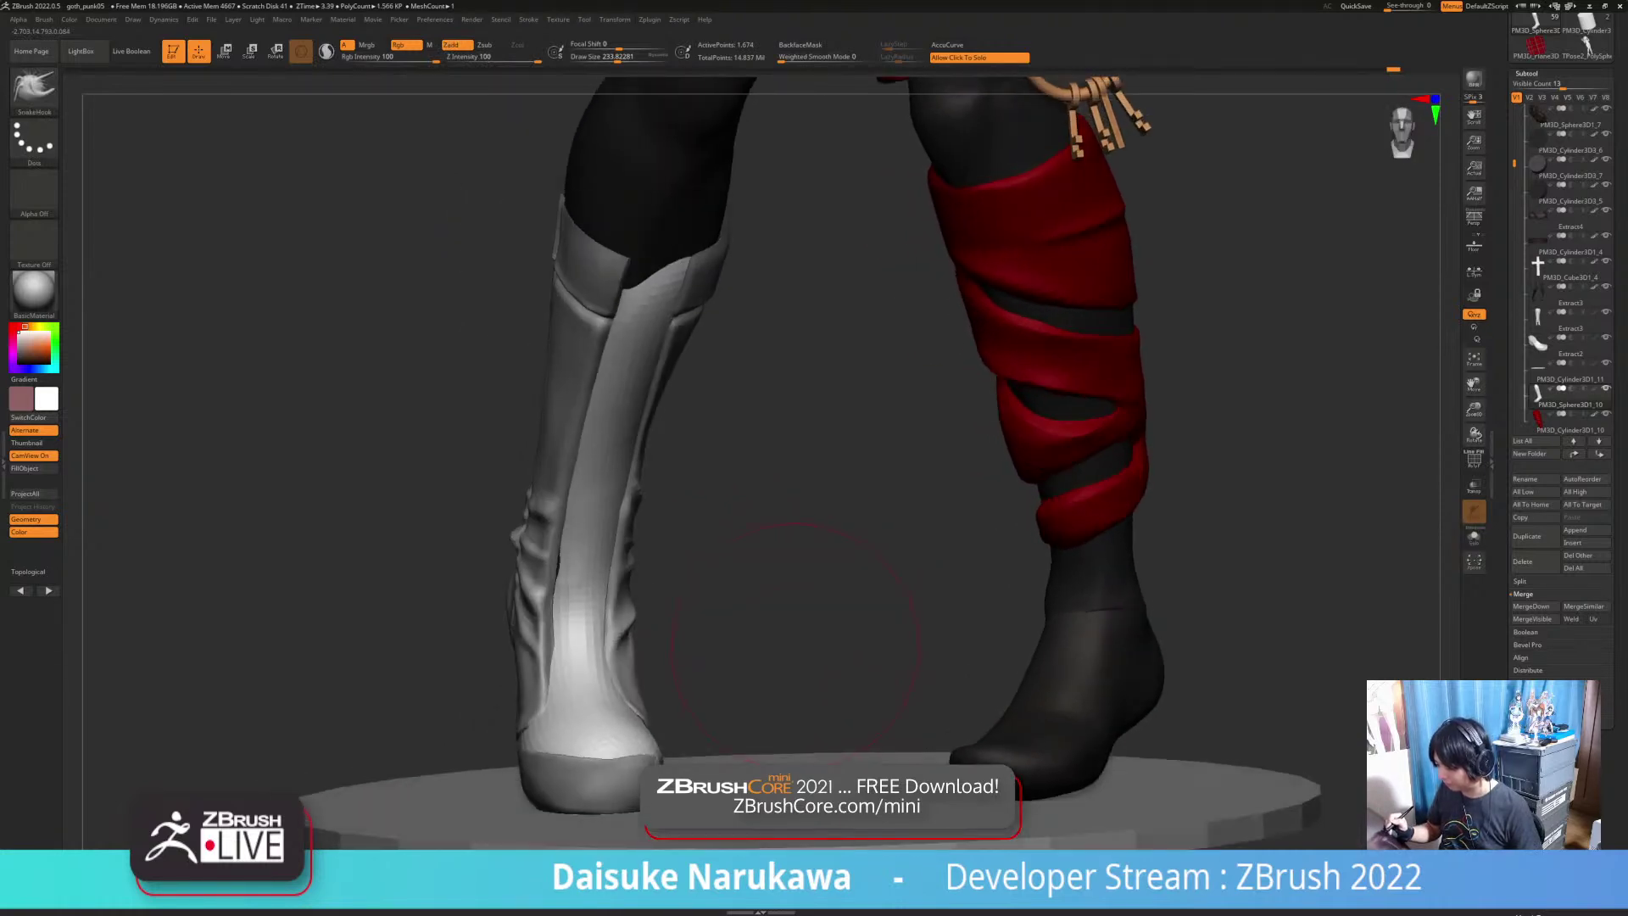
pyautogui.click(761, 641)
pyautogui.click(765, 623)
pyautogui.click(770, 611)
pyautogui.click(774, 597)
pyautogui.moveTo(775, 597); pyautogui.dragTo(755, 462)
# Step: Hide the excess rows at the top of the isolated front strip and delete all hidden geometry
pyautogui.click(755, 462)
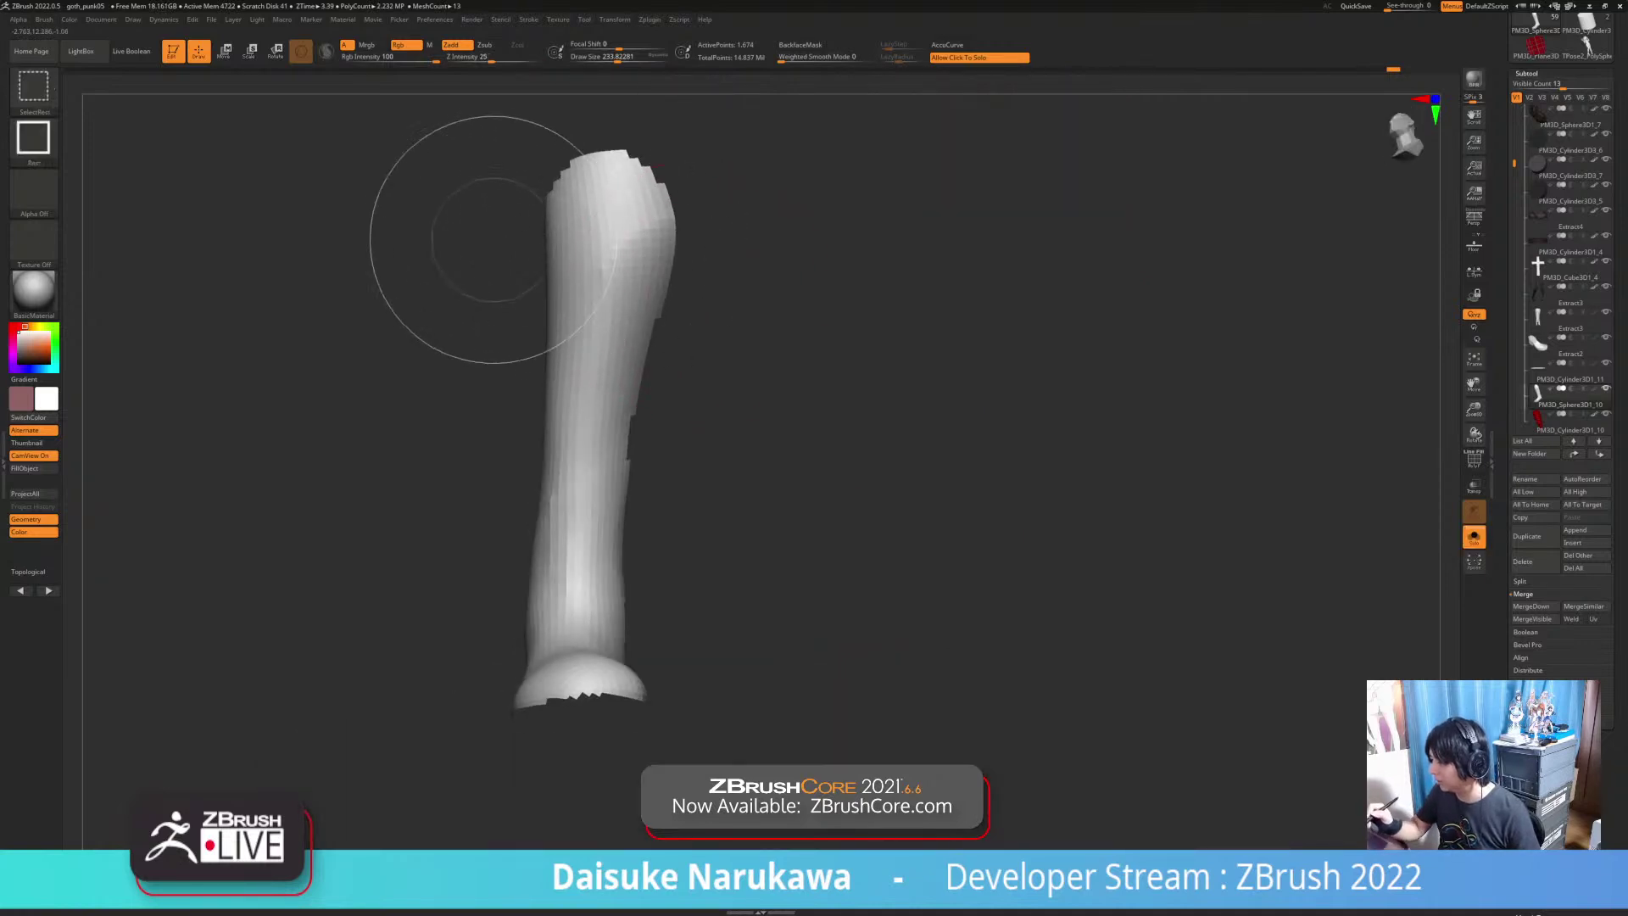
pyautogui.moveTo(328, 200)
pyautogui.mouseDown()
pyautogui.moveTo(639, 316)
pyautogui.moveTo(693, 291)
pyautogui.mouseUp()
pyautogui.keyDown('ctrl'); pyautogui.moveTo(860, 458); pyautogui.dragTo(848, 428, button='right'); pyautogui.keyUp('ctrl')
pyautogui.click(814, 474)
pyautogui.moveTo(746, 509)
pyautogui.mouseDown()
pyautogui.moveTo(812, 659)
pyautogui.moveTo(527, 729)
pyautogui.moveTo(577, 708)
pyautogui.moveTo(623, 742)
pyautogui.moveTo(661, 742)
pyautogui.moveTo(736, 687)
pyautogui.mouseUp()
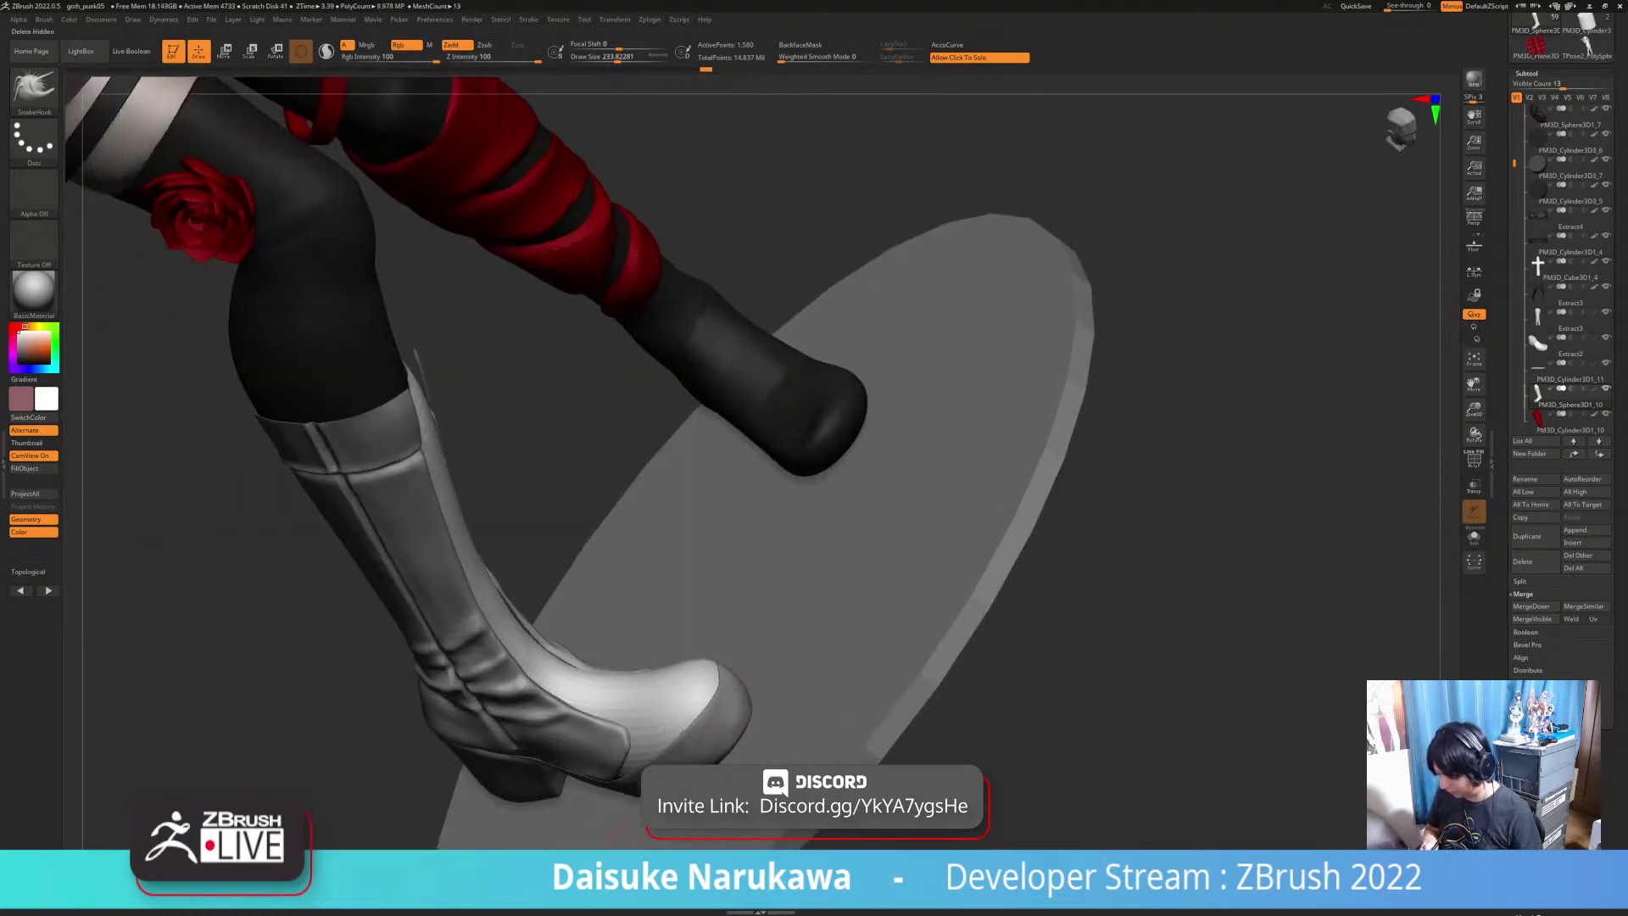
# Step: Pull the front panel's top edge and corners into line with the boot collar, reducing the brush size to about 116
pyautogui.moveTo(717, 670); pyautogui.dragTo(422, 512, button='right')
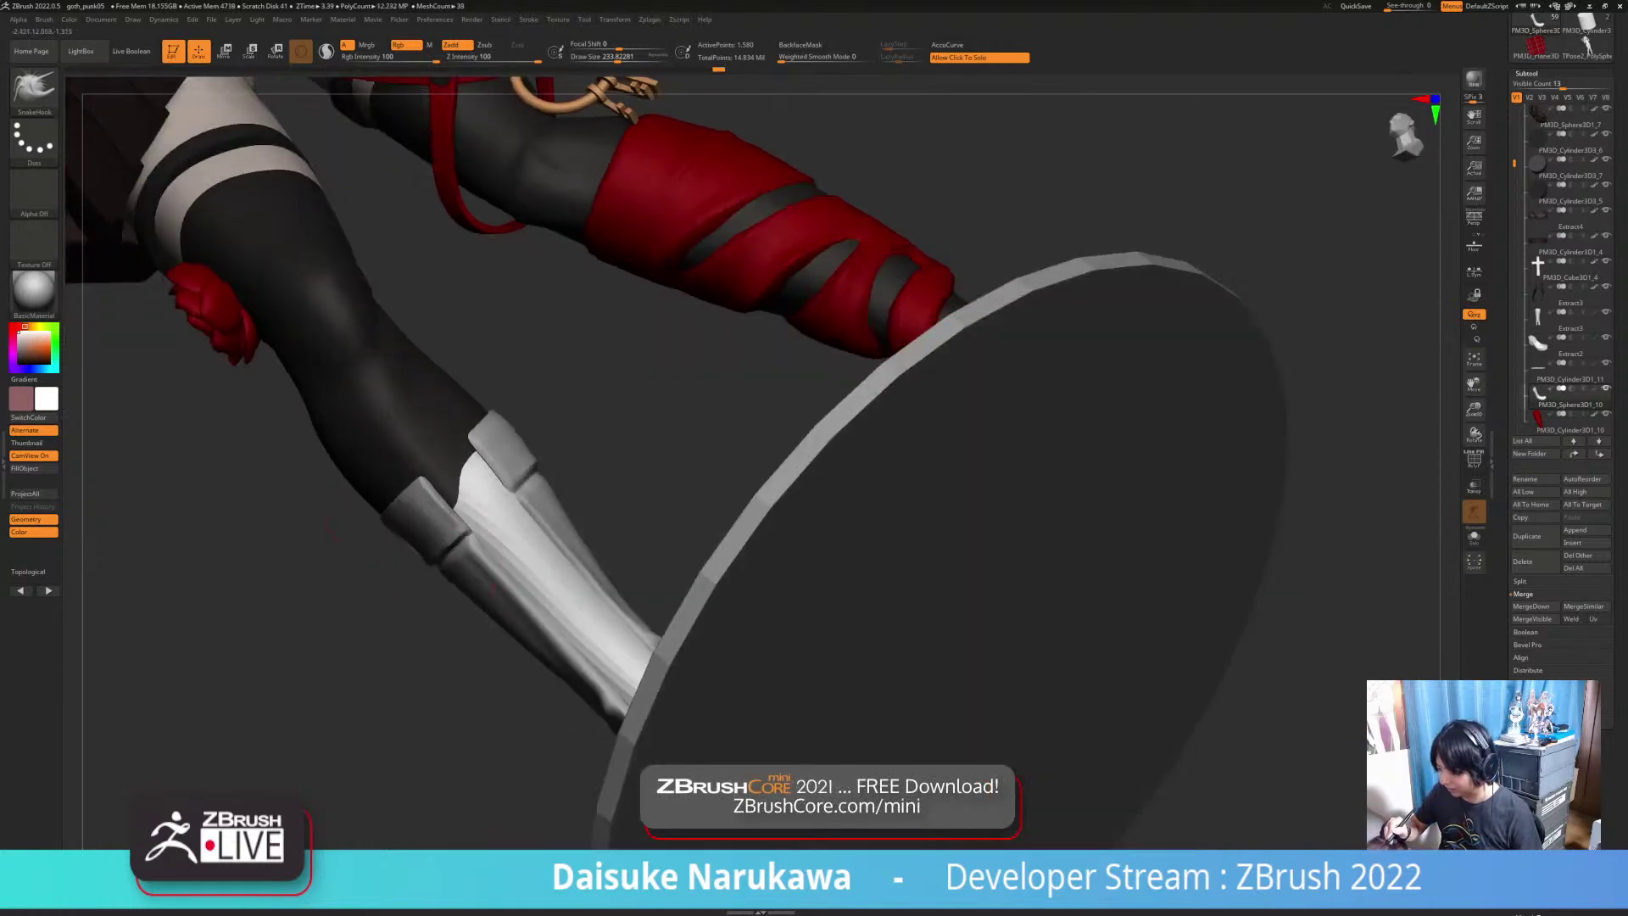
pyautogui.click(406, 506)
pyautogui.moveTo(411, 506); pyautogui.dragTo(470, 476)
pyautogui.moveTo(470, 487); pyautogui.dragTo(414, 541, button='right')
pyautogui.moveTo(490, 417); pyautogui.dragTo(513, 365, button='right')
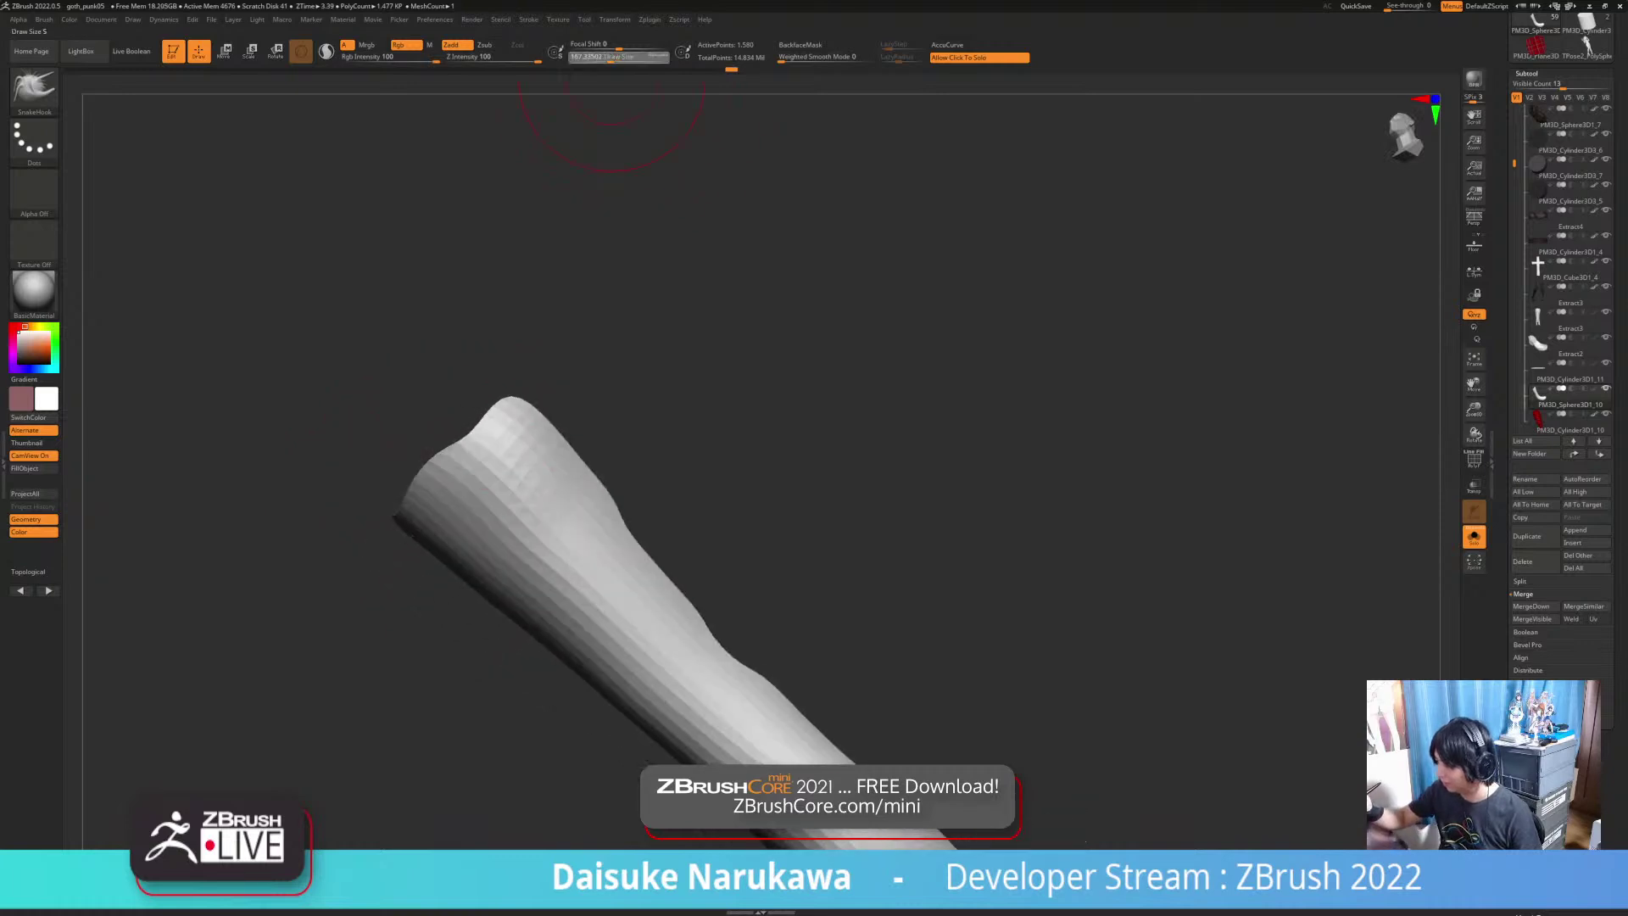
pyautogui.moveTo(492, 382)
pyautogui.mouseDown()
pyautogui.moveTo(475, 424)
pyautogui.moveTo(509, 373)
pyautogui.mouseUp()
pyautogui.click(585, 424)
pyautogui.moveTo(585, 424); pyautogui.dragTo(546, 462)
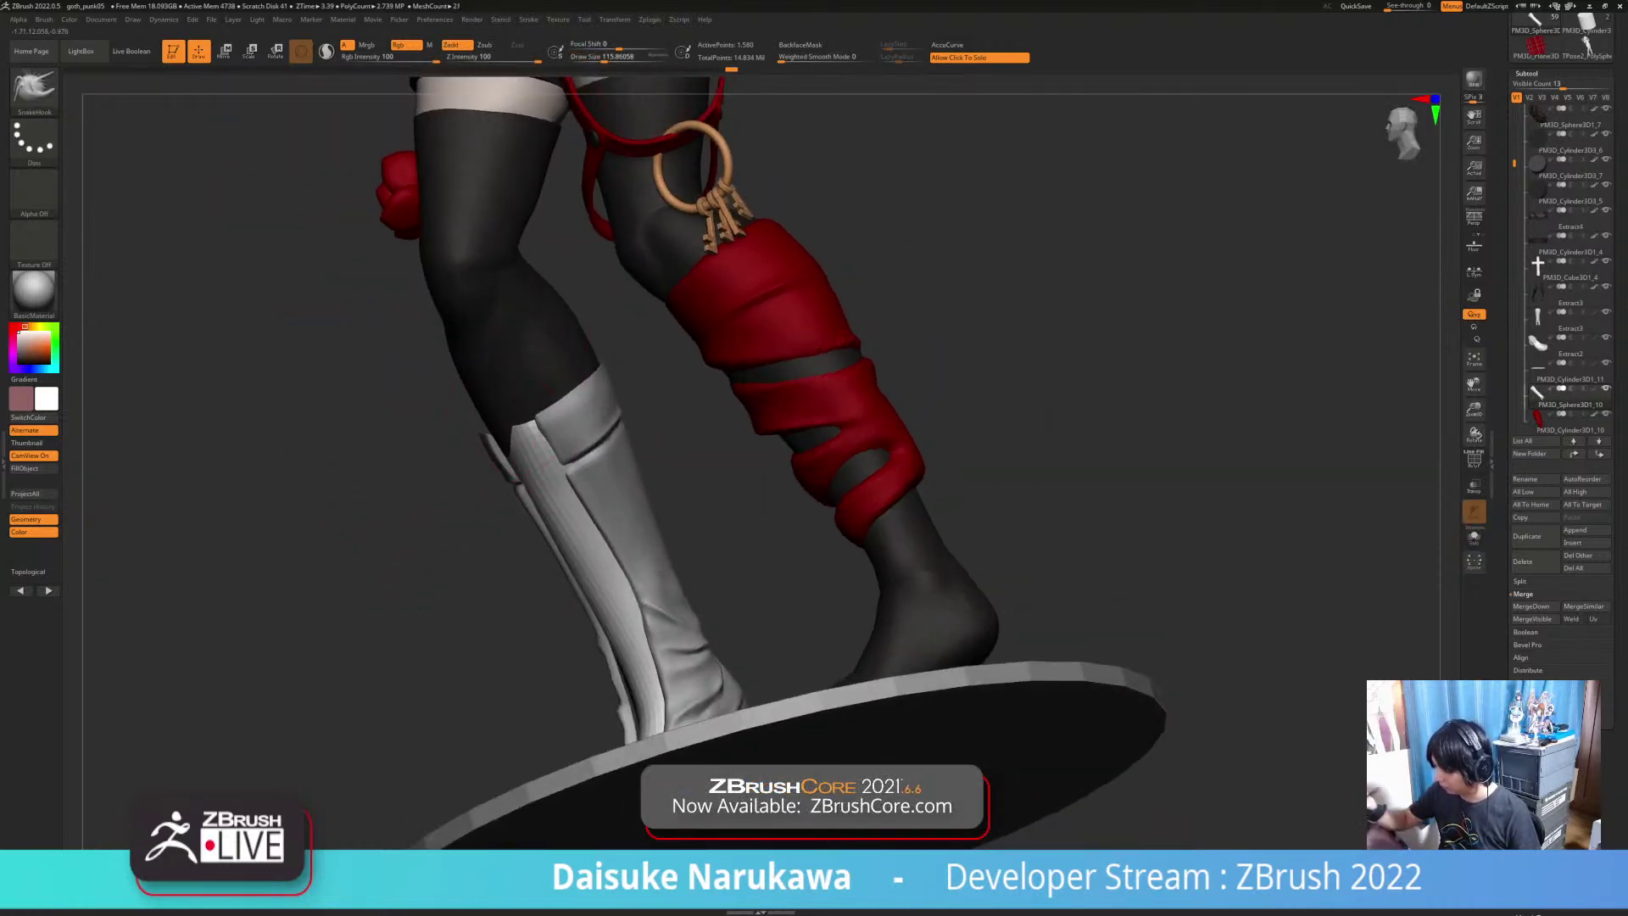
# Step: Pull the front panel's edges and toe top into line with the boot shaft and foot, using a brush size of about 183
pyautogui.moveTo(553, 415); pyautogui.dragTo(631, 513, button='right')
pyautogui.moveTo(305, 449); pyautogui.dragTo(390, 458, button='right')
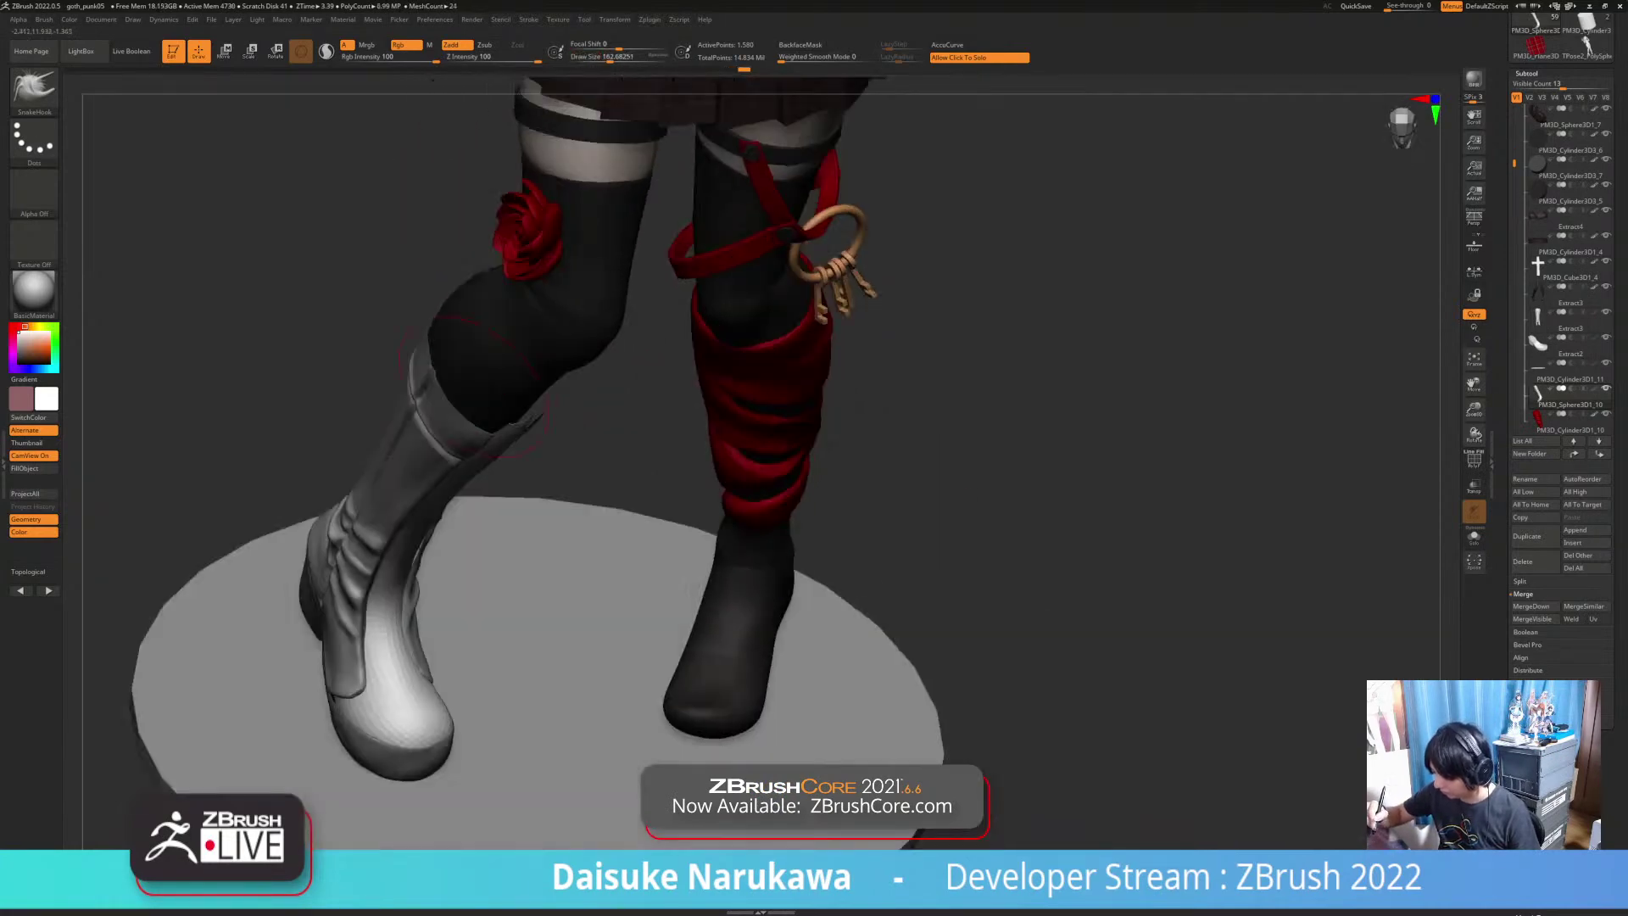
pyautogui.moveTo(584, 508)
pyautogui.mouseDown()
pyautogui.moveTo(594, 411)
pyautogui.moveTo(487, 385)
pyautogui.moveTo(479, 398)
pyautogui.moveTo(521, 365)
pyautogui.moveTo(466, 363)
pyautogui.moveTo(470, 398)
pyautogui.moveTo(551, 419)
pyautogui.mouseUp()
pyautogui.moveTo(602, 371); pyautogui.dragTo(441, 382)
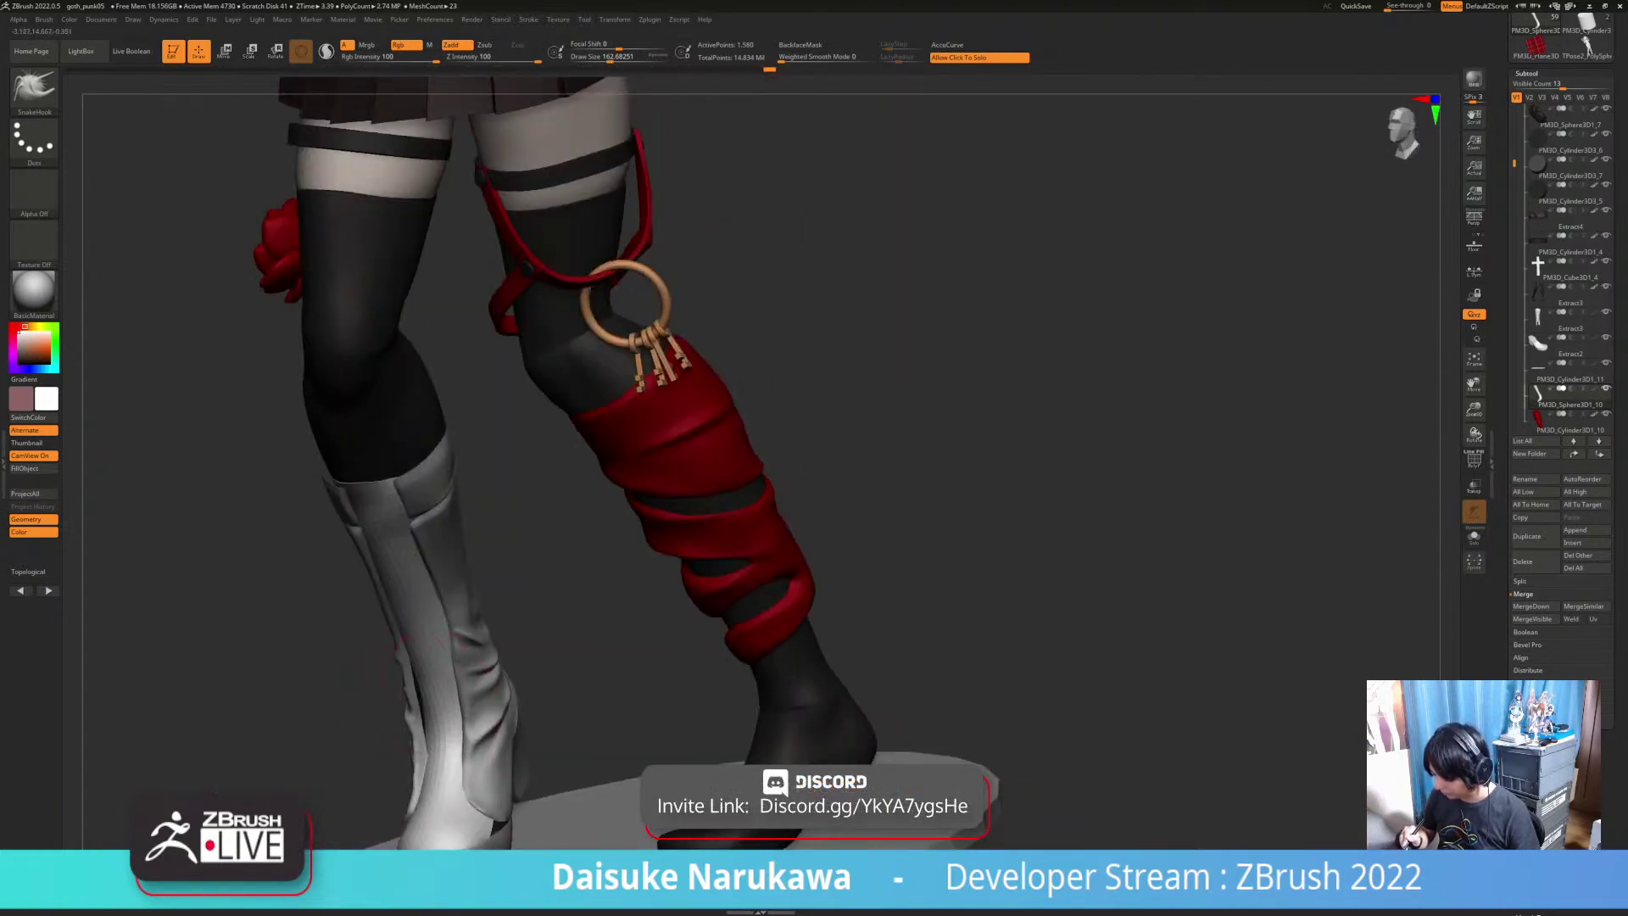
pyautogui.moveTo(364, 542)
pyautogui.mouseDown()
pyautogui.moveTo(415, 611)
pyautogui.moveTo(490, 665)
pyautogui.moveTo(424, 543)
pyautogui.moveTo(462, 636)
pyautogui.moveTo(542, 670)
pyautogui.moveTo(627, 627)
pyautogui.moveTo(560, 678)
pyautogui.moveTo(462, 687)
pyautogui.moveTo(585, 691)
pyautogui.moveTo(737, 632)
pyautogui.mouseUp()
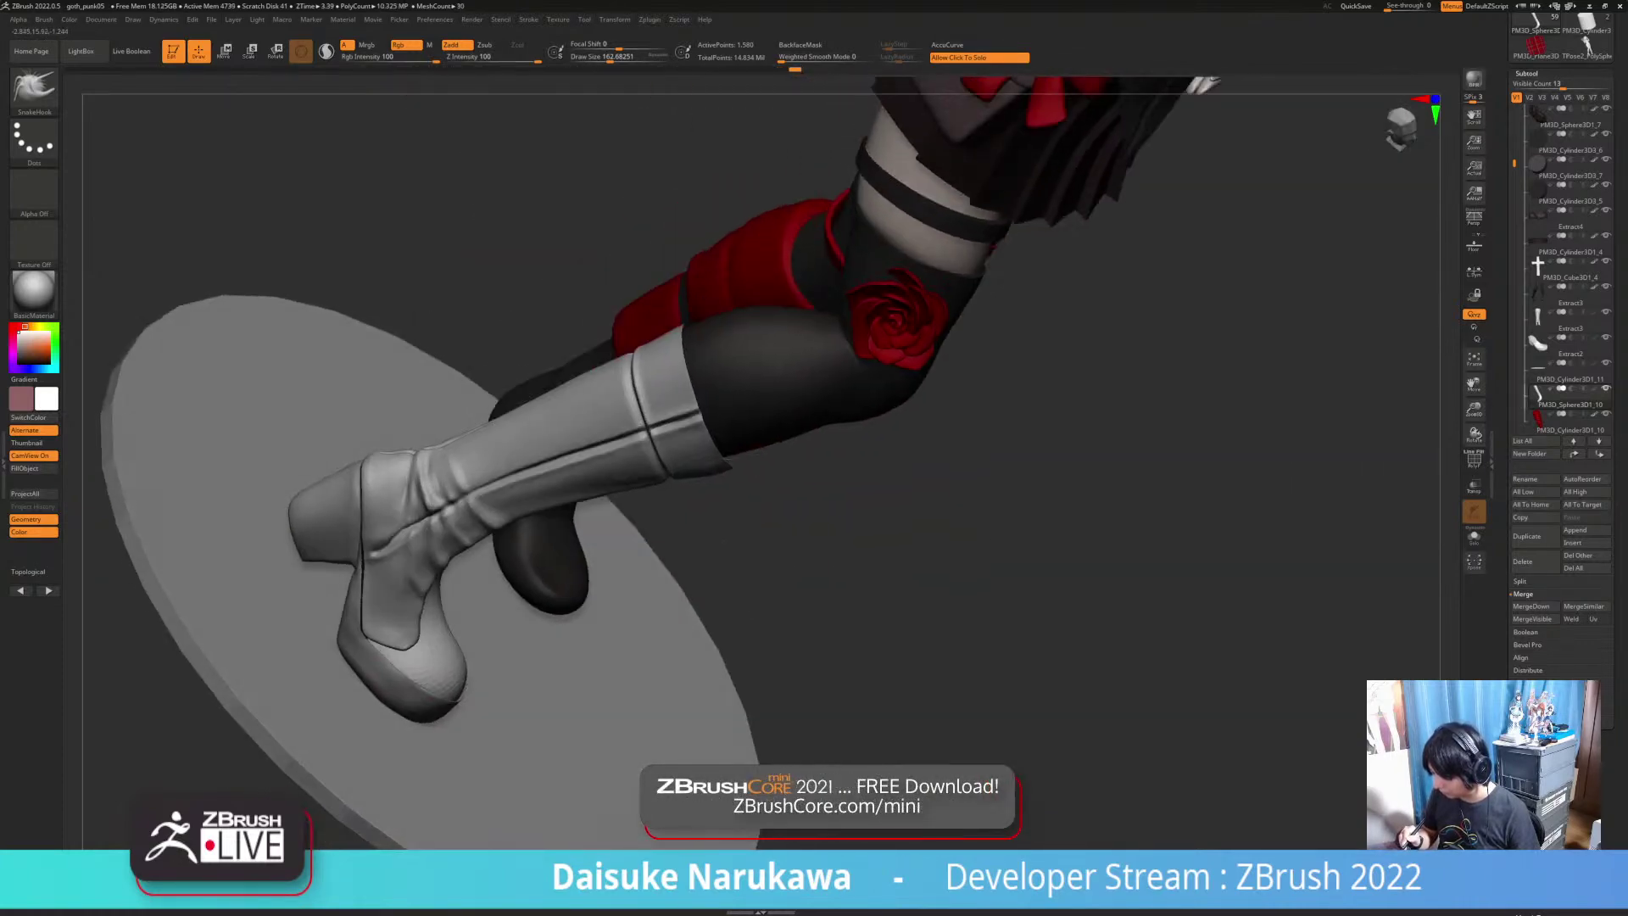
pyautogui.moveTo(593, 665); pyautogui.dragTo(513, 793)
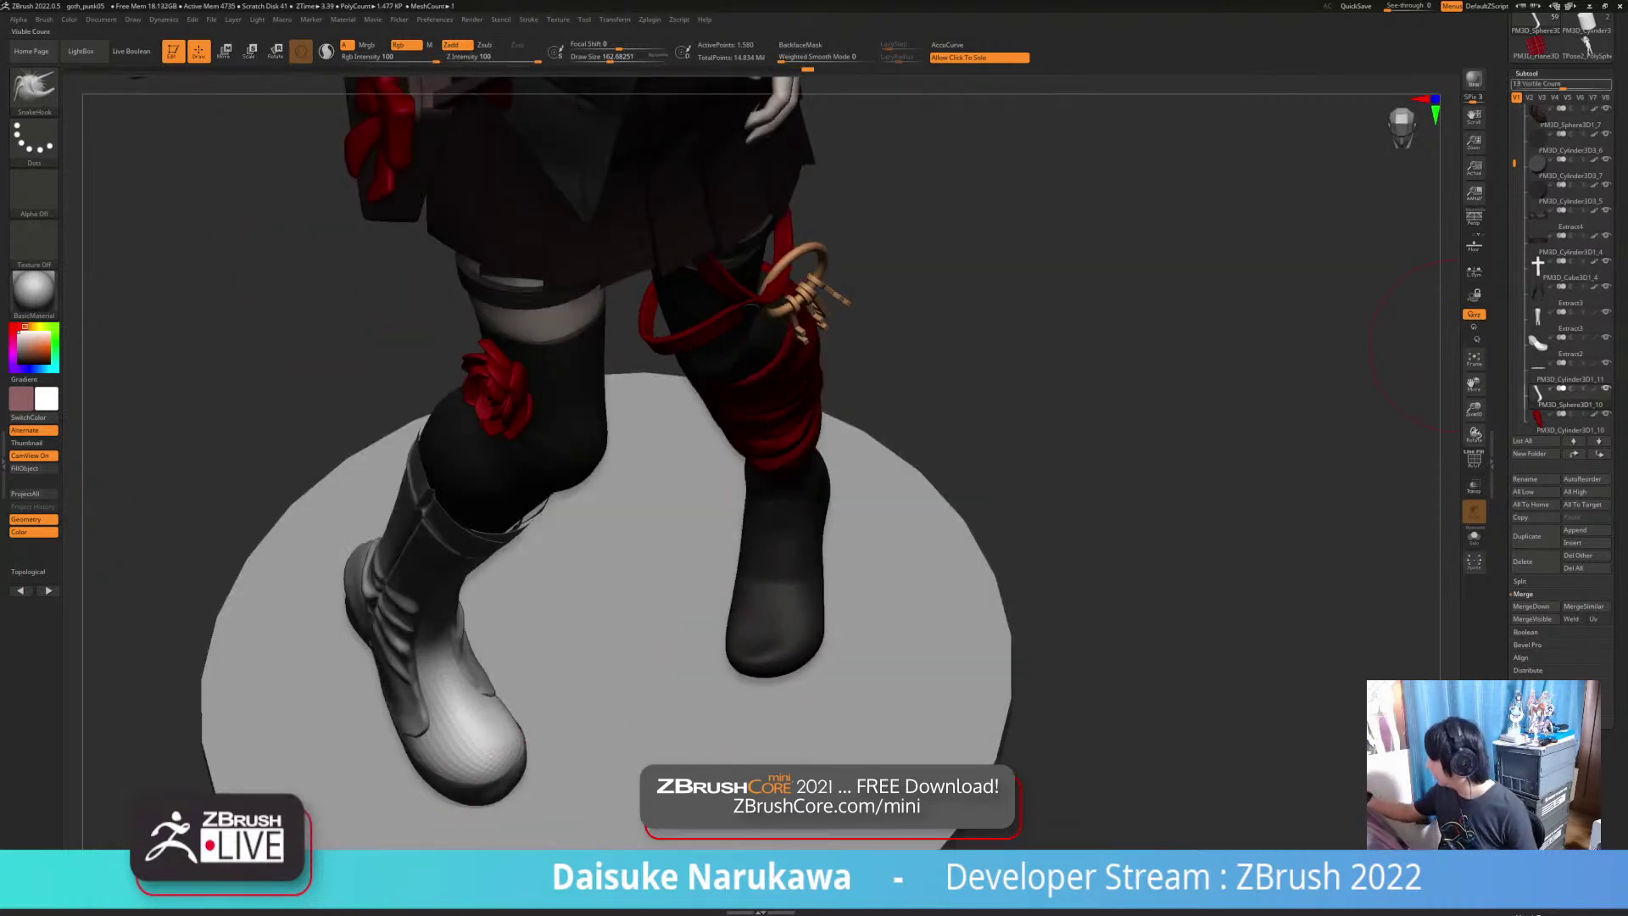
# Step: Turn on Dynamic Subdiv for the front panel and set its thickness to 0.05824, checking the isolated piece
pyautogui.click(1527, 73)
pyautogui.click(1530, 87)
pyautogui.click(1536, 200)
pyautogui.click(1533, 212)
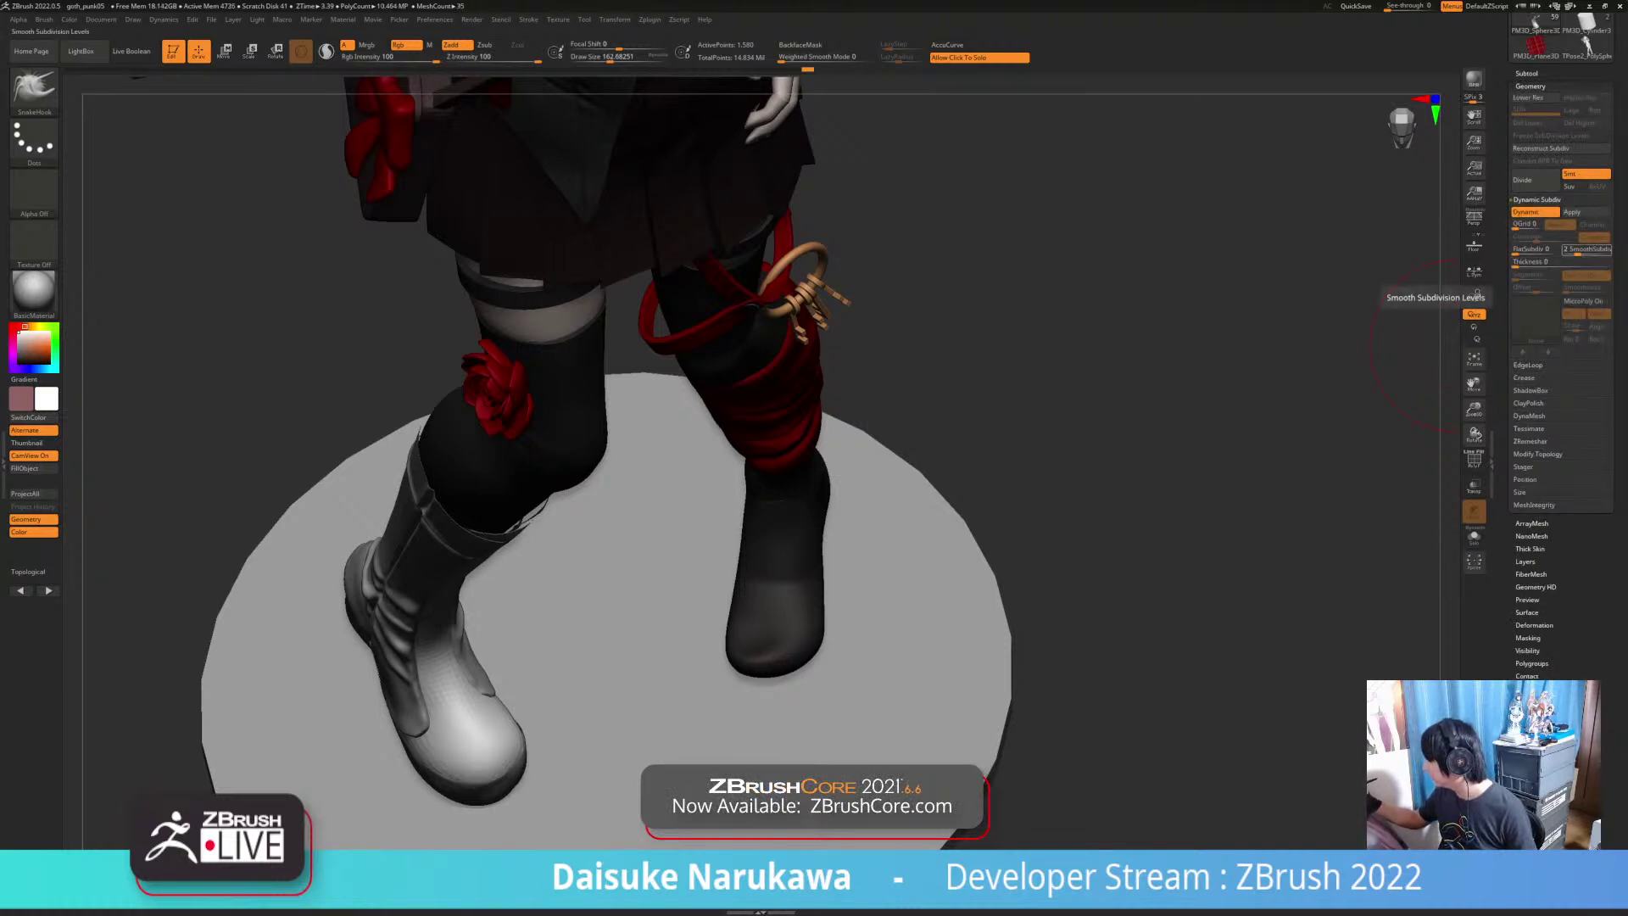
pyautogui.moveTo(1578, 250); pyautogui.dragTo(1565, 250)
pyautogui.click(1539, 263)
pyautogui.moveTo(1144, 509); pyautogui.dragTo(847, 424)
pyautogui.click(1102, 381)
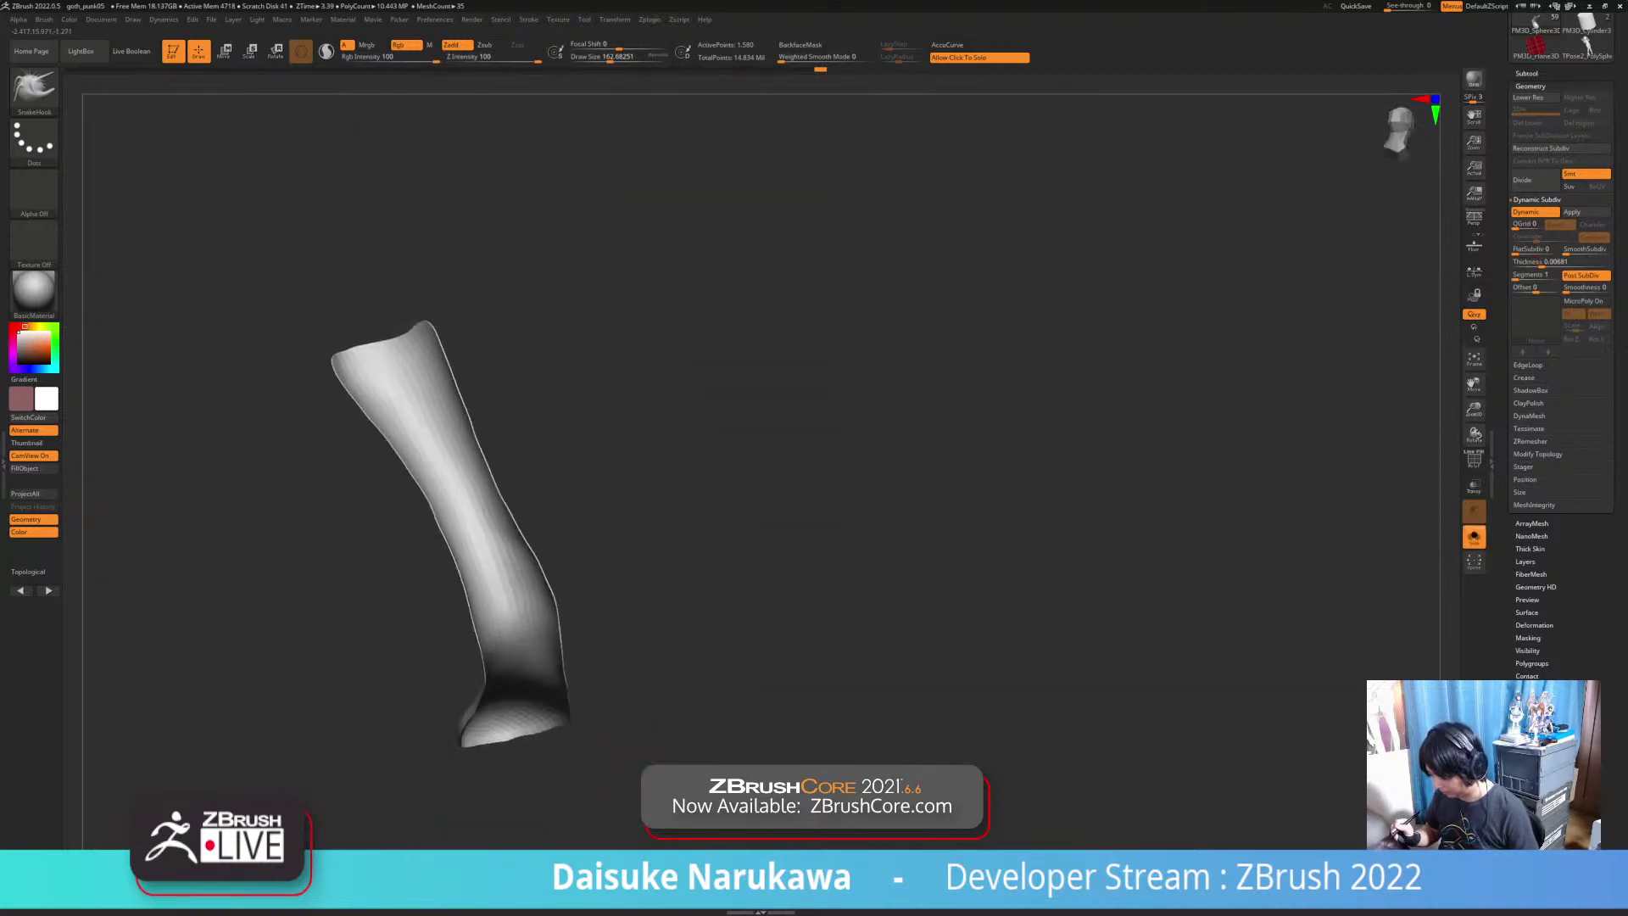
pyautogui.moveTo(805, 644); pyautogui.dragTo(738, 660)
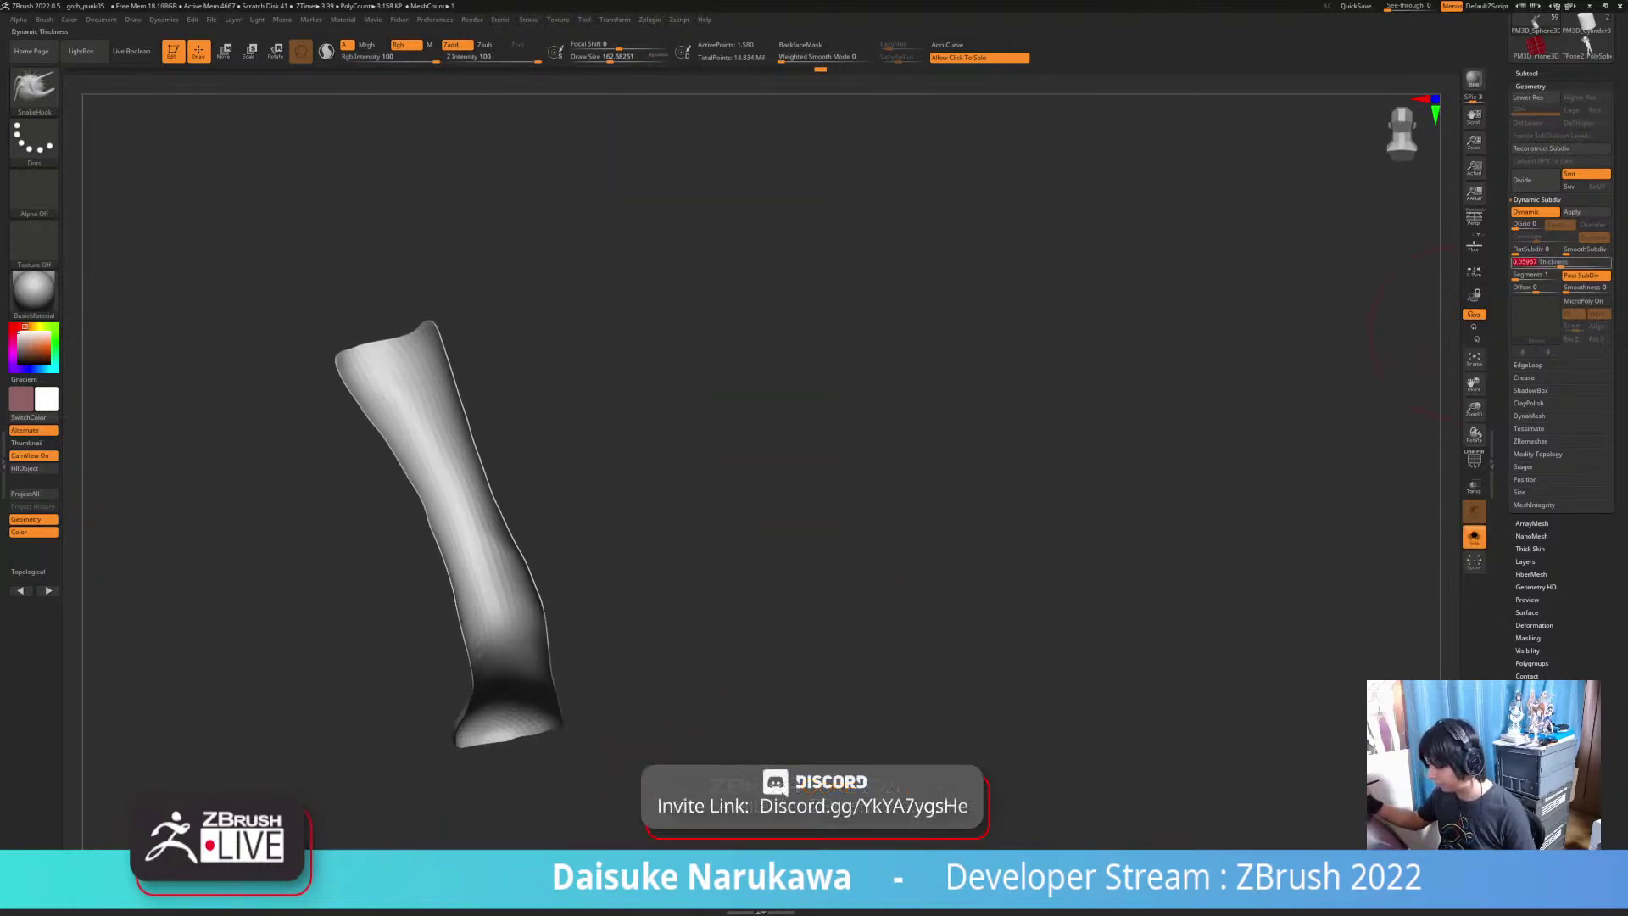
pyautogui.click(1559, 264)
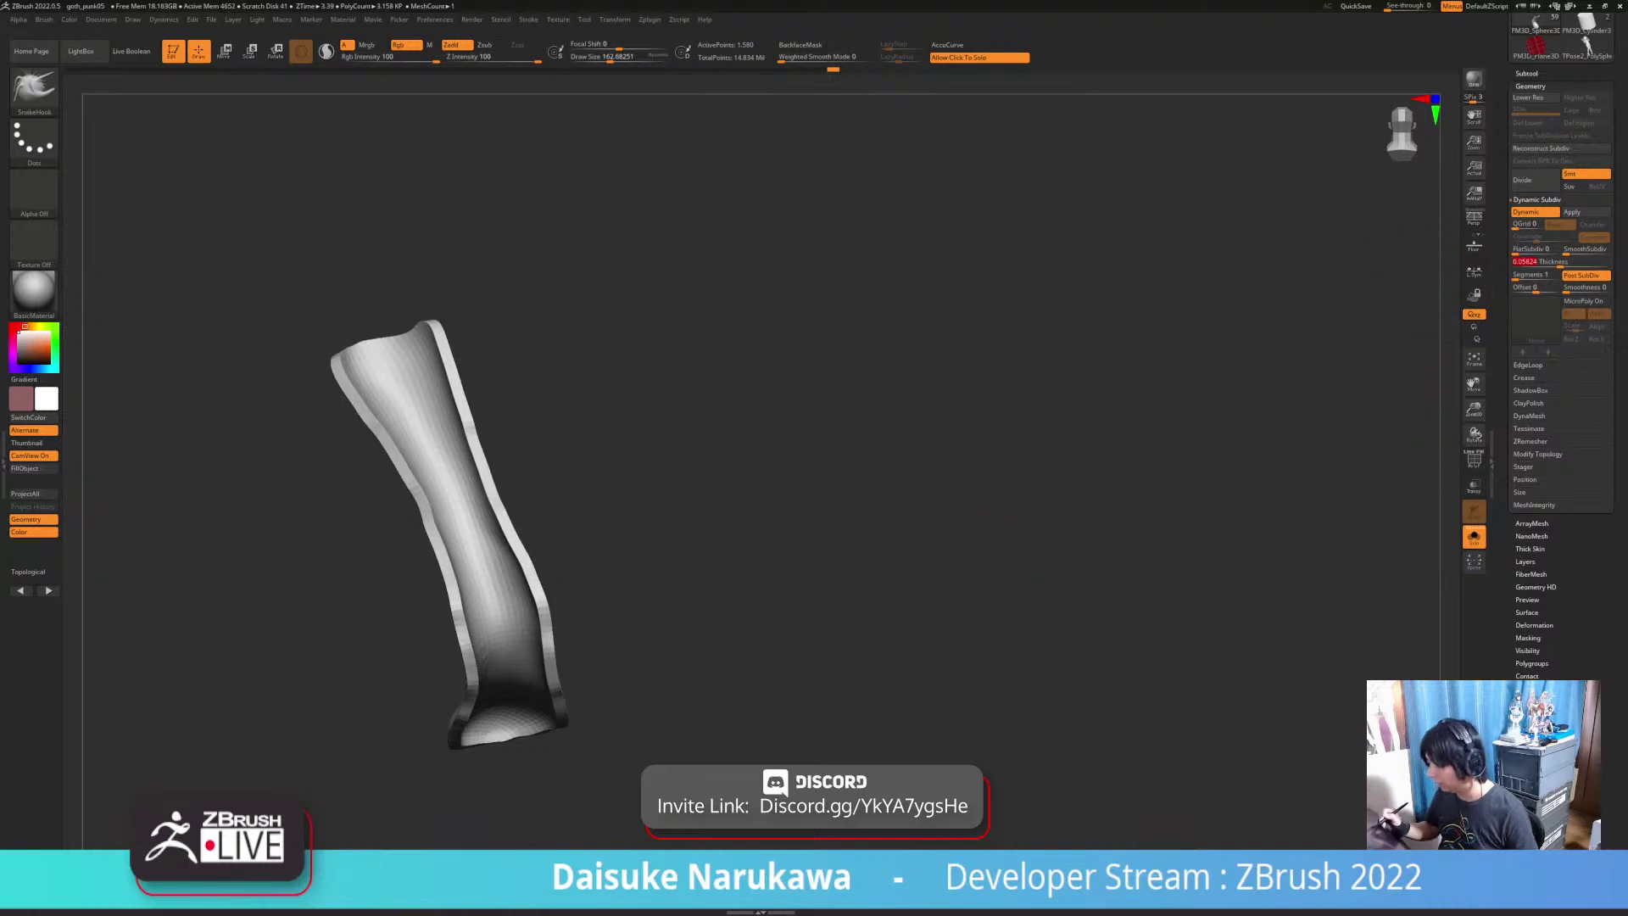
pyautogui.click(1474, 535)
pyautogui.keyDown('alt'); pyautogui.moveTo(1254, 407); pyautogui.dragTo(1278, 412); pyautogui.keyUp('alt')
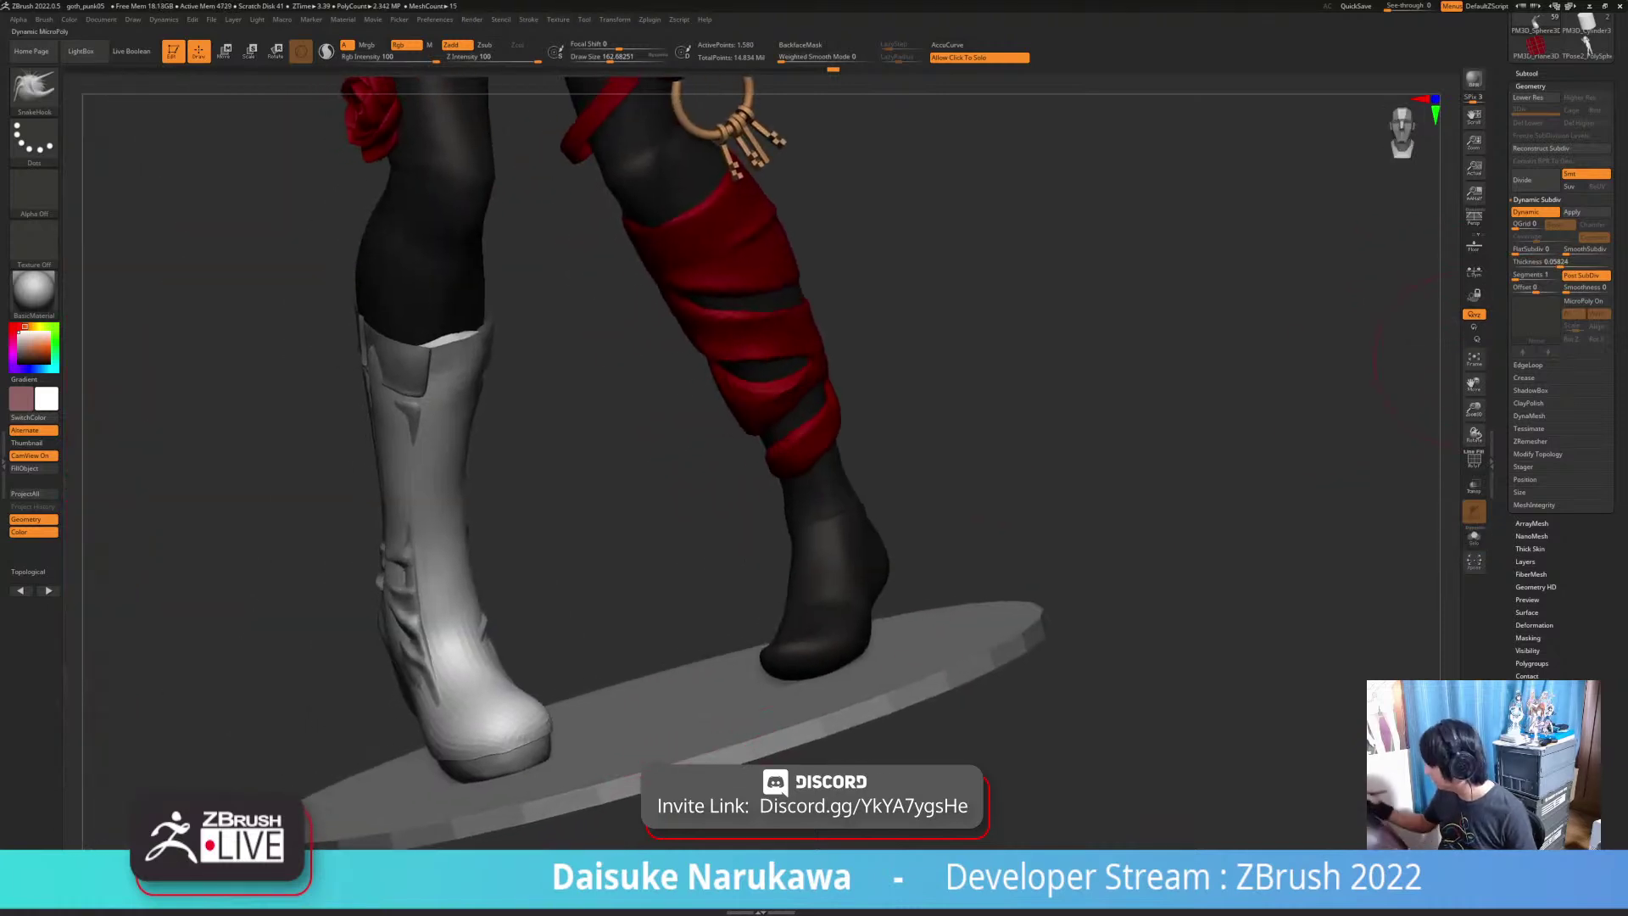
# Step: Set the panel's dynamic thickness offset to -100 and apply the thickness as real geometry
pyautogui.click(1519, 287)
pyautogui.moveTo(632, 551); pyautogui.dragTo(697, 709)
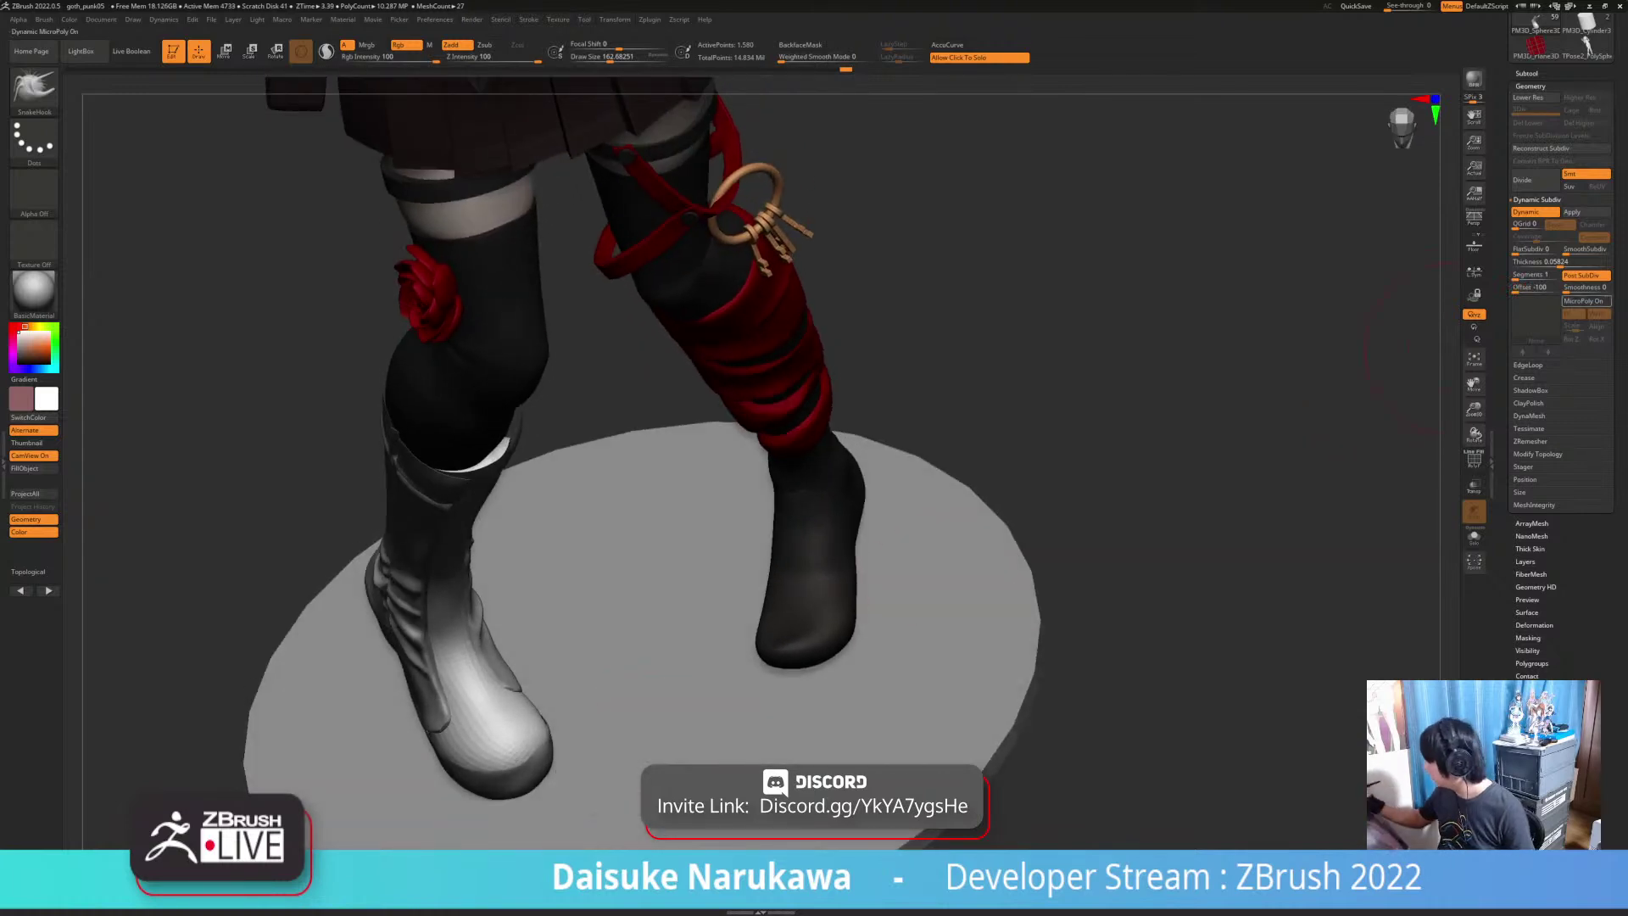
pyautogui.click(1583, 288)
pyautogui.moveTo(1235, 545); pyautogui.dragTo(1227, 432, button='right')
pyautogui.click(1573, 212)
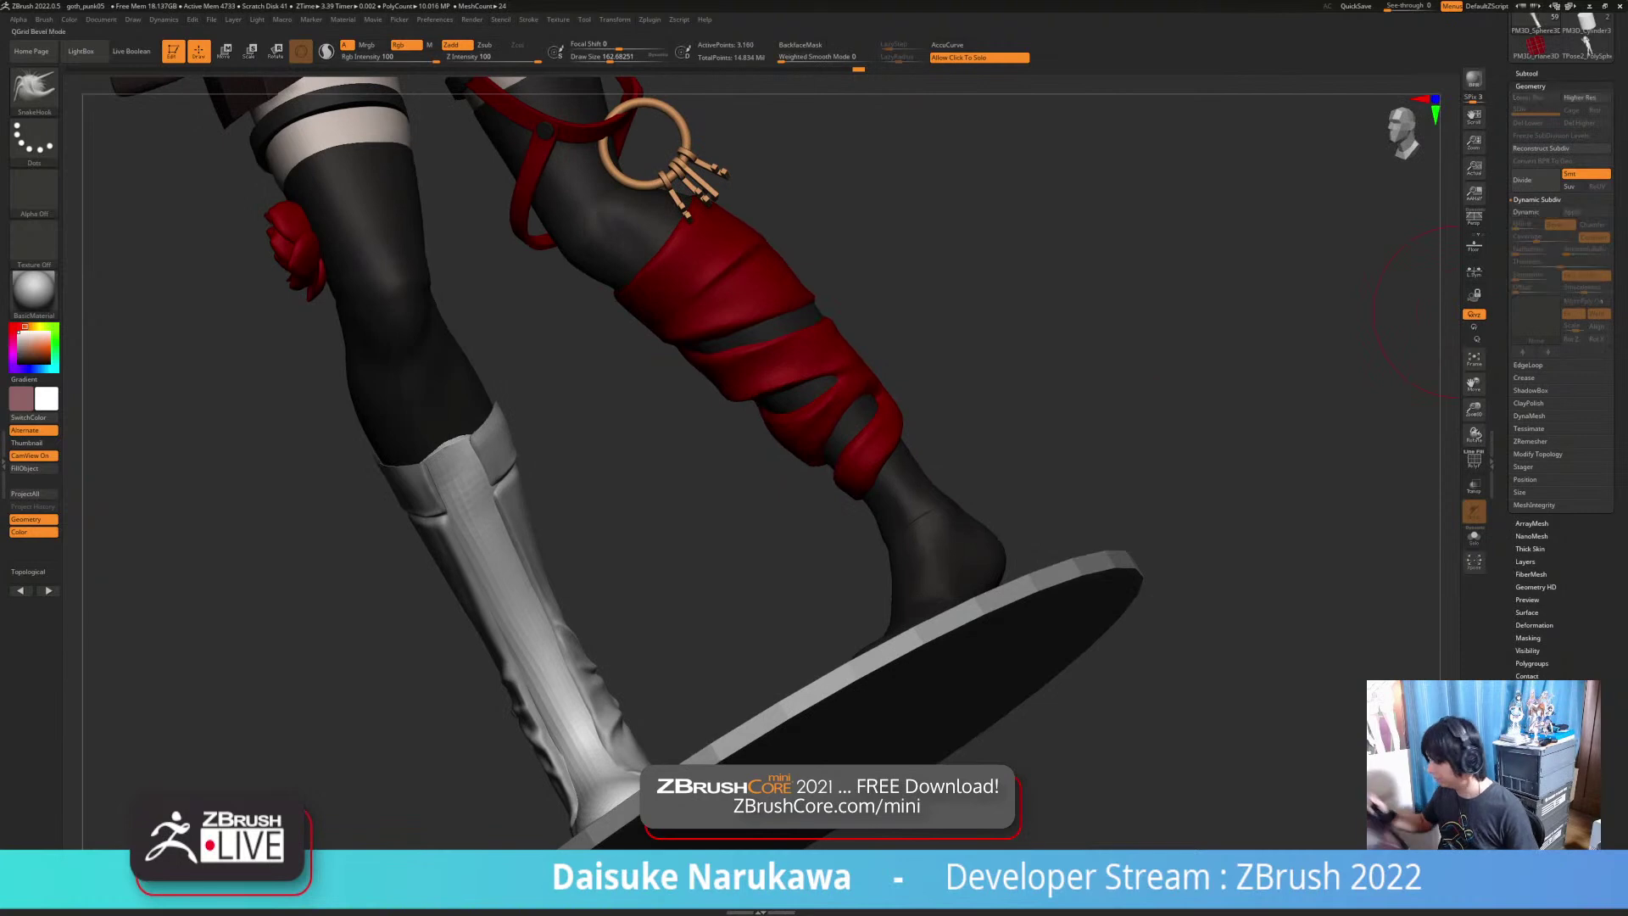
# Step: Isolate the thickened front panel, ZRemesh it from its lowest subdivision level and subdivide it to level 3
pyautogui.moveTo(638, 614); pyautogui.dragTo(598, 558, button='right')
pyautogui.click(653, 598)
pyautogui.hotkey('shift', 'd')
pyautogui.hotkey('shift', 'd')
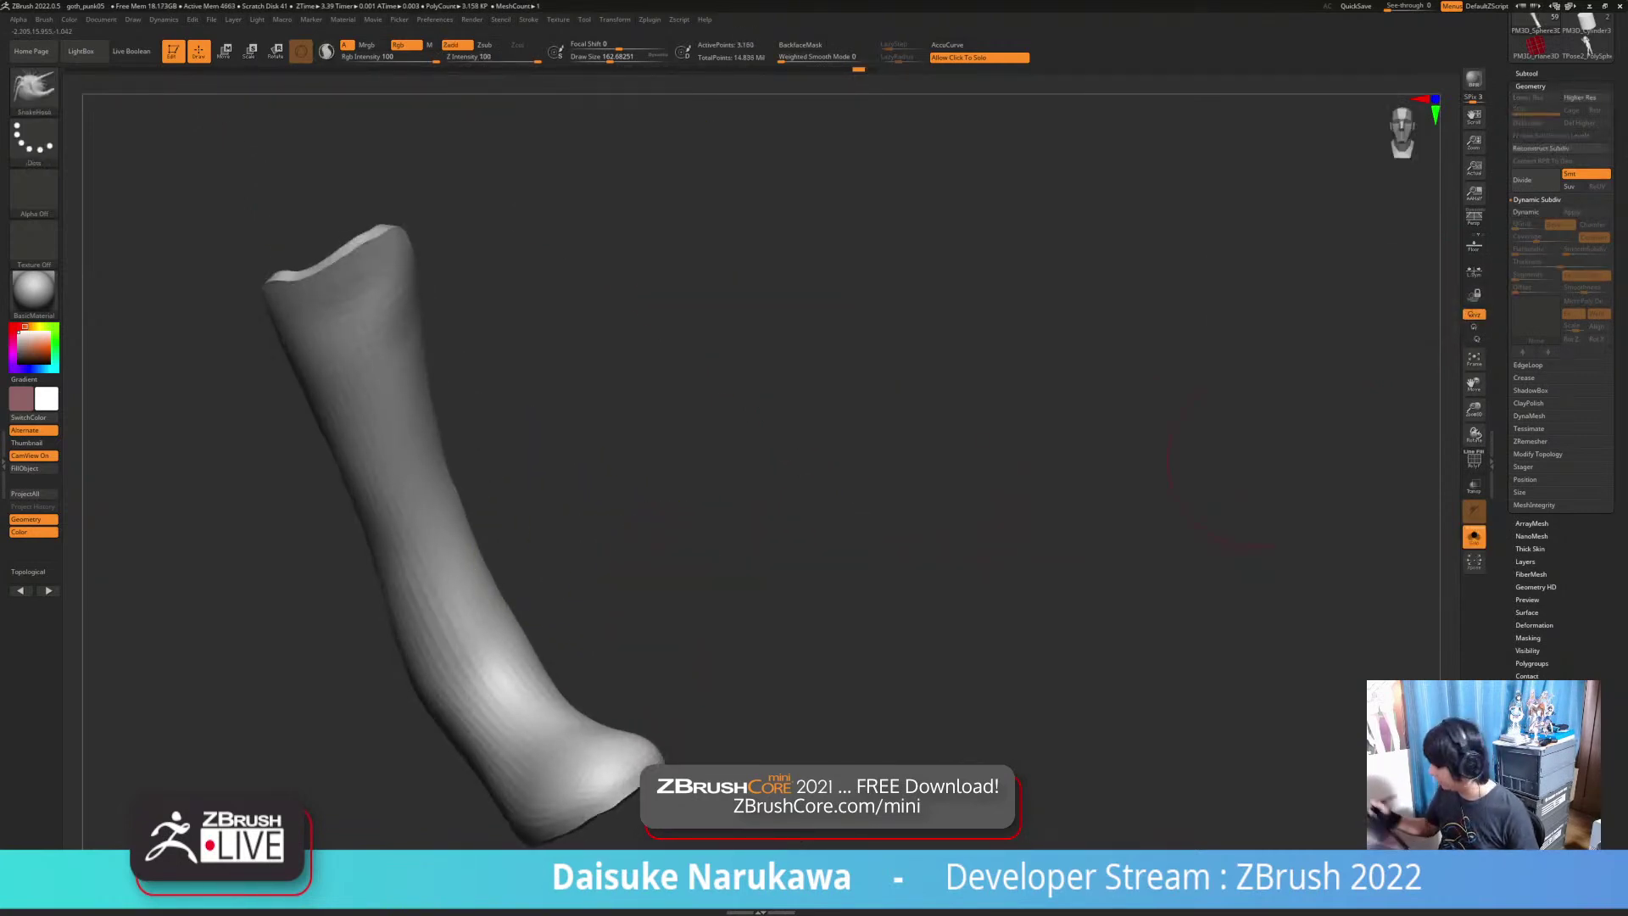
pyautogui.click(1473, 459)
pyautogui.keyDown('alt'); pyautogui.moveTo(338, 819); pyautogui.dragTo(438, 786, button='right'); pyautogui.keyUp('alt')
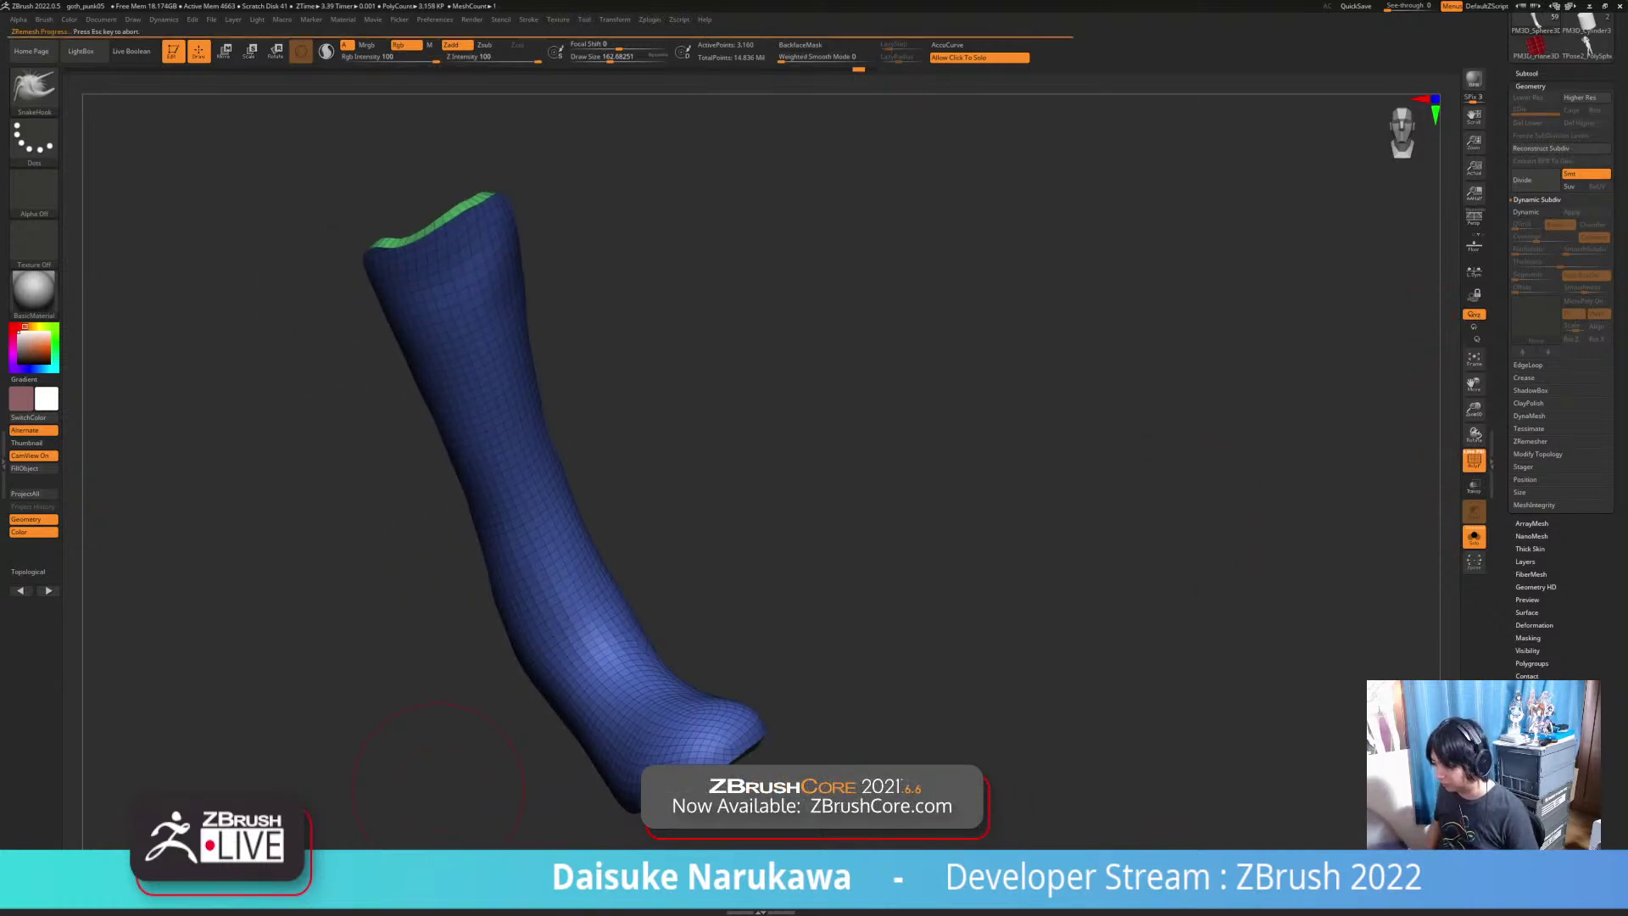
pyautogui.click(1473, 461)
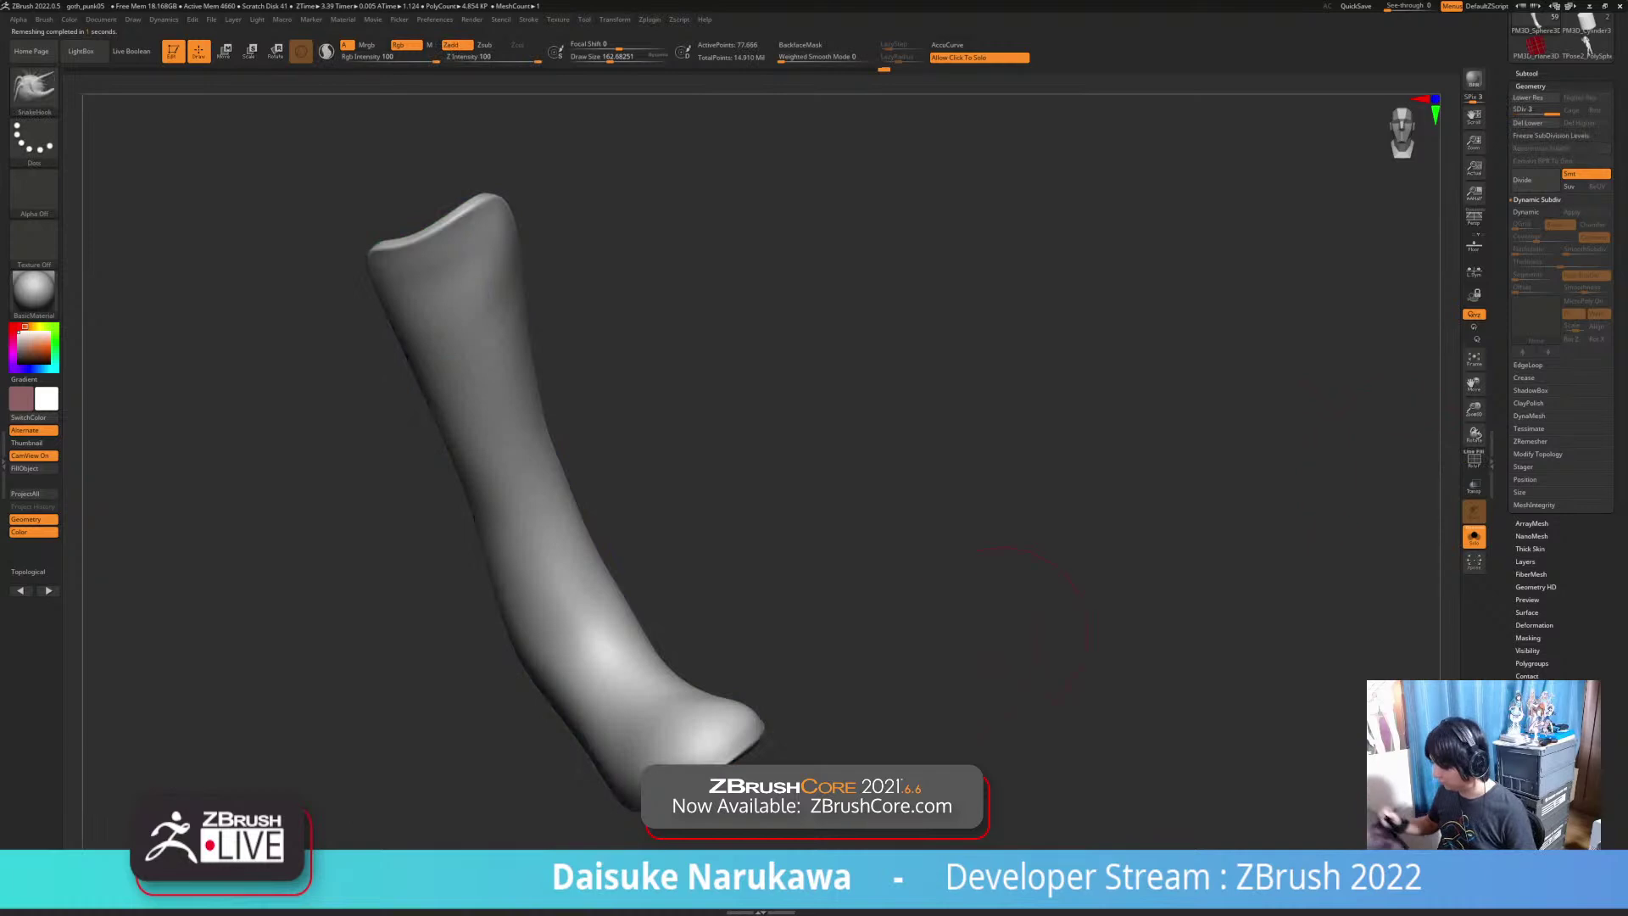
pyautogui.click(1084, 595)
# Step: Reshape and smooth the front panel's top edge against the boot collar with a brush size of 112
pyautogui.keyDown('ctrl'); pyautogui.moveTo(940, 670); pyautogui.dragTo(975, 678, button='right'); pyautogui.keyUp('ctrl')
pyautogui.click(610, 57)
pyautogui.moveTo(509, 246)
pyautogui.mouseDown(button='right')
pyautogui.moveTo(564, 329)
pyautogui.moveTo(509, 315)
pyautogui.moveTo(458, 183)
pyautogui.mouseUp(button='right')
pyautogui.click(605, 59)
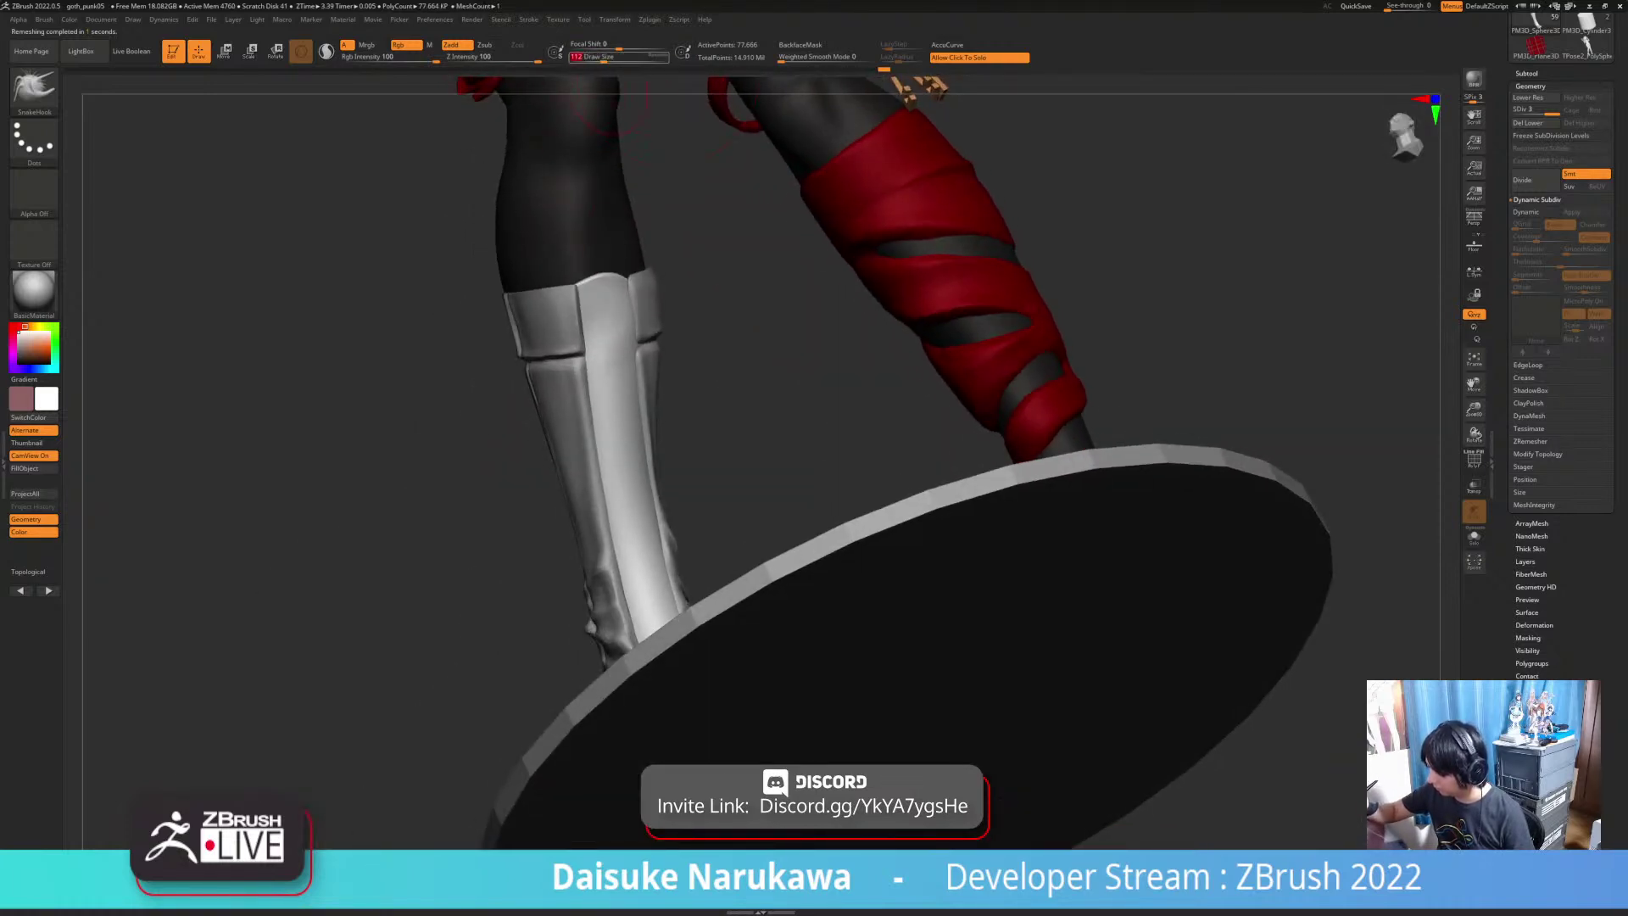
pyautogui.moveTo(608, 261)
pyautogui.mouseDown(button='right')
pyautogui.moveTo(596, 303)
pyautogui.moveTo(618, 310)
pyautogui.moveTo(595, 273)
pyautogui.mouseUp(button='right')
pyautogui.keyDown('shift'); pyautogui.moveTo(607, 280); pyautogui.dragTo(574, 288); pyautogui.keyUp('shift')
pyautogui.moveTo(588, 315)
pyautogui.mouseDown(button='right')
pyautogui.moveTo(582, 277)
pyautogui.moveTo(571, 317)
pyautogui.moveTo(557, 286)
pyautogui.moveTo(569, 317)
pyautogui.moveTo(598, 277)
pyautogui.moveTo(591, 350)
pyautogui.mouseUp(button='right')
pyautogui.moveTo(597, 411); pyautogui.dragTo(632, 512, button='right')
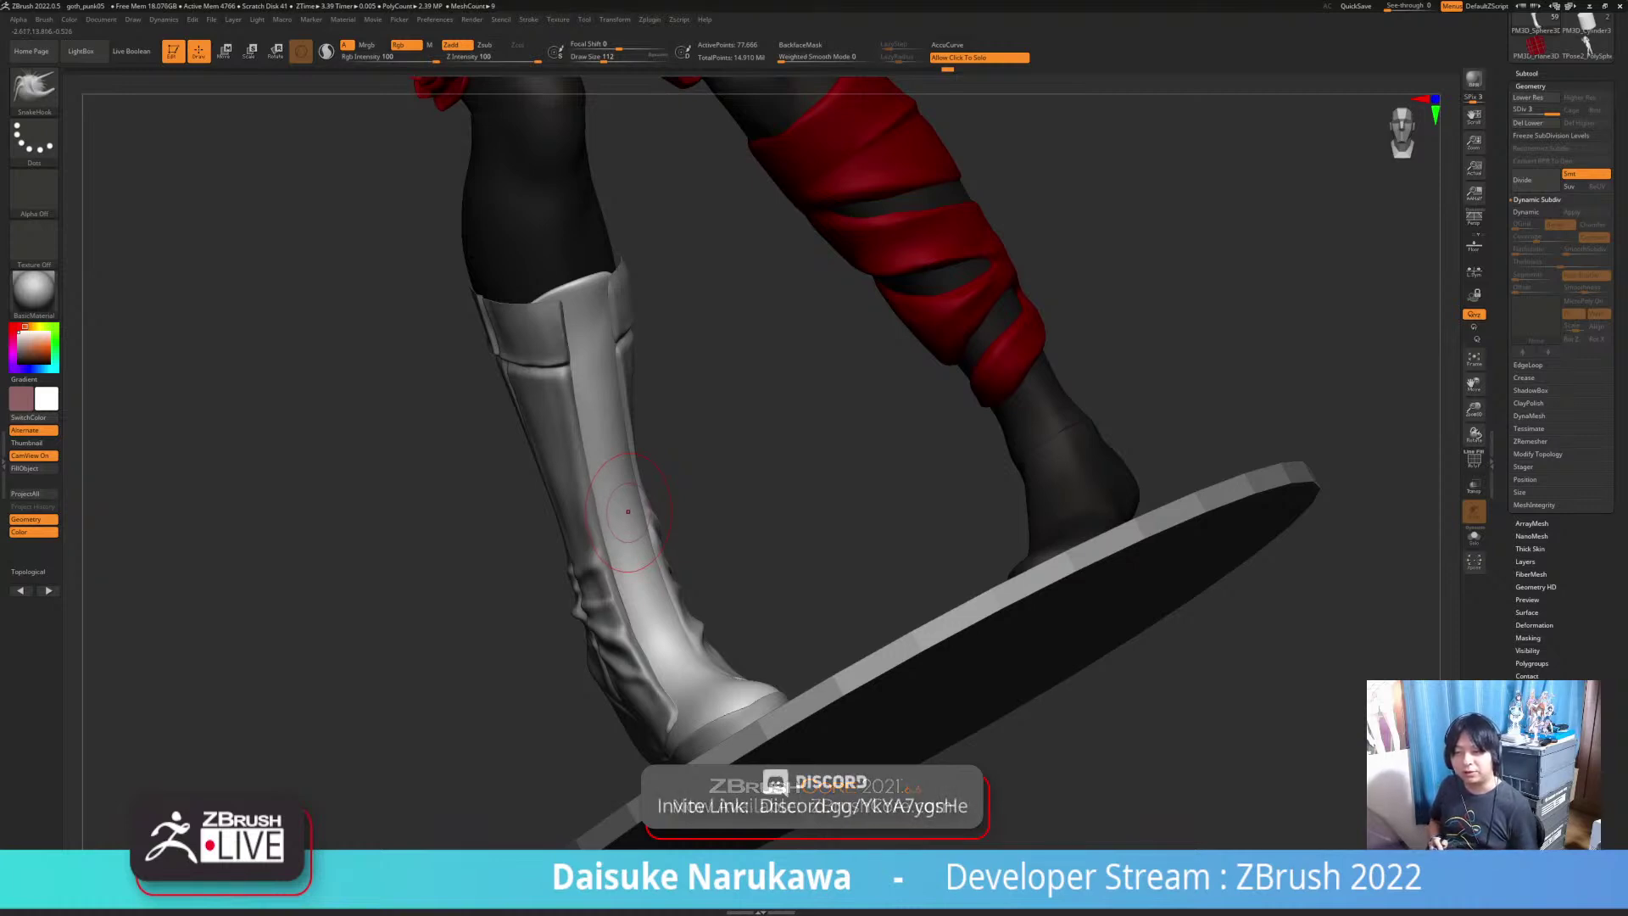
pyautogui.moveTo(628, 512)
pyautogui.mouseDown(button='right')
pyautogui.moveTo(666, 576)
pyautogui.moveTo(676, 472)
pyautogui.moveTo(680, 555)
pyautogui.moveTo(616, 558)
pyautogui.mouseUp(button='right')
pyautogui.moveTo(616, 559)
pyautogui.keyDown('ctrl'); pyautogui.mouseDown(button='right')
pyautogui.moveTo(620, 466)
pyautogui.moveTo(644, 509)
pyautogui.moveTo(595, 524)
pyautogui.mouseUp(button='right'); pyautogui.keyUp('ctrl')
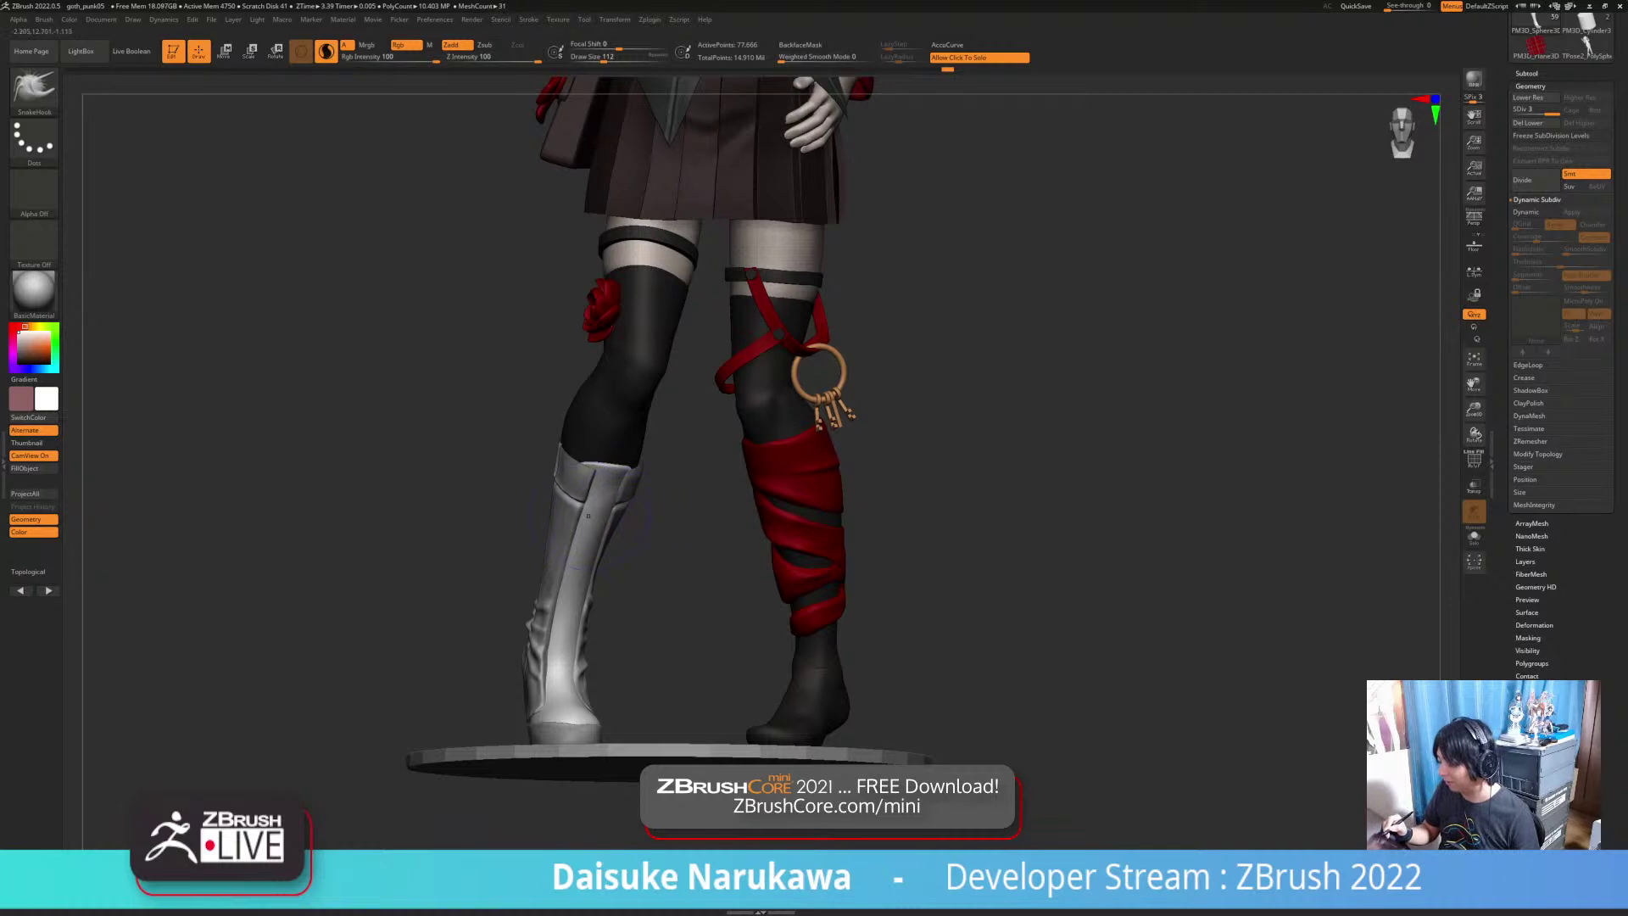
pyautogui.press('shift')
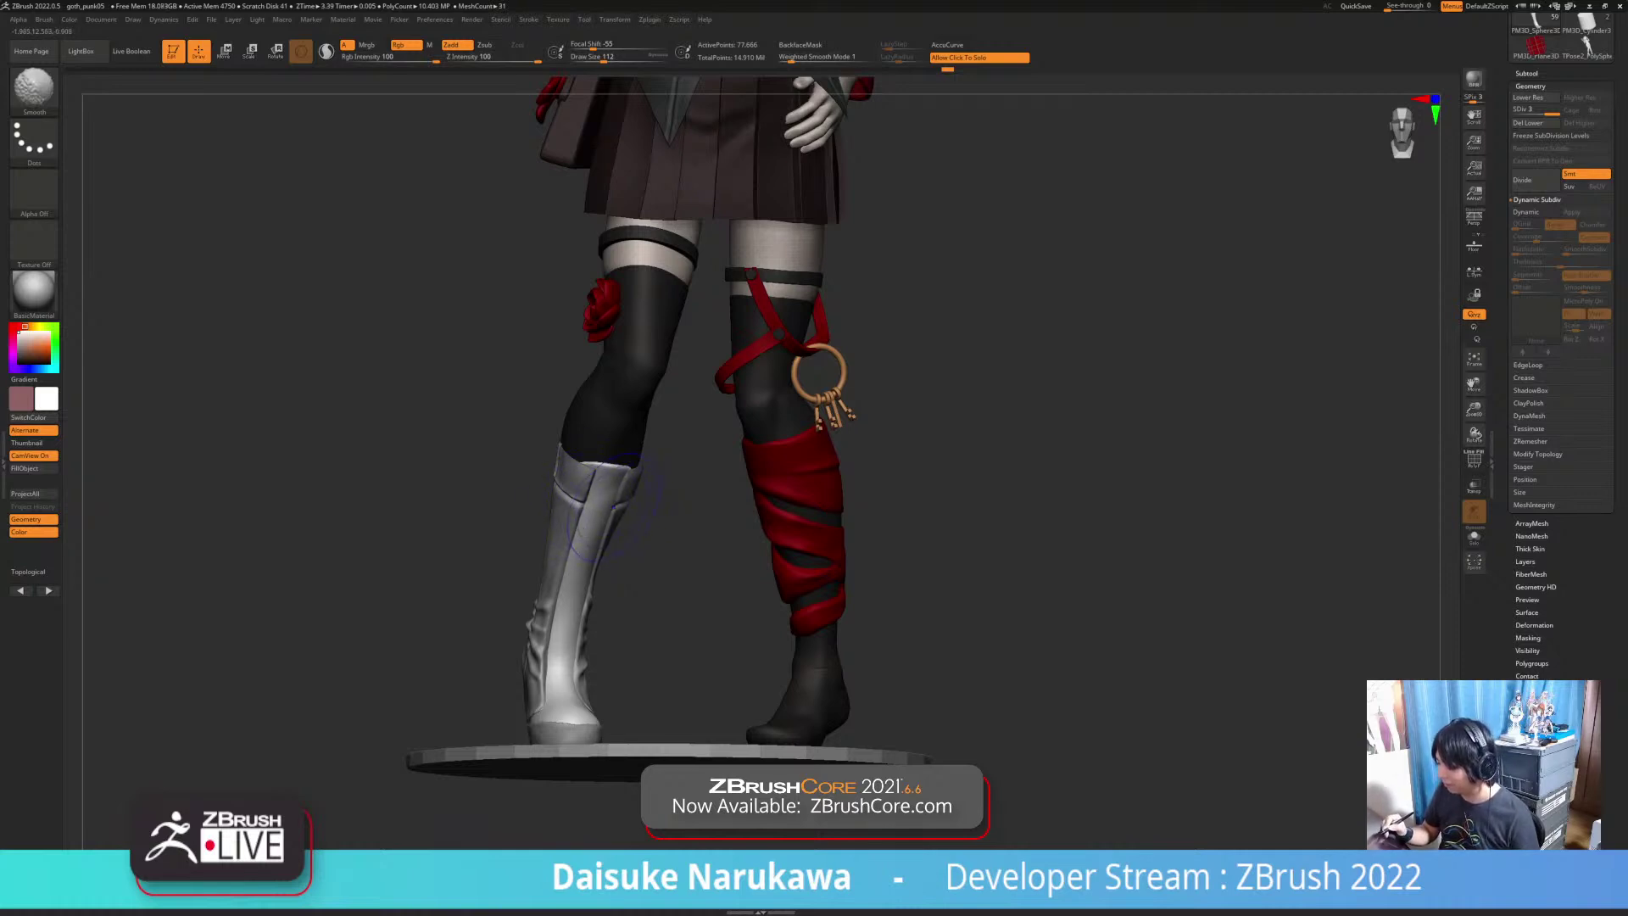
pyautogui.press('ctrl')
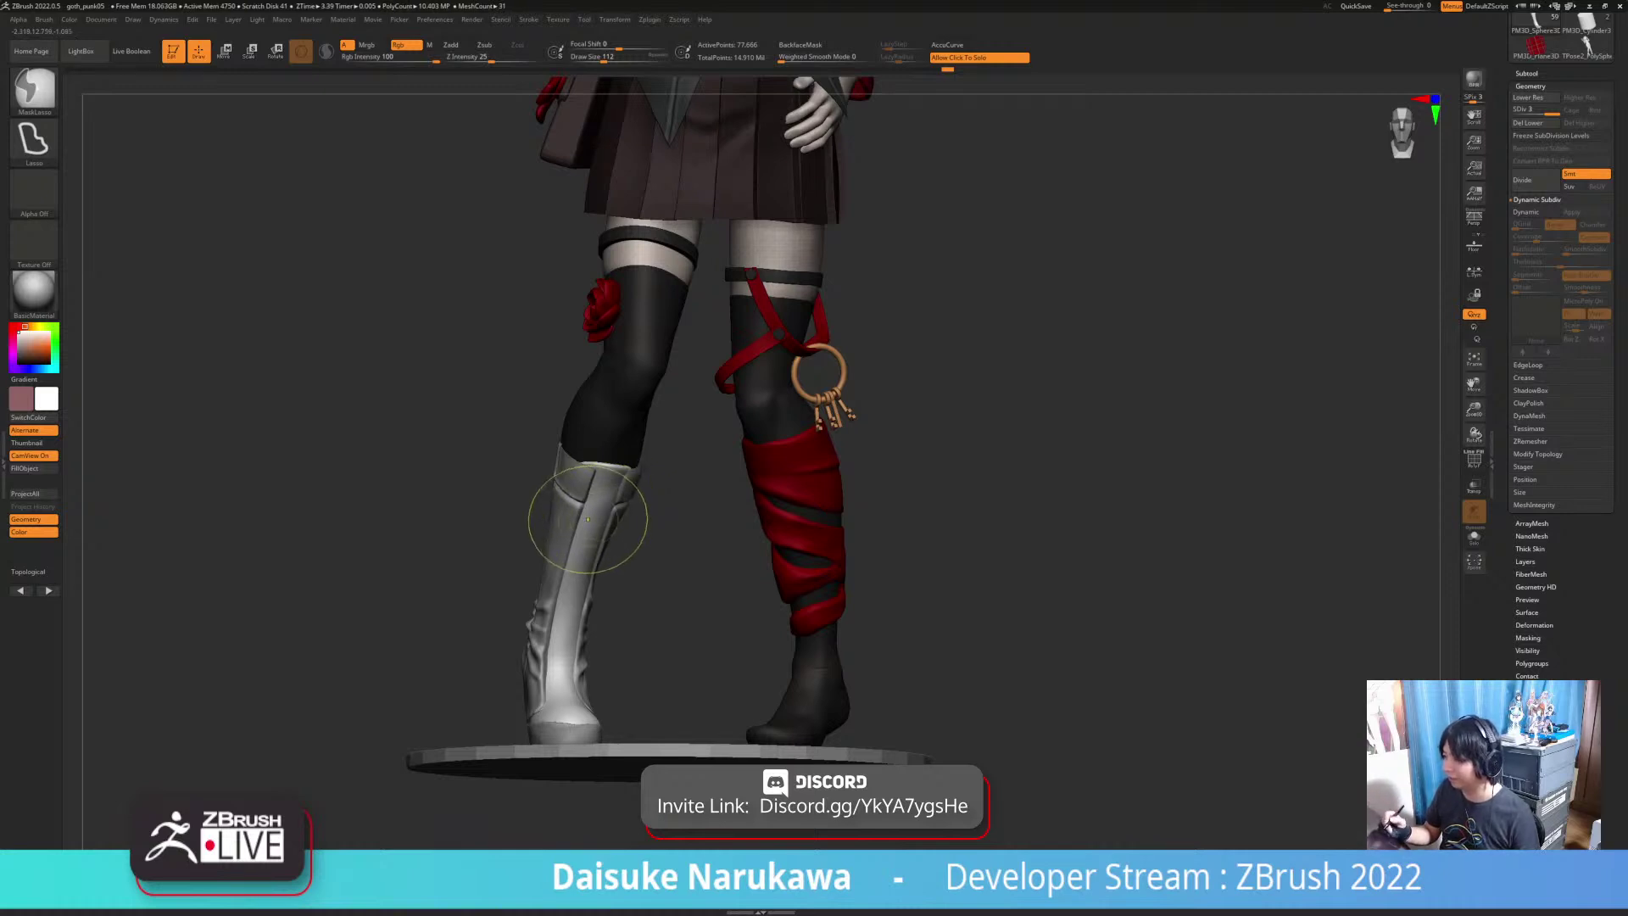
pyautogui.moveTo(595, 526)
pyautogui.keyDown('alt'); pyautogui.mouseDown(button='right')
pyautogui.moveTo(561, 492)
pyautogui.moveTo(576, 608)
pyautogui.mouseUp(button='right'); pyautogui.keyUp('alt')
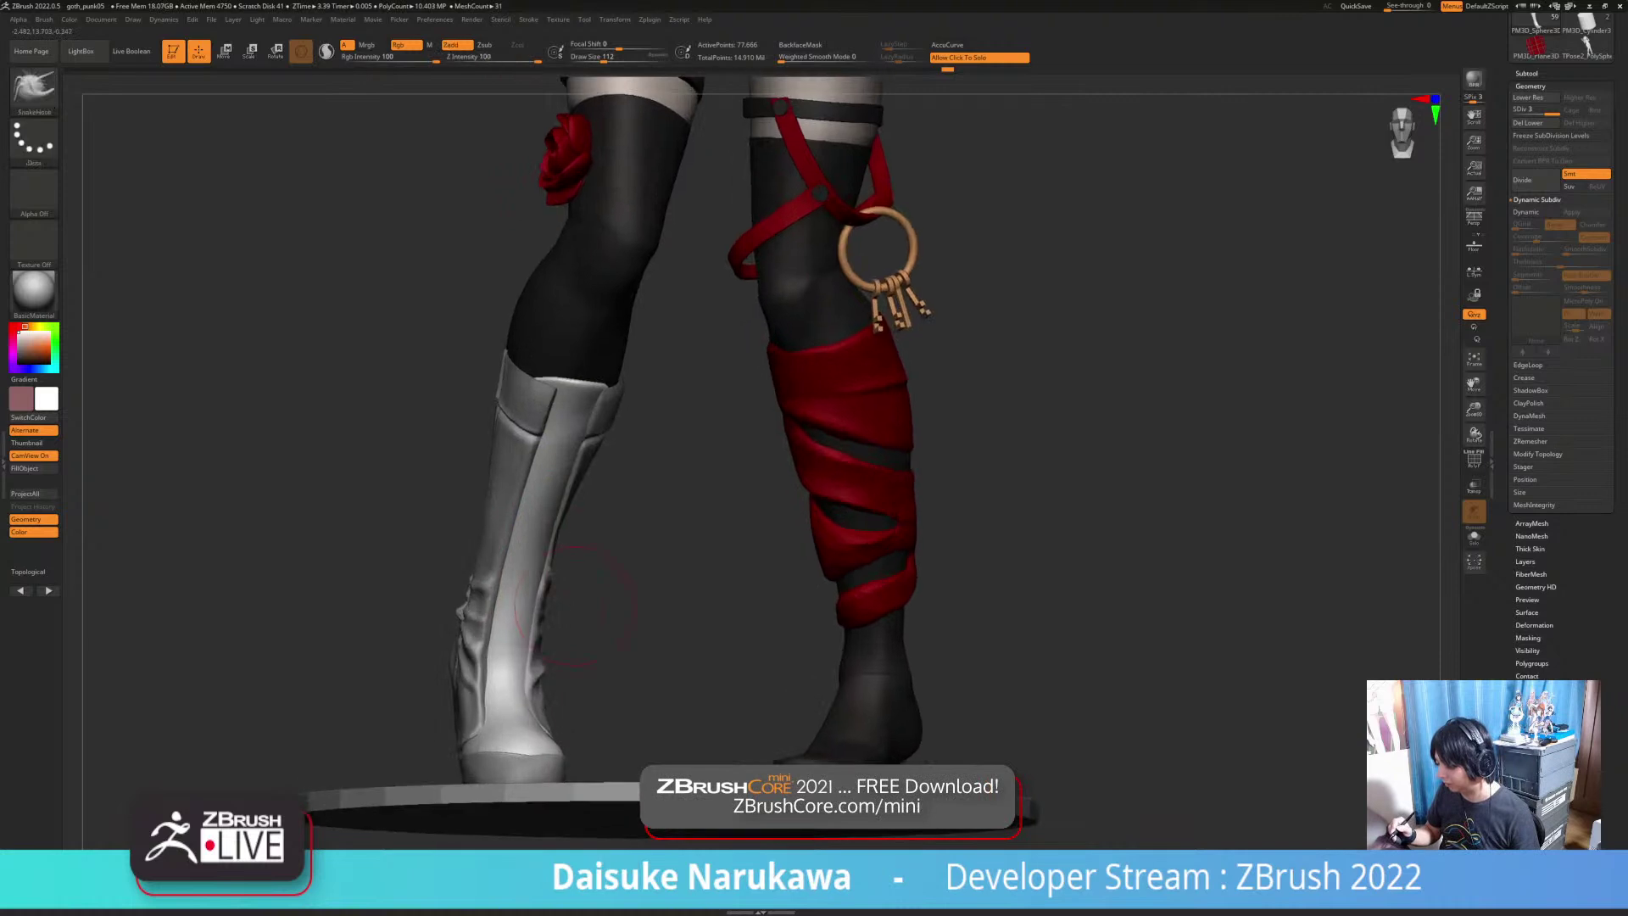
pyautogui.moveTo(617, 665)
pyautogui.keyDown('alt'); pyautogui.mouseDown()
pyautogui.moveTo(590, 629)
pyautogui.moveTo(590, 589)
pyautogui.mouseUp(); pyautogui.keyUp('alt')
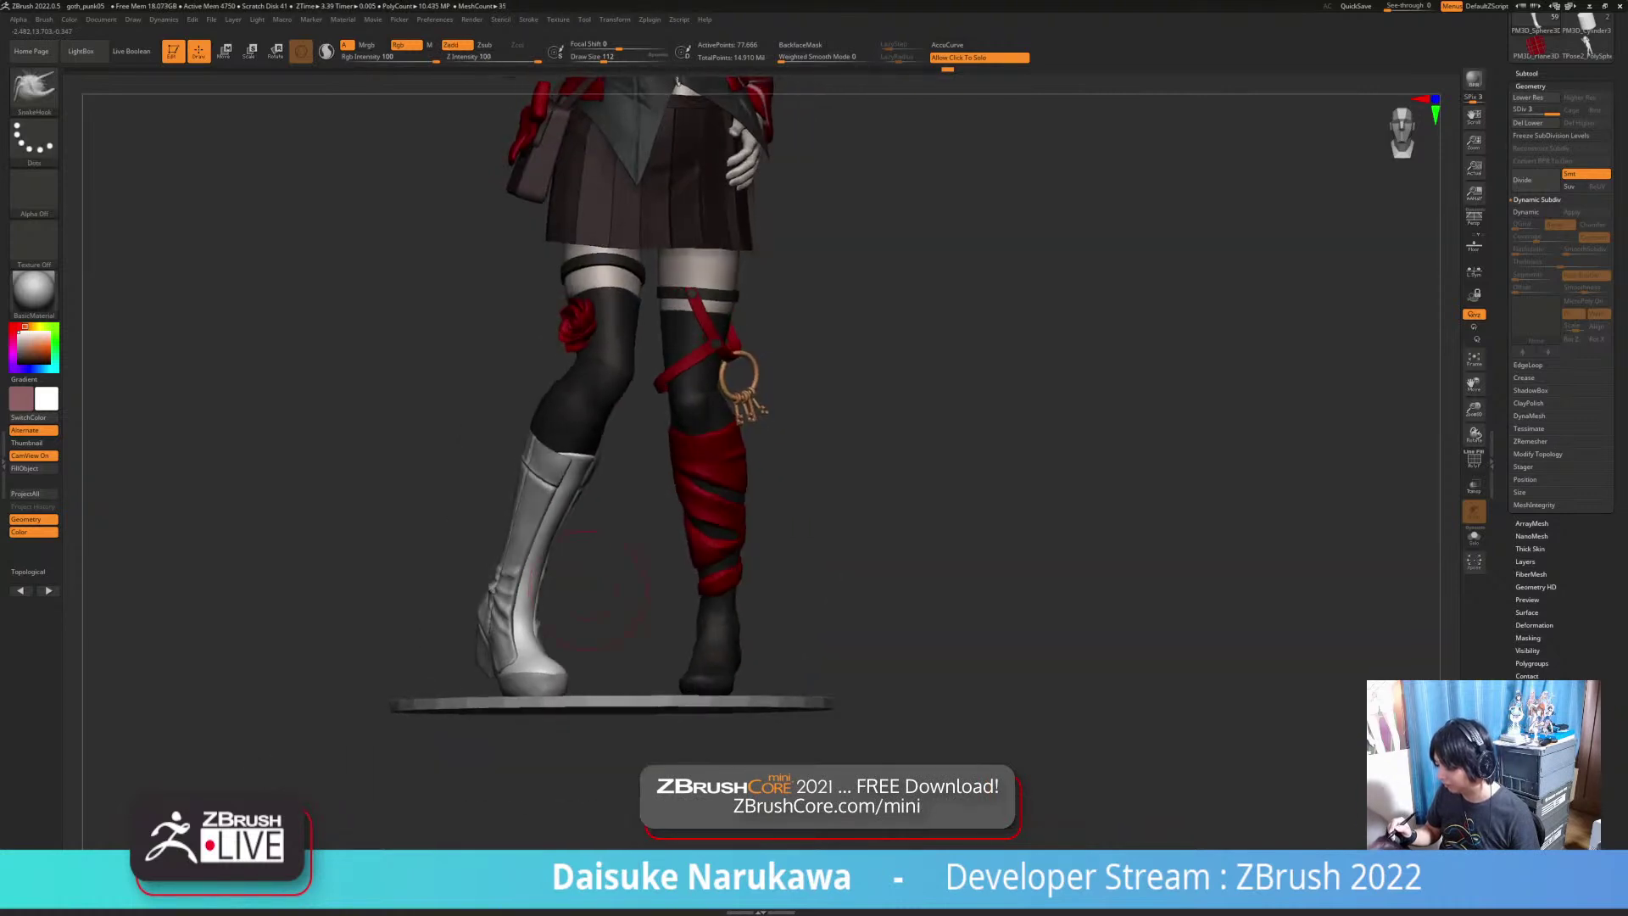
# Step: Refine the front panel's upper part near the collar with the DamStandard brush, smoothing where needed
pyautogui.press('b')
pyautogui.press('d')
pyautogui.press('s')
pyautogui.moveTo(607, 490)
pyautogui.keyDown('alt'); pyautogui.mouseDown()
pyautogui.moveTo(607, 559)
pyautogui.moveTo(585, 517)
pyautogui.mouseUp(); pyautogui.keyUp('alt')
pyautogui.click(627, 543)
pyautogui.moveTo(556, 501); pyautogui.dragTo(576, 462, button='right')
pyautogui.moveTo(576, 462)
pyautogui.keyDown('shift'); pyautogui.mouseDown()
pyautogui.moveTo(558, 476)
pyautogui.moveTo(580, 473)
pyautogui.mouseUp(); pyautogui.keyUp('shift')
pyautogui.moveTo(631, 492); pyautogui.dragTo(523, 479, button='right')
pyautogui.click(627, 501)
pyautogui.rightClick(520, 478)
pyautogui.moveTo(615, 524); pyautogui.dragTo(567, 408)
pyautogui.click(627, 517)
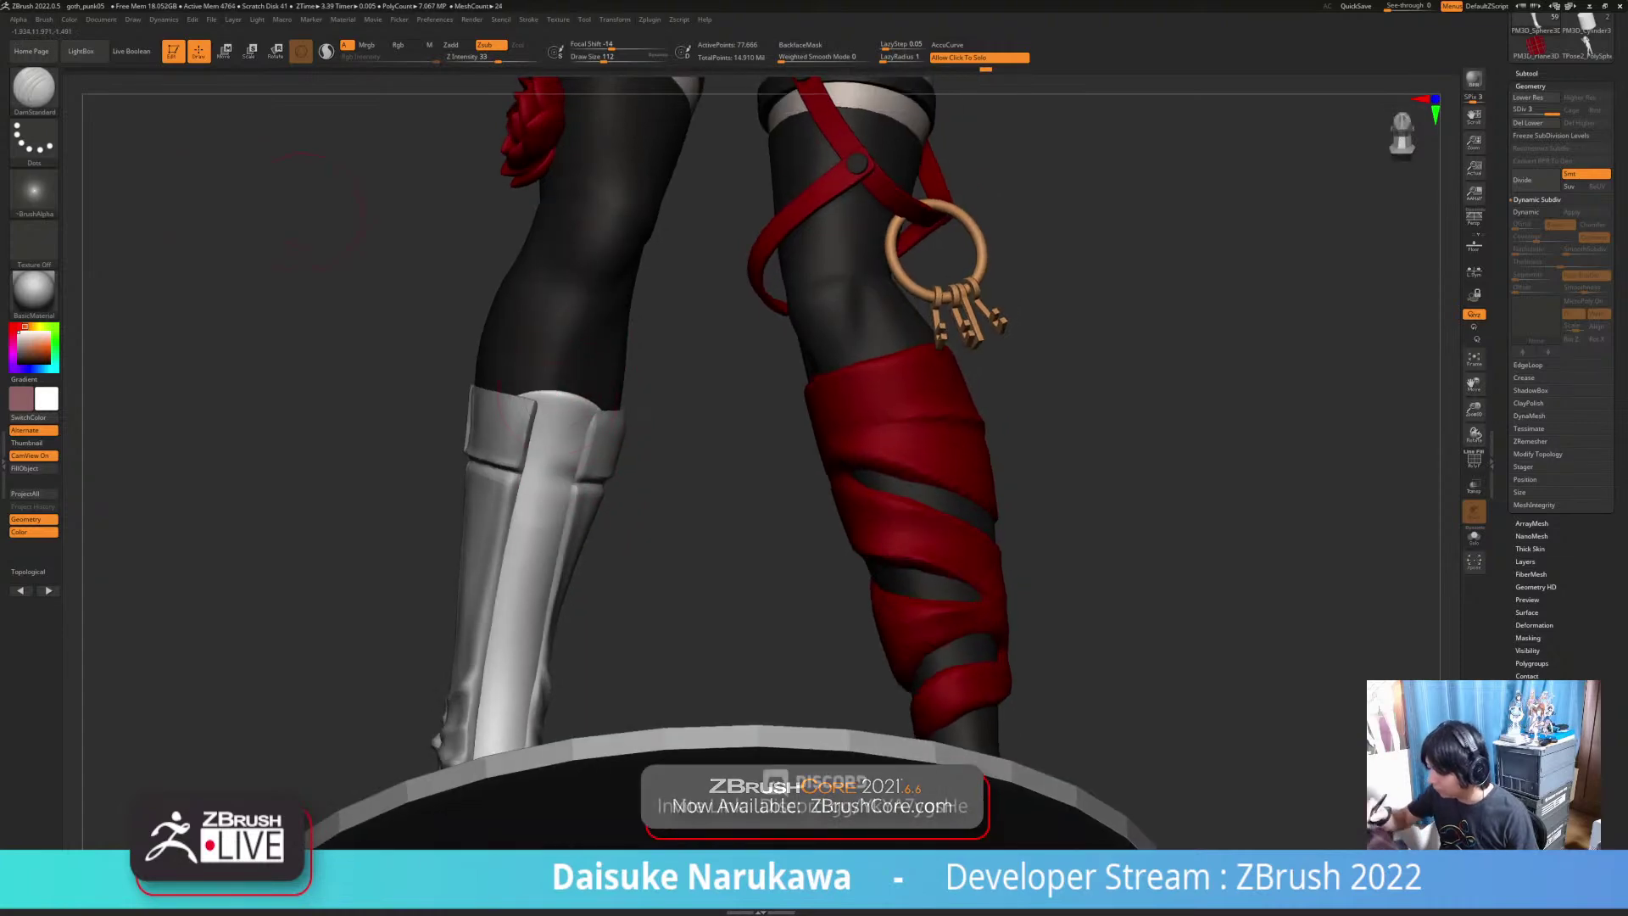
# Step: Switch to the SnakeHook brush and pull the front panel's upper side edge to fit the collar and shaft, smoothing the surface
pyautogui.press('b')
pyautogui.click(556, 99)
pyautogui.click(34, 92)
pyautogui.click(99, 99)
pyautogui.moveTo(623, 509); pyautogui.dragTo(737, 507)
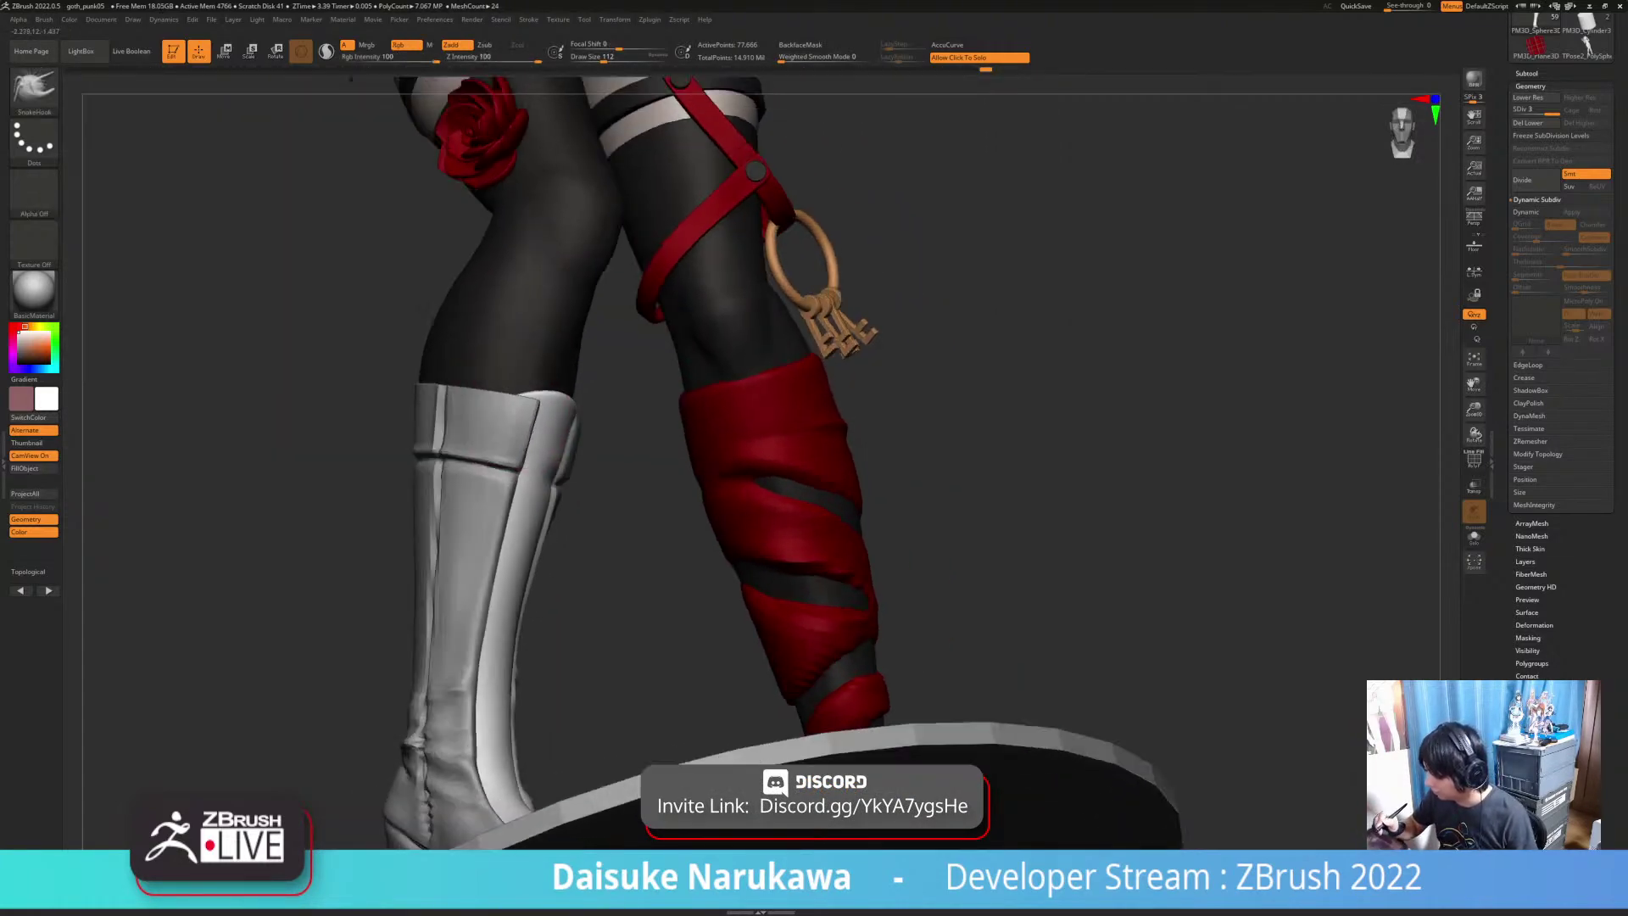
pyautogui.moveTo(350, 79); pyautogui.dragTo(344, 93)
pyautogui.moveTo(1018, 382); pyautogui.dragTo(1144, 508)
pyautogui.moveTo(933, 382); pyautogui.dragTo(724, 371)
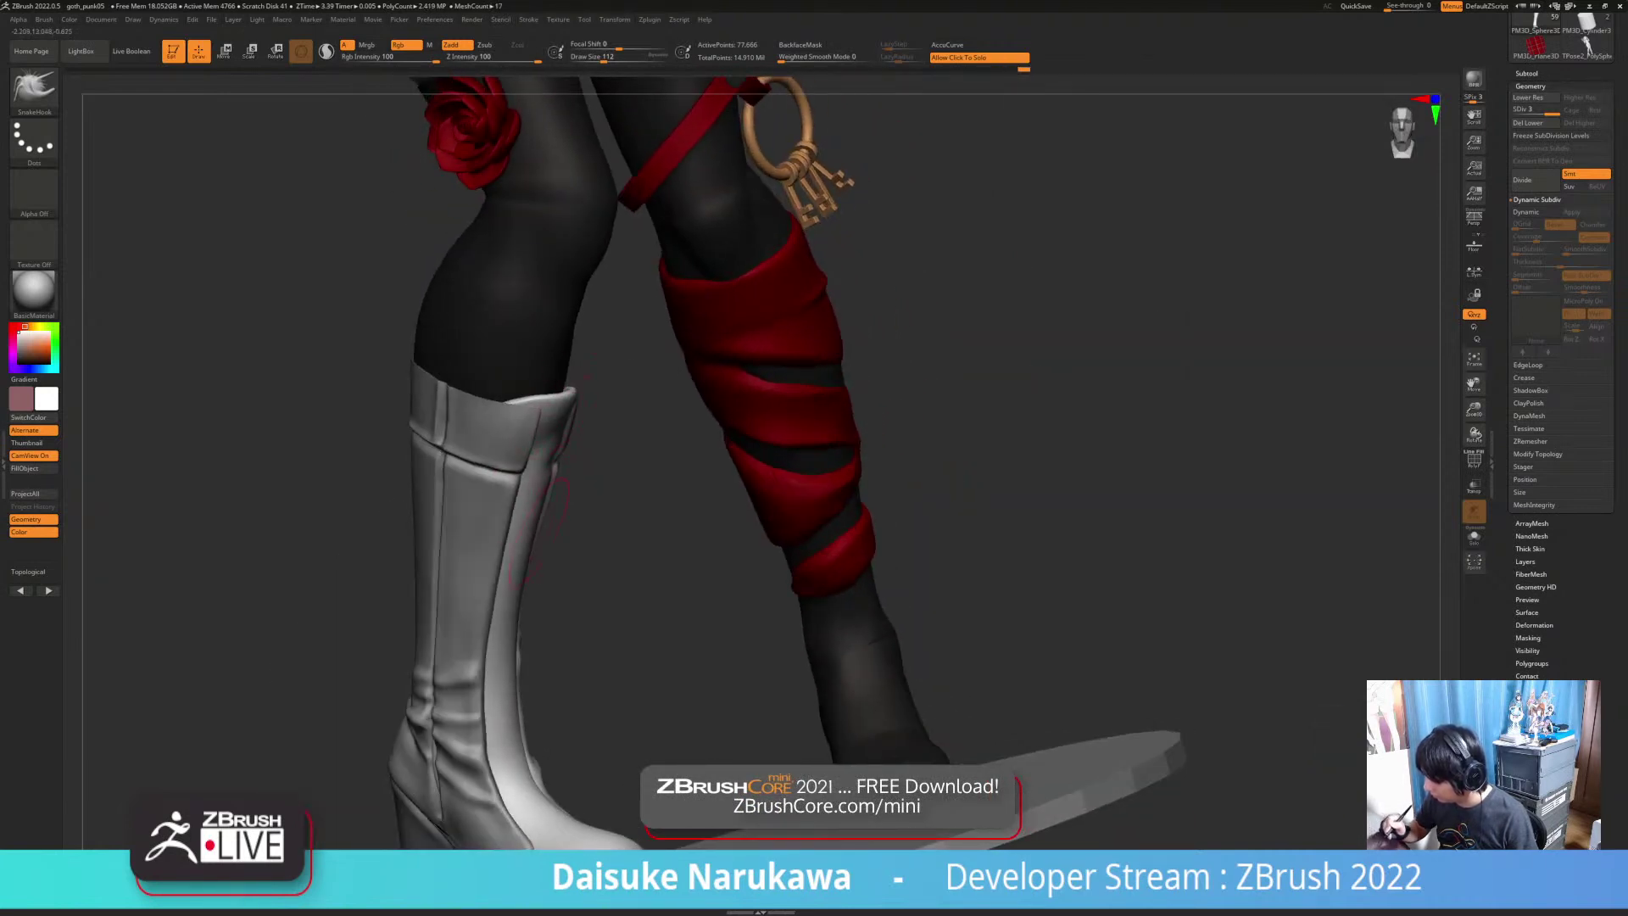
pyautogui.moveTo(644, 517); pyautogui.dragTo(695, 492)
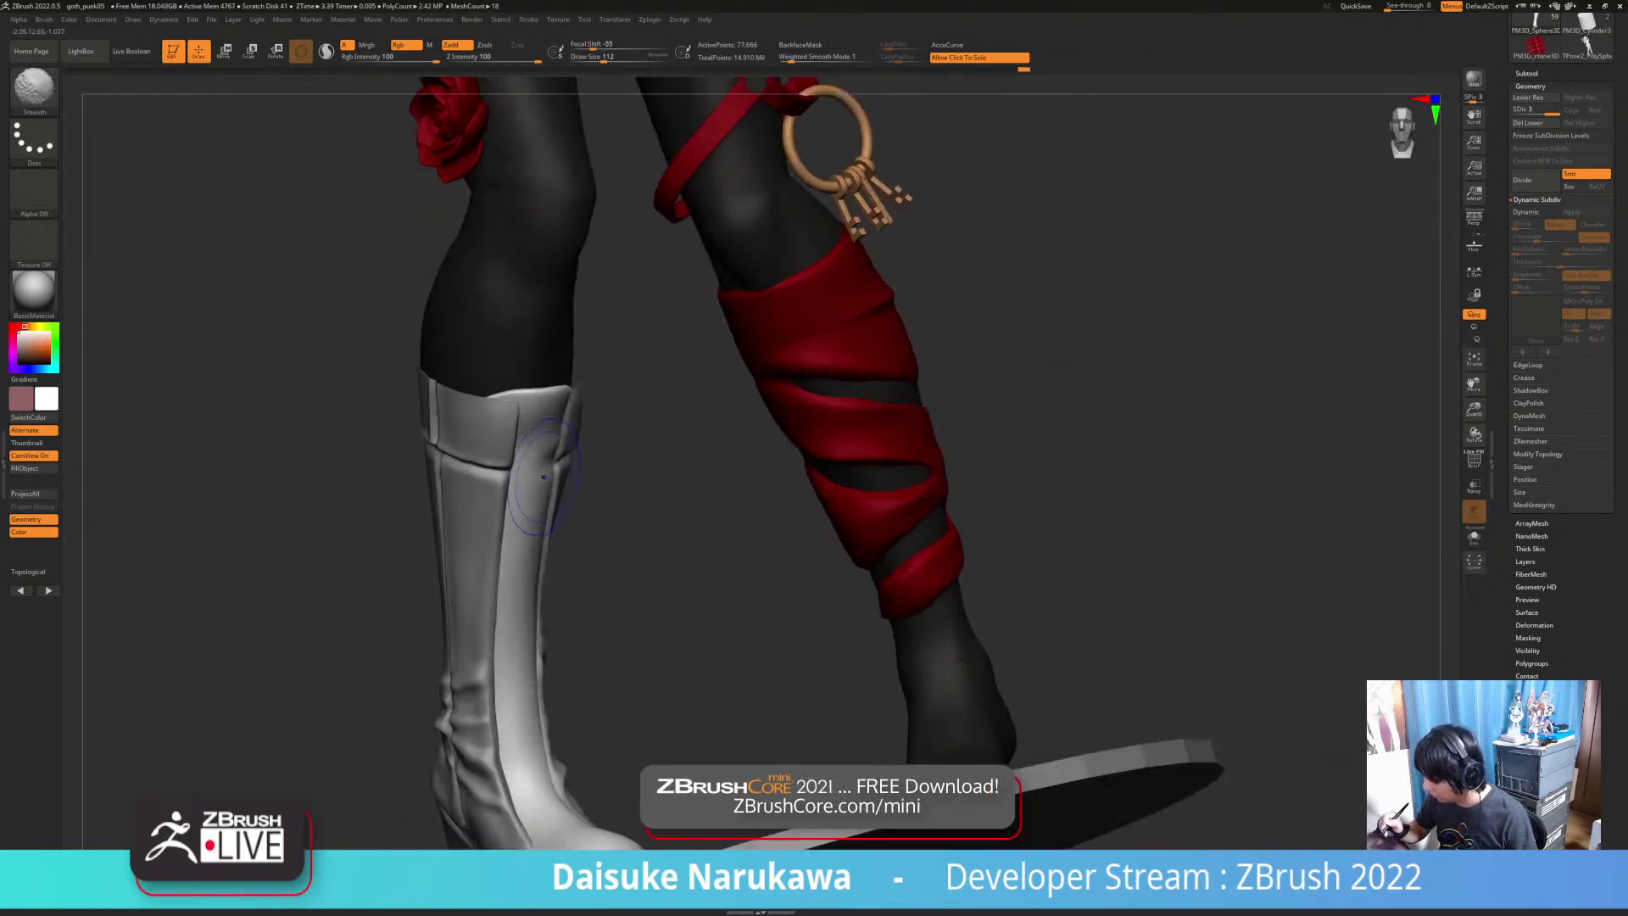
# Step: Adjust the front panel's profile along the shin and undo the last stroke
pyautogui.moveTo(559, 610)
pyautogui.keyDown('ctrl'); pyautogui.mouseDown(button='right')
pyautogui.moveTo(545, 468)
pyautogui.moveTo(546, 529)
pyautogui.mouseUp(button='right'); pyautogui.keyUp('ctrl')
pyautogui.moveTo(507, 648)
pyautogui.keyDown('ctrl'); pyautogui.mouseDown(button='right')
pyautogui.moveTo(521, 606)
pyautogui.moveTo(507, 629)
pyautogui.moveTo(482, 617)
pyautogui.moveTo(553, 659)
pyautogui.moveTo(499, 625)
pyautogui.moveTo(579, 612)
pyautogui.mouseUp(button='right'); pyautogui.keyUp('ctrl')
pyautogui.moveTo(564, 607); pyautogui.dragTo(548, 598)
pyautogui.moveTo(579, 612)
pyautogui.mouseDown(button='right')
pyautogui.moveTo(529, 622)
pyautogui.moveTo(563, 593)
pyautogui.moveTo(541, 601)
pyautogui.mouseUp(button='right')
pyautogui.hotkey('ctrl', 'z')
pyautogui.press('b')
pyautogui.click(607, 197)
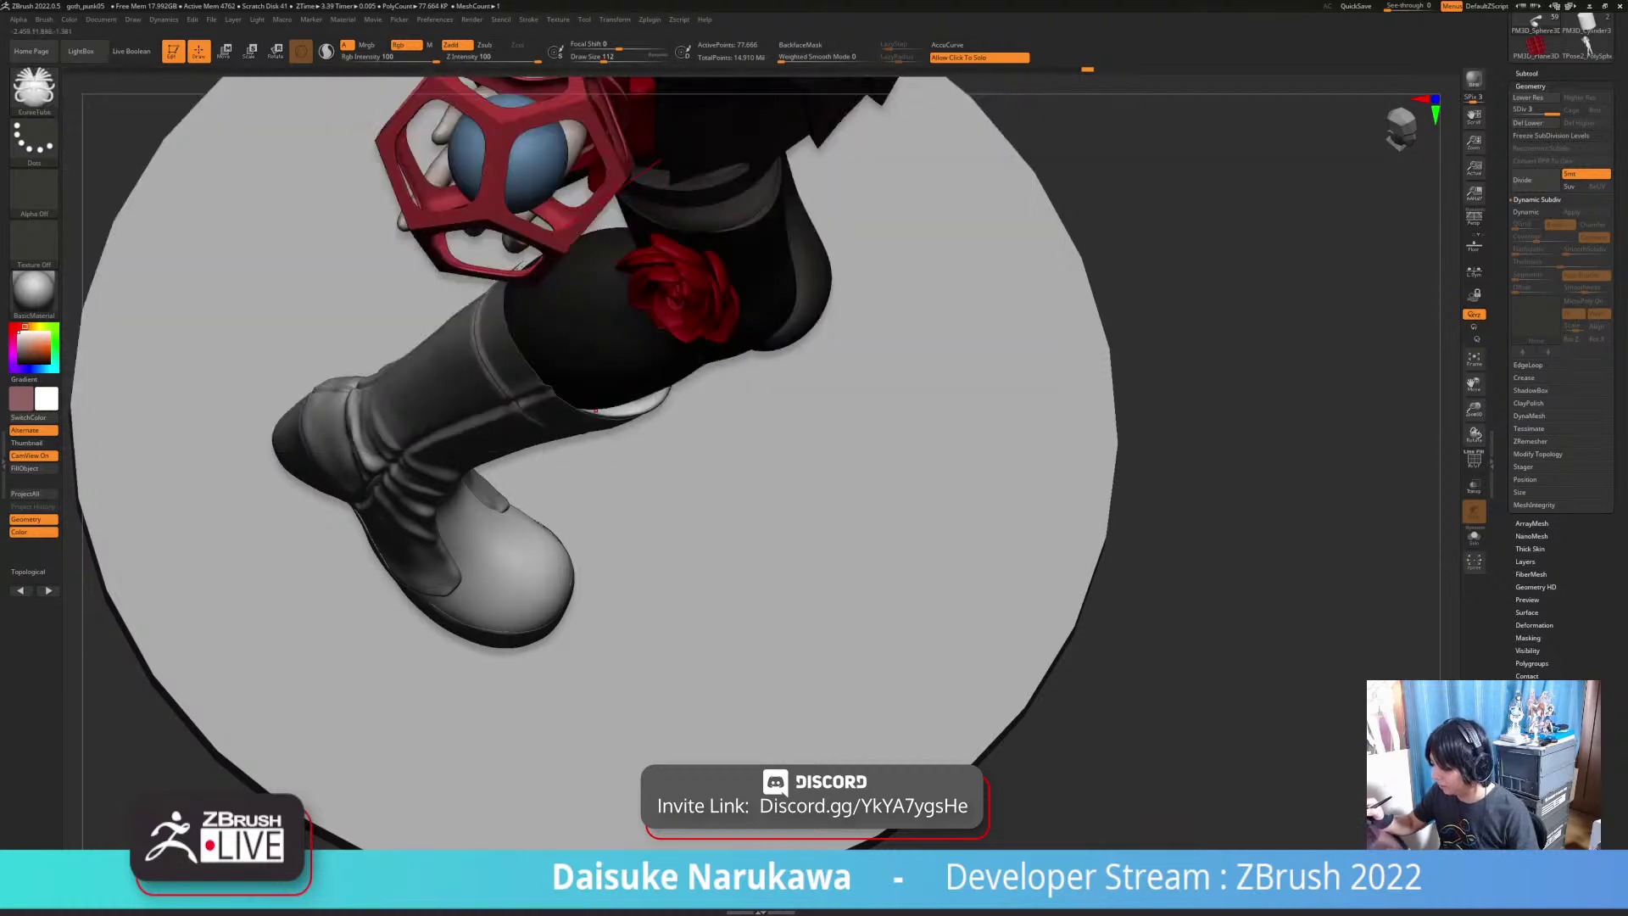
pyautogui.press('b')
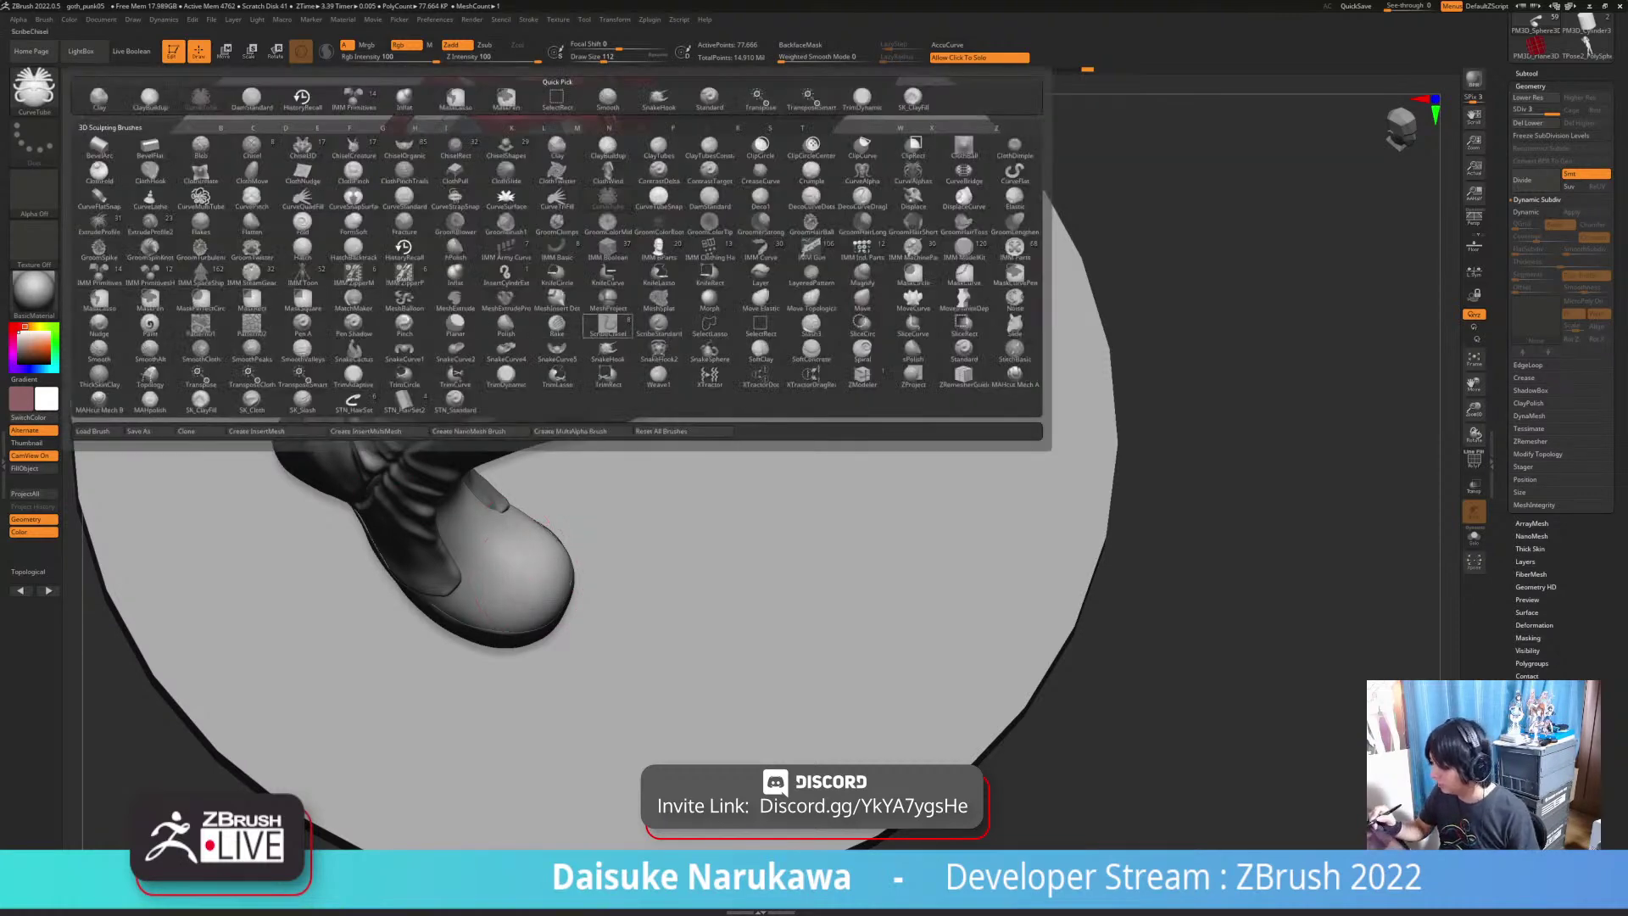
pyautogui.click(354, 150)
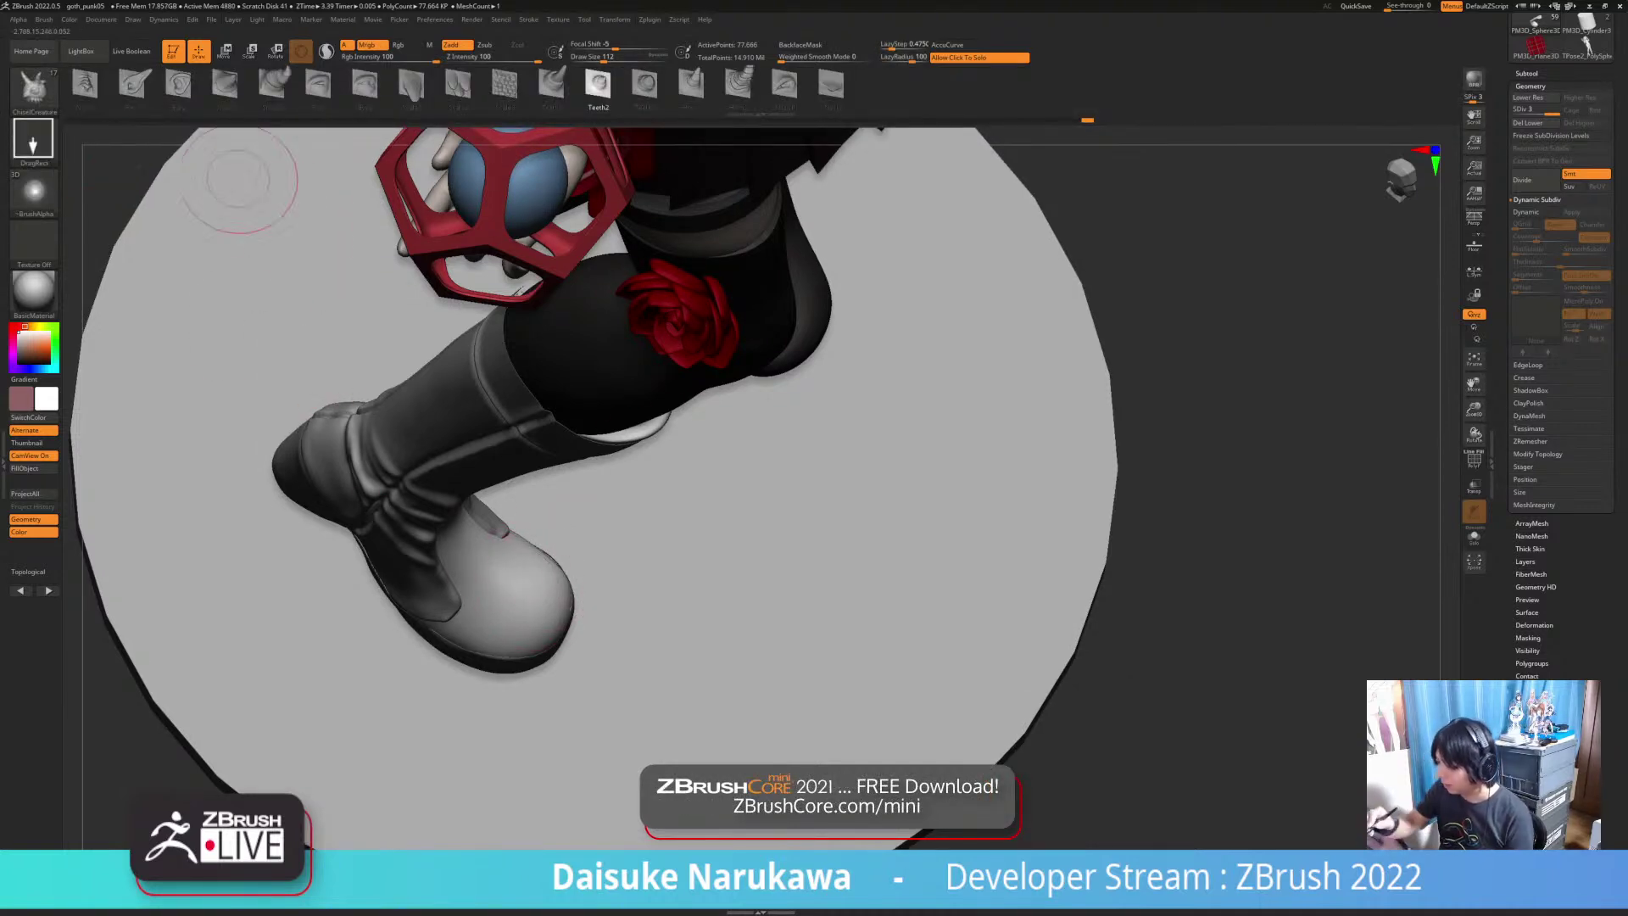
pyautogui.press('b')
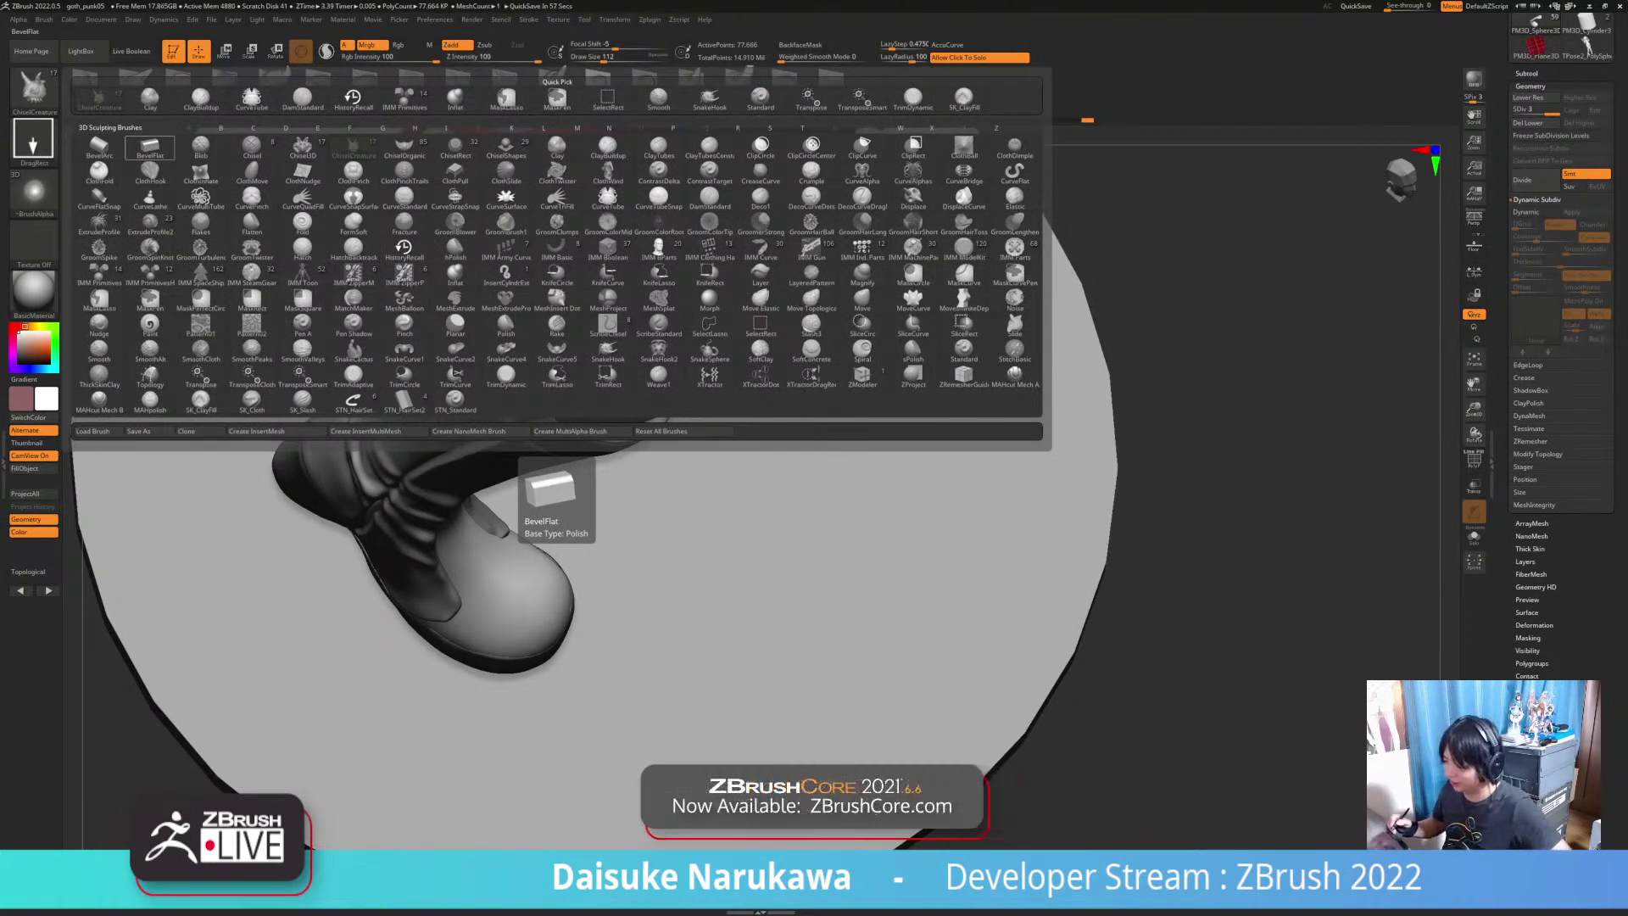
pyautogui.click(352, 98)
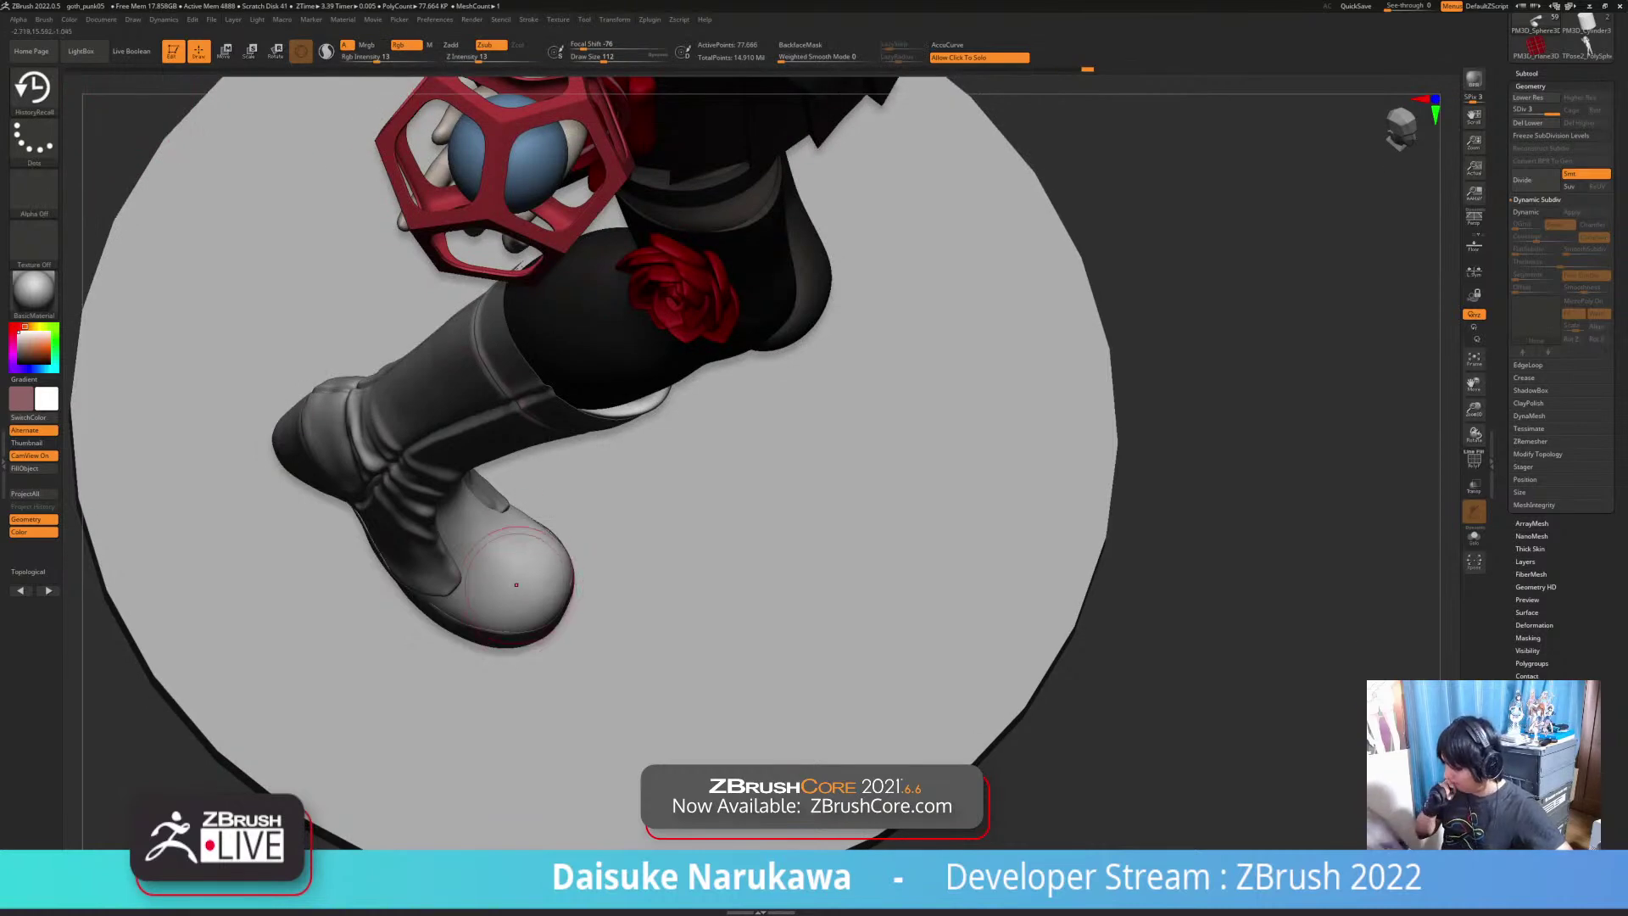
# Step: Pull the toe top's side and front edges into line with the sole using the SnakeHook brush
pyautogui.press('b')
pyautogui.click(710, 98)
pyautogui.moveTo(644, 594); pyautogui.dragTo(606, 560)
pyautogui.moveTo(571, 599); pyautogui.dragTo(561, 604, button='right')
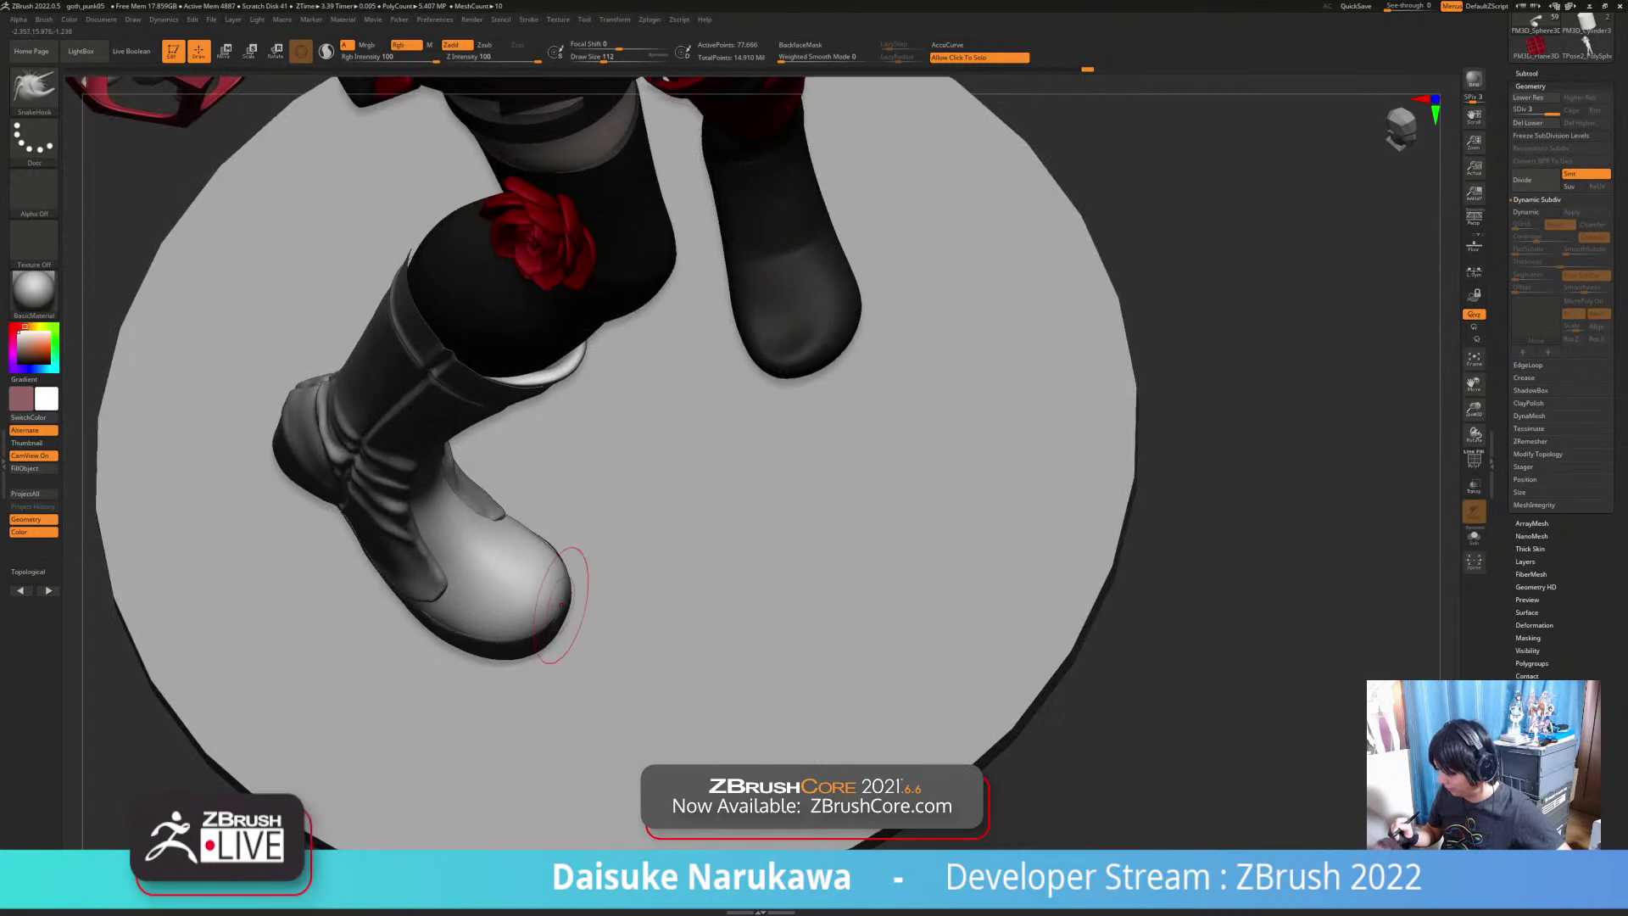
pyautogui.moveTo(559, 623)
pyautogui.mouseDown()
pyautogui.moveTo(551, 636)
pyautogui.moveTo(635, 513)
pyautogui.moveTo(628, 611)
pyautogui.mouseUp()
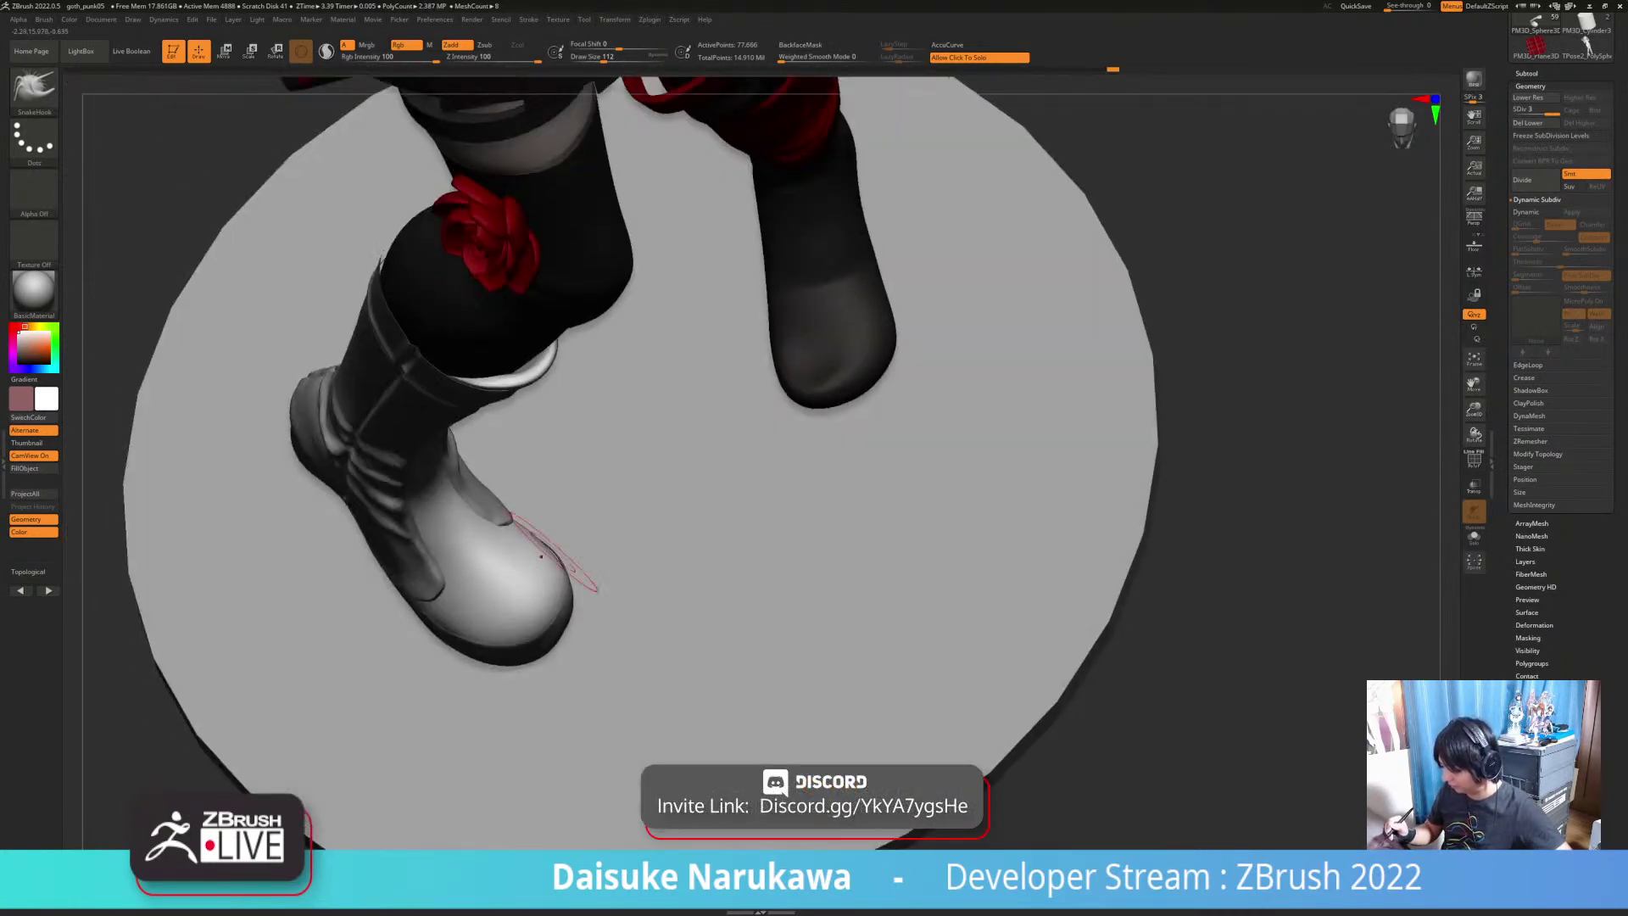
pyautogui.moveTo(541, 556)
pyautogui.mouseDown(button='right')
pyautogui.moveTo(407, 627)
pyautogui.moveTo(472, 631)
pyautogui.moveTo(463, 680)
pyautogui.mouseUp(button='right')
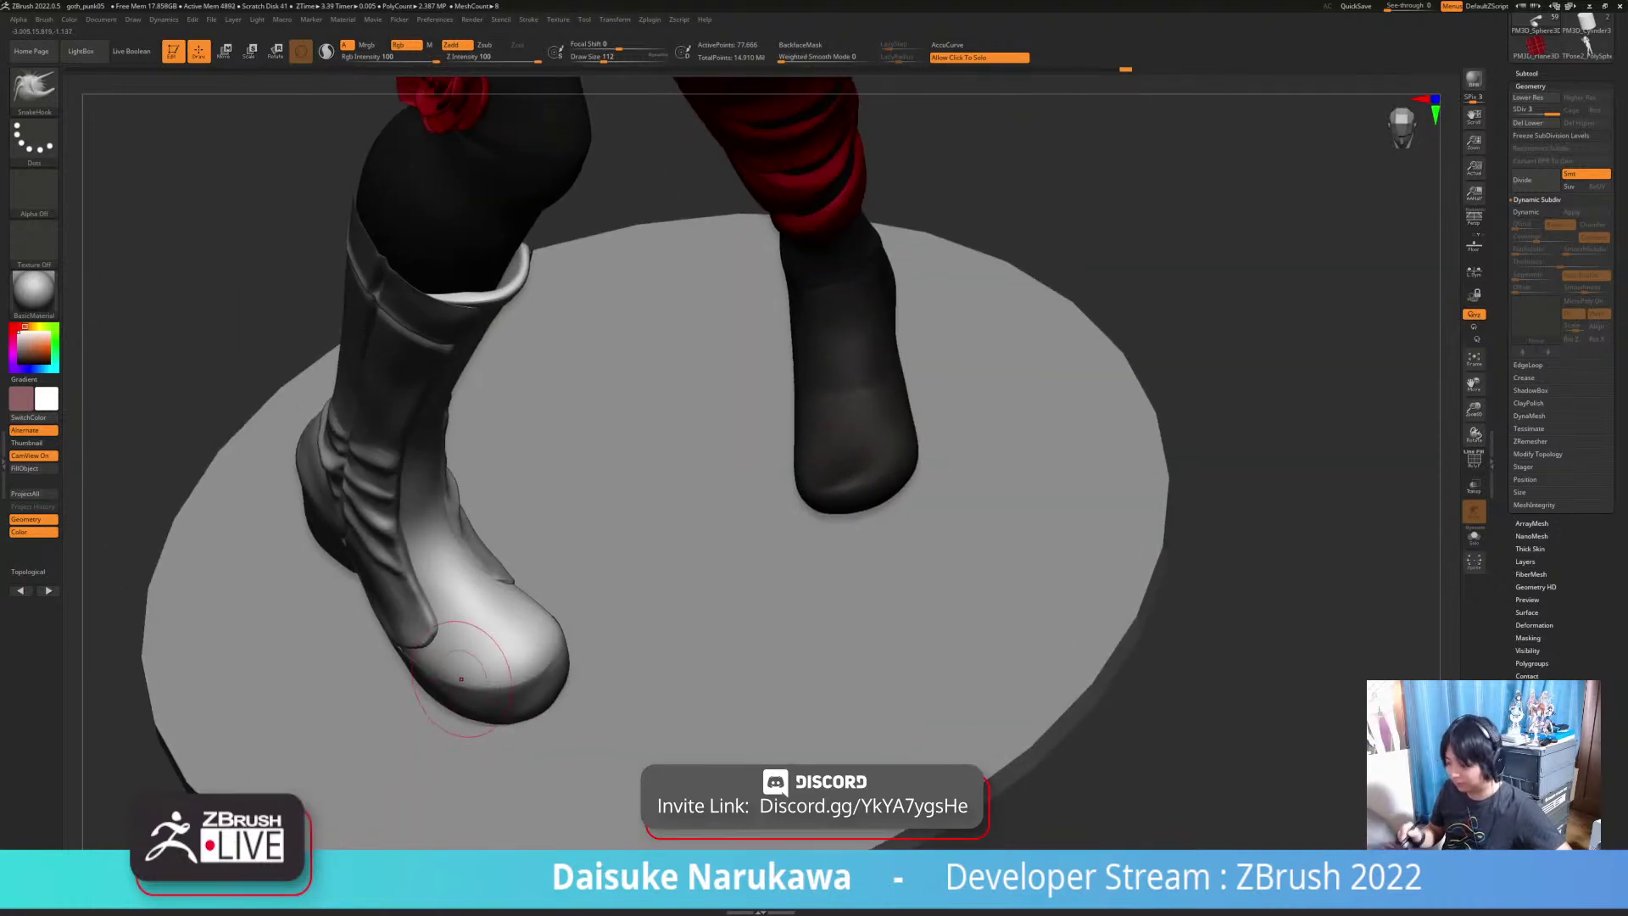
# Step: Isolate the boot's sole subtool and remesh it with DynaMesh
pyautogui.keyDown('alt'); pyautogui.click(410, 613); pyautogui.keyUp('alt')
pyautogui.moveTo(424, 619)
pyautogui.mouseDown(button='right')
pyautogui.moveTo(712, 576)
pyautogui.moveTo(534, 604)
pyautogui.moveTo(606, 569)
pyautogui.mouseUp(button='right')
pyautogui.click(609, 58)
pyautogui.keyDown('alt'); pyautogui.click(445, 586); pyautogui.keyUp('alt')
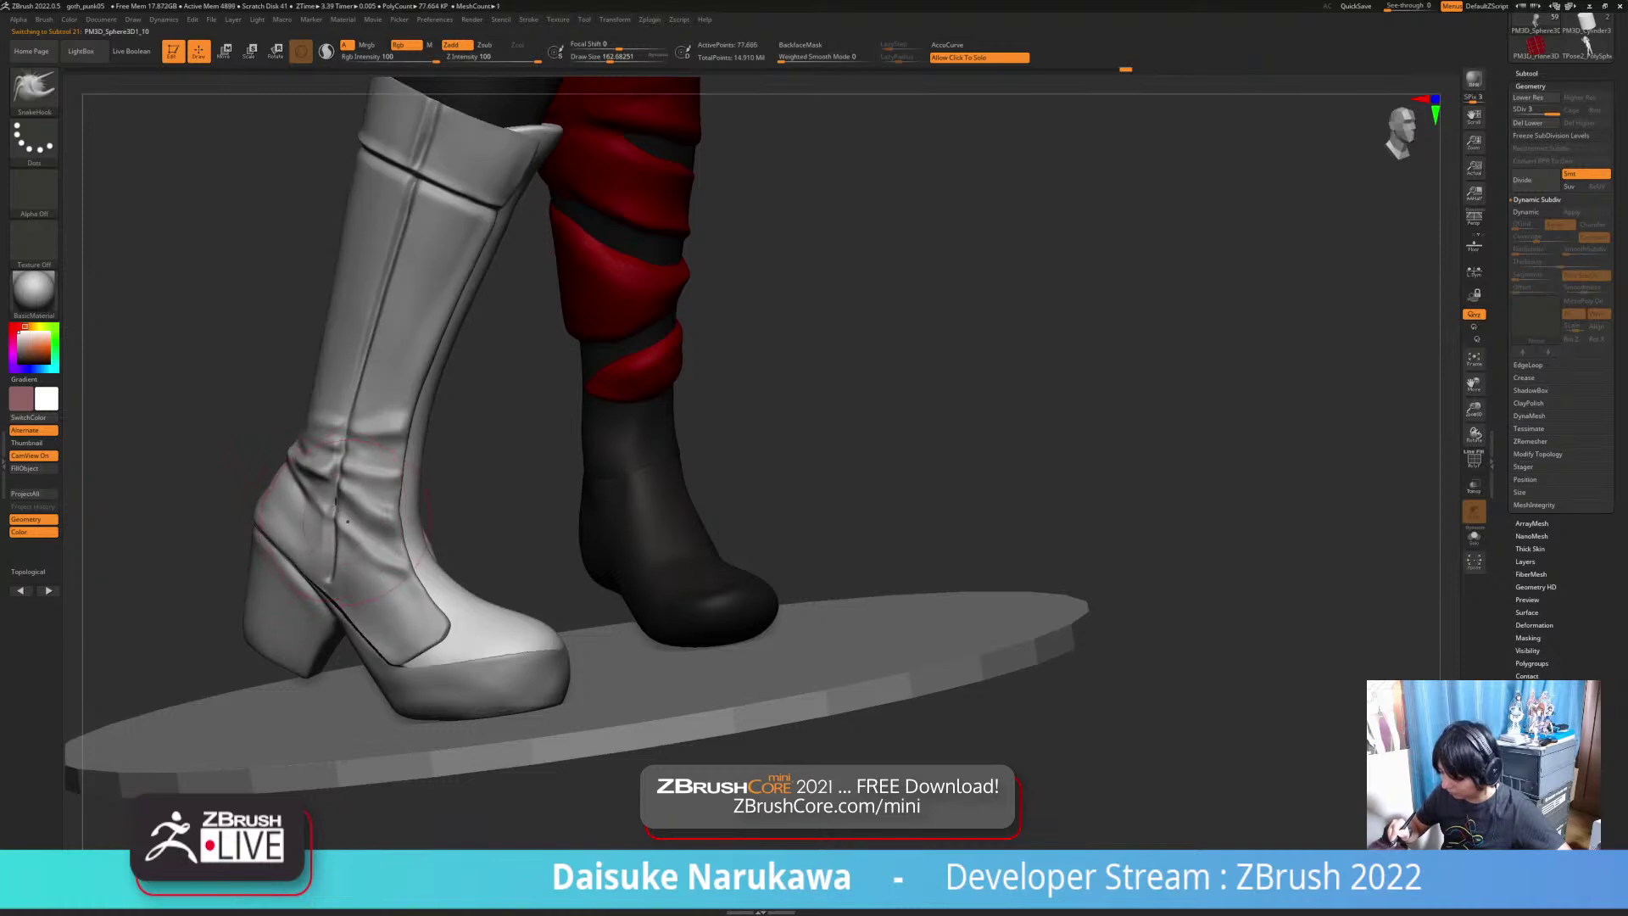
pyautogui.moveTo(346, 516); pyautogui.dragTo(449, 619, button='right')
pyautogui.keyDown('alt'); pyautogui.click(371, 579); pyautogui.keyUp('alt')
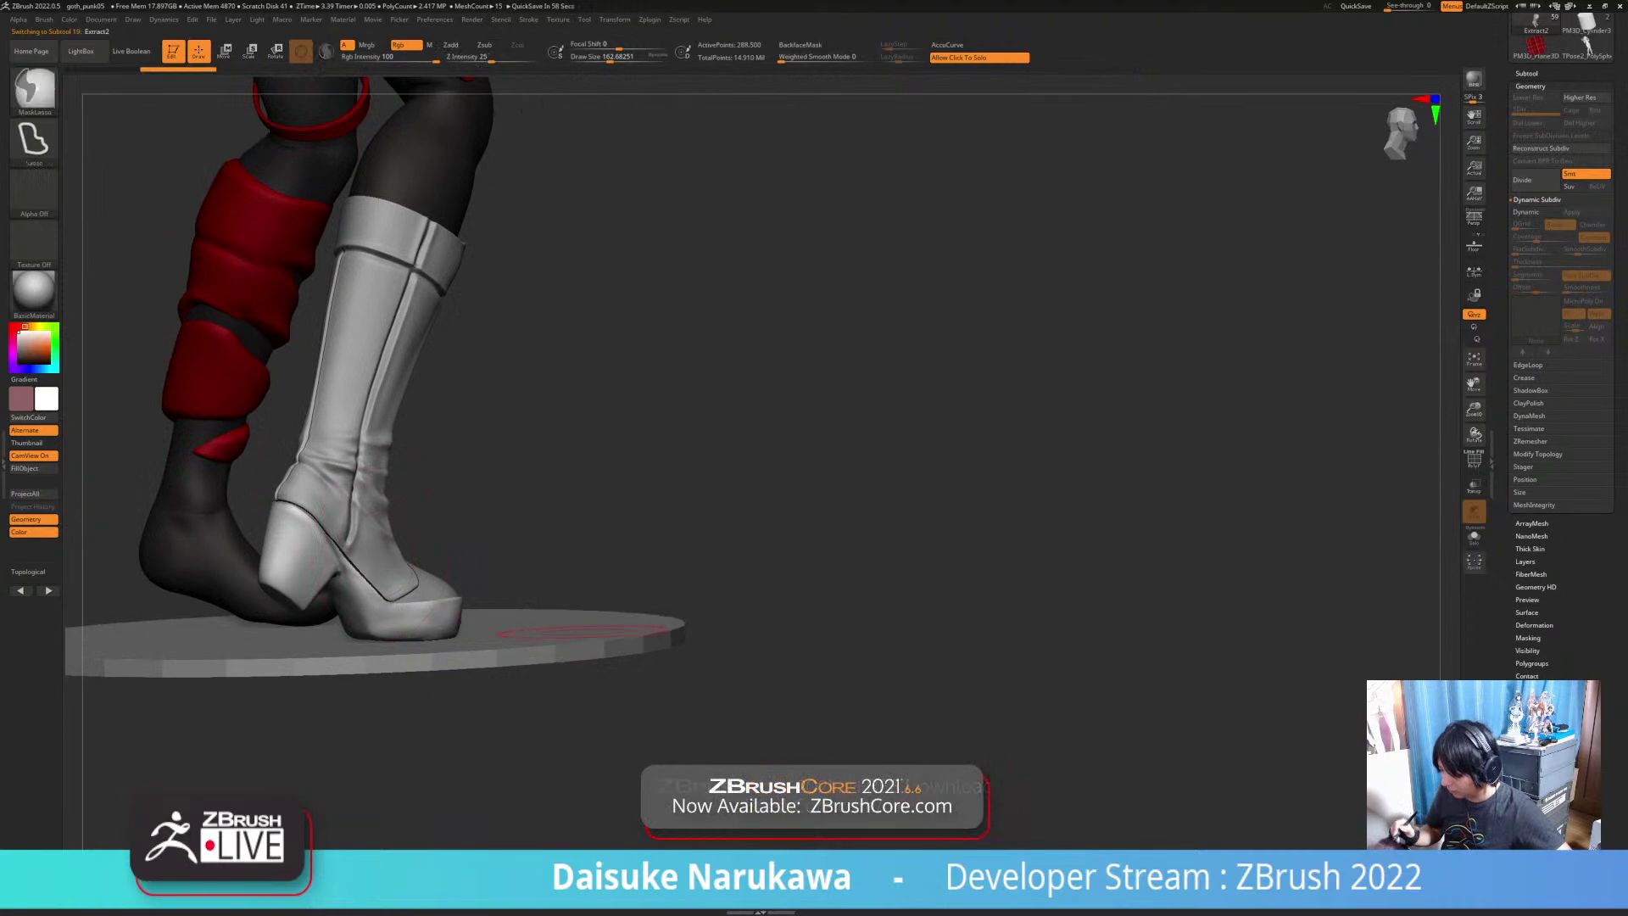
pyautogui.click(585, 683)
pyautogui.moveTo(585, 682)
pyautogui.mouseDown(button='right')
pyautogui.moveTo(601, 734)
pyautogui.moveTo(407, 847)
pyautogui.moveTo(479, 793)
pyautogui.moveTo(501, 704)
pyautogui.moveTo(483, 797)
pyautogui.moveTo(517, 835)
pyautogui.mouseUp(button='right')
pyautogui.hotkey('ctrl', 'shift', 'z')
pyautogui.moveTo(416, 847); pyautogui.dragTo(1009, 768, button='right')
pyautogui.keyDown('ctrl'); pyautogui.moveTo(913, 634); pyautogui.dragTo(888, 589); pyautogui.keyUp('ctrl')
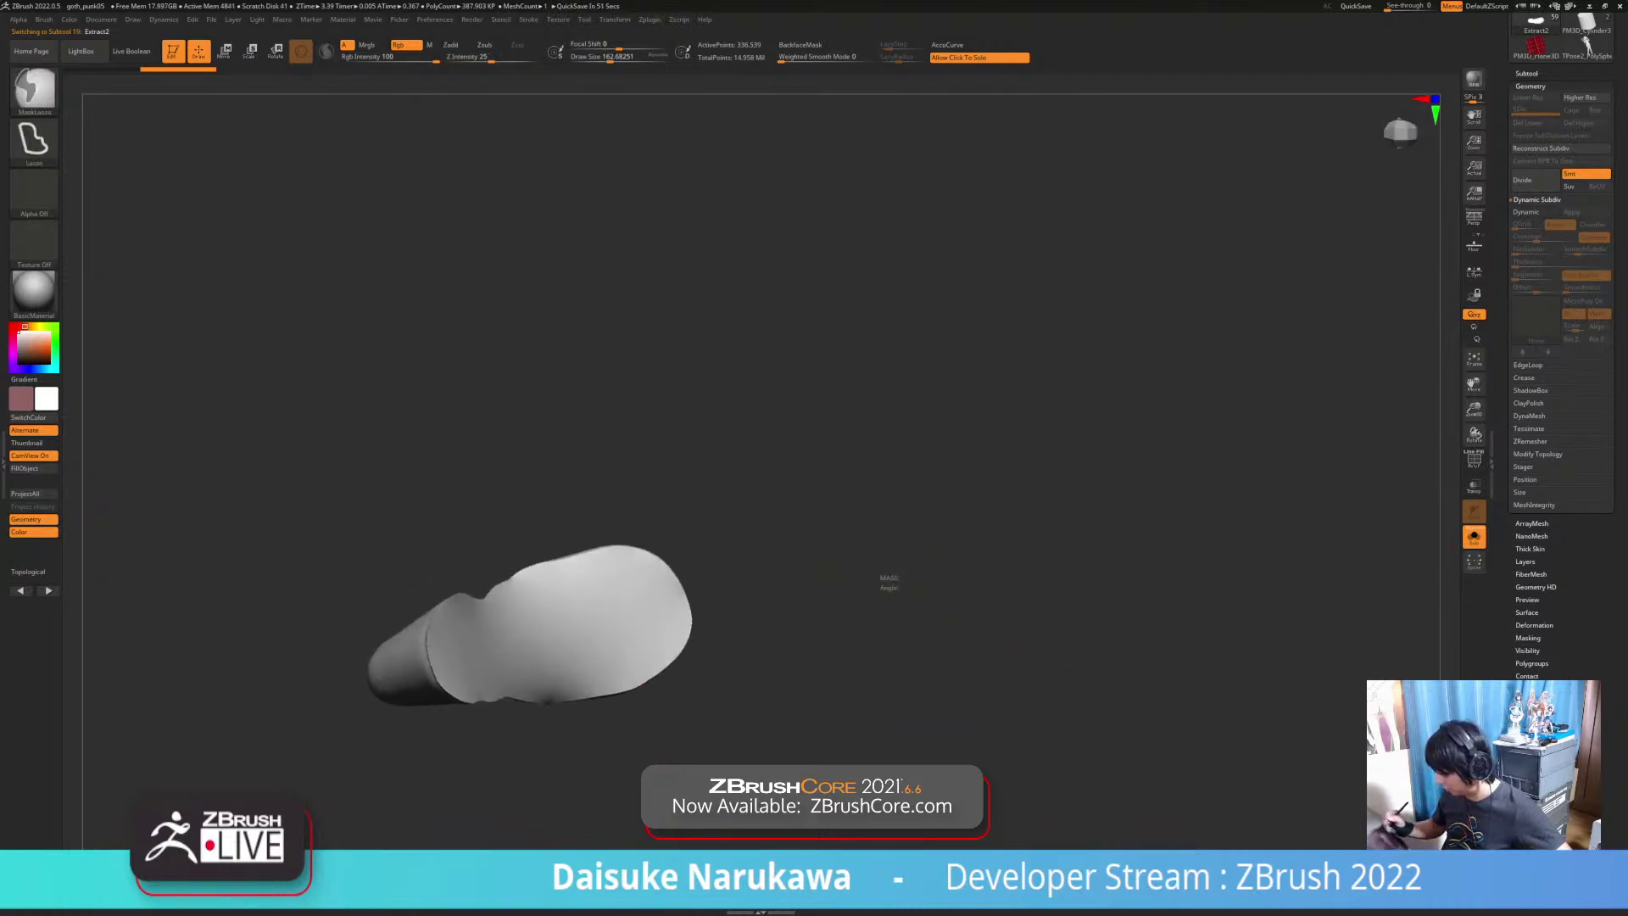
# Step: Smooth the irregular outer edges of the isolated sole around its waist and toe
pyautogui.keyDown('ctrl'); pyautogui.moveTo(632, 657); pyautogui.dragTo(593, 678, button='right'); pyautogui.keyUp('ctrl')
pyautogui.keyDown('shift'); pyautogui.moveTo(424, 602); pyautogui.dragTo(458, 577); pyautogui.keyUp('shift')
pyautogui.keyDown('shift'); pyautogui.moveTo(509, 714); pyautogui.dragTo(454, 736); pyautogui.keyUp('shift')
pyautogui.moveTo(644, 729); pyautogui.dragTo(631, 750, button='right')
pyautogui.keyDown('shift'); pyautogui.moveTo(547, 508); pyautogui.dragTo(512, 530); pyautogui.keyUp('shift')
pyautogui.moveTo(631, 737); pyautogui.dragTo(509, 806, button='right')
pyautogui.moveTo(513, 551)
pyautogui.keyDown('shift'); pyautogui.mouseDown()
pyautogui.moveTo(536, 585)
pyautogui.moveTo(532, 500)
pyautogui.mouseUp(); pyautogui.keyUp('shift')
pyautogui.moveTo(670, 645); pyautogui.dragTo(627, 594, button='right')
pyautogui.keyDown('shift'); pyautogui.moveTo(563, 406); pyautogui.dragTo(751, 333); pyautogui.keyUp('shift')
pyautogui.moveTo(835, 475); pyautogui.dragTo(741, 384, button='right')
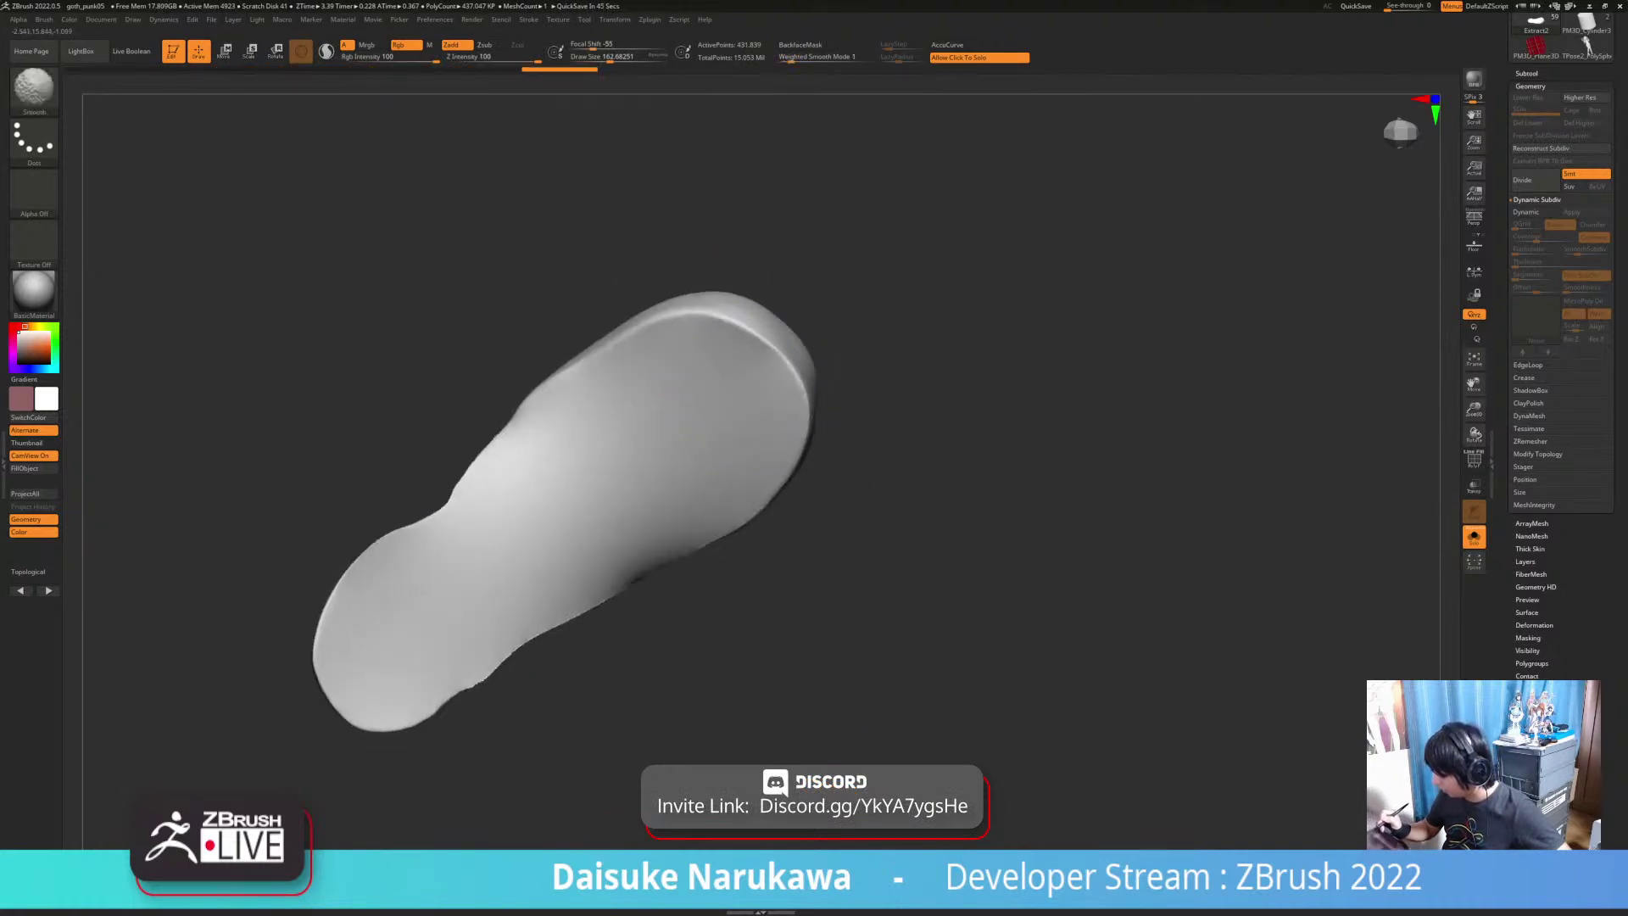
# Step: Smooth the sole's rim along the arch and heel, and remesh it with DynaMesh
pyautogui.moveTo(746, 645); pyautogui.dragTo(679, 525, button='right')
pyautogui.keyDown('shift'); pyautogui.moveTo(657, 585); pyautogui.dragTo(436, 629); pyautogui.keyUp('shift')
pyautogui.moveTo(593, 729); pyautogui.dragTo(644, 661, button='right')
pyautogui.keyDown('shift'); pyautogui.moveTo(356, 640); pyautogui.dragTo(474, 631); pyautogui.keyUp('shift')
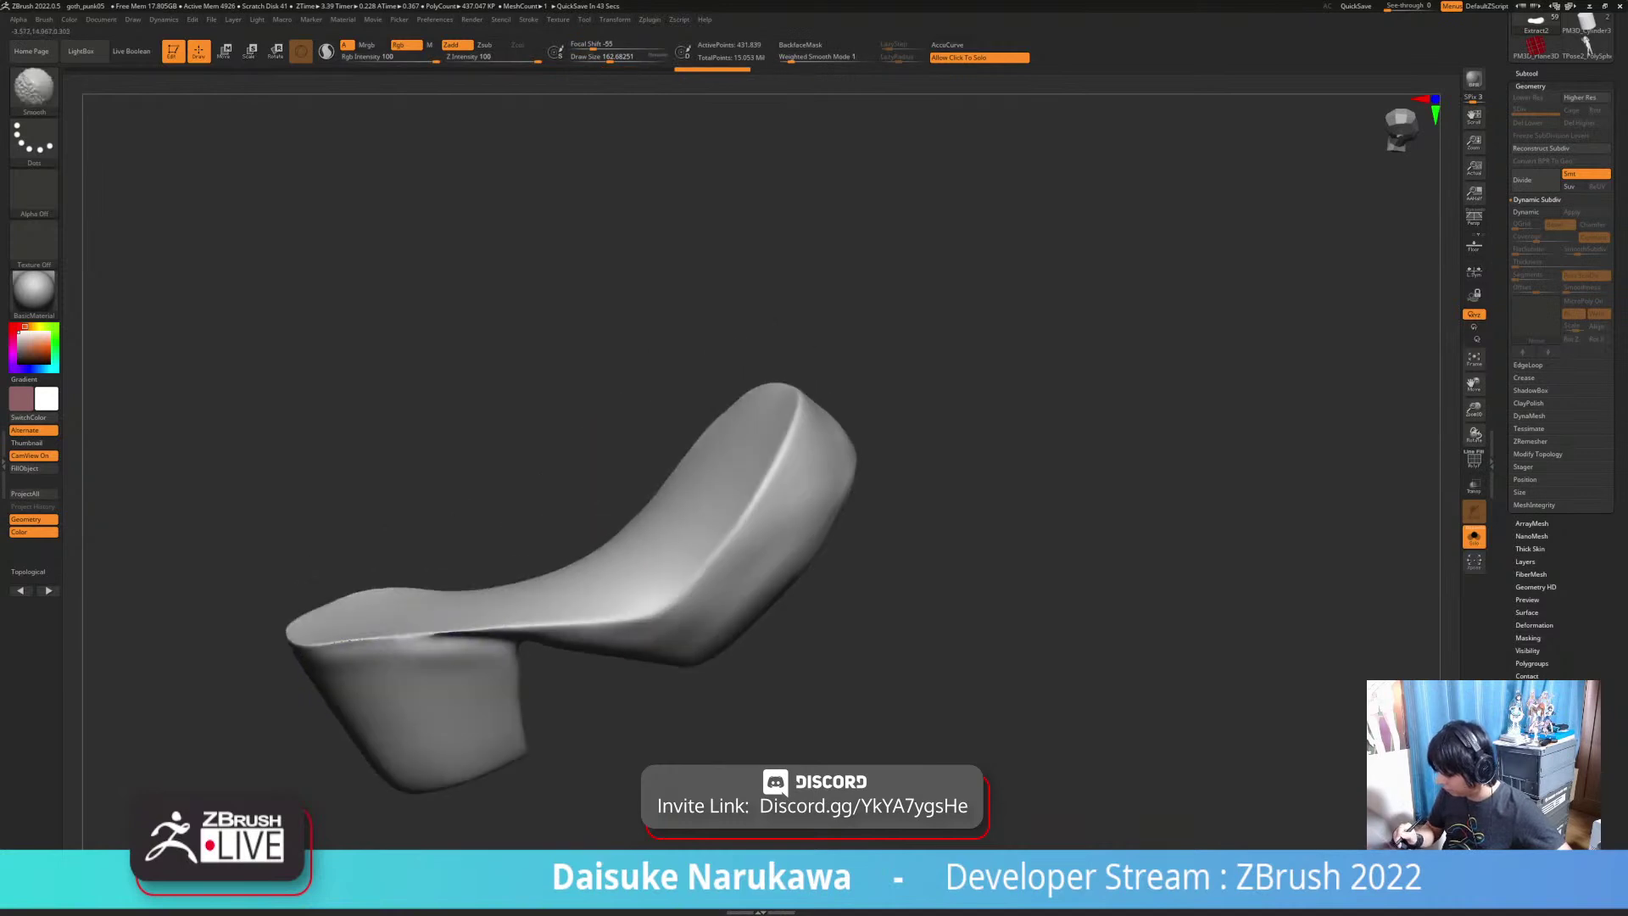
pyautogui.keyDown('ctrl'); pyautogui.moveTo(924, 562); pyautogui.dragTo(919, 649); pyautogui.keyUp('ctrl')
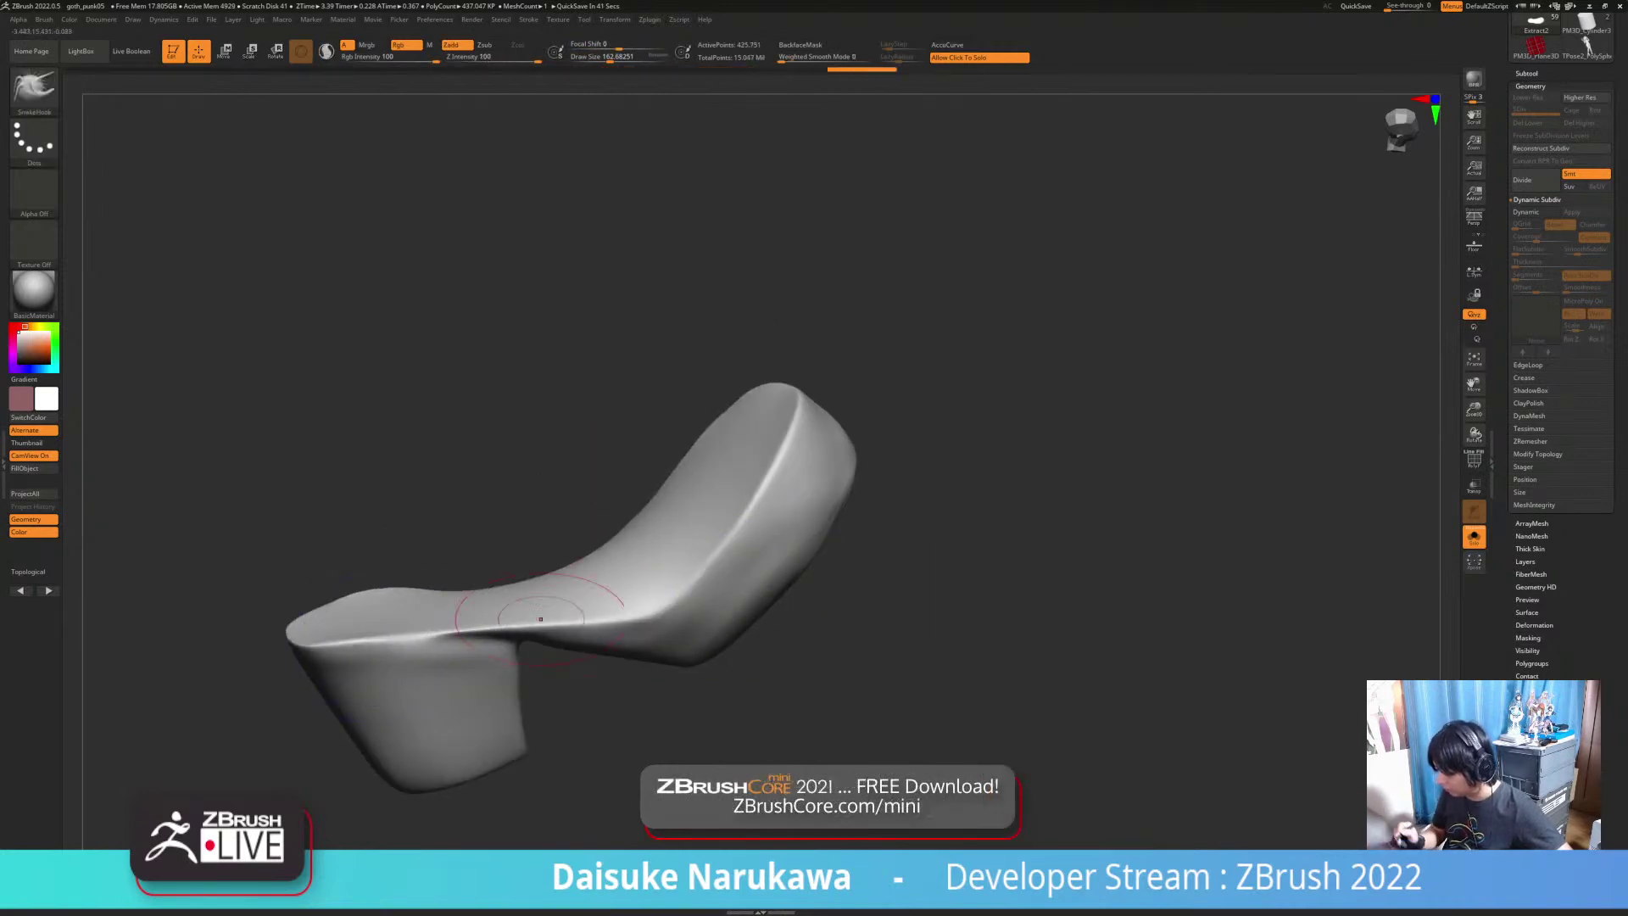
# Step: Pull the sole's toe rim to fit around the toe top with the SnakeHook brush, undoing the first stroke
pyautogui.moveTo(521, 622); pyautogui.dragTo(475, 678, button='right')
pyautogui.moveTo(813, 628)
pyautogui.keyDown('ctrl'); pyautogui.mouseDown(button='right')
pyautogui.moveTo(839, 543)
pyautogui.moveTo(797, 559)
pyautogui.moveTo(754, 399)
pyautogui.moveTo(754, 500)
pyautogui.mouseUp(button='right'); pyautogui.keyUp('ctrl')
pyautogui.click(842, 541)
pyautogui.moveTo(778, 563); pyautogui.dragTo(760, 543)
pyautogui.moveTo(805, 653); pyautogui.dragTo(831, 547, button='right')
pyautogui.hotkey('ctrl', 'z')
pyautogui.moveTo(848, 475)
pyautogui.mouseDown(button='right')
pyautogui.moveTo(916, 462)
pyautogui.moveTo(911, 542)
pyautogui.moveTo(848, 551)
pyautogui.mouseUp(button='right')
pyautogui.moveTo(856, 484); pyautogui.dragTo(877, 606, button='right')
pyautogui.moveTo(792, 470); pyautogui.dragTo(806, 479)
pyautogui.moveTo(856, 483); pyautogui.dragTo(856, 619, button='right')
pyautogui.moveTo(678, 424); pyautogui.dragTo(742, 458, button='right')
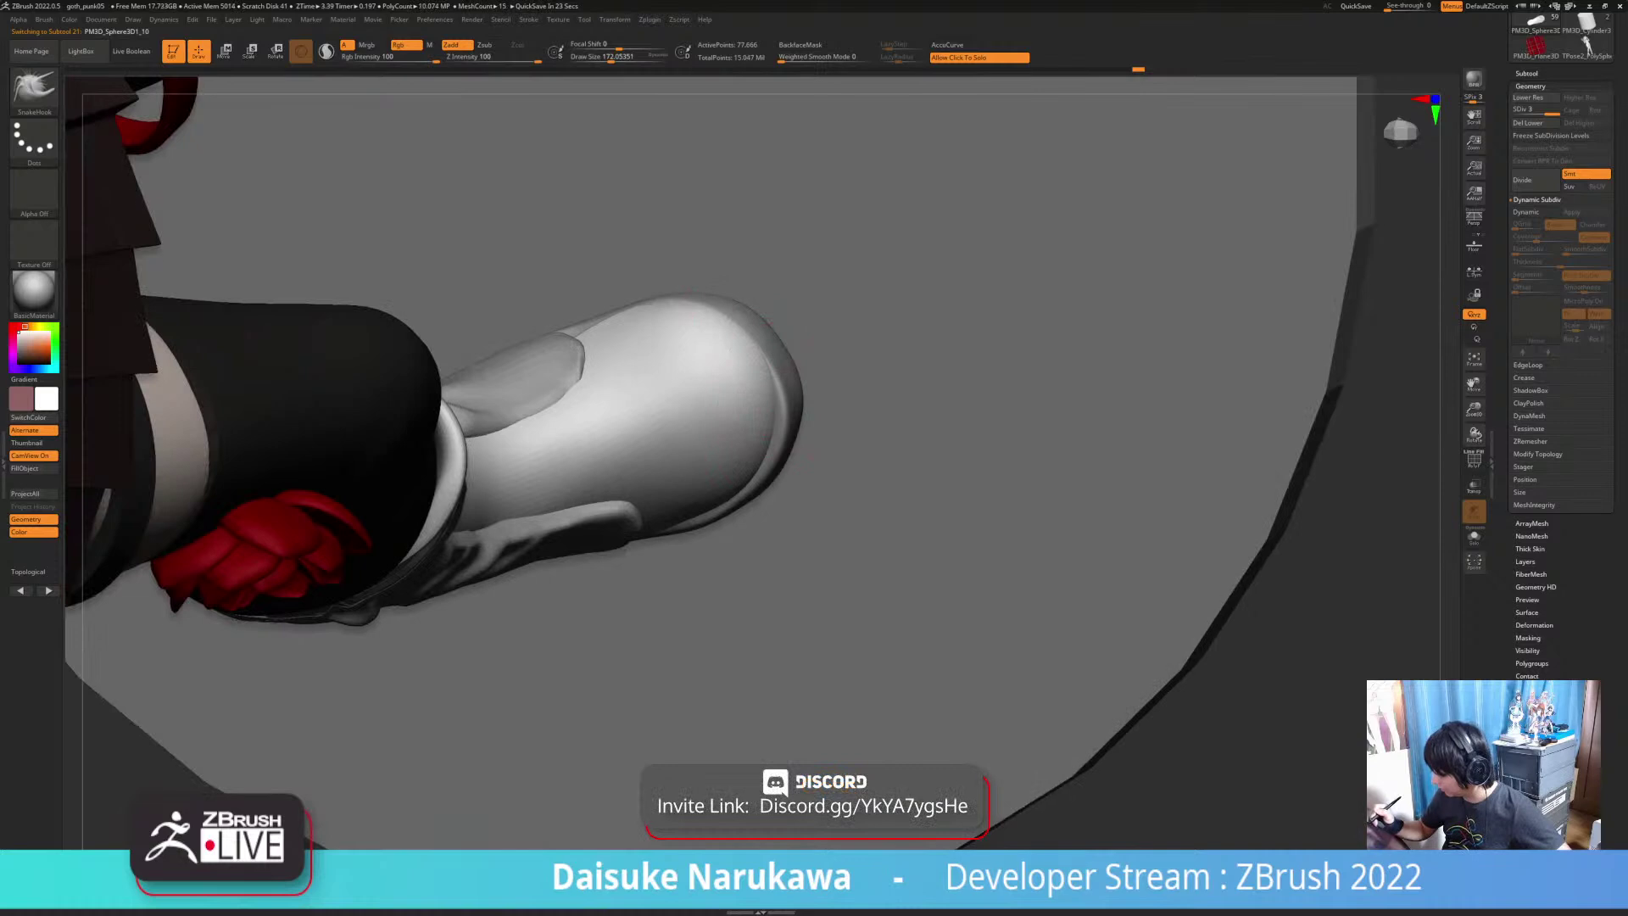
pyautogui.moveTo(769, 322); pyautogui.dragTo(809, 337, button='right')
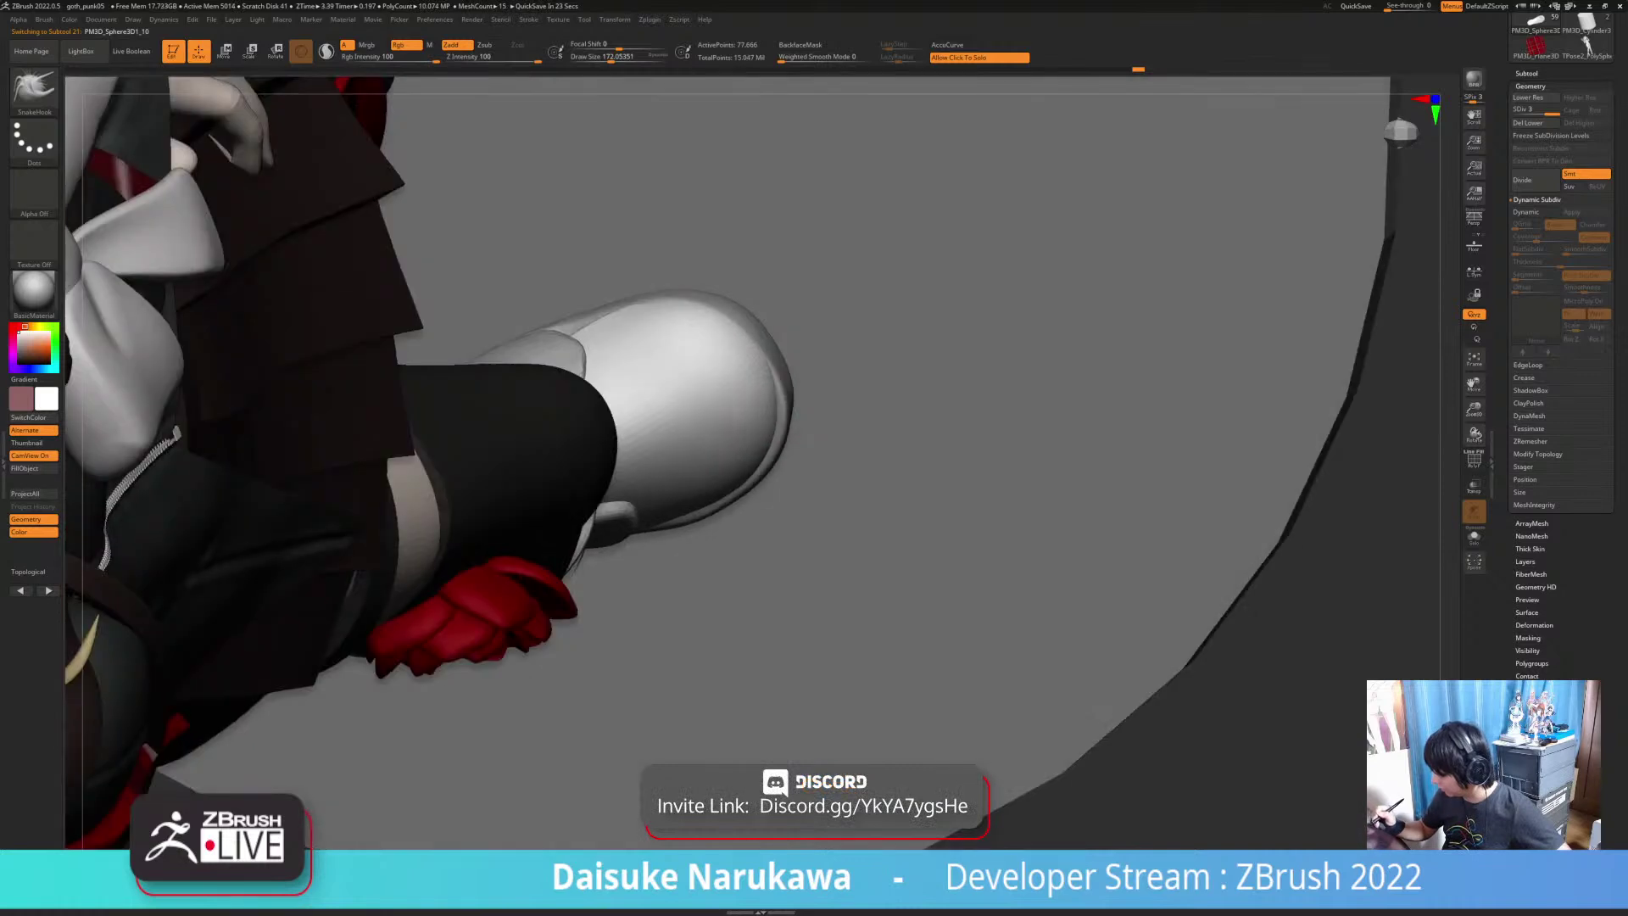
pyautogui.keyDown('alt'); pyautogui.click(776, 422); pyautogui.keyUp('alt')
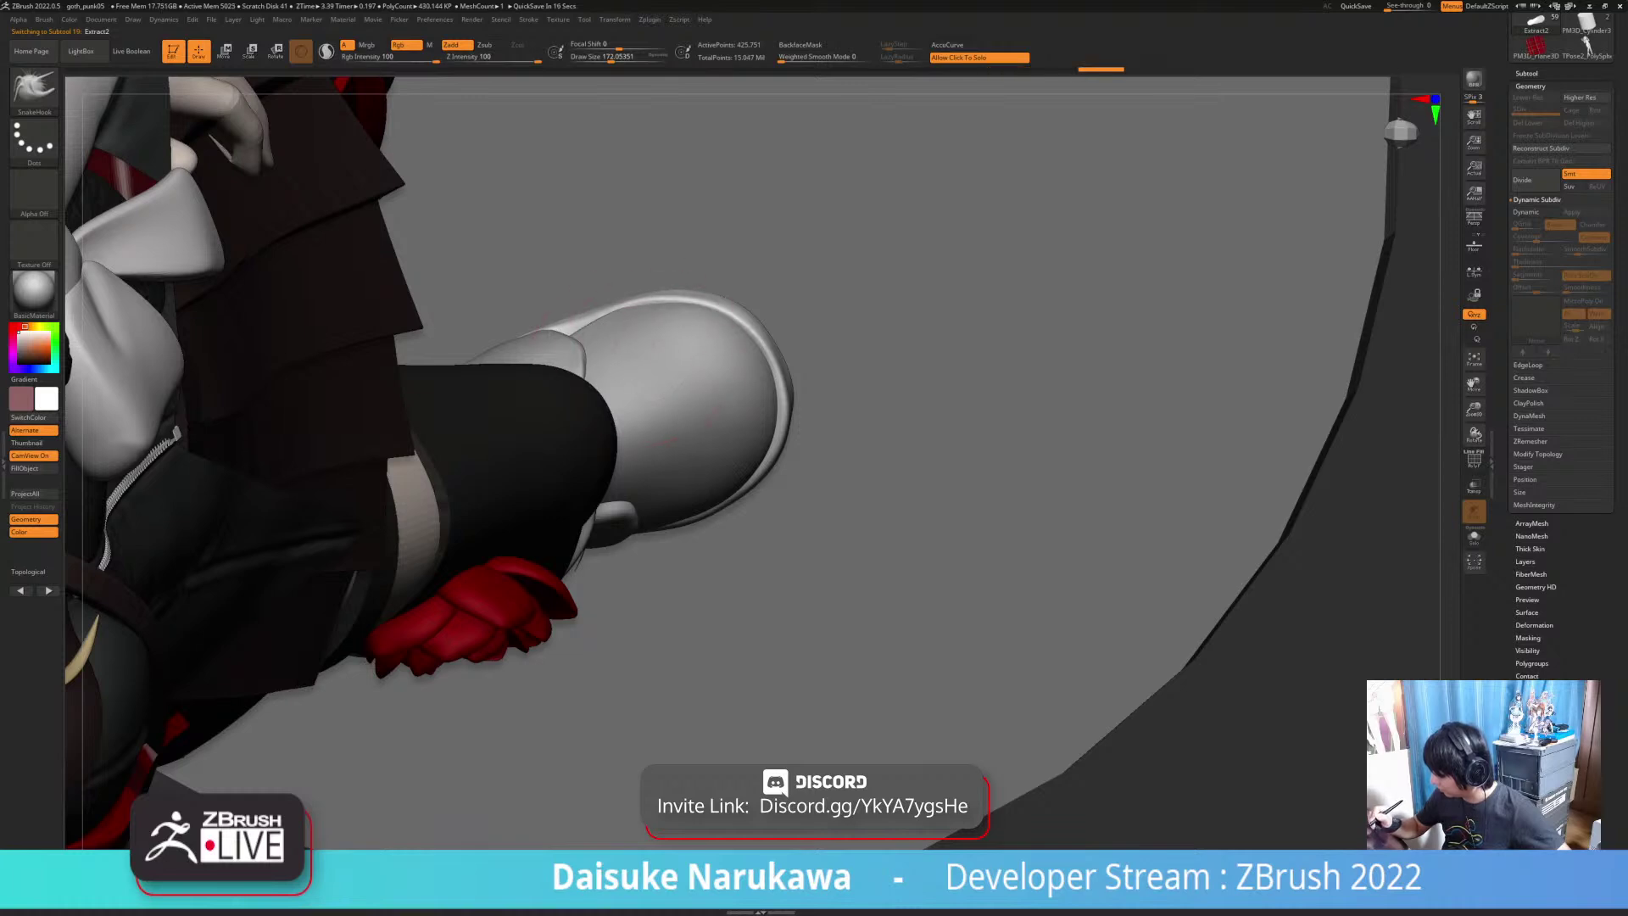
# Step: Examine how the sole's rim meets the toe from the front, from above and at full leg height
pyautogui.keyDown('ctrl'); pyautogui.moveTo(754, 424); pyautogui.dragTo(572, 229, button='right'); pyautogui.keyUp('ctrl')
pyautogui.moveTo(572, 229)
pyautogui.keyDown('ctrl'); pyautogui.mouseDown(button='right')
pyautogui.moveTo(611, 509)
pyautogui.moveTo(653, 475)
pyautogui.mouseUp(button='right'); pyautogui.keyUp('ctrl')
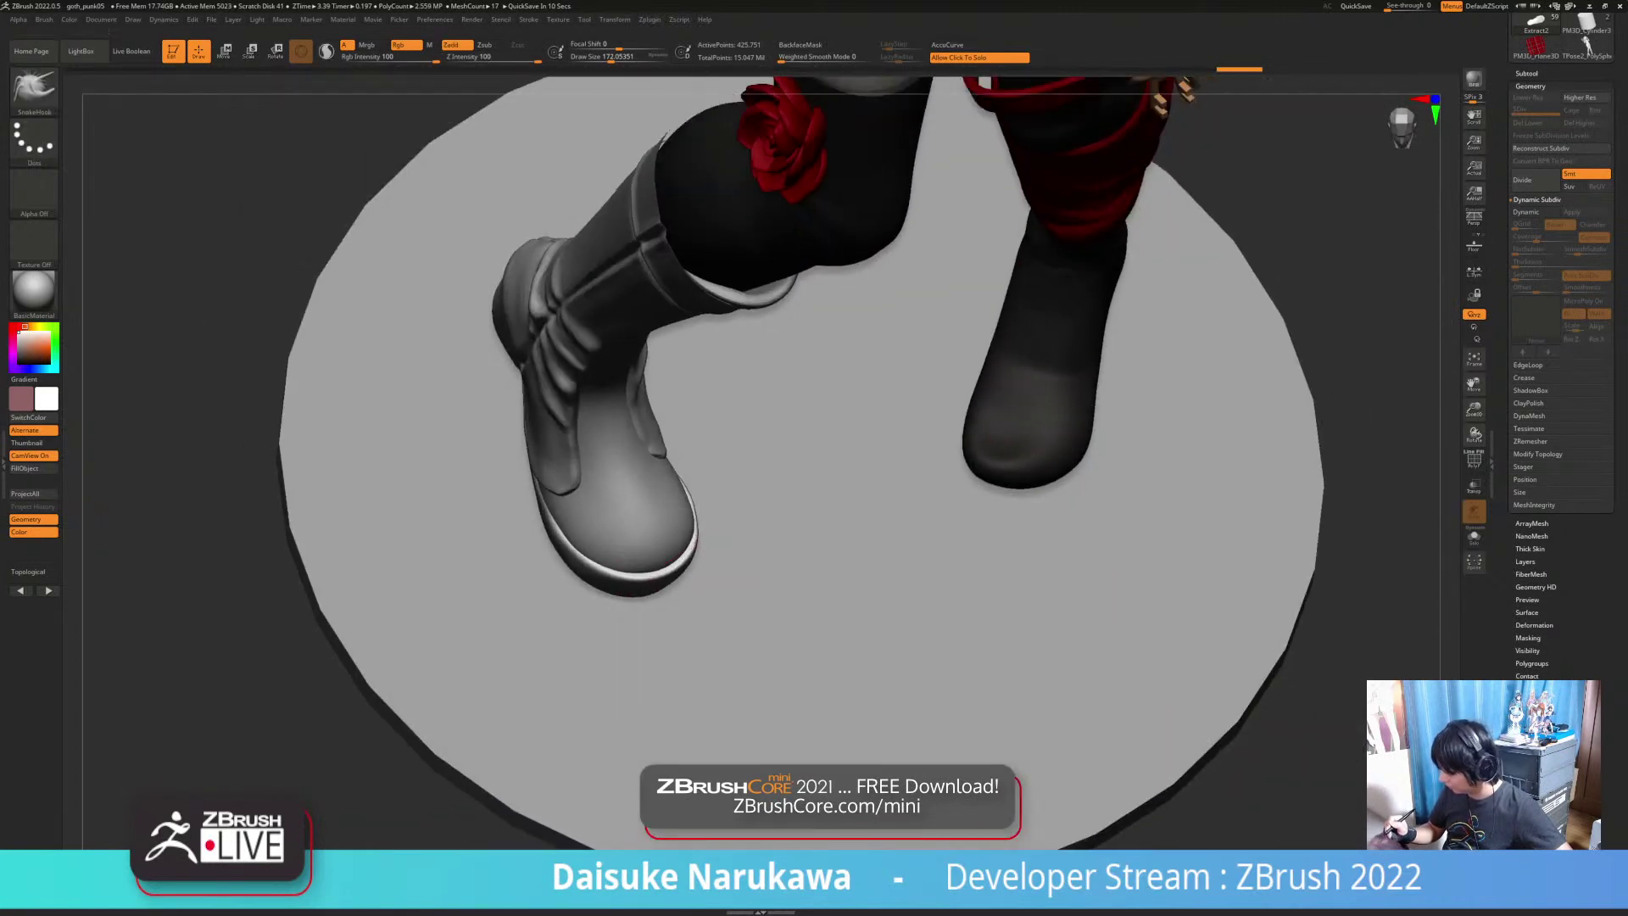
pyautogui.moveTo(666, 721); pyautogui.dragTo(737, 644, button='right')
pyautogui.click(688, 591)
pyautogui.click(738, 585)
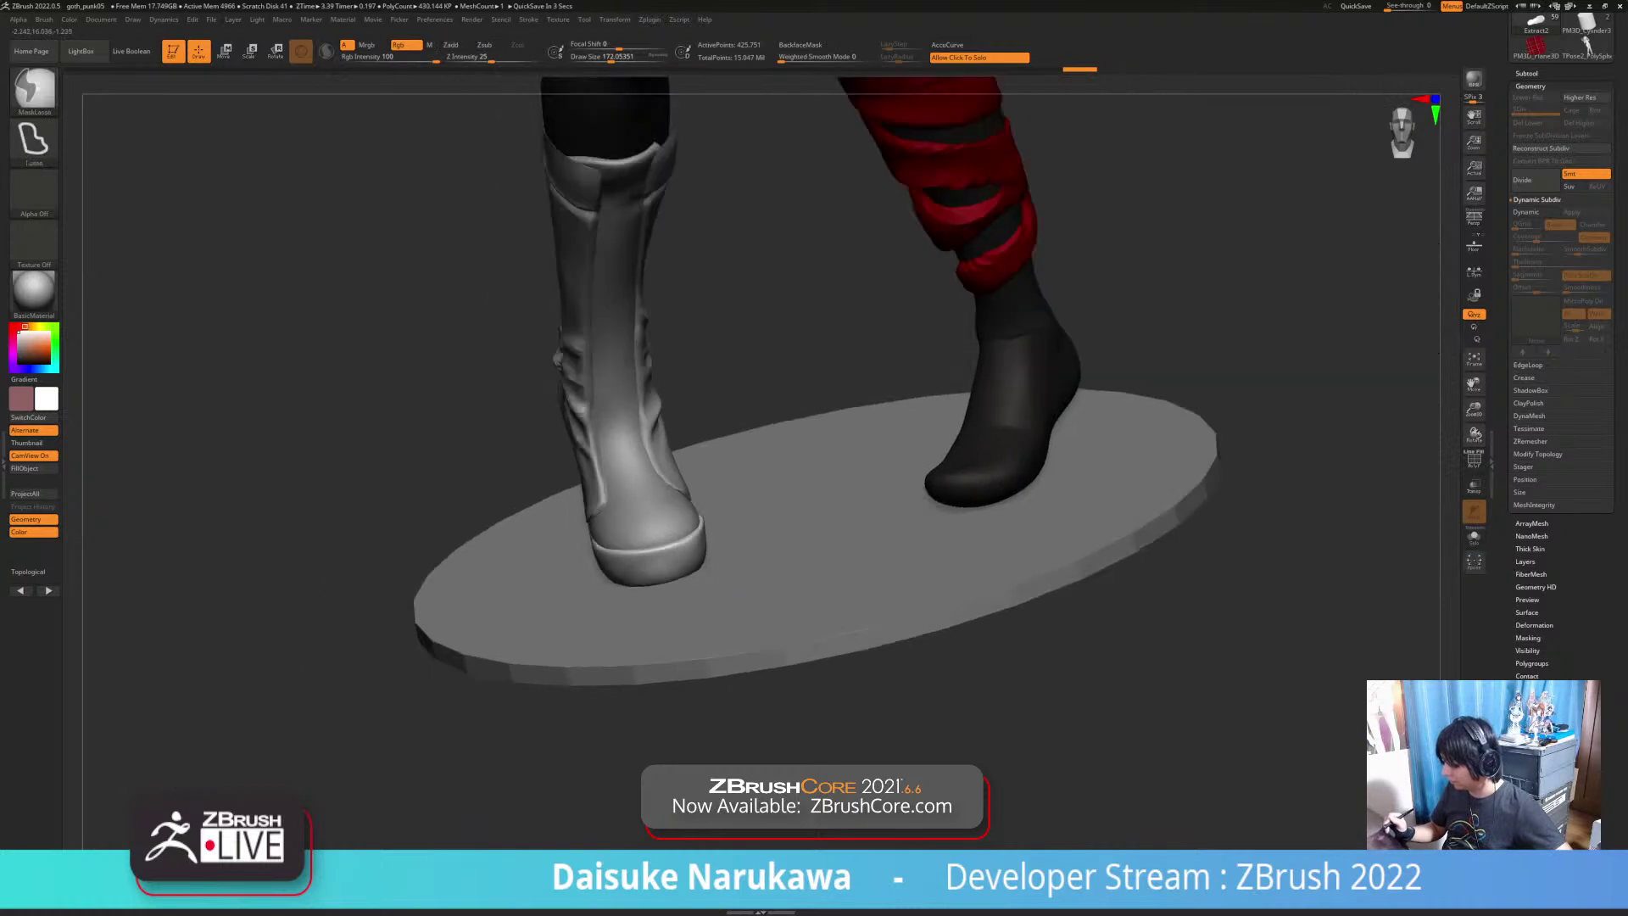
pyautogui.moveTo(594, 551); pyautogui.dragTo(658, 568, button='right')
pyautogui.keyDown('ctrl'); pyautogui.moveTo(658, 568); pyautogui.dragTo(659, 601, button='right'); pyautogui.keyUp('ctrl')
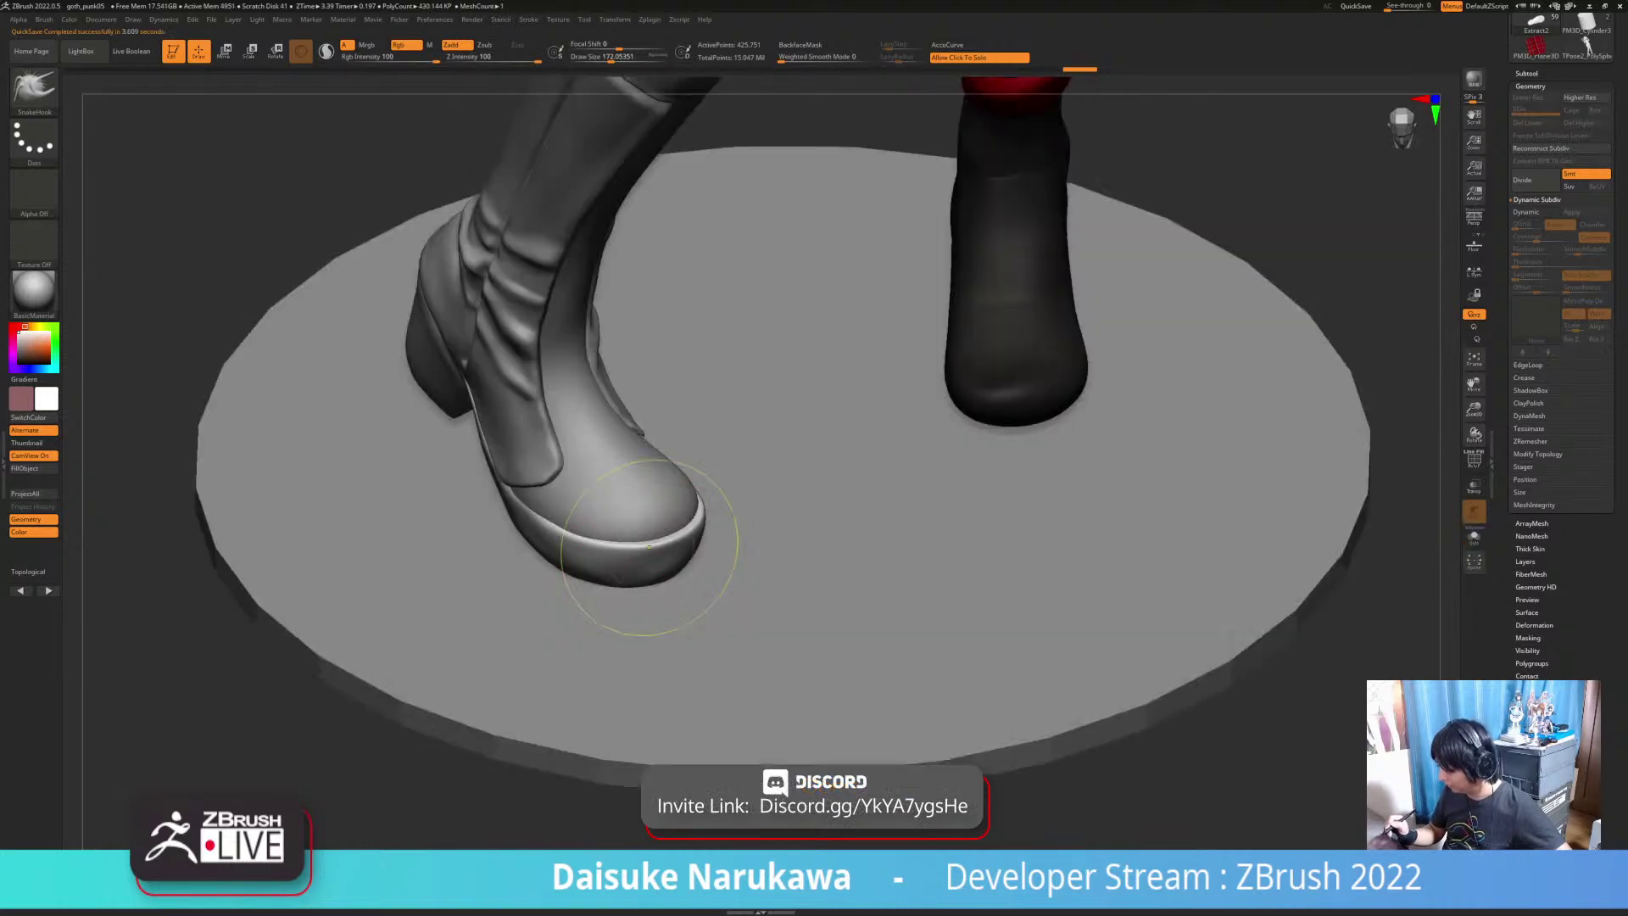
pyautogui.moveTo(650, 547)
pyautogui.keyDown('ctrl'); pyautogui.mouseDown(button='right')
pyautogui.moveTo(688, 583)
pyautogui.moveTo(748, 580)
pyautogui.mouseUp(button='right'); pyautogui.keyUp('ctrl')
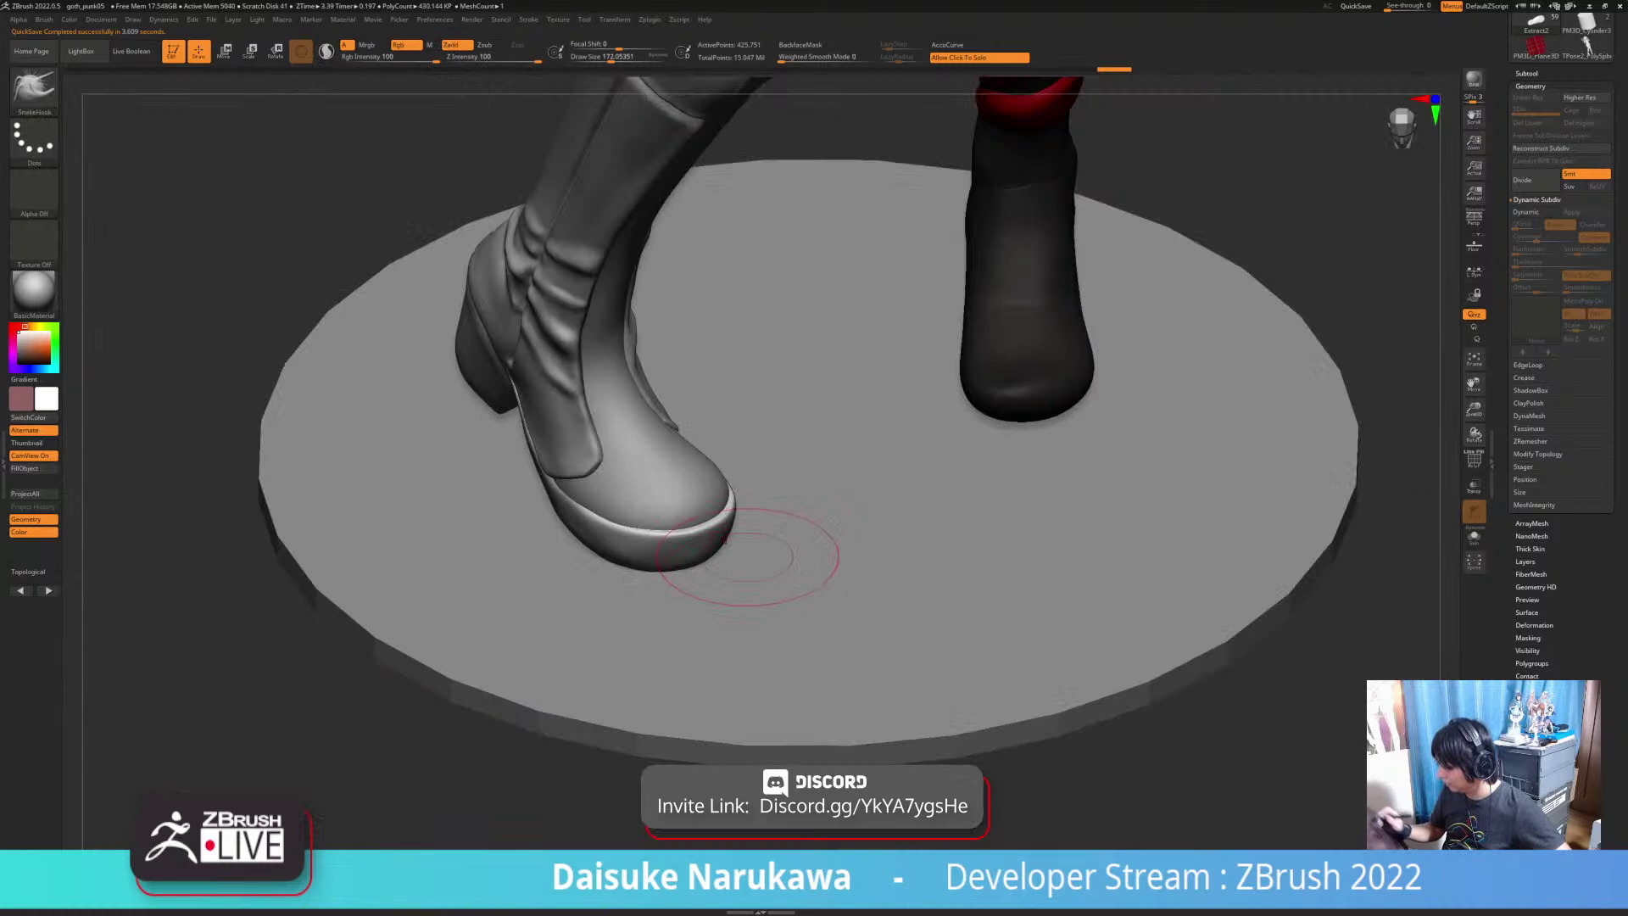
pyautogui.moveTo(739, 519); pyautogui.dragTo(725, 573, button='right')
pyautogui.moveTo(708, 519); pyautogui.dragTo(691, 649, button='right')
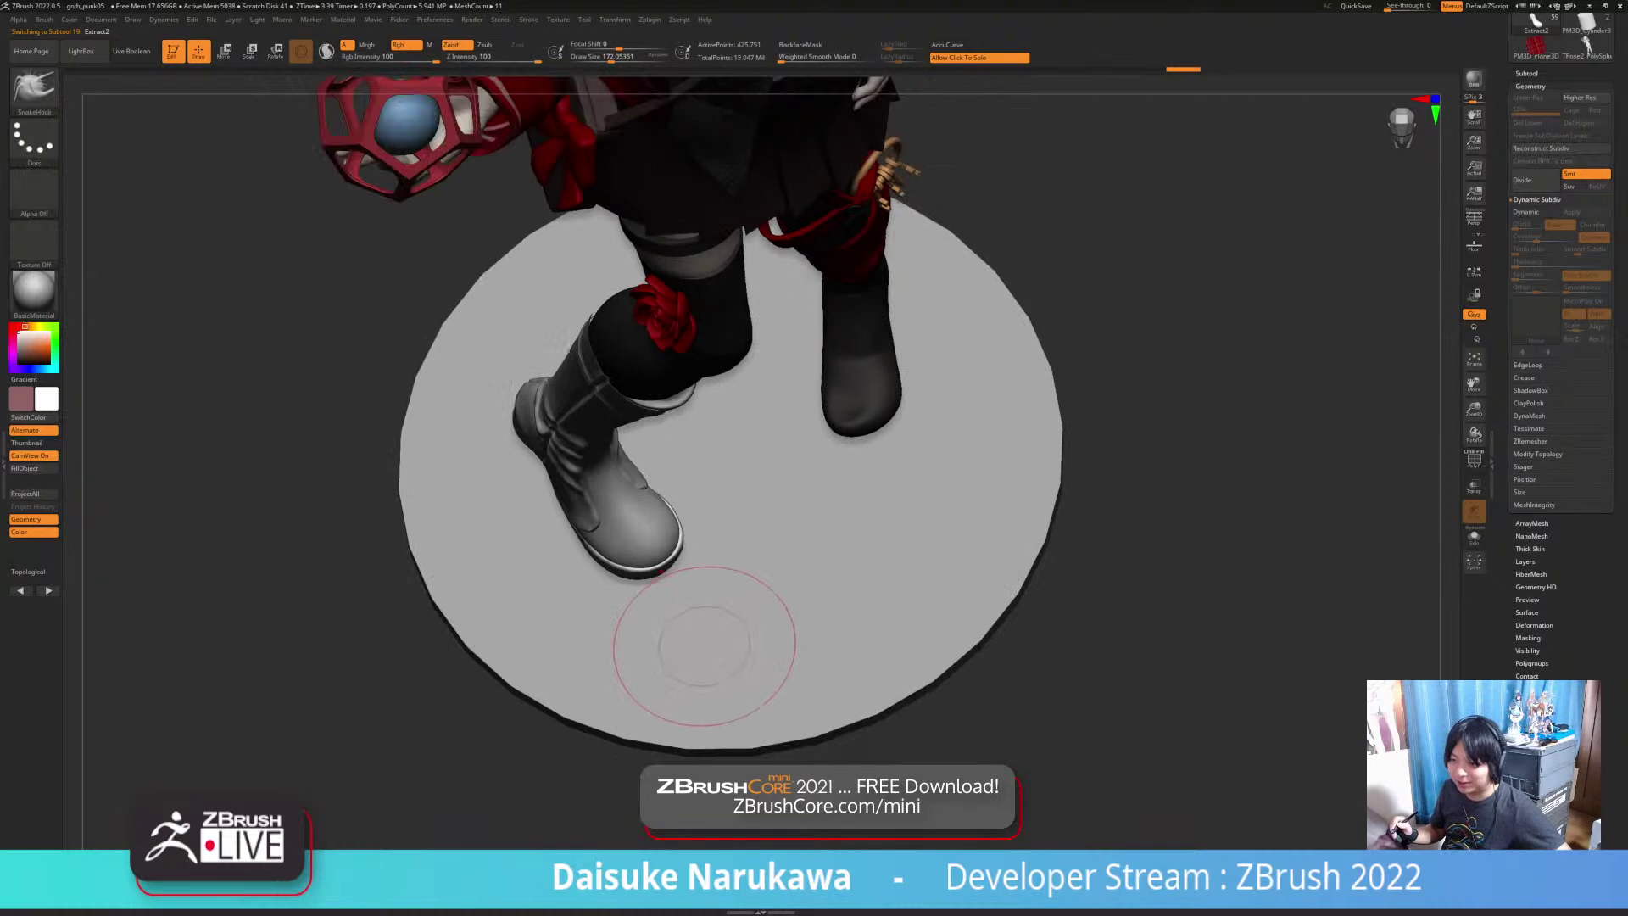
pyautogui.moveTo(659, 572); pyautogui.dragTo(699, 466, button='right')
pyautogui.keyDown('alt'); pyautogui.moveTo(752, 586); pyautogui.dragTo(780, 621, button='right'); pyautogui.keyUp('alt')
pyautogui.keyDown('alt'); pyautogui.moveTo(779, 621); pyautogui.dragTo(683, 667, button='right'); pyautogui.keyUp('alt')
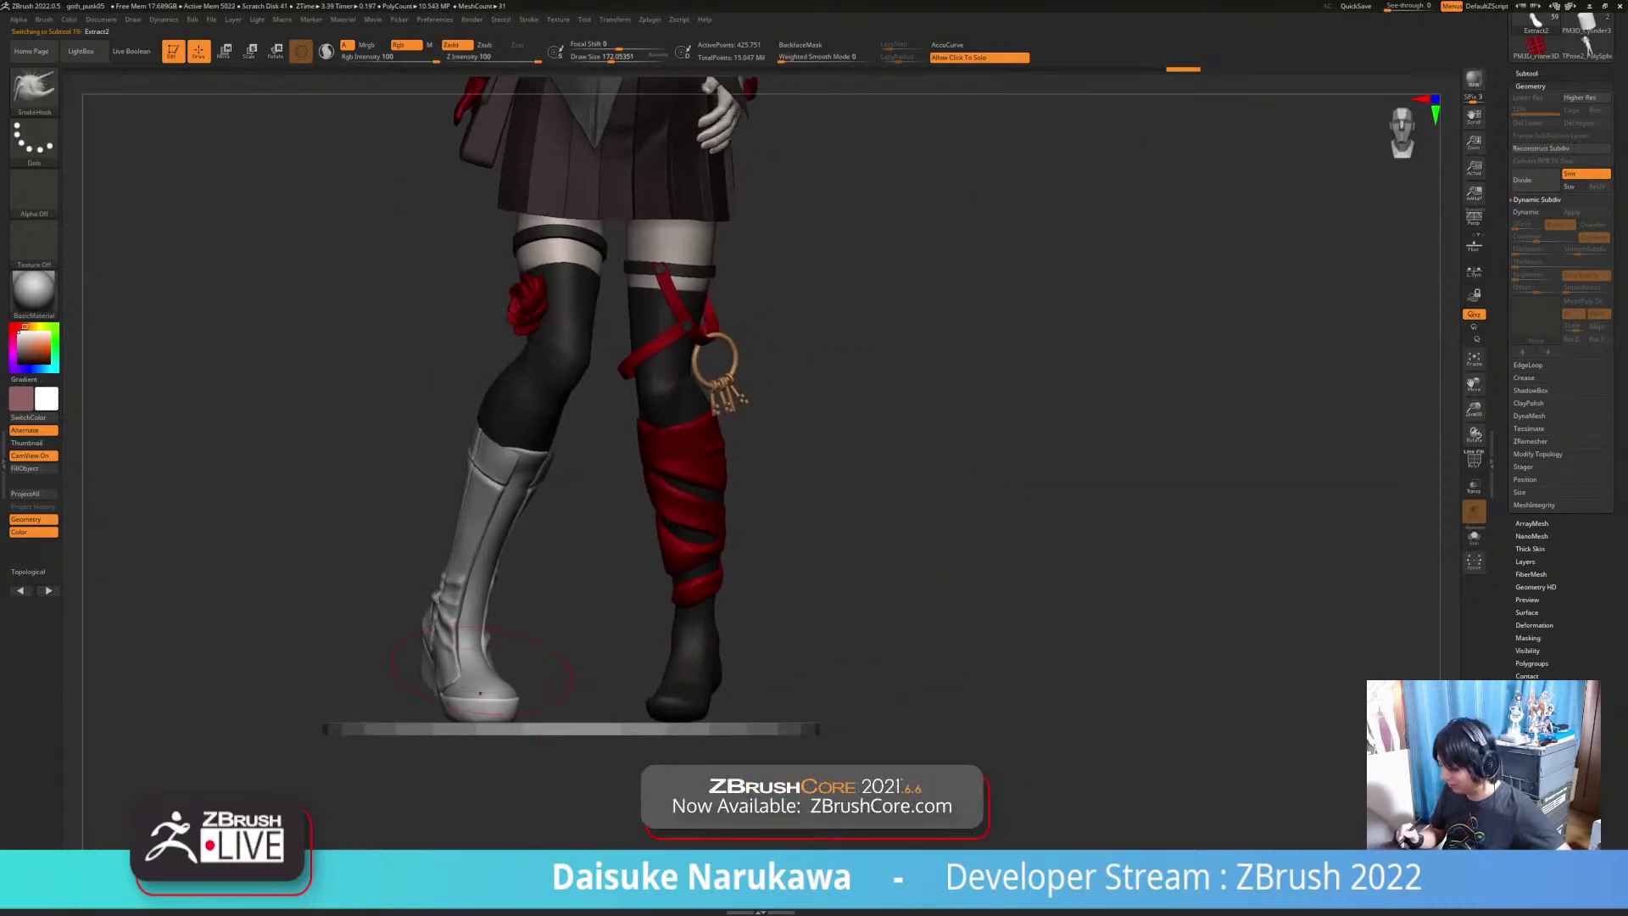
# Step: Adjust the boot's outline around the heel and ankle with SnakeHook strokes
pyautogui.keyDown('alt'); pyautogui.click(426, 631); pyautogui.keyUp('alt')
pyautogui.moveTo(427, 630); pyautogui.dragTo(509, 617, button='right')
pyautogui.keyDown('alt'); pyautogui.click(415, 690); pyautogui.keyUp('alt')
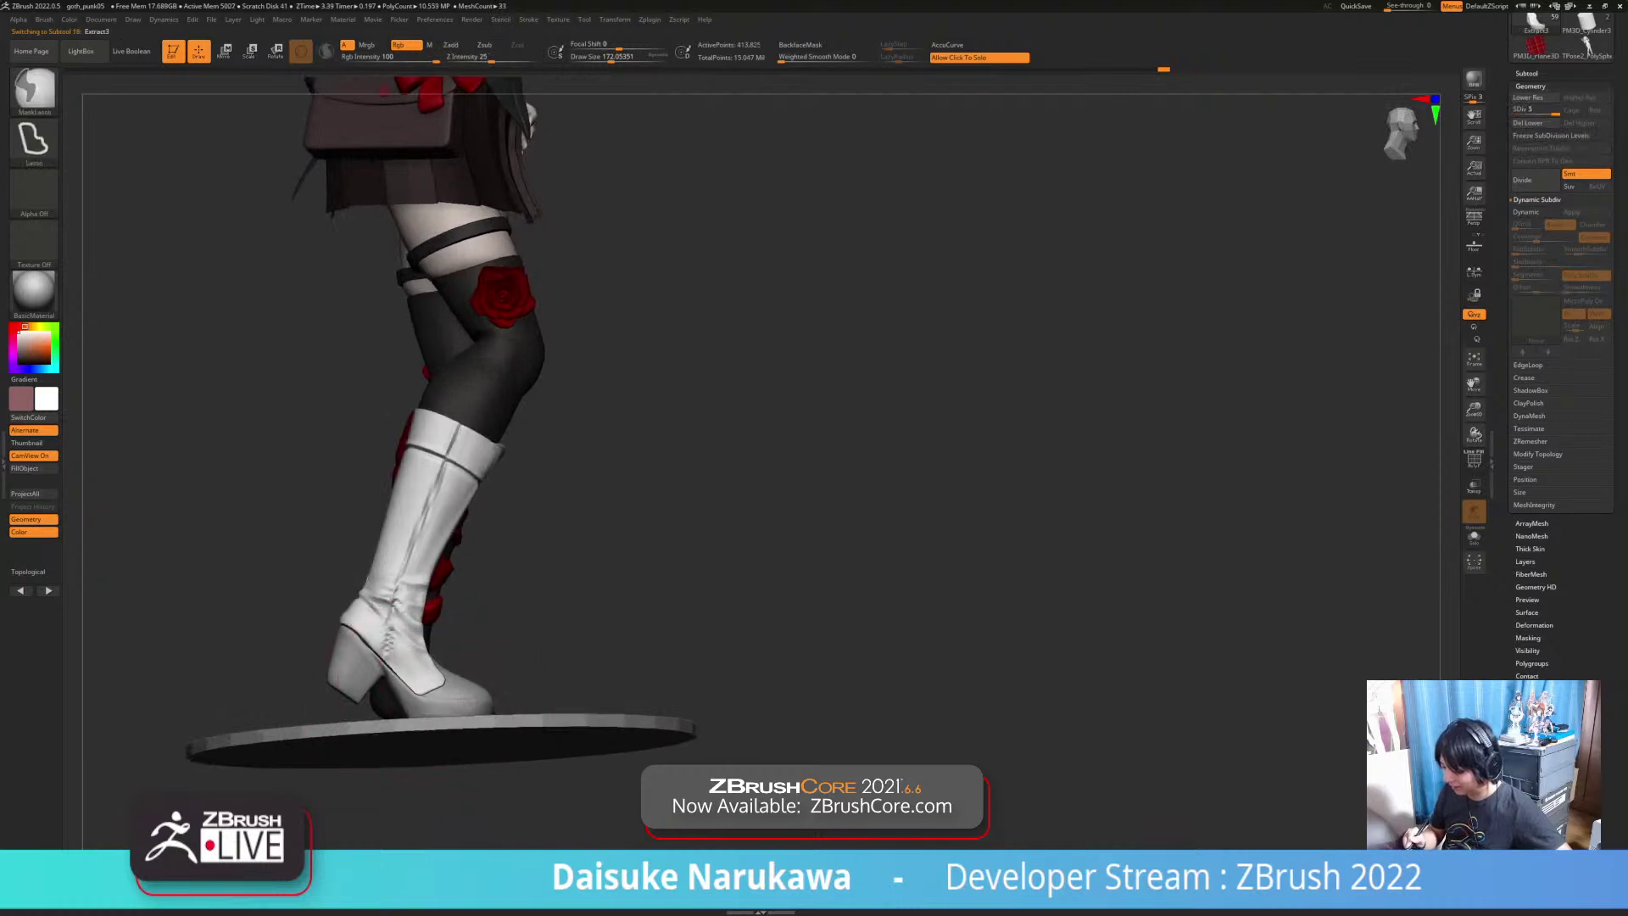
pyautogui.keyDown('ctrl'); pyautogui.moveTo(381, 654); pyautogui.dragTo(373, 682, button='right'); pyautogui.keyUp('ctrl')
pyautogui.keyDown('alt'); pyautogui.click(348, 682); pyautogui.keyUp('alt')
pyautogui.moveTo(246, 627); pyautogui.dragTo(290, 583, button='right')
pyautogui.moveTo(373, 637); pyautogui.dragTo(317, 566, button='right')
pyautogui.moveTo(151, 637); pyautogui.dragTo(180, 634, button='right')
pyautogui.moveTo(301, 763); pyautogui.dragTo(280, 797, button='right')
pyautogui.moveTo(365, 687)
pyautogui.mouseDown(button='right')
pyautogui.moveTo(309, 691)
pyautogui.moveTo(392, 671)
pyautogui.mouseUp(button='right')
pyautogui.moveTo(373, 578); pyautogui.dragTo(367, 586)
pyautogui.moveTo(366, 594)
pyautogui.mouseDown(button='right')
pyautogui.moveTo(462, 638)
pyautogui.moveTo(521, 614)
pyautogui.moveTo(465, 596)
pyautogui.moveTo(424, 635)
pyautogui.moveTo(453, 576)
pyautogui.moveTo(426, 460)
pyautogui.mouseUp(button='right')
pyautogui.moveTo(453, 551); pyautogui.dragTo(469, 579)
# Step: Examine the fit between the toe, sole and shaft from below and from the side
pyautogui.moveTo(469, 584)
pyautogui.mouseDown(button='right')
pyautogui.moveTo(463, 683)
pyautogui.moveTo(509, 618)
pyautogui.moveTo(491, 653)
pyautogui.moveTo(514, 647)
pyautogui.mouseUp(button='right')
pyautogui.moveTo(585, 767)
pyautogui.keyDown('ctrl'); pyautogui.mouseDown(button='right')
pyautogui.moveTo(611, 739)
pyautogui.moveTo(568, 725)
pyautogui.moveTo(593, 703)
pyautogui.moveTo(587, 731)
pyautogui.moveTo(557, 738)
pyautogui.moveTo(579, 731)
pyautogui.moveTo(557, 695)
pyautogui.moveTo(574, 729)
pyautogui.moveTo(651, 487)
pyautogui.mouseUp(button='right'); pyautogui.keyUp('ctrl')
pyautogui.keyDown('alt'); pyautogui.click(593, 702); pyautogui.keyUp('alt')
pyautogui.keyDown('alt'); pyautogui.click(557, 694); pyautogui.keyUp('alt')
pyautogui.moveTo(570, 678)
pyautogui.mouseDown(button='right')
pyautogui.moveTo(585, 742)
pyautogui.moveTo(534, 779)
pyautogui.moveTo(543, 818)
pyautogui.mouseUp(button='right')
pyautogui.moveTo(557, 761)
pyautogui.keyDown('ctrl'); pyautogui.mouseDown(button='right')
pyautogui.moveTo(570, 585)
pyautogui.moveTo(646, 316)
pyautogui.moveTo(818, 319)
pyautogui.moveTo(700, 293)
pyautogui.moveTo(660, 227)
pyautogui.moveTo(608, 273)
pyautogui.moveTo(666, 254)
pyautogui.moveTo(670, 212)
pyautogui.mouseUp(button='right'); pyautogui.keyUp('ctrl')
pyautogui.moveTo(483, 652); pyautogui.dragTo(584, 661, button='right')
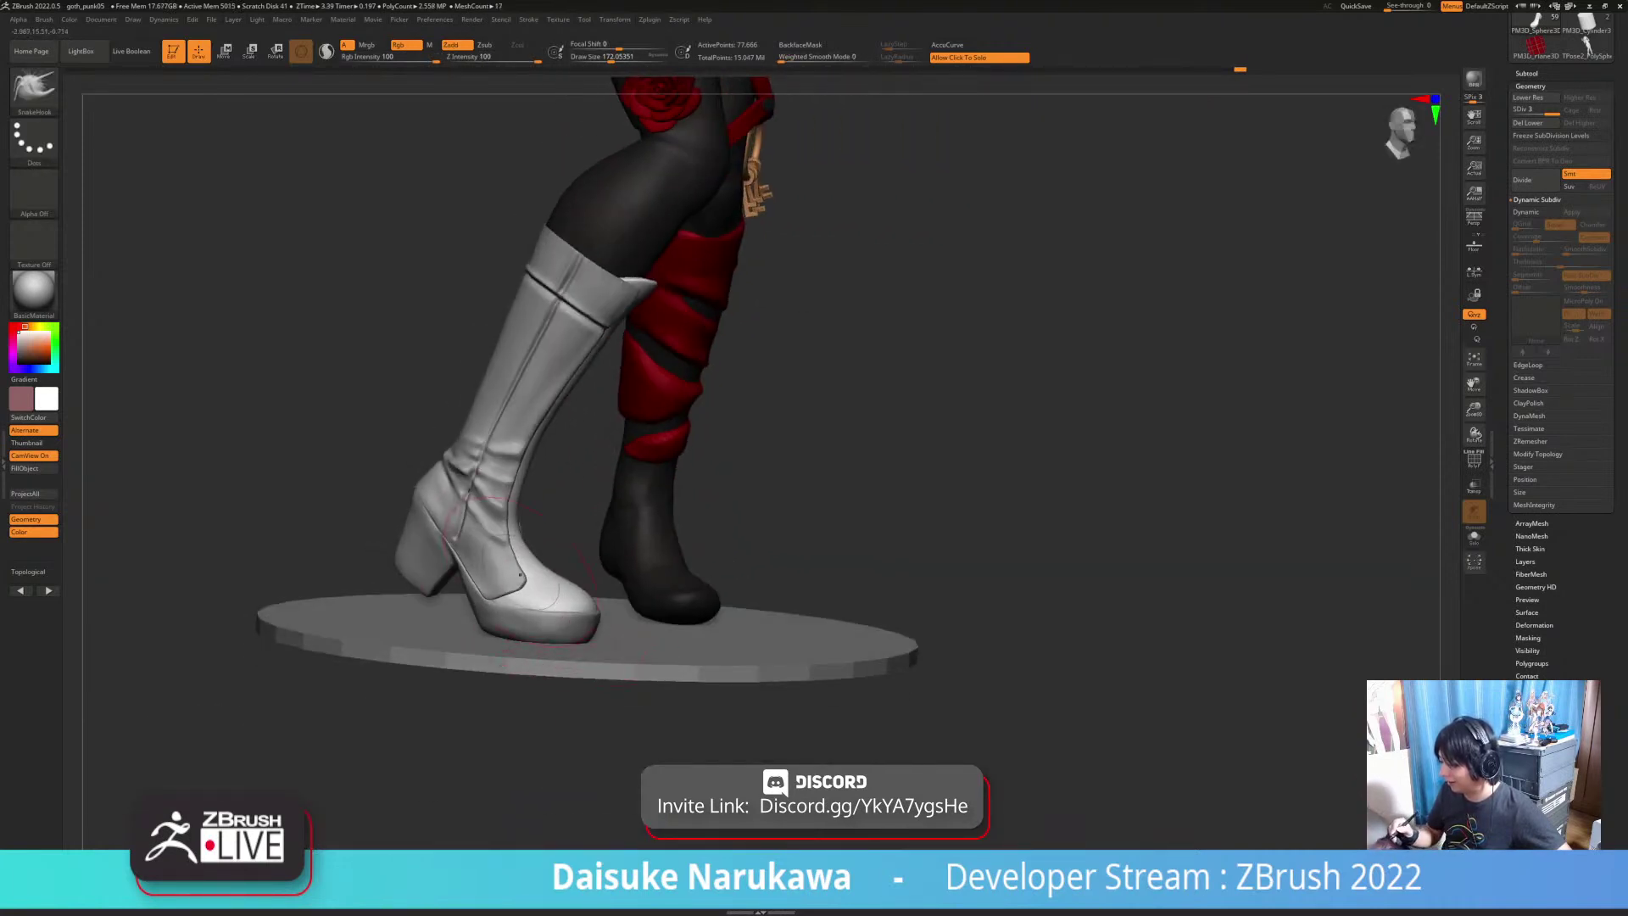
# Step: Smooth and reshape the wrinkled side seam at the shaft's ankle with the SnakeHook brush
pyautogui.keyDown('ctrl'); pyautogui.moveTo(463, 510); pyautogui.dragTo(492, 585, button='right'); pyautogui.keyUp('ctrl')
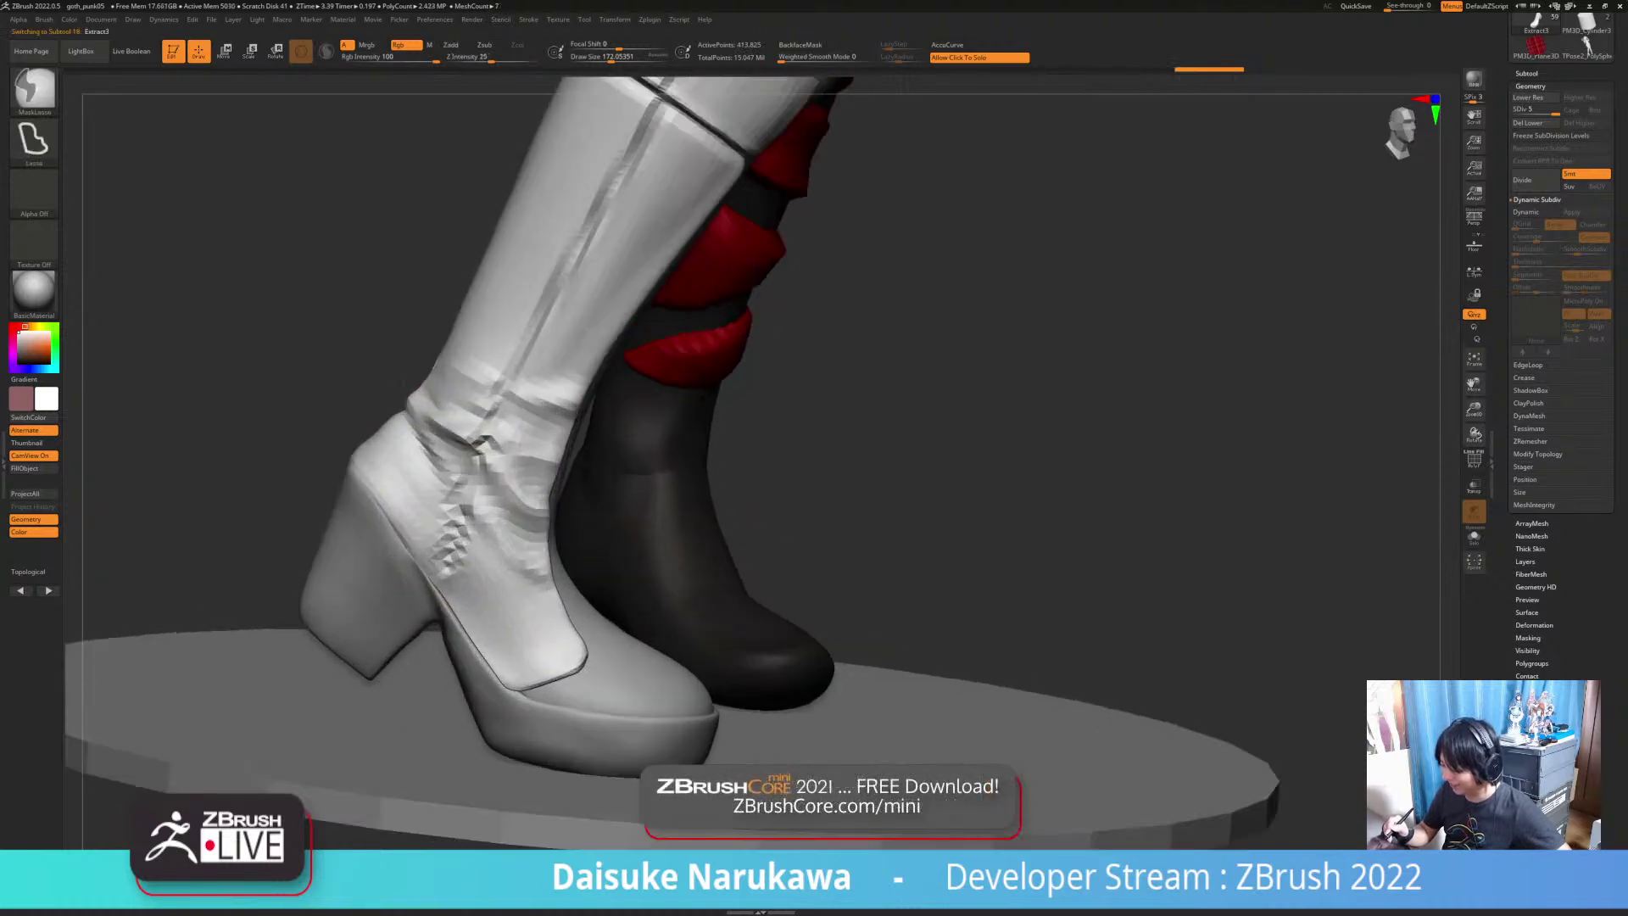
pyautogui.moveTo(467, 521)
pyautogui.keyDown('ctrl'); pyautogui.mouseDown(button='right')
pyautogui.moveTo(469, 487)
pyautogui.moveTo(515, 446)
pyautogui.moveTo(455, 551)
pyautogui.moveTo(447, 617)
pyautogui.moveTo(339, 627)
pyautogui.moveTo(407, 617)
pyautogui.moveTo(370, 636)
pyautogui.moveTo(646, 642)
pyautogui.moveTo(525, 674)
pyautogui.mouseUp(button='right'); pyautogui.keyUp('ctrl')
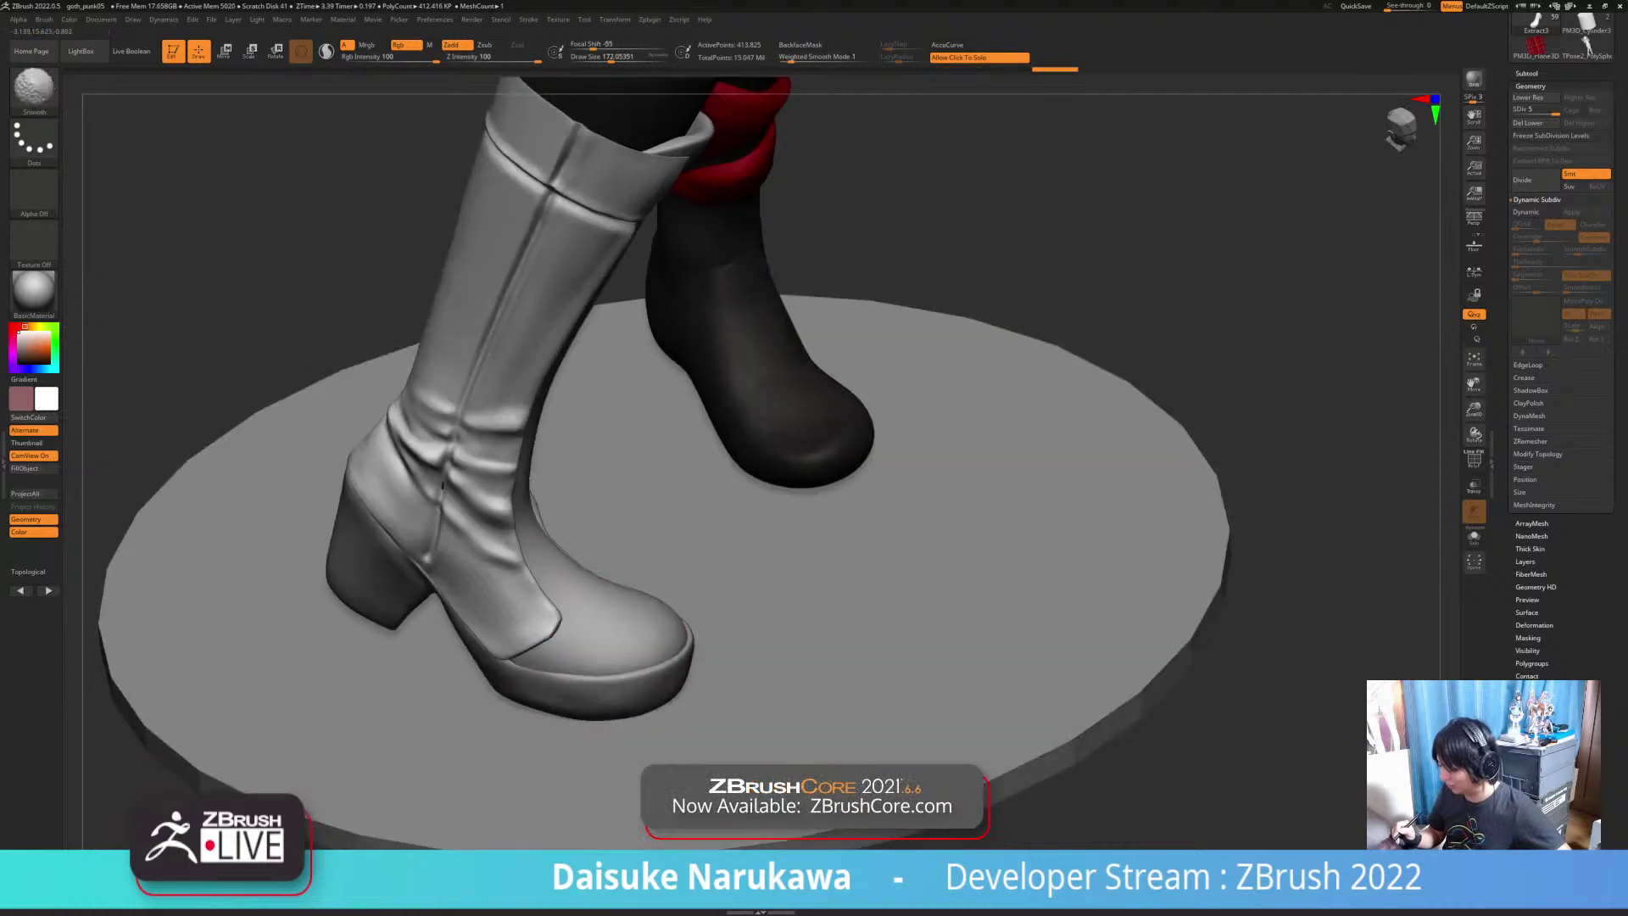
pyautogui.keyDown('shift'); pyautogui.moveTo(442, 485); pyautogui.dragTo(438, 509); pyautogui.keyUp('shift')
pyautogui.moveTo(475, 542)
pyautogui.mouseDown(button='right')
pyautogui.moveTo(496, 538)
pyautogui.moveTo(551, 602)
pyautogui.mouseUp(button='right')
pyautogui.moveTo(436, 487); pyautogui.dragTo(441, 509)
pyautogui.moveTo(475, 560)
pyautogui.mouseDown(button='right')
pyautogui.moveTo(508, 500)
pyautogui.moveTo(560, 508)
pyautogui.moveTo(506, 520)
pyautogui.mouseUp(button='right')
pyautogui.moveTo(435, 500); pyautogui.dragTo(440, 484)
pyautogui.moveTo(475, 551)
pyautogui.mouseDown(button='right')
pyautogui.moveTo(602, 475)
pyautogui.moveTo(712, 441)
pyautogui.moveTo(755, 454)
pyautogui.mouseUp(button='right')
pyautogui.moveTo(479, 688)
pyautogui.mouseDown(button='right')
pyautogui.moveTo(483, 631)
pyautogui.moveTo(390, 657)
pyautogui.mouseUp(button='right')
pyautogui.moveTo(509, 606)
pyautogui.mouseDown(button='right')
pyautogui.moveTo(492, 660)
pyautogui.moveTo(465, 663)
pyautogui.moveTo(415, 585)
pyautogui.moveTo(382, 636)
pyautogui.moveTo(483, 610)
pyautogui.moveTo(360, 602)
pyautogui.moveTo(276, 661)
pyautogui.moveTo(424, 627)
pyautogui.moveTo(356, 666)
pyautogui.moveTo(360, 627)
pyautogui.moveTo(538, 632)
pyautogui.moveTo(530, 585)
pyautogui.mouseUp(button='right')
pyautogui.keyDown('alt'); pyautogui.moveTo(527, 670); pyautogui.dragTo(633, 686, button='right'); pyautogui.keyUp('alt')
pyautogui.keyDown('alt'); pyautogui.click(538, 729); pyautogui.keyUp('alt')
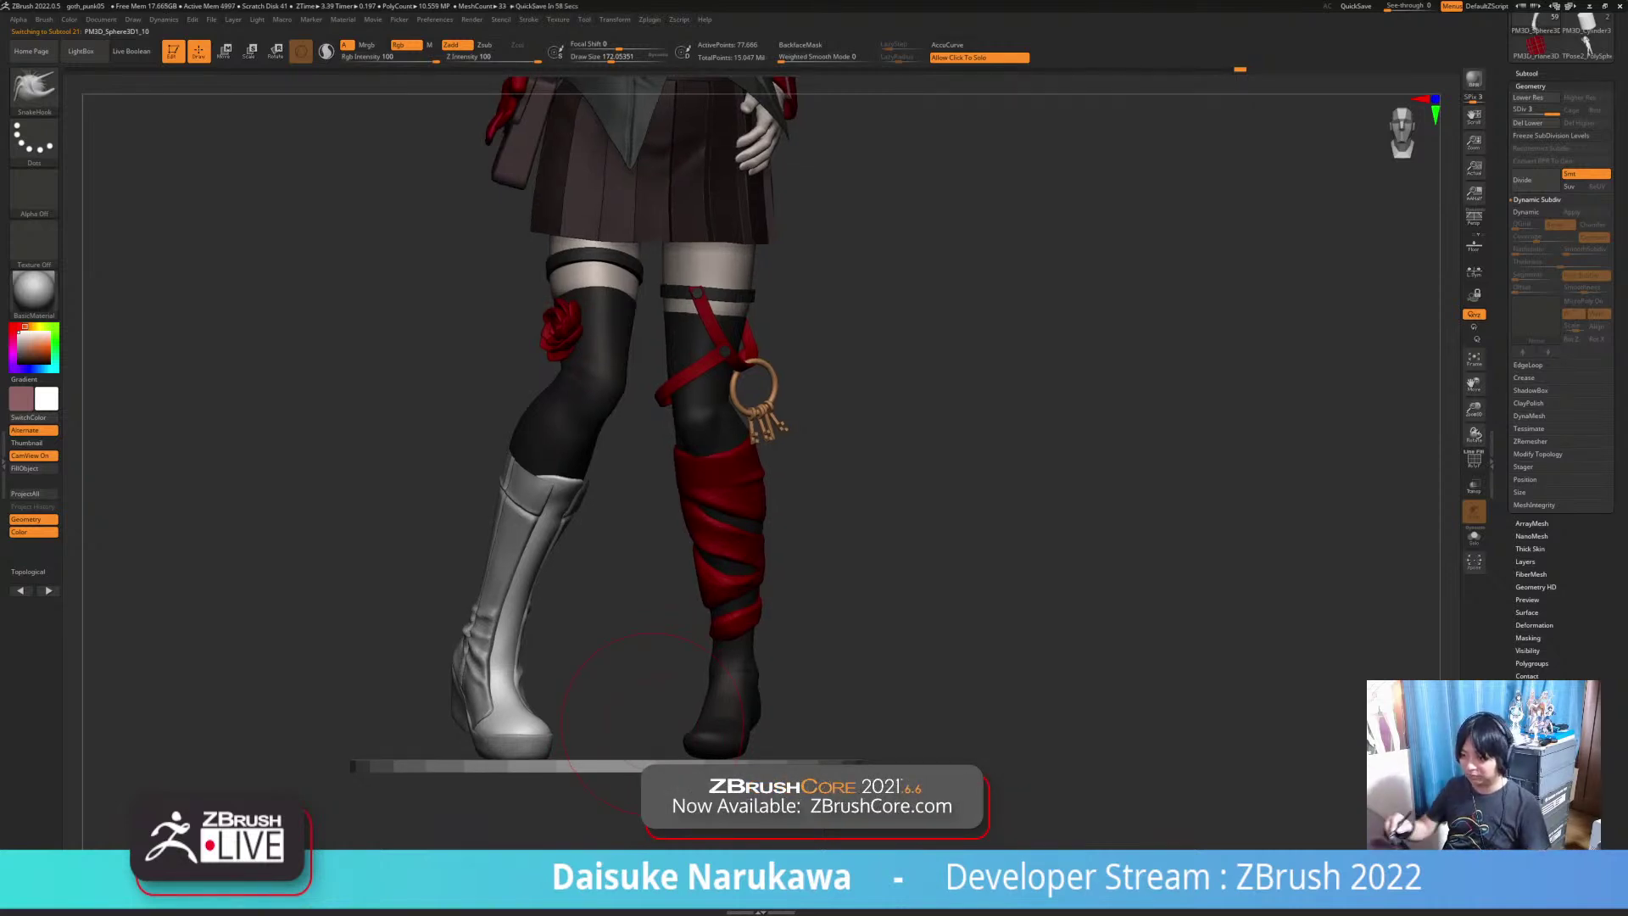
# Step: Switch to the DamStandard brush on the boot shaft and reduce the draw size to about 44
pyautogui.press('b')
pyautogui.press('d')
pyautogui.press('s')
pyautogui.keyDown('ctrl'); pyautogui.moveTo(693, 659); pyautogui.dragTo(689, 716, button='right'); pyautogui.keyUp('ctrl')
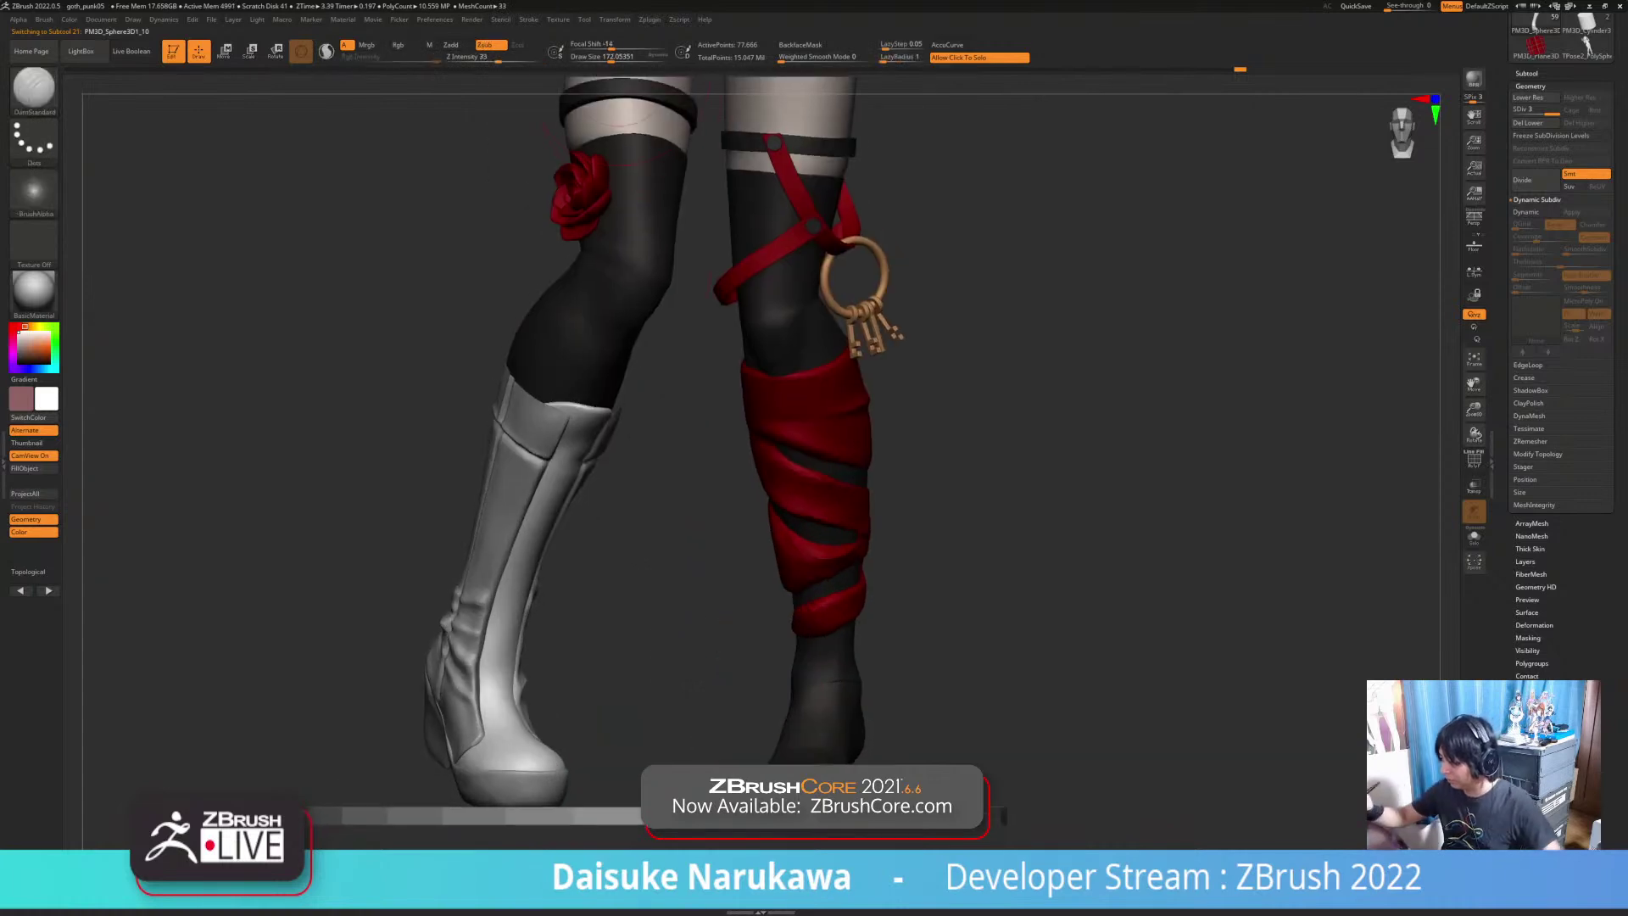
pyautogui.keyDown('ctrl'); pyautogui.moveTo(679, 551); pyautogui.dragTo(720, 597, button='right'); pyautogui.keyUp('ctrl')
pyautogui.keyDown('alt'); pyautogui.click(530, 399); pyautogui.keyUp('alt')
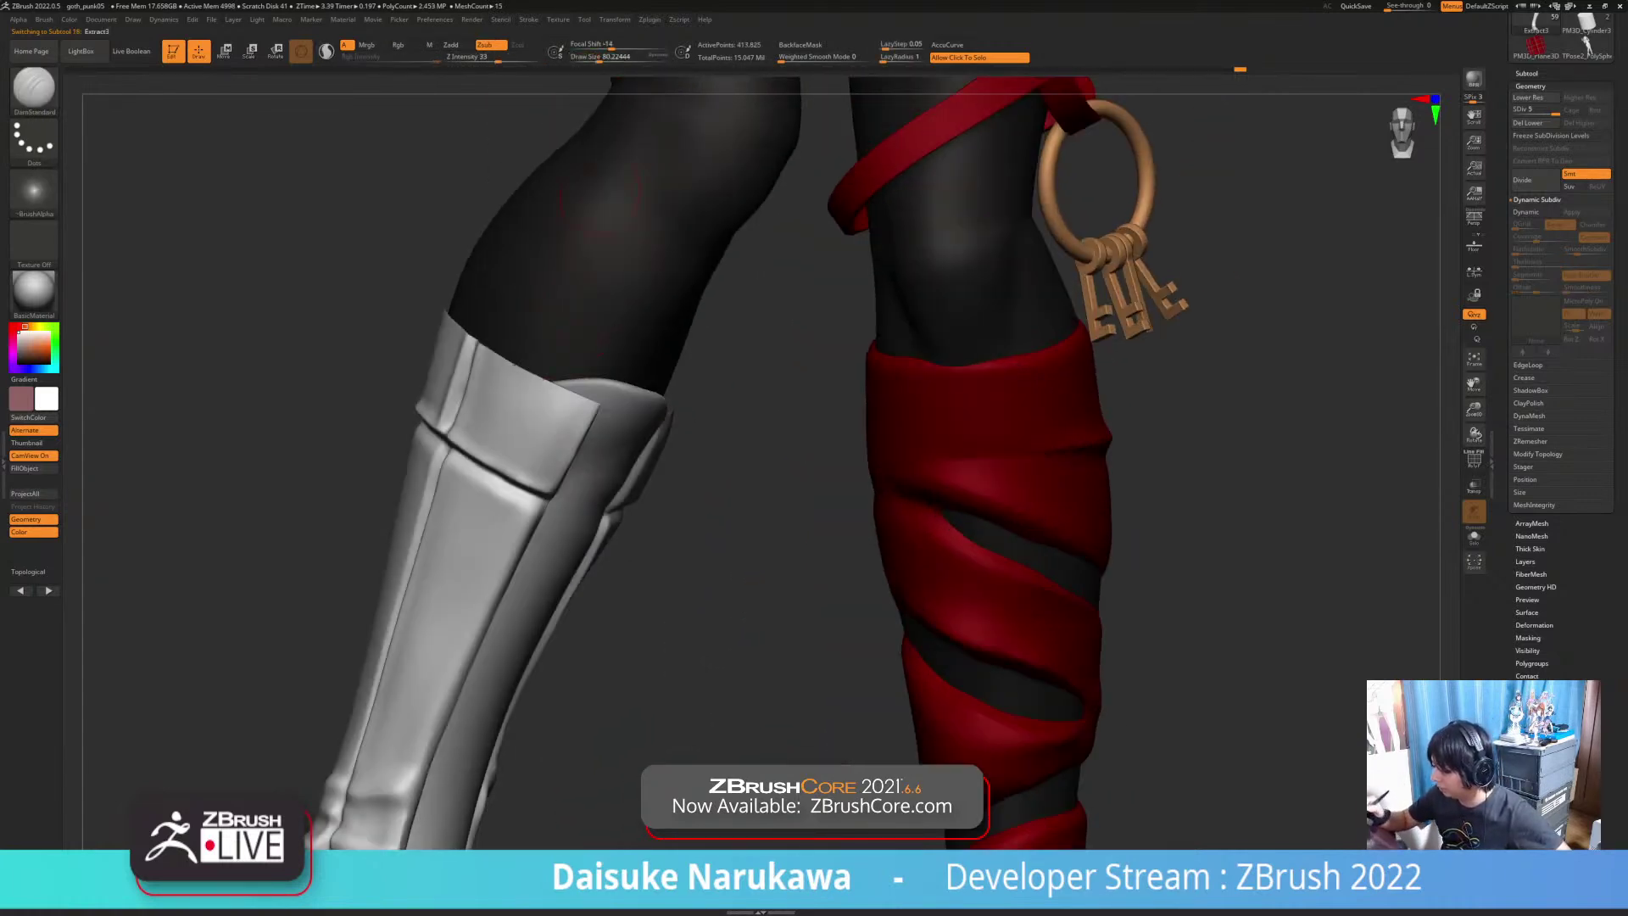
pyautogui.moveTo(598, 58); pyautogui.dragTo(592, 58)
# Step: Examine the boot's silhouette on the full figure from the front and side
pyautogui.keyDown('alt'); pyautogui.moveTo(561, 456); pyautogui.dragTo(536, 347, button='right'); pyautogui.keyUp('alt')
pyautogui.moveTo(763, 527)
pyautogui.keyDown('alt'); pyautogui.mouseDown(button='right')
pyautogui.moveTo(709, 643)
pyautogui.moveTo(746, 551)
pyautogui.moveTo(739, 517)
pyautogui.mouseUp(button='right'); pyautogui.keyUp('alt')
pyautogui.moveTo(751, 611)
pyautogui.keyDown('alt'); pyautogui.mouseDown(button='right')
pyautogui.moveTo(731, 699)
pyautogui.moveTo(751, 650)
pyautogui.moveTo(776, 665)
pyautogui.mouseUp(button='right'); pyautogui.keyUp('alt')
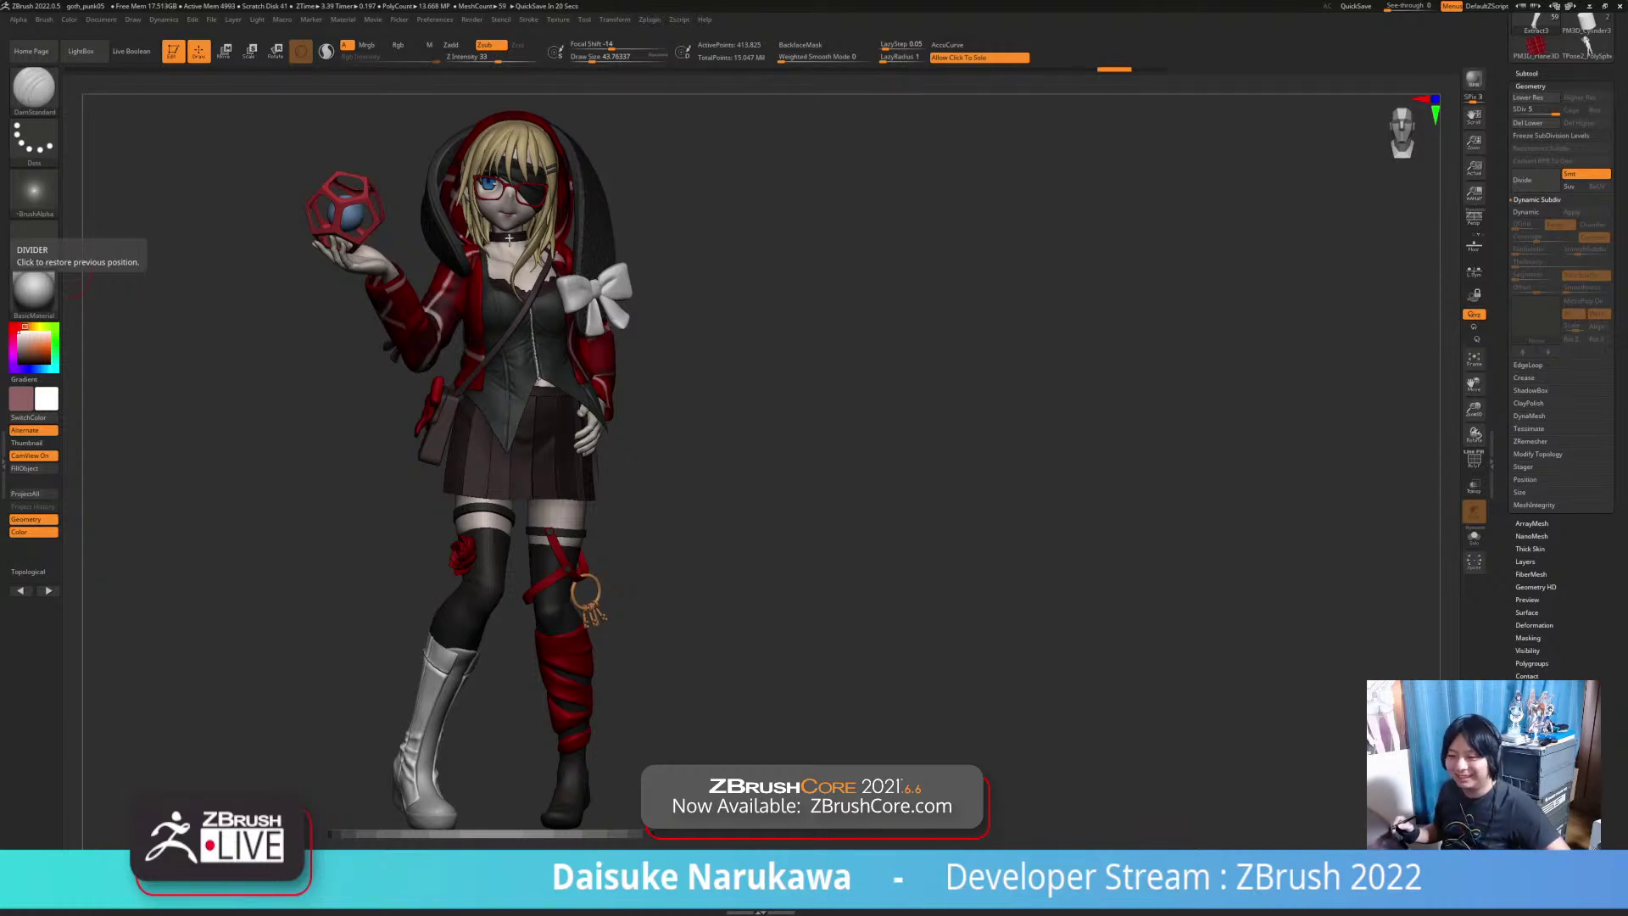
pyautogui.moveTo(211, 475); pyautogui.dragTo(284, 509)
pyautogui.moveTo(670, 682); pyautogui.dragTo(733, 688)
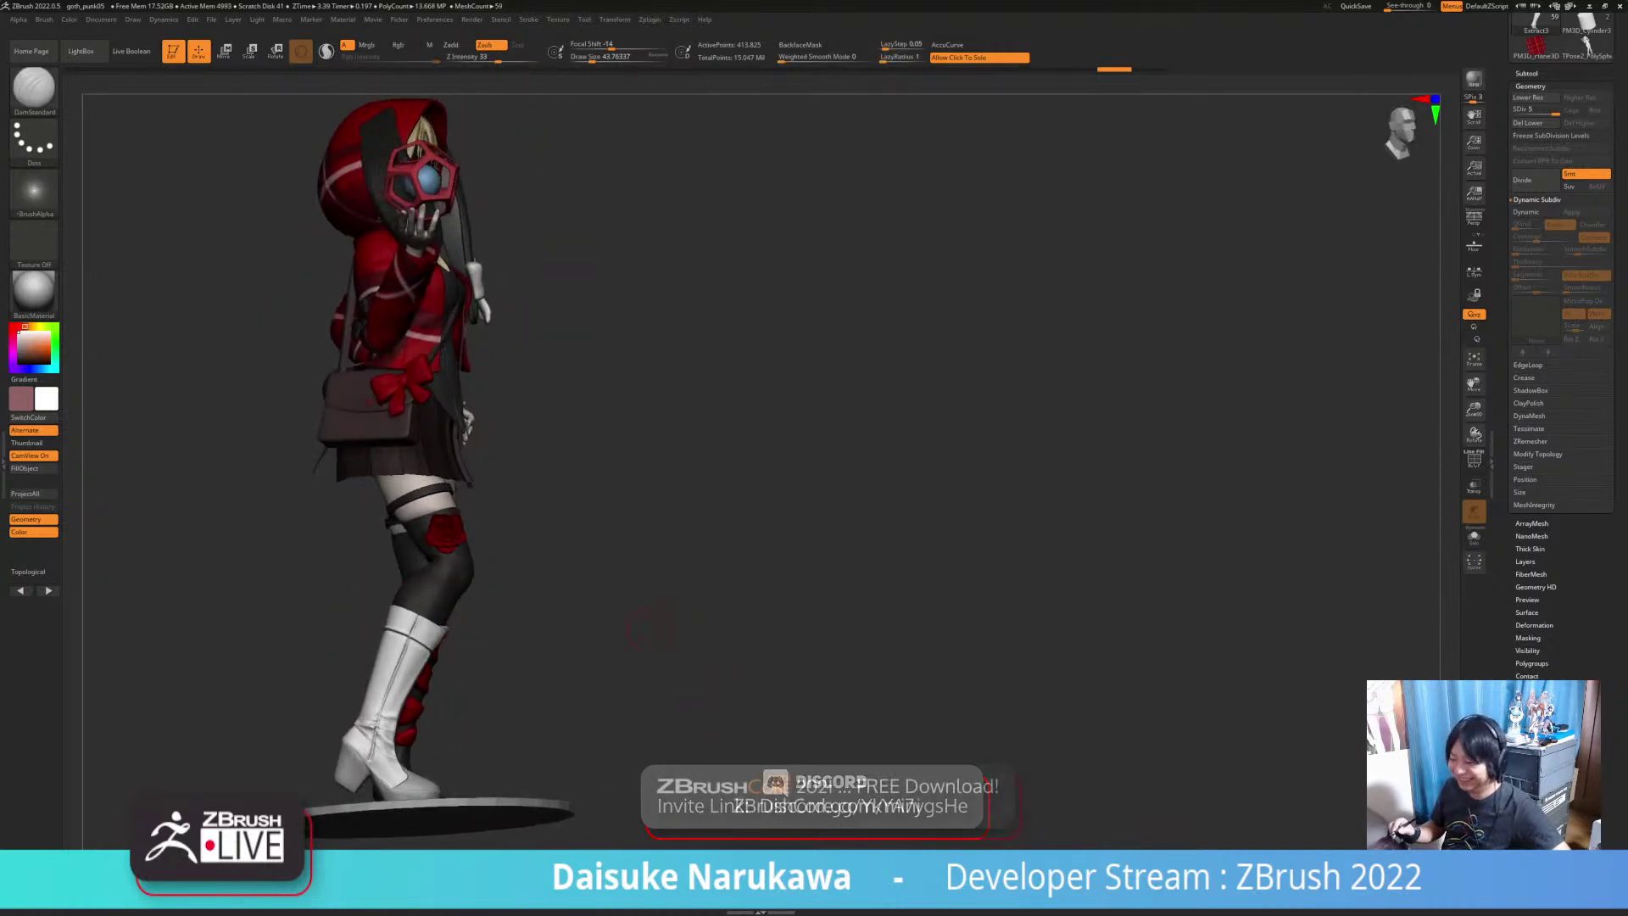
pyautogui.moveTo(365, 635)
pyautogui.keyDown('ctrl'); pyautogui.mouseDown(button='right')
pyautogui.moveTo(315, 772)
pyautogui.moveTo(390, 759)
pyautogui.moveTo(385, 784)
pyautogui.mouseUp(button='right'); pyautogui.keyUp('ctrl')
pyautogui.moveTo(386, 784)
pyautogui.mouseDown(button='right')
pyautogui.moveTo(364, 796)
pyautogui.moveTo(349, 773)
pyautogui.mouseUp(button='right')
# Step: Switch to the SnakeHook brush and refine the shaft's lower side area and edge above the sole, smoothing where needed
pyautogui.click(598, 57)
pyautogui.keyDown('ctrl'); pyautogui.moveTo(631, 92); pyautogui.dragTo(631, 95, button='right'); pyautogui.keyUp('ctrl')
pyautogui.keyDown('ctrl'); pyautogui.moveTo(412, 724); pyautogui.dragTo(411, 767, button='right'); pyautogui.keyUp('ctrl')
pyautogui.click(34, 91)
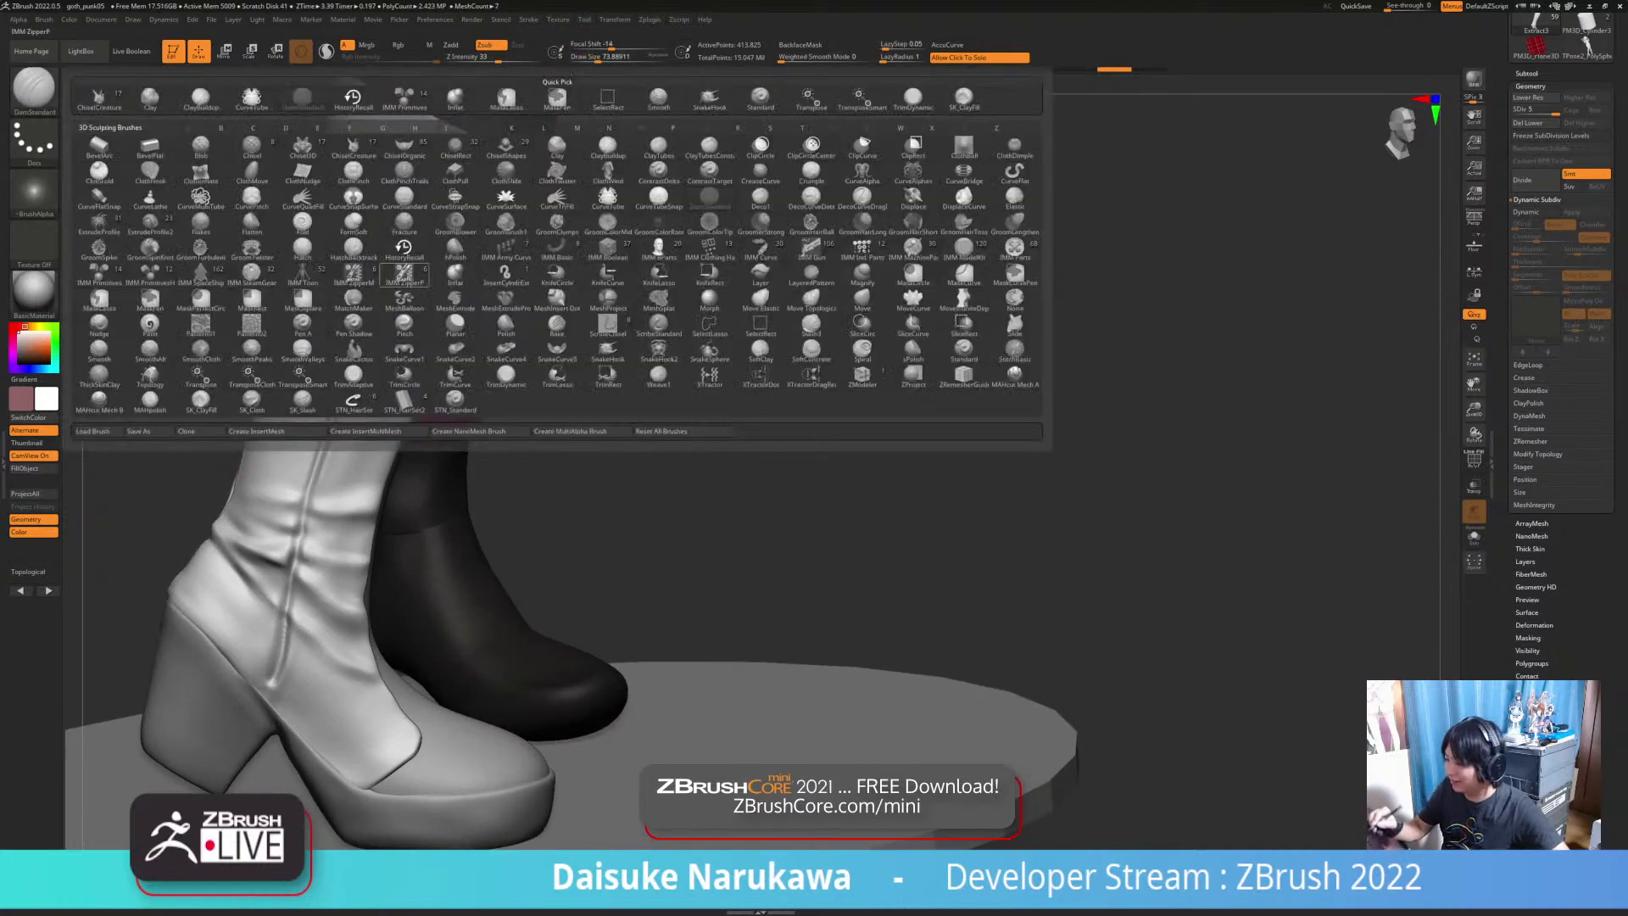
pyautogui.click(706, 96)
pyautogui.moveTo(424, 674)
pyautogui.mouseDown(button='right')
pyautogui.moveTo(405, 750)
pyautogui.moveTo(424, 678)
pyautogui.moveTo(375, 672)
pyautogui.mouseUp(button='right')
pyautogui.keyDown('shift'); pyautogui.moveTo(364, 667); pyautogui.dragTo(346, 681); pyautogui.keyUp('shift')
pyautogui.keyDown('shift'); pyautogui.moveTo(256, 594); pyautogui.dragTo(260, 636); pyautogui.keyUp('shift')
pyautogui.moveTo(465, 707)
pyautogui.keyDown('ctrl'); pyautogui.mouseDown(button='right')
pyautogui.moveTo(472, 648)
pyautogui.moveTo(435, 562)
pyautogui.moveTo(447, 627)
pyautogui.moveTo(391, 690)
pyautogui.moveTo(462, 683)
pyautogui.mouseUp(button='right'); pyautogui.keyUp('ctrl')
pyautogui.moveTo(462, 682)
pyautogui.keyDown('ctrl'); pyautogui.mouseDown(button='right')
pyautogui.moveTo(466, 701)
pyautogui.moveTo(381, 661)
pyautogui.mouseUp(button='right'); pyautogui.keyUp('ctrl')
pyautogui.moveTo(450, 483)
pyautogui.keyDown('ctrl'); pyautogui.mouseDown(button='right')
pyautogui.moveTo(462, 589)
pyautogui.moveTo(487, 525)
pyautogui.mouseUp(button='right'); pyautogui.keyUp('ctrl')
pyautogui.moveTo(361, 649); pyautogui.dragTo(369, 640)
# Step: Select and isolate the boot's front panel, and switch to the DamStandard brush with a draw size of about 49
pyautogui.moveTo(373, 640)
pyautogui.mouseDown(button='right')
pyautogui.moveTo(365, 621)
pyautogui.moveTo(331, 719)
pyautogui.moveTo(325, 635)
pyautogui.moveTo(352, 585)
pyautogui.mouseUp(button='right')
pyautogui.keyDown('alt'); pyautogui.click(326, 636); pyautogui.keyUp('alt')
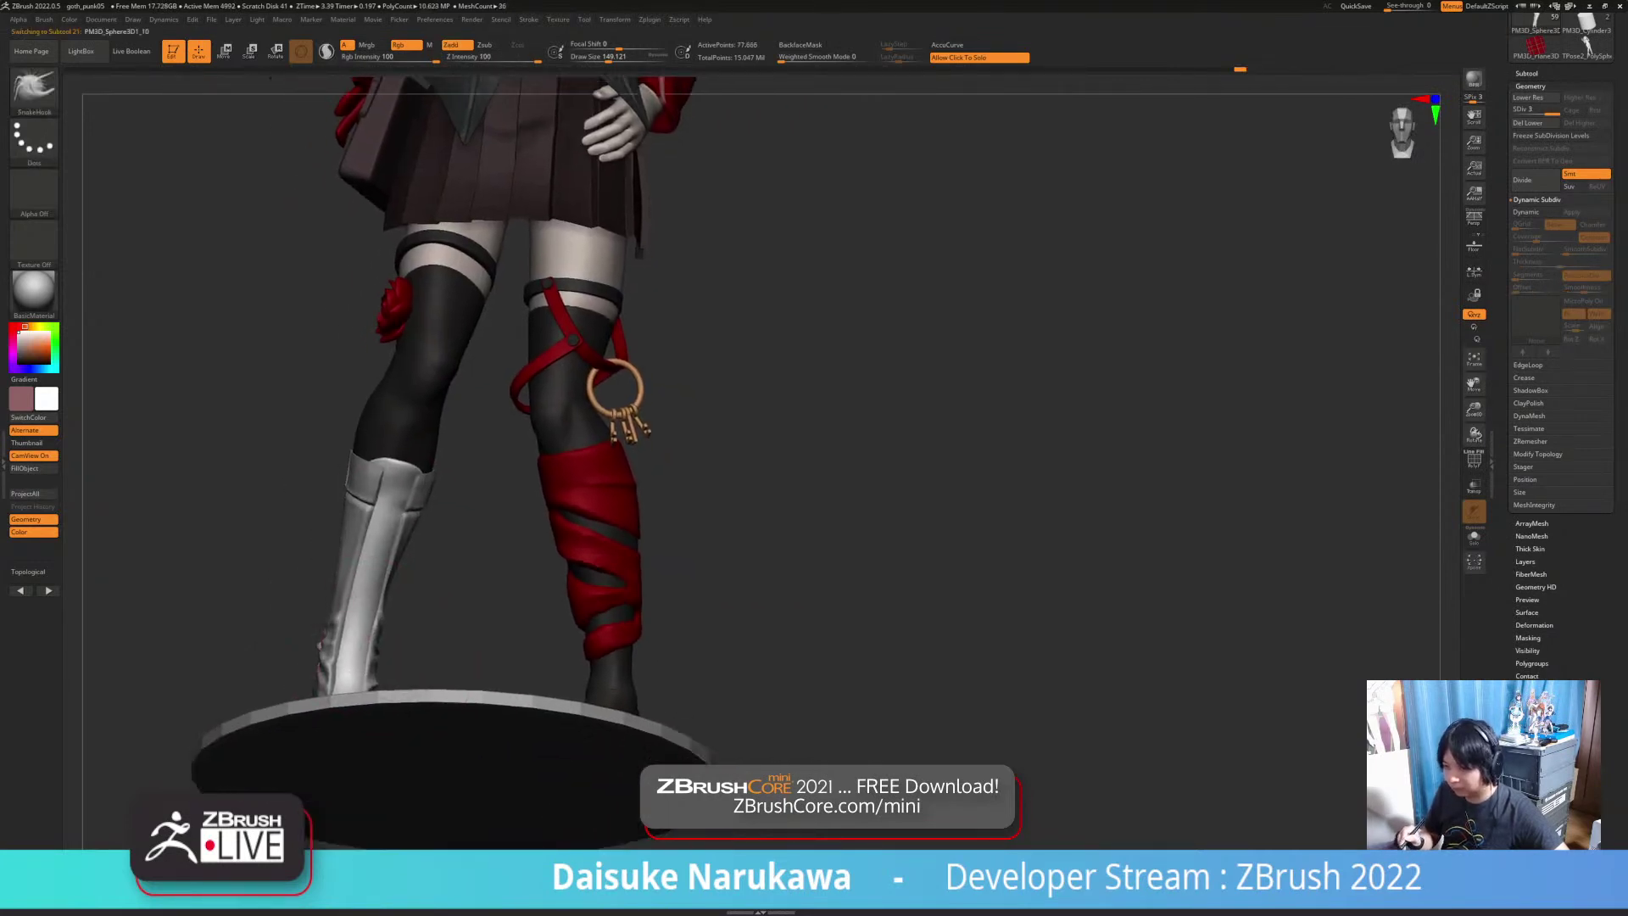
pyautogui.click(415, 665)
pyautogui.moveTo(415, 669)
pyautogui.keyDown('ctrl'); pyautogui.mouseDown(button='right')
pyautogui.moveTo(429, 745)
pyautogui.moveTo(491, 667)
pyautogui.moveTo(552, 642)
pyautogui.moveTo(531, 651)
pyautogui.mouseUp(button='right'); pyautogui.keyUp('ctrl')
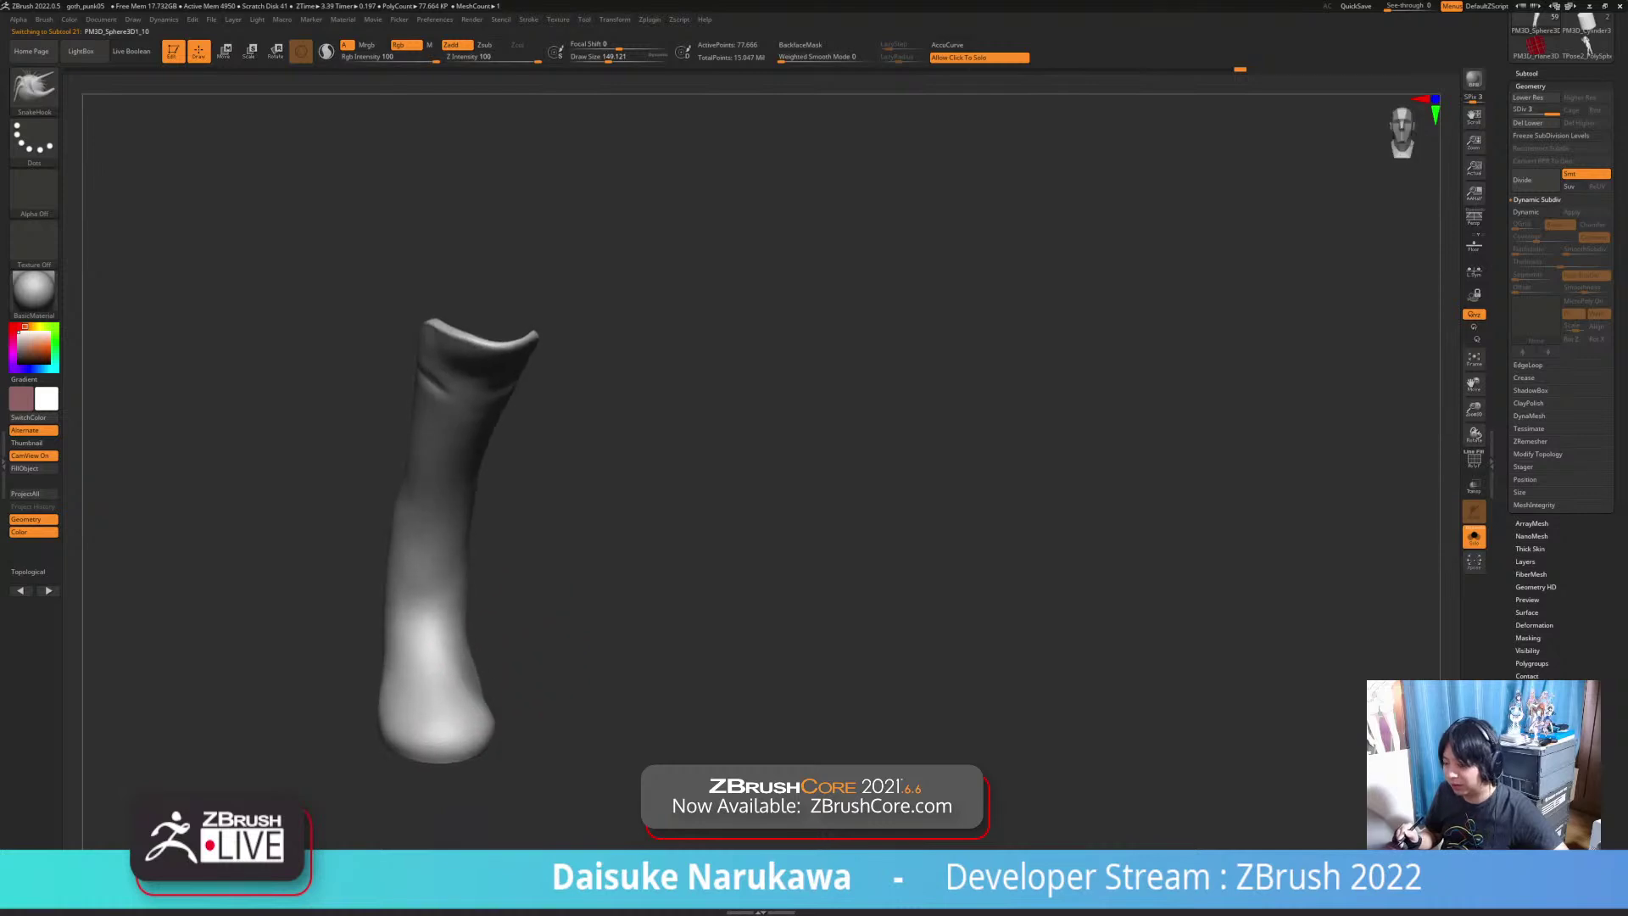
pyautogui.click(34, 90)
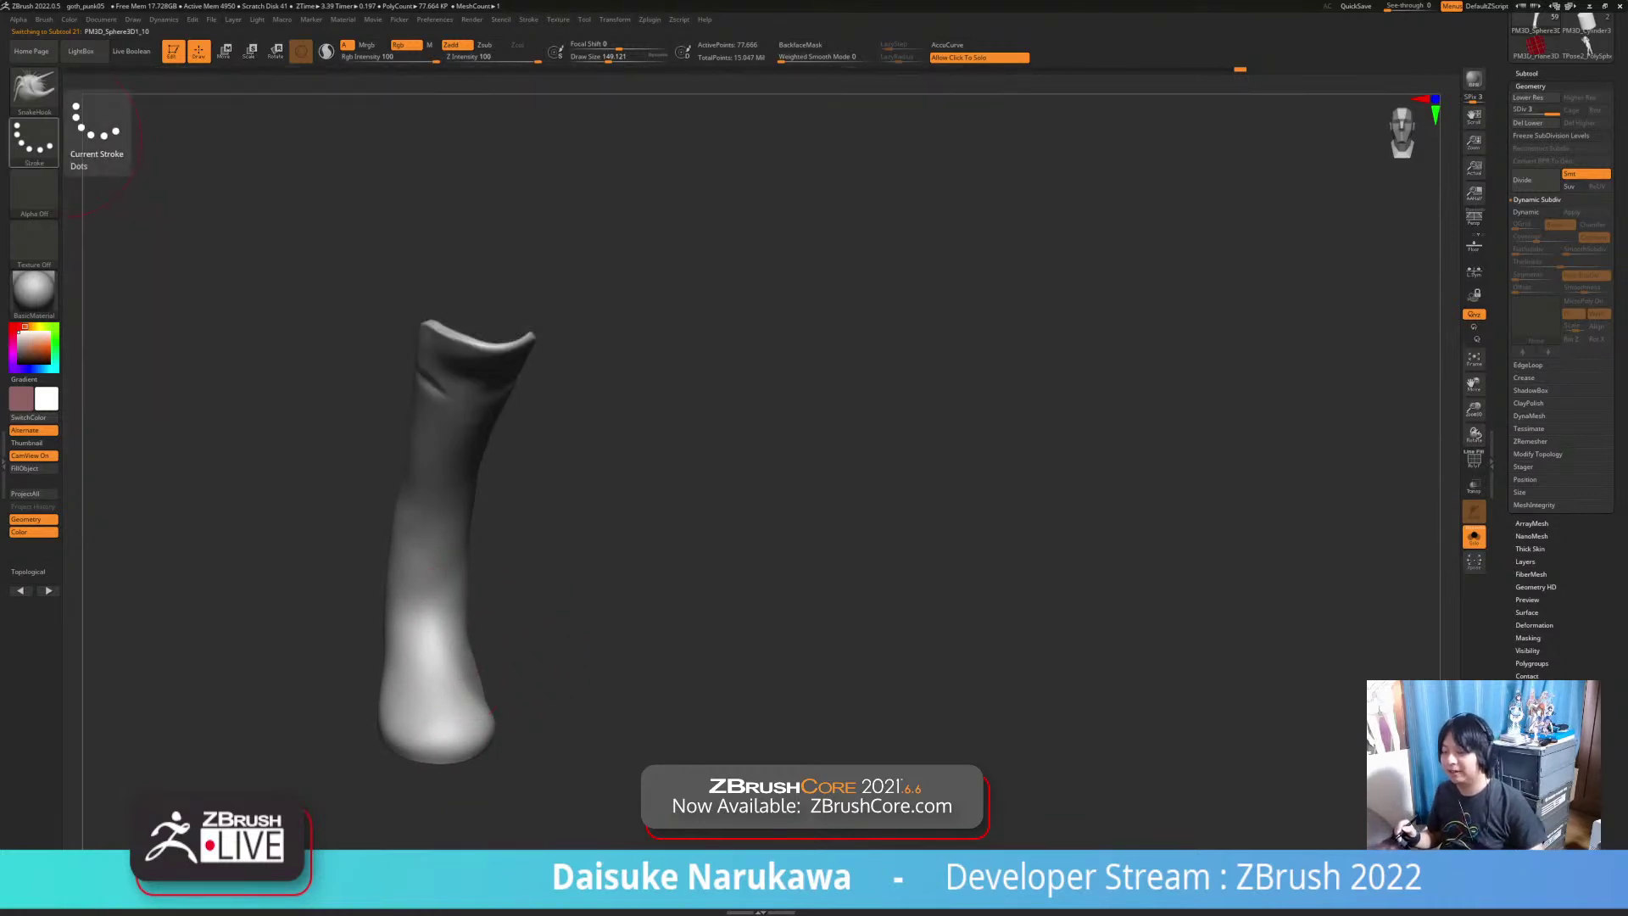
pyautogui.click(34, 90)
pyautogui.click(301, 98)
pyautogui.moveTo(608, 57); pyautogui.dragTo(593, 57)
pyautogui.click(610, 254)
# Step: Carve a crease across the front panel's instep above the toe and soften it
pyautogui.moveTo(483, 670)
pyautogui.mouseDown(button='right')
pyautogui.moveTo(463, 765)
pyautogui.moveTo(513, 692)
pyautogui.moveTo(515, 777)
pyautogui.mouseUp(button='right')
pyautogui.moveTo(322, 623); pyautogui.dragTo(311, 678)
pyautogui.moveTo(399, 715); pyautogui.dragTo(401, 665, button='right')
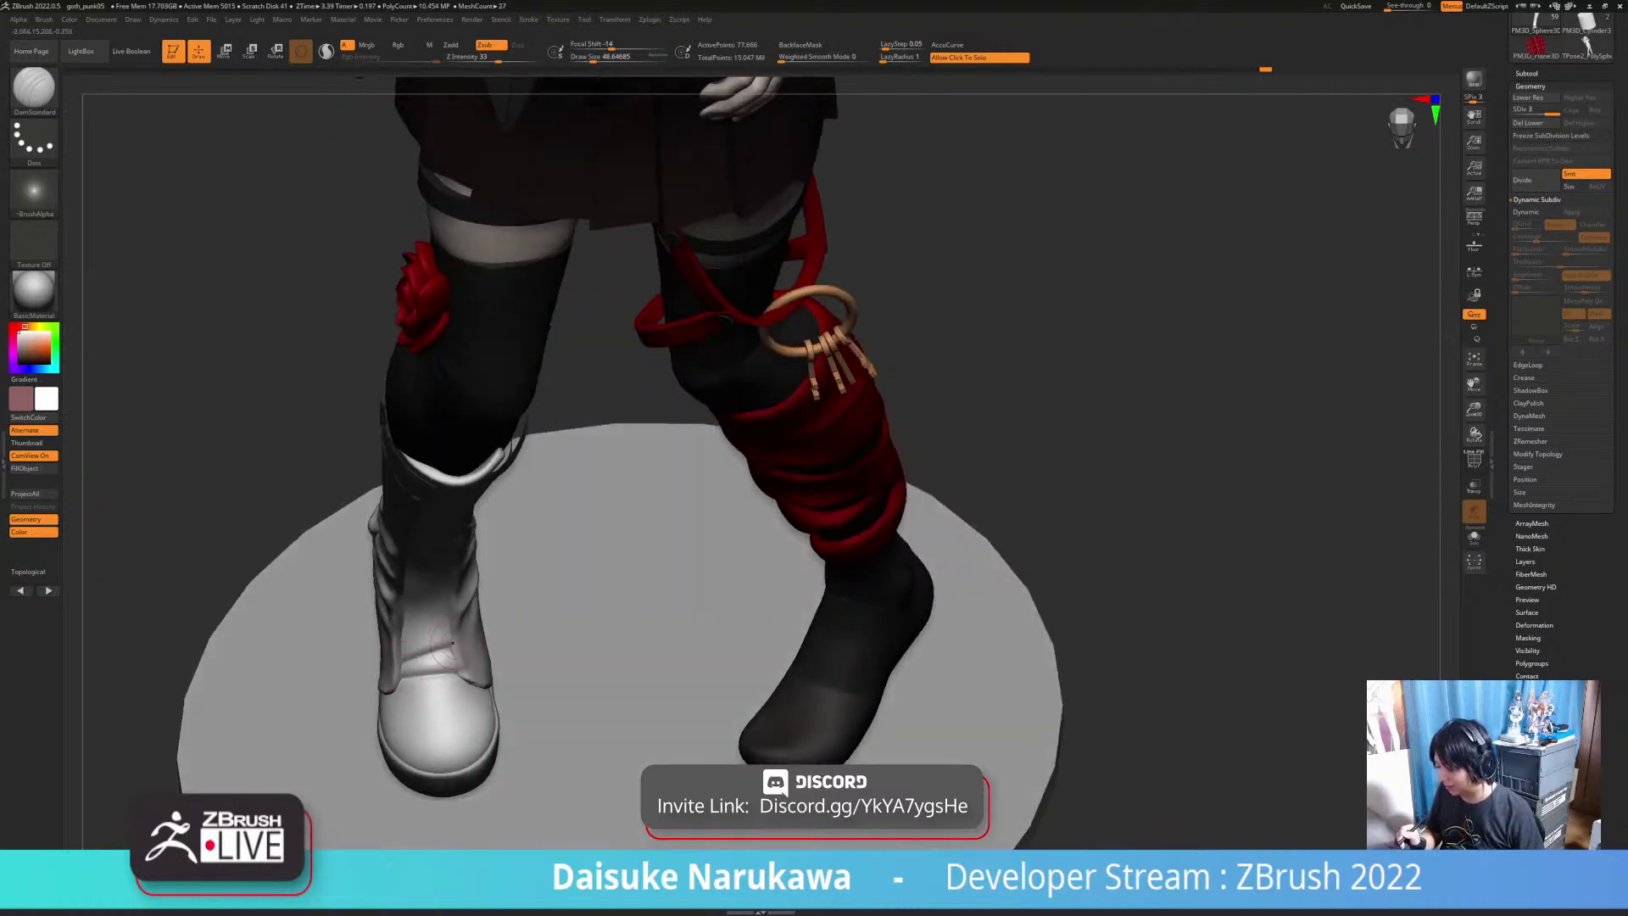
pyautogui.press('shift')
pyautogui.moveTo(437, 666)
pyautogui.keyDown('shift'); pyautogui.mouseDown()
pyautogui.moveTo(410, 670)
pyautogui.moveTo(434, 671)
pyautogui.mouseUp(); pyautogui.keyUp('shift')
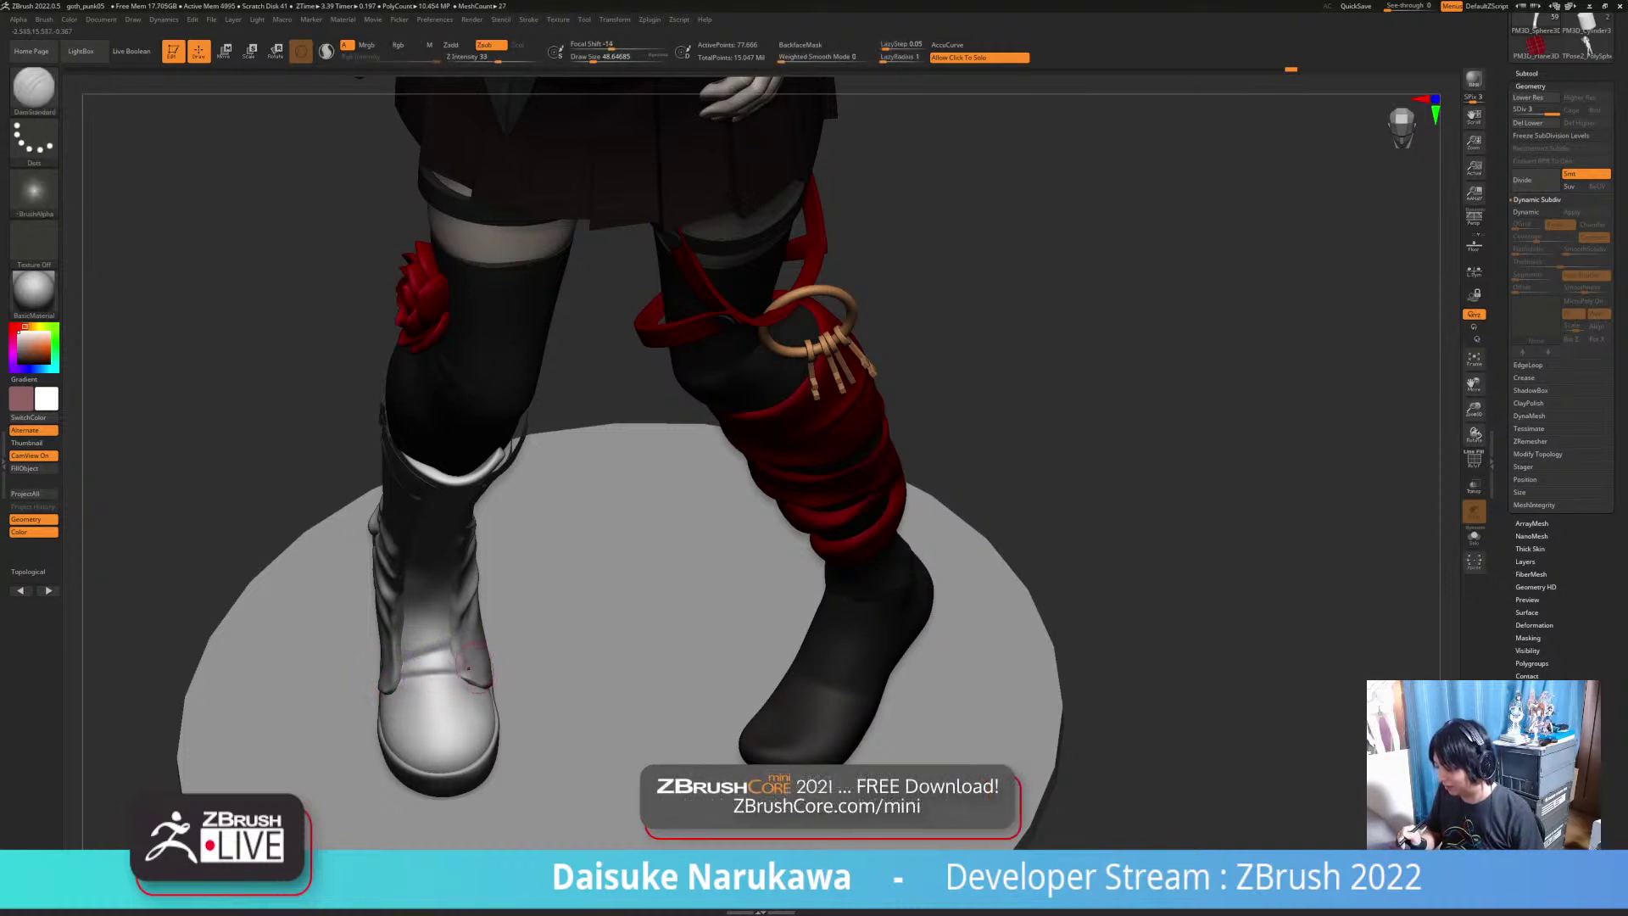
# Step: Add another short crease line across the instep and smooth its surroundings into the panel
pyautogui.moveTo(424, 684); pyautogui.dragTo(429, 664, button='right')
pyautogui.moveTo(408, 673); pyautogui.dragTo(457, 672)
pyautogui.press('shift')
pyautogui.moveTo(464, 657); pyautogui.dragTo(543, 654, button='right')
pyautogui.keyDown('shift'); pyautogui.moveTo(453, 645); pyautogui.dragTo(445, 615); pyautogui.keyUp('shift')
pyautogui.moveTo(449, 615); pyautogui.dragTo(501, 559, button='right')
pyautogui.moveTo(695, 653)
pyautogui.mouseDown(button='right')
pyautogui.moveTo(670, 614)
pyautogui.moveTo(568, 688)
pyautogui.mouseUp(button='right')
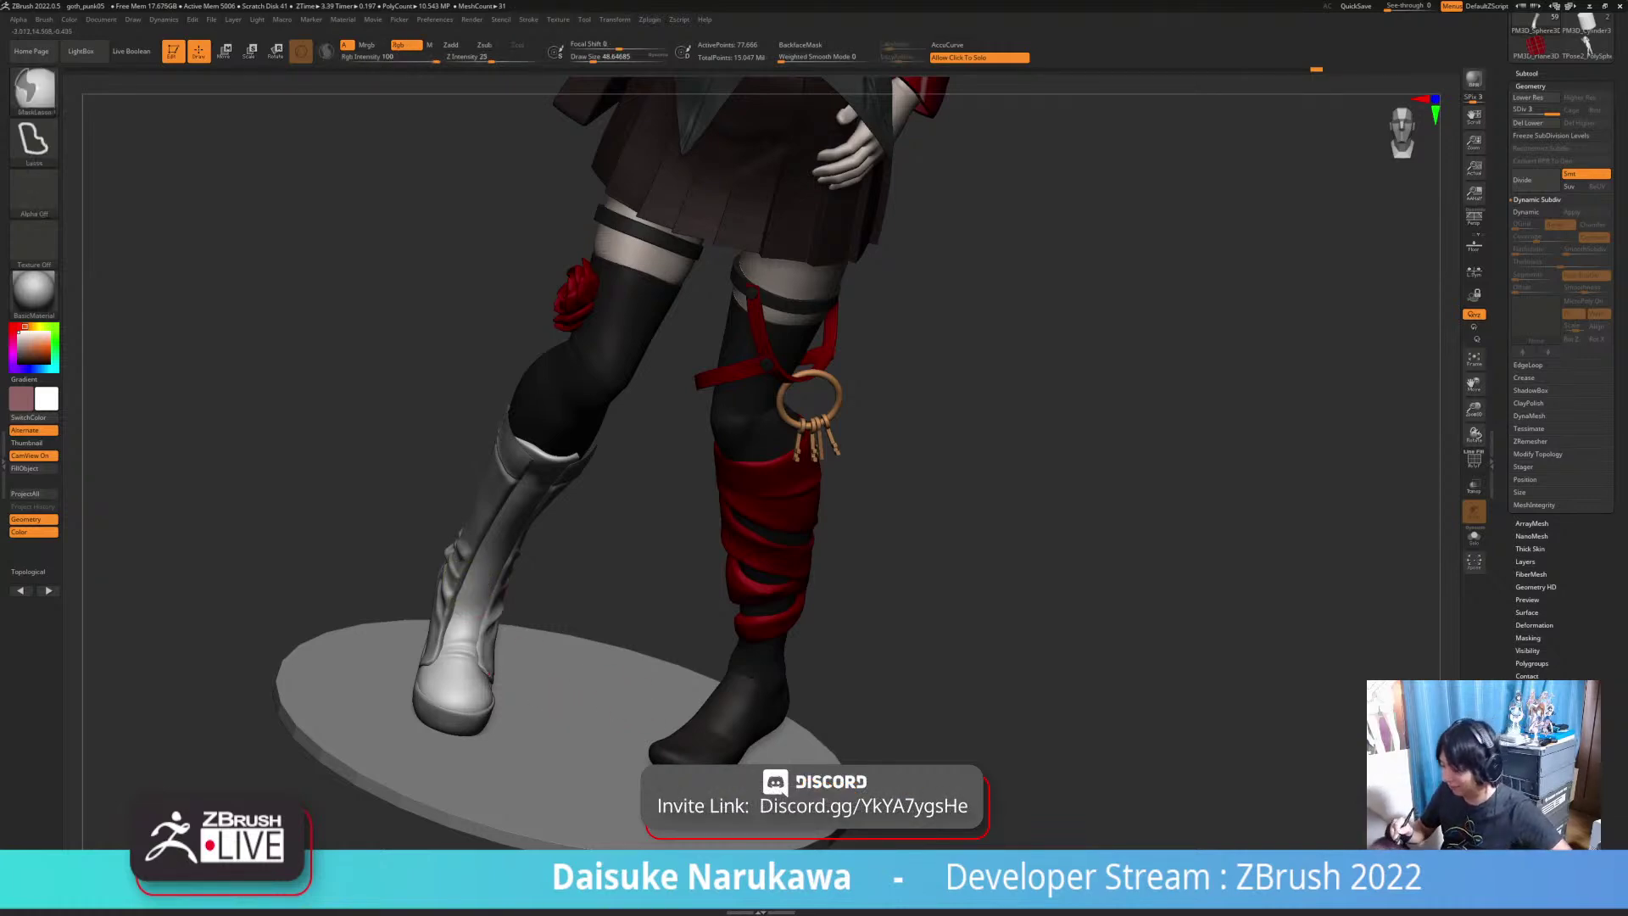
# Step: Carve a fold across the front panel at the ankle and smooth the surface below it
pyautogui.keyDown('ctrl'); pyautogui.moveTo(466, 592); pyautogui.dragTo(456, 610, button='right'); pyautogui.keyUp('ctrl')
pyautogui.moveTo(468, 637); pyautogui.dragTo(474, 646)
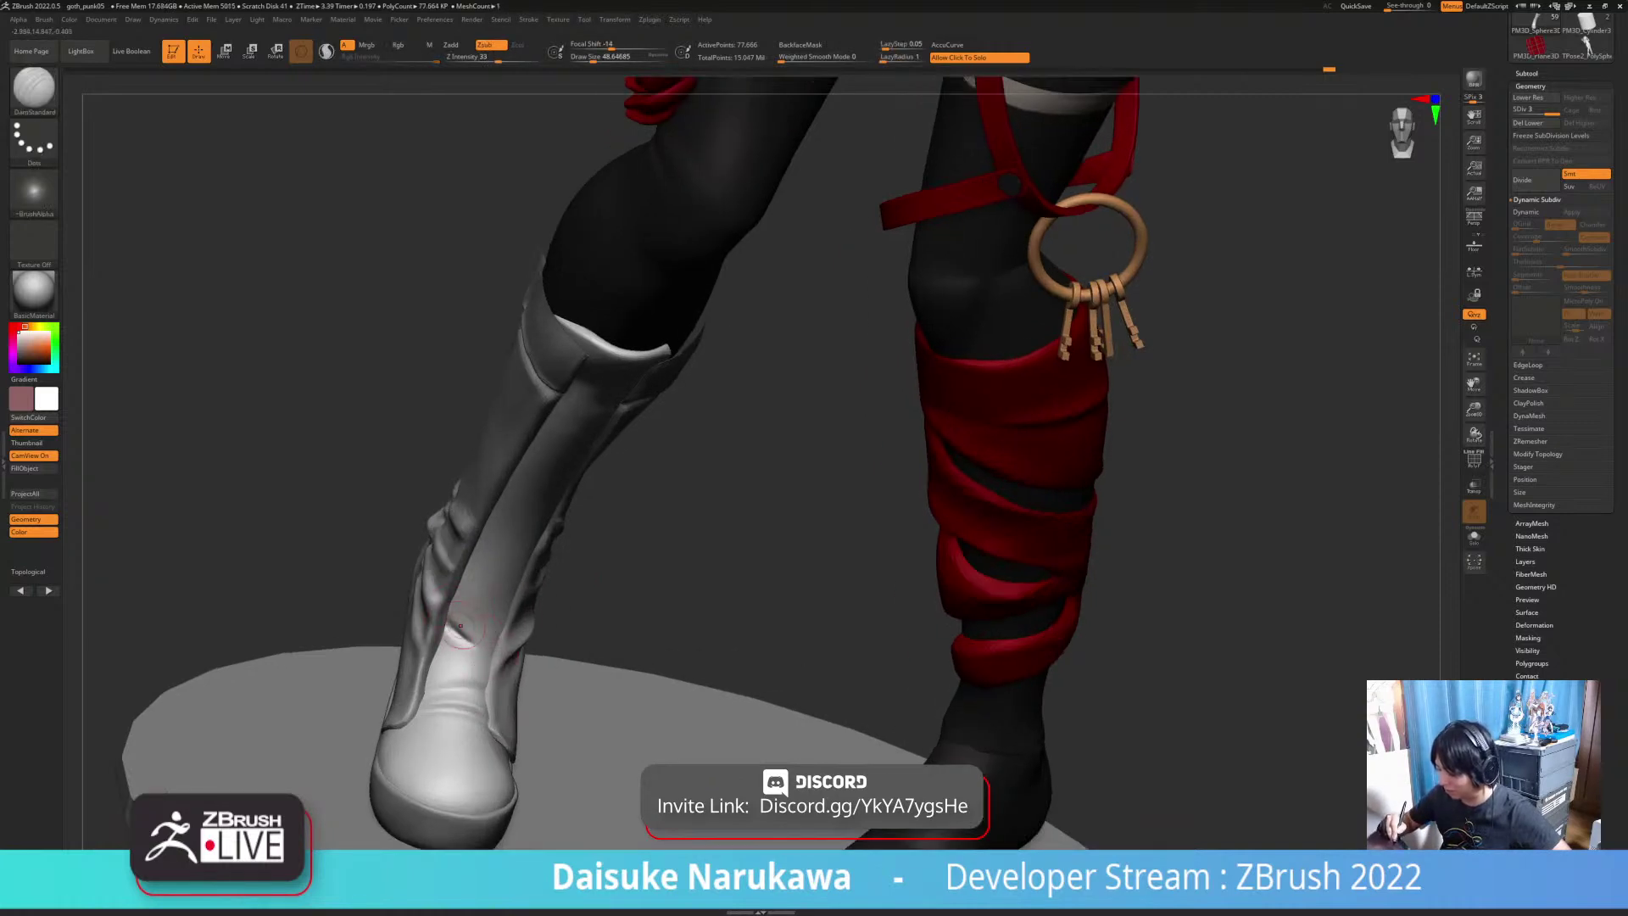
pyautogui.press('shift')
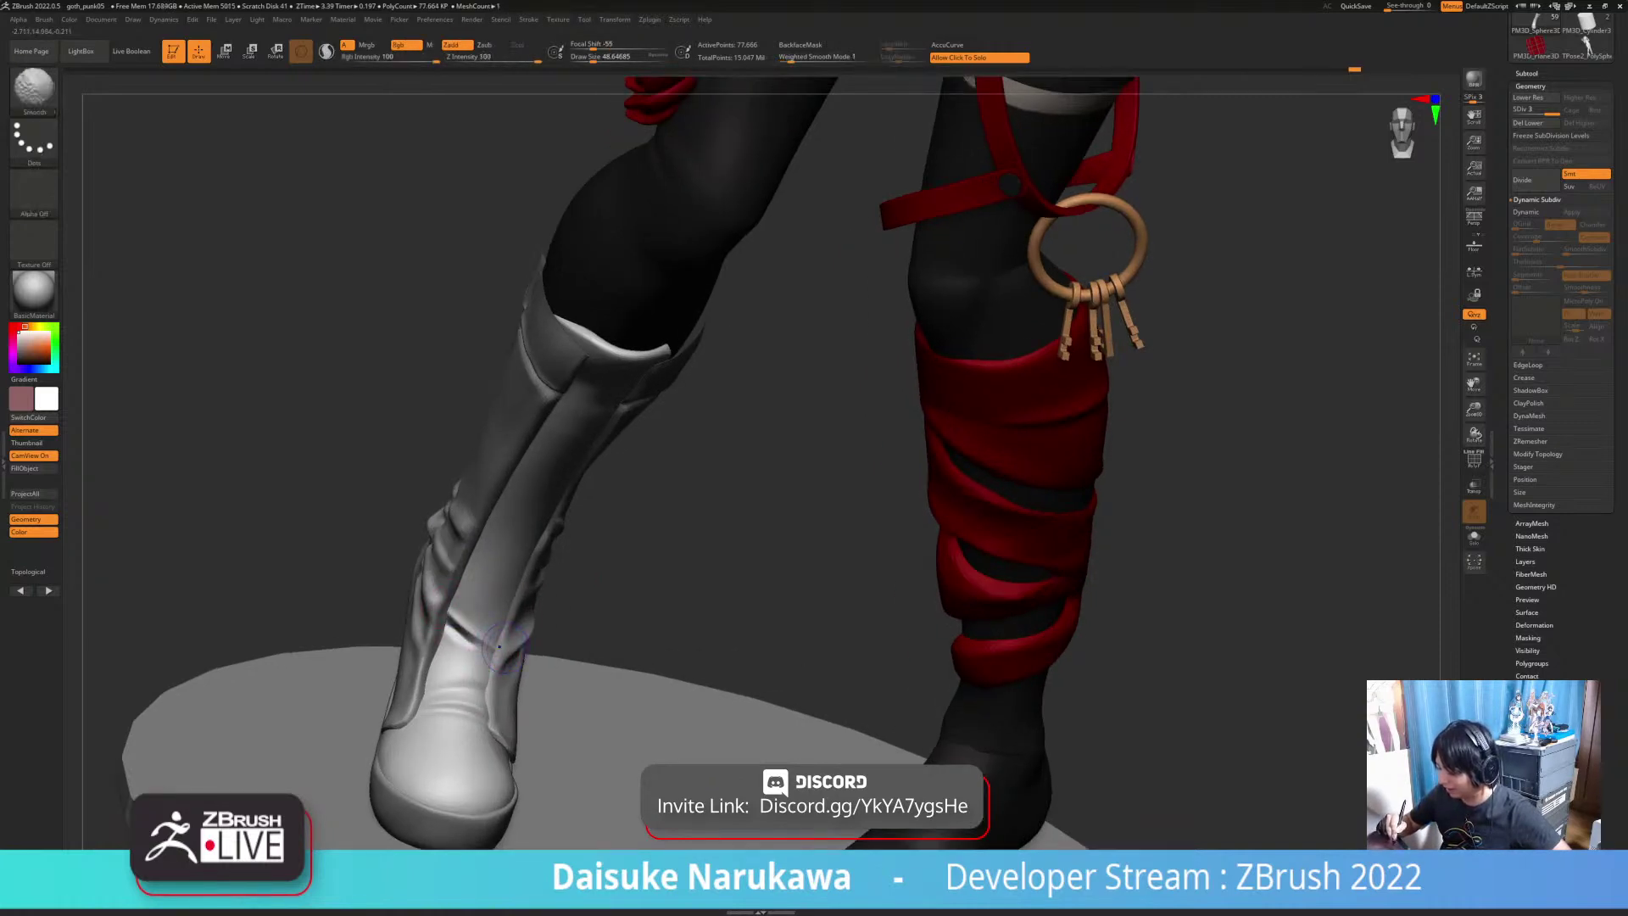
pyautogui.keyDown('shift'); pyautogui.moveTo(507, 657); pyautogui.dragTo(456, 670); pyautogui.keyUp('shift')
pyautogui.press('shift')
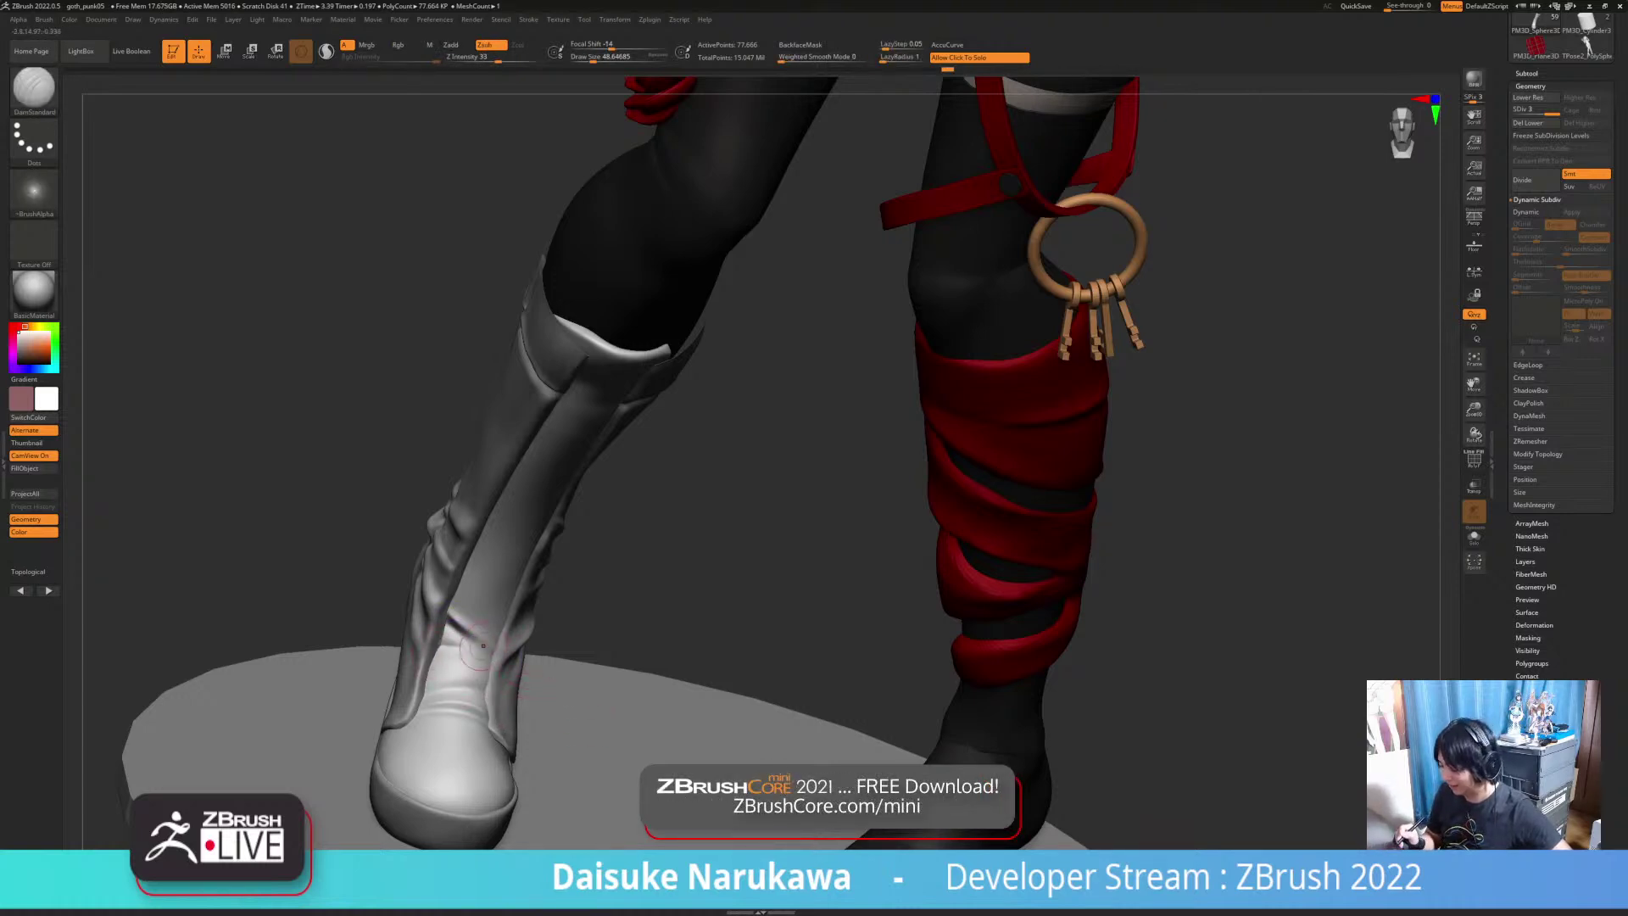
pyautogui.keyDown('shift'); pyautogui.moveTo(456, 658); pyautogui.dragTo(455, 654); pyautogui.keyUp('shift')
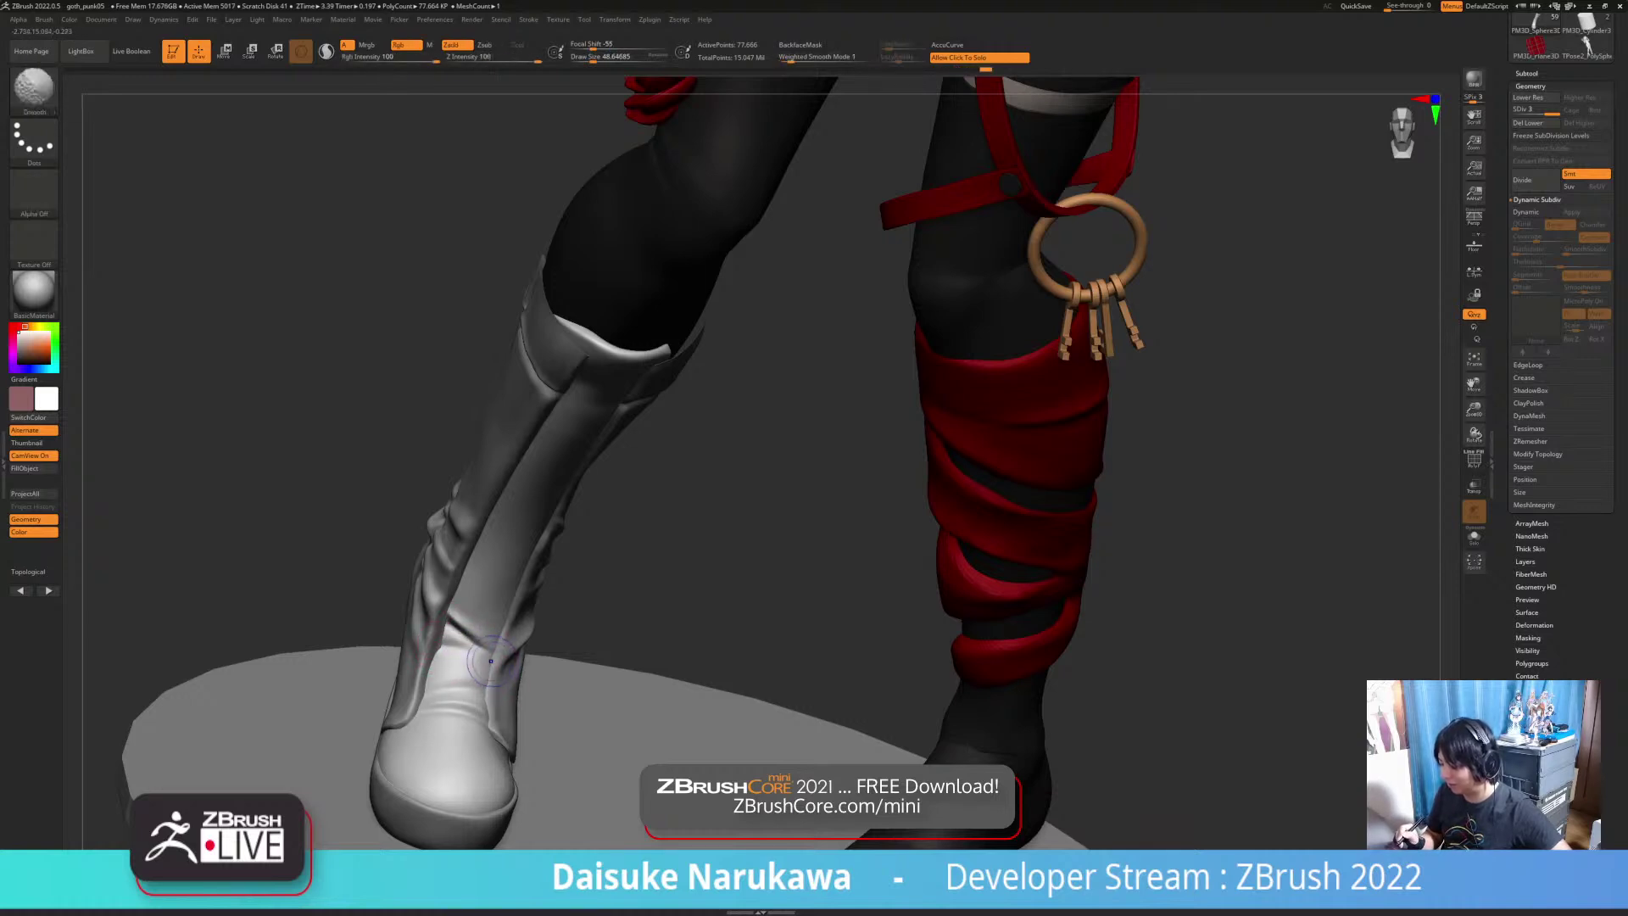
# Step: Carve a crease across the boot's front panel above the ankle and smooth its surroundings
pyautogui.moveTo(621, 686)
pyautogui.keyDown('ctrl'); pyautogui.mouseDown(button='right')
pyautogui.moveTo(611, 627)
pyautogui.moveTo(536, 598)
pyautogui.moveTo(603, 624)
pyautogui.mouseUp(button='right'); pyautogui.keyUp('ctrl')
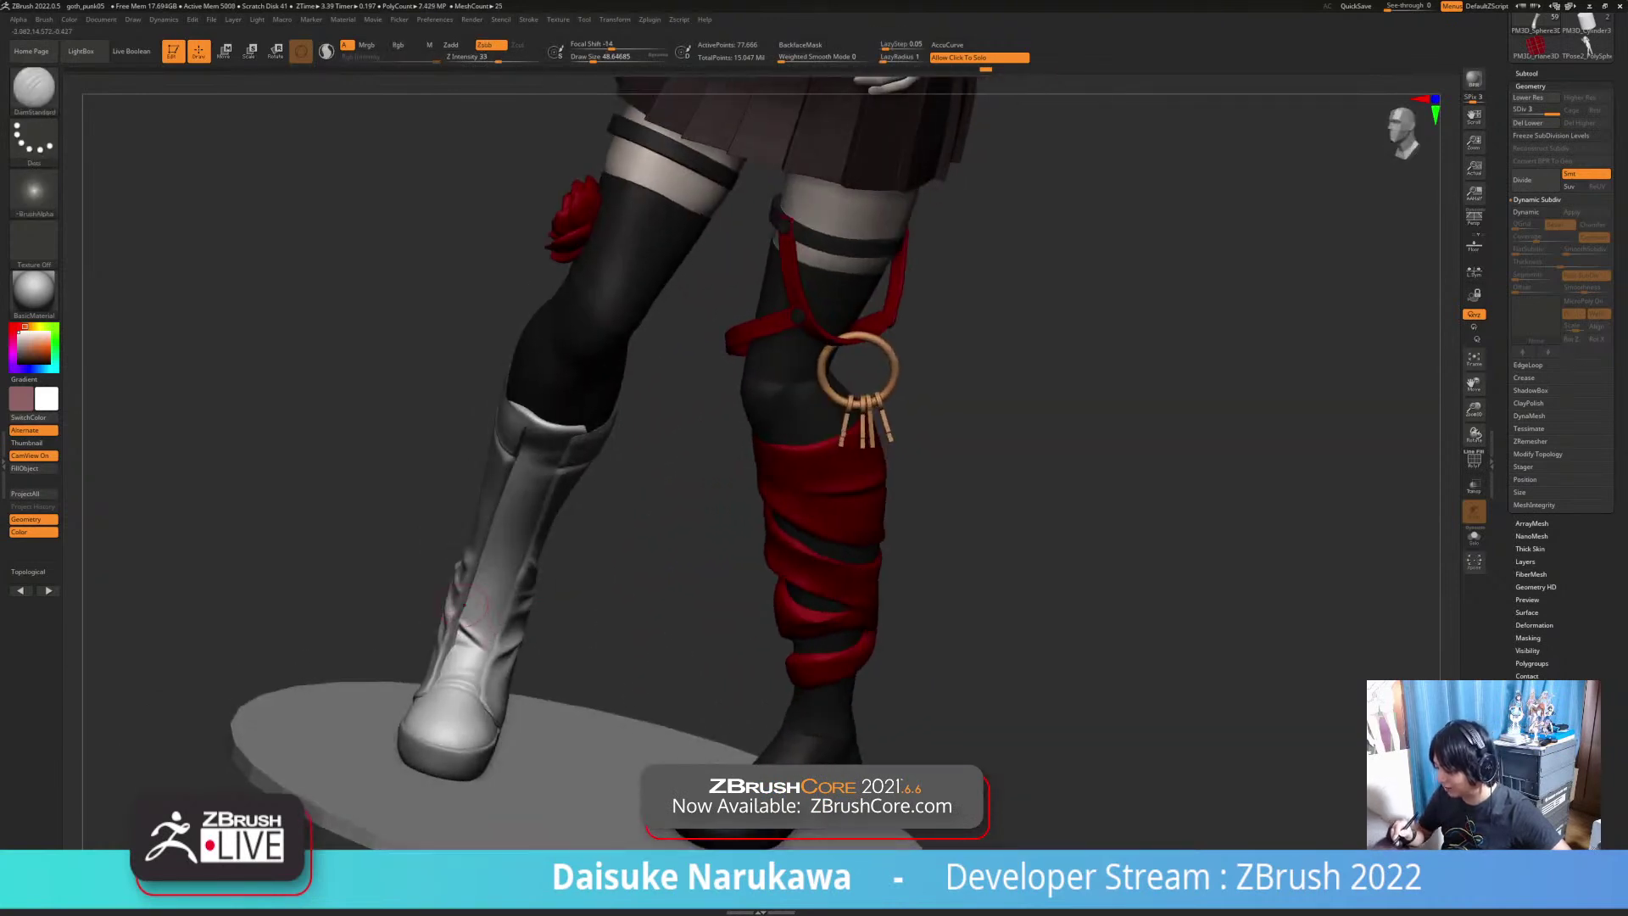
pyautogui.moveTo(500, 607); pyautogui.dragTo(473, 597, button='right')
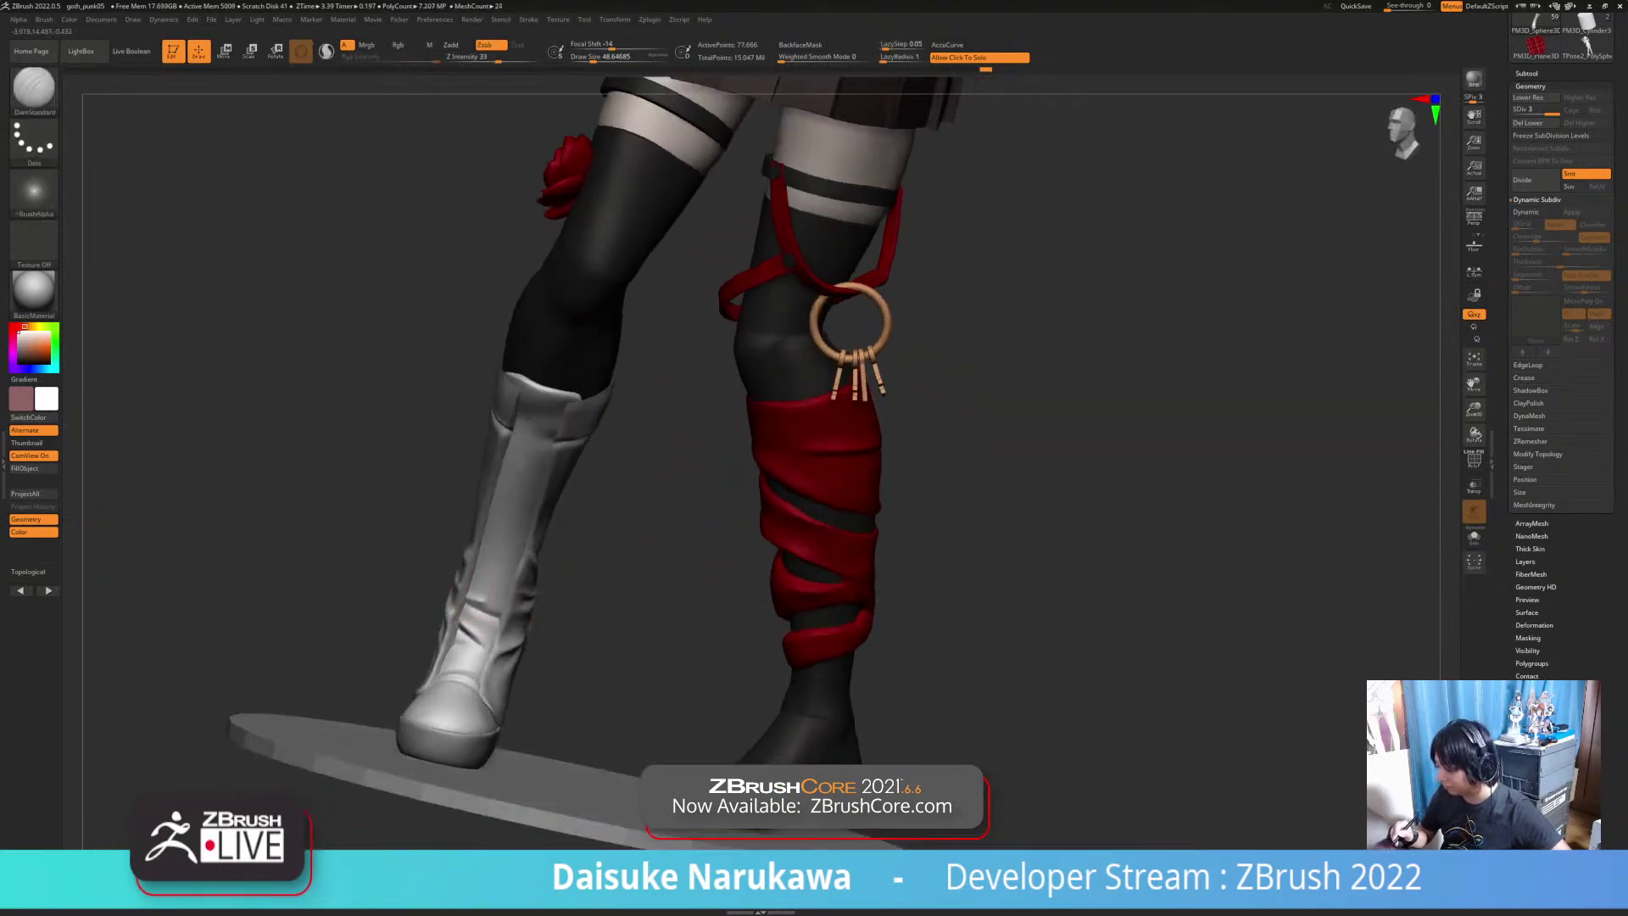
pyautogui.press('shift')
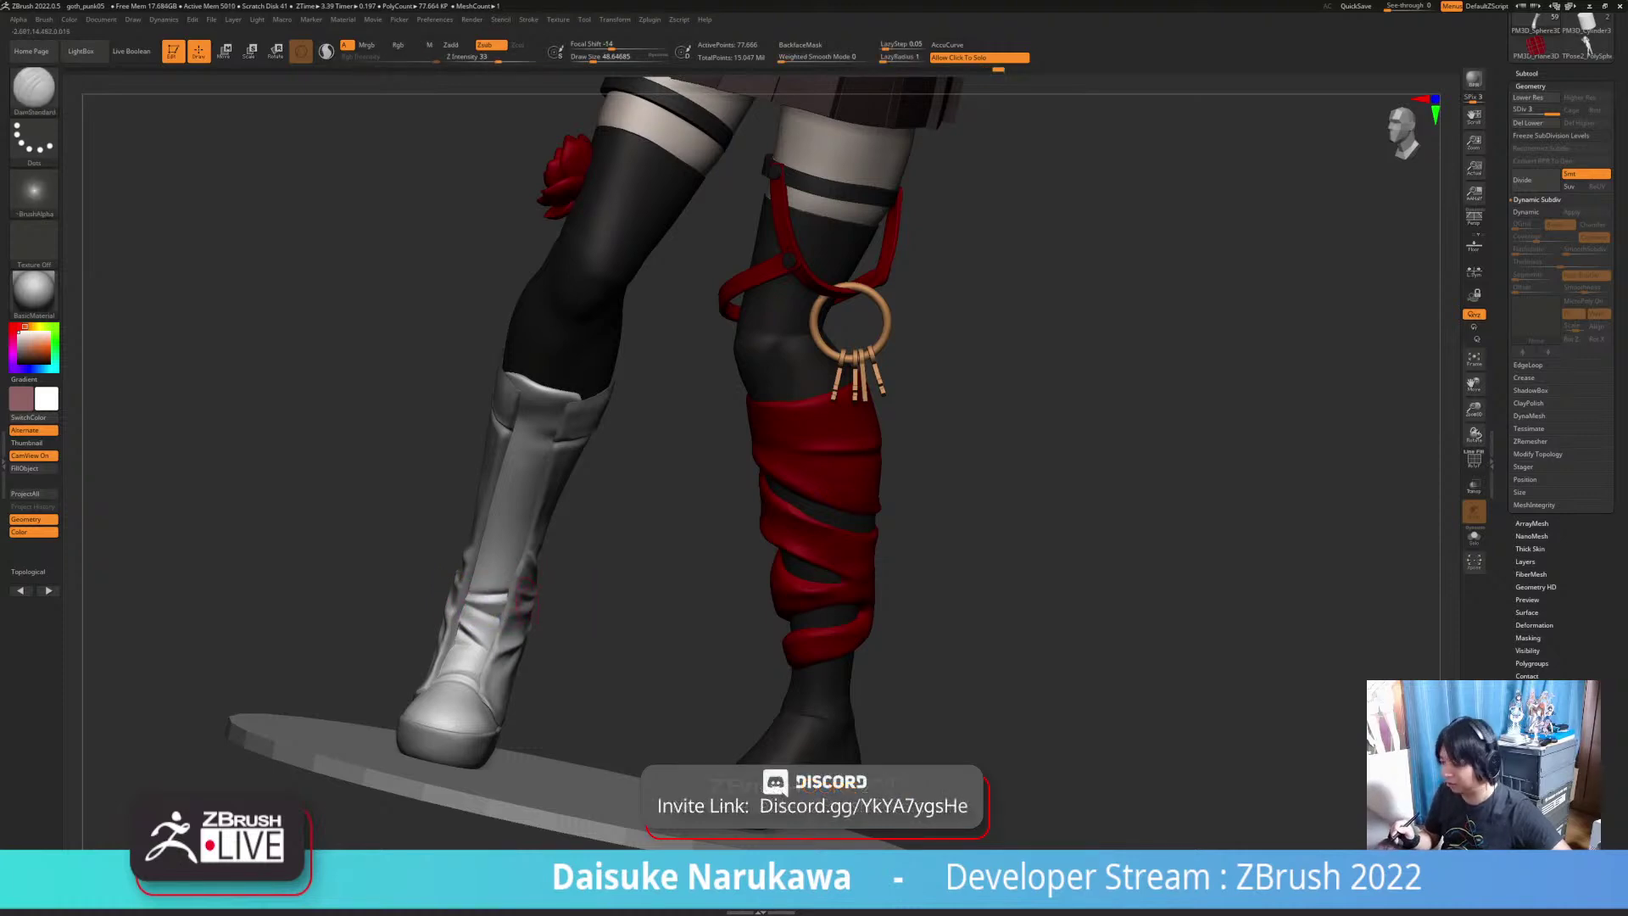
pyautogui.keyDown('alt'); pyautogui.moveTo(520, 612); pyautogui.dragTo(500, 653, button='right'); pyautogui.keyUp('alt')
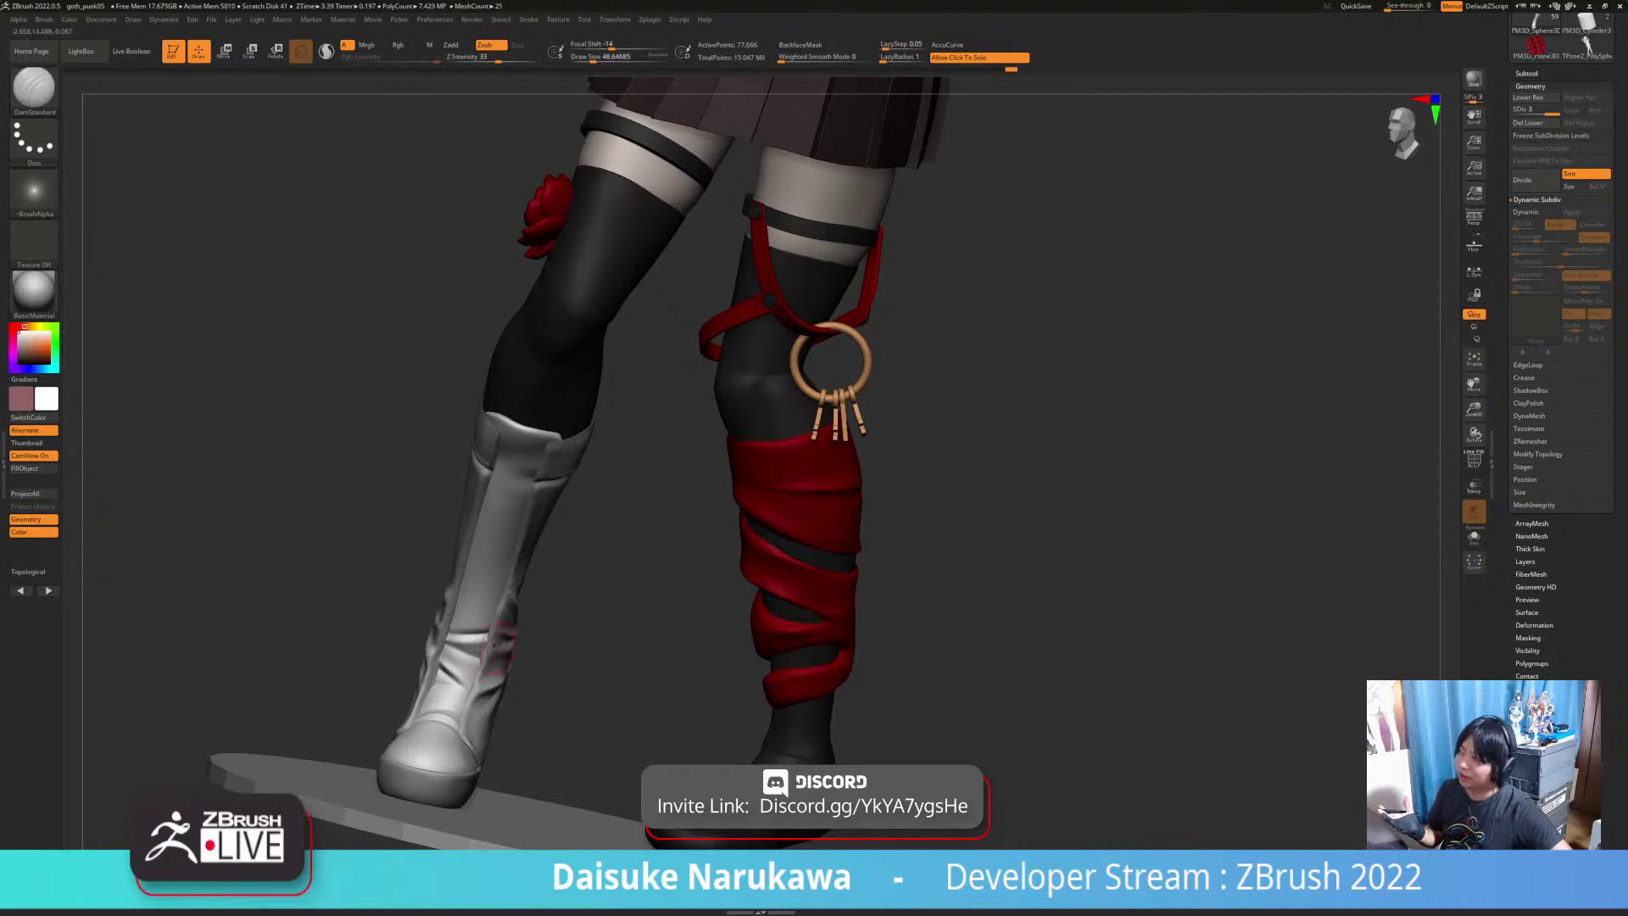
pyautogui.keyDown('ctrl'); pyautogui.moveTo(496, 644); pyautogui.dragTo(470, 637, button='right'); pyautogui.keyUp('ctrl')
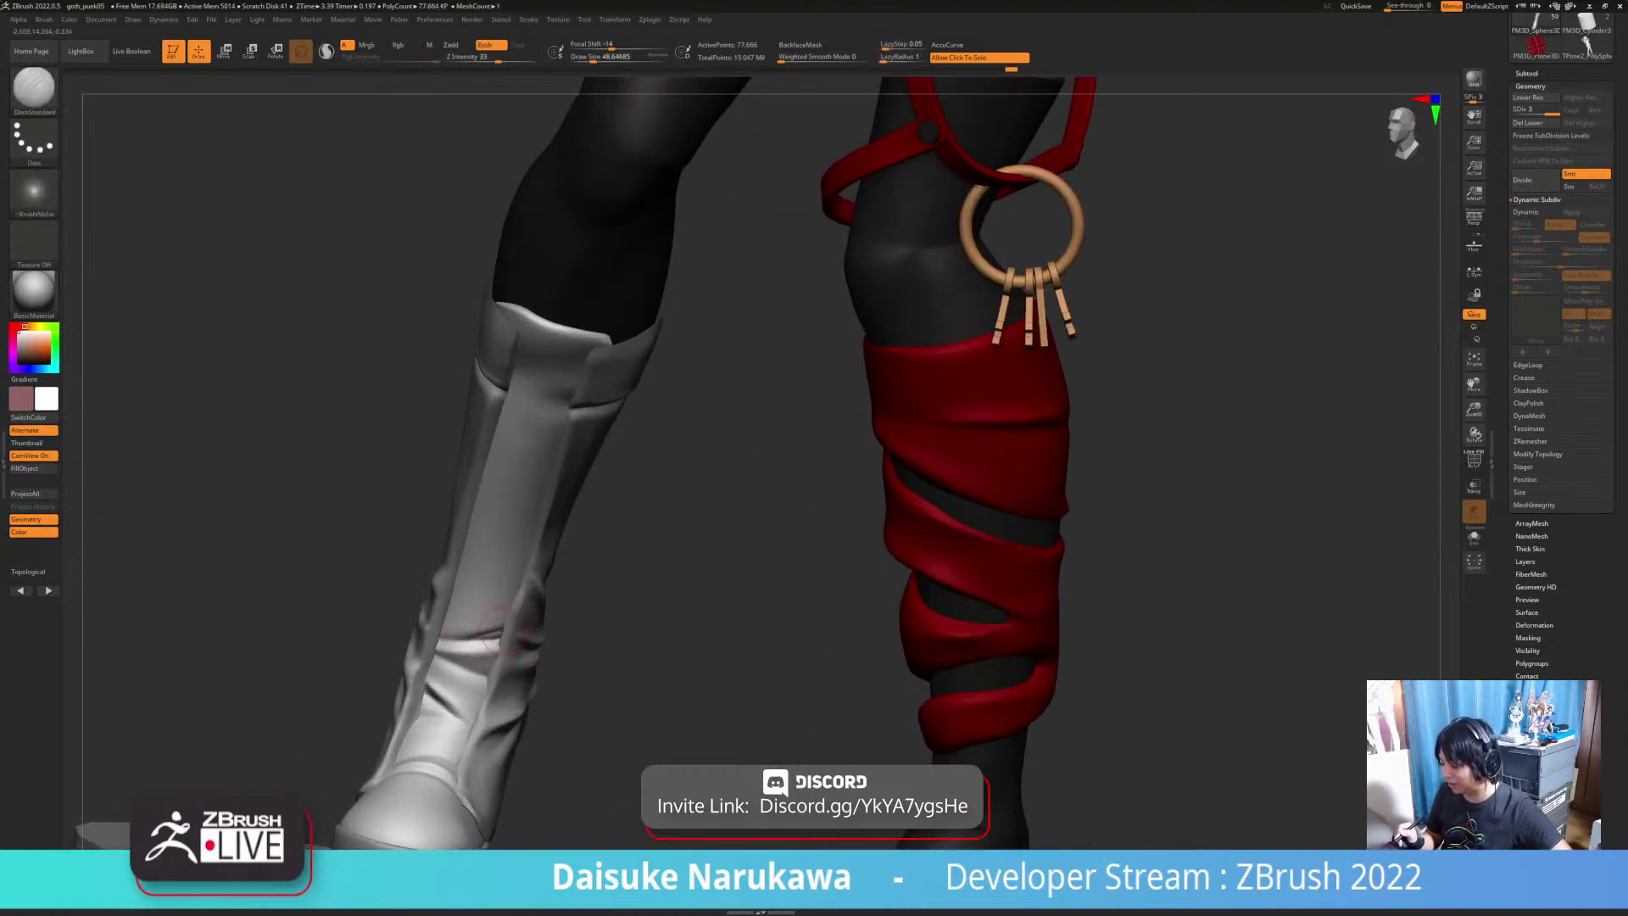
pyautogui.press('shift')
pyautogui.keyDown('shift'); pyautogui.moveTo(463, 644); pyautogui.dragTo(464, 629); pyautogui.keyUp('shift')
pyautogui.keyDown('ctrl'); pyautogui.moveTo(471, 630); pyautogui.dragTo(585, 641, button='right'); pyautogui.keyUp('ctrl')
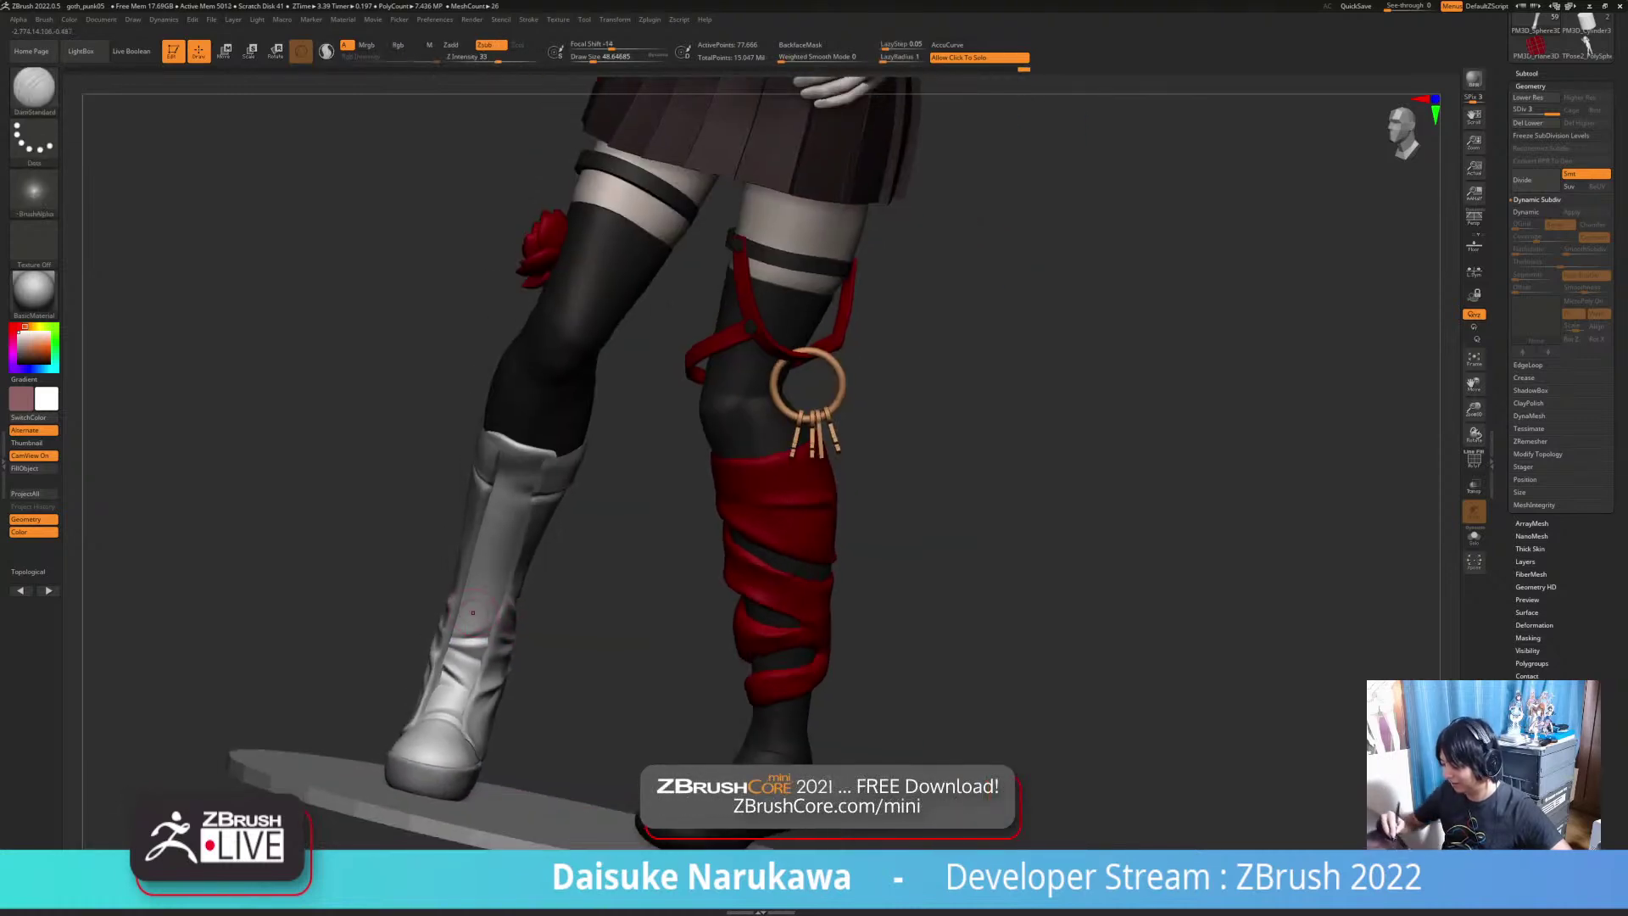
# Step: Add another crease across the front panel, higher up the ankle, and soften it into the surface
pyautogui.moveTo(456, 605)
pyautogui.mouseDown(button='right')
pyautogui.moveTo(543, 612)
pyautogui.moveTo(500, 604)
pyautogui.moveTo(515, 634)
pyautogui.mouseUp(button='right')
pyautogui.moveTo(499, 622); pyautogui.dragTo(476, 634)
pyautogui.press('shift')
pyautogui.moveTo(509, 623)
pyautogui.mouseDown(button='right')
pyautogui.moveTo(563, 629)
pyautogui.moveTo(496, 651)
pyautogui.mouseUp(button='right')
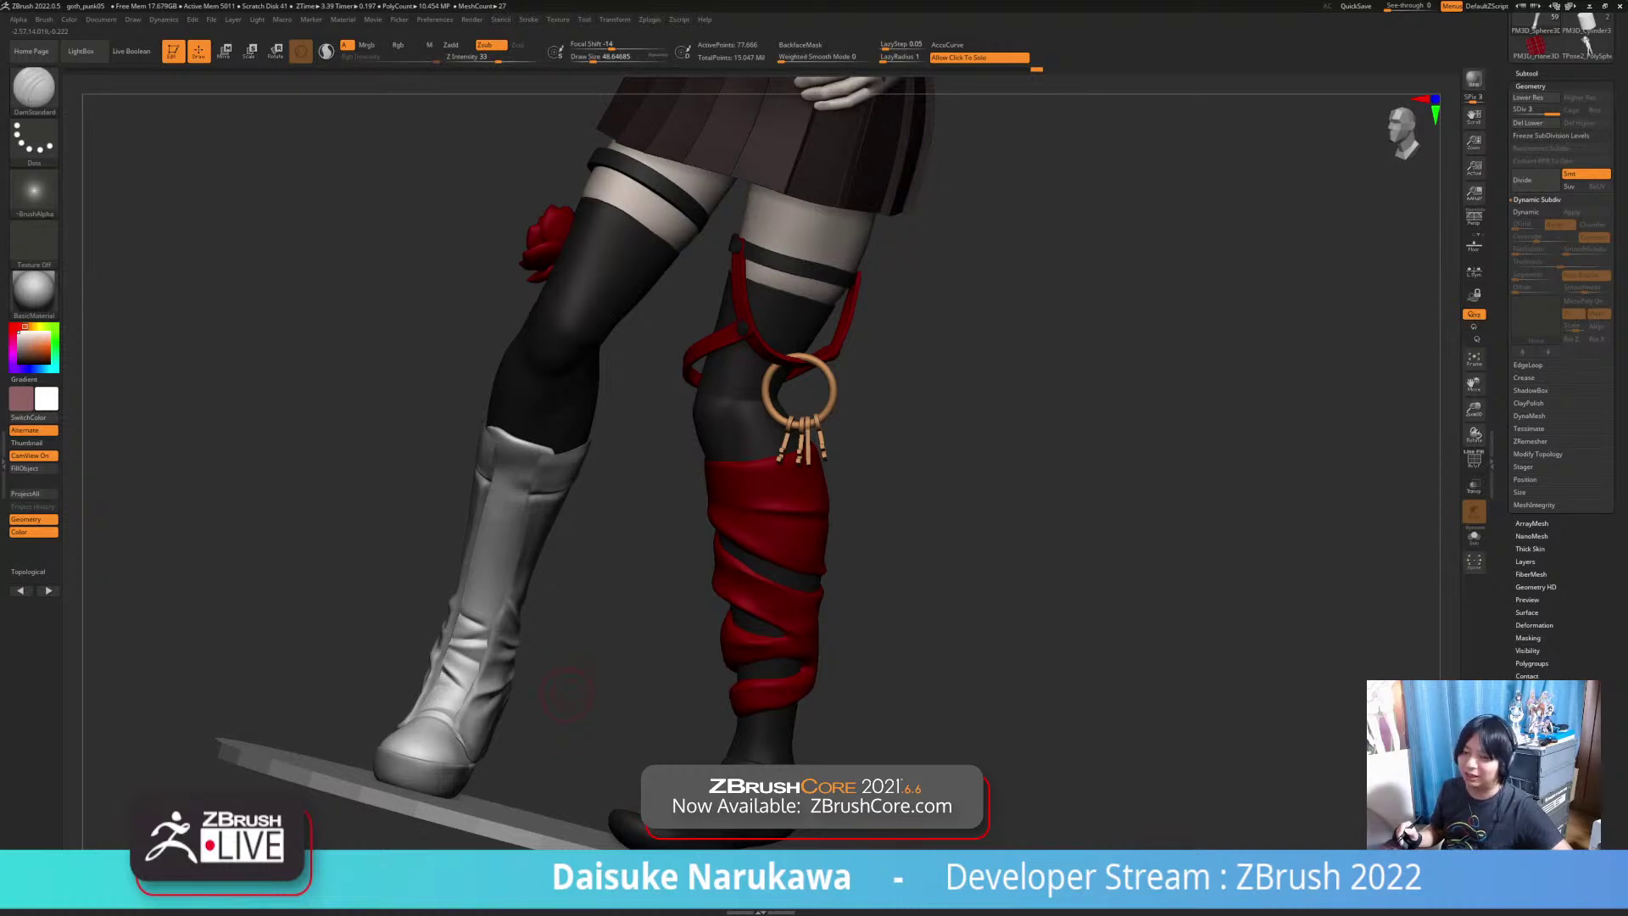
pyautogui.keyDown('ctrl'); pyautogui.moveTo(567, 668); pyautogui.dragTo(594, 729, button='right'); pyautogui.keyUp('ctrl')
pyautogui.moveTo(521, 636)
pyautogui.mouseDown()
pyautogui.moveTo(485, 635)
pyautogui.moveTo(517, 610)
pyautogui.mouseUp()
pyautogui.moveTo(542, 624); pyautogui.dragTo(522, 628, button='right')
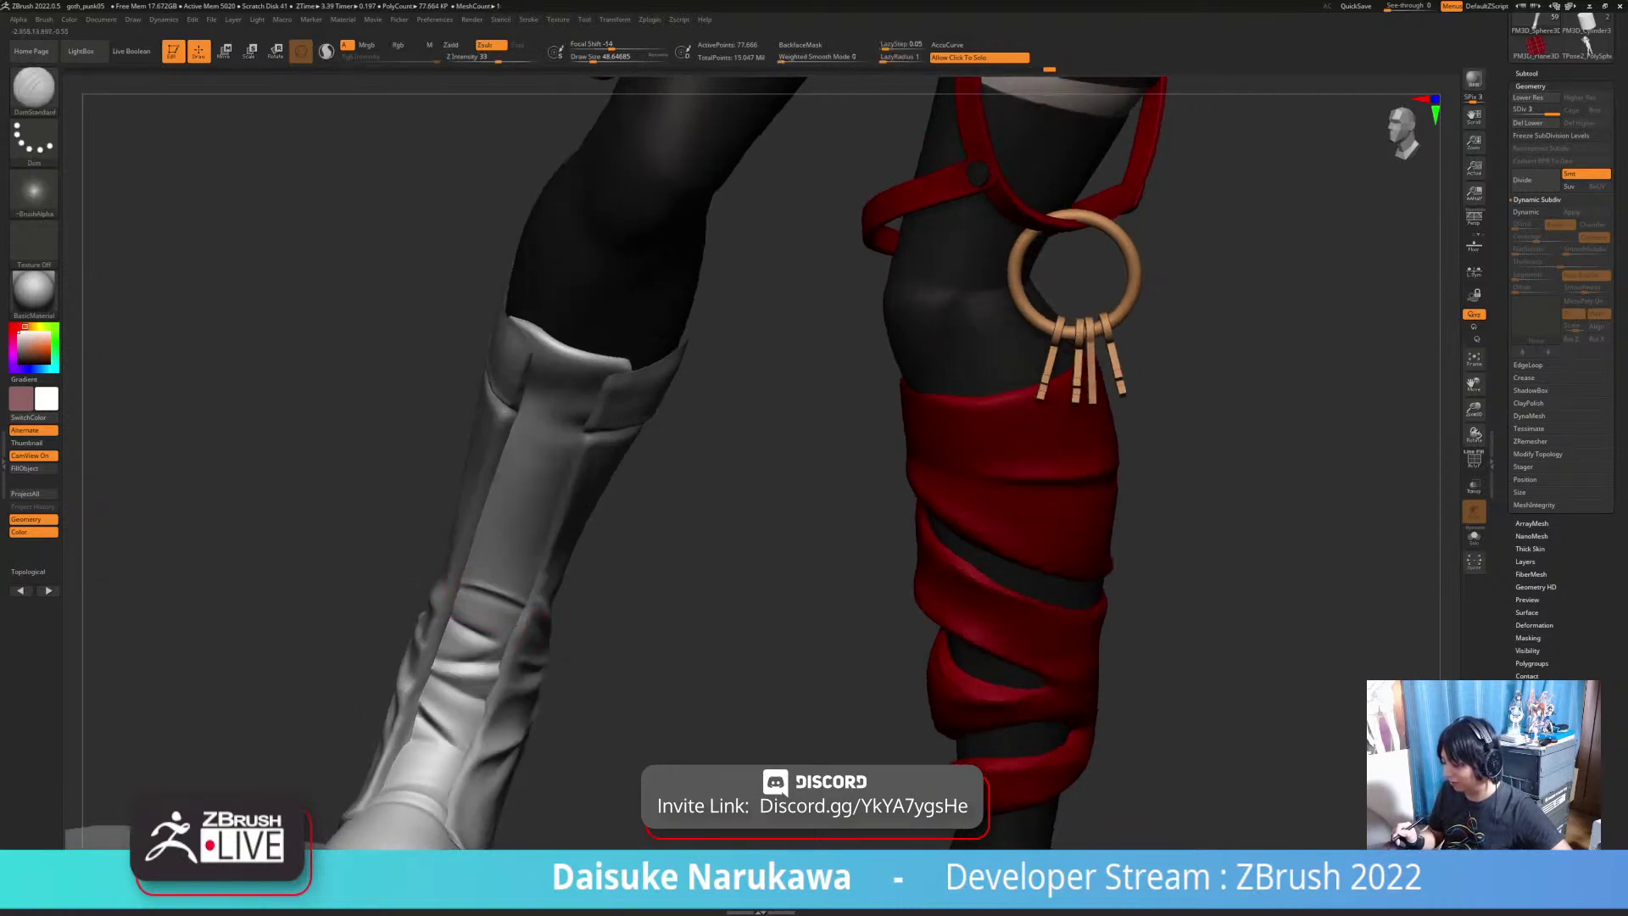
pyautogui.keyDown('shift'); pyautogui.moveTo(470, 591); pyautogui.dragTo(516, 605); pyautogui.keyUp('shift')
# Step: Extend the uppermost ankle crease to the front panel's side edge and blend it into the panel
pyautogui.moveTo(585, 661)
pyautogui.mouseDown(button='right')
pyautogui.moveTo(583, 627)
pyautogui.moveTo(559, 642)
pyautogui.moveTo(544, 600)
pyautogui.mouseUp(button='right')
pyautogui.moveTo(485, 527); pyautogui.dragTo(720, 551, button='right')
pyautogui.moveTo(556, 649); pyautogui.dragTo(567, 651, button='right')
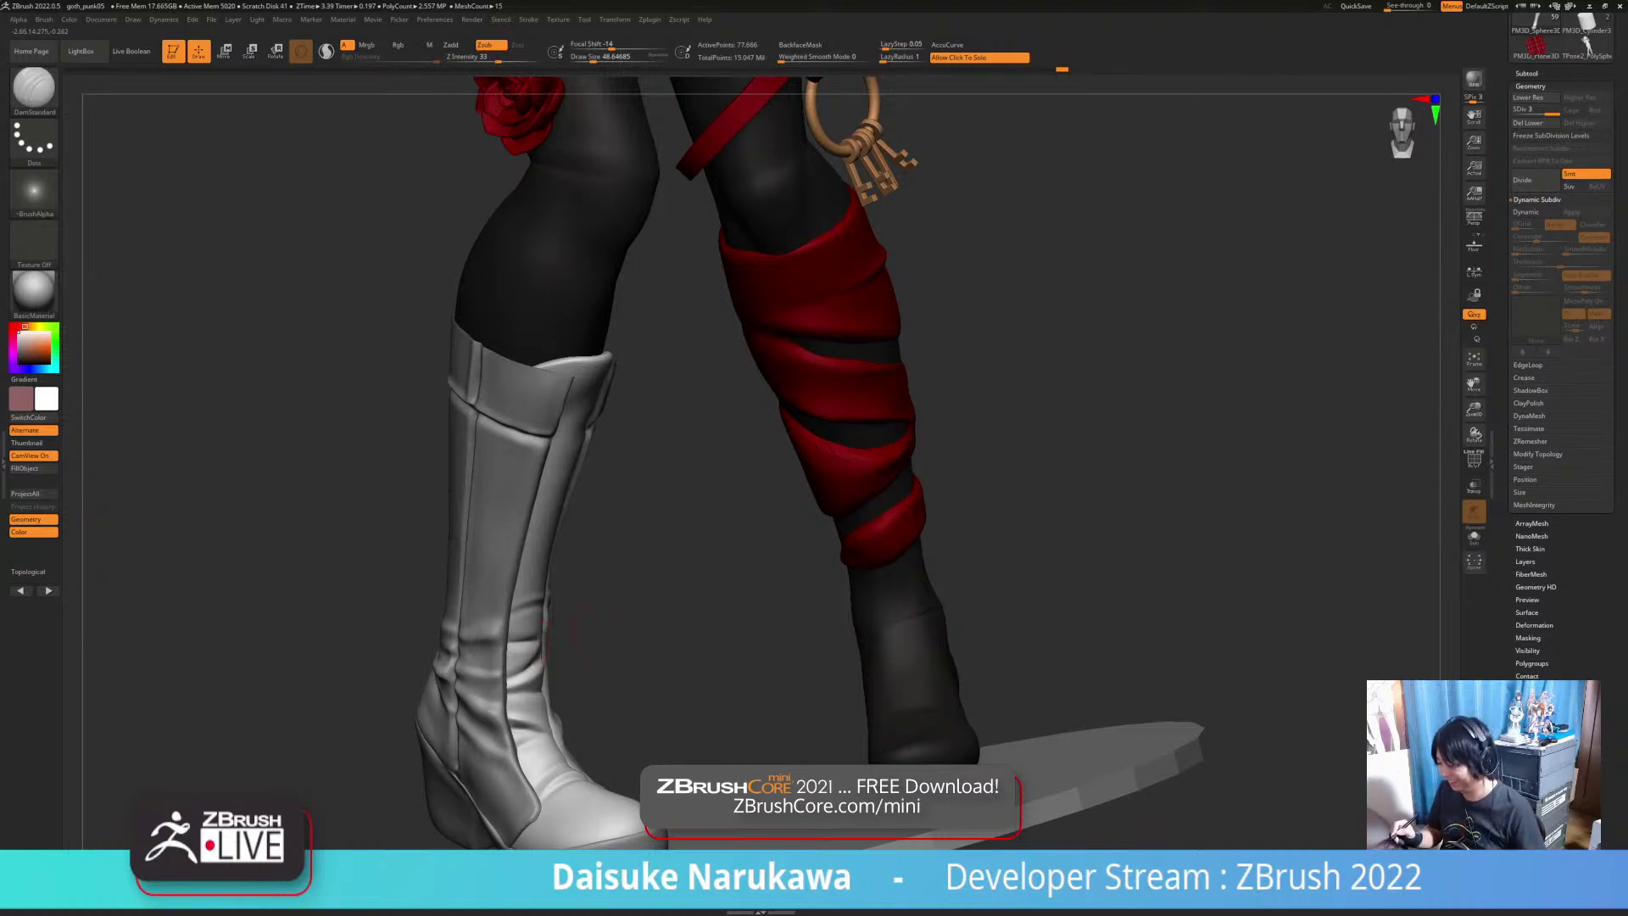
pyautogui.click(599, 632)
pyautogui.keyDown('ctrl'); pyautogui.moveTo(596, 633); pyautogui.dragTo(584, 674, button='right'); pyautogui.keyUp('ctrl')
pyautogui.moveTo(568, 593); pyautogui.dragTo(636, 657, button='right')
pyautogui.hotkey('ctrl', 'shift', 's')
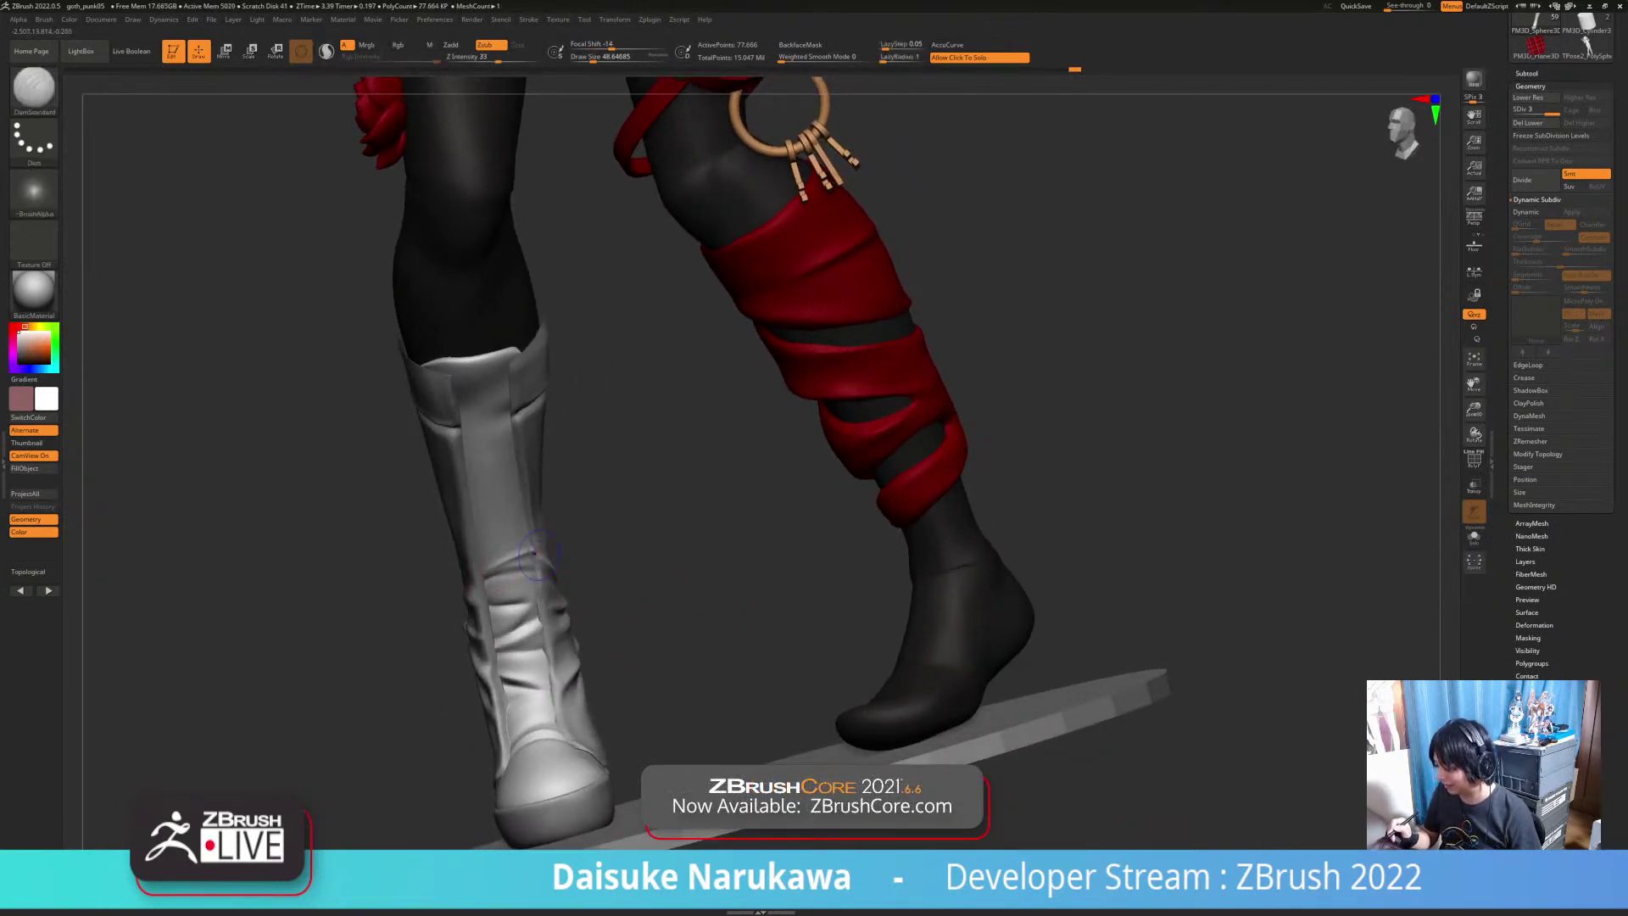
pyautogui.moveTo(519, 610); pyautogui.dragTo(507, 552, button='right')
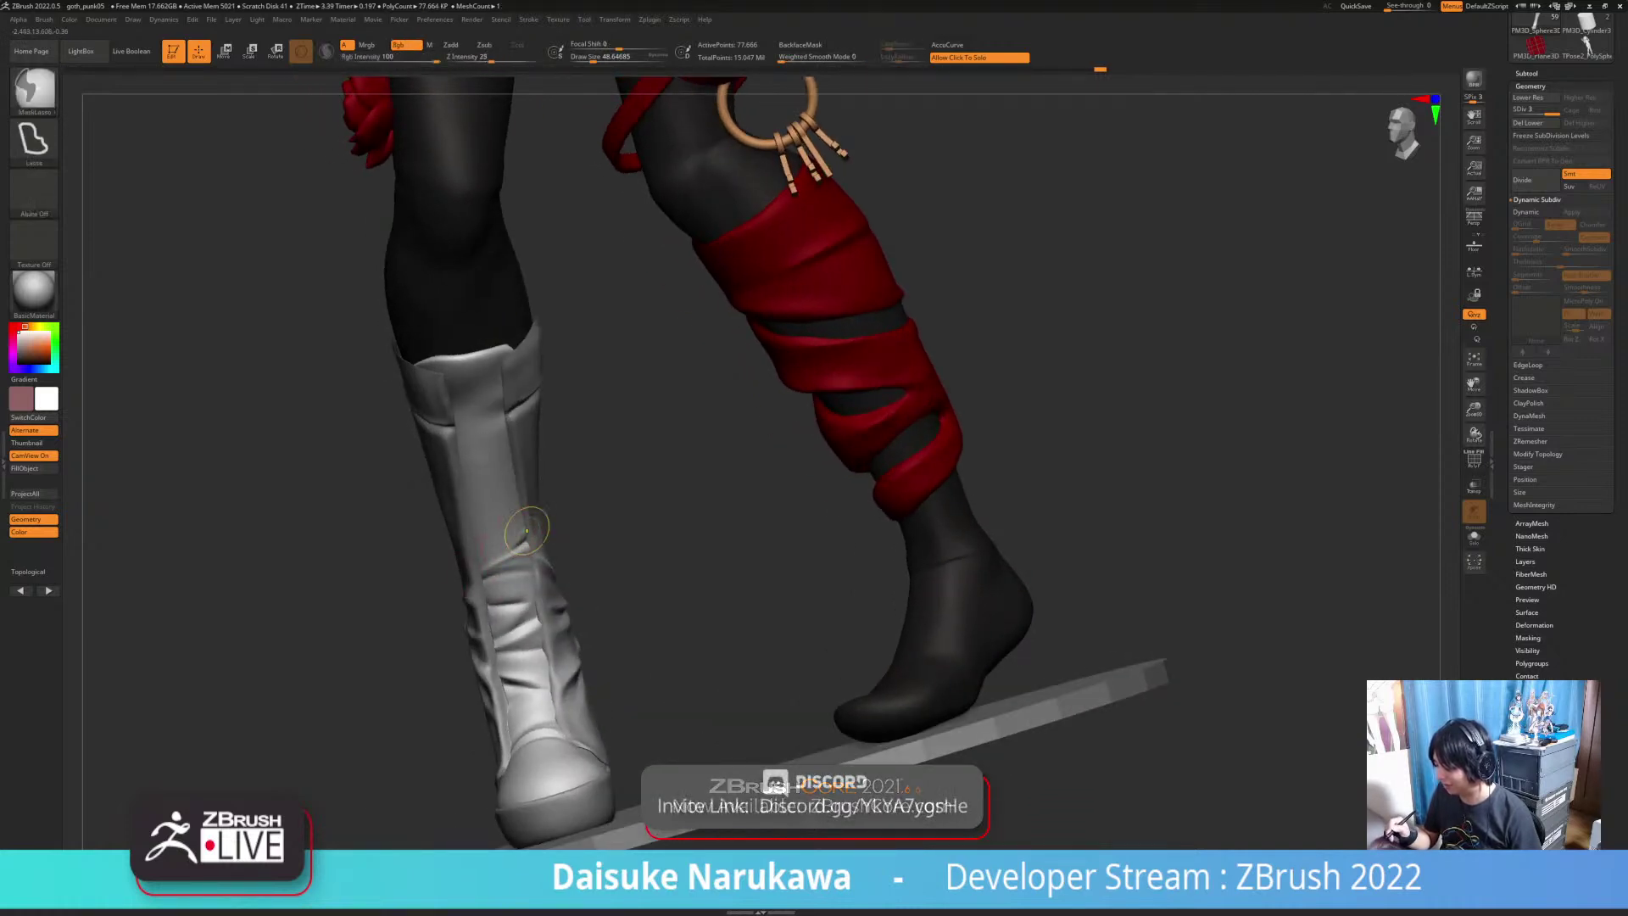
pyautogui.press('shift')
pyautogui.moveTo(389, 646)
pyautogui.keyDown('ctrl'); pyautogui.mouseDown(button='right')
pyautogui.moveTo(380, 560)
pyautogui.moveTo(398, 555)
pyautogui.moveTo(366, 539)
pyautogui.moveTo(415, 578)
pyautogui.moveTo(381, 544)
pyautogui.moveTo(402, 552)
pyautogui.mouseUp(button='right'); pyautogui.keyUp('ctrl')
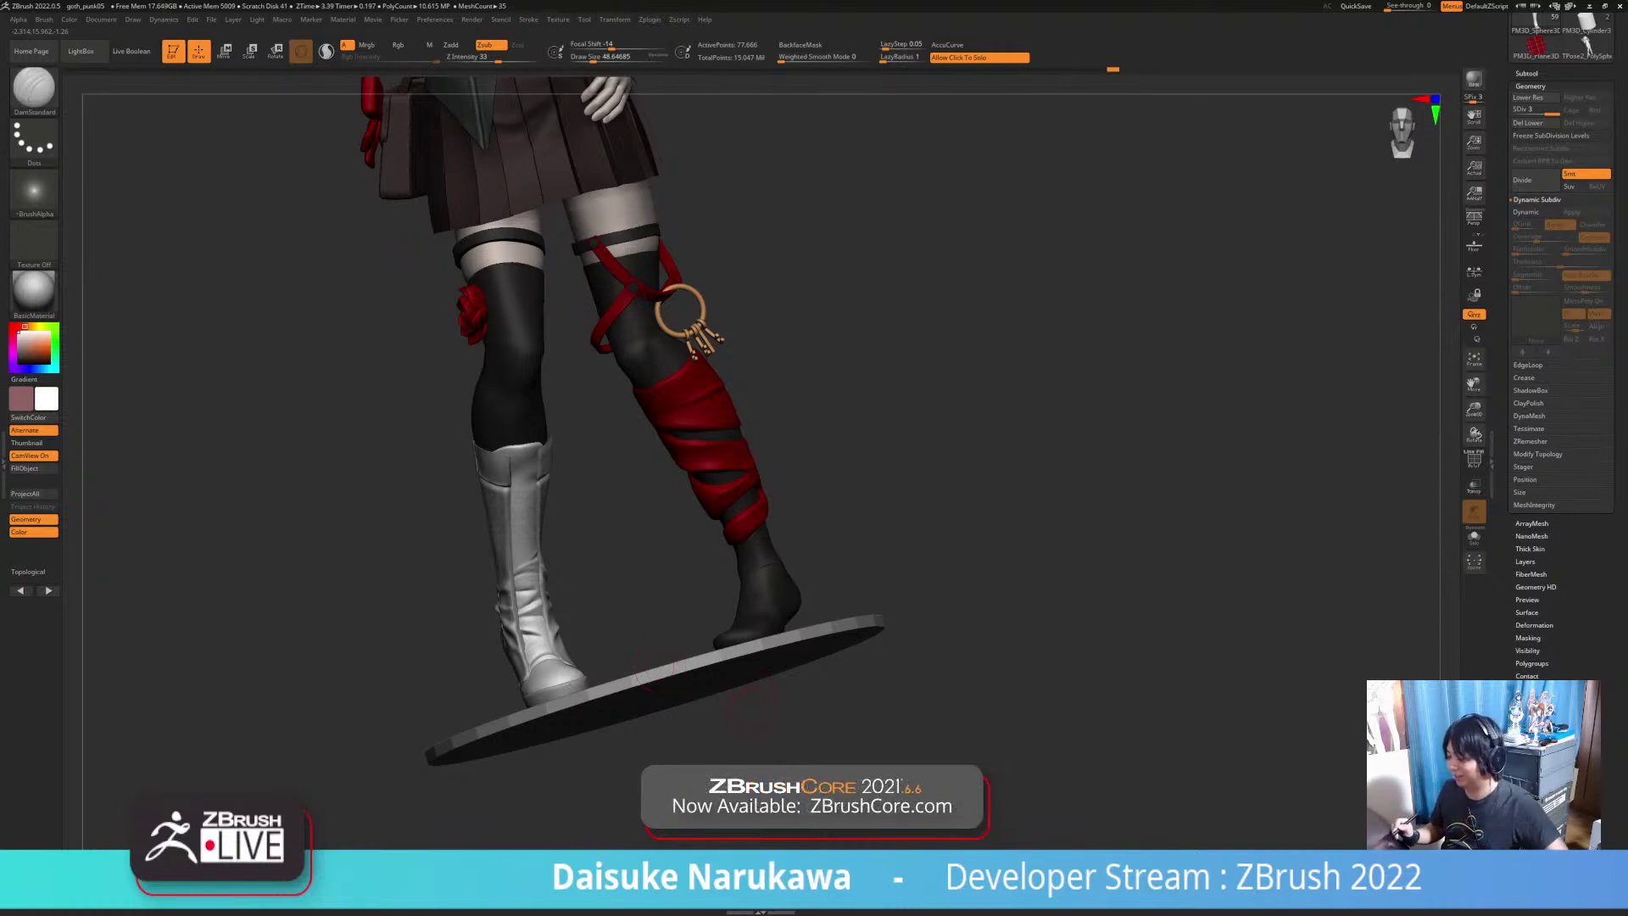
# Step: Refine the groove below the front panel's cuff with smoothing passes, isolating the panel to add slight diagonal wrinkles beneath it
pyautogui.click(659, 667)
pyautogui.keyDown('ctrl'); pyautogui.moveTo(660, 667); pyautogui.dragTo(627, 687, button='right'); pyautogui.keyUp('ctrl')
pyautogui.keyDown('shift'); pyautogui.moveTo(524, 506); pyautogui.dragTo(465, 513); pyautogui.keyUp('shift')
pyautogui.moveTo(456, 509); pyautogui.dragTo(466, 510, button='right')
pyautogui.keyDown('shift'); pyautogui.moveTo(539, 488); pyautogui.dragTo(464, 511); pyautogui.keyUp('shift')
pyautogui.moveTo(509, 500); pyautogui.dragTo(544, 487, button='right')
pyautogui.moveTo(547, 490)
pyautogui.keyDown('shift'); pyautogui.mouseDown()
pyautogui.moveTo(462, 512)
pyautogui.moveTo(552, 485)
pyautogui.mouseUp(); pyautogui.keyUp('shift')
pyautogui.moveTo(552, 485); pyautogui.dragTo(543, 494, button='right')
pyautogui.keyDown('shift'); pyautogui.moveTo(549, 491); pyautogui.dragTo(517, 496); pyautogui.keyUp('shift')
pyautogui.moveTo(515, 499); pyautogui.dragTo(488, 500, button='right')
pyautogui.keyDown('shift'); pyautogui.moveTo(447, 509); pyautogui.dragTo(487, 506); pyautogui.keyUp('shift')
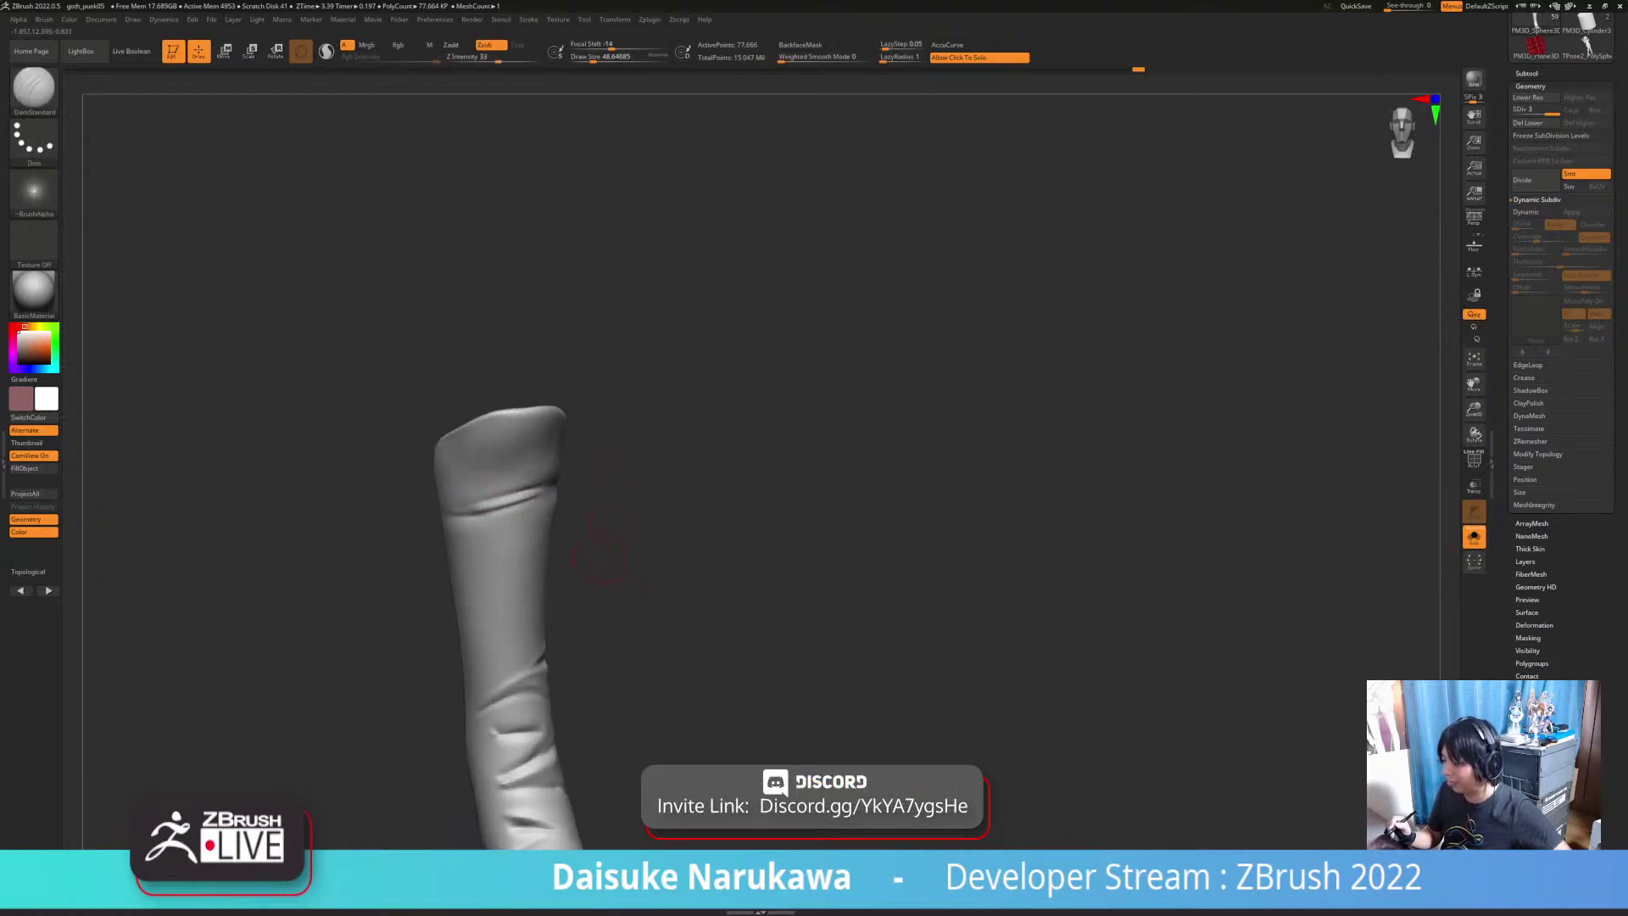
pyautogui.moveTo(577, 521)
pyautogui.mouseDown(button='right')
pyautogui.moveTo(536, 496)
pyautogui.moveTo(526, 518)
pyautogui.mouseUp(button='right')
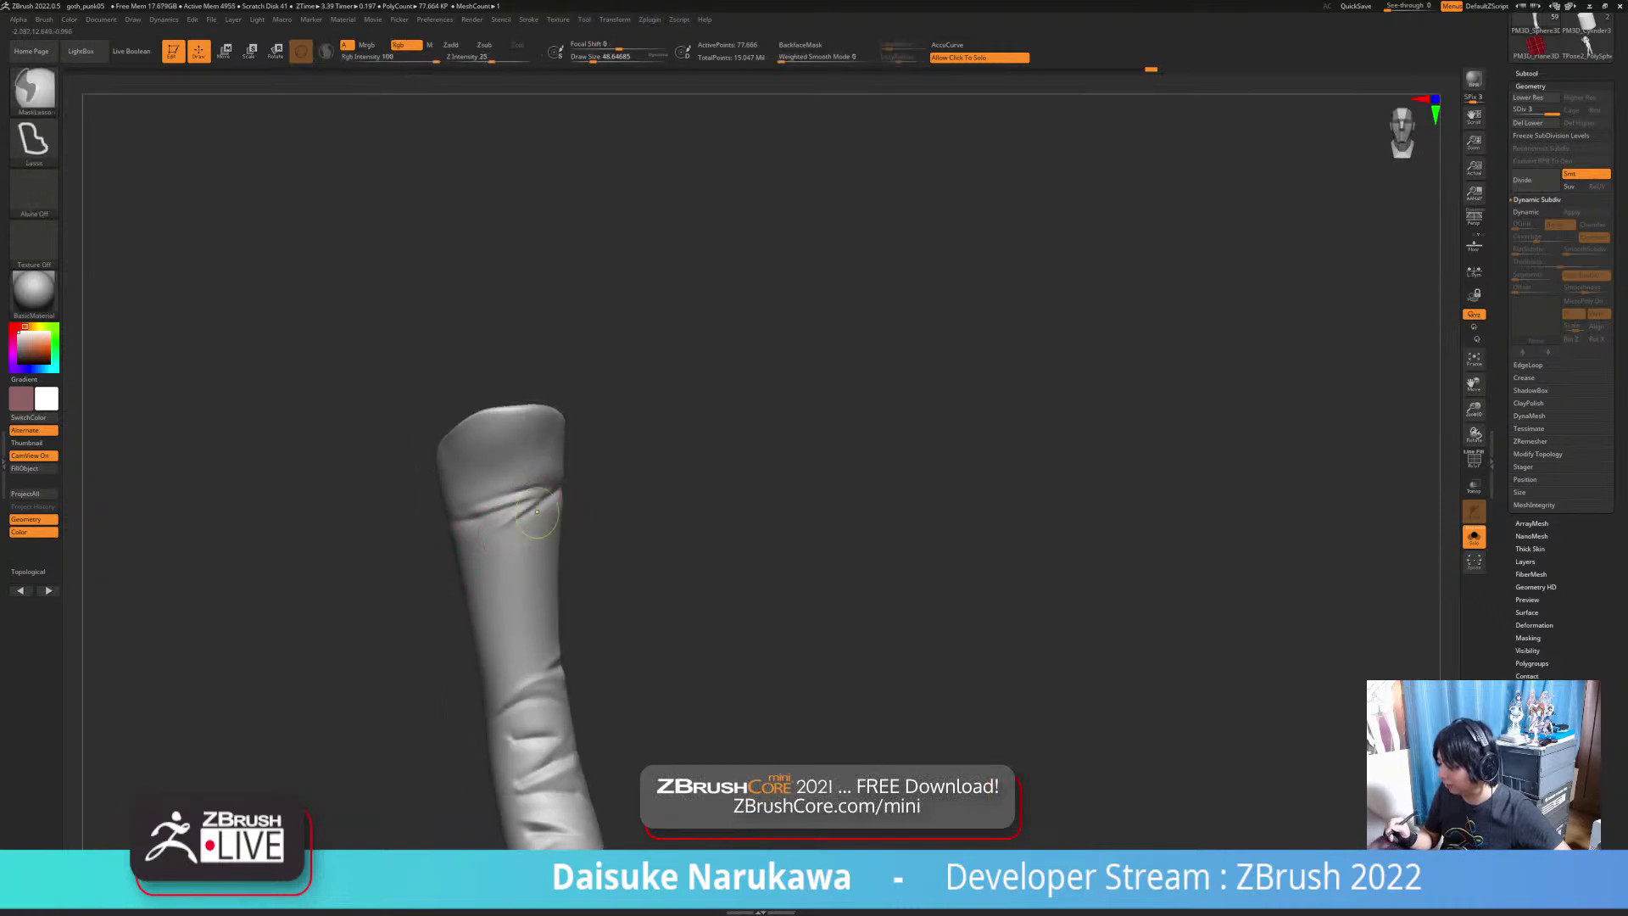
pyautogui.moveTo(469, 574)
pyautogui.mouseDown(button='right')
pyautogui.moveTo(540, 485)
pyautogui.moveTo(632, 527)
pyautogui.moveTo(655, 631)
pyautogui.mouseUp(button='right')
pyautogui.click(636, 530)
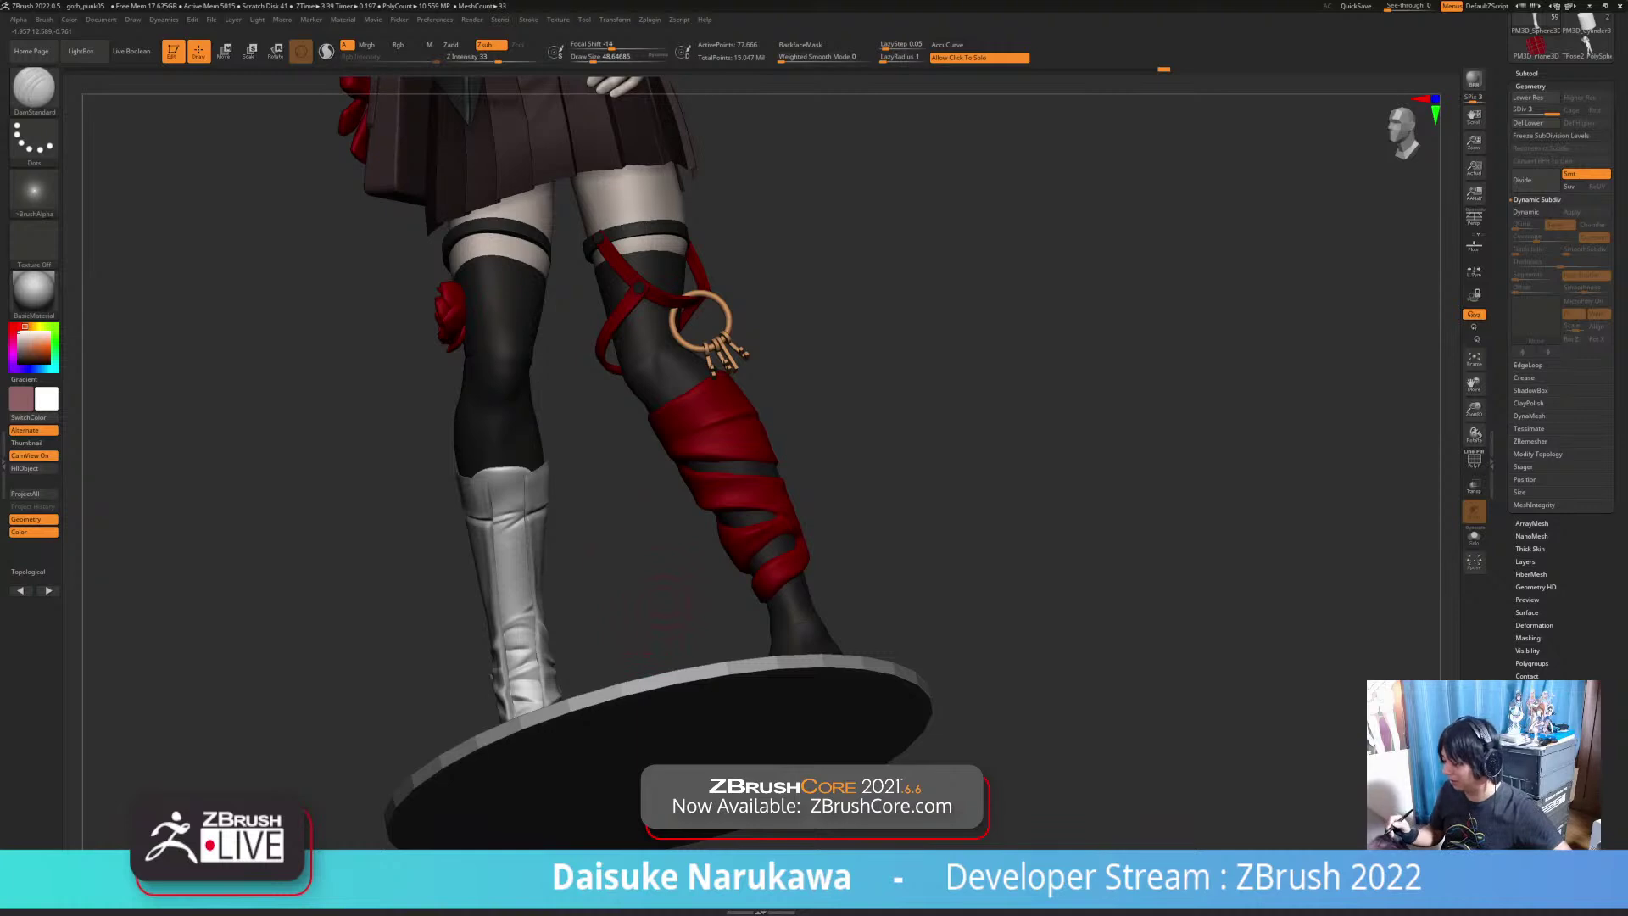
# Step: Select the SnakeHook brush, set the Smooth brush's Weighted Smooth Mode to 4, and set the draw size to about 65
pyautogui.moveTo(666, 603); pyautogui.dragTo(661, 577, button='right')
pyautogui.press('b')
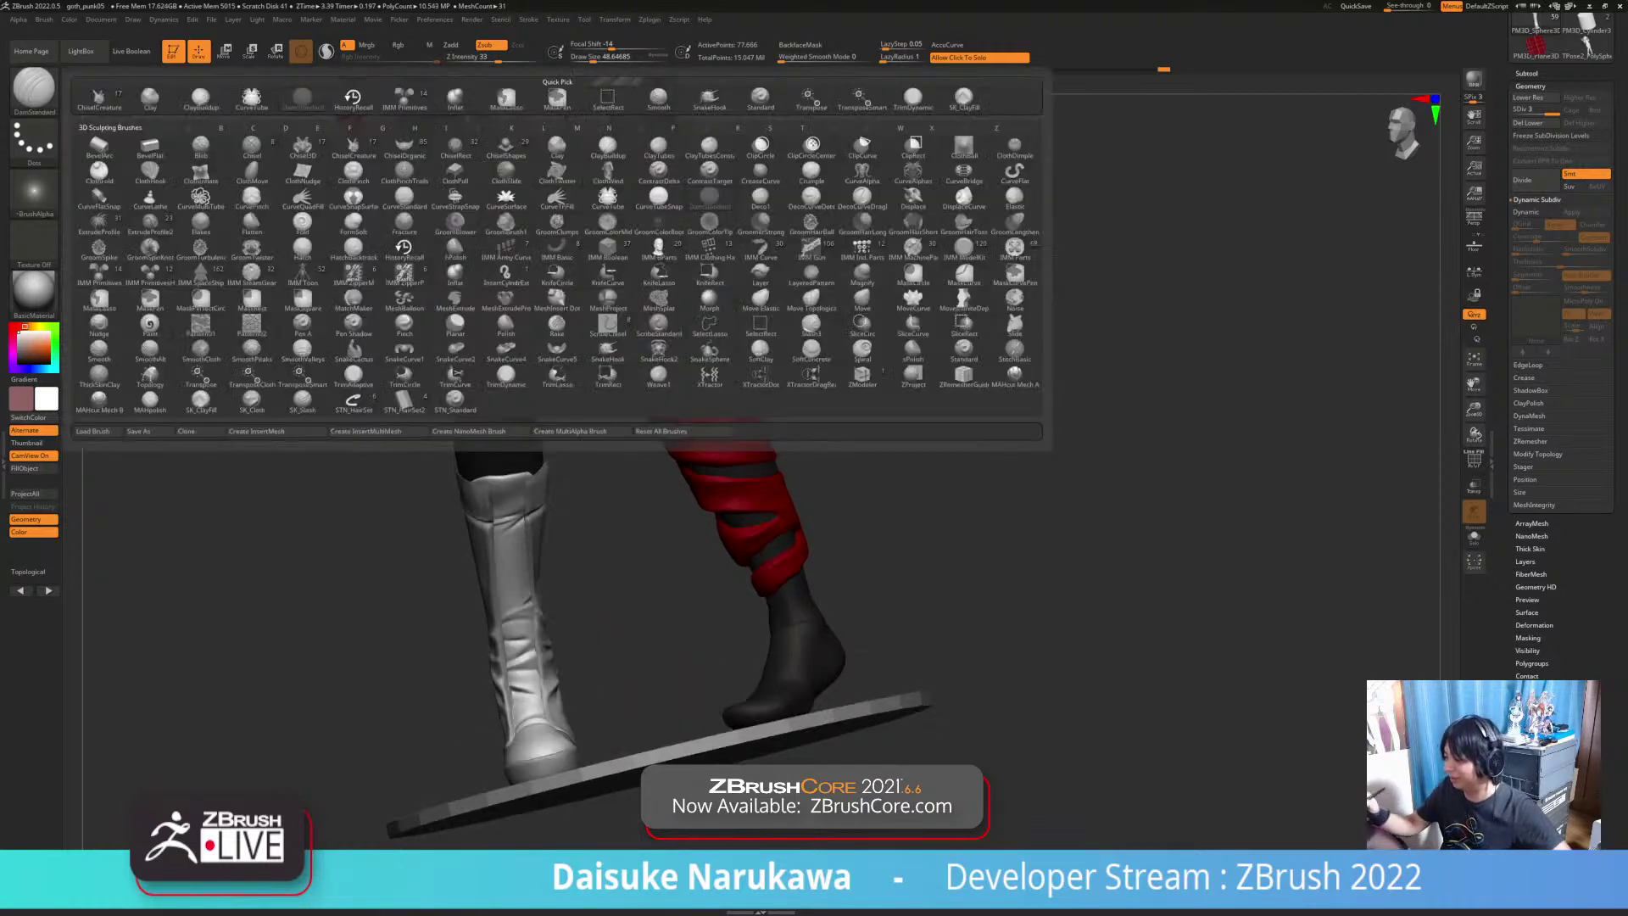
pyautogui.click(709, 100)
pyautogui.moveTo(594, 59); pyautogui.dragTo(605, 59)
pyautogui.moveTo(475, 580)
pyautogui.mouseDown(button='right')
pyautogui.moveTo(518, 529)
pyautogui.moveTo(603, 505)
pyautogui.moveTo(631, 507)
pyautogui.moveTo(635, 560)
pyautogui.mouseUp(button='right')
pyautogui.keyDown('ctrl'); pyautogui.moveTo(509, 530); pyautogui.dragTo(509, 542, button='right'); pyautogui.keyUp('ctrl')
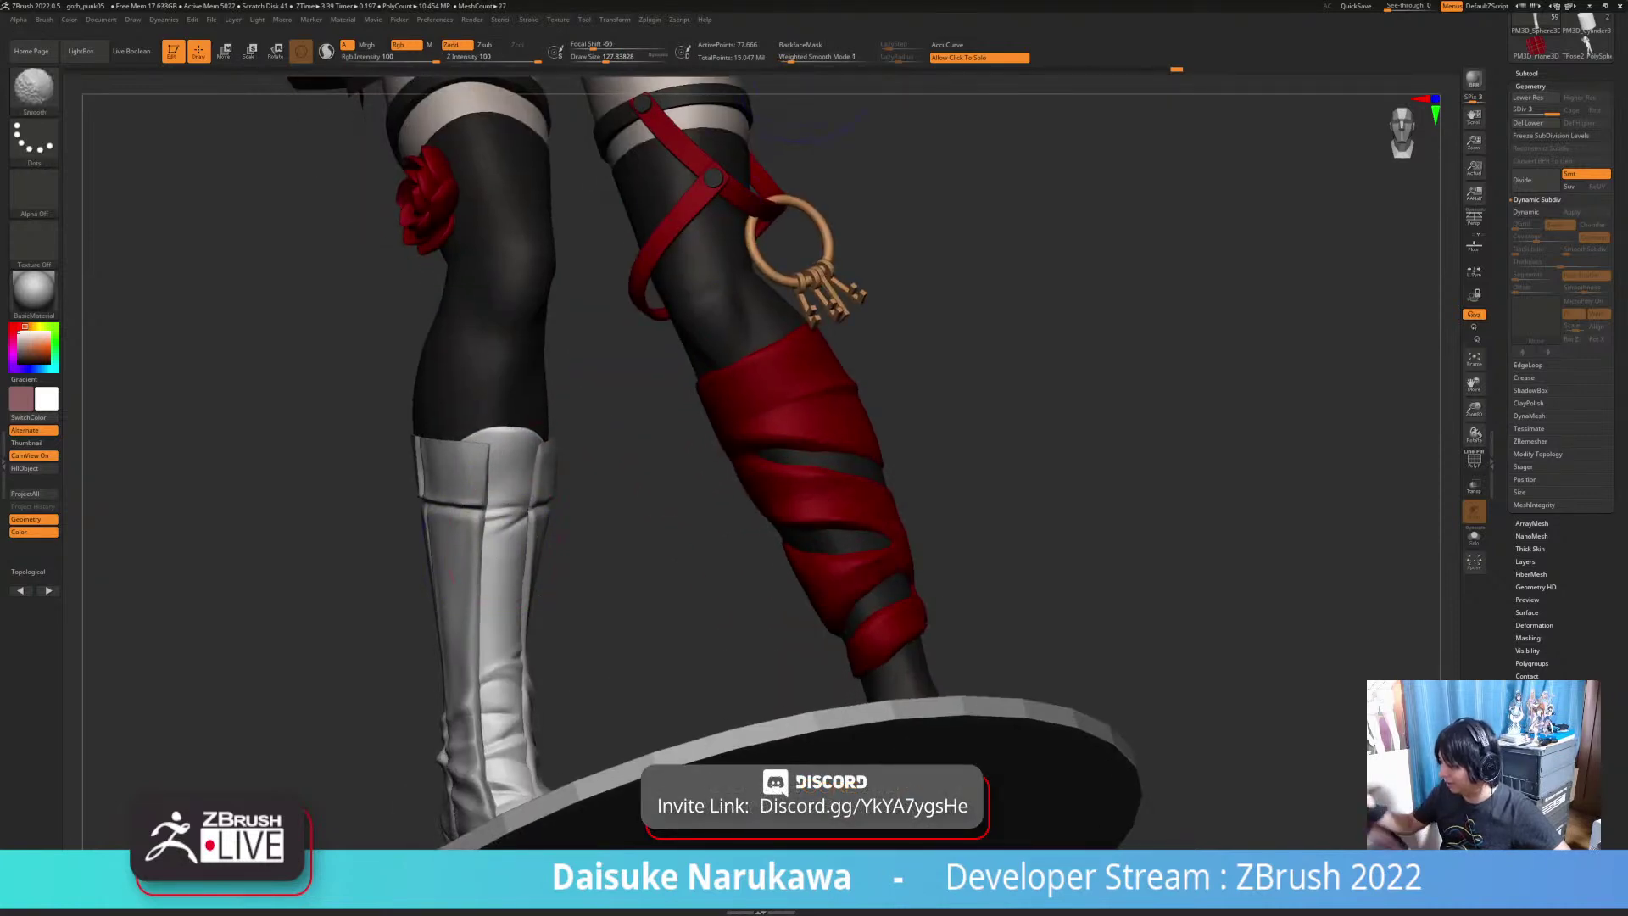
pyautogui.keyDown('shift'); pyautogui.click(805, 59); pyautogui.keyUp('shift')
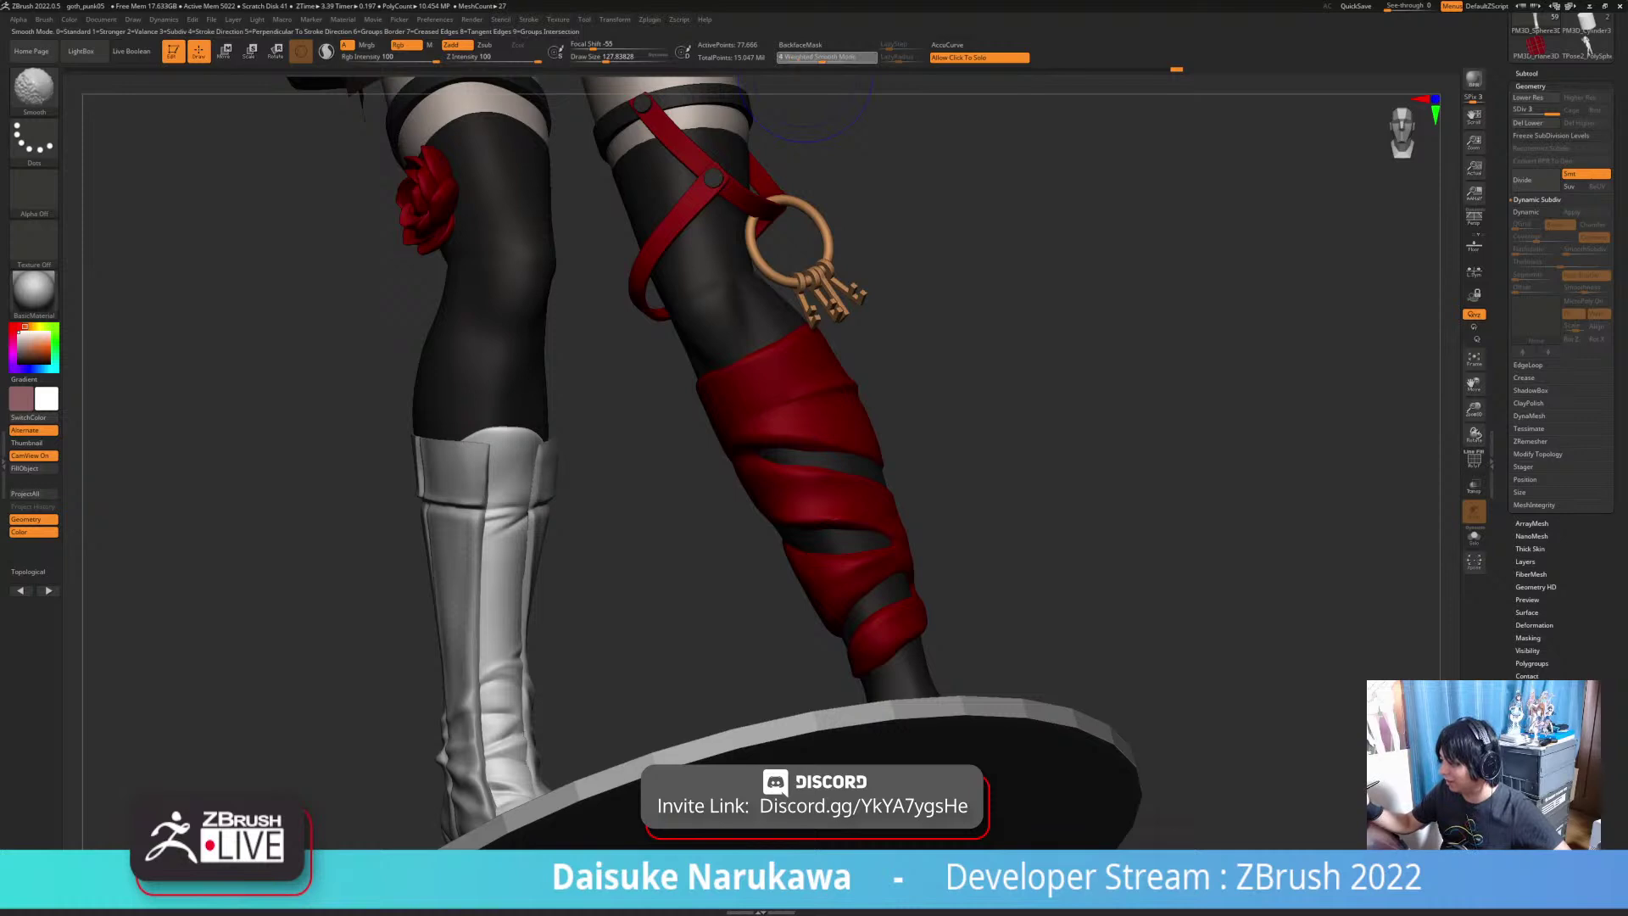
pyautogui.click(595, 57)
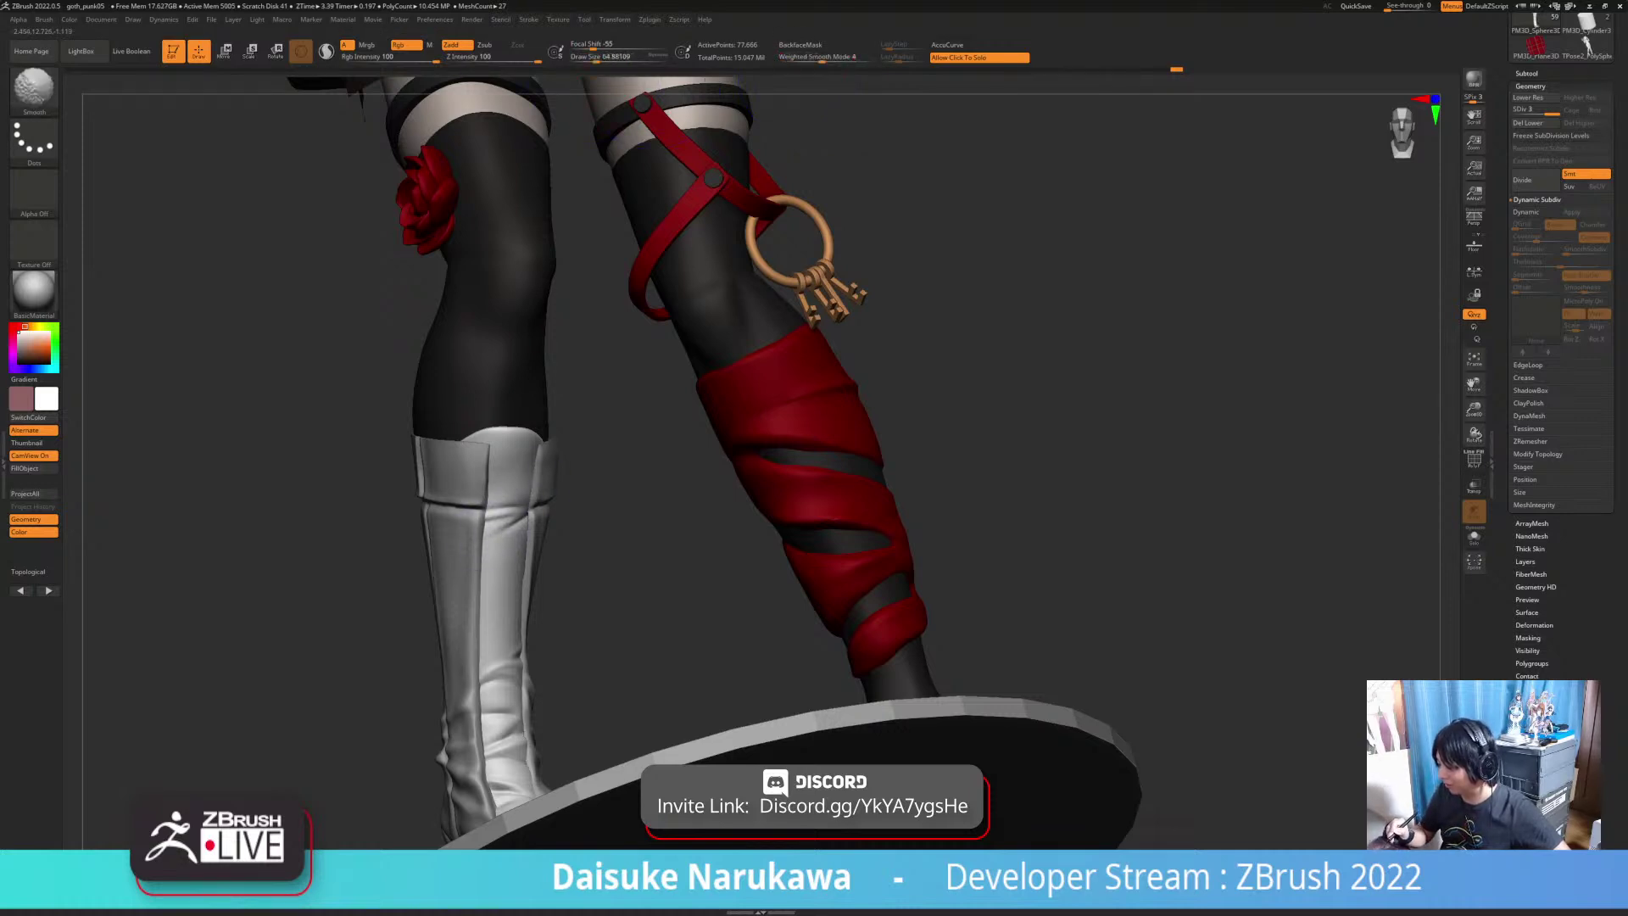
# Step: Switch to the Move brush and adjust the front panel along the groove below the cuff, undoing unwanted strokes
pyautogui.moveTo(521, 497); pyautogui.dragTo(502, 502)
pyautogui.hotkey('ctrl', 'z')
pyautogui.press('b')
pyautogui.press('m')
pyautogui.press('v')
pyautogui.keyDown('ctrl'); pyautogui.moveTo(487, 508); pyautogui.dragTo(488, 524, button='right'); pyautogui.keyUp('ctrl')
pyautogui.keyDown('ctrl'); pyautogui.moveTo(534, 475); pyautogui.dragTo(542, 458, button='right'); pyautogui.keyUp('ctrl')
pyautogui.hotkey('ctrl', 'z')
pyautogui.moveTo(482, 508); pyautogui.dragTo(547, 502)
pyautogui.moveTo(546, 501)
pyautogui.mouseDown(button='right')
pyautogui.moveTo(564, 507)
pyautogui.moveTo(500, 518)
pyautogui.moveTo(585, 458)
pyautogui.moveTo(547, 468)
pyautogui.moveTo(586, 479)
pyautogui.mouseUp(button='right')
pyautogui.keyDown('shift'); pyautogui.moveTo(489, 508); pyautogui.dragTo(498, 530); pyautogui.keyUp('shift')
pyautogui.hotkey('ctrl', 'z')
# Step: Select the boot shaft and smooth its surface along the lower leg
pyautogui.moveTo(489, 543)
pyautogui.keyDown('ctrl'); pyautogui.mouseDown(button='right')
pyautogui.moveTo(489, 494)
pyautogui.moveTo(471, 519)
pyautogui.moveTo(504, 538)
pyautogui.moveTo(612, 546)
pyautogui.moveTo(475, 535)
pyautogui.moveTo(617, 541)
pyautogui.moveTo(616, 611)
pyautogui.mouseUp(button='right'); pyautogui.keyUp('ctrl')
pyautogui.keyDown('alt'); pyautogui.click(451, 670); pyautogui.keyUp('alt')
pyautogui.moveTo(435, 616)
pyautogui.mouseDown(button='right')
pyautogui.moveTo(415, 648)
pyautogui.moveTo(431, 620)
pyautogui.moveTo(415, 576)
pyautogui.mouseUp(button='right')
pyautogui.keyDown('shift'); pyautogui.moveTo(430, 585); pyautogui.dragTo(430, 602); pyautogui.keyUp('shift')
pyautogui.moveTo(455, 577)
pyautogui.mouseDown(button='right')
pyautogui.moveTo(431, 607)
pyautogui.moveTo(434, 517)
pyautogui.moveTo(648, 458)
pyautogui.moveTo(474, 475)
pyautogui.moveTo(365, 441)
pyautogui.moveTo(458, 471)
pyautogui.mouseUp(button='right')
# Step: Carve a crease across the outer side of the boot shaft above the ankle with DamStandard and smooth it
pyautogui.moveTo(606, 538)
pyautogui.mouseDown(button='right')
pyautogui.moveTo(543, 679)
pyautogui.moveTo(525, 661)
pyautogui.mouseUp(button='right')
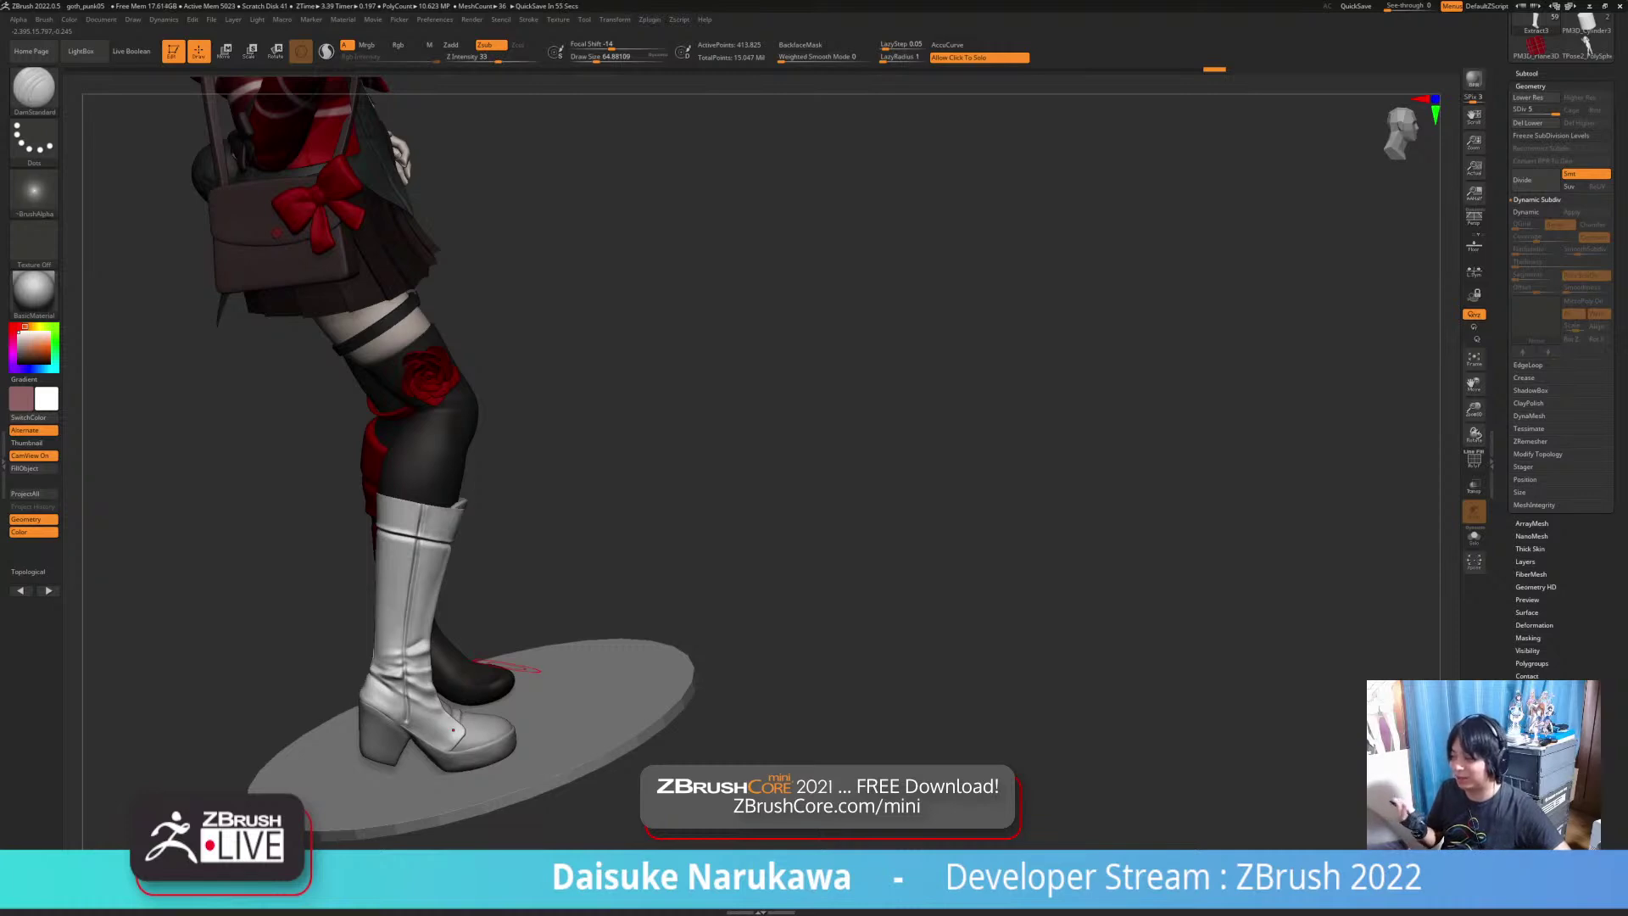
pyautogui.moveTo(519, 652)
pyautogui.mouseDown(button='right')
pyautogui.moveTo(499, 666)
pyautogui.moveTo(510, 675)
pyautogui.moveTo(509, 627)
pyautogui.moveTo(437, 691)
pyautogui.moveTo(461, 708)
pyautogui.moveTo(619, 704)
pyautogui.mouseUp(button='right')
pyautogui.moveTo(517, 705); pyautogui.dragTo(533, 700, button='right')
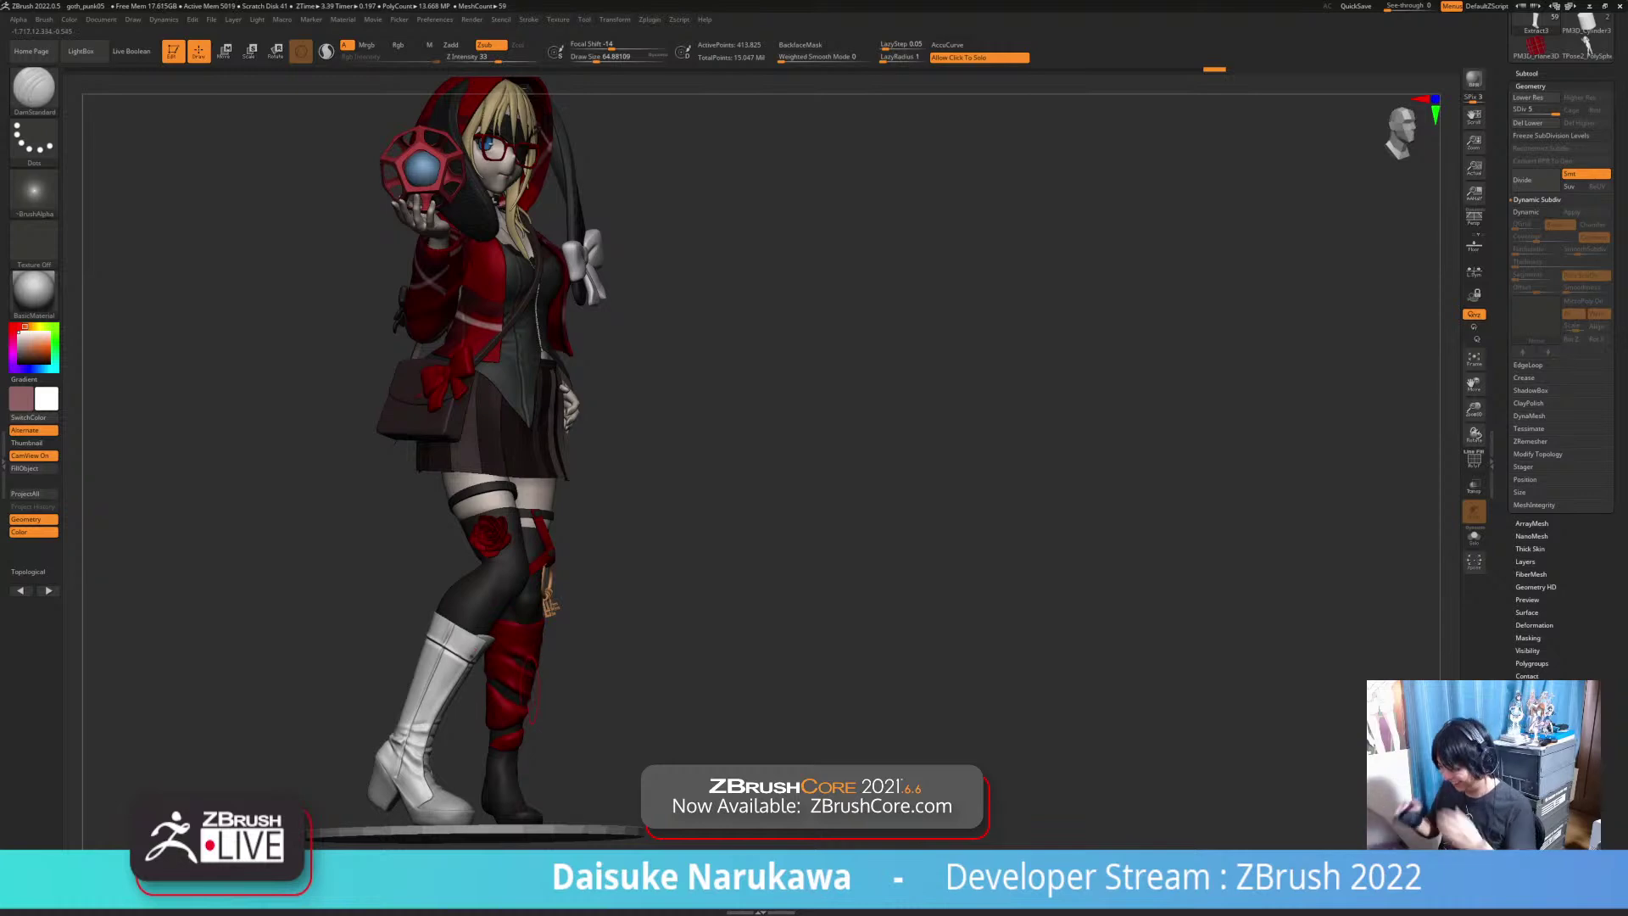
pyautogui.moveTo(530, 710); pyautogui.dragTo(626, 683, button='right')
pyautogui.keyDown('ctrl'); pyautogui.moveTo(625, 683); pyautogui.dragTo(535, 595, button='right'); pyautogui.keyUp('ctrl')
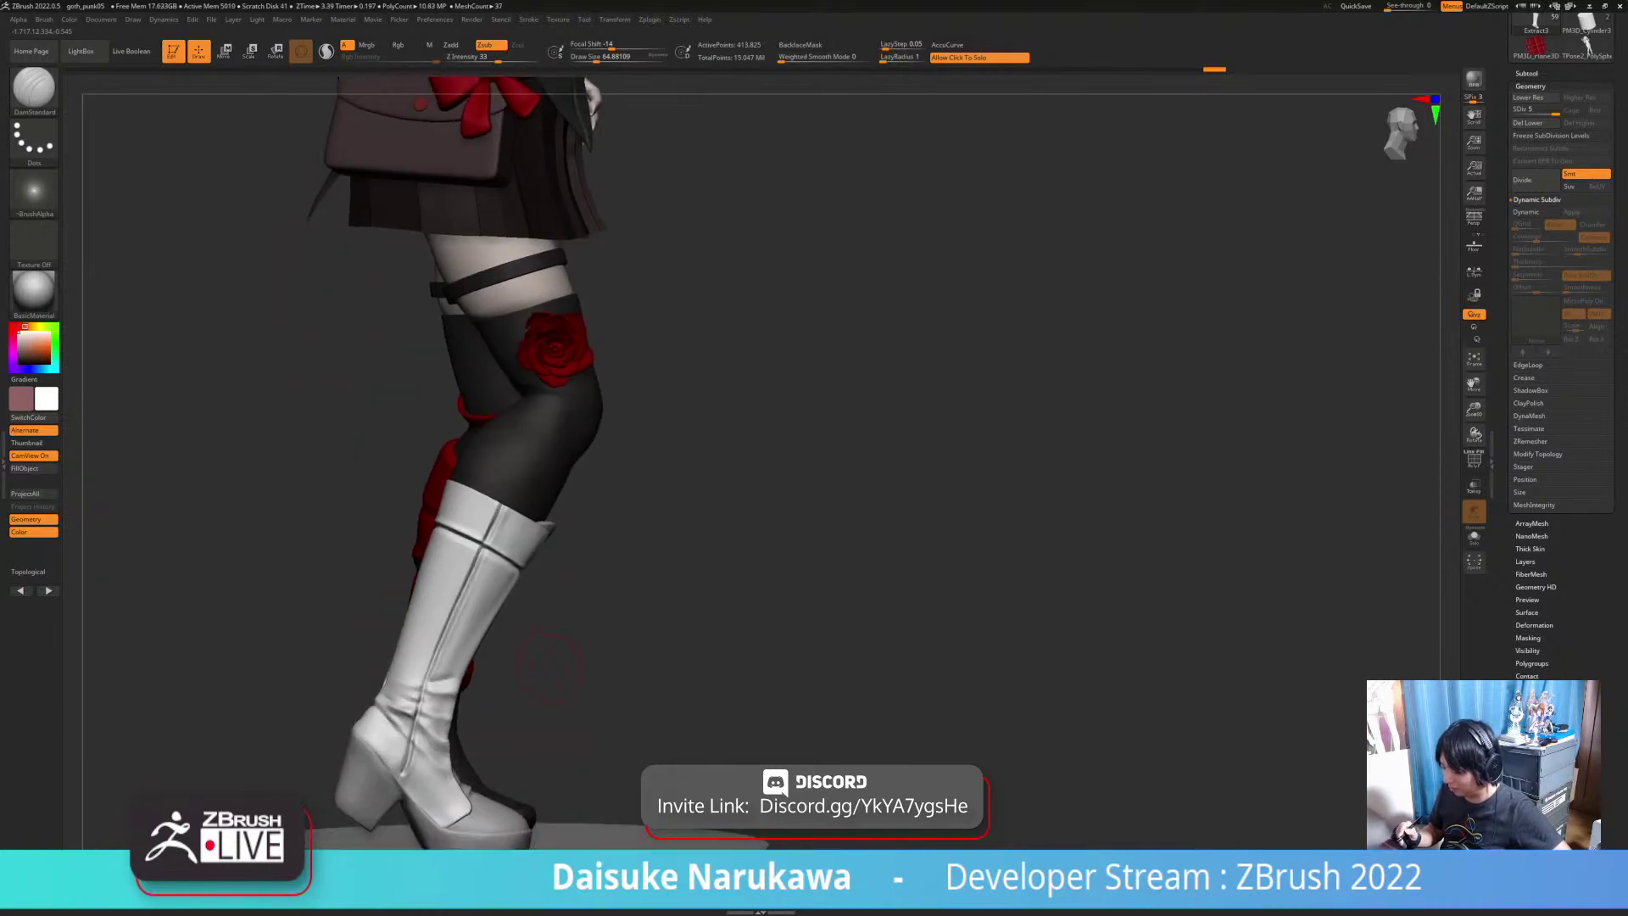
pyautogui.keyDown('ctrl'); pyautogui.moveTo(547, 669); pyautogui.dragTo(547, 720, button='right'); pyautogui.keyUp('ctrl')
pyautogui.moveTo(371, 653); pyautogui.dragTo(407, 678)
pyautogui.moveTo(416, 670); pyautogui.dragTo(449, 670, button='right')
pyautogui.keyDown('shift'); pyautogui.moveTo(441, 670); pyautogui.dragTo(458, 678); pyautogui.keyUp('shift')
pyautogui.moveTo(458, 679)
pyautogui.mouseDown(button='right')
pyautogui.moveTo(470, 690)
pyautogui.moveTo(449, 669)
pyautogui.mouseUp(button='right')
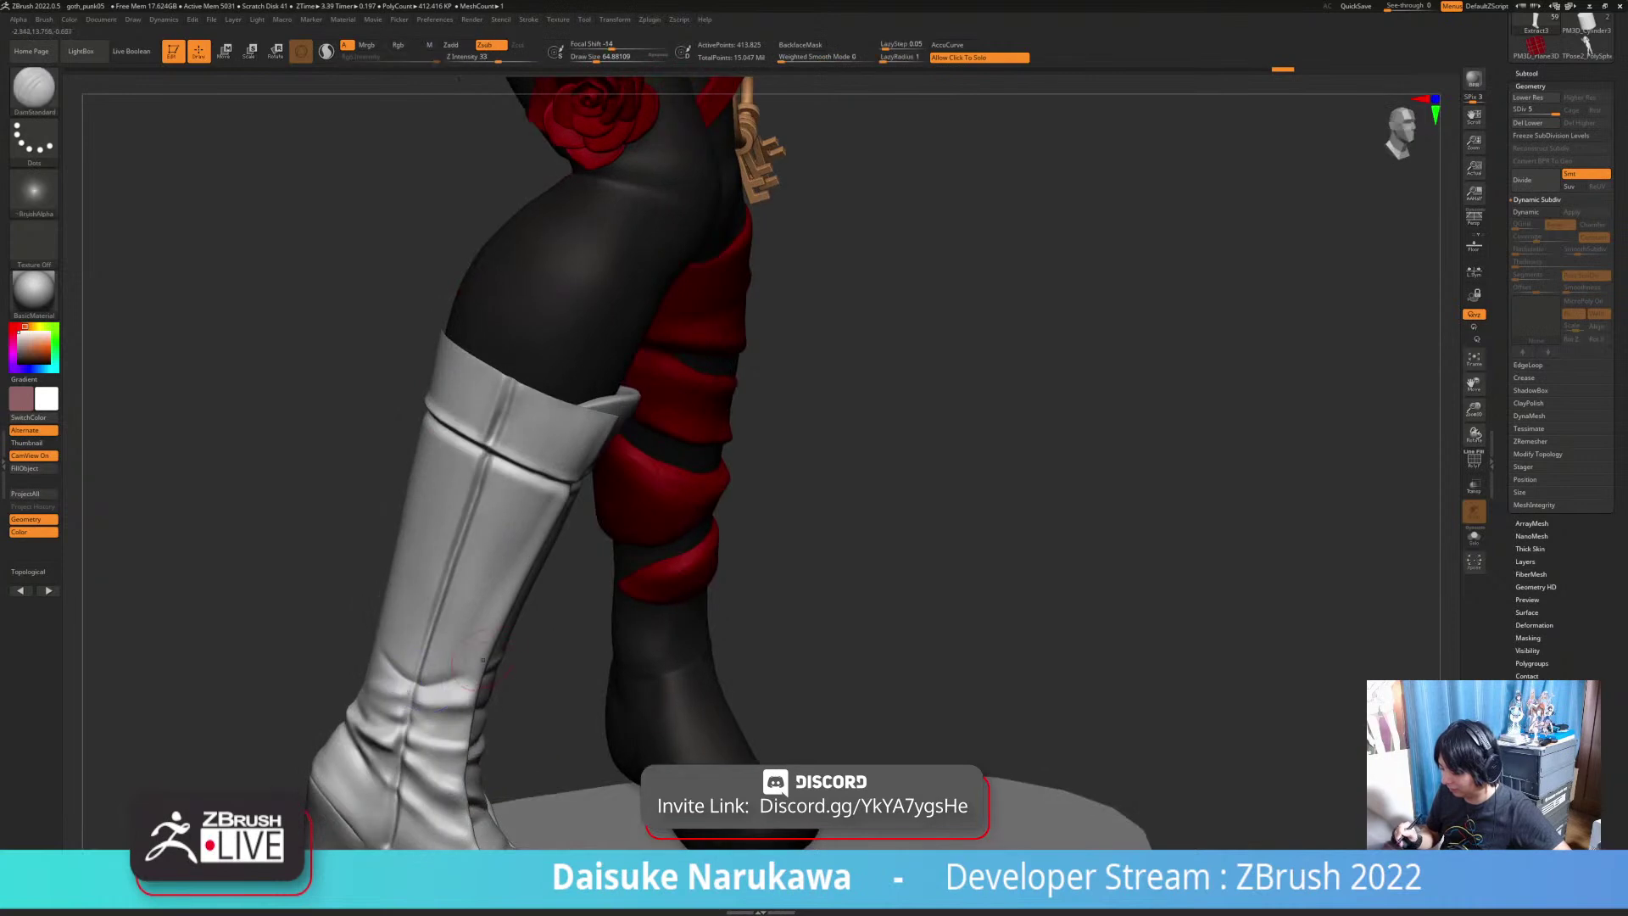
# Step: Soften the vertical side seam where it runs through the boot's cuff
pyautogui.keyDown('shift'); pyautogui.moveTo(496, 382); pyautogui.dragTo(479, 449); pyautogui.keyUp('shift')
pyautogui.moveTo(479, 508); pyautogui.dragTo(517, 500, button='right')
pyautogui.keyDown('shift'); pyautogui.moveTo(513, 382); pyautogui.dragTo(492, 449); pyautogui.keyUp('shift')
pyautogui.moveTo(509, 509); pyautogui.dragTo(466, 513, button='right')
pyautogui.moveTo(569, 701); pyautogui.dragTo(573, 690, button='right')
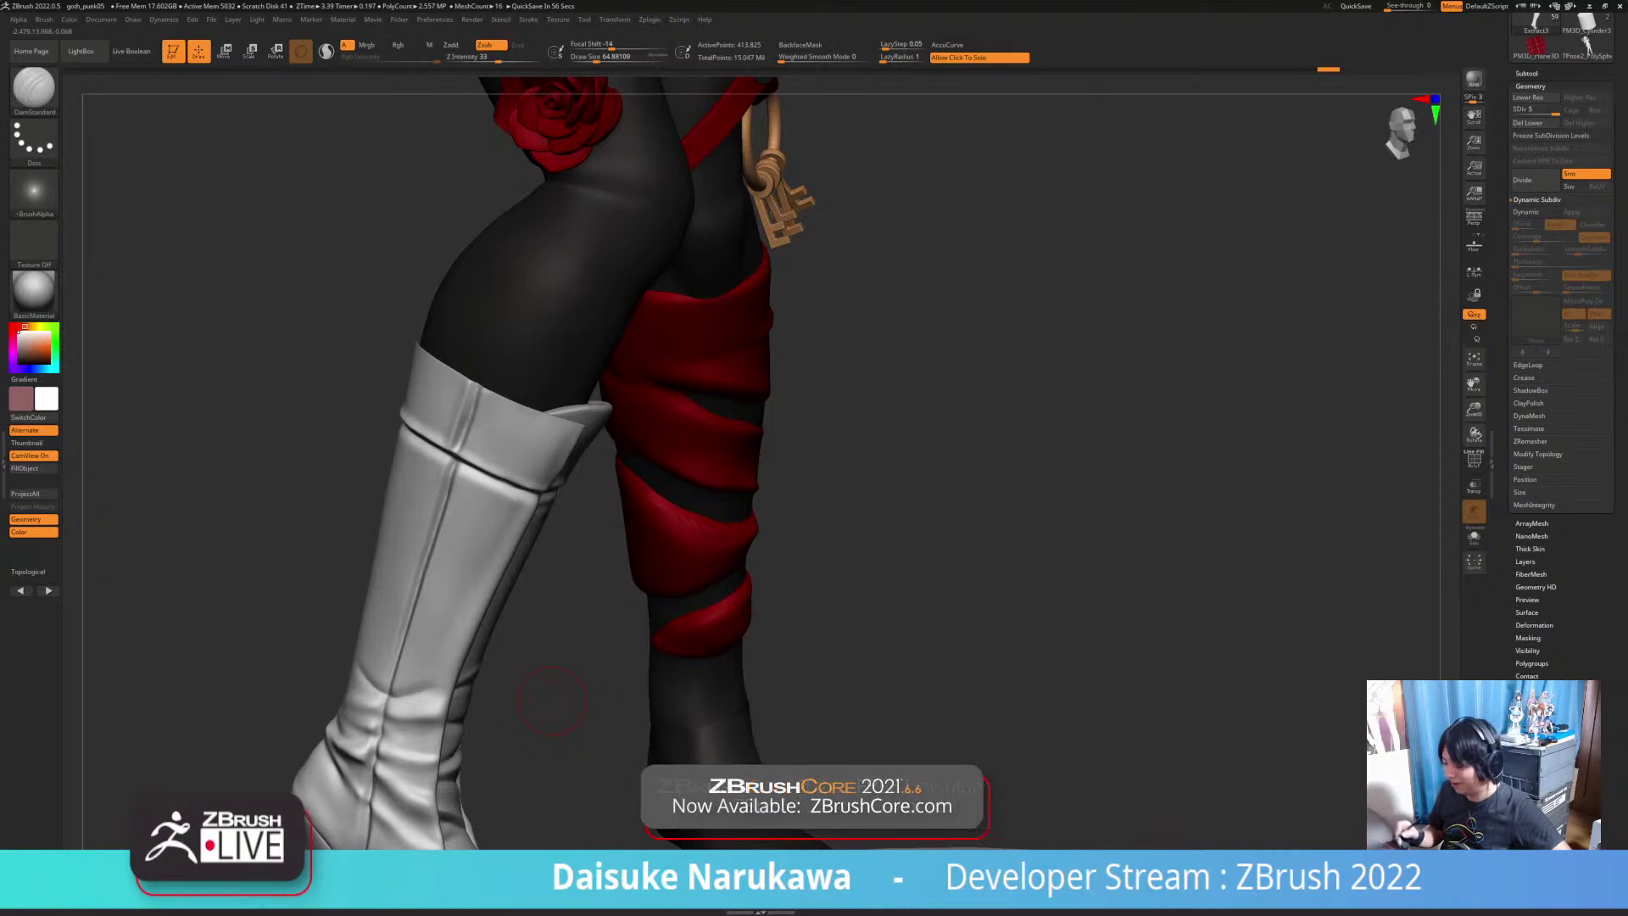
# Step: Carve a short diagonal crease toward the side seam above the ankle and soften it
pyautogui.keyDown('shift'); pyautogui.moveTo(409, 690); pyautogui.dragTo(414, 689); pyautogui.keyUp('shift')
pyautogui.moveTo(364, 669); pyautogui.dragTo(404, 662, button='right')
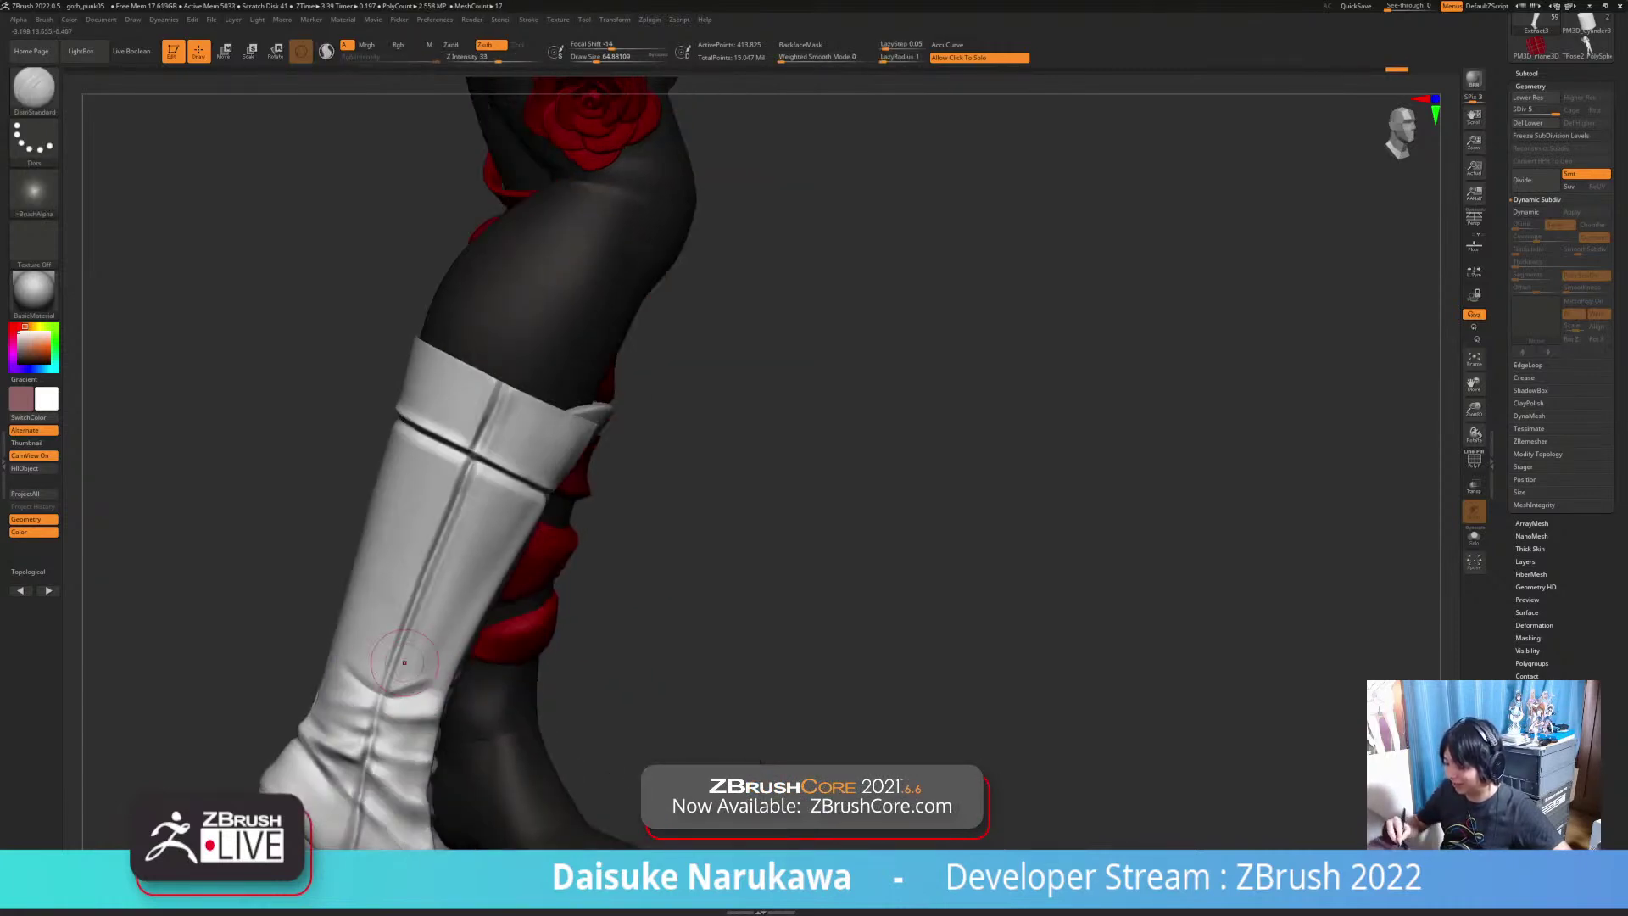
pyautogui.moveTo(346, 664); pyautogui.dragTo(382, 685)
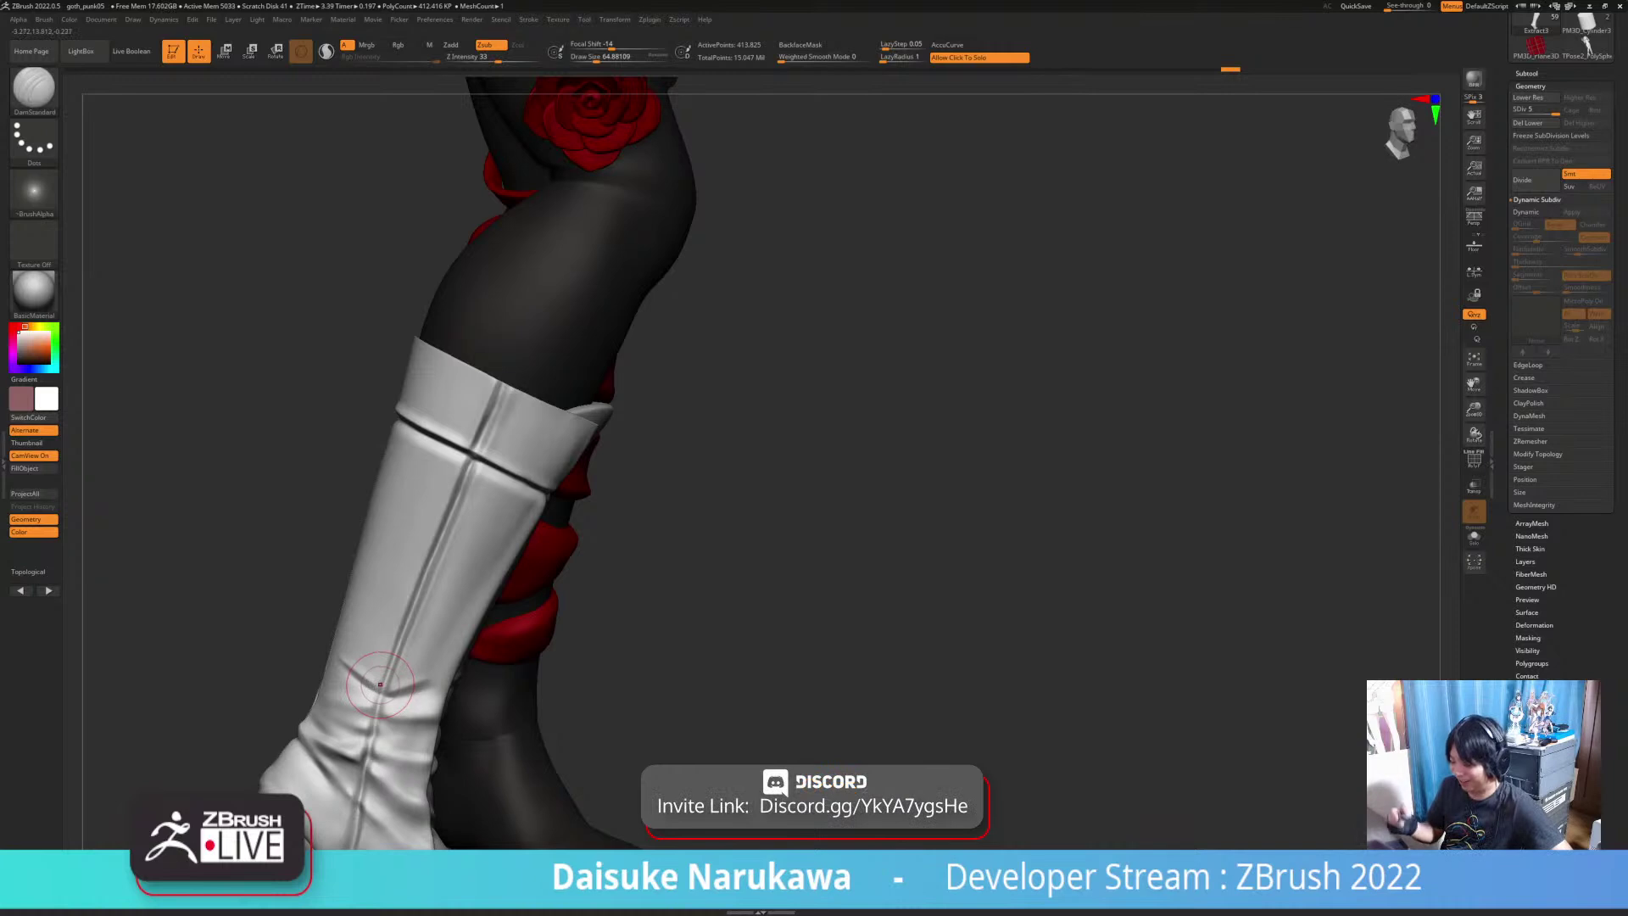
pyautogui.press('shift')
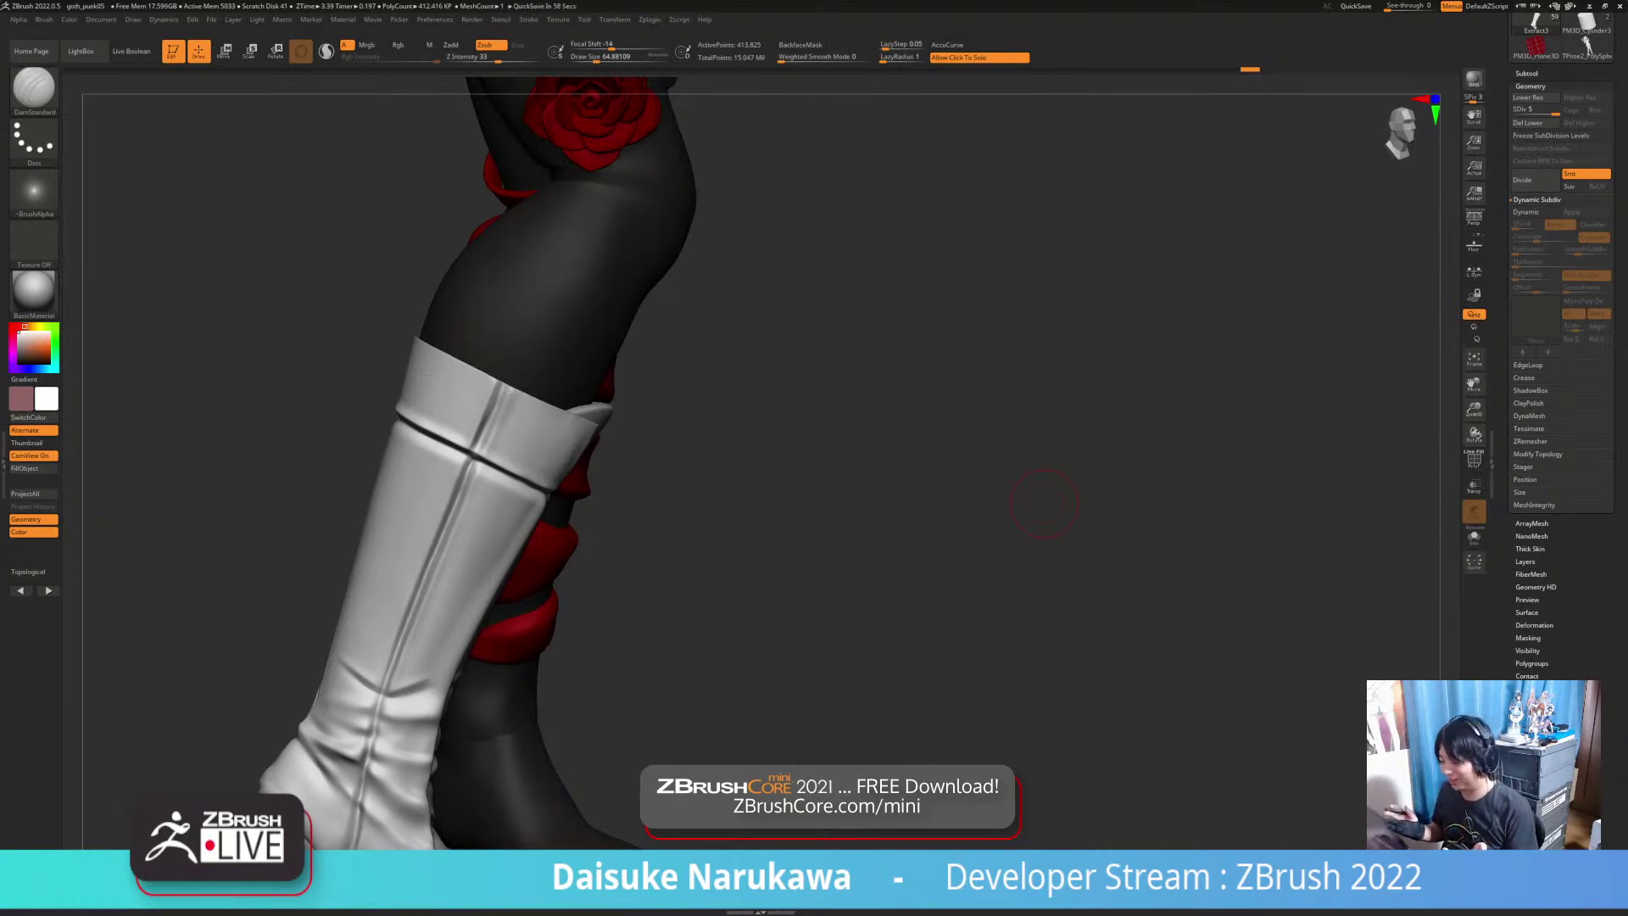
# Step: Add creases on both sides of the side seam, slightly higher on the lower shaft, and blend them
pyautogui.moveTo(1044, 503); pyautogui.dragTo(715, 720)
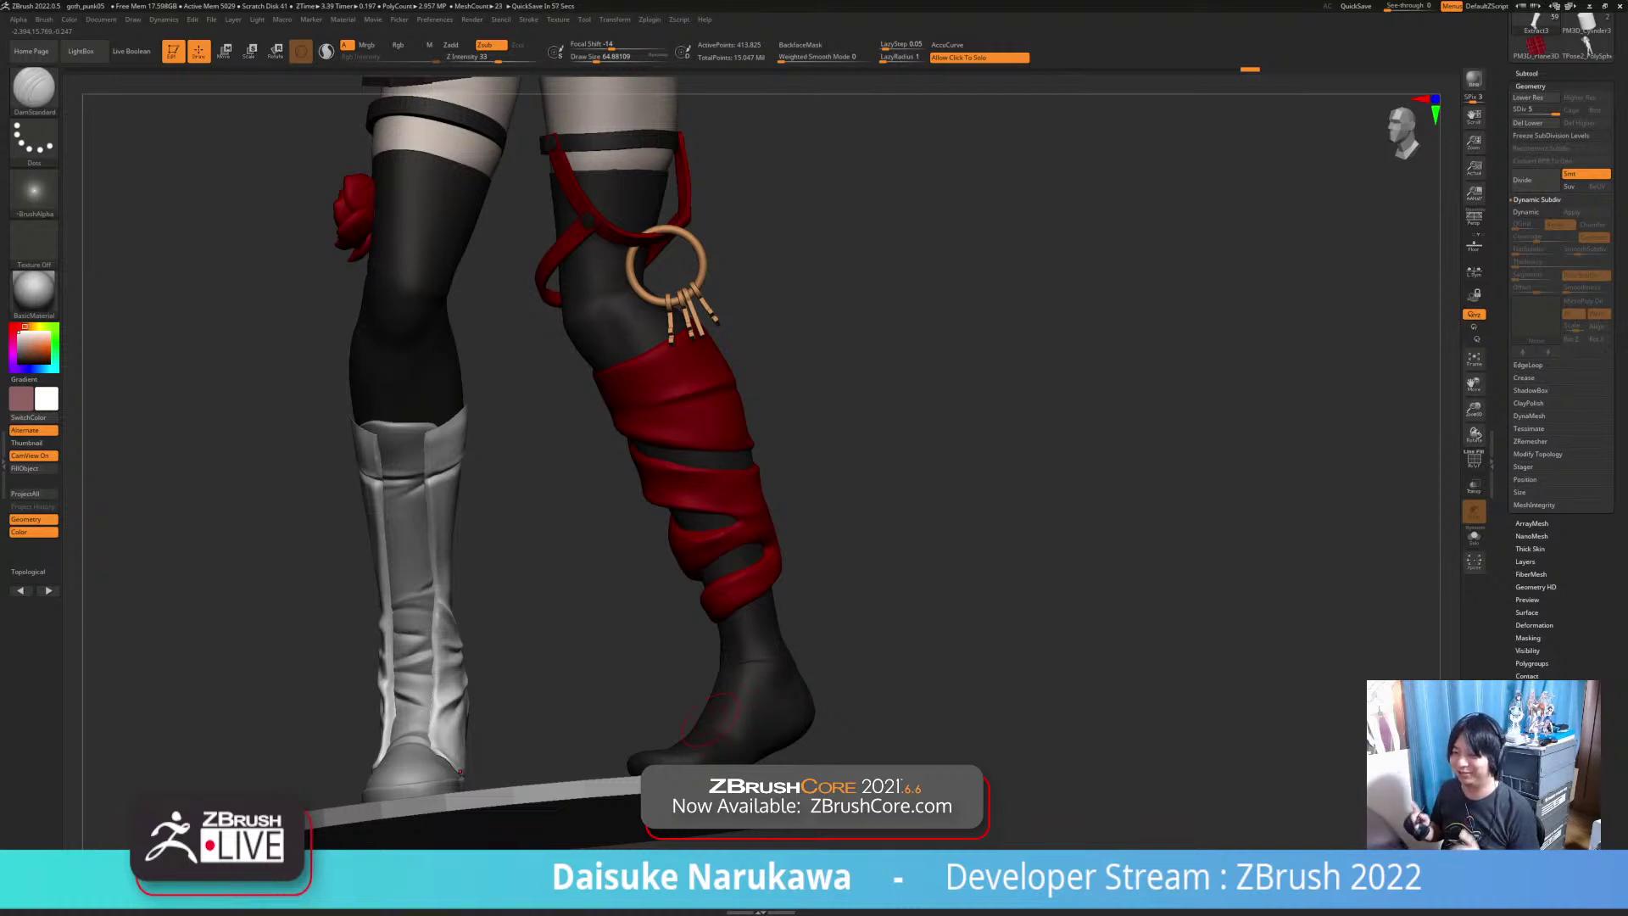
pyautogui.moveTo(710, 716); pyautogui.dragTo(669, 746)
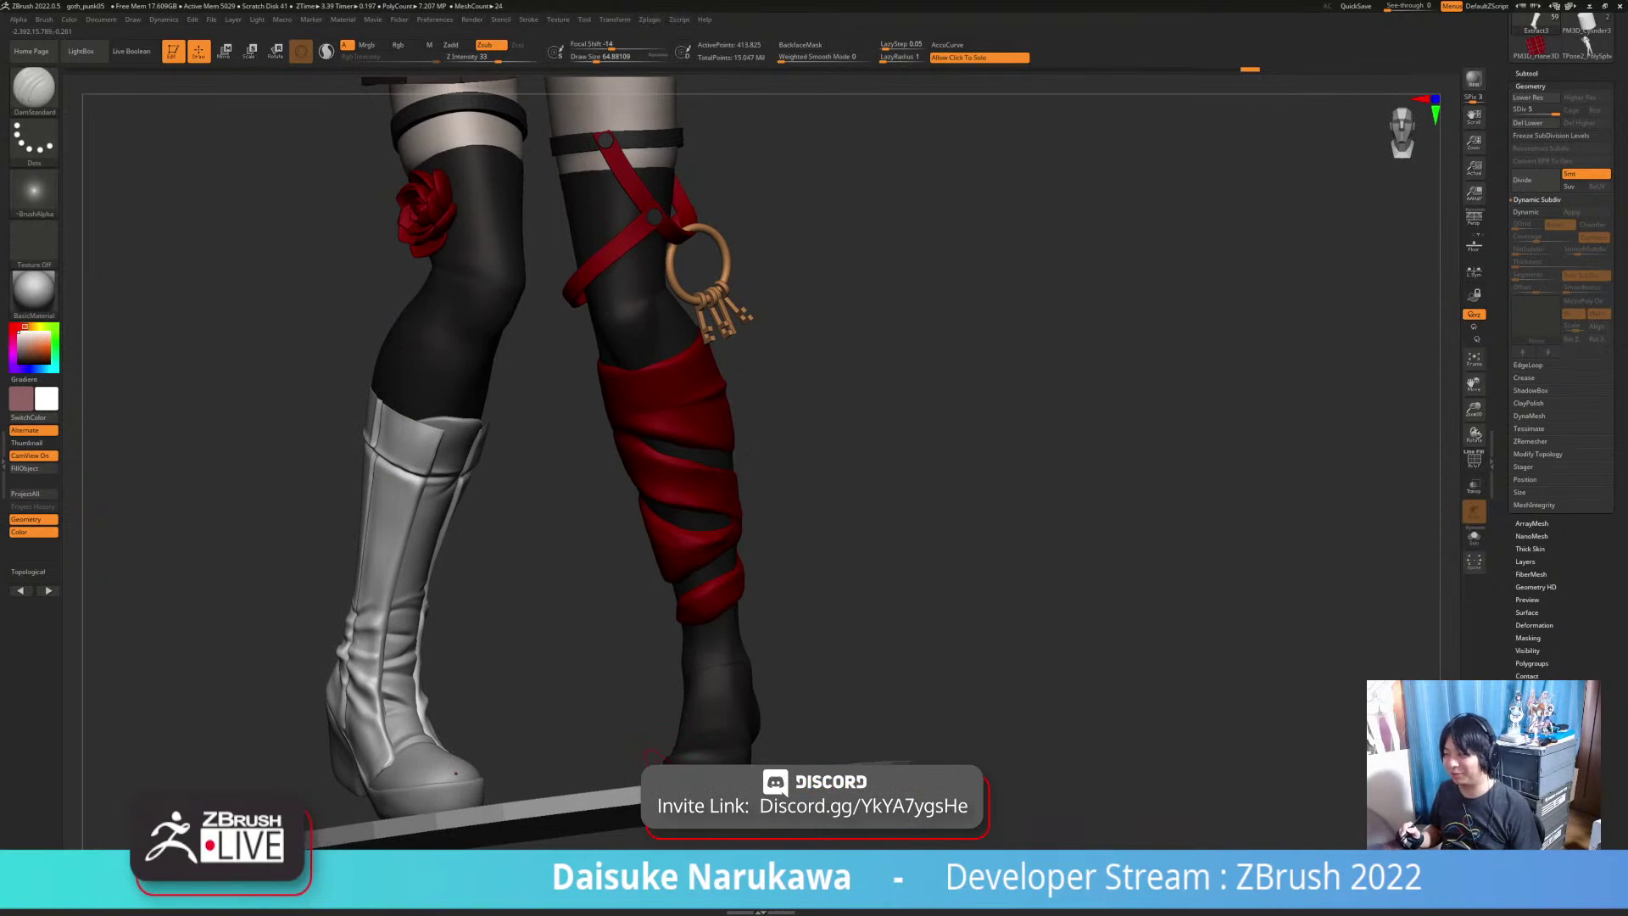
pyautogui.moveTo(661, 757)
pyautogui.mouseDown(button='right')
pyautogui.moveTo(730, 671)
pyautogui.moveTo(824, 780)
pyautogui.mouseUp(button='right')
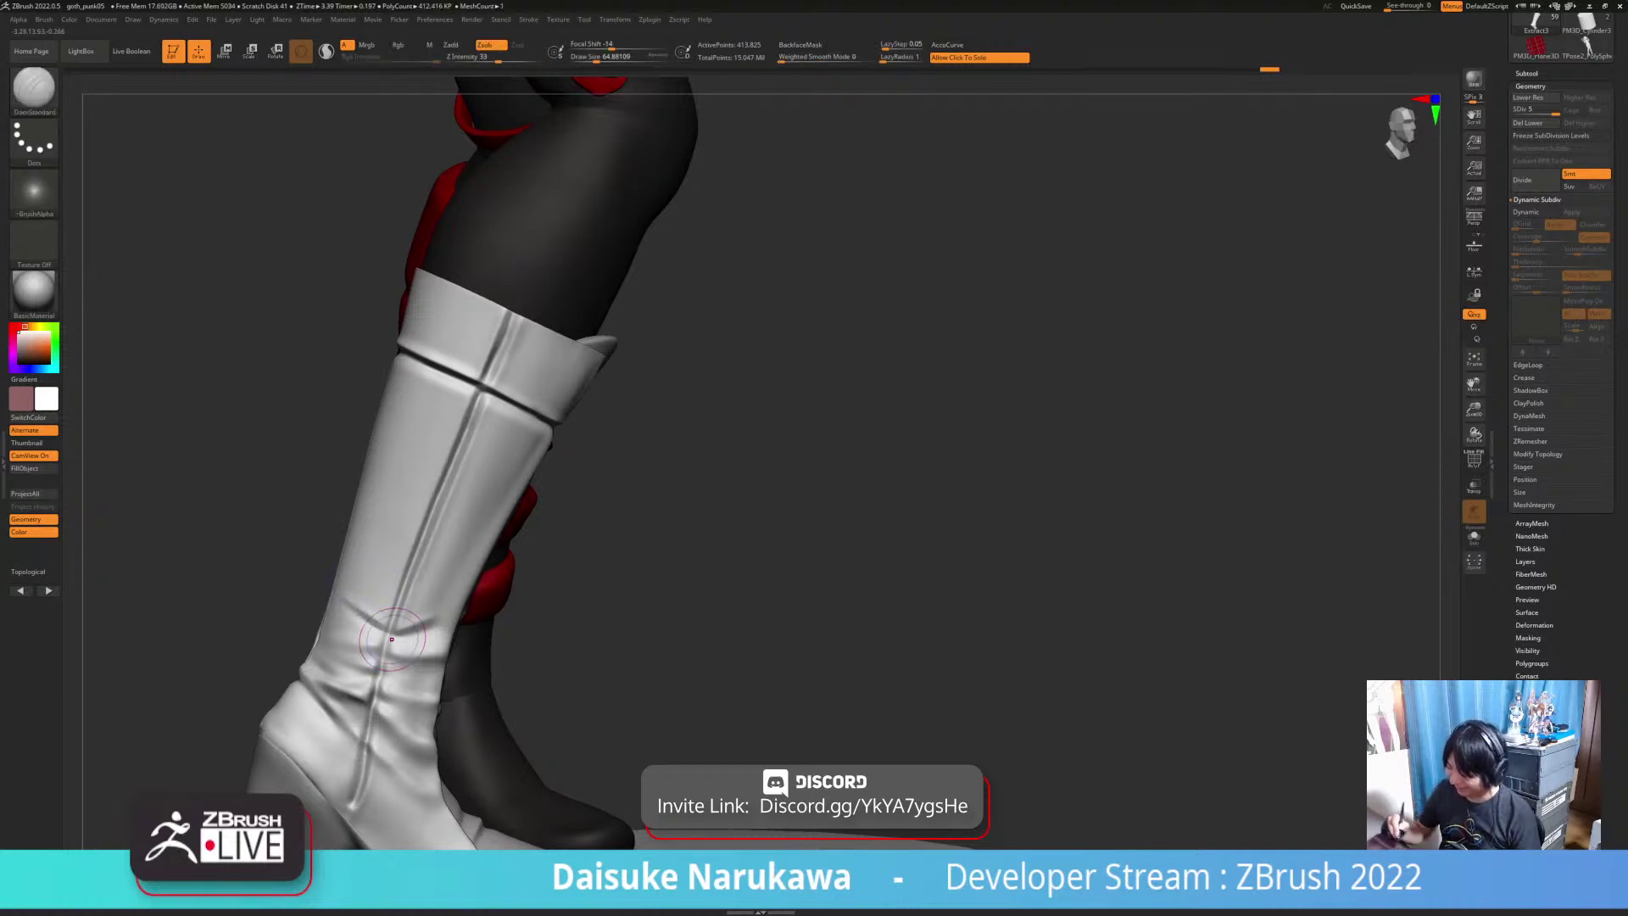
pyautogui.moveTo(357, 573); pyautogui.dragTo(397, 603)
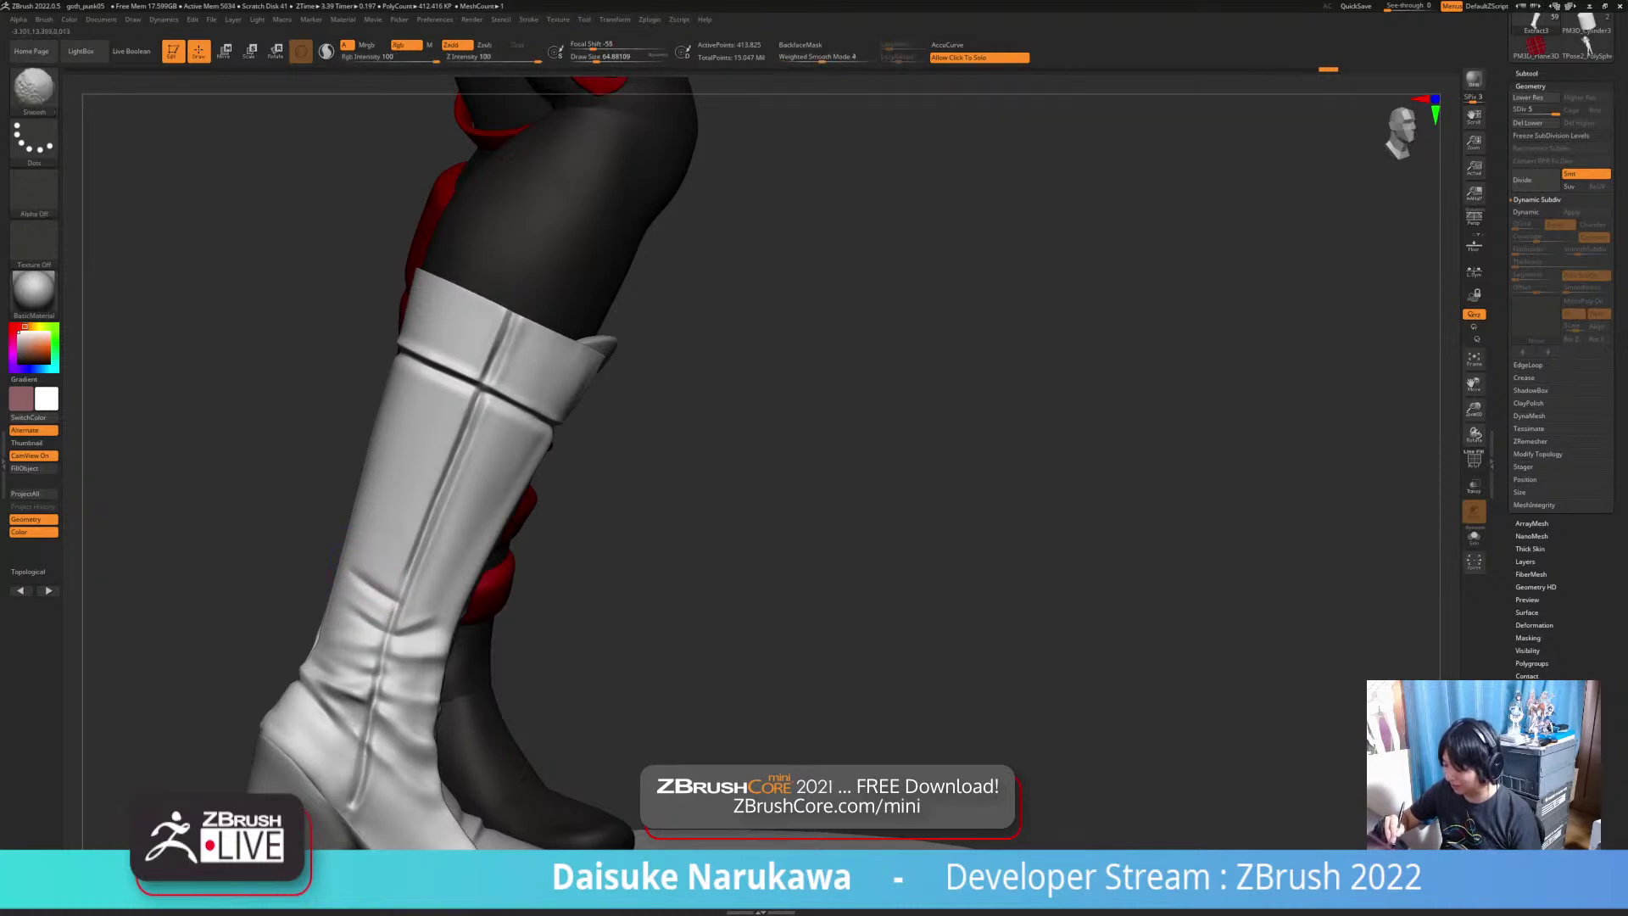
pyautogui.moveTo(434, 585); pyautogui.dragTo(399, 603)
pyautogui.moveTo(462, 555)
pyautogui.mouseDown(button='right')
pyautogui.moveTo(476, 553)
pyautogui.moveTo(425, 573)
pyautogui.mouseUp(button='right')
pyautogui.moveTo(428, 543); pyautogui.dragTo(417, 595)
# Step: Carve further folds across the lower shaft from its back edge to the side seam and smooth them
pyautogui.moveTo(474, 437)
pyautogui.keyDown('ctrl'); pyautogui.mouseDown(button='right')
pyautogui.moveTo(719, 607)
pyautogui.moveTo(585, 594)
pyautogui.moveTo(530, 568)
pyautogui.moveTo(797, 570)
pyautogui.mouseUp(button='right'); pyautogui.keyUp('ctrl')
pyautogui.moveTo(694, 581); pyautogui.dragTo(827, 585, button='right')
pyautogui.keyDown('ctrl'); pyautogui.moveTo(556, 501); pyautogui.dragTo(604, 645, button='right'); pyautogui.keyUp('ctrl')
pyautogui.moveTo(491, 551); pyautogui.dragTo(598, 555, button='right')
pyautogui.moveTo(551, 521)
pyautogui.mouseDown()
pyautogui.moveTo(621, 528)
pyautogui.moveTo(561, 520)
pyautogui.moveTo(588, 518)
pyautogui.mouseUp()
pyautogui.keyDown('shift'); pyautogui.moveTo(536, 536); pyautogui.dragTo(555, 546); pyautogui.keyUp('shift')
pyautogui.moveTo(500, 543)
pyautogui.mouseDown(button='right')
pyautogui.moveTo(570, 544)
pyautogui.moveTo(525, 542)
pyautogui.moveTo(501, 568)
pyautogui.mouseUp(button='right')
pyautogui.moveTo(499, 561); pyautogui.dragTo(580, 563)
pyautogui.moveTo(586, 579)
pyautogui.mouseDown(button='right')
pyautogui.moveTo(509, 577)
pyautogui.moveTo(611, 552)
pyautogui.mouseUp(button='right')
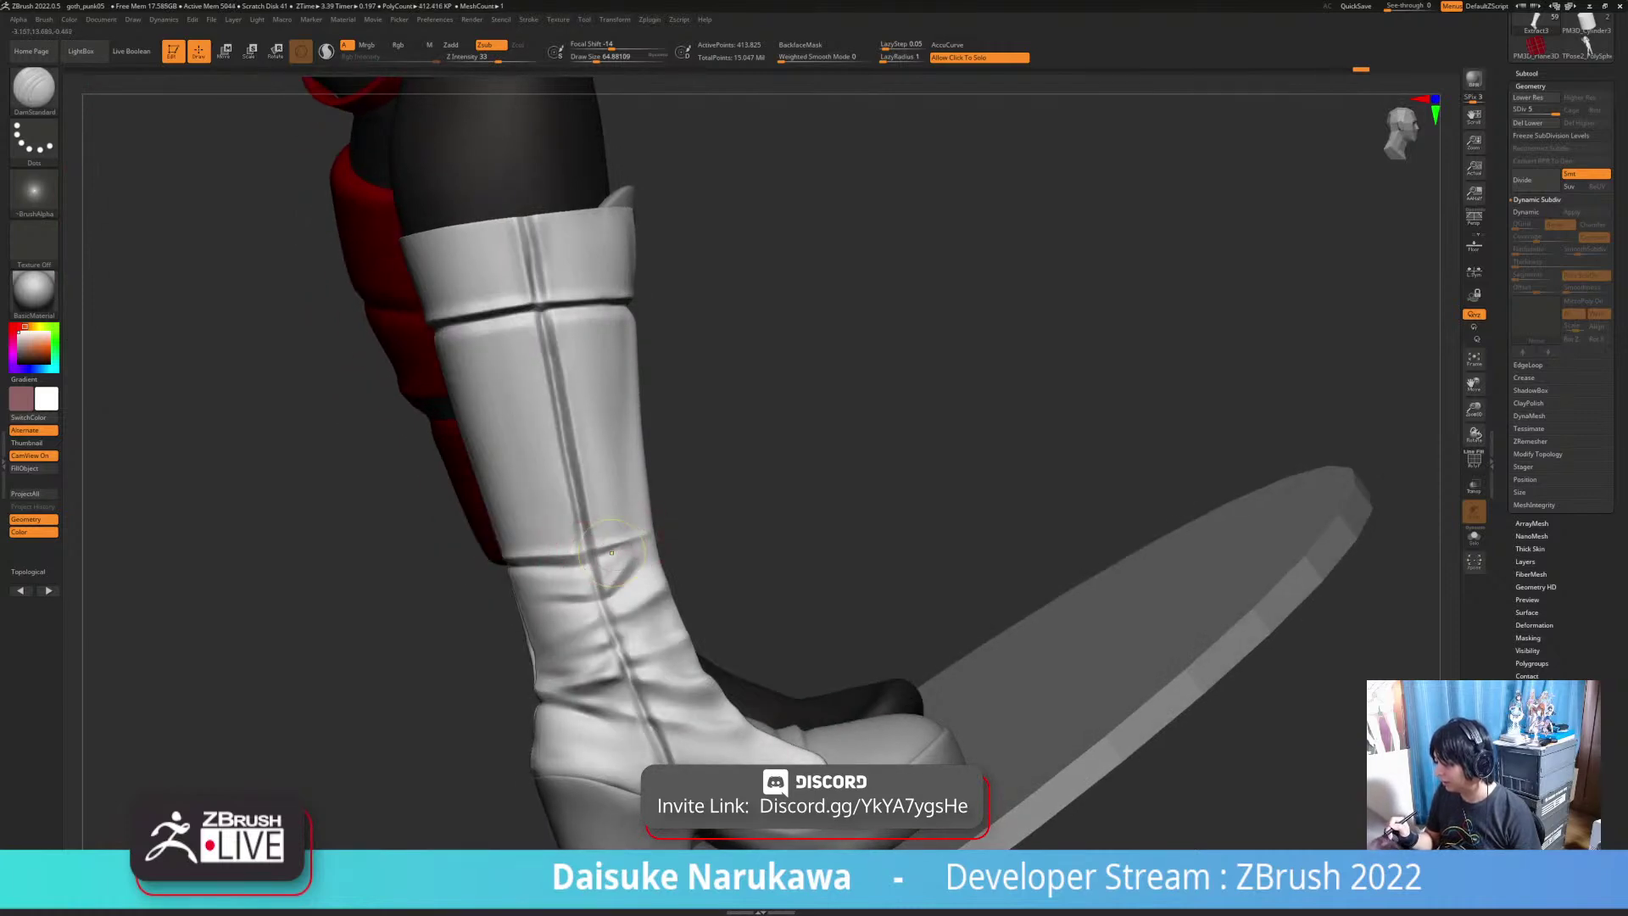
pyautogui.moveTo(609, 556)
pyautogui.mouseDown(button='right')
pyautogui.moveTo(658, 553)
pyautogui.moveTo(535, 590)
pyautogui.moveTo(515, 543)
pyautogui.moveTo(704, 670)
pyautogui.moveTo(873, 585)
pyautogui.moveTo(901, 659)
pyautogui.mouseUp(button='right')
pyautogui.moveTo(626, 604)
pyautogui.mouseDown()
pyautogui.moveTo(694, 593)
pyautogui.moveTo(632, 606)
pyautogui.mouseUp()
# Step: Examine the creased boot against the whole figure from several angles
pyautogui.moveTo(625, 613); pyautogui.dragTo(898, 607, button='right')
pyautogui.moveTo(704, 585)
pyautogui.mouseDown(button='right')
pyautogui.moveTo(747, 634)
pyautogui.moveTo(721, 538)
pyautogui.mouseUp(button='right')
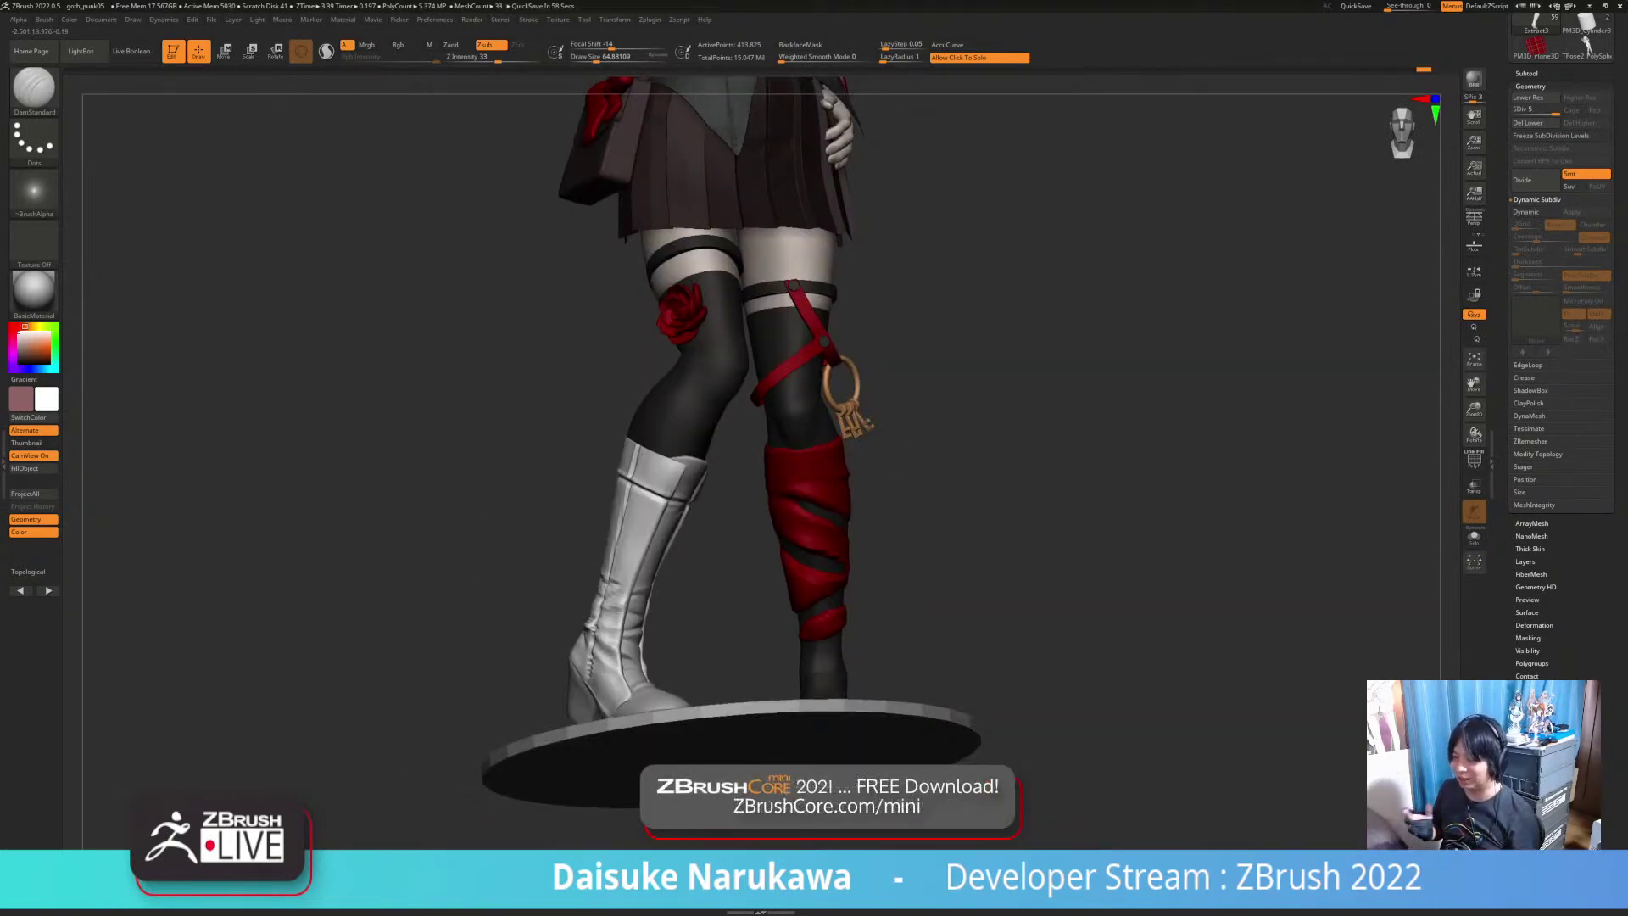
pyautogui.moveTo(778, 670); pyautogui.dragTo(670, 627)
pyautogui.moveTo(678, 708)
pyautogui.mouseDown()
pyautogui.moveTo(770, 725)
pyautogui.moveTo(702, 731)
pyautogui.mouseUp()
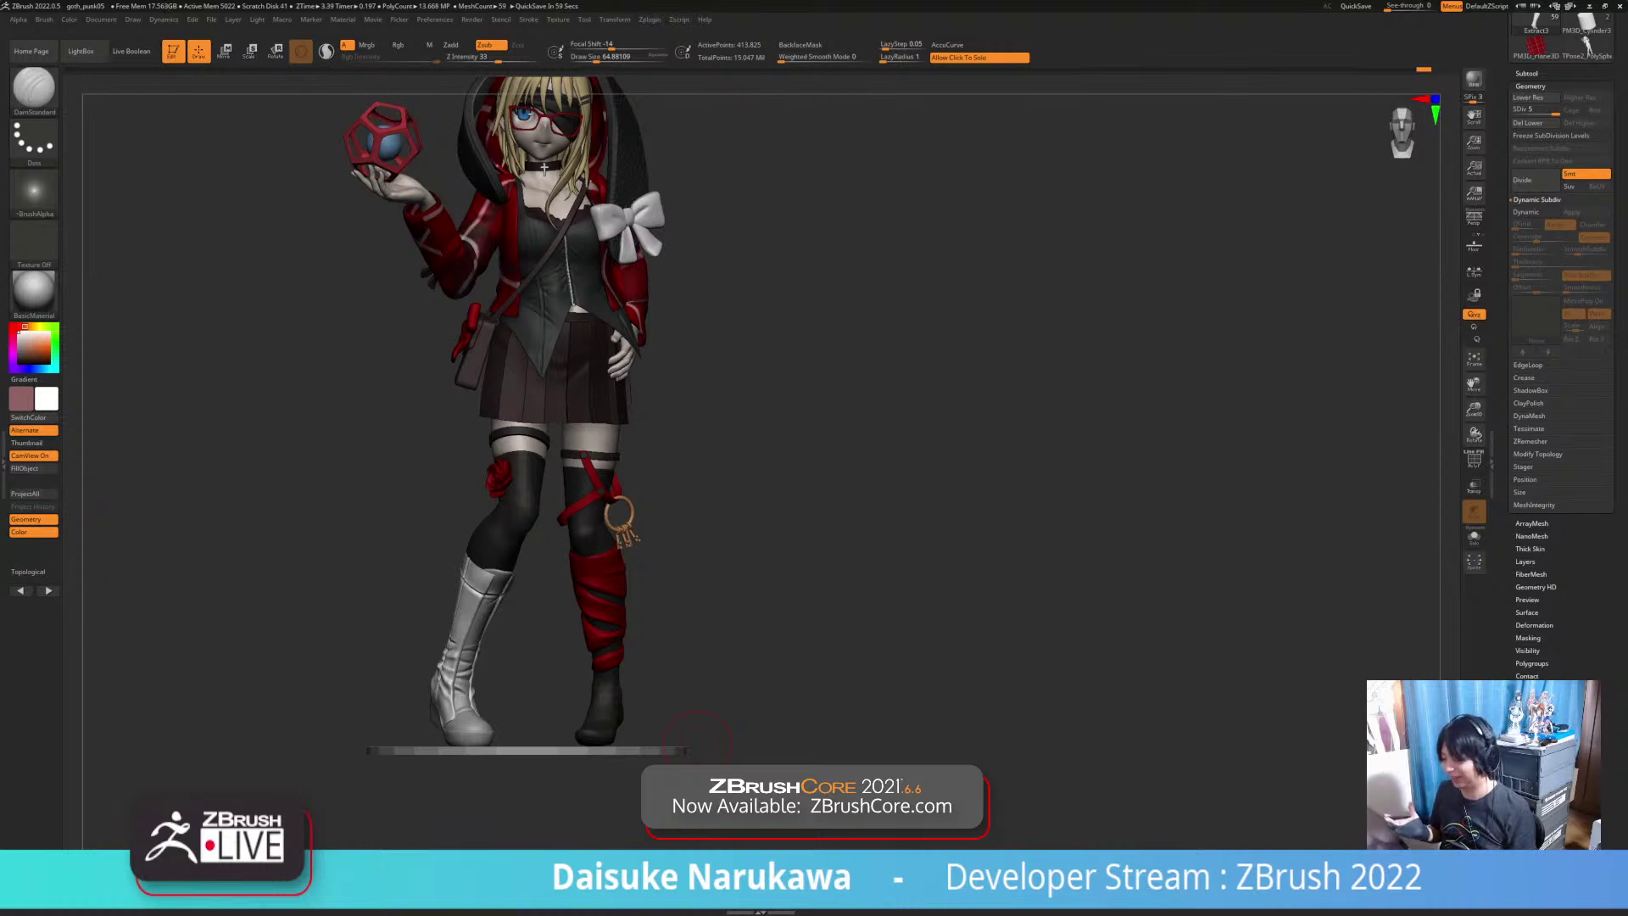
pyautogui.moveTo(698, 744); pyautogui.dragTo(813, 763)
pyautogui.moveTo(544, 169)
pyautogui.keyDown('ctrl'); pyautogui.mouseDown(button='right')
pyautogui.moveTo(541, 364)
pyautogui.moveTo(585, 381)
pyautogui.mouseUp(button='right'); pyautogui.keyUp('ctrl')
pyautogui.keyDown('ctrl'); pyautogui.moveTo(424, 305); pyautogui.dragTo(399, 491, button='right'); pyautogui.keyUp('ctrl')
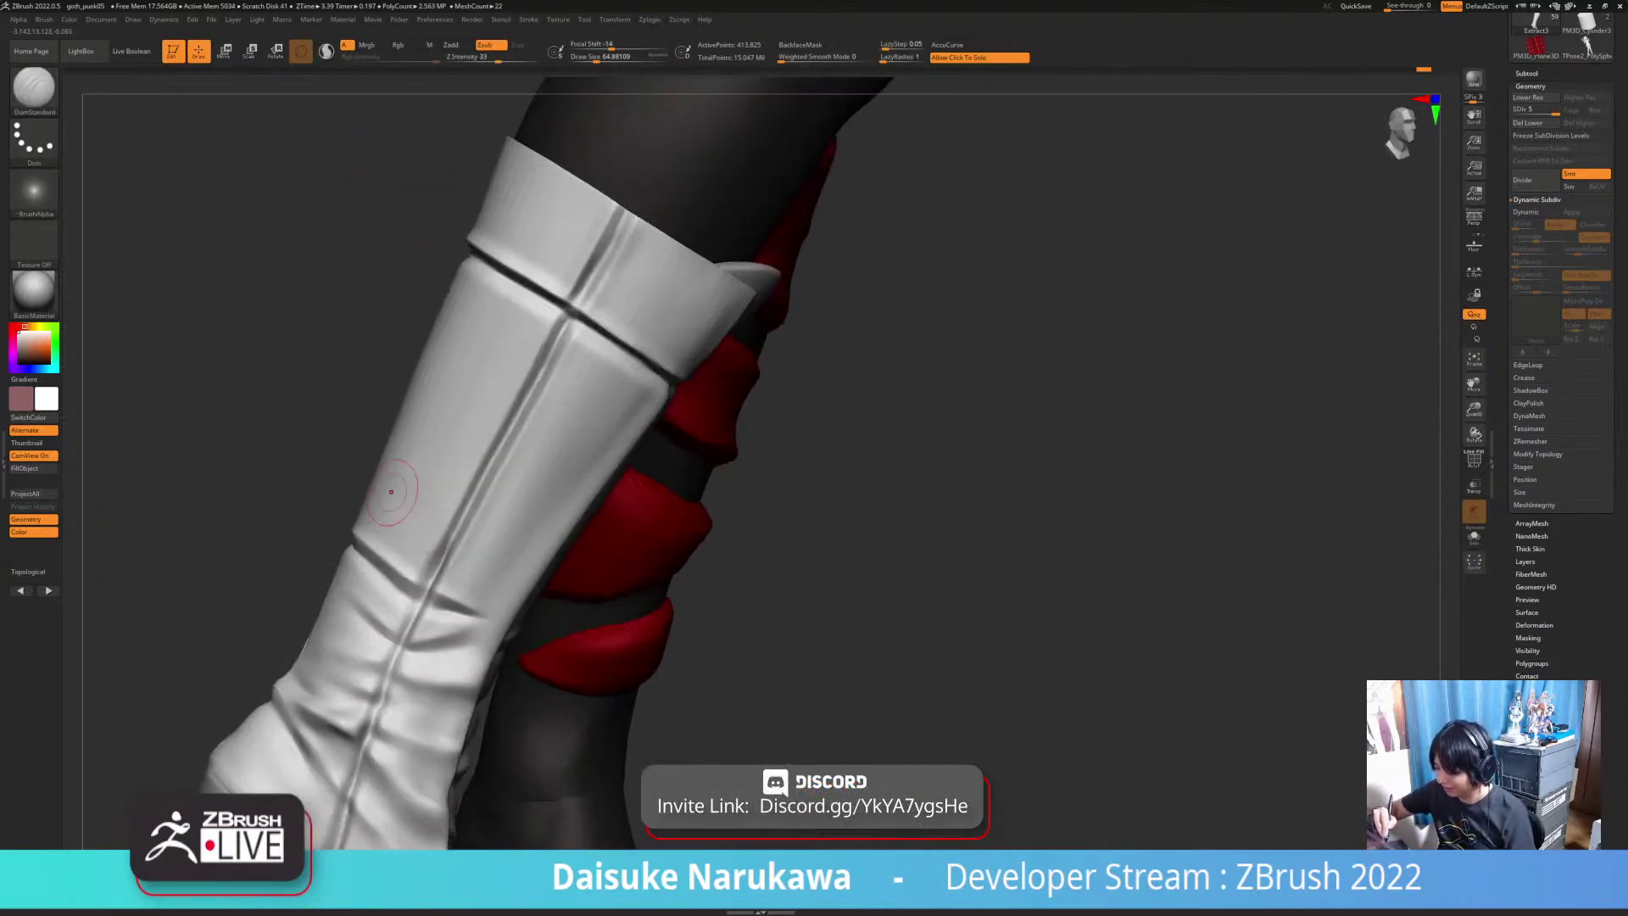
# Step: Carve a diagonal crease from the shaft's back edge toward the side seam above the existing folds and soften it
pyautogui.moveTo(363, 530); pyautogui.dragTo(431, 577)
pyautogui.hotkey('ctrl', 'z')
pyautogui.moveTo(364, 533); pyautogui.dragTo(471, 594)
pyautogui.press('shift')
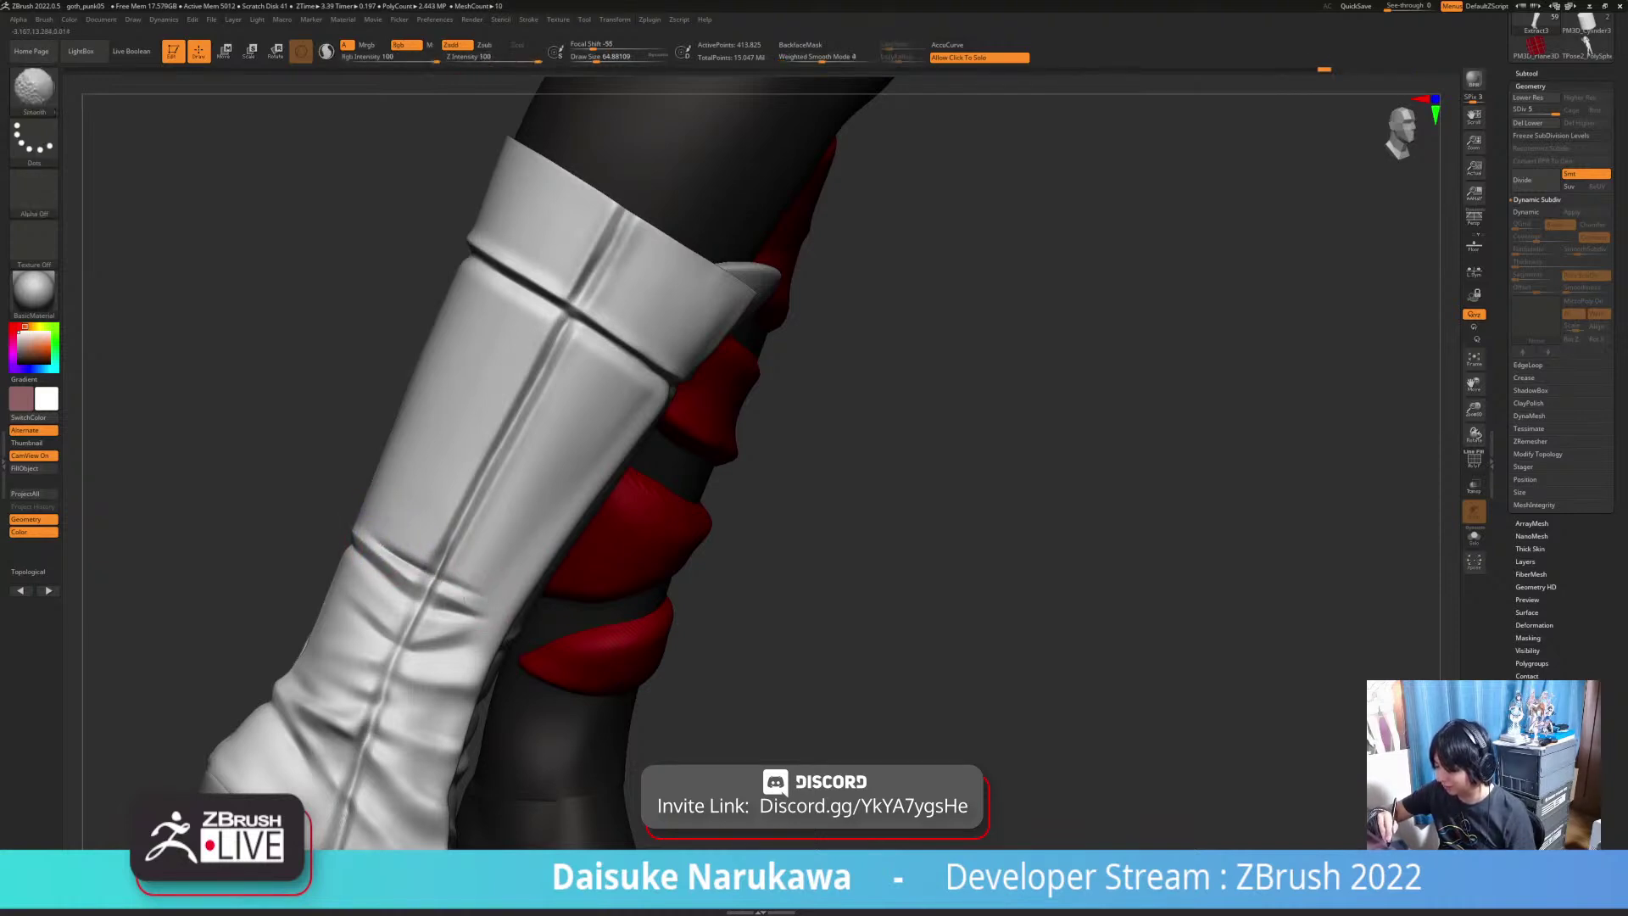
pyautogui.keyDown('shift'); pyautogui.moveTo(414, 542); pyautogui.dragTo(367, 535); pyautogui.keyUp('shift')
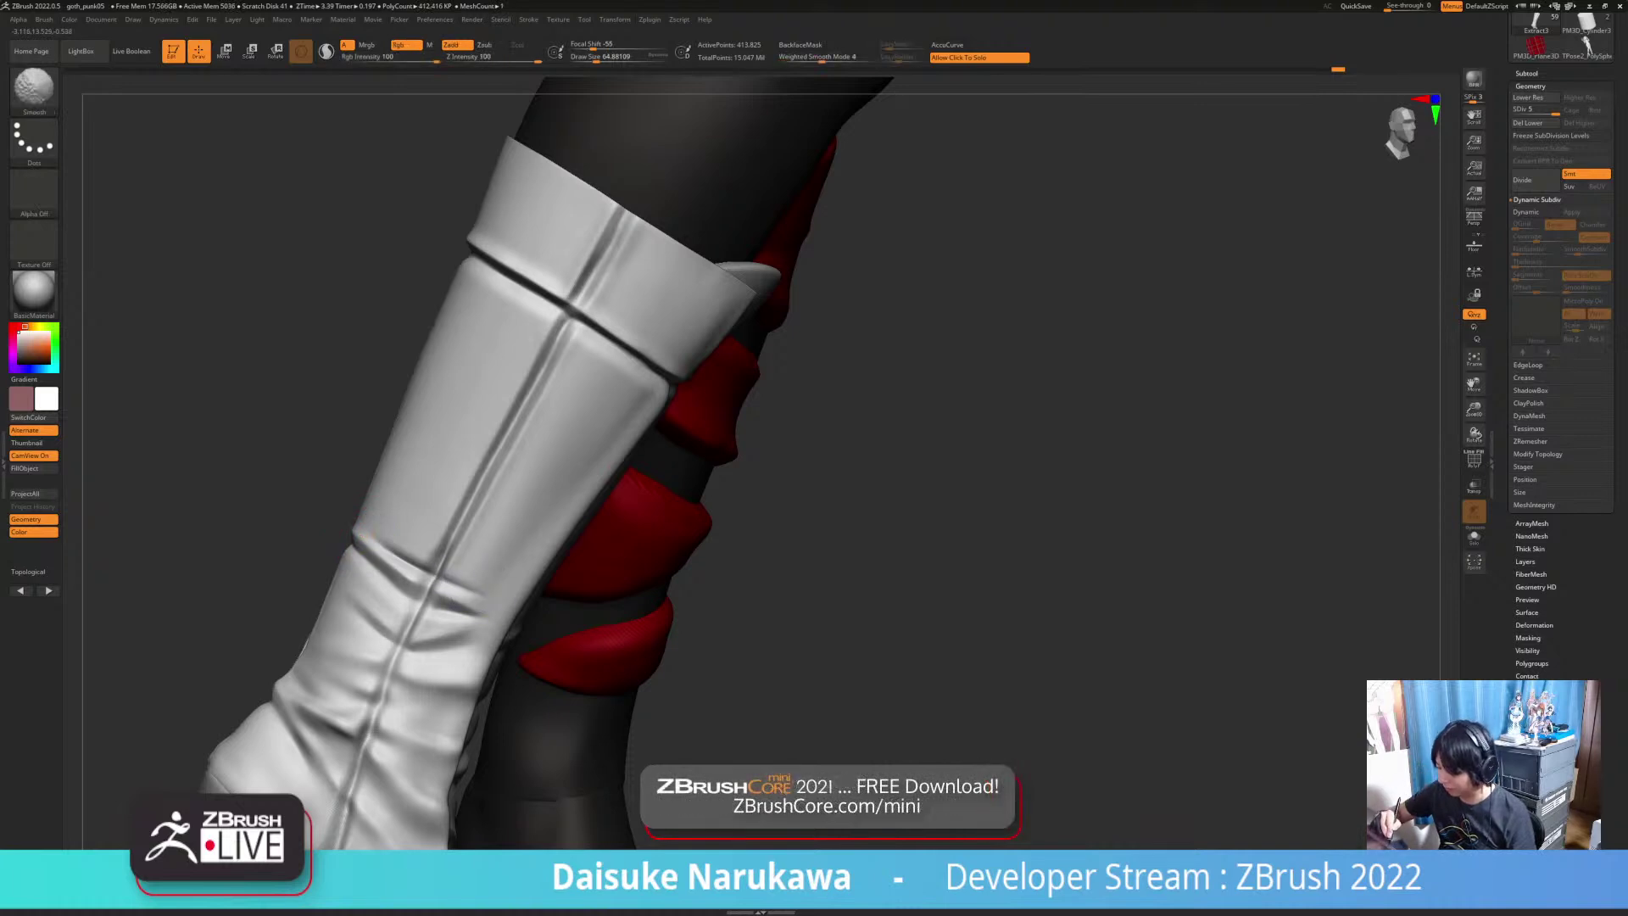
# Step: Rework and soften the crease crossing the front panel seam at mid-shaft on the boot's inner side
pyautogui.moveTo(366, 535)
pyautogui.keyDown('ctrl'); pyautogui.mouseDown(button='right')
pyautogui.moveTo(360, 423)
pyautogui.moveTo(364, 534)
pyautogui.moveTo(356, 450)
pyautogui.moveTo(195, 445)
pyautogui.mouseUp(button='right'); pyautogui.keyUp('ctrl')
pyautogui.moveTo(729, 458)
pyautogui.mouseDown(button='right')
pyautogui.moveTo(576, 475)
pyautogui.moveTo(497, 506)
pyautogui.moveTo(505, 476)
pyautogui.mouseUp(button='right')
pyautogui.press('shift')
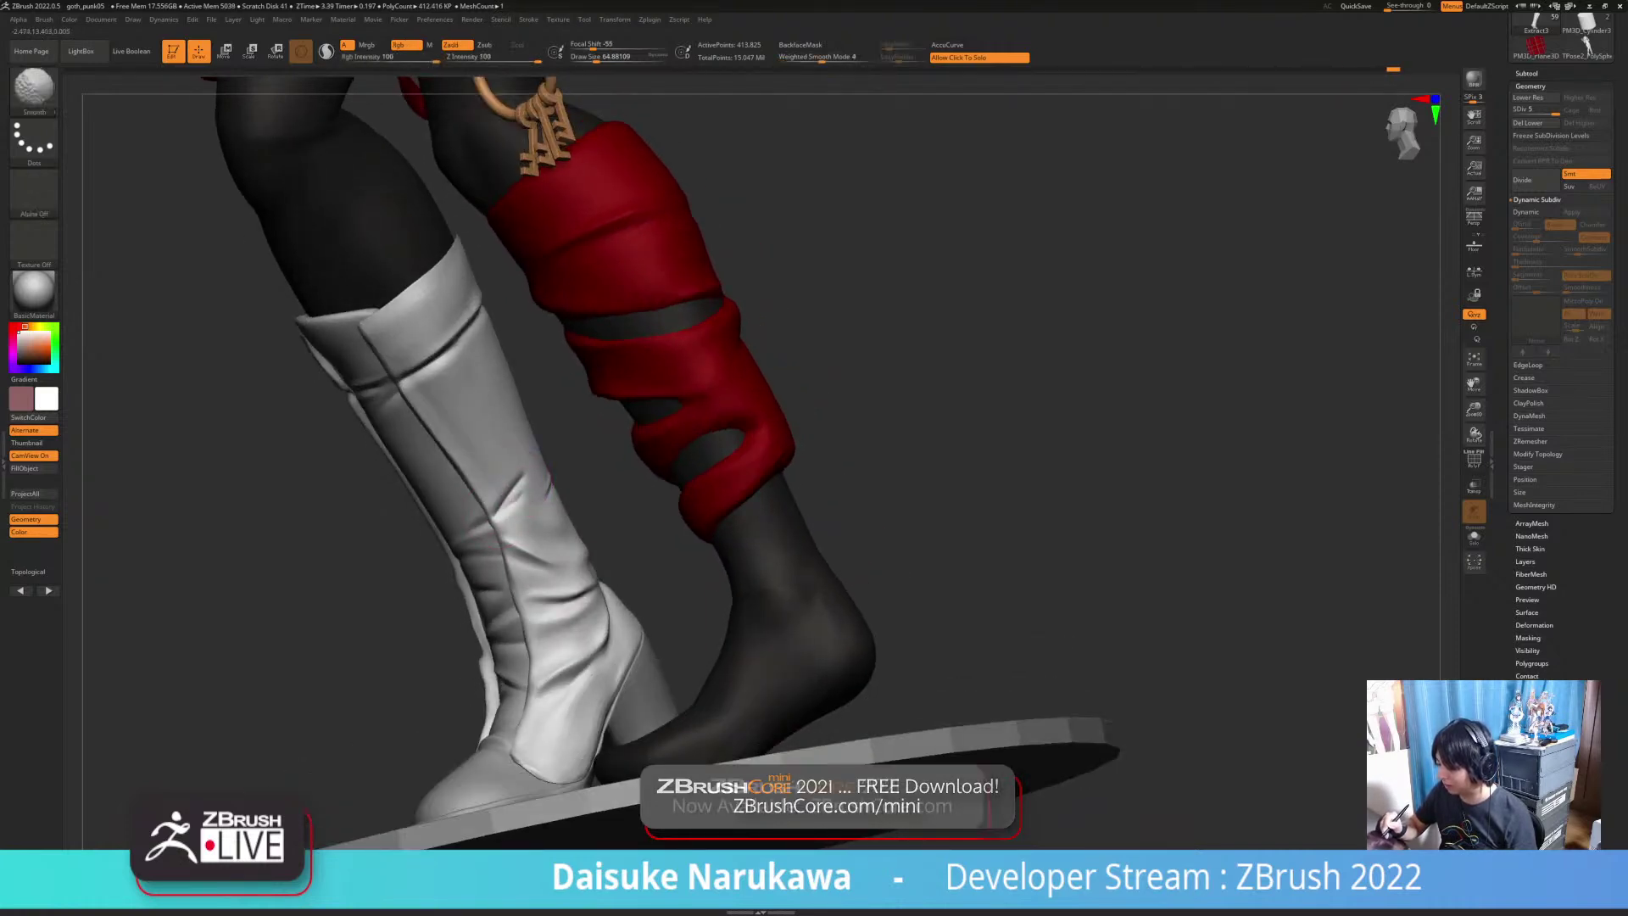
pyautogui.press('alt')
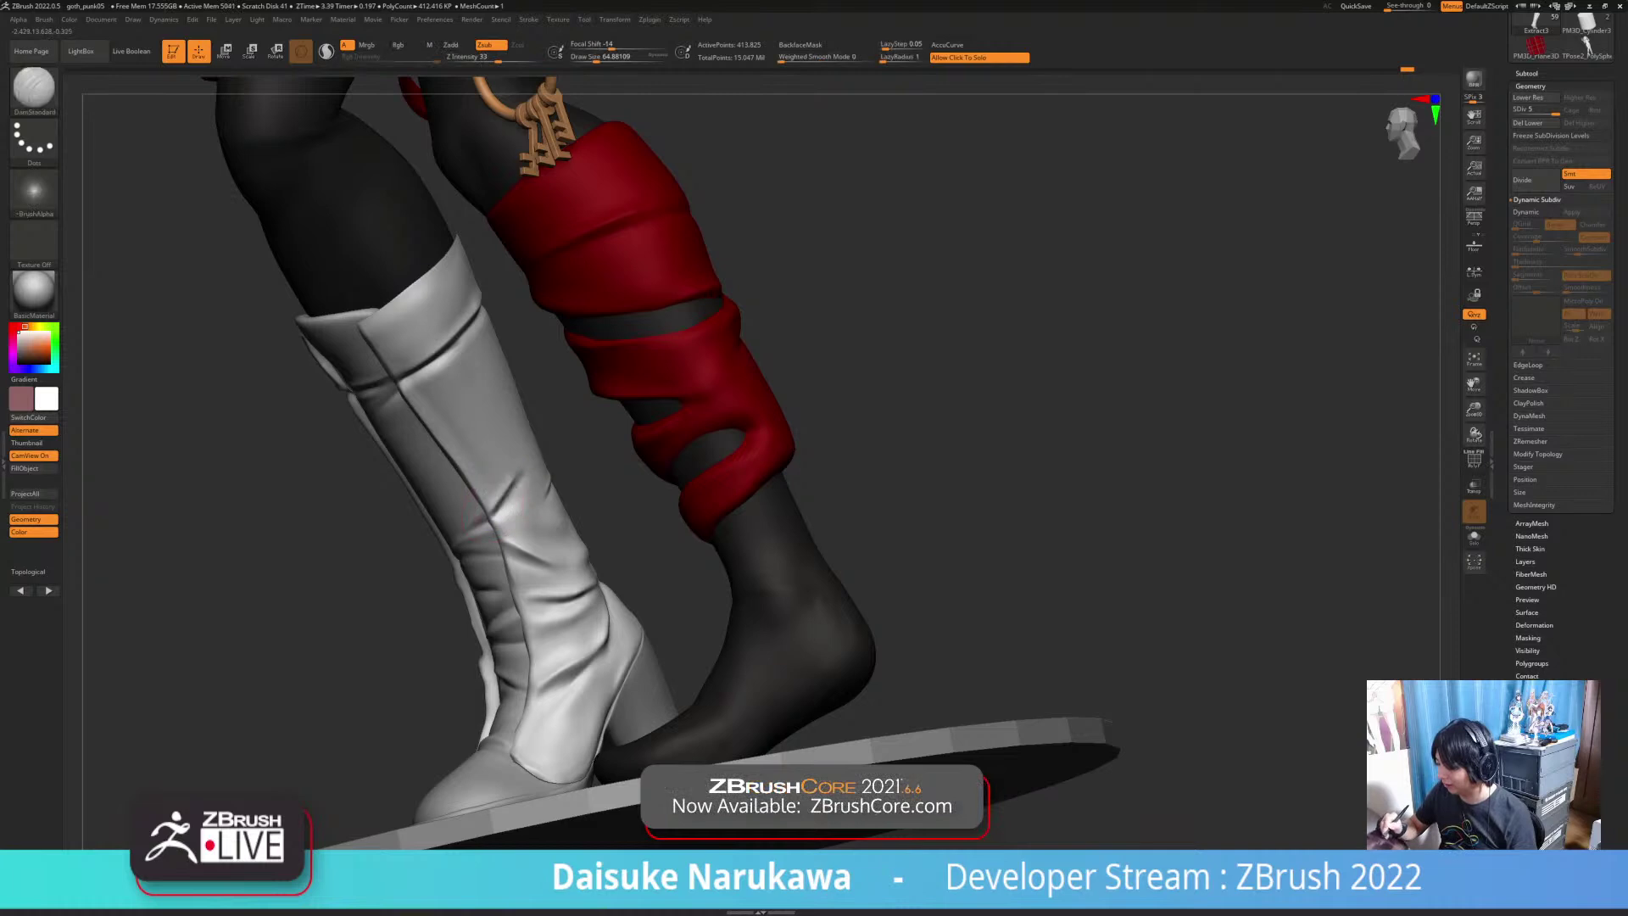
pyautogui.press('shift')
pyautogui.press('alt')
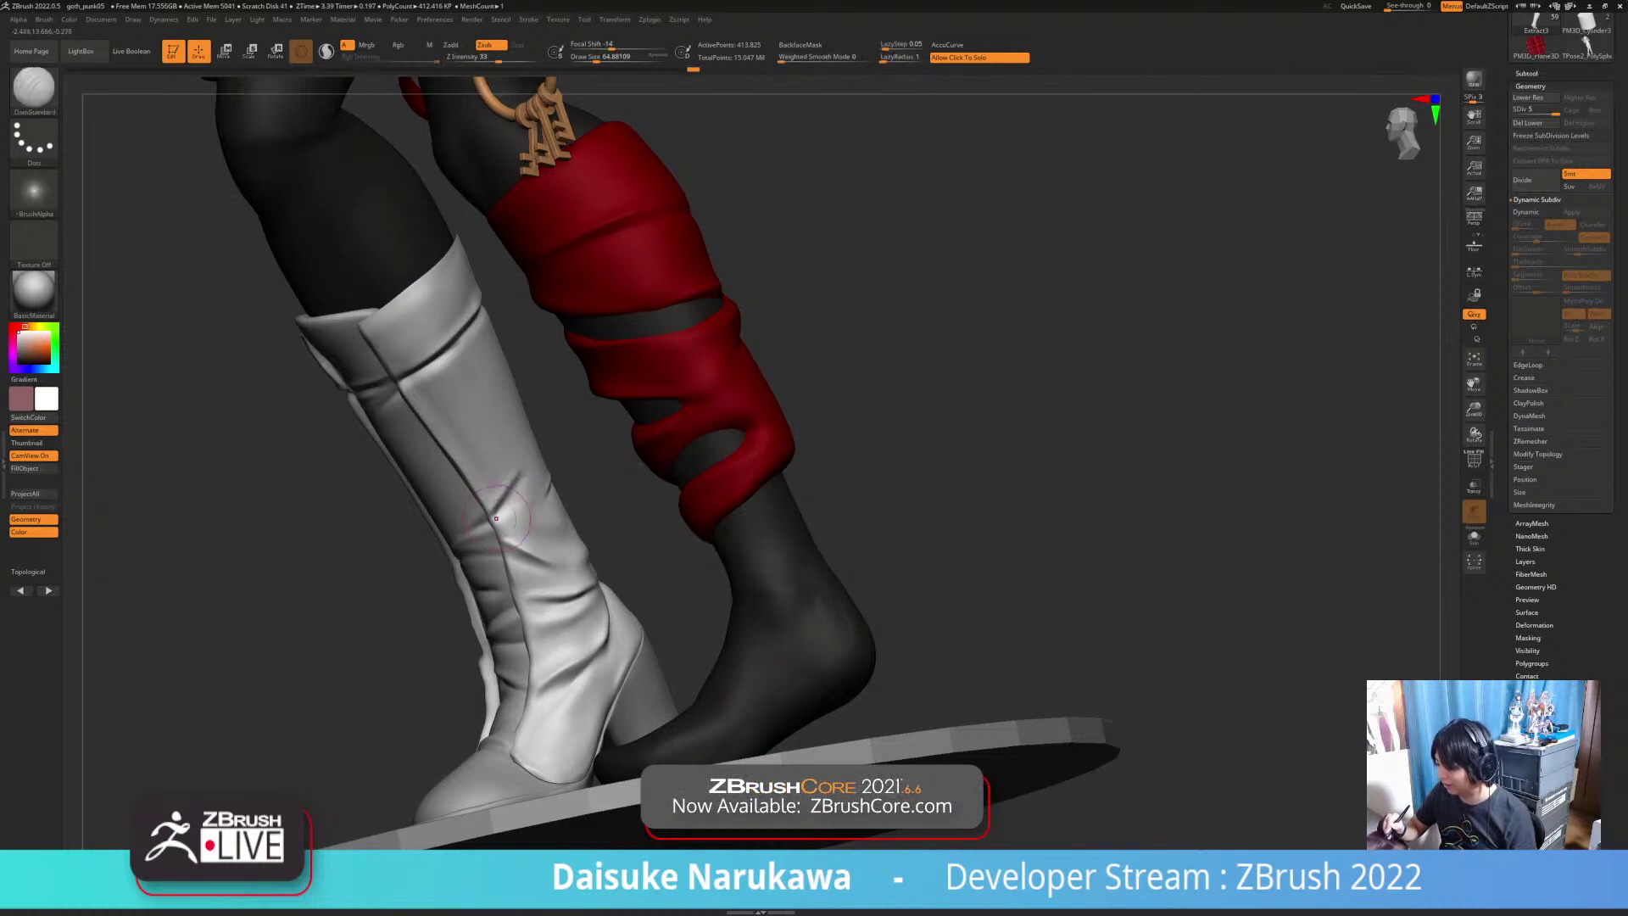
pyautogui.moveTo(516, 484)
pyautogui.mouseDown(button='right')
pyautogui.moveTo(541, 423)
pyautogui.moveTo(553, 513)
pyautogui.moveTo(537, 509)
pyautogui.moveTo(573, 485)
pyautogui.moveTo(511, 557)
pyautogui.moveTo(480, 503)
pyautogui.mouseUp(button='right')
pyautogui.press('shift')
pyautogui.press('shift')
# Step: Refine the boot's front below the cuff and smooth the overlapping edge of the cuff
pyautogui.moveTo(856, 555); pyautogui.dragTo(822, 537, button='right')
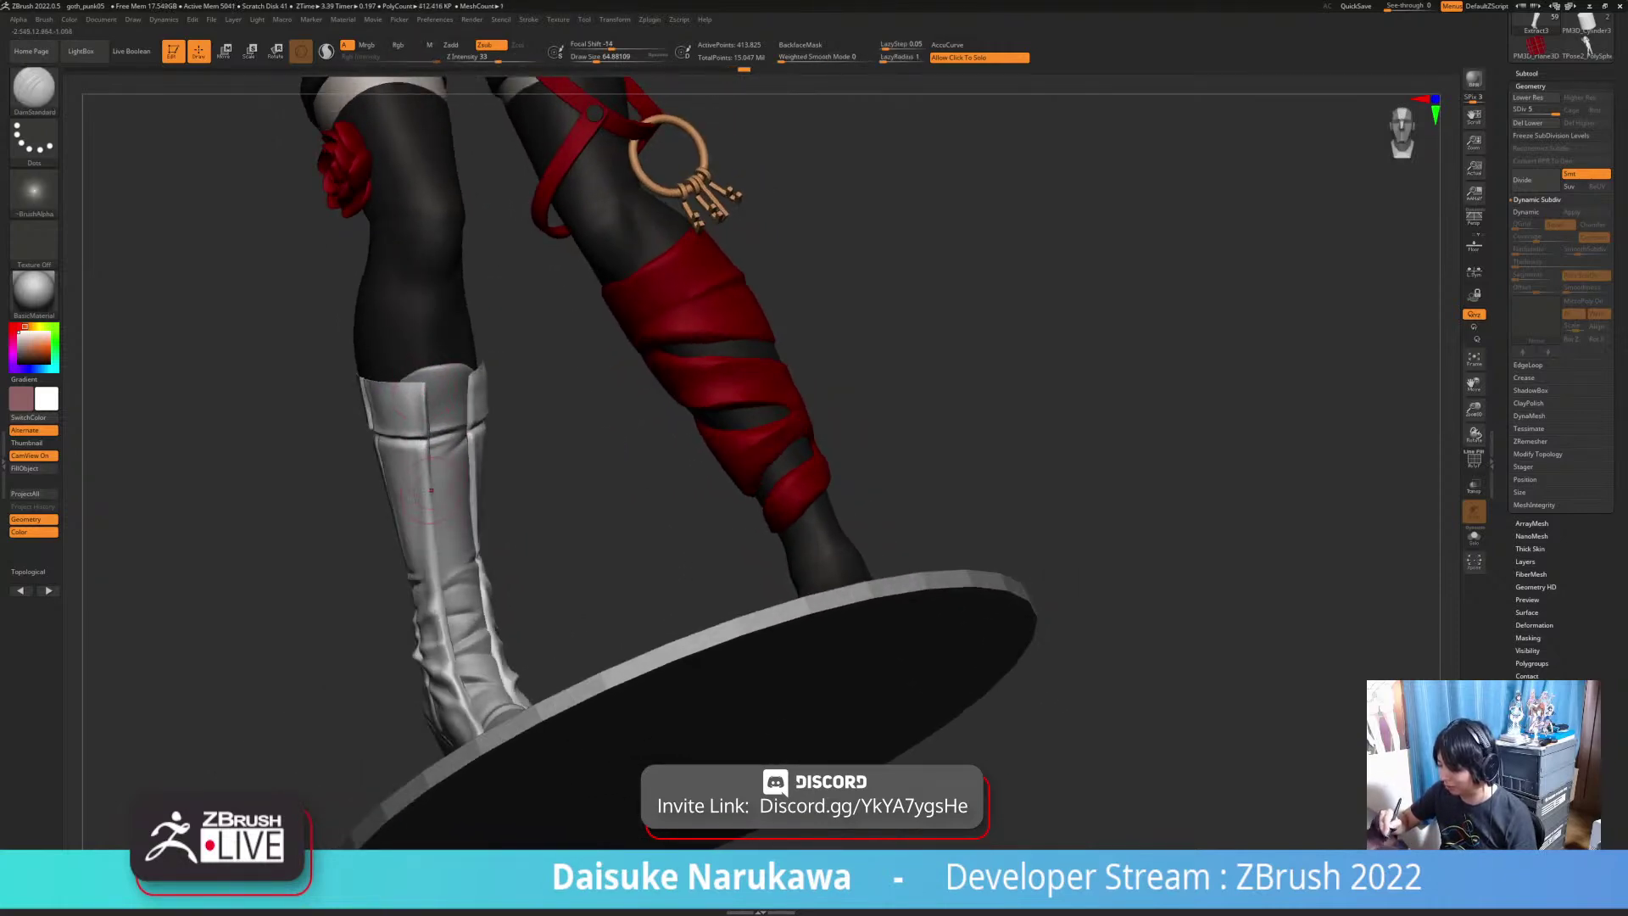
pyautogui.moveTo(428, 512)
pyautogui.mouseDown(button='right')
pyautogui.moveTo(449, 510)
pyautogui.moveTo(437, 490)
pyautogui.moveTo(487, 475)
pyautogui.moveTo(455, 462)
pyautogui.mouseUp(button='right')
pyautogui.press('shift')
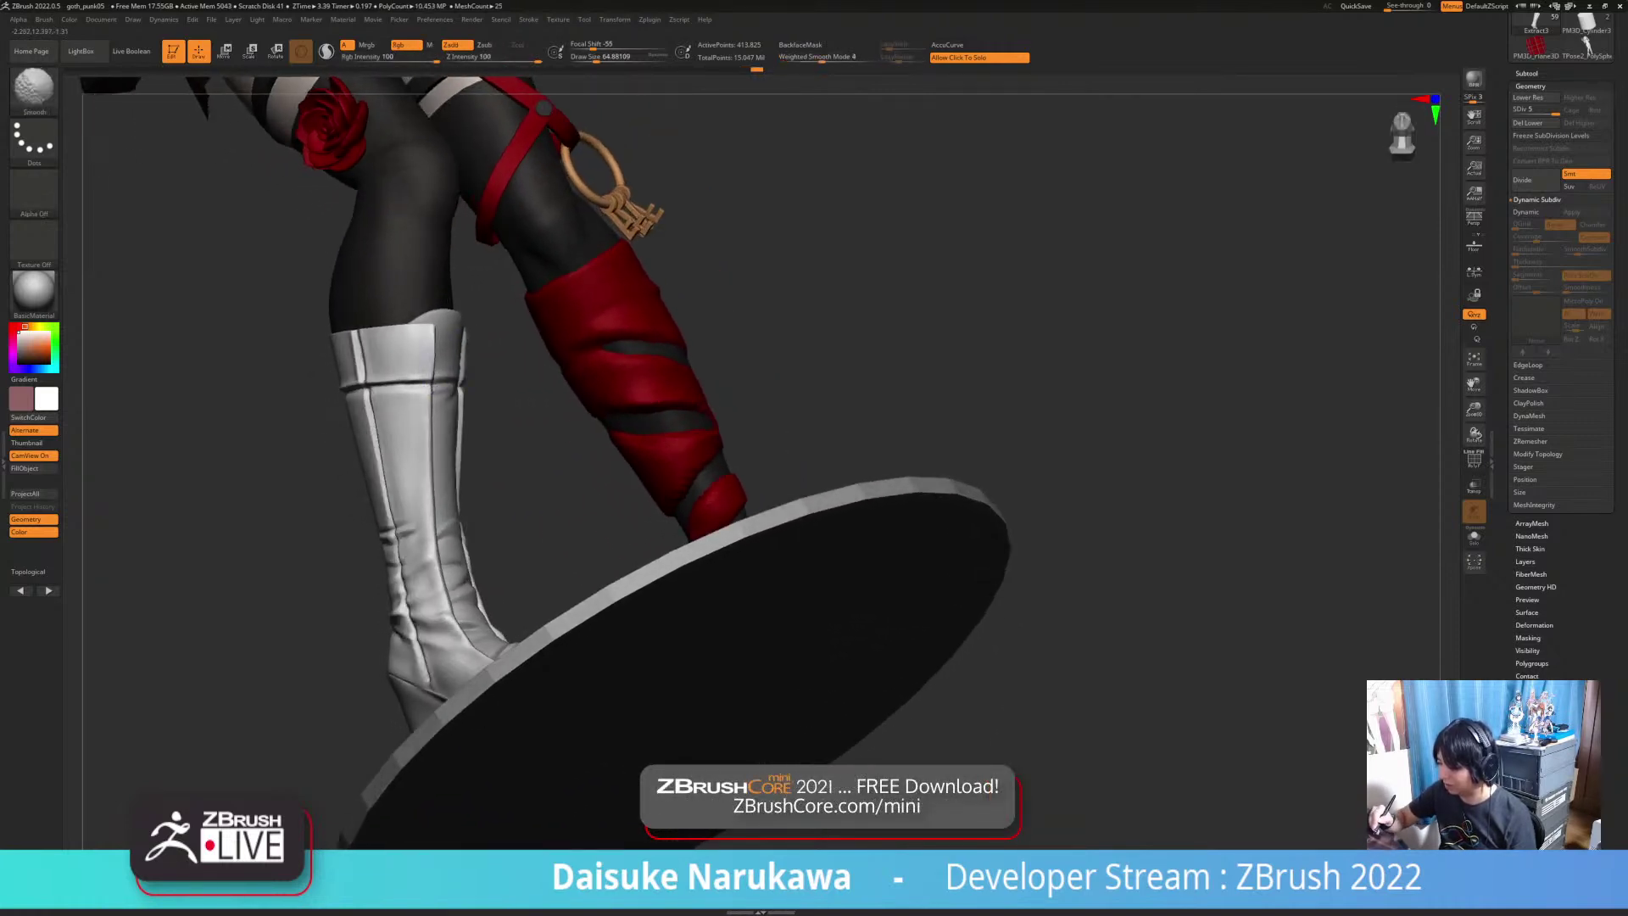
pyautogui.moveTo(428, 356); pyautogui.dragTo(490, 339, button='right')
pyautogui.moveTo(485, 329); pyautogui.dragTo(483, 374)
pyautogui.moveTo(481, 346)
pyautogui.mouseDown(button='right')
pyautogui.moveTo(488, 373)
pyautogui.moveTo(485, 336)
pyautogui.mouseUp(button='right')
pyautogui.moveTo(450, 365)
pyautogui.mouseDown(button='right')
pyautogui.moveTo(475, 341)
pyautogui.moveTo(395, 354)
pyautogui.mouseUp(button='right')
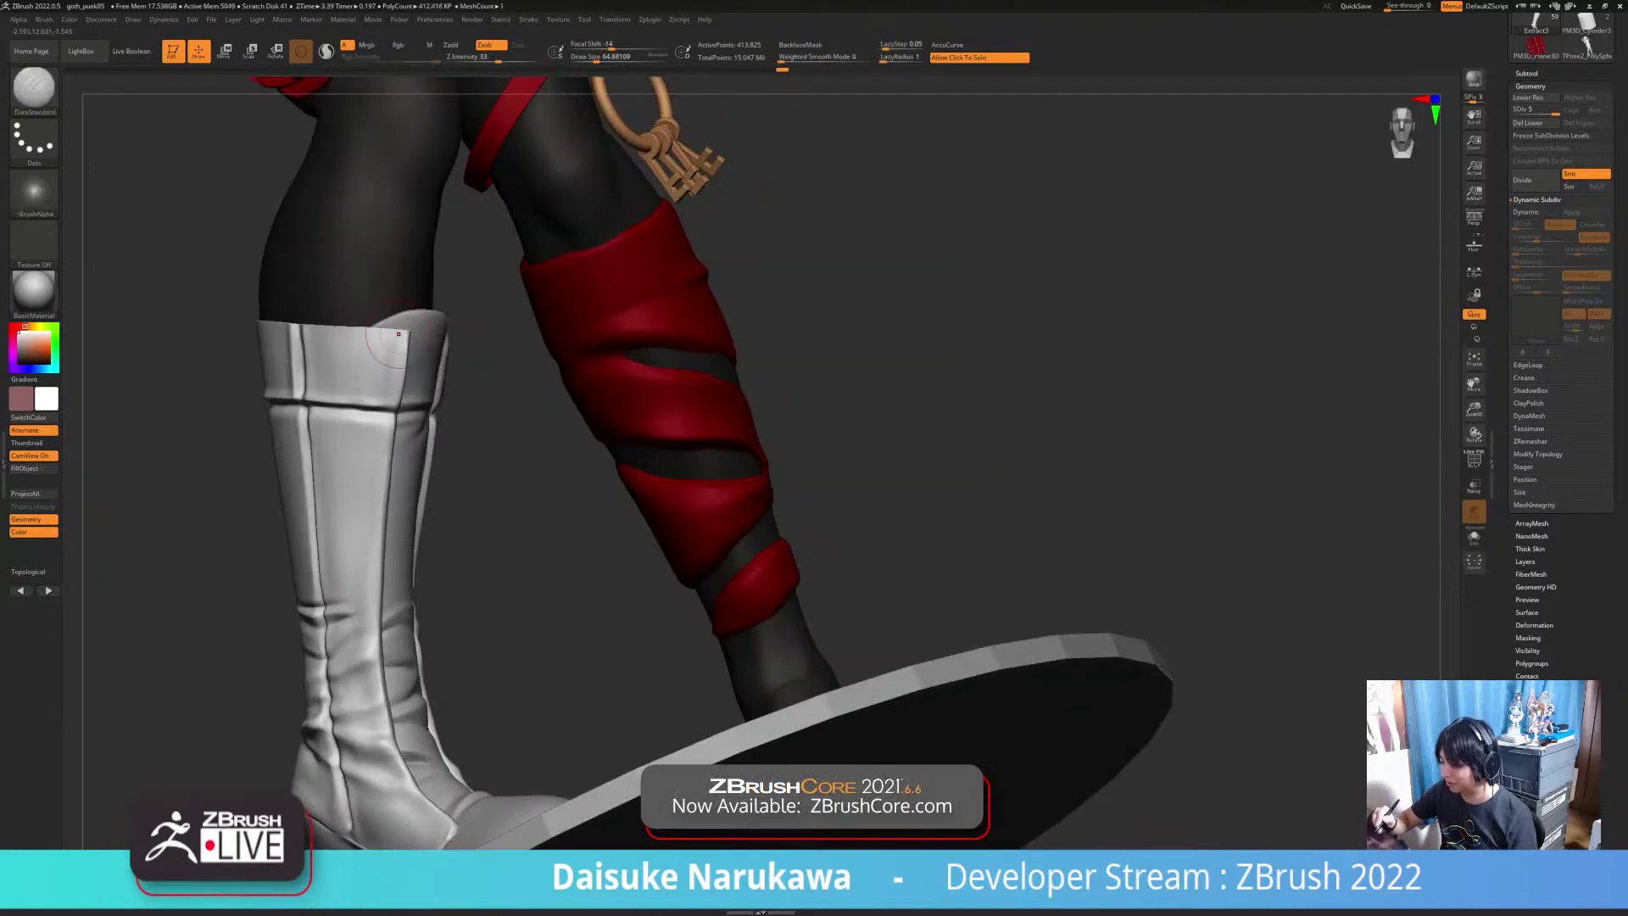
pyautogui.keyDown('alt'); pyautogui.moveTo(402, 389); pyautogui.dragTo(431, 466, button='right'); pyautogui.keyUp('alt')
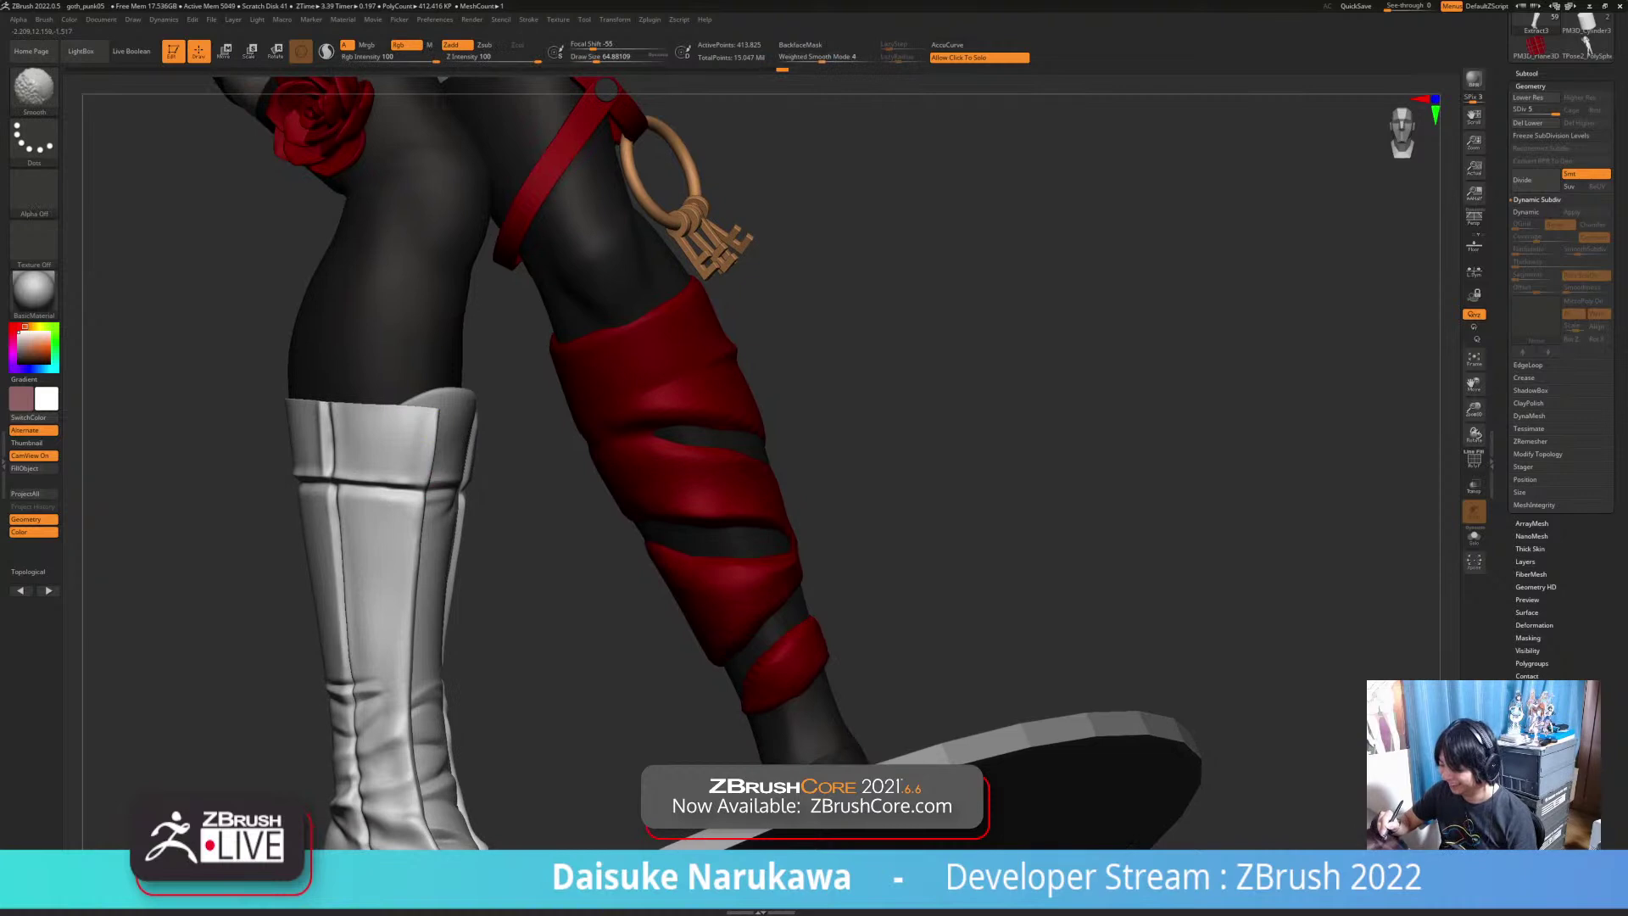
pyautogui.moveTo(433, 418); pyautogui.dragTo(452, 403)
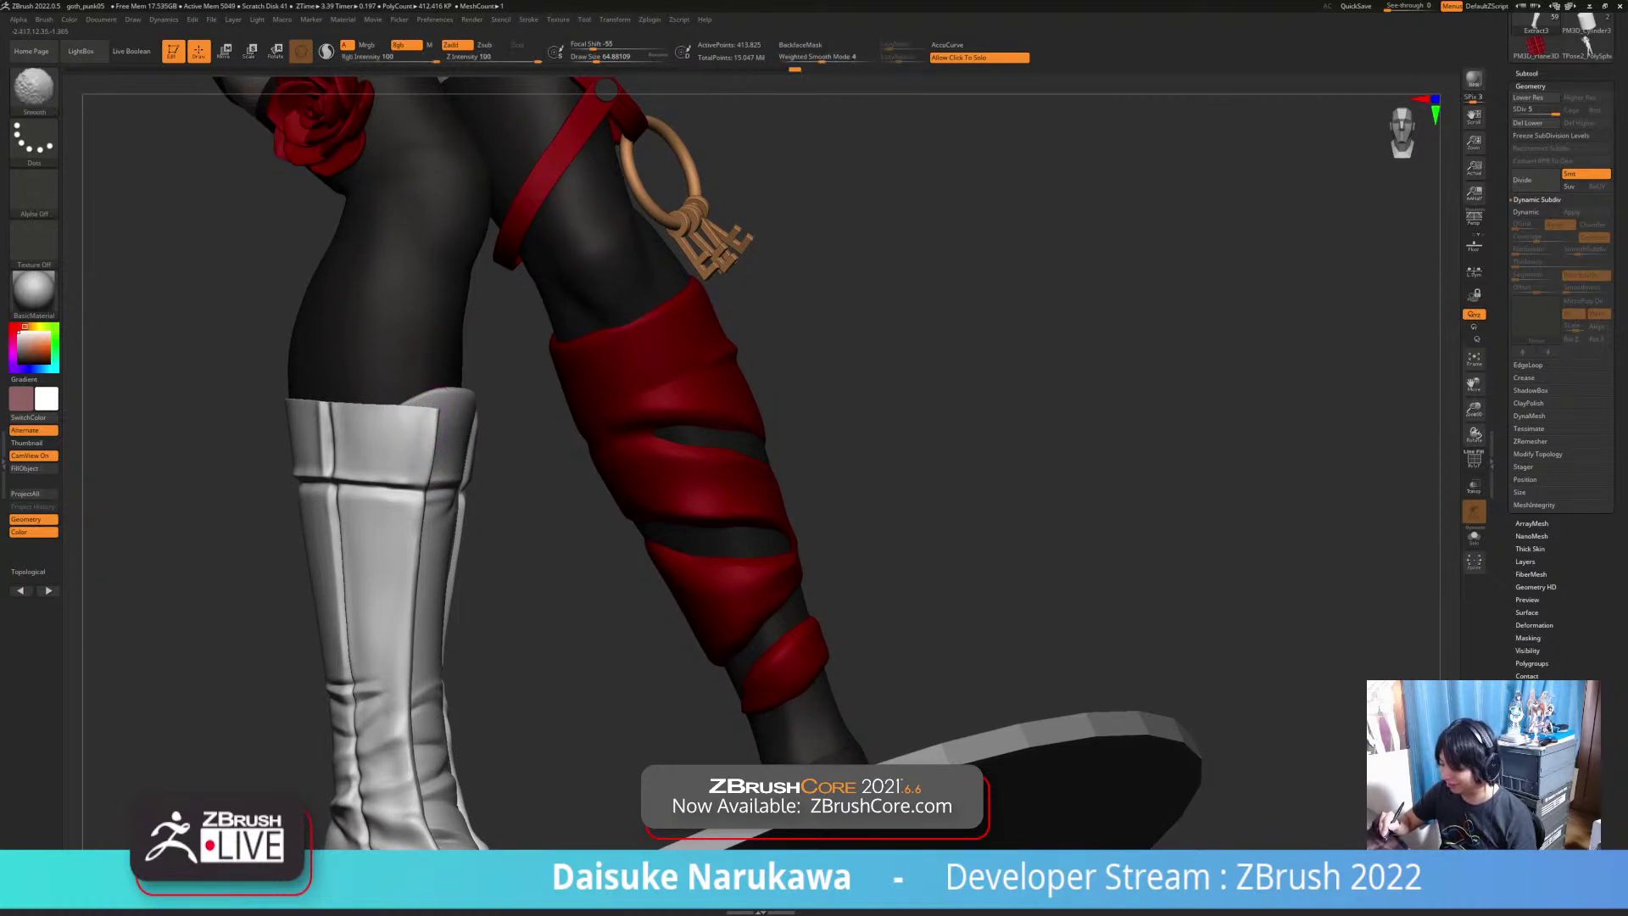
pyautogui.press('shift')
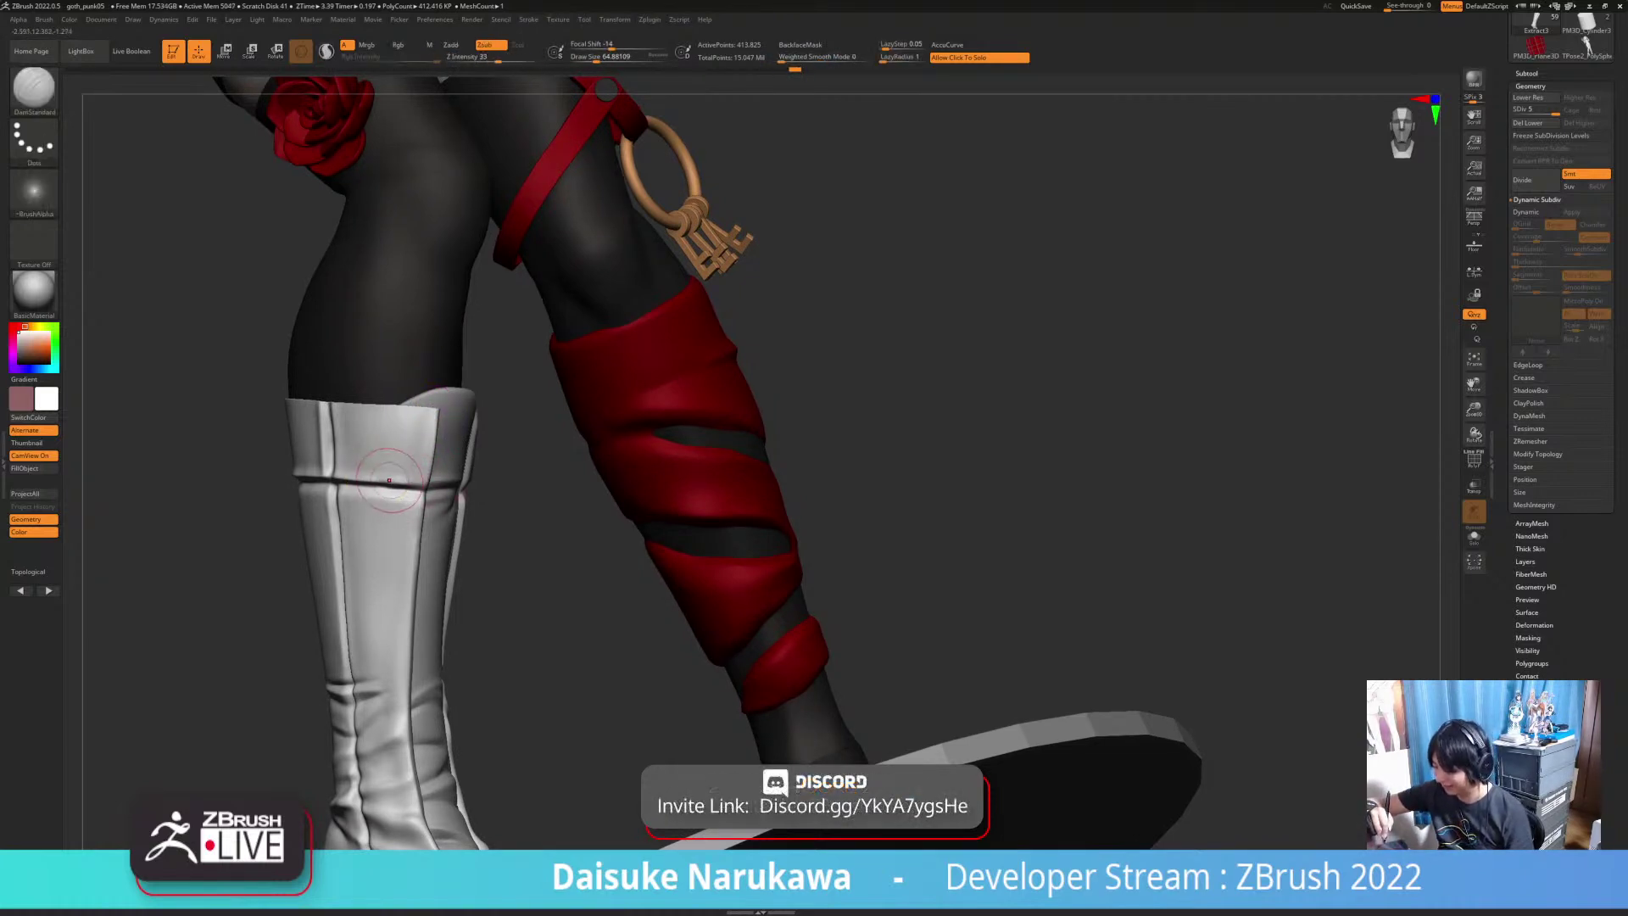
pyautogui.press('shift')
# Step: Select the heel and sole piece and carve along its upper edge on the boot's outer side
pyautogui.moveTo(370, 467)
pyautogui.keyDown('ctrl'); pyautogui.mouseDown(button='right')
pyautogui.moveTo(370, 356)
pyautogui.moveTo(296, 352)
pyautogui.moveTo(424, 360)
pyautogui.mouseUp(button='right'); pyautogui.keyUp('ctrl')
pyautogui.moveTo(547, 517)
pyautogui.mouseDown(button='right')
pyautogui.moveTo(585, 534)
pyautogui.moveTo(579, 475)
pyautogui.moveTo(500, 508)
pyautogui.moveTo(500, 566)
pyautogui.moveTo(627, 568)
pyautogui.moveTo(577, 585)
pyautogui.moveTo(606, 653)
pyautogui.moveTo(509, 645)
pyautogui.moveTo(487, 682)
pyautogui.mouseUp(button='right')
pyautogui.moveTo(865, 730)
pyautogui.keyDown('ctrl'); pyautogui.mouseDown(button='right')
pyautogui.moveTo(865, 662)
pyautogui.moveTo(835, 660)
pyautogui.moveTo(786, 725)
pyautogui.mouseUp(button='right'); pyautogui.keyUp('ctrl')
pyautogui.keyDown('alt'); pyautogui.click(414, 711); pyautogui.keyUp('alt')
pyautogui.keyDown('ctrl'); pyautogui.moveTo(720, 479); pyautogui.dragTo(723, 559, button='right'); pyautogui.keyUp('ctrl')
pyautogui.keyDown('alt'); pyautogui.moveTo(722, 560); pyautogui.dragTo(701, 385, button='right'); pyautogui.keyUp('alt')
pyautogui.moveTo(700, 385)
pyautogui.mouseDown(button='right')
pyautogui.moveTo(950, 395)
pyautogui.moveTo(950, 475)
pyautogui.moveTo(961, 435)
pyautogui.mouseUp(button='right')
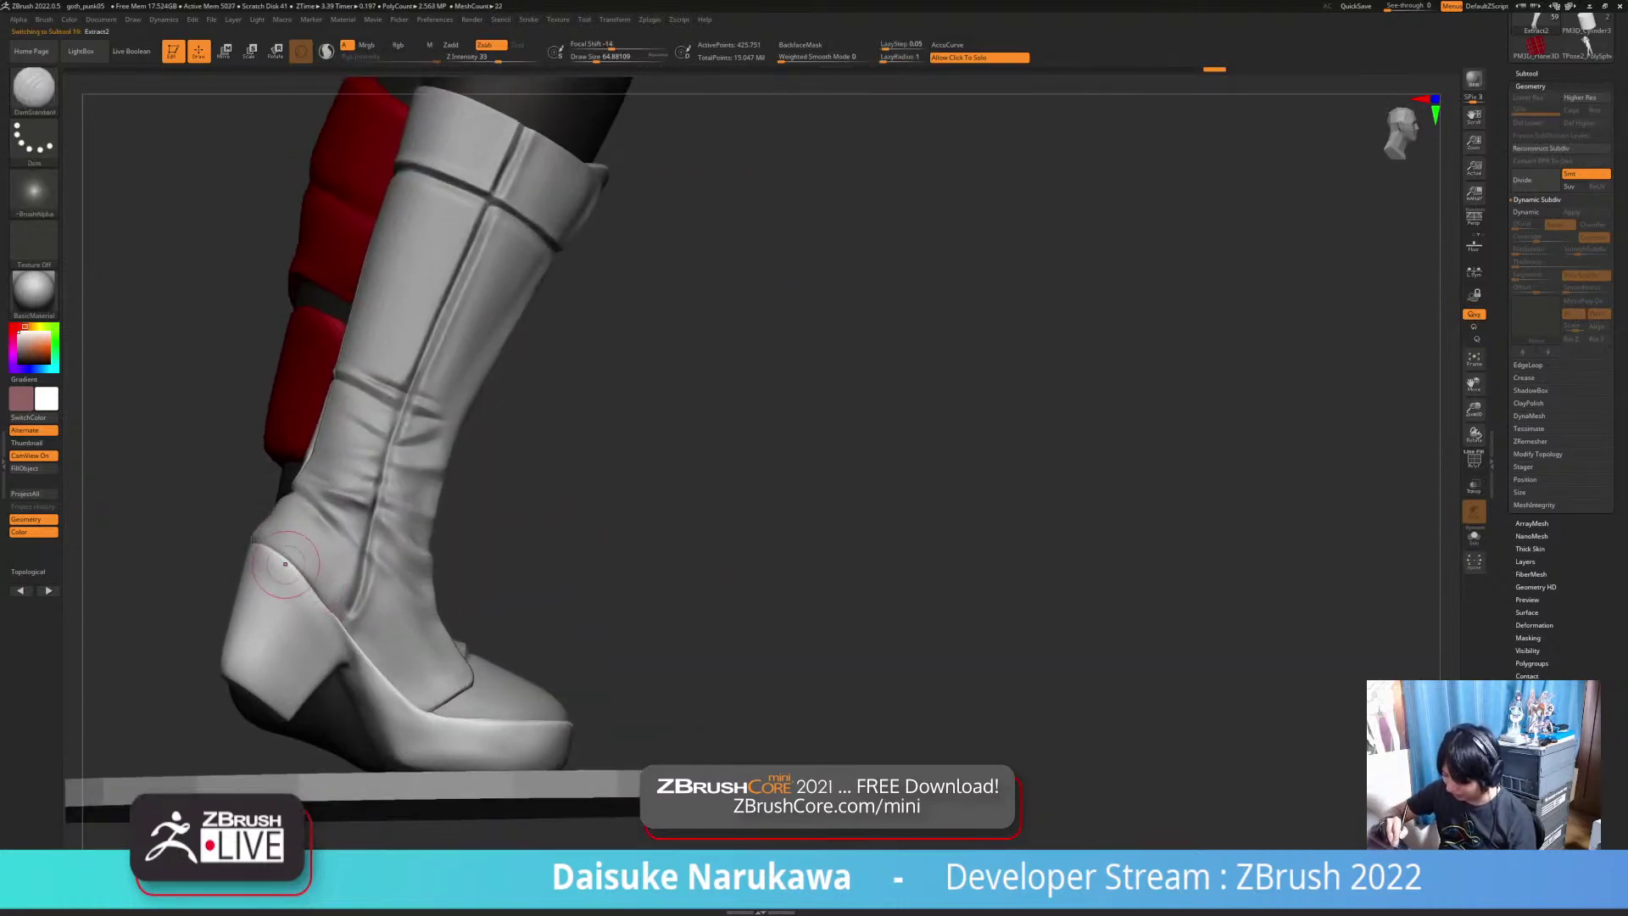
pyautogui.moveTo(292, 568); pyautogui.dragTo(326, 607)
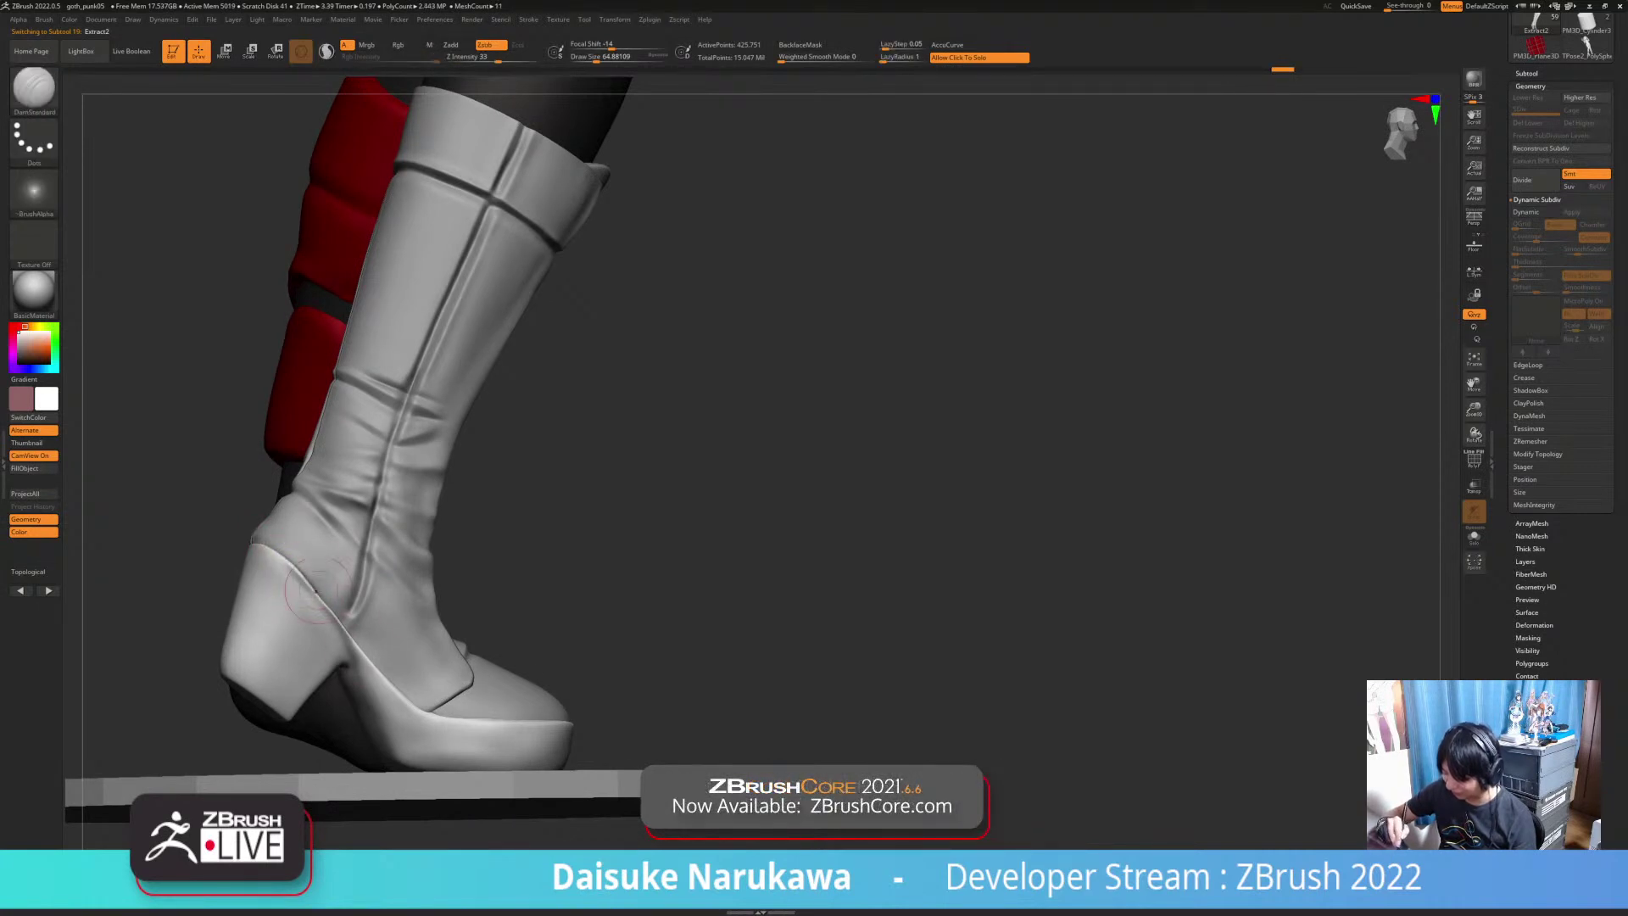
pyautogui.moveTo(525, 551); pyautogui.dragTo(593, 526, button='right')
pyautogui.keyDown('shift'); pyautogui.moveTo(278, 556); pyautogui.dragTo(302, 580); pyautogui.keyUp('shift')
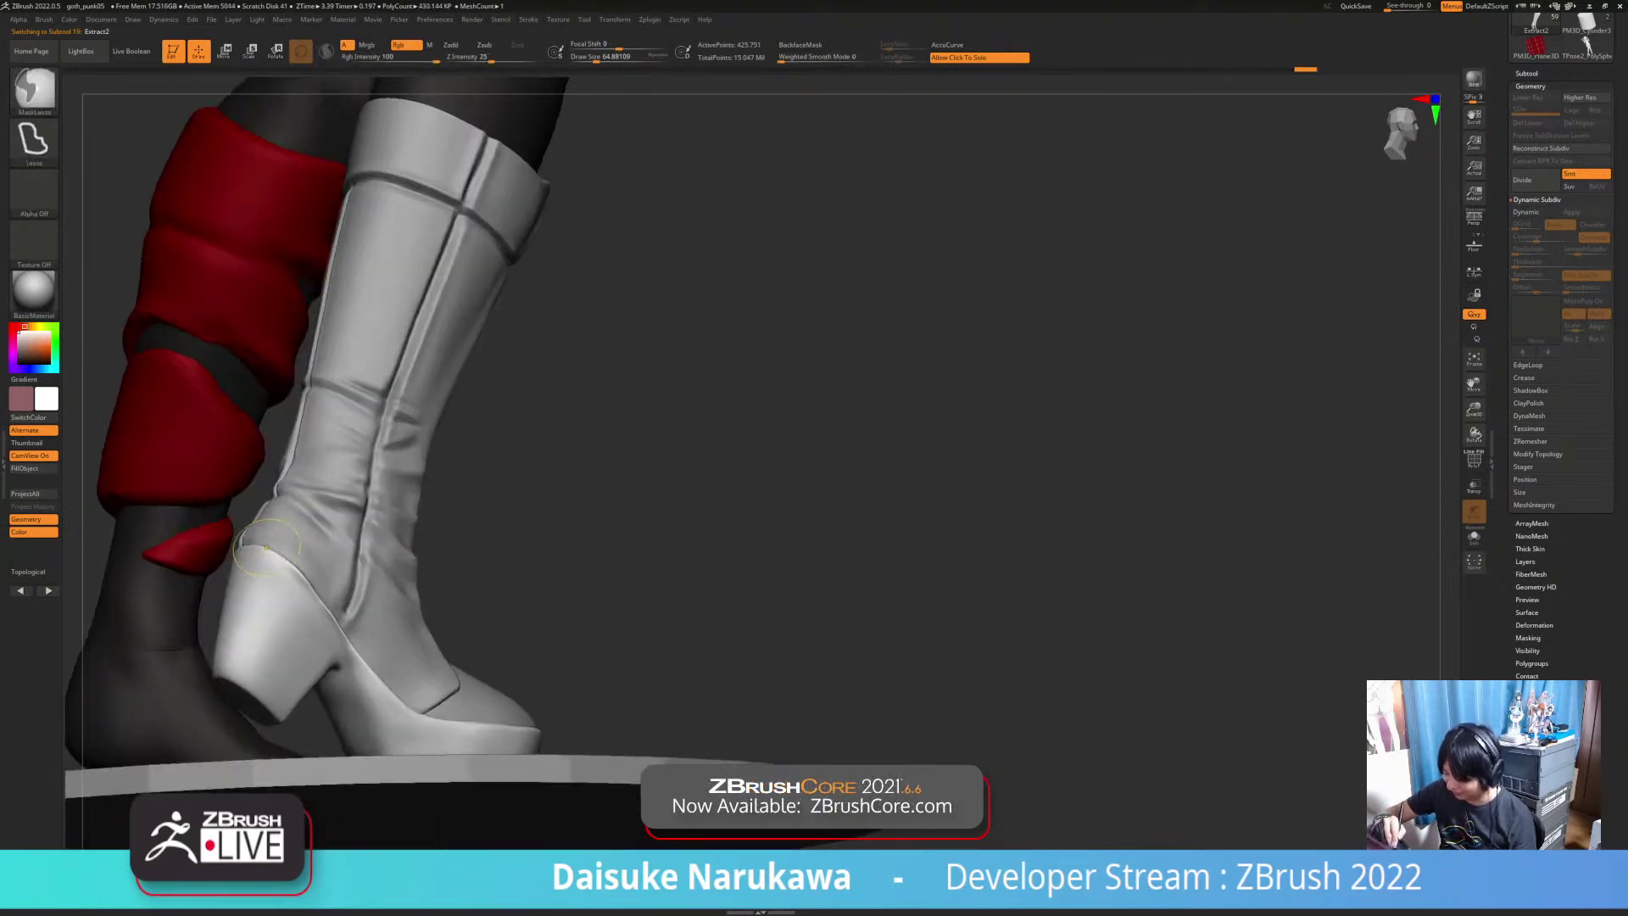
pyautogui.moveTo(305, 590); pyautogui.dragTo(303, 573, button='right')
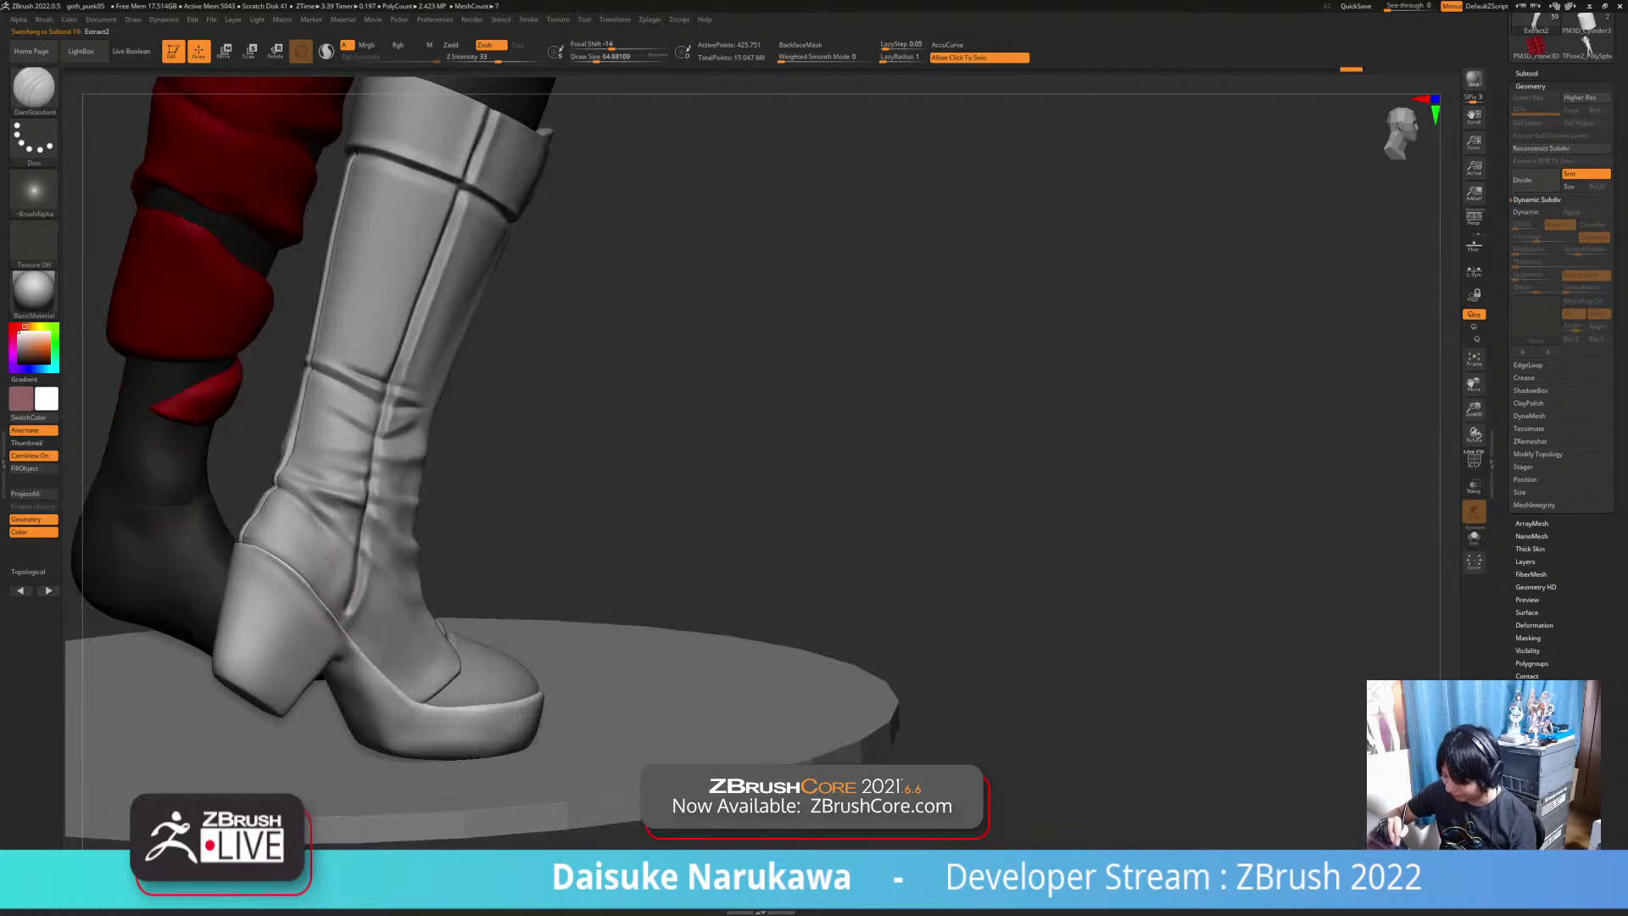
pyautogui.moveTo(343, 624); pyautogui.dragTo(340, 629, button='right')
pyautogui.press('shift')
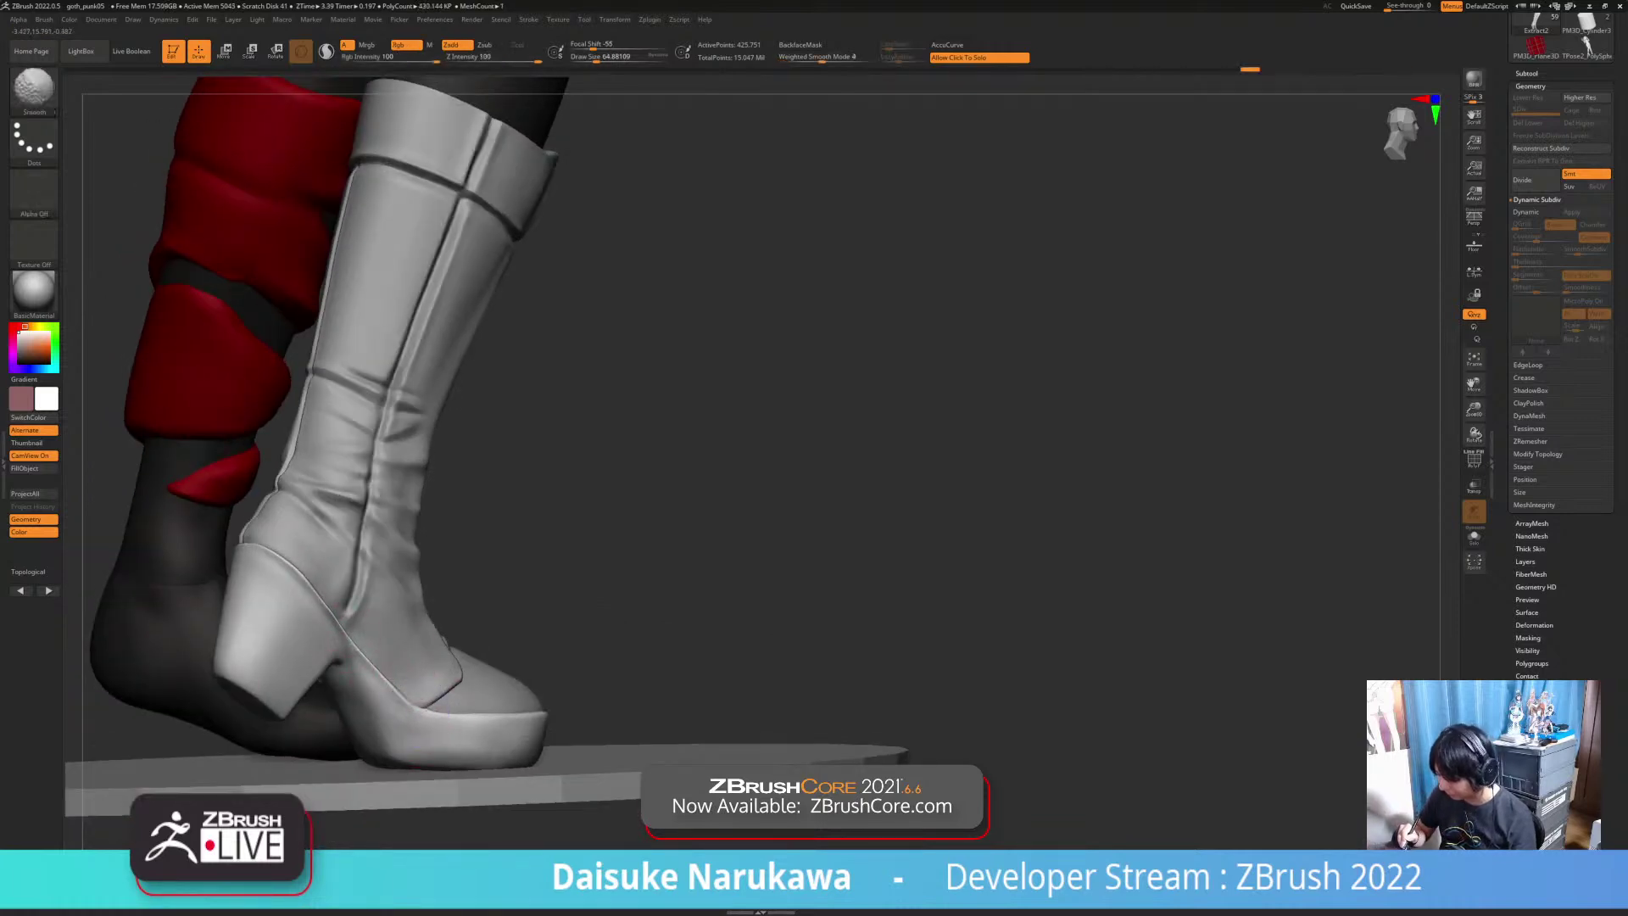
# Step: Extend the carved edge line from the back of the heel down toward the arch on the outer side and smooth it
pyautogui.moveTo(330, 608); pyautogui.dragTo(400, 626, button='right')
pyautogui.press('shift')
pyautogui.keyDown('shift'); pyautogui.moveTo(232, 539); pyautogui.dragTo(222, 545); pyautogui.keyUp('shift')
pyautogui.moveTo(288, 560); pyautogui.dragTo(255, 547, button='right')
pyautogui.moveTo(356, 585); pyautogui.dragTo(247, 546, button='right')
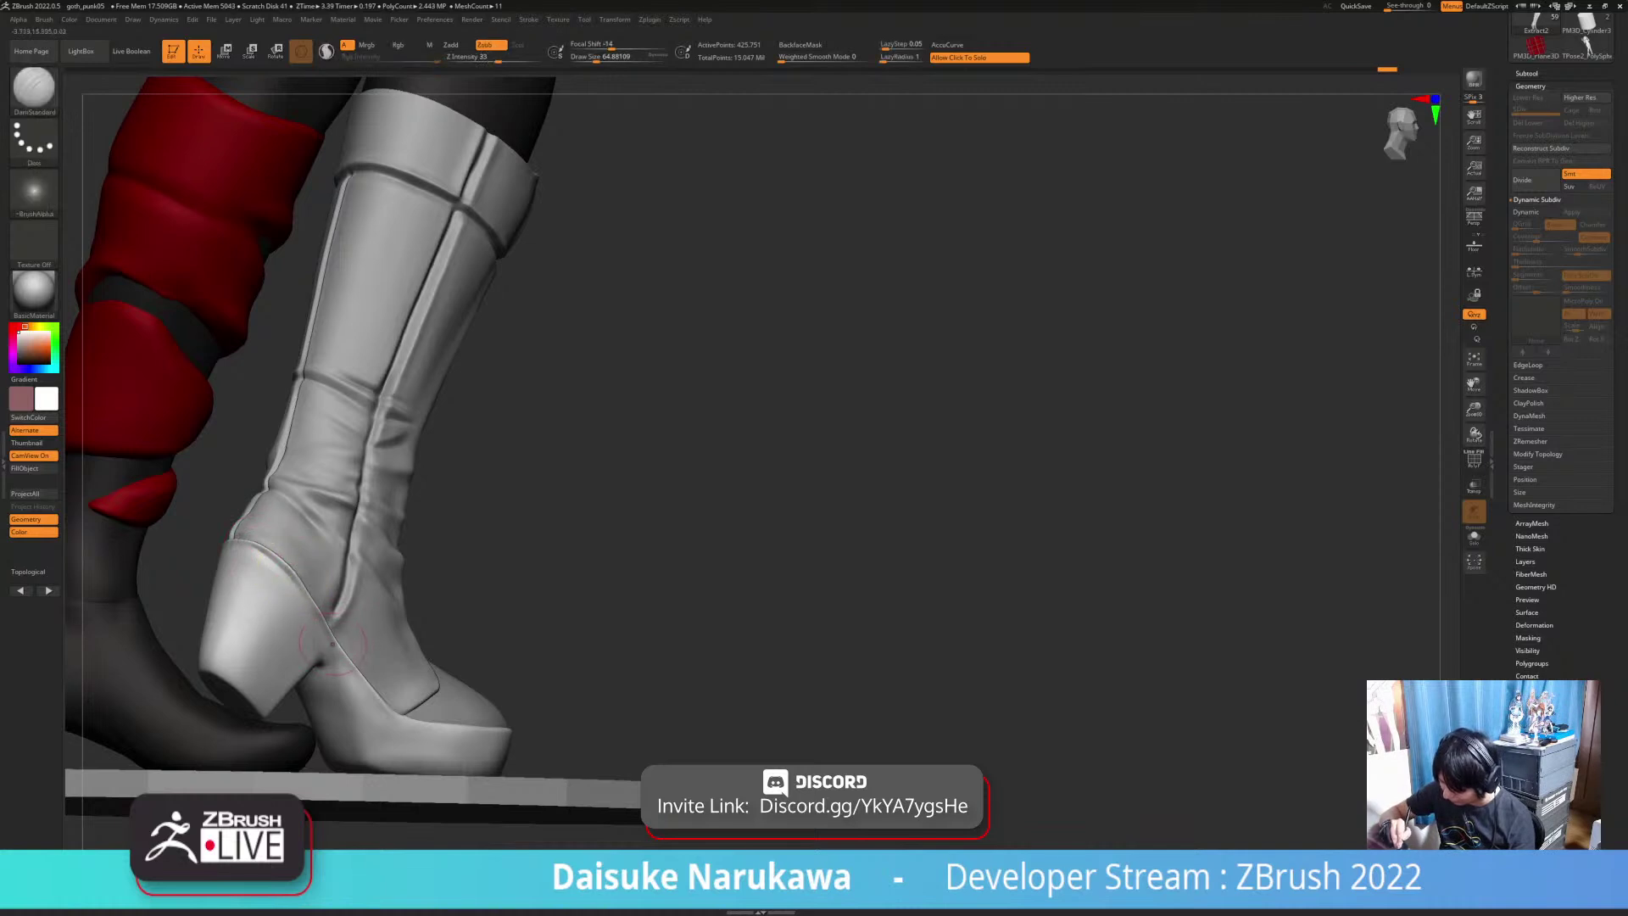
pyautogui.moveTo(345, 669); pyautogui.dragTo(329, 607, button='right')
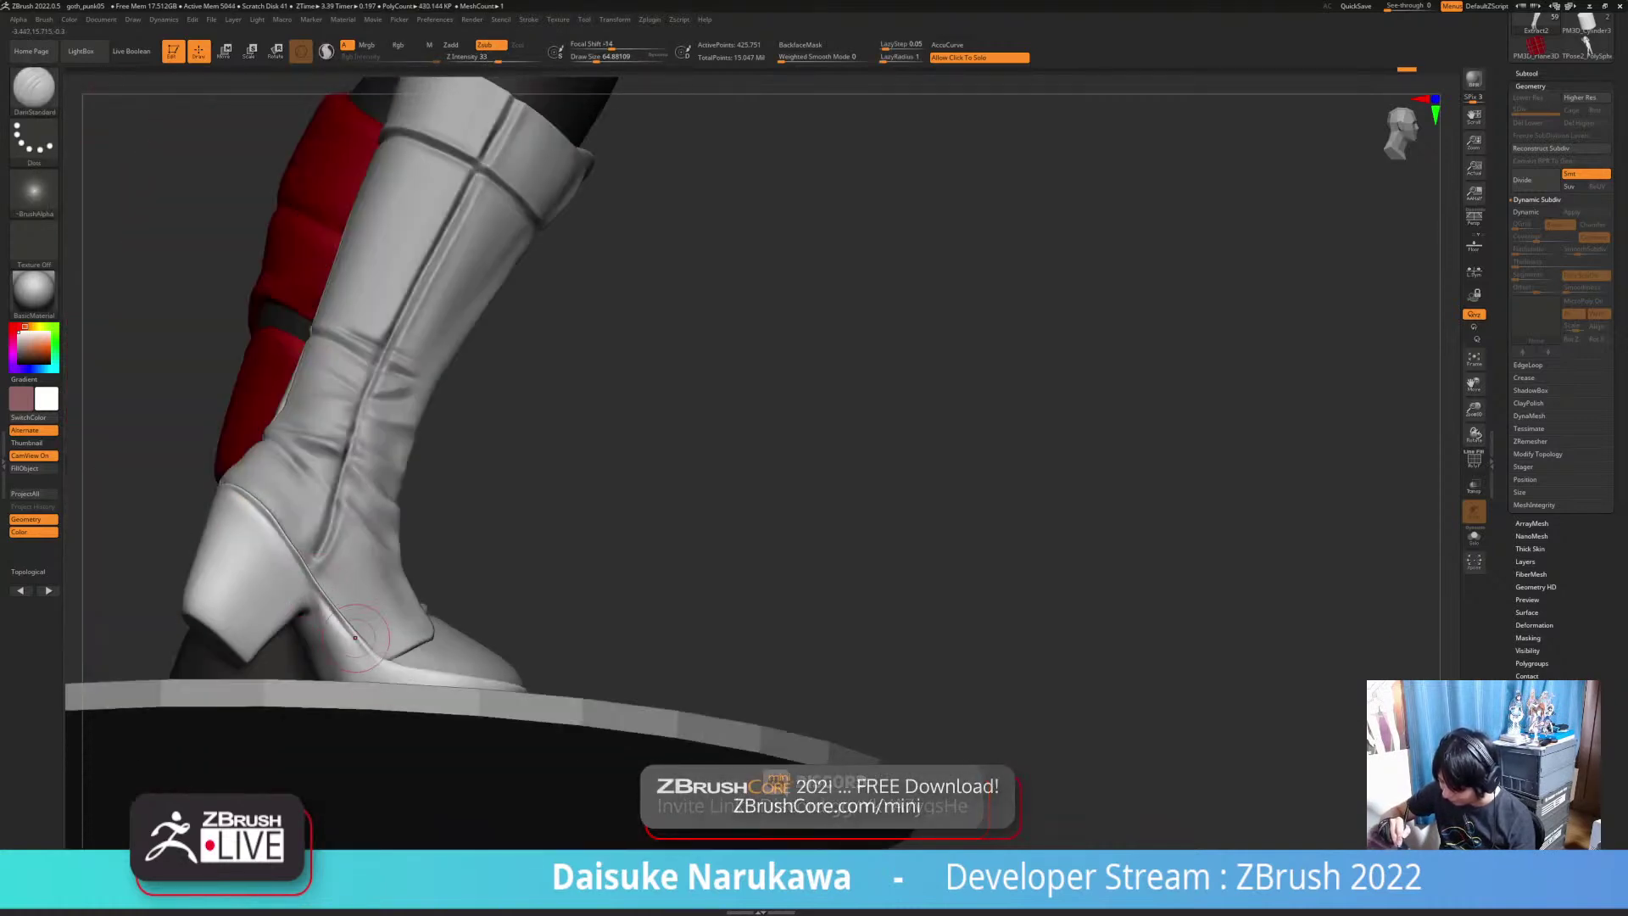
pyautogui.hotkey('ctrl', 'shift', 'z')
pyautogui.moveTo(332, 543); pyautogui.dragTo(315, 595, button='right')
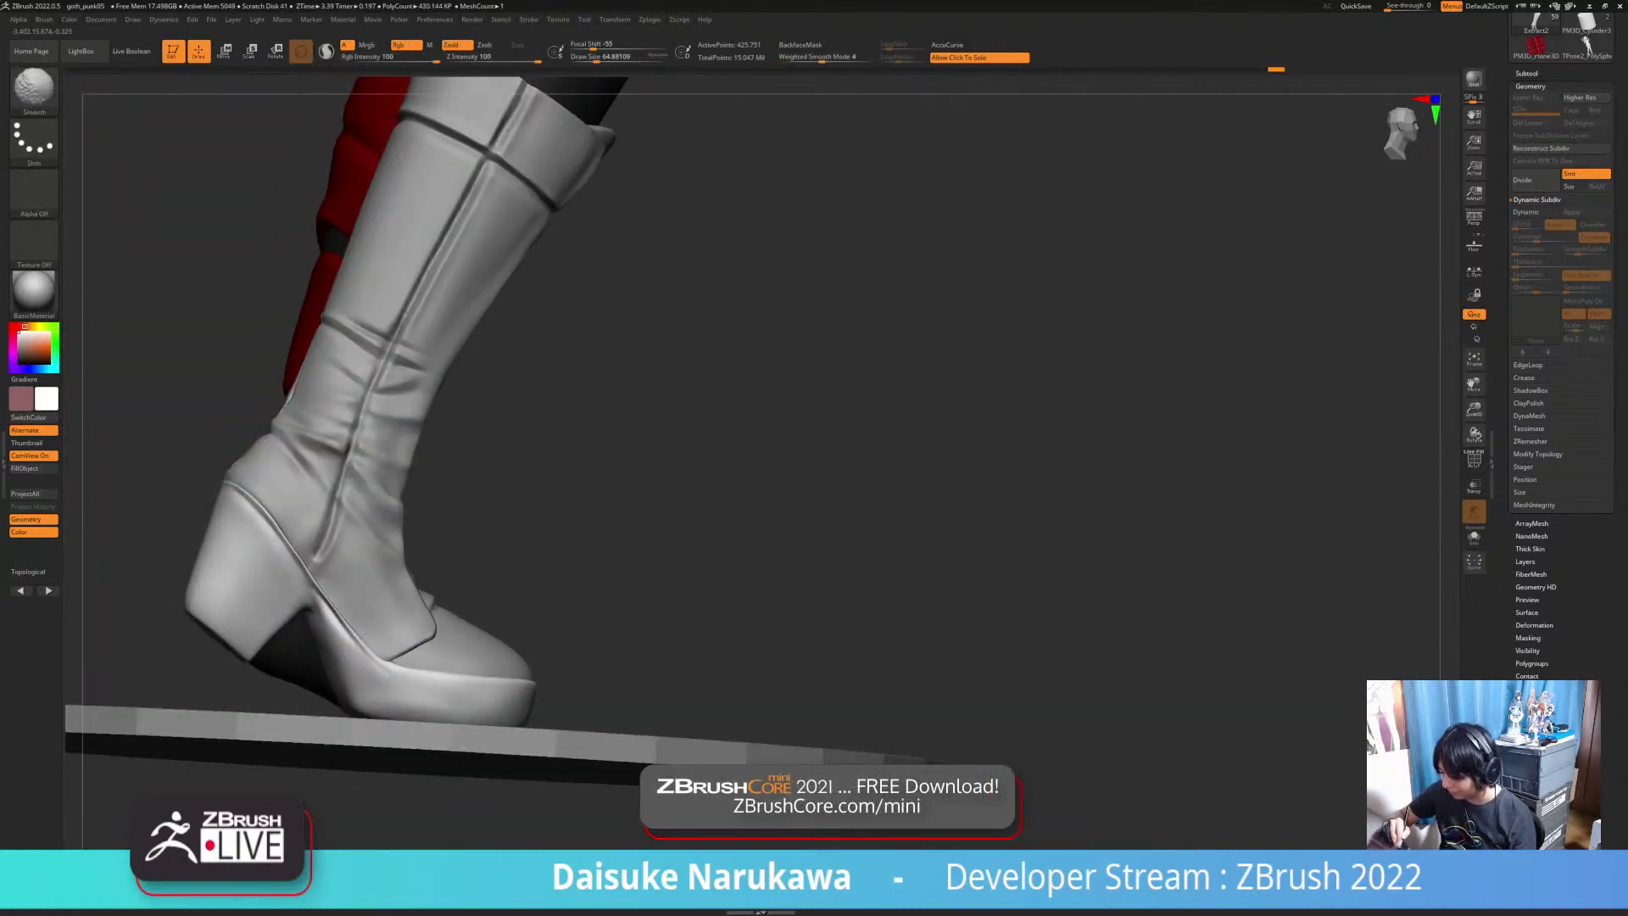
pyautogui.keyDown('shift'); pyautogui.moveTo(282, 512); pyautogui.dragTo(302, 523); pyautogui.keyUp('shift')
# Step: Carve a matching edge line along the top of the heel and arch on the boot's inner side
pyautogui.moveTo(301, 524)
pyautogui.mouseDown(button='right')
pyautogui.moveTo(704, 570)
pyautogui.moveTo(502, 573)
pyautogui.moveTo(509, 607)
pyautogui.mouseUp(button='right')
pyautogui.moveTo(500, 543)
pyautogui.mouseDown(button='right')
pyautogui.moveTo(519, 561)
pyautogui.moveTo(438, 611)
pyautogui.moveTo(492, 542)
pyautogui.mouseUp(button='right')
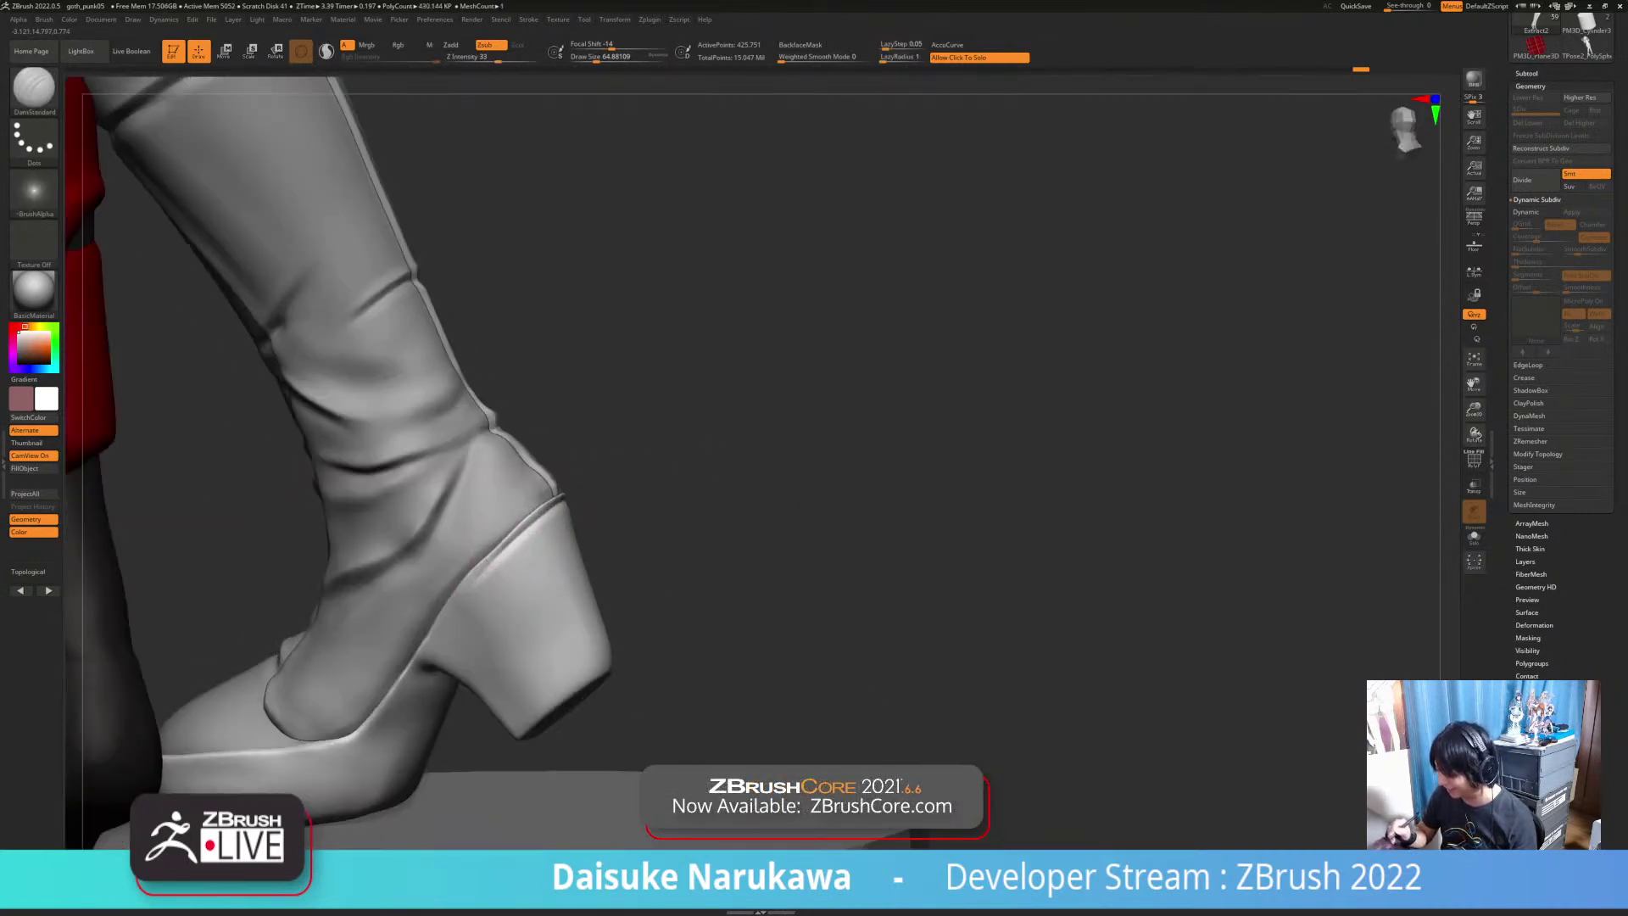
pyautogui.moveTo(435, 634)
pyautogui.mouseDown(button='right')
pyautogui.moveTo(456, 604)
pyautogui.moveTo(441, 604)
pyautogui.mouseUp(button='right')
pyautogui.moveTo(509, 542); pyautogui.dragTo(436, 615)
pyautogui.moveTo(437, 615); pyautogui.dragTo(450, 636, button='right')
pyautogui.moveTo(396, 704)
pyautogui.mouseDown()
pyautogui.moveTo(378, 722)
pyautogui.moveTo(417, 663)
pyautogui.mouseUp()
pyautogui.press('shift')
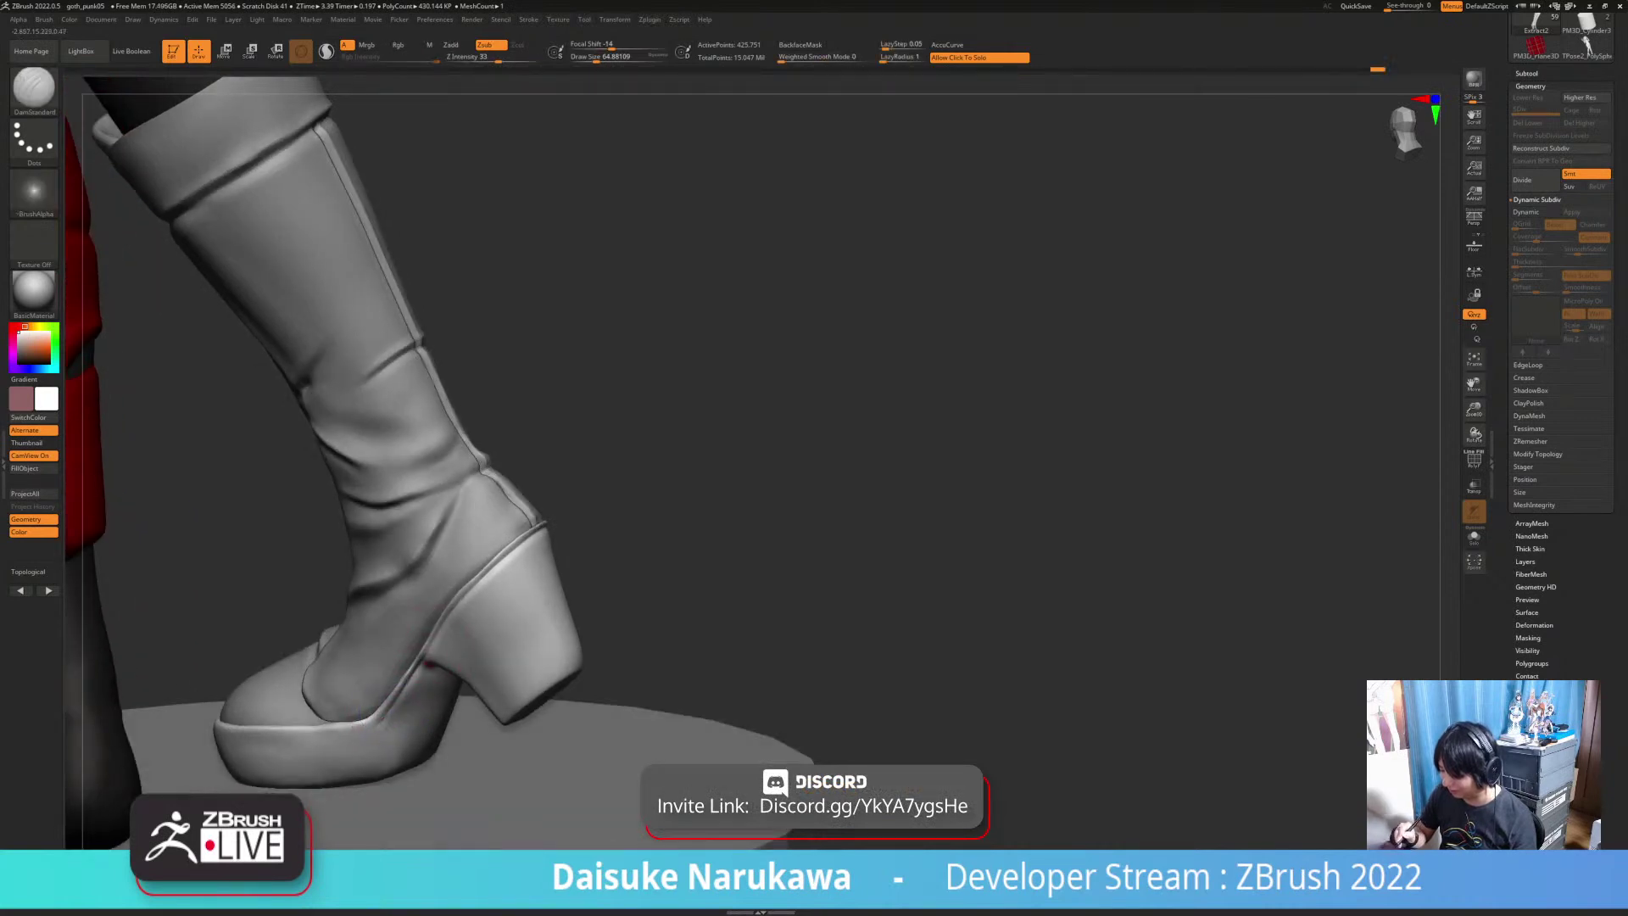
pyautogui.moveTo(417, 662); pyautogui.dragTo(450, 657, button='right')
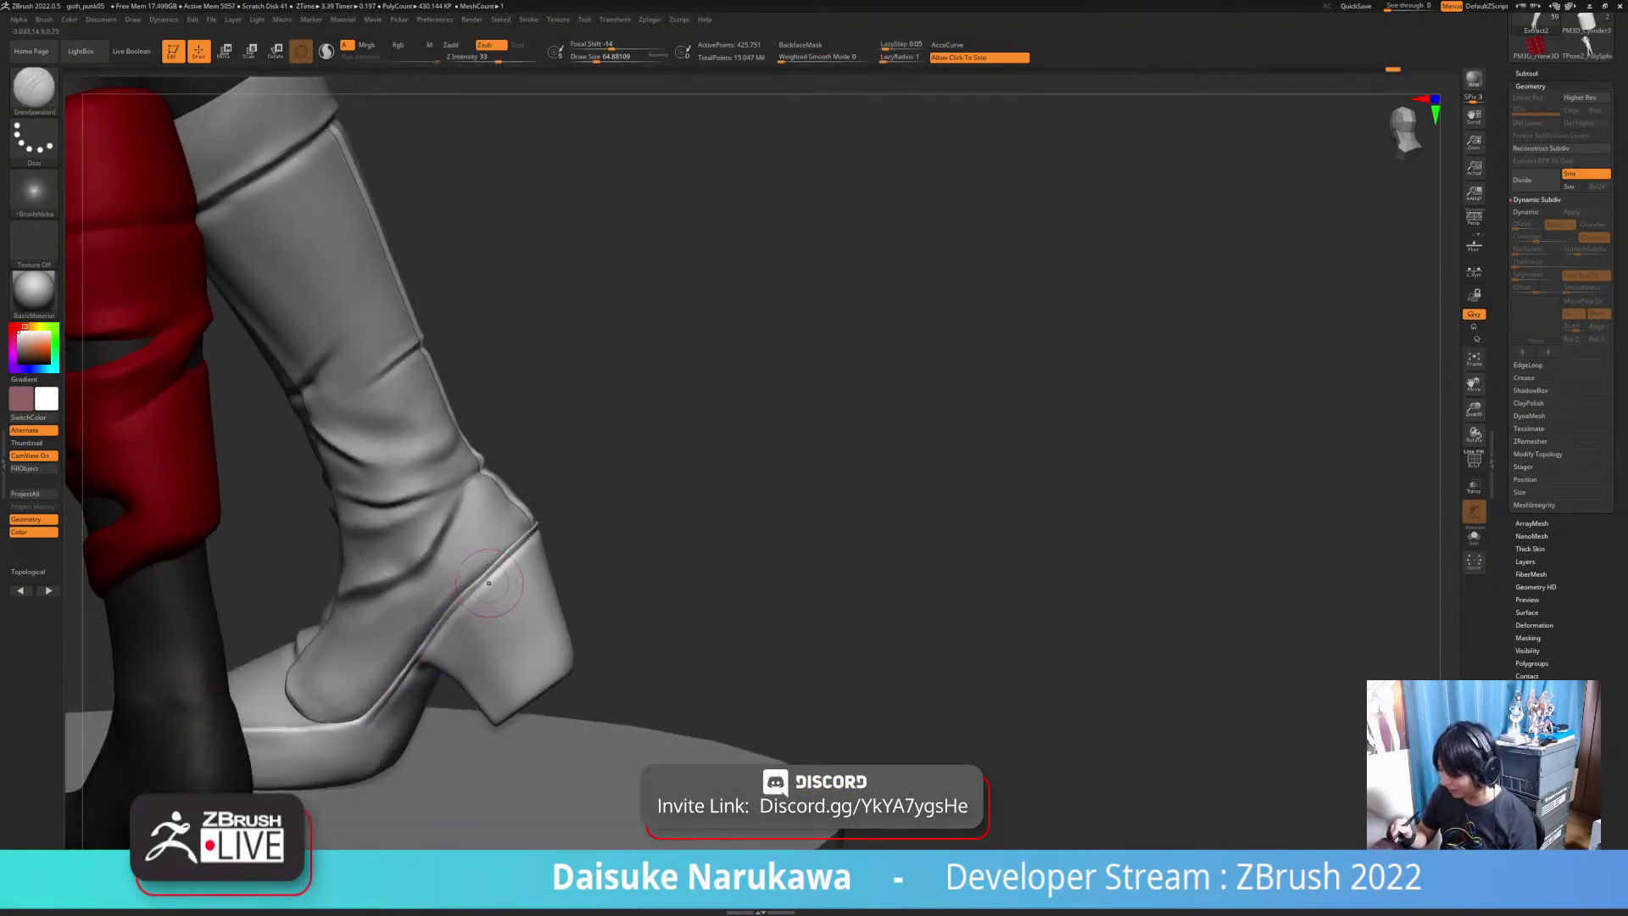
pyautogui.moveTo(486, 581); pyautogui.dragTo(437, 650, button='right')
pyautogui.moveTo(519, 585); pyautogui.dragTo(480, 614, button='right')
pyautogui.press('ctrl')
pyautogui.press('ctrl')
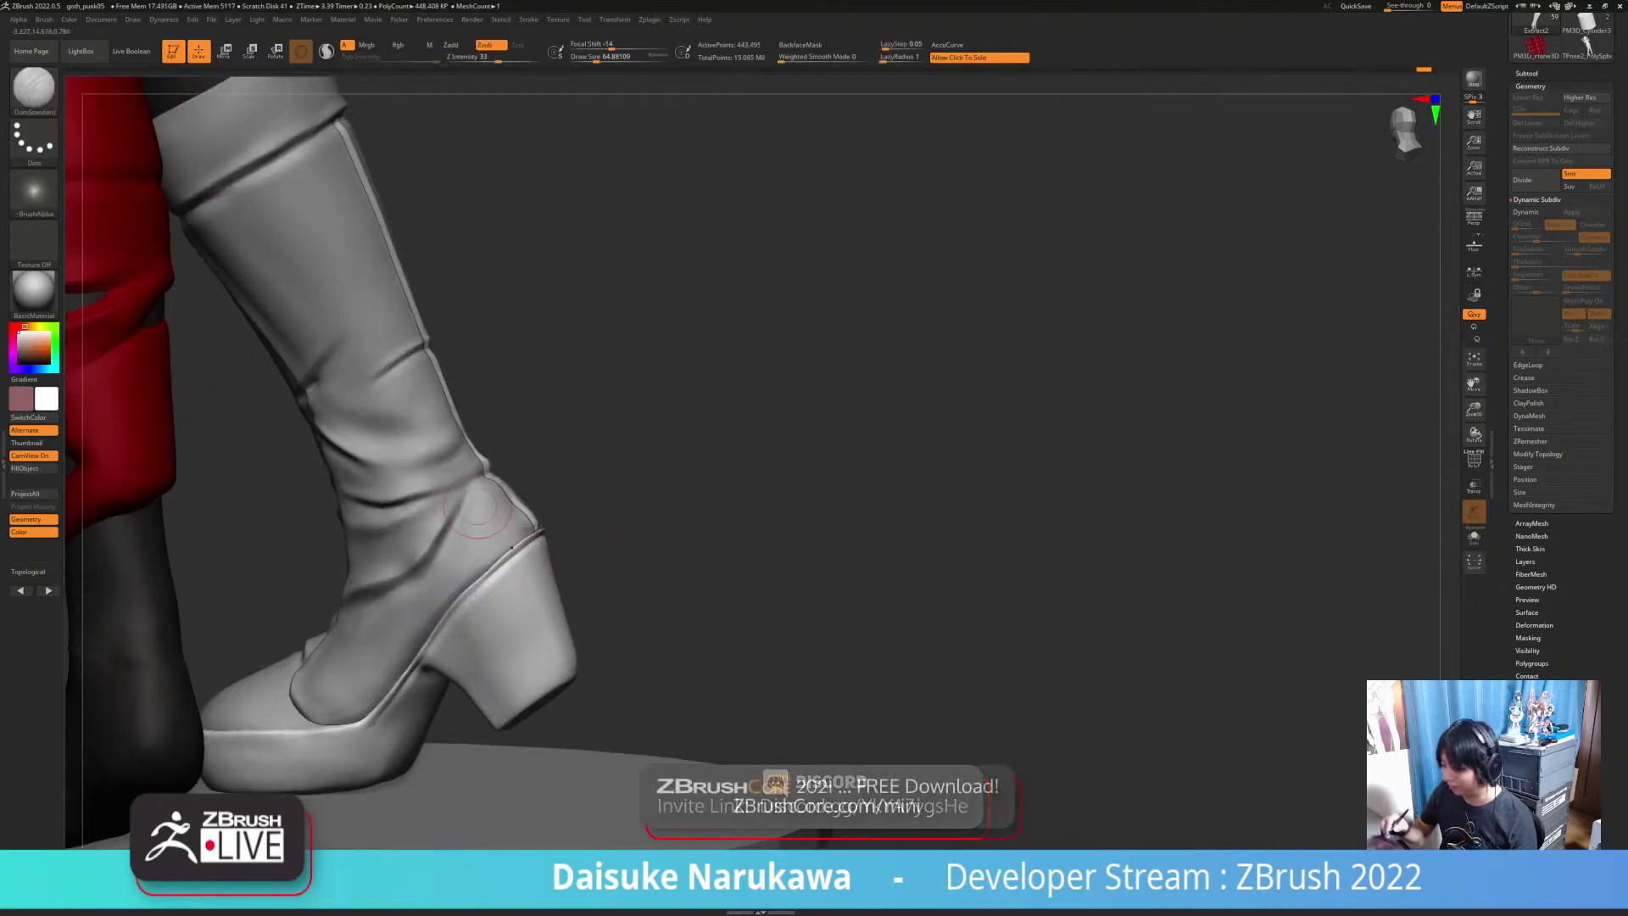
# Step: Switch to the Snake Hook brush, pull the heel and arch on the inner side into shape, and undo the last change
pyautogui.press('b')
pyautogui.click(709, 99)
pyautogui.moveTo(543, 619)
pyautogui.mouseDown(button='right')
pyautogui.moveTo(510, 542)
pyautogui.moveTo(479, 567)
pyautogui.mouseUp(button='right')
pyautogui.moveTo(481, 578); pyautogui.dragTo(480, 563)
pyautogui.moveTo(487, 566); pyautogui.dragTo(517, 604, button='right')
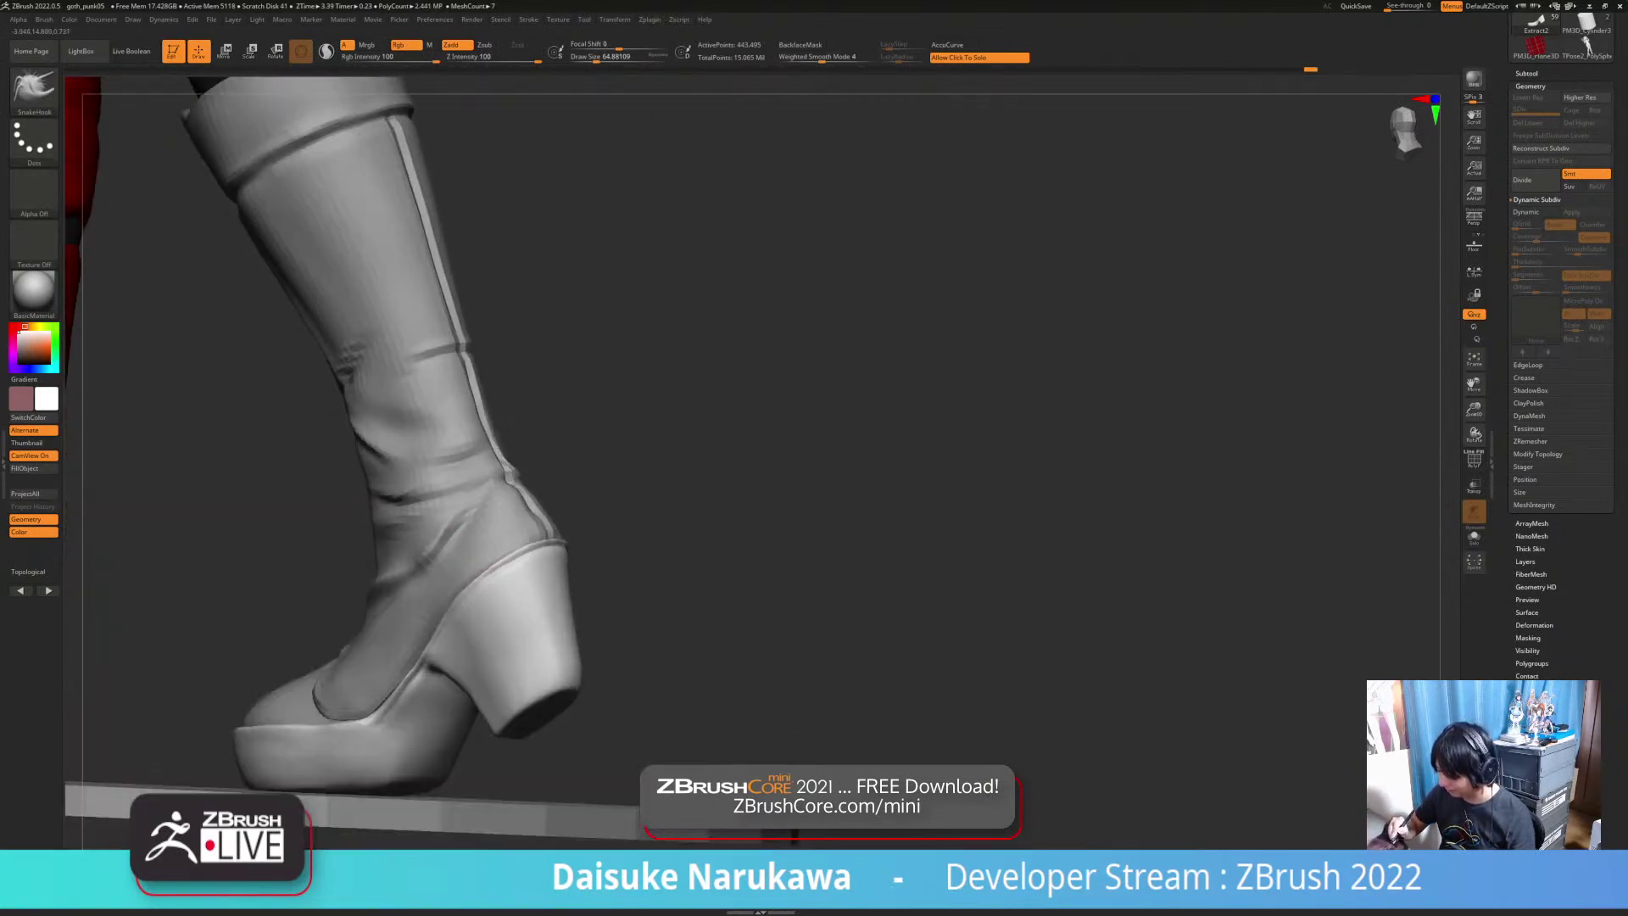
pyautogui.moveTo(458, 609); pyautogui.dragTo(452, 600)
pyautogui.moveTo(585, 623)
pyautogui.keyDown('ctrl'); pyautogui.mouseDown(button='right')
pyautogui.moveTo(689, 642)
pyautogui.moveTo(733, 699)
pyautogui.mouseUp(button='right'); pyautogui.keyUp('ctrl')
pyautogui.hotkey('ctrl', 'z')
# Step: Smooth the sole near the arch, enlarge the brush to about 119, and pull the sole's outline into shape
pyautogui.moveTo(434, 687); pyautogui.dragTo(430, 714, button='right')
pyautogui.keyDown('shift'); pyautogui.moveTo(431, 689); pyautogui.dragTo(441, 678); pyautogui.keyUp('shift')
pyautogui.moveTo(596, 59); pyautogui.dragTo(605, 60)
pyautogui.moveTo(462, 746)
pyautogui.mouseDown(button='right')
pyautogui.moveTo(434, 705)
pyautogui.moveTo(434, 719)
pyautogui.mouseUp(button='right')
pyautogui.moveTo(434, 716); pyautogui.dragTo(433, 726)
pyautogui.moveTo(433, 725)
pyautogui.mouseDown(button='right')
pyautogui.moveTo(405, 714)
pyautogui.moveTo(450, 746)
pyautogui.moveTo(500, 750)
pyautogui.mouseUp(button='right')
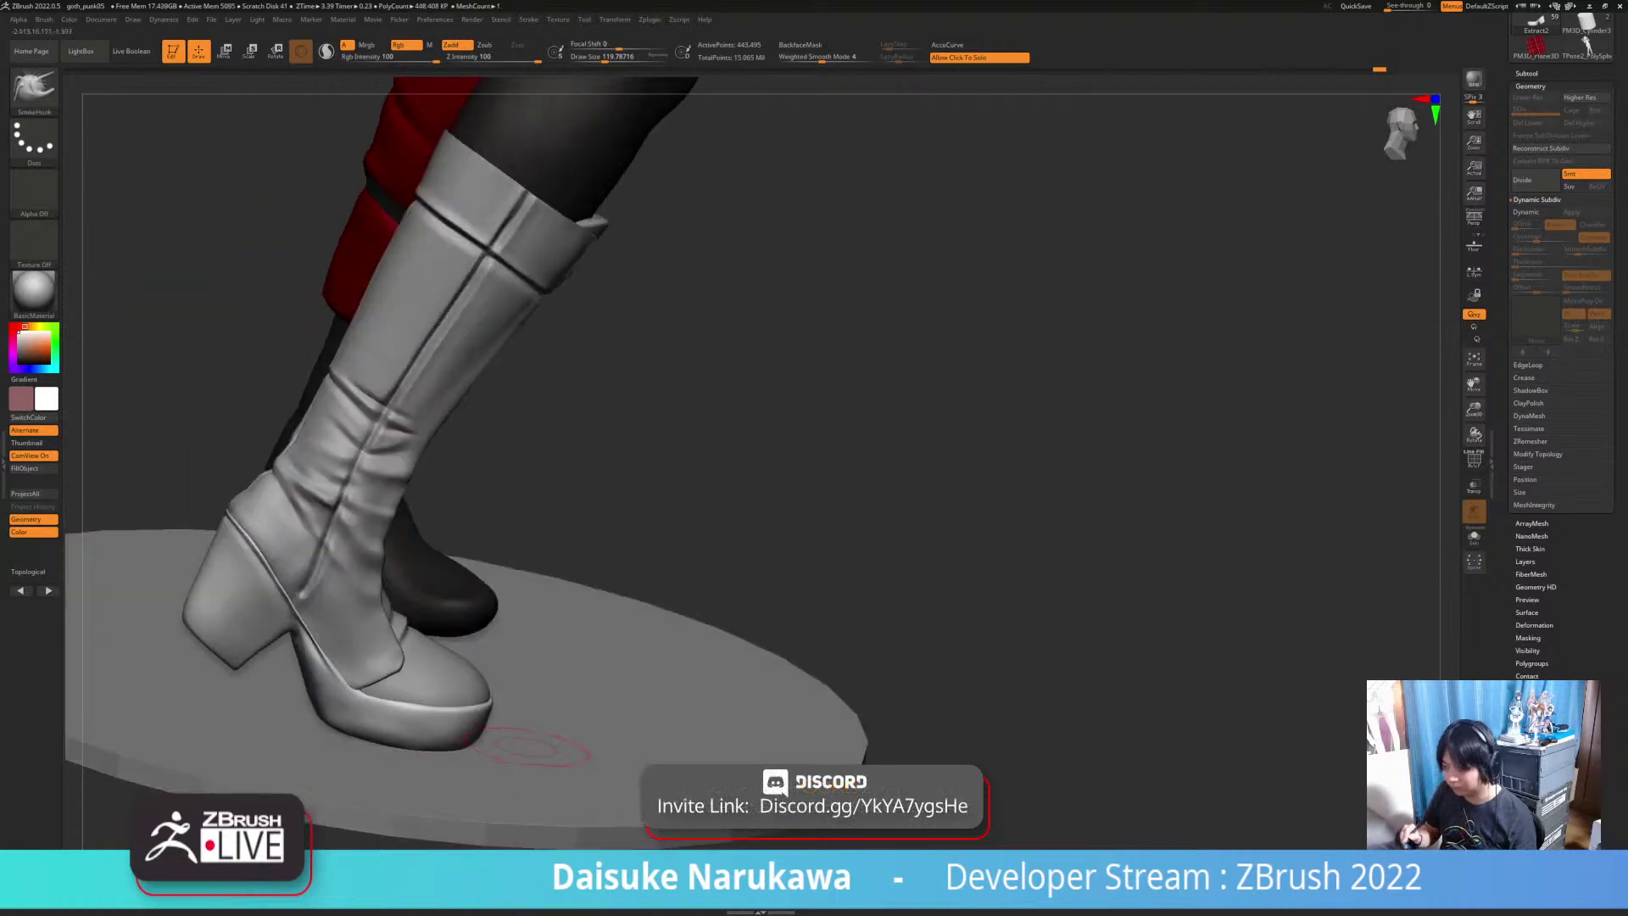
# Step: Adjust the sole's outline around the foot, working from the side and from above
pyautogui.moveTo(447, 695)
pyautogui.mouseDown(button='right')
pyautogui.moveTo(387, 680)
pyautogui.moveTo(551, 669)
pyautogui.moveTo(424, 648)
pyautogui.moveTo(440, 610)
pyautogui.moveTo(393, 688)
pyautogui.moveTo(390, 628)
pyautogui.moveTo(305, 628)
pyautogui.moveTo(365, 629)
pyautogui.moveTo(335, 629)
pyautogui.moveTo(343, 593)
pyautogui.moveTo(474, 600)
pyautogui.moveTo(407, 595)
pyautogui.mouseUp(button='right')
pyautogui.moveTo(517, 319); pyautogui.dragTo(644, 322, button='right')
pyautogui.keyDown('ctrl'); pyautogui.moveTo(407, 594); pyautogui.dragTo(401, 712, button='right'); pyautogui.keyUp('ctrl')
pyautogui.press('shift')
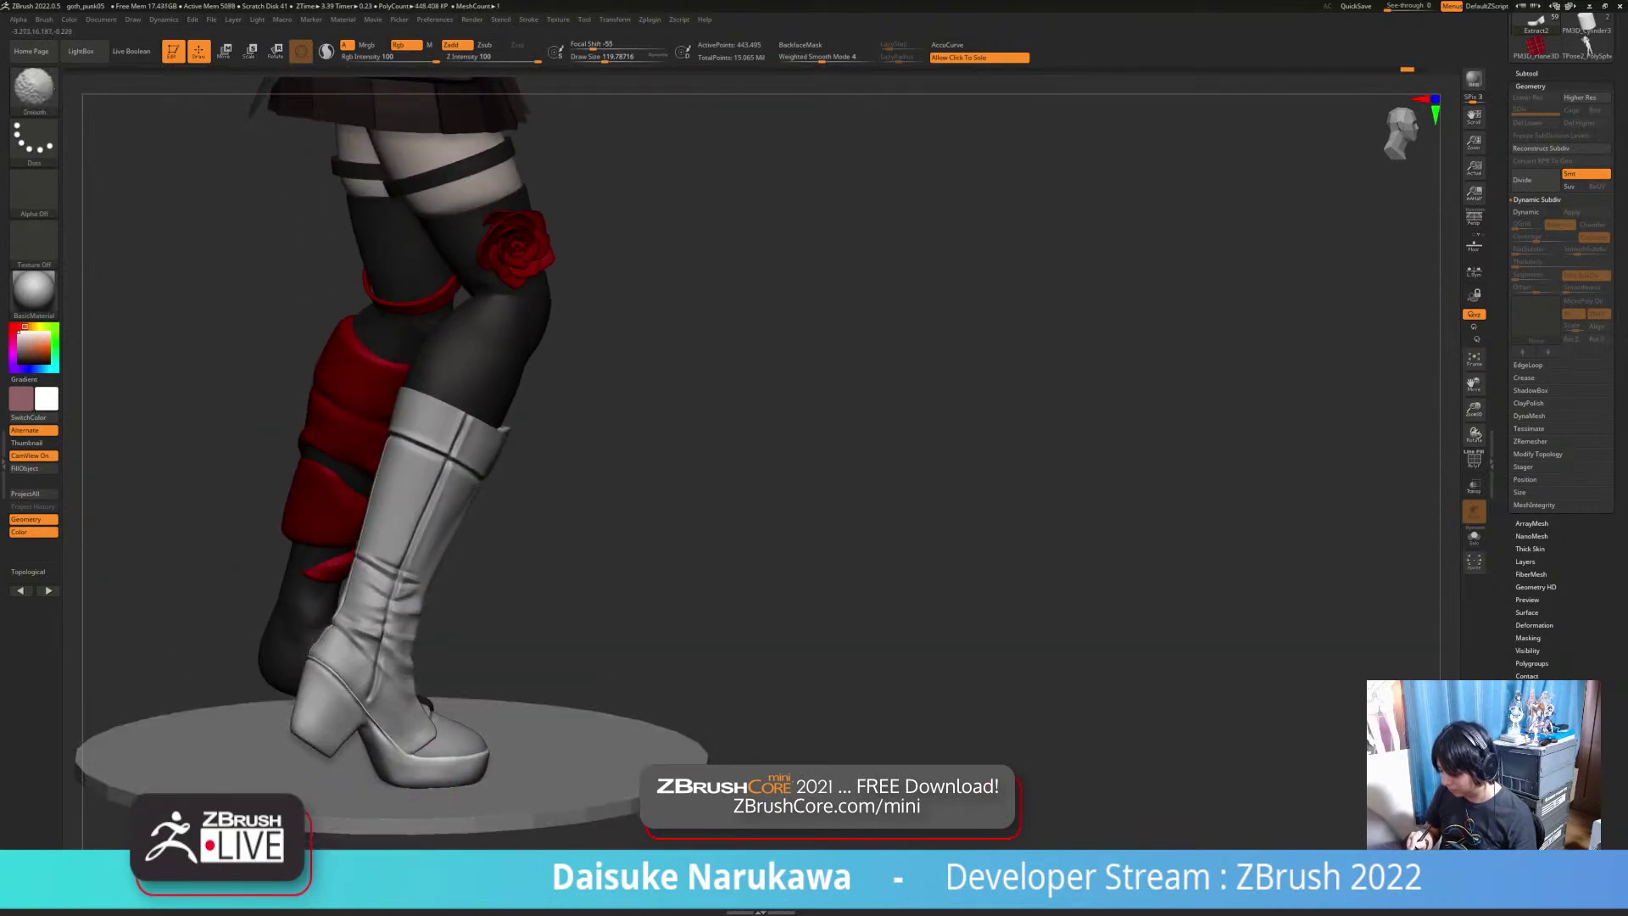
pyautogui.moveTo(563, 763); pyautogui.dragTo(510, 785, button='right')
pyautogui.moveTo(419, 724); pyautogui.dragTo(407, 844, button='right')
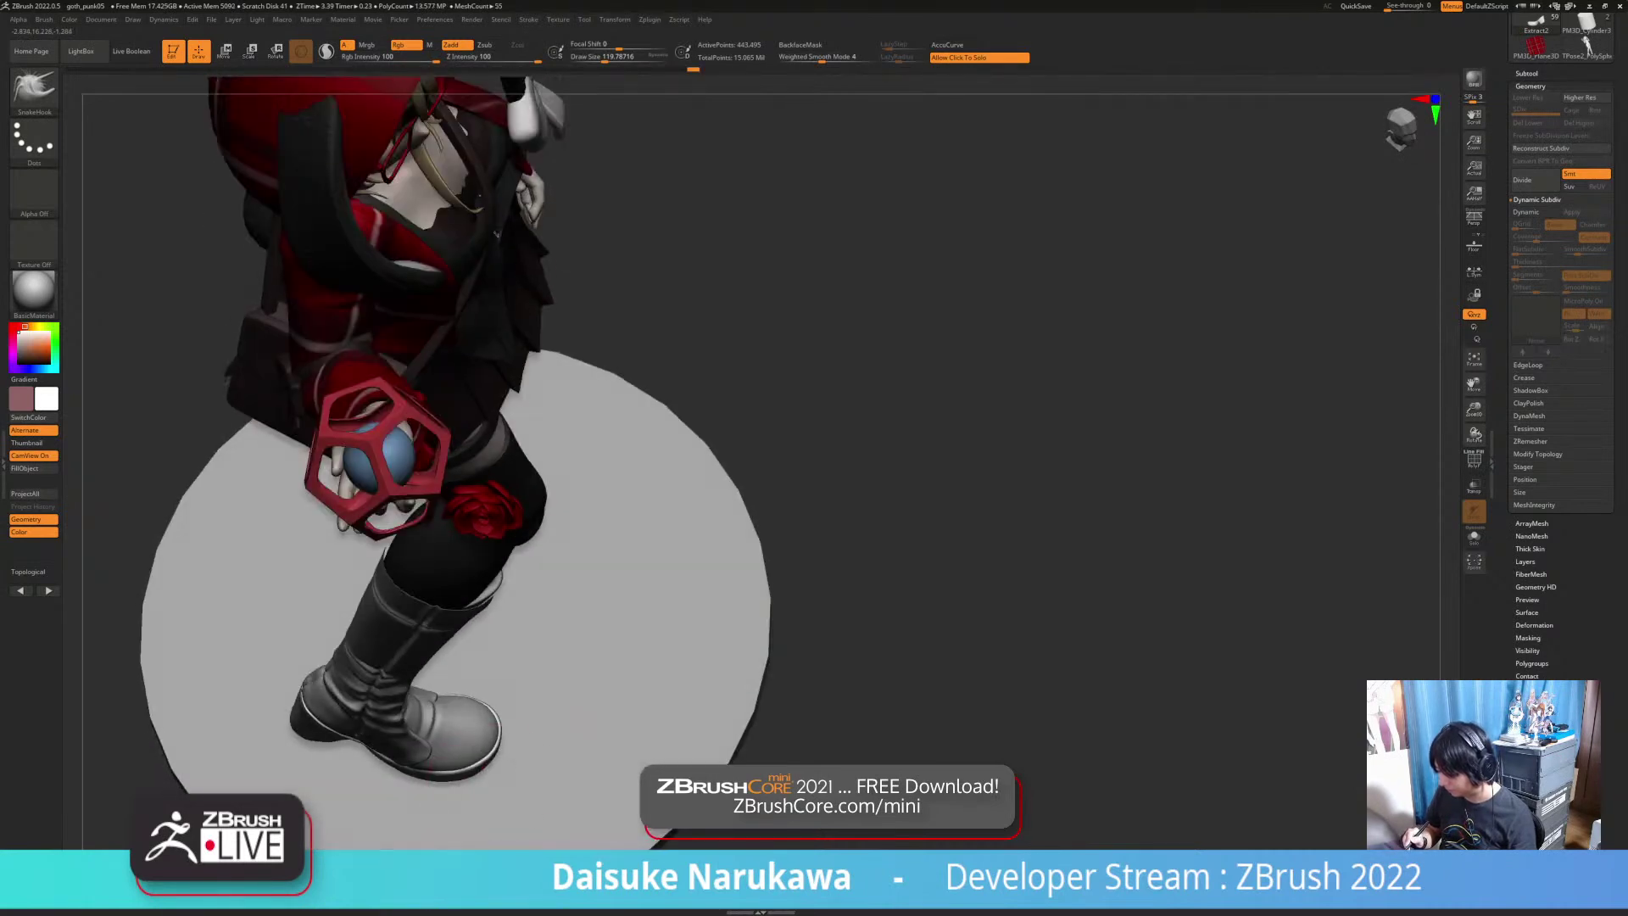
pyautogui.press('ctrl')
pyautogui.moveTo(489, 775); pyautogui.dragTo(485, 822, button='right')
# Step: Select the boot's toe piece and check the boot against the whole figure from the front
pyautogui.keyDown('alt'); pyautogui.click(484, 752); pyautogui.keyUp('alt')
pyautogui.press('ctrl')
pyautogui.moveTo(472, 760)
pyautogui.keyDown('ctrl'); pyautogui.mouseDown(button='right')
pyautogui.moveTo(475, 781)
pyautogui.moveTo(489, 757)
pyautogui.moveTo(493, 781)
pyautogui.mouseUp(button='right'); pyautogui.keyUp('ctrl')
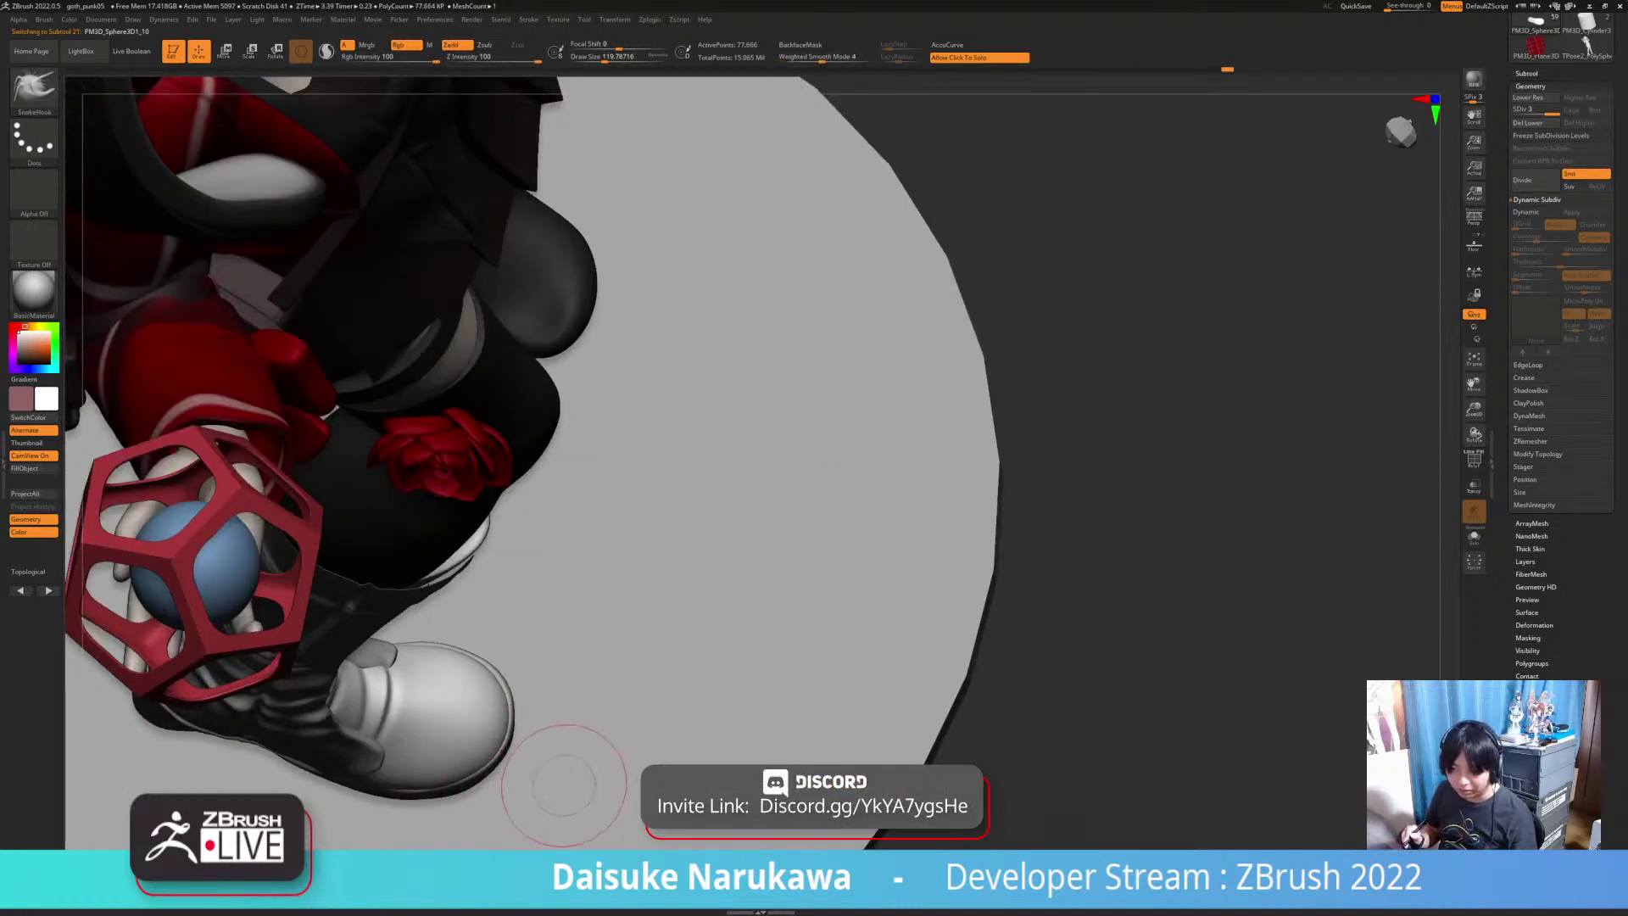
pyautogui.keyDown('ctrl'); pyautogui.moveTo(563, 785); pyautogui.dragTo(563, 651, button='right'); pyautogui.keyUp('ctrl')
pyautogui.keyDown('ctrl'); pyautogui.moveTo(593, 738); pyautogui.dragTo(587, 702, button='right'); pyautogui.keyUp('ctrl')
pyautogui.keyDown('alt'); pyautogui.moveTo(586, 702); pyautogui.dragTo(561, 766, button='right'); pyautogui.keyUp('alt')
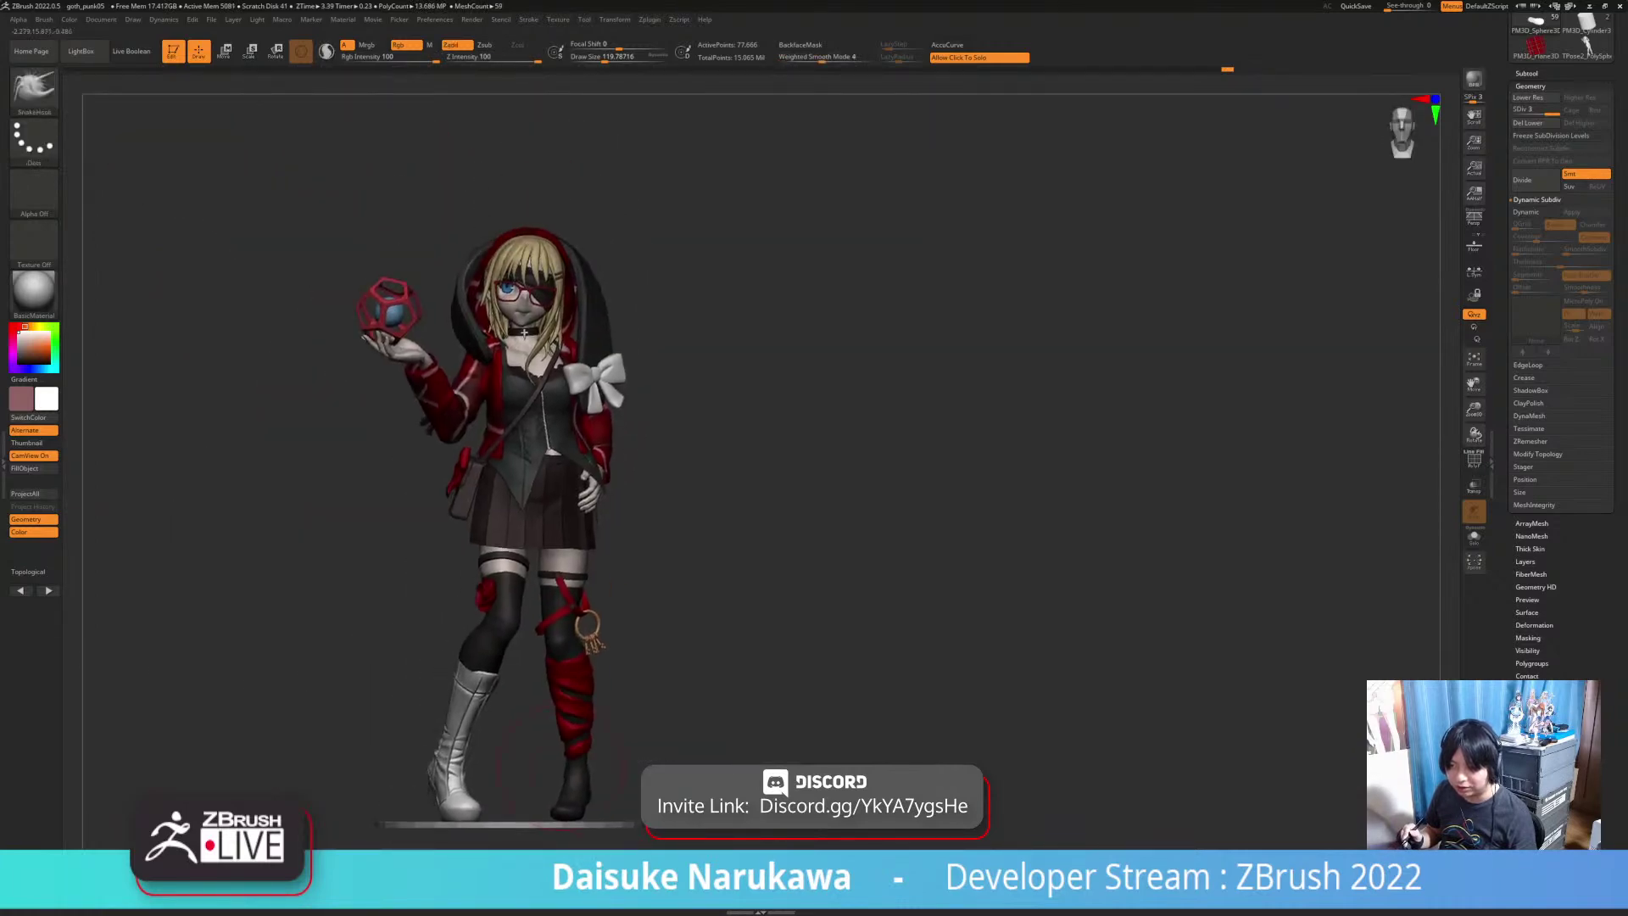
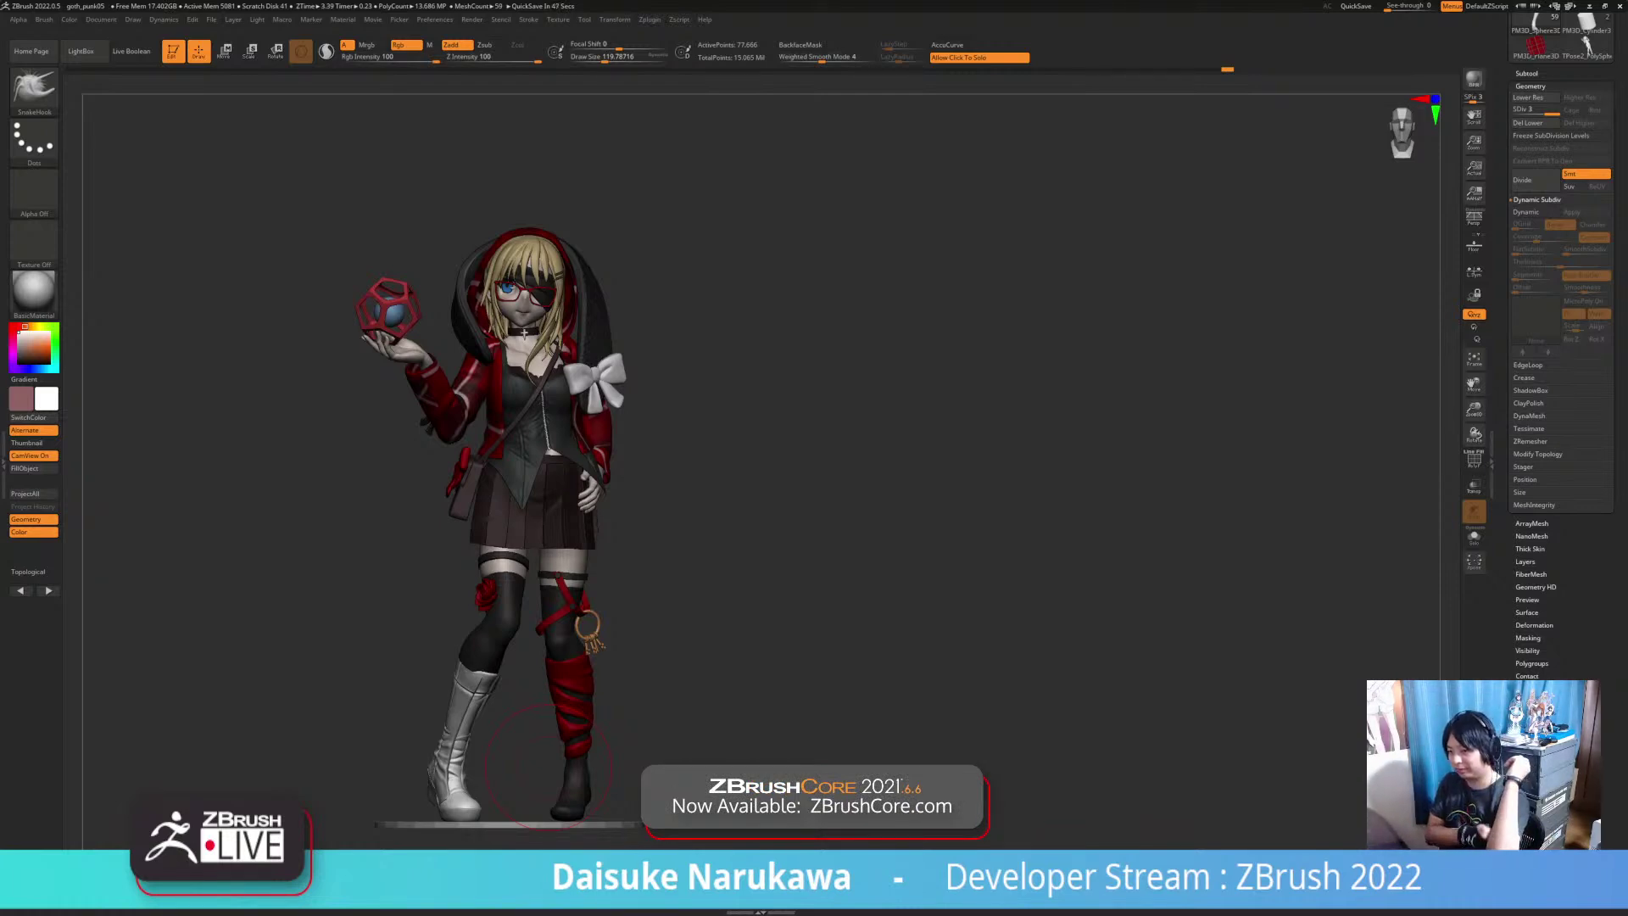
# Step: Set the active colour to near-black and review the darkened boot on the figure's legs
pyautogui.moveTo(548, 766); pyautogui.dragTo(416, 776)
pyautogui.keyDown('alt'); pyautogui.moveTo(416, 776); pyautogui.dragTo(393, 687); pyautogui.keyUp('alt')
pyautogui.keyDown('alt'); pyautogui.click(471, 632); pyautogui.keyUp('alt')
pyautogui.moveTo(585, 678); pyautogui.dragTo(700, 688)
pyautogui.keyDown('alt'); pyautogui.click(471, 619); pyautogui.keyUp('alt')
pyautogui.keyDown('alt'); pyautogui.moveTo(356, 525); pyautogui.dragTo(357, 584); pyautogui.keyUp('alt')
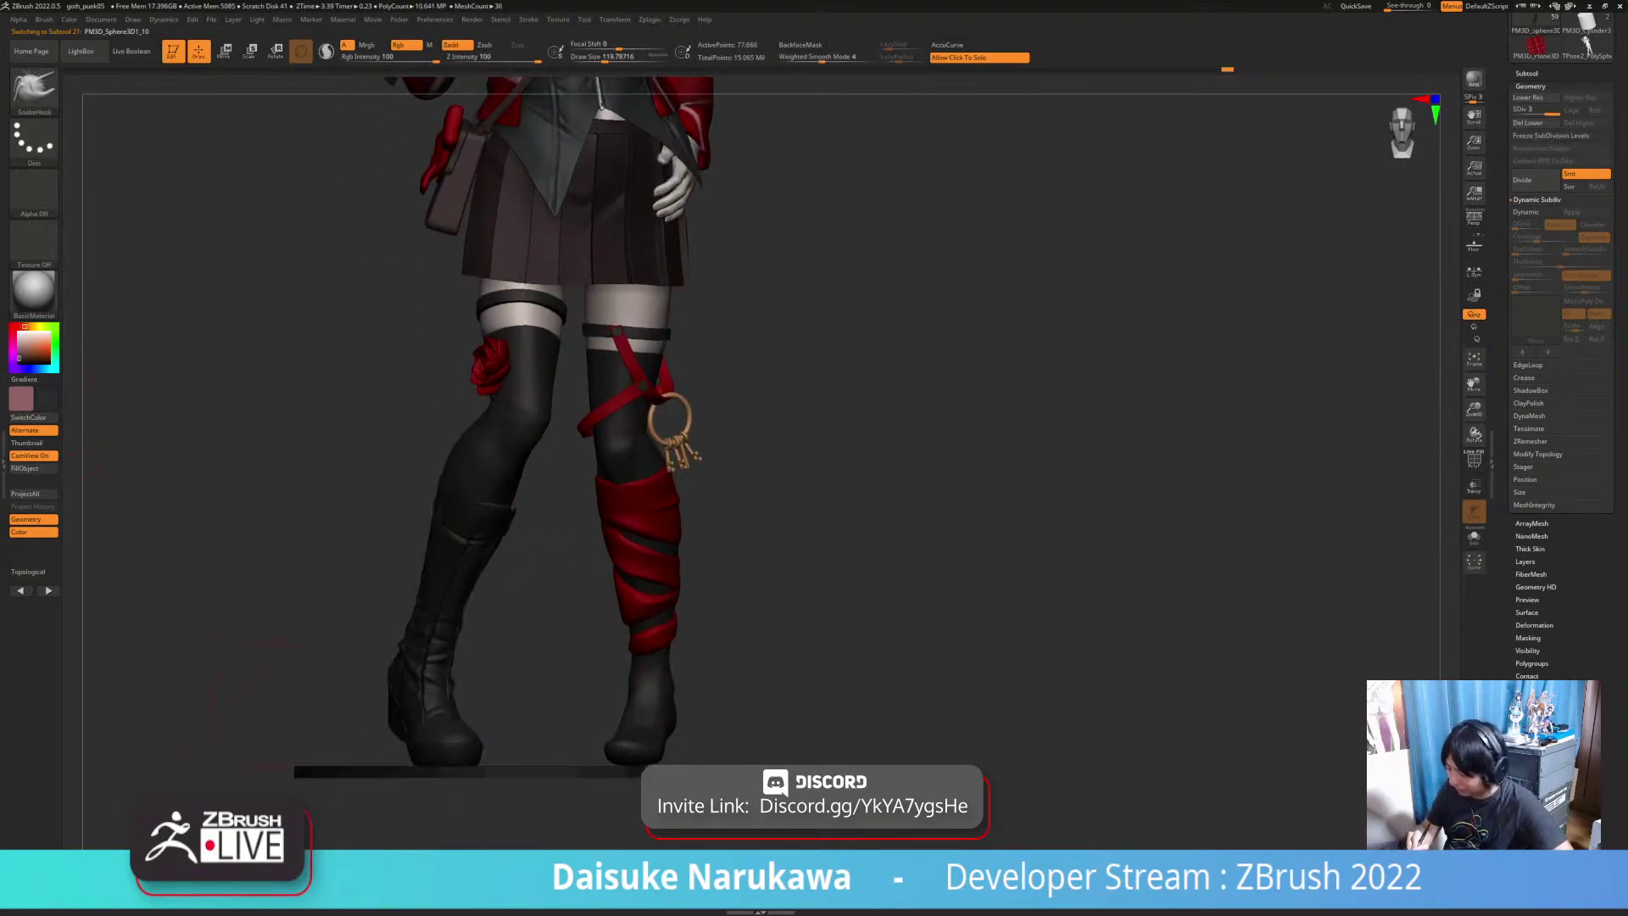
pyautogui.moveTo(500, 670); pyautogui.dragTo(458, 761)
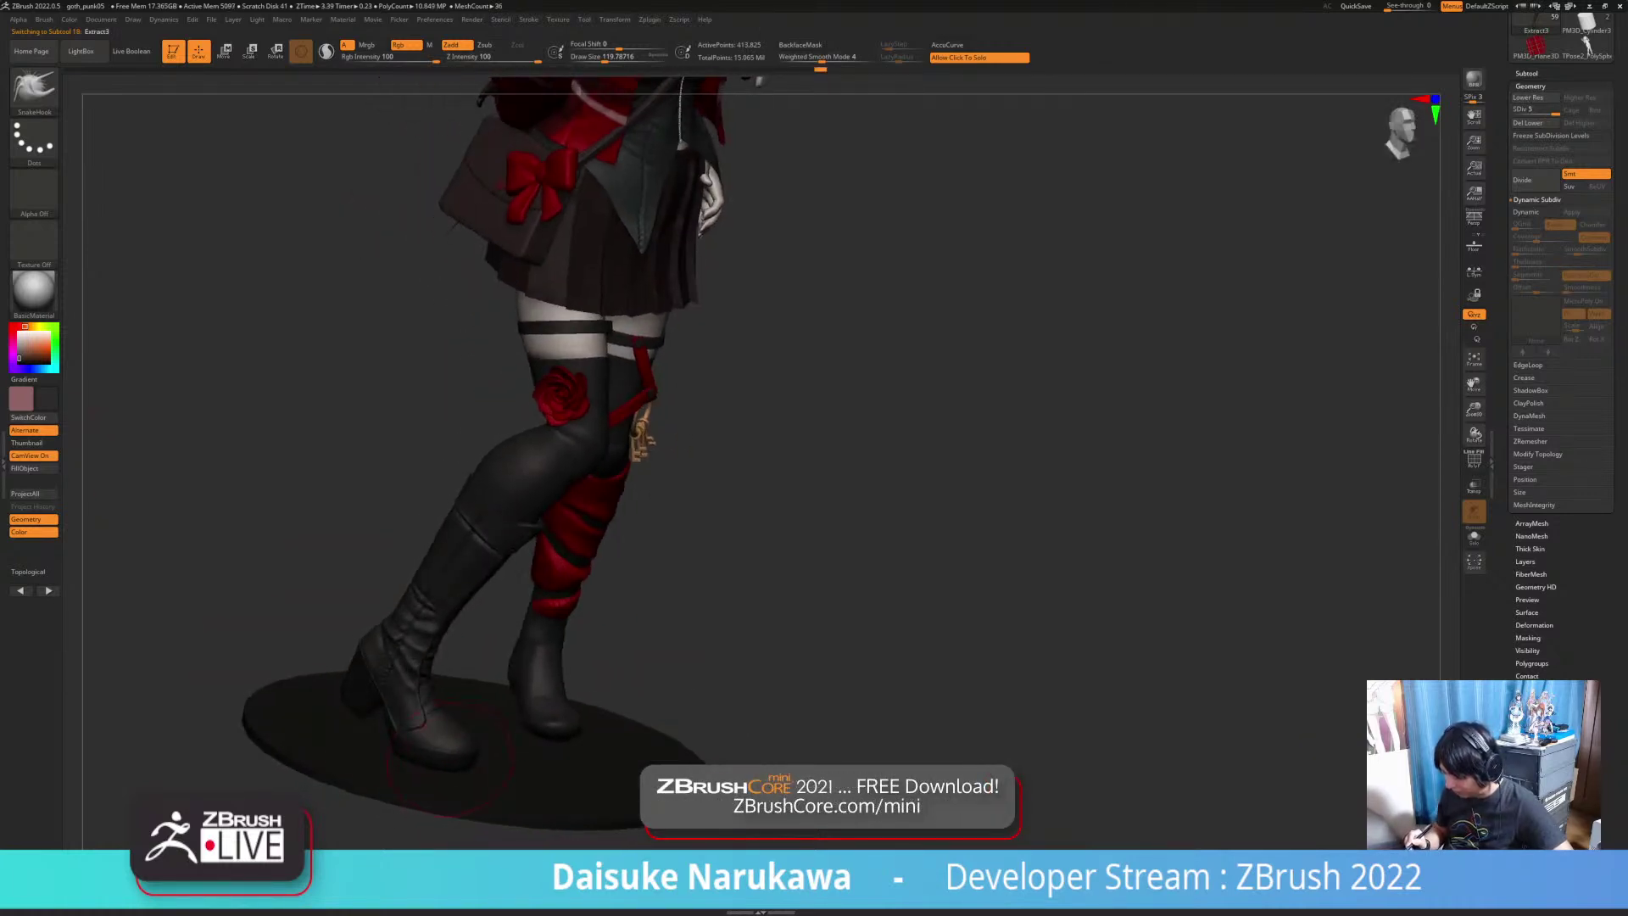
# Step: Select the boot's toe piece and colour the boot upper dark red, keeping the heel and sole near-black
pyautogui.moveTo(559, 751); pyautogui.dragTo(456, 746)
pyautogui.keyDown('alt'); pyautogui.click(446, 746); pyautogui.keyUp('alt')
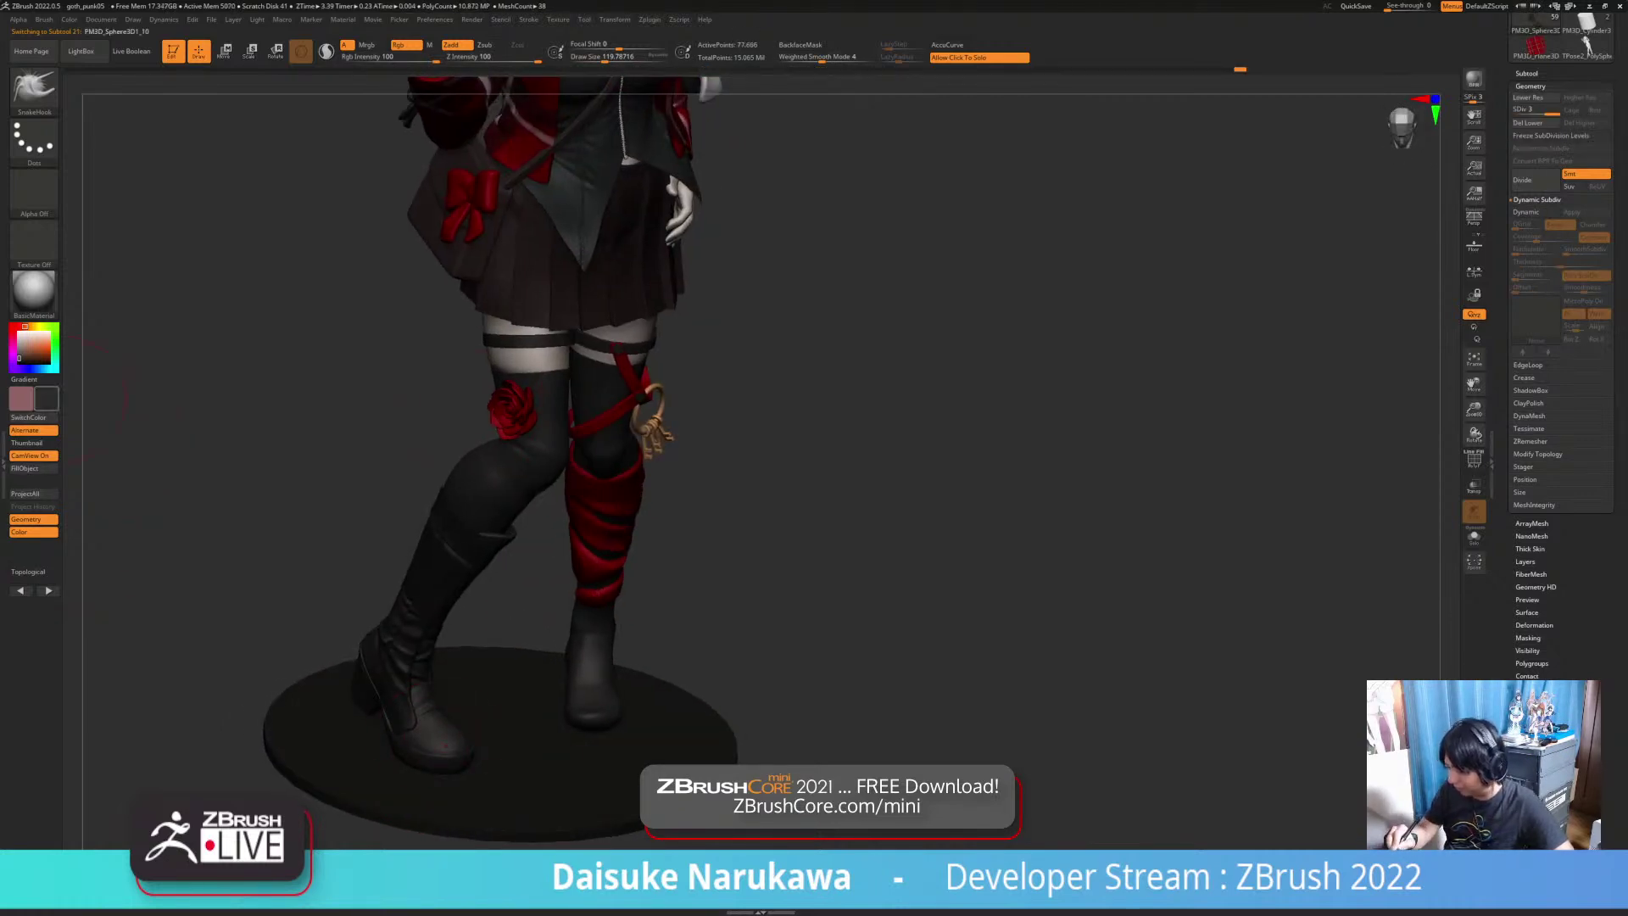
pyautogui.click(32, 468)
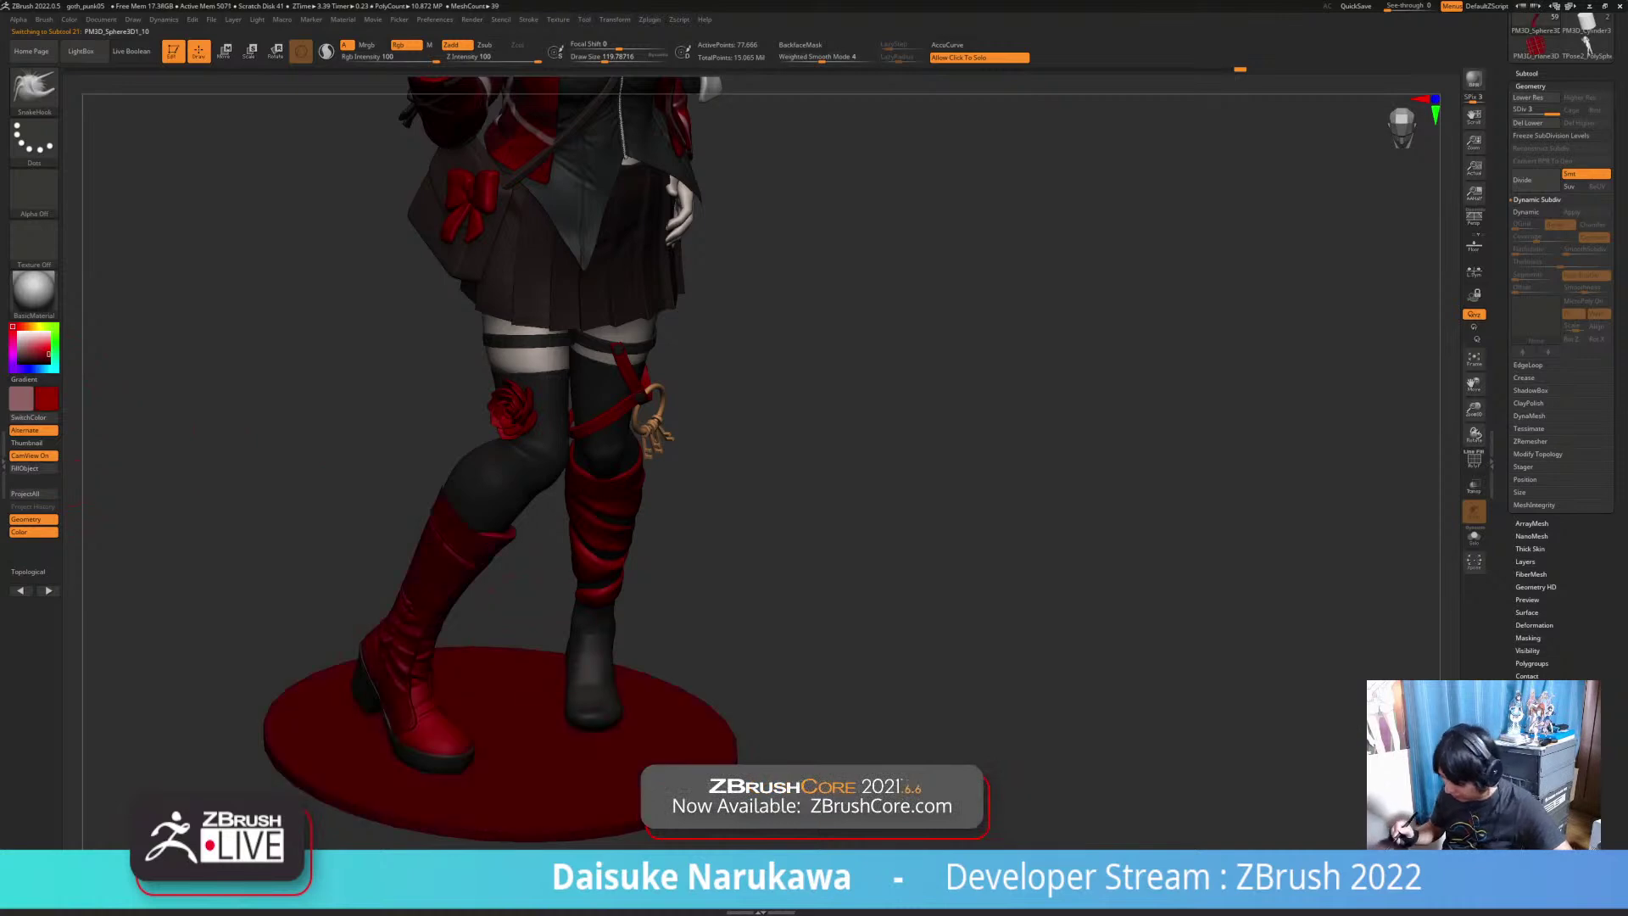
pyautogui.moveTo(476, 580); pyautogui.dragTo(449, 558)
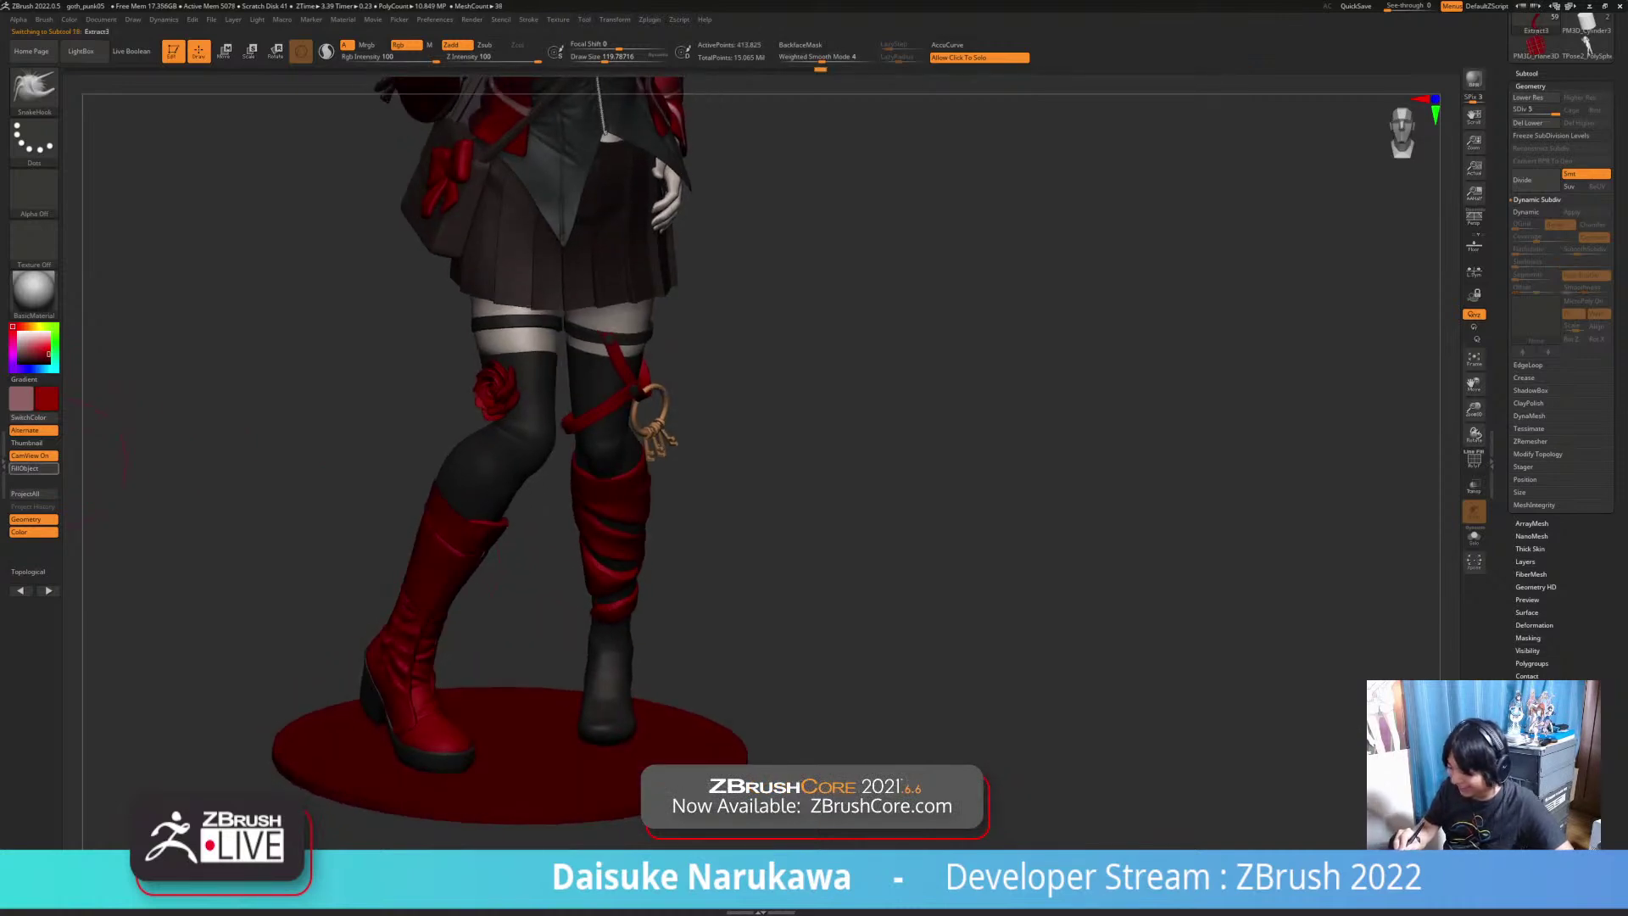
# Step: Colour the boot shaft near-black, leaving the boot's front and toe piece red, and review the legs from the front
pyautogui.keyDown('alt'); pyautogui.moveTo(528, 437); pyautogui.dragTo(527, 530); pyautogui.keyUp('alt')
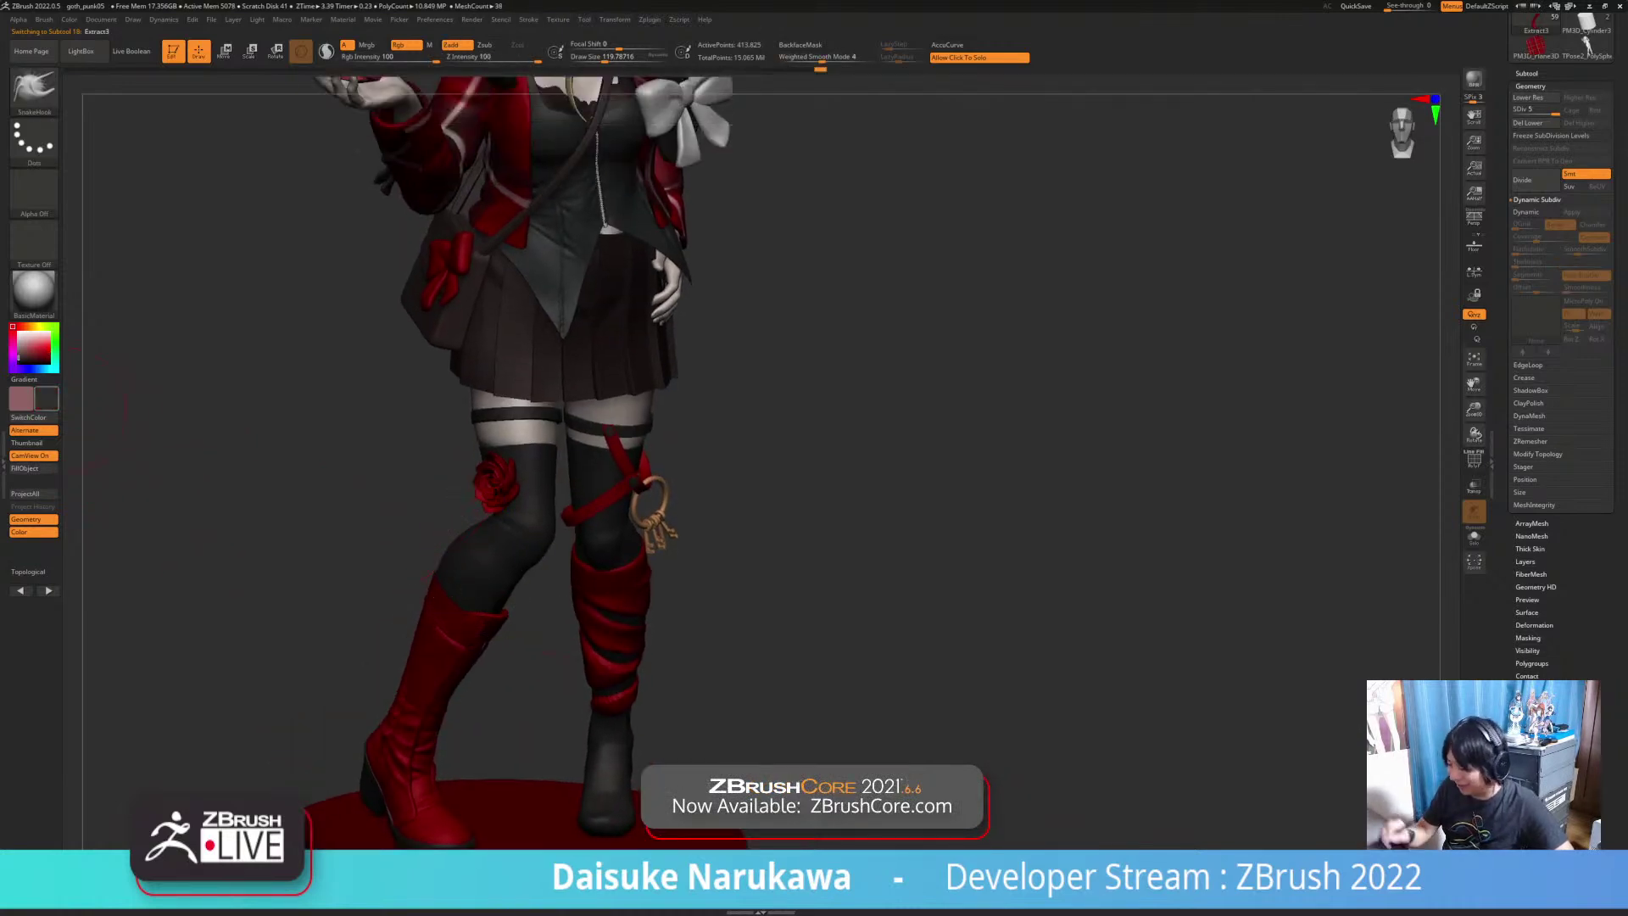
pyautogui.keyDown('alt'); pyautogui.moveTo(528, 614); pyautogui.dragTo(519, 517); pyautogui.keyUp('alt')
pyautogui.moveTo(519, 517)
pyautogui.mouseDown()
pyautogui.moveTo(508, 555)
pyautogui.moveTo(487, 500)
pyautogui.moveTo(496, 521)
pyautogui.mouseUp()
# Step: Select the round display base, fill it with white, and check the whole figure from the front
pyautogui.keyDown('alt'); pyautogui.click(424, 754); pyautogui.keyUp('alt')
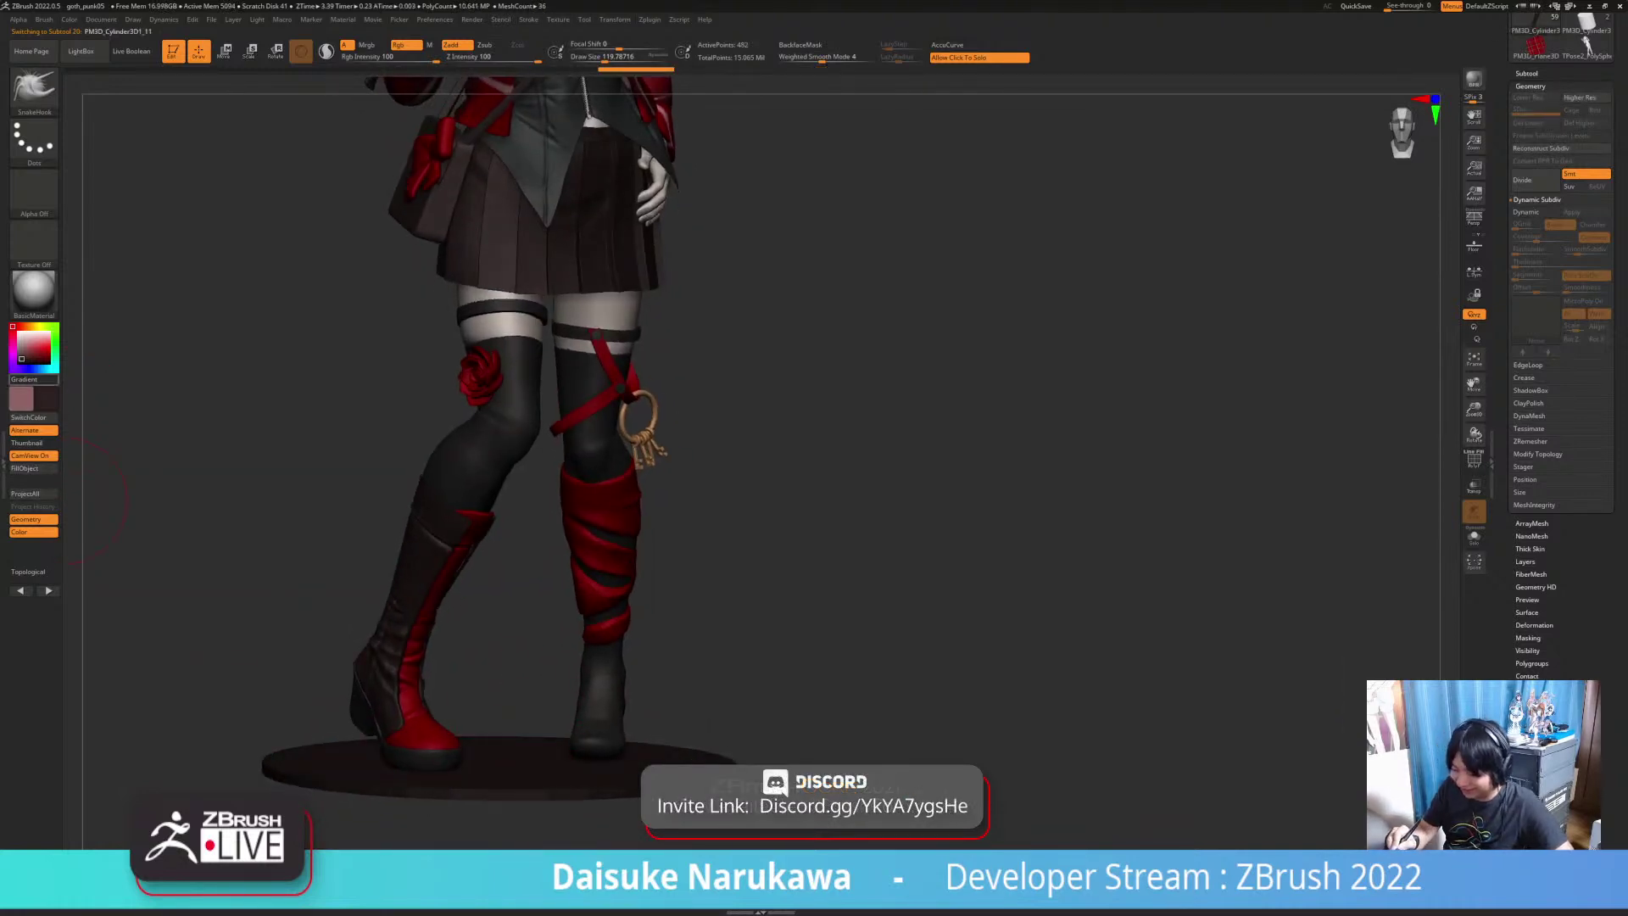
pyautogui.click(19, 359)
pyautogui.keyDown('alt'); pyautogui.moveTo(510, 670); pyautogui.dragTo(508, 757); pyautogui.keyUp('alt')
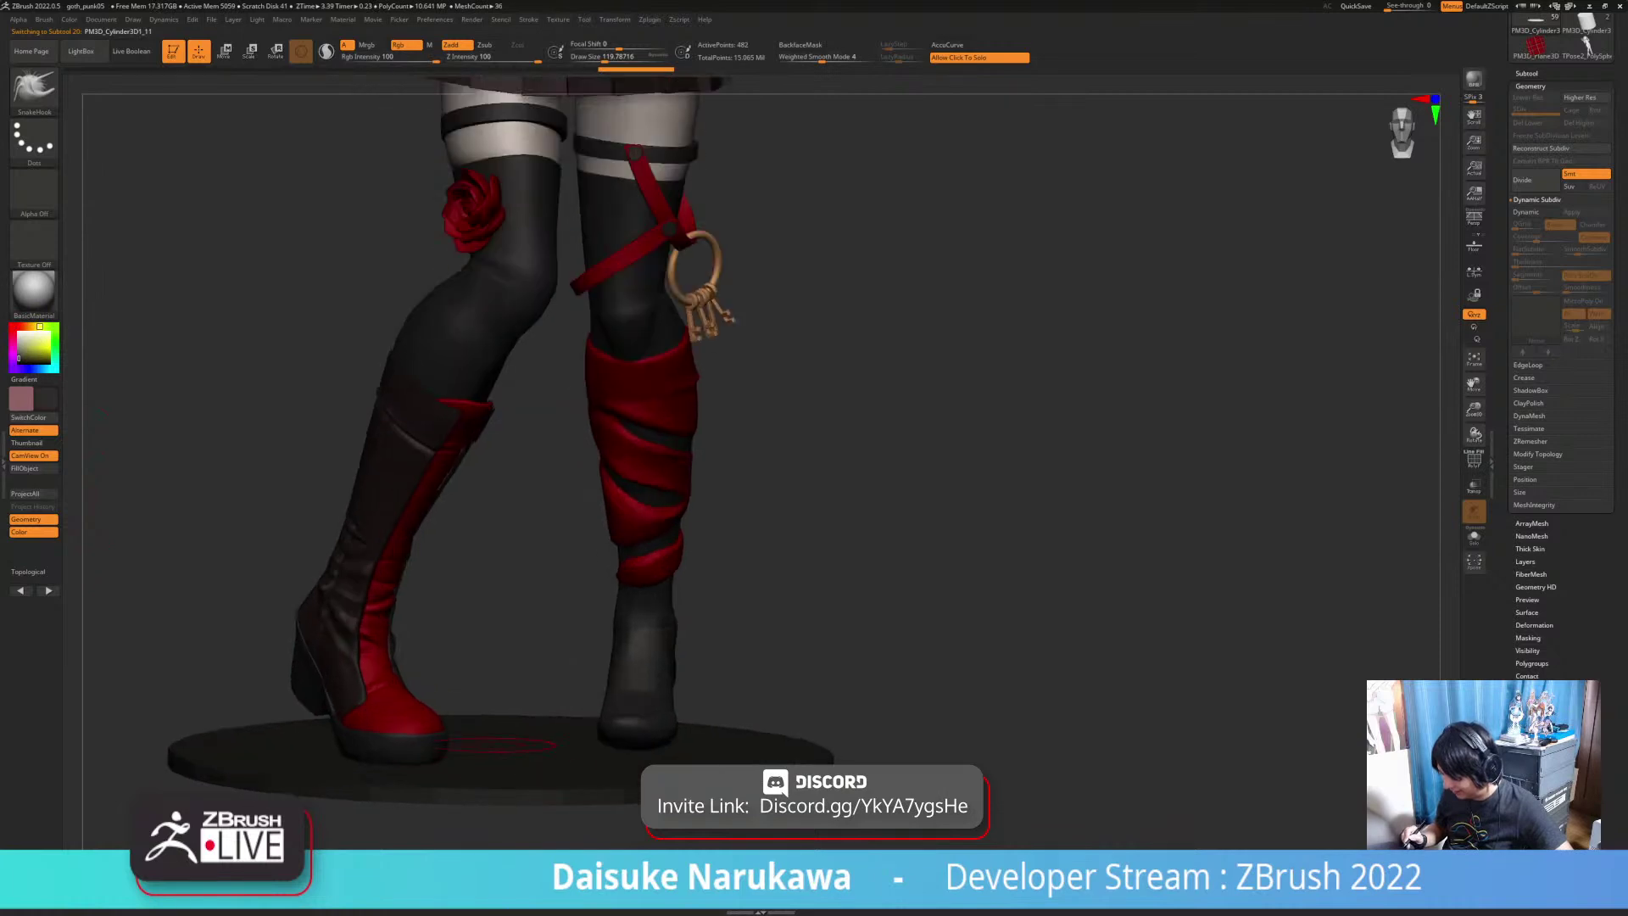
pyautogui.moveTo(543, 670); pyautogui.dragTo(515, 723, button='right')
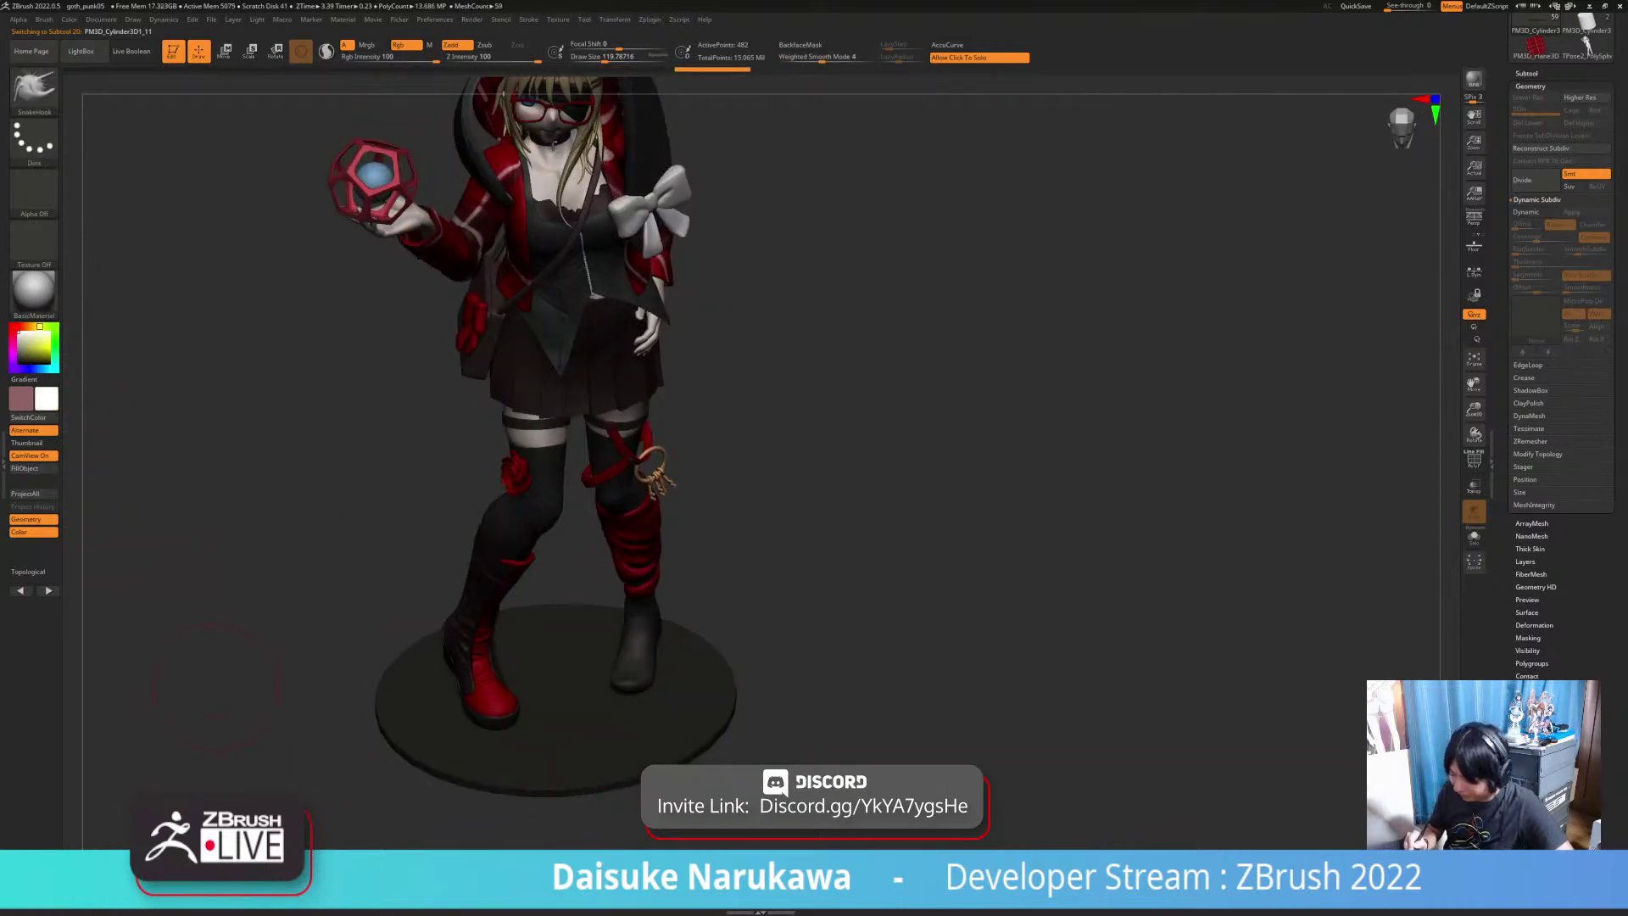
pyautogui.click(34, 468)
pyautogui.moveTo(558, 725); pyautogui.dragTo(559, 644, button='right')
pyautogui.keyDown('ctrl'); pyautogui.moveTo(746, 653); pyautogui.dragTo(713, 685, button='right'); pyautogui.keyUp('ctrl')
pyautogui.keyDown('ctrl'); pyautogui.moveTo(555, 670); pyautogui.dragTo(551, 727, button='right'); pyautogui.keyUp('ctrl')
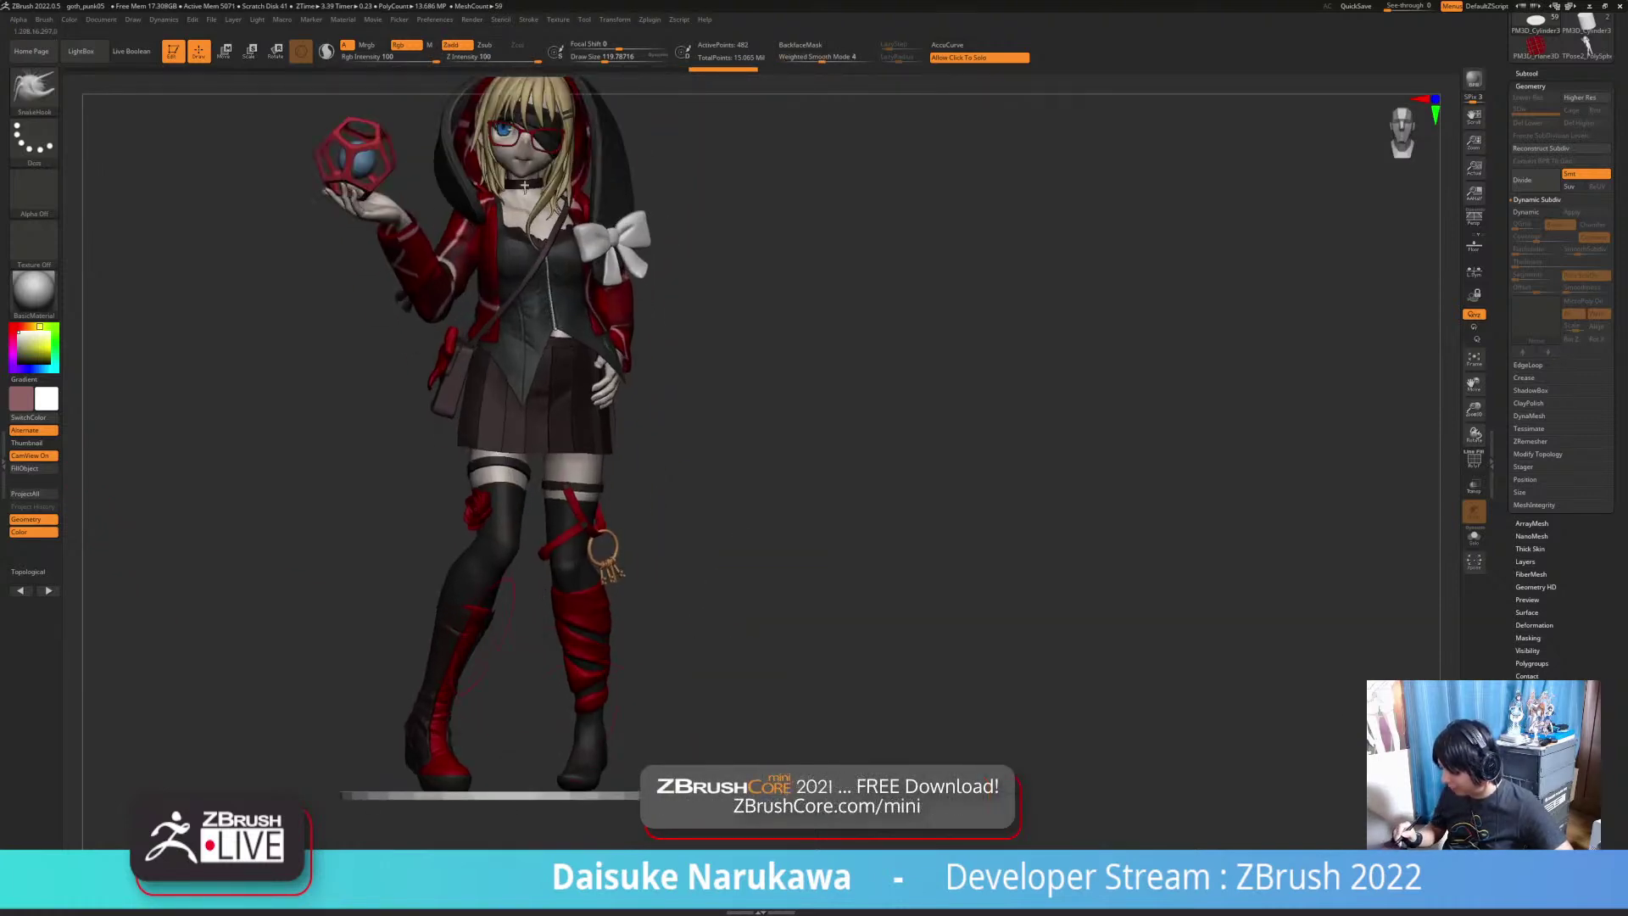
# Step: Fill the boot shaft and the boot's toe piece with a muted reddish brown
pyautogui.moveTo(459, 635); pyautogui.dragTo(537, 647, button='right')
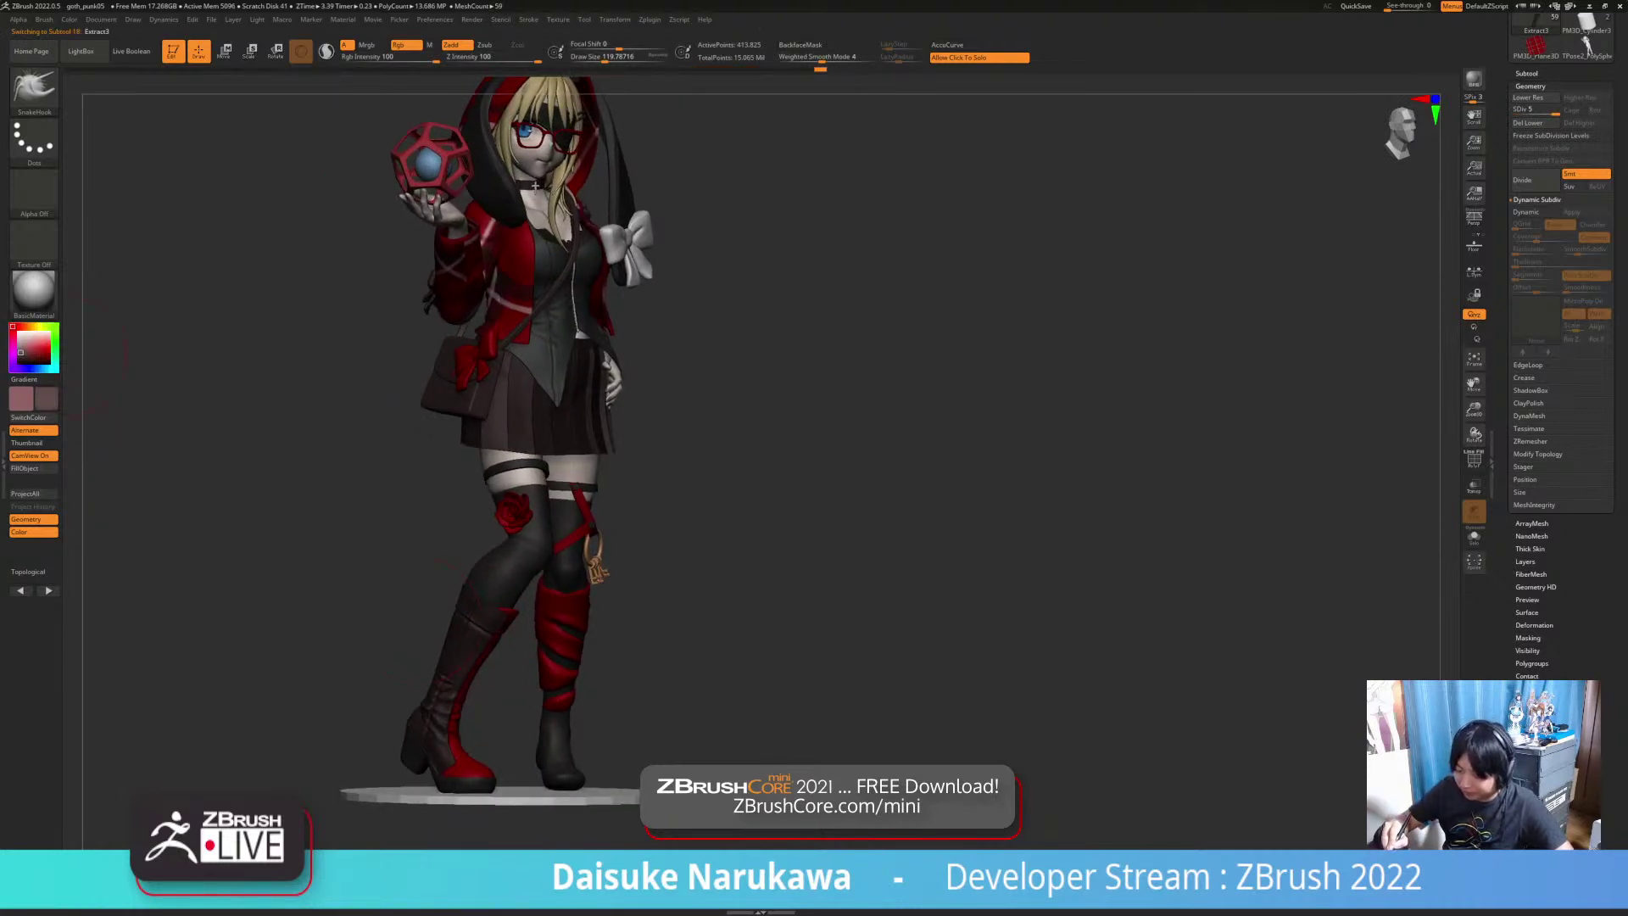
pyautogui.click(32, 468)
pyautogui.moveTo(220, 432); pyautogui.dragTo(211, 432, button='right')
pyautogui.moveTo(535, 184); pyautogui.dragTo(509, 188, button='right')
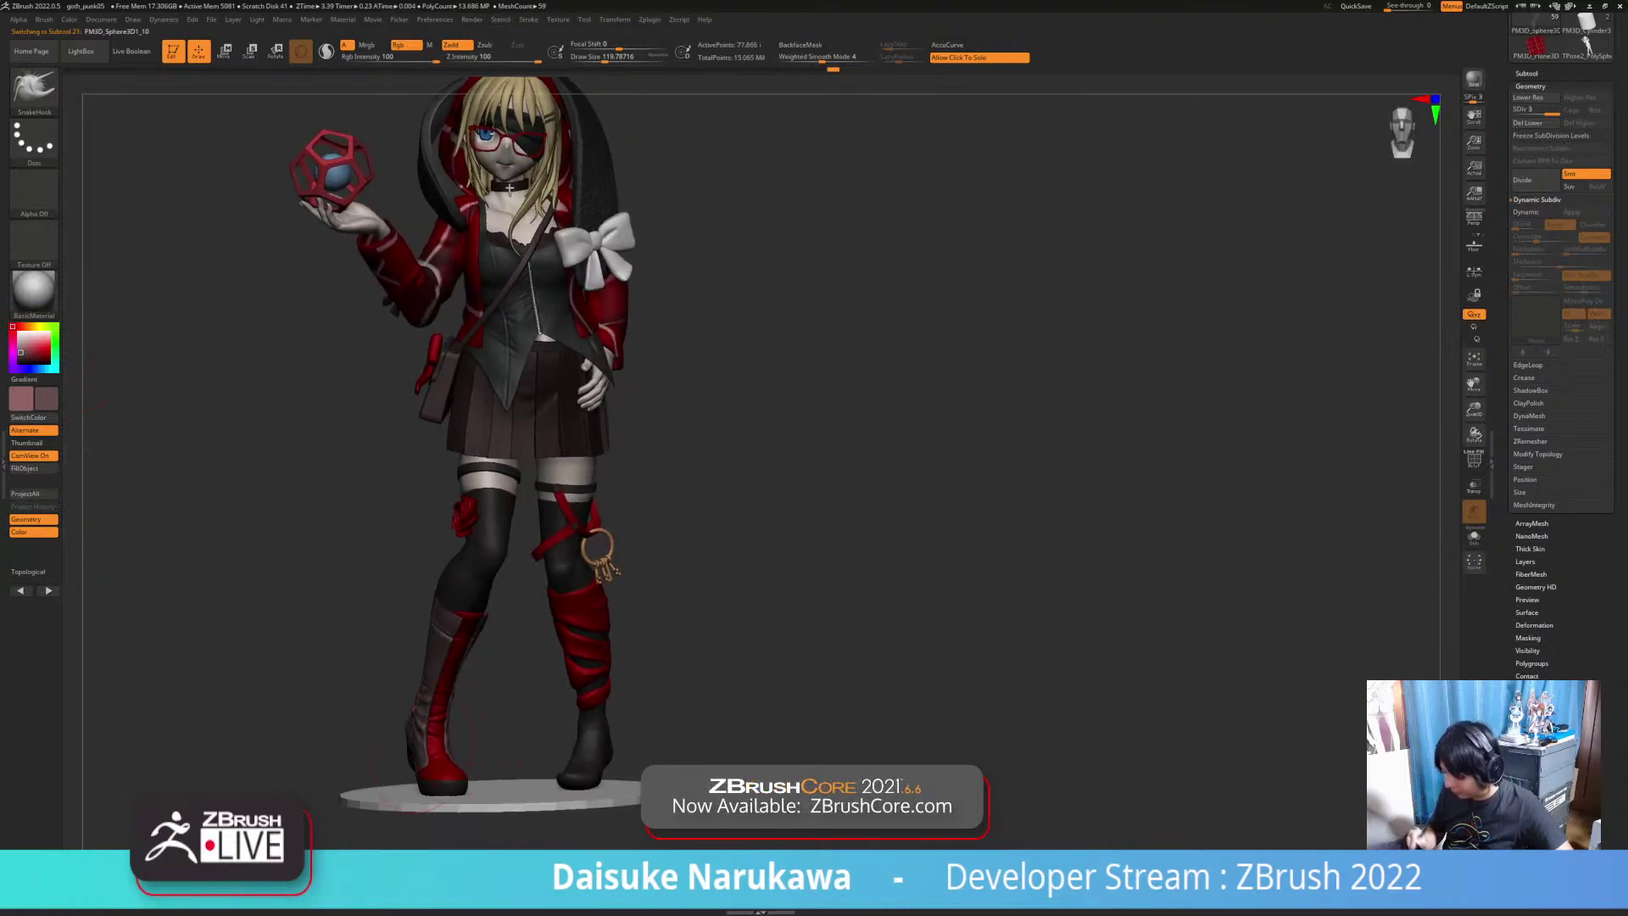
pyautogui.click(32, 468)
pyautogui.moveTo(170, 432)
pyautogui.mouseDown()
pyautogui.moveTo(153, 437)
pyautogui.moveTo(195, 462)
pyautogui.moveTo(148, 445)
pyautogui.mouseUp()
pyautogui.moveTo(514, 192); pyautogui.dragTo(500, 237, button='right')
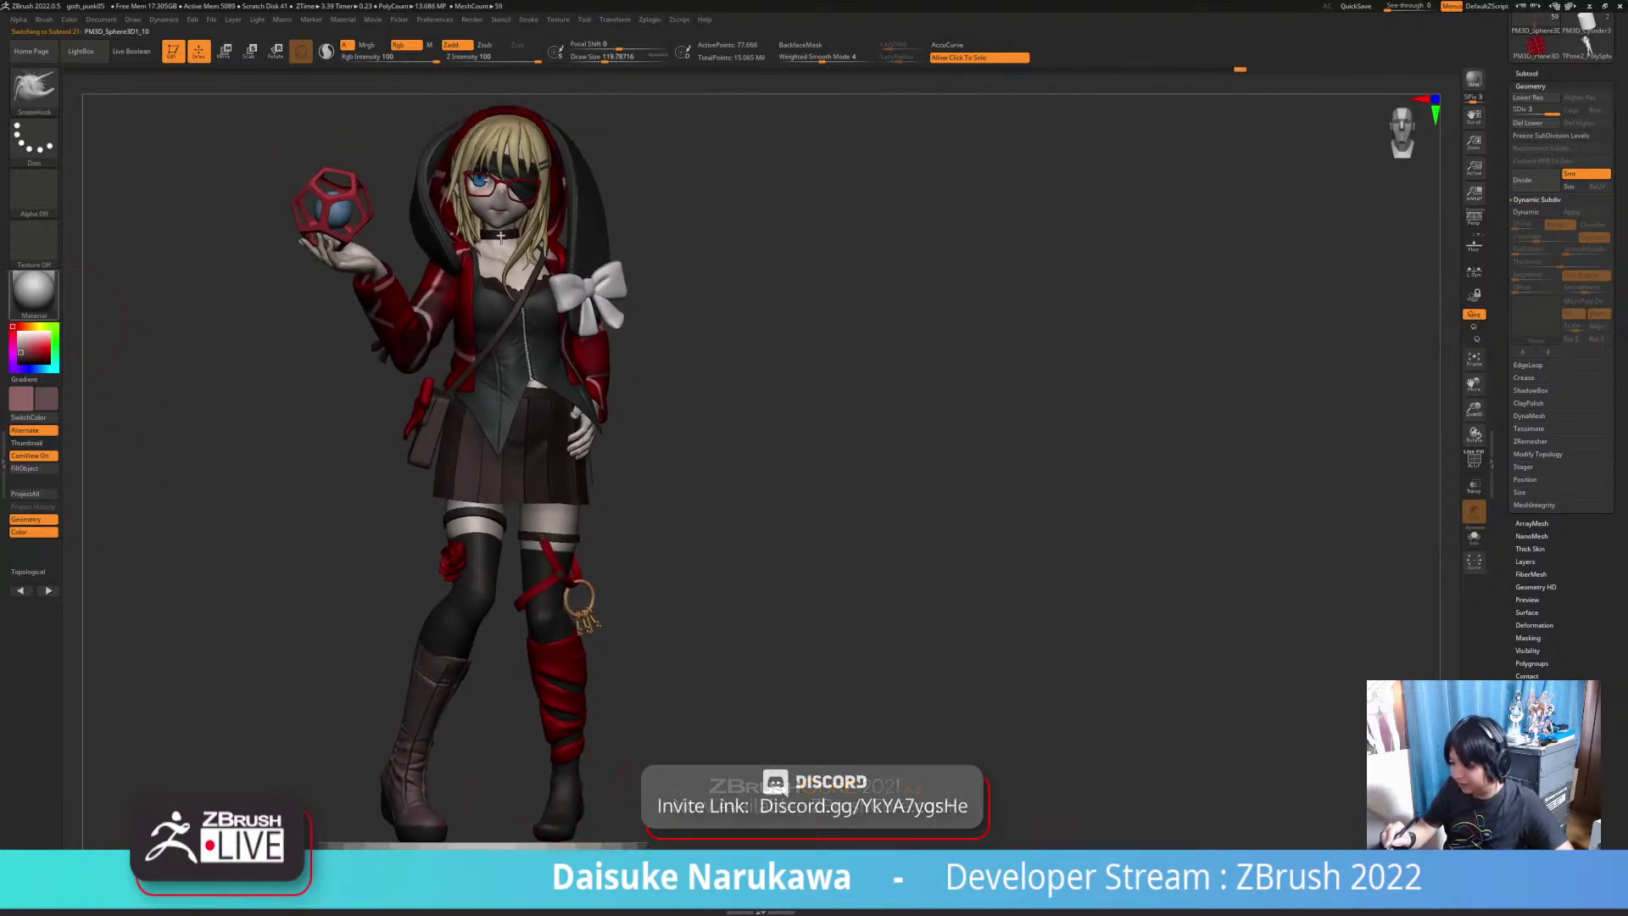
# Step: Change the figure's material to SkinShade4
pyautogui.press('m')
pyautogui.click(353, 397)
pyautogui.moveTo(500, 233); pyautogui.dragTo(551, 322, button='right')
# Step: Isolate the stockings and lasso-mask the first stripe bands around the thigh of the booted leg
pyautogui.keyDown('alt'); pyautogui.click(476, 615); pyautogui.keyUp('alt')
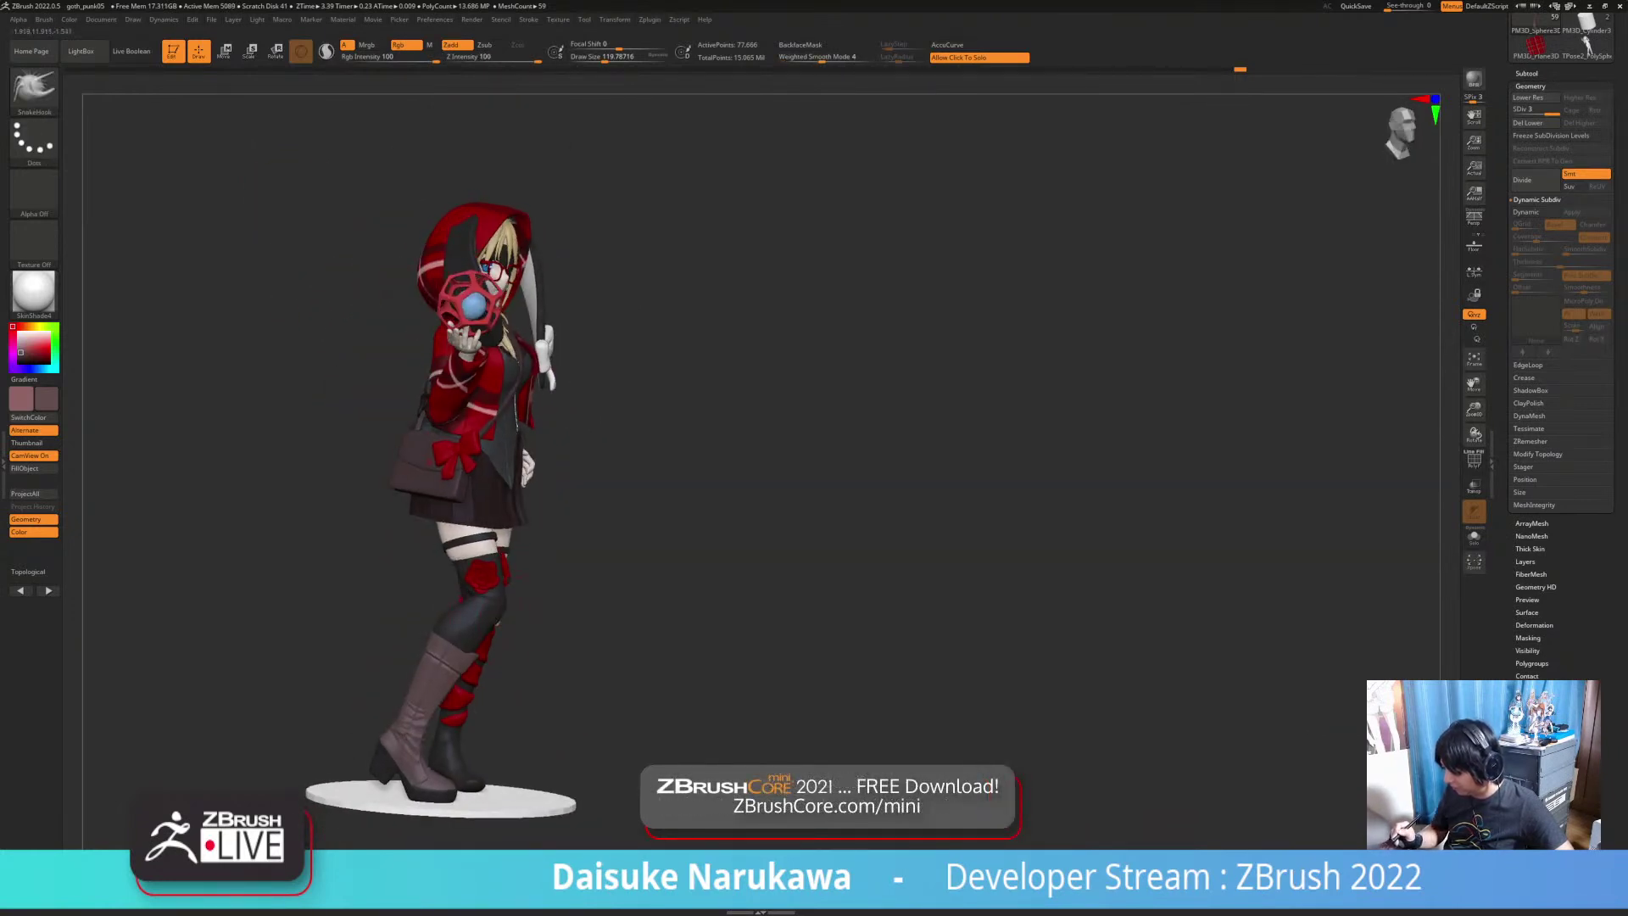
pyautogui.click(615, 560)
pyautogui.moveTo(615, 560)
pyautogui.keyDown('ctrl'); pyautogui.mouseDown(button='right')
pyautogui.moveTo(617, 606)
pyautogui.moveTo(547, 623)
pyautogui.moveTo(387, 543)
pyautogui.moveTo(585, 585)
pyautogui.moveTo(543, 568)
pyautogui.mouseUp(button='right'); pyautogui.keyUp('ctrl')
pyautogui.press('ctrl')
pyautogui.press('ctrl')
pyautogui.keyDown('ctrl'); pyautogui.moveTo(534, 594); pyautogui.dragTo(361, 585); pyautogui.keyUp('ctrl')
pyautogui.moveTo(398, 585); pyautogui.dragTo(576, 588, button='right')
pyautogui.moveTo(518, 536)
pyautogui.keyDown('alt'); pyautogui.mouseDown(button='right')
pyautogui.moveTo(542, 559)
pyautogui.moveTo(440, 540)
pyautogui.mouseUp(button='right'); pyautogui.keyUp('alt')
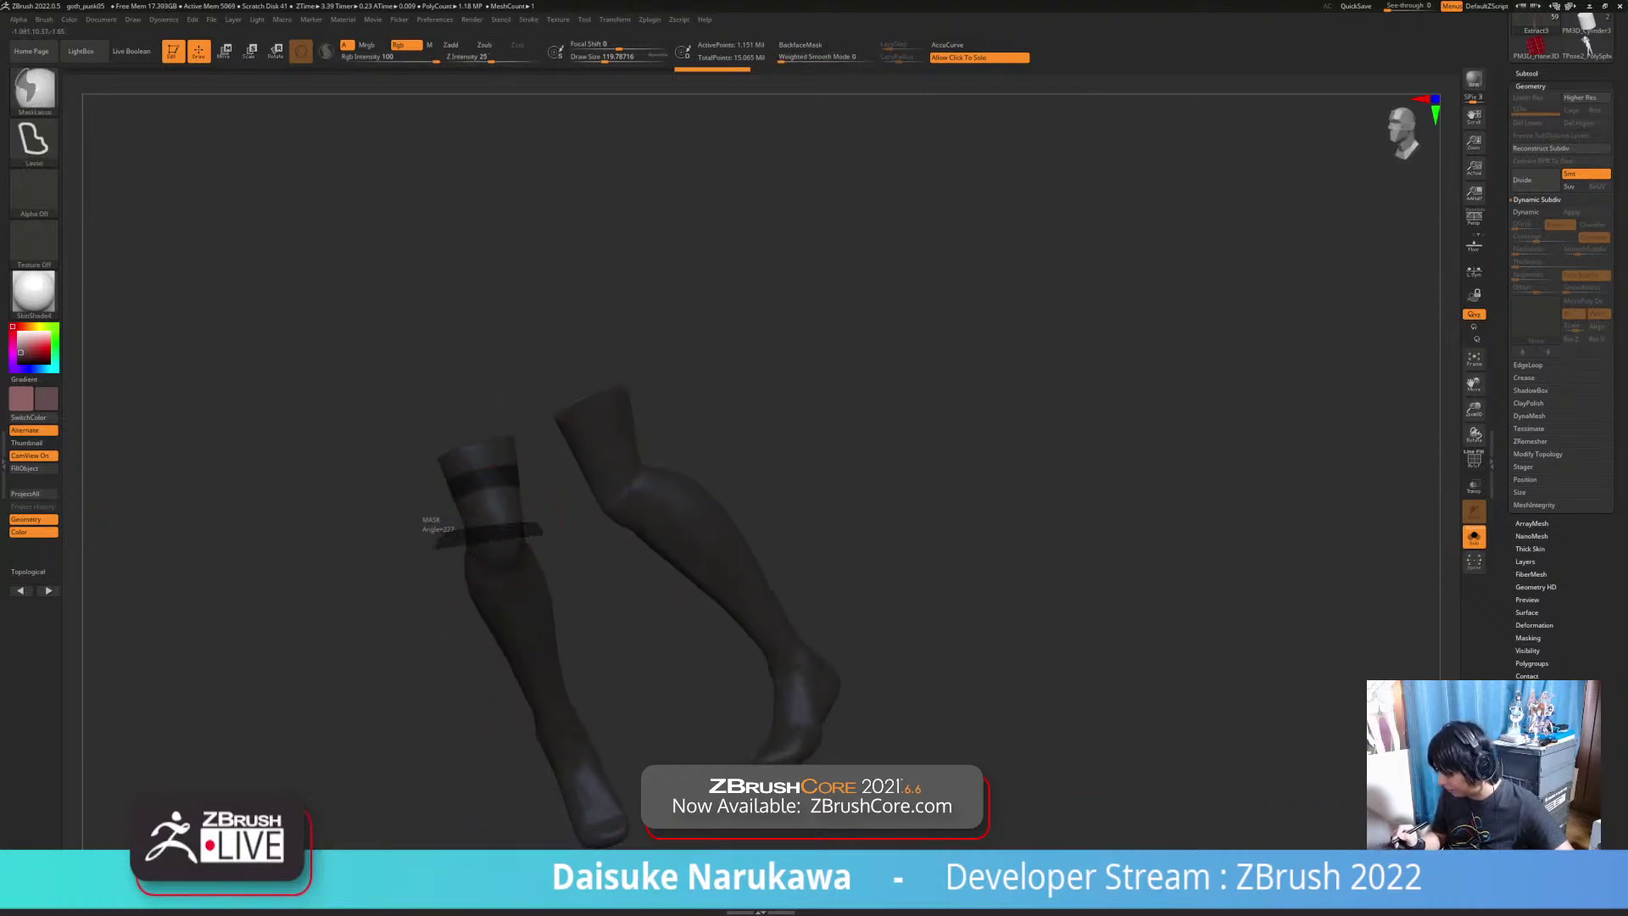
pyautogui.moveTo(442, 534)
pyautogui.mouseDown(button='right')
pyautogui.moveTo(408, 536)
pyautogui.moveTo(482, 581)
pyautogui.moveTo(473, 551)
pyautogui.moveTo(448, 581)
pyautogui.moveTo(471, 585)
pyautogui.mouseUp(button='right')
pyautogui.moveTo(412, 498); pyautogui.dragTo(415, 540, button='right')
# Step: Mask further stripe bands above the knee of the booted leg, trimming the excess and completing them around the back
pyautogui.keyDown('ctrl'); pyautogui.moveTo(330, 535); pyautogui.dragTo(351, 454); pyautogui.keyUp('ctrl')
pyautogui.keyDown('ctrl'); pyautogui.moveTo(467, 473); pyautogui.dragTo(462, 478); pyautogui.keyUp('ctrl')
pyautogui.keyDown('alt'); pyautogui.moveTo(455, 477); pyautogui.dragTo(474, 495, button='right'); pyautogui.keyUp('alt')
pyautogui.keyDown('ctrl'); pyautogui.keyDown('alt'); pyautogui.moveTo(488, 491); pyautogui.dragTo(373, 542); pyautogui.keyUp('alt'); pyautogui.keyUp('ctrl')
pyautogui.keyDown('ctrl'); pyautogui.moveTo(549, 533); pyautogui.dragTo(543, 524); pyautogui.keyUp('ctrl')
pyautogui.moveTo(543, 524)
pyautogui.mouseDown(button='right')
pyautogui.moveTo(690, 527)
pyautogui.moveTo(721, 568)
pyautogui.moveTo(661, 496)
pyautogui.mouseUp(button='right')
pyautogui.keyDown('ctrl'); pyautogui.moveTo(676, 454); pyautogui.dragTo(556, 474); pyautogui.keyUp('ctrl')
pyautogui.keyDown('ctrl'); pyautogui.moveTo(670, 485); pyautogui.dragTo(758, 475); pyautogui.keyUp('ctrl')
pyautogui.moveTo(737, 483)
pyautogui.mouseDown(button='right')
pyautogui.moveTo(679, 501)
pyautogui.moveTo(788, 509)
pyautogui.moveTo(679, 492)
pyautogui.moveTo(848, 483)
pyautogui.mouseUp(button='right')
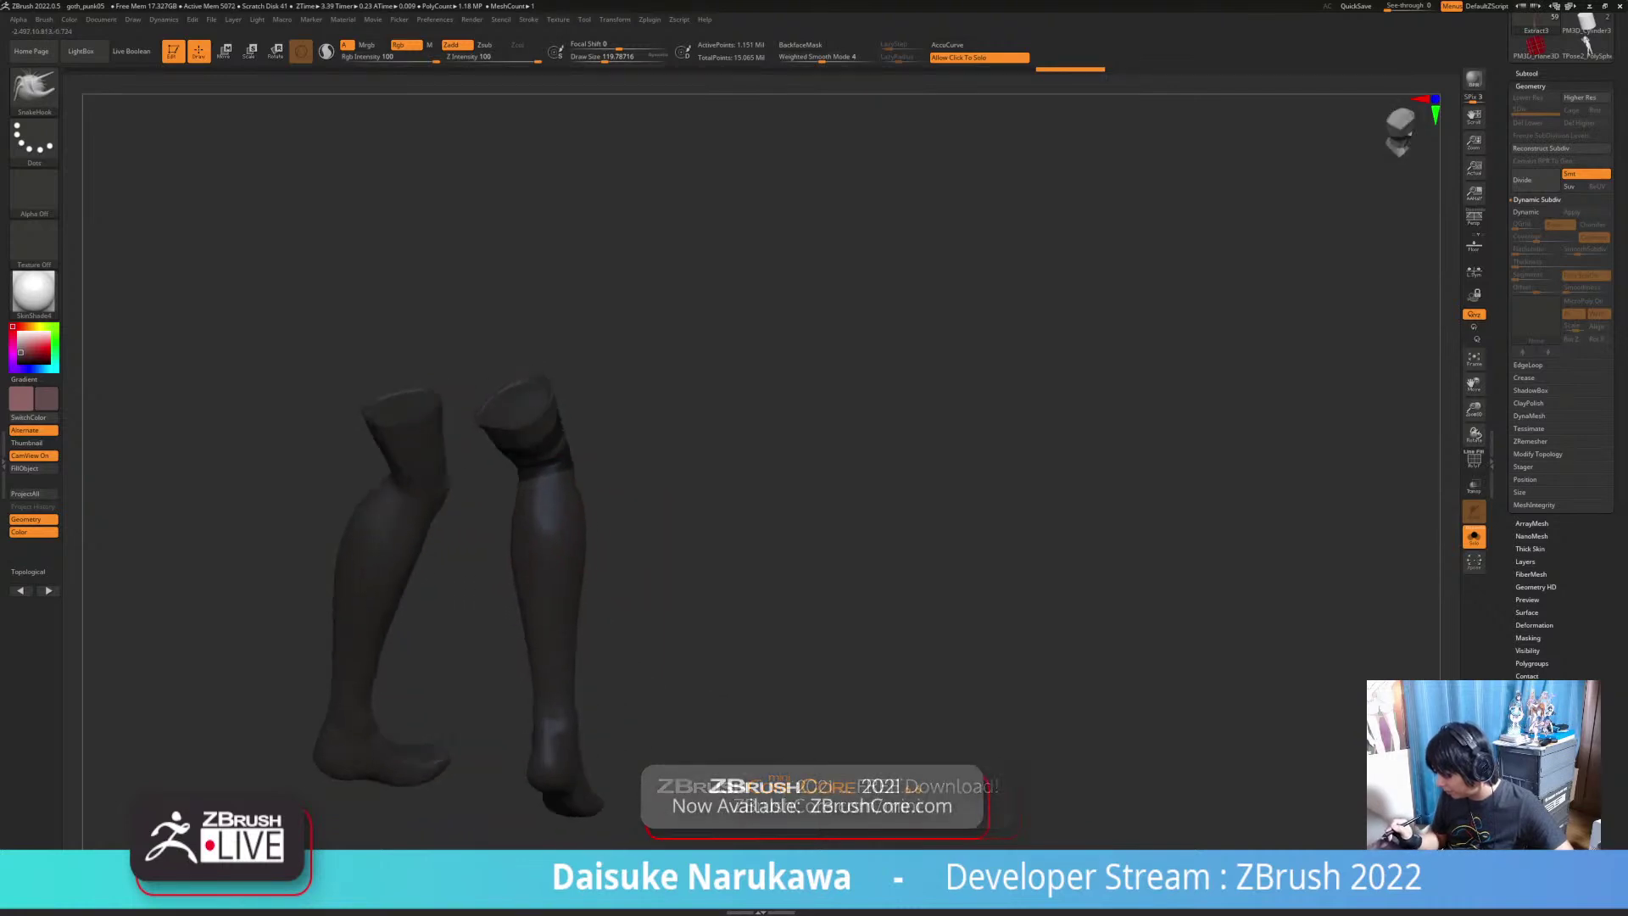
# Step: Wrap masked stripe bands around the leg below the knee and on the upper calf
pyautogui.moveTo(678, 500); pyautogui.dragTo(703, 500, button='right')
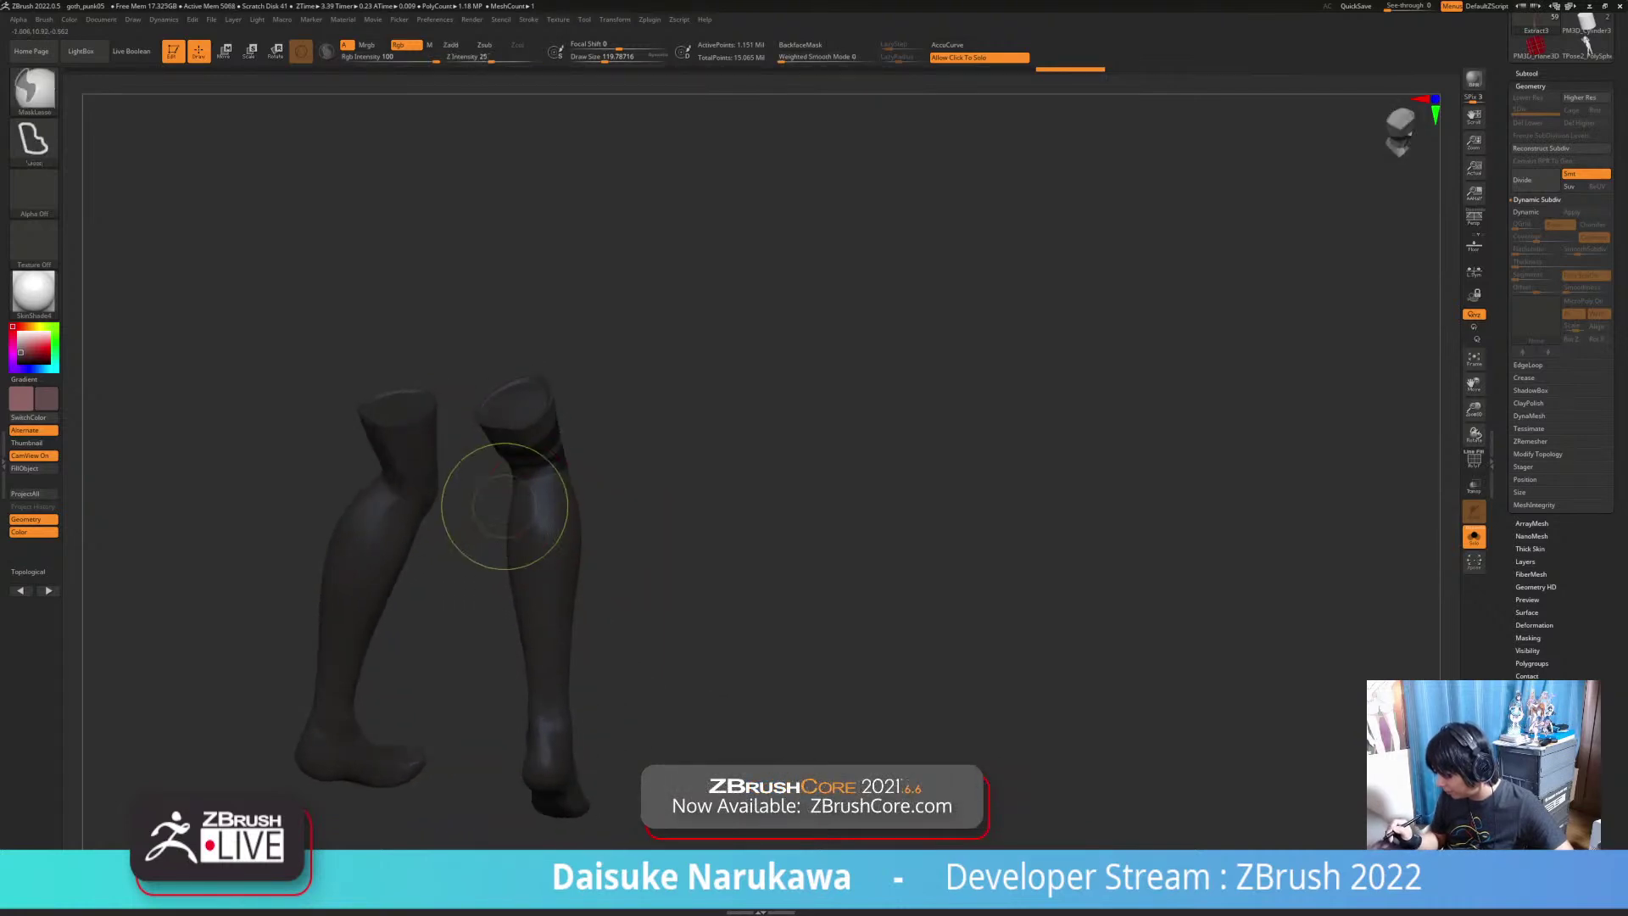
pyautogui.keyDown('ctrl'); pyautogui.moveTo(483, 527); pyautogui.dragTo(490, 524); pyautogui.keyUp('ctrl')
pyautogui.moveTo(678, 508); pyautogui.dragTo(855, 504, button='right')
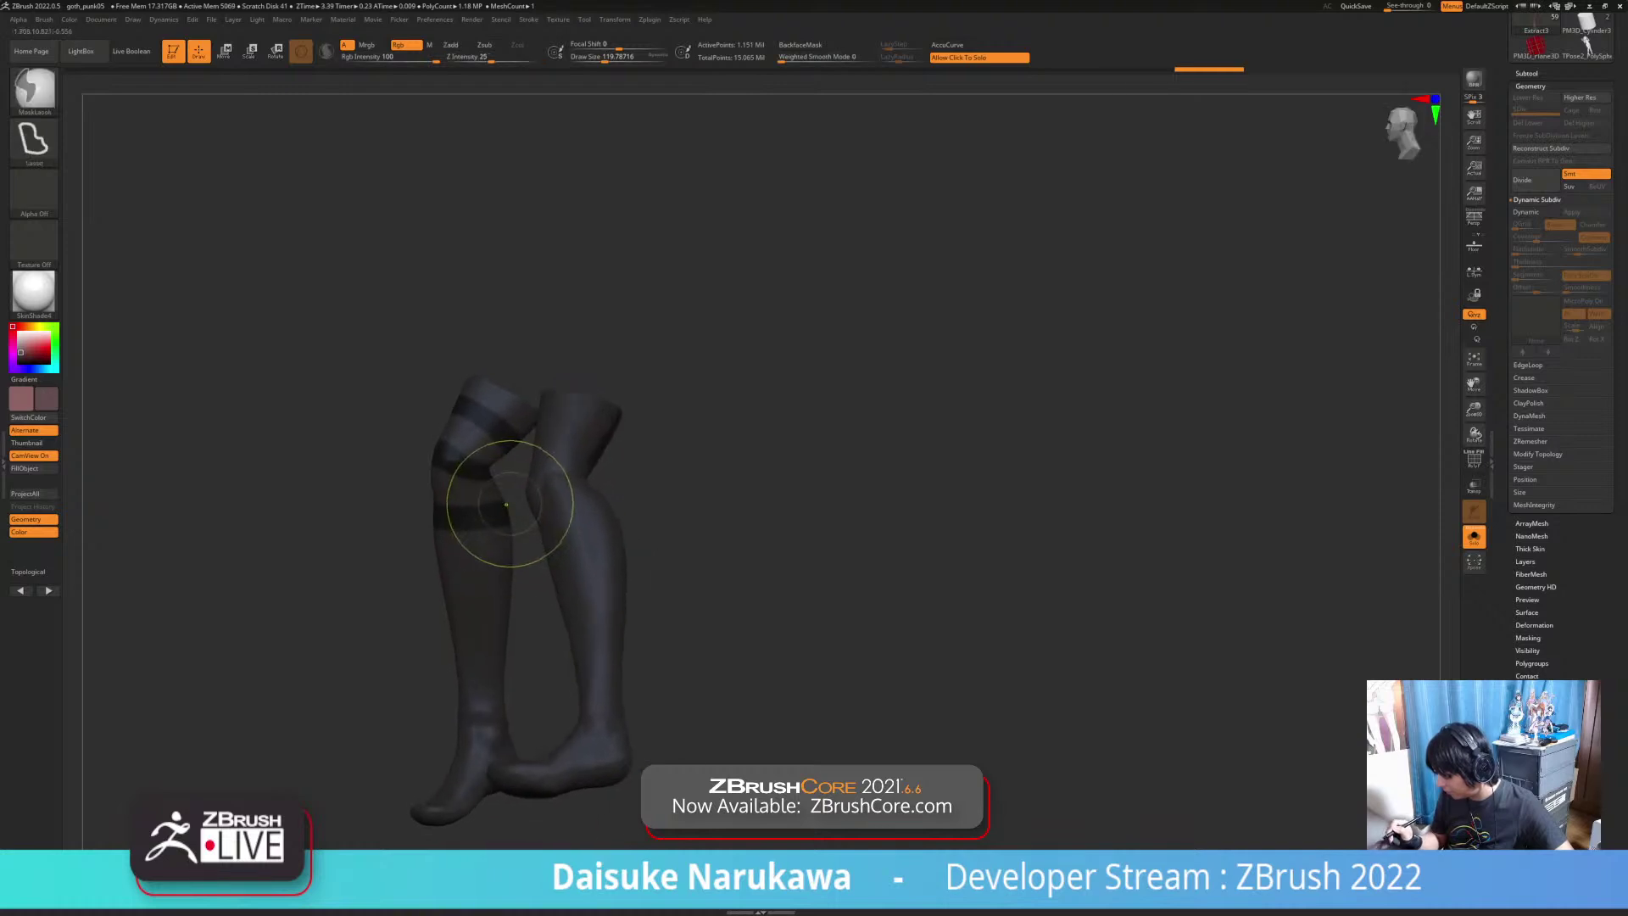
pyautogui.keyDown('ctrl'); pyautogui.moveTo(444, 500); pyautogui.dragTo(439, 502); pyautogui.keyUp('ctrl')
pyautogui.moveTo(720, 534)
pyautogui.mouseDown(button='right')
pyautogui.moveTo(789, 522)
pyautogui.moveTo(733, 519)
pyautogui.mouseUp(button='right')
pyautogui.moveTo(428, 538)
pyautogui.mouseDown(button='right')
pyautogui.moveTo(458, 587)
pyautogui.moveTo(593, 581)
pyautogui.moveTo(389, 591)
pyautogui.mouseUp(button='right')
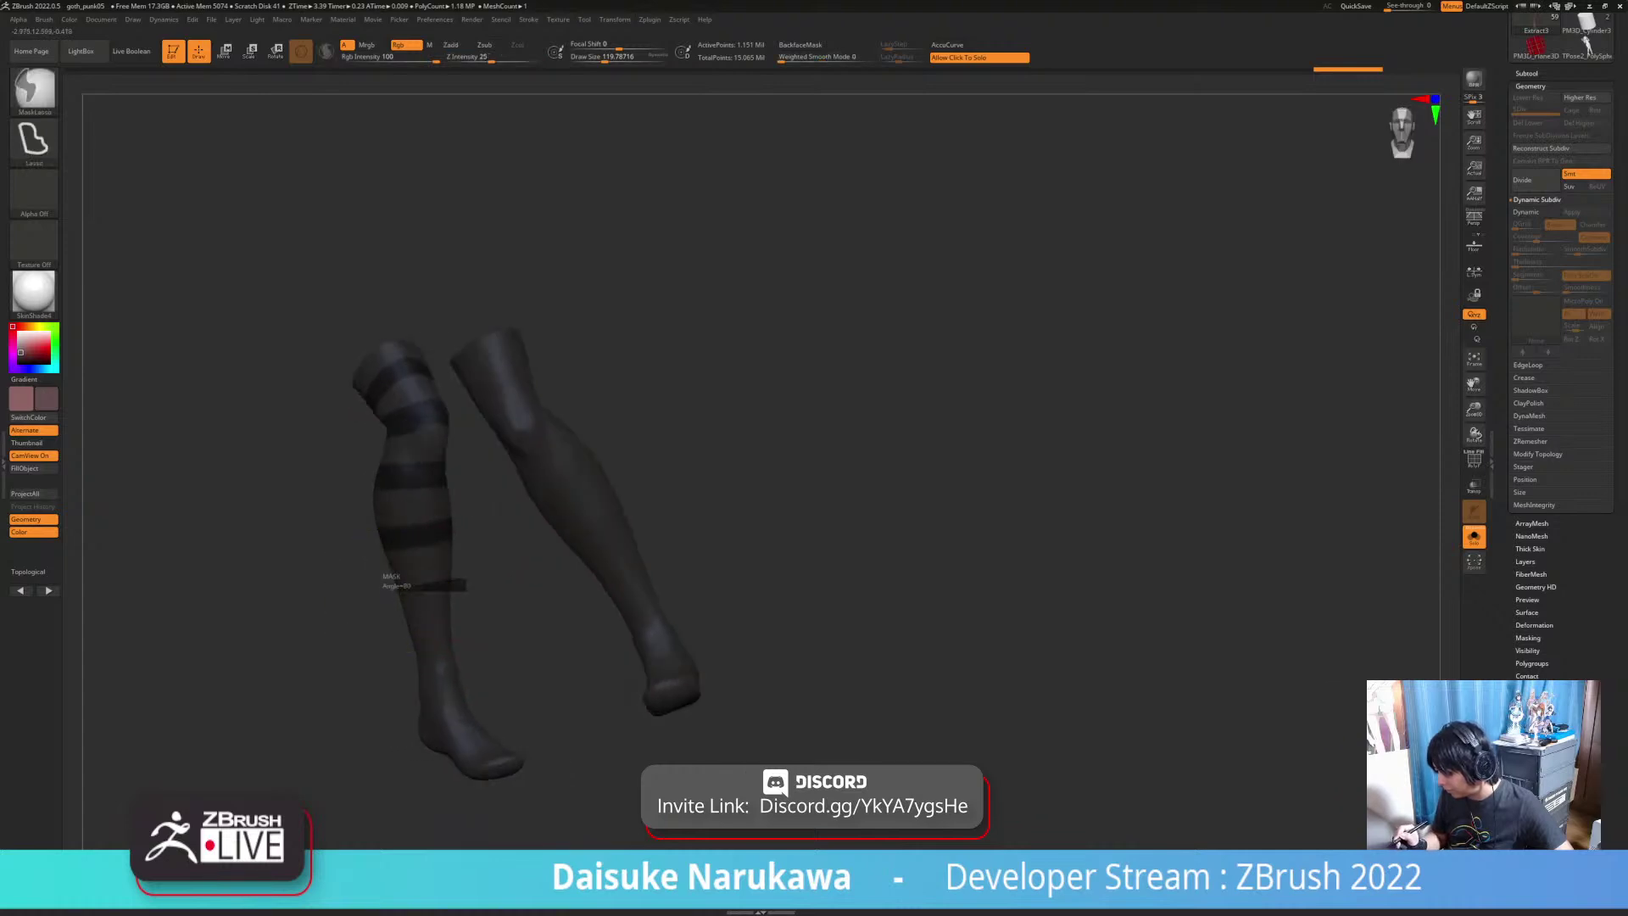
# Step: Redo the lower calf band, mask the remaining stripes down to the ankle, and invert the mask
pyautogui.keyDown('ctrl'); pyautogui.moveTo(375, 610); pyautogui.dragTo(386, 603); pyautogui.keyUp('ctrl')
pyautogui.hotkey('ctrl', 'z')
pyautogui.moveTo(392, 642)
pyautogui.keyDown('alt'); pyautogui.mouseDown(button='right')
pyautogui.moveTo(367, 575)
pyautogui.moveTo(389, 553)
pyautogui.moveTo(451, 570)
pyautogui.moveTo(470, 595)
pyautogui.moveTo(585, 589)
pyautogui.moveTo(466, 582)
pyautogui.moveTo(576, 619)
pyautogui.moveTo(339, 579)
pyautogui.moveTo(364, 577)
pyautogui.moveTo(363, 563)
pyautogui.mouseUp(button='right'); pyautogui.keyUp('alt')
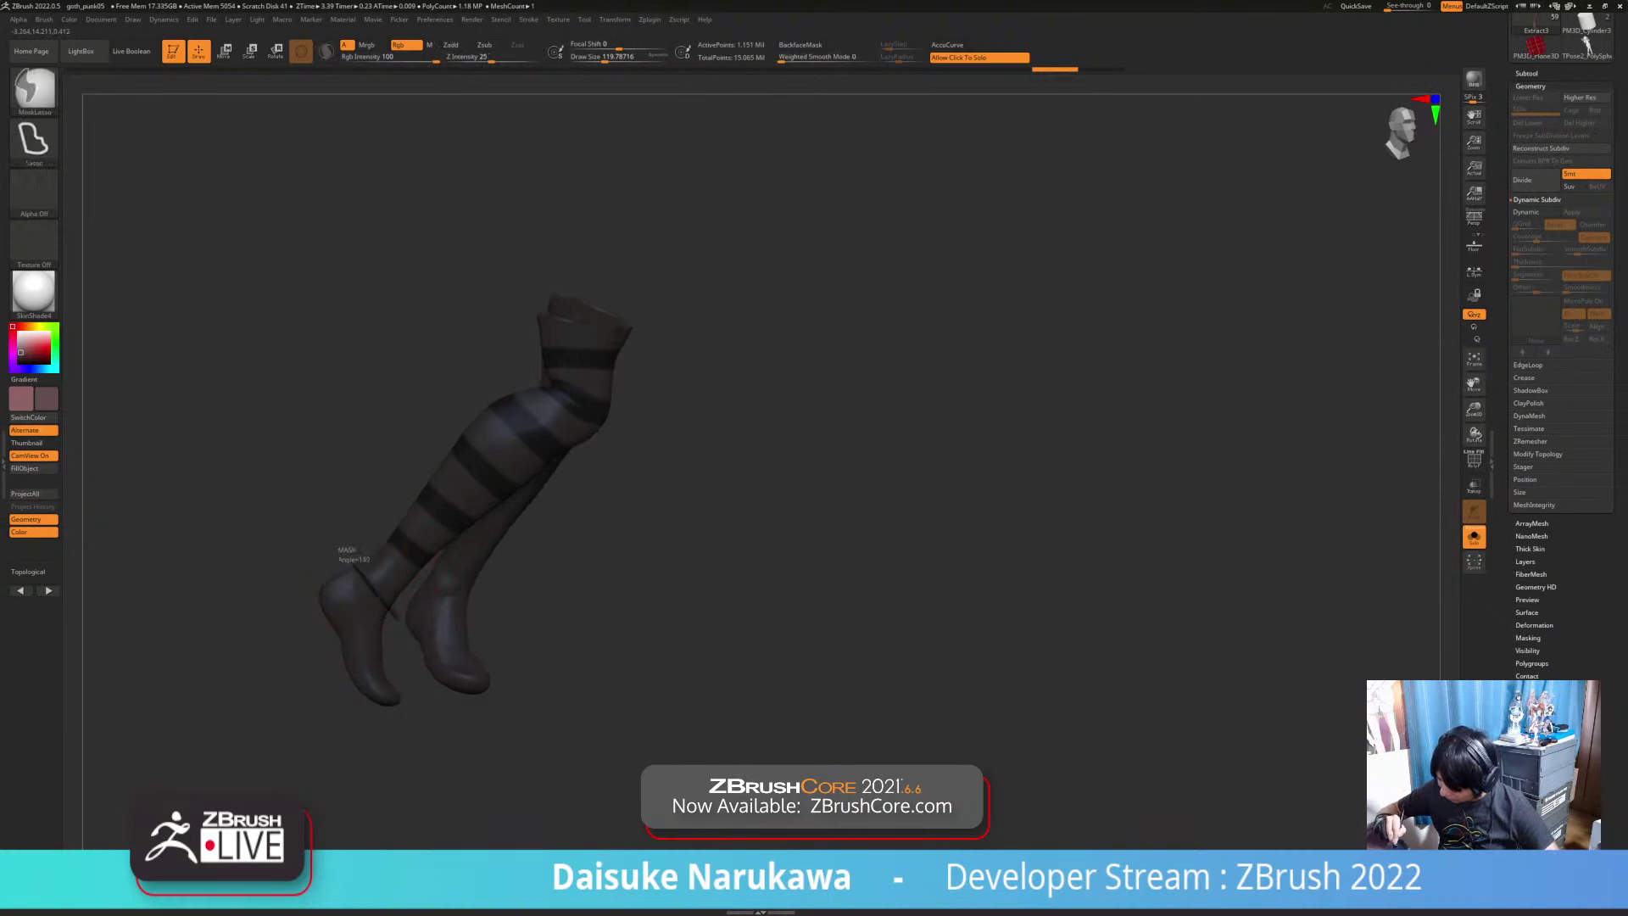
pyautogui.moveTo(545, 582)
pyautogui.mouseDown(button='right')
pyautogui.moveTo(564, 653)
pyautogui.moveTo(534, 585)
pyautogui.moveTo(576, 627)
pyautogui.moveTo(668, 627)
pyautogui.moveTo(547, 594)
pyautogui.mouseUp(button='right')
pyautogui.keyDown('ctrl'); pyautogui.click(603, 568); pyautogui.keyUp('ctrl')
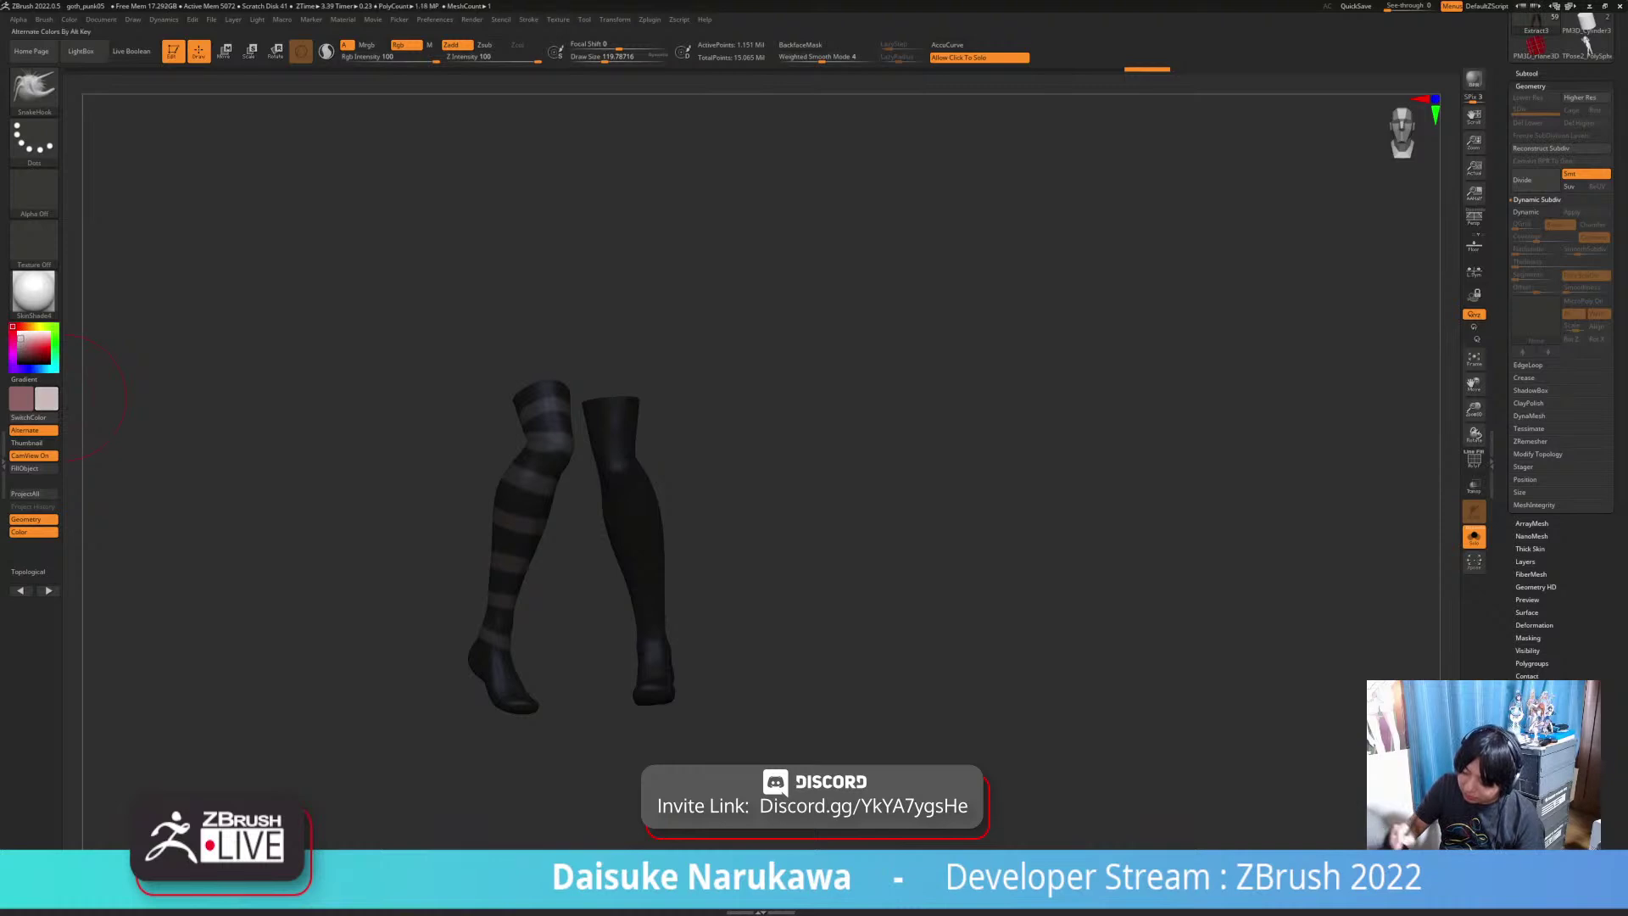
# Step: Try filling the stocking stripes with a pale colour, check them on the figure, and undo the fill and mask clearing
pyautogui.click(34, 468)
pyautogui.keyDown('ctrl'); pyautogui.moveTo(766, 509); pyautogui.dragTo(786, 522); pyautogui.keyUp('ctrl')
pyautogui.moveTo(776, 542); pyautogui.dragTo(764, 638, button='right')
pyautogui.click(752, 621)
pyautogui.moveTo(763, 638); pyautogui.dragTo(729, 670, button='right')
pyautogui.hotkey('ctrl', 'z')
pyautogui.hotkey('ctrl', 'z')
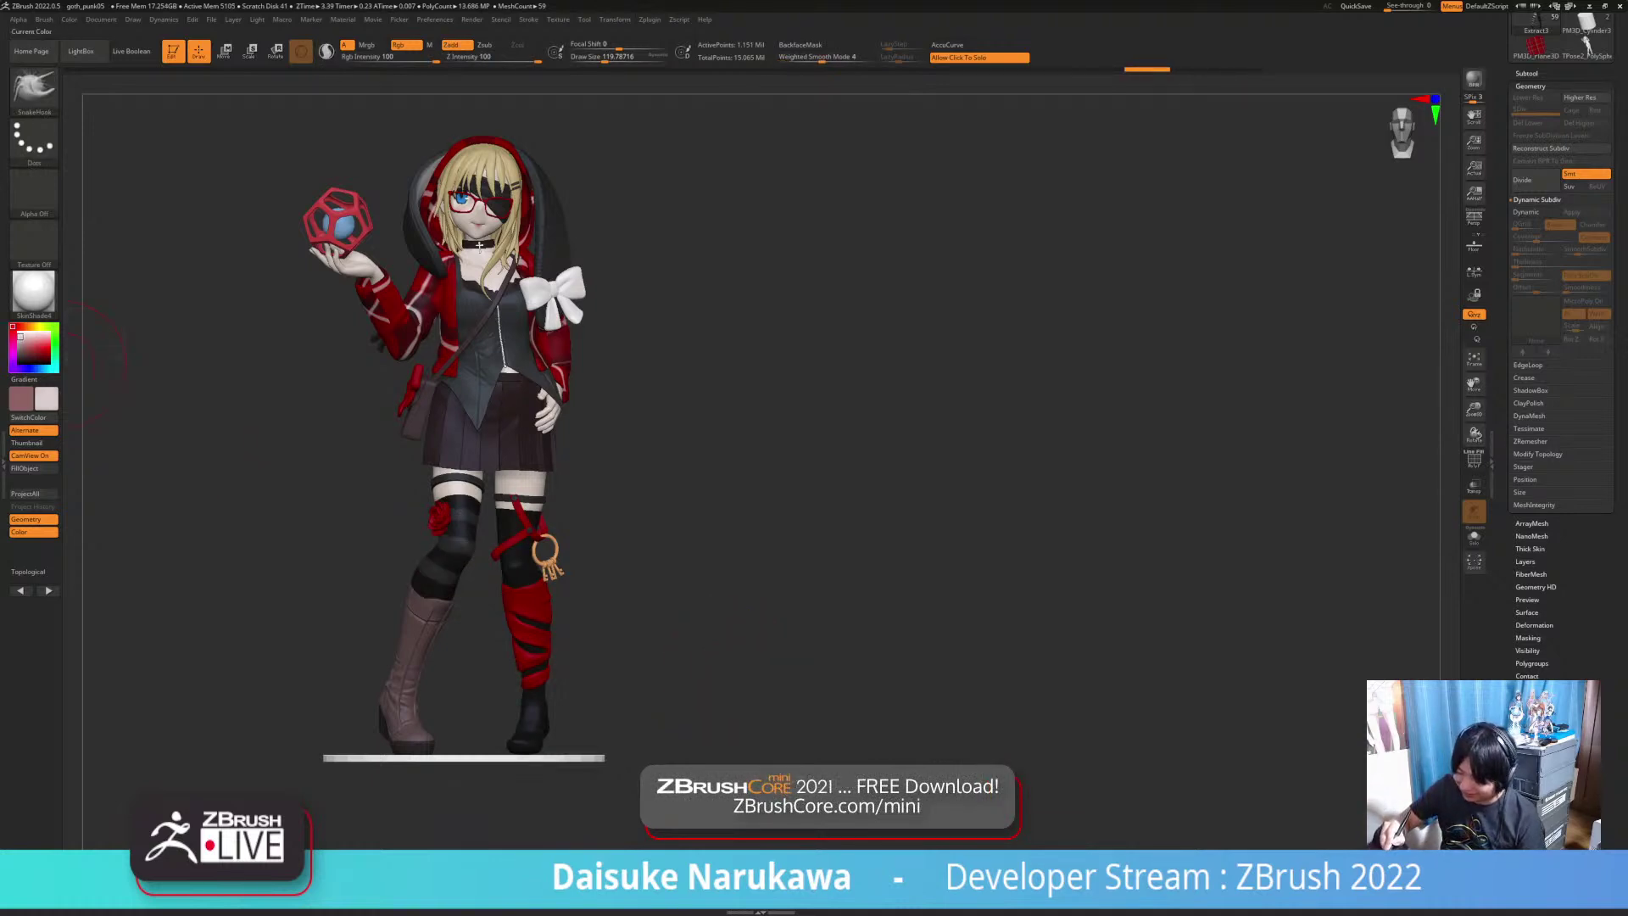
# Step: Fill the unmasked stocking stripes with a lighter off-white, clear the mask, and check the striped leg
pyautogui.click(33, 468)
pyautogui.keyDown('ctrl'); pyautogui.moveTo(676, 581); pyautogui.dragTo(707, 619); pyautogui.keyUp('ctrl')
pyautogui.keyDown('alt'); pyautogui.moveTo(696, 593); pyautogui.dragTo(718, 576, button='right'); pyautogui.keyUp('alt')
pyautogui.click(718, 575)
pyautogui.click(718, 576)
pyautogui.moveTo(718, 576); pyautogui.dragTo(748, 713)
pyautogui.moveTo(748, 713)
pyautogui.keyDown('alt'); pyautogui.mouseDown()
pyautogui.moveTo(767, 741)
pyautogui.moveTo(746, 703)
pyautogui.mouseUp(); pyautogui.keyUp('alt')
# Step: Isolate the stockings and touch up the stripe edges around the knee with the Paint brush
pyautogui.press('b')
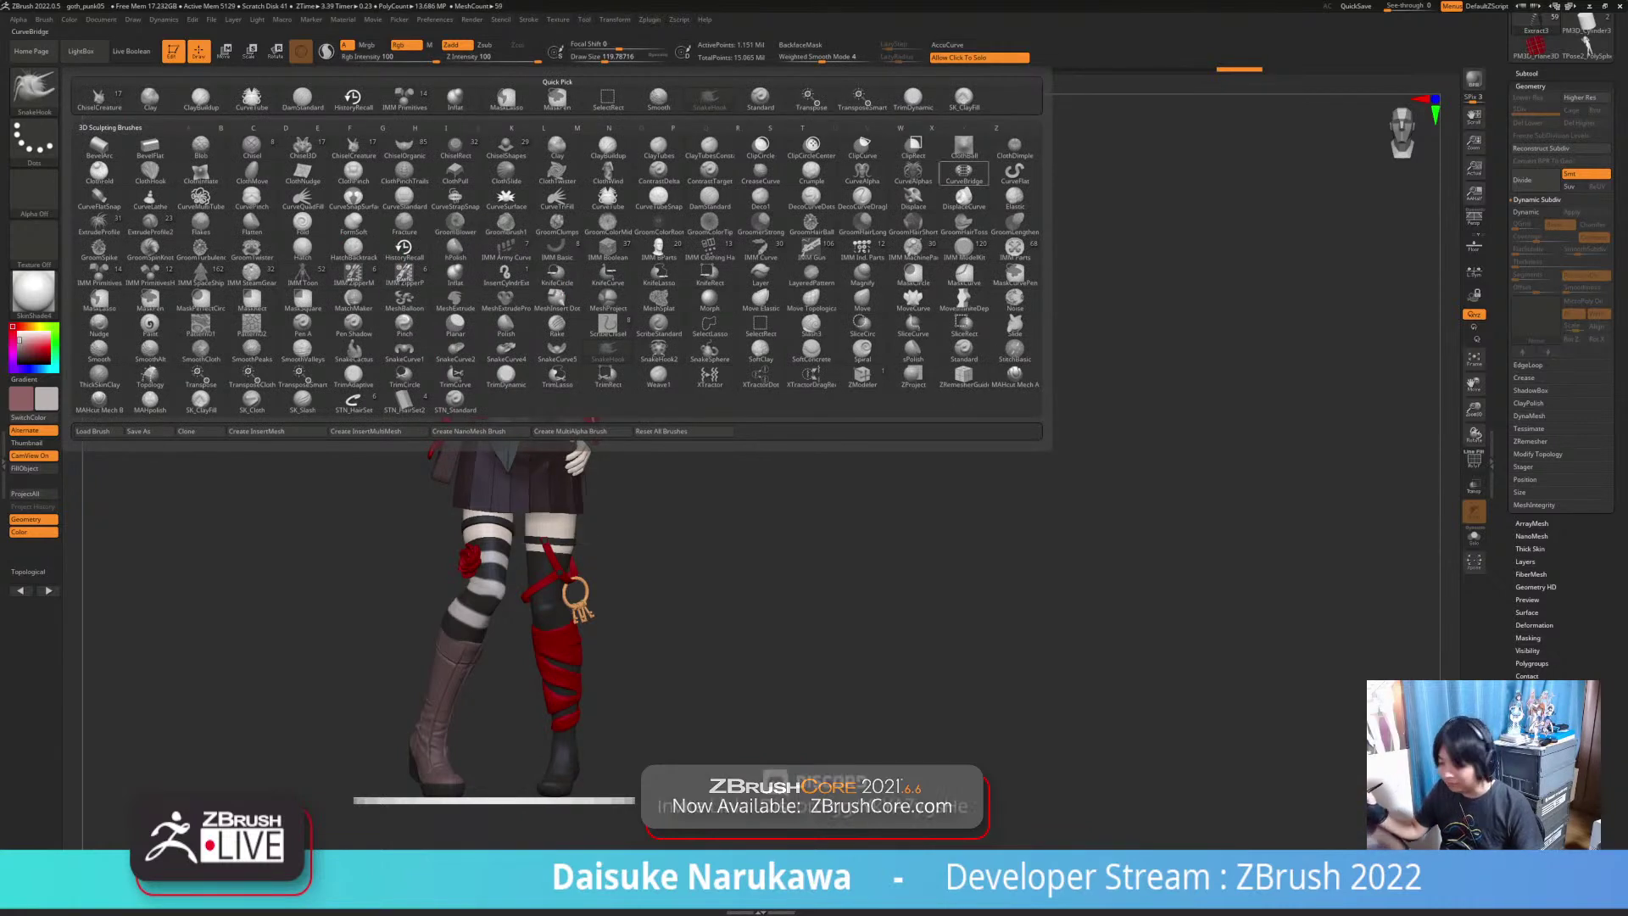
pyautogui.press('p')
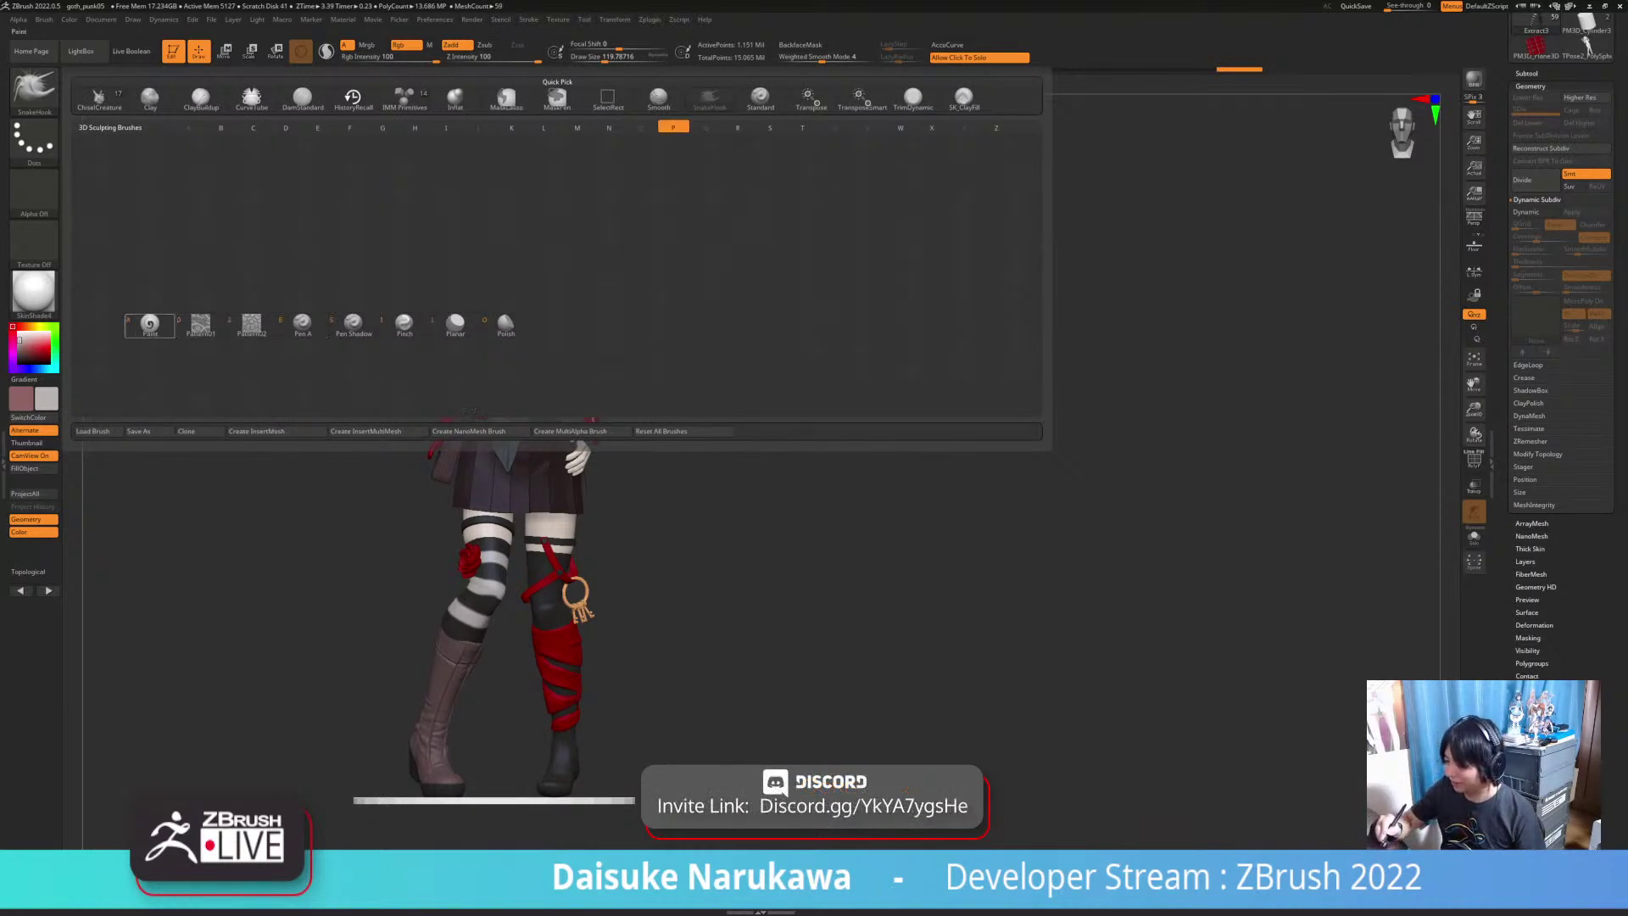
pyautogui.press('a')
pyautogui.click(814, 475)
pyautogui.moveTo(813, 474); pyautogui.dragTo(873, 432)
pyautogui.keyDown('alt'); pyautogui.moveTo(508, 288); pyautogui.dragTo(555, 225); pyautogui.keyUp('alt')
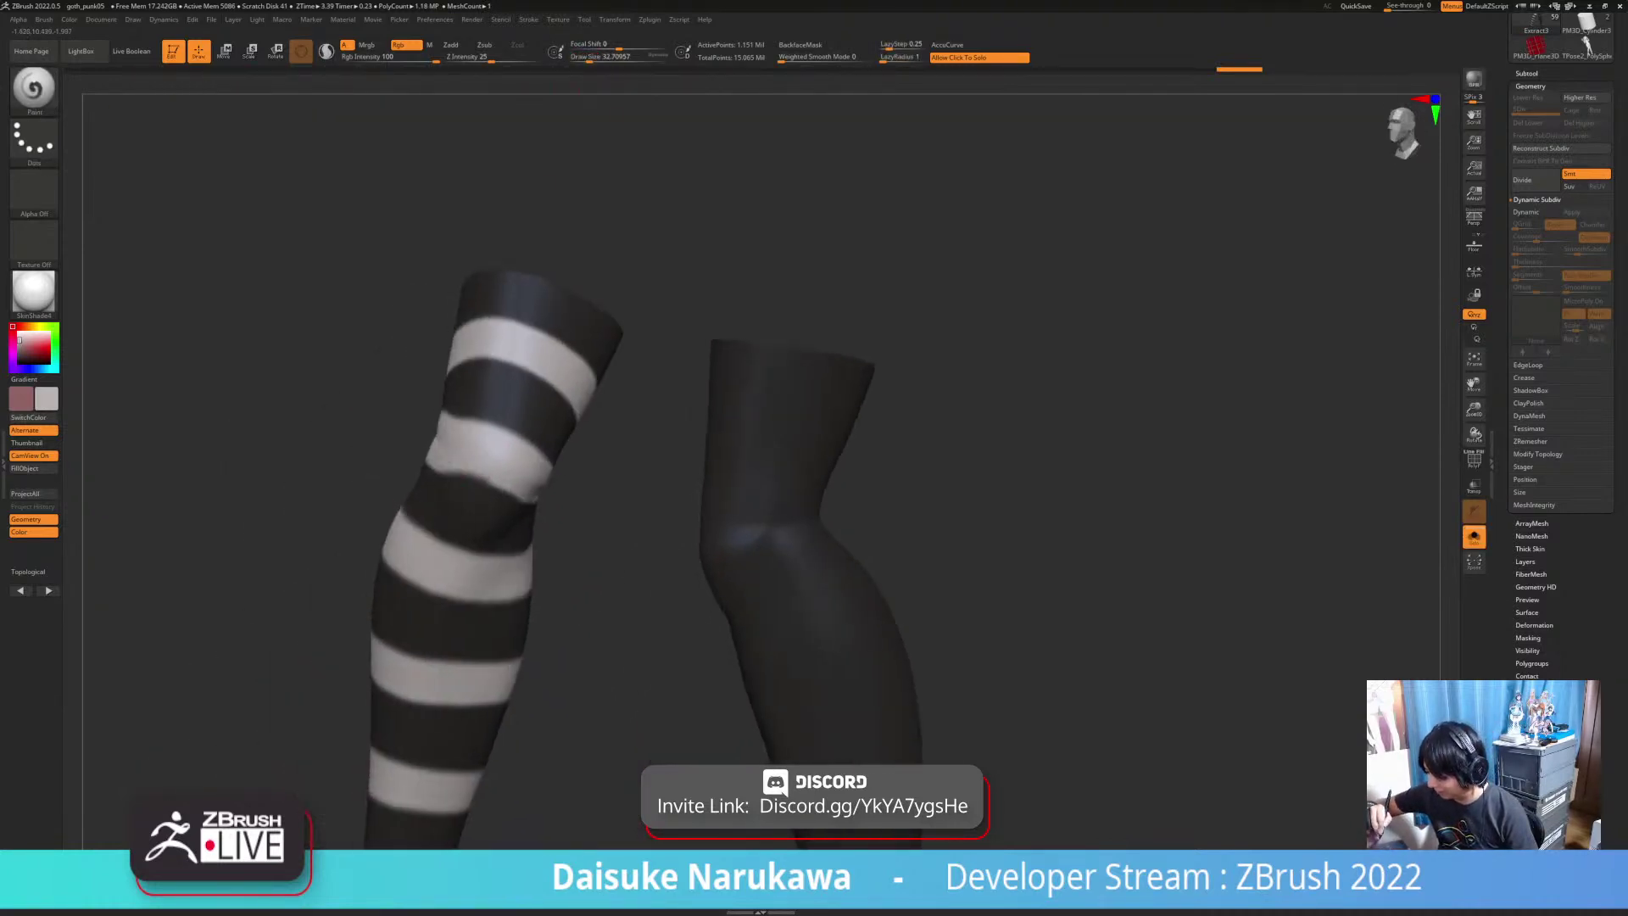
pyautogui.moveTo(645, 254); pyautogui.dragTo(585, 280)
pyautogui.moveTo(585, 339); pyautogui.dragTo(475, 373)
pyautogui.moveTo(458, 475); pyautogui.dragTo(538, 501)
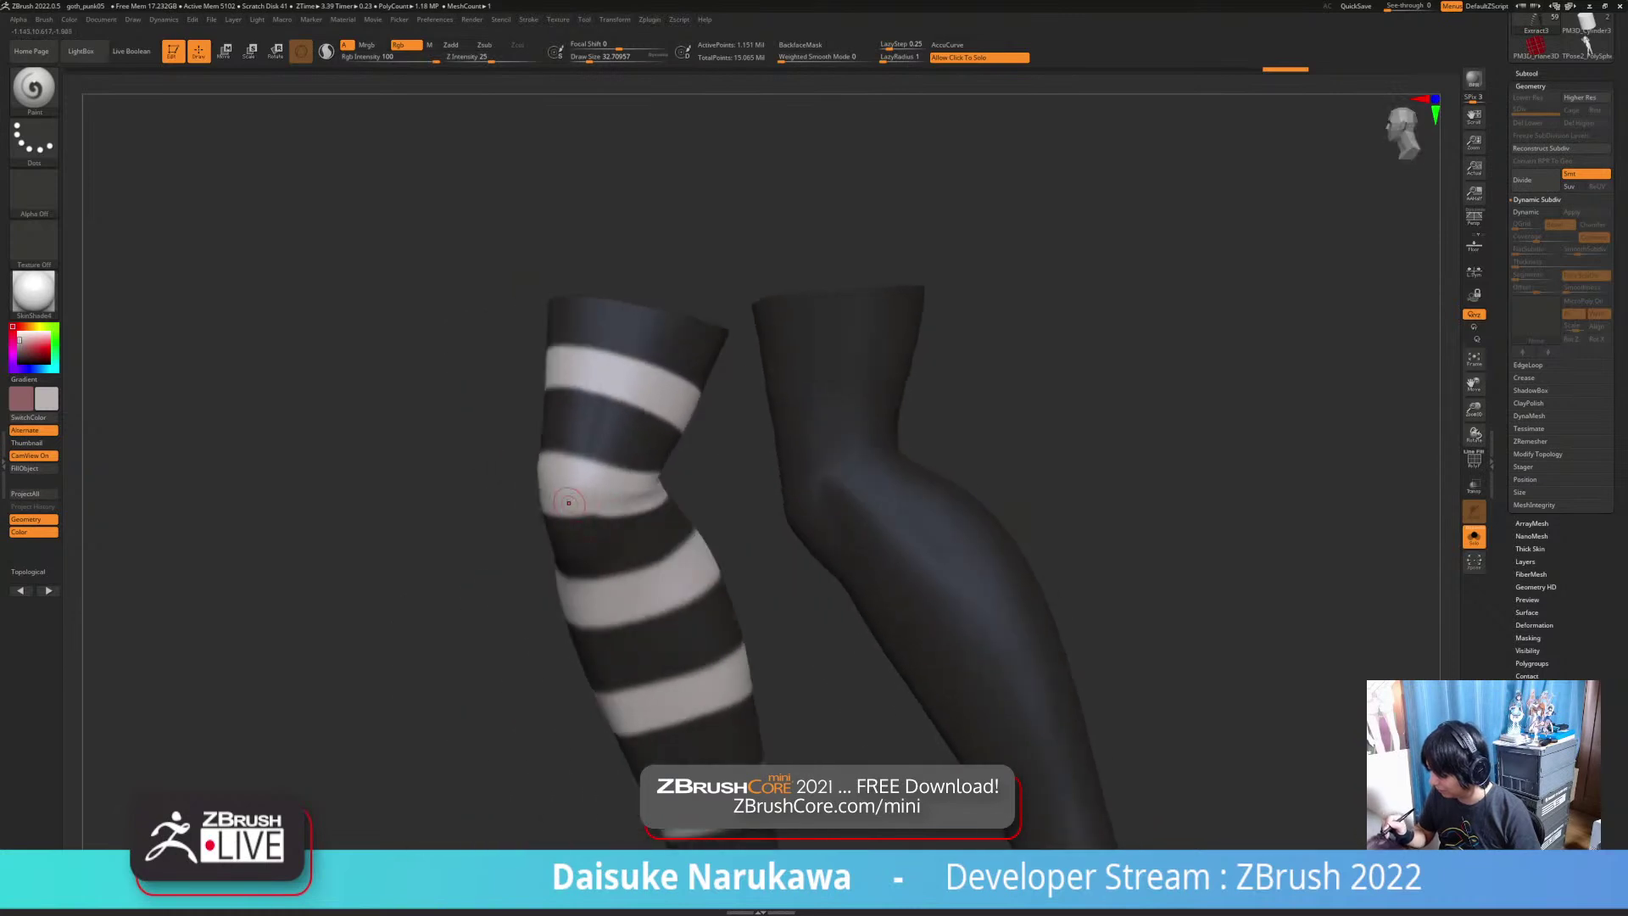
pyautogui.keyDown('ctrl'); pyautogui.moveTo(570, 502); pyautogui.dragTo(873, 407, button='right'); pyautogui.keyUp('ctrl')
pyautogui.moveTo(1127, 517); pyautogui.dragTo(593, 598)
pyautogui.moveTo(517, 153); pyautogui.dragTo(483, 155)
# Step: Select the boot's toe piece and fill it with a darker brown
pyautogui.keyDown('alt'); pyautogui.click(466, 154); pyautogui.keyUp('alt')
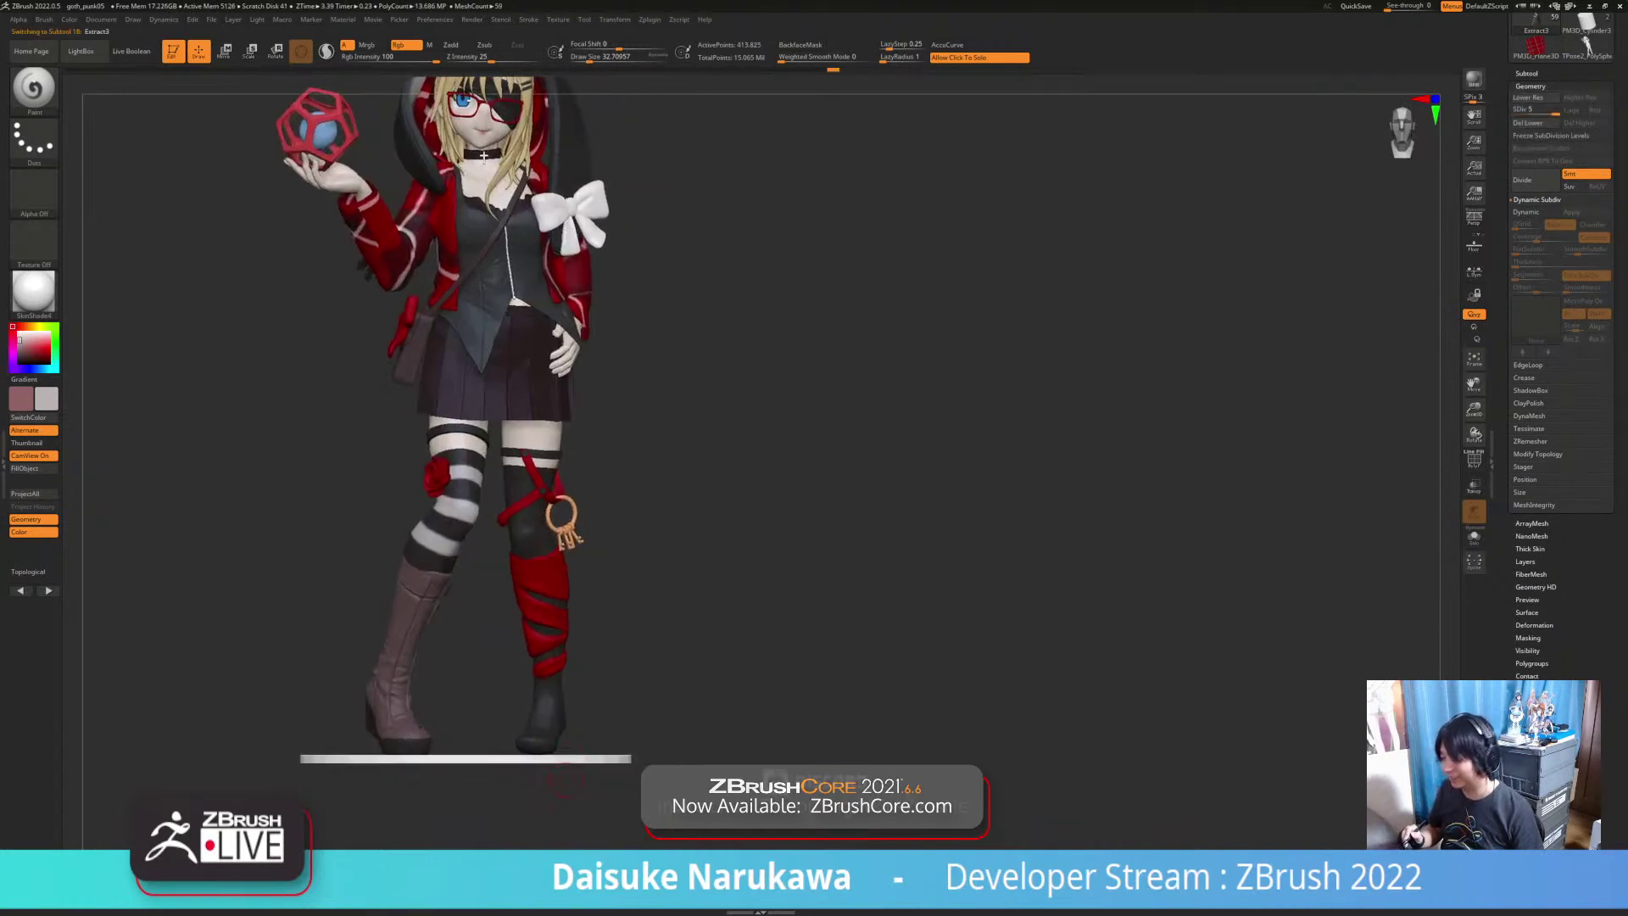
pyautogui.keyDown('alt'); pyautogui.moveTo(552, 793); pyautogui.dragTo(560, 765, button='right'); pyautogui.keyUp('alt')
pyautogui.keyDown('ctrl'); pyautogui.moveTo(560, 765); pyautogui.dragTo(564, 678, button='right'); pyautogui.keyUp('ctrl')
pyautogui.moveTo(564, 678); pyautogui.dragTo(551, 733, button='right')
pyautogui.keyDown('alt'); pyautogui.click(424, 670); pyautogui.keyUp('alt')
pyautogui.moveTo(424, 669); pyautogui.dragTo(466, 704, button='right')
pyautogui.moveTo(465, 810); pyautogui.dragTo(445, 748, button='right')
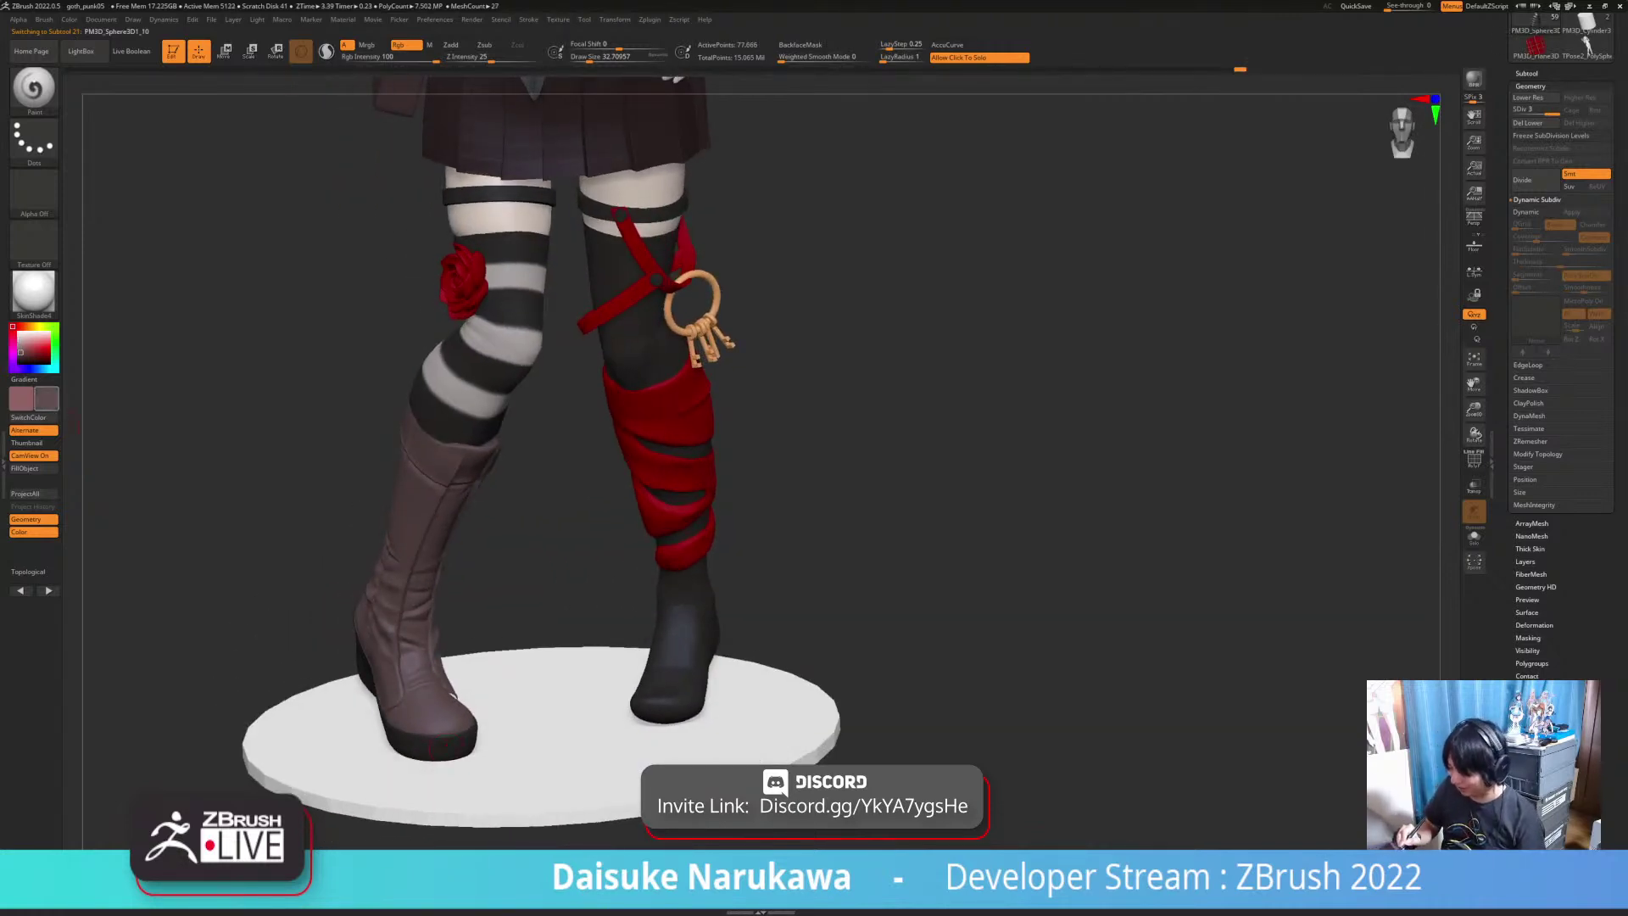
pyautogui.click(20, 355)
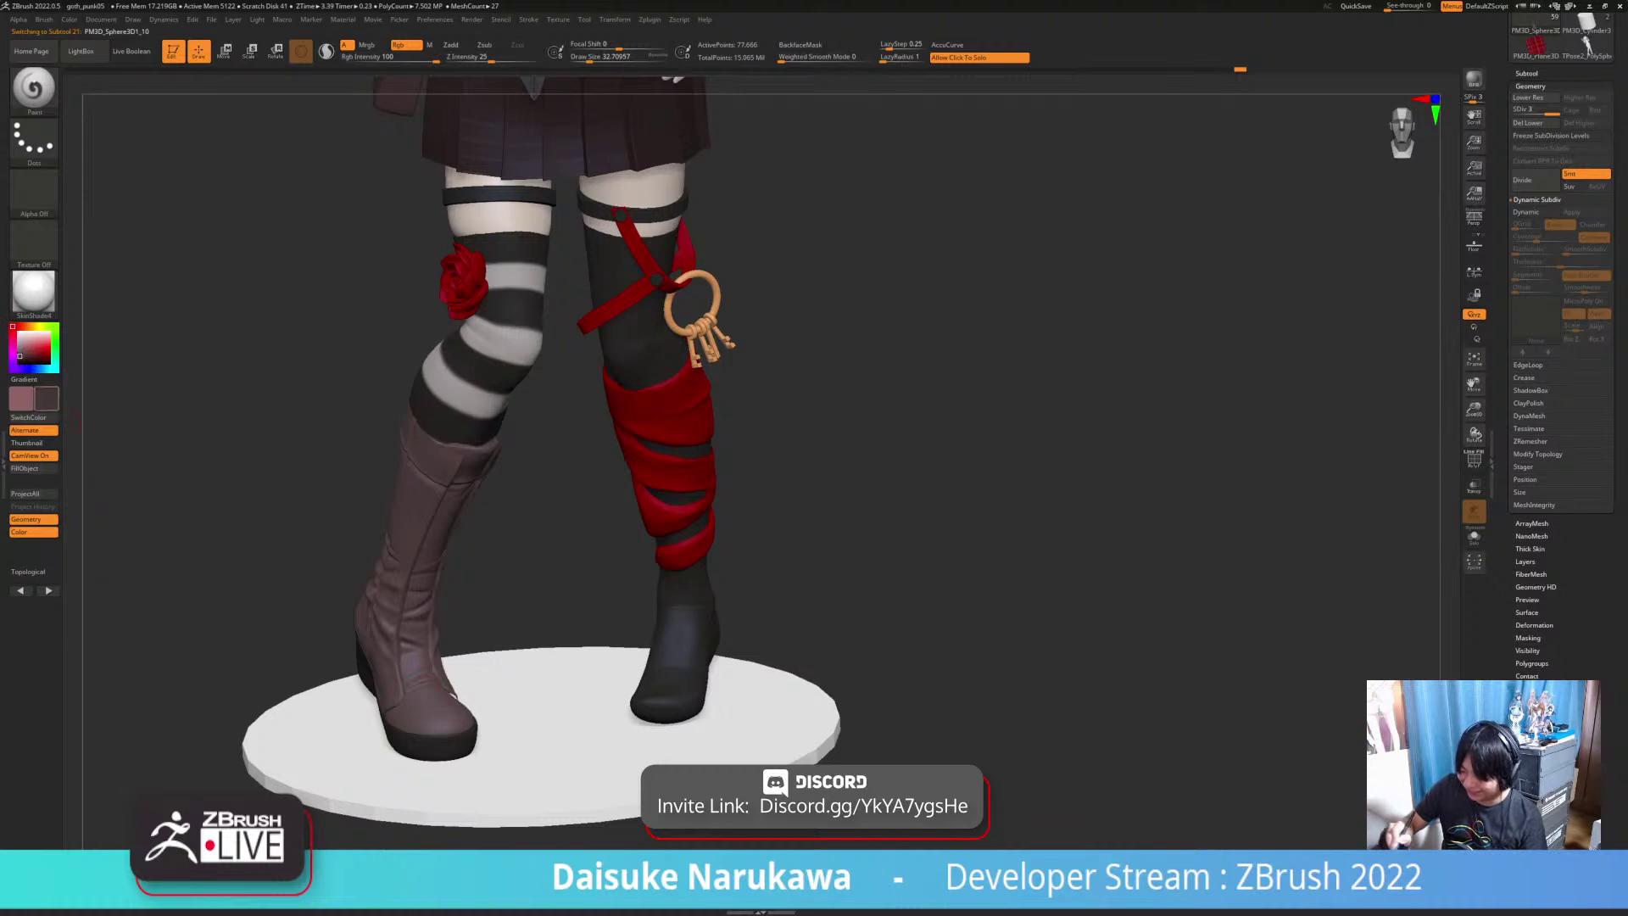
pyautogui.click(34, 467)
# Step: Turn on Dynamic Subdiv for the boot shaft with a thickness of about 0.028 and an offset of -100
pyautogui.keyDown('alt'); pyautogui.click(407, 529); pyautogui.keyUp('alt')
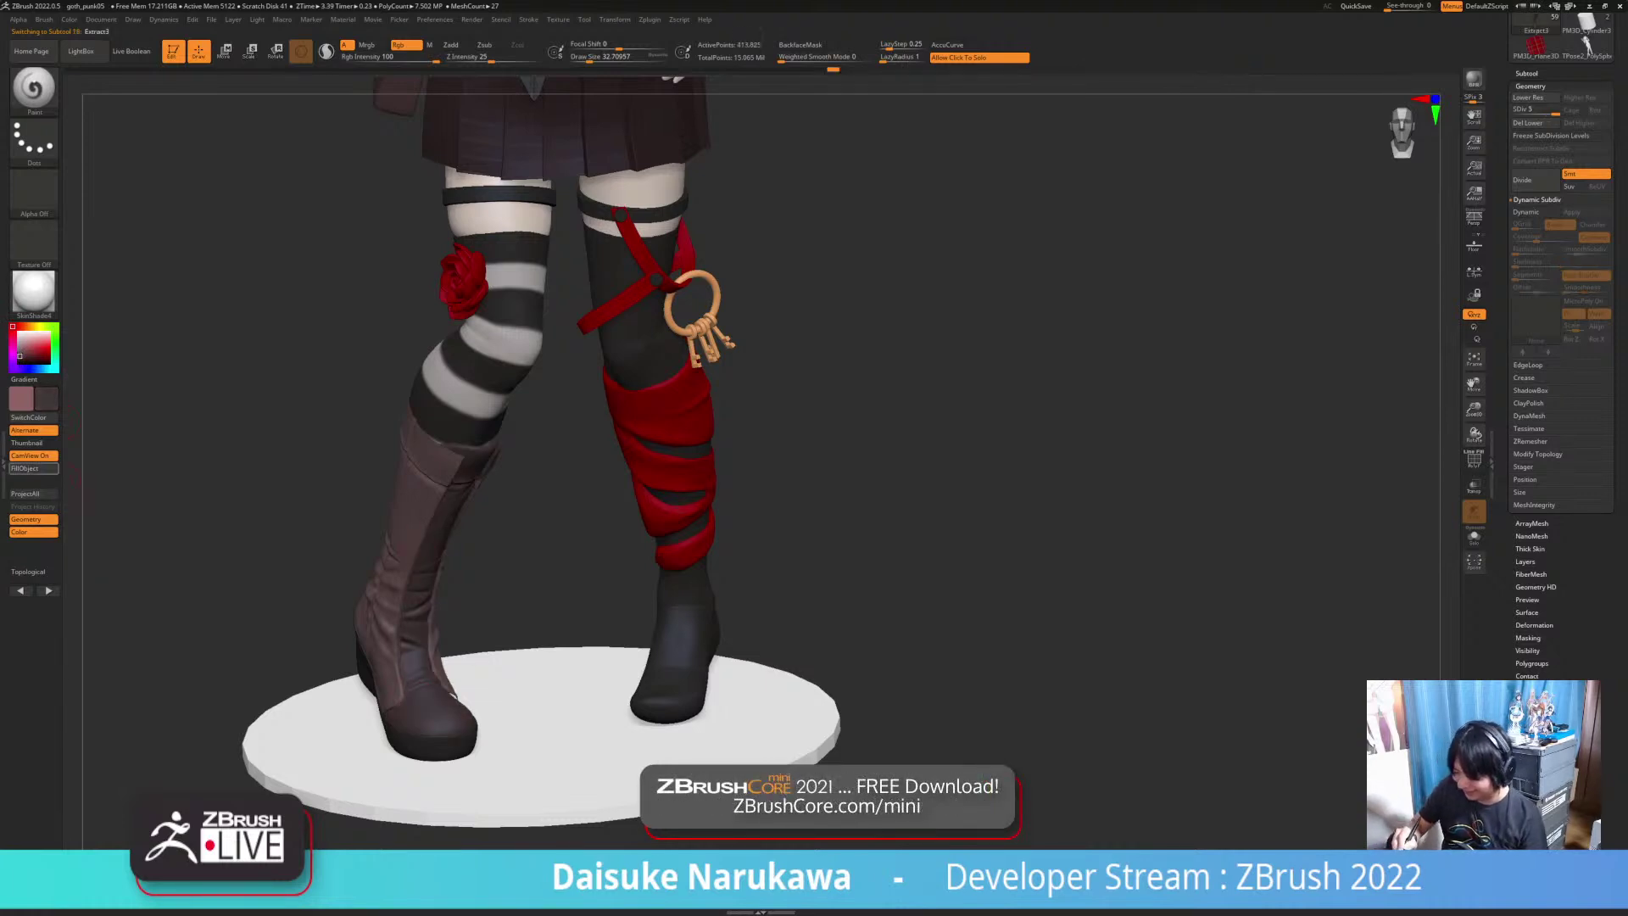
pyautogui.moveTo(551, 657); pyautogui.dragTo(587, 621)
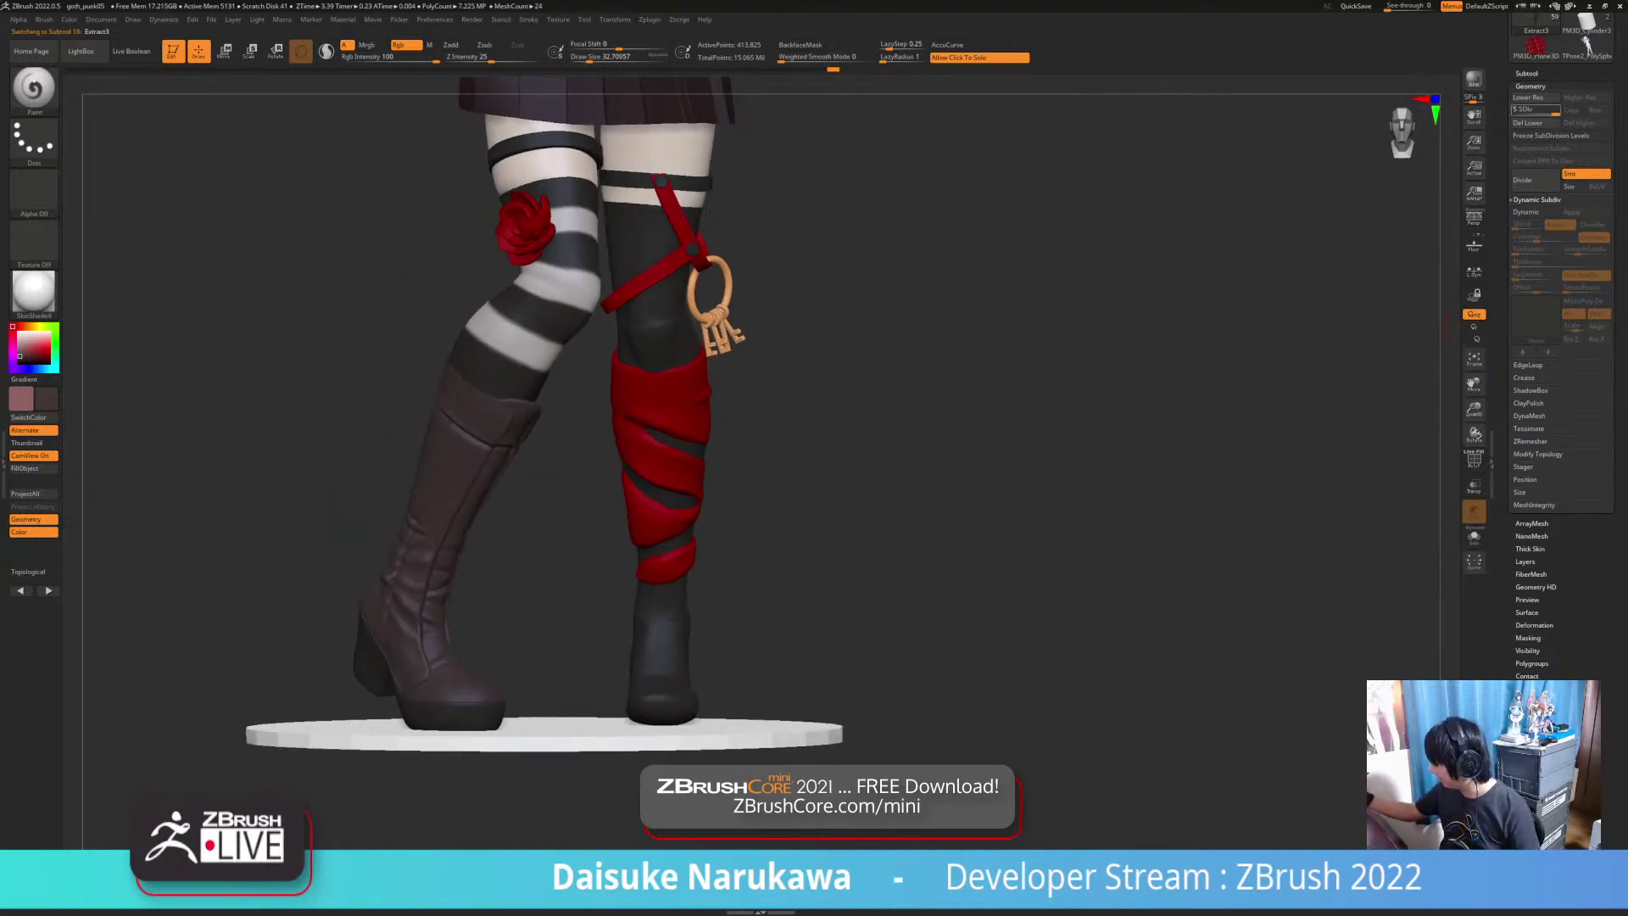
pyautogui.click(1533, 212)
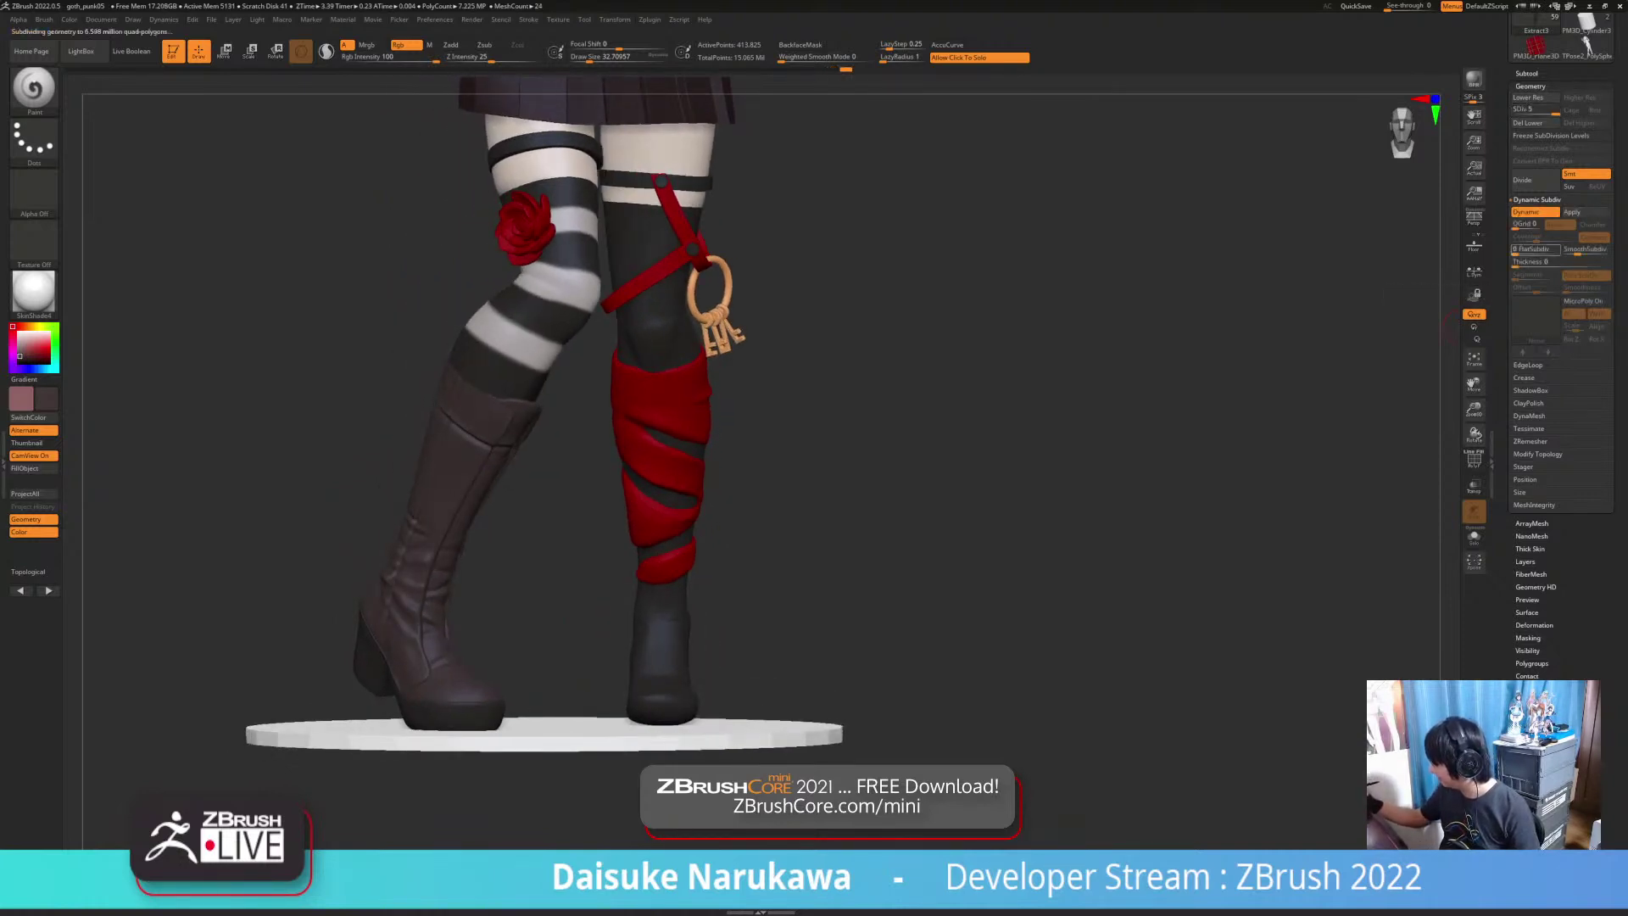
pyautogui.moveTo(1578, 251); pyautogui.dragTo(1552, 264)
pyautogui.moveTo(1102, 356); pyautogui.dragTo(966, 411)
pyautogui.moveTo(1535, 288); pyautogui.dragTo(1512, 289)
pyautogui.keyDown('alt'); pyautogui.moveTo(1051, 373); pyautogui.dragTo(1140, 390); pyautogui.keyUp('alt')
pyautogui.keyDown('alt'); pyautogui.moveTo(806, 631); pyautogui.dragTo(685, 742); pyautogui.keyUp('alt')
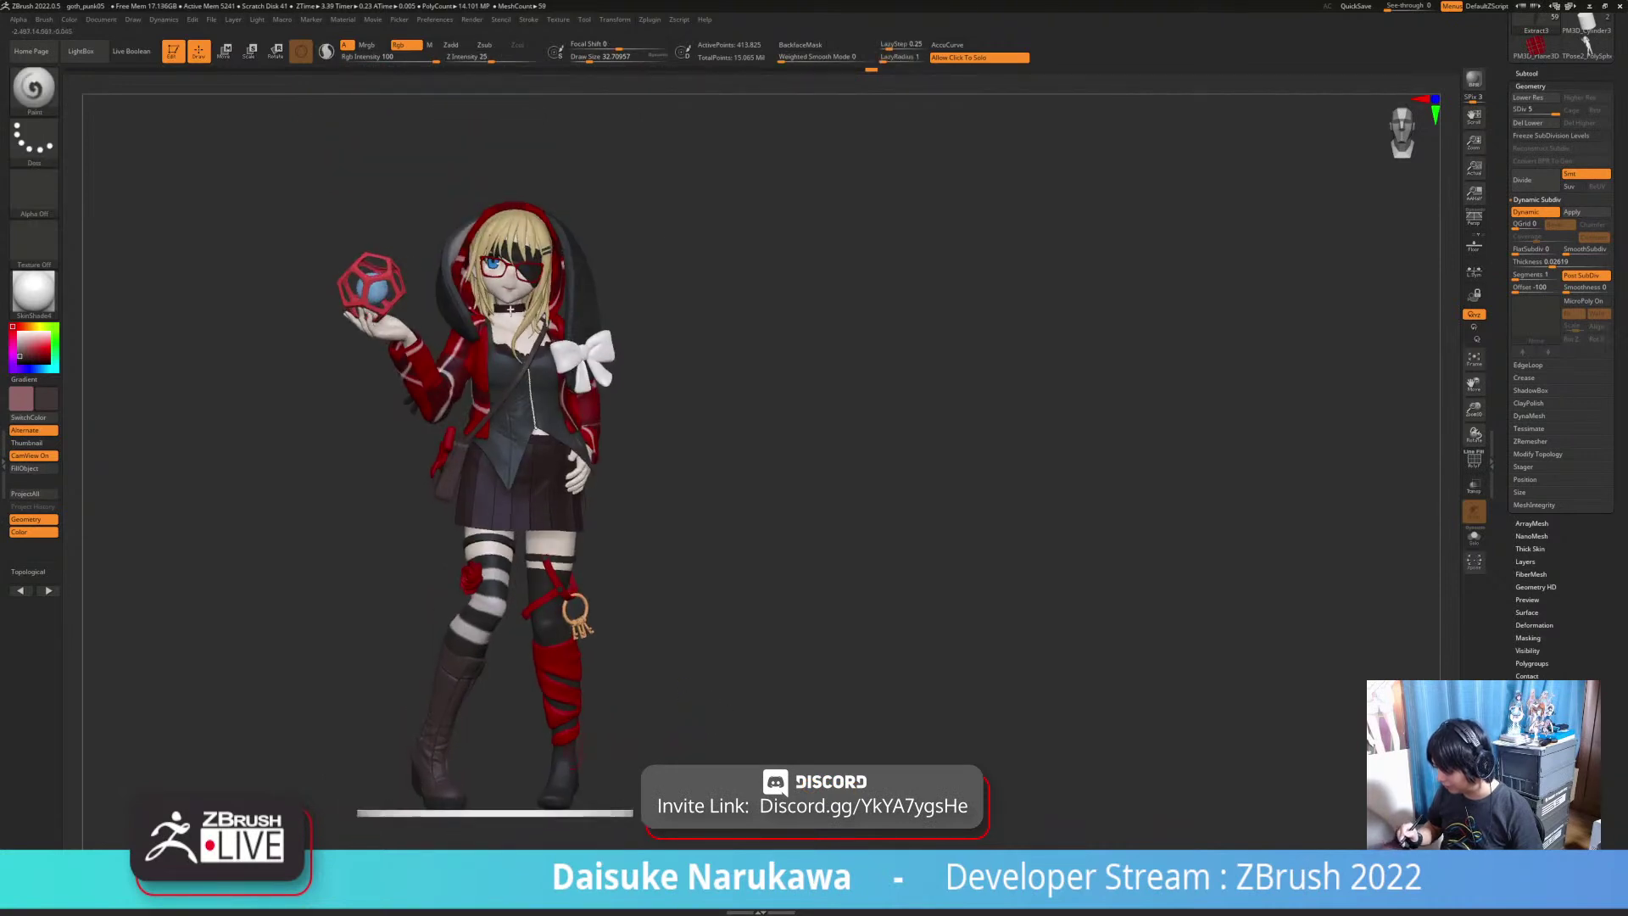
pyautogui.keyDown('alt'); pyautogui.click(511, 310); pyautogui.keyUp('alt')
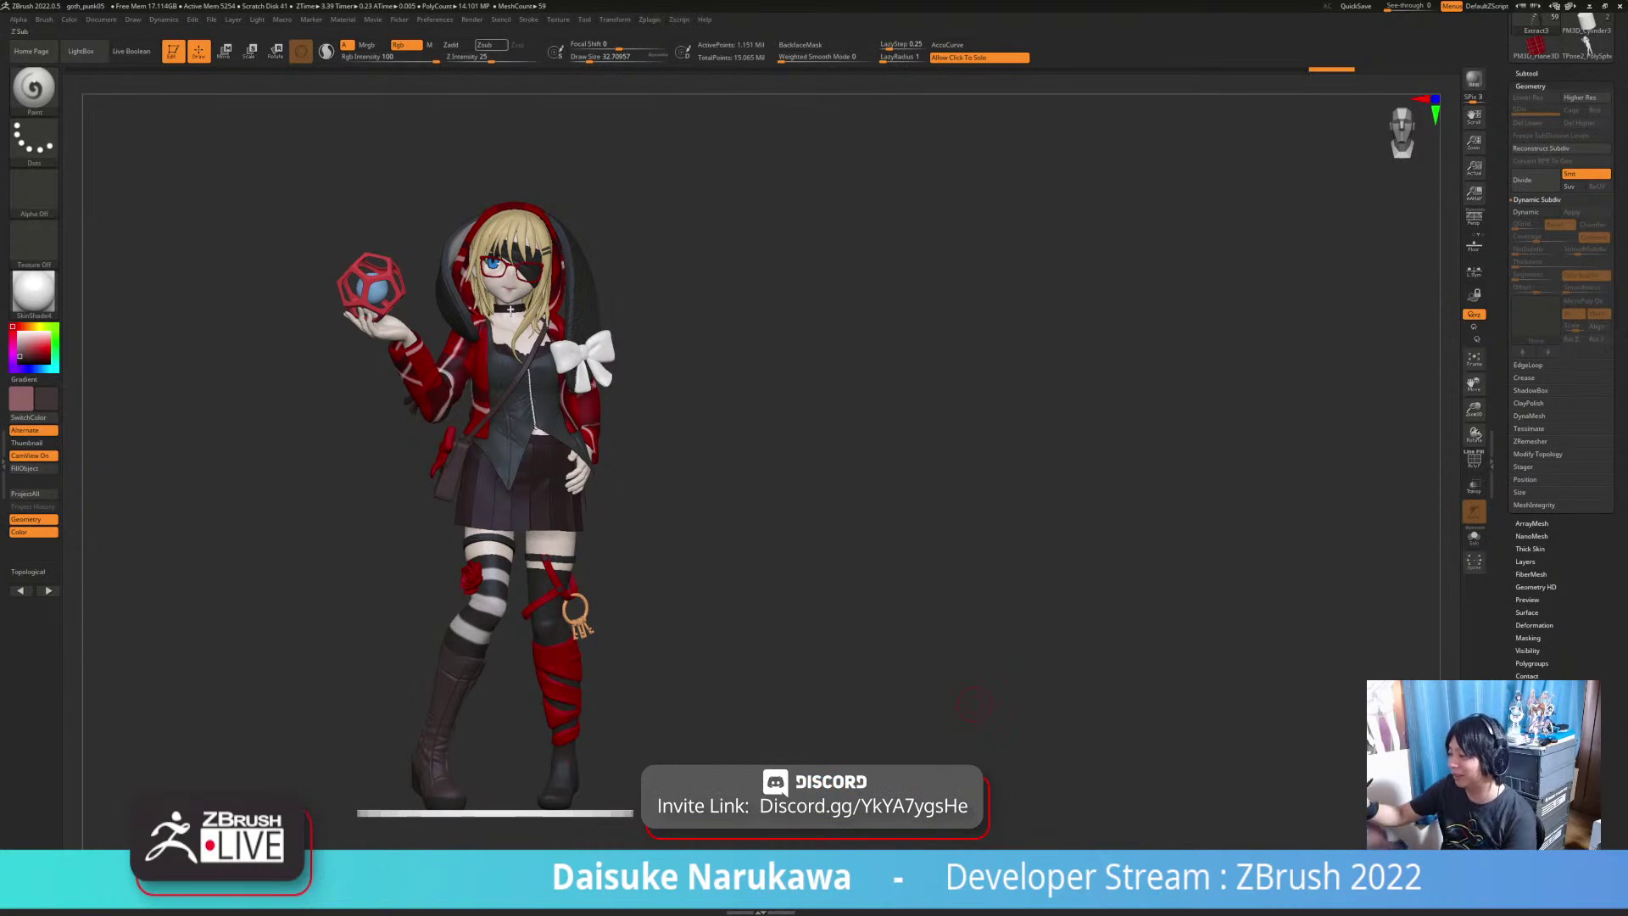
pyautogui.click(435, 19)
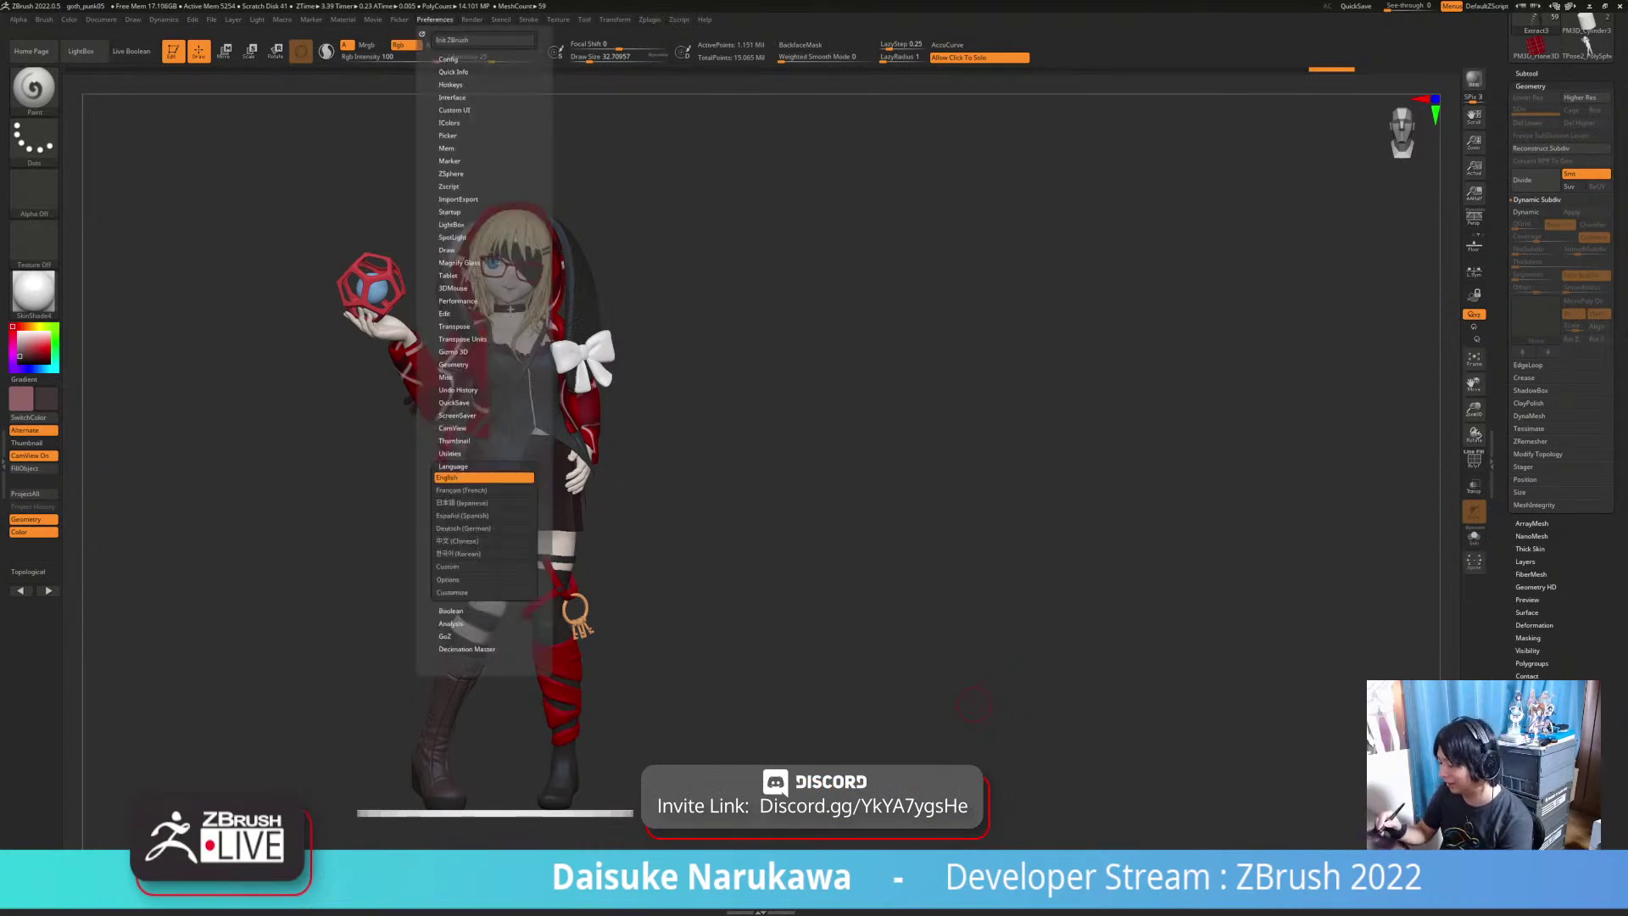
pyautogui.click(473, 20)
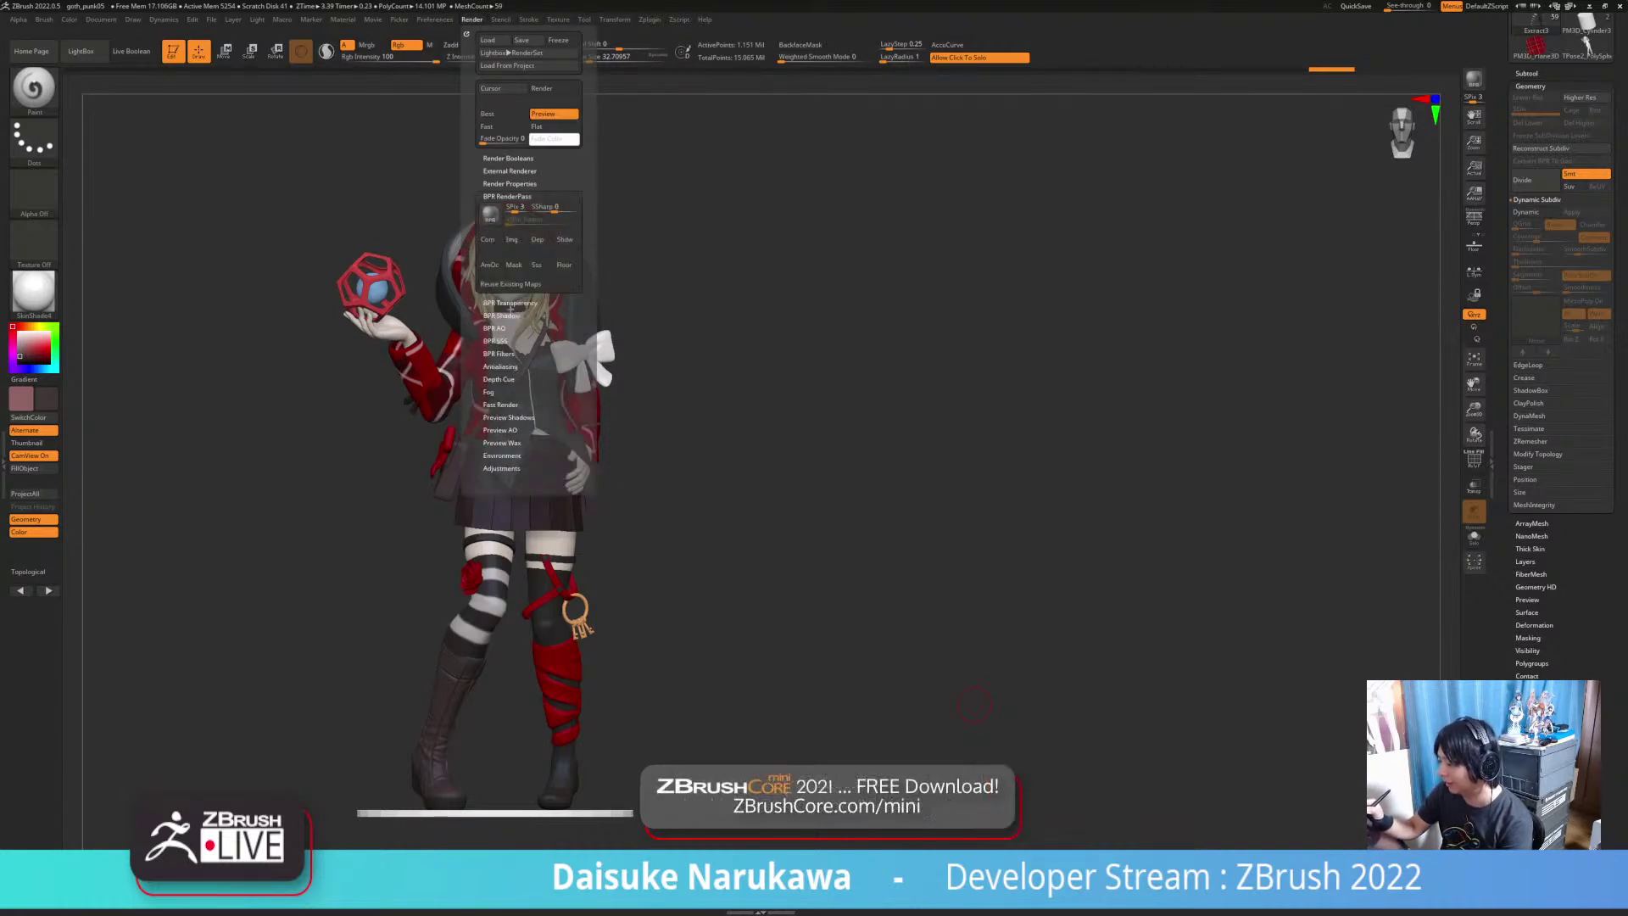
pyautogui.click(506, 196)
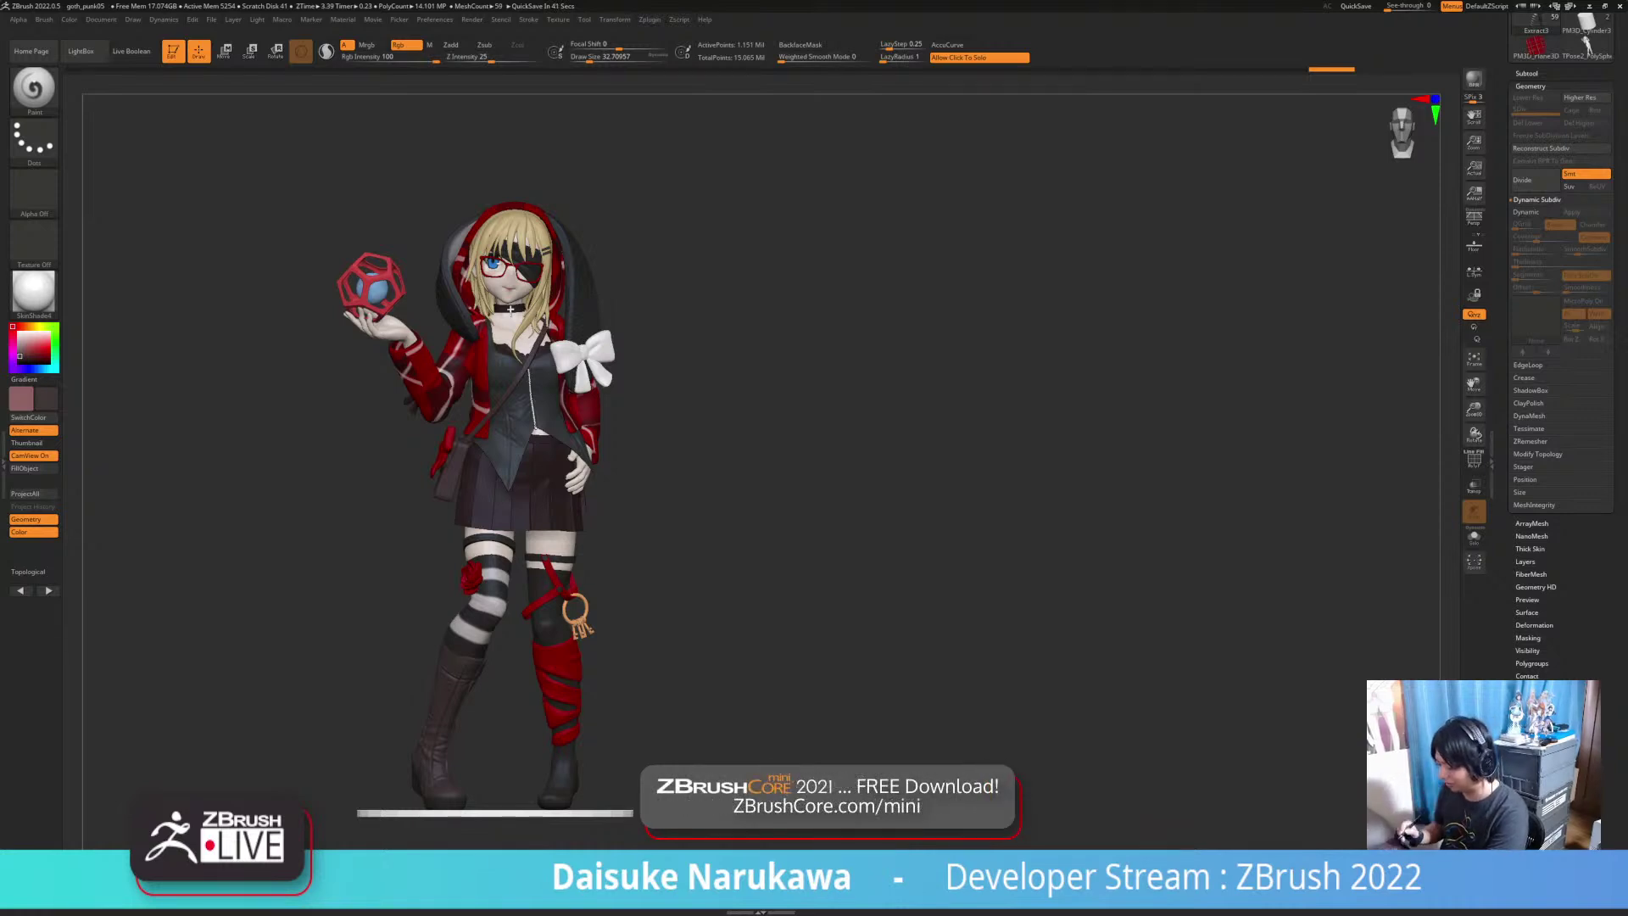
# Step: Switch to the SnakeHook brush with a larger draw size and turn off its Rgb colouring
pyautogui.moveTo(763, 441); pyautogui.dragTo(1238, 448)
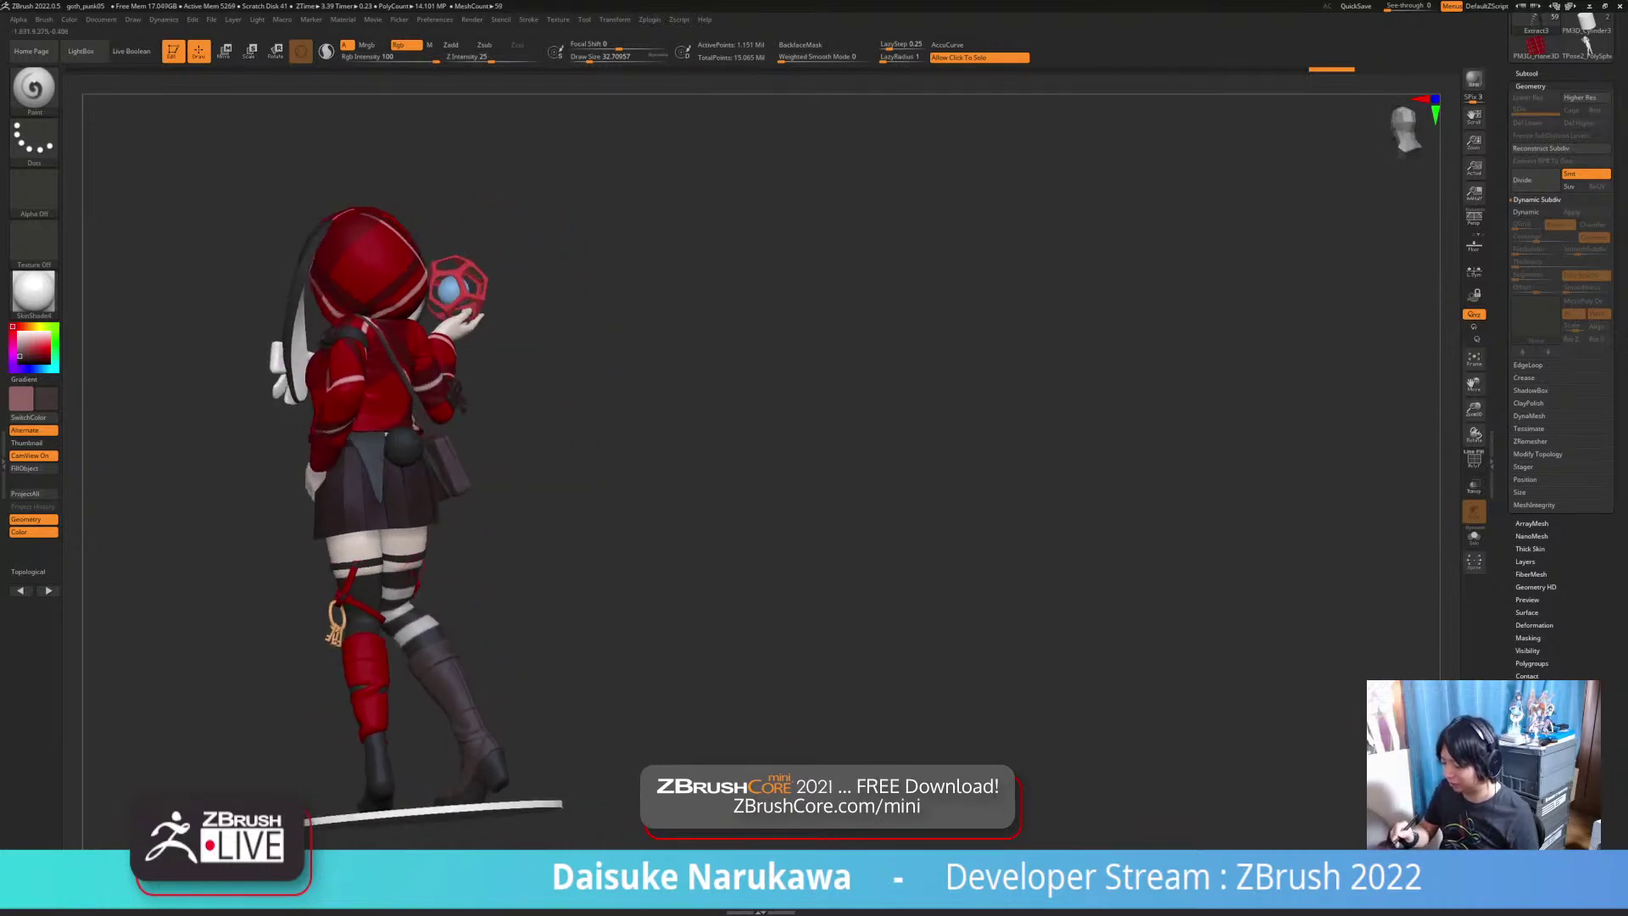
pyautogui.press('b')
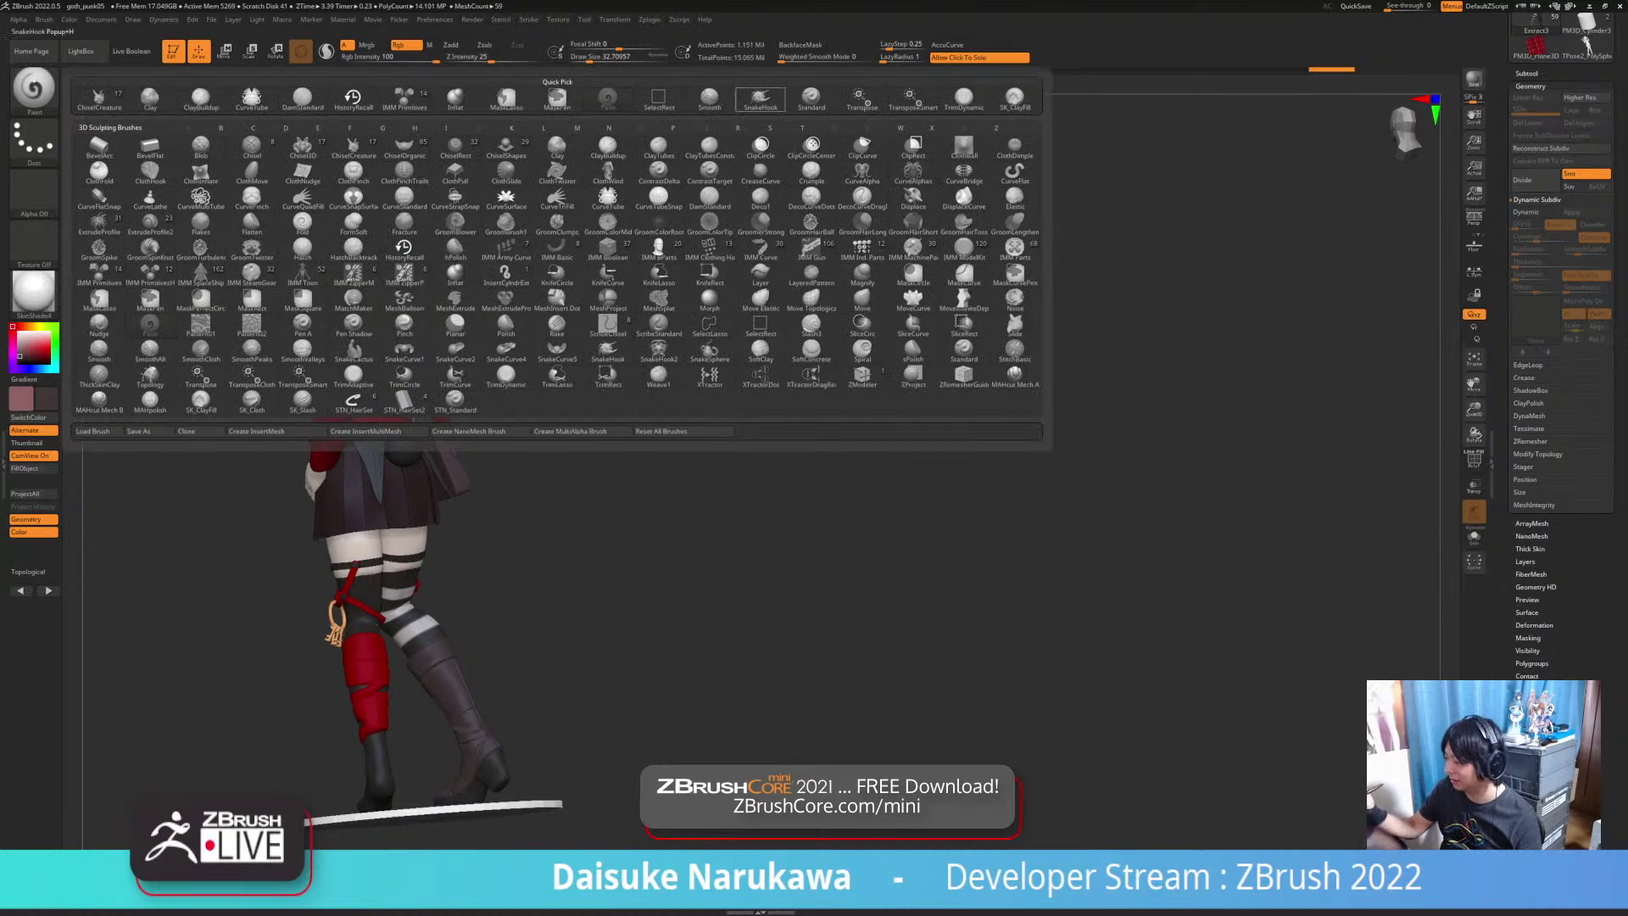
pyautogui.click(761, 99)
pyautogui.moveTo(589, 59); pyautogui.dragTo(596, 58)
pyautogui.keyDown('ctrl'); pyautogui.moveTo(458, 537); pyautogui.dragTo(449, 601, button='right'); pyautogui.keyUp('ctrl')
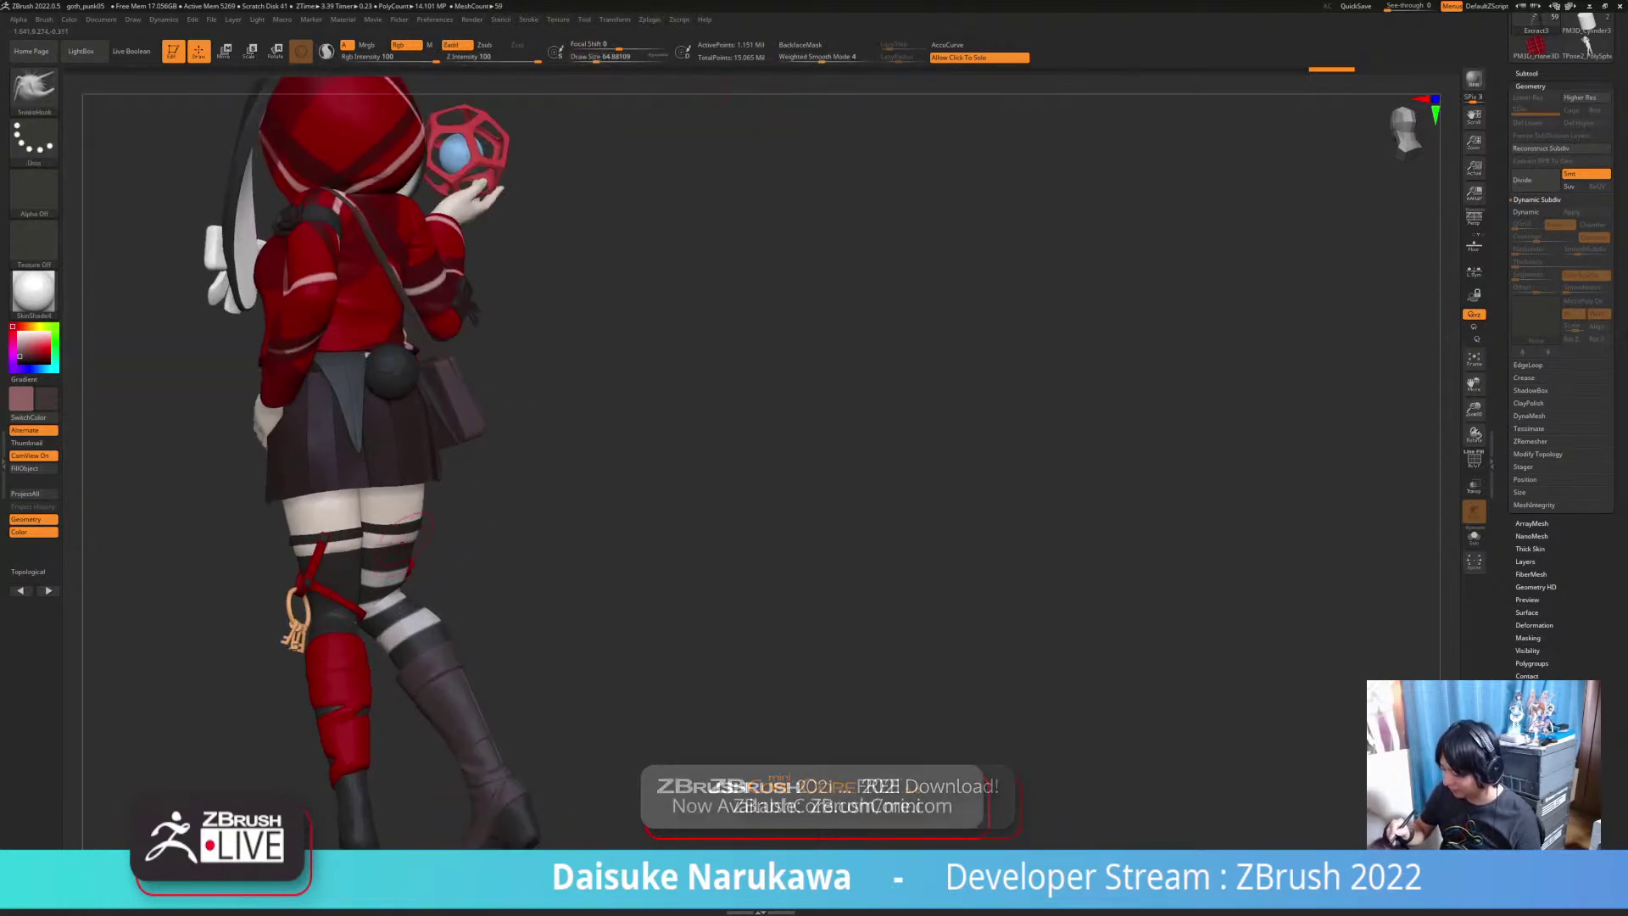
pyautogui.click(404, 45)
# Step: Isolate the stockings and mask a low shoe shape over the plain stocking's foot with the lasso
pyautogui.moveTo(475, 483); pyautogui.dragTo(509, 468, button='right')
pyautogui.moveTo(451, 549); pyautogui.dragTo(778, 444, button='right')
pyautogui.keyDown('alt'); pyautogui.moveTo(739, 651); pyautogui.dragTo(670, 680, button='right'); pyautogui.keyUp('alt')
pyautogui.keyDown('alt'); pyautogui.moveTo(622, 761); pyautogui.dragTo(642, 715, button='right'); pyautogui.keyUp('alt')
pyautogui.moveTo(728, 630); pyautogui.dragTo(636, 677, button='right')
pyautogui.click(699, 678)
pyautogui.moveTo(632, 650)
pyautogui.keyDown('ctrl'); pyautogui.mouseDown()
pyautogui.moveTo(662, 725)
pyautogui.moveTo(580, 732)
pyautogui.mouseUp(); pyautogui.keyUp('ctrl')
pyautogui.moveTo(543, 661)
pyautogui.keyDown('ctrl'); pyautogui.mouseDown()
pyautogui.moveTo(560, 784)
pyautogui.moveTo(438, 781)
pyautogui.moveTo(462, 746)
pyautogui.mouseUp(); pyautogui.keyUp('ctrl')
pyautogui.moveTo(525, 754)
pyautogui.mouseDown(button='right')
pyautogui.moveTo(695, 750)
pyautogui.moveTo(640, 746)
pyautogui.moveTo(600, 680)
pyautogui.mouseUp(button='right')
pyautogui.keyDown('ctrl'); pyautogui.keyDown('alt'); pyautogui.moveTo(566, 682); pyautogui.dragTo(643, 617); pyautogui.keyUp('alt'); pyautogui.keyUp('ctrl')
pyautogui.keyDown('ctrl'); pyautogui.moveTo(642, 617); pyautogui.dragTo(636, 568, button='right'); pyautogui.keyUp('ctrl')
pyautogui.moveTo(636, 568)
pyautogui.mouseDown(button='right')
pyautogui.moveTo(754, 593)
pyautogui.moveTo(615, 595)
pyautogui.mouseUp(button='right')
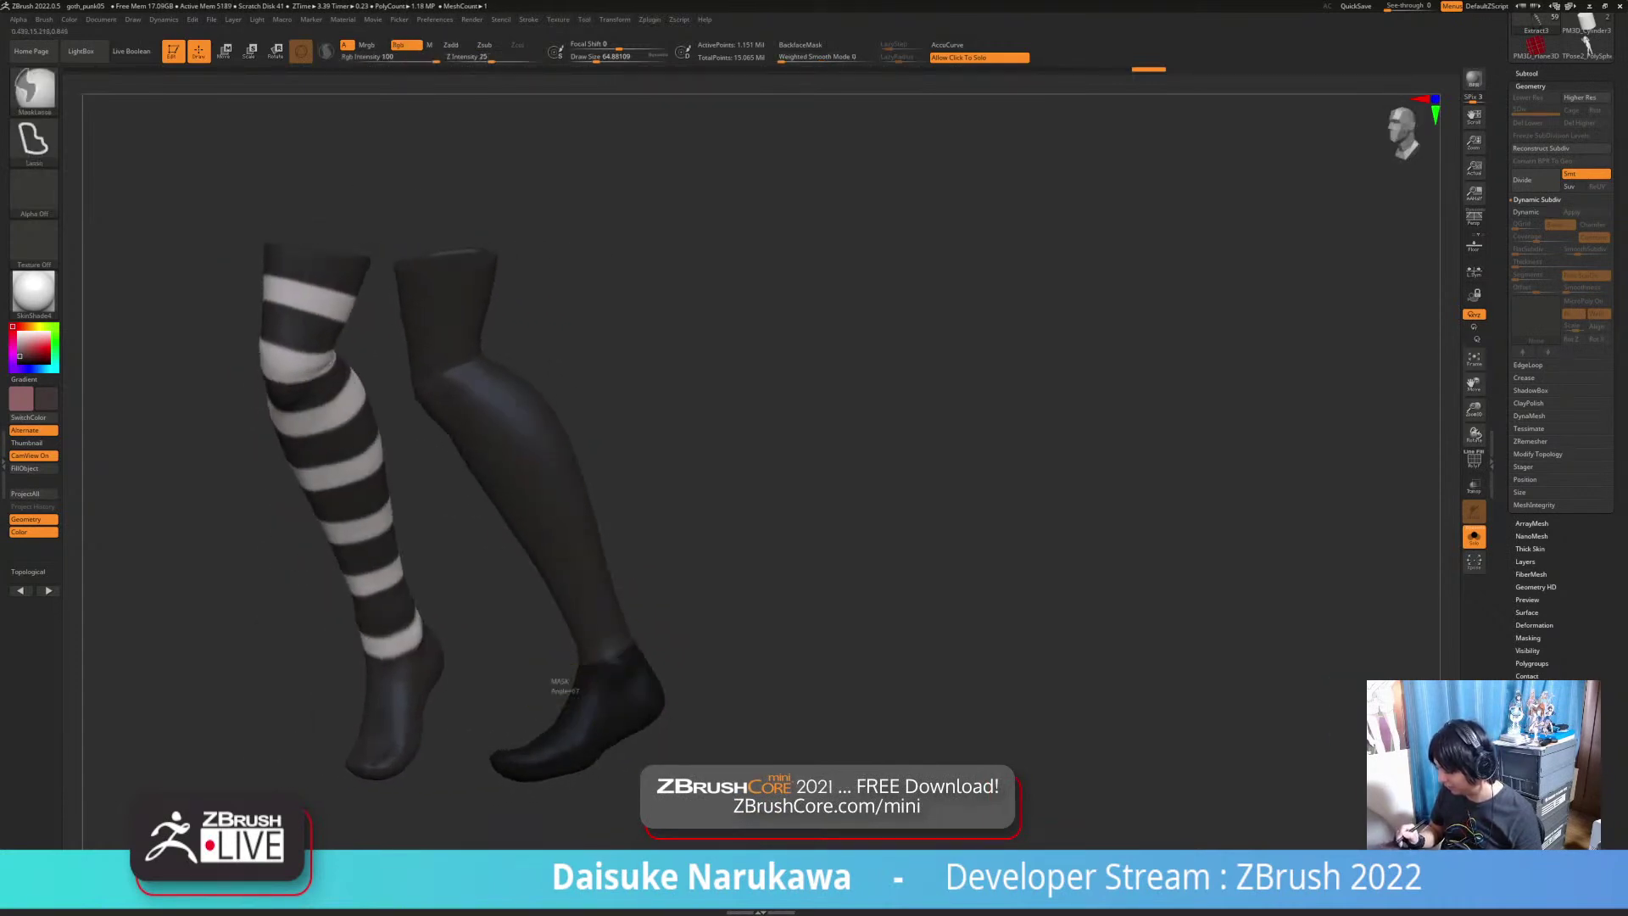
# Step: Trim the shoe mask's opening around the instep and heel, and bring back the other parts of the figure
pyautogui.keyDown('ctrl'); pyautogui.keyDown('alt'); pyautogui.moveTo(677, 648); pyautogui.dragTo(678, 651); pyautogui.keyUp('alt'); pyautogui.keyUp('ctrl')
pyautogui.moveTo(709, 646); pyautogui.dragTo(780, 648, button='right')
pyautogui.moveTo(780, 648)
pyautogui.keyDown('ctrl'); pyautogui.mouseDown(button='right')
pyautogui.moveTo(784, 623)
pyautogui.moveTo(898, 632)
pyautogui.mouseUp(button='right'); pyautogui.keyUp('ctrl')
pyautogui.moveTo(678, 746); pyautogui.dragTo(534, 754, button='right')
pyautogui.keyDown('ctrl'); pyautogui.moveTo(628, 697); pyautogui.dragTo(615, 760, button='right'); pyautogui.keyUp('ctrl')
pyautogui.keyDown('ctrl'); pyautogui.keyDown('alt'); pyautogui.moveTo(468, 658); pyautogui.dragTo(472, 626); pyautogui.keyUp('alt'); pyautogui.keyUp('ctrl')
pyautogui.moveTo(678, 755)
pyautogui.keyDown('ctrl'); pyautogui.mouseDown(button='right')
pyautogui.moveTo(683, 691)
pyautogui.moveTo(623, 723)
pyautogui.moveTo(642, 721)
pyautogui.moveTo(640, 754)
pyautogui.mouseUp(button='right'); pyautogui.keyUp('ctrl')
pyautogui.keyDown('ctrl'); pyautogui.keyDown('alt'); pyautogui.moveTo(651, 667); pyautogui.dragTo(623, 629); pyautogui.keyUp('alt'); pyautogui.keyUp('ctrl')
pyautogui.moveTo(579, 727)
pyautogui.mouseDown(button='right')
pyautogui.moveTo(600, 726)
pyautogui.moveTo(598, 696)
pyautogui.moveTo(685, 727)
pyautogui.moveTo(784, 720)
pyautogui.moveTo(678, 672)
pyautogui.moveTo(593, 677)
pyautogui.moveTo(607, 659)
pyautogui.moveTo(615, 680)
pyautogui.moveTo(596, 685)
pyautogui.moveTo(542, 675)
pyautogui.mouseUp(button='right')
pyautogui.click(594, 661)
# Step: Try to extract the masked foot area as a new piece, check the stockings in isolation, and clear the mask
pyautogui.click(1526, 74)
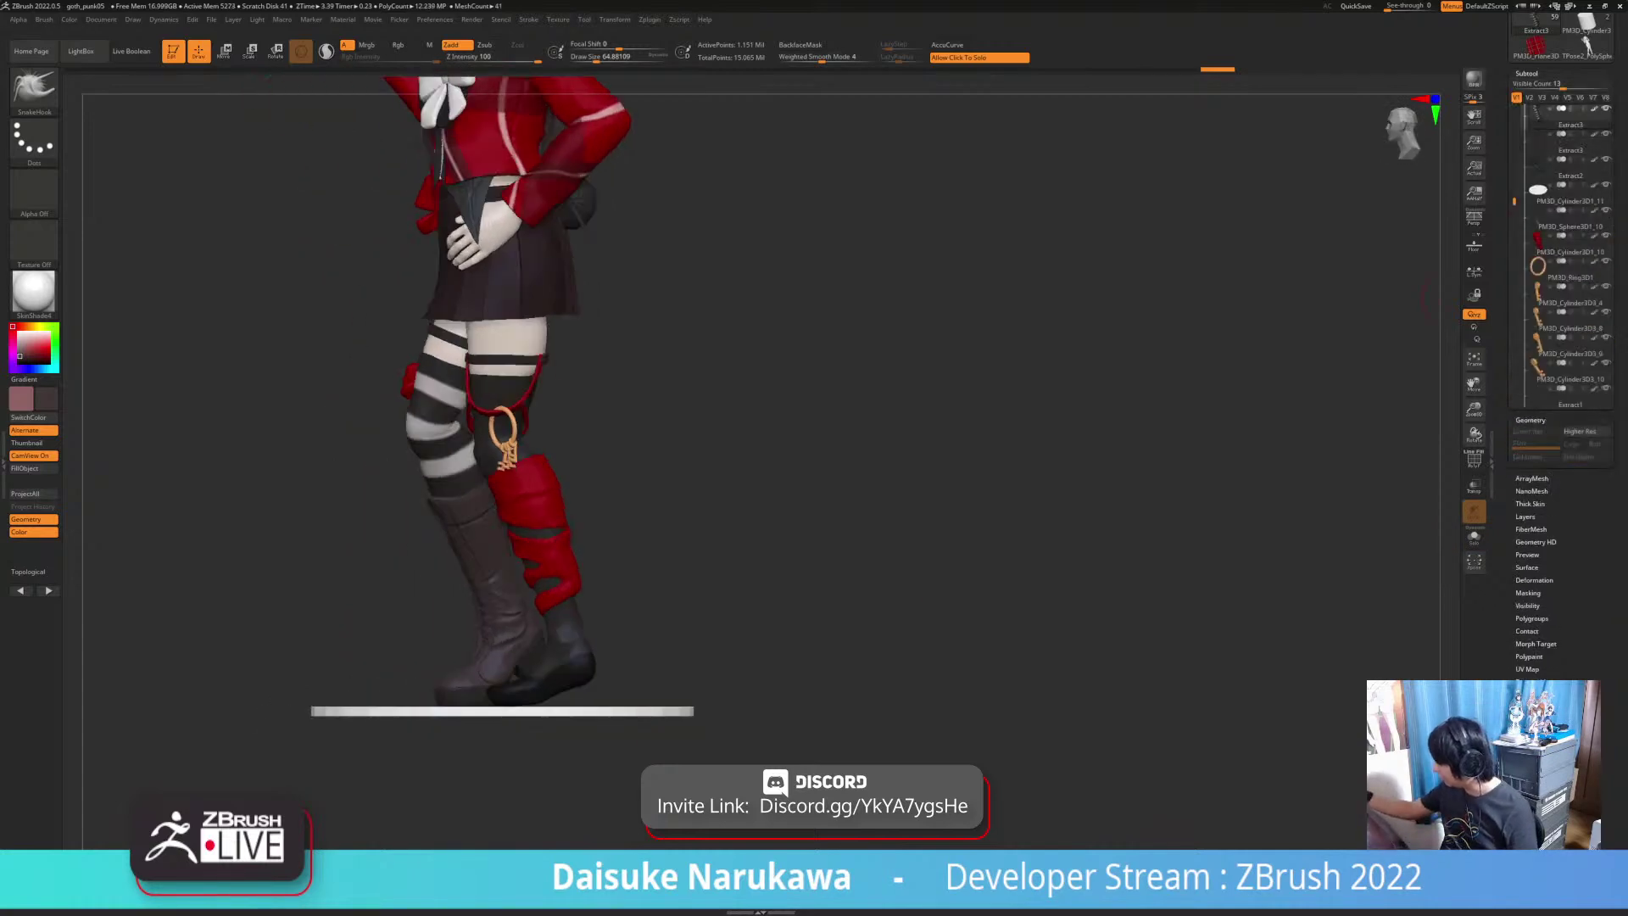
pyautogui.moveTo(640, 656); pyautogui.dragTo(710, 661, button='right')
pyautogui.click(1523, 708)
pyautogui.click(1528, 702)
pyautogui.click(749, 710)
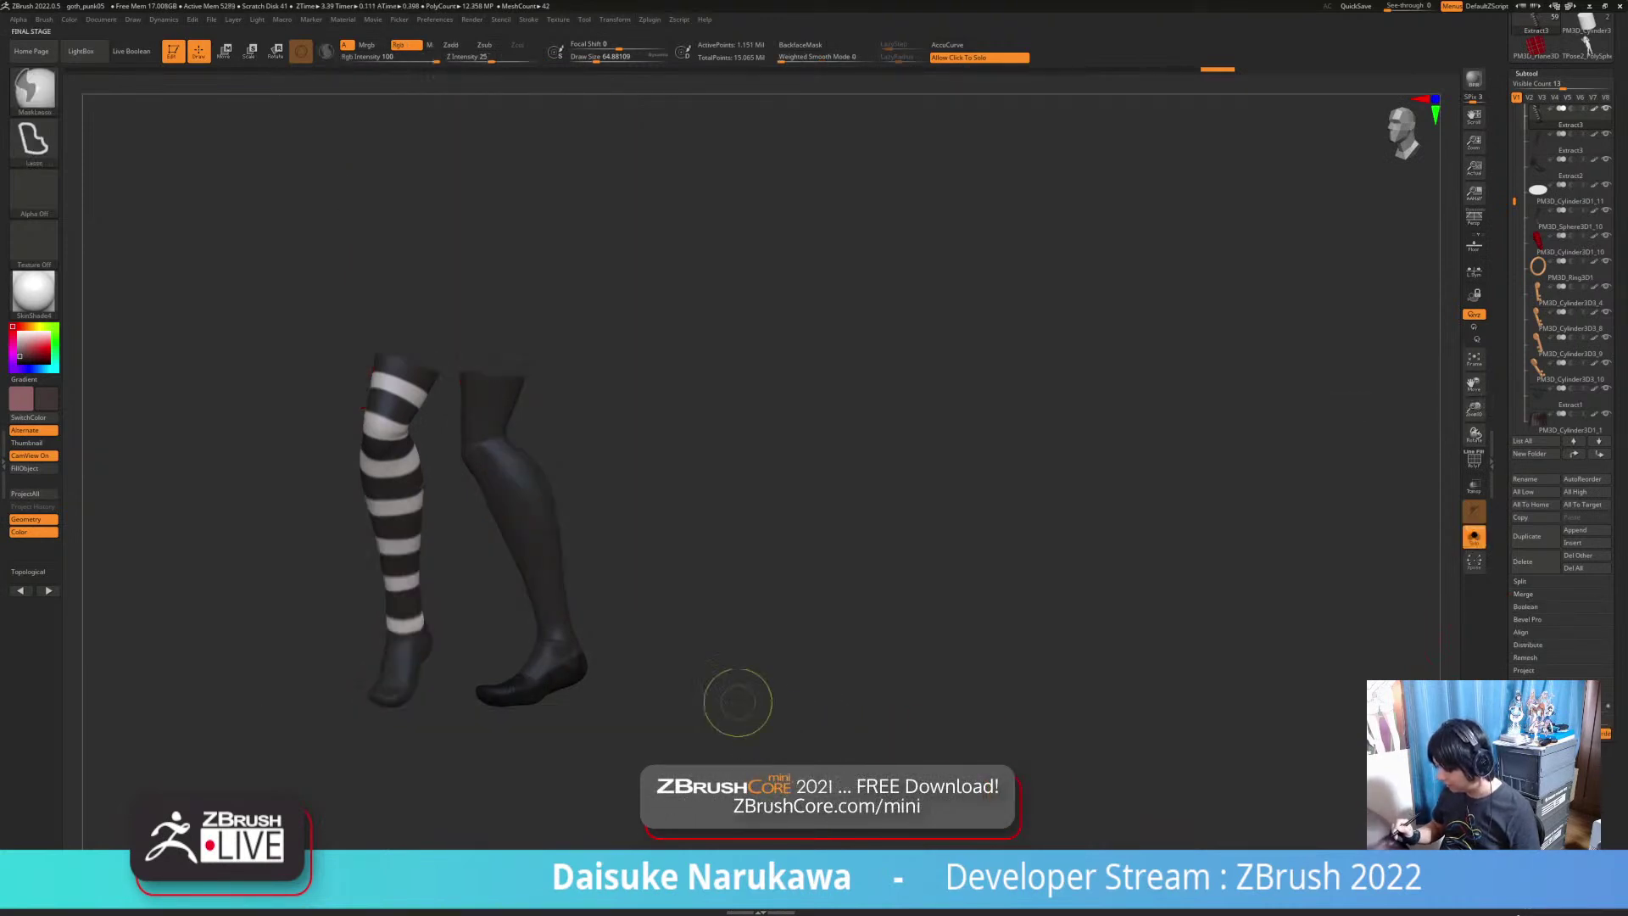
pyautogui.keyDown('ctrl'); pyautogui.moveTo(749, 710); pyautogui.dragTo(704, 725); pyautogui.keyUp('ctrl')
pyautogui.keyDown('ctrl'); pyautogui.moveTo(705, 726); pyautogui.dragTo(763, 759, button='right'); pyautogui.keyUp('ctrl')
pyautogui.click(708, 763)
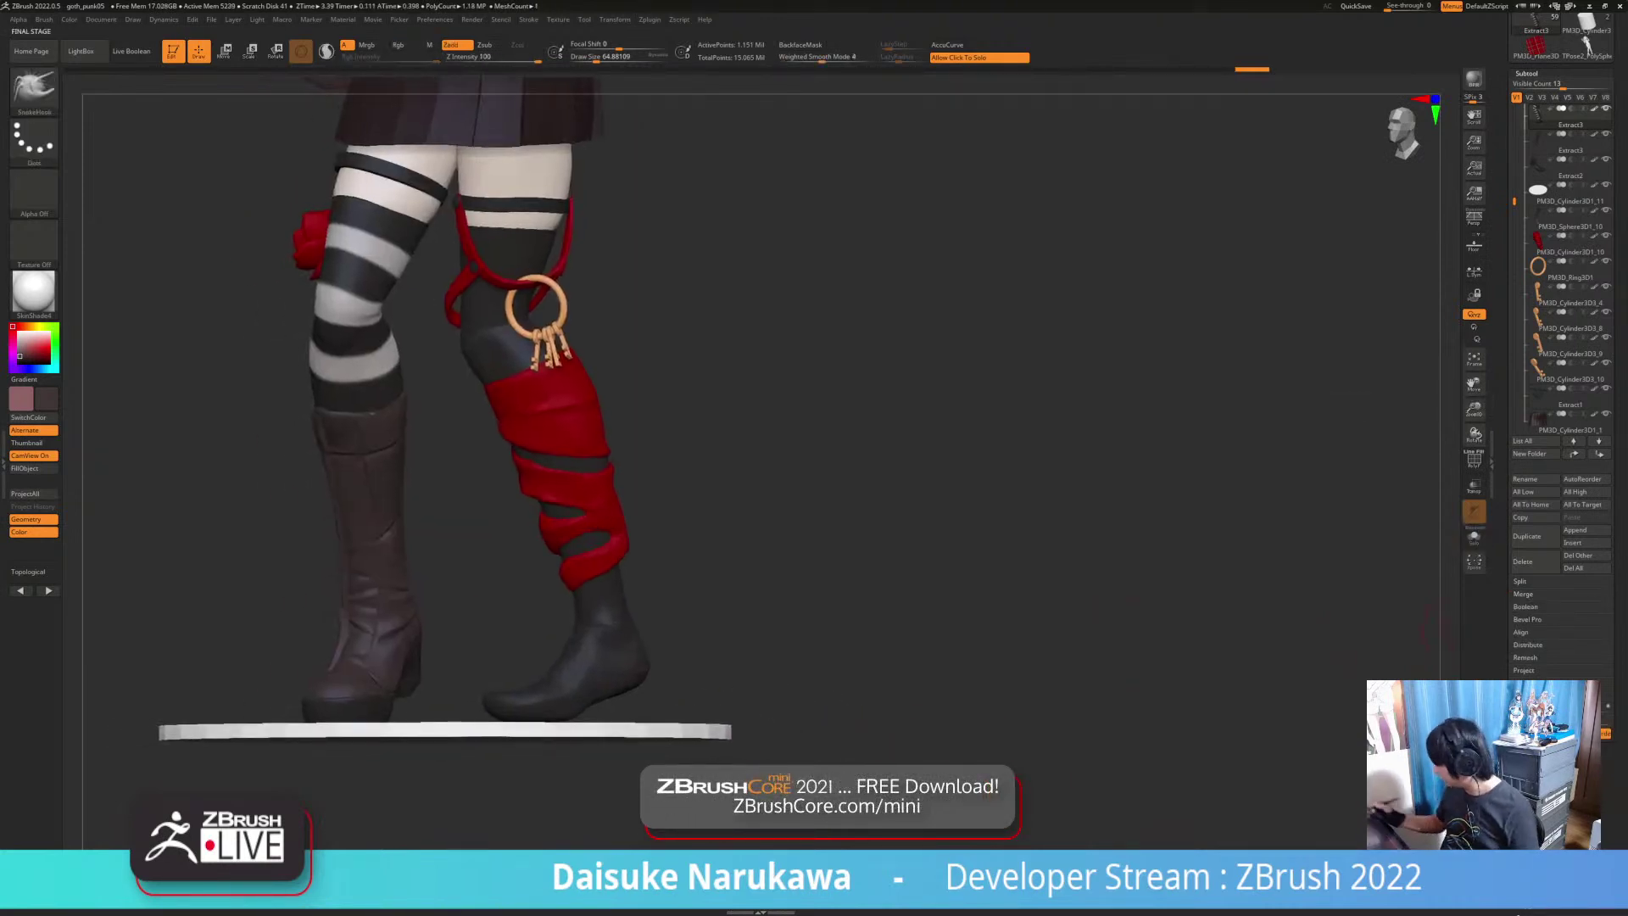
# Step: Find the stockings in the subtool list by toggling visibility and make them the active subtool
pyautogui.moveTo(1514, 201); pyautogui.dragTo(1514, 206)
pyautogui.click(1567, 142)
pyautogui.keyDown('alt'); pyautogui.moveTo(848, 509); pyautogui.dragTo(883, 564, button='right'); pyautogui.keyUp('alt')
pyautogui.moveTo(1454, 635); pyautogui.dragTo(1473, 666)
pyautogui.moveTo(1514, 207); pyautogui.dragTo(1514, 168)
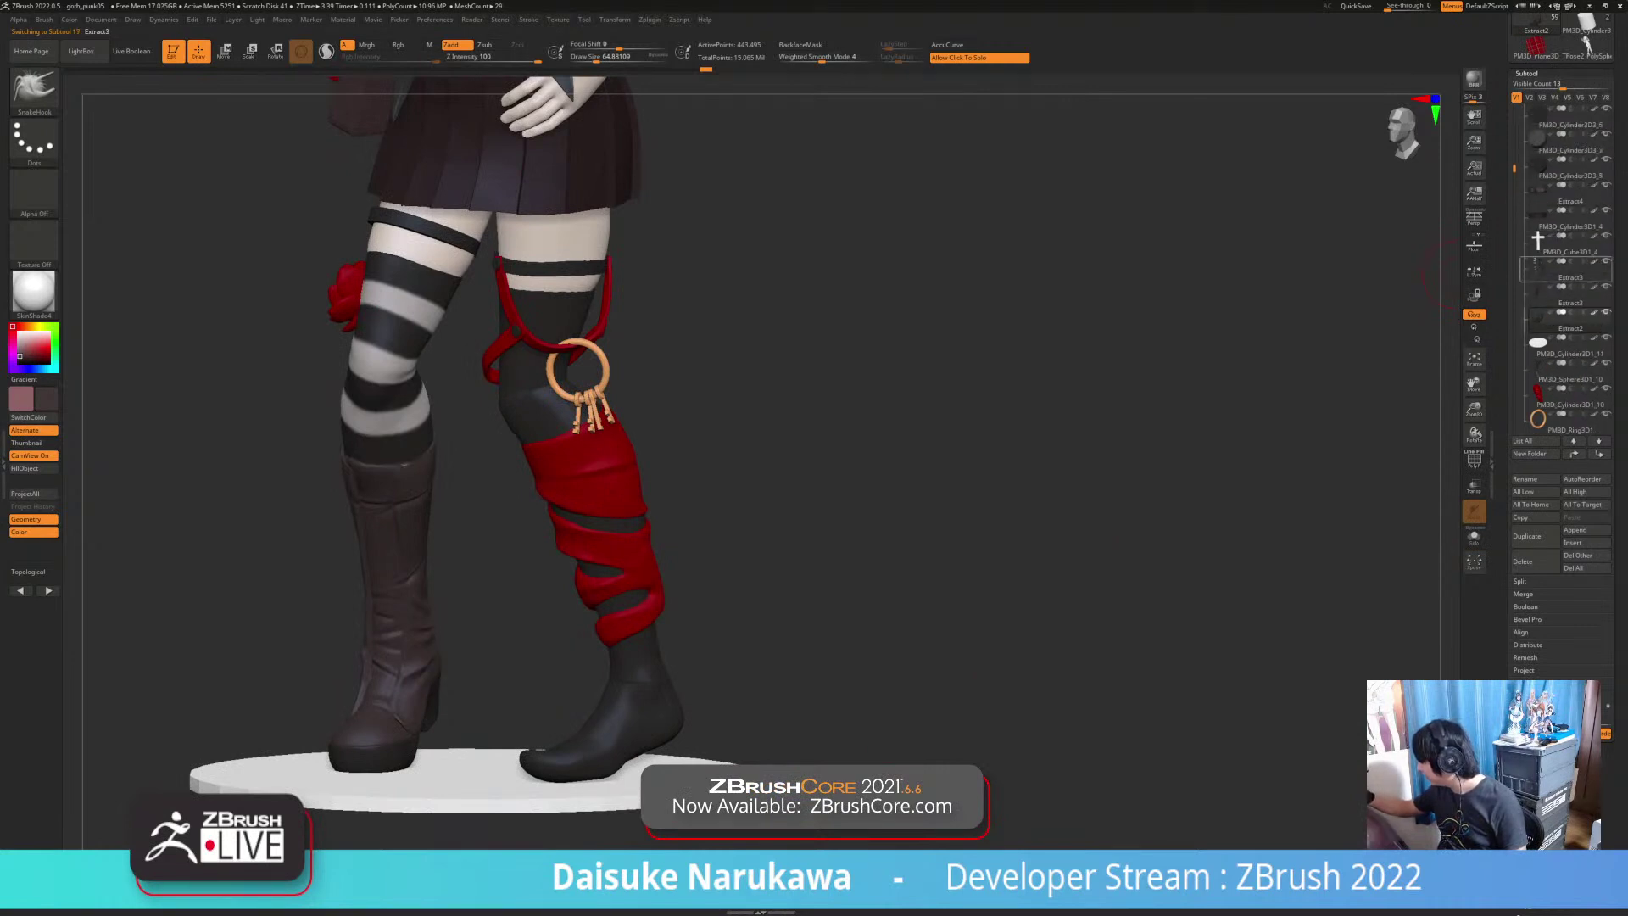
pyautogui.click(1567, 271)
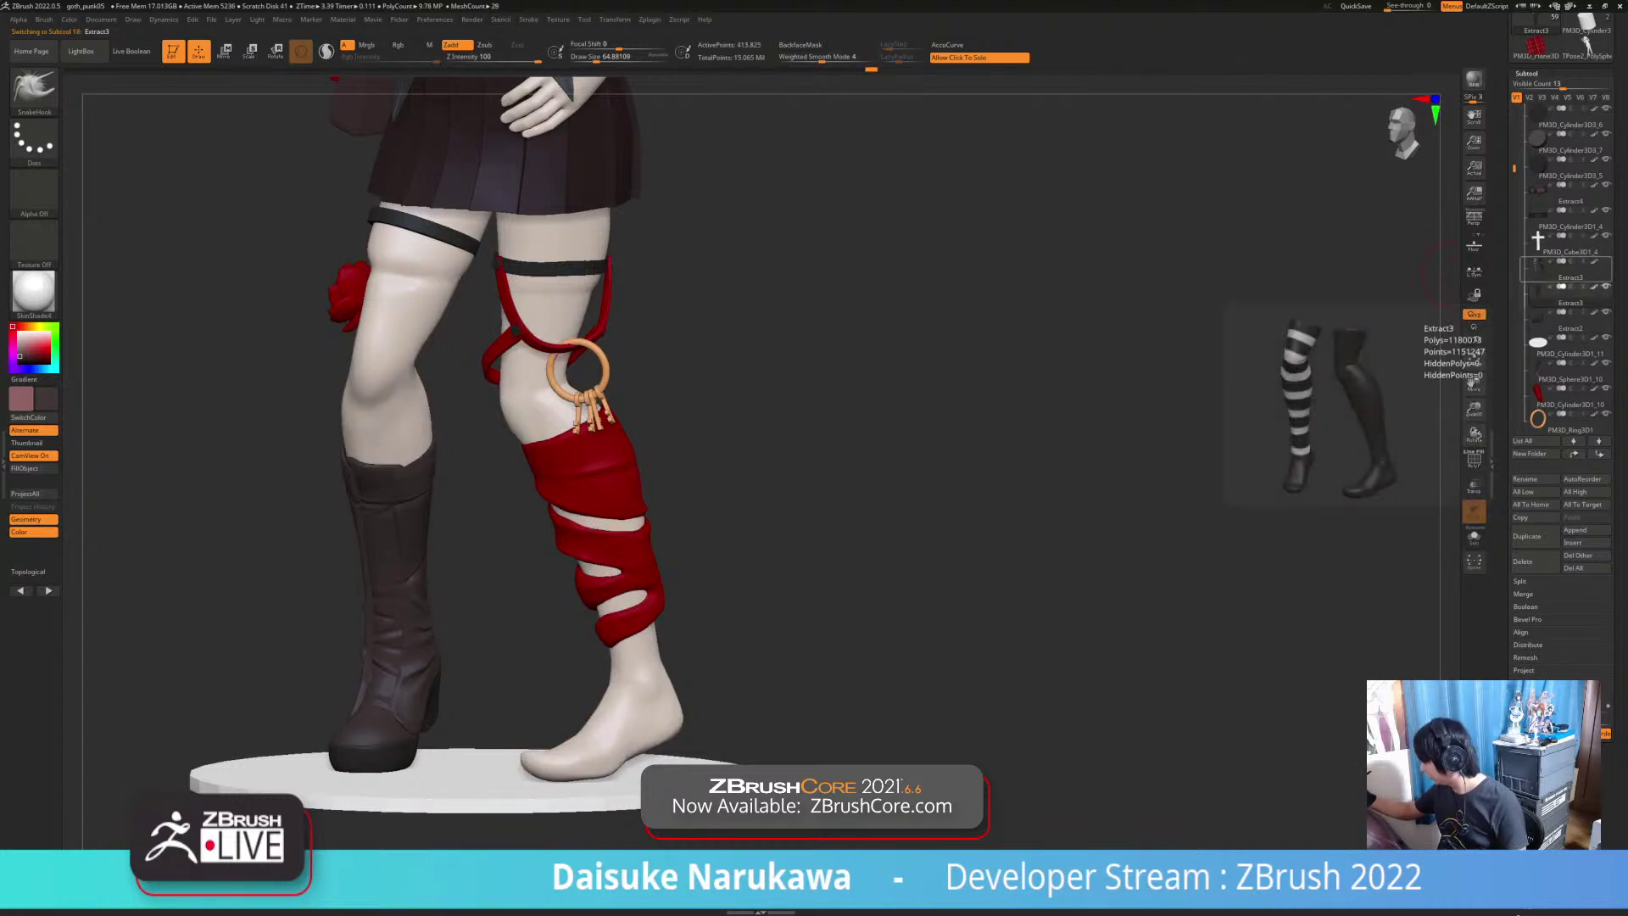
pyautogui.click(1605, 262)
pyautogui.click(1566, 271)
# Step: Restore the shoe-shaped mask on the stocking's foot and accept its extraction as a new subtool
pyautogui.keyDown('alt'); pyautogui.moveTo(862, 724); pyautogui.dragTo(923, 690); pyautogui.keyUp('alt')
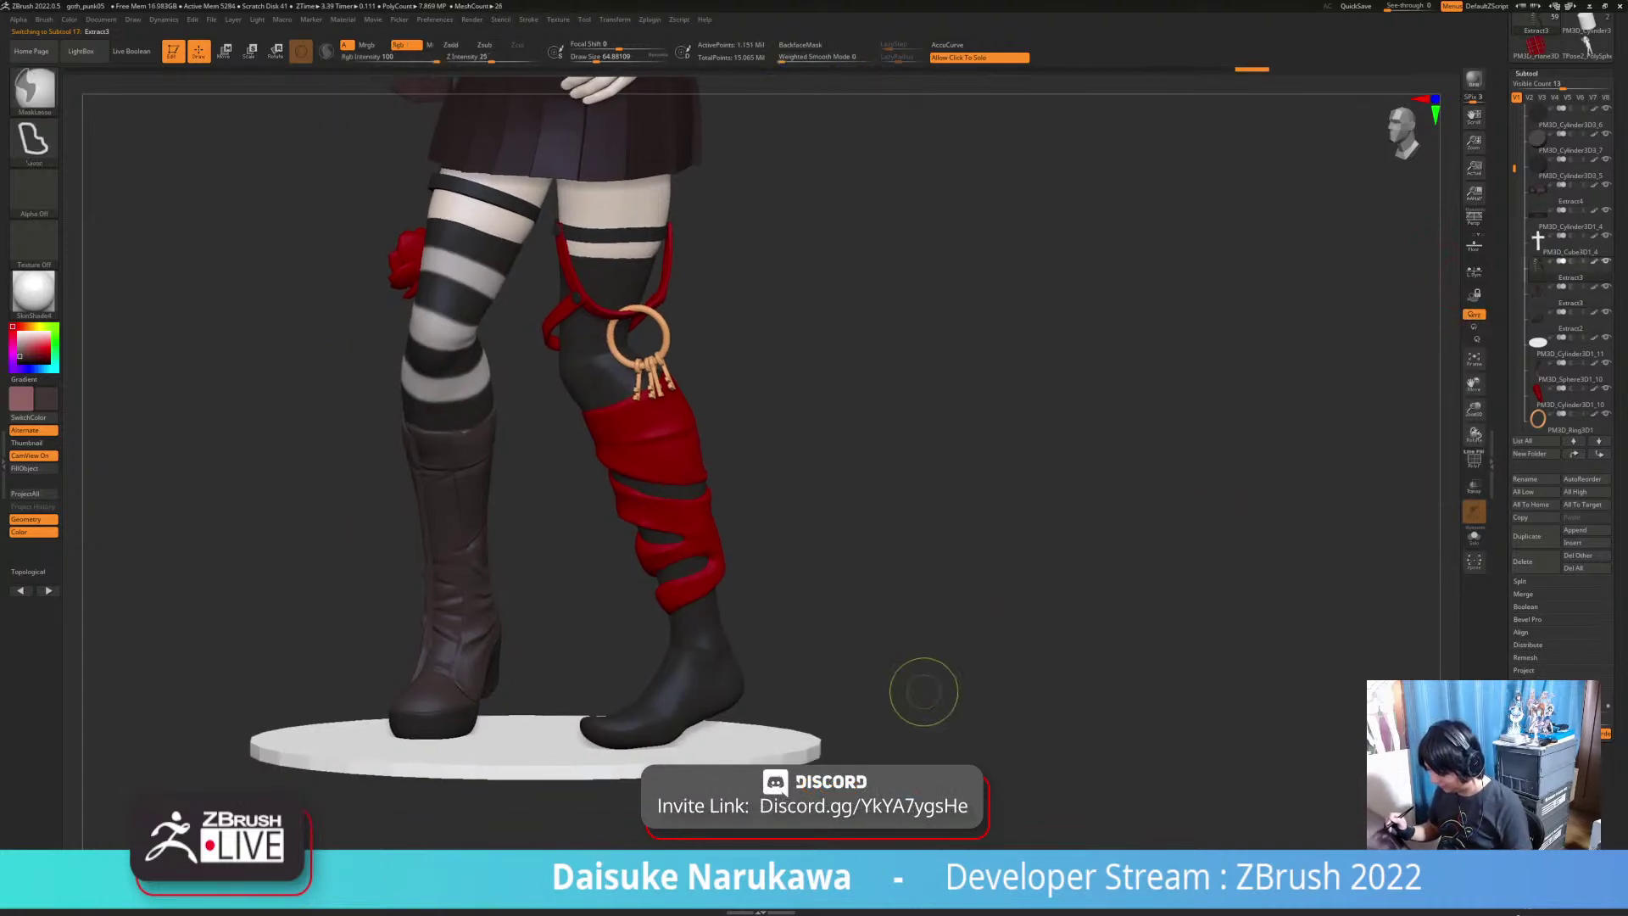
pyautogui.hotkey('ctrl', 'z')
pyautogui.hotkey('ctrl', 'c')
pyautogui.hotkey('ctrl', 'v')
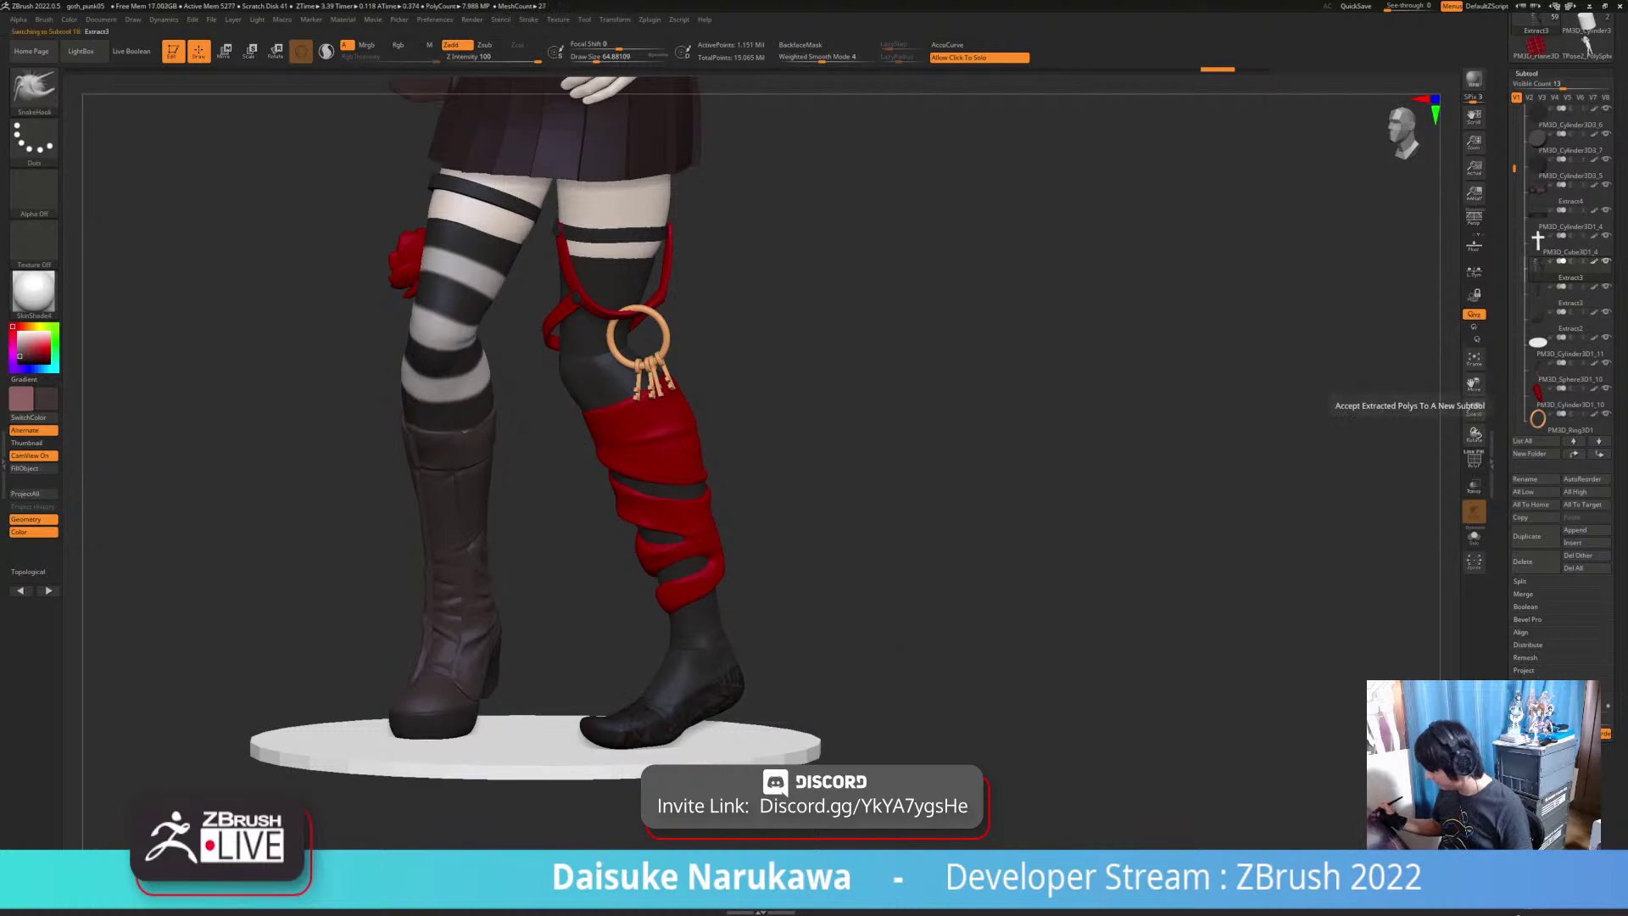
pyautogui.click(1413, 432)
# Step: Select the extracted shoe piece and fill it with white
pyautogui.keyDown('alt'); pyautogui.moveTo(851, 746); pyautogui.dragTo(772, 690); pyautogui.keyUp('alt')
pyautogui.click(932, 691)
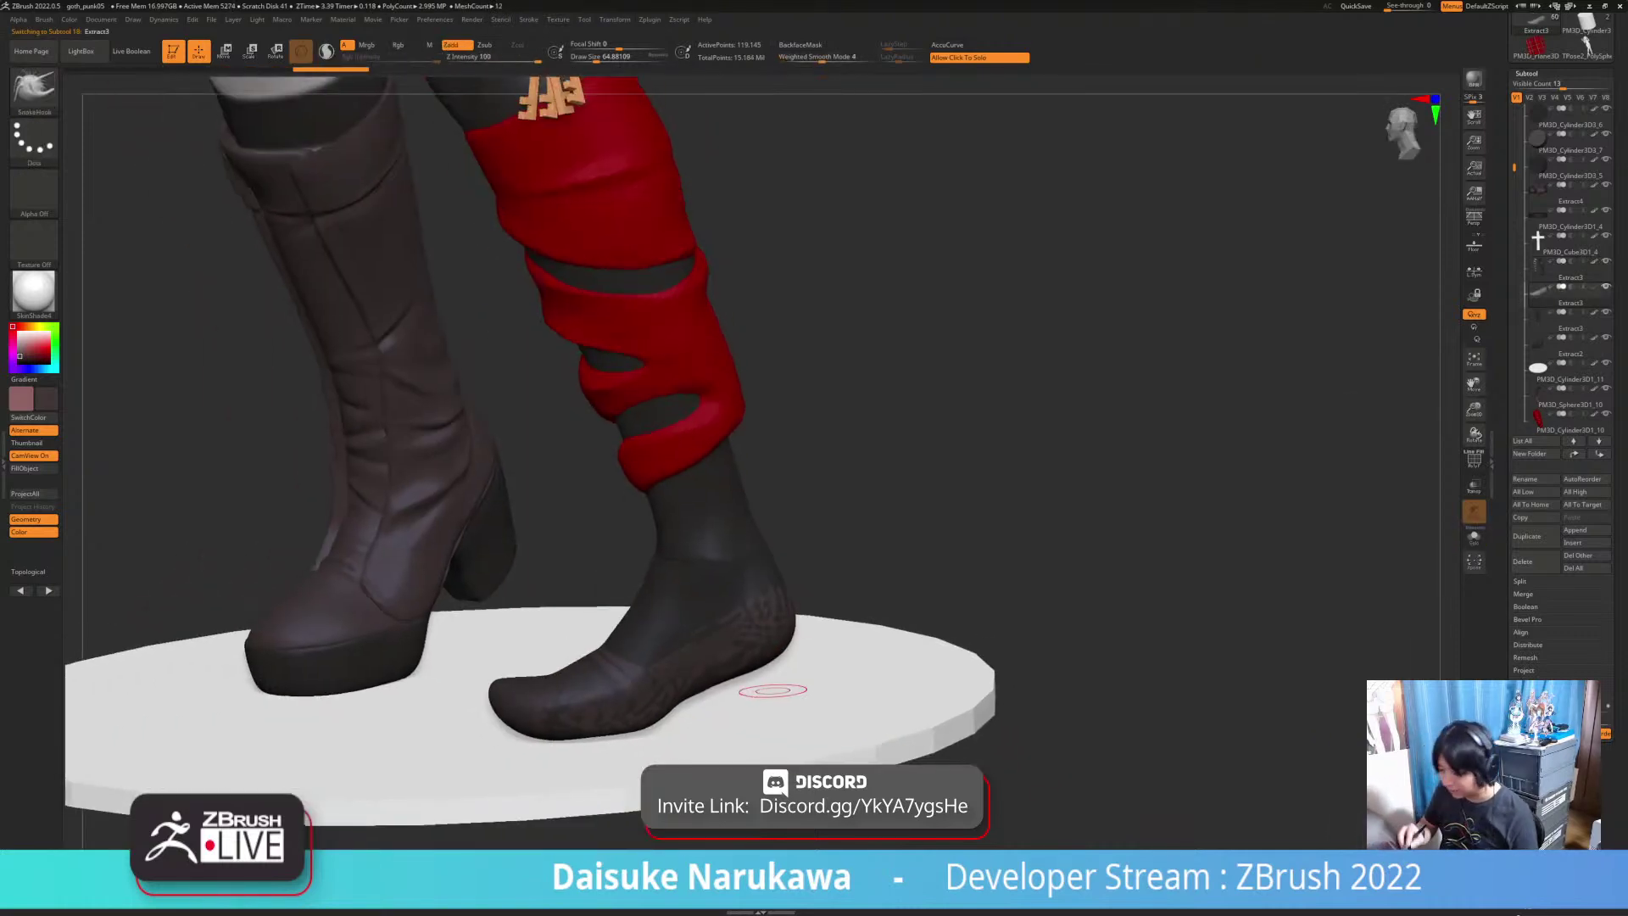
pyautogui.moveTo(29, 355); pyautogui.dragTo(17, 322)
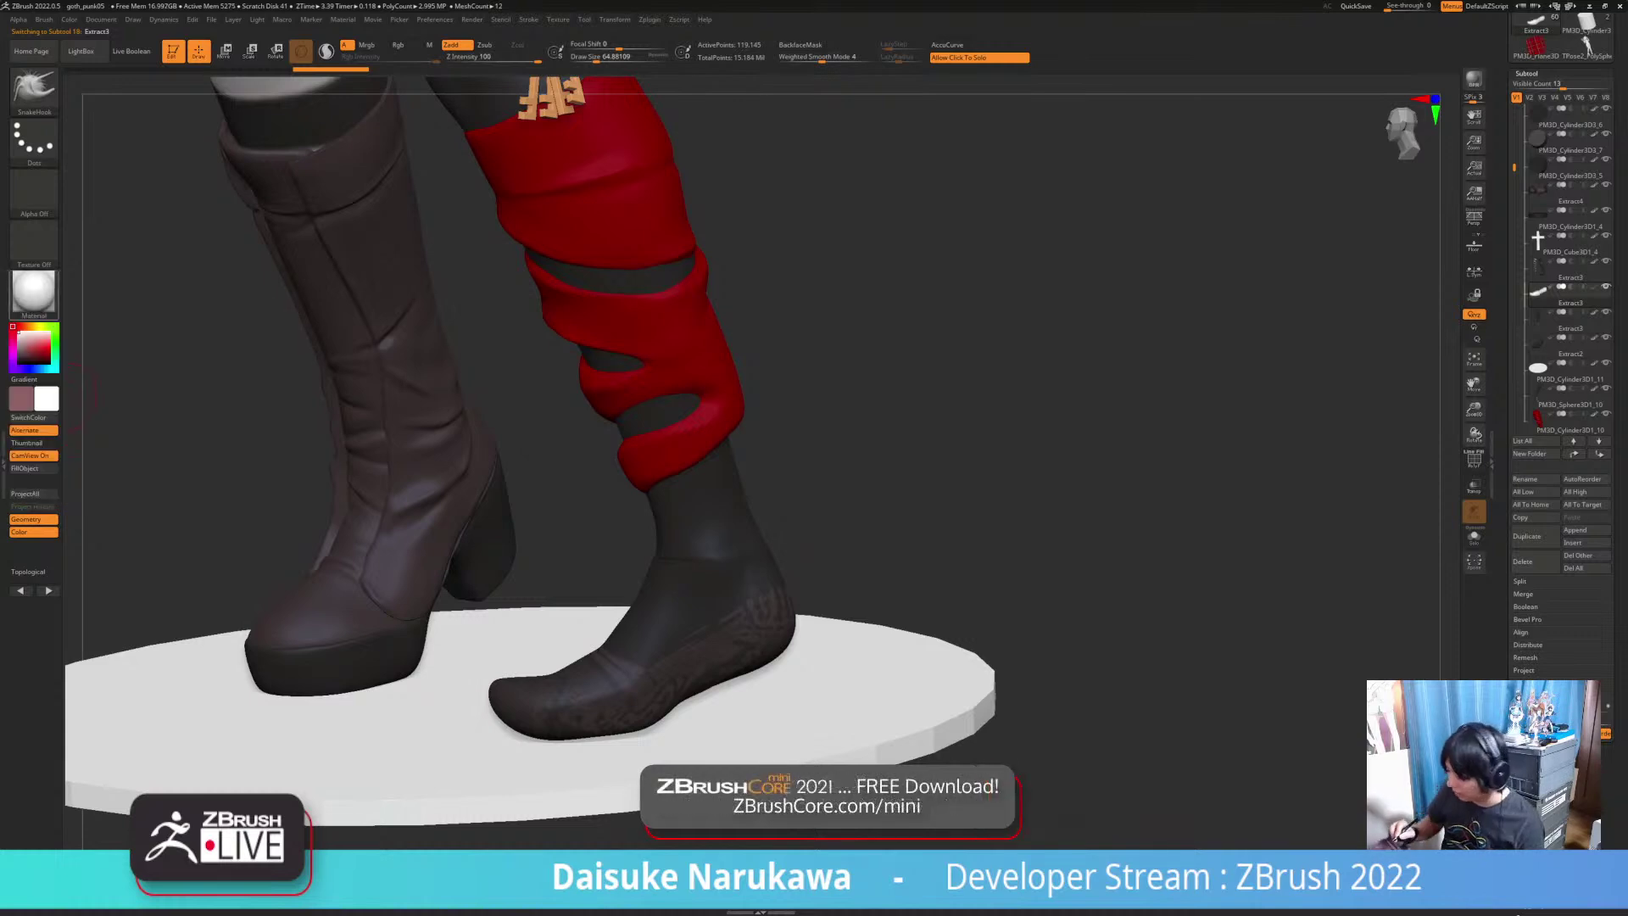
pyautogui.click(36, 468)
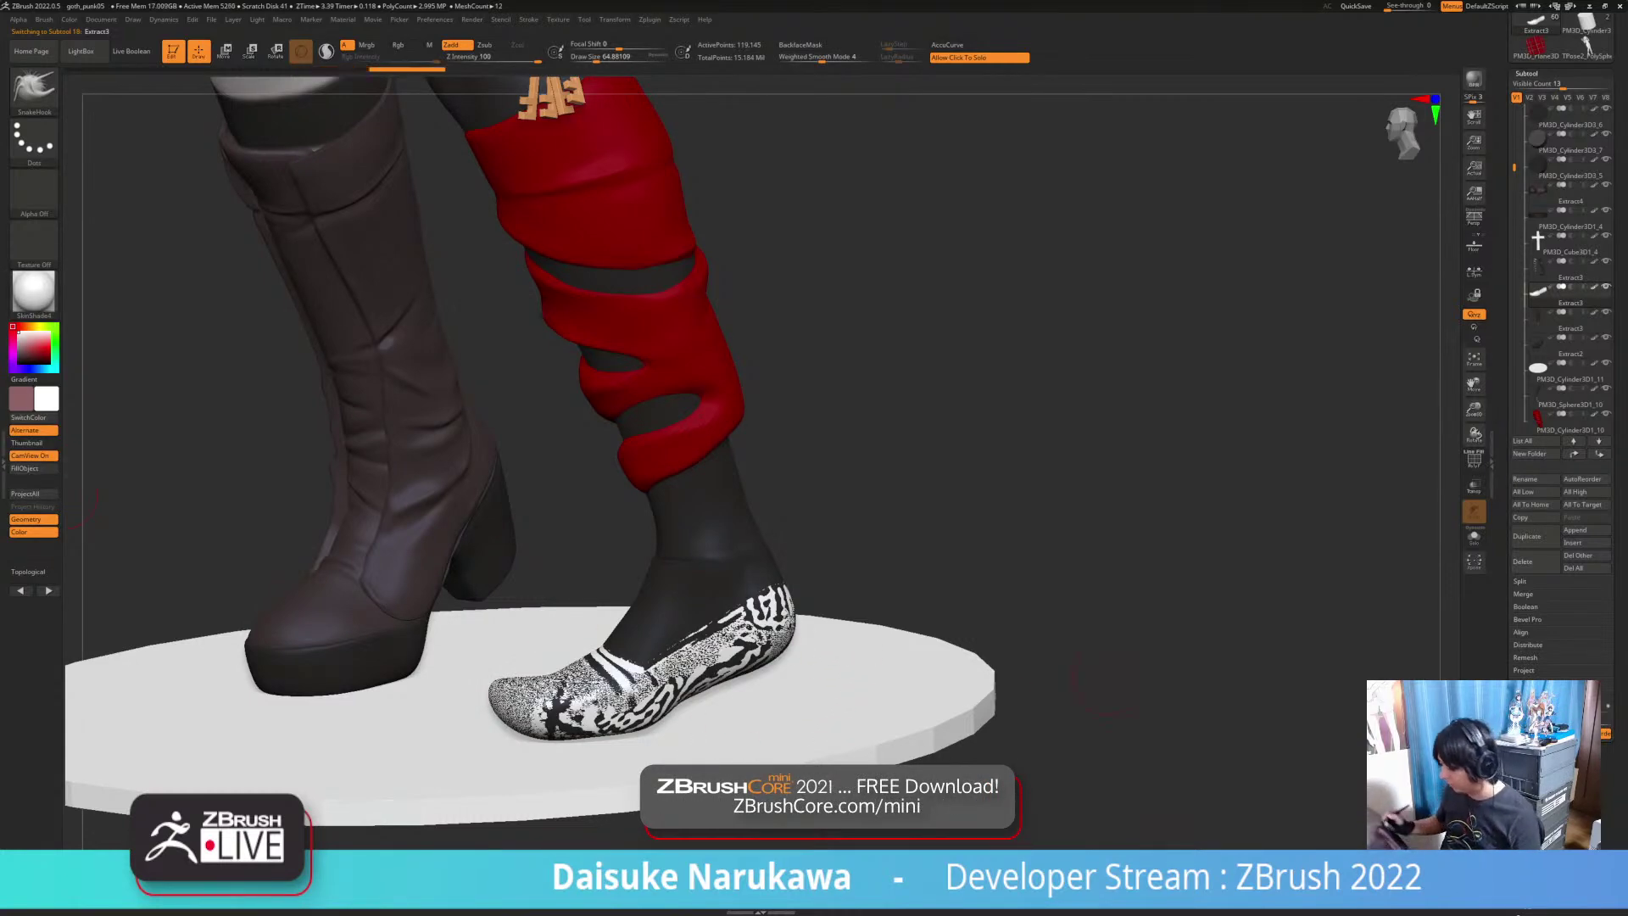
# Step: Isolate the white shoe and expand it slightly with the Inflate deformation
pyautogui.keyDown('alt'); pyautogui.moveTo(1090, 657); pyautogui.dragTo(1100, 666); pyautogui.keyUp('alt')
pyautogui.click(1526, 74)
pyautogui.click(1534, 200)
pyautogui.moveTo(1561, 557); pyautogui.dragTo(1570, 557)
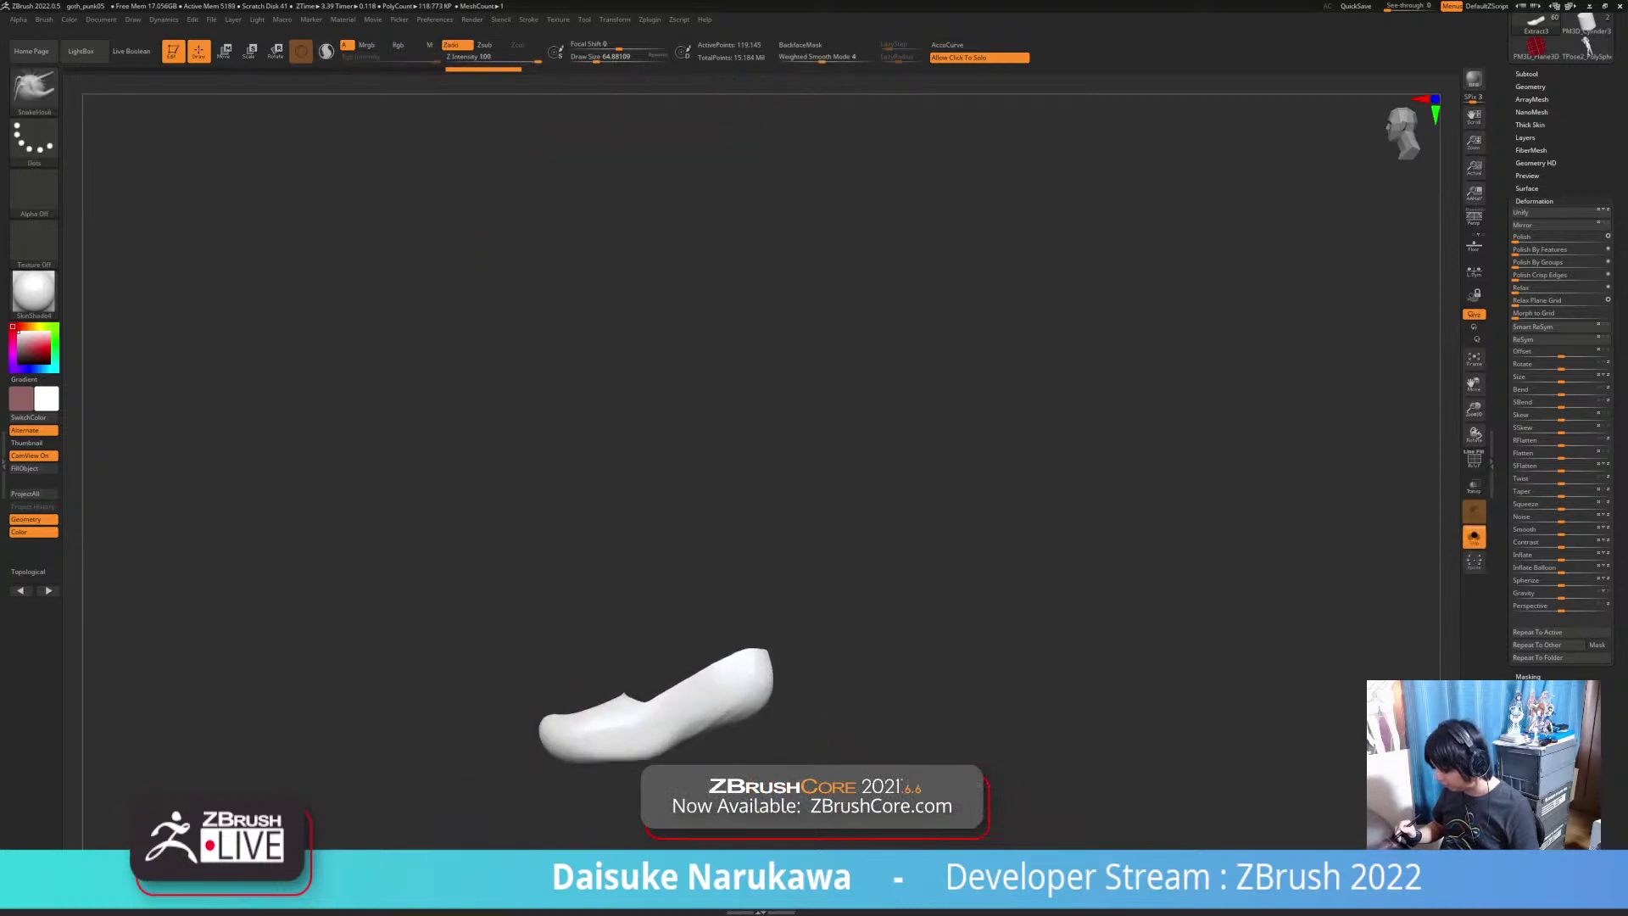
# Step: Close the holes in the shoe mesh and bring back the rest of the figure around it
pyautogui.moveTo(814, 628)
pyautogui.mouseDown()
pyautogui.moveTo(940, 695)
pyautogui.moveTo(797, 653)
pyautogui.moveTo(765, 666)
pyautogui.mouseUp()
pyautogui.moveTo(727, 725); pyautogui.dragTo(788, 731)
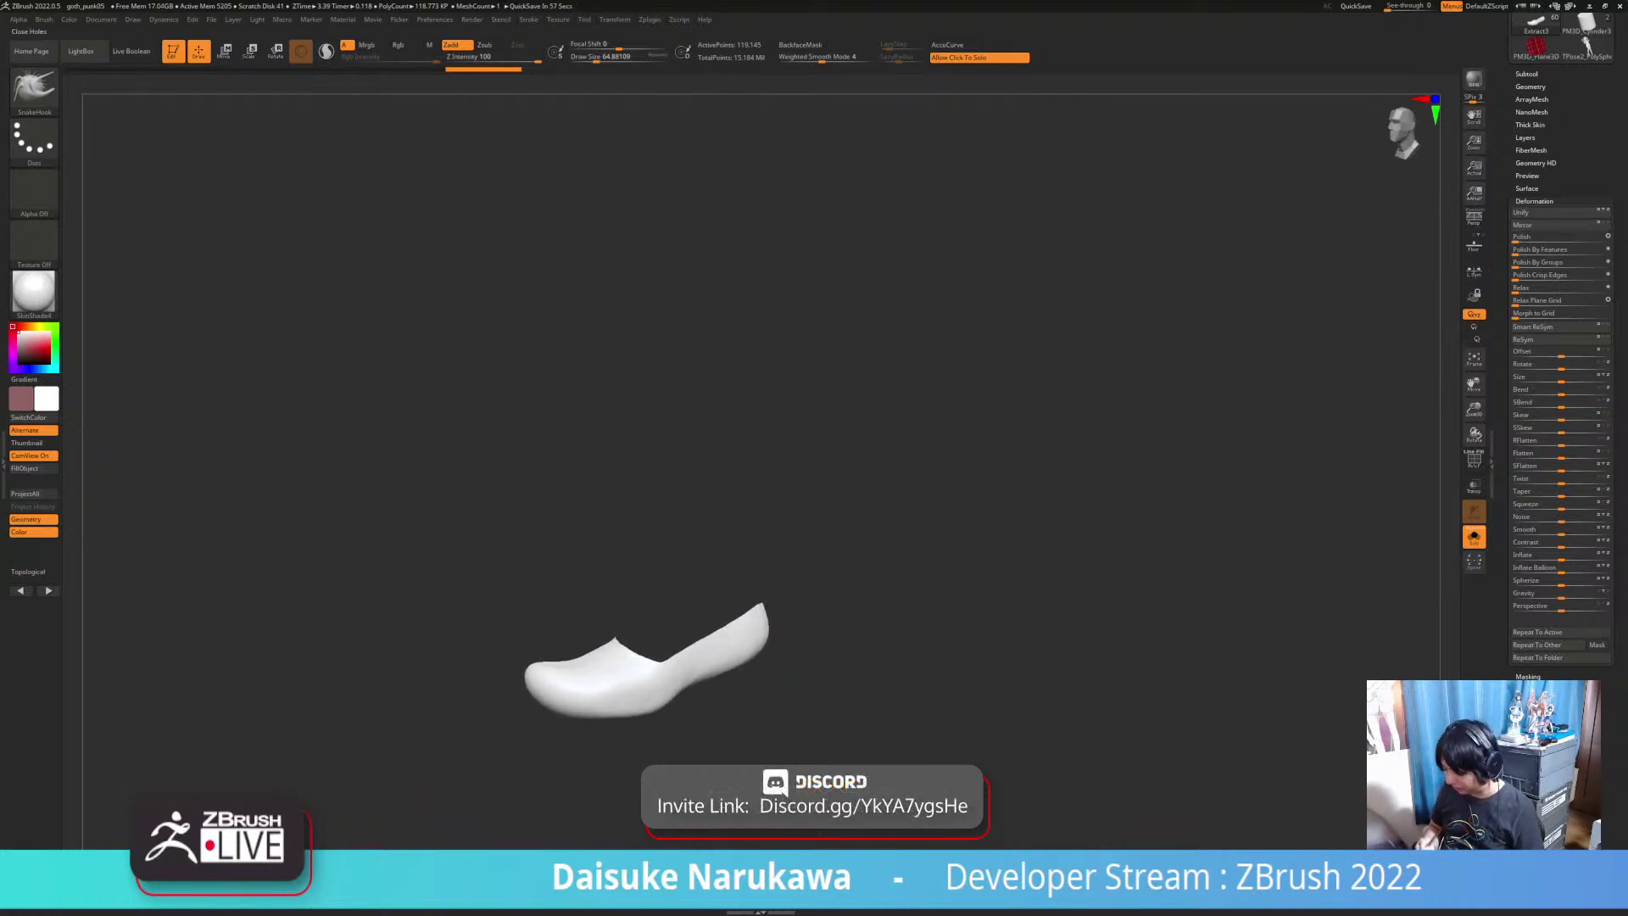
pyautogui.click(763, 877)
pyautogui.moveTo(848, 594); pyautogui.dragTo(839, 636)
pyautogui.click(847, 627)
pyautogui.keyDown('ctrl'); pyautogui.moveTo(848, 628); pyautogui.dragTo(848, 729, button='right'); pyautogui.keyUp('ctrl')
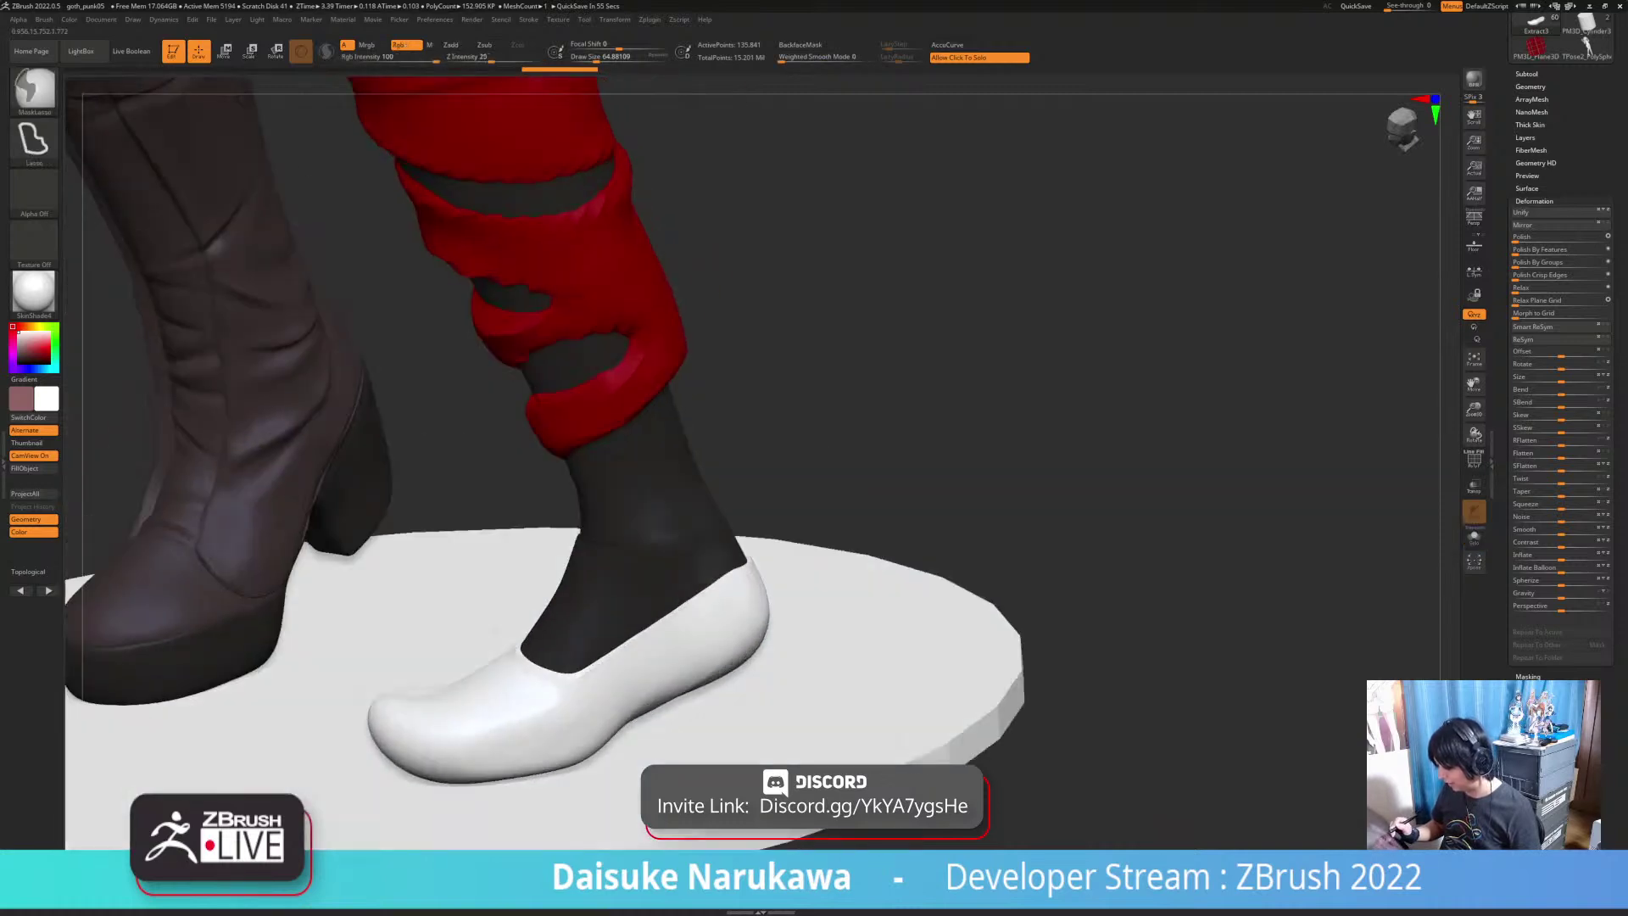
# Step: Isolate the white shoe and mask it so only the underside of the heel stays unmasked
pyautogui.click(818, 713)
pyautogui.moveTo(797, 712); pyautogui.dragTo(764, 636)
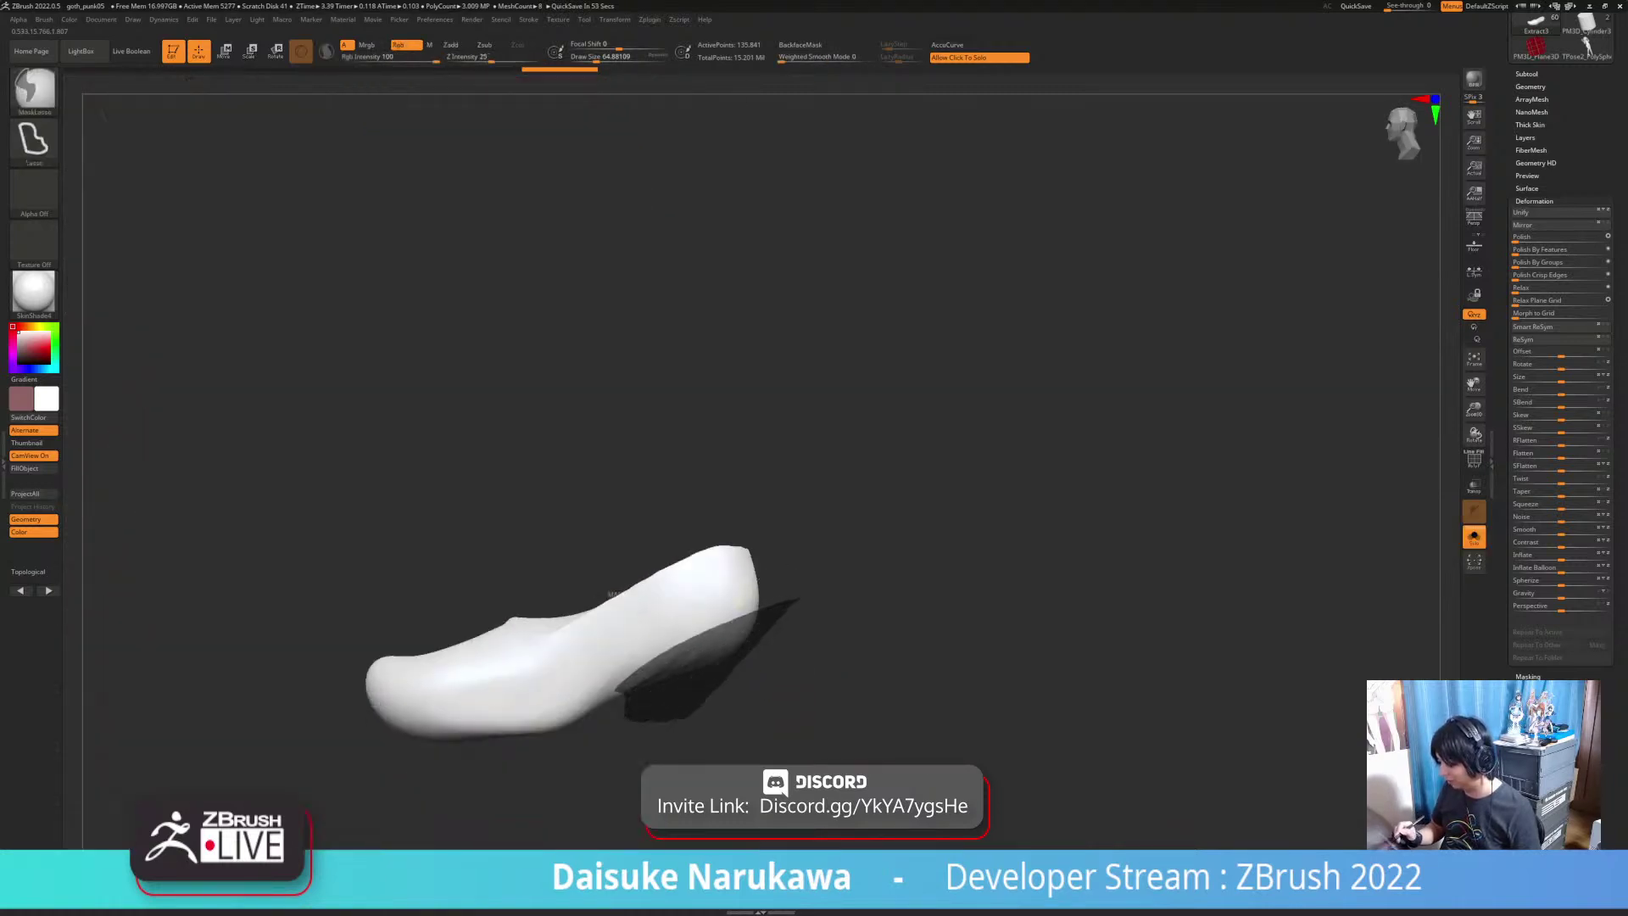
pyautogui.keyDown('ctrl'); pyautogui.moveTo(659, 723); pyautogui.dragTo(653, 678); pyautogui.keyUp('ctrl')
pyautogui.keyDown('ctrl'); pyautogui.moveTo(797, 721); pyautogui.dragTo(797, 669, button='right'); pyautogui.keyUp('ctrl')
pyautogui.keyDown('ctrl'); pyautogui.click(796, 670); pyautogui.keyUp('ctrl')
pyautogui.moveTo(797, 687); pyautogui.dragTo(796, 619)
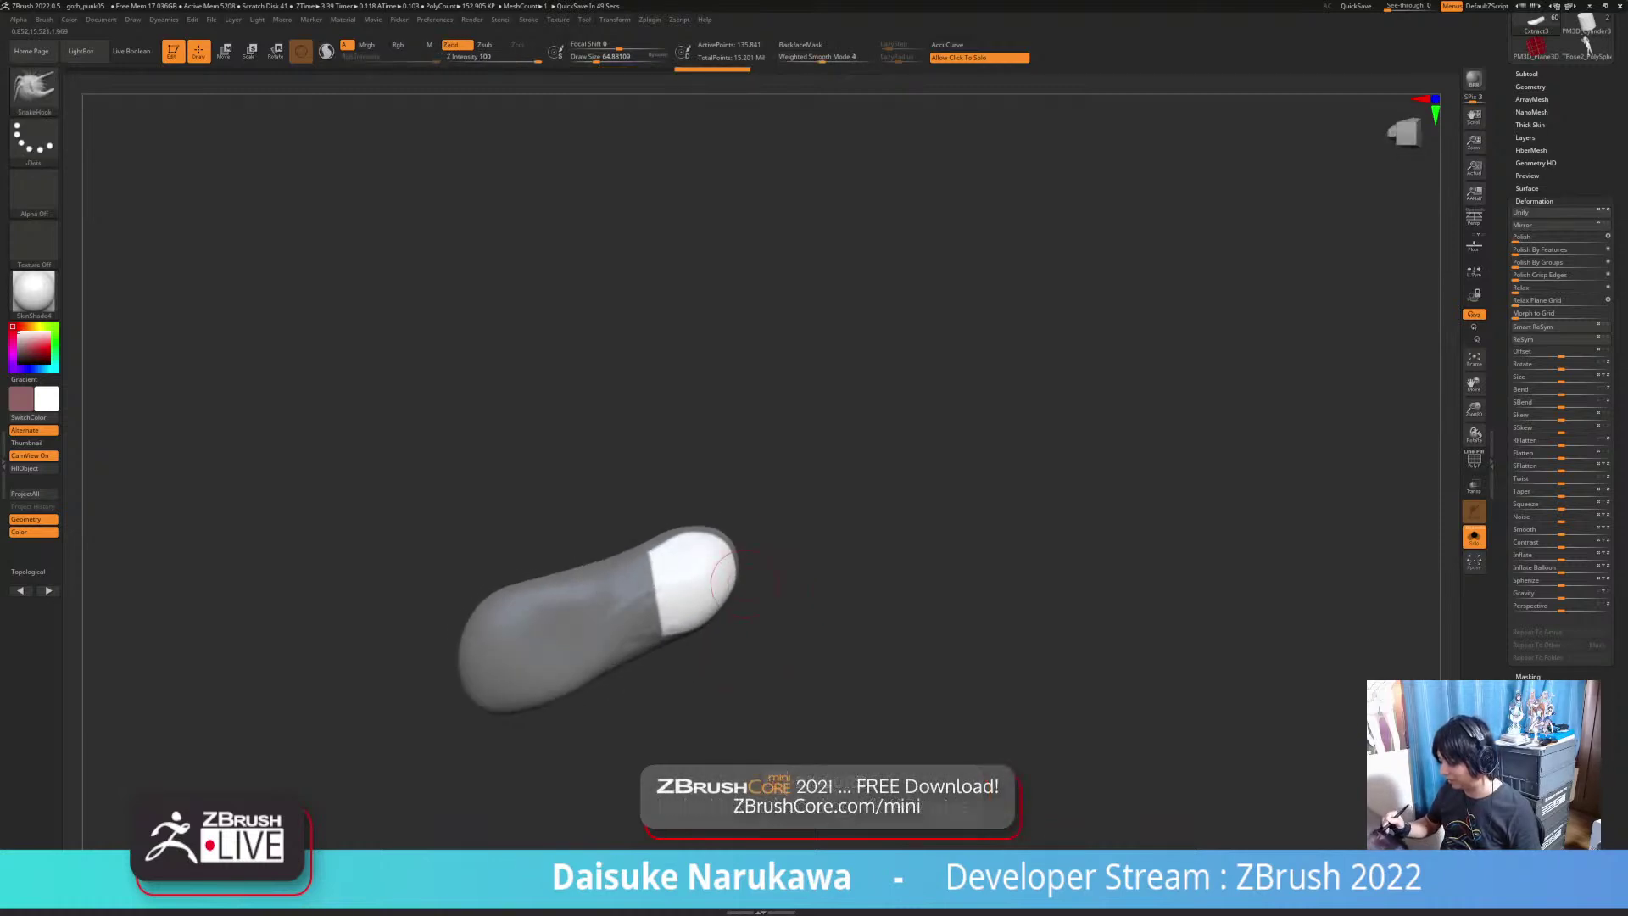
pyautogui.press('ctrl')
pyautogui.moveTo(768, 495)
pyautogui.mouseDown()
pyautogui.moveTo(811, 615)
pyautogui.moveTo(769, 625)
pyautogui.moveTo(775, 532)
pyautogui.moveTo(721, 531)
pyautogui.mouseUp()
pyautogui.keyDown('ctrl'); pyautogui.click(811, 618); pyautogui.keyUp('ctrl')
pyautogui.keyDown('ctrl'); pyautogui.click(805, 612); pyautogui.keyUp('ctrl')
# Step: Extrude the unmasked heel area downward with the transform gizmo, then scale and rotate it into a tapered heel block
pyautogui.press('w')
pyautogui.moveTo(721, 532); pyautogui.dragTo(714, 475, button='right')
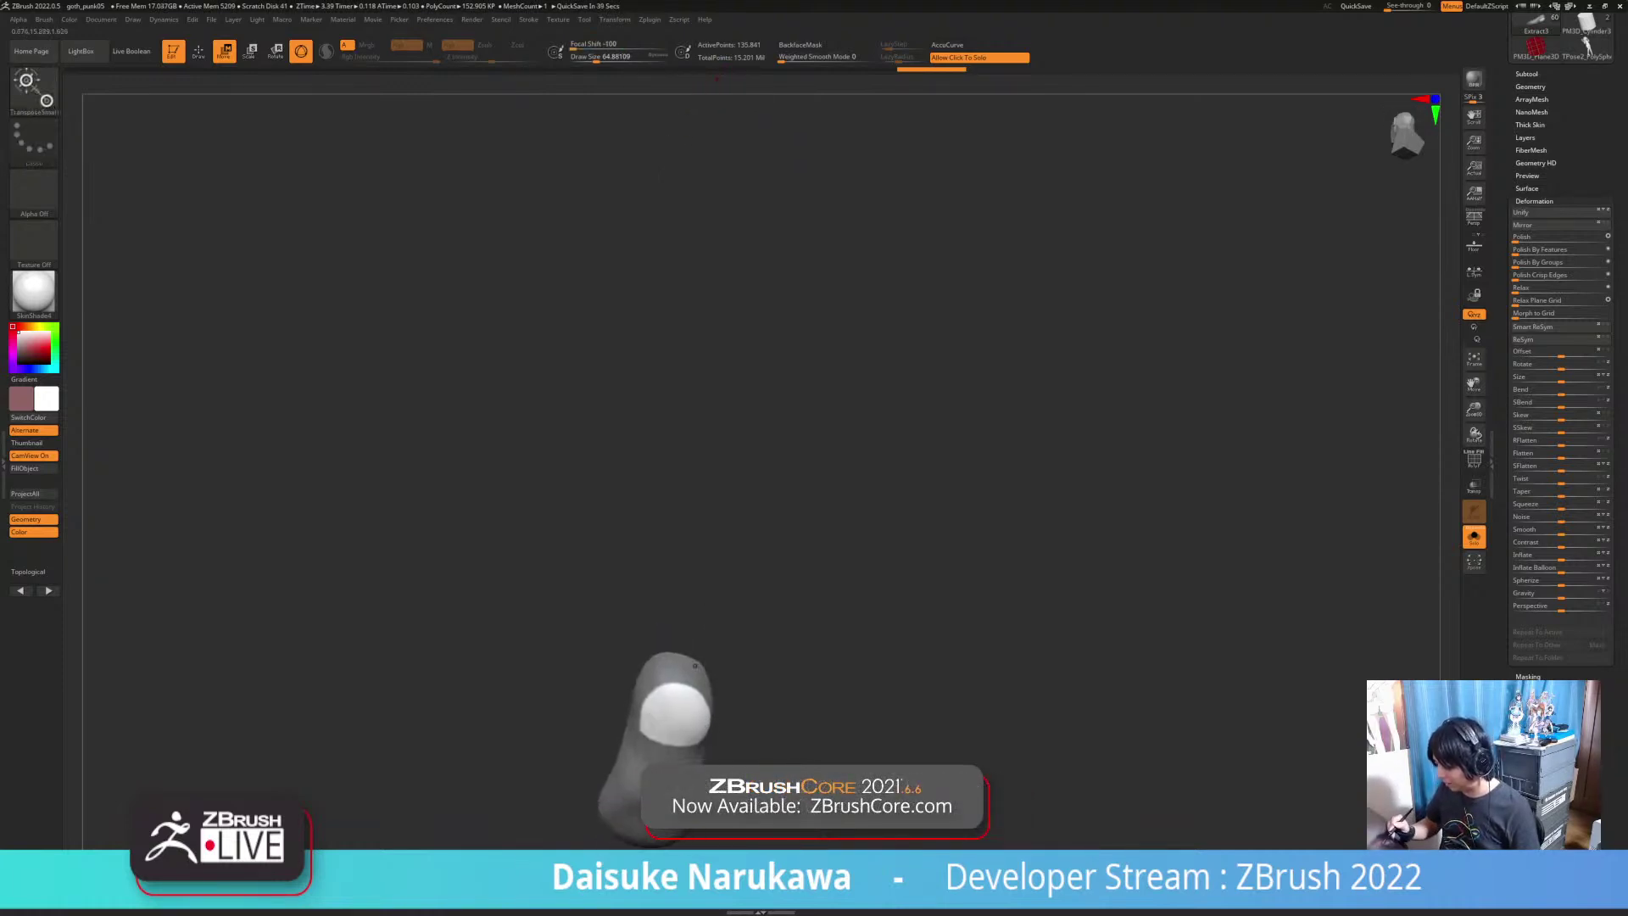
pyautogui.moveTo(708, 673); pyautogui.dragTo(750, 717, button='right')
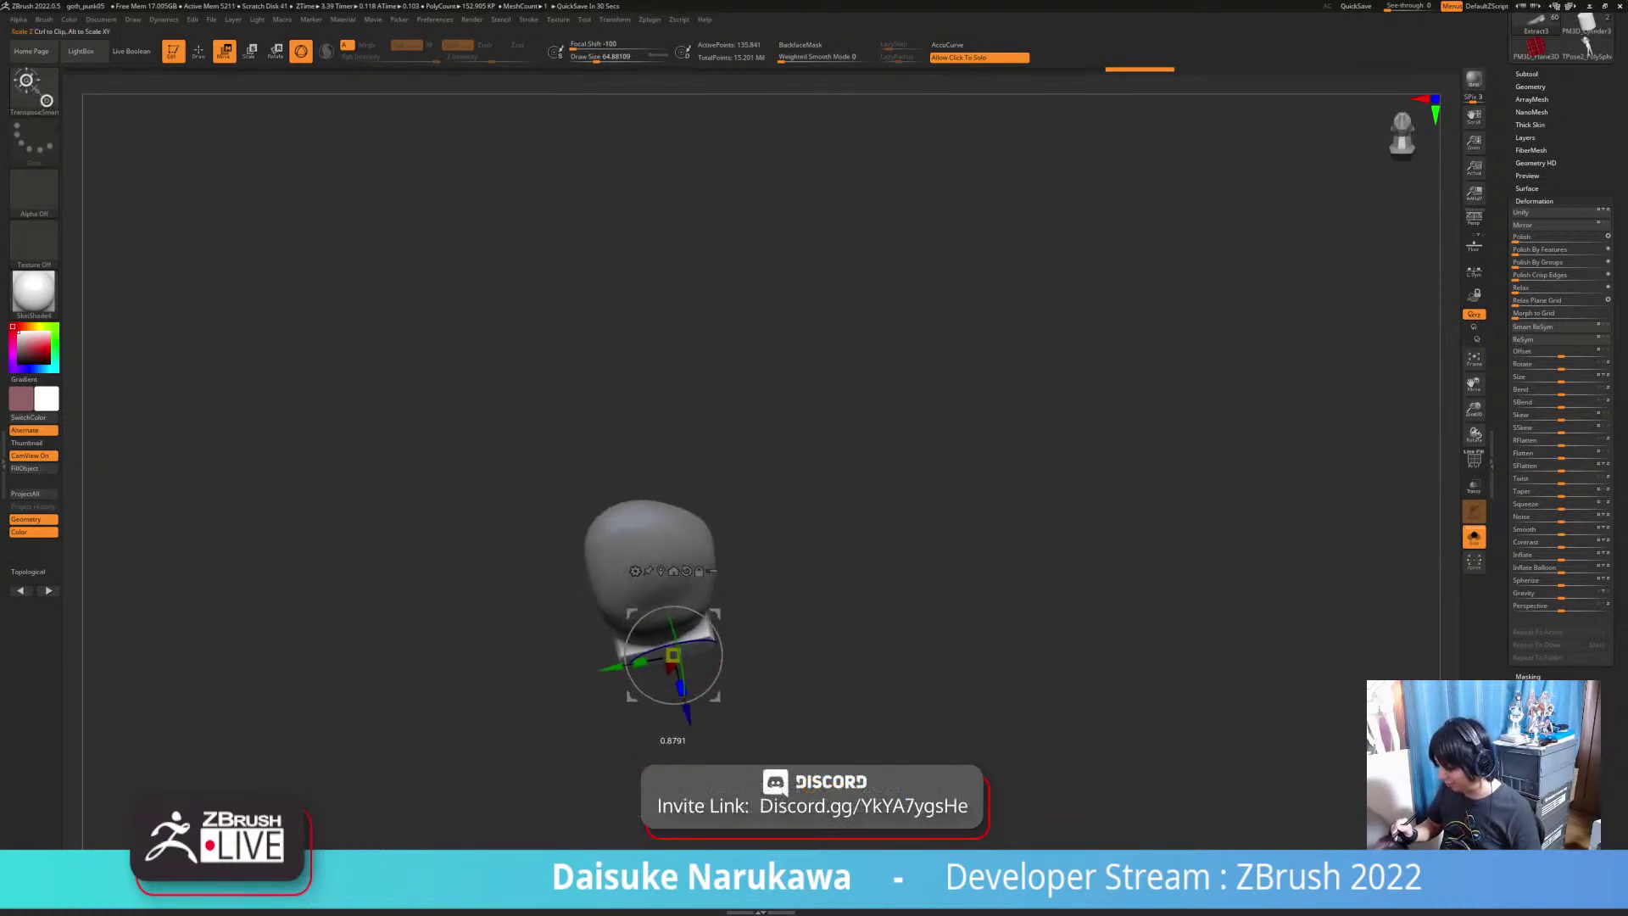
pyautogui.moveTo(681, 674); pyautogui.dragTo(673, 655, button='right')
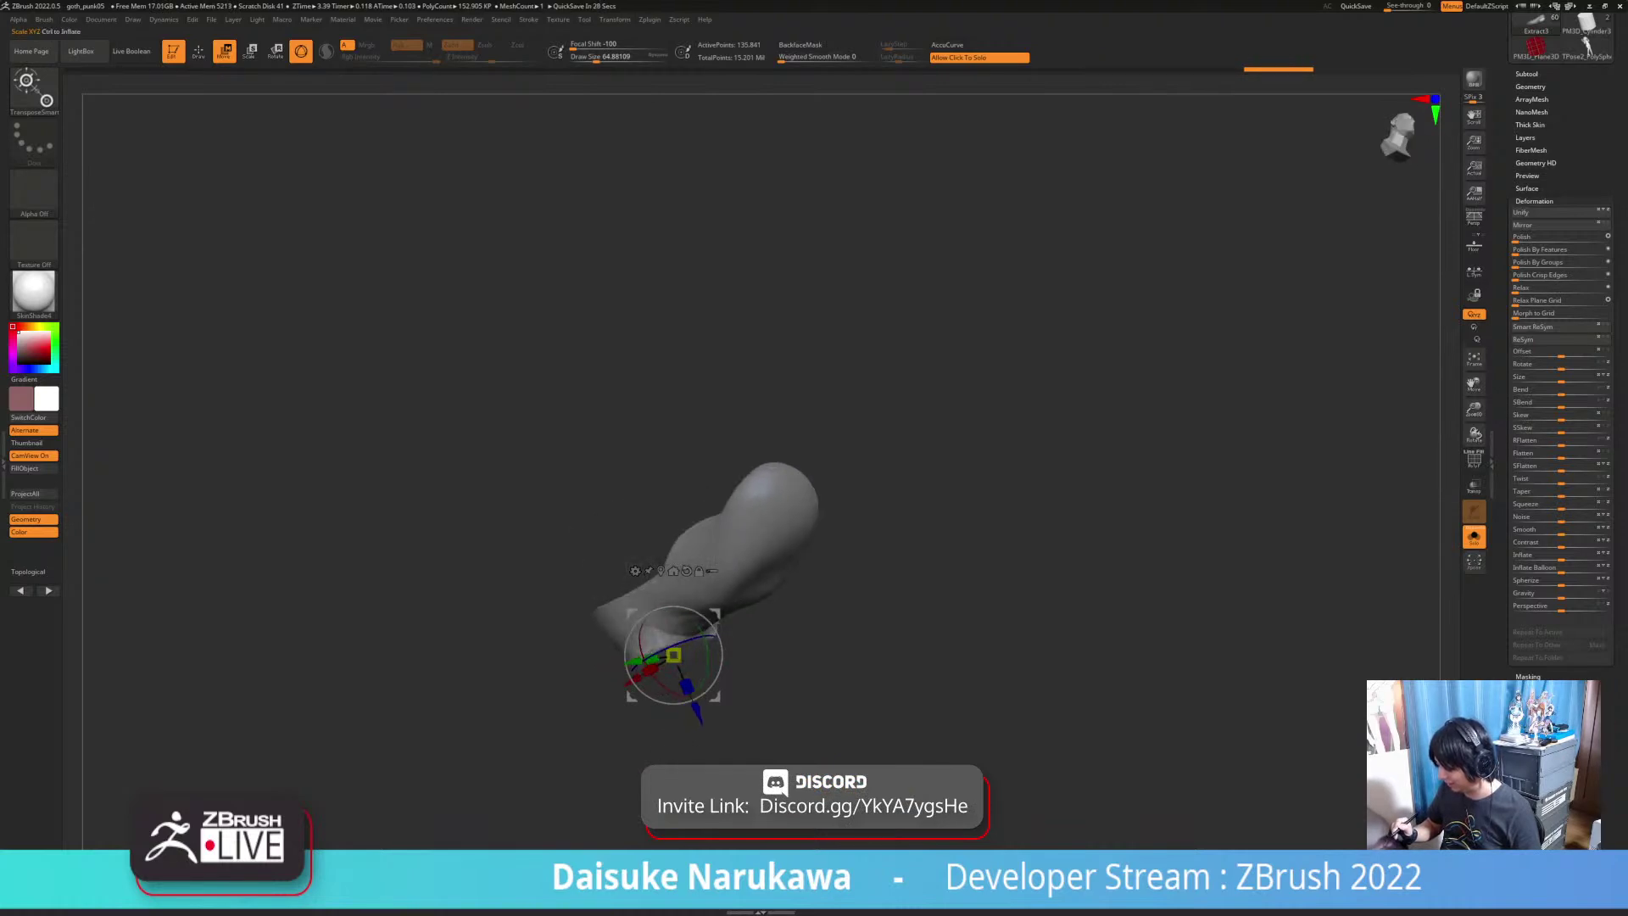
pyautogui.moveTo(709, 739)
pyautogui.mouseDown(button='right')
pyautogui.moveTo(738, 739)
pyautogui.moveTo(678, 739)
pyautogui.moveTo(697, 733)
pyautogui.mouseUp(button='right')
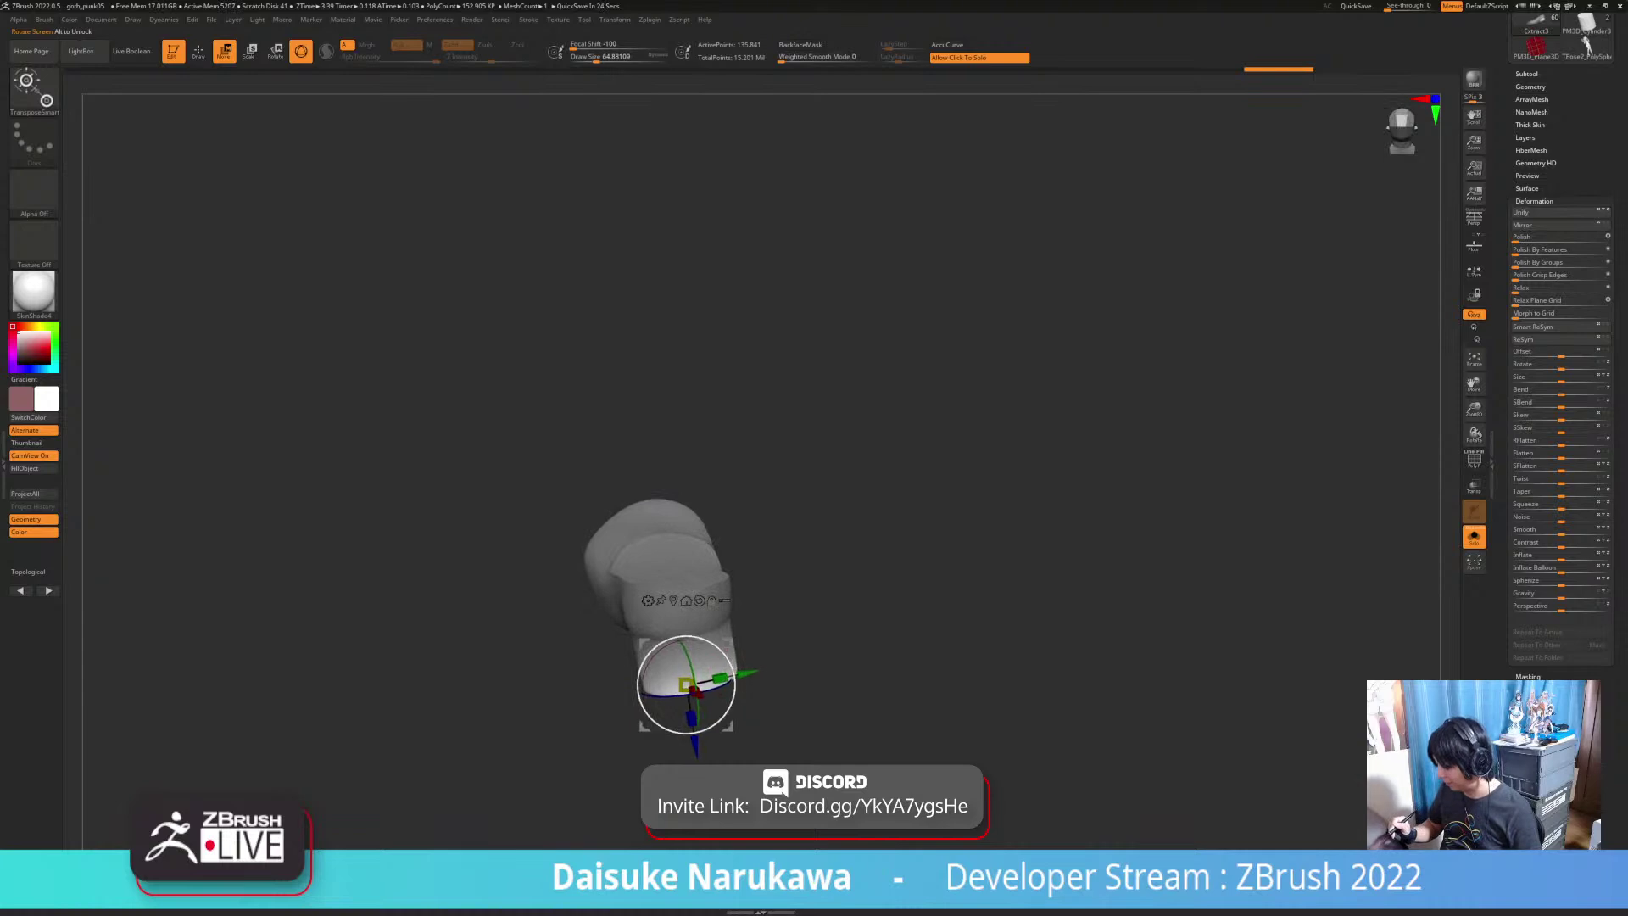
pyautogui.moveTo(751, 650)
pyautogui.mouseDown(button='right')
pyautogui.moveTo(743, 667)
pyautogui.moveTo(721, 649)
pyautogui.mouseUp(button='right')
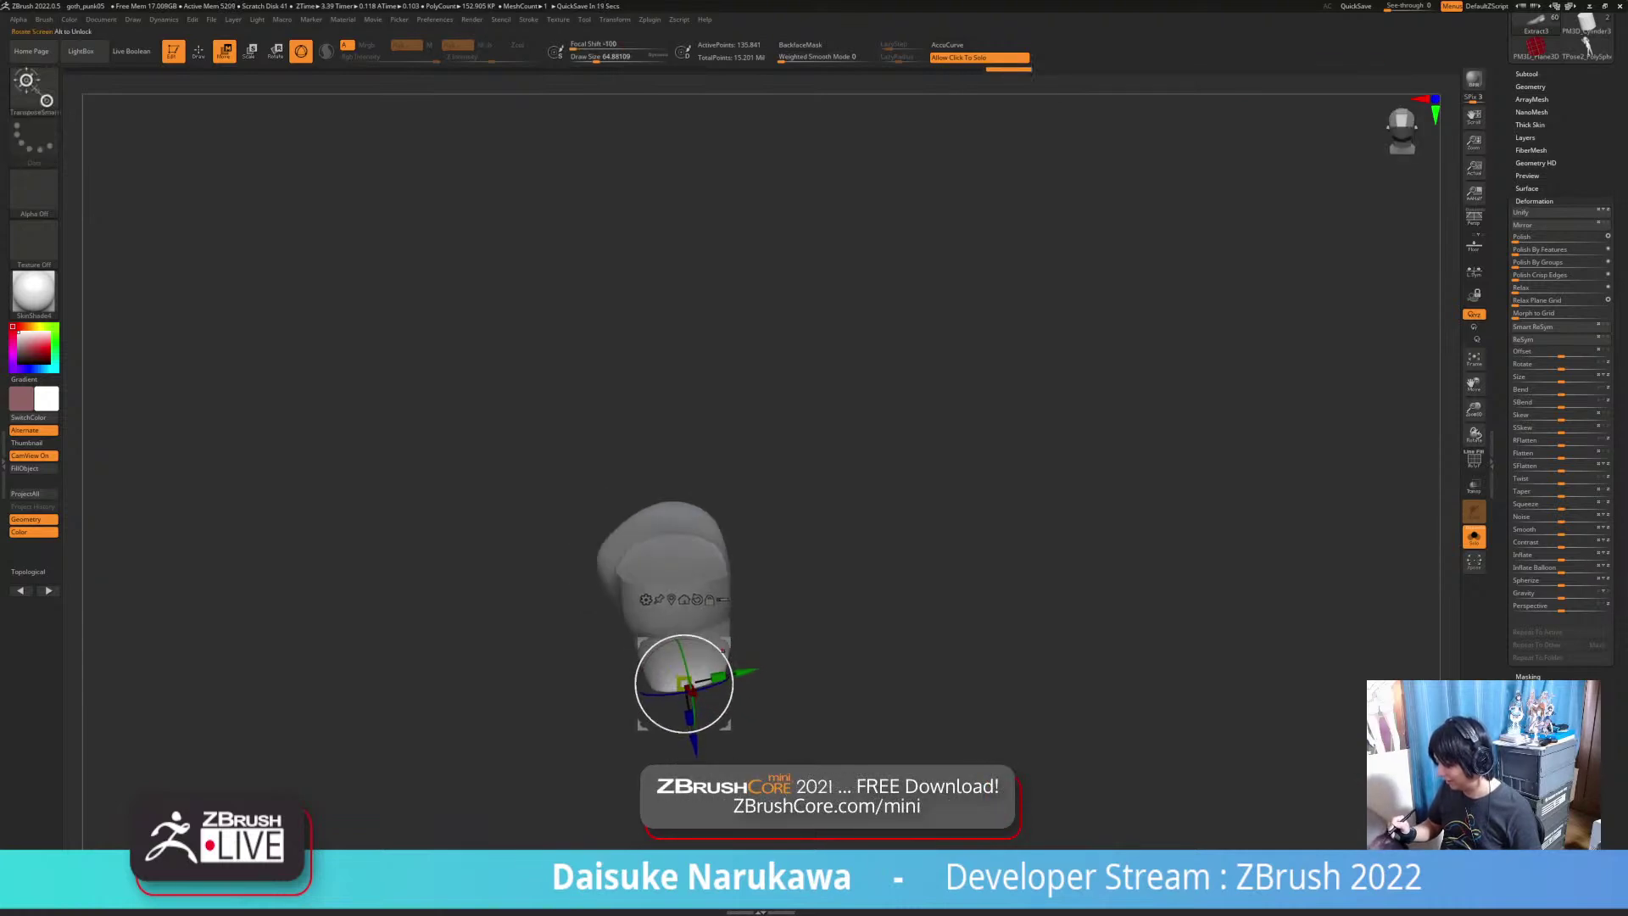
# Step: Clear the mask to inspect the new heel, and undo the clearing to restore the mask around the heel block
pyautogui.keyDown('ctrl'); pyautogui.moveTo(849, 618); pyautogui.dragTo(860, 632); pyautogui.keyUp('ctrl')
pyautogui.moveTo(848, 631); pyautogui.dragTo(1250, 585, button='right')
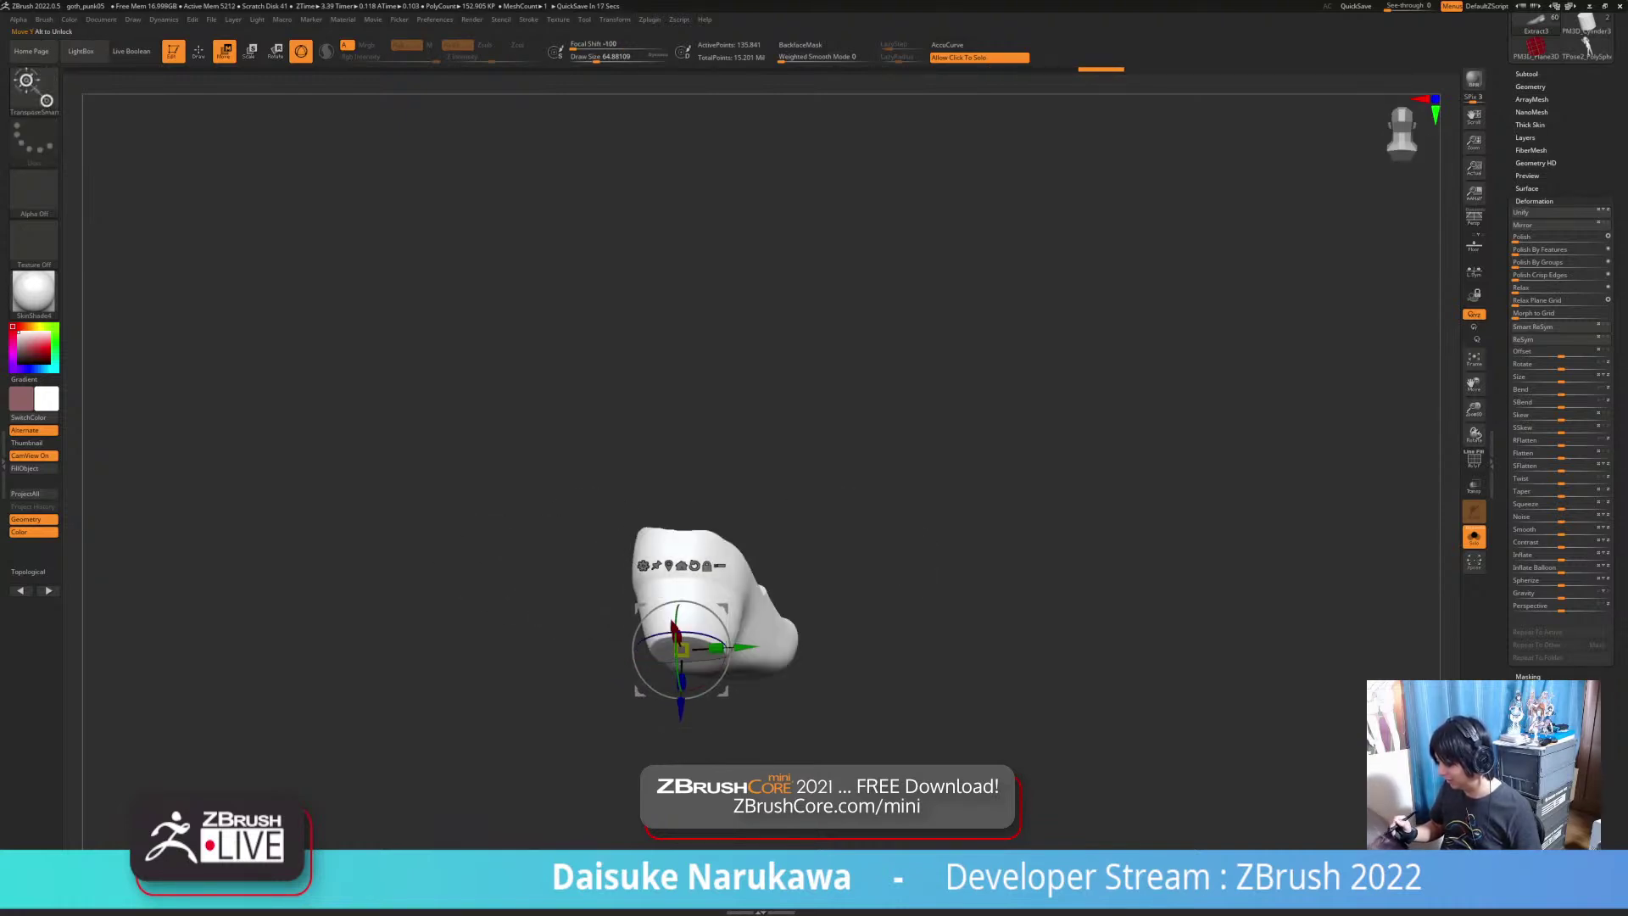
pyautogui.click(881, 632)
pyautogui.moveTo(882, 632)
pyautogui.mouseDown(button='right')
pyautogui.moveTo(1034, 612)
pyautogui.moveTo(958, 628)
pyautogui.moveTo(1000, 632)
pyautogui.moveTo(993, 670)
pyautogui.mouseUp(button='right')
pyautogui.keyDown('ctrl'); pyautogui.click(685, 625); pyautogui.keyUp('ctrl')
pyautogui.hotkey('ctrl', 'z')
pyautogui.hotkey('ctrl', 'z')
pyautogui.hotkey('ctrl', 'z')
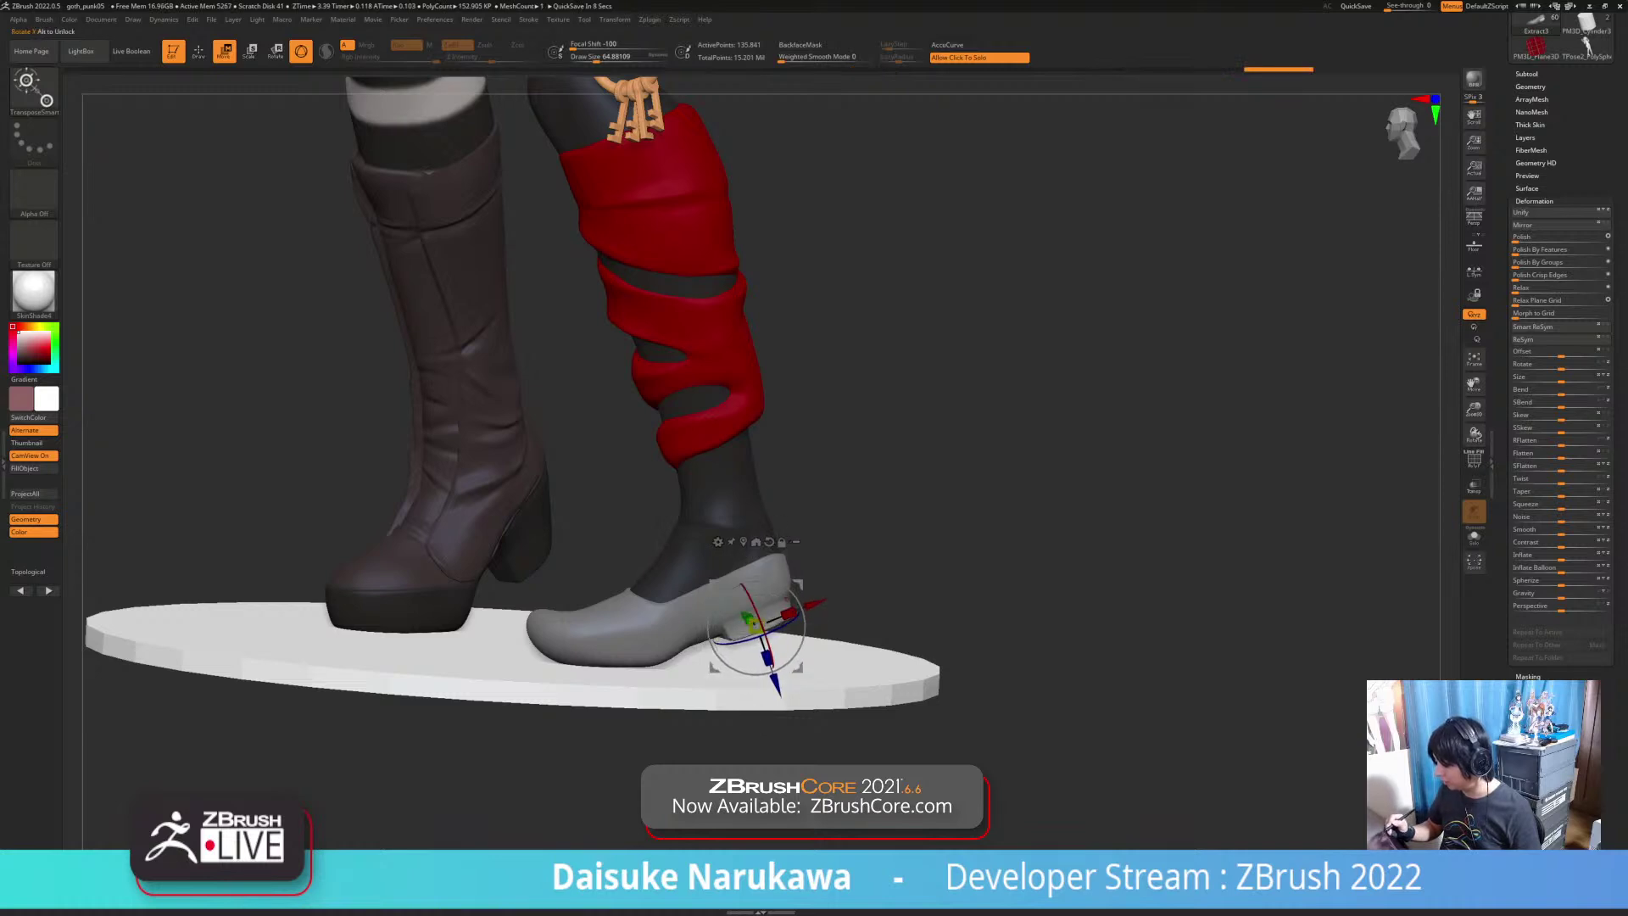
# Step: Move and tilt the heel block with the gizmo so it extends down to the round base, and clear the mask
pyautogui.moveTo(767, 657); pyautogui.dragTo(780, 670)
pyautogui.moveTo(958, 627); pyautogui.dragTo(1012, 632, button='right')
pyautogui.moveTo(826, 633); pyautogui.dragTo(814, 637)
pyautogui.moveTo(958, 628); pyautogui.dragTo(975, 627, button='right')
pyautogui.moveTo(825, 634); pyautogui.dragTo(826, 634)
pyautogui.moveTo(975, 627); pyautogui.dragTo(980, 631, button='right')
pyautogui.moveTo(839, 605); pyautogui.dragTo(839, 612)
pyautogui.moveTo(1009, 627); pyautogui.dragTo(656, 657, button='right')
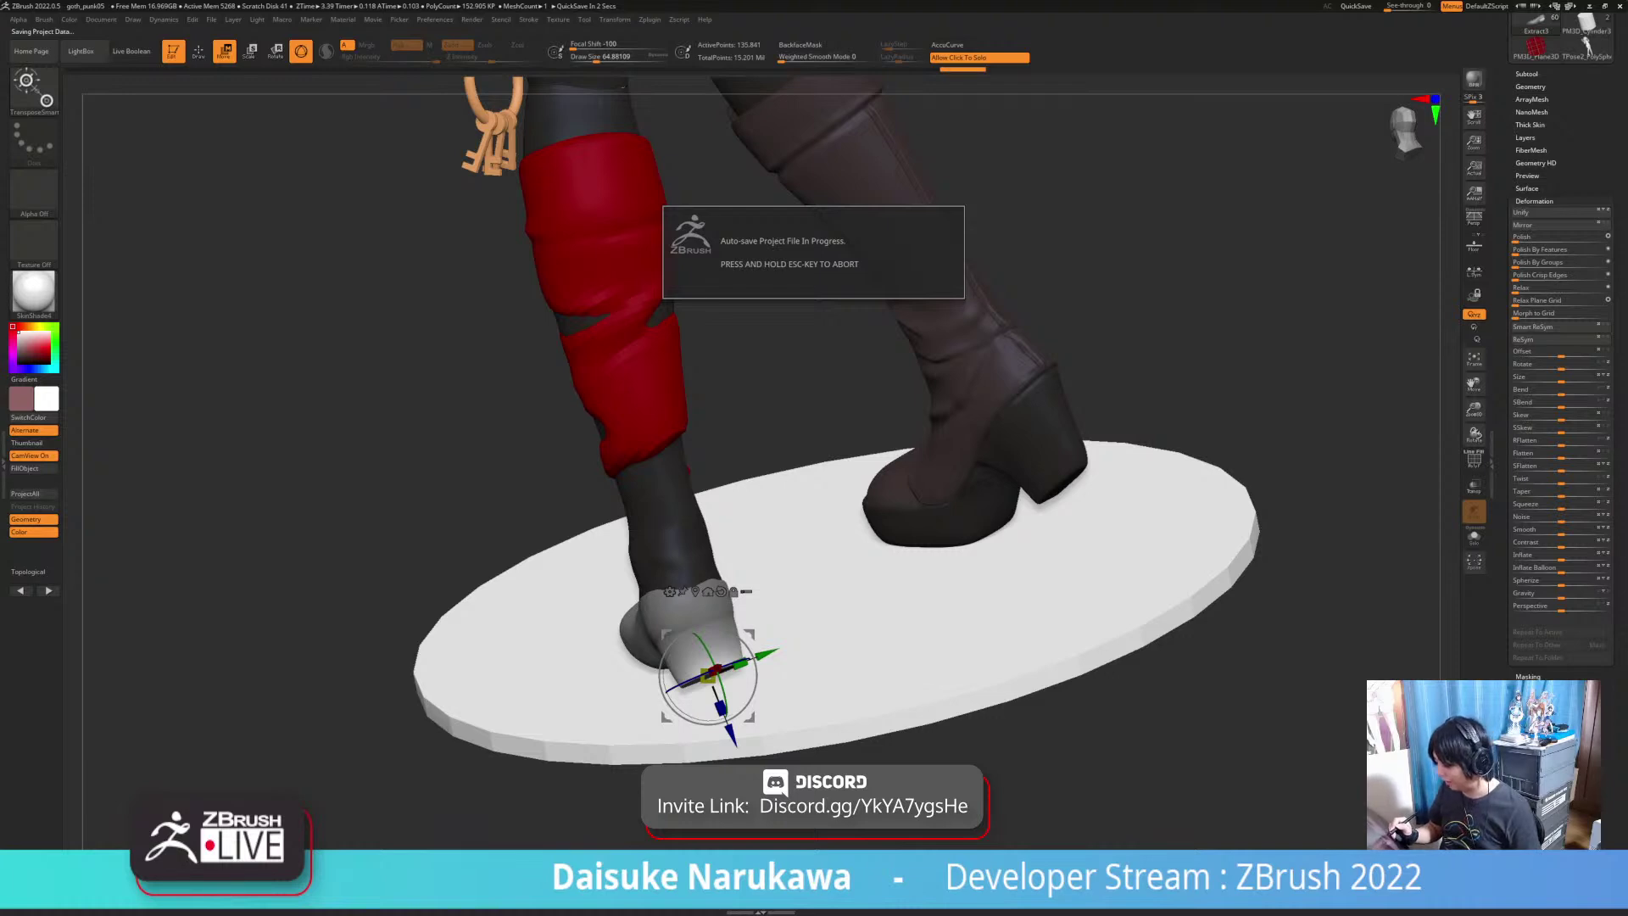
pyautogui.moveTo(848, 594)
pyautogui.mouseDown(button='right')
pyautogui.moveTo(839, 678)
pyautogui.moveTo(924, 666)
pyautogui.moveTo(924, 628)
pyautogui.moveTo(1009, 576)
pyautogui.mouseUp(button='right')
pyautogui.keyDown('ctrl'); pyautogui.moveTo(792, 585); pyautogui.dragTo(792, 645, button='right'); pyautogui.keyUp('ctrl')
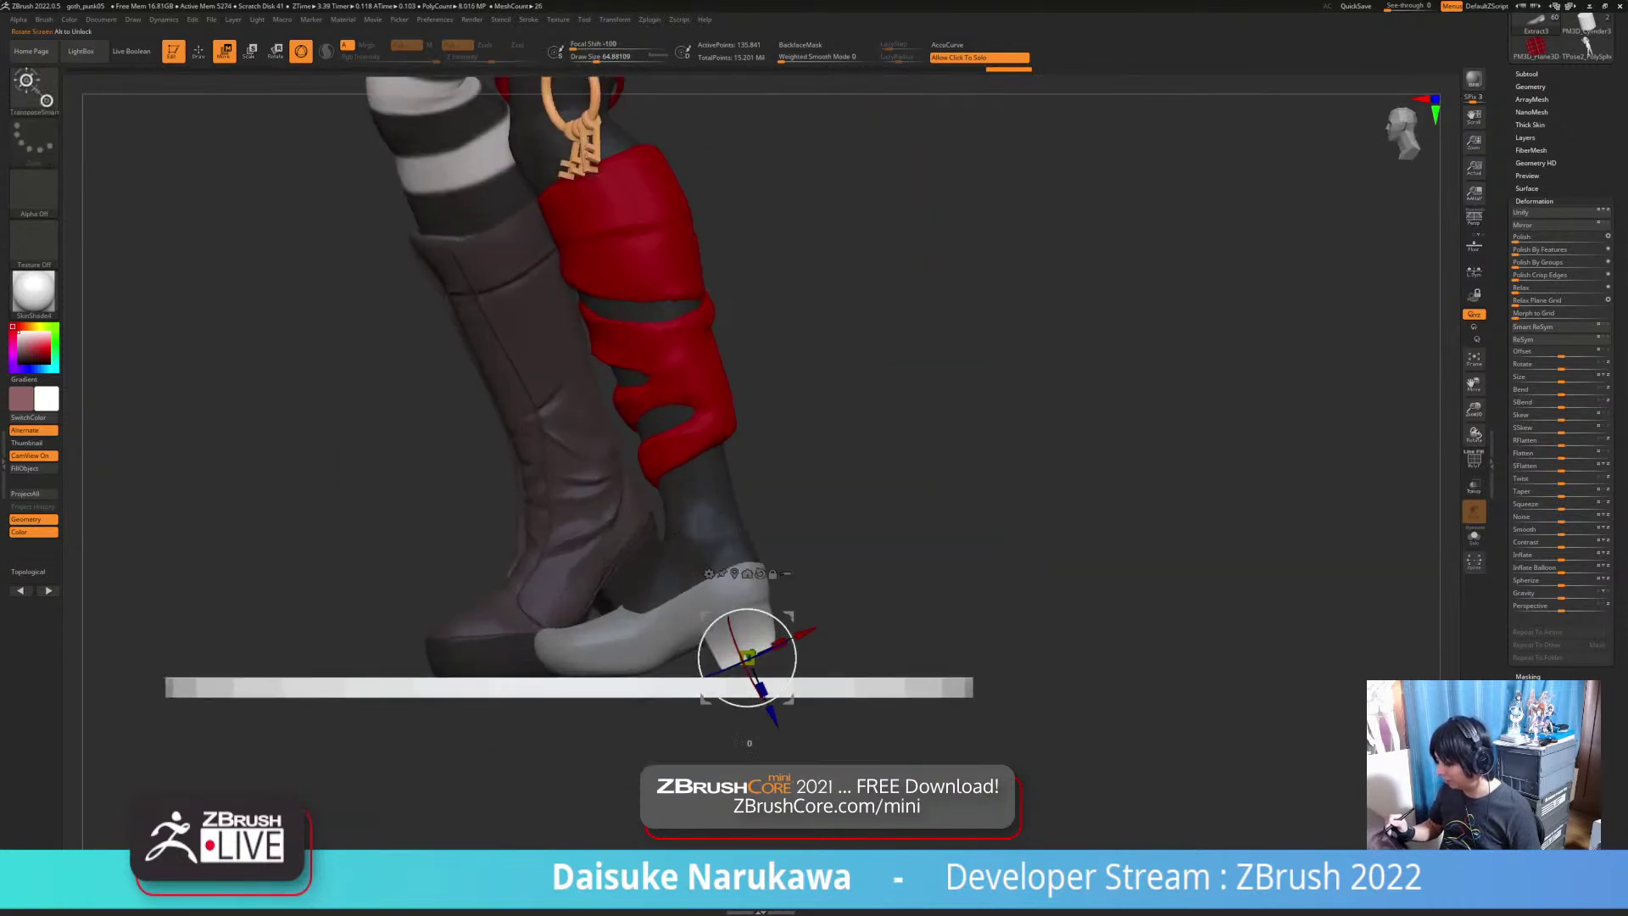
pyautogui.keyDown('ctrl'); pyautogui.moveTo(846, 556); pyautogui.dragTo(867, 573); pyautogui.keyUp('ctrl')
# Step: Reshape the back edge and opening of the shoe with the SnakeHook brush at a draw size of about 124
pyautogui.press('q')
pyautogui.keyDown('ctrl'); pyautogui.moveTo(773, 629); pyautogui.dragTo(771, 593, button='right'); pyautogui.keyUp('ctrl')
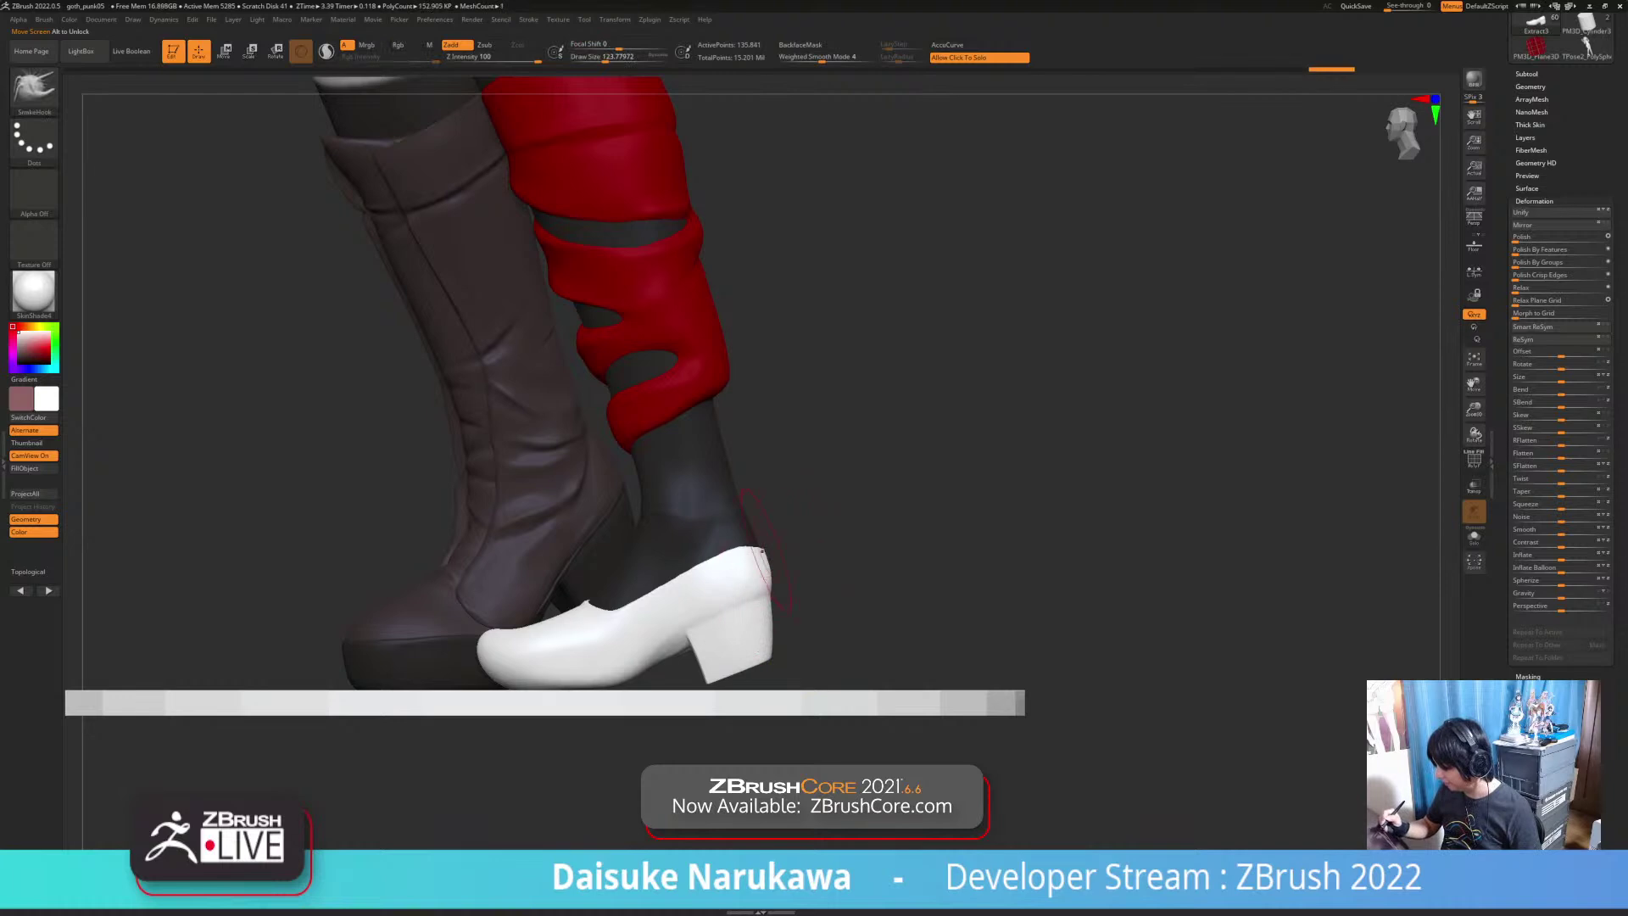
pyautogui.moveTo(721, 496)
pyautogui.mouseDown(button='right')
pyautogui.moveTo(772, 555)
pyautogui.moveTo(669, 587)
pyautogui.mouseUp(button='right')
pyautogui.moveTo(669, 587); pyautogui.dragTo(673, 591)
pyautogui.moveTo(673, 591)
pyautogui.mouseDown(button='right')
pyautogui.moveTo(704, 615)
pyautogui.moveTo(576, 607)
pyautogui.moveTo(605, 551)
pyautogui.moveTo(589, 551)
pyautogui.moveTo(610, 593)
pyautogui.mouseUp(button='right')
pyautogui.moveTo(632, 492); pyautogui.dragTo(592, 603, button='right')
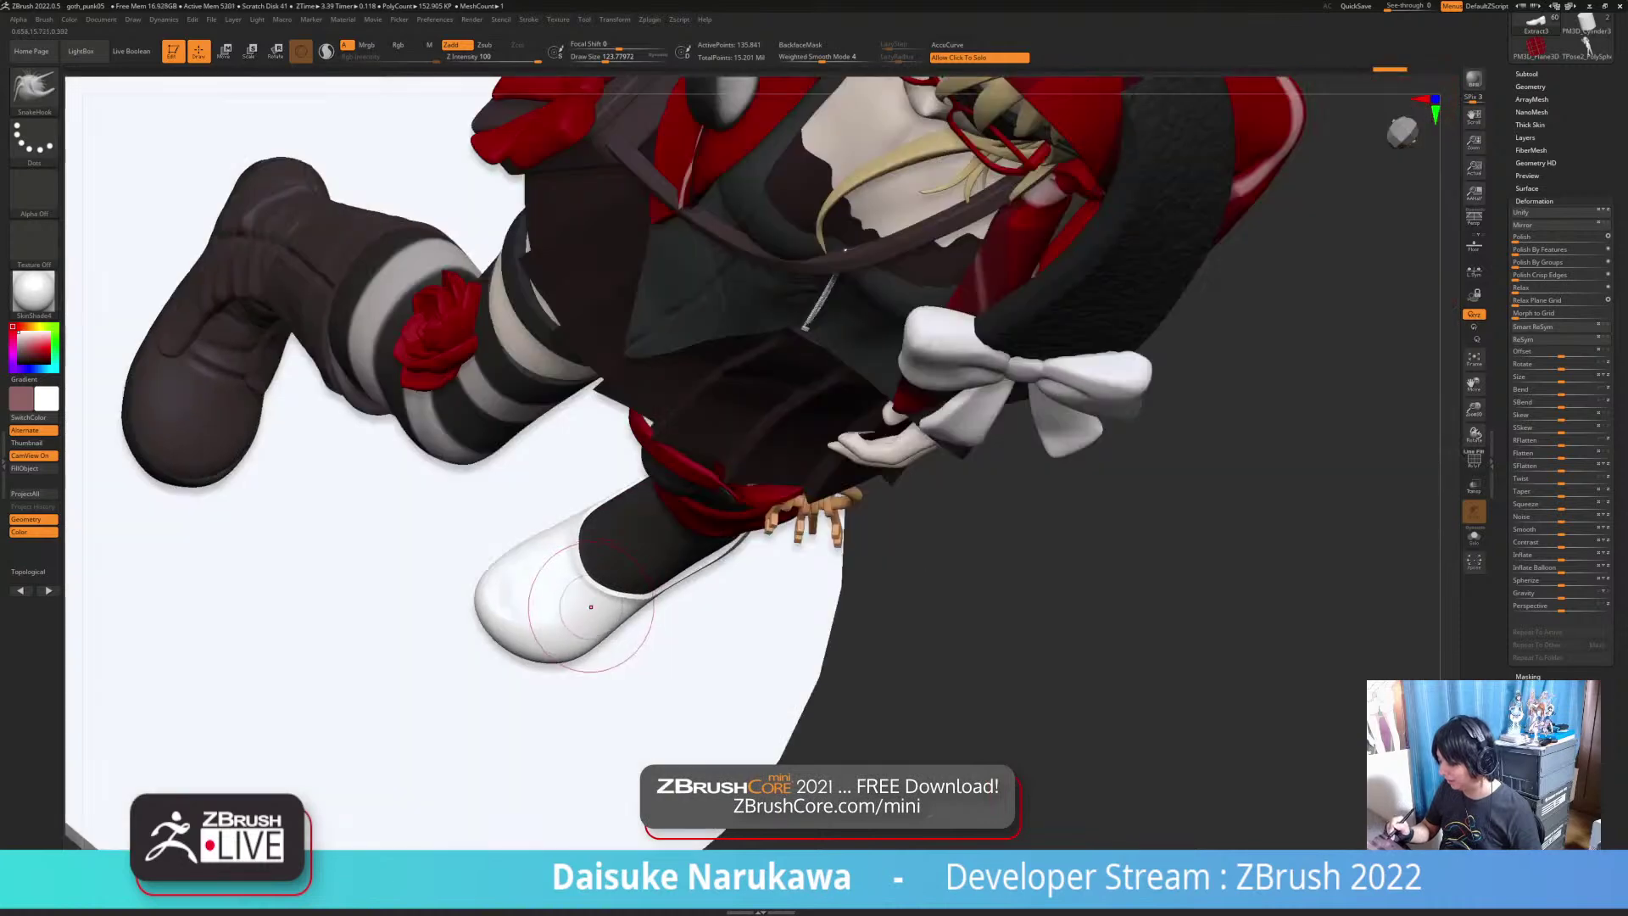
# Step: Turn on BackfaceMask and refine the toe of the white shoe with the SnakeHook and Smooth brushes
pyautogui.moveTo(610, 535)
pyautogui.mouseDown(button='right')
pyautogui.moveTo(626, 432)
pyautogui.moveTo(587, 603)
pyautogui.moveTo(665, 708)
pyautogui.mouseUp(button='right')
pyautogui.moveTo(640, 585)
pyautogui.mouseDown(button='right')
pyautogui.moveTo(610, 585)
pyautogui.moveTo(614, 636)
pyautogui.moveTo(612, 509)
pyautogui.moveTo(509, 402)
pyautogui.moveTo(564, 415)
pyautogui.mouseUp(button='right')
pyautogui.moveTo(614, 509)
pyautogui.mouseDown(button='right')
pyautogui.moveTo(576, 646)
pyautogui.moveTo(568, 613)
pyautogui.moveTo(466, 682)
pyautogui.moveTo(335, 631)
pyautogui.mouseUp(button='right')
pyautogui.moveTo(522, 674); pyautogui.dragTo(797, 632, button='right')
pyautogui.moveTo(458, 669); pyautogui.dragTo(280, 687, button='right')
pyautogui.moveTo(475, 594); pyautogui.dragTo(508, 678, button='right')
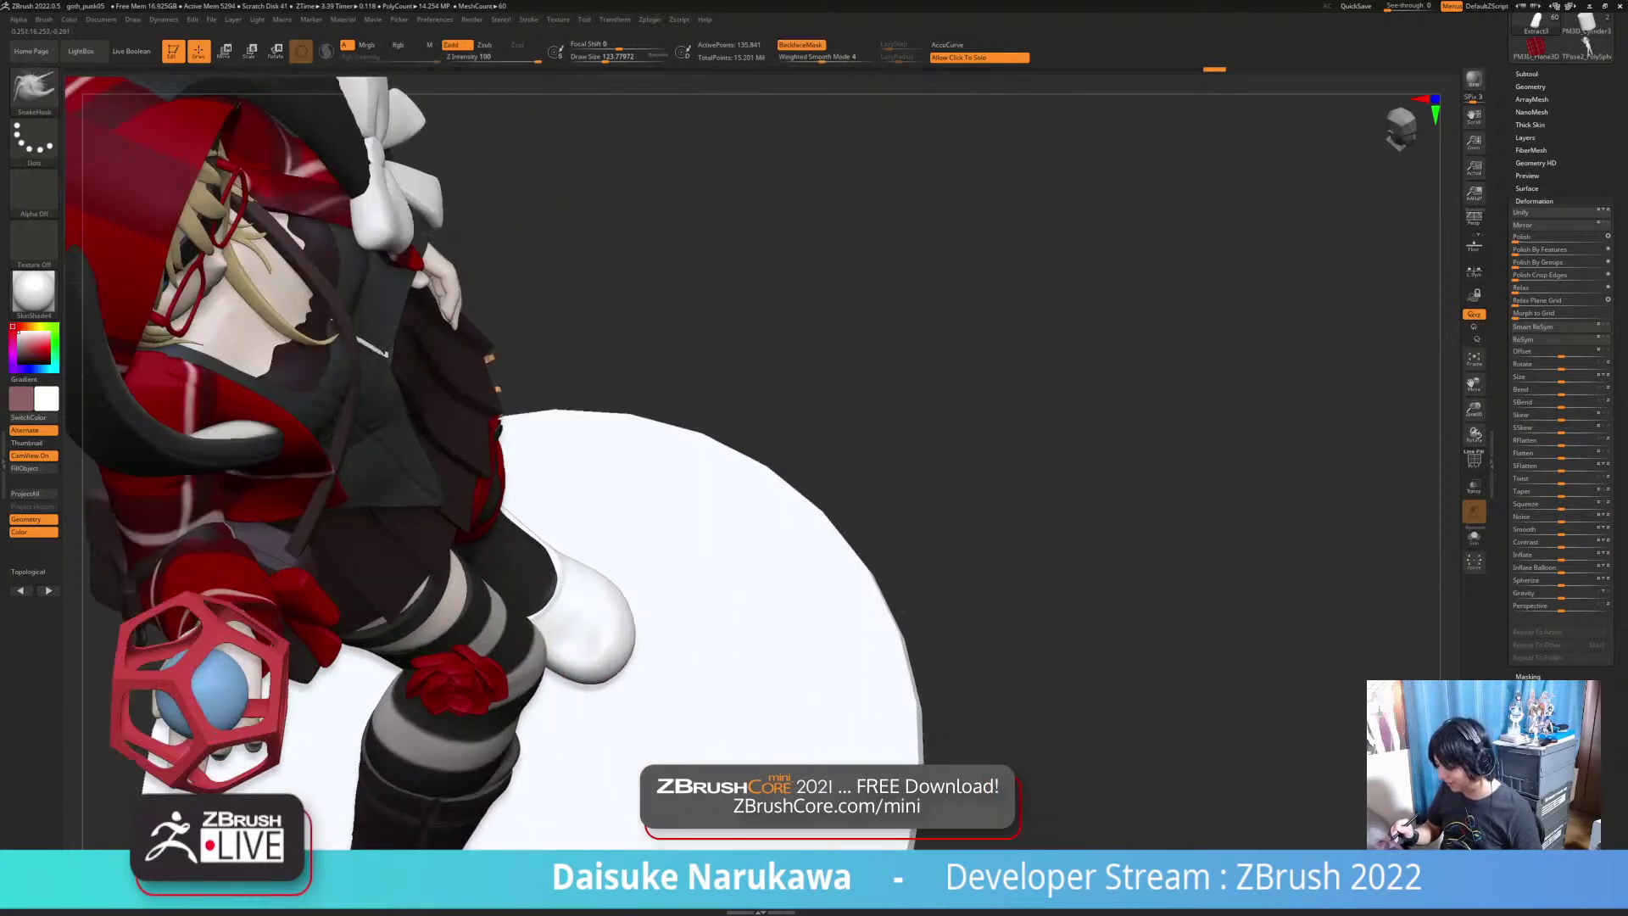
pyautogui.moveTo(593, 593); pyautogui.dragTo(661, 654, button='right')
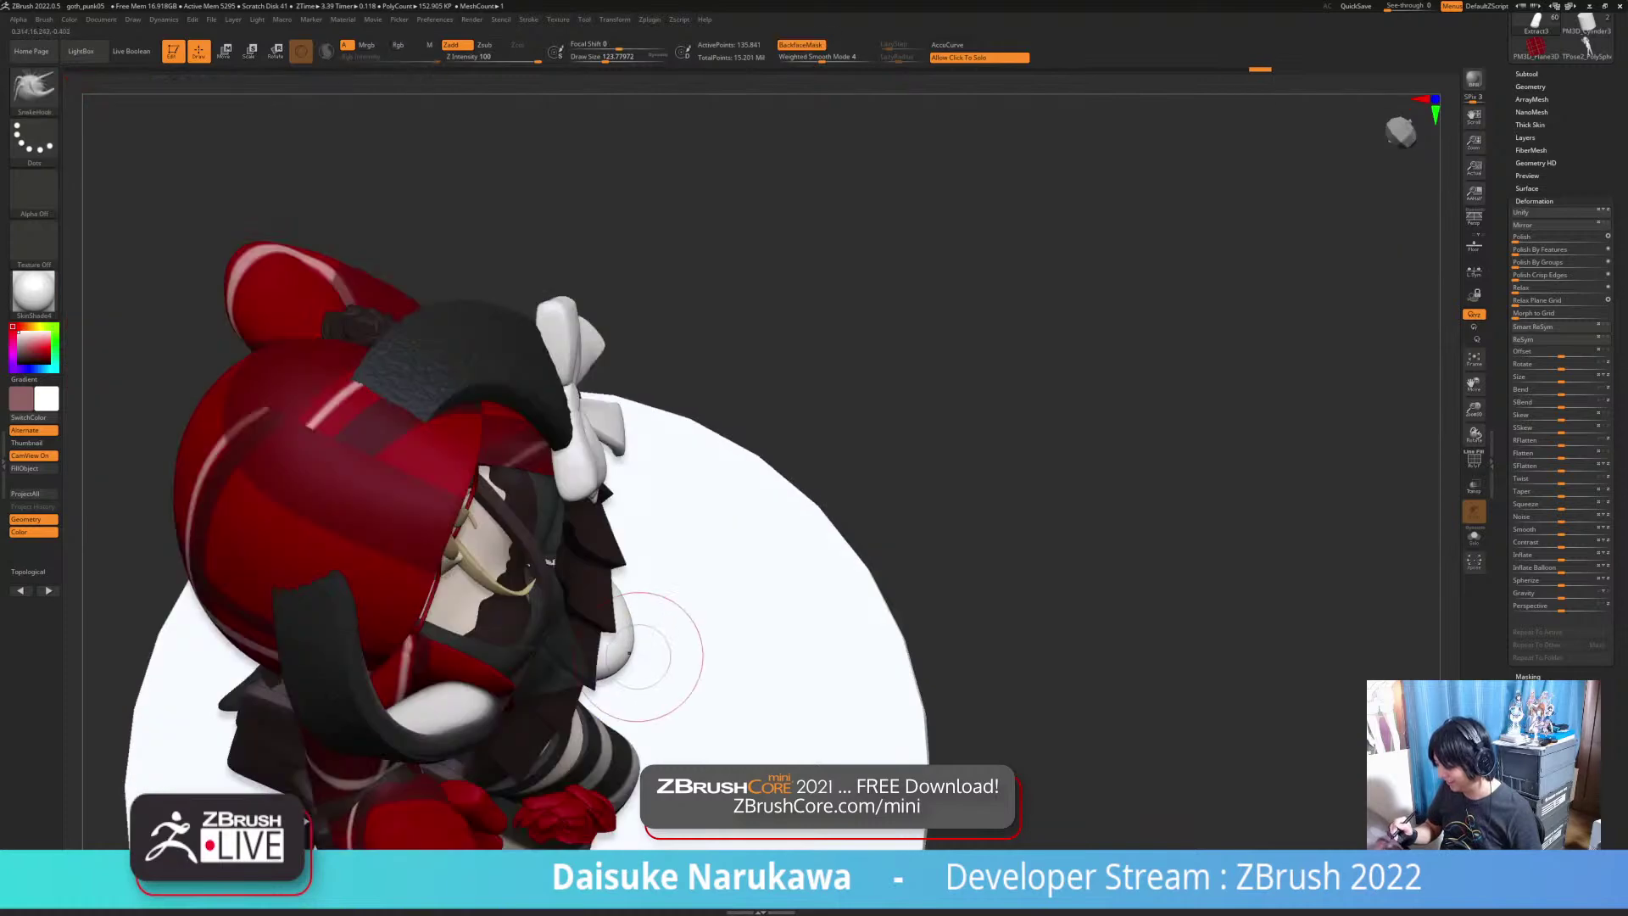
pyautogui.click(661, 654)
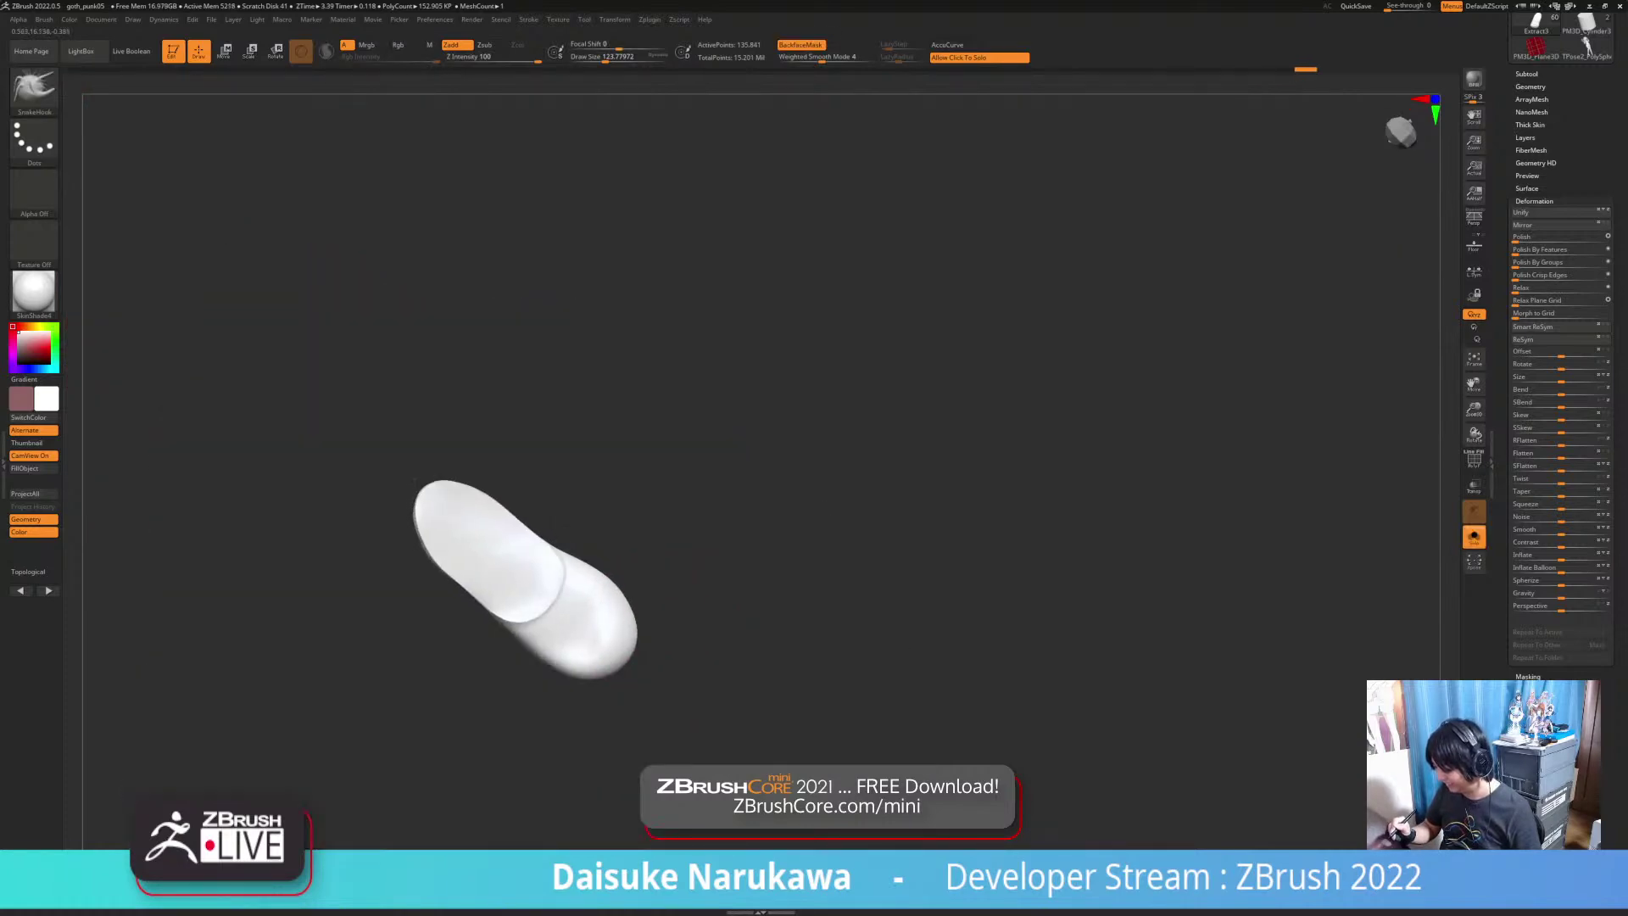
pyautogui.click(644, 638)
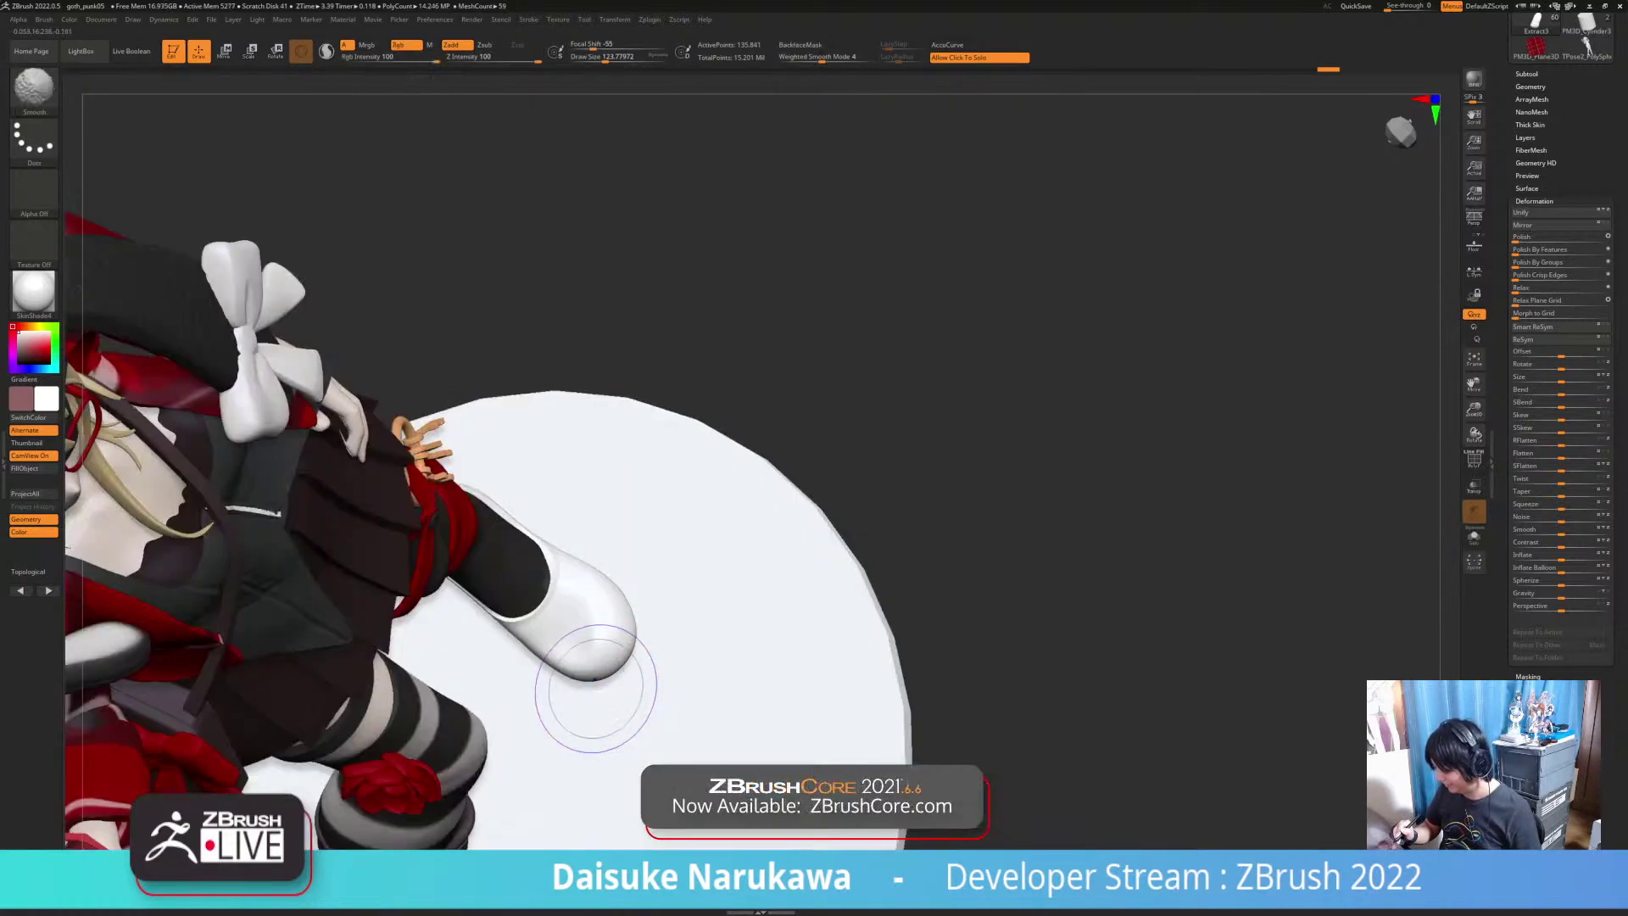
pyautogui.moveTo(645, 637)
pyautogui.keyDown('ctrl'); pyautogui.mouseDown(button='right')
pyautogui.moveTo(610, 373)
pyautogui.moveTo(551, 347)
pyautogui.moveTo(475, 352)
pyautogui.moveTo(683, 462)
pyautogui.moveTo(574, 596)
pyautogui.mouseUp(button='right'); pyautogui.keyUp('ctrl')
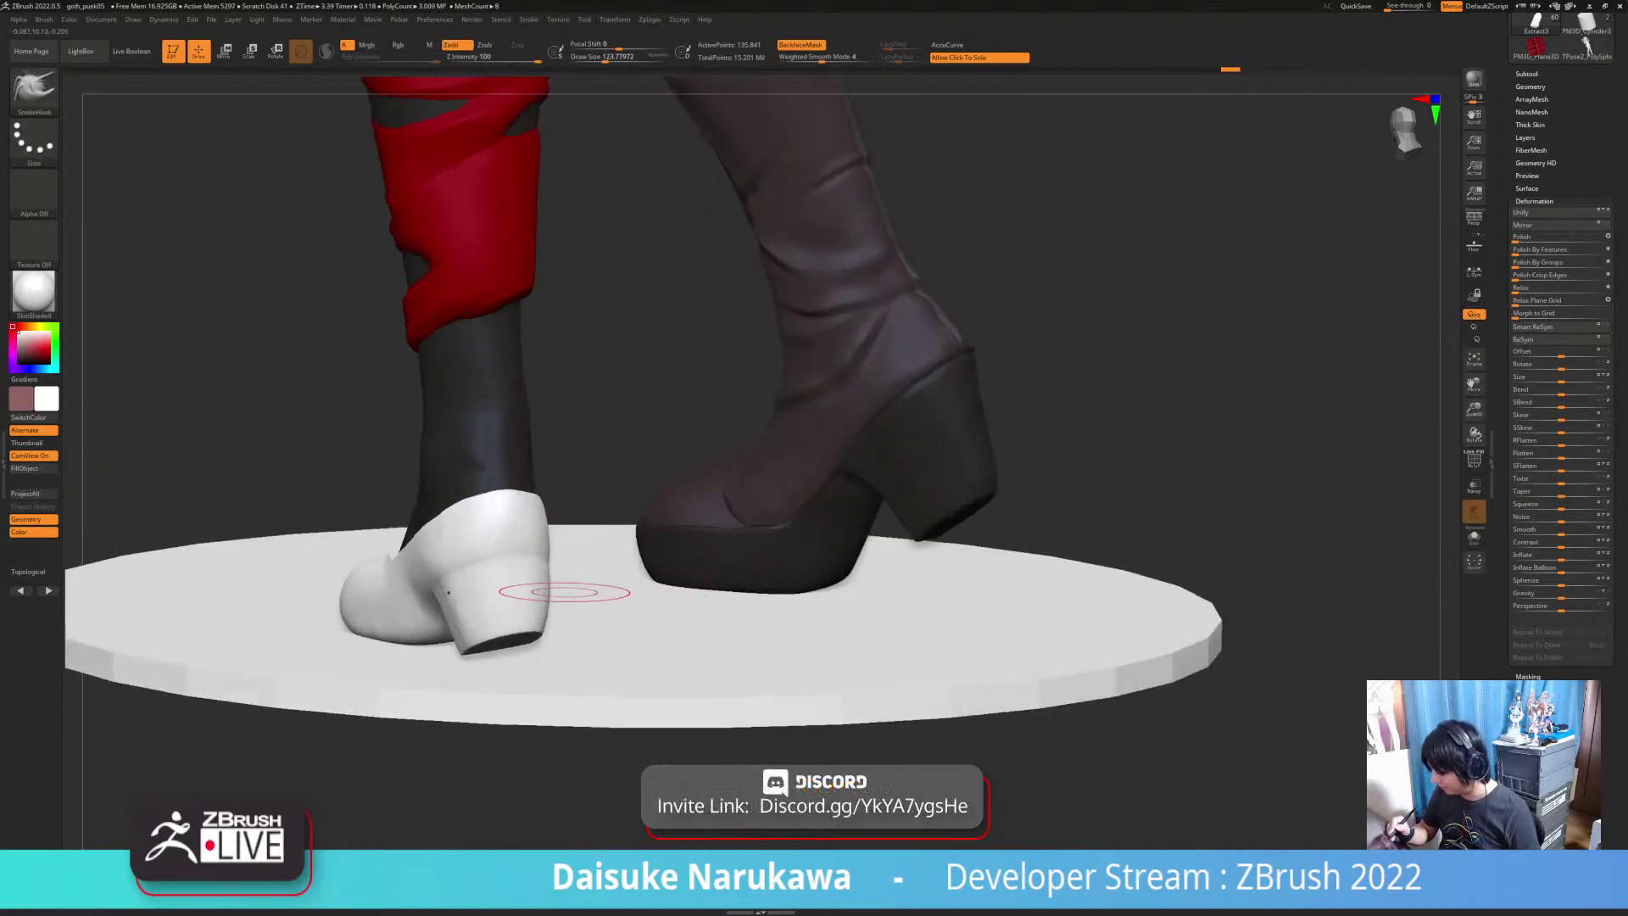
# Step: Adjust the back of the shoe above the heel block with SnakeHook strokes, with BackfaceMask turned off
pyautogui.moveTo(525, 546); pyautogui.dragTo(534, 614, button='right')
pyautogui.moveTo(536, 407); pyautogui.dragTo(610, 350, button='right')
pyautogui.moveTo(492, 591)
pyautogui.mouseDown(button='right')
pyautogui.moveTo(518, 495)
pyautogui.moveTo(474, 505)
pyautogui.moveTo(487, 519)
pyautogui.mouseUp(button='right')
pyautogui.moveTo(519, 502); pyautogui.dragTo(513, 492)
pyautogui.moveTo(513, 491)
pyautogui.mouseDown(button='right')
pyautogui.moveTo(441, 508)
pyautogui.moveTo(500, 511)
pyautogui.mouseUp(button='right')
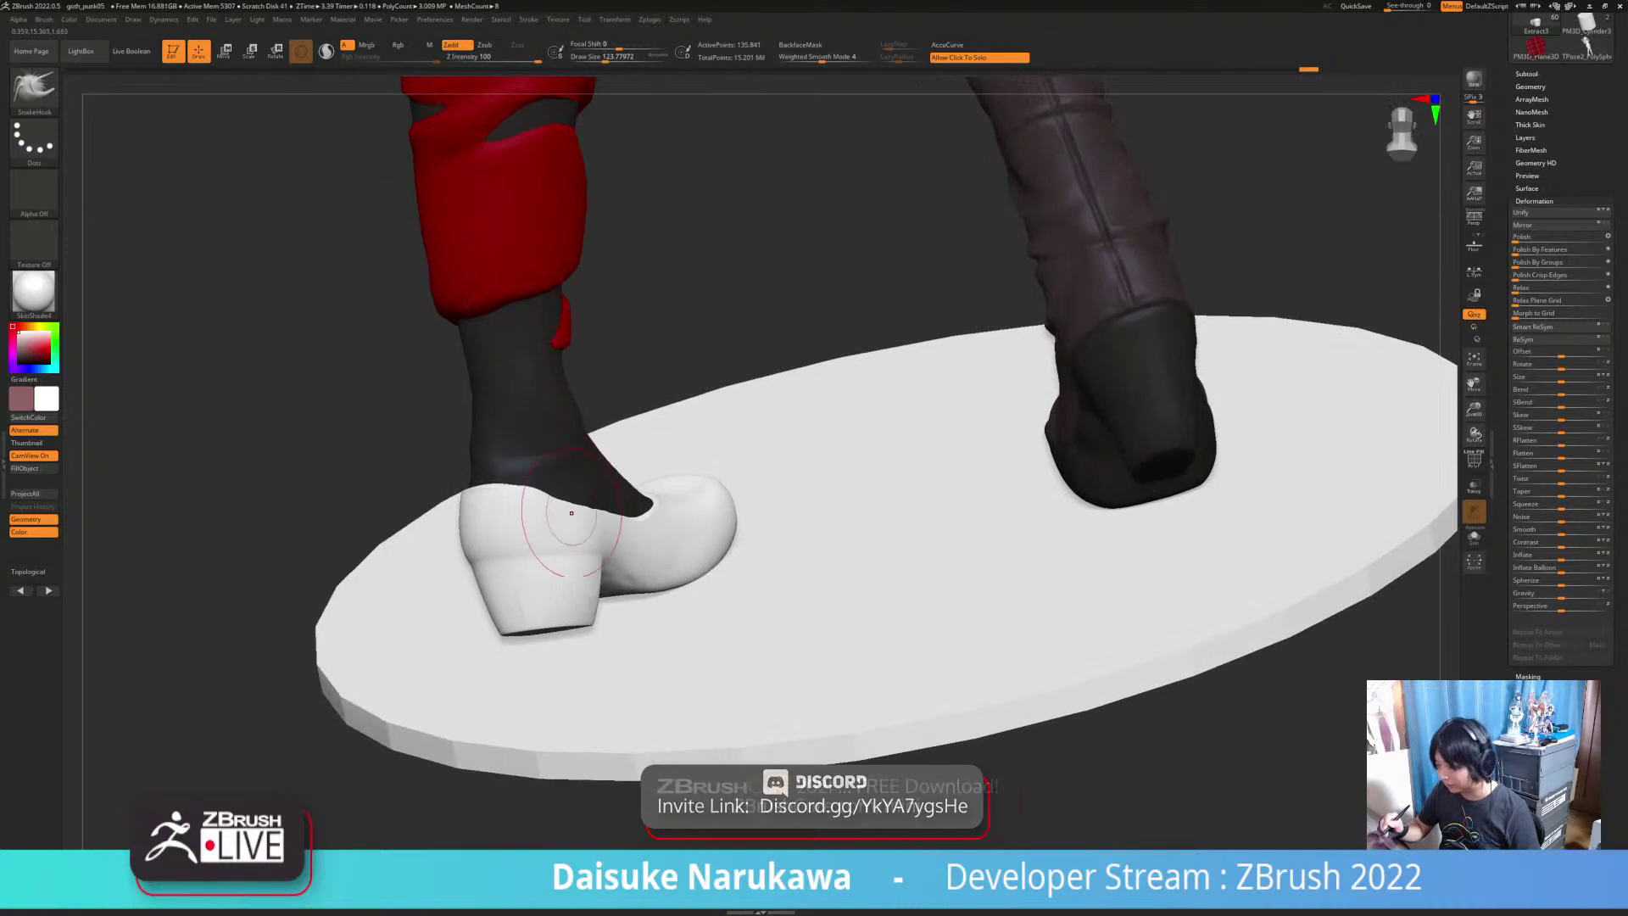
pyautogui.moveTo(546, 524); pyautogui.dragTo(557, 499)
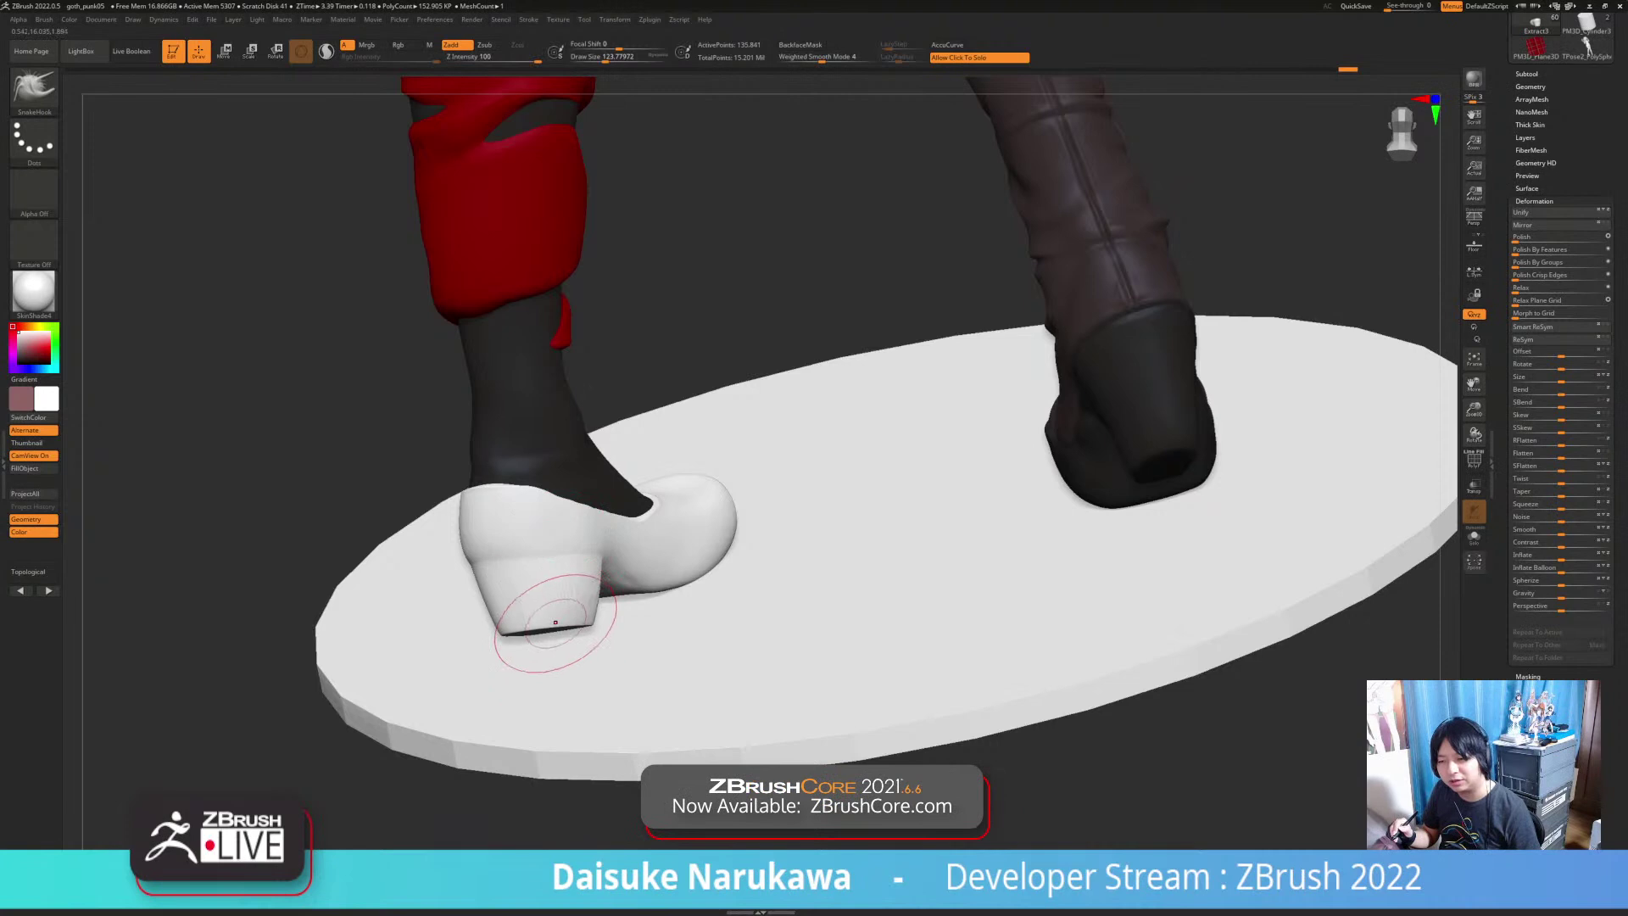
# Step: Turn on the PolyFrame display to show the polygroups around the shoe and leg
pyautogui.keyDown('ctrl'); pyautogui.moveTo(552, 465); pyautogui.dragTo(582, 556, button='right'); pyautogui.keyUp('ctrl')
pyautogui.click(1017, 357)
pyautogui.moveTo(1017, 356); pyautogui.dragTo(1187, 509)
pyautogui.hotkey('shift', 'f')
pyautogui.moveTo(958, 551)
pyautogui.mouseDown()
pyautogui.moveTo(881, 453)
pyautogui.moveTo(806, 441)
pyautogui.moveTo(786, 672)
pyautogui.moveTo(773, 612)
pyautogui.mouseUp()
pyautogui.click(787, 672)
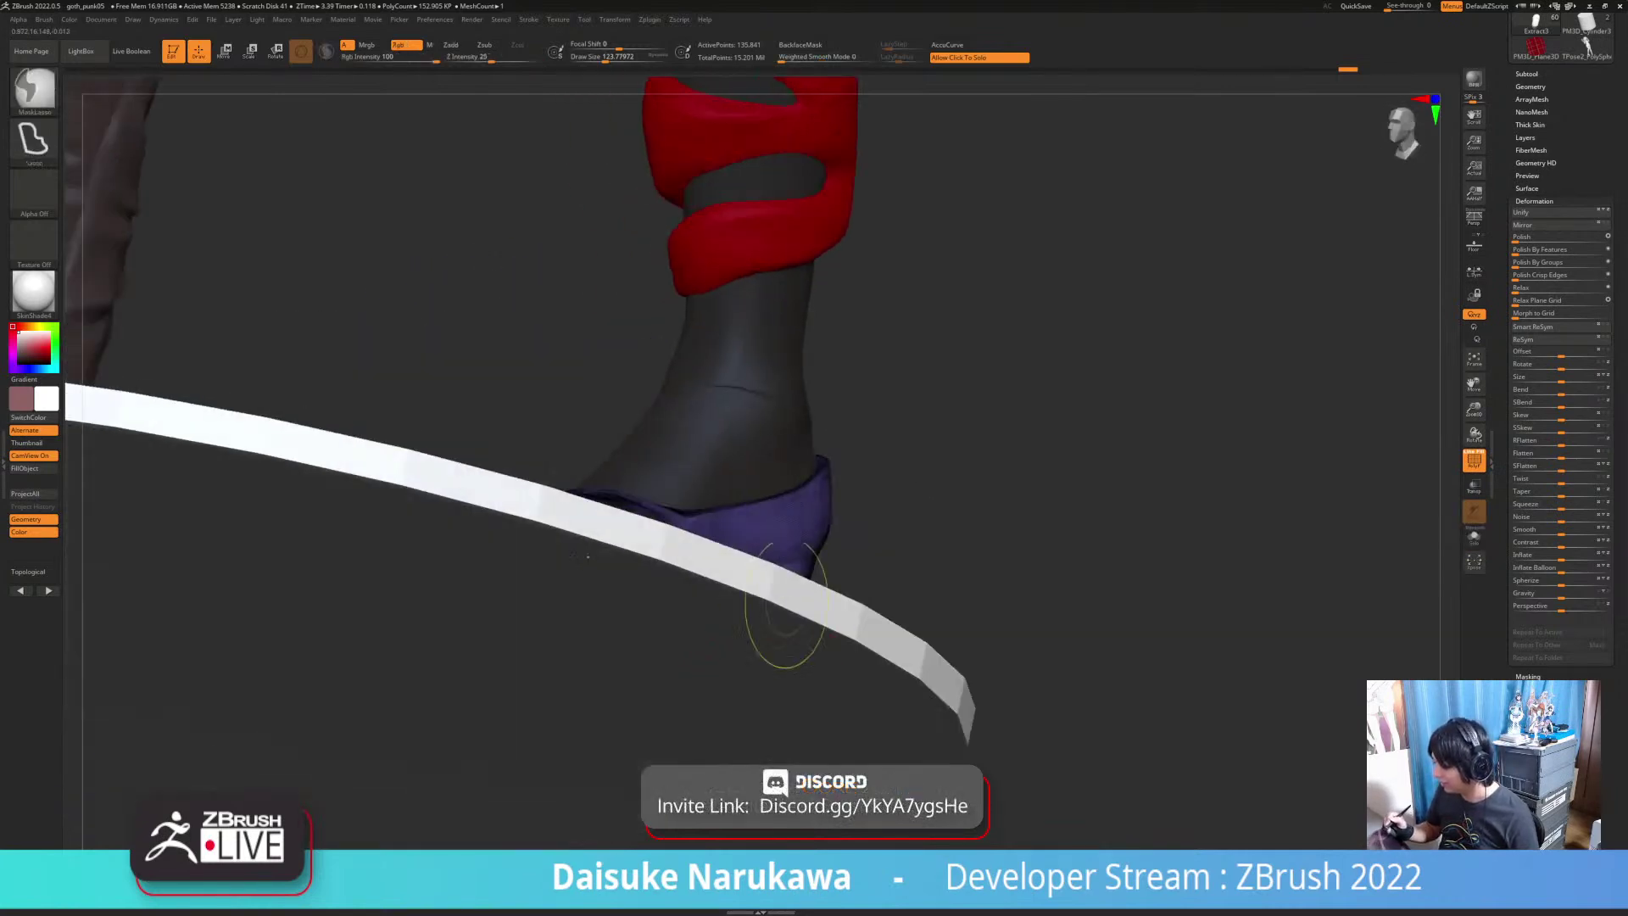
# Step: Isolate the stockings and make the toe of the standing foot a separate polygroup using a lasso mask
pyautogui.keyDown('ctrl'); pyautogui.moveTo(773, 612); pyautogui.dragTo(782, 547, button='right'); pyautogui.keyUp('ctrl')
pyautogui.keyDown('alt'); pyautogui.click(668, 466); pyautogui.keyUp('alt')
pyautogui.moveTo(785, 526); pyautogui.dragTo(752, 549)
pyautogui.click(799, 572)
pyautogui.keyDown('ctrl'); pyautogui.moveTo(787, 587); pyautogui.dragTo(784, 652, button='right'); pyautogui.keyUp('ctrl')
pyautogui.moveTo(511, 454)
pyautogui.keyDown('ctrl'); pyautogui.mouseDown()
pyautogui.moveTo(319, 455)
pyautogui.moveTo(479, 458)
pyautogui.mouseUp(); pyautogui.keyUp('ctrl')
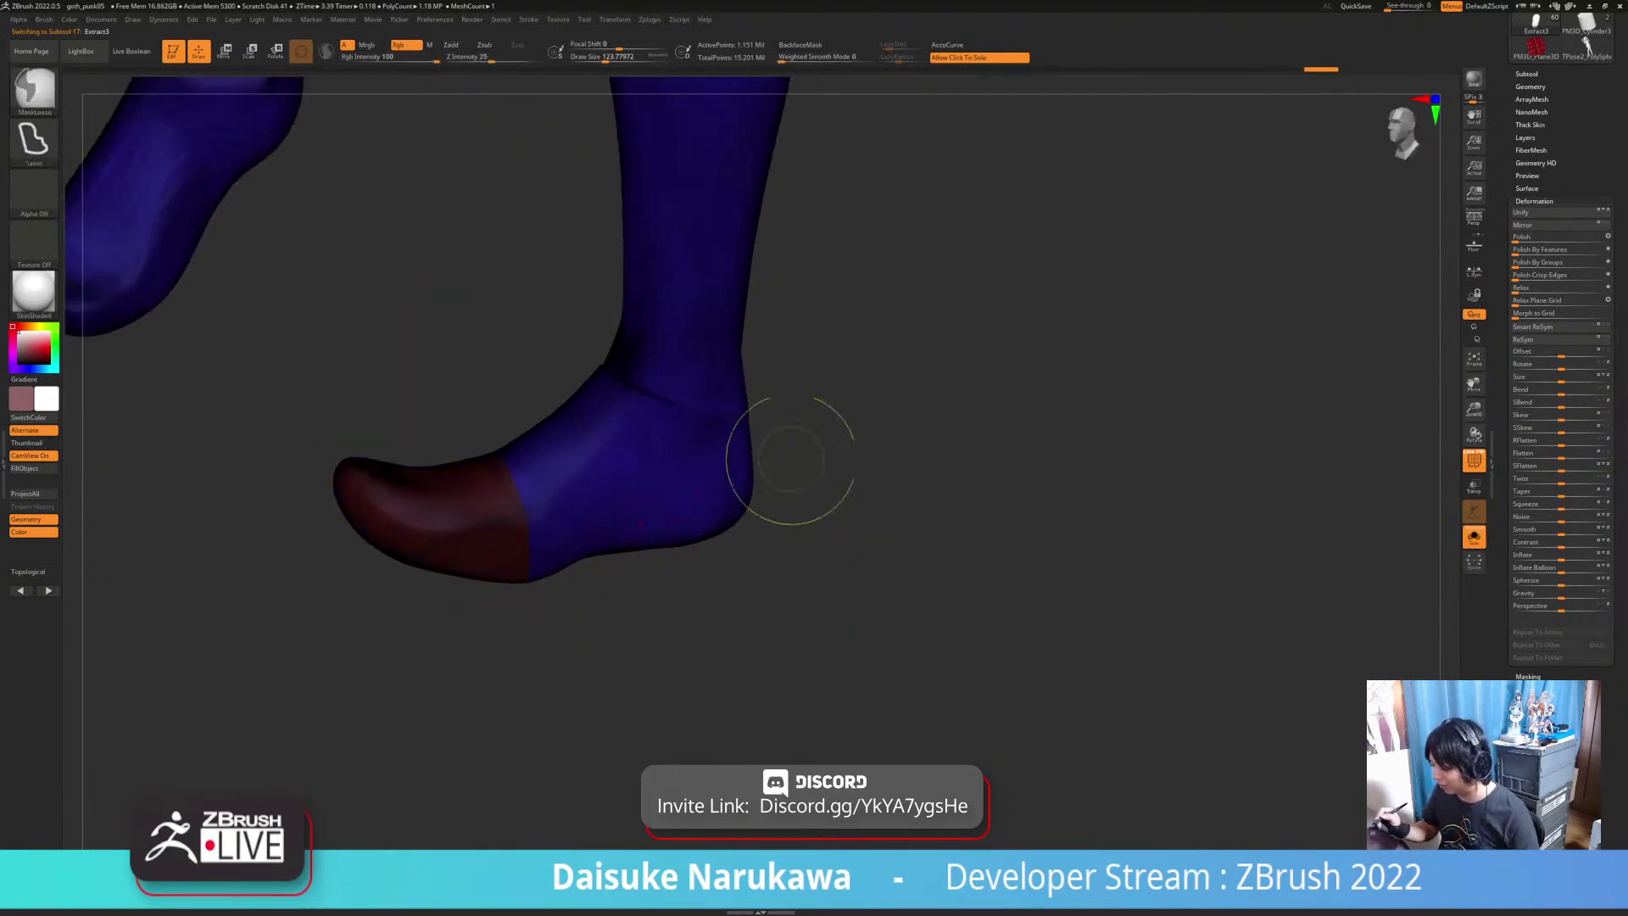
# Step: Lasso-mask the heel area of the standing foot and turn it into its own polygroup
pyautogui.moveTo(788, 458)
pyautogui.keyDown('ctrl'); pyautogui.mouseDown()
pyautogui.moveTo(593, 619)
pyautogui.moveTo(763, 440)
pyautogui.mouseUp(); pyautogui.keyUp('ctrl')
pyautogui.moveTo(855, 631)
pyautogui.mouseDown()
pyautogui.moveTo(831, 612)
pyautogui.moveTo(843, 661)
pyautogui.mouseUp()
pyautogui.moveTo(822, 409)
pyautogui.keyDown('ctrl'); pyautogui.mouseDown()
pyautogui.moveTo(567, 410)
pyautogui.moveTo(780, 445)
pyautogui.mouseUp(); pyautogui.keyUp('ctrl')
pyautogui.hotkey('ctrl', 'w')
# Step: Give the ankle of the standing foot its own polygroup and mask the whole foot to above the ankle
pyautogui.keyDown('alt'); pyautogui.moveTo(840, 538); pyautogui.dragTo(840, 570); pyautogui.keyUp('alt')
pyautogui.keyDown('ctrl'); pyautogui.moveTo(735, 381); pyautogui.dragTo(732, 315, button='right'); pyautogui.keyUp('ctrl')
pyautogui.moveTo(546, 342)
pyautogui.keyDown('ctrl'); pyautogui.mouseDown()
pyautogui.moveTo(672, 644)
pyautogui.moveTo(366, 585)
pyautogui.moveTo(370, 570)
pyautogui.mouseUp(); pyautogui.keyUp('ctrl')
pyautogui.keyDown('alt'); pyautogui.moveTo(790, 585); pyautogui.dragTo(832, 701); pyautogui.keyUp('alt')
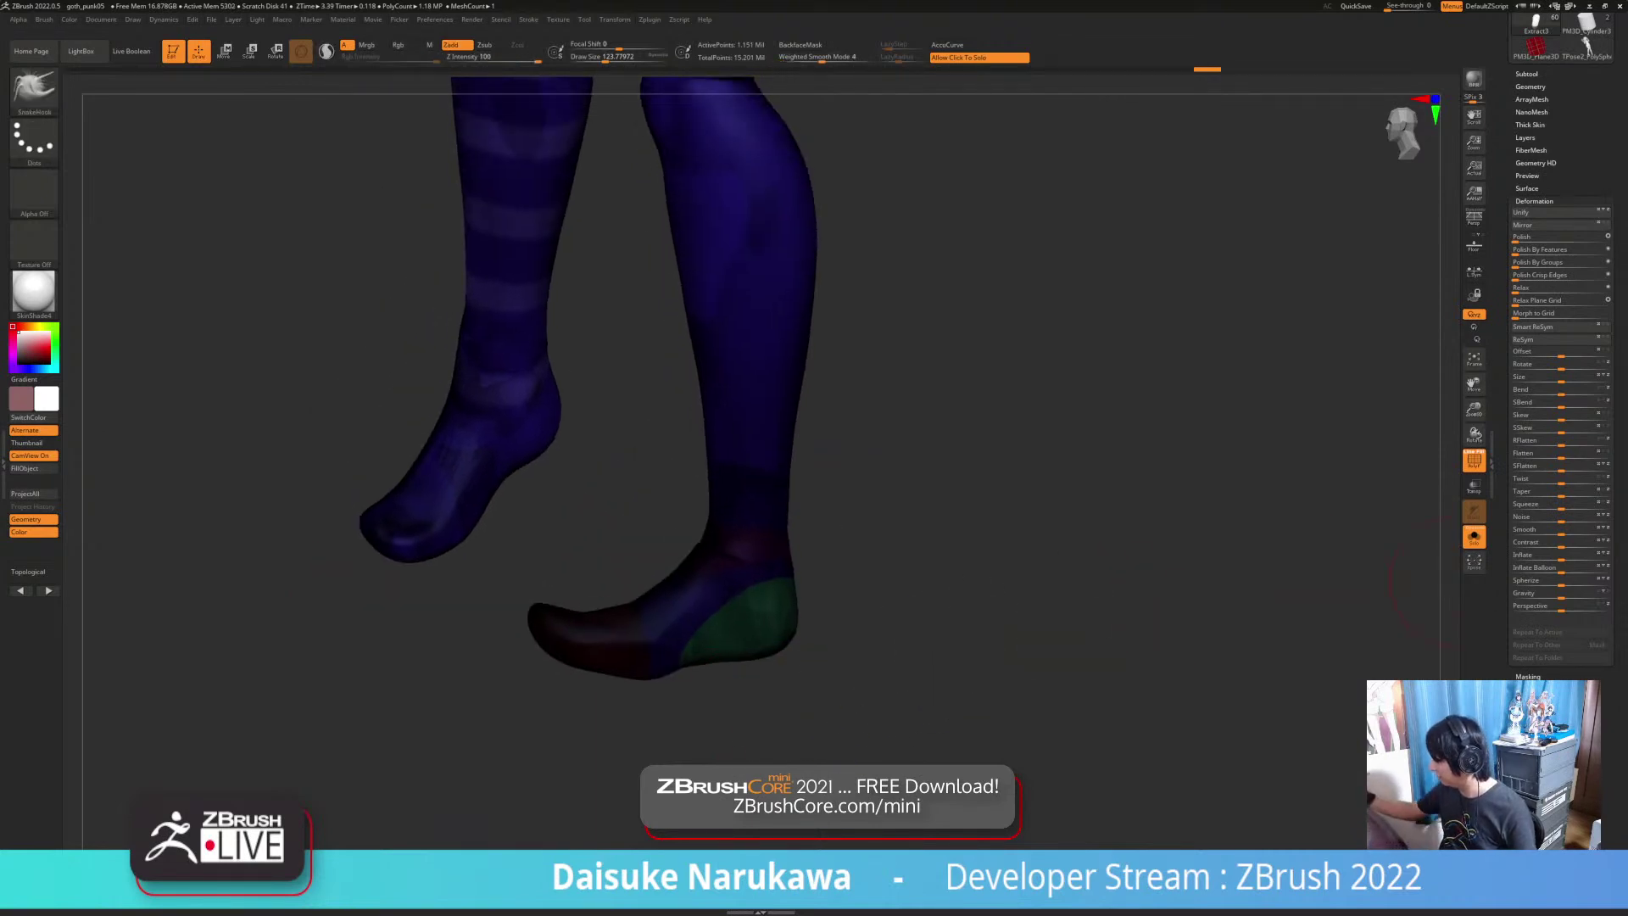
# Step: Extract the masked foot from the stockings as a new subtool
pyautogui.click(1530, 87)
pyautogui.click(1526, 74)
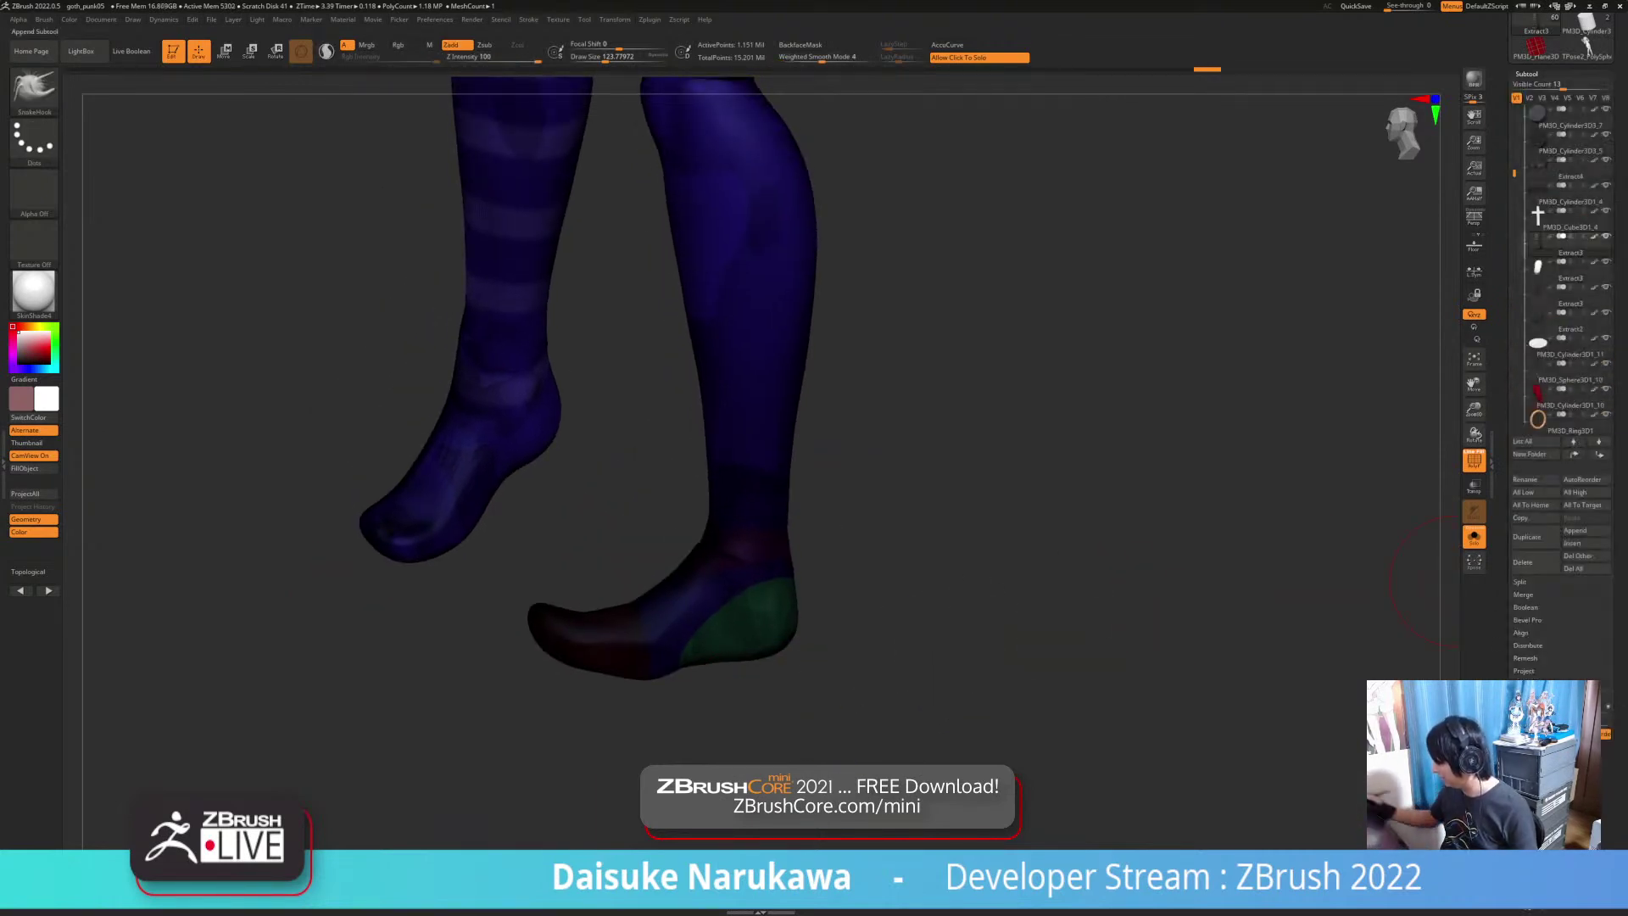
pyautogui.click(1534, 728)
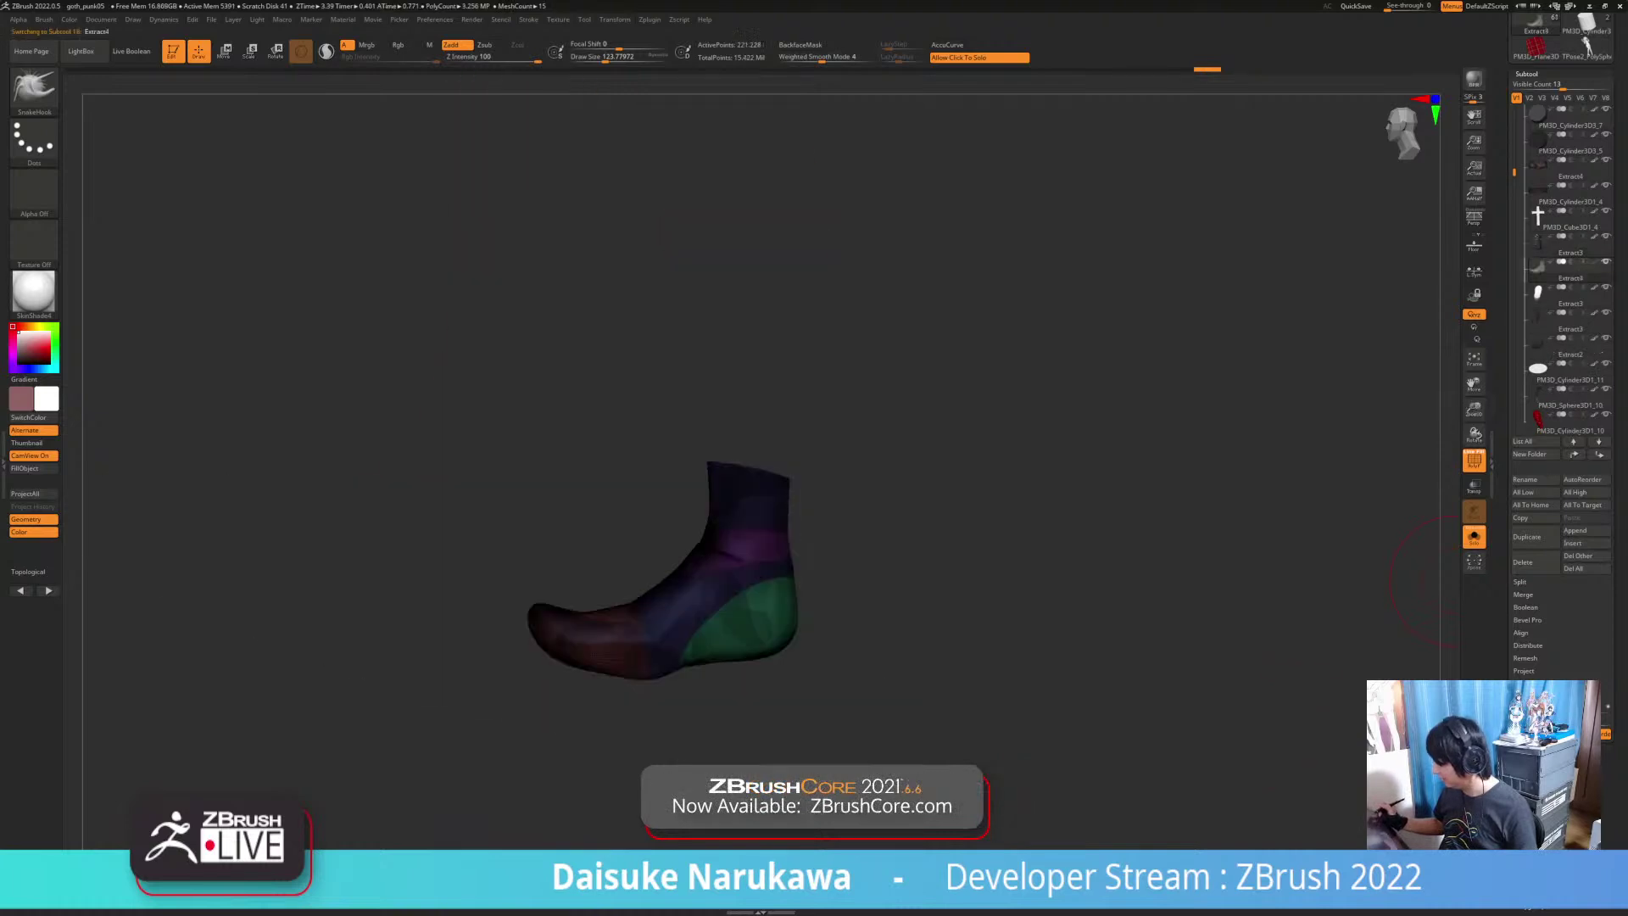
# Step: Clear the mask on the extracted foot and compare its surface with the PolyFrame display off and on
pyautogui.click(1148, 567)
pyautogui.click(1147, 566)
pyautogui.keyDown('ctrl'); pyautogui.moveTo(1147, 566); pyautogui.dragTo(1091, 717, button='right'); pyautogui.keyUp('ctrl')
pyautogui.keyDown('alt'); pyautogui.moveTo(1091, 717); pyautogui.dragTo(1143, 585, button='right'); pyautogui.keyUp('alt')
pyautogui.click(1473, 460)
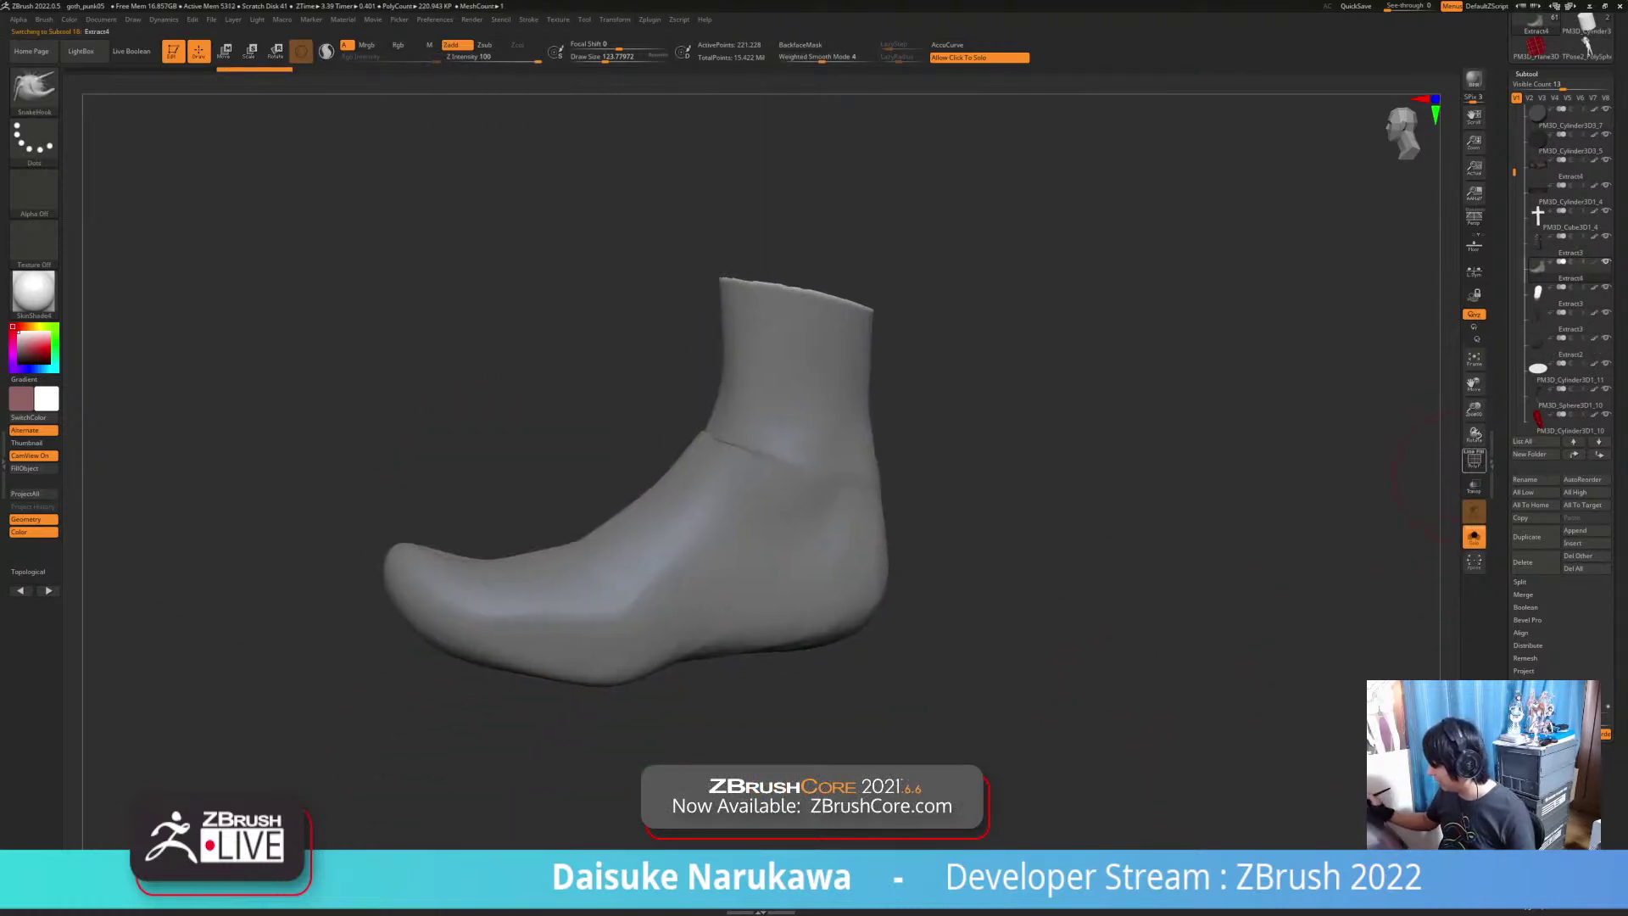
pyautogui.moveTo(1117, 535); pyautogui.dragTo(1132, 585, button='right')
pyautogui.keyDown('ctrl'); pyautogui.moveTo(1132, 585); pyautogui.dragTo(1170, 604); pyautogui.keyUp('ctrl')
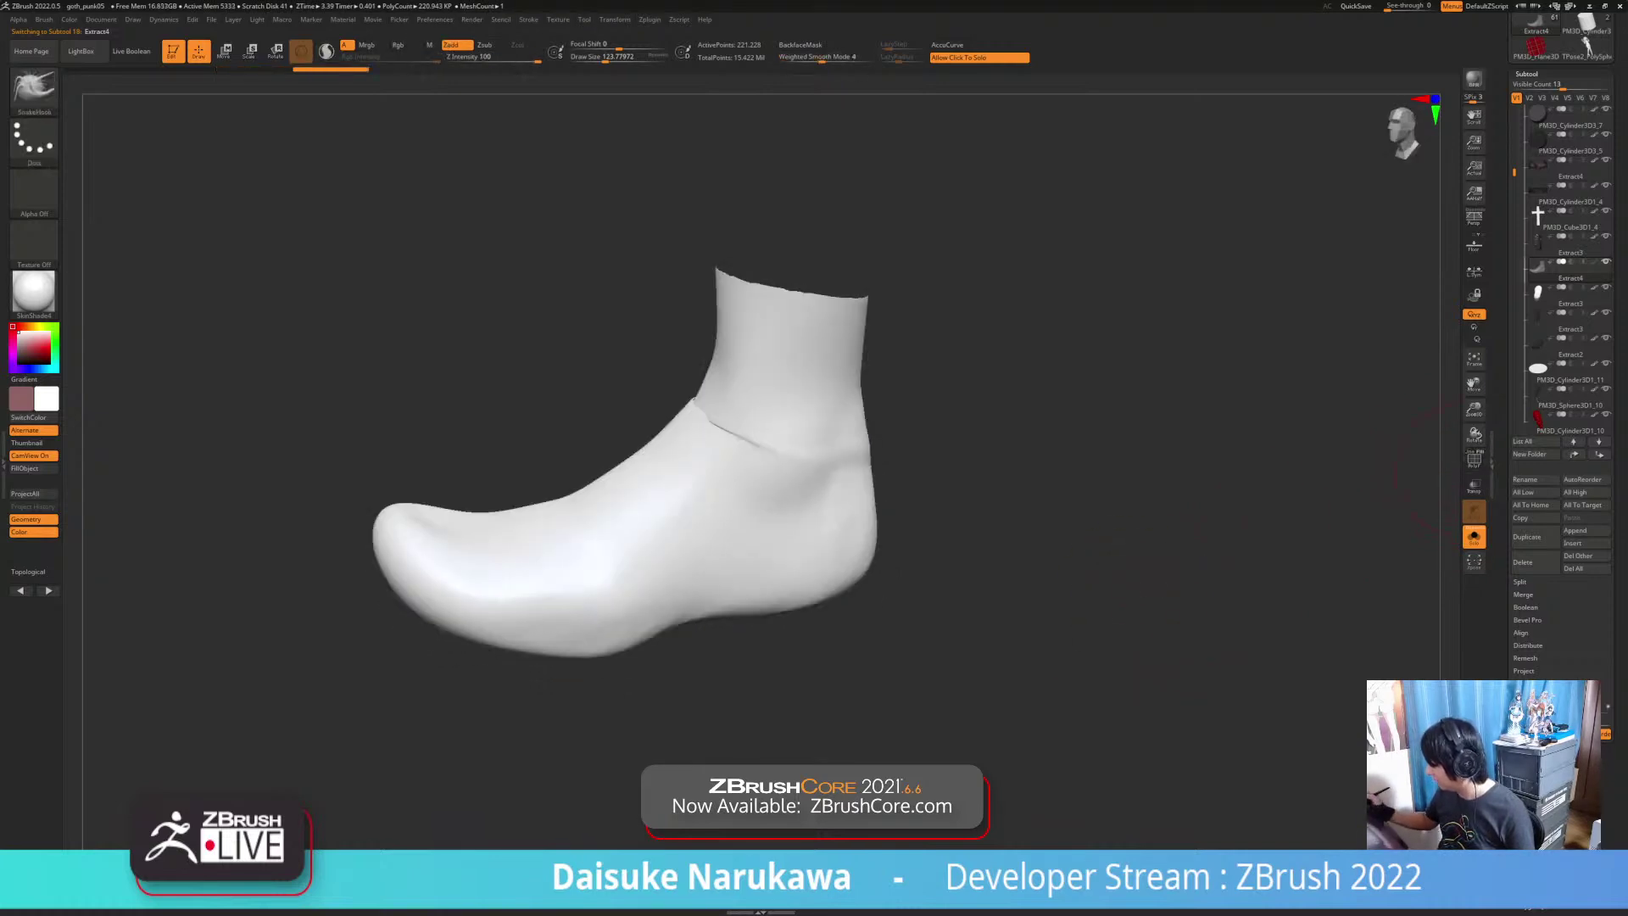
pyautogui.click(1473, 460)
# Step: Delete the extracted foot subtool with the multicoloured polygroups
pyautogui.moveTo(1110, 576)
pyautogui.mouseDown(button='right')
pyautogui.moveTo(1154, 603)
pyautogui.moveTo(981, 674)
pyautogui.mouseUp(button='right')
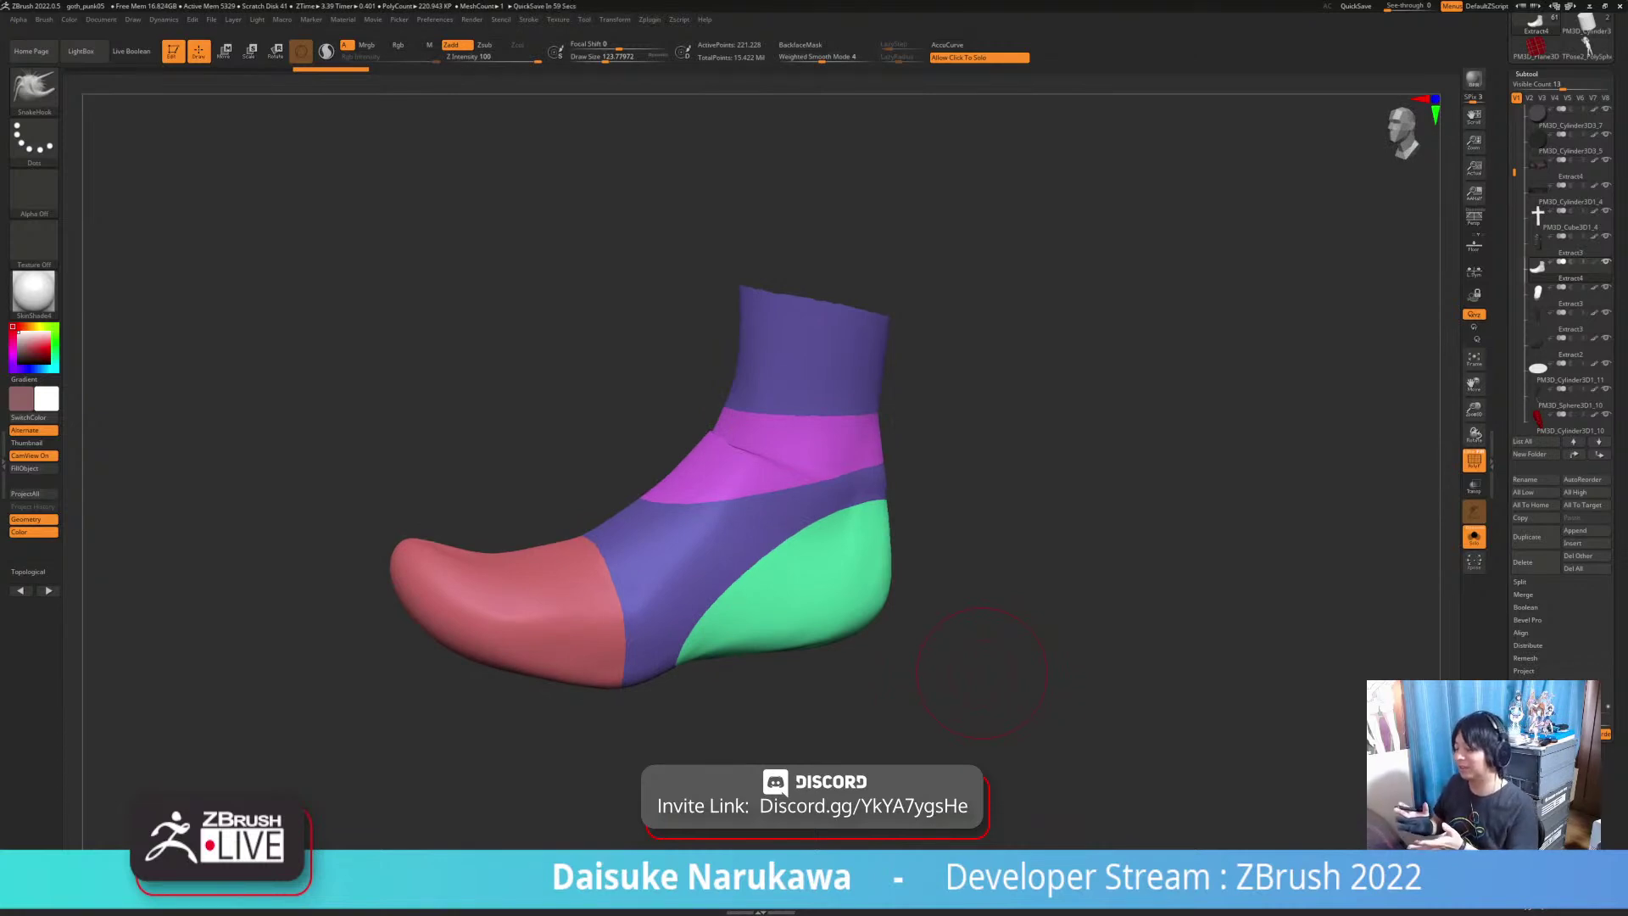
pyautogui.moveTo(933, 592)
pyautogui.mouseDown(button='right')
pyautogui.moveTo(988, 648)
pyautogui.moveTo(911, 593)
pyautogui.moveTo(937, 576)
pyautogui.moveTo(953, 615)
pyautogui.moveTo(1013, 606)
pyautogui.moveTo(894, 631)
pyautogui.moveTo(949, 623)
pyautogui.moveTo(932, 612)
pyautogui.moveTo(971, 621)
pyautogui.moveTo(941, 615)
pyautogui.moveTo(937, 669)
pyautogui.mouseUp(button='right')
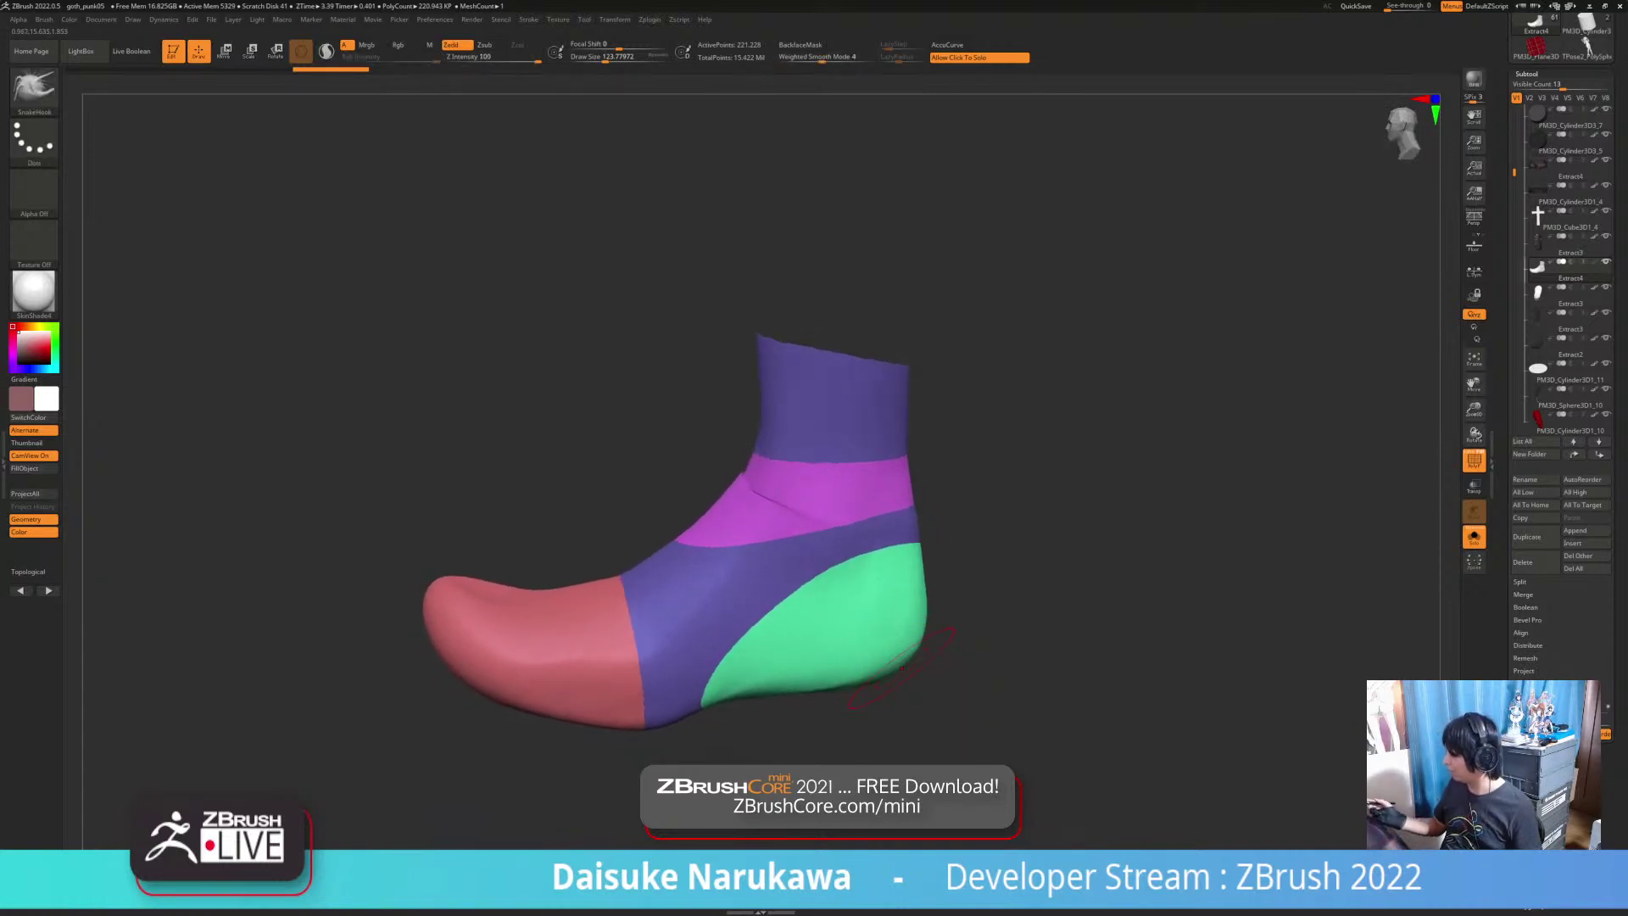
pyautogui.click(1522, 562)
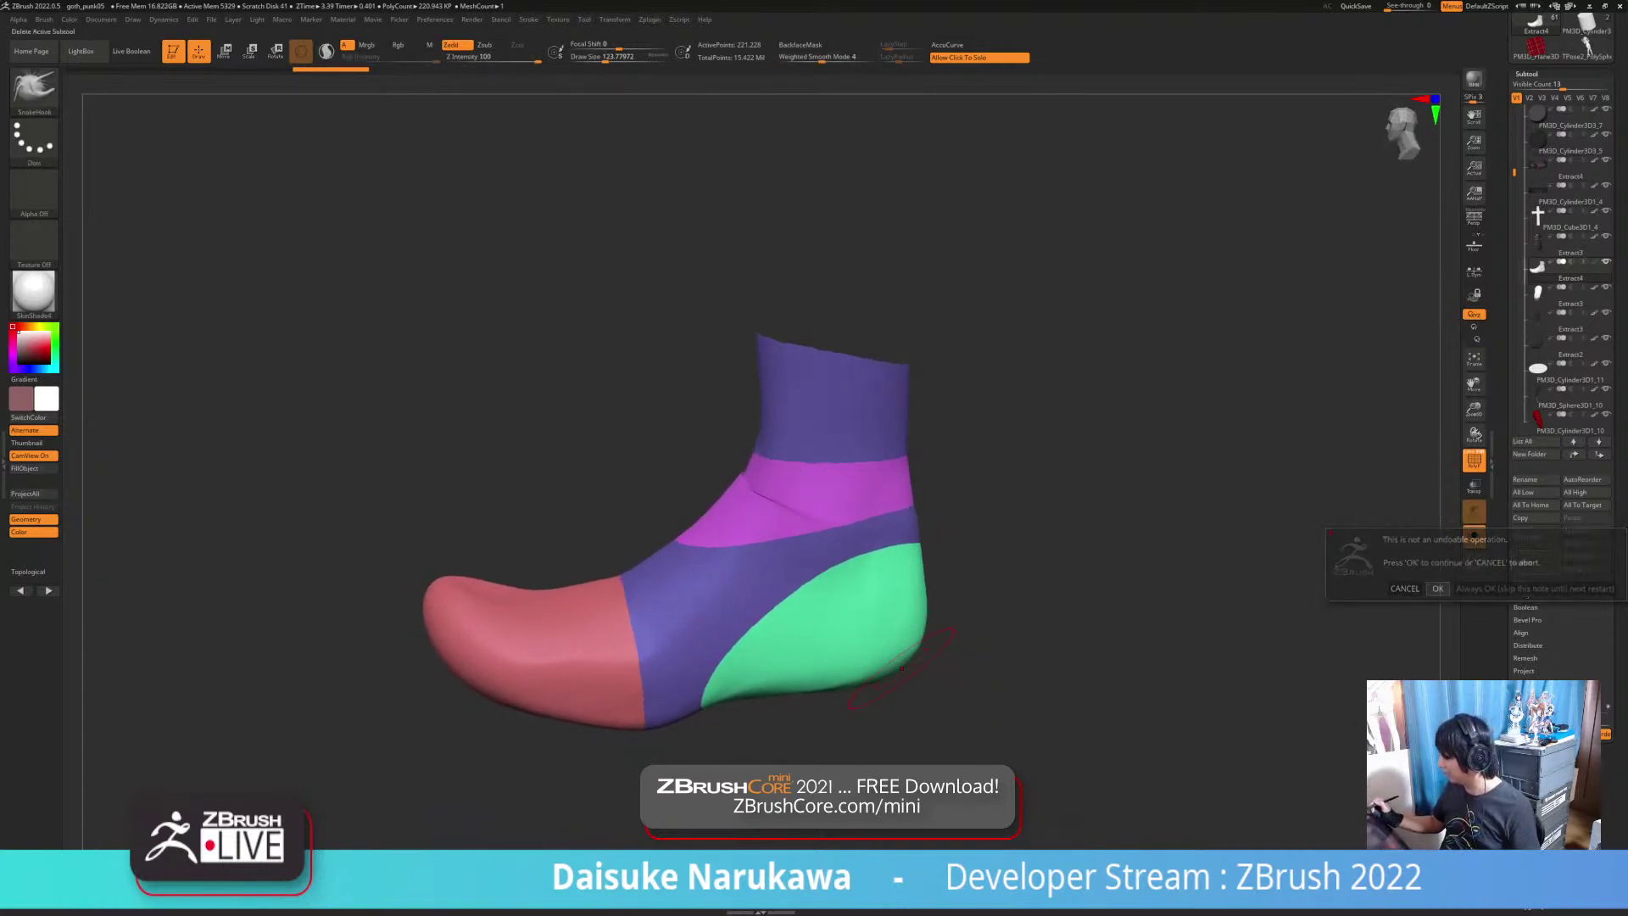
pyautogui.click(1438, 587)
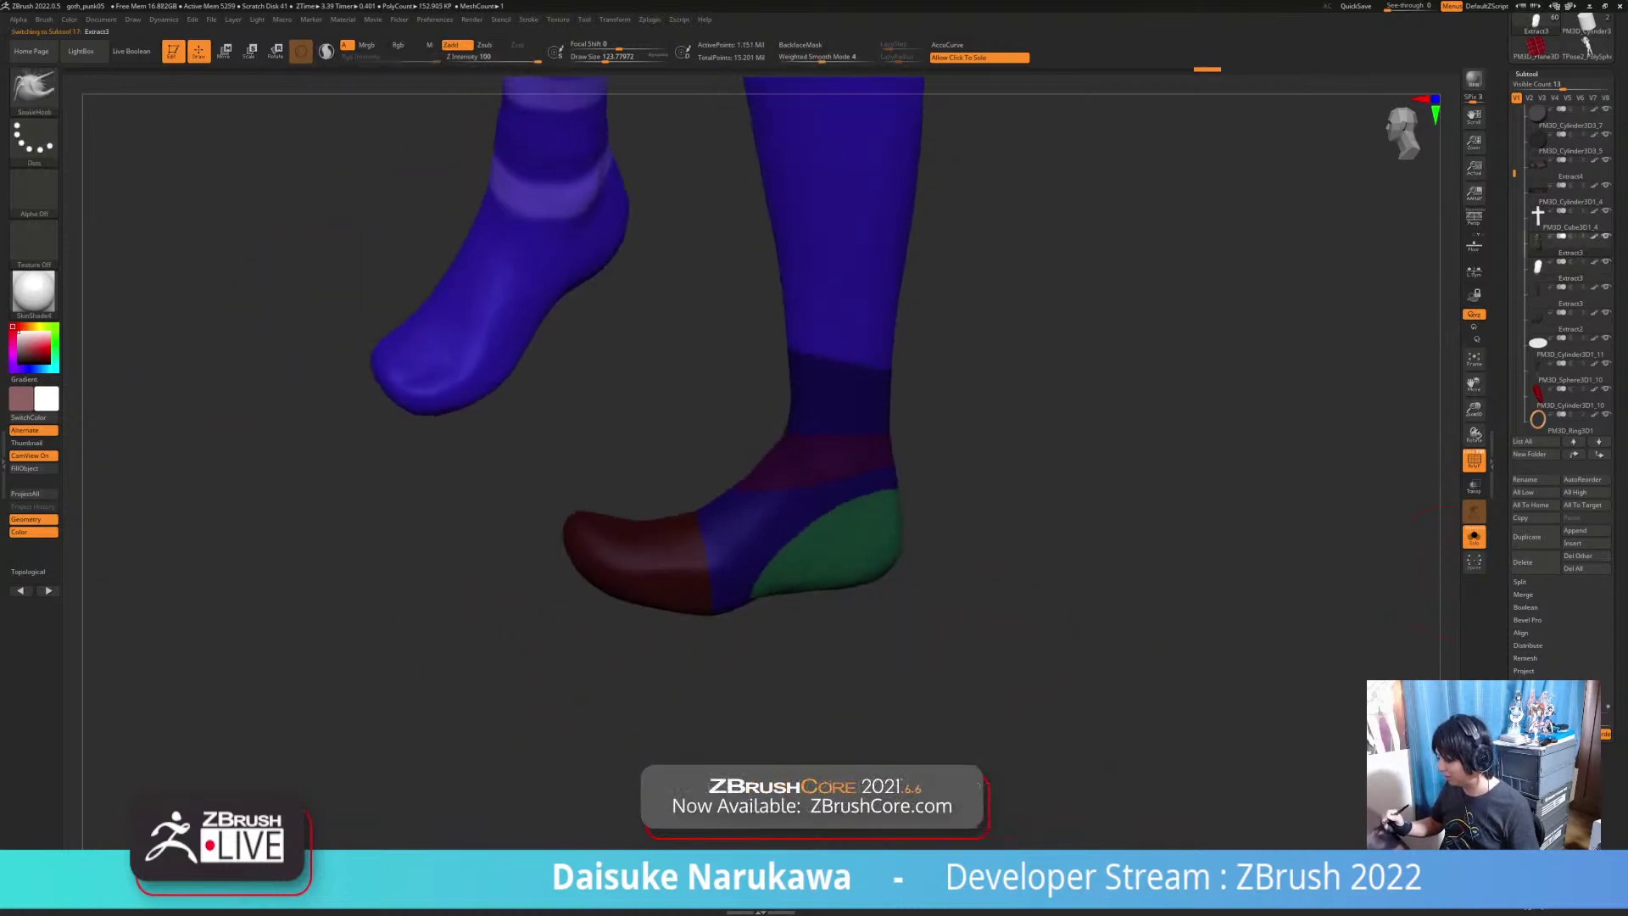
# Step: Clear the mask on the stockings and combine both legs into a single polygroup
pyautogui.keyDown('alt'); pyautogui.moveTo(975, 636); pyautogui.dragTo(931, 691, button='right'); pyautogui.keyUp('alt')
pyautogui.keyDown('ctrl'); pyautogui.moveTo(929, 692); pyautogui.dragTo(931, 726); pyautogui.keyUp('ctrl')
pyautogui.hotkey('ctrl', 'w')
pyautogui.keyDown('alt'); pyautogui.moveTo(931, 720); pyautogui.dragTo(923, 771, button='right'); pyautogui.keyUp('alt')
pyautogui.moveTo(923, 771)
pyautogui.keyDown('ctrl'); pyautogui.mouseDown(button='right')
pyautogui.moveTo(920, 695)
pyautogui.moveTo(864, 636)
pyautogui.moveTo(834, 699)
pyautogui.moveTo(857, 696)
pyautogui.mouseUp(button='right'); pyautogui.keyUp('ctrl')
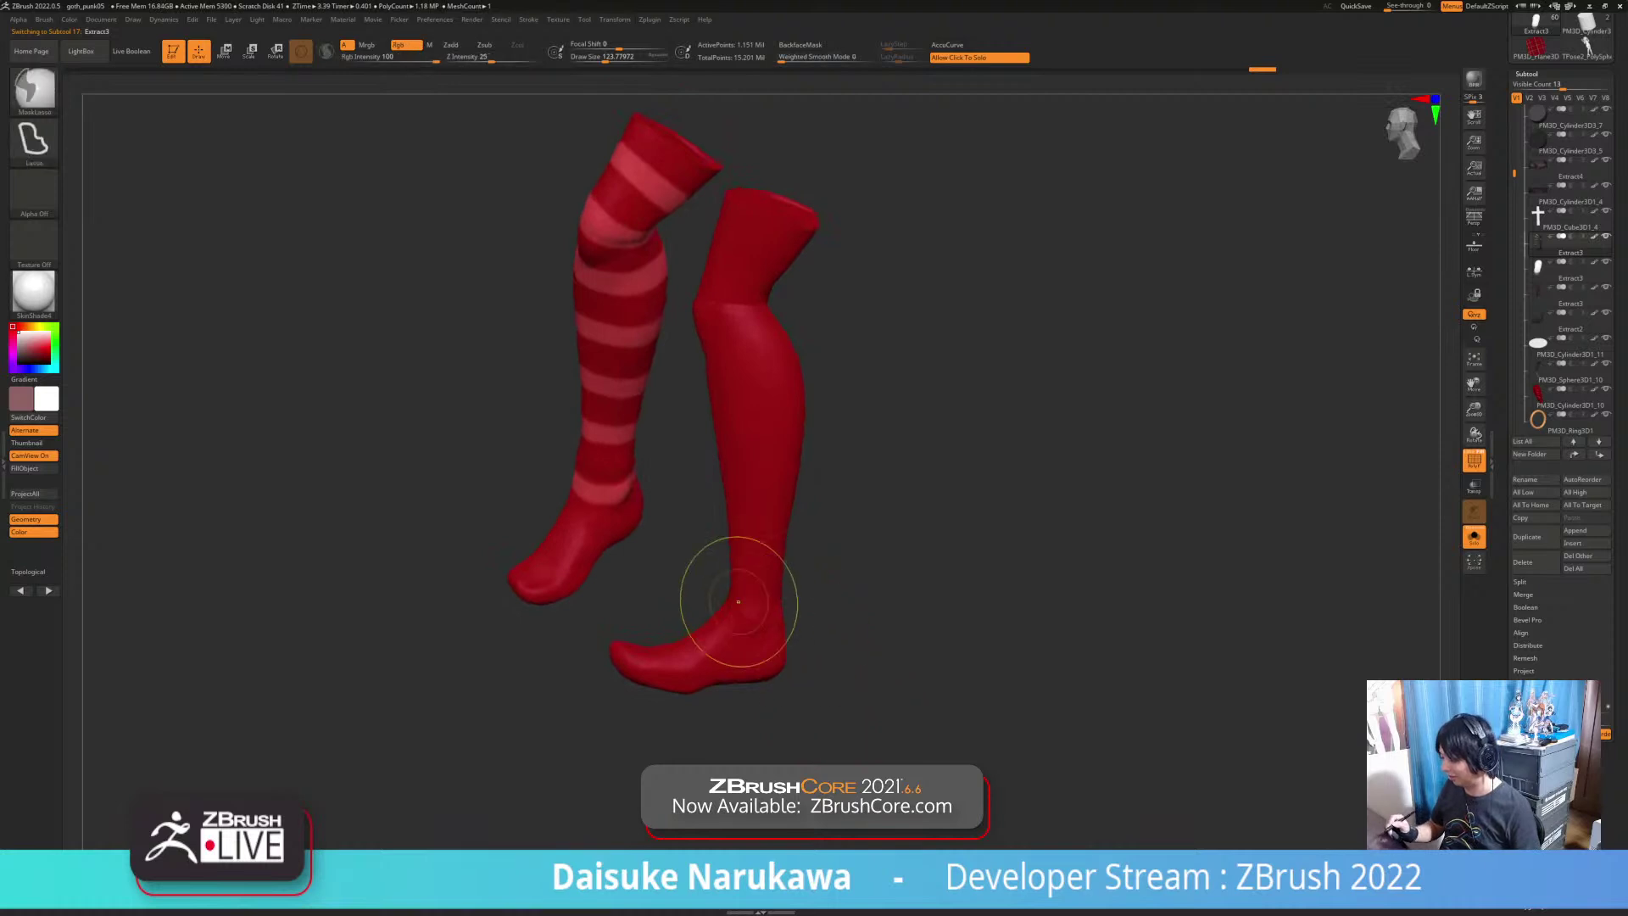
# Step: Lasso-mask the standing foot to just above the ankle and extract it as a new subtool
pyautogui.moveTo(821, 603)
pyautogui.keyDown('ctrl'); pyautogui.mouseDown()
pyautogui.moveTo(529, 705)
pyautogui.moveTo(543, 678)
pyautogui.mouseUp(); pyautogui.keyUp('ctrl')
pyautogui.keyDown('ctrl'); pyautogui.moveTo(1196, 636); pyautogui.dragTo(1206, 716, button='right'); pyautogui.keyUp('ctrl')
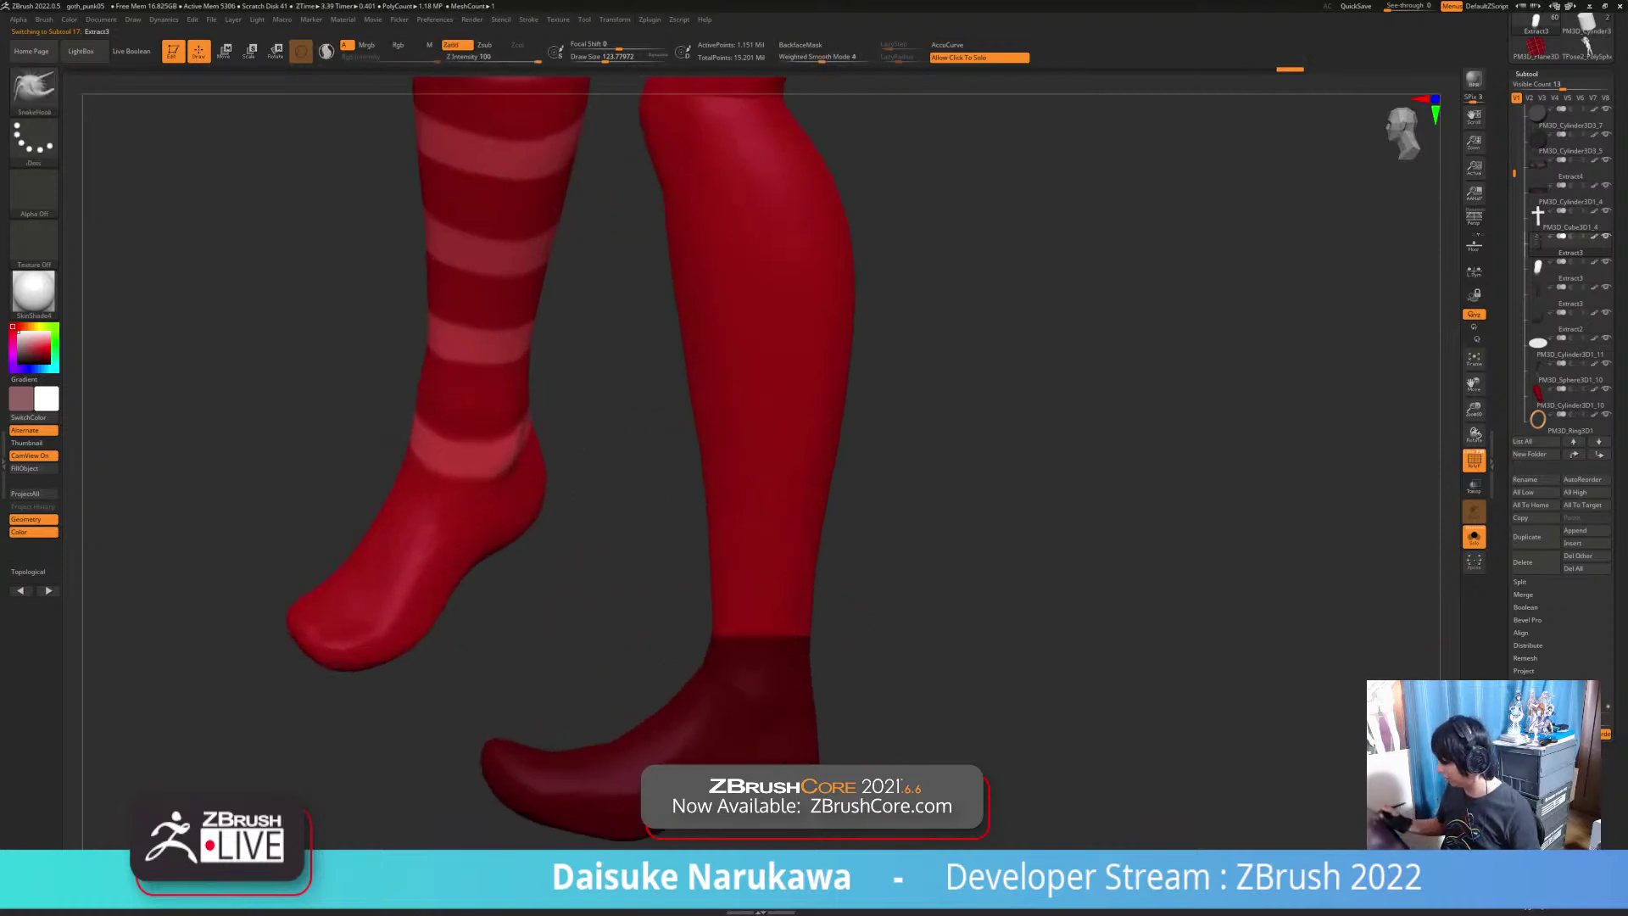
pyautogui.click(1475, 407)
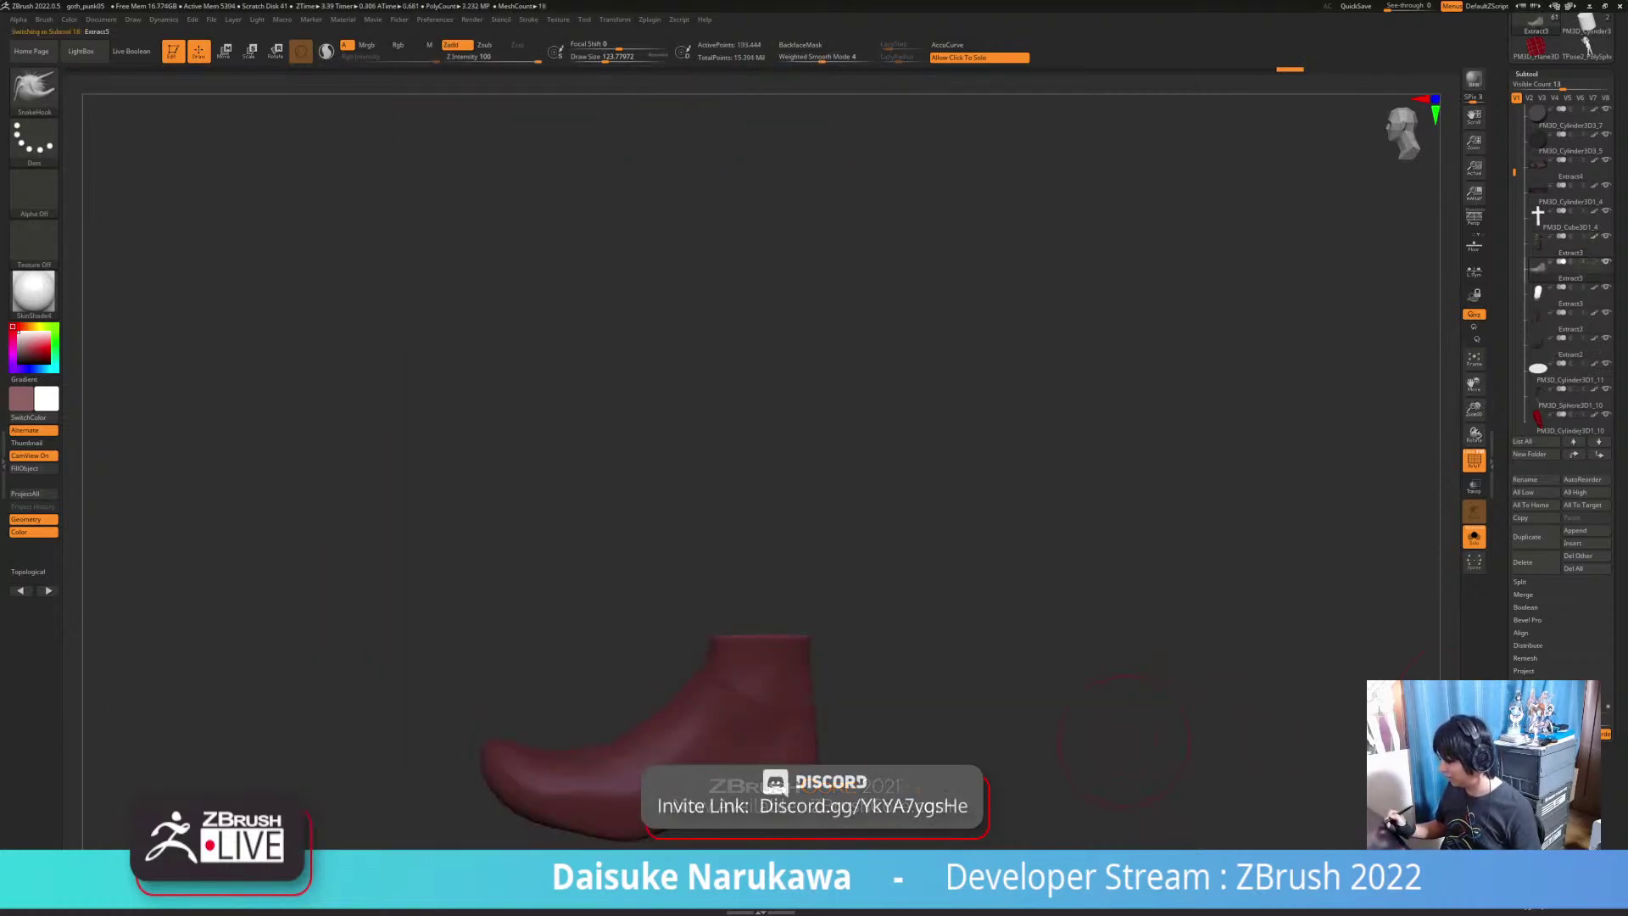
pyautogui.press('f')
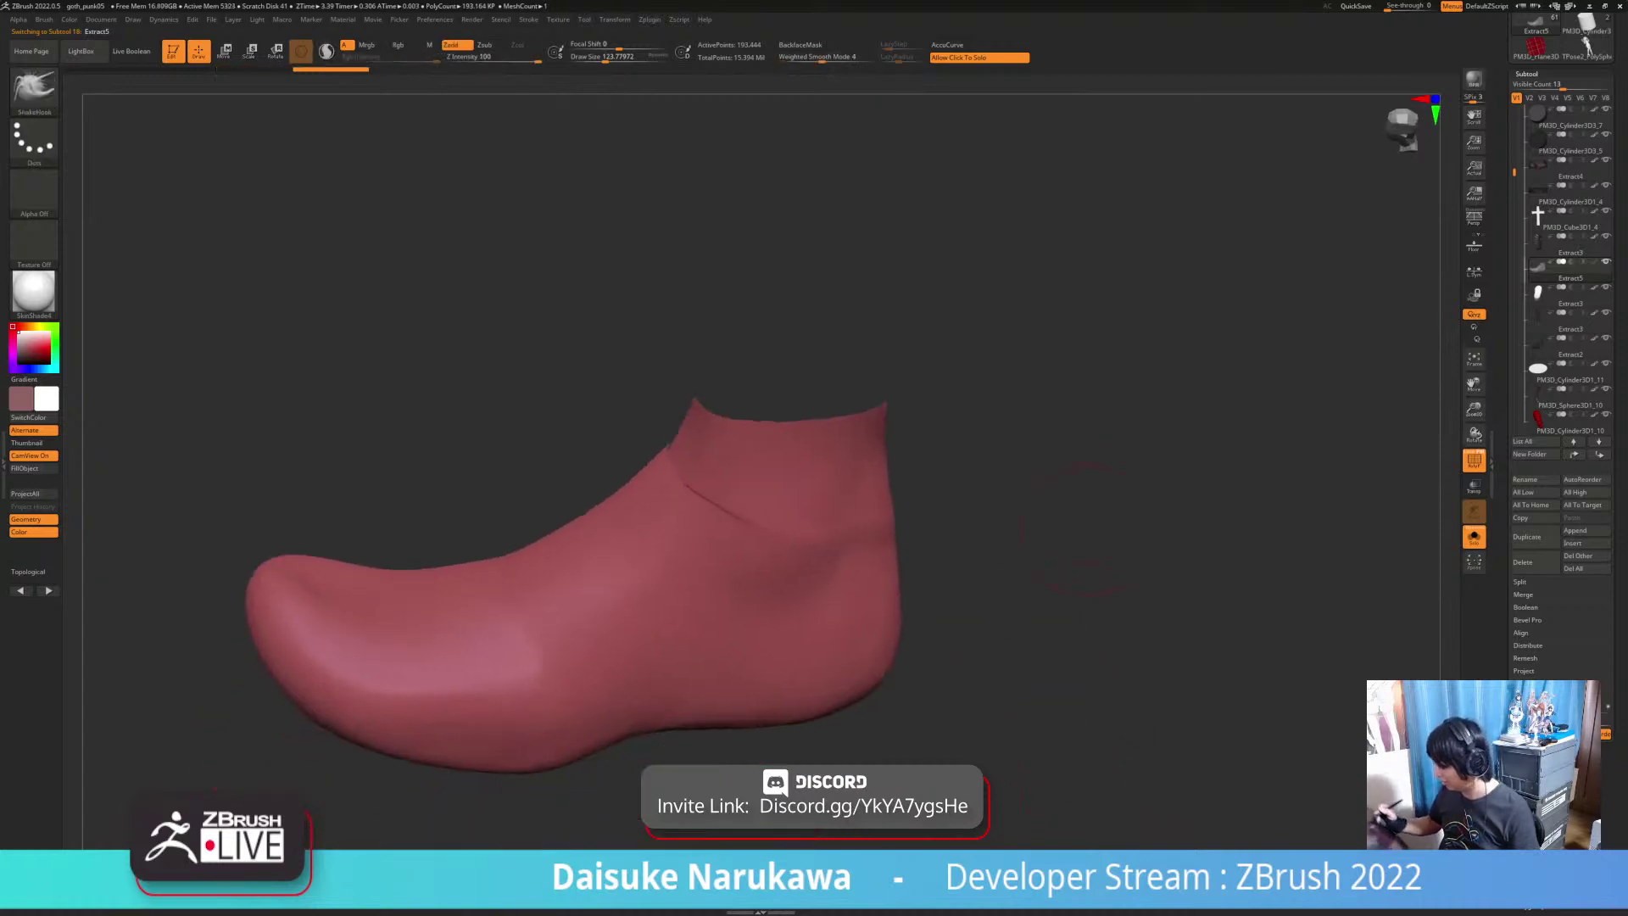
# Step: Delete the newly extracted standing-foot subtool
pyautogui.keyDown('alt'); pyautogui.moveTo(1015, 720); pyautogui.dragTo(1007, 573); pyautogui.keyUp('alt')
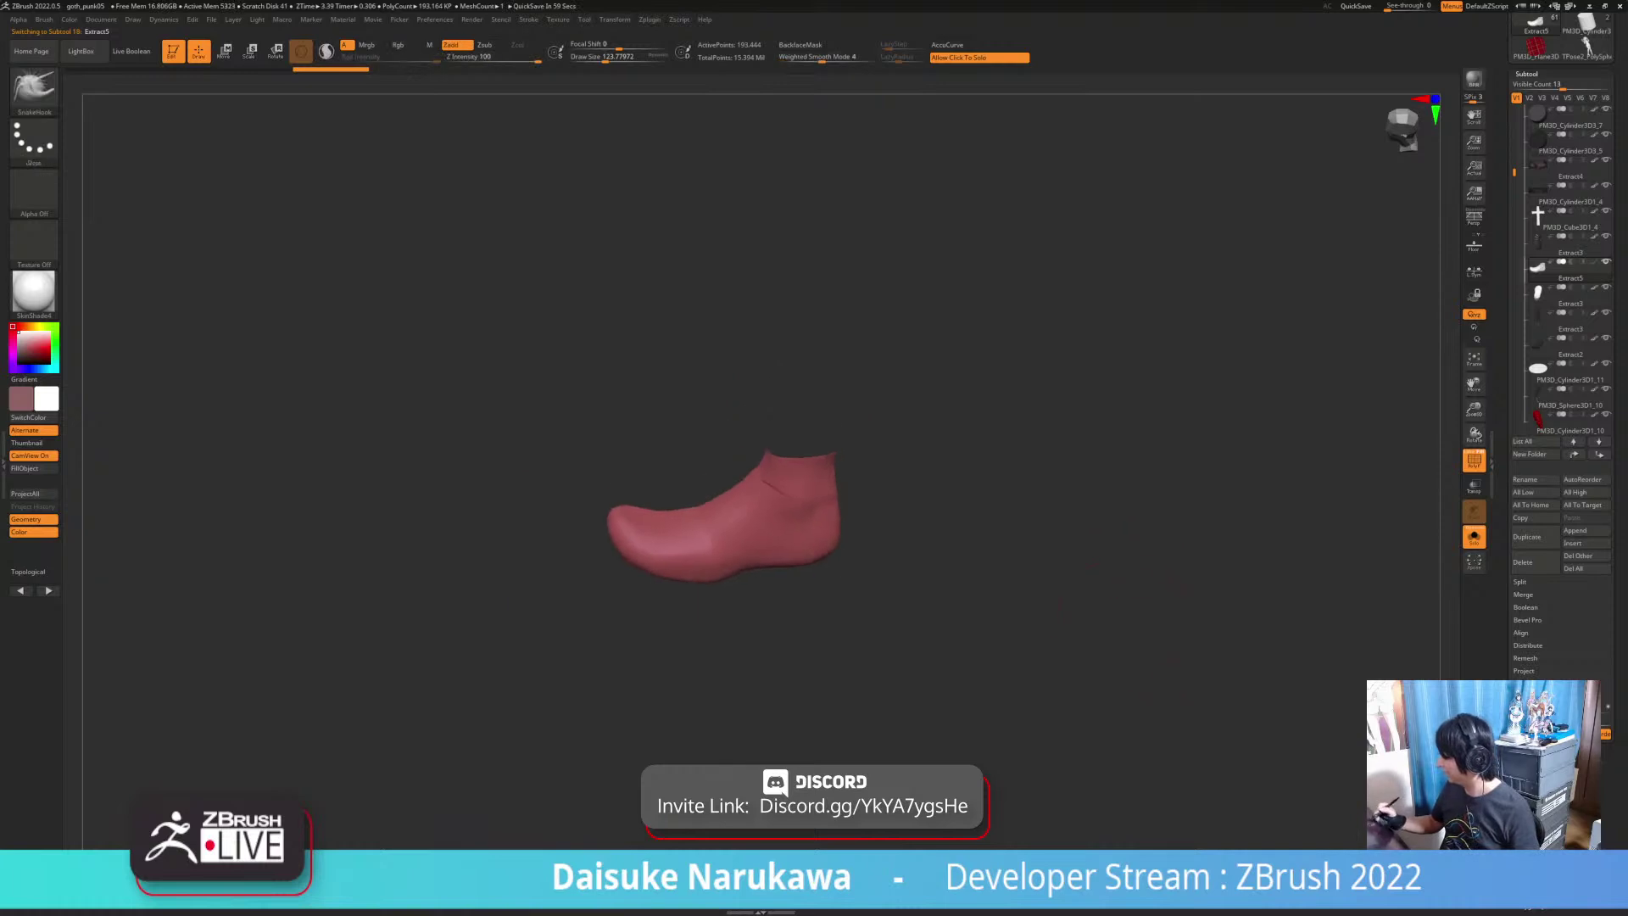
pyautogui.click(1523, 562)
pyautogui.click(1437, 589)
pyautogui.click(1436, 589)
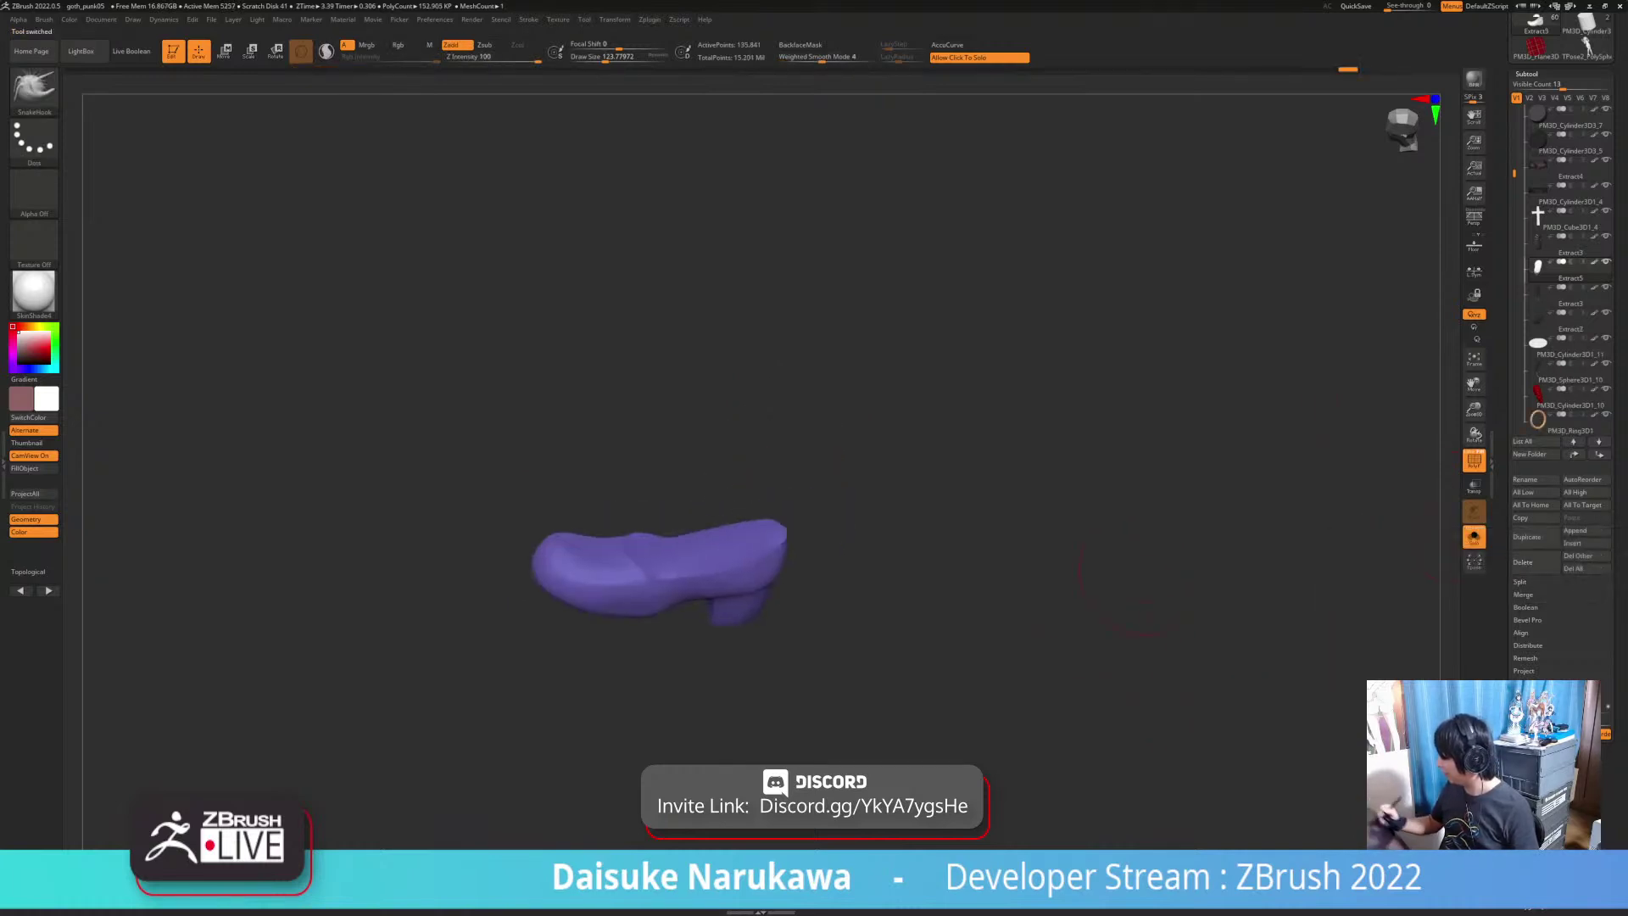
# Step: Clear the mask, show the whole figure without PolyFrame, and make the white heeled shoe the active subtool
pyautogui.keyDown('ctrl'); pyautogui.moveTo(997, 608); pyautogui.dragTo(1099, 595); pyautogui.keyUp('ctrl')
pyautogui.click(1009, 612)
pyautogui.keyDown('alt'); pyautogui.click(648, 683); pyautogui.keyUp('alt')
pyautogui.hotkey('shift', 'f')
pyautogui.moveTo(705, 659); pyautogui.dragTo(600, 739, button='right')
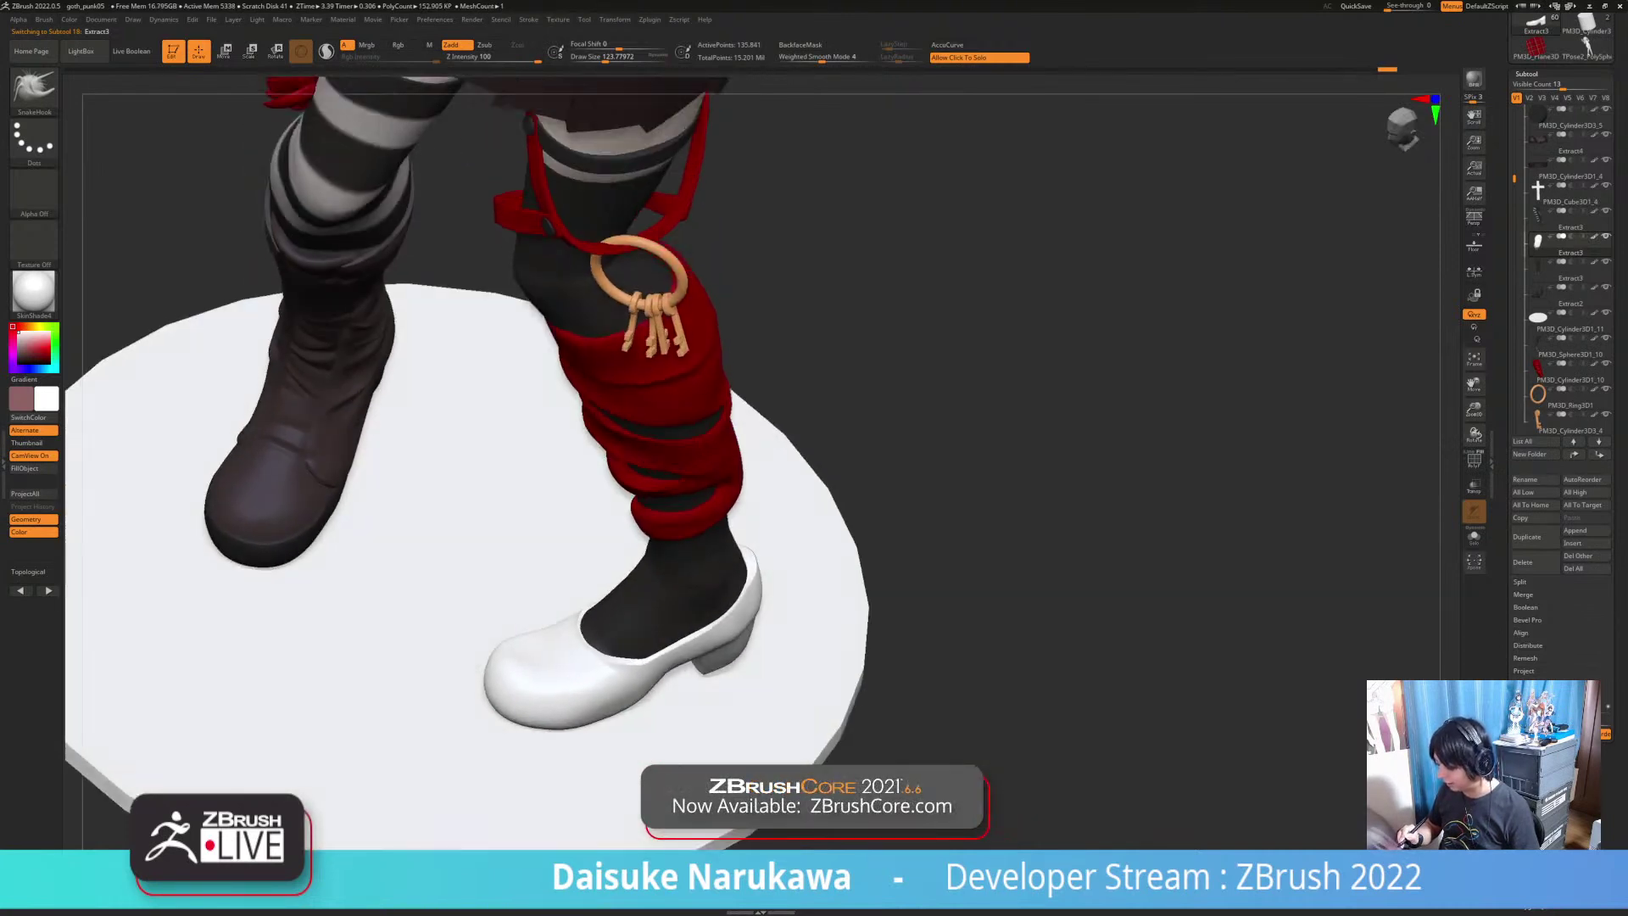
# Step: Reshape the white shoe's toe with the Snake Hook brush and smooth its surface
pyautogui.moveTo(514, 710); pyautogui.dragTo(500, 740, button='right')
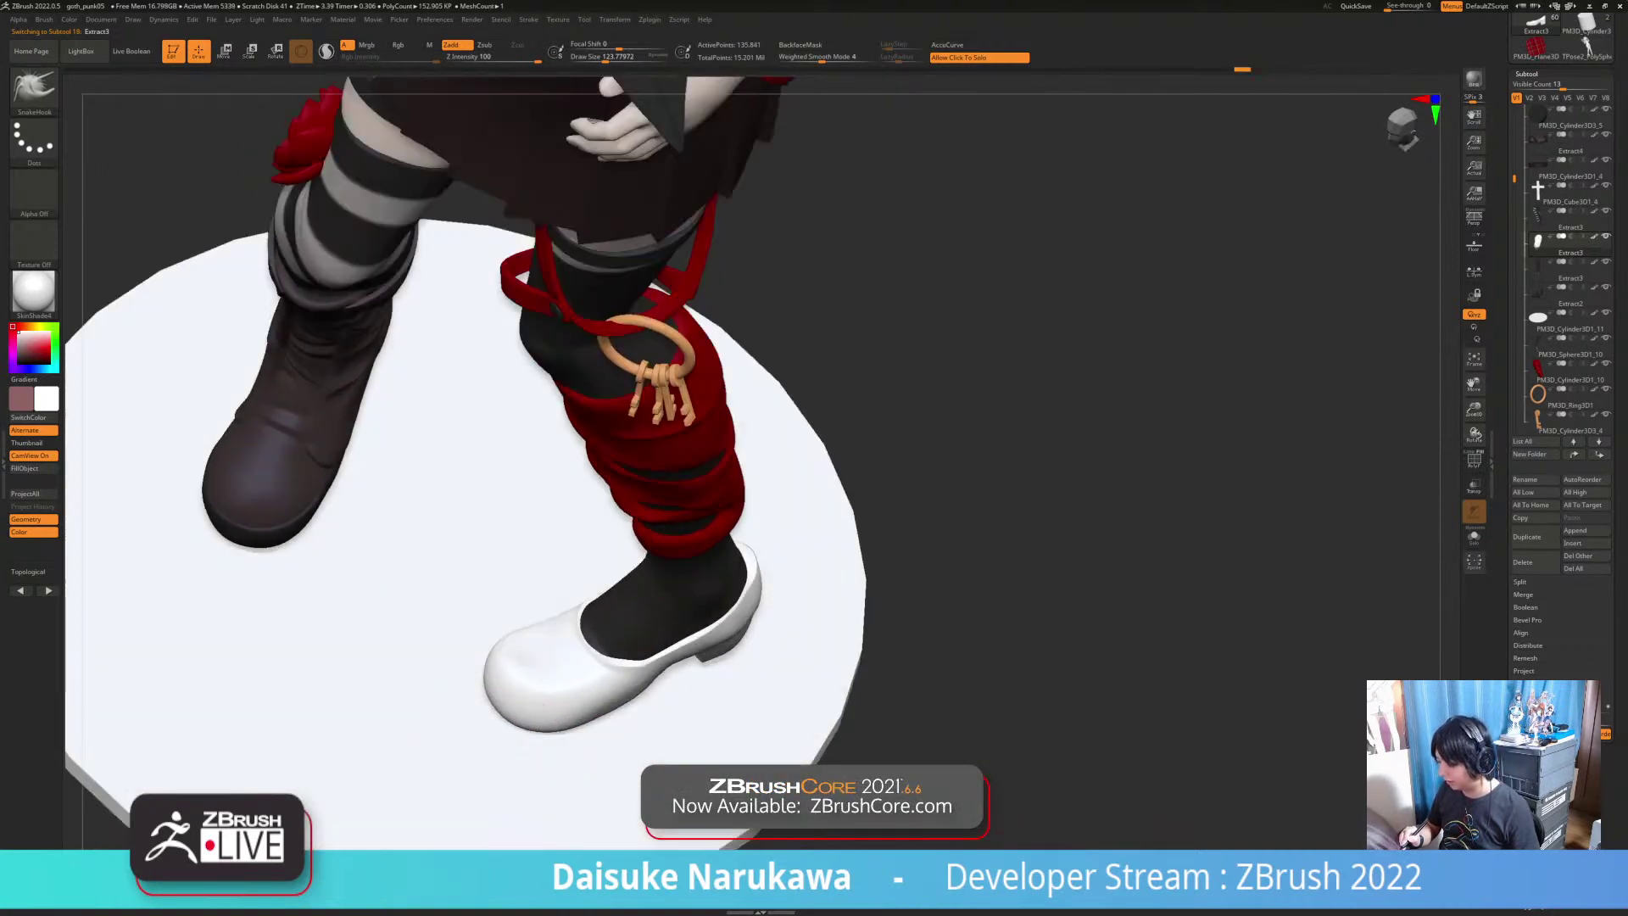
pyautogui.press('shift')
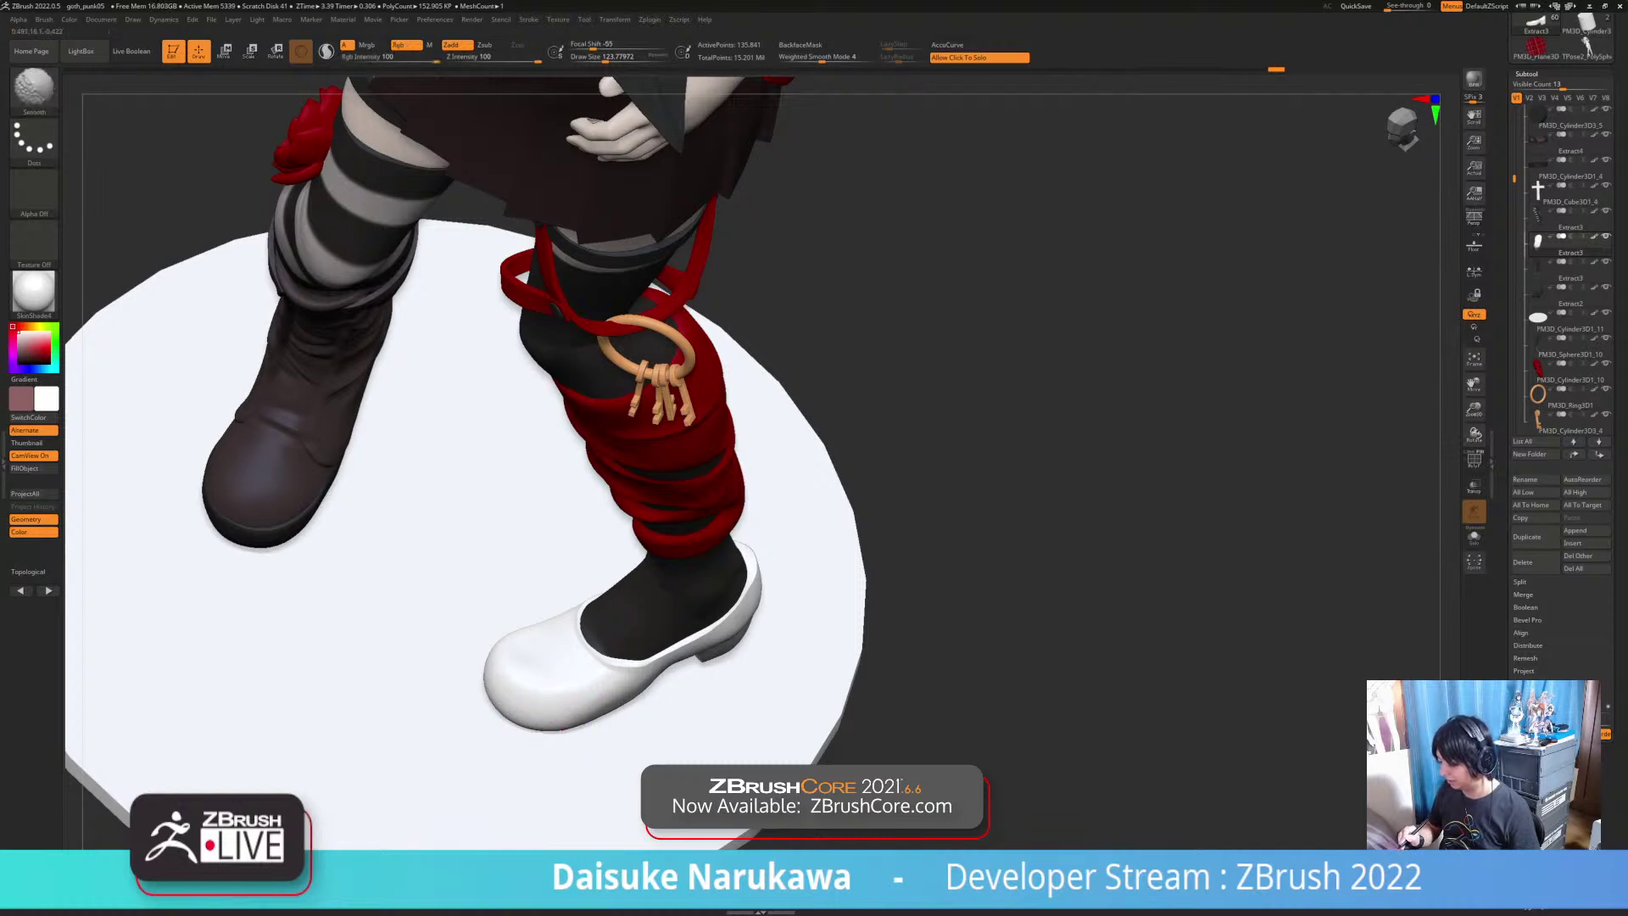
pyautogui.moveTo(509, 669); pyautogui.dragTo(507, 712, button='right')
pyautogui.moveTo(504, 697); pyautogui.dragTo(517, 645)
pyautogui.moveTo(522, 641)
pyautogui.keyDown('ctrl'); pyautogui.mouseDown(button='right')
pyautogui.moveTo(522, 585)
pyautogui.moveTo(568, 584)
pyautogui.moveTo(568, 674)
pyautogui.mouseUp(button='right'); pyautogui.keyUp('ctrl')
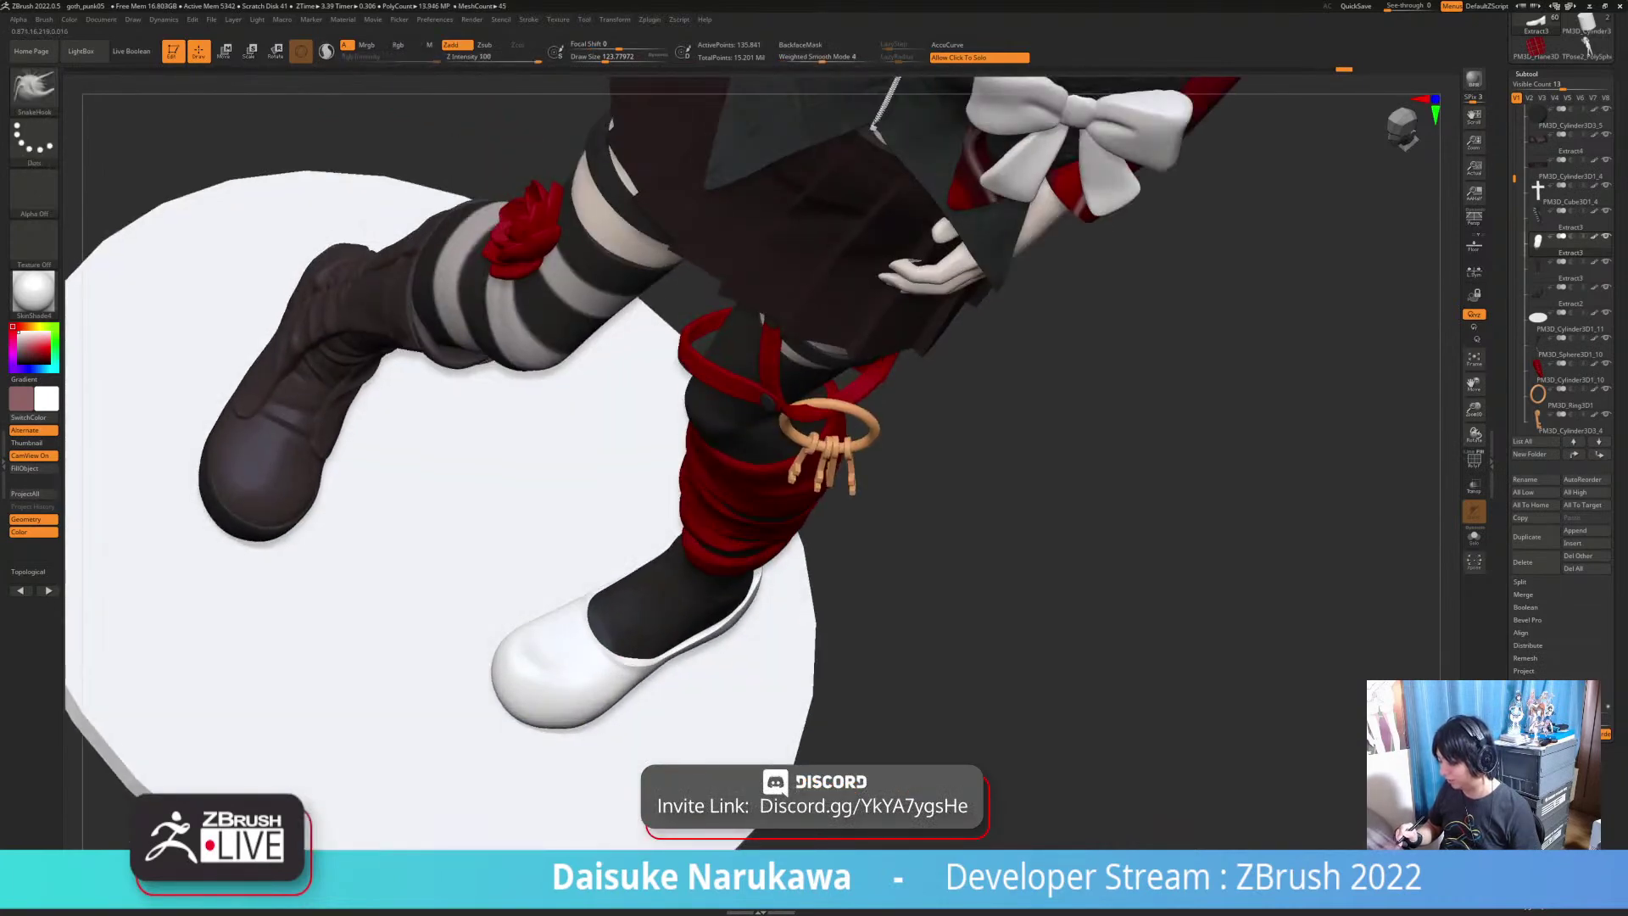
pyautogui.keyDown('shift'); pyautogui.moveTo(570, 718); pyautogui.dragTo(519, 711); pyautogui.keyUp('shift')
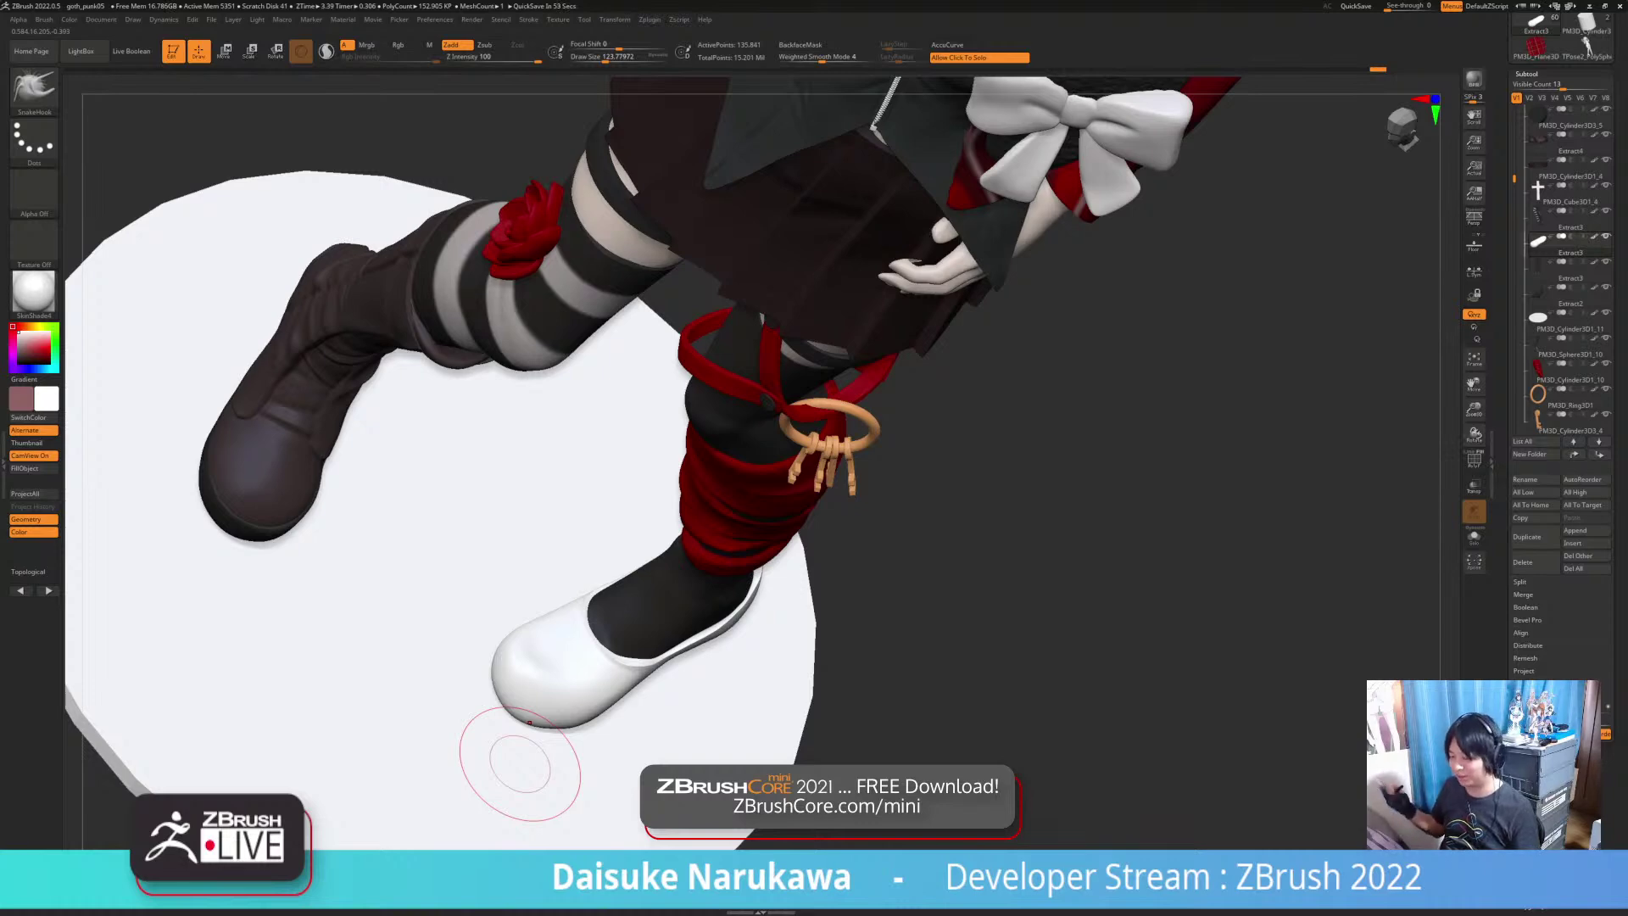
# Step: Adjust the shoe's sides and heel area with the Snake Hook brush so it fits the stockinged foot
pyautogui.keyDown('ctrl'); pyautogui.moveTo(520, 764); pyautogui.dragTo(543, 644, button='right'); pyautogui.keyUp('ctrl')
pyautogui.moveTo(628, 814); pyautogui.dragTo(636, 729, button='right')
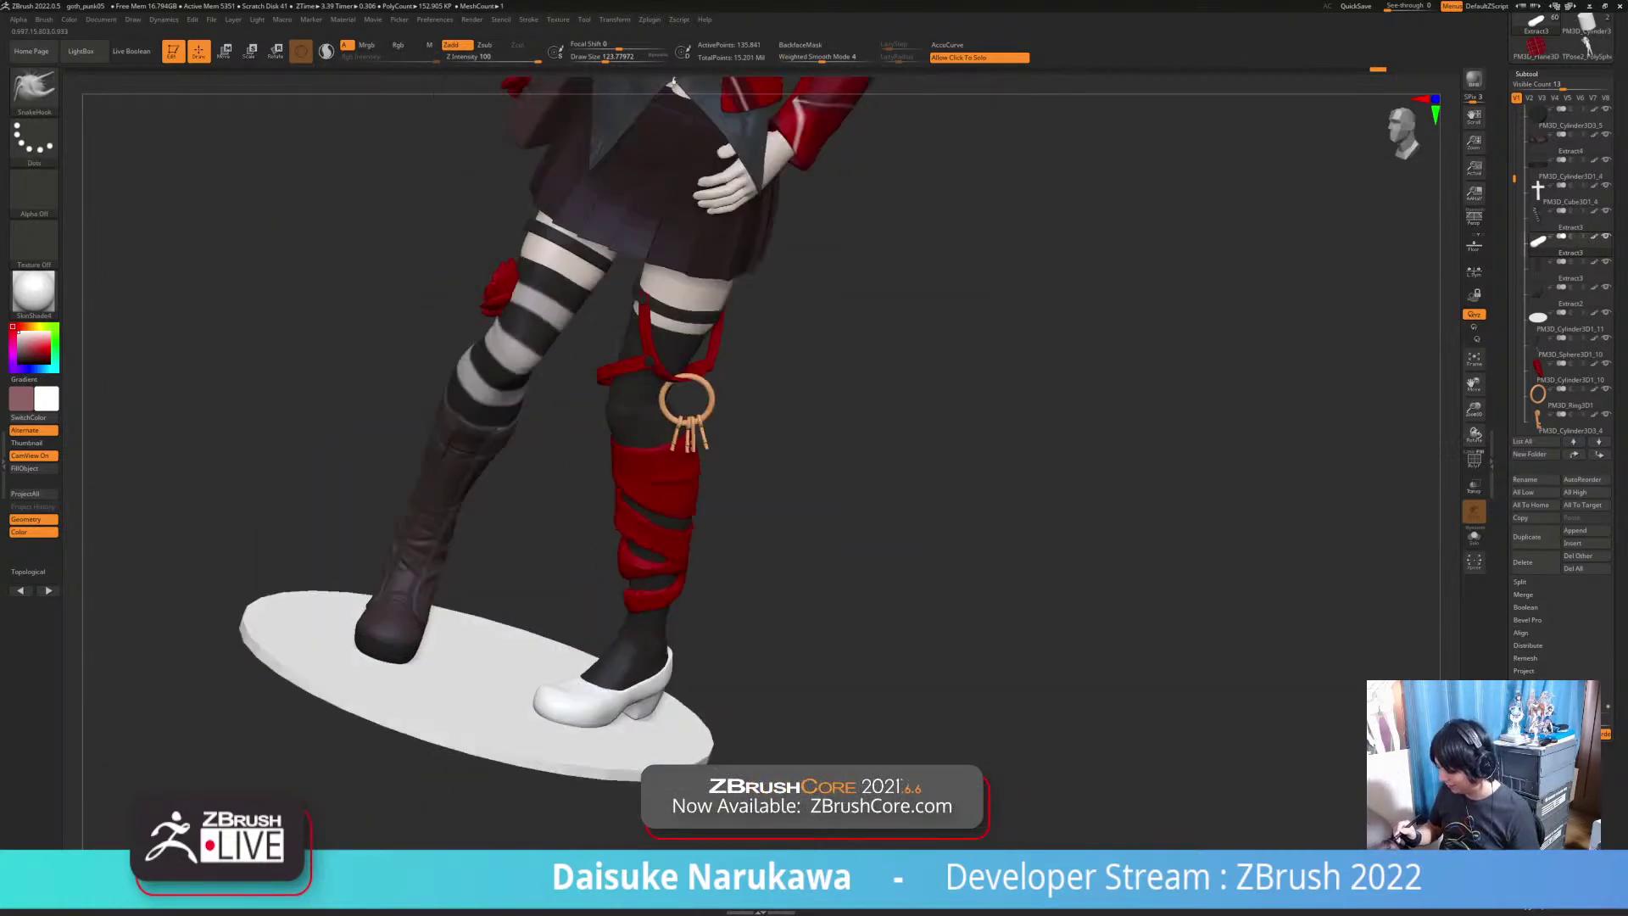
pyautogui.moveTo(585, 665); pyautogui.dragTo(648, 678, button='right')
pyautogui.moveTo(585, 606)
pyautogui.mouseDown(button='right')
pyautogui.moveTo(623, 683)
pyautogui.moveTo(649, 694)
pyautogui.moveTo(640, 627)
pyautogui.moveTo(606, 623)
pyautogui.moveTo(651, 591)
pyautogui.moveTo(702, 617)
pyautogui.moveTo(711, 671)
pyautogui.mouseUp(button='right')
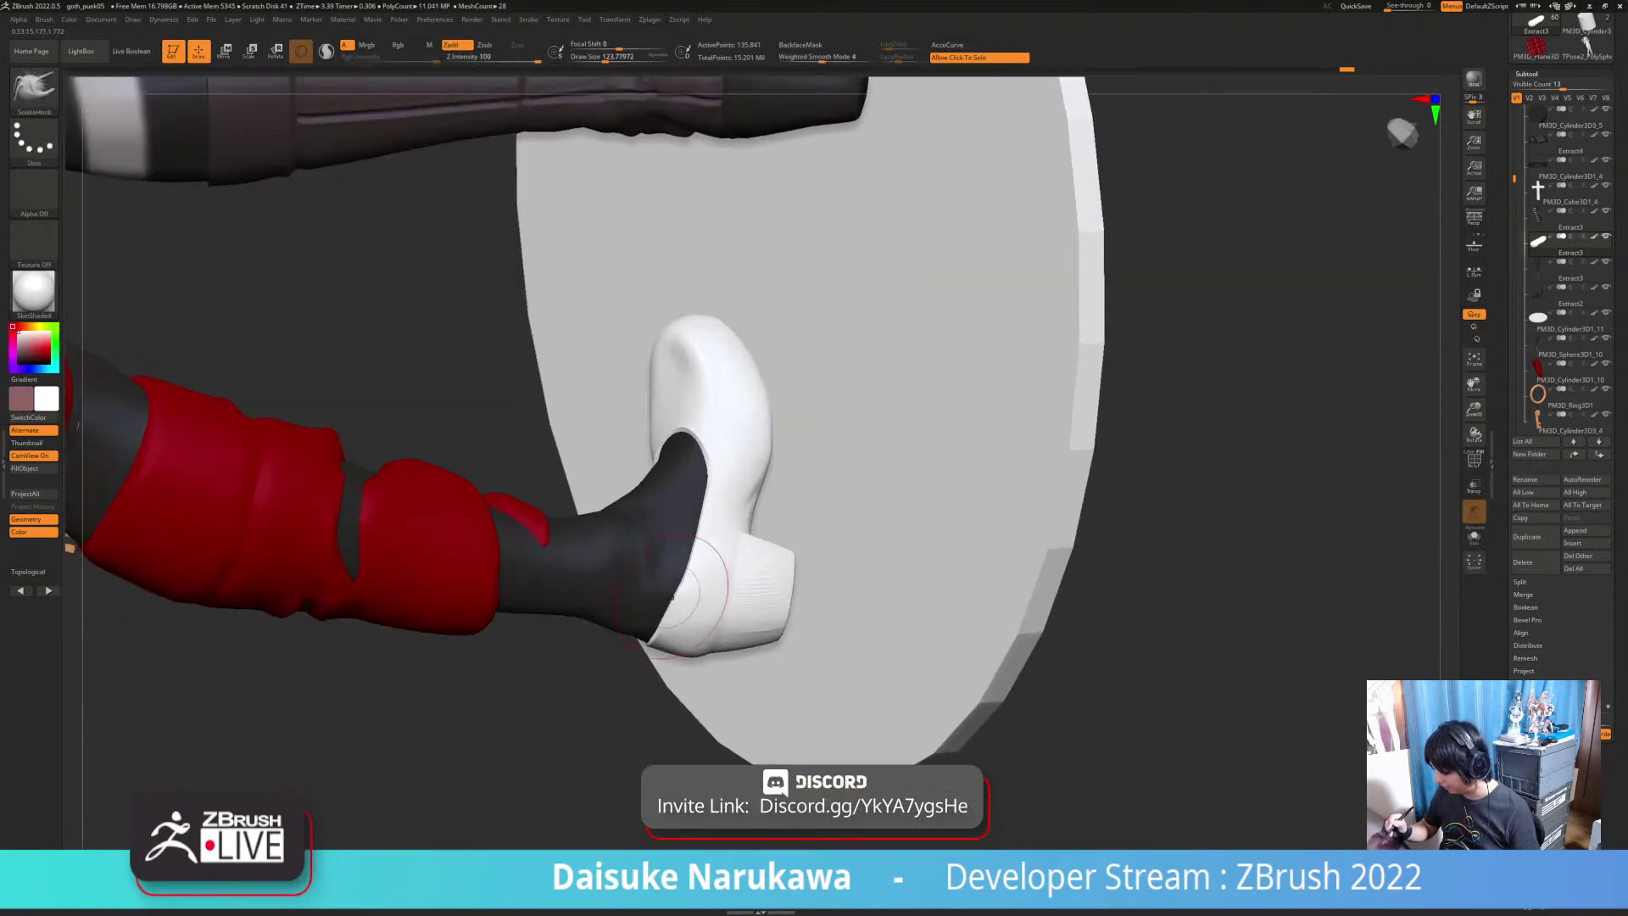
pyautogui.moveTo(672, 597); pyautogui.dragTo(595, 729, button='right')
pyautogui.keyDown('alt'); pyautogui.click(643, 585); pyautogui.keyUp('alt')
pyautogui.keyDown('alt'); pyautogui.click(619, 750); pyautogui.keyUp('alt')
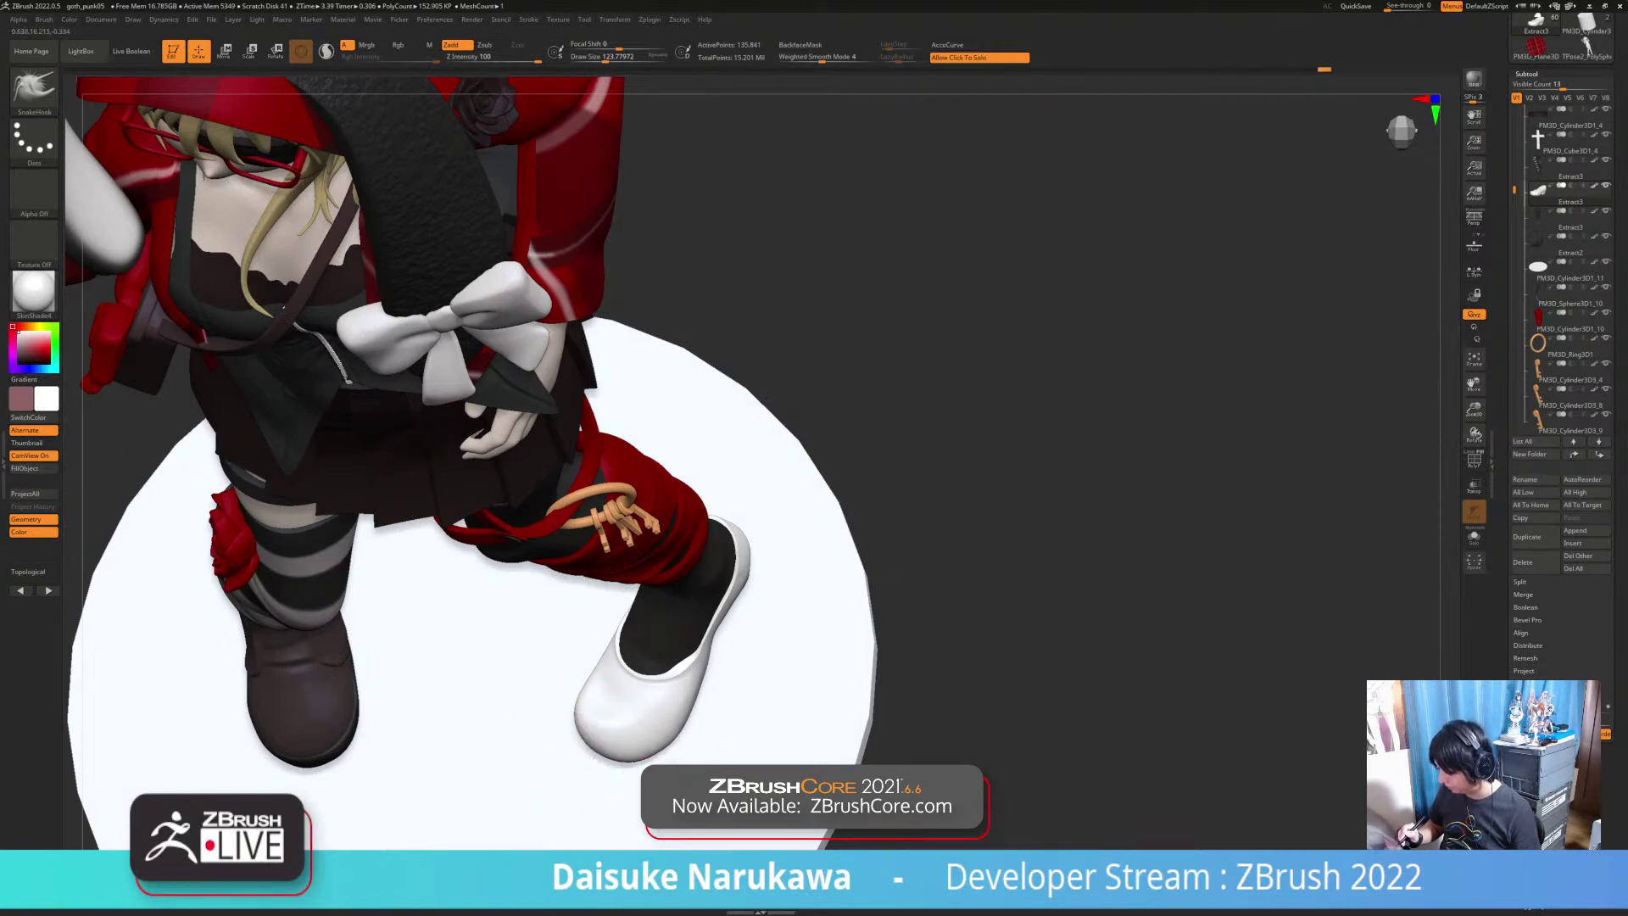
# Step: Smooth the shoe's upper and refine its opening around the foot
pyautogui.press('shift')
pyautogui.moveTo(644, 703); pyautogui.dragTo(661, 572, button='right')
pyautogui.moveTo(559, 585); pyautogui.dragTo(670, 762, button='right')
pyautogui.moveTo(720, 644); pyautogui.dragTo(701, 691, button='right')
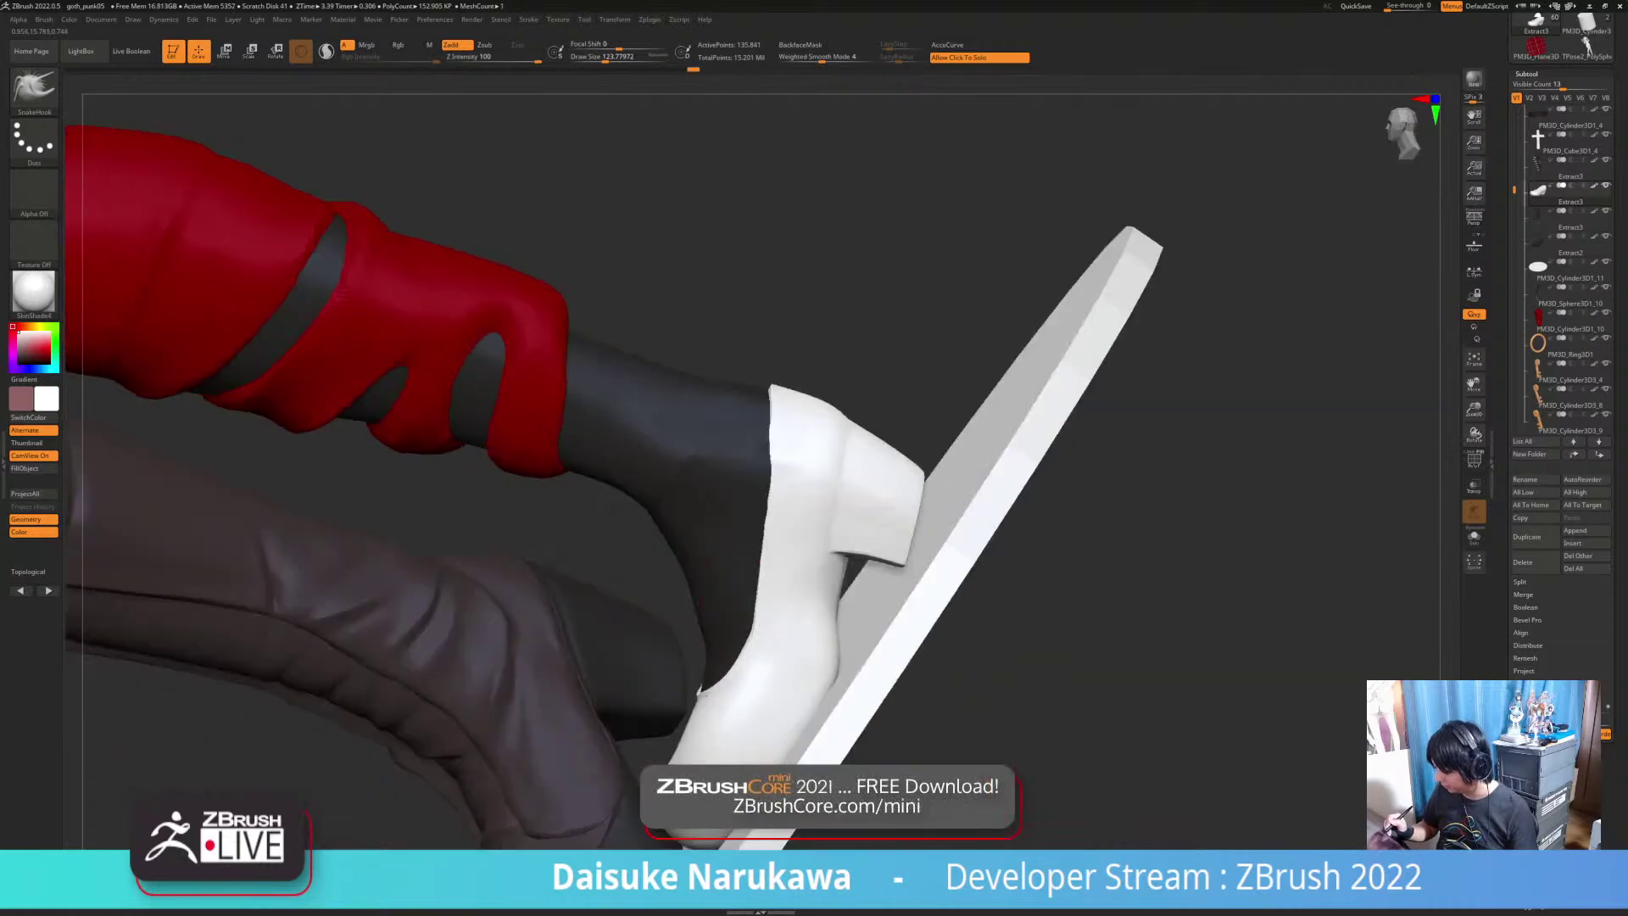
pyautogui.moveTo(746, 641); pyautogui.dragTo(671, 733, button='right')
pyautogui.press('shift')
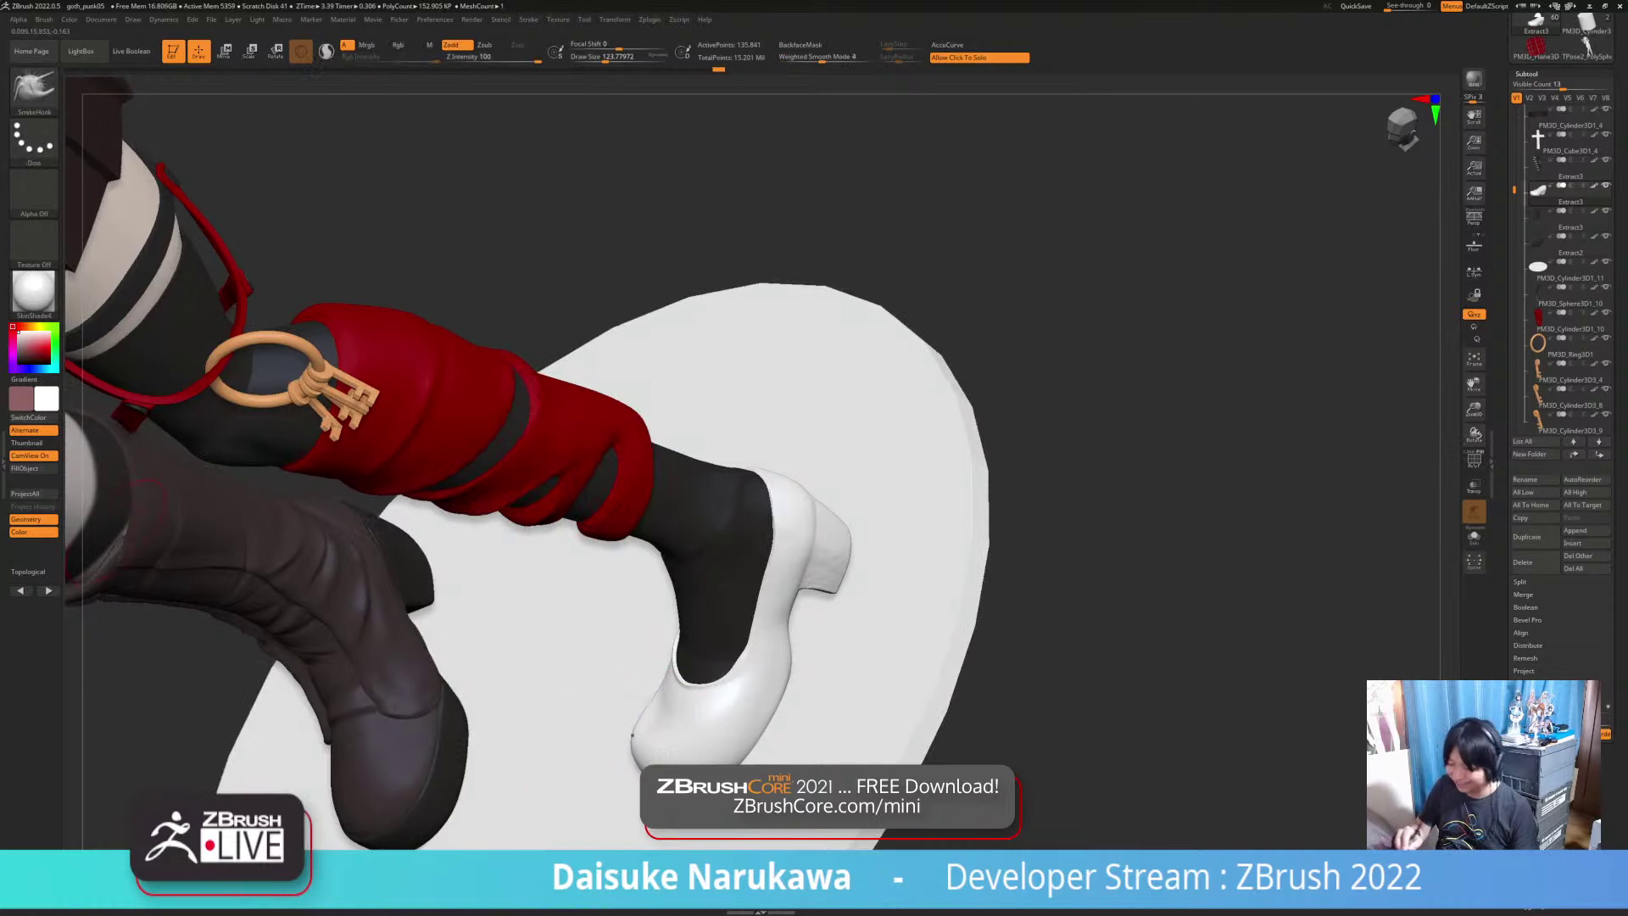
# Step: Switch the display material to BasicMaterial and view the shoe from the front
pyautogui.click(34, 292)
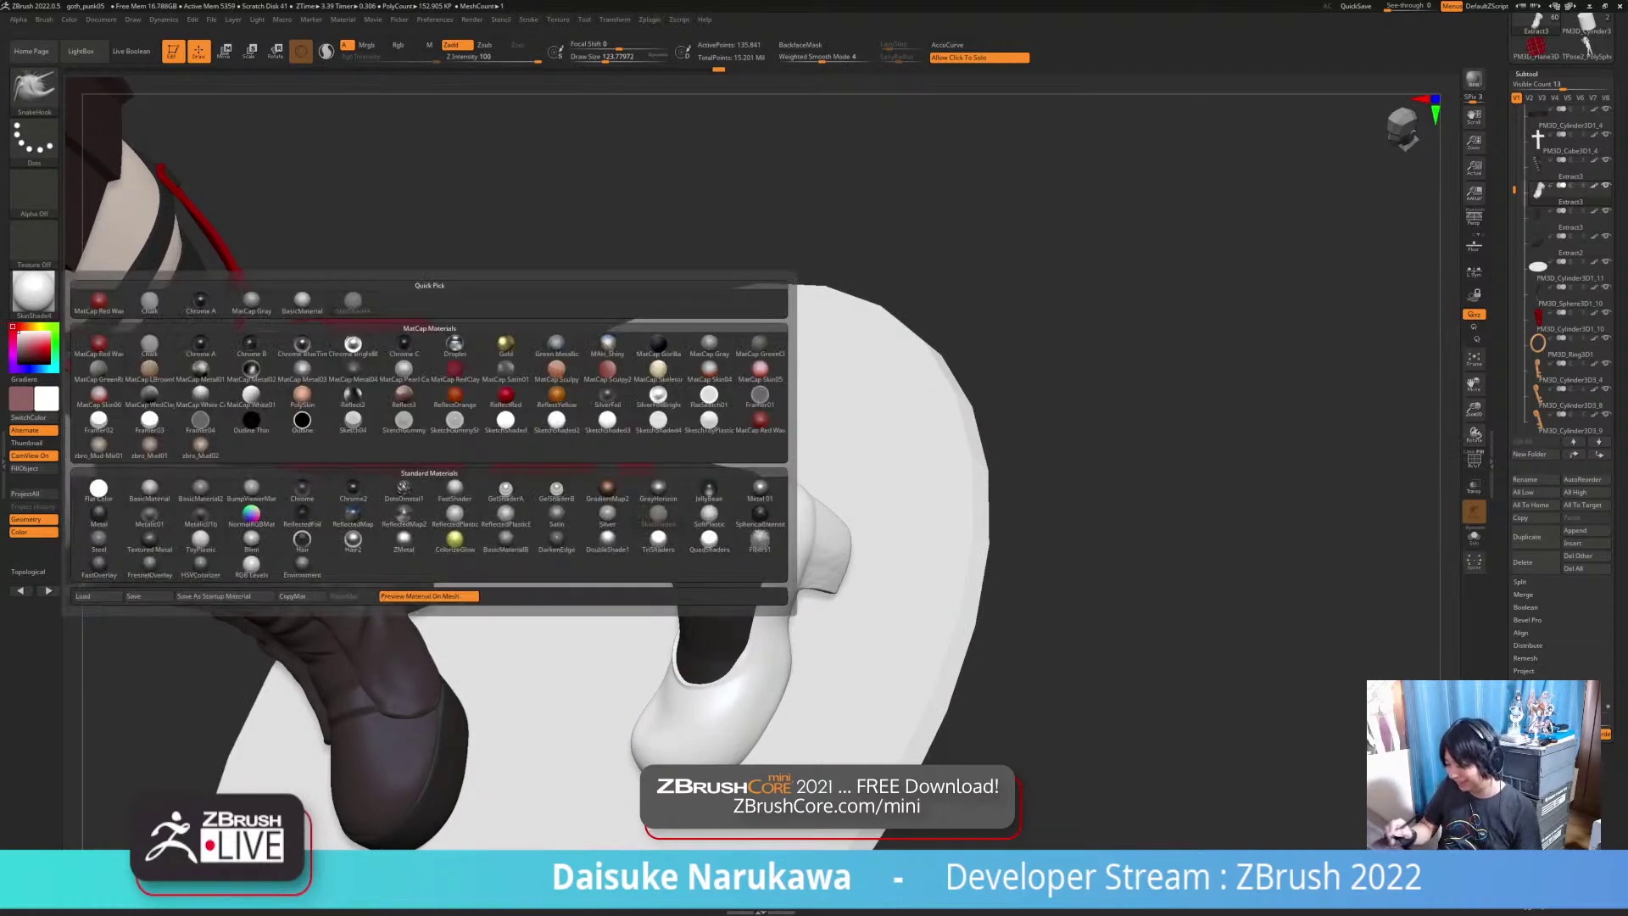
pyautogui.click(301, 302)
pyautogui.press('ctrl')
pyautogui.moveTo(857, 690); pyautogui.dragTo(1010, 814, button='right')
# Step: Flatten the top of the shoe's toe with the TrimDynamic brush and smooth it
pyautogui.click(34, 92)
pyautogui.press('t')
pyautogui.press('d')
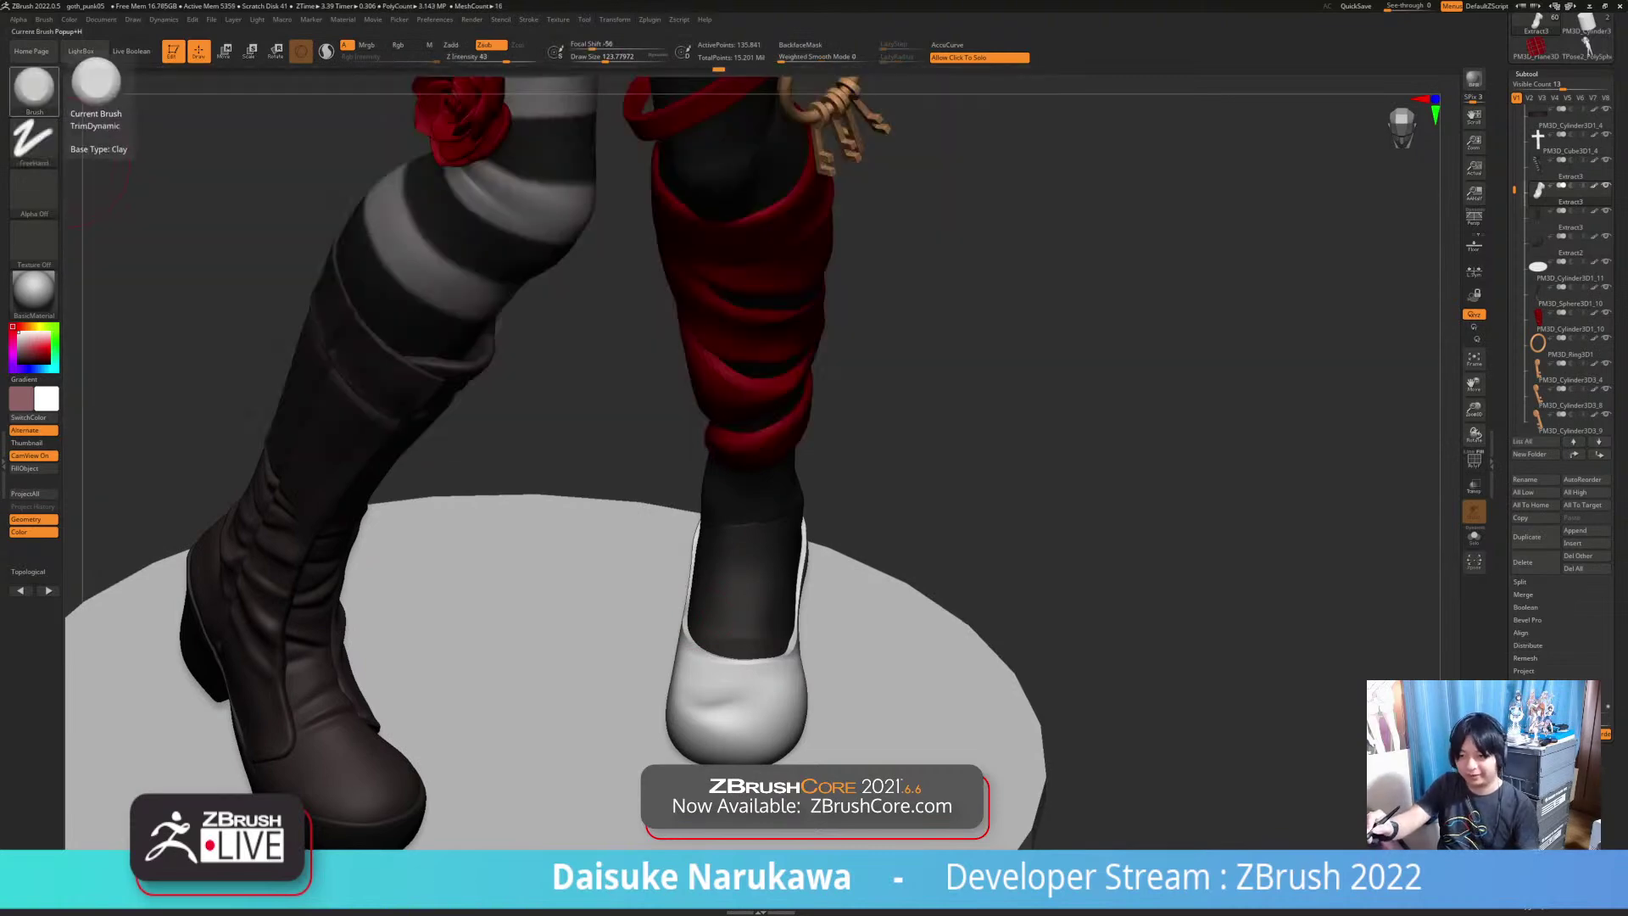
pyautogui.moveTo(743, 674); pyautogui.dragTo(718, 708, button='right')
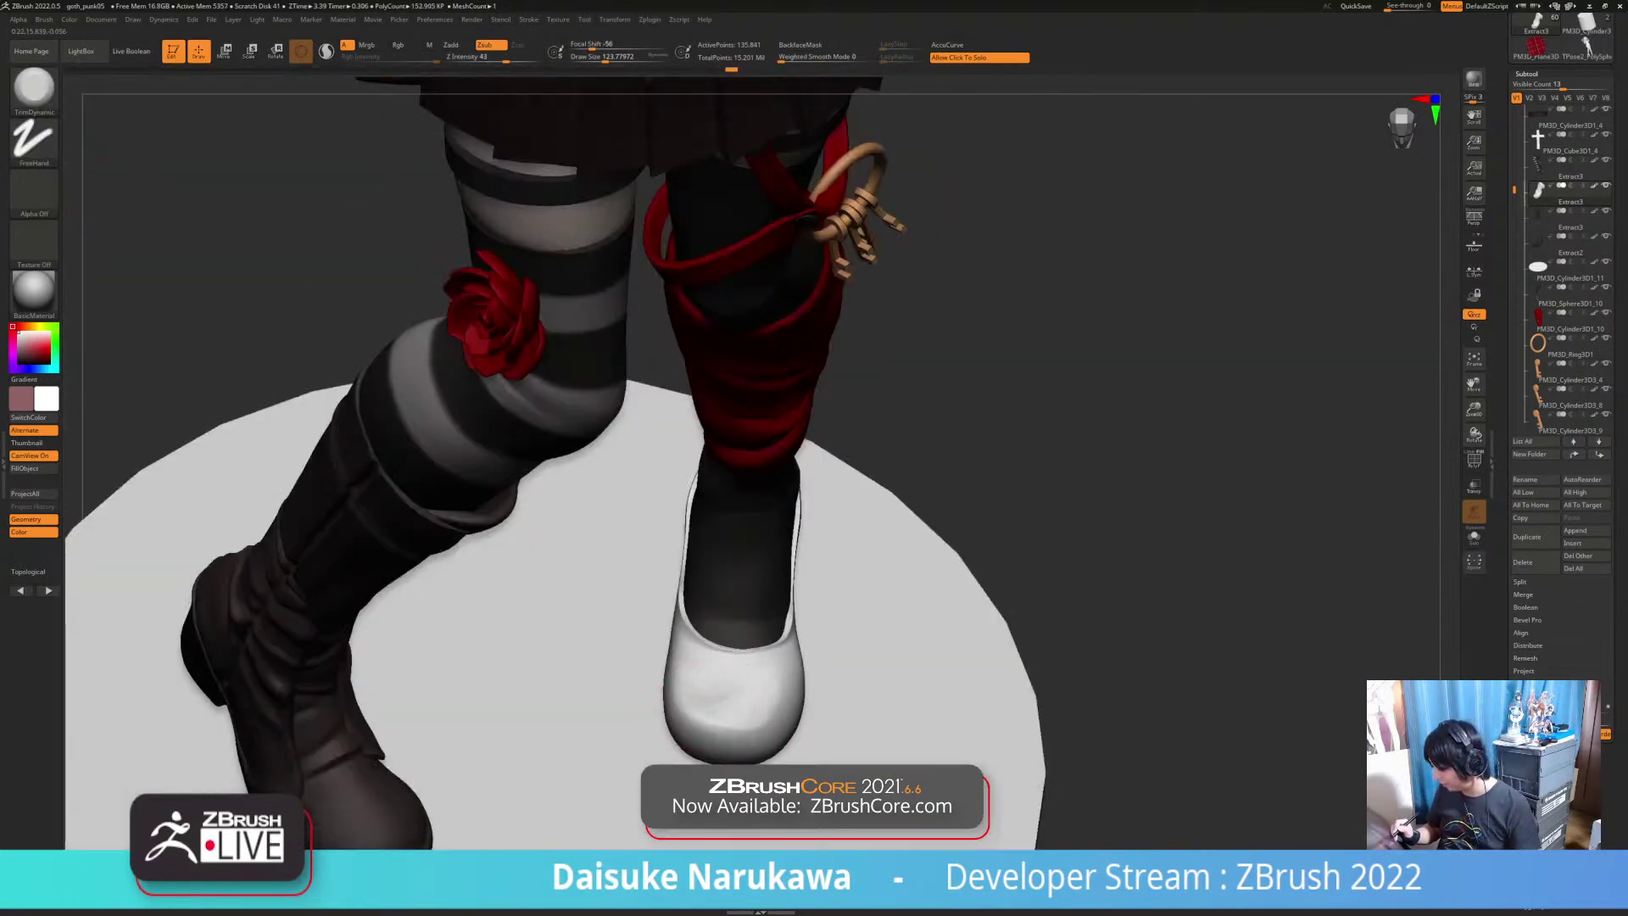
pyautogui.press('shift')
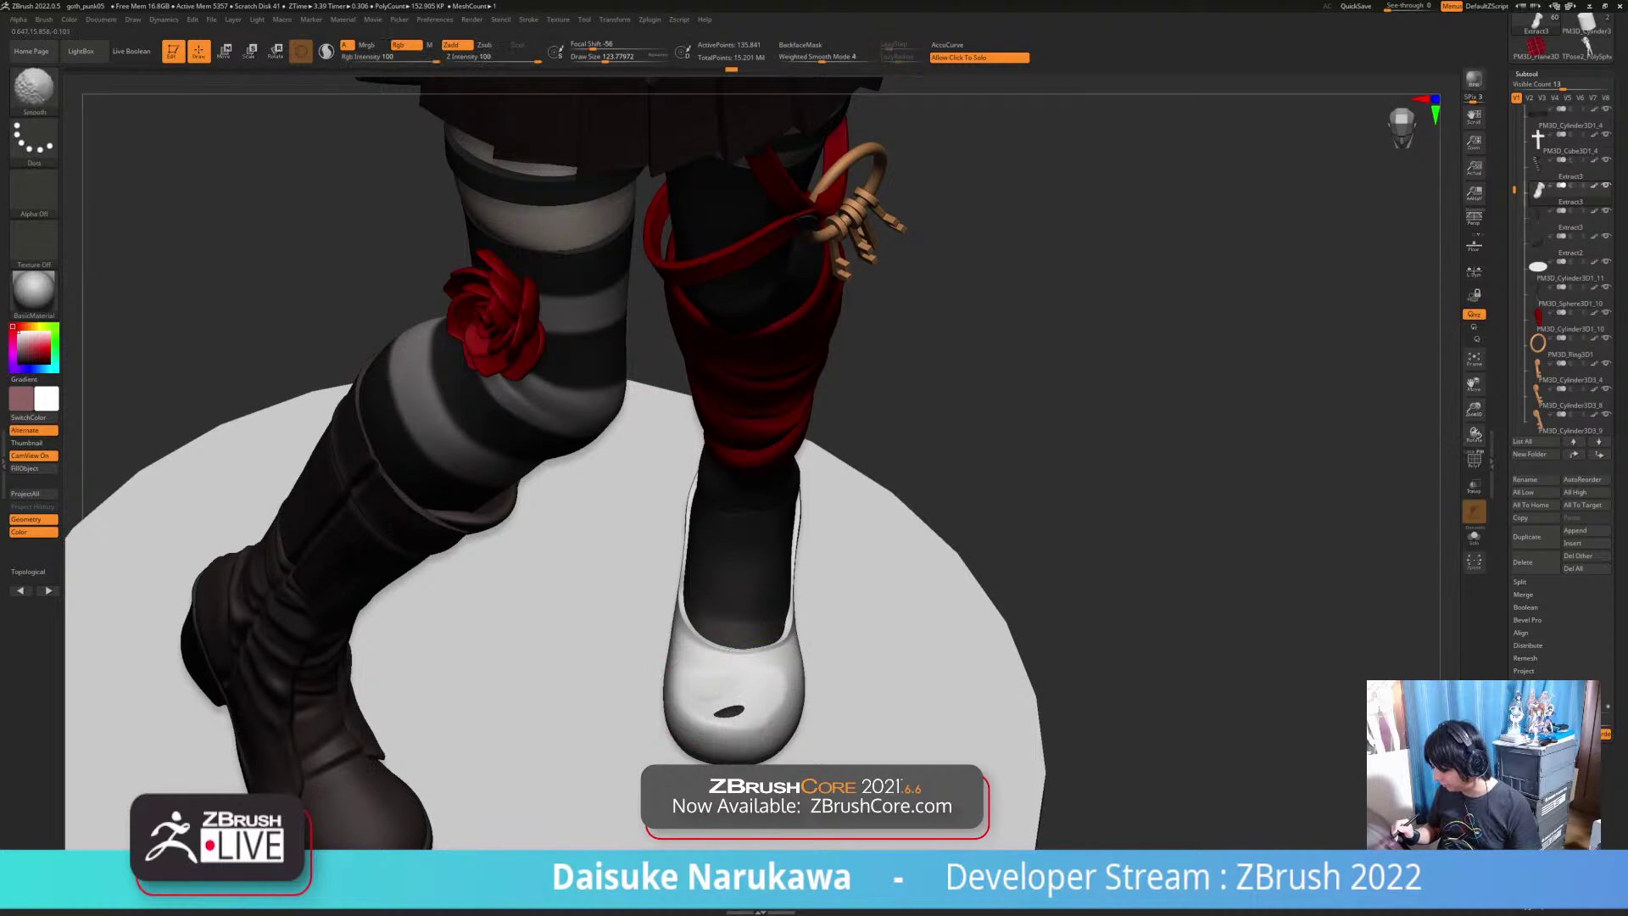
pyautogui.moveTo(824, 386); pyautogui.dragTo(817, 463, button='right')
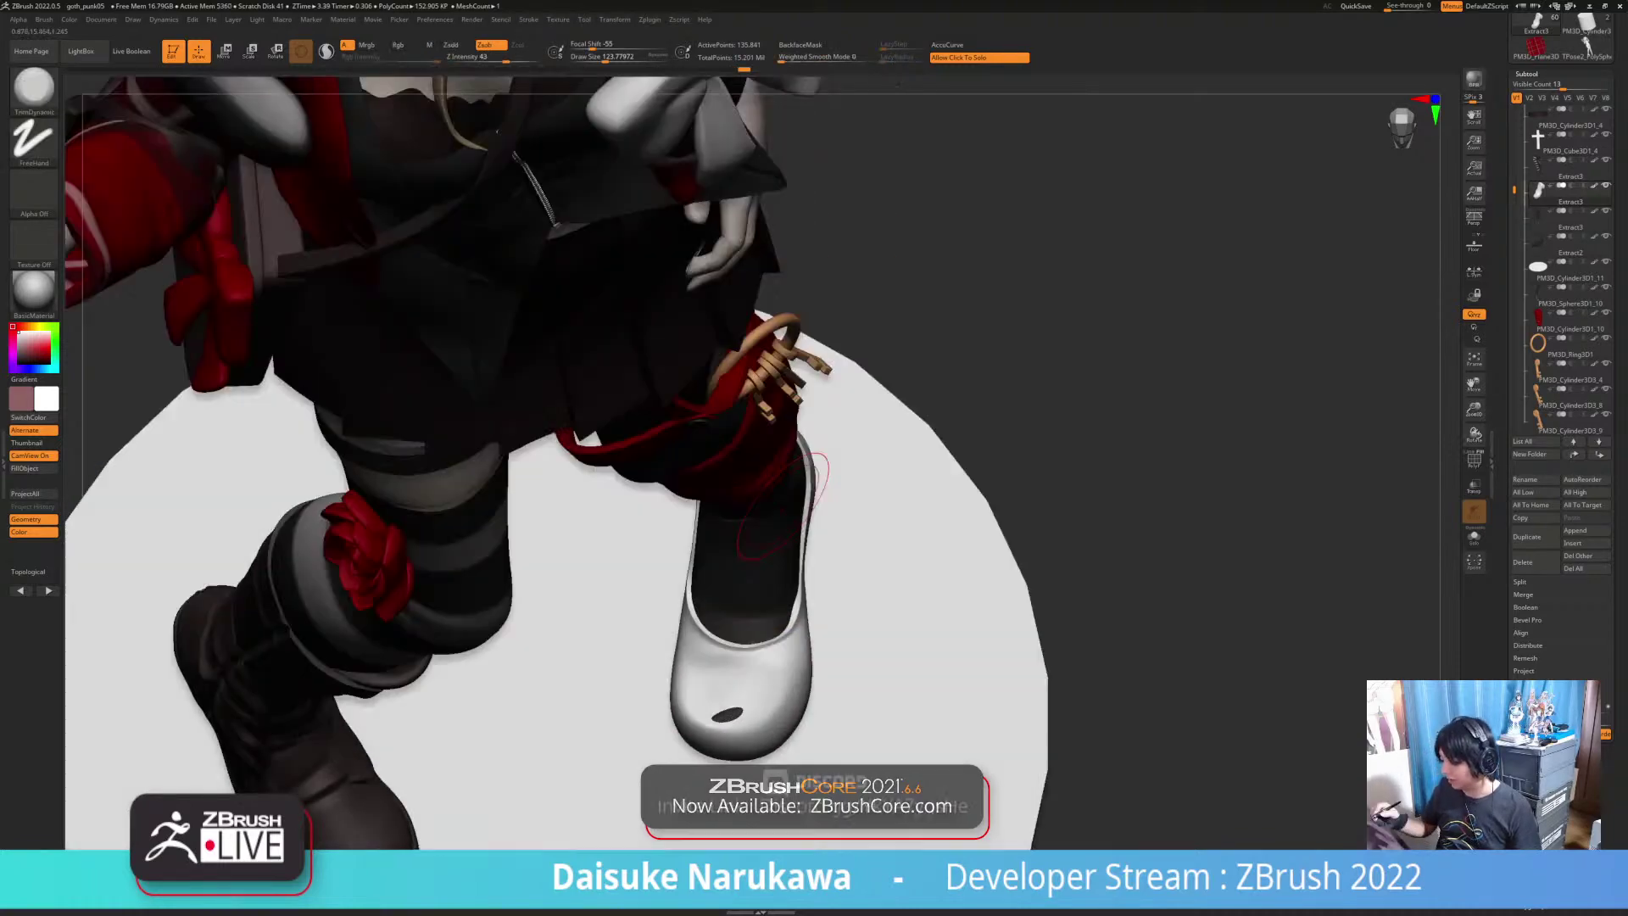
# Step: Pull the toe cap outward with the Snake Hook brush to cover the foot poking through
pyautogui.click(34, 92)
pyautogui.press('s')
pyautogui.press('h')
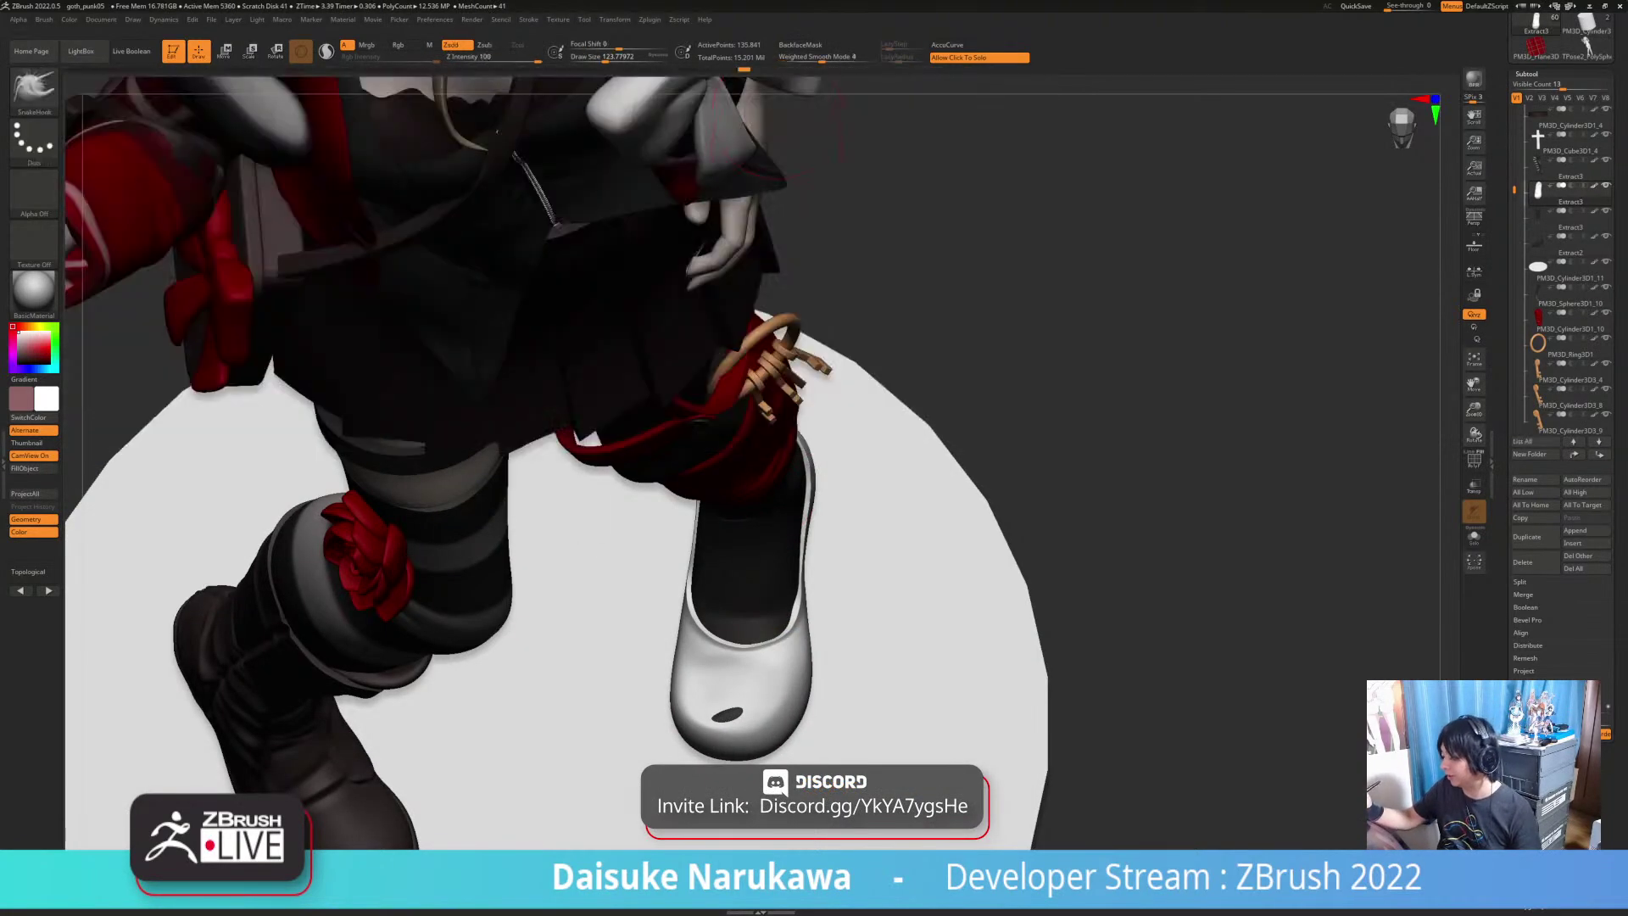
pyautogui.moveTo(865, 678); pyautogui.dragTo(725, 716, button='right')
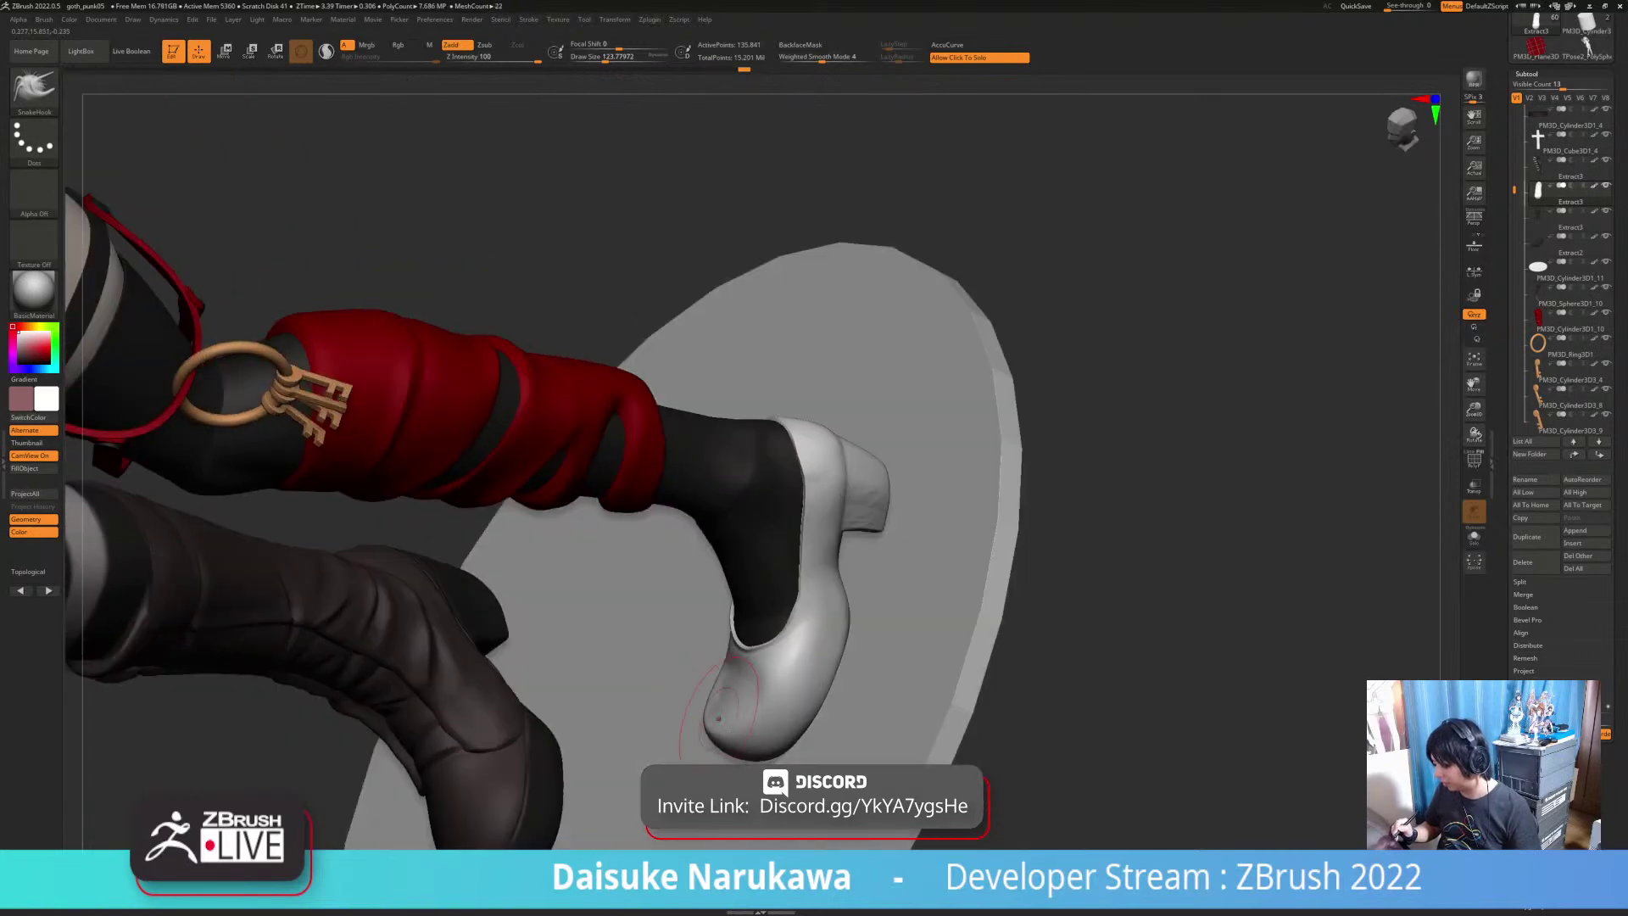
pyautogui.press('shift')
pyautogui.moveTo(695, 593)
pyautogui.mouseDown(button='right')
pyautogui.moveTo(814, 657)
pyautogui.moveTo(725, 658)
pyautogui.moveTo(734, 576)
pyautogui.moveTo(742, 648)
pyautogui.mouseUp(button='right')
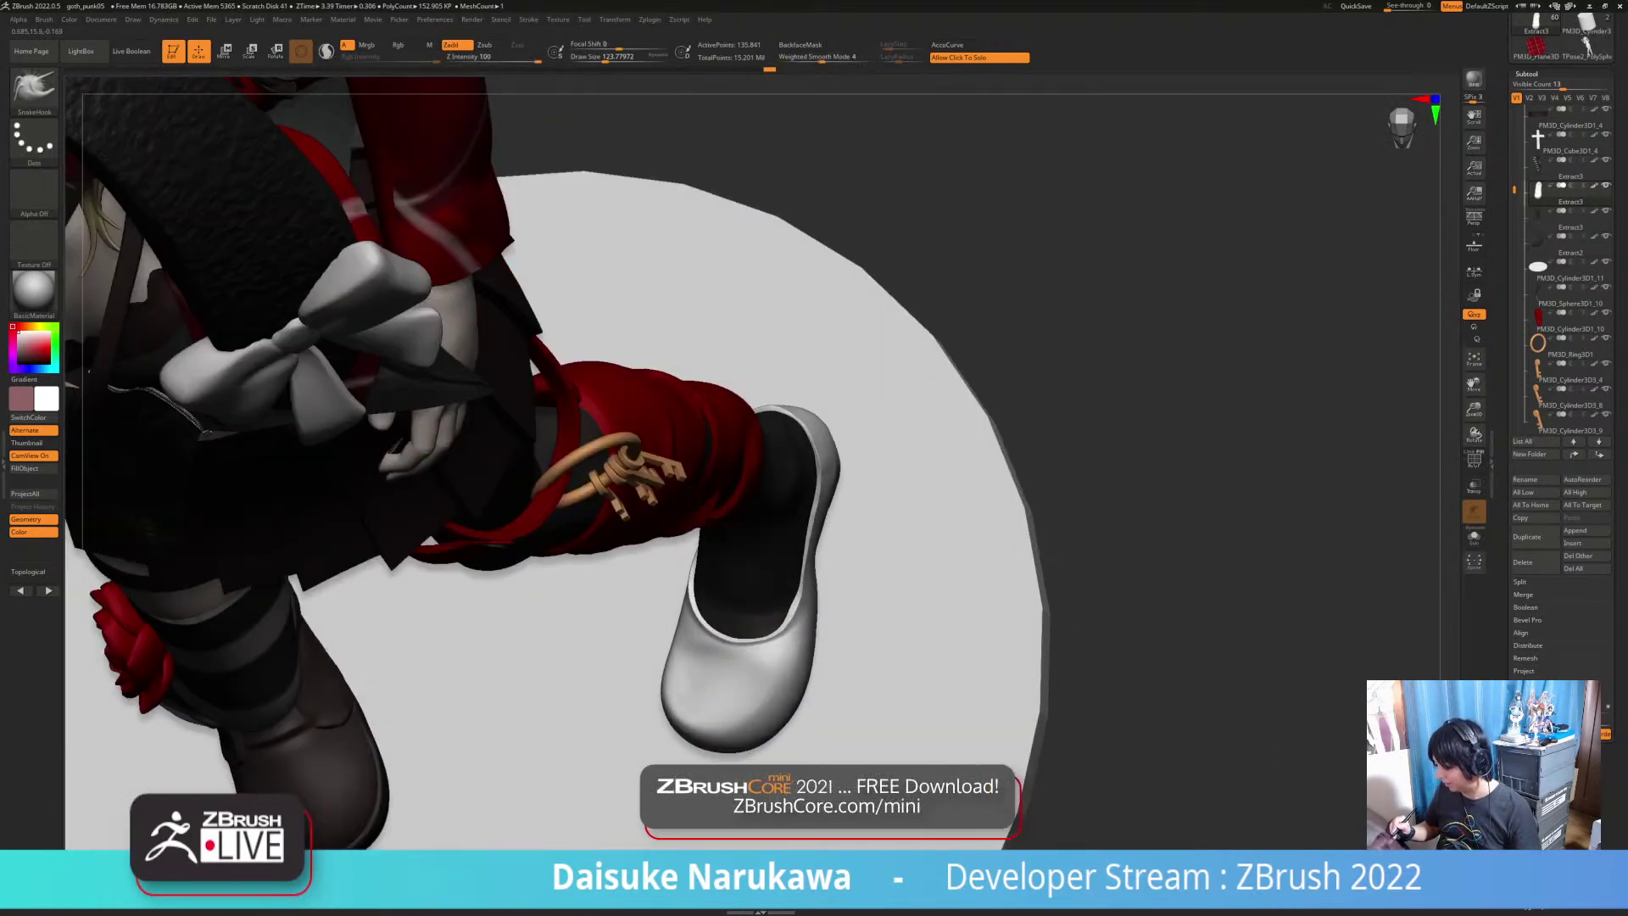
# Step: Smooth the toe cap and round off the front of the shoe
pyautogui.press('shift')
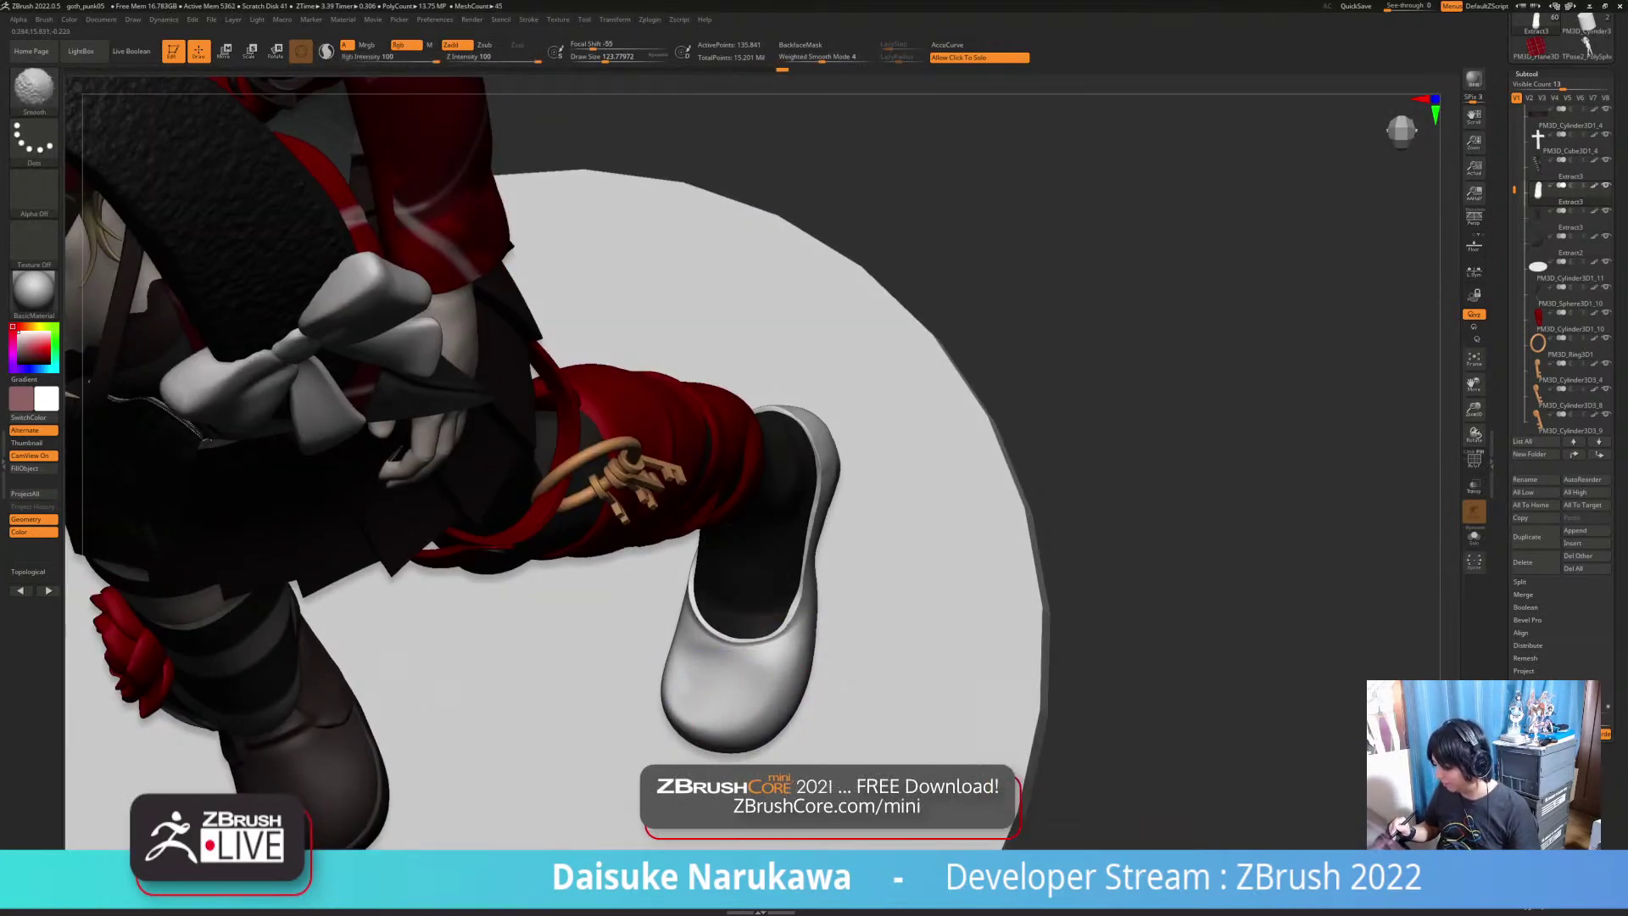
pyautogui.moveTo(735, 657)
pyautogui.mouseDown(button='right')
pyautogui.moveTo(742, 599)
pyautogui.moveTo(806, 618)
pyautogui.moveTo(710, 688)
pyautogui.moveTo(744, 655)
pyautogui.mouseUp(button='right')
pyautogui.press('ctrl')
pyautogui.press('shift')
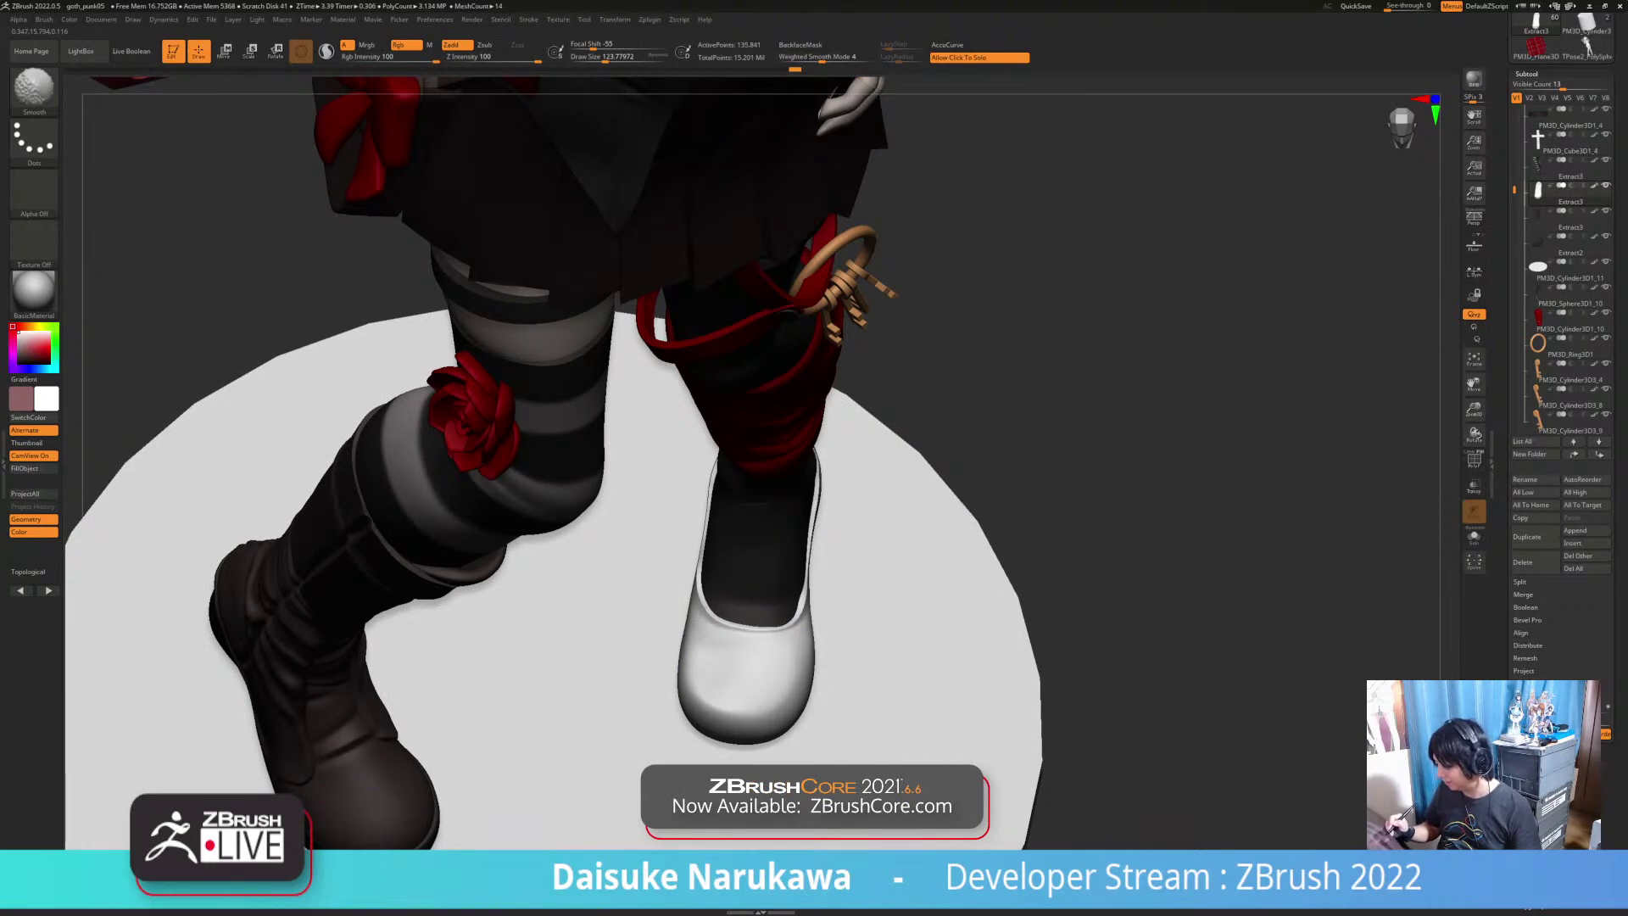
pyautogui.moveTo(750, 636)
pyautogui.mouseDown(button='right')
pyautogui.moveTo(712, 674)
pyautogui.moveTo(714, 640)
pyautogui.moveTo(751, 623)
pyautogui.mouseUp(button='right')
pyautogui.press('shift')
pyautogui.moveTo(751, 624); pyautogui.dragTo(797, 622, button='right')
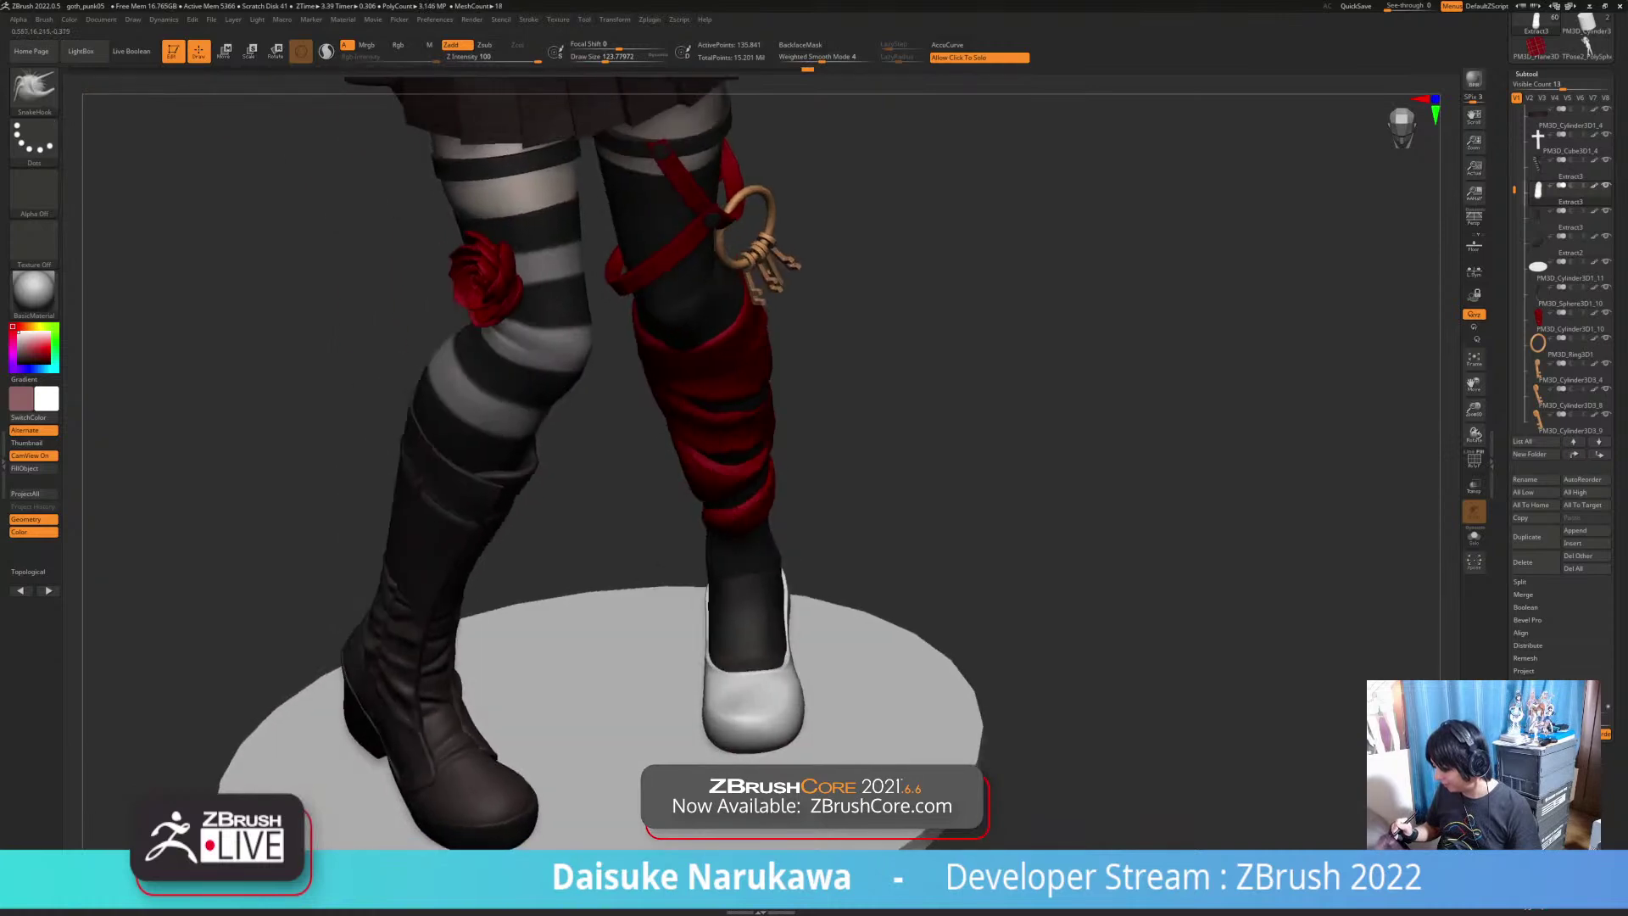
# Step: Refine the shoe's side profile and heel shape with Snake Hook adjustments and smoothing
pyautogui.moveTo(721, 746)
pyautogui.mouseDown(button='right')
pyautogui.moveTo(856, 746)
pyautogui.moveTo(899, 712)
pyautogui.moveTo(899, 746)
pyautogui.mouseUp(button='right')
pyautogui.press('shift')
pyautogui.moveTo(509, 550)
pyautogui.mouseDown(button='right')
pyautogui.moveTo(520, 584)
pyautogui.moveTo(648, 585)
pyautogui.mouseUp(button='right')
pyautogui.press('shift')
pyautogui.moveTo(508, 551)
pyautogui.mouseDown(button='right')
pyautogui.moveTo(623, 546)
pyautogui.moveTo(631, 570)
pyautogui.mouseUp(button='right')
pyautogui.press('shift')
pyautogui.moveTo(456, 534)
pyautogui.keyDown('alt'); pyautogui.mouseDown(button='right')
pyautogui.moveTo(509, 627)
pyautogui.moveTo(450, 587)
pyautogui.mouseUp(button='right'); pyautogui.keyUp('alt')
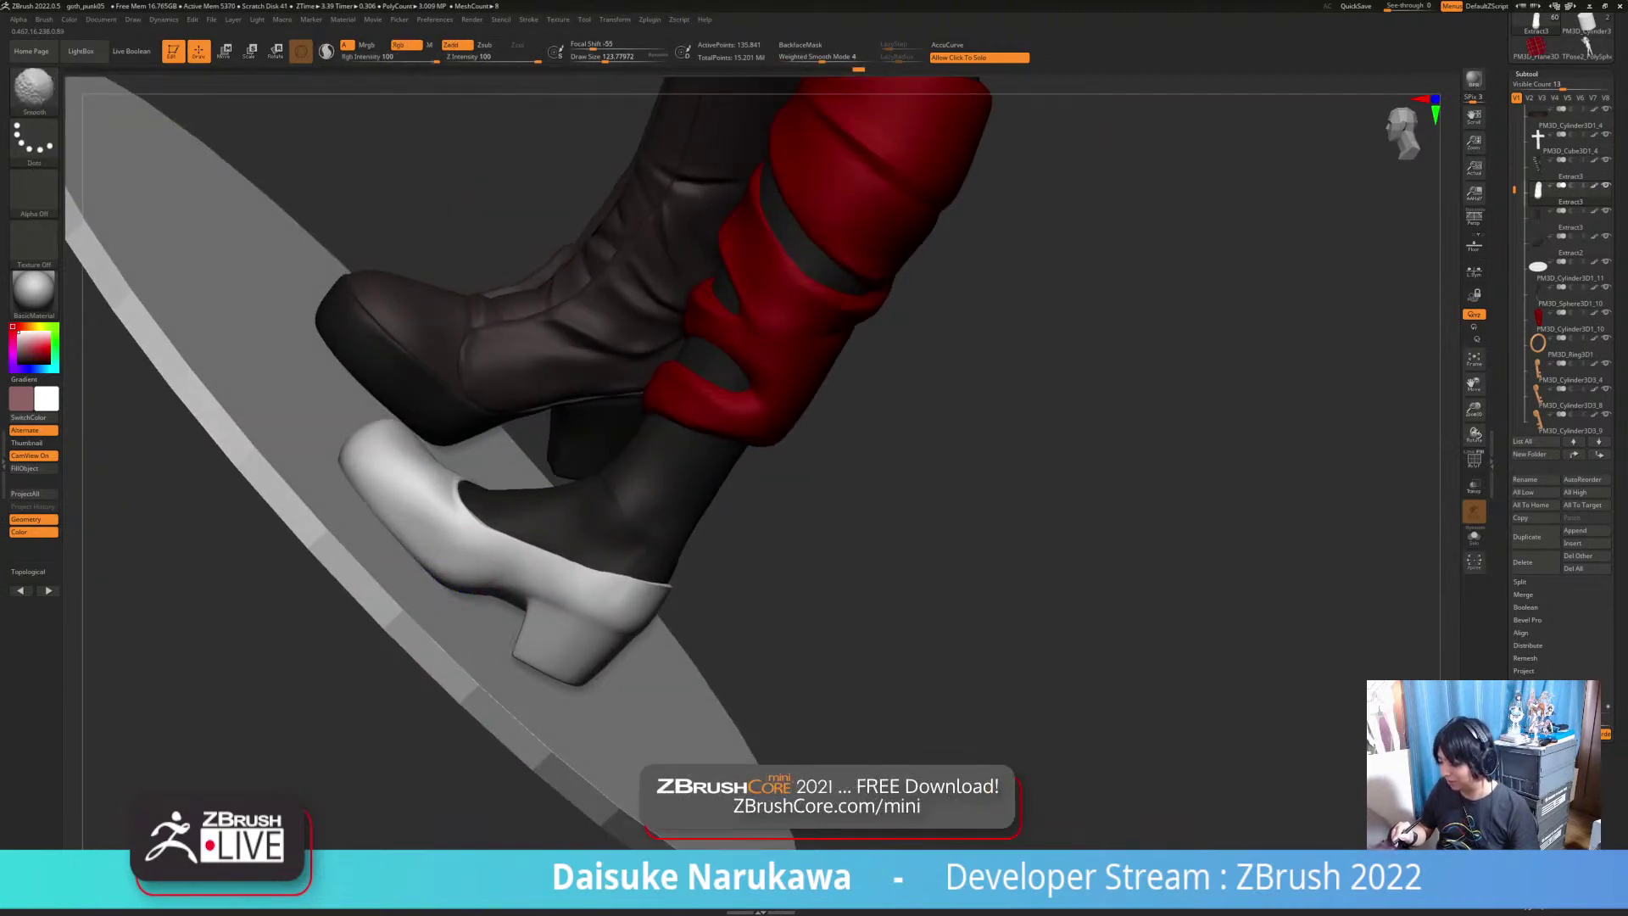
pyautogui.moveTo(462, 611)
pyautogui.keyDown('ctrl'); pyautogui.mouseDown(button='right')
pyautogui.moveTo(458, 551)
pyautogui.moveTo(500, 508)
pyautogui.moveTo(526, 551)
pyautogui.moveTo(504, 593)
pyautogui.moveTo(538, 665)
pyautogui.mouseUp(button='right'); pyautogui.keyUp('ctrl')
pyautogui.moveTo(509, 609)
pyautogui.mouseDown(button='right')
pyautogui.moveTo(564, 576)
pyautogui.moveTo(551, 627)
pyautogui.mouseUp(button='right')
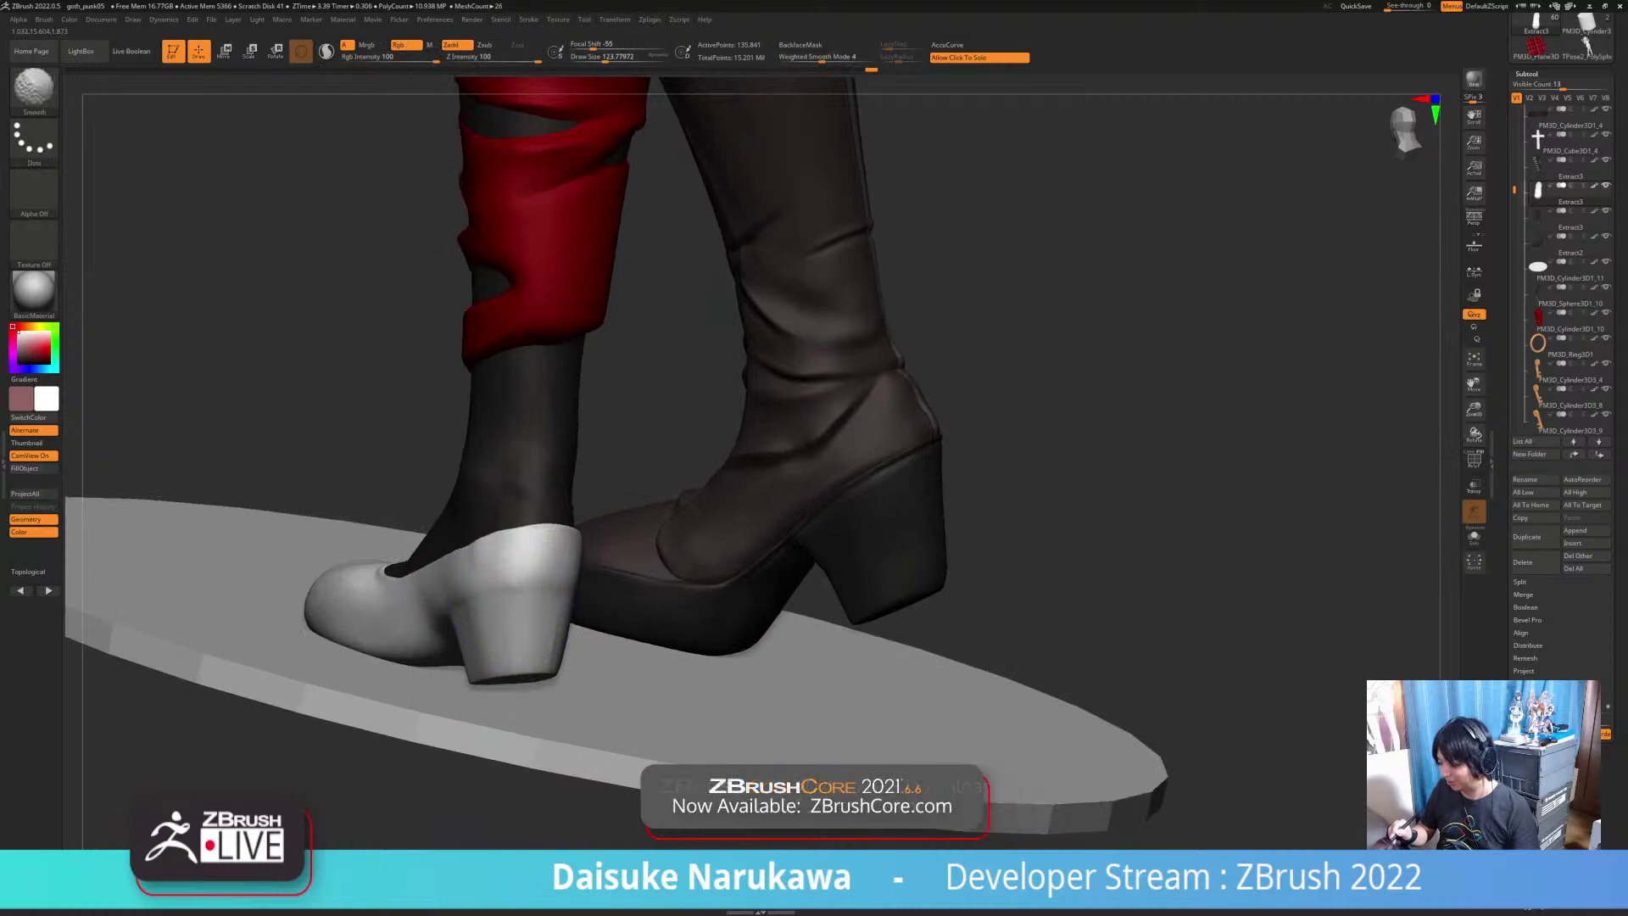
pyautogui.moveTo(416, 623)
pyautogui.mouseDown(button='right')
pyautogui.moveTo(475, 568)
pyautogui.moveTo(433, 517)
pyautogui.moveTo(465, 563)
pyautogui.moveTo(449, 534)
pyautogui.moveTo(449, 598)
pyautogui.mouseUp(button='right')
# Step: Smooth the back of the shoe above the heel block and along the rear edge of its opening
pyautogui.press('shift')
pyautogui.moveTo(556, 585); pyautogui.dragTo(530, 563, button='right')
pyautogui.keyDown('shift'); pyautogui.moveTo(521, 543); pyautogui.dragTo(527, 563); pyautogui.keyUp('shift')
pyautogui.moveTo(623, 564); pyautogui.dragTo(534, 576, button='right')
pyautogui.keyDown('shift'); pyautogui.moveTo(564, 538); pyautogui.dragTo(574, 556); pyautogui.keyUp('shift')
pyautogui.moveTo(623, 547)
pyautogui.mouseDown(button='right')
pyautogui.moveTo(483, 551)
pyautogui.moveTo(615, 585)
pyautogui.moveTo(687, 580)
pyautogui.moveTo(568, 547)
pyautogui.mouseUp(button='right')
pyautogui.keyDown('shift'); pyautogui.moveTo(632, 585); pyautogui.dragTo(600, 606); pyautogui.keyUp('shift')
pyautogui.moveTo(593, 602)
pyautogui.mouseDown(button='right')
pyautogui.moveTo(663, 597)
pyautogui.moveTo(716, 564)
pyautogui.moveTo(581, 657)
pyautogui.moveTo(623, 670)
pyautogui.moveTo(583, 590)
pyautogui.mouseUp(button='right')
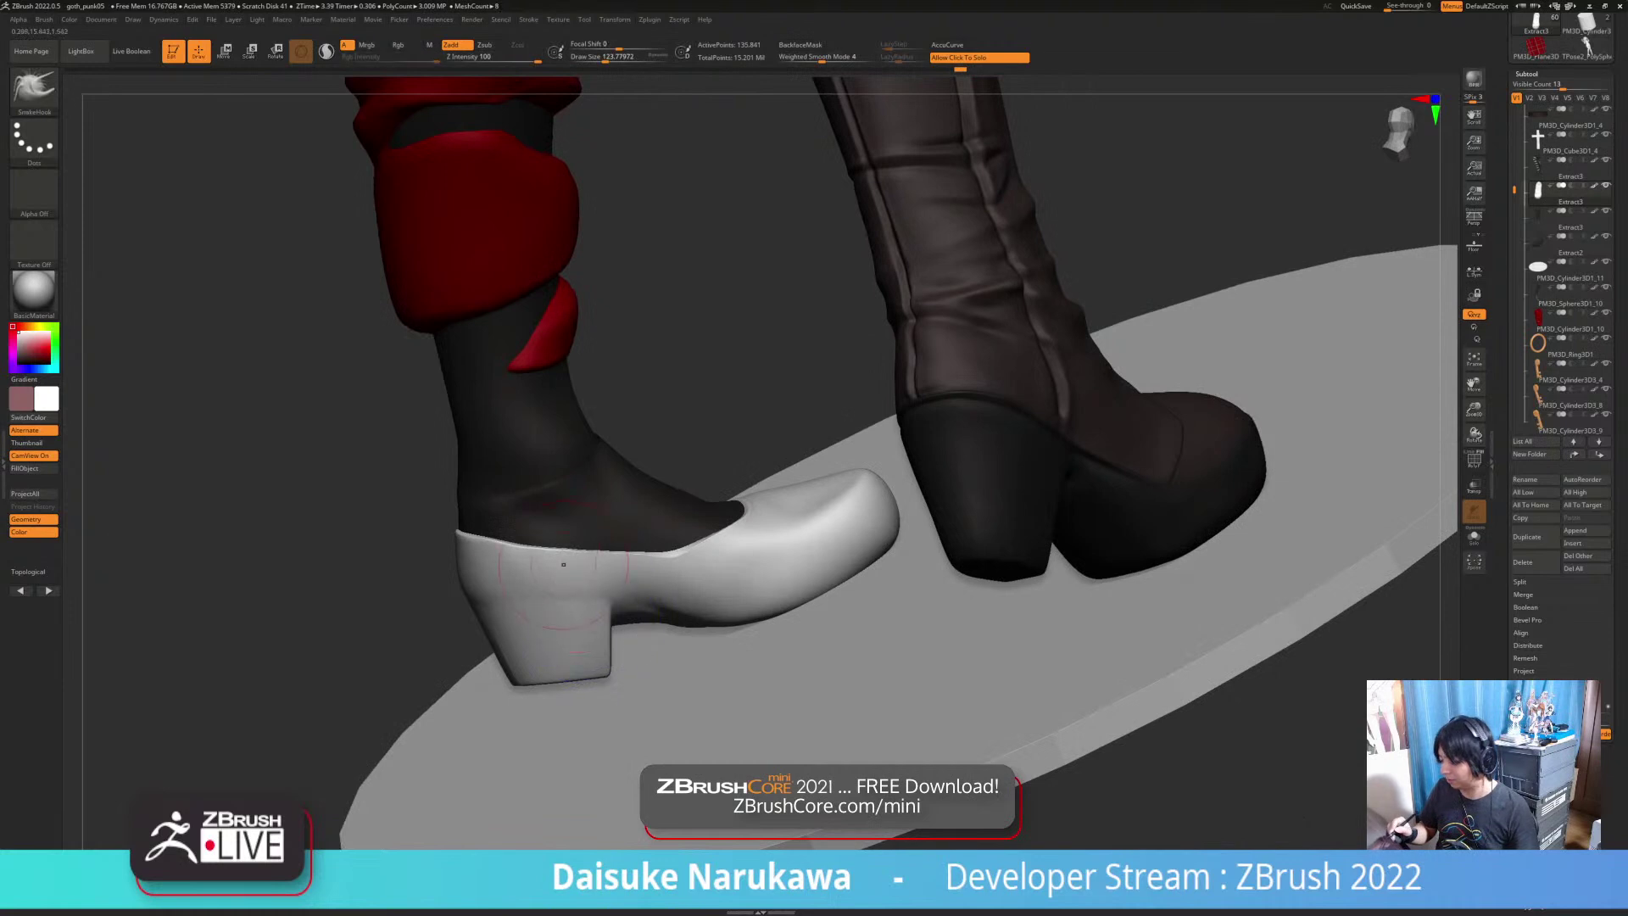
# Step: Carve a crease where the heel block meets the shoe with the DamStandard brush and soften it by smoothing
pyautogui.press('b')
pyautogui.press('d')
pyautogui.press('s')
pyautogui.moveTo(549, 602)
pyautogui.mouseDown()
pyautogui.moveTo(611, 604)
pyautogui.moveTo(592, 612)
pyautogui.mouseUp()
pyautogui.hotkey('ctrl', 'z')
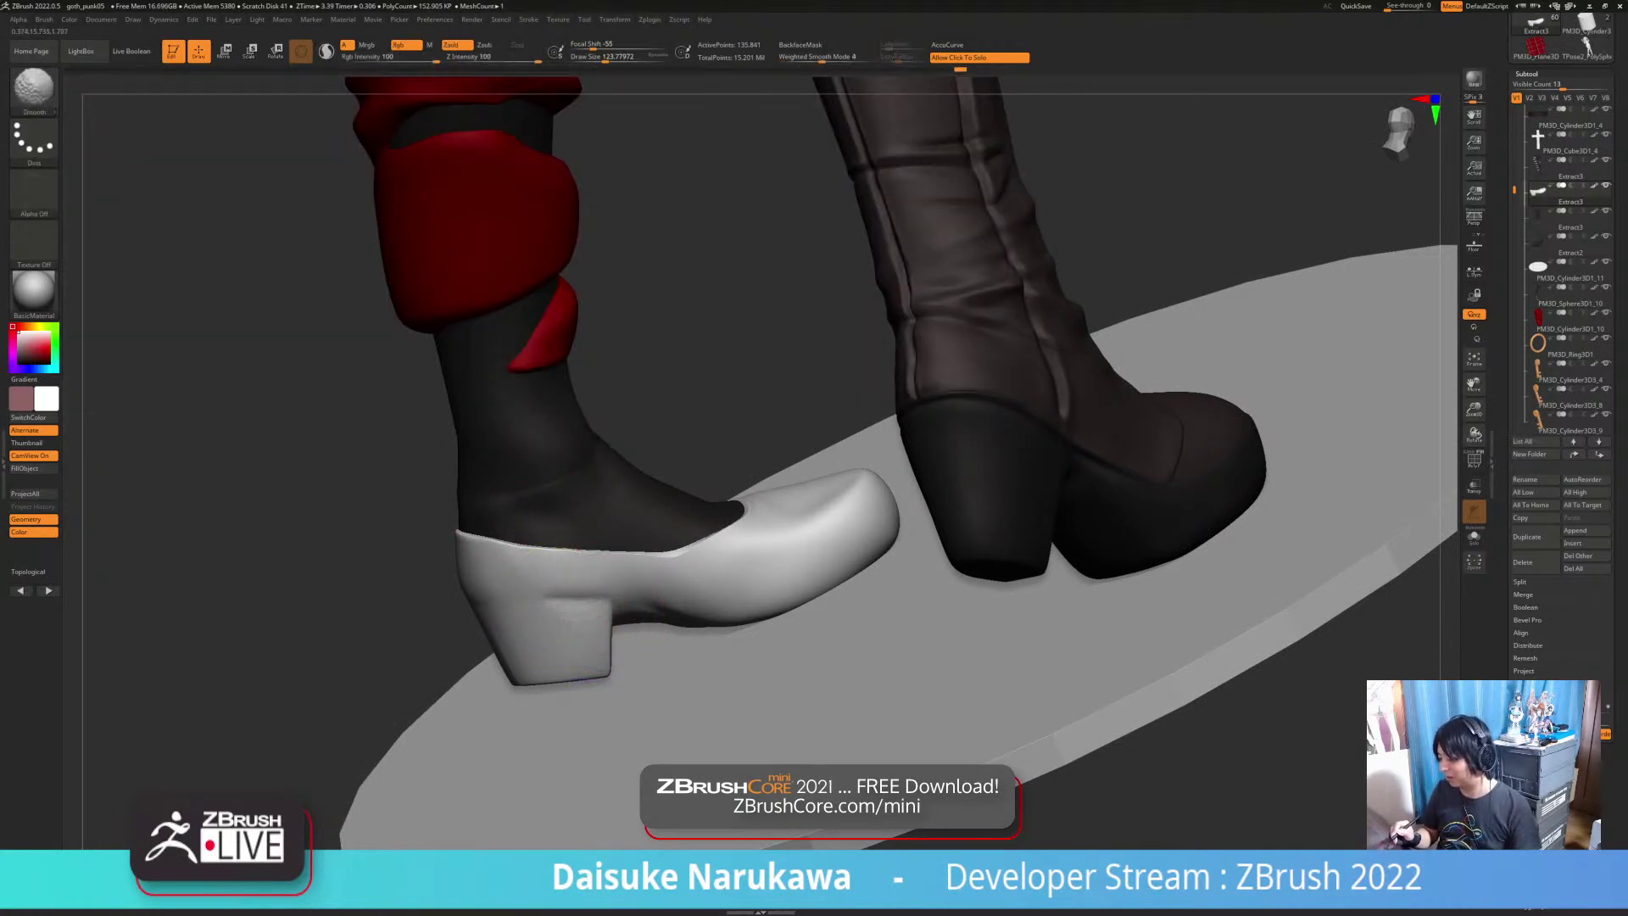
pyautogui.moveTo(551, 585); pyautogui.dragTo(534, 625, button='right')
pyautogui.keyDown('shift'); pyautogui.moveTo(545, 607); pyautogui.dragTo(581, 612); pyautogui.keyUp('shift')
pyautogui.moveTo(594, 625); pyautogui.dragTo(689, 675, button='right')
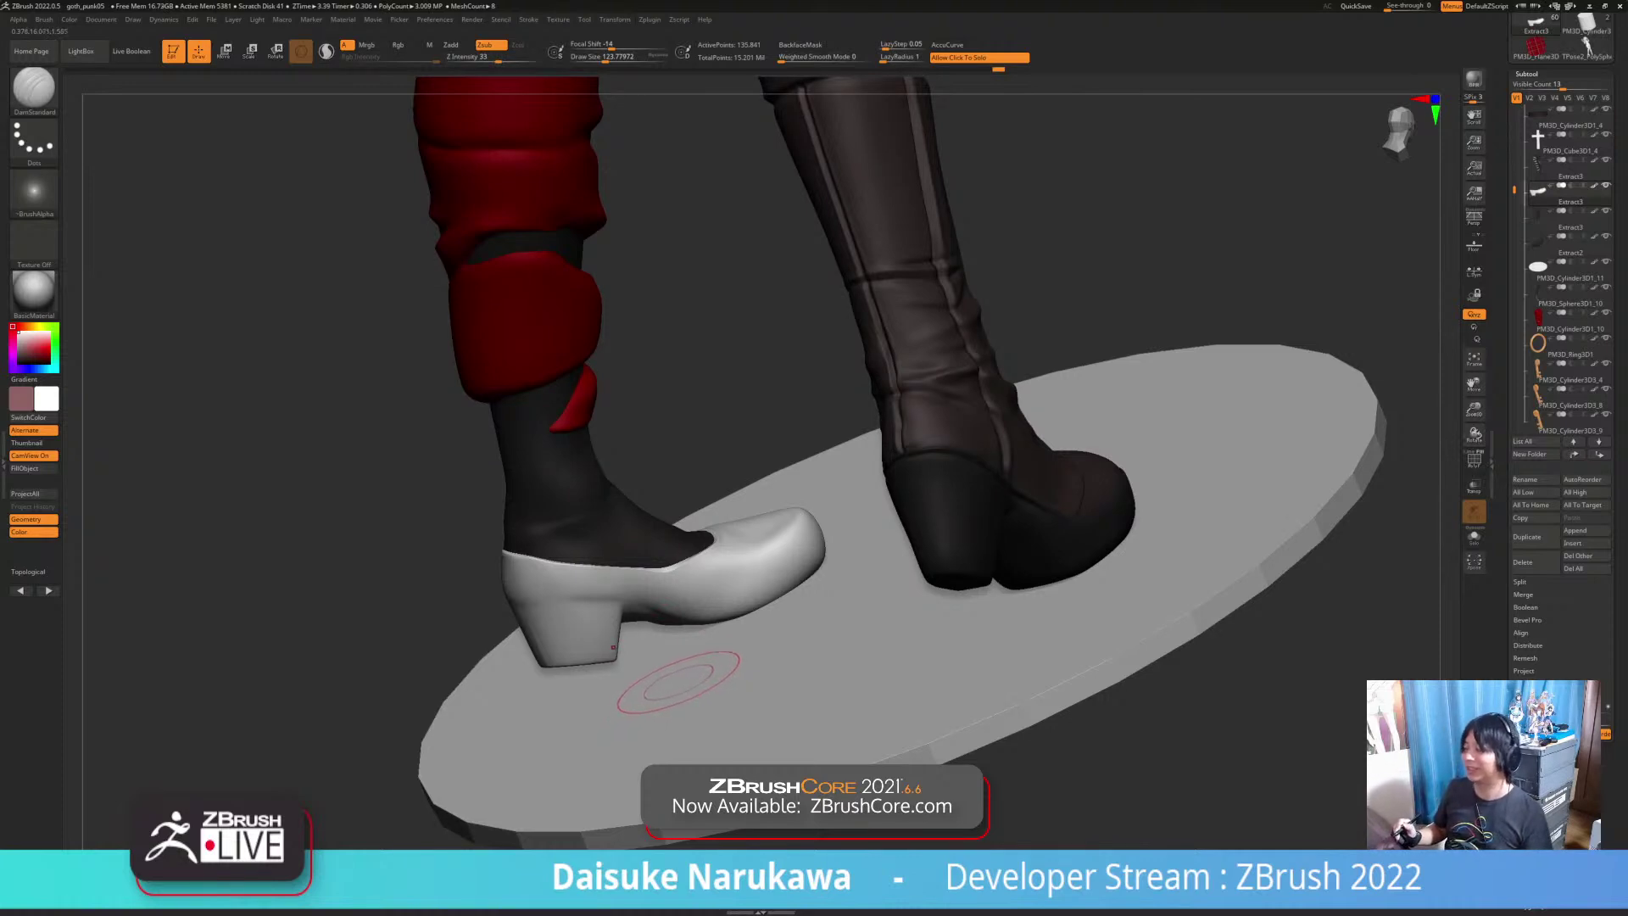
# Step: Select the stockings and try to smooth the ridge around the standing leg's ankle
pyautogui.keyDown('ctrl'); pyautogui.moveTo(678, 682); pyautogui.dragTo(738, 714, button='right'); pyautogui.keyUp('ctrl')
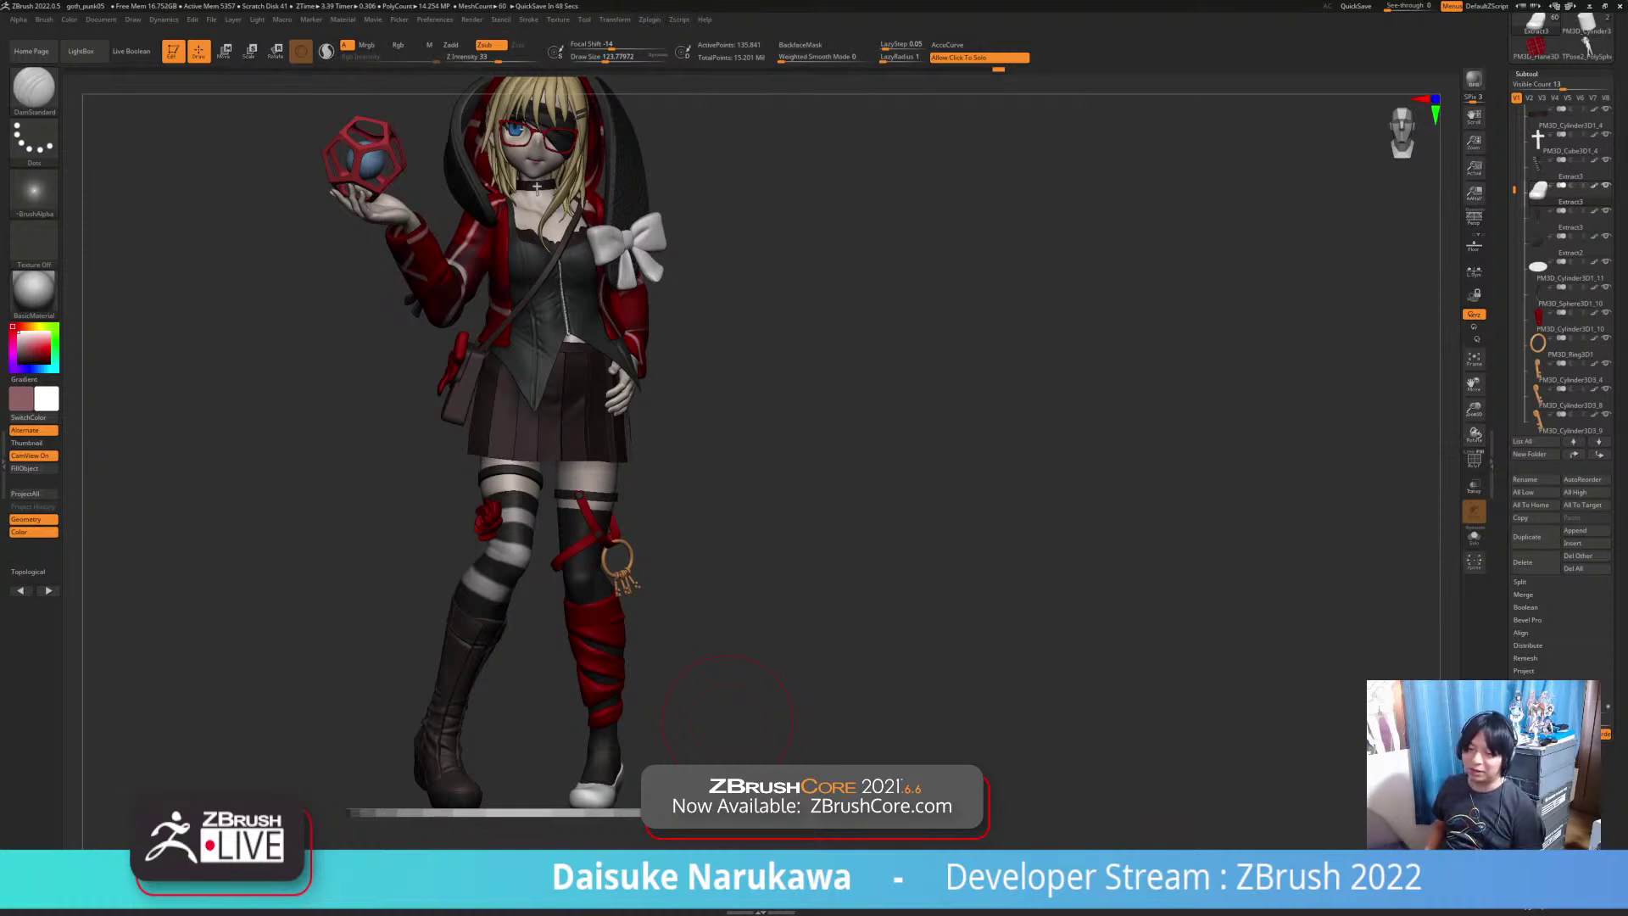
pyautogui.moveTo(824, 778); pyautogui.dragTo(704, 790, button='right')
pyautogui.keyDown('ctrl'); pyautogui.moveTo(704, 790); pyautogui.dragTo(704, 835, button='right'); pyautogui.keyUp('ctrl')
pyautogui.keyDown('alt'); pyautogui.click(567, 726); pyautogui.keyUp('alt')
pyautogui.moveTo(566, 726); pyautogui.dragTo(606, 727, button='right')
pyautogui.keyDown('ctrl'); pyautogui.moveTo(606, 727); pyautogui.dragTo(604, 780, button='right'); pyautogui.keyUp('ctrl')
pyautogui.moveTo(545, 713)
pyautogui.mouseDown(button='right')
pyautogui.moveTo(490, 698)
pyautogui.moveTo(547, 713)
pyautogui.mouseUp(button='right')
pyautogui.press('shift')
pyautogui.press('shift')
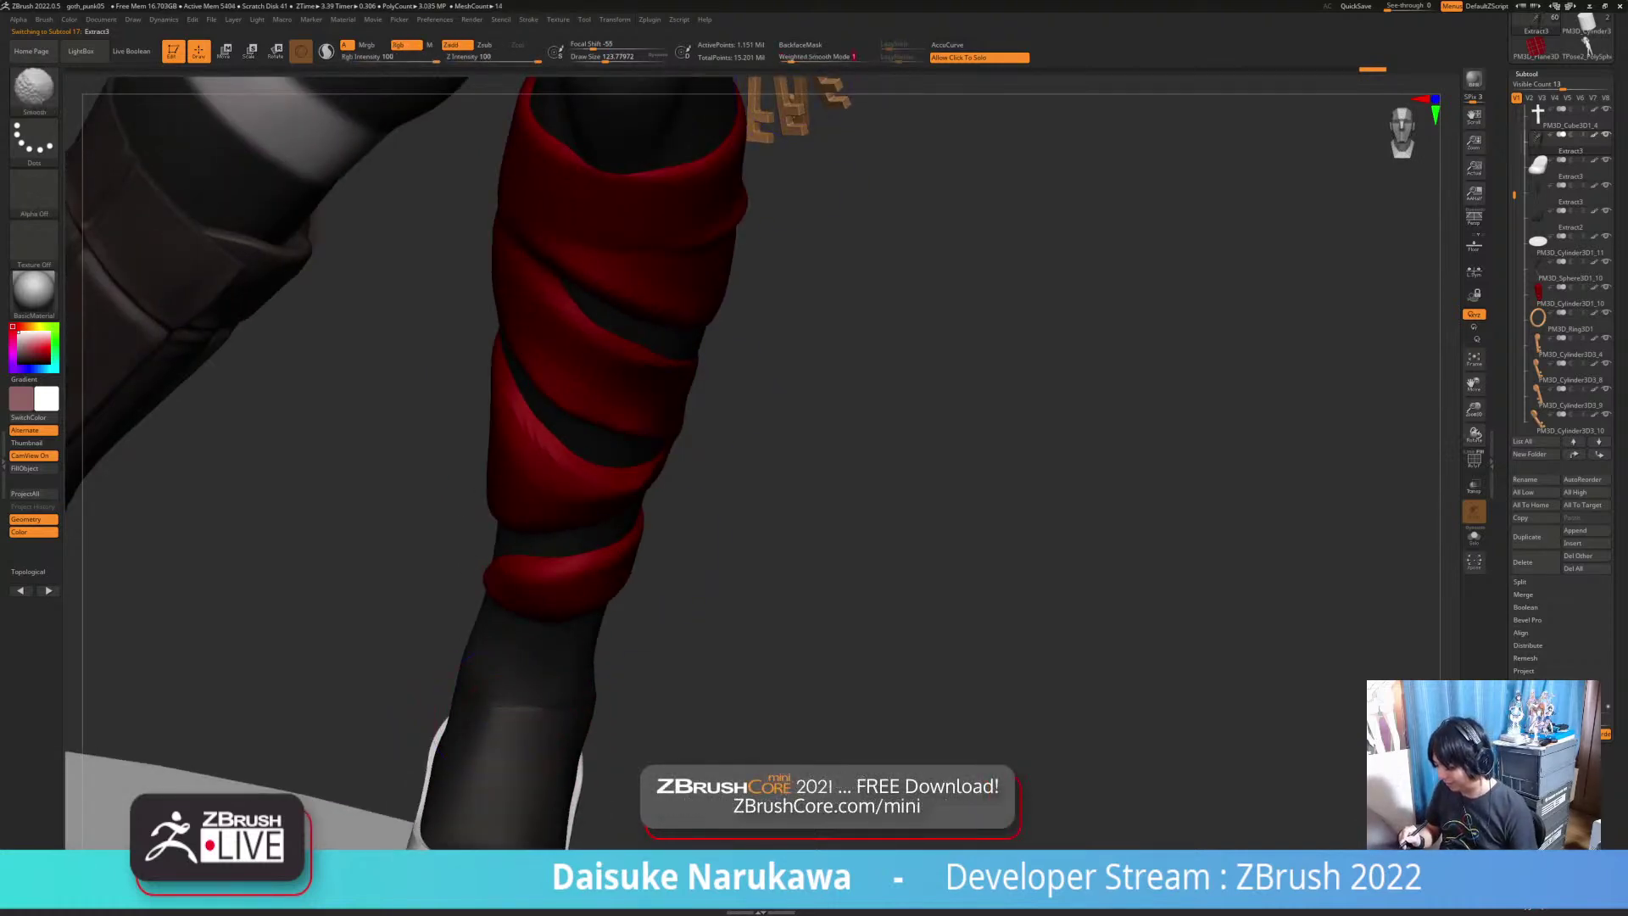
pyautogui.moveTo(631, 712); pyautogui.dragTo(567, 717, button='right')
pyautogui.keyDown('shift'); pyautogui.moveTo(570, 708); pyautogui.dragTo(567, 719); pyautogui.keyUp('shift')
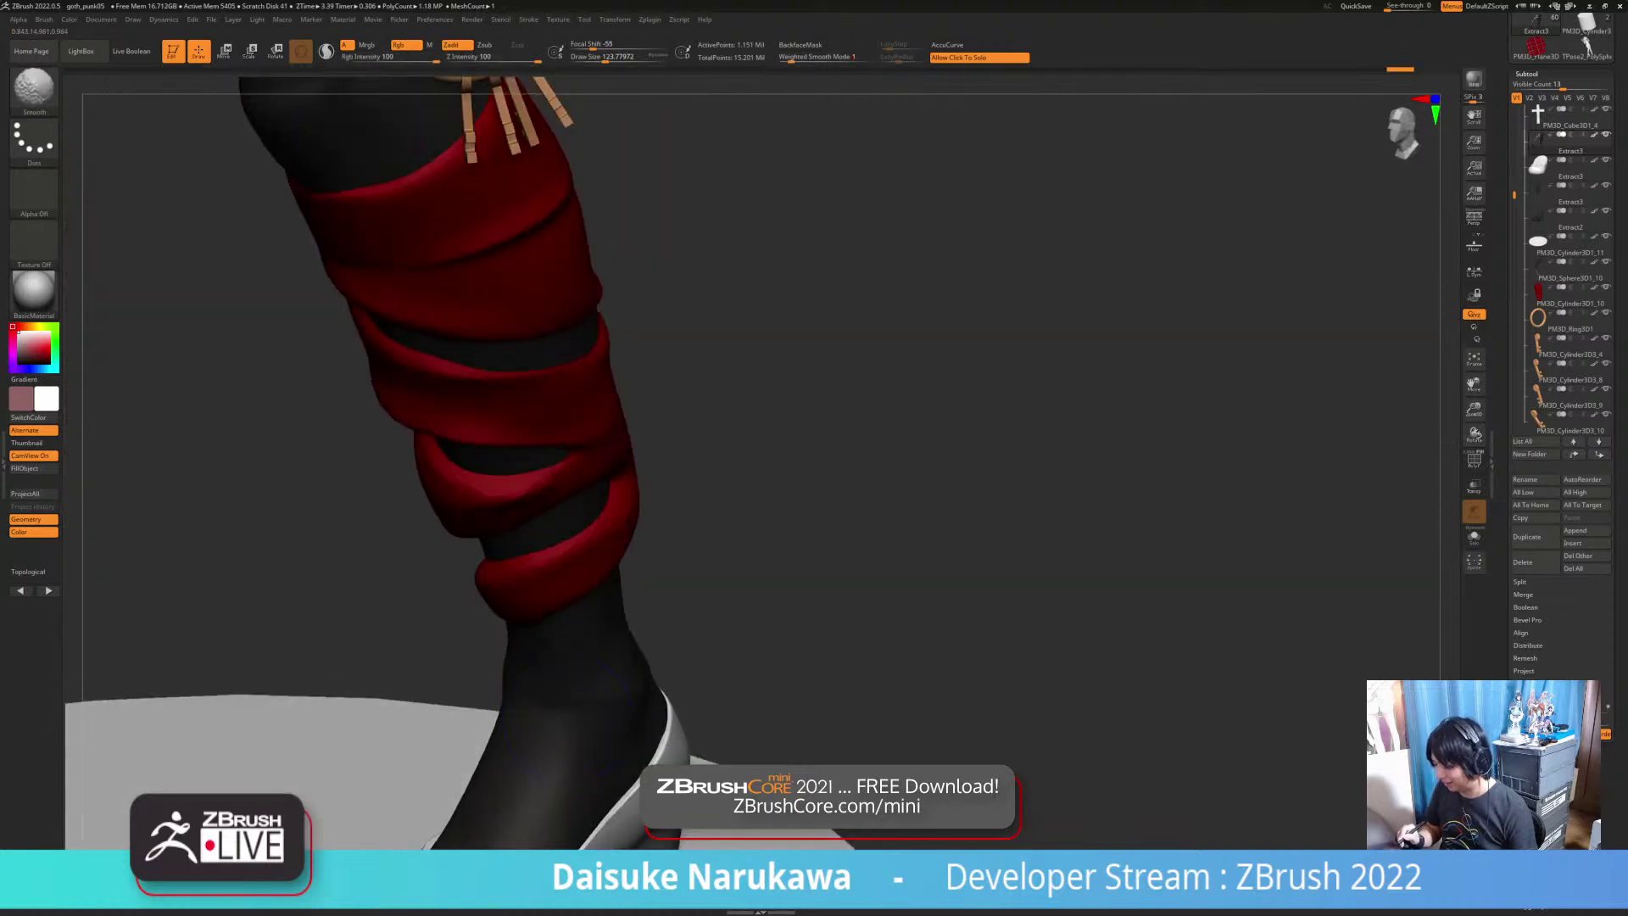
# Step: Undo the stockings' recent edits back to an earlier ankle surface
pyautogui.hotkey('ctrl', 'z')
pyautogui.hotkey('ctrl', 'z')
pyautogui.hotkey('ctrl', 'z')
pyautogui.hotkey('ctrl', 'z')
pyautogui.hotkey('ctrl', 'z')
pyautogui.hotkey('ctrl', 'z')
pyautogui.hotkey('ctrl', 'z')
pyautogui.hotkey('ctrl', 'z')
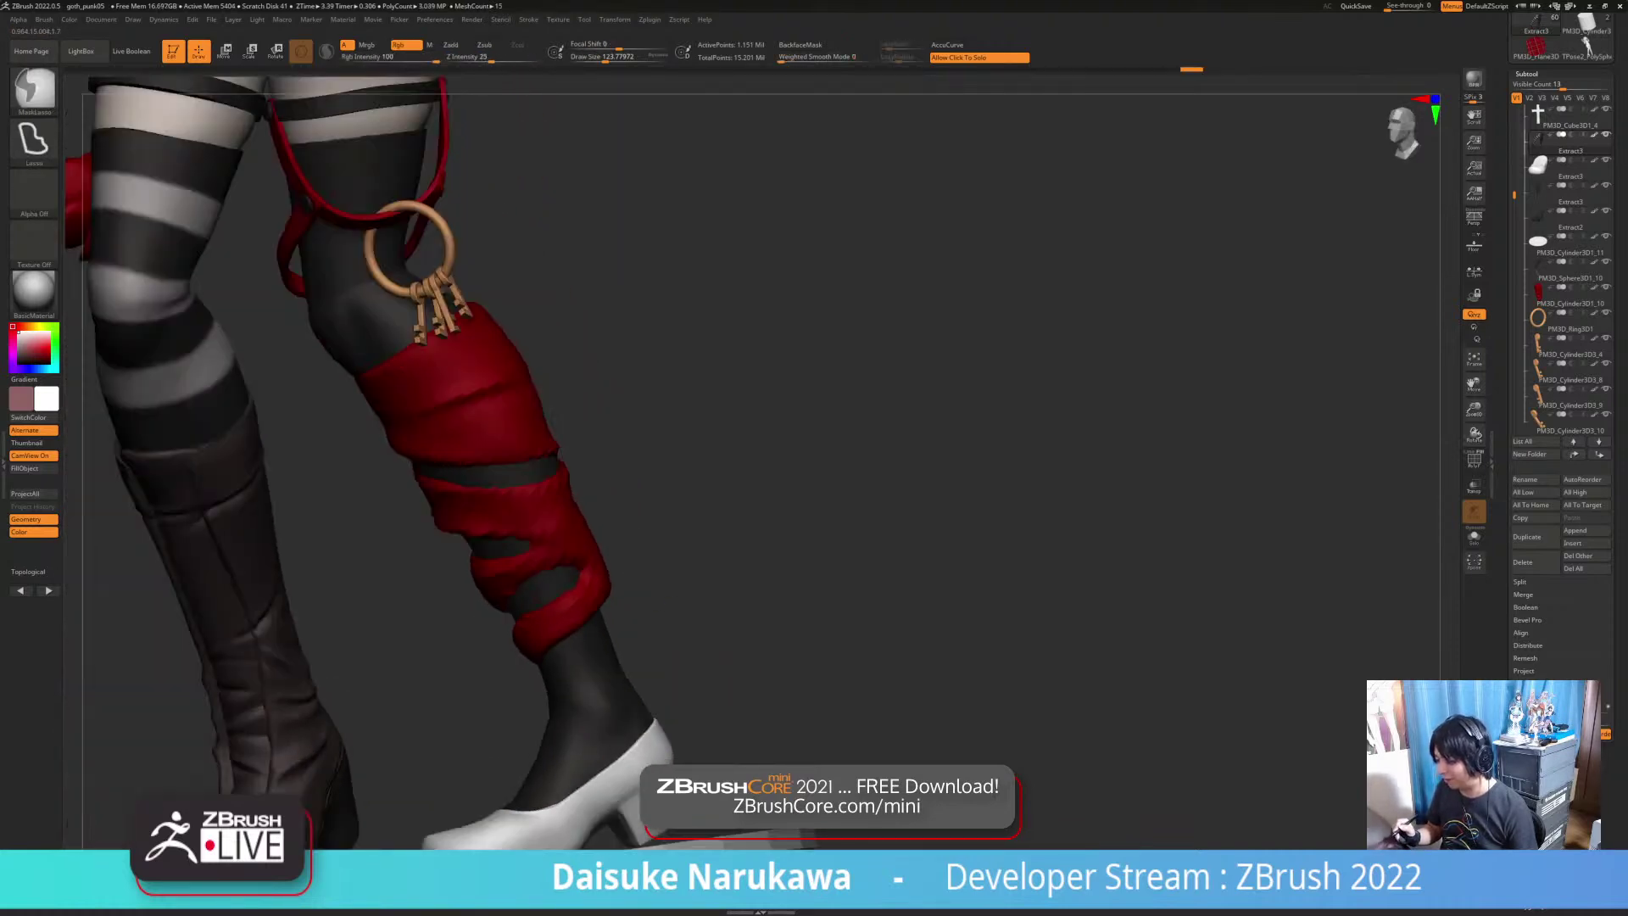
pyautogui.hotkey('ctrl', 'z')
pyautogui.hotkey('ctrl', 'z')
pyautogui.hotkey('ctrl', 'z')
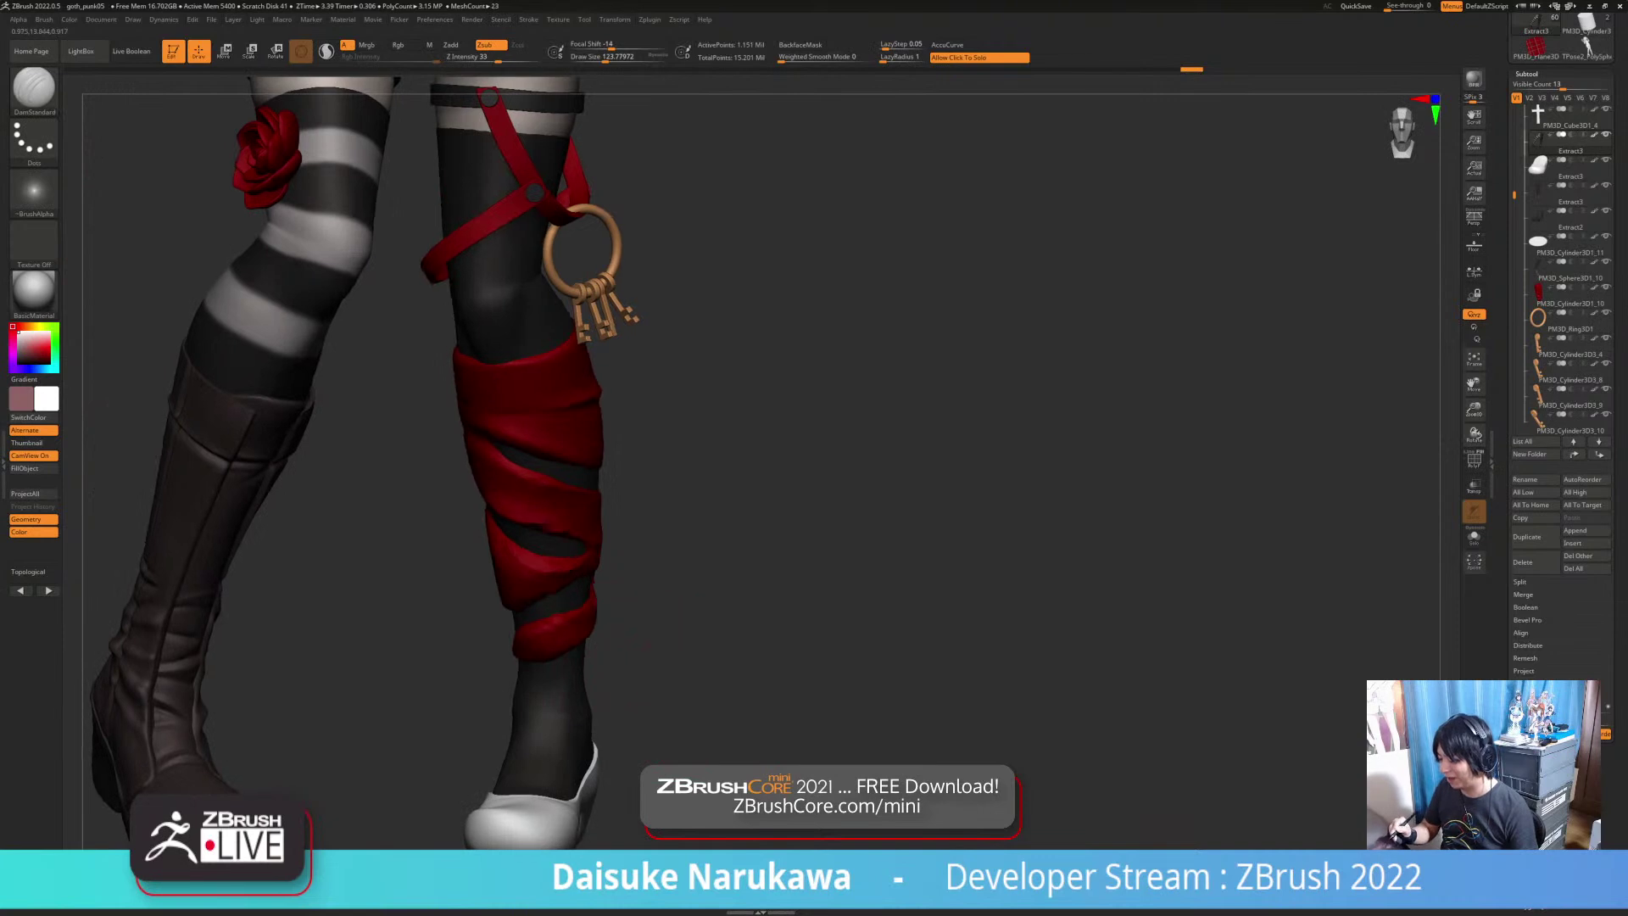
pyautogui.hotkey('ctrl', 'z')
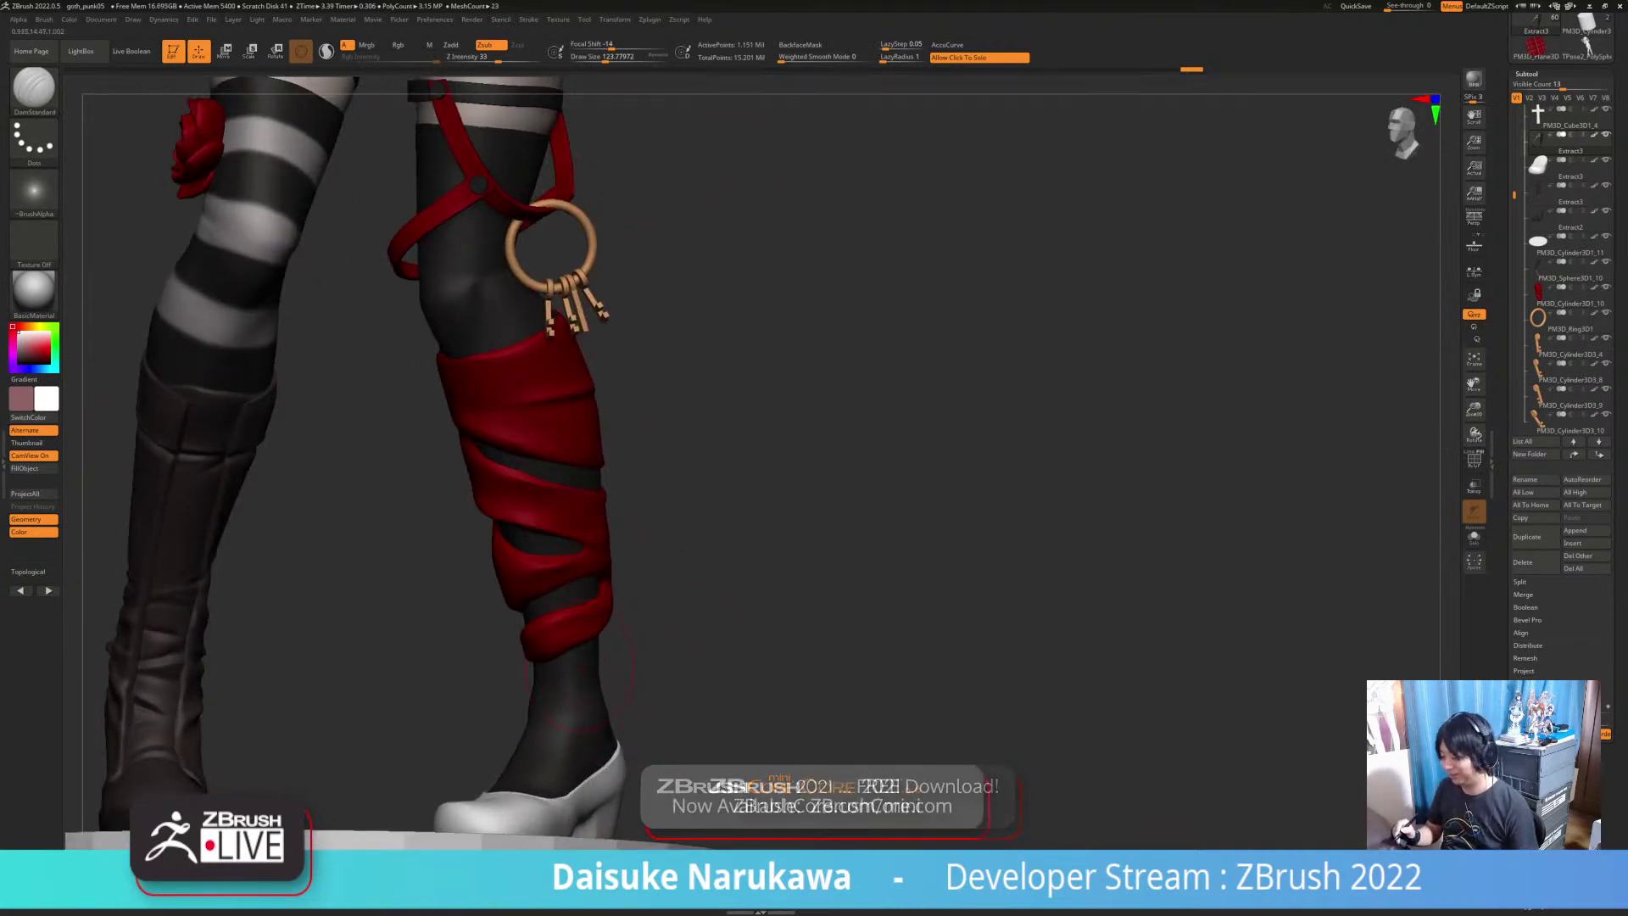
# Step: Select the red leg wrap and try carving creases across its lowest bands with the DamStandard brush
pyautogui.moveTo(669, 649); pyautogui.dragTo(640, 593, button='right')
pyautogui.click(602, 57)
pyautogui.moveTo(556, 604); pyautogui.dragTo(596, 593)
pyautogui.keyDown('alt'); pyautogui.click(589, 657); pyautogui.keyUp('alt')
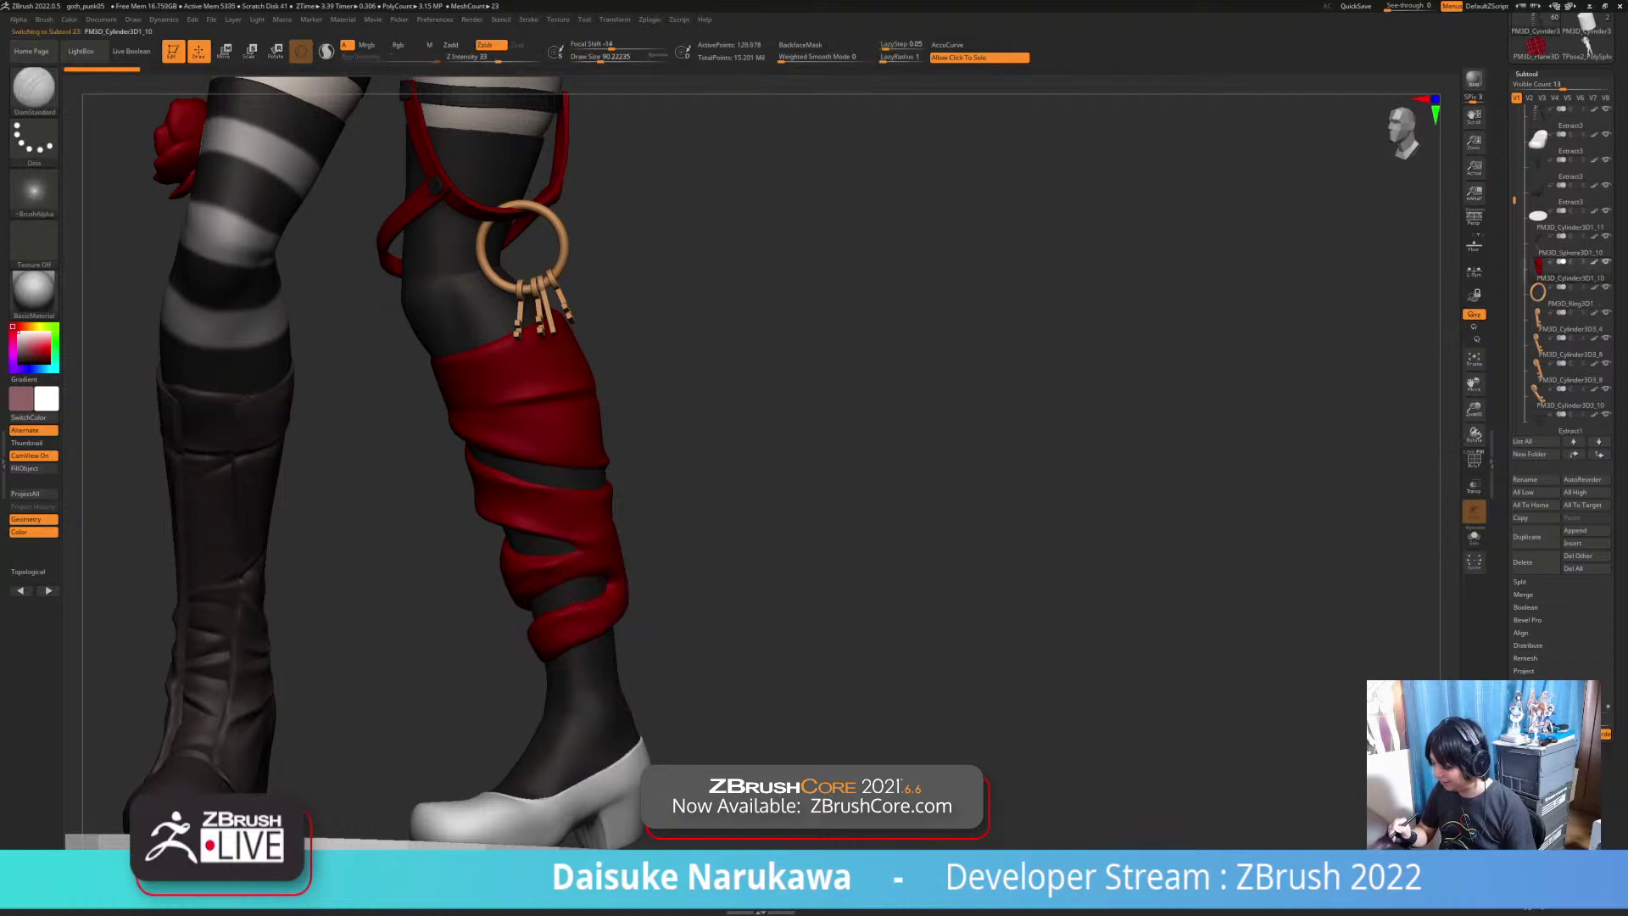
pyautogui.moveTo(556, 623); pyautogui.dragTo(593, 606)
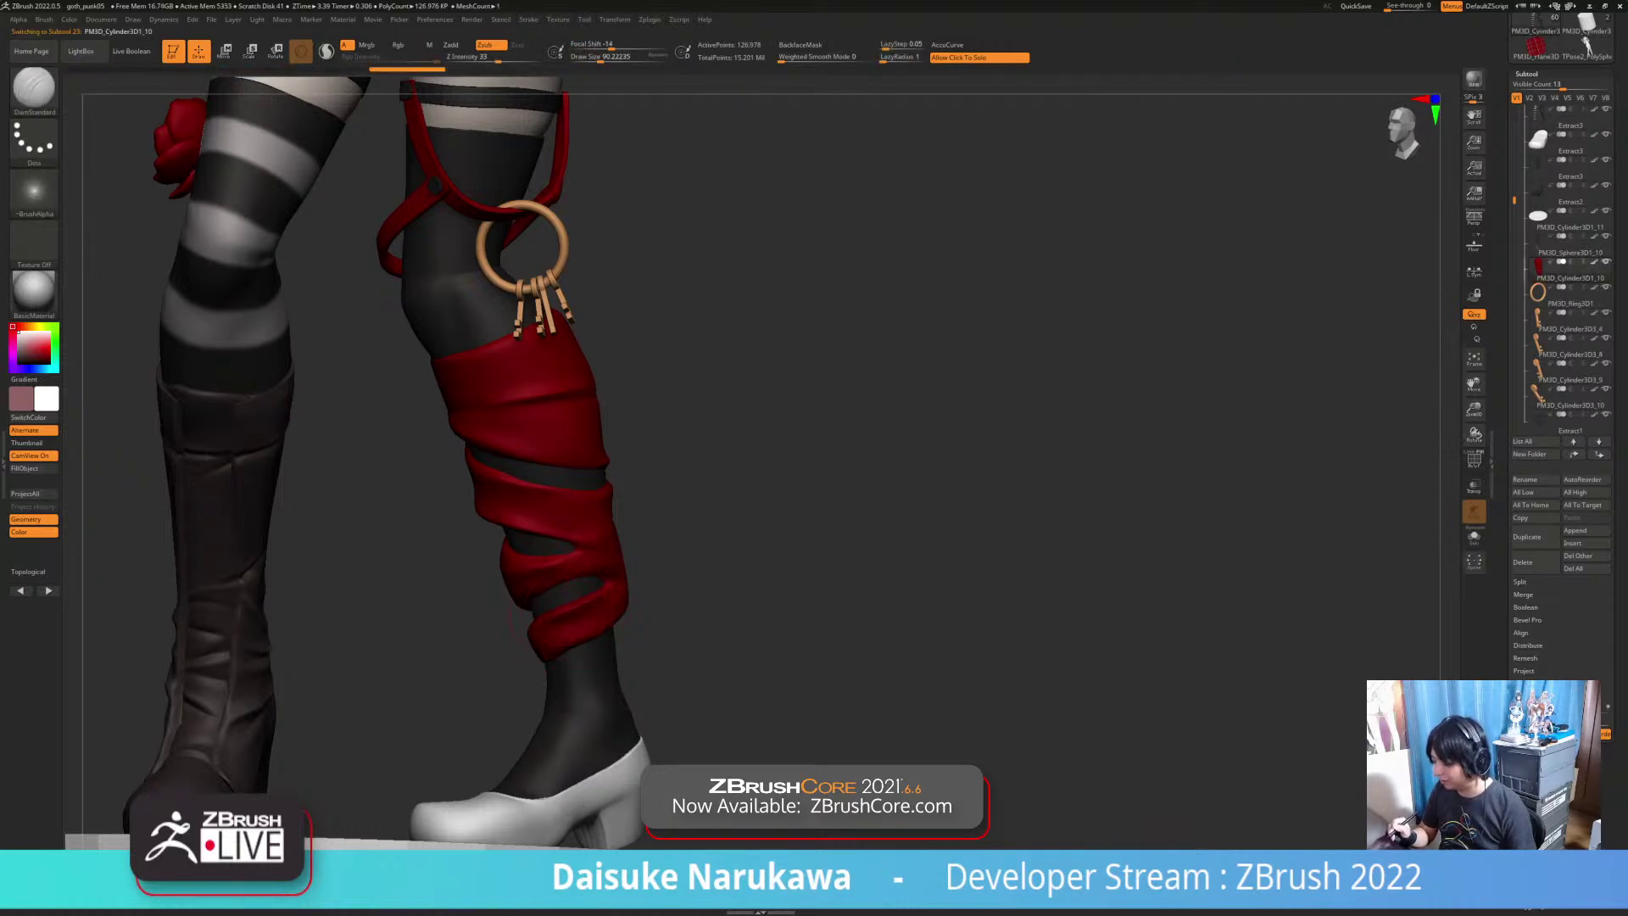
pyautogui.moveTo(696, 627); pyautogui.dragTo(763, 617)
pyautogui.moveTo(549, 626); pyautogui.dragTo(596, 602)
pyautogui.moveTo(721, 594); pyautogui.dragTo(680, 585)
pyautogui.hotkey('ctrl', 'z')
# Step: Set the Smooth brush's Weighted Smooth Mode to 4 and refine the fold on the leg wrap's lowest band by smoothing and carving
pyautogui.keyDown('shift'); pyautogui.click(821, 58); pyautogui.keyUp('shift')
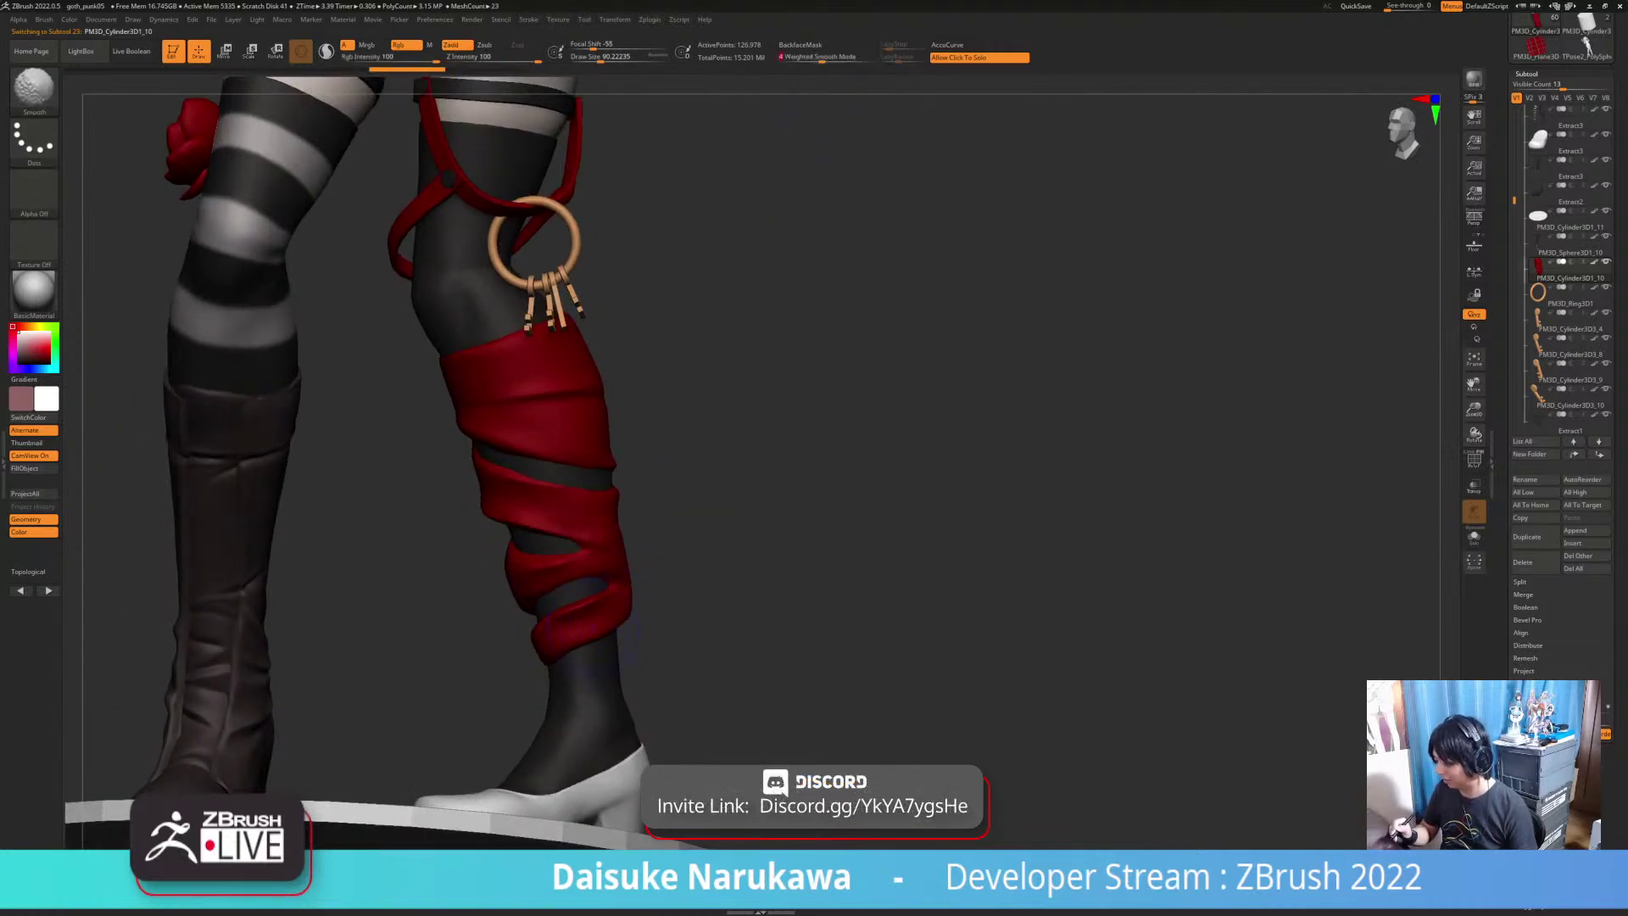
pyautogui.keyDown('shift'); pyautogui.moveTo(555, 625); pyautogui.dragTo(598, 609); pyautogui.keyUp('shift')
pyautogui.moveTo(704, 623)
pyautogui.mouseDown()
pyautogui.moveTo(733, 606)
pyautogui.moveTo(678, 619)
pyautogui.mouseUp()
pyautogui.moveTo(559, 629); pyautogui.dragTo(712, 585)
pyautogui.moveTo(607, 586); pyautogui.dragTo(583, 634)
pyautogui.moveTo(687, 627); pyautogui.dragTo(725, 619)
pyautogui.moveTo(551, 640); pyautogui.dragTo(593, 615)
pyautogui.moveTo(678, 623)
pyautogui.mouseDown()
pyautogui.moveTo(755, 585)
pyautogui.moveTo(682, 627)
pyautogui.mouseUp()
pyautogui.keyDown('shift'); pyautogui.moveTo(568, 644); pyautogui.dragTo(594, 657); pyautogui.keyUp('shift')
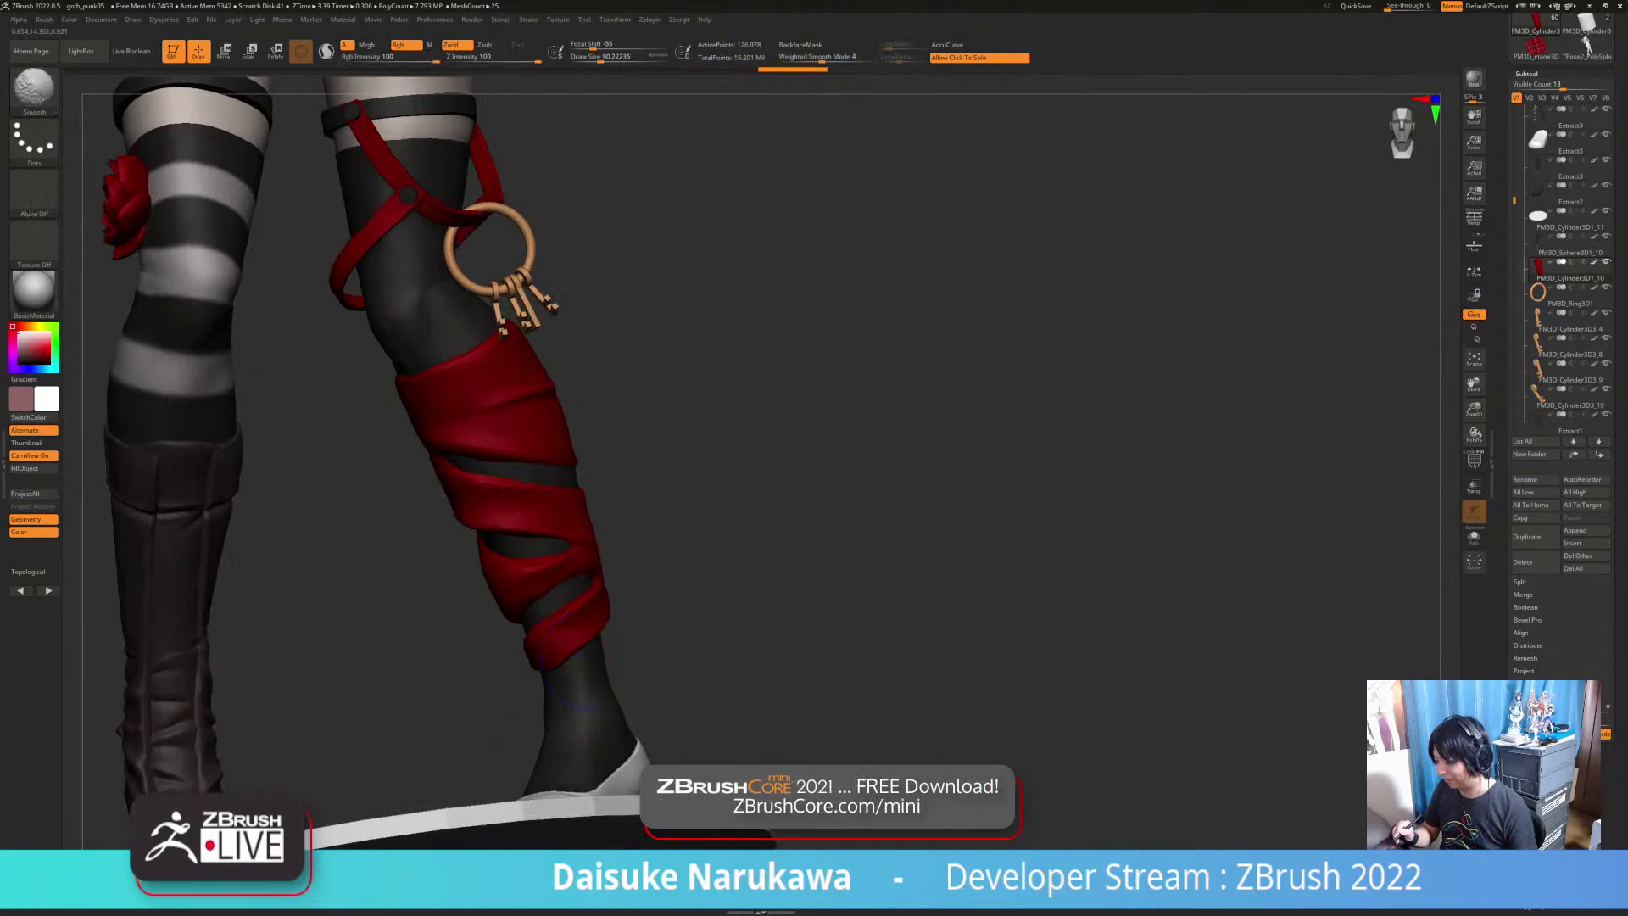
# Step: Sharpen and smooth the edges of the wrap's lower bands around the gap above the ankle
pyautogui.moveTo(423, 649); pyautogui.dragTo(625, 754)
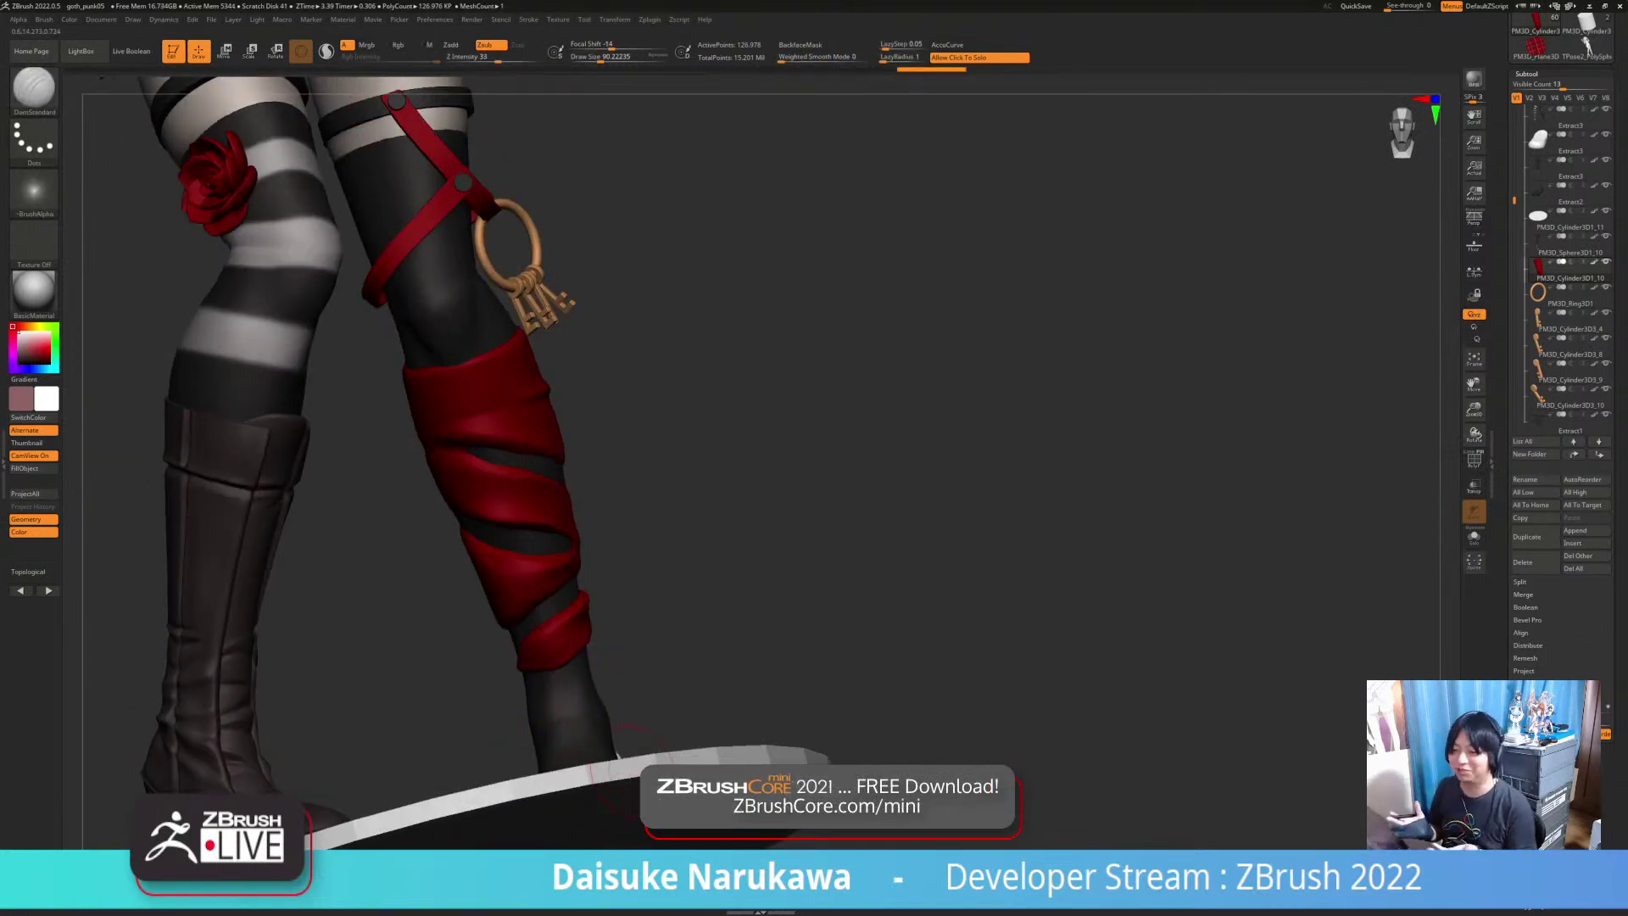
pyautogui.moveTo(632, 770); pyautogui.dragTo(704, 746, button='right')
pyautogui.keyDown('ctrl'); pyautogui.moveTo(704, 678); pyautogui.dragTo(703, 763, button='right'); pyautogui.keyUp('ctrl')
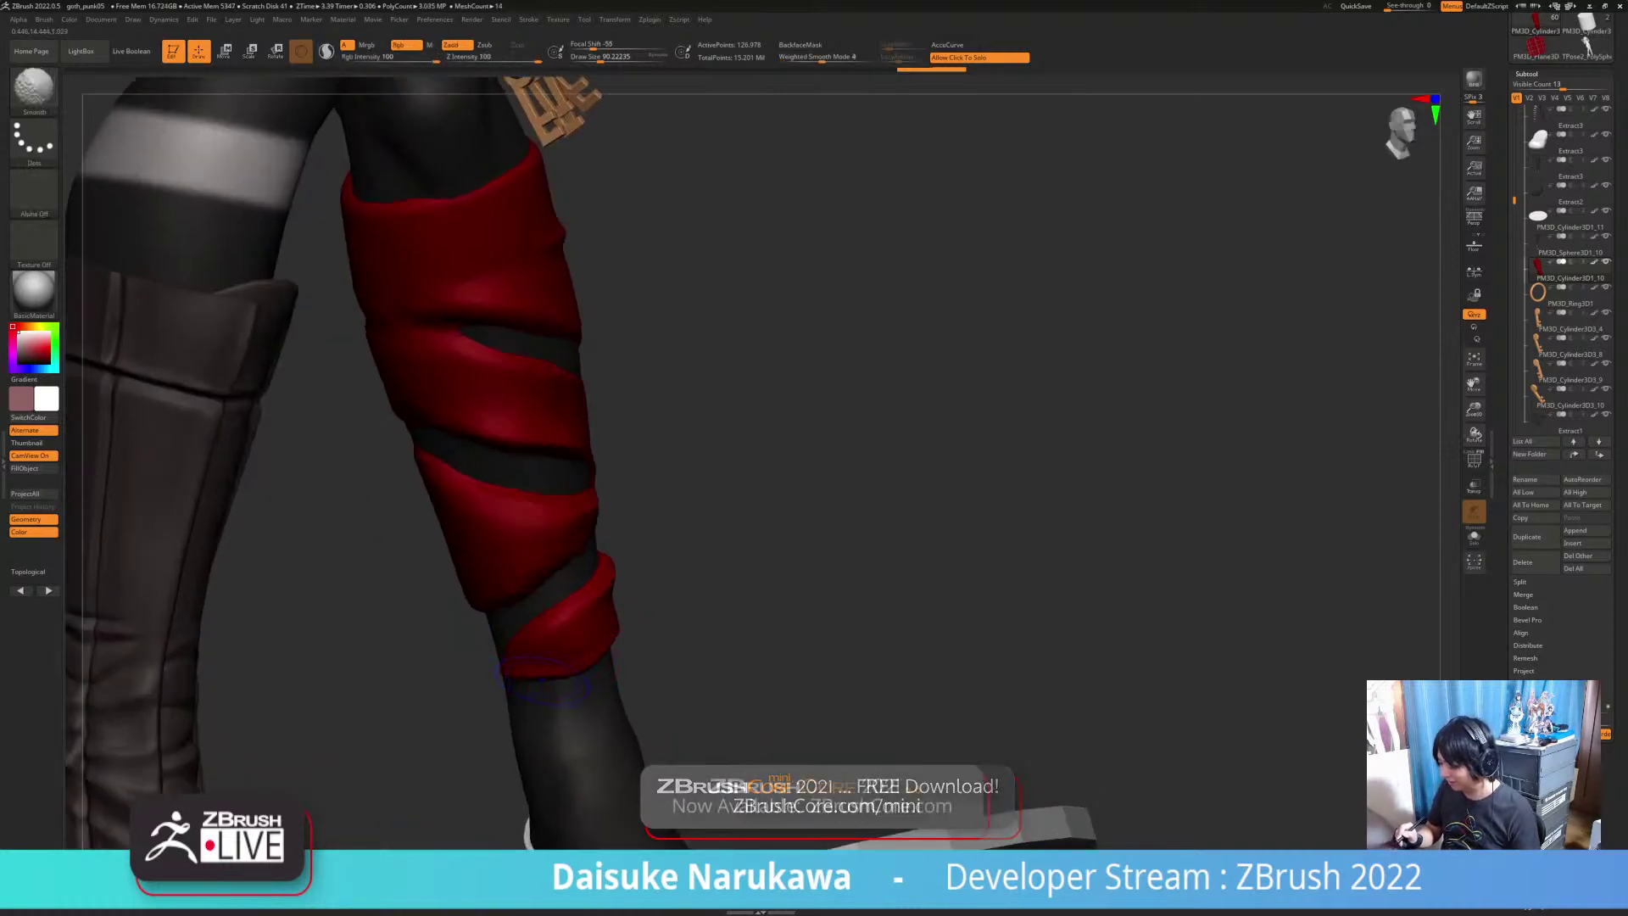
pyautogui.moveTo(544, 679)
pyautogui.keyDown('ctrl'); pyautogui.mouseDown(button='right')
pyautogui.moveTo(534, 632)
pyautogui.moveTo(441, 648)
pyautogui.moveTo(318, 640)
pyautogui.moveTo(224, 674)
pyautogui.mouseUp(button='right'); pyautogui.keyUp('ctrl')
pyautogui.moveTo(606, 561); pyautogui.dragTo(662, 547)
pyautogui.moveTo(508, 564); pyautogui.dragTo(604, 556, button='right')
pyautogui.keyDown('shift'); pyautogui.moveTo(604, 555); pyautogui.dragTo(590, 561); pyautogui.keyUp('shift')
pyautogui.moveTo(589, 561); pyautogui.dragTo(801, 521, button='right')
pyautogui.moveTo(603, 561); pyautogui.dragTo(657, 553)
pyautogui.keyDown('alt'); pyautogui.moveTo(656, 547); pyautogui.dragTo(621, 577, button='right'); pyautogui.keyUp('alt')
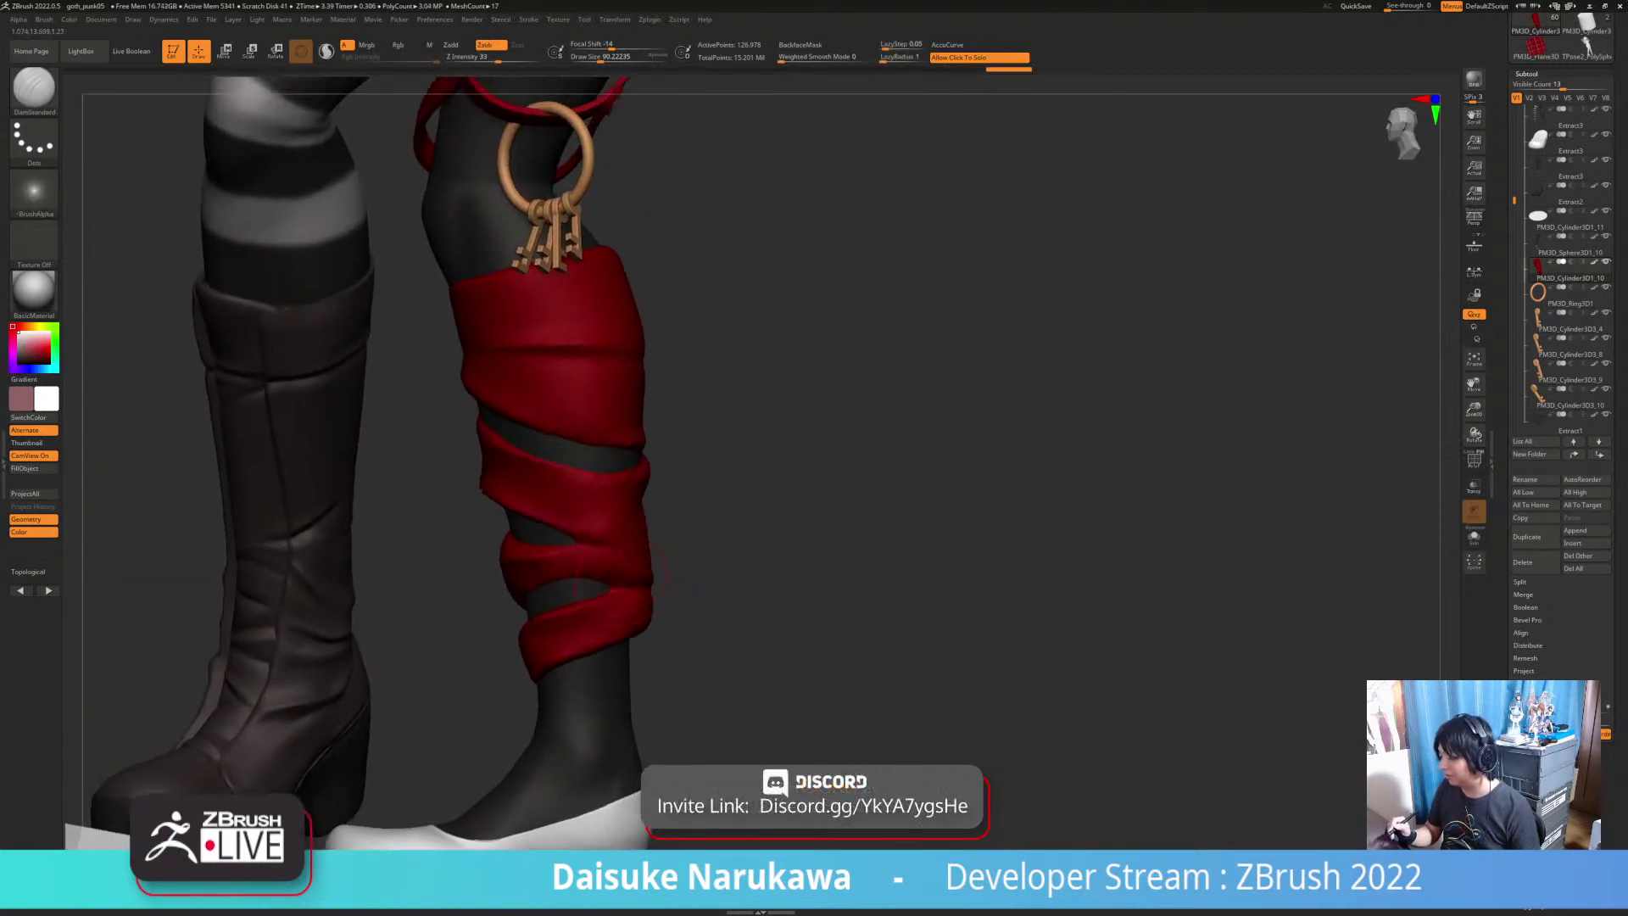
# Step: Deepen the creases between the two lowest bands of the leg wrap and soften them by smoothing
pyautogui.moveTo(615, 670); pyautogui.dragTo(561, 597, button='right')
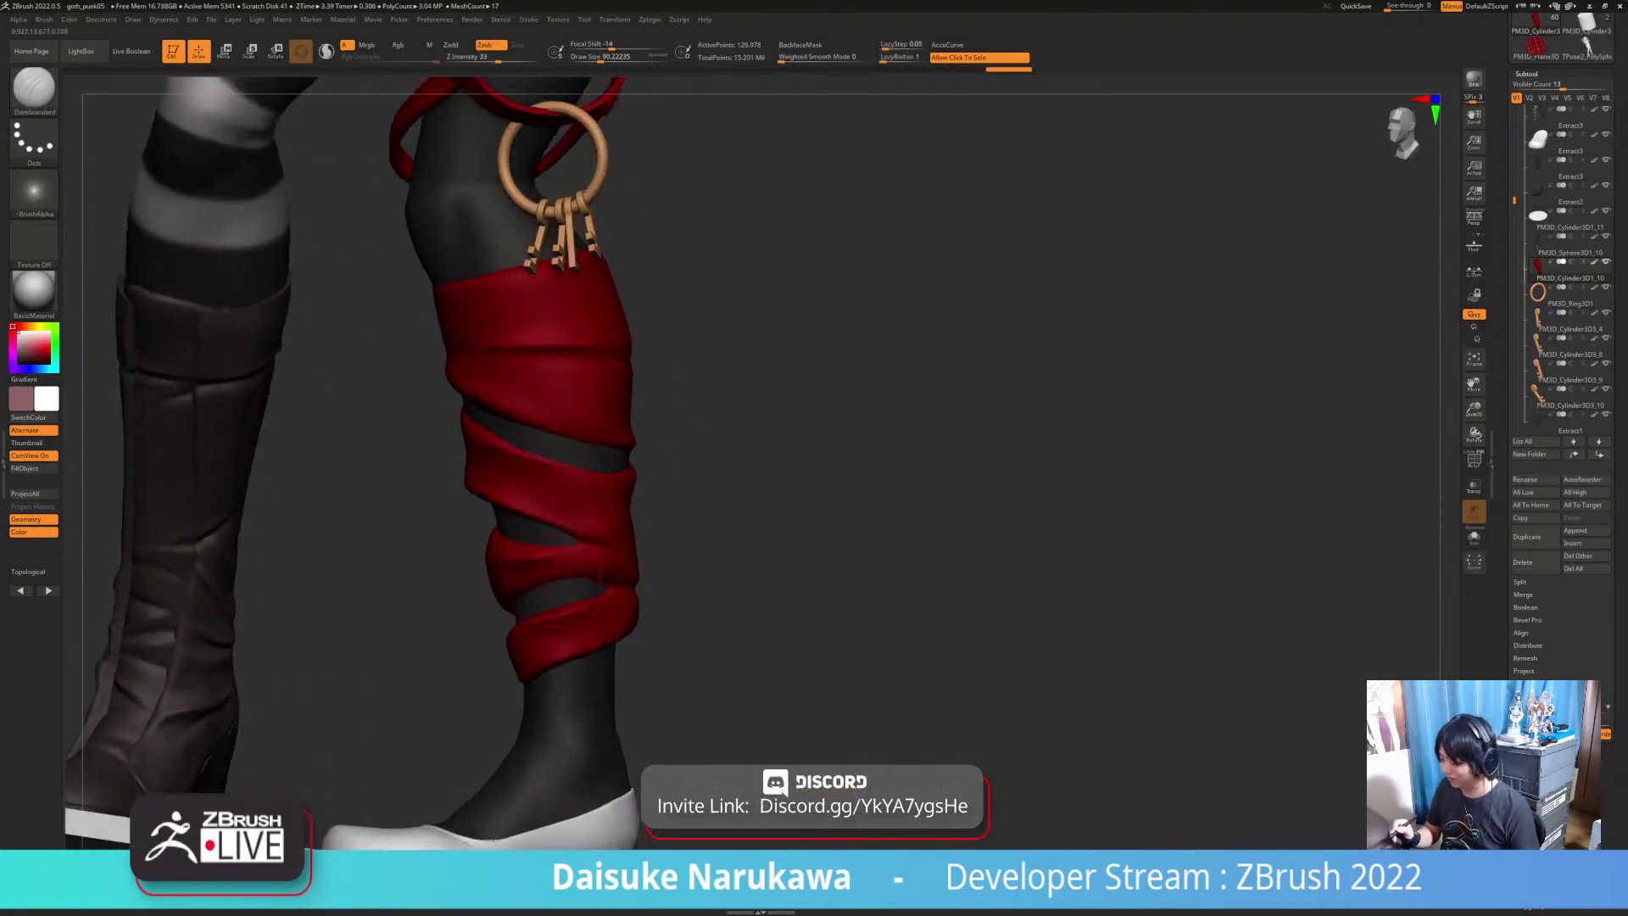
pyautogui.moveTo(548, 585); pyautogui.dragTo(593, 581)
pyautogui.moveTo(585, 585); pyautogui.dragTo(619, 539, button='right')
pyautogui.moveTo(540, 589); pyautogui.dragTo(584, 582)
pyautogui.moveTo(555, 568); pyautogui.dragTo(598, 606, button='right')
pyautogui.keyDown('shift'); pyautogui.moveTo(585, 585); pyautogui.dragTo(631, 589); pyautogui.keyUp('shift')
pyautogui.moveTo(626, 572)
pyautogui.mouseDown(button='right')
pyautogui.moveTo(562, 579)
pyautogui.moveTo(511, 553)
pyautogui.mouseUp(button='right')
pyautogui.moveTo(501, 592); pyautogui.dragTo(543, 584)
pyautogui.moveTo(517, 577); pyautogui.dragTo(500, 604, button='right')
pyautogui.keyDown('shift'); pyautogui.moveTo(508, 605); pyautogui.dragTo(547, 594); pyautogui.keyUp('shift')
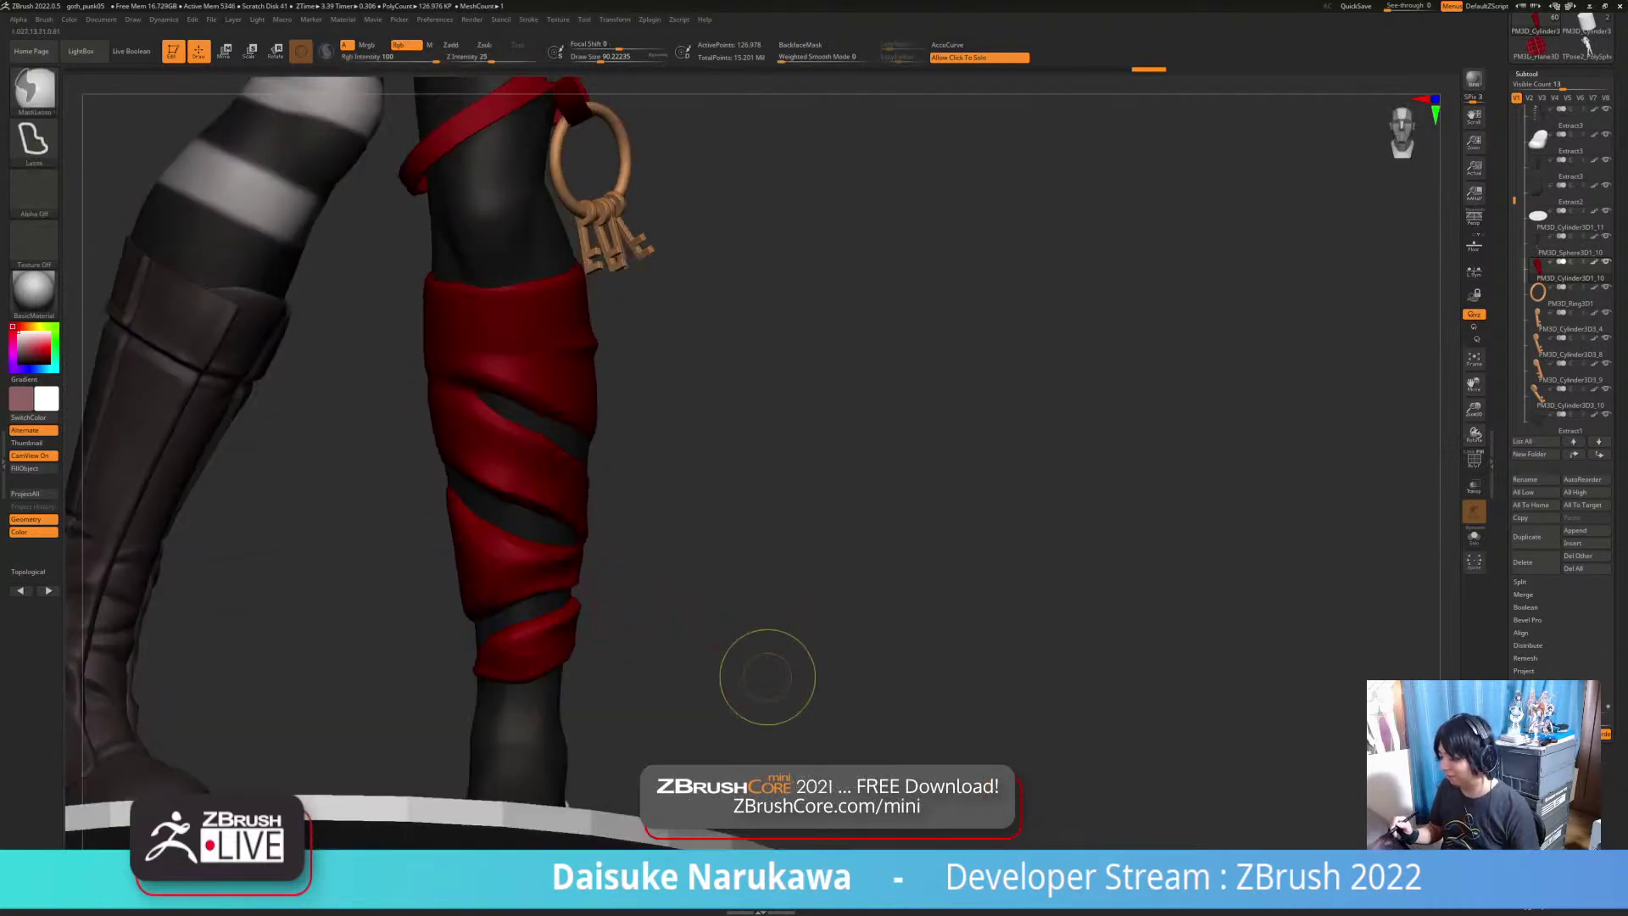
# Step: Reduce the brush size and refine the creases in the middle bands at the back of the leg wrap
pyautogui.keyDown('ctrl'); pyautogui.moveTo(766, 677); pyautogui.dragTo(748, 675, button='right'); pyautogui.keyUp('ctrl')
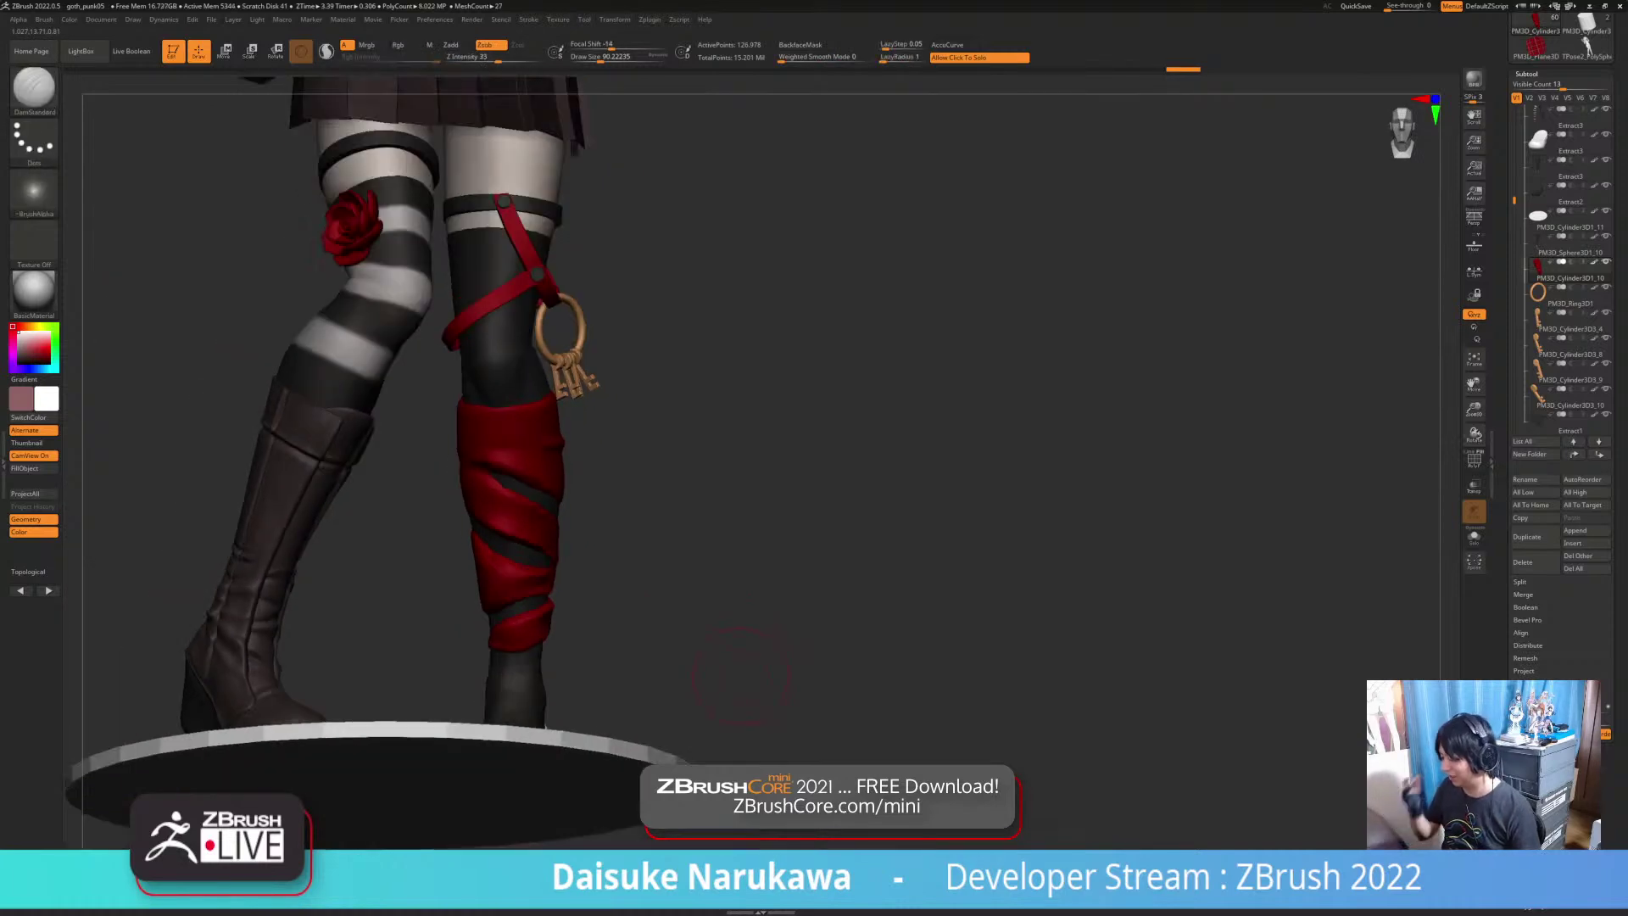
pyautogui.moveTo(747, 593); pyautogui.dragTo(382, 666, button='right')
pyautogui.moveTo(721, 674); pyautogui.dragTo(598, 665, button='right')
pyautogui.moveTo(619, 663)
pyautogui.mouseDown()
pyautogui.moveTo(683, 663)
pyautogui.moveTo(629, 664)
pyautogui.mouseUp()
pyautogui.click(594, 57)
pyautogui.moveTo(678, 543); pyautogui.dragTo(606, 555)
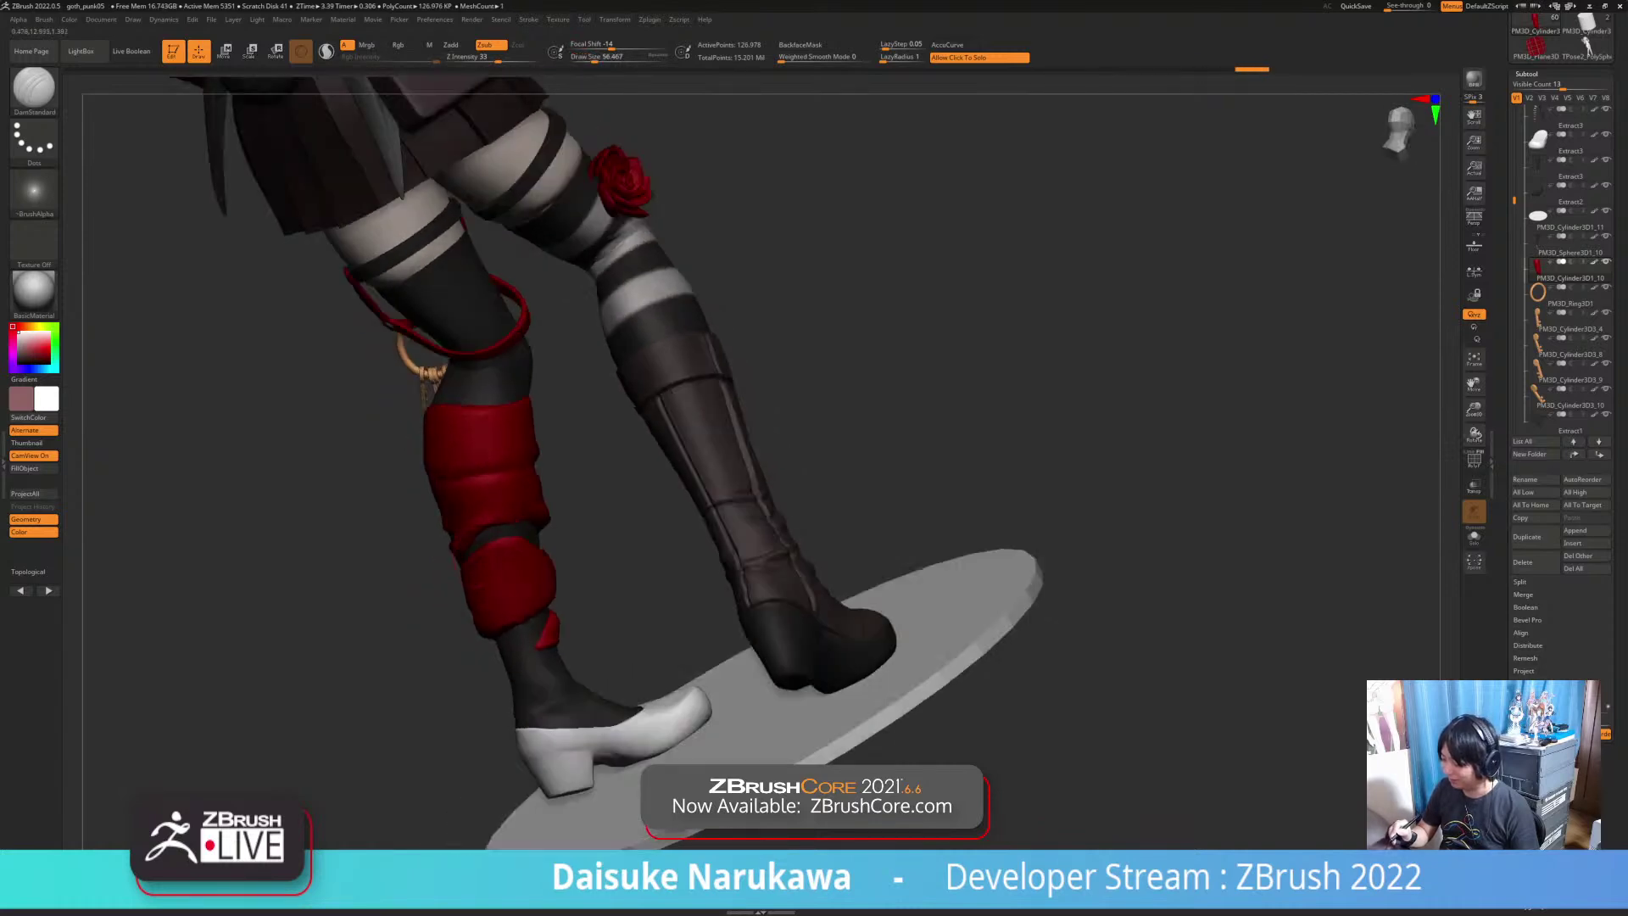
pyautogui.keyDown('shift'); pyautogui.moveTo(500, 551); pyautogui.dragTo(475, 559); pyautogui.keyUp('shift')
pyautogui.moveTo(649, 542)
pyautogui.mouseDown()
pyautogui.moveTo(606, 555)
pyautogui.moveTo(619, 538)
pyautogui.mouseUp()
pyautogui.keyDown('shift'); pyautogui.moveTo(492, 530); pyautogui.dragTo(657, 543); pyautogui.keyUp('shift')
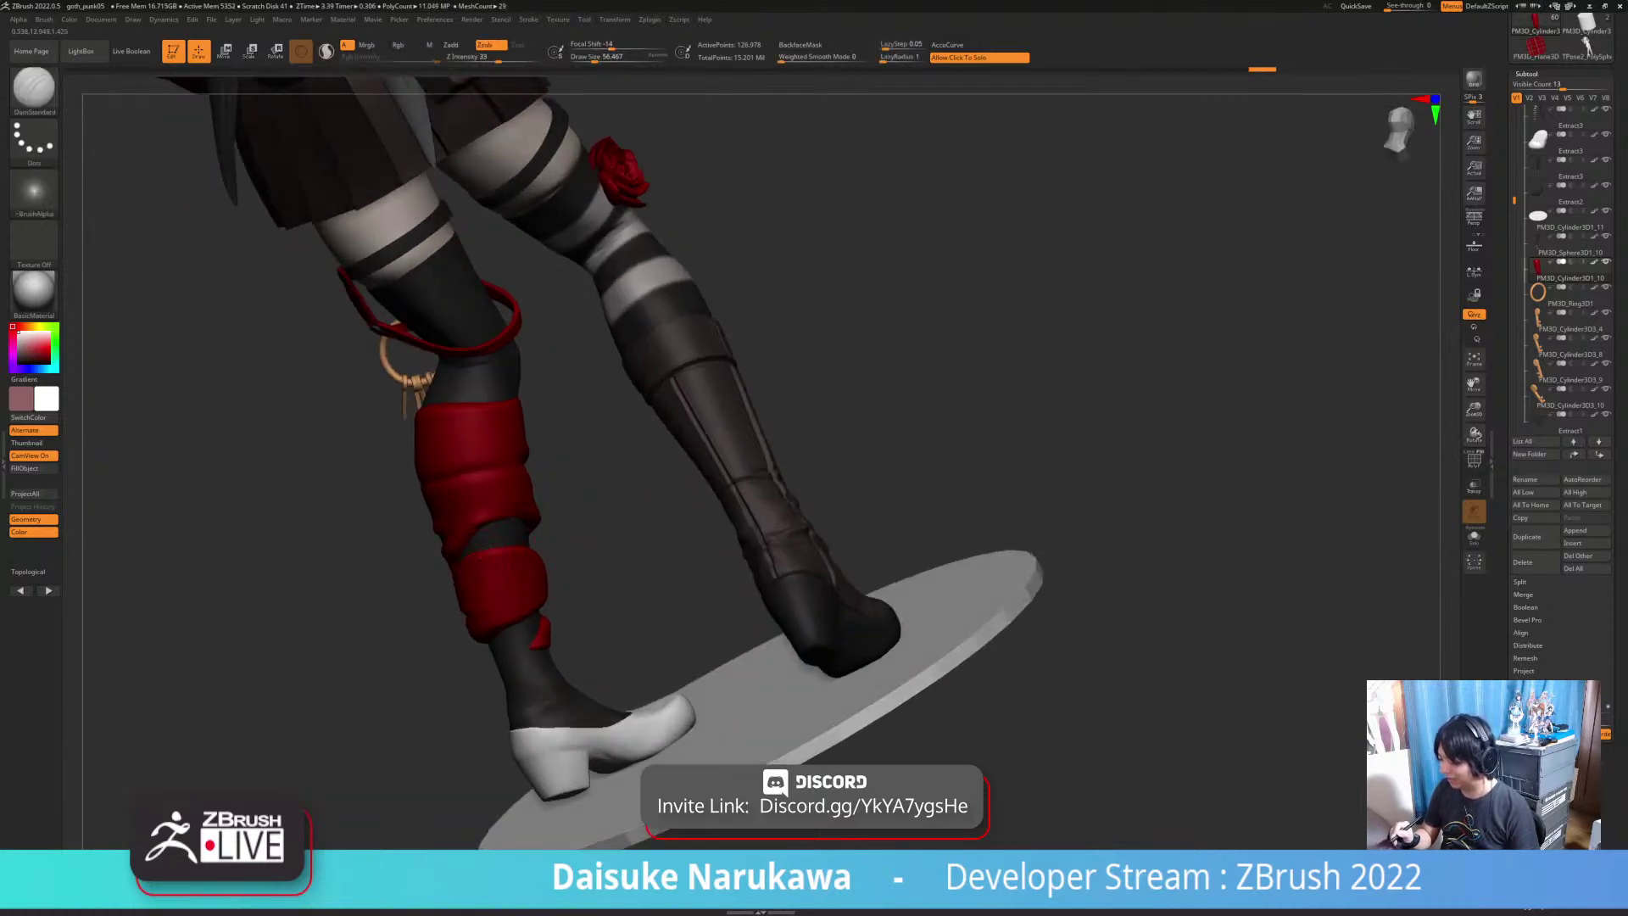
pyautogui.moveTo(543, 561); pyautogui.dragTo(475, 576)
pyautogui.moveTo(593, 576)
pyautogui.mouseDown(button='right')
pyautogui.moveTo(648, 586)
pyautogui.moveTo(648, 543)
pyautogui.mouseUp(button='right')
# Step: Review the whole figure from the front and check the dark boot in isolation
pyautogui.moveTo(648, 543)
pyautogui.mouseDown(button='right')
pyautogui.moveTo(632, 593)
pyautogui.moveTo(655, 637)
pyautogui.moveTo(659, 728)
pyautogui.mouseUp(button='right')
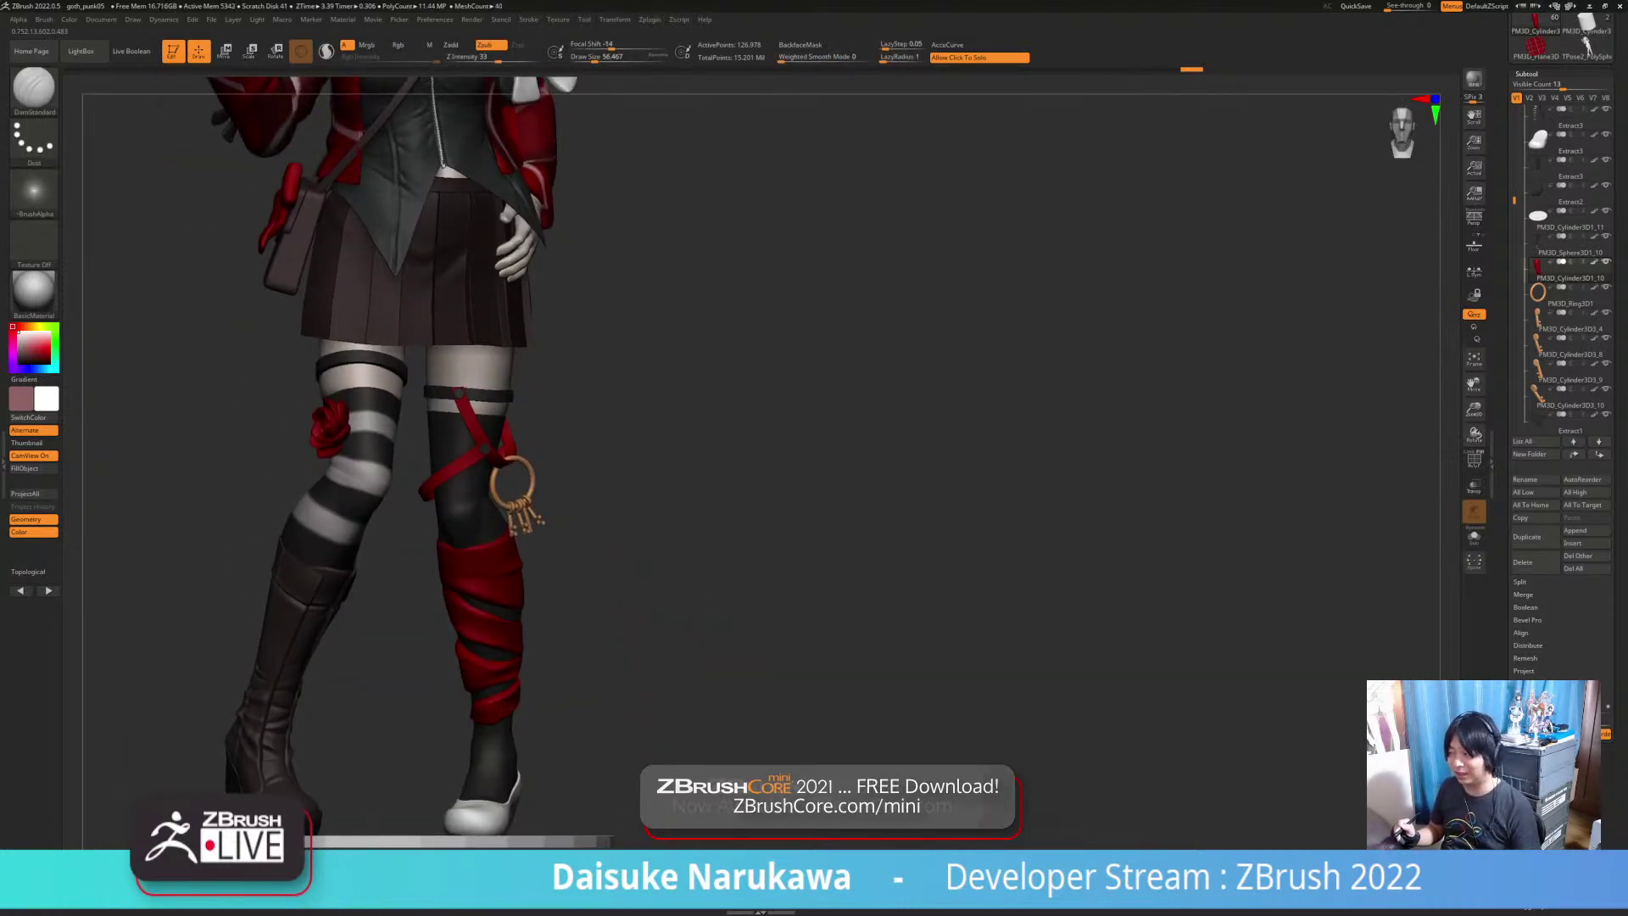
pyautogui.keyDown('alt'); pyautogui.moveTo(652, 711); pyautogui.dragTo(687, 695, button='right'); pyautogui.keyUp('alt')
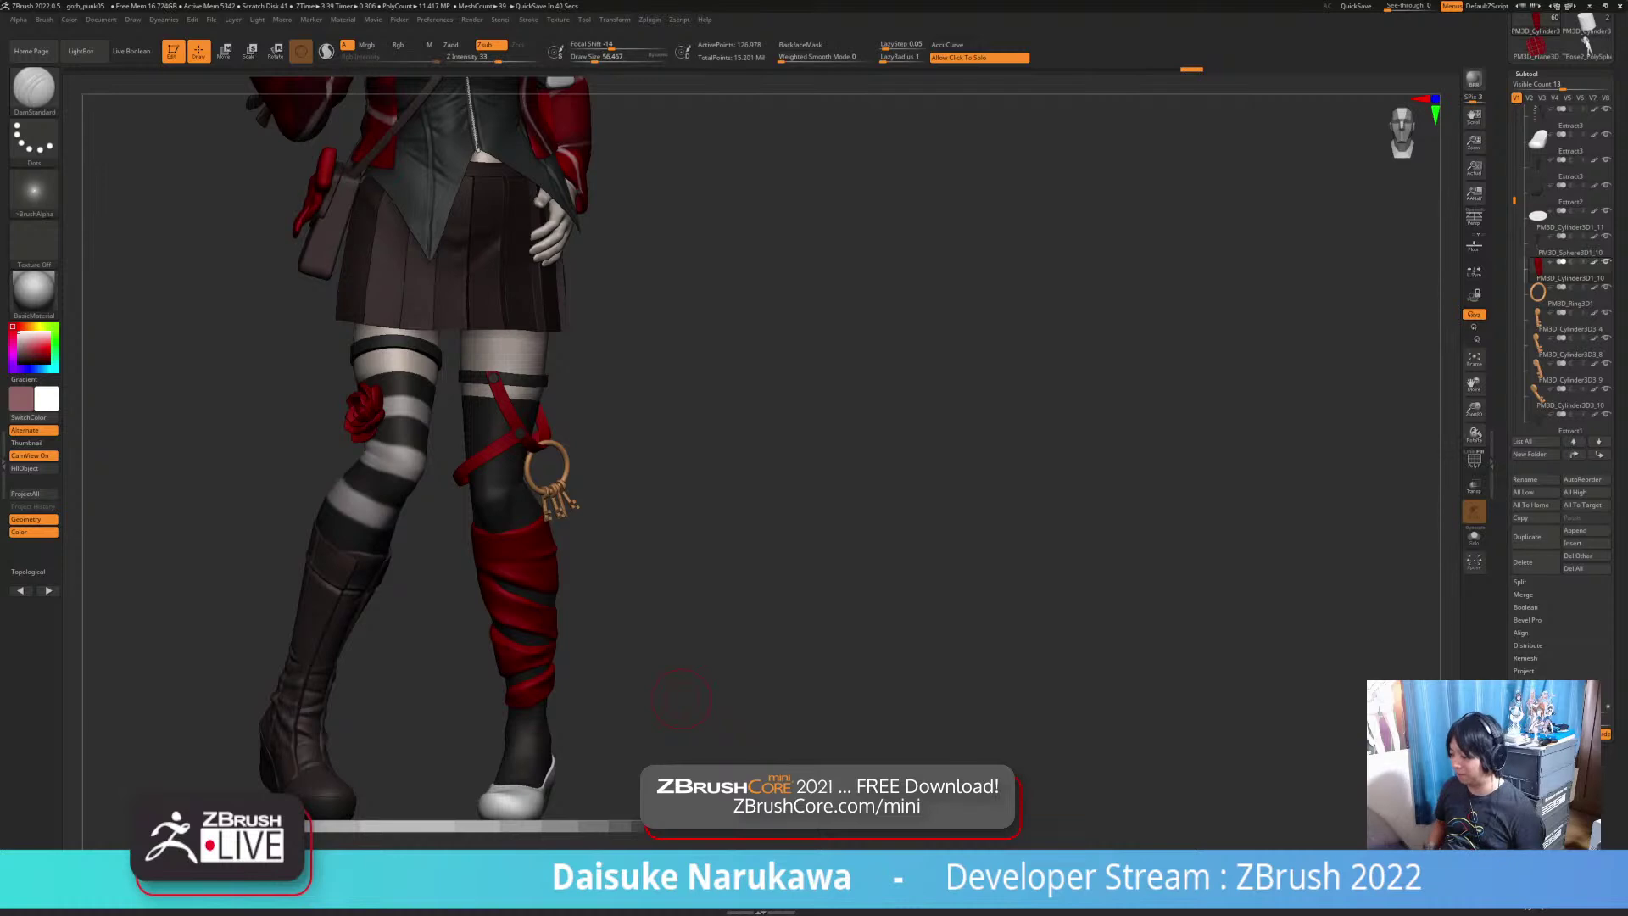
pyautogui.moveTo(680, 697)
pyautogui.keyDown('ctrl'); pyautogui.mouseDown(button='right')
pyautogui.moveTo(880, 696)
pyautogui.moveTo(890, 739)
pyautogui.moveTo(876, 721)
pyautogui.moveTo(873, 784)
pyautogui.moveTo(877, 742)
pyautogui.mouseUp(button='right'); pyautogui.keyUp('ctrl')
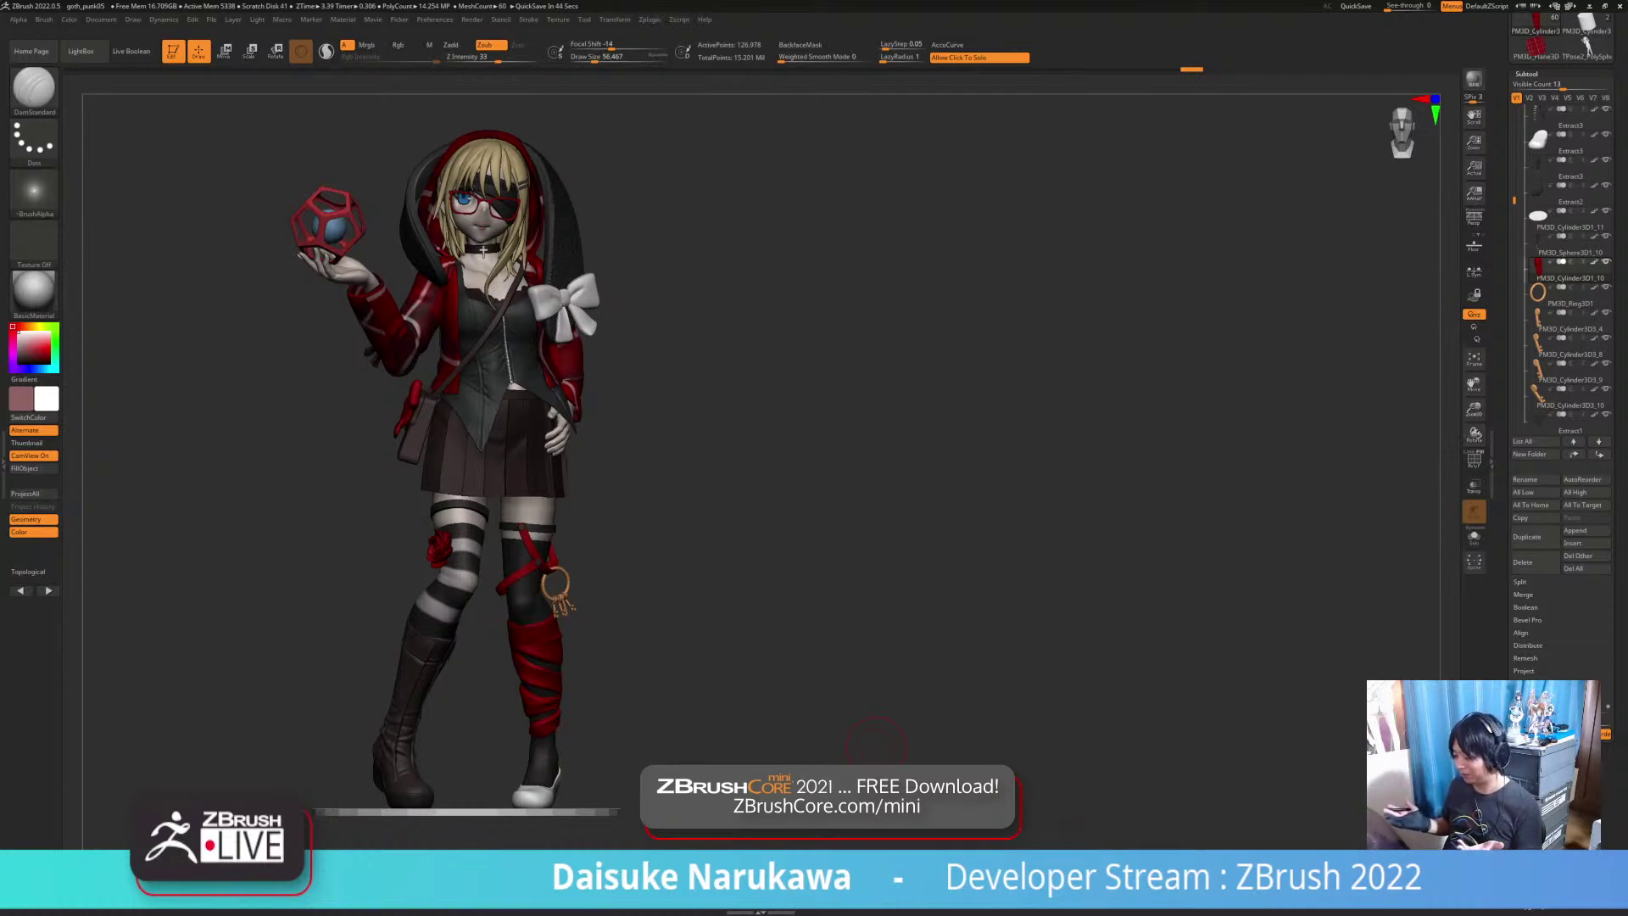
pyautogui.keyDown('alt'); pyautogui.click(417, 695); pyautogui.keyUp('alt')
pyautogui.moveTo(636, 763); pyautogui.dragTo(734, 704)
pyautogui.click(666, 746)
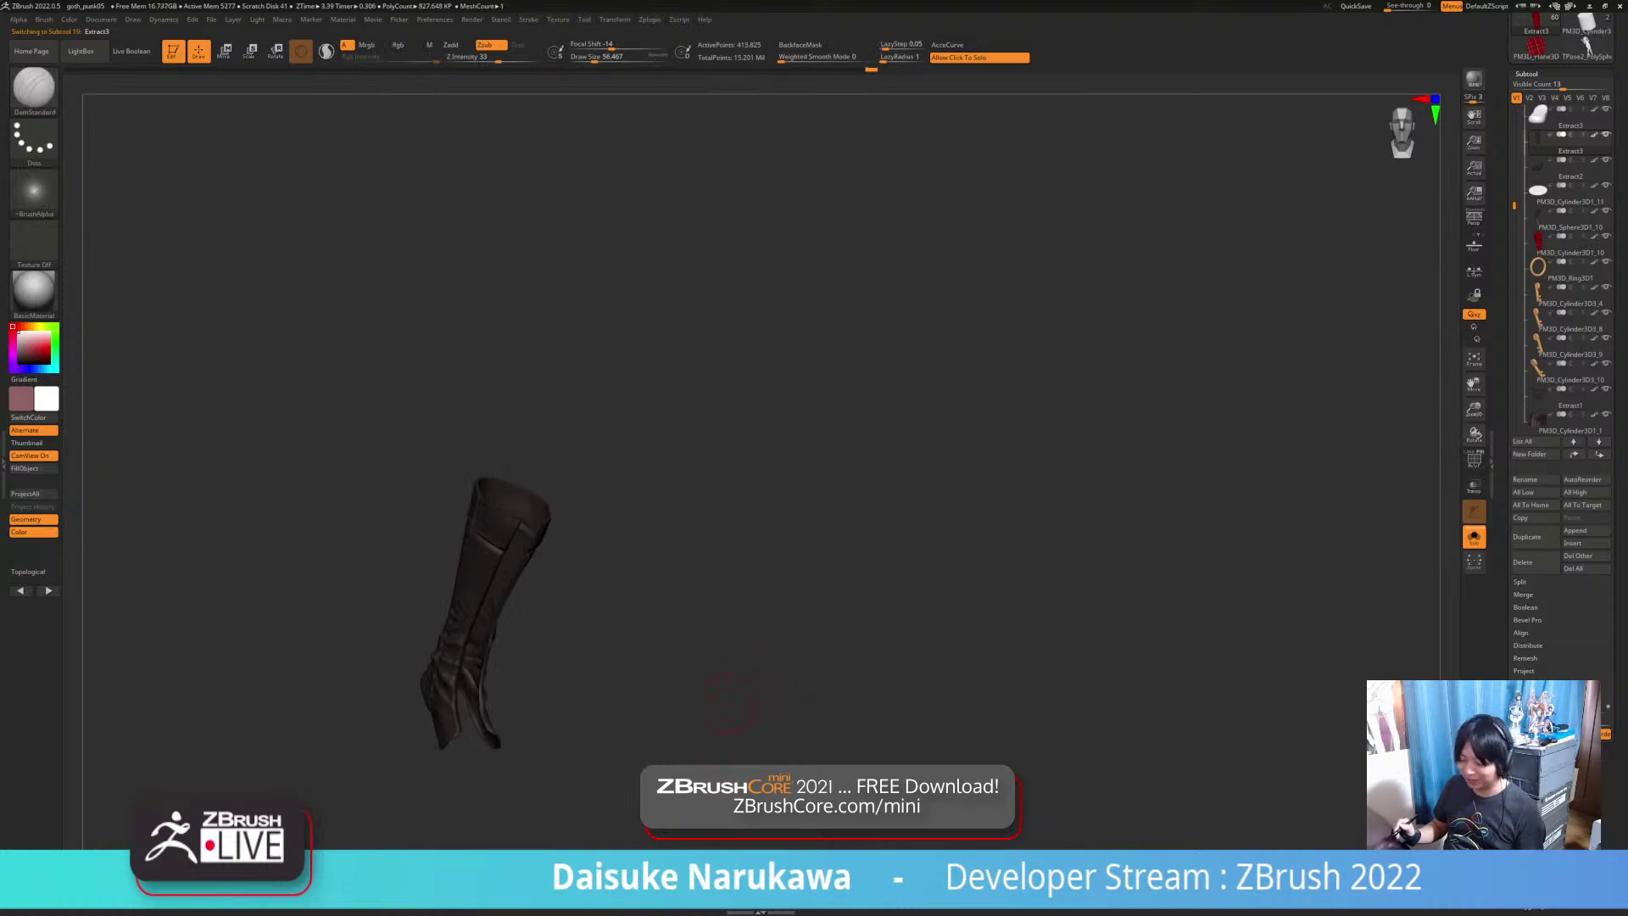
pyautogui.click(767, 718)
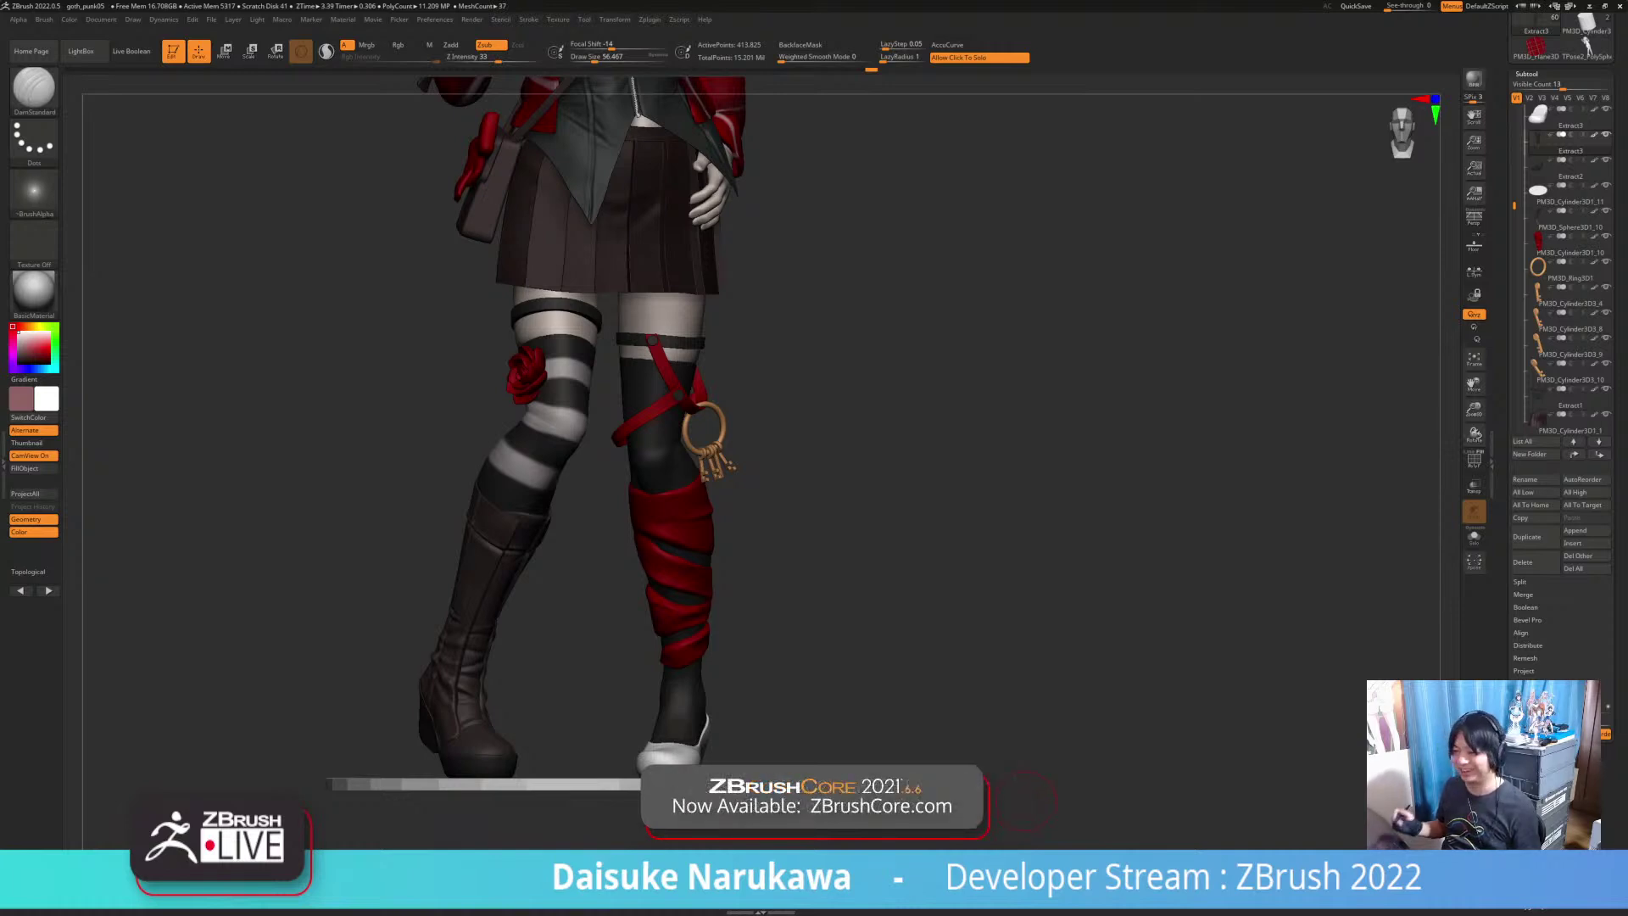
pyautogui.moveTo(911, 793)
pyautogui.keyDown('ctrl'); pyautogui.mouseDown(button='right')
pyautogui.moveTo(916, 649)
pyautogui.moveTo(885, 716)
pyautogui.moveTo(883, 778)
pyautogui.mouseUp(button='right'); pyautogui.keyUp('ctrl')
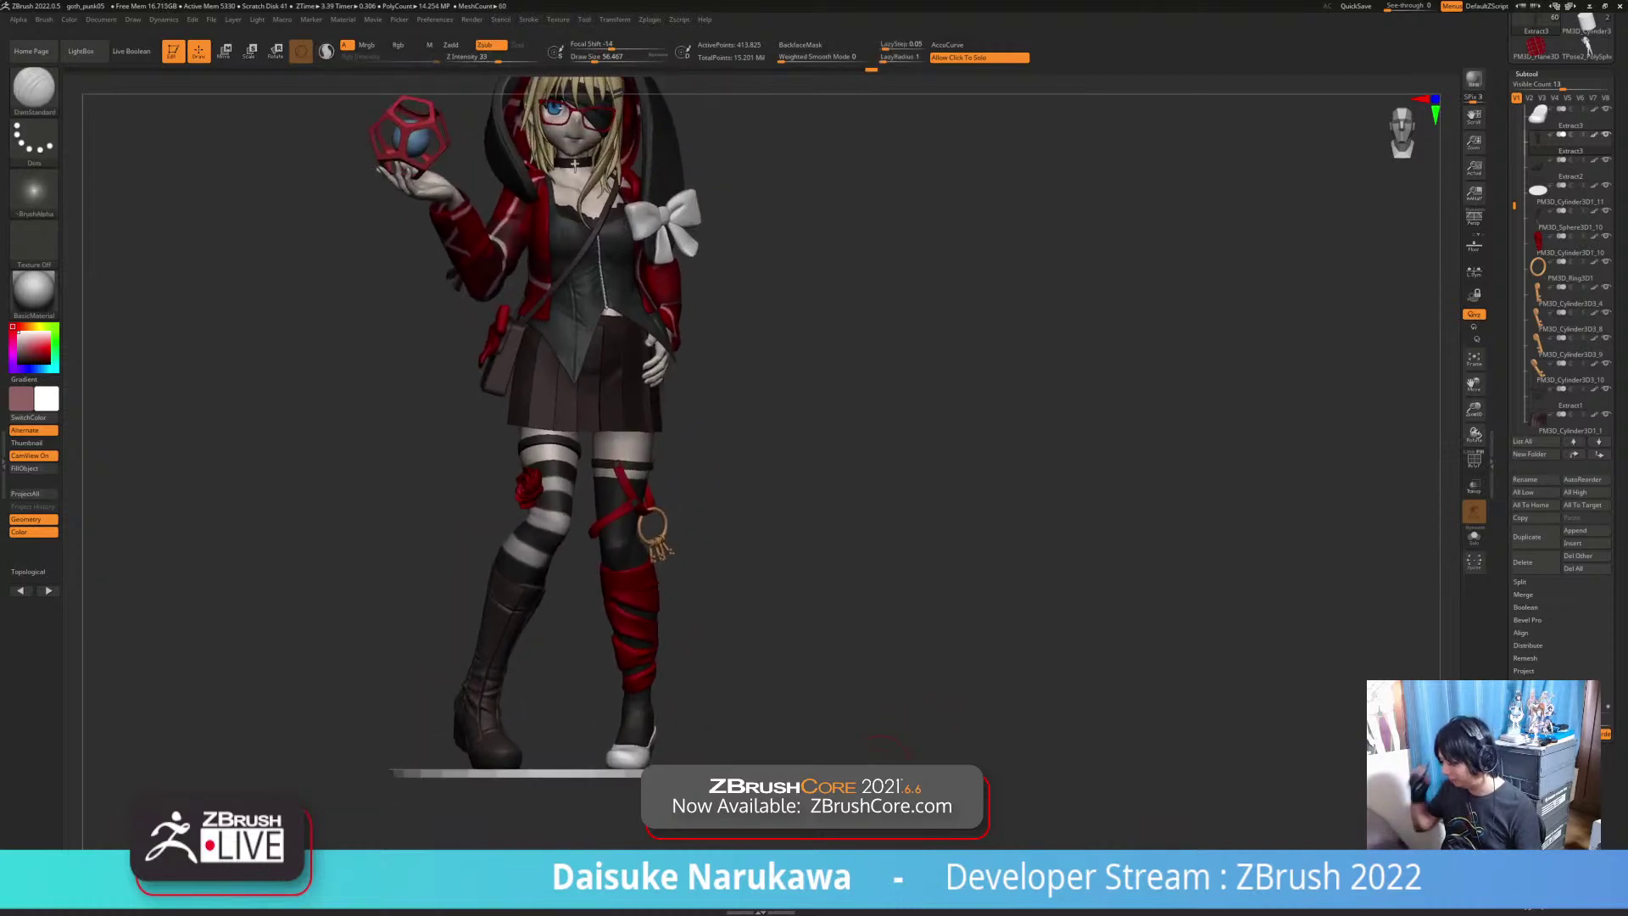
# Step: Select the striped stockings and adjust the shape around the bent knee with the SnakeHook brush at a draw size of about 128
pyautogui.keyDown('alt'); pyautogui.click(561, 509); pyautogui.keyUp('alt')
pyautogui.keyDown('ctrl'); pyautogui.moveTo(567, 510); pyautogui.dragTo(606, 606, button='right'); pyautogui.keyUp('ctrl')
pyautogui.press('b')
pyautogui.press('s')
pyautogui.press('h')
pyautogui.click(605, 56)
pyautogui.moveTo(551, 454)
pyautogui.keyDown('ctrl'); pyautogui.mouseDown(button='right')
pyautogui.moveTo(534, 509)
pyautogui.moveTo(445, 508)
pyautogui.mouseUp(button='right'); pyautogui.keyUp('ctrl')
pyautogui.moveTo(573, 640); pyautogui.dragTo(555, 597, button='right')
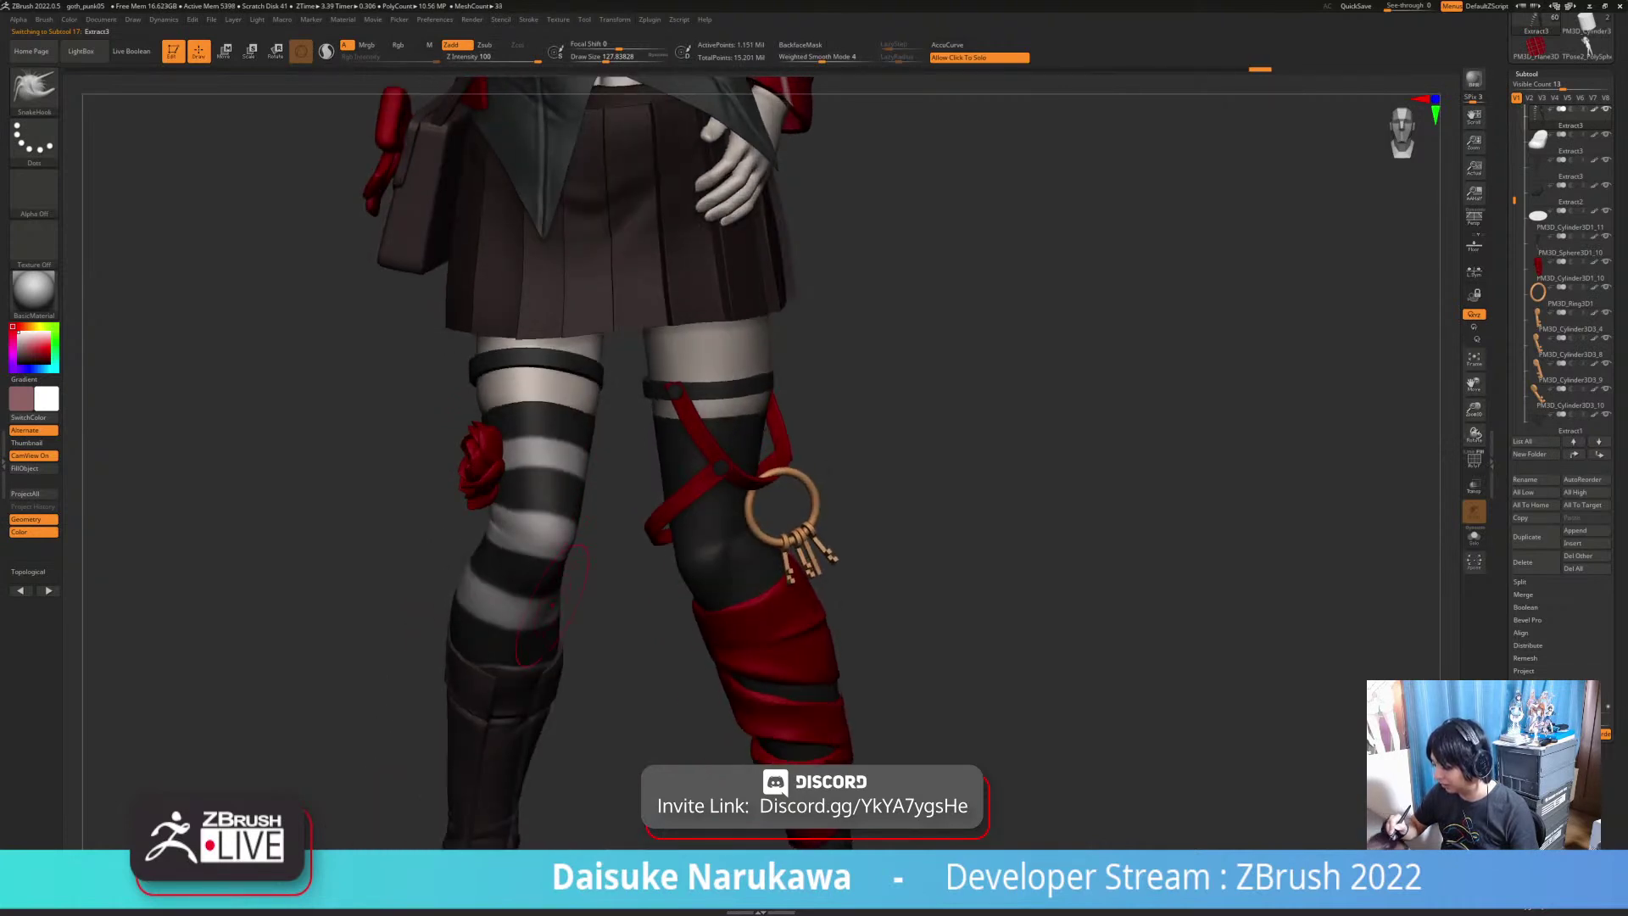
pyautogui.moveTo(547, 490); pyautogui.dragTo(580, 449, button='right')
pyautogui.moveTo(814, 484); pyautogui.dragTo(974, 475)
pyautogui.moveTo(567, 452); pyautogui.dragTo(570, 424, button='right')
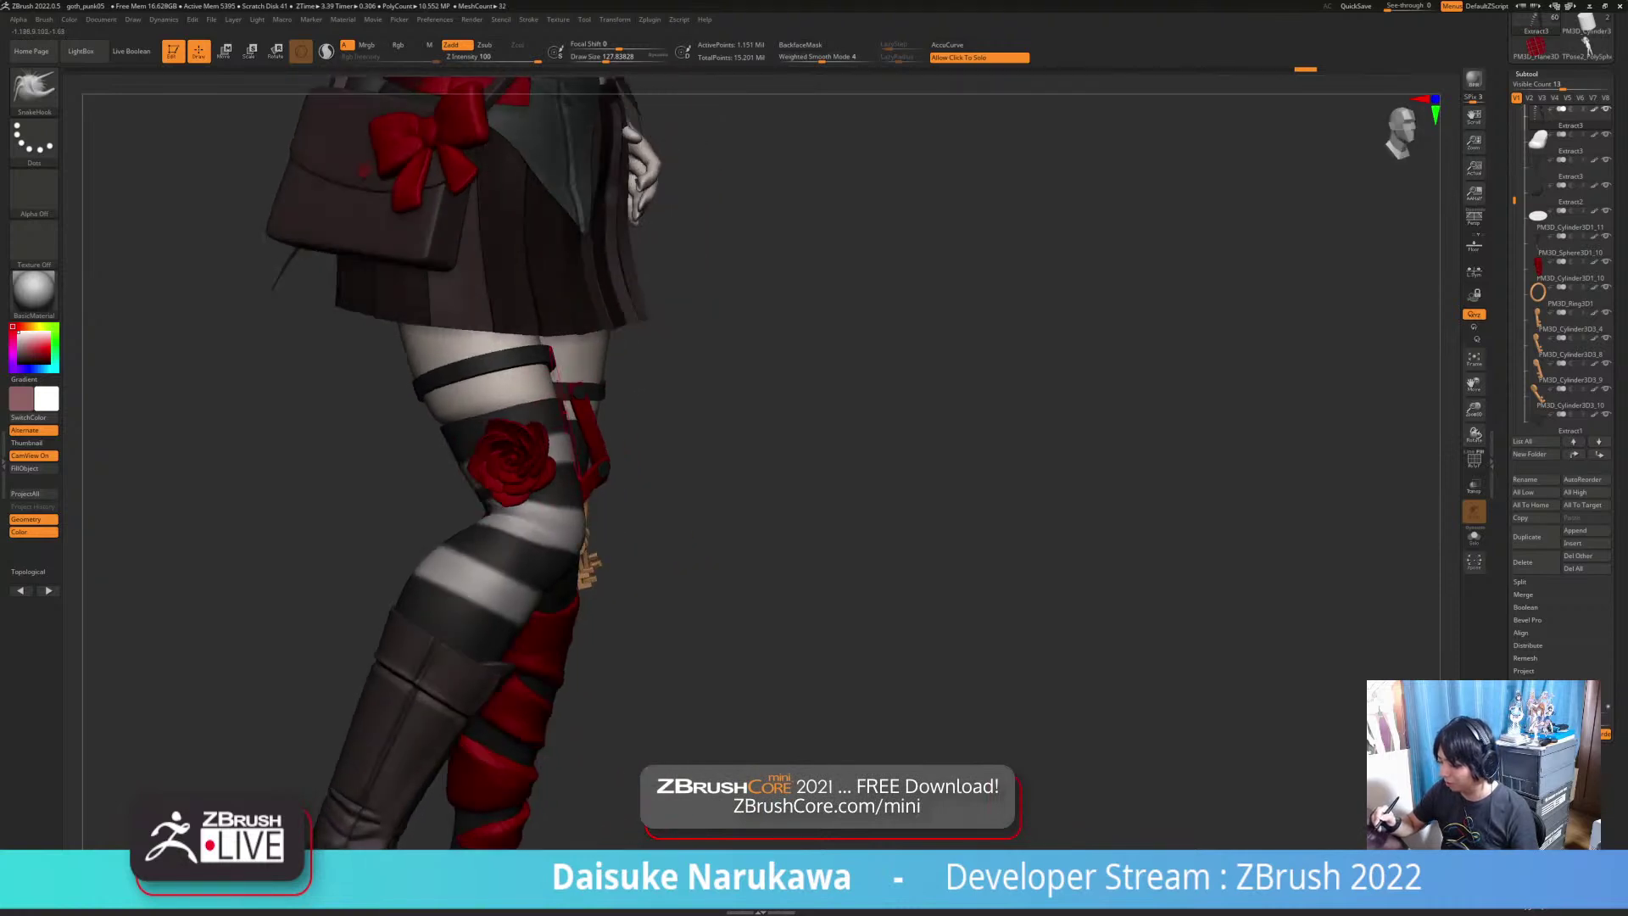
pyautogui.moveTo(432, 450); pyautogui.dragTo(523, 455, button='right')
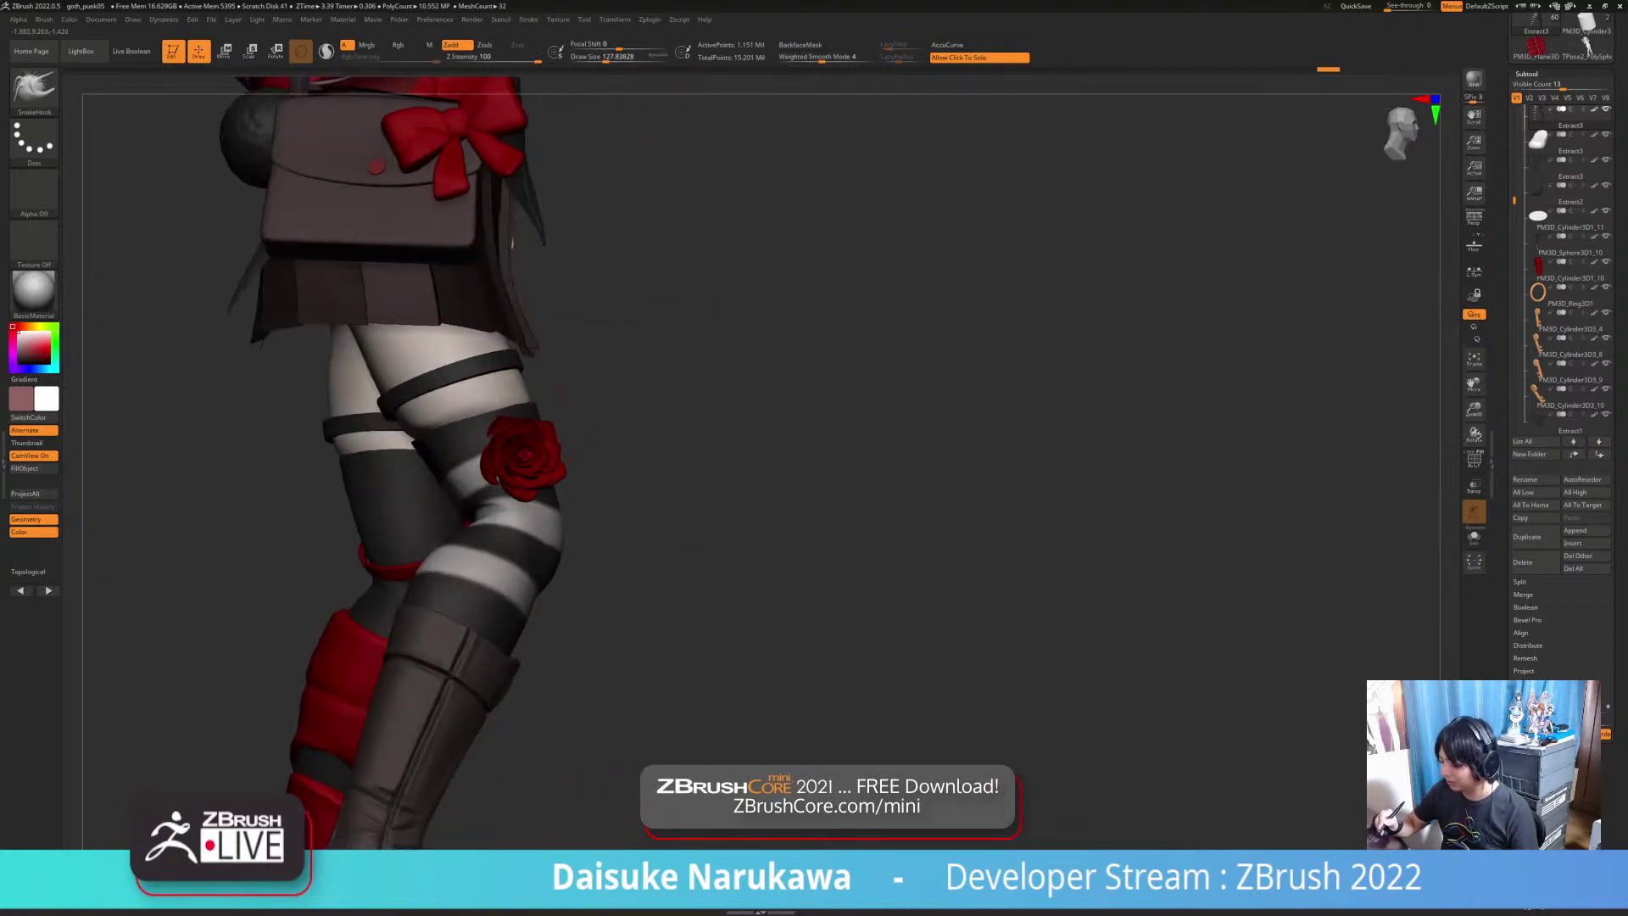
pyautogui.moveTo(504, 424); pyautogui.dragTo(440, 432)
pyautogui.keyDown('alt'); pyautogui.click(446, 440); pyautogui.keyUp('alt')
pyautogui.moveTo(445, 440); pyautogui.dragTo(580, 530, button='right')
pyautogui.keyDown('alt'); pyautogui.click(415, 457); pyautogui.keyUp('alt')
pyautogui.moveTo(413, 499)
pyautogui.mouseDown(button='right')
pyautogui.moveTo(465, 497)
pyautogui.moveTo(410, 559)
pyautogui.moveTo(672, 610)
pyautogui.moveTo(675, 670)
pyautogui.moveTo(690, 657)
pyautogui.moveTo(683, 607)
pyautogui.moveTo(542, 634)
pyautogui.moveTo(561, 613)
pyautogui.mouseUp(button='right')
pyautogui.moveTo(662, 627); pyautogui.dragTo(527, 634, button='right')
pyautogui.moveTo(639, 702)
pyautogui.keyDown('ctrl'); pyautogui.mouseDown(button='right')
pyautogui.moveTo(657, 784)
pyautogui.moveTo(625, 496)
pyautogui.mouseUp(button='right'); pyautogui.keyUp('ctrl')
# Step: Select the white shoe and adjust its toe and the front edge of its opening with the SnakeHook brush
pyautogui.keyDown('alt'); pyautogui.click(581, 664); pyautogui.keyUp('alt')
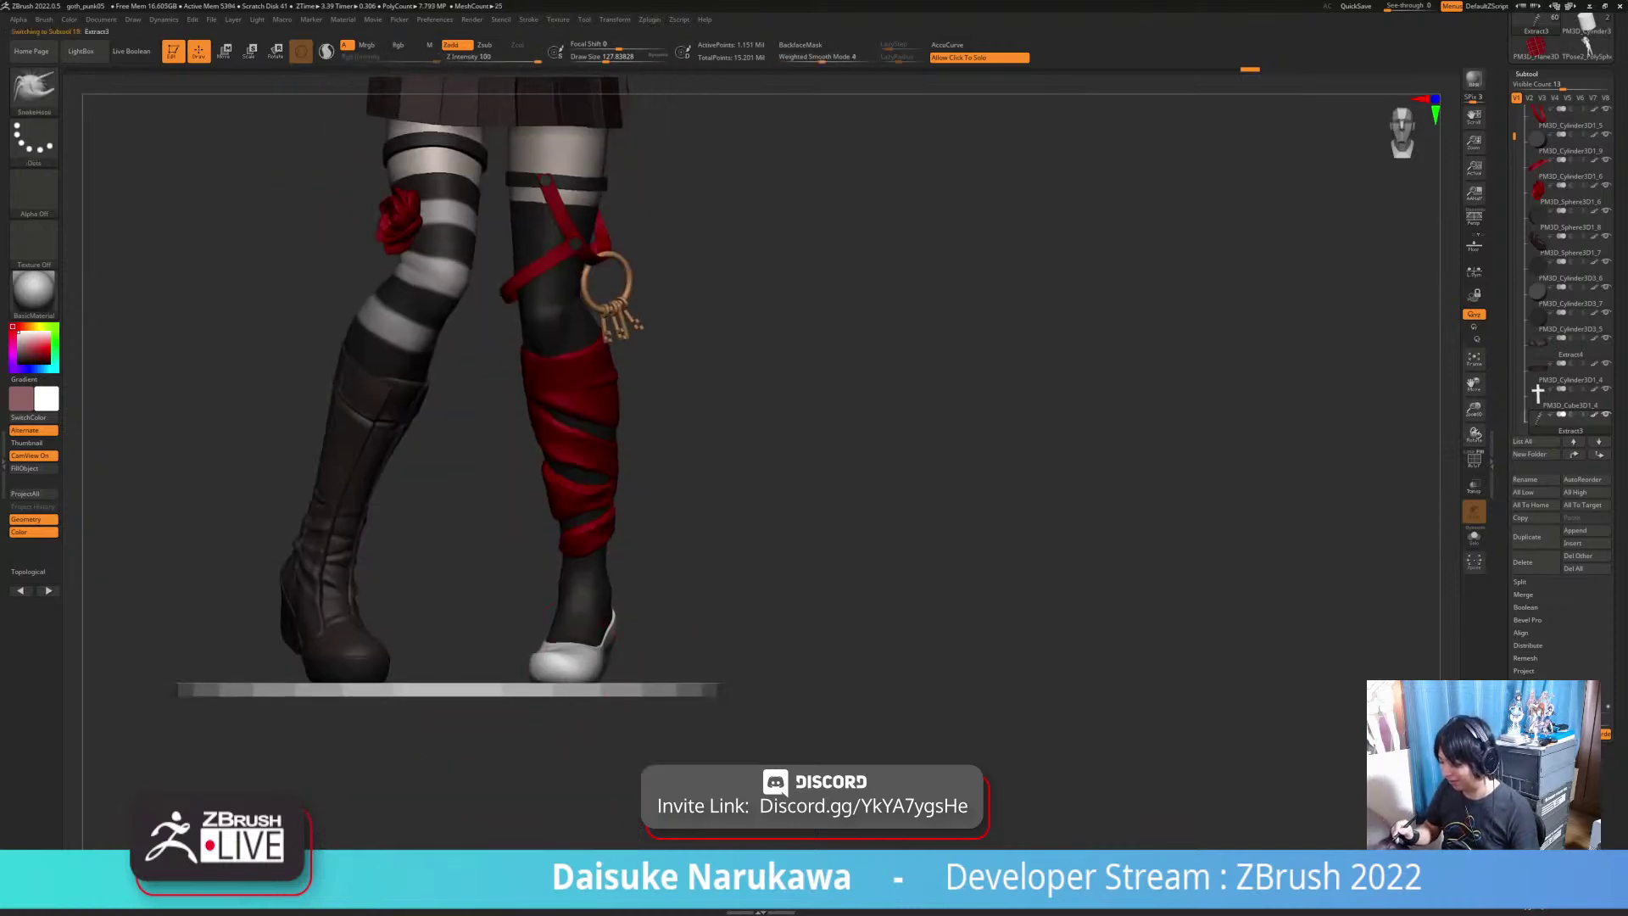
pyautogui.keyDown('ctrl'); pyautogui.moveTo(584, 663); pyautogui.dragTo(595, 729, button='right'); pyautogui.keyUp('ctrl')
pyautogui.moveTo(580, 585)
pyautogui.mouseDown(button='right')
pyautogui.moveTo(547, 691)
pyautogui.moveTo(549, 667)
pyautogui.mouseUp(button='right')
pyautogui.moveTo(562, 714)
pyautogui.mouseDown()
pyautogui.moveTo(509, 707)
pyautogui.moveTo(476, 675)
pyautogui.moveTo(506, 738)
pyautogui.mouseUp()
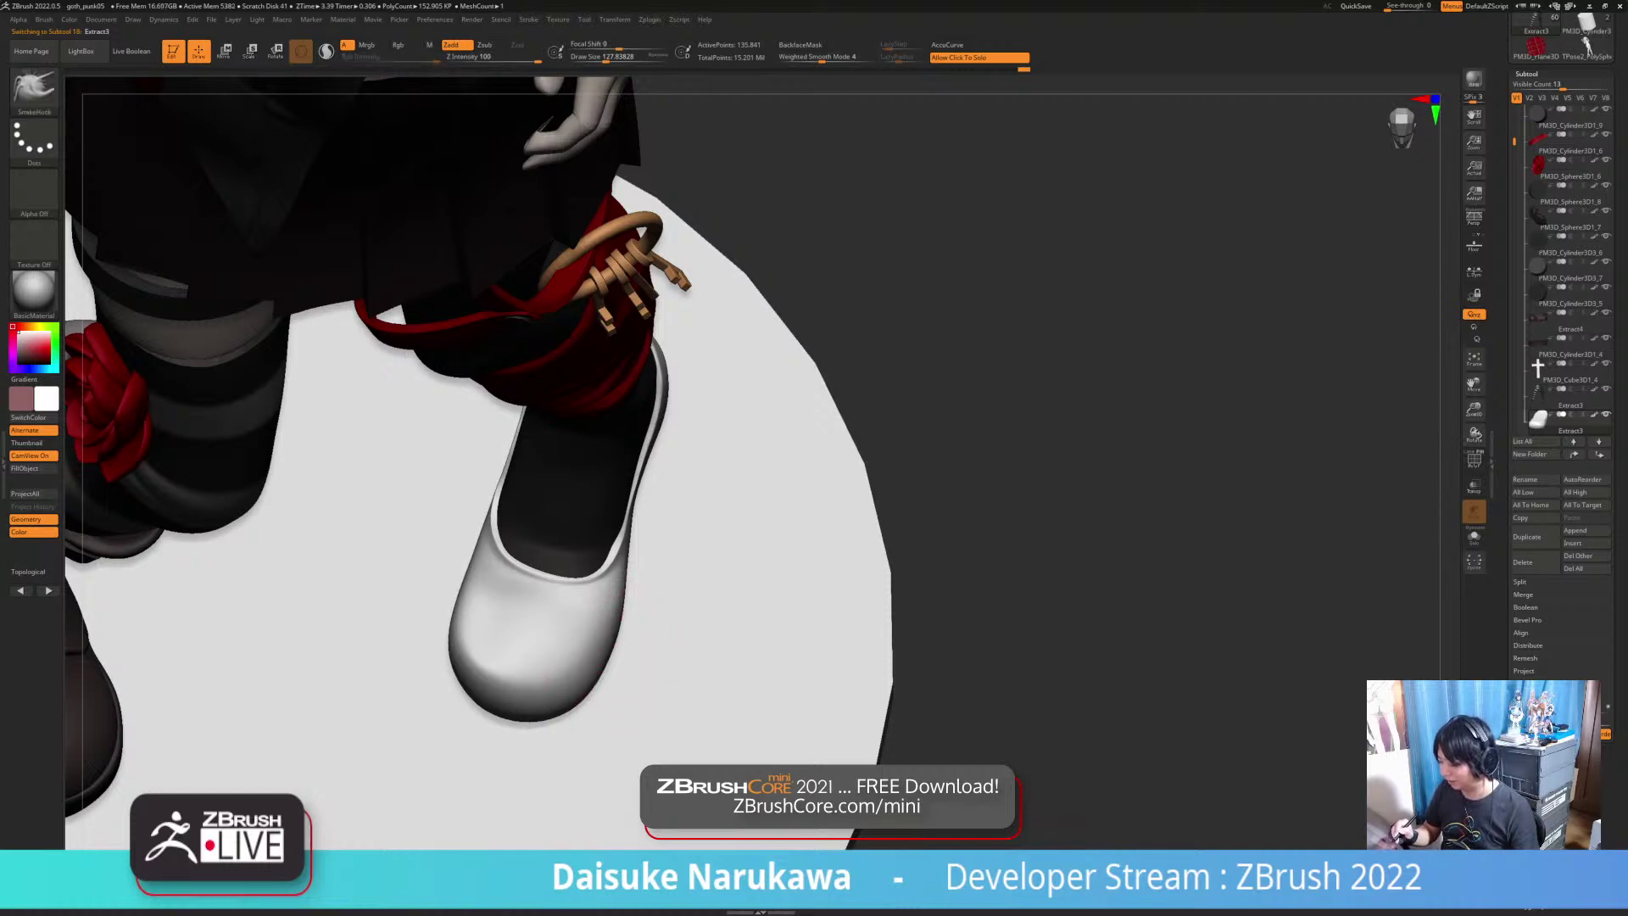
pyautogui.moveTo(605, 574)
pyautogui.mouseDown(button='right')
pyautogui.moveTo(477, 561)
pyautogui.moveTo(546, 644)
pyautogui.mouseUp(button='right')
pyautogui.moveTo(597, 551); pyautogui.dragTo(606, 566)
pyautogui.moveTo(606, 566)
pyautogui.mouseDown(button='right')
pyautogui.moveTo(542, 551)
pyautogui.moveTo(578, 557)
pyautogui.mouseUp(button='right')
pyautogui.moveTo(580, 580); pyautogui.dragTo(584, 572)
pyautogui.moveTo(555, 566)
pyautogui.mouseDown(button='right')
pyautogui.moveTo(617, 563)
pyautogui.moveTo(551, 561)
pyautogui.moveTo(613, 509)
pyautogui.mouseUp(button='right')
pyautogui.moveTo(733, 561)
pyautogui.mouseDown(button='right')
pyautogui.moveTo(672, 565)
pyautogui.moveTo(666, 420)
pyautogui.mouseUp(button='right')
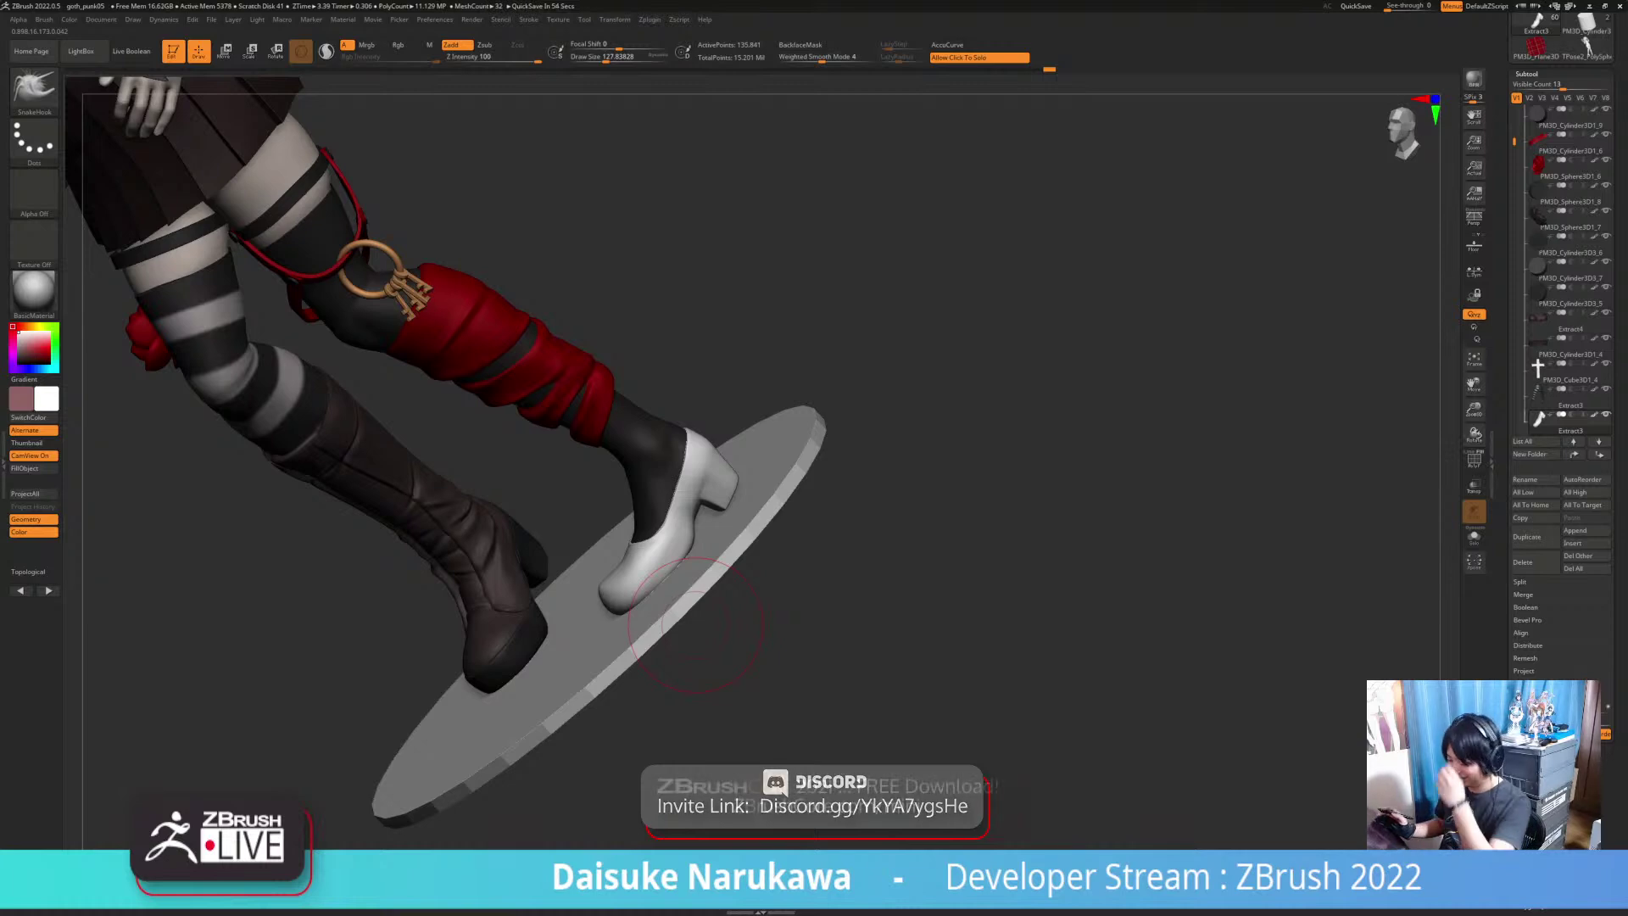
pyautogui.moveTo(695, 626); pyautogui.dragTo(734, 607, button='right')
pyautogui.moveTo(593, 542); pyautogui.dragTo(572, 642, button='right')
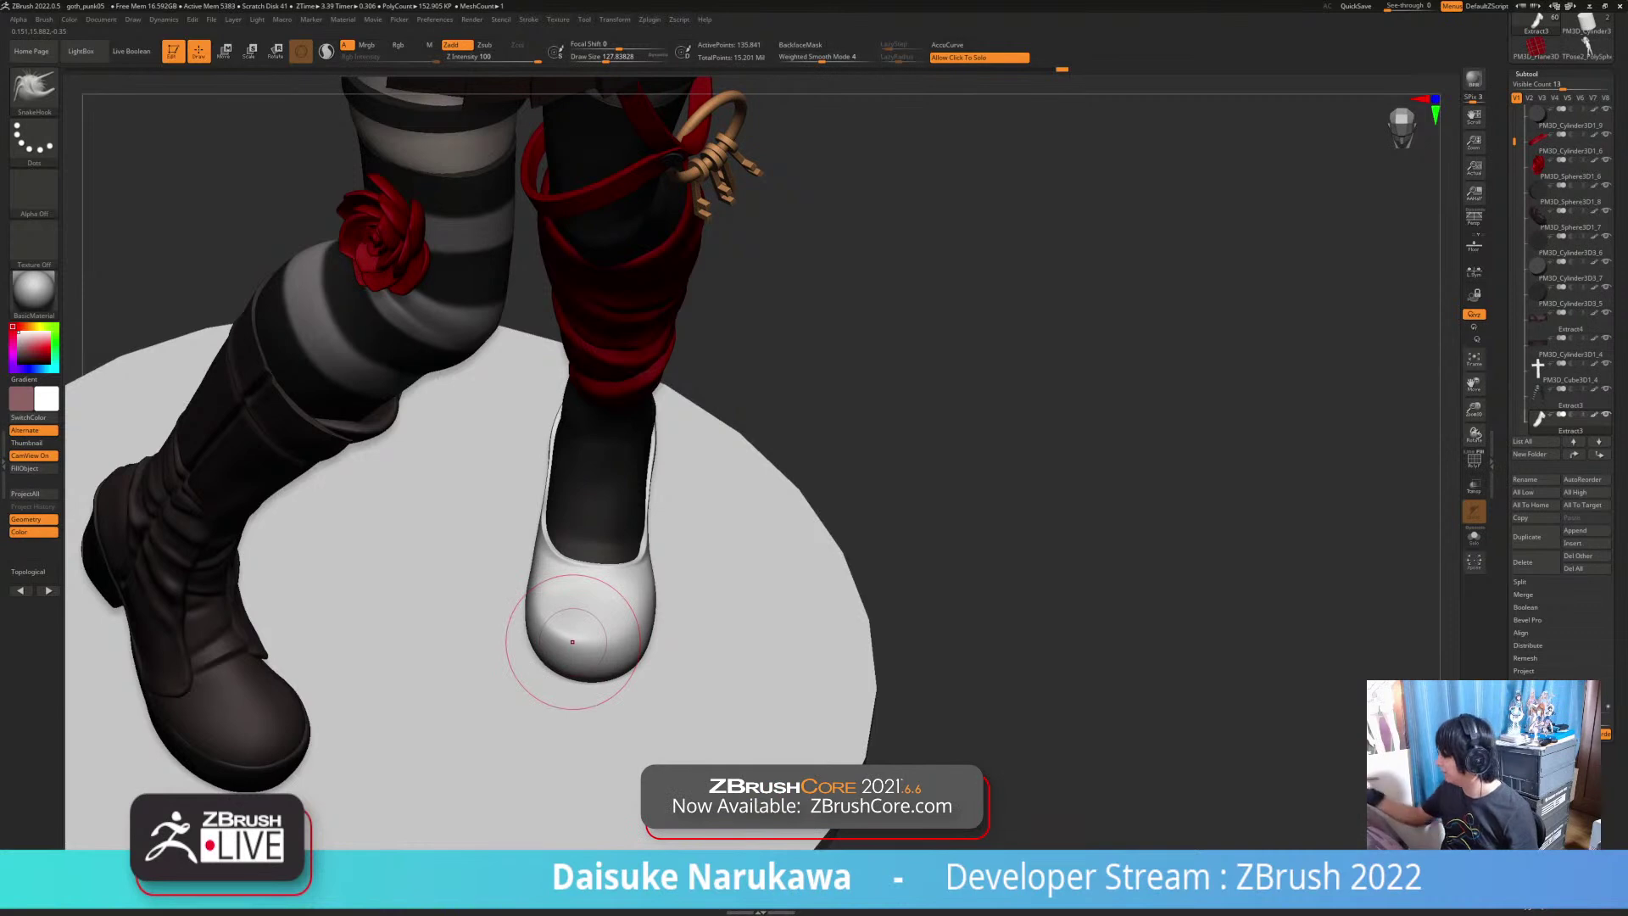
# Step: Open the shoe's ZRemesher settings, turn on its polygon wireframe and isolate the shoe
pyautogui.click(1527, 74)
pyautogui.click(1530, 87)
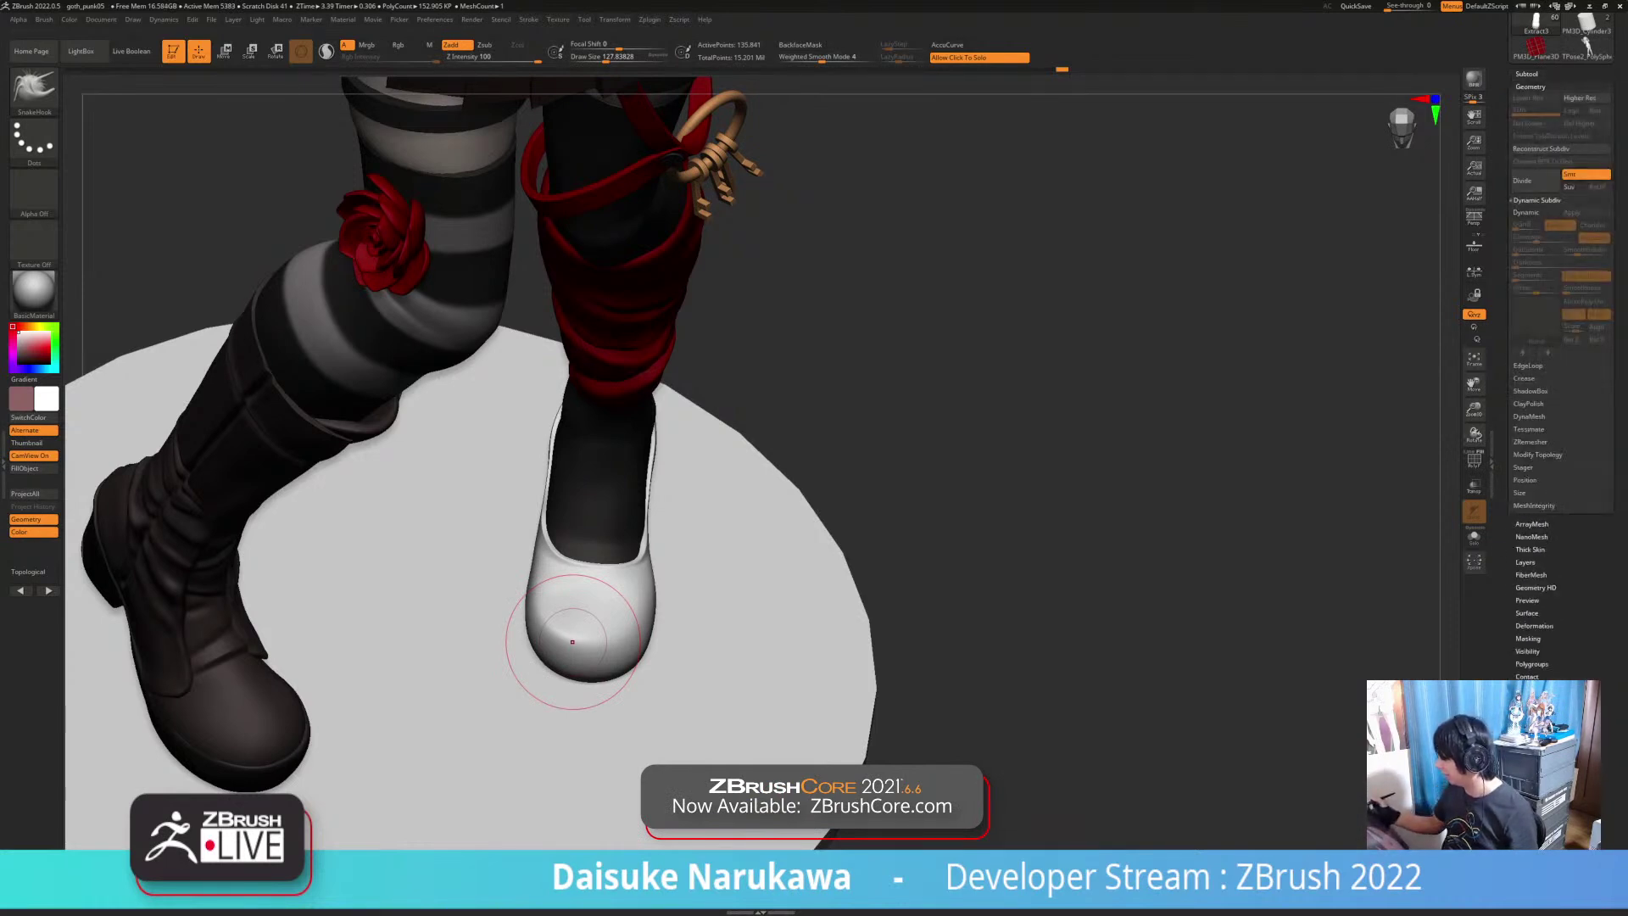
pyautogui.click(1530, 442)
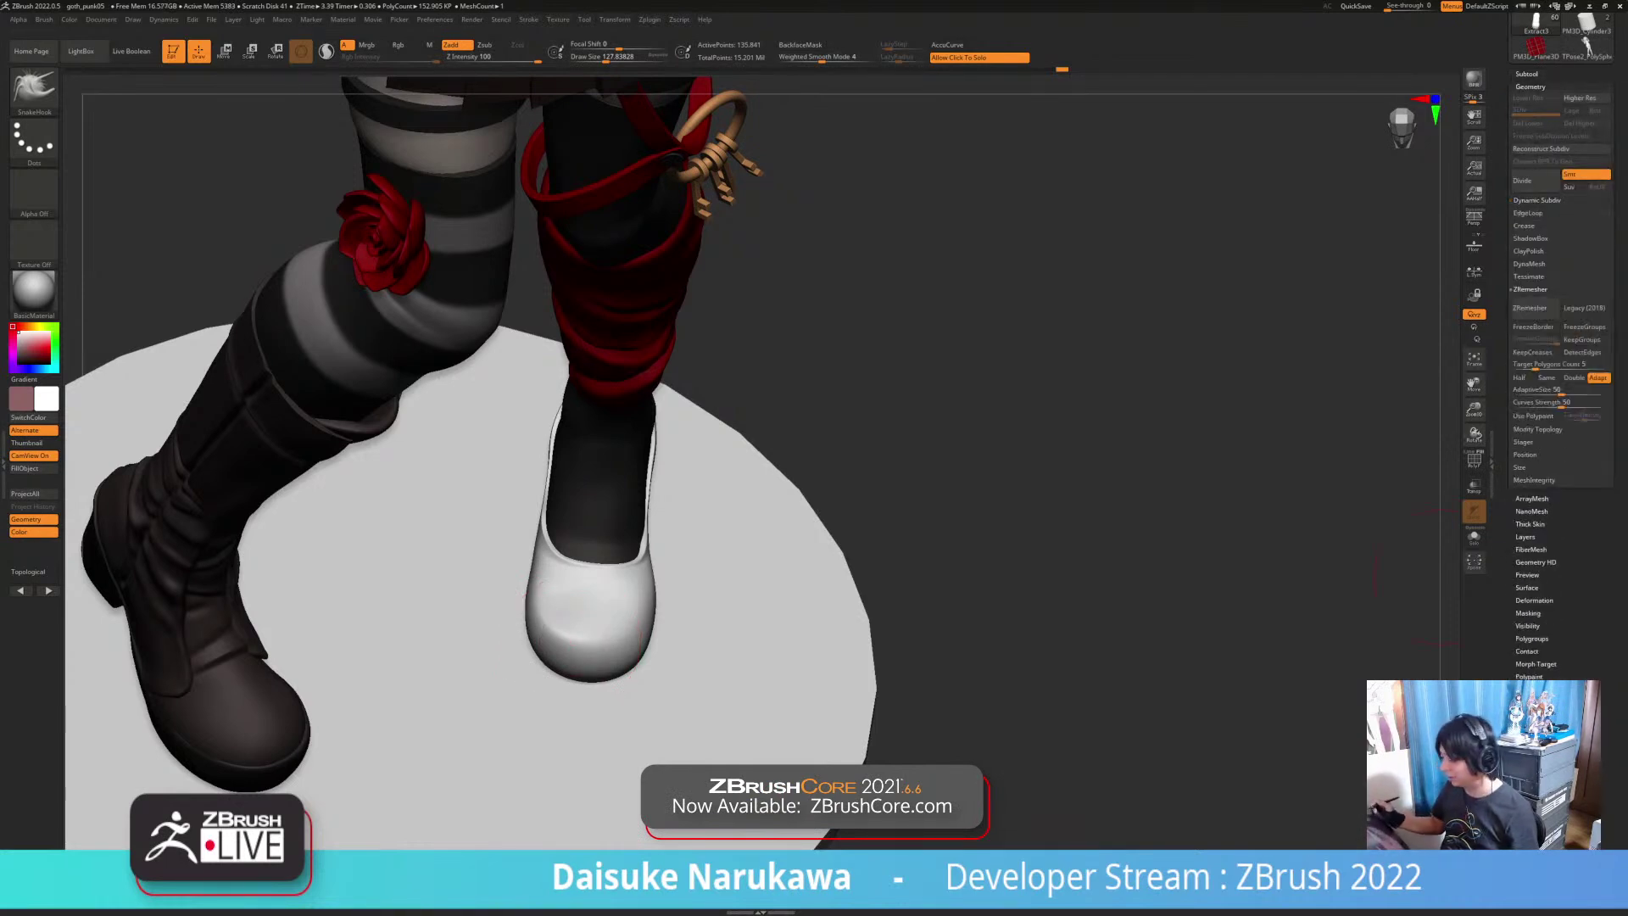
pyautogui.click(1473, 458)
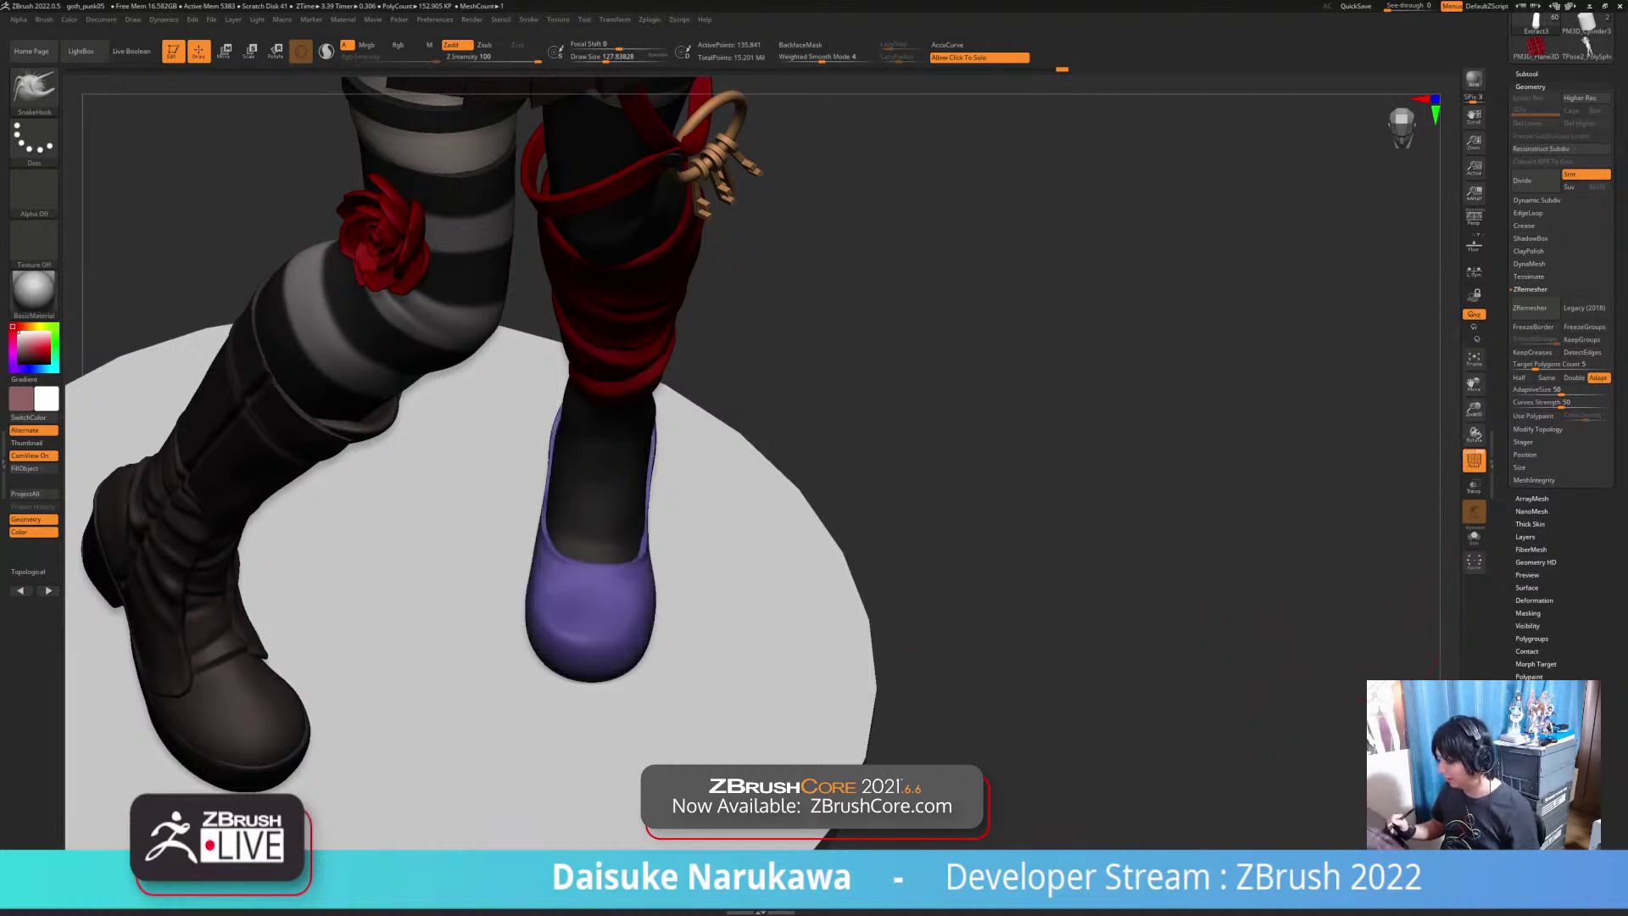
pyautogui.click(958, 718)
pyautogui.moveTo(958, 719)
pyautogui.mouseDown()
pyautogui.moveTo(939, 721)
pyautogui.moveTo(957, 697)
pyautogui.mouseUp()
pyautogui.click(943, 717)
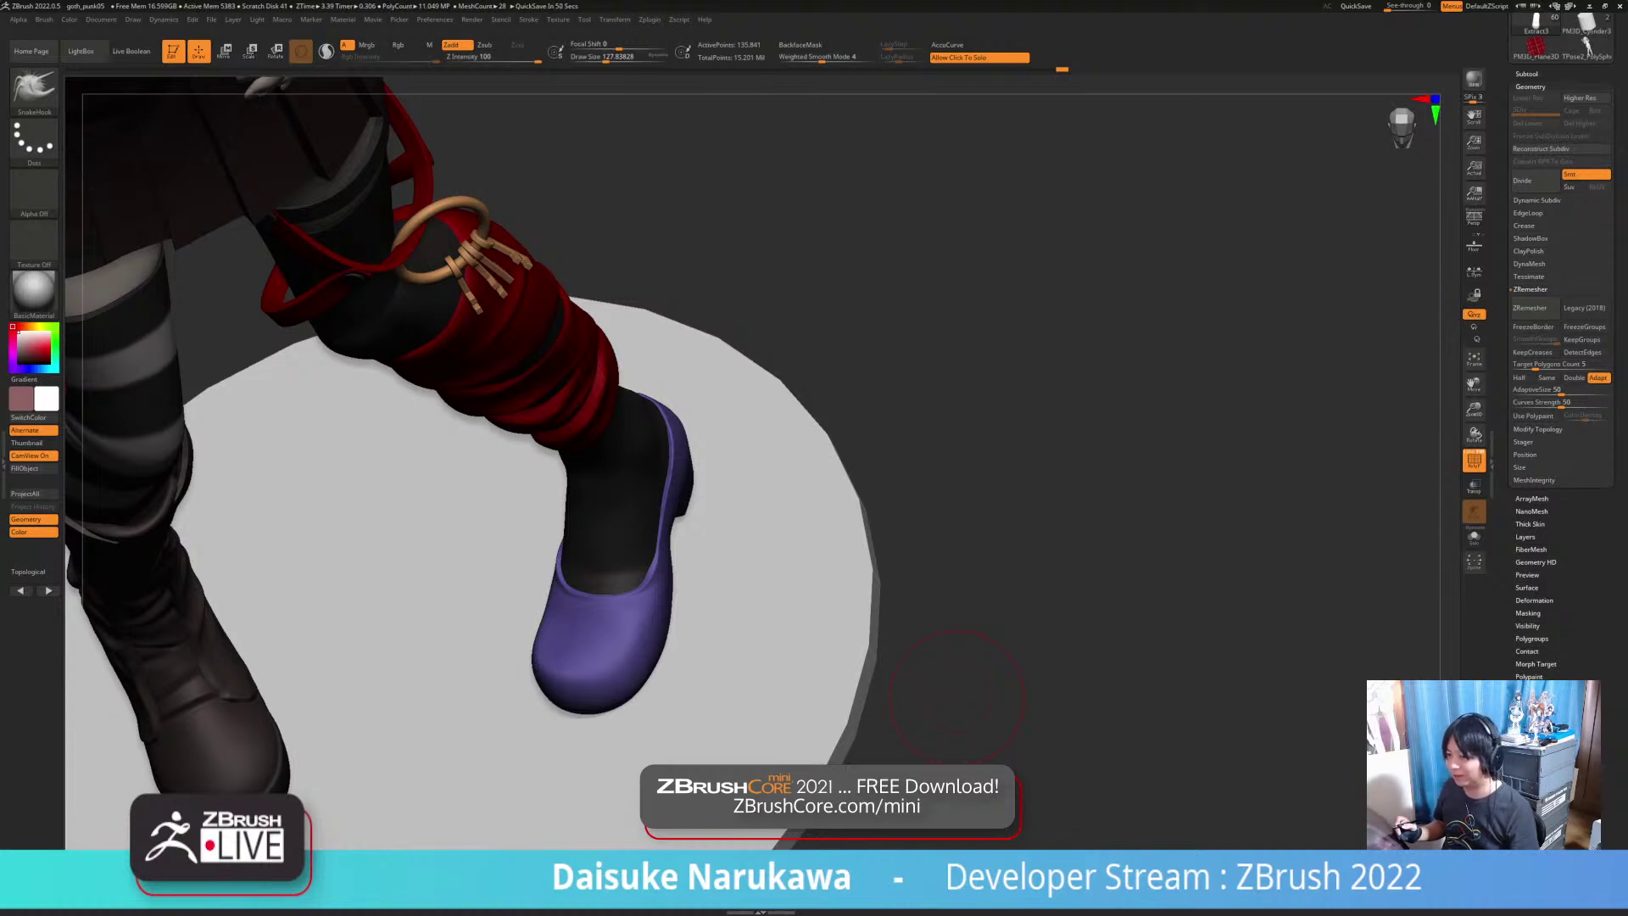
pyautogui.keyDown('alt'); pyautogui.moveTo(956, 697); pyautogui.dragTo(961, 748); pyautogui.keyUp('alt')
pyautogui.click(975, 729)
# Step: Toggle the wireframe on the isolated shoe and examine the mesh density inside its opening and on the toe
pyautogui.click(1474, 460)
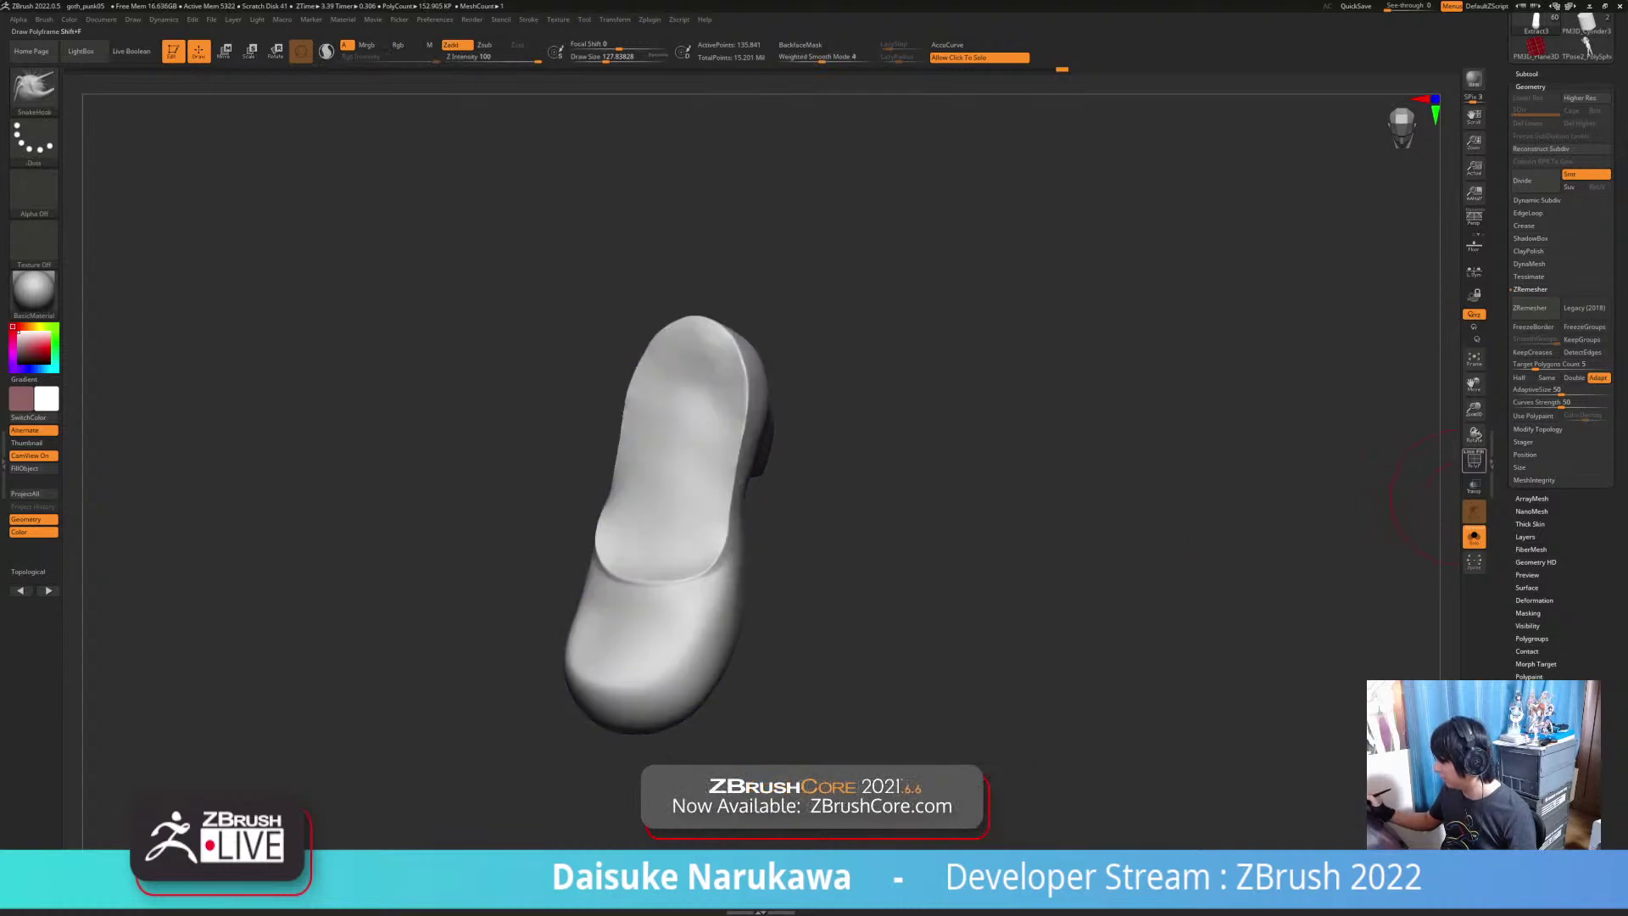
pyautogui.click(1474, 462)
pyautogui.keyDown('ctrl'); pyautogui.moveTo(1155, 593); pyautogui.dragTo(1145, 679, button='right'); pyautogui.keyUp('ctrl')
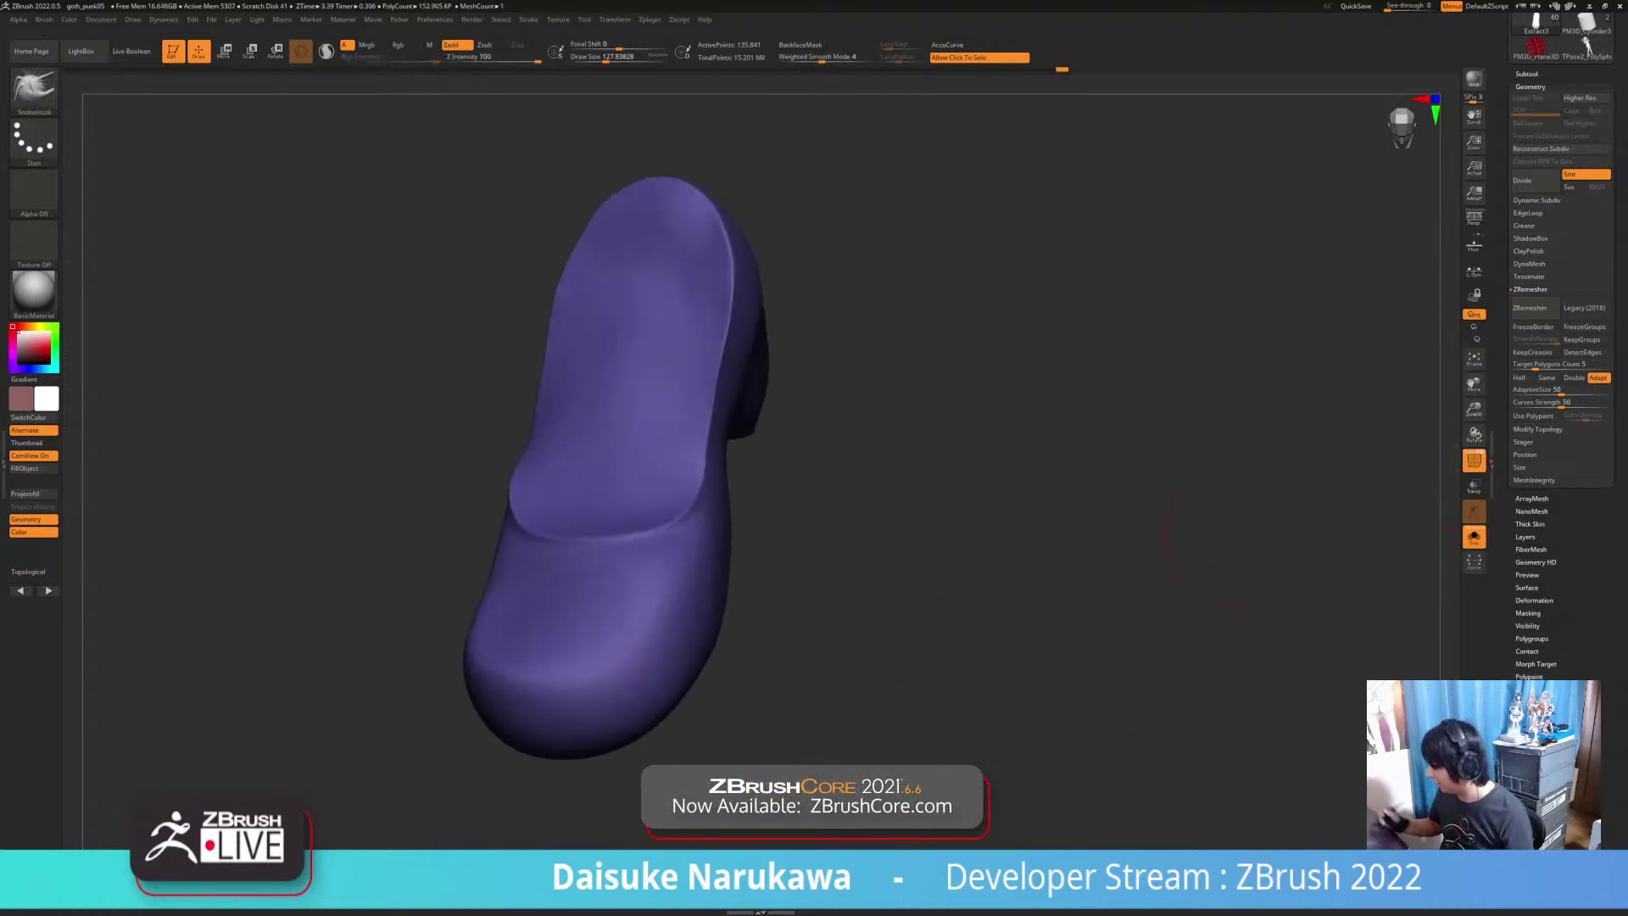
pyautogui.click(1466, 452)
pyautogui.click(1473, 460)
pyautogui.click(1474, 460)
pyautogui.keyDown('alt'); pyautogui.moveTo(936, 690); pyautogui.dragTo(903, 716); pyautogui.keyUp('alt')
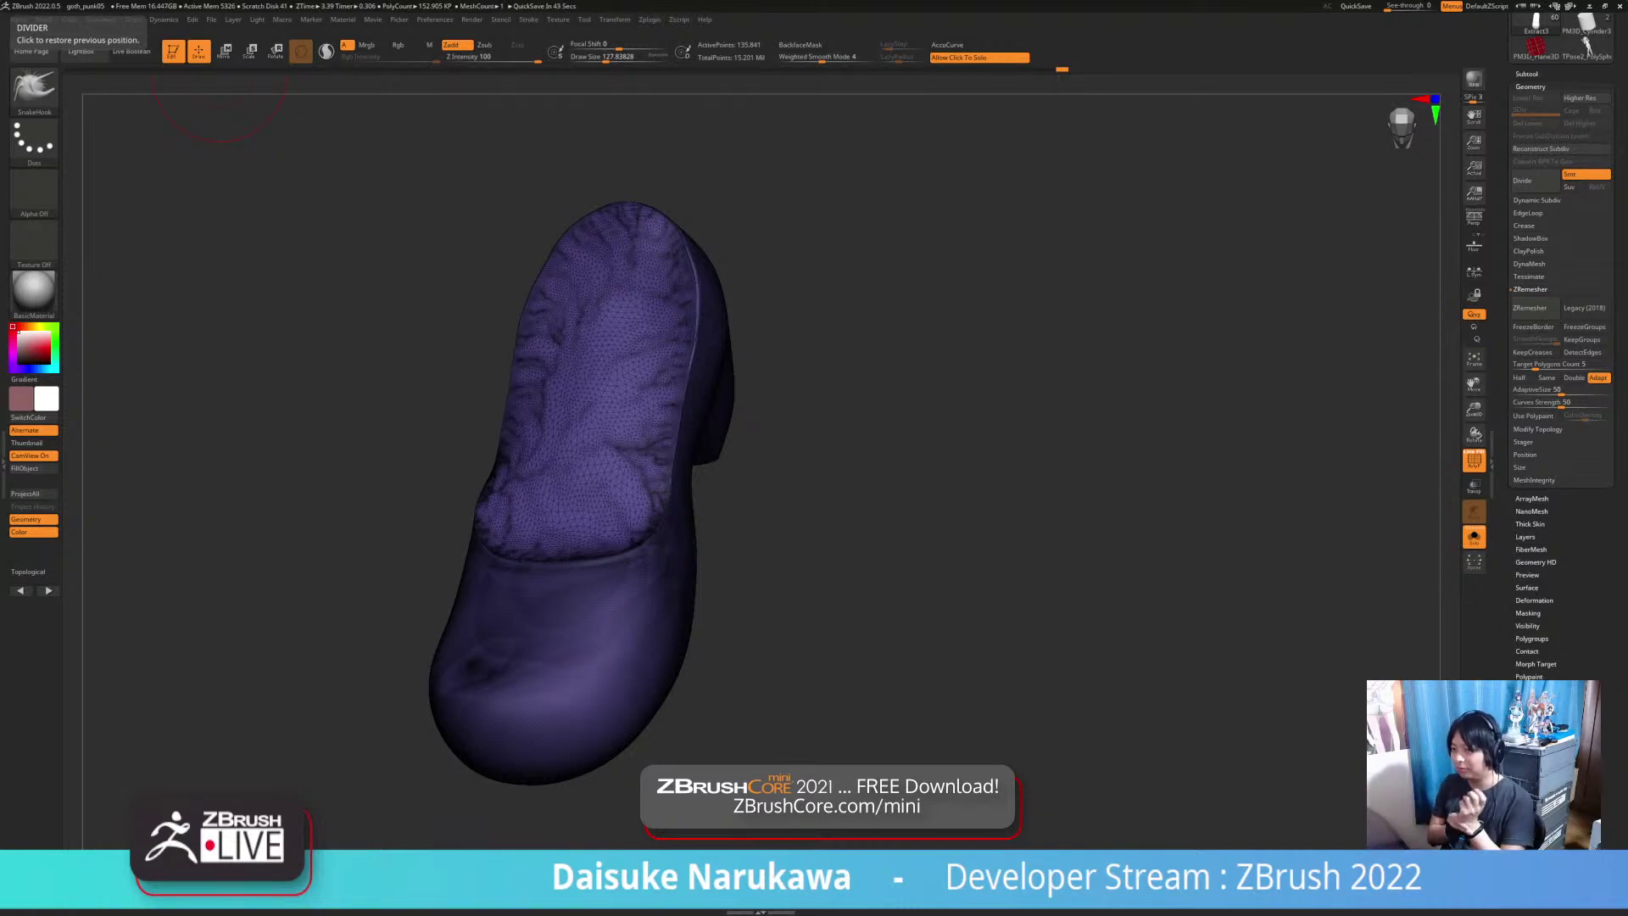
pyautogui.moveTo(941, 593); pyautogui.dragTo(890, 585)
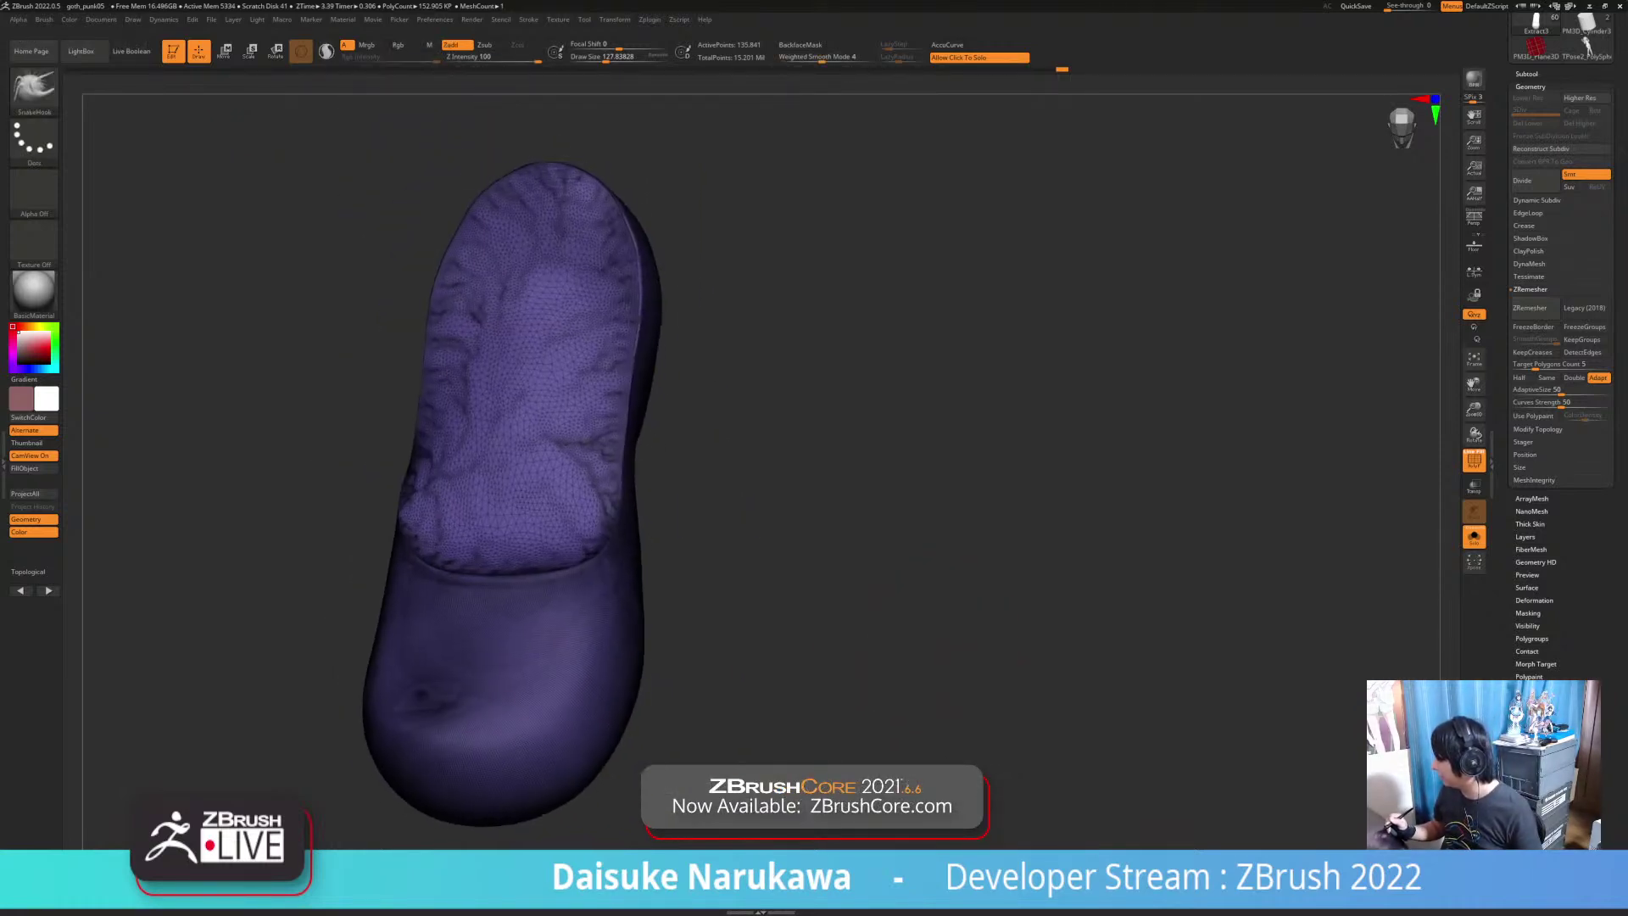
# Step: Open the shoe's Tessimate settings, hide its wireframe and show the rest of the figure again
pyautogui.click(1528, 276)
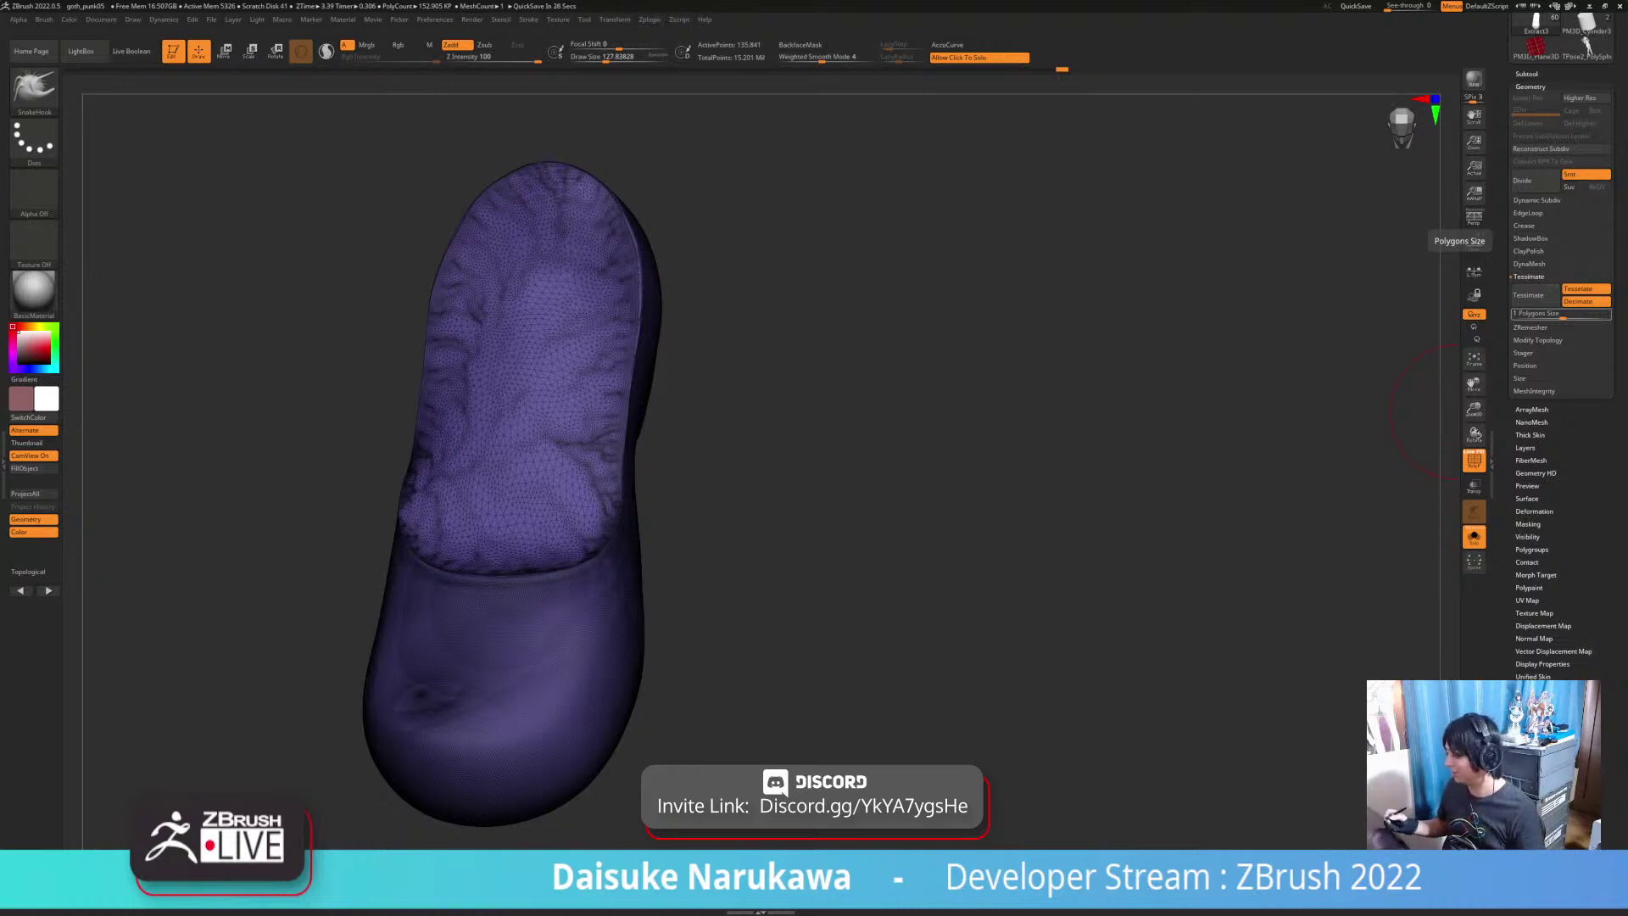
pyautogui.keyDown('alt'); pyautogui.moveTo(932, 593); pyautogui.dragTo(890, 661); pyautogui.keyUp('alt')
pyautogui.moveTo(848, 704); pyautogui.dragTo(898, 690, button='right')
pyautogui.click(813, 661)
pyautogui.moveTo(797, 656); pyautogui.dragTo(721, 606, button='right')
pyautogui.click(1473, 461)
pyautogui.moveTo(941, 577); pyautogui.dragTo(712, 449, button='right')
pyautogui.moveTo(713, 449); pyautogui.dragTo(801, 563, button='right')
pyautogui.moveTo(567, 525); pyautogui.dragTo(627, 584, button='right')
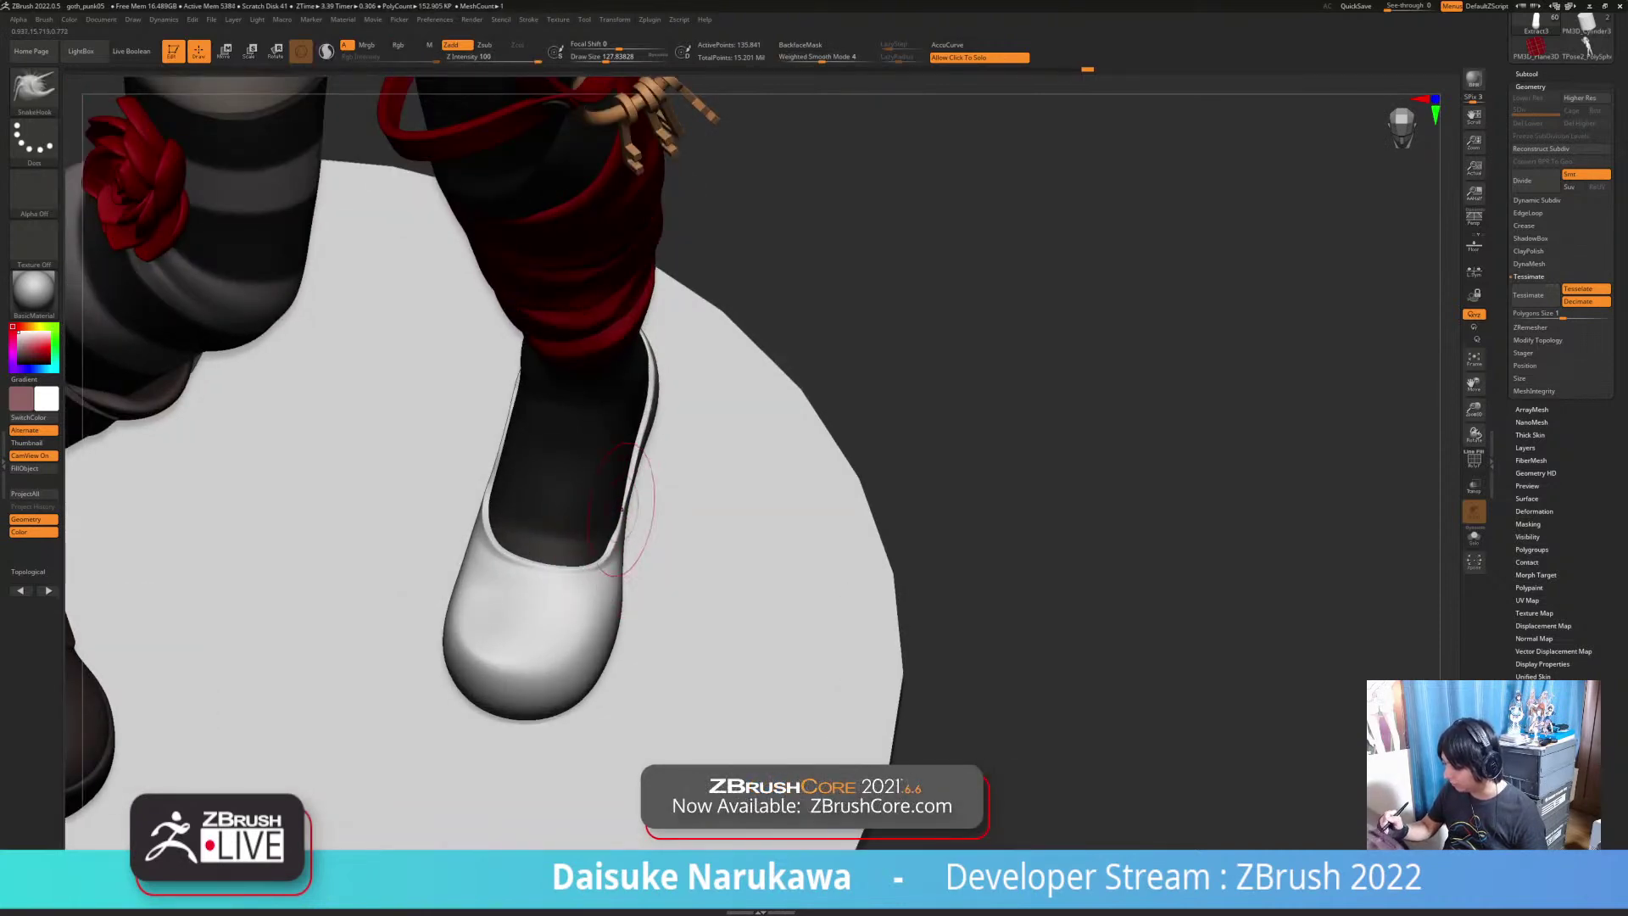
# Step: Look over the white shoe on the figure and isolate it from the other parts
pyautogui.moveTo(638, 449)
pyautogui.mouseDown(button='right')
pyautogui.moveTo(650, 412)
pyautogui.moveTo(585, 375)
pyautogui.mouseUp(button='right')
pyautogui.moveTo(644, 543)
pyautogui.keyDown('ctrl'); pyautogui.mouseDown(button='right')
pyautogui.moveTo(576, 474)
pyautogui.moveTo(623, 666)
pyautogui.mouseUp(button='right'); pyautogui.keyUp('ctrl')
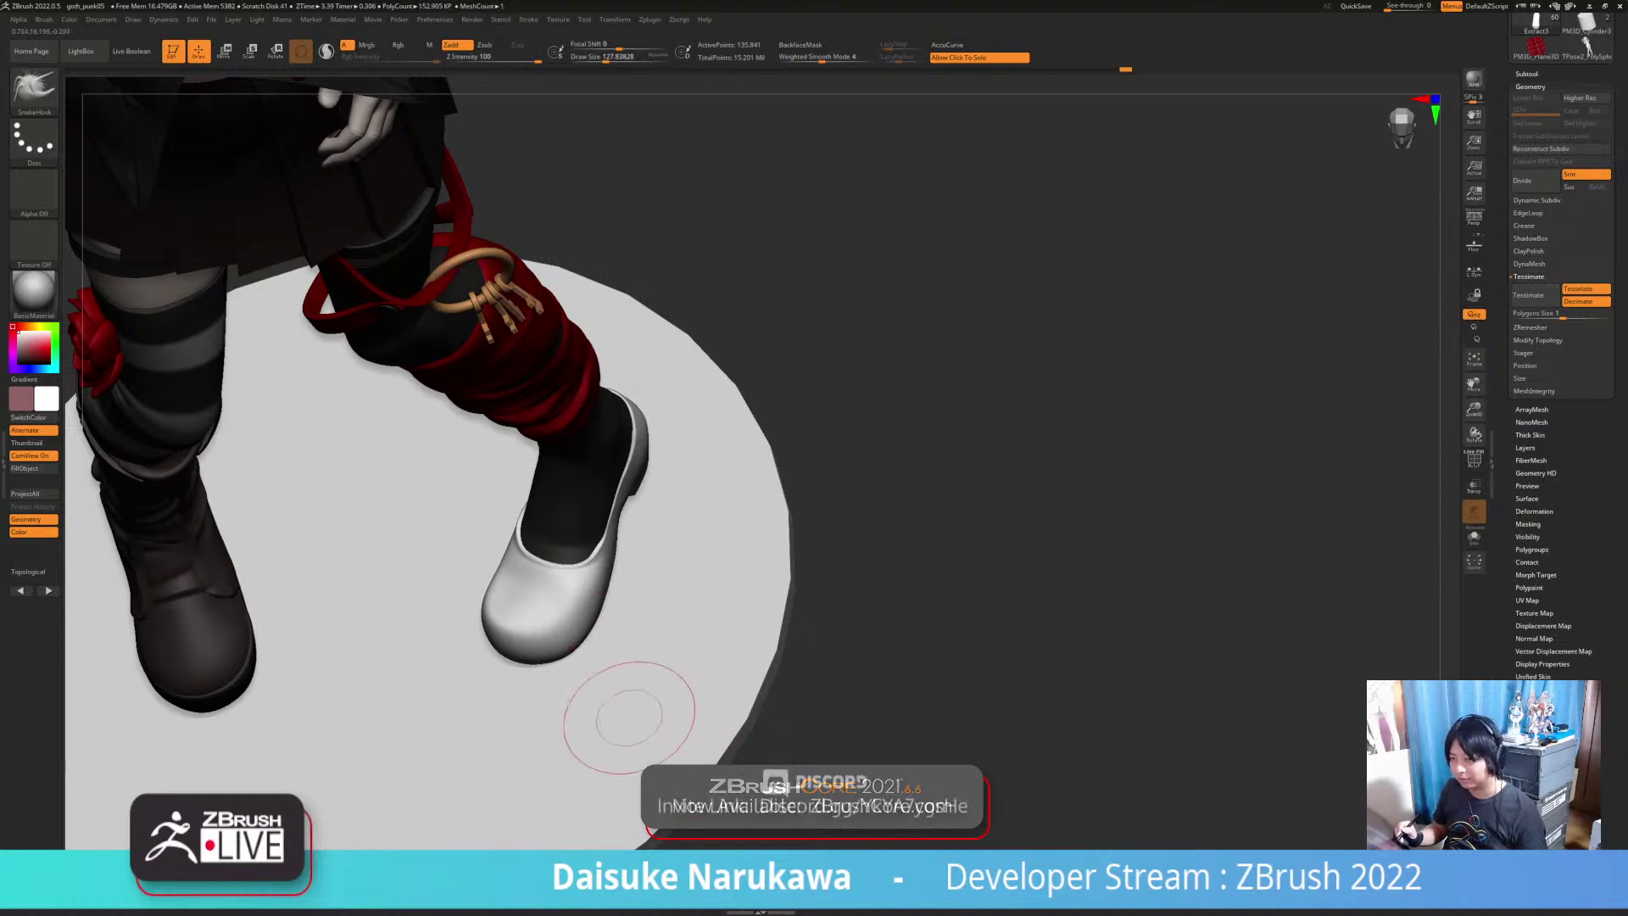
pyautogui.moveTo(621, 651); pyautogui.dragTo(669, 636, button='right')
pyautogui.click(1051, 552)
pyautogui.keyDown('ctrl'); pyautogui.moveTo(1051, 552); pyautogui.dragTo(1102, 602, button='right'); pyautogui.keyUp('ctrl')
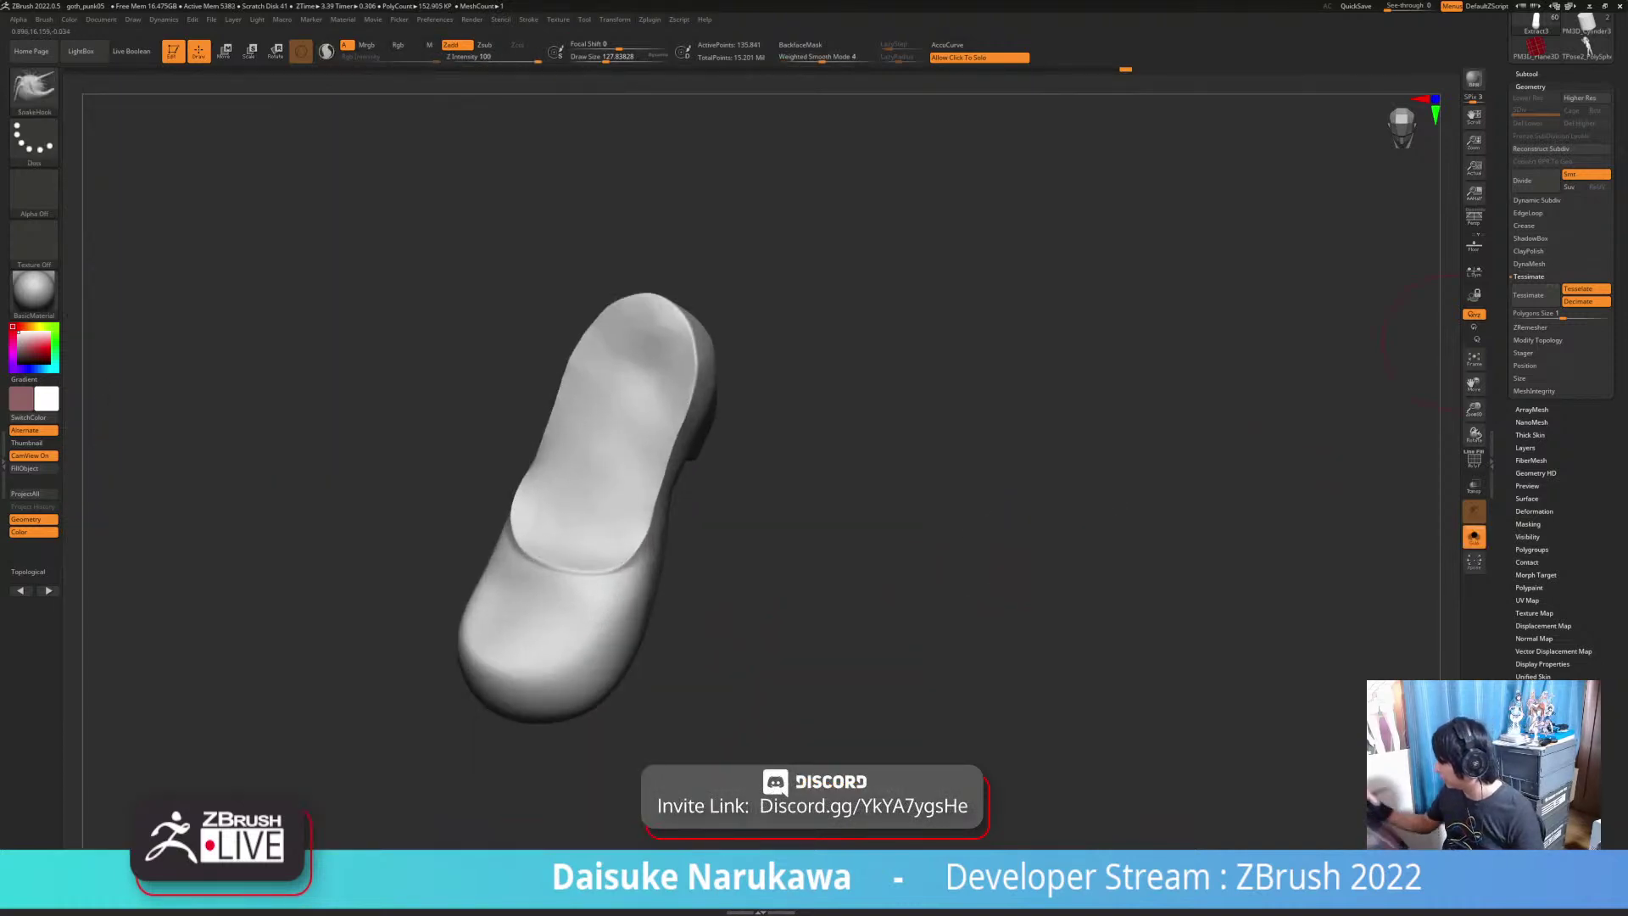
pyautogui.moveTo(1018, 513)
pyautogui.keyDown('ctrl'); pyautogui.mouseDown(button='right')
pyautogui.moveTo(1024, 559)
pyautogui.moveTo(1038, 529)
pyautogui.mouseUp(button='right'); pyautogui.keyUp('ctrl')
# Step: Show the isolated shoe's wireframe and run Tessimate with Decimate only at a polygon size of about 0.28
pyautogui.click(1583, 290)
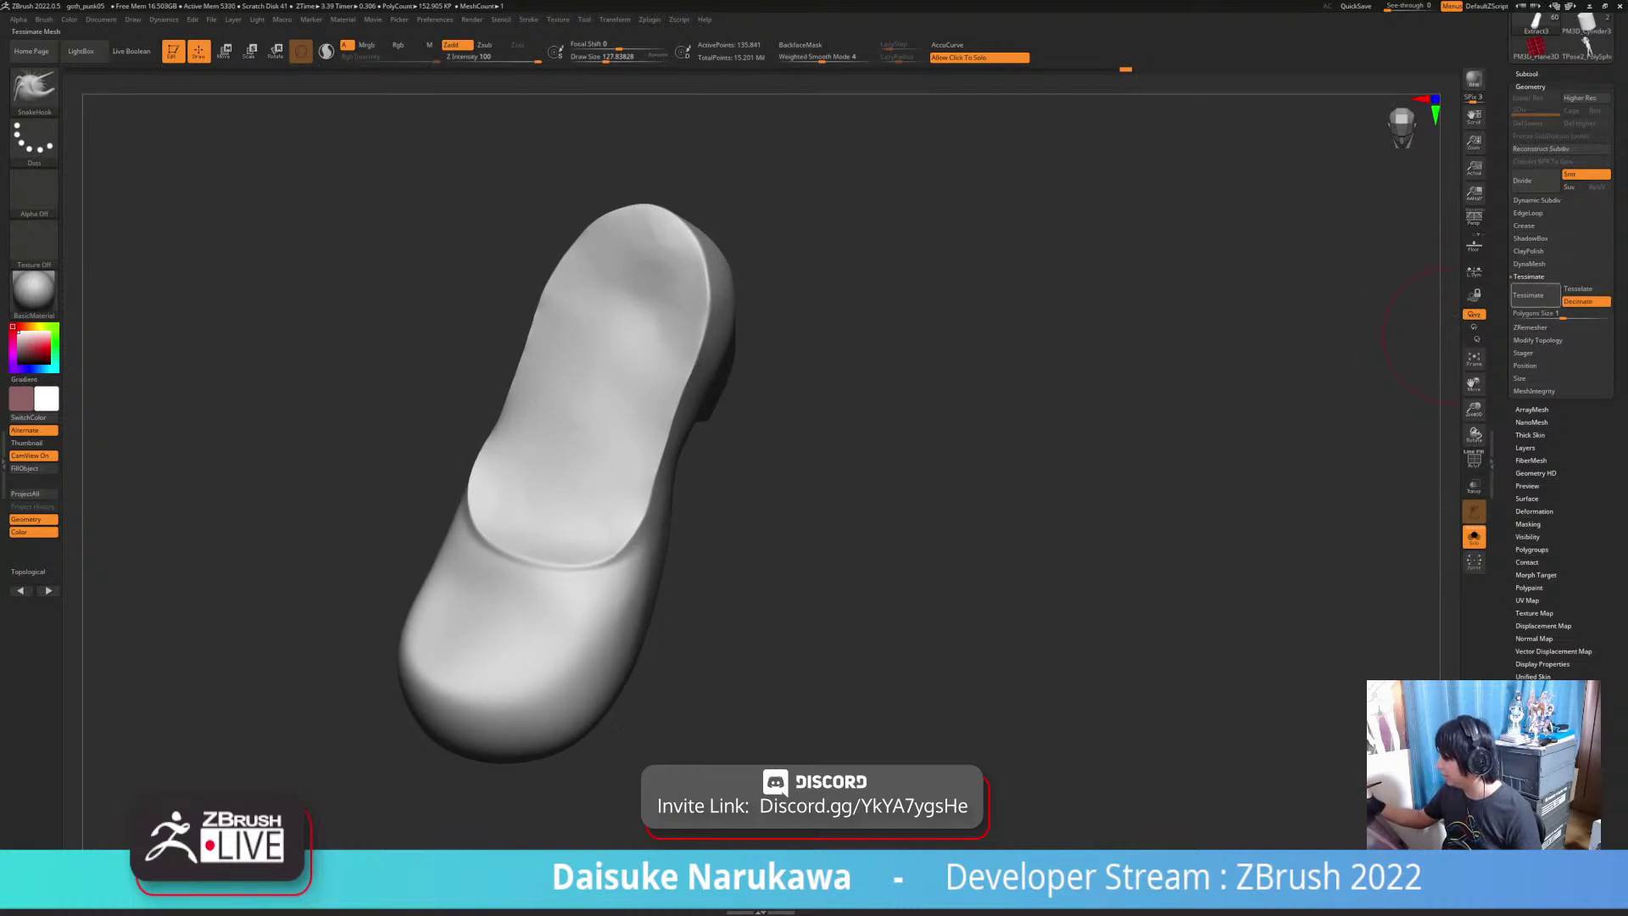
pyautogui.click(1538, 313)
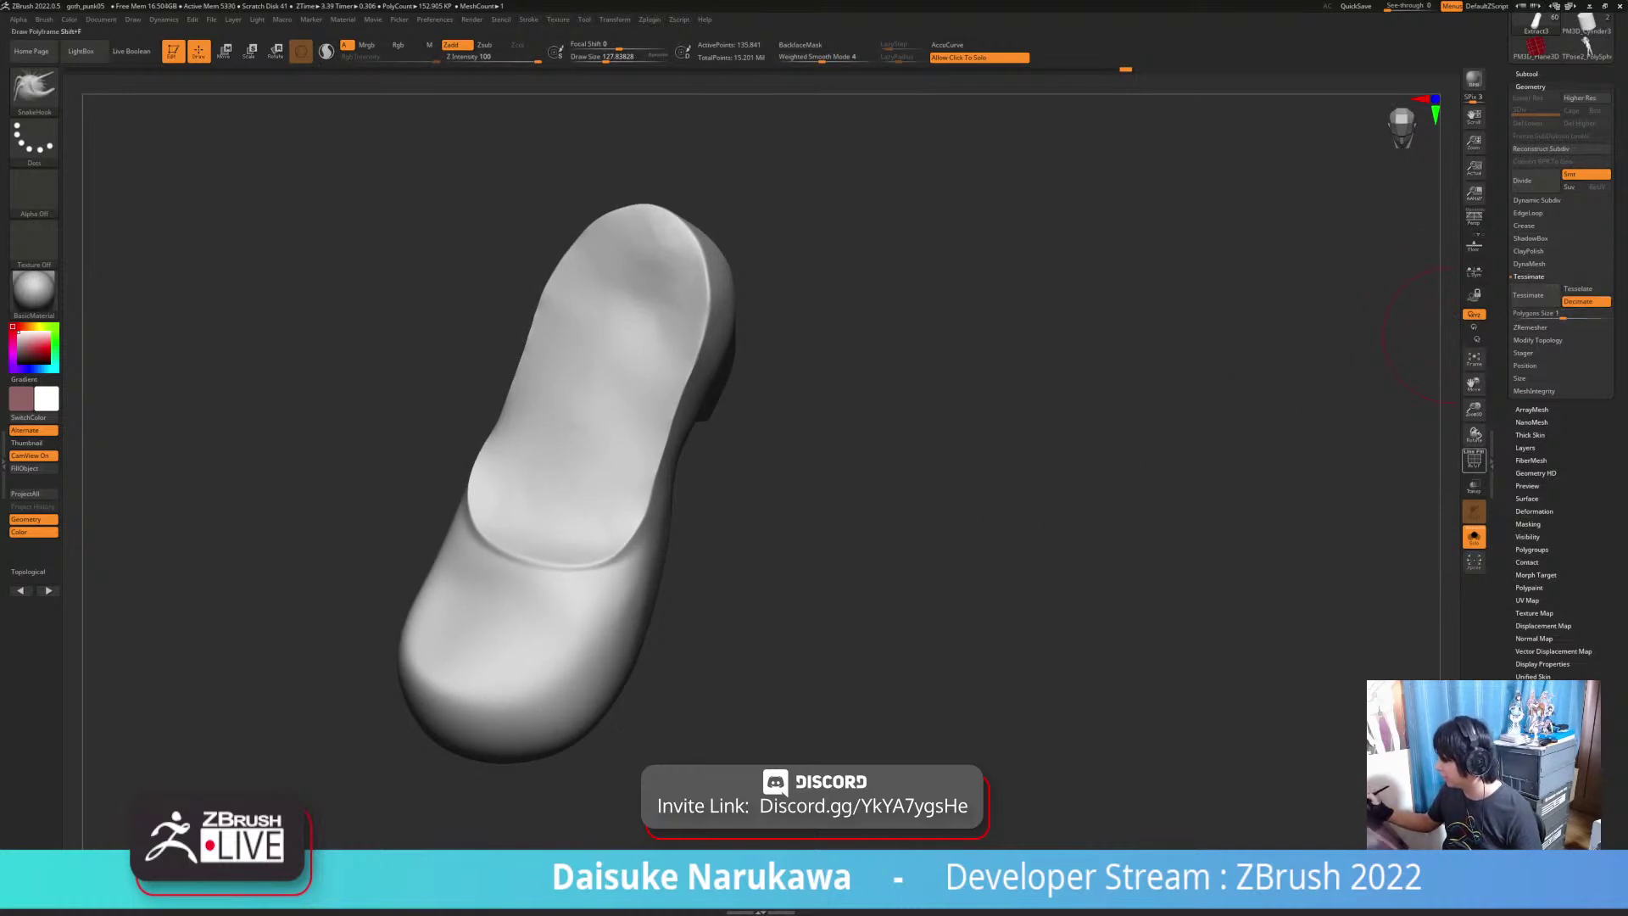
pyautogui.click(1474, 460)
pyautogui.moveTo(1563, 315); pyautogui.dragTo(1551, 314)
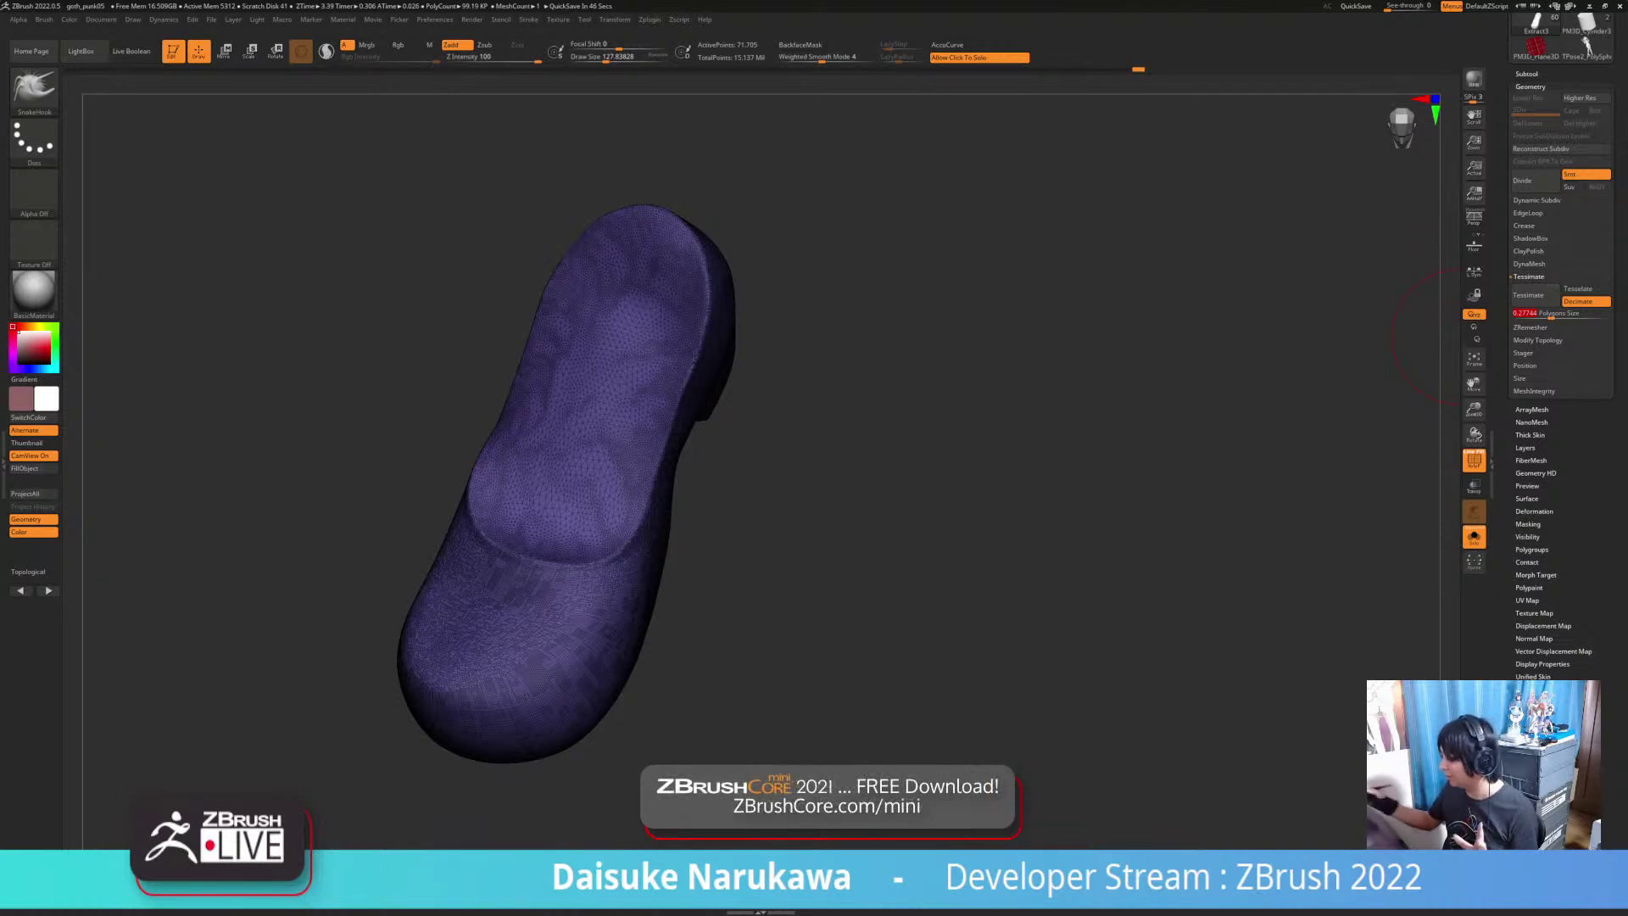
# Step: Run the decimate-only Tessimate on the shoe at a larger polygon size and at size 1 for comparison
pyautogui.moveTo(1551, 315); pyautogui.dragTo(1565, 315)
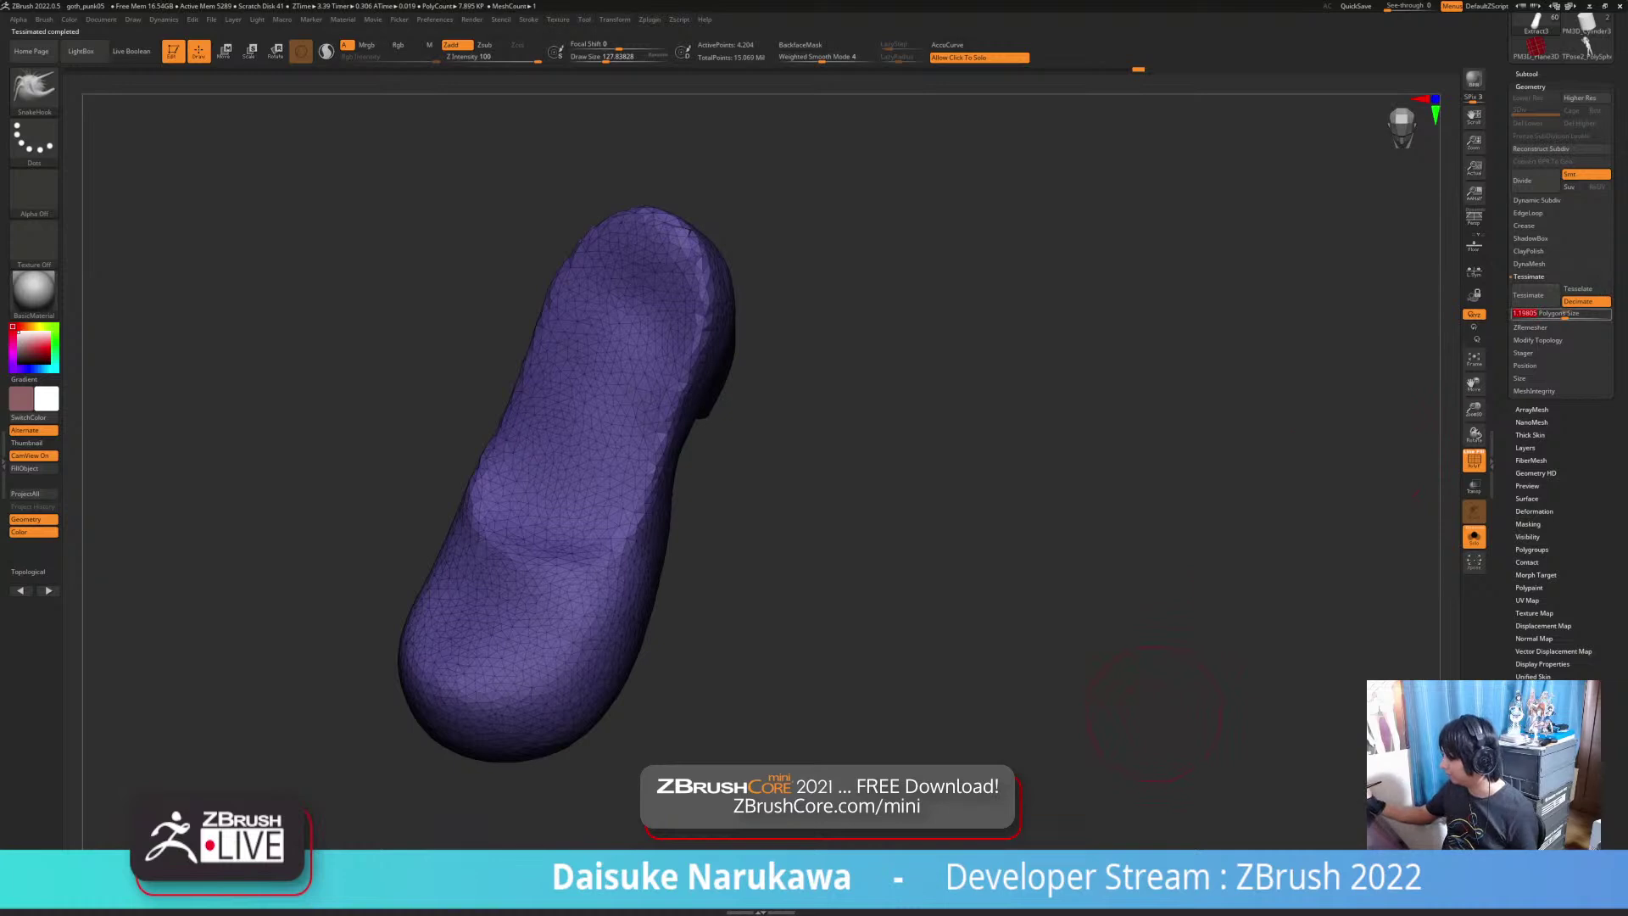
pyautogui.write('1')
pyautogui.press('Return')
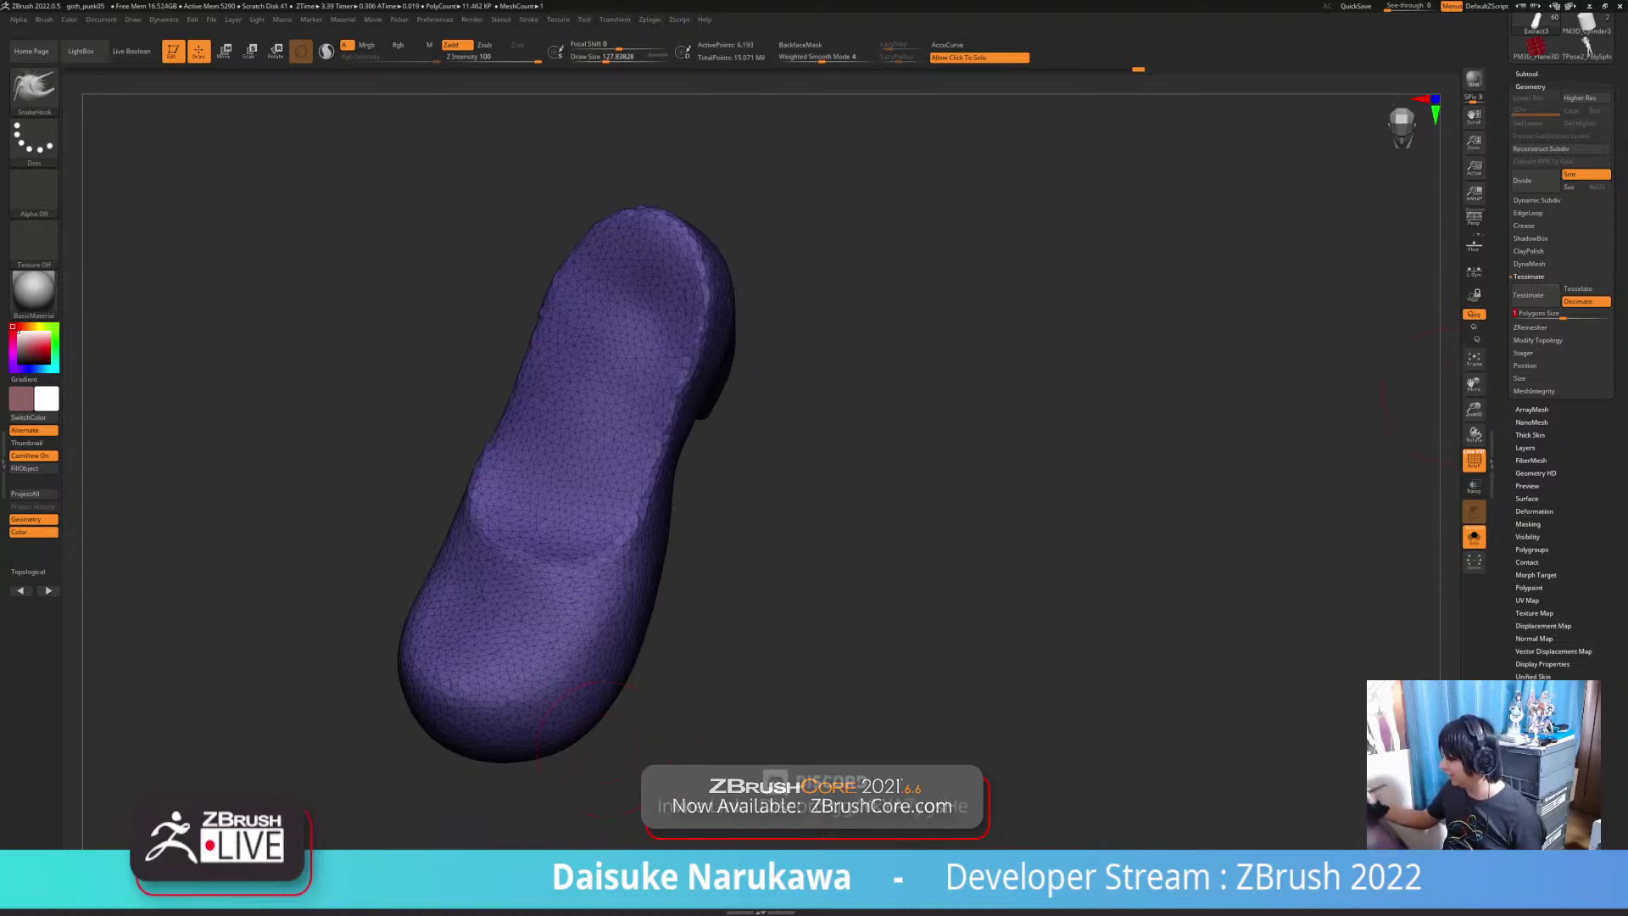
# Step: Enable Tessellate alongside Decimate and run Tessimate on the shoe at a very small polygon size and at size 1
pyautogui.click(1578, 288)
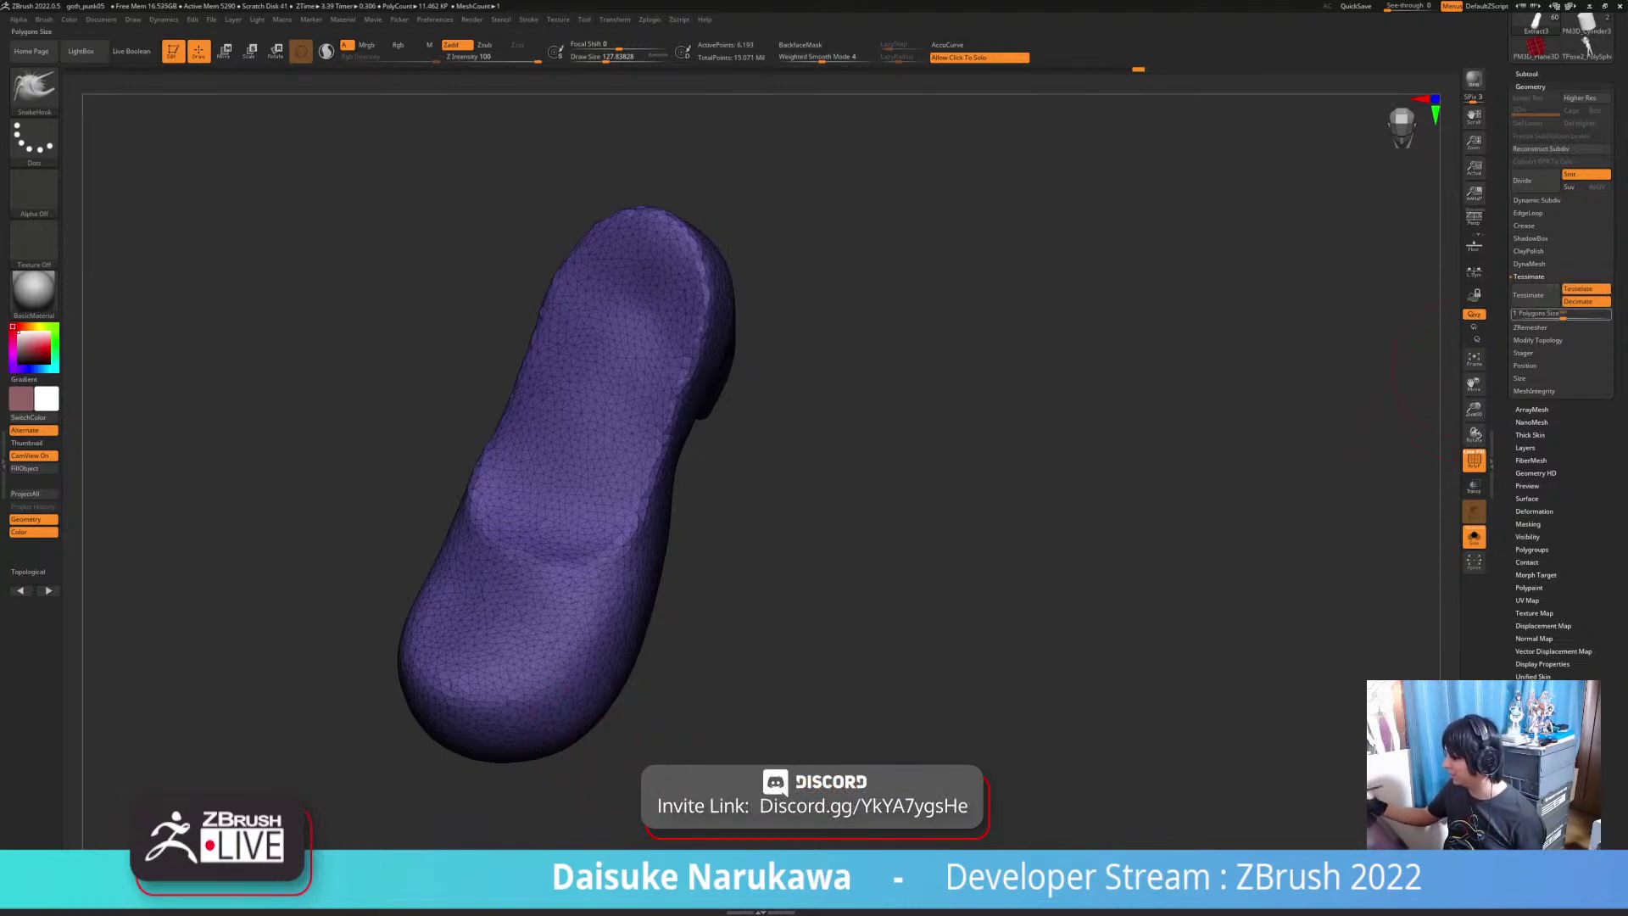
pyautogui.moveTo(1562, 314); pyautogui.dragTo(1535, 315)
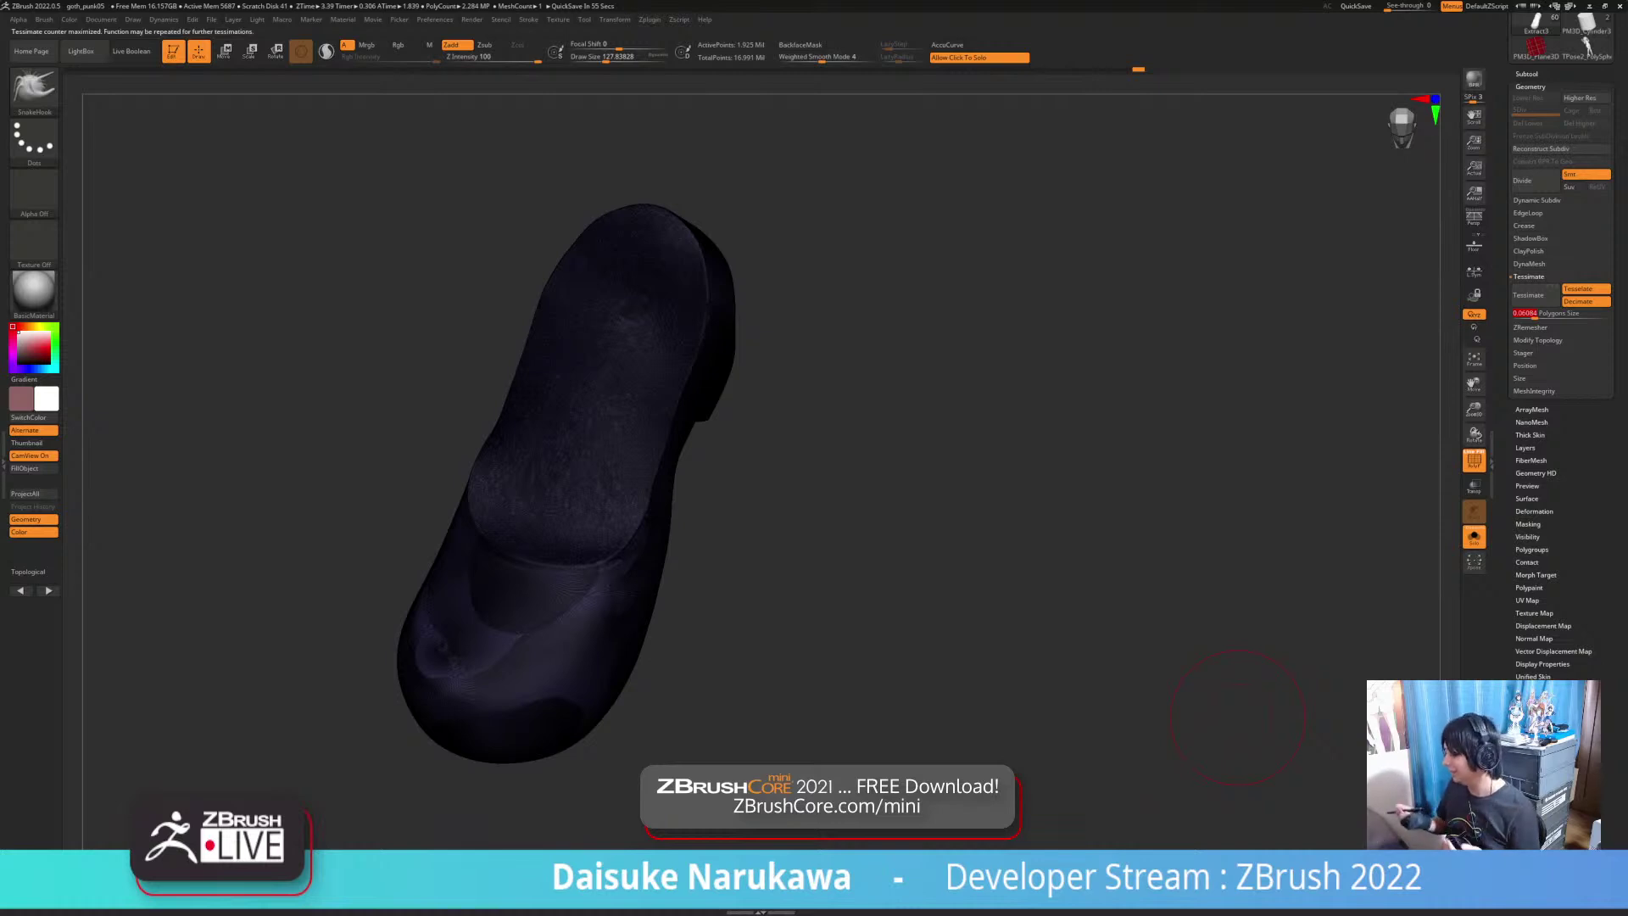
pyautogui.write('1')
pyautogui.press('Return')
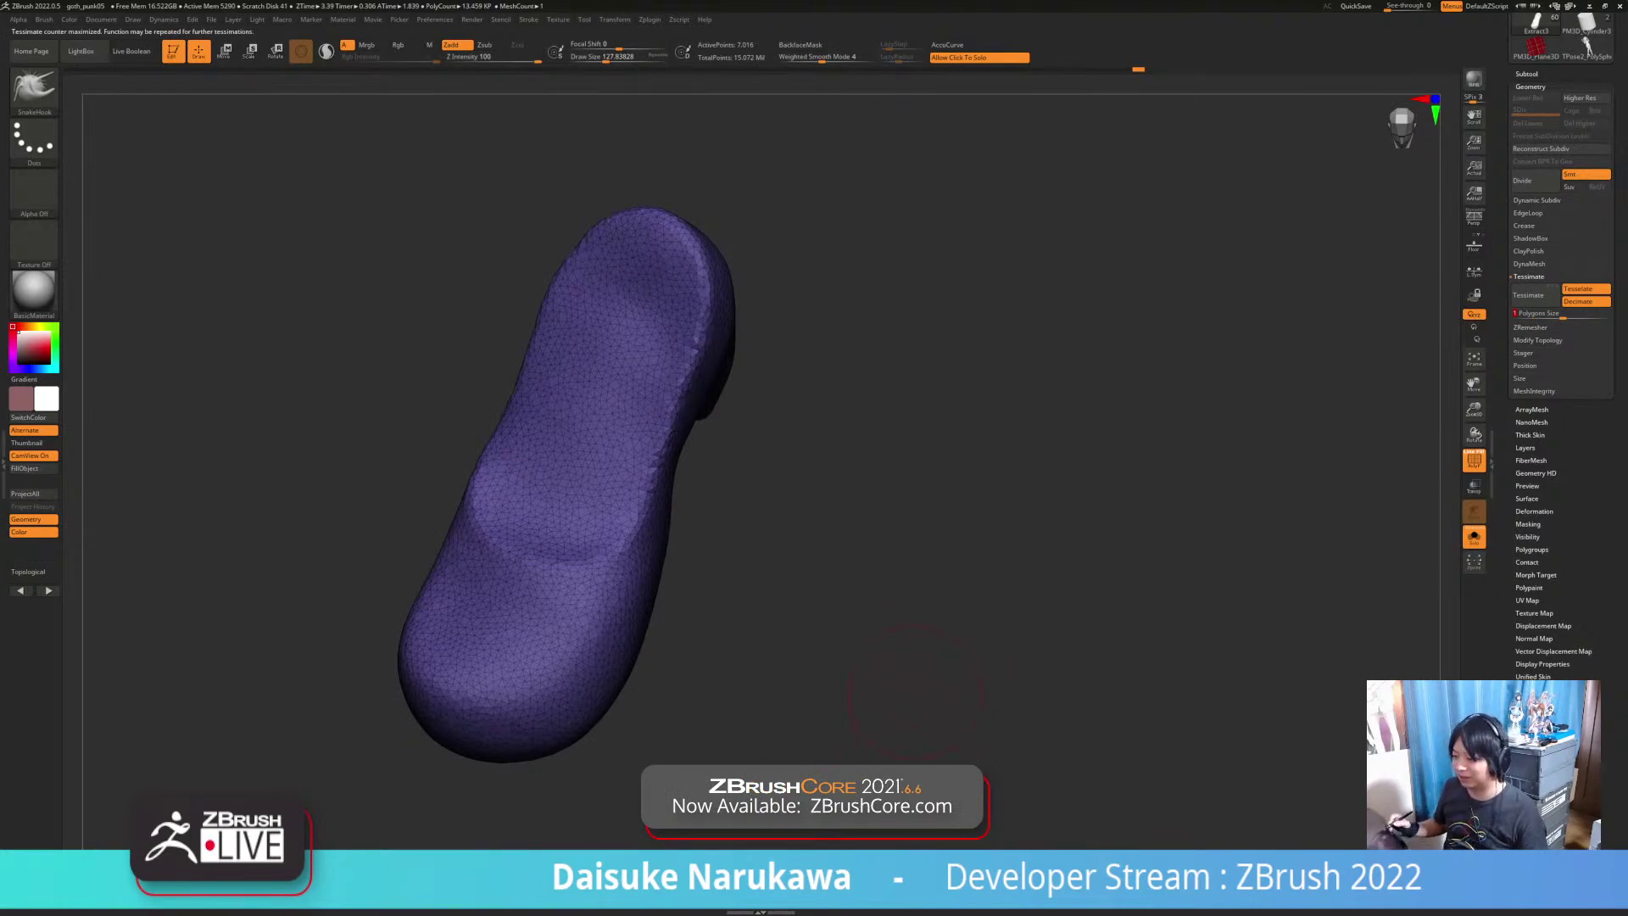
# Step: Activate Sculptris Pro, sculpt a curved Standard brush stroke around the front edge of the shoe's opening and smooth it
pyautogui.press('b')
pyautogui.press('s')
pyautogui.press('t')
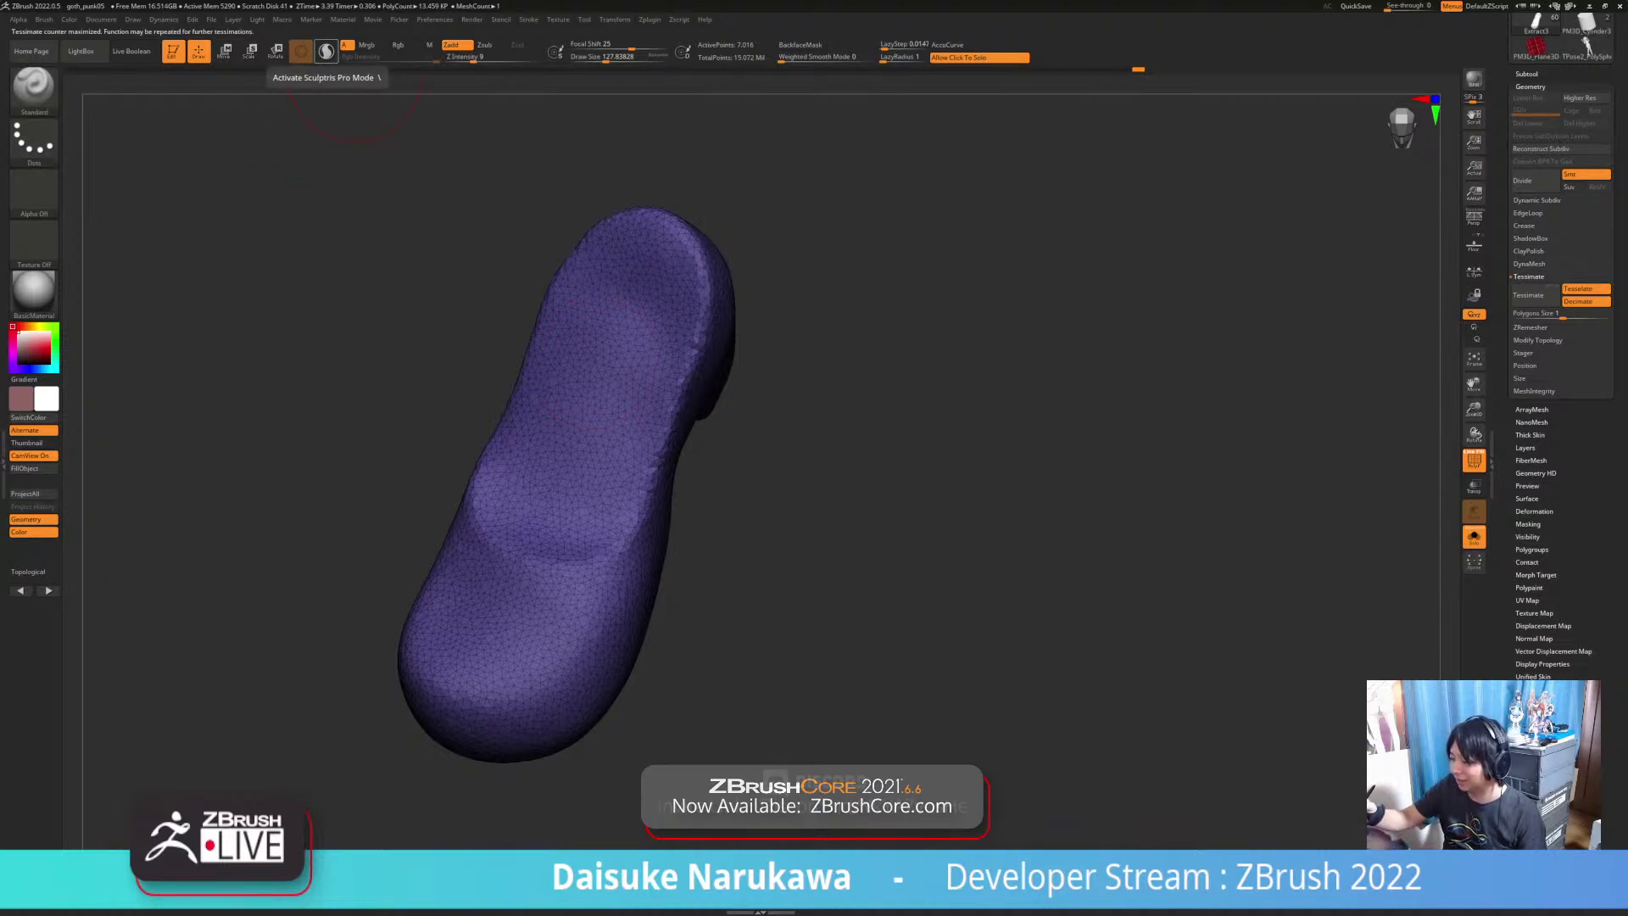
pyautogui.click(326, 51)
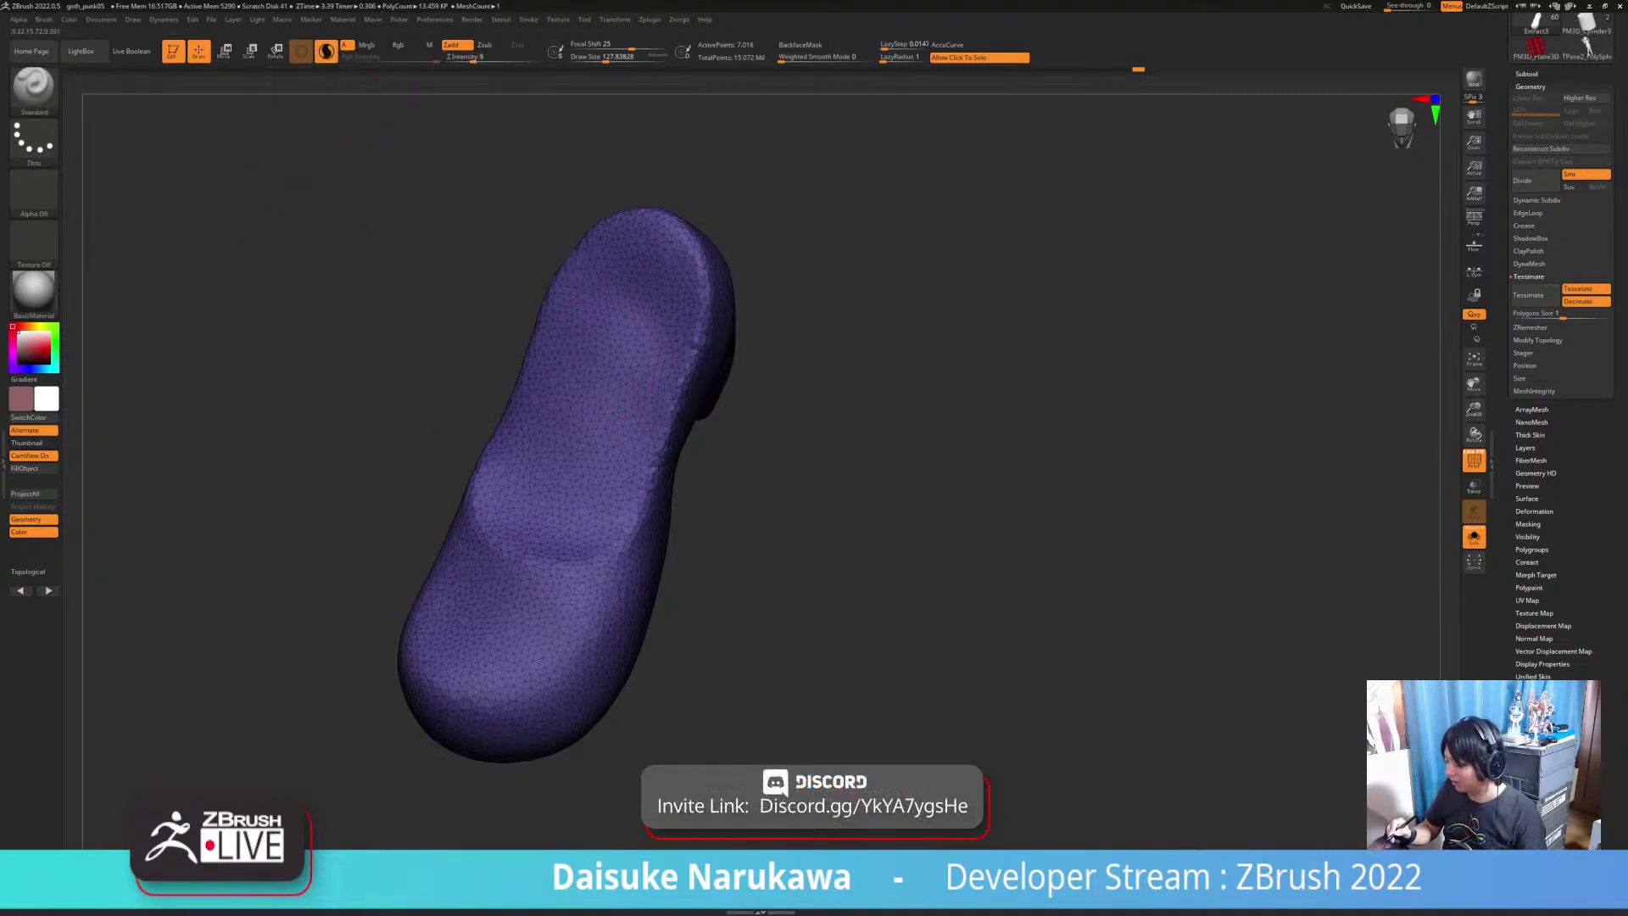
pyautogui.moveTo(484, 533)
pyautogui.mouseDown()
pyautogui.moveTo(528, 555)
pyautogui.moveTo(607, 545)
pyautogui.moveTo(629, 503)
pyautogui.moveTo(534, 561)
pyautogui.moveTo(469, 507)
pyautogui.moveTo(574, 560)
pyautogui.moveTo(634, 500)
pyautogui.mouseUp()
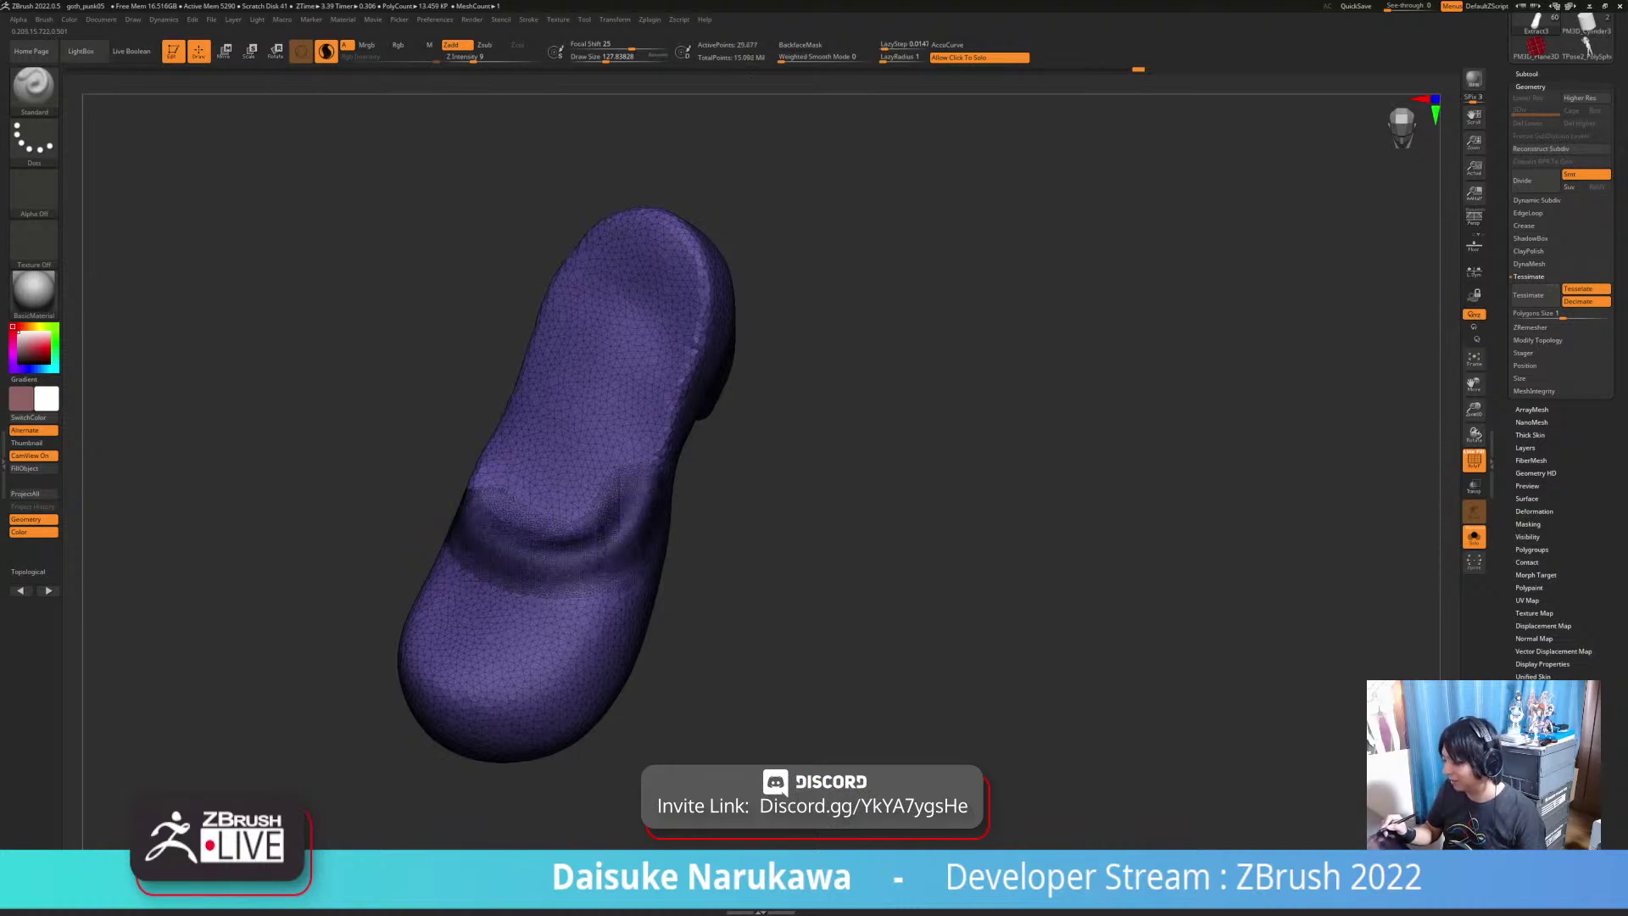
pyautogui.moveTo(559, 551)
pyautogui.keyDown('shift'); pyautogui.mouseDown()
pyautogui.moveTo(509, 559)
pyautogui.moveTo(581, 563)
pyautogui.moveTo(649, 470)
pyautogui.mouseUp(); pyautogui.keyUp('shift')
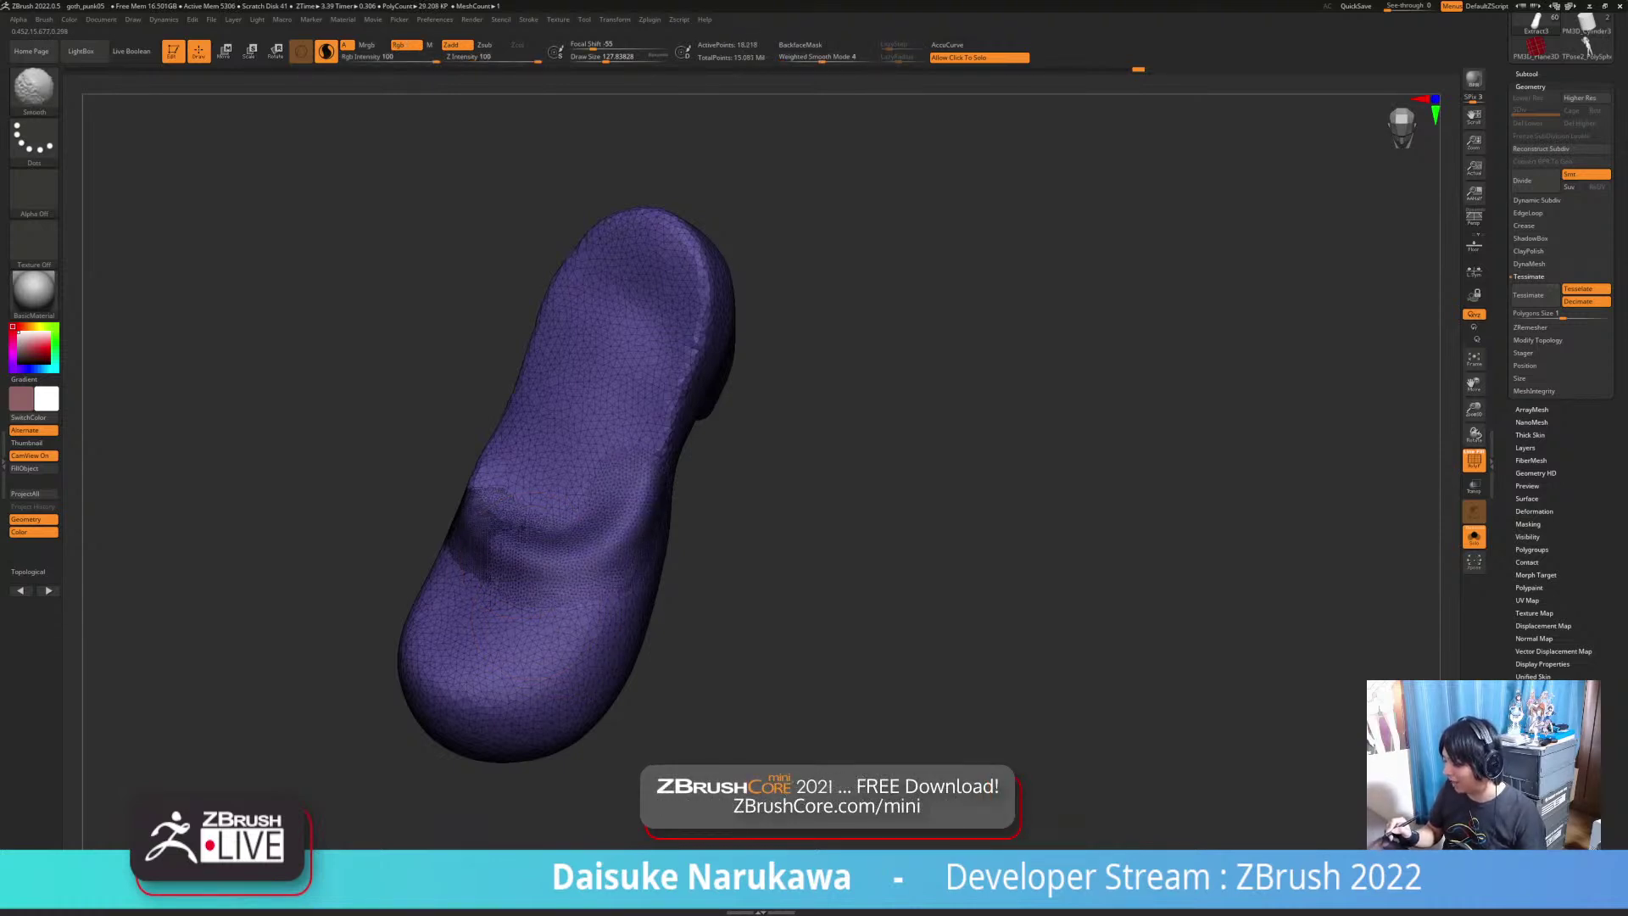
pyautogui.keyDown('shift'); pyautogui.moveTo(509, 526); pyautogui.dragTo(547, 462); pyautogui.keyUp('shift')
pyautogui.moveTo(496, 526)
pyautogui.keyDown('shift'); pyautogui.mouseDown()
pyautogui.moveTo(508, 555)
pyautogui.moveTo(483, 534)
pyautogui.moveTo(462, 551)
pyautogui.mouseUp(); pyautogui.keyUp('shift')
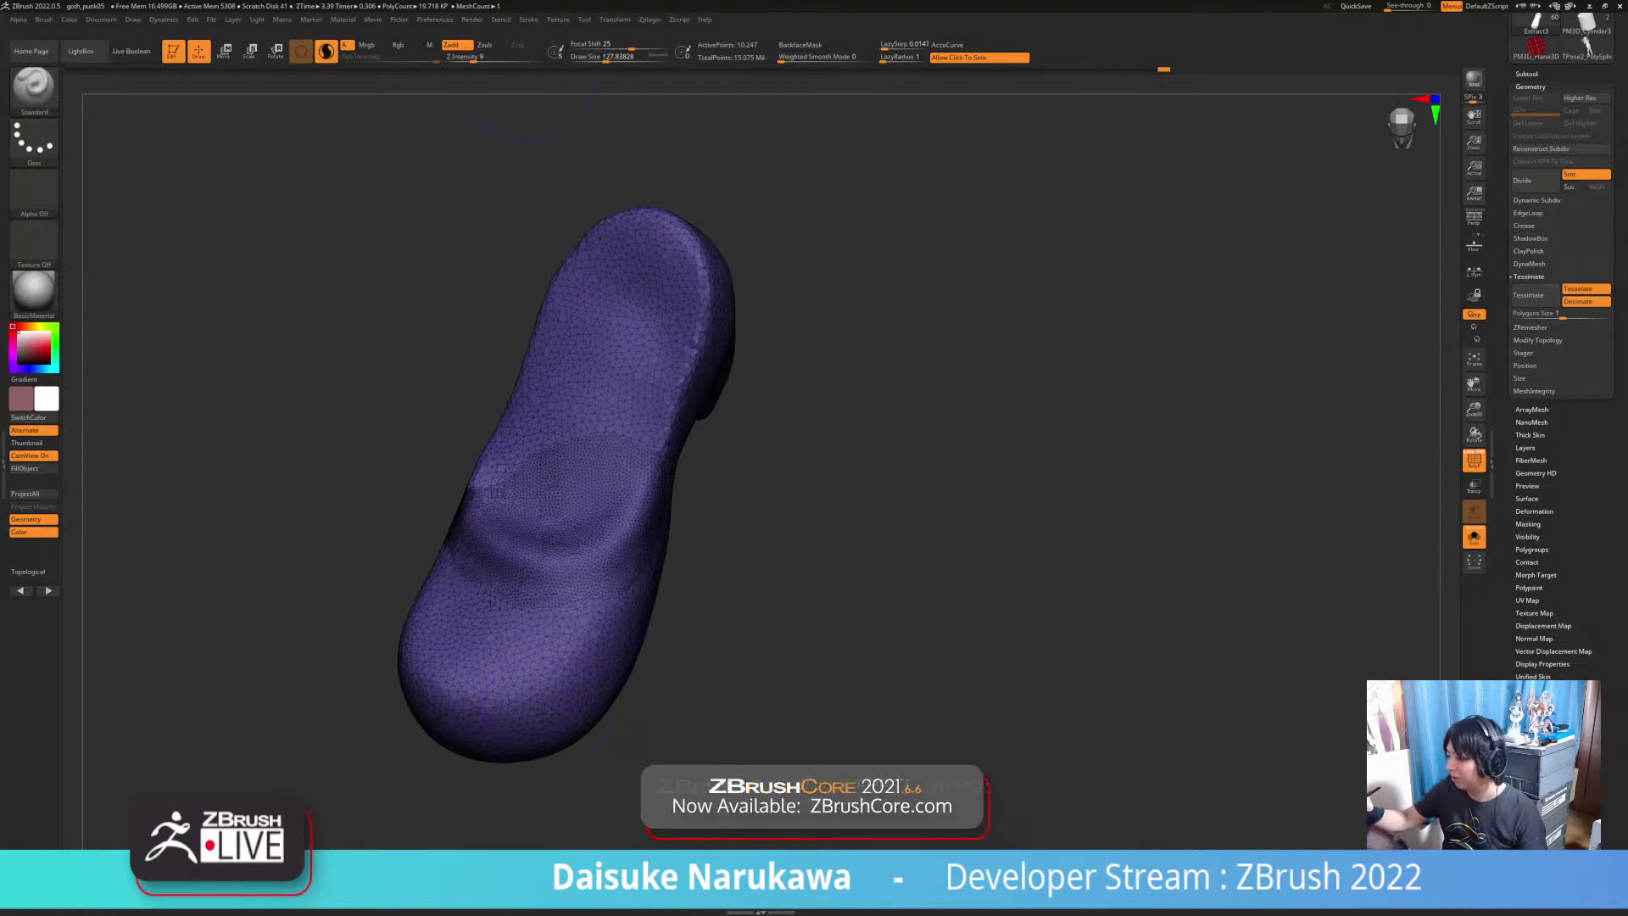
# Step: Look up the Sculptris Pro settings of the brush stroke
pyautogui.click(585, 18)
pyautogui.click(528, 18)
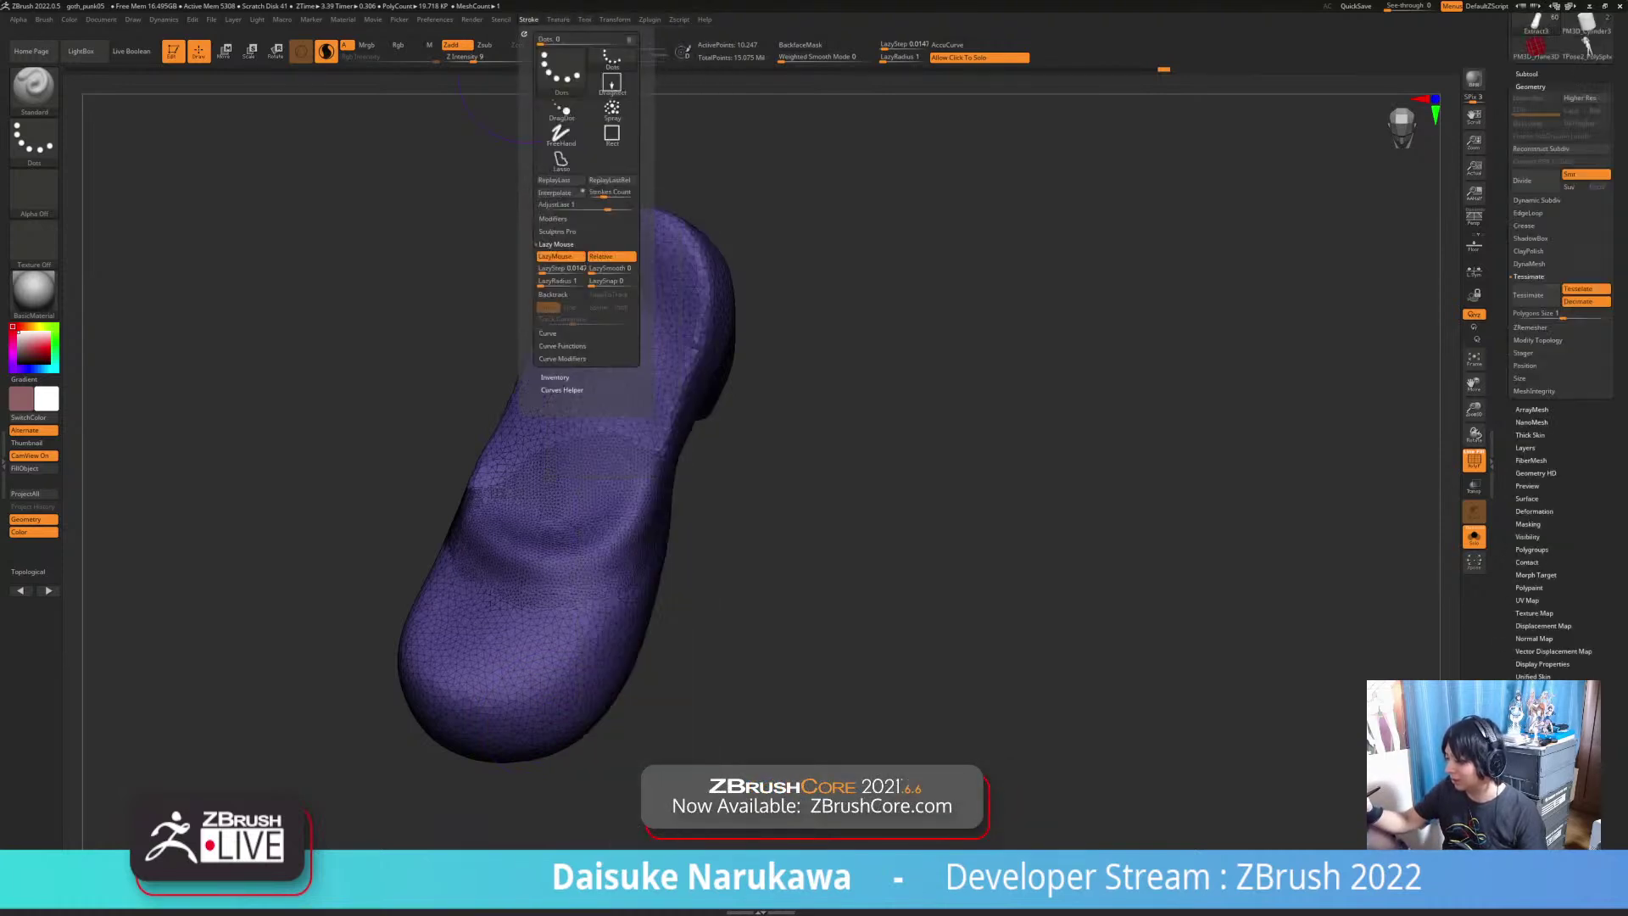
pyautogui.click(557, 232)
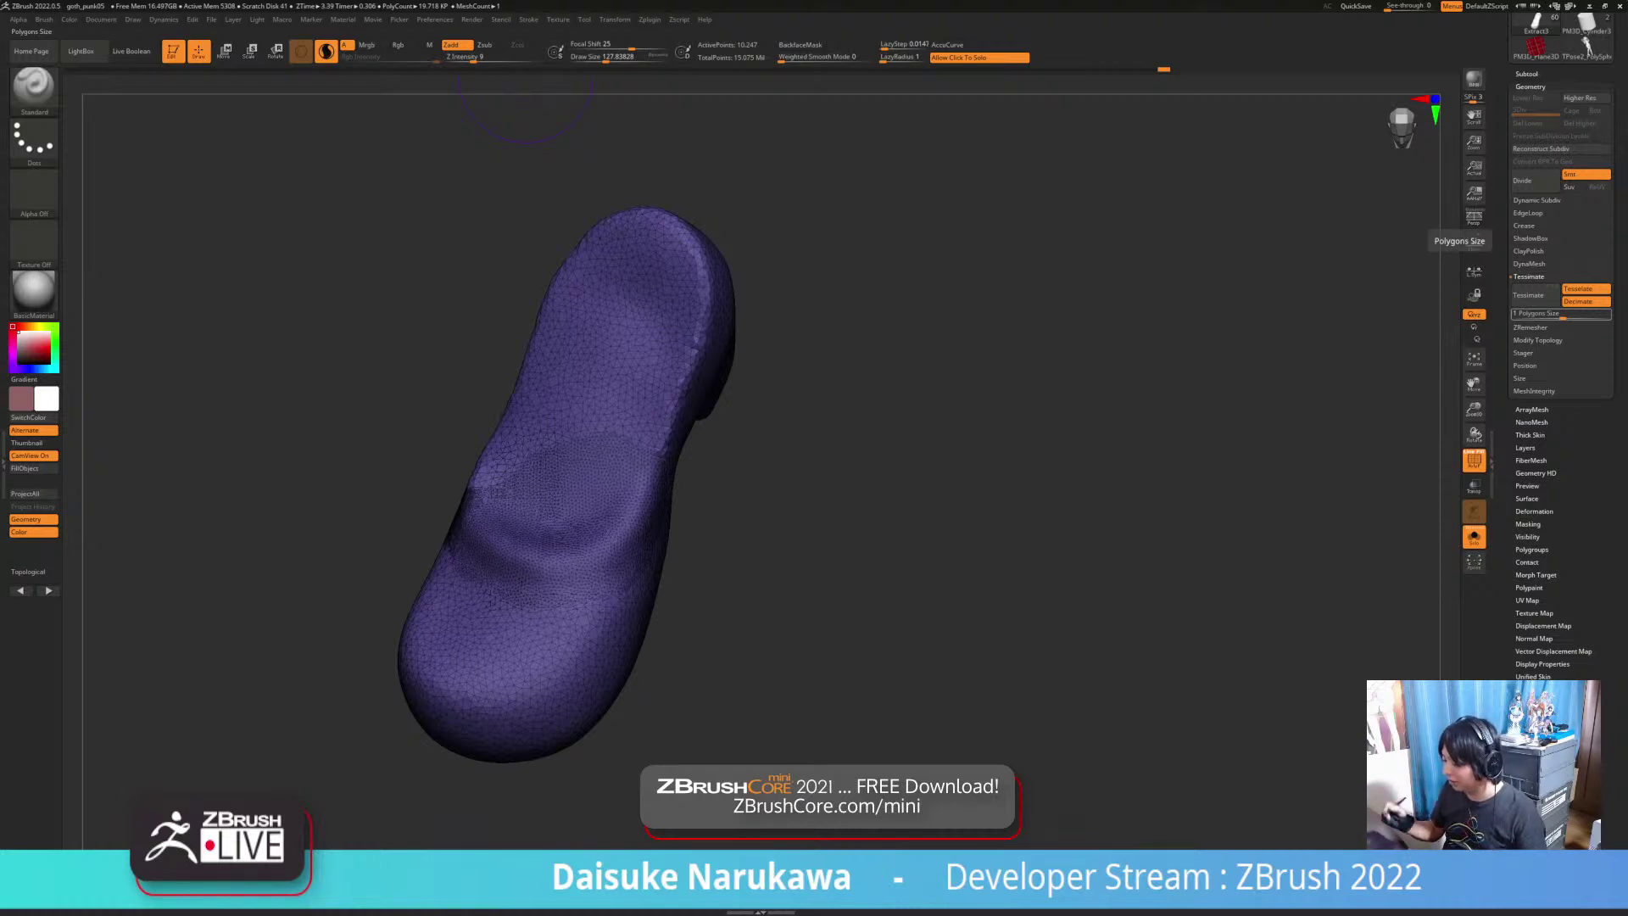
# Step: Try further smoothing and Standard brush strokes along the front curve of the opening to test Sculptris Pro's mesh density
pyautogui.moveTo(356, 537); pyautogui.dragTo(383, 440, button='right')
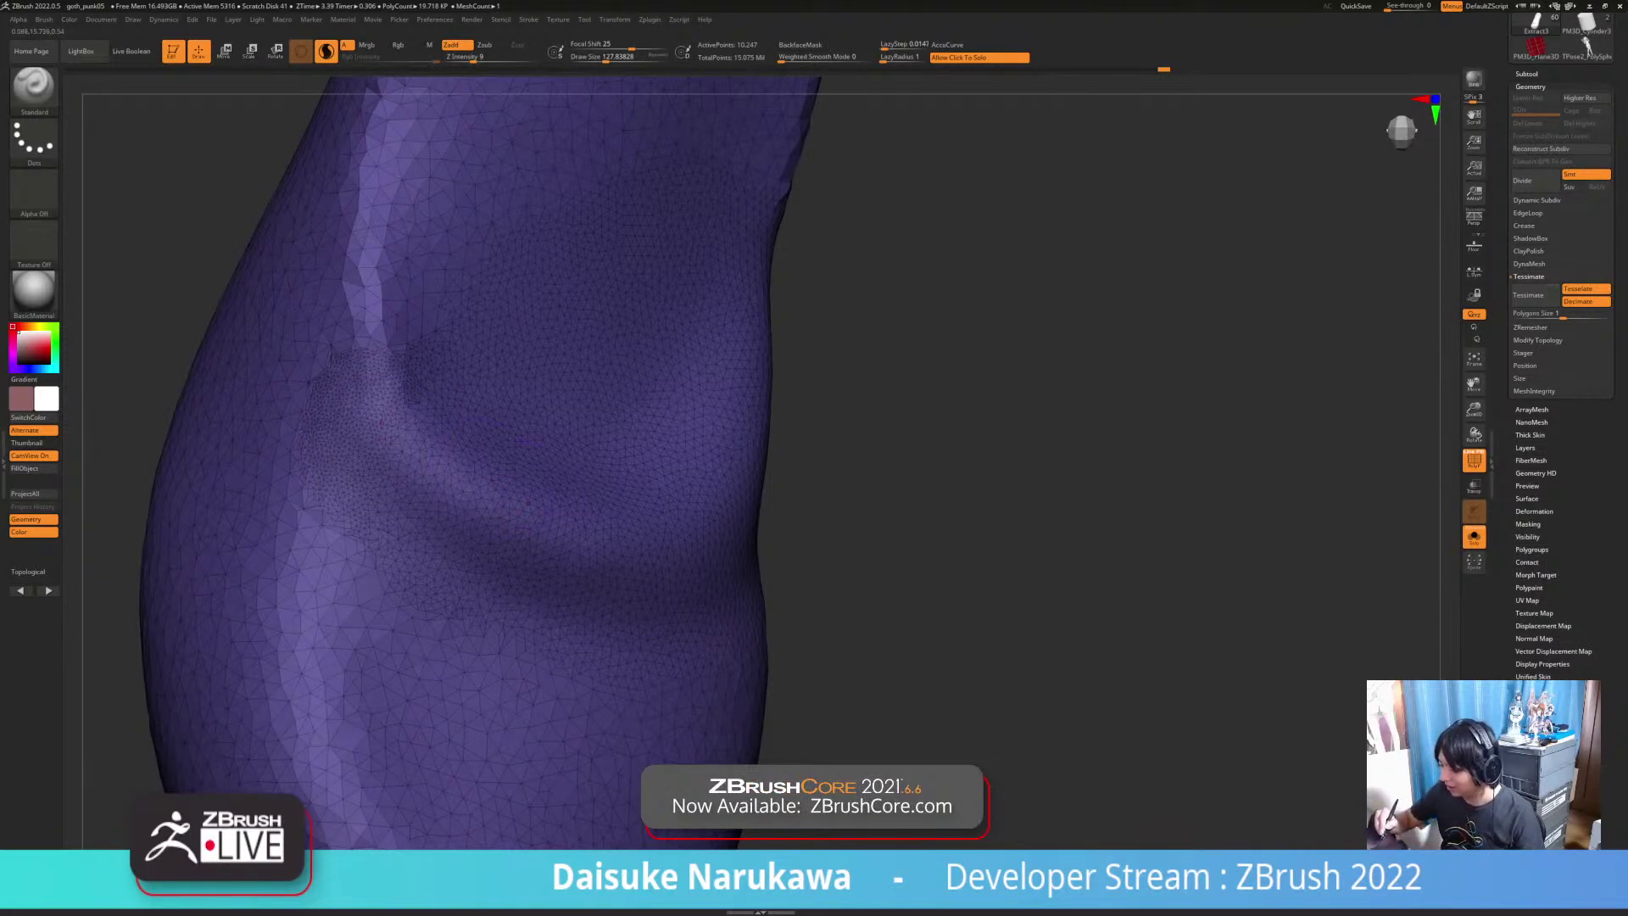
pyautogui.press('shift')
pyautogui.moveTo(513, 496)
pyautogui.keyDown('shift'); pyautogui.mouseDown()
pyautogui.moveTo(538, 534)
pyautogui.moveTo(619, 539)
pyautogui.moveTo(707, 492)
pyautogui.moveTo(721, 437)
pyautogui.mouseUp(); pyautogui.keyUp('shift')
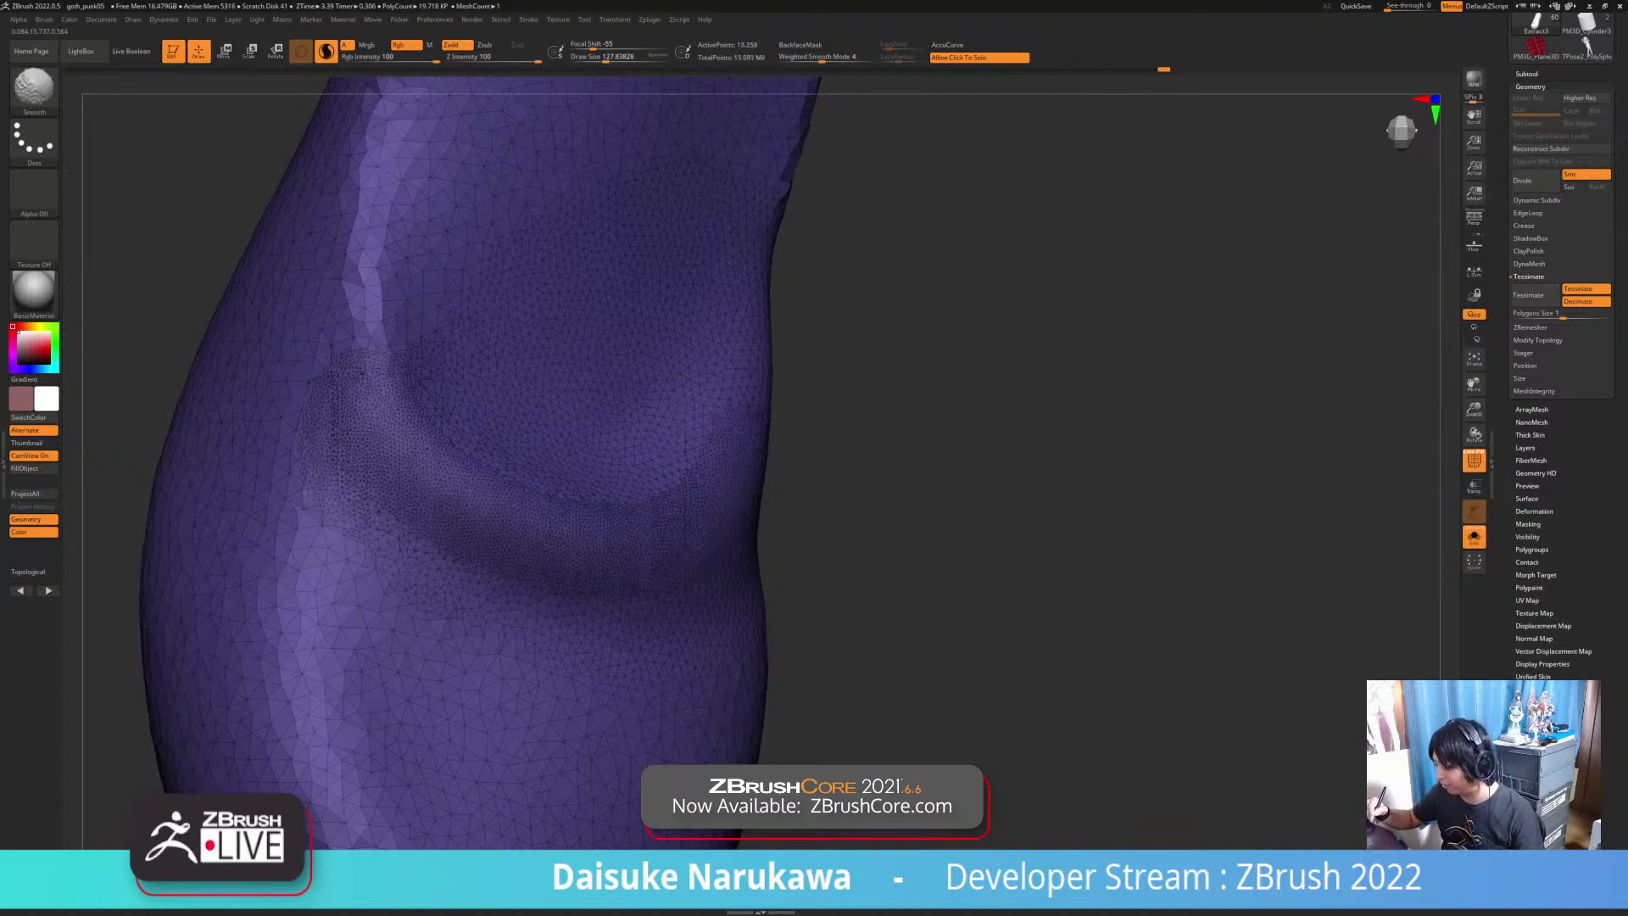
pyautogui.moveTo(395, 443)
pyautogui.mouseDown()
pyautogui.moveTo(453, 496)
pyautogui.moveTo(603, 541)
pyautogui.mouseUp()
pyautogui.moveTo(403, 448)
pyautogui.keyDown('shift'); pyautogui.mouseDown()
pyautogui.moveTo(524, 518)
pyautogui.moveTo(640, 545)
pyautogui.mouseUp(); pyautogui.keyUp('shift')
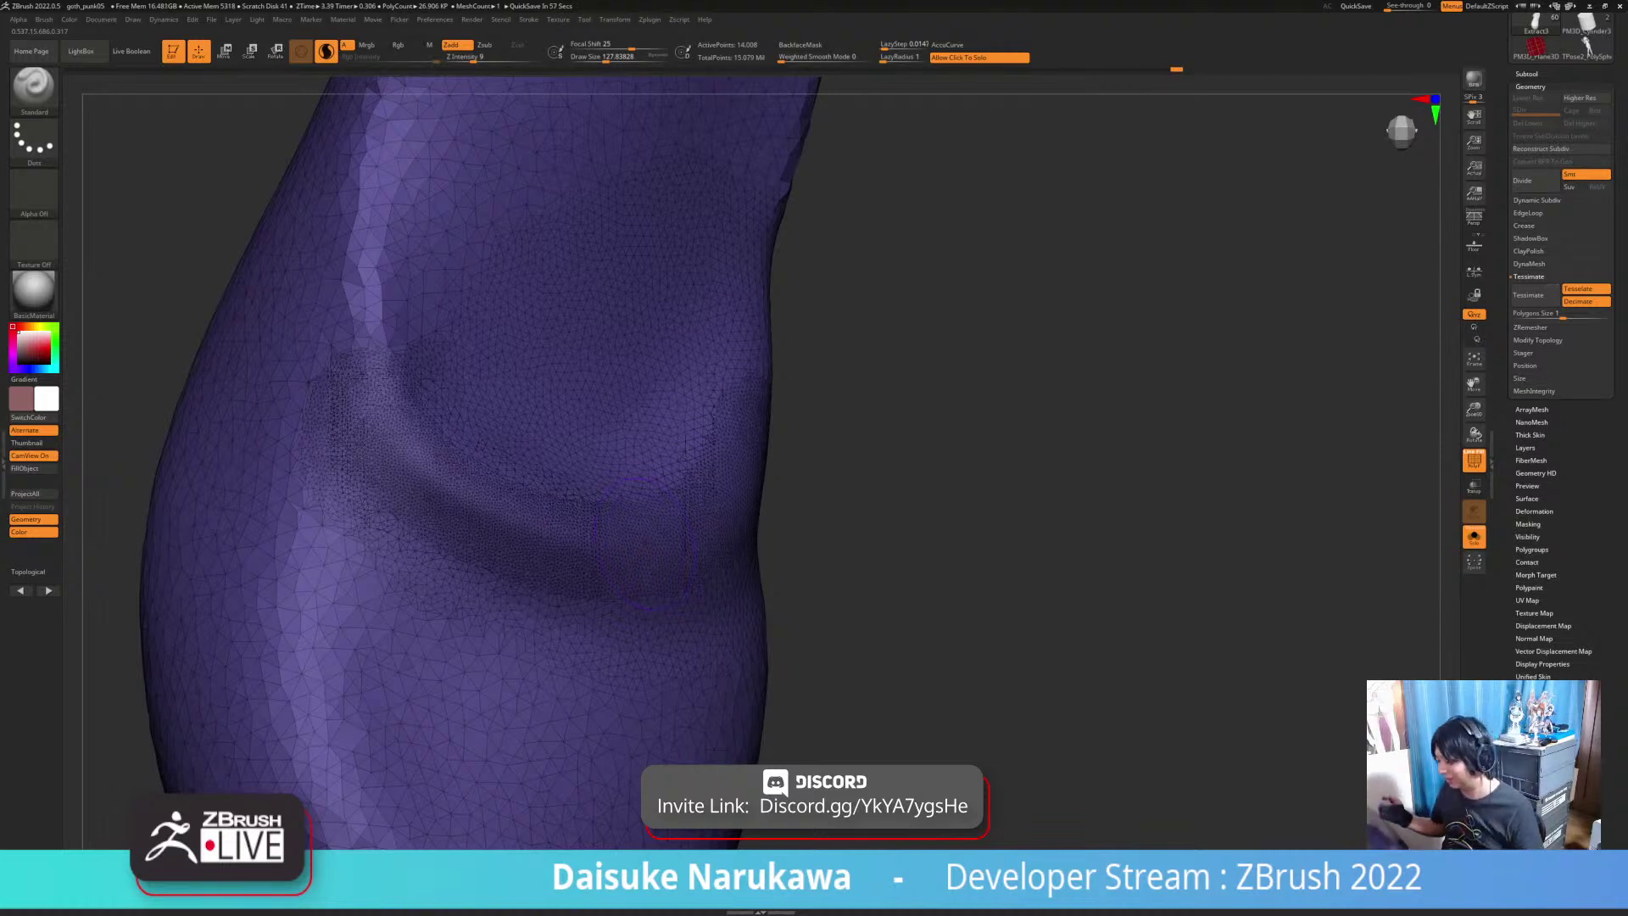
# Step: Try a smaller Standard brush with Sculptris Pro along the side and front rim of the opening, and smooth the strokes
pyautogui.keyDown('alt'); pyautogui.moveTo(919, 750); pyautogui.dragTo(933, 693); pyautogui.keyUp('alt')
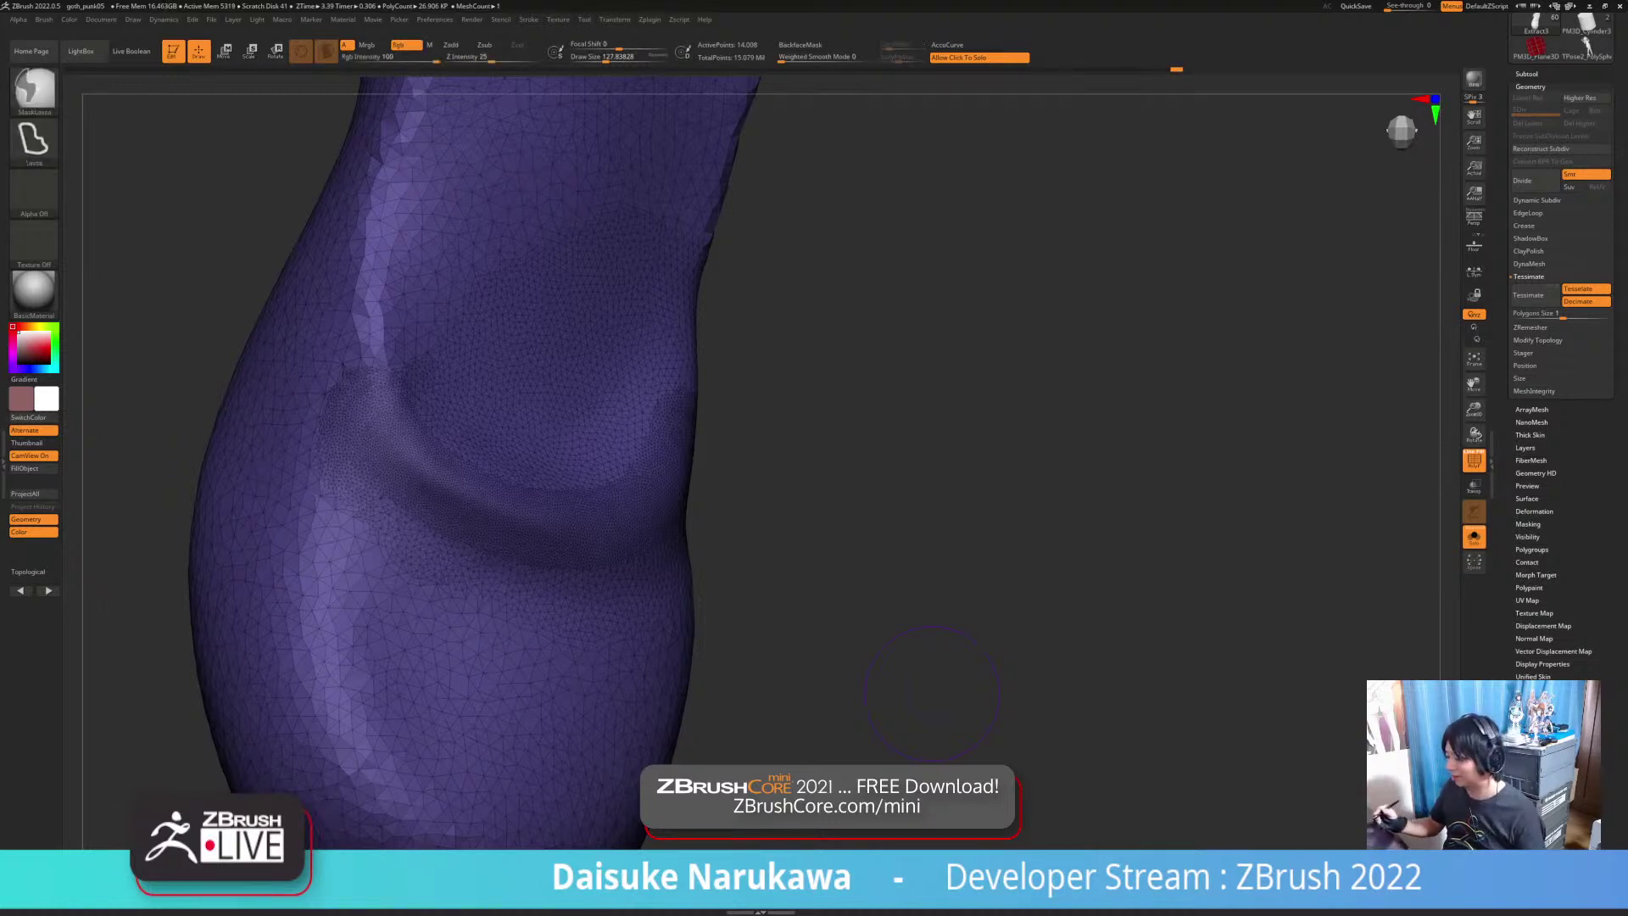
pyautogui.keyDown('ctrl'); pyautogui.moveTo(882, 573); pyautogui.dragTo(928, 639, button='right'); pyautogui.keyUp('ctrl')
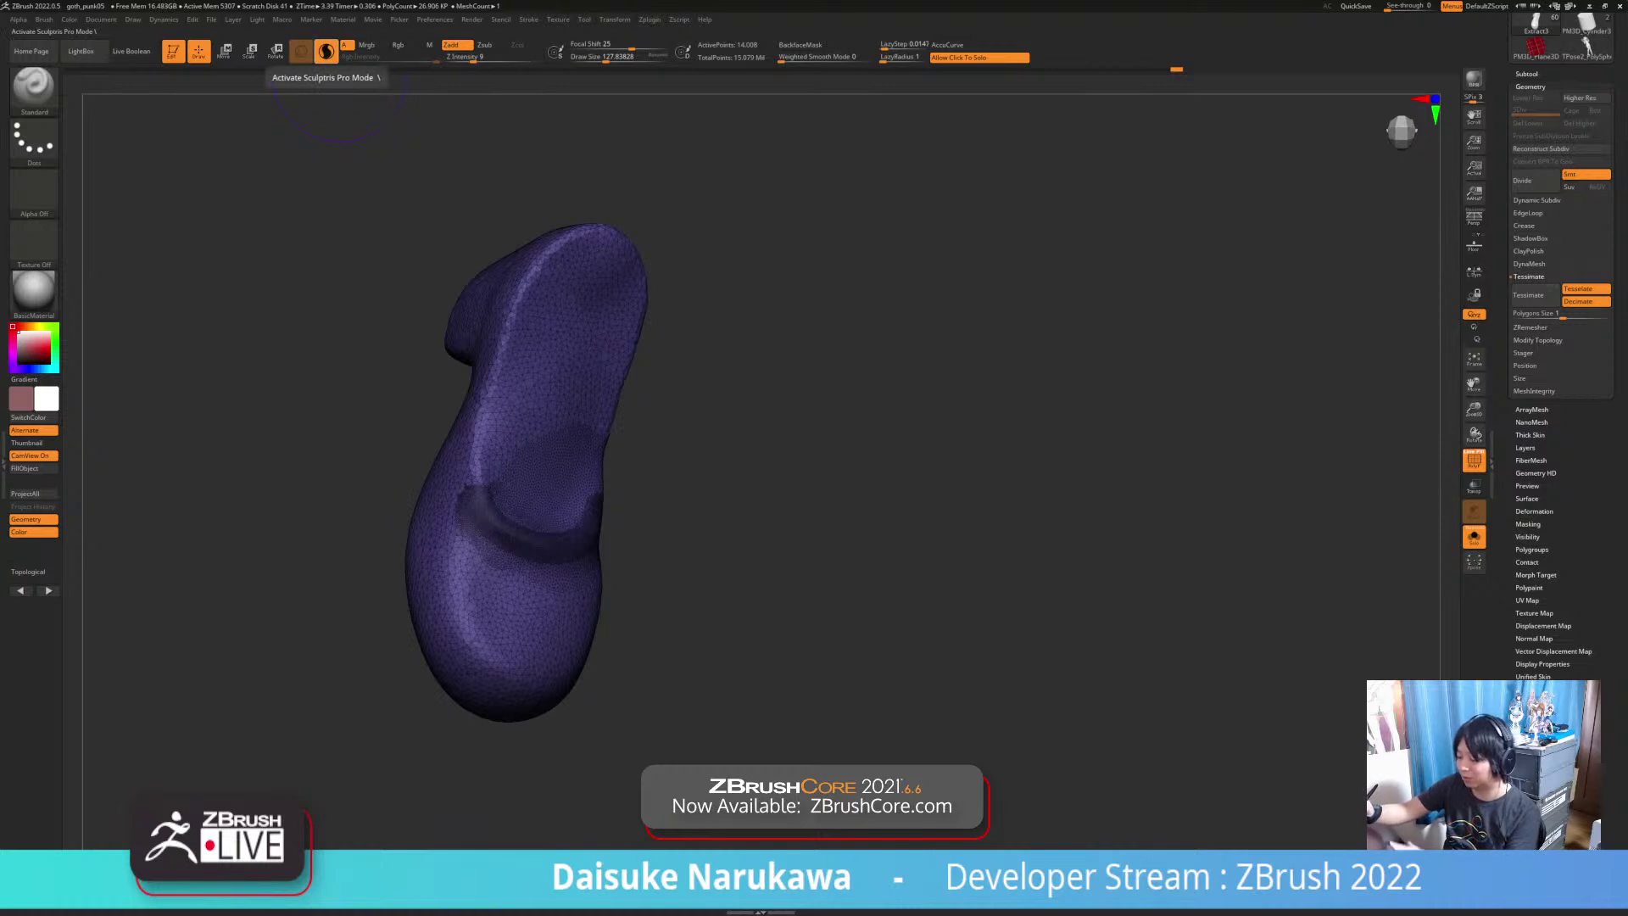
pyautogui.click(600, 58)
pyautogui.keyDown('ctrl'); pyautogui.moveTo(499, 468); pyautogui.dragTo(544, 534, button='right'); pyautogui.keyUp('ctrl')
pyautogui.moveTo(488, 345)
pyautogui.mouseDown()
pyautogui.moveTo(463, 471)
pyautogui.moveTo(486, 545)
pyautogui.mouseUp()
pyautogui.moveTo(486, 545); pyautogui.dragTo(528, 559, button='right')
pyautogui.hotkey('ctrl', 'z')
pyautogui.moveTo(485, 356)
pyautogui.mouseDown()
pyautogui.moveTo(465, 496)
pyautogui.moveTo(517, 559)
pyautogui.moveTo(597, 606)
pyautogui.mouseUp()
pyautogui.moveTo(597, 606); pyautogui.dragTo(560, 609, button='right')
pyautogui.moveTo(593, 607); pyautogui.dragTo(637, 585)
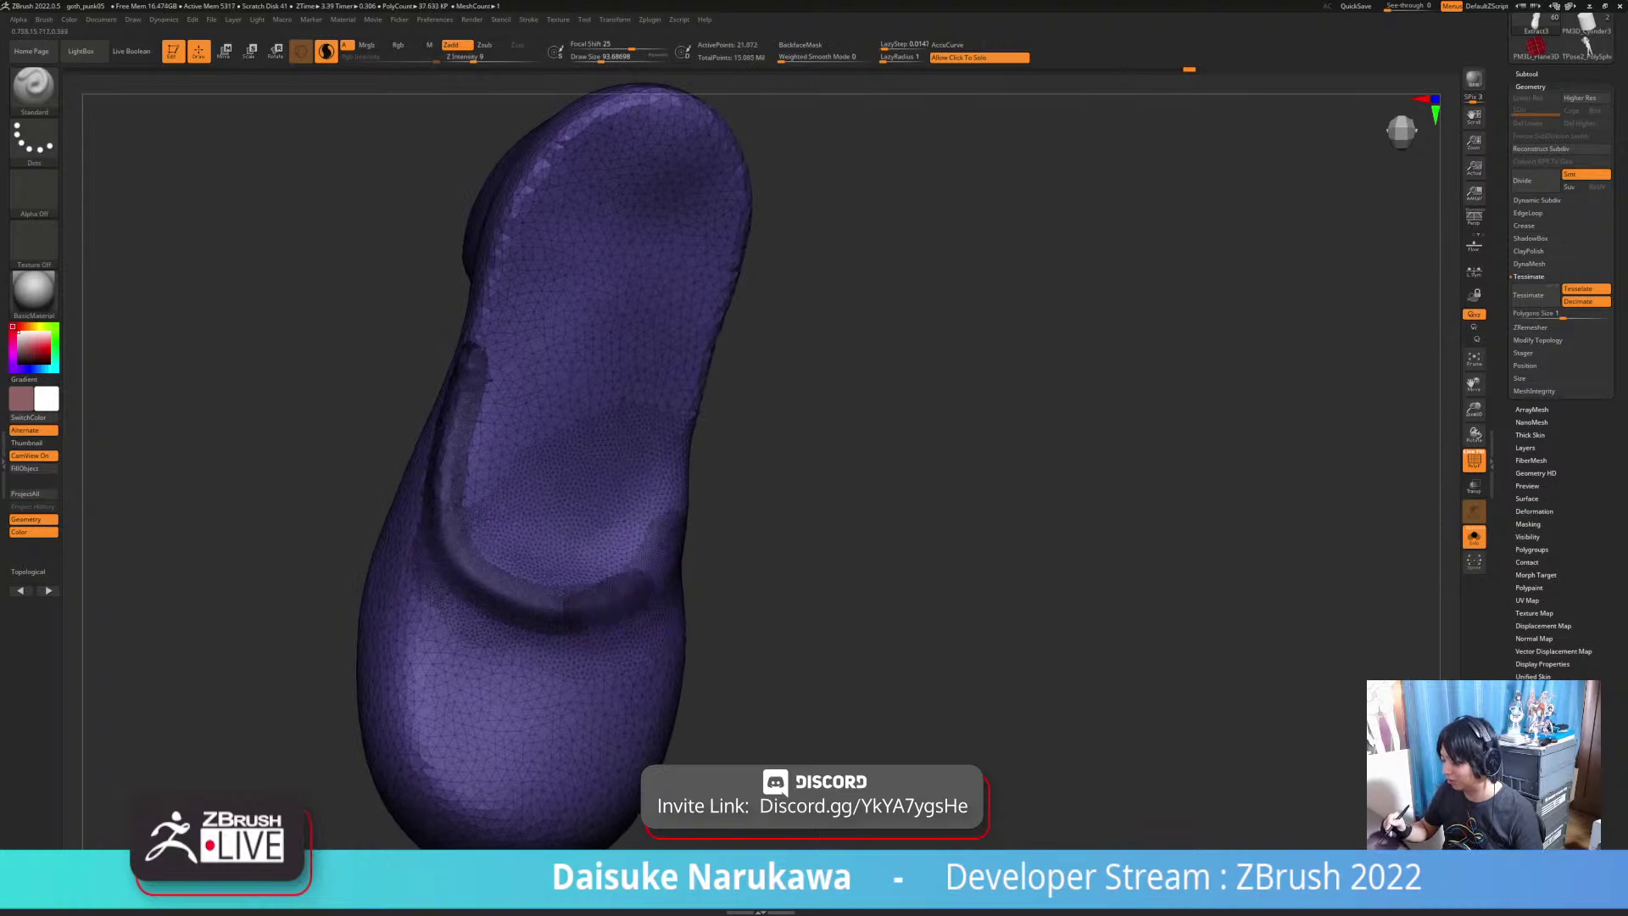
pyautogui.moveTo(638, 585); pyautogui.dragTo(606, 588, button='right')
pyautogui.moveTo(621, 591)
pyautogui.keyDown('shift'); pyautogui.mouseDown()
pyautogui.moveTo(551, 610)
pyautogui.moveTo(500, 580)
pyautogui.moveTo(453, 475)
pyautogui.moveTo(489, 295)
pyautogui.mouseUp(); pyautogui.keyUp('shift')
pyautogui.moveTo(697, 410)
pyautogui.mouseDown(button='right')
pyautogui.moveTo(682, 502)
pyautogui.moveTo(952, 592)
pyautogui.moveTo(938, 647)
pyautogui.moveTo(909, 667)
pyautogui.mouseUp(button='right')
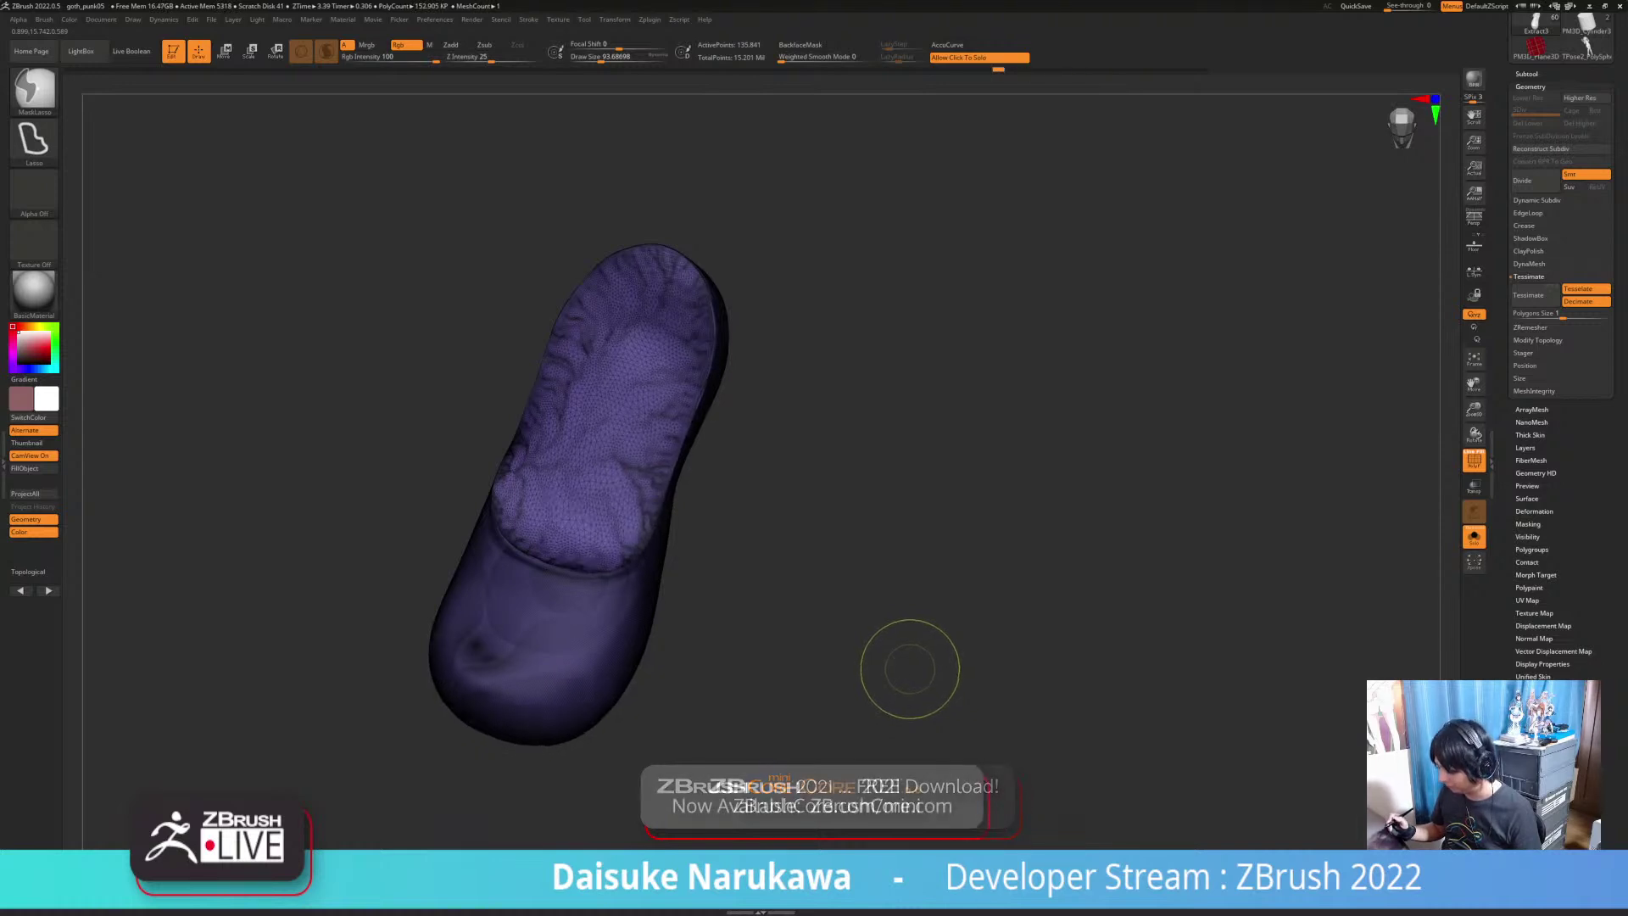
# Step: Show the rest of the figure again and turn off the polygon wireframe
pyautogui.click(916, 686)
pyautogui.keyDown('ctrl'); pyautogui.moveTo(916, 687); pyautogui.dragTo(915, 607, button='right'); pyautogui.keyUp('ctrl')
pyautogui.moveTo(915, 608)
pyautogui.mouseDown()
pyautogui.moveTo(900, 492)
pyautogui.moveTo(869, 483)
pyautogui.moveTo(919, 460)
pyautogui.mouseUp()
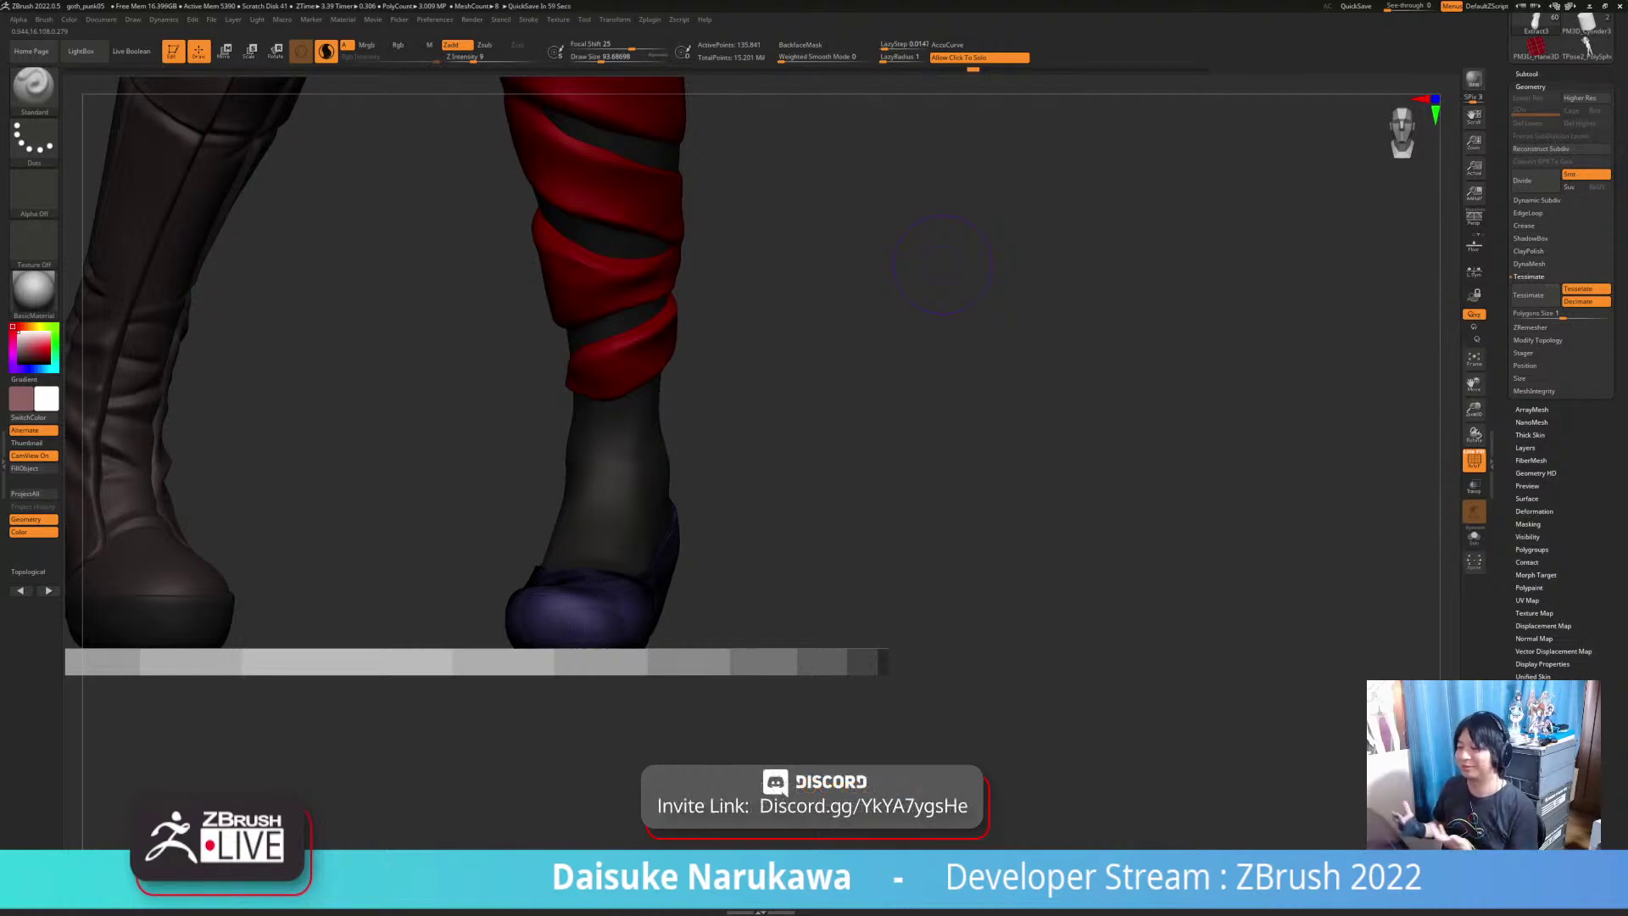
pyautogui.click(1473, 460)
pyautogui.moveTo(951, 722)
pyautogui.keyDown('ctrl'); pyautogui.mouseDown(button='right')
pyautogui.moveTo(950, 619)
pyautogui.moveTo(1094, 669)
pyautogui.moveTo(801, 678)
pyautogui.mouseUp(button='right'); pyautogui.keyUp('ctrl')
# Step: Keep the mesh in 3D mode, choose the DamStandard brush and isolate the shoe for work on its underside
pyautogui.press('b')
pyautogui.press('t')
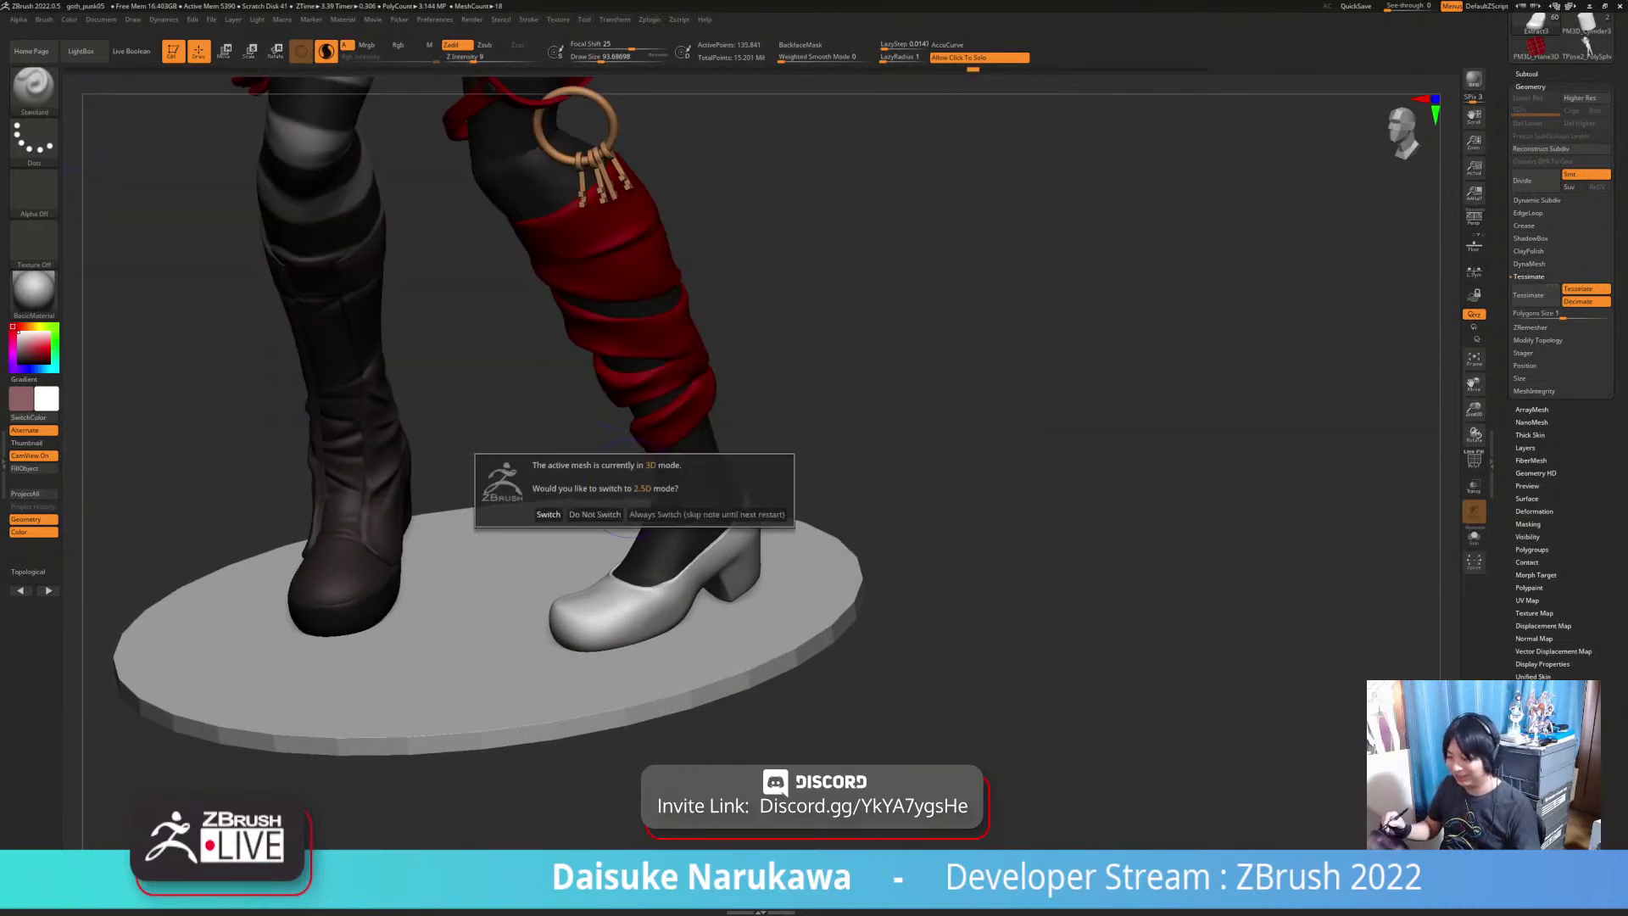
pyautogui.click(595, 514)
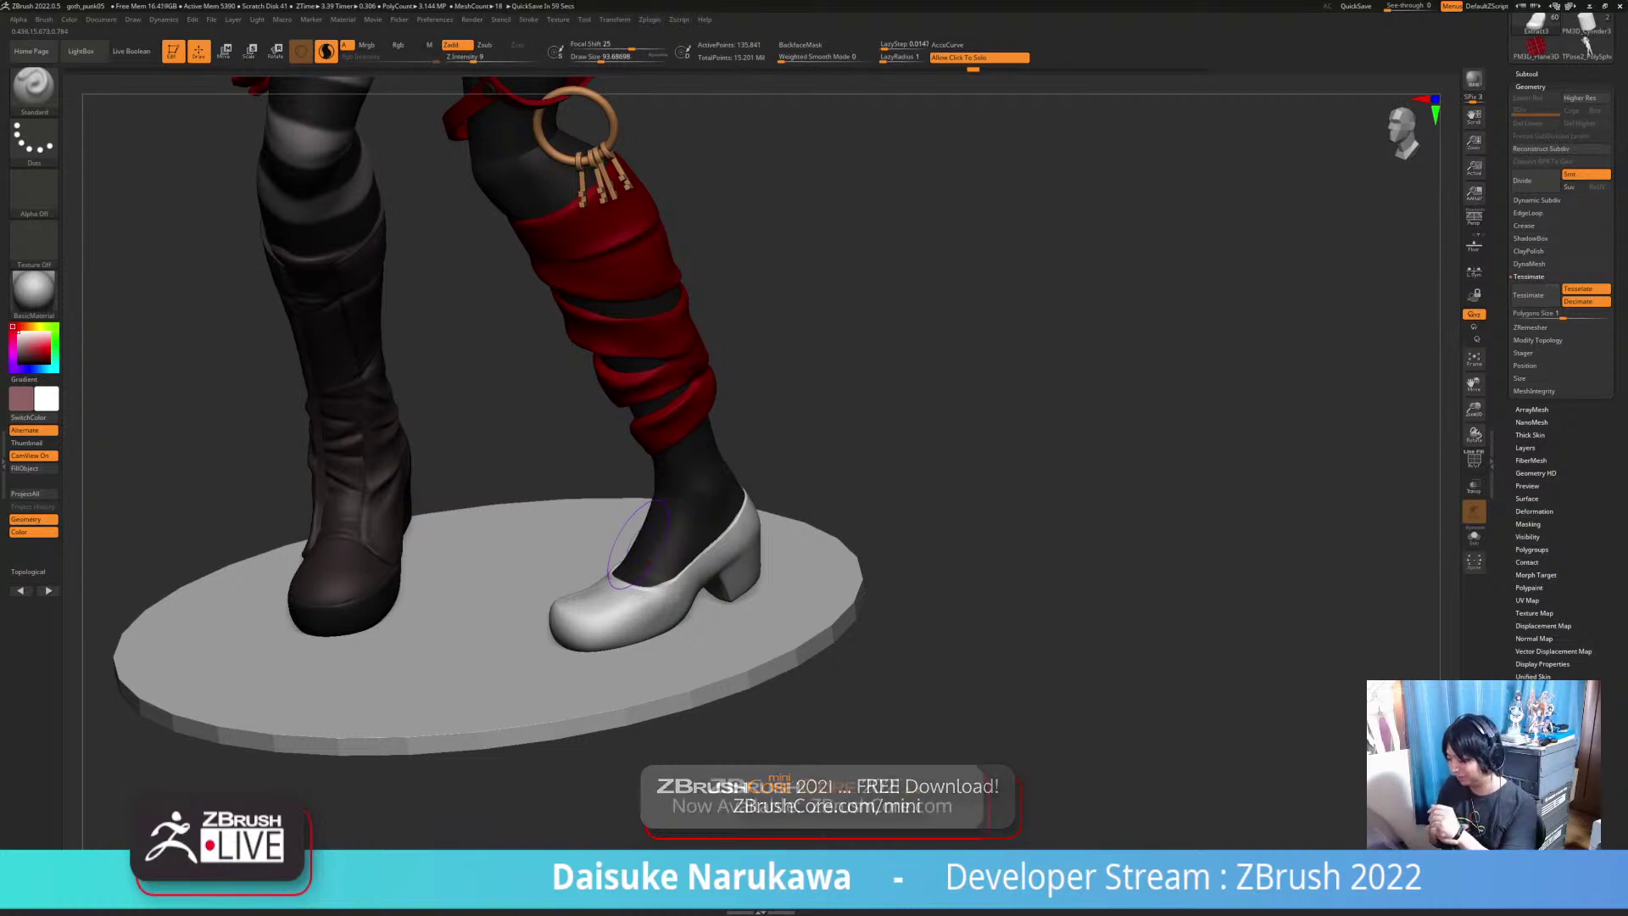
pyautogui.press('b')
pyautogui.press('d')
pyautogui.press('s')
pyautogui.click(676, 647)
pyautogui.moveTo(641, 626); pyautogui.dragTo(631, 657, button='right')
pyautogui.moveTo(631, 657)
pyautogui.mouseDown(button='right')
pyautogui.moveTo(585, 632)
pyautogui.moveTo(640, 679)
pyautogui.moveTo(644, 543)
pyautogui.mouseUp(button='right')
# Step: Undo the trial groove across the sole, turn off Sculptris Pro and set the draw size to about 74
pyautogui.moveTo(695, 557); pyautogui.dragTo(691, 675)
pyautogui.click(690, 723)
pyautogui.hotkey('ctrl', 'z')
pyautogui.click(326, 51)
pyautogui.moveTo(601, 59); pyautogui.dragTo(599, 58)
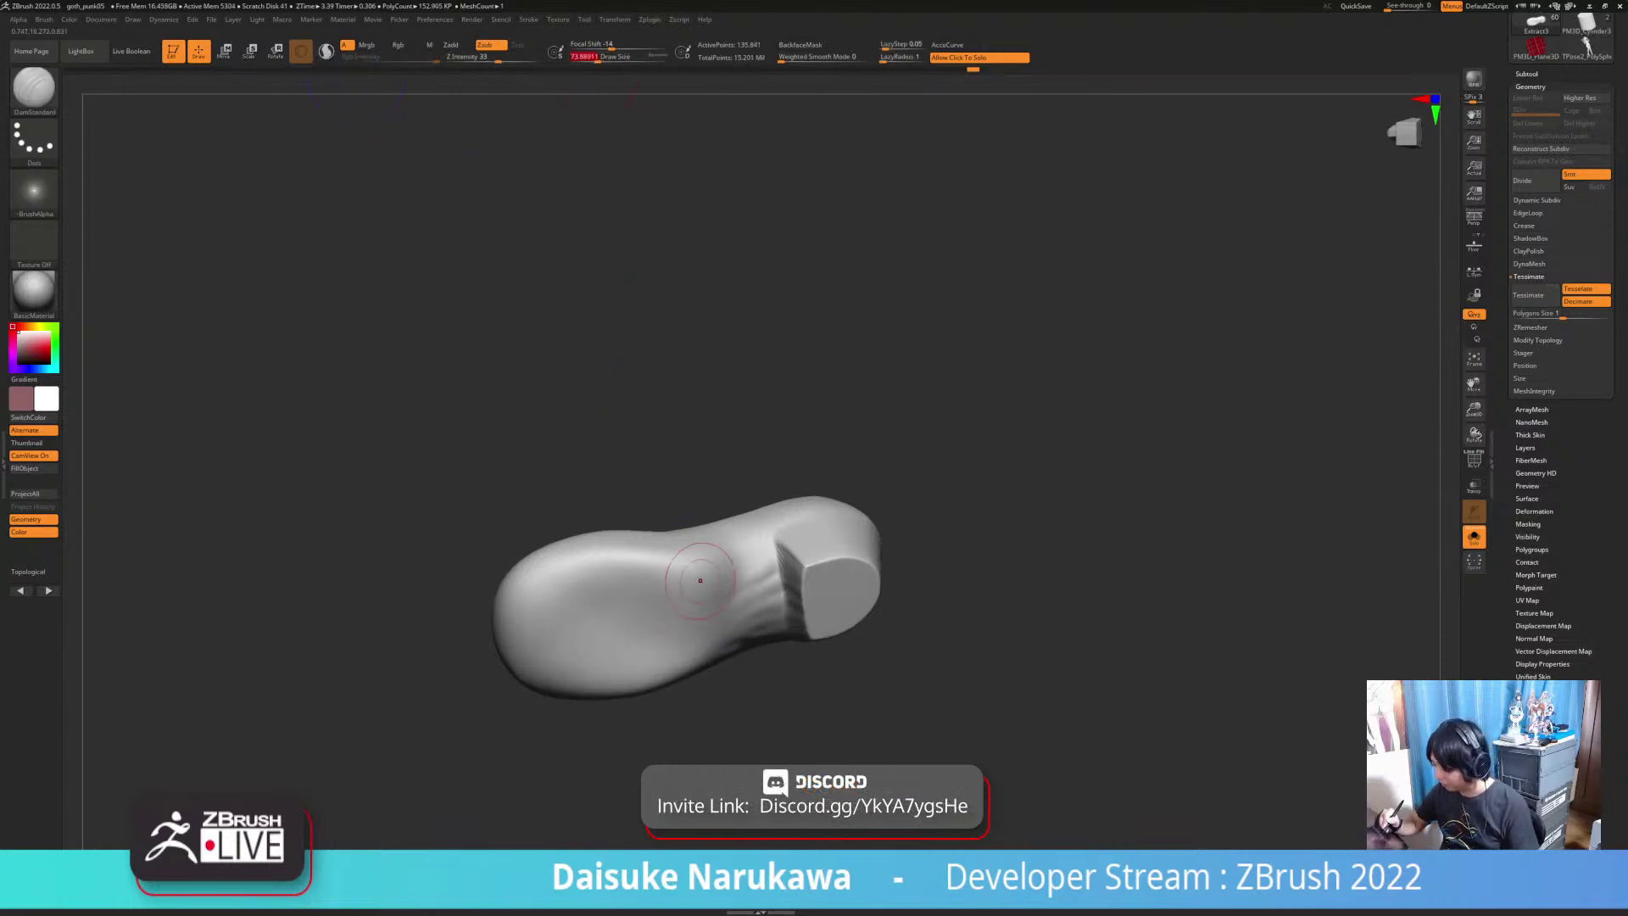
# Step: Carve a groove across the shoe's sole behind the forefoot with the DamStandard brush
pyautogui.moveTo(698, 581); pyautogui.dragTo(695, 566, button='right')
pyautogui.moveTo(692, 562); pyautogui.dragTo(693, 664)
pyautogui.moveTo(693, 663); pyautogui.dragTo(696, 594, button='right')
pyautogui.moveTo(697, 557); pyautogui.dragTo(701, 658)
pyautogui.moveTo(693, 606); pyautogui.dragTo(696, 555, button='right')
pyautogui.rightClick(697, 652)
pyautogui.rightClick(697, 651)
pyautogui.moveTo(697, 663); pyautogui.dragTo(667, 677)
# Step: Smooth the sole's arch from the carved groove back to the front of the heel
pyautogui.keyDown('shift'); pyautogui.moveTo(714, 551); pyautogui.dragTo(708, 585); pyautogui.keyUp('shift')
pyautogui.moveTo(708, 584); pyautogui.dragTo(709, 606, button='right')
pyautogui.keyDown('shift'); pyautogui.moveTo(708, 568); pyautogui.dragTo(691, 636); pyautogui.keyUp('shift')
pyautogui.moveTo(703, 568); pyautogui.dragTo(717, 605, button='right')
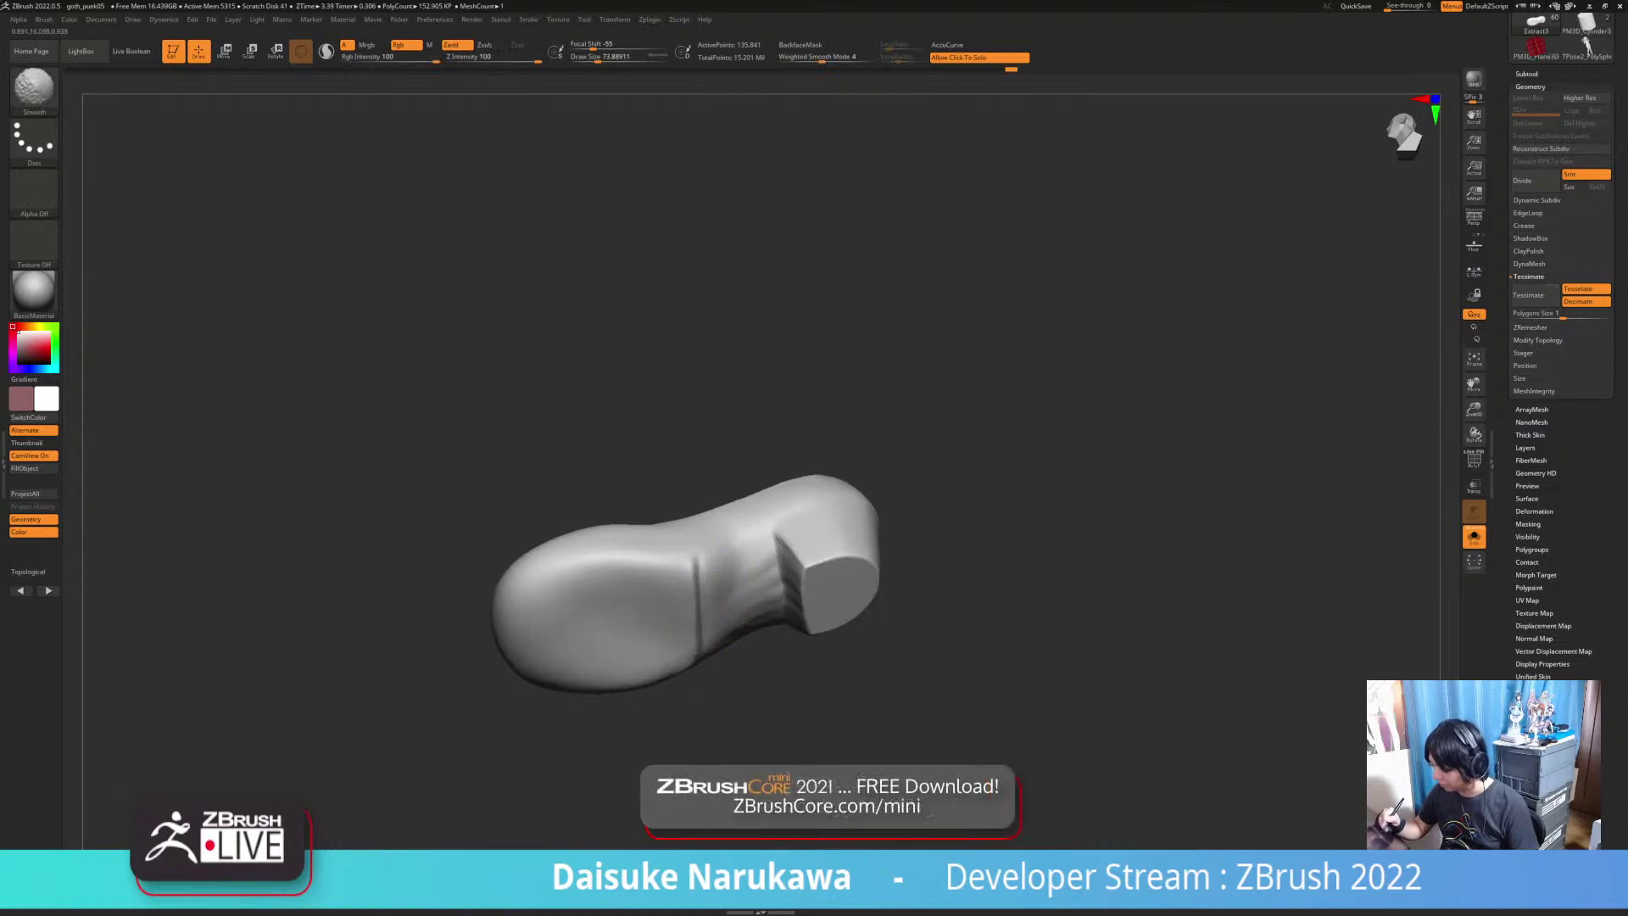
pyautogui.keyDown('shift'); pyautogui.moveTo(759, 564); pyautogui.dragTo(750, 607); pyautogui.keyUp('shift')
pyautogui.moveTo(750, 606); pyautogui.dragTo(753, 585, button='right')
pyautogui.keyDown('shift'); pyautogui.moveTo(773, 530); pyautogui.dragTo(782, 583); pyautogui.keyUp('shift')
# Step: Flatten the arch between the groove and the heel with the TrimDynamic brush at a draw size of about 128
pyautogui.moveTo(788, 581)
pyautogui.mouseDown(button='right')
pyautogui.moveTo(796, 566)
pyautogui.moveTo(715, 623)
pyautogui.moveTo(692, 579)
pyautogui.moveTo(636, 561)
pyautogui.mouseUp(button='right')
pyautogui.press('b')
pyautogui.press('t')
pyautogui.press('d')
pyautogui.moveTo(659, 570)
pyautogui.mouseDown()
pyautogui.moveTo(674, 539)
pyautogui.moveTo(678, 598)
pyautogui.mouseUp()
pyautogui.click(729, 441)
pyautogui.click(661, 471)
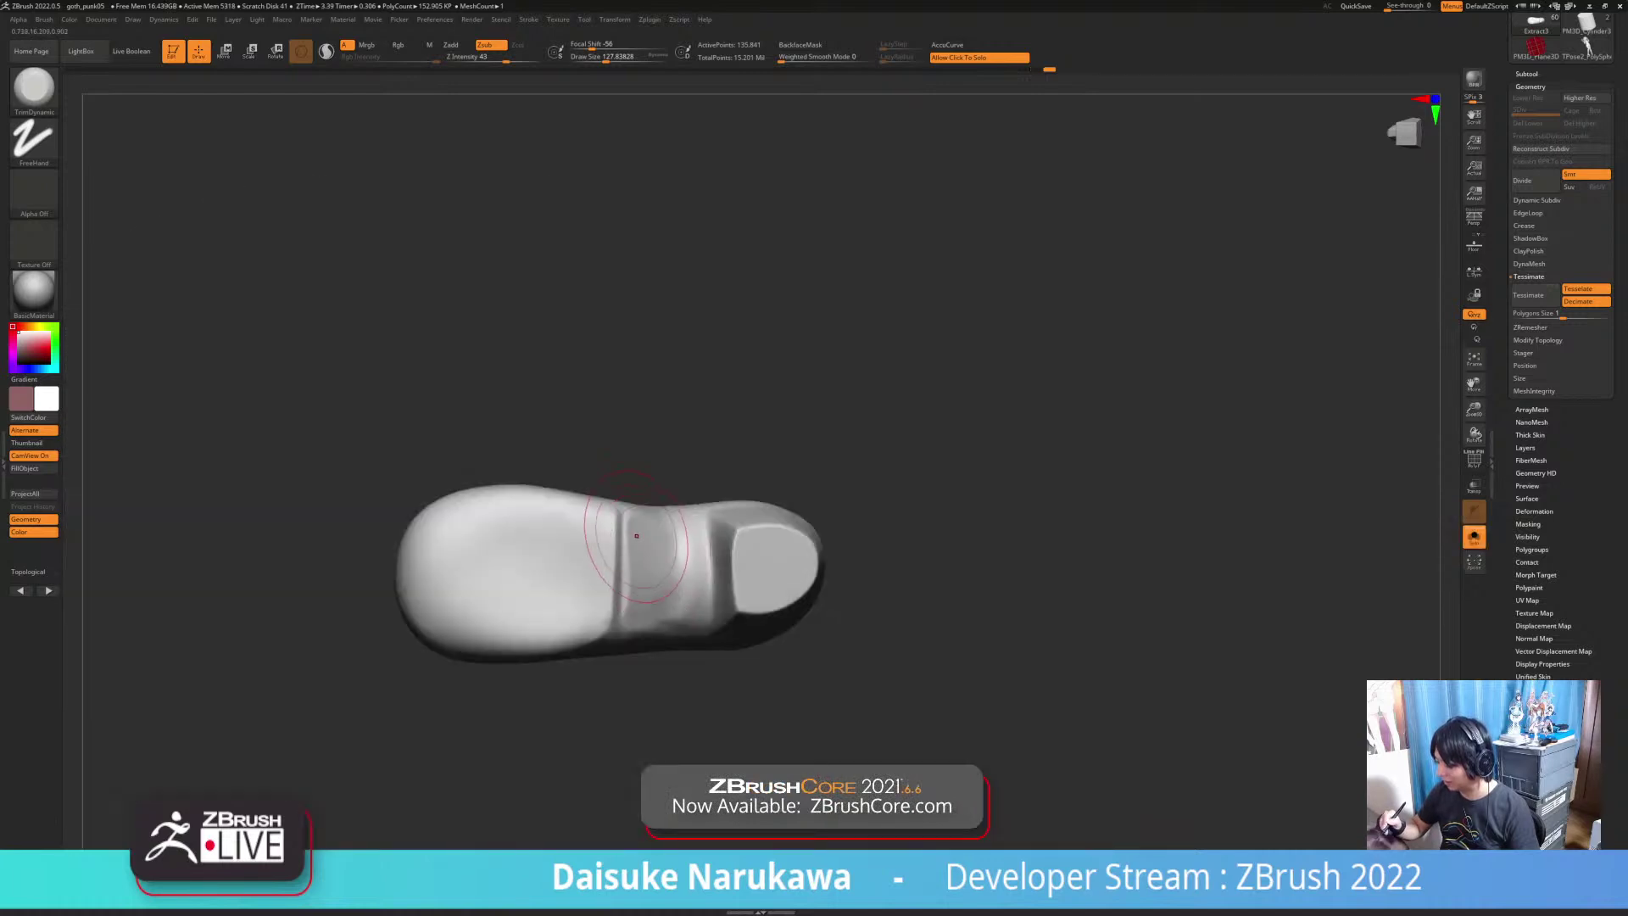
pyautogui.moveTo(657, 566)
pyautogui.mouseDown(button='right')
pyautogui.moveTo(661, 598)
pyautogui.moveTo(659, 555)
pyautogui.mouseUp(button='right')
pyautogui.moveTo(659, 555); pyautogui.dragTo(670, 584)
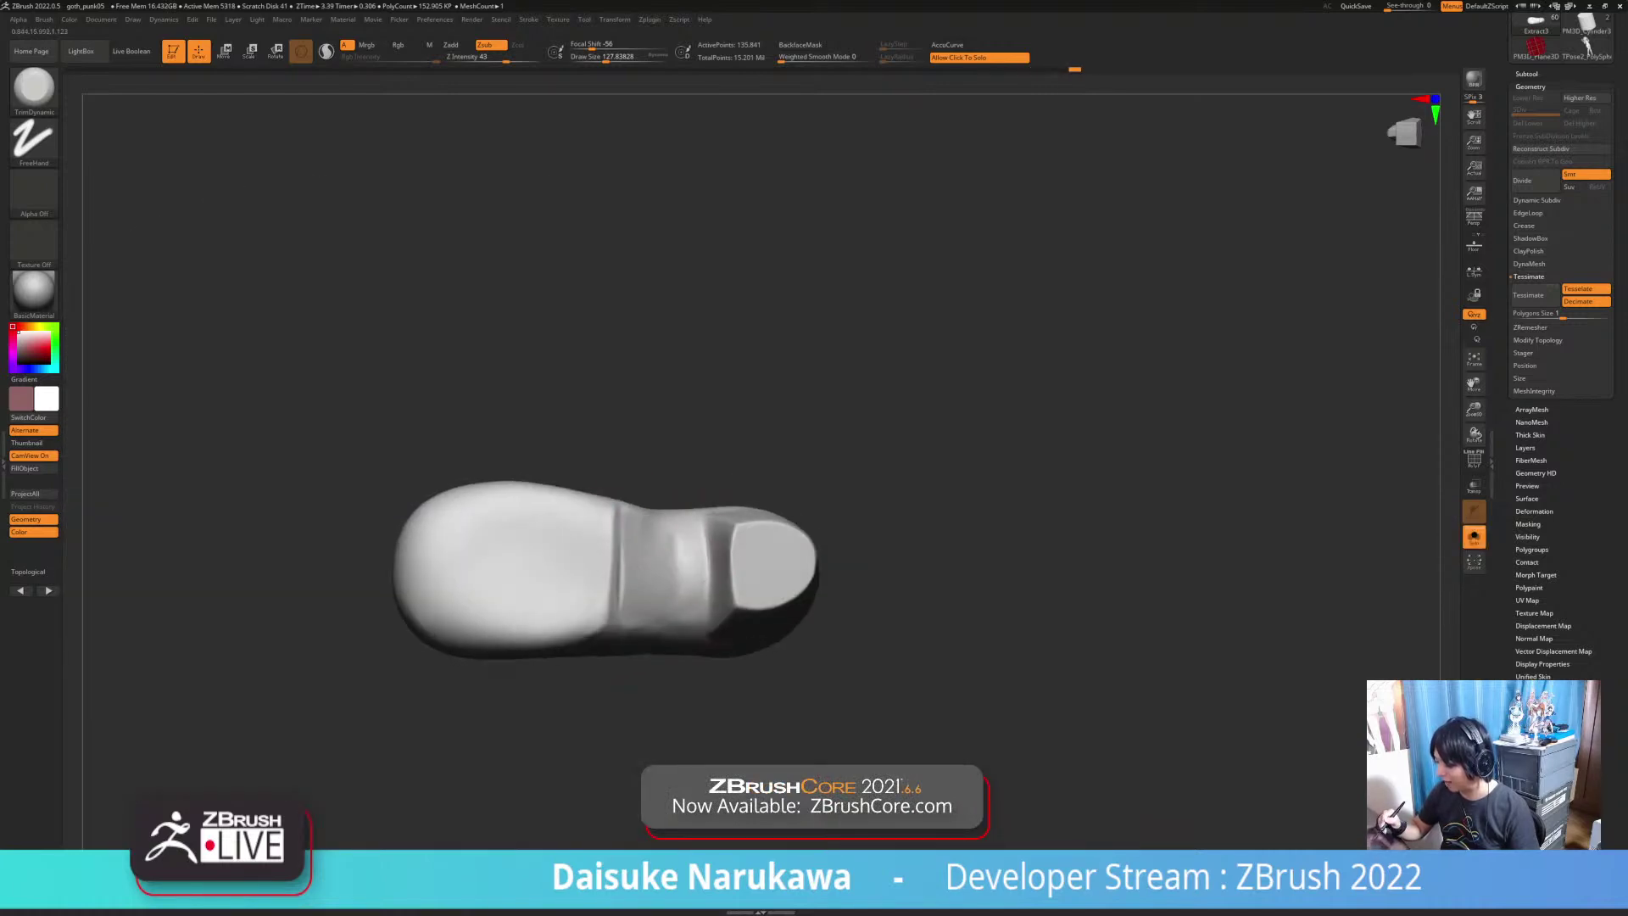
# Step: Smooth the flattened arch and soften its transition into the groove
pyautogui.moveTo(665, 585); pyautogui.dragTo(665, 570, button='right')
pyautogui.keyDown('shift'); pyautogui.moveTo(666, 569); pyautogui.dragTo(661, 551); pyautogui.keyUp('shift')
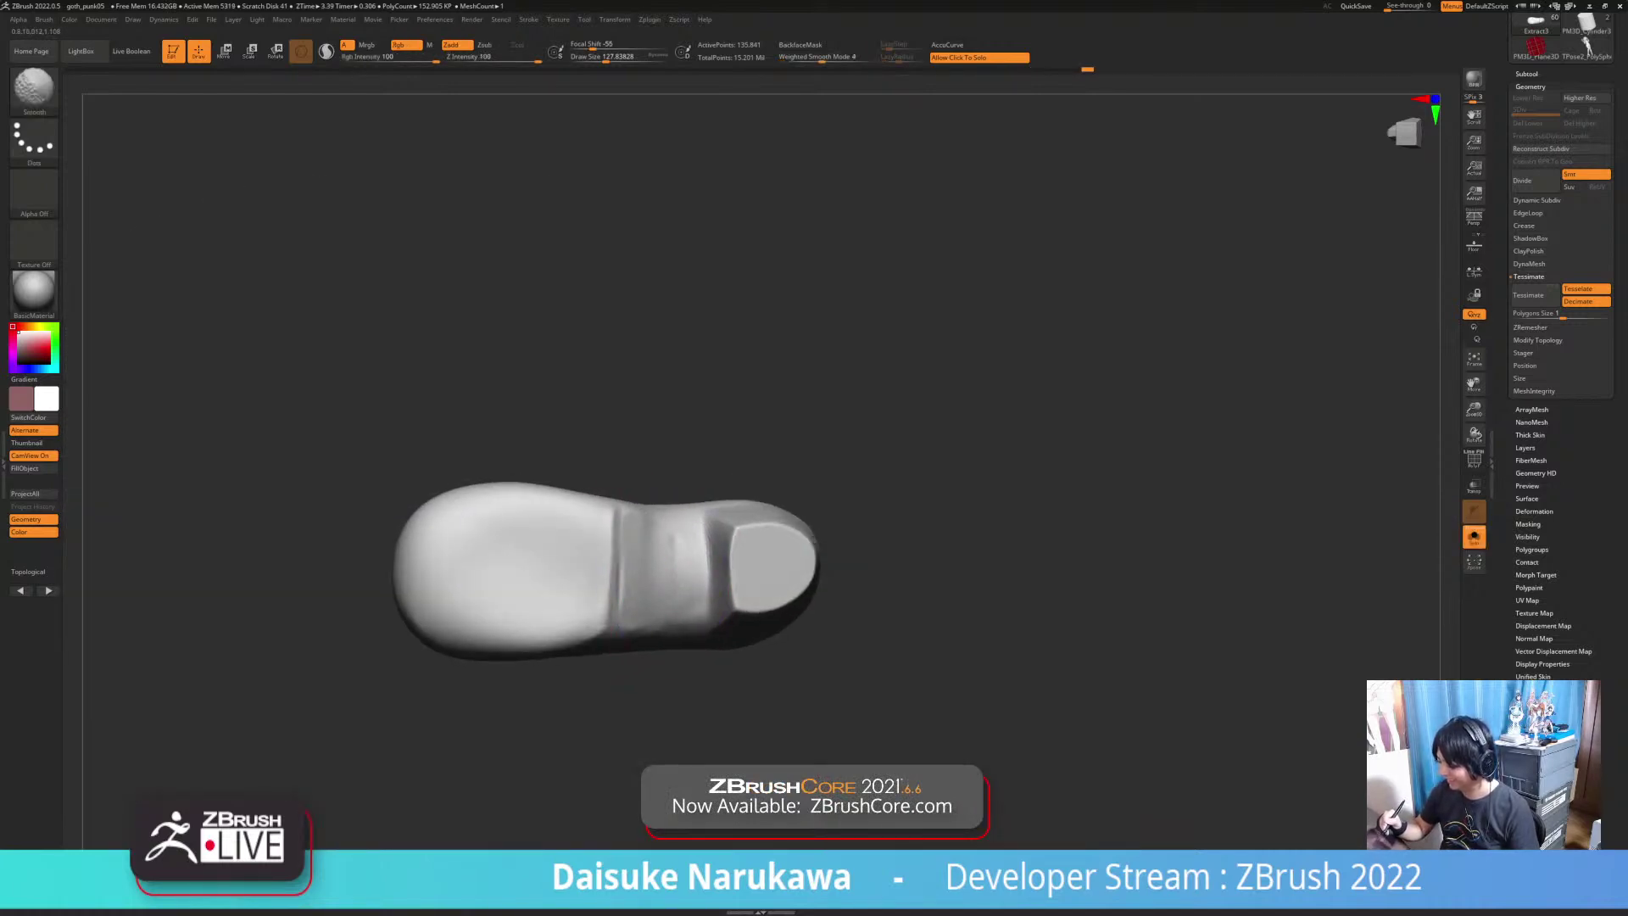
pyautogui.moveTo(657, 543); pyautogui.dragTo(649, 568, button='right')
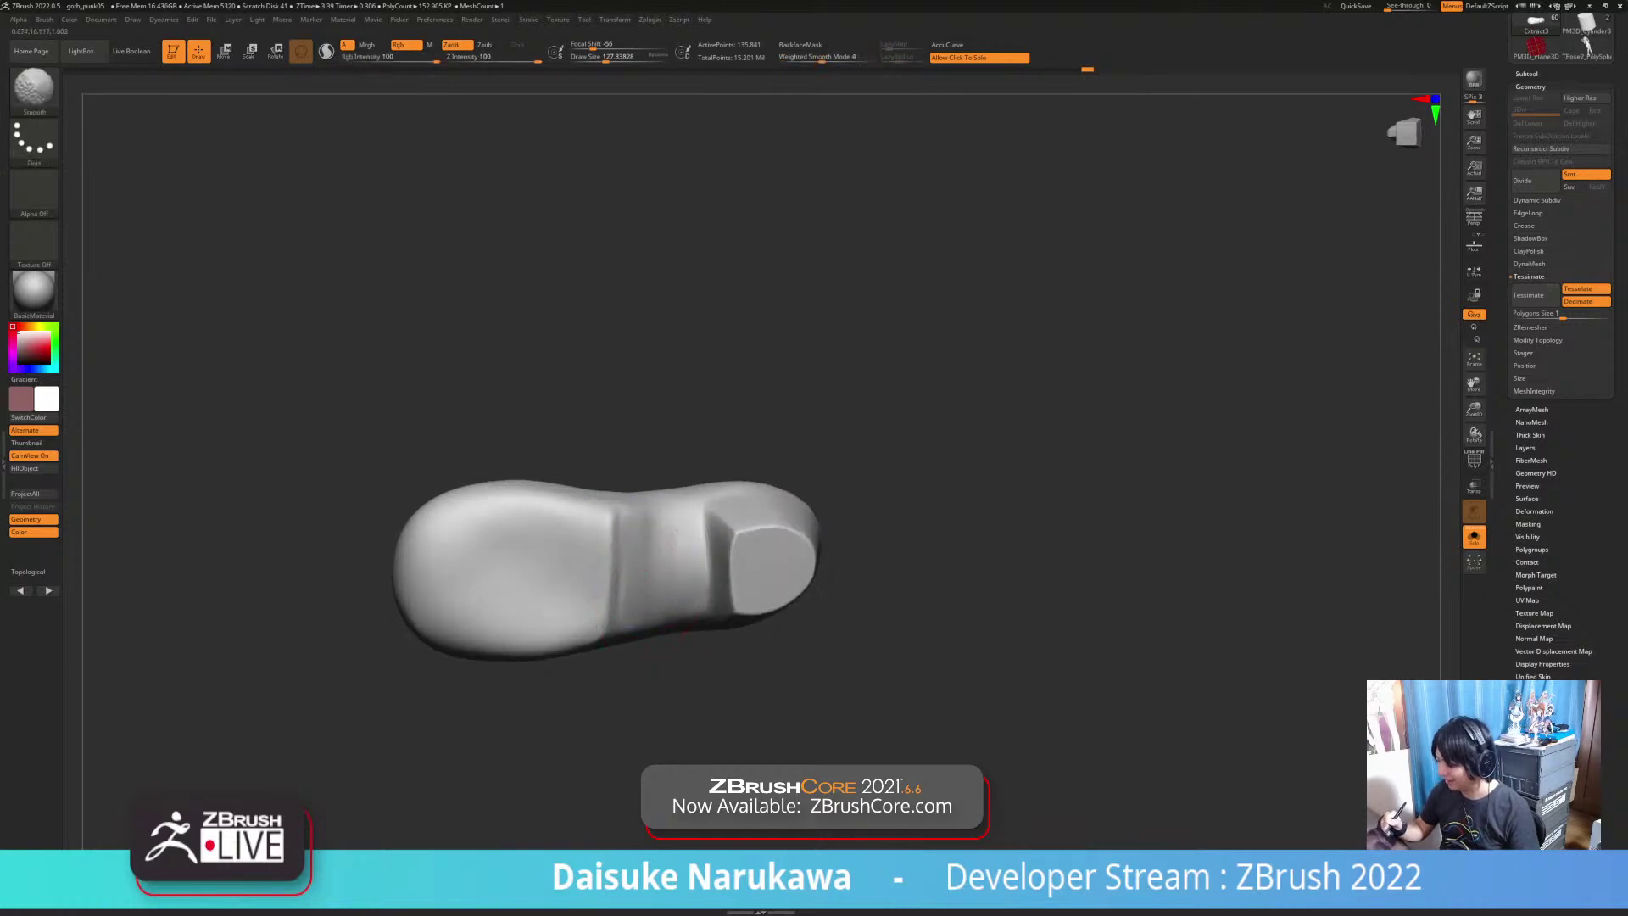
pyautogui.moveTo(636, 585)
pyautogui.keyDown('shift'); pyautogui.mouseDown()
pyautogui.moveTo(638, 606)
pyautogui.moveTo(649, 585)
pyautogui.mouseUp(); pyautogui.keyUp('shift')
pyautogui.moveTo(648, 559)
pyautogui.mouseDown(button='right')
pyautogui.moveTo(657, 589)
pyautogui.moveTo(655, 535)
pyautogui.moveTo(664, 574)
pyautogui.moveTo(635, 614)
pyautogui.moveTo(638, 666)
pyautogui.moveTo(623, 648)
pyautogui.mouseUp(button='right')
pyautogui.press('shift')
# Step: Flatten the forefoot area of the sole with the TrimDynamic brush
pyautogui.moveTo(715, 496)
pyautogui.mouseDown(button='right')
pyautogui.moveTo(670, 616)
pyautogui.moveTo(727, 671)
pyautogui.moveTo(722, 606)
pyautogui.mouseUp(button='right')
pyautogui.moveTo(722, 606)
pyautogui.mouseDown(button='right')
pyautogui.moveTo(772, 517)
pyautogui.moveTo(784, 614)
pyautogui.moveTo(695, 546)
pyautogui.moveTo(631, 650)
pyautogui.mouseUp(button='right')
pyautogui.moveTo(660, 646); pyautogui.dragTo(556, 693)
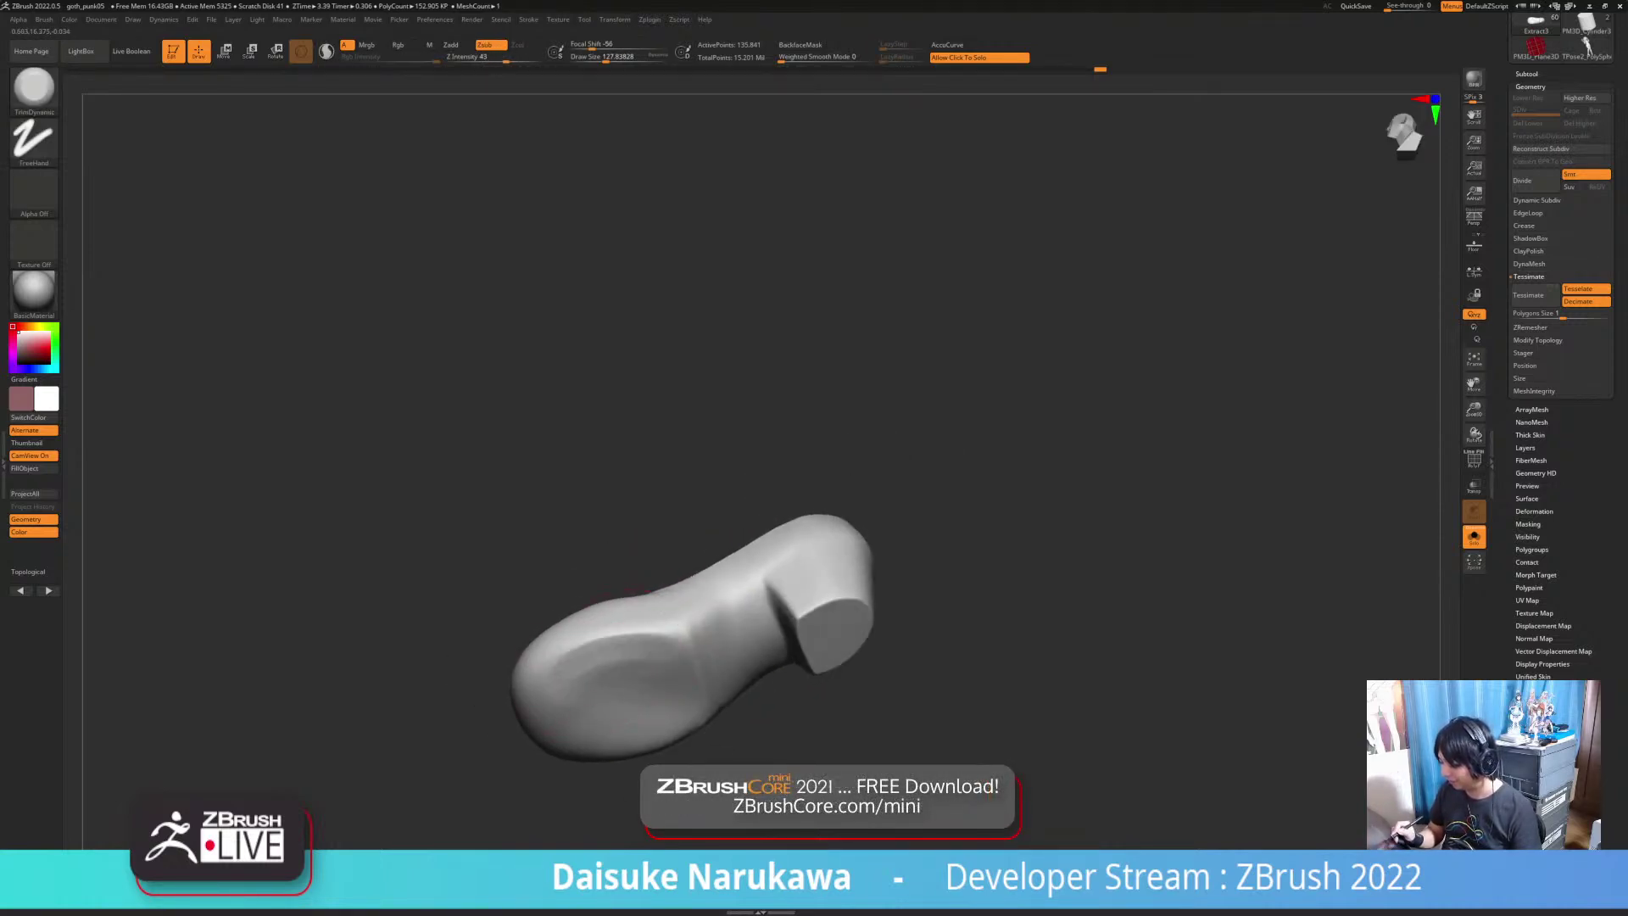
pyautogui.moveTo(595, 667); pyautogui.dragTo(585, 612, button='right')
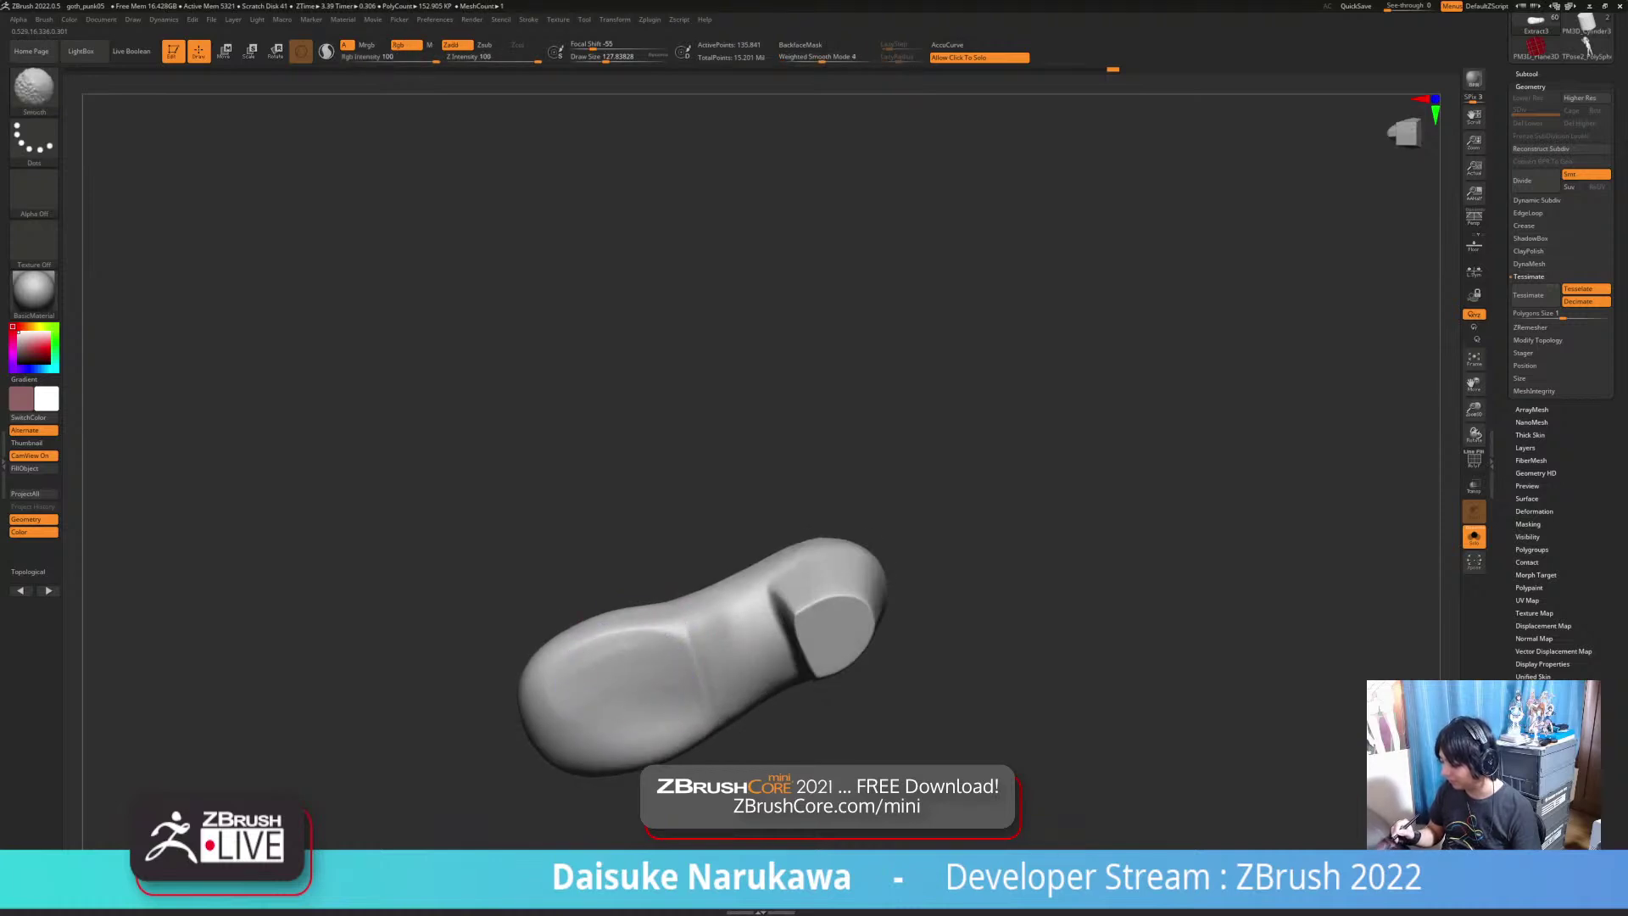
# Step: Pull the side of the shoe's toe and forefoot sole into shape with the SnakeHook brush
pyautogui.moveTo(621, 723)
pyautogui.mouseDown(button='right')
pyautogui.moveTo(649, 797)
pyautogui.moveTo(678, 765)
pyautogui.moveTo(674, 741)
pyautogui.mouseUp(button='right')
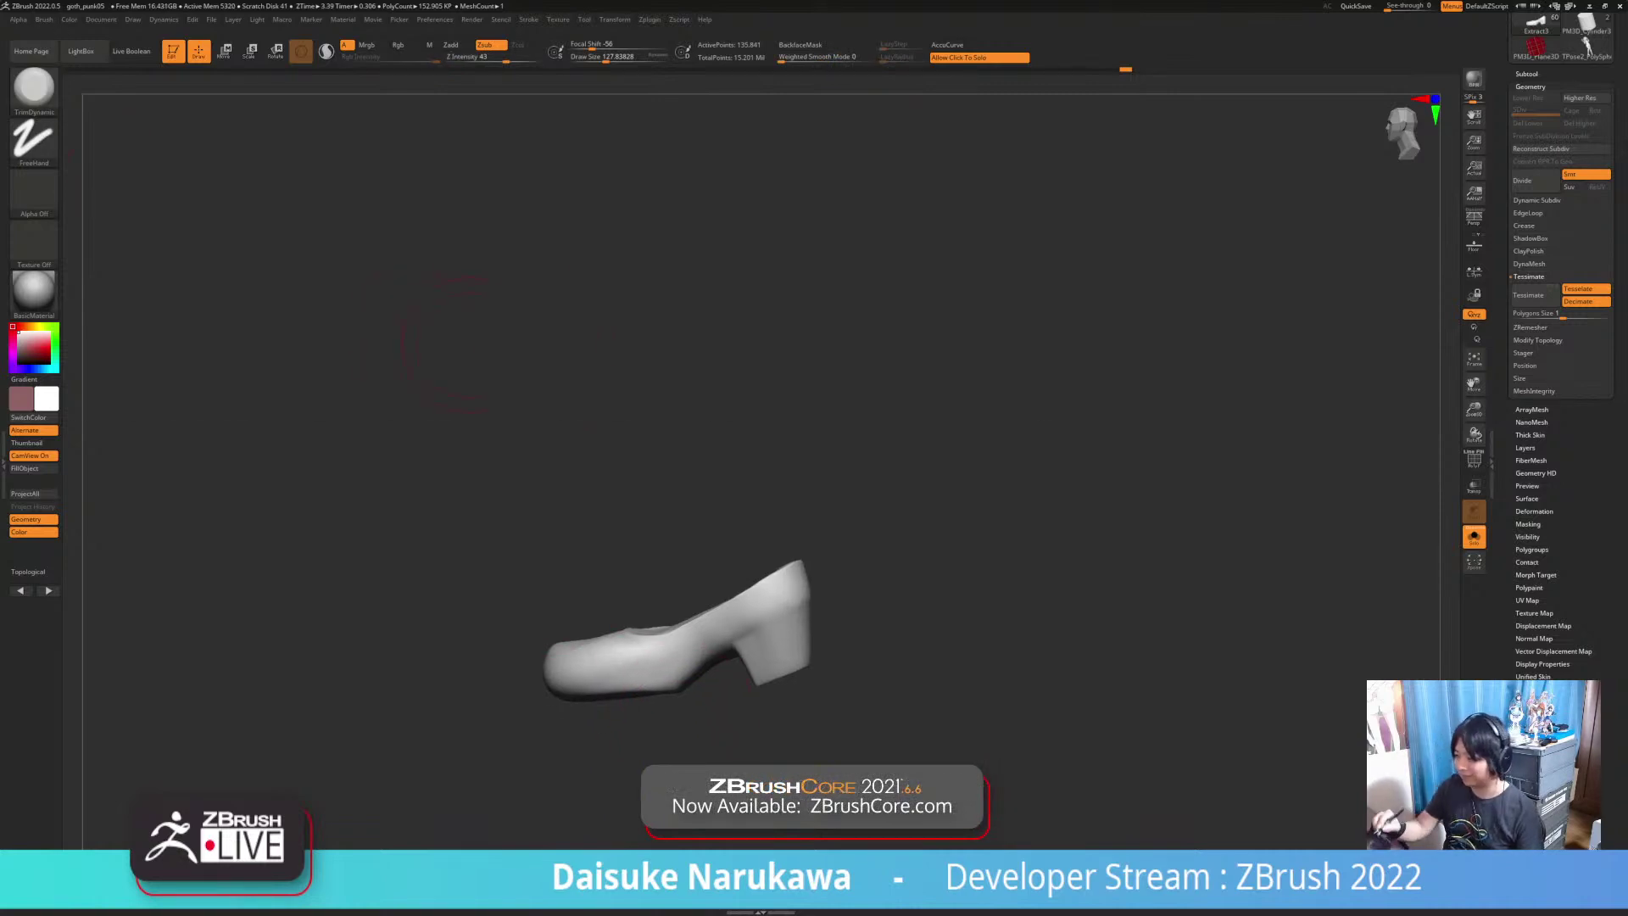
pyautogui.click(34, 86)
pyautogui.click(759, 99)
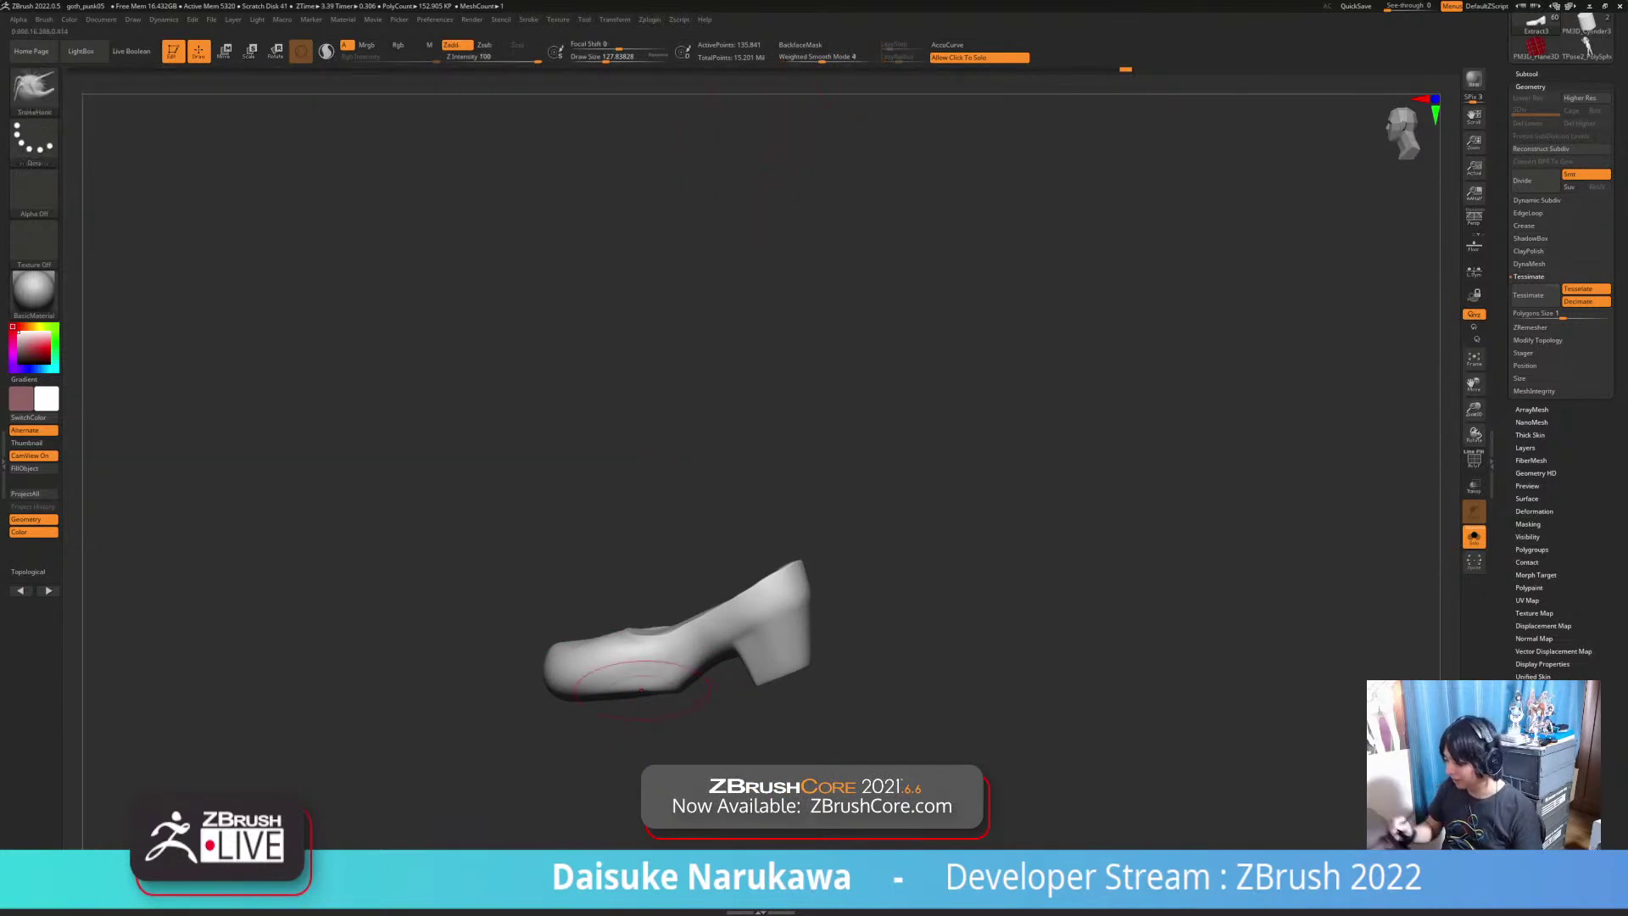
pyautogui.moveTo(638, 698); pyautogui.dragTo(594, 710, button='right')
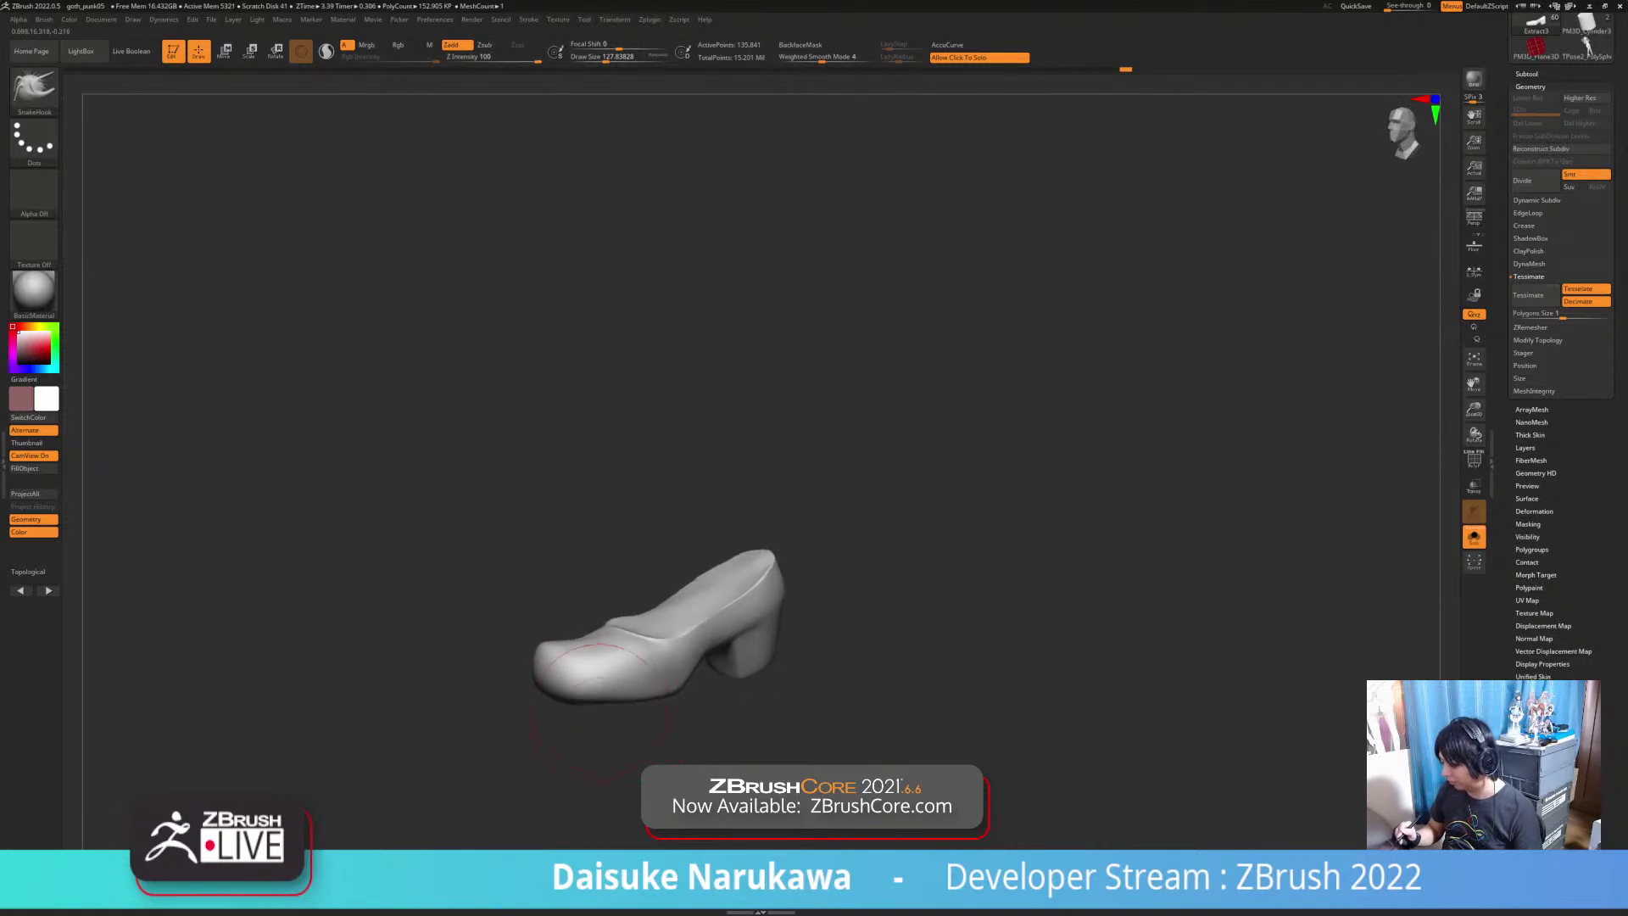
pyautogui.moveTo(674, 691); pyautogui.dragTo(679, 705)
pyautogui.moveTo(678, 705)
pyautogui.mouseDown(button='right')
pyautogui.moveTo(644, 691)
pyautogui.moveTo(649, 746)
pyautogui.moveTo(667, 617)
pyautogui.moveTo(653, 707)
pyautogui.mouseUp(button='right')
pyautogui.press('shift')
pyautogui.moveTo(651, 642)
pyautogui.mouseDown(button='right')
pyautogui.moveTo(666, 653)
pyautogui.moveTo(640, 657)
pyautogui.moveTo(636, 608)
pyautogui.mouseUp(button='right')
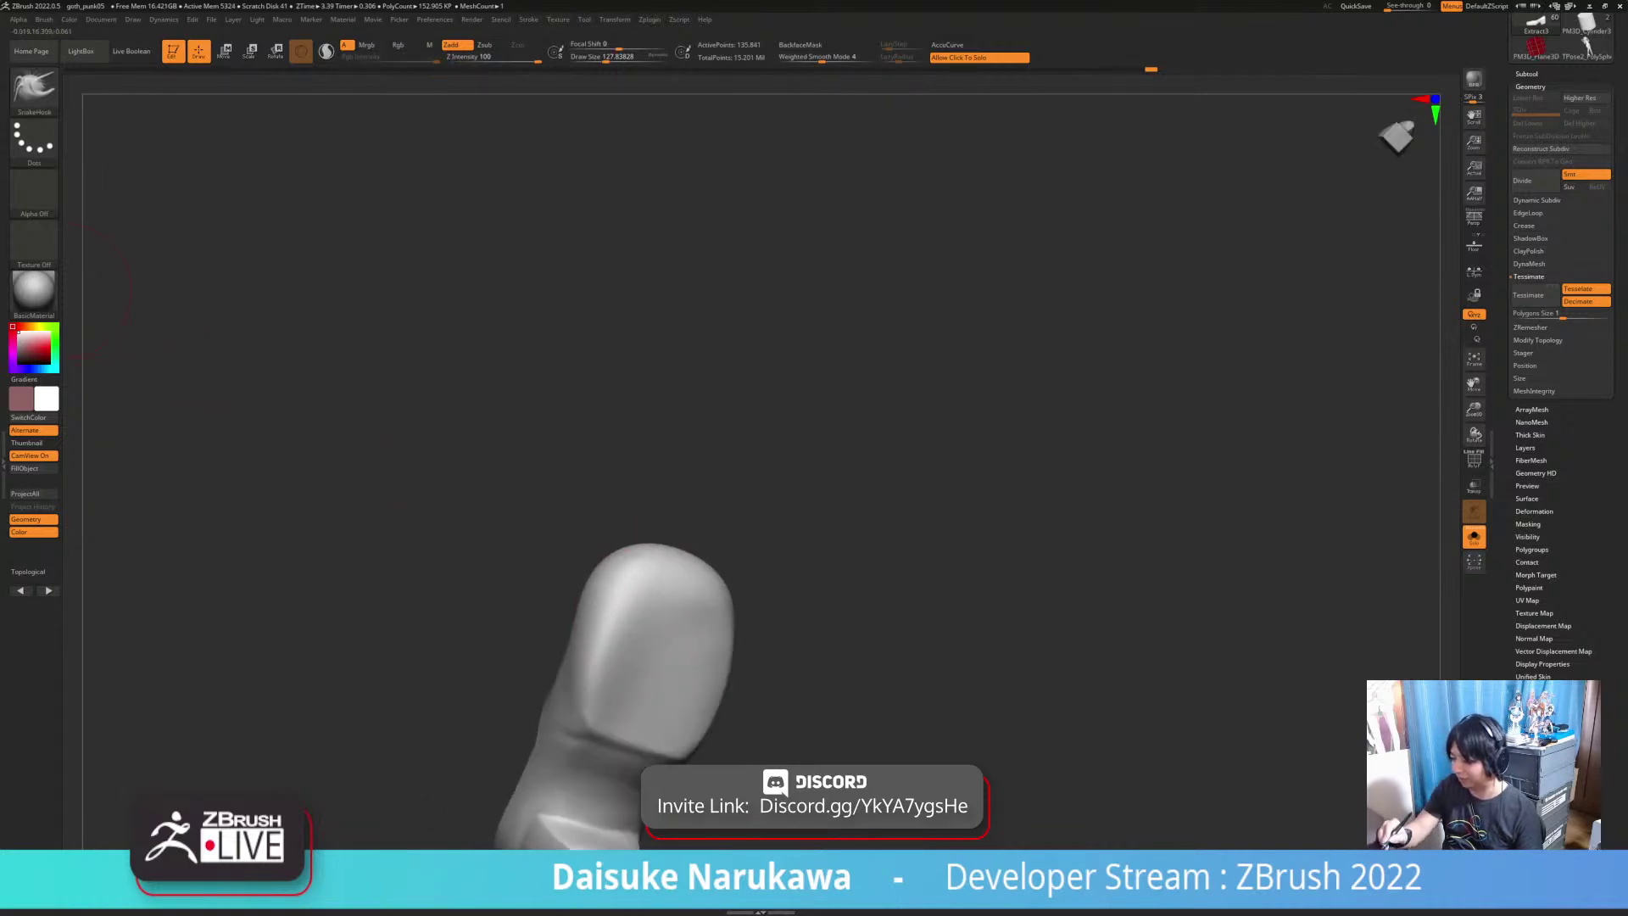
# Step: Adjust the forefoot outline from the underside with the SnakeHook brush and smooth its edge
pyautogui.press('m')
pyautogui.moveTo(455, 345)
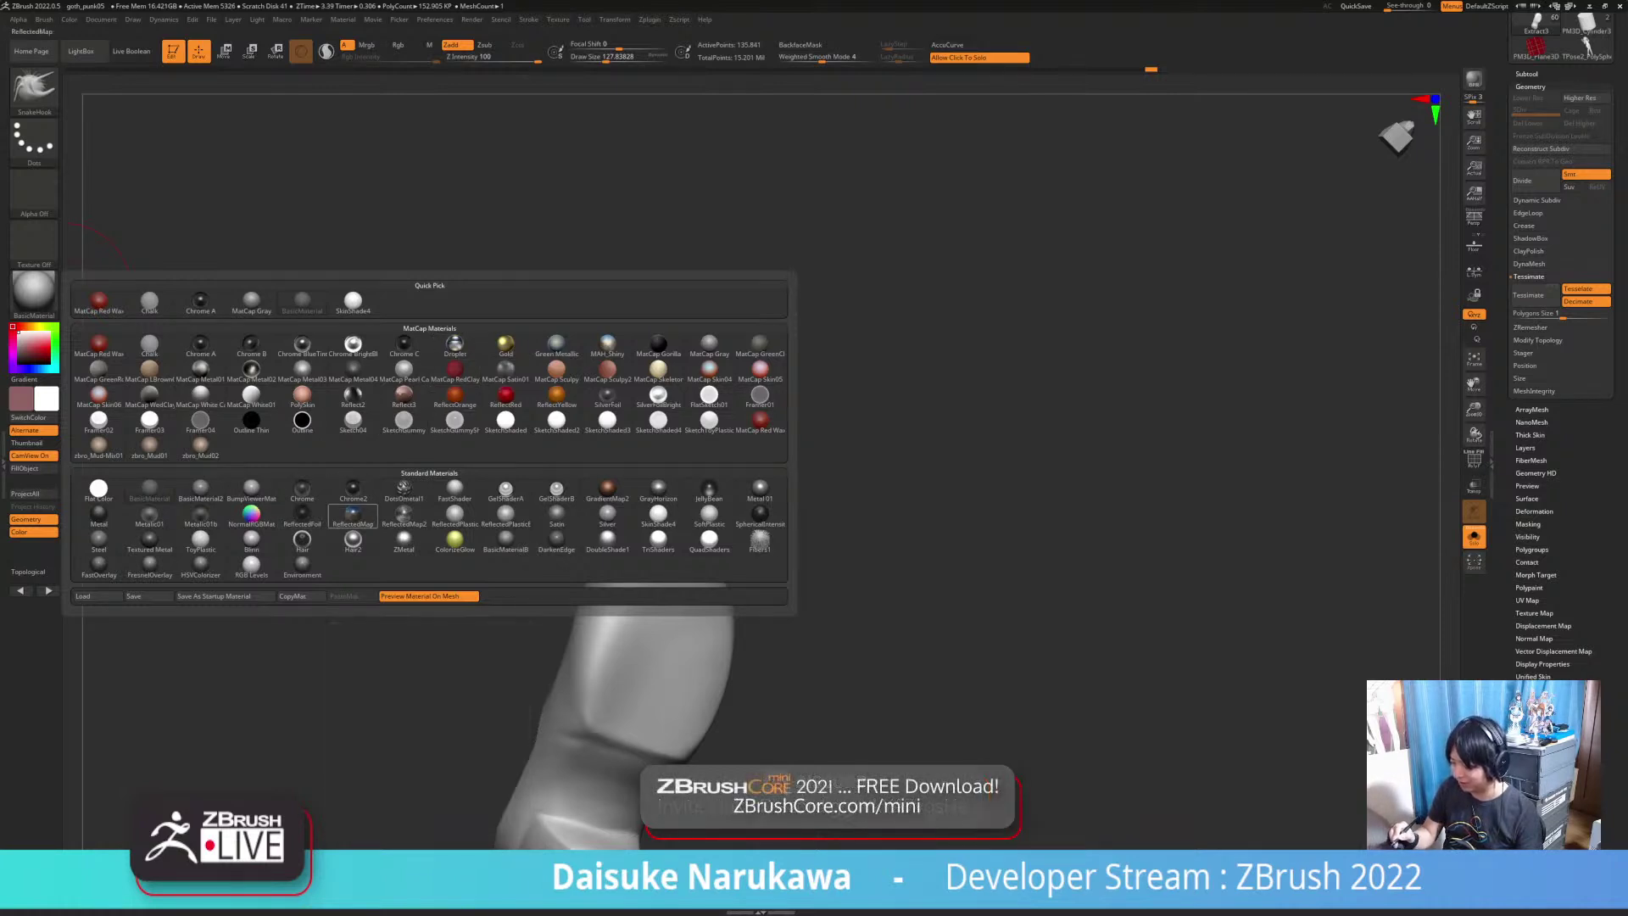
pyautogui.moveTo(667, 685); pyautogui.dragTo(647, 707, button='right')
pyautogui.moveTo(632, 721); pyautogui.dragTo(597, 727)
pyautogui.moveTo(598, 726)
pyautogui.mouseDown(button='right')
pyautogui.moveTo(564, 720)
pyautogui.moveTo(623, 670)
pyautogui.mouseUp(button='right')
pyautogui.keyDown('shift'); pyautogui.moveTo(646, 637); pyautogui.dragTo(657, 626); pyautogui.keyUp('shift')
pyautogui.moveTo(657, 626); pyautogui.dragTo(685, 617, button='right')
# Step: Flatten the underside of the forefoot with the TrimDynamic brush and smooth the trimmed surface
pyautogui.click(34, 90)
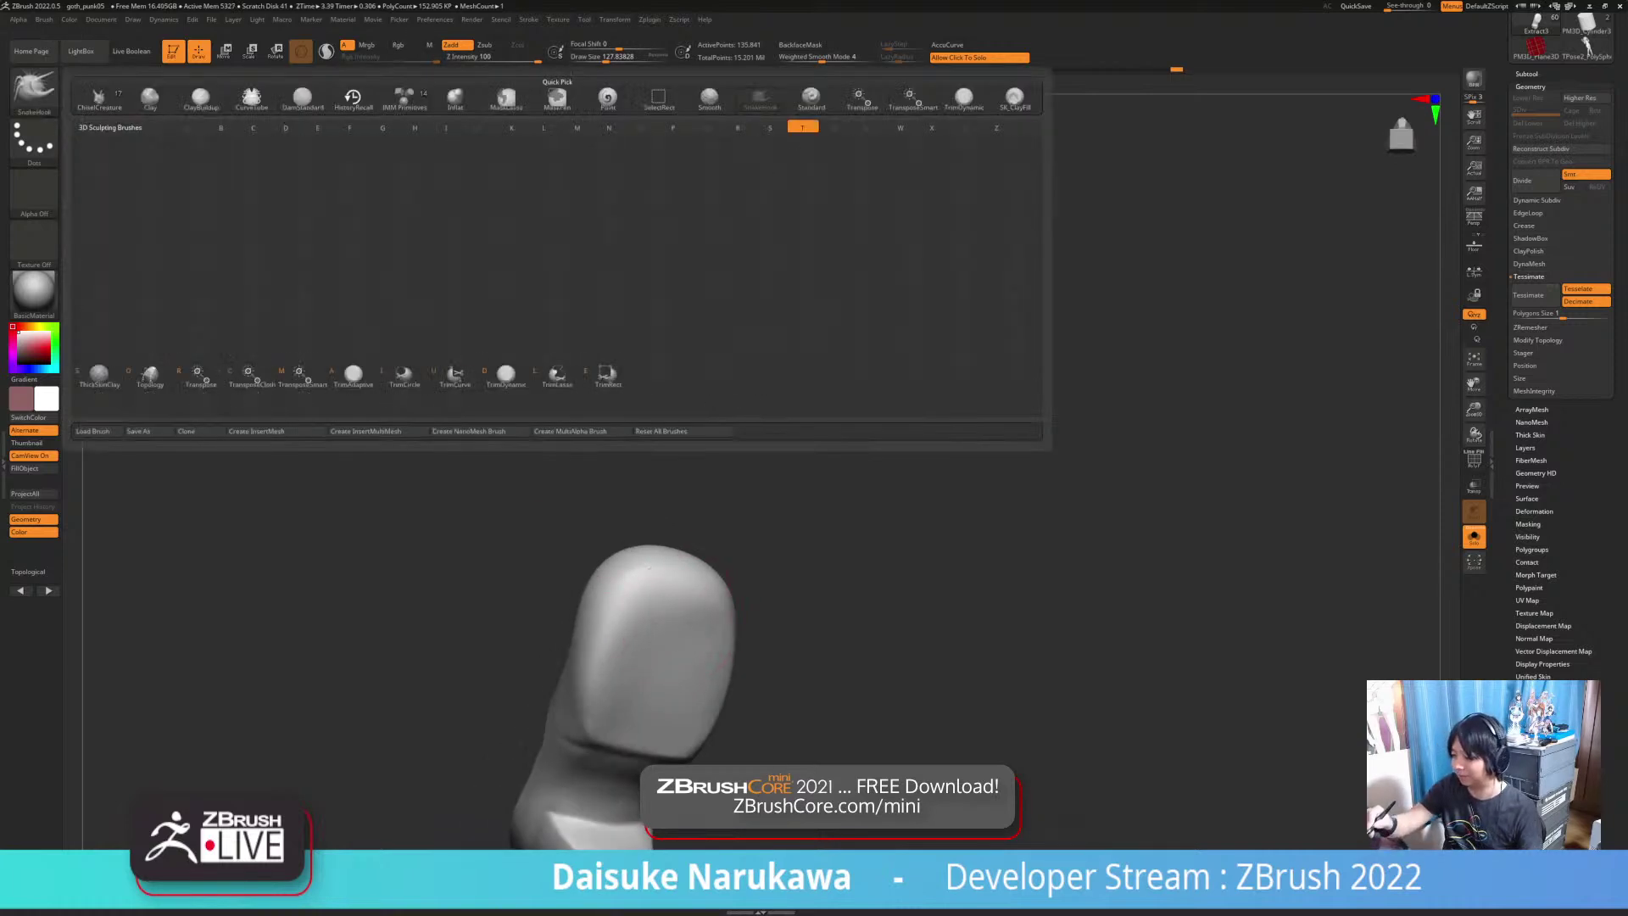
pyautogui.press('d')
pyautogui.press('Escape')
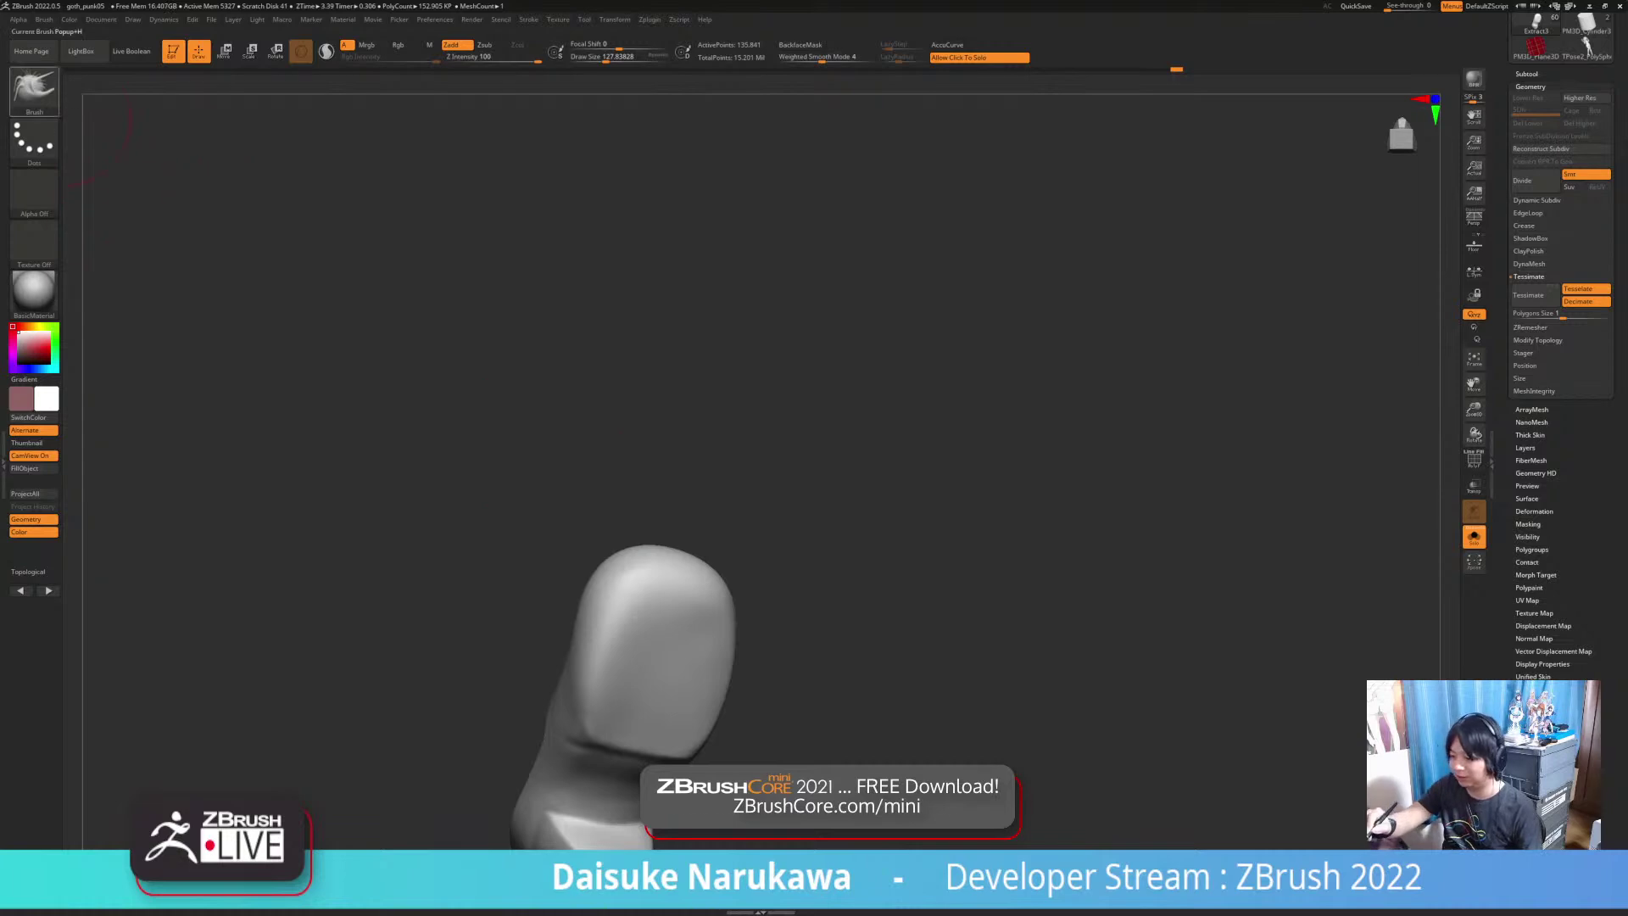
pyautogui.press('b')
pyautogui.press('t')
pyautogui.press('d')
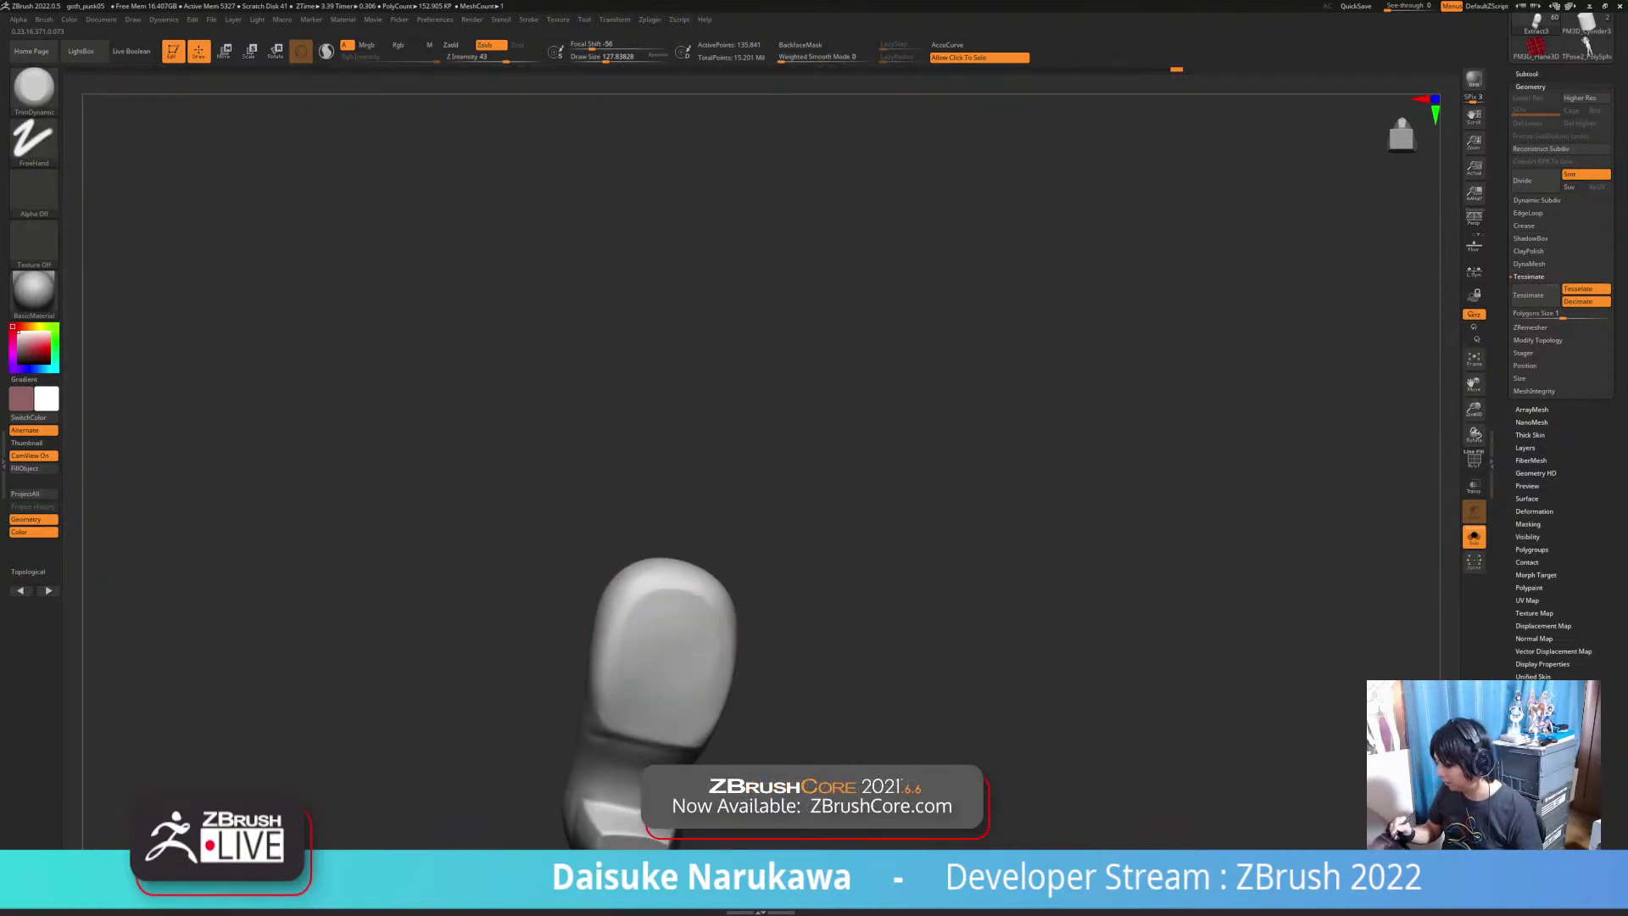
pyautogui.press('shift')
pyautogui.keyDown('shift'); pyautogui.moveTo(664, 676); pyautogui.dragTo(679, 670); pyautogui.keyUp('shift')
pyautogui.moveTo(788, 652)
pyautogui.mouseDown()
pyautogui.moveTo(873, 636)
pyautogui.moveTo(851, 632)
pyautogui.mouseUp()
pyautogui.moveTo(616, 693); pyautogui.dragTo(637, 689)
pyautogui.press('shift')
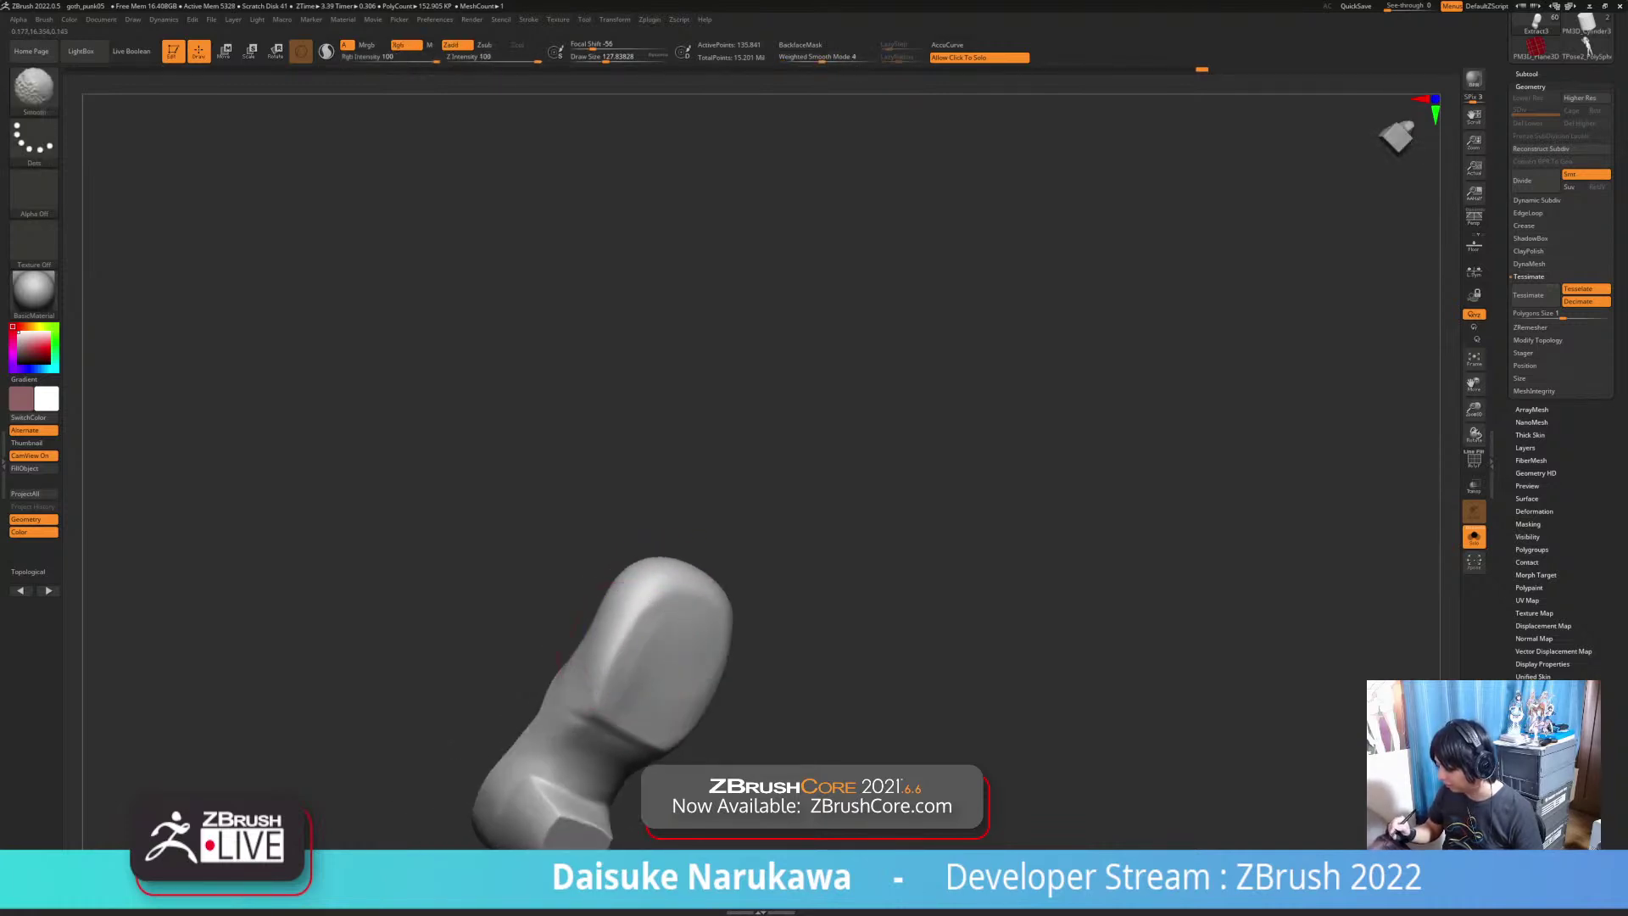
# Step: Smooth the forefoot edges and show the shoe together with the rest of the character
pyautogui.moveTo(763, 644)
pyautogui.mouseDown()
pyautogui.moveTo(793, 623)
pyautogui.moveTo(721, 729)
pyautogui.moveTo(697, 711)
pyautogui.moveTo(720, 678)
pyautogui.moveTo(686, 733)
pyautogui.mouseUp()
pyautogui.press('shift')
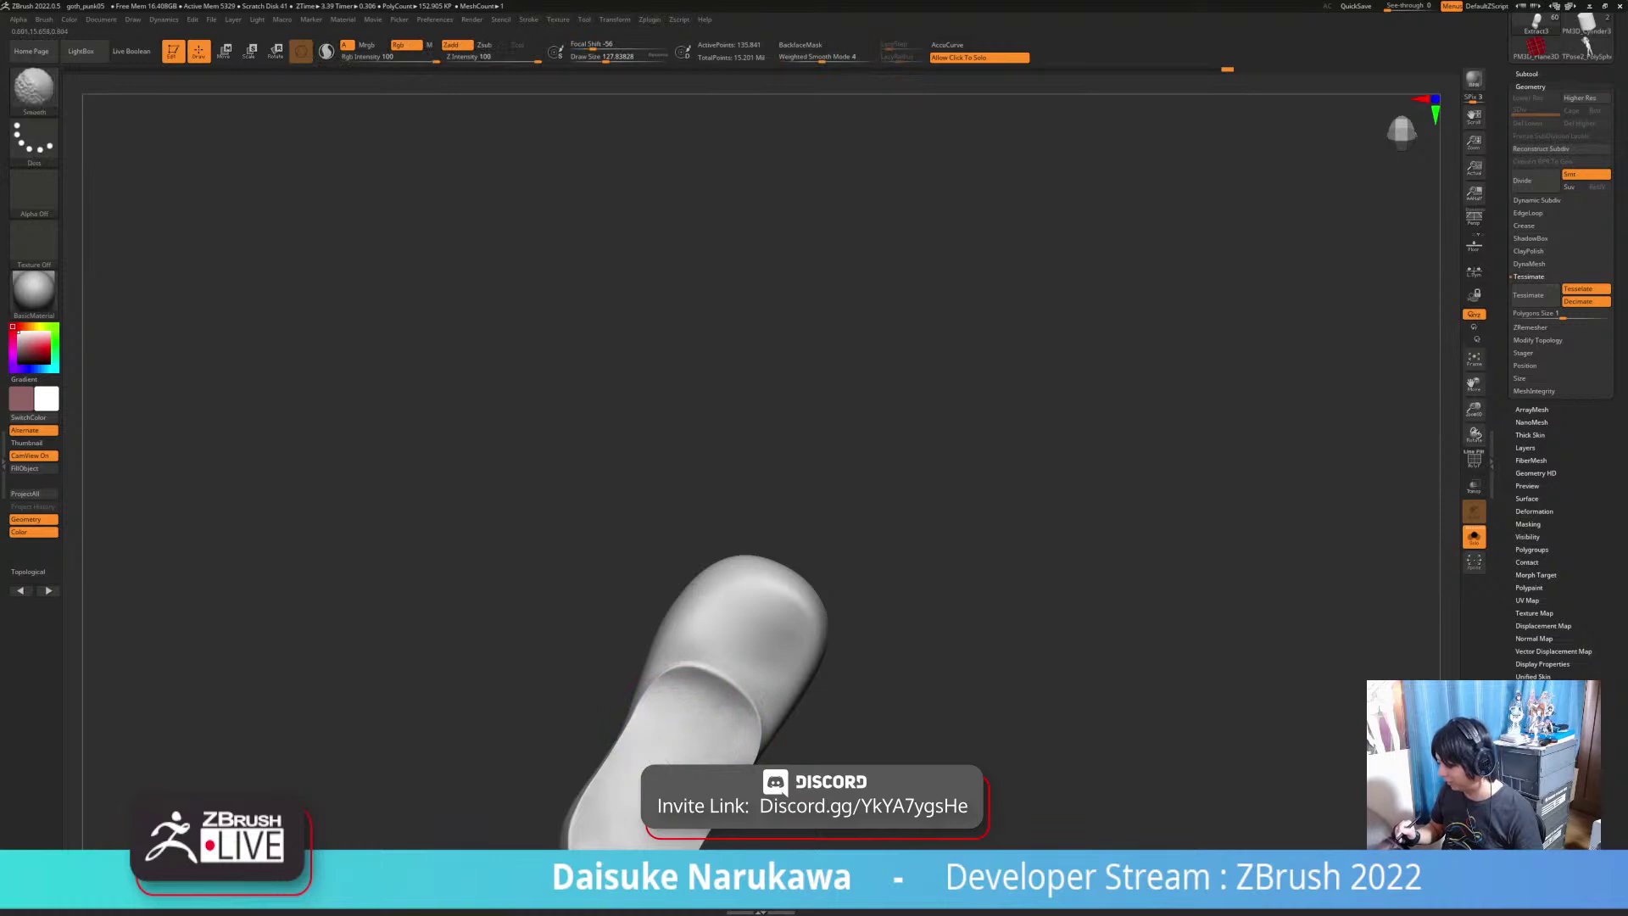
pyautogui.moveTo(848, 678)
pyautogui.mouseDown()
pyautogui.moveTo(848, 717)
pyautogui.moveTo(800, 704)
pyautogui.moveTo(814, 716)
pyautogui.moveTo(762, 652)
pyautogui.moveTo(797, 729)
pyautogui.mouseUp()
pyautogui.click(813, 716)
pyautogui.keyDown('ctrl'); pyautogui.moveTo(797, 729); pyautogui.dragTo(784, 704, button='right'); pyautogui.keyUp('ctrl')
pyautogui.moveTo(784, 704); pyautogui.dragTo(795, 755)
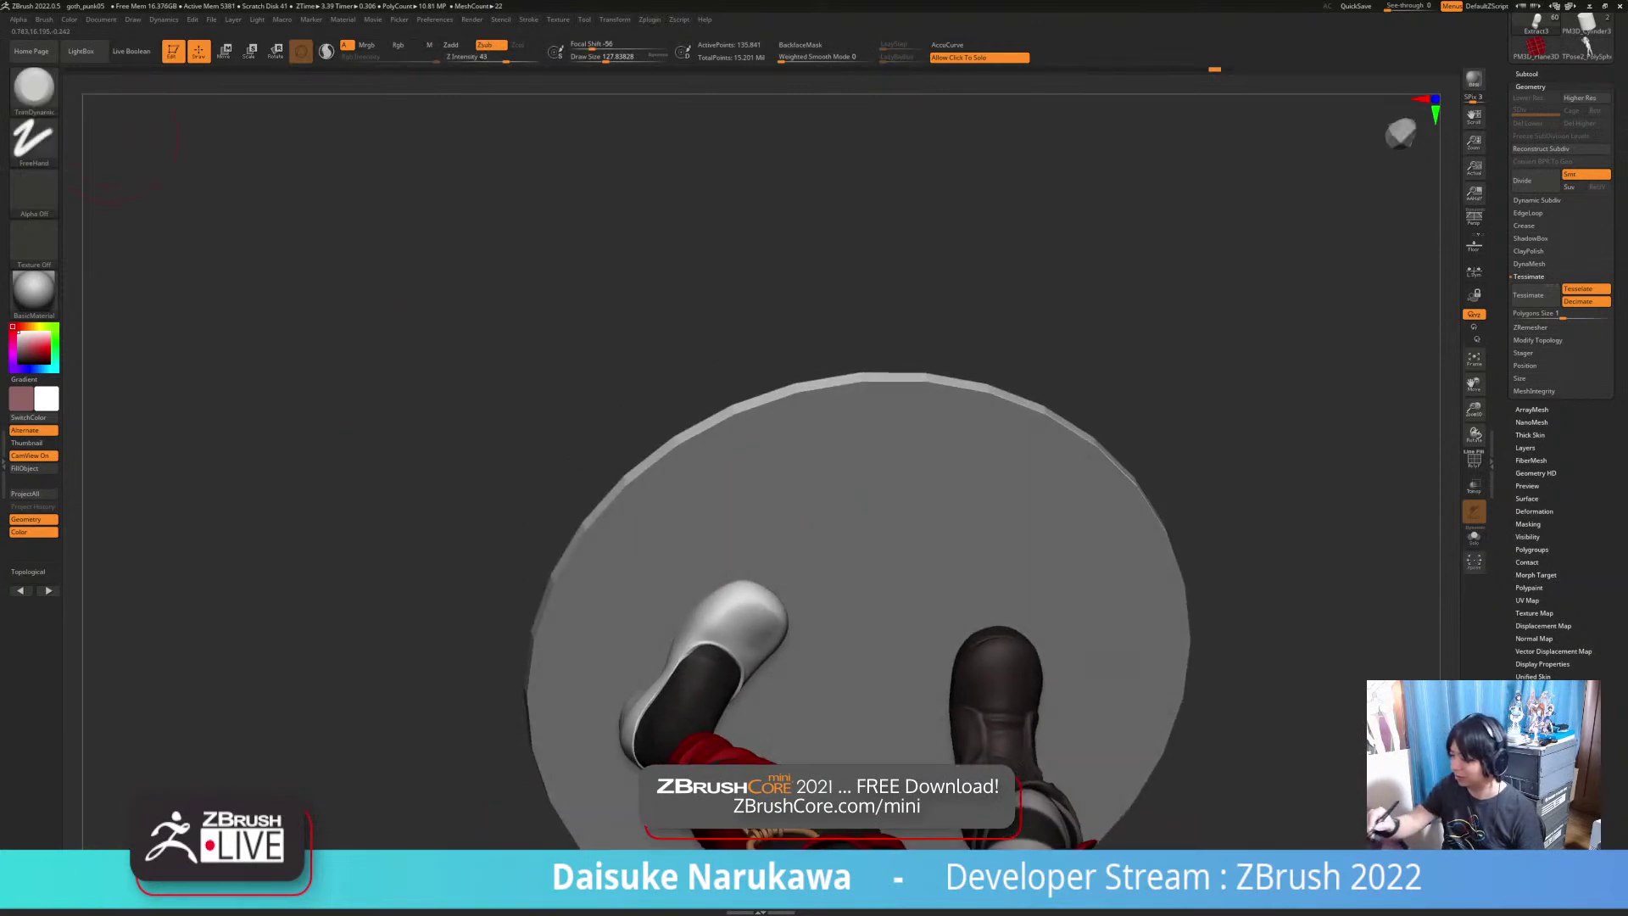
# Step: Reshape the toe cap seen from above with the SnakeHook brush and smooth its upper surface
pyautogui.click(34, 92)
pyautogui.press('s')
pyautogui.press('h')
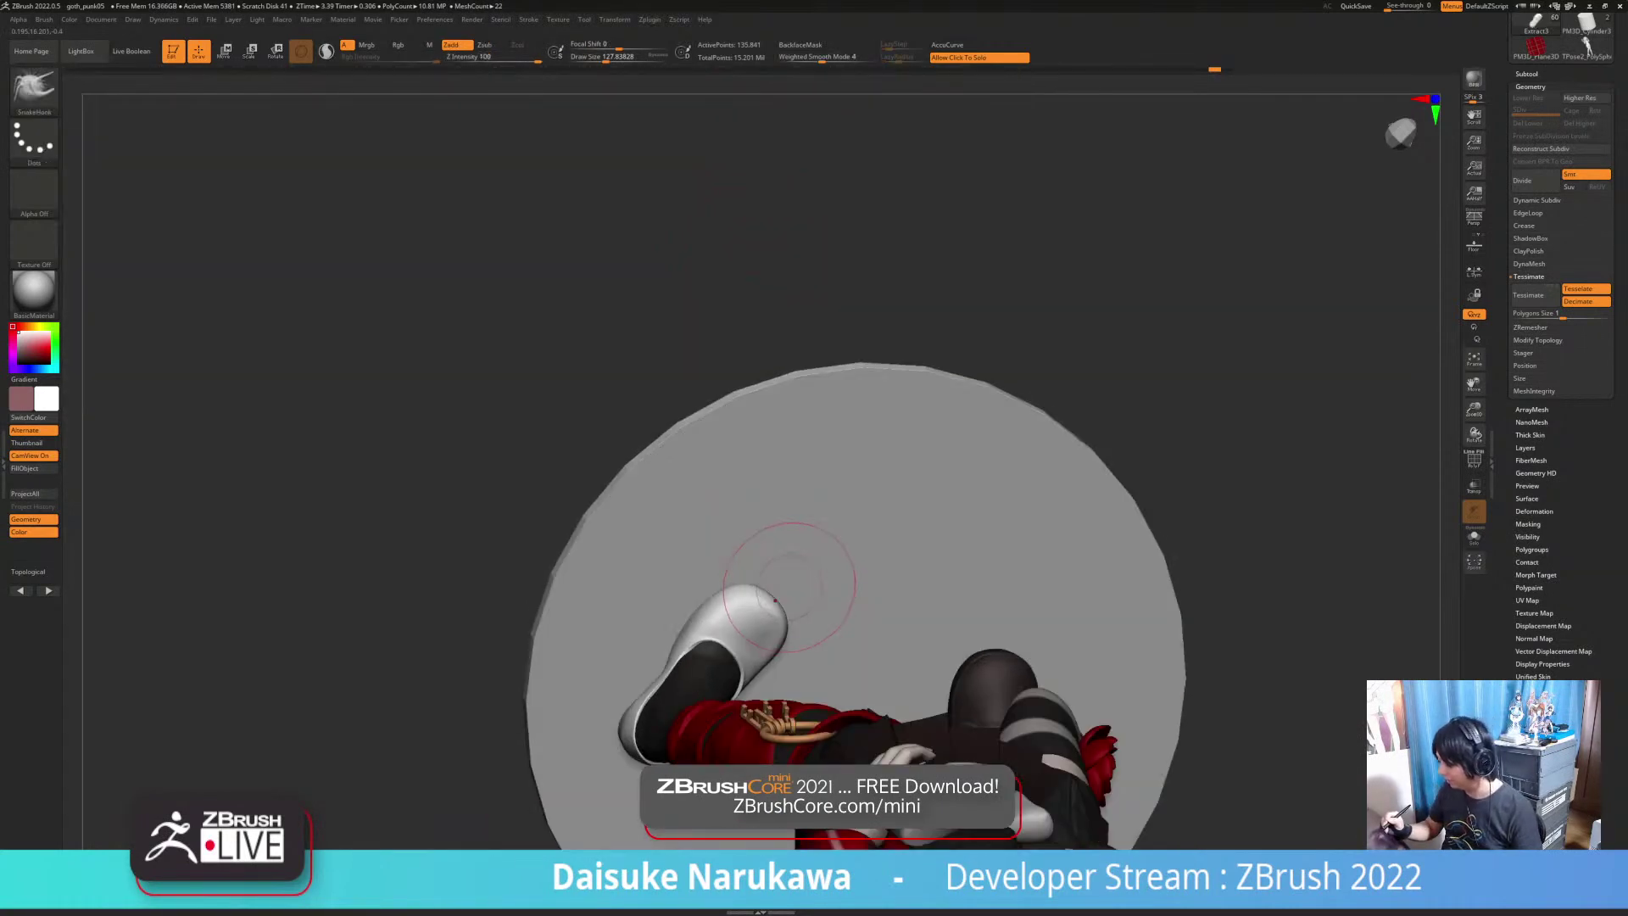
pyautogui.moveTo(782, 648); pyautogui.dragTo(775, 643)
pyautogui.moveTo(835, 594); pyautogui.dragTo(815, 636)
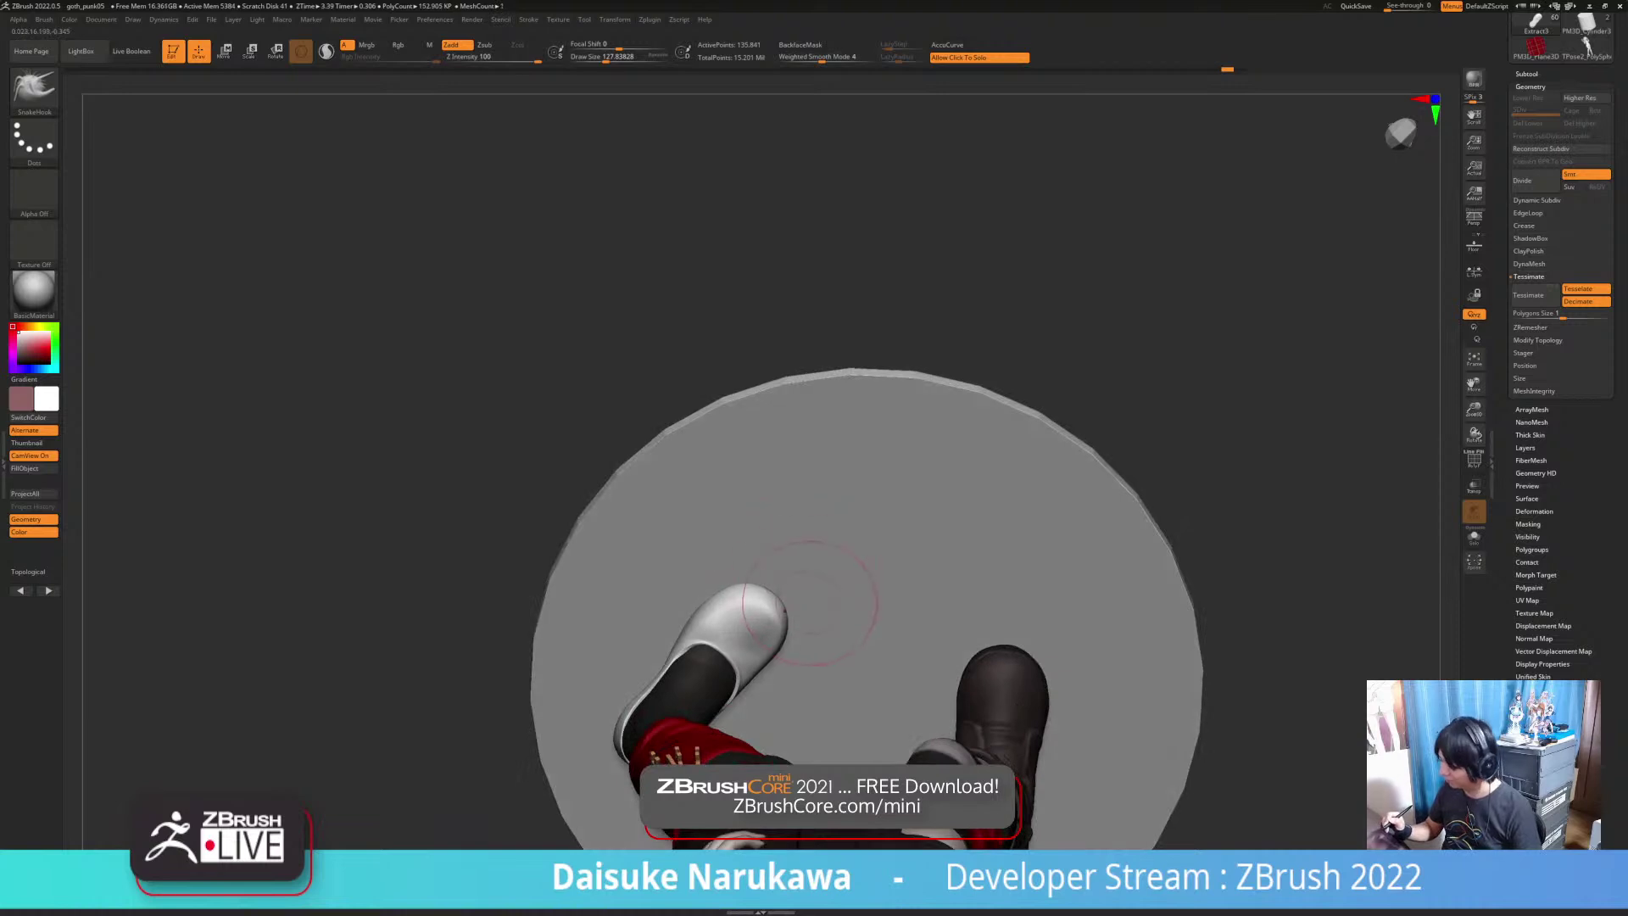
pyautogui.moveTo(810, 602)
pyautogui.mouseDown(button='right')
pyautogui.moveTo(785, 589)
pyautogui.moveTo(801, 601)
pyautogui.moveTo(734, 670)
pyautogui.moveTo(683, 677)
pyautogui.moveTo(683, 621)
pyautogui.mouseUp(button='right')
pyautogui.keyDown('shift'); pyautogui.moveTo(685, 621); pyautogui.dragTo(721, 589); pyautogui.keyUp('shift')
pyautogui.moveTo(721, 590)
pyautogui.mouseDown(button='right')
pyautogui.moveTo(746, 627)
pyautogui.moveTo(680, 625)
pyautogui.moveTo(678, 691)
pyautogui.mouseUp(button='right')
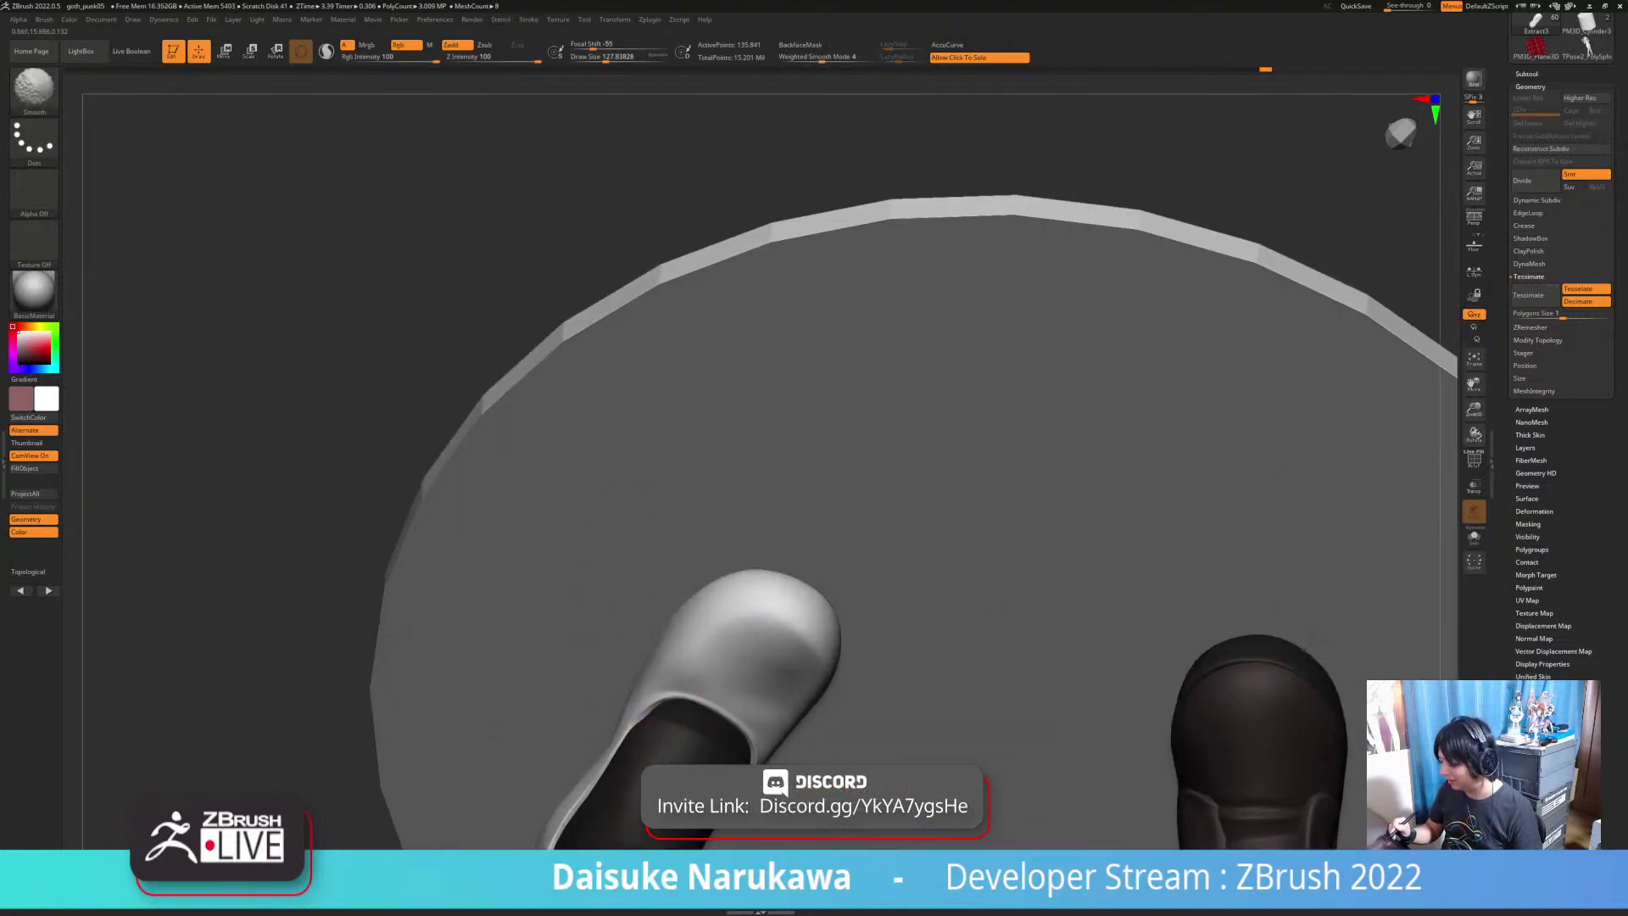
# Step: Refine the toe and the front of the shoe opening with the SnakeHook brush against the whole figure
pyautogui.scroll(-3, 695, 695)
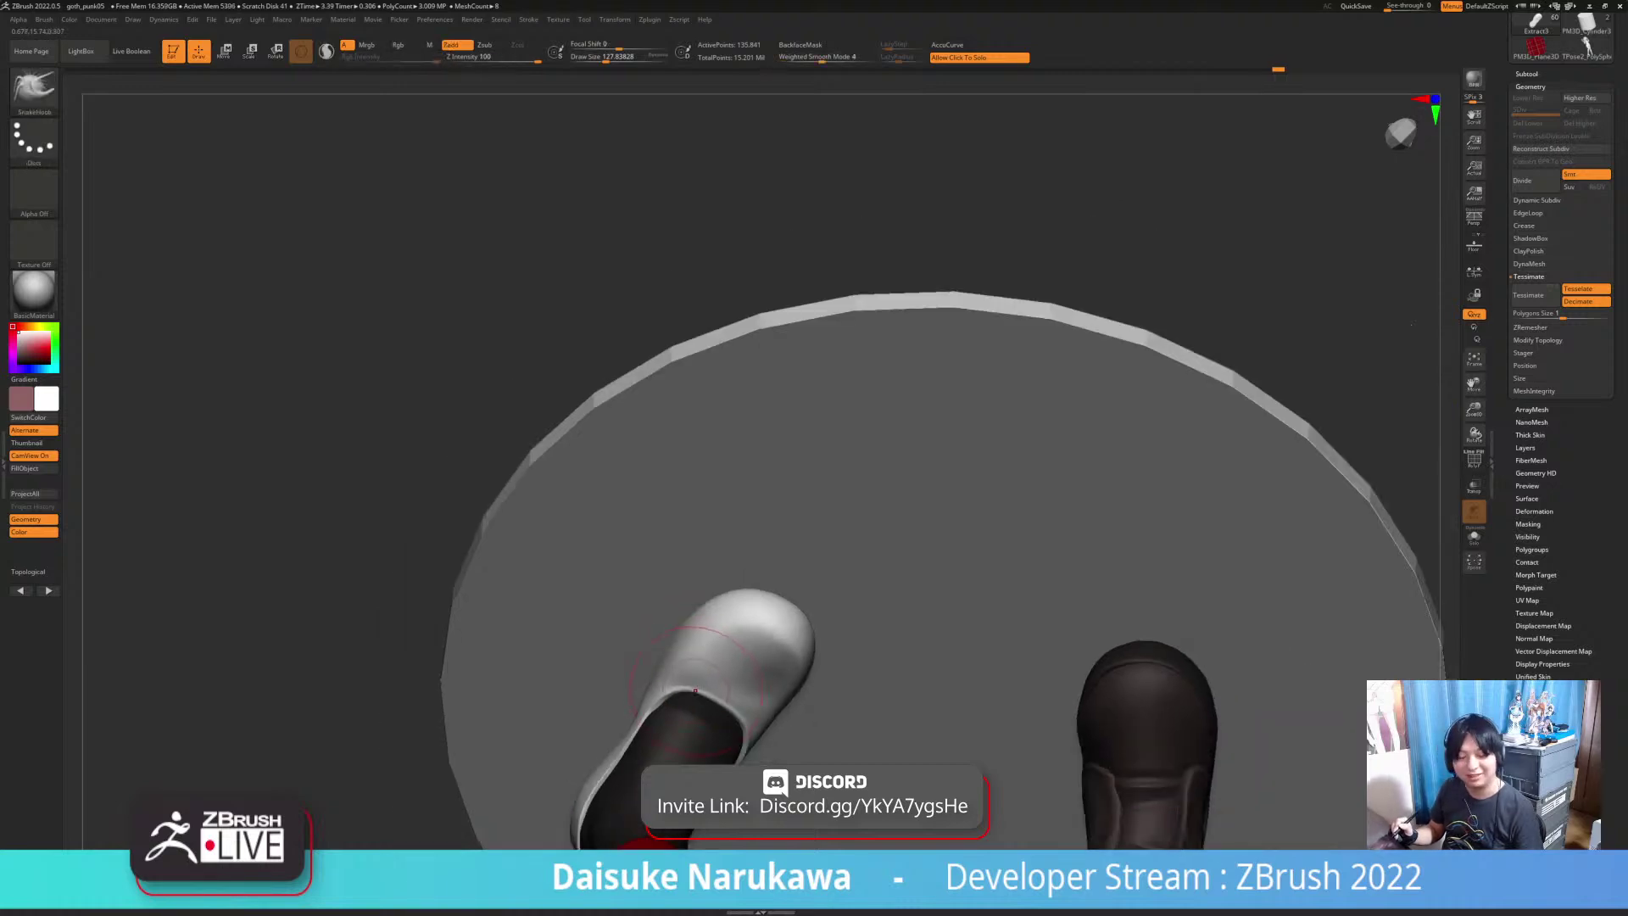
pyautogui.moveTo(694, 669)
pyautogui.mouseDown(button='right')
pyautogui.moveTo(734, 619)
pyautogui.moveTo(655, 703)
pyautogui.moveTo(665, 763)
pyautogui.moveTo(735, 734)
pyautogui.moveTo(752, 702)
pyautogui.moveTo(695, 703)
pyautogui.moveTo(604, 746)
pyautogui.moveTo(625, 781)
pyautogui.mouseUp(button='right')
pyautogui.moveTo(660, 646); pyautogui.dragTo(648, 621)
pyautogui.moveTo(648, 621)
pyautogui.mouseDown(button='right')
pyautogui.moveTo(658, 629)
pyautogui.moveTo(644, 585)
pyautogui.moveTo(721, 669)
pyautogui.moveTo(737, 720)
pyautogui.moveTo(398, 652)
pyautogui.moveTo(407, 577)
pyautogui.moveTo(543, 619)
pyautogui.mouseUp(button='right')
pyautogui.keyDown('shift'); pyautogui.moveTo(625, 654); pyautogui.dragTo(721, 619, button='right'); pyautogui.keyUp('shift')
pyautogui.moveTo(627, 594)
pyautogui.mouseDown(button='right')
pyautogui.moveTo(657, 687)
pyautogui.moveTo(602, 729)
pyautogui.moveTo(573, 670)
pyautogui.moveTo(587, 697)
pyautogui.moveTo(566, 699)
pyautogui.mouseUp(button='right')
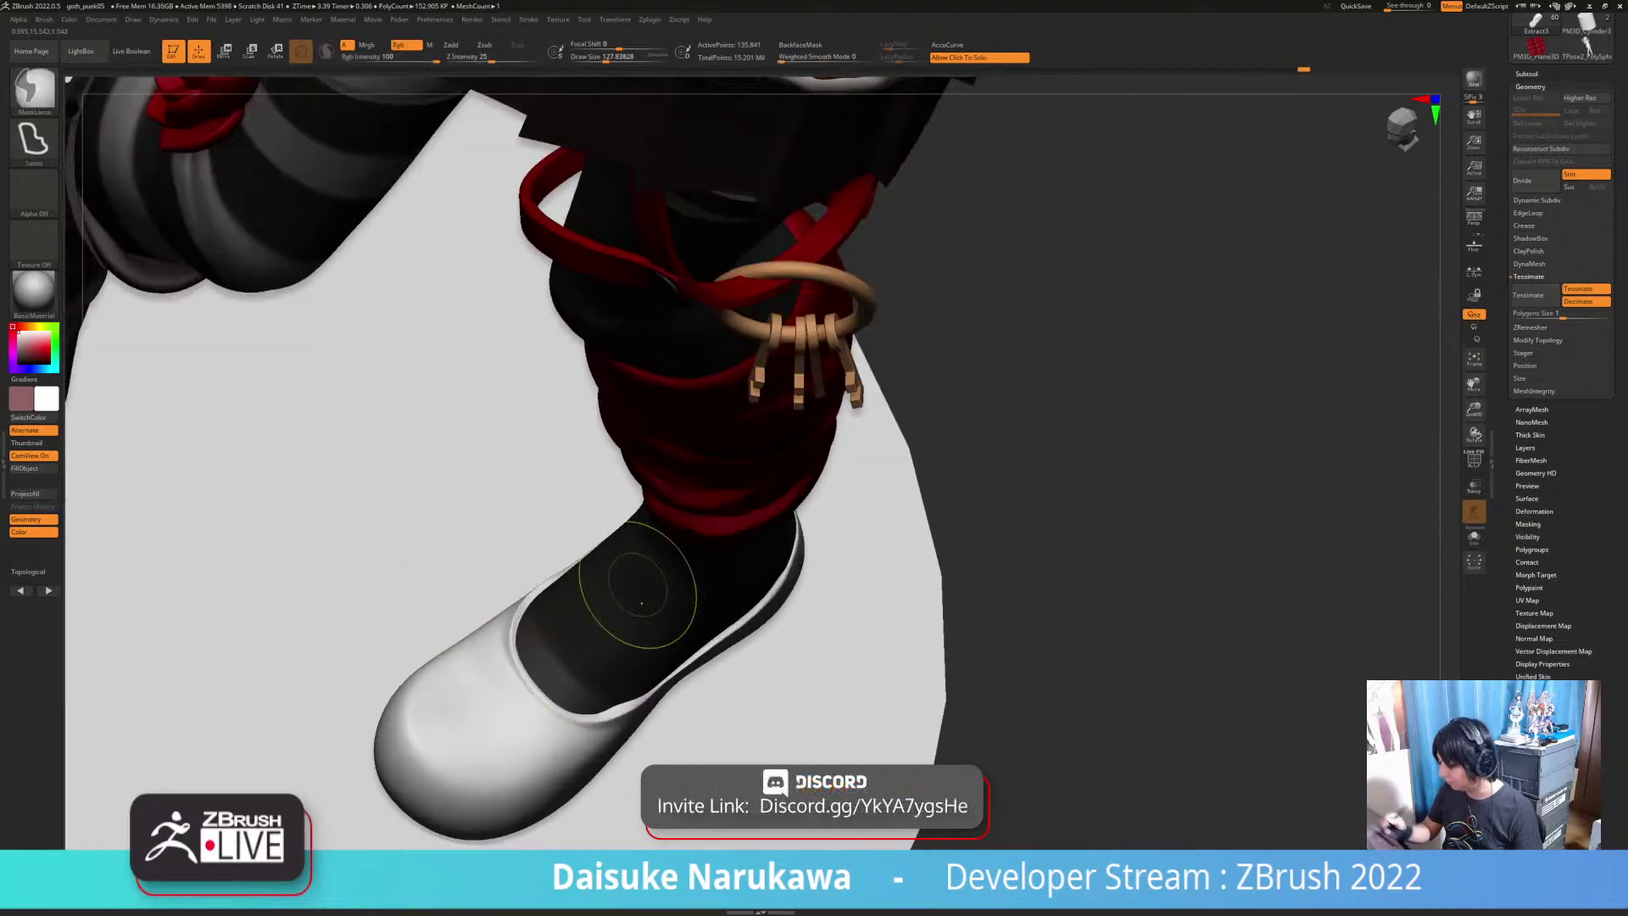
# Step: Select the black sock subtool inside the white shoe and isolate it
pyautogui.keyDown('ctrl'); pyautogui.moveTo(640, 596); pyautogui.dragTo(657, 500, button='right'); pyautogui.keyUp('ctrl')
pyautogui.click(1527, 74)
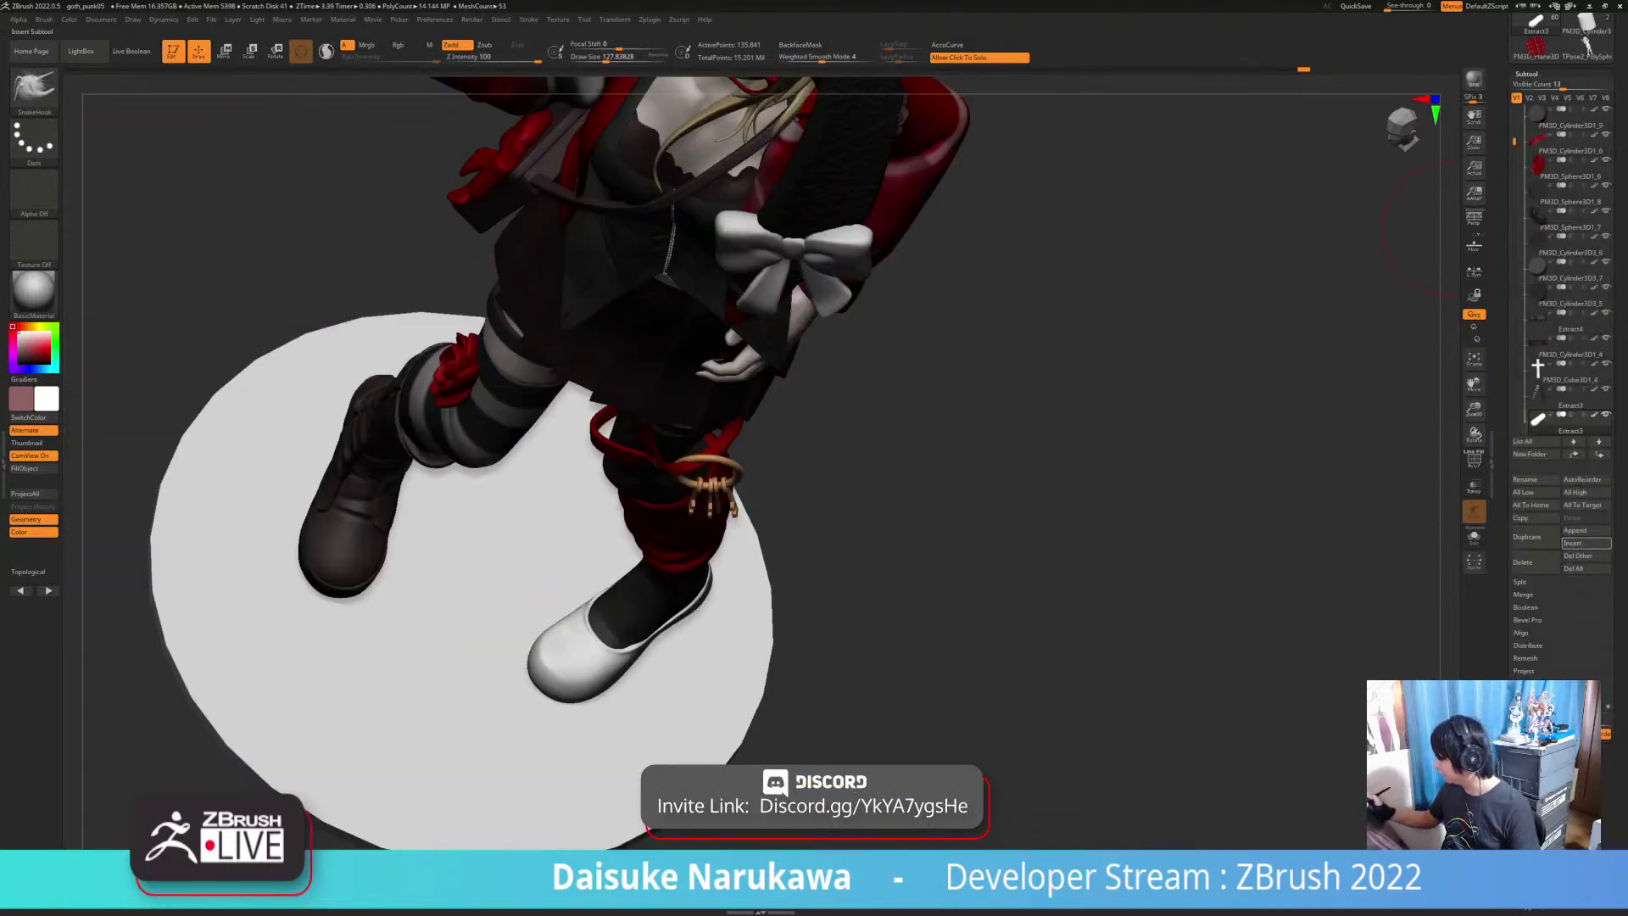
pyautogui.press('b')
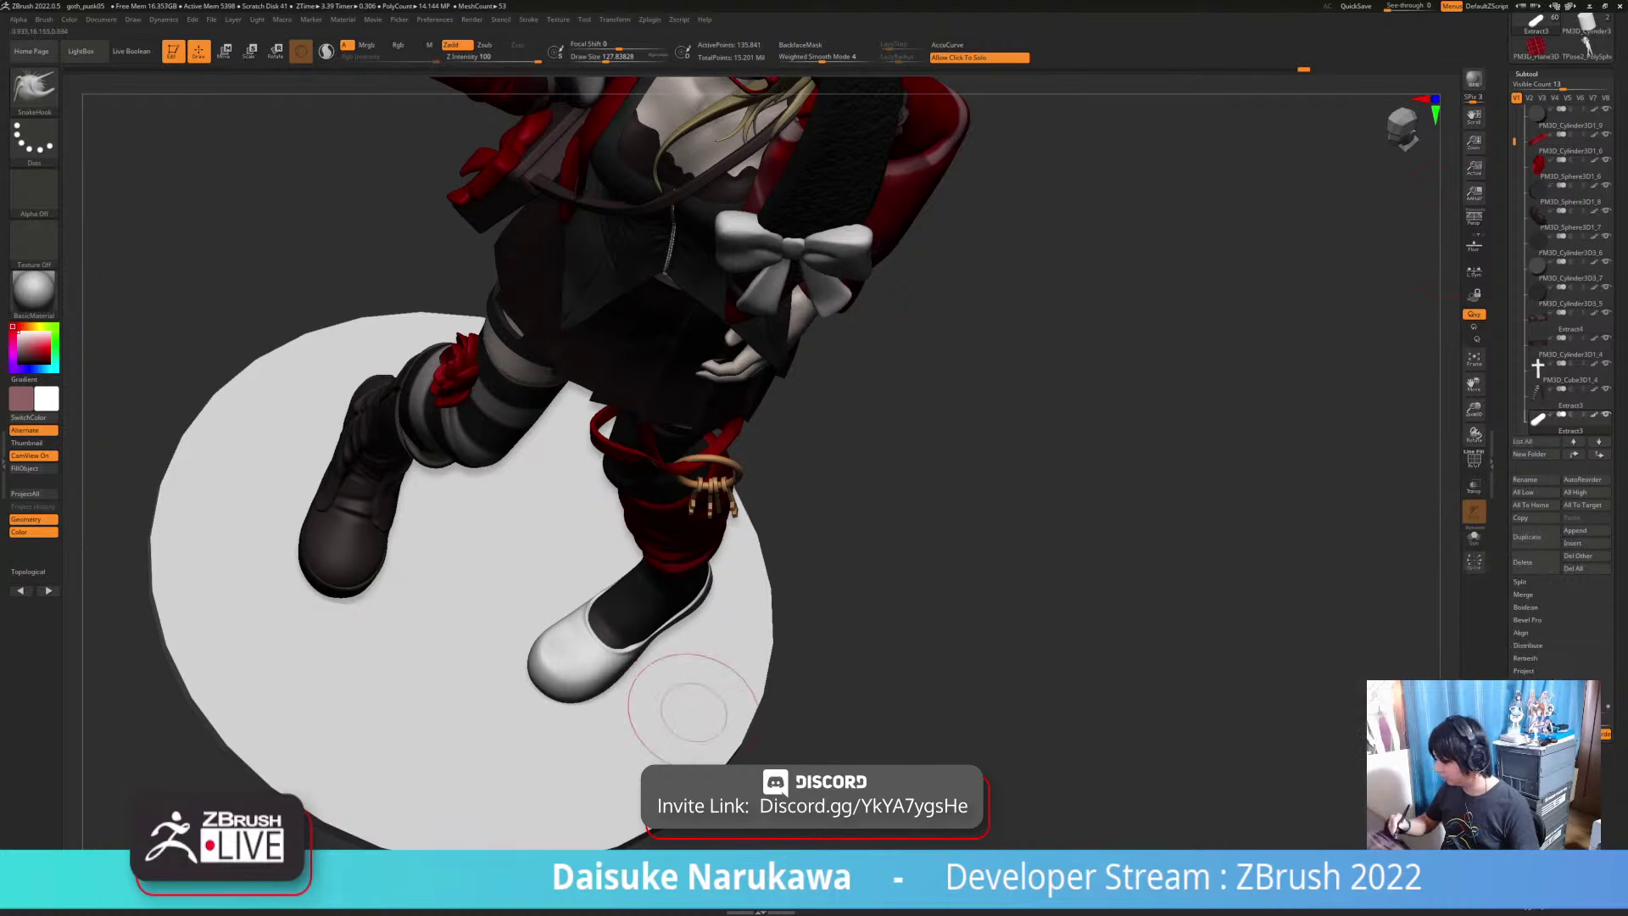
pyautogui.keyDown('alt'); pyautogui.click(655, 610); pyautogui.keyUp('alt')
pyautogui.click(573, 542)
pyautogui.keyDown('ctrl'); pyautogui.moveTo(568, 508); pyautogui.dragTo(572, 580, button='right'); pyautogui.keyUp('ctrl')
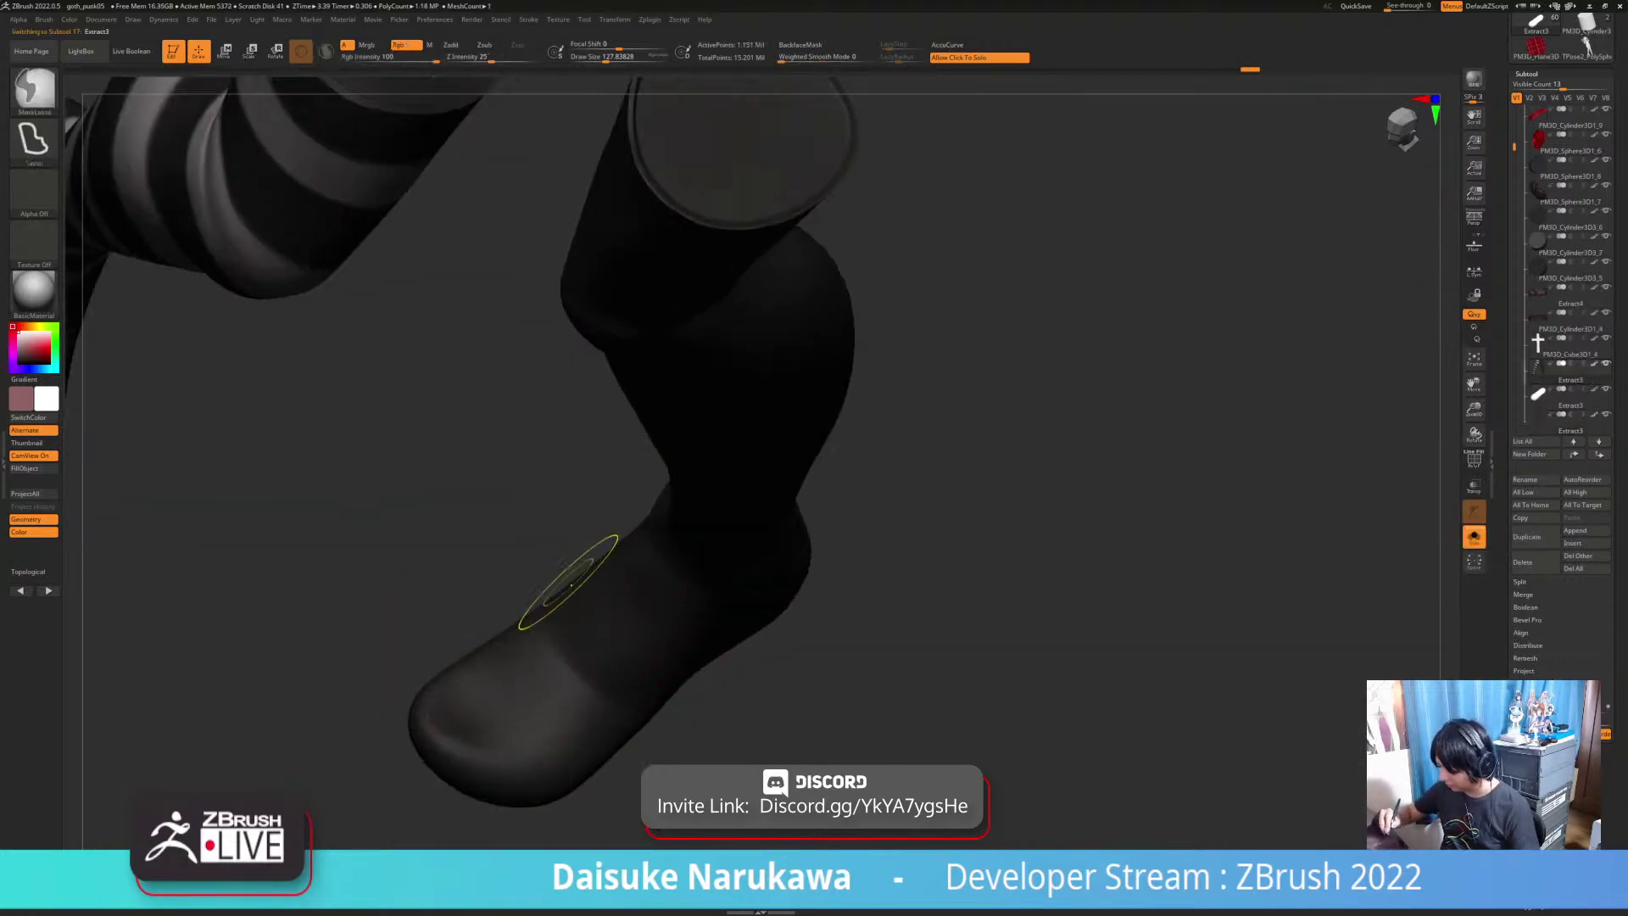
# Step: Mask a band across the sock's instep and extract it as a separate strap subtool
pyautogui.keyDown('ctrl'); pyautogui.moveTo(547, 575); pyautogui.dragTo(560, 567); pyautogui.keyUp('ctrl')
pyautogui.moveTo(365, 475); pyautogui.dragTo(568, 555, button='right')
pyautogui.moveTo(502, 664)
pyautogui.keyDown('ctrl'); pyautogui.mouseDown()
pyautogui.moveTo(570, 464)
pyautogui.moveTo(585, 479)
pyautogui.mouseUp(); pyautogui.keyUp('ctrl')
pyautogui.moveTo(585, 479)
pyautogui.keyDown('ctrl'); pyautogui.mouseDown(button='right')
pyautogui.moveTo(580, 407)
pyautogui.moveTo(763, 424)
pyautogui.moveTo(585, 382)
pyautogui.moveTo(606, 509)
pyautogui.mouseUp(button='right'); pyautogui.keyUp('ctrl')
pyautogui.moveTo(585, 502)
pyautogui.keyDown('ctrl'); pyautogui.mouseDown()
pyautogui.moveTo(586, 535)
pyautogui.moveTo(534, 503)
pyautogui.mouseUp(); pyautogui.keyUp('ctrl')
pyautogui.moveTo(670, 623)
pyautogui.mouseDown(button='right')
pyautogui.moveTo(721, 572)
pyautogui.moveTo(645, 606)
pyautogui.moveTo(632, 686)
pyautogui.moveTo(543, 584)
pyautogui.moveTo(594, 683)
pyautogui.moveTo(585, 623)
pyautogui.moveTo(551, 589)
pyautogui.mouseUp(button='right')
pyautogui.moveTo(529, 545)
pyautogui.keyDown('ctrl'); pyautogui.mouseDown()
pyautogui.moveTo(545, 581)
pyautogui.moveTo(509, 551)
pyautogui.mouseUp(); pyautogui.keyUp('ctrl')
pyautogui.moveTo(508, 593); pyautogui.dragTo(441, 610, button='right')
pyautogui.keyDown('ctrl'); pyautogui.moveTo(462, 519); pyautogui.dragTo(458, 514); pyautogui.keyUp('ctrl')
pyautogui.keyDown('ctrl'); pyautogui.moveTo(455, 472); pyautogui.dragTo(534, 370); pyautogui.keyUp('ctrl')
pyautogui.keyDown('ctrl'); pyautogui.moveTo(500, 627); pyautogui.dragTo(501, 559, button='right'); pyautogui.keyUp('ctrl')
pyautogui.moveTo(593, 339)
pyautogui.mouseDown(button='right')
pyautogui.moveTo(661, 475)
pyautogui.moveTo(831, 594)
pyautogui.moveTo(848, 743)
pyautogui.mouseUp(button='right')
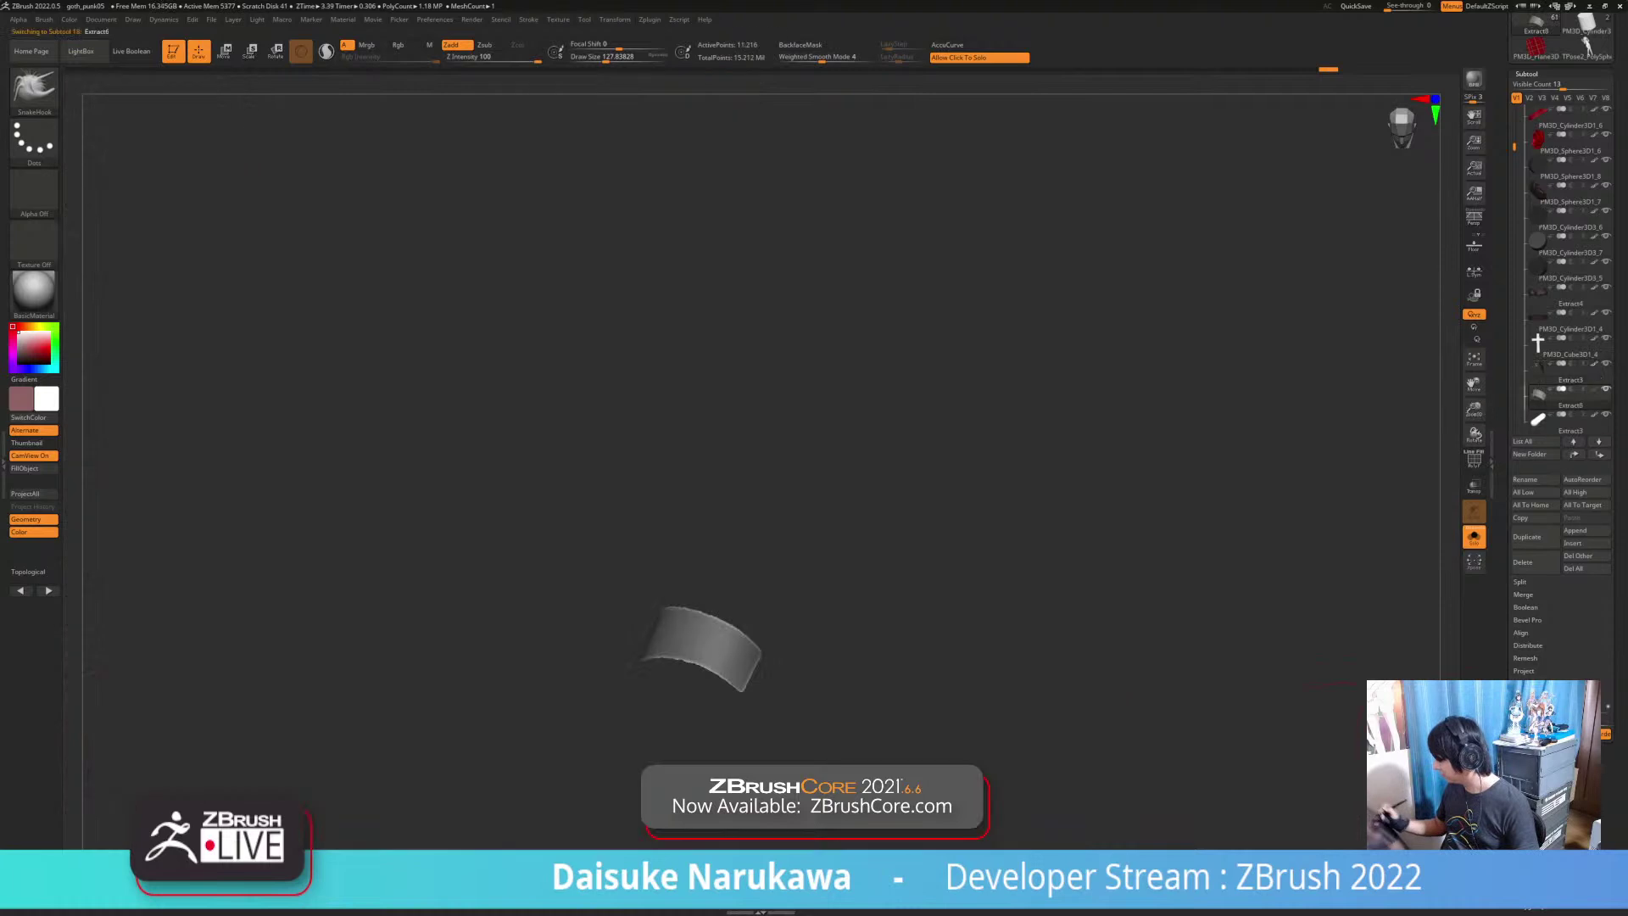
# Step: Clear the mask on the extracted strap and show it in place on the full model
pyautogui.keyDown('ctrl'); pyautogui.moveTo(1028, 715); pyautogui.dragTo(1047, 746); pyautogui.keyUp('ctrl')
pyautogui.click(1036, 745)
pyautogui.keyDown('alt'); pyautogui.moveTo(1036, 745); pyautogui.dragTo(975, 699, button='right'); pyautogui.keyUp('alt')
pyautogui.moveTo(711, 736); pyautogui.dragTo(699, 827, button='right')
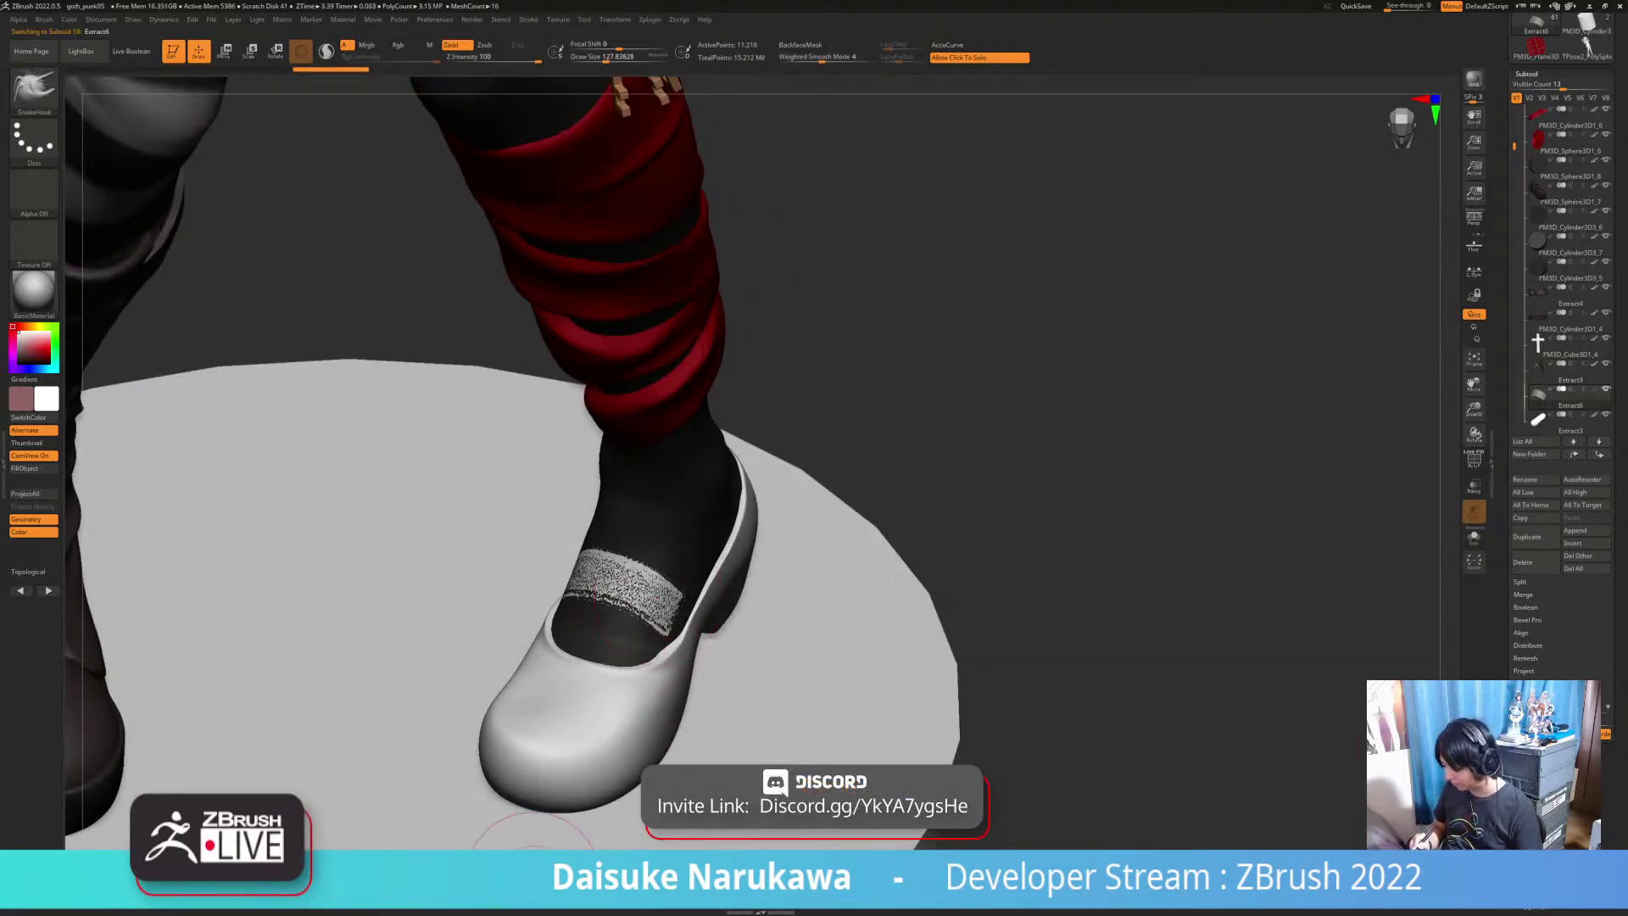
# Step: Remesh the strap with ZRemesher at a target polygon count of 1 and display its wireframe in isolation
pyautogui.click(1526, 74)
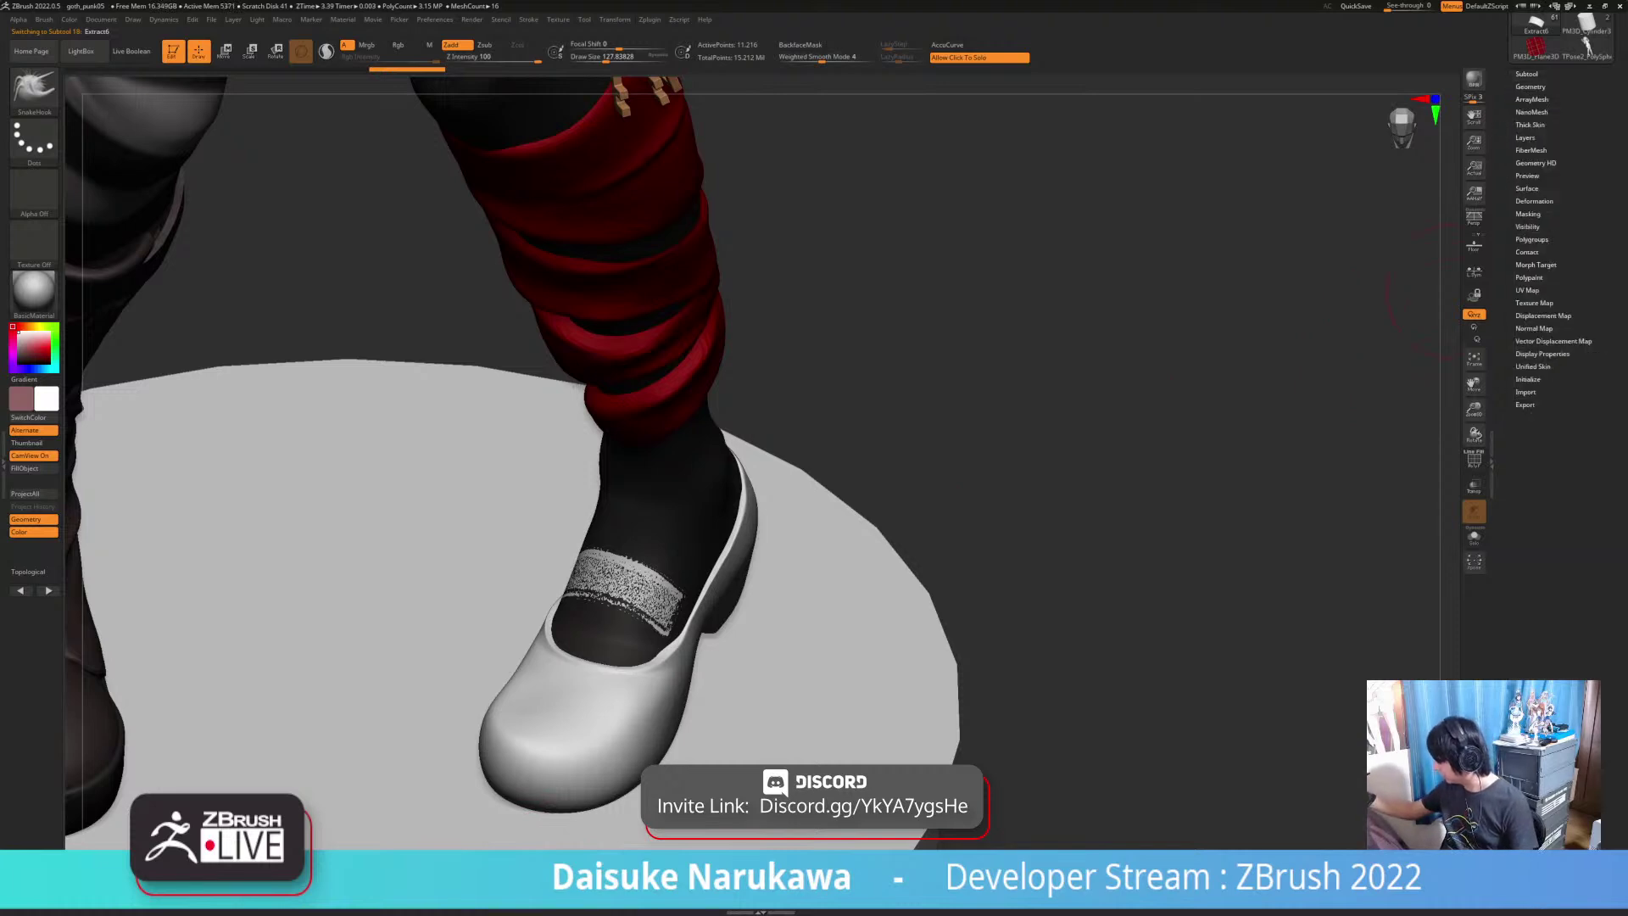
pyautogui.click(1530, 87)
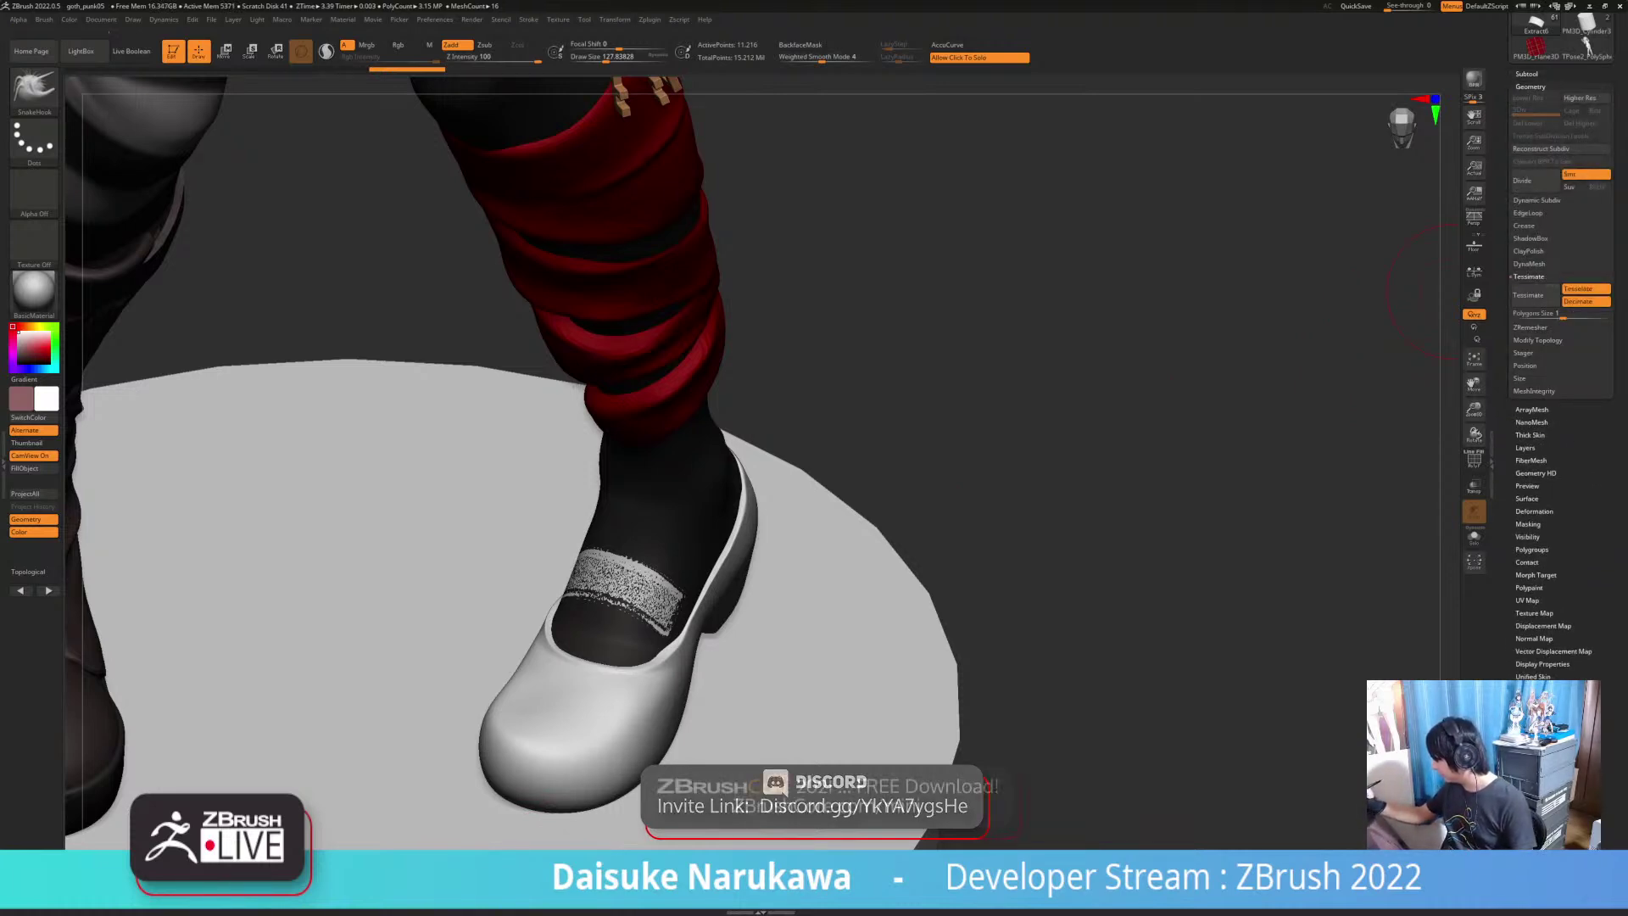
pyautogui.click(1530, 328)
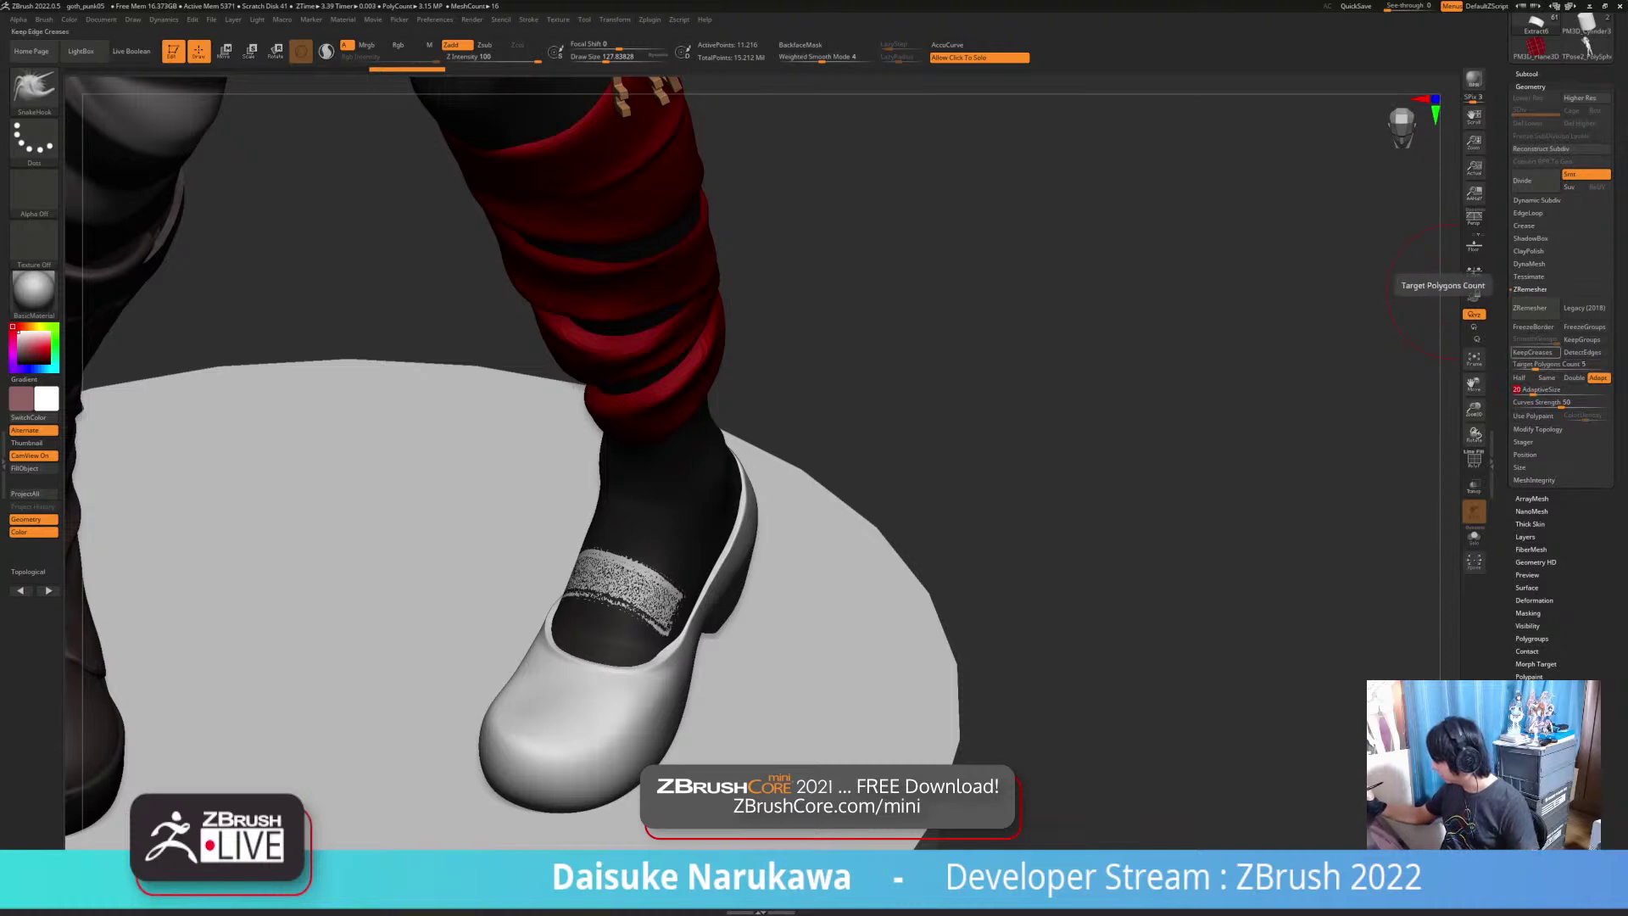
pyautogui.moveTo(1544, 366); pyautogui.dragTo(1513, 366)
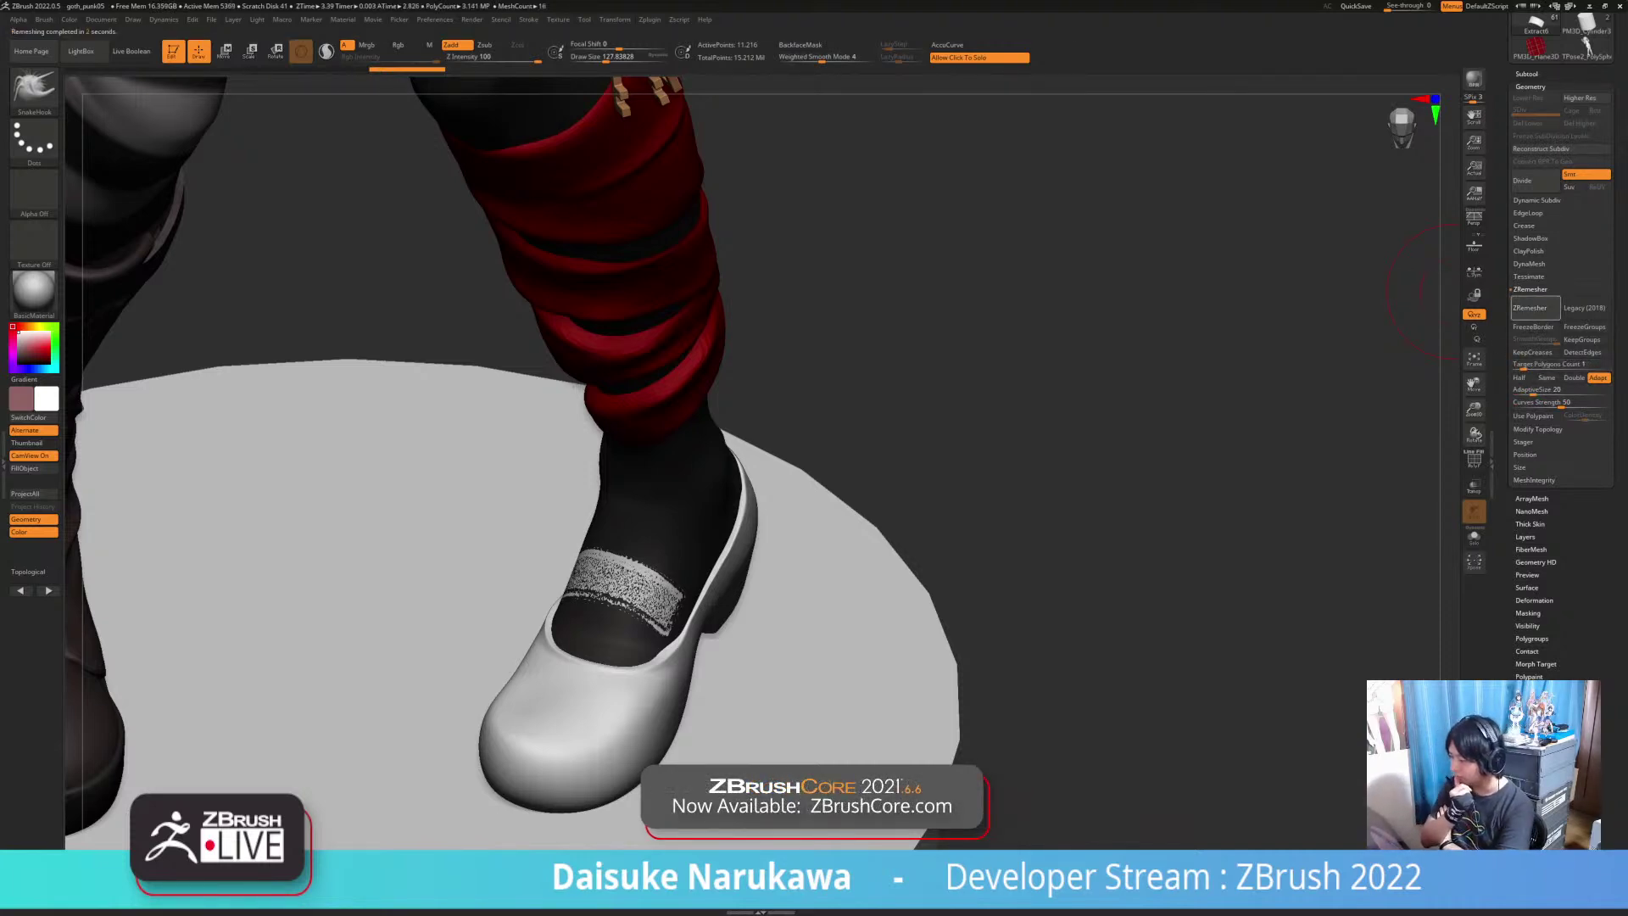
pyautogui.click(974, 638)
pyautogui.moveTo(767, 676)
pyautogui.keyDown('ctrl'); pyautogui.mouseDown(button='right')
pyautogui.moveTo(767, 746)
pyautogui.moveTo(846, 727)
pyautogui.moveTo(754, 742)
pyautogui.mouseUp(button='right'); pyautogui.keyUp('ctrl')
pyautogui.hotkey('shift', 'f')
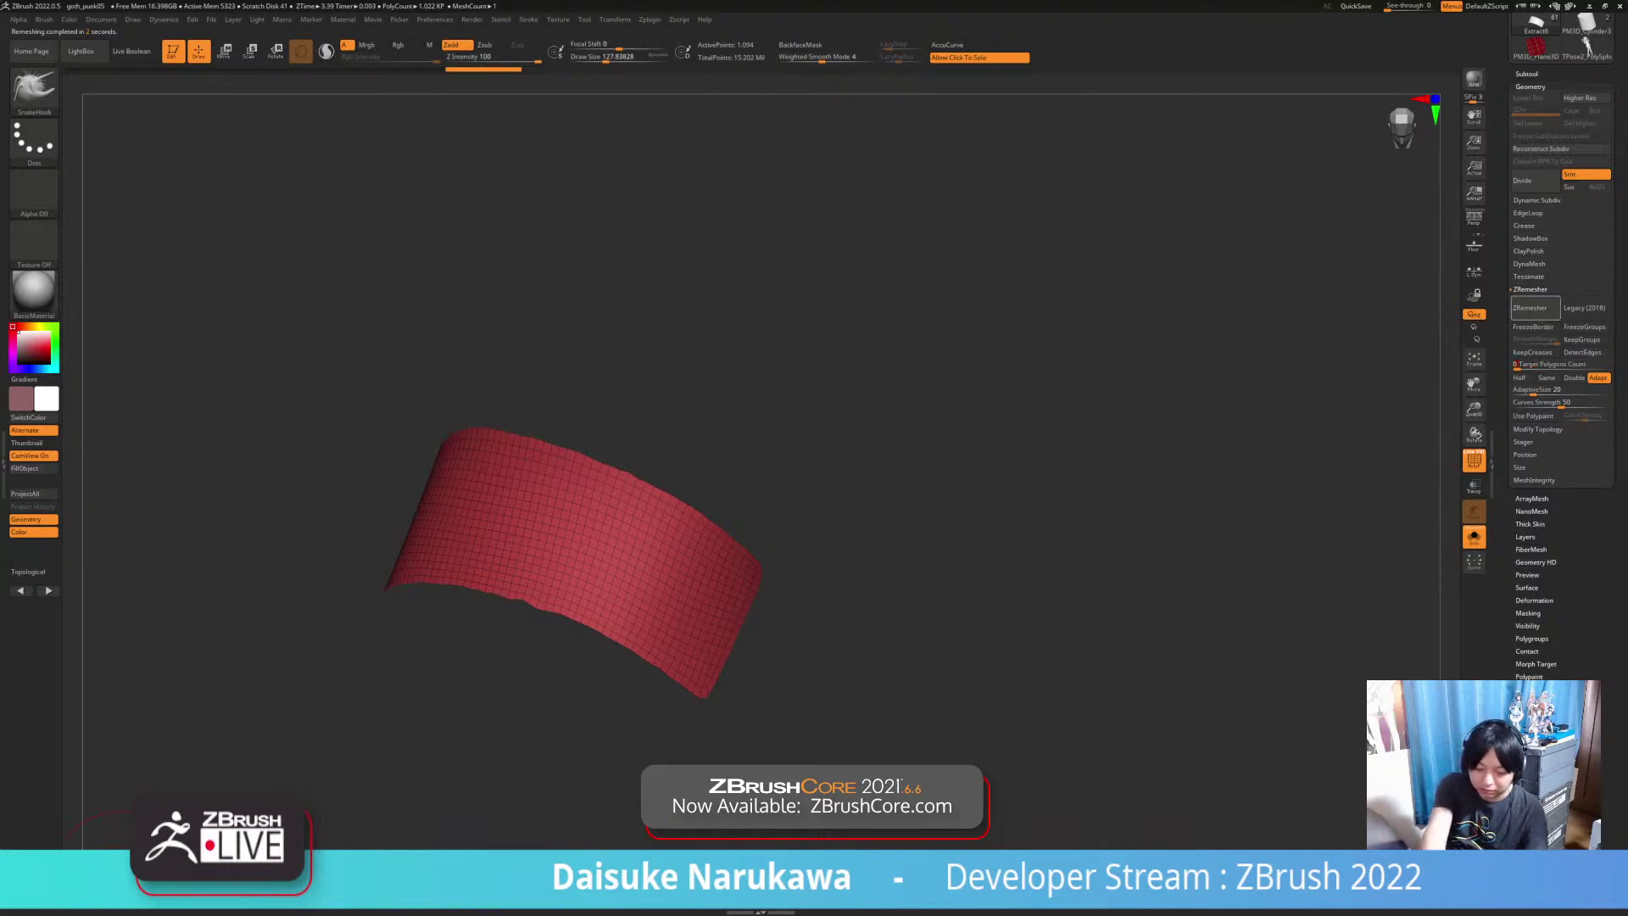
# Step: Remesh the strap again at a target polygon count of 0.5, smooth its borders and show the full model
pyautogui.click(1531, 306)
pyautogui.click(939, 773)
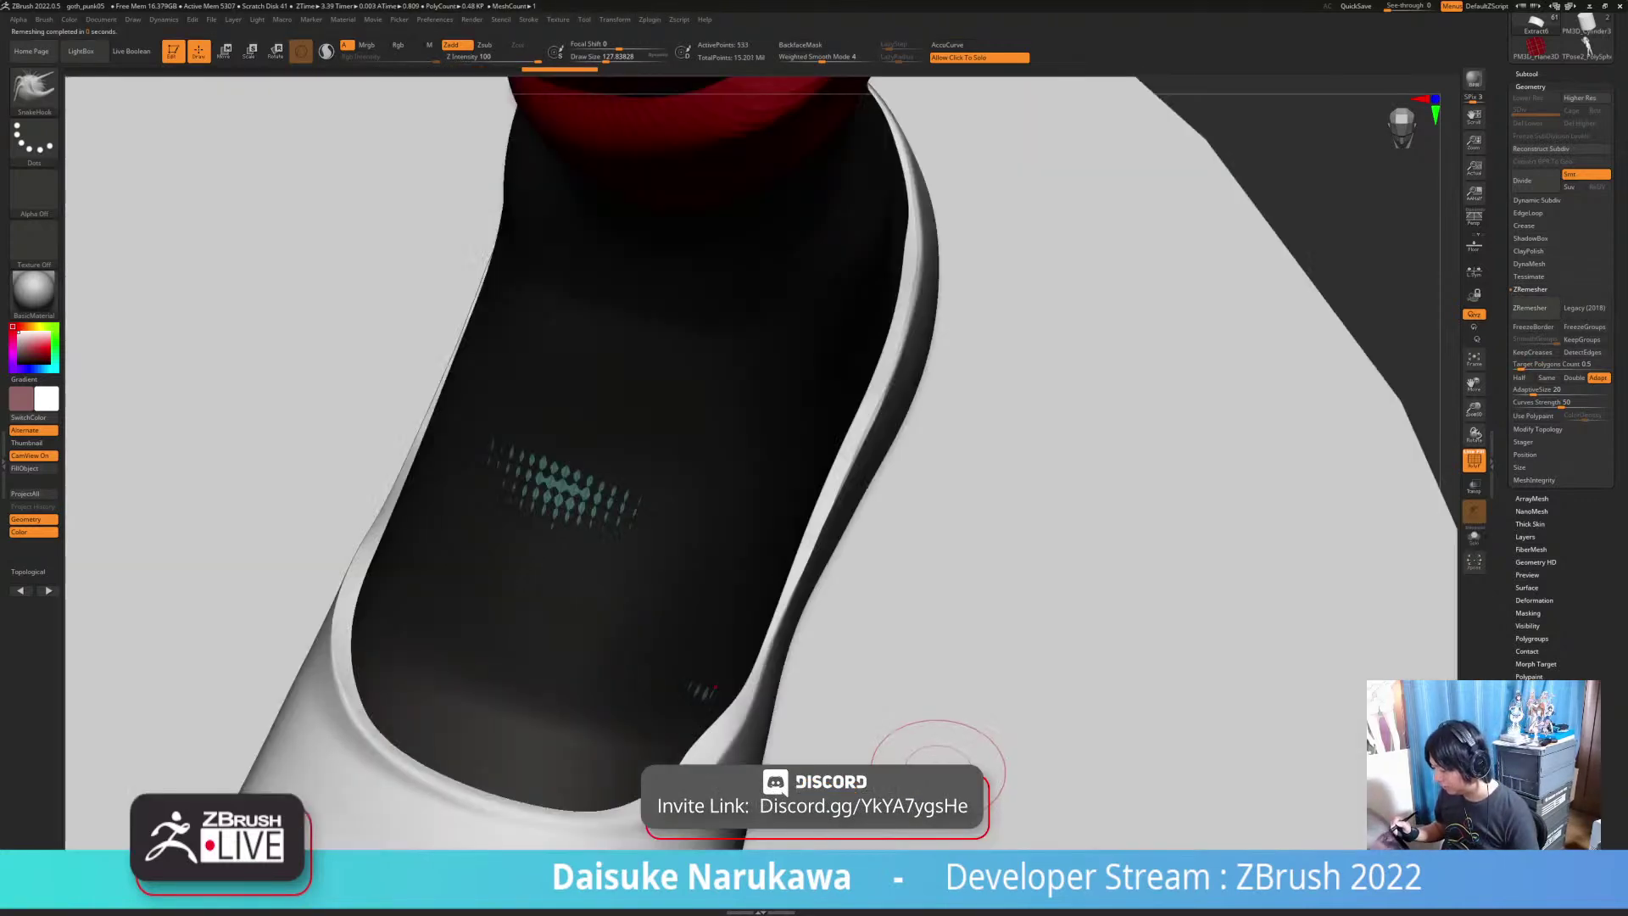
pyautogui.click(969, 763)
pyautogui.keyDown('ctrl'); pyautogui.moveTo(969, 763); pyautogui.dragTo(993, 801, button='right'); pyautogui.keyUp('ctrl')
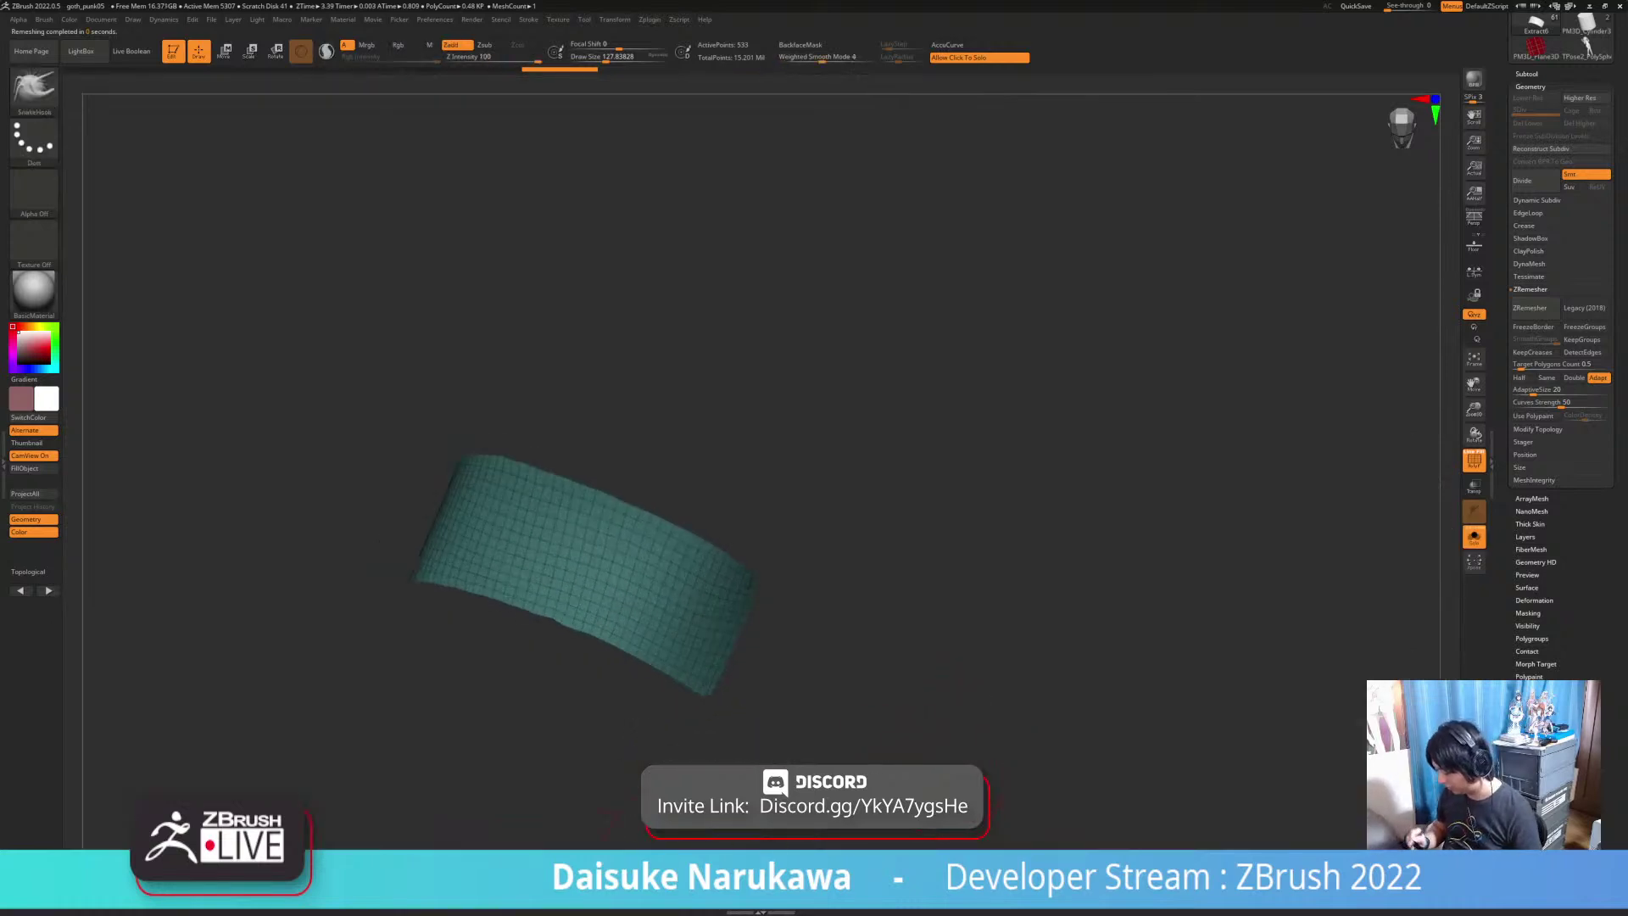
pyautogui.keyDown('ctrl'); pyautogui.moveTo(819, 754); pyautogui.dragTo(856, 708, button='right'); pyautogui.keyUp('ctrl')
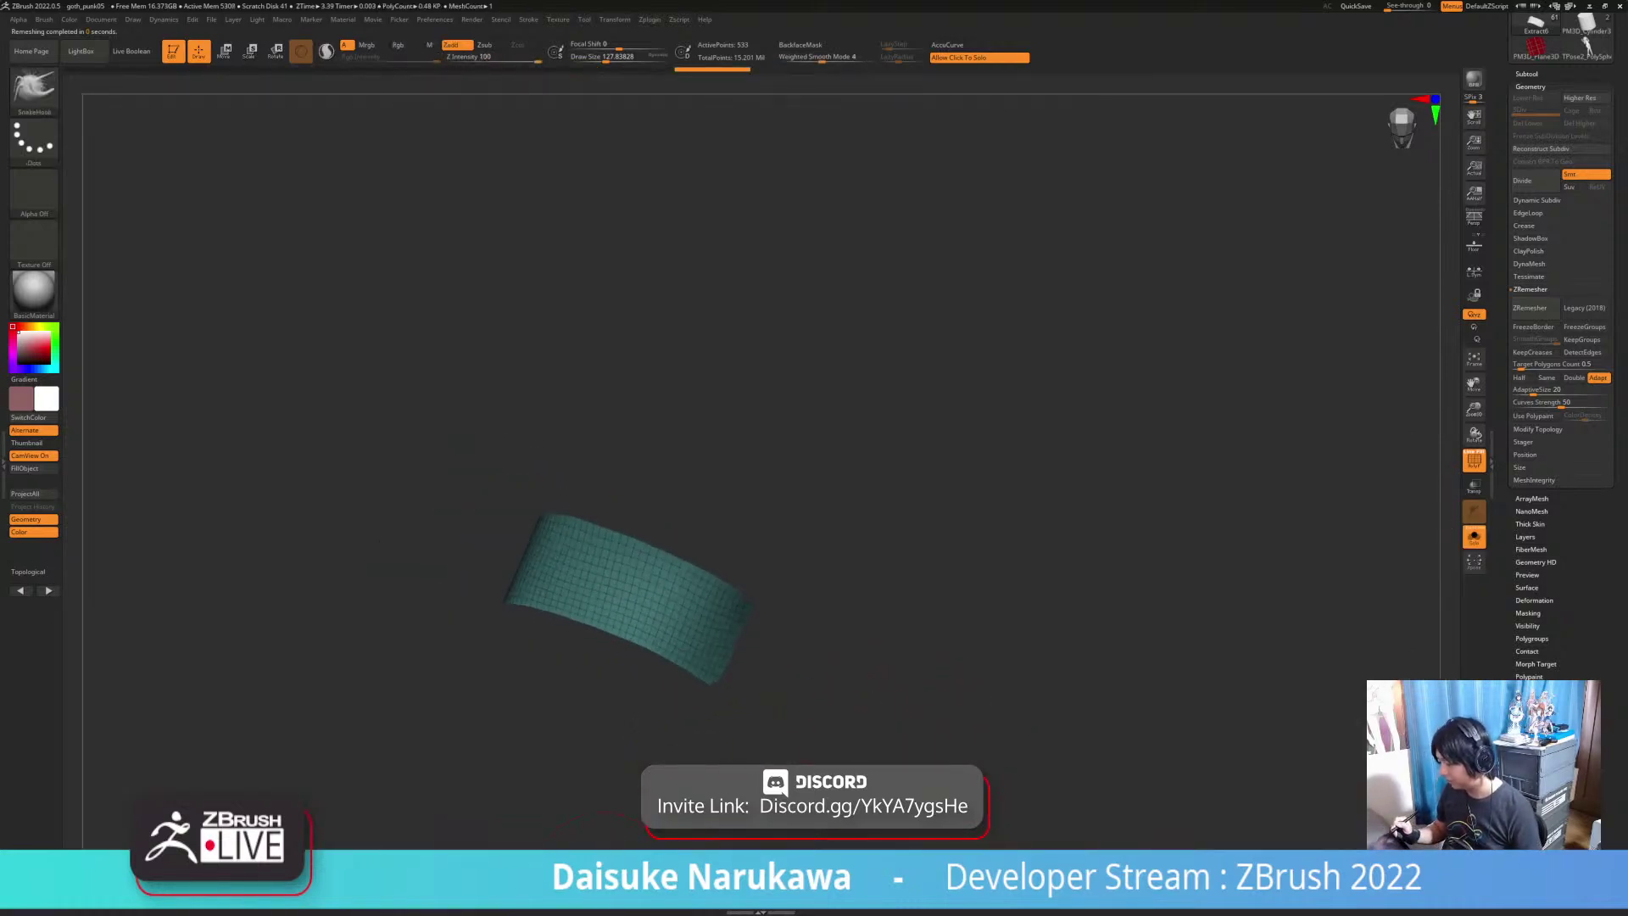
pyautogui.click(954, 721)
# Step: Inflate the strap with the Inflate deformation so it sits outside the sock
pyautogui.click(1530, 86)
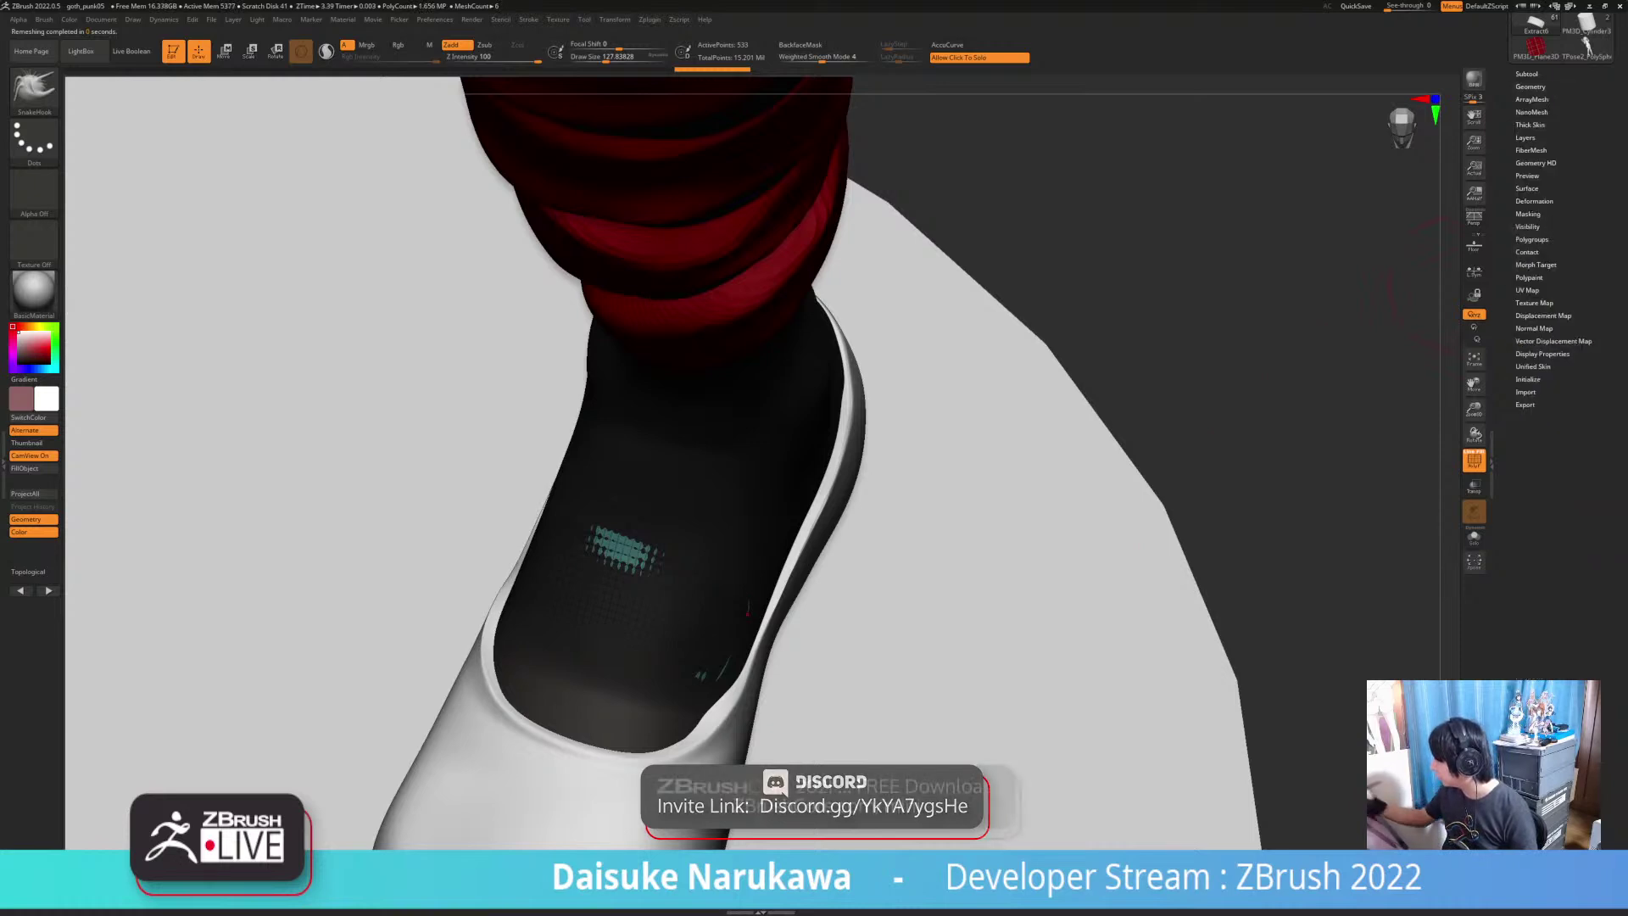
pyautogui.click(1534, 201)
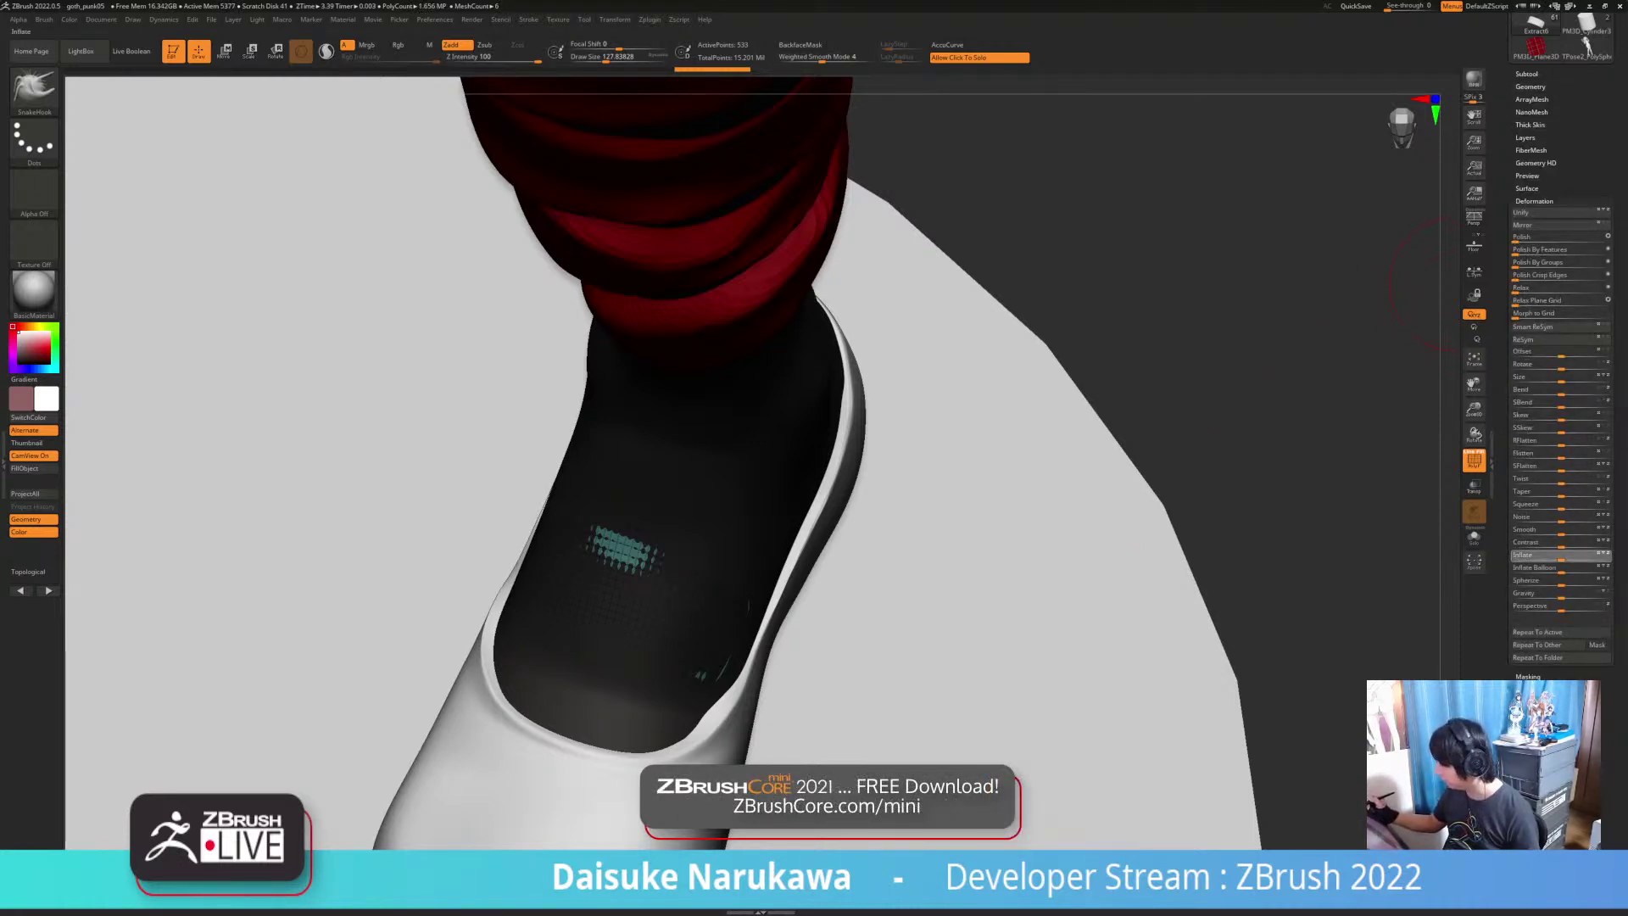
pyautogui.moveTo(1560, 556); pyautogui.dragTo(1571, 556)
pyautogui.moveTo(941, 610); pyautogui.dragTo(1009, 597, button='right')
# Step: Enable Dynamic Subdiv on the strap and give it thickness
pyautogui.click(1530, 86)
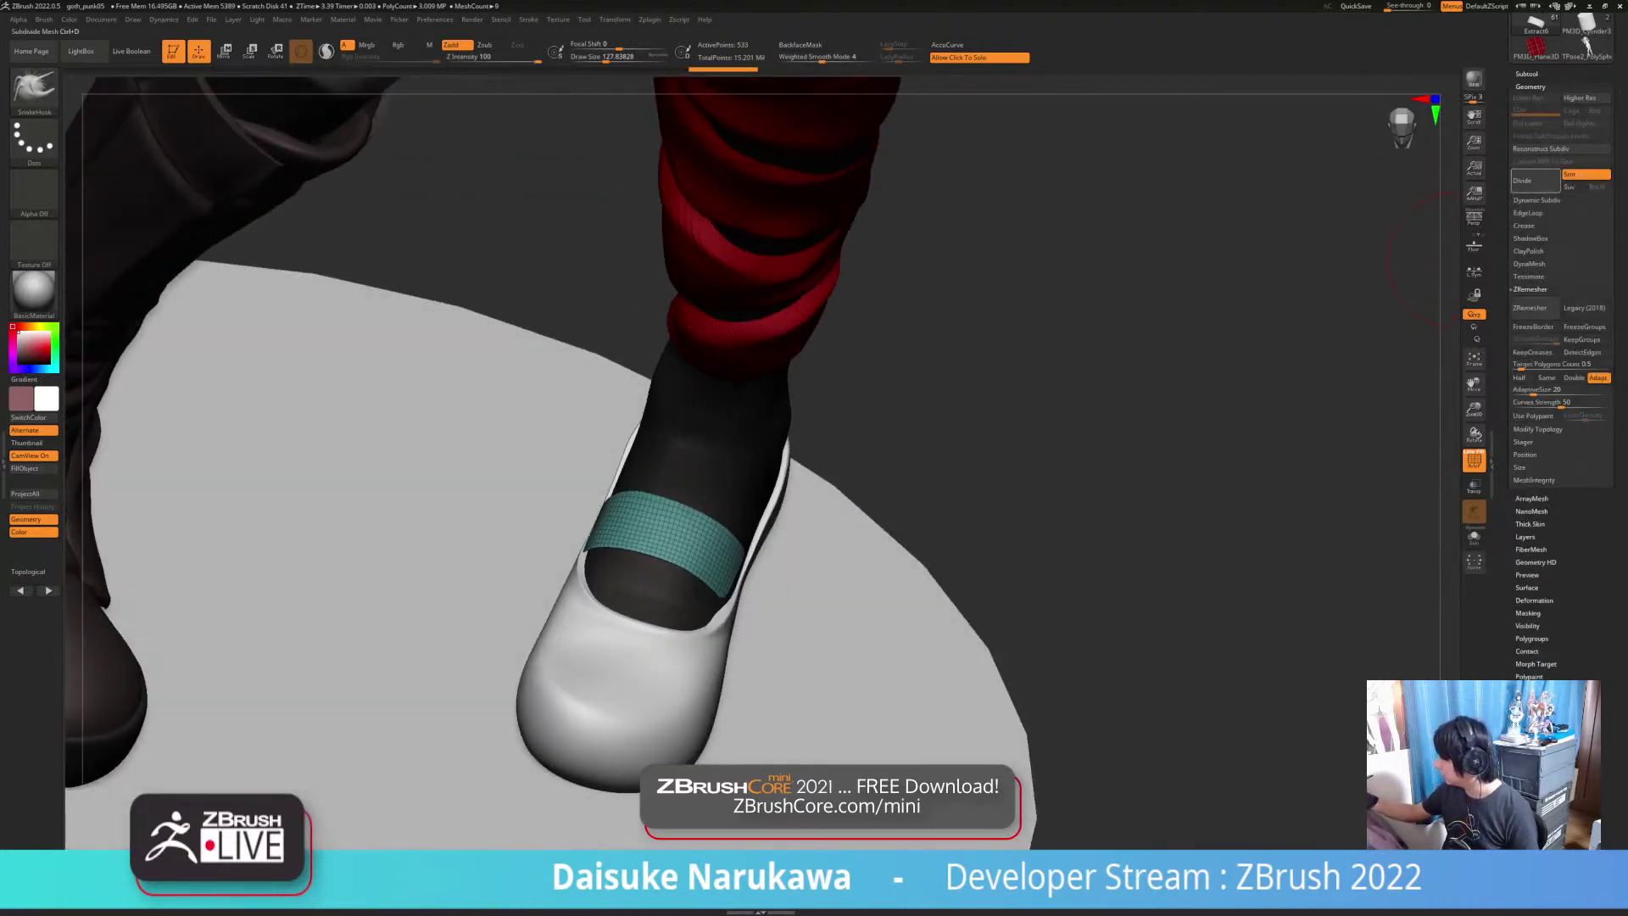
pyautogui.click(1536, 200)
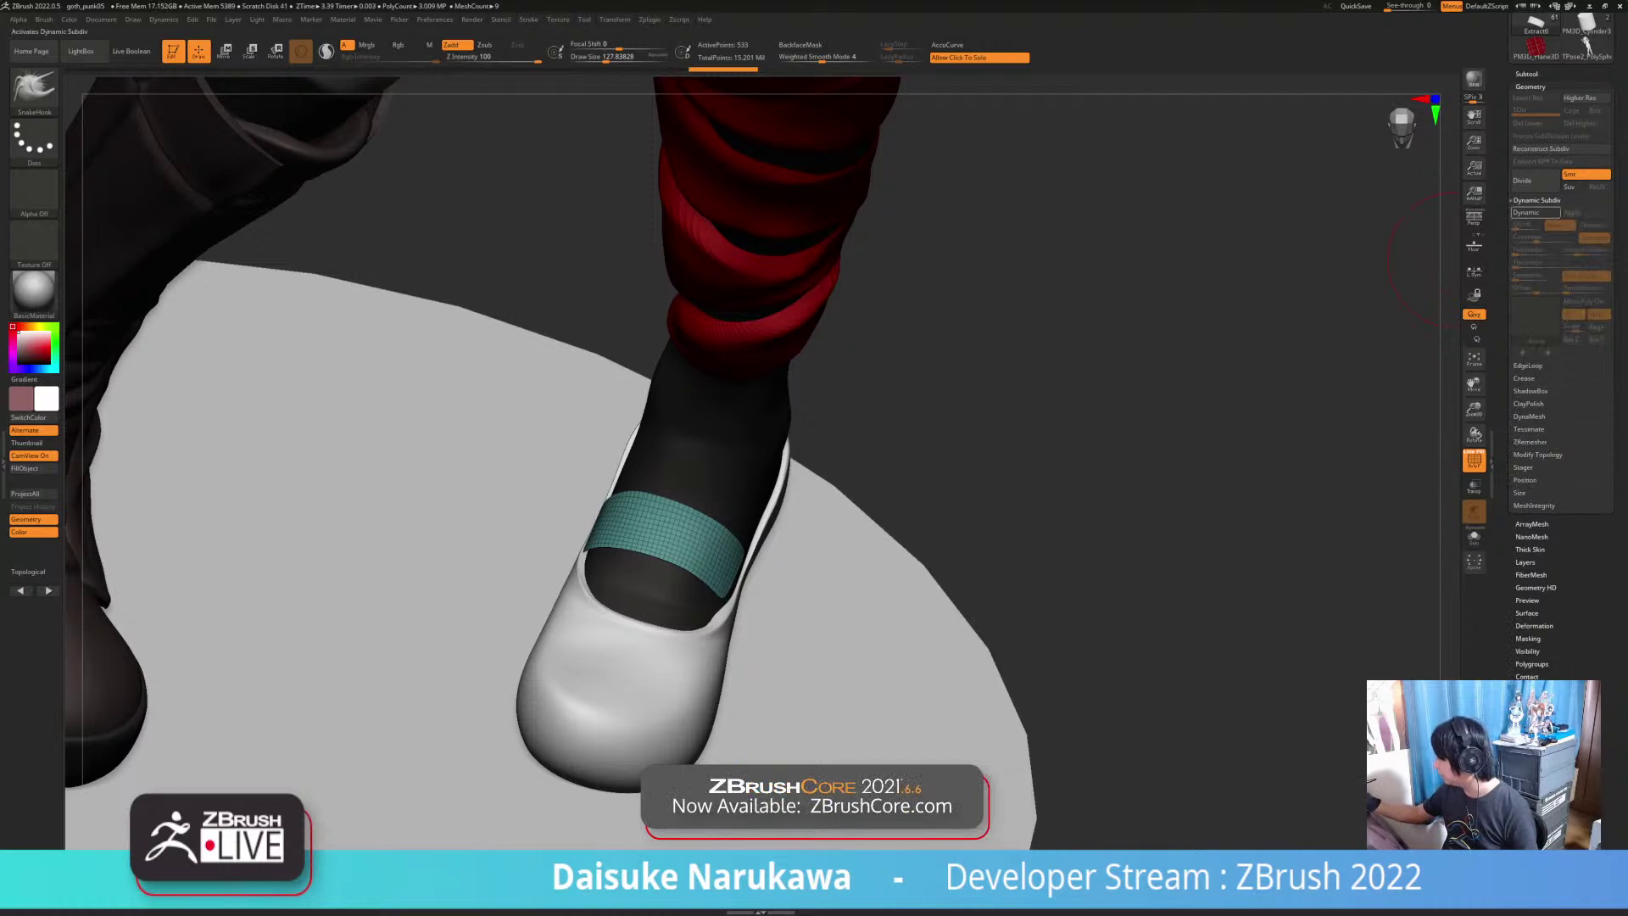
pyautogui.click(1526, 212)
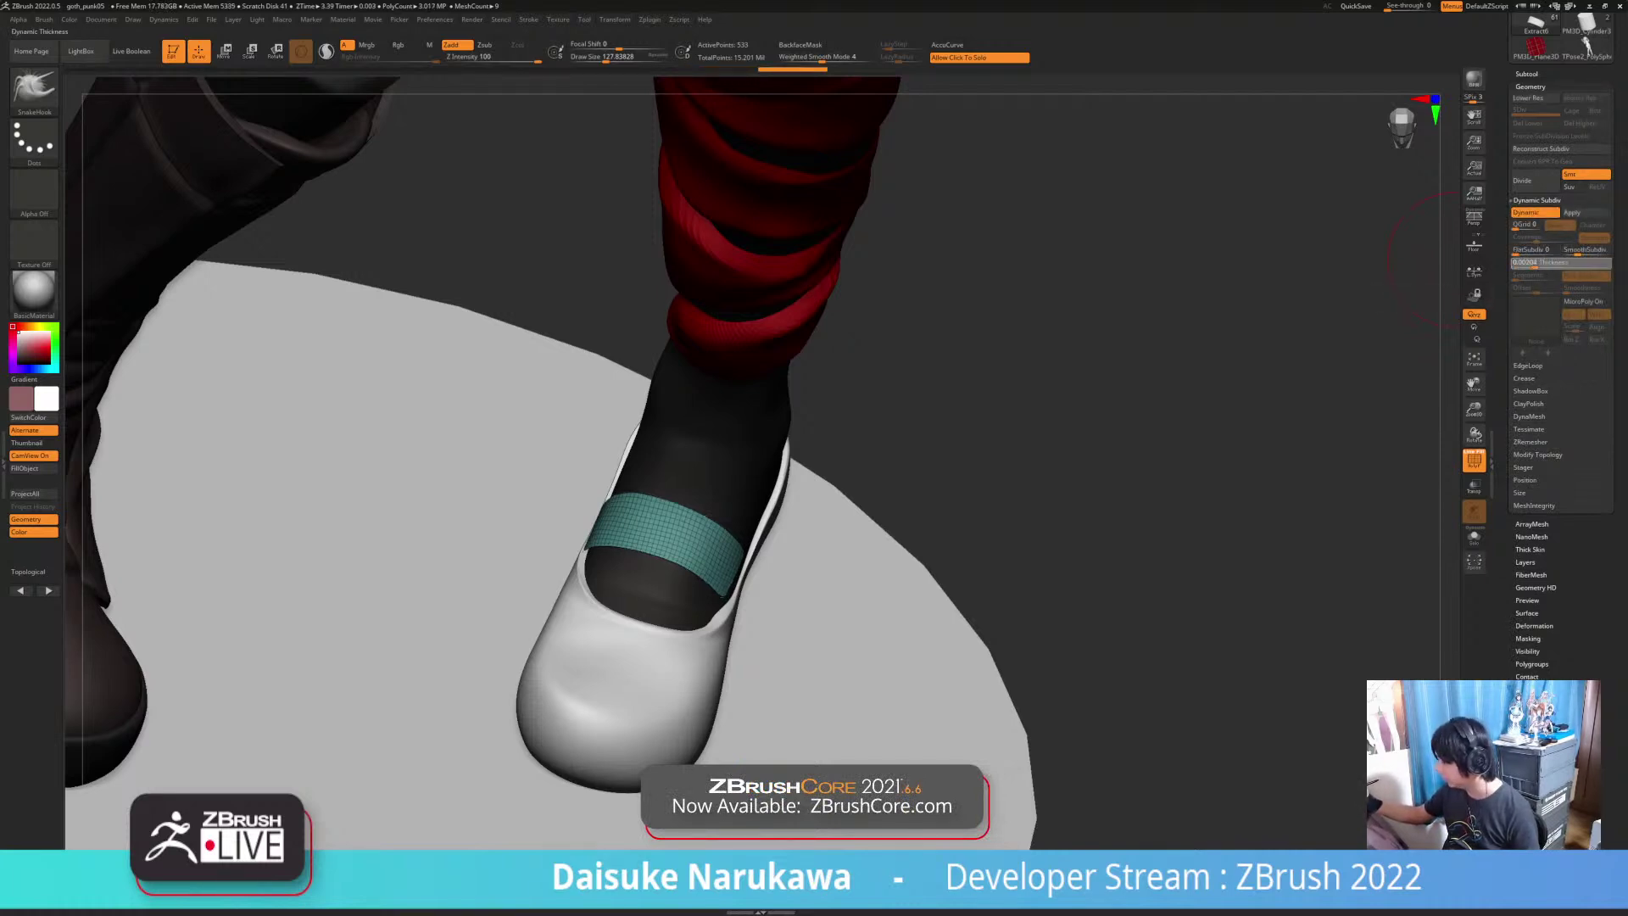
pyautogui.click(1534, 263)
pyautogui.moveTo(900, 619)
pyautogui.mouseDown(button='right')
pyautogui.moveTo(827, 458)
pyautogui.moveTo(835, 644)
pyautogui.mouseUp(button='right')
pyautogui.click(1536, 262)
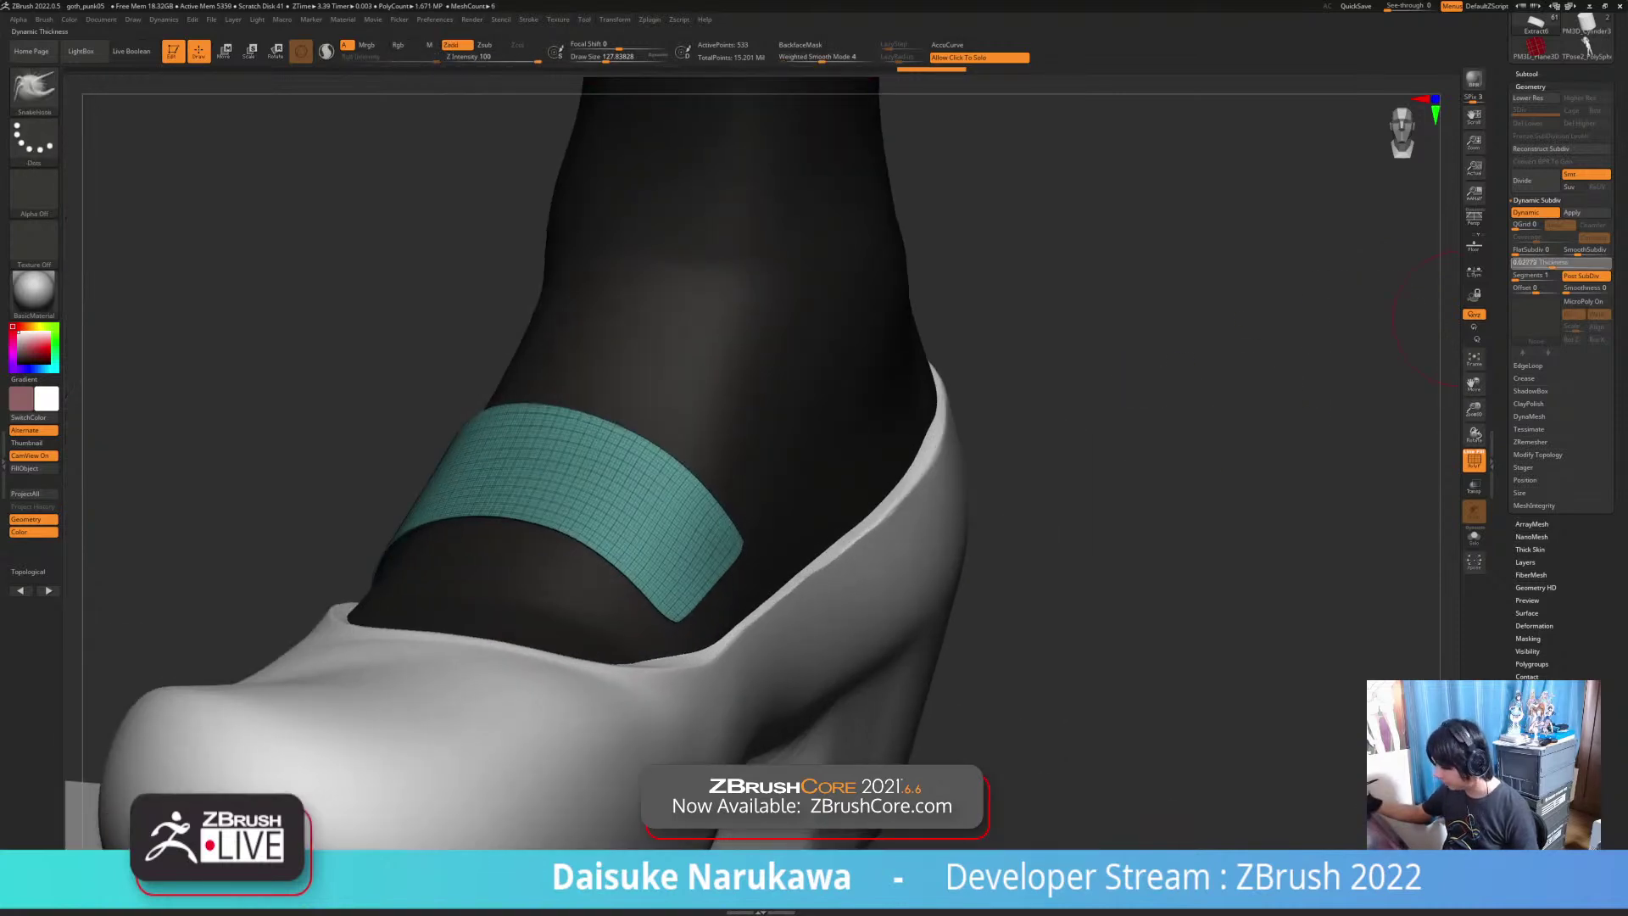
# Step: Set the strap's Dynamic Subdiv thickness to 0.02, adjust its smooth subdivision level and hide the wireframe
pyautogui.press('Return')
pyautogui.moveTo(1552, 263); pyautogui.dragTo(1541, 263)
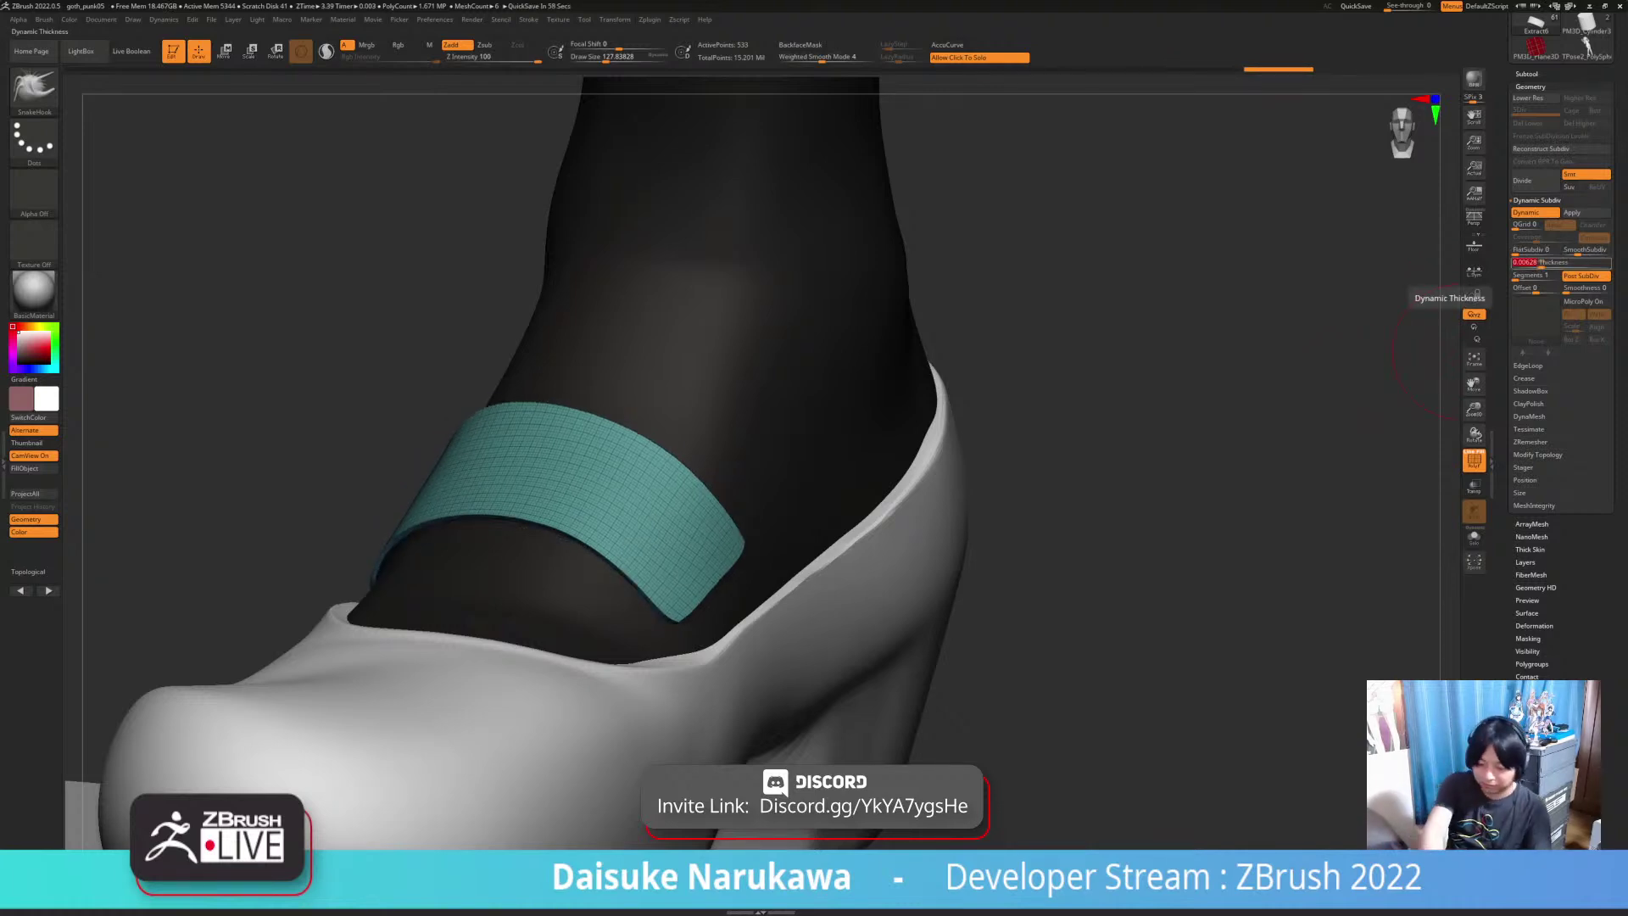
pyautogui.write('0.2')
pyautogui.press('Return')
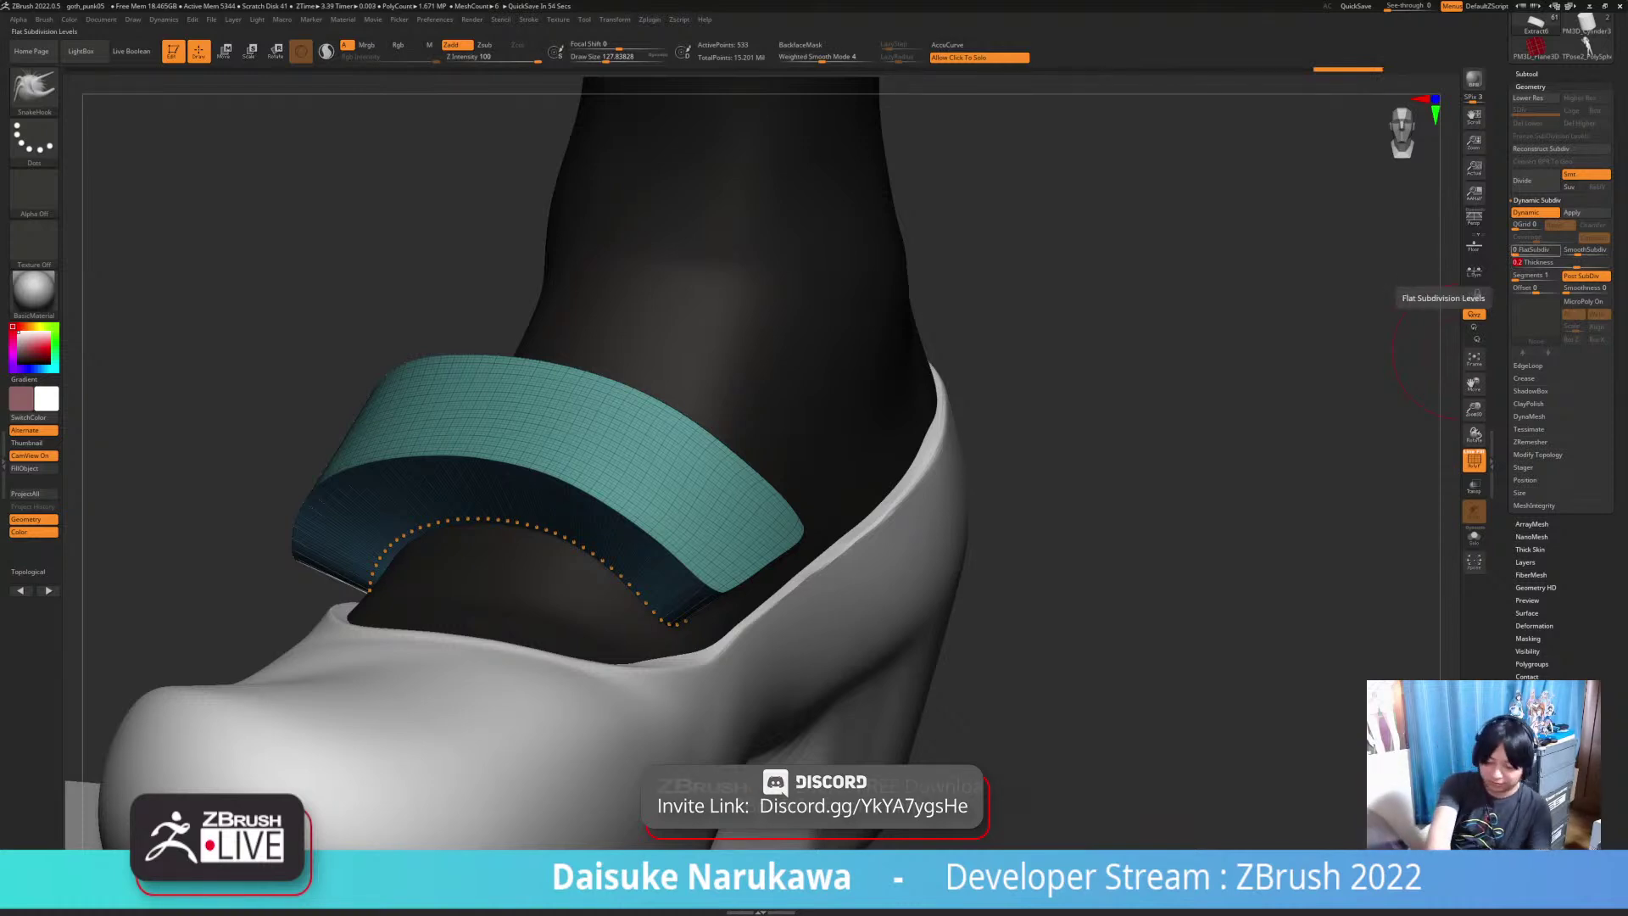
pyautogui.write('0.02')
pyautogui.press('Return')
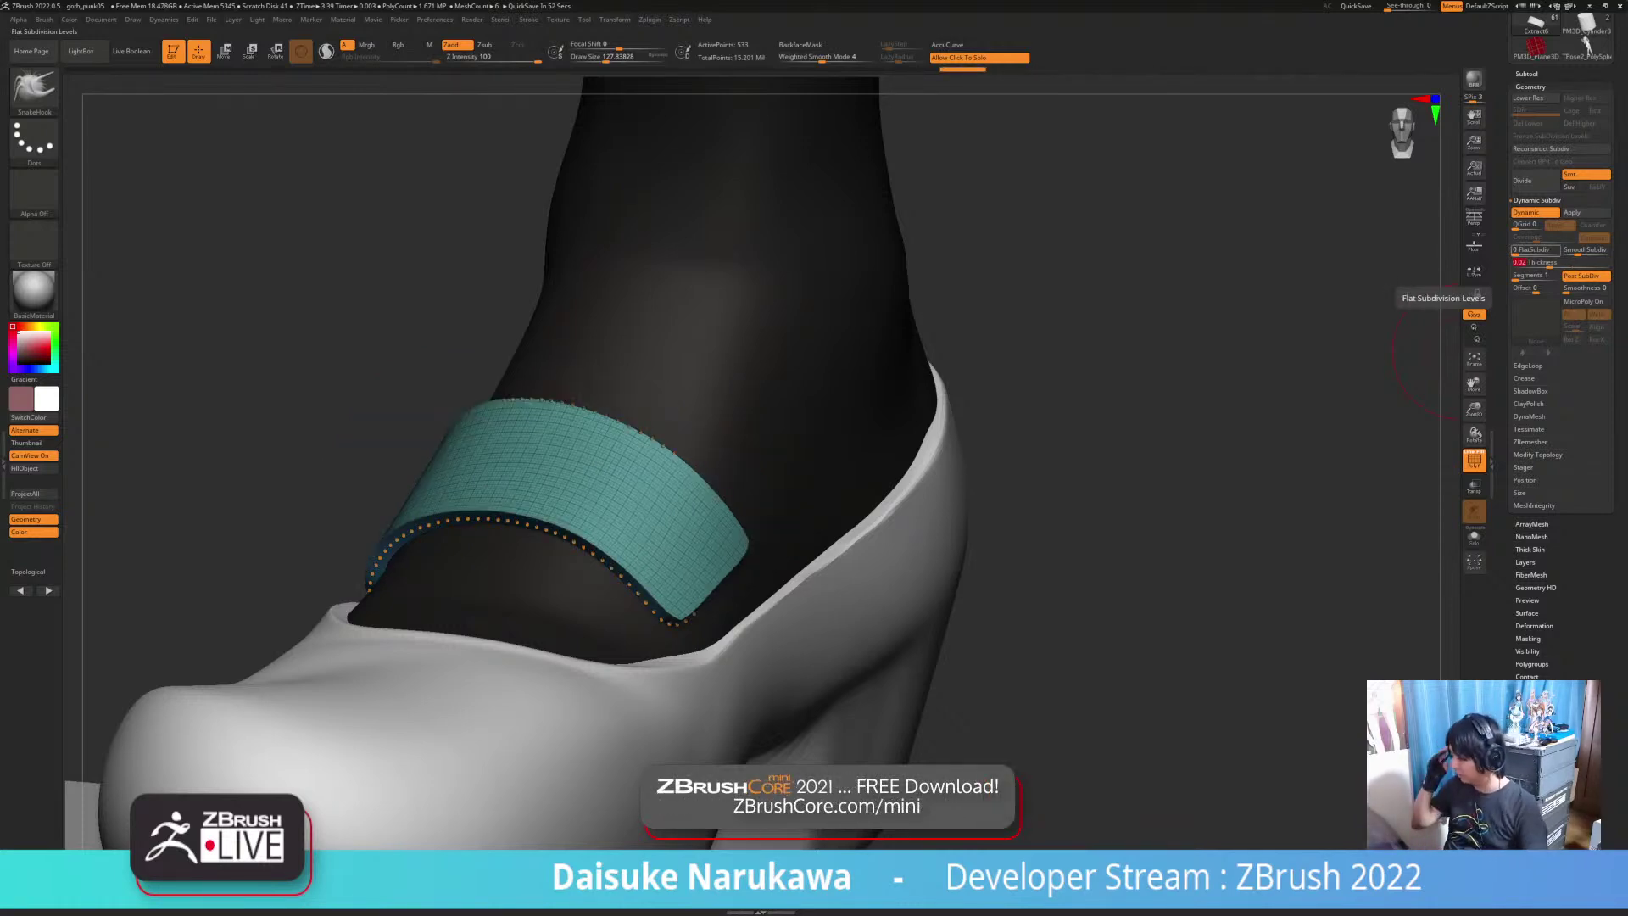
pyautogui.click(1572, 252)
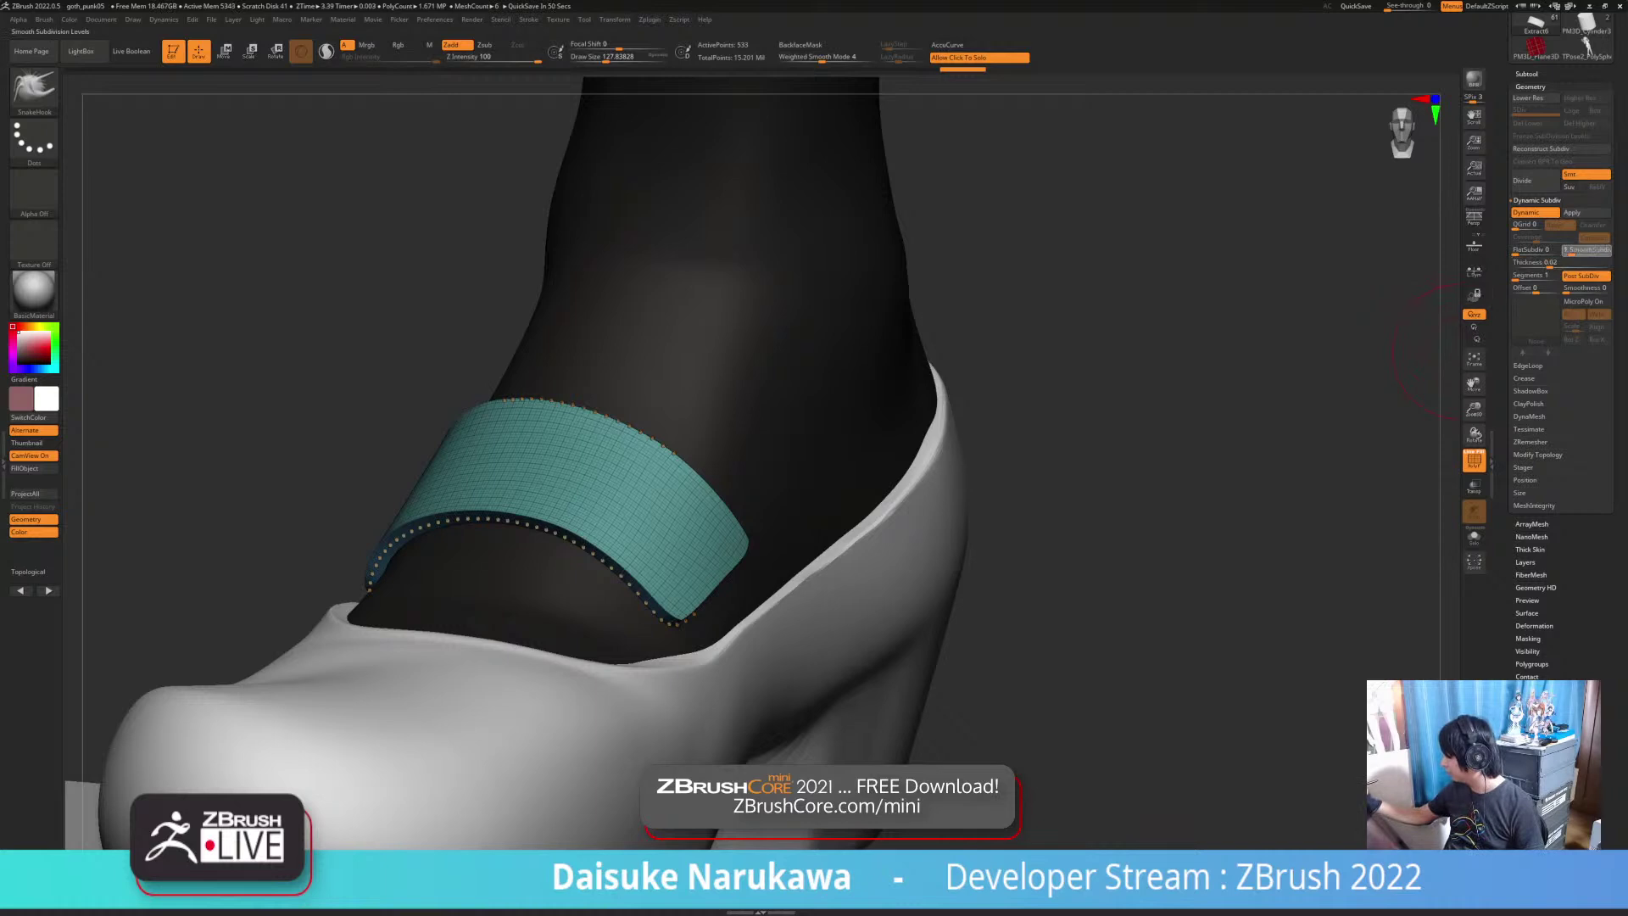
pyautogui.keyDown('ctrl'); pyautogui.moveTo(1451, 373); pyautogui.dragTo(1473, 434, button='right'); pyautogui.keyUp('ctrl')
pyautogui.click(1473, 458)
# Step: Shift the strap slightly with the transform gizmo so it sits across the instep
pyautogui.keyDown('ctrl'); pyautogui.moveTo(1232, 582); pyautogui.dragTo(1259, 623, button='right'); pyautogui.keyUp('ctrl')
pyautogui.click(224, 51)
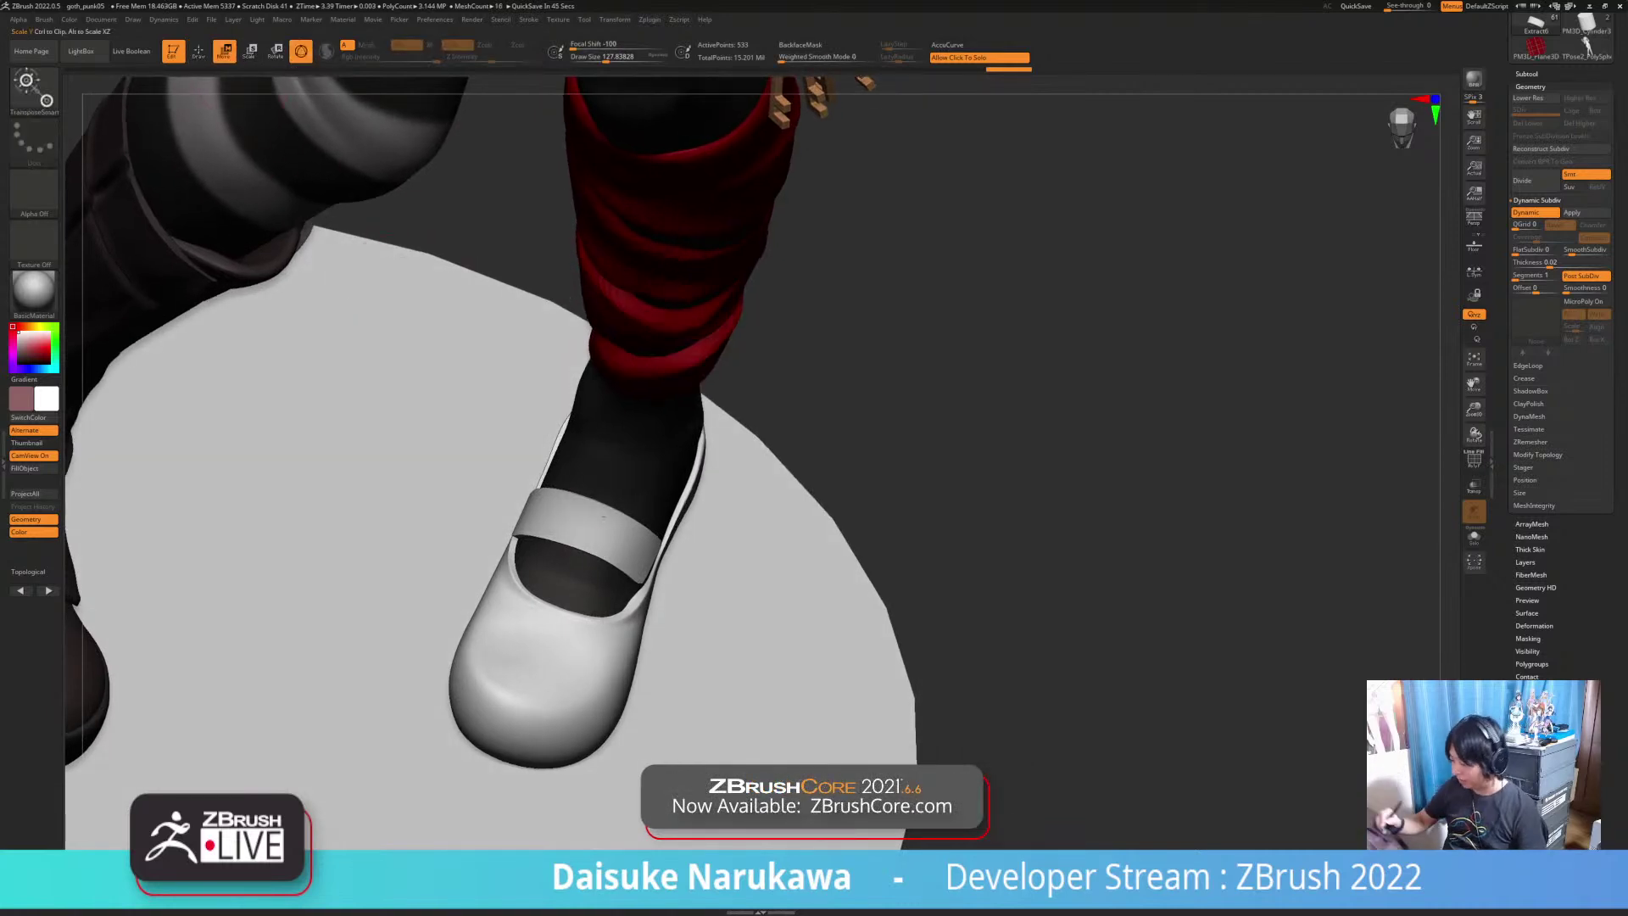
pyautogui.click(589, 529)
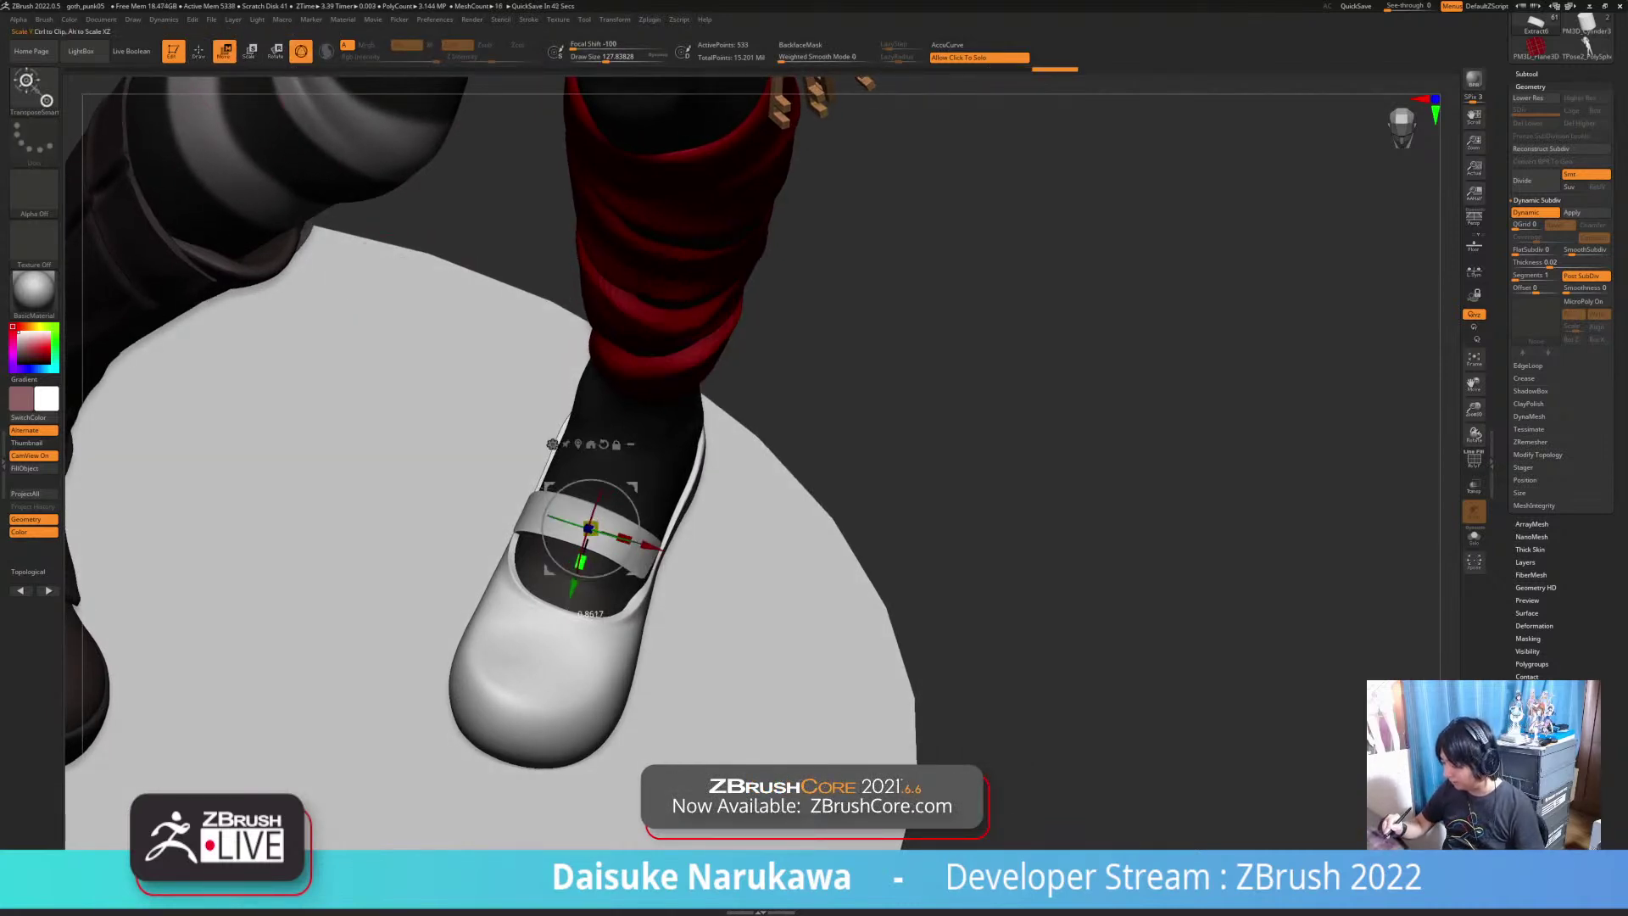
pyautogui.press('q')
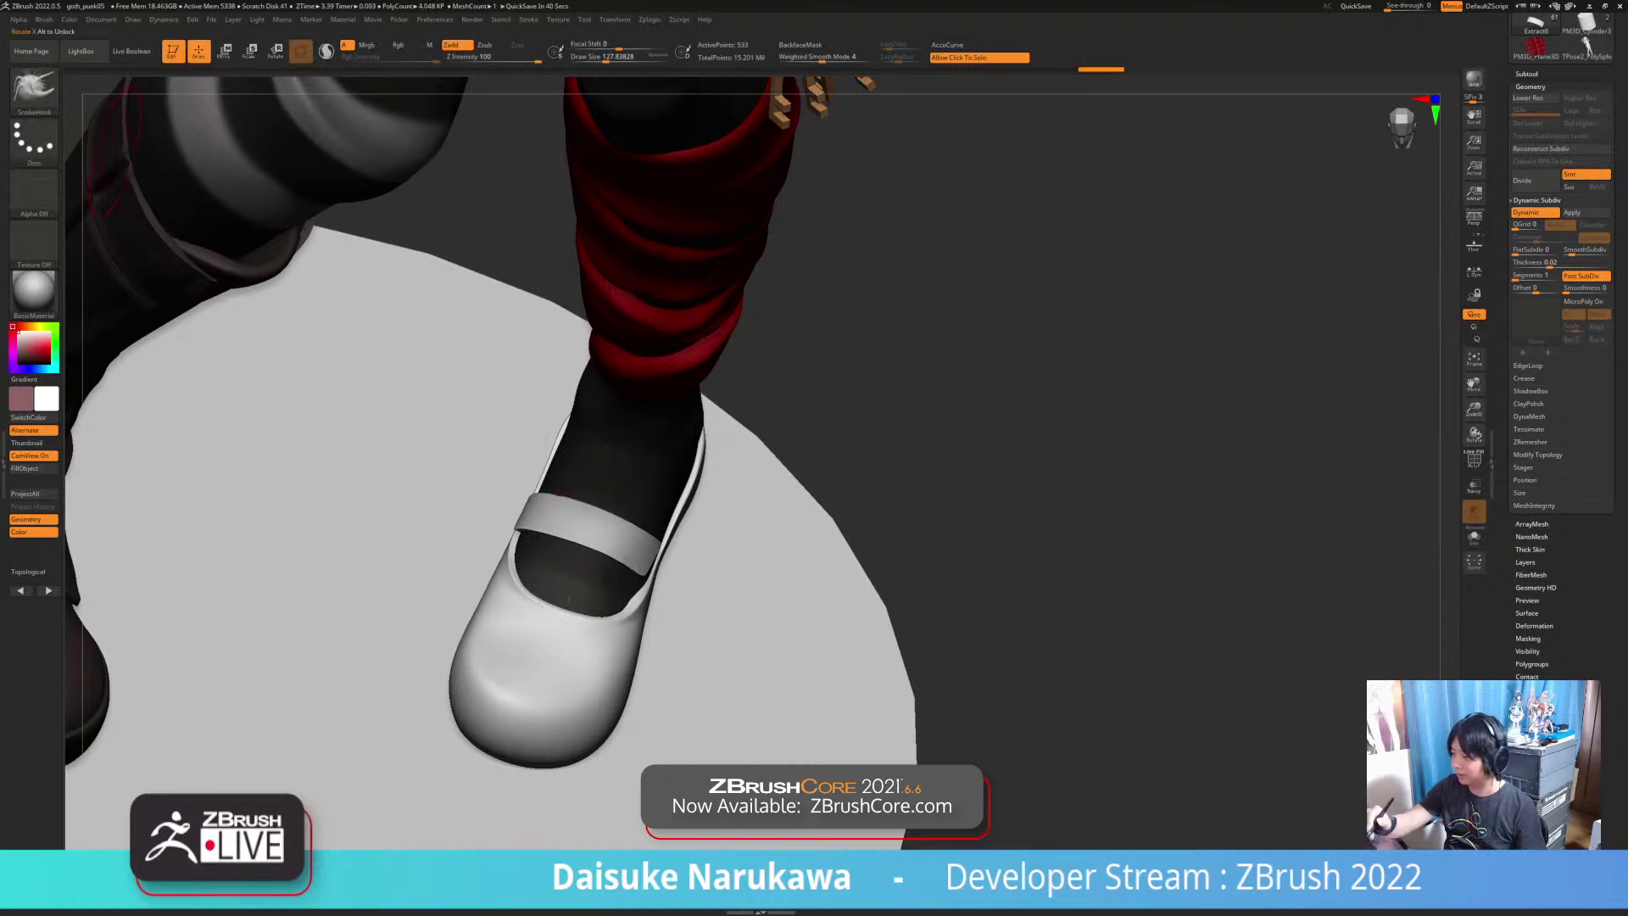
# Step: Pull the strap's inner end with the Snake Hook brush so it meets the edge of the shoe opening
pyautogui.moveTo(543, 132); pyautogui.dragTo(642, 621)
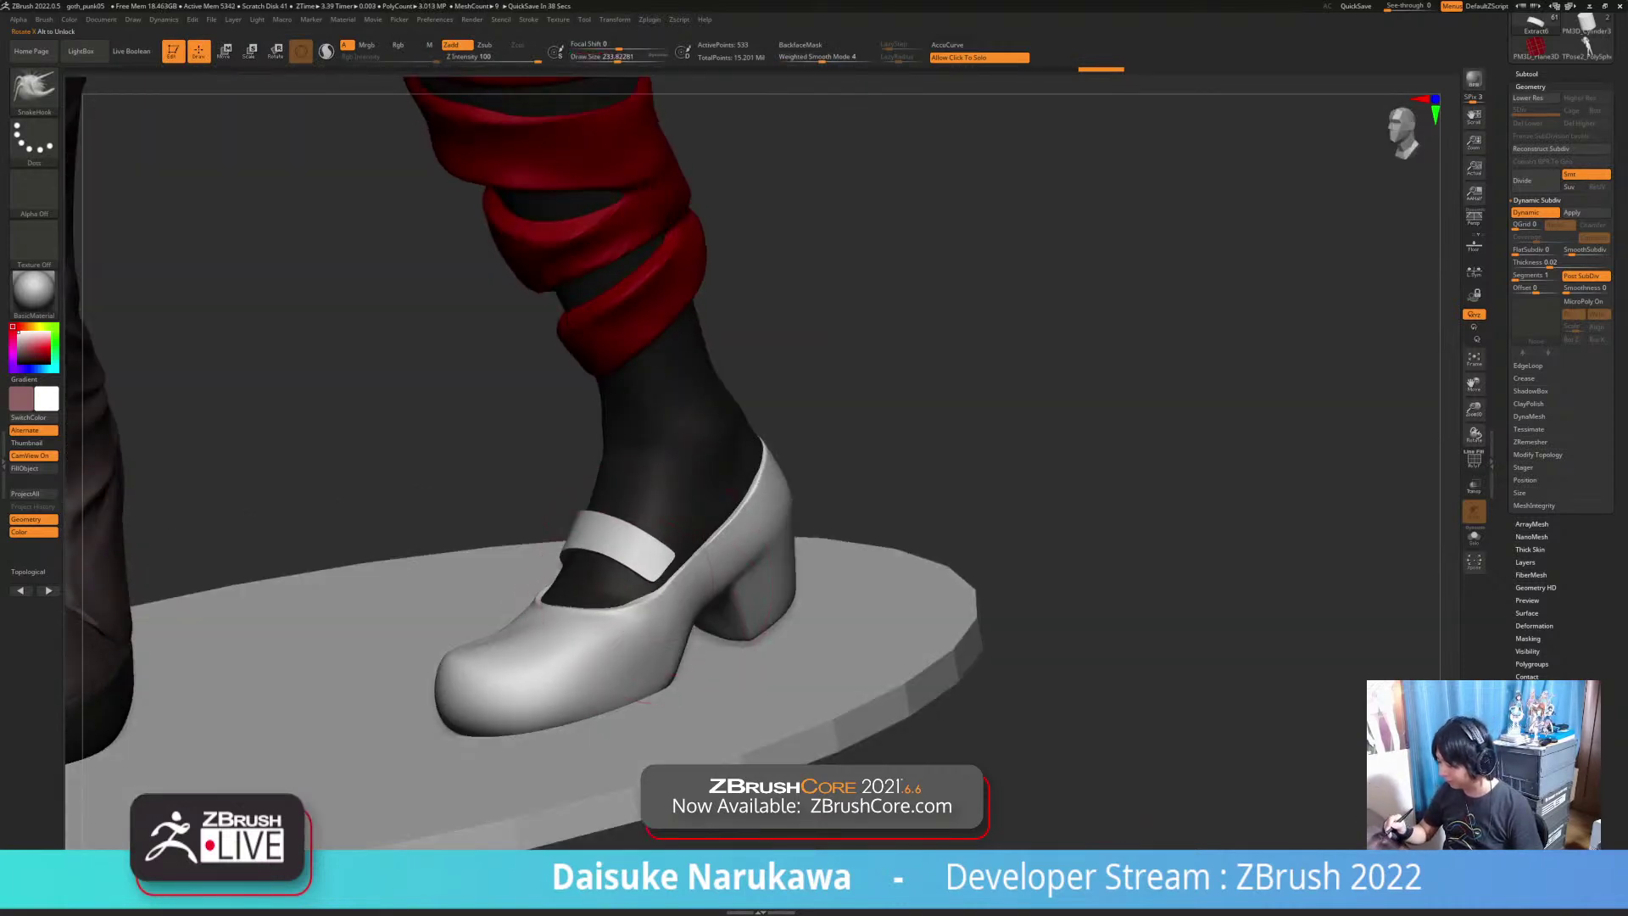
pyautogui.moveTo(642, 543); pyautogui.dragTo(678, 521, button='right')
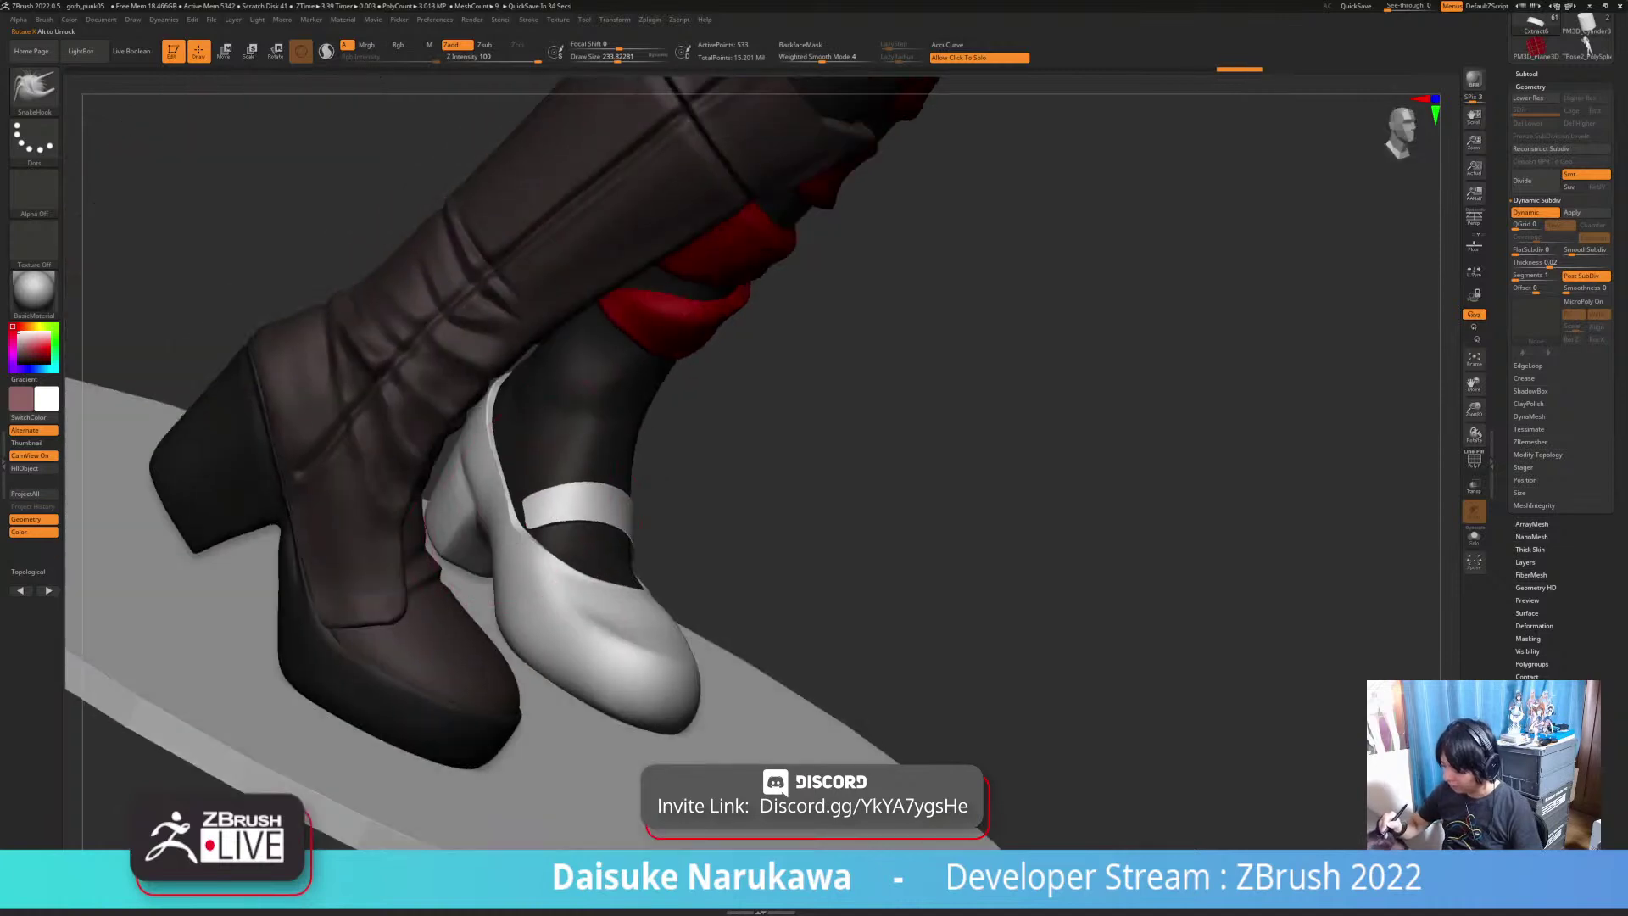
pyautogui.moveTo(466, 500); pyautogui.dragTo(531, 484, button='right')
pyautogui.moveTo(530, 483)
pyautogui.mouseDown()
pyautogui.moveTo(517, 491)
pyautogui.moveTo(542, 475)
pyautogui.mouseUp()
pyautogui.moveTo(509, 518); pyautogui.dragTo(526, 487, button='right')
pyautogui.keyDown('ctrl'); pyautogui.moveTo(525, 487); pyautogui.dragTo(534, 529, button='right'); pyautogui.keyUp('ctrl')
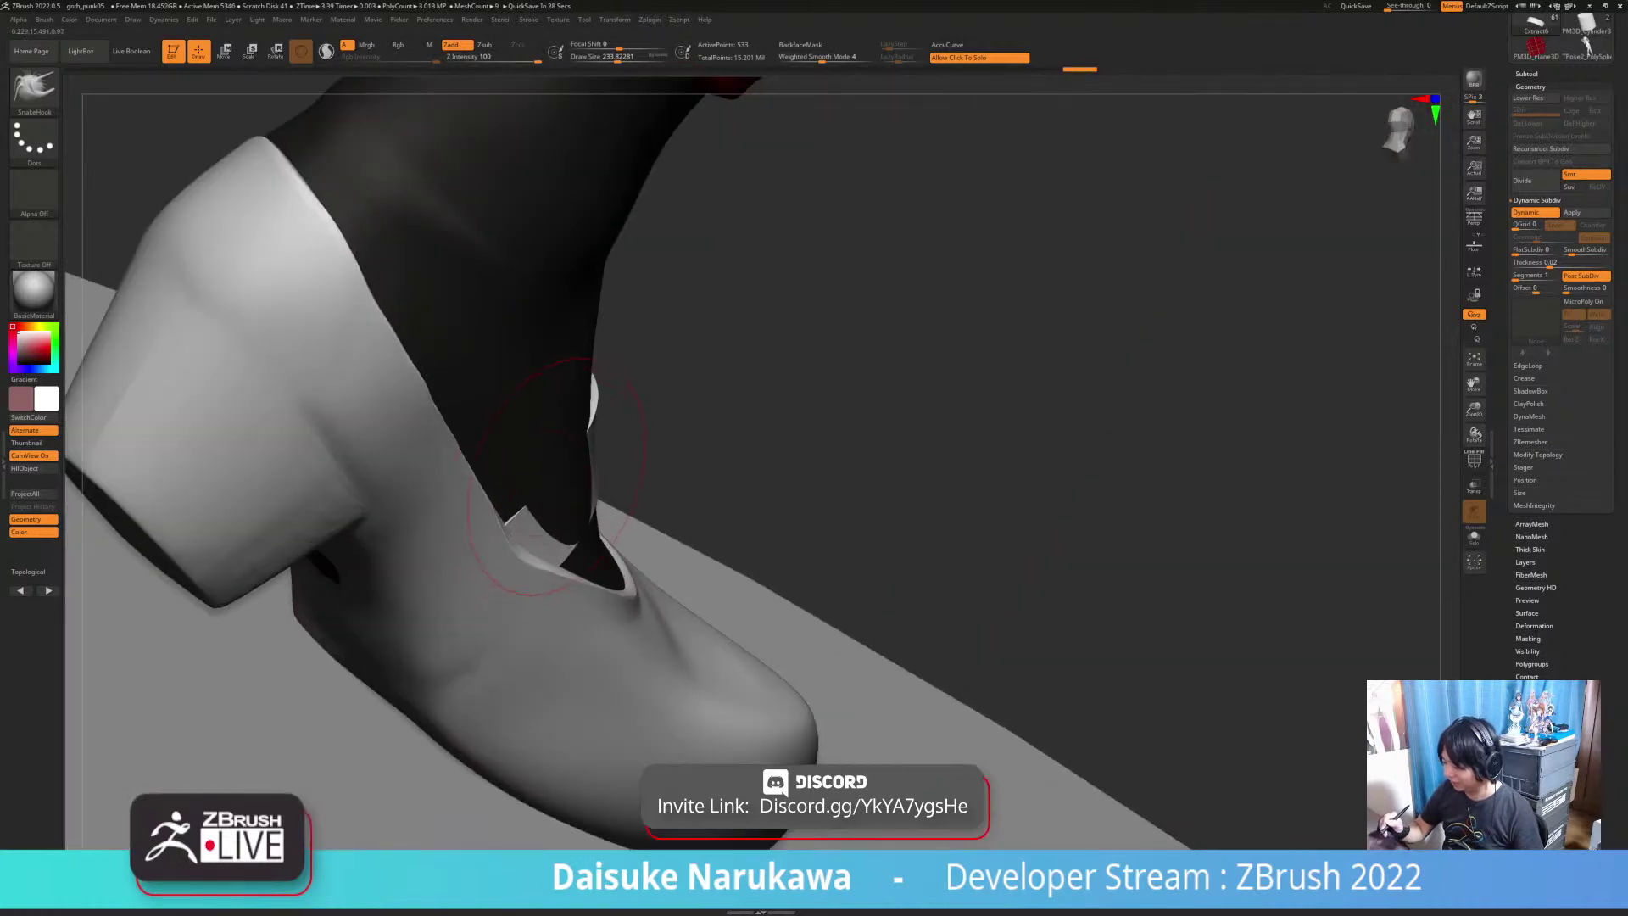
pyautogui.moveTo(547, 483); pyautogui.dragTo(566, 508)
pyautogui.moveTo(530, 563)
pyautogui.keyDown('ctrl'); pyautogui.mouseDown(button='right')
pyautogui.moveTo(523, 545)
pyautogui.moveTo(580, 551)
pyautogui.moveTo(588, 493)
pyautogui.moveTo(571, 507)
pyautogui.mouseUp(button='right'); pyautogui.keyUp('ctrl')
pyautogui.press('ctrl')
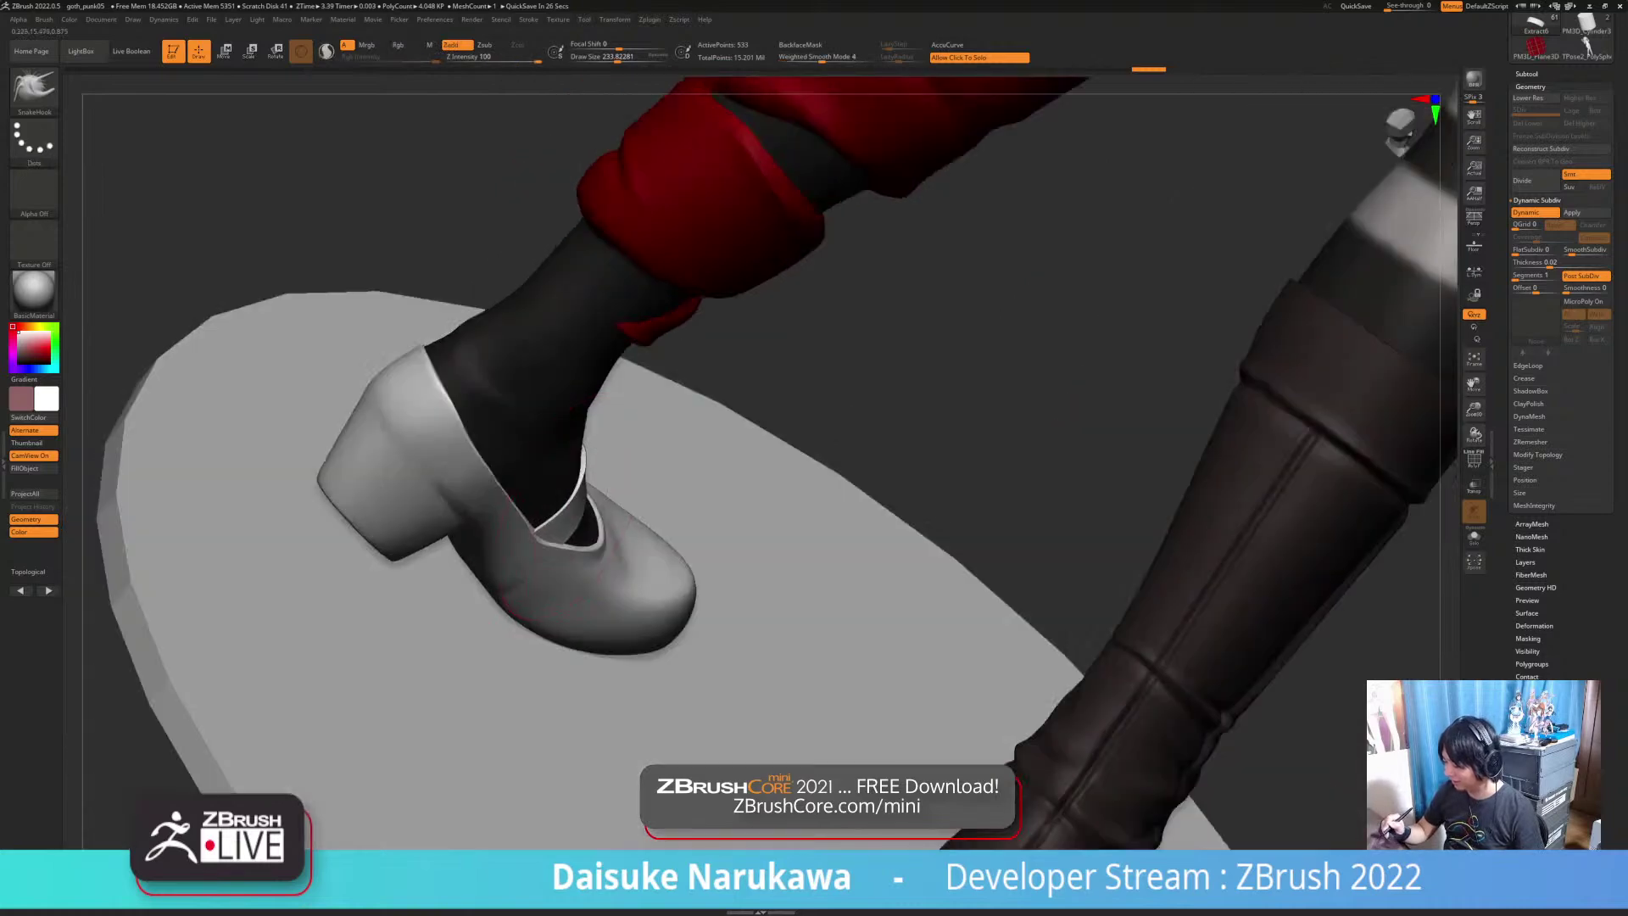
# Step: Refine the strap's curve over the instep with Snake Hook strokes, checking the fit from several angles
pyautogui.moveTo(520, 593); pyautogui.dragTo(537, 638, button='right')
pyautogui.moveTo(737, 564); pyautogui.dragTo(679, 492, button='right')
pyautogui.moveTo(678, 491); pyautogui.dragTo(645, 598)
pyautogui.moveTo(659, 441); pyautogui.dragTo(669, 442)
pyautogui.moveTo(575, 535); pyautogui.dragTo(615, 475, button='right')
pyautogui.moveTo(543, 526); pyautogui.dragTo(721, 729, button='right')
pyautogui.moveTo(720, 729); pyautogui.dragTo(860, 775, button='right')
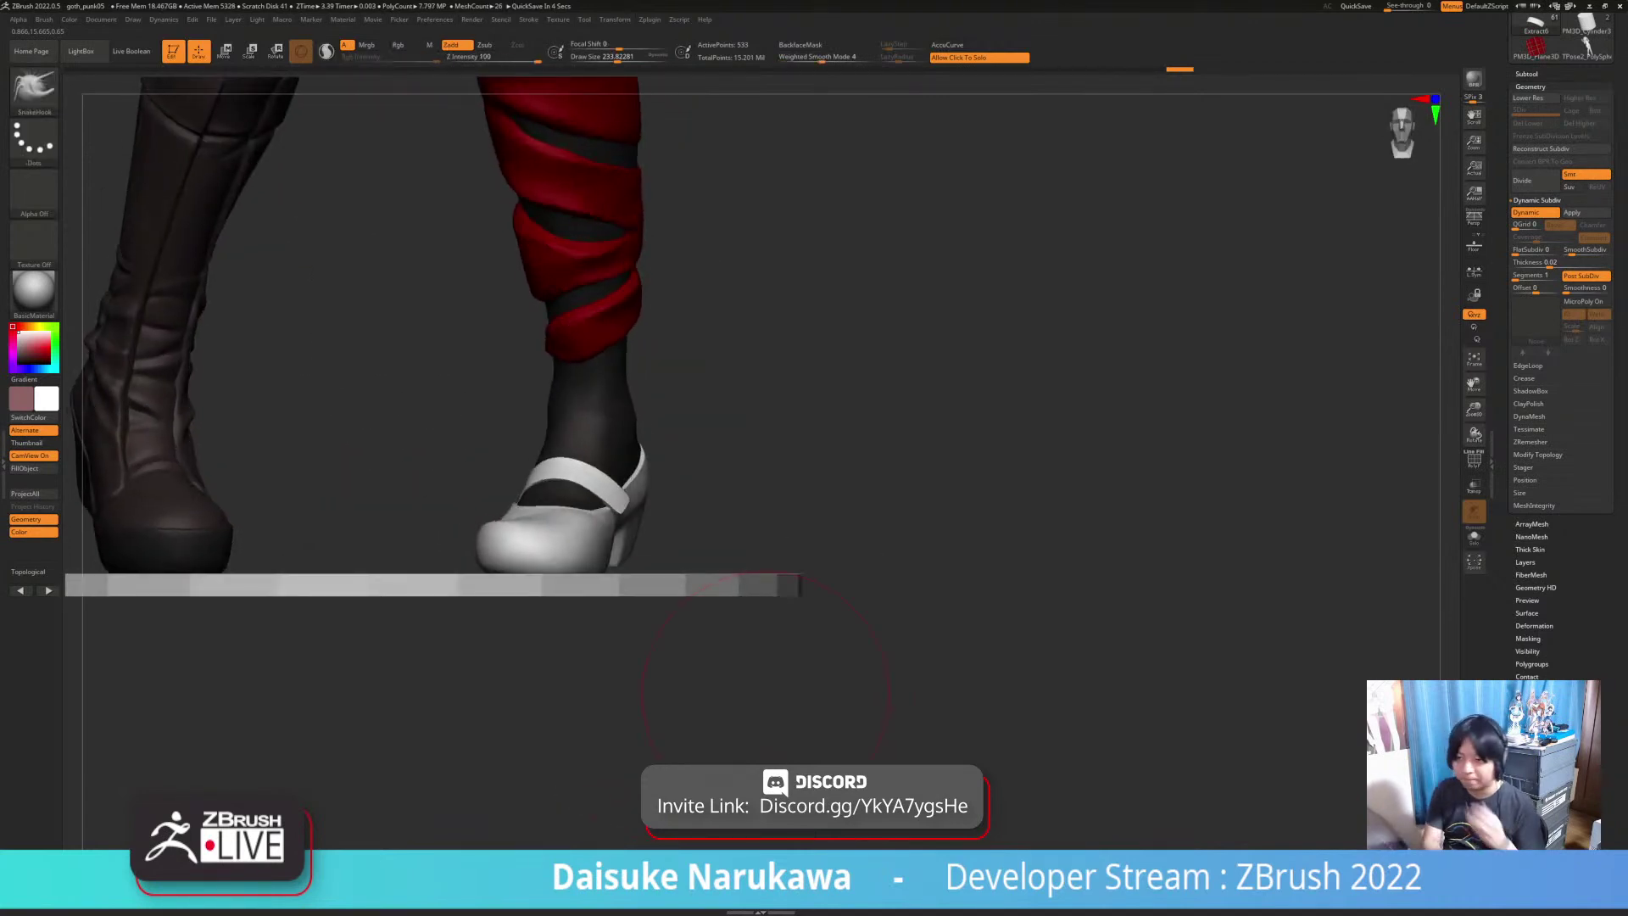
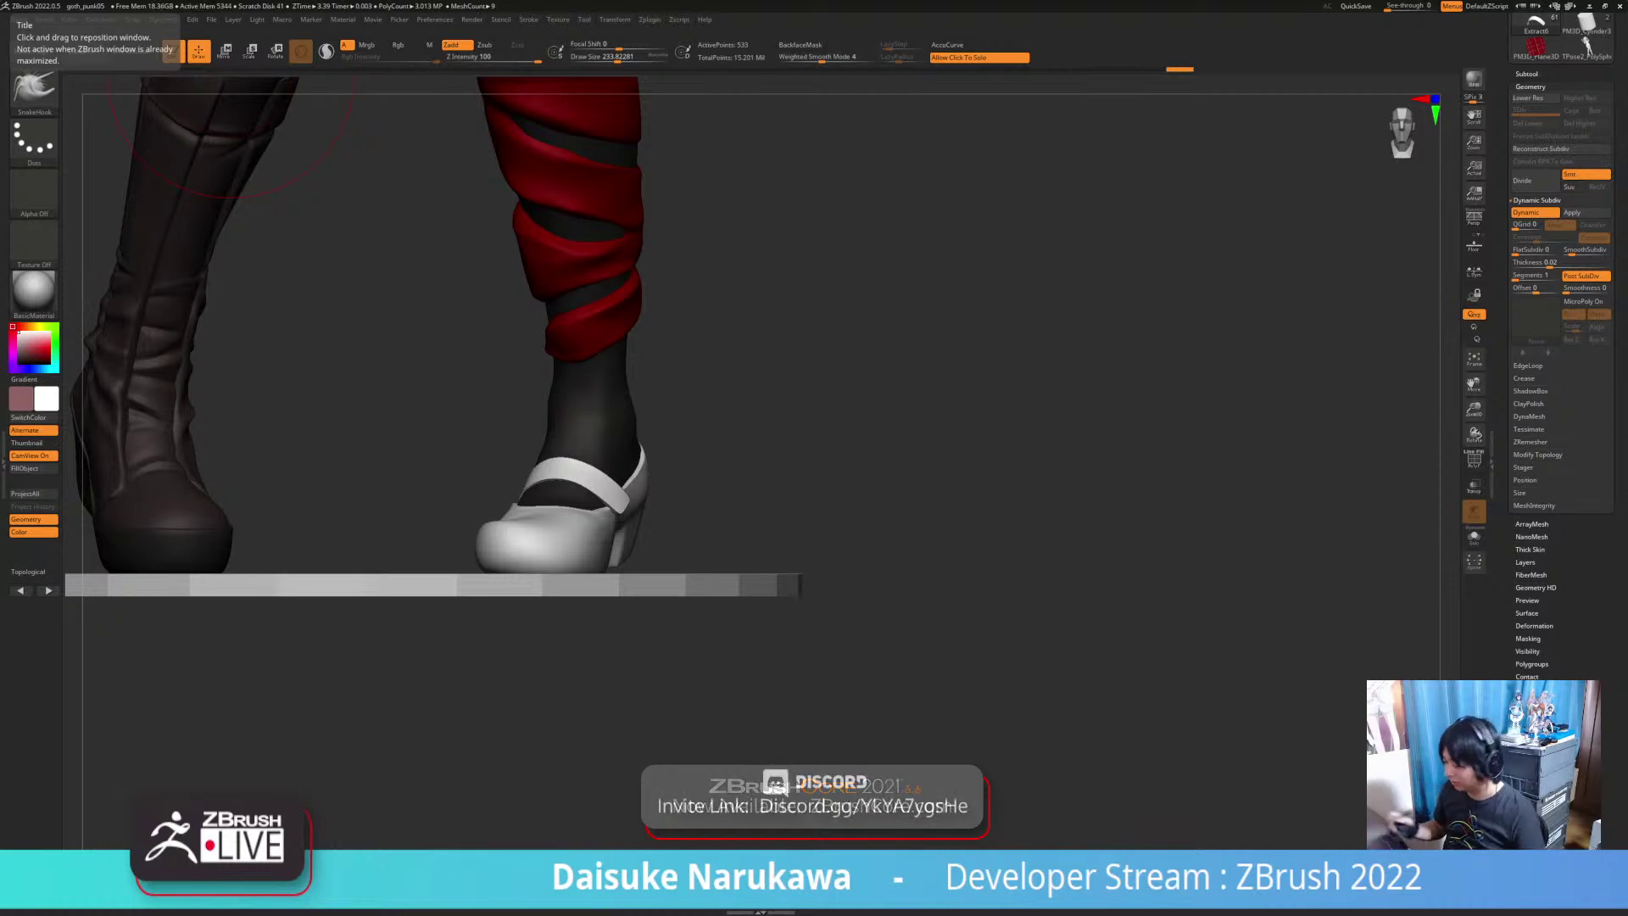
# Step: Adjust the strap's placement over the foot with the transform gizmo
pyautogui.moveTo(949, 364)
pyautogui.mouseDown(button='right')
pyautogui.moveTo(814, 398)
pyautogui.moveTo(797, 450)
pyautogui.mouseUp(button='right')
pyautogui.moveTo(606, 518)
pyautogui.keyDown('ctrl'); pyautogui.mouseDown(button='right')
pyautogui.moveTo(629, 631)
pyautogui.moveTo(496, 659)
pyautogui.moveTo(562, 516)
pyautogui.moveTo(576, 424)
pyautogui.mouseUp(button='right'); pyautogui.keyUp('ctrl')
pyautogui.moveTo(661, 534)
pyautogui.mouseDown(button='right')
pyautogui.moveTo(585, 488)
pyautogui.moveTo(720, 508)
pyautogui.moveTo(619, 576)
pyautogui.mouseUp(button='right')
pyautogui.moveTo(627, 420); pyautogui.dragTo(640, 407, button='right')
pyautogui.press('w')
pyautogui.moveTo(532, 508); pyautogui.dragTo(538, 500)
pyautogui.moveTo(537, 501); pyautogui.dragTo(584, 500, button='right')
pyautogui.moveTo(527, 480); pyautogui.dragTo(531, 481)
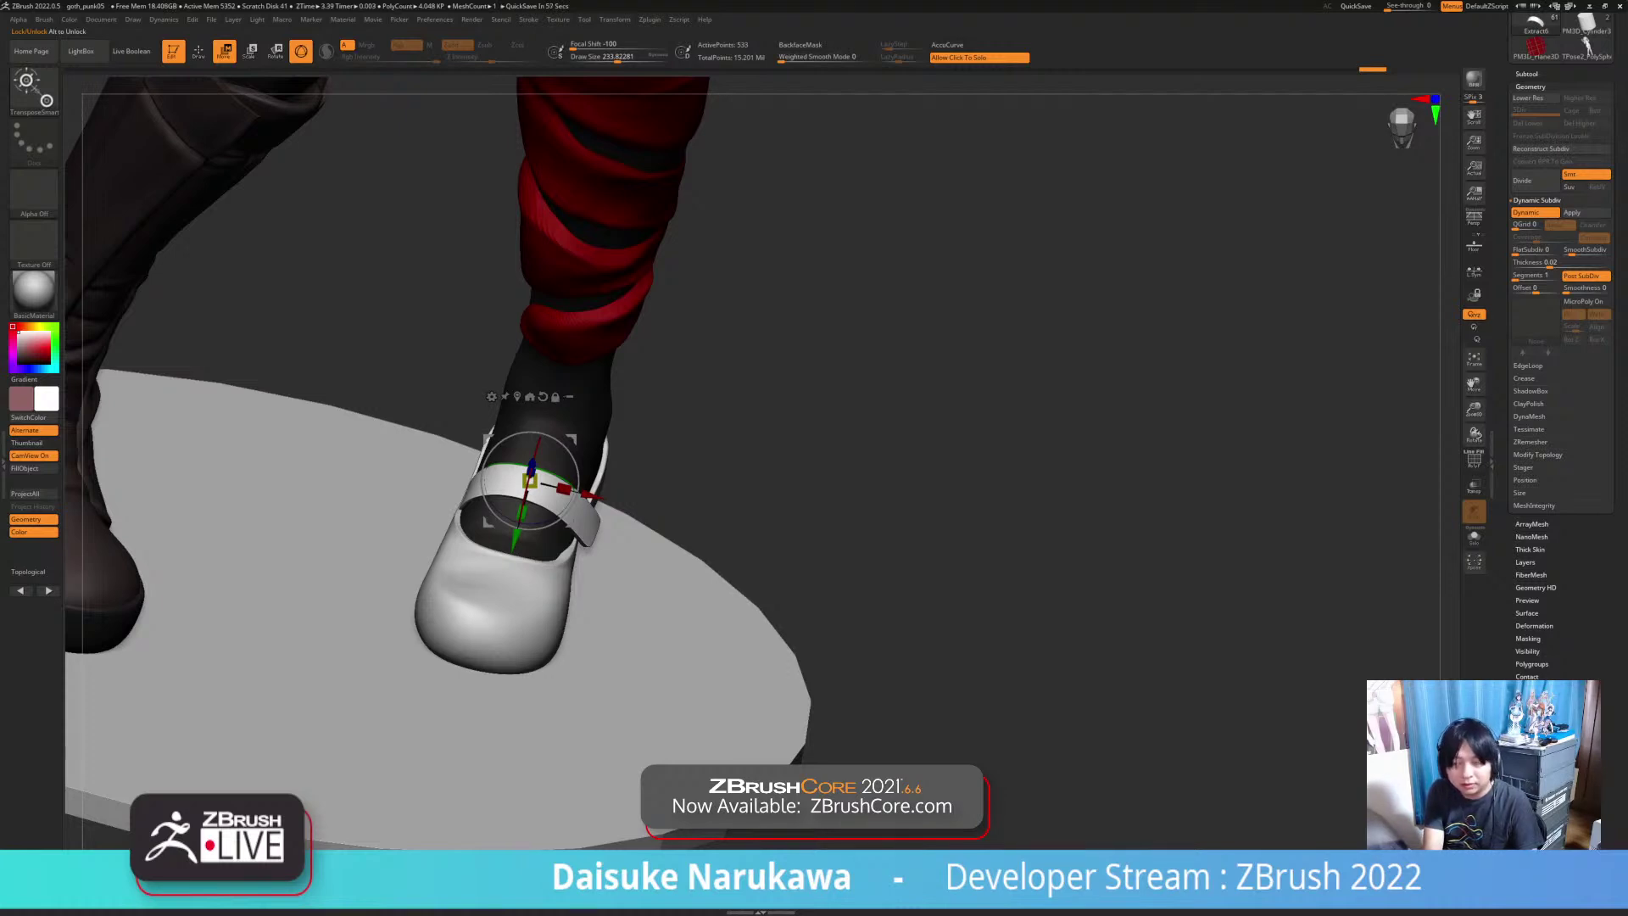
# Step: Try adding a second strap by copying the first one and moving it up towards the ankle
pyautogui.moveTo(678, 508); pyautogui.dragTo(500, 441, button='right')
pyautogui.keyDown('ctrl'); pyautogui.moveTo(500, 441); pyautogui.dragTo(547, 479, button='right'); pyautogui.keyUp('ctrl')
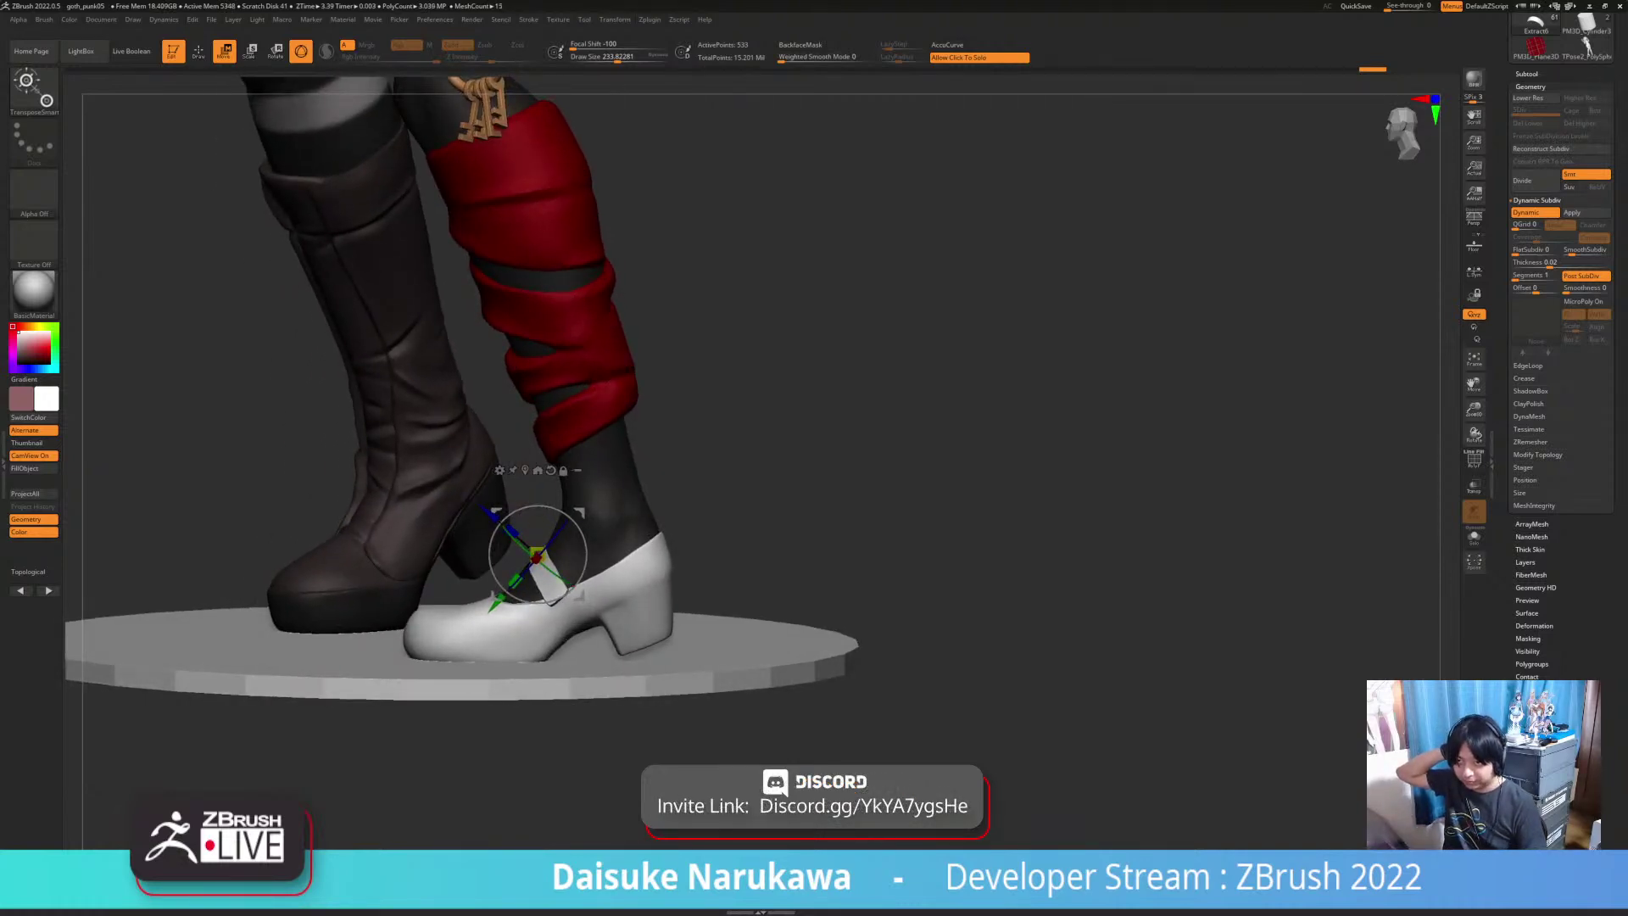
pyautogui.moveTo(547, 480); pyautogui.dragTo(646, 573, button='right')
pyautogui.moveTo(646, 573); pyautogui.dragTo(529, 634, button='right')
pyautogui.moveTo(582, 576); pyautogui.dragTo(583, 571)
pyautogui.moveTo(583, 571)
pyautogui.mouseDown(button='right')
pyautogui.moveTo(649, 570)
pyautogui.moveTo(593, 534)
pyautogui.moveTo(612, 514)
pyautogui.moveTo(581, 551)
pyautogui.mouseUp(button='right')
pyautogui.moveTo(577, 547); pyautogui.dragTo(579, 560)
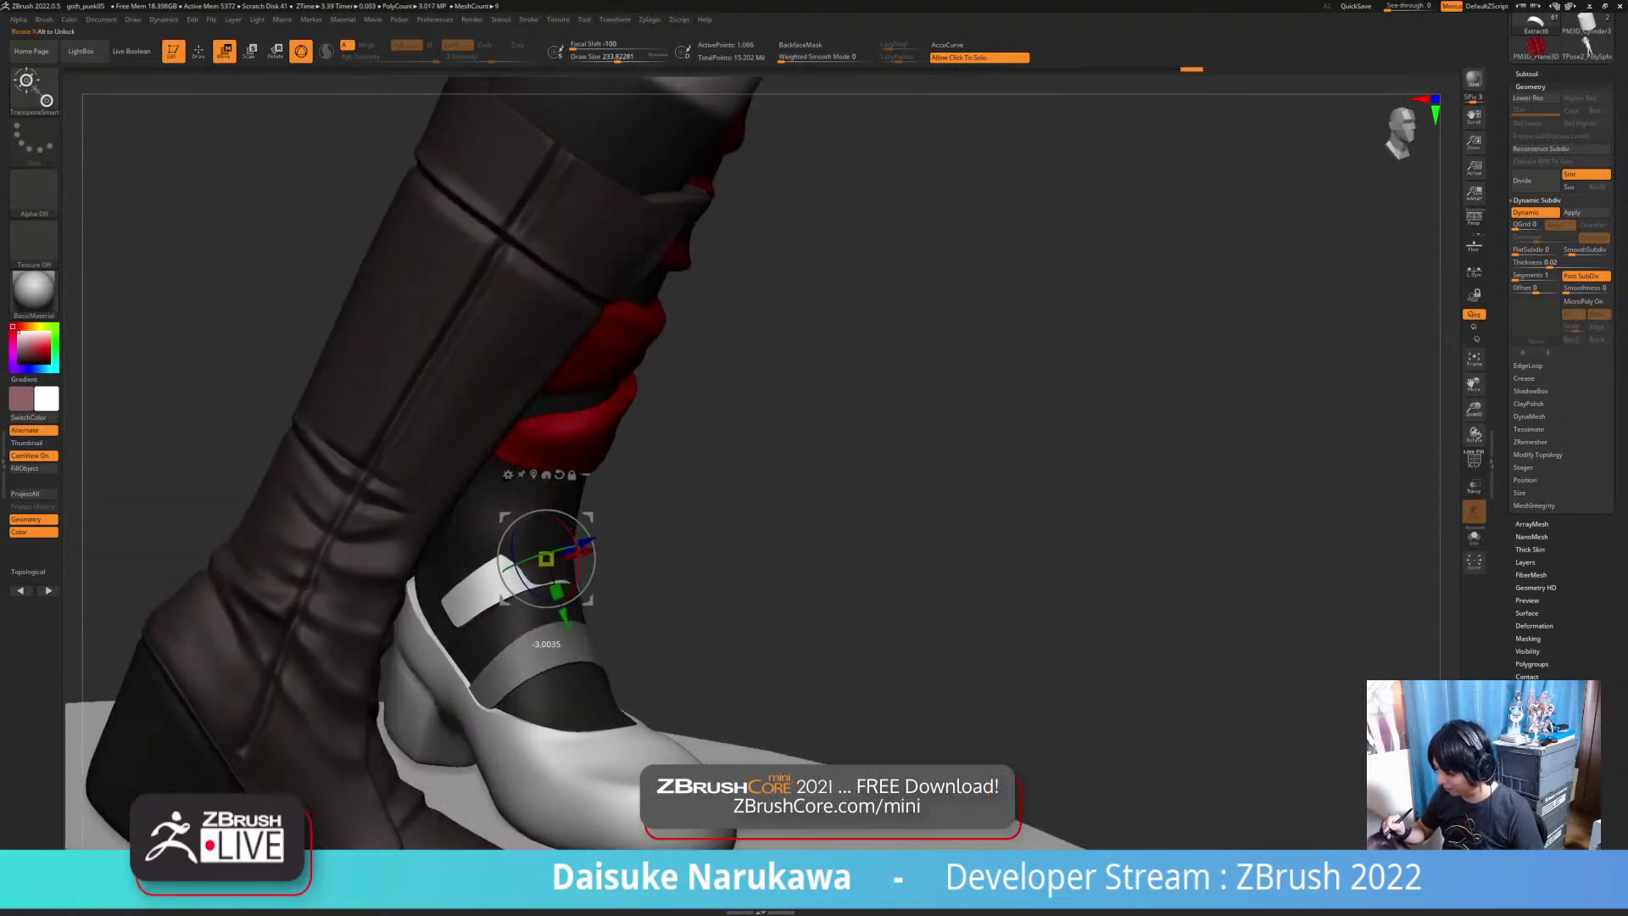
# Step: Check the two-strap arrangement from several angles and undo the second strap
pyautogui.press('q')
pyautogui.moveTo(509, 525)
pyautogui.keyDown('ctrl'); pyautogui.mouseDown(button='right')
pyautogui.moveTo(482, 588)
pyautogui.moveTo(421, 642)
pyautogui.moveTo(500, 636)
pyautogui.moveTo(619, 680)
pyautogui.mouseUp(button='right'); pyautogui.keyUp('ctrl')
pyautogui.moveTo(458, 686); pyautogui.dragTo(577, 606, button='right')
pyautogui.moveTo(364, 644); pyautogui.dragTo(564, 632, button='right')
pyautogui.moveTo(410, 524); pyautogui.dragTo(394, 458, button='right')
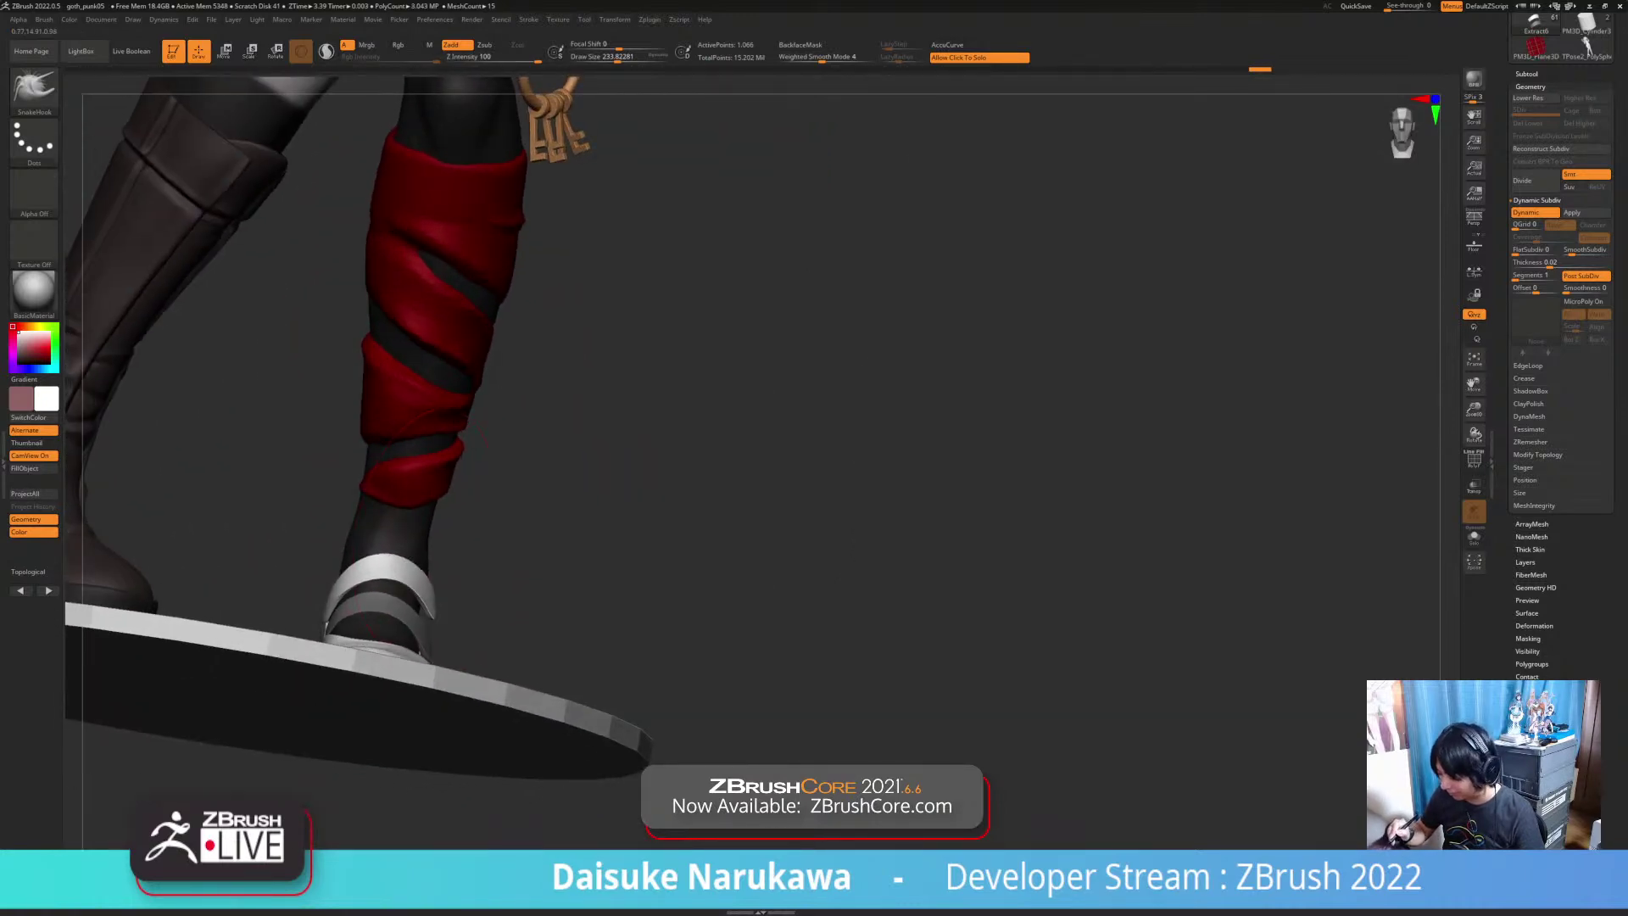
pyautogui.moveTo(434, 542)
pyautogui.mouseDown(button='right')
pyautogui.moveTo(484, 695)
pyautogui.moveTo(509, 712)
pyautogui.moveTo(498, 735)
pyautogui.moveTo(804, 182)
pyautogui.mouseUp(button='right')
pyautogui.hotkey('ctrl', 'z')
pyautogui.hotkey('ctrl', 'z')
pyautogui.hotkey('ctrl', 'z')
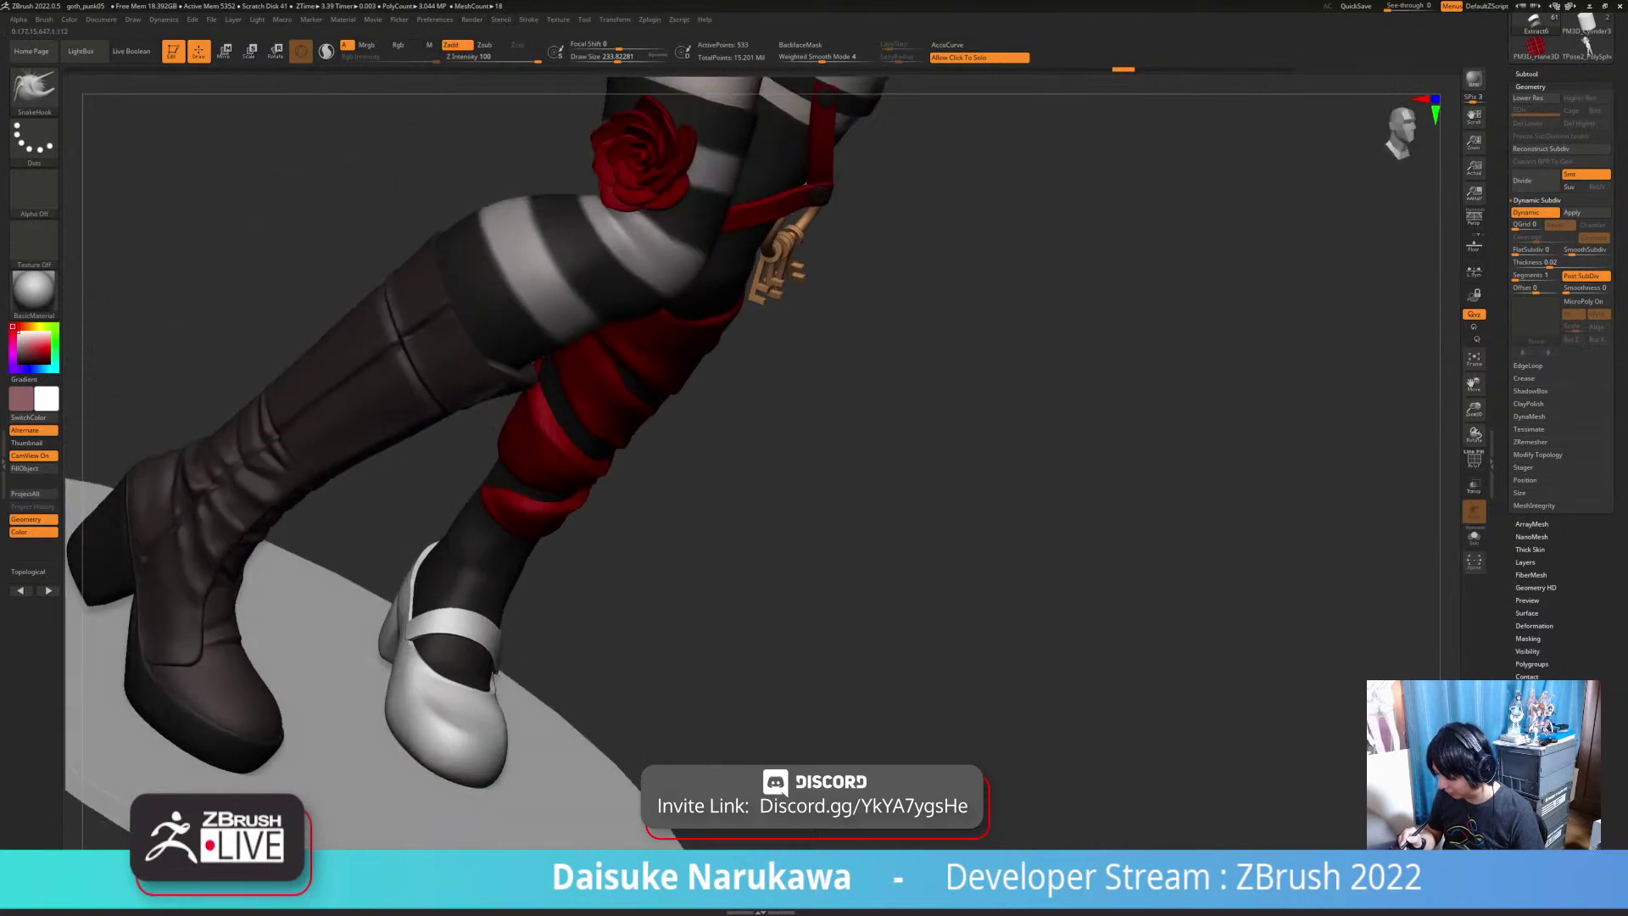
# Step: Insert a Cube3D as a new subtool as the base for a strap buckle
pyautogui.moveTo(284, 657); pyautogui.dragTo(720, 745, button='right')
pyautogui.click(1526, 73)
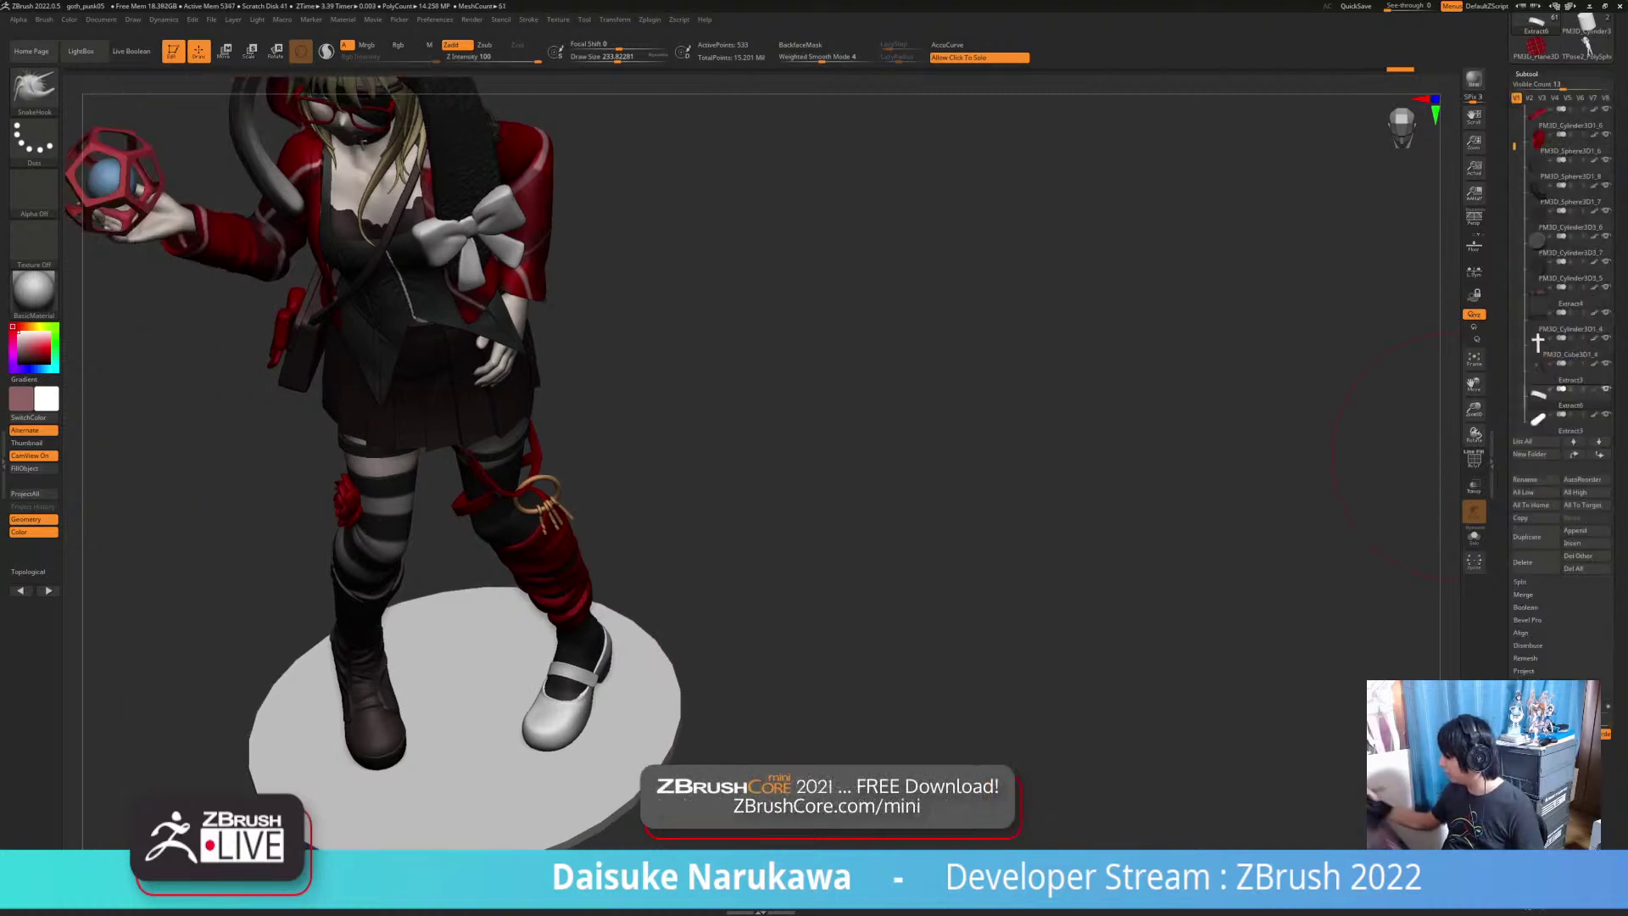
pyautogui.click(1573, 543)
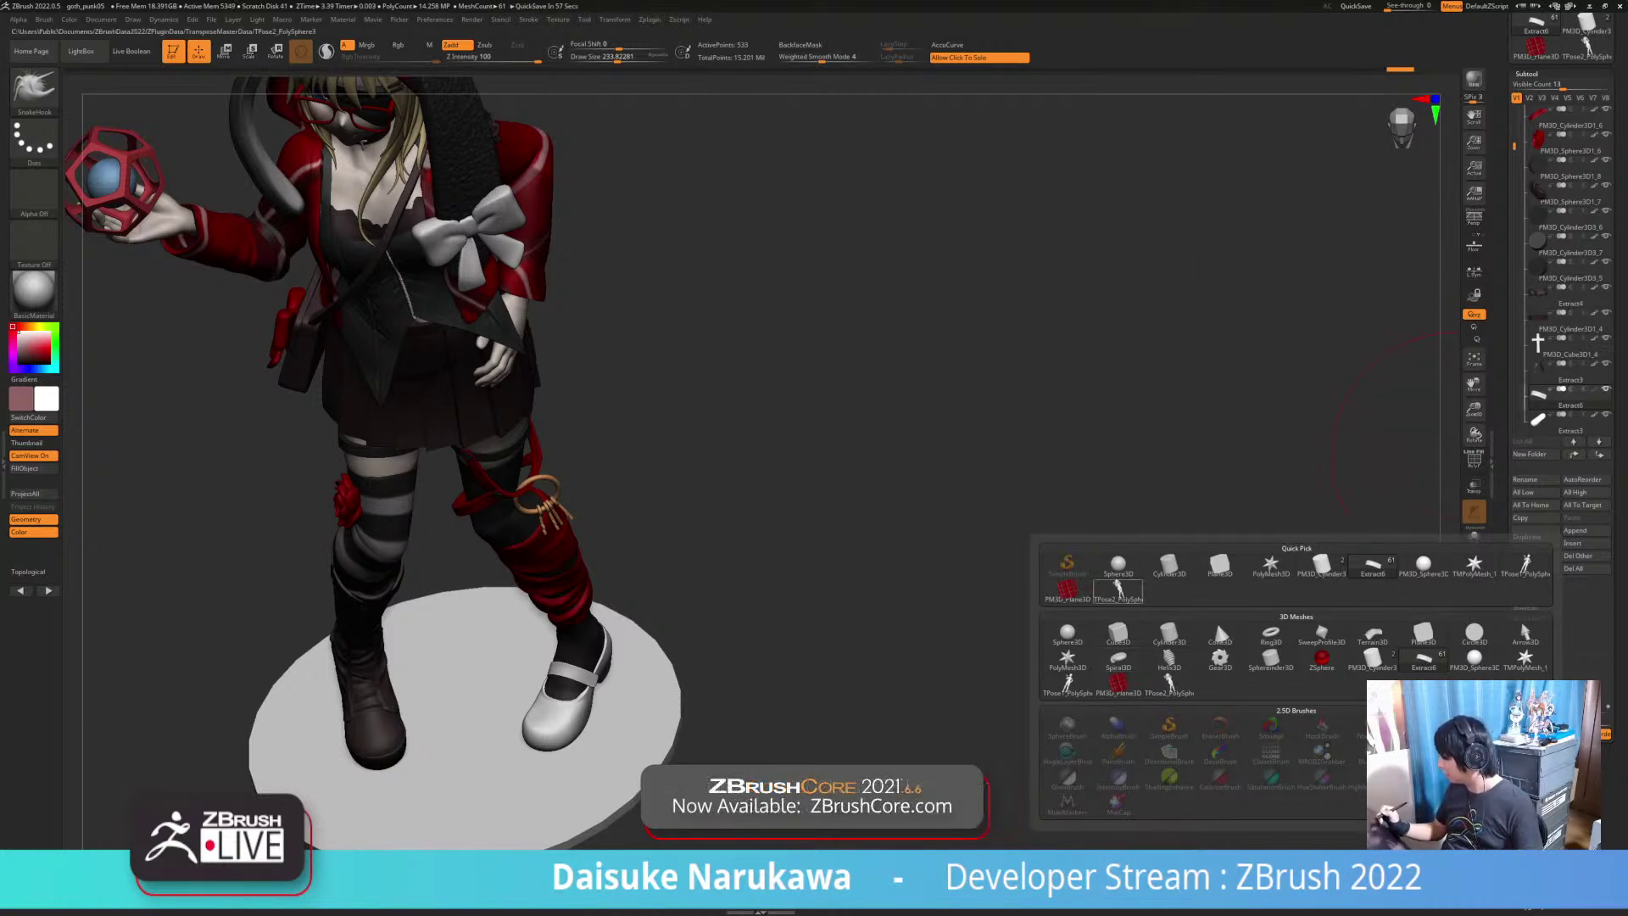
pyautogui.click(1118, 634)
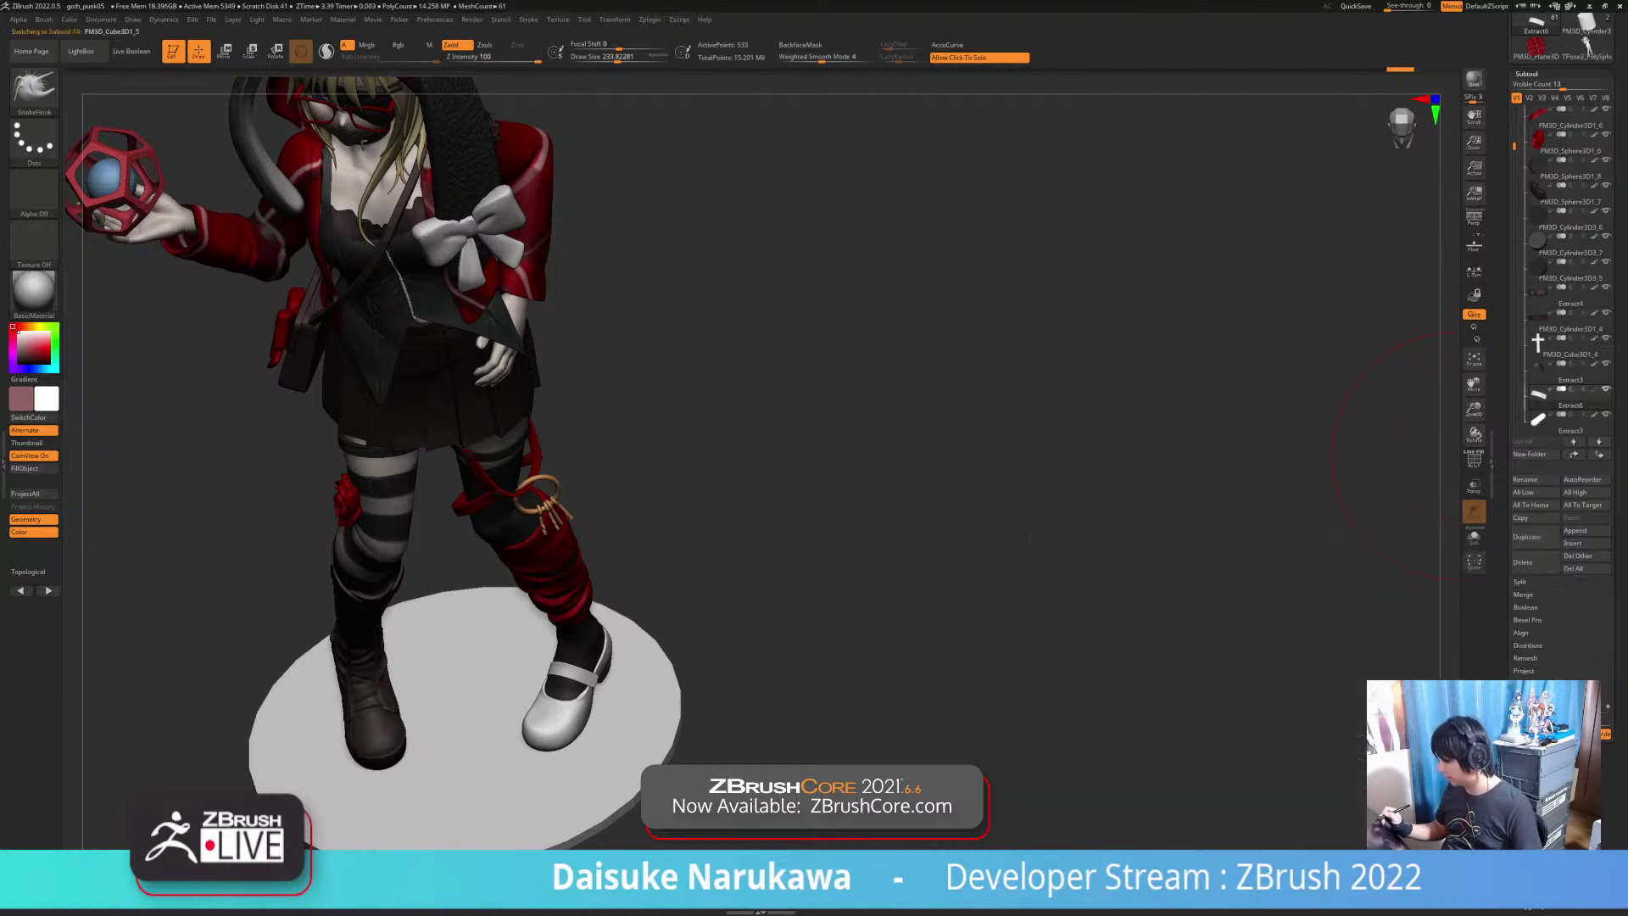
# Step: Isolate the new cube with its wireframe displayed and face one square side straight on
pyautogui.click(934, 729)
pyautogui.press('f')
pyautogui.keyDown('ctrl'); pyautogui.moveTo(867, 661); pyautogui.dragTo(899, 623, button='right'); pyautogui.keyUp('ctrl')
pyautogui.keyDown('shift'); pyautogui.moveTo(899, 623); pyautogui.dragTo(987, 542, button='right'); pyautogui.keyUp('shift')
pyautogui.click(1473, 460)
pyautogui.moveTo(988, 542); pyautogui.dragTo(934, 704, button='right')
pyautogui.moveTo(943, 758)
pyautogui.keyDown('ctrl'); pyautogui.mouseDown()
pyautogui.moveTo(703, 677)
pyautogui.moveTo(526, 676)
pyautogui.moveTo(519, 703)
pyautogui.mouseUp(); pyautogui.keyUp('ctrl')
pyautogui.moveTo(954, 685)
pyautogui.keyDown('ctrl'); pyautogui.mouseDown()
pyautogui.moveTo(673, 666)
pyautogui.moveTo(962, 759)
pyautogui.moveTo(958, 737)
pyautogui.mouseUp(); pyautogui.keyUp('ctrl')
pyautogui.keyDown('shift'); pyautogui.moveTo(932, 712); pyautogui.dragTo(850, 623, button='right'); pyautogui.keyUp('shift')
# Step: Choose the CurveTube brush and lay a curve along the edges of the cube's square side
pyautogui.press('b')
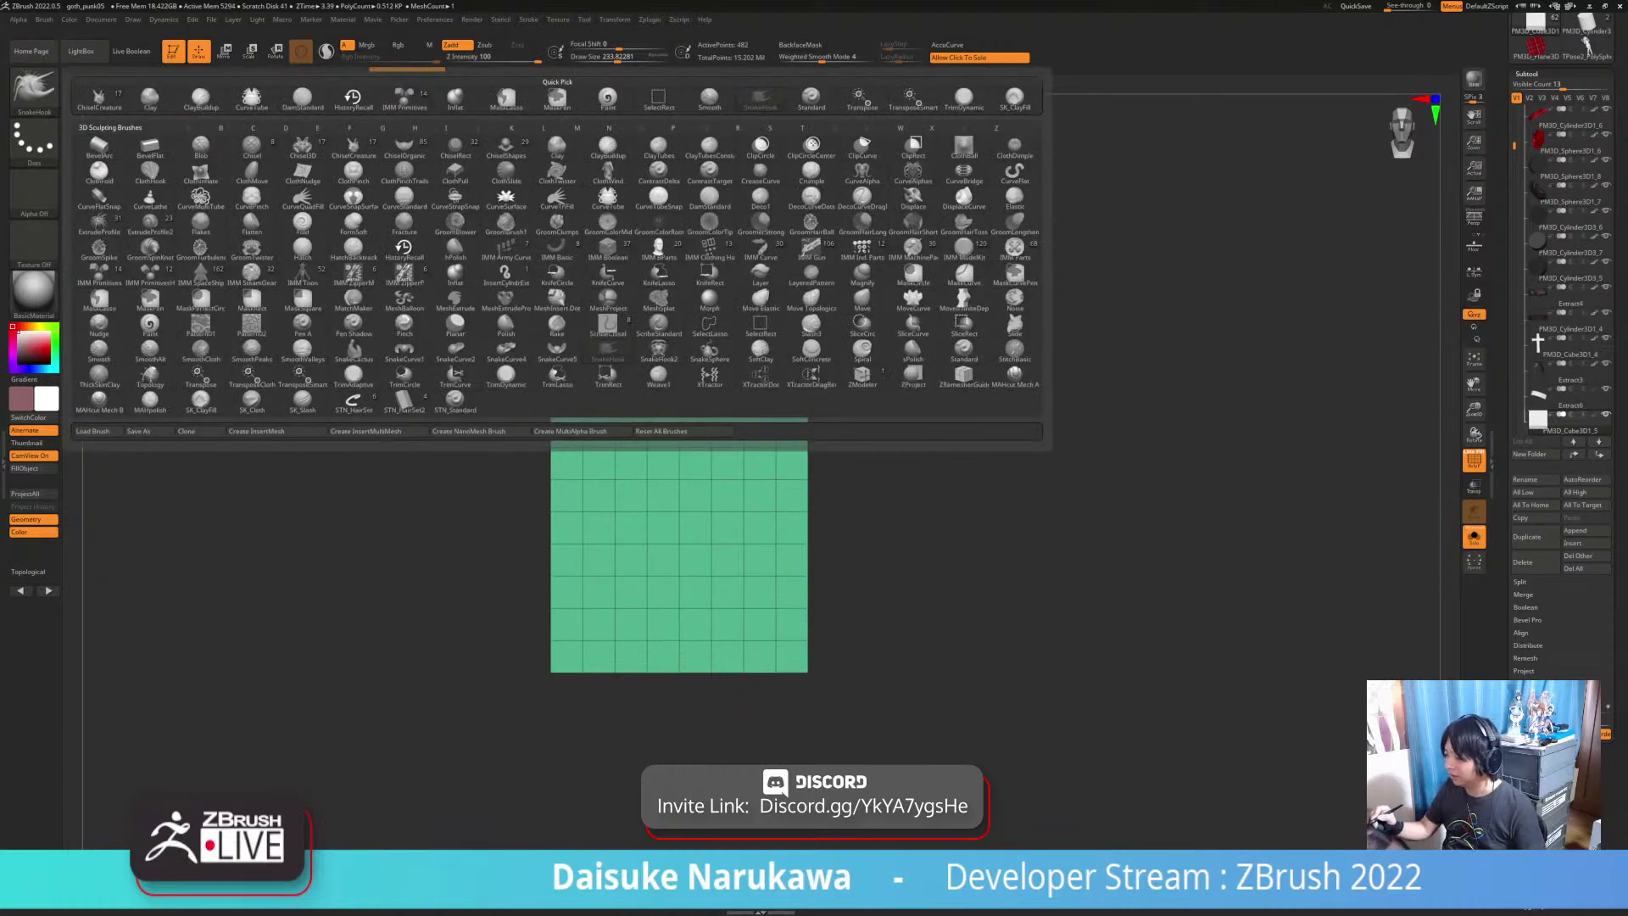
pyautogui.click(251, 98)
pyautogui.keyDown('shift'); pyautogui.moveTo(651, 517); pyautogui.dragTo(541, 400); pyautogui.keyUp('shift')
pyautogui.moveTo(576, 339); pyautogui.dragTo(572, 254, button='right')
pyautogui.moveTo(619, 59); pyautogui.dragTo(604, 58)
# Step: Try tubes along the square curve at draw sizes of about 101 and 64, undoing each one
pyautogui.click(653, 466)
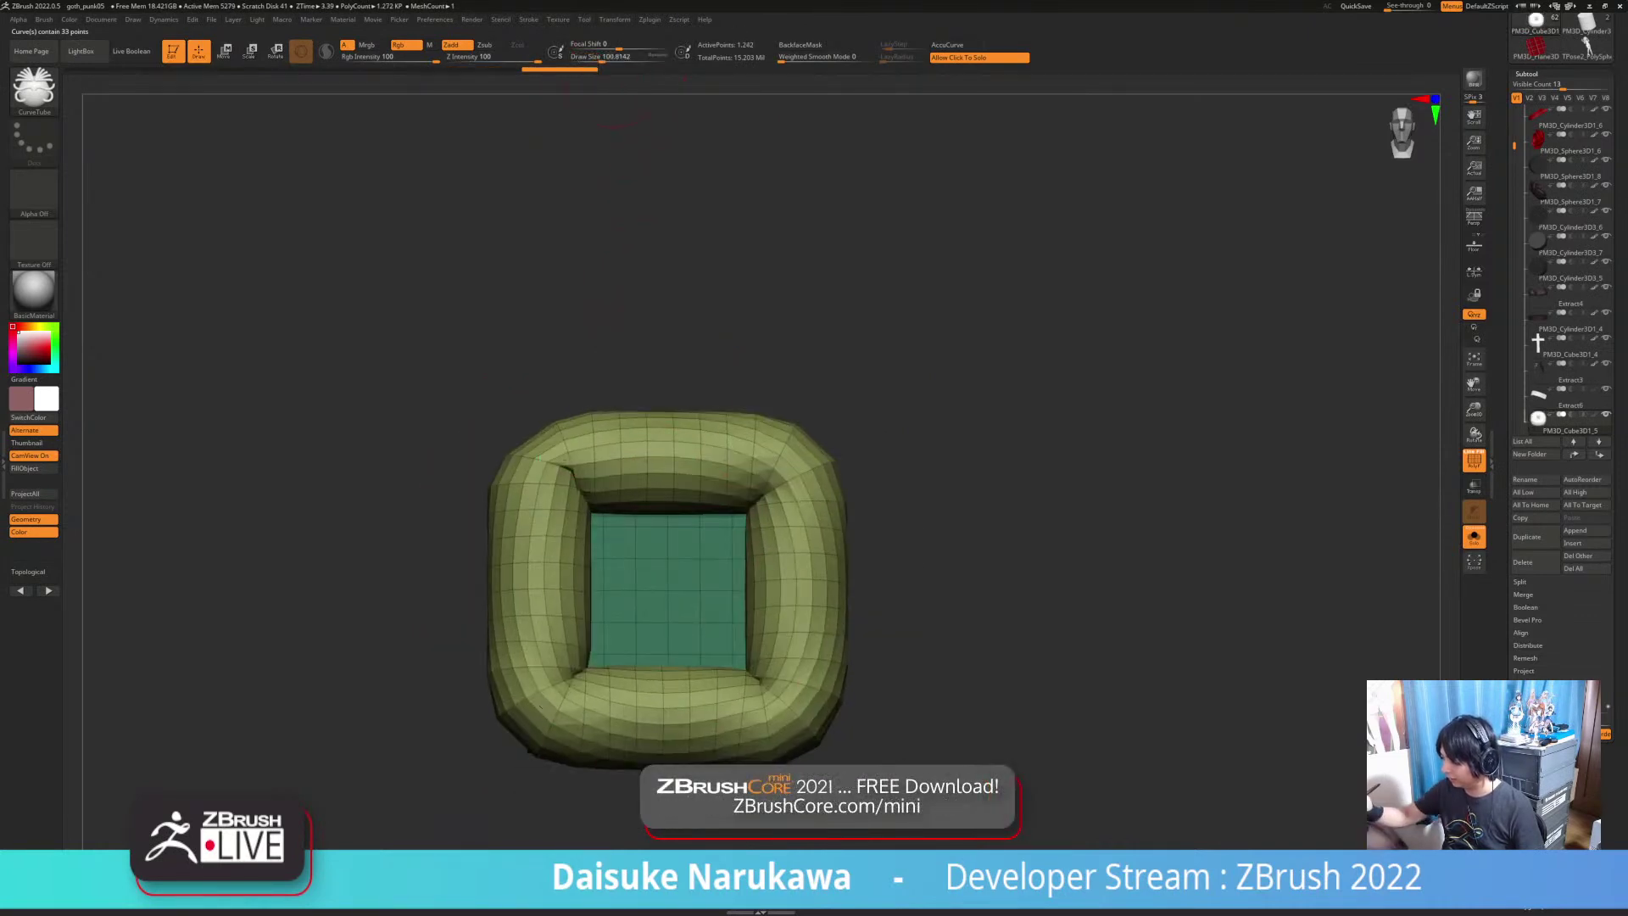
pyautogui.click(653, 466)
pyautogui.hotkey('ctrl', 'z')
pyautogui.click(796, 482)
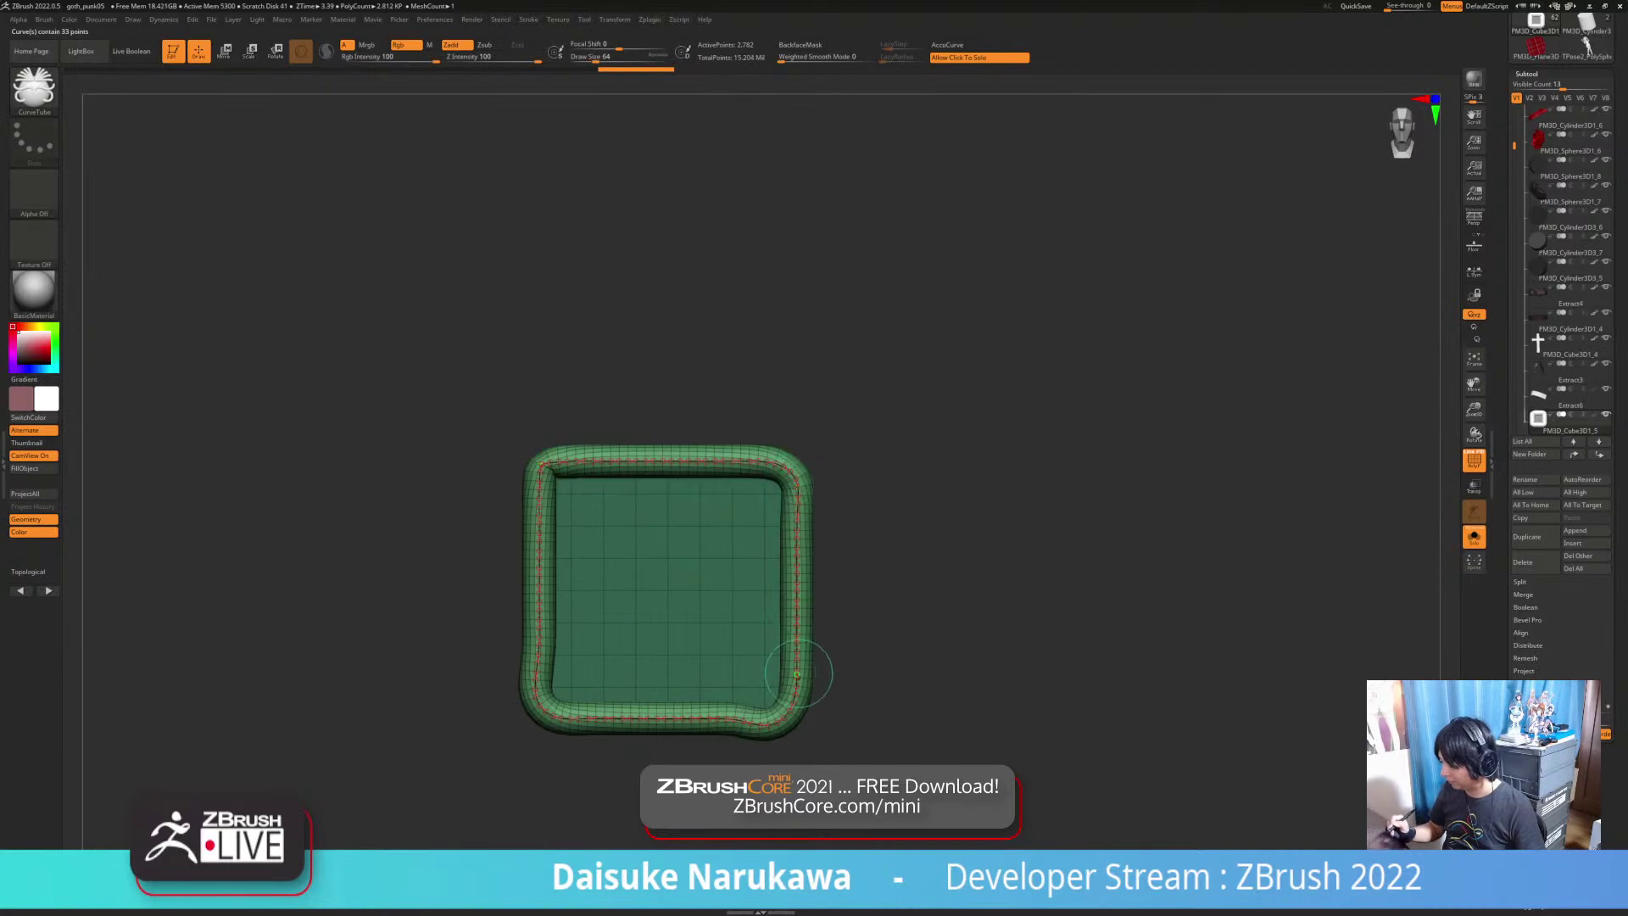
pyautogui.hotkey('ctrl', 'z')
pyautogui.hotkey('ctrl', 'z')
pyautogui.hotkey('ctrl', 'z')
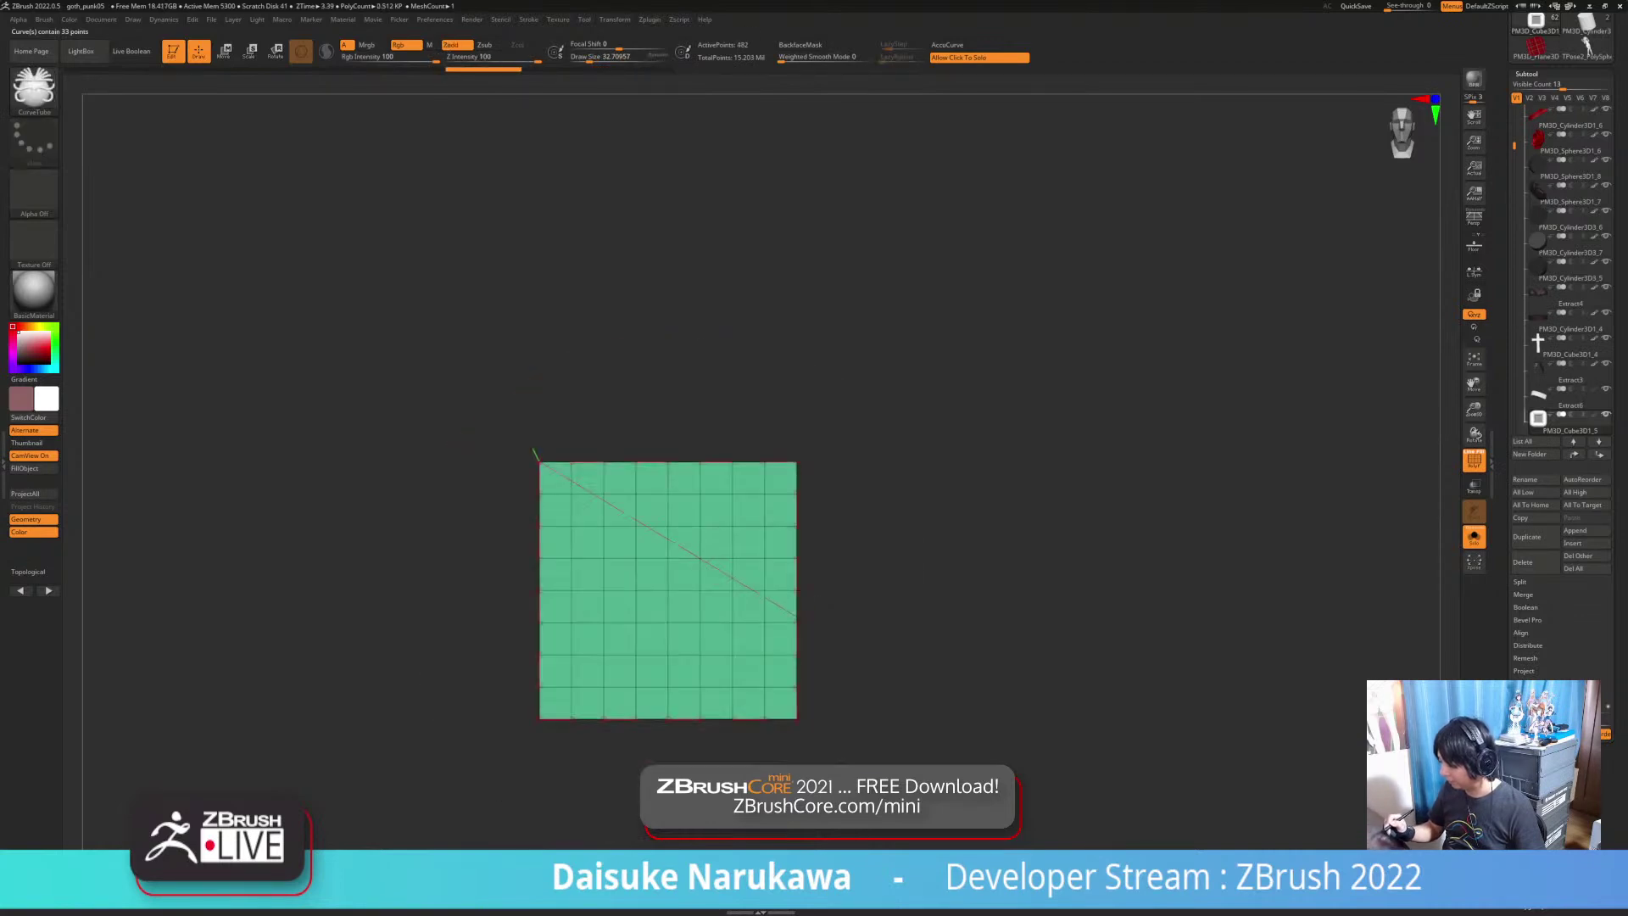
# Step: Generate a thin tube along the square curve at a draw size of about 33
pyautogui.click(797, 615)
pyautogui.keyDown('alt'); pyautogui.moveTo(920, 611); pyautogui.dragTo(937, 669); pyautogui.keyUp('alt')
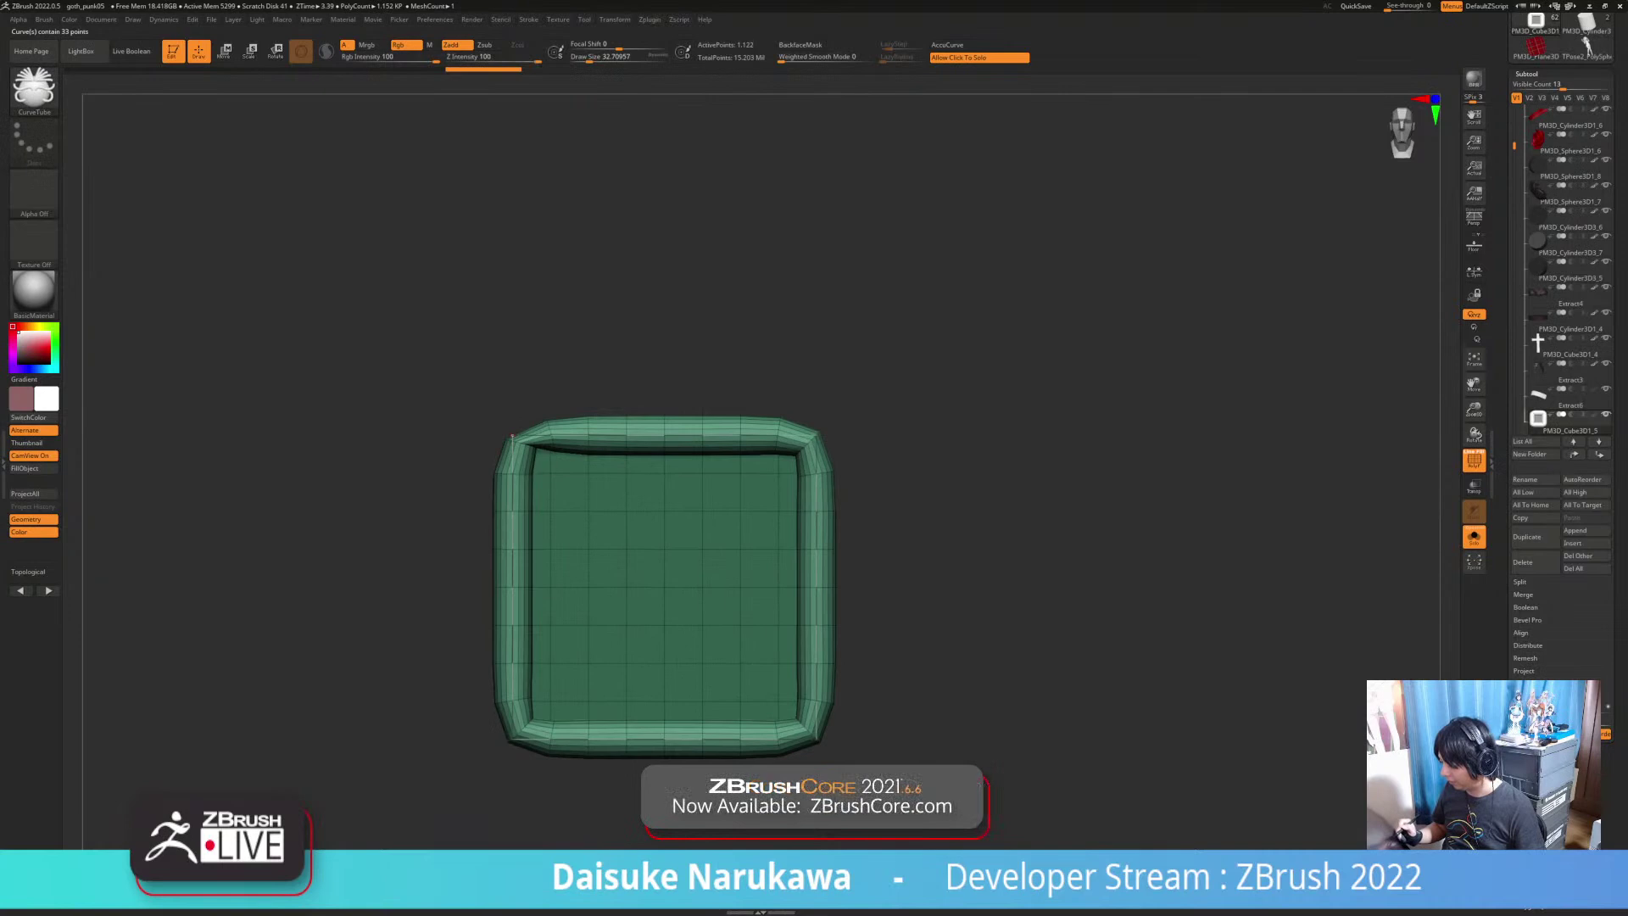
pyautogui.keyDown('alt'); pyautogui.moveTo(454, 475); pyautogui.dragTo(540, 451); pyautogui.keyUp('alt')
pyautogui.click(945, 669)
pyautogui.click(983, 712)
# Step: Hide the cube and delete its geometry, keeping only the square tube frame
pyautogui.keyDown('ctrl'); pyautogui.moveTo(983, 712); pyautogui.dragTo(932, 623, button='right'); pyautogui.keyUp('ctrl')
pyautogui.keyDown('ctrl'); pyautogui.keyDown('shift'); pyautogui.click(820, 600); pyautogui.keyUp('shift'); pyautogui.keyUp('ctrl')
pyautogui.moveTo(899, 566)
pyautogui.keyDown('ctrl'); pyautogui.keyDown('shift'); pyautogui.mouseDown()
pyautogui.moveTo(930, 544)
pyautogui.moveTo(818, 561)
pyautogui.moveTo(950, 555)
pyautogui.mouseUp(); pyautogui.keyUp('shift'); pyautogui.keyUp('ctrl')
pyautogui.keyDown('ctrl'); pyautogui.keyDown('shift'); pyautogui.click(849, 585); pyautogui.keyUp('shift'); pyautogui.keyUp('ctrl')
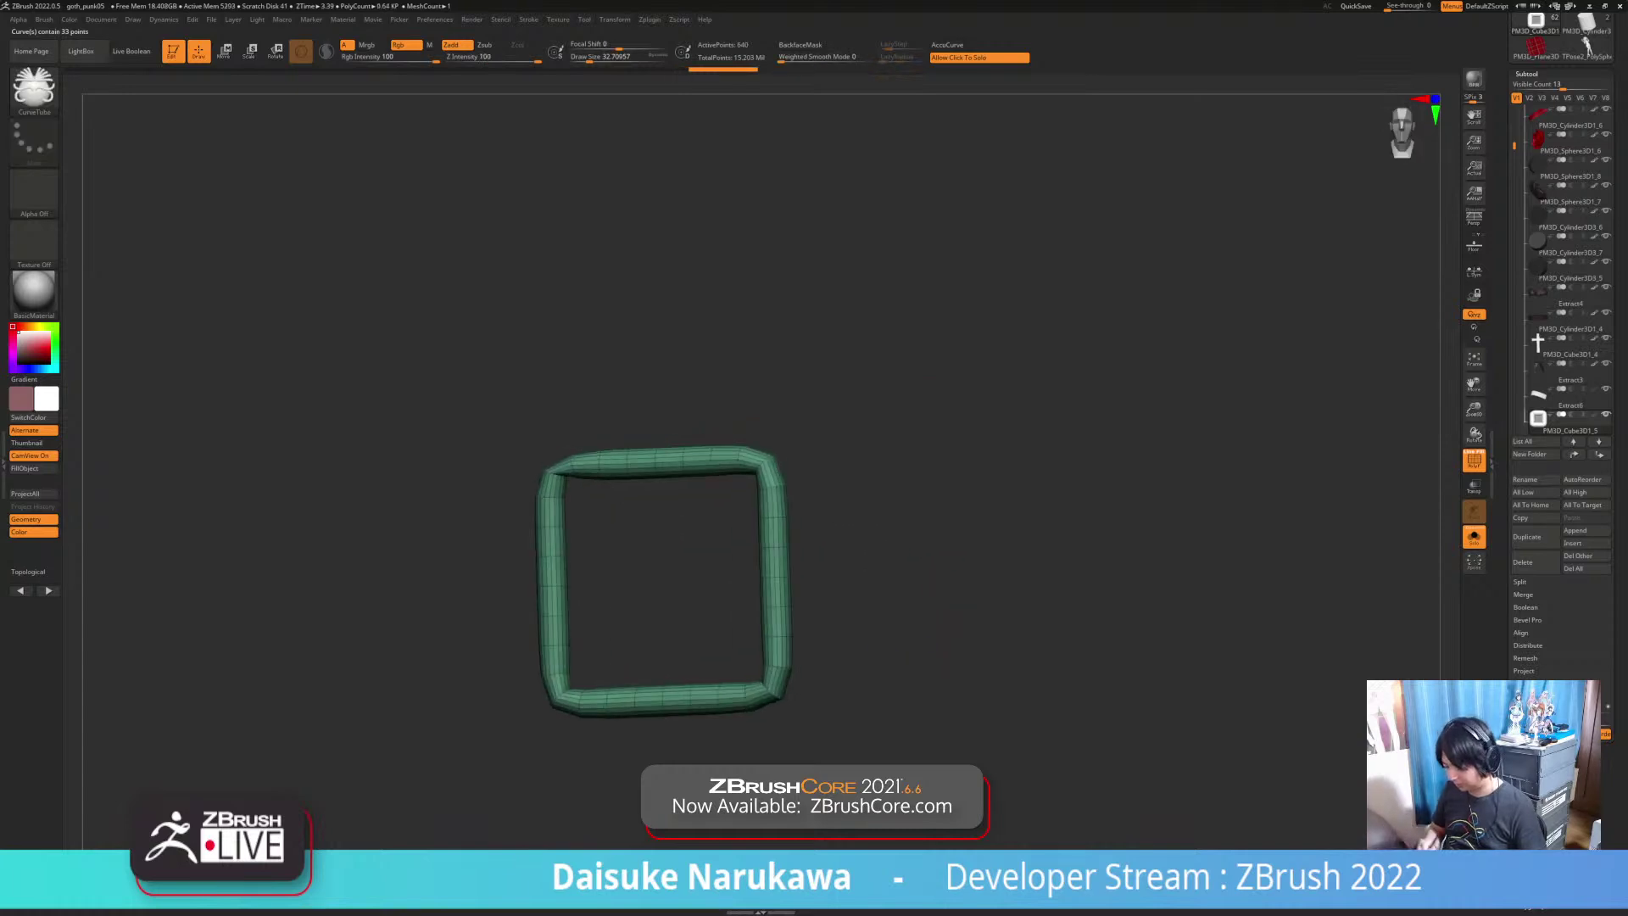
pyautogui.keyDown('alt'); pyautogui.moveTo(834, 731); pyautogui.dragTo(920, 691); pyautogui.keyUp('alt')
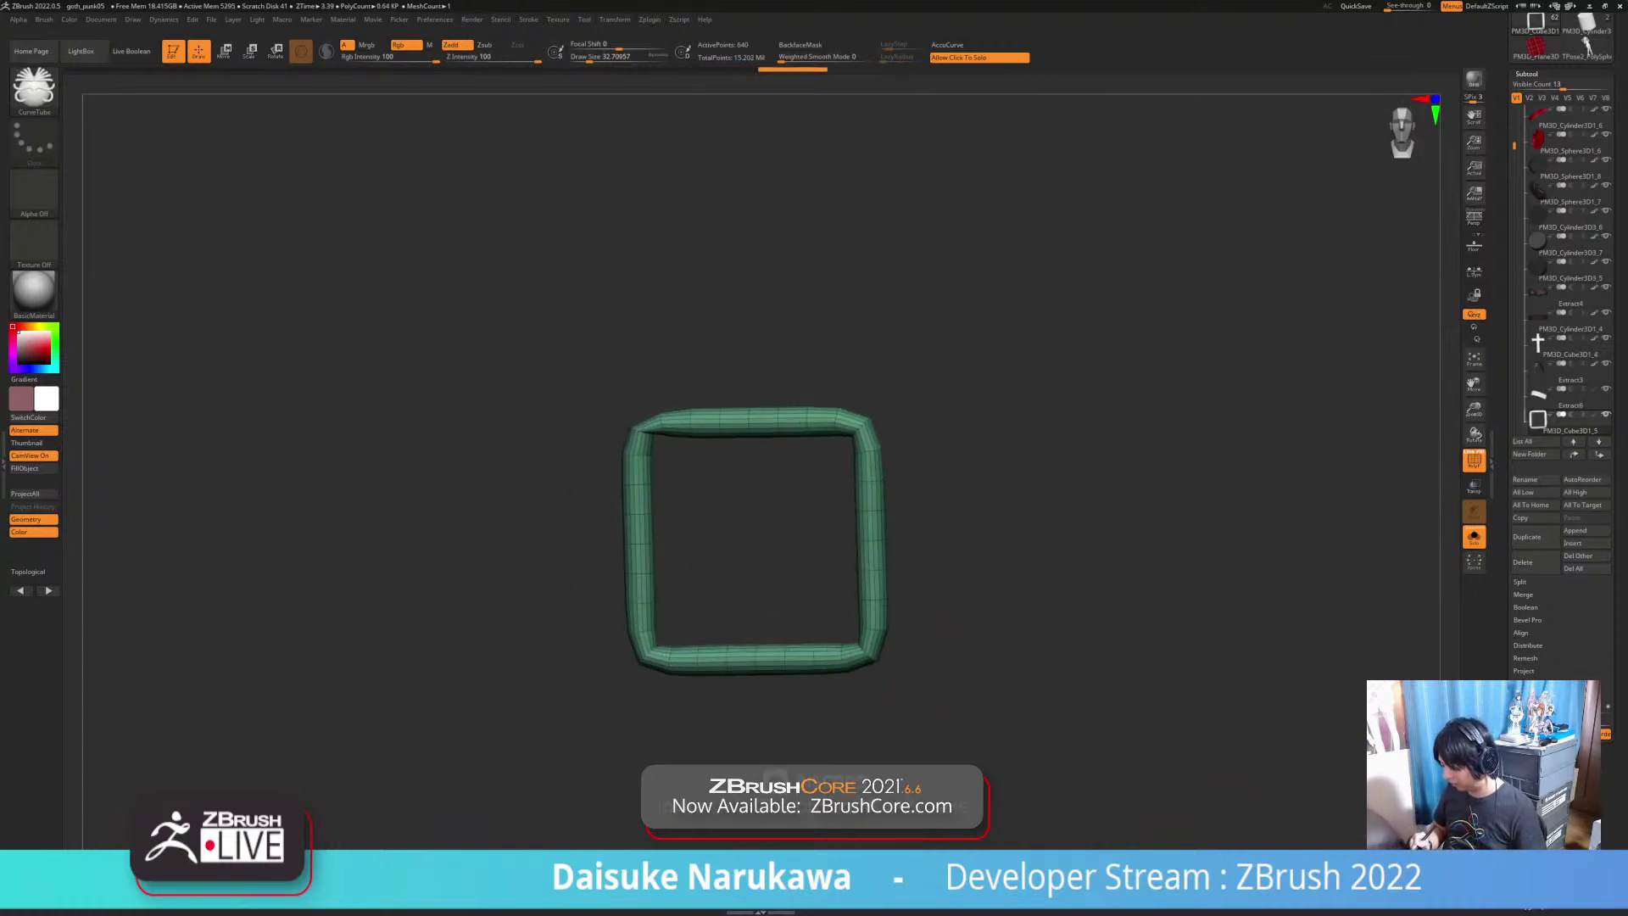
# Step: Smooth the square frame with Polish By Features, subdivide it and hide the wireframe
pyautogui.press('1')
pyautogui.hotkey('ctrl', 'd')
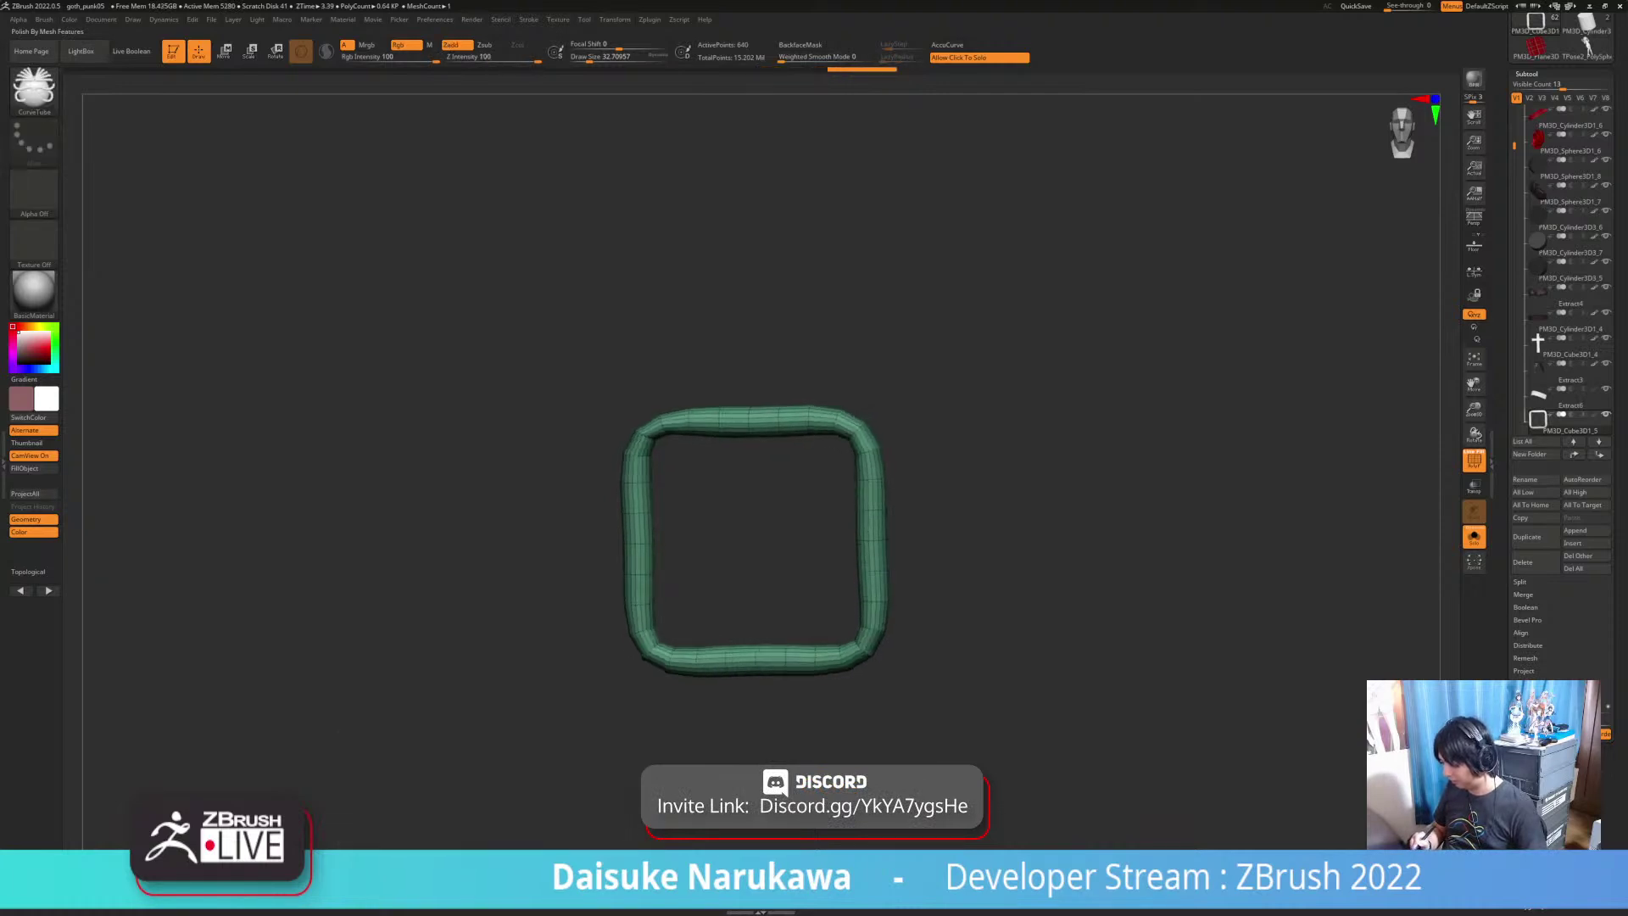
pyautogui.moveTo(869, 771); pyautogui.dragTo(920, 746)
pyautogui.hotkey('shift', 'f')
pyautogui.keyDown('shift'); pyautogui.moveTo(1017, 611); pyautogui.dragTo(958, 580); pyautogui.keyUp('shift')
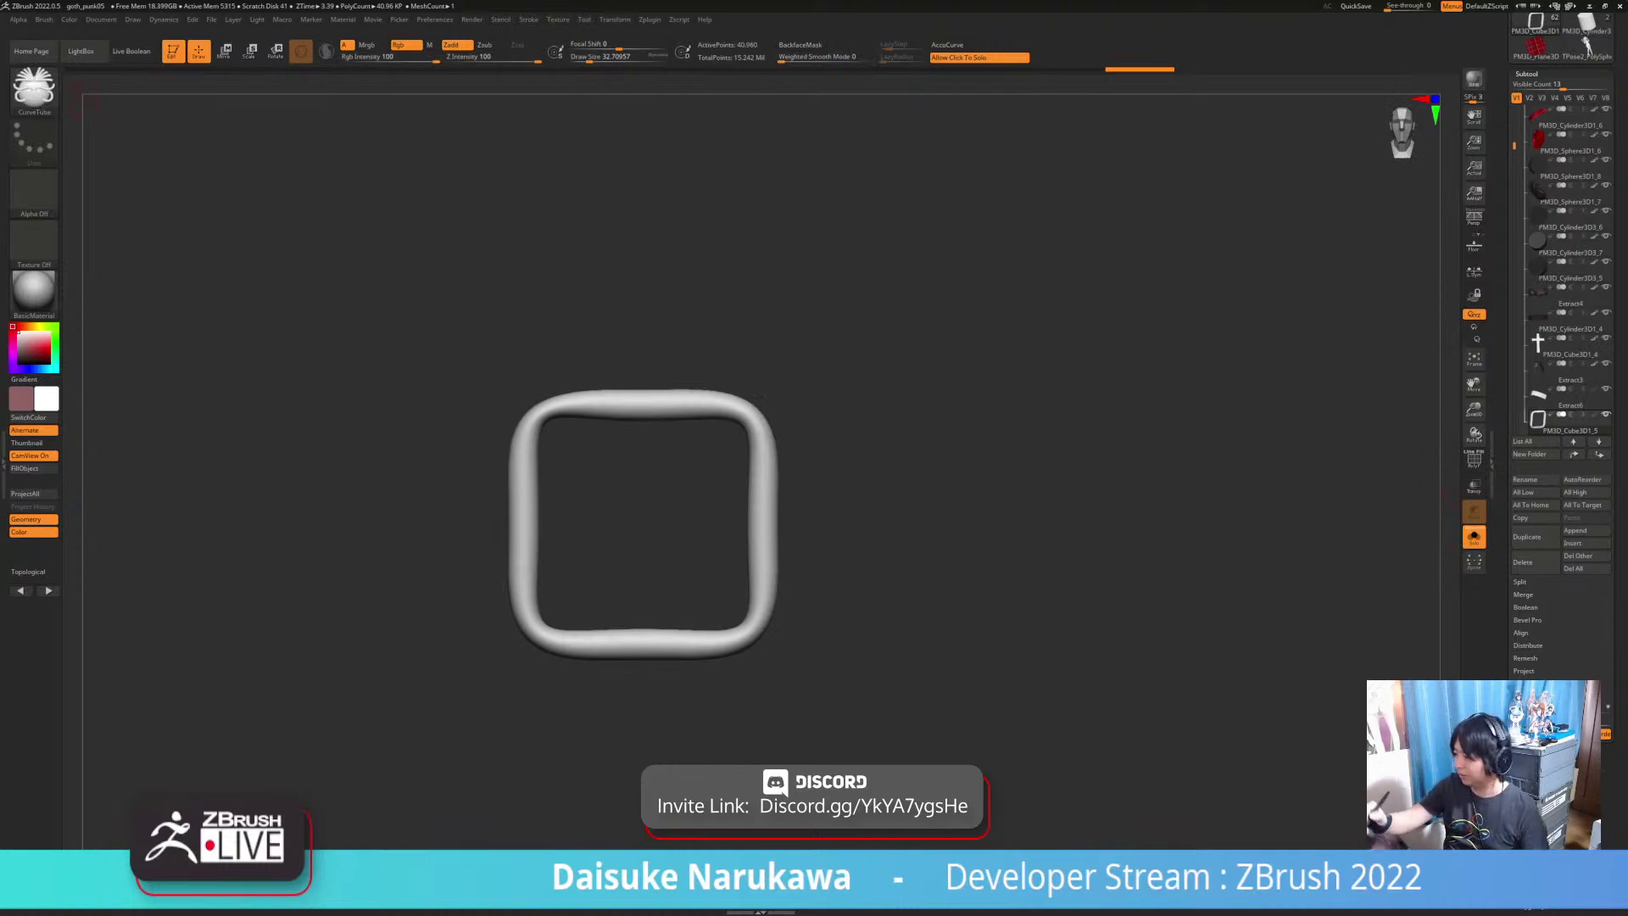
# Step: Use the Snake Hook brush to even out the upper corners and upper bar of the square frame
pyautogui.press('b')
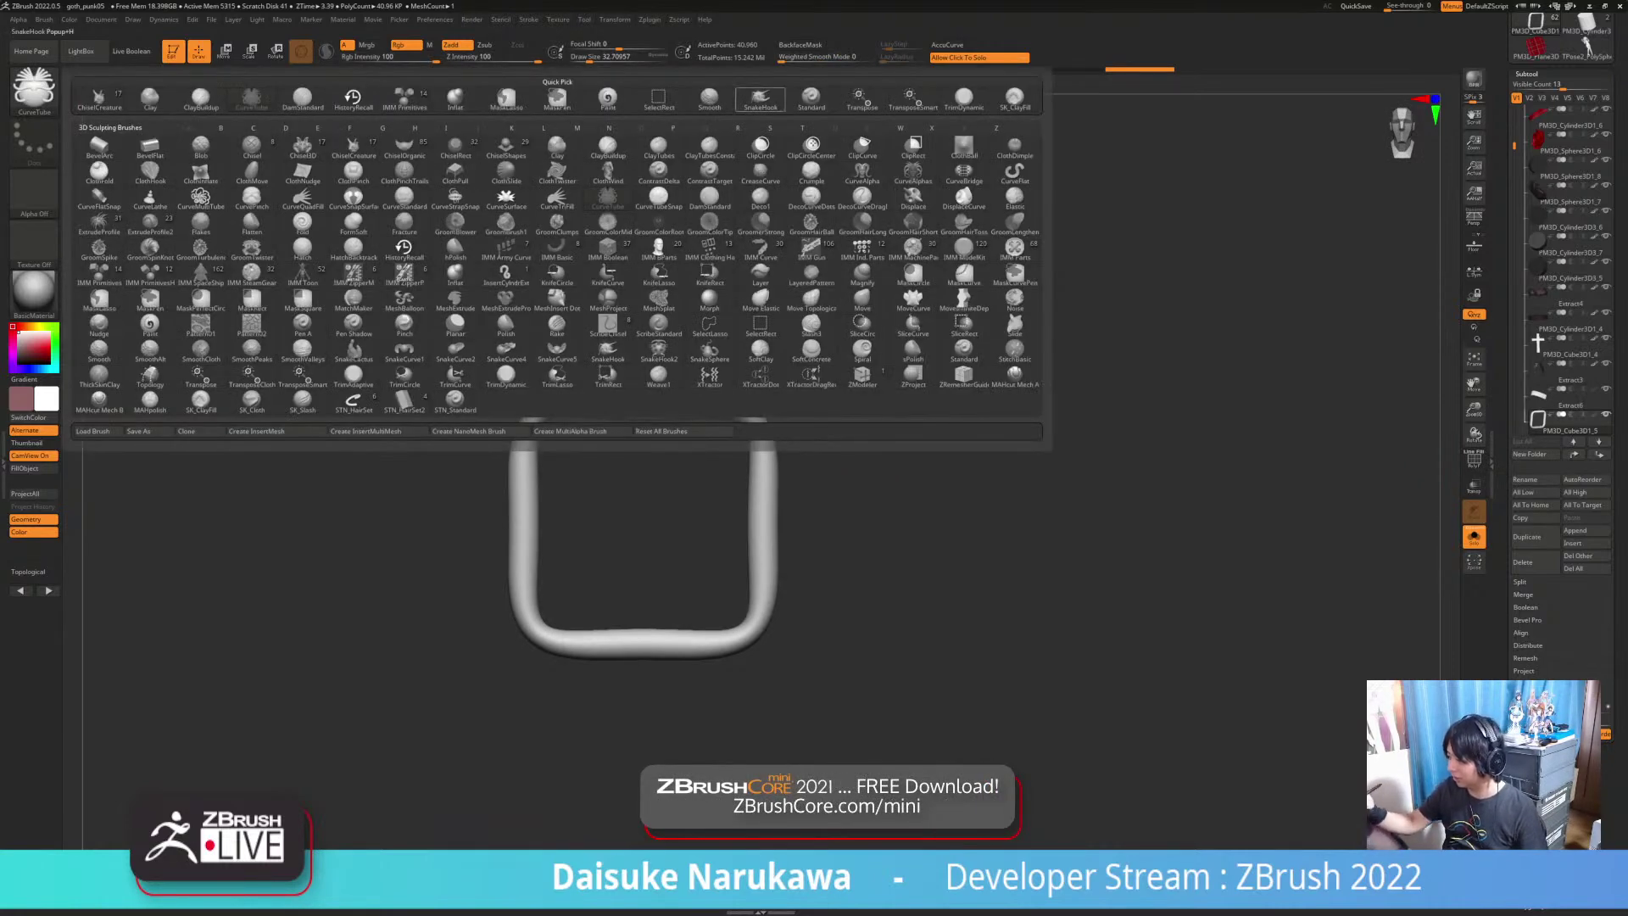
pyautogui.click(760, 99)
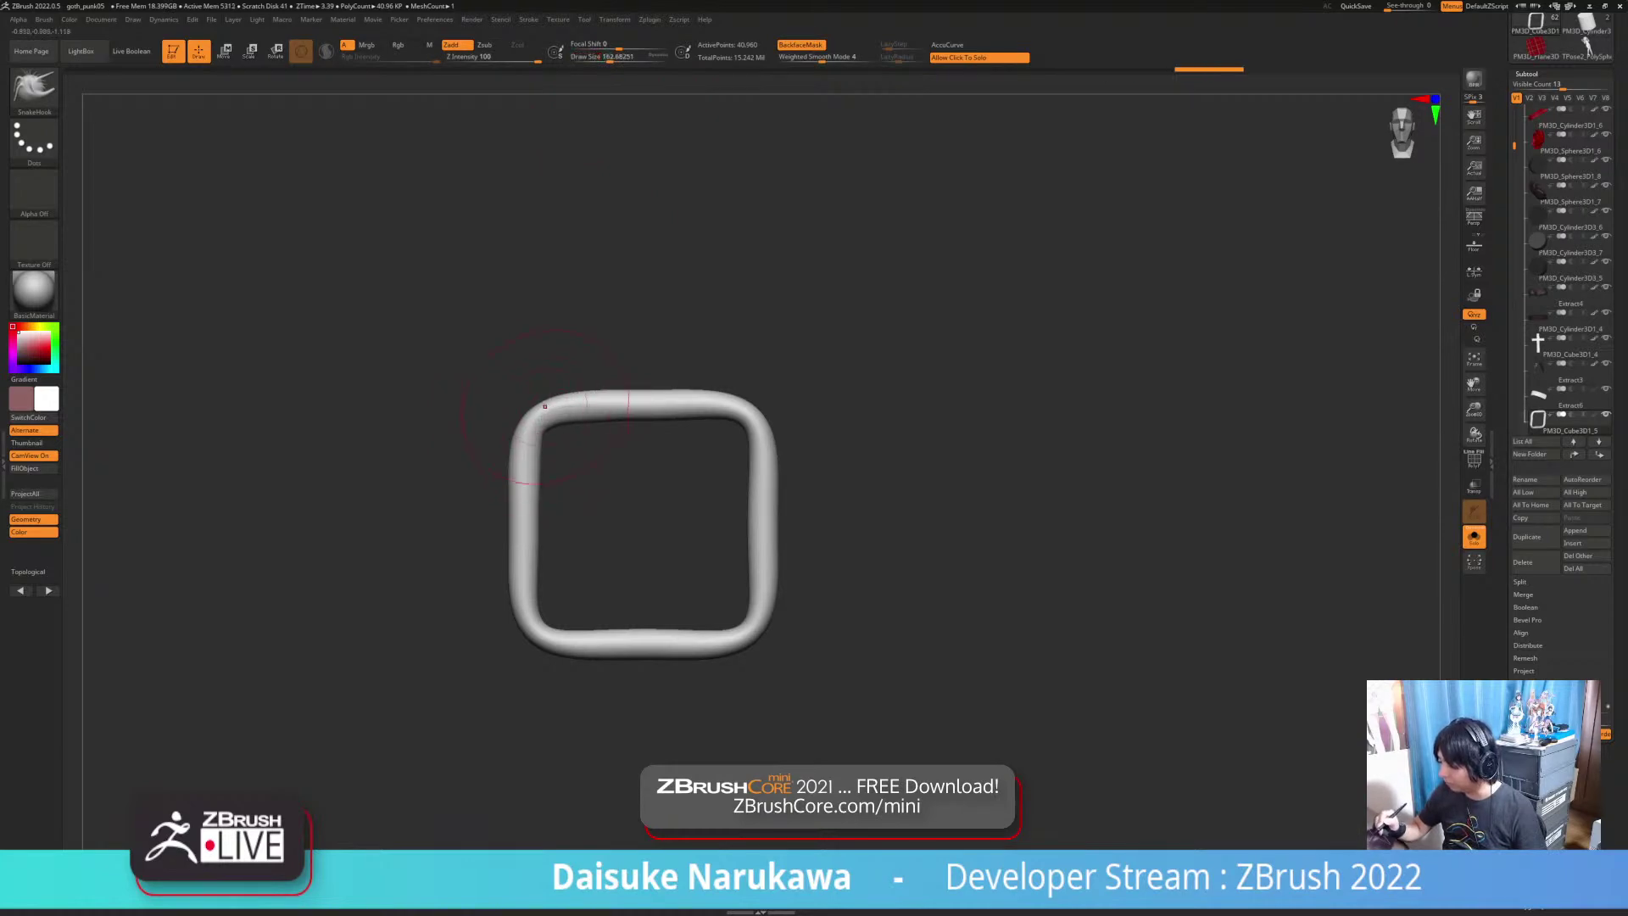
pyautogui.scroll(3, 531, 413)
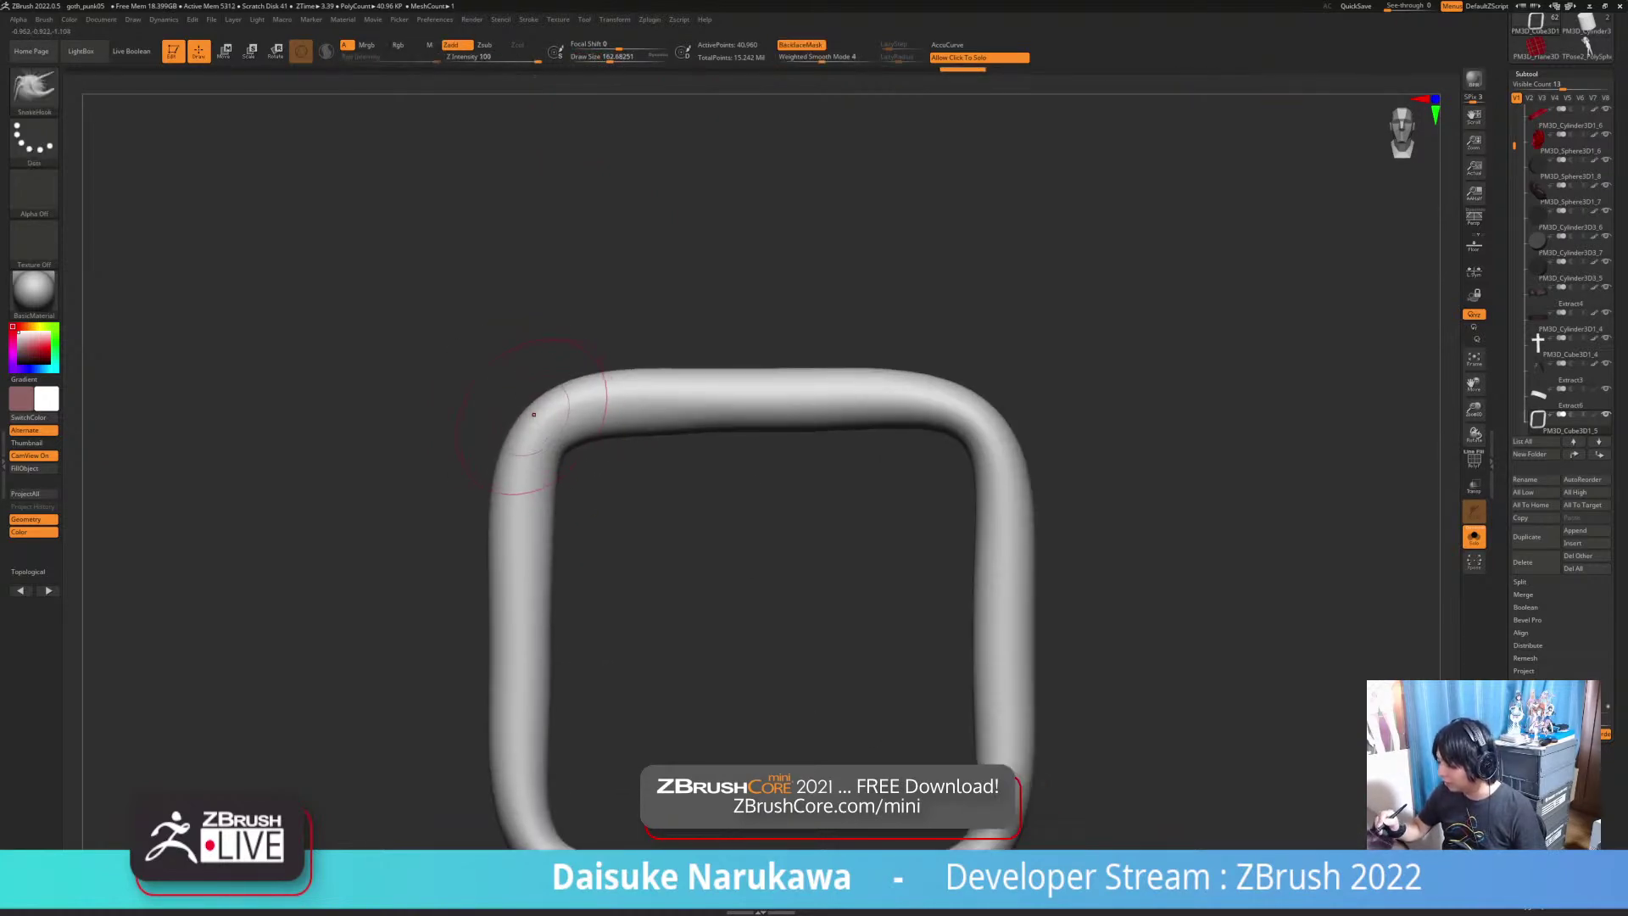
pyautogui.keyDown('ctrl'); pyautogui.moveTo(543, 423); pyautogui.dragTo(540, 365, button='right'); pyautogui.keyUp('ctrl')
pyautogui.moveTo(771, 428)
pyautogui.keyDown('ctrl'); pyautogui.mouseDown(button='right')
pyautogui.moveTo(780, 451)
pyautogui.moveTo(824, 431)
pyautogui.mouseUp(button='right'); pyautogui.keyUp('ctrl')
pyautogui.moveTo(816, 418); pyautogui.dragTo(825, 409)
pyautogui.keyDown('ctrl'); pyautogui.moveTo(820, 415); pyautogui.dragTo(840, 367, button='right'); pyautogui.keyUp('ctrl')
pyautogui.keyDown('alt'); pyautogui.moveTo(813, 676); pyautogui.dragTo(750, 686, button='right'); pyautogui.keyUp('alt')
# Step: Use the Snake Hook brush to even out the lower corners, lower bar and side bars of the square frame
pyautogui.scroll(2, 750, 685)
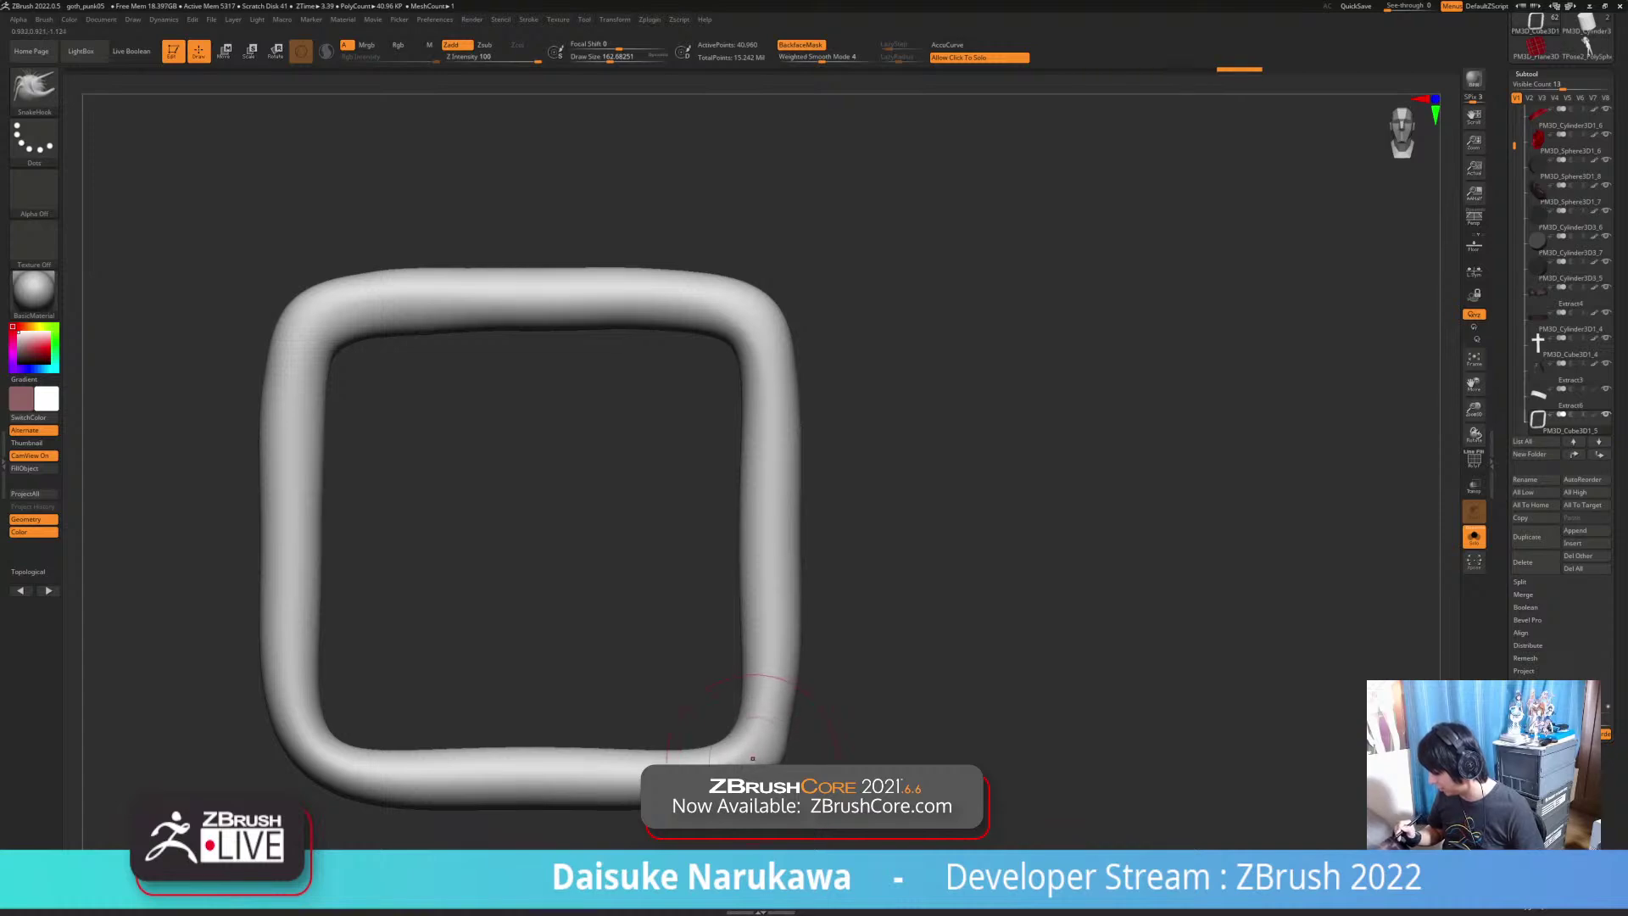
pyautogui.keyDown('ctrl'); pyautogui.moveTo(725, 797); pyautogui.dragTo(720, 767, button='right'); pyautogui.keyUp('ctrl')
pyautogui.keyDown('ctrl'); pyautogui.moveTo(767, 784); pyautogui.dragTo(542, 717, button='right'); pyautogui.keyUp('ctrl')
pyautogui.moveTo(524, 675)
pyautogui.mouseDown()
pyautogui.moveTo(507, 653)
pyautogui.moveTo(506, 674)
pyautogui.mouseUp()
pyautogui.keyDown('ctrl'); pyautogui.moveTo(423, 729); pyautogui.dragTo(424, 644, button='right'); pyautogui.keyUp('ctrl')
pyautogui.moveTo(424, 644)
pyautogui.mouseDown(button='right')
pyautogui.moveTo(542, 628)
pyautogui.moveTo(645, 652)
pyautogui.mouseUp(button='right')
pyautogui.keyDown('ctrl'); pyautogui.moveTo(512, 665); pyautogui.dragTo(636, 708, button='right'); pyautogui.keyUp('ctrl')
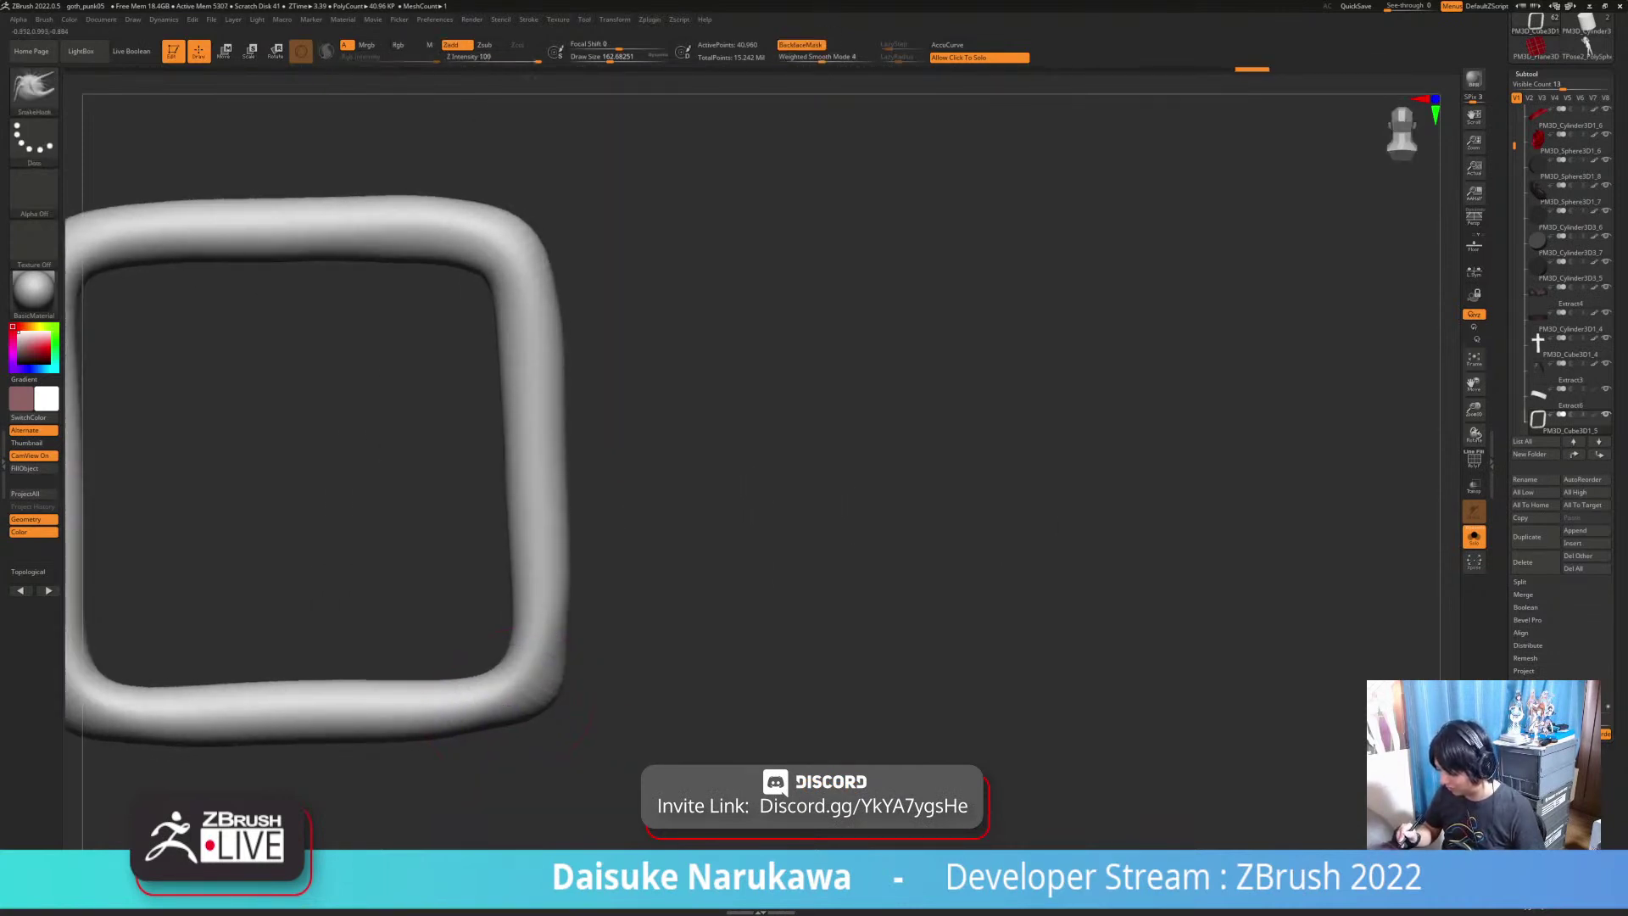
pyautogui.keyDown('shift'); pyautogui.moveTo(505, 705); pyautogui.dragTo(500, 710, button='right'); pyautogui.keyUp('shift')
pyautogui.moveTo(493, 705); pyautogui.dragTo(531, 709)
pyautogui.moveTo(526, 712)
pyautogui.keyDown('ctrl'); pyautogui.mouseDown(button='right')
pyautogui.moveTo(509, 627)
pyautogui.moveTo(484, 704)
pyautogui.mouseUp(button='right'); pyautogui.keyUp('ctrl')
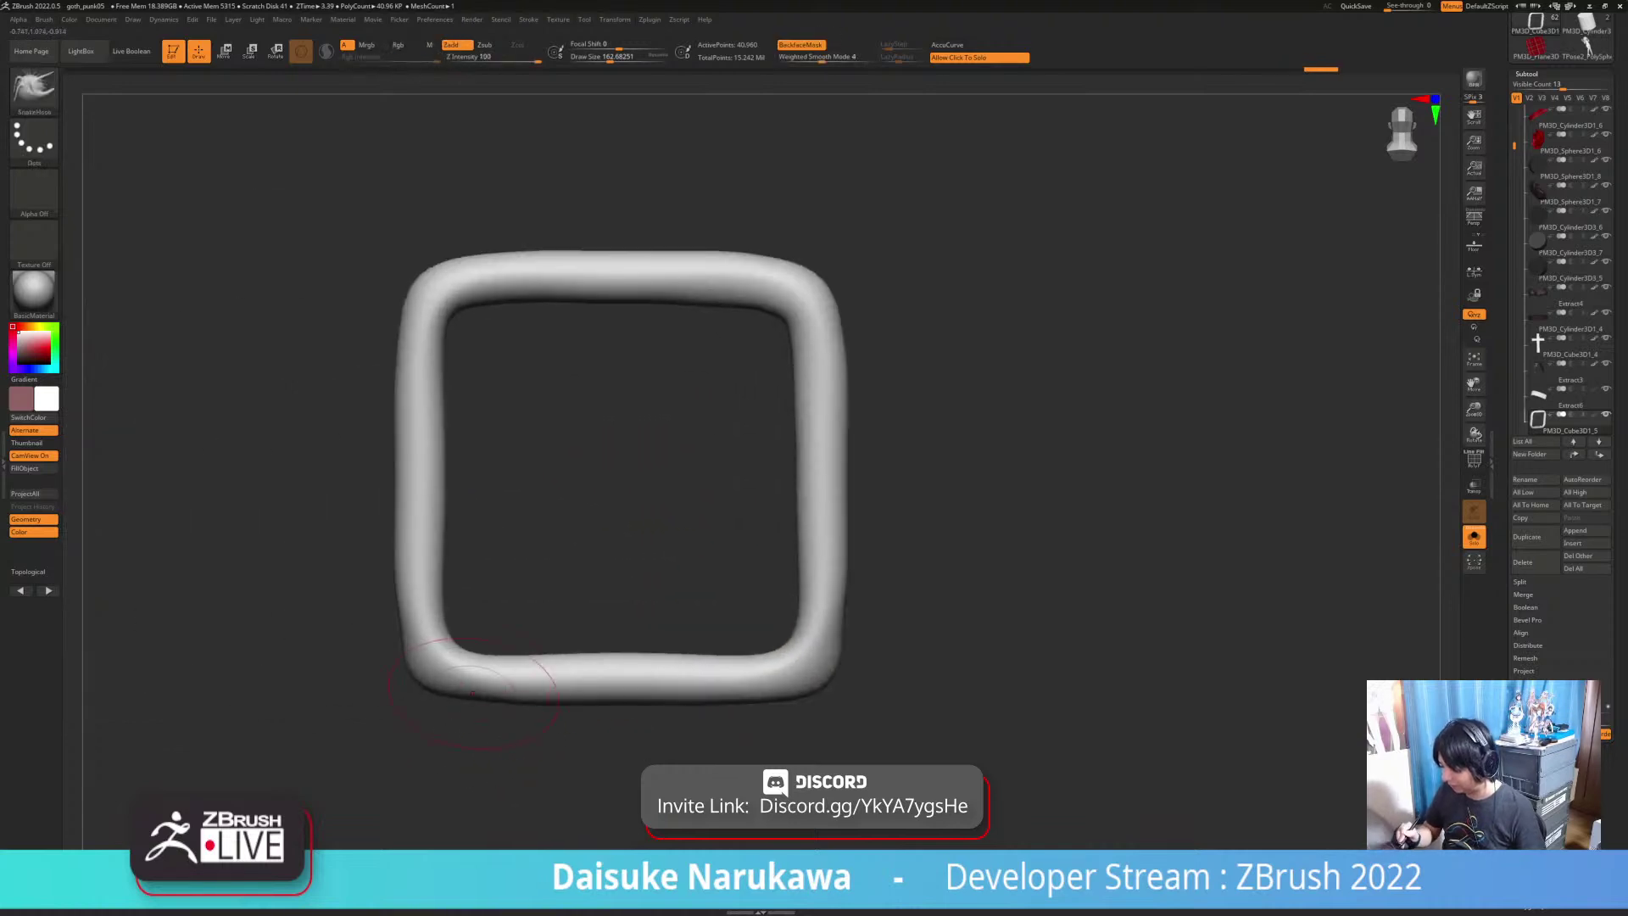
# Step: Lower the square frame's subdivision level and smooth it again with Polish By Features
pyautogui.moveTo(426, 349)
pyautogui.keyDown('alt'); pyautogui.mouseDown(button='right')
pyautogui.moveTo(442, 466)
pyautogui.moveTo(447, 411)
pyautogui.mouseUp(button='right'); pyautogui.keyUp('alt')
pyautogui.hotkey('ctrl', 'shift', 'z')
pyautogui.hotkey('ctrl', 'shift', 'z')
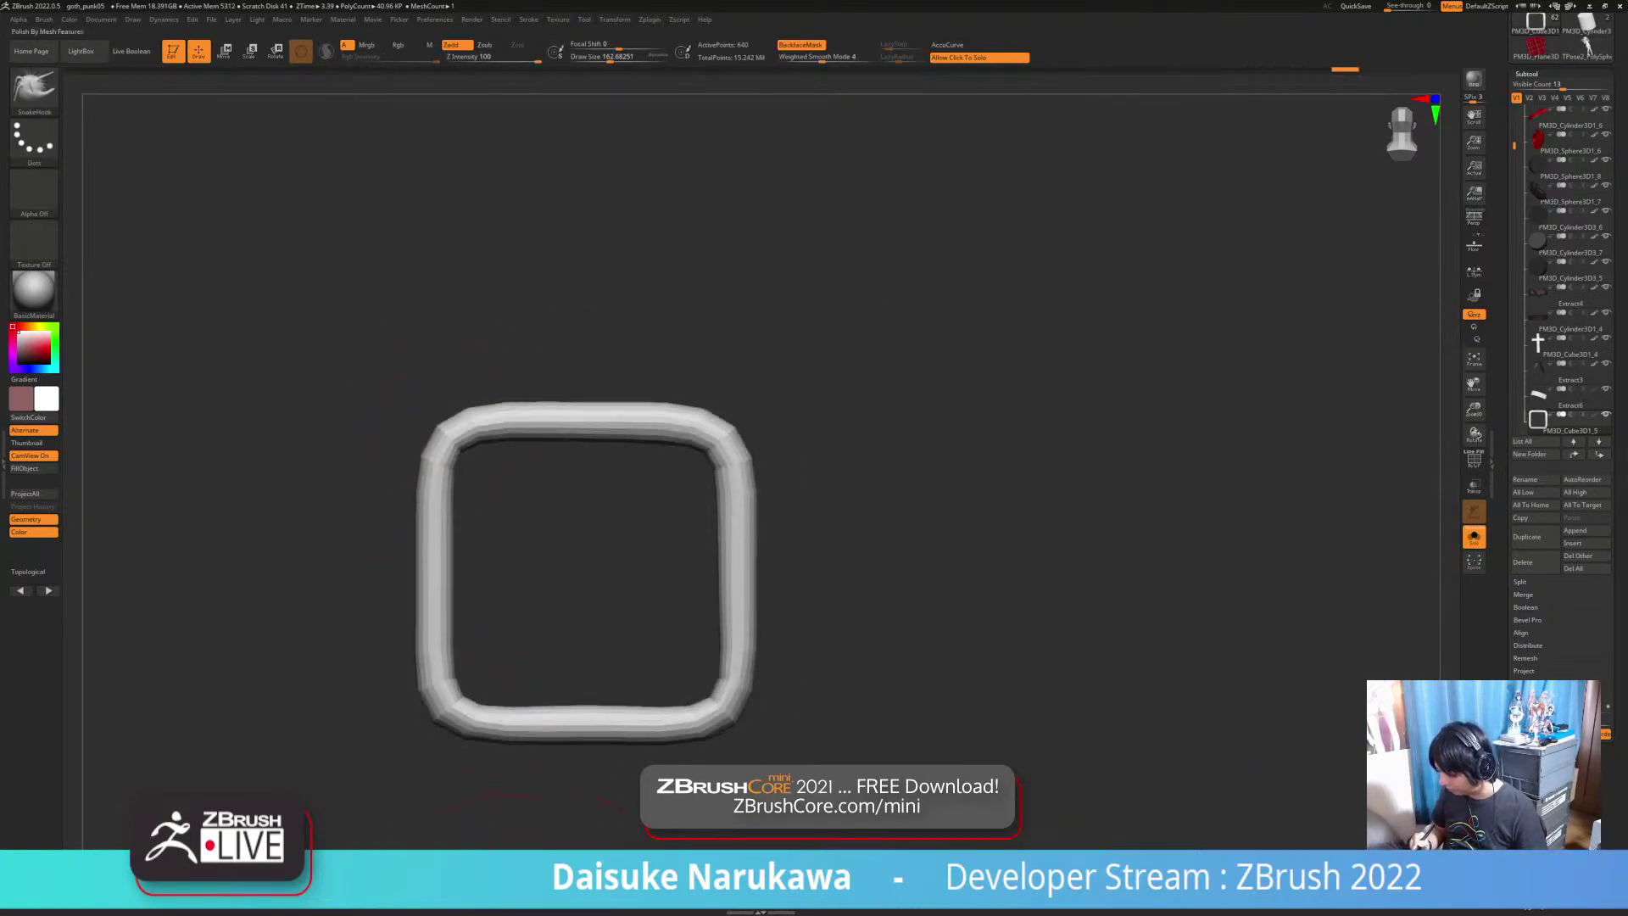
pyautogui.hotkey('ctrl', 'shift', 'z')
pyautogui.hotkey('ctrl', 'shift', 'z')
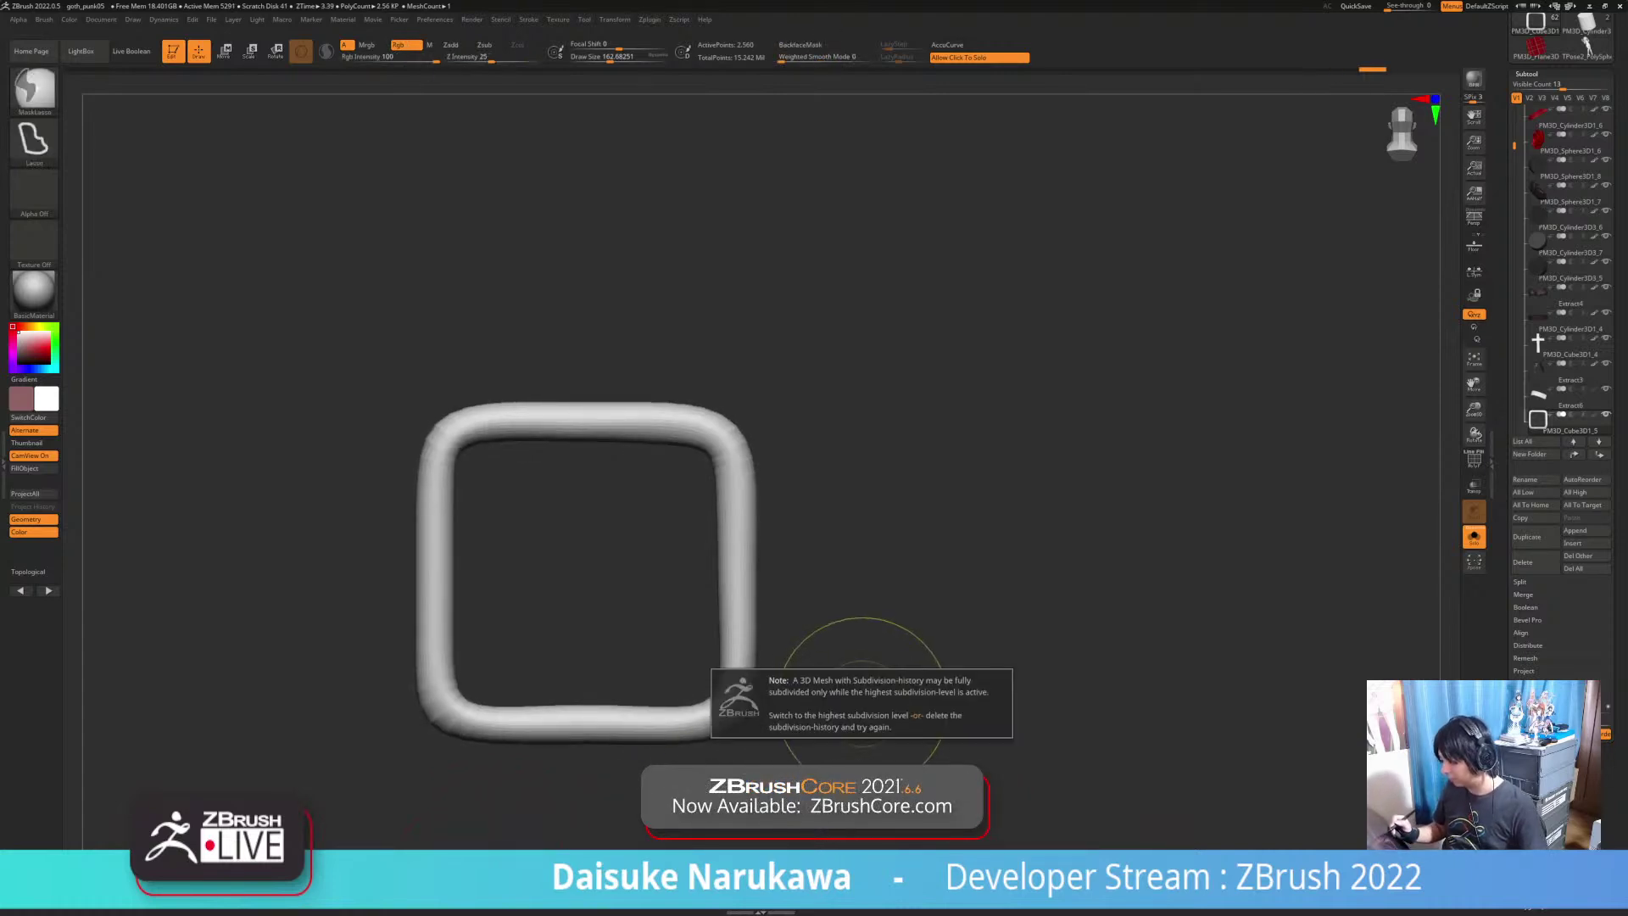
# Step: Bring the square frame back up to subdivision level 4
pyautogui.hotkey('ctrl', 'd')
pyautogui.click(1526, 74)
pyautogui.click(1529, 86)
pyautogui.click(1584, 123)
pyautogui.hotkey('ctrl', 'd')
pyautogui.hotkey('ctrl', 'd')
# Step: Show the rest of the figure again and activate the Move gizmo on the square frame
pyautogui.moveTo(1007, 668)
pyautogui.keyDown('alt'); pyautogui.mouseDown()
pyautogui.moveTo(865, 670)
pyautogui.moveTo(509, 424)
pyautogui.mouseUp(); pyautogui.keyUp('alt')
pyautogui.click(897, 685)
pyautogui.keyDown('ctrl'); pyautogui.moveTo(508, 424); pyautogui.dragTo(229, 221, button='right'); pyautogui.keyUp('ctrl')
pyautogui.keyDown('alt'); pyautogui.moveTo(212, 215); pyautogui.dragTo(365, 119); pyautogui.keyUp('alt')
pyautogui.click(224, 51)
pyautogui.keyDown('ctrl'); pyautogui.moveTo(339, 280); pyautogui.dragTo(263, 186, button='right'); pyautogui.keyUp('ctrl')
pyautogui.keyDown('alt'); pyautogui.moveTo(263, 186); pyautogui.dragTo(279, 144); pyautogui.keyUp('alt')
pyautogui.click(636, 272)
# Step: Move, rotate and scale the square frame onto the outer end of the shoe's instep strap
pyautogui.keyDown('ctrl'); pyautogui.moveTo(508, 322); pyautogui.dragTo(559, 475, button='right'); pyautogui.keyUp('ctrl')
pyautogui.keyDown('alt'); pyautogui.moveTo(560, 475); pyautogui.dragTo(729, 170); pyautogui.keyUp('alt')
pyautogui.moveTo(620, 519); pyautogui.dragTo(525, 526)
pyautogui.keyDown('ctrl'); pyautogui.moveTo(509, 339); pyautogui.dragTo(551, 458, button='right'); pyautogui.keyUp('ctrl')
pyautogui.moveTo(551, 458); pyautogui.dragTo(364, 433, button='right')
pyautogui.moveTo(579, 478); pyautogui.dragTo(922, 545)
pyautogui.moveTo(424, 398); pyautogui.dragTo(601, 432, button='right')
pyautogui.moveTo(990, 651); pyautogui.dragTo(990, 635)
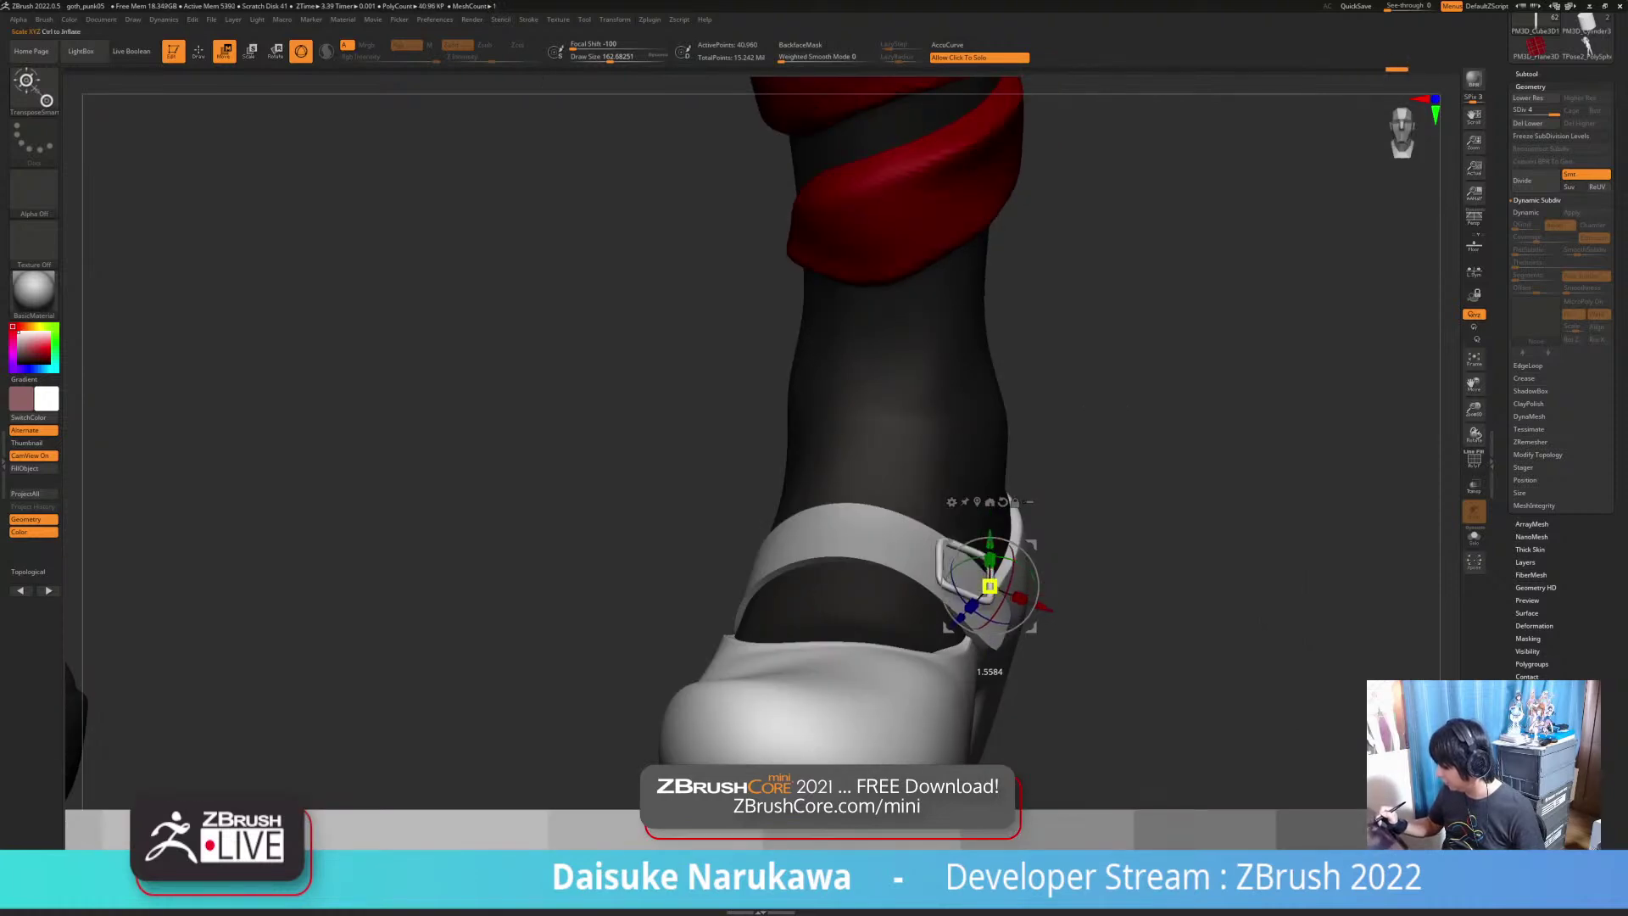
pyautogui.moveTo(543, 407); pyautogui.dragTo(449, 484, button='right')
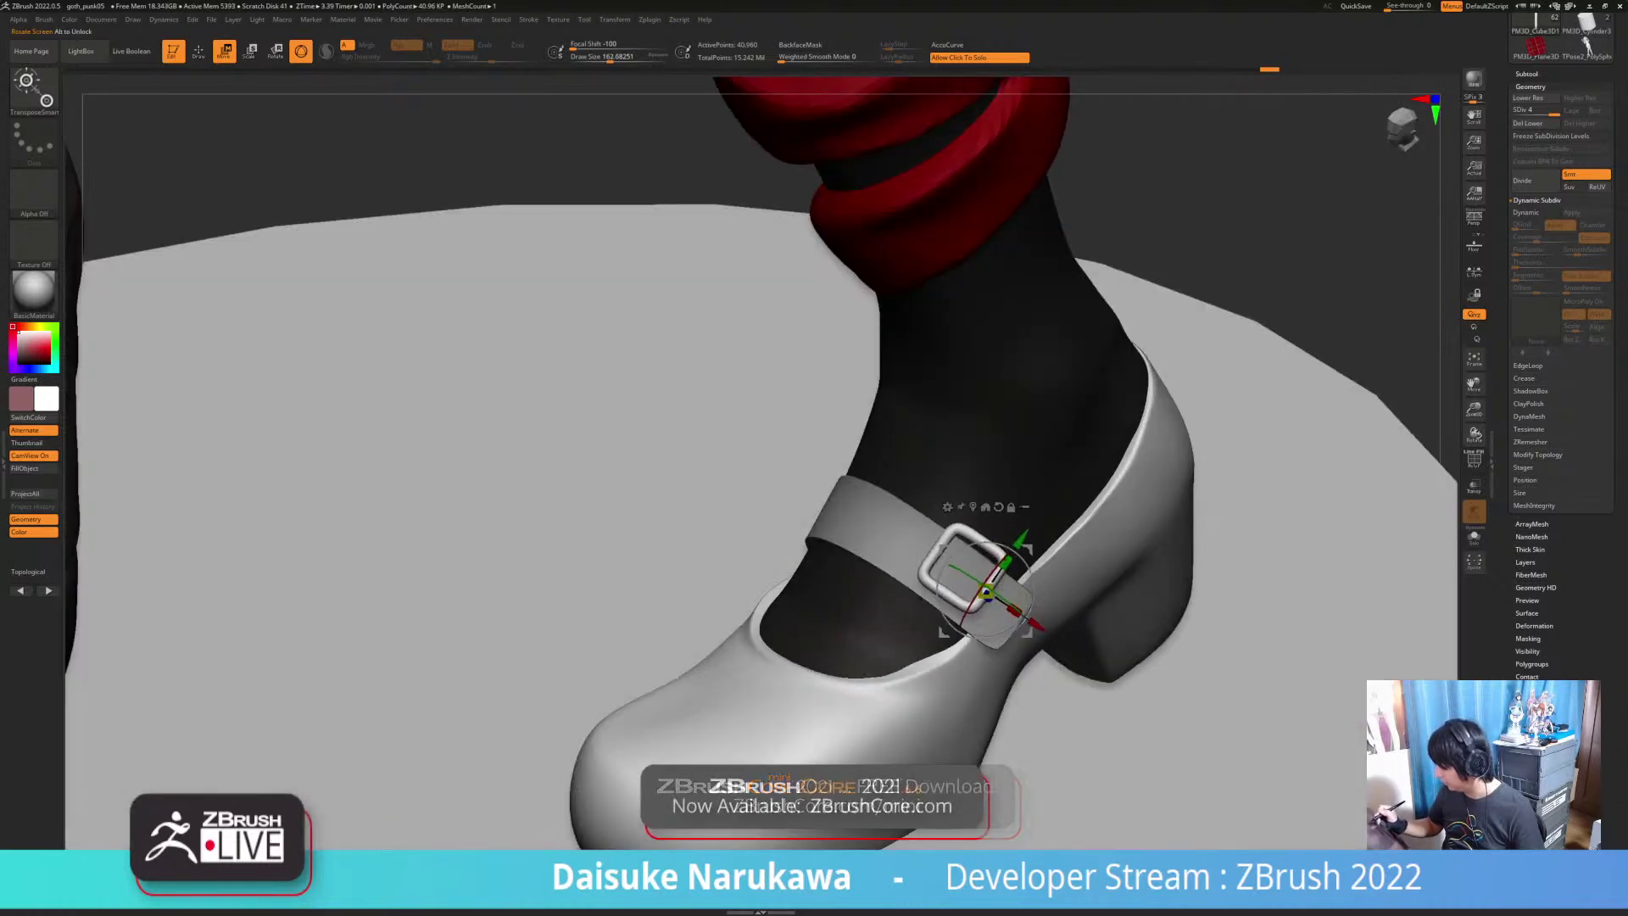
# Step: Adjust the buckle frame's depth so it sits against the strap's surface
pyautogui.press('q')
pyautogui.press('w')
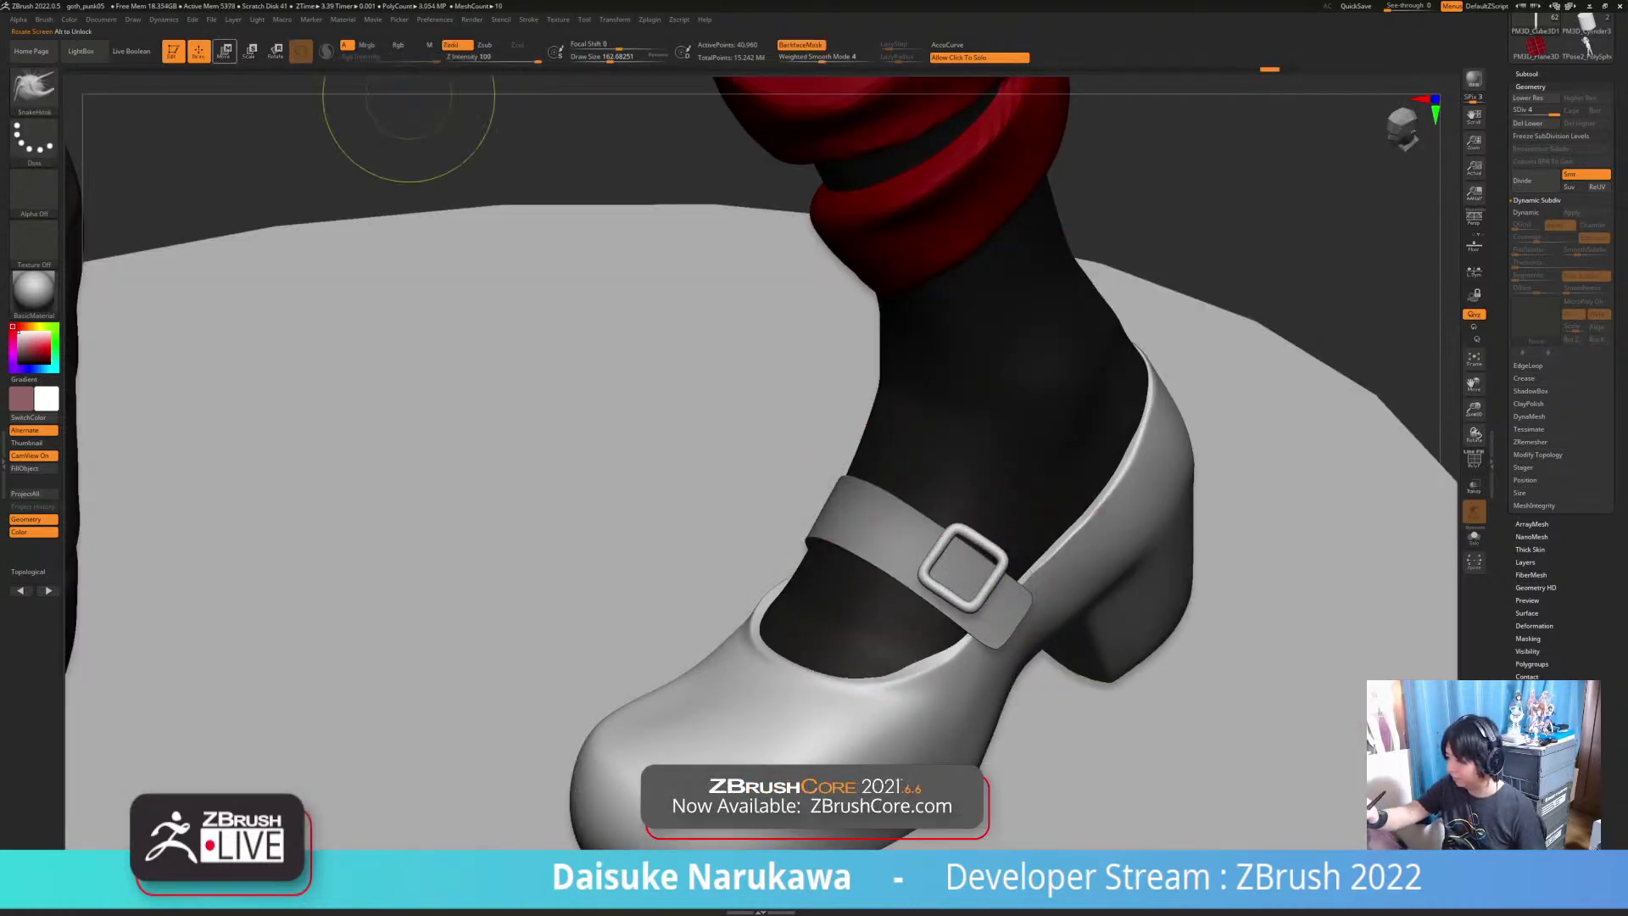
pyautogui.moveTo(928, 585); pyautogui.dragTo(1013, 583, button='right')
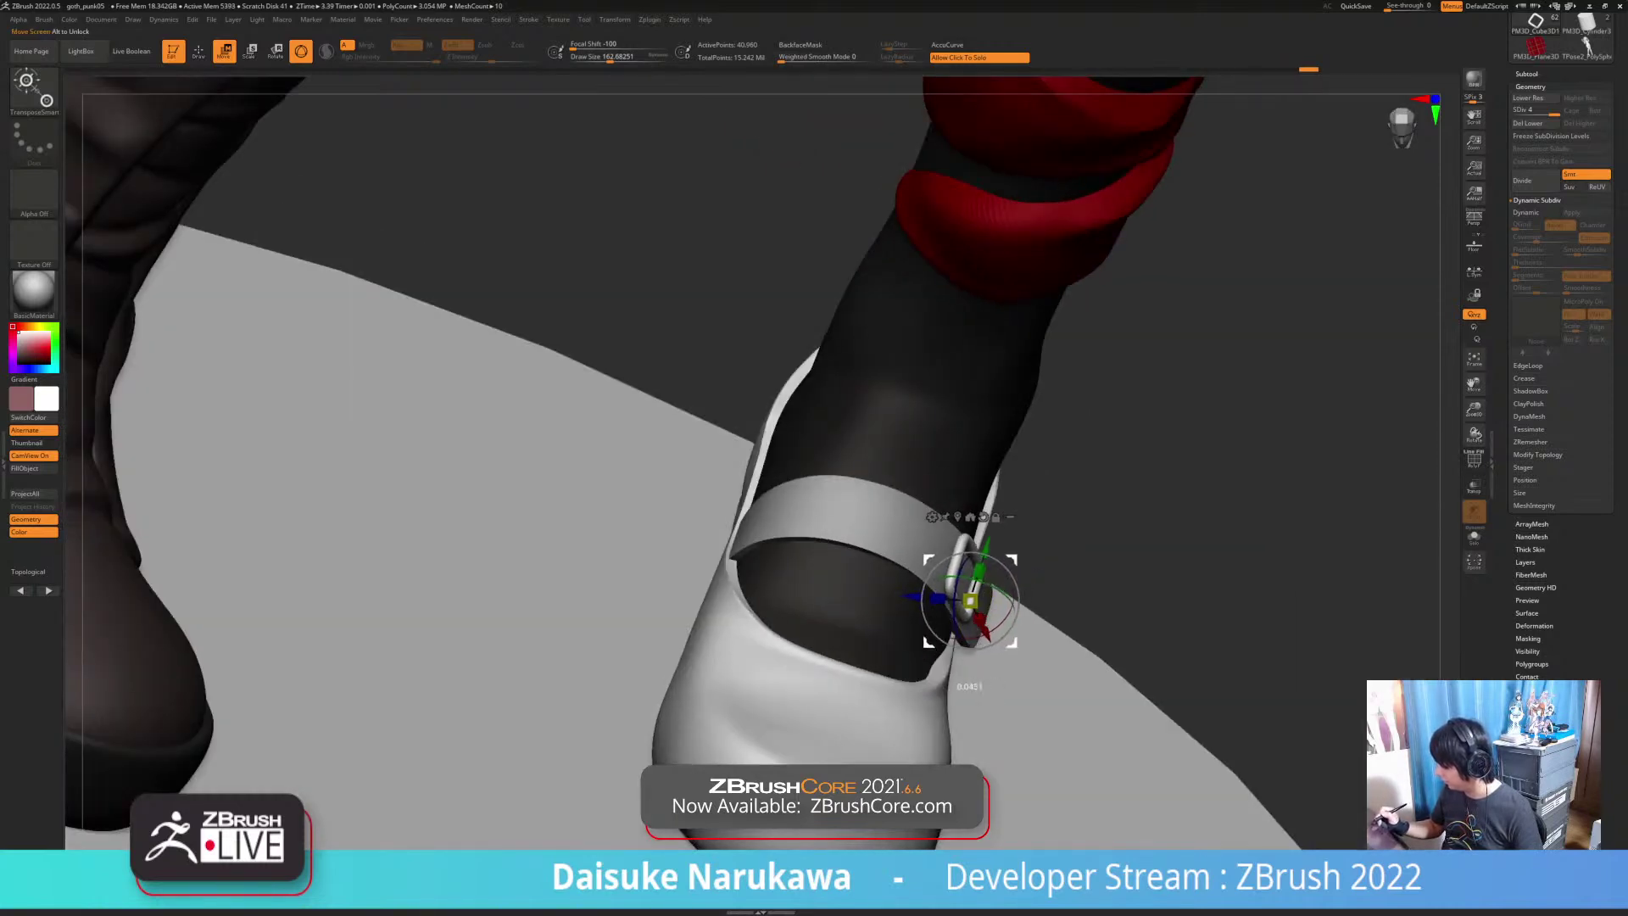
pyautogui.moveTo(1011, 576); pyautogui.dragTo(905, 614, button='right')
pyautogui.moveTo(968, 599); pyautogui.dragTo(983, 599)
pyautogui.moveTo(937, 597); pyautogui.dragTo(1007, 591, button='right')
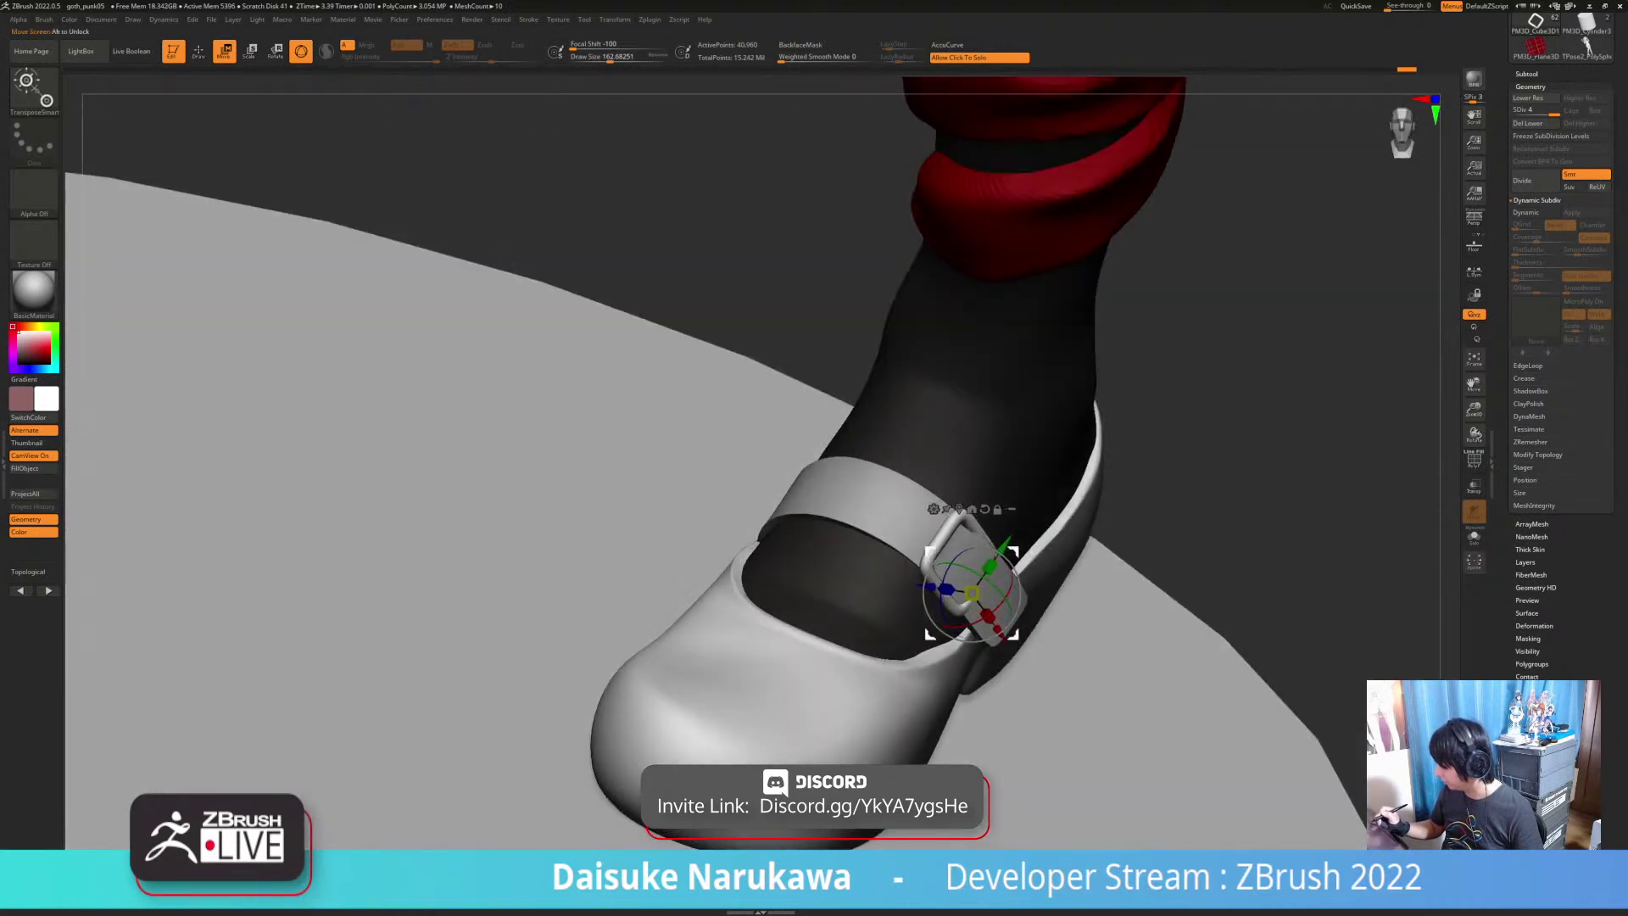
pyautogui.moveTo(994, 585)
pyautogui.mouseDown(button='right')
pyautogui.moveTo(933, 632)
pyautogui.moveTo(976, 614)
pyautogui.moveTo(1009, 566)
pyautogui.mouseUp(button='right')
# Step: Isolate the buckle frame briefly, then nudge it about 0.005 along its Y axis to center it on the strap
pyautogui.hotkey('alt', 'shift', 's')
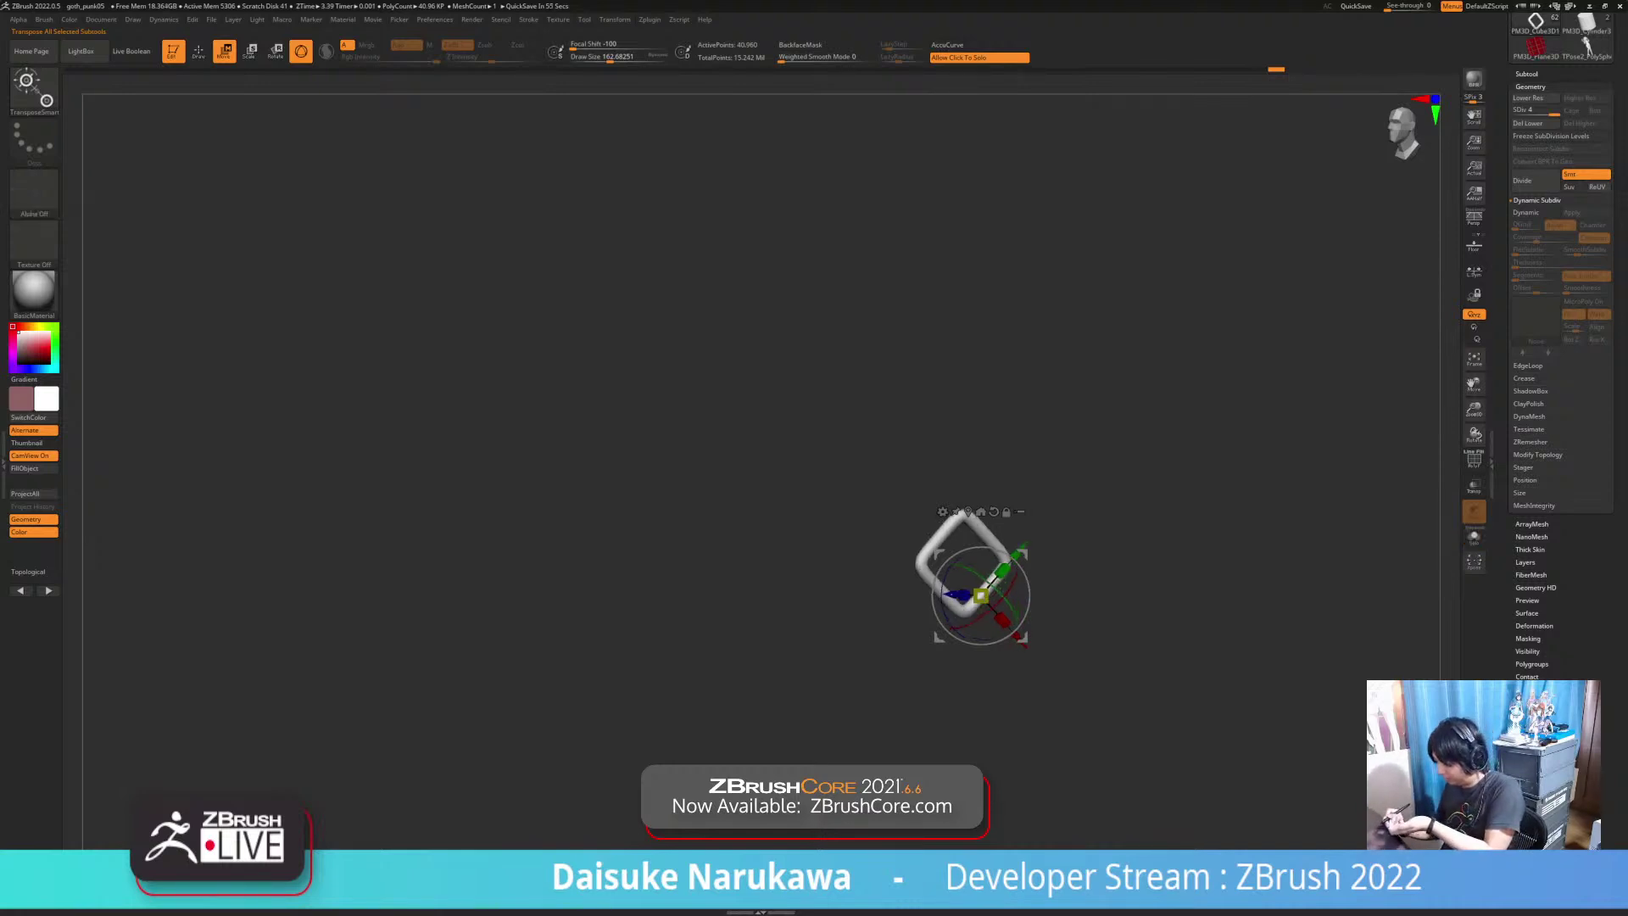
pyautogui.hotkey('alt', 'shift', 's')
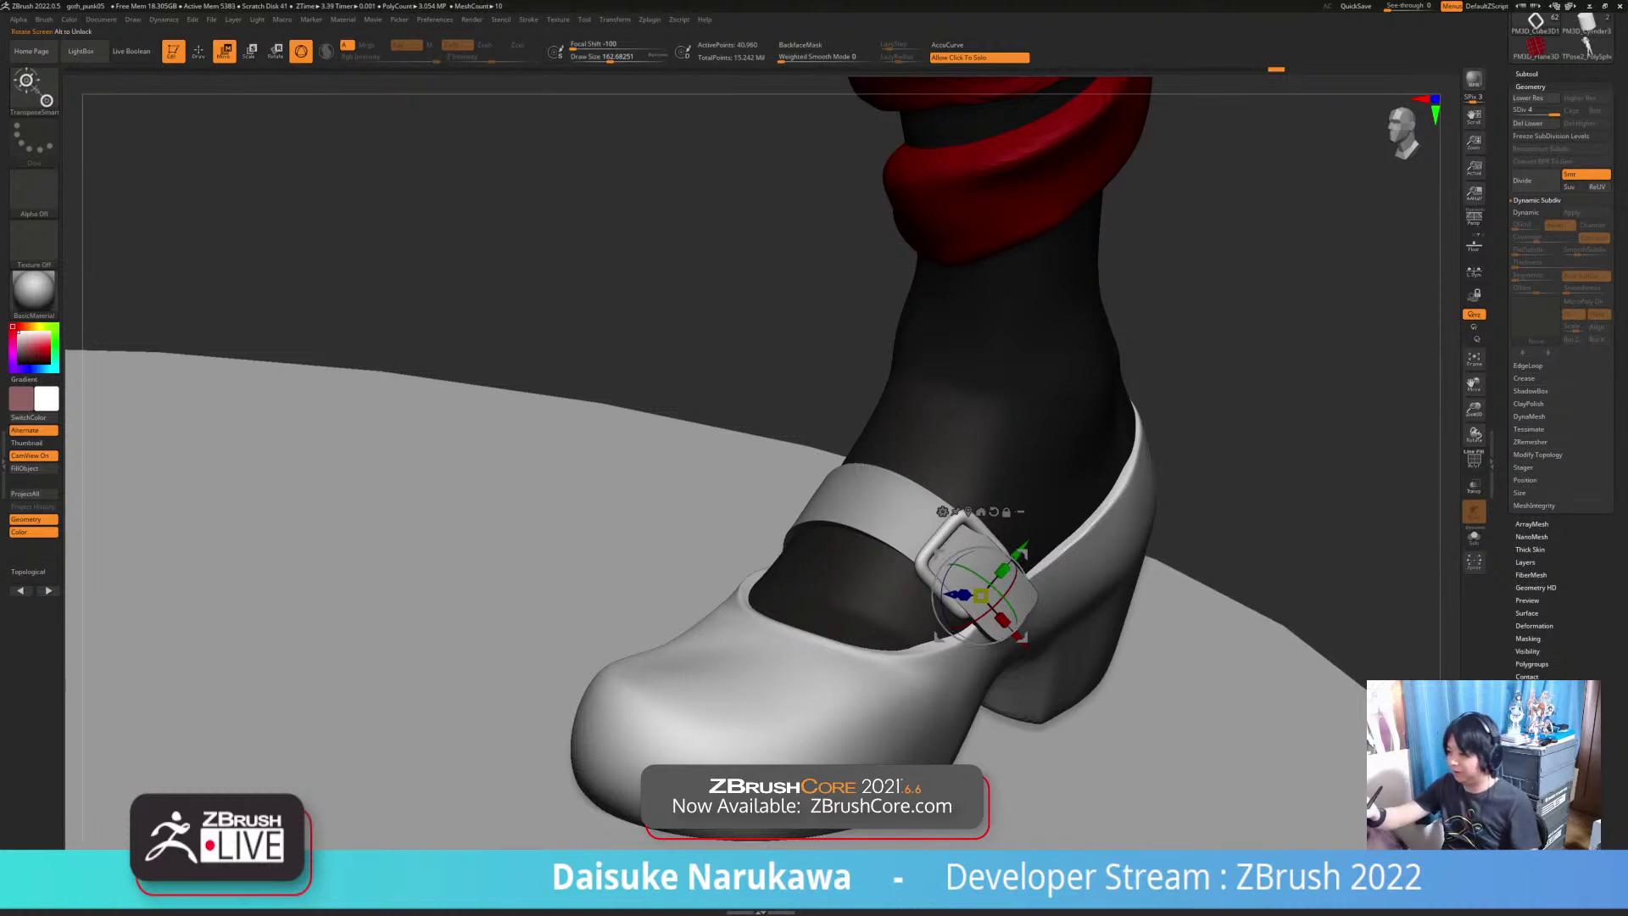
pyautogui.click(199, 51)
pyautogui.moveTo(1059, 551); pyautogui.dragTo(901, 538, button='right')
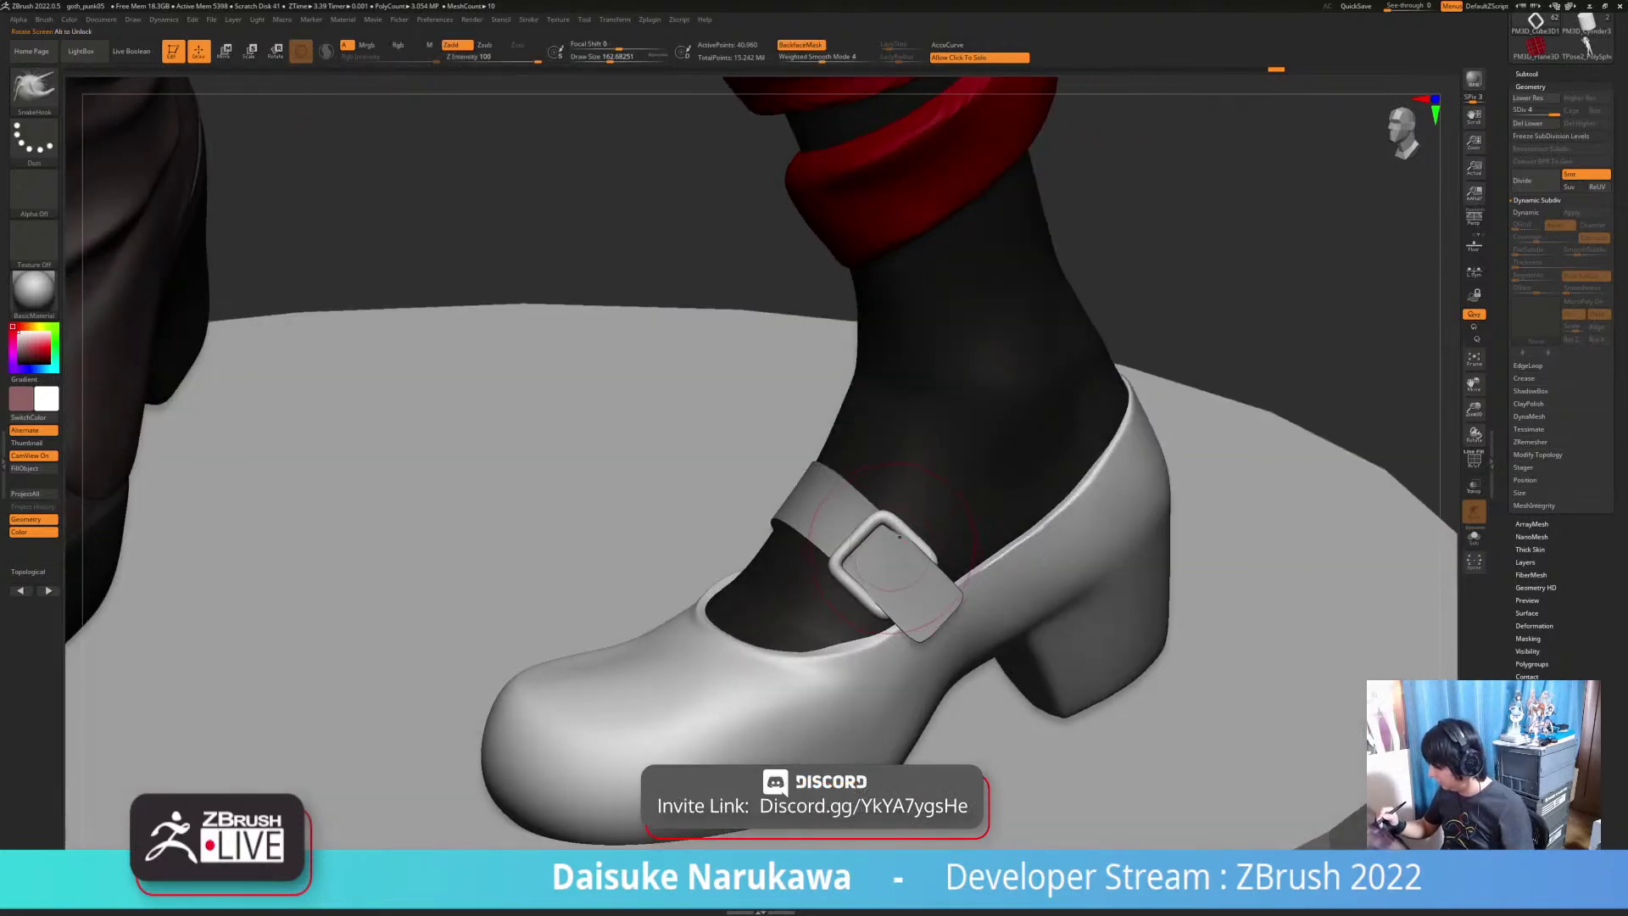
pyautogui.press('w')
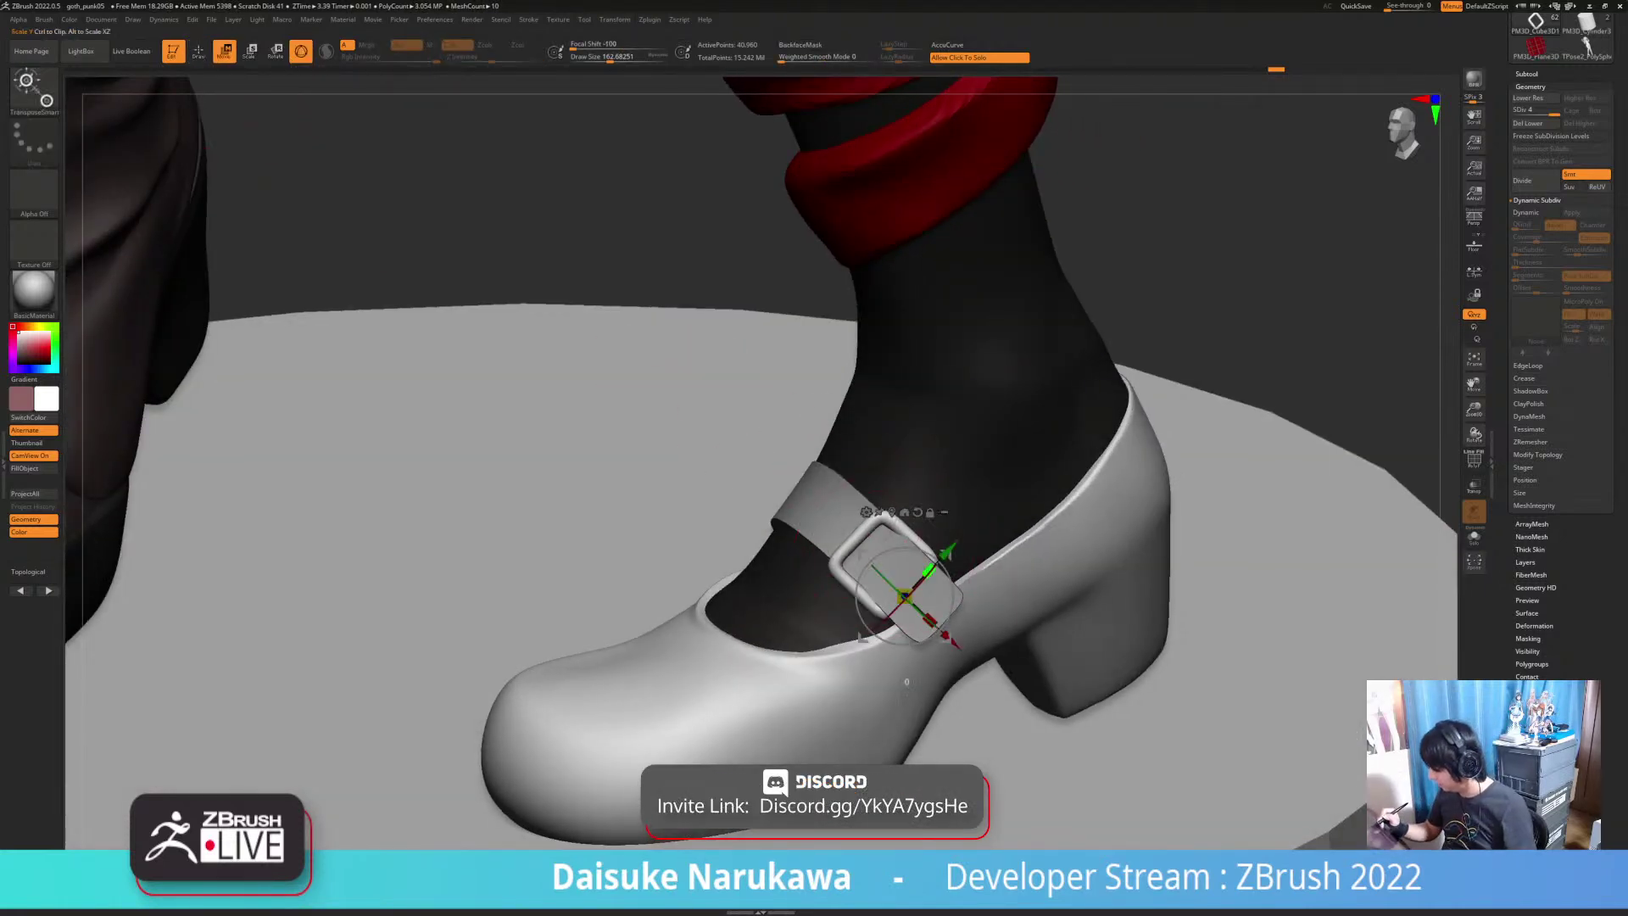
pyautogui.moveTo(948, 551); pyautogui.dragTo(949, 549)
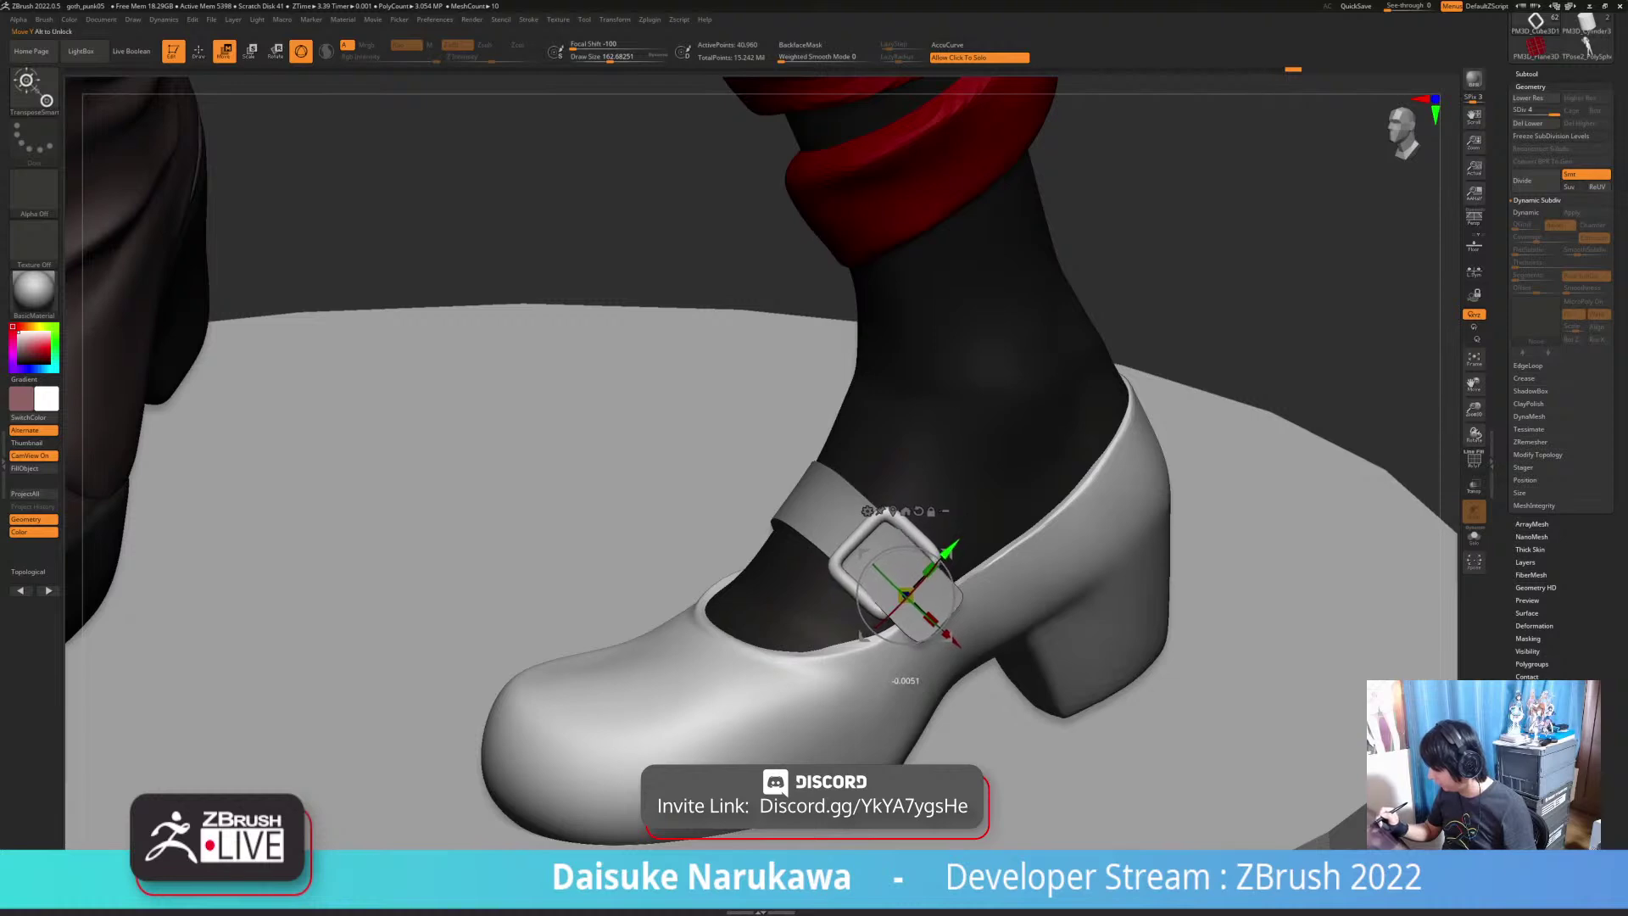
pyautogui.press('q')
# Step: Append a Sphere3D as a new subtool and select it for the buckle's prong
pyautogui.keyDown('ctrl'); pyautogui.moveTo(1059, 551); pyautogui.dragTo(1011, 390, button='right'); pyautogui.keyUp('ctrl')
pyautogui.keyDown('ctrl'); pyautogui.moveTo(966, 729); pyautogui.dragTo(897, 716, button='right'); pyautogui.keyUp('ctrl')
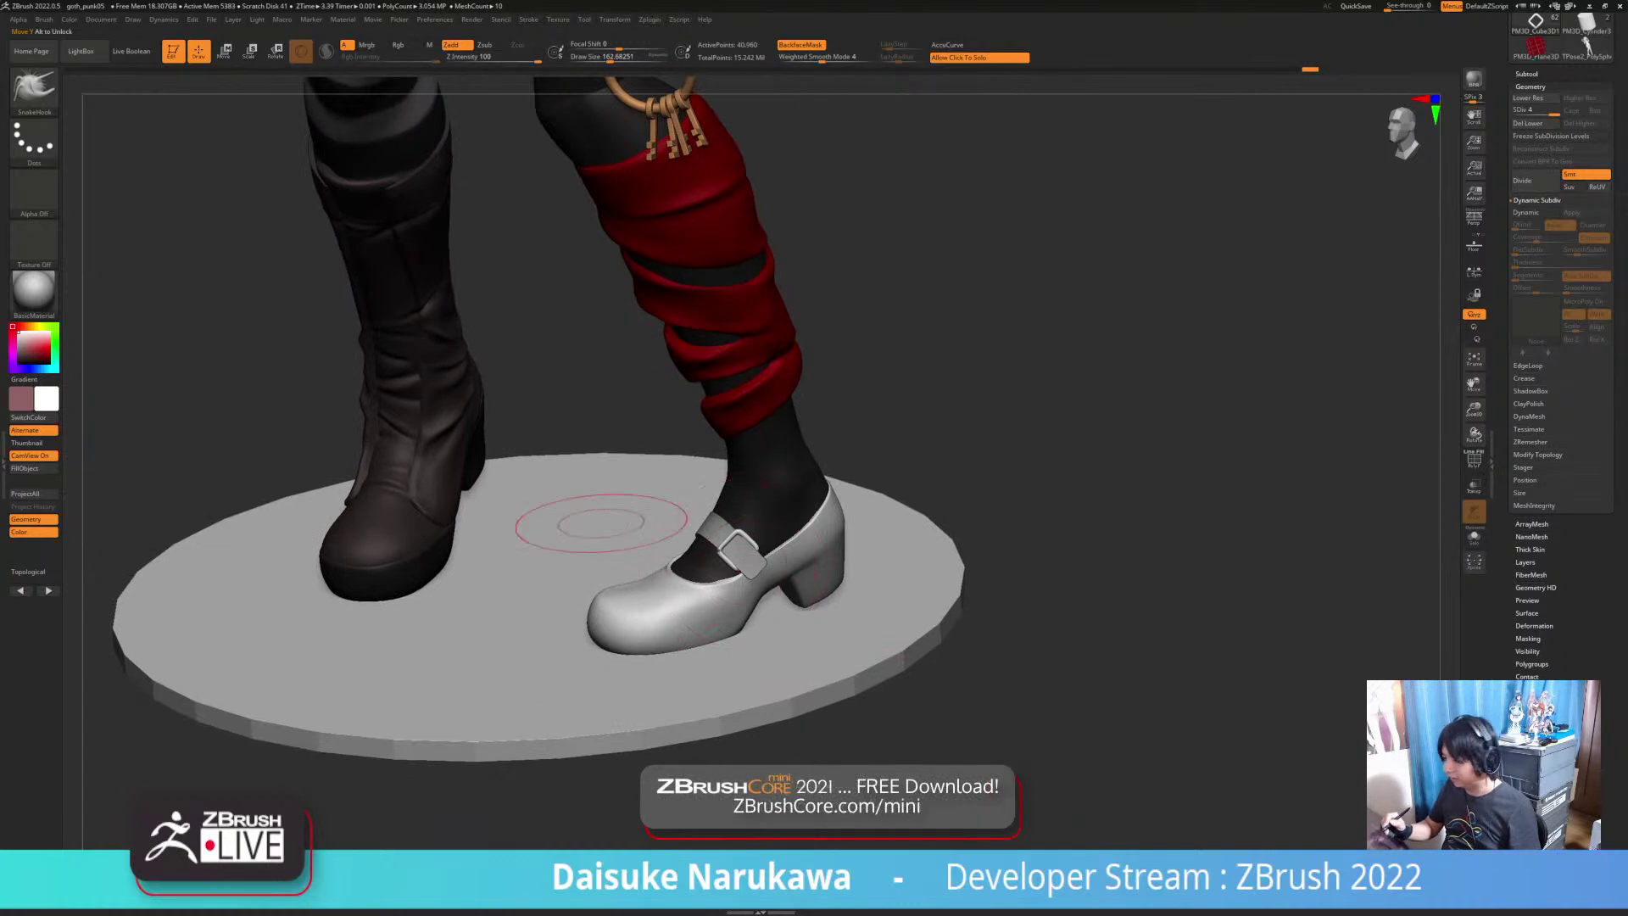
pyautogui.click(1526, 73)
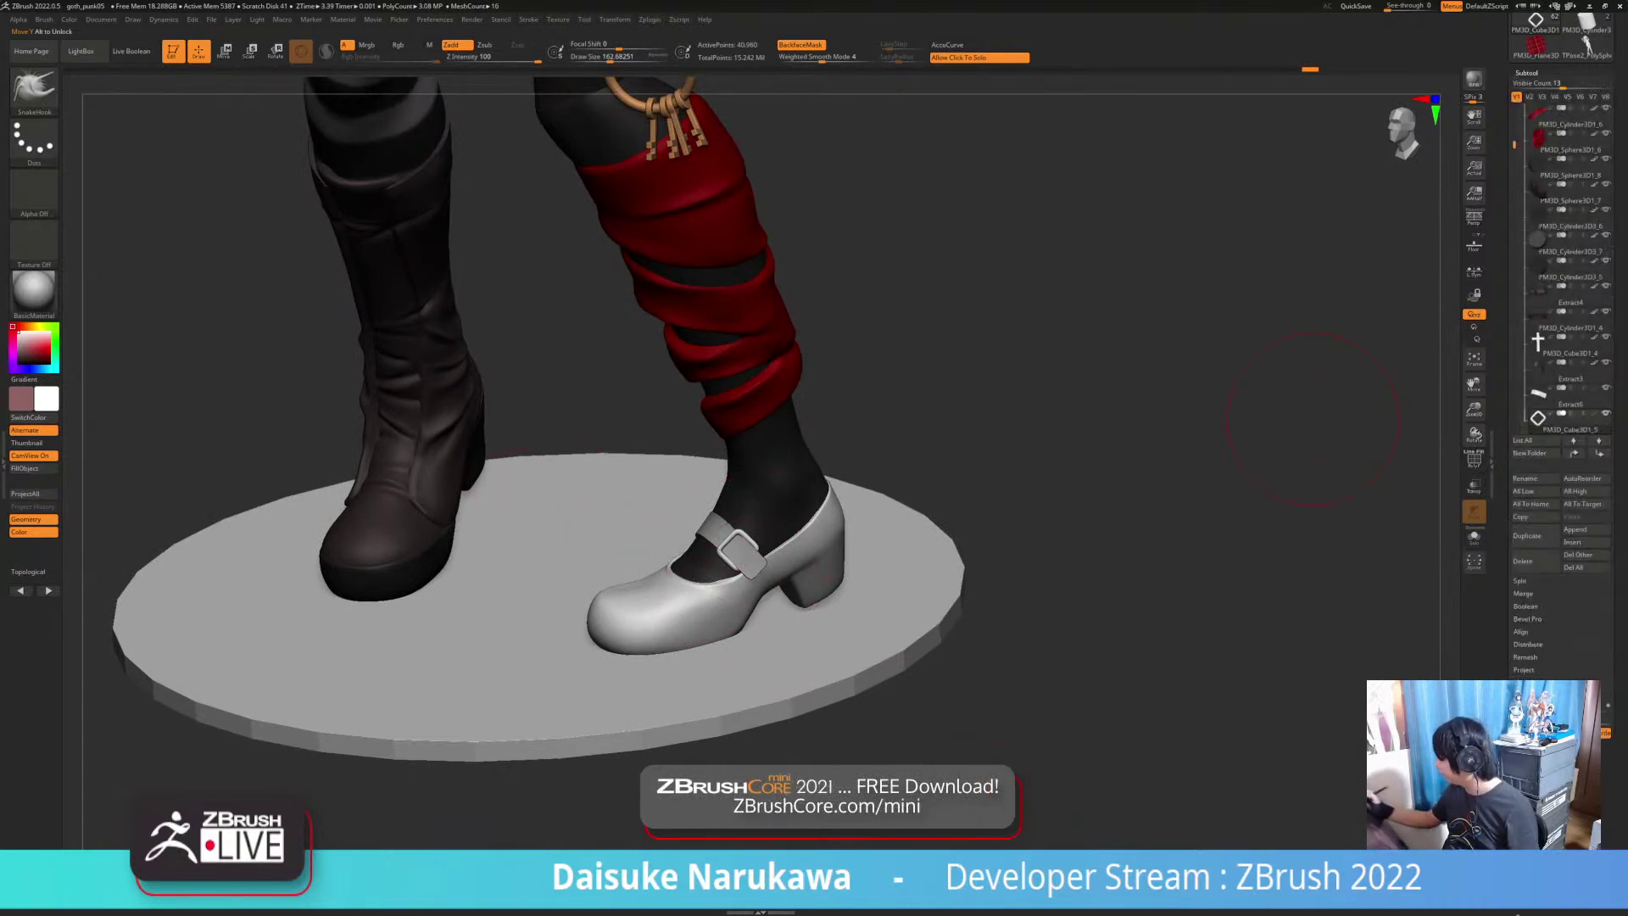
pyautogui.press('b')
pyautogui.press('m')
pyautogui.press('l')
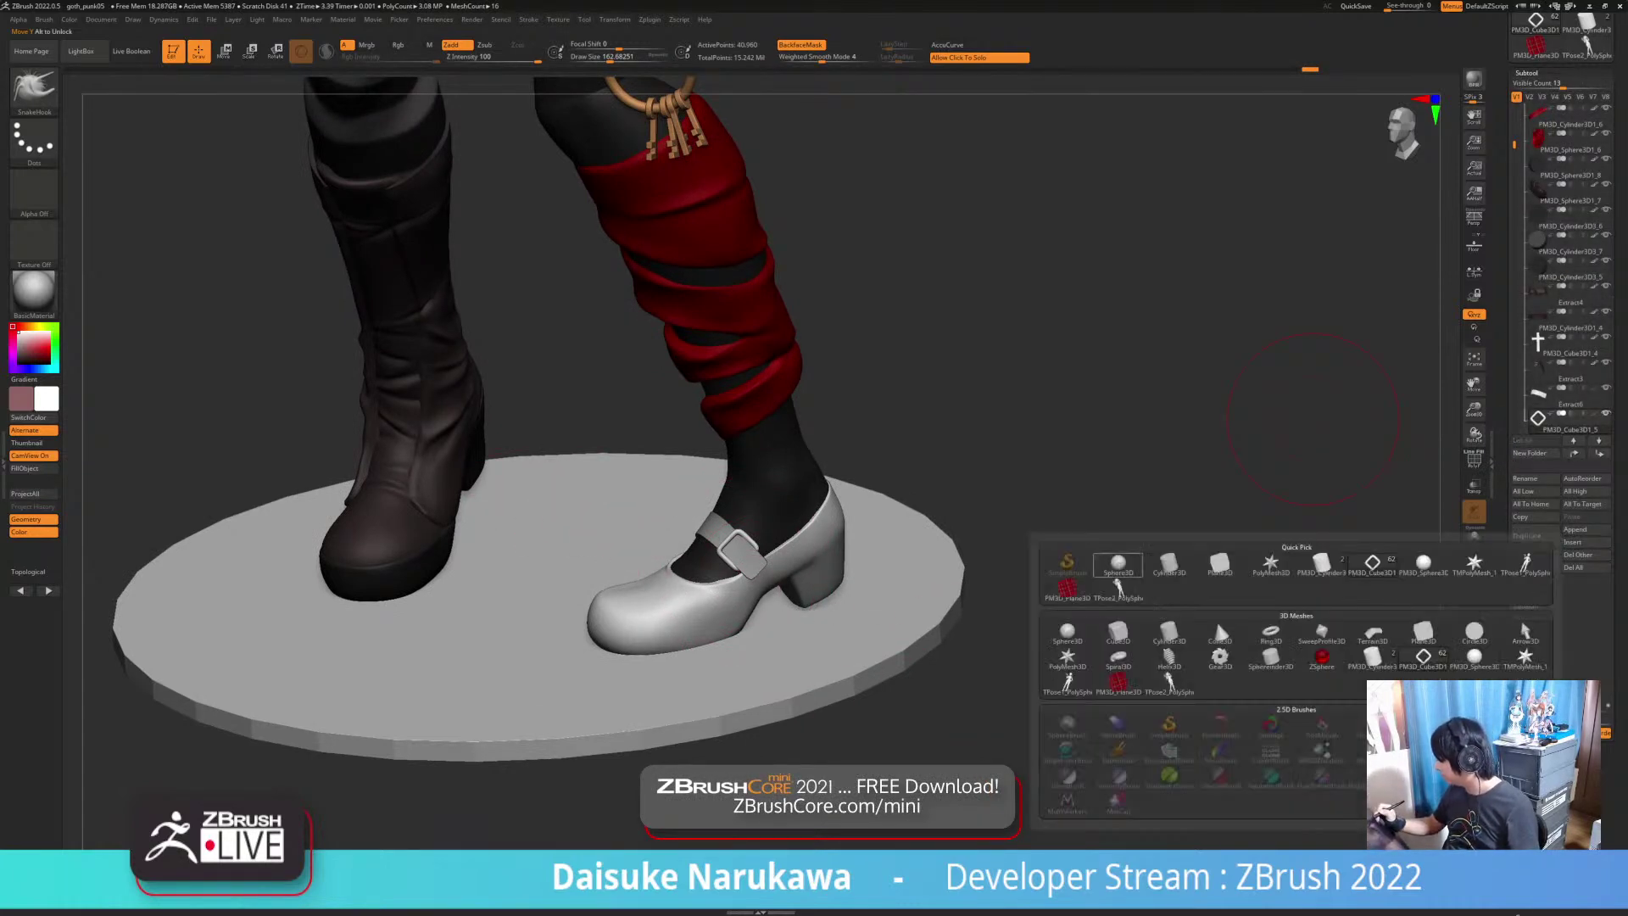
pyautogui.keyDown('alt'); pyautogui.click(900, 645); pyautogui.keyUp('alt')
pyautogui.press('f')
pyautogui.press('f')
pyautogui.keyDown('ctrl'); pyautogui.moveTo(854, 588); pyautogui.dragTo(801, 356, button='right'); pyautogui.keyUp('ctrl')
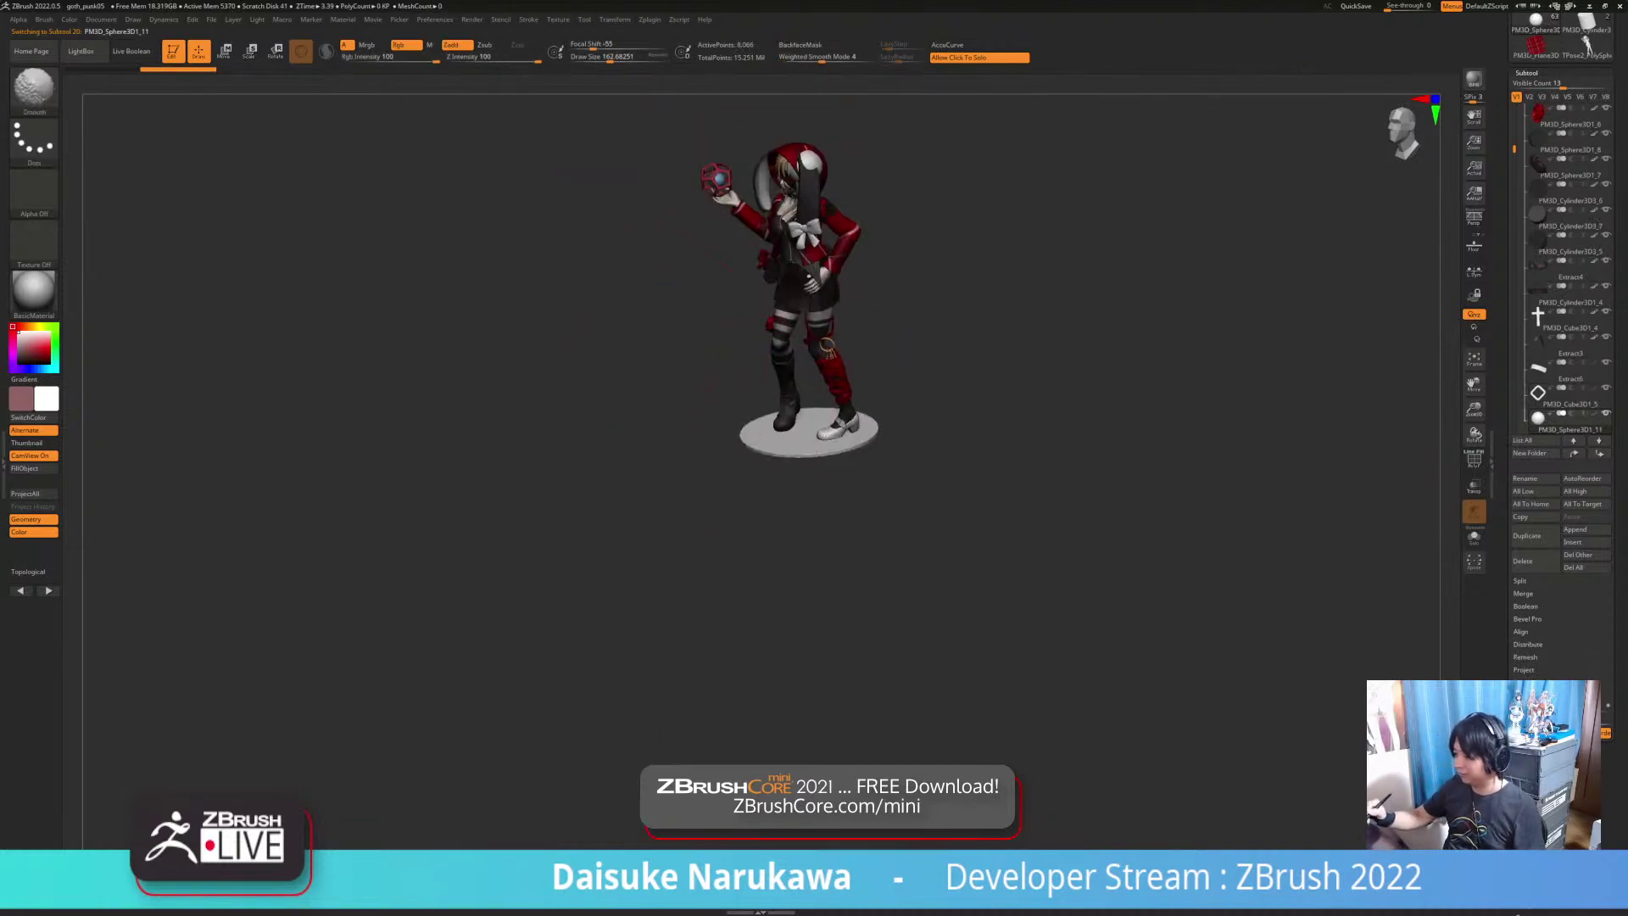
pyautogui.moveTo(721, 322); pyautogui.dragTo(259, 80, button='right')
# Step: Use the gizmo to bring the new sphere down from the figure to the white heeled shoe
pyautogui.press('w')
pyautogui.keyDown('ctrl'); pyautogui.moveTo(406, 169); pyautogui.dragTo(272, 377, button='right'); pyautogui.keyUp('ctrl')
pyautogui.moveTo(657, 235); pyautogui.dragTo(648, 331)
pyautogui.moveTo(699, 277); pyautogui.dragTo(721, 873)
pyautogui.keyDown('alt'); pyautogui.moveTo(721, 873); pyautogui.dragTo(627, 593, button='right'); pyautogui.keyUp('alt')
pyautogui.moveTo(534, 355); pyautogui.dragTo(670, 407, button='right')
pyautogui.moveTo(565, 390); pyautogui.dragTo(556, 441)
pyautogui.keyDown('shift'); pyautogui.moveTo(492, 441); pyautogui.dragTo(593, 382, button='right'); pyautogui.keyUp('shift')
pyautogui.moveTo(594, 351); pyautogui.dragTo(757, 576)
# Step: Shrink the sphere to a small ball and place it inside the buckle frame on the strap
pyautogui.keyDown('ctrl'); pyautogui.moveTo(848, 475); pyautogui.dragTo(487, 623, button='right'); pyautogui.keyUp('ctrl')
pyautogui.moveTo(720, 629); pyautogui.dragTo(717, 683)
pyautogui.moveTo(765, 586); pyautogui.dragTo(669, 518)
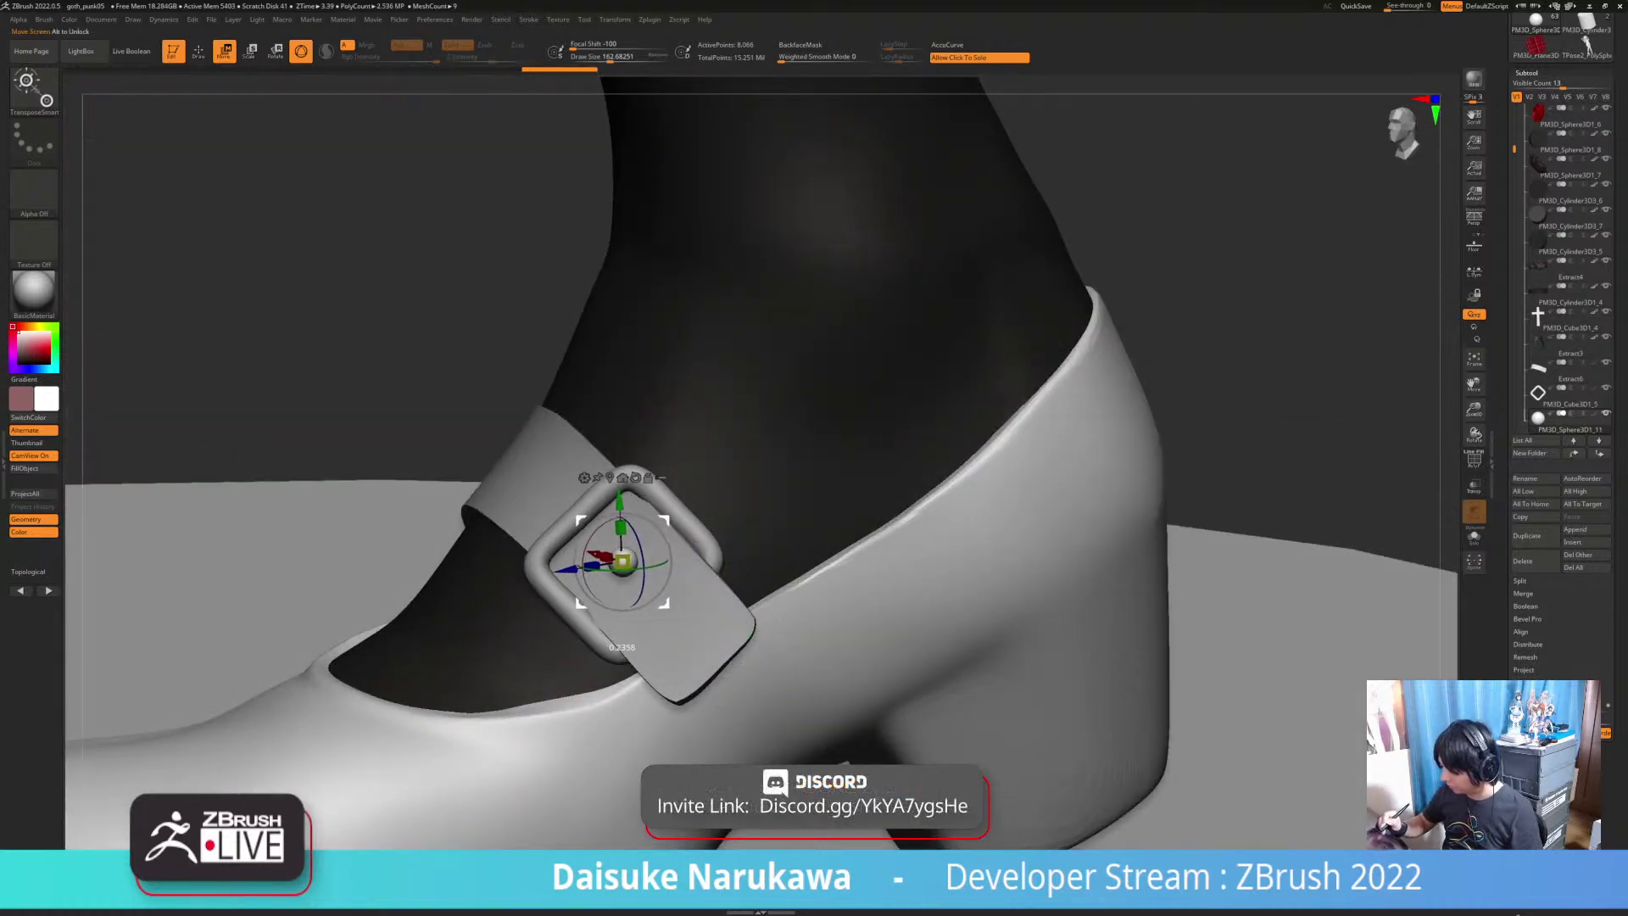
pyautogui.moveTo(669, 518); pyautogui.dragTo(780, 492, button='right')
pyautogui.moveTo(628, 607); pyautogui.dragTo(594, 602, button='right')
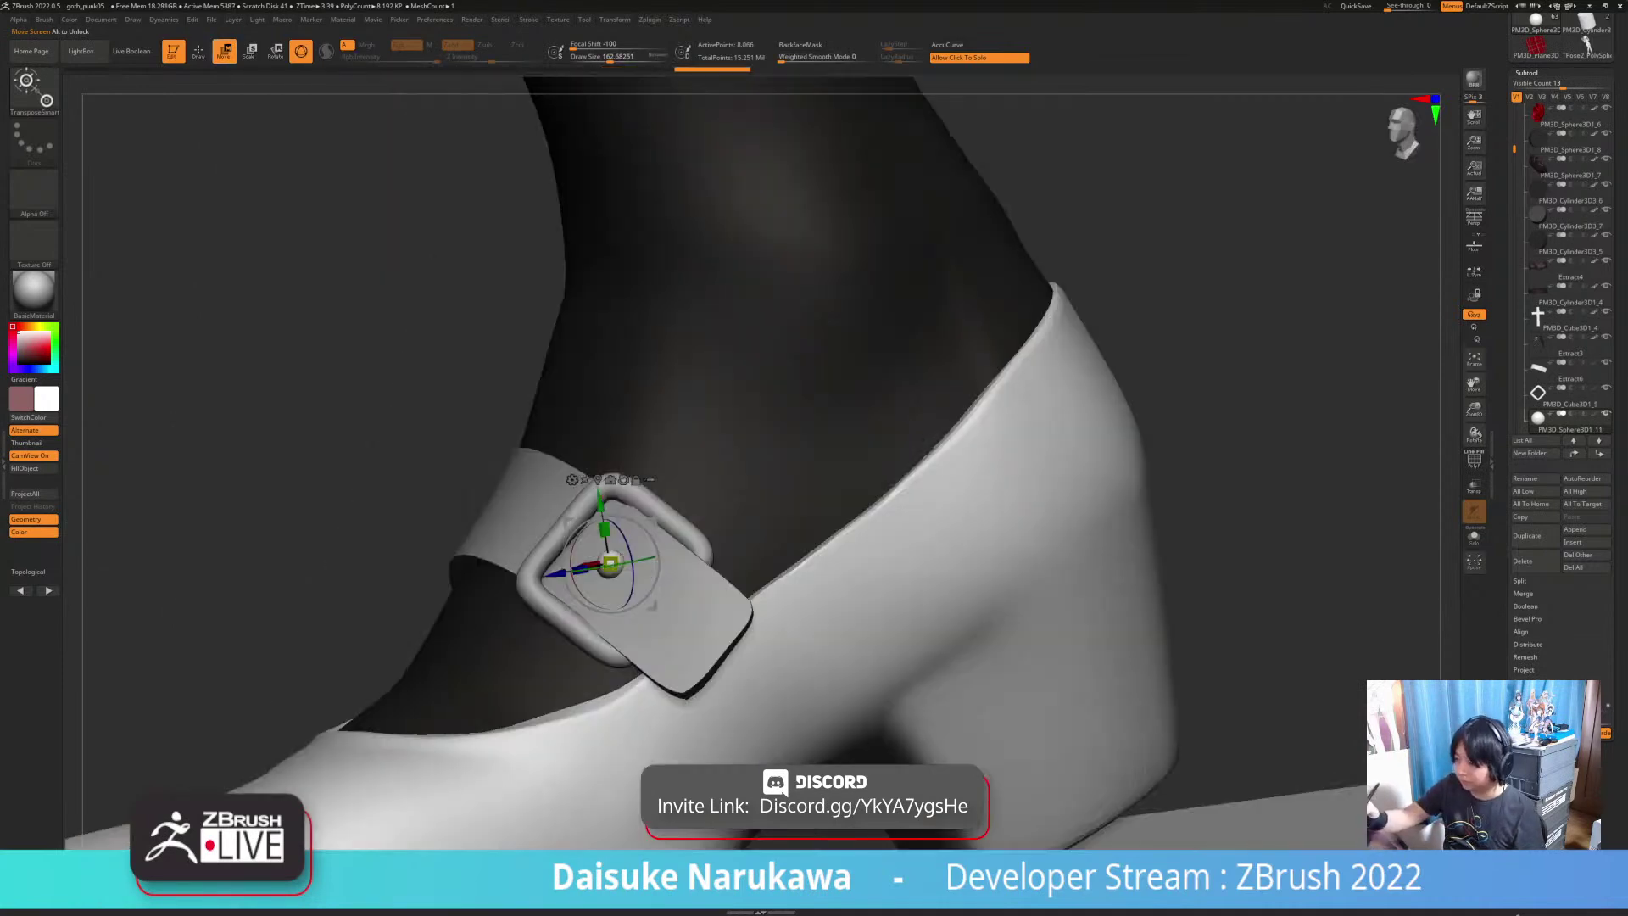
# Step: Stretch the small sphere with the Snake Hook brush into a long prong reaching over the buckle frame's bar
pyautogui.press('q')
pyautogui.press('b')
pyautogui.press('s')
pyautogui.press('h')
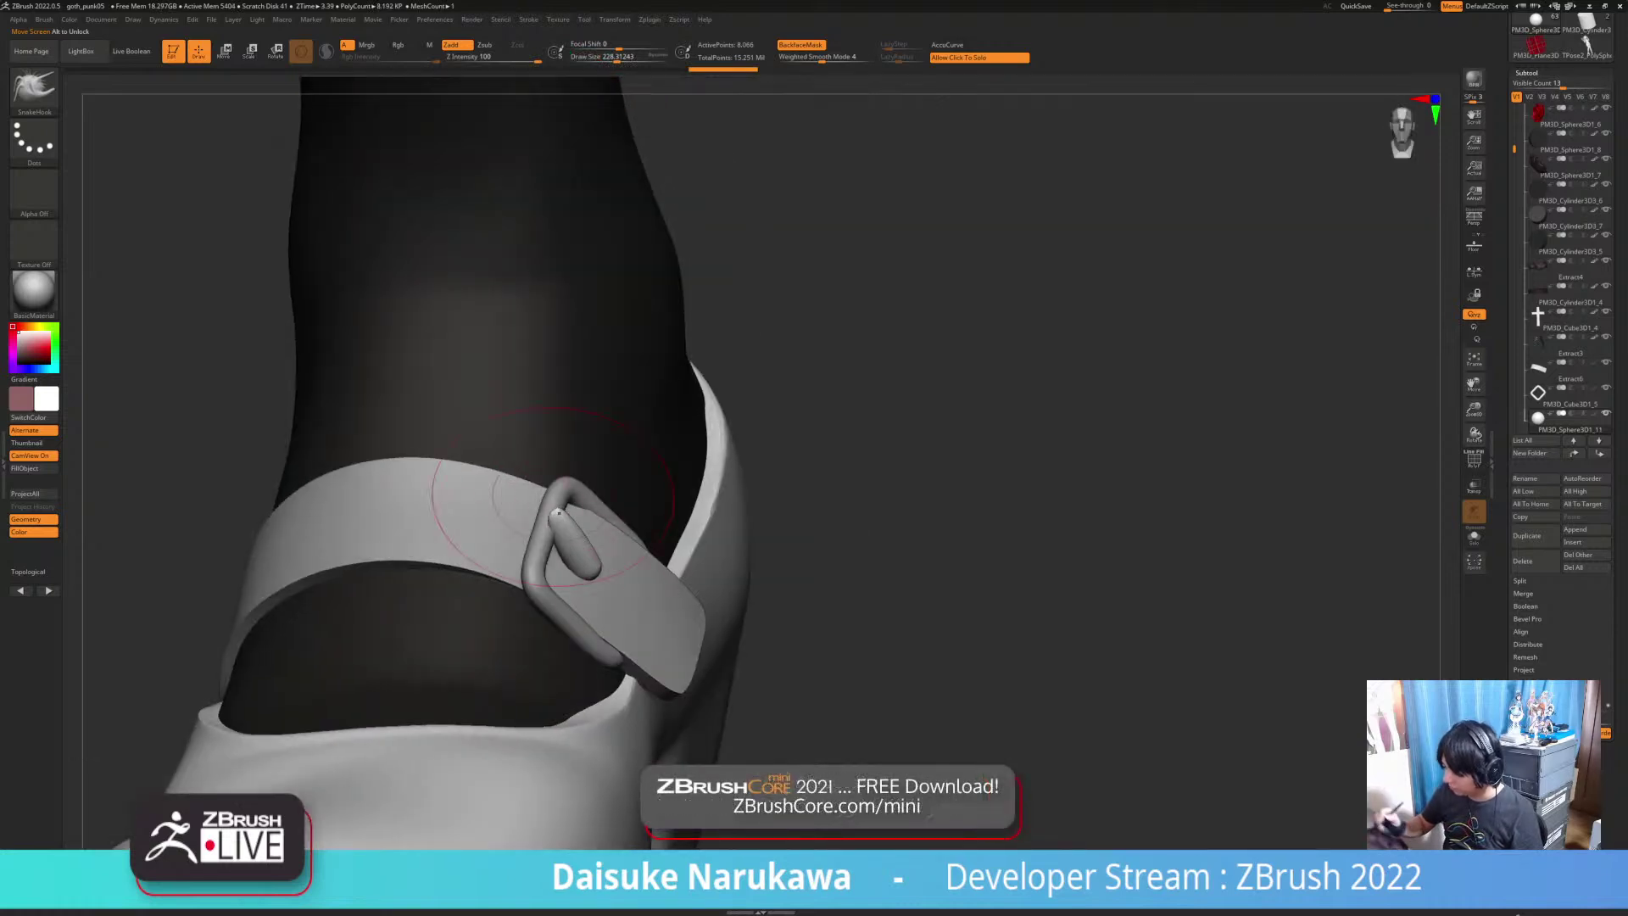
pyautogui.moveTo(594, 580); pyautogui.dragTo(534, 582, button='right')
pyautogui.moveTo(532, 479); pyautogui.dragTo(539, 581, button='right')
pyautogui.moveTo(653, 585)
pyautogui.mouseDown(button='right')
pyautogui.moveTo(612, 544)
pyautogui.moveTo(685, 607)
pyautogui.moveTo(729, 602)
pyautogui.moveTo(629, 563)
pyautogui.moveTo(559, 398)
pyautogui.mouseUp(button='right')
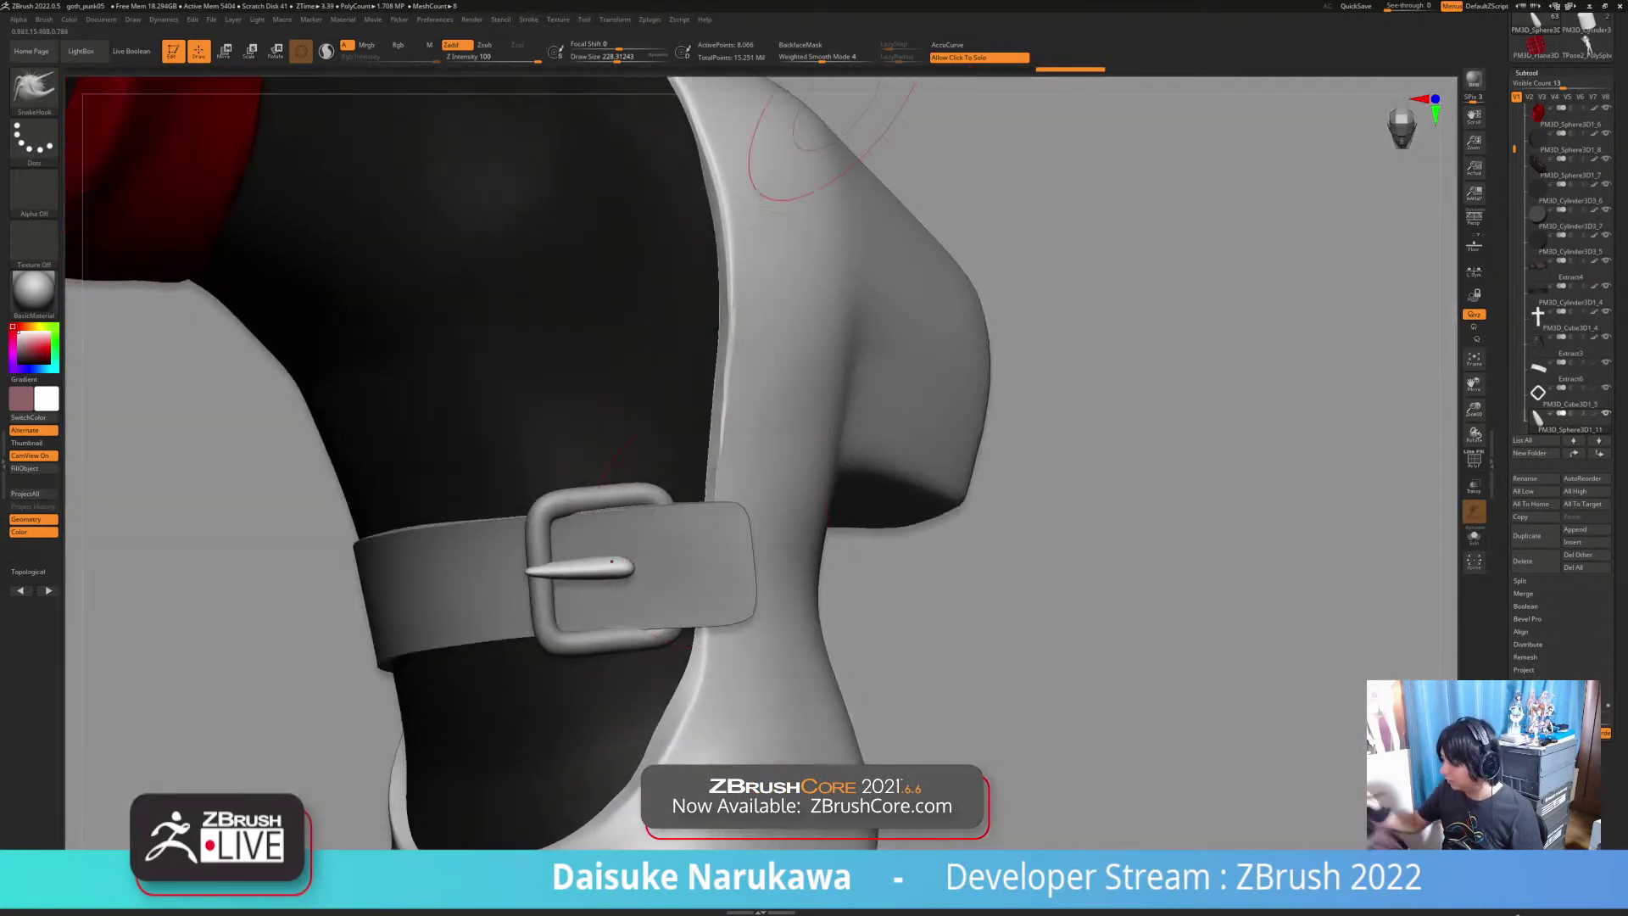
# Step: Turn on BackfaceMask, then smooth the buckle prong and reshape its tip with the Snake Hook brush
pyautogui.click(801, 45)
pyautogui.moveTo(648, 585); pyautogui.dragTo(615, 603, button='right')
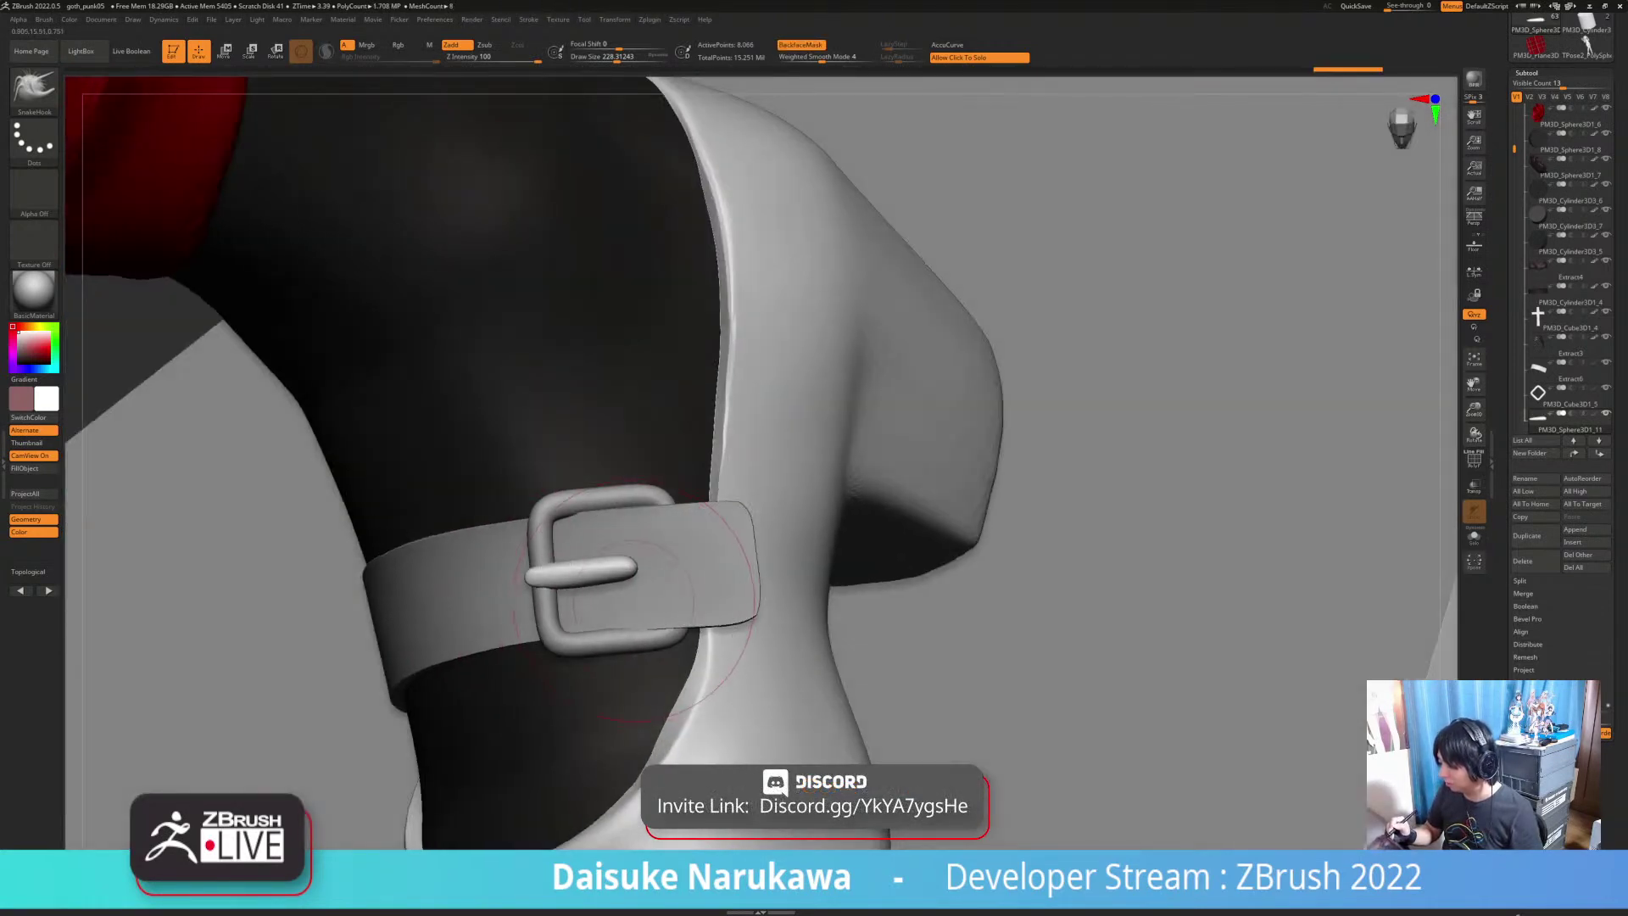
pyautogui.keyDown('shift'); pyautogui.moveTo(629, 577); pyautogui.dragTo(606, 580); pyautogui.keyUp('shift')
pyautogui.moveTo(466, 594)
pyautogui.mouseDown(button='right')
pyautogui.moveTo(551, 612)
pyautogui.moveTo(665, 577)
pyautogui.moveTo(665, 551)
pyautogui.moveTo(703, 543)
pyautogui.mouseUp(button='right')
pyautogui.moveTo(617, 560); pyautogui.dragTo(627, 563)
pyautogui.moveTo(627, 563)
pyautogui.mouseDown(button='right')
pyautogui.moveTo(559, 584)
pyautogui.moveTo(636, 576)
pyautogui.moveTo(649, 598)
pyautogui.mouseUp(button='right')
pyautogui.moveTo(621, 566); pyautogui.dragTo(629, 561)
pyautogui.moveTo(629, 562)
pyautogui.mouseDown(button='right')
pyautogui.moveTo(657, 593)
pyautogui.moveTo(585, 593)
pyautogui.moveTo(606, 614)
pyautogui.moveTo(574, 697)
pyautogui.mouseUp(button='right')
pyautogui.moveTo(558, 601); pyautogui.dragTo(612, 493, button='right')
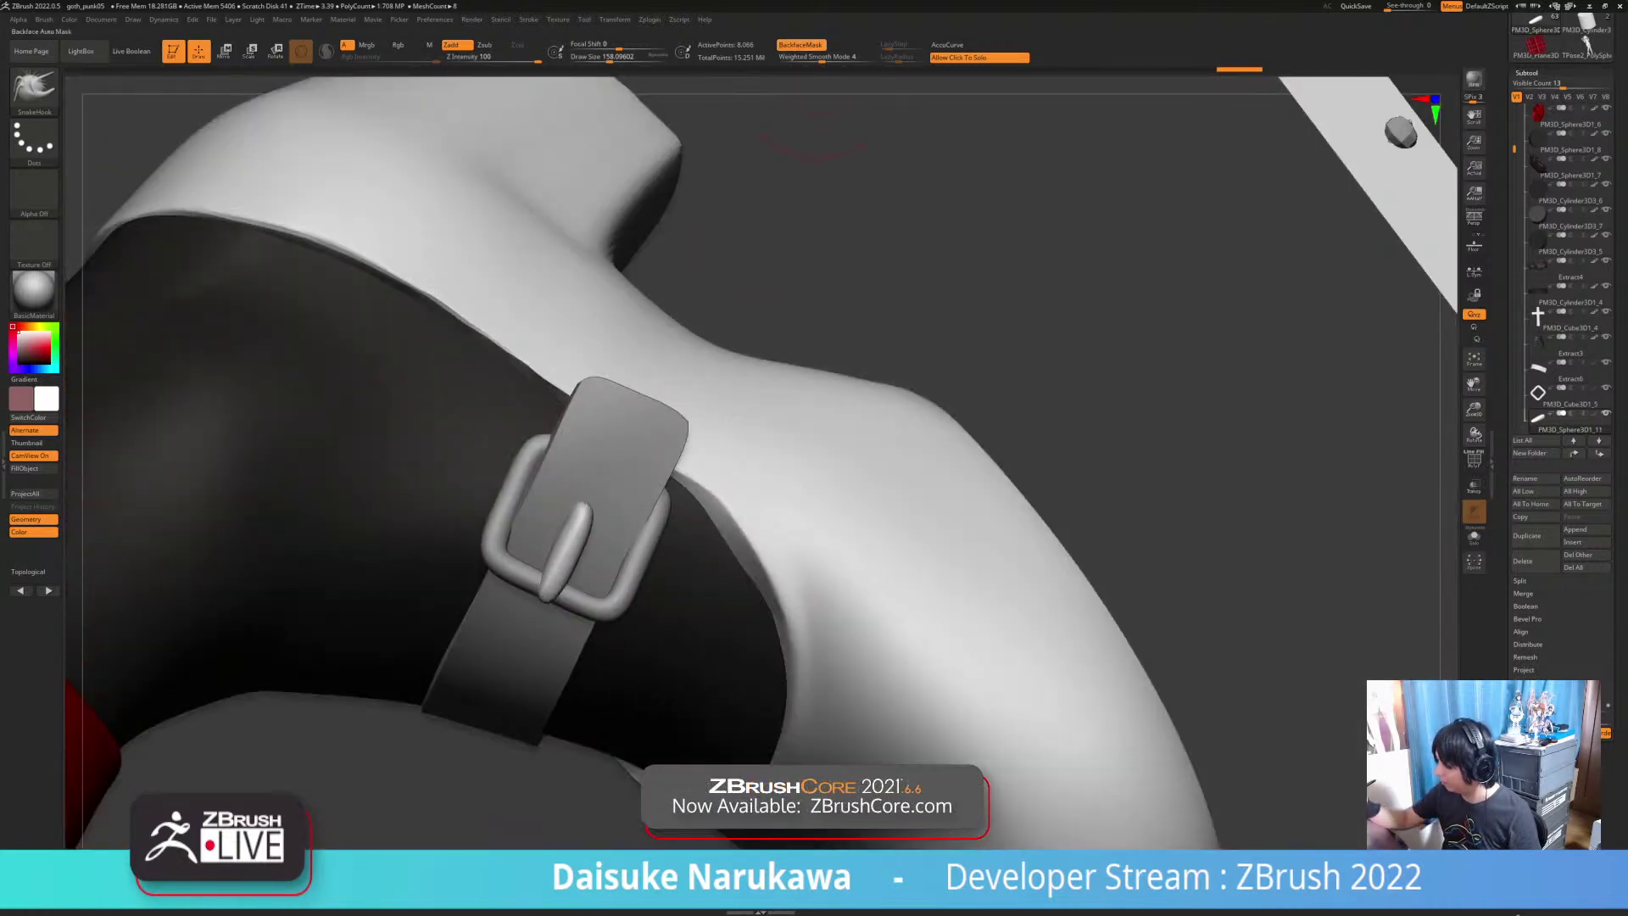
# Step: Flatten the buckle prong with the TrimDynamic brush and smooth its surface
pyautogui.click(33, 87)
pyautogui.press('t')
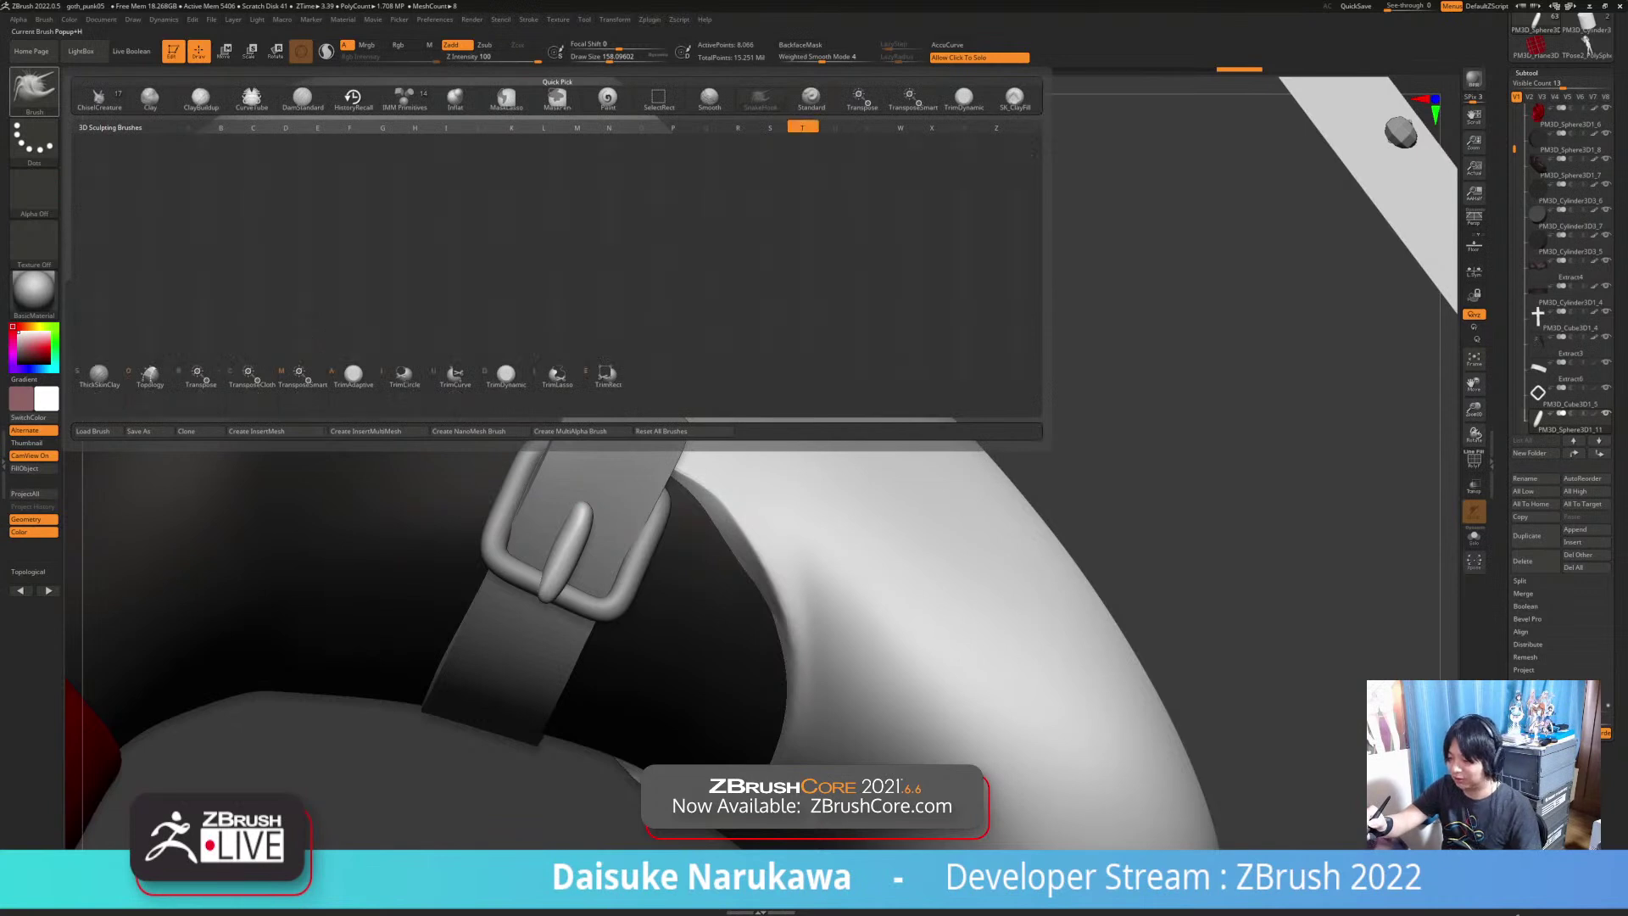
pyautogui.press('d')
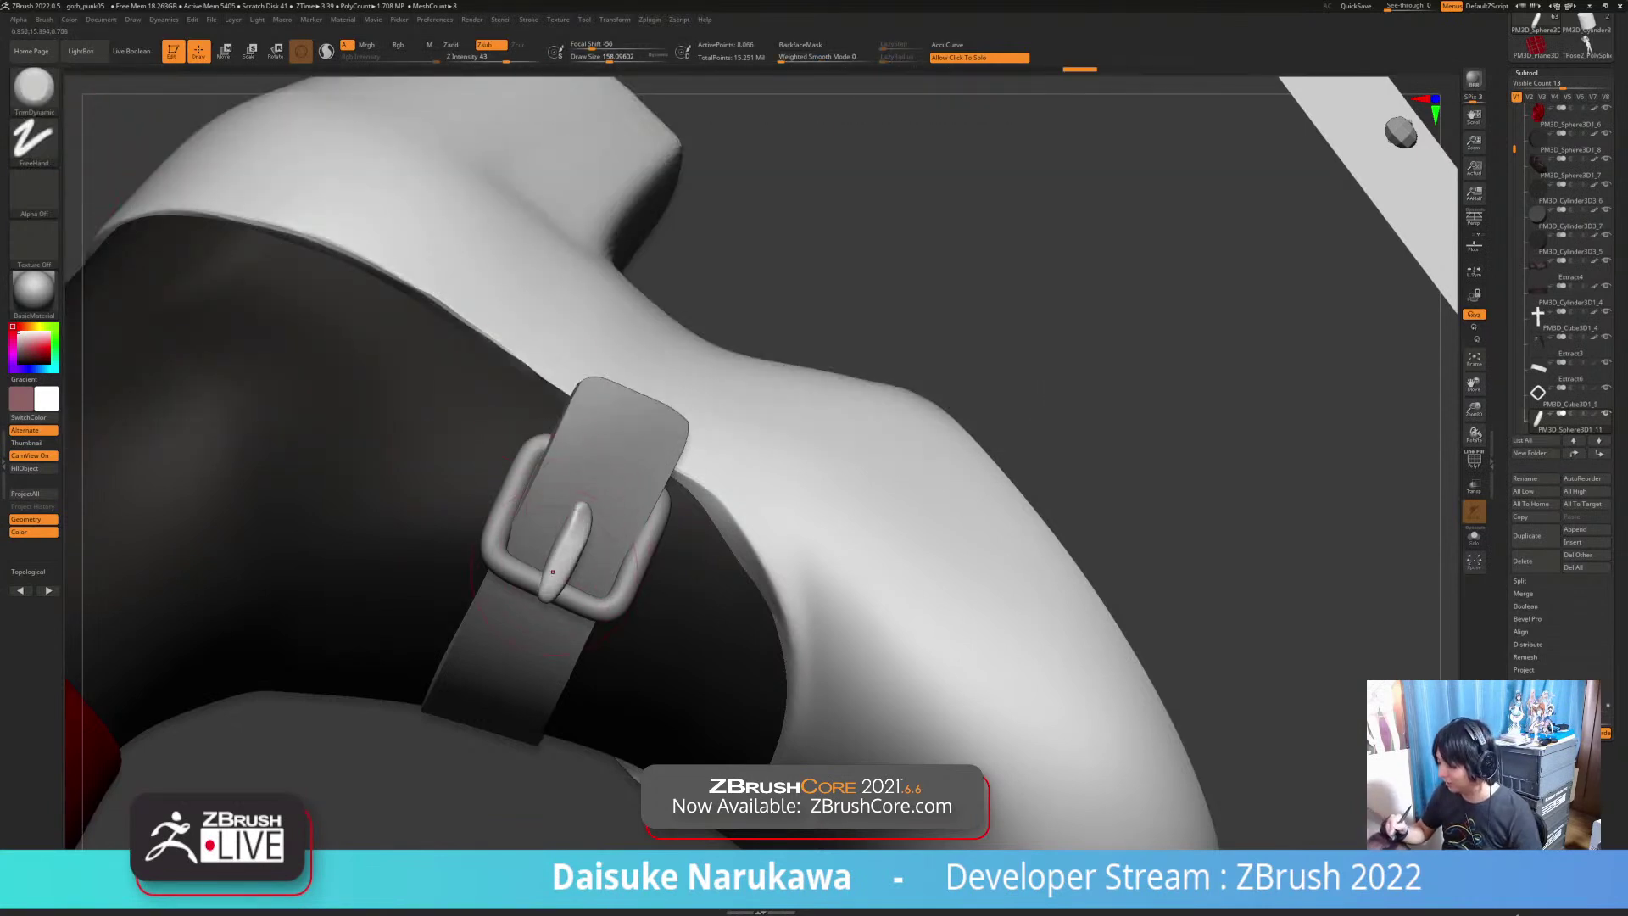
pyautogui.press('shift')
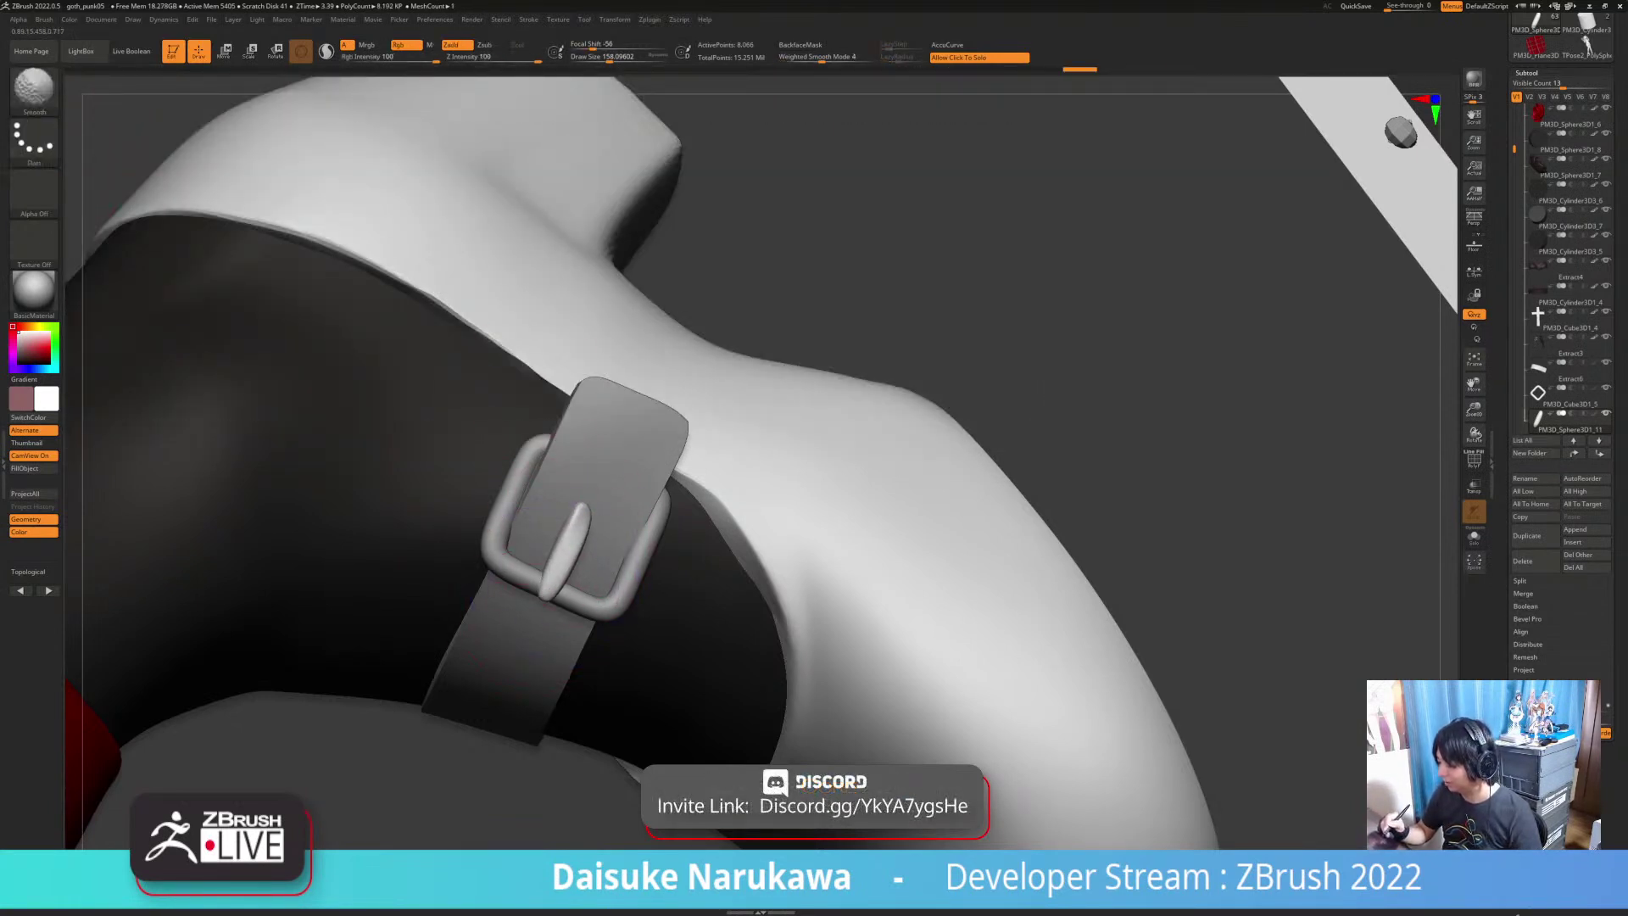
pyautogui.keyDown('shift'); pyautogui.moveTo(571, 547); pyautogui.dragTo(582, 510); pyautogui.keyUp('shift')
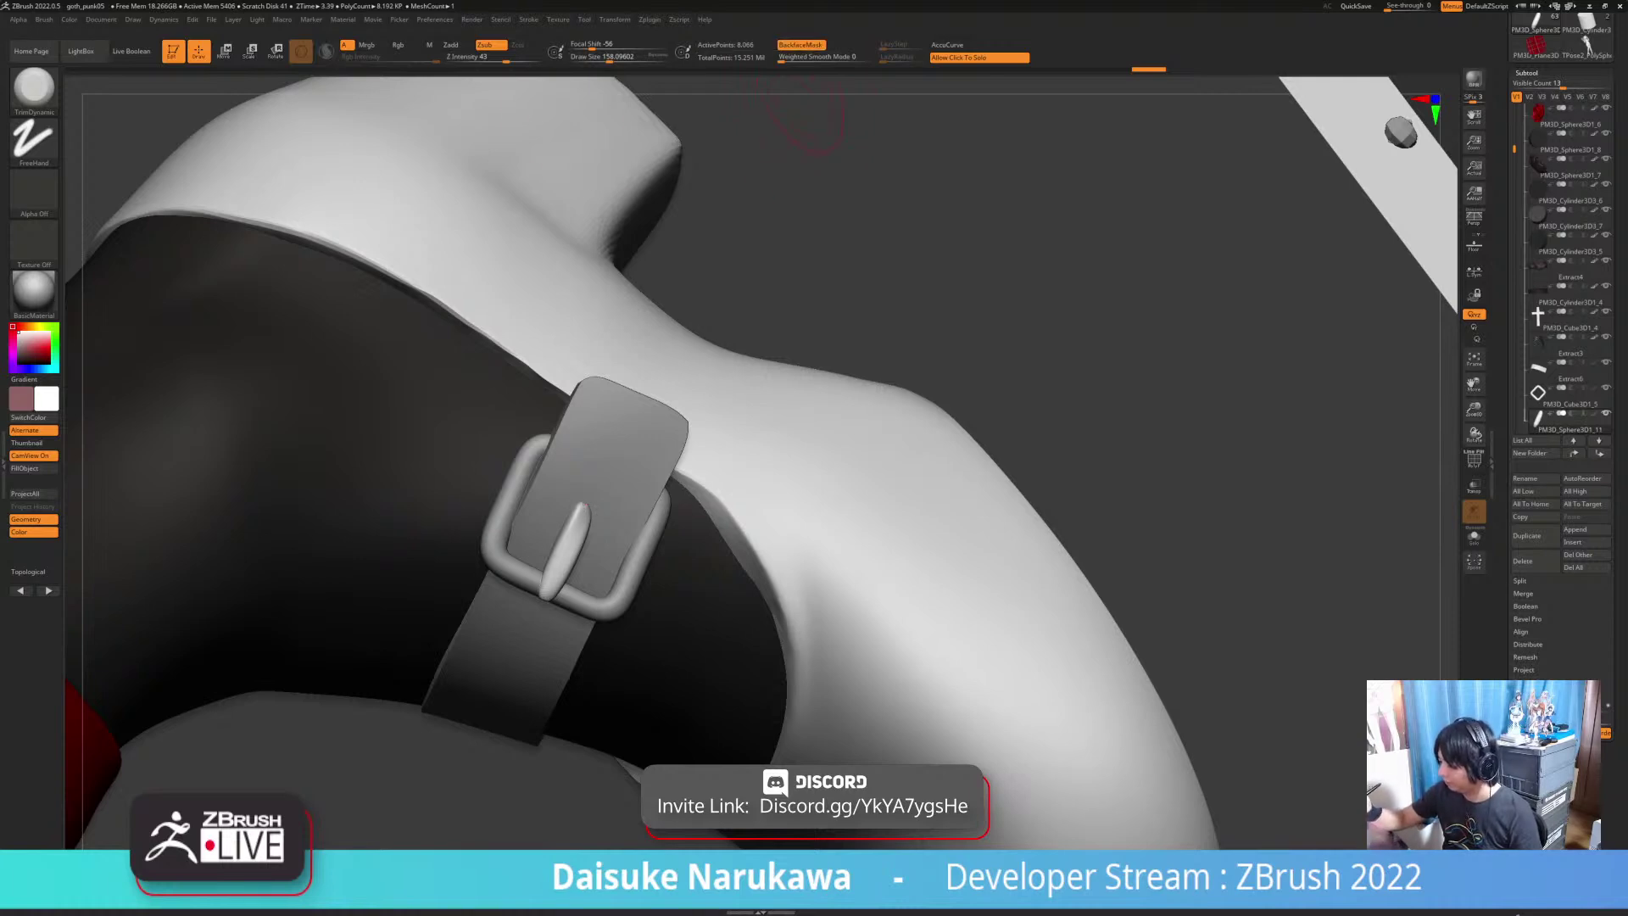
# Step: Switch back to the Snake Hook brush at a smaller draw size, then refine and smooth the prong's tip
pyautogui.moveTo(586, 505); pyautogui.dragTo(562, 466, button='right')
pyautogui.press('ctrl')
pyautogui.click(34, 89)
pyautogui.click(760, 97)
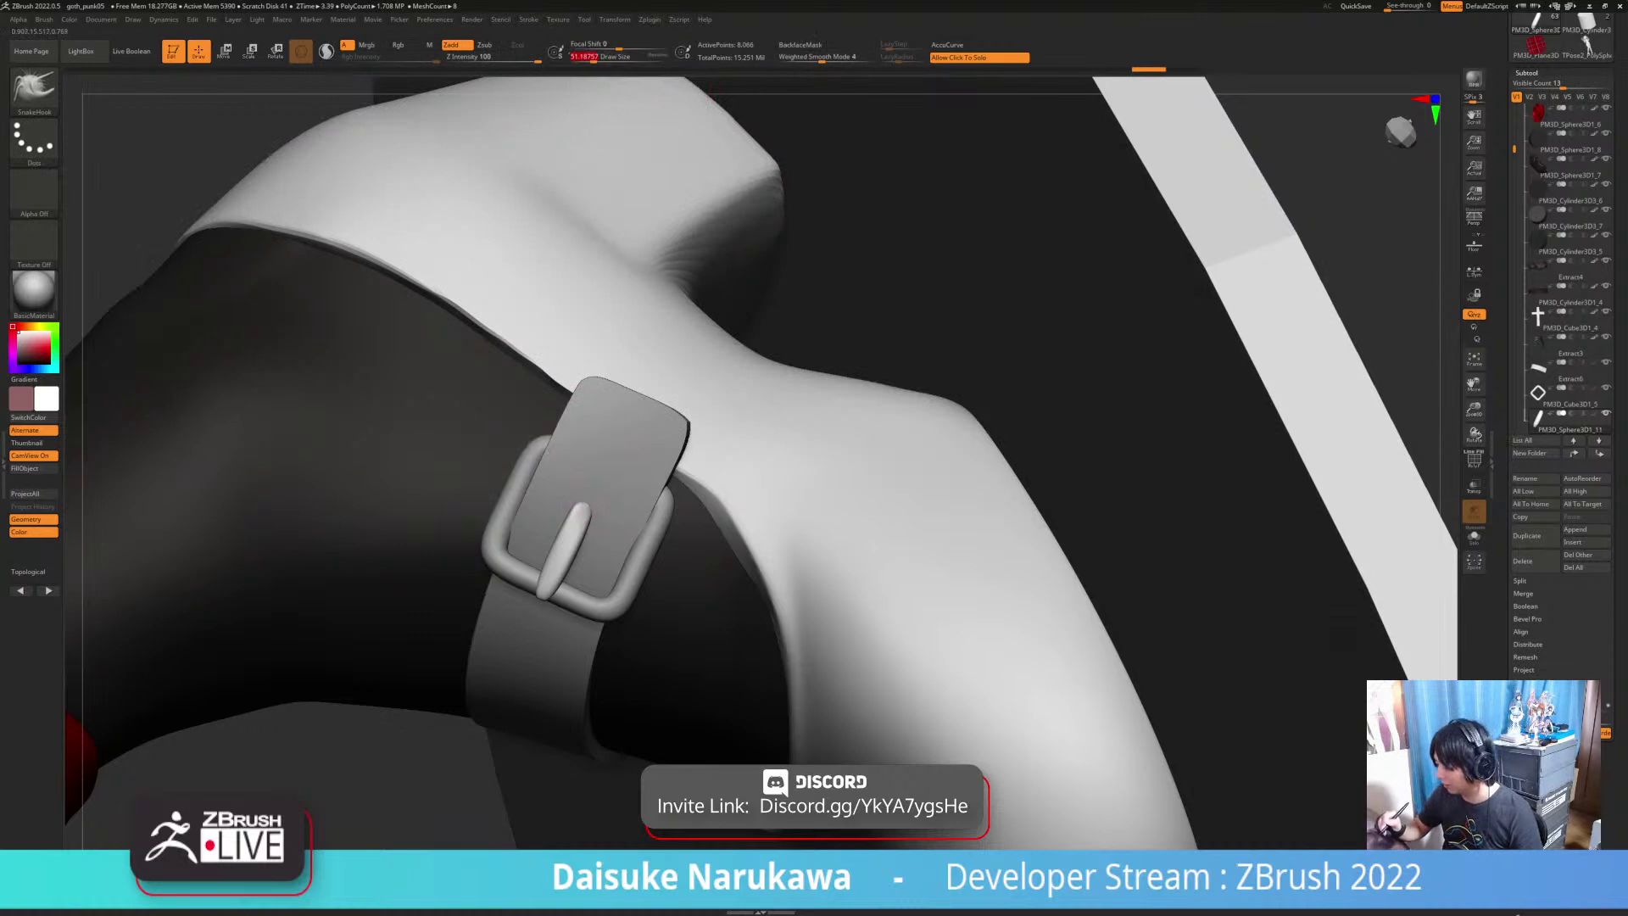
pyautogui.moveTo(583, 500)
pyautogui.mouseDown(button='right')
pyautogui.moveTo(562, 483)
pyautogui.moveTo(571, 454)
pyautogui.mouseUp(button='right')
pyautogui.keyDown('shift'); pyautogui.moveTo(583, 509); pyautogui.dragTo(575, 528); pyautogui.keyUp('shift')
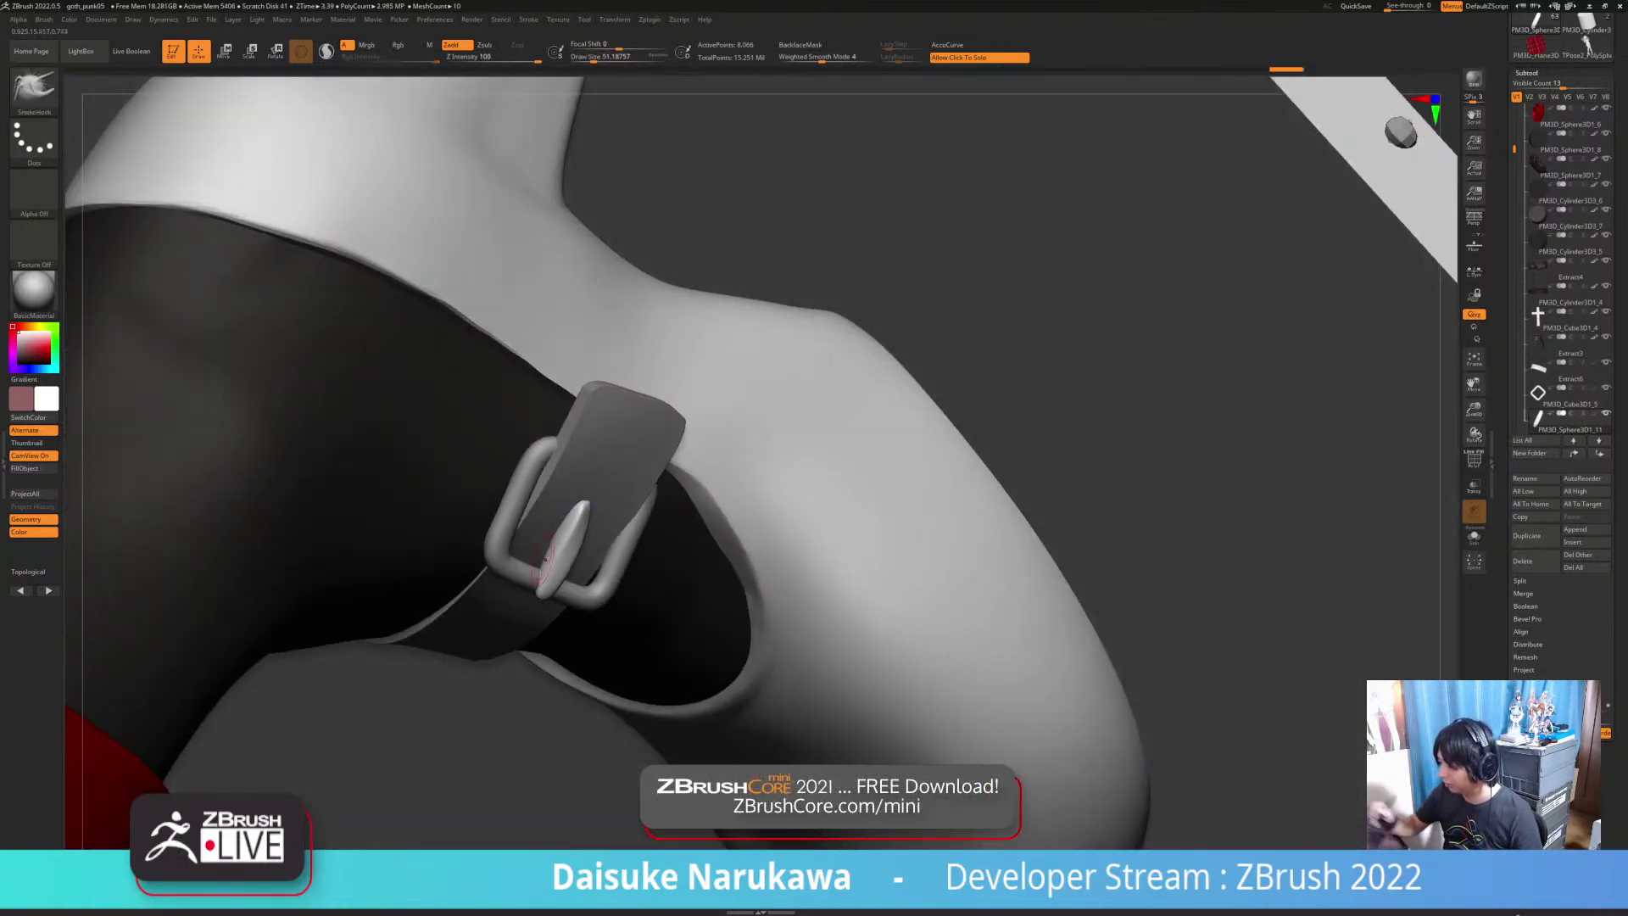
pyautogui.moveTo(492, 440); pyautogui.dragTo(465, 370, button='right')
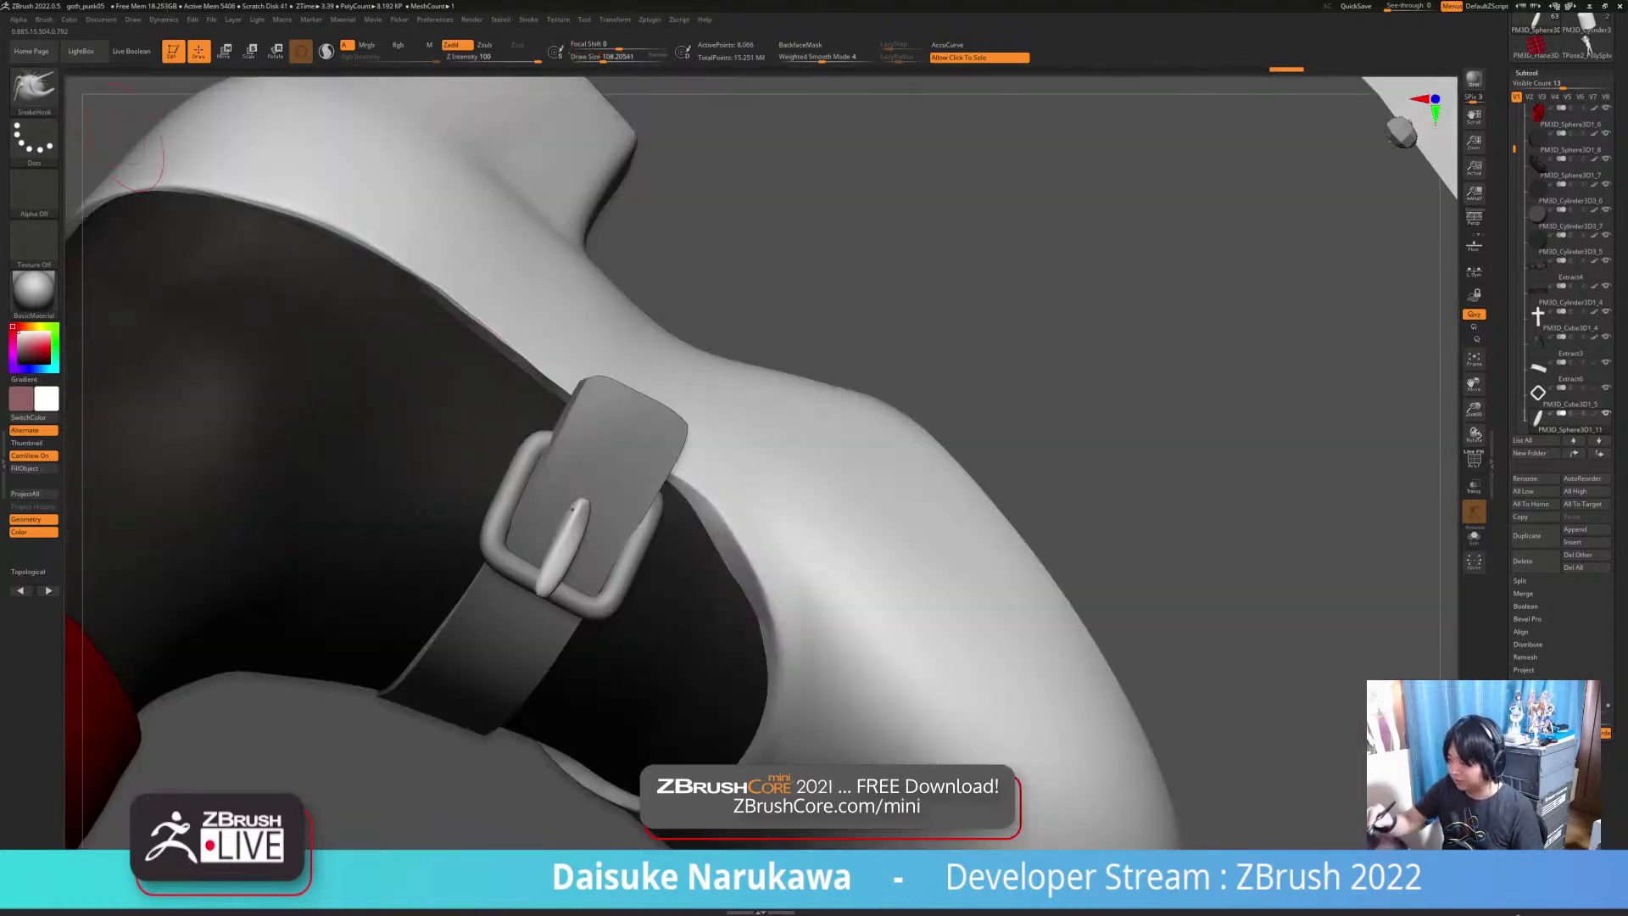
# Step: Enlarge the Snake Hook brush and slim the prong, pulling its base end over the buckle frame's bar
pyautogui.moveTo(573, 509); pyautogui.dragTo(454, 510, button='right')
pyautogui.press(']')
pyautogui.press(']')
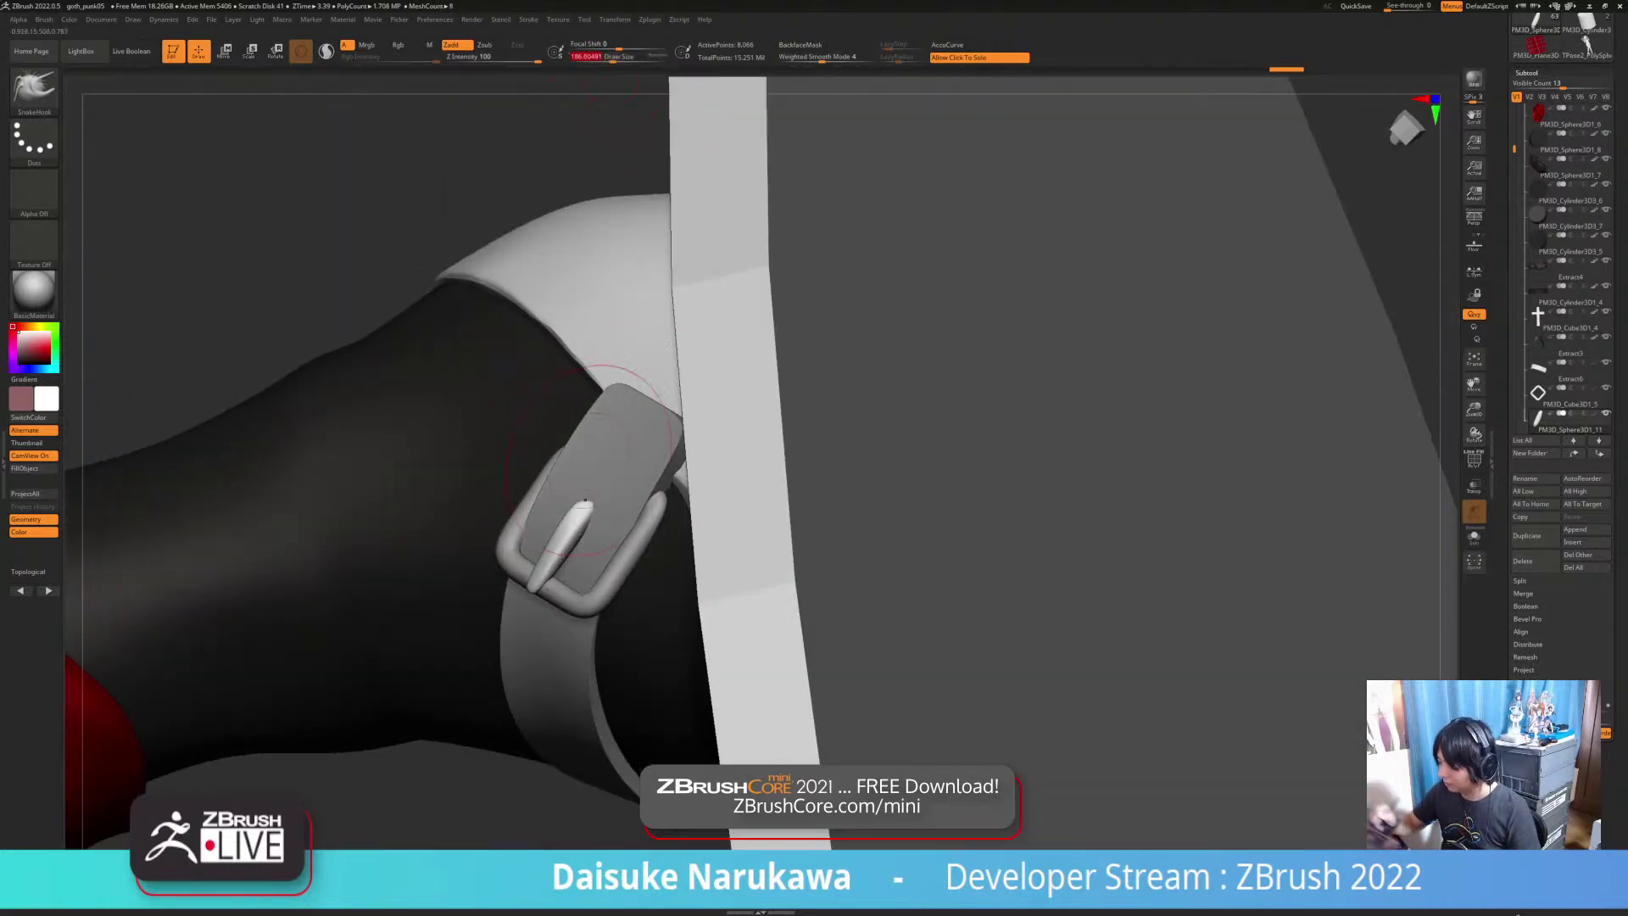
pyautogui.moveTo(588, 510)
pyautogui.mouseDown(button='right')
pyautogui.moveTo(521, 508)
pyautogui.moveTo(559, 502)
pyautogui.mouseUp(button='right')
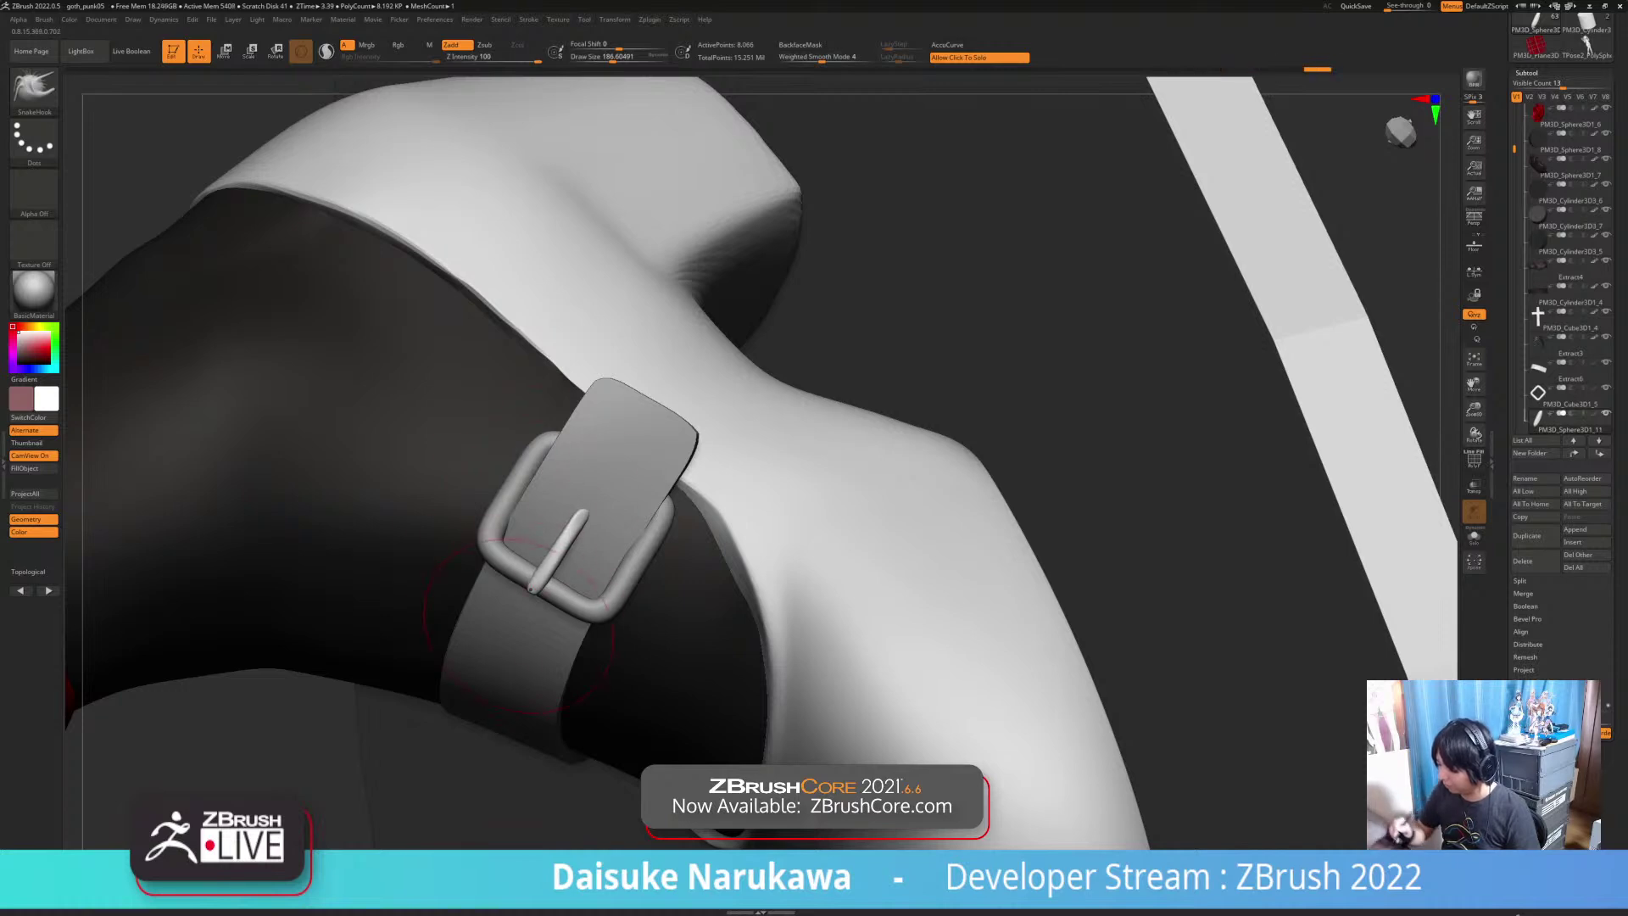
pyautogui.moveTo(531, 590); pyautogui.dragTo(507, 585, button='right')
pyautogui.moveTo(539, 587); pyautogui.dragTo(534, 584)
pyautogui.moveTo(531, 568); pyautogui.dragTo(582, 508, button='right')
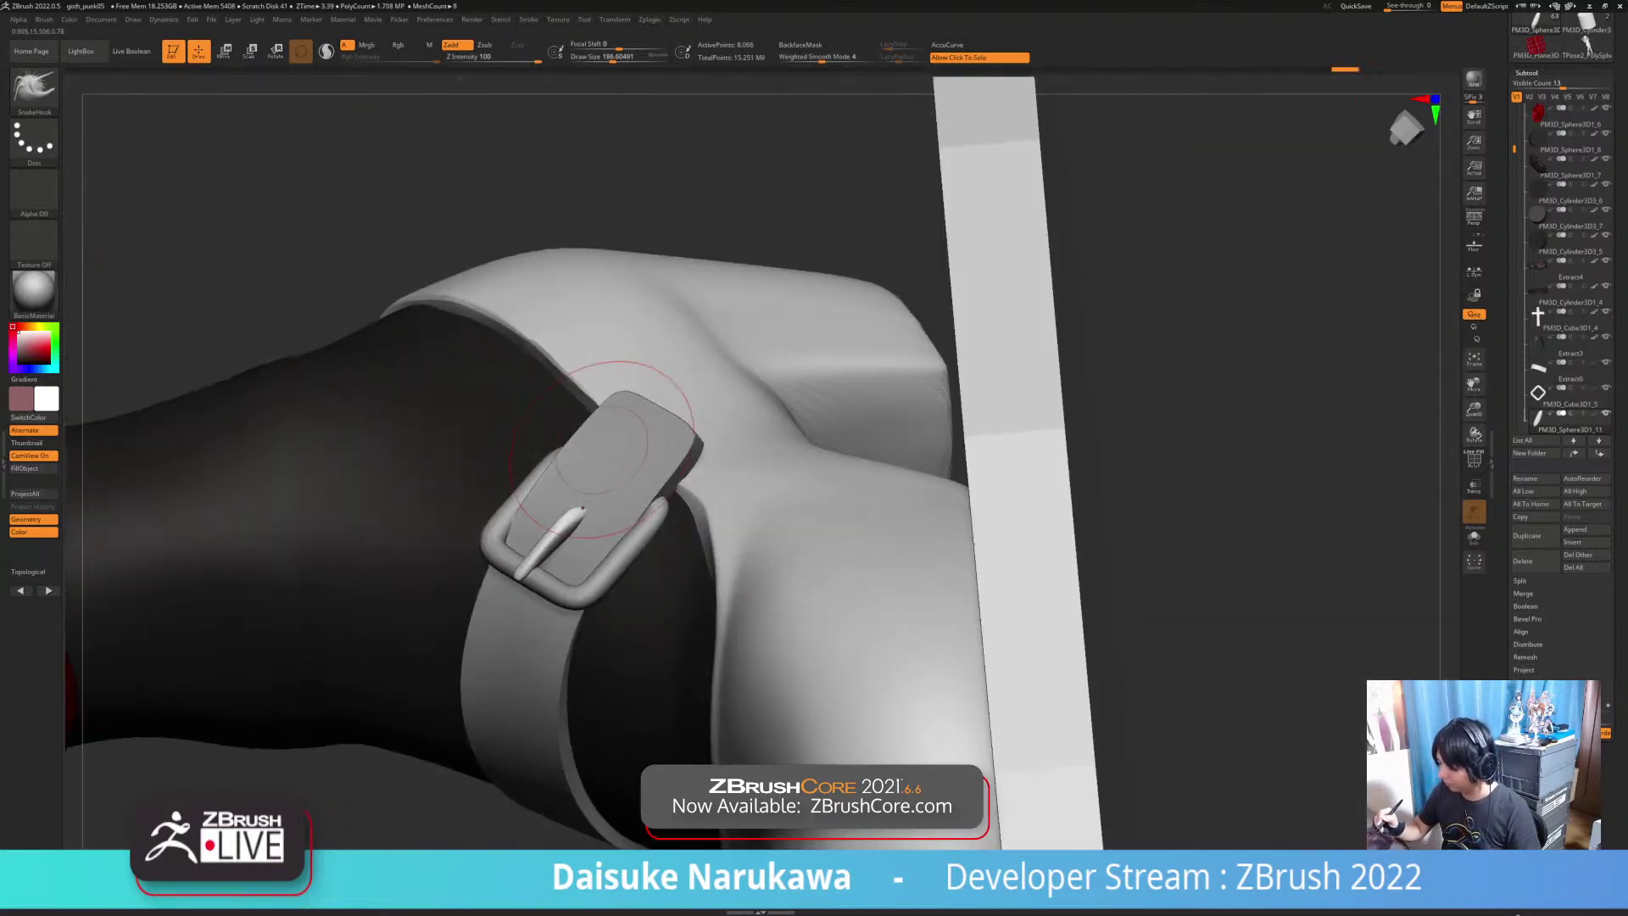
# Step: Adjust the buckle prong's tip and its end over the frame's bar with the Snake Hook brush
pyautogui.moveTo(582, 513); pyautogui.dragTo(577, 519)
pyautogui.moveTo(584, 513)
pyautogui.mouseDown(button='right')
pyautogui.moveTo(542, 500)
pyautogui.moveTo(558, 509)
pyautogui.mouseUp(button='right')
pyautogui.moveTo(576, 527); pyautogui.dragTo(582, 514)
pyautogui.moveTo(585, 517)
pyautogui.keyDown('ctrl'); pyautogui.mouseDown(button='right')
pyautogui.moveTo(562, 457)
pyautogui.moveTo(594, 551)
pyautogui.moveTo(618, 509)
pyautogui.moveTo(539, 603)
pyautogui.mouseUp(button='right'); pyautogui.keyUp('ctrl')
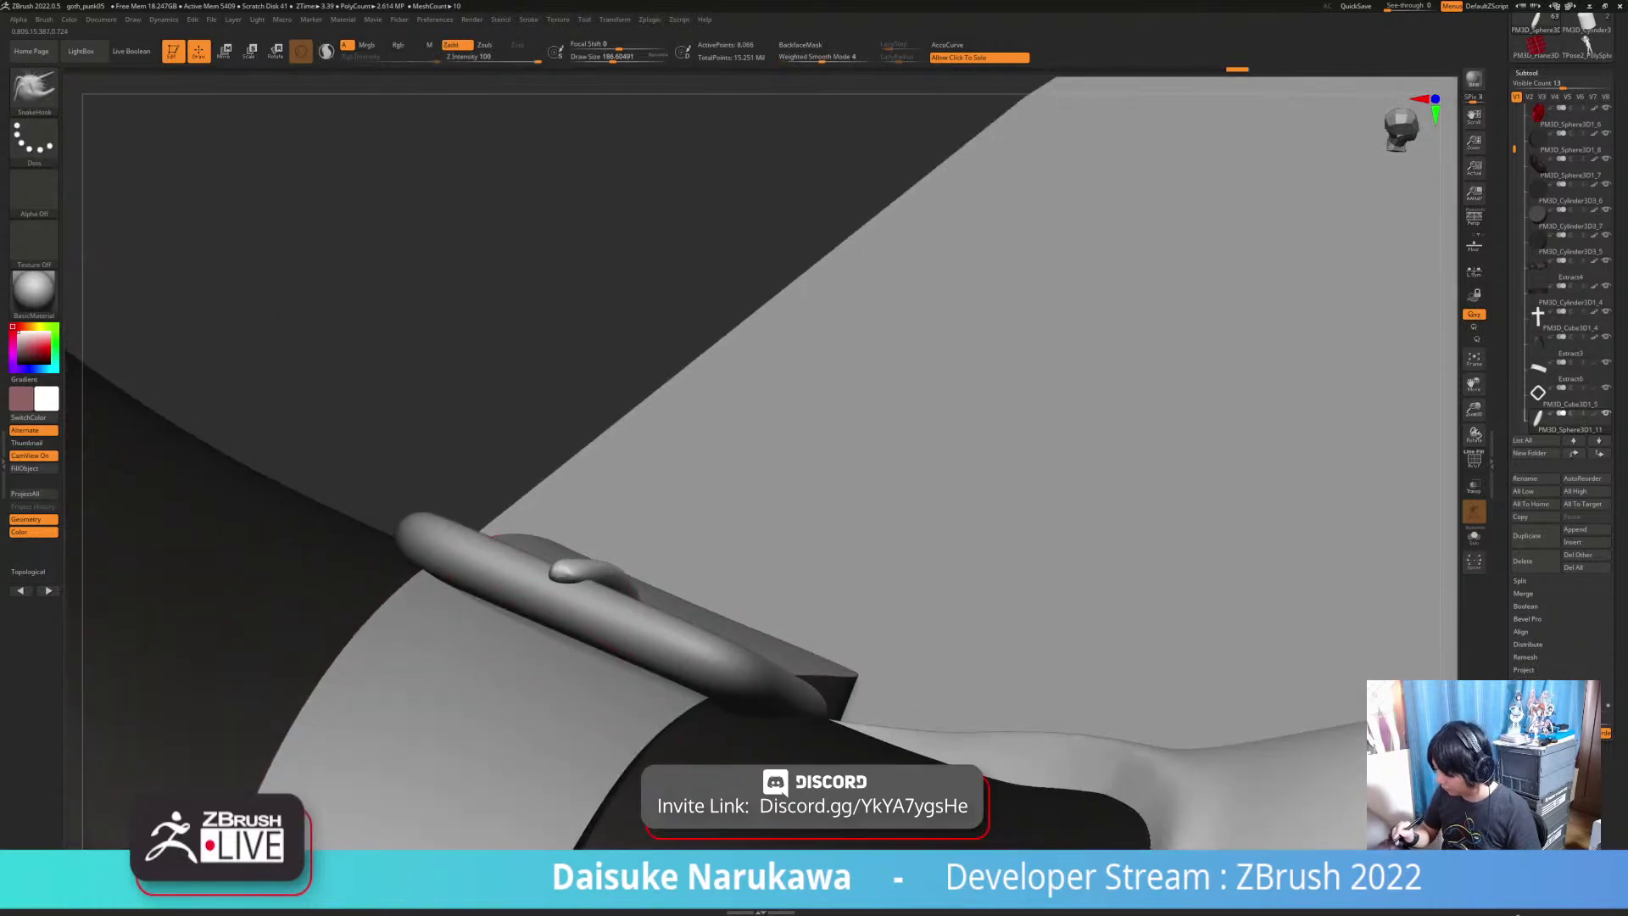
pyautogui.moveTo(578, 573); pyautogui.dragTo(573, 567)
pyautogui.moveTo(592, 701)
pyautogui.keyDown('ctrl'); pyautogui.mouseDown(button='right')
pyautogui.moveTo(587, 636)
pyautogui.moveTo(594, 729)
pyautogui.mouseUp(button='right'); pyautogui.keyUp('ctrl')
pyautogui.moveTo(593, 644); pyautogui.dragTo(600, 708, button='right')
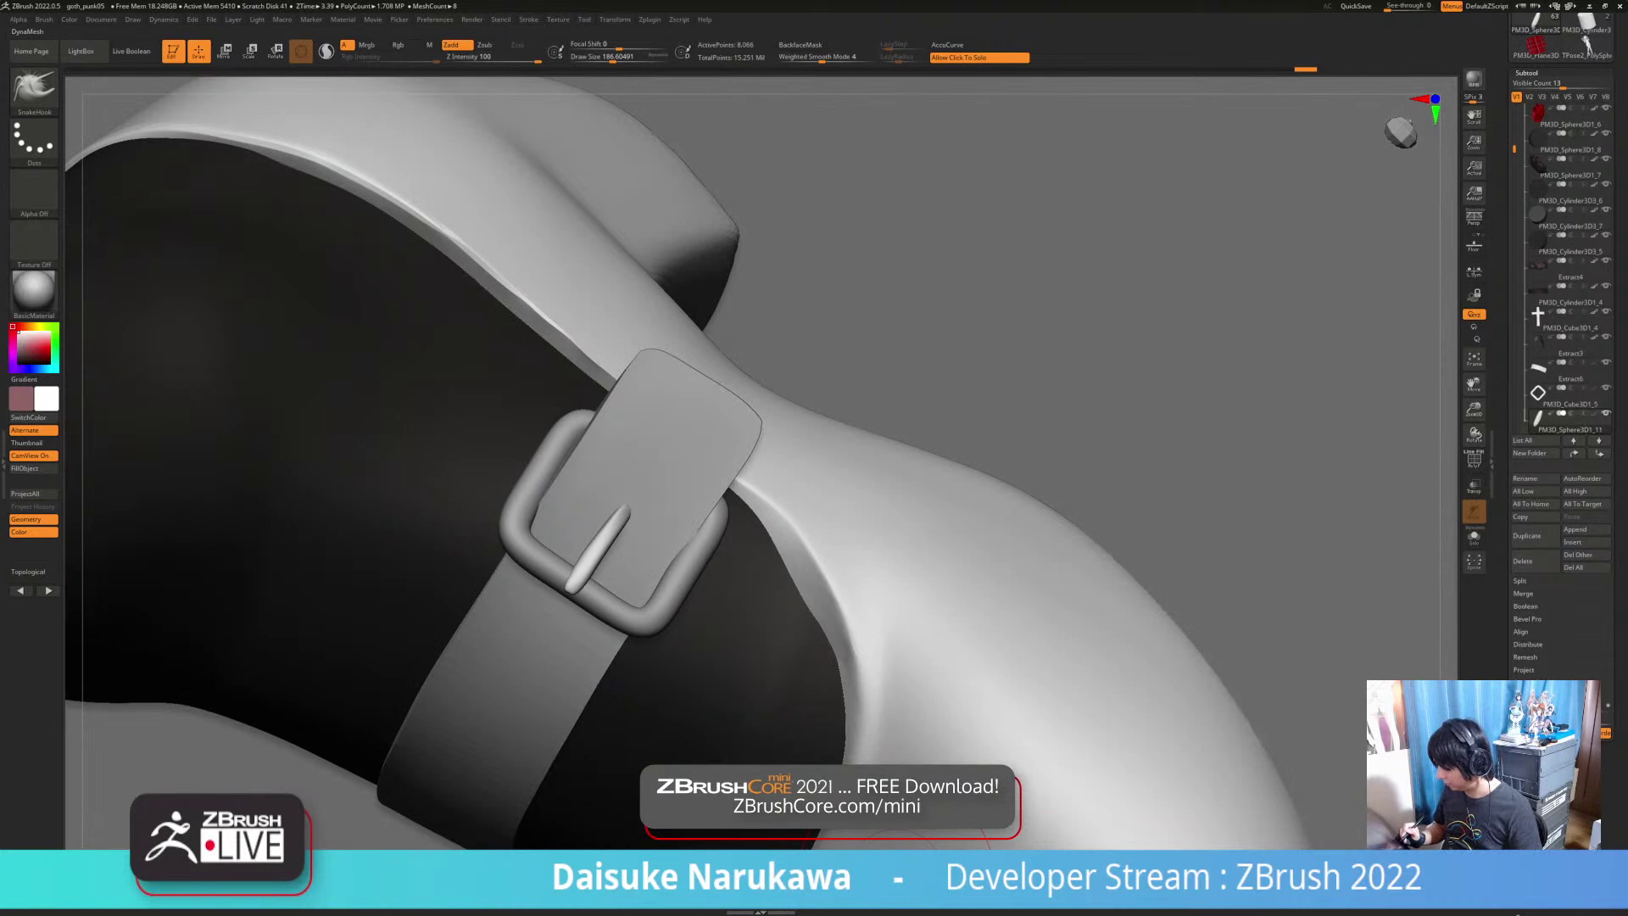
# Step: Remesh the buckle prong with DynaMesh, then reshape its shaft and tip with the Snake Hook brush
pyautogui.hotkey('ctrl', 'z')
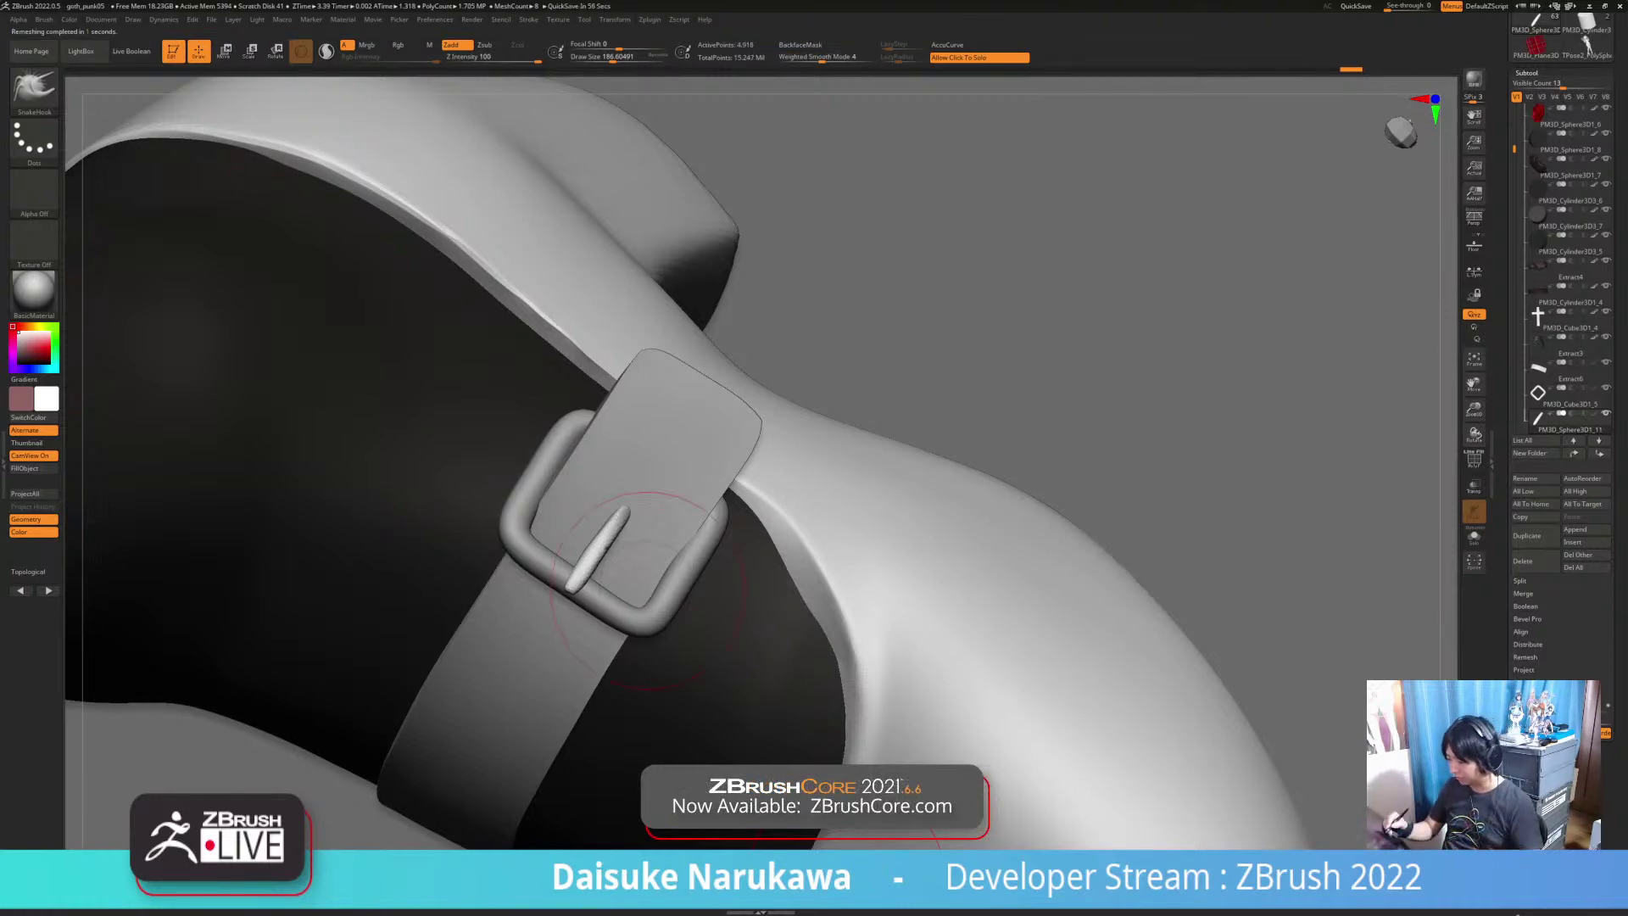
pyautogui.press('shift')
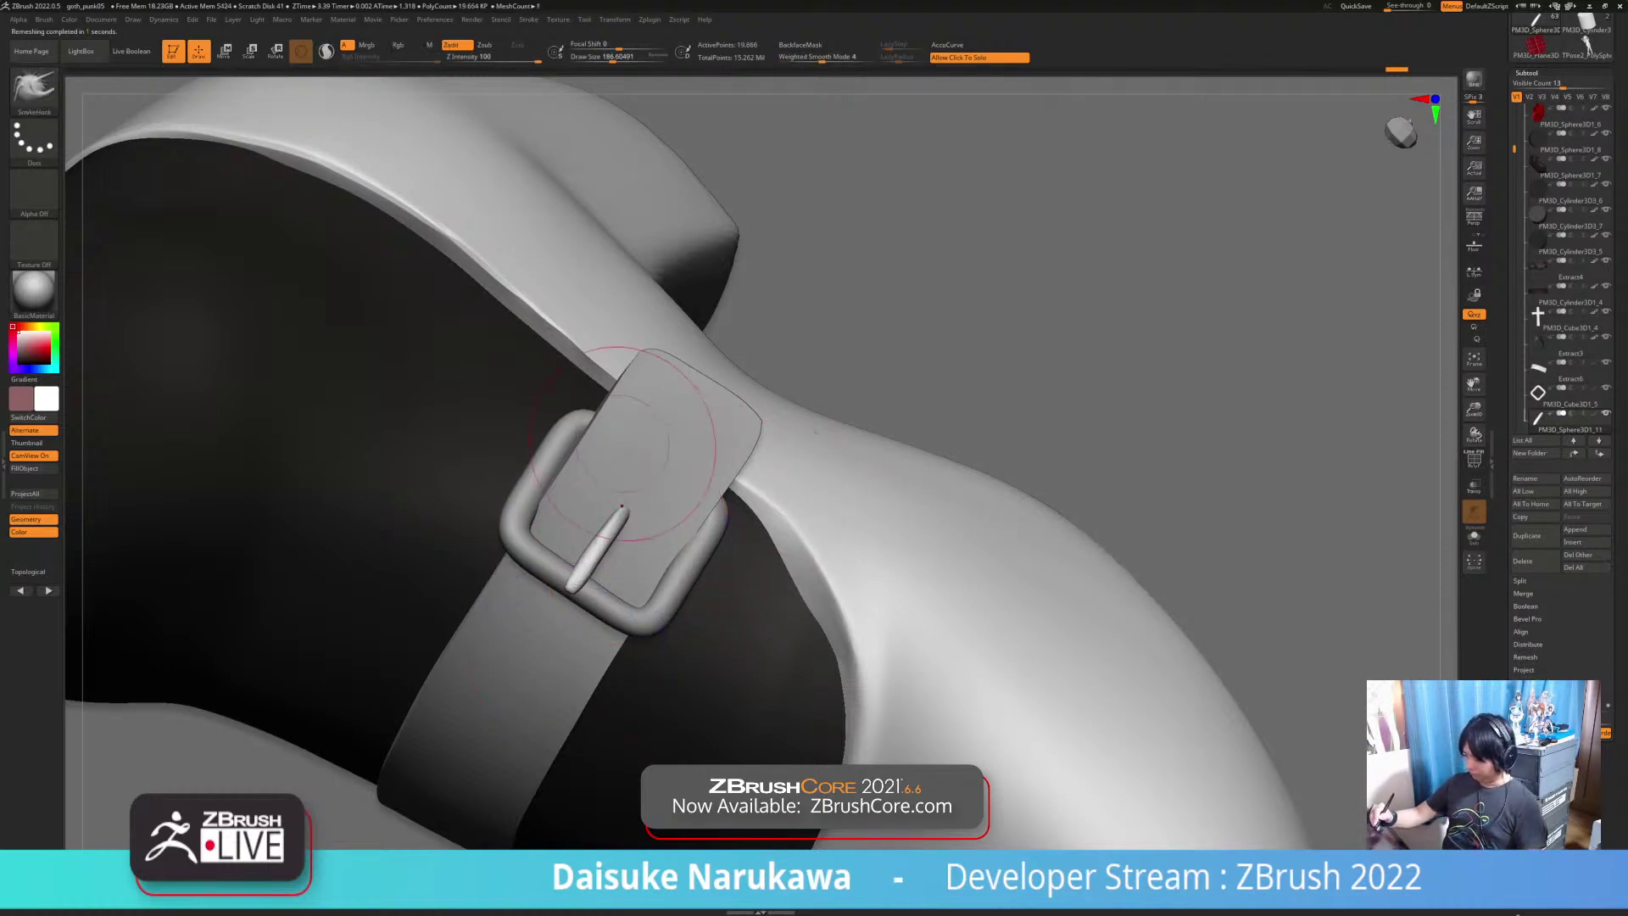
pyautogui.keyDown('ctrl'); pyautogui.moveTo(663, 424); pyautogui.dragTo(665, 496, button='right'); pyautogui.keyUp('ctrl')
pyautogui.keyDown('ctrl'); pyautogui.moveTo(583, 553); pyautogui.dragTo(582, 511, button='right'); pyautogui.keyUp('ctrl')
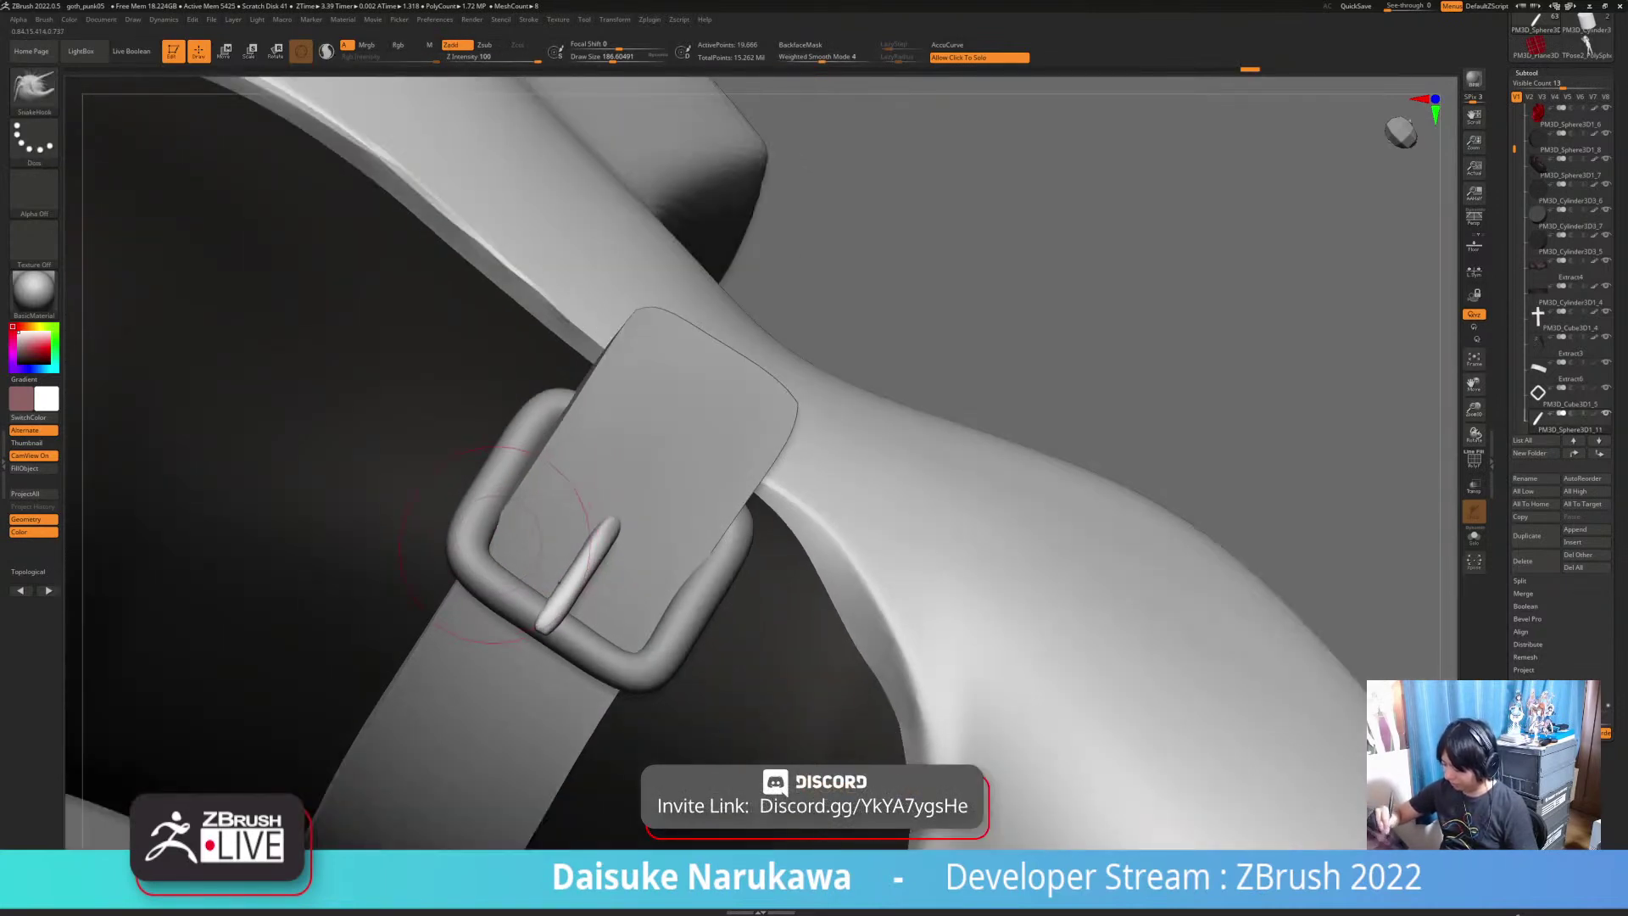
pyautogui.moveTo(617, 536); pyautogui.dragTo(614, 542)
pyautogui.moveTo(564, 595); pyautogui.dragTo(636, 566)
pyautogui.moveTo(670, 542); pyautogui.dragTo(619, 551, button='right')
pyautogui.moveTo(612, 533); pyautogui.dragTo(619, 519)
pyautogui.moveTo(653, 449); pyautogui.dragTo(720, 458, button='right')
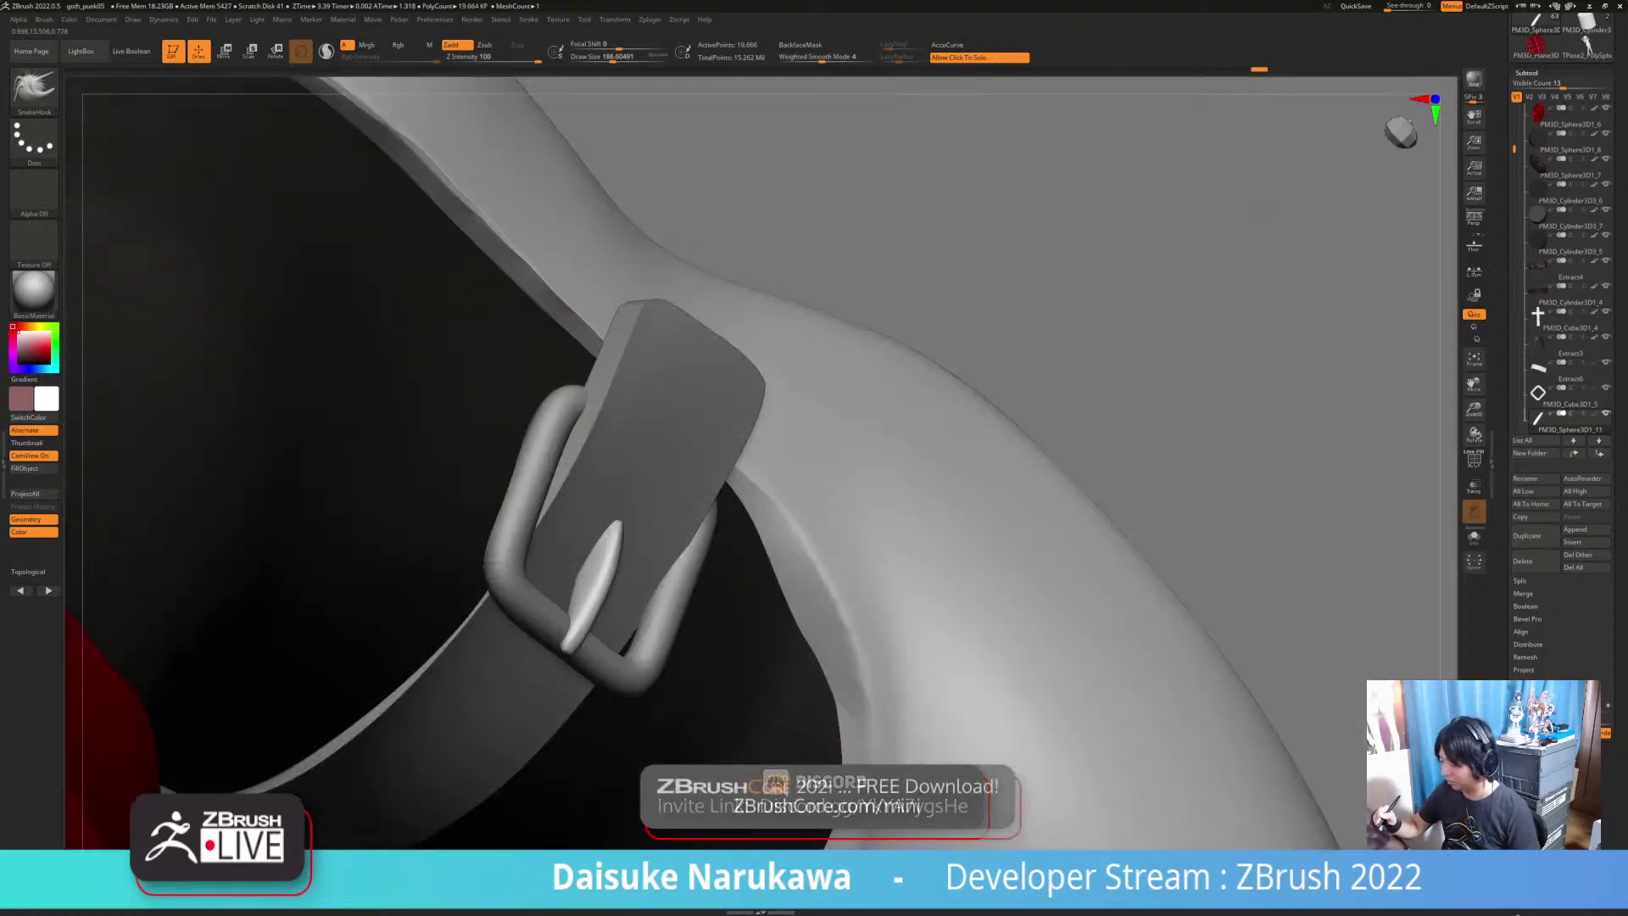
# Step: Isolate the prong, try pulling its end with the Snake Hook brush, and undo the stroke
pyautogui.keyDown('ctrl'); pyautogui.moveTo(670, 585); pyautogui.dragTo(670, 517, button='right'); pyautogui.keyUp('ctrl')
pyautogui.keyDown('ctrl'); pyautogui.moveTo(678, 585); pyautogui.dragTo(780, 526, button='right'); pyautogui.keyUp('ctrl')
pyautogui.rightClick(695, 543)
pyautogui.rightClick(695, 542)
pyautogui.rightClick(695, 560)
pyautogui.keyDown('ctrl'); pyautogui.moveTo(734, 585); pyautogui.dragTo(733, 666, button='right'); pyautogui.keyUp('ctrl')
pyautogui.moveTo(733, 594); pyautogui.dragTo(700, 635, button='right')
pyautogui.keyDown('ctrl'); pyautogui.moveTo(805, 598); pyautogui.dragTo(805, 547, button='right'); pyautogui.keyUp('ctrl')
pyautogui.press('b')
pyautogui.press('s')
pyautogui.press('h')
pyautogui.keyDown('ctrl'); pyautogui.moveTo(662, 506); pyautogui.dragTo(679, 474, button='right'); pyautogui.keyUp('ctrl')
pyautogui.moveTo(679, 475); pyautogui.dragTo(661, 462, button='right')
pyautogui.moveTo(731, 390); pyautogui.dragTo(700, 430)
pyautogui.hotkey('ctrl', 'z')
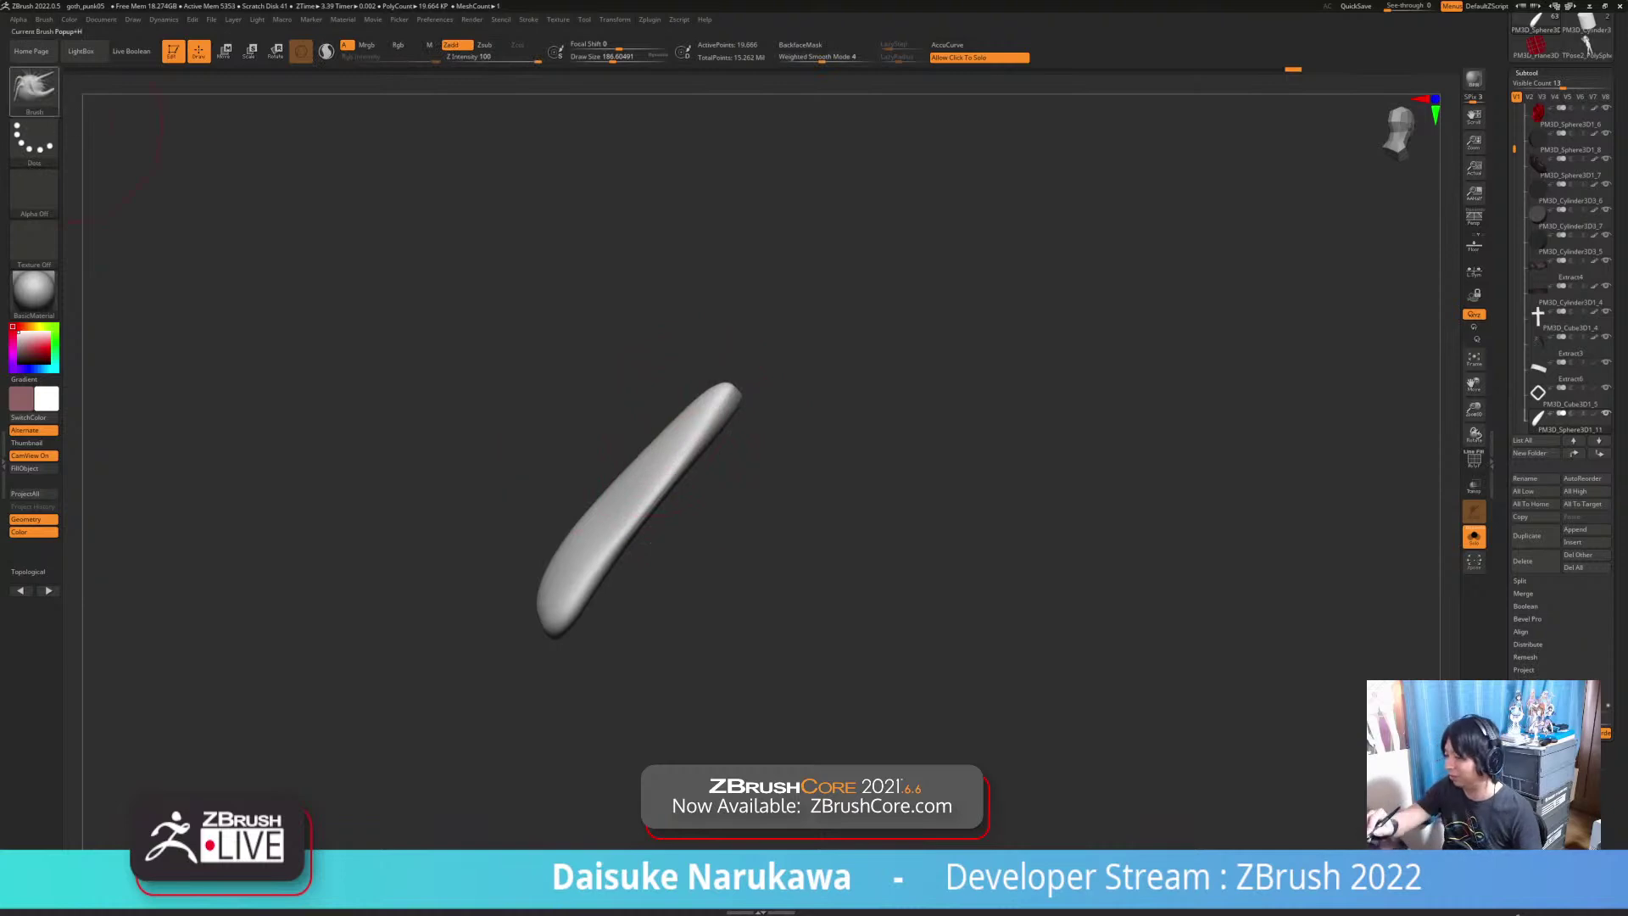
pyautogui.hotkey('ctrl', 'z')
# Step: Flatten the isolated prong along its length with the TrimDynamic brush
pyautogui.press('b')
pyautogui.press('s')
pyautogui.press('h')
pyautogui.press('b')
pyautogui.press('t')
pyautogui.press('d')
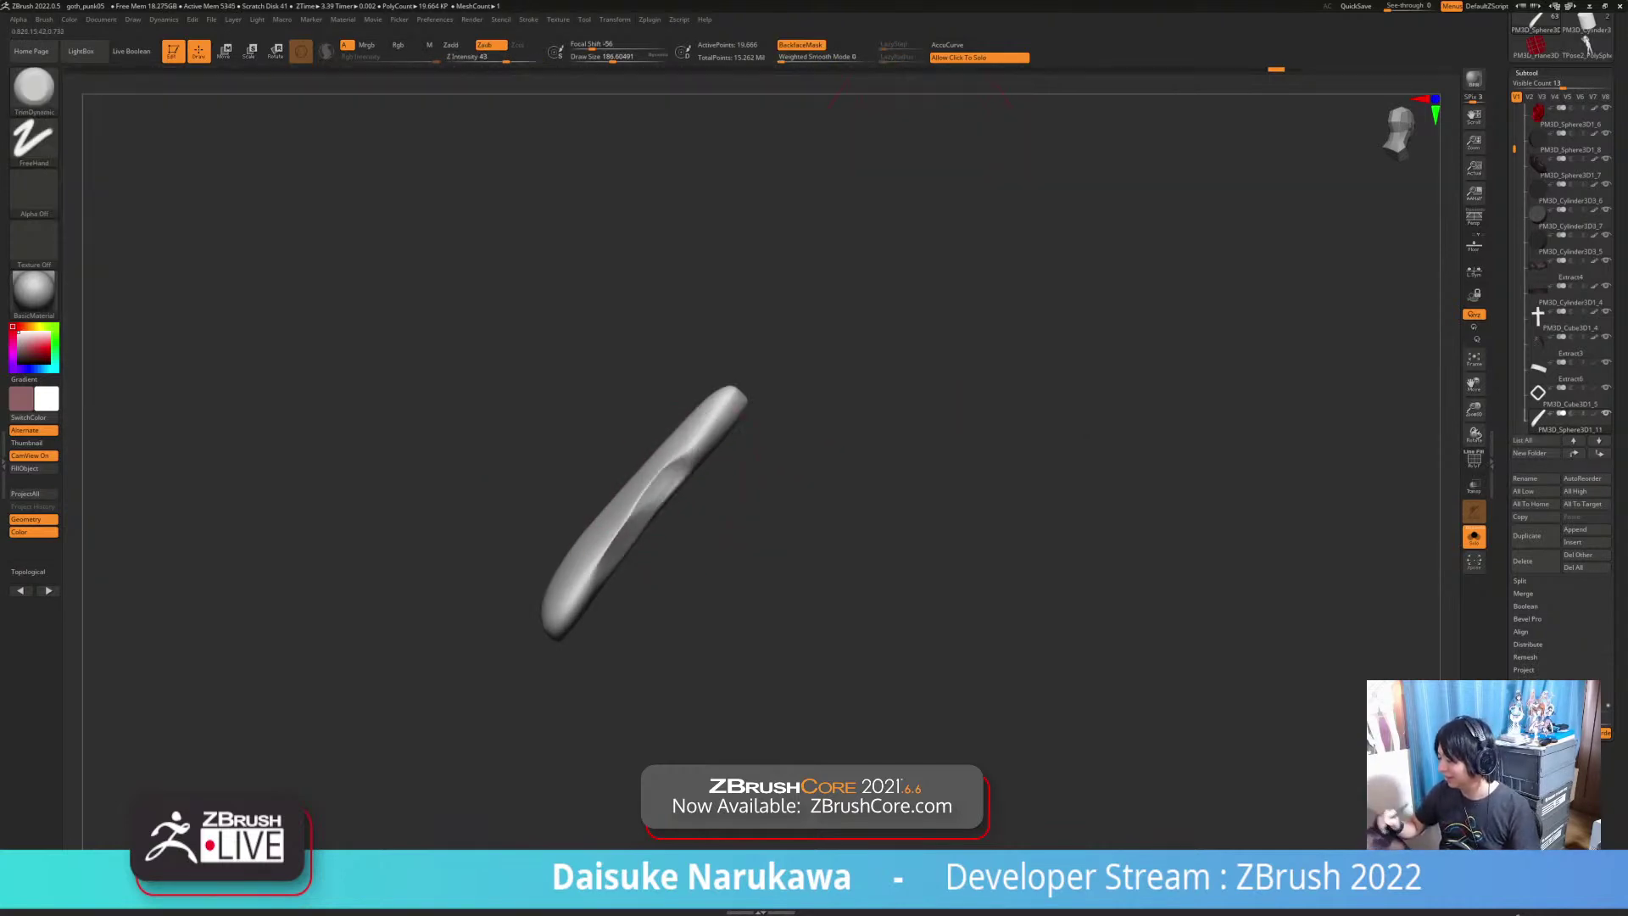
pyautogui.moveTo(688, 451)
pyautogui.mouseDown()
pyautogui.moveTo(598, 568)
pyautogui.moveTo(700, 443)
pyautogui.moveTo(593, 567)
pyautogui.mouseUp()
pyautogui.moveTo(593, 567); pyautogui.dragTo(612, 569, button='right')
pyautogui.moveTo(606, 563)
pyautogui.mouseDown()
pyautogui.moveTo(581, 602)
pyautogui.moveTo(623, 551)
pyautogui.mouseUp()
pyautogui.moveTo(712, 441); pyautogui.dragTo(594, 576)
pyautogui.moveTo(669, 491)
pyautogui.mouseDown()
pyautogui.moveTo(593, 590)
pyautogui.moveTo(606, 581)
pyautogui.mouseUp()
# Step: Try trimming the prong where it crosses the frame's bar and smoothing its tip, undoing both strokes
pyautogui.moveTo(606, 568)
pyautogui.mouseDown(button='right')
pyautogui.moveTo(636, 516)
pyautogui.moveTo(670, 519)
pyautogui.moveTo(814, 668)
pyautogui.mouseUp(button='right')
pyautogui.click(746, 542)
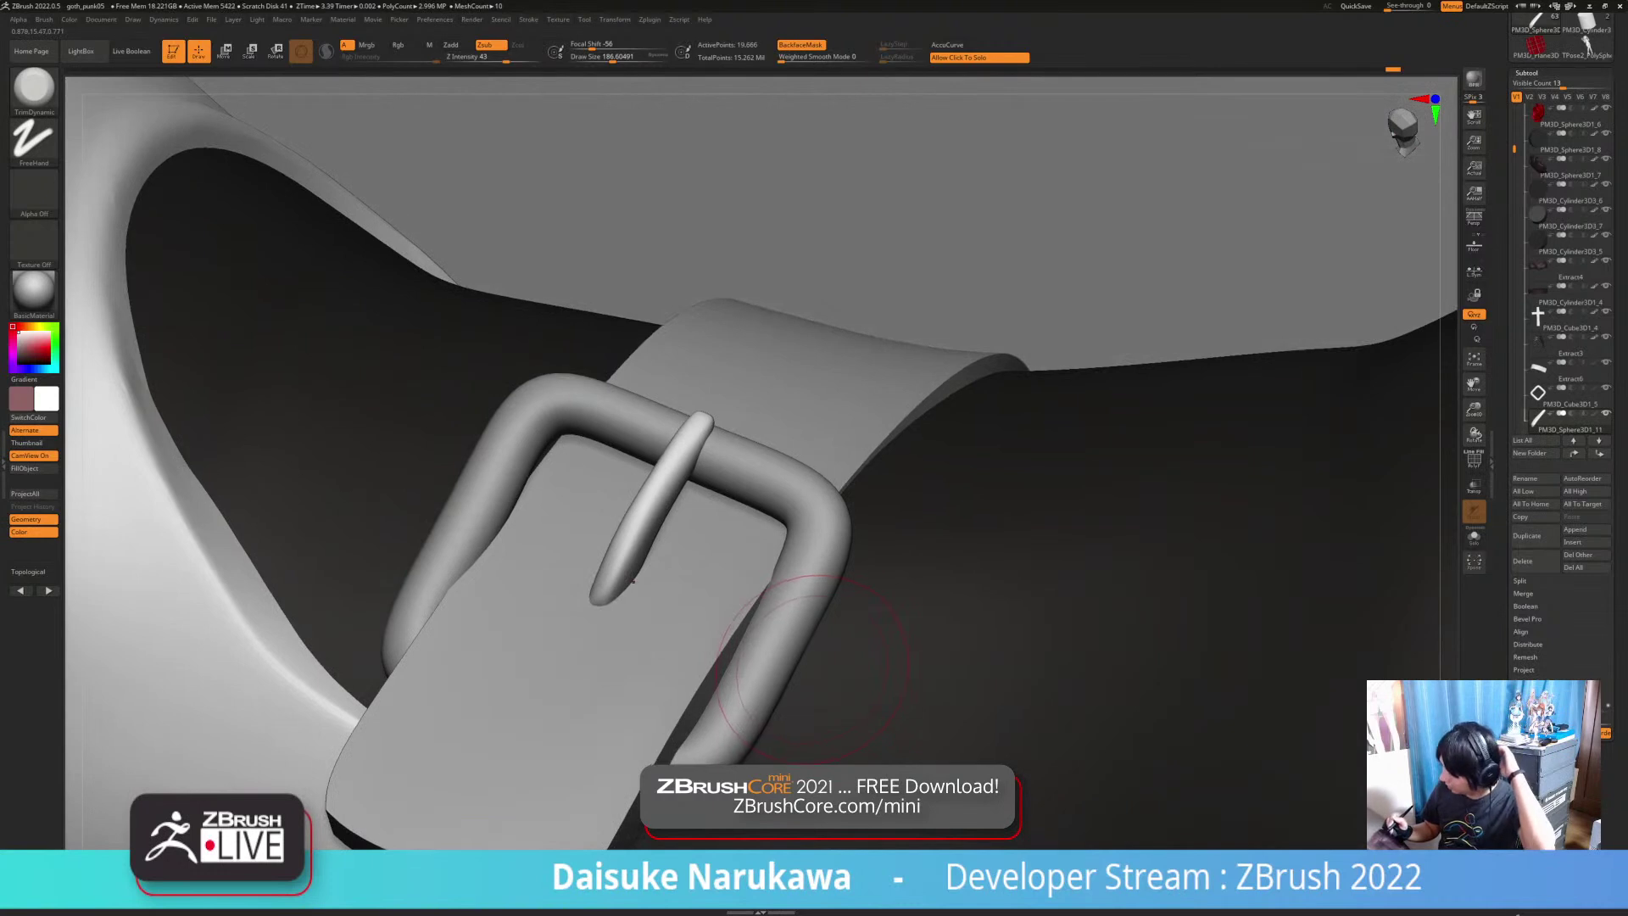
pyautogui.moveTo(672, 563); pyautogui.dragTo(695, 600, button='right')
pyautogui.moveTo(691, 419); pyautogui.dragTo(680, 468)
pyautogui.keyDown('ctrl'); pyautogui.moveTo(721, 446); pyautogui.dragTo(691, 381, button='right'); pyautogui.keyUp('ctrl')
pyautogui.click(34, 88)
pyautogui.press('ctrl')
pyautogui.hotkey('ctrl', 'z')
pyautogui.moveTo(632, 563)
pyautogui.keyDown('shift'); pyautogui.mouseDown()
pyautogui.moveTo(657, 520)
pyautogui.moveTo(644, 544)
pyautogui.mouseUp(); pyautogui.keyUp('shift')
pyautogui.hotkey('ctrl', 'z')
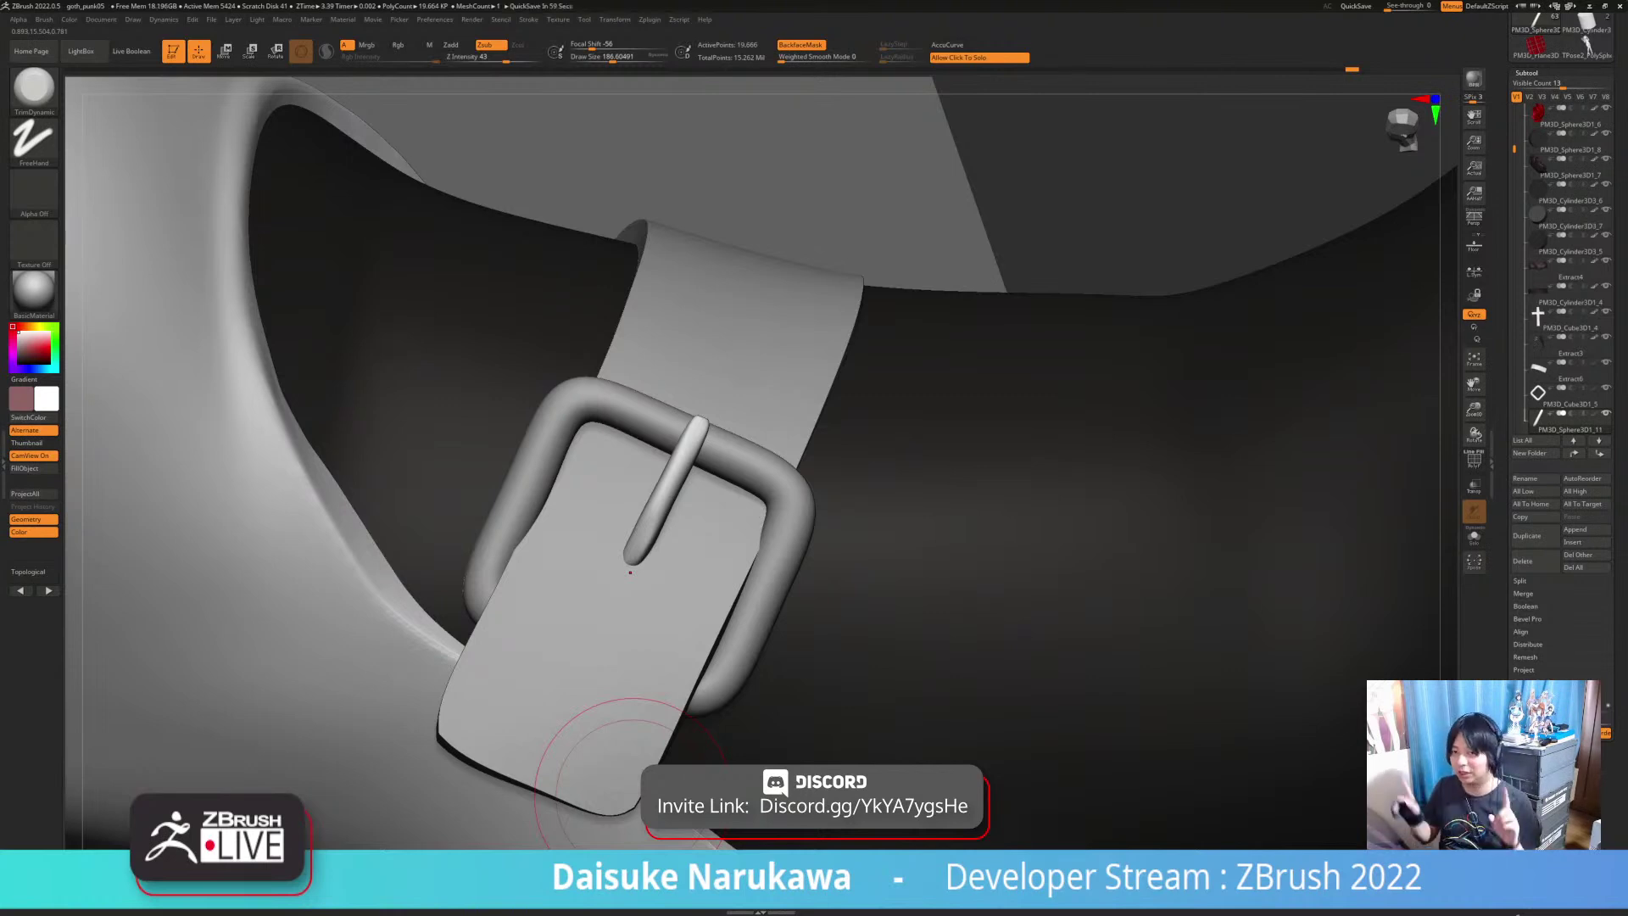
pyautogui.press('shift')
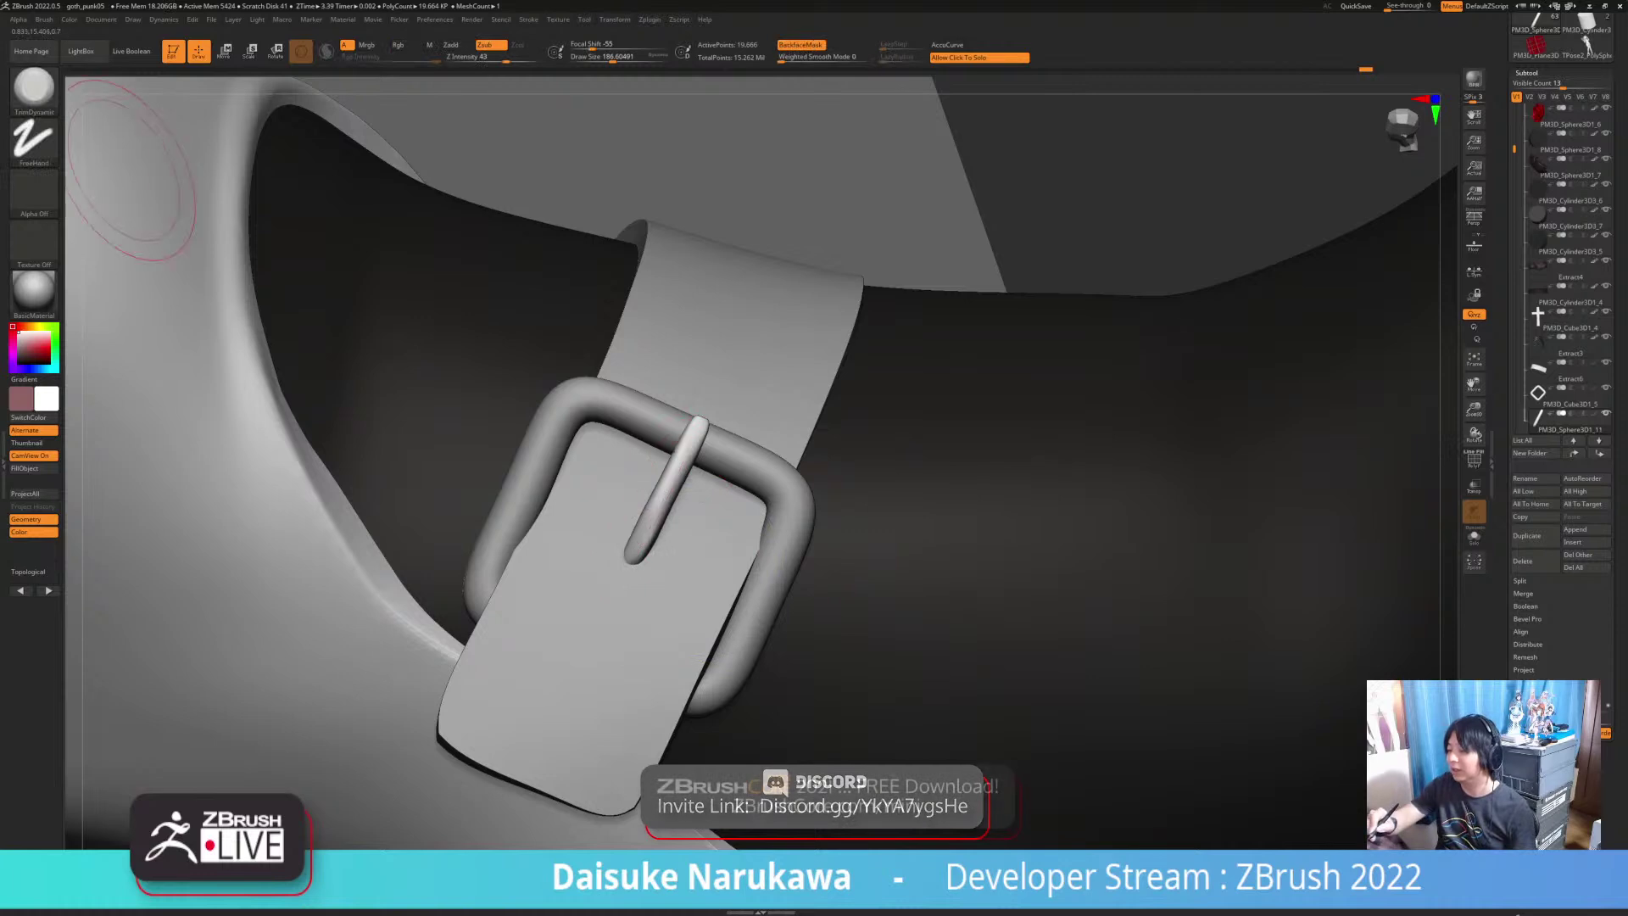
pyautogui.press('b')
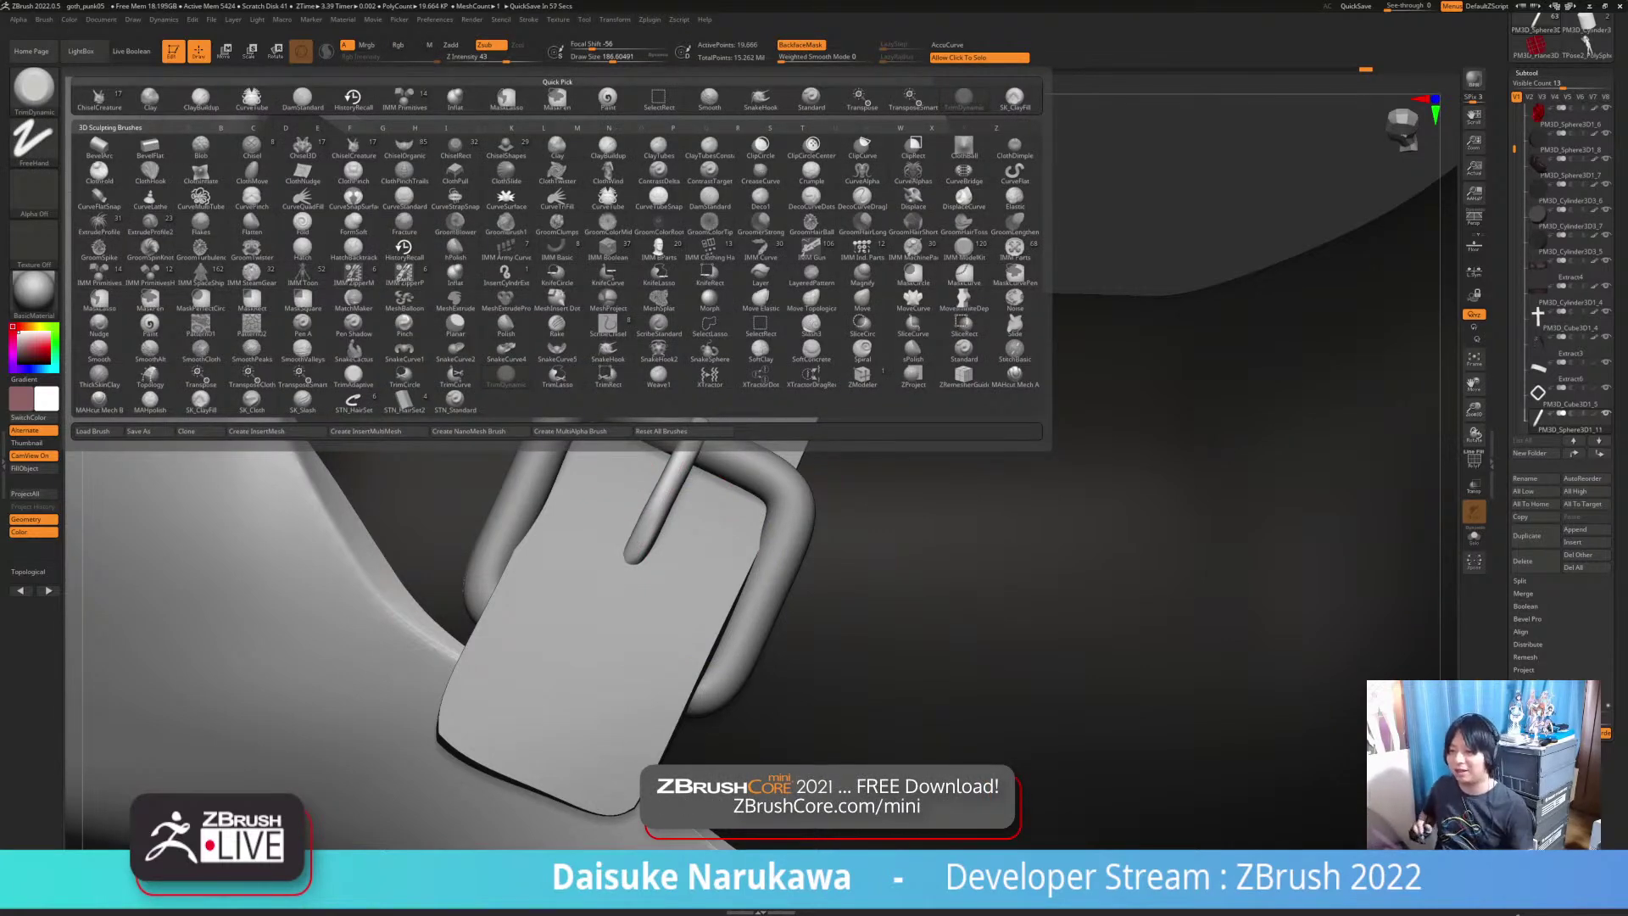
pyautogui.press('shift')
pyautogui.keyDown('shift'); pyautogui.click(652, 366); pyautogui.keyUp('shift')
pyautogui.click(34, 90)
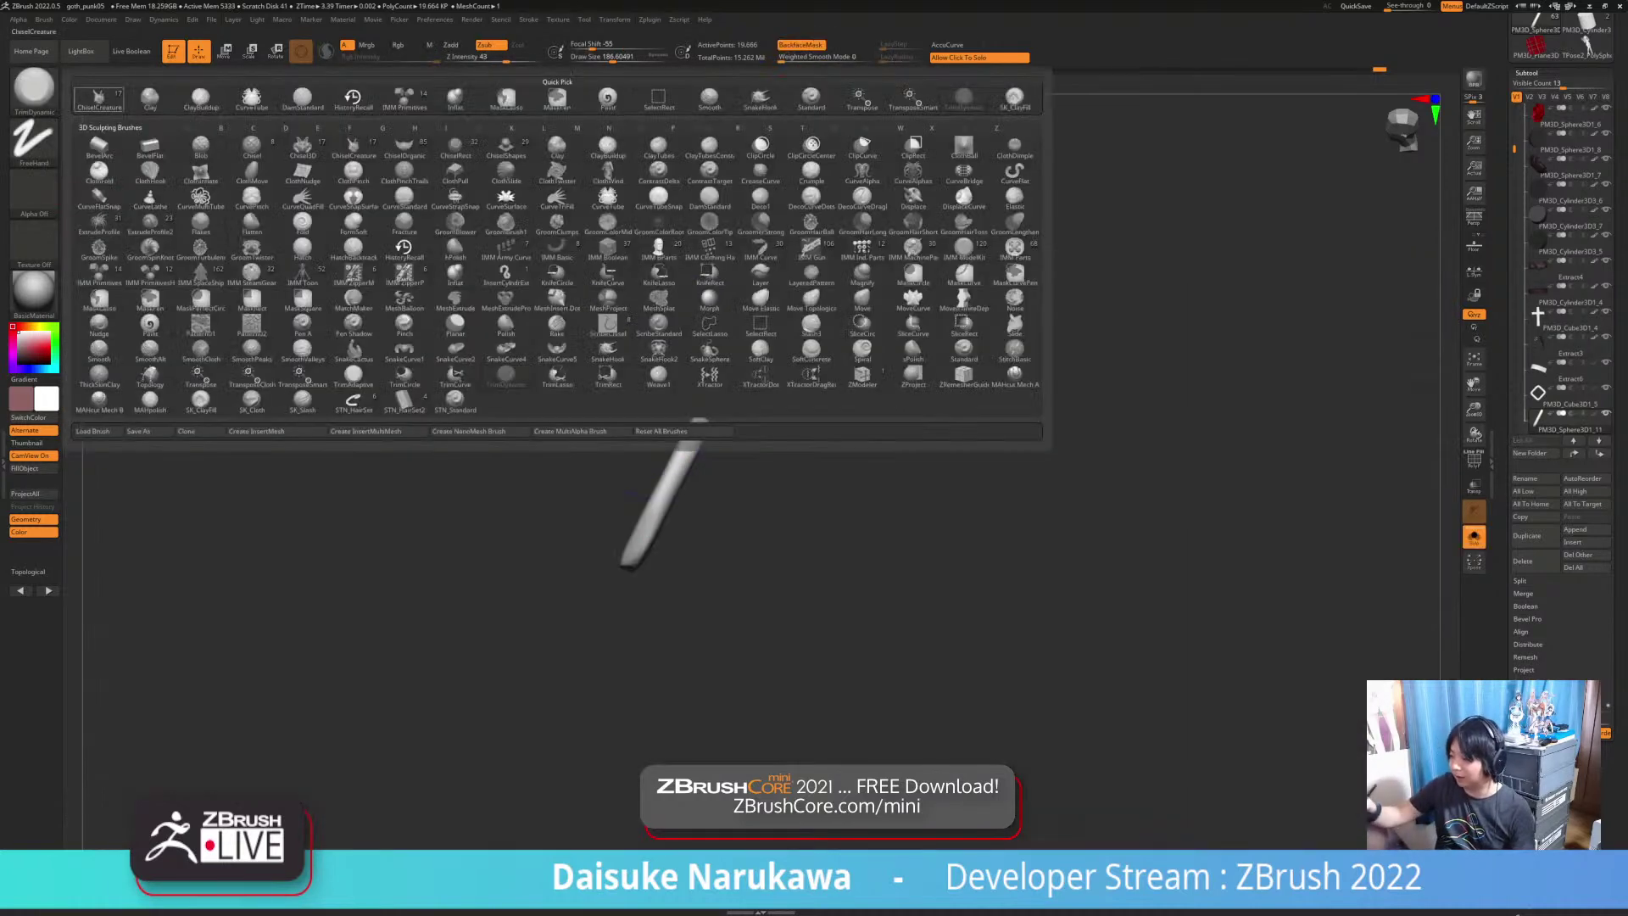
pyautogui.click(829, 414)
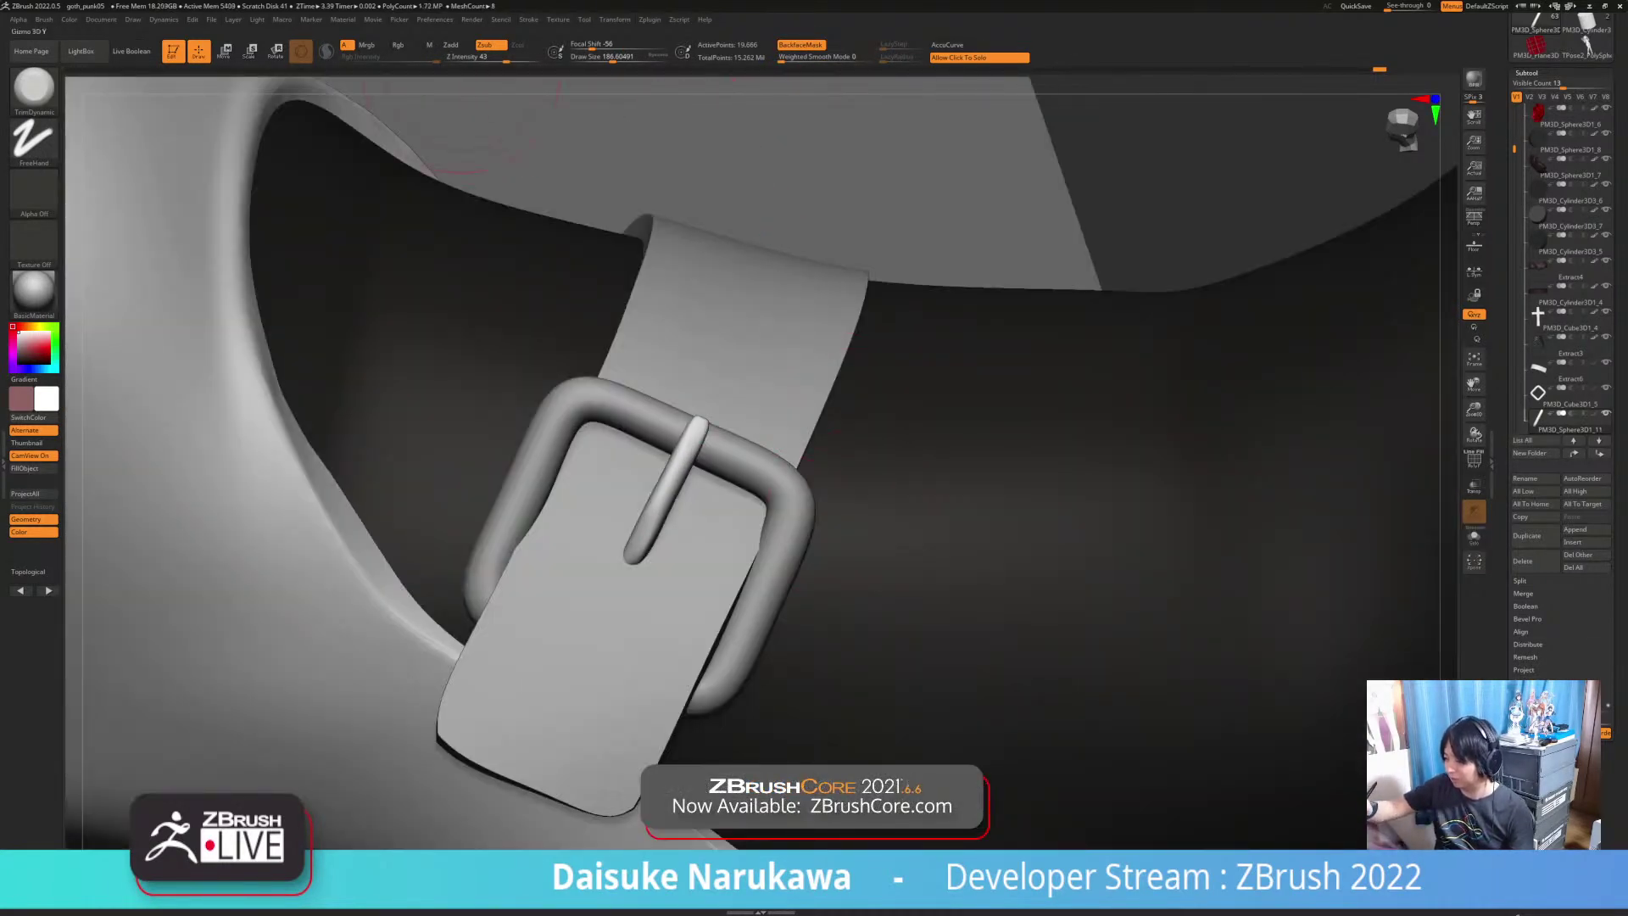
pyautogui.click(225, 51)
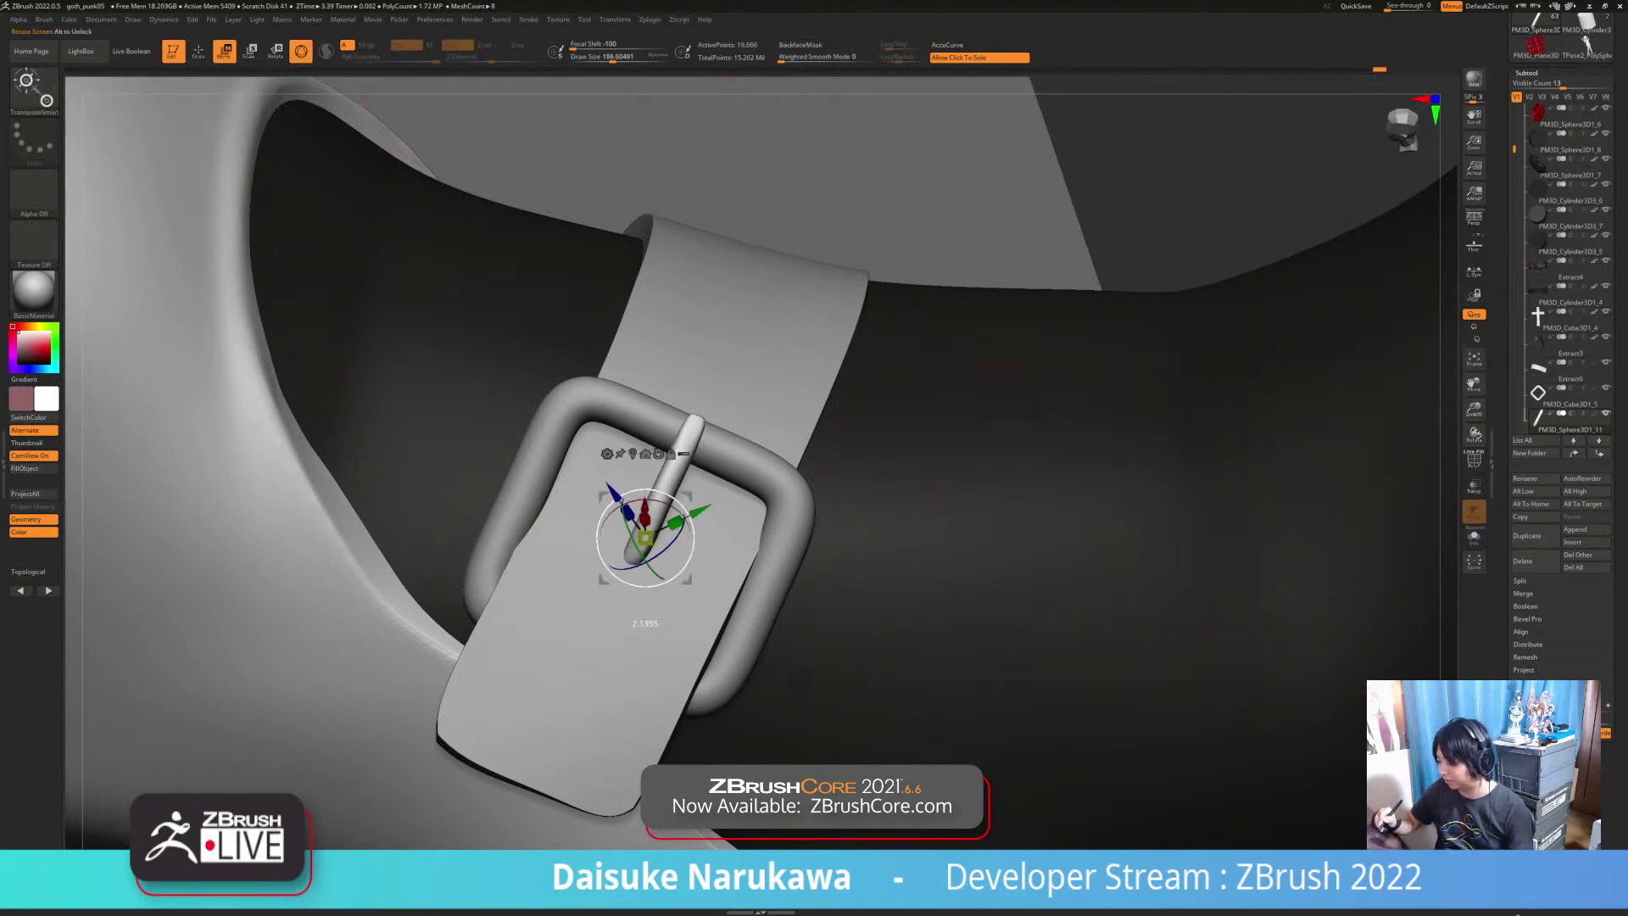
pyautogui.press('q')
# Step: Select the strap's loose end piece, turn off BackfaceMask for the TrimDynamic brush, and undo the test stroke
pyautogui.moveTo(679, 478)
pyautogui.keyDown('ctrl'); pyautogui.mouseDown(button='right')
pyautogui.moveTo(701, 314)
pyautogui.moveTo(755, 543)
pyautogui.moveTo(806, 475)
pyautogui.moveTo(775, 542)
pyautogui.moveTo(763, 441)
pyautogui.moveTo(746, 491)
pyautogui.moveTo(717, 471)
pyautogui.moveTo(788, 458)
pyautogui.moveTo(627, 496)
pyautogui.moveTo(776, 598)
pyautogui.mouseUp(button='right'); pyautogui.keyUp('ctrl')
pyautogui.keyDown('alt'); pyautogui.click(710, 474); pyautogui.keyUp('alt')
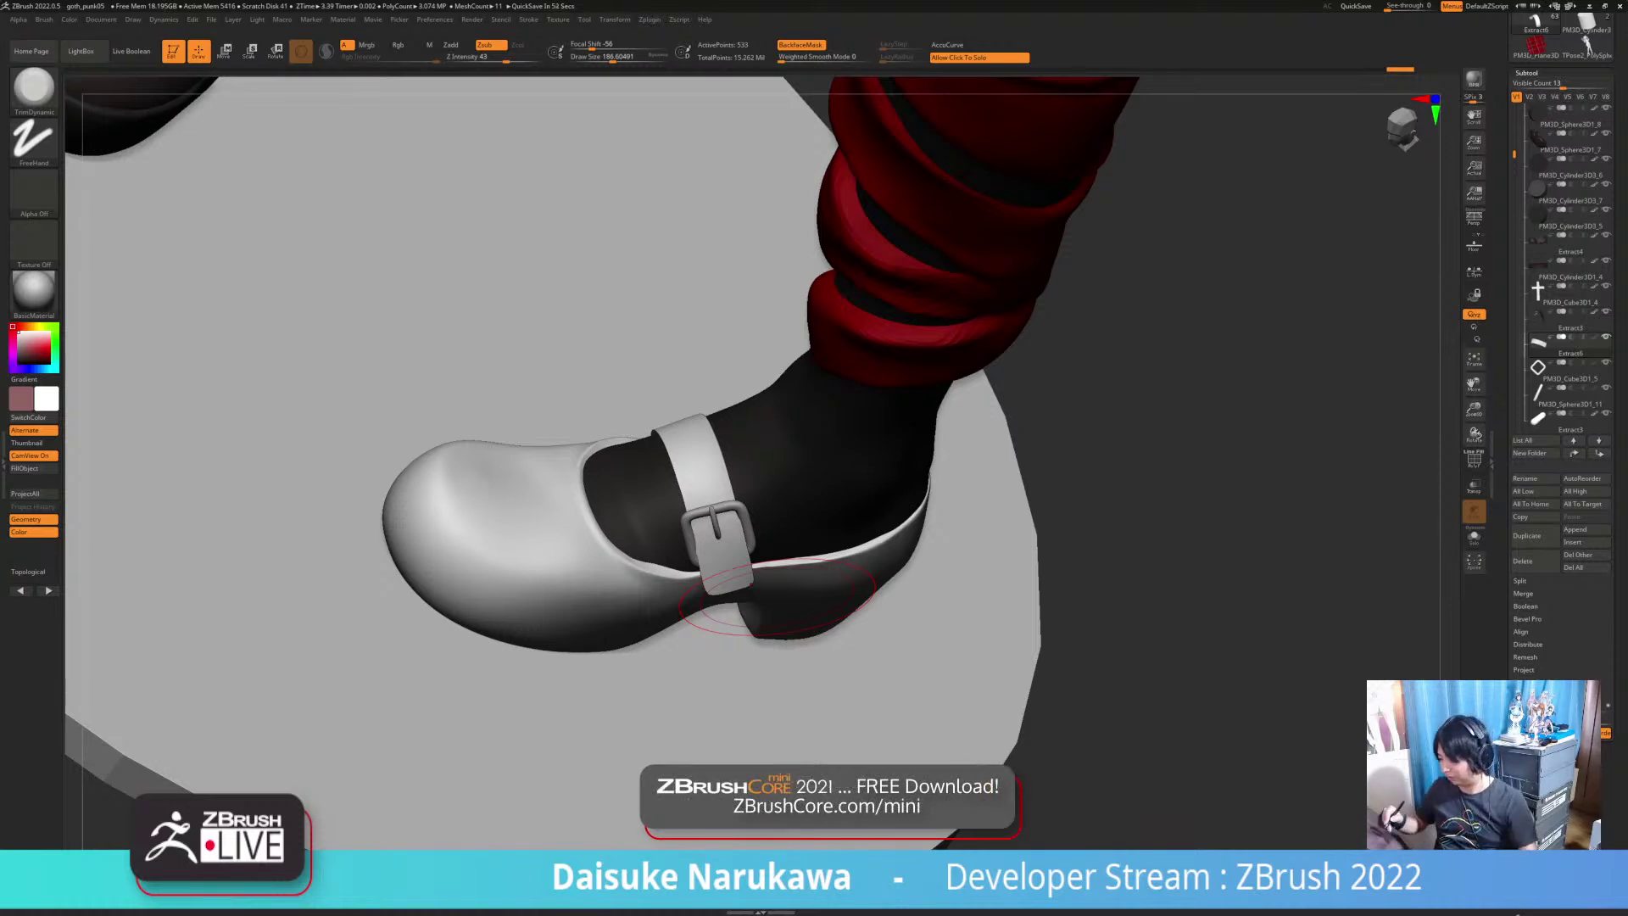
pyautogui.moveTo(742, 623)
pyautogui.mouseDown(button='right')
pyautogui.moveTo(748, 561)
pyautogui.moveTo(765, 620)
pyautogui.mouseUp(button='right')
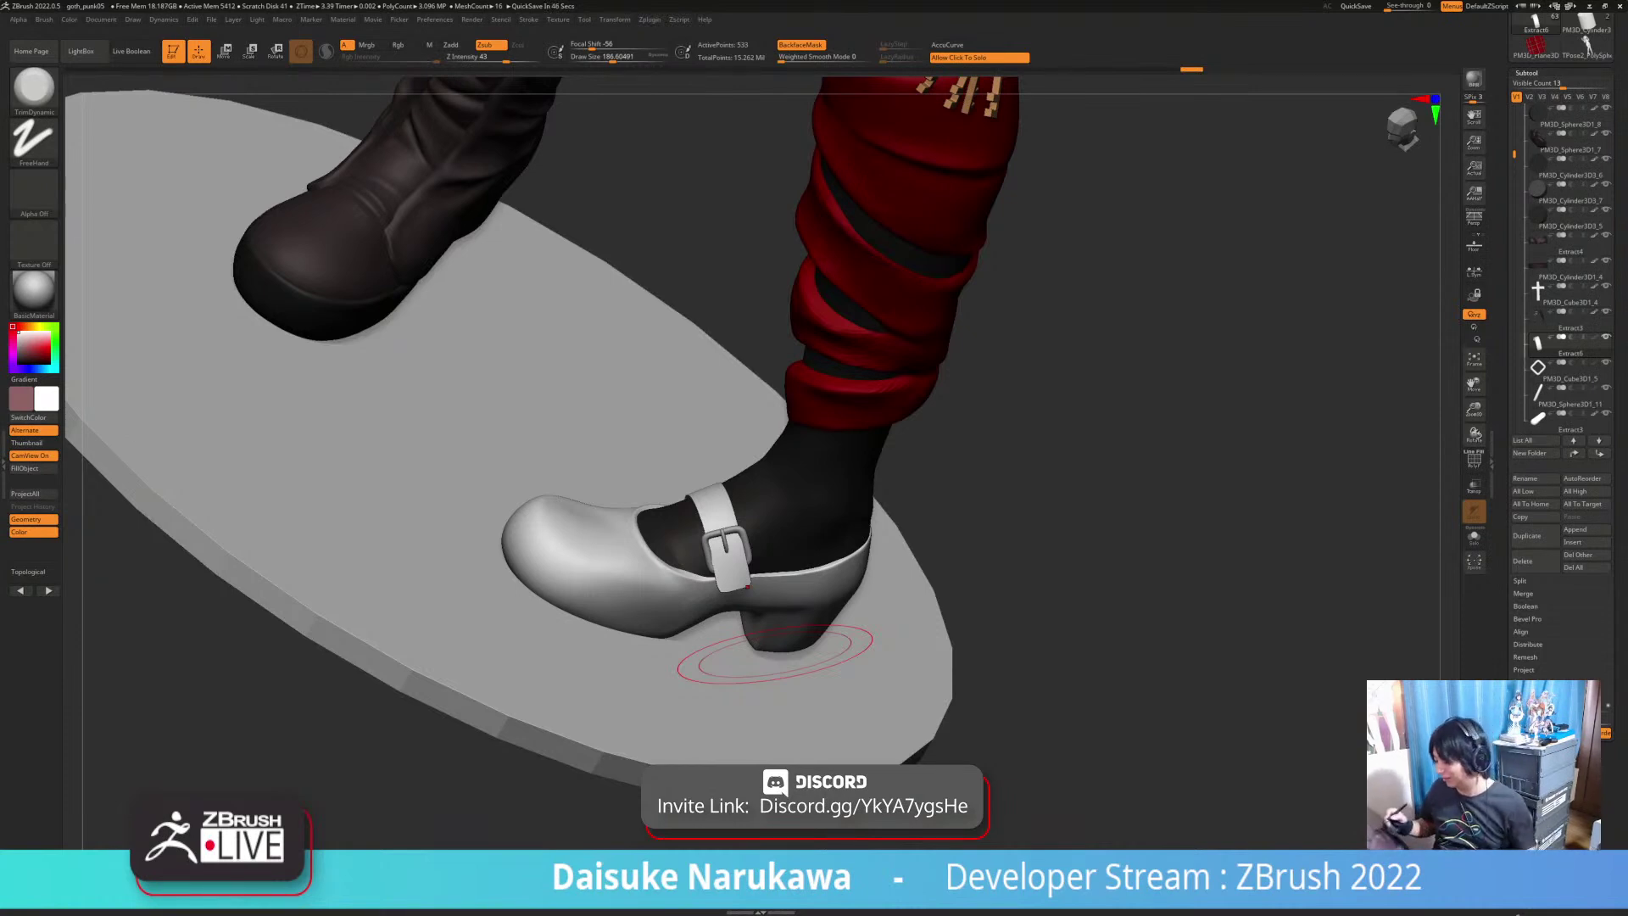
pyautogui.moveTo(962, 670); pyautogui.dragTo(941, 640)
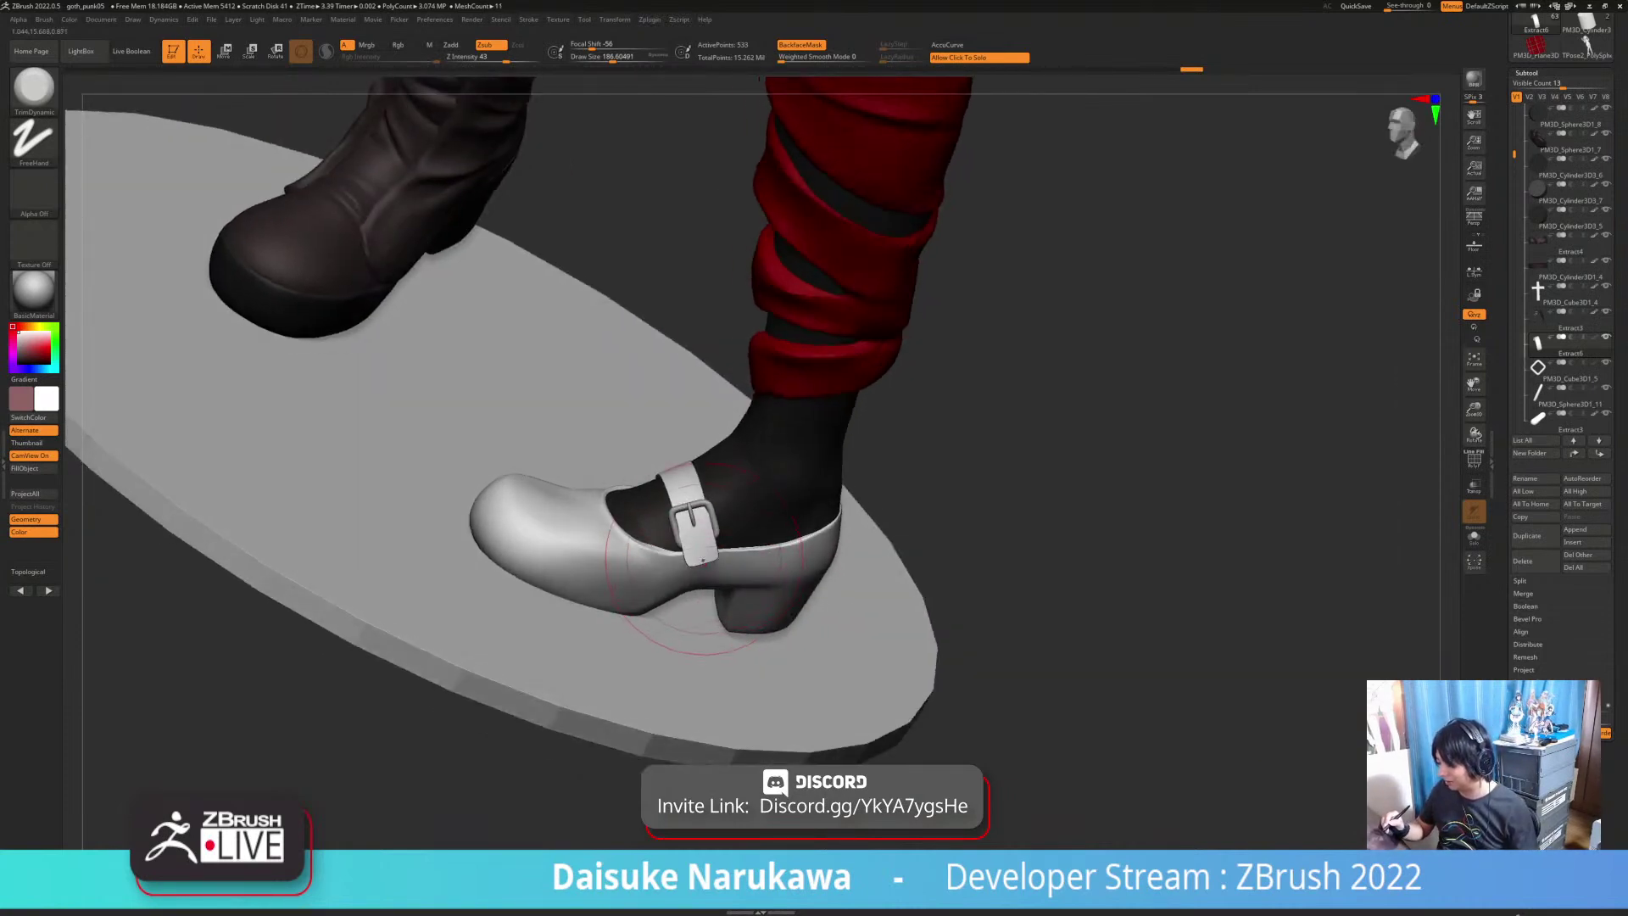
pyautogui.moveTo(707, 541)
pyautogui.mouseDown()
pyautogui.moveTo(704, 555)
pyautogui.moveTo(697, 536)
pyautogui.mouseUp()
pyautogui.click(801, 45)
pyautogui.hotkey('ctrl', 'z')
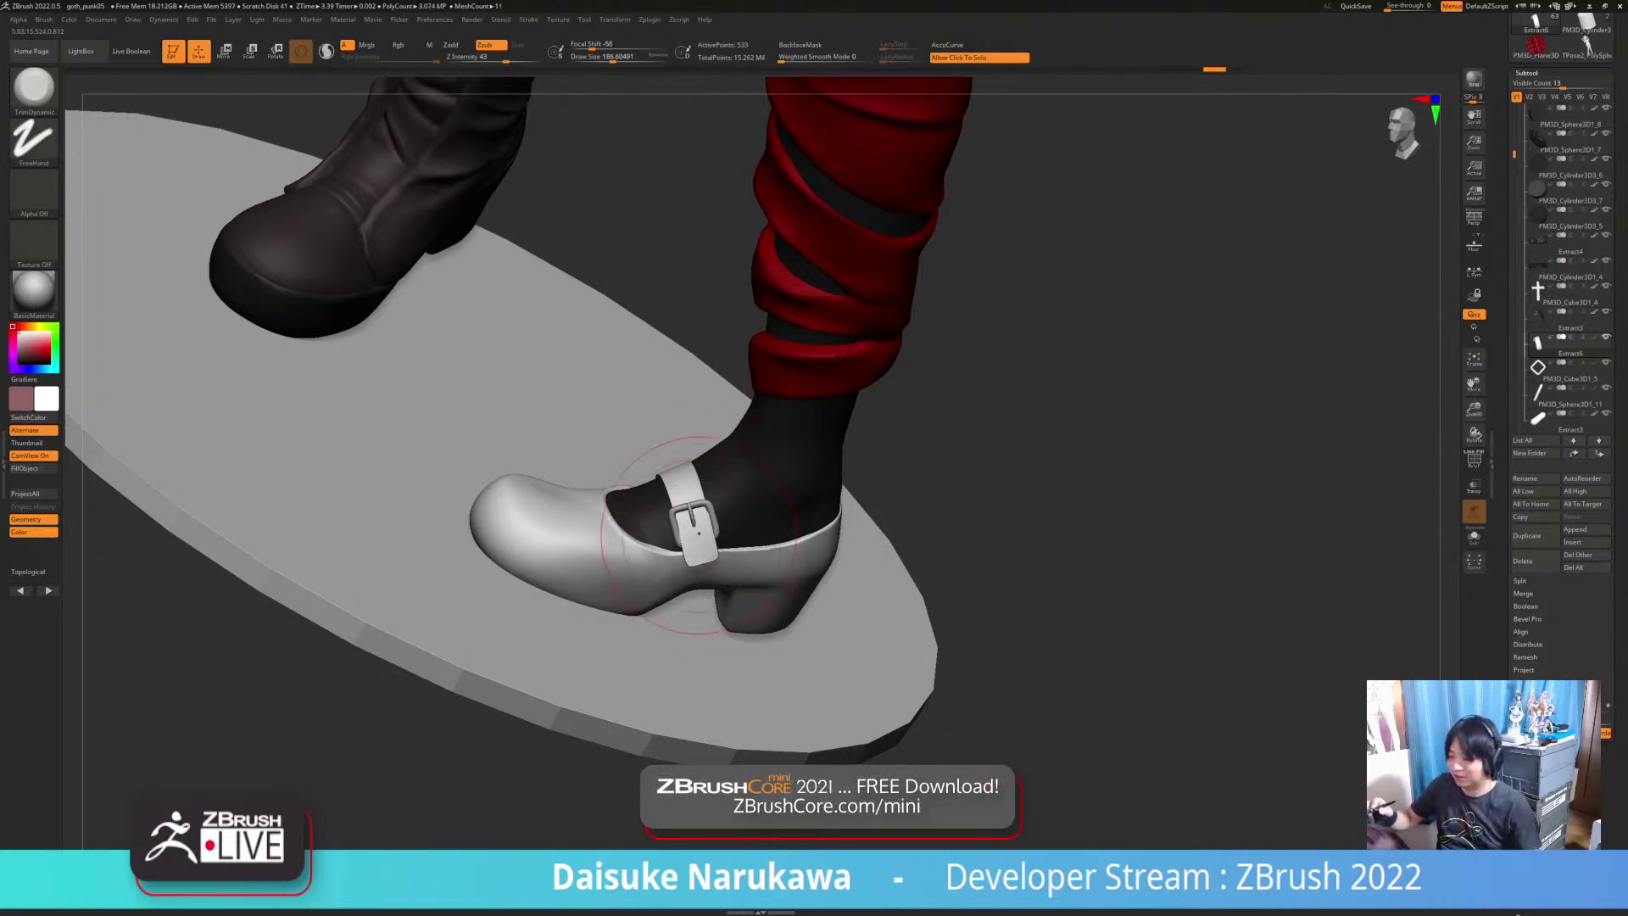
# Step: Pull the strap's loose end longer below the buckle with the Snake Hook brush and adjust its shape
pyautogui.press('b')
pyautogui.press('s')
pyautogui.press('k')
pyautogui.moveTo(700, 551); pyautogui.dragTo(697, 544)
pyautogui.hotkey('ctrl', 'z')
pyautogui.moveTo(704, 507)
pyautogui.mouseDown(button='right')
pyautogui.moveTo(689, 594)
pyautogui.moveTo(681, 556)
pyautogui.mouseUp(button='right')
pyautogui.moveTo(685, 553); pyautogui.dragTo(695, 571)
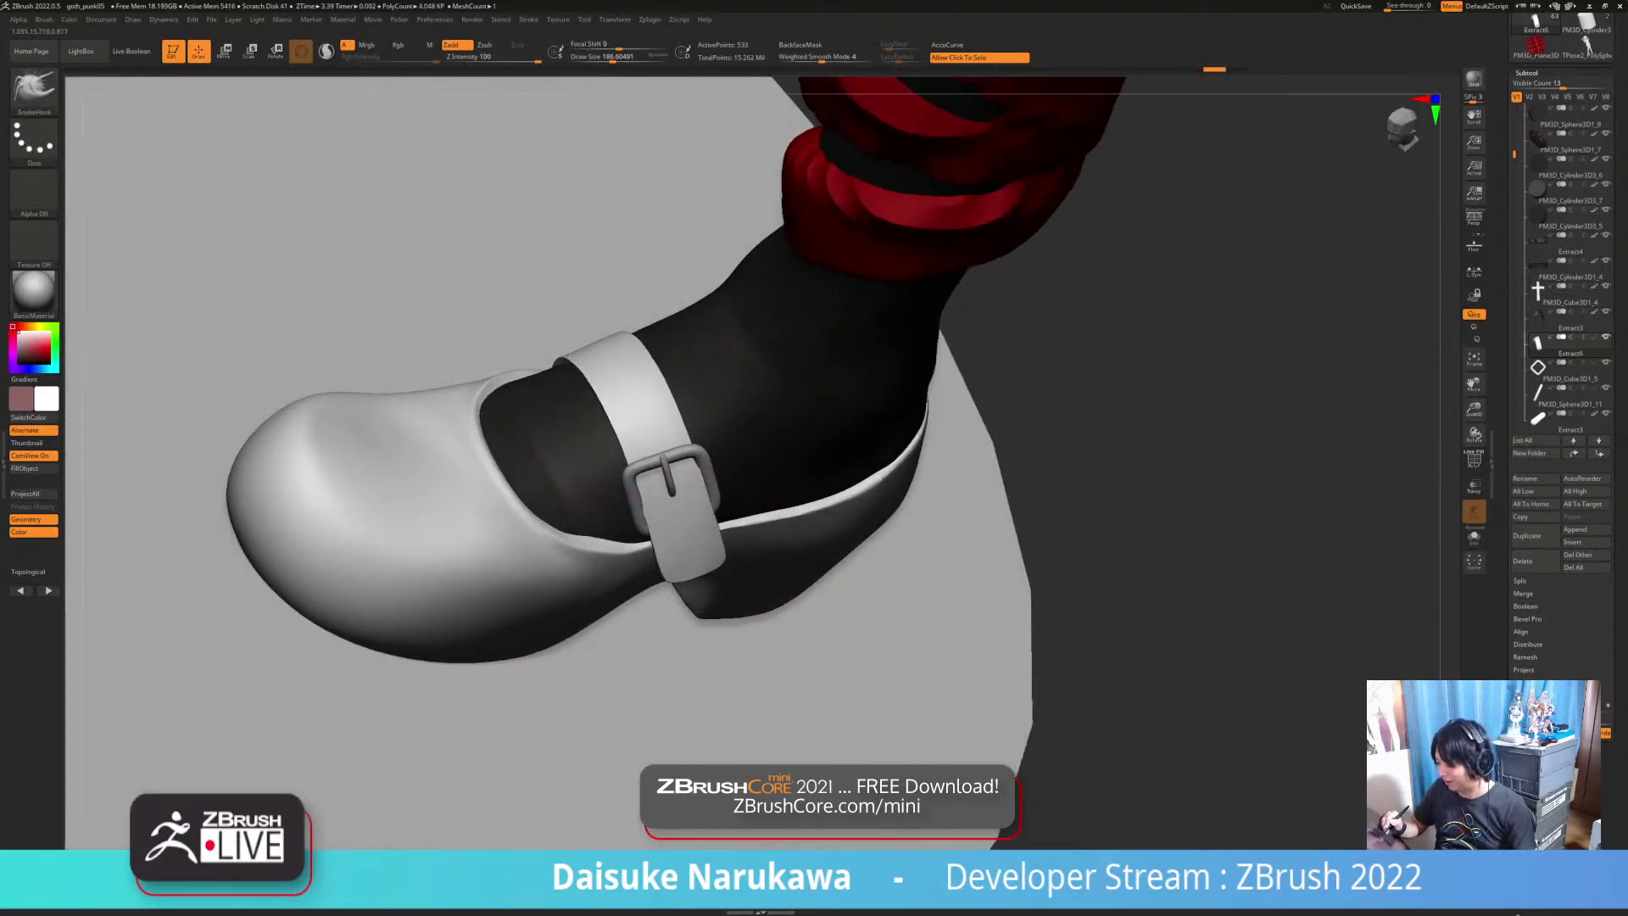
pyautogui.moveTo(691, 551); pyautogui.dragTo(693, 560, button='right')
pyautogui.moveTo(691, 581); pyautogui.dragTo(694, 589)
pyautogui.moveTo(700, 583); pyautogui.dragTo(703, 589)
pyautogui.moveTo(697, 578); pyautogui.dragTo(709, 604, button='right')
pyautogui.moveTo(702, 575); pyautogui.dragTo(705, 580)
pyautogui.moveTo(705, 569)
pyautogui.mouseDown(button='right')
pyautogui.moveTo(731, 483)
pyautogui.moveTo(734, 541)
pyautogui.mouseUp(button='right')
pyautogui.moveTo(735, 602); pyautogui.dragTo(729, 612, button='right')
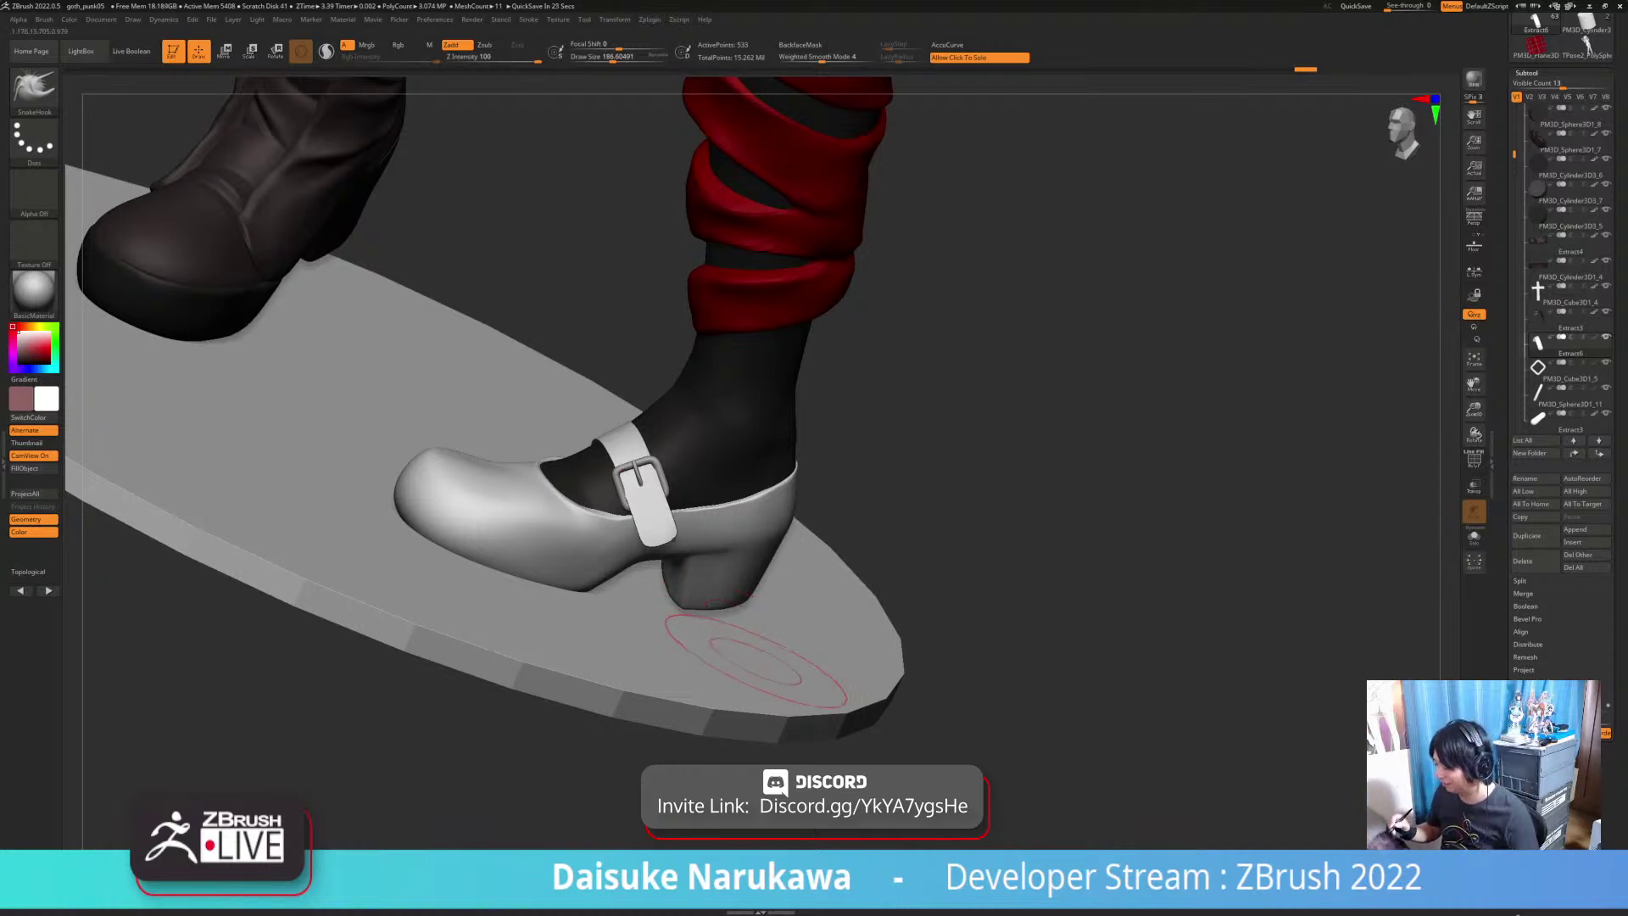
# Step: Examine the buckled shoe together with the whole lower figure from the front, from above and close up
pyautogui.press('ctrl')
pyautogui.keyDown('ctrl'); pyautogui.moveTo(835, 763); pyautogui.dragTo(830, 670, button='right'); pyautogui.keyUp('ctrl')
pyautogui.moveTo(831, 752)
pyautogui.keyDown('ctrl'); pyautogui.mouseDown(button='right')
pyautogui.moveTo(835, 712)
pyautogui.moveTo(849, 728)
pyautogui.mouseUp(button='right'); pyautogui.keyUp('ctrl')
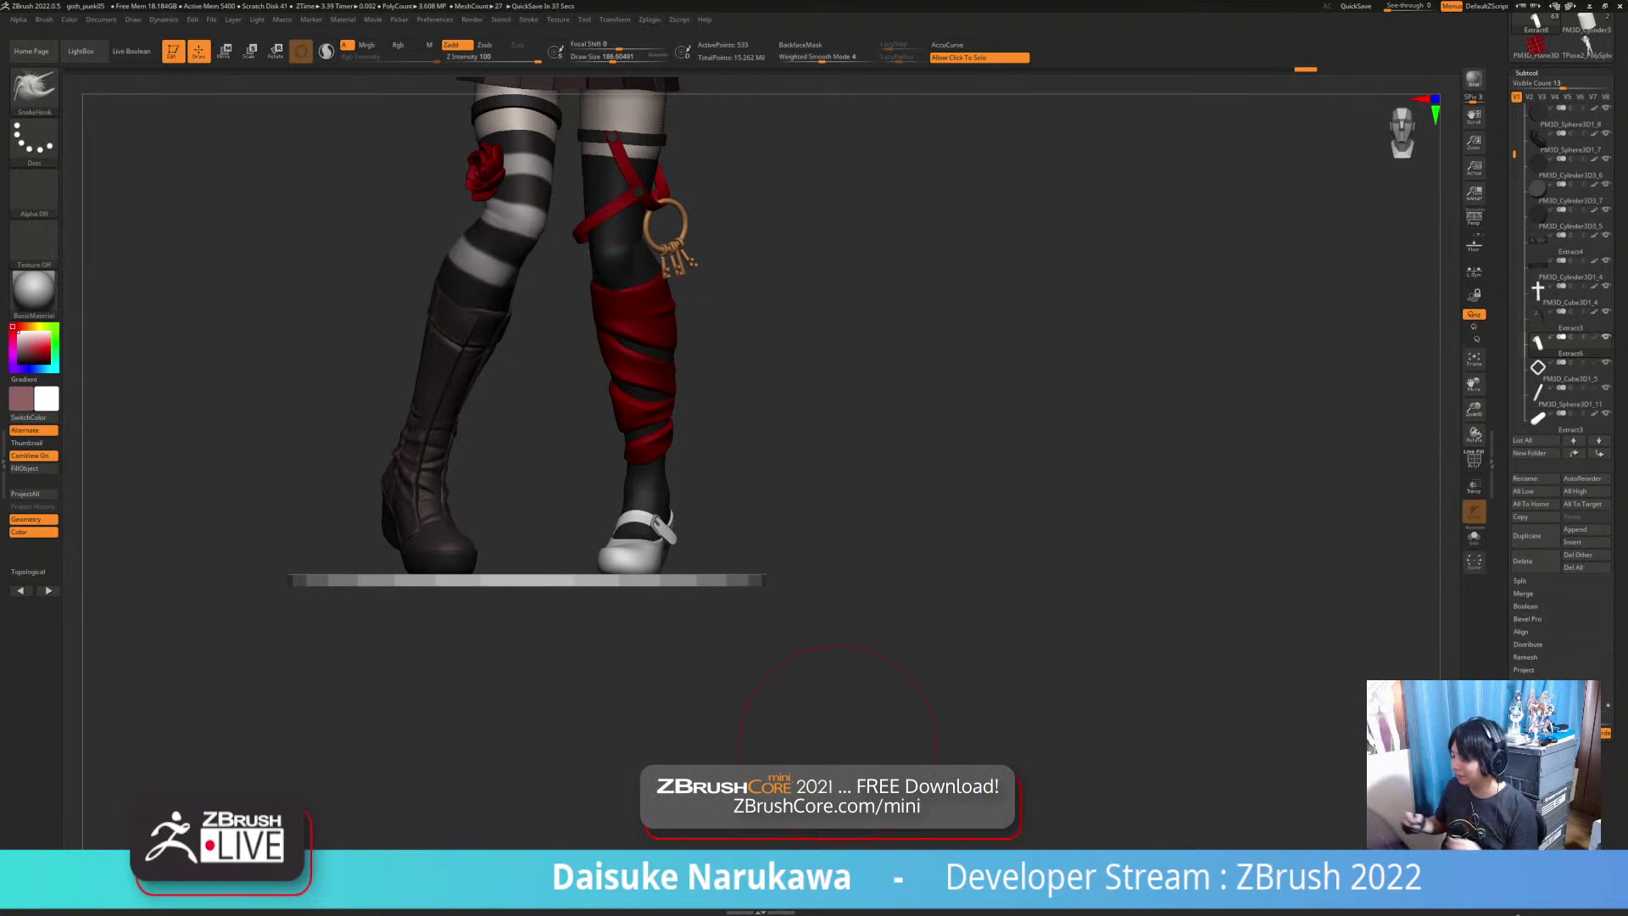
pyautogui.moveTo(901, 716)
pyautogui.mouseDown()
pyautogui.moveTo(788, 756)
pyautogui.moveTo(916, 686)
pyautogui.mouseUp()
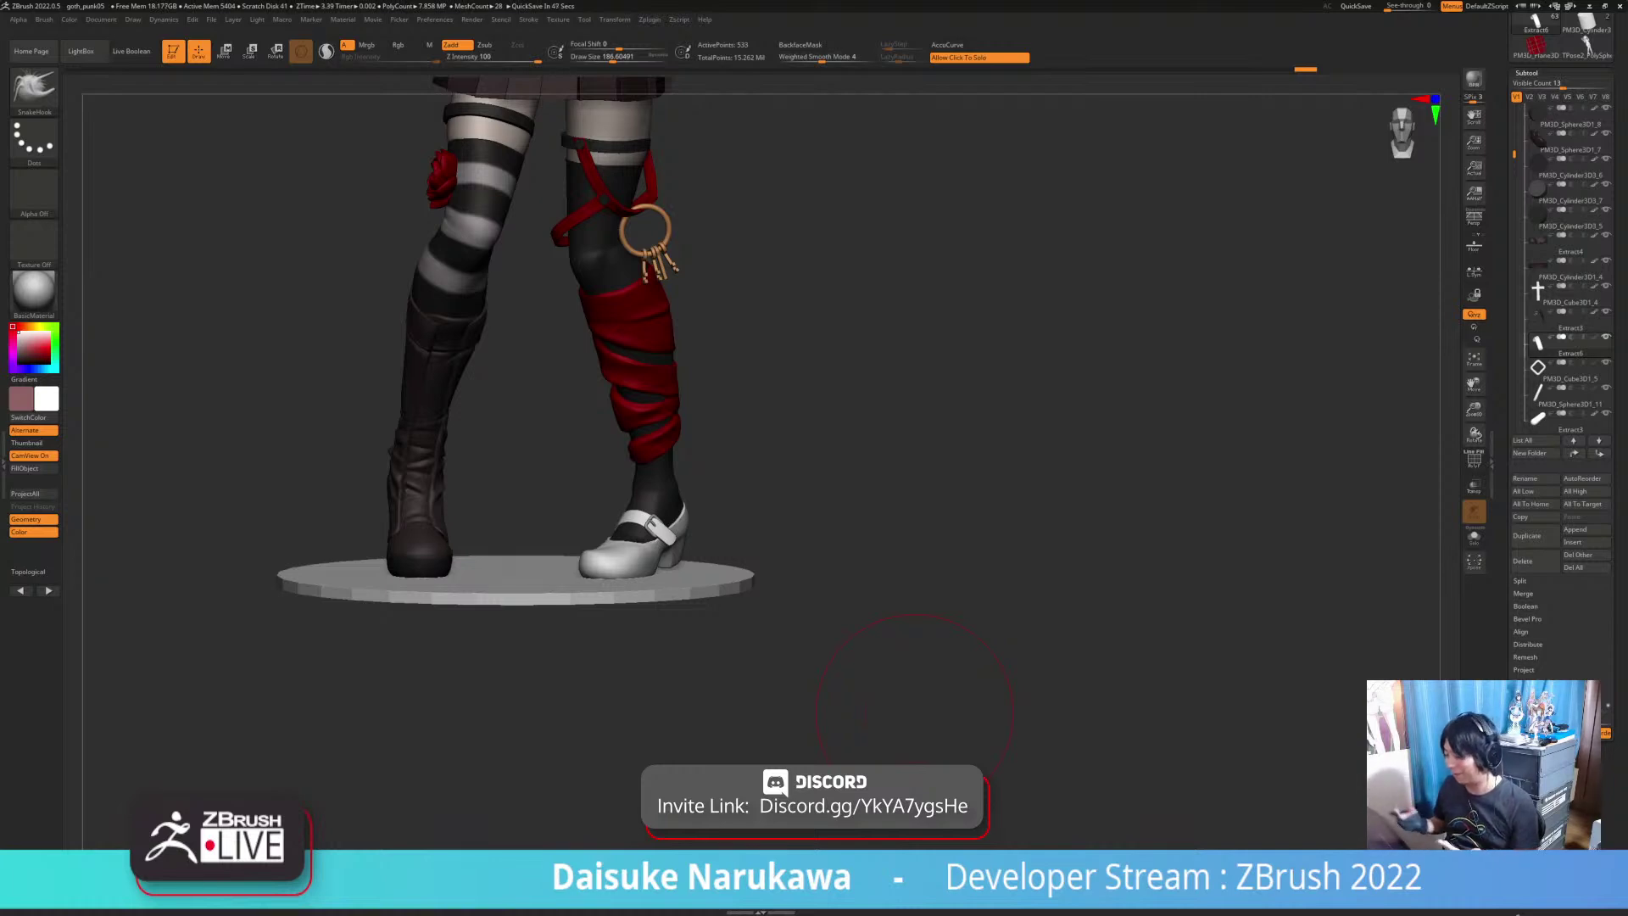
pyautogui.moveTo(954, 716); pyautogui.dragTo(954, 737)
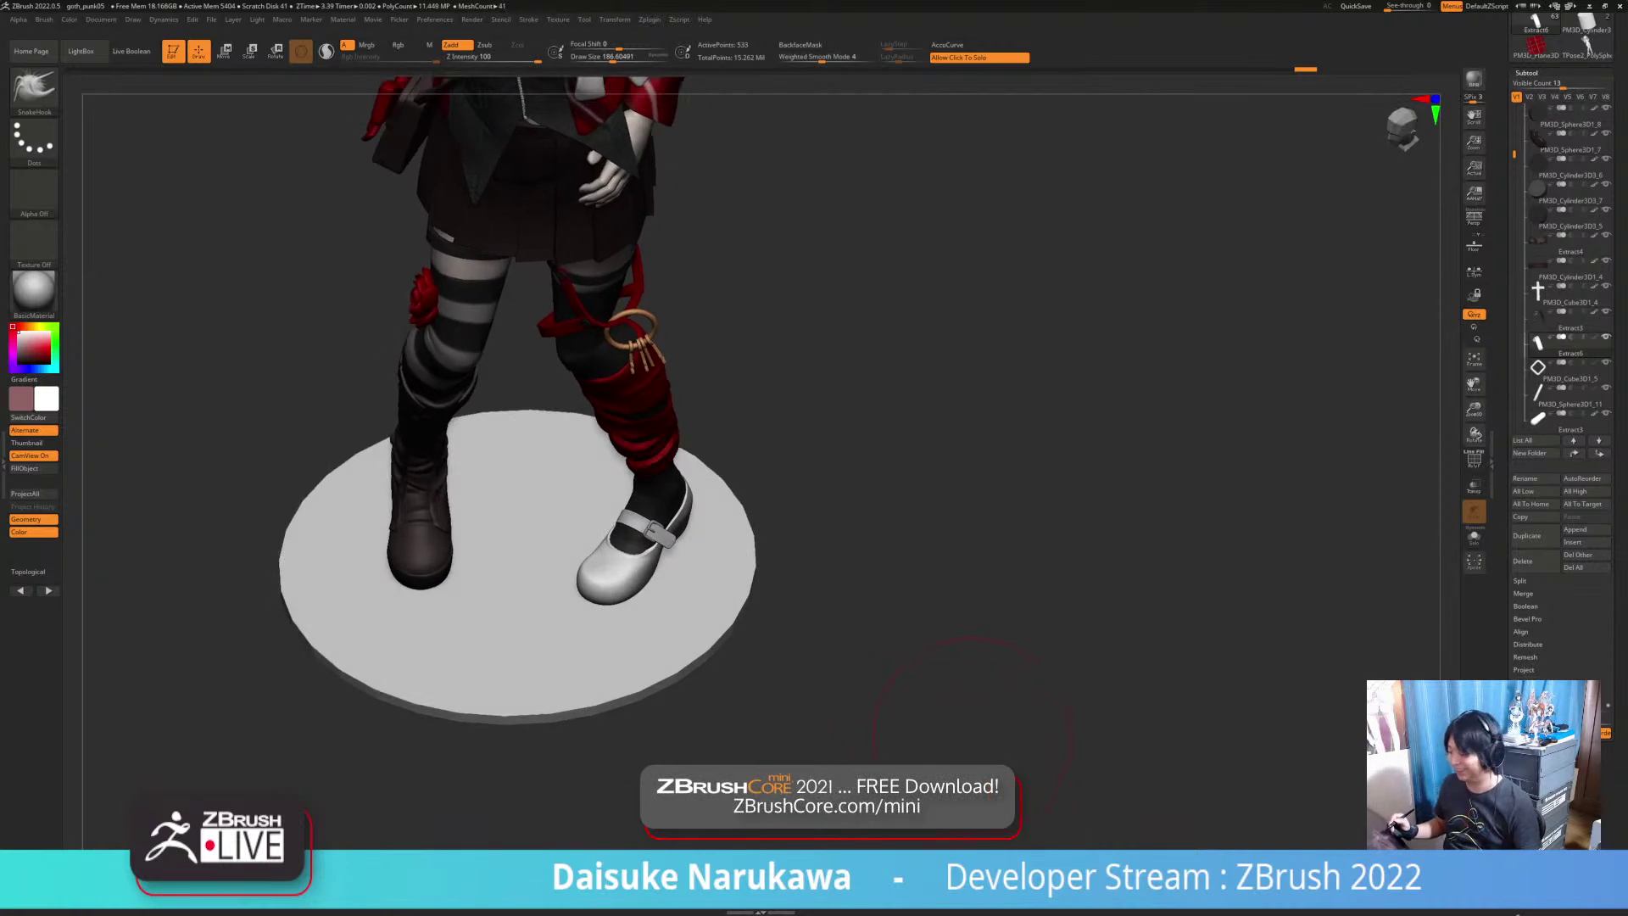
pyautogui.click(1574, 529)
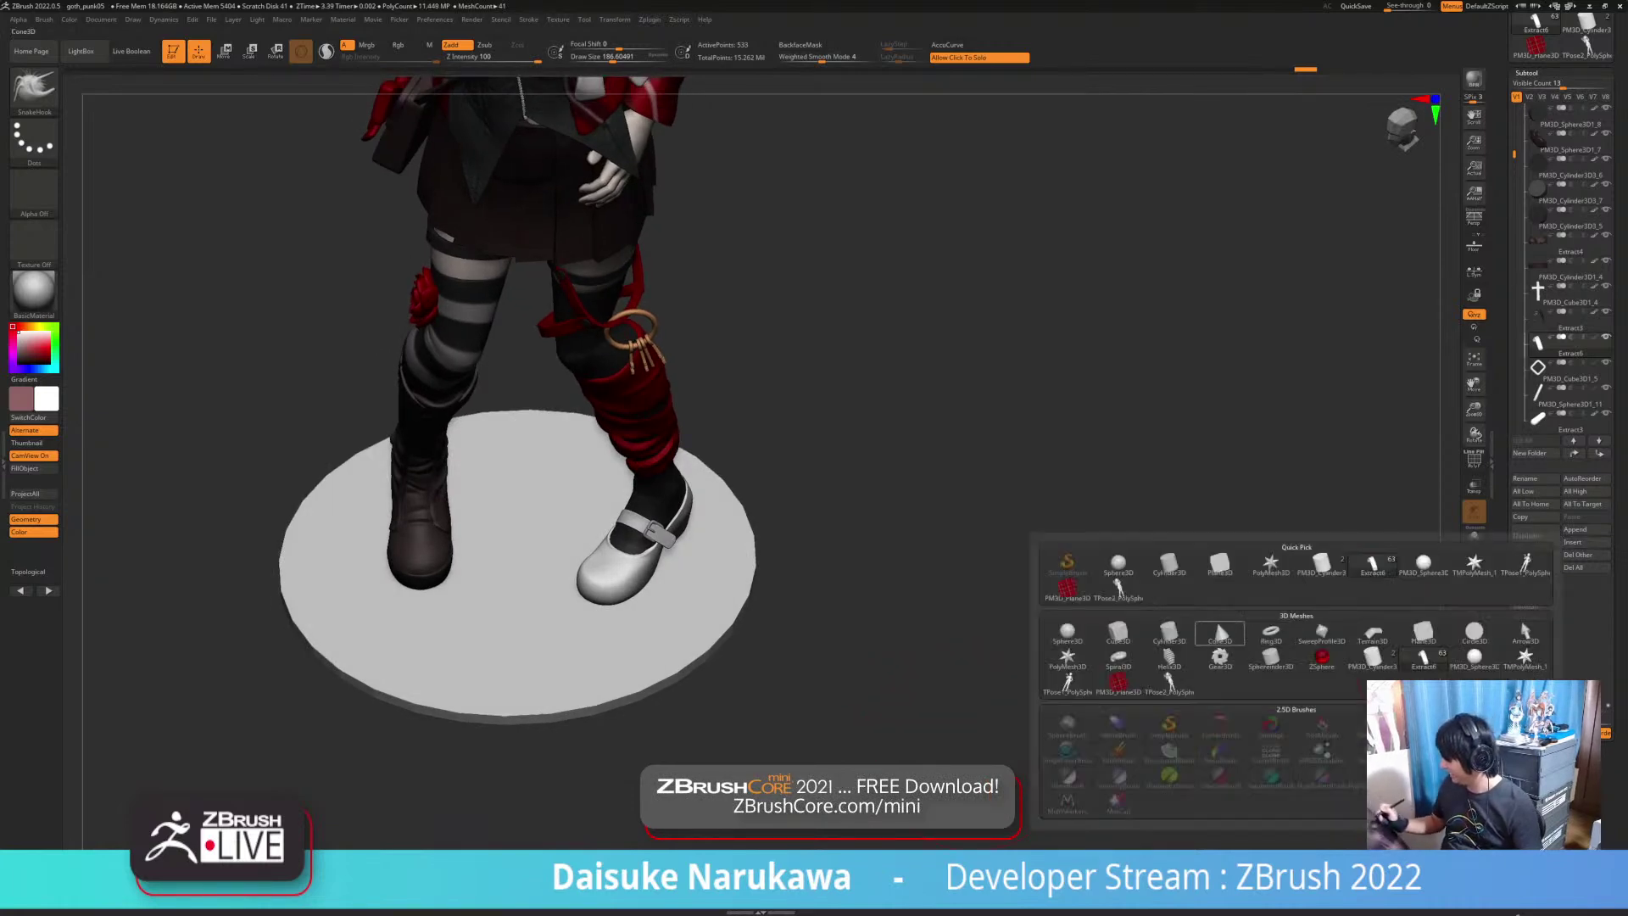
pyautogui.click(1169, 658)
pyautogui.moveTo(953, 669); pyautogui.dragTo(933, 589)
pyautogui.keyDown('ctrl'); pyautogui.moveTo(814, 688); pyautogui.dragTo(778, 722, button='right'); pyautogui.keyUp('ctrl')
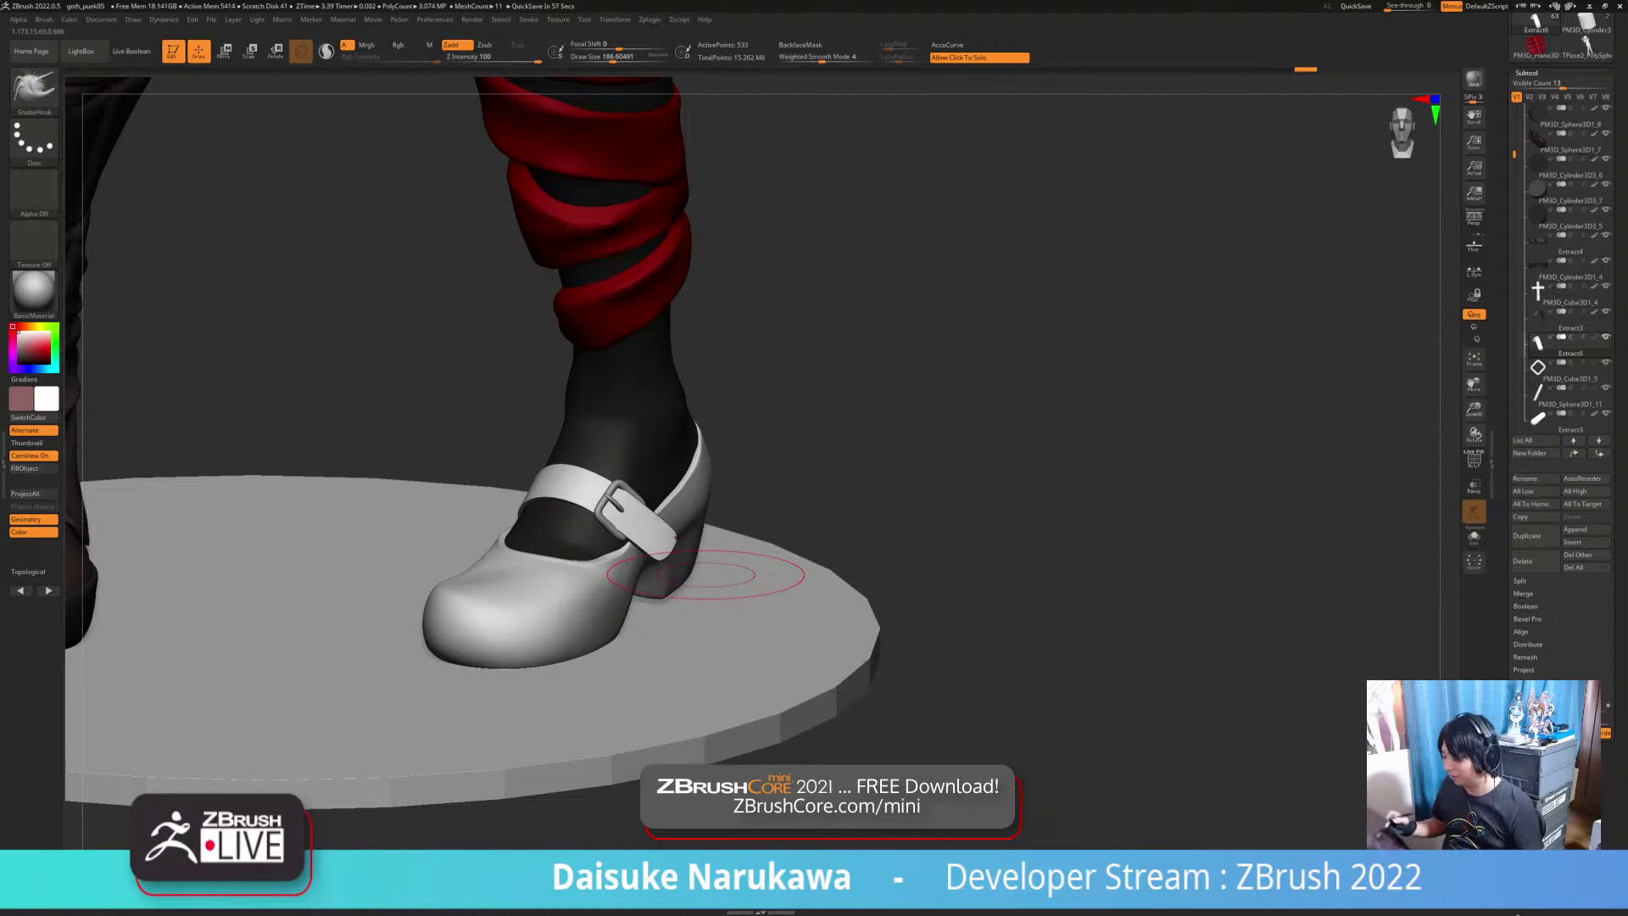
pyautogui.keyDown('ctrl'); pyautogui.moveTo(705, 575); pyautogui.dragTo(688, 534, button='right'); pyautogui.keyUp('ctrl')
pyautogui.keyDown('shift'); pyautogui.moveTo(813, 738); pyautogui.dragTo(890, 734, button='right'); pyautogui.keyUp('shift')
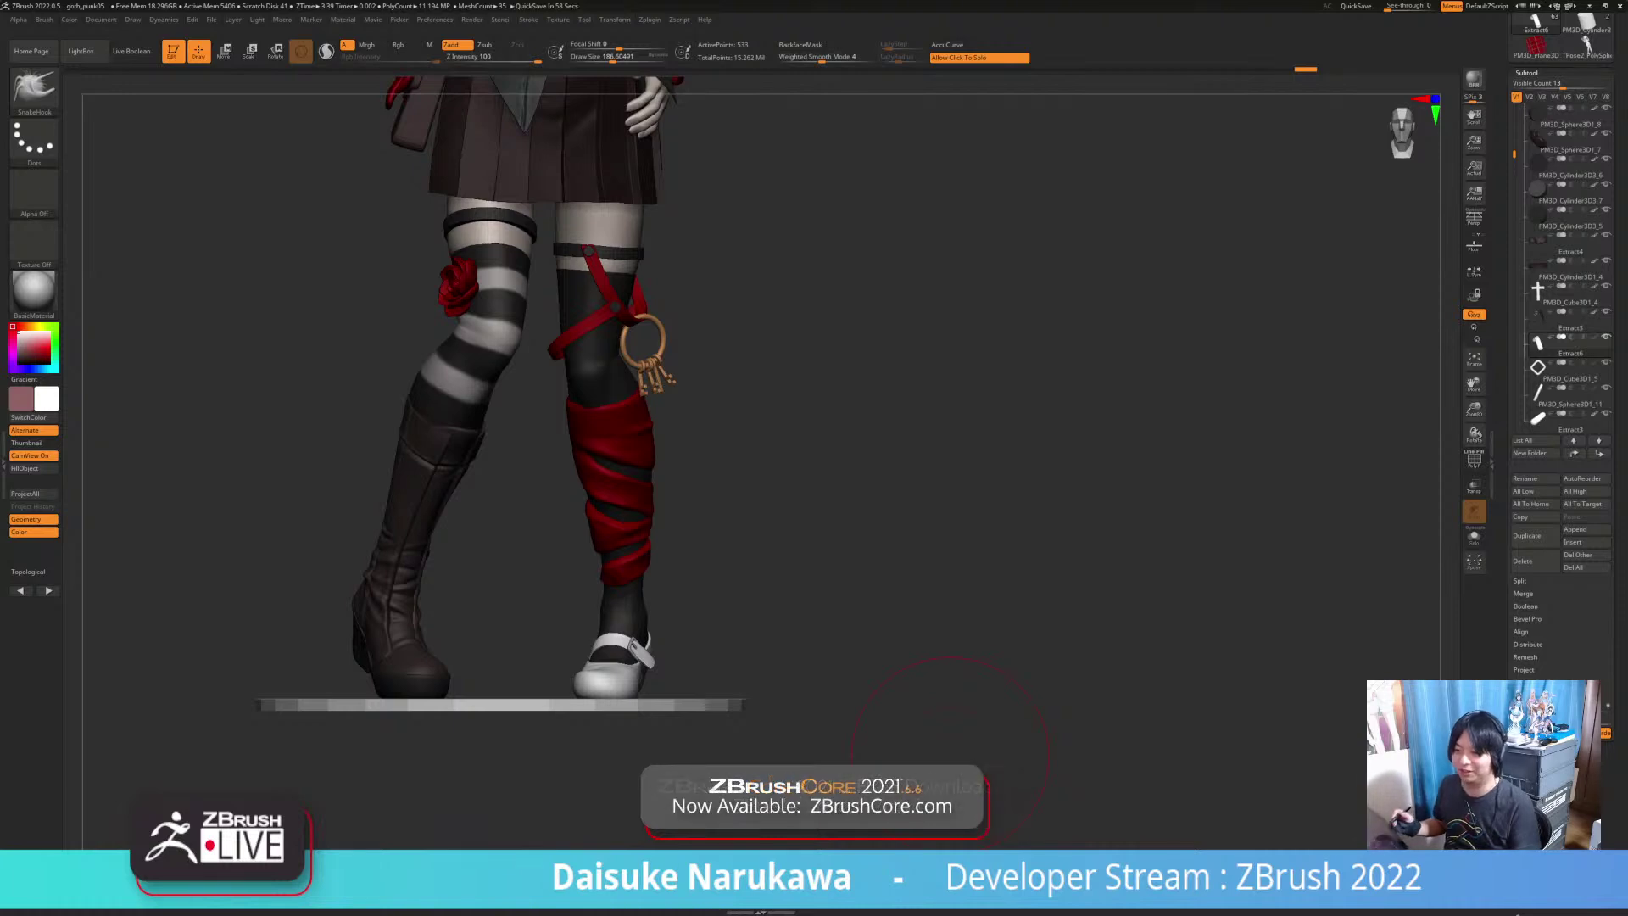
pyautogui.moveTo(899, 667)
pyautogui.mouseDown(button='right')
pyautogui.moveTo(953, 691)
pyautogui.moveTo(934, 659)
pyautogui.moveTo(905, 714)
pyautogui.moveTo(902, 689)
pyautogui.moveTo(909, 729)
pyautogui.moveTo(902, 685)
pyautogui.mouseUp(button='right')
pyautogui.keyDown('alt'); pyautogui.moveTo(902, 685); pyautogui.dragTo(915, 700, button='right'); pyautogui.keyUp('alt')
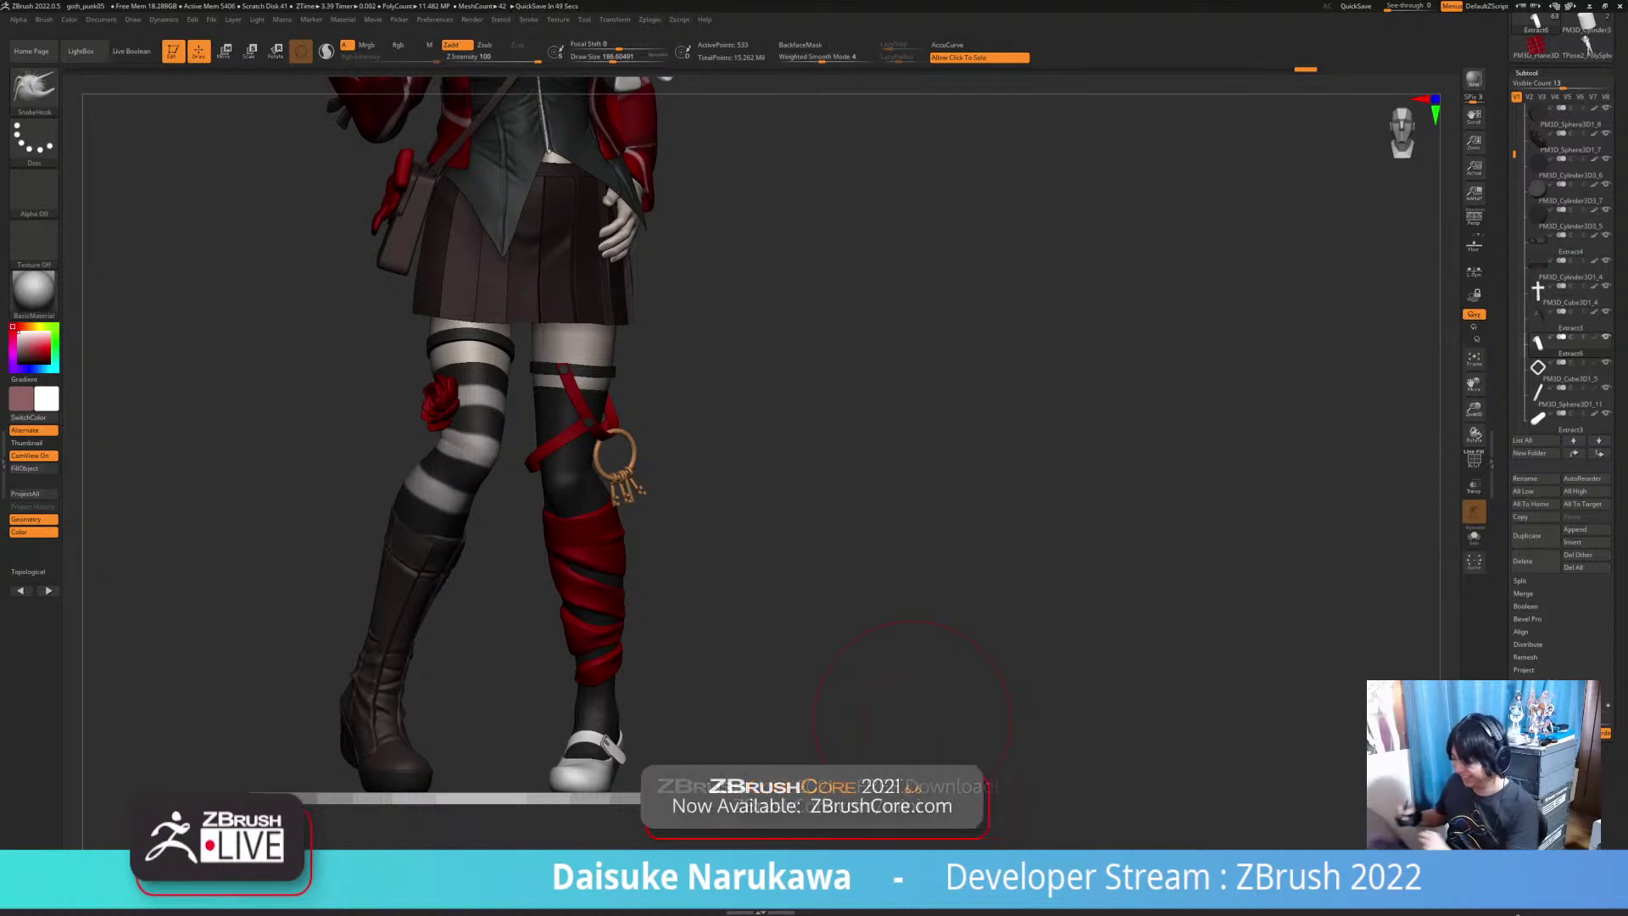
# Step: Select the white shoe body as the active subtool
pyautogui.moveTo(877, 685)
pyautogui.keyDown('ctrl'); pyautogui.mouseDown(button='right')
pyautogui.moveTo(877, 559)
pyautogui.moveTo(878, 657)
pyautogui.moveTo(877, 584)
pyautogui.moveTo(890, 606)
pyautogui.moveTo(974, 615)
pyautogui.moveTo(899, 613)
pyautogui.moveTo(917, 737)
pyautogui.moveTo(923, 715)
pyautogui.moveTo(755, 771)
pyautogui.moveTo(818, 750)
pyautogui.mouseUp(button='right'); pyautogui.keyUp('ctrl')
pyautogui.keyDown('ctrl'); pyautogui.moveTo(622, 769); pyautogui.dragTo(593, 818, button='right'); pyautogui.keyUp('ctrl')
pyautogui.moveTo(788, 746)
pyautogui.mouseDown(button='right')
pyautogui.moveTo(690, 727)
pyautogui.moveTo(741, 727)
pyautogui.moveTo(721, 694)
pyautogui.mouseUp(button='right')
pyautogui.keyDown('alt'); pyautogui.click(689, 727); pyautogui.keyUp('alt')
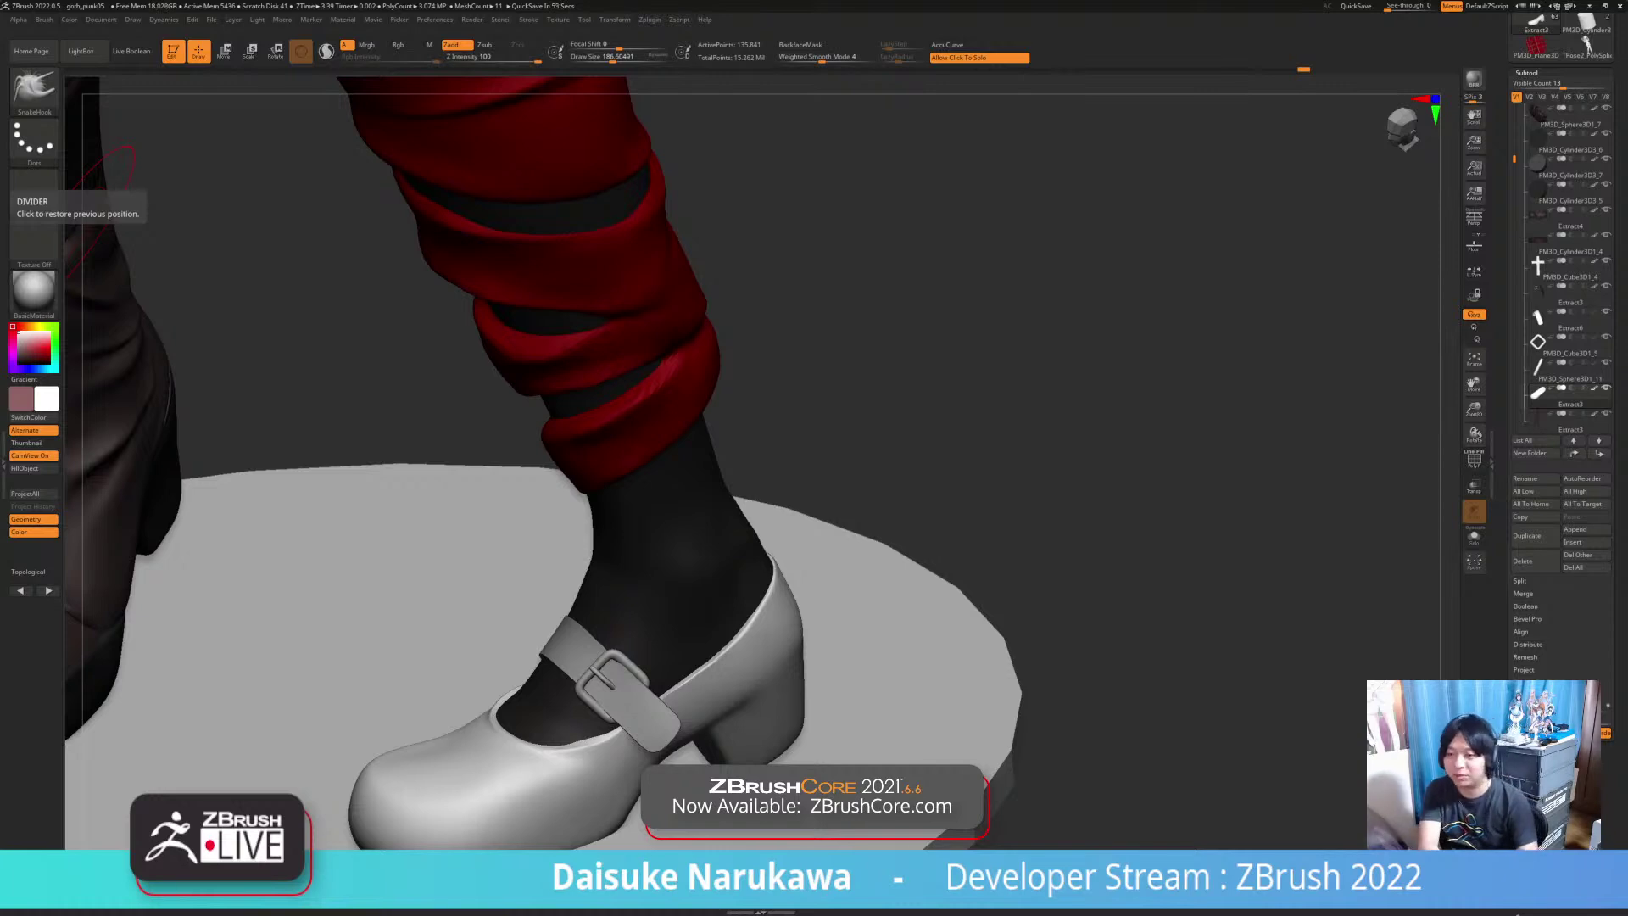
# Step: Check the pen's pressure curve in the tablet properties window, then accept it and close the window
pyautogui.moveTo(0, 292); pyautogui.dragTo(461, 198)
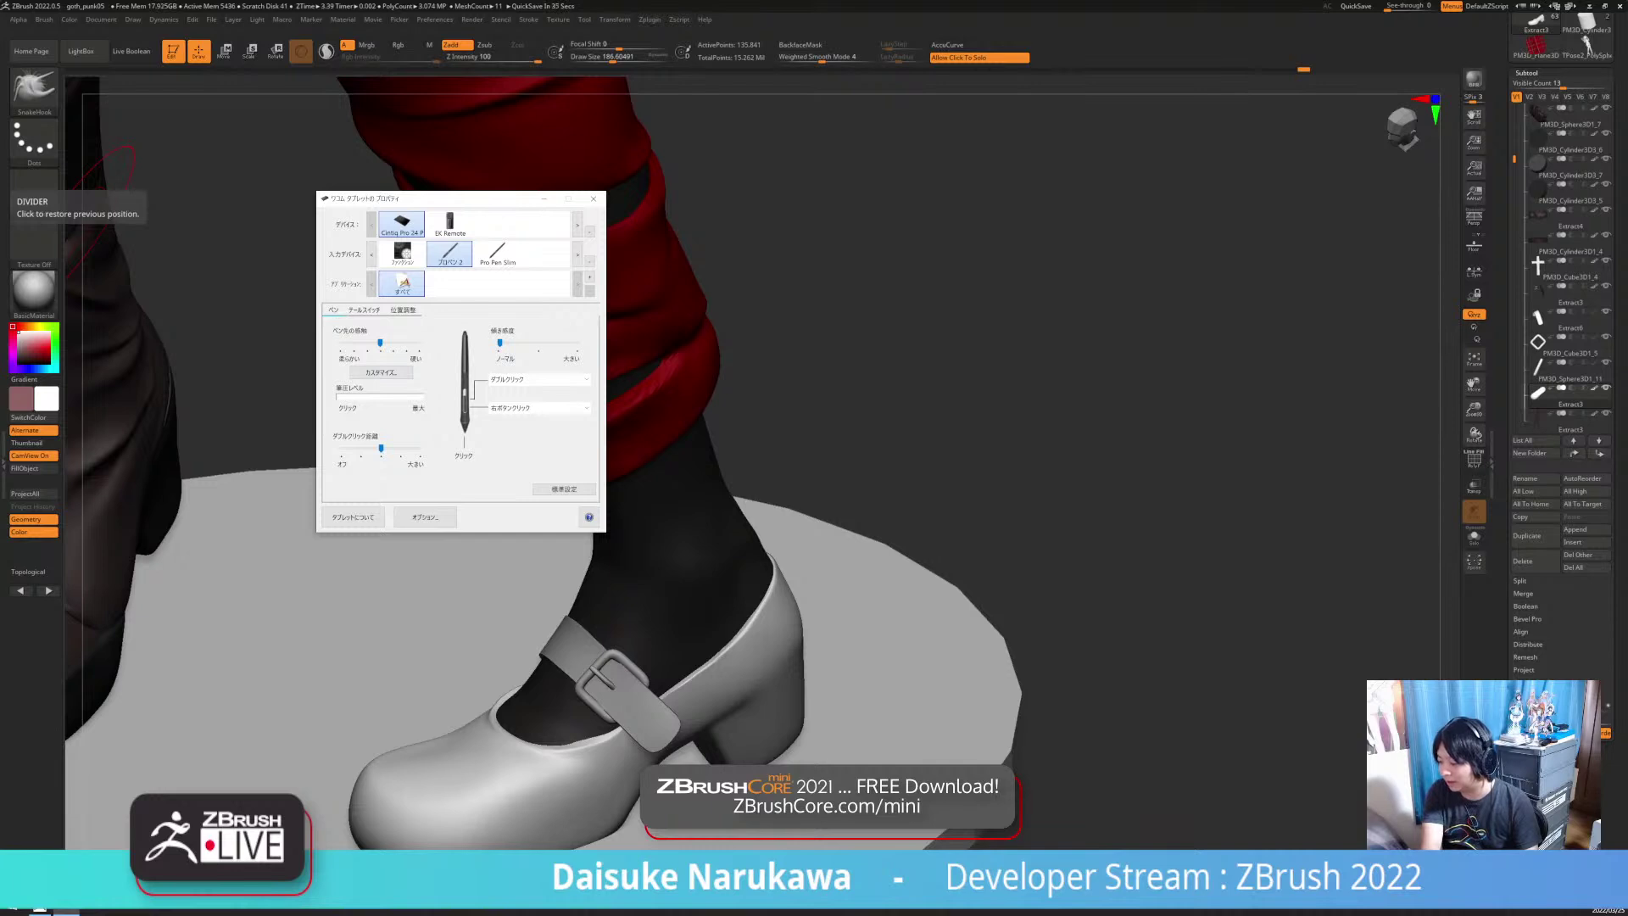
pyautogui.click(380, 373)
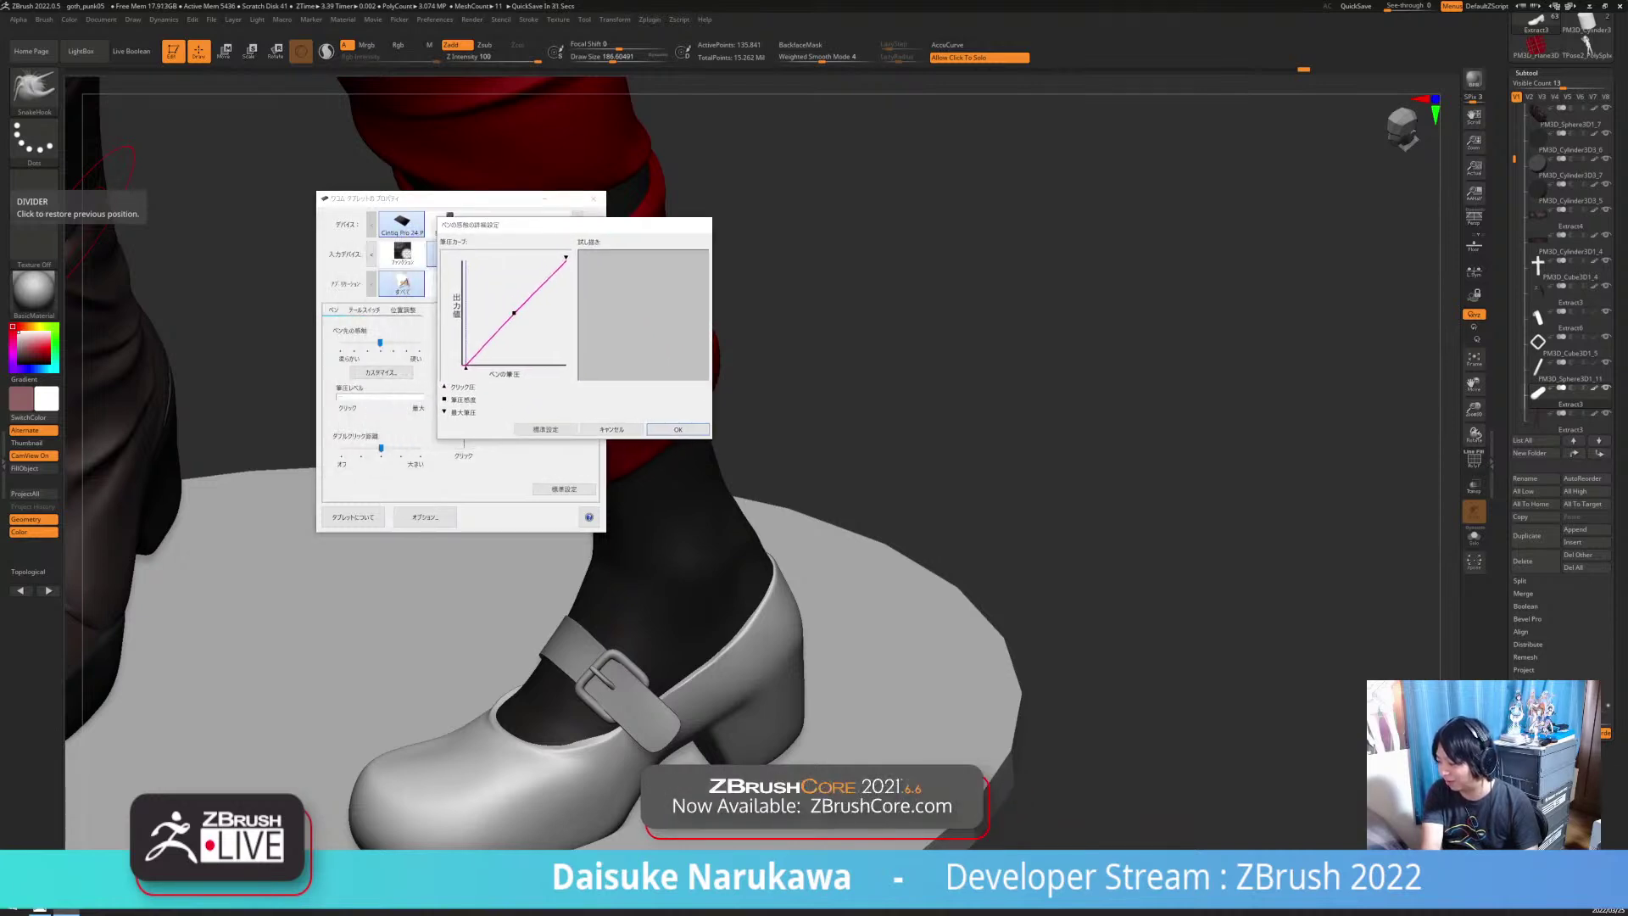
pyautogui.moveTo(492, 224); pyautogui.dragTo(568, 235)
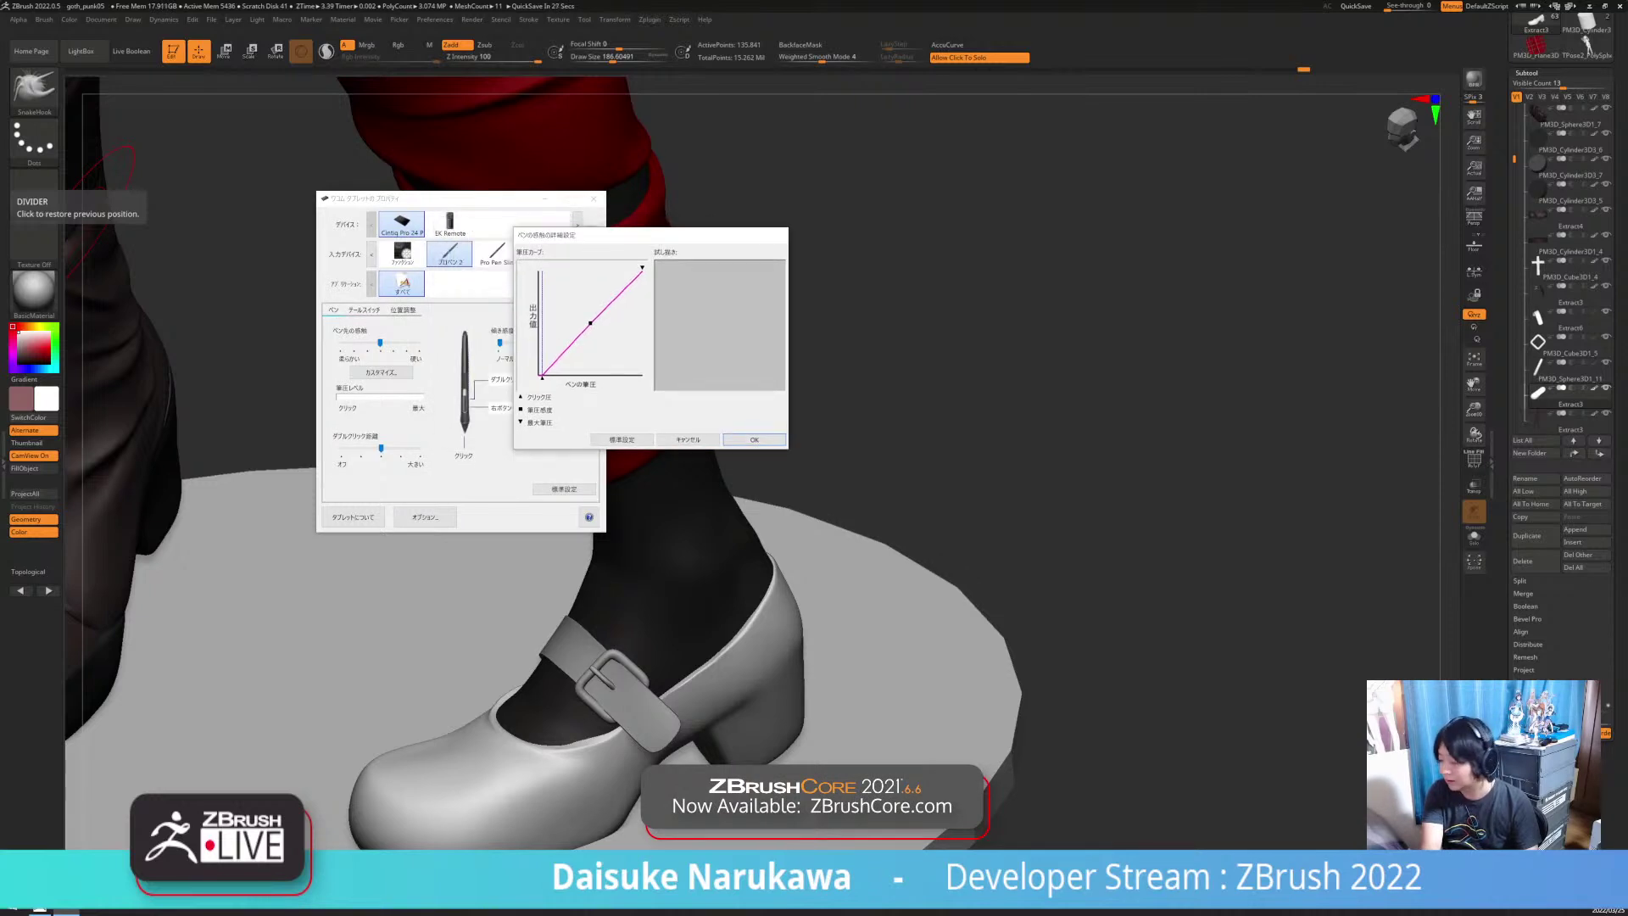
pyautogui.click(754, 439)
pyautogui.click(593, 198)
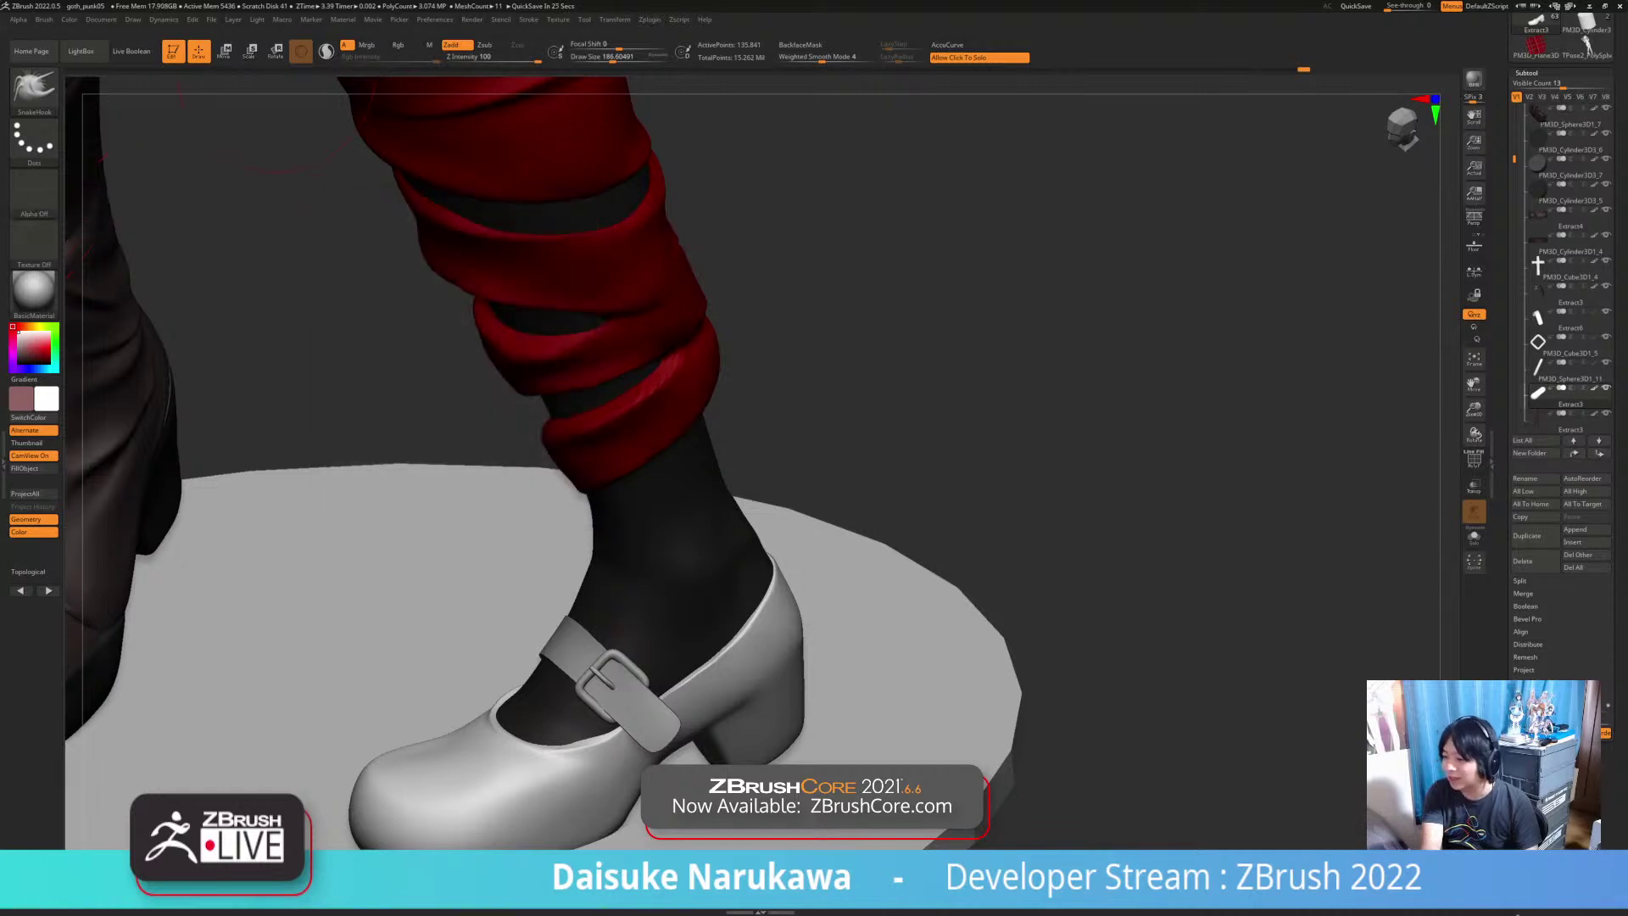
# Step: Inspect the Snake Hook brush's tablet pressure settings, including the Use Global Settings option
pyautogui.click(44, 20)
pyautogui.moveTo(162, 542); pyautogui.dragTo(162, 415)
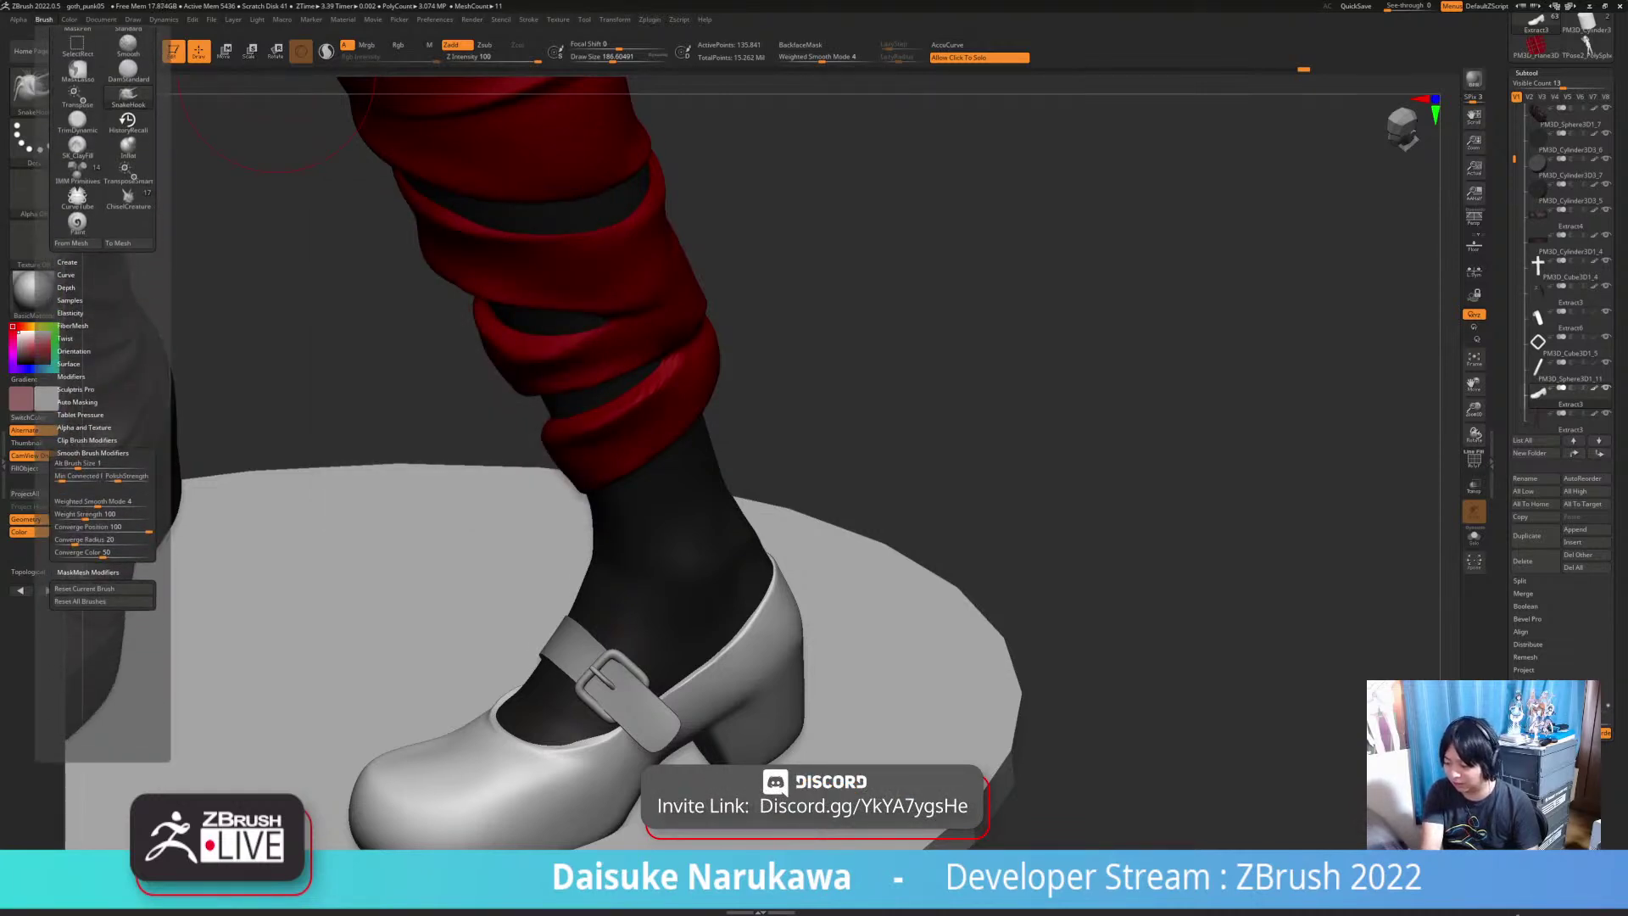
pyautogui.click(77, 402)
pyautogui.click(77, 401)
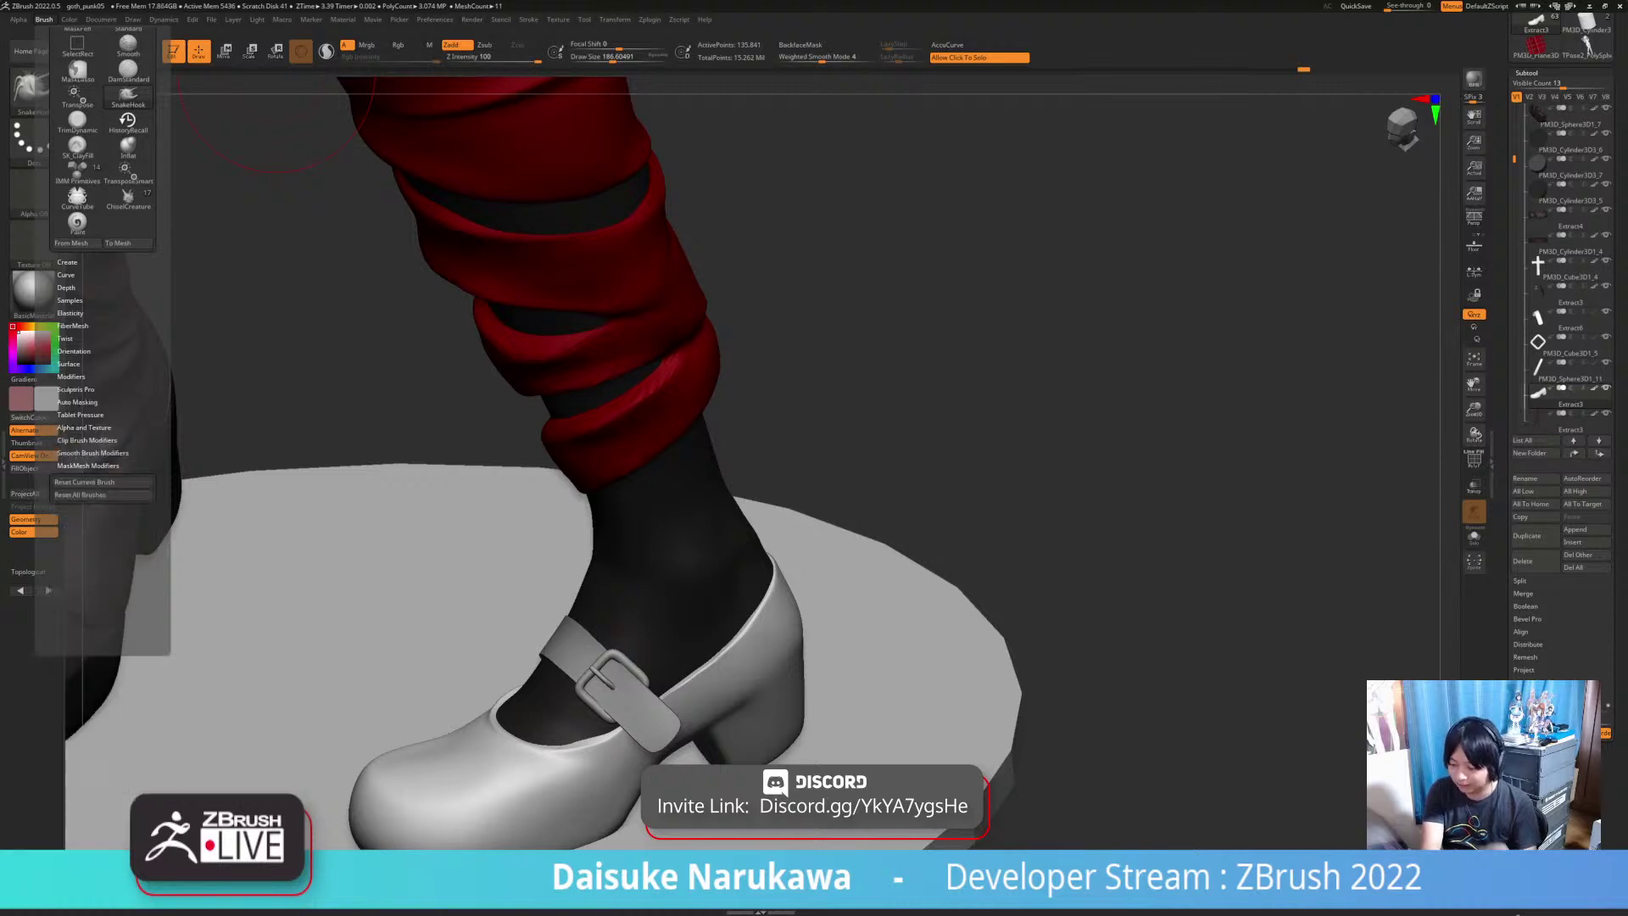
pyautogui.click(81, 415)
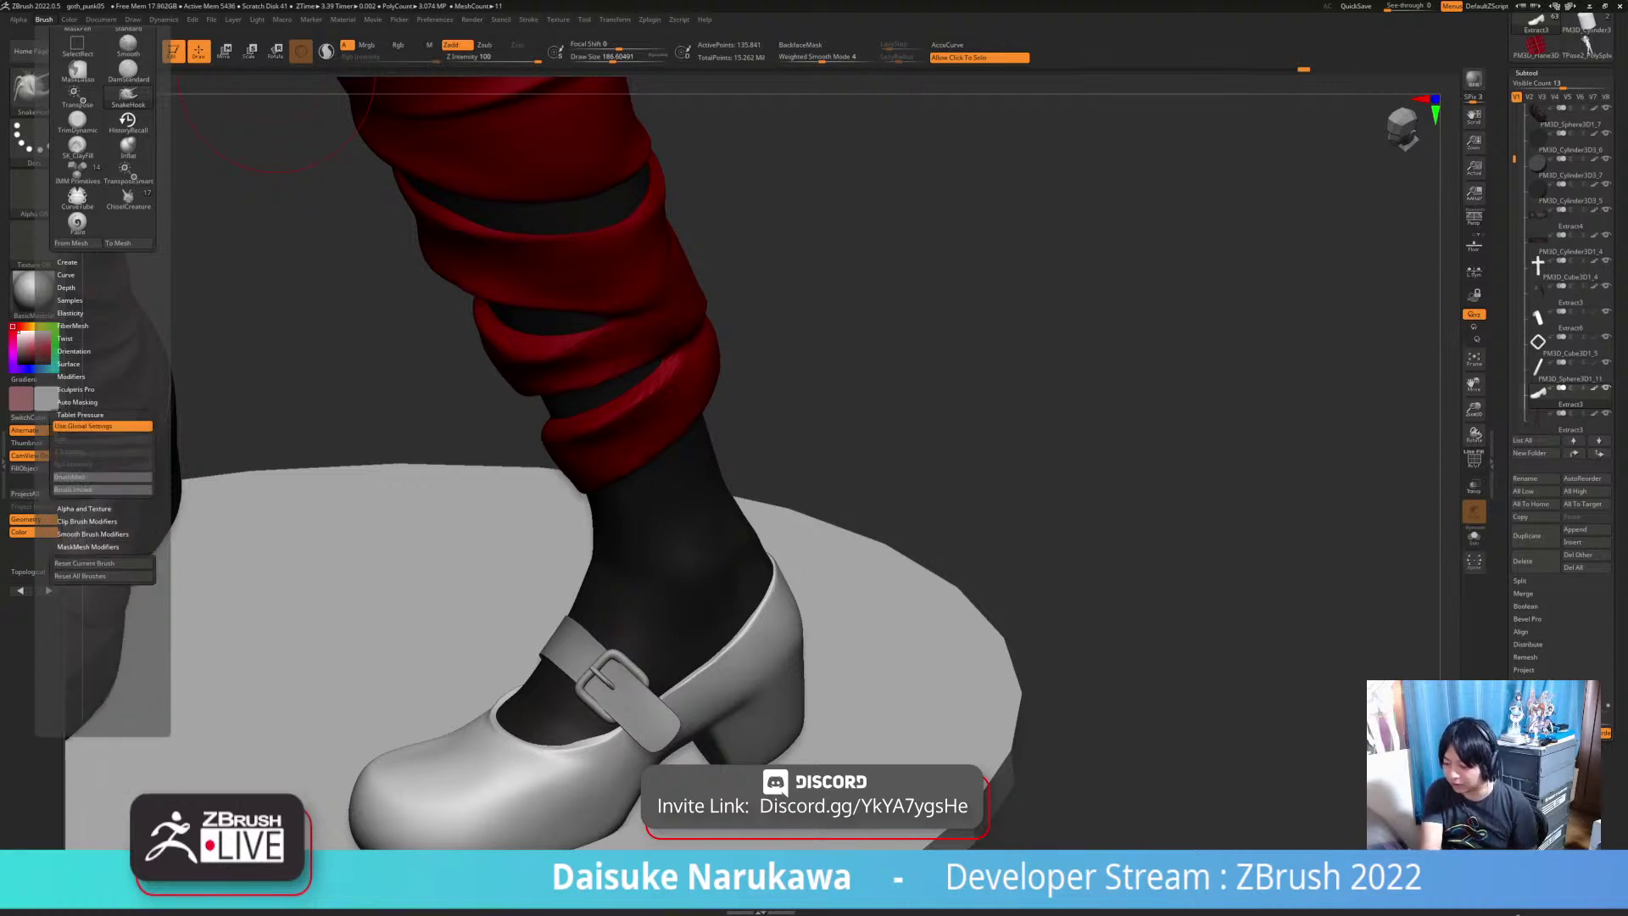
pyautogui.moveTo(162, 475); pyautogui.dragTo(162, 411)
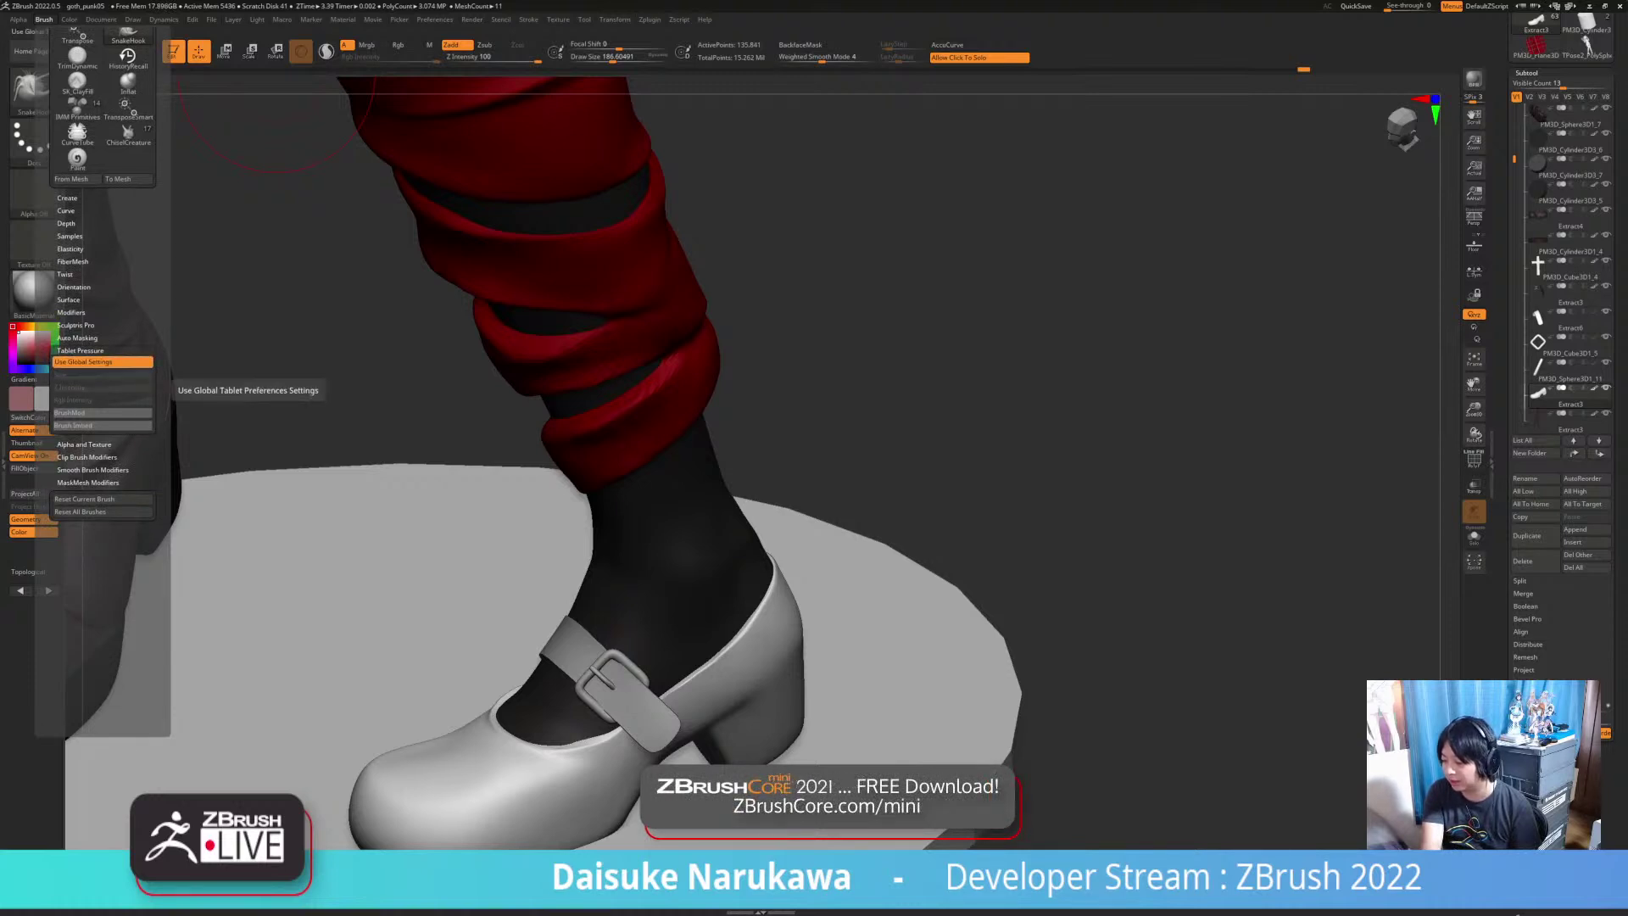
# Step: Review the tablet preferences for pressure sensitivity and the available tablet driver API options
pyautogui.click(434, 18)
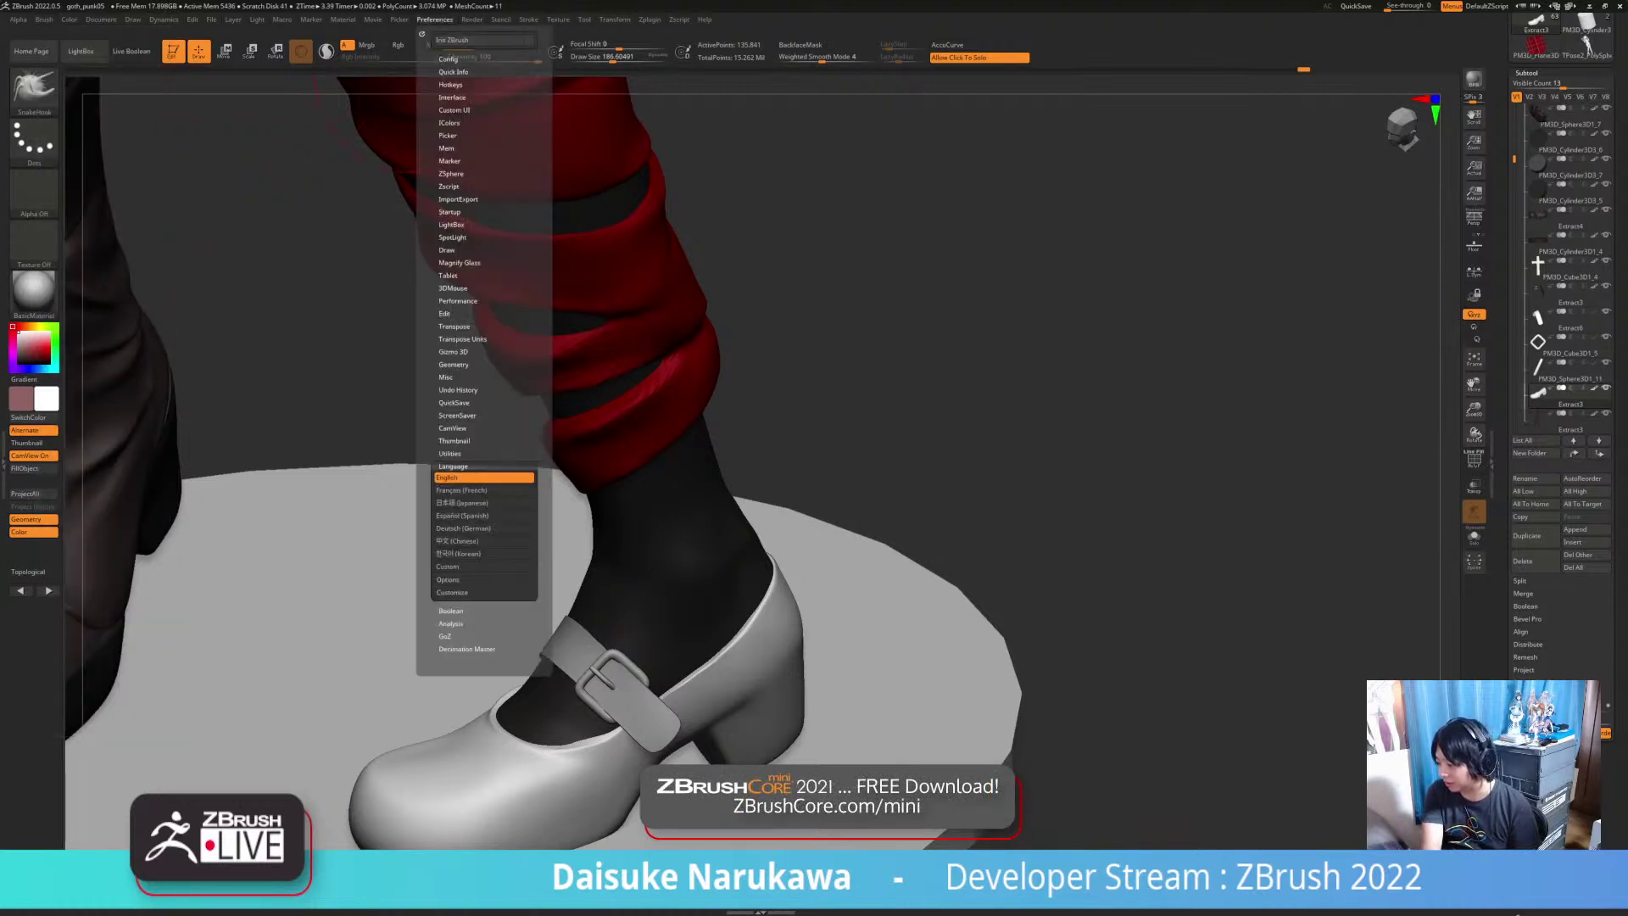
pyautogui.moveTo(448, 275); pyautogui.dragTo(447, 269)
pyautogui.click(447, 269)
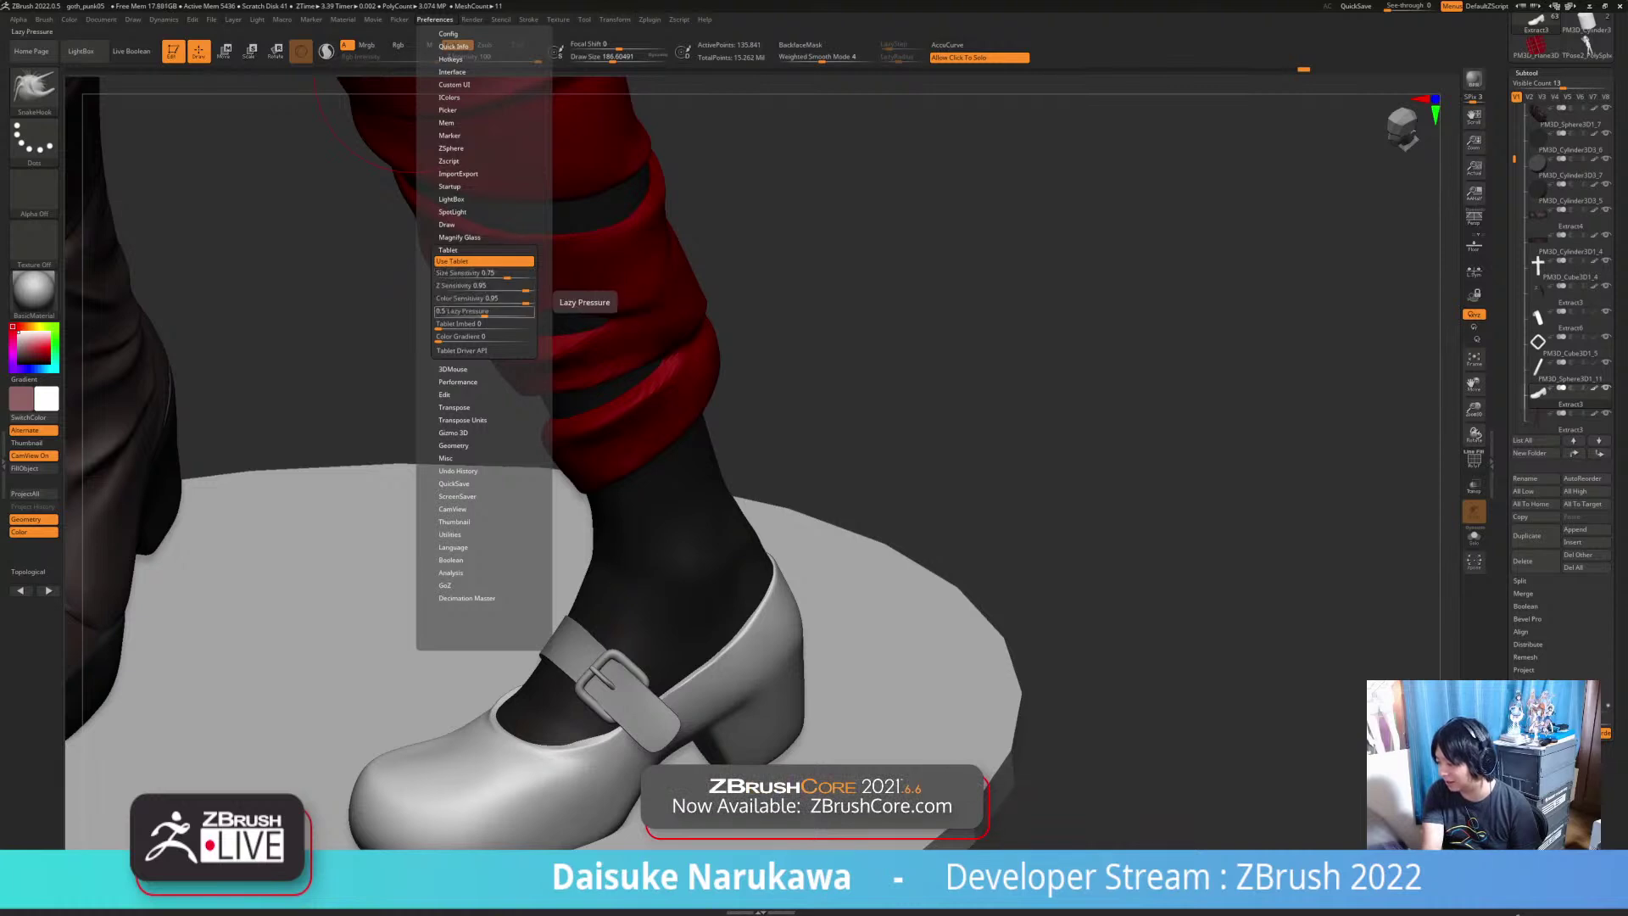
pyautogui.click(462, 350)
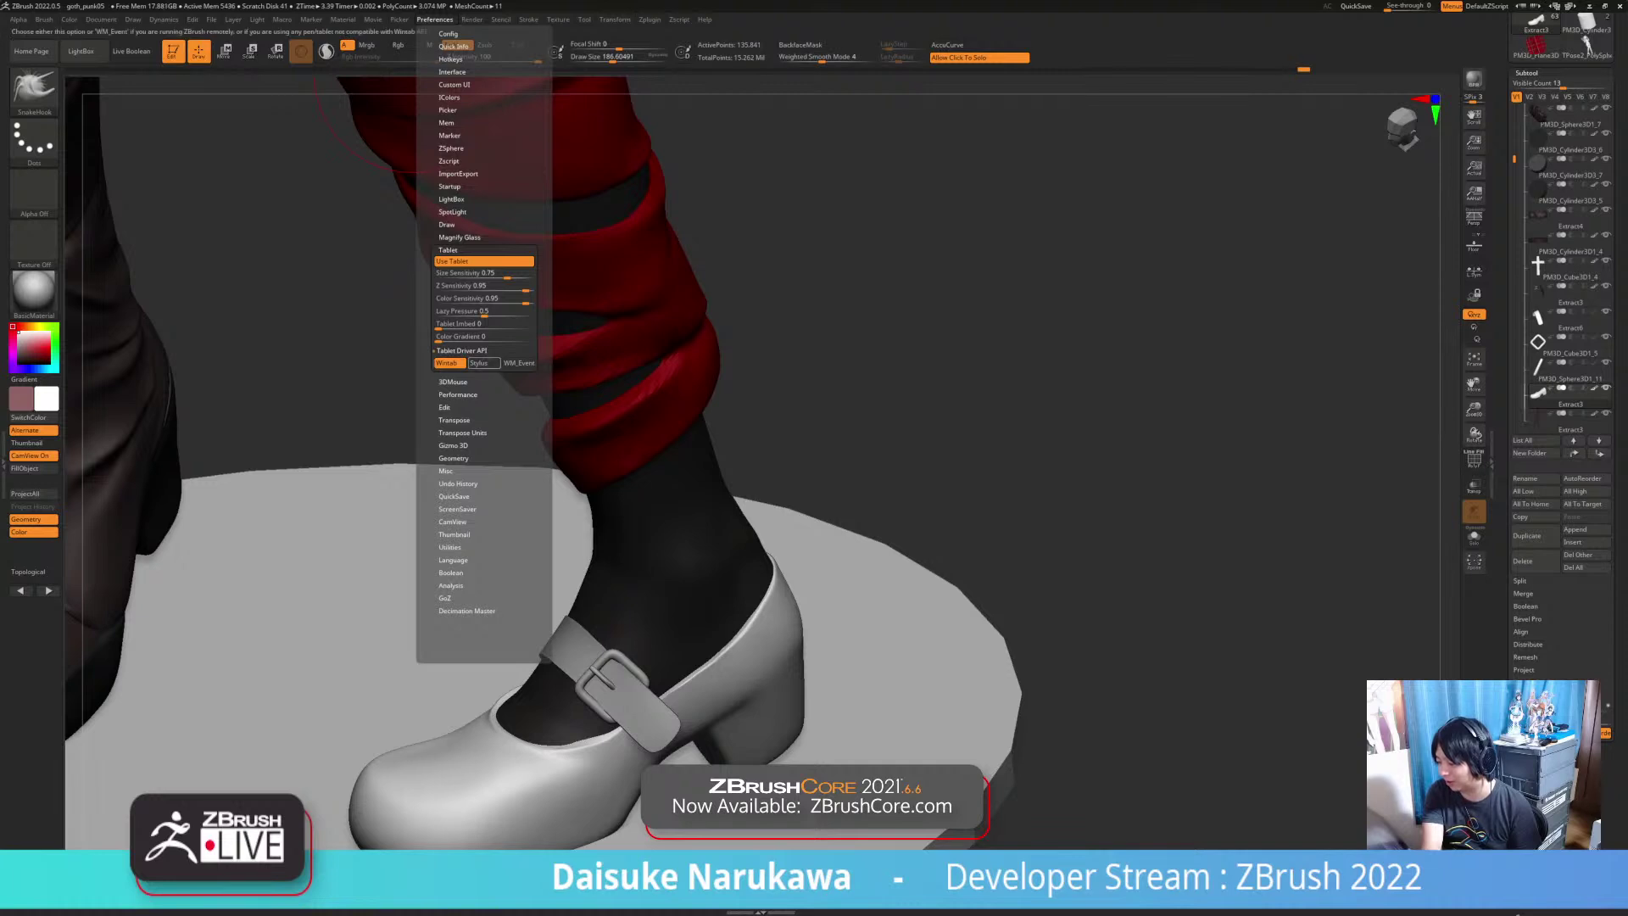
pyautogui.click(461, 350)
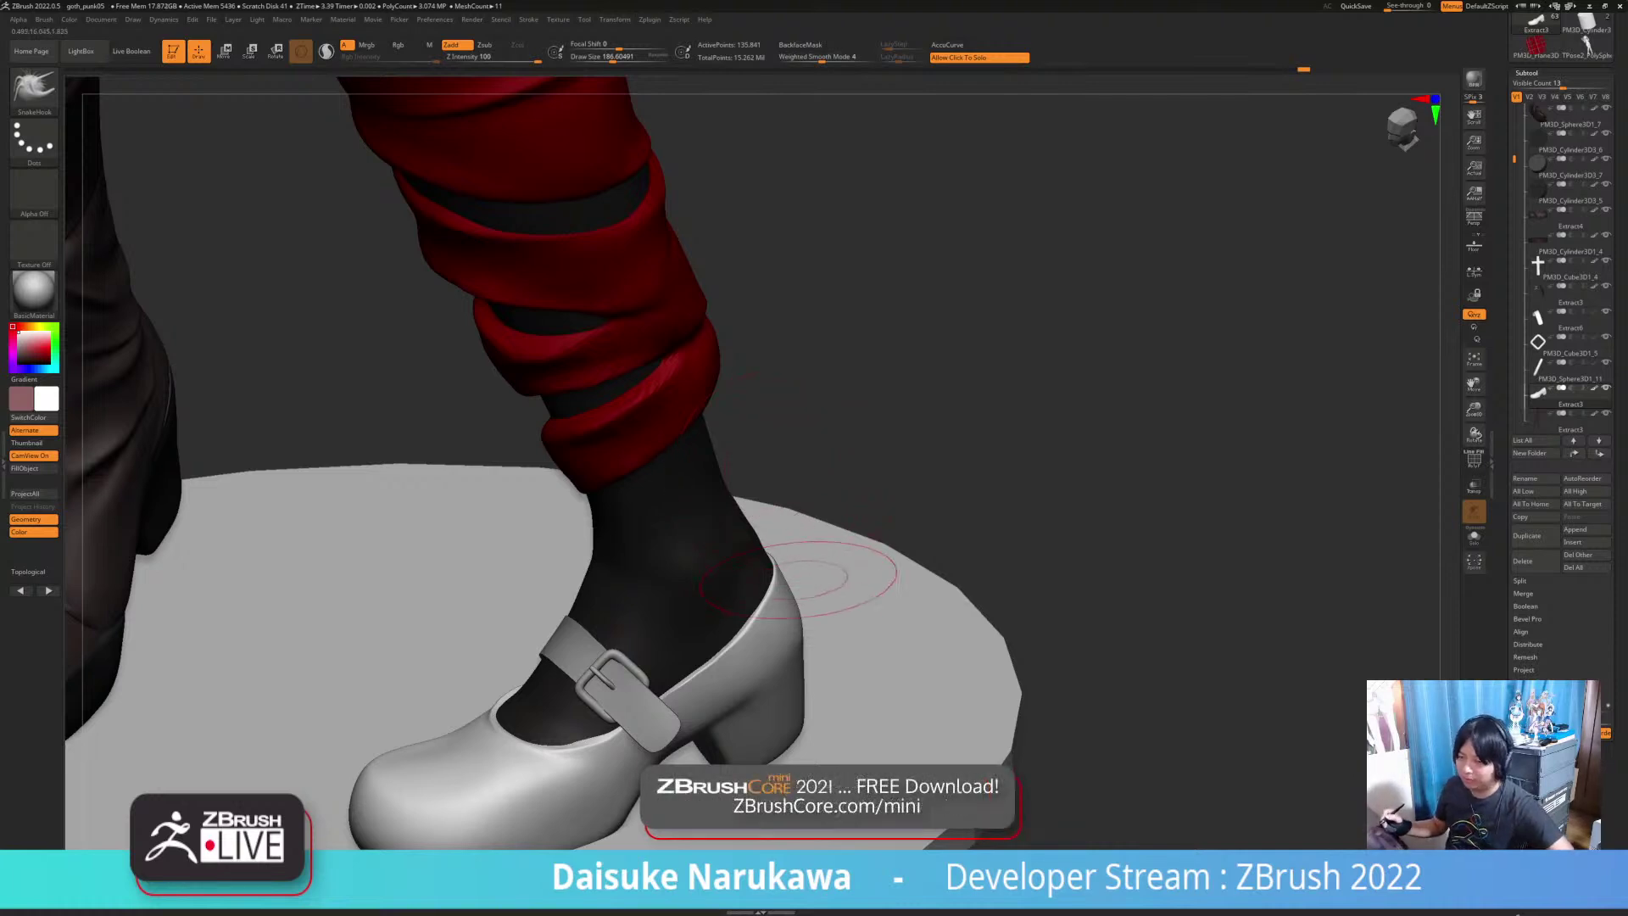
# Step: Select the white bow on the hood's ear as the active subtool and frame the upper body
pyautogui.moveTo(953, 623); pyautogui.dragTo(979, 624)
pyautogui.moveTo(1042, 648)
pyautogui.keyDown('ctrl'); pyautogui.mouseDown(button='right')
pyautogui.moveTo(1021, 492)
pyautogui.moveTo(1094, 488)
pyautogui.moveTo(1059, 365)
pyautogui.moveTo(1056, 406)
pyautogui.moveTo(1021, 408)
pyautogui.mouseUp(button='right'); pyautogui.keyUp('ctrl')
pyautogui.moveTo(893, 722)
pyautogui.mouseDown(button='right')
pyautogui.moveTo(886, 708)
pyautogui.moveTo(665, 707)
pyautogui.moveTo(754, 697)
pyautogui.moveTo(695, 707)
pyautogui.mouseUp(button='right')
pyautogui.moveTo(574, 343); pyautogui.dragTo(695, 338, button='right')
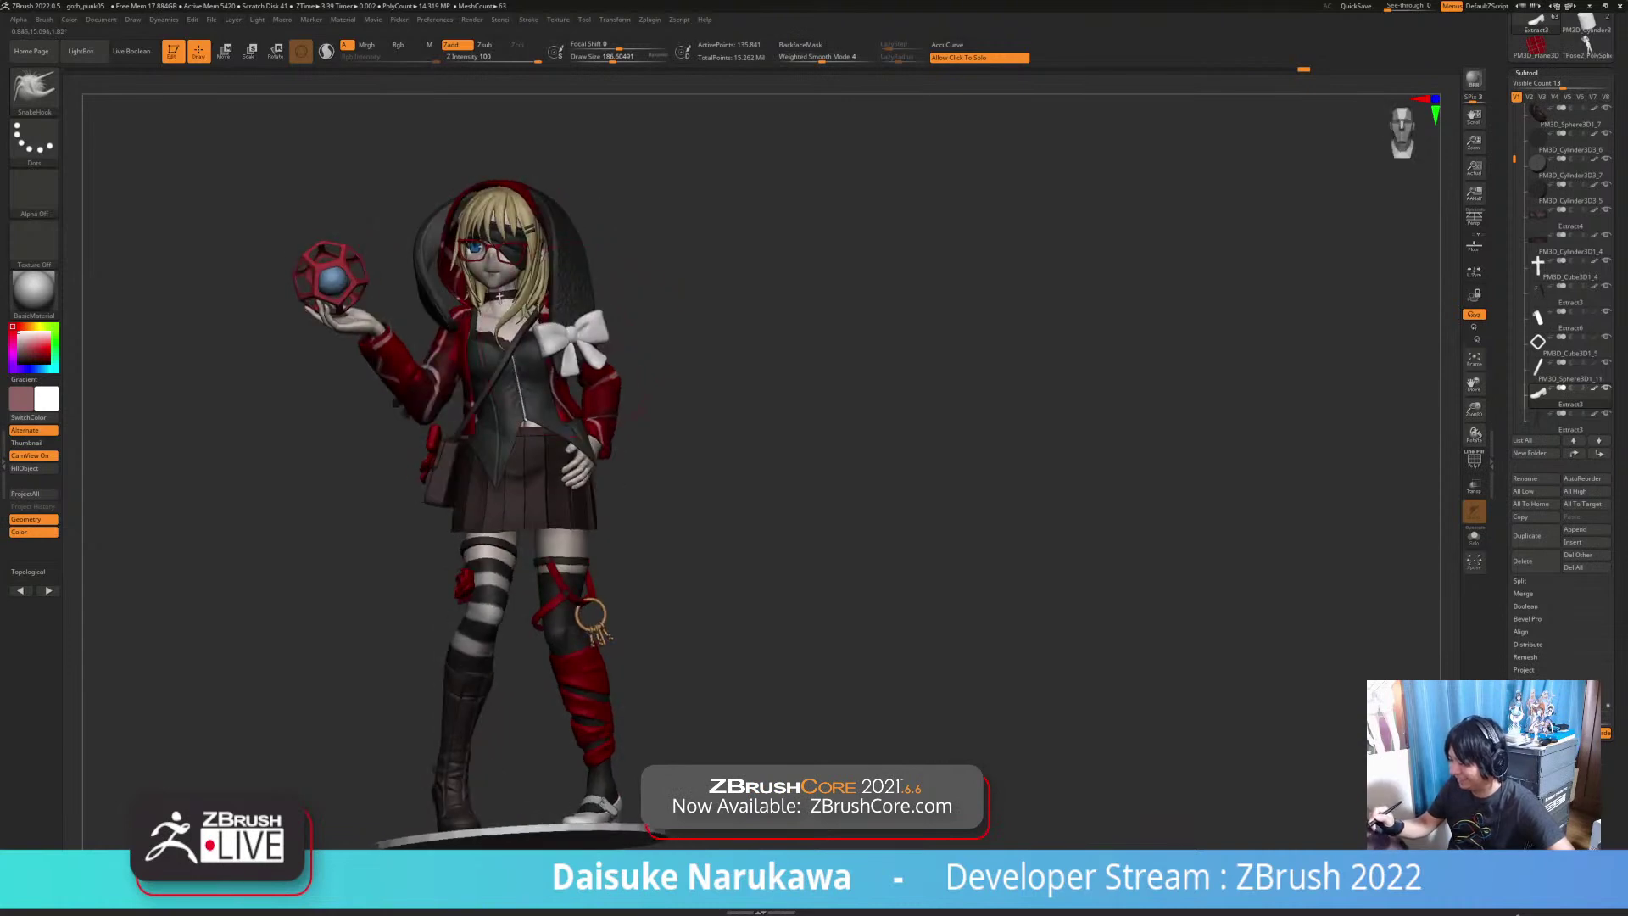
pyautogui.keyDown('alt'); pyautogui.click(580, 331); pyautogui.keyUp('alt')
pyautogui.moveTo(755, 691); pyautogui.dragTo(807, 703)
pyautogui.click(823, 702)
pyautogui.click(822, 701)
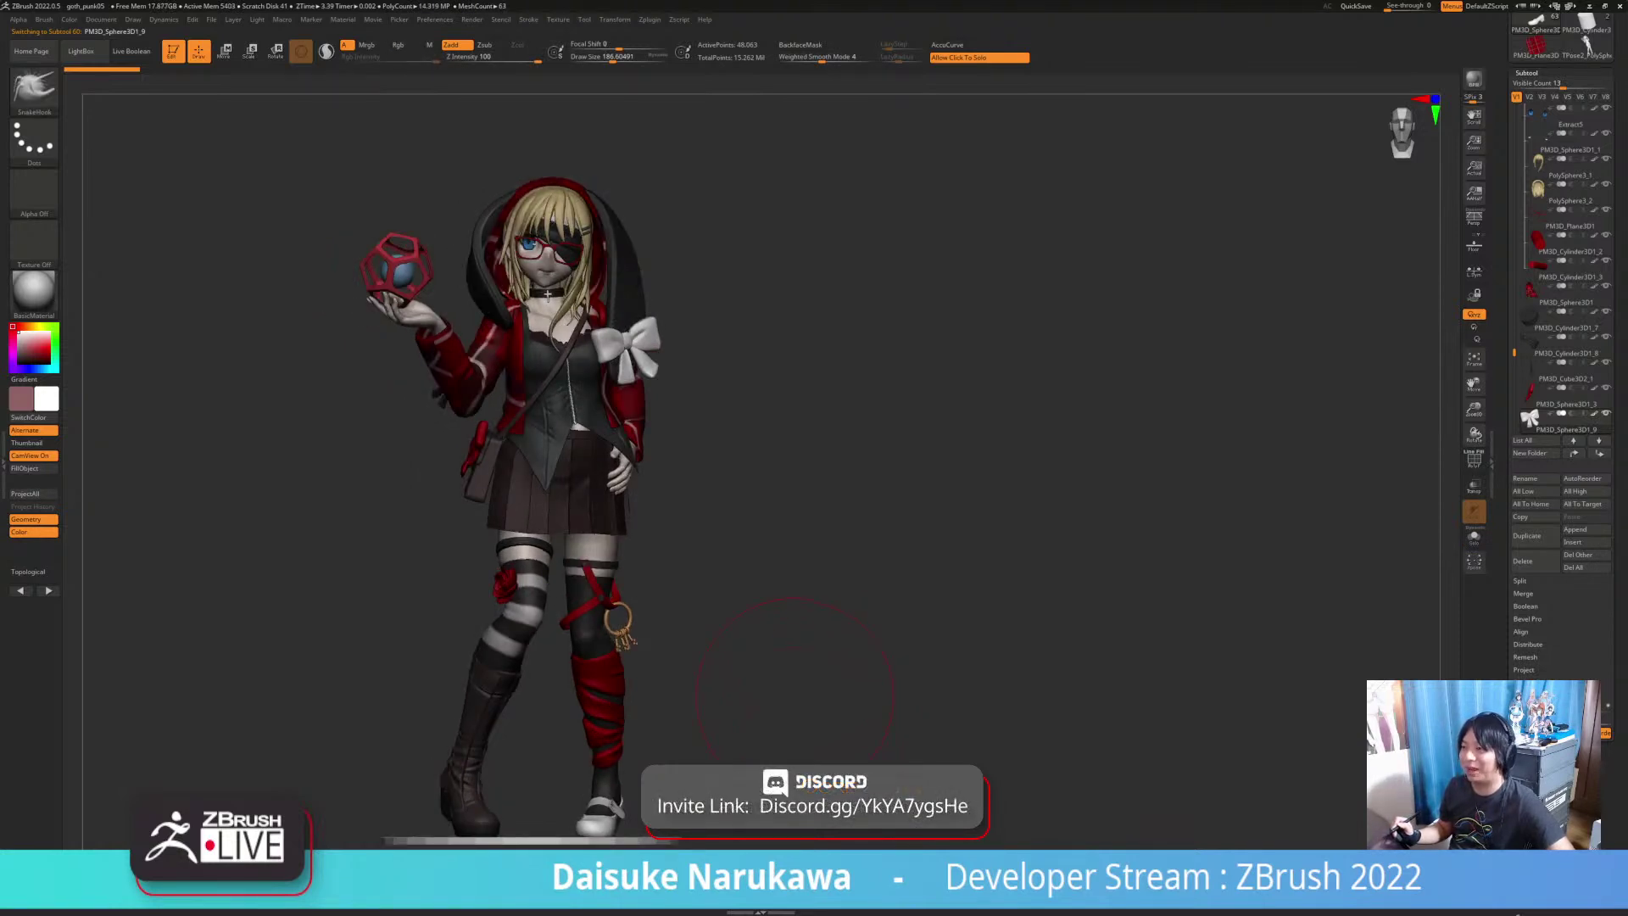
pyautogui.moveTo(753, 603); pyautogui.dragTo(687, 604)
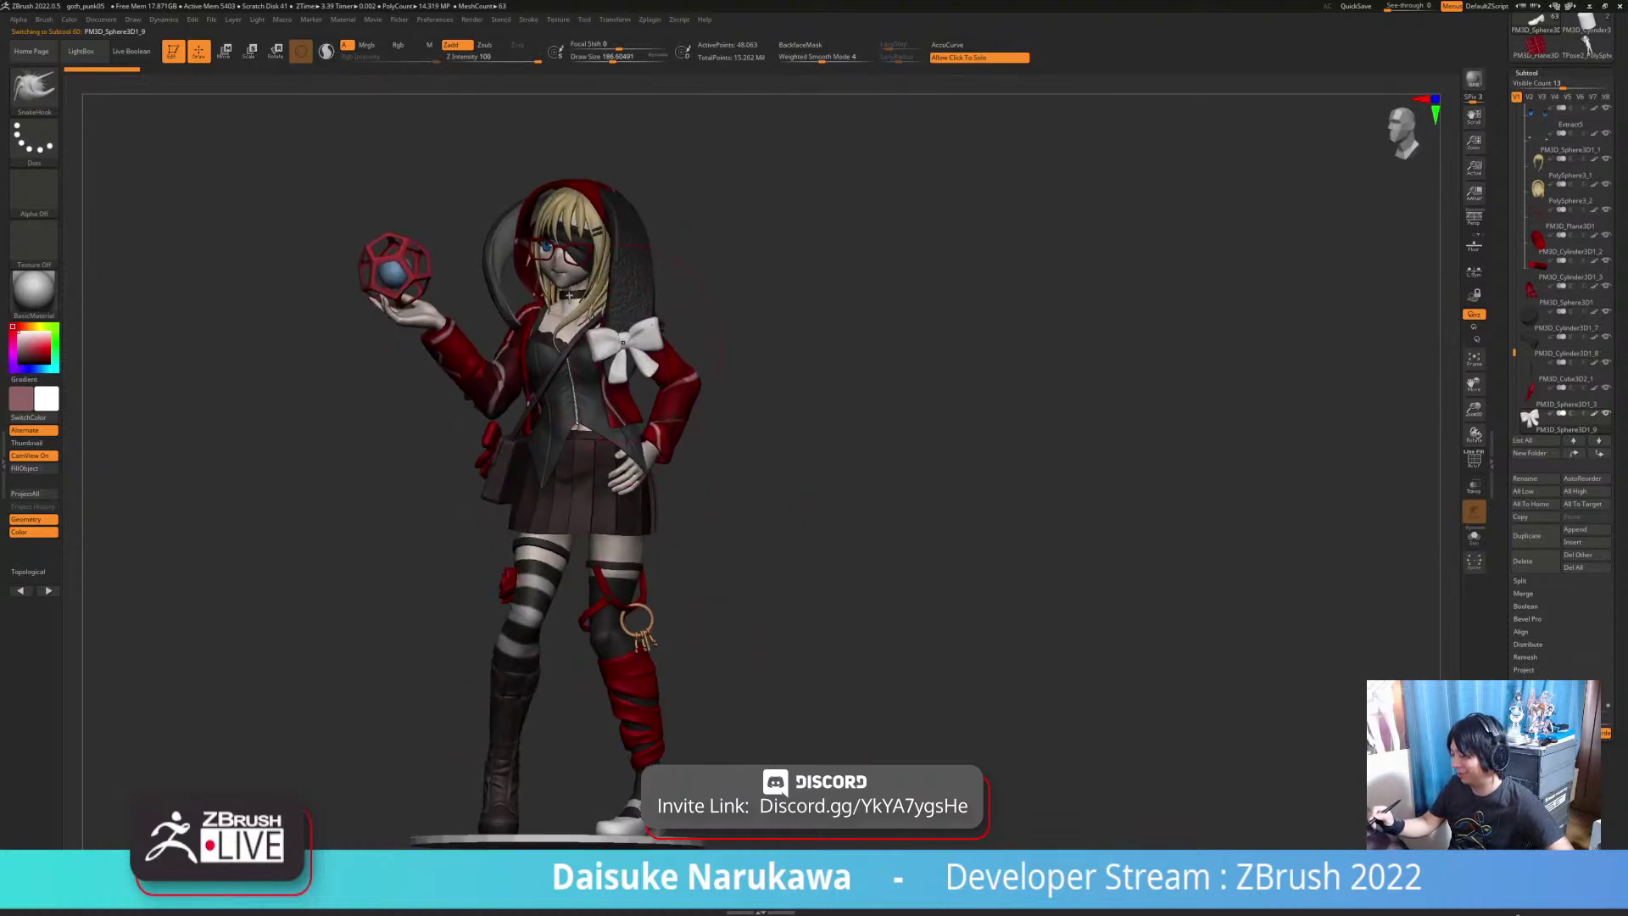
pyautogui.keyDown('ctrl'); pyautogui.moveTo(686, 603); pyautogui.dragTo(691, 703, button='right'); pyautogui.keyUp('ctrl')
pyautogui.keyDown('alt'); pyautogui.moveTo(974, 531); pyautogui.dragTo(986, 651, button='right'); pyautogui.keyUp('alt')
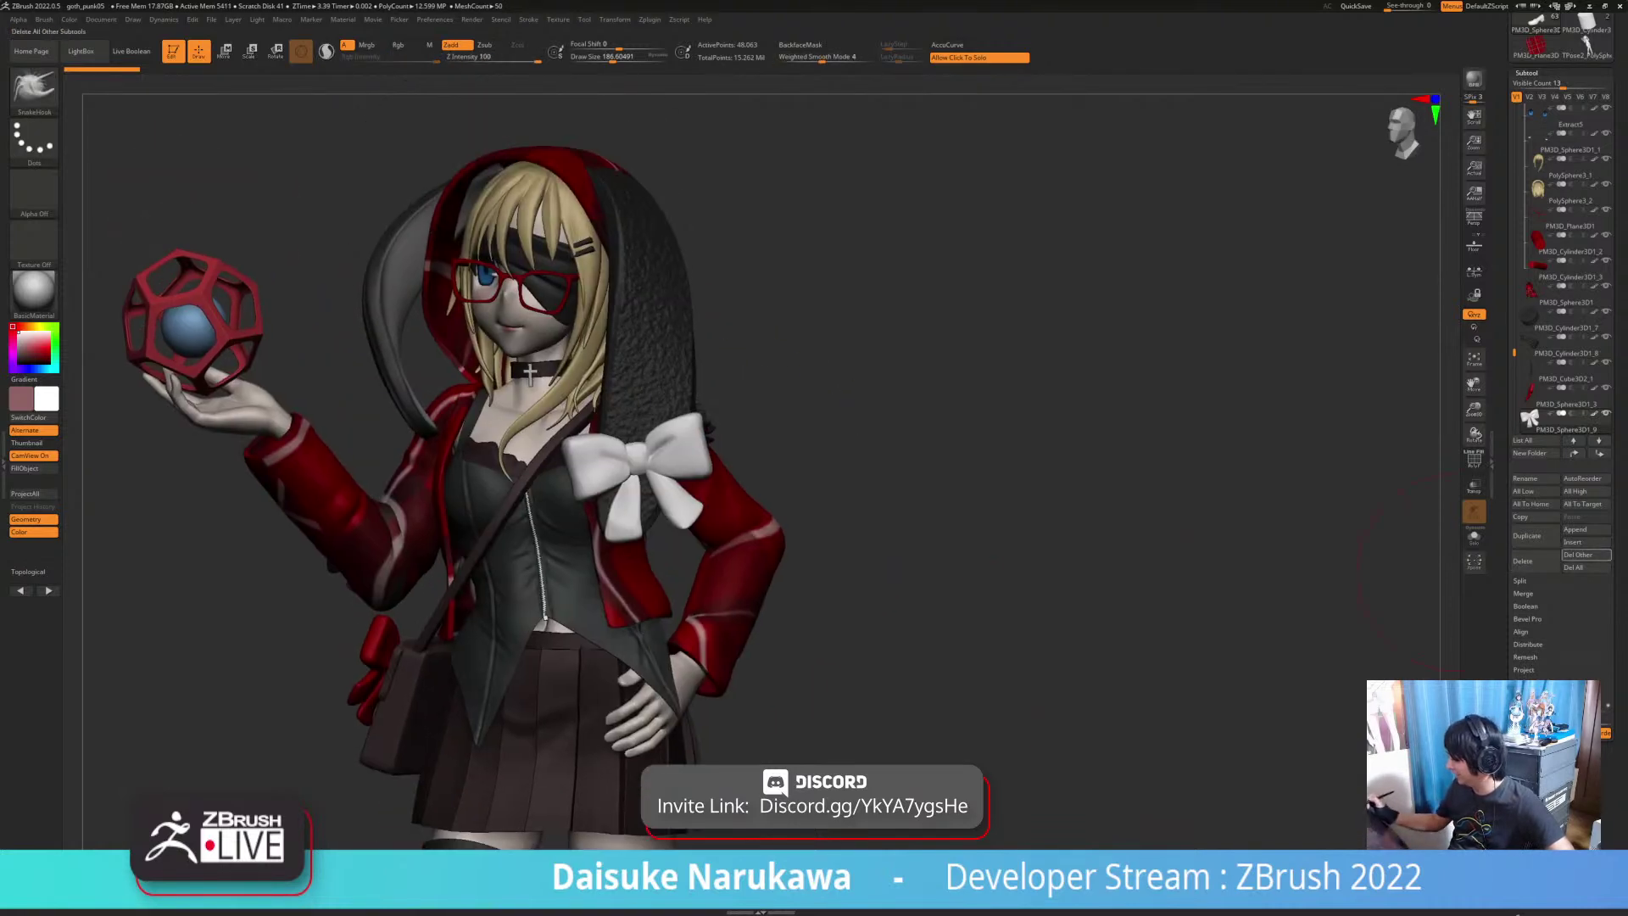
# Step: Insert a cylinder as a new subtool
pyautogui.click(1582, 542)
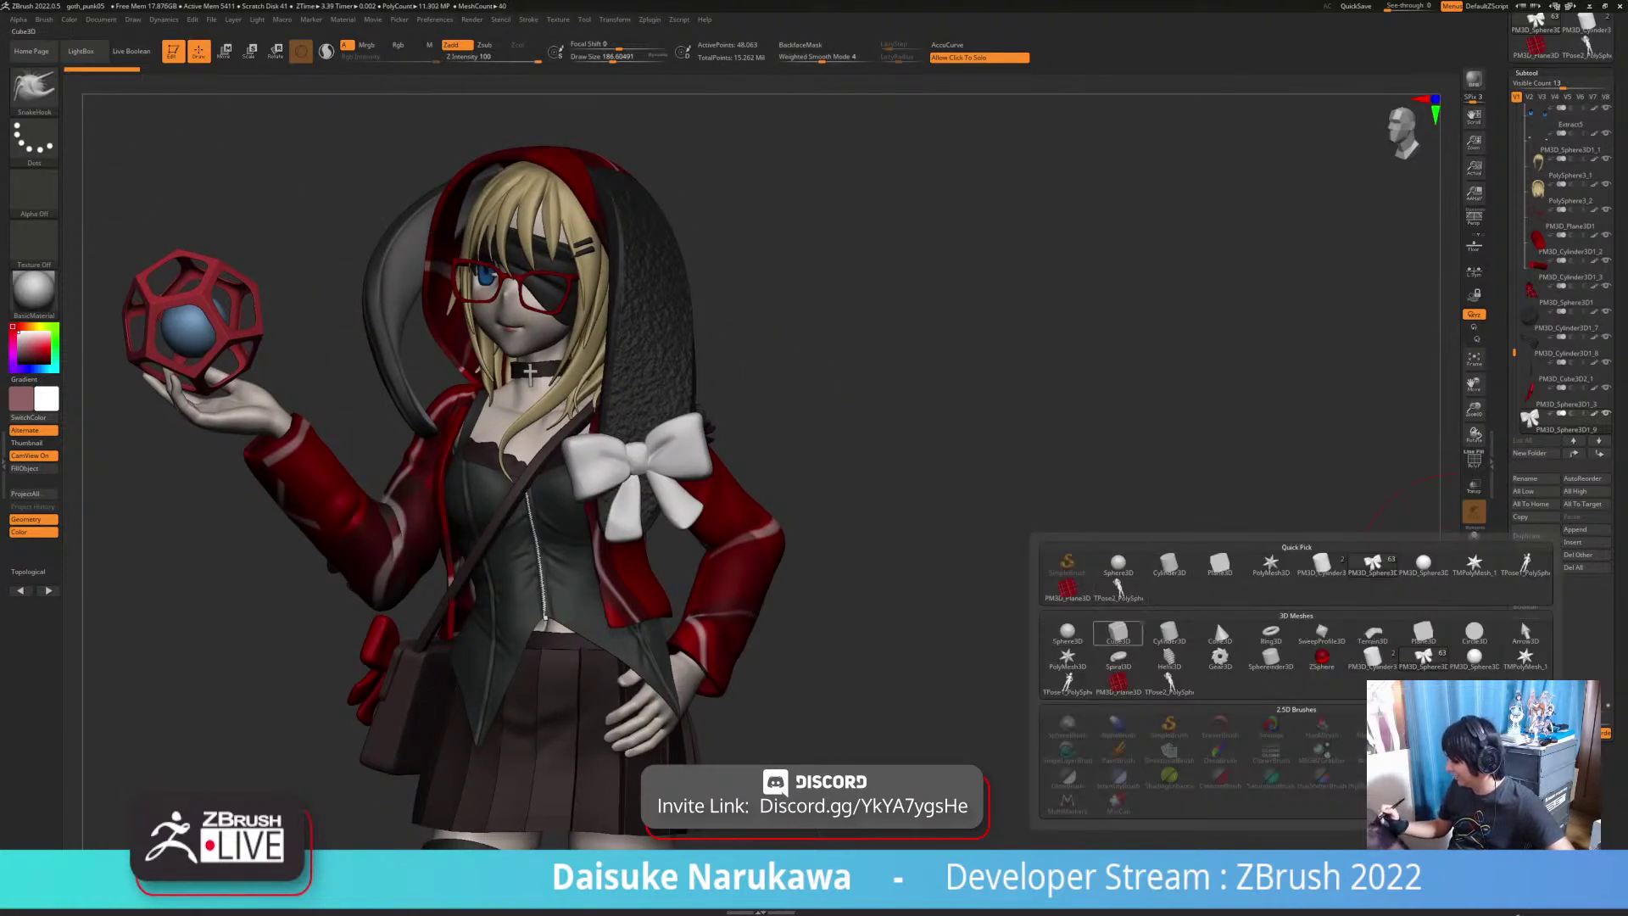
pyautogui.click(1169, 564)
pyautogui.keyDown('ctrl'); pyautogui.moveTo(267, 195); pyautogui.dragTo(257, 78, button='right'); pyautogui.keyUp('ctrl')
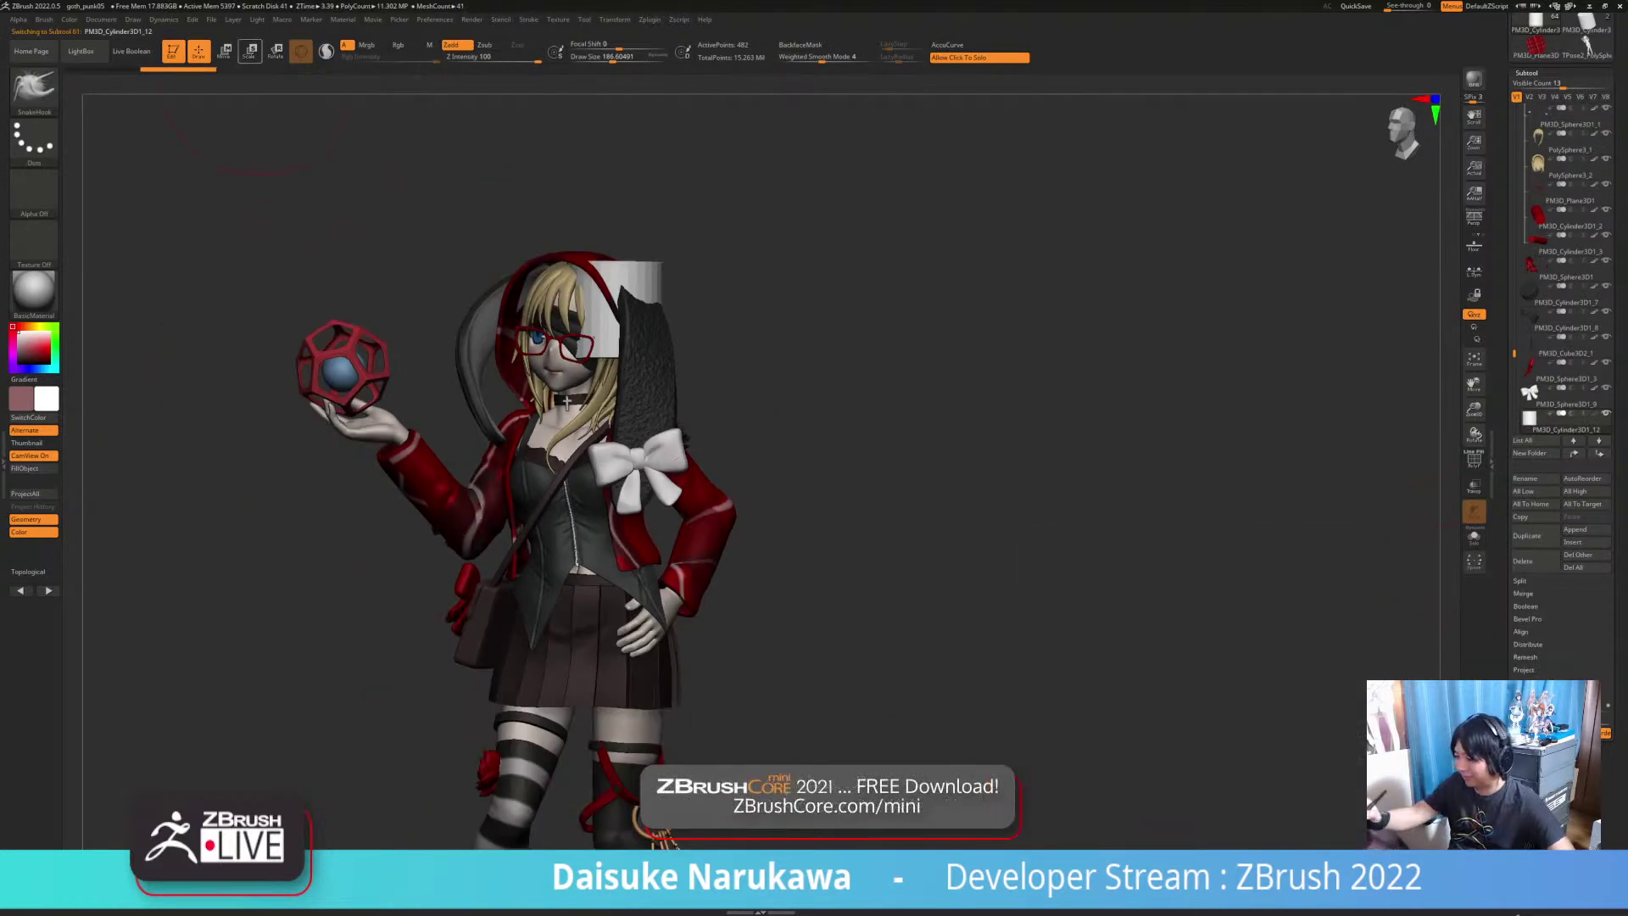
# Step: Move the new cylinder down to the ear behind the white bow and scale it to the bow's knot area
pyautogui.press('w')
pyautogui.moveTo(789, 280); pyautogui.dragTo(857, 275, button='right')
pyautogui.moveTo(638, 267); pyautogui.dragTo(704, 384)
pyautogui.keyDown('ctrl'); pyautogui.moveTo(856, 339); pyautogui.dragTo(810, 470, button='right'); pyautogui.keyUp('ctrl')
pyautogui.moveTo(682, 425); pyautogui.dragTo(683, 473)
pyautogui.moveTo(1060, 390); pyautogui.dragTo(941, 474)
pyautogui.moveTo(742, 450); pyautogui.dragTo(729, 491)
pyautogui.moveTo(783, 408); pyautogui.dragTo(675, 485)
pyautogui.moveTo(941, 475); pyautogui.dragTo(1166, 602)
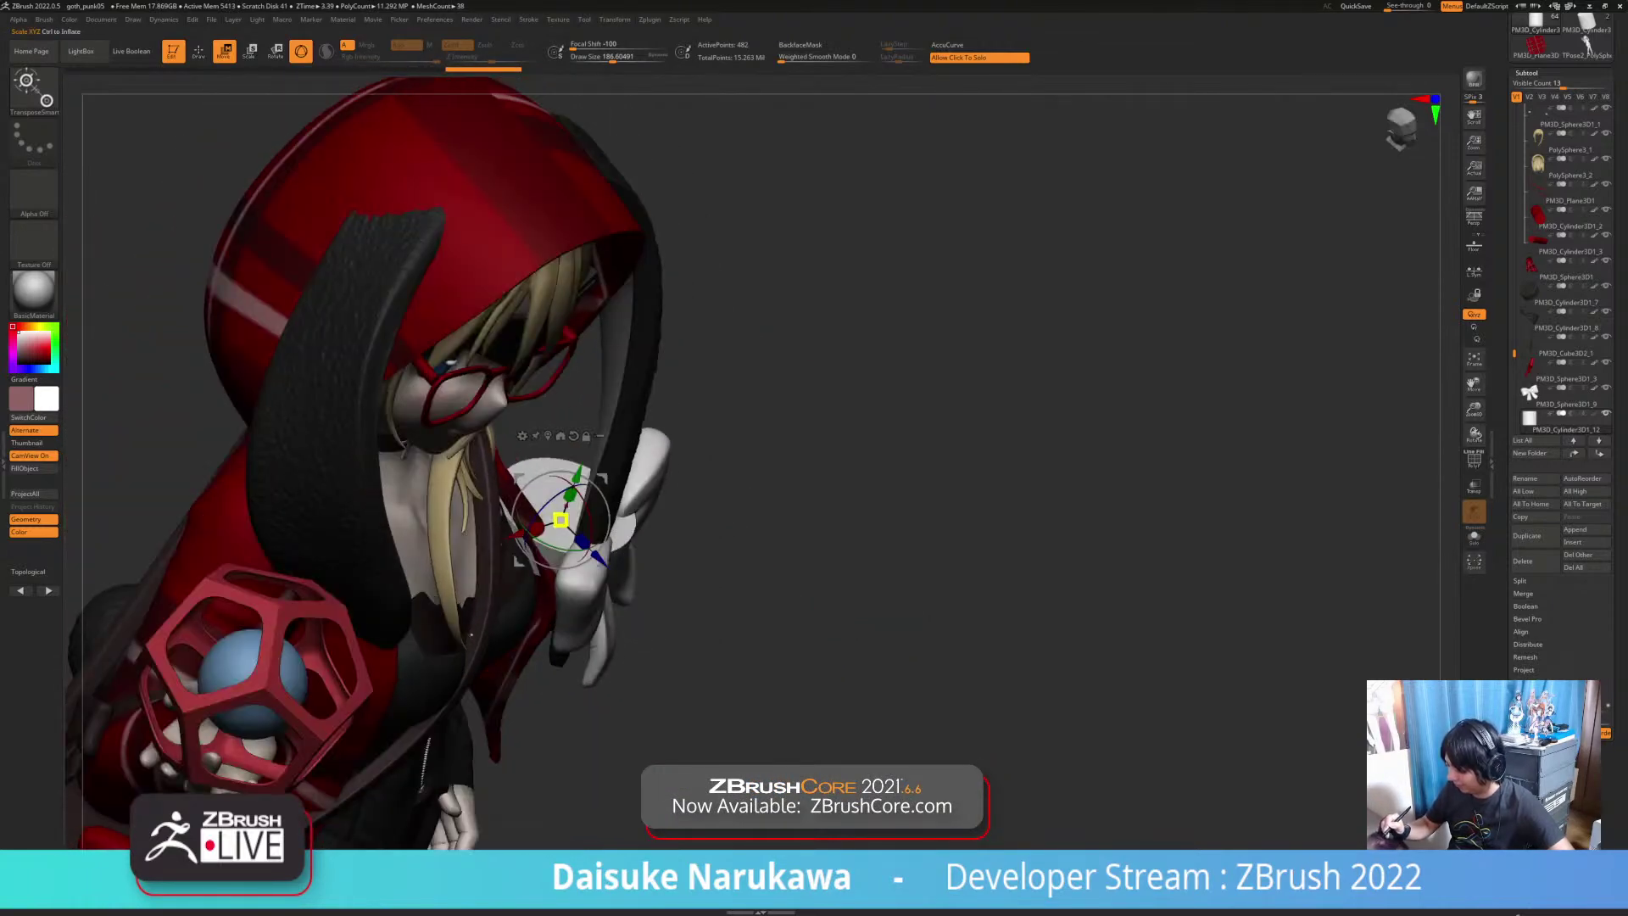
# Step: Resize and shift the cylinder so it sits around the lower part of the ear behind the bow
pyautogui.moveTo(1017, 474); pyautogui.dragTo(1016, 530)
pyautogui.keyDown('alt'); pyautogui.moveTo(534, 541); pyautogui.dragTo(527, 514); pyautogui.keyUp('alt')
pyautogui.moveTo(463, 646); pyautogui.dragTo(439, 656)
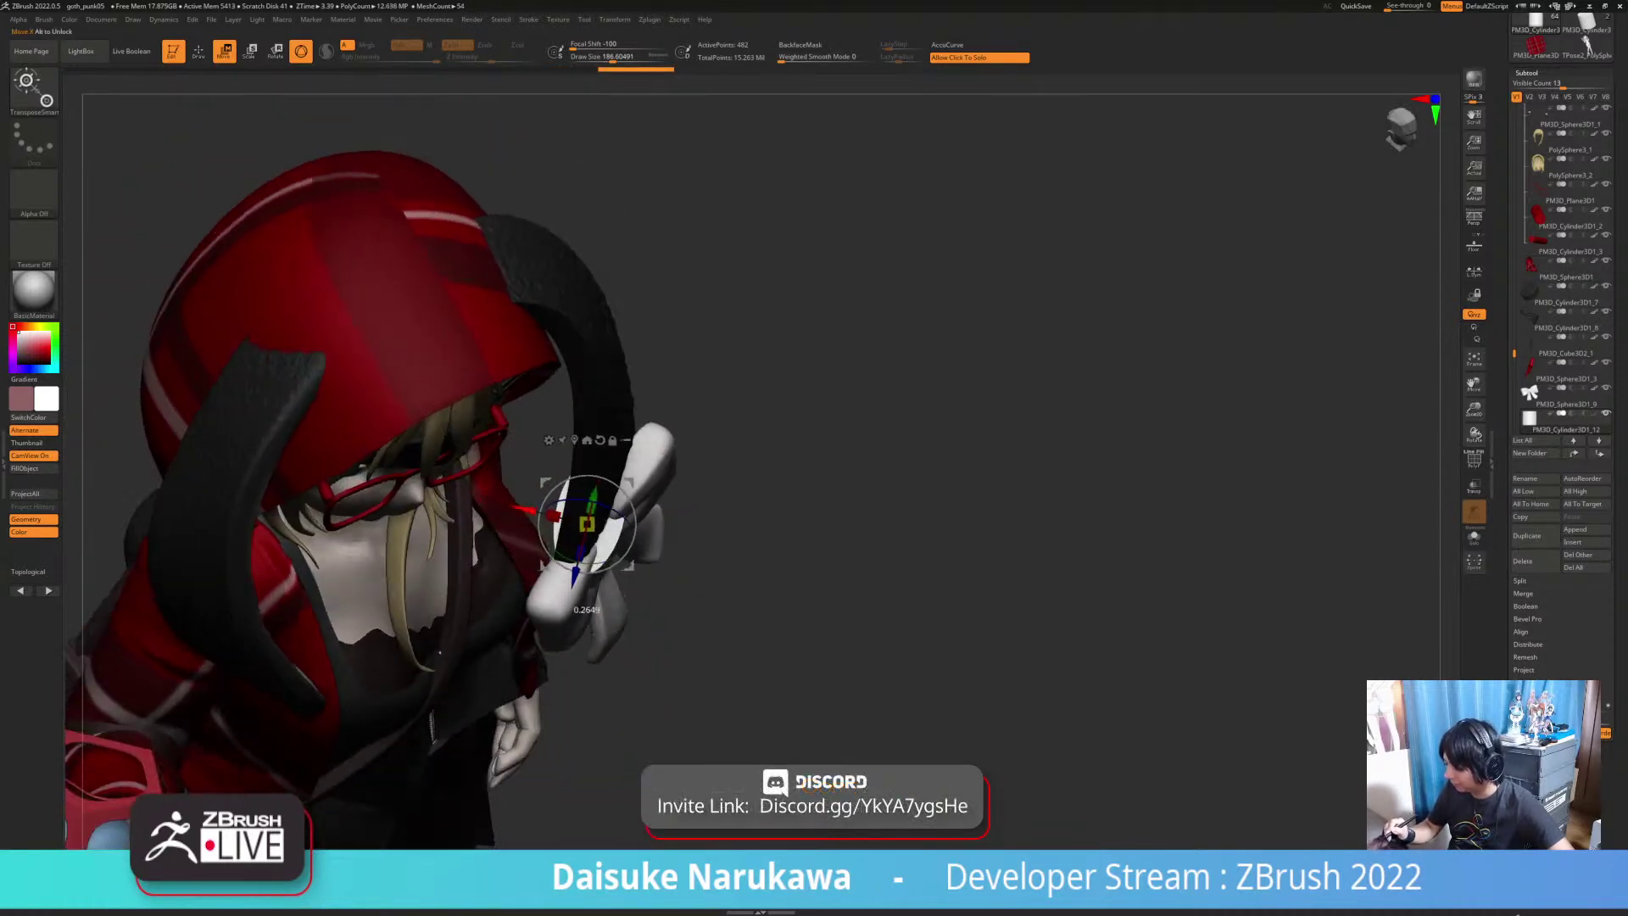
pyautogui.moveTo(619, 539); pyautogui.dragTo(623, 580, button='right')
pyautogui.moveTo(633, 534); pyautogui.dragTo(631, 539)
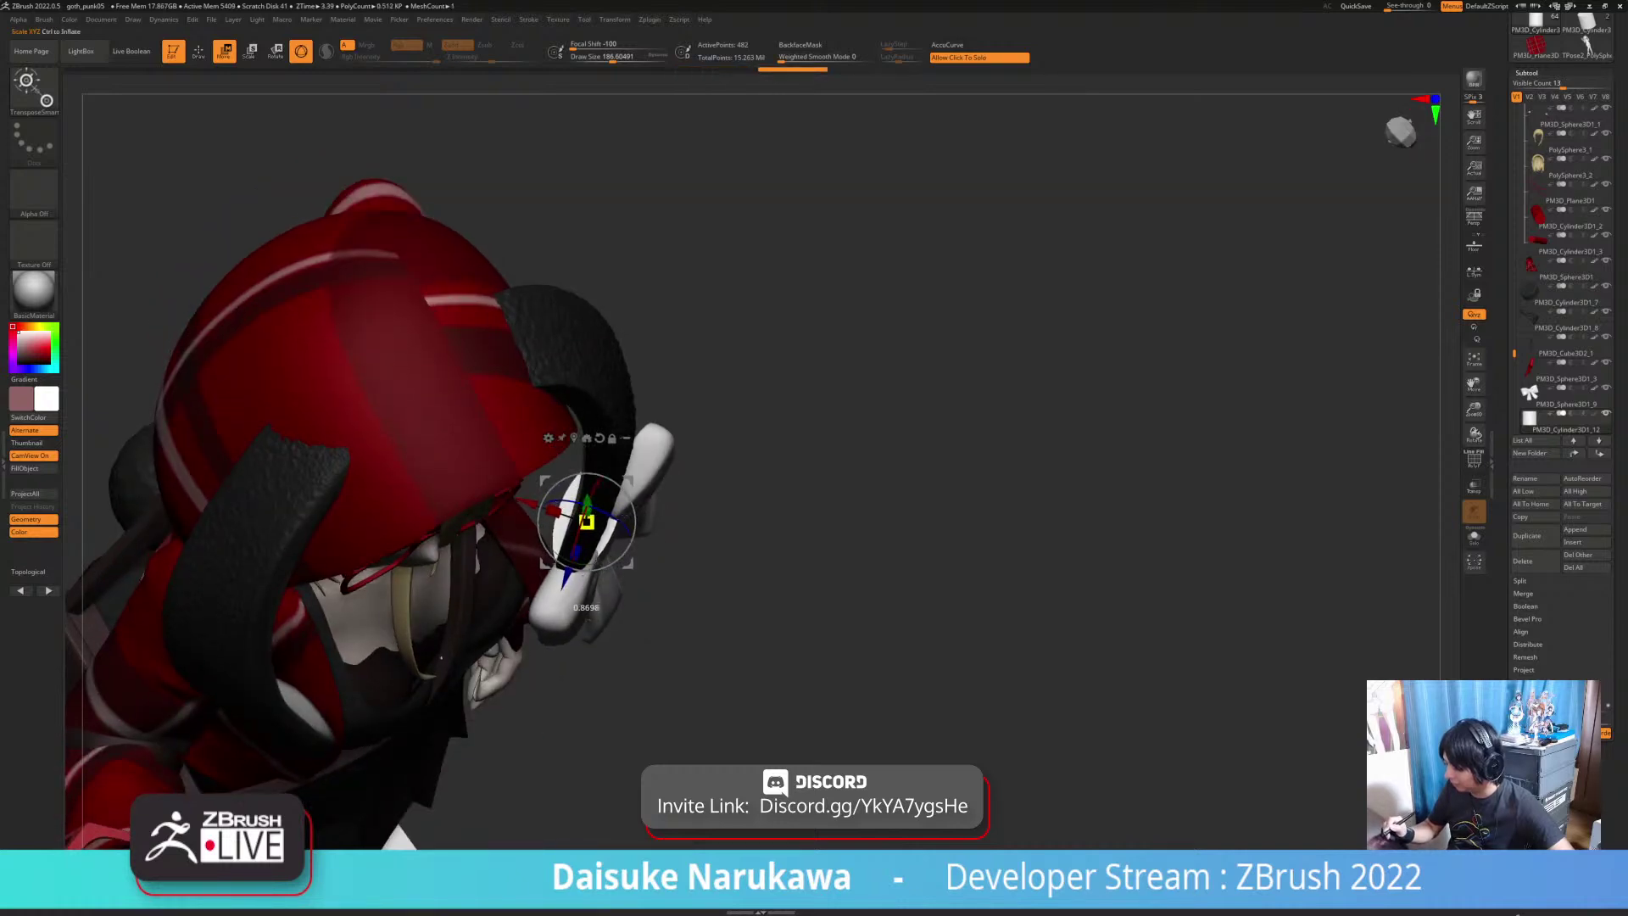
pyautogui.moveTo(628, 577); pyautogui.dragTo(631, 440, button='right')
pyautogui.moveTo(614, 500)
pyautogui.mouseDown(button='right')
pyautogui.moveTo(415, 496)
pyautogui.moveTo(606, 496)
pyautogui.mouseUp(button='right')
pyautogui.moveTo(591, 537); pyautogui.dragTo(593, 541)
pyautogui.moveTo(594, 541); pyautogui.dragTo(670, 564, button='right')
pyautogui.moveTo(547, 528); pyautogui.dragTo(589, 563, button='right')
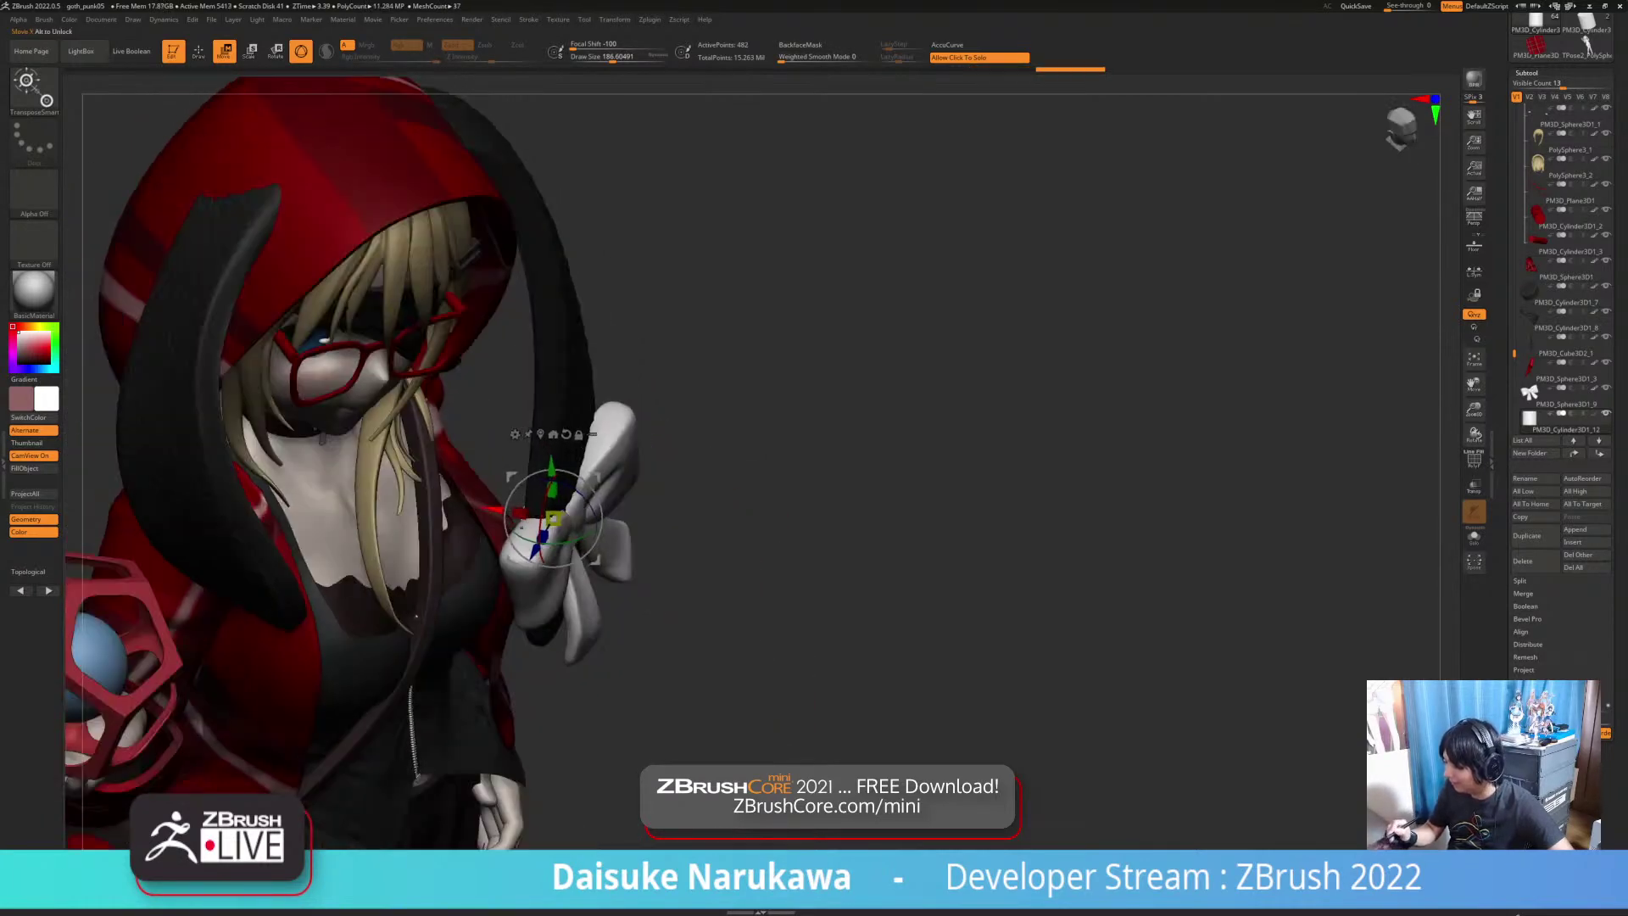
# Step: Check the cylinder in isolation and refine its placement so it encircles the ear as a narrow band
pyautogui.press('q')
pyautogui.moveTo(589, 564)
pyautogui.mouseDown(button='right')
pyautogui.moveTo(509, 516)
pyautogui.moveTo(669, 544)
pyautogui.moveTo(739, 597)
pyautogui.moveTo(736, 547)
pyautogui.mouseUp(button='right')
pyautogui.moveTo(406, 568); pyautogui.dragTo(221, 632, button='right')
pyautogui.moveTo(483, 392); pyautogui.dragTo(556, 543, button='right')
pyautogui.moveTo(527, 462); pyautogui.dragTo(390, 403, button='right')
pyautogui.click(385, 396)
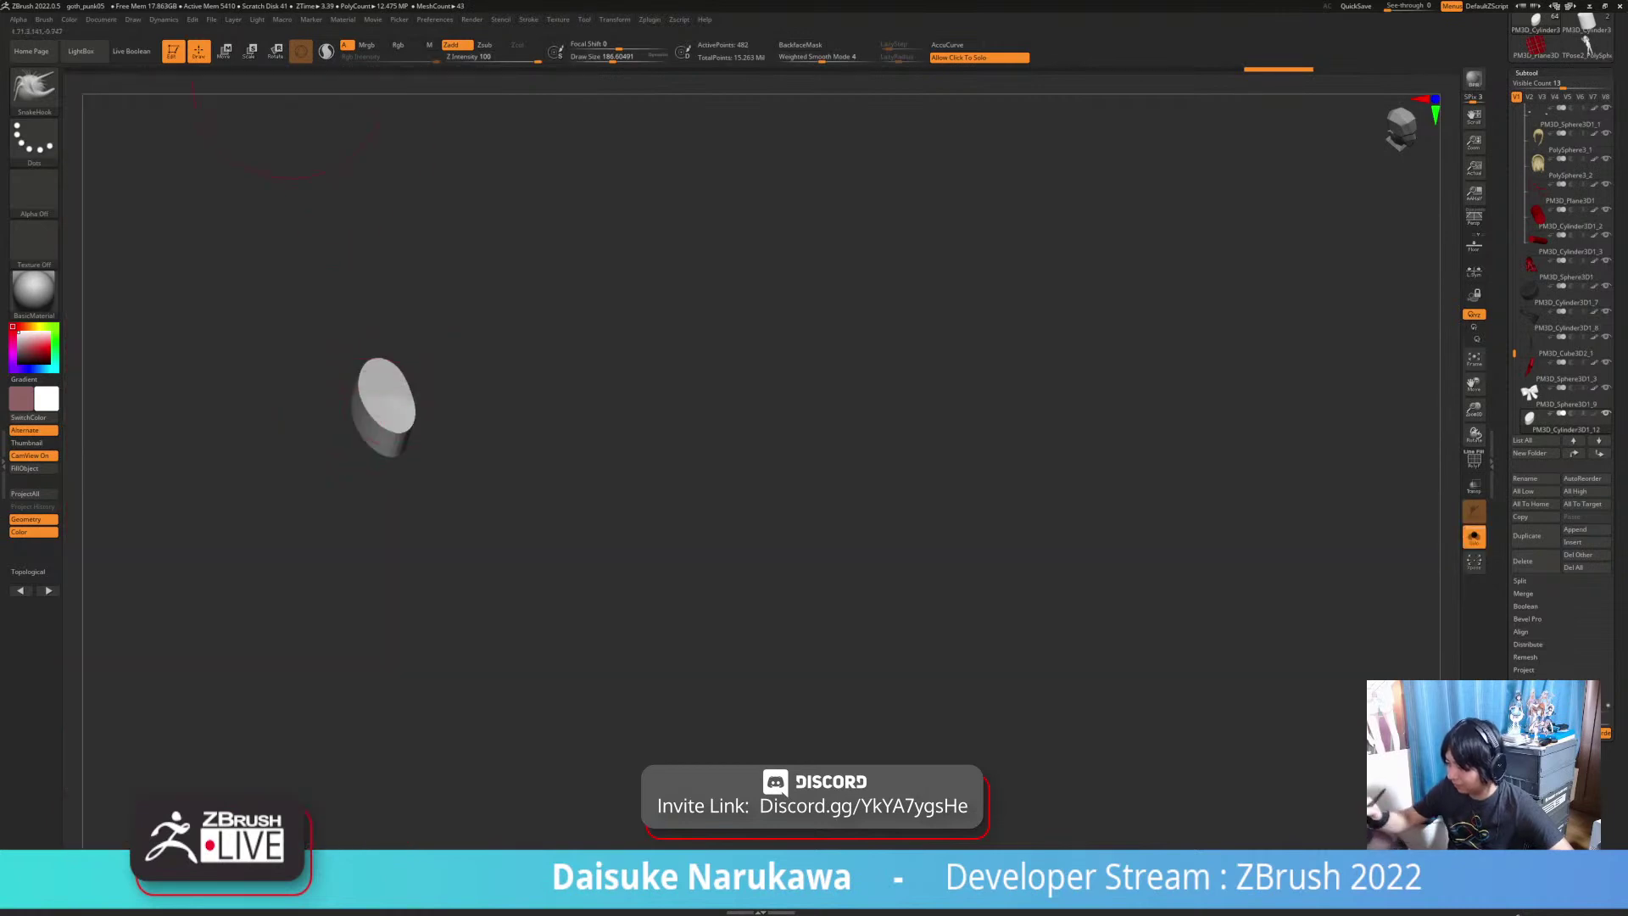
pyautogui.press('w')
pyautogui.moveTo(354, 420); pyautogui.dragTo(499, 509)
pyautogui.click(508, 500)
pyautogui.moveTo(542, 509)
pyautogui.mouseDown(button='right')
pyautogui.moveTo(661, 551)
pyautogui.moveTo(811, 660)
pyautogui.moveTo(481, 431)
pyautogui.moveTo(487, 466)
pyautogui.mouseUp(button='right')
pyautogui.press('q')
# Step: Turn on BackfaceMask and shape the band with the Snake Hook brush so it hugs the ear behind the bow
pyautogui.click(800, 45)
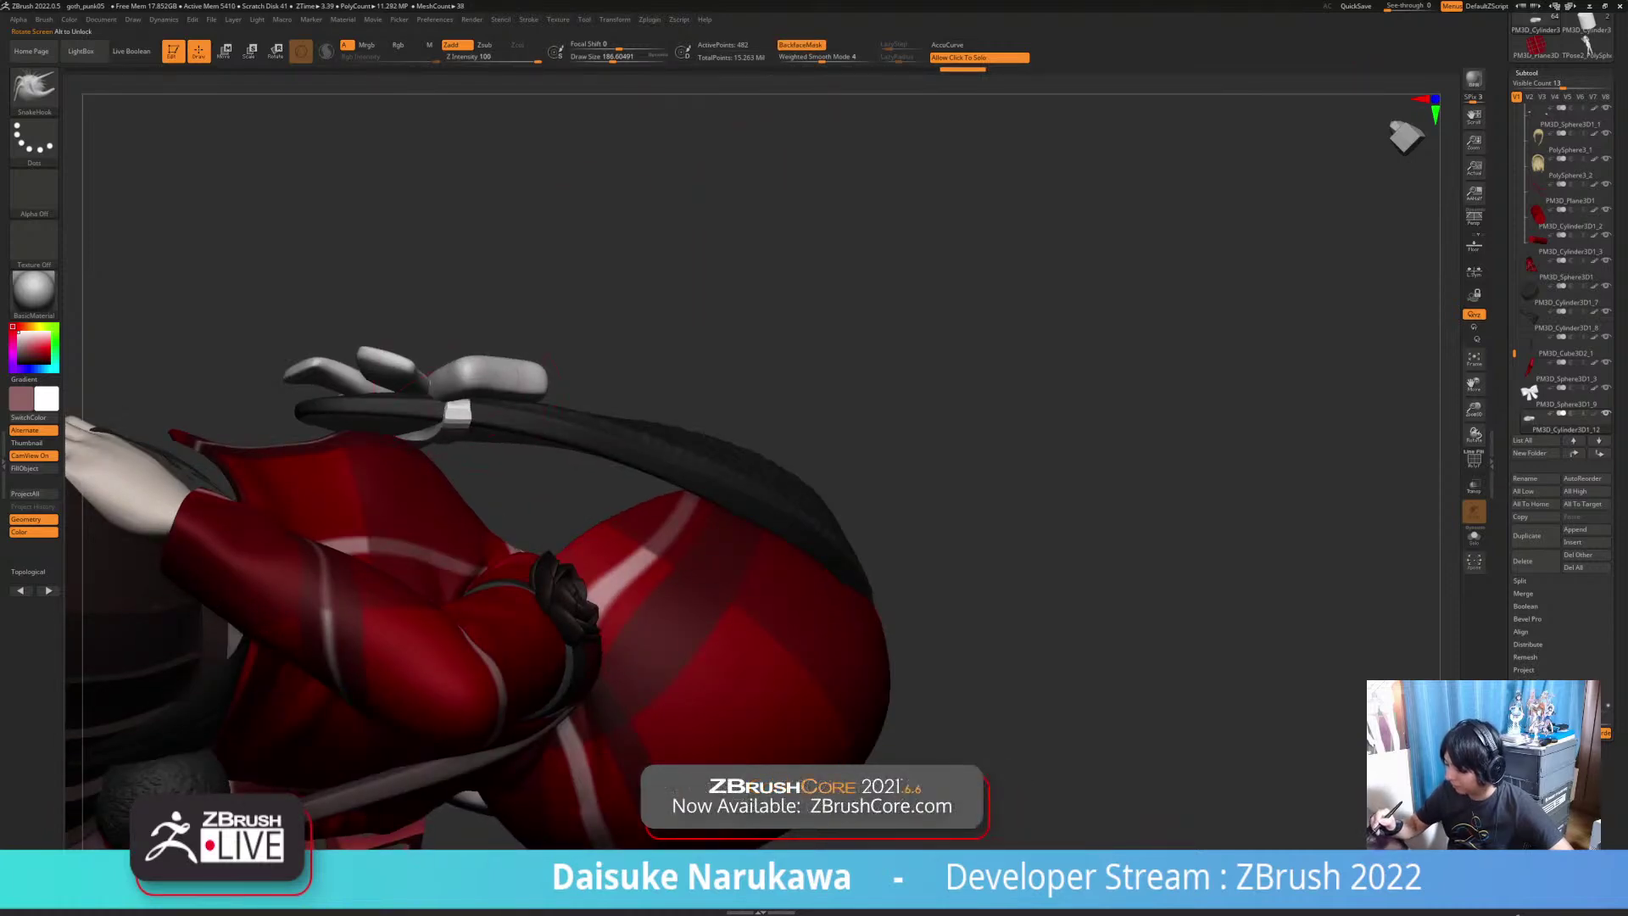
pyautogui.moveTo(465, 403); pyautogui.dragTo(453, 415, button='right')
pyautogui.moveTo(475, 377)
pyautogui.mouseDown()
pyautogui.moveTo(473, 392)
pyautogui.moveTo(507, 390)
pyautogui.mouseUp()
pyautogui.moveTo(483, 428)
pyautogui.mouseDown(button='right')
pyautogui.moveTo(515, 405)
pyautogui.moveTo(504, 416)
pyautogui.moveTo(490, 370)
pyautogui.moveTo(432, 335)
pyautogui.moveTo(521, 407)
pyautogui.mouseUp(button='right')
pyautogui.moveTo(485, 475); pyautogui.dragTo(481, 459)
pyautogui.keyDown('ctrl'); pyautogui.moveTo(663, 176); pyautogui.dragTo(666, 229, button='right'); pyautogui.keyUp('ctrl')
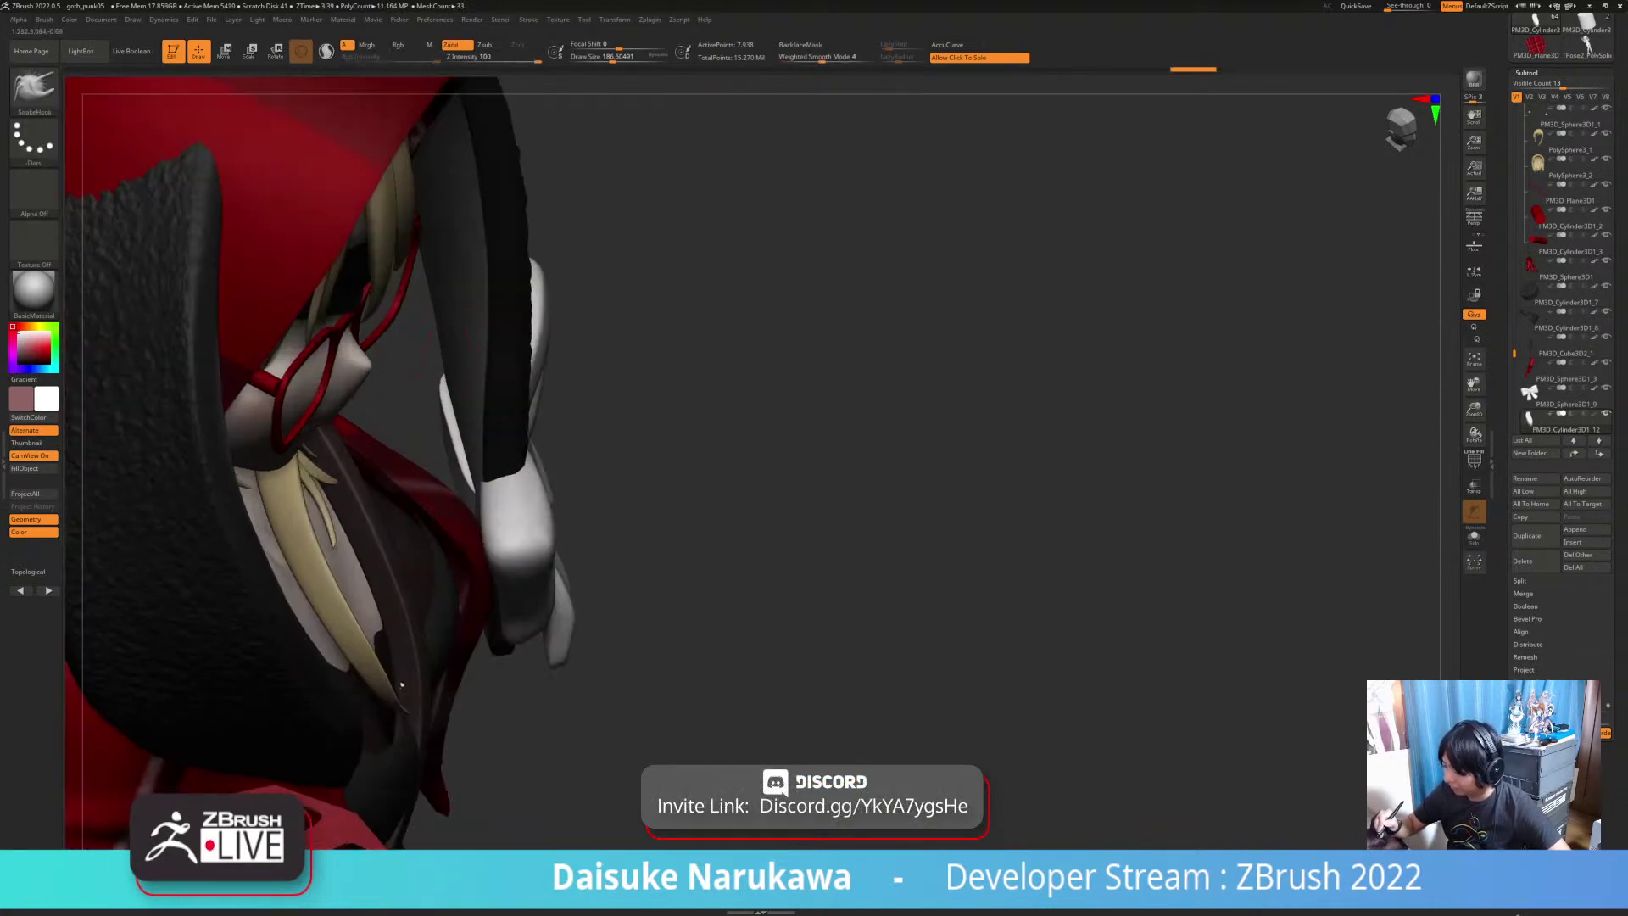
pyautogui.press('shift')
pyautogui.moveTo(402, 684)
pyautogui.keyDown('ctrl'); pyautogui.mouseDown(button='right')
pyautogui.moveTo(400, 542)
pyautogui.moveTo(174, 530)
pyautogui.moveTo(250, 534)
pyautogui.mouseUp(button='right'); pyautogui.keyUp('ctrl')
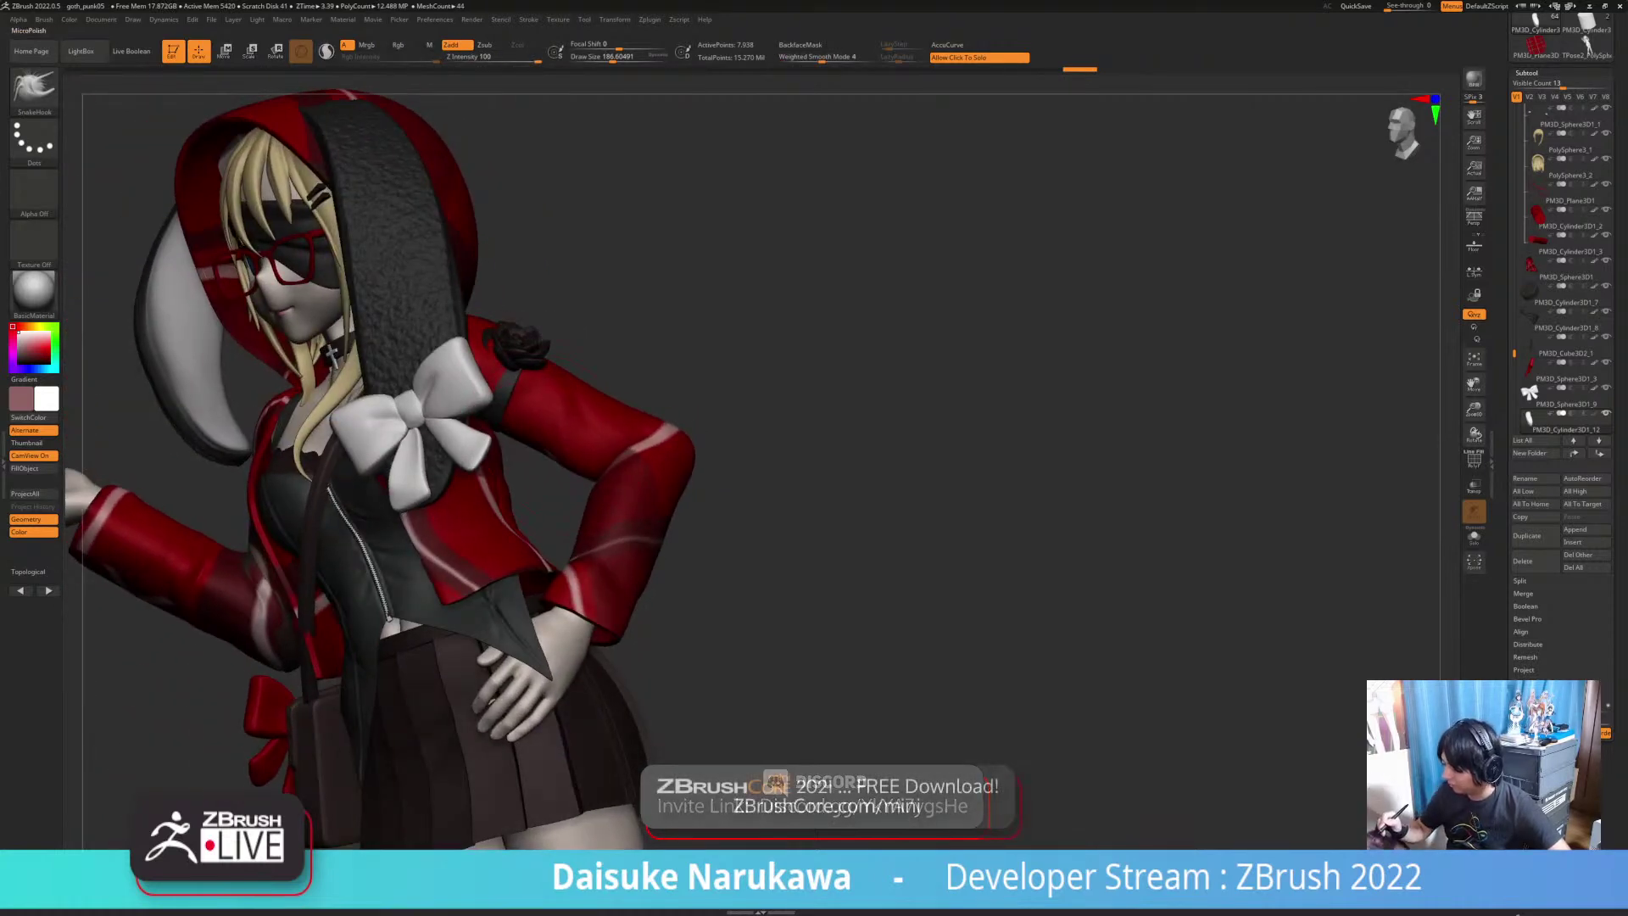
# Step: Examine the bow on the ear up close, the red jacket sleeve and the whole figure from the front
pyautogui.keyDown('alt'); pyautogui.click(524, 437); pyautogui.keyUp('alt')
pyautogui.moveTo(474, 439)
pyautogui.mouseDown(button='right')
pyautogui.moveTo(514, 441)
pyautogui.moveTo(513, 543)
pyautogui.mouseUp(button='right')
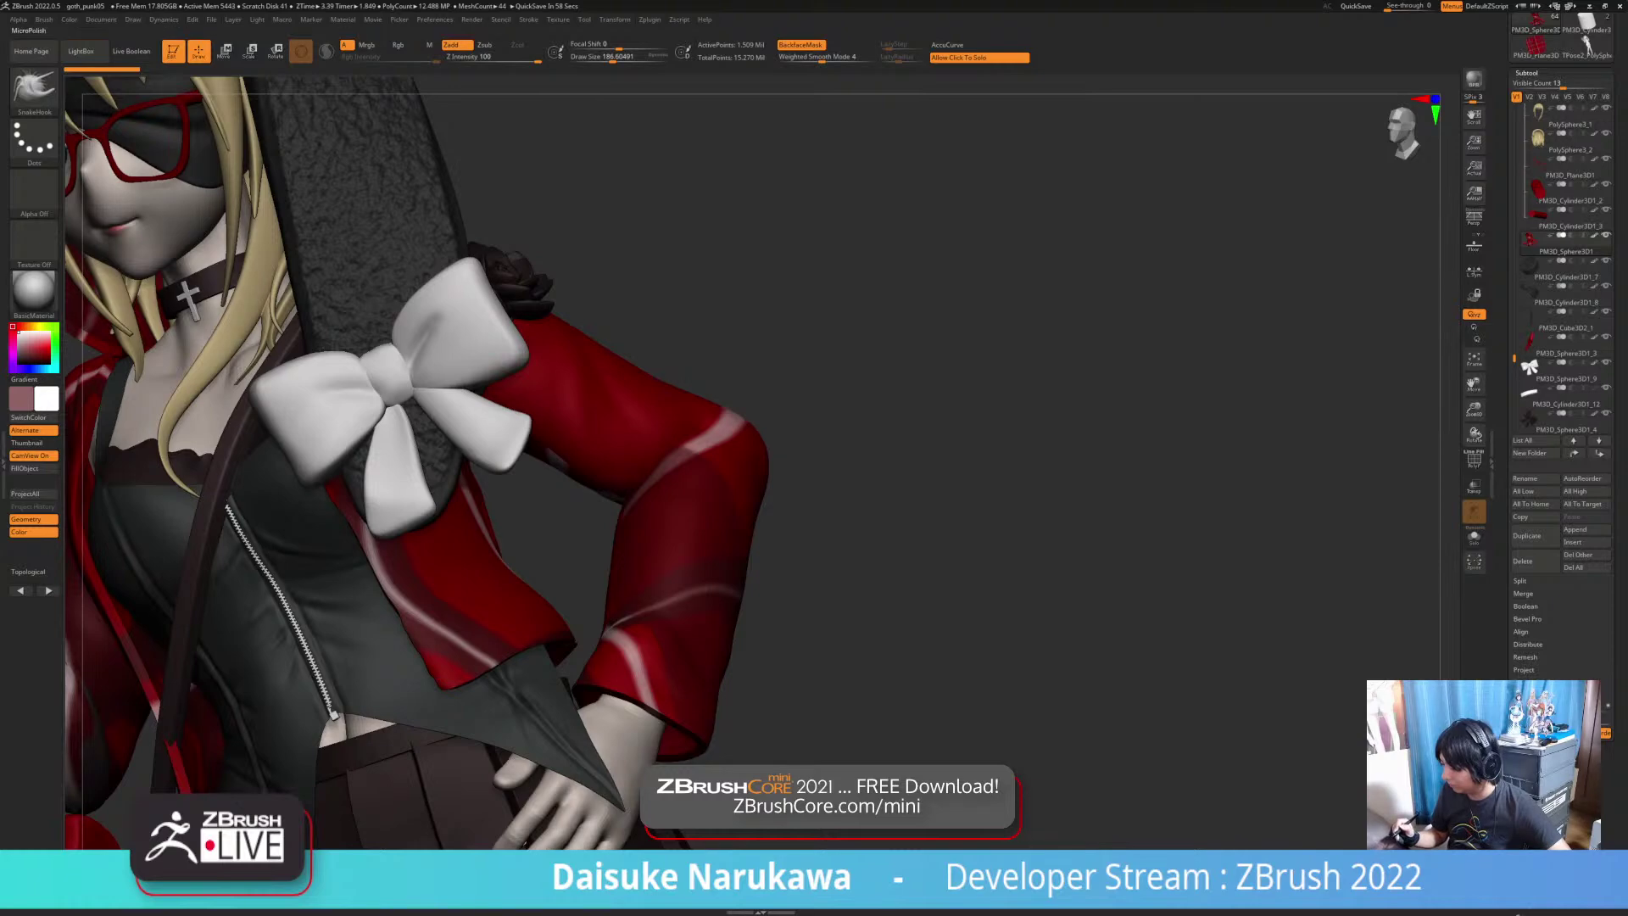
pyautogui.moveTo(578, 441)
pyautogui.keyDown('ctrl'); pyautogui.mouseDown(button='right')
pyautogui.moveTo(592, 363)
pyautogui.moveTo(631, 366)
pyautogui.moveTo(441, 382)
pyautogui.moveTo(619, 398)
pyautogui.moveTo(424, 386)
pyautogui.moveTo(518, 373)
pyautogui.moveTo(491, 369)
pyautogui.moveTo(506, 332)
pyautogui.moveTo(672, 341)
pyautogui.moveTo(674, 316)
pyautogui.moveTo(767, 319)
pyautogui.mouseUp(button='right'); pyautogui.keyUp('ctrl')
pyautogui.moveTo(591, 331); pyautogui.dragTo(517, 299, button='right')
pyautogui.moveTo(625, 826); pyautogui.dragTo(607, 791, button='right')
pyautogui.keyDown('ctrl'); pyautogui.moveTo(607, 791); pyautogui.dragTo(607, 771, button='right'); pyautogui.keyUp('ctrl')
pyautogui.moveTo(607, 772)
pyautogui.keyDown('alt'); pyautogui.mouseDown(button='right')
pyautogui.moveTo(631, 697)
pyautogui.moveTo(705, 710)
pyautogui.moveTo(754, 686)
pyautogui.mouseUp(button='right'); pyautogui.keyUp('alt')
pyautogui.keyDown('alt'); pyautogui.click(580, 697); pyautogui.keyUp('alt')
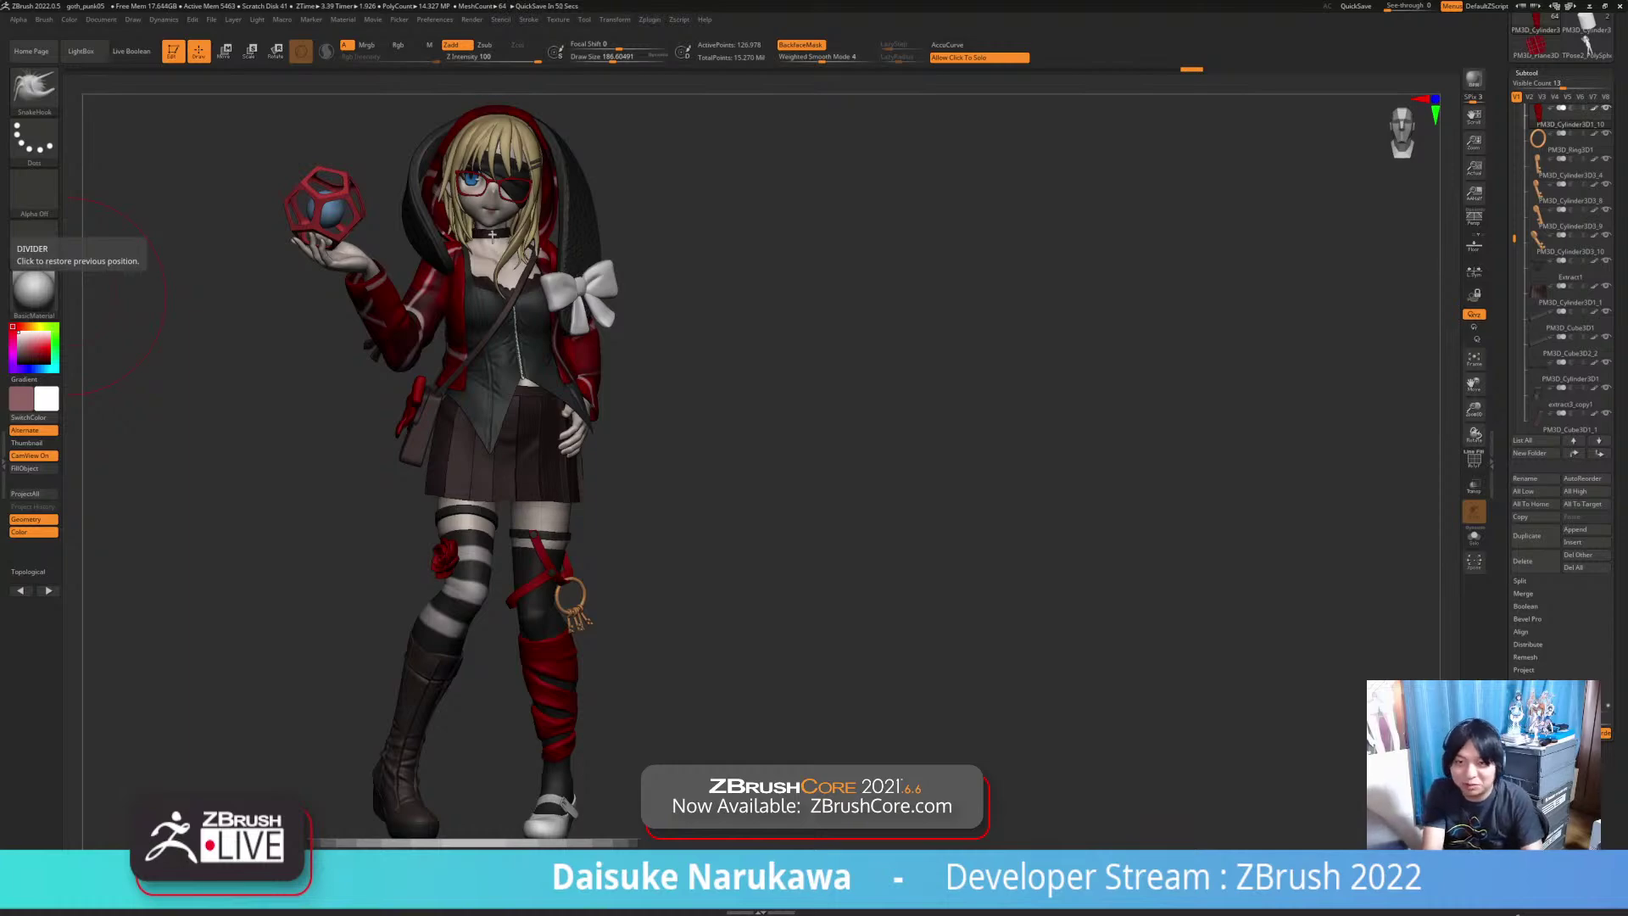
# Step: Switch to the browser, look through the figure posts on the Instagram page and return to ZBrush
pyautogui.moveTo(0, 204); pyautogui.dragTo(339, 1)
pyautogui.scroll(-1, 809, 458)
pyautogui.scroll(-20, 810, 466)
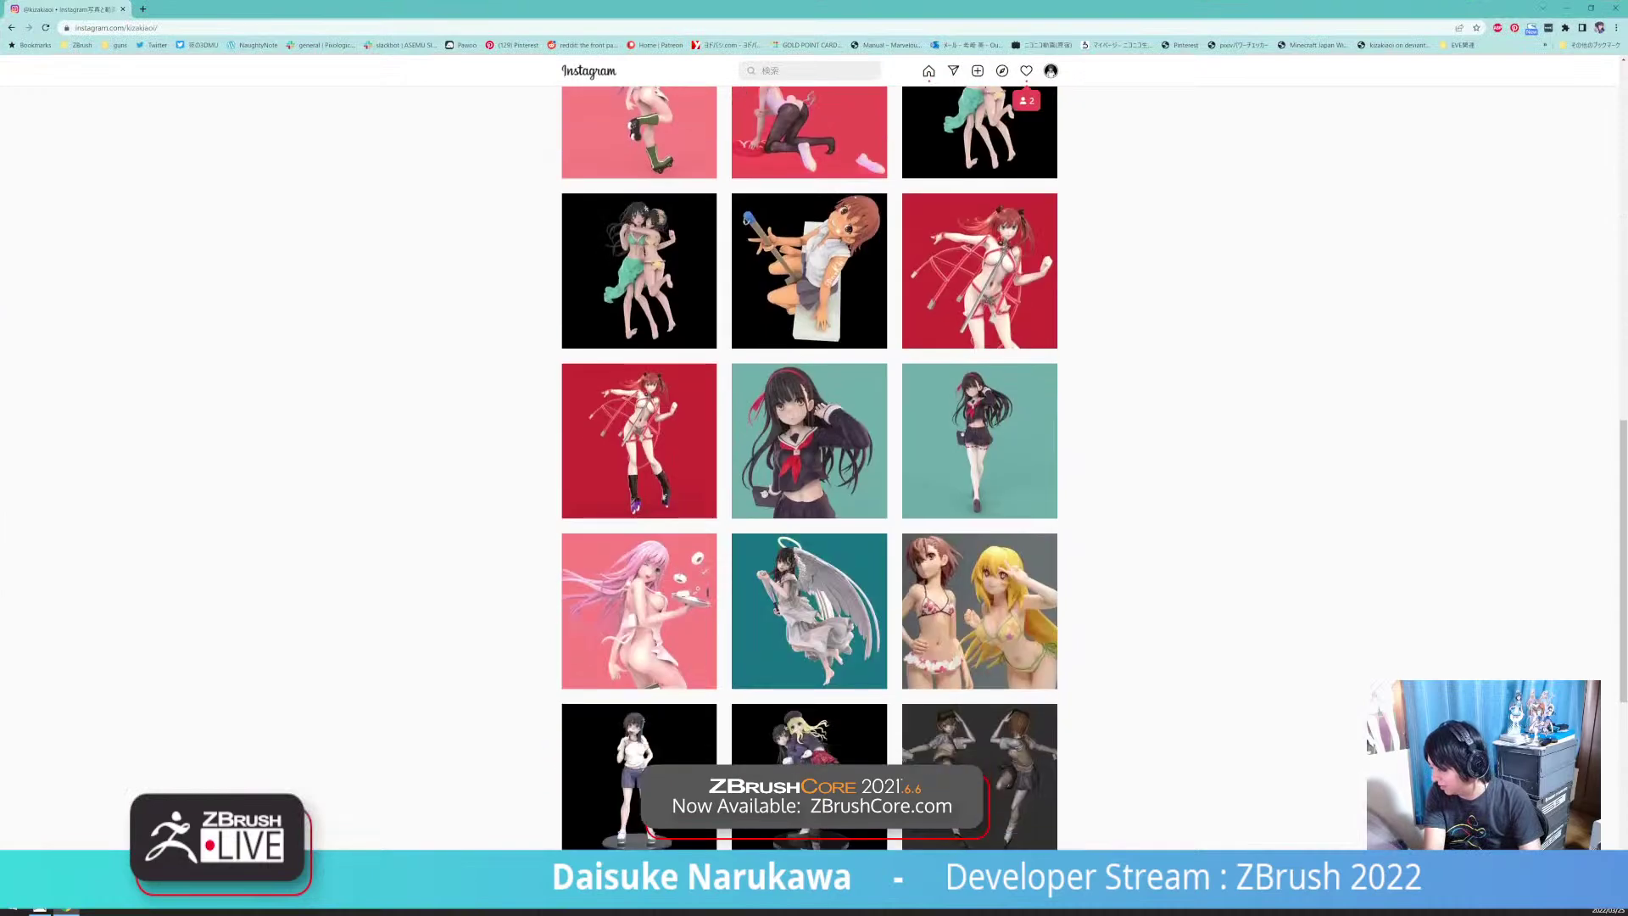
pyautogui.scroll(20, 810, 467)
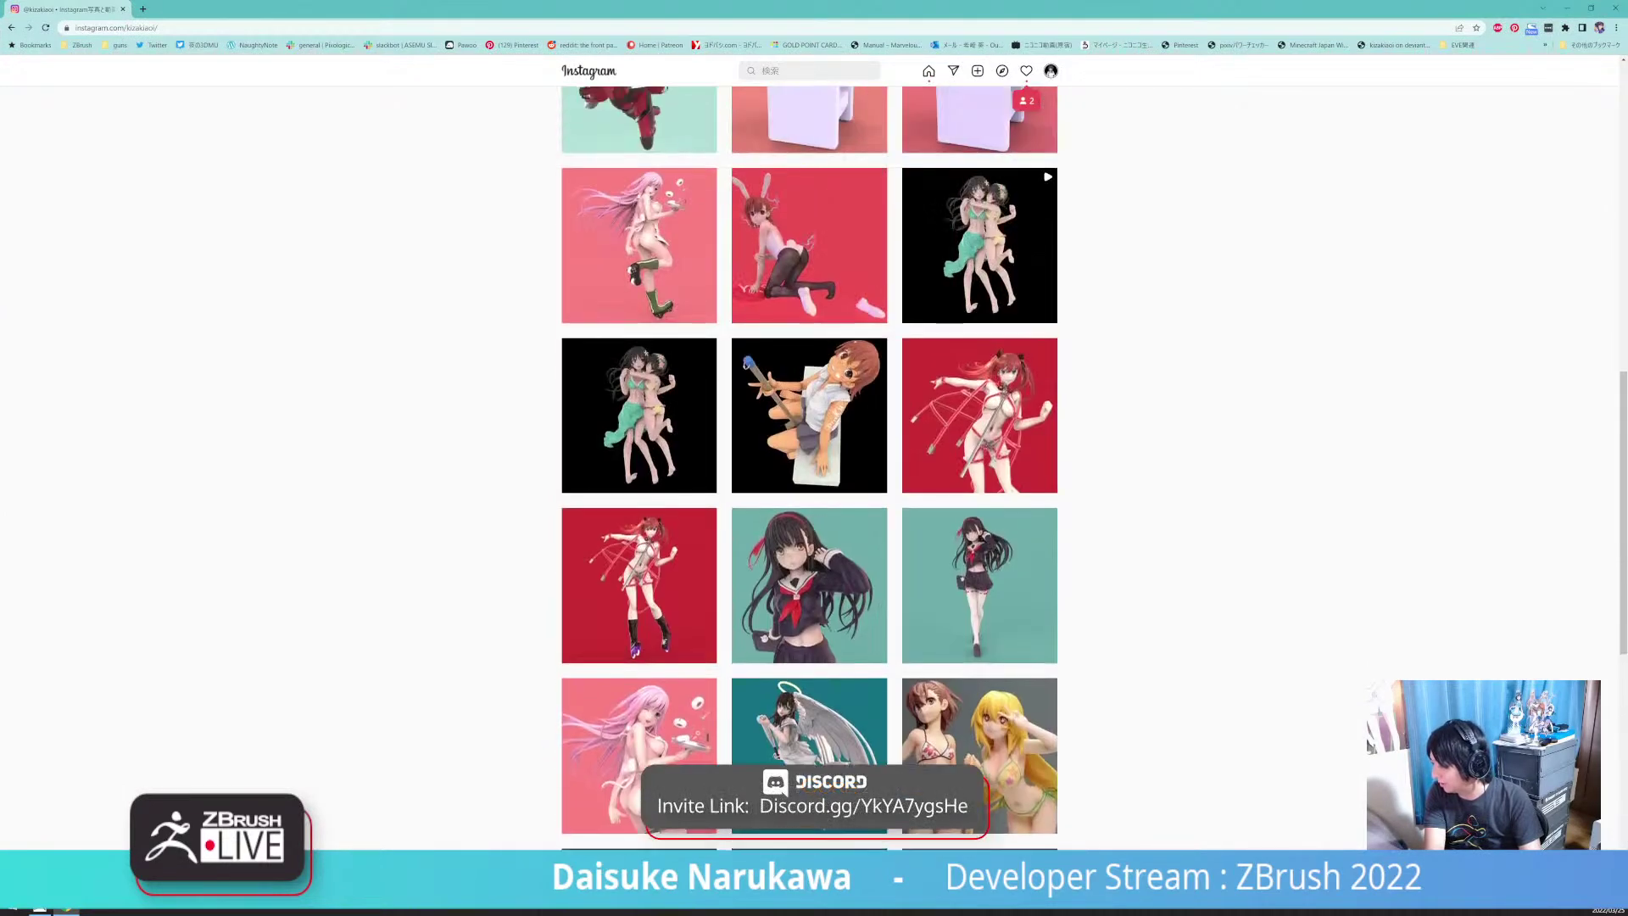
pyautogui.hotkey('alt', 'Tab')
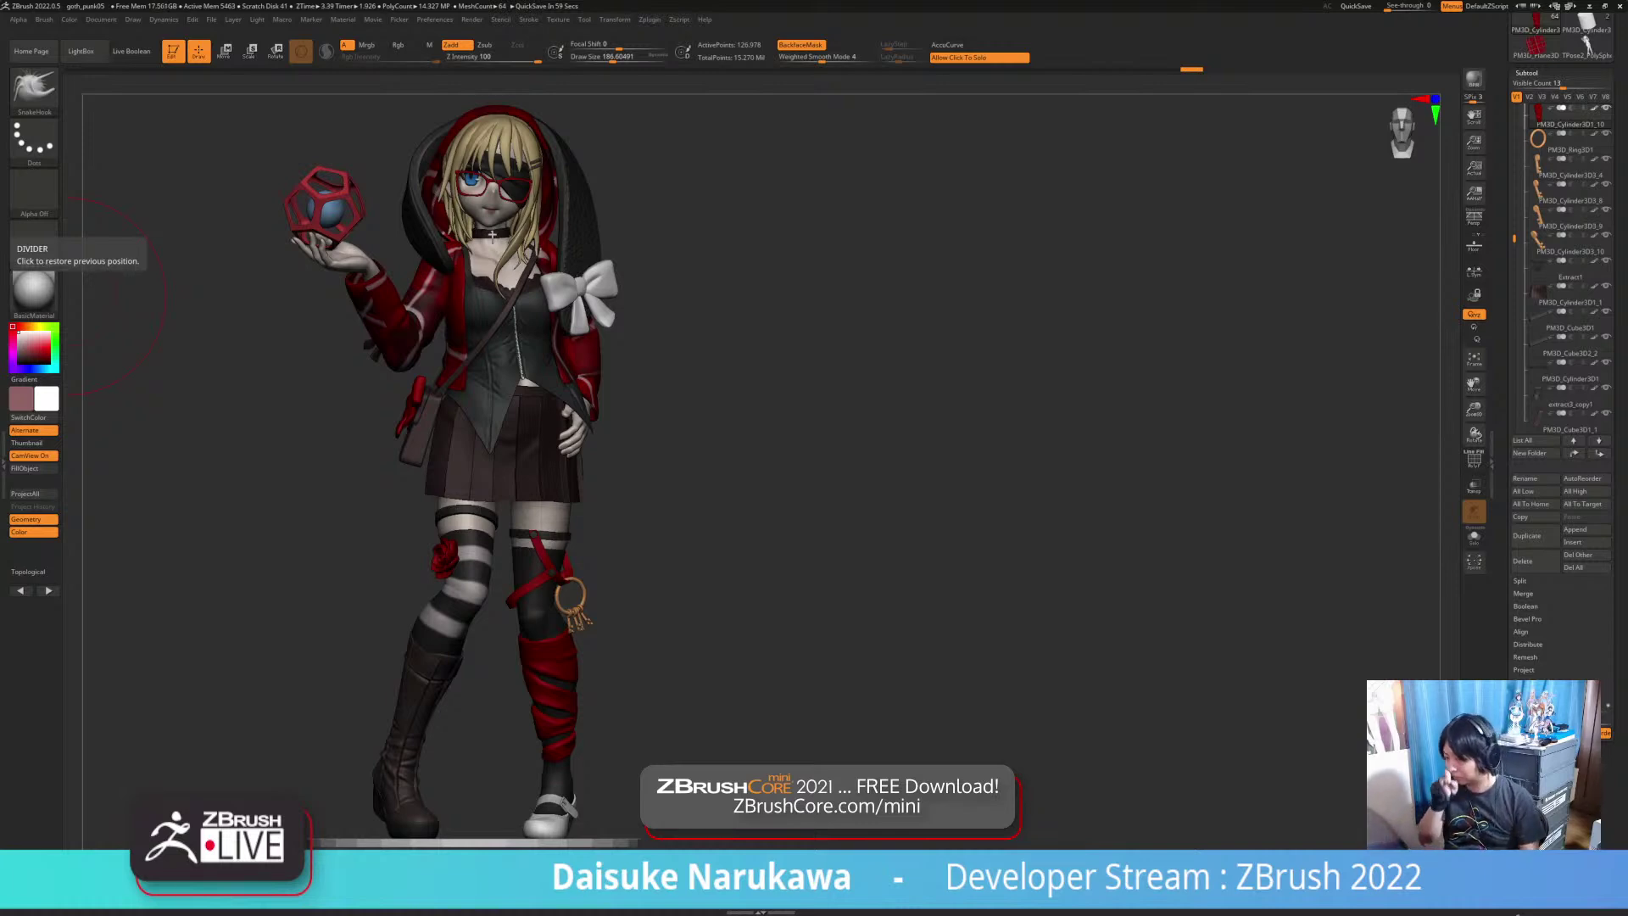
# Step: Select the brown pleated skirt, turn off BackfaceMask and adjust the skirt's hem slightly with the Snake Hook brush
pyautogui.moveTo(763, 670)
pyautogui.mouseDown()
pyautogui.moveTo(890, 674)
pyautogui.moveTo(813, 675)
pyautogui.mouseUp()
pyautogui.keyDown('alt'); pyautogui.click(549, 466); pyautogui.keyUp('alt')
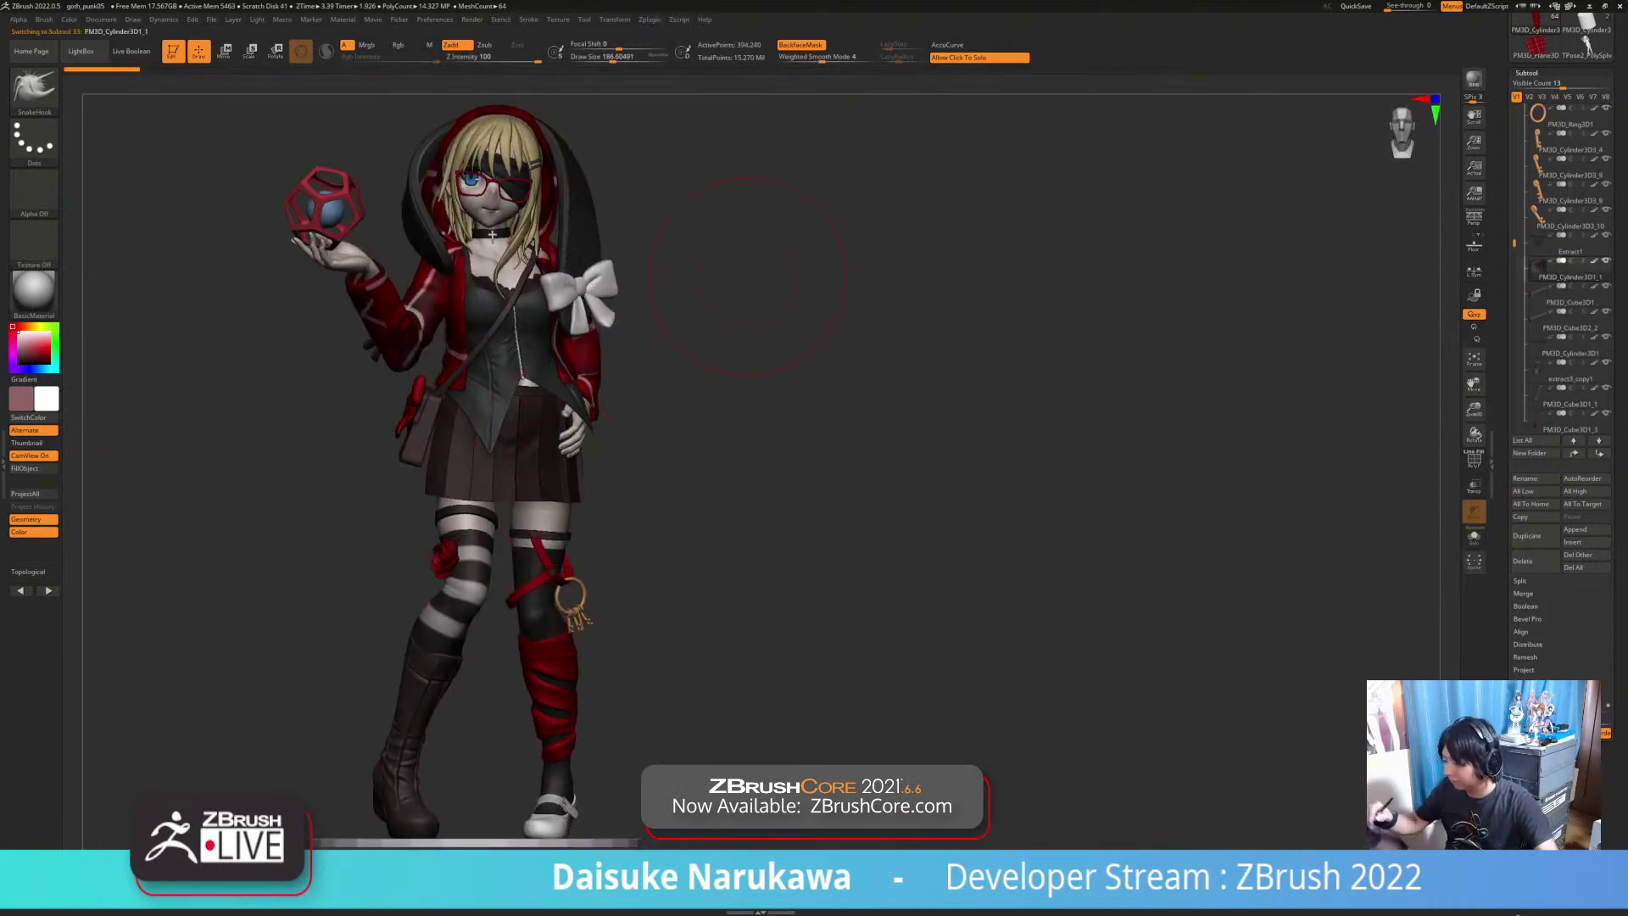
pyautogui.click(704, 339)
pyautogui.click(799, 45)
pyautogui.click(743, 188)
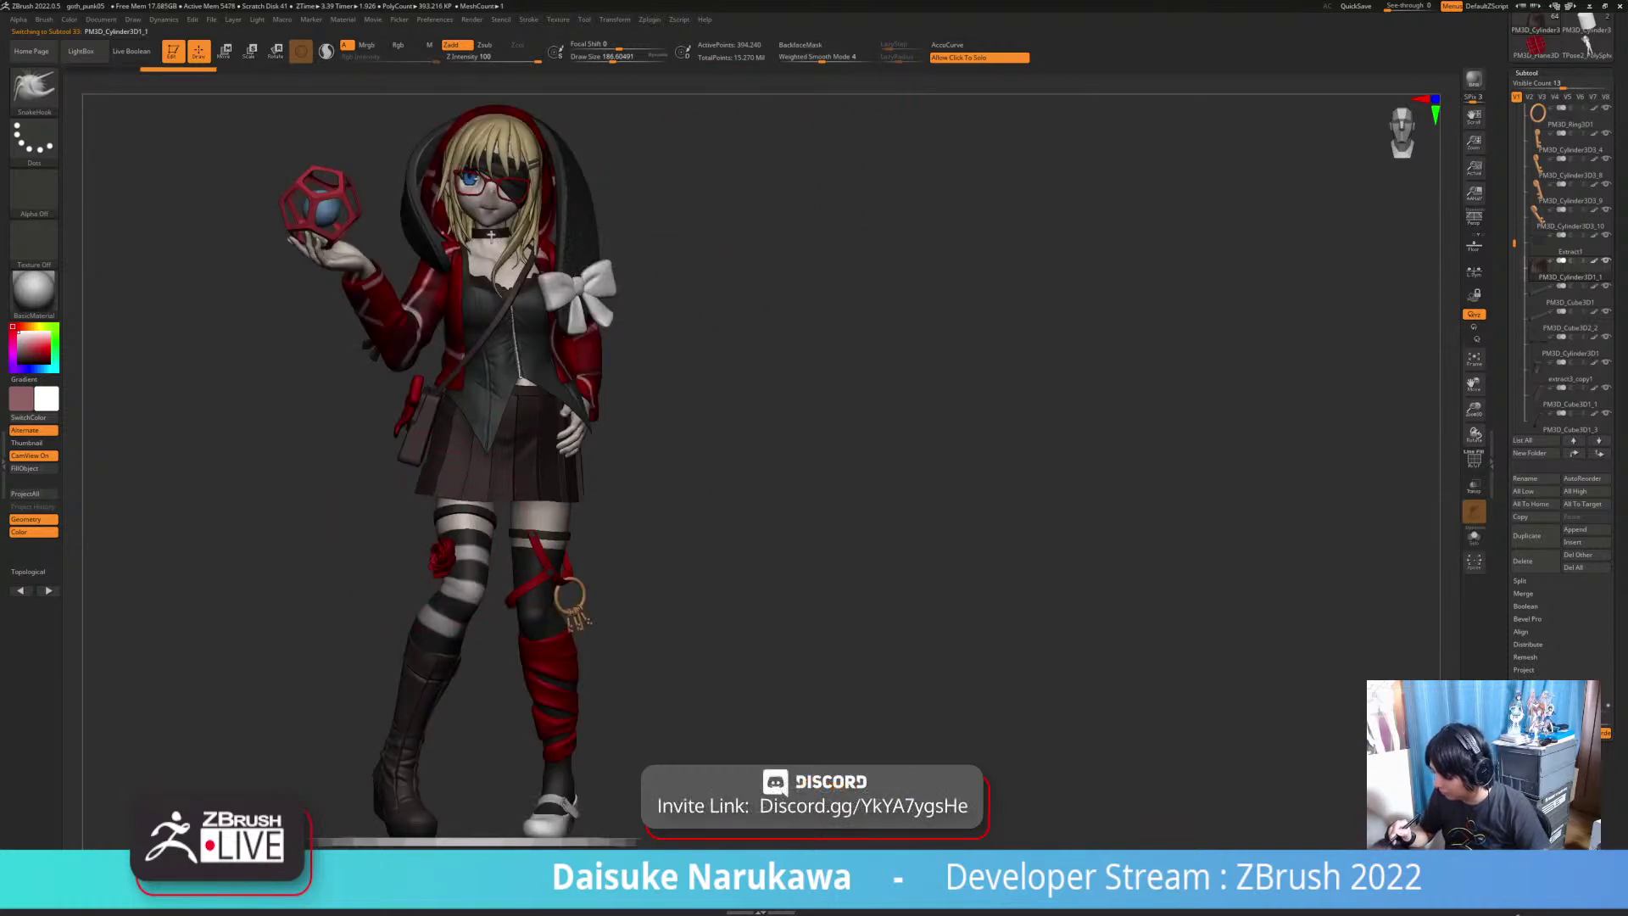
pyautogui.moveTo(763, 339); pyautogui.dragTo(776, 365)
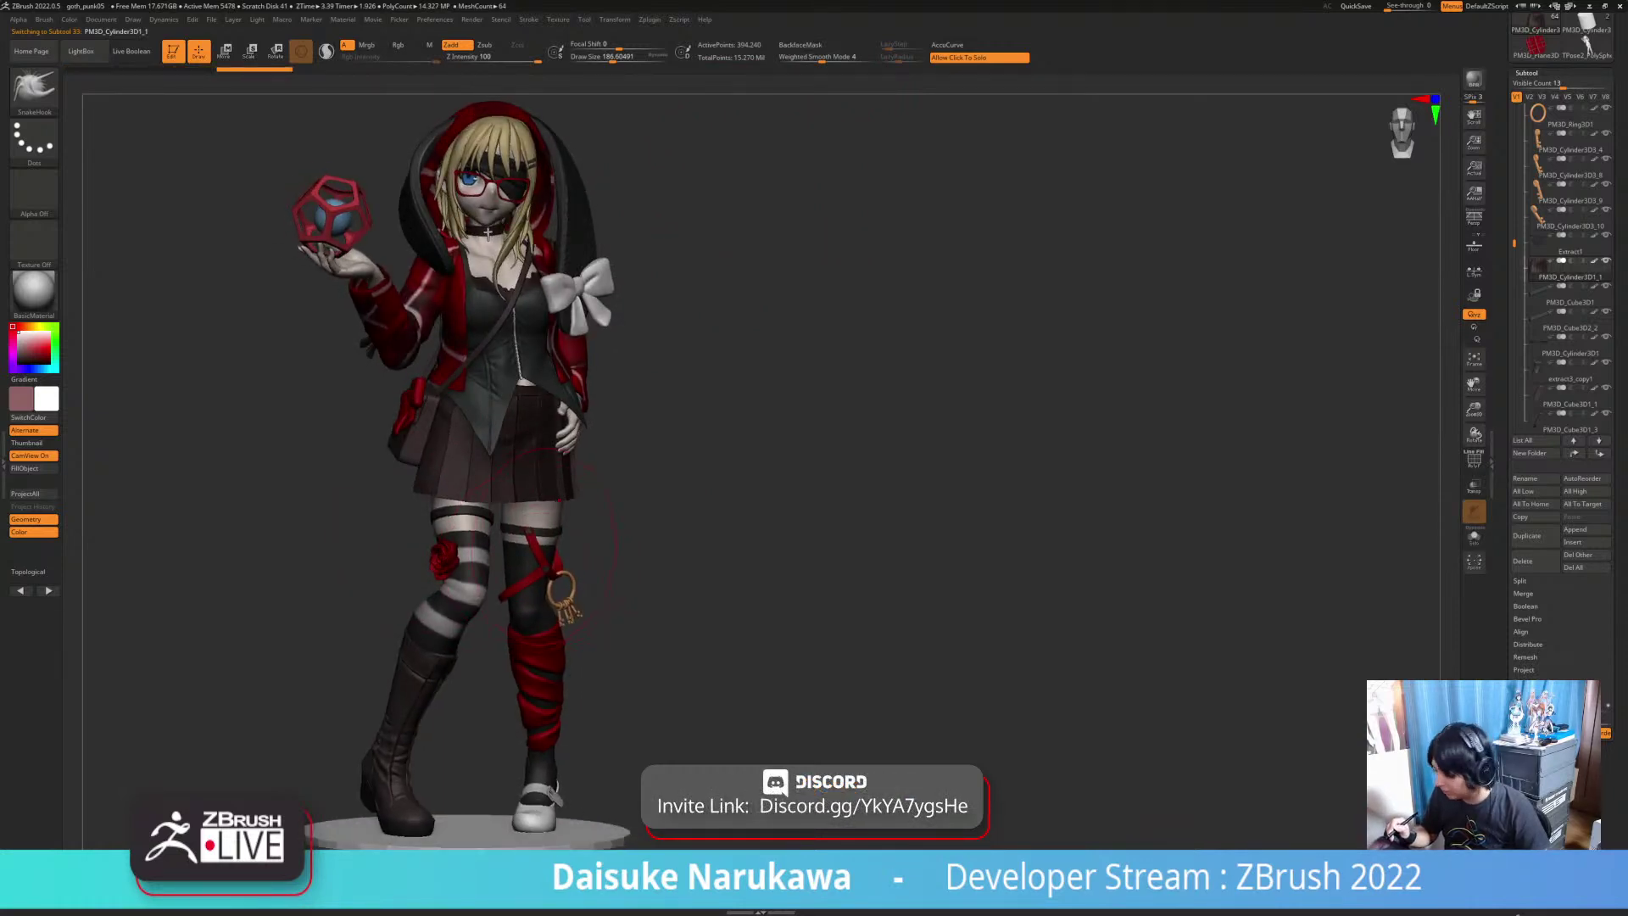
pyautogui.moveTo(678, 525); pyautogui.dragTo(666, 500)
pyautogui.moveTo(545, 488); pyautogui.dragTo(550, 498)
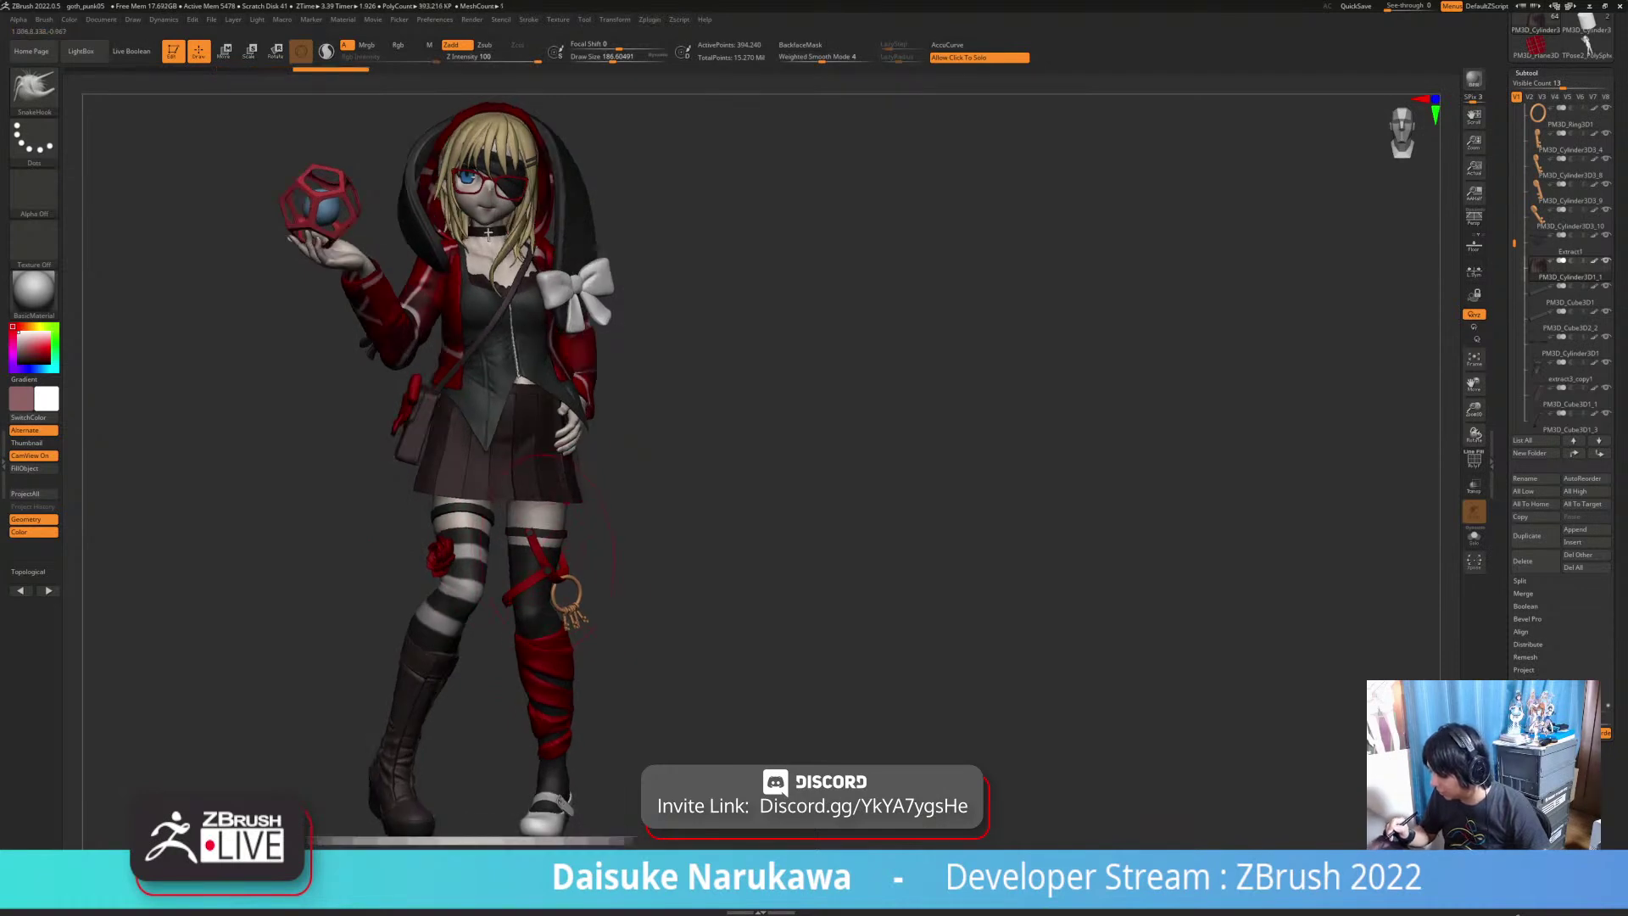
pyautogui.moveTo(488, 231); pyautogui.dragTo(420, 233, button='right')
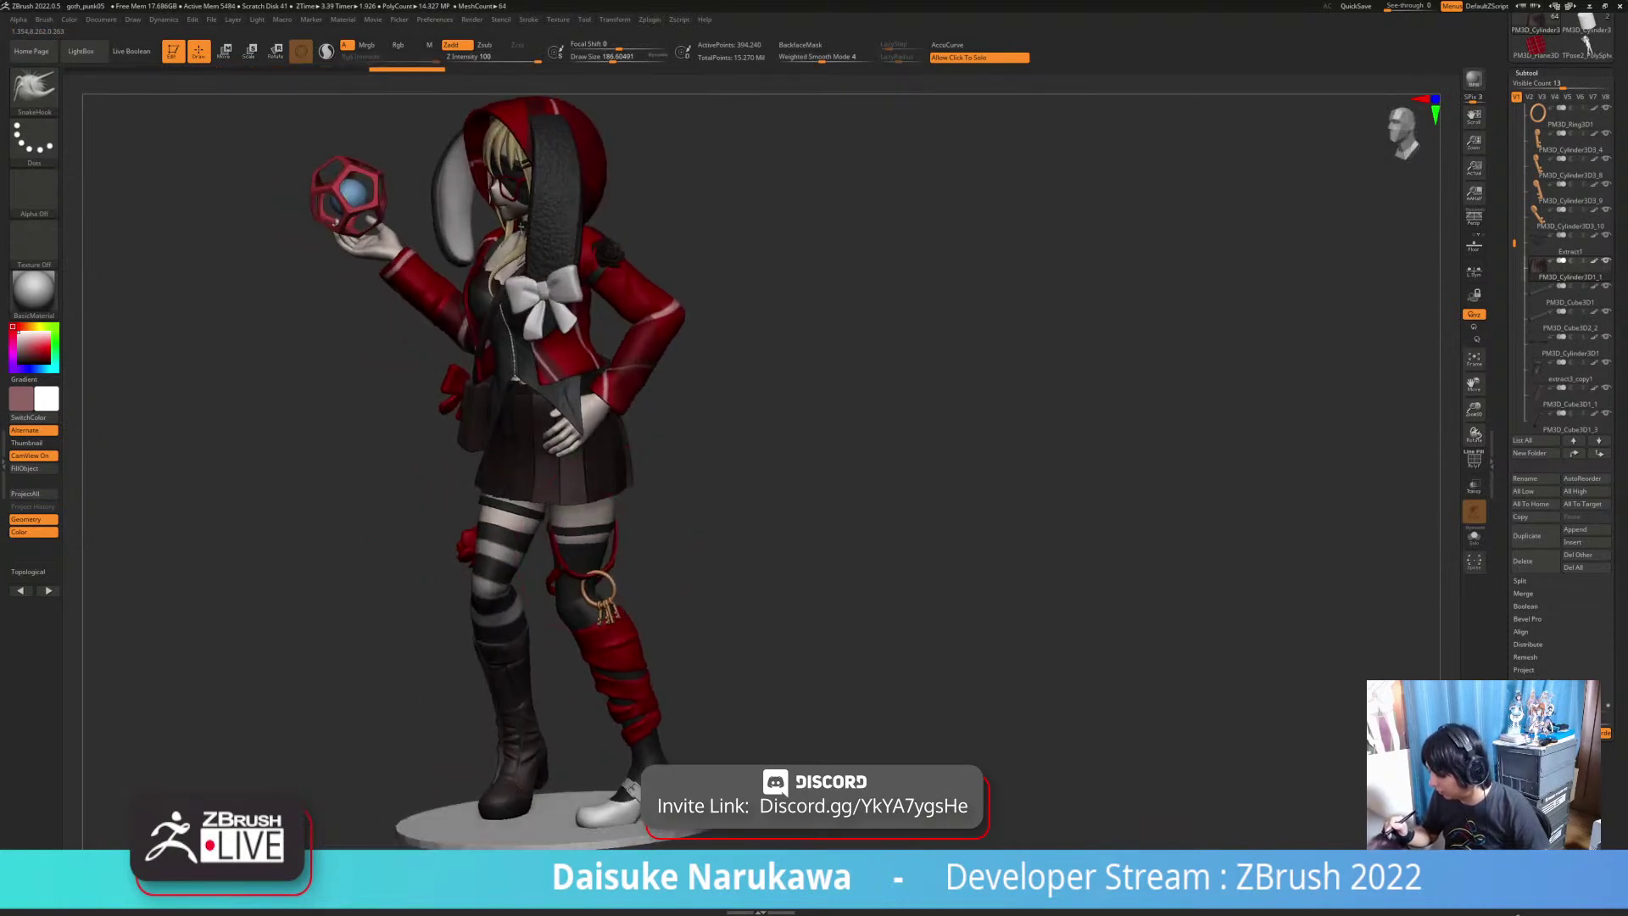
pyautogui.moveTo(543, 585)
pyautogui.mouseDown(button='right')
pyautogui.moveTo(689, 593)
pyautogui.moveTo(690, 534)
pyautogui.moveTo(692, 576)
pyautogui.mouseUp(button='right')
pyautogui.keyDown('alt'); pyautogui.moveTo(789, 702); pyautogui.dragTo(774, 689, button='right'); pyautogui.keyUp('alt')
pyautogui.moveTo(644, 737); pyautogui.dragTo(543, 767, button='right')
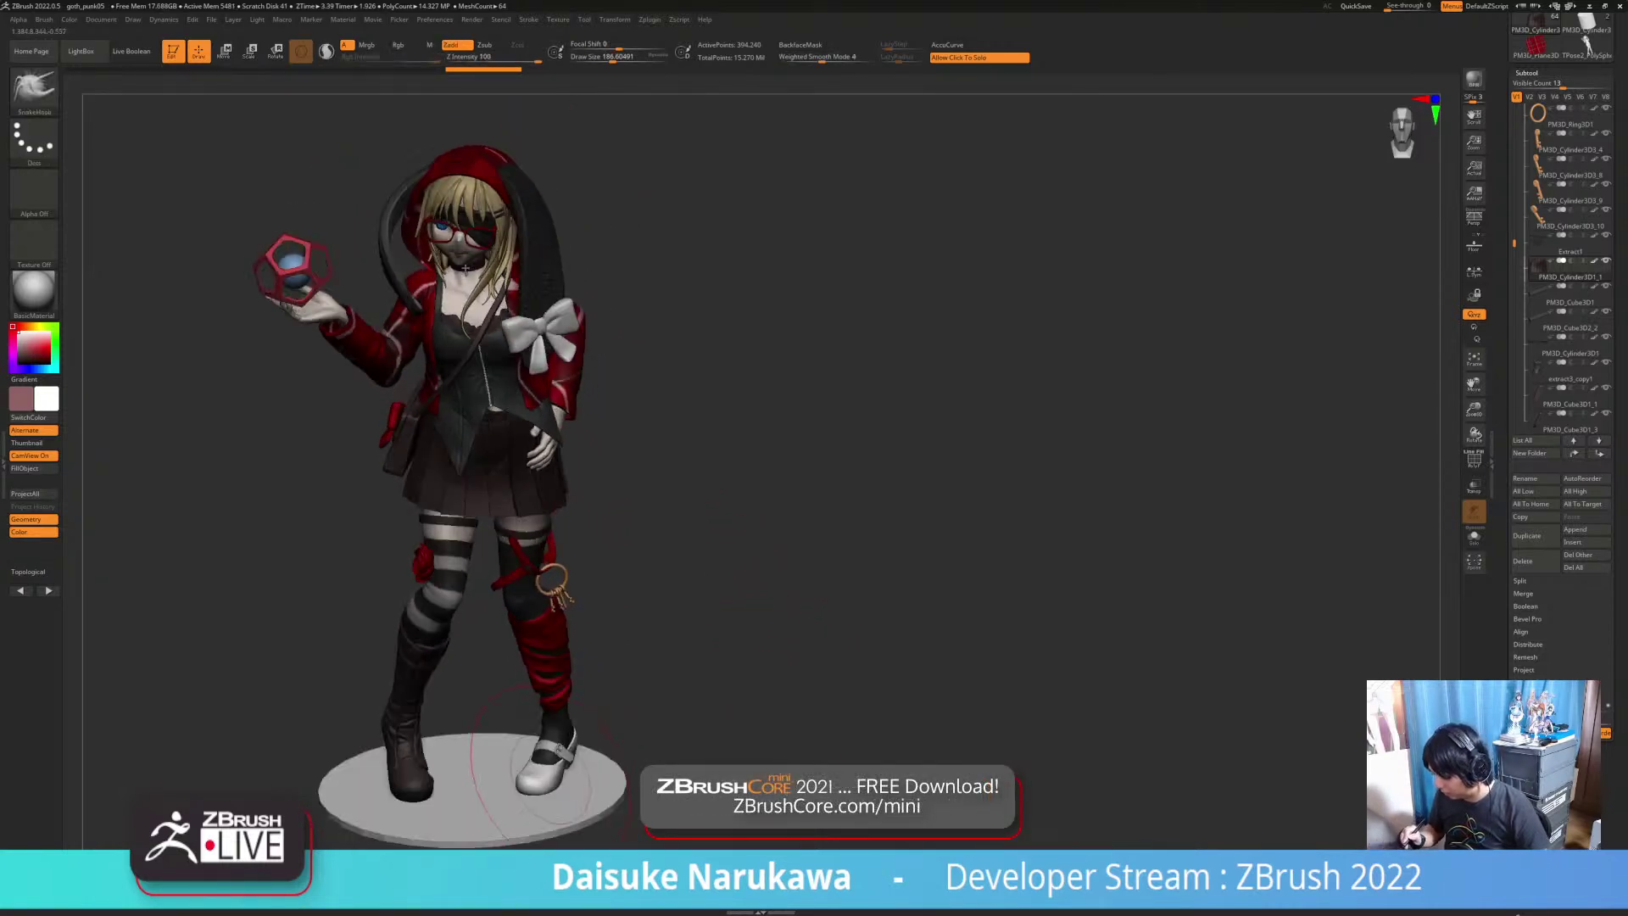
# Step: Select the buckled shoe strap and append a cube as a new subtool
pyautogui.keyDown('alt'); pyautogui.click(563, 750); pyautogui.keyUp('alt')
pyautogui.keyDown('ctrl'); pyautogui.moveTo(689, 678); pyautogui.dragTo(699, 570, button='right'); pyautogui.keyUp('ctrl')
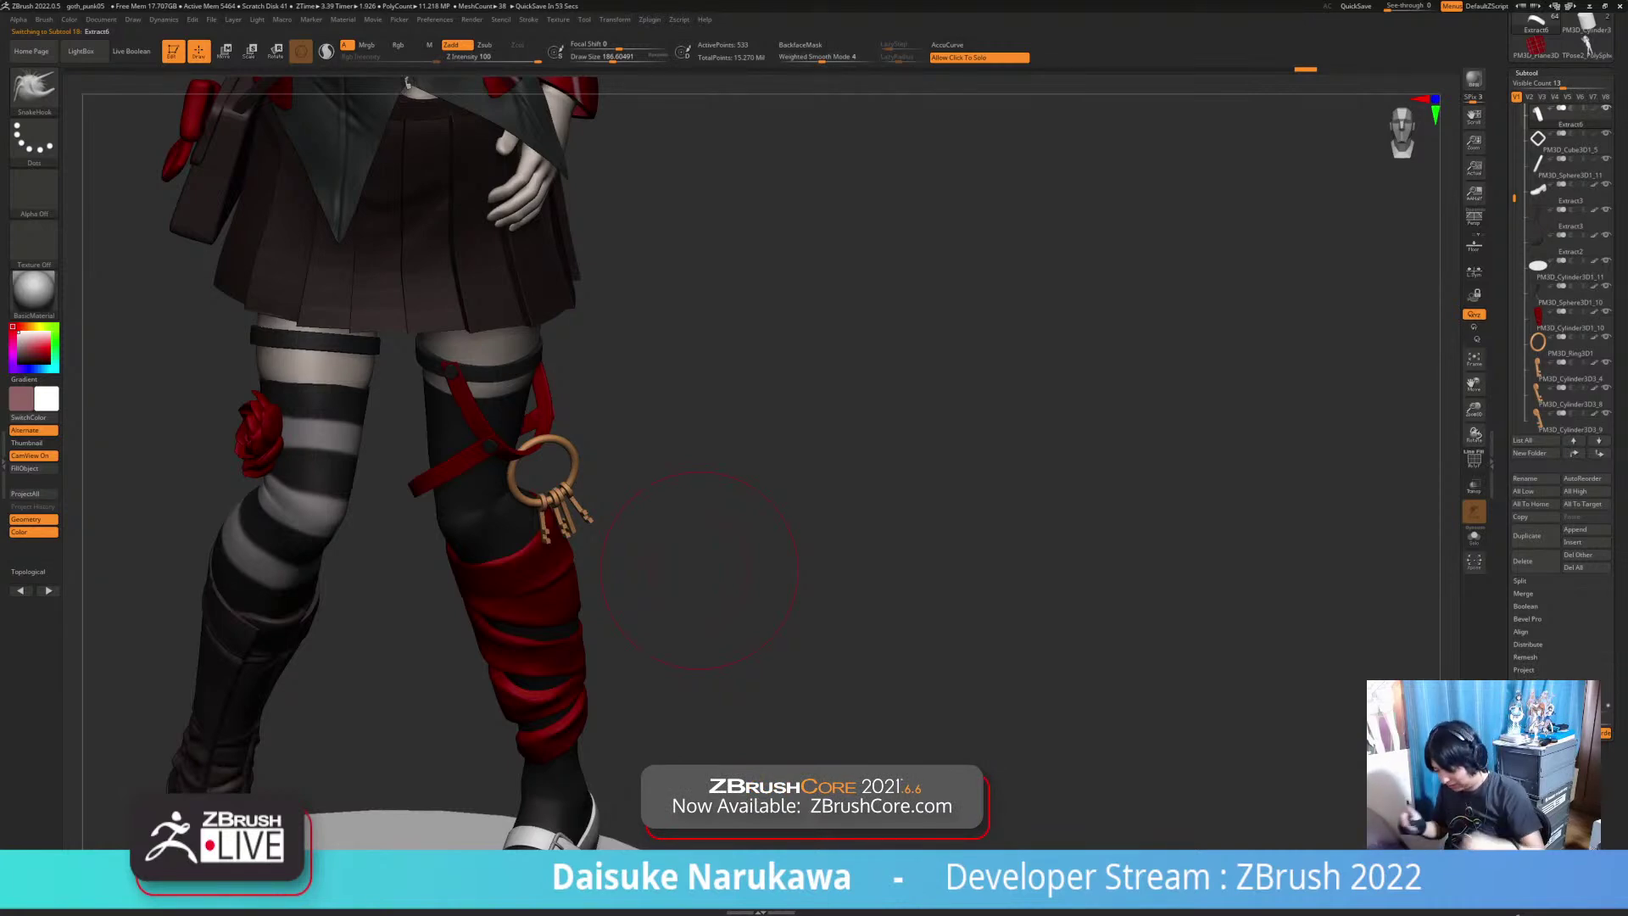
pyautogui.moveTo(838, 753)
pyautogui.mouseDown(button='right')
pyautogui.moveTo(814, 746)
pyautogui.moveTo(827, 543)
pyautogui.mouseUp(button='right')
pyautogui.keyDown('ctrl'); pyautogui.moveTo(763, 542); pyautogui.dragTo(636, 712, button='right'); pyautogui.keyUp('ctrl')
pyautogui.moveTo(539, 621); pyautogui.dragTo(576, 630, button='right')
pyautogui.click(1574, 540)
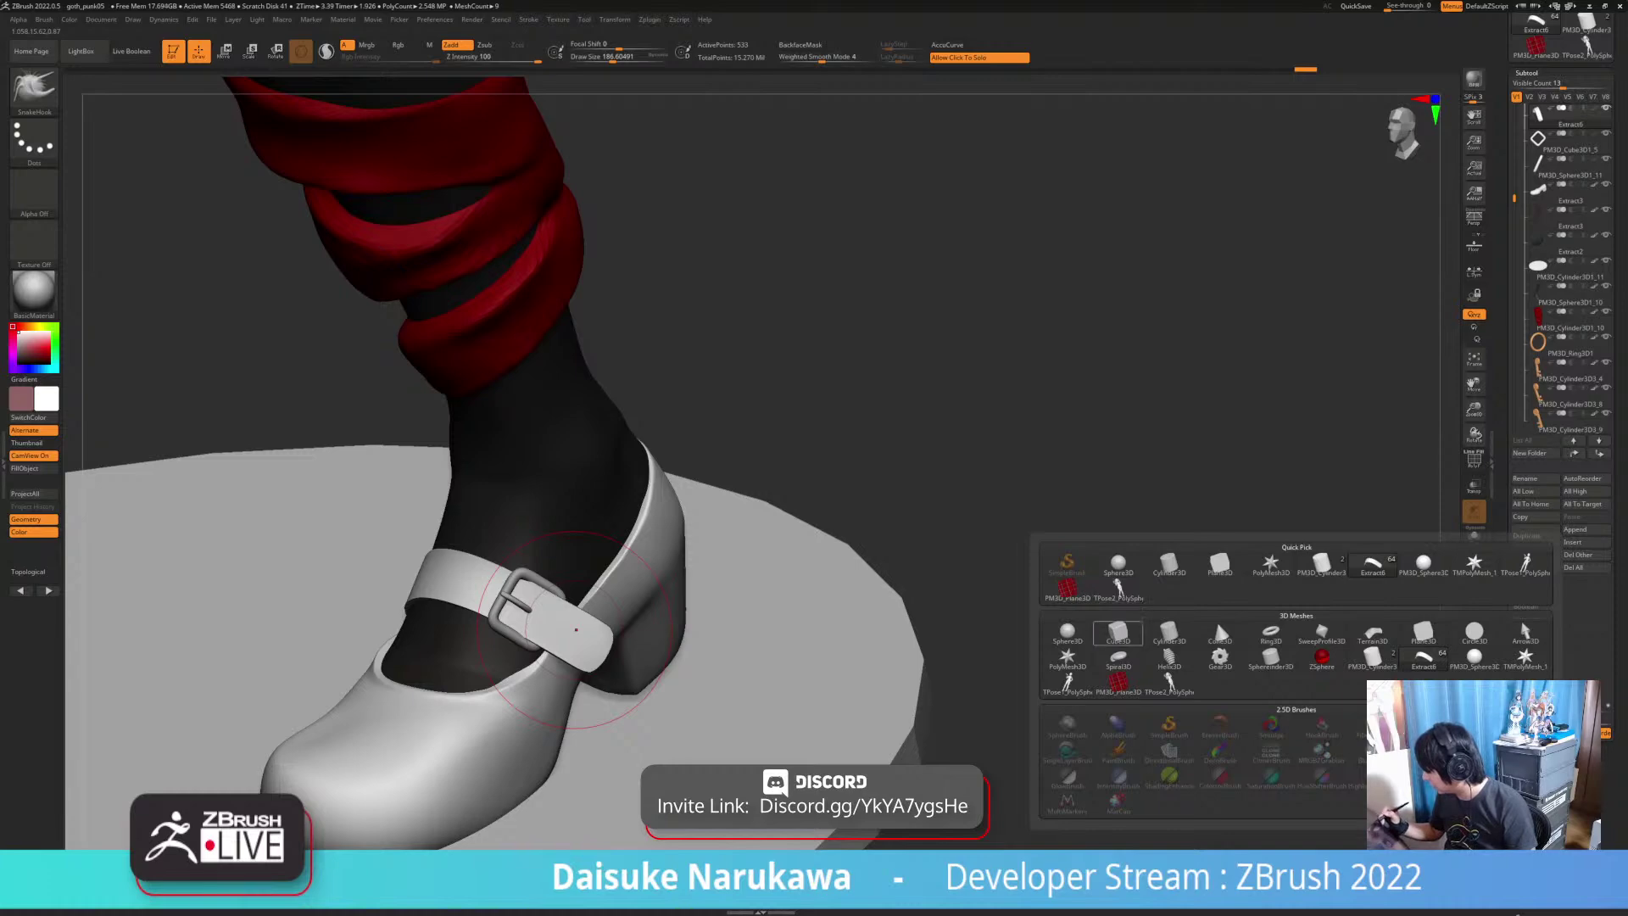
pyautogui.click(1117, 631)
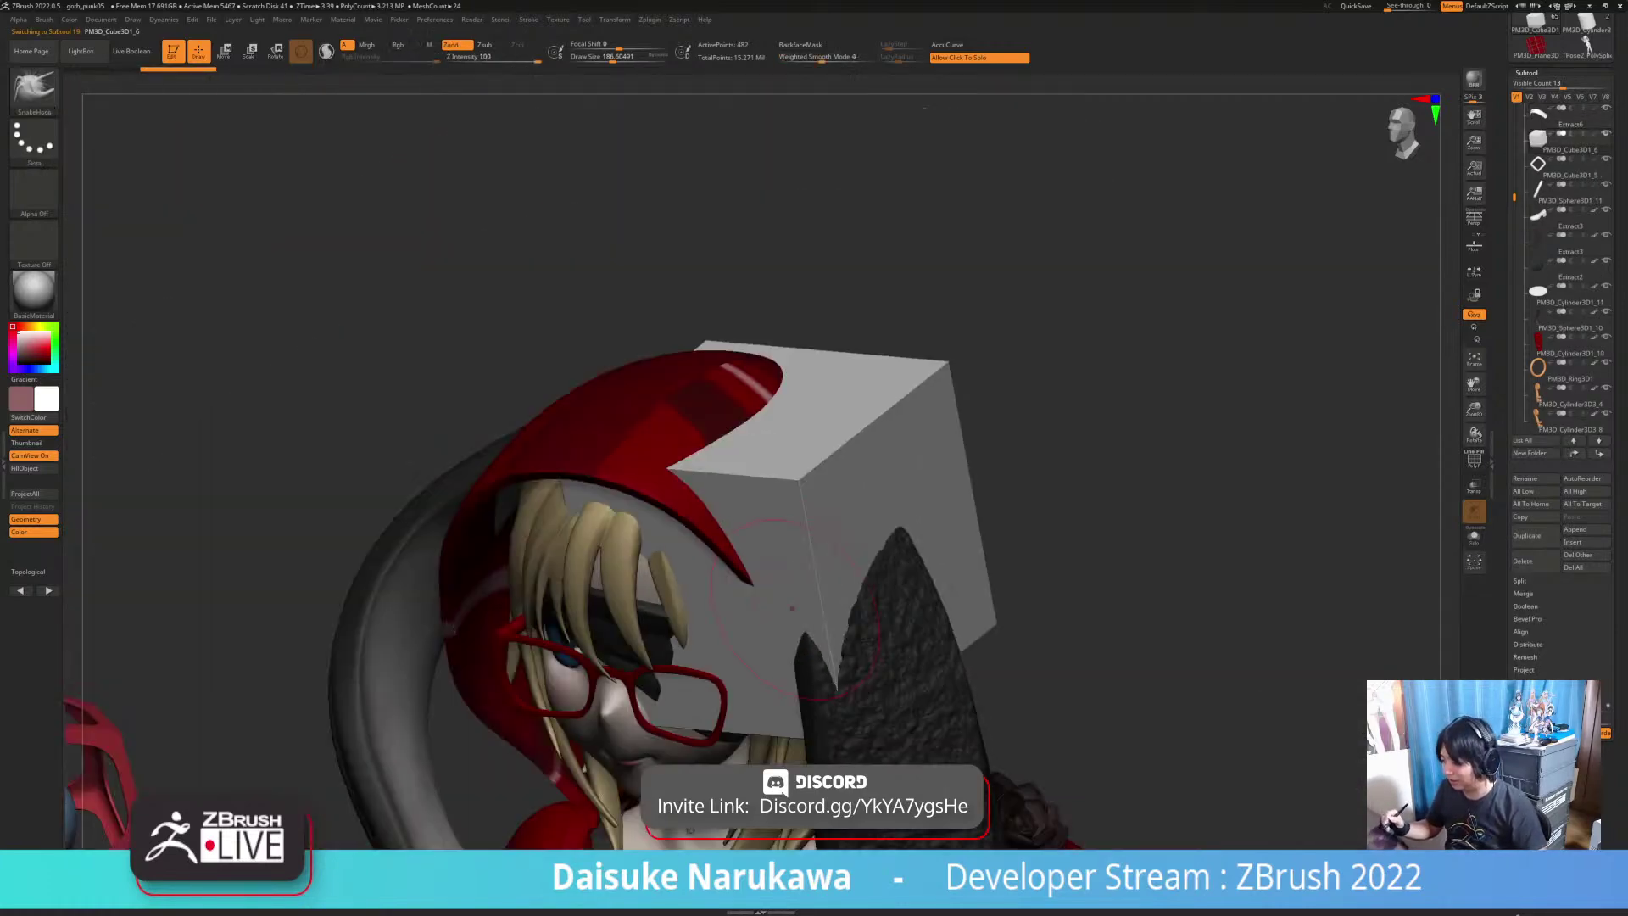
# Step: Select the appended cube and scale it down to a small, thin block
pyautogui.keyDown('ctrl'); pyautogui.moveTo(792, 608); pyautogui.dragTo(789, 441, button='right'); pyautogui.keyUp('ctrl')
pyautogui.keyDown('alt'); pyautogui.moveTo(757, 372); pyautogui.dragTo(603, 184, button='right'); pyautogui.keyUp('alt')
pyautogui.press('w')
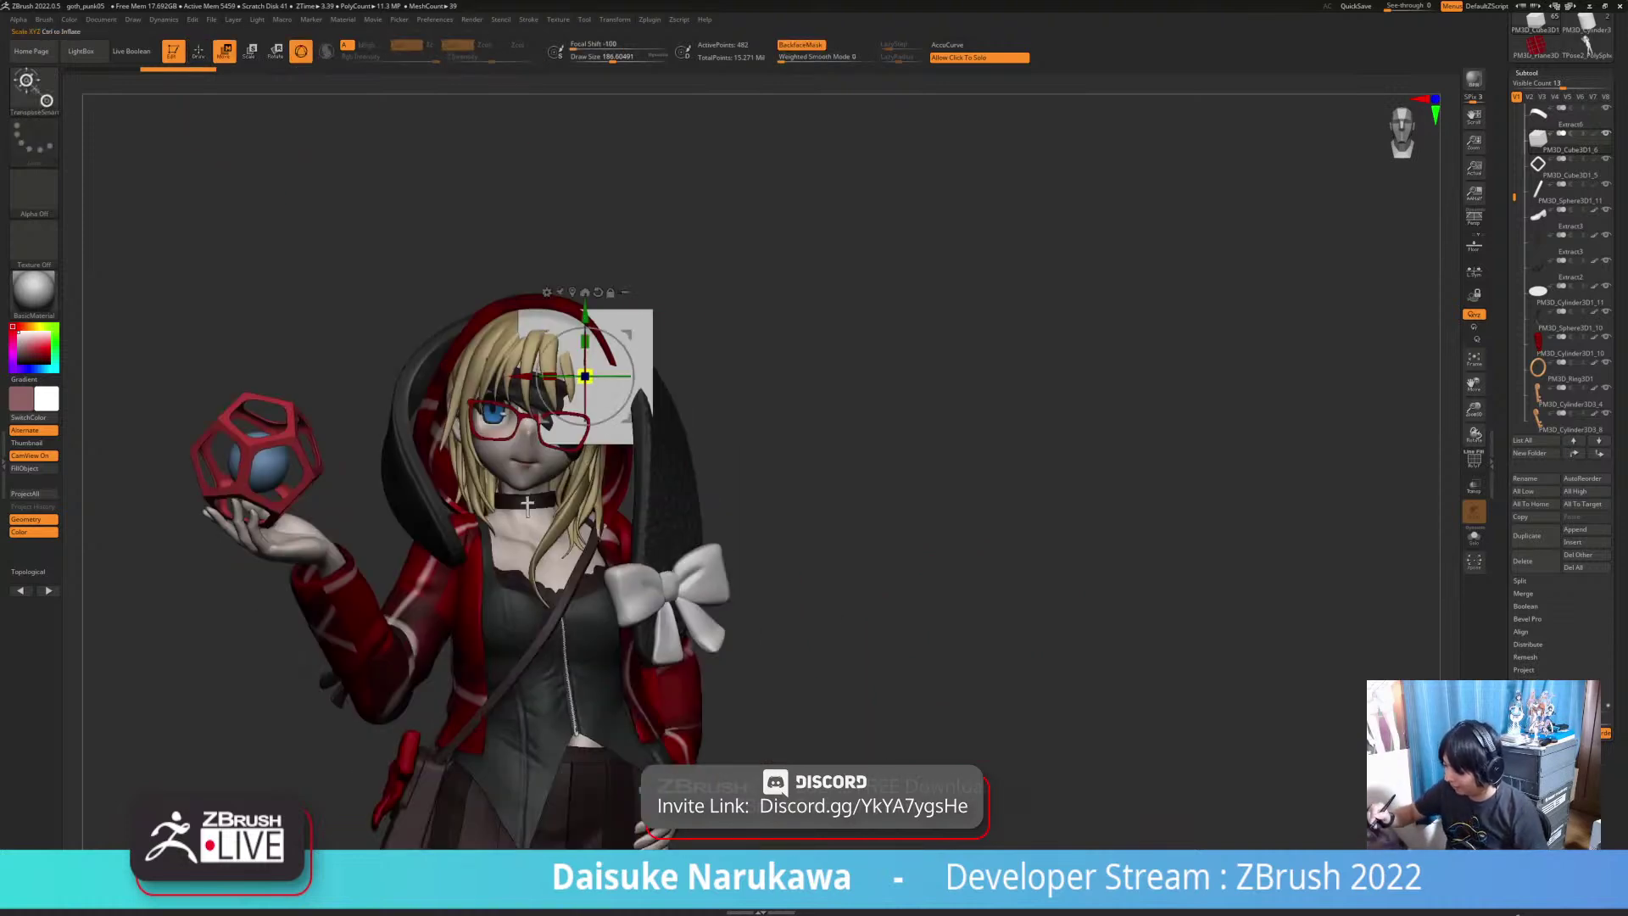
pyautogui.moveTo(528, 376); pyautogui.dragTo(555, 376)
pyautogui.moveTo(856, 509); pyautogui.dragTo(704, 508)
pyautogui.moveTo(492, 376); pyautogui.dragTo(510, 376)
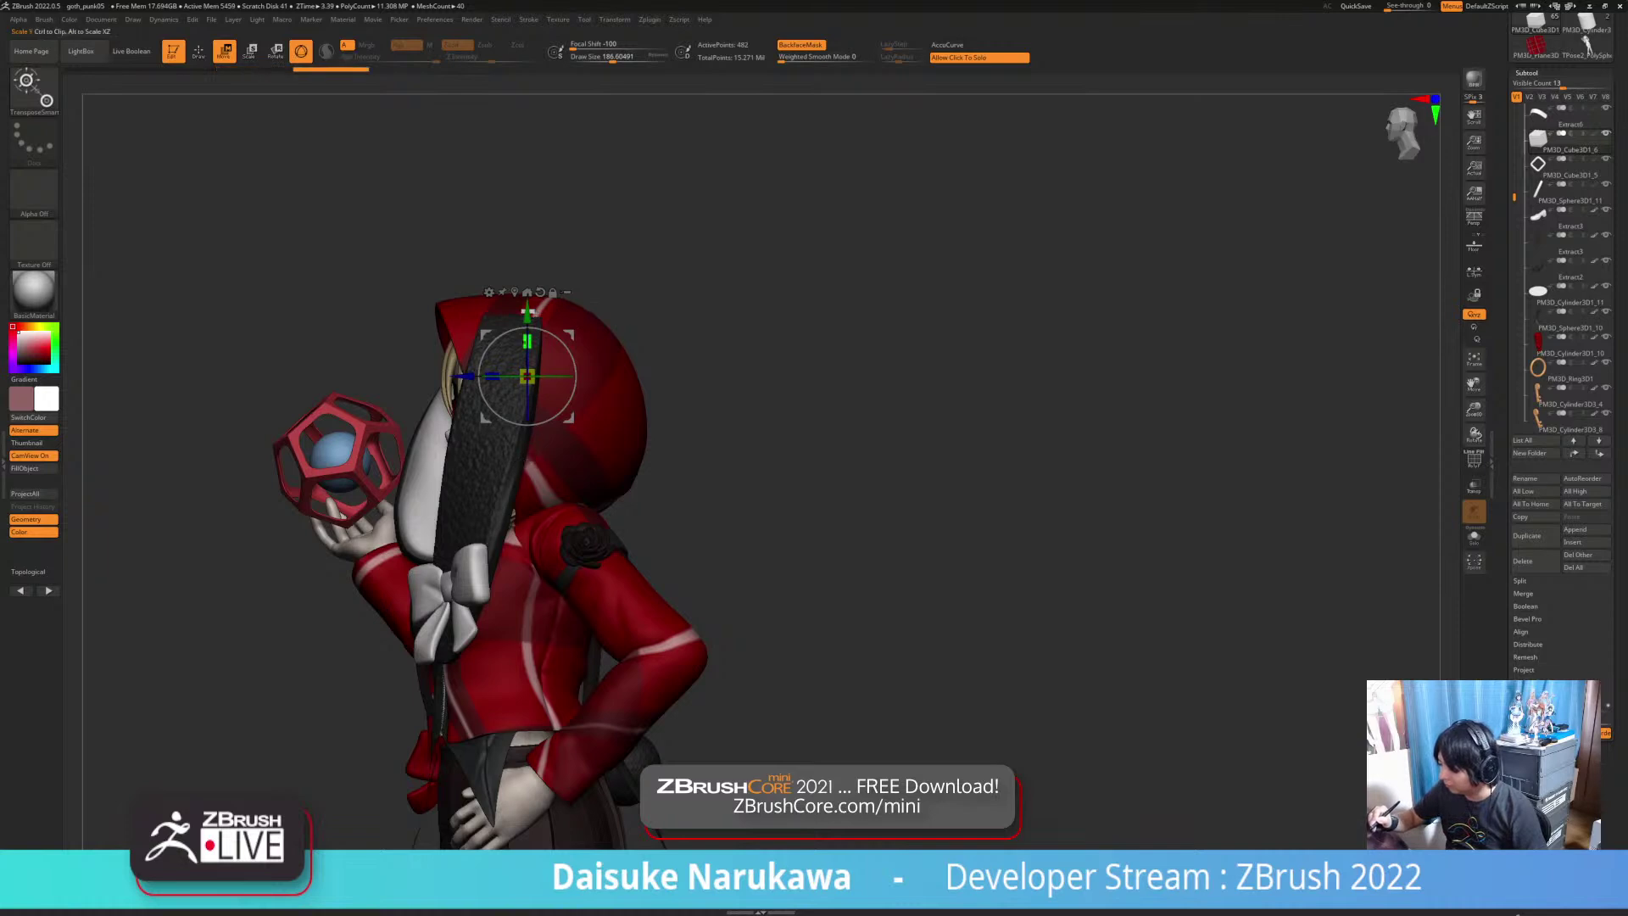
# Step: Move the small block down to the buckled shoe, rotate it 45 degrees and place it on the strap beside the buckle
pyautogui.keyDown('alt'); pyautogui.moveTo(721, 475); pyautogui.dragTo(742, 316); pyautogui.keyUp('alt')
pyautogui.moveTo(602, 295); pyautogui.dragTo(599, 845)
pyautogui.keyDown('alt'); pyautogui.moveTo(721, 678); pyautogui.dragTo(717, 644, button='right'); pyautogui.keyUp('alt')
pyautogui.moveTo(407, 585)
pyautogui.mouseDown(button='right')
pyautogui.moveTo(492, 615)
pyautogui.moveTo(546, 598)
pyautogui.moveTo(471, 587)
pyautogui.moveTo(411, 606)
pyautogui.mouseUp(button='right')
pyautogui.keyDown('shift'); pyautogui.moveTo(529, 587); pyautogui.dragTo(531, 632); pyautogui.keyUp('shift')
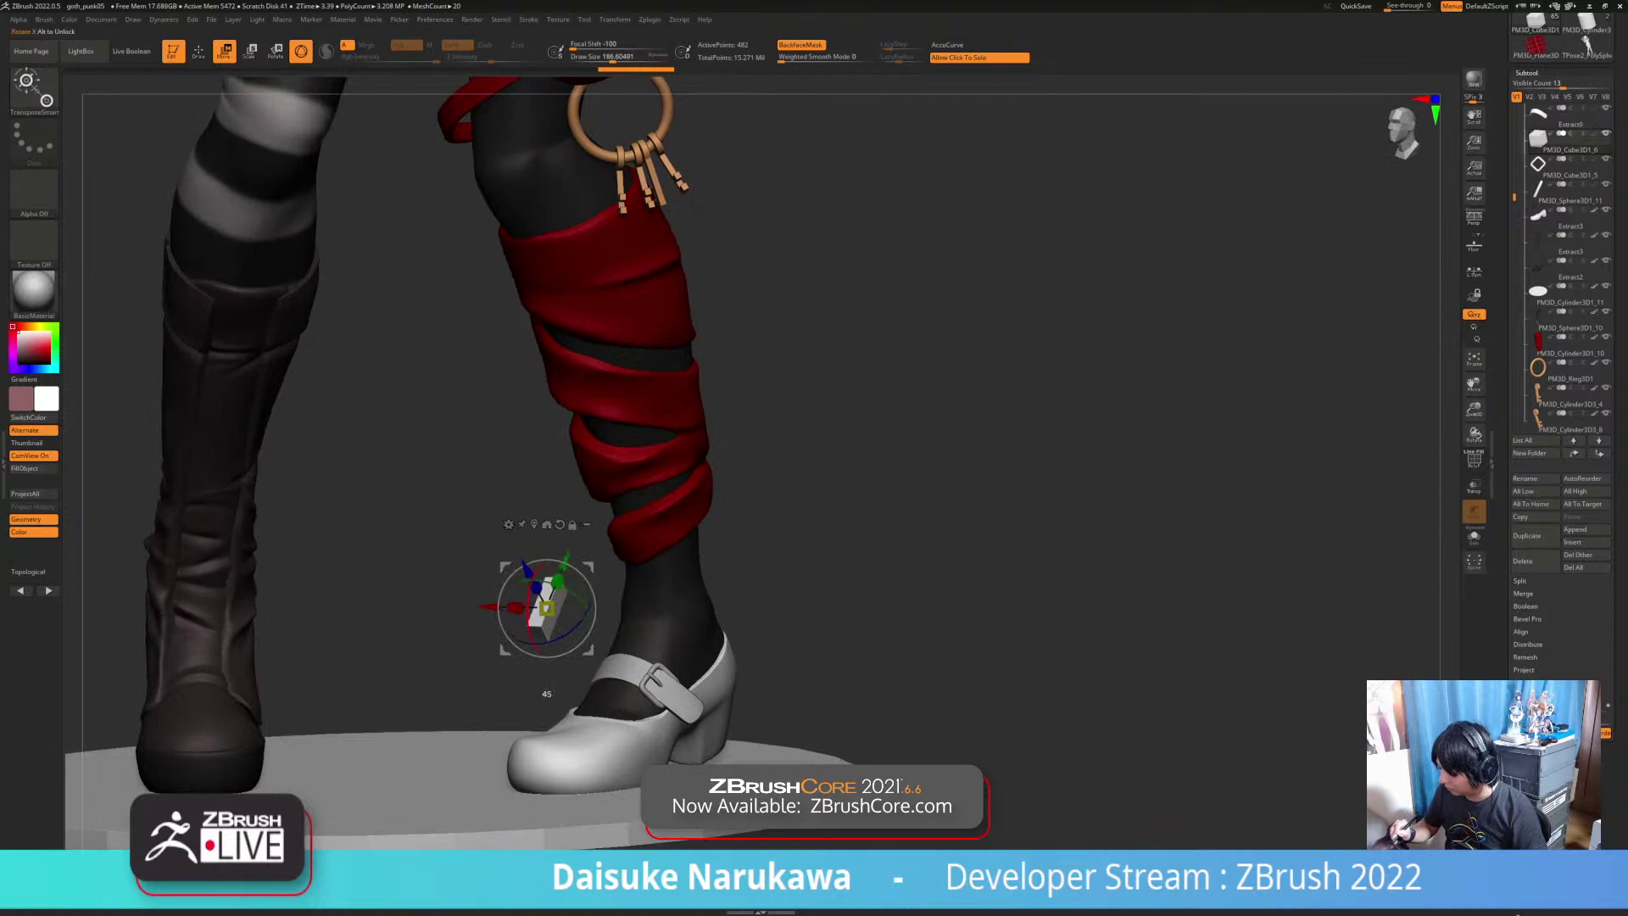
pyautogui.moveTo(589, 566); pyautogui.dragTo(723, 640)
pyautogui.keyDown('ctrl'); pyautogui.moveTo(721, 641); pyautogui.dragTo(657, 671, button='right'); pyautogui.keyUp('ctrl')
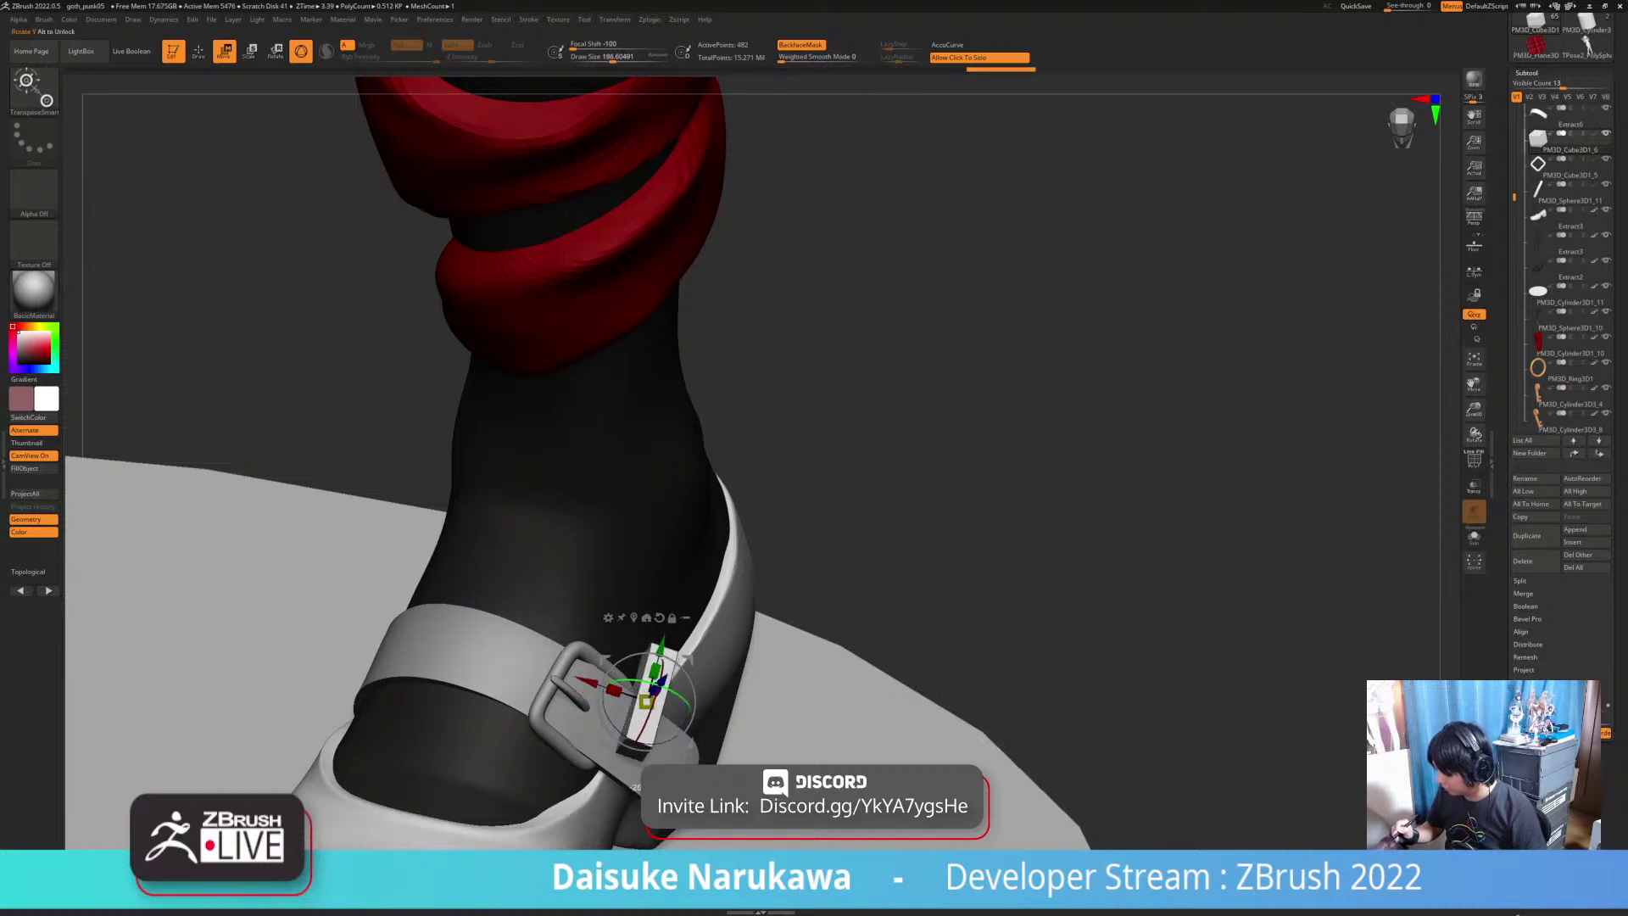
# Step: Rotate, flatten and reposition the block so it lies across the shoe strap as a keeper behind the buckle
pyautogui.moveTo(687, 660); pyautogui.dragTo(674, 685)
pyautogui.moveTo(664, 704); pyautogui.dragTo(606, 735, button='right')
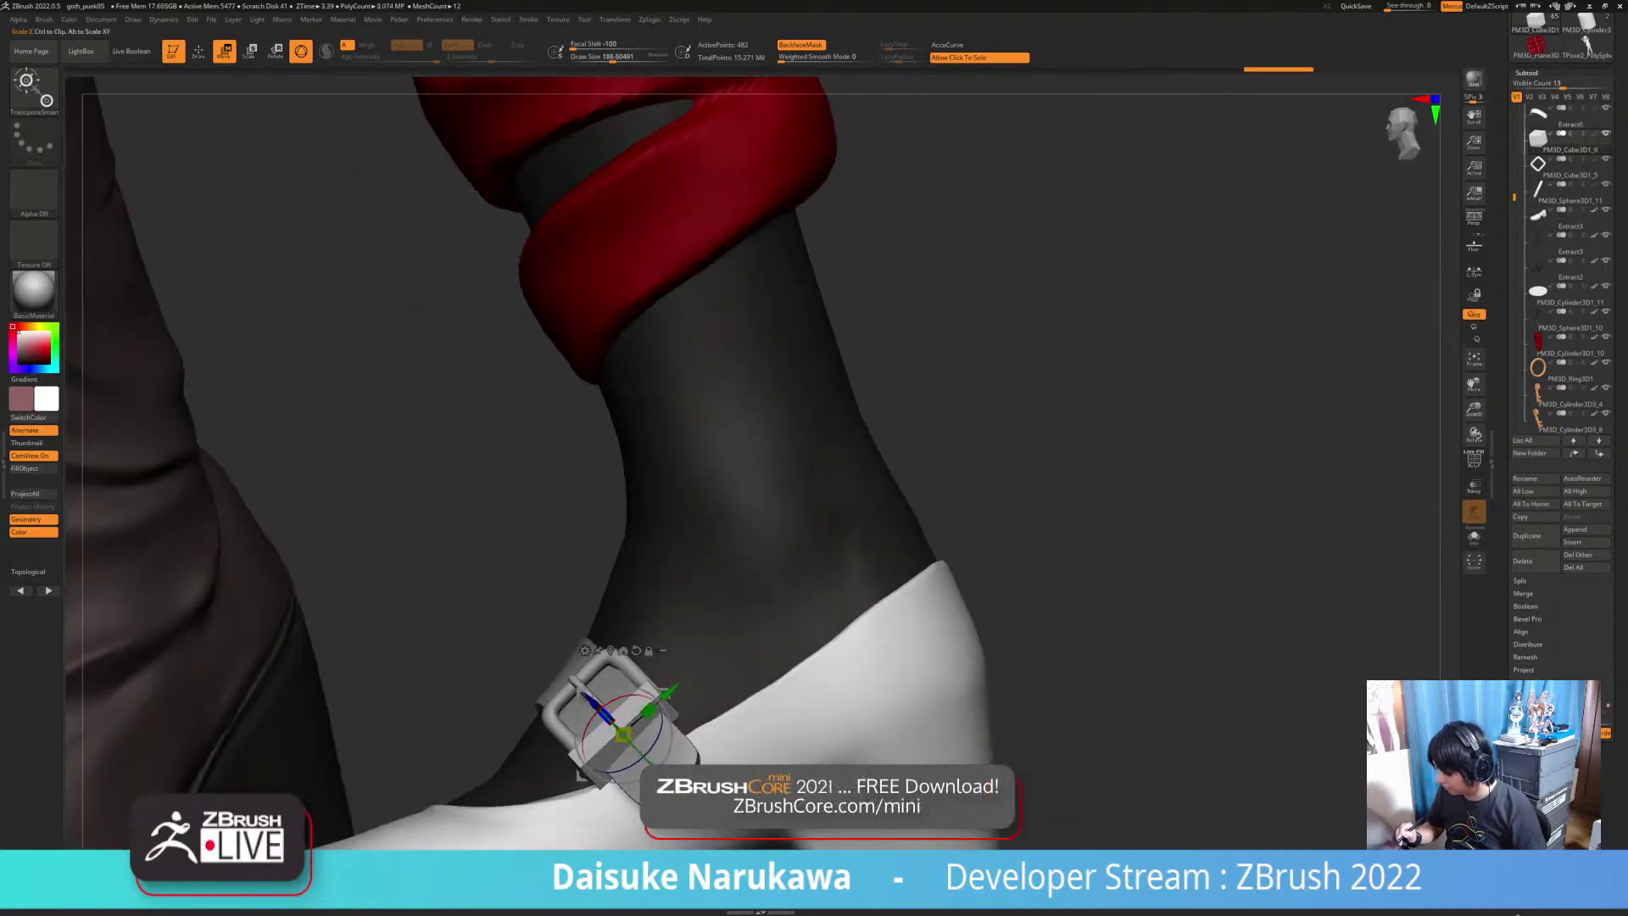
pyautogui.moveTo(603, 717); pyautogui.dragTo(610, 721)
pyautogui.moveTo(666, 719); pyautogui.dragTo(819, 776, button='right')
pyautogui.moveTo(647, 721); pyautogui.dragTo(644, 721)
pyautogui.moveTo(644, 721); pyautogui.dragTo(596, 761, button='right')
pyautogui.moveTo(635, 703); pyautogui.dragTo(630, 712)
pyautogui.moveTo(657, 693)
pyautogui.mouseDown(button='right')
pyautogui.moveTo(655, 626)
pyautogui.moveTo(651, 651)
pyautogui.moveTo(641, 617)
pyautogui.moveTo(617, 608)
pyautogui.moveTo(626, 688)
pyautogui.moveTo(601, 693)
pyautogui.moveTo(640, 710)
pyautogui.mouseUp(button='right')
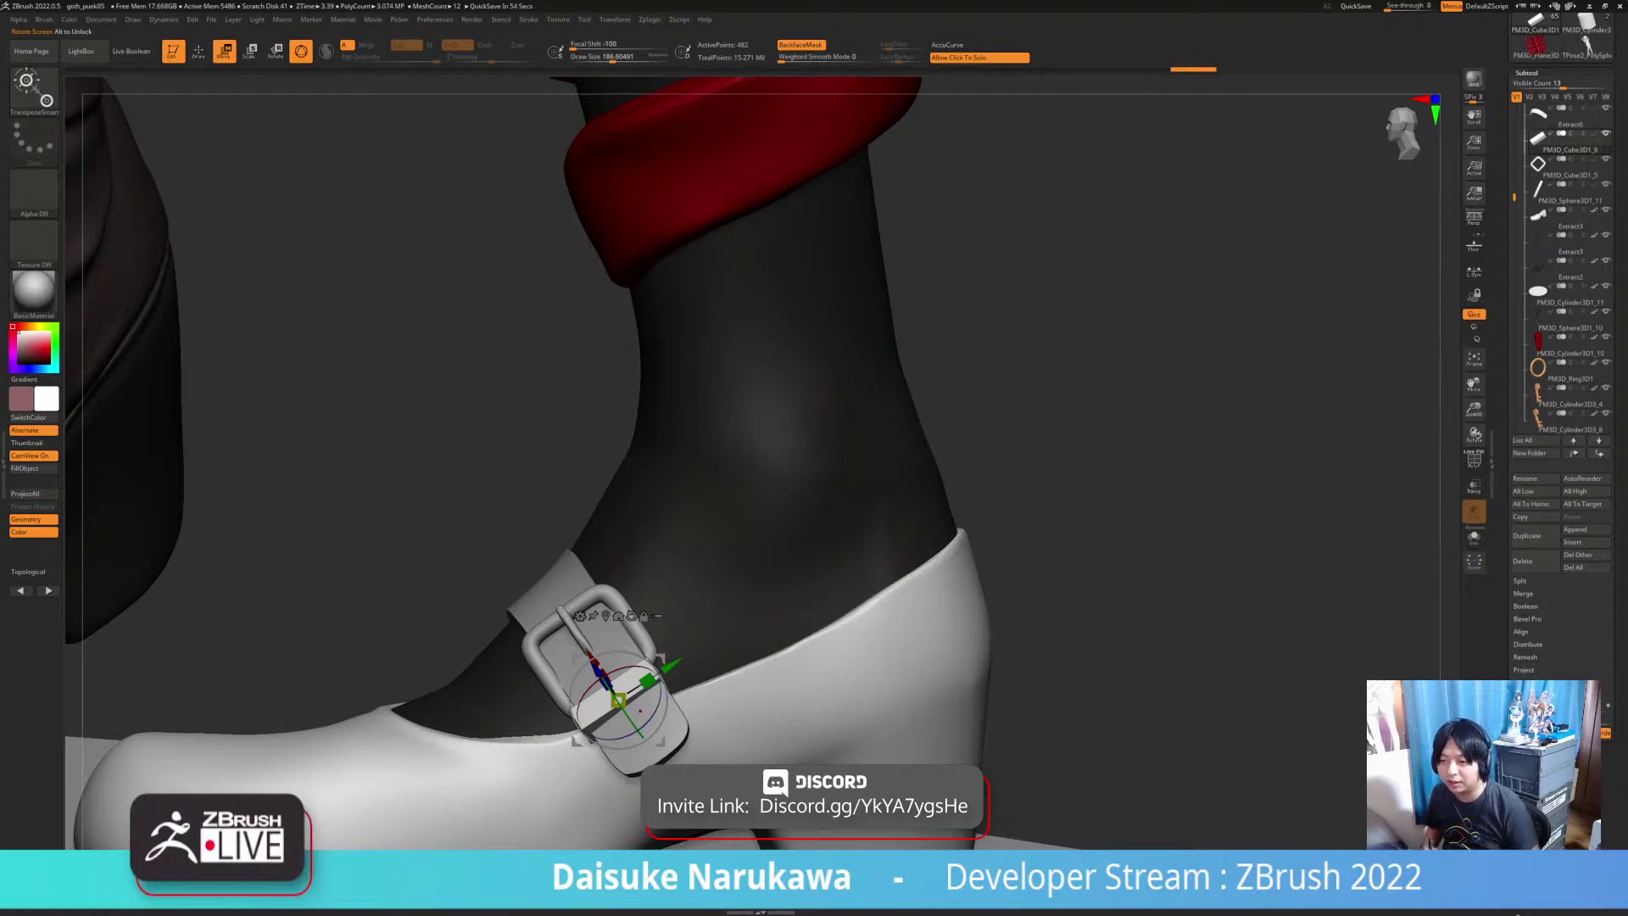
pyautogui.keyDown('ctrl'); pyautogui.moveTo(640, 710); pyautogui.dragTo(704, 636, button='right'); pyautogui.keyUp('ctrl')
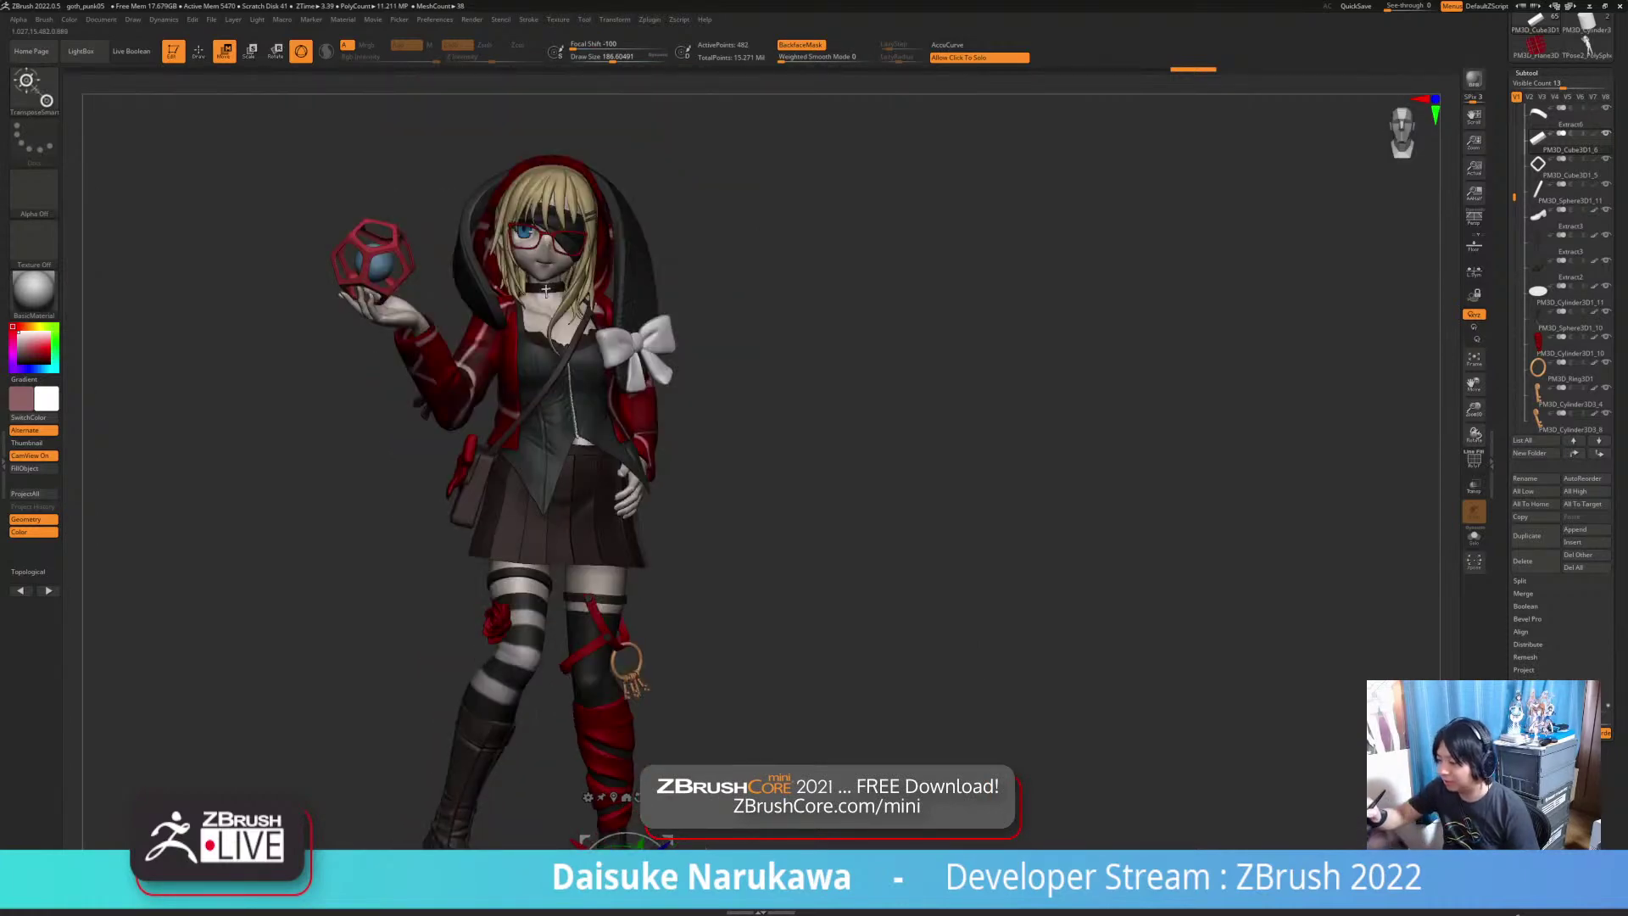
# Step: Examine the blue eye up close and view its isolated mesh with the wireframe
pyautogui.press('q')
pyautogui.keyDown('alt'); pyautogui.click(523, 236); pyautogui.keyUp('alt')
pyautogui.moveTo(523, 236)
pyautogui.keyDown('ctrl'); pyautogui.mouseDown(button='right')
pyautogui.moveTo(255, 310)
pyautogui.moveTo(576, 676)
pyautogui.moveTo(700, 653)
pyautogui.mouseUp(button='right'); pyautogui.keyUp('ctrl')
pyautogui.keyDown('ctrl'); pyautogui.moveTo(746, 474); pyautogui.dragTo(829, 649, button='right'); pyautogui.keyUp('ctrl')
pyautogui.hotkey('shift', 'f')
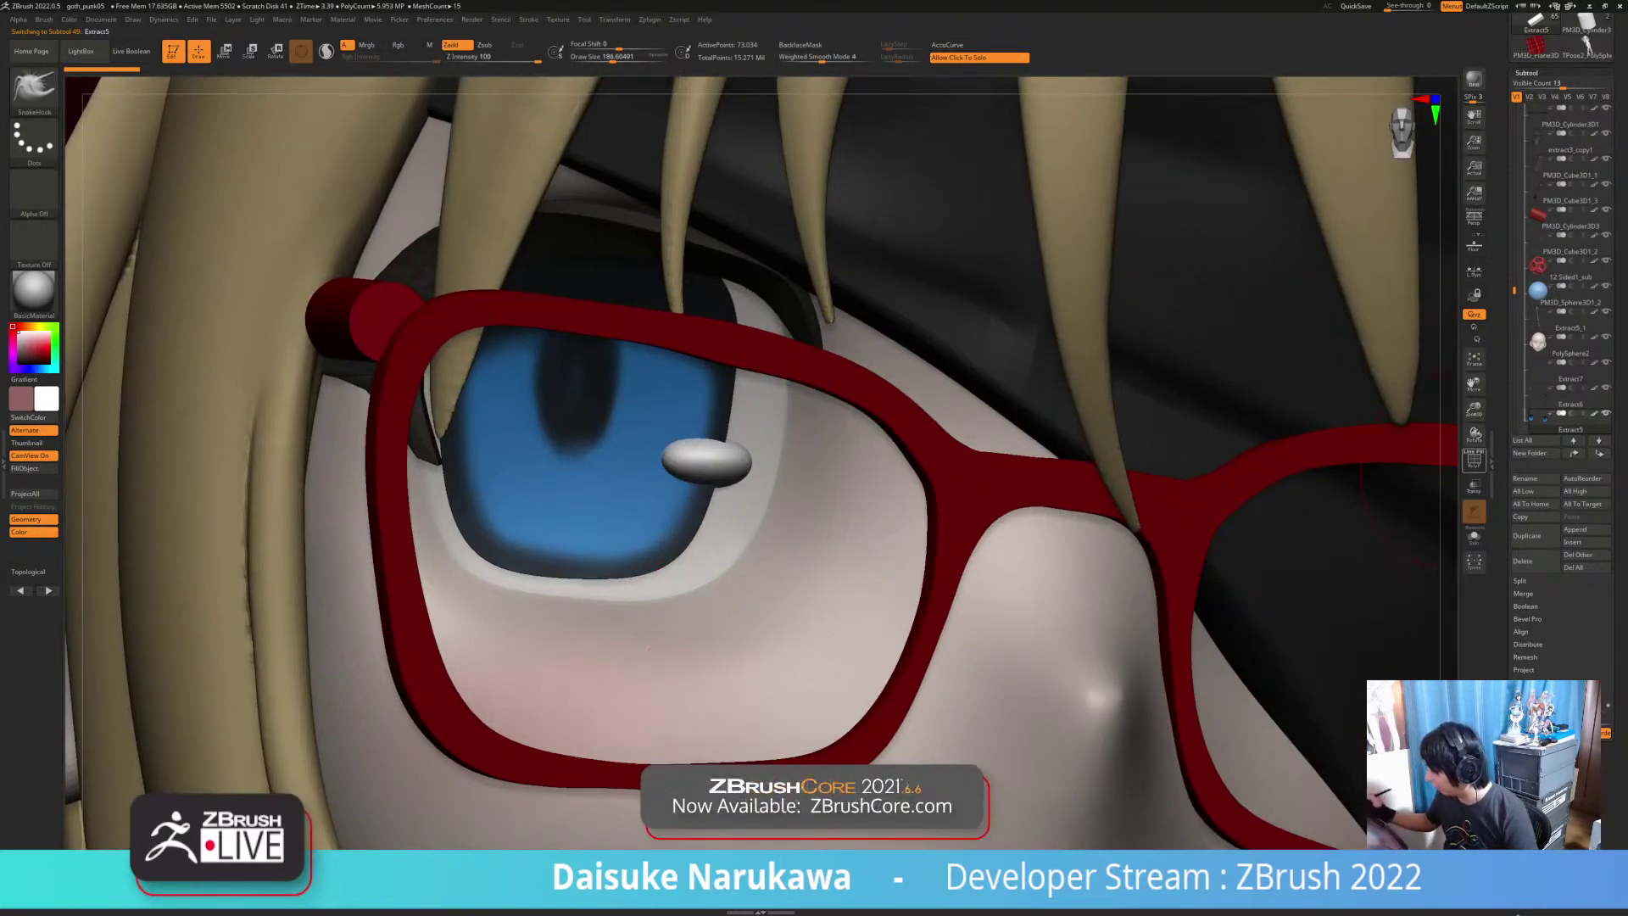
pyautogui.click(801, 714)
pyautogui.moveTo(799, 717)
pyautogui.mouseDown(button='right')
pyautogui.moveTo(670, 720)
pyautogui.moveTo(907, 716)
pyautogui.moveTo(772, 717)
pyautogui.moveTo(860, 689)
pyautogui.mouseUp(button='right')
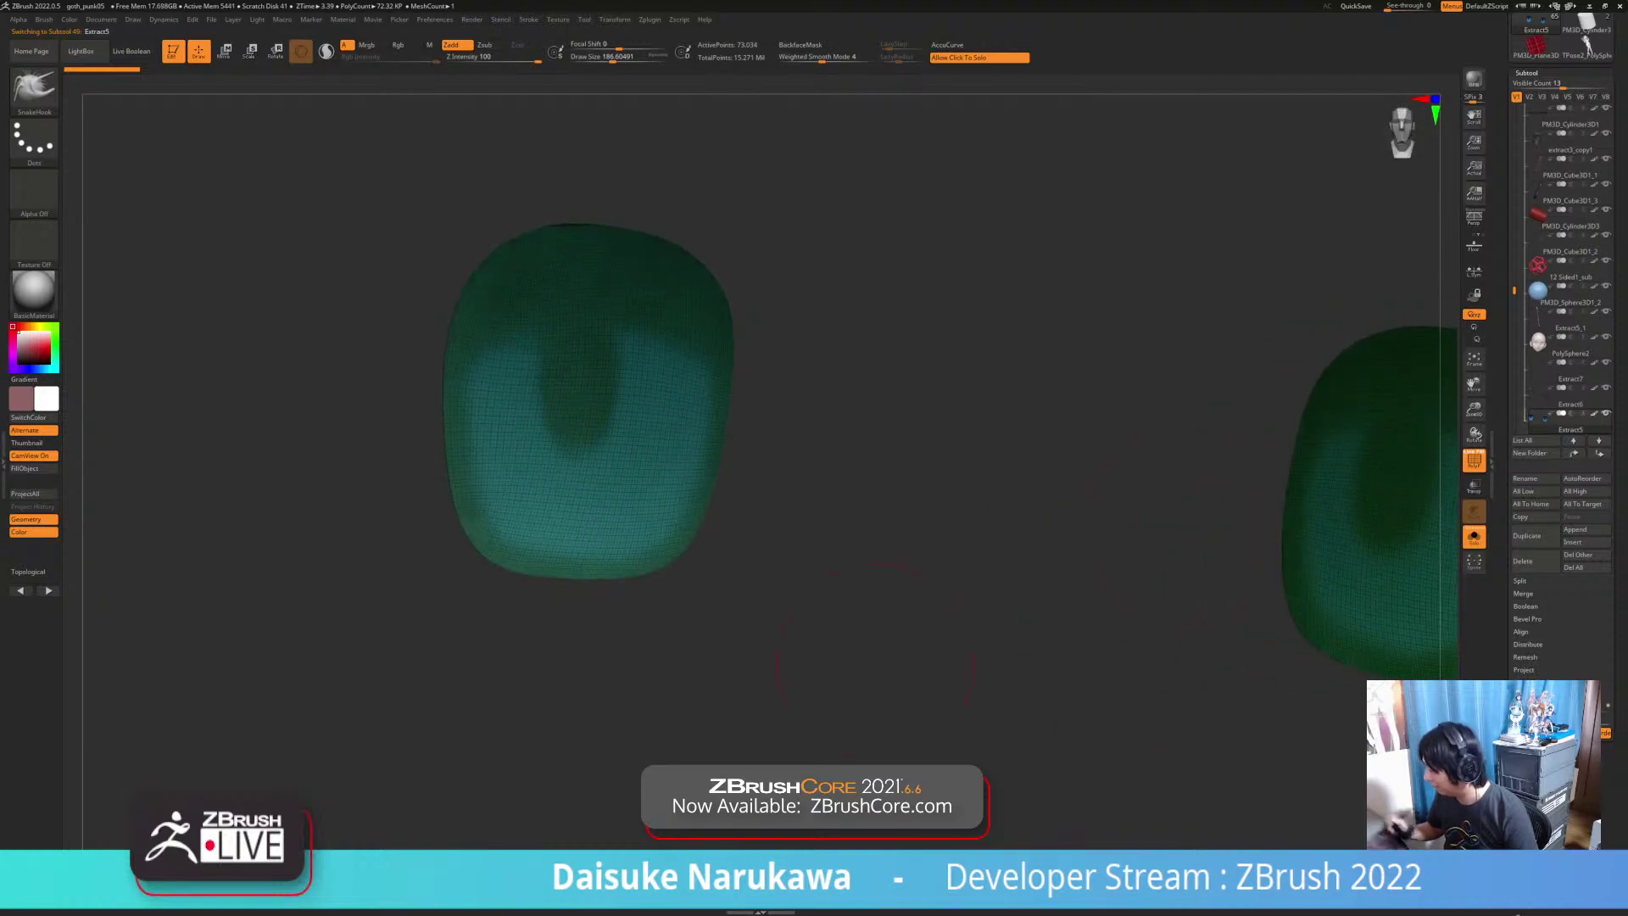
pyautogui.hotkey('shift', 'f')
pyautogui.hotkey('alt', 's')
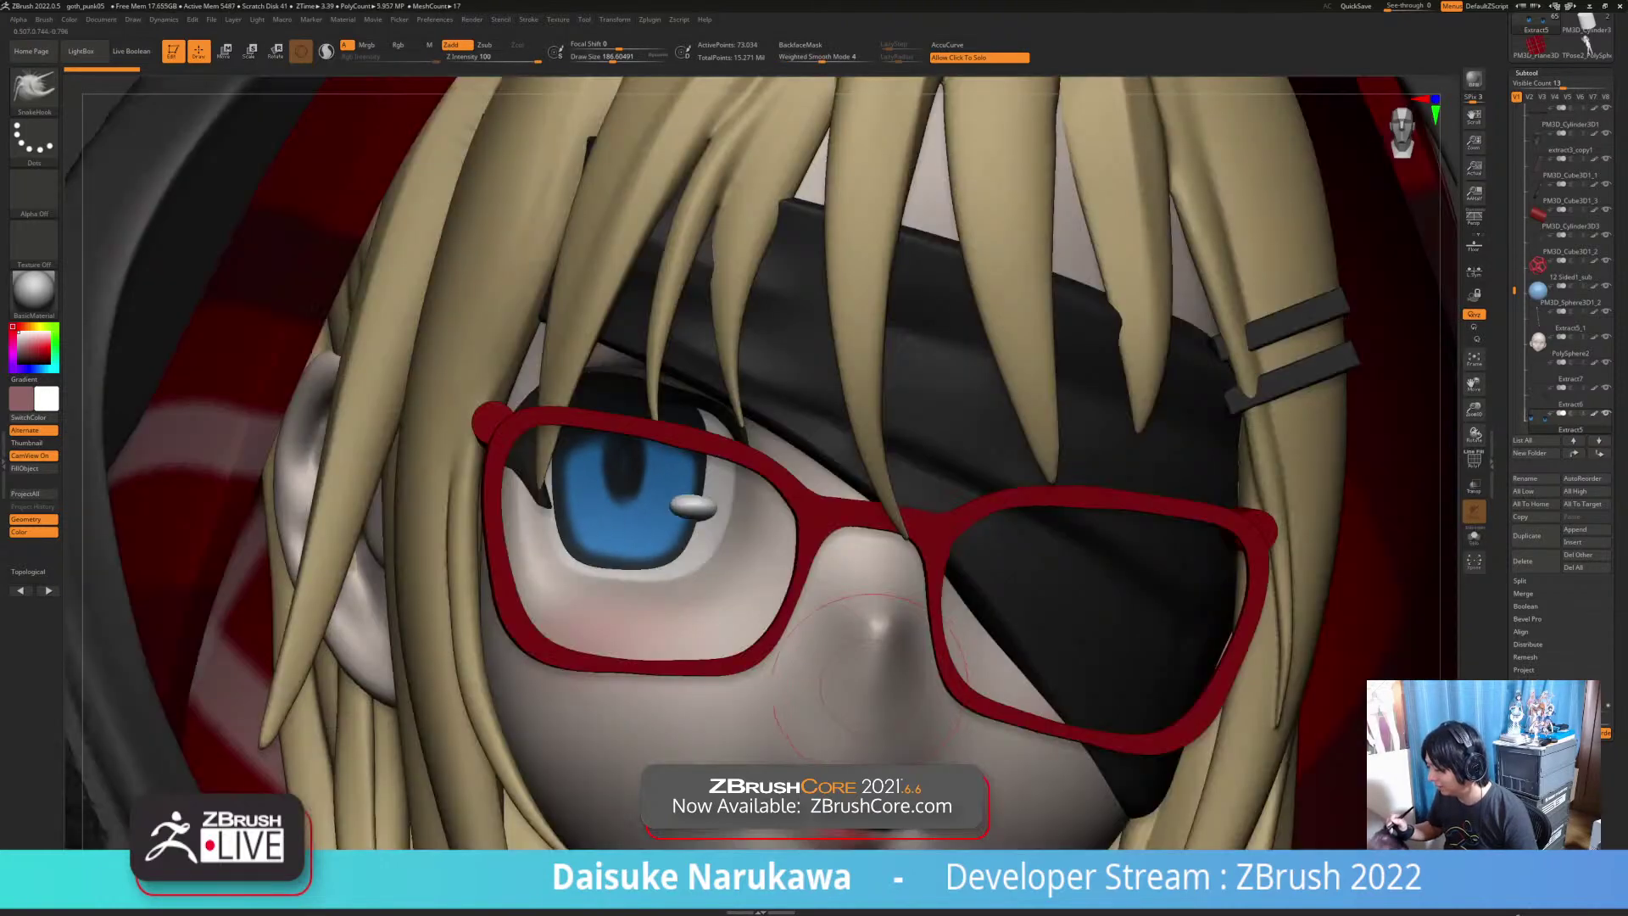
pyautogui.moveTo(733, 721)
pyautogui.mouseDown(button='right')
pyautogui.moveTo(788, 691)
pyautogui.moveTo(725, 767)
pyautogui.moveTo(746, 671)
pyautogui.moveTo(759, 679)
pyautogui.mouseUp(button='right')
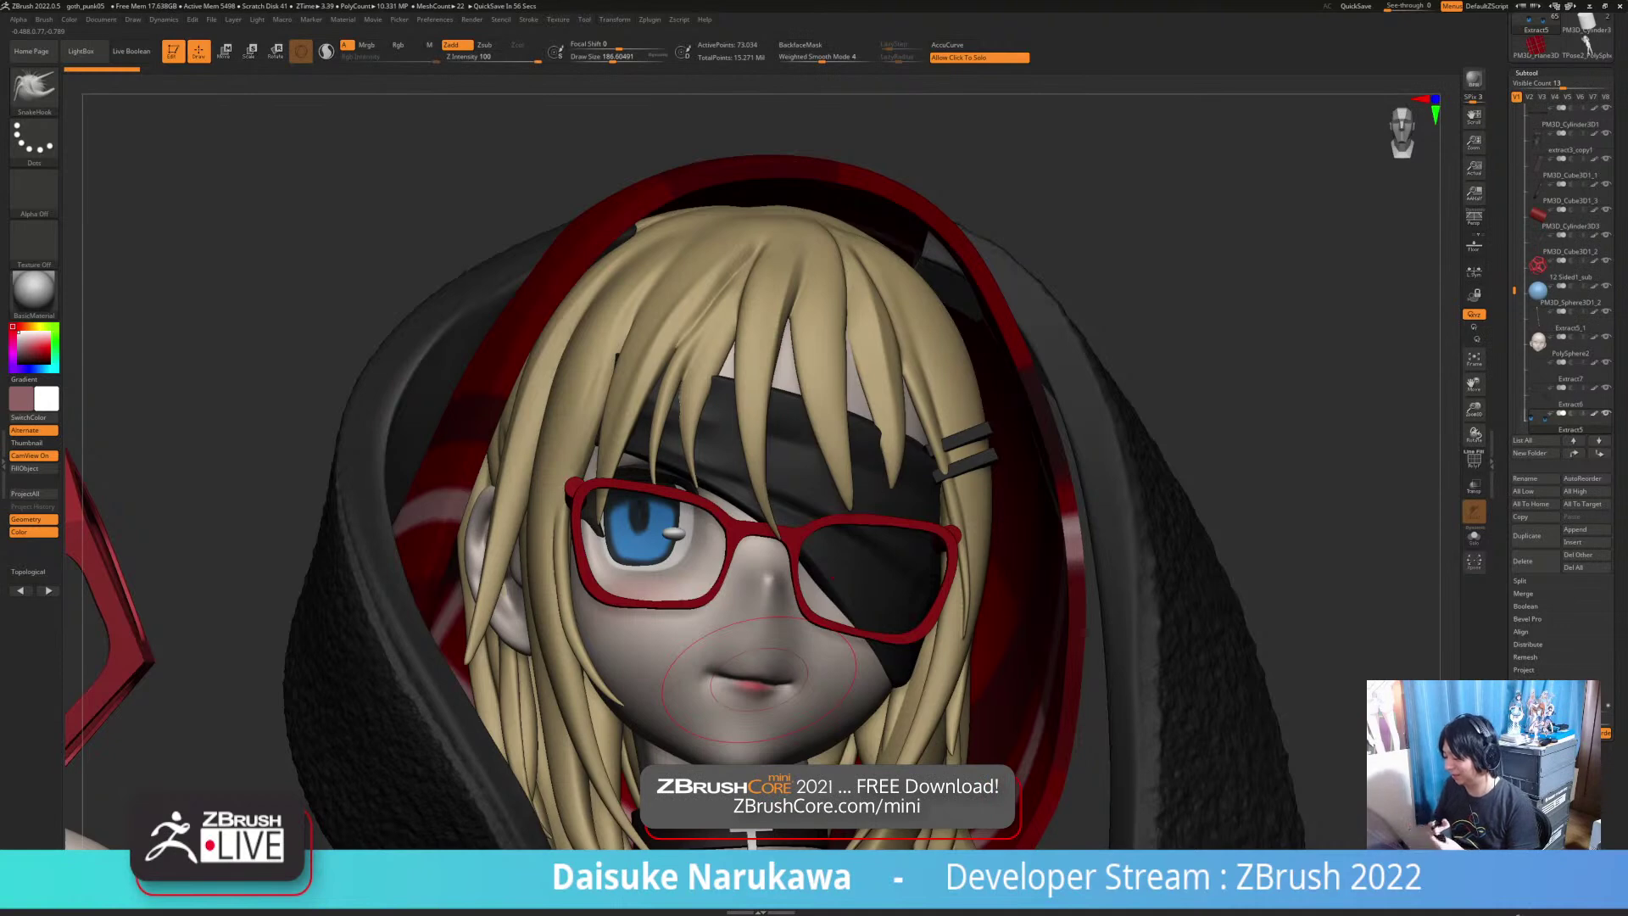
# Step: Isolate the head mesh to examine its face and wireframe, and review the whole figure from the front
pyautogui.click(1473, 536)
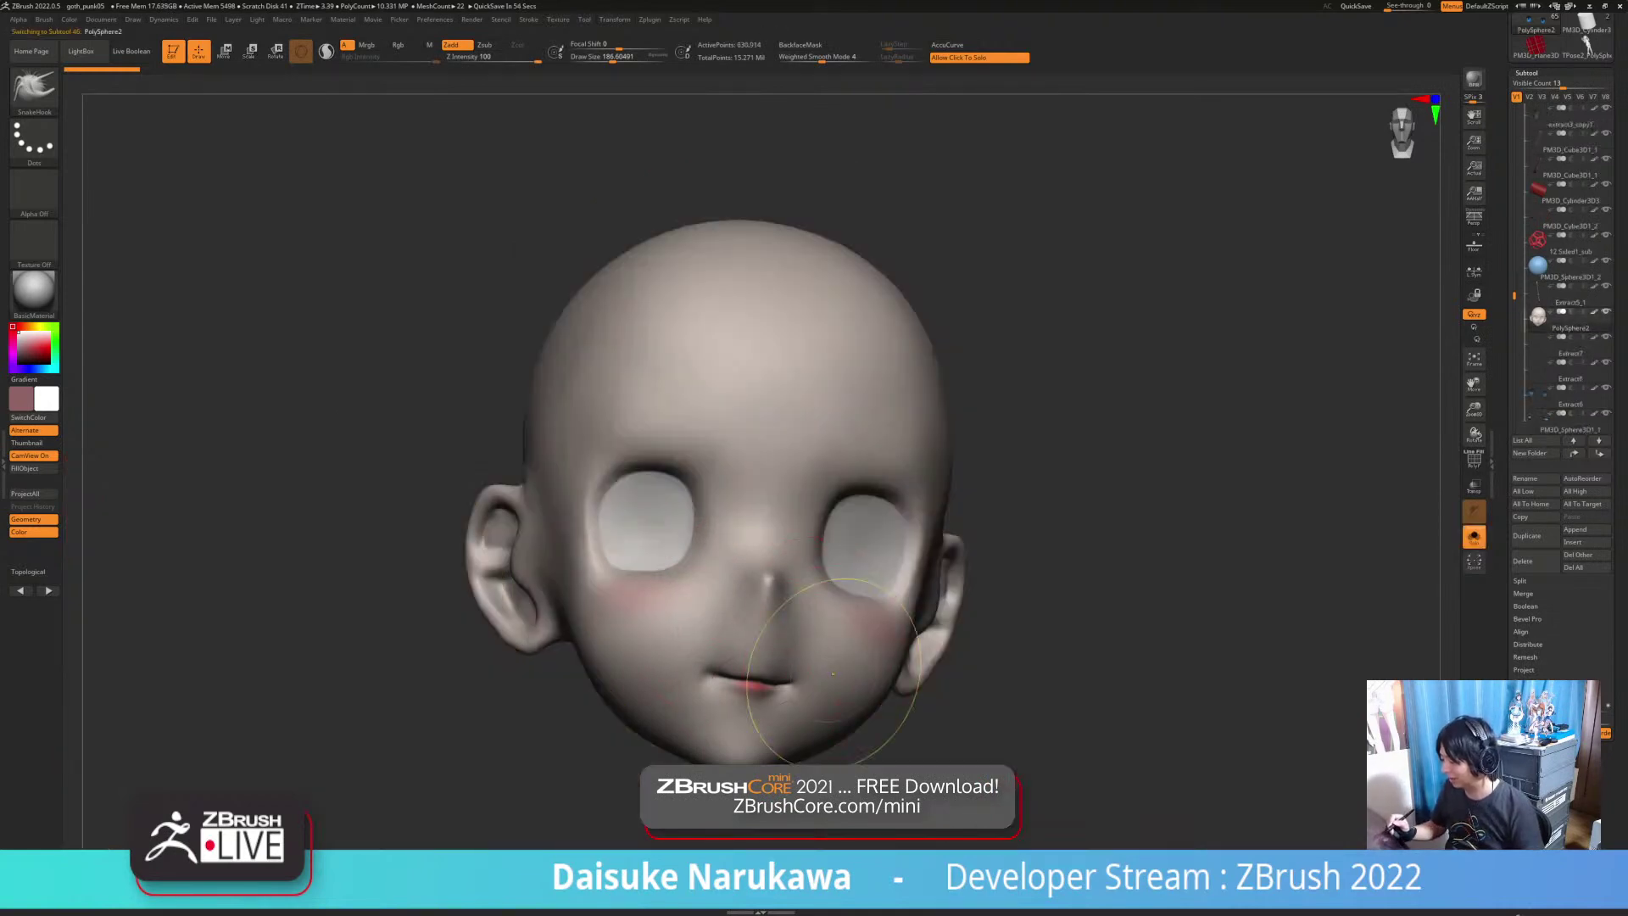
pyautogui.click(1467, 466)
pyautogui.keyDown('ctrl'); pyautogui.moveTo(946, 627); pyautogui.dragTo(776, 623, button='right'); pyautogui.keyUp('ctrl')
pyautogui.moveTo(922, 574)
pyautogui.keyDown('alt'); pyautogui.mouseDown(button='right')
pyautogui.moveTo(674, 527)
pyautogui.moveTo(759, 564)
pyautogui.moveTo(788, 636)
pyautogui.moveTo(848, 695)
pyautogui.moveTo(979, 672)
pyautogui.moveTo(835, 593)
pyautogui.moveTo(818, 500)
pyautogui.moveTo(835, 527)
pyautogui.moveTo(941, 534)
pyautogui.mouseUp(button='right'); pyautogui.keyUp('alt')
pyautogui.click(1473, 460)
pyautogui.keyDown('ctrl'); pyautogui.moveTo(1214, 563); pyautogui.dragTo(1208, 475, button='right'); pyautogui.keyUp('ctrl')
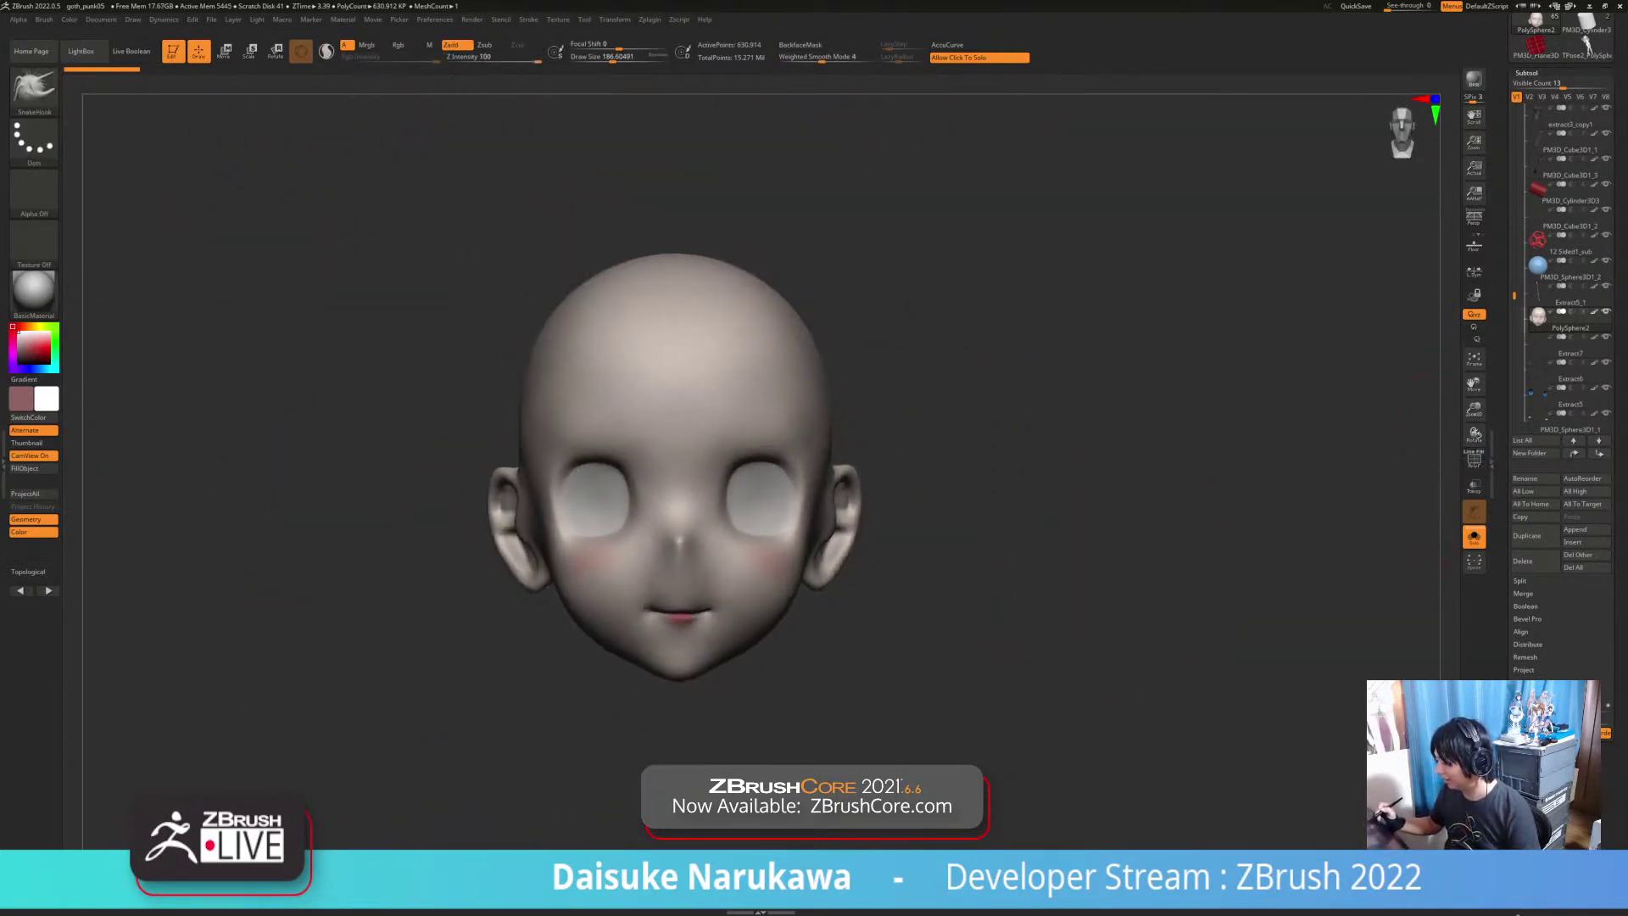
pyautogui.click(1208, 475)
pyautogui.moveTo(560, 534)
pyautogui.mouseDown(button='right')
pyautogui.moveTo(634, 507)
pyautogui.moveTo(642, 602)
pyautogui.moveTo(606, 597)
pyautogui.moveTo(685, 596)
pyautogui.moveTo(635, 594)
pyautogui.moveTo(634, 475)
pyautogui.mouseUp(button='right')
pyautogui.keyDown('alt'); pyautogui.click(633, 508); pyautogui.keyUp('alt')
pyautogui.moveTo(848, 755)
pyautogui.mouseDown(button='right')
pyautogui.moveTo(884, 773)
pyautogui.moveTo(542, 751)
pyautogui.mouseUp(button='right')
pyautogui.moveTo(761, 750)
pyautogui.keyDown('ctrl'); pyautogui.mouseDown(button='right')
pyautogui.moveTo(795, 801)
pyautogui.moveTo(759, 723)
pyautogui.mouseUp(button='right'); pyautogui.keyUp('ctrl')
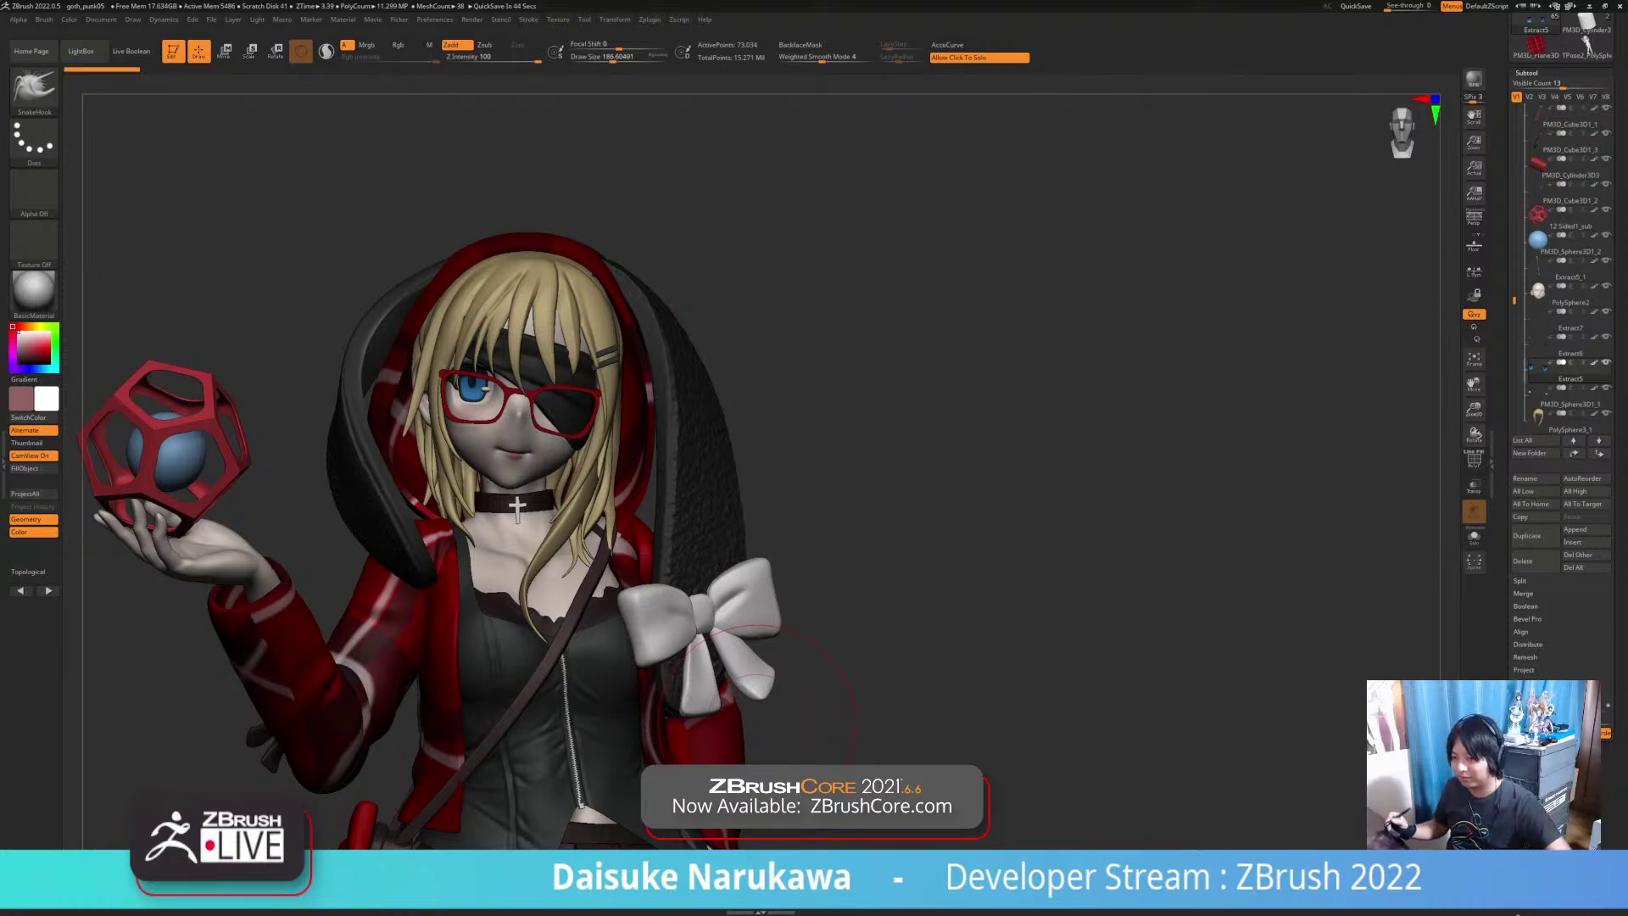
pyautogui.moveTo(881, 649); pyautogui.dragTo(929, 391)
pyautogui.keyDown('alt'); pyautogui.moveTo(929, 526); pyautogui.dragTo(873, 417); pyautogui.keyUp('alt')
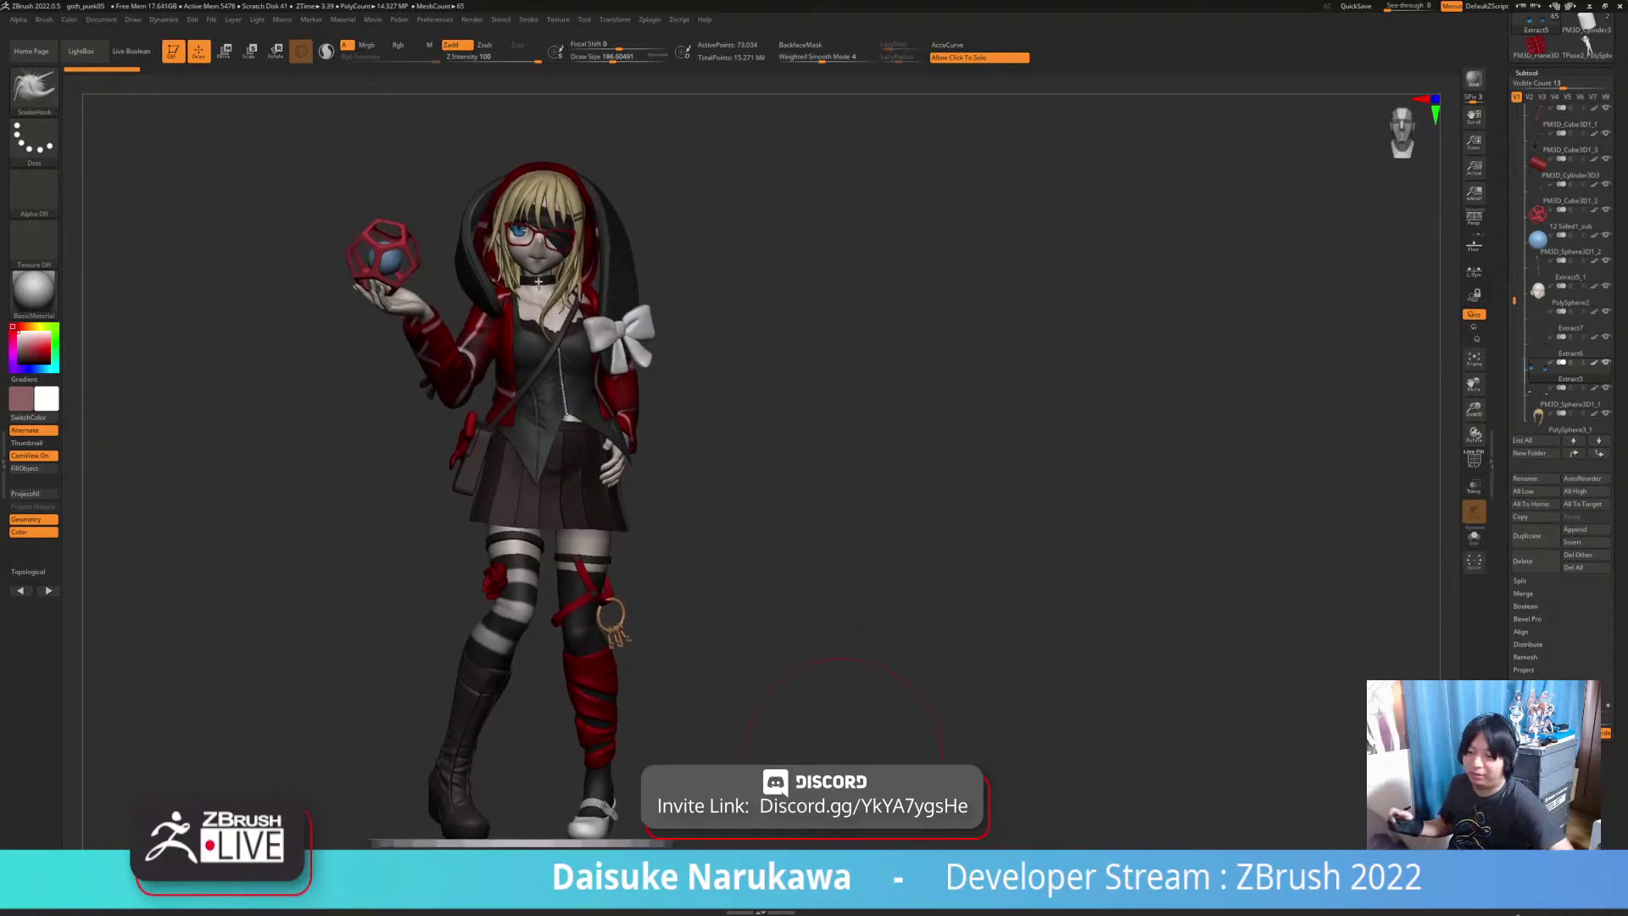
# Step: Choose the Standard brush, select the striped stockings and set the draw size to about 15.55
pyautogui.press('b')
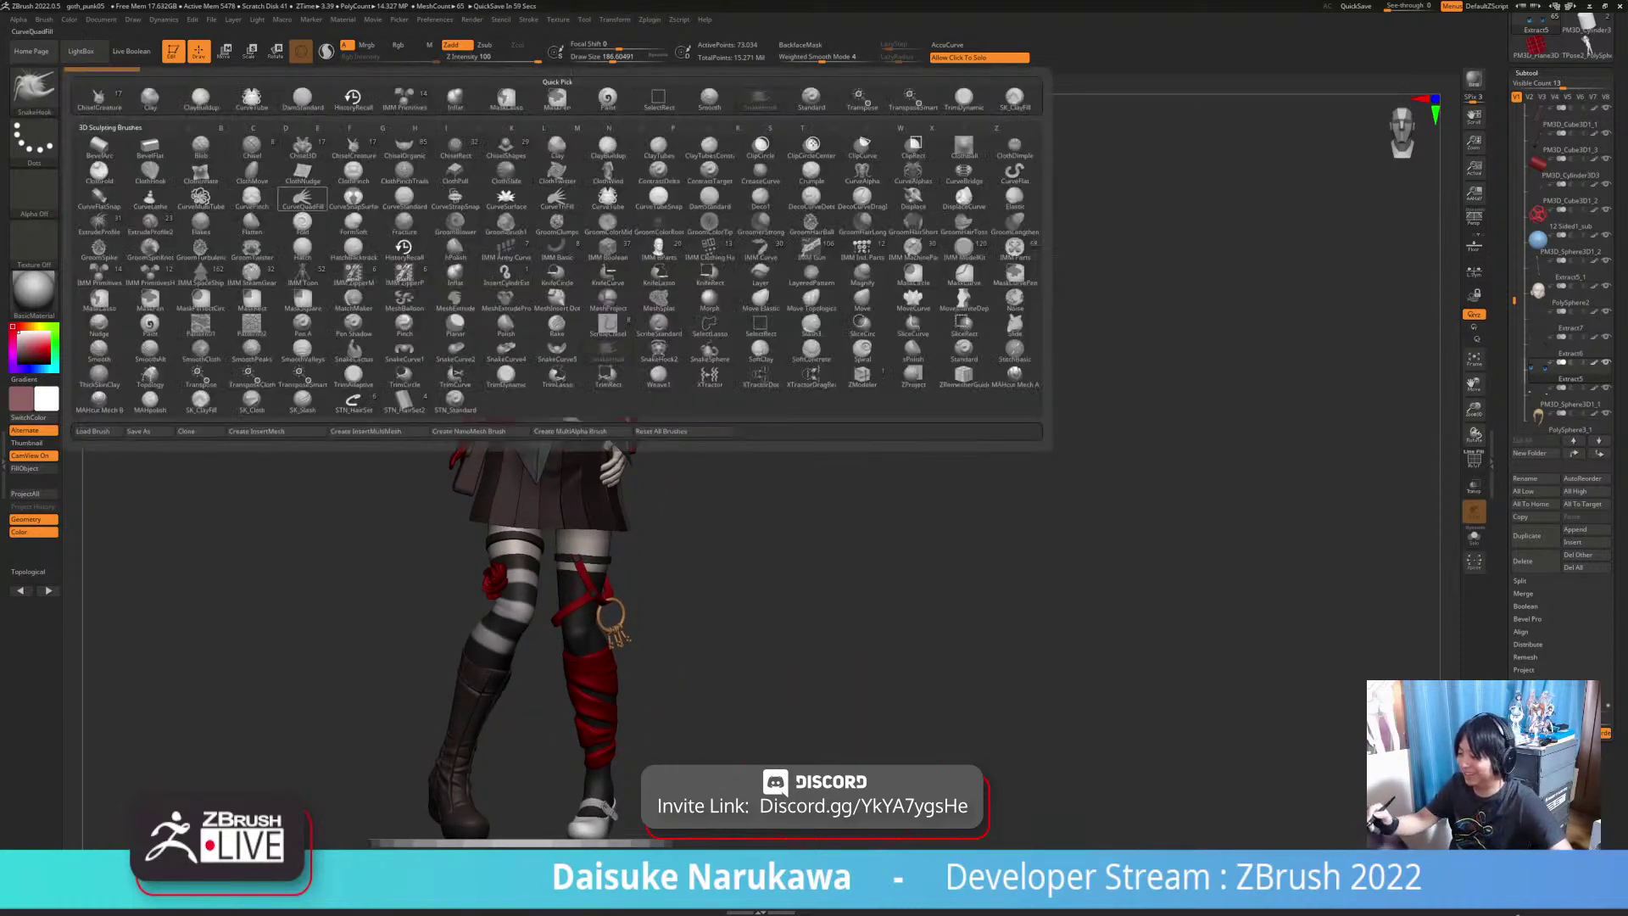
pyautogui.press('s')
pyautogui.press('t')
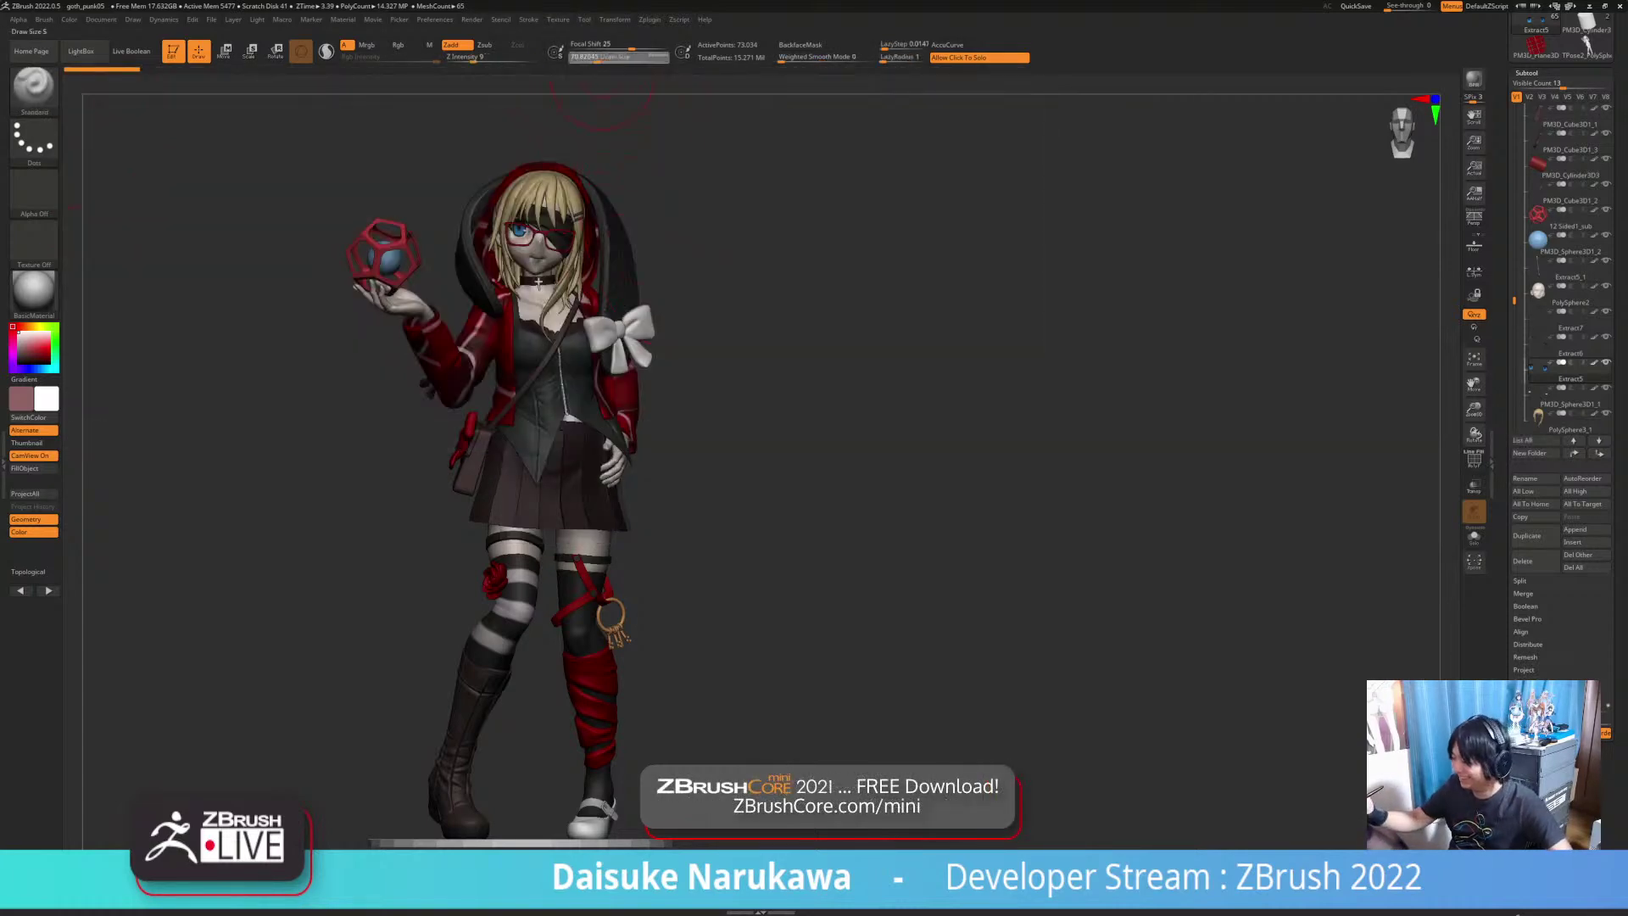
pyautogui.moveTo(594, 255)
pyautogui.keyDown('ctrl'); pyautogui.mouseDown(button='right')
pyautogui.moveTo(594, 542)
pyautogui.moveTo(686, 348)
pyautogui.mouseUp(button='right'); pyautogui.keyUp('ctrl')
pyautogui.moveTo(675, 745)
pyautogui.keyDown('alt'); pyautogui.mouseDown(button='right')
pyautogui.moveTo(708, 676)
pyautogui.moveTo(705, 559)
pyautogui.mouseUp(button='right'); pyautogui.keyUp('alt')
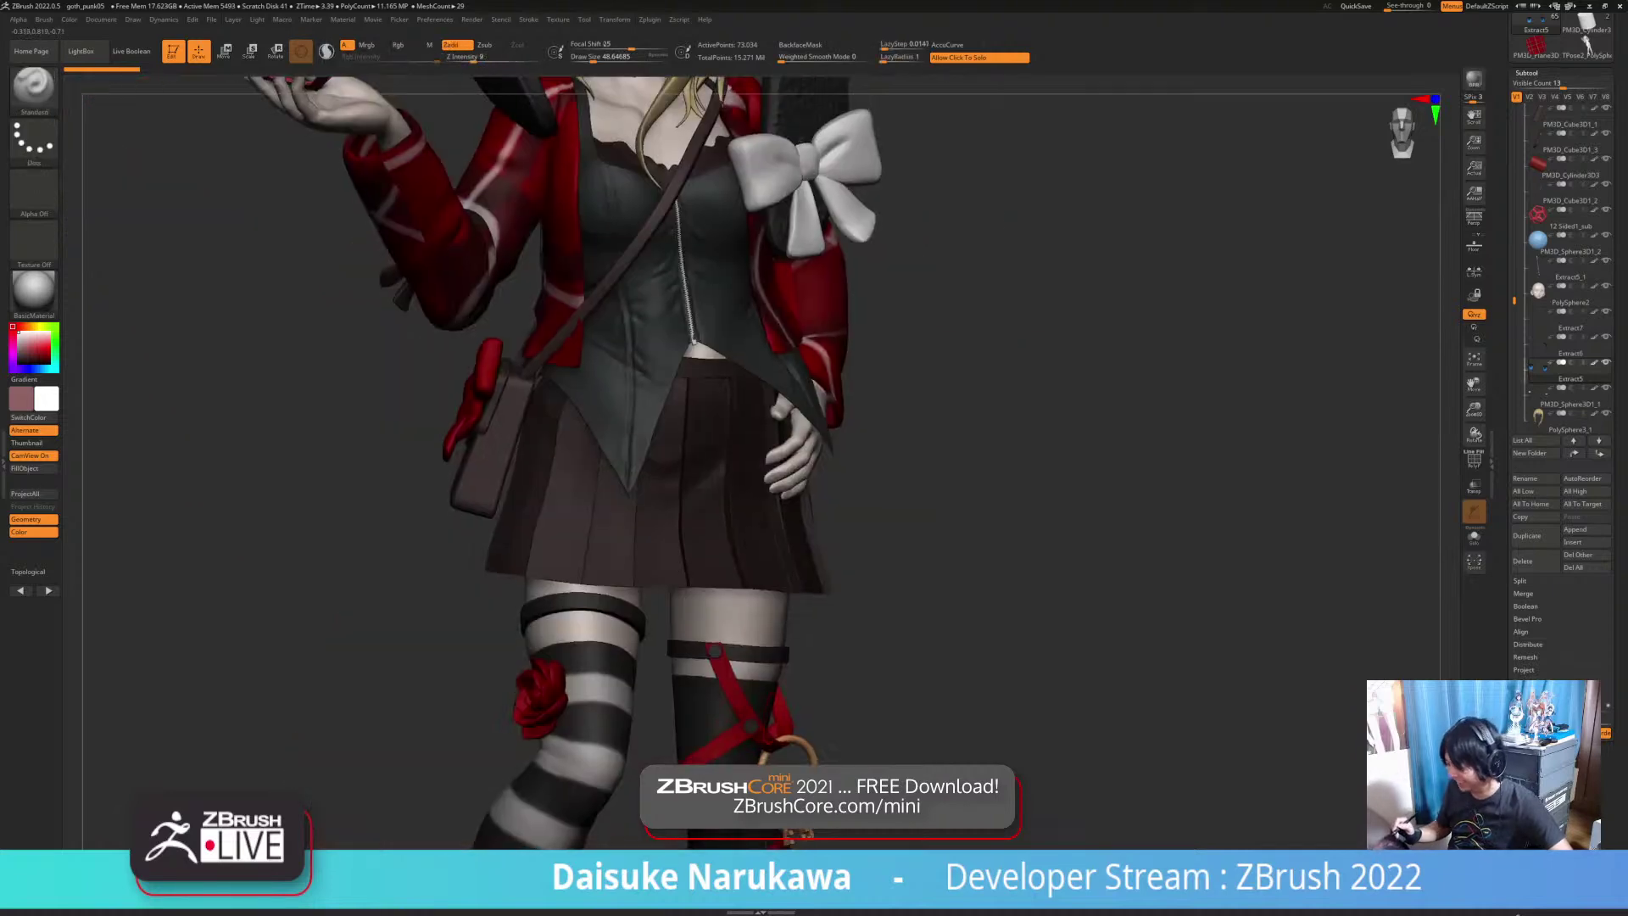
pyautogui.keyDown('ctrl'); pyautogui.moveTo(685, 810); pyautogui.dragTo(704, 763, button='right'); pyautogui.keyUp('ctrl')
pyautogui.keyDown('alt'); pyautogui.click(700, 712); pyautogui.keyUp('alt')
pyautogui.moveTo(594, 57); pyautogui.dragTo(584, 58)
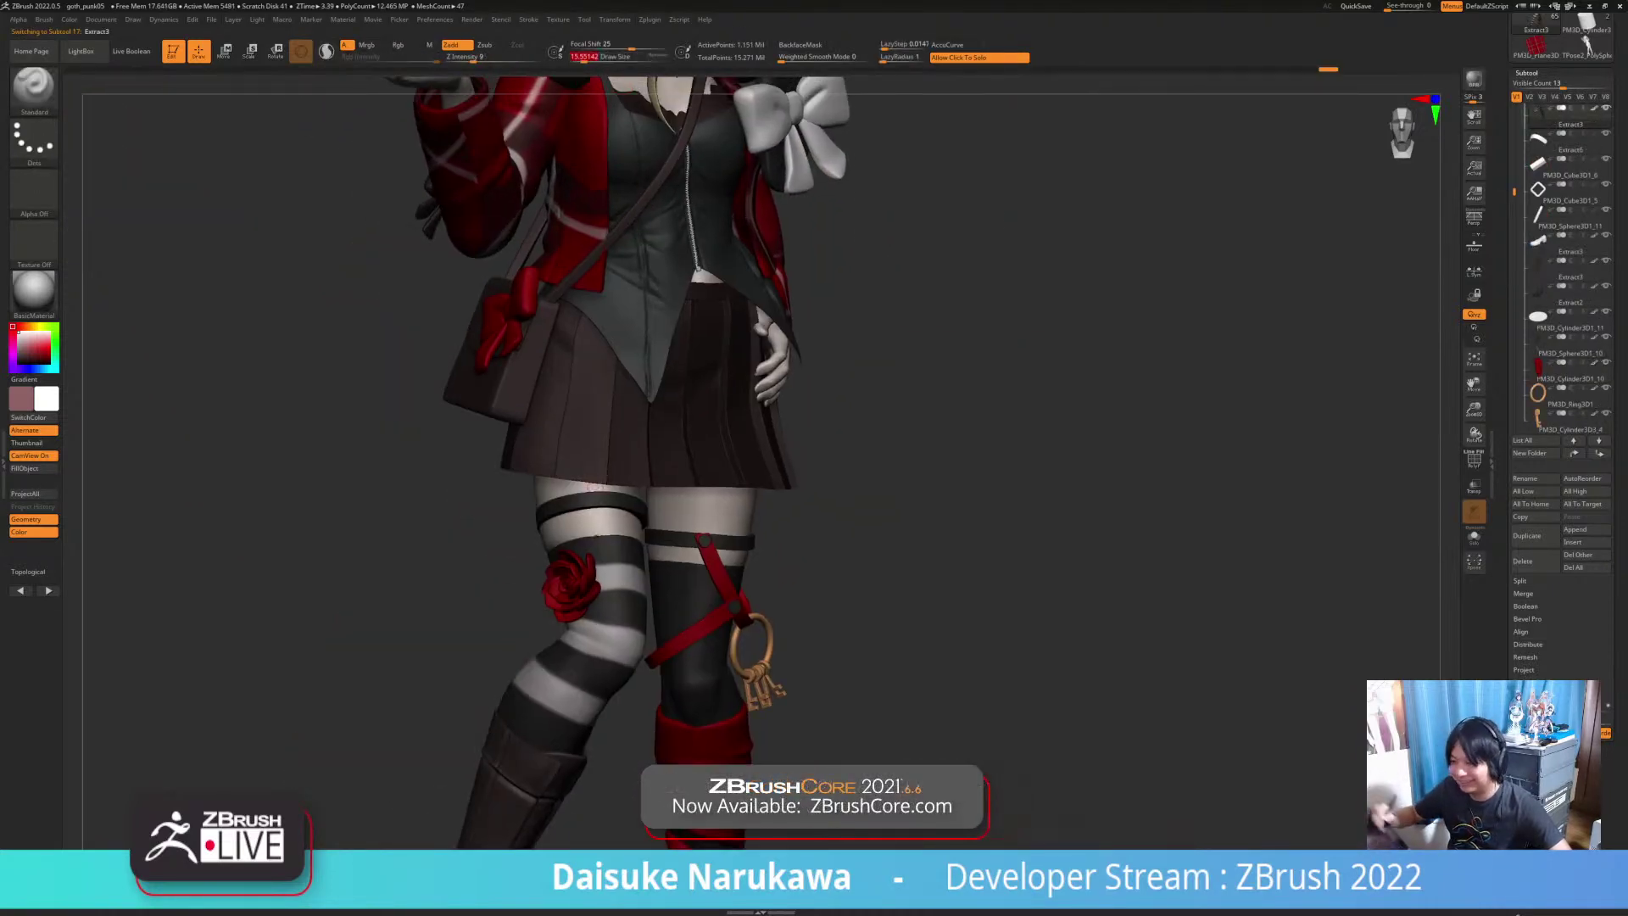
# Step: Sculpt subtle fabric folds around the bent knee of the striped stocking with the Standard brush
pyautogui.keyDown('alt'); pyautogui.moveTo(613, 672); pyautogui.dragTo(576, 616, button='right'); pyautogui.keyUp('alt')
pyautogui.click(498, 566)
pyautogui.keyDown('ctrl'); pyautogui.moveTo(496, 508); pyautogui.dragTo(407, 556, button='right'); pyautogui.keyUp('ctrl')
pyautogui.moveTo(509, 598); pyautogui.dragTo(461, 558, button='right')
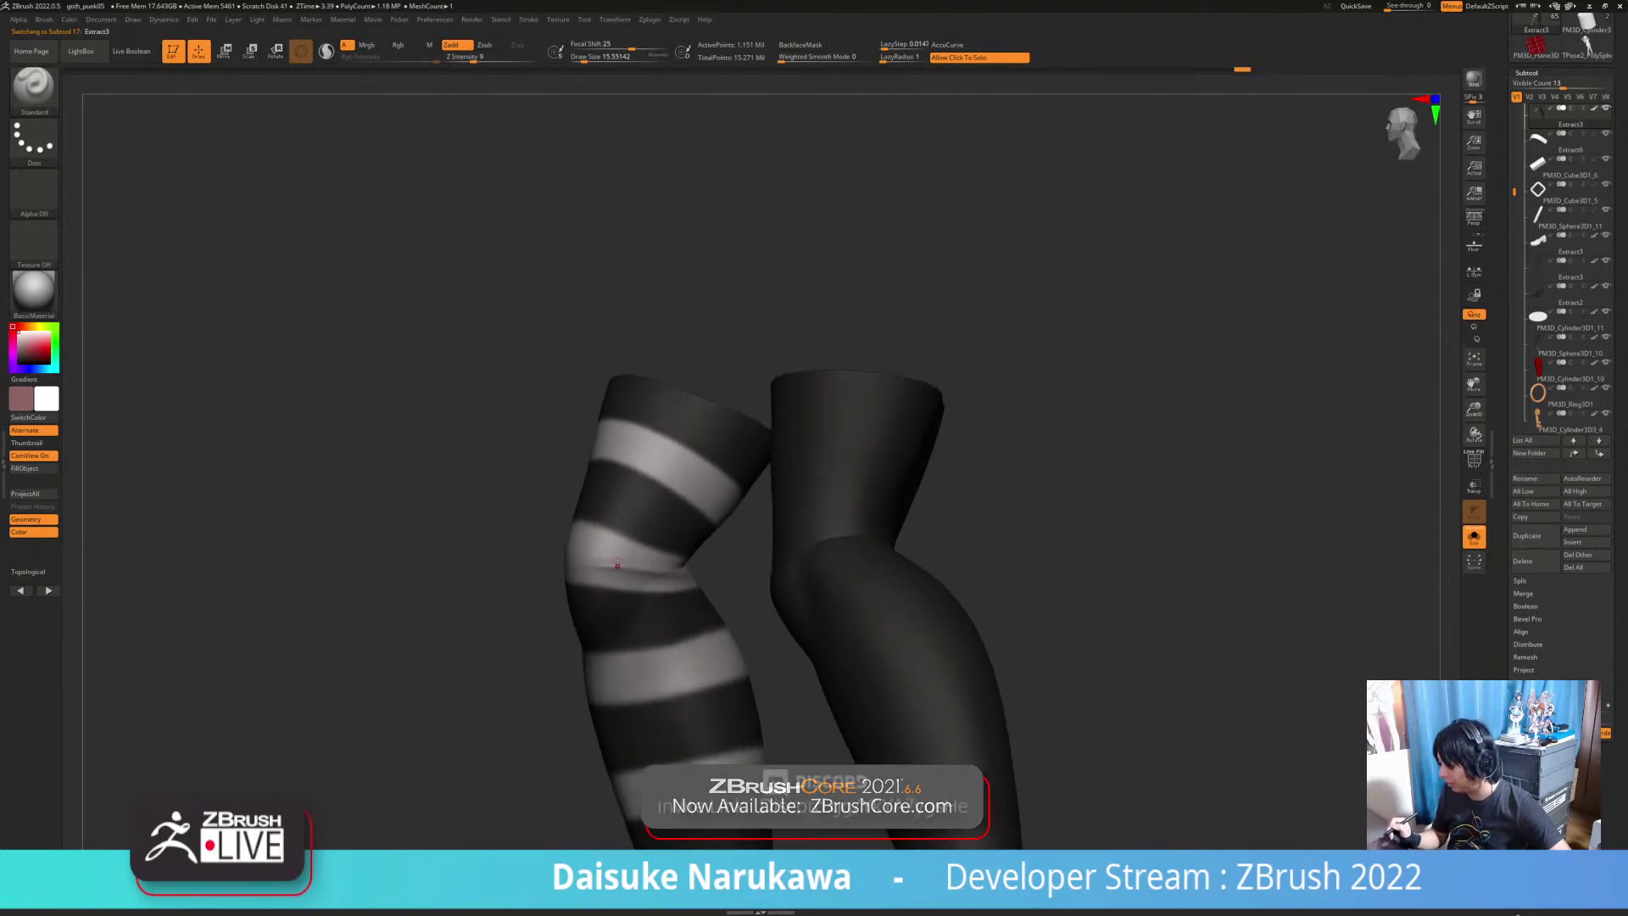
pyautogui.moveTo(594, 593)
pyautogui.mouseDown(button='right')
pyautogui.moveTo(708, 595)
pyautogui.moveTo(733, 577)
pyautogui.moveTo(648, 586)
pyautogui.moveTo(750, 600)
pyautogui.moveTo(667, 585)
pyautogui.moveTo(687, 634)
pyautogui.mouseUp(button='right')
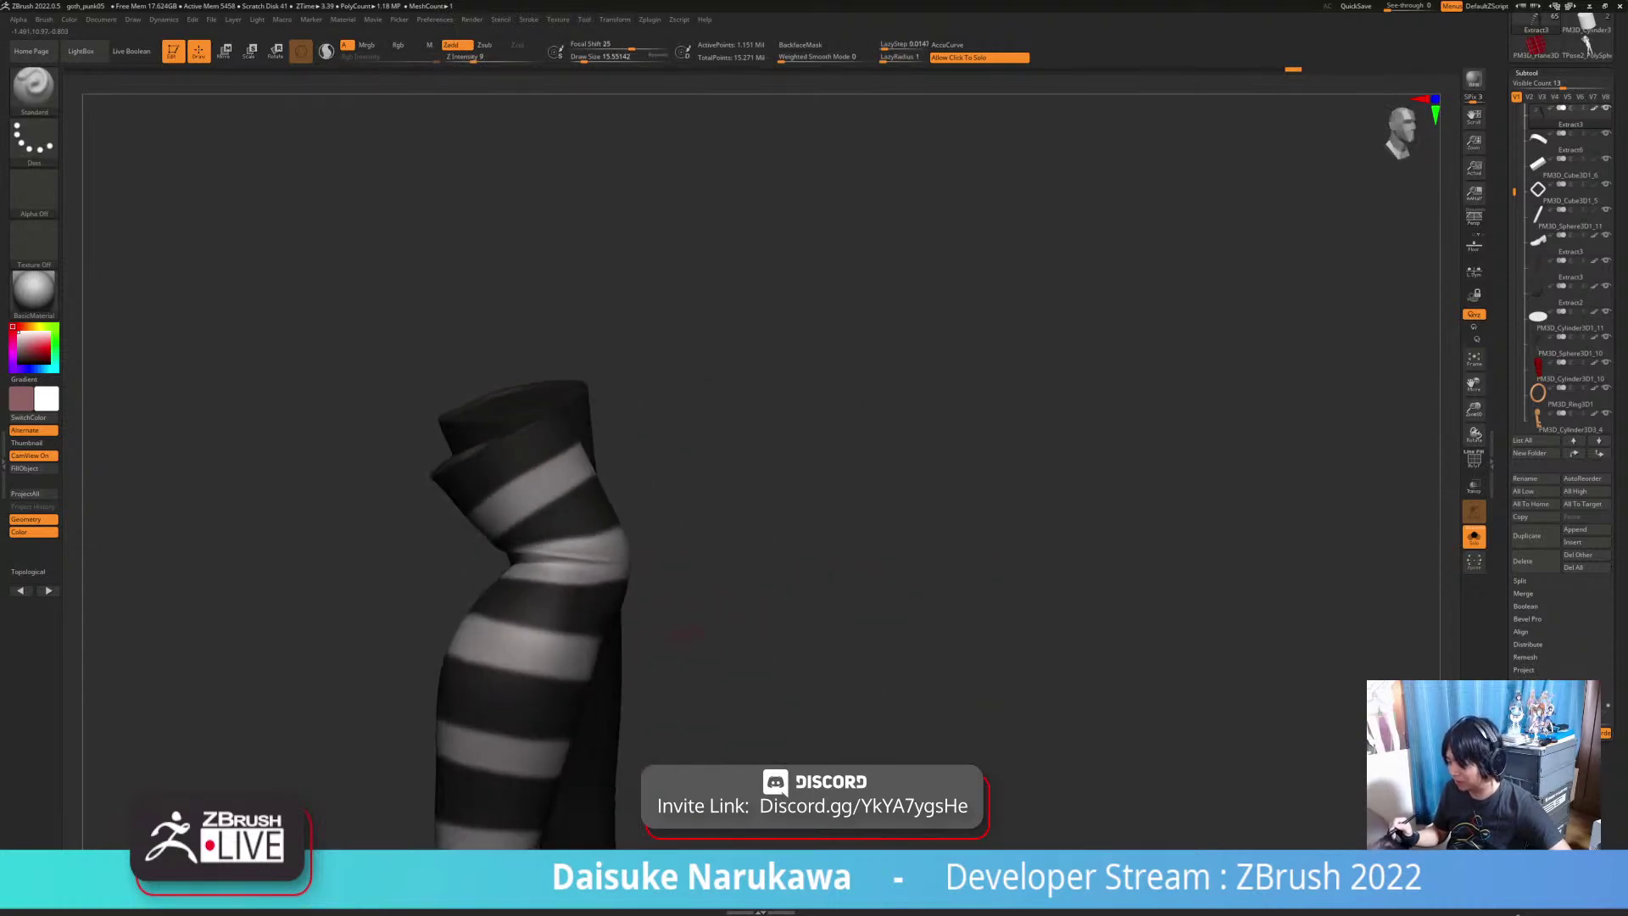
pyautogui.click(706, 642)
pyautogui.moveTo(848, 577); pyautogui.dragTo(752, 577)
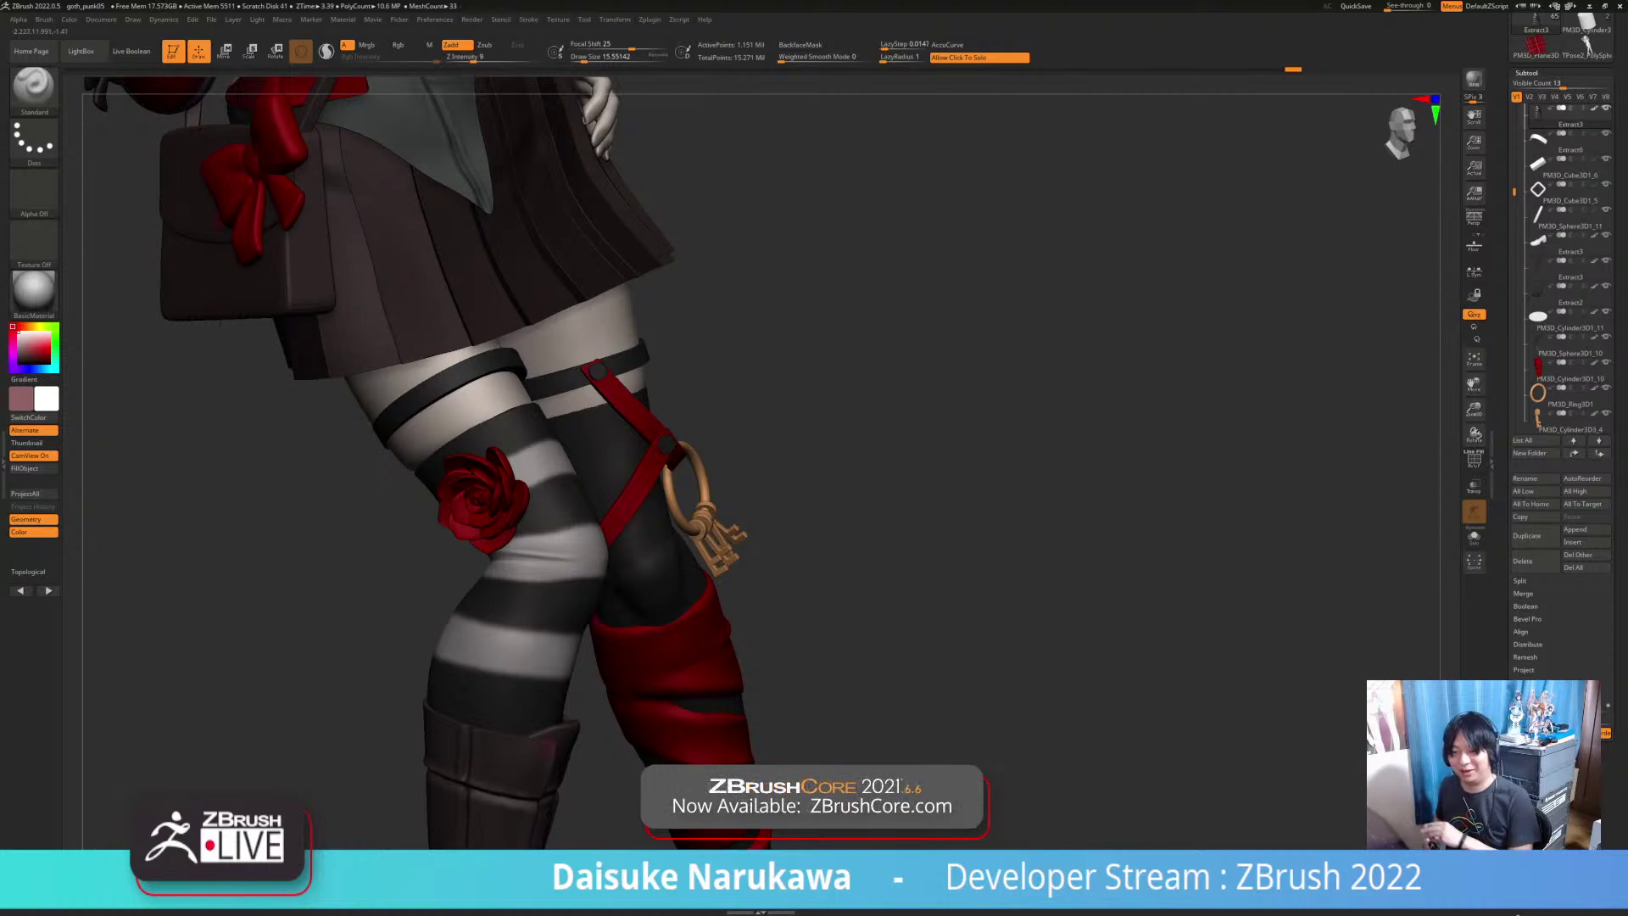
pyautogui.moveTo(544, 748); pyautogui.dragTo(465, 577, button='right')
pyautogui.moveTo(464, 573); pyautogui.dragTo(479, 565)
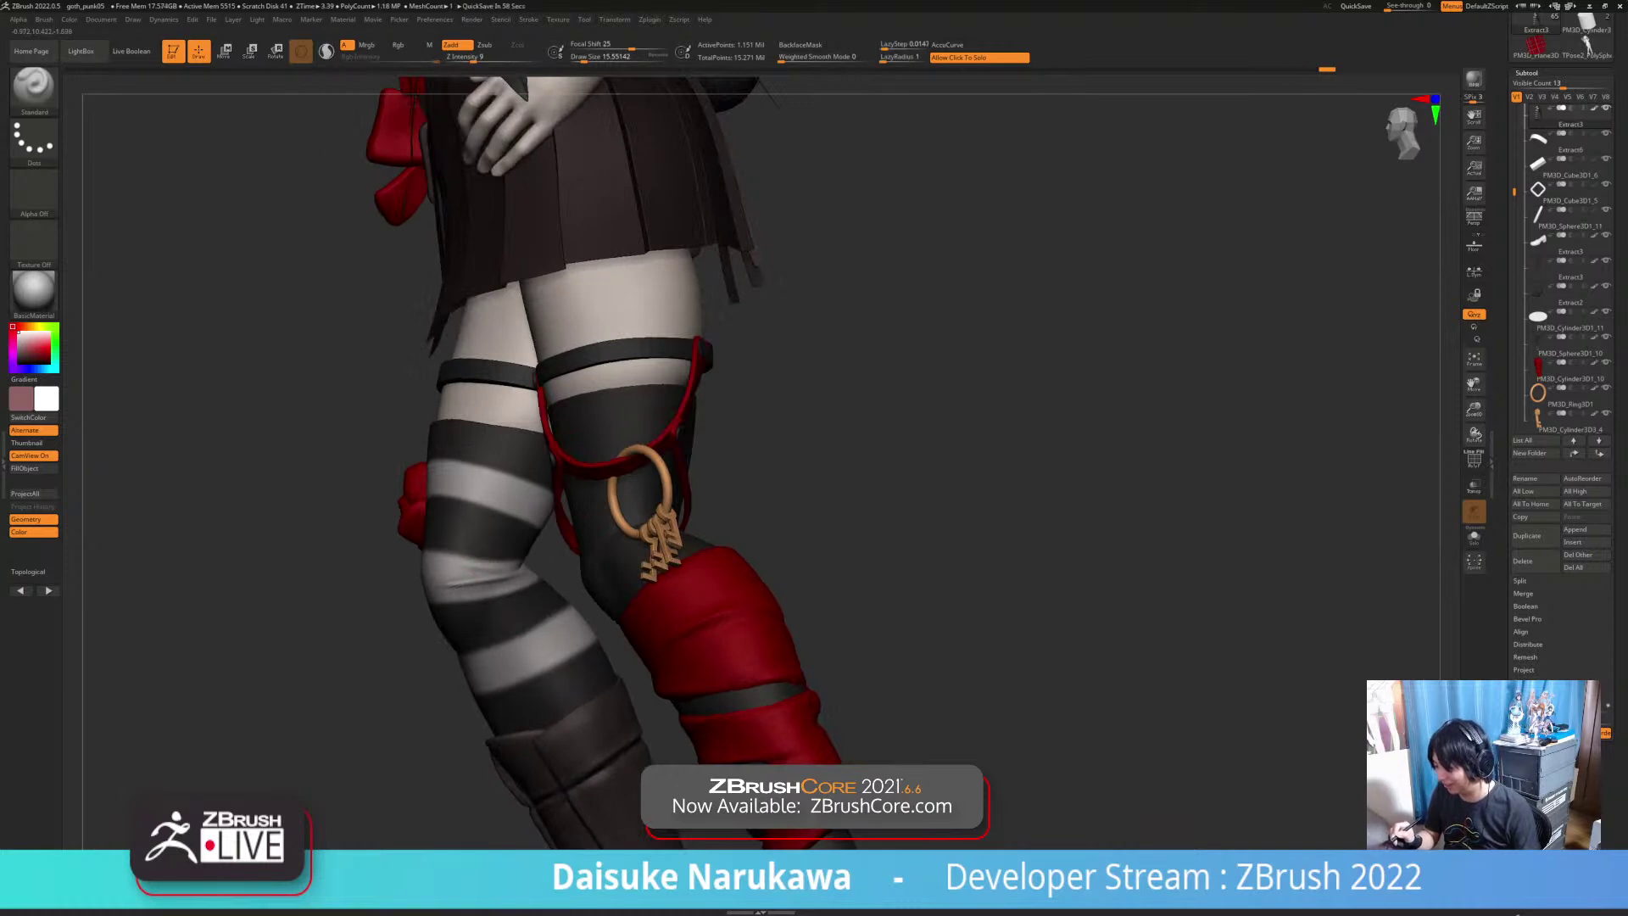
pyautogui.moveTo(479, 564); pyautogui.dragTo(619, 555, button='right')
pyautogui.moveTo(585, 555); pyautogui.dragTo(513, 615)
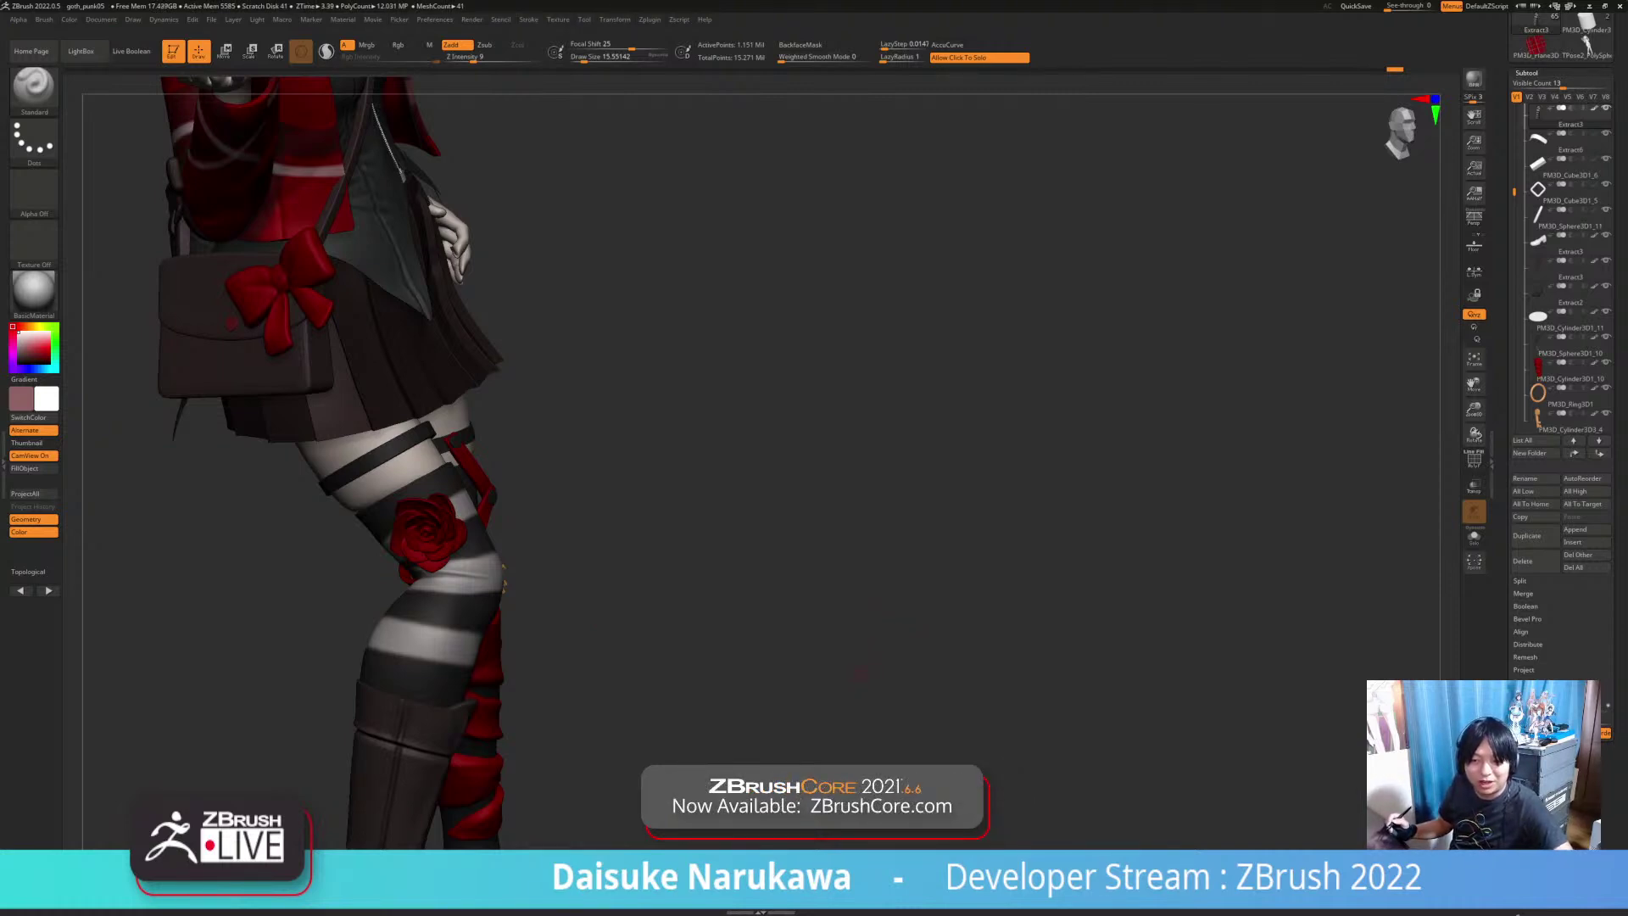
# Step: Compare the whole figure with the costume reference board and examine it from the side and front
pyautogui.moveTo(851, 666)
pyautogui.keyDown('ctrl'); pyautogui.mouseDown(button='right')
pyautogui.moveTo(839, 577)
pyautogui.moveTo(712, 581)
pyautogui.moveTo(704, 597)
pyautogui.moveTo(696, 577)
pyautogui.mouseUp(button='right'); pyautogui.keyUp('ctrl')
pyautogui.moveTo(506, 225); pyautogui.dragTo(503, 227, button='right')
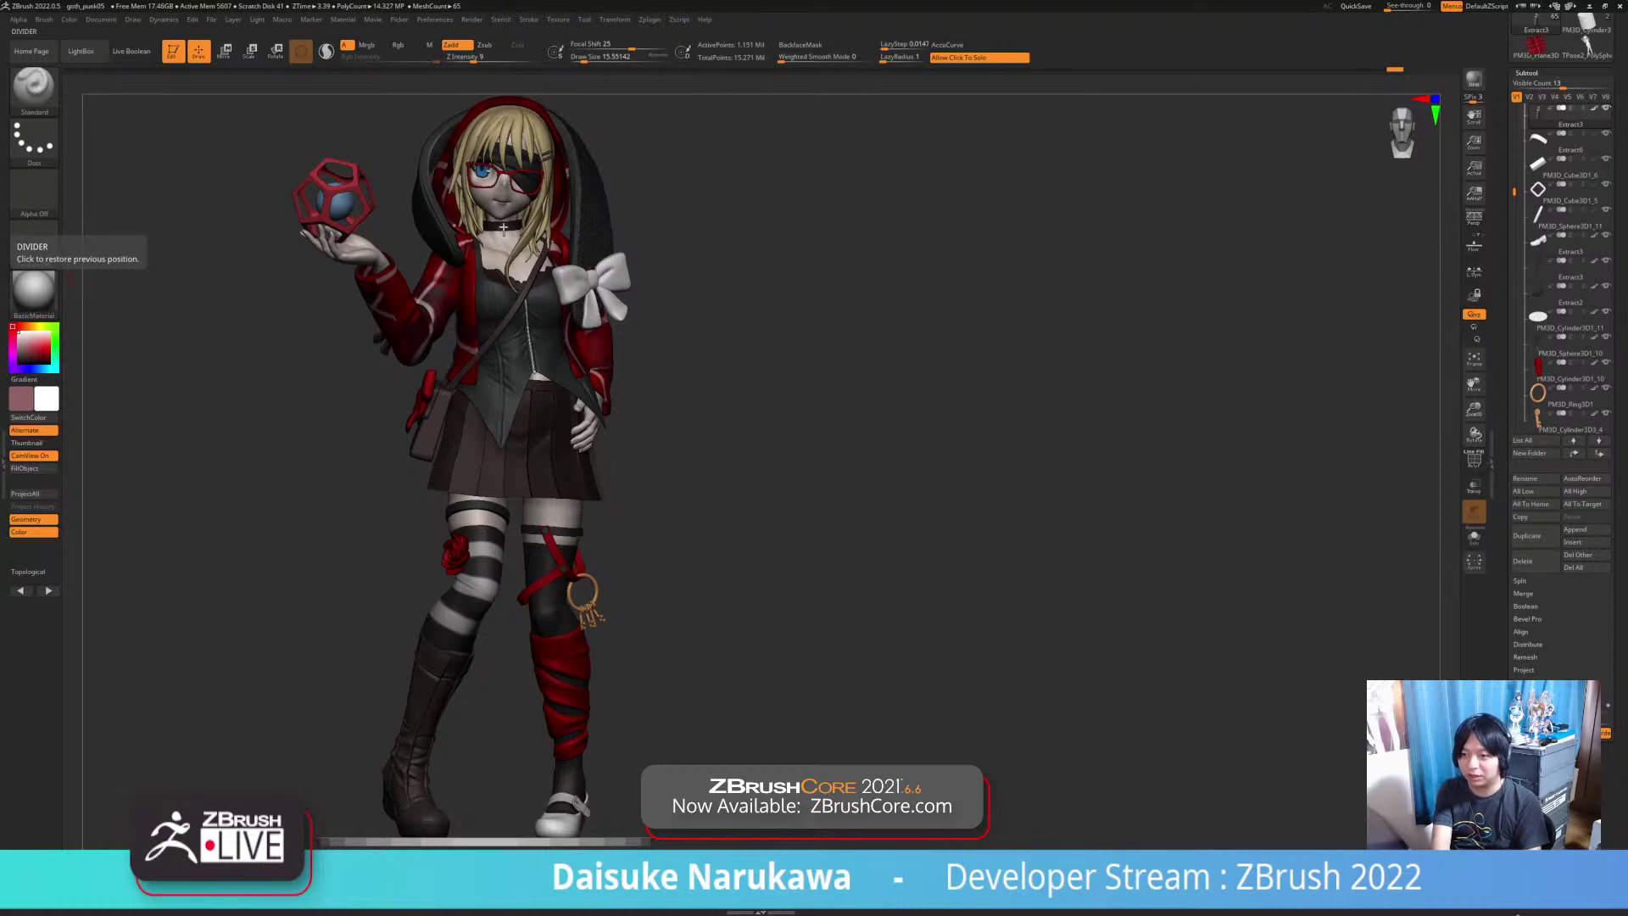
pyautogui.moveTo(0, 289); pyautogui.dragTo(1044, 437, button='right')
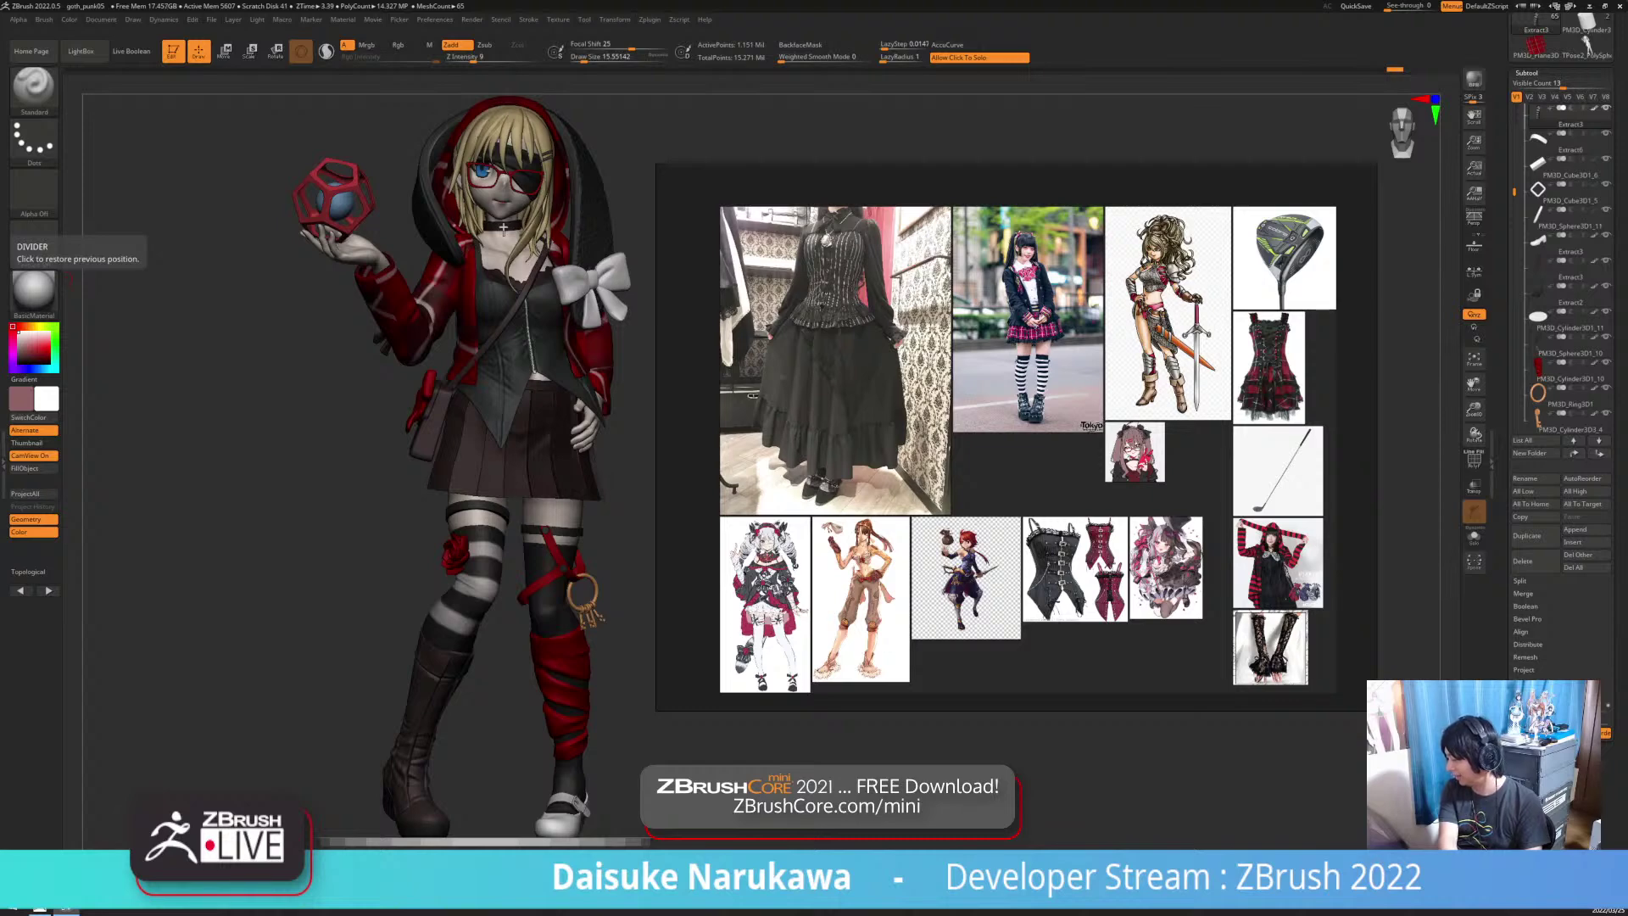
pyautogui.moveTo(1017, 436); pyautogui.dragTo(0, 263, button='right')
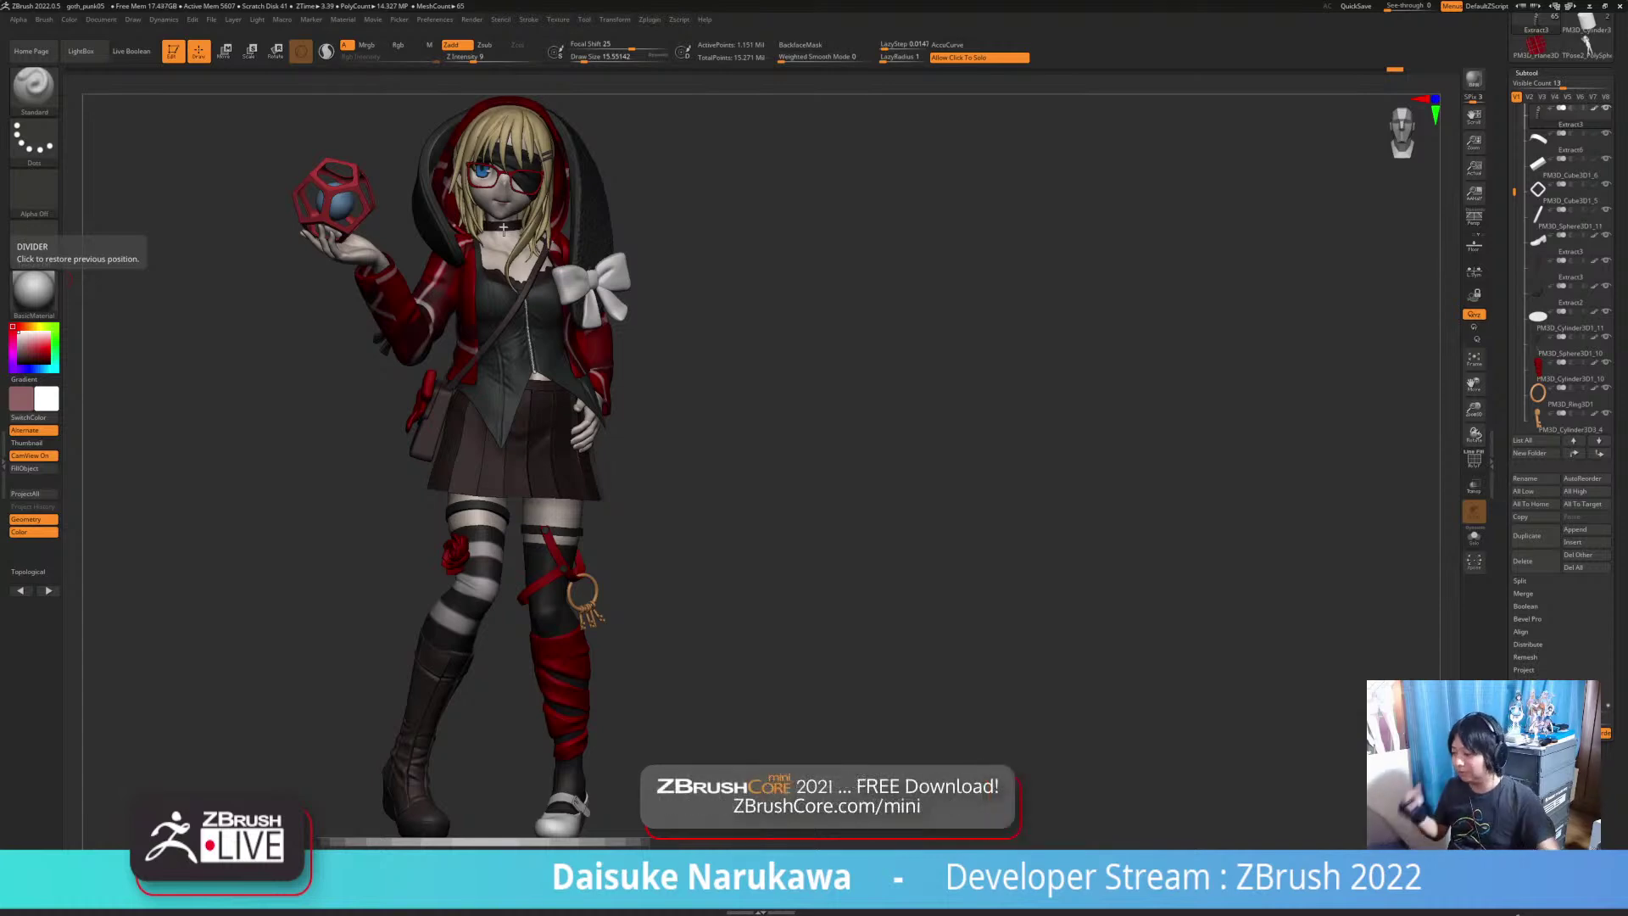
pyautogui.moveTo(72, 280); pyautogui.dragTo(20, 298)
pyautogui.moveTo(212, 585); pyautogui.dragTo(519, 608)
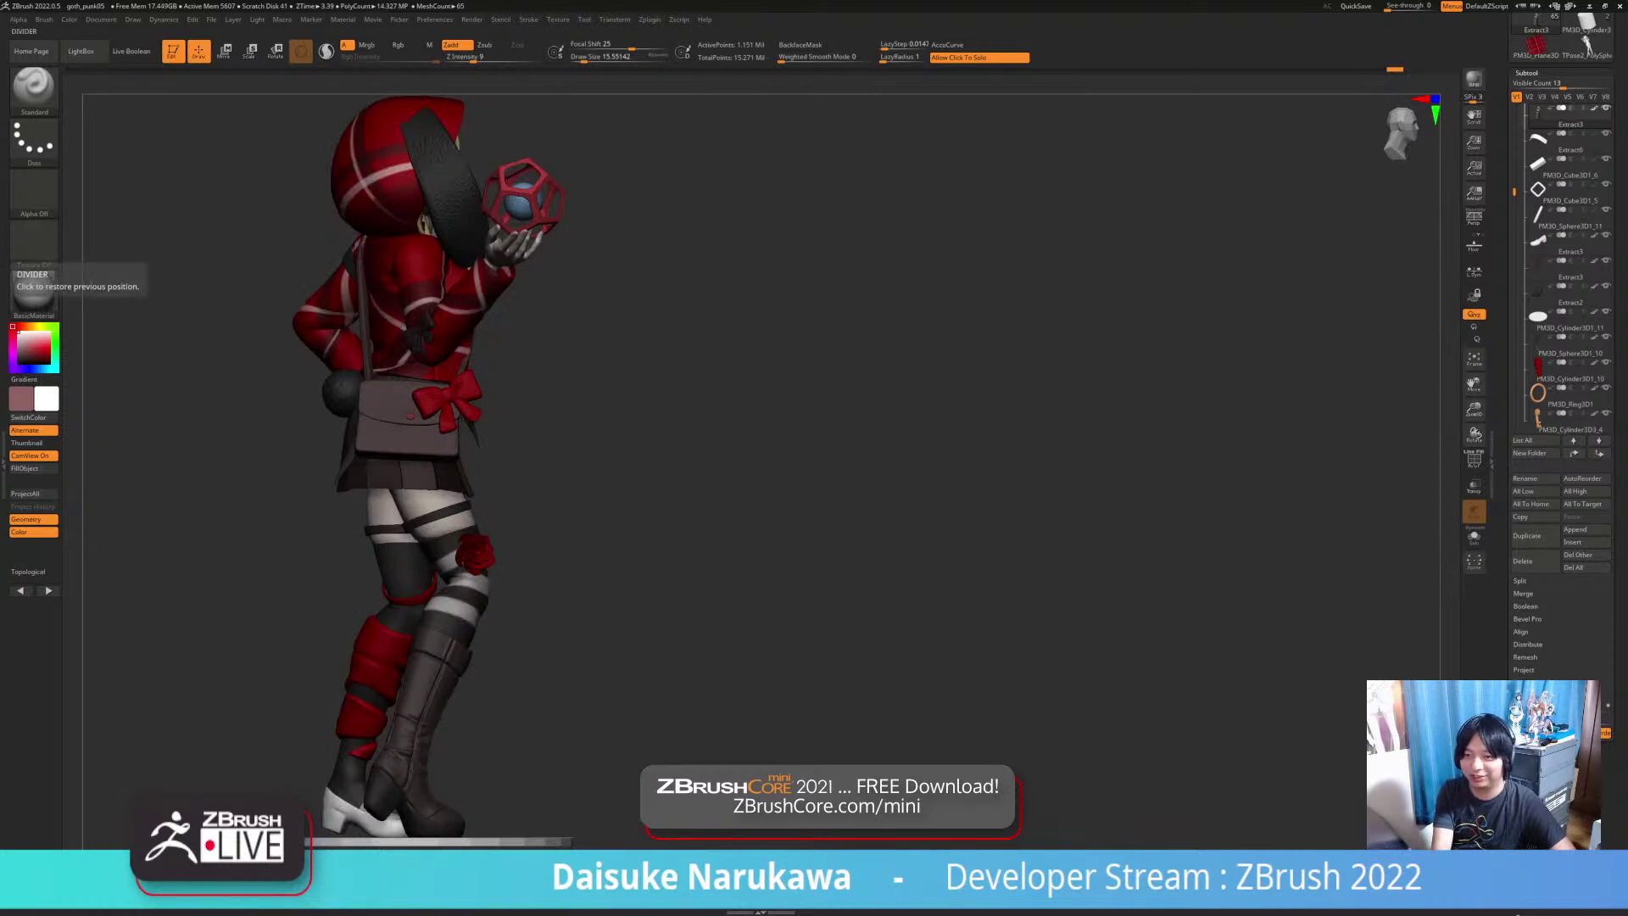
pyautogui.moveTo(644, 593); pyautogui.dragTo(382, 593)
pyautogui.moveTo(881, 466); pyautogui.dragTo(941, 477)
# Step: Fill the white shoe strap and the shoe with dark brown
pyautogui.keyDown('alt'); pyautogui.click(516, 229); pyautogui.keyUp('alt')
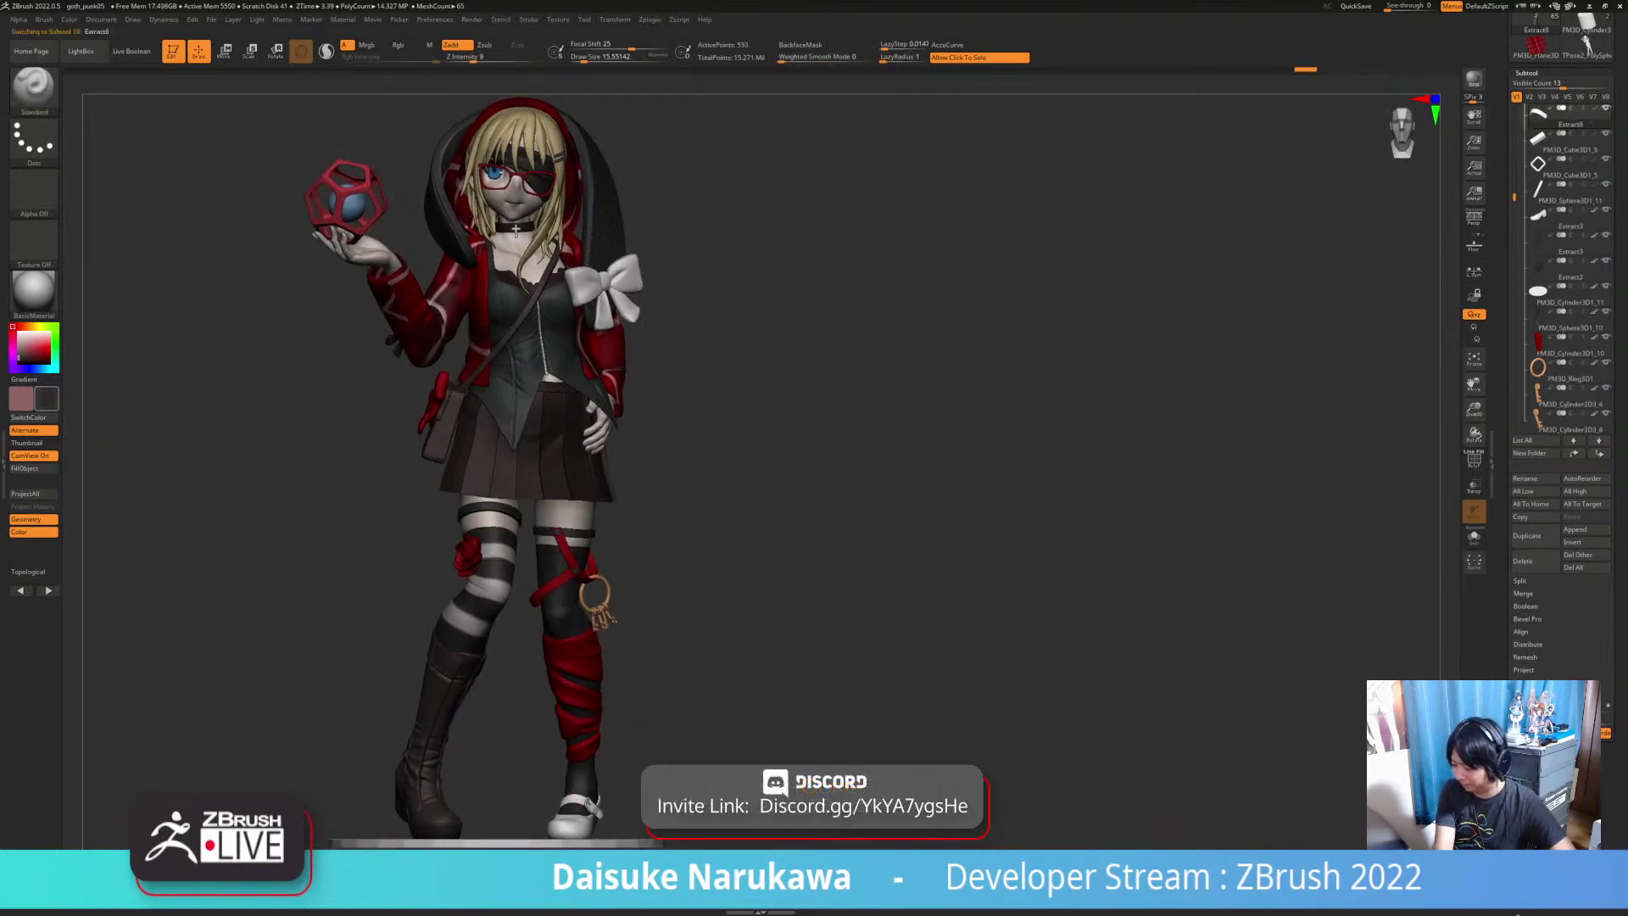
pyautogui.click(34, 468)
pyautogui.moveTo(577, 712)
pyautogui.keyDown('alt'); pyautogui.mouseDown(button='right')
pyautogui.moveTo(532, 590)
pyautogui.moveTo(551, 703)
pyautogui.moveTo(514, 711)
pyautogui.moveTo(547, 699)
pyautogui.moveTo(553, 731)
pyautogui.mouseUp(button='right'); pyautogui.keyUp('alt')
pyautogui.keyDown('alt'); pyautogui.click(529, 740); pyautogui.keyUp('alt')
pyautogui.click(34, 468)
# Step: Fill the shoe buckle's frame and its prong with near-white
pyautogui.keyDown('alt'); pyautogui.click(557, 702); pyautogui.keyUp('alt')
pyautogui.click(18, 335)
pyautogui.click(34, 468)
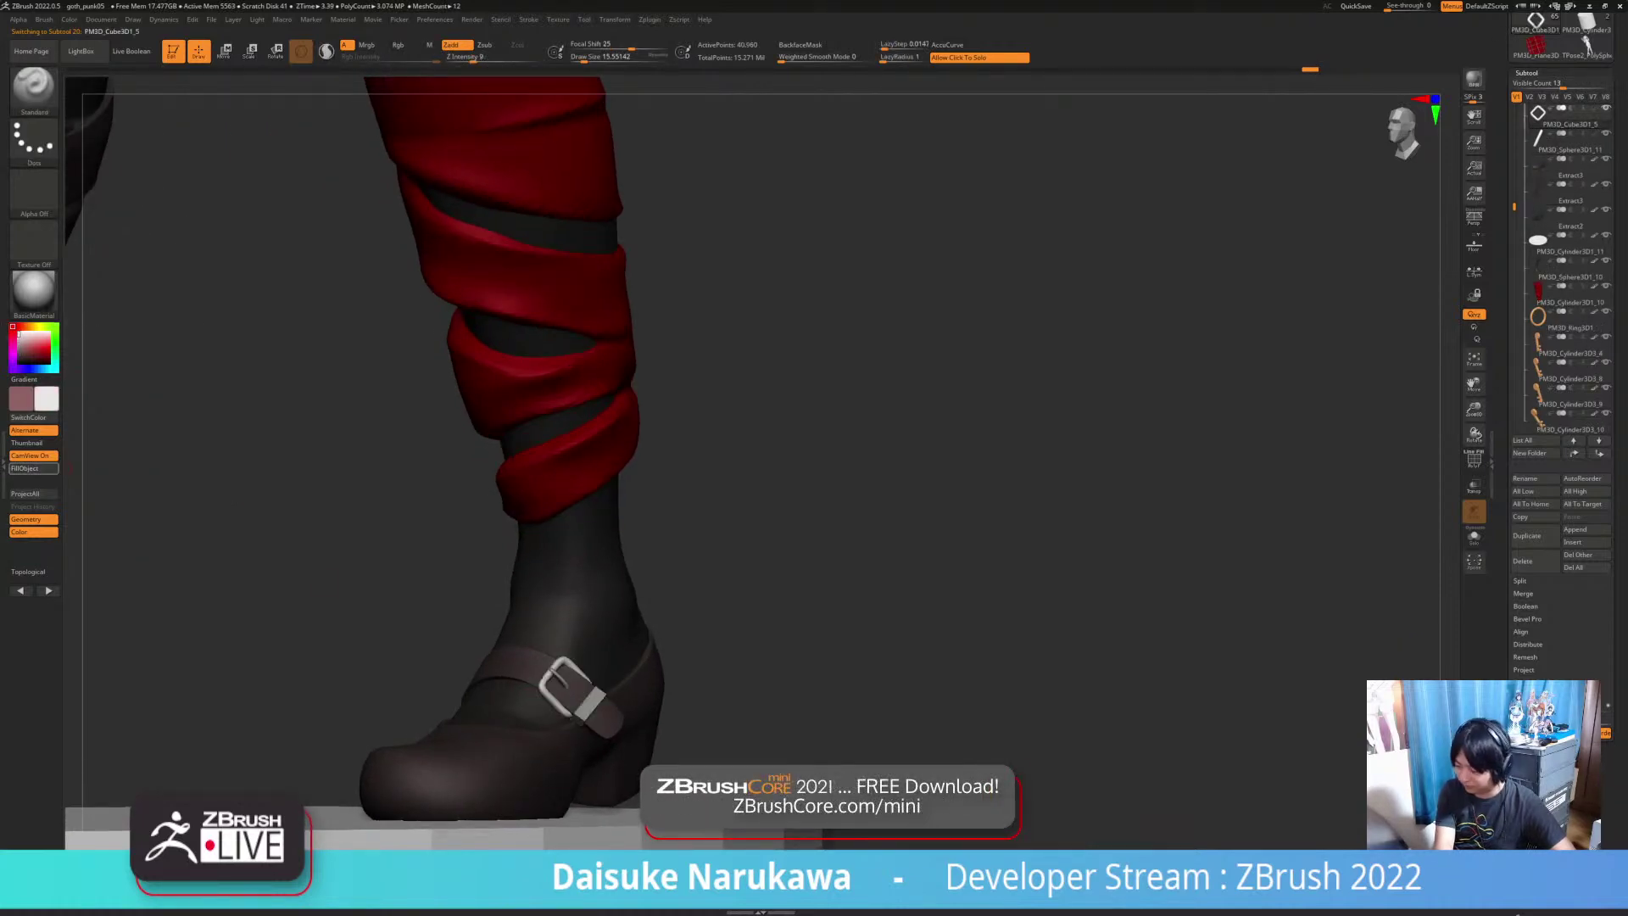
pyautogui.keyDown('alt'); pyautogui.click(559, 677); pyautogui.keyUp('alt')
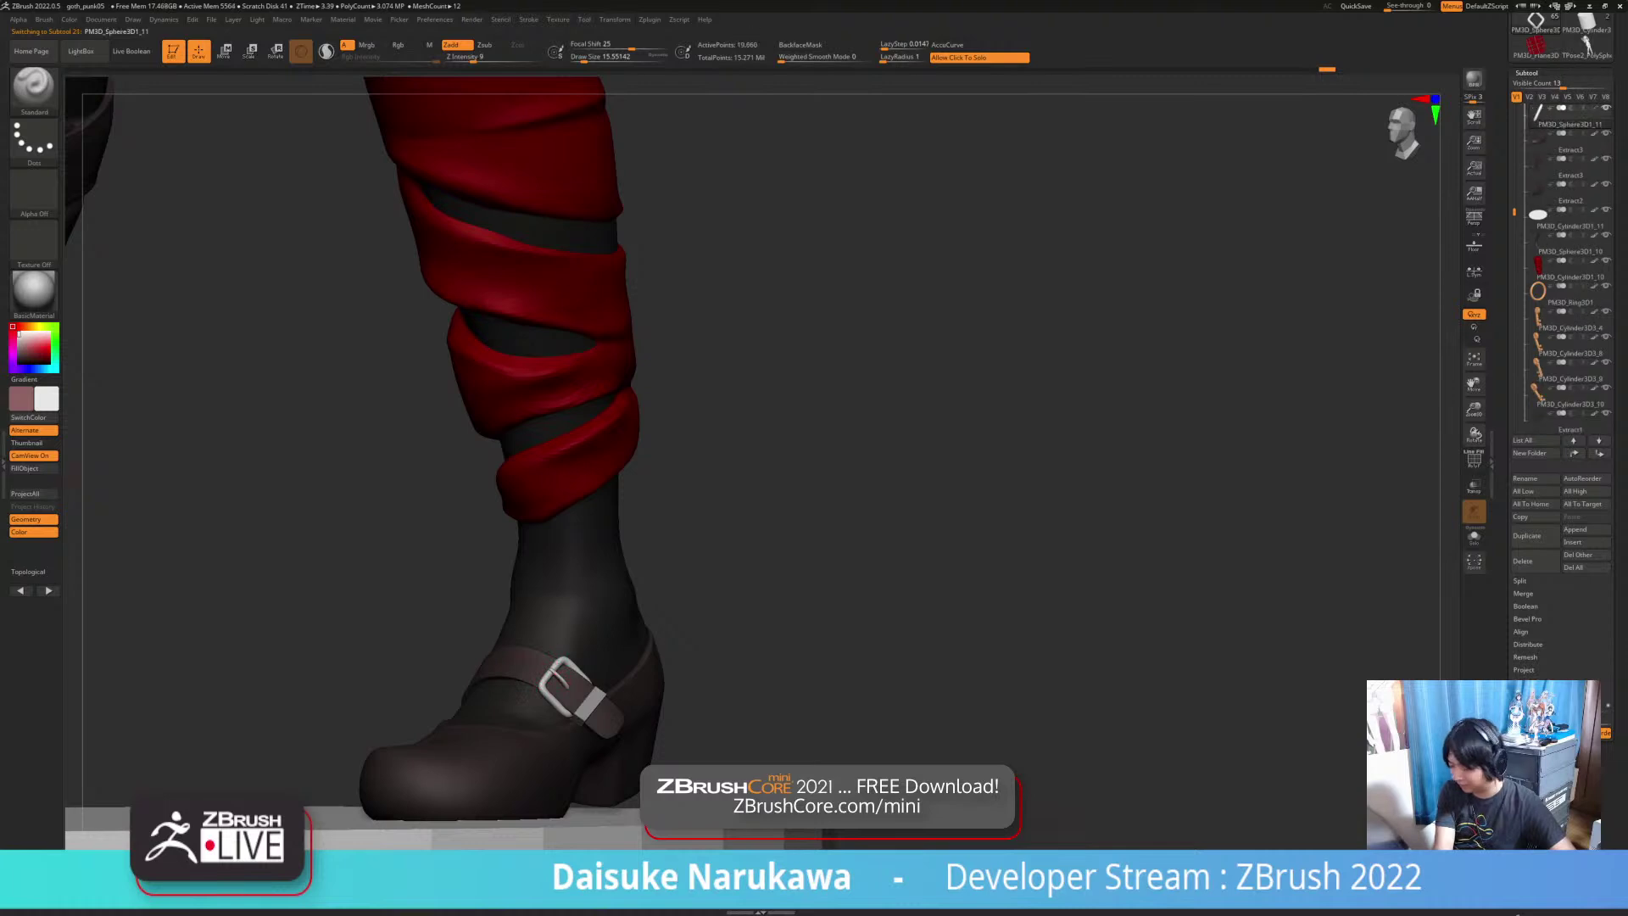
pyautogui.click(33, 468)
# Step: Choose a dark brown and fill the shoe strap's keeper with it
pyautogui.moveTo(19, 346); pyautogui.dragTo(20, 356)
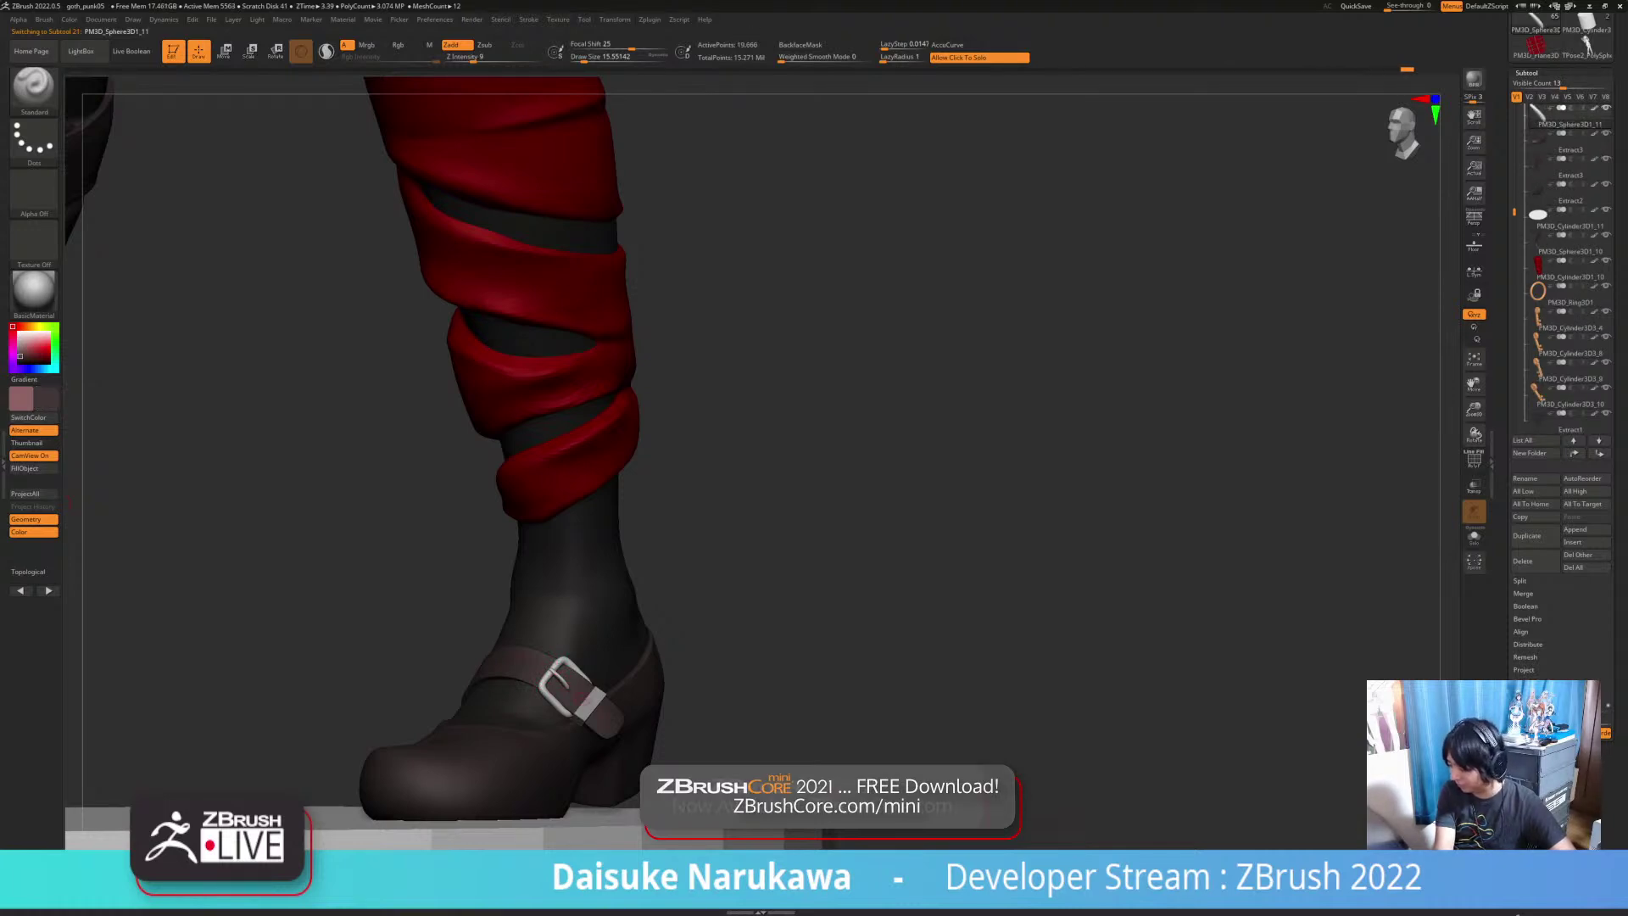
pyautogui.keyDown('alt'); pyautogui.click(593, 702); pyautogui.keyUp('alt')
pyautogui.click(33, 468)
# Step: Examine the whole figure from the front with the recoloured shoe and buckle
pyautogui.moveTo(407, 525)
pyautogui.keyDown('ctrl'); pyautogui.mouseDown(button='right')
pyautogui.moveTo(407, 407)
pyautogui.moveTo(424, 509)
pyautogui.moveTo(424, 441)
pyautogui.moveTo(475, 365)
pyautogui.moveTo(482, 411)
pyautogui.moveTo(483, 309)
pyautogui.moveTo(486, 373)
pyautogui.mouseUp(button='right'); pyautogui.keyUp('ctrl')
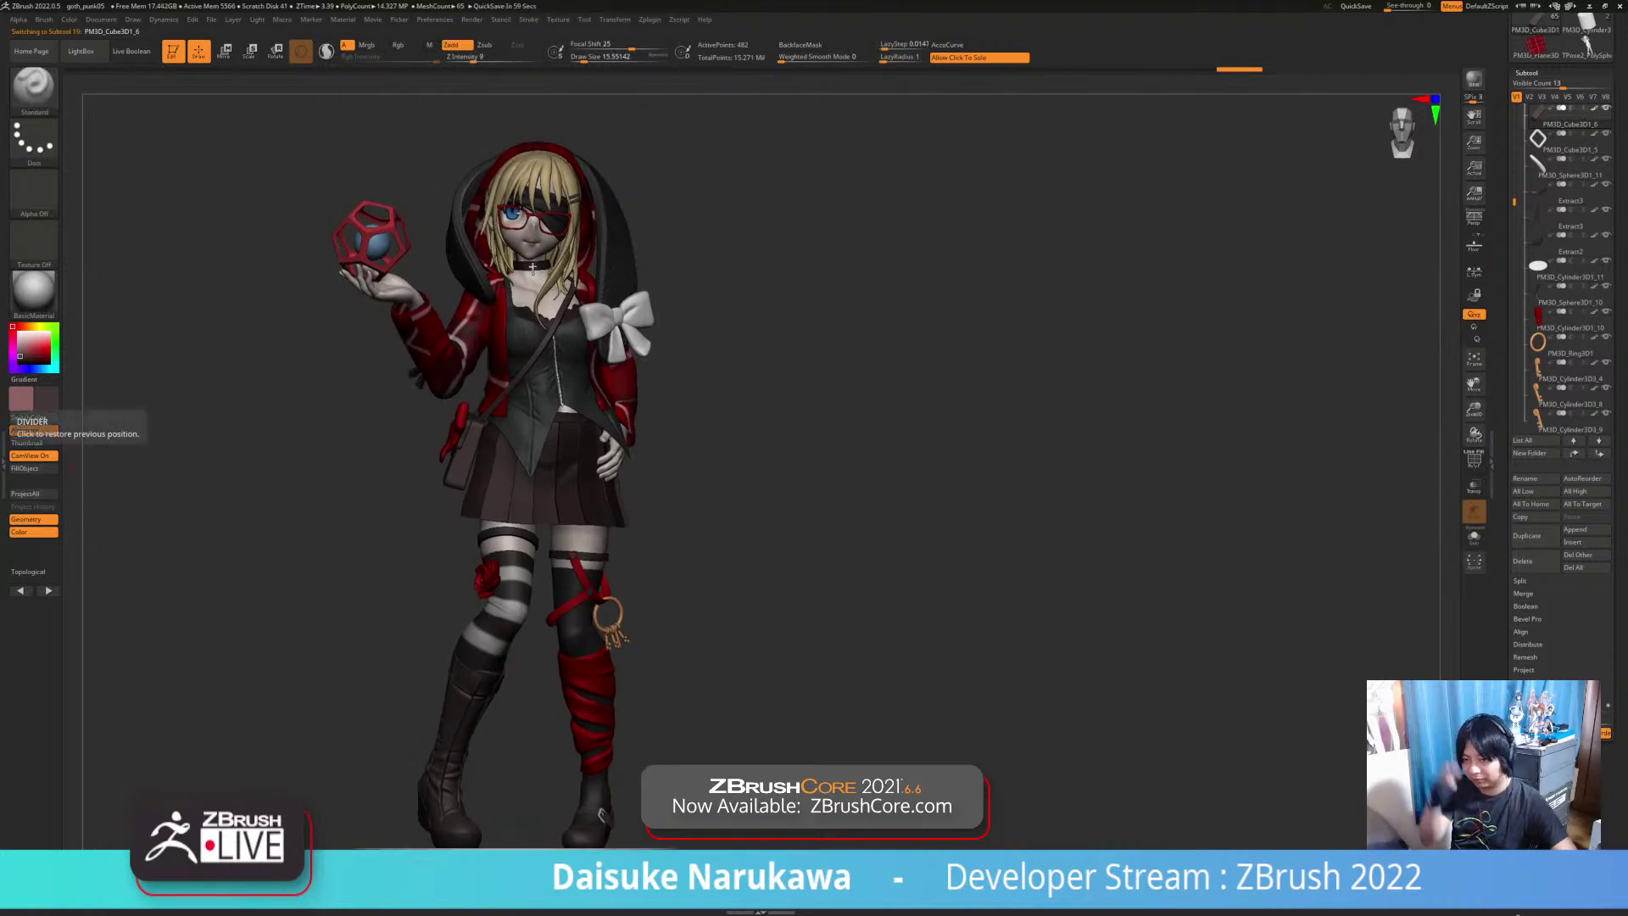
pyautogui.moveTo(767, 726)
pyautogui.mouseDown()
pyautogui.moveTo(678, 728)
pyautogui.moveTo(766, 727)
pyautogui.mouseUp()
pyautogui.moveTo(542, 424)
pyautogui.keyDown('ctrl'); pyautogui.mouseDown(button='right')
pyautogui.moveTo(543, 462)
pyautogui.moveTo(515, 492)
pyautogui.moveTo(508, 403)
pyautogui.moveTo(559, 405)
pyautogui.moveTo(512, 404)
pyautogui.mouseUp(button='right'); pyautogui.keyUp('ctrl')
pyautogui.keyDown('alt'); pyautogui.click(497, 277); pyautogui.keyUp('alt')
pyautogui.moveTo(496, 277)
pyautogui.mouseDown(button='right')
pyautogui.moveTo(466, 278)
pyautogui.moveTo(588, 276)
pyautogui.moveTo(528, 276)
pyautogui.mouseUp(button='right')
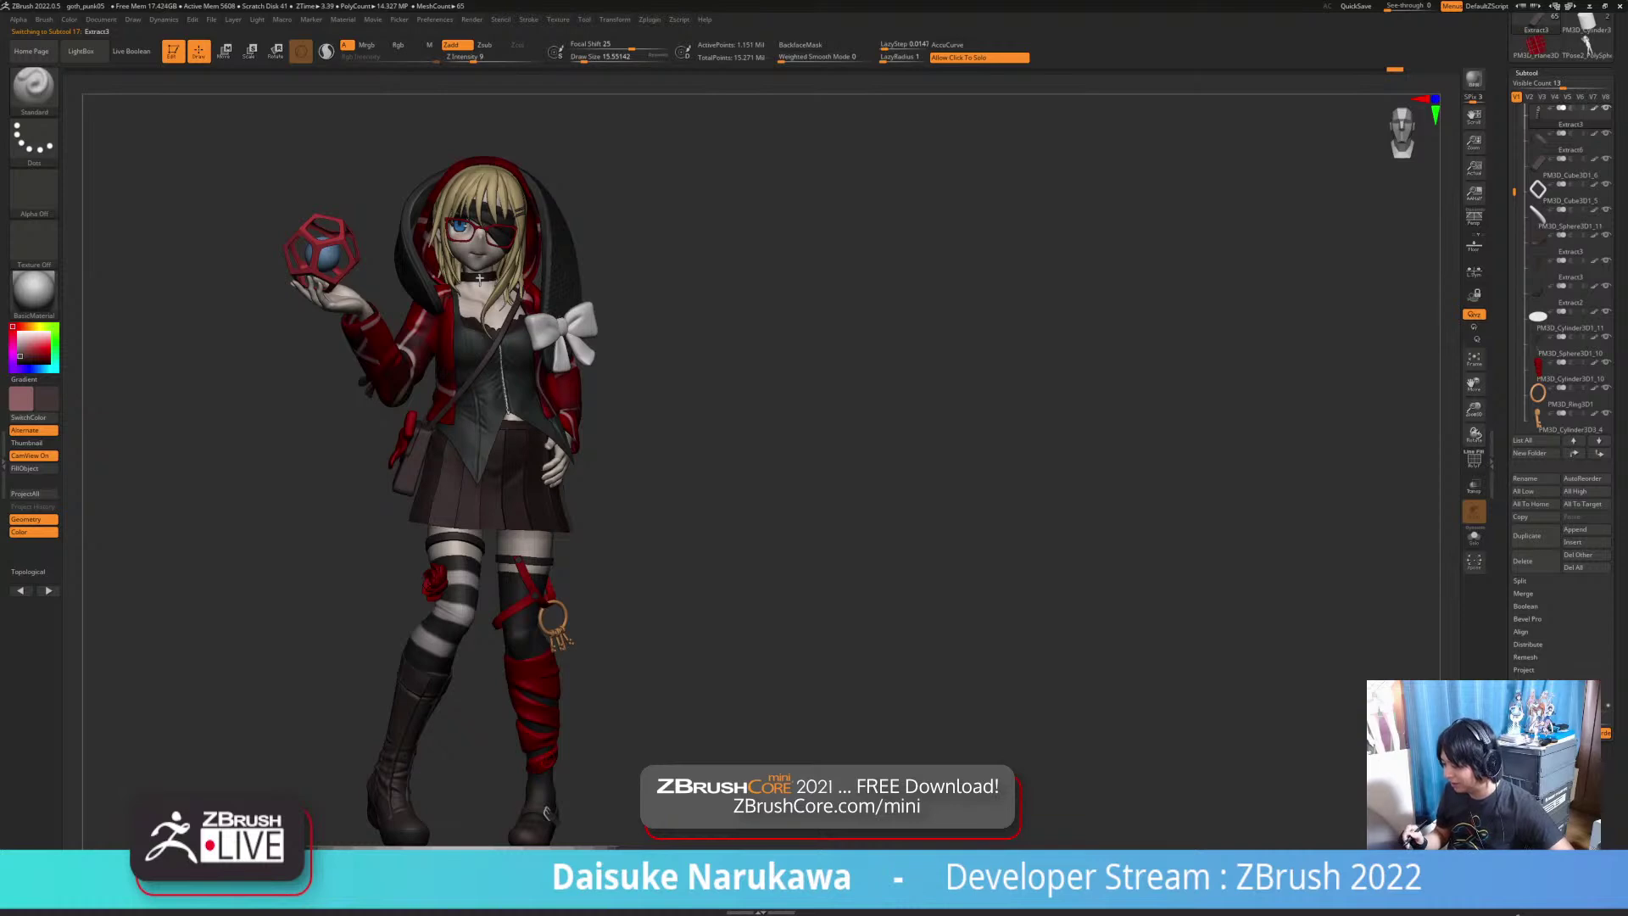
pyautogui.moveTo(763, 475); pyautogui.dragTo(1297, 458)
pyautogui.moveTo(549, 814); pyautogui.dragTo(567, 812)
pyautogui.keyDown('alt'); pyautogui.moveTo(763, 509); pyautogui.dragTo(762, 477); pyautogui.keyUp('alt')
# Step: Replace the basic grey material with a brighter white one for displaying the whole figure
pyautogui.click(34, 292)
pyautogui.moveTo(564, 797); pyautogui.dragTo(575, 804)
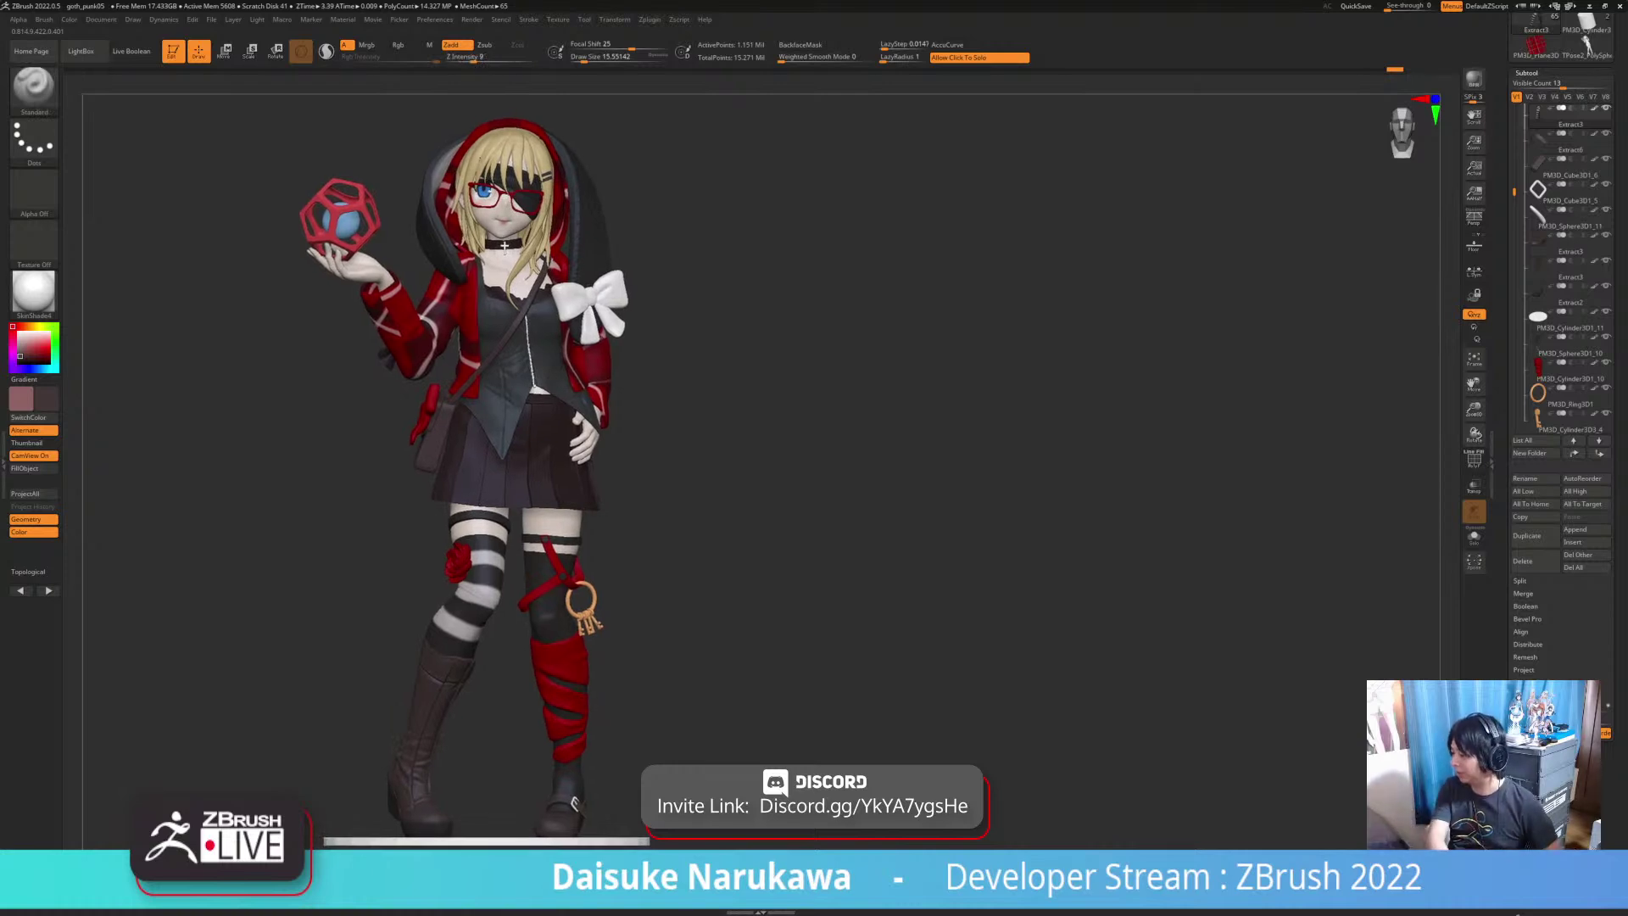
pyautogui.moveTo(574, 803); pyautogui.dragTo(568, 804)
# Step: Set the global strength of the BPR shadow to 0.4 and render the figure with BPR
pyautogui.click(471, 20)
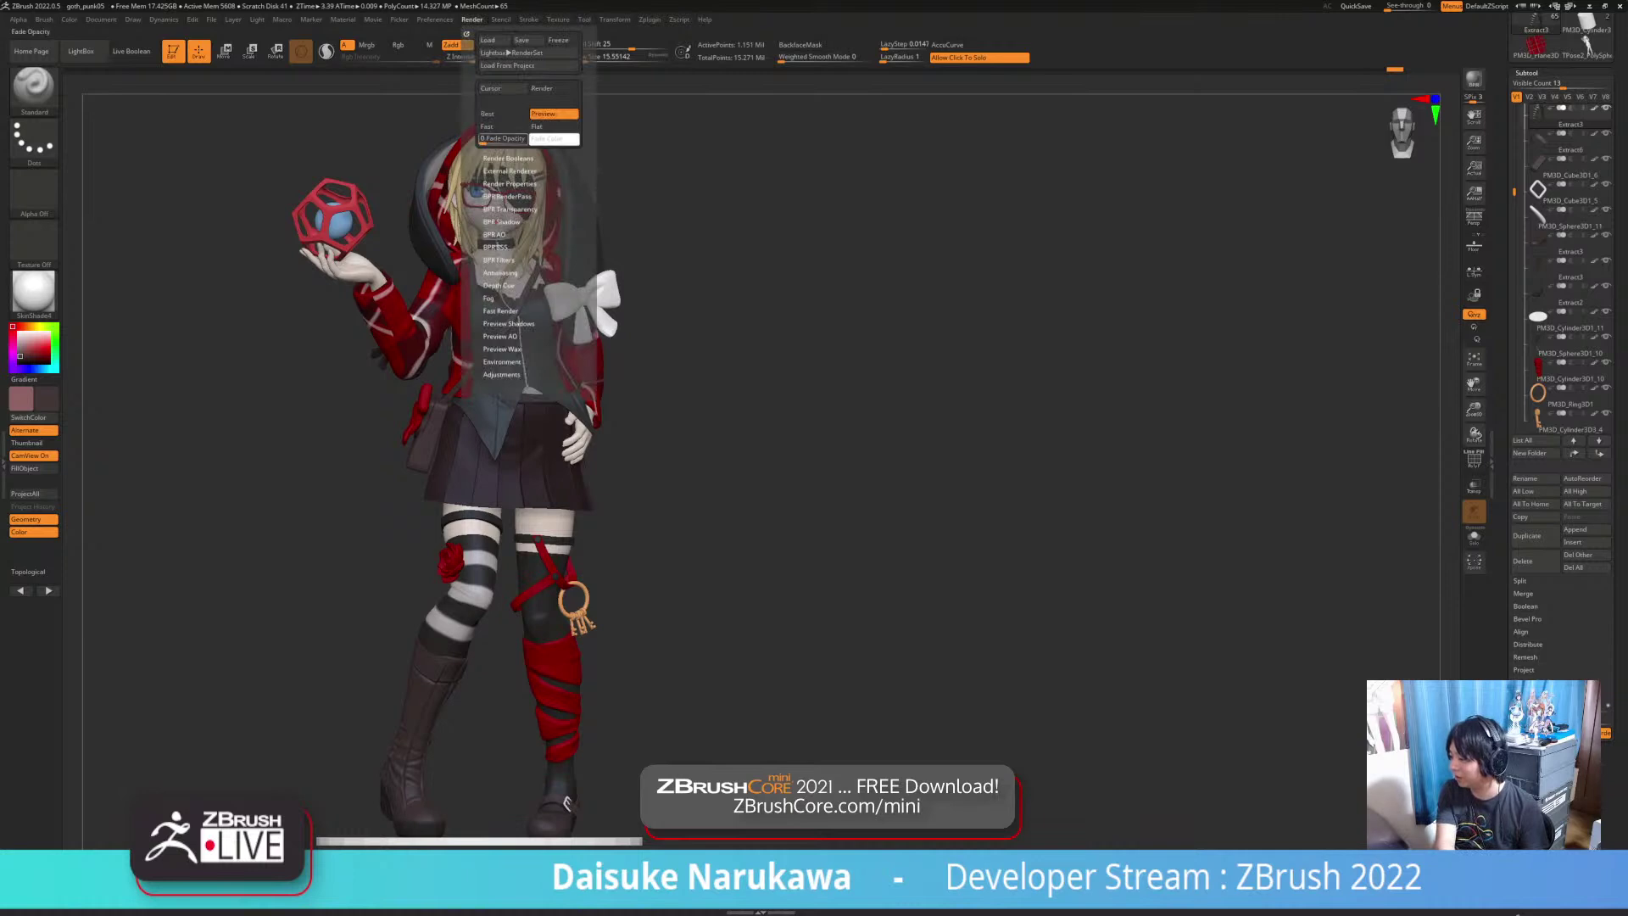
pyautogui.click(508, 159)
pyautogui.click(508, 158)
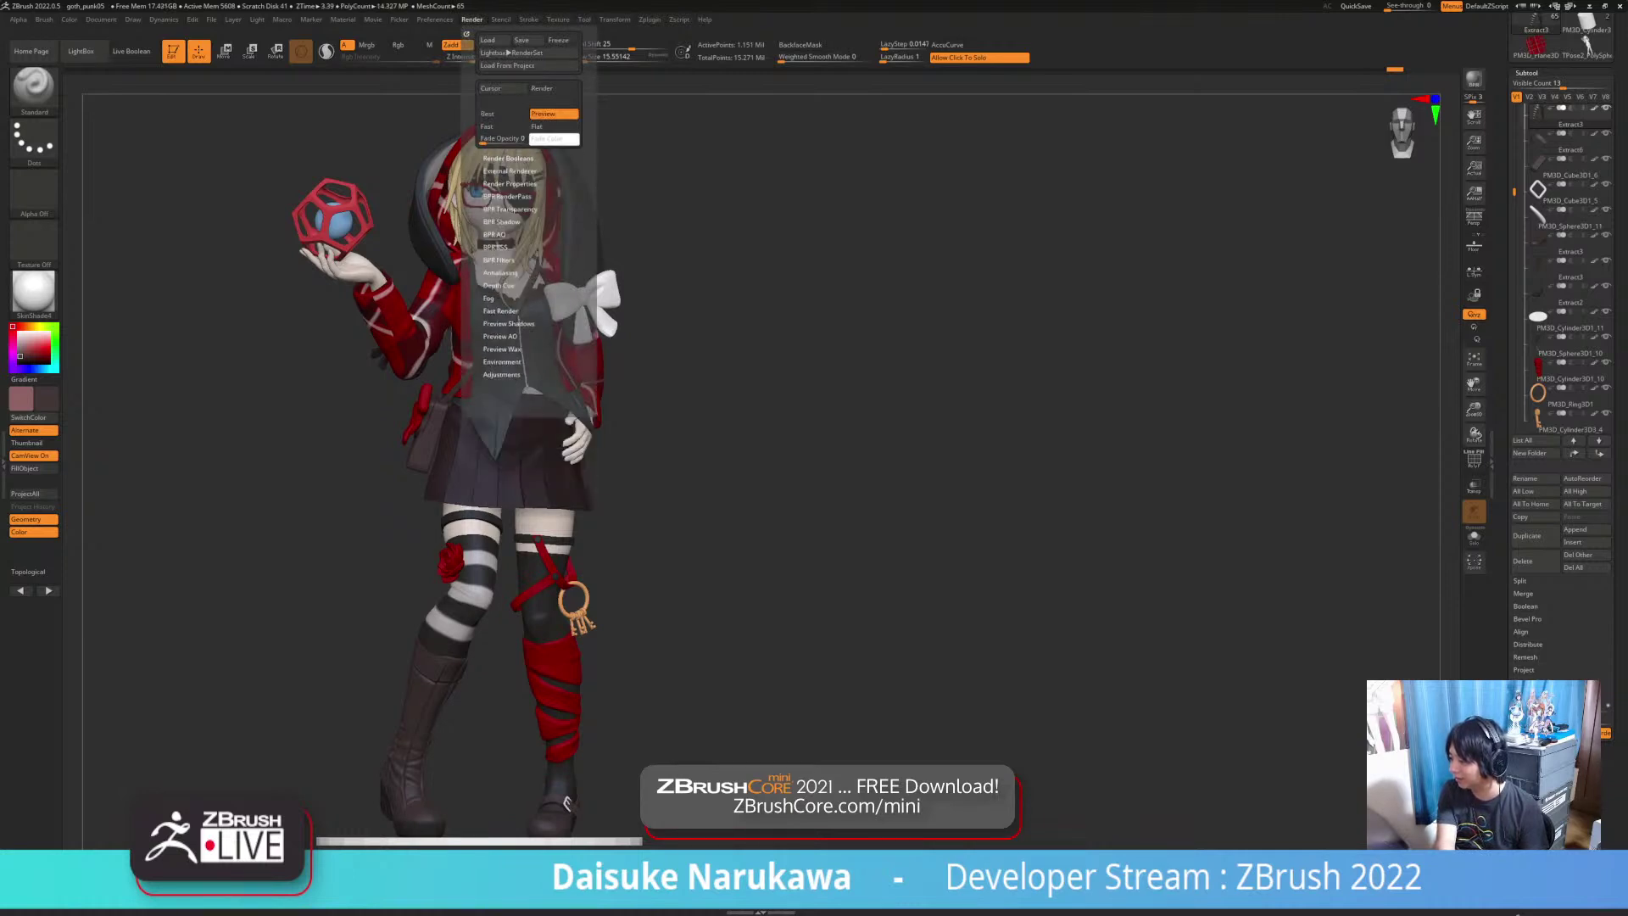
pyautogui.click(509, 184)
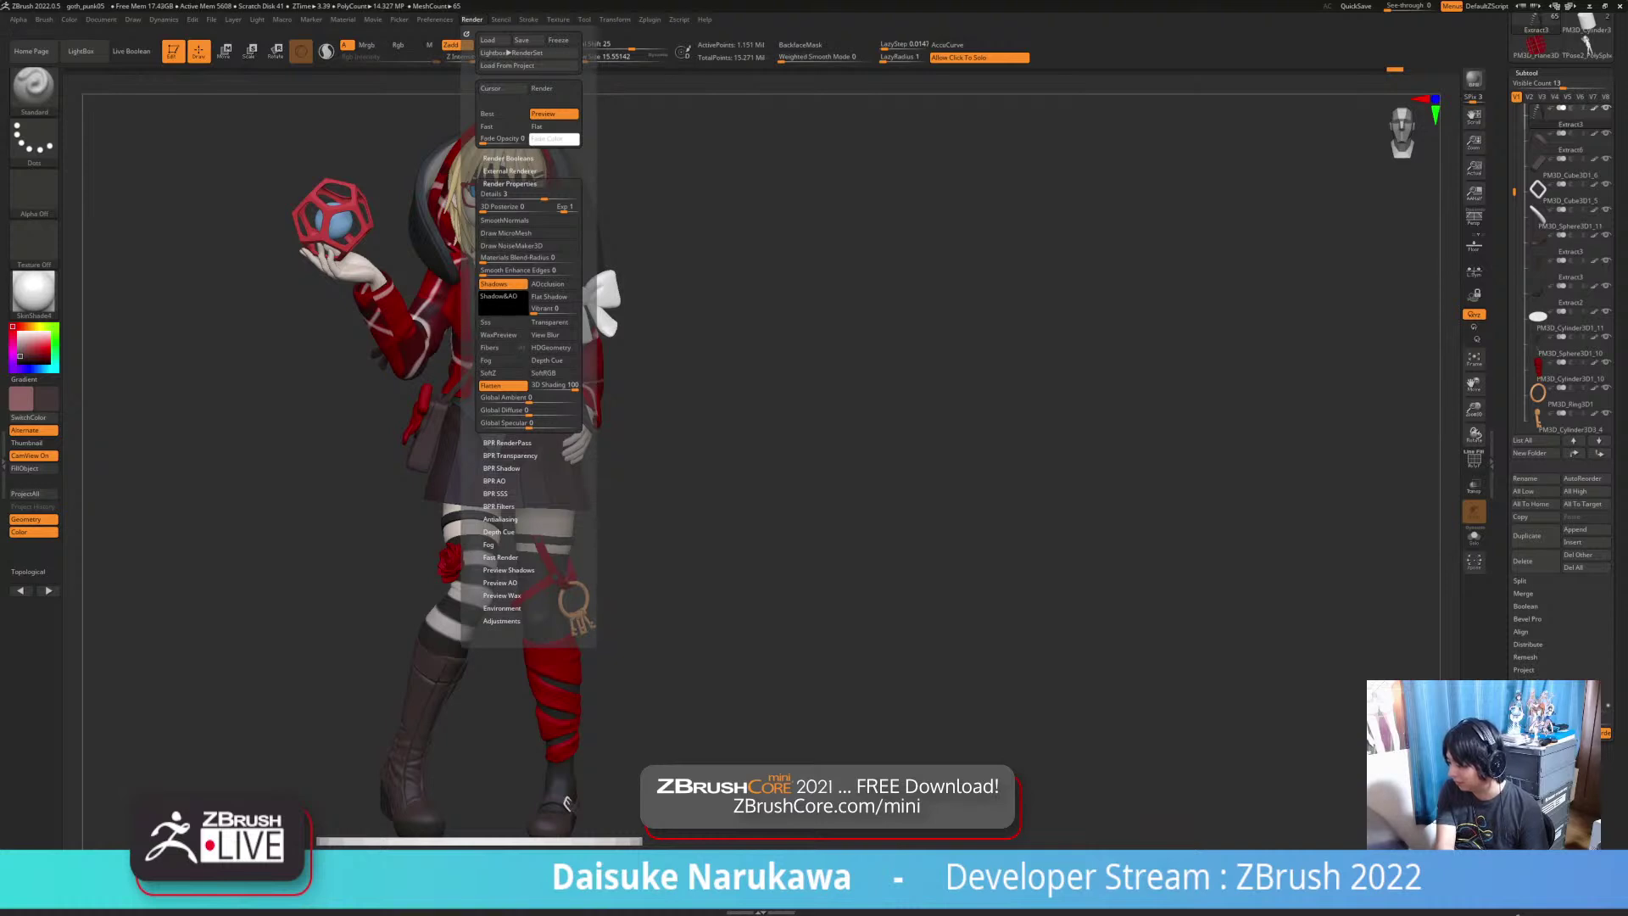
pyautogui.click(501, 468)
pyautogui.click(501, 454)
pyautogui.write('0.014')
pyautogui.press('Return')
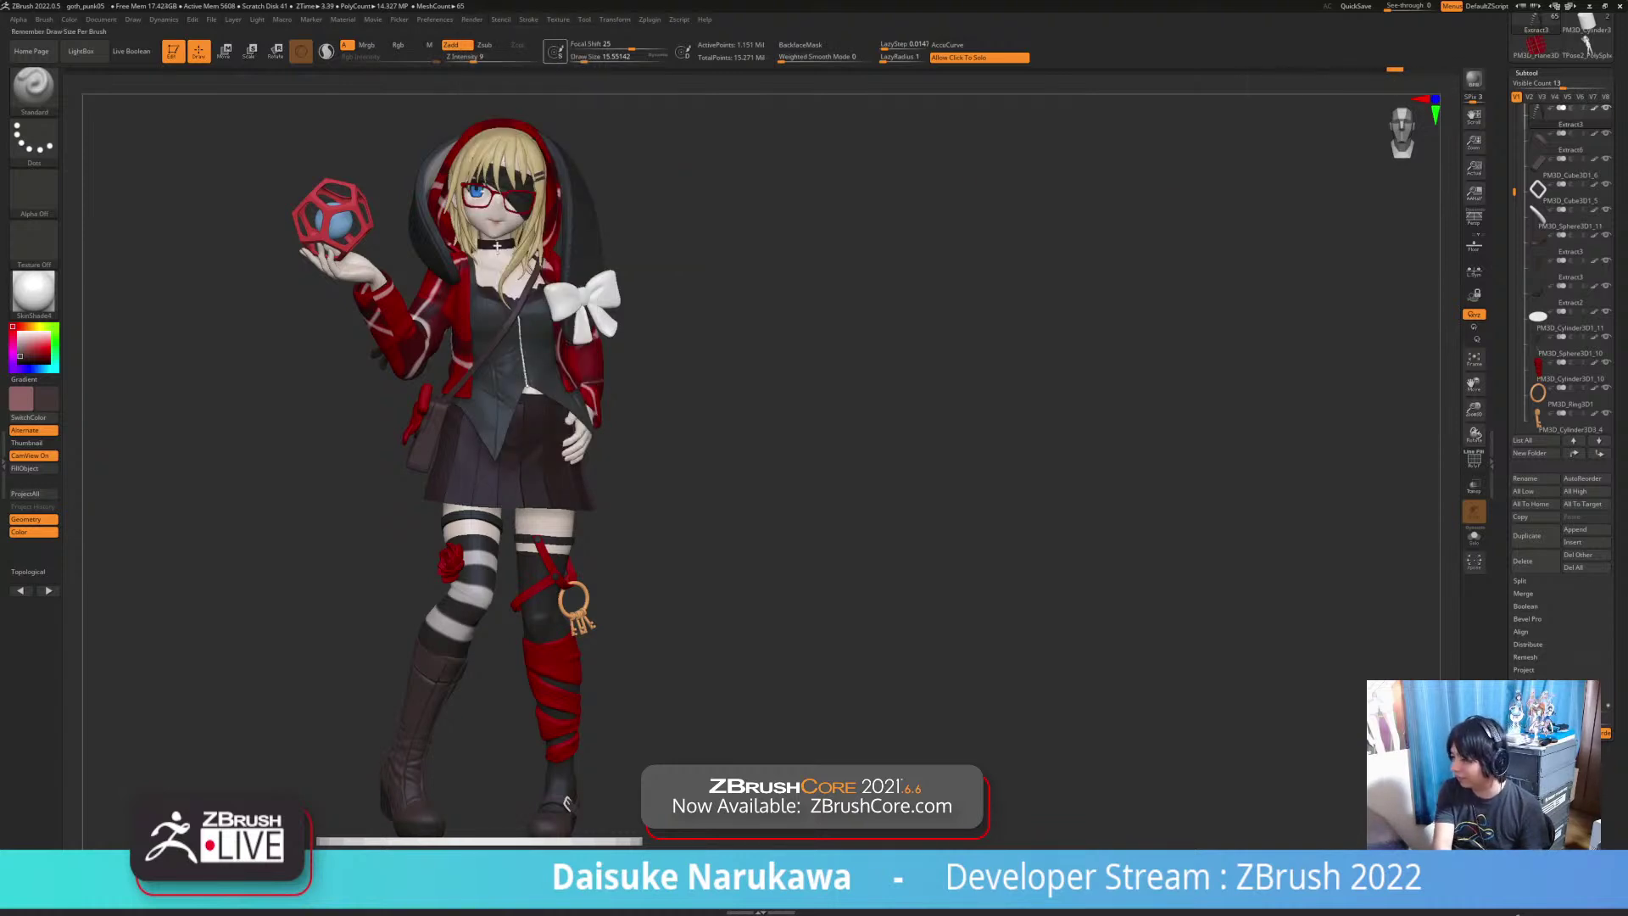
pyautogui.click(193, 19)
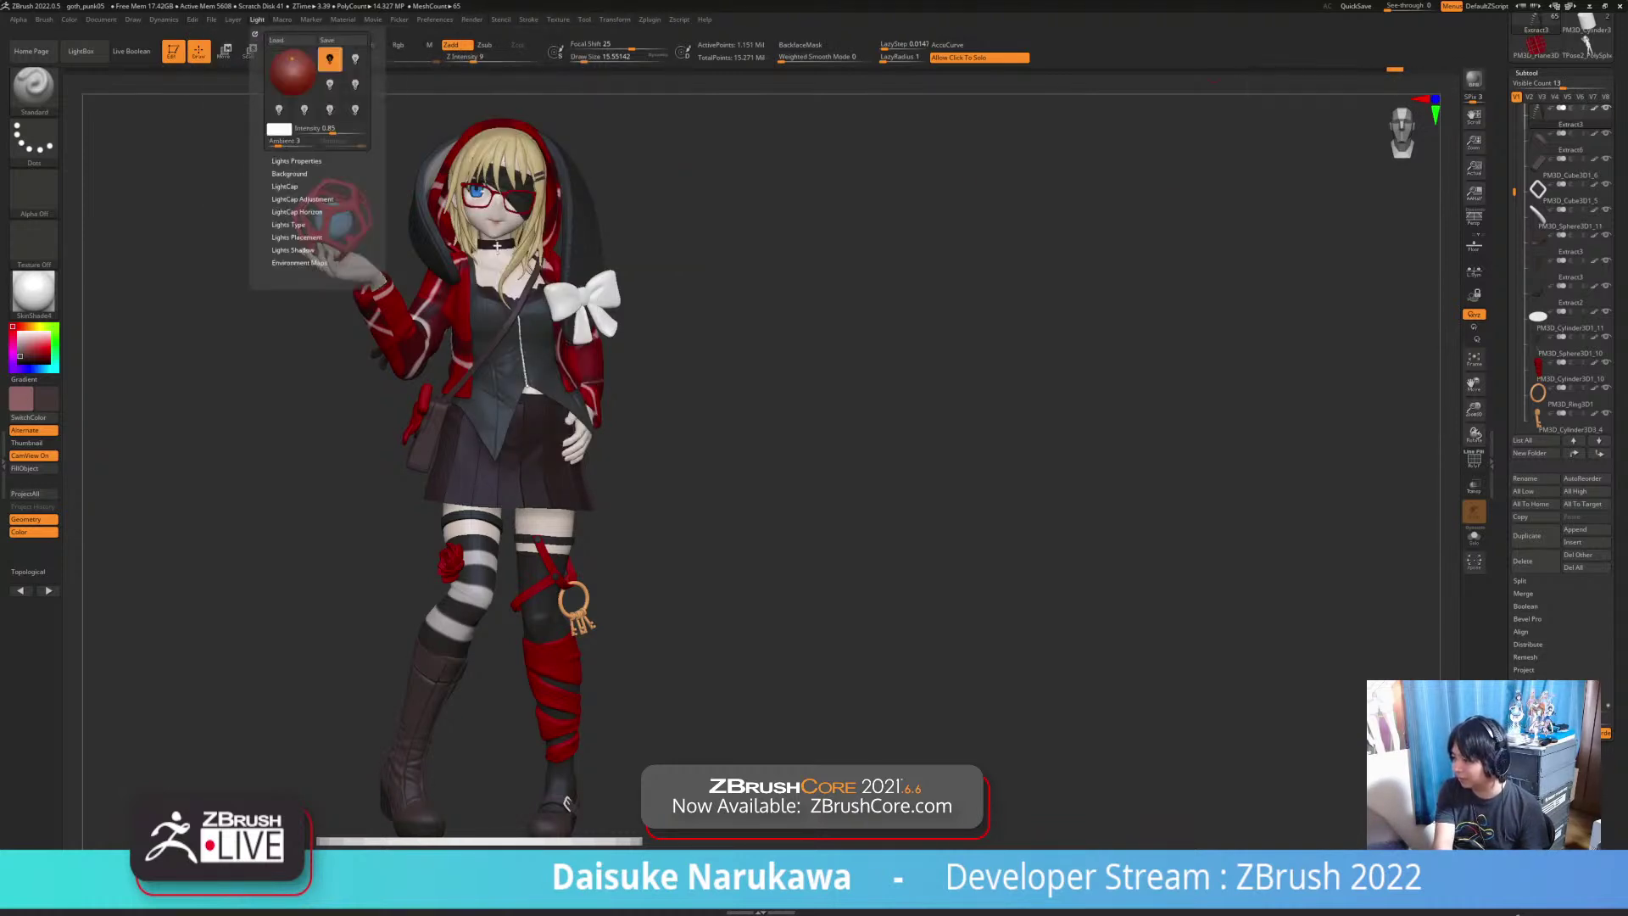
pyautogui.hotkey('shift', 'r')
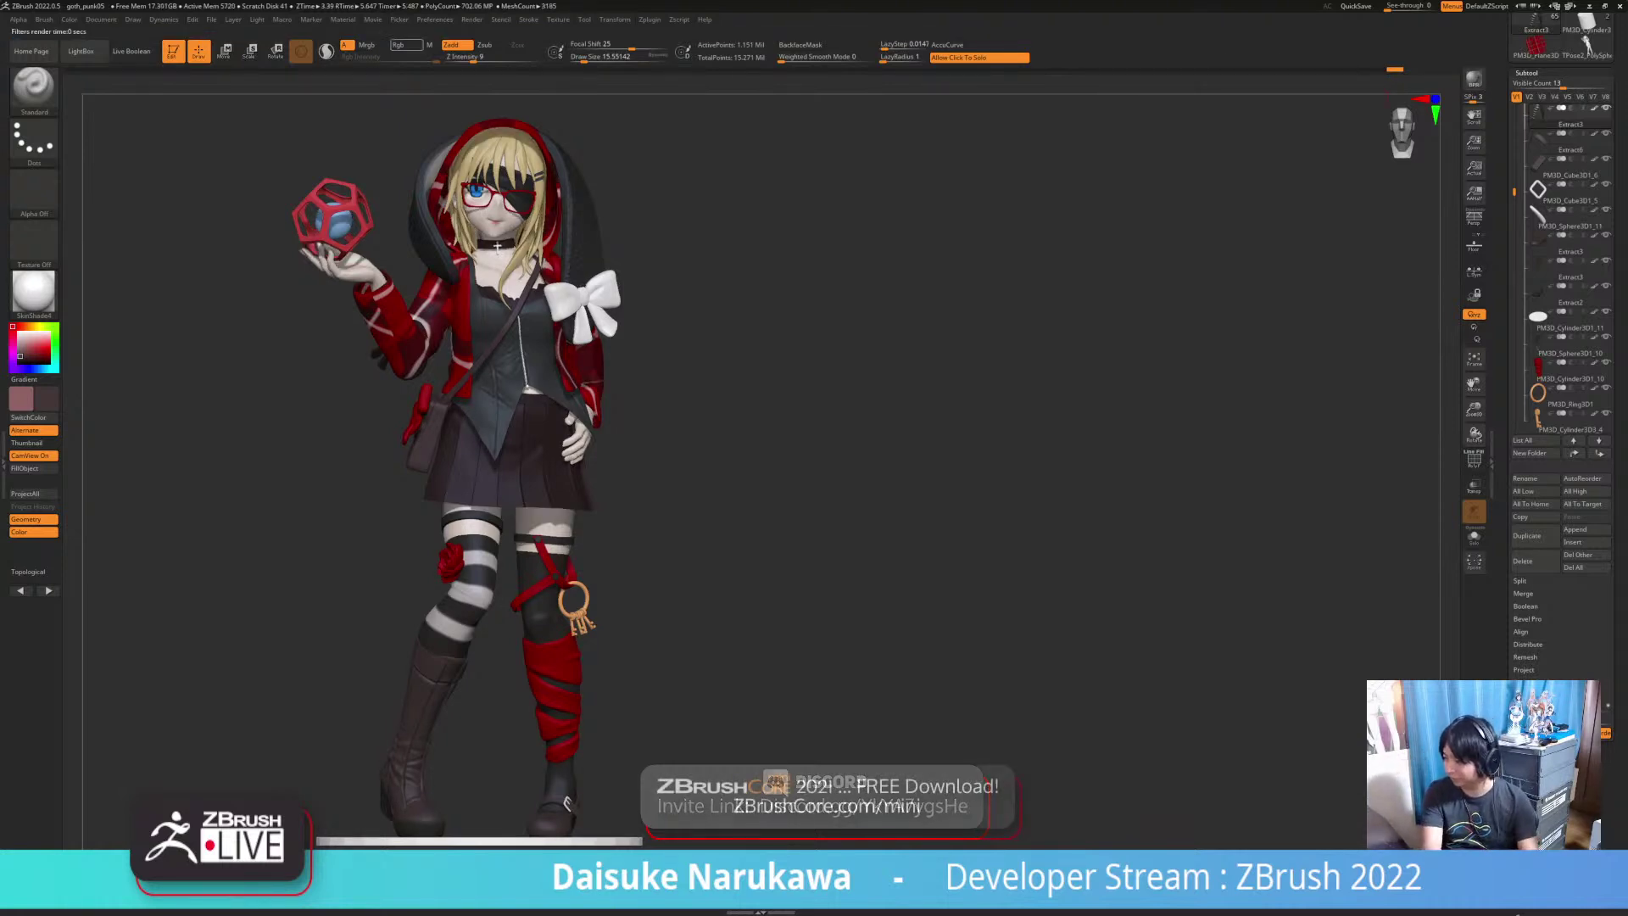
# Step: Adjust the BPR shadow's maximum angle and render the figure with BPR again
pyautogui.click(257, 19)
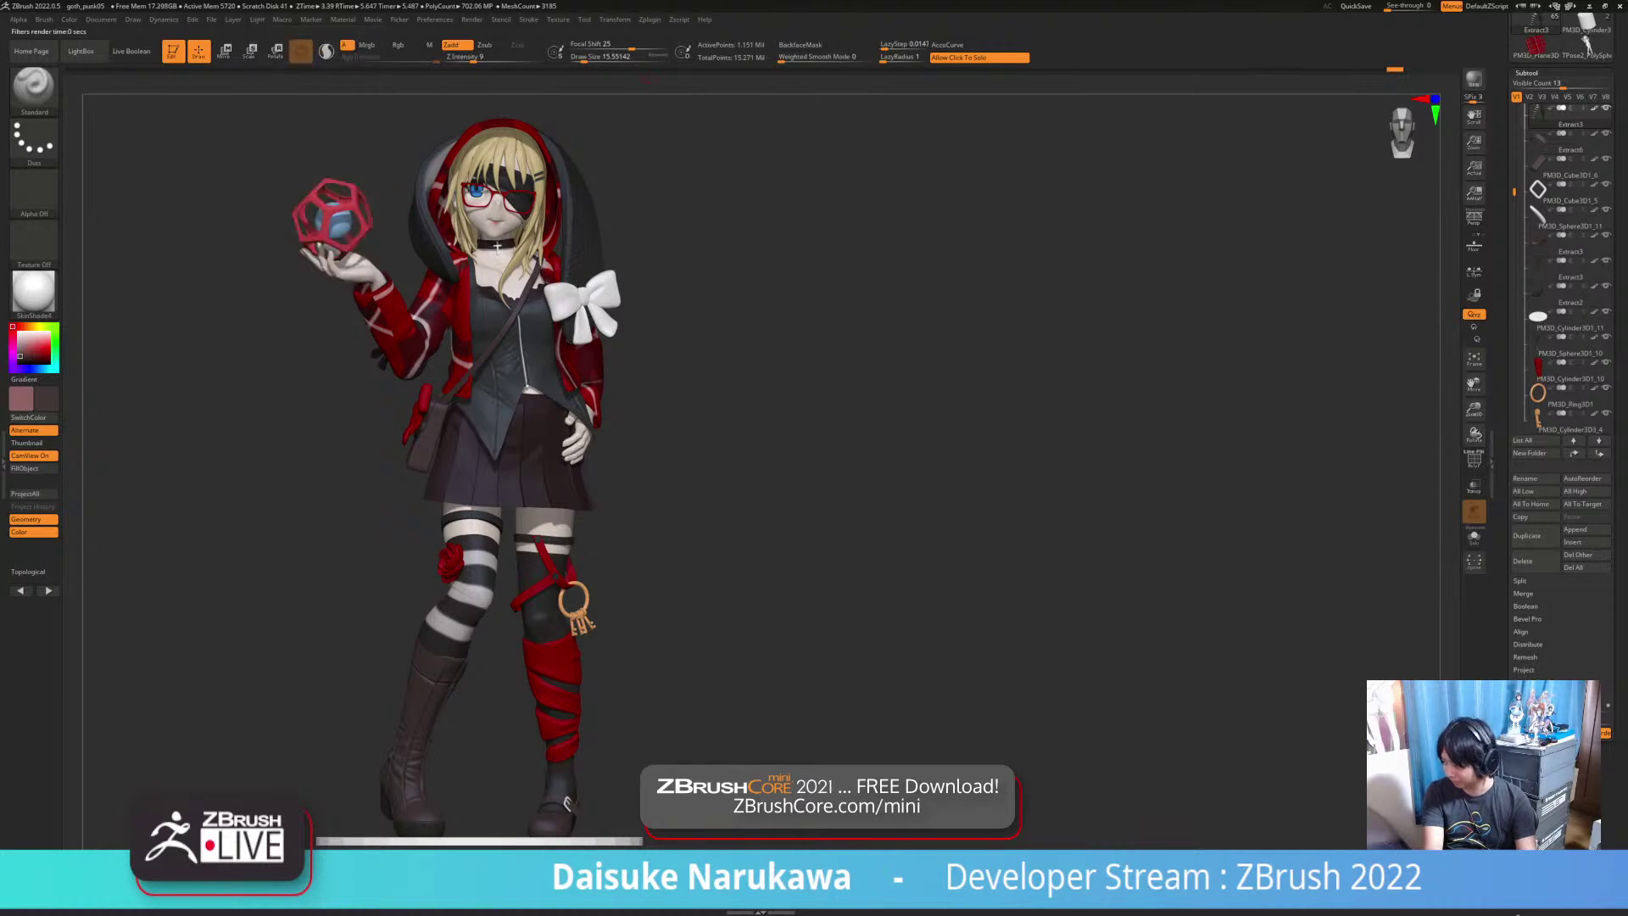
pyautogui.moveTo(472, 19)
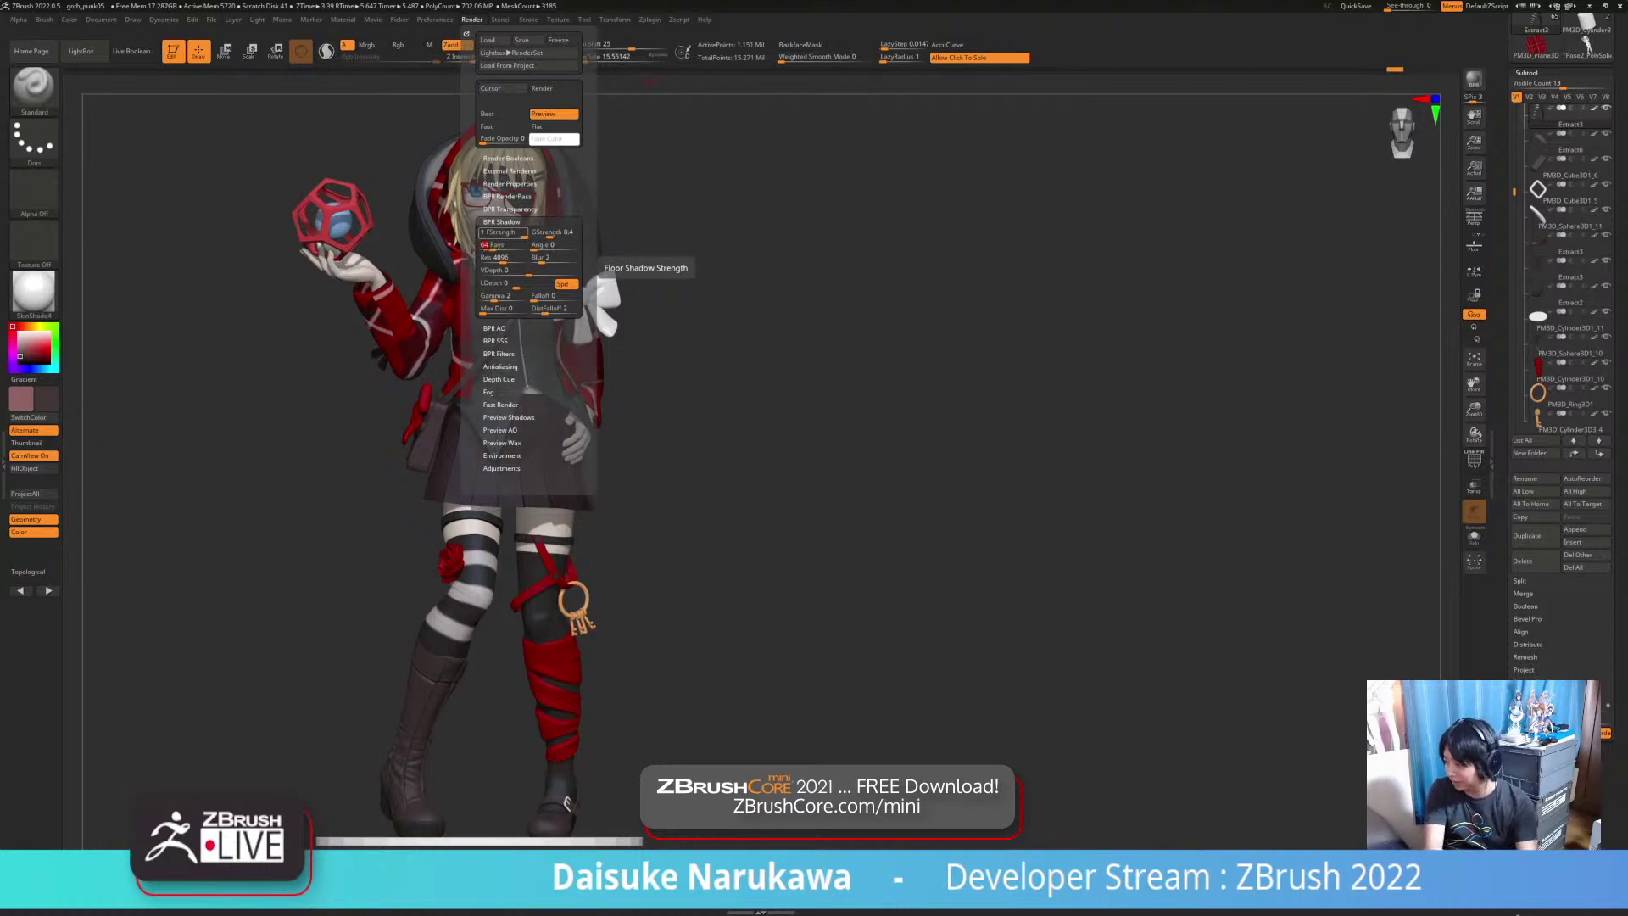
pyautogui.click(545, 246)
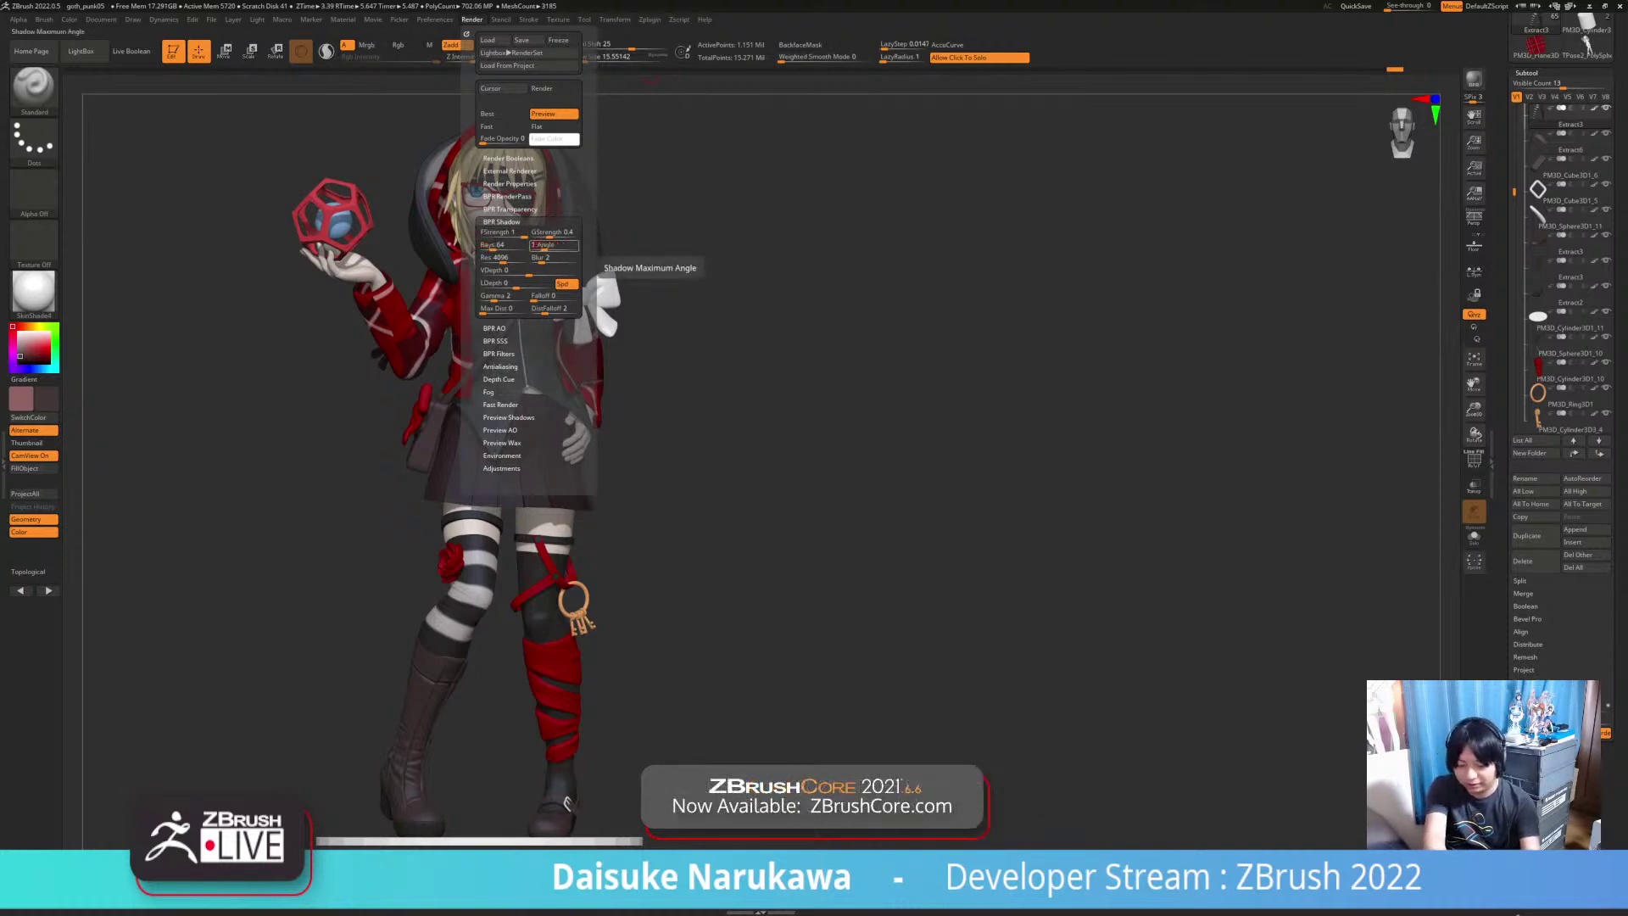
pyautogui.press('Return')
pyautogui.hotkey('shift', 'r')
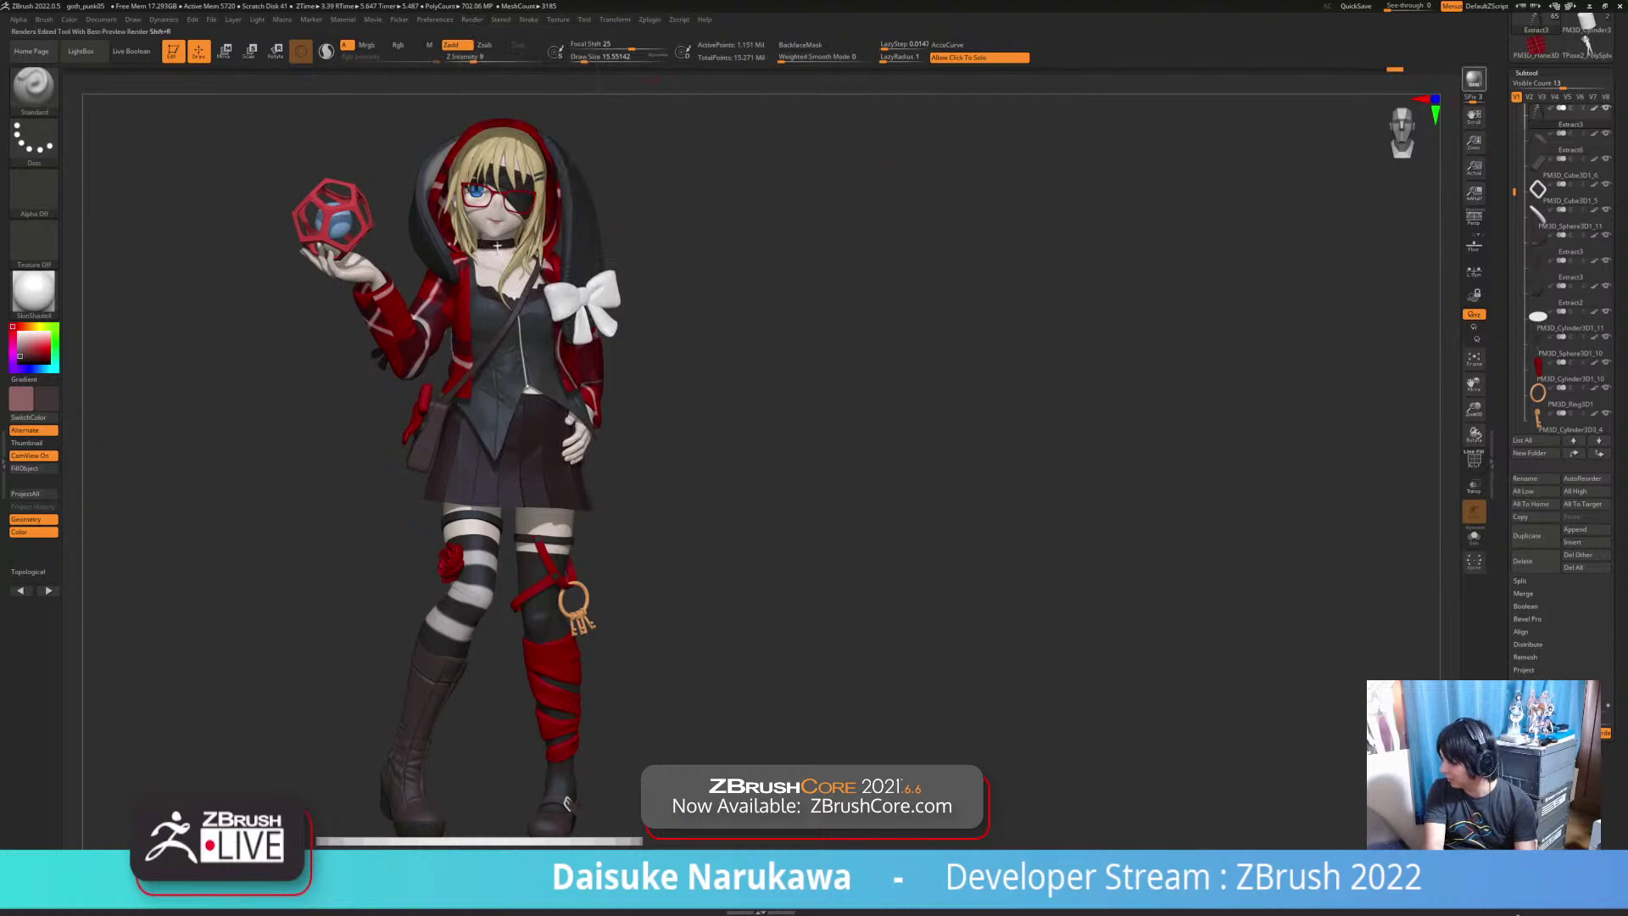